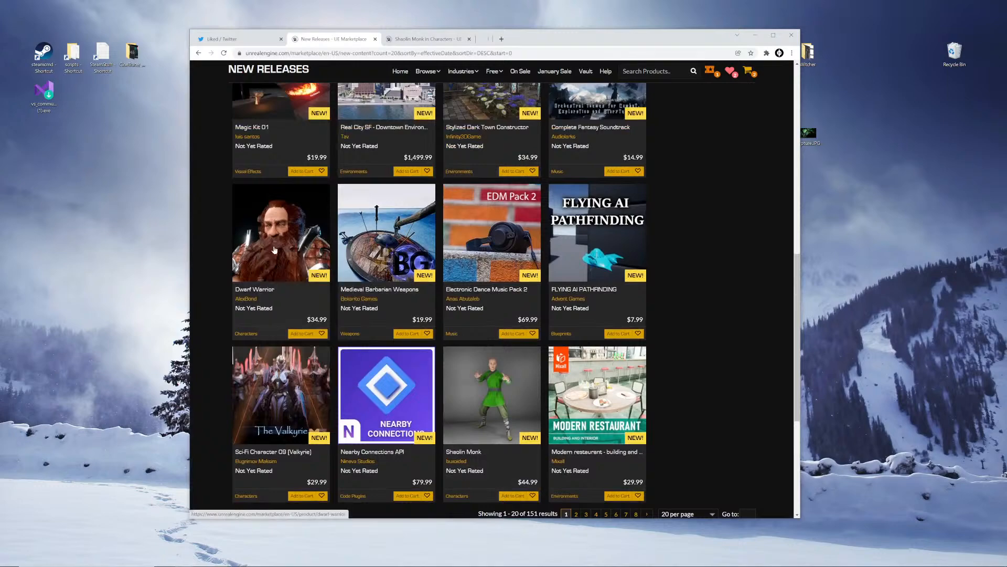
- Set the New Releases listing to show 100 products per page
scroll(525, 315, down, 3)
click(677, 356)
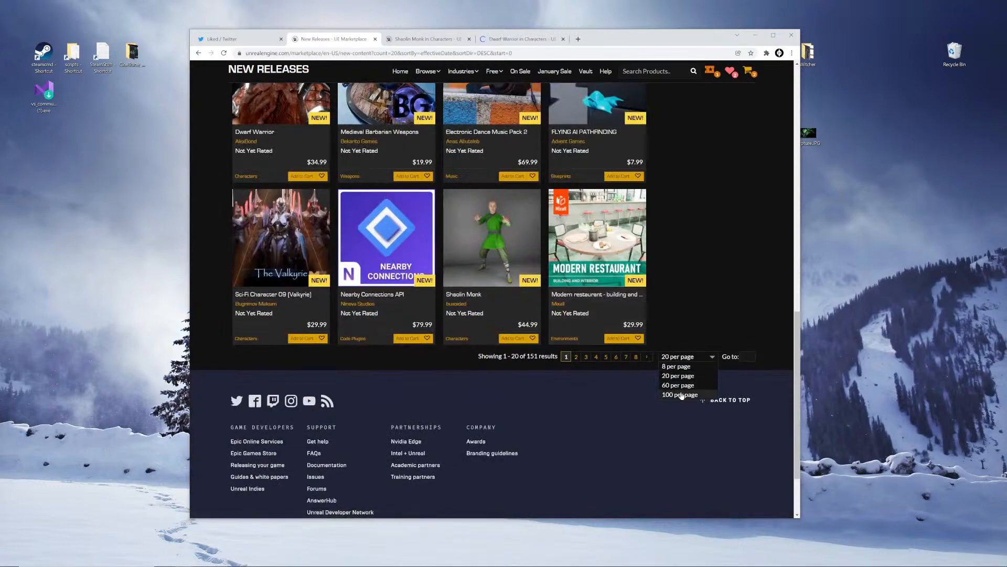
click(679, 395)
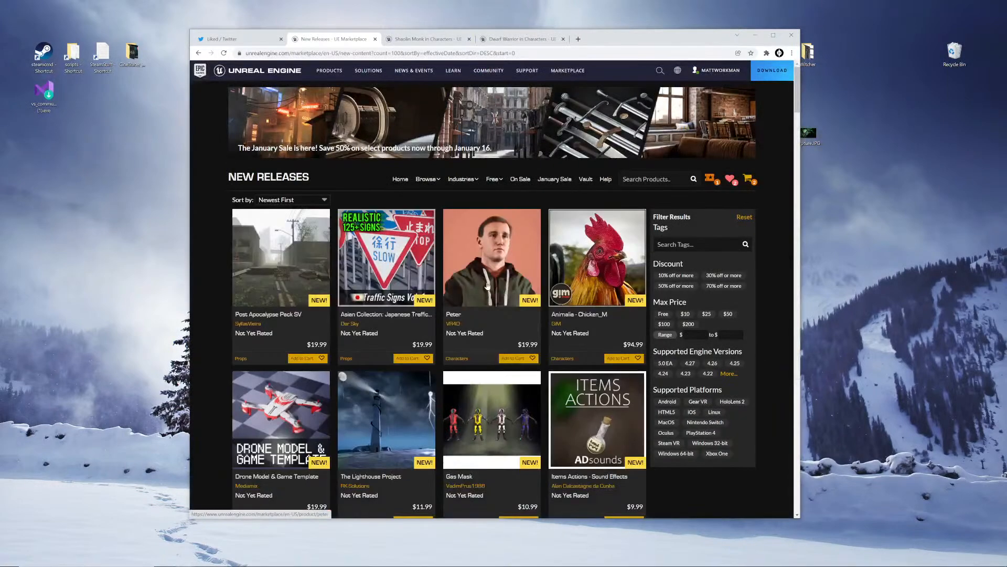
- Browse the new releases and open the free HMI Design Challenge product in a new background tab
scroll(478, 283, down, 3)
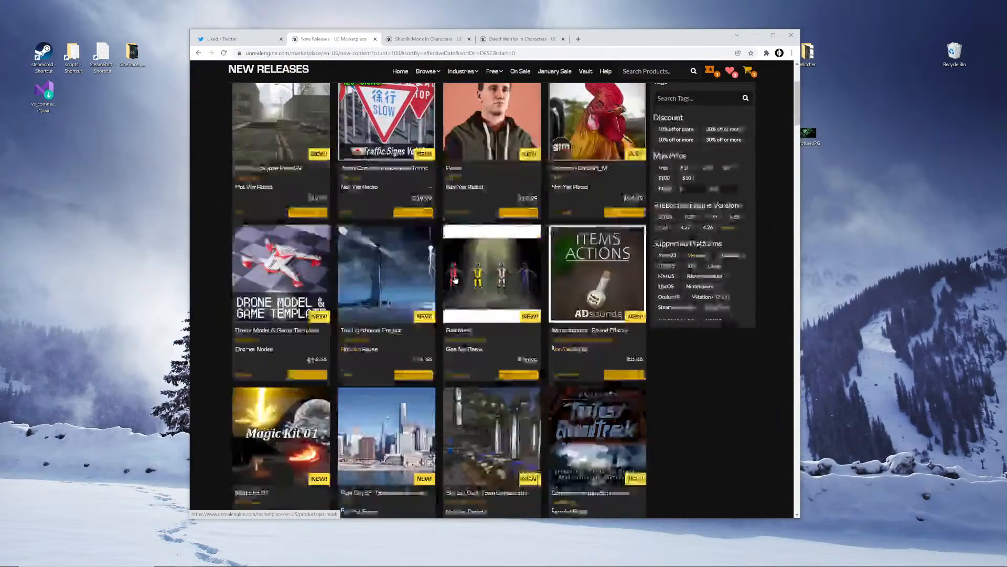
scroll(455, 280, down, 6)
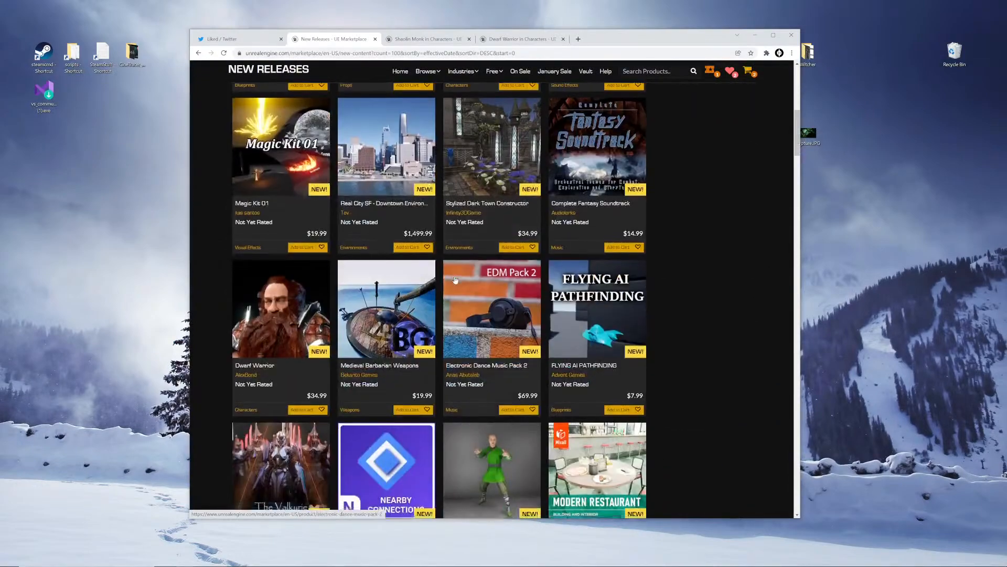
scroll(454, 280, down, 5)
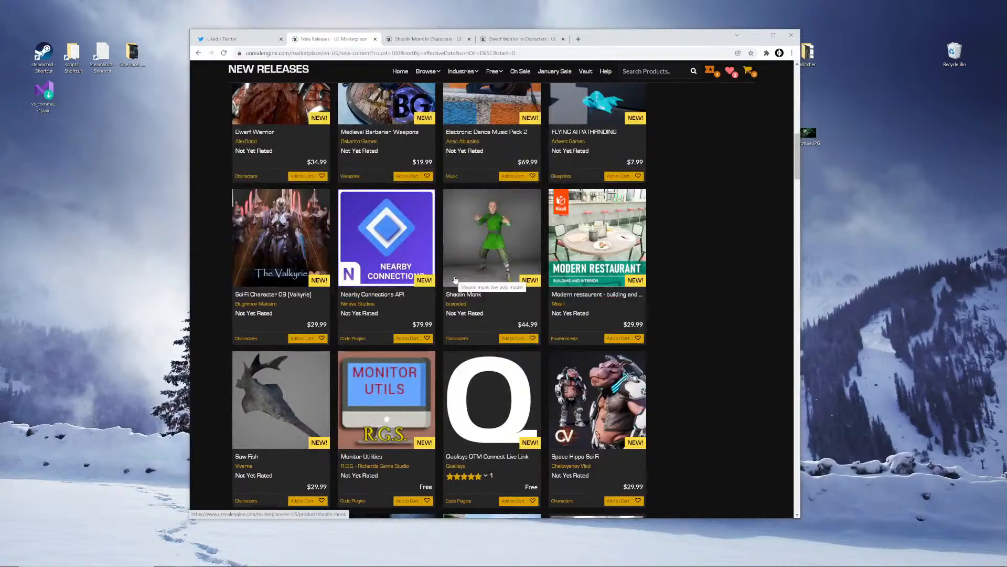
scroll(455, 279, down, 3)
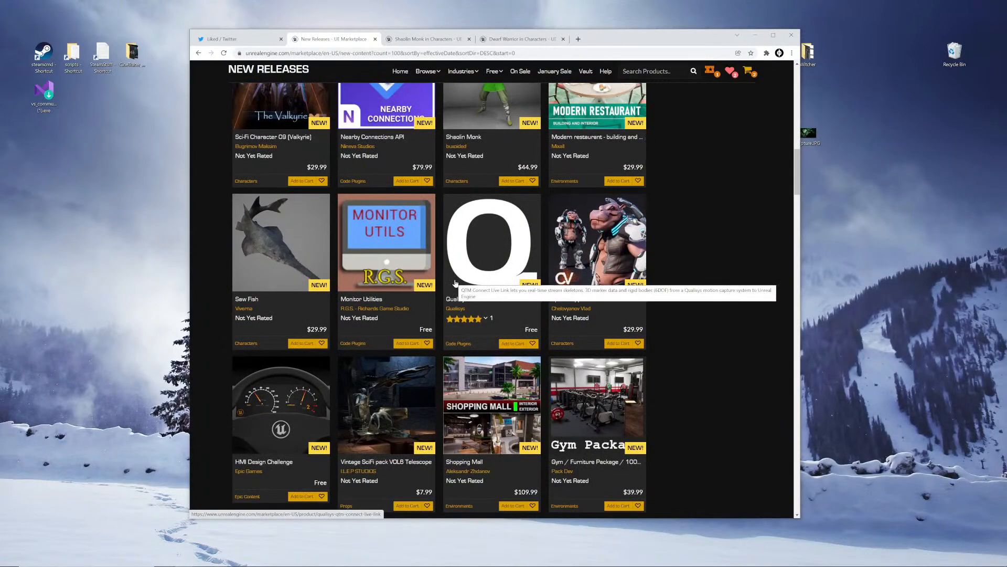
scroll(455, 283, down, 2)
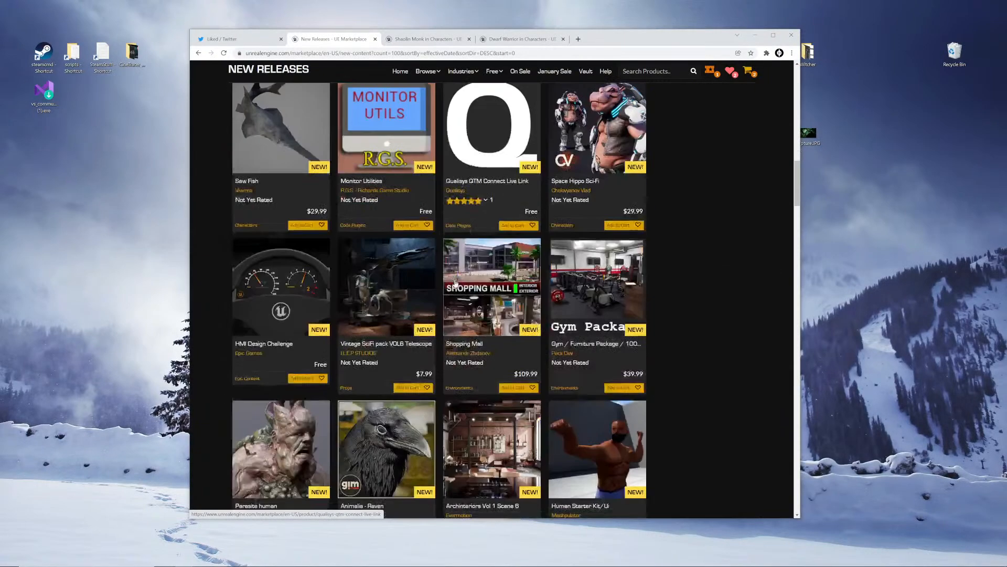
right_click(279, 310)
click(298, 310)
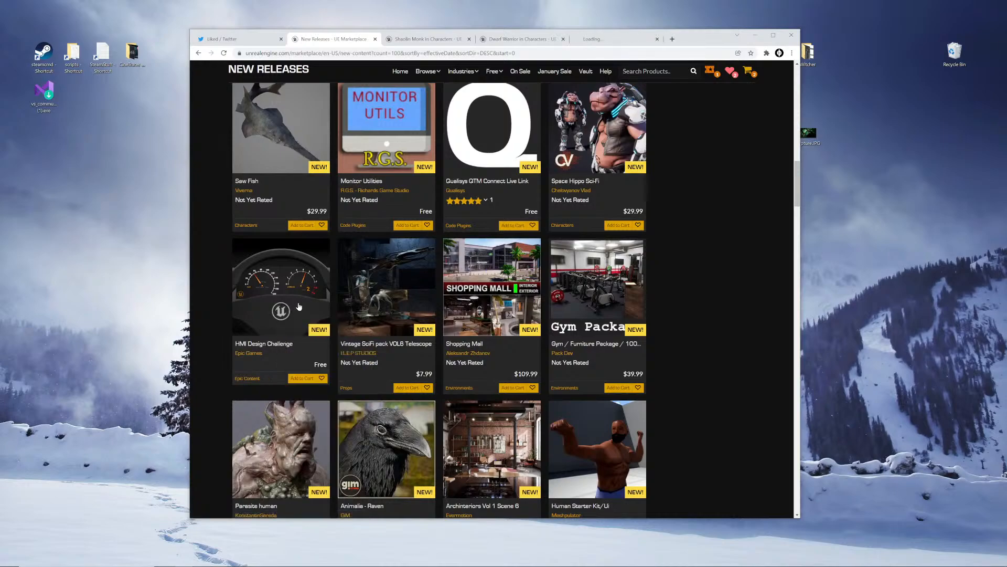
- Look through more of the new releases below the HMI Design Challenge and close the listing
scroll(299, 307, down, 2)
scroll(299, 307, down, 9)
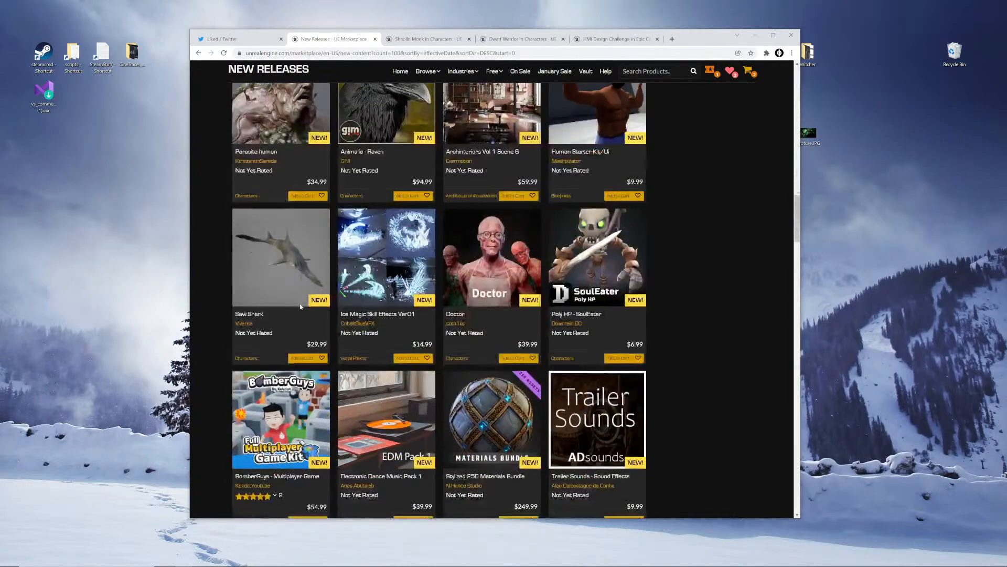
scroll(300, 307, down, 2)
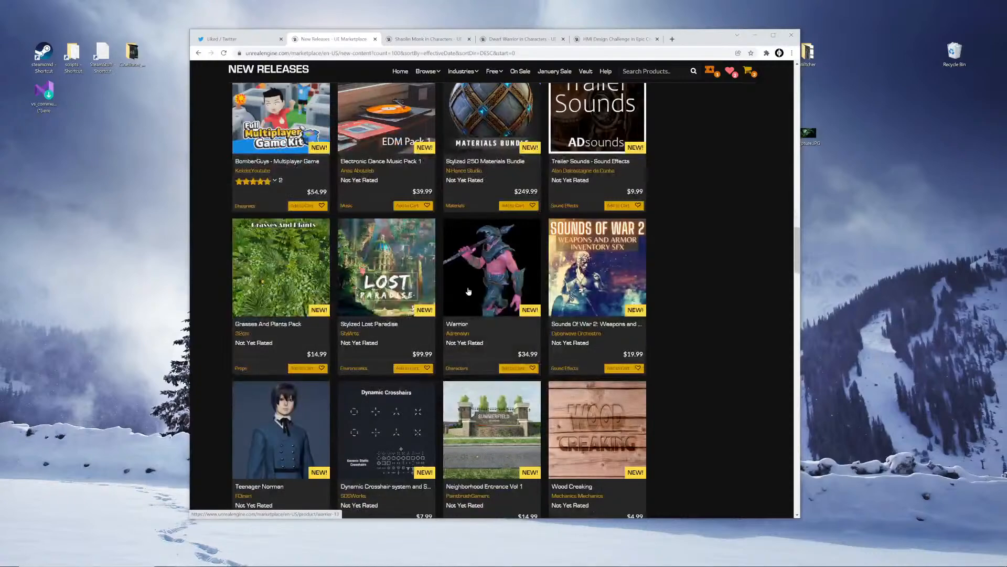
scroll(399, 288, up, 3)
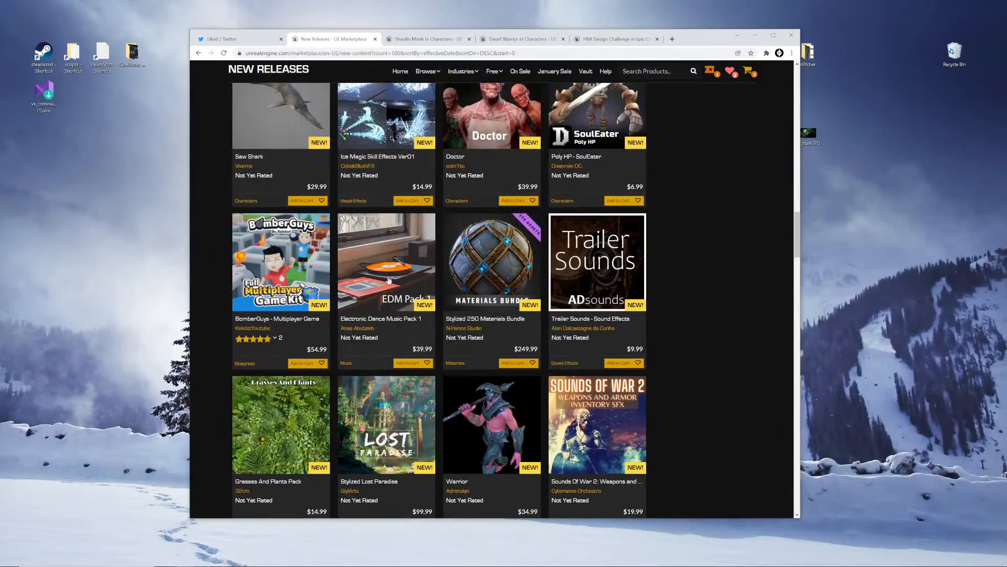
click(375, 38)
- View the Shaolin Monk gallery images in full screen and return to the product page
click(478, 278)
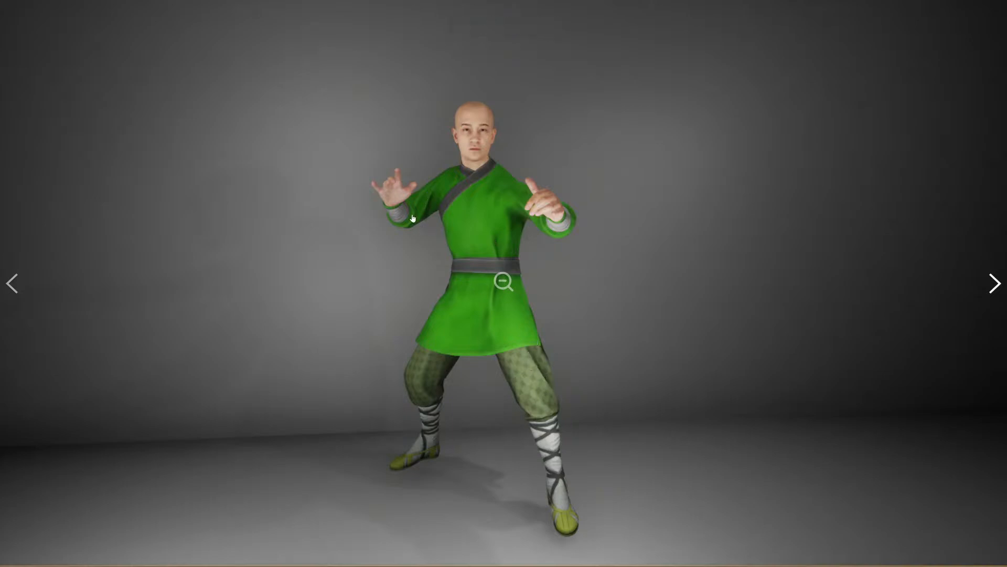
click(995, 284)
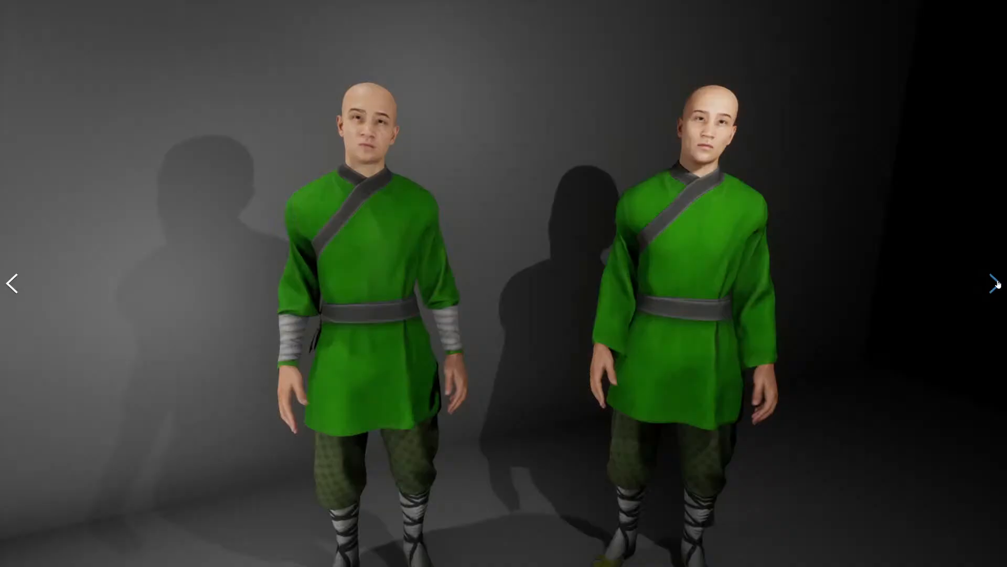
click(997, 284)
click(997, 284)
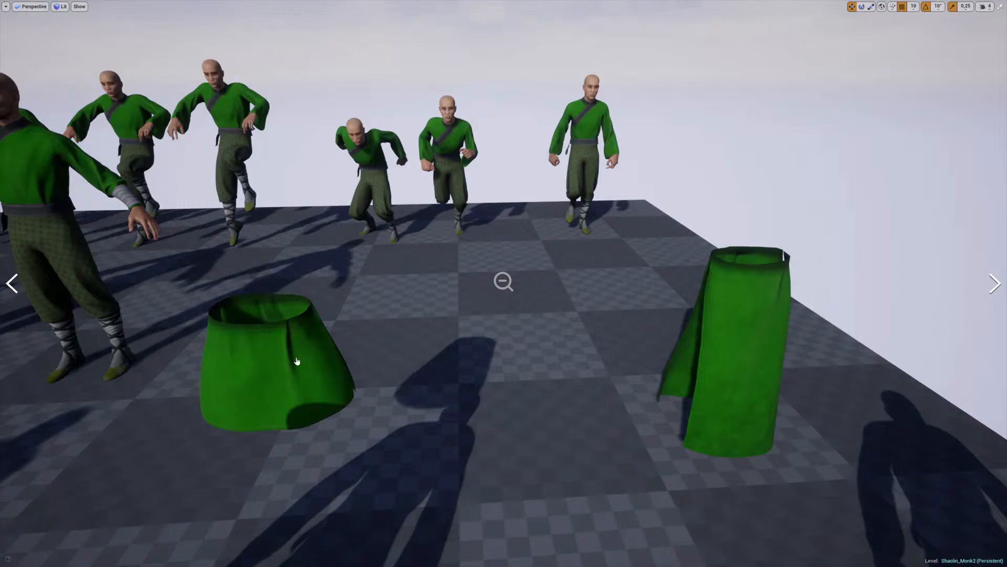
click(996, 284)
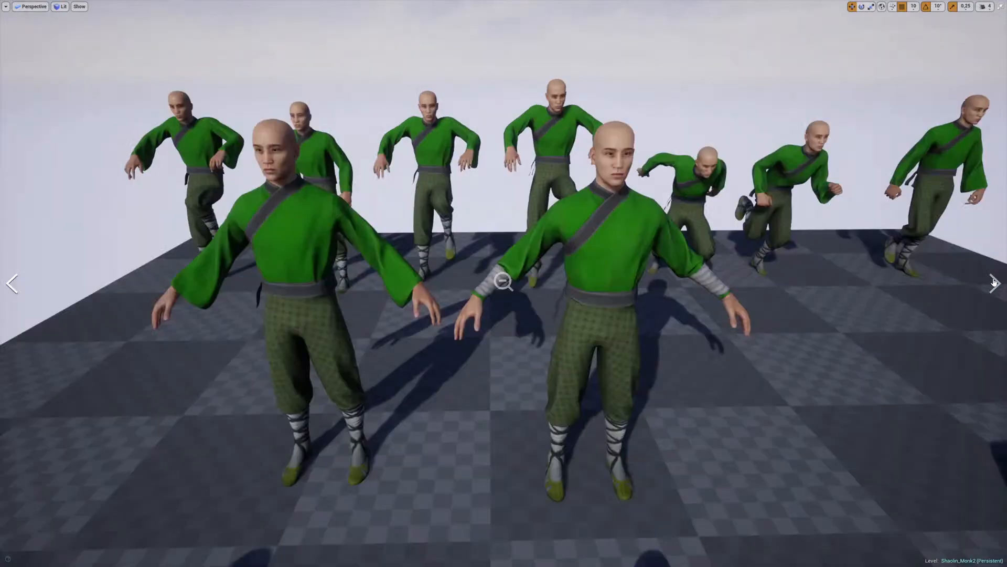
key(Escape)
- Open the Shaolin Monk publisher's profile, look through its other products, and close the page
click(552, 231)
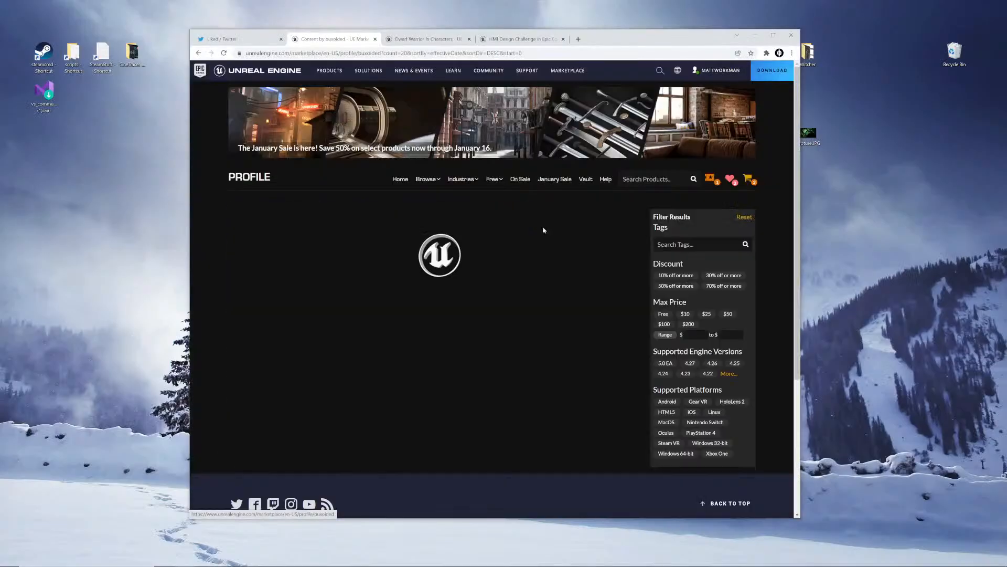
scroll(519, 250, down, 3)
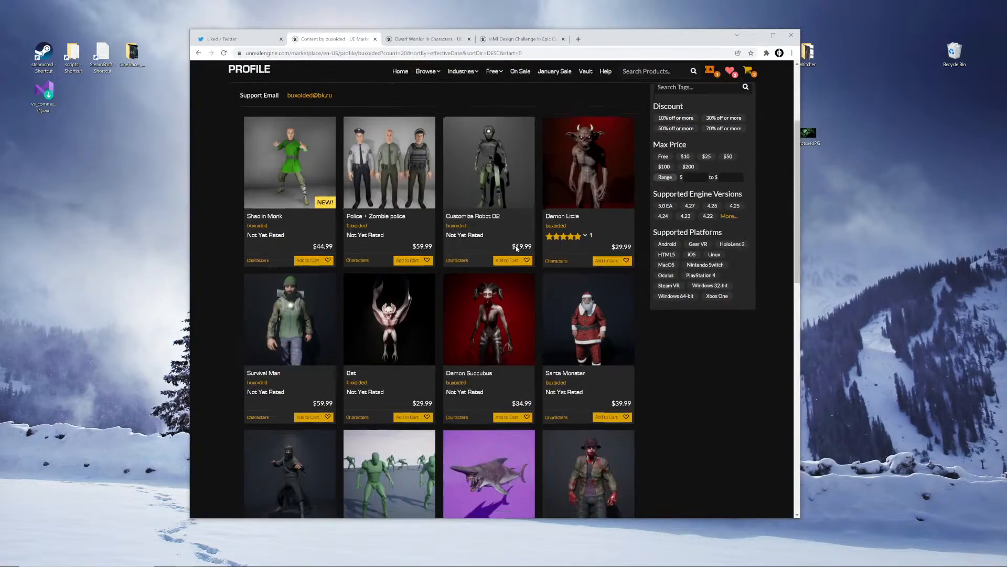
scroll(514, 258, down, 2)
scroll(514, 258, down, 3)
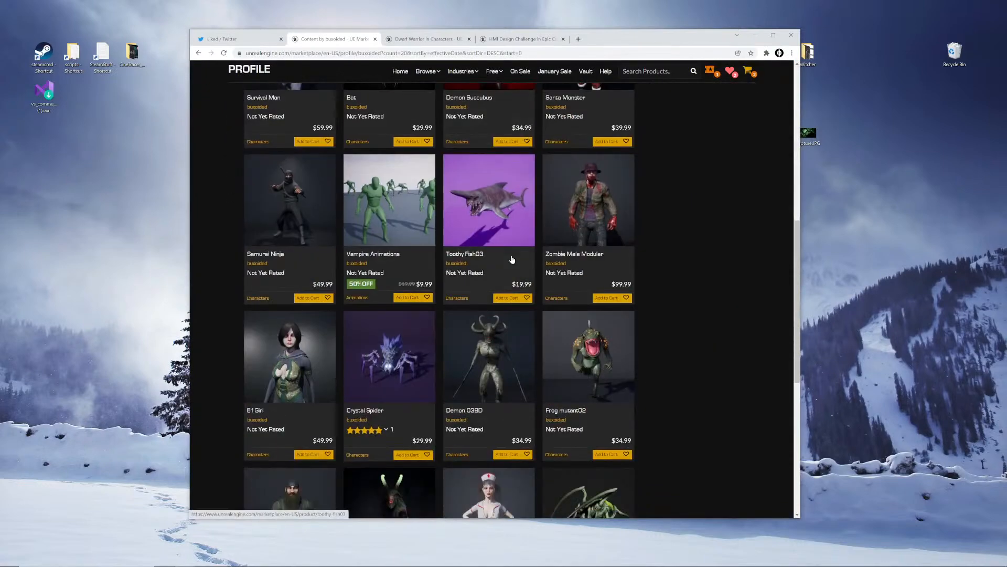
scroll(513, 259, up, 8)
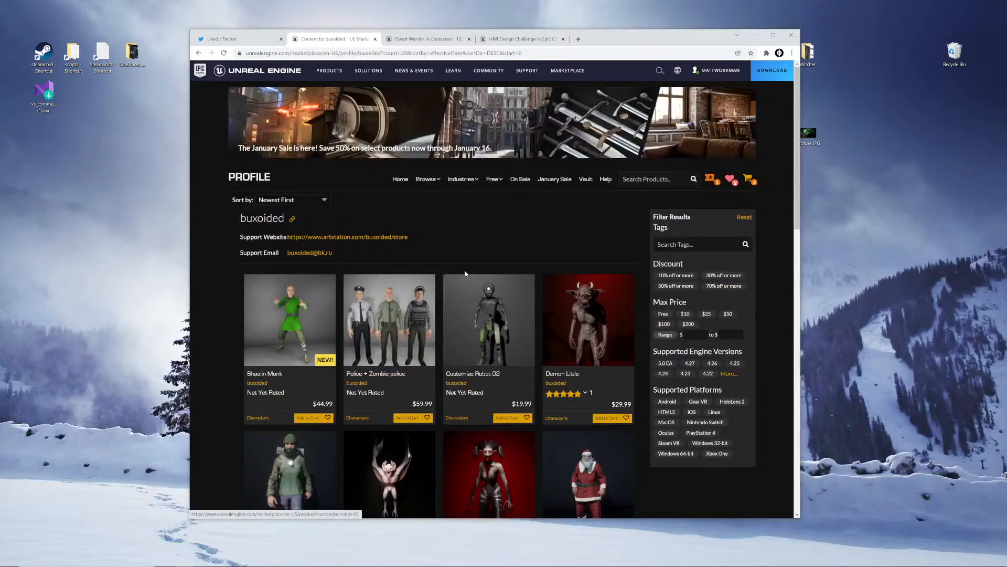
click(375, 39)
- View the Dwarf Warrior gallery images in full screen, exit the gallery and close the product page
click(452, 307)
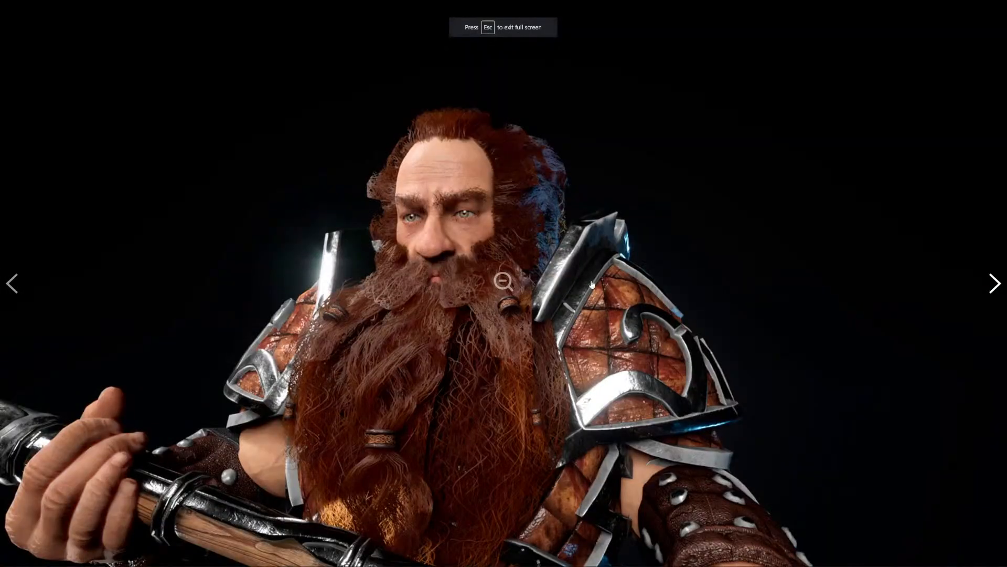
click(995, 285)
click(995, 285)
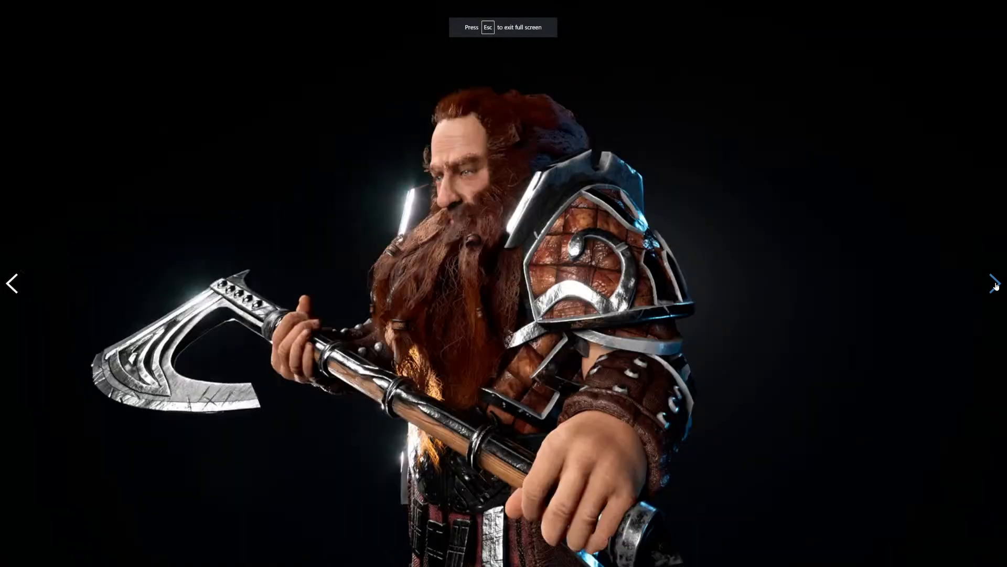
click(996, 285)
click(995, 285)
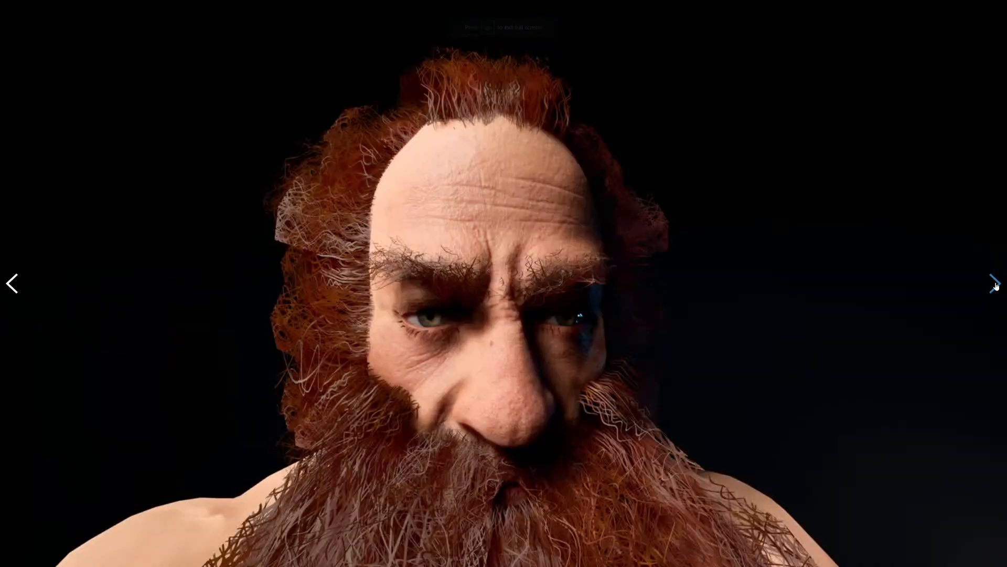
click(995, 285)
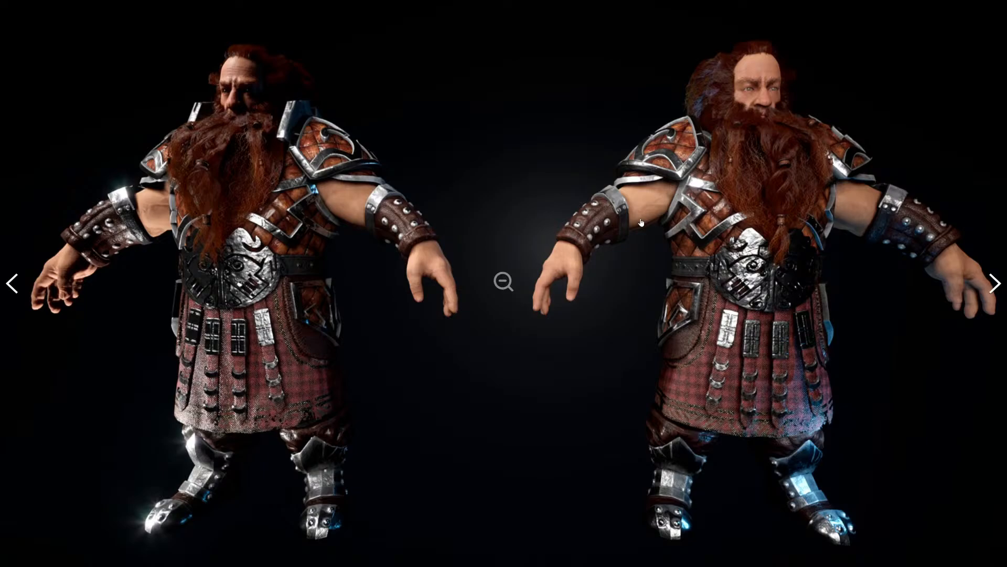
key(Escape)
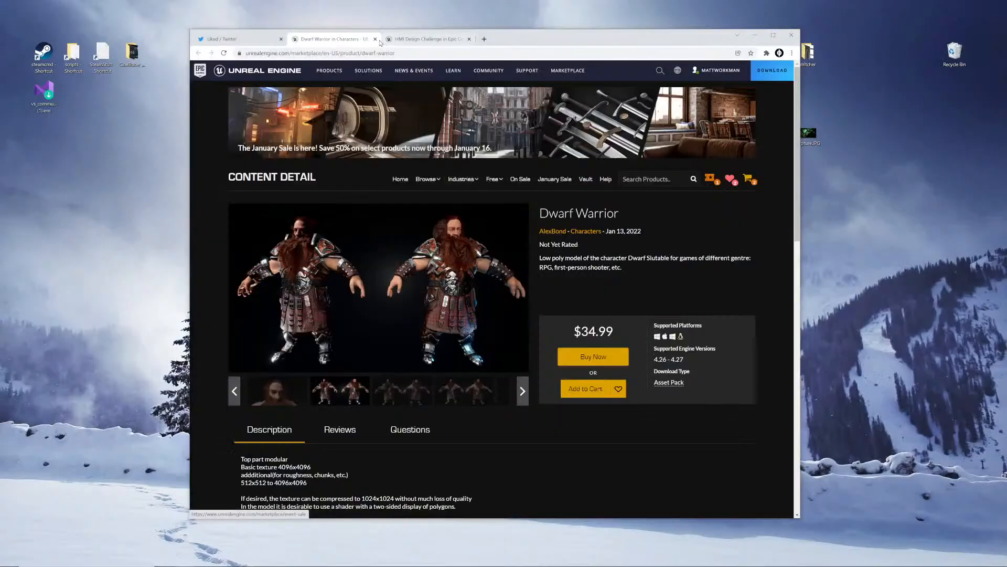
key(alt+Left)
- Maximize the browser window and read the HMI Design Challenge summary, description and technical details
double_click(467, 36)
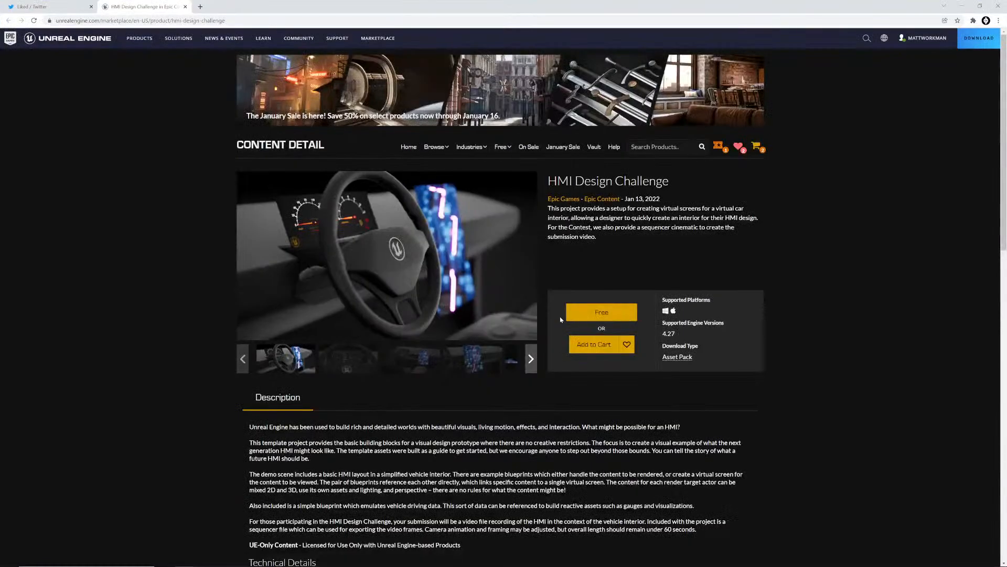
drag(575, 182, 542, 183)
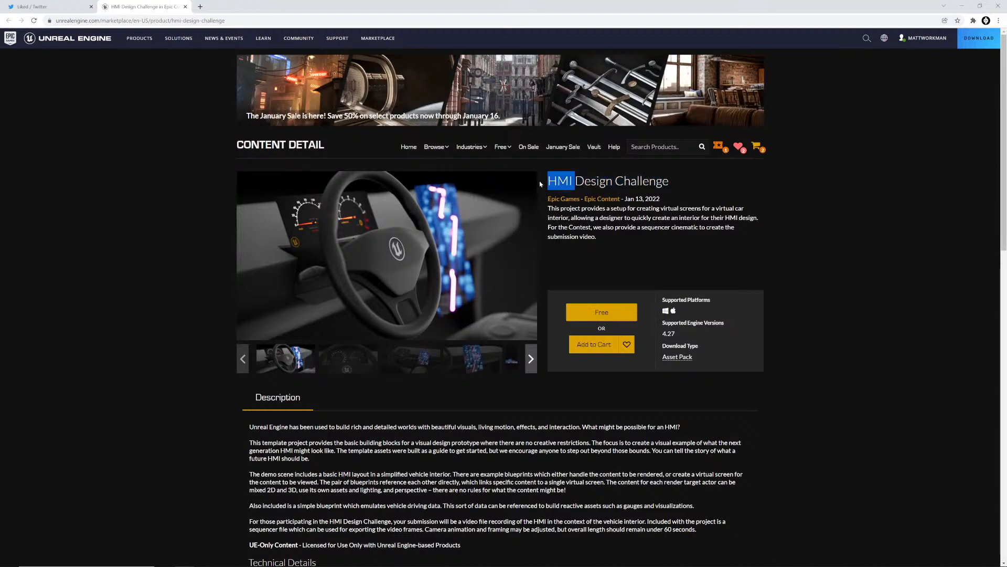
drag(725, 217, 738, 218)
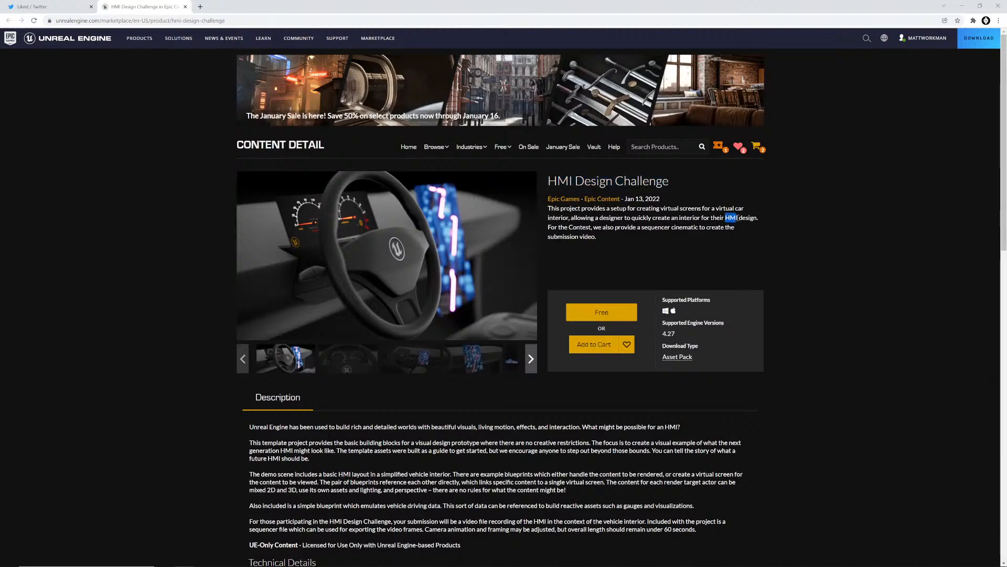
click(740, 217)
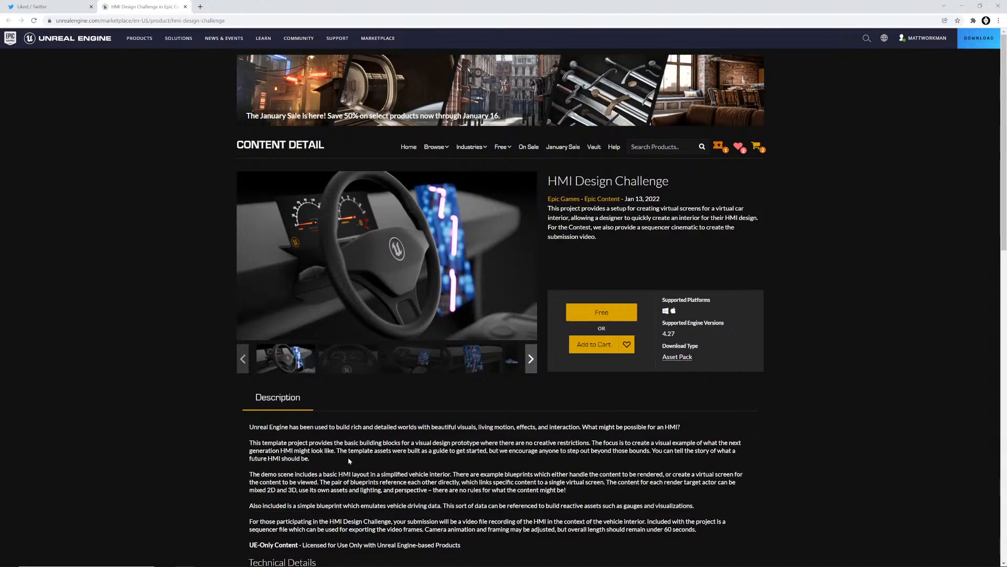
scroll(349, 460, down, 9)
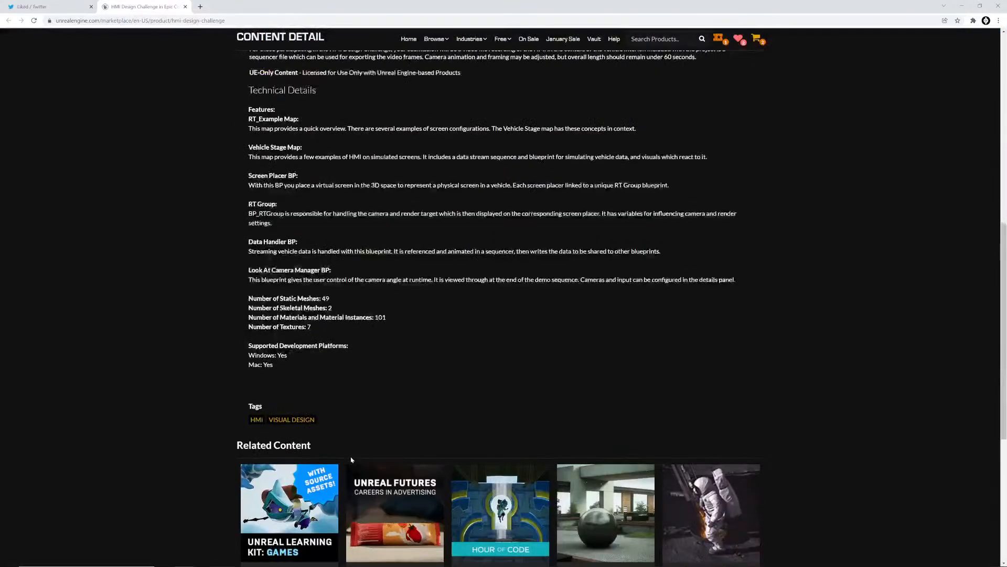
scroll(385, 459, up, 5)
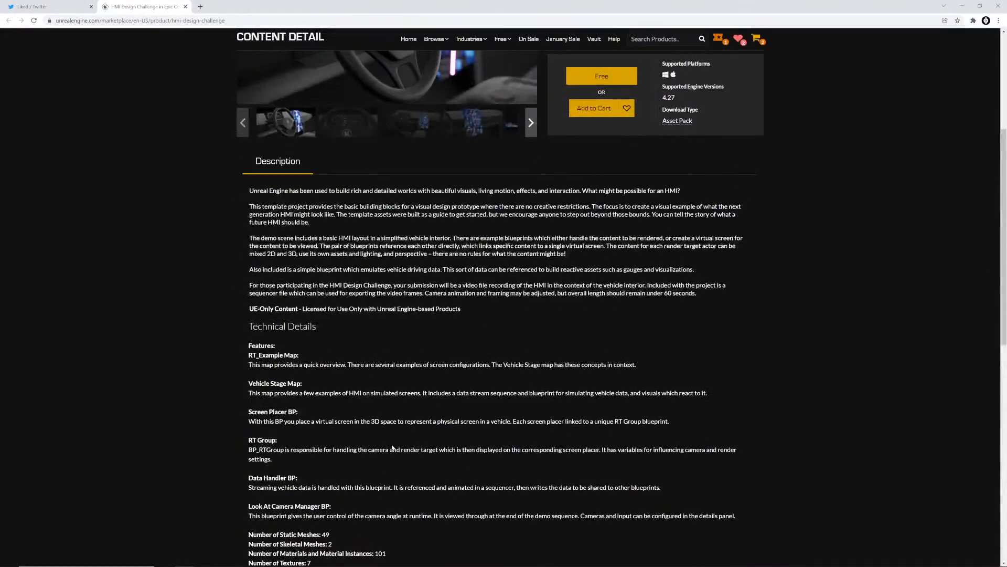
scroll(395, 445, up, 5)
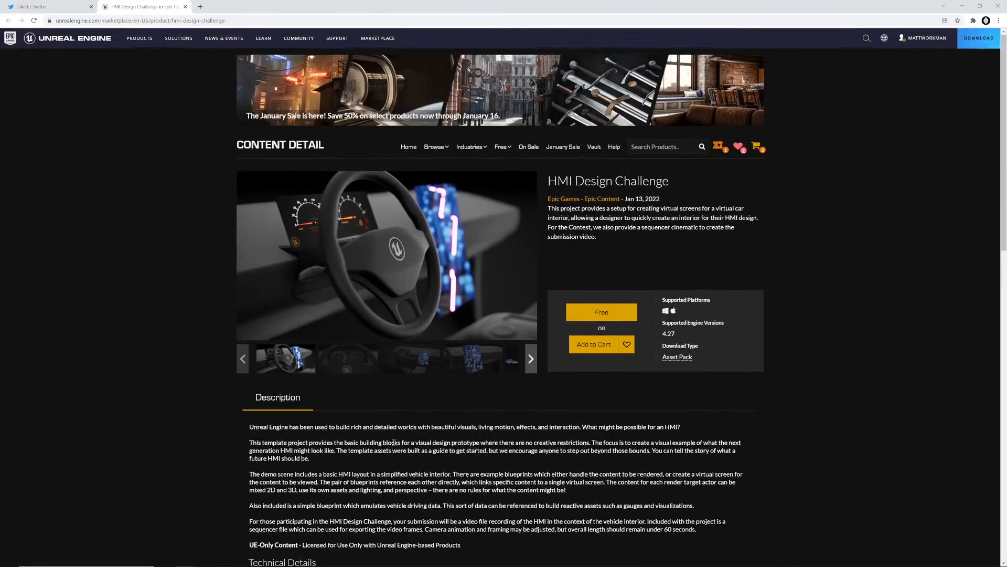
- View the HMI Design Challenge gallery images in full screen, up to the HMI Render Target Examples scene
click(394, 284)
click(996, 286)
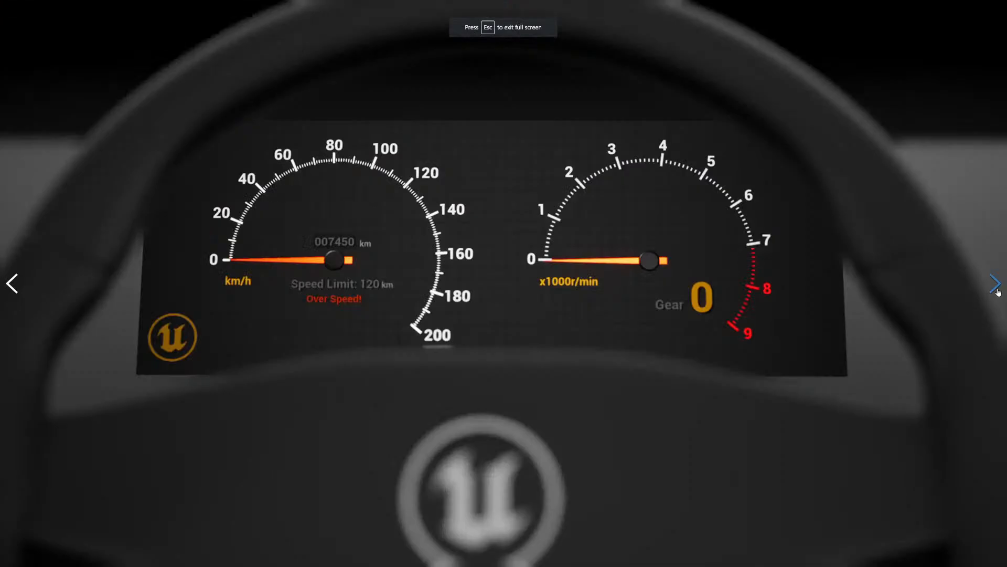
click(995, 285)
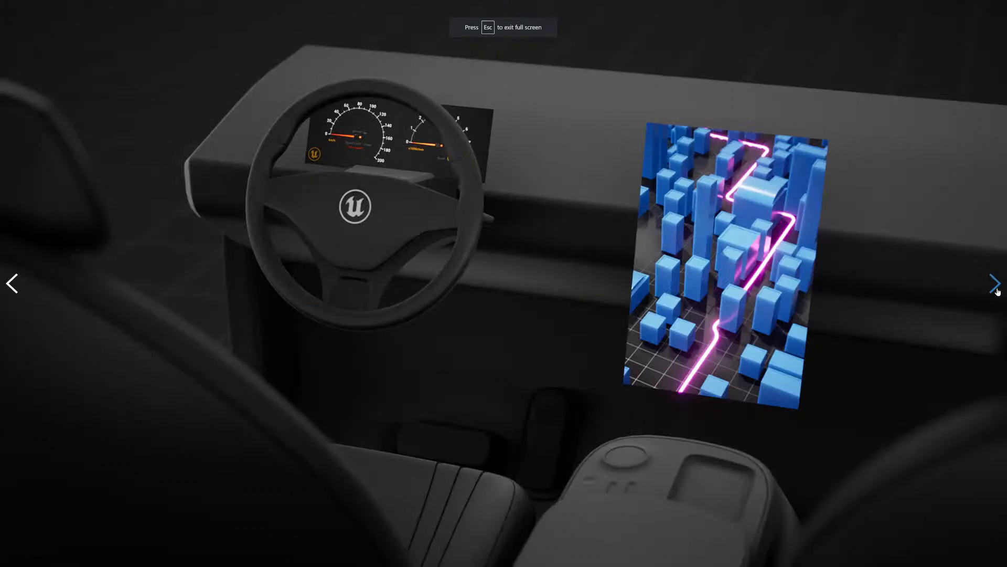
click(996, 285)
click(996, 285)
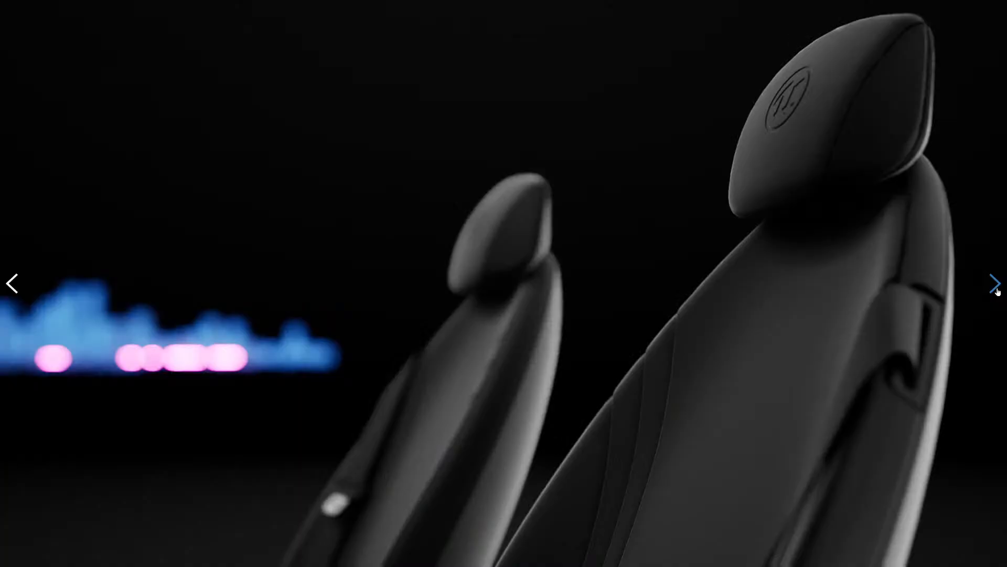
click(996, 286)
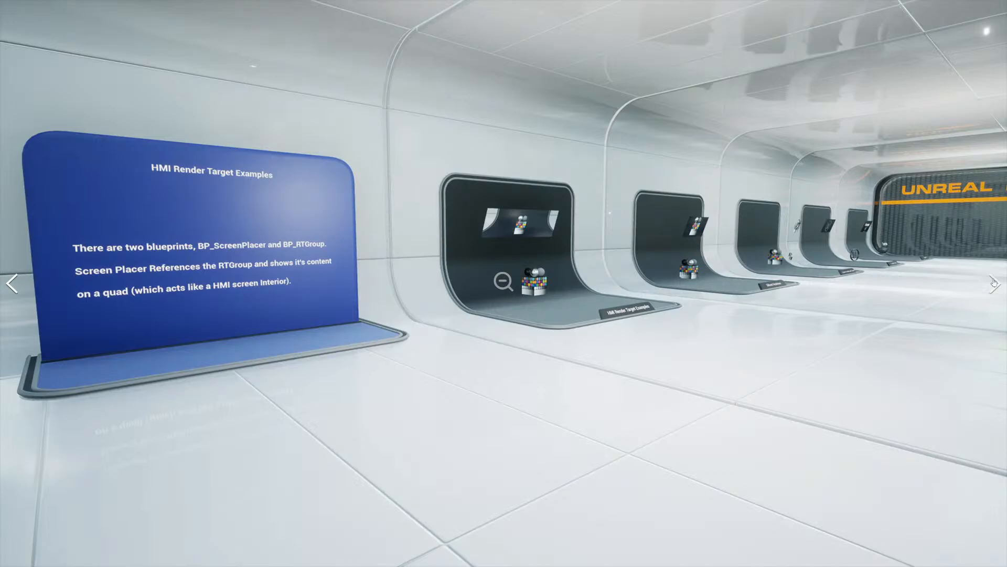
- Exit the full-screen gallery and reread the HMI Design Challenge title and description on the product page
key(Escape)
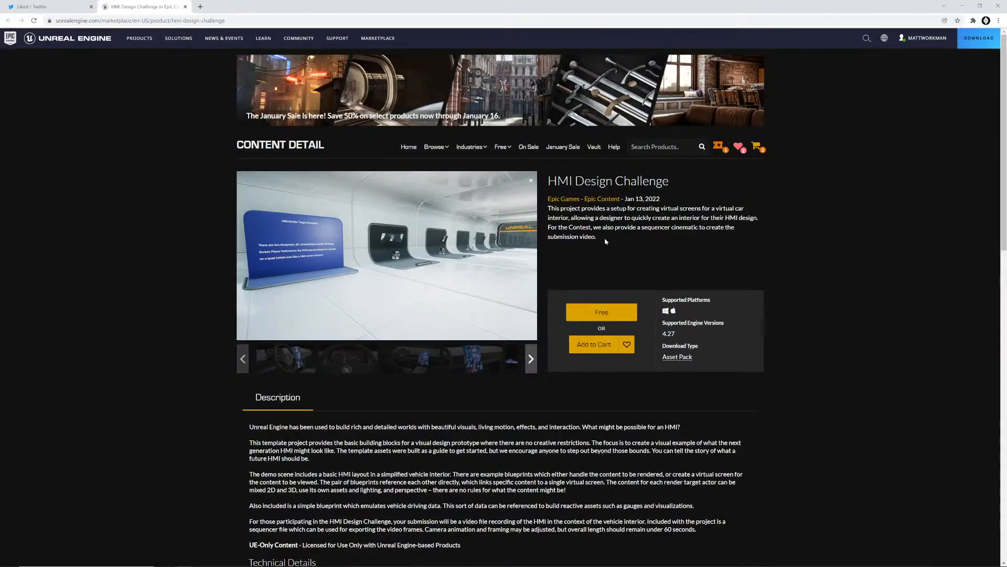
drag(574, 181, 548, 181)
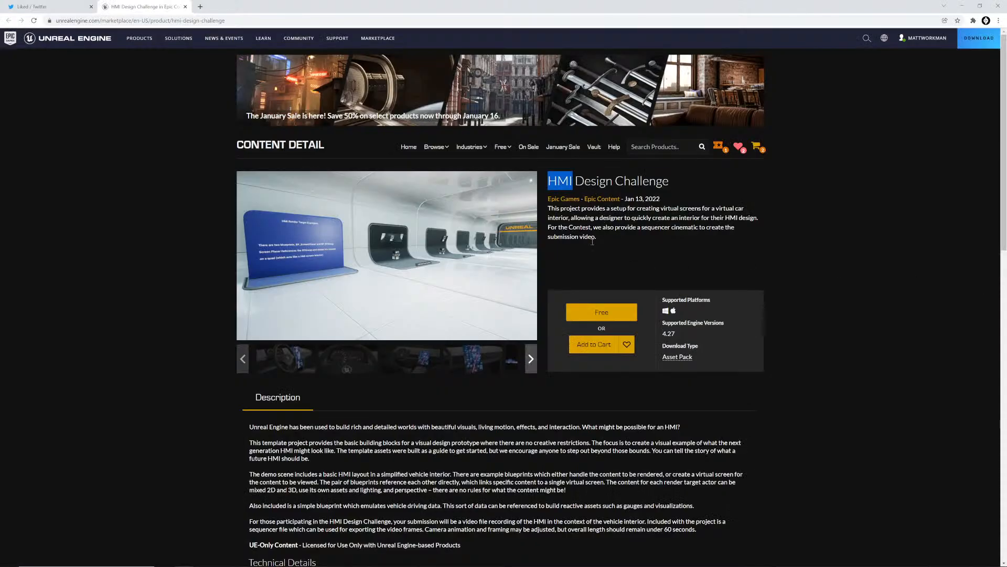
click(573, 412)
scroll(578, 405, down, 2)
scroll(578, 404, up, 2)
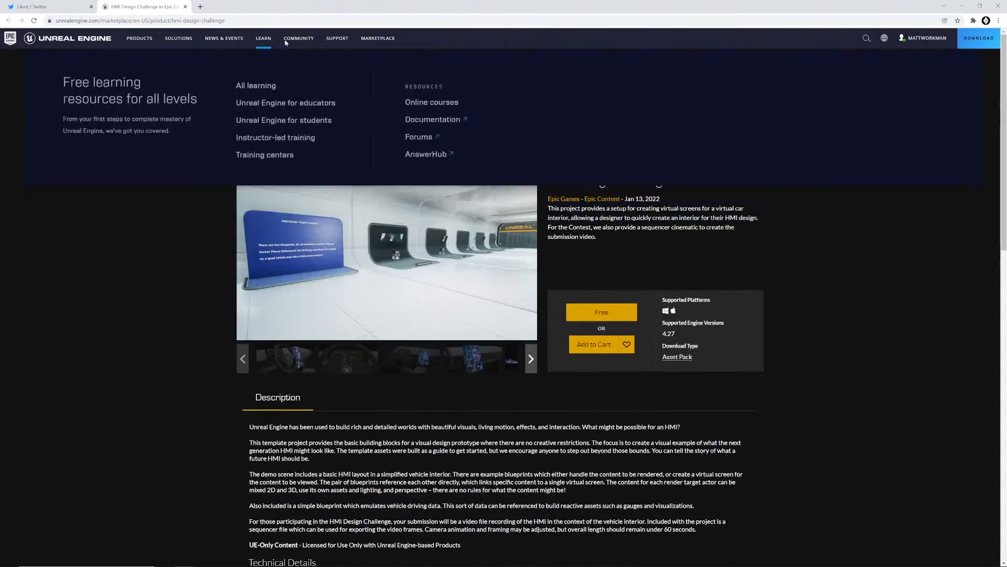
- Go to the Unreal Engine home page and open the feed showing all news and events
click(135, 40)
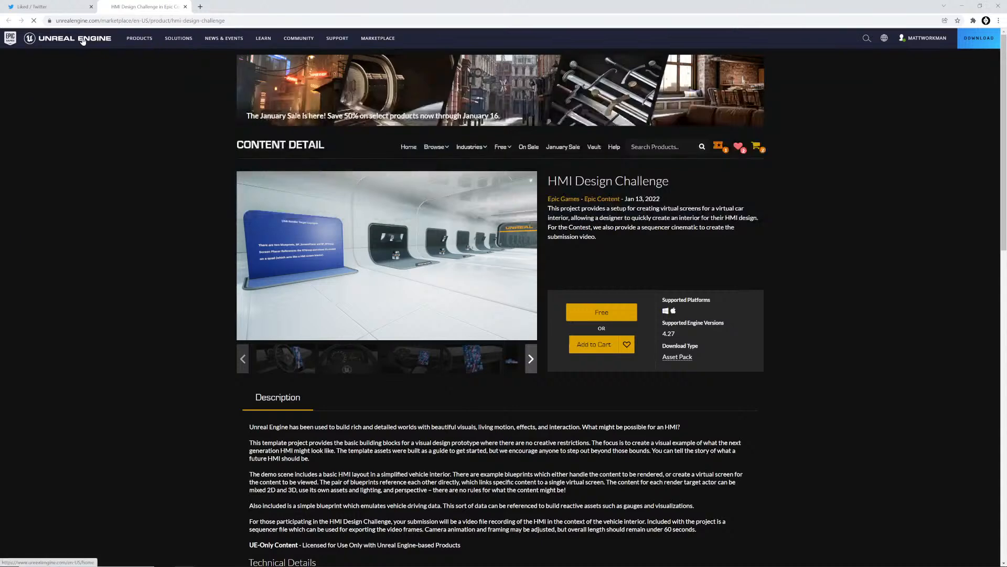
mouse_move(219, 42)
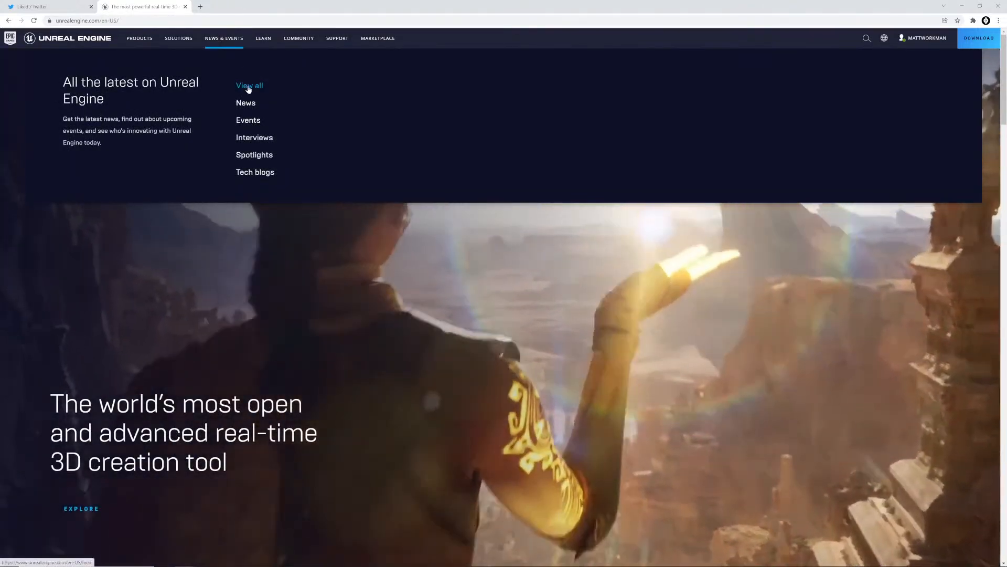
click(248, 86)
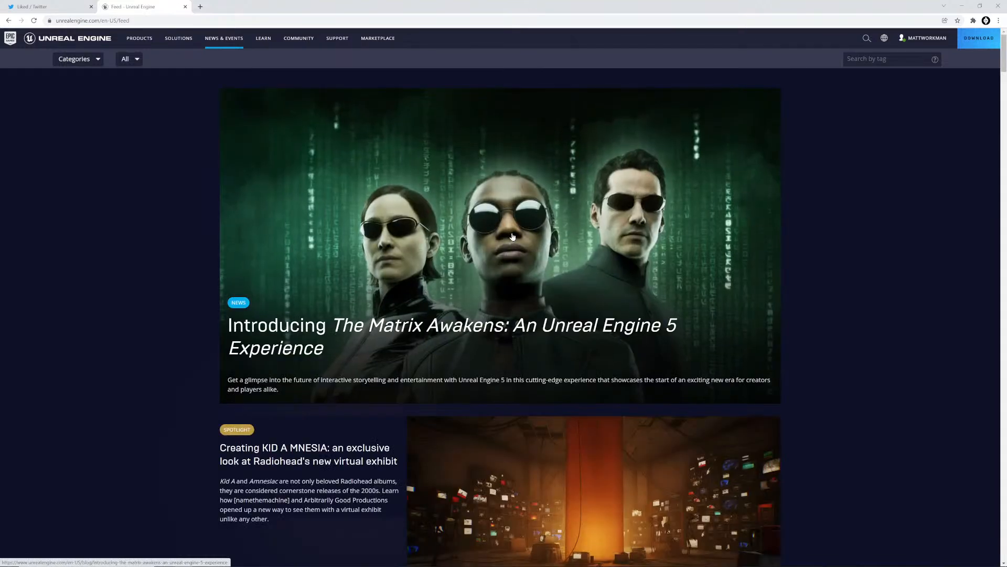
- Browse the news feed and open the article "Join the Unreal Engine HMI Design Challenge"
scroll(515, 241, down, 2)
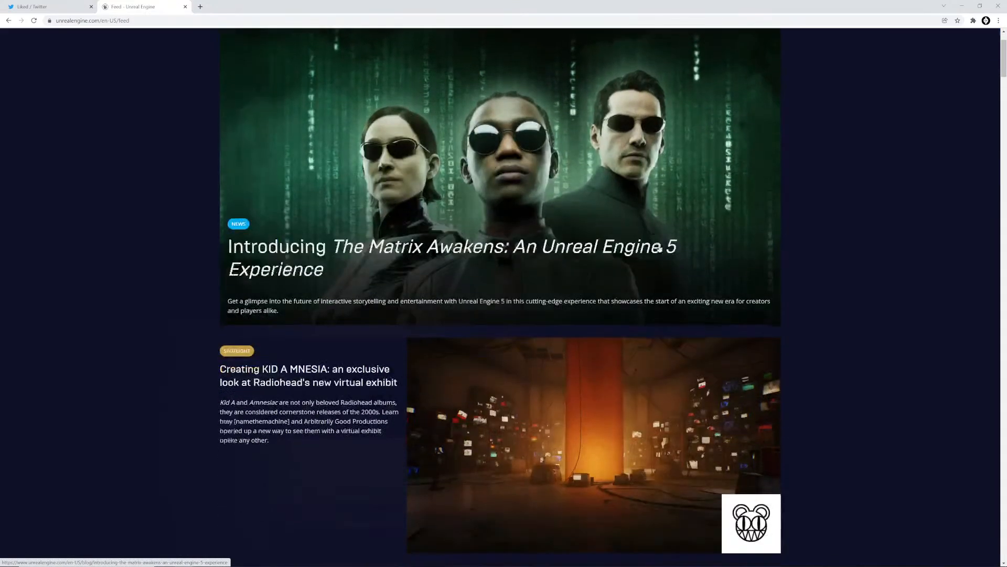
scroll(644, 227, down, 5)
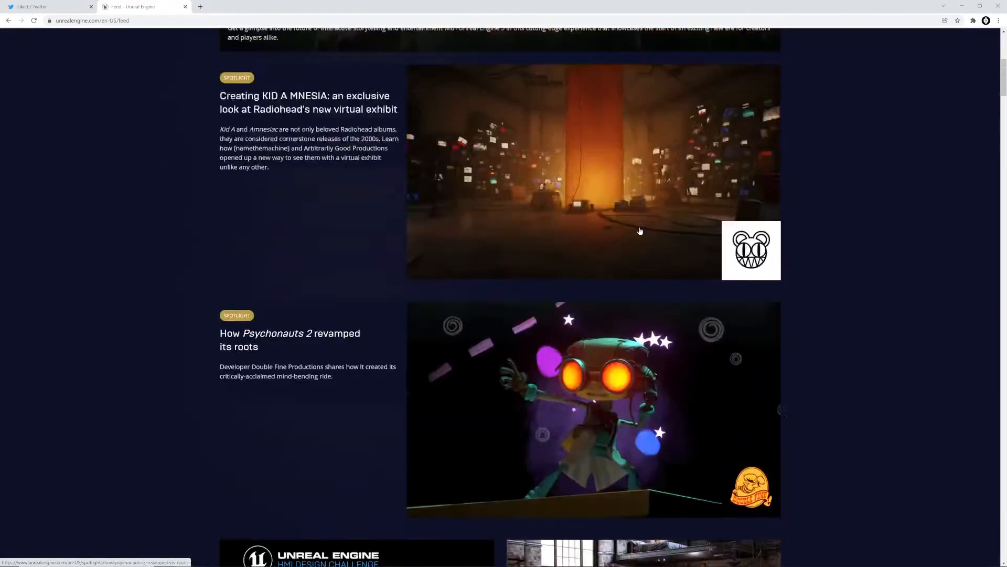
scroll(639, 229, up, 2)
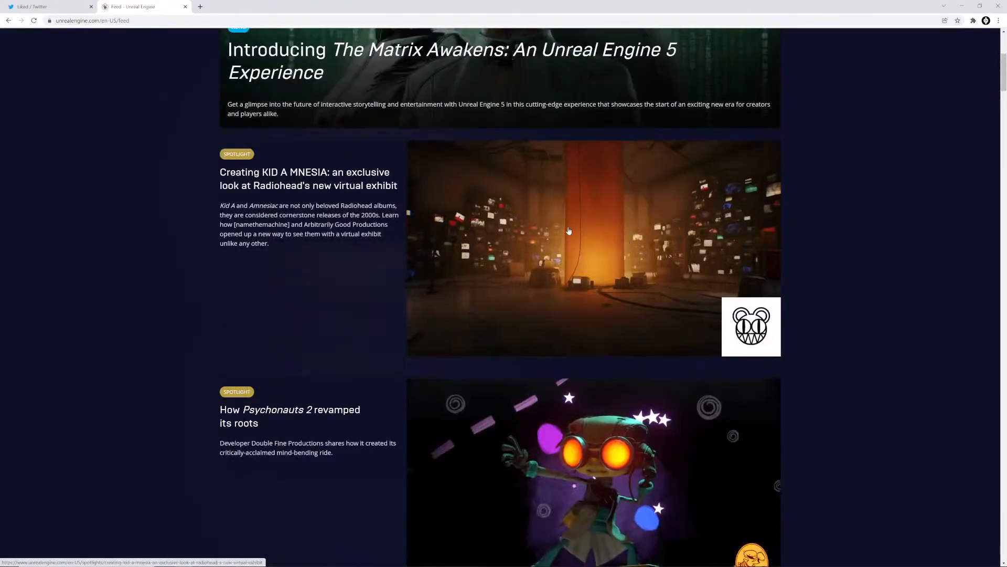
scroll(563, 249, down, 5)
scroll(563, 247, down, 4)
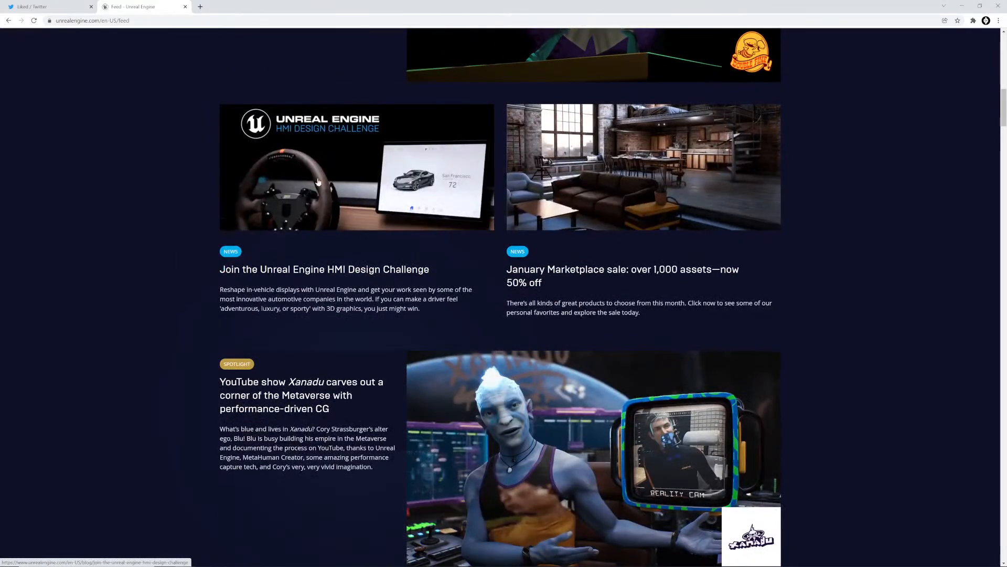
click(320, 163)
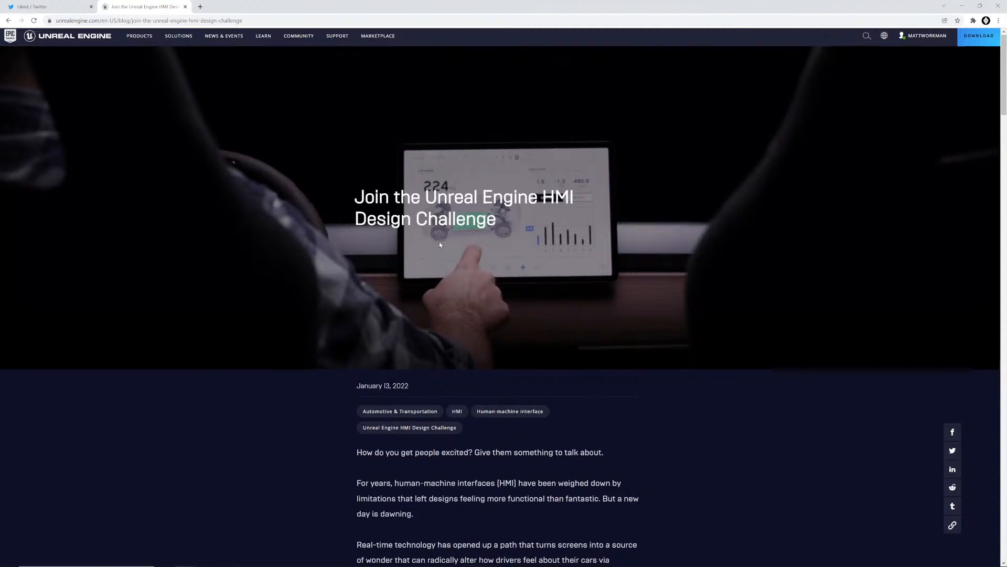
- Read the article's introduction, highlight the phrase "human-machine interfaces" in passing, and continue to the sizzle reel video
scroll(439, 241, down, 2)
scroll(445, 259, down, 1)
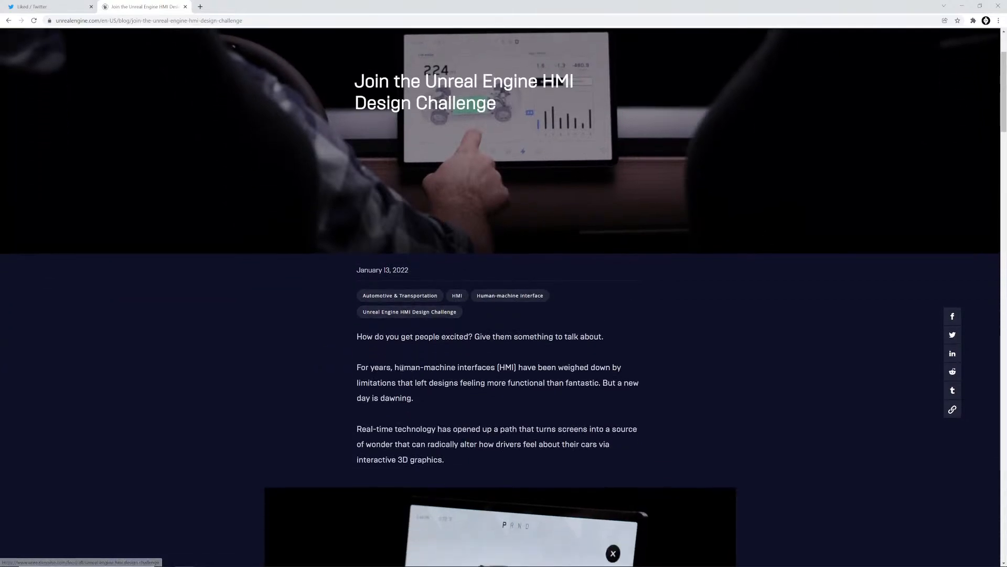
drag(394, 367, 495, 368)
click(495, 368)
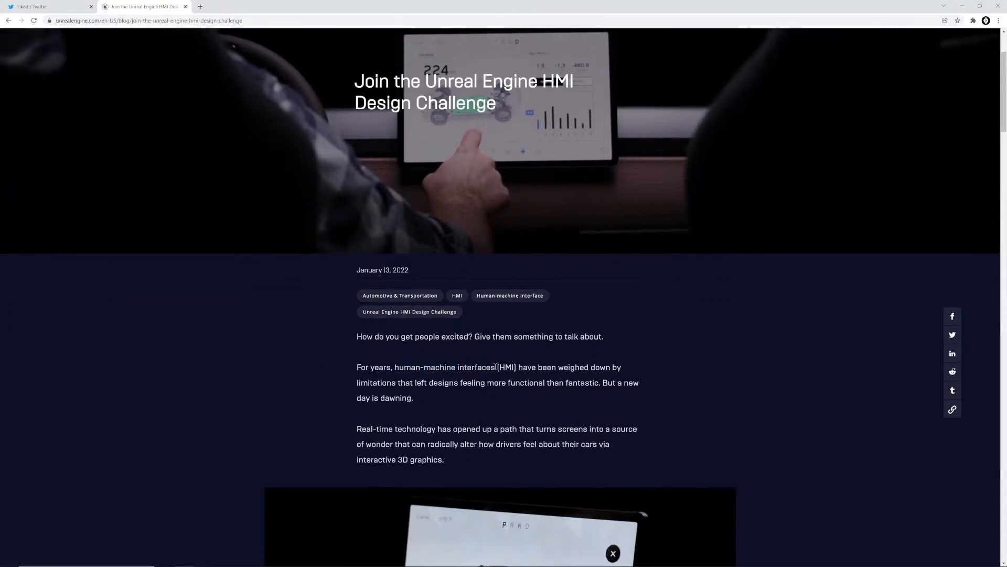
scroll(496, 366, down, 1)
scroll(496, 366, down, 13)
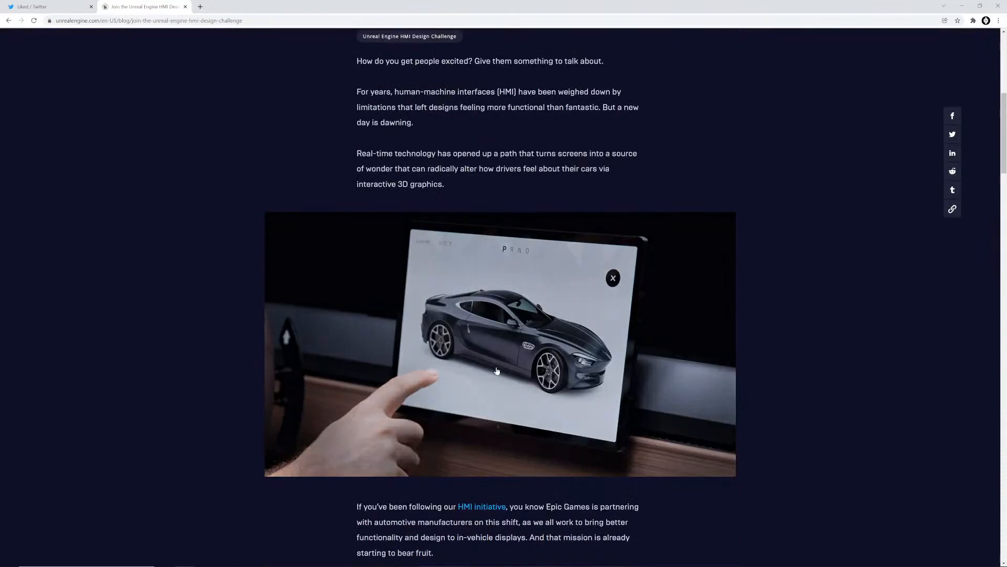
scroll(500, 365, down, 5)
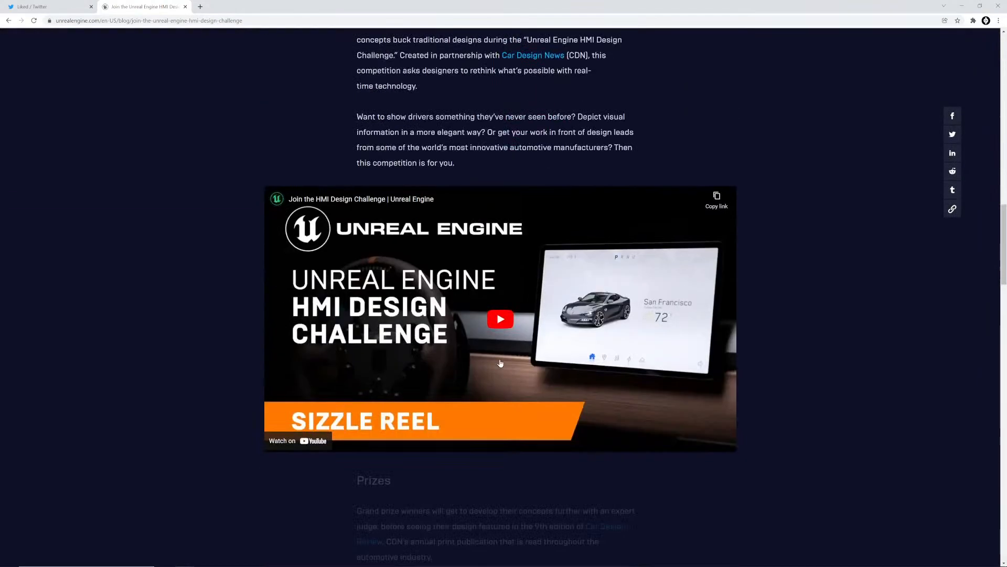
- Read the Prizes, Timing, judging and entry sections through to the article's end, highlighting the judging companies along the way
scroll(501, 363, down, 4)
scroll(500, 363, down, 4)
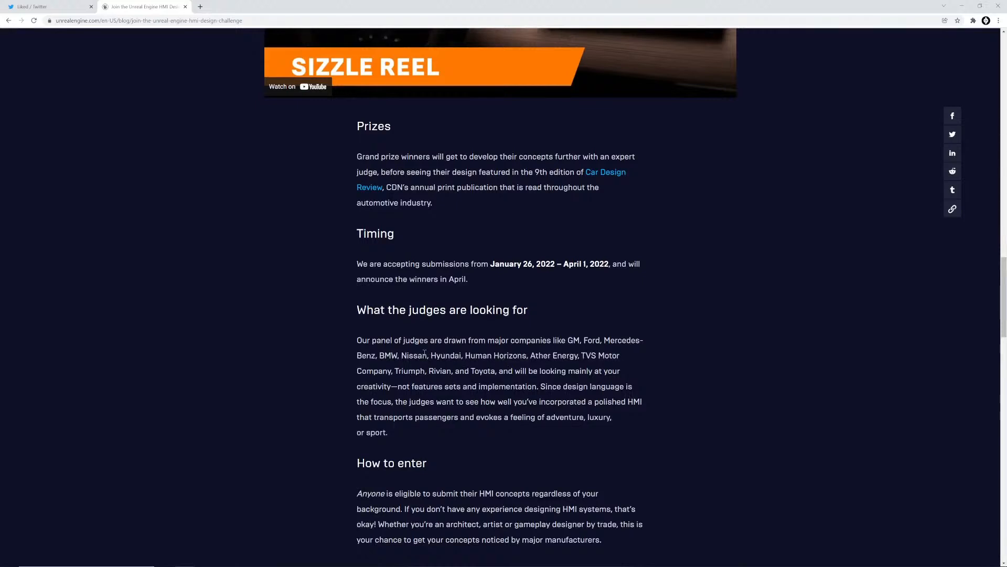
drag(357, 341, 615, 358)
click(590, 369)
scroll(513, 398, down, 10)
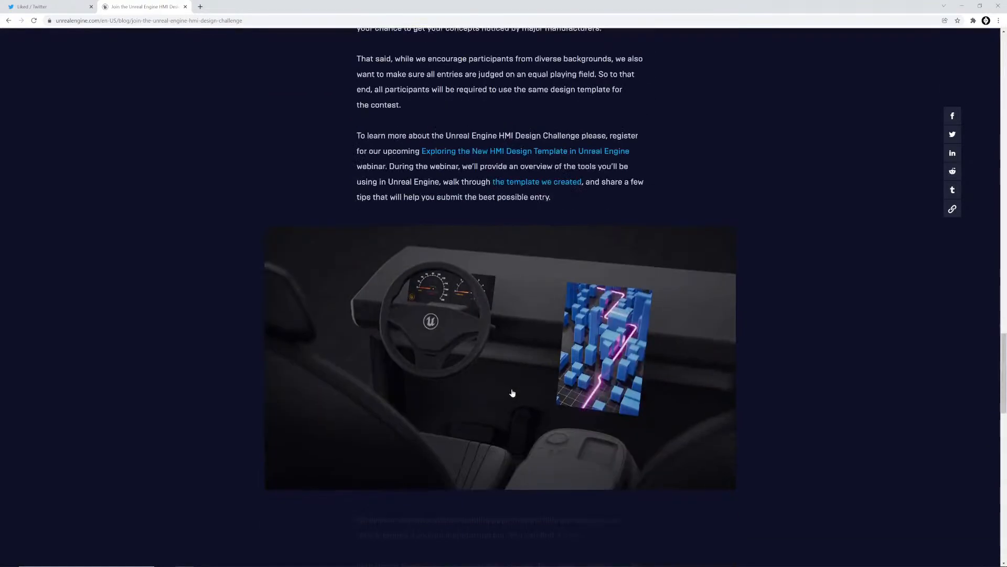
scroll(513, 393, down, 9)
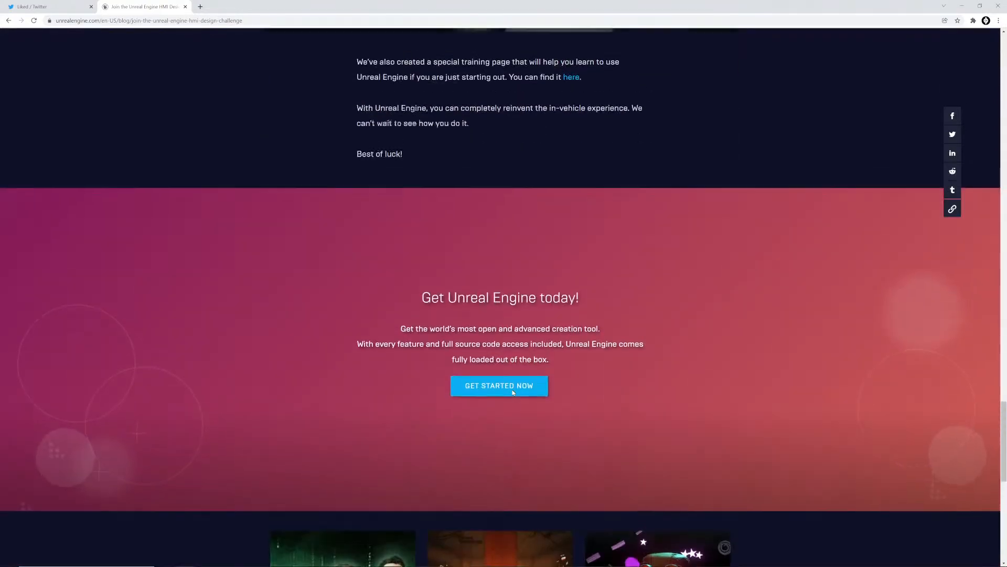
- Return to the "How to enter" section and highlight the paragraph on participants using the same design template
scroll(513, 391, up, 10)
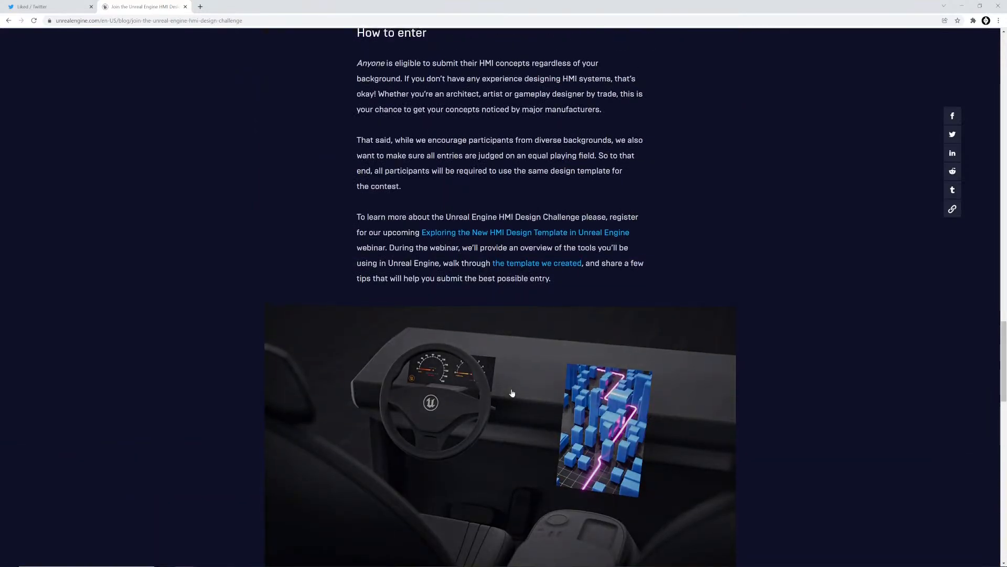
scroll(512, 391, up, 6)
scroll(513, 391, down, 2)
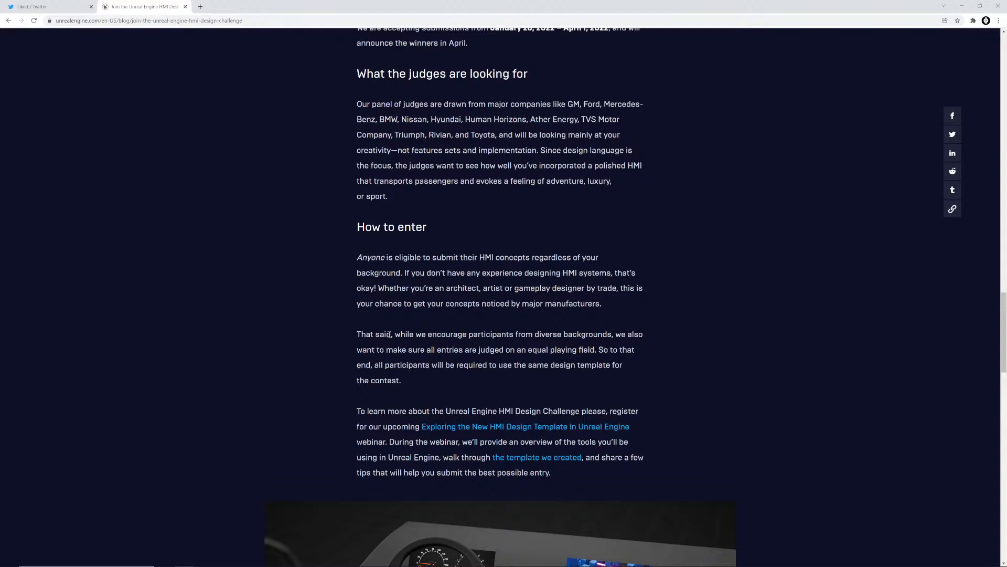
drag(443, 367, 436, 294)
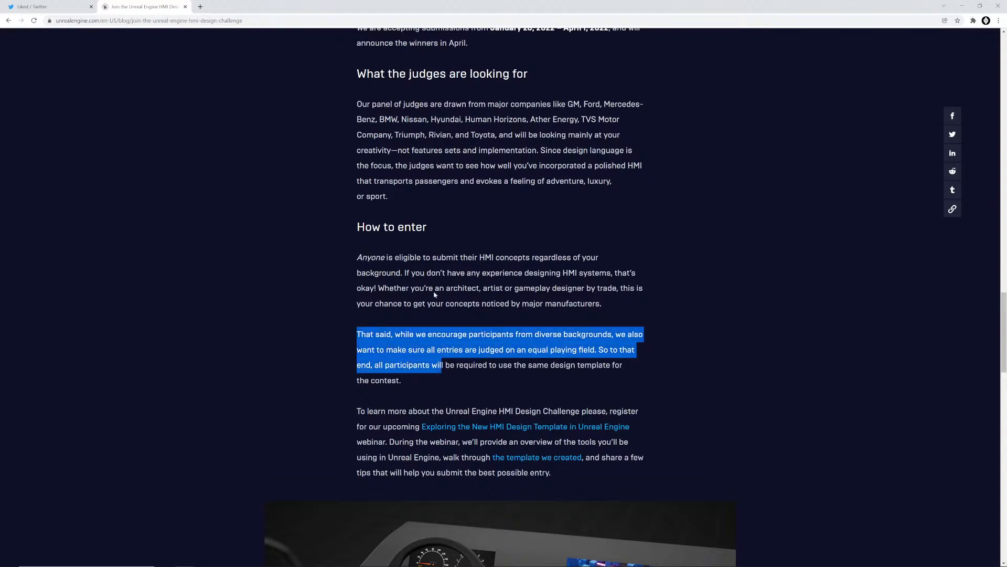
click(545, 298)
- Skim the rest of the article and return to the embedded HMI Design Challenge sizzle reel
scroll(546, 298, down, 5)
scroll(546, 298, down, 13)
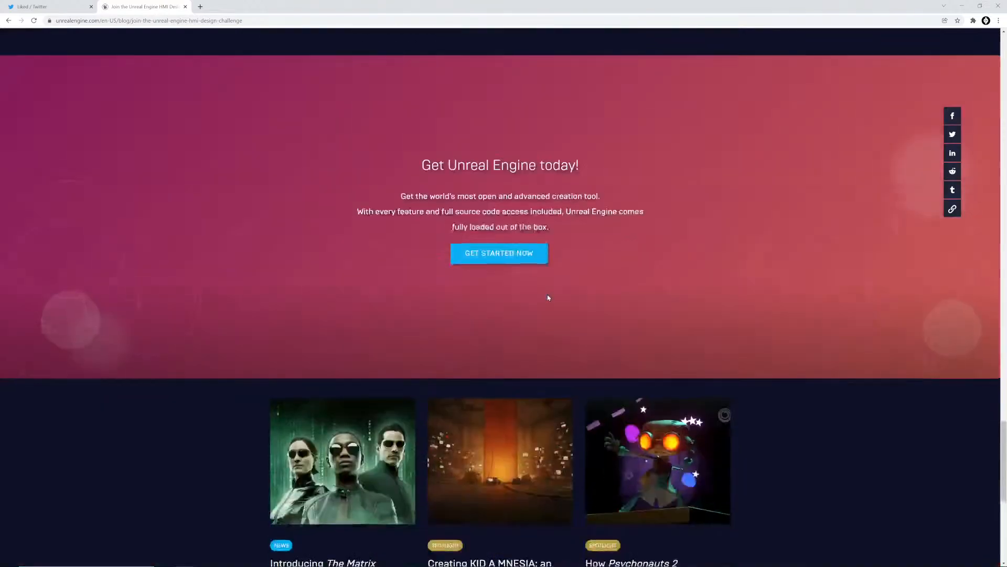
scroll(546, 299, up, 18)
scroll(548, 309, up, 17)
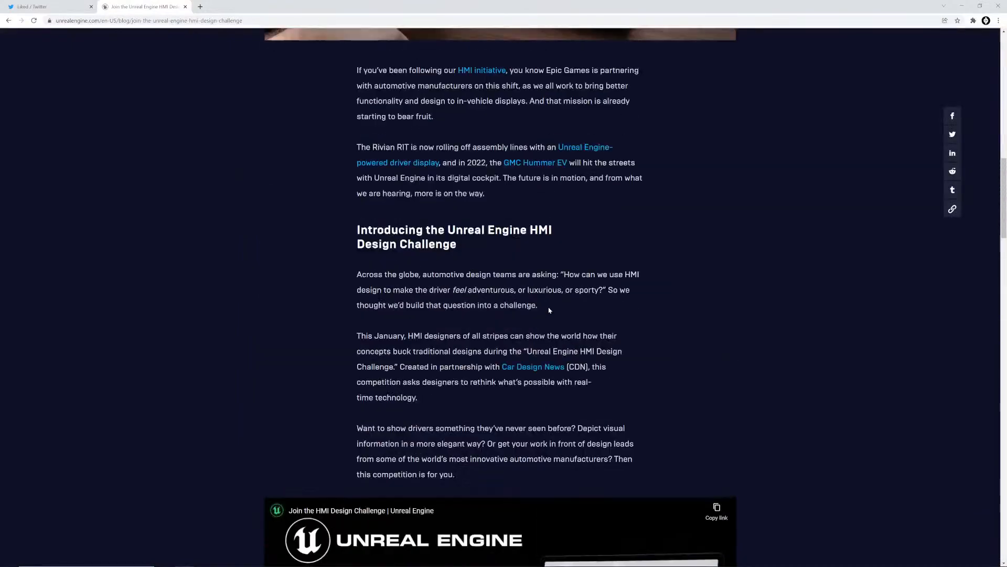
scroll(519, 320, down, 6)
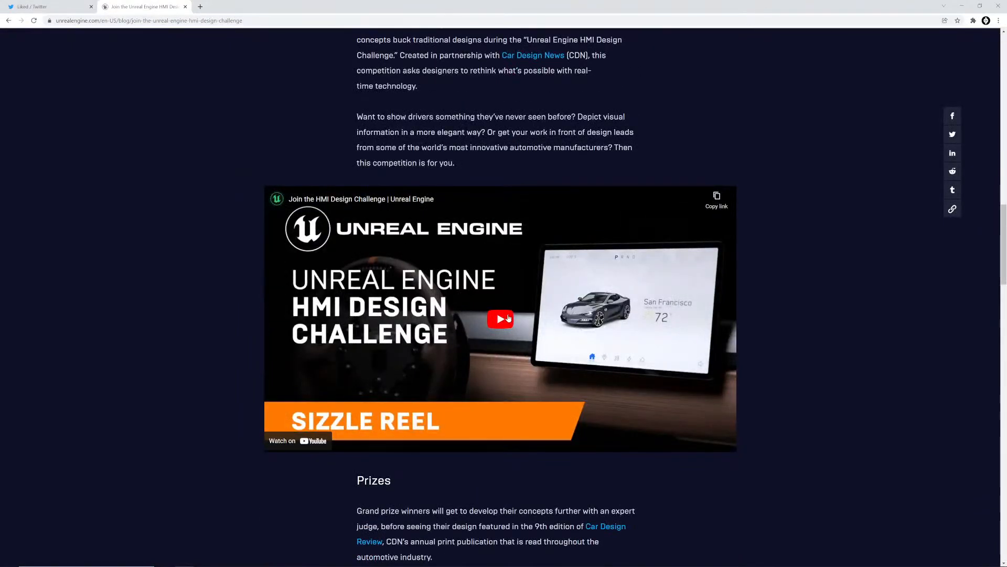
- Switch to Autodesk Maya and examine the retopologized glove on the character's hand from the palm side
key(alt+Tab)
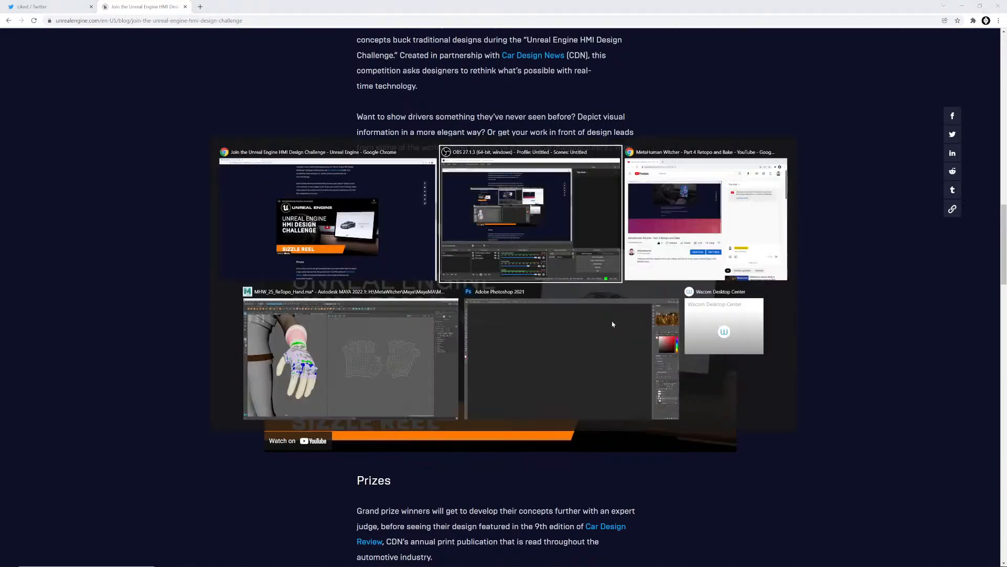
key(alt+Tab)
key(alt+Tab)
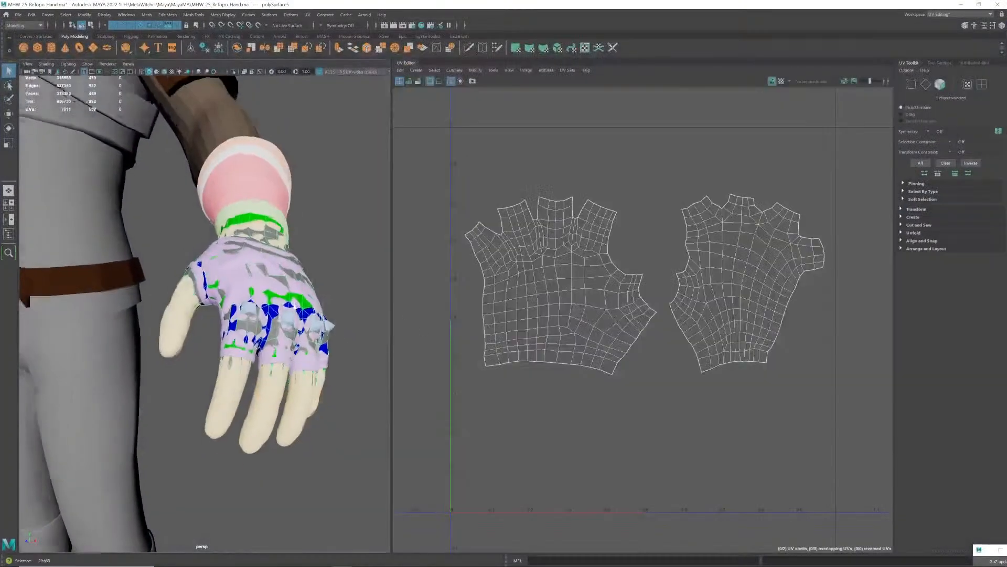
alt+drag(295, 306, 352, 317)
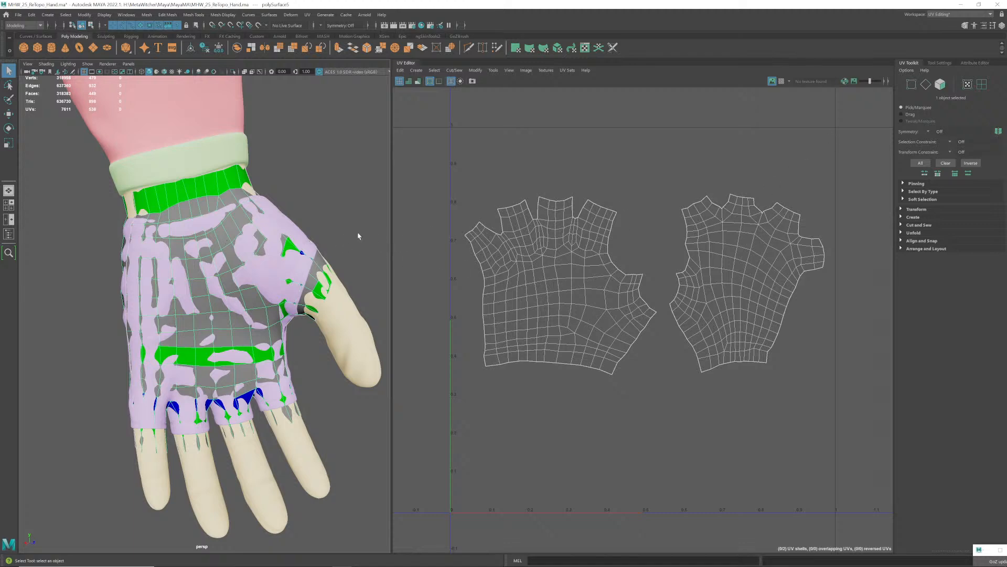
- Deselect the glove mesh and change the workspace from UV Editing to Modeling - Standard
click(350, 247)
key(space)
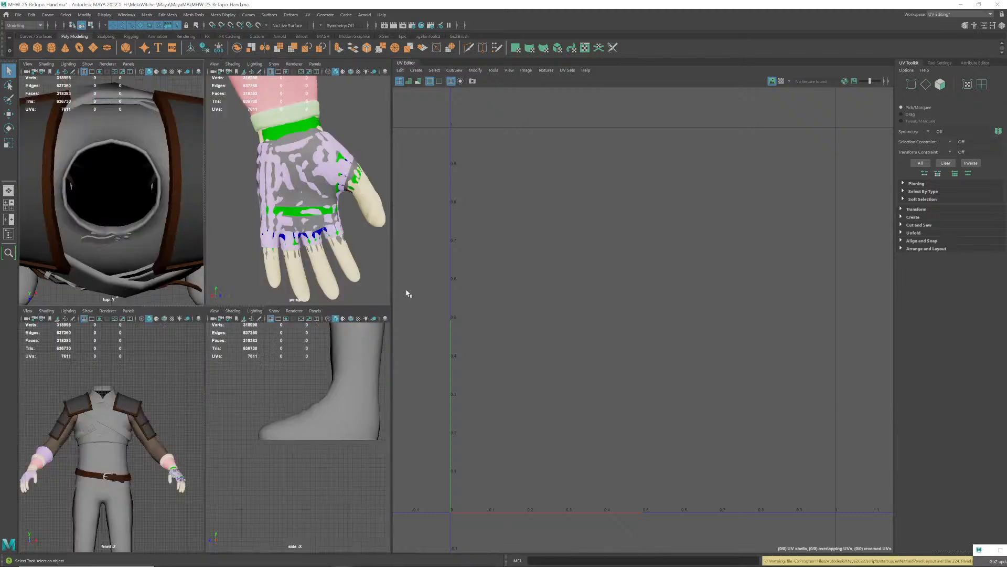
key(space)
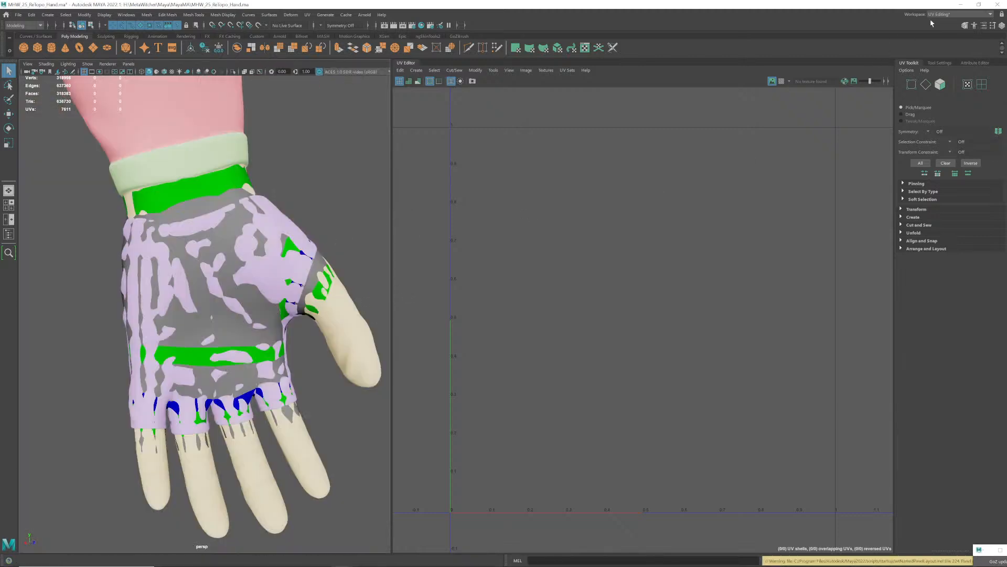
click(959, 14)
click(946, 43)
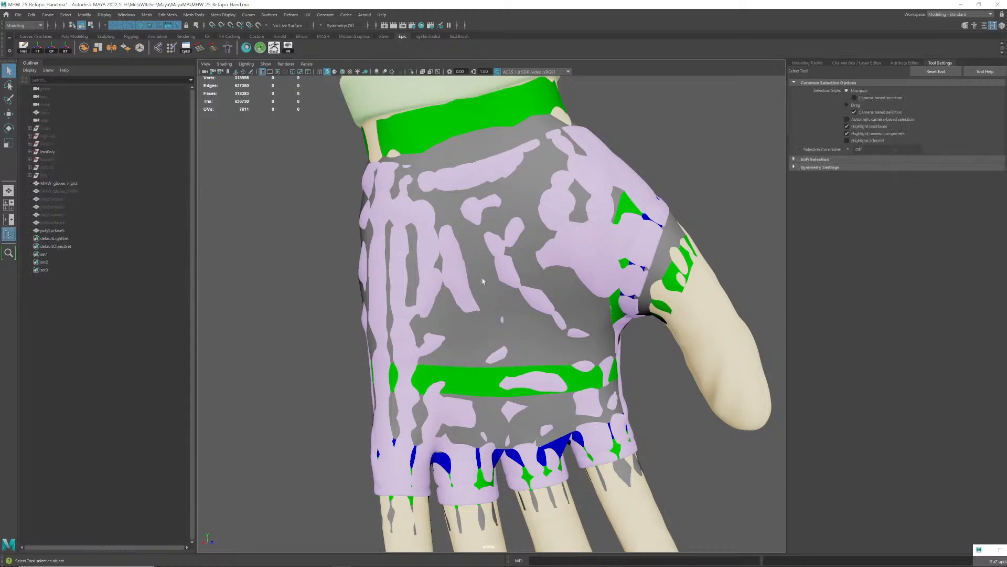
- Select the polySurface5 glove mesh and inspect it from the back of the hand
alt+drag(482, 287, 503, 236)
click(502, 224)
alt+drag(425, 237, 445, 253)
click(408, 210)
scroll(409, 210, down, 4)
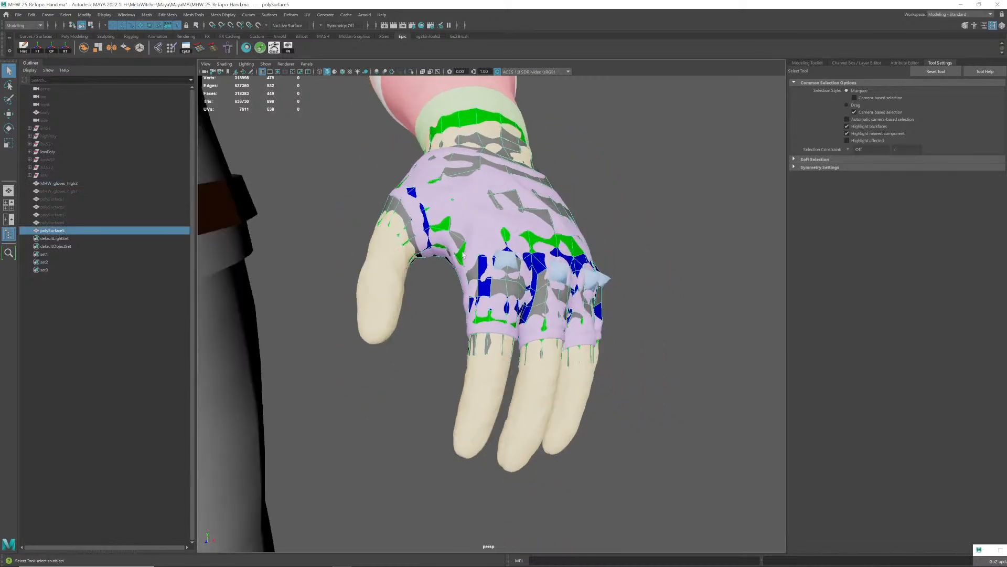
- Examine the full character model from the front and at an angle, including its armour, gloves, legs and boots
alt+middle_drag(446, 252, 517, 310)
scroll(517, 310, down, 10)
scroll(406, 295, up, 2)
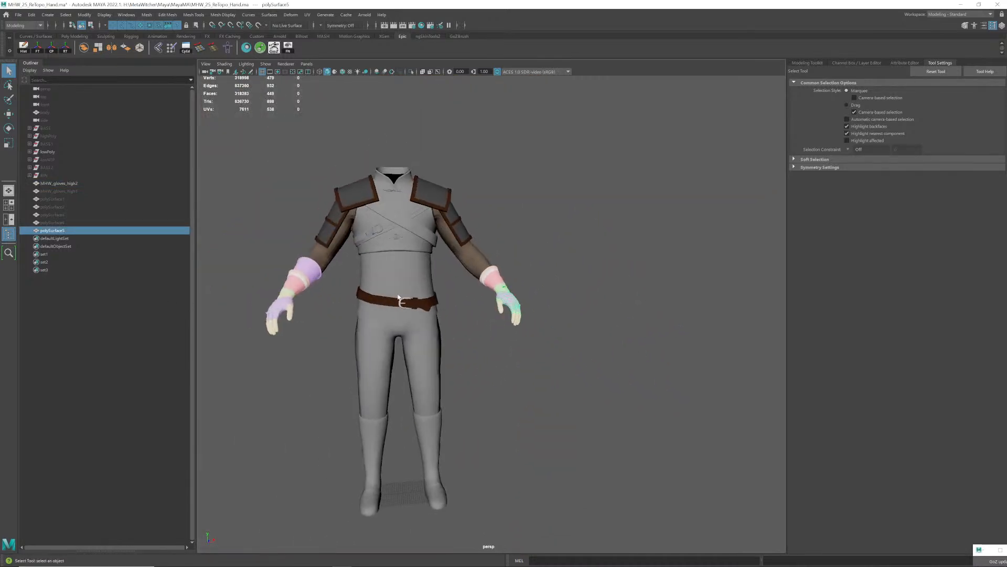
alt+right_drag(405, 296, 450, 300)
alt+middle_drag(450, 300, 538, 279)
alt+drag(537, 279, 534, 283)
alt+right_drag(534, 283, 556, 295)
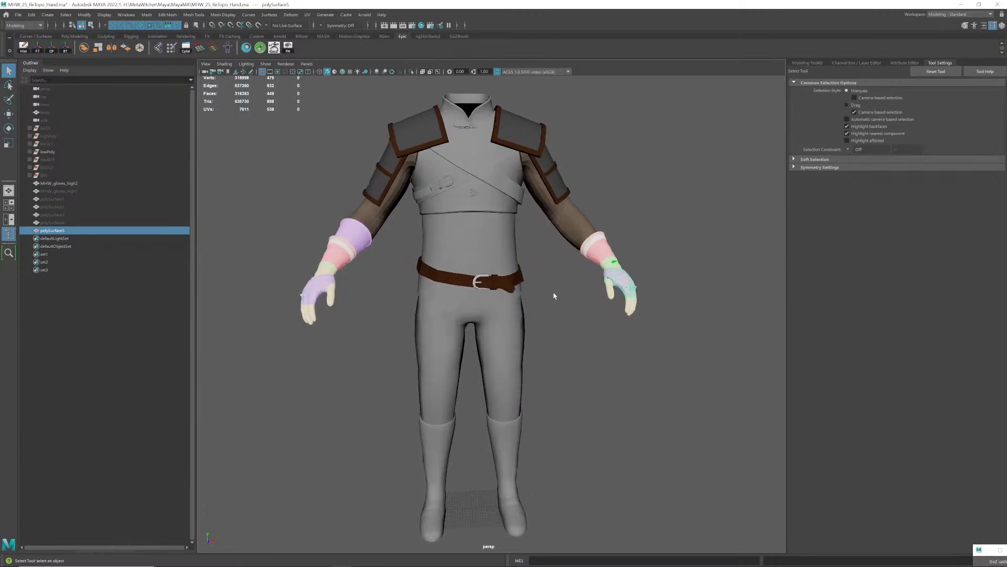
alt+middle_drag(555, 295, 545, 287)
alt+drag(545, 287, 522, 282)
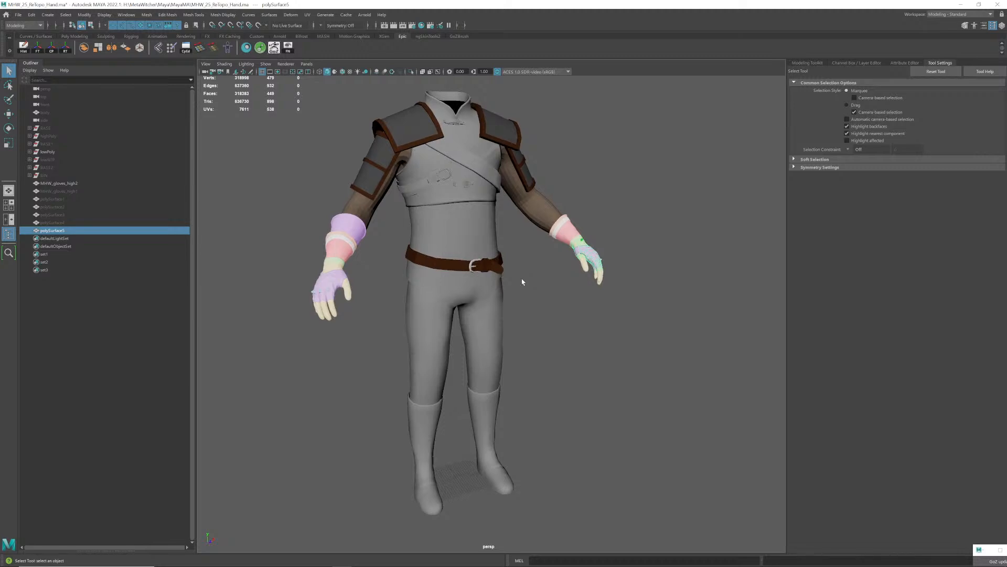
alt+right_drag(560, 276, 582, 317)
alt+middle_drag(582, 317, 540, 265)
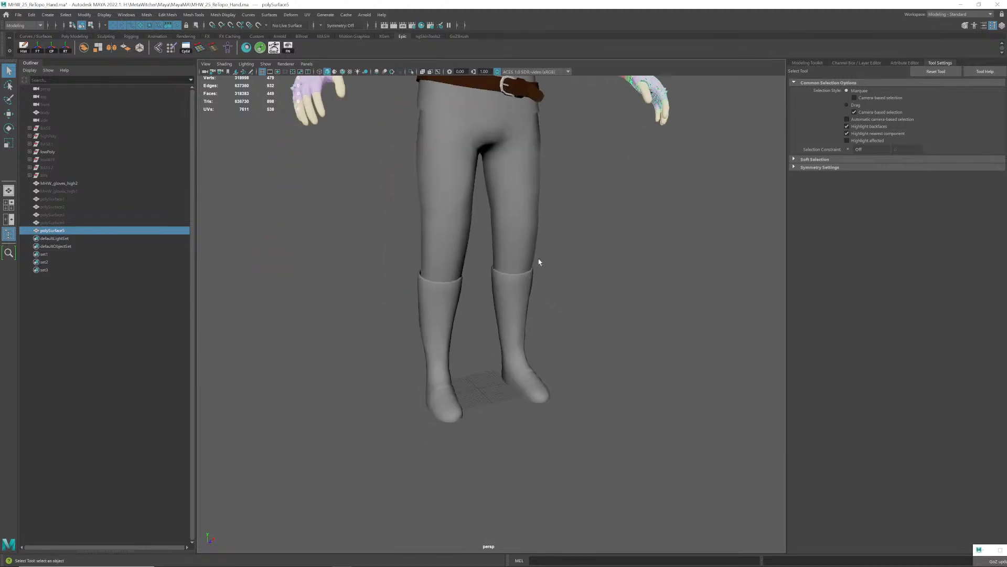
- Examine the character's legs and boots up close from the side and the front
alt+drag(540, 266, 499, 343)
alt+right_drag(499, 343, 454, 442)
alt+drag(455, 443, 524, 322)
alt+right_drag(524, 321, 477, 427)
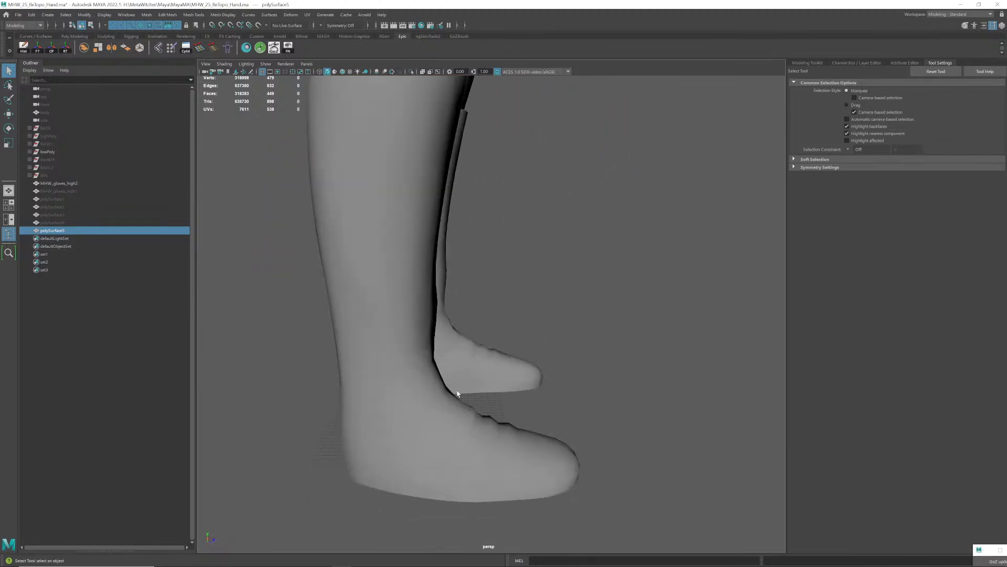
alt+drag(476, 427, 534, 328)
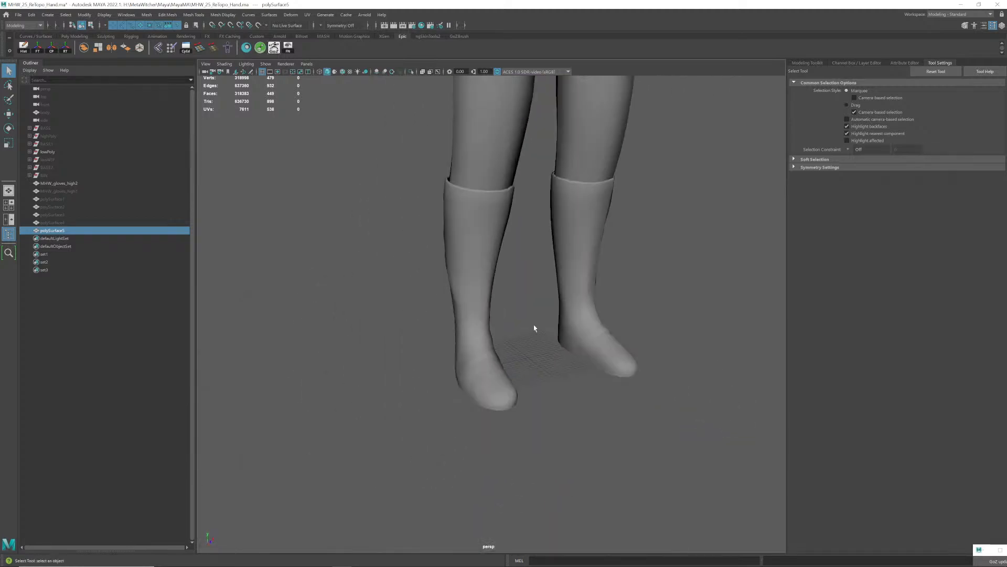
- Isolate the polySurface5 glove retopology together with the MHW_gloves_high2 mesh, and clear the selection
alt+middle_drag(535, 327, 551, 514)
alt+right_drag(550, 514, 637, 410)
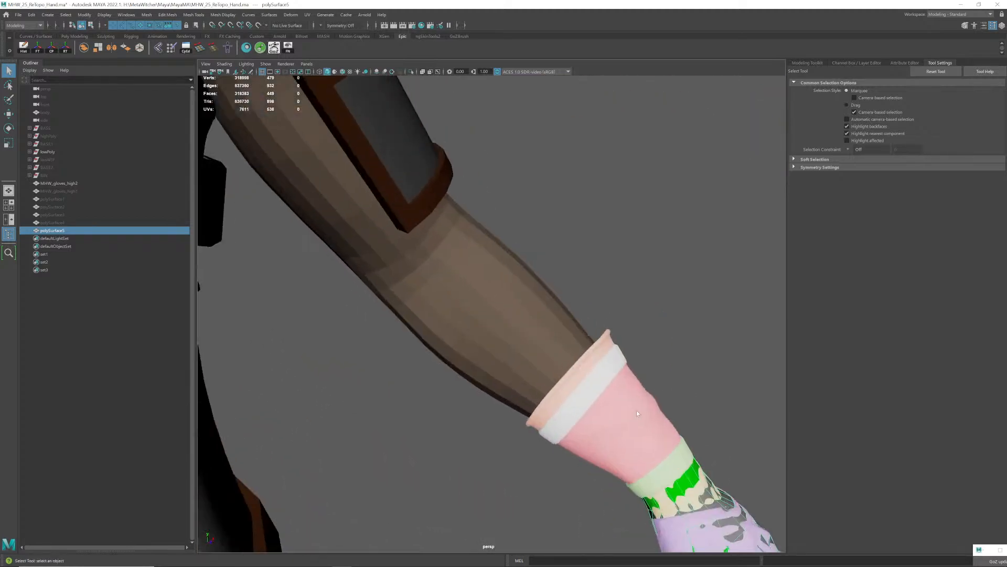
alt+middle_drag(637, 410, 432, 241)
alt+drag(432, 240, 414, 283)
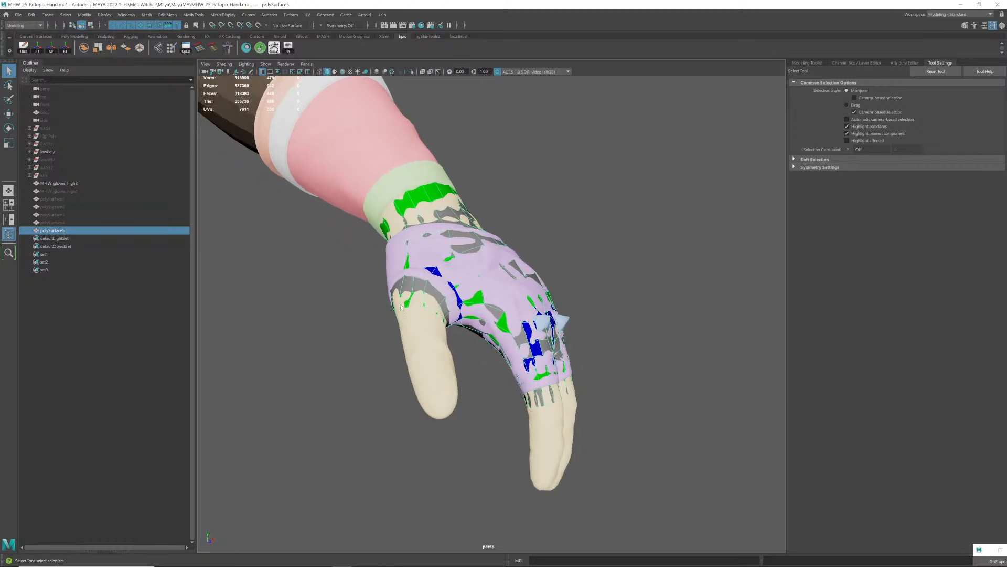
click(408, 293)
click(415, 291)
shift+click(363, 183)
key(ctrl+1)
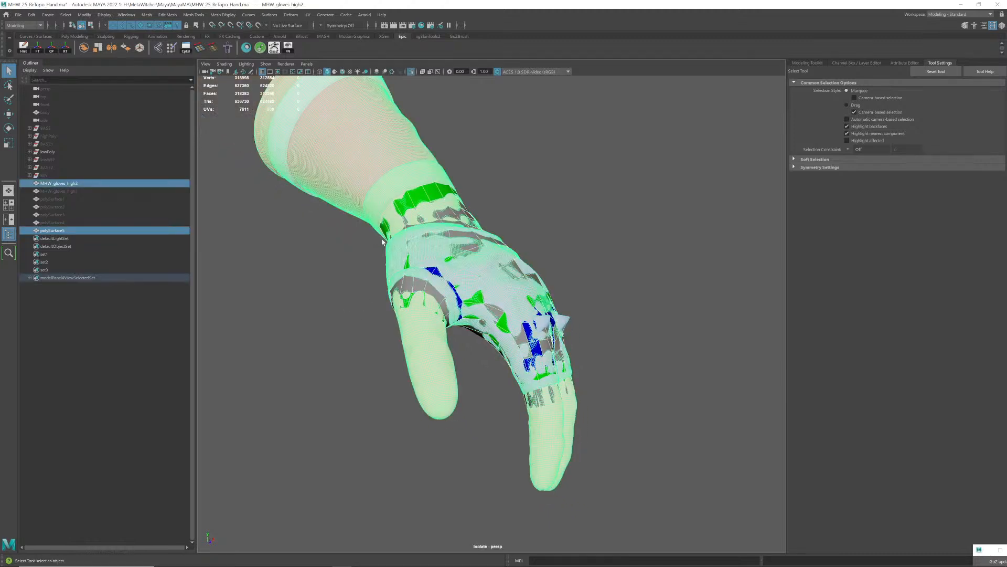
click(384, 318)
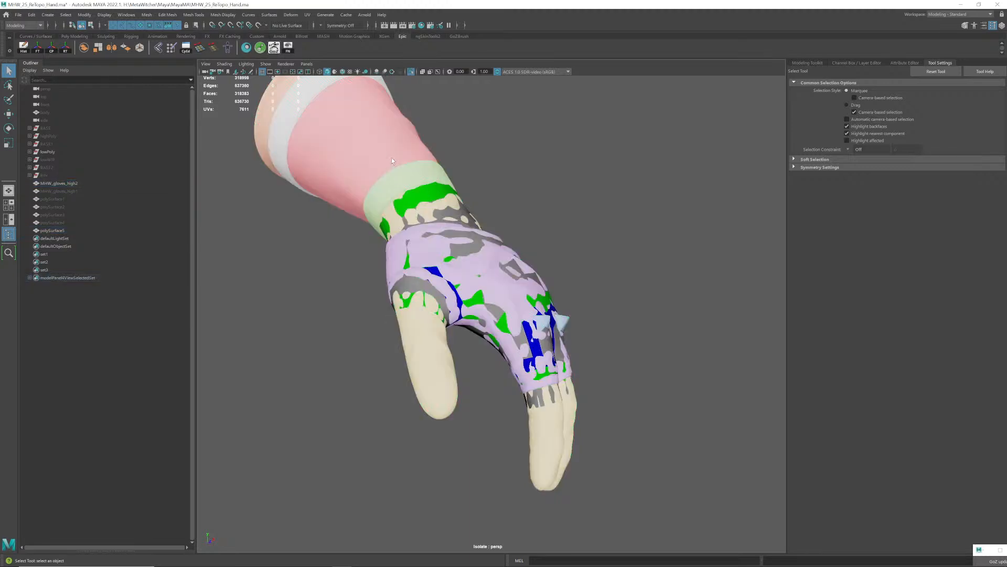
- Make the MHW_gloves_high2 mesh a live surface and activate Quad Draw on the polySurface5 retopology mesh
click(388, 154)
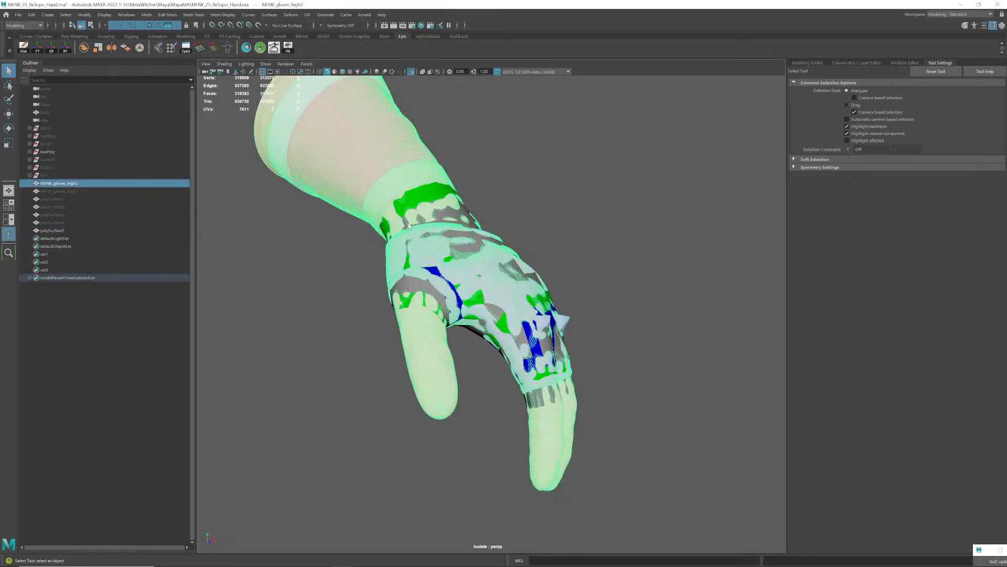
mouse_move(409, 225)
alt+mouse_down()
mouse_move(418, 240)
mouse_move(405, 230)
alt+mouse_up()
right_drag(405, 230, 422, 330)
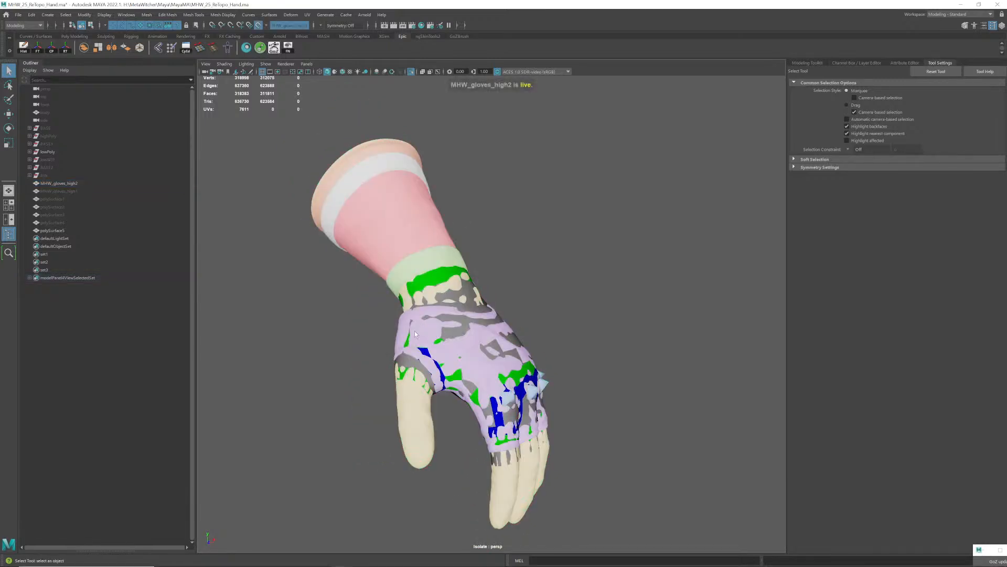
click(430, 330)
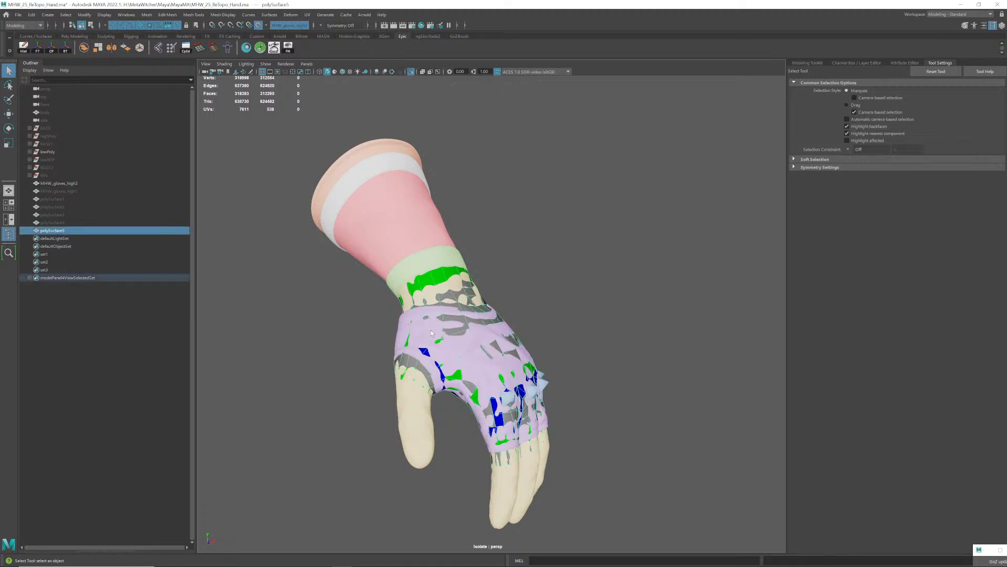
click(964, 25)
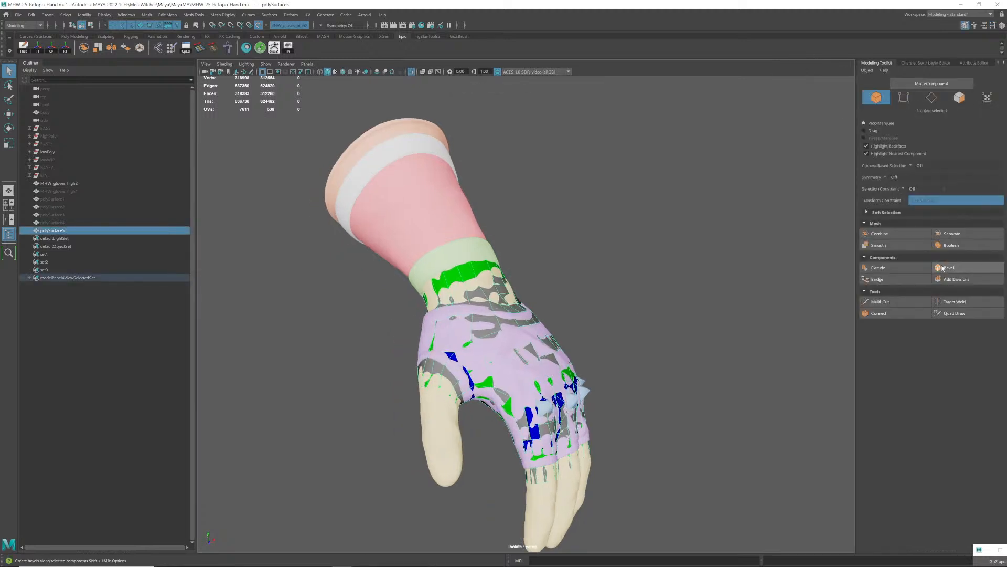
click(956, 313)
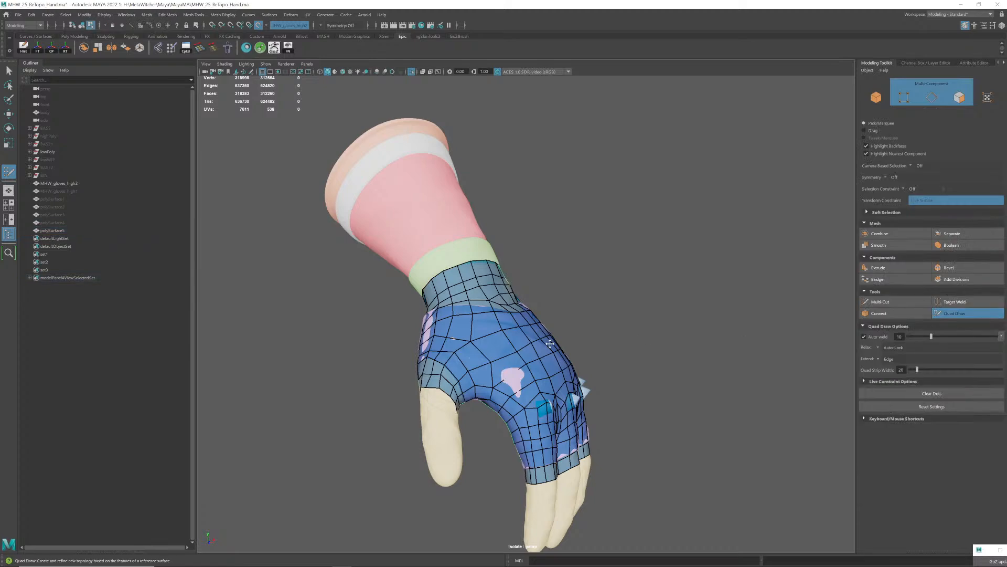
- Inspect the glove topology around the fingers and show the live constraint options of Quad Draw
alt+drag(529, 409, 453, 349)
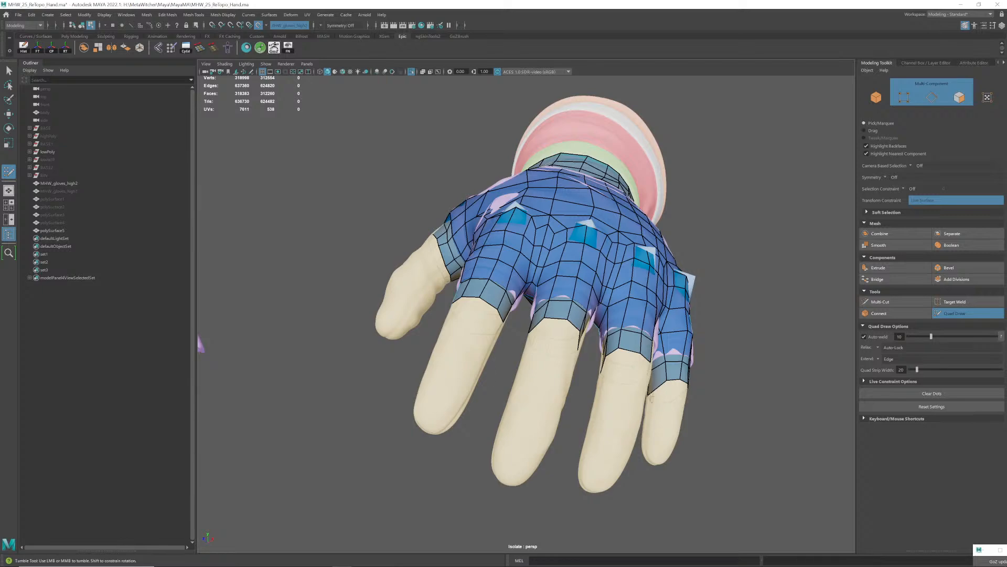
alt+drag(650, 397, 590, 383)
alt+right_drag(524, 361, 551, 362)
alt+drag(542, 355, 504, 322)
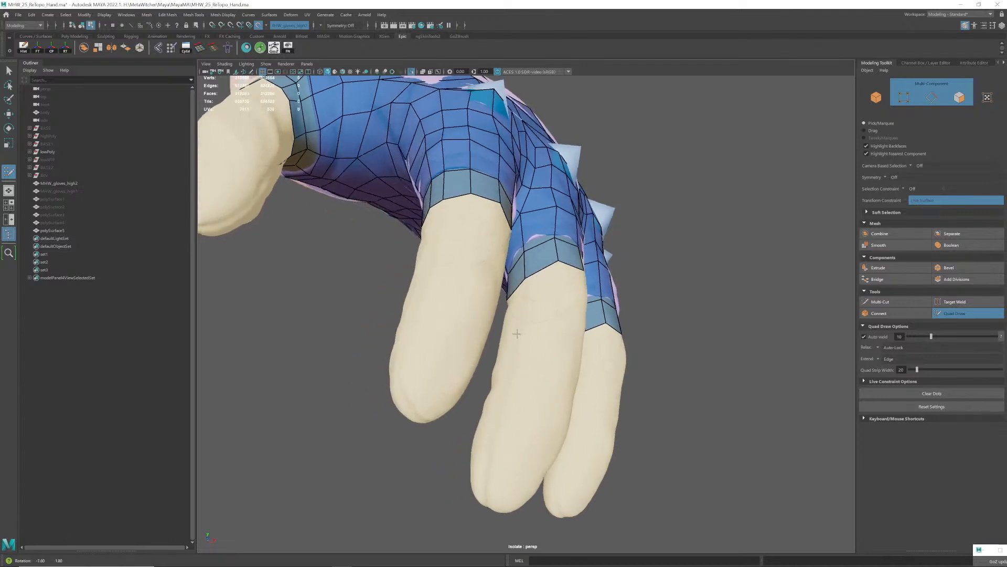
click(865, 381)
click(865, 424)
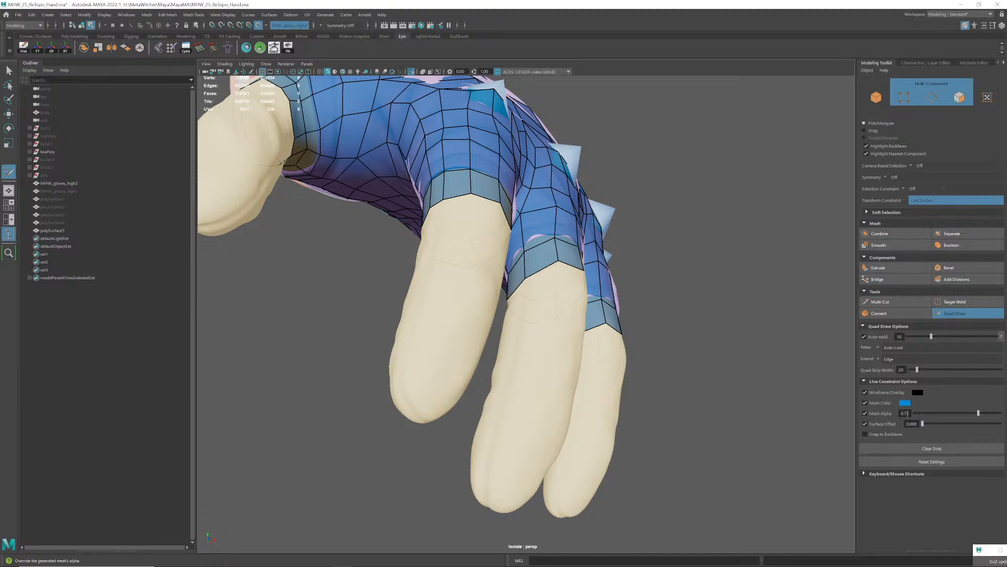
- Examine the retopologized finger cuffs and the uncovered fingers from both sides of the hand
alt+drag(540, 307, 461, 338)
alt+middle_drag(462, 338, 483, 341)
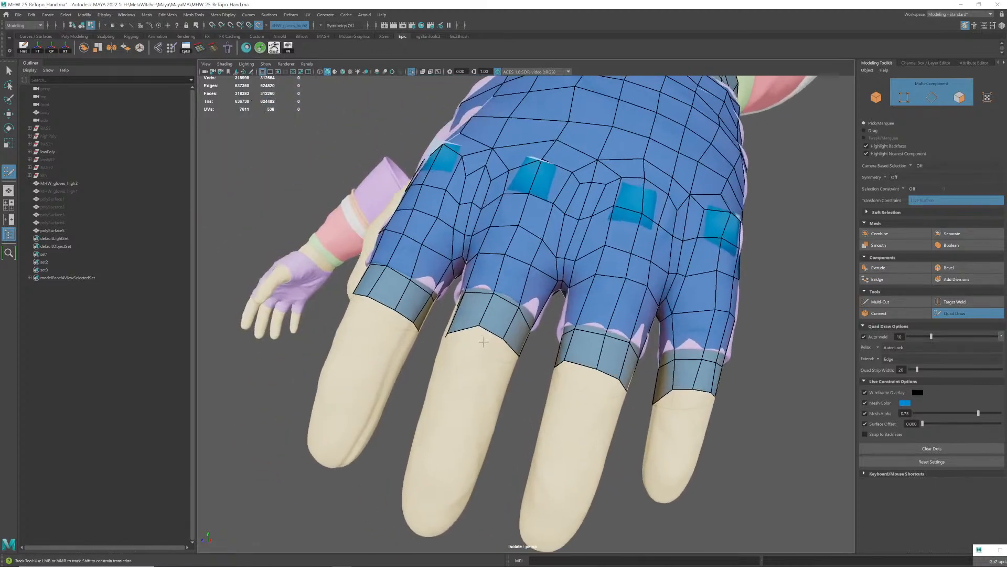
mouse_move(483, 341)
alt+mouse_down()
mouse_move(482, 330)
mouse_move(499, 337)
alt+mouse_up()
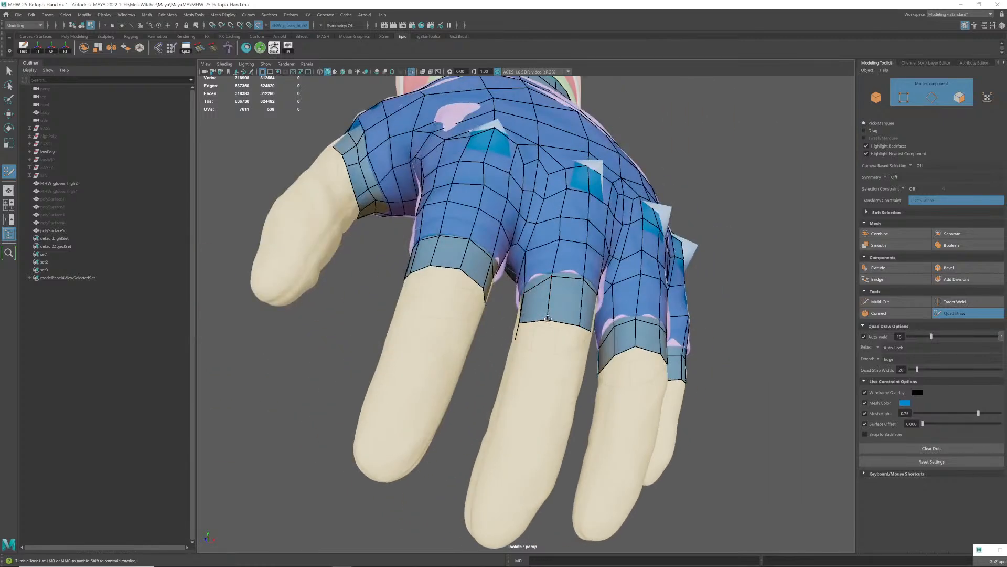
alt+drag(579, 325, 470, 340)
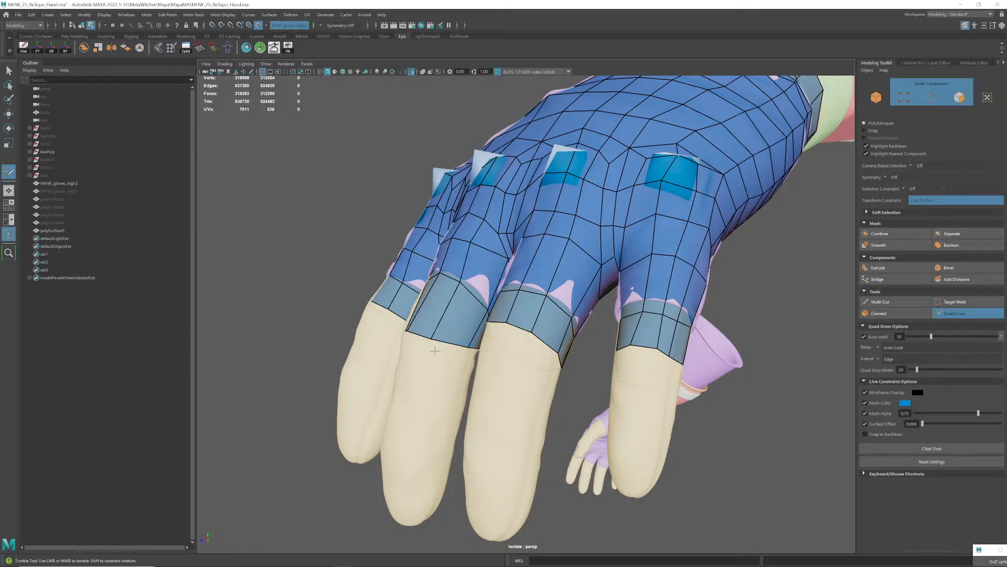
alt+drag(436, 349, 518, 348)
alt+right_drag(518, 348, 535, 342)
mouse_move(535, 342)
alt+mouse_down()
mouse_move(513, 343)
mouse_move(480, 372)
mouse_move(447, 336)
mouse_move(438, 339)
mouse_move(533, 362)
mouse_move(536, 342)
alt+mouse_up()
alt+middle_drag(535, 342, 482, 314)
alt+drag(482, 314, 483, 315)
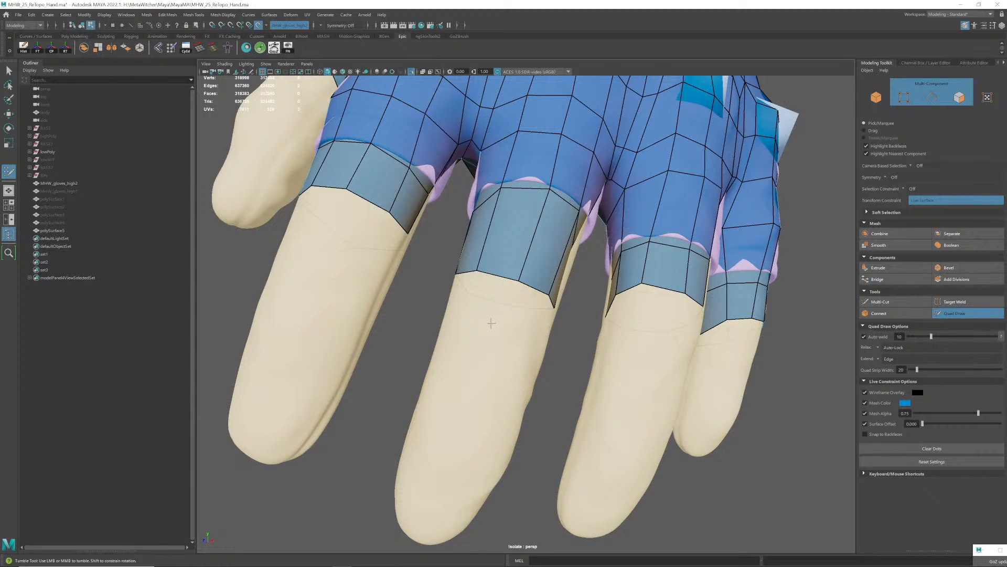
alt+drag(489, 357, 512, 354)
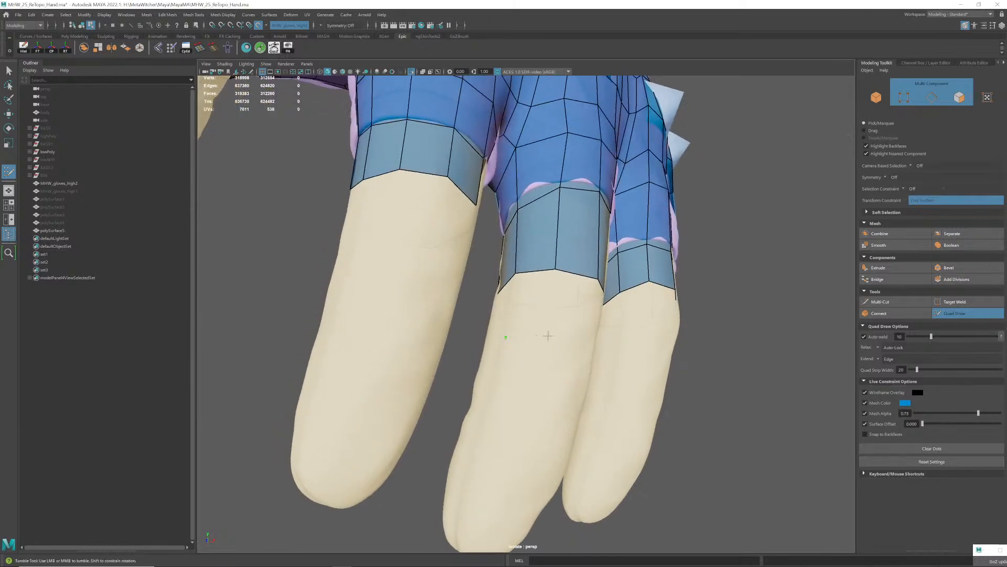
- Fill a row of four quads on the middle finger, extending the mesh below the cuff on the back of the hand
alt+drag(570, 339, 529, 320)
shift+click(532, 330)
shift+click(457, 316)
click(471, 327)
shift+click(469, 309)
click(482, 331)
shift+click(467, 307)
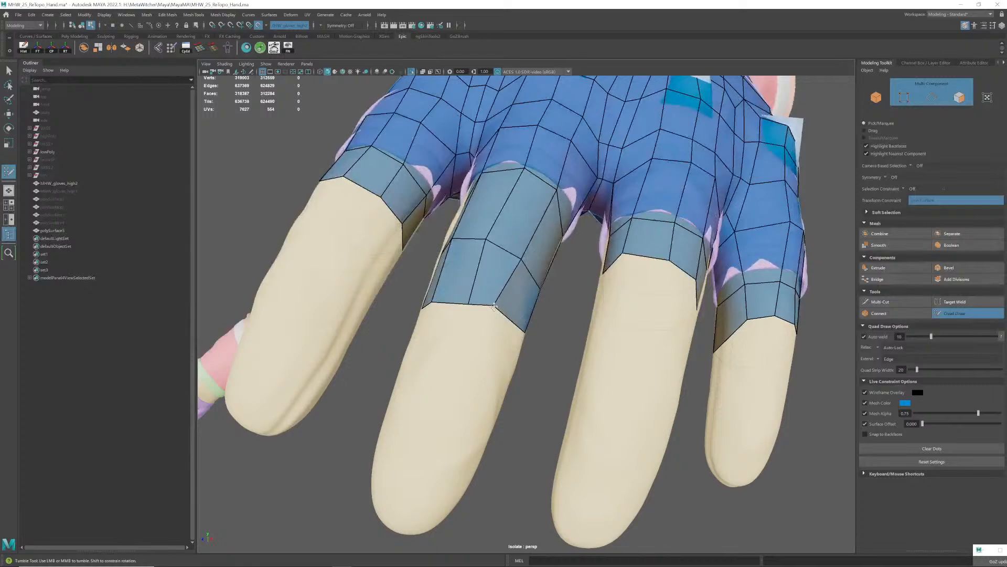
- Fill another row of quads farther down the back of the middle finger with Quad Draw
mouse_move(462, 304)
alt+mouse_down()
mouse_move(516, 328)
mouse_move(521, 303)
mouse_move(526, 333)
mouse_move(441, 335)
mouse_move(521, 344)
mouse_move(456, 312)
alt+mouse_up()
click(475, 344)
shift+click(493, 326)
shift+click(490, 324)
shift+click(456, 309)
alt+drag(498, 336, 429, 332)
shift+click(459, 325)
- Insert an edge loop across the upper part of the middle finger's quads near the cuff
alt+drag(443, 273, 499, 247)
ctrl+click(506, 237)
alt+right_drag(499, 247, 493, 225)
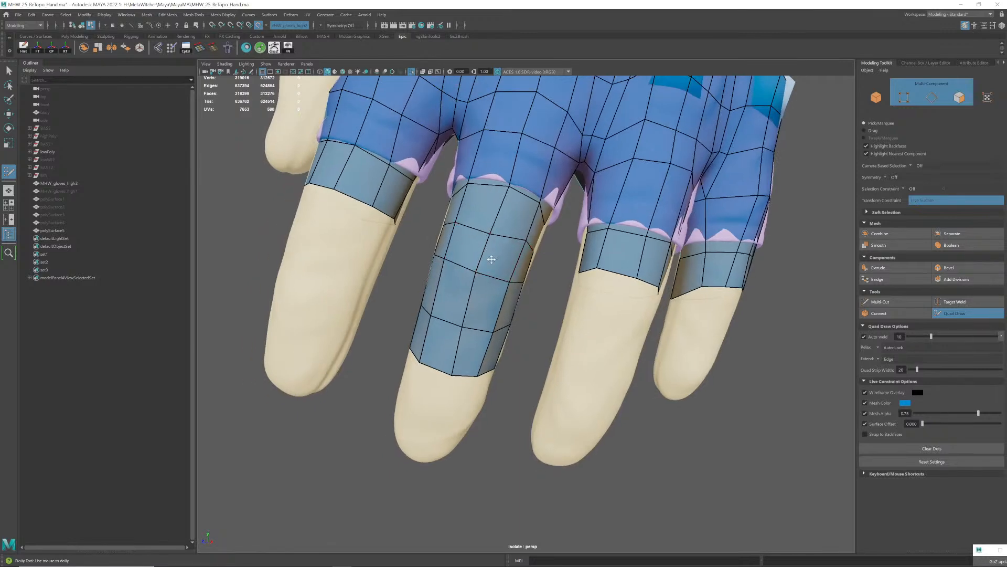
- Fill a third row of four quads on the middle finger, continuing from the lowest edges toward the fingertip
alt+right_drag(491, 259, 473, 325)
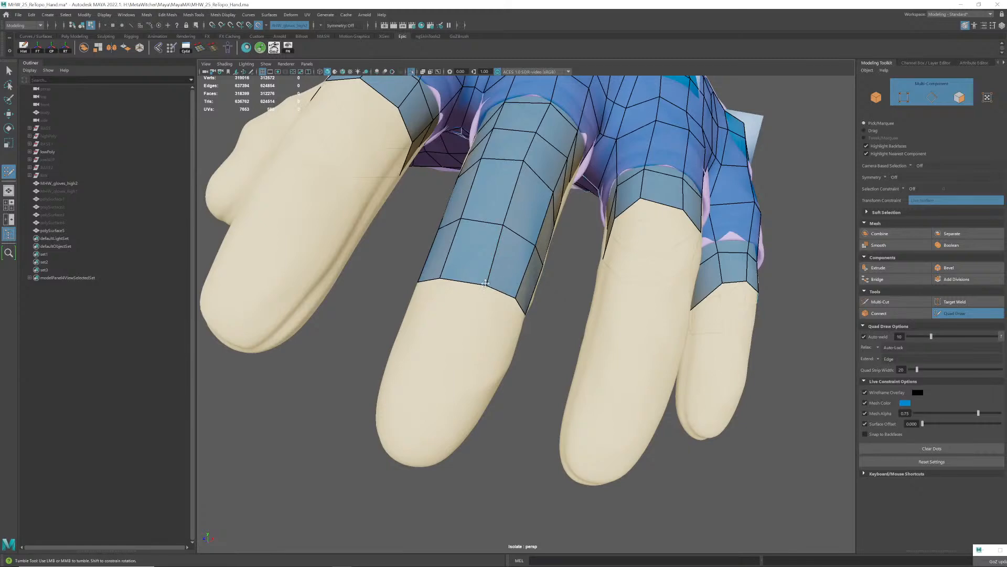
alt+drag(495, 302, 518, 295)
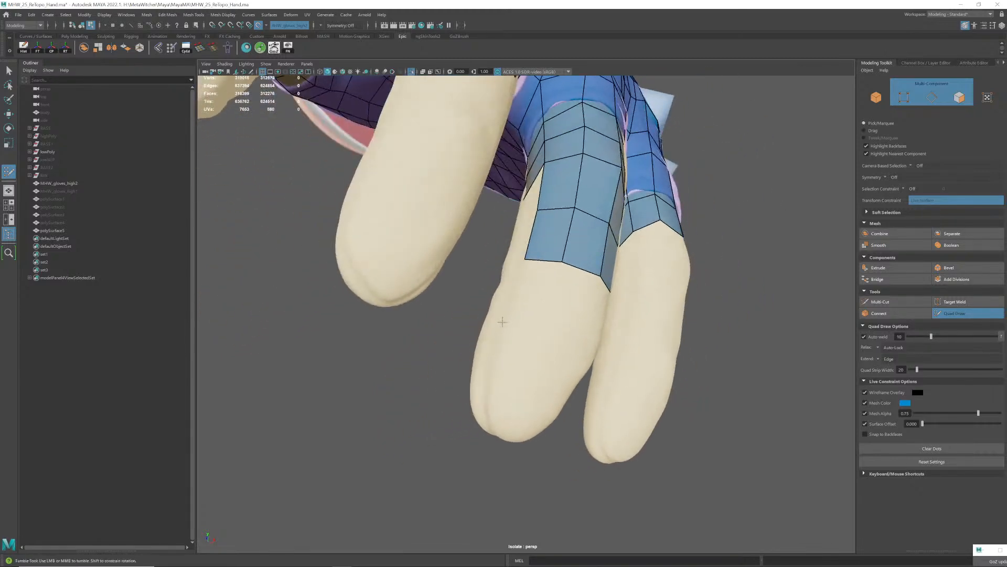
shift+click(518, 303)
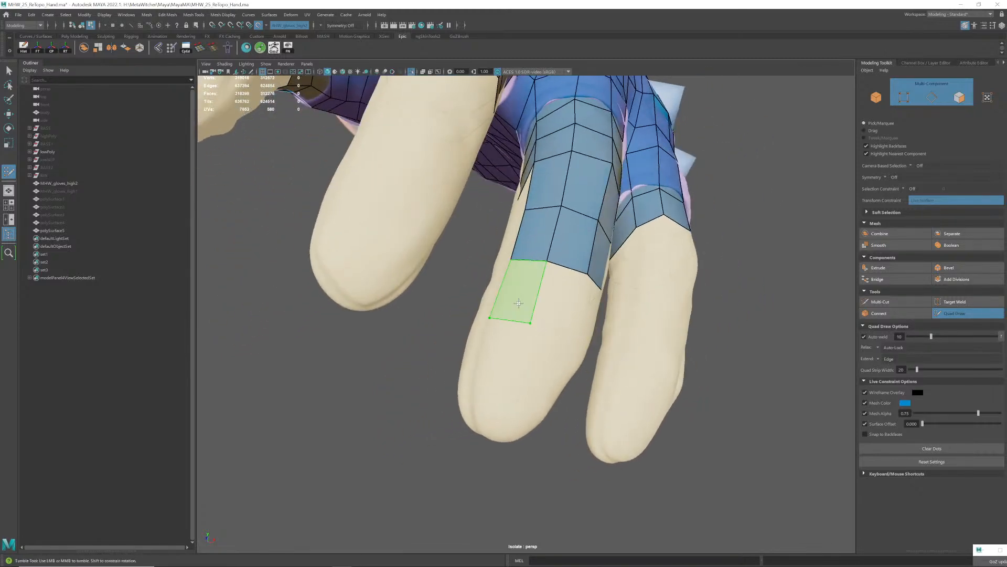
mouse_move(518, 303)
alt+mouse_down()
mouse_move(472, 326)
mouse_move(406, 319)
alt+mouse_up()
shift+click(500, 316)
click(469, 334)
shift+click(467, 320)
click(452, 345)
shift+click(444, 330)
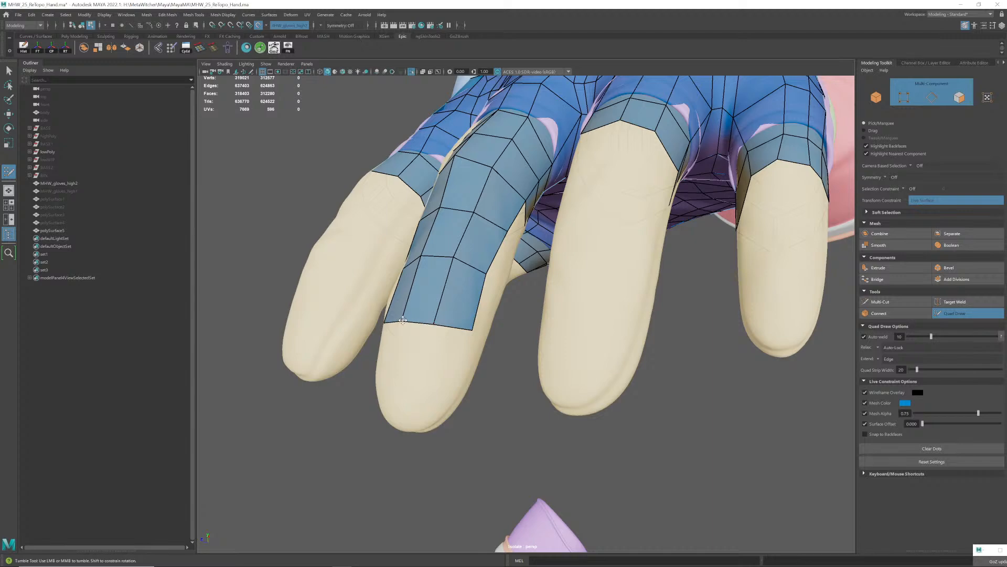
- Fill a fourth row of quads reaching the start of the middle fingertip, and undo the last Quad Draw edit
mouse_move(457, 348)
alt+mouse_down()
mouse_move(454, 339)
mouse_move(478, 339)
mouse_move(479, 350)
mouse_move(510, 360)
mouse_move(448, 374)
mouse_move(451, 362)
mouse_move(425, 331)
mouse_move(441, 318)
mouse_move(441, 334)
mouse_move(459, 328)
mouse_move(439, 338)
mouse_move(463, 342)
alt+mouse_up()
shift+click(456, 345)
shift+click(490, 344)
shift+click(445, 332)
shift+click(445, 332)
shift+click(412, 338)
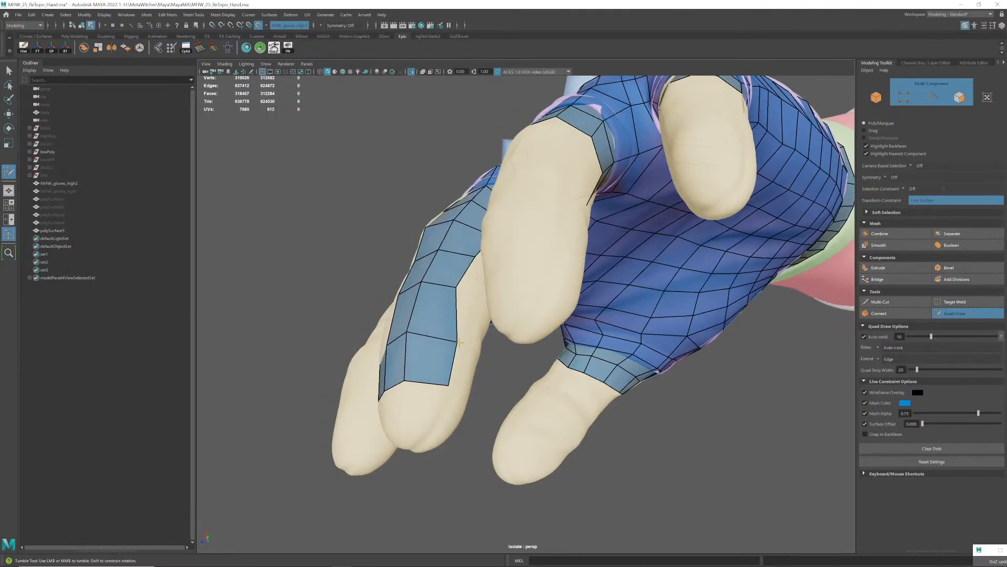
key(ctrl+z)
- Fill a single quad over the end of the middle finger next to the last row
mouse_move(474, 316)
alt+mouse_down()
mouse_move(474, 302)
mouse_move(495, 293)
mouse_move(492, 312)
mouse_move(548, 307)
mouse_move(451, 318)
mouse_move(476, 329)
mouse_move(480, 313)
alt+mouse_up()
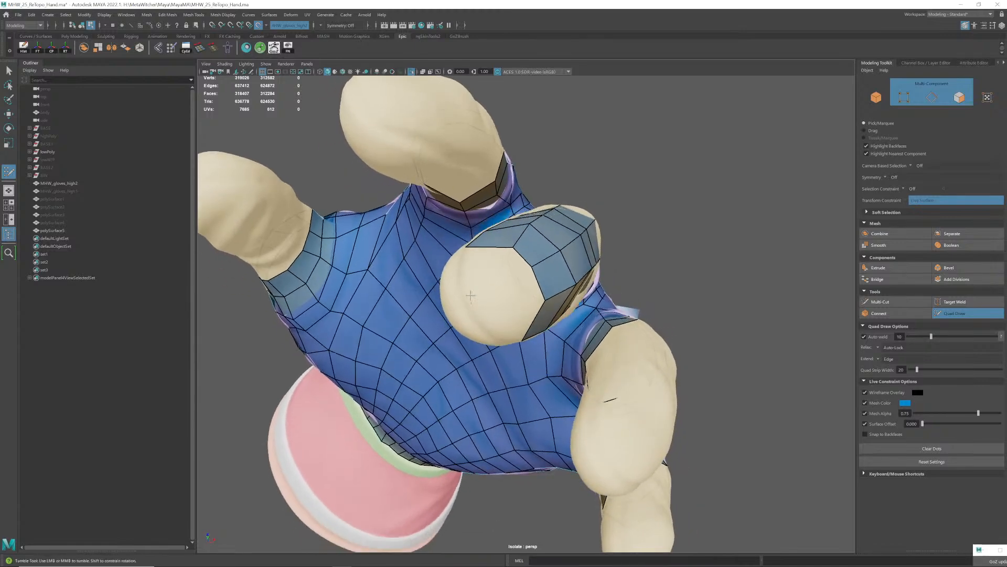
shift+click(484, 269)
alt+drag(484, 269, 456, 272)
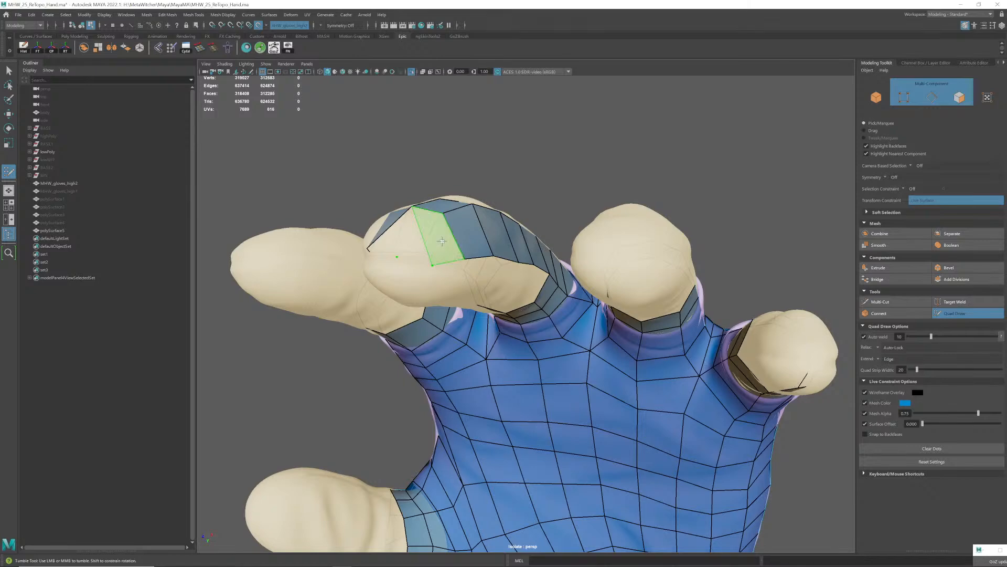
- Try to fill two more quads across the underside of the middle fingertip using newly placed dots
shift+click(398, 245)
alt+drag(398, 245, 429, 292)
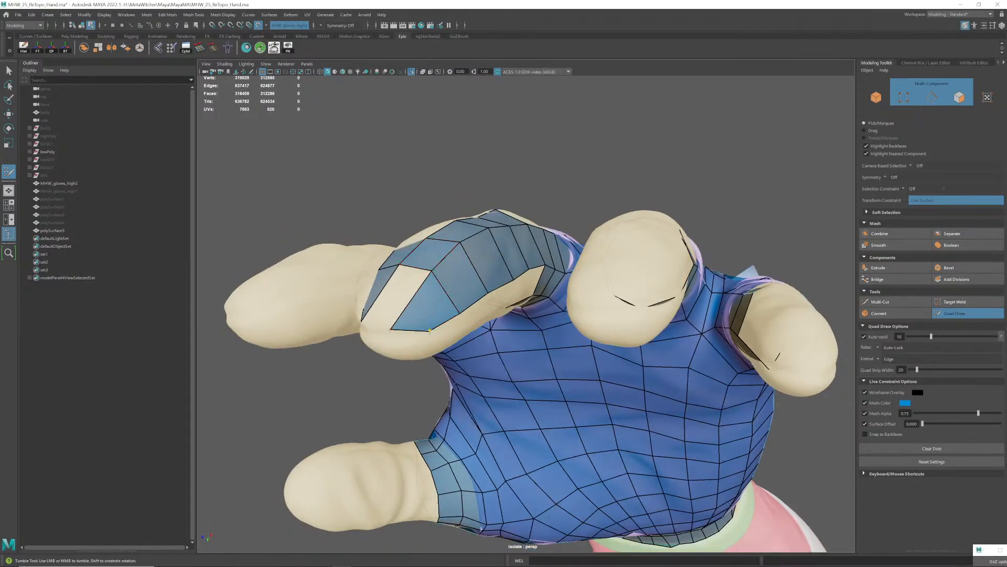
key(ctrl+z)
mouse_move(428, 330)
alt+mouse_down()
mouse_move(441, 300)
mouse_move(467, 294)
mouse_move(556, 320)
mouse_move(577, 292)
mouse_move(519, 297)
alt+mouse_up()
shift+click(441, 300)
mouse_move(508, 257)
alt+mouse_down()
mouse_move(495, 271)
mouse_move(505, 272)
alt+mouse_up()
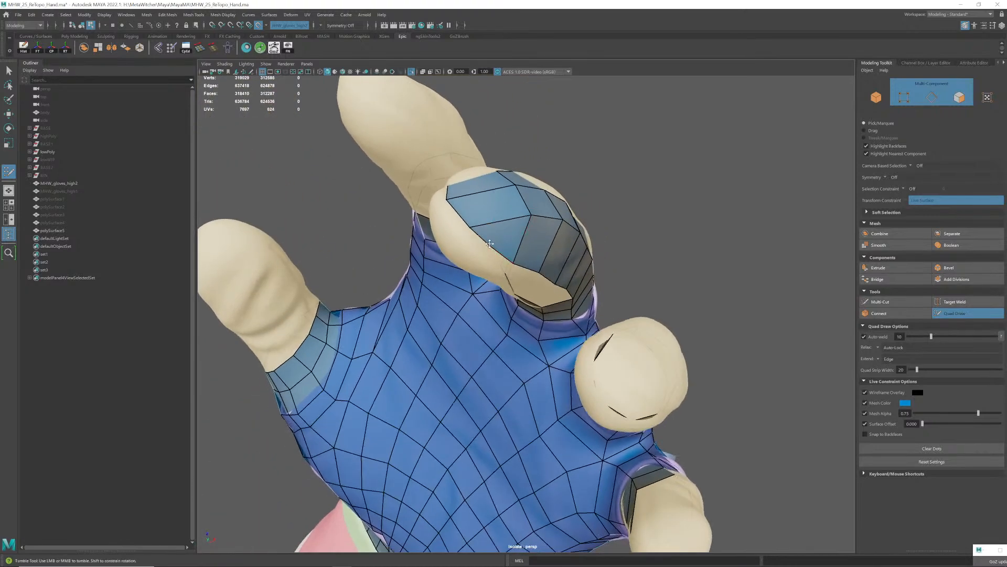
key(ctrl+z)
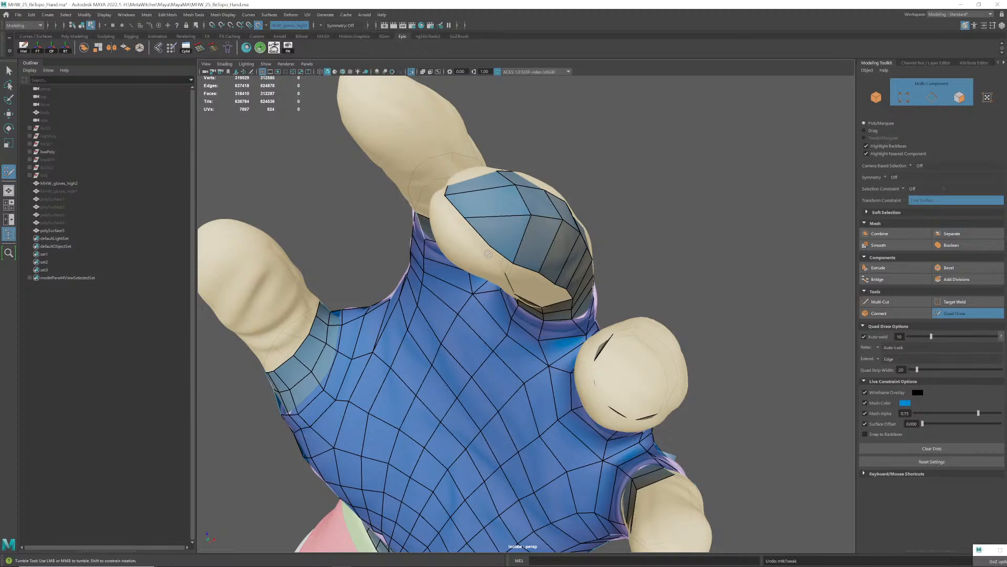
key(ctrl+z)
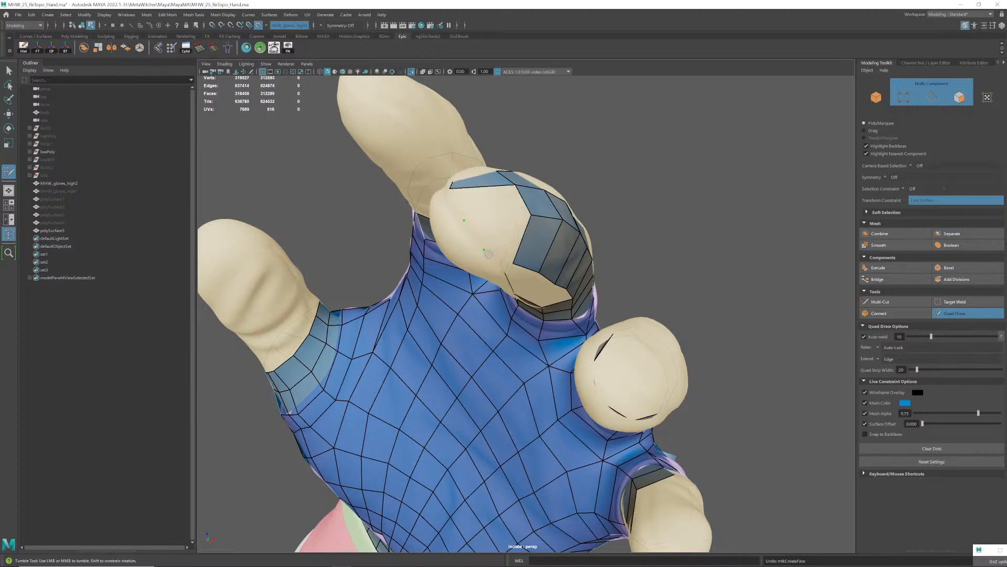
- Clear the leftover Quad Draw dots and fill the gap at the middle fingertip with one quad between the existing edges
alt+drag(488, 254, 491, 262)
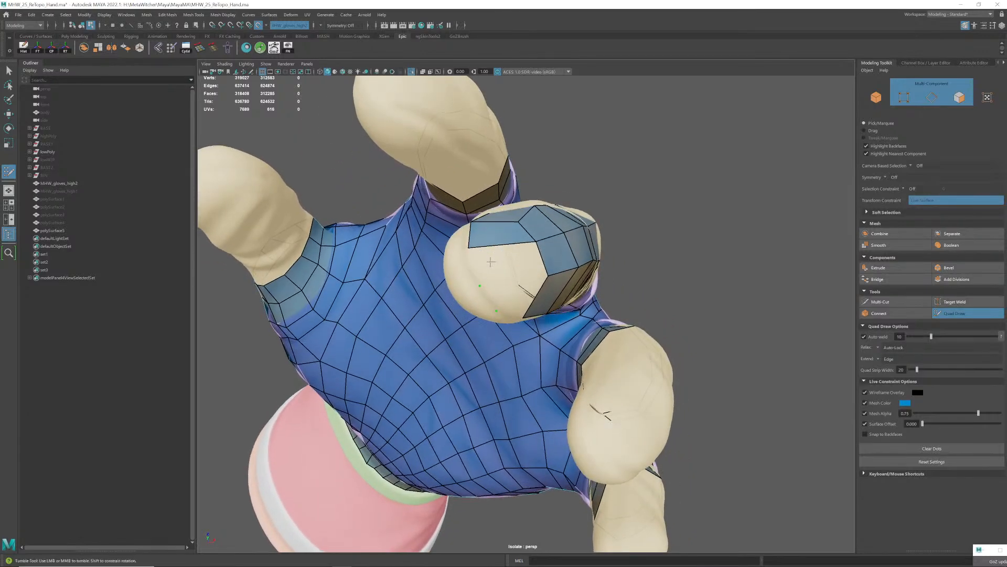
click(931, 448)
shift+click(518, 275)
mouse_move(520, 278)
alt+mouse_down()
mouse_move(531, 296)
mouse_move(516, 299)
alt+mouse_up()
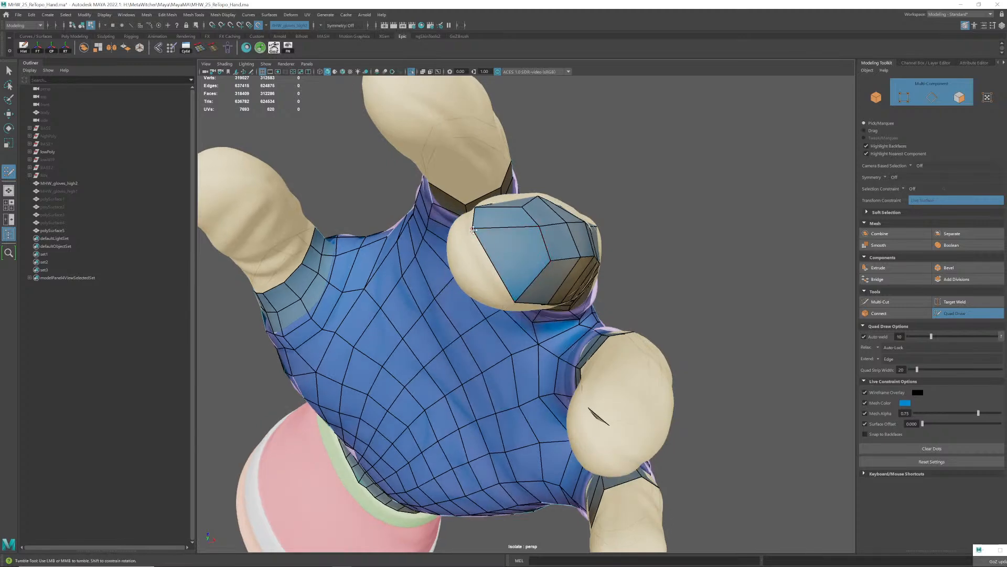
mouse_move(475, 231)
alt+mouse_down()
mouse_move(499, 269)
mouse_move(469, 247)
alt+mouse_up()
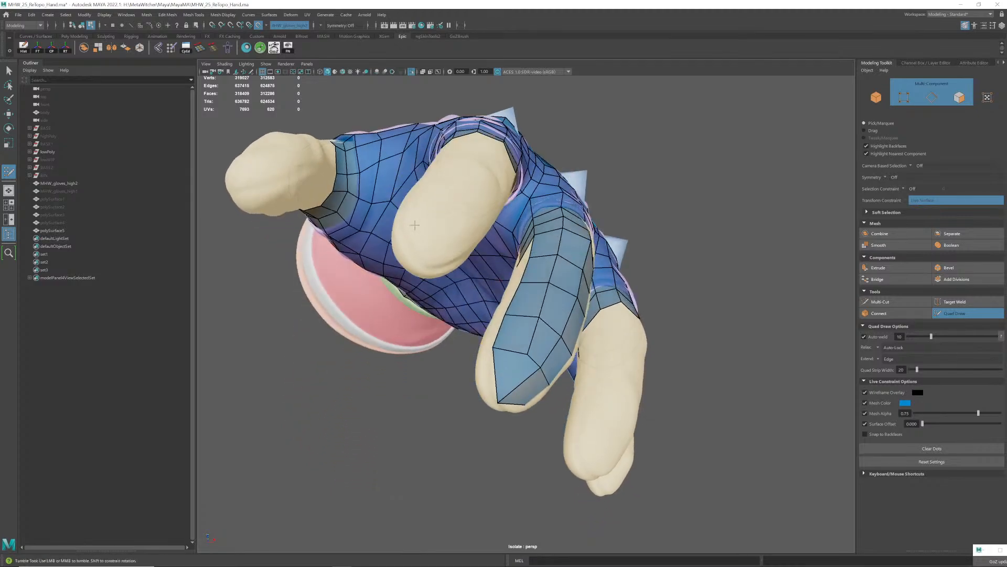
- Fill quads on the palm side of the middle fingertip and continue them along the index-facing side back to the finger's base
alt+drag(364, 204, 568, 329)
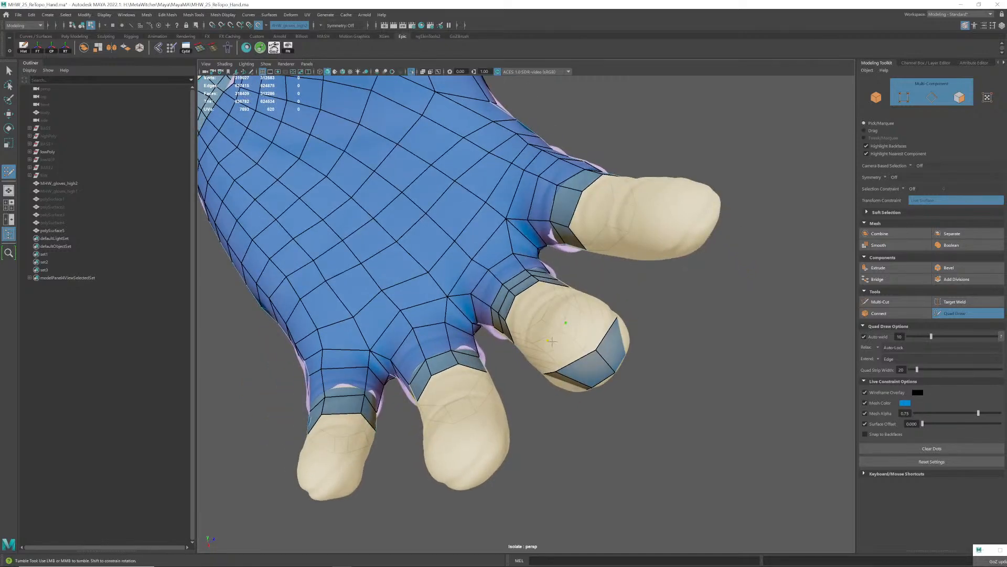
shift+click(564, 338)
mouse_move(564, 339)
alt+mouse_down()
mouse_move(576, 326)
mouse_move(556, 363)
alt+mouse_up()
shift+click(573, 328)
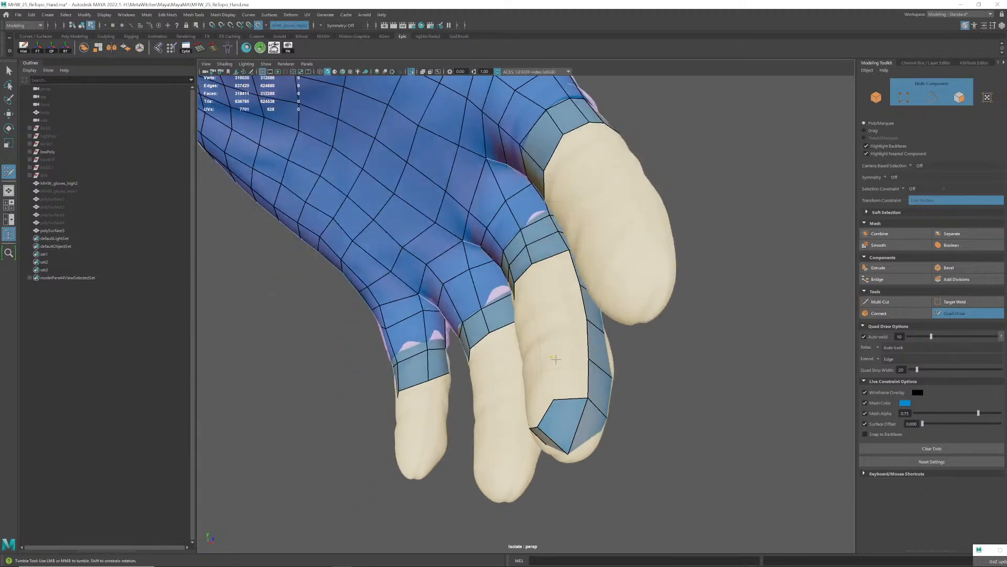
shift+click(561, 368)
shift+click(557, 331)
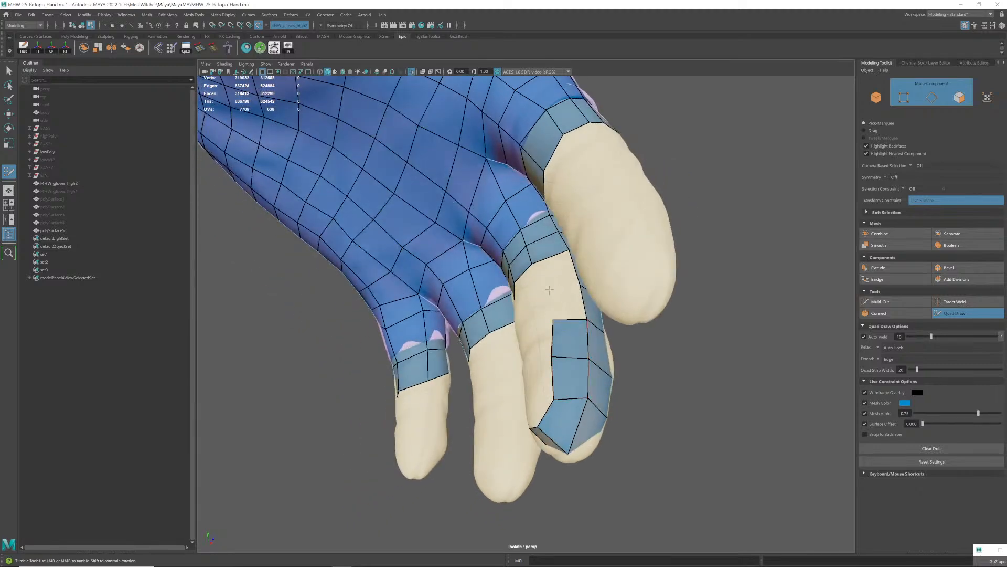
shift+click(561, 298)
shift+click(556, 273)
shift+click(544, 299)
- Fill a column of quads along the ring-facing side of the middle finger, leaving the palm-side centre open
mouse_move(544, 299)
alt+mouse_down()
mouse_move(559, 326)
mouse_move(512, 329)
mouse_move(505, 370)
mouse_move(527, 370)
alt+mouse_up()
shift+click(504, 328)
click(522, 347)
shift+click(502, 339)
click(513, 350)
shift+click(494, 340)
shift+click(518, 358)
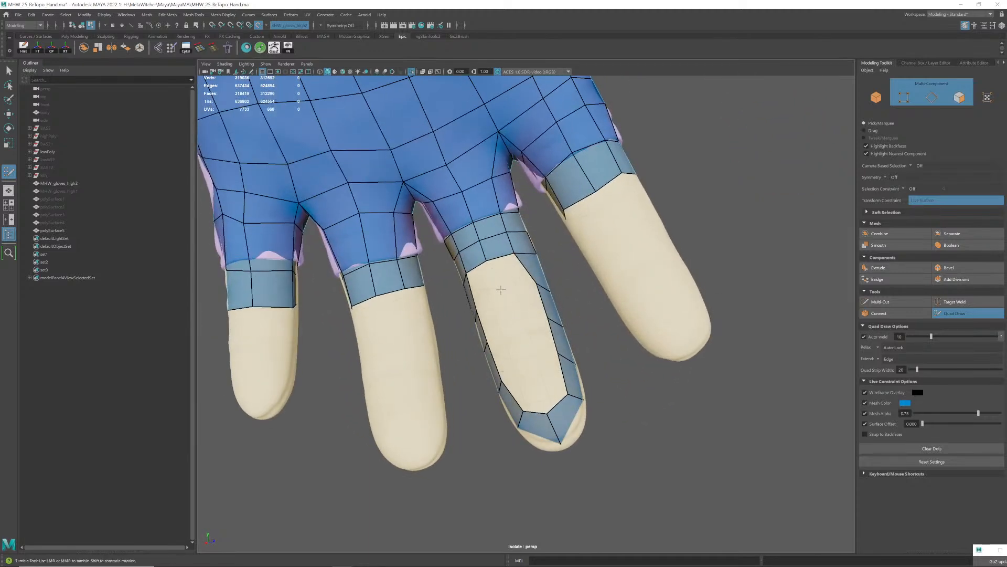
- Close the middle finger's palm-side opening with two columns of quads, working from the fingertip to the base
shift+click(540, 374)
shift+click(518, 388)
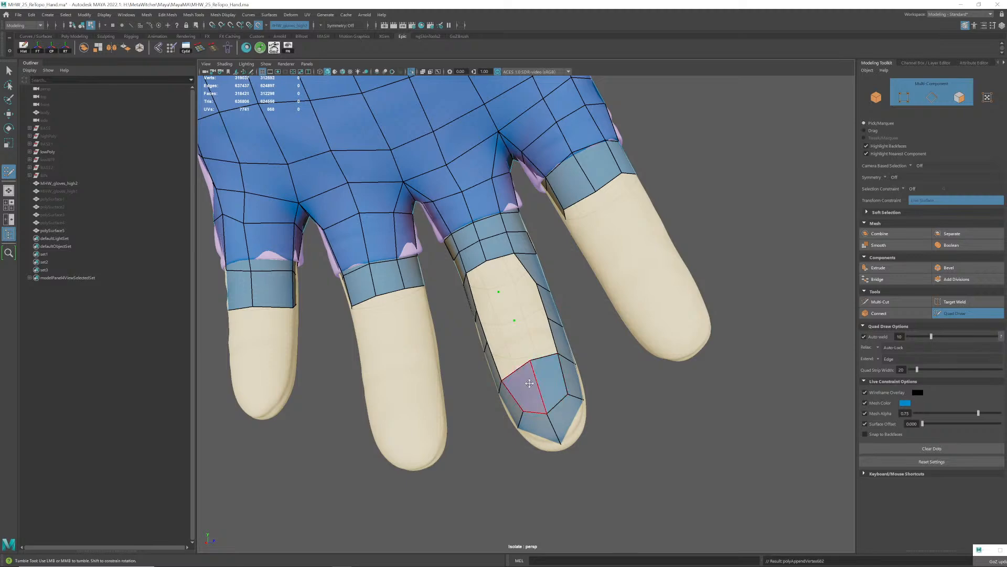
mouse_move(529, 383)
alt+mouse_down()
mouse_move(650, 378)
mouse_move(551, 336)
alt+mouse_up()
scroll(524, 346, up, 4)
shift+click(512, 350)
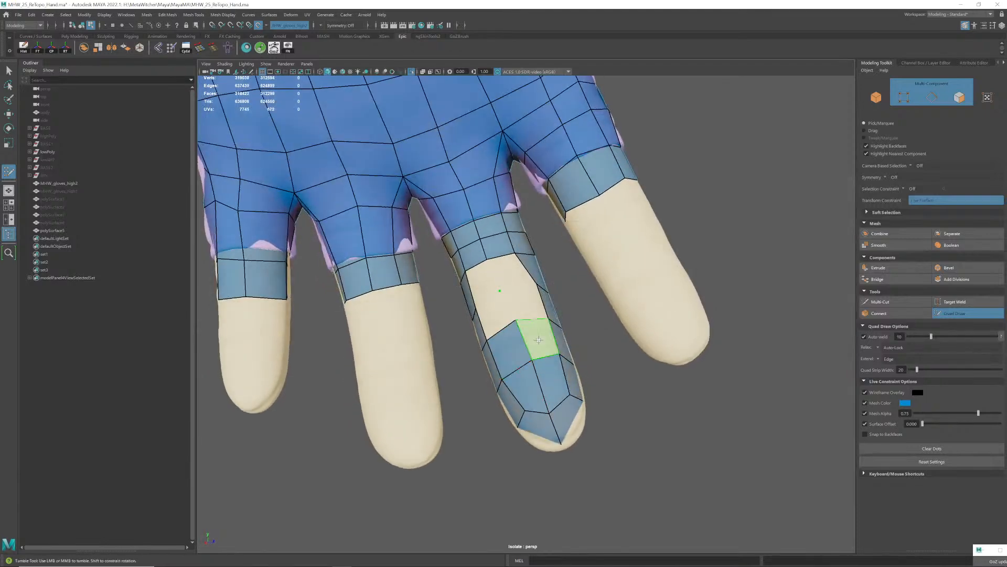
shift+click(538, 339)
shift+click(528, 306)
shift+click(497, 315)
shift+click(484, 284)
shift+click(512, 274)
mouse_move(526, 299)
alt+mouse_down()
mouse_move(531, 313)
mouse_move(538, 280)
alt+mouse_up()
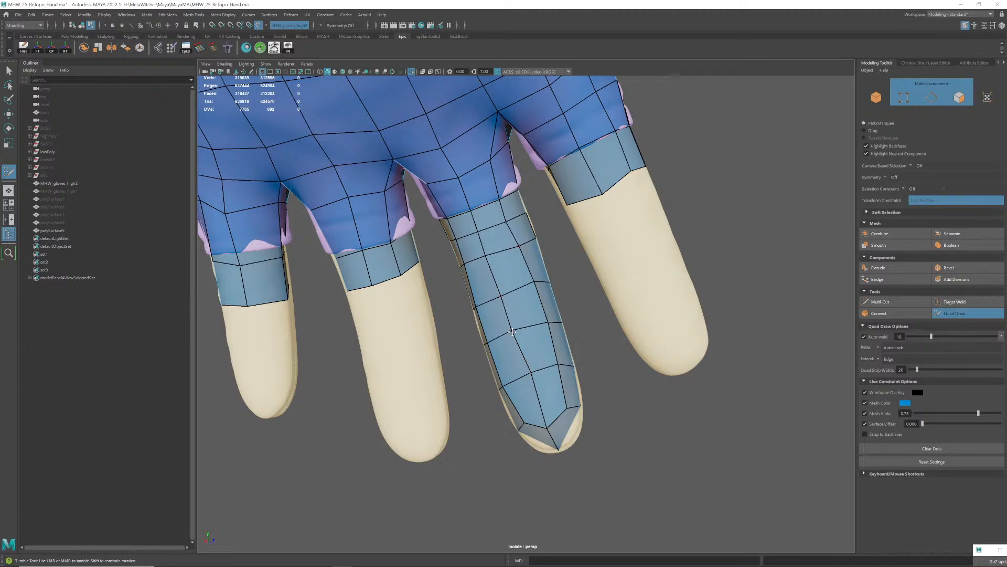
alt+drag(534, 373, 516, 324)
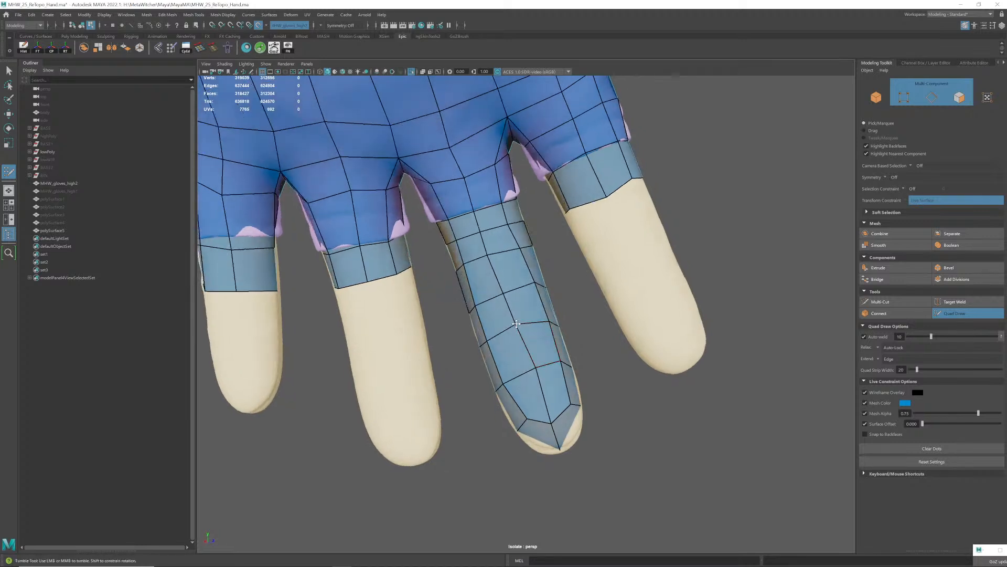
- Insert extra edge loops around the middle finger between the existing rows, including one near the fingertip
ctrl+click(490, 251)
alt+drag(507, 273, 509, 275)
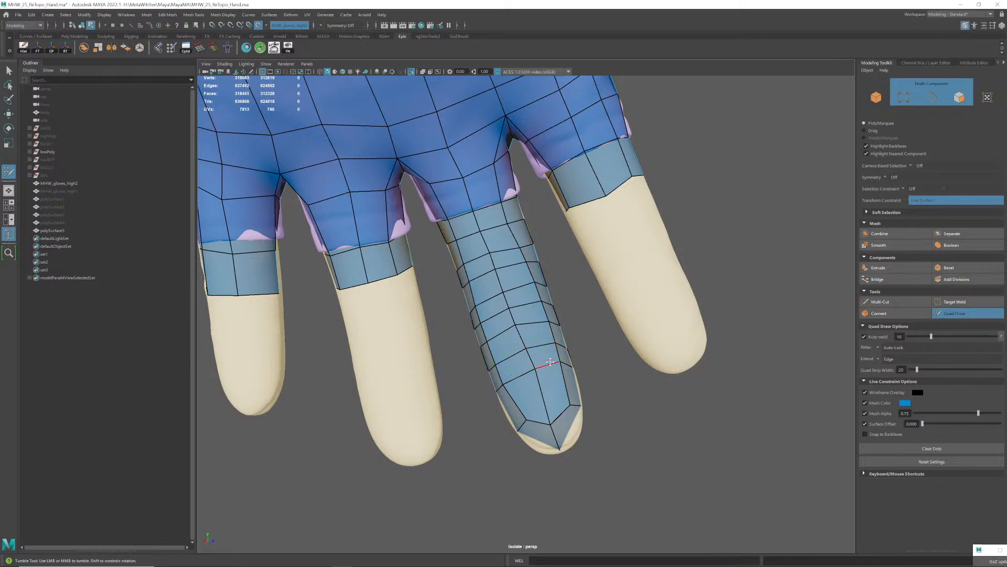
alt+drag(550, 362, 441, 387)
ctrl+click(542, 391)
alt+right_drag(441, 387, 530, 345)
mouse_move(529, 345)
alt+mouse_down()
mouse_move(531, 315)
mouse_move(548, 352)
alt+mouse_up()
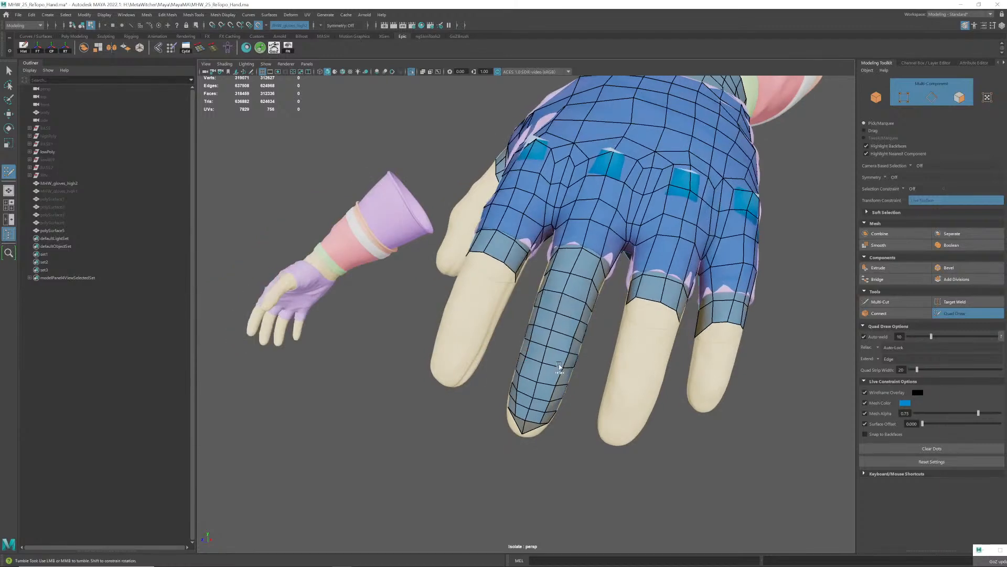
mouse_move(542, 388)
alt+mouse_down()
mouse_move(547, 347)
mouse_move(559, 393)
alt+mouse_up()
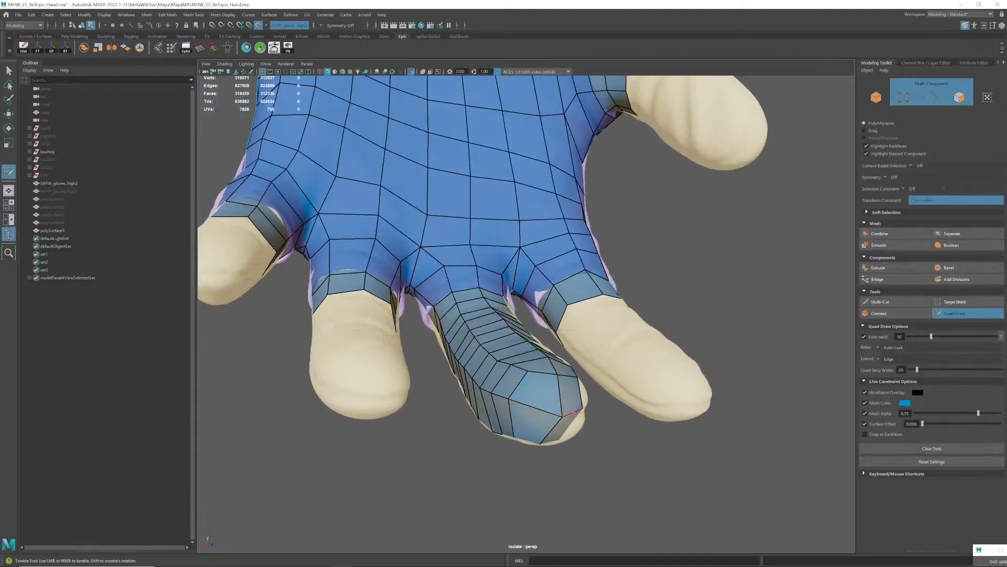
alt+drag(577, 411, 559, 406)
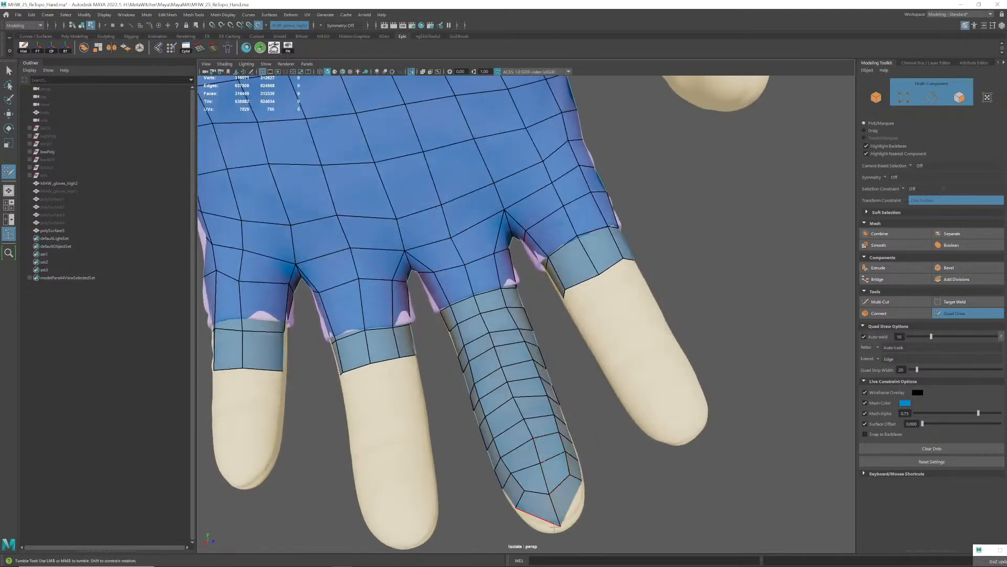
mouse_move(549, 472)
alt+mouse_down()
mouse_move(536, 455)
mouse_move(558, 435)
mouse_move(479, 411)
mouse_move(505, 384)
mouse_move(490, 367)
alt+mouse_up()
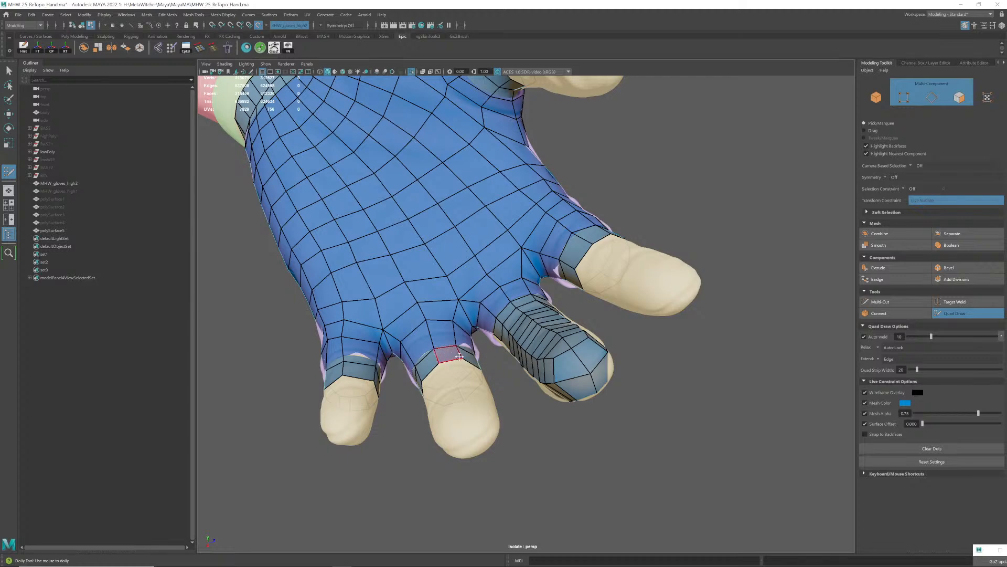
- Fill a second row of quads around the ring finger, directly beyond its base row
alt+right_drag(459, 356, 480, 358)
alt+middle_drag(472, 356, 475, 304)
alt+drag(388, 295, 466, 262)
alt+middle_drag(466, 254, 486, 297)
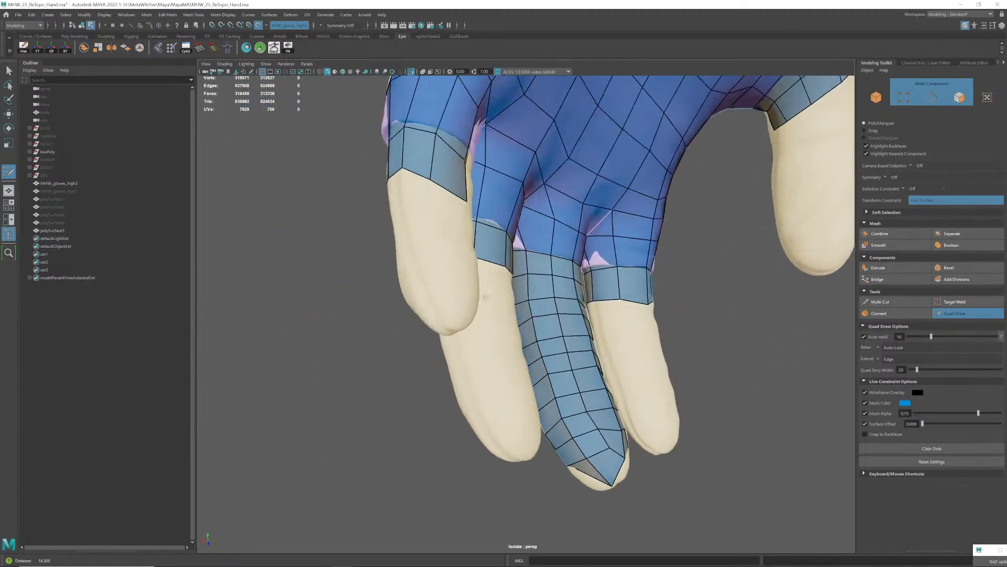
alt+drag(485, 297, 628, 249)
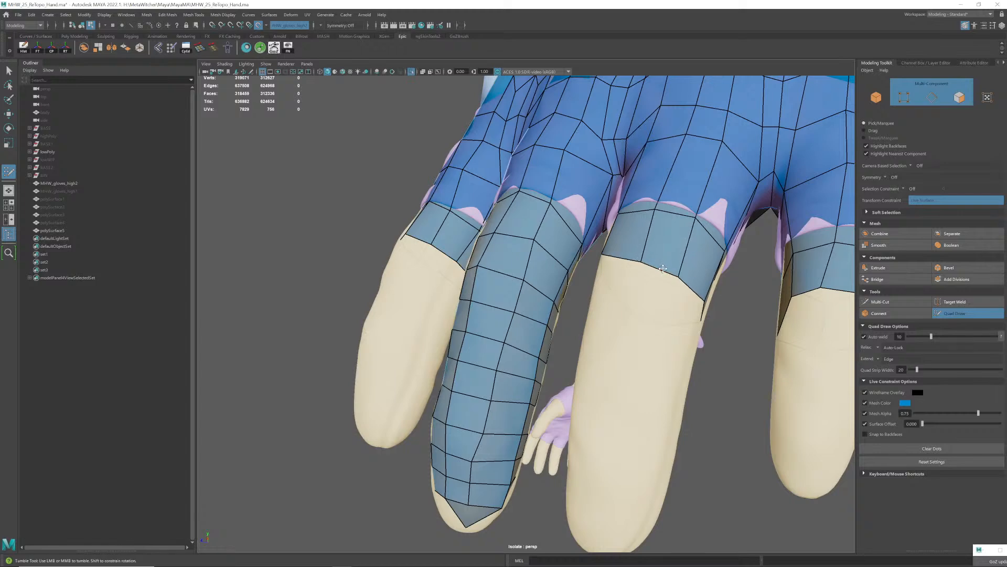
mouse_move(663, 268)
alt+mouse_down()
mouse_move(624, 277)
mouse_move(643, 298)
mouse_move(645, 288)
mouse_move(612, 306)
mouse_move(524, 276)
mouse_move(541, 254)
mouse_move(534, 270)
mouse_move(546, 263)
mouse_move(531, 271)
mouse_move(599, 307)
mouse_move(577, 301)
mouse_move(628, 305)
mouse_move(625, 335)
mouse_move(600, 348)
mouse_move(581, 340)
mouse_move(562, 354)
mouse_move(535, 336)
mouse_move(470, 324)
mouse_move(463, 331)
mouse_move(461, 296)
mouse_move(458, 320)
mouse_move(430, 343)
mouse_move(464, 307)
mouse_move(421, 284)
alt+mouse_up()
click(638, 326)
shift+click(625, 295)
shift+click(613, 326)
scroll(612, 326, up, 2)
scroll(461, 307, up, 3)
shift+click(450, 311)
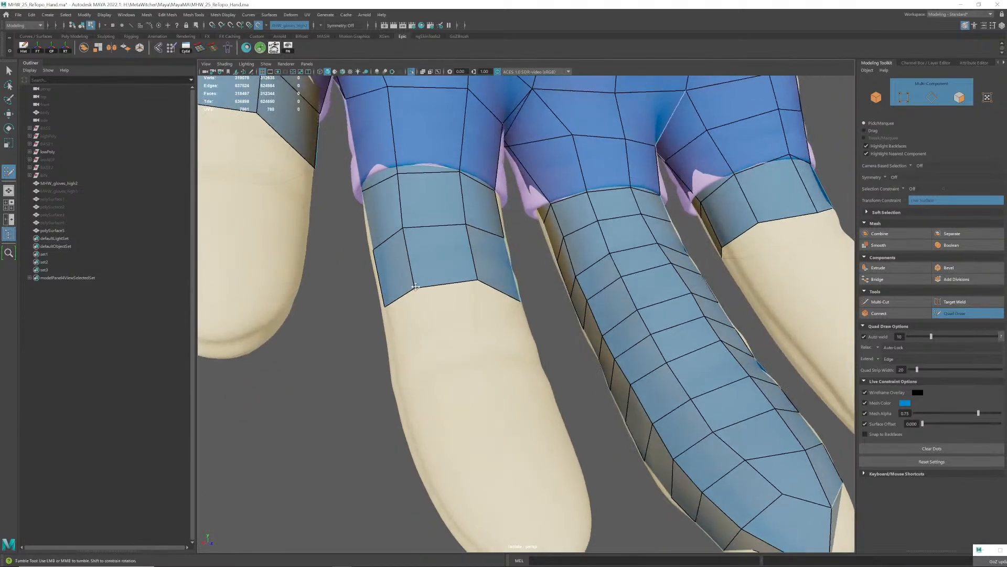
- Fill a third row of quads around the ring finger using the placed dots
mouse_move(489, 302)
alt+mouse_down()
mouse_move(475, 296)
mouse_move(479, 286)
mouse_move(430, 311)
mouse_move(466, 313)
mouse_move(433, 261)
mouse_move(497, 277)
mouse_move(487, 298)
alt+mouse_up()
alt+drag(494, 333, 546, 334)
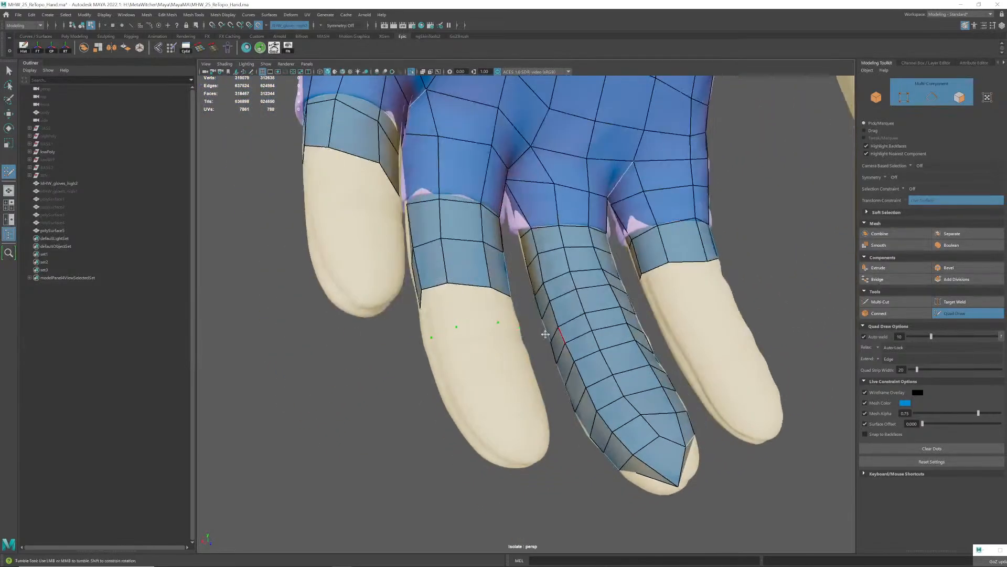
alt+drag(474, 312, 468, 324)
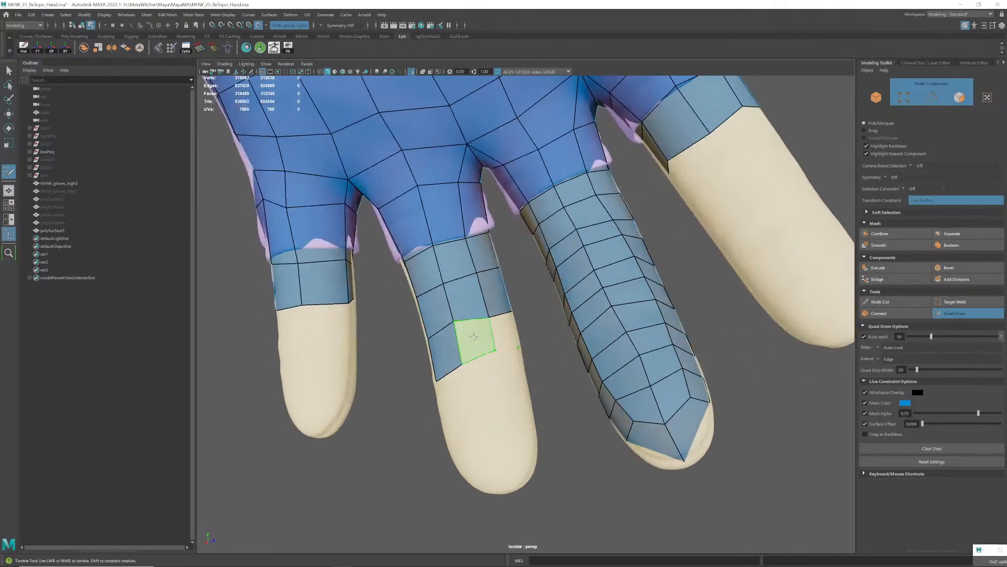
scroll(487, 311, up, 5)
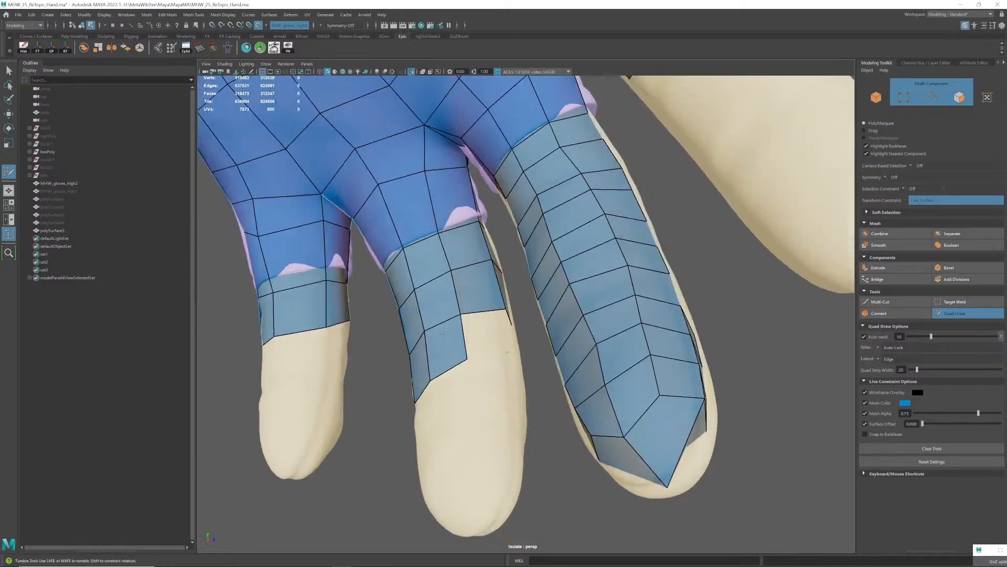
alt+drag(501, 337, 472, 300)
shift+click(457, 350)
shift+click(537, 357)
shift+click(490, 305)
shift+click(505, 320)
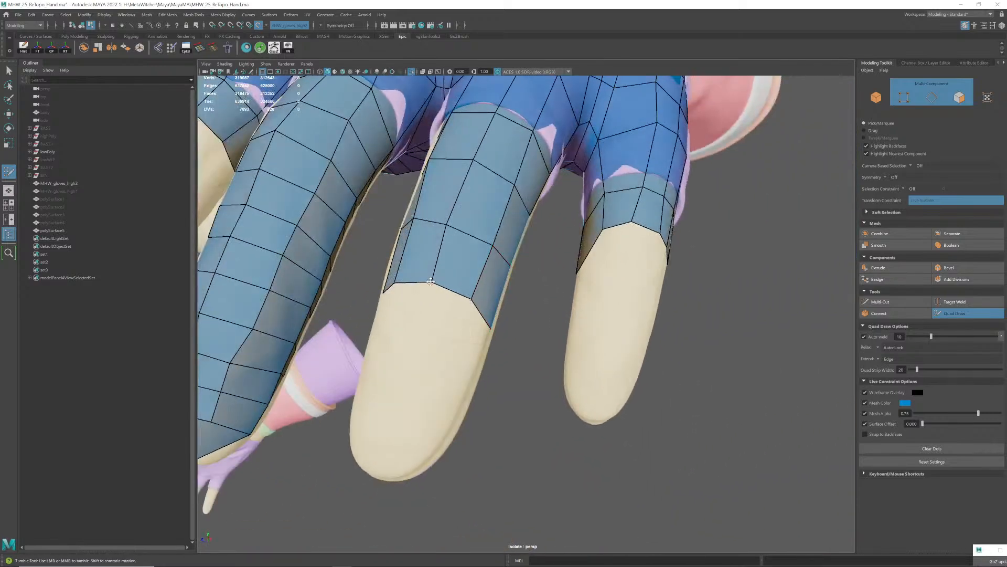
- Reposition the middle vertex on the ring finger's open palm-side edge to even out the two adjoining quads
scroll(396, 292, up, 5)
alt+drag(395, 292, 495, 285)
scroll(521, 308, up, 3)
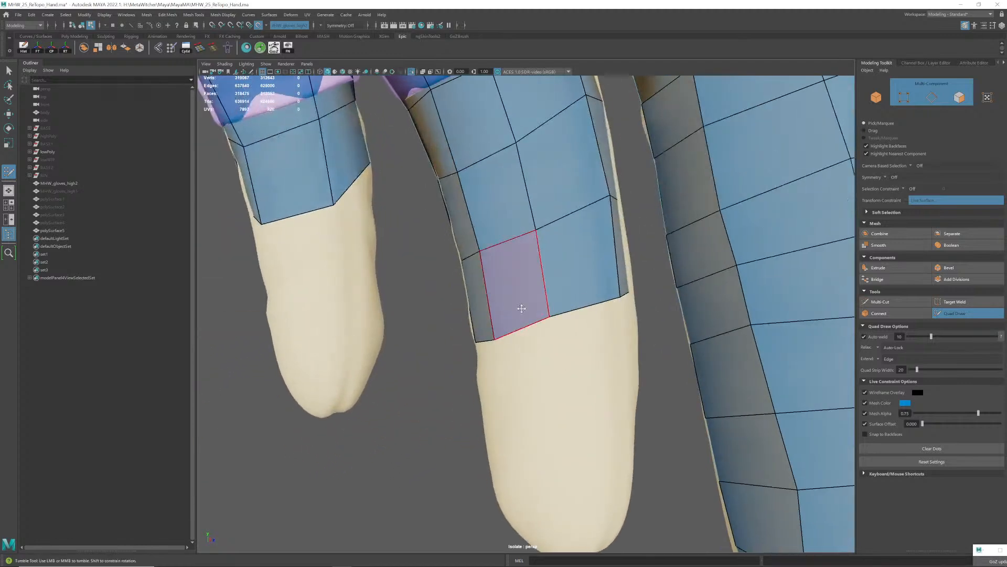
mouse_move(549, 314)
mouse_down()
mouse_move(553, 325)
mouse_move(563, 310)
mouse_up()
mouse_move(557, 310)
alt+mouse_down()
mouse_move(581, 313)
mouse_move(571, 300)
alt+mouse_up()
alt+right_drag(603, 319, 592, 321)
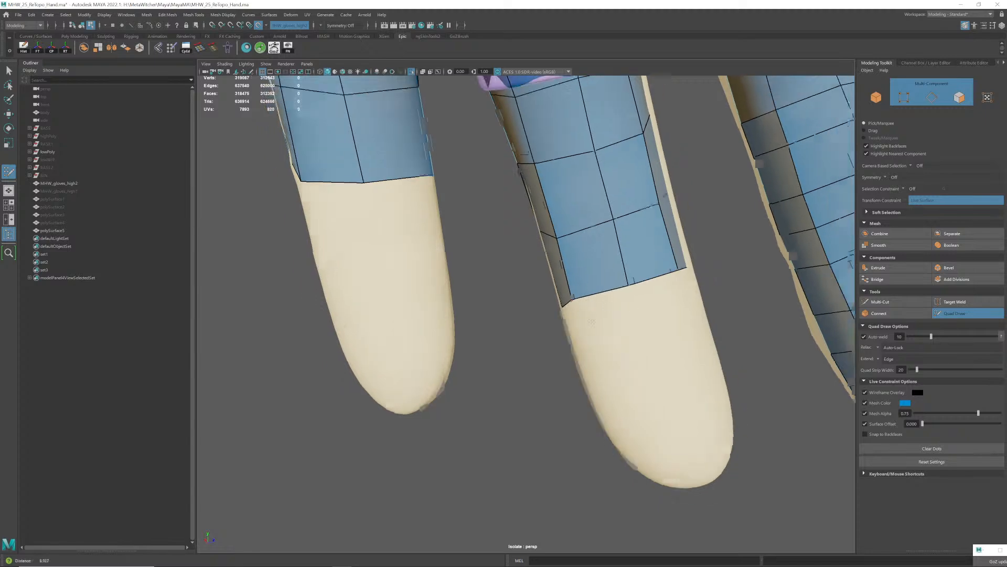
- Fill part of a fourth row of quads on the ring finger, and undo the last fill
alt+drag(592, 321, 636, 286)
alt+middle_drag(637, 285, 648, 295)
alt+middle_drag(626, 340, 577, 312)
alt+drag(587, 310, 608, 278)
shift+click(581, 298)
shift+click(579, 287)
shift+click(611, 275)
alt+drag(533, 284, 488, 244)
shift+click(469, 234)
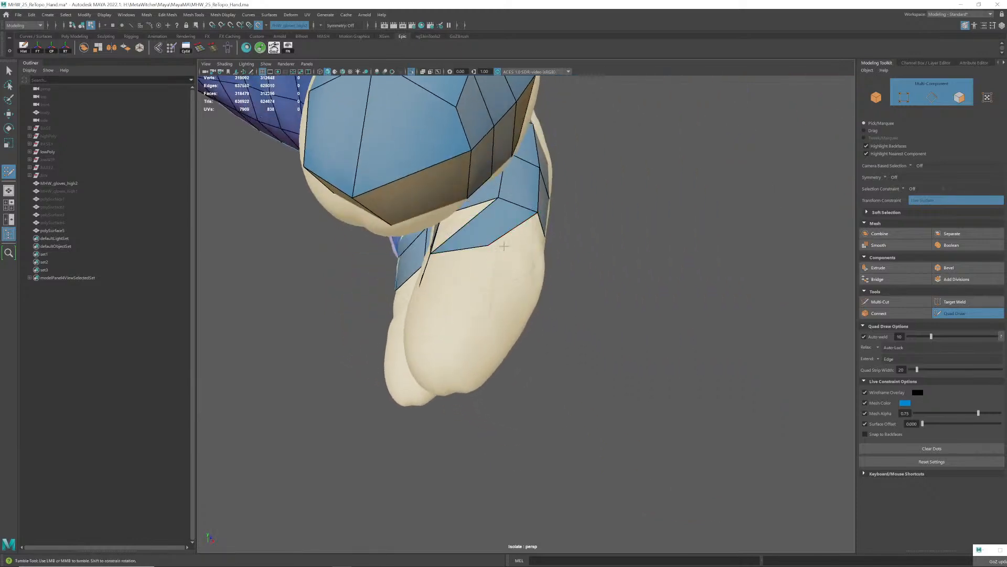
key(ctrl+z)
- Complete the fourth row of quads around the back and sides of the ring finger
alt+drag(493, 235, 520, 357)
shift+click(534, 326)
shift+click(534, 327)
shift+click(462, 343)
shift+click(497, 375)
shift+click(516, 365)
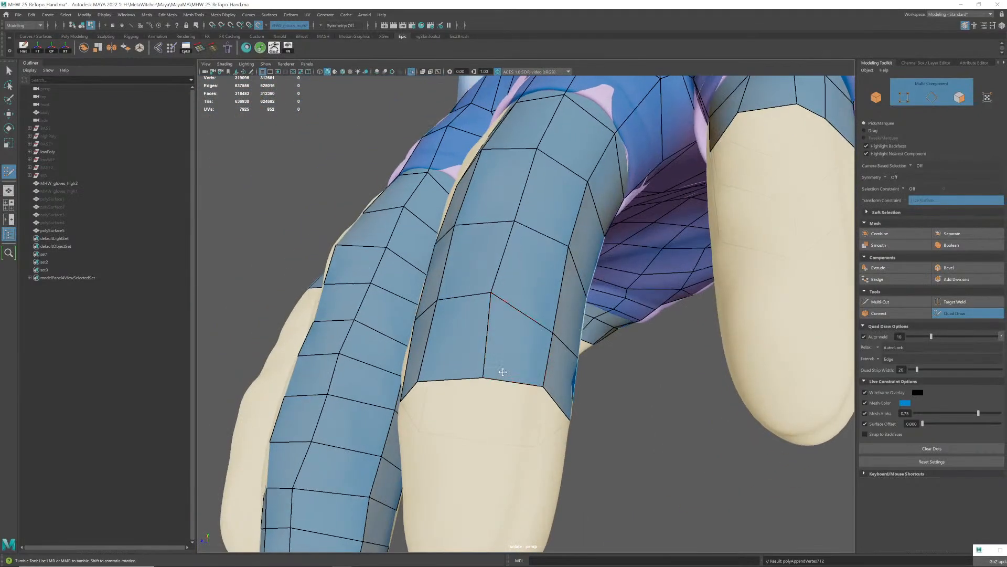
- Extend the ring finger by a fifth row of quads and adjust a corner vertex on its open edge
alt+right_drag(517, 365, 473, 394)
alt+drag(472, 394, 522, 367)
scroll(534, 348, up, 3)
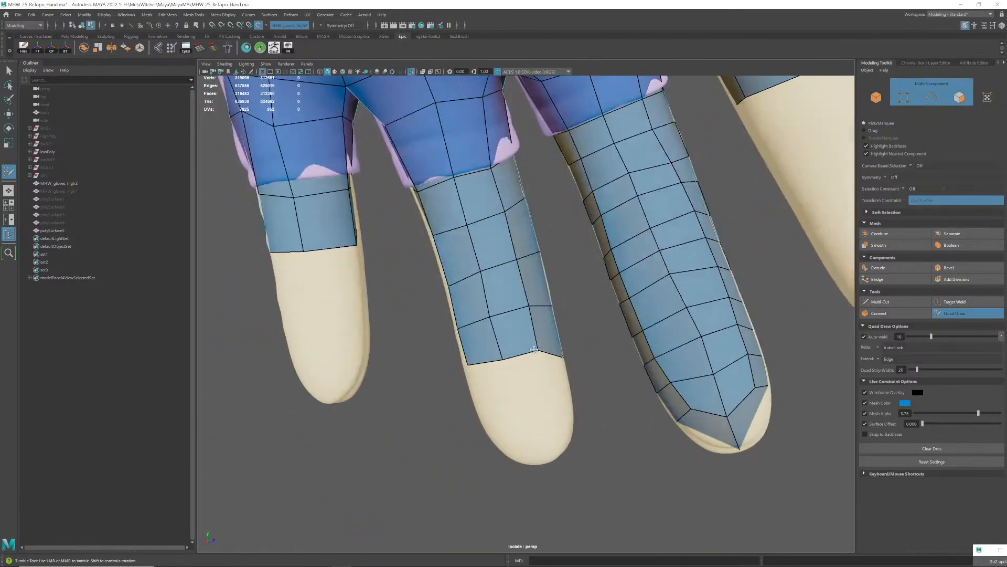
mouse_move(504, 327)
alt+mouse_down()
mouse_move(528, 325)
mouse_move(530, 337)
mouse_move(475, 329)
mouse_move(470, 341)
mouse_move(542, 375)
mouse_move(518, 371)
mouse_move(533, 360)
mouse_move(538, 370)
mouse_move(545, 356)
mouse_move(527, 330)
mouse_move(522, 355)
mouse_move(501, 350)
mouse_move(507, 343)
mouse_move(534, 370)
mouse_move(516, 362)
alt+mouse_up()
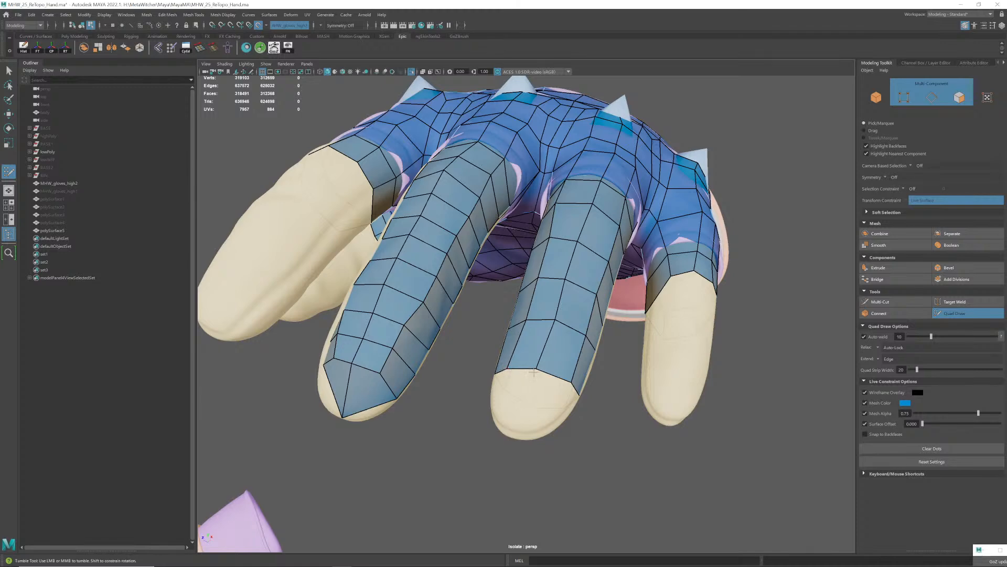
drag(572, 381, 569, 393)
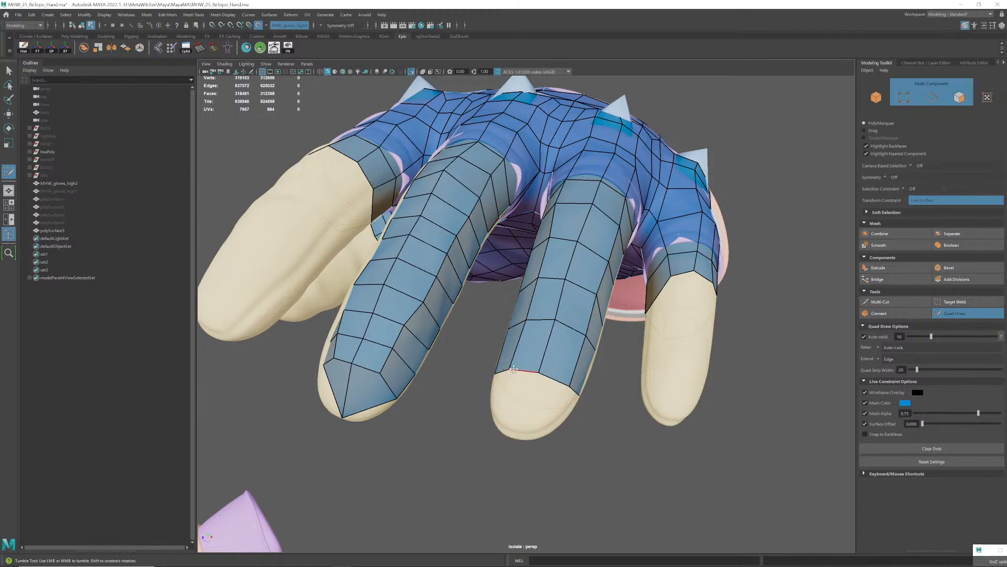
- Examine the ring finger's rows and open tip against the finished middle finger from several angles
mouse_move(514, 368)
alt+mouse_down()
mouse_move(556, 362)
mouse_move(524, 364)
alt+mouse_up()
alt+right_drag(524, 364, 513, 365)
alt+drag(518, 354, 582, 353)
alt+right_drag(566, 346, 494, 329)
alt+middle_drag(494, 330, 486, 352)
alt+drag(485, 352, 495, 371)
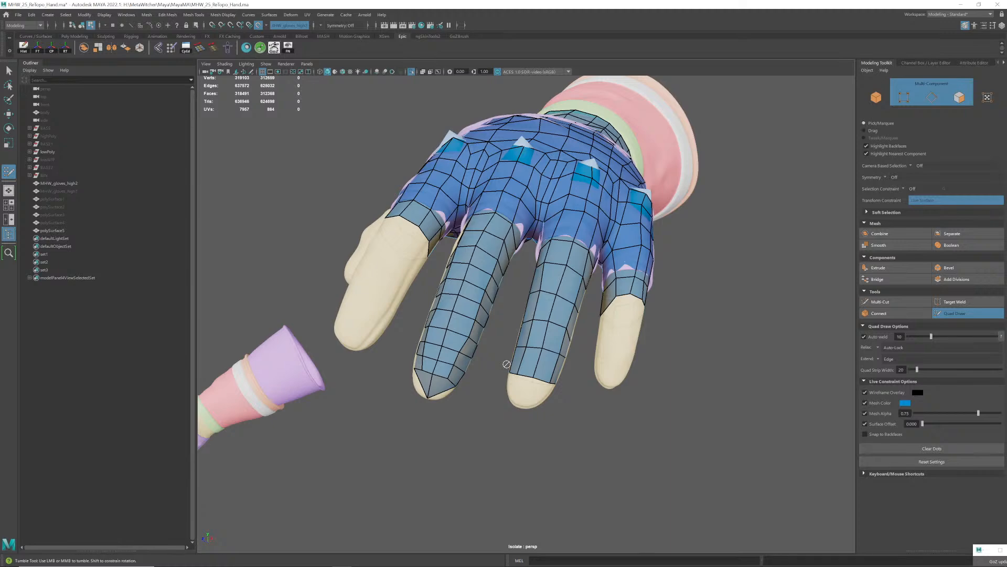
alt+right_drag(506, 364, 656, 387)
alt+drag(535, 399, 526, 340)
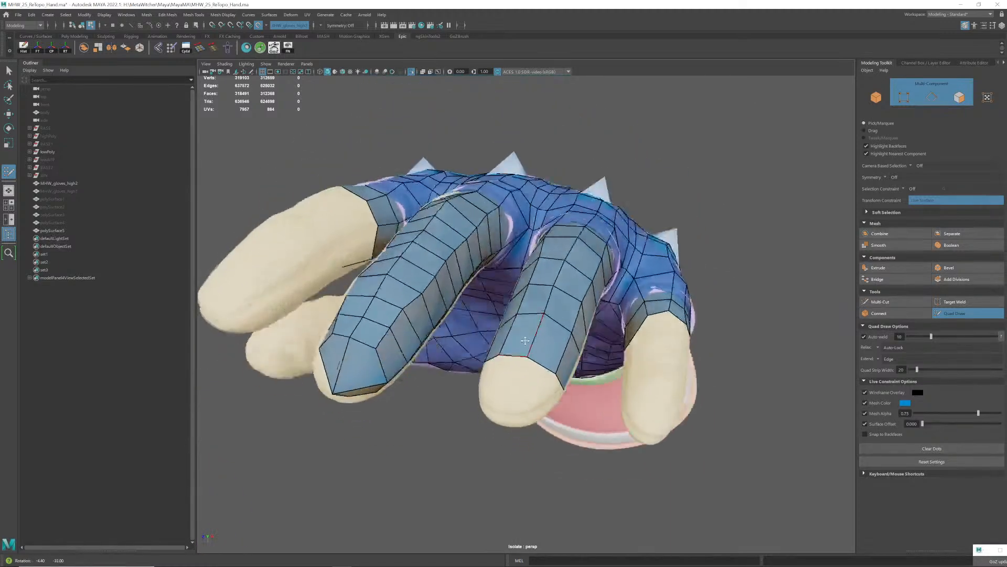
- Cap the open tip of the ring finger with quads, joining the dots to the surrounding edges
alt+right_drag(526, 339, 526, 381)
mouse_move(526, 381)
alt+mouse_down()
mouse_move(509, 344)
mouse_move(498, 384)
mouse_move(484, 371)
mouse_move(513, 371)
mouse_move(492, 373)
mouse_move(517, 322)
mouse_move(591, 392)
mouse_move(559, 359)
mouse_move(608, 330)
alt+mouse_up()
shift+click(488, 373)
shift+click(484, 371)
shift+click(507, 350)
shift+click(546, 360)
alt+drag(552, 344, 532, 313)
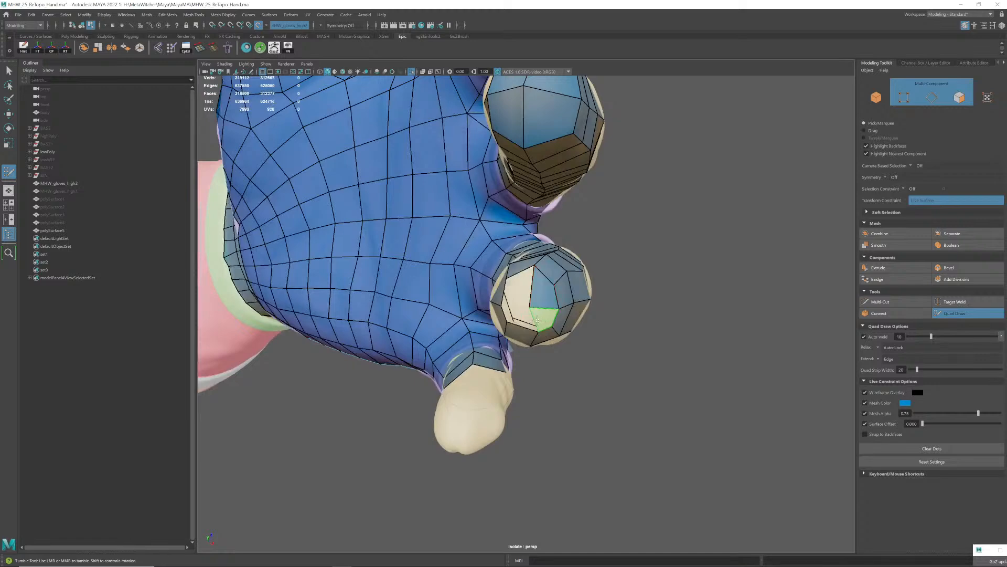
shift+click(537, 320)
alt+drag(575, 316, 546, 343)
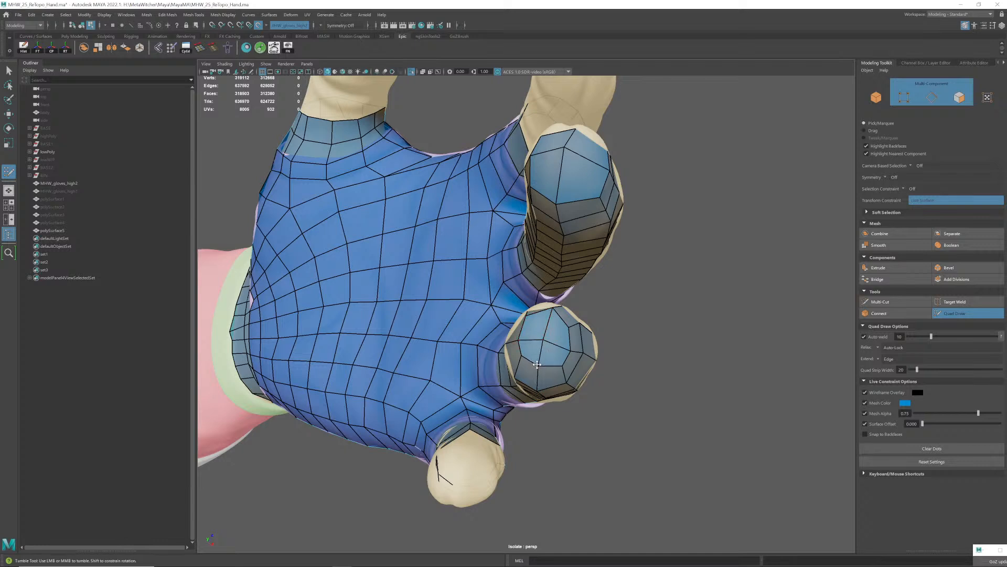
- Inspect the topology of the capped ring and middle fingertips from the front, back and palm sides
alt+drag(529, 348, 305, 247)
alt+right_drag(650, 368, 628, 365)
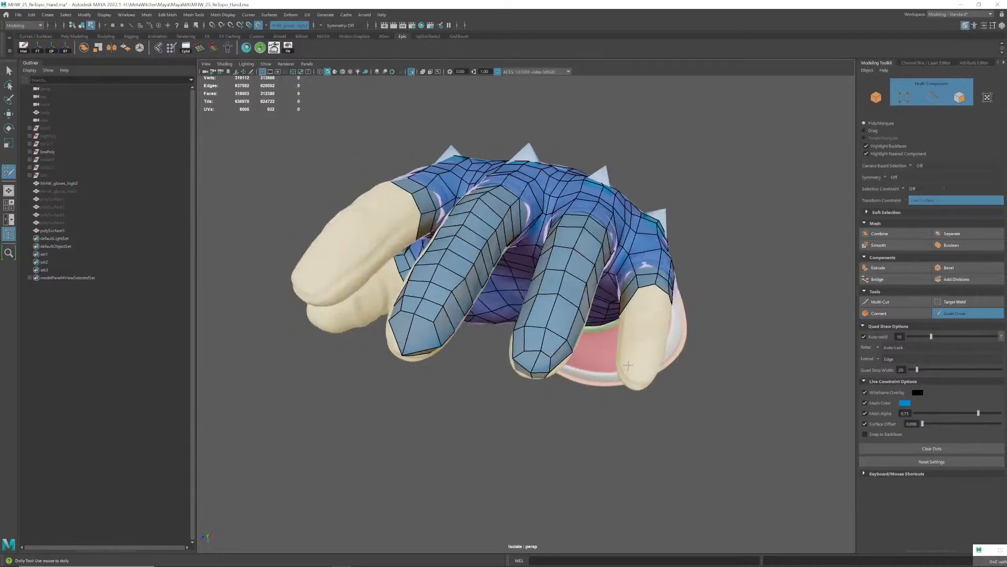
alt+drag(536, 356, 501, 294)
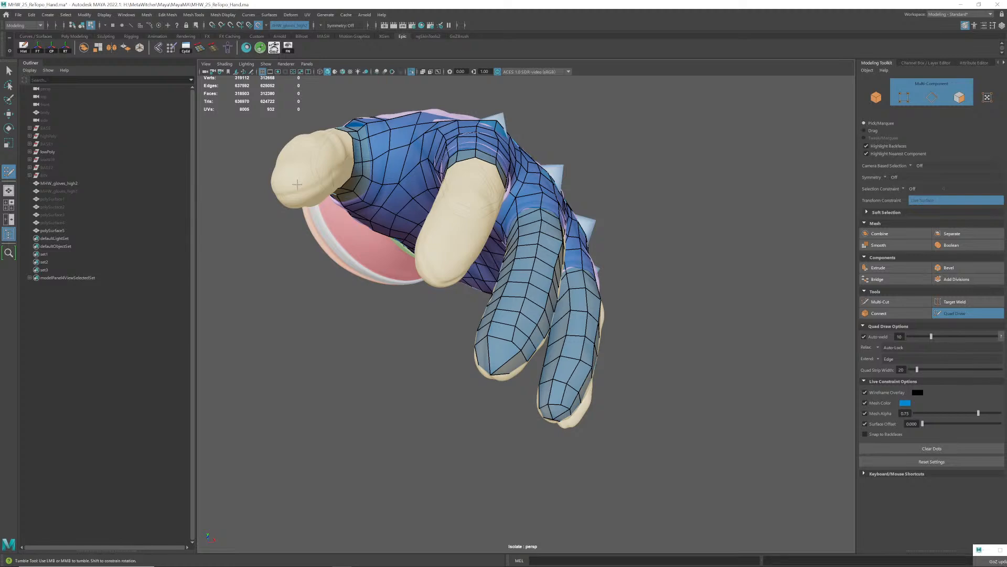
alt+drag(514, 332, 475, 313)
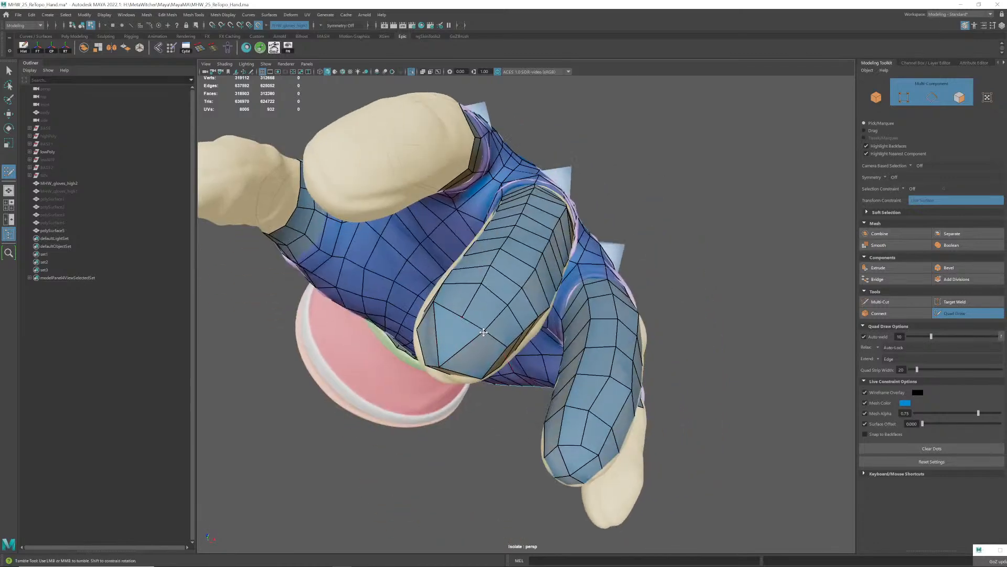
alt+drag(486, 350, 569, 315)
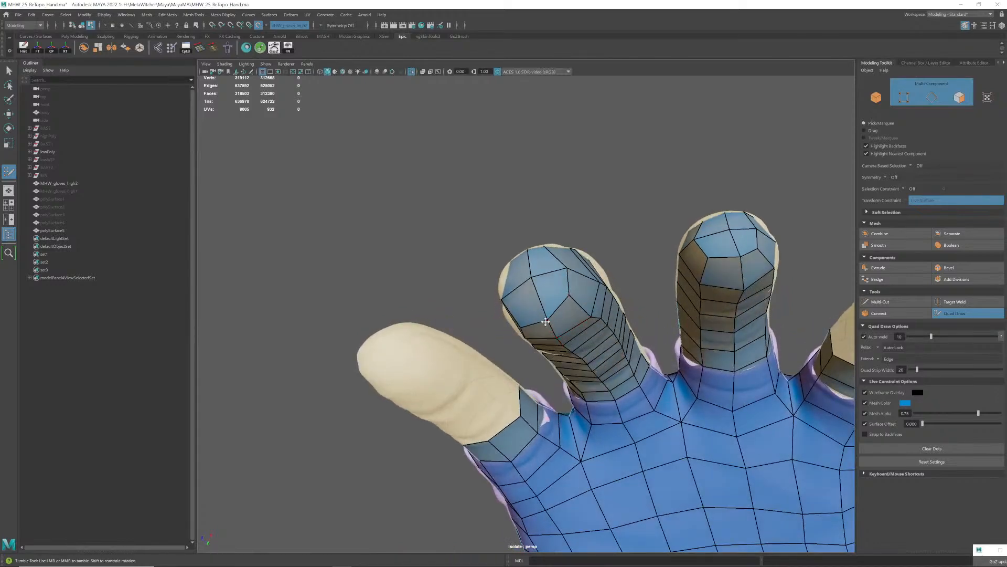
- Compare the capped middle and ring fingers with the unfinished fingers from the tip, palm and back of the glove
alt+drag(546, 321, 563, 306)
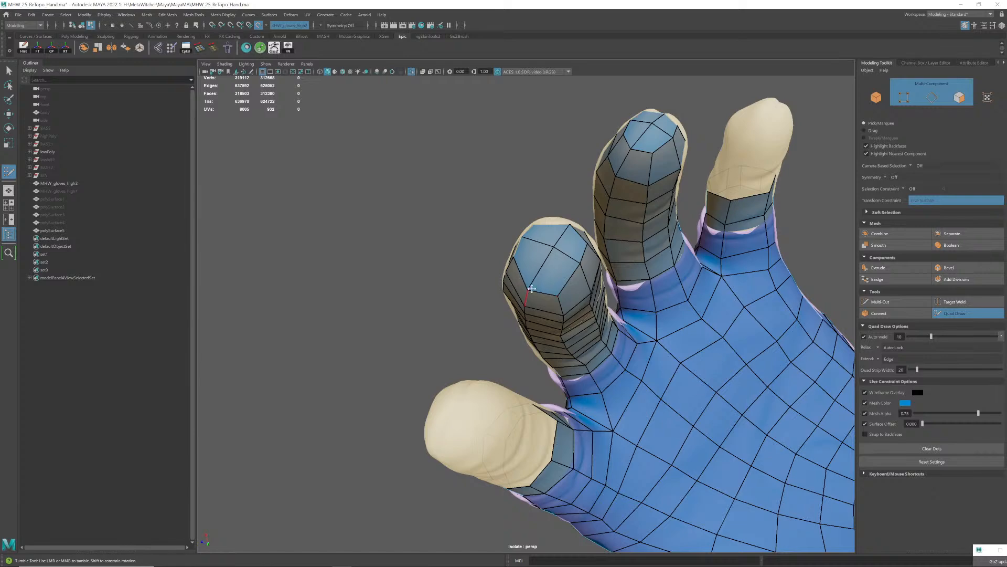
mouse_move(531, 288)
alt+mouse_down()
mouse_move(538, 280)
mouse_move(519, 253)
alt+mouse_up()
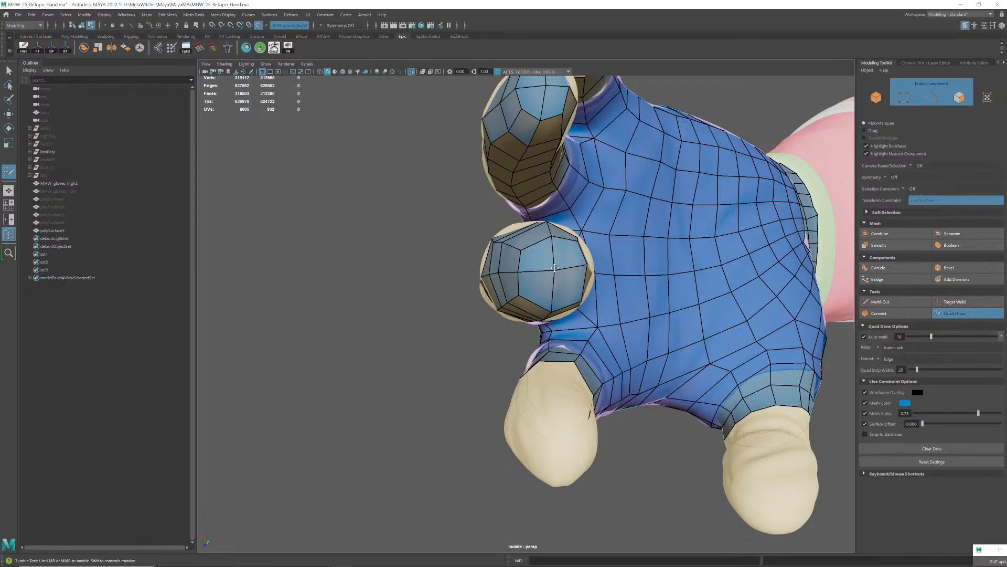
alt+drag(557, 294, 630, 258)
alt+right_drag(630, 259, 576, 298)
alt+drag(576, 298, 526, 290)
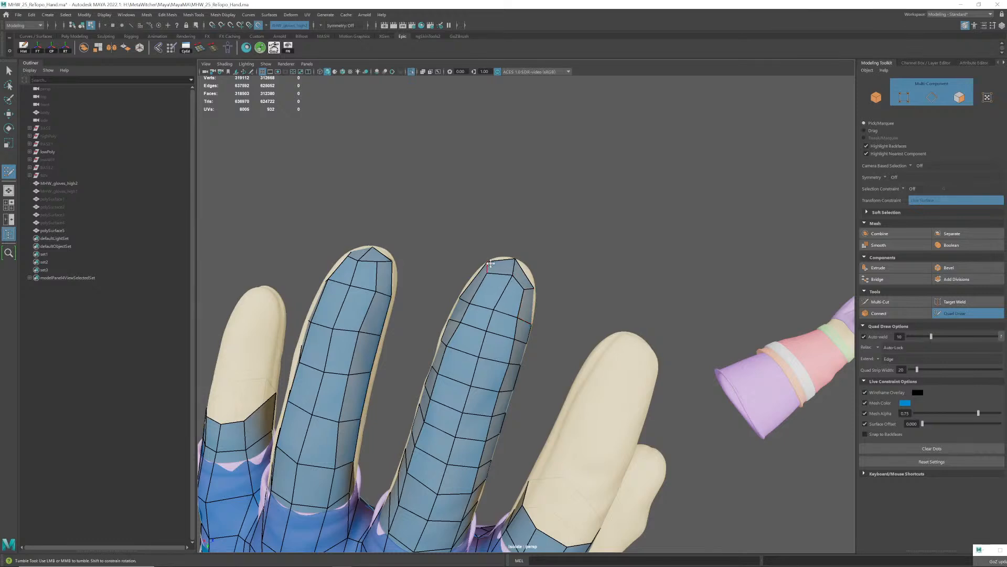
drag(523, 290, 464, 343)
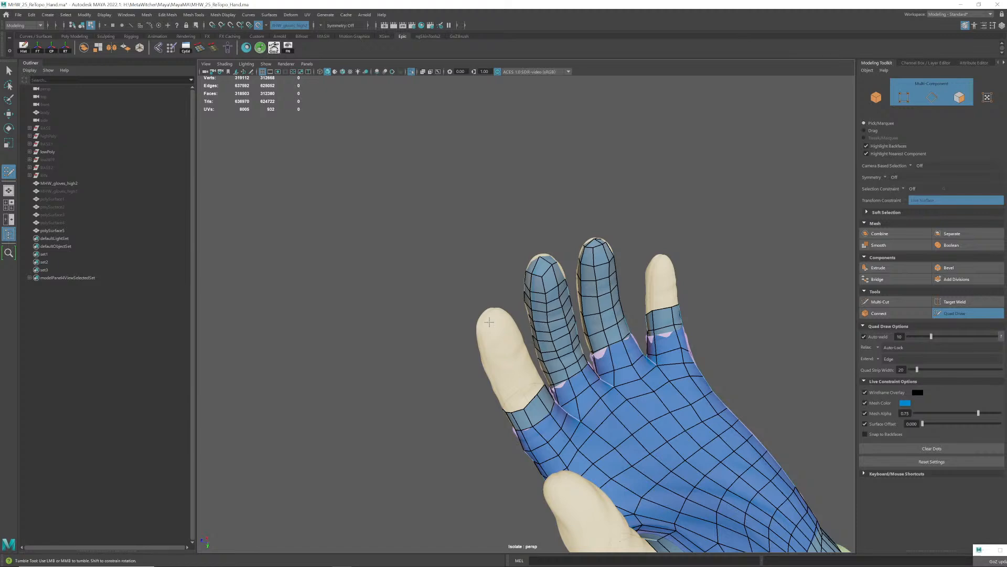
- Start a new row of quads above the index finger's base band, from its thumb-facing side around to the back
scroll(489, 322, up, 10)
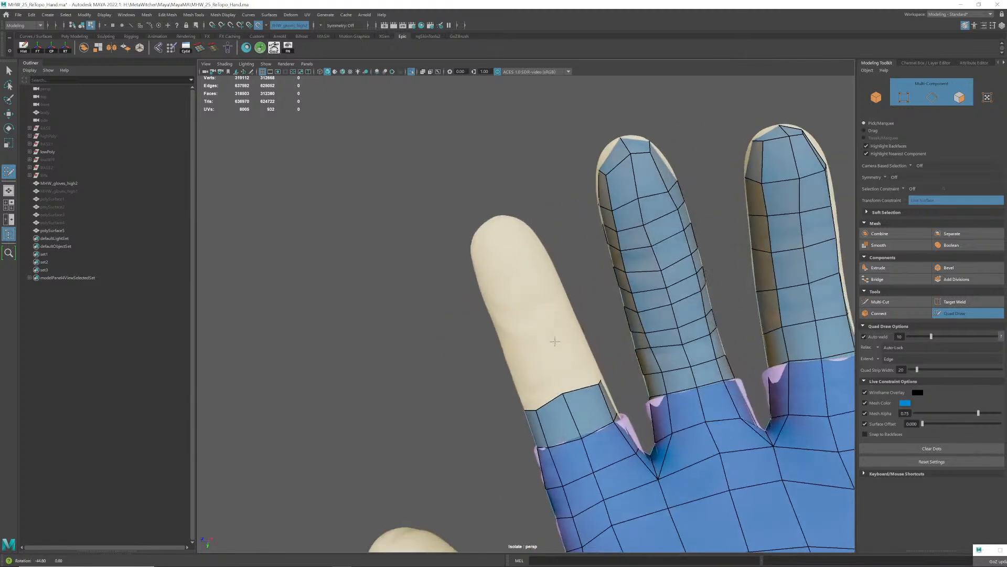
alt+drag(562, 345, 551, 350)
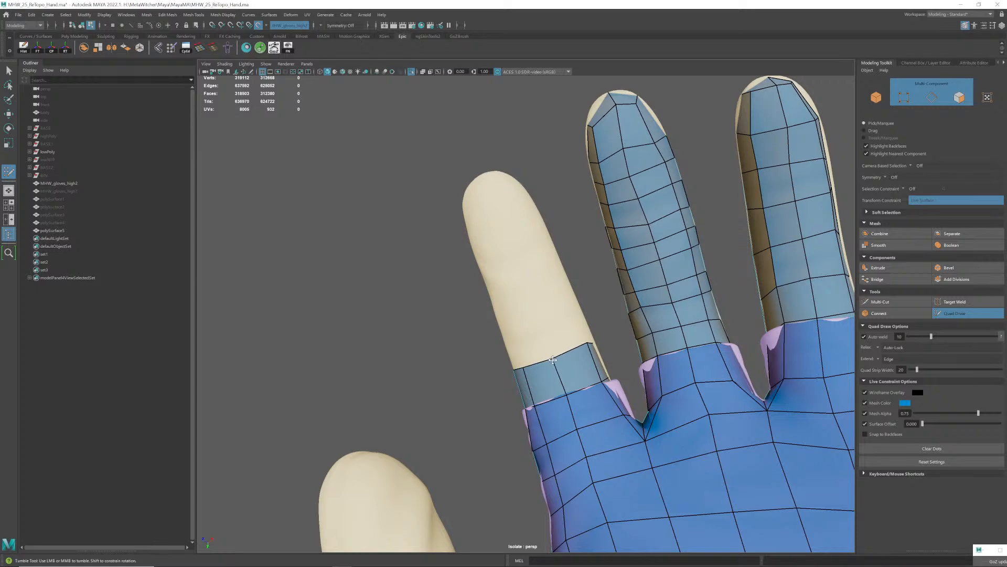
alt+drag(555, 346, 603, 336)
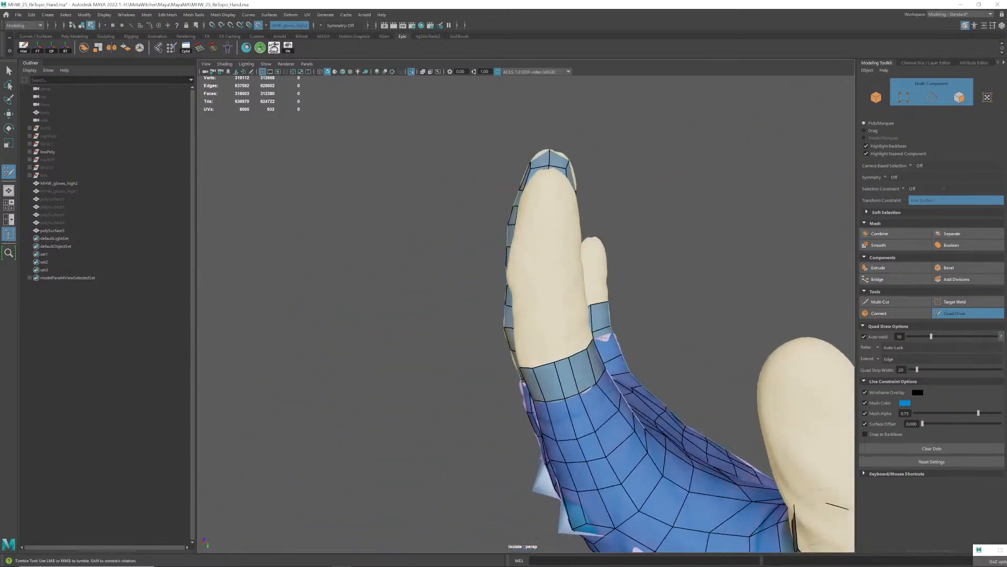
alt+right_drag(556, 353, 573, 358)
alt+drag(576, 357, 634, 349)
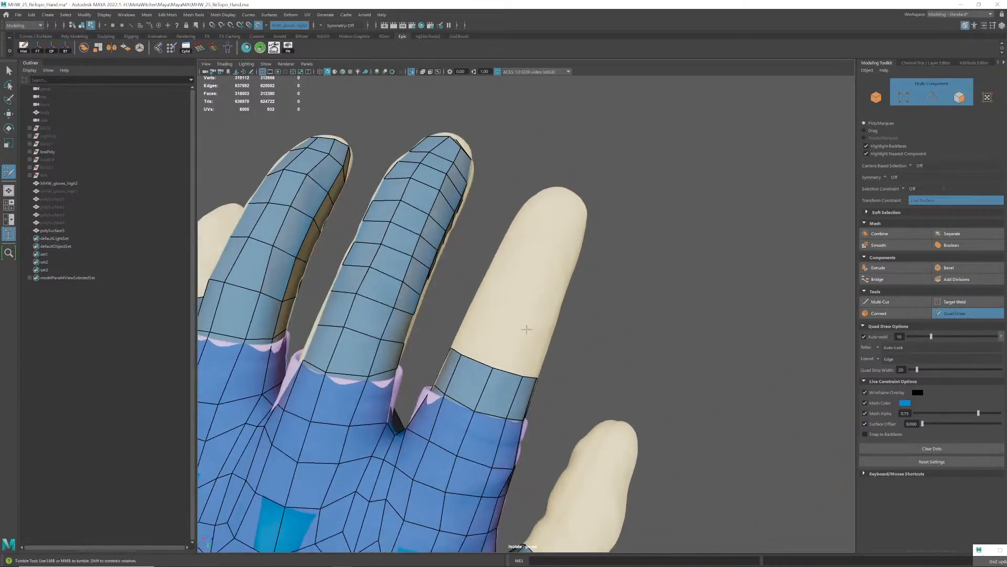
alt+middle_drag(509, 338, 509, 368)
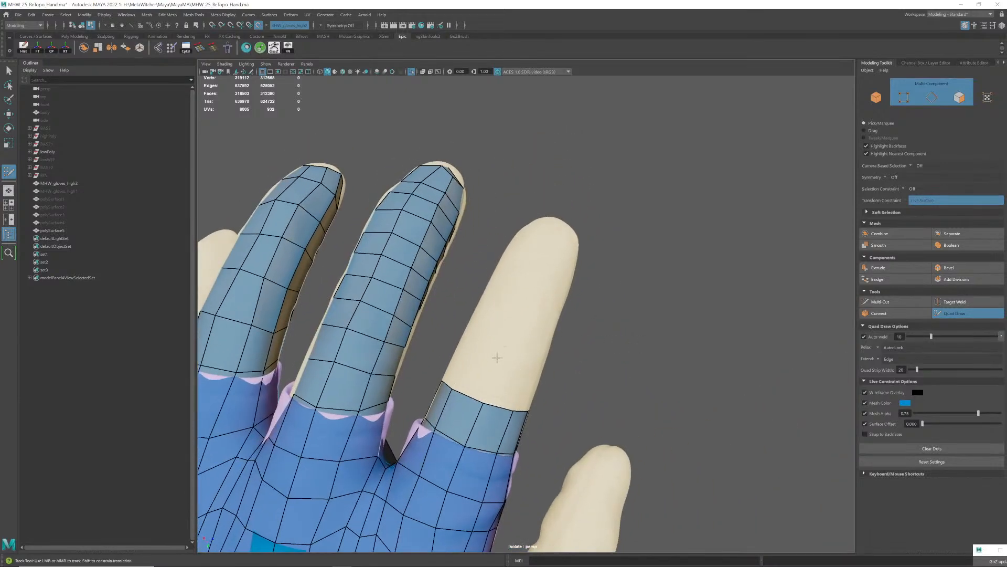
alt+drag(487, 354, 527, 378)
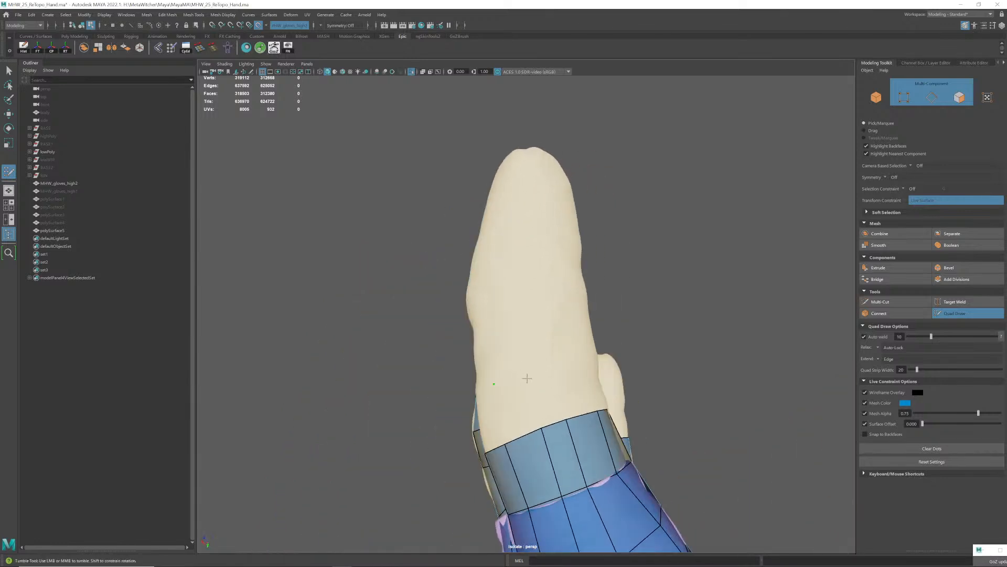
click(552, 370)
shift+click(550, 411)
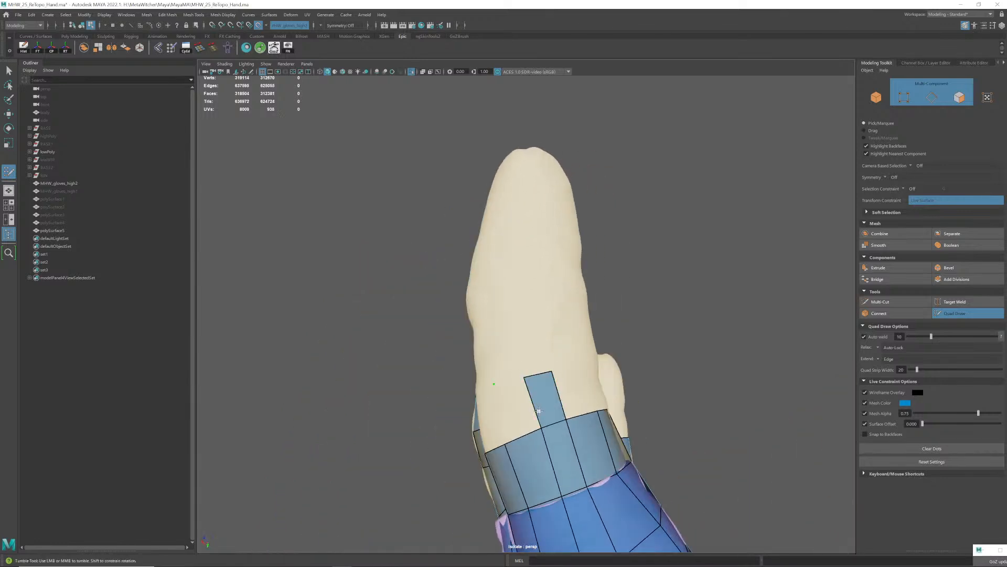
shift+click(515, 414)
alt+drag(514, 414, 552, 415)
shift+click(478, 395)
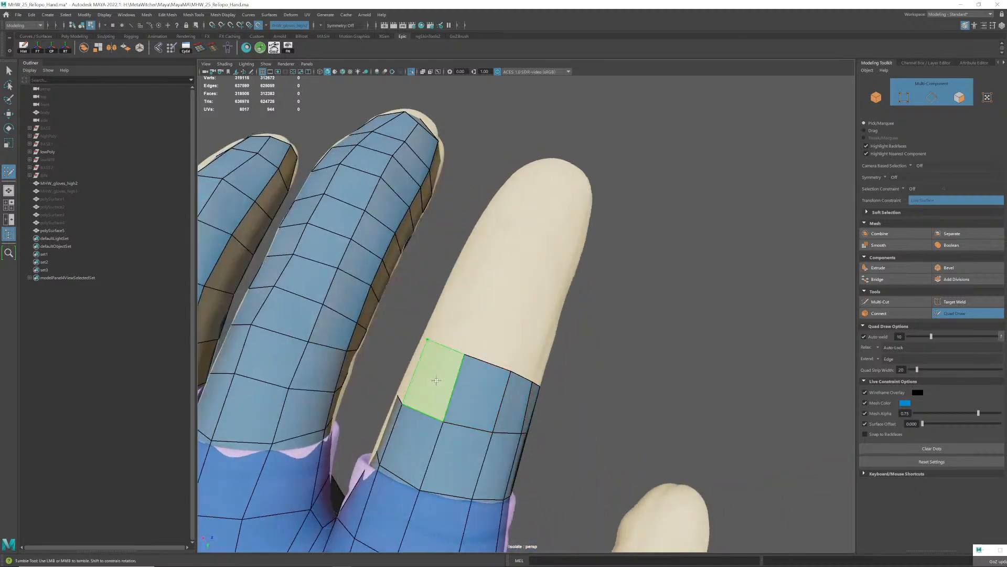
shift+click(435, 379)
- Close the new index finger row with quads across the side facing the middle finger and the palm side
mouse_move(434, 379)
alt+mouse_down()
mouse_move(458, 394)
mouse_move(538, 402)
alt+mouse_up()
click(440, 360)
shift+click(445, 386)
alt+right_drag(537, 401, 573, 403)
alt+drag(572, 403, 499, 383)
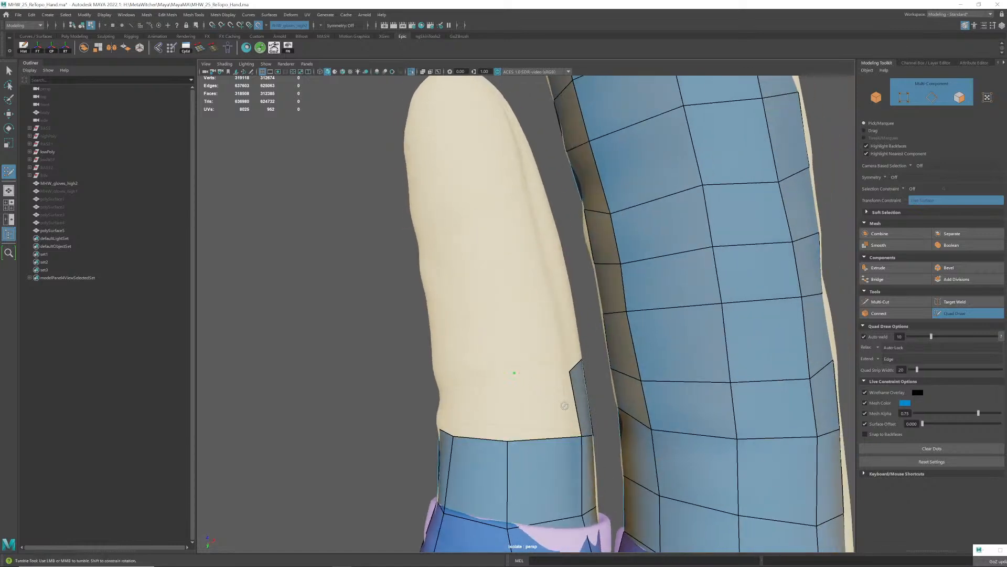
key(ctrl+z)
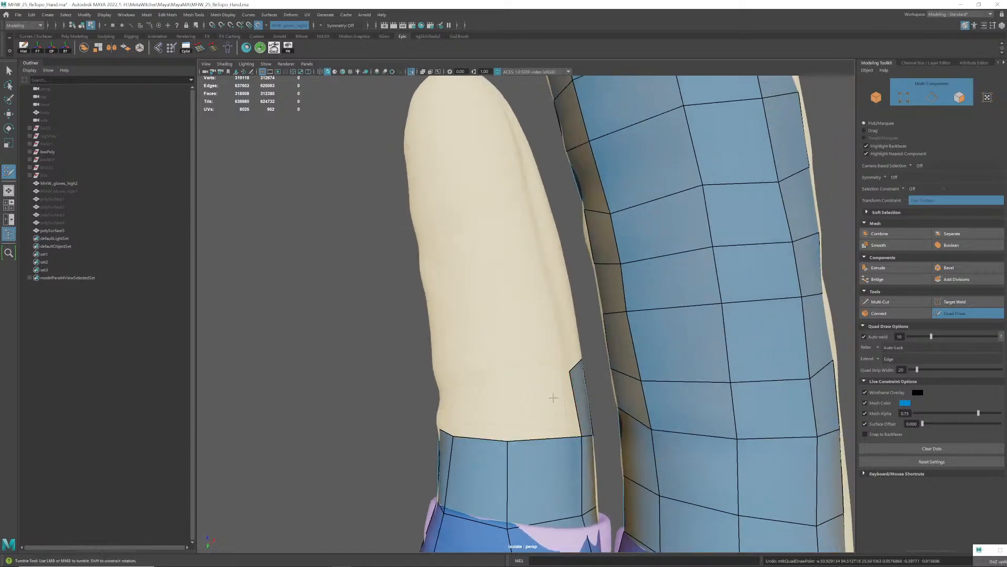
click(508, 378)
mouse_move(565, 390)
alt+mouse_down()
mouse_move(545, 400)
mouse_move(556, 383)
alt+mouse_up()
shift+click(545, 400)
shift+click(548, 385)
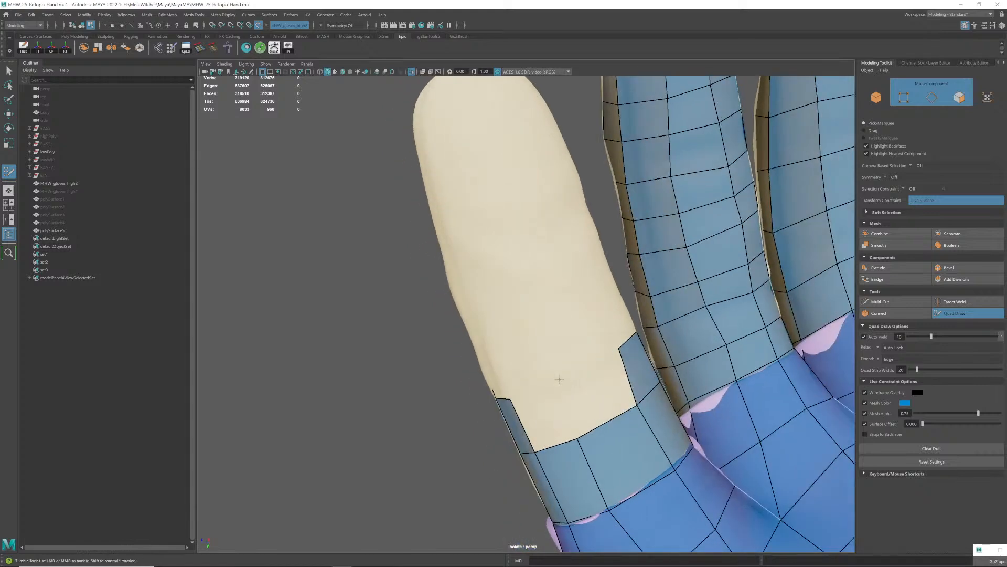
shift+click(574, 391)
shift+click(539, 416)
- Begin a second new row on the index finger with two quads on its back
mouse_move(539, 416)
alt+mouse_down()
mouse_move(602, 376)
mouse_move(498, 374)
mouse_move(509, 407)
alt+mouse_up()
alt+middle_drag(510, 407, 462, 396)
mouse_move(461, 396)
alt+mouse_down()
mouse_move(463, 370)
mouse_move(487, 368)
alt+mouse_up()
click(433, 348)
mouse_move(434, 348)
alt+mouse_down()
mouse_move(460, 364)
mouse_move(449, 387)
mouse_move(458, 360)
mouse_move(466, 402)
mouse_move(493, 382)
alt+mouse_up()
shift+click(458, 381)
shift+click(467, 388)
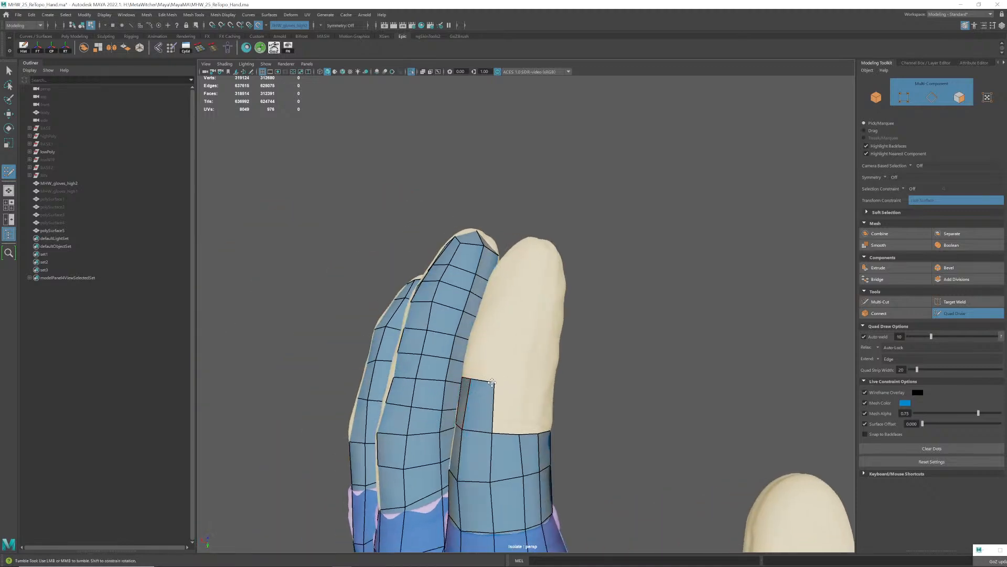
- Complete the second new row of quads all the way around the index finger
alt+right_drag(484, 394, 538, 411)
alt+drag(538, 411, 471, 383)
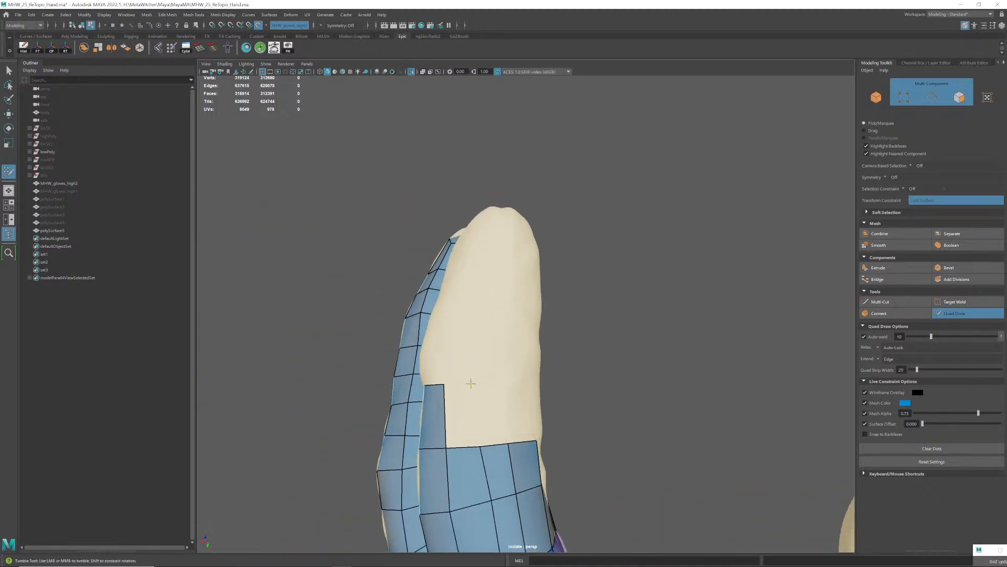
click(506, 386)
shift+click(465, 421)
shift+click(492, 419)
mouse_move(493, 418)
alt+mouse_down()
mouse_move(526, 411)
mouse_move(586, 368)
mouse_move(596, 380)
mouse_move(593, 403)
mouse_move(586, 383)
mouse_move(551, 416)
mouse_move(522, 416)
mouse_move(524, 405)
alt+mouse_up()
shift+click(594, 369)
shift+click(602, 395)
shift+click(593, 407)
shift+click(585, 399)
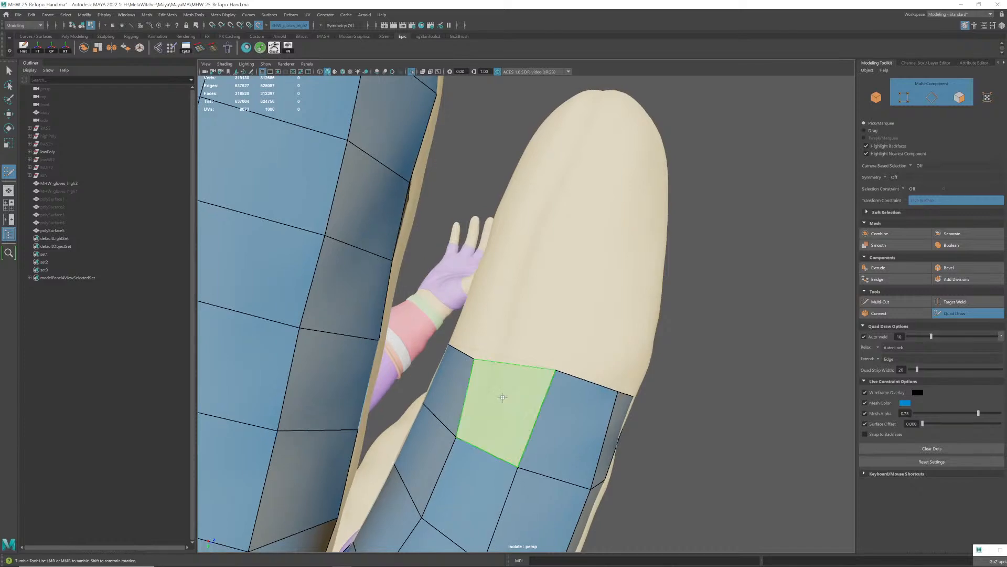
shift+click(507, 398)
- Extend the index finger by a third new row of quads around its full circumference
alt+drag(479, 356, 525, 362)
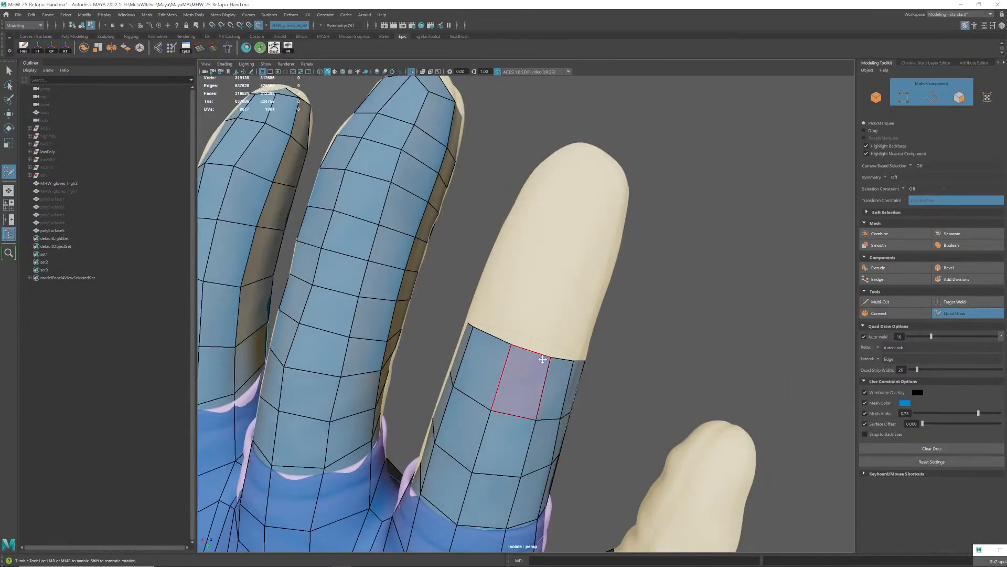
alt+middle_drag(551, 362, 517, 378)
alt+drag(517, 378, 509, 336)
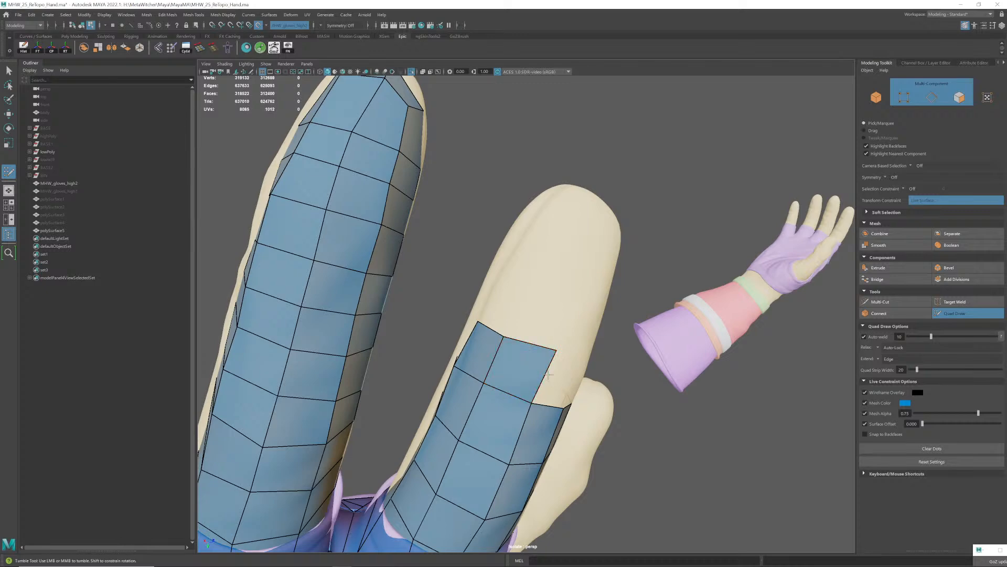
mouse_move(549, 375)
alt+mouse_down()
mouse_move(504, 364)
mouse_move(511, 339)
mouse_move(498, 336)
mouse_move(504, 353)
mouse_move(511, 343)
alt+mouse_up()
shift+click(488, 368)
alt+right_drag(511, 343, 516, 336)
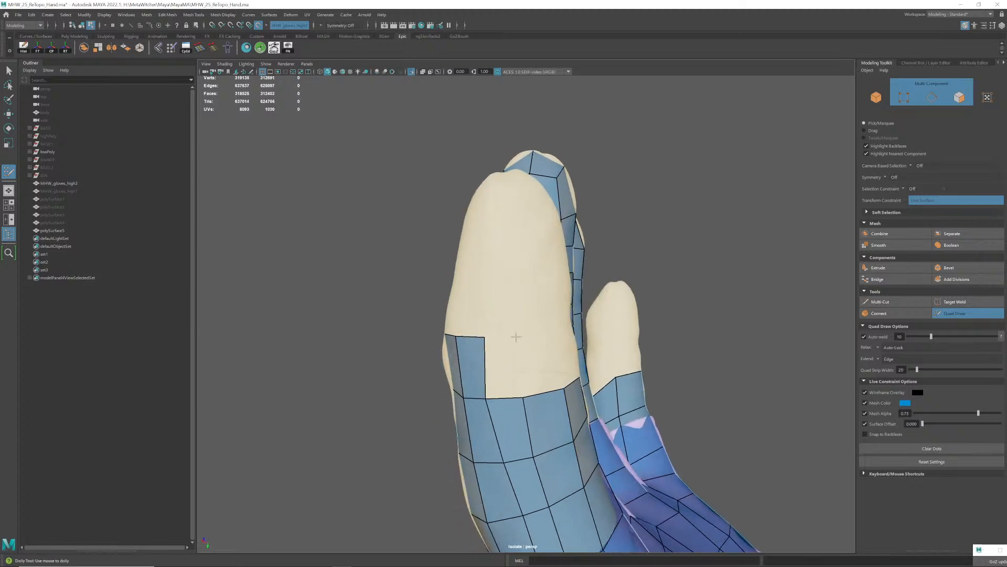
shift+click(503, 376)
mouse_move(503, 376)
alt+mouse_down()
mouse_move(512, 359)
mouse_move(546, 360)
mouse_move(528, 345)
mouse_move(572, 351)
mouse_move(542, 342)
mouse_move(614, 362)
mouse_move(534, 361)
mouse_move(492, 395)
alt+mouse_up()
shift+click(507, 367)
shift+click(531, 362)
shift+click(535, 370)
shift+click(573, 354)
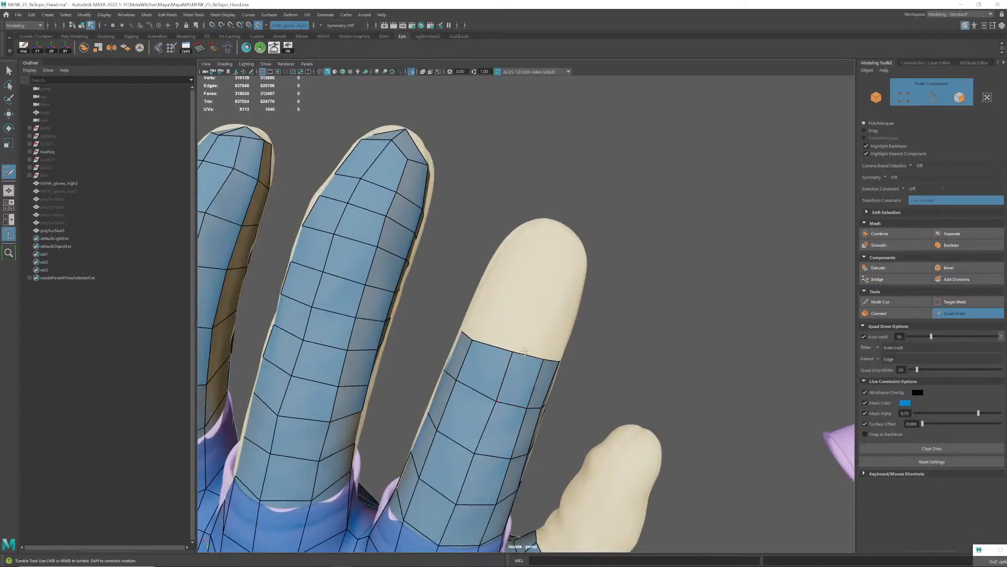
- Extend the index finger by a fourth new row of quads, filling the remaining gaps to close the loop
mouse_move(524, 352)
alt+mouse_down()
mouse_move(523, 337)
mouse_move(552, 332)
mouse_move(515, 336)
mouse_move(511, 321)
mouse_move(523, 338)
mouse_move(494, 326)
mouse_move(534, 325)
mouse_move(551, 301)
mouse_move(558, 315)
mouse_move(568, 303)
mouse_move(561, 327)
mouse_move(539, 340)
alt+mouse_up()
click(549, 318)
shift+click(501, 322)
shift+click(509, 313)
shift+click(544, 340)
shift+click(526, 333)
shift+click(529, 329)
shift+click(548, 327)
scroll(566, 325, up, 3)
alt+right_drag(540, 340, 554, 343)
mouse_move(554, 343)
alt+mouse_down()
mouse_move(513, 344)
mouse_move(489, 322)
mouse_move(546, 335)
alt+mouse_up()
shift+click(524, 339)
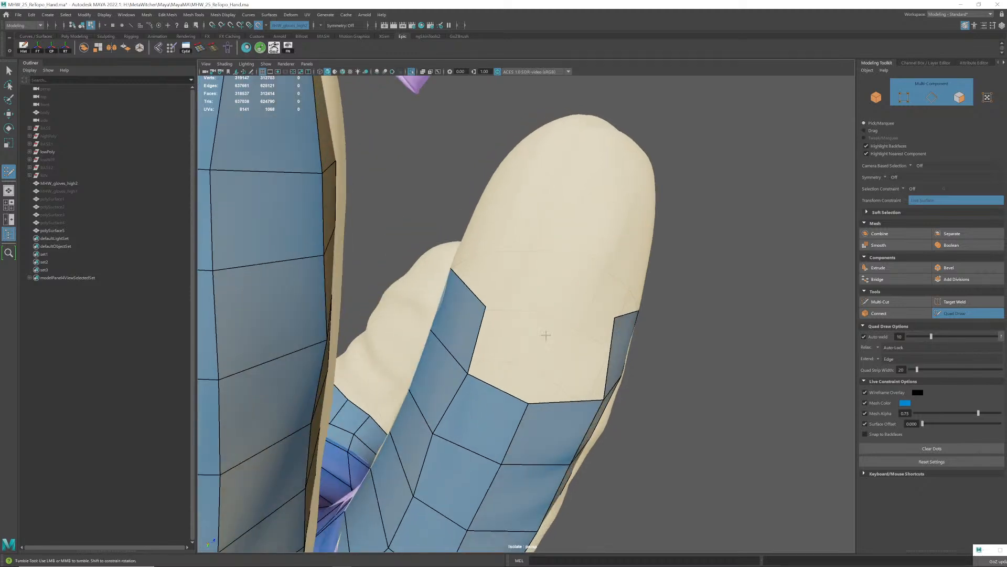
shift+click(510, 349)
shift+click(596, 357)
- Add a fifth new row of quads around the index finger towards its tip
mouse_move(595, 357)
alt+mouse_down()
mouse_move(548, 350)
mouse_move(556, 428)
mouse_move(487, 387)
mouse_move(580, 400)
mouse_move(575, 393)
alt+mouse_up()
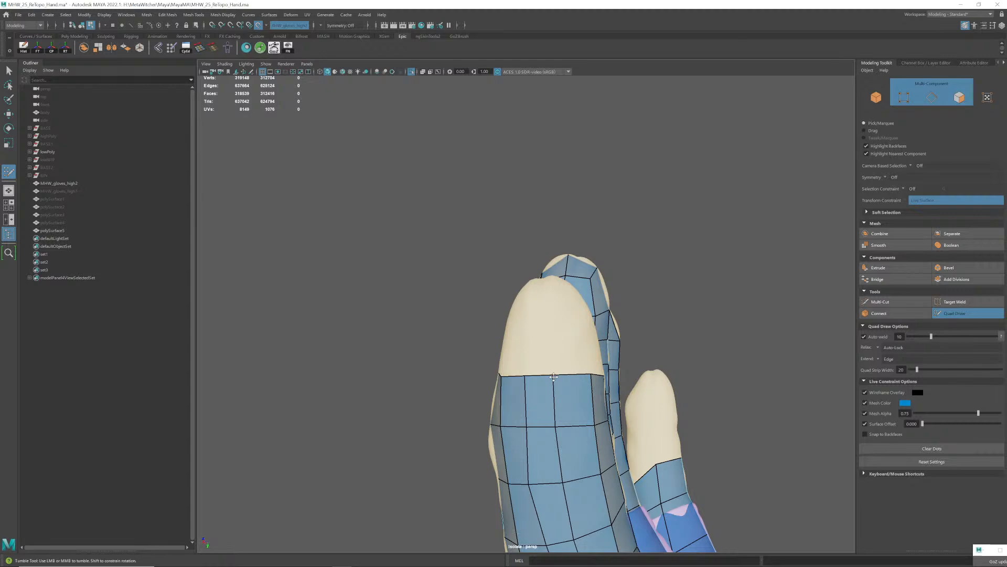
alt+right_drag(579, 400, 522, 401)
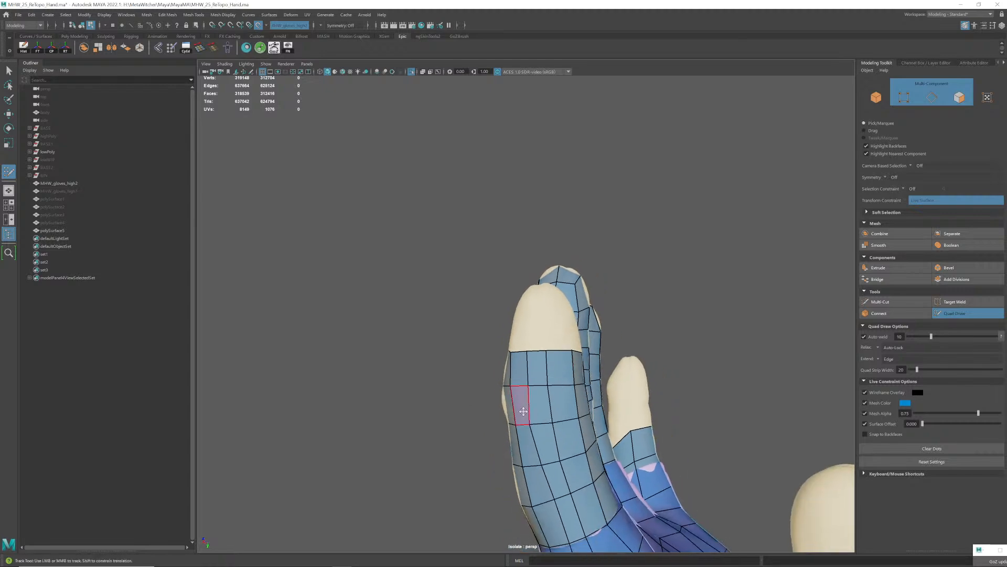
alt+drag(521, 400, 589, 398)
alt+right_drag(589, 398, 512, 417)
alt+drag(511, 417, 589, 411)
scroll(559, 343, up, 3)
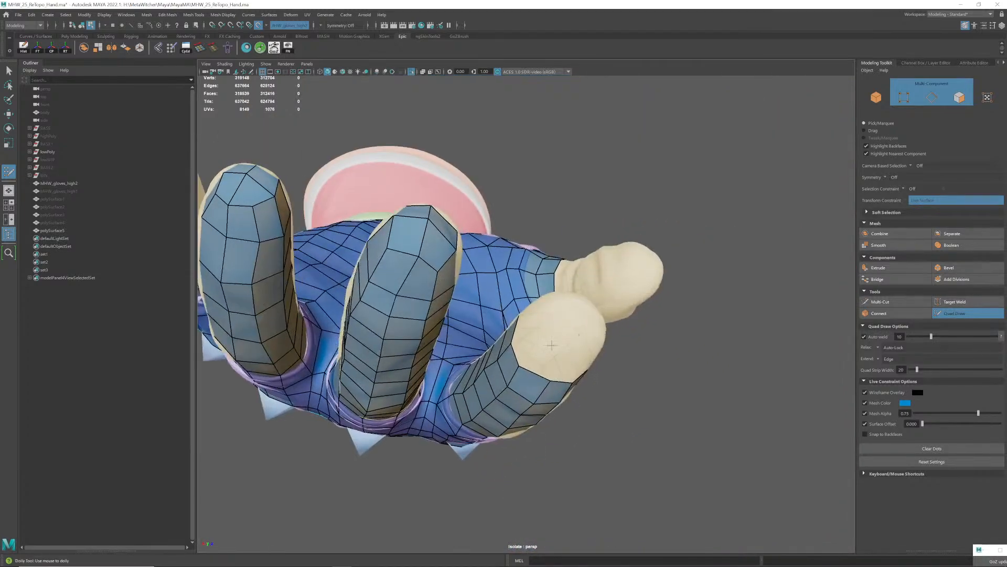
mouse_move(539, 360)
alt+mouse_down()
mouse_move(555, 357)
mouse_move(511, 364)
mouse_move(535, 367)
mouse_move(551, 388)
mouse_move(525, 391)
mouse_move(537, 374)
mouse_move(545, 390)
mouse_move(520, 400)
mouse_move(525, 371)
mouse_move(510, 379)
alt+mouse_up()
shift+click(565, 391)
shift+click(519, 396)
shift+click(530, 391)
alt+right_drag(510, 379, 551, 411)
mouse_move(551, 411)
alt+mouse_down()
mouse_move(477, 406)
mouse_move(533, 373)
mouse_move(566, 383)
mouse_move(540, 353)
alt+mouse_up()
shift+click(556, 366)
- Add a sixth new row of quads around the index finger, leaving only the rounded tip open
alt+right_drag(541, 353, 535, 348)
mouse_move(535, 348)
alt+mouse_down()
mouse_move(575, 378)
mouse_move(583, 367)
mouse_move(528, 390)
mouse_move(498, 379)
mouse_move(547, 335)
alt+mouse_up()
shift+click(541, 377)
shift+click(535, 387)
shift+click(527, 397)
shift+click(493, 385)
shift+click(483, 380)
shift+click(518, 373)
shift+click(547, 347)
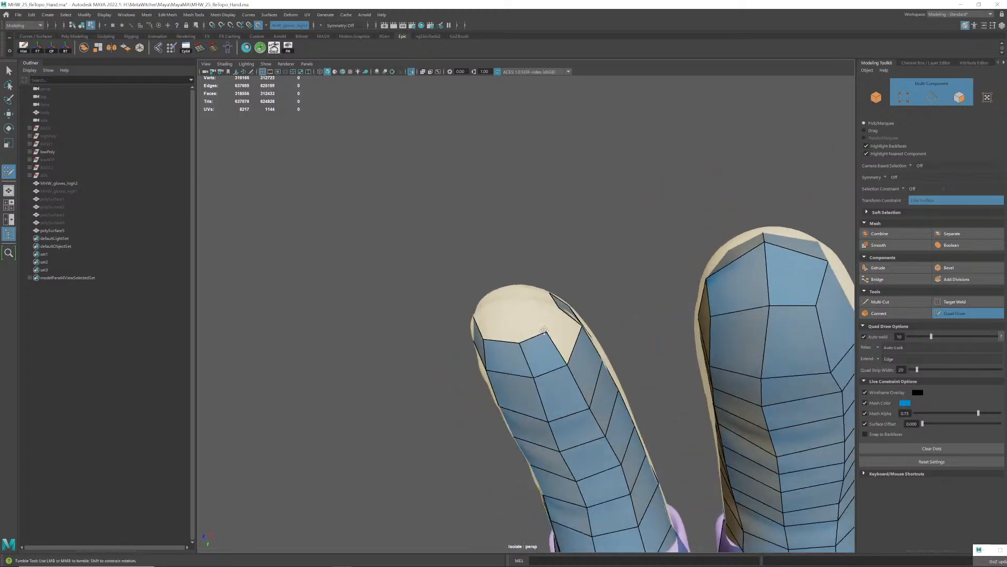
alt+drag(571, 334, 553, 360)
shift+click(557, 394)
- Examine the index finger's rows and the shape of its open tip against the capped middle and ring fingertips
mouse_move(558, 394)
alt+mouse_down()
mouse_move(603, 387)
mouse_move(582, 333)
mouse_move(608, 326)
mouse_move(367, 368)
alt+mouse_up()
alt+right_drag(367, 367, 262, 387)
alt+drag(467, 391, 494, 397)
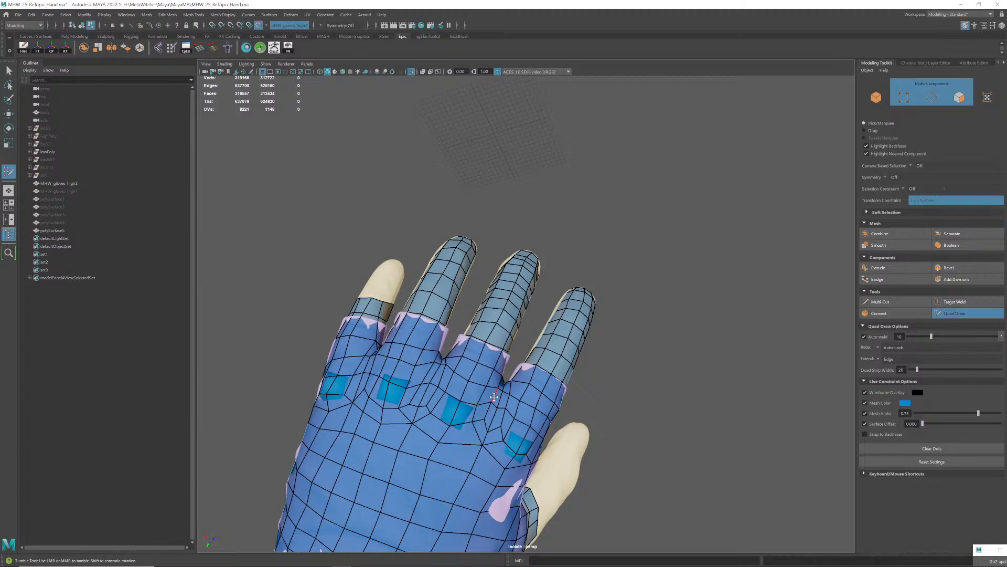
alt+drag(561, 364, 567, 314)
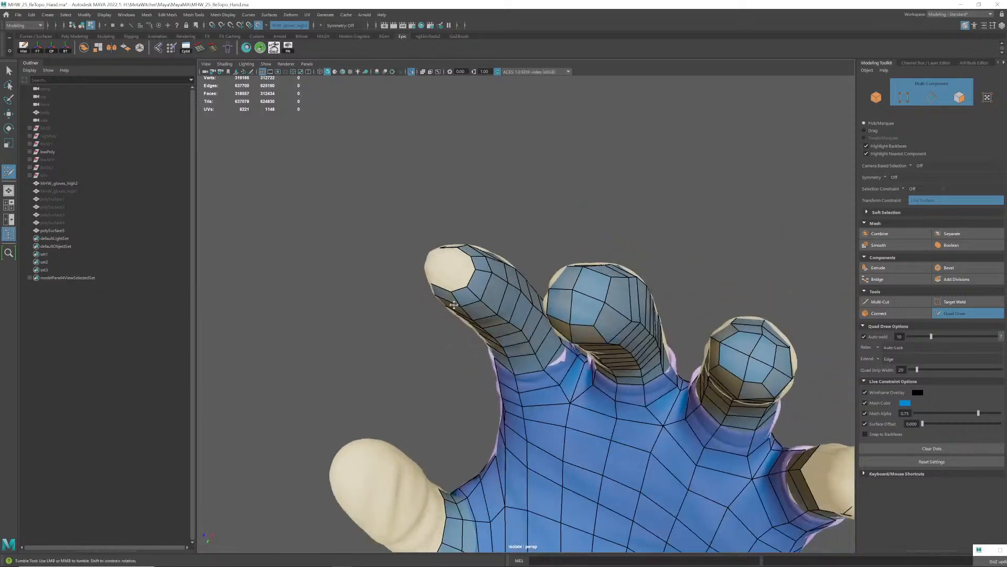
alt+right_drag(567, 314, 627, 242)
alt+drag(627, 243, 636, 319)
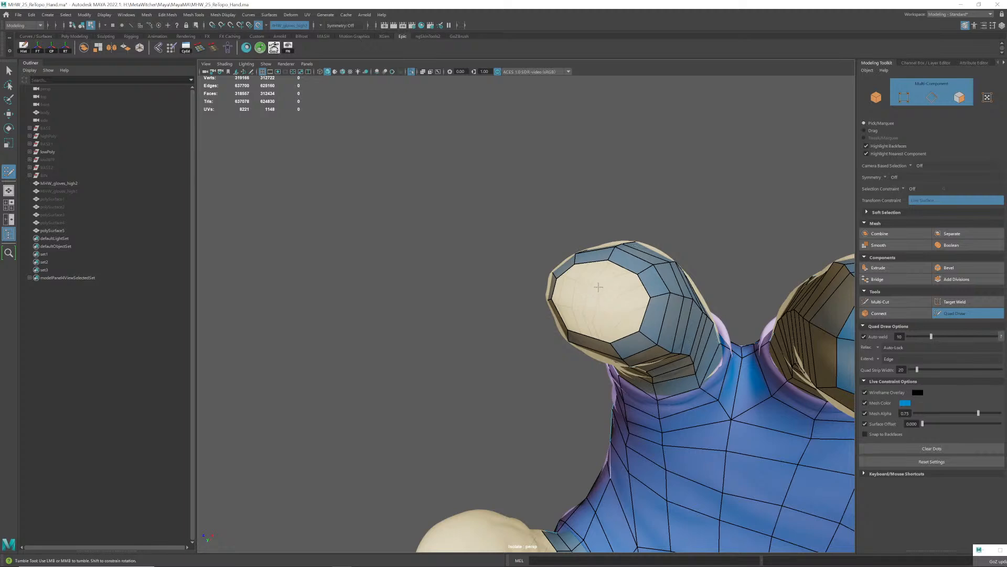
alt+drag(602, 286, 617, 283)
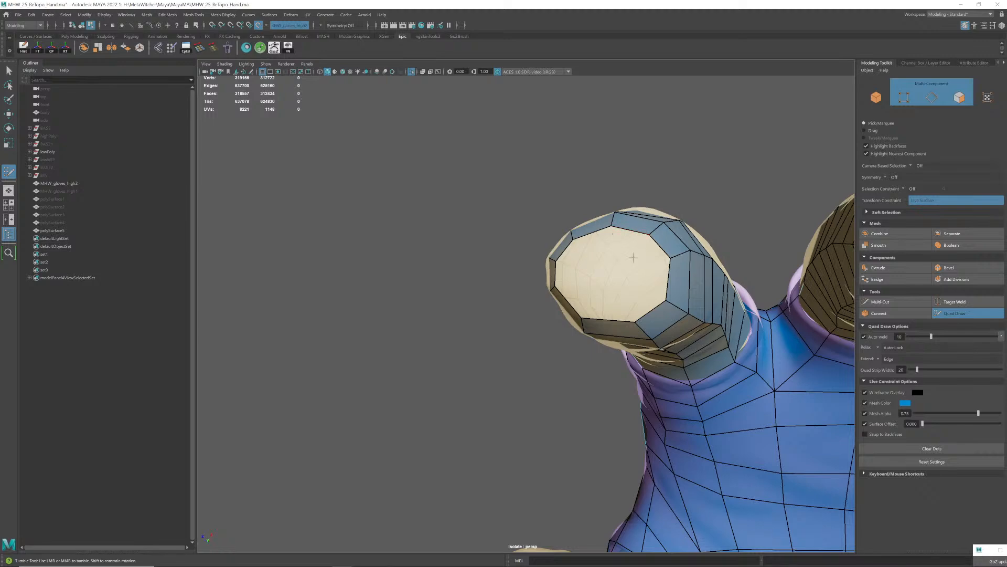
alt+drag(692, 291, 675, 296)
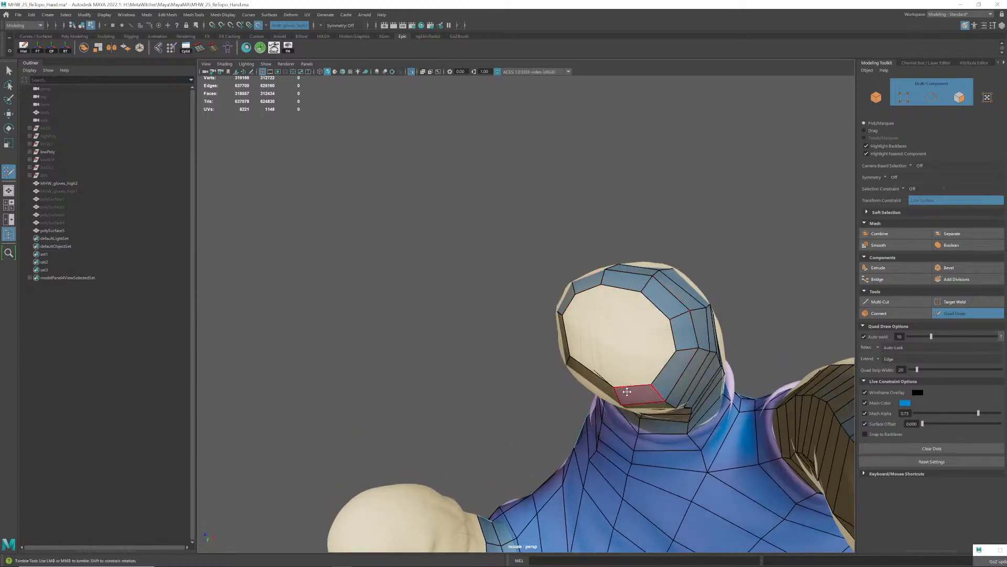
- Fill the index finger's open tip with quads around two central points, shifting a central vertex to even out the cap
click(589, 324)
click(626, 336)
shift+click(640, 360)
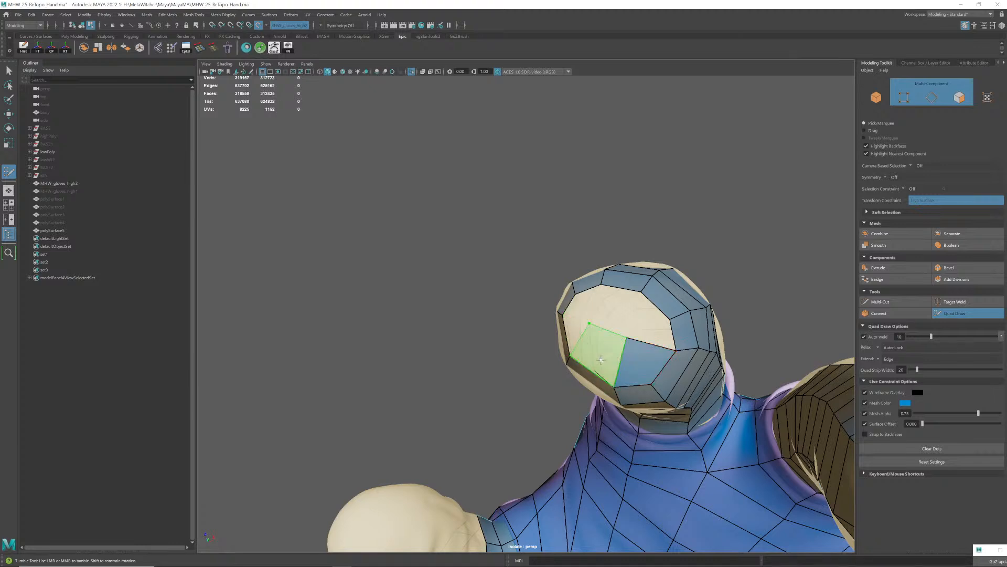
shift+click(601, 359)
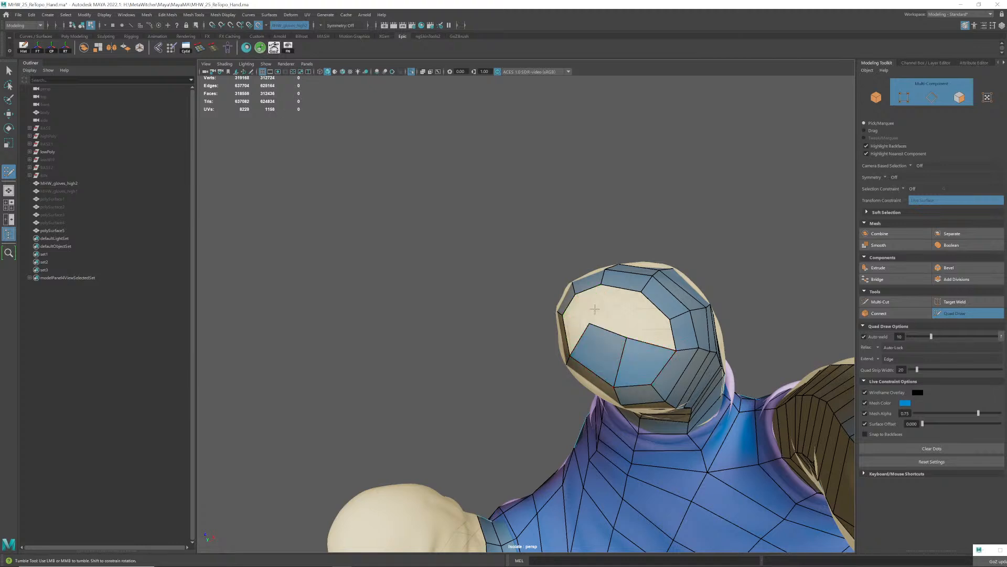
shift+click(579, 326)
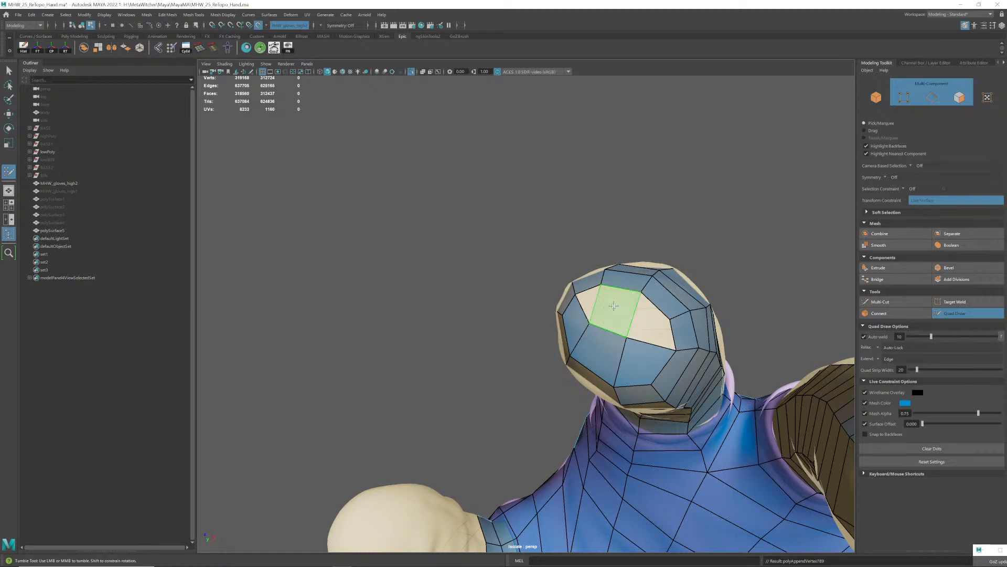
shift+click(599, 303)
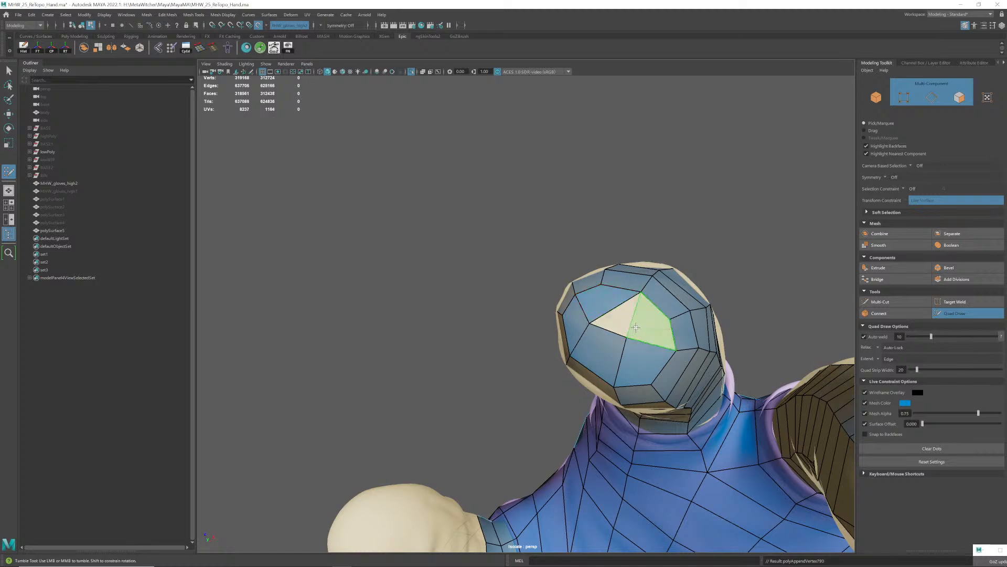
shift+click(645, 331)
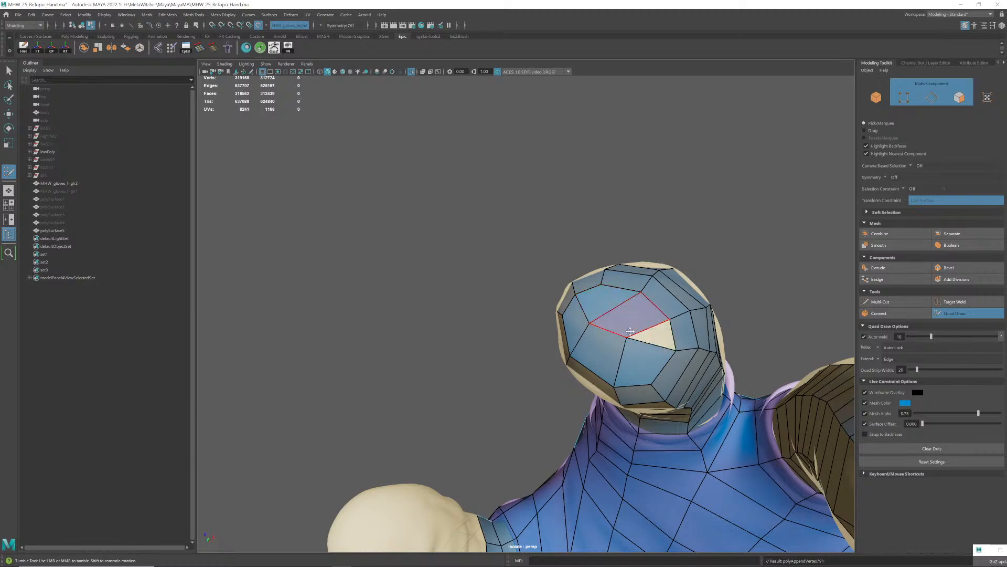
mouse_move(645, 331)
alt+mouse_down()
mouse_move(614, 332)
mouse_move(625, 297)
mouse_move(604, 291)
mouse_move(623, 323)
mouse_move(632, 315)
alt+mouse_up()
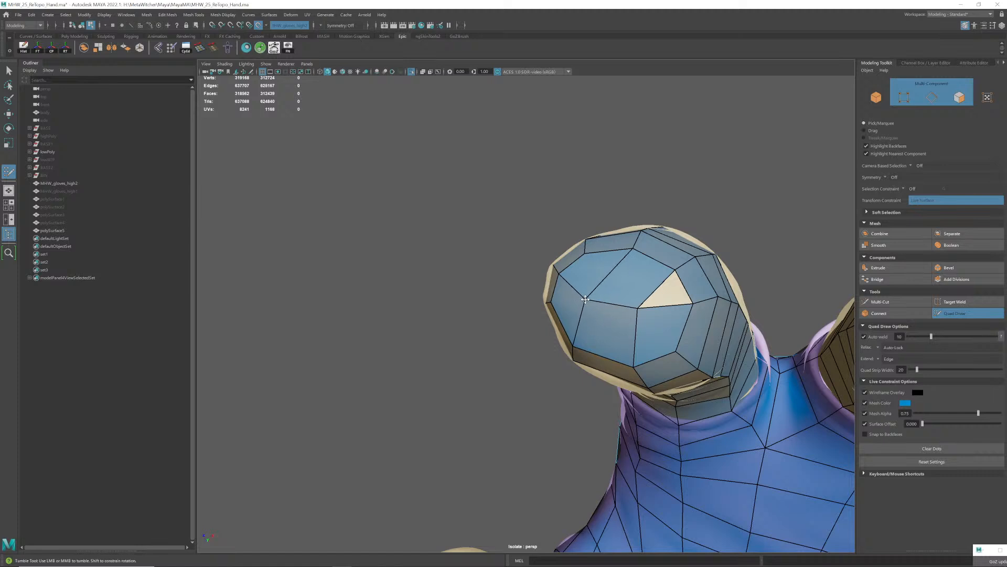
mouse_move(585, 301)
mouse_down()
mouse_move(644, 308)
mouse_move(595, 302)
mouse_up()
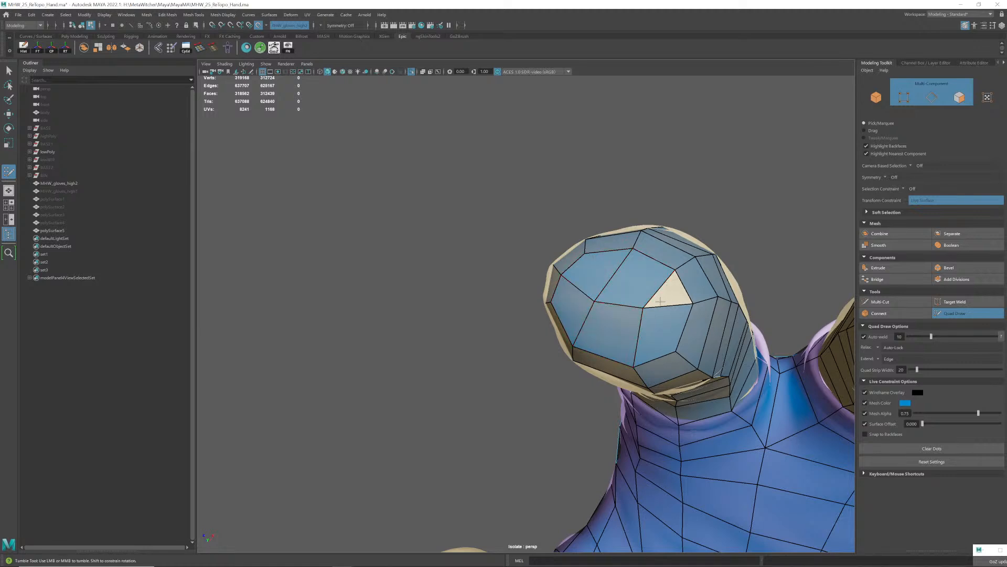
- Delete the uneven quads from the middle of the index fingertip and clear the leftover dots
ctrl+shift+click(641, 280)
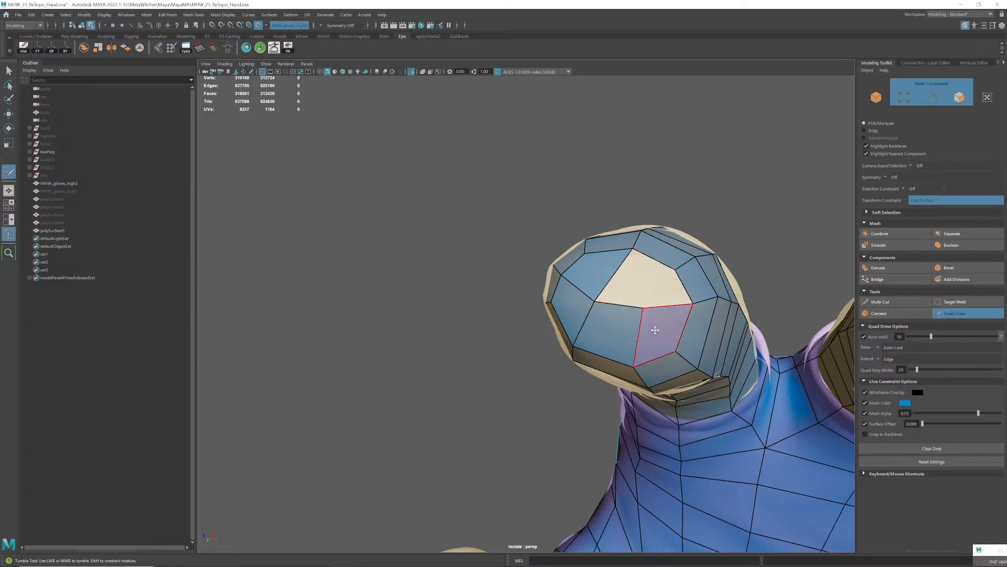
ctrl+shift+click(655, 329)
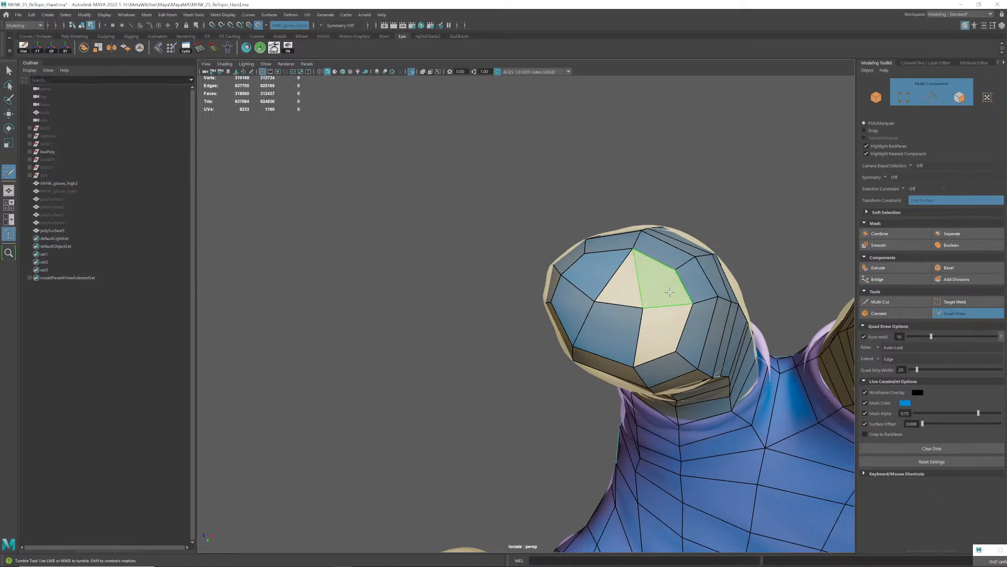
ctrl+shift+click(628, 325)
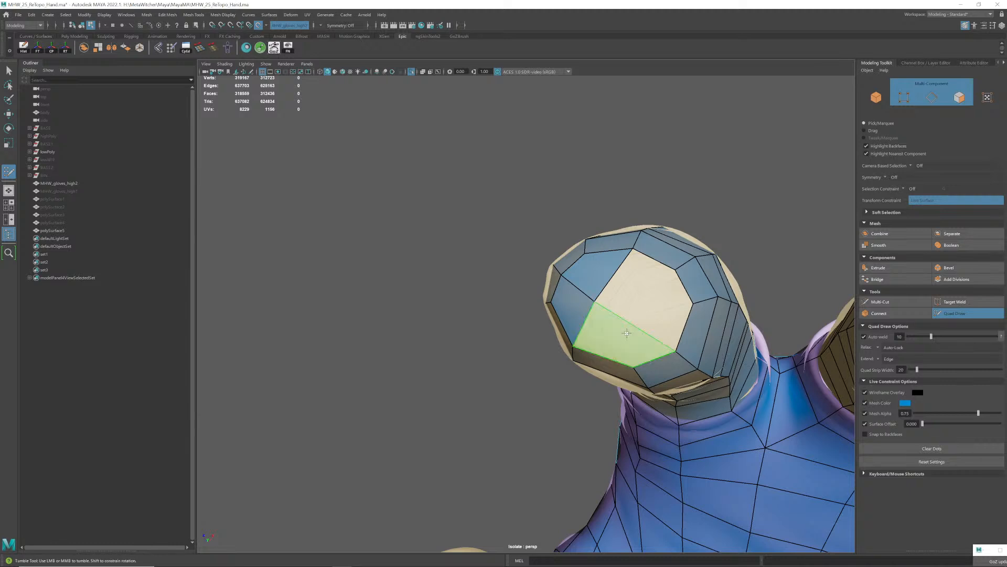
click(645, 309)
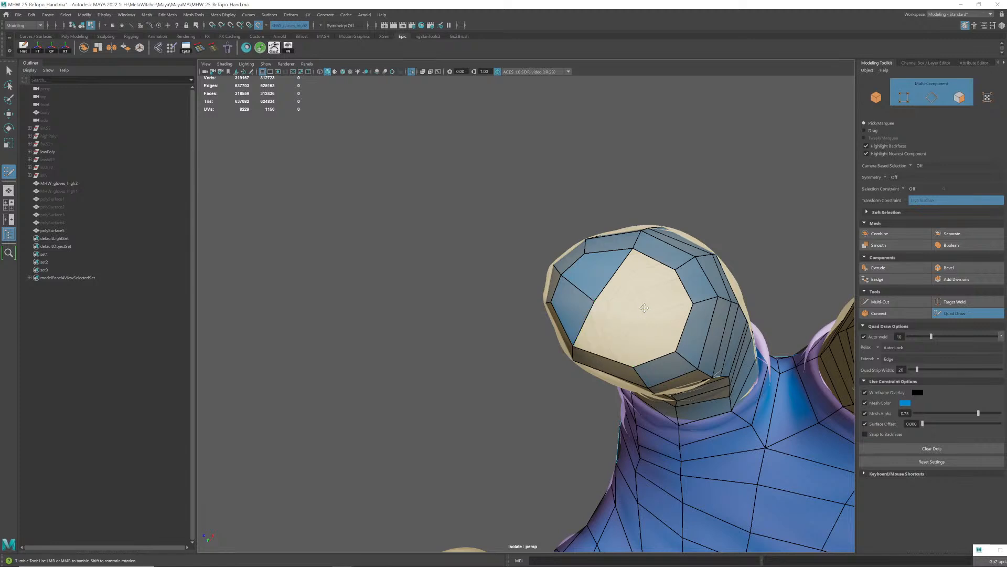
drag(644, 308, 660, 295)
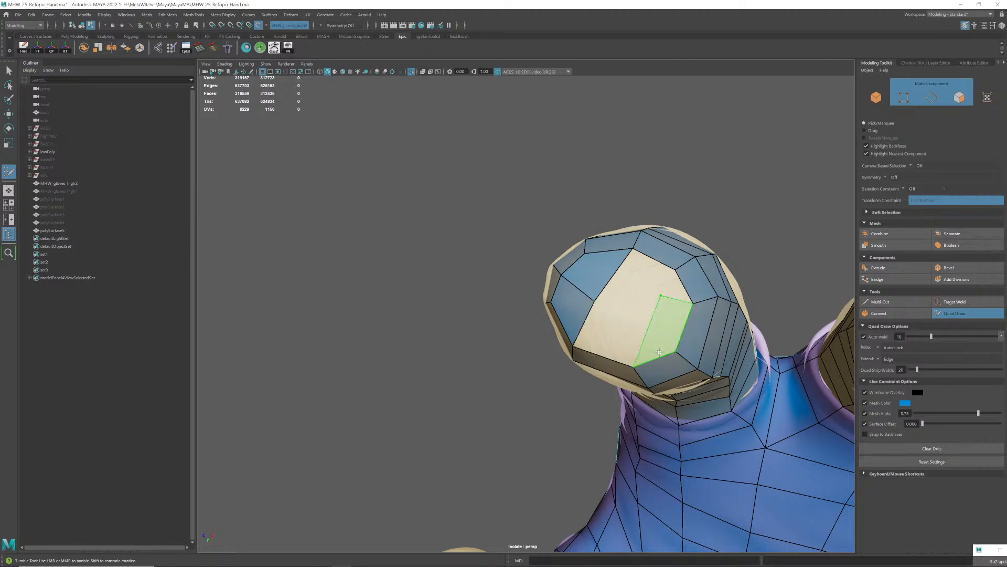
click(912, 449)
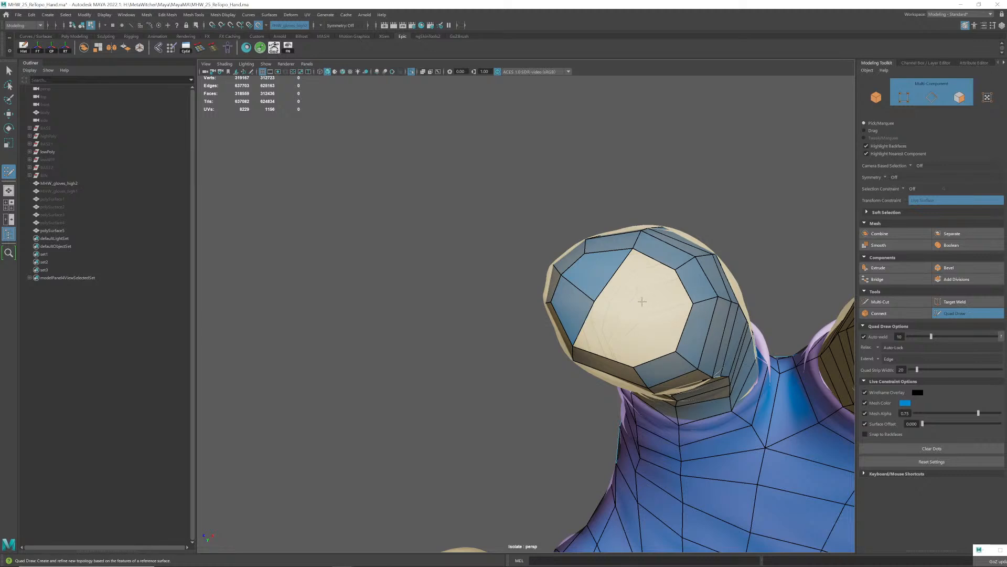
- Close the remaining opening in the index fingertip with three quads that connect its existing border vertices
shift+click(642, 274)
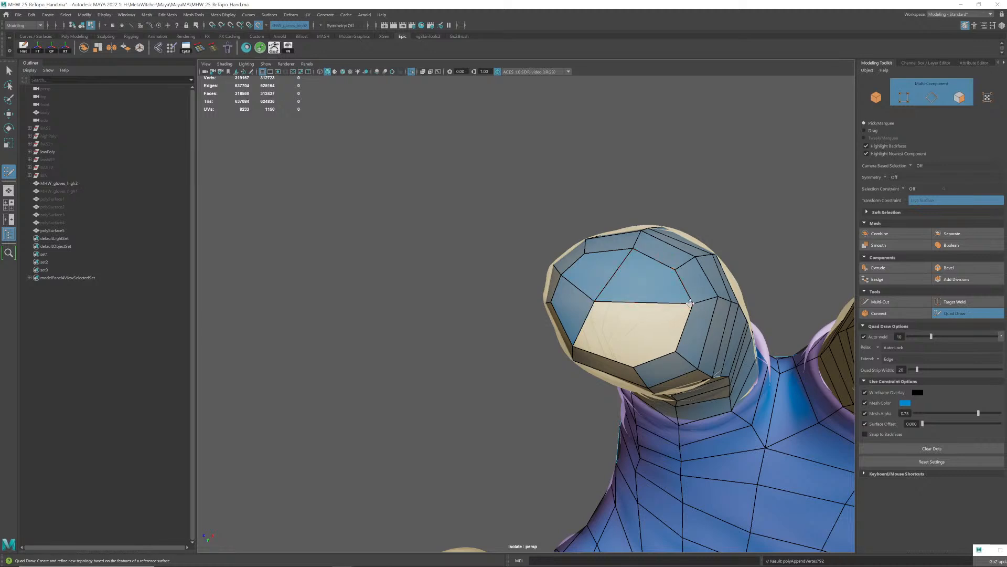
mouse_move(692, 304)
mouse_down()
mouse_move(684, 350)
mouse_move(641, 394)
mouse_up()
alt+middle_drag(641, 393, 653, 294)
alt+right_drag(653, 289, 631, 267)
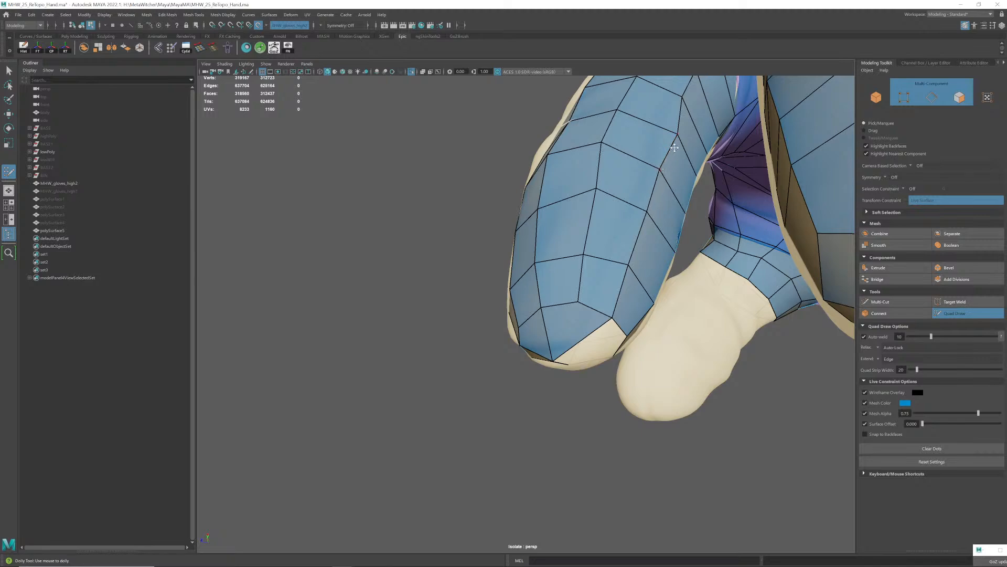
alt+right_drag(685, 115, 672, 146)
alt+drag(671, 146, 693, 185)
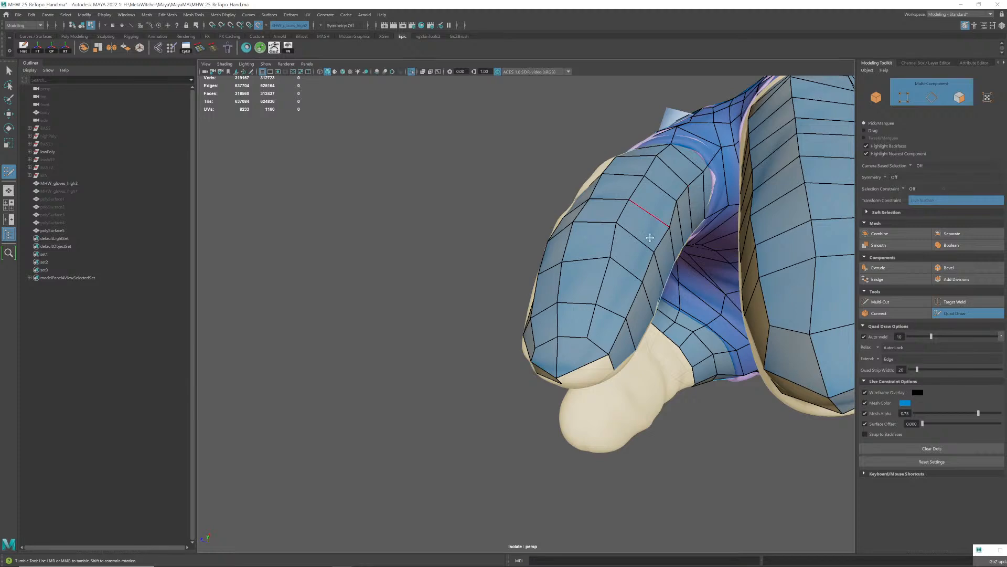
alt+drag(649, 238, 632, 259)
alt+right_drag(631, 259, 626, 267)
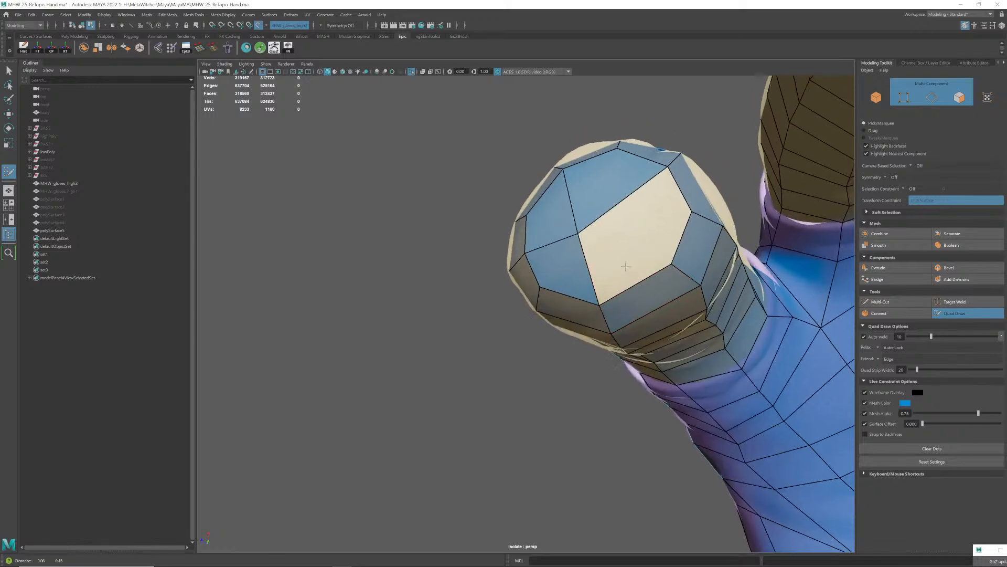
mouse_move(625, 266)
alt+mouse_down()
mouse_move(600, 301)
mouse_move(584, 284)
alt+mouse_up()
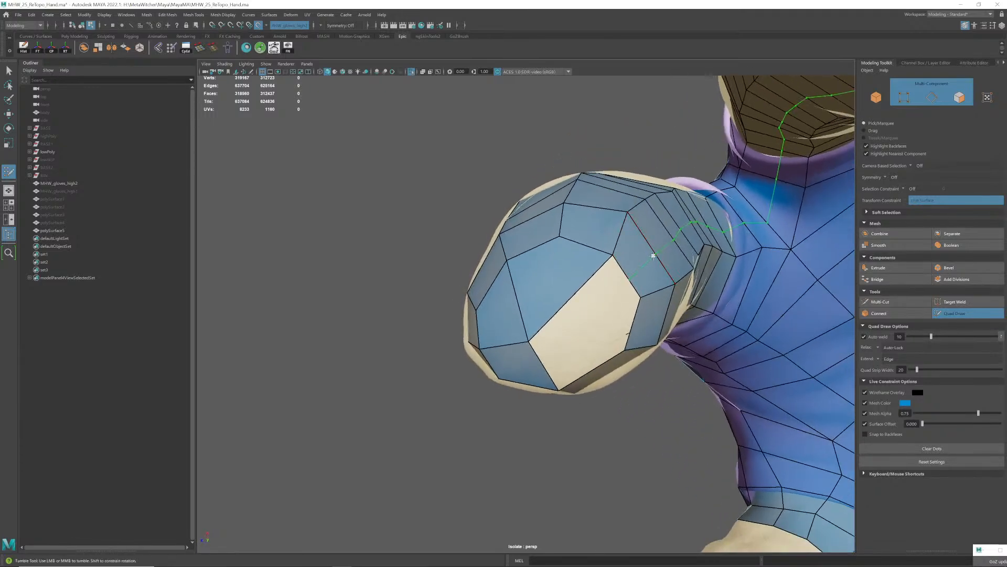
mouse_move(614, 293)
alt+mouse_down()
mouse_move(608, 307)
mouse_move(608, 299)
alt+mouse_up()
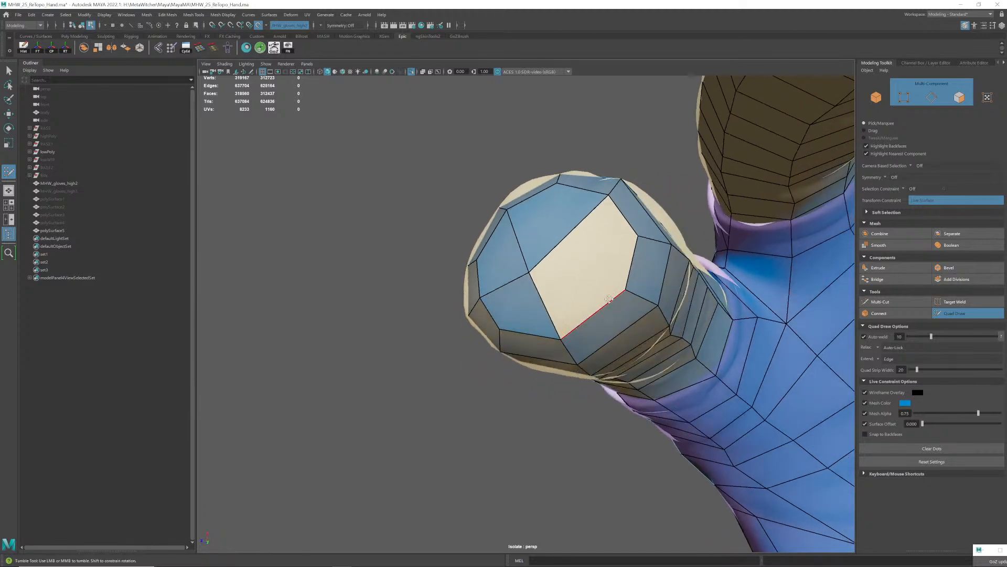
shift+click(601, 260)
shift+click(572, 305)
- Straighten the open edge of the little finger's base row on the palm side by repositioning its vertices
alt+drag(573, 304, 474, 310)
alt+right_drag(474, 310, 240, 322)
alt+middle_drag(240, 322, 532, 289)
alt+drag(531, 290, 468, 285)
alt+right_drag(468, 284, 499, 277)
mouse_move(499, 277)
alt+mouse_down()
mouse_move(502, 293)
mouse_move(609, 297)
alt+mouse_up()
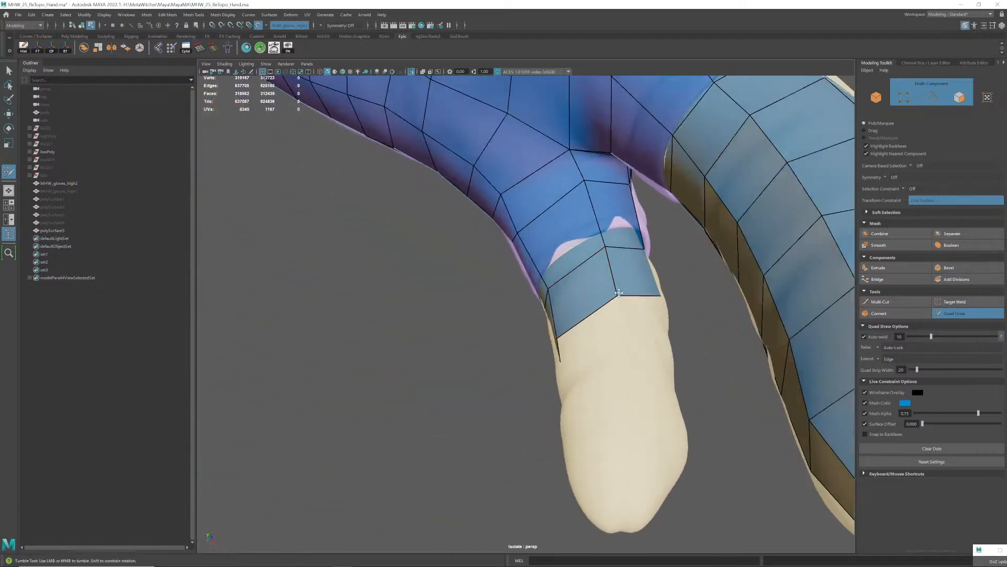
alt+drag(564, 334, 515, 283)
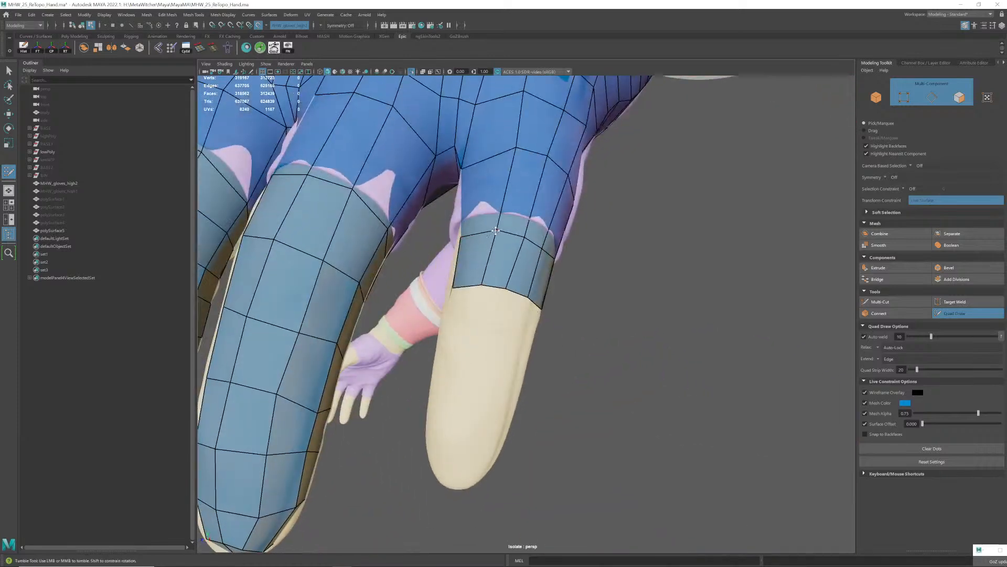
alt+drag(509, 232, 540, 267)
alt+right_drag(525, 278, 531, 282)
alt+drag(531, 283, 537, 306)
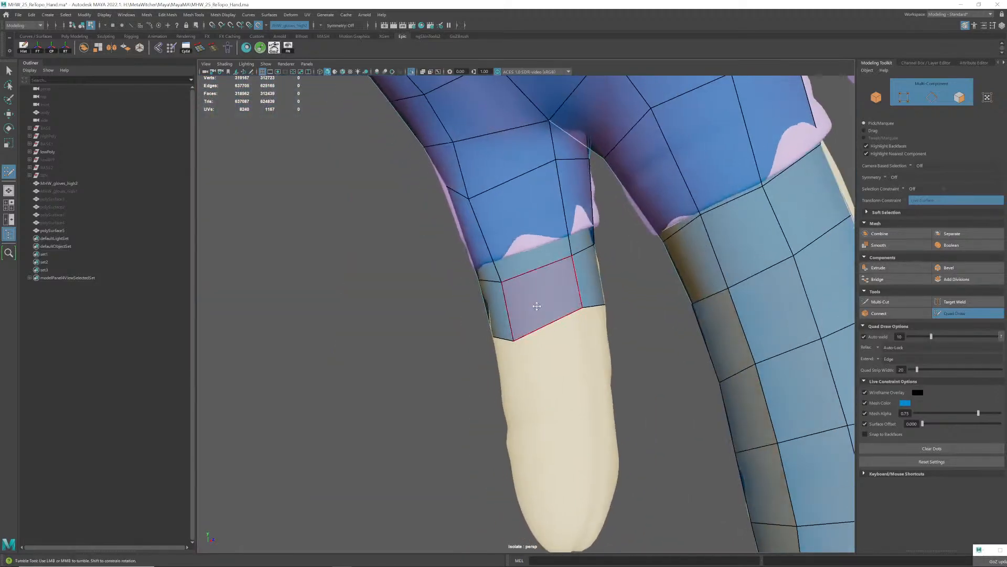
mouse_move(514, 341)
mouse_down()
mouse_move(510, 317)
mouse_move(582, 320)
mouse_move(512, 319)
mouse_move(454, 299)
mouse_move(485, 291)
mouse_up()
scroll(532, 254, up, 3)
alt+drag(532, 254, 551, 257)
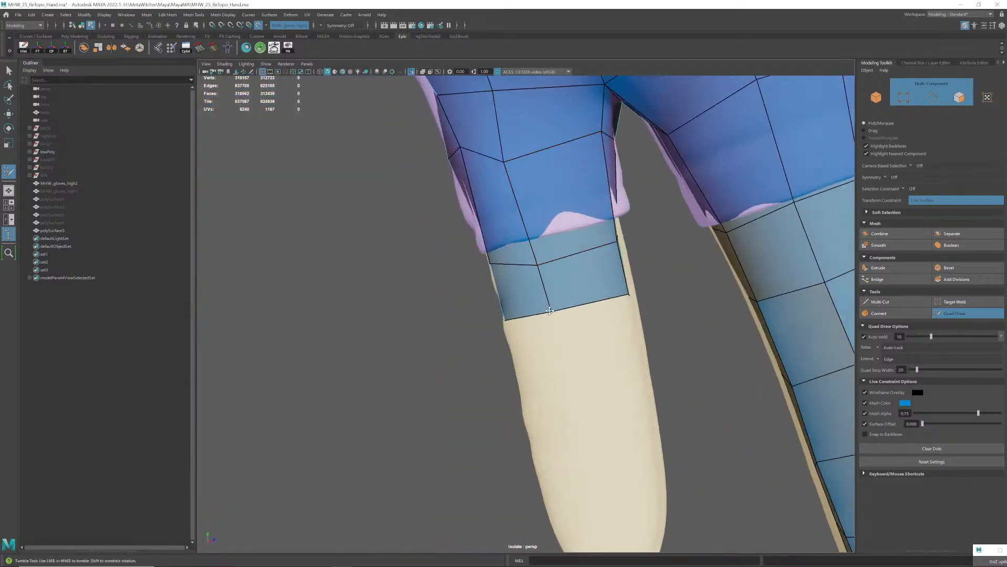
drag(548, 317, 550, 307)
- Shift a palm-side vertex above the base of the little finger to align its lengthwise edge flow
drag(539, 269, 515, 315)
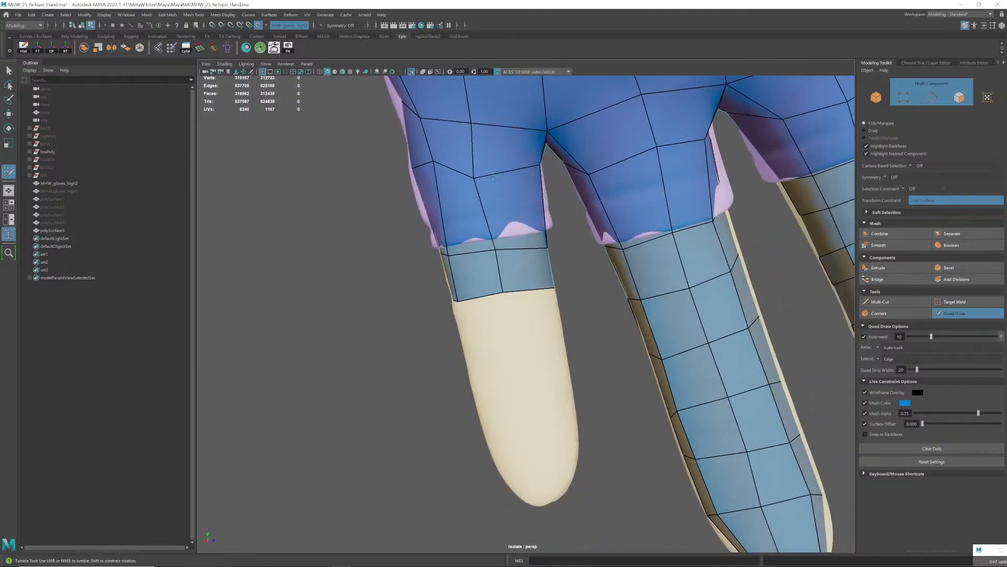
alt+middle_drag(515, 315, 509, 359)
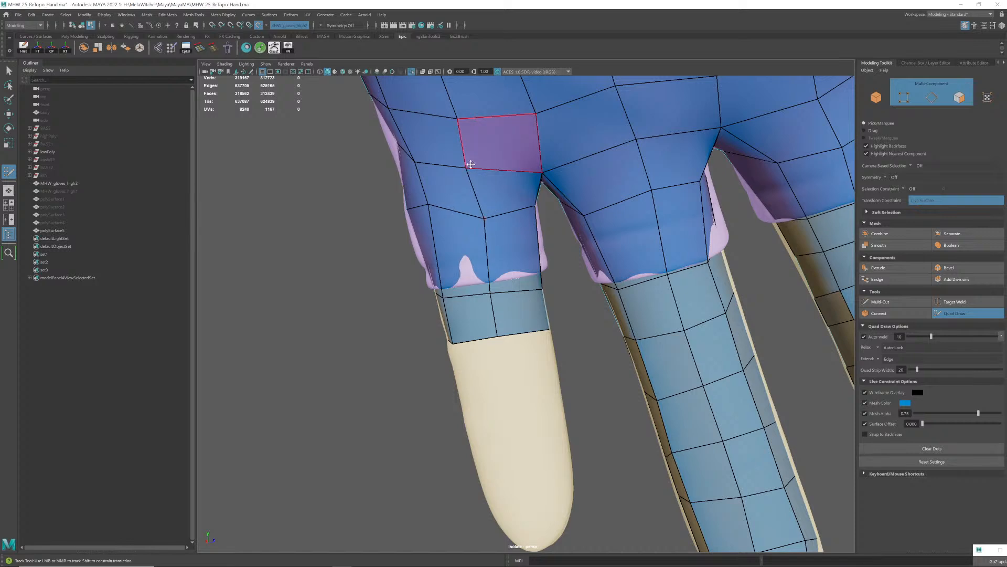
drag(466, 169, 478, 166)
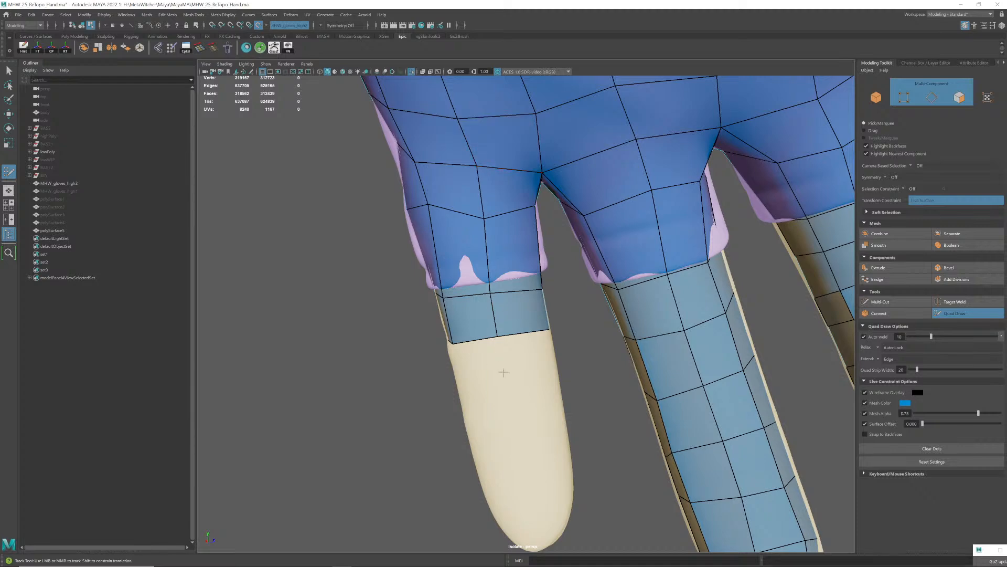
- Place Quad Draw dots around the little finger just beyond its base row
alt+drag(503, 372, 516, 287)
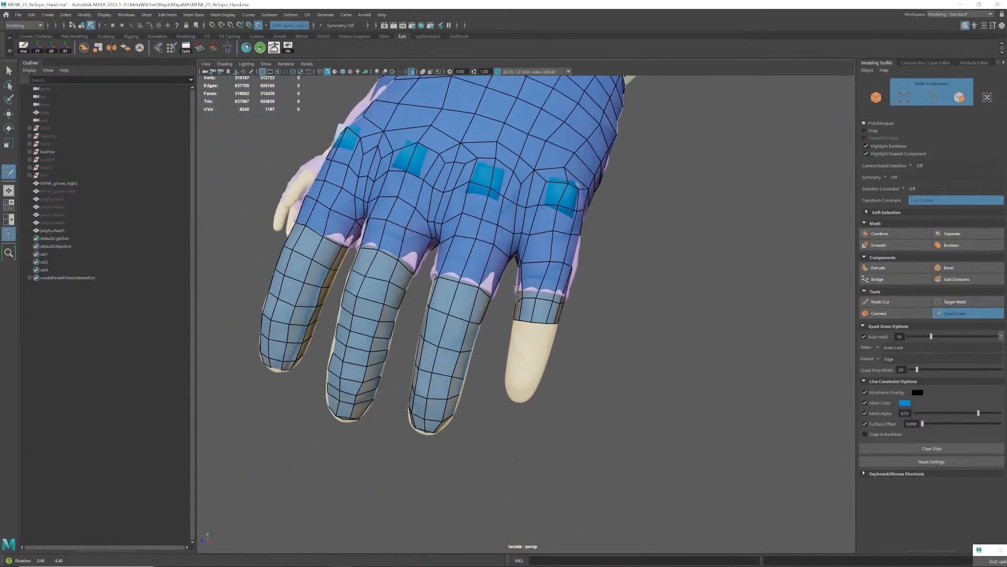
alt+right_drag(515, 287, 542, 262)
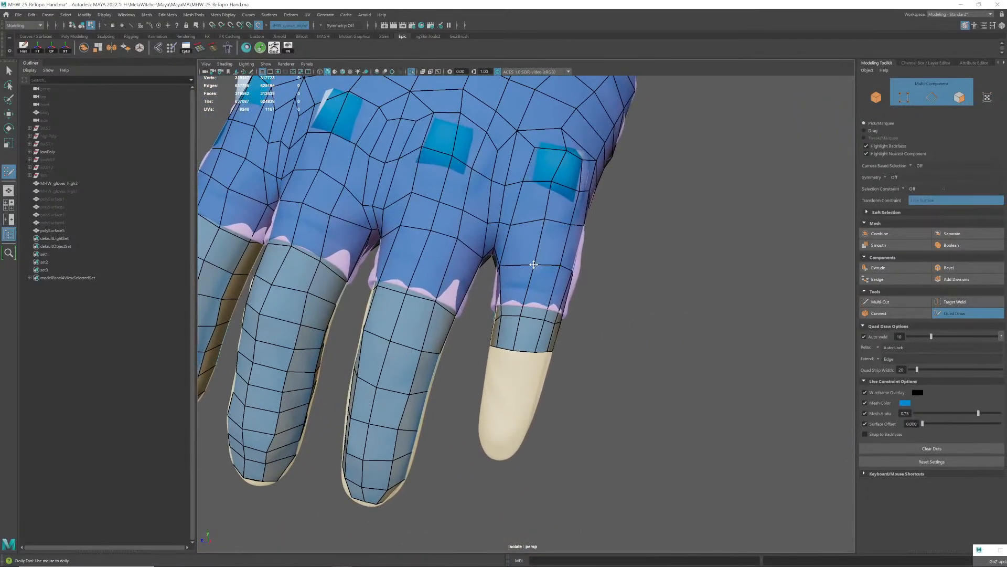
alt+drag(525, 266, 527, 268)
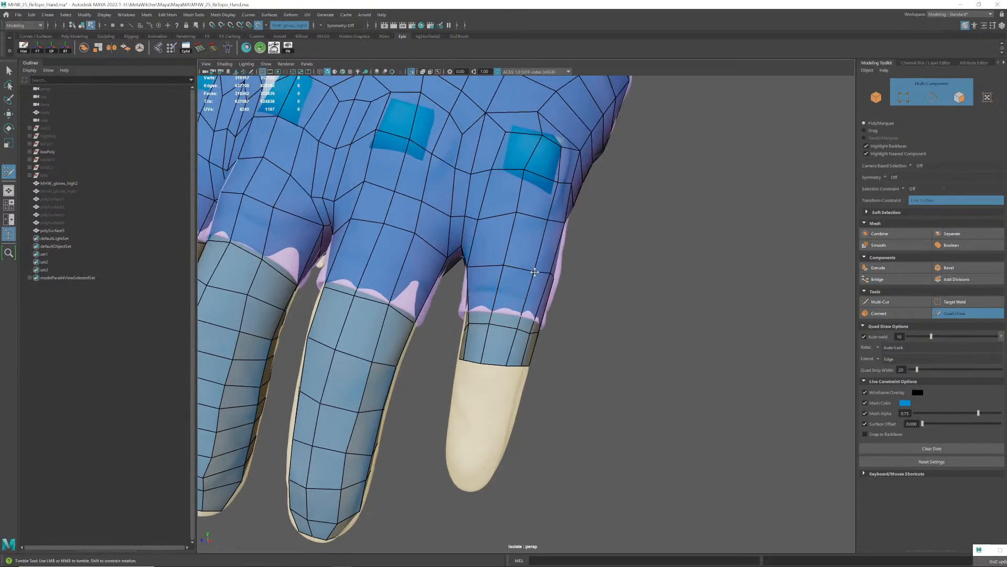
alt+drag(520, 304, 609, 283)
mouse_move(496, 365)
alt+mouse_down()
mouse_move(525, 357)
mouse_move(514, 366)
alt+mouse_up()
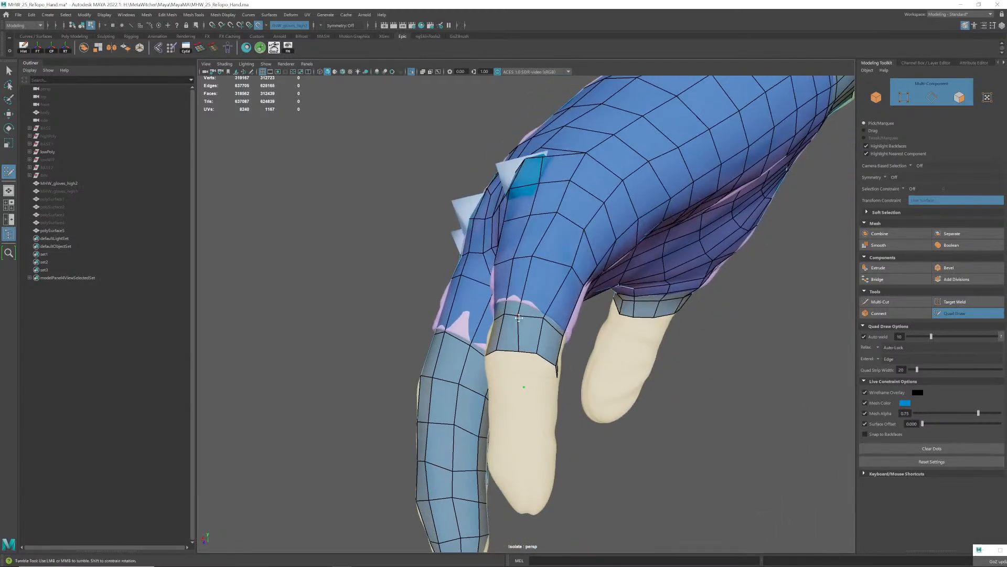
click(523, 351)
alt+right_drag(508, 356, 539, 358)
alt+drag(526, 350, 535, 307)
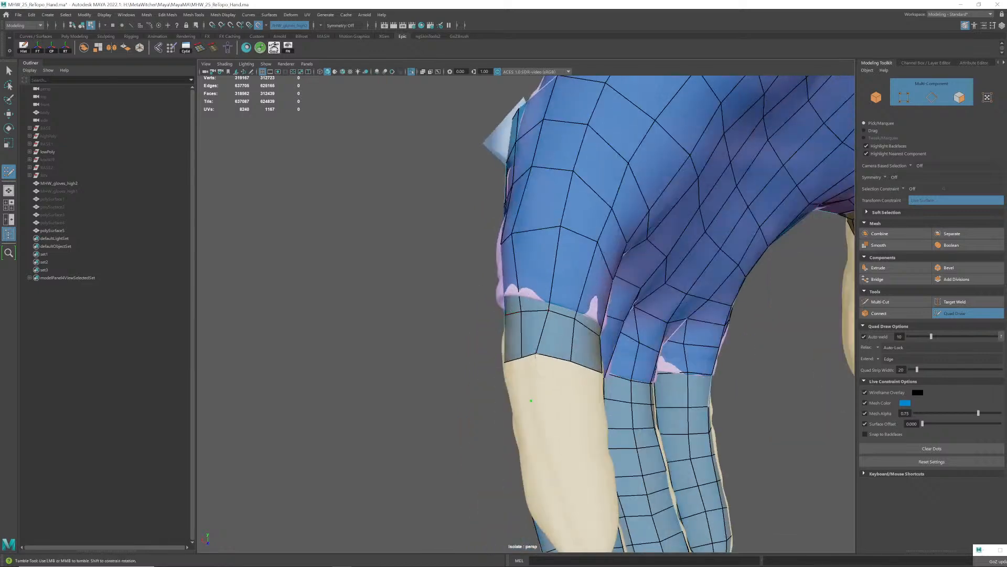
mouse_move(547, 356)
alt+mouse_down()
mouse_move(570, 279)
mouse_move(546, 310)
mouse_move(529, 381)
mouse_move(537, 350)
mouse_move(545, 360)
mouse_move(535, 381)
mouse_move(547, 368)
mouse_move(518, 368)
mouse_move(527, 352)
mouse_move(507, 360)
mouse_move(539, 362)
alt+mouse_up()
- Fill a new row of eight quads around the little finger between the base row and the placed dots
shift+click(558, 339)
shift+click(523, 380)
shift+click(513, 375)
shift+click(528, 352)
shift+click(506, 360)
shift+click(531, 364)
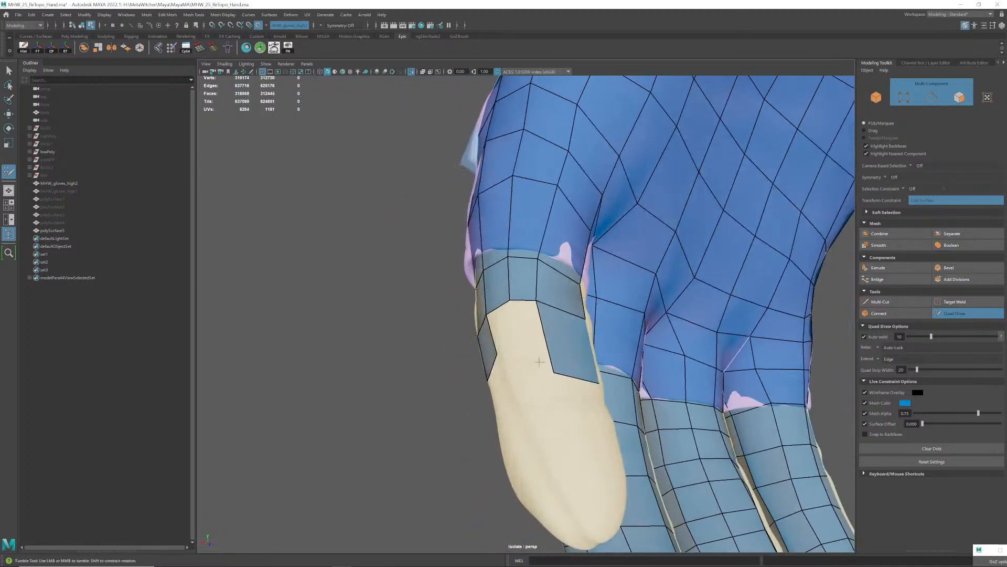
shift+click(502, 334)
shift+click(530, 333)
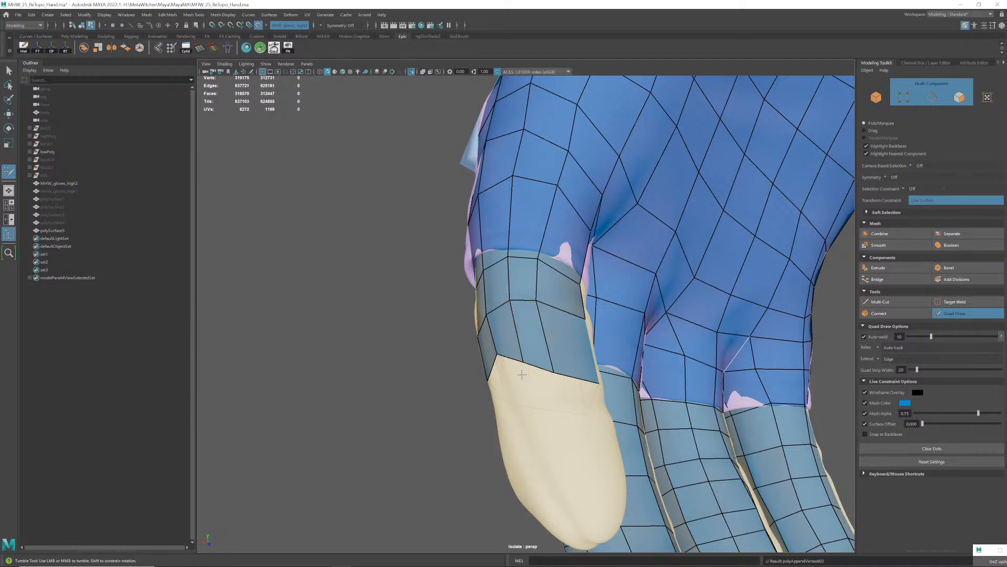
- Shift a vertex near the base of the little finger to straighten its lengthwise edge flow
mouse_move(523, 379)
alt+mouse_down()
mouse_move(540, 363)
mouse_move(524, 389)
mouse_move(521, 371)
mouse_move(503, 370)
mouse_move(528, 380)
mouse_move(524, 366)
mouse_move(571, 367)
mouse_move(577, 355)
mouse_move(515, 358)
mouse_move(564, 364)
mouse_move(544, 355)
mouse_move(565, 348)
mouse_move(514, 370)
alt+mouse_up()
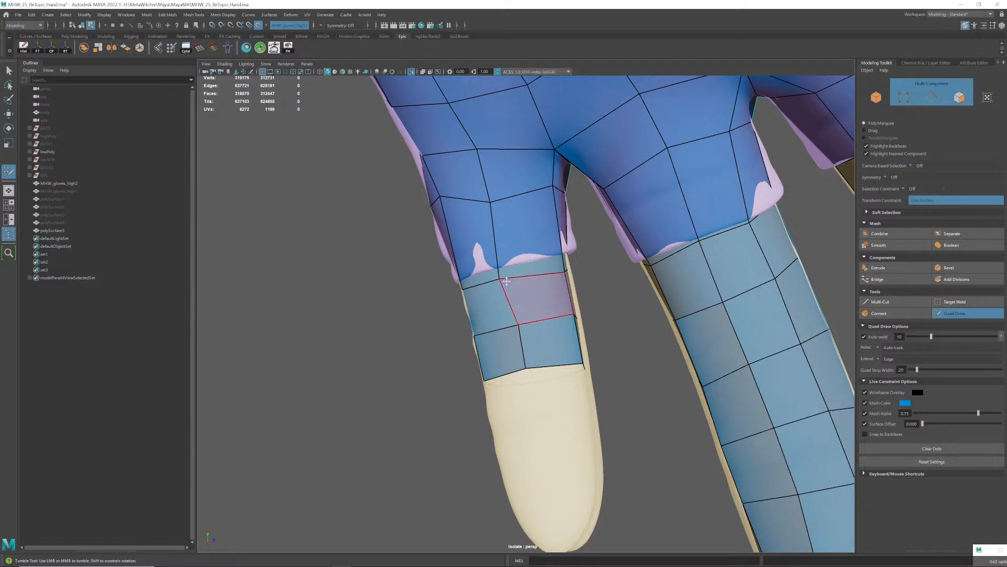
drag(507, 282, 511, 277)
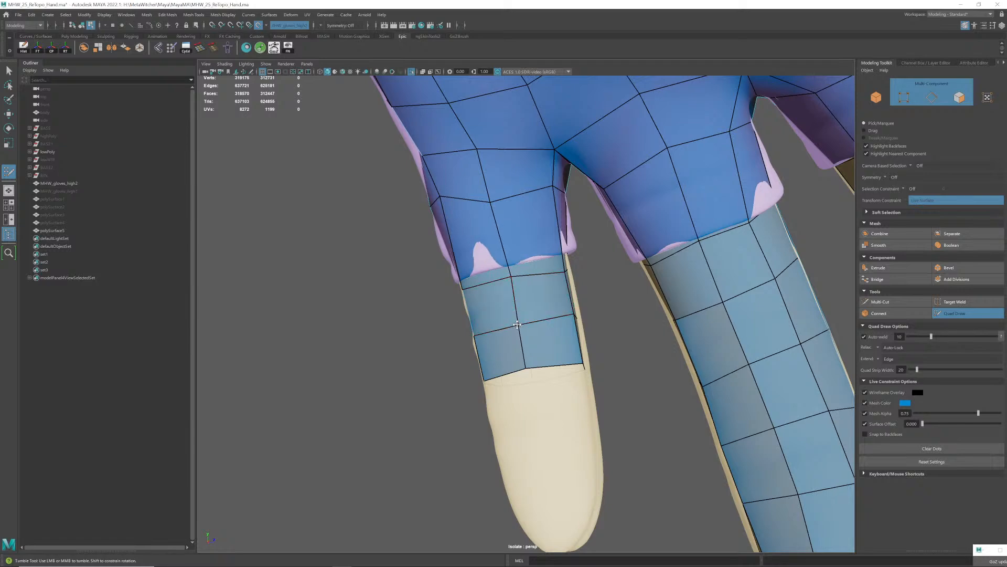
alt+drag(529, 366, 851, 328)
- Fill a third row of quads around the little finger beyond its narrow base row
alt+drag(525, 346, 475, 356)
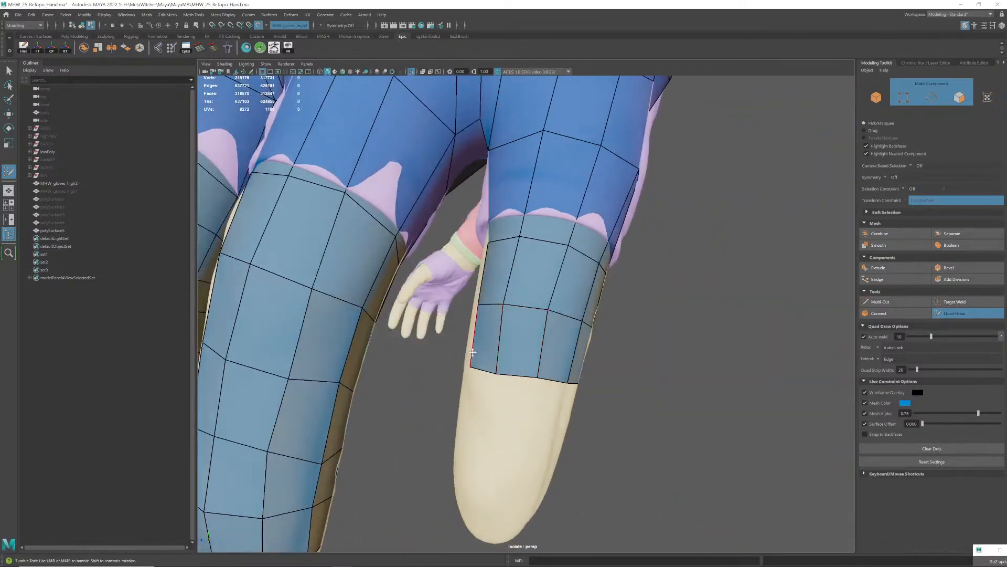
alt+right_drag(474, 355, 574, 323)
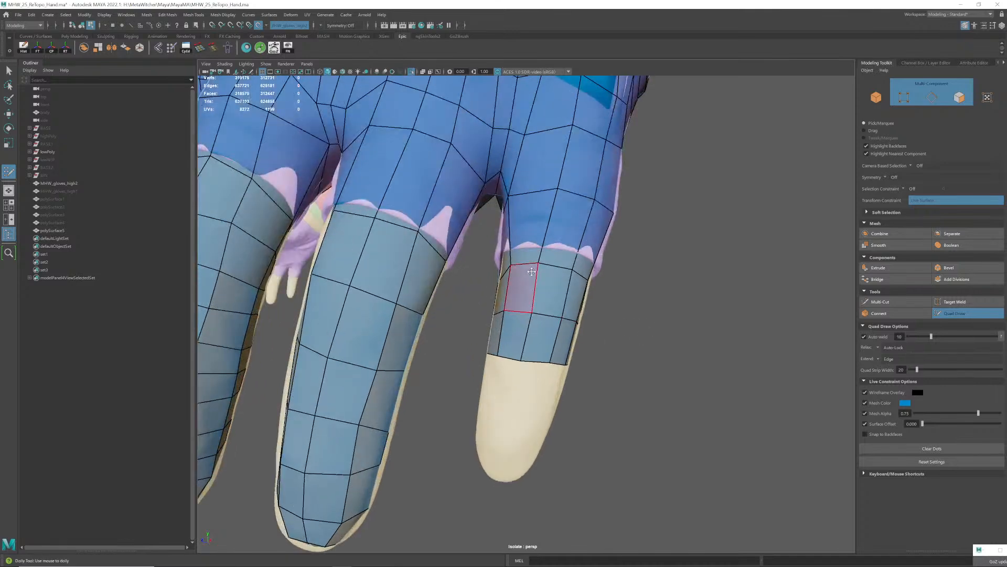
mouse_move(523, 359)
alt+mouse_down()
mouse_move(516, 396)
mouse_move(519, 382)
mouse_move(554, 366)
mouse_move(519, 356)
mouse_move(578, 341)
alt+mouse_up()
shift+click(526, 364)
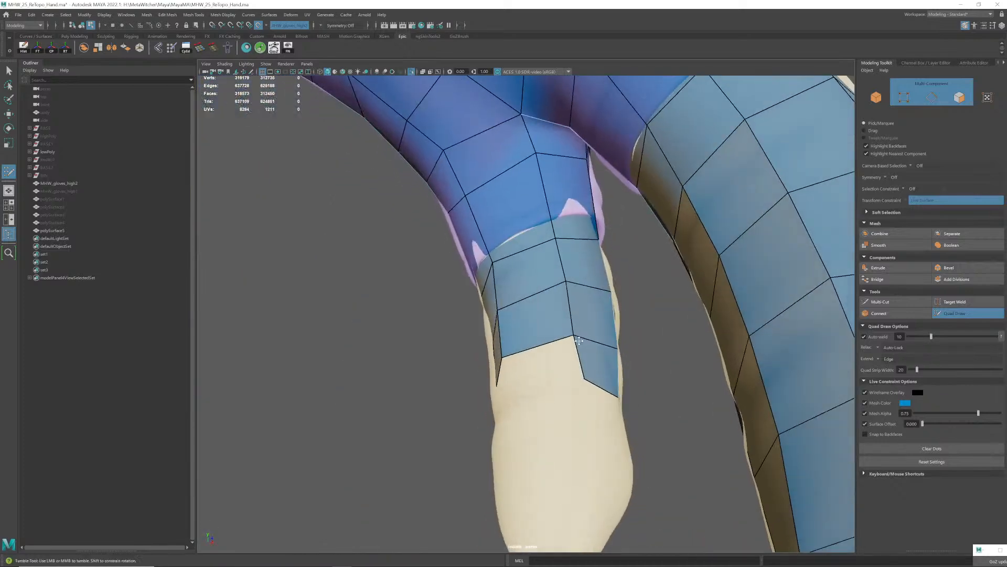
shift+click(540, 374)
mouse_move(540, 374)
alt+mouse_down()
mouse_move(516, 399)
mouse_move(482, 401)
mouse_move(497, 383)
mouse_move(576, 352)
mouse_move(589, 390)
mouse_move(501, 349)
alt+mouse_up()
shift+click(482, 412)
shift+click(465, 377)
- Place dots and fill a fourth row of quads around the little finger, extending the mesh toward the tip
scroll(587, 387, down, 3)
scroll(589, 390, up, 4)
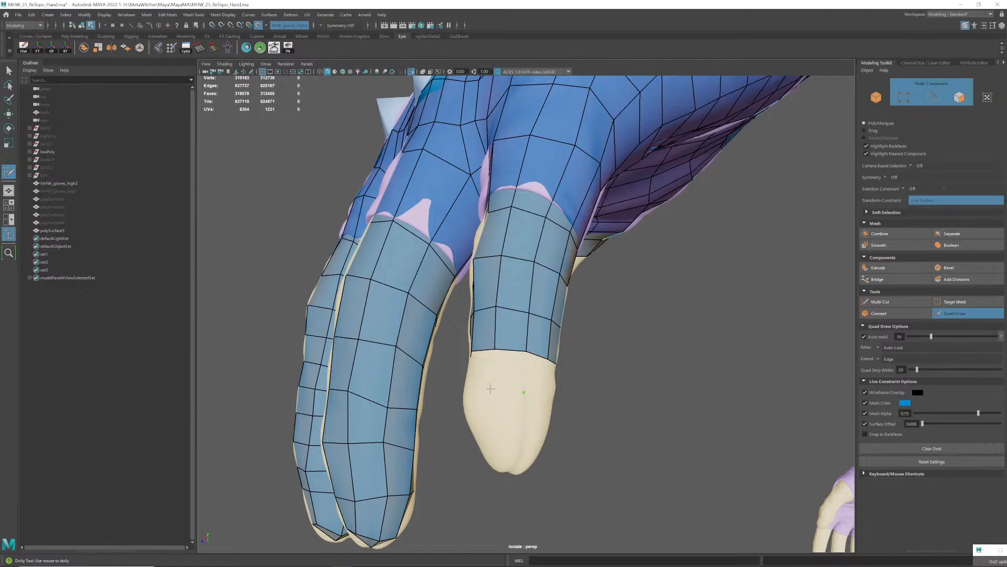
alt+drag(552, 370, 603, 375)
scroll(524, 386, up, 2)
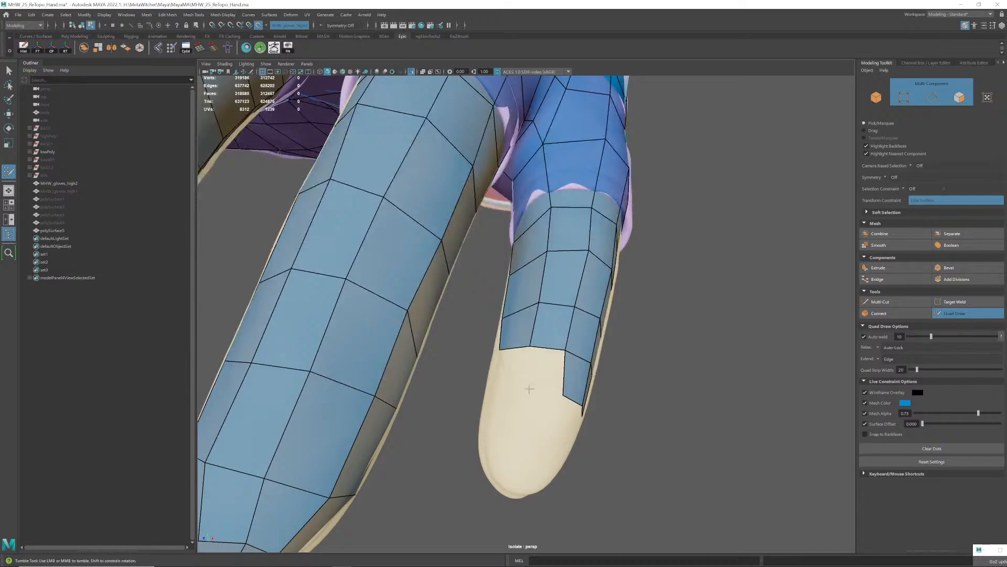
shift+click(545, 374)
mouse_move(545, 373)
alt+mouse_down()
mouse_move(537, 376)
mouse_move(548, 370)
mouse_move(549, 388)
mouse_move(566, 391)
mouse_move(500, 398)
mouse_move(488, 382)
mouse_move(503, 391)
alt+mouse_up()
shift+click(549, 387)
shift+click(518, 389)
shift+click(520, 381)
shift+click(480, 378)
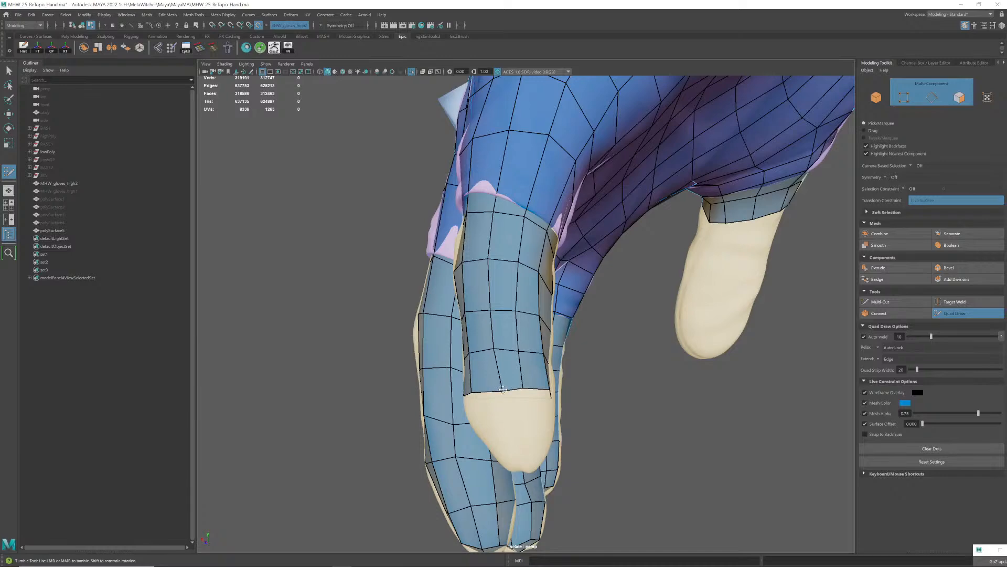
- Start a fifth row on the little finger by placing dots near the fingertip and filling the first quads
alt+drag(494, 348, 480, 327)
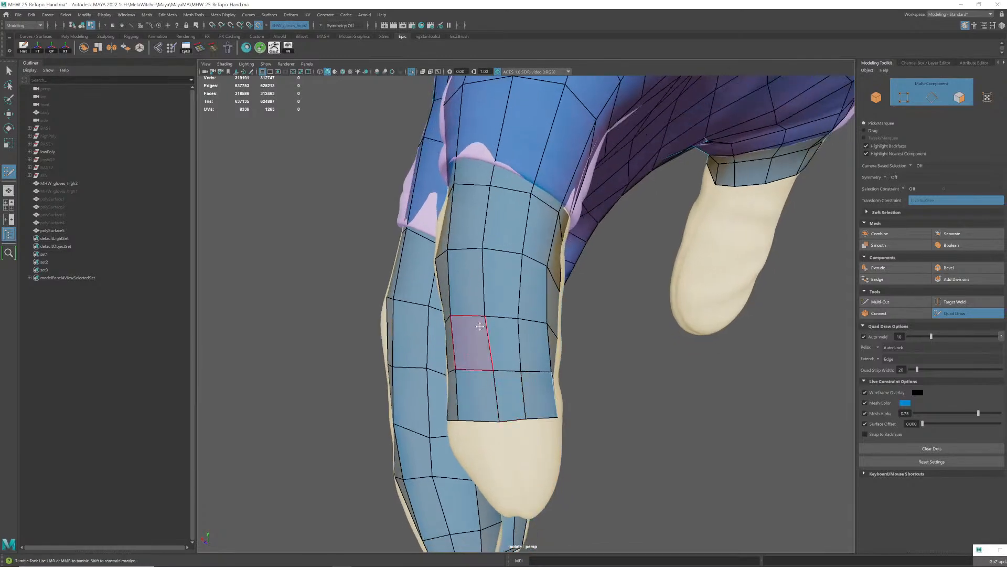
scroll(495, 268, down, 3)
alt+drag(495, 267, 499, 367)
scroll(520, 400, up, 3)
alt+drag(520, 400, 502, 390)
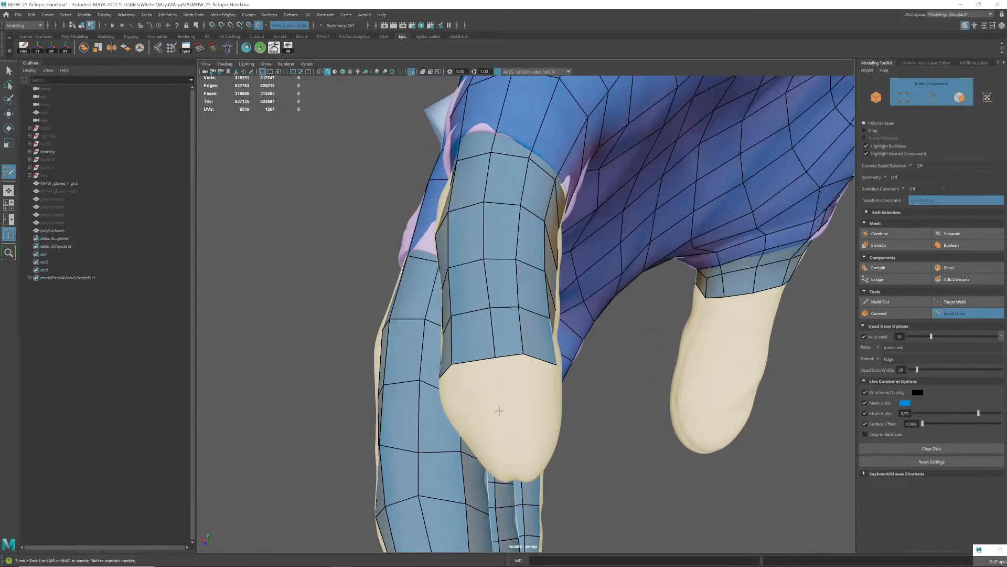
click(531, 404)
shift+click(512, 389)
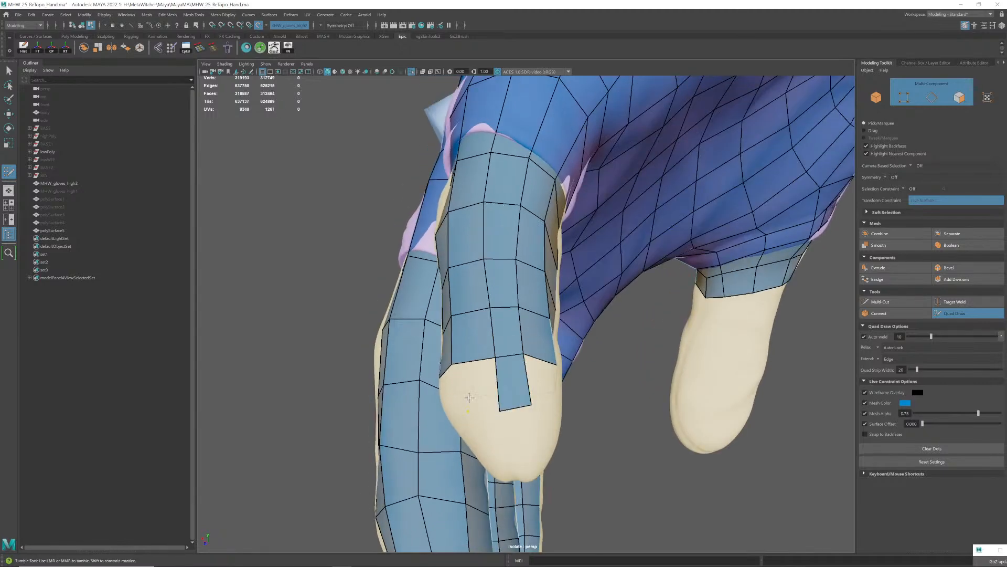
shift+click(470, 394)
- Fill the remaining quads of the fifth row to close it around the little finger
alt+drag(473, 394, 560, 350)
shift+click(535, 367)
shift+click(540, 348)
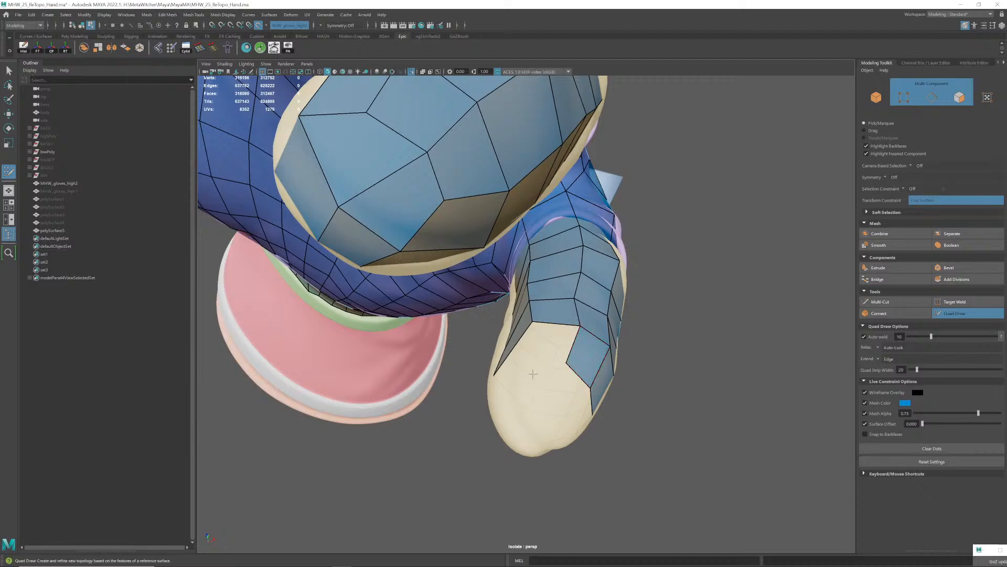
alt+drag(529, 348, 505, 408)
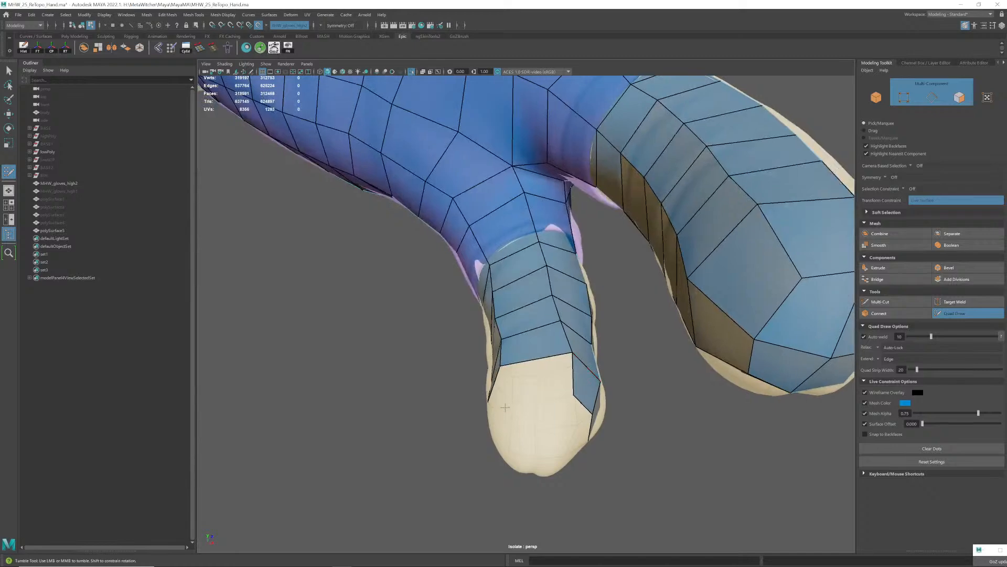
shift+click(539, 381)
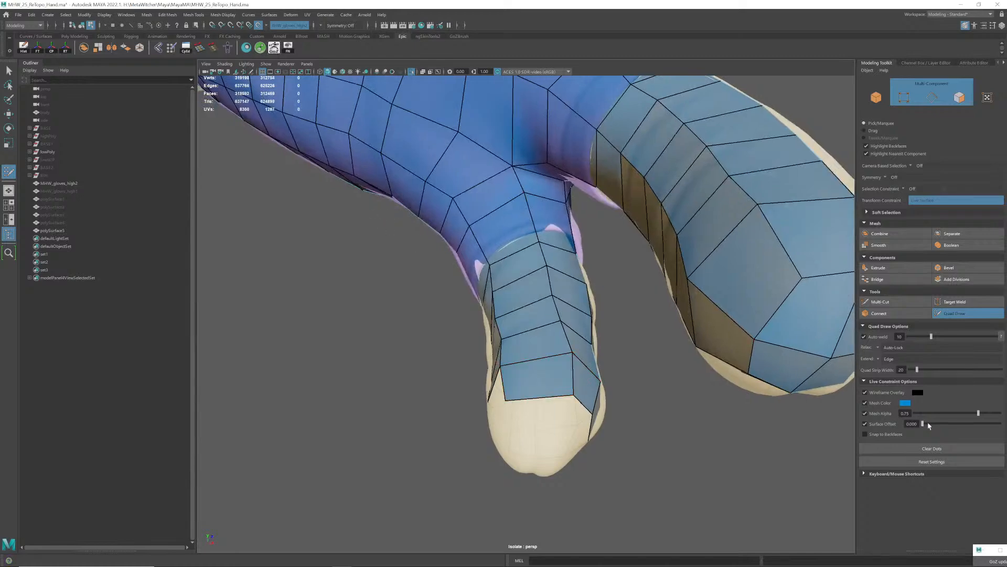
alt+drag(513, 376, 598, 407)
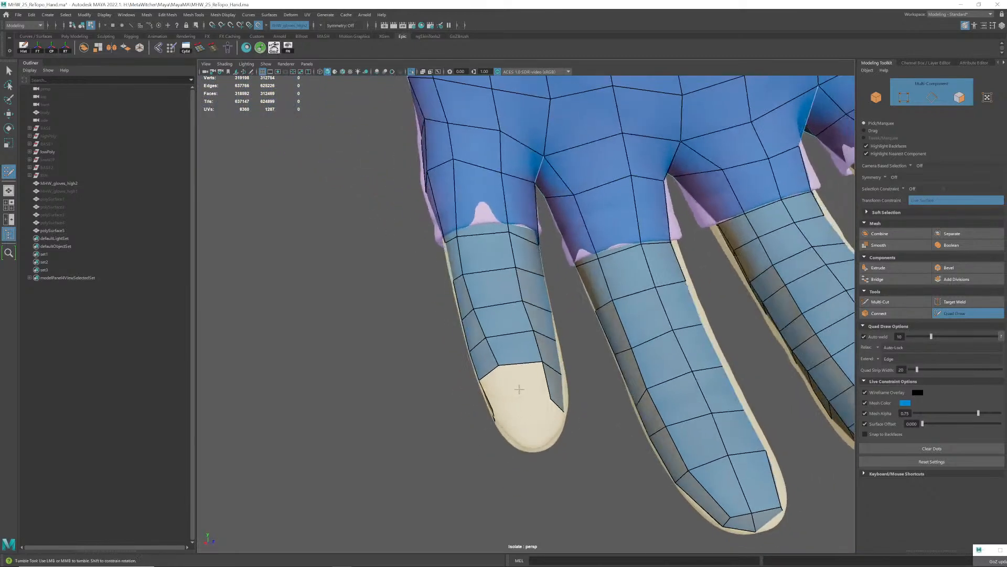
alt+right_drag(510, 390, 523, 397)
shift+click(524, 391)
shift+click(485, 400)
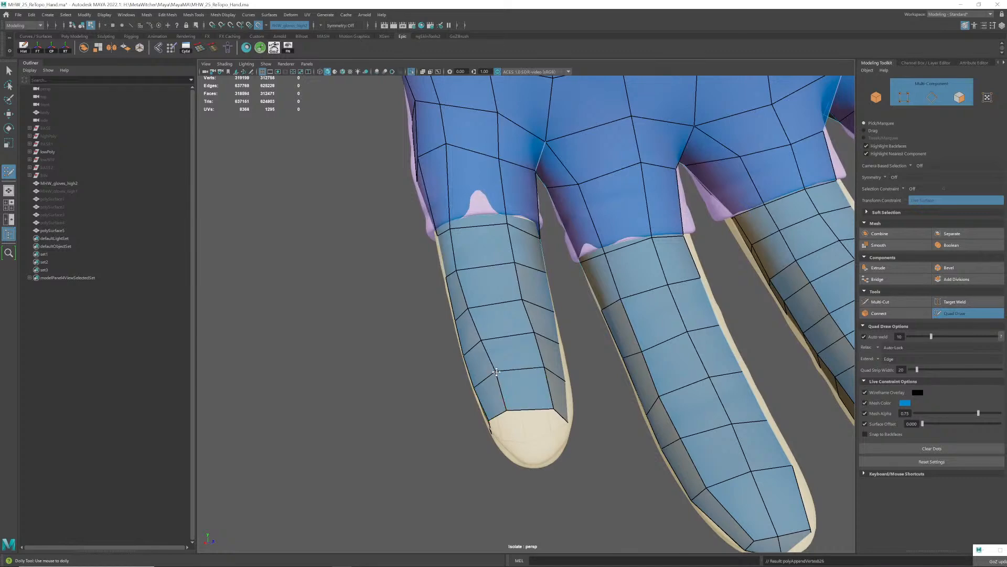
- Straighten the central lengthwise edge line of the little finger by repositioning its vertices in the rows nearest the tip
alt+drag(499, 401, 477, 370)
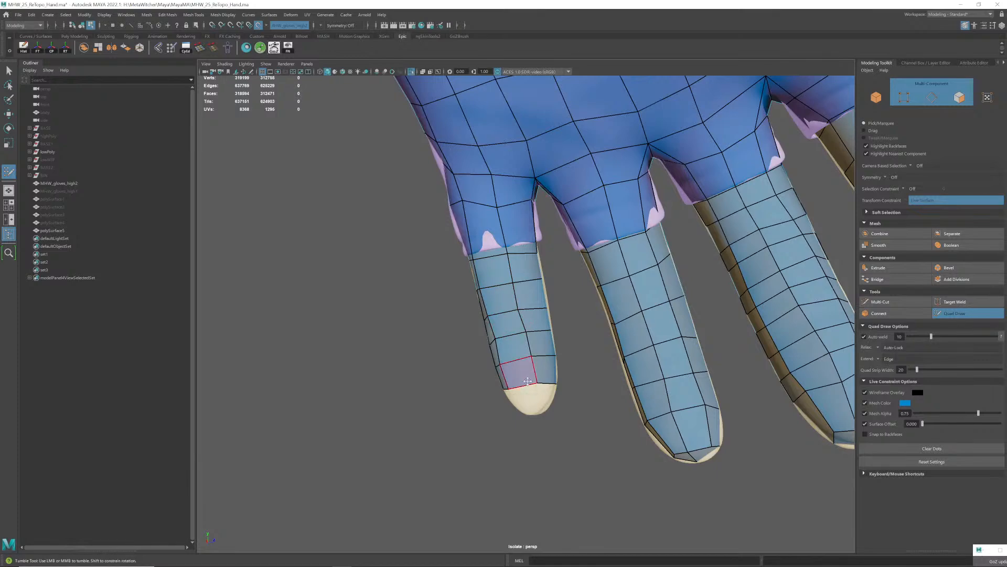
alt+drag(531, 385, 517, 361)
alt+right_drag(518, 357, 519, 345)
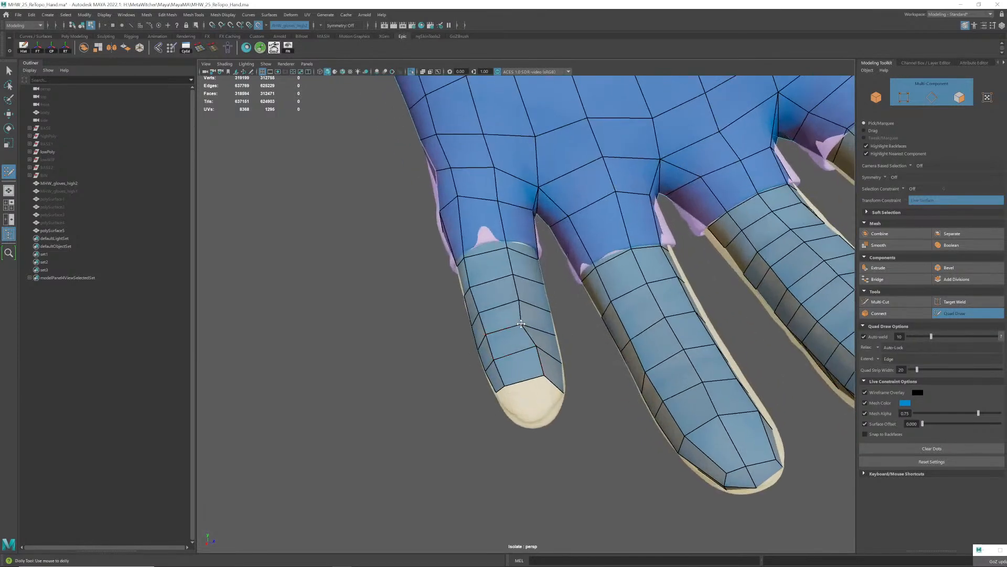
alt+drag(516, 310, 513, 312)
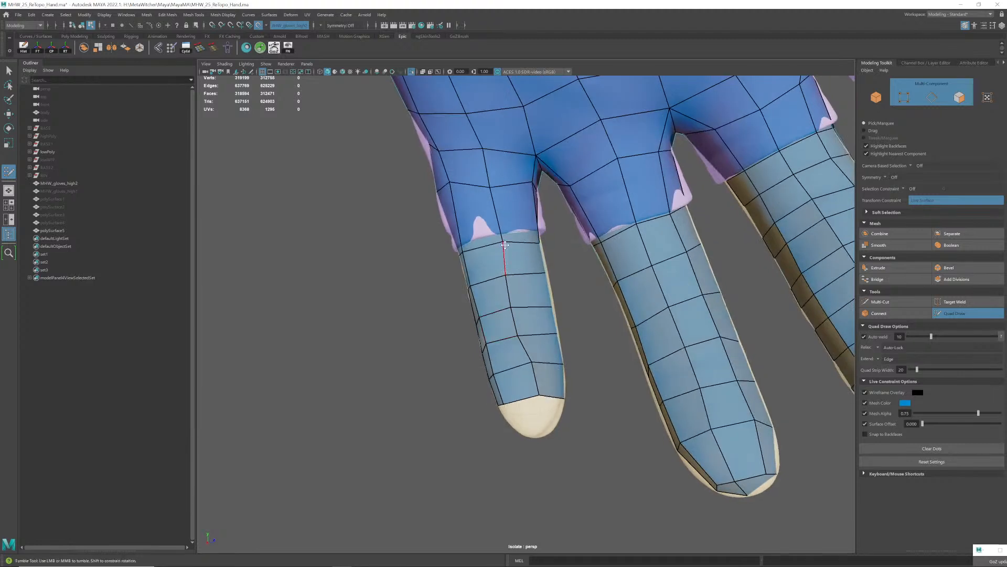
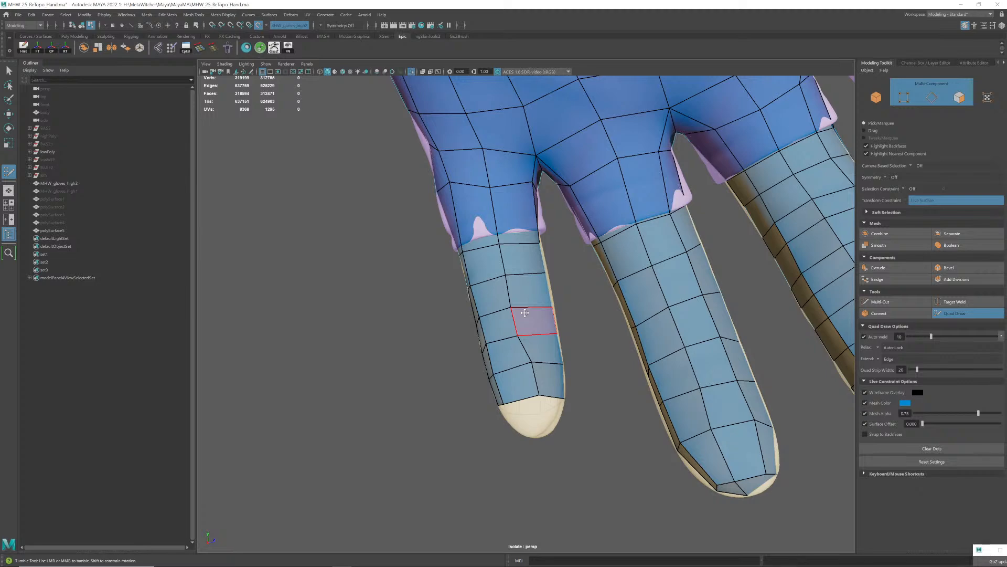
alt+right_drag(524, 356, 612, 371)
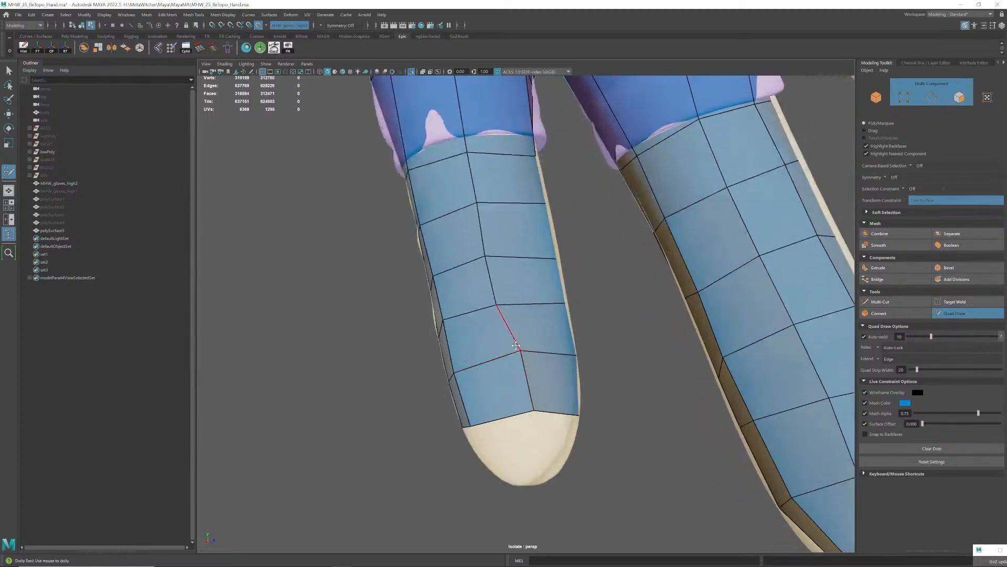
drag(517, 352, 508, 354)
drag(534, 410, 516, 411)
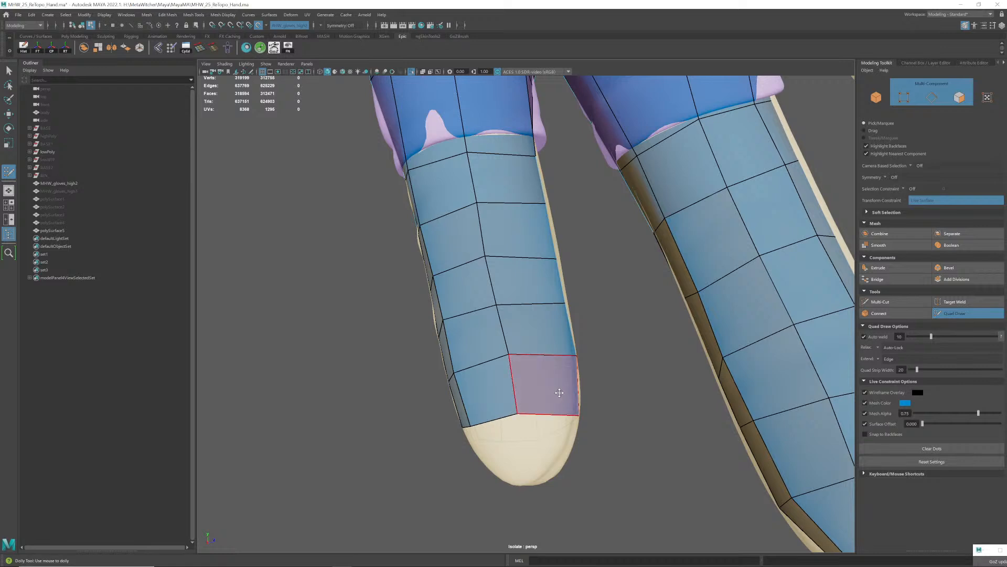
- Examine the spacing and edge flow of the new rows from all sides of the little finger
alt+middle_drag(553, 389, 516, 370)
alt+drag(516, 370, 493, 373)
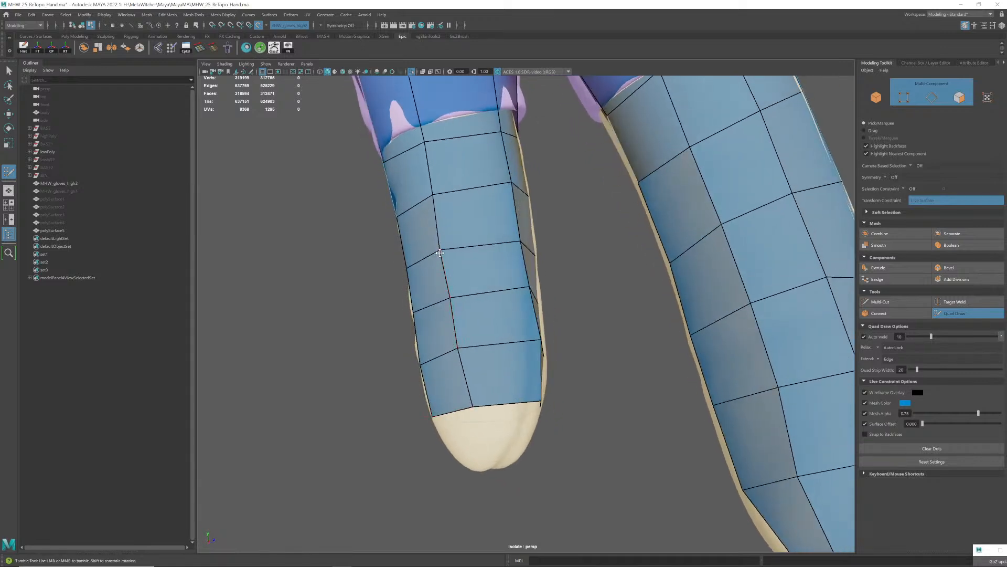
alt+drag(447, 254, 493, 326)
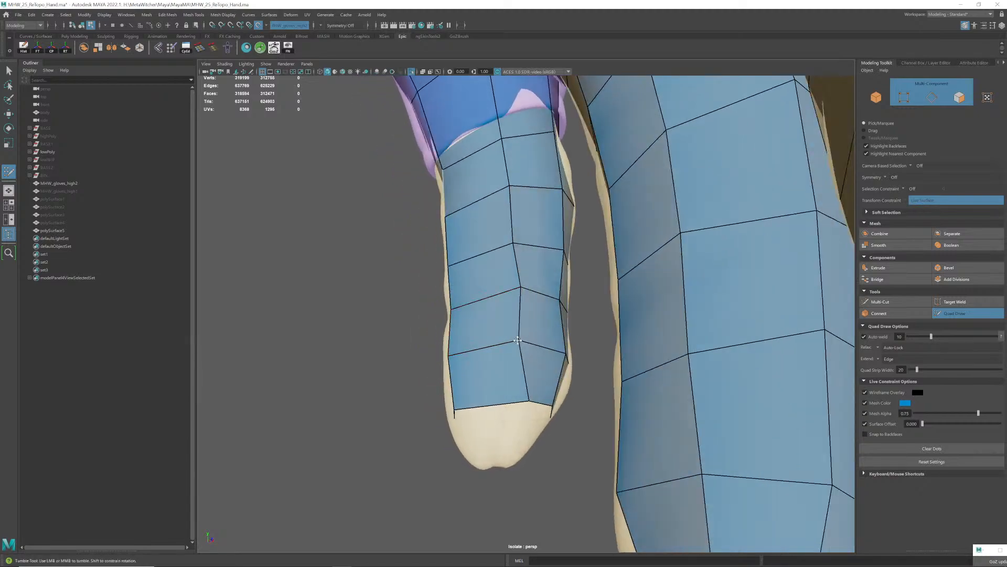
alt+drag(523, 385, 518, 366)
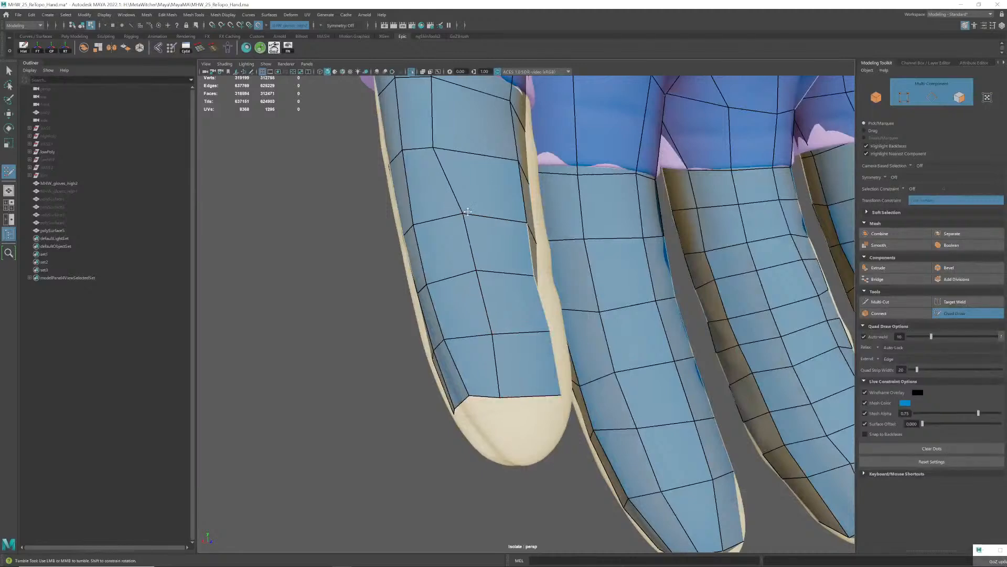
mouse_move(468, 212)
alt+mouse_down()
mouse_move(467, 225)
mouse_move(425, 237)
alt+mouse_up()
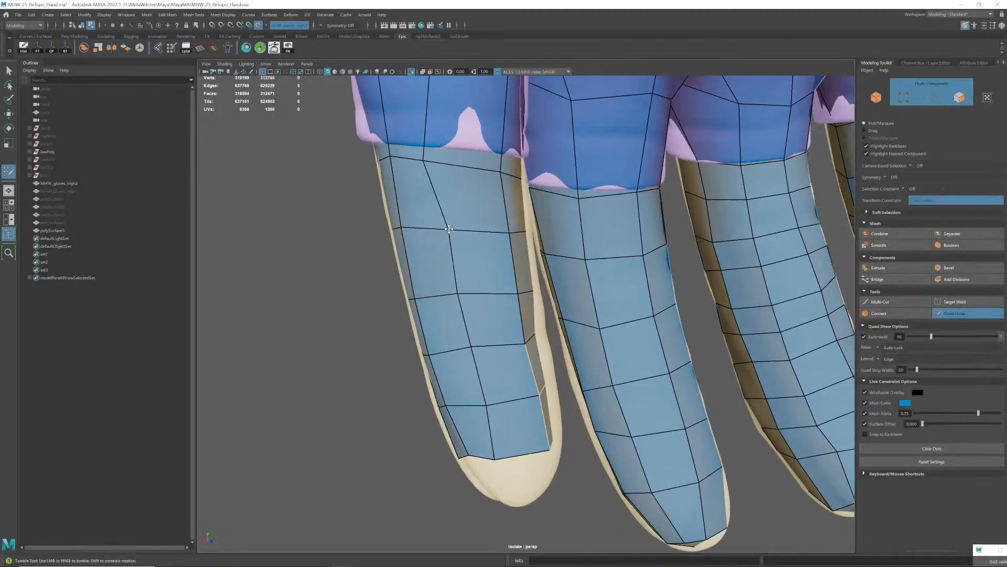
alt+drag(444, 165, 477, 326)
scroll(480, 330, up, 3)
alt+drag(501, 367, 533, 373)
alt+right_drag(533, 373, 548, 373)
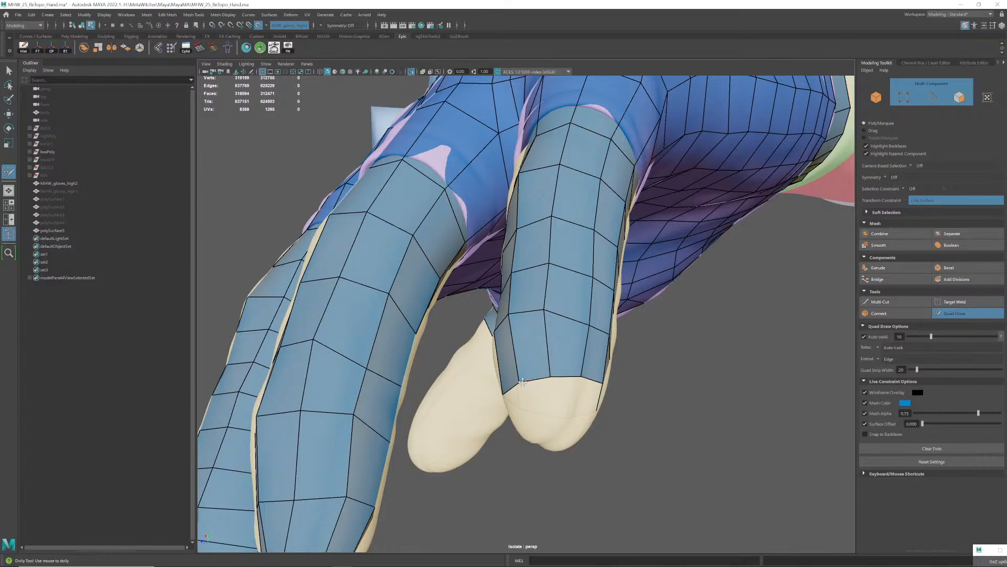
alt+drag(561, 389, 531, 386)
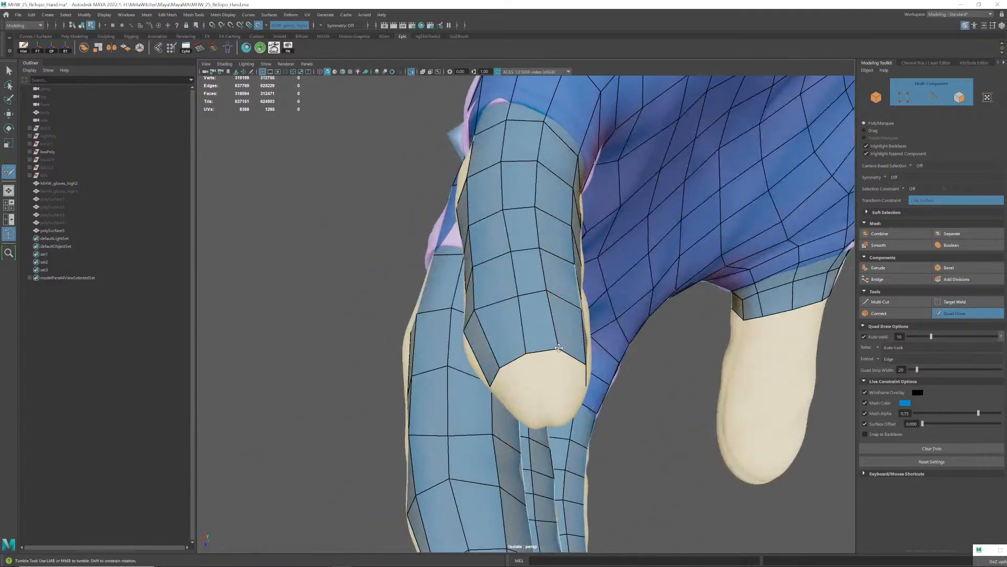
- Fill a ring of eight quads around the little fingertip, leaving the centre open, and undo the extra dot placed there
alt+drag(559, 348, 640, 379)
alt+drag(485, 342, 554, 314)
scroll(504, 336, up, 10)
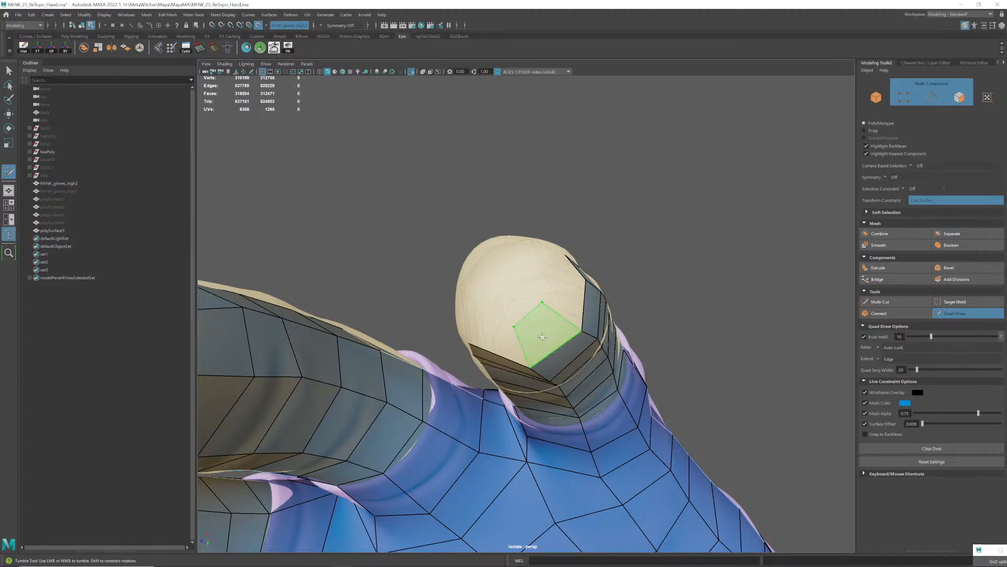
shift+click(555, 323)
alt+drag(555, 323, 543, 326)
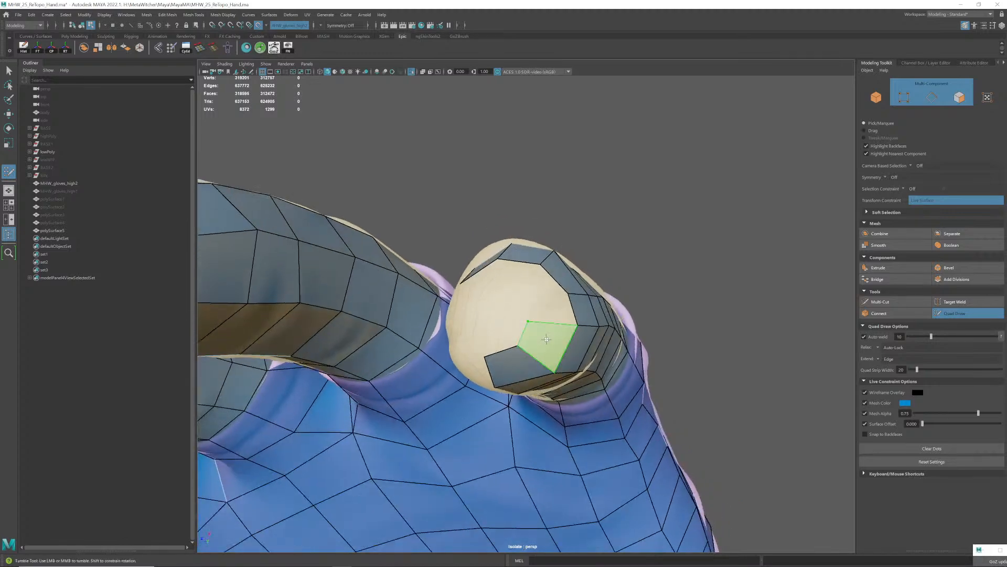
shift+click(547, 339)
mouse_move(541, 296)
alt+mouse_down()
mouse_move(509, 318)
mouse_move(498, 311)
mouse_move(510, 305)
alt+mouse_up()
shift+click(538, 304)
shift+click(501, 311)
shift+click(499, 314)
shift+click(524, 302)
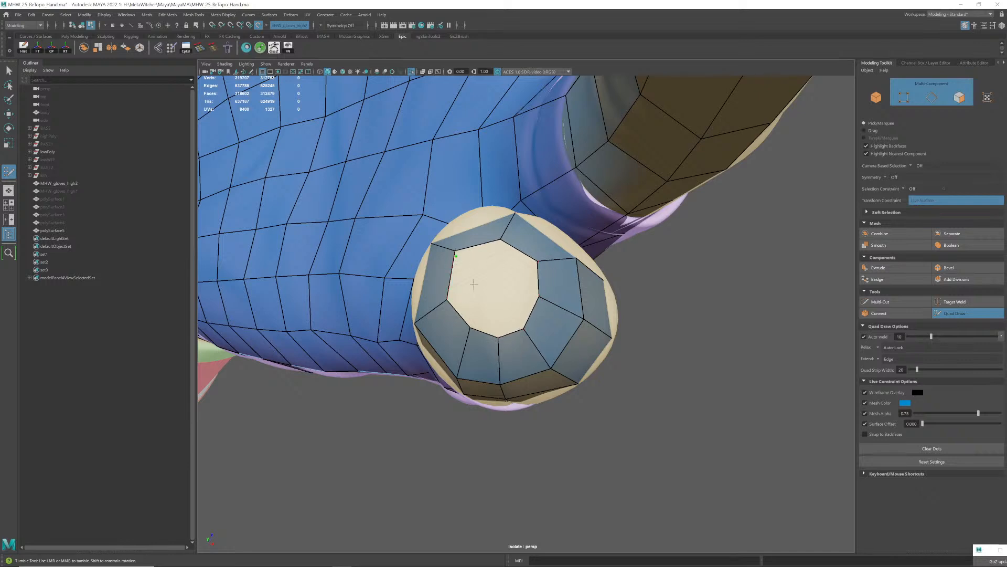
key(ctrl+z)
- Examine the capped tips of the other fingers as a reference for closing the little fingertip
alt+right_drag(583, 281, 494, 257)
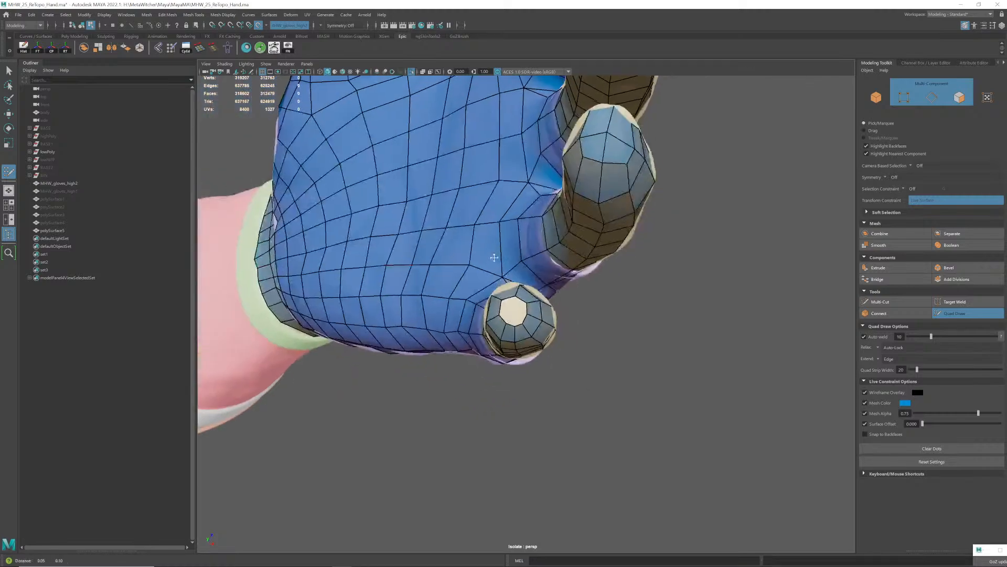
alt+middle_drag(495, 257, 448, 357)
mouse_move(449, 357)
alt+mouse_down()
mouse_move(536, 363)
mouse_move(504, 339)
mouse_move(442, 328)
mouse_move(436, 346)
alt+mouse_up()
alt+middle_drag(444, 334, 566, 300)
alt+drag(565, 301, 342, 317)
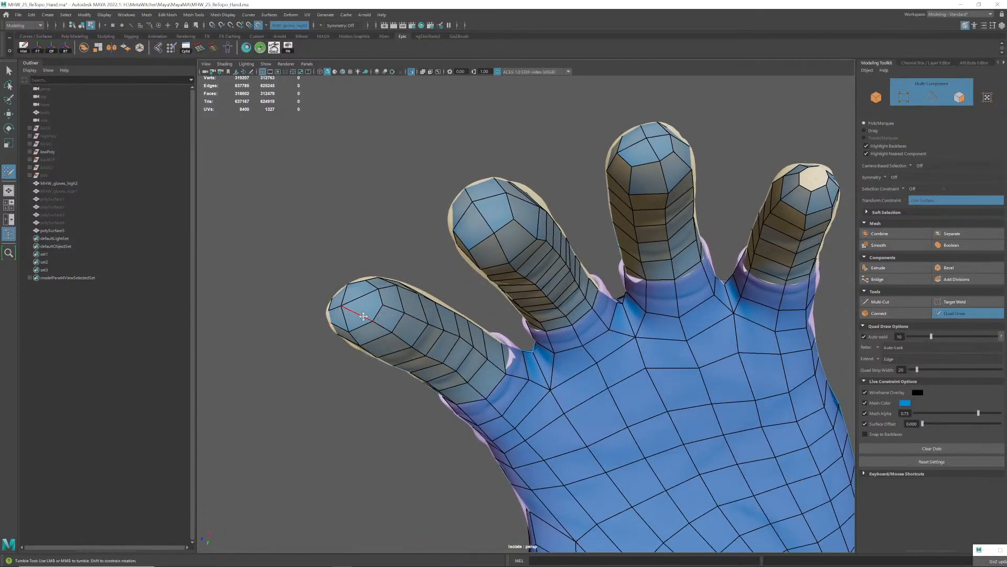
alt+right_drag(672, 275, 650, 272)
alt+middle_drag(650, 272, 632, 276)
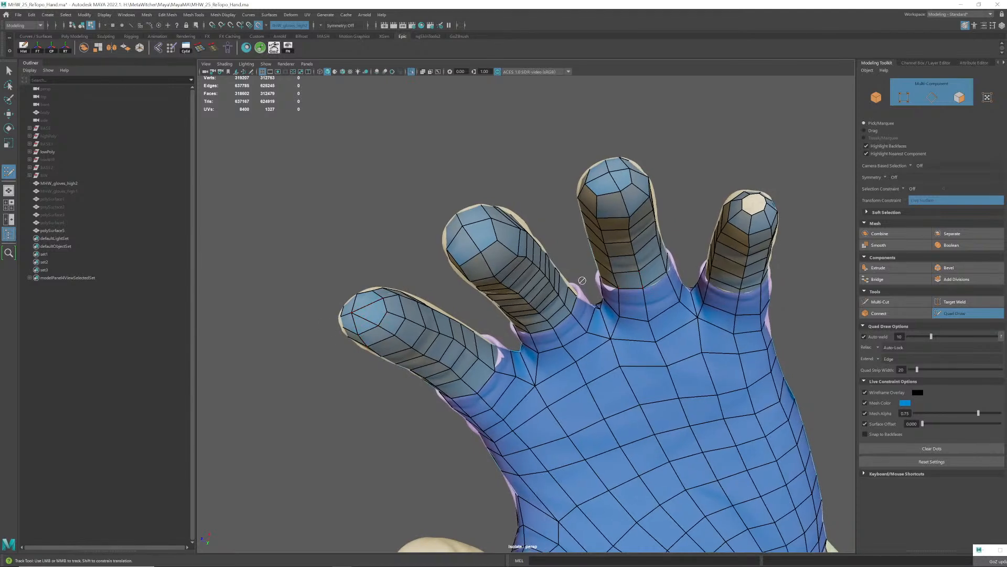
alt+drag(582, 280, 435, 346)
alt+drag(611, 295, 446, 299)
alt+middle_drag(446, 299, 465, 310)
mouse_move(466, 310)
alt+mouse_down()
mouse_move(547, 310)
mouse_move(530, 307)
alt+mouse_up()
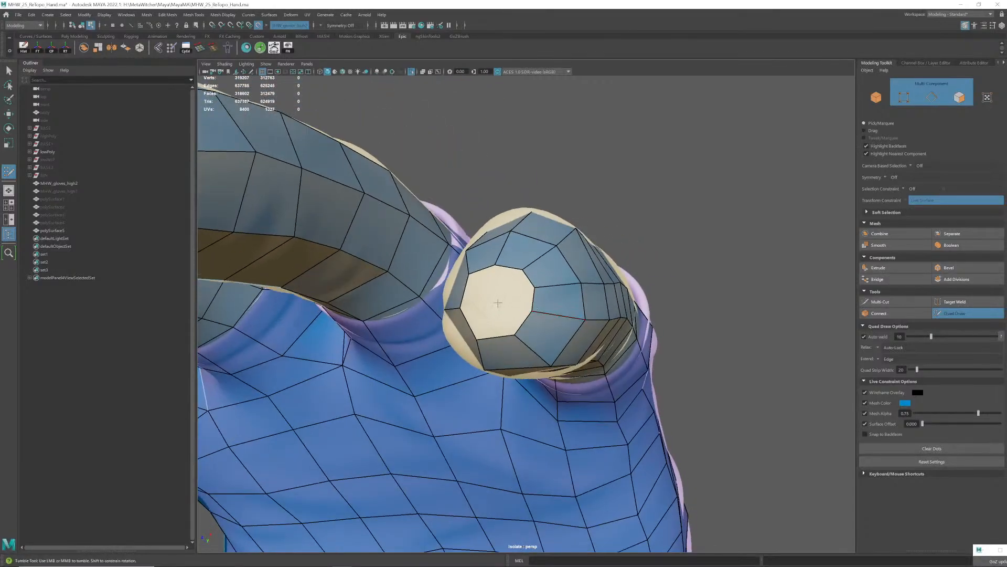
- Close the open centre of the little fingertip by filling it with quads
shift+click(479, 292)
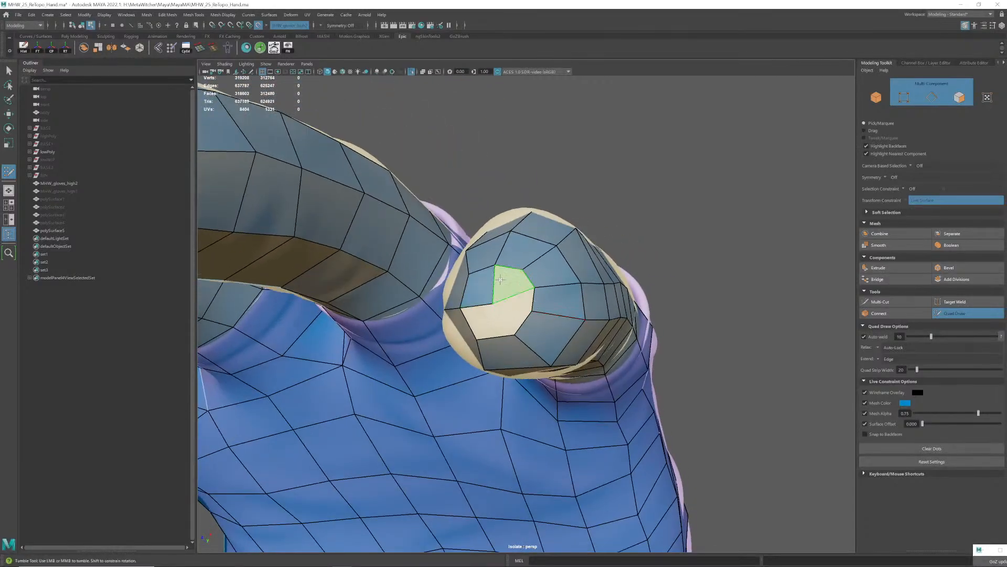
shift+click(503, 279)
shift+click(483, 316)
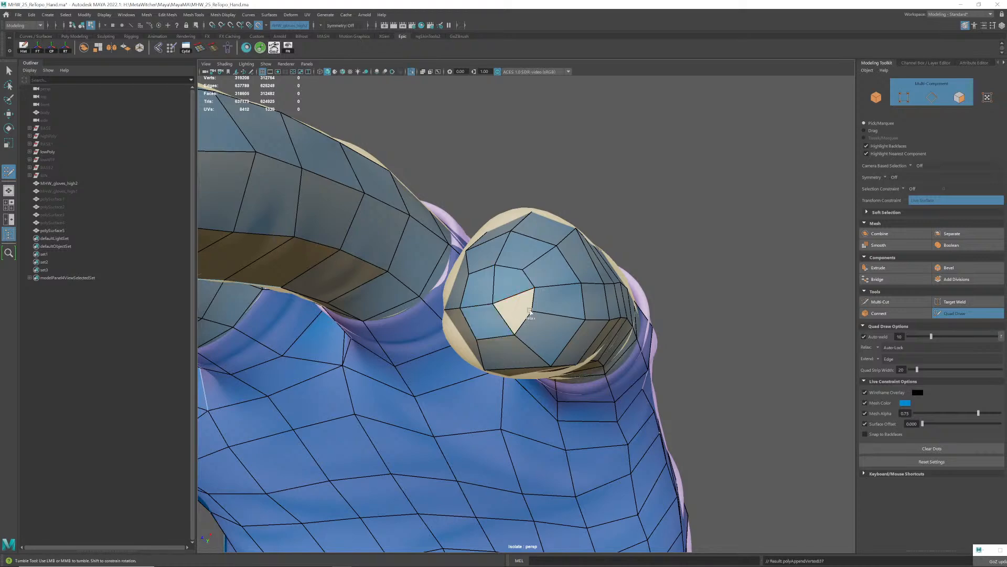
shift+click(509, 310)
alt+drag(509, 310, 536, 306)
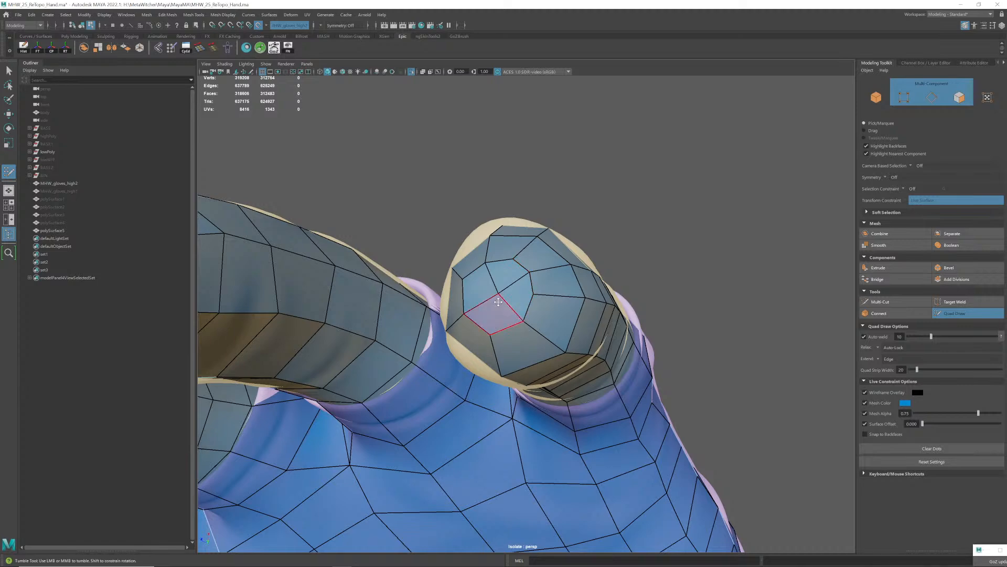
- Examine the capped fingers and the unfinished thumb from several angles around the hand
alt+drag(501, 301, 583, 391)
alt+right_drag(582, 391, 551, 309)
alt+drag(551, 309, 548, 286)
alt+right_drag(548, 287, 498, 223)
mouse_move(498, 223)
alt+mouse_down()
mouse_move(451, 193)
mouse_move(493, 210)
alt+mouse_up()
alt+right_drag(493, 210, 540, 240)
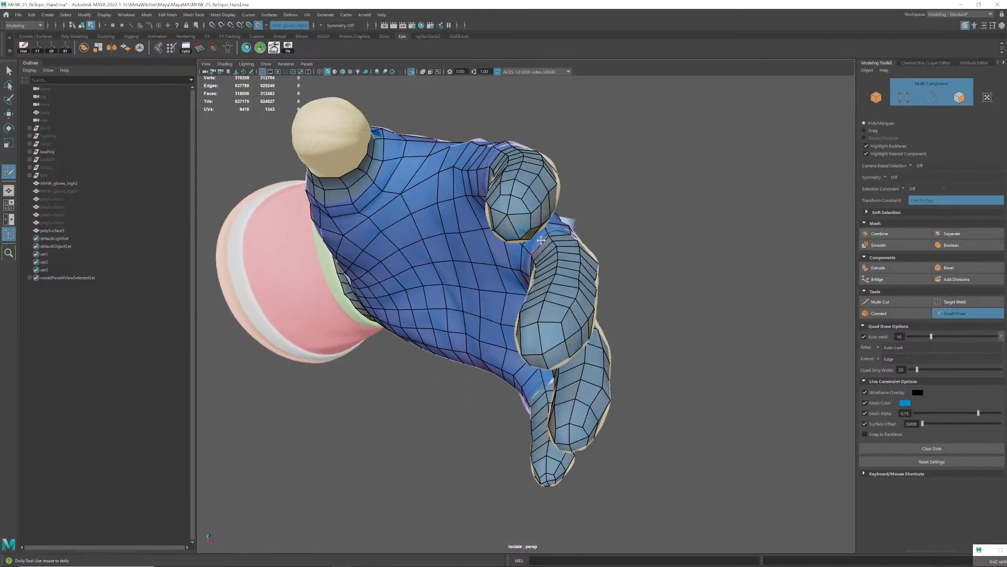
alt+drag(541, 240, 516, 215)
alt+right_drag(507, 201, 508, 178)
alt+middle_drag(508, 178, 503, 226)
mouse_move(524, 229)
alt+right_down()
mouse_move(480, 221)
mouse_move(513, 231)
alt+right_up()
alt+drag(513, 231, 494, 267)
alt+right_drag(494, 268, 485, 223)
alt+drag(485, 223, 454, 240)
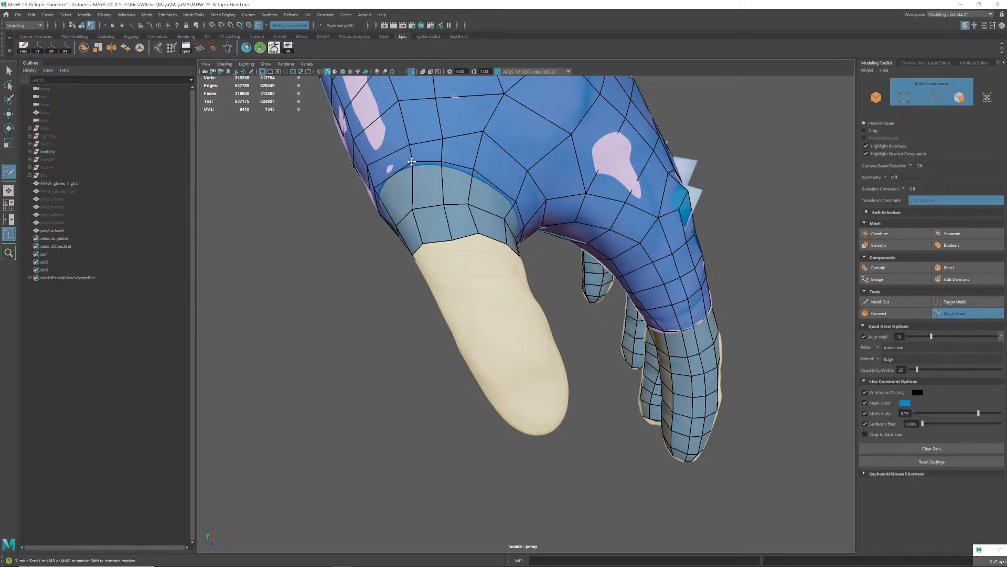
- Reposition two vertices in the rows at the base of the thumb
drag(412, 162, 400, 163)
alt+drag(481, 235, 426, 86)
drag(494, 202, 495, 190)
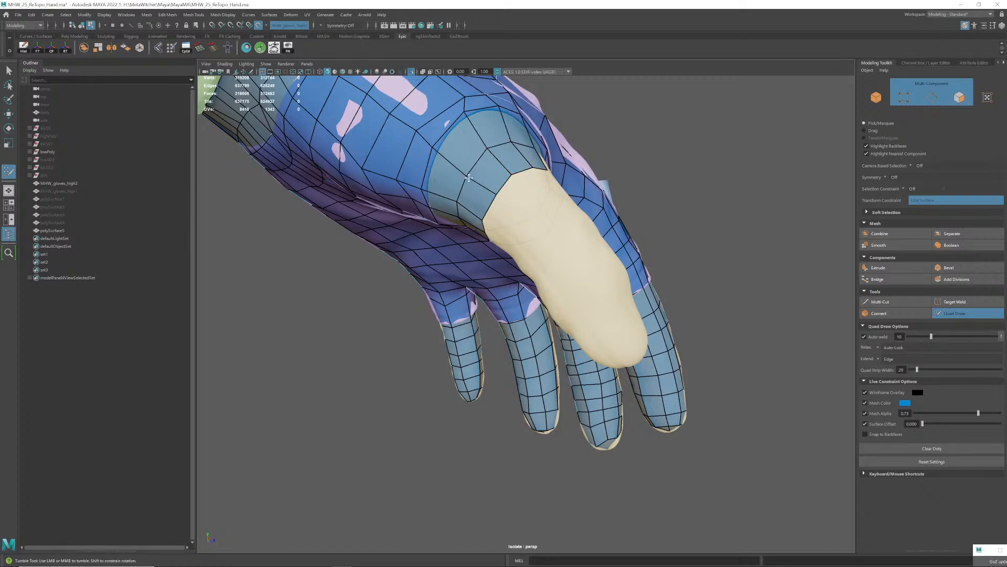
- Examine the edge flow of the thumb's base rows and its uncovered surface from all sides
alt+drag(483, 218, 542, 194)
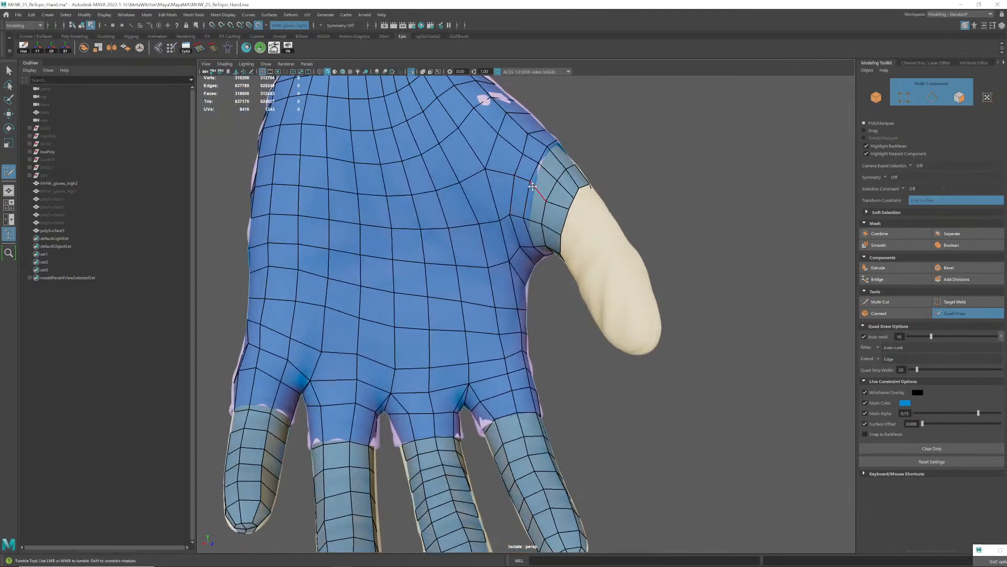
alt+right_drag(523, 191, 534, 263)
alt+drag(534, 264, 536, 278)
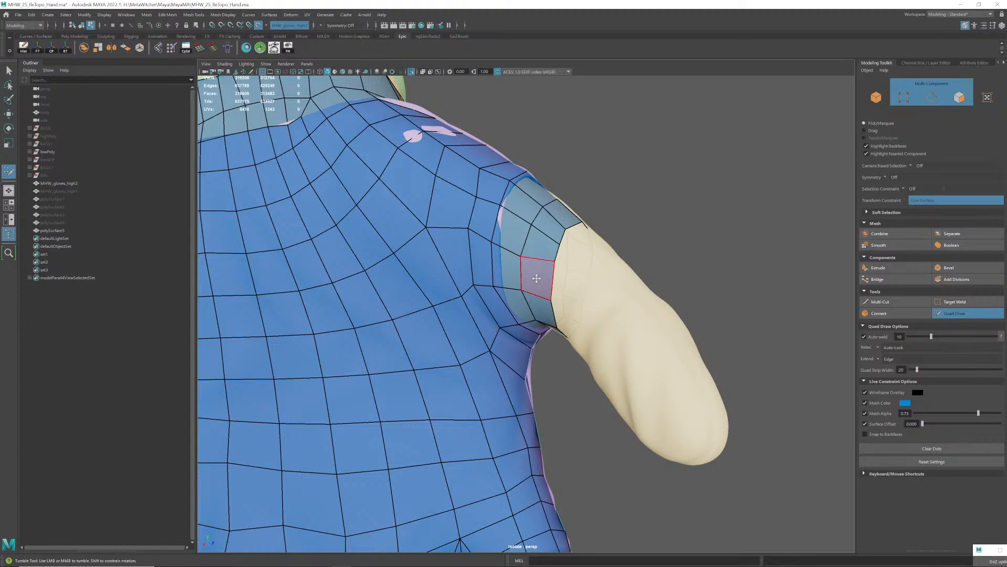
alt+drag(555, 290, 477, 323)
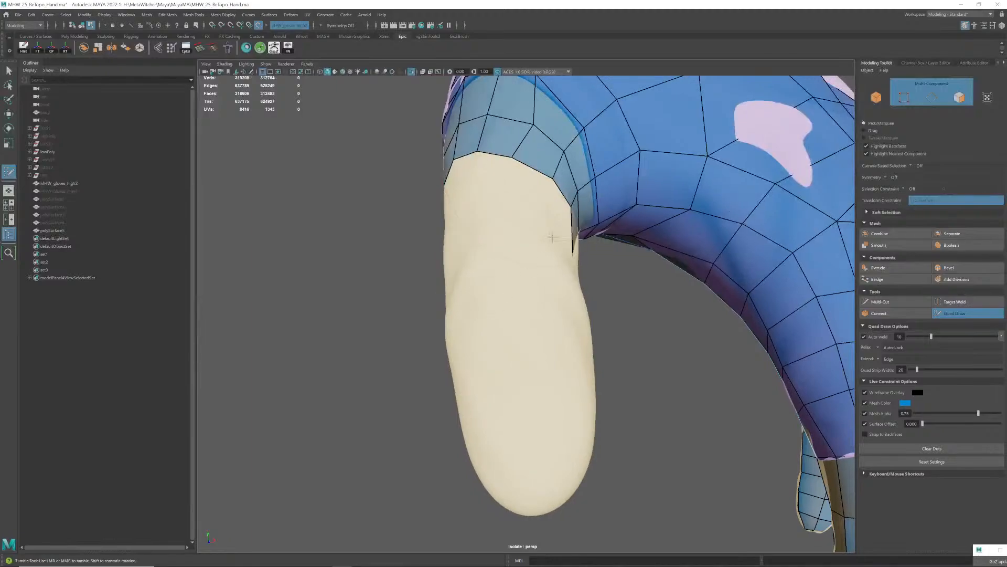
alt+right_drag(553, 239, 524, 222)
alt+middle_drag(525, 222, 519, 257)
alt+drag(519, 256, 582, 241)
alt+middle_drag(582, 241, 568, 256)
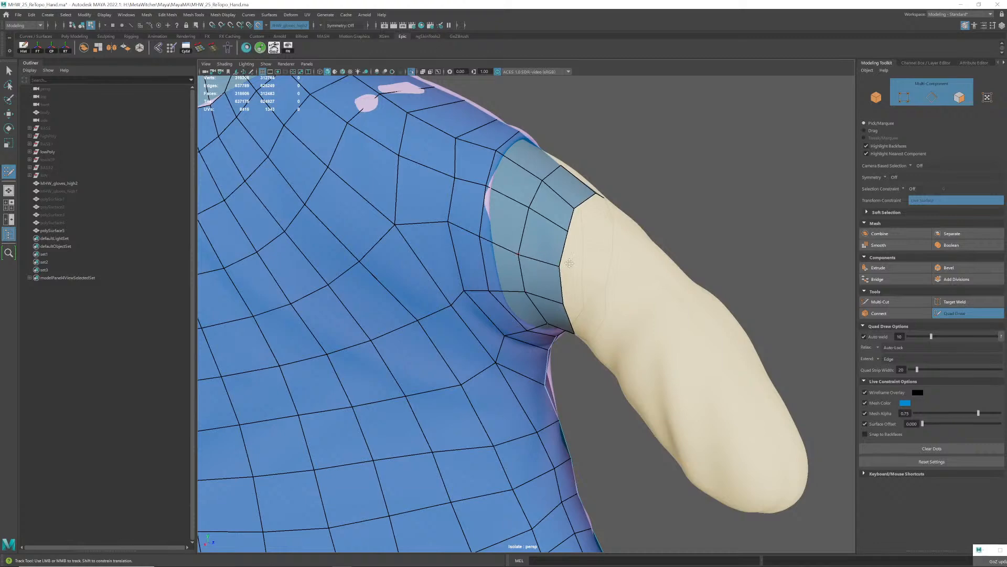
alt+drag(569, 263, 479, 236)
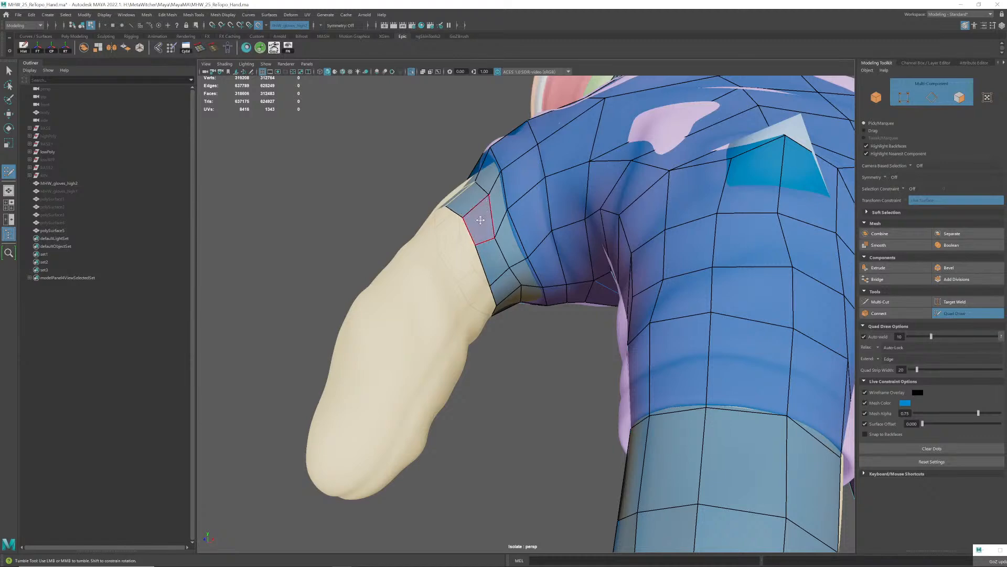
alt+drag(480, 220, 842, 138)
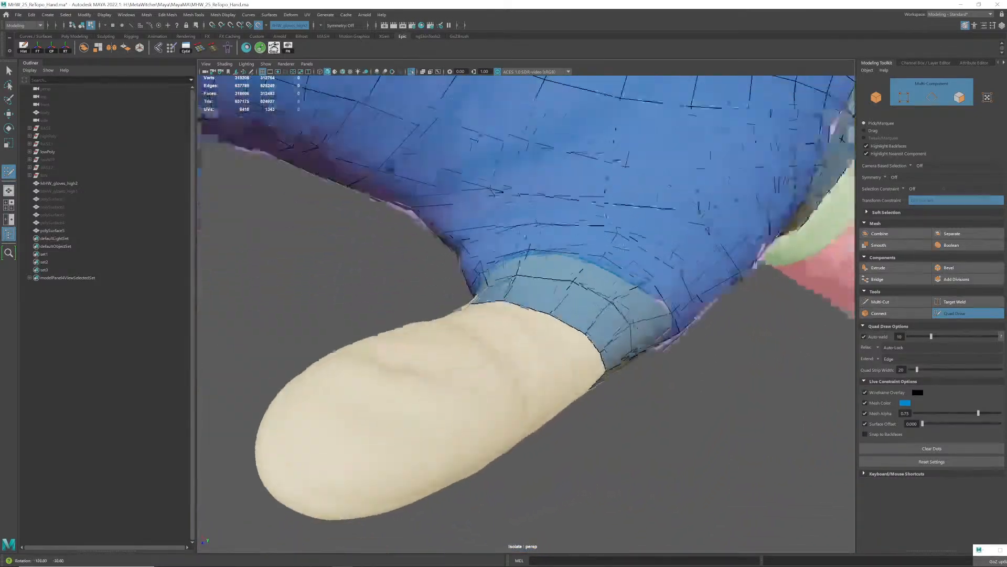
alt+drag(682, 210, 503, 273)
alt+right_drag(556, 278, 472, 278)
alt+drag(472, 278, 509, 278)
alt+right_drag(509, 278, 560, 281)
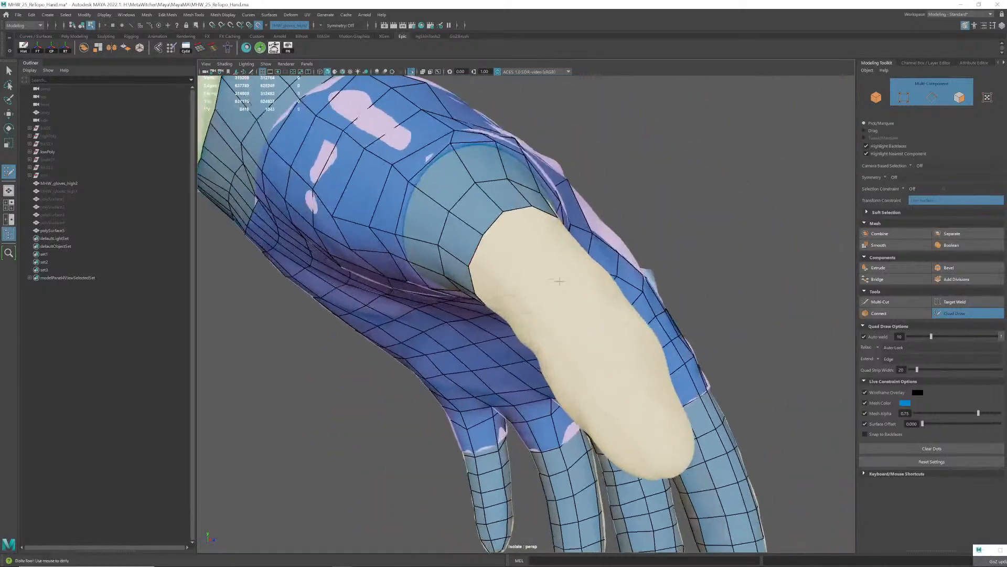
alt+drag(560, 281, 492, 263)
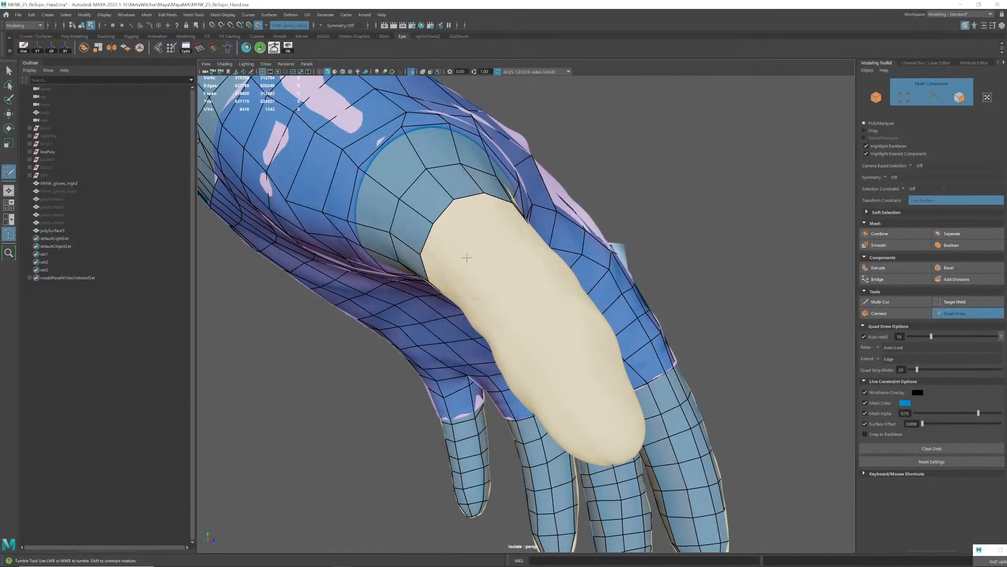
- Add a new row of quads along the thumb's open border, leaving a gap on the palm side
click(499, 237)
mouse_move(499, 238)
alt+mouse_down()
mouse_move(470, 241)
mouse_move(450, 277)
mouse_move(461, 258)
mouse_move(499, 260)
mouse_move(535, 294)
mouse_move(498, 284)
mouse_move(505, 307)
mouse_move(488, 304)
mouse_move(446, 278)
alt+mouse_up()
shift+click(457, 240)
shift+click(458, 257)
shift+click(491, 248)
shift+click(493, 246)
shift+click(507, 256)
shift+click(525, 276)
shift+click(540, 303)
shift+click(504, 301)
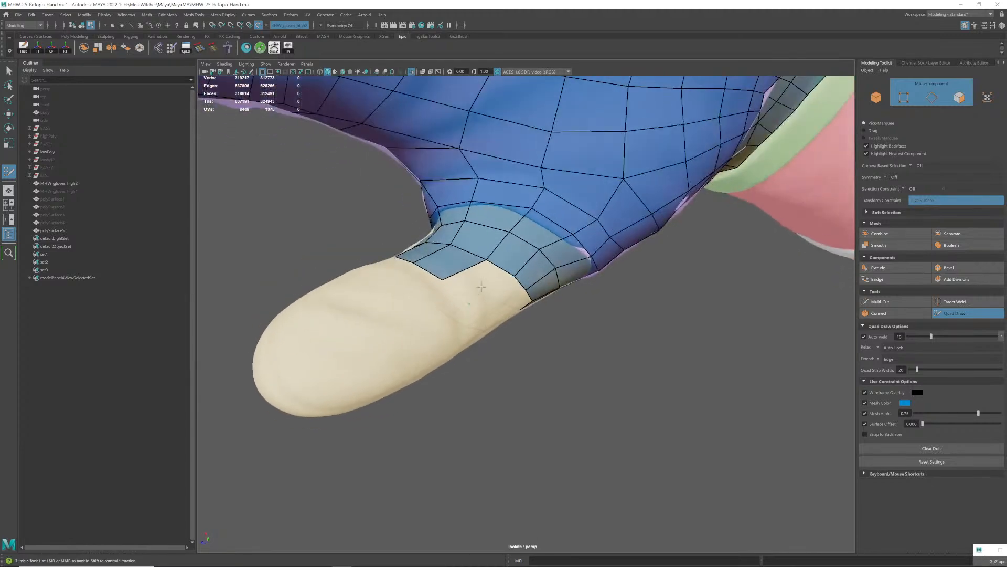
shift+click(439, 274)
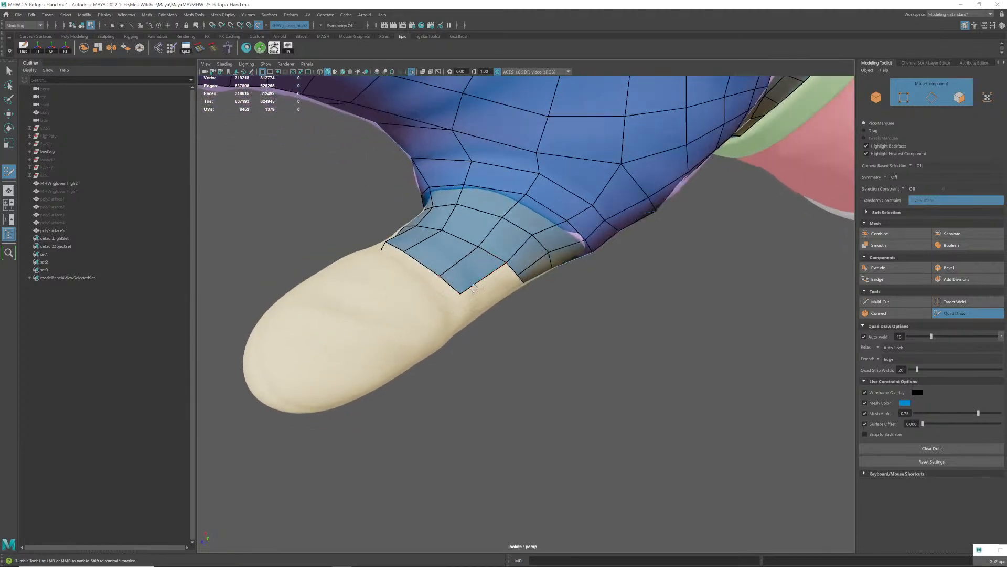
- Fill the remaining palm-side gap with quads to complete the new row around the thumb
alt+drag(505, 301, 471, 301)
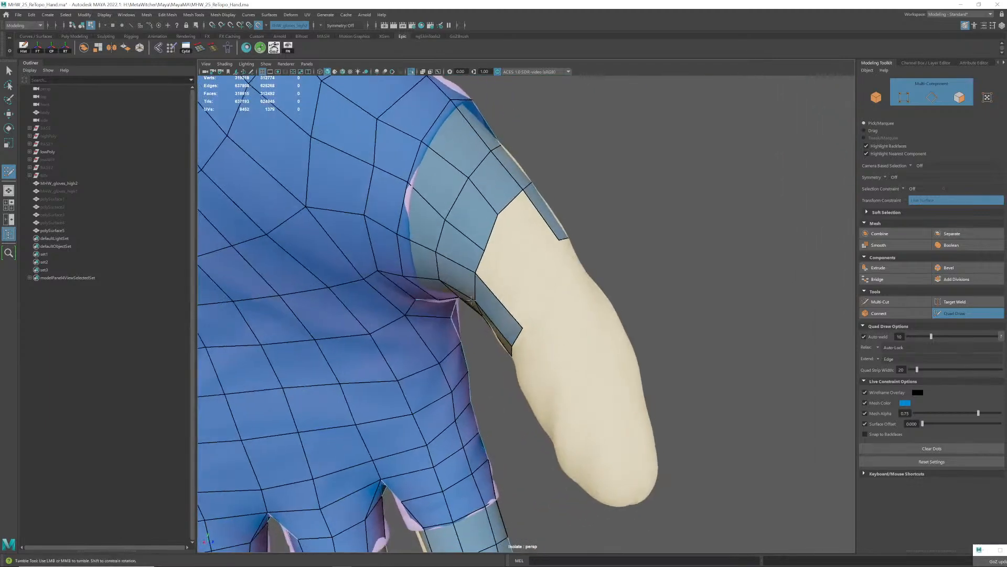
shift+click(535, 286)
alt+drag(535, 286, 539, 268)
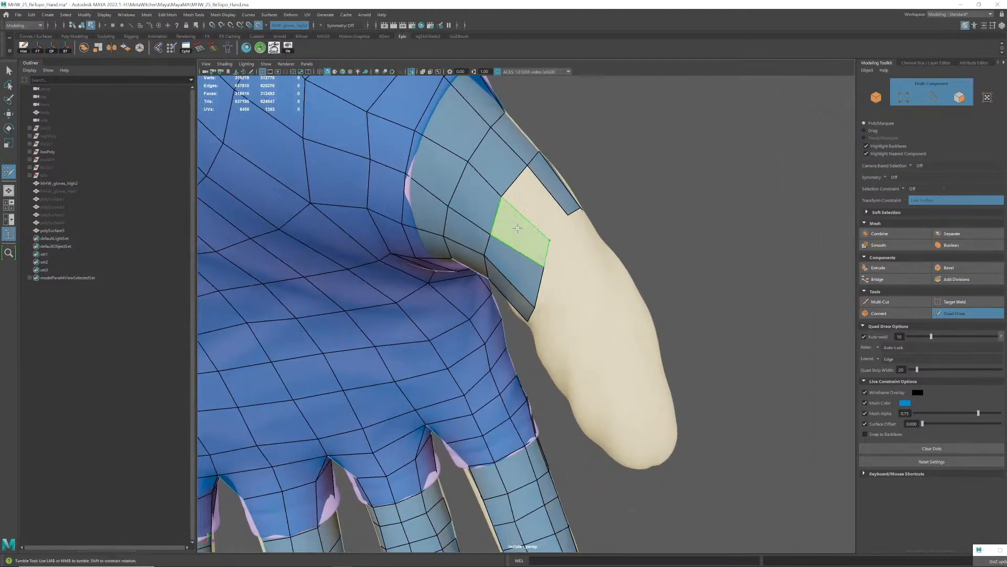
shift+click(532, 210)
alt+drag(532, 209, 525, 239)
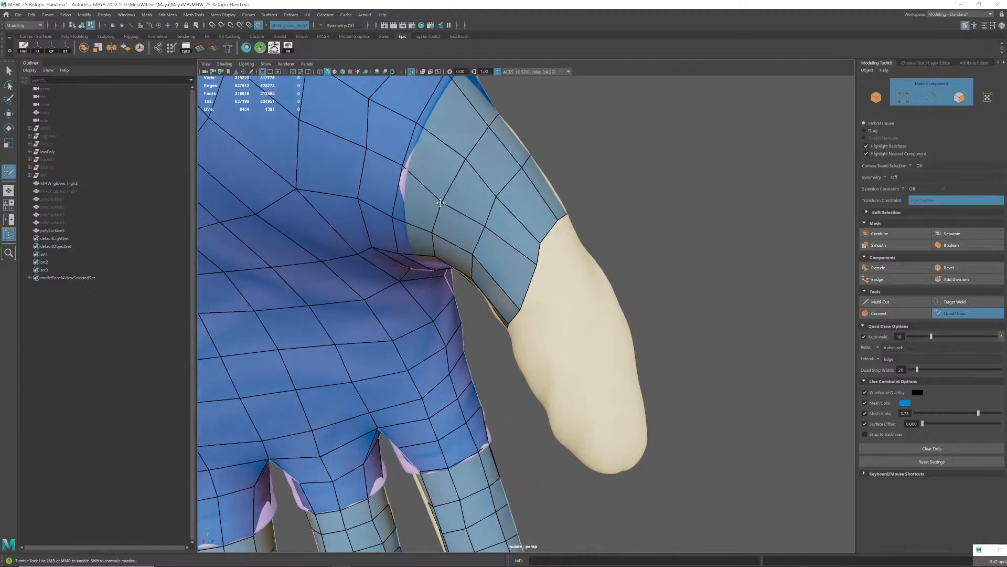
- Start another row of quads towards the thumb's tip, extending it from the outer side across the palm side
alt+drag(441, 203, 491, 244)
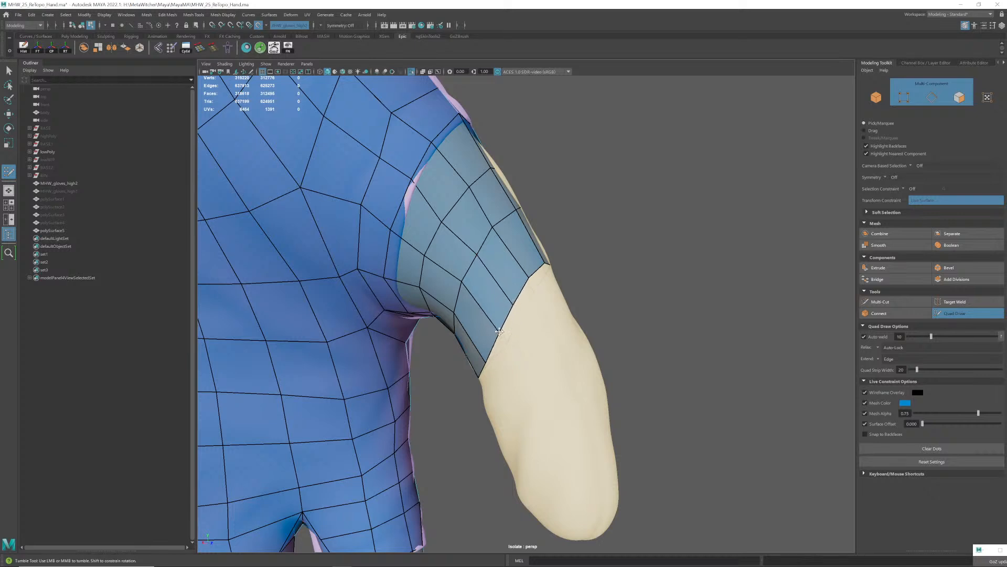
mouse_move(507, 336)
alt+mouse_down()
mouse_move(528, 324)
mouse_move(516, 320)
alt+mouse_up()
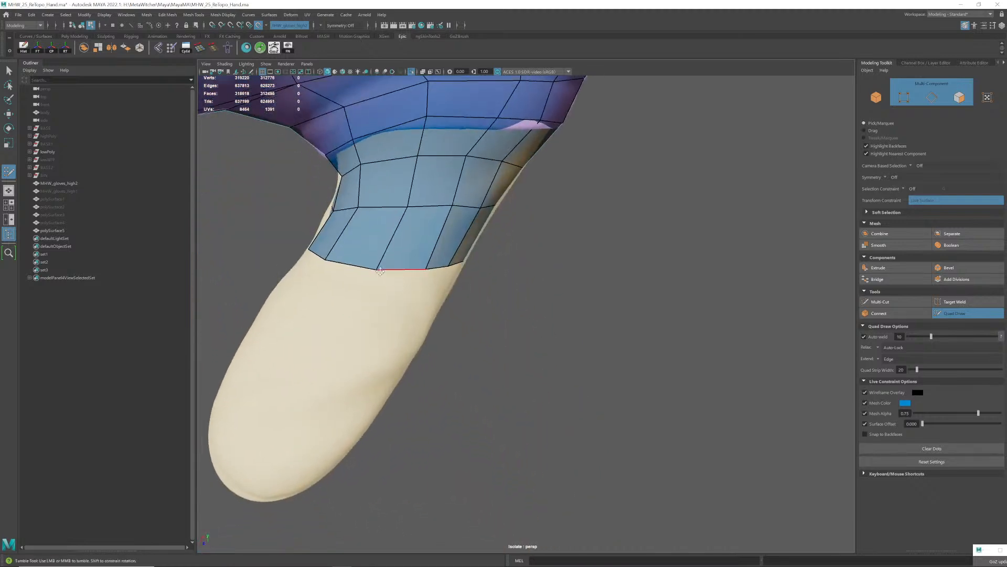
alt+drag(402, 256, 440, 252)
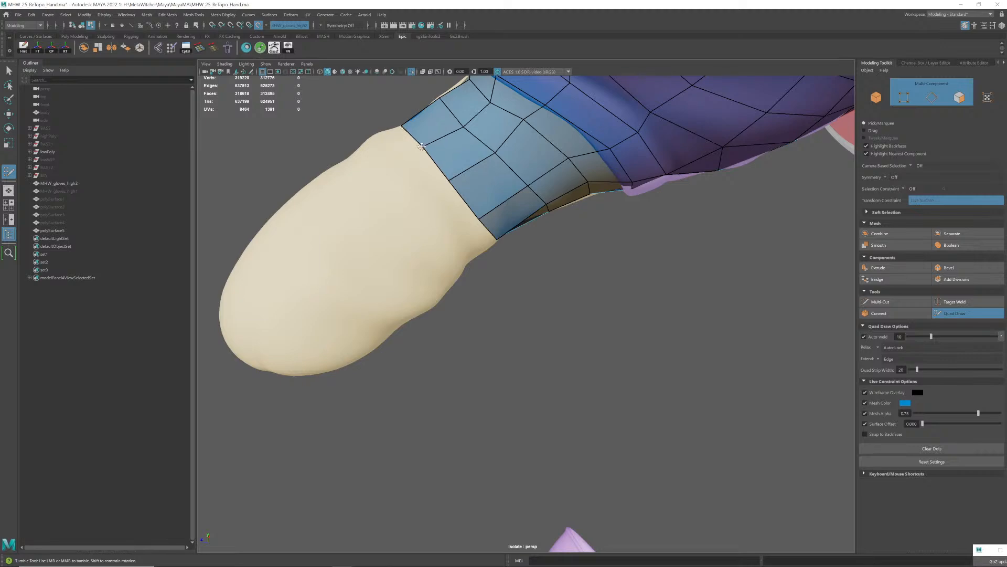
alt+drag(422, 150, 517, 266)
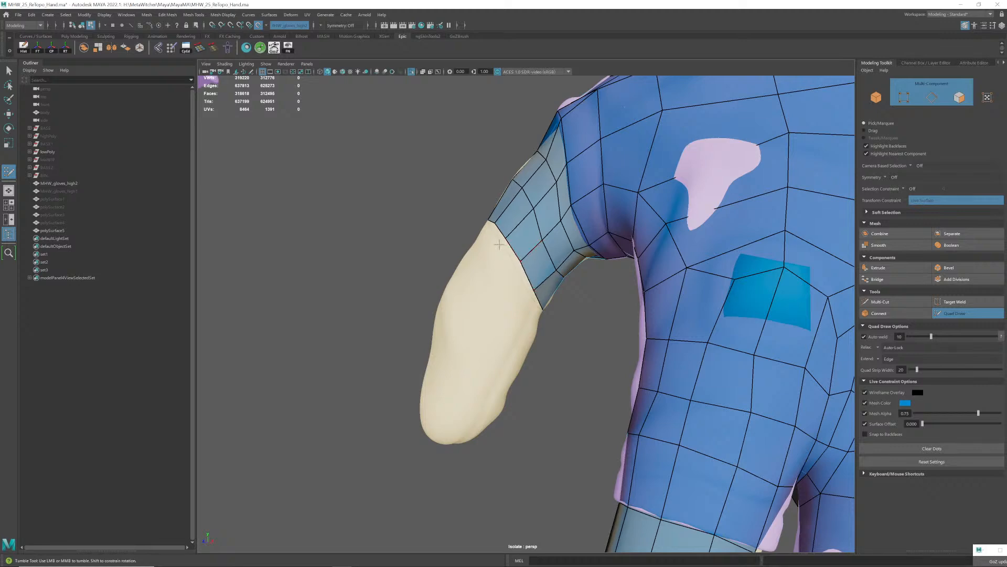
alt+drag(499, 245, 573, 218)
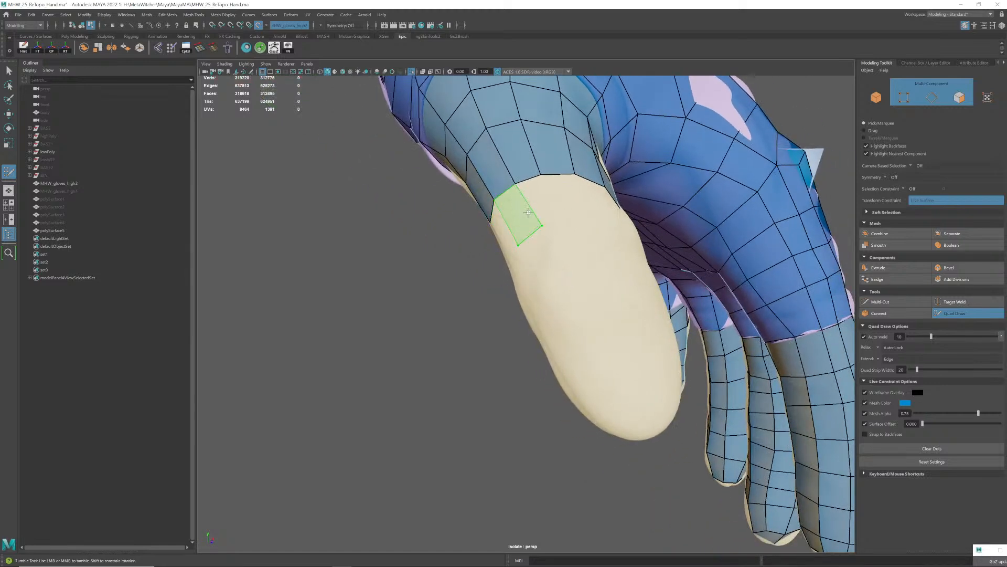
shift+click(528, 212)
mouse_move(528, 212)
alt+mouse_down()
mouse_move(548, 229)
mouse_move(525, 248)
mouse_move(544, 253)
alt+mouse_up()
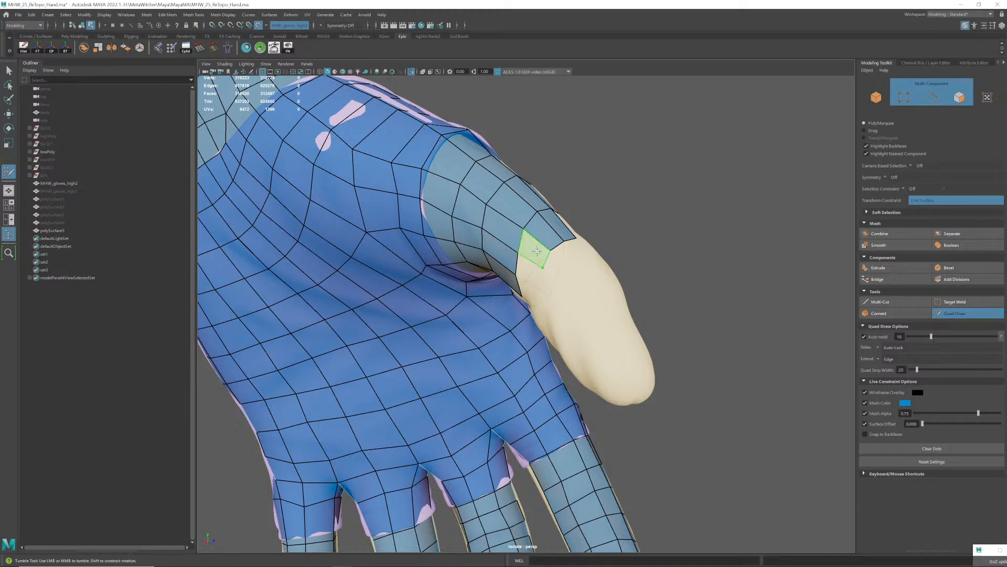
shift+click(537, 252)
alt+drag(537, 251, 543, 257)
alt+right_drag(543, 257, 556, 266)
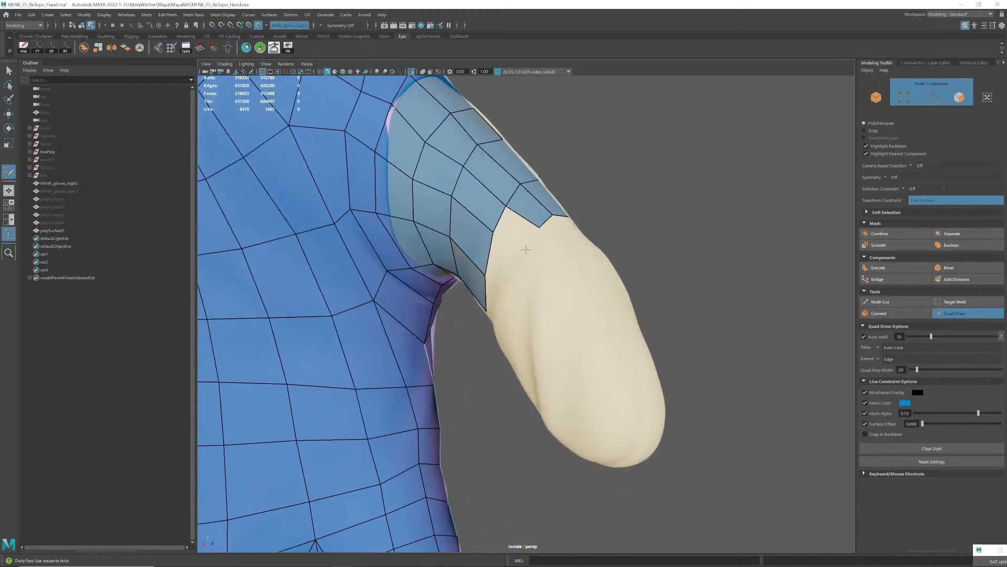
shift+click(520, 259)
mouse_move(520, 259)
alt+mouse_down()
mouse_move(527, 287)
mouse_move(553, 264)
mouse_move(486, 271)
alt+mouse_up()
shift+click(514, 279)
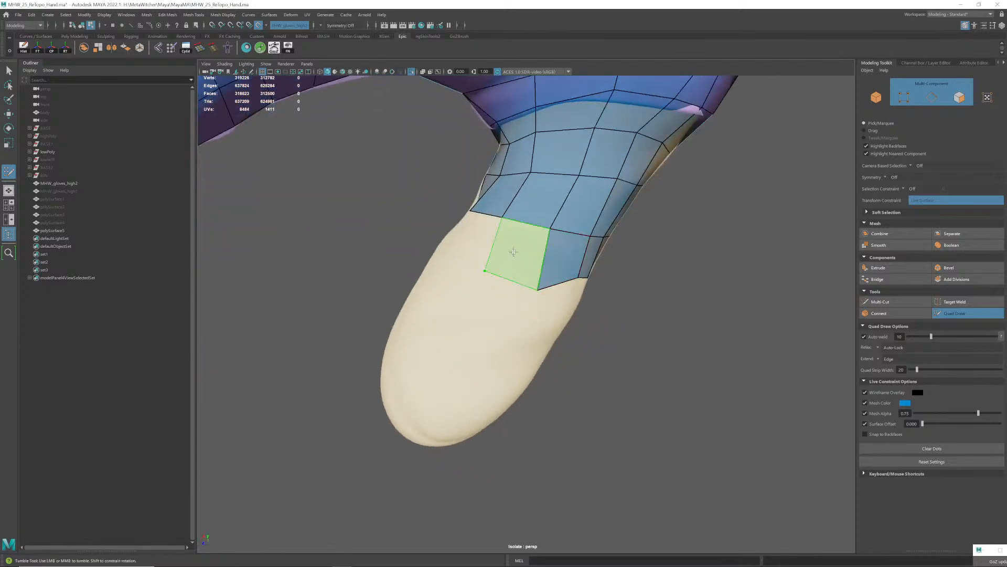
shift+click(514, 257)
- Continue the row with quads across the back of the thumb and close the last gap facing the index finger
mouse_move(536, 292)
alt+mouse_down()
mouse_move(553, 253)
mouse_move(547, 212)
mouse_move(577, 227)
mouse_move(619, 225)
mouse_move(661, 252)
mouse_move(701, 244)
mouse_move(649, 252)
mouse_move(473, 229)
alt+mouse_up()
click(473, 229)
shift+click(459, 212)
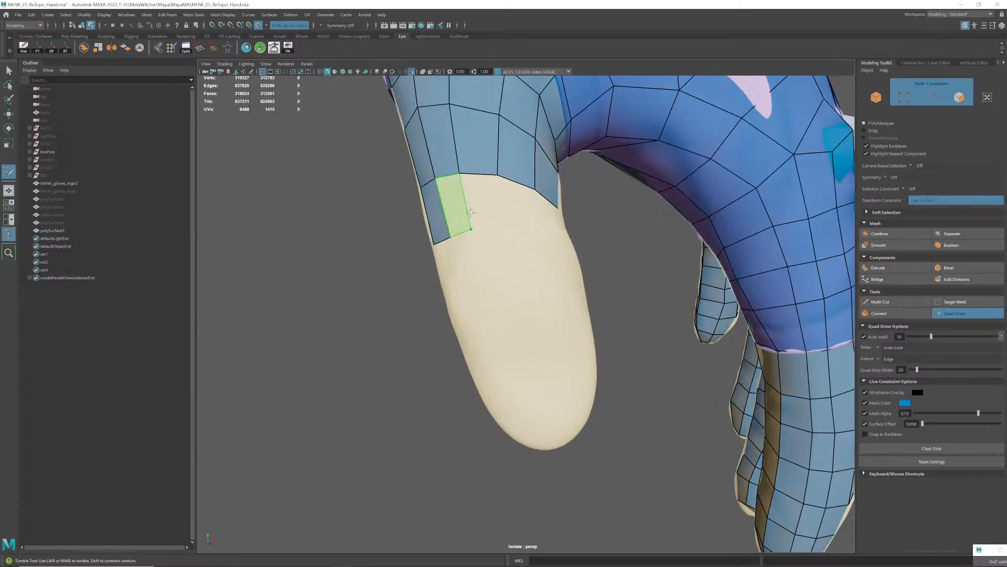
click(503, 224)
shift+click(484, 207)
mouse_move(539, 224)
alt+mouse_down()
mouse_move(466, 217)
mouse_move(465, 208)
mouse_move(514, 220)
mouse_move(529, 246)
alt+mouse_up()
shift+click(493, 216)
shift+click(488, 197)
alt+right_drag(530, 246, 541, 277)
alt+drag(541, 277, 500, 253)
alt+drag(538, 290, 521, 309)
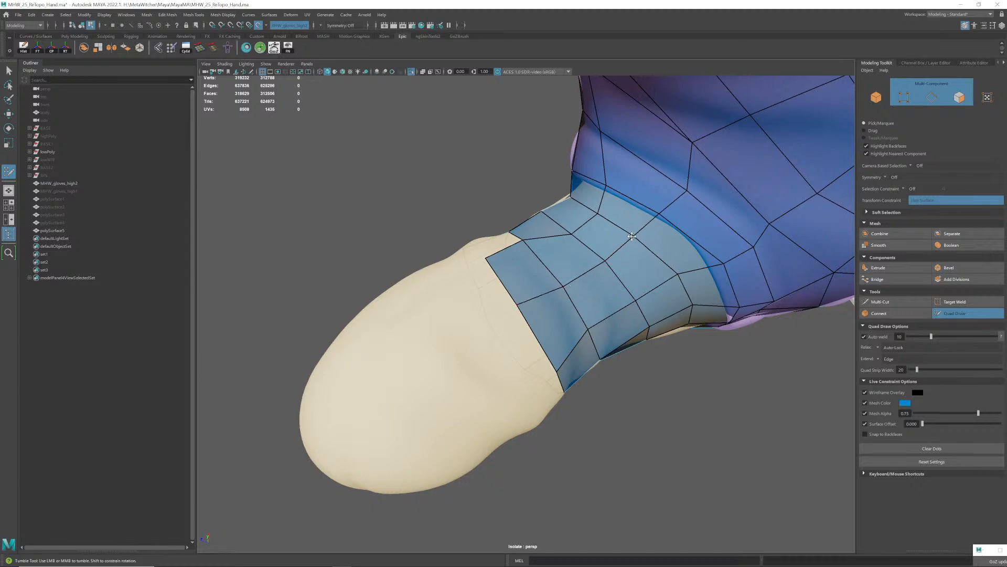
alt+drag(635, 241, 539, 179)
alt+middle_drag(539, 179, 543, 226)
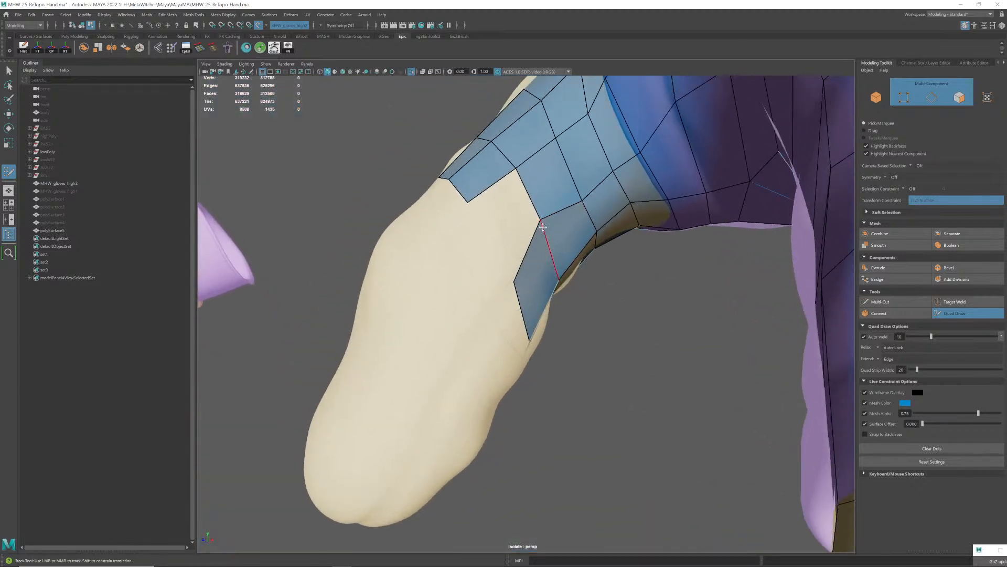
alt+drag(548, 234, 505, 263)
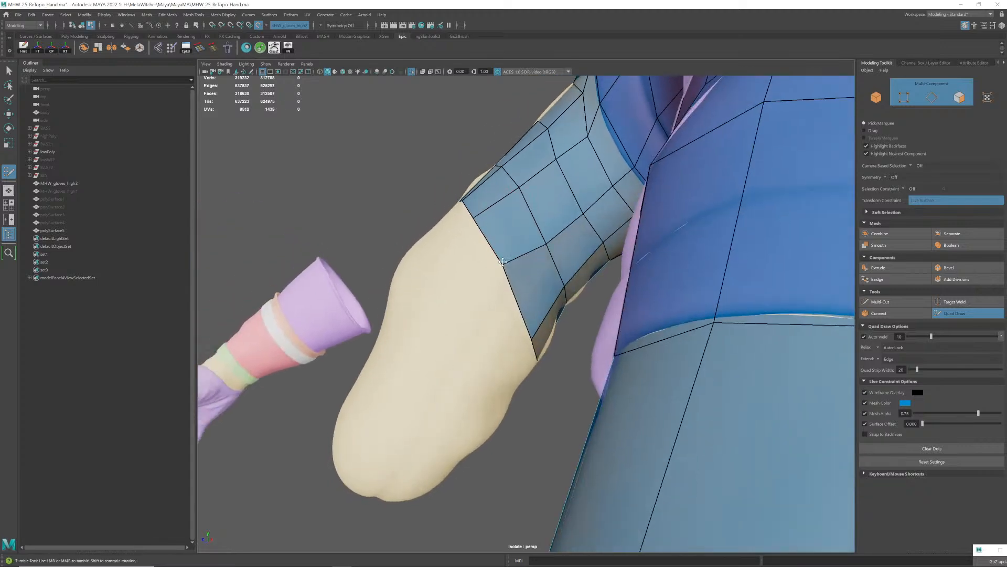
- Examine the extended thumb rows and the overall topology across the back of the hand
alt+drag(567, 226, 532, 284)
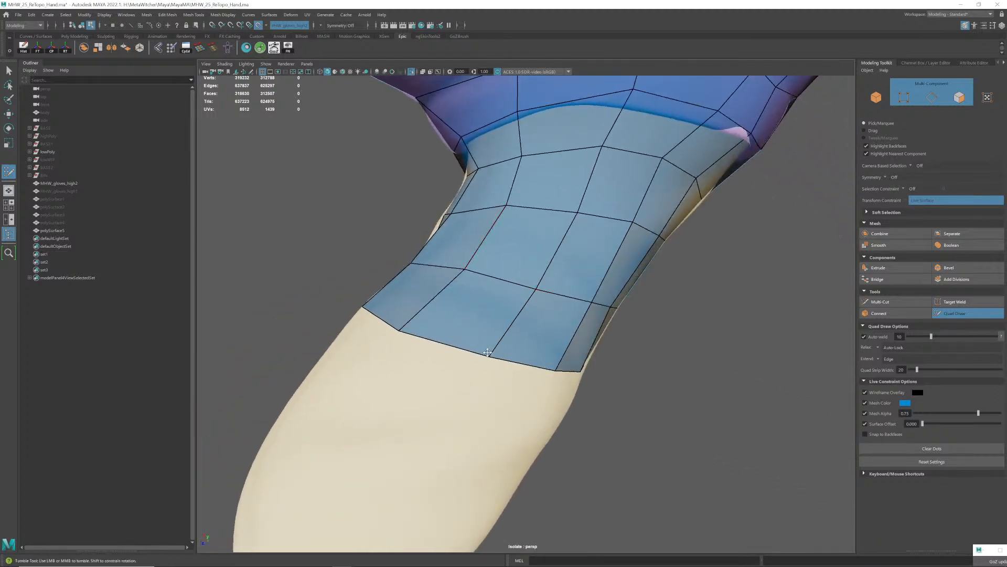
alt+right_drag(488, 352, 490, 222)
alt+drag(490, 221, 562, 243)
alt+right_drag(562, 244, 378, 216)
alt+drag(378, 216, 504, 236)
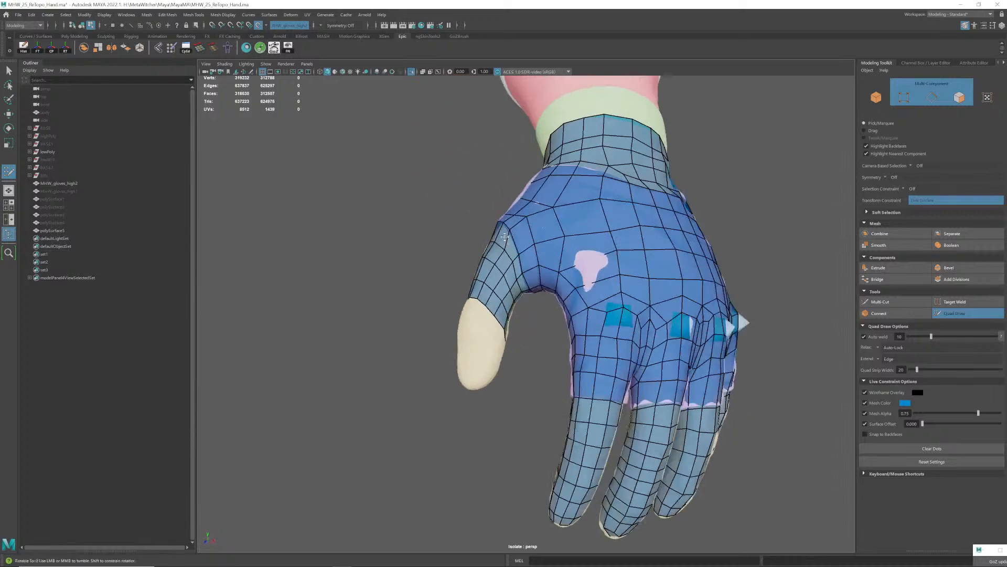
alt+right_drag(504, 236, 436, 234)
alt+drag(436, 234, 472, 257)
alt+right_drag(473, 258, 517, 260)
alt+middle_drag(517, 260, 518, 252)
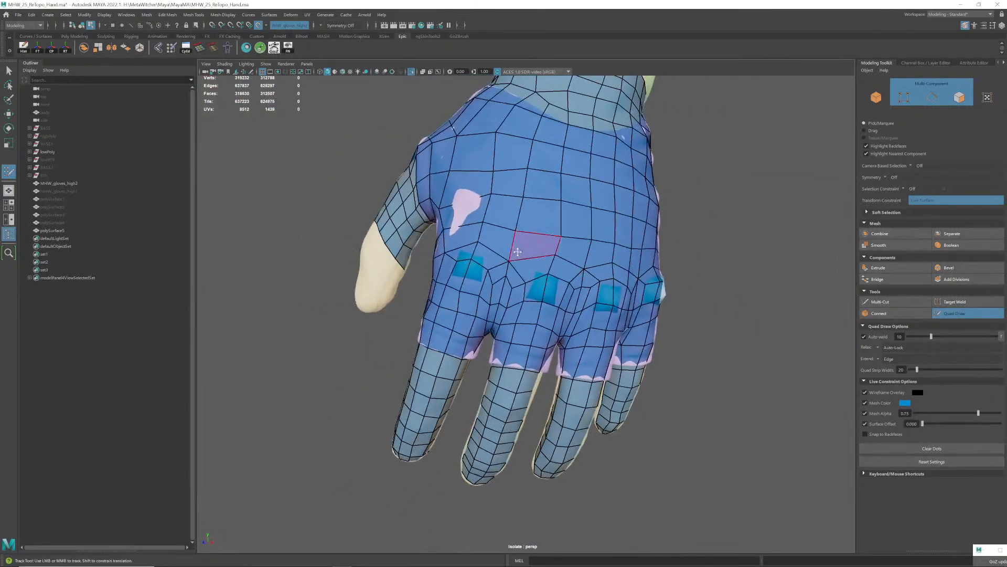
alt+drag(517, 252, 479, 254)
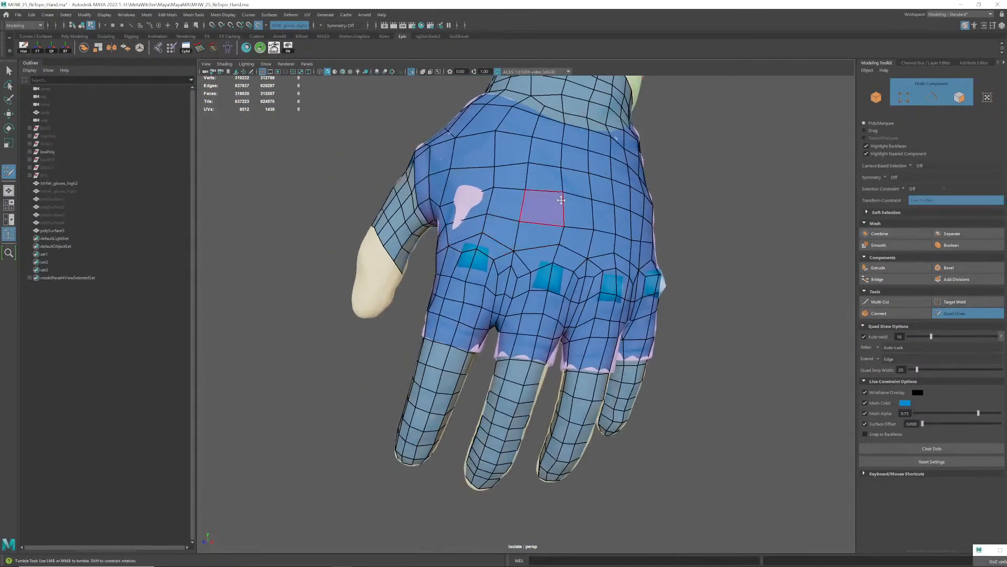
- Examine the retopologized palm, wrist and thumb, checking the open thumb edge from the palm and outer sides
alt+right_drag(561, 200, 529, 205)
alt+drag(530, 204, 511, 206)
alt+right_drag(511, 206, 541, 202)
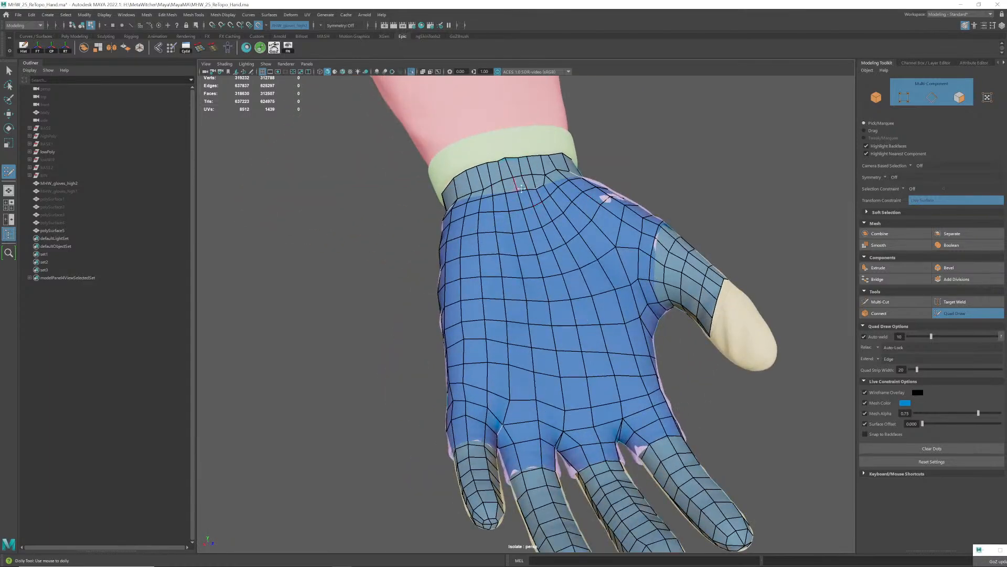
alt+drag(521, 188, 479, 235)
alt+middle_drag(458, 286, 494, 184)
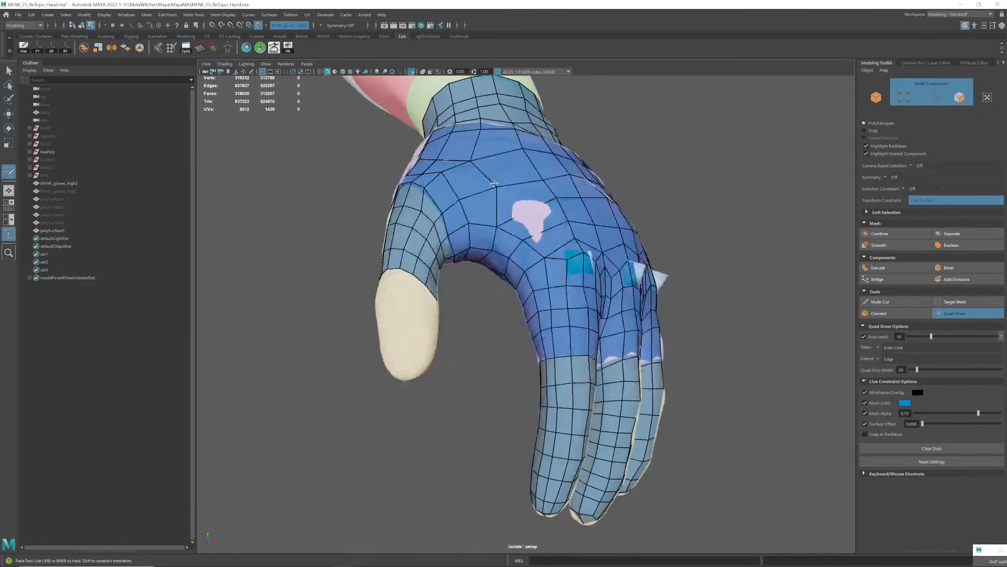
alt+drag(494, 183, 546, 196)
alt+right_drag(546, 197, 582, 220)
alt+drag(530, 231, 508, 262)
alt+middle_drag(508, 262, 504, 249)
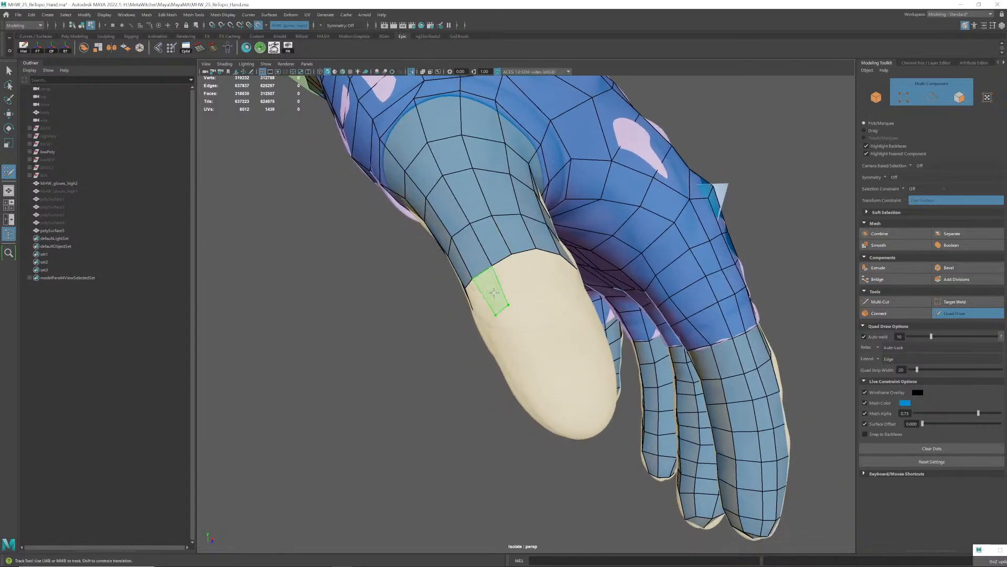
- Start a new row of quads on the thumb's open edge, extending it from the outer side across the back
shift+click(494, 292)
mouse_move(494, 292)
alt+mouse_down()
mouse_move(422, 310)
mouse_move(379, 305)
mouse_move(320, 256)
alt+mouse_up()
shift+click(445, 293)
shift+click(401, 298)
shift+click(389, 306)
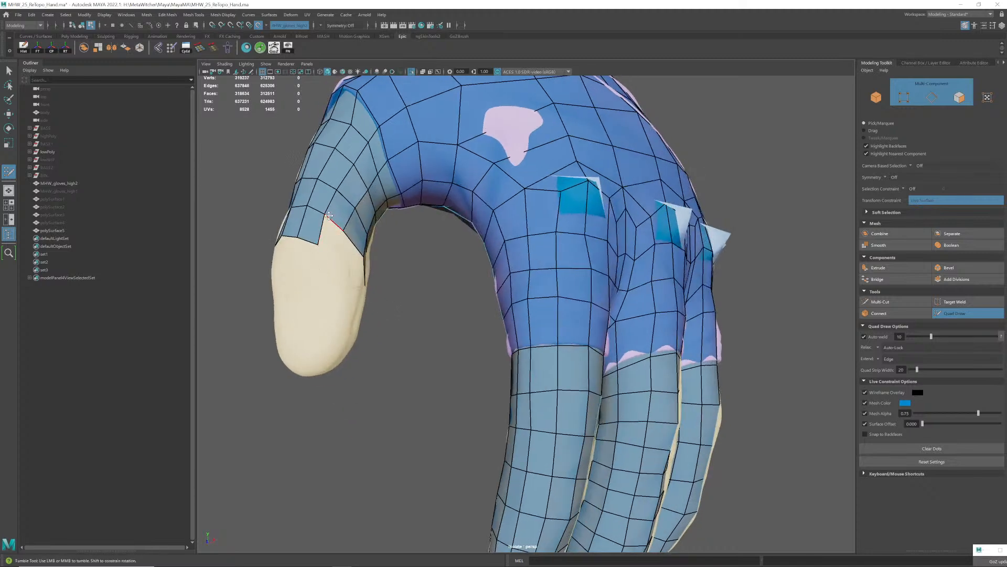
- Extend the thumb row with quads from the outer side onto the palm side
alt+drag(328, 215, 450, 302)
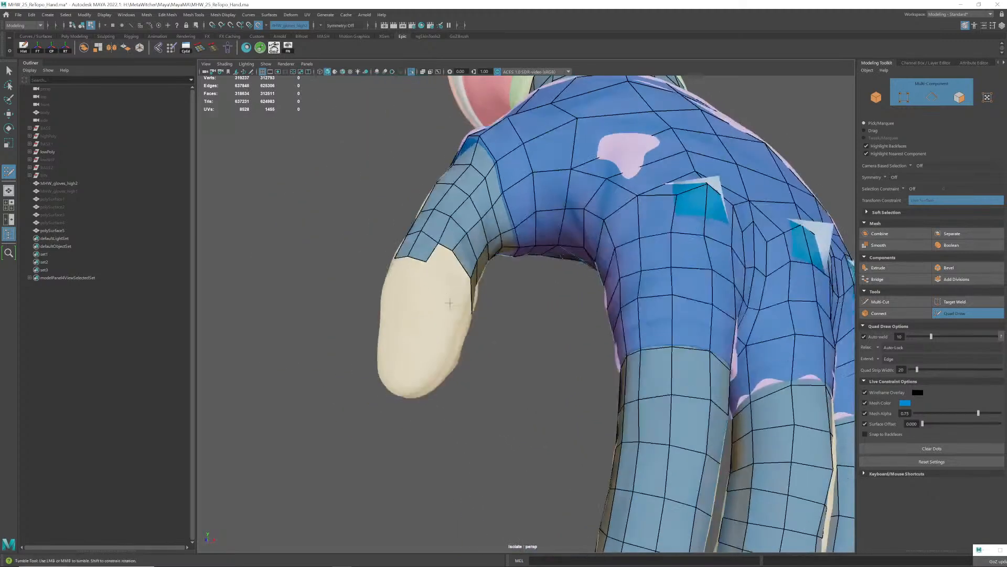
alt+right_drag(449, 303, 475, 310)
alt+middle_drag(451, 273, 480, 310)
alt+drag(480, 310, 499, 317)
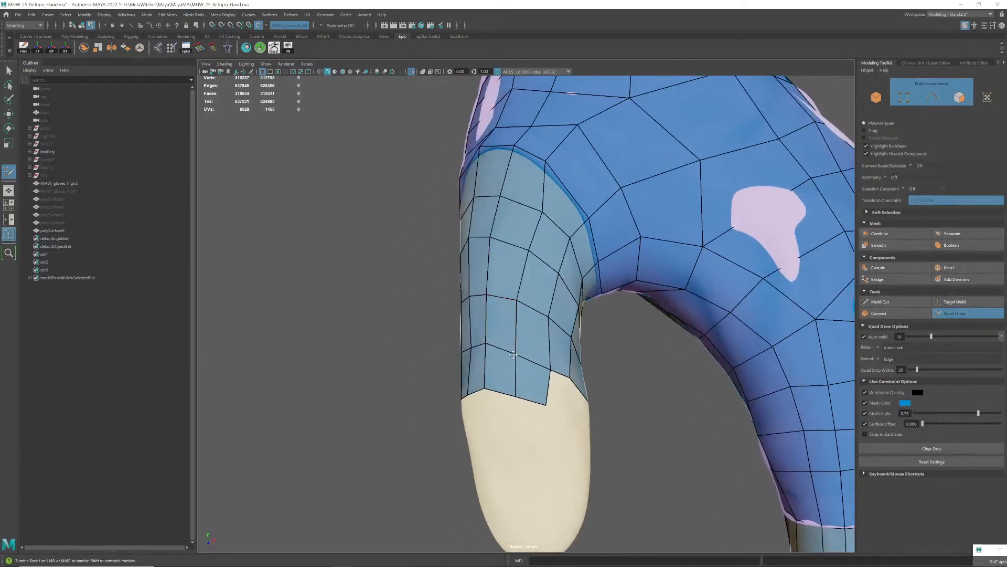
alt+drag(513, 354, 589, 346)
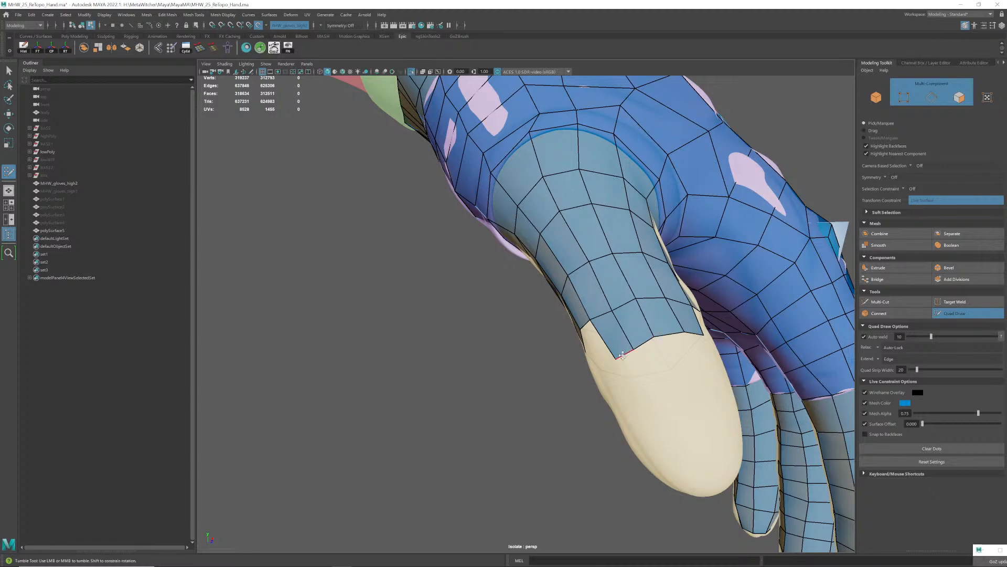
alt+right_drag(607, 356, 569, 344)
alt+drag(569, 344, 624, 317)
alt+middle_drag(624, 318, 557, 315)
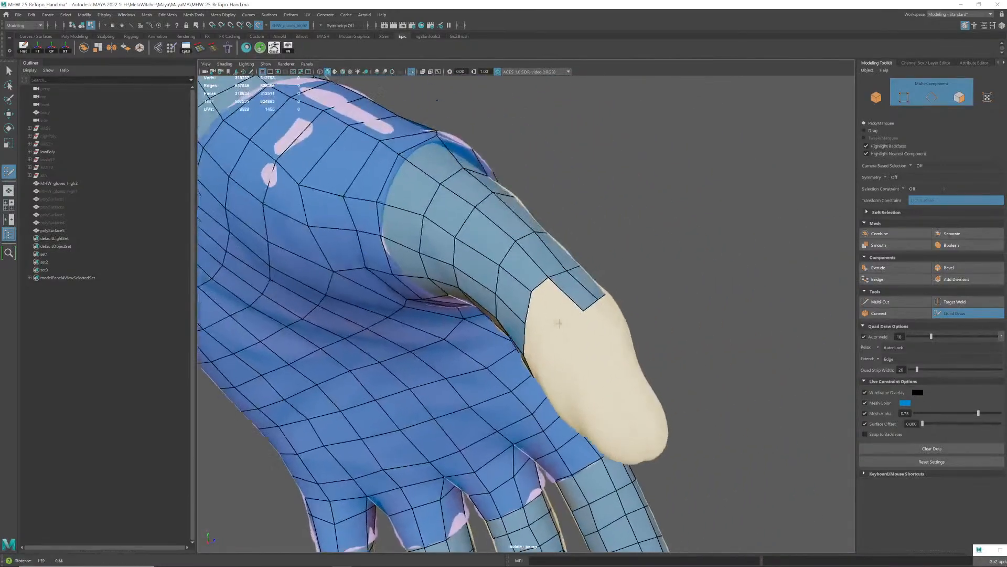
alt+right_drag(557, 314, 577, 309)
mouse_move(573, 300)
alt+mouse_down()
mouse_move(584, 300)
mouse_move(546, 312)
alt+mouse_up()
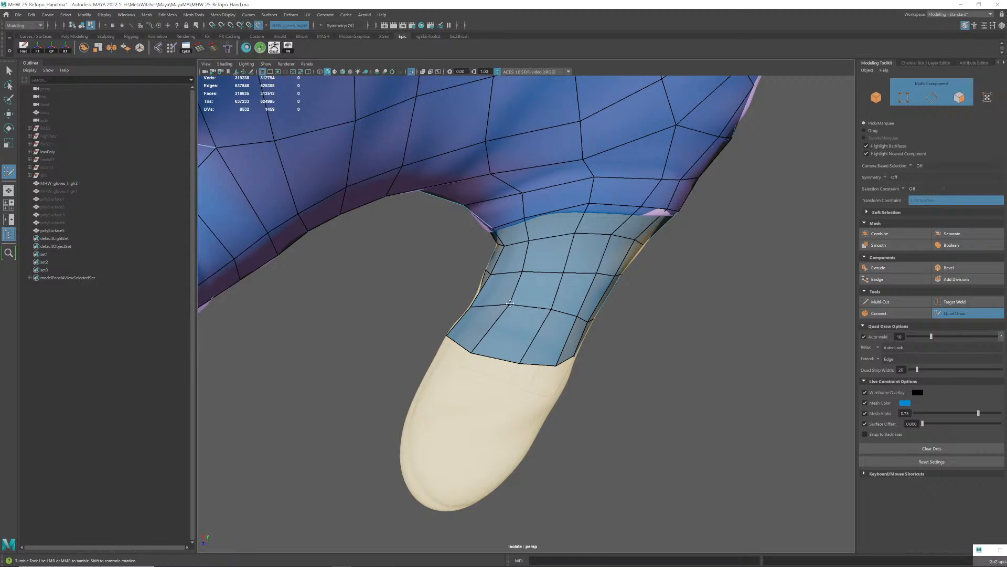
mouse_move(510, 303)
alt+mouse_down()
mouse_move(499, 301)
mouse_move(553, 316)
mouse_move(504, 300)
mouse_move(517, 341)
mouse_move(561, 327)
mouse_move(566, 311)
mouse_move(545, 334)
mouse_move(557, 310)
mouse_move(535, 329)
mouse_move(548, 331)
alt+mouse_up()
click(556, 321)
shift+click(563, 301)
shift+click(547, 311)
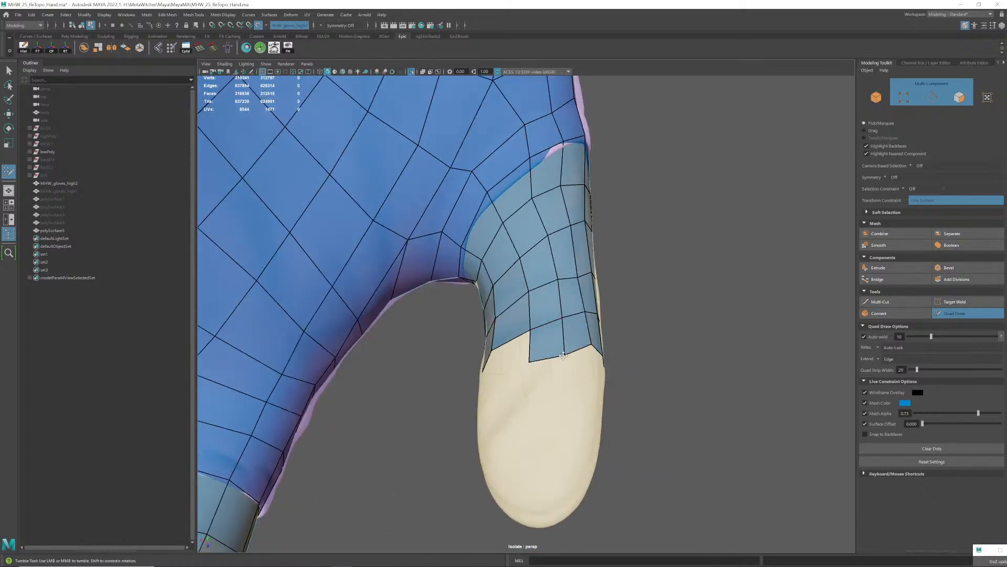
- Fill the last quads facing the index finger to close the row around the thumb
mouse_move(531, 362)
alt+mouse_down()
mouse_move(460, 354)
mouse_move(514, 348)
mouse_move(481, 332)
mouse_move(502, 328)
alt+mouse_up()
shift+click(498, 343)
shift+click(497, 325)
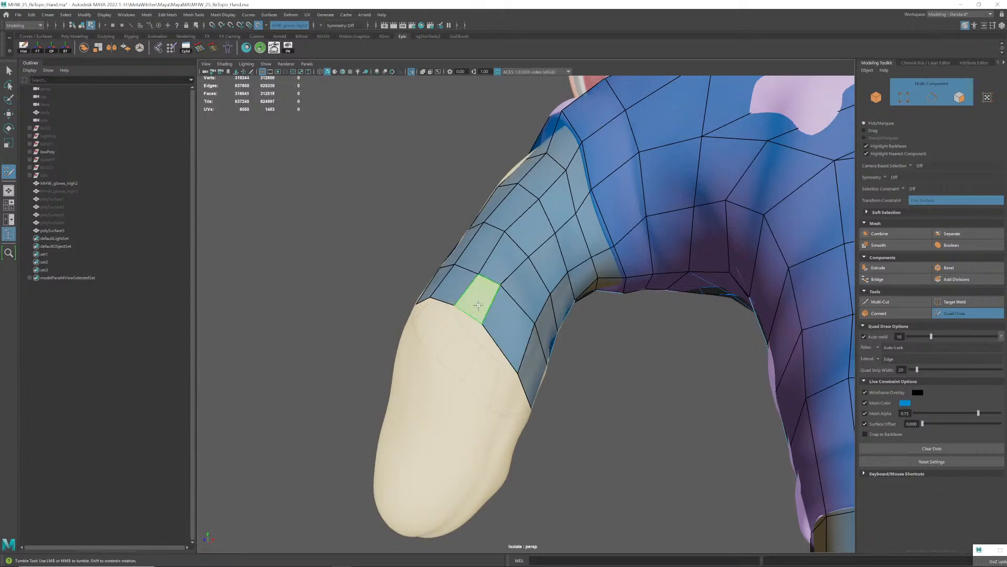
shift+click(478, 305)
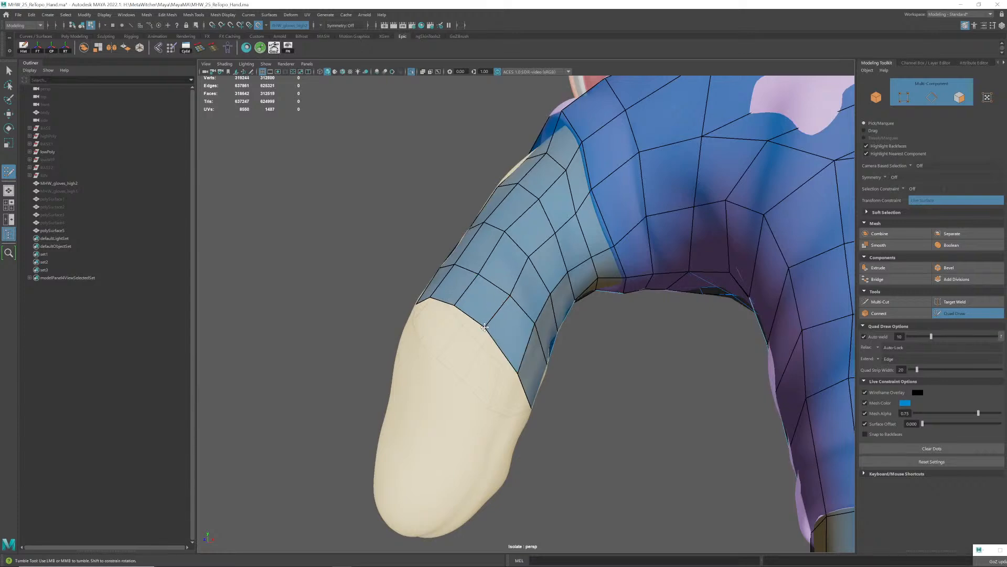
- Begin the following row of quads from the thumb's palm side towards the outer side and reposition its leading corner vertex
alt+drag(489, 333, 603, 262)
alt+middle_drag(535, 409, 533, 335)
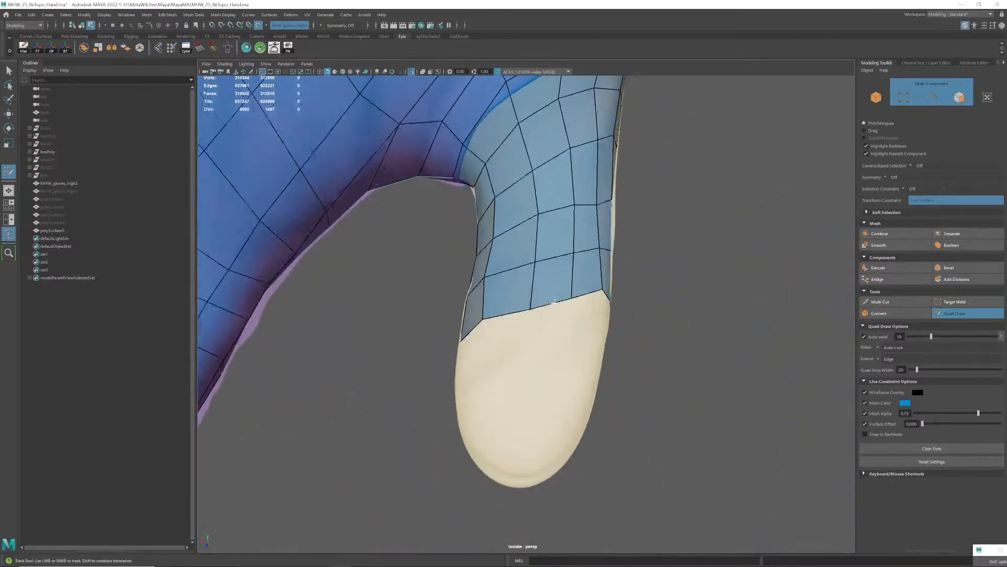
alt+right_drag(517, 337, 546, 334)
alt+drag(546, 334, 527, 377)
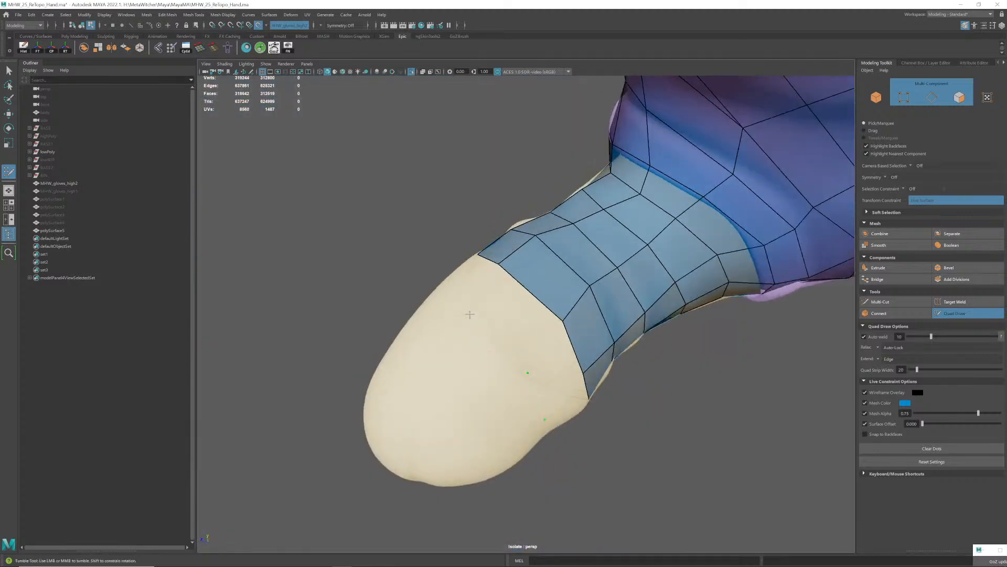
shift+click(513, 310)
mouse_move(513, 310)
alt+mouse_down()
mouse_move(556, 313)
mouse_move(543, 311)
alt+mouse_up()
shift+click(555, 316)
shift+click(540, 328)
shift+click(498, 322)
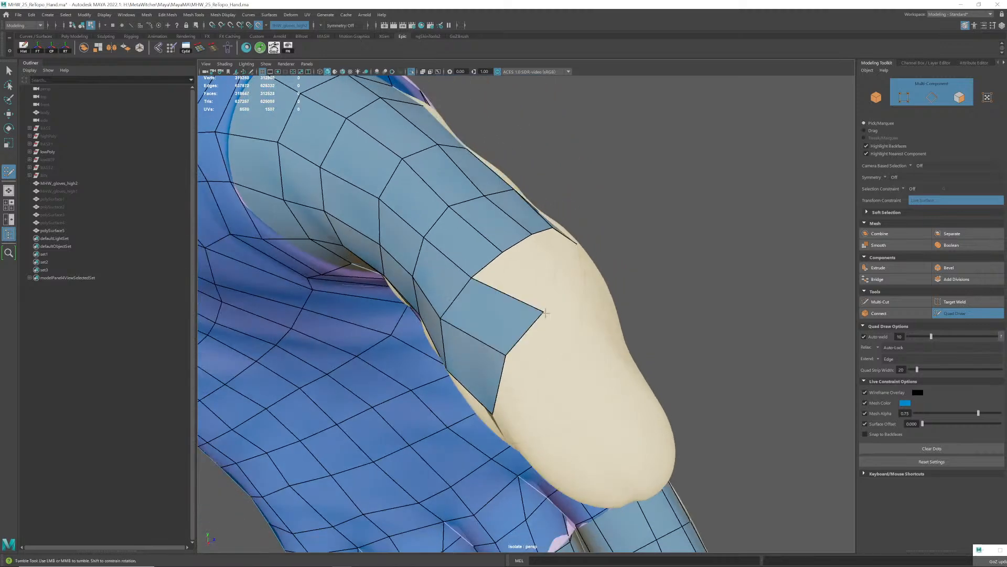
drag(543, 311, 483, 318)
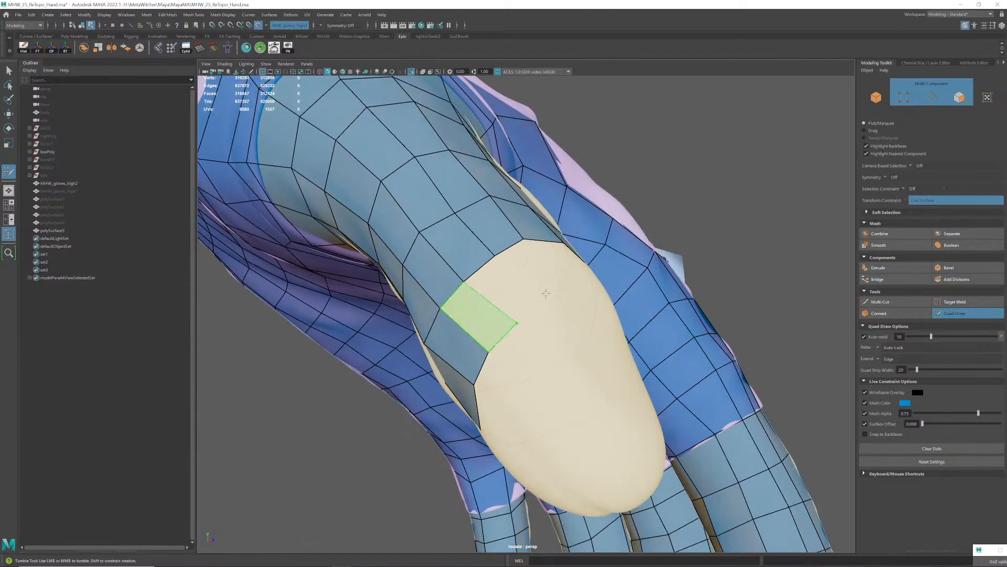
- Continue this row with quads over the thumb's outer side and back until the loop is closed
mouse_move(546, 293)
alt+mouse_down()
mouse_move(506, 317)
mouse_move(537, 330)
mouse_move(516, 329)
mouse_move(529, 338)
mouse_move(559, 329)
mouse_move(558, 313)
mouse_move(529, 338)
mouse_move(545, 344)
alt+mouse_up()
shift+click(530, 298)
shift+click(505, 325)
shift+click(489, 323)
shift+click(565, 334)
shift+click(501, 317)
shift+click(516, 326)
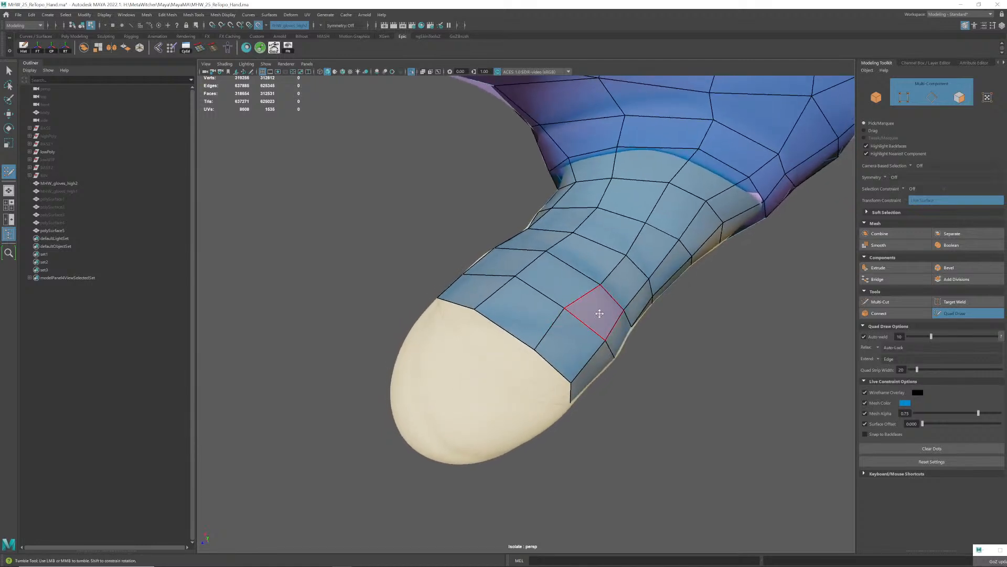
- Inspect the quad flow of the closed thumb rows from the palm, index-facing and outer sides
alt+drag(600, 285, 562, 326)
alt+right_drag(562, 327, 504, 336)
alt+drag(504, 335, 513, 360)
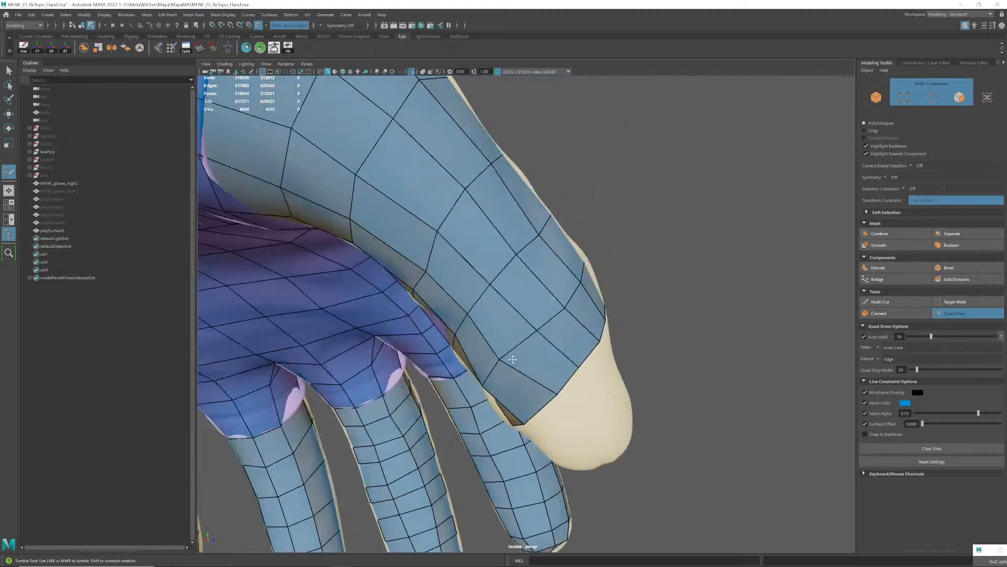
alt+right_drag(513, 360, 390, 304)
mouse_move(391, 304)
alt+mouse_down()
mouse_move(508, 295)
mouse_move(495, 282)
mouse_move(645, 335)
mouse_move(608, 321)
mouse_move(576, 366)
mouse_move(583, 386)
mouse_move(523, 404)
mouse_move(556, 409)
mouse_move(496, 390)
alt+mouse_up()
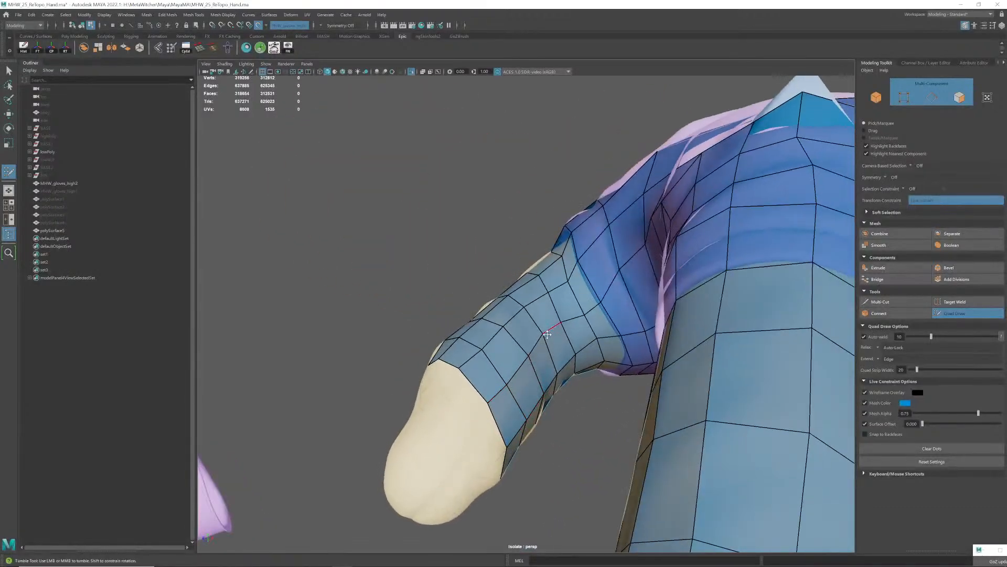
mouse_move(546, 336)
alt+mouse_down()
mouse_move(643, 241)
mouse_move(565, 396)
mouse_move(631, 322)
mouse_move(601, 328)
alt+mouse_up()
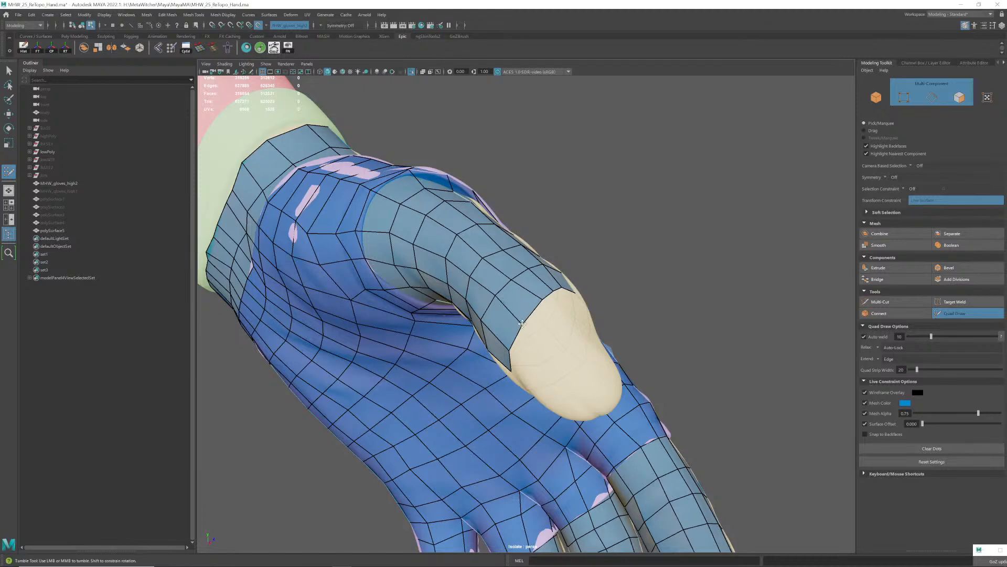
mouse_move(536, 307)
alt+mouse_down()
mouse_move(529, 302)
mouse_move(551, 319)
mouse_move(541, 294)
alt+mouse_up()
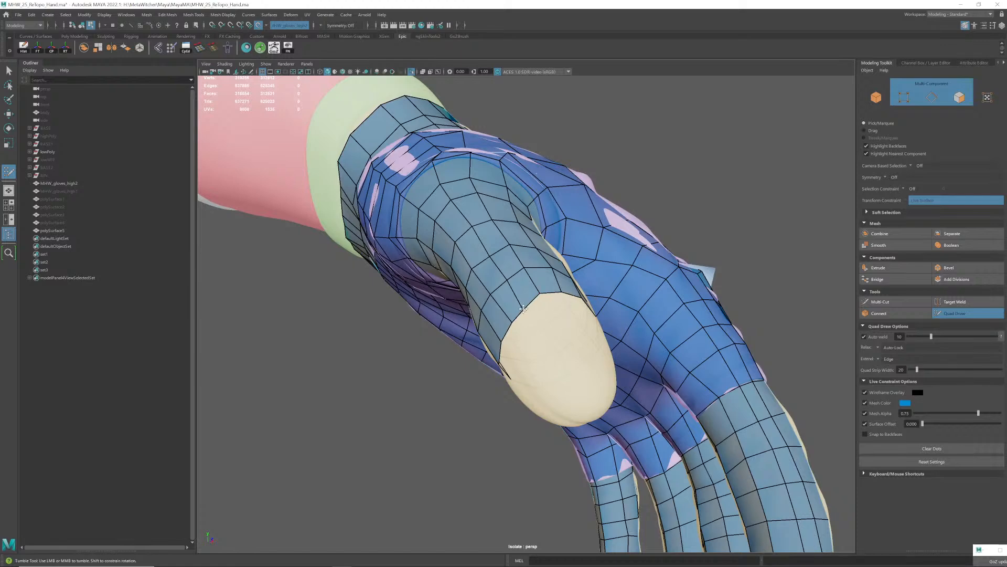
- Add the next row of quads around the thumb, working along the palm side and the side facing the index finger
alt+drag(526, 307, 555, 361)
shift+click(545, 362)
shift+click(507, 334)
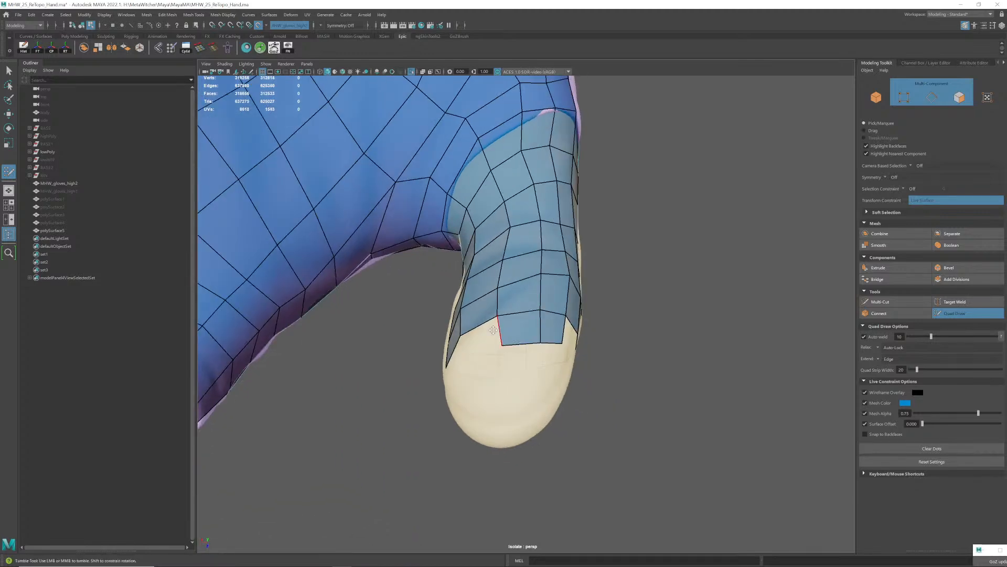
mouse_move(506, 334)
alt+mouse_down()
mouse_move(458, 330)
mouse_move(544, 332)
mouse_move(521, 314)
mouse_move(523, 337)
mouse_move(525, 328)
mouse_move(573, 334)
mouse_move(547, 327)
mouse_move(544, 313)
alt+mouse_up()
shift+click(491, 334)
shift+click(544, 332)
shift+click(514, 316)
shift+click(520, 326)
shift+click(524, 328)
- Undo the misplaced additions on the outer side and fill the remaining gap with quads to close the row
shift+click(541, 337)
key(ctrl+z)
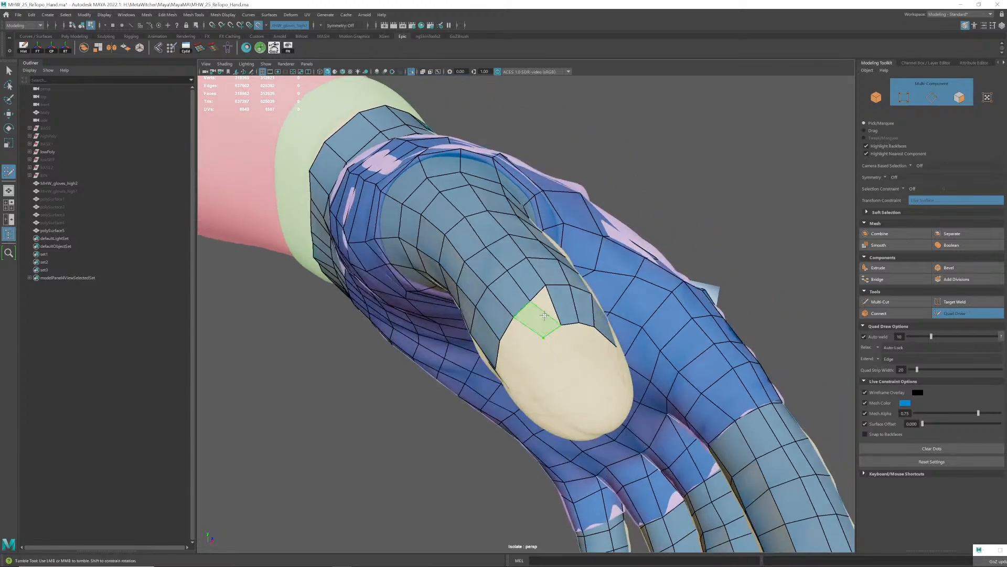
alt+right_drag(547, 306, 549, 321)
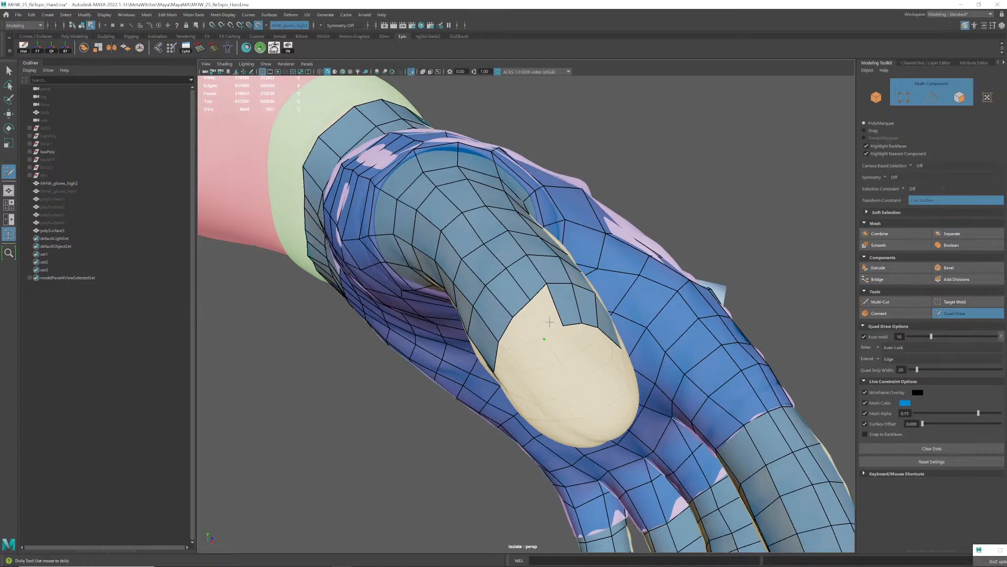
shift+click(550, 311)
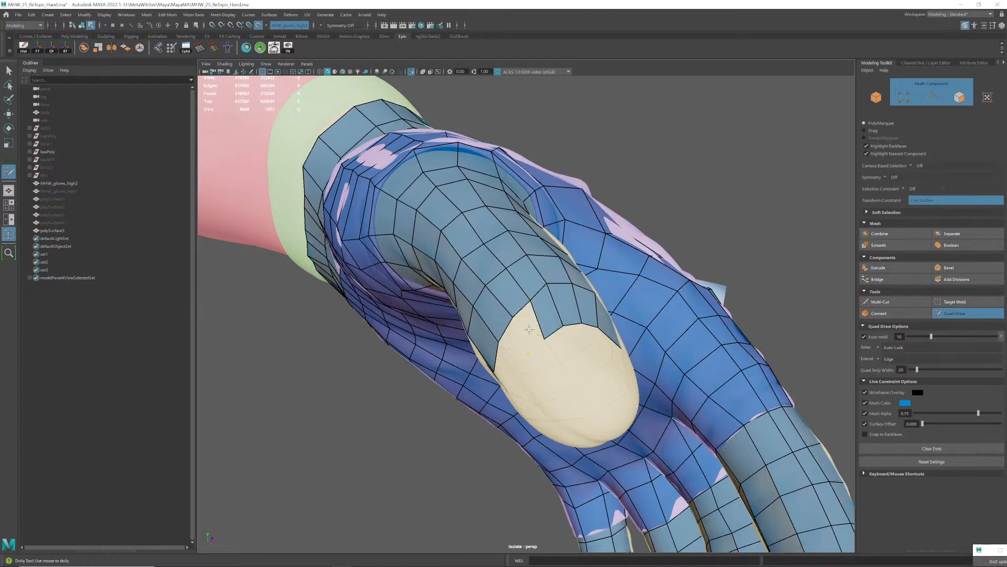
alt+drag(529, 328, 529, 336)
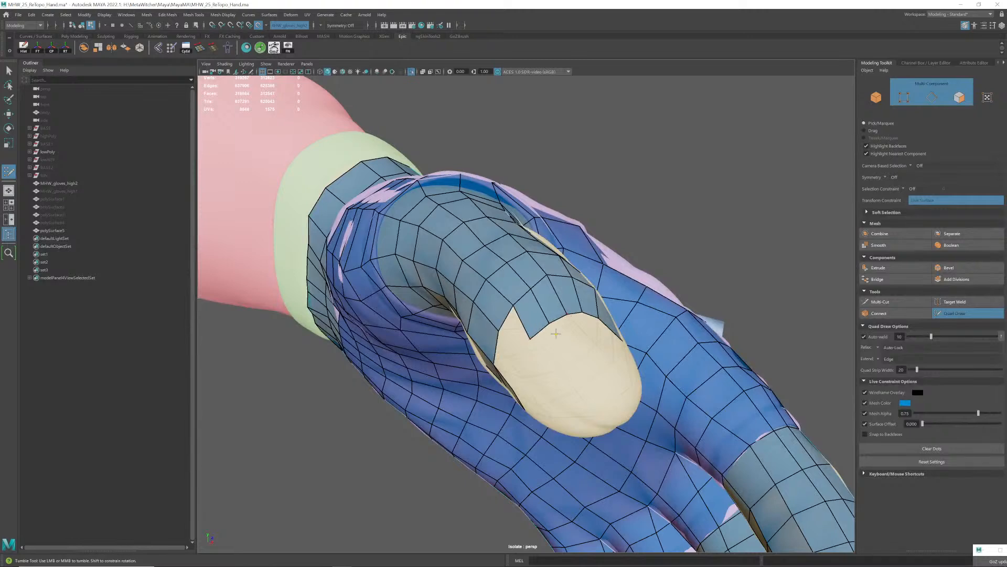
alt+drag(555, 333, 563, 335)
key(ctrl+z)
click(531, 334)
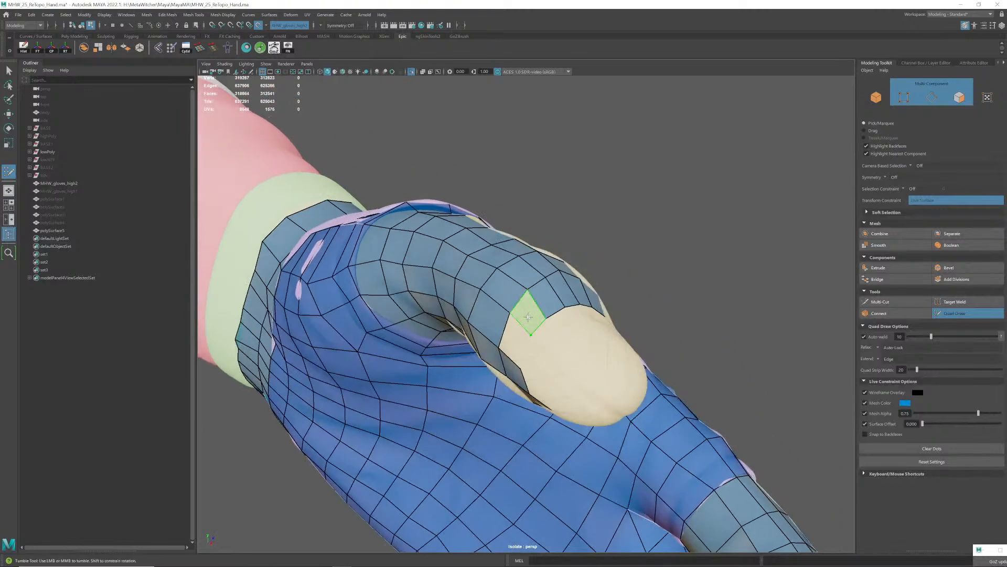
shift+click(529, 318)
shift+click(516, 350)
- Examine the whole glove and the thumb's uncovered tip to judge the spacing of the rows
alt+drag(562, 354, 579, 362)
alt+right_drag(580, 362, 503, 337)
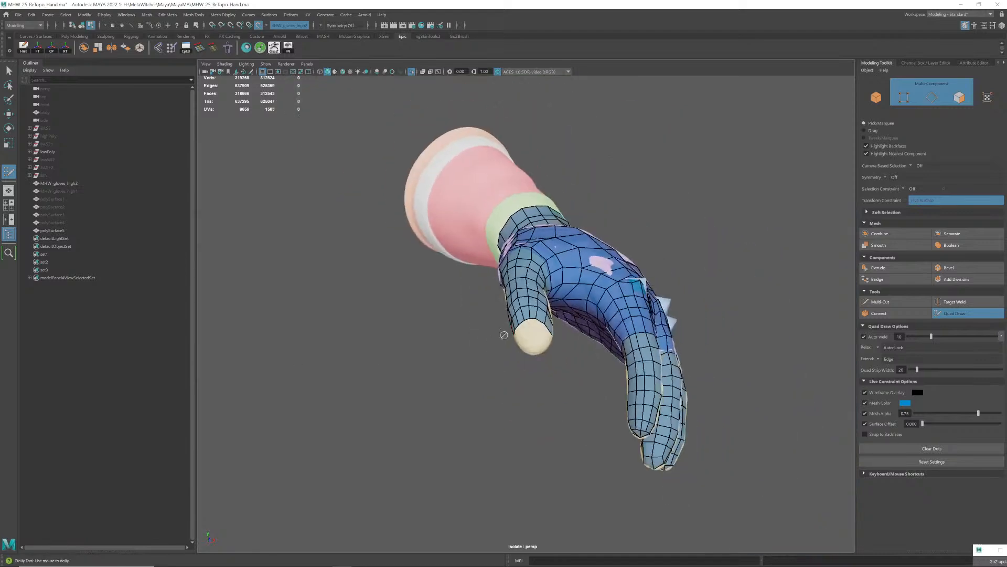
alt+drag(503, 337, 439, 356)
mouse_move(440, 357)
alt+right_down()
mouse_move(502, 362)
mouse_move(522, 379)
alt+right_up()
alt+drag(522, 378, 524, 367)
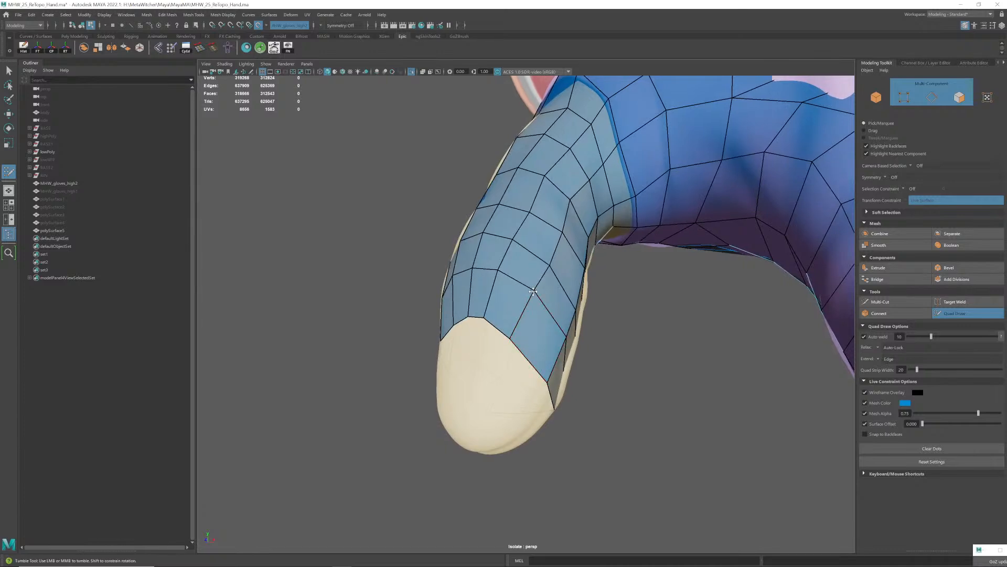
mouse_move(533, 291)
alt+mouse_down()
mouse_move(544, 314)
mouse_move(535, 334)
mouse_move(483, 357)
alt+mouse_up()
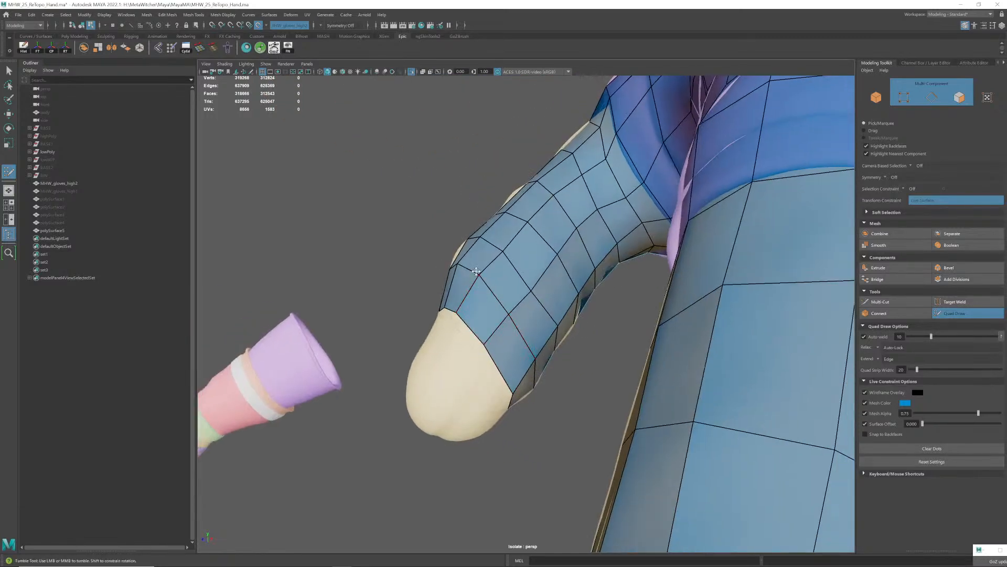
alt+drag(497, 323, 472, 321)
mouse_move(472, 321)
alt+right_down()
mouse_move(488, 329)
mouse_move(472, 322)
alt+right_up()
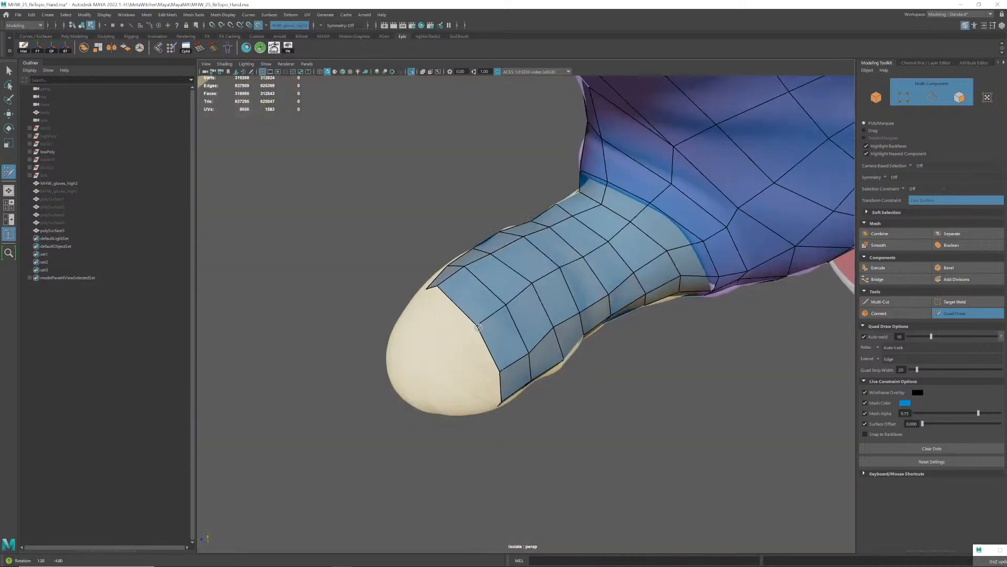
mouse_move(472, 322)
alt+mouse_down()
mouse_move(597, 314)
mouse_move(530, 298)
mouse_move(521, 310)
mouse_move(508, 289)
mouse_move(517, 313)
mouse_move(527, 290)
mouse_move(516, 277)
mouse_move(542, 280)
mouse_move(559, 321)
mouse_move(543, 340)
mouse_move(530, 320)
mouse_move(542, 322)
alt+mouse_up()
- Start a row of quads closer to the thumb's tip on the palm side, undoing and redrawing its first quad
click(554, 294)
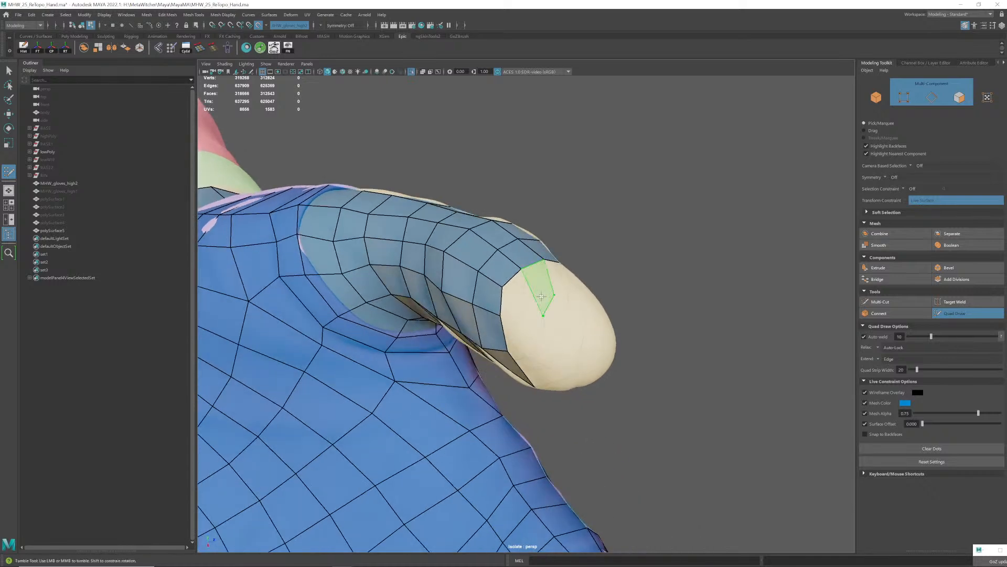
shift+click(539, 288)
key(ctrl+z)
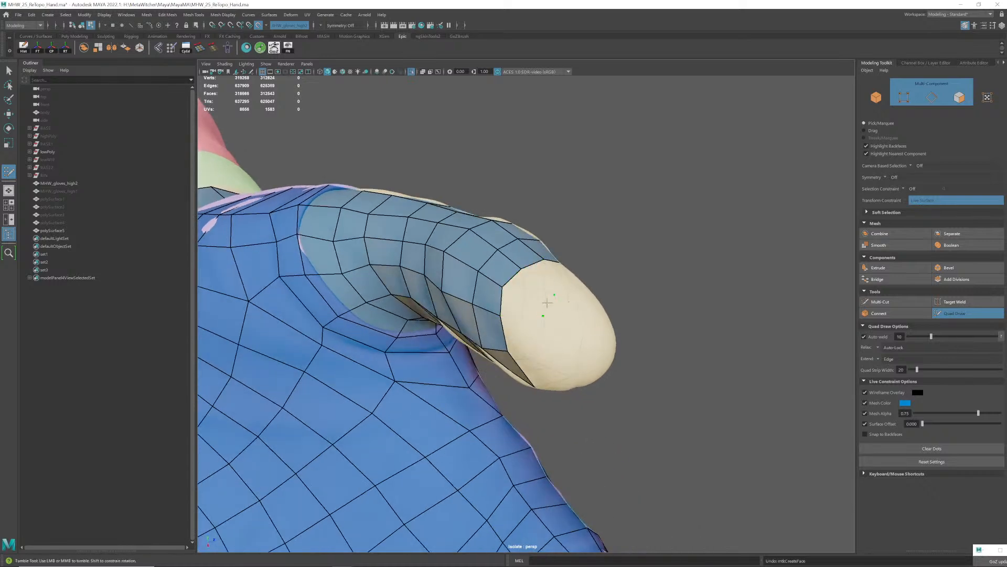
shift+click(525, 295)
mouse_move(524, 296)
alt+mouse_down()
mouse_move(556, 307)
mouse_move(527, 295)
mouse_move(541, 325)
alt+mouse_up()
click(546, 292)
shift+click(543, 313)
shift+click(552, 323)
- Continue the row of quads around the thumb near its tip until it closes, undoing one misplaced face along the way
shift+click(533, 289)
shift+click(527, 295)
shift+click(529, 301)
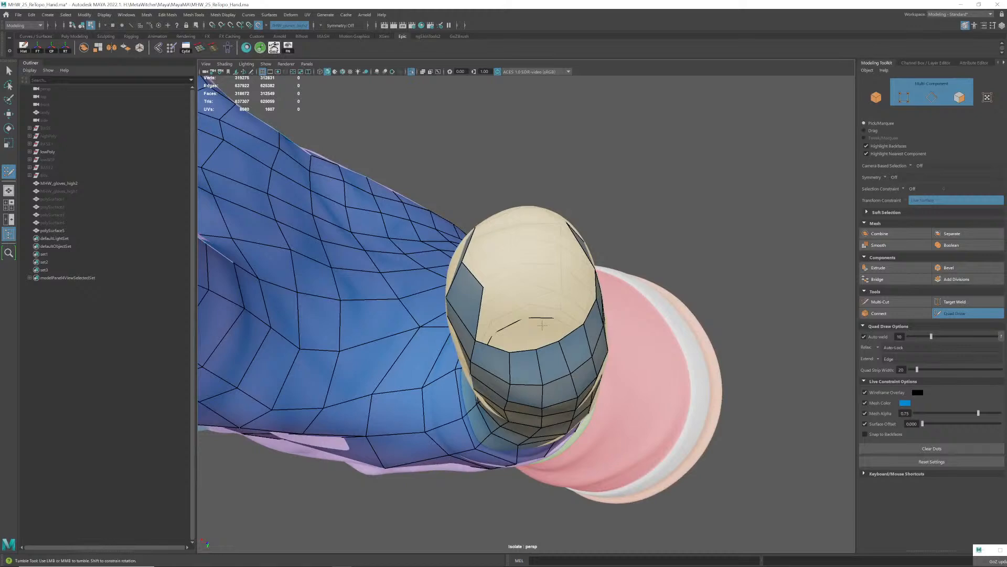
shift+click(508, 290)
mouse_move(509, 291)
alt+mouse_down()
mouse_move(510, 299)
mouse_move(516, 265)
mouse_move(521, 272)
mouse_move(498, 239)
alt+mouse_up()
shift+click(537, 272)
shift+click(493, 241)
click(488, 237)
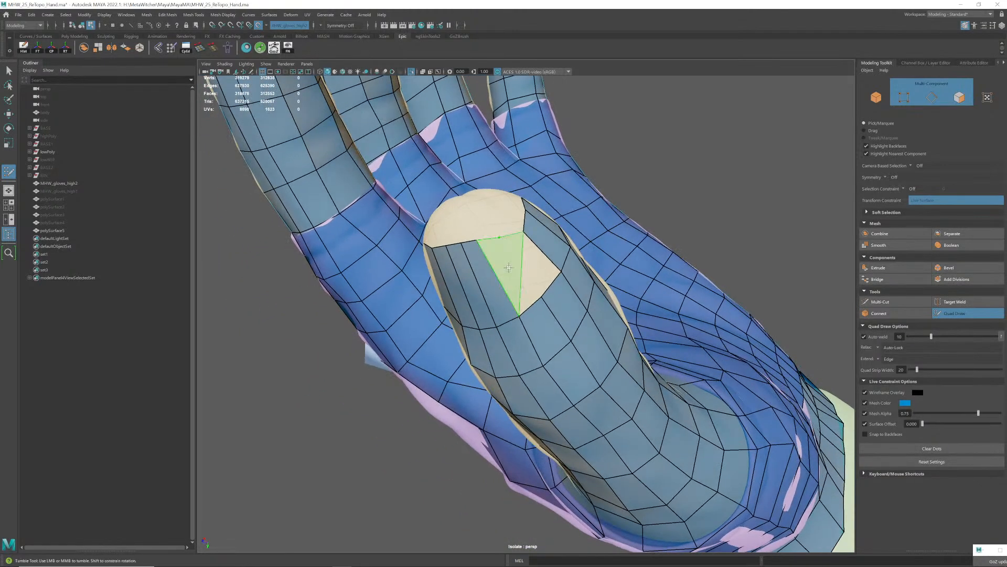
key(ctrl+z)
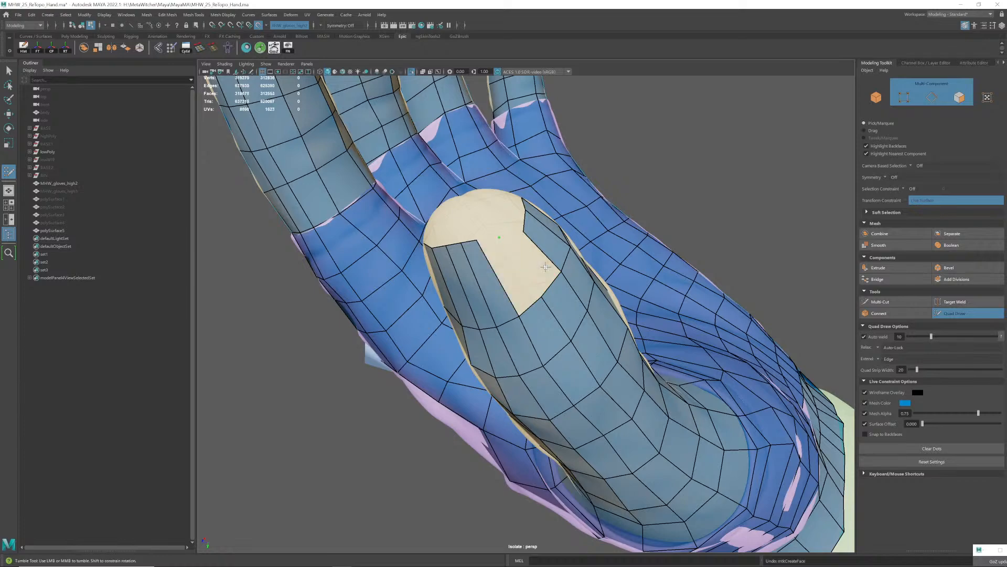
alt+drag(521, 284, 544, 268)
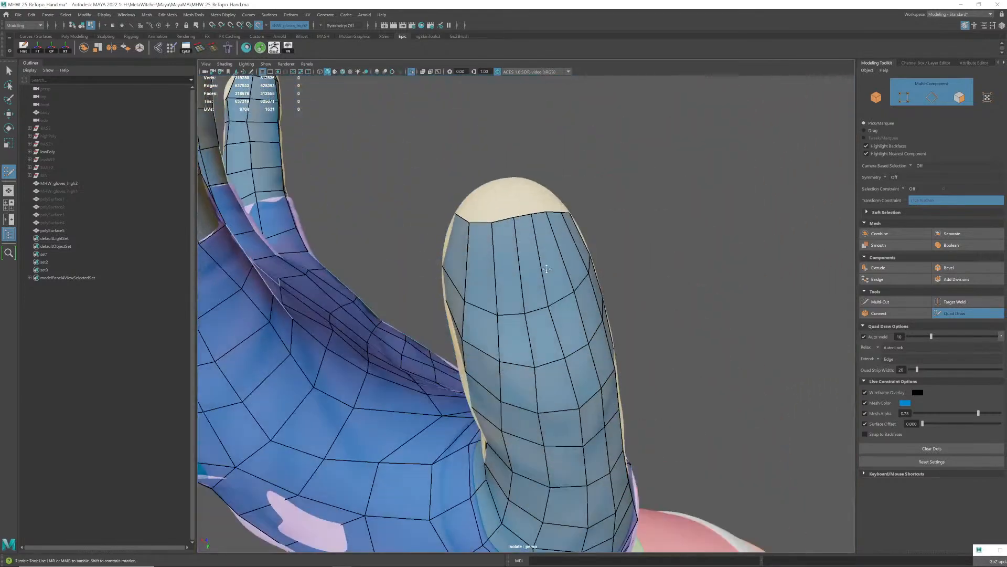
- Examine the whole glove and the thumb's open tip from several angles to judge the roundness and spacing of the last row
alt+right_drag(544, 267, 571, 410)
alt+drag(571, 410, 548, 420)
alt+drag(572, 289, 456, 362)
scroll(532, 322, up, 4)
scroll(604, 325, up, 4)
alt+right_drag(455, 362, 424, 367)
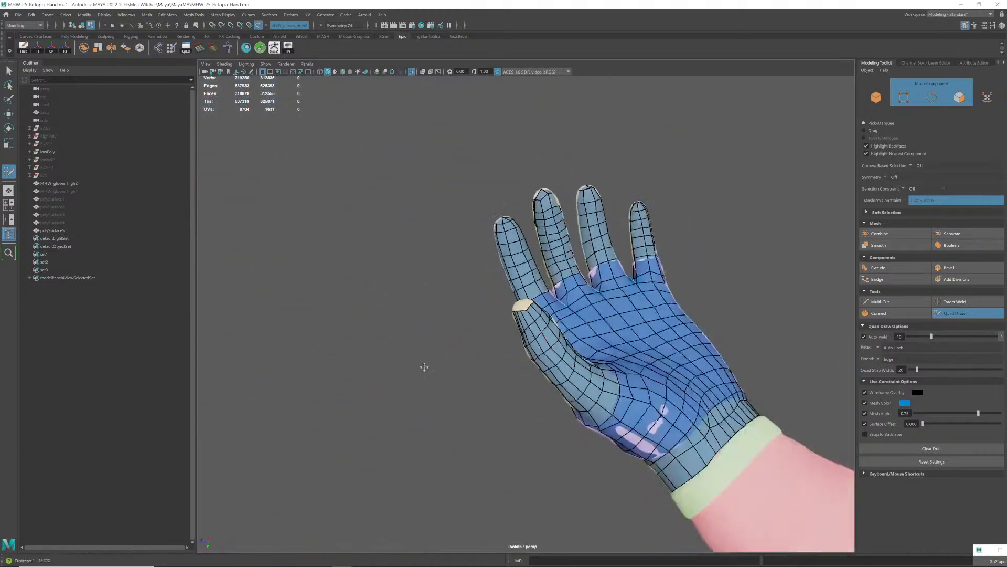
alt+drag(424, 366, 638, 409)
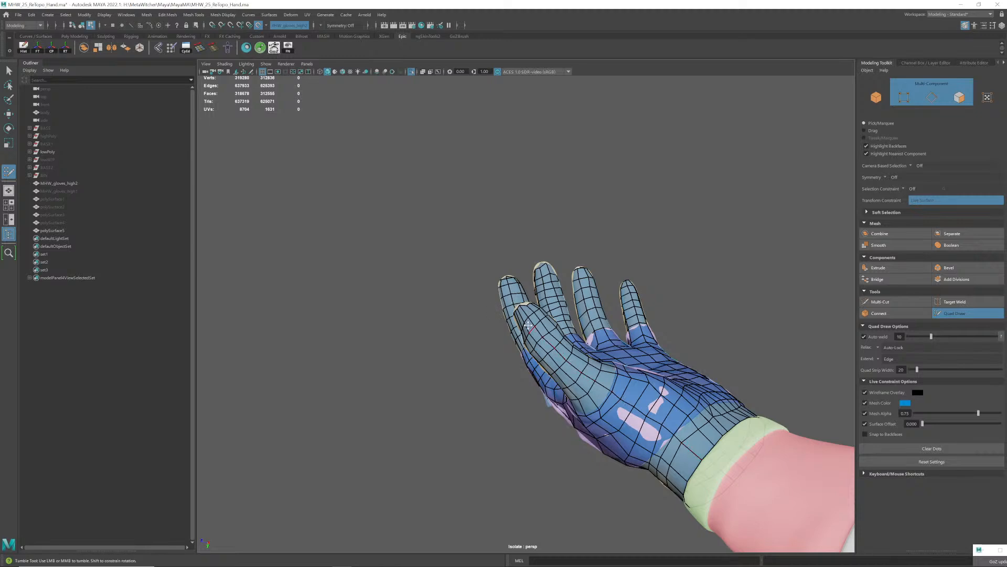
scroll(528, 325, up, 8)
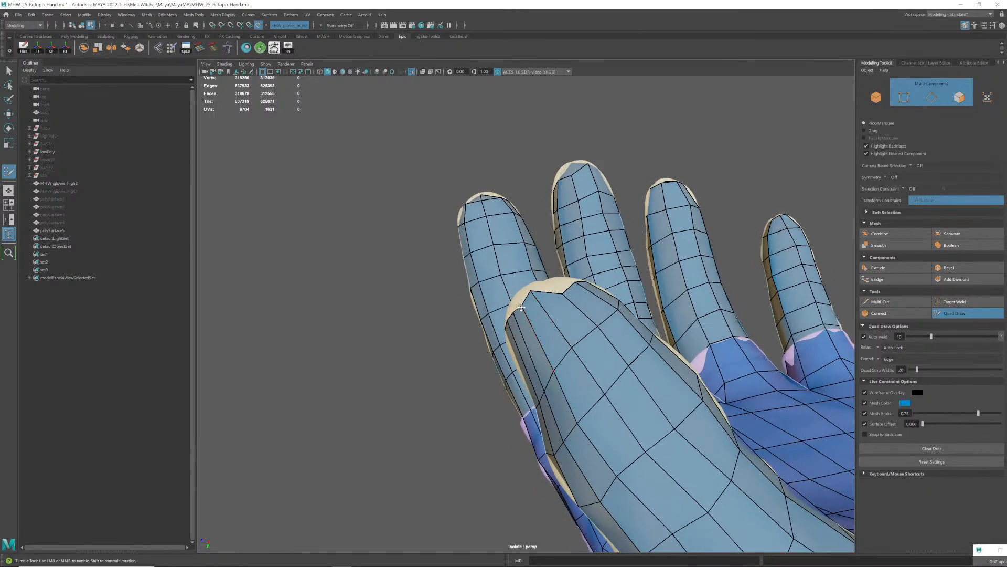
alt+drag(523, 314, 594, 344)
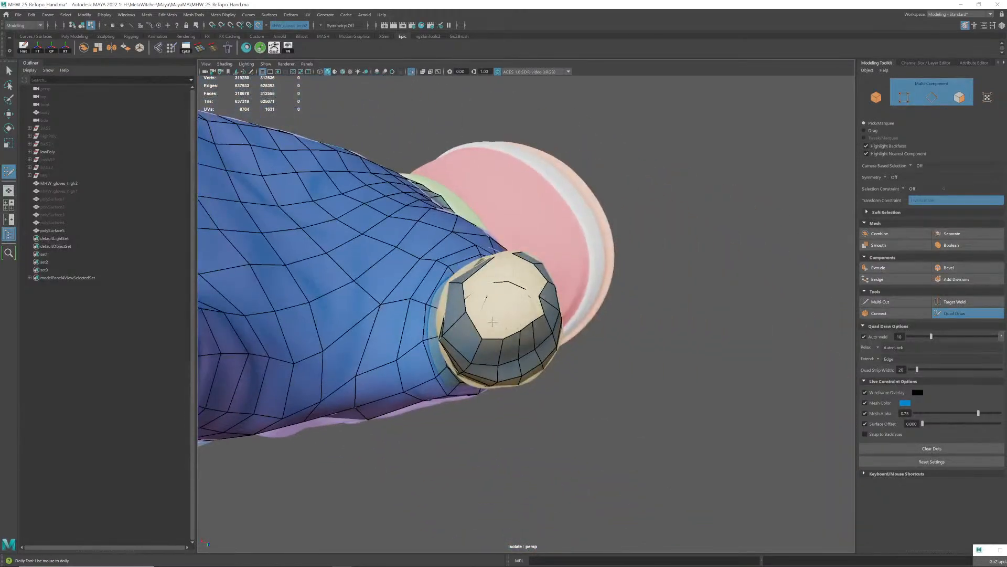
alt+middle_drag(526, 331, 532, 341)
mouse_move(532, 341)
alt+mouse_down()
mouse_move(470, 340)
mouse_move(491, 353)
alt+mouse_up()
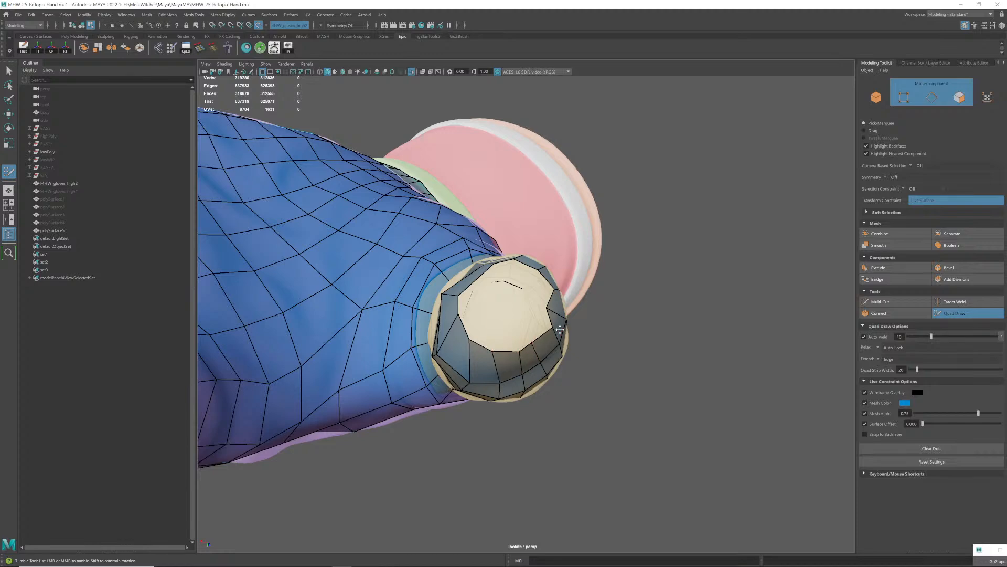
mouse_move(527, 317)
alt+mouse_down()
mouse_move(488, 268)
mouse_move(513, 264)
alt+mouse_up()
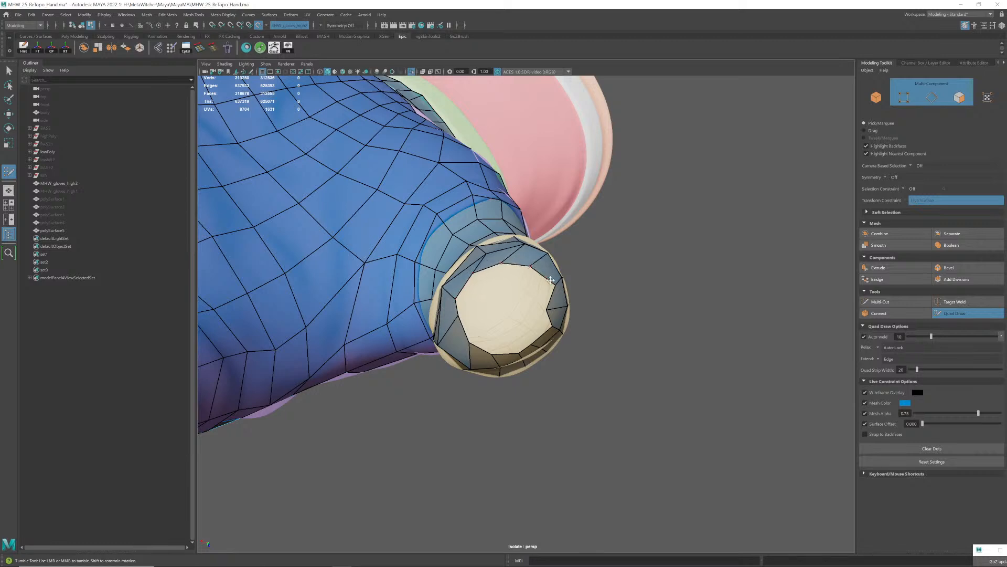
- Adjust vertices in the rows behind the thumb's tip to even out the quad spacing along its side
mouse_move(554, 285)
mouse_down()
mouse_move(525, 312)
mouse_move(444, 301)
mouse_up()
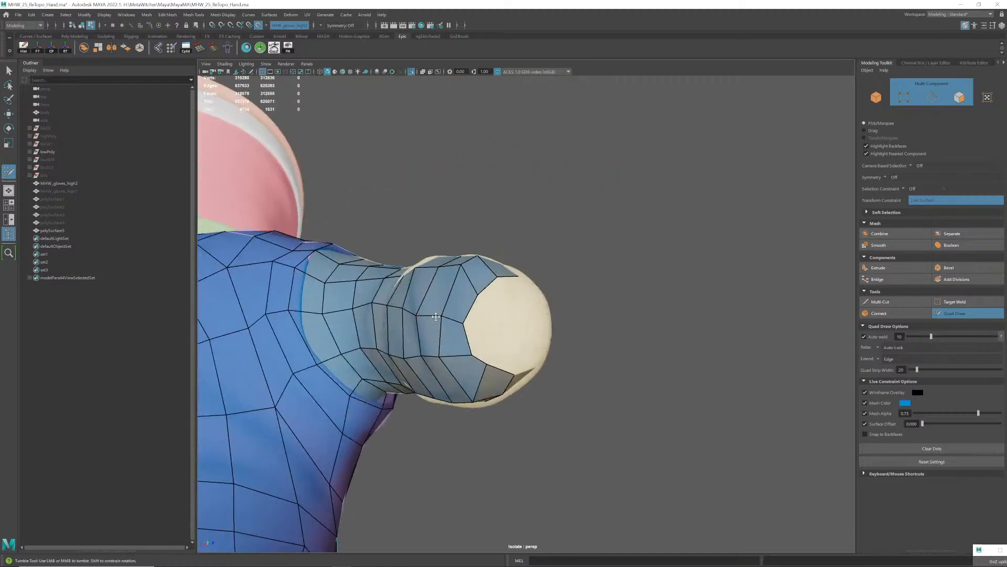
alt+drag(468, 325, 418, 318)
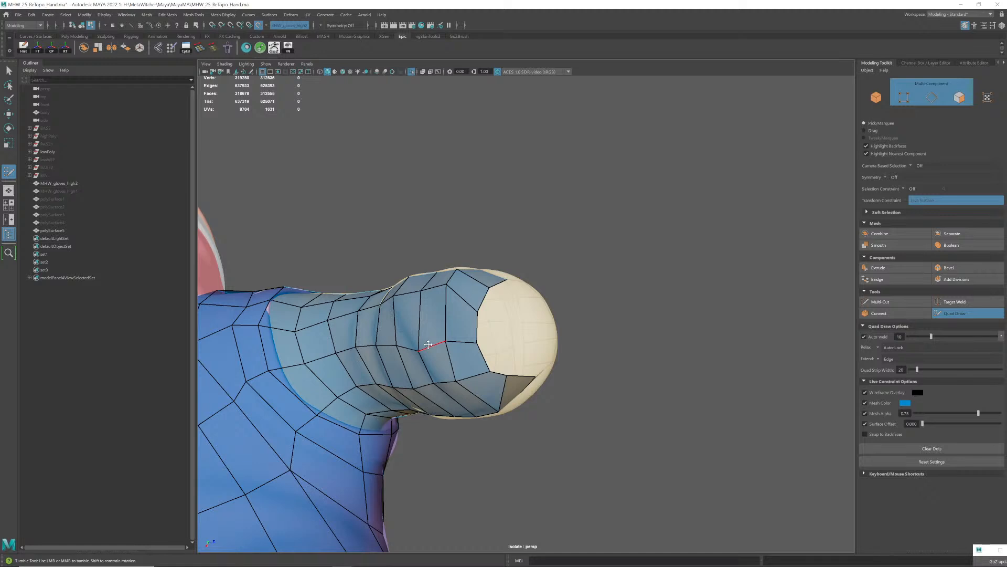
ctrl+shift+click(445, 292)
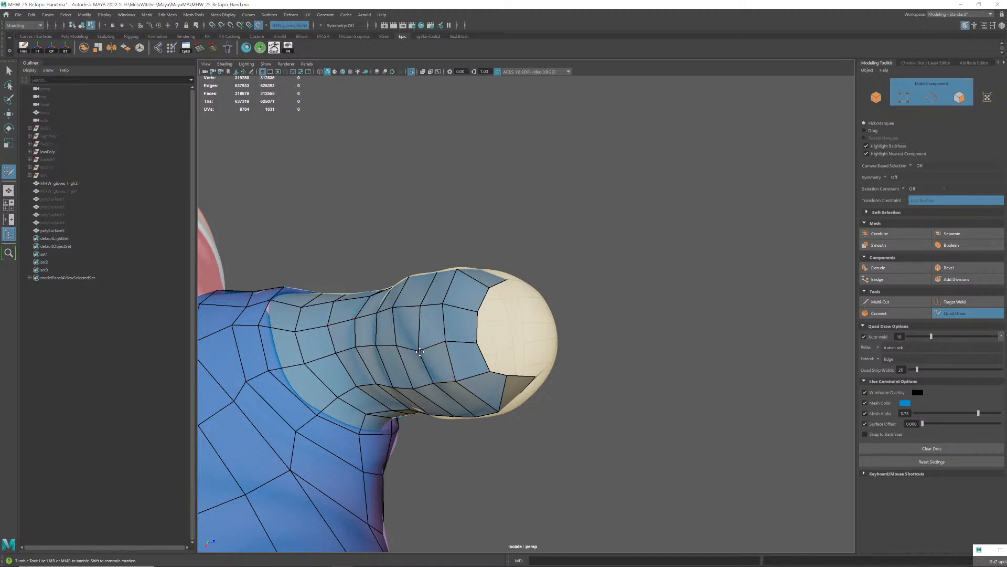
alt+drag(419, 342, 477, 399)
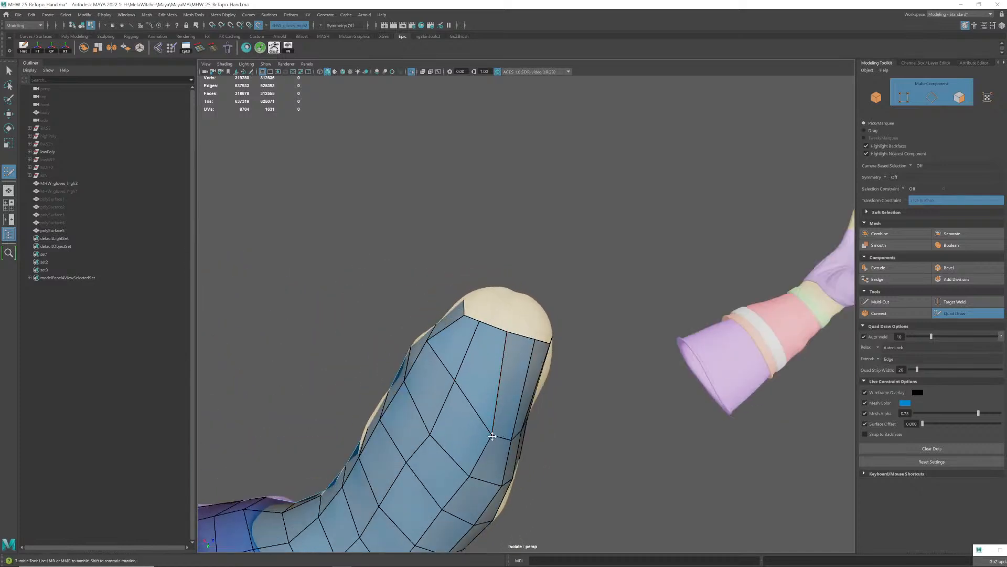
alt+drag(488, 405, 483, 423)
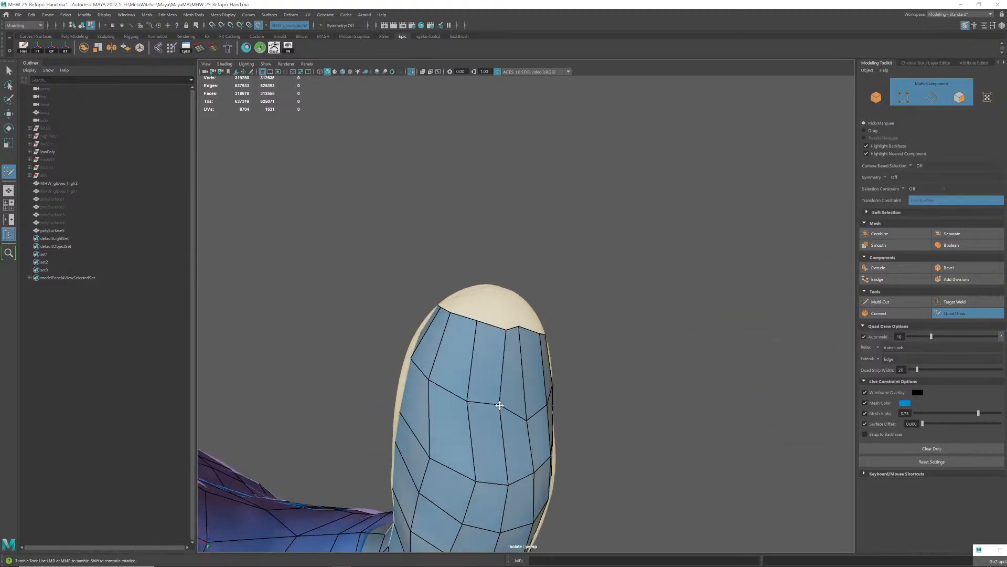
alt+drag(499, 405, 474, 443)
alt+right_drag(474, 442, 522, 367)
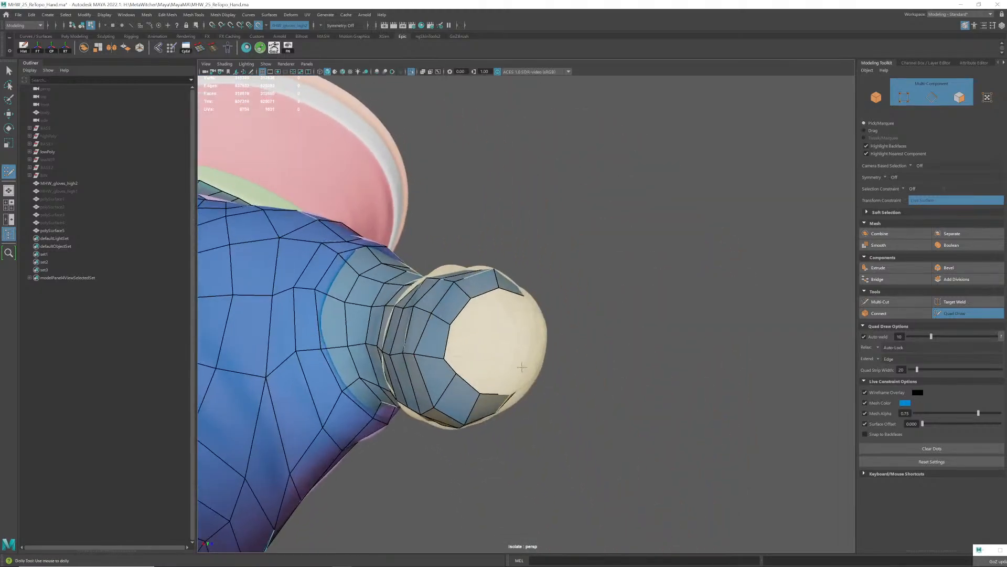
- Cover the first half of the thumb's open tip with quads meeting at a dot placed near its middle
alt+drag(522, 367, 117, 414)
scroll(419, 332, up, 2)
alt+drag(419, 332, 392, 332)
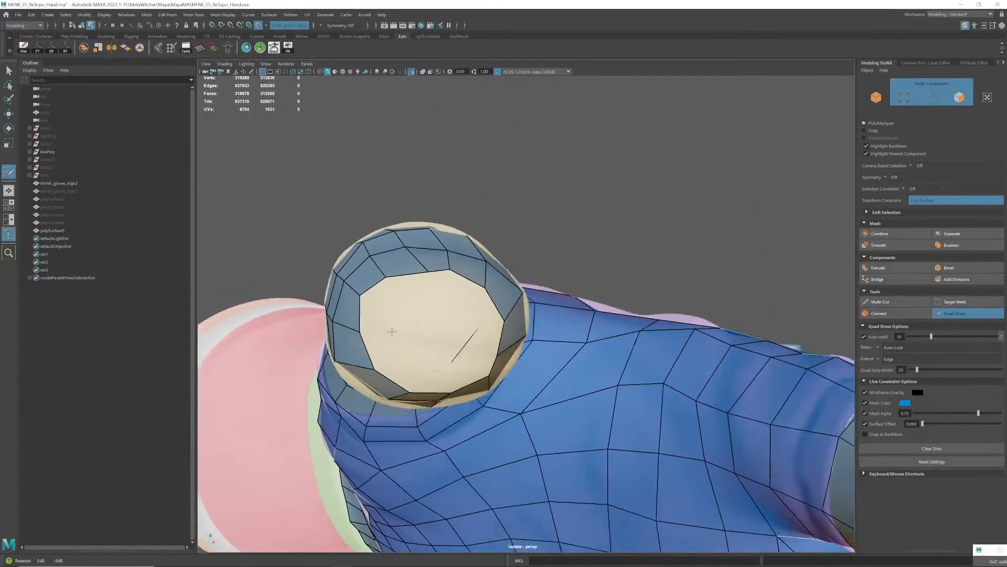
alt+right_drag(392, 331, 426, 339)
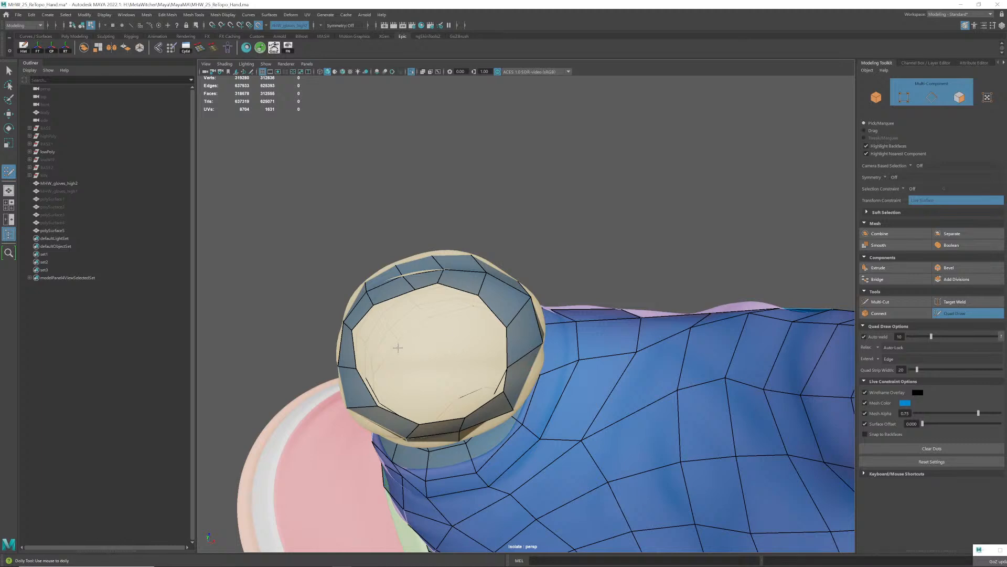
shift+click(371, 337)
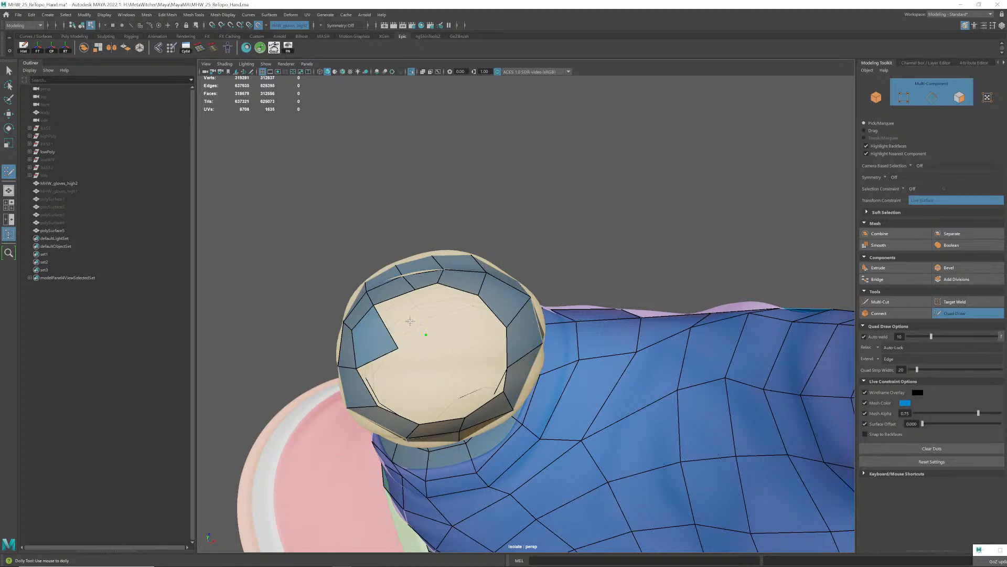
shift+click(446, 321)
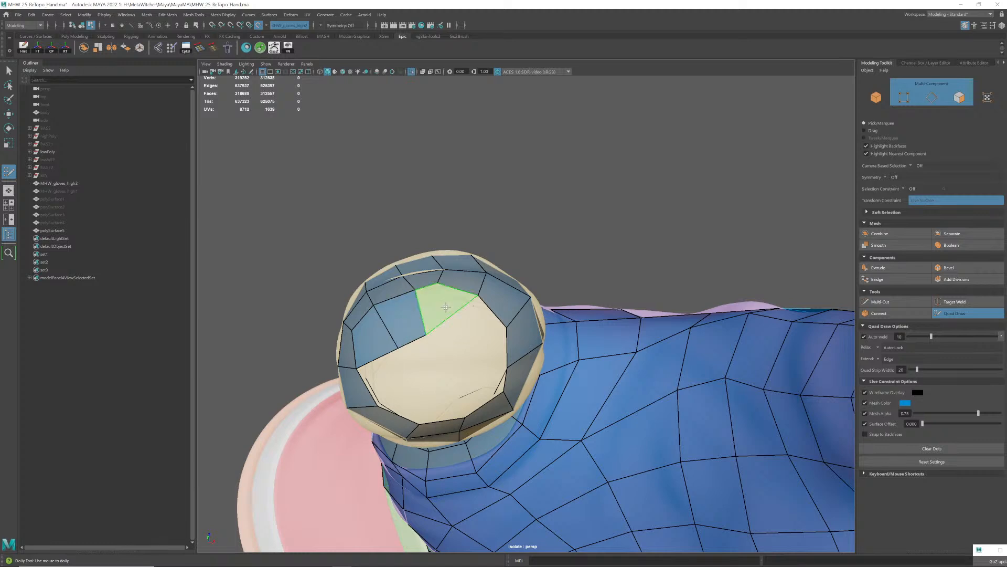
shift+click(458, 337)
shift+click(455, 344)
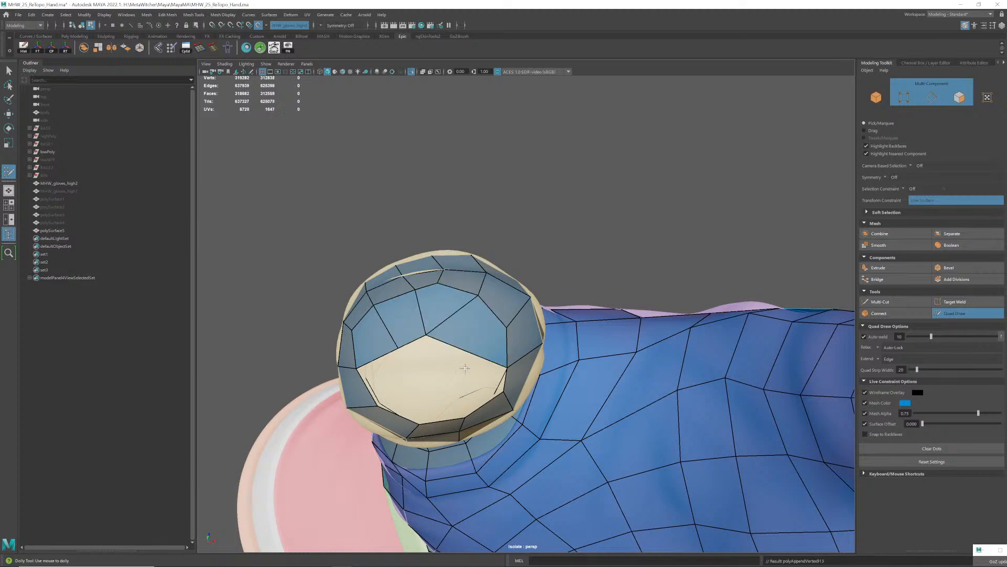
- Fill the rest of the thumb's tip with quads and reposition the cap's center and border vertices to even out the faces
alt+drag(455, 344, 409, 350)
shift+click(439, 352)
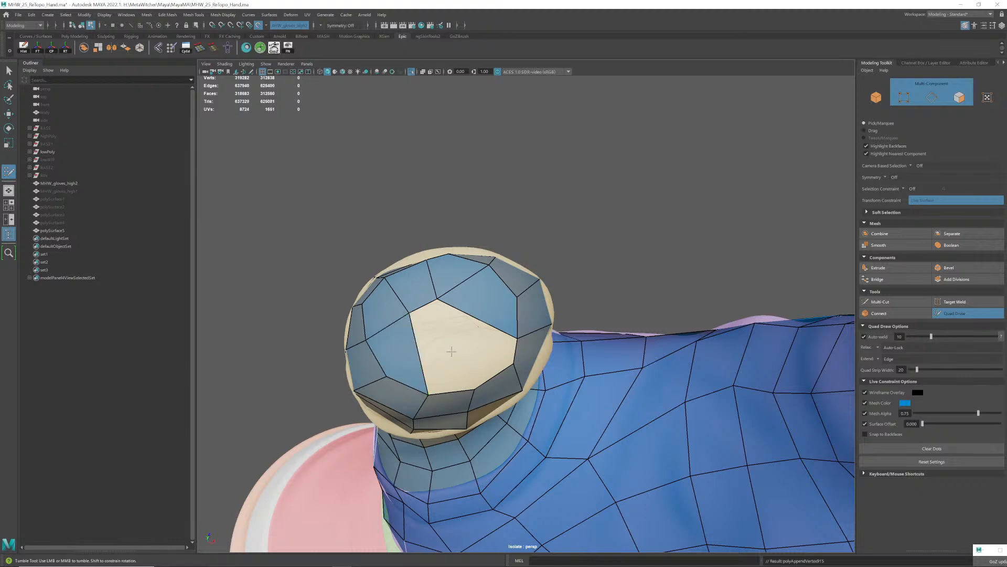
shift+click(457, 353)
shift+click(487, 348)
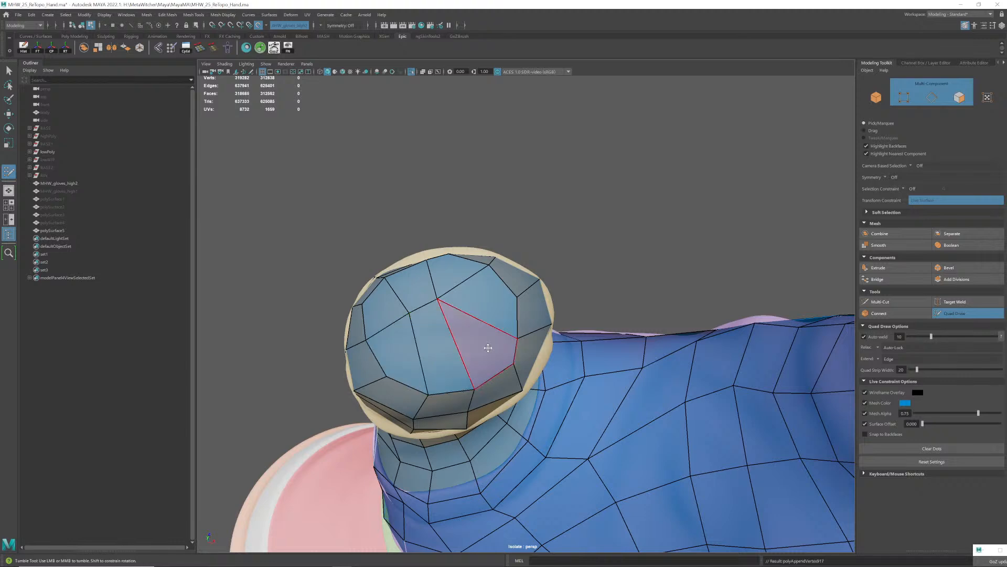
mouse_move(437, 299)
mouse_down()
mouse_move(455, 313)
mouse_move(414, 331)
mouse_move(465, 315)
mouse_up()
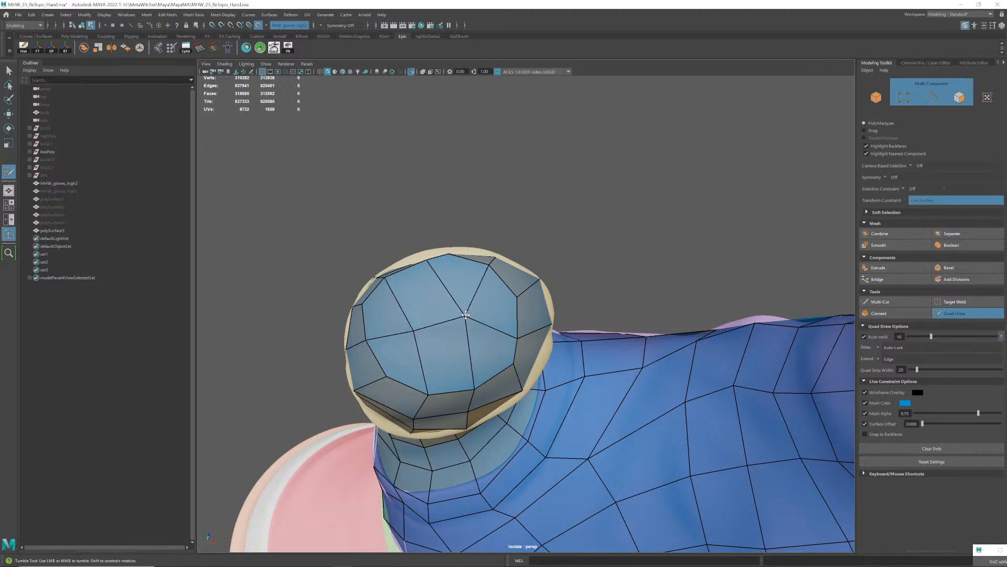
mouse_move(428, 394)
mouse_down()
mouse_move(418, 387)
mouse_move(475, 377)
mouse_up()
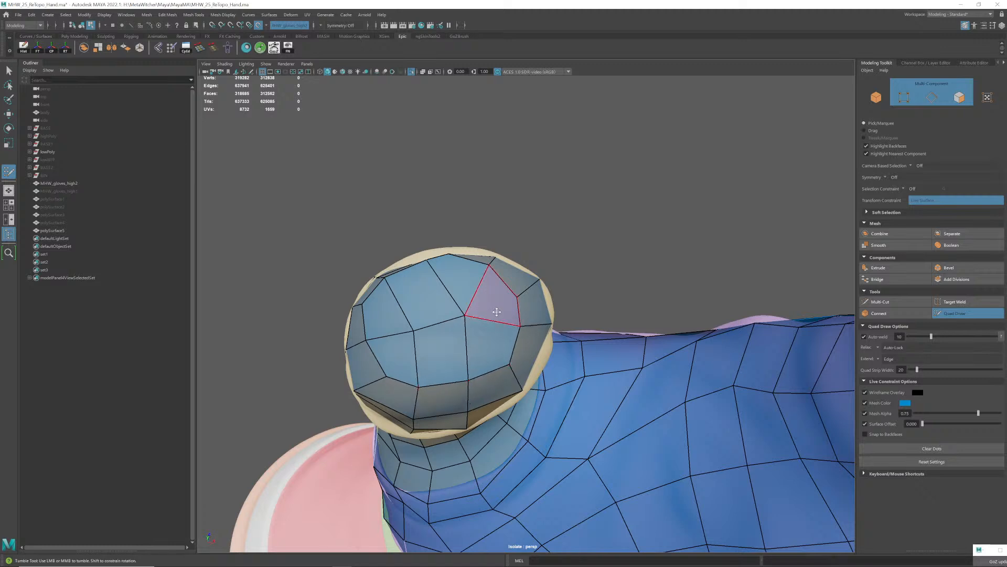
- Inspect the retopologized glove from the palm, the back and the wrist to check its coverage and edge flow
mouse_move(486, 310)
alt+mouse_down()
mouse_move(454, 259)
mouse_move(484, 279)
mouse_move(440, 321)
mouse_move(519, 310)
mouse_move(483, 294)
mouse_move(485, 304)
alt+mouse_up()
alt+right_drag(484, 287, 575, 300)
alt+drag(592, 333, 510, 258)
alt+drag(516, 215, 521, 294)
alt+drag(519, 199, 454, 231)
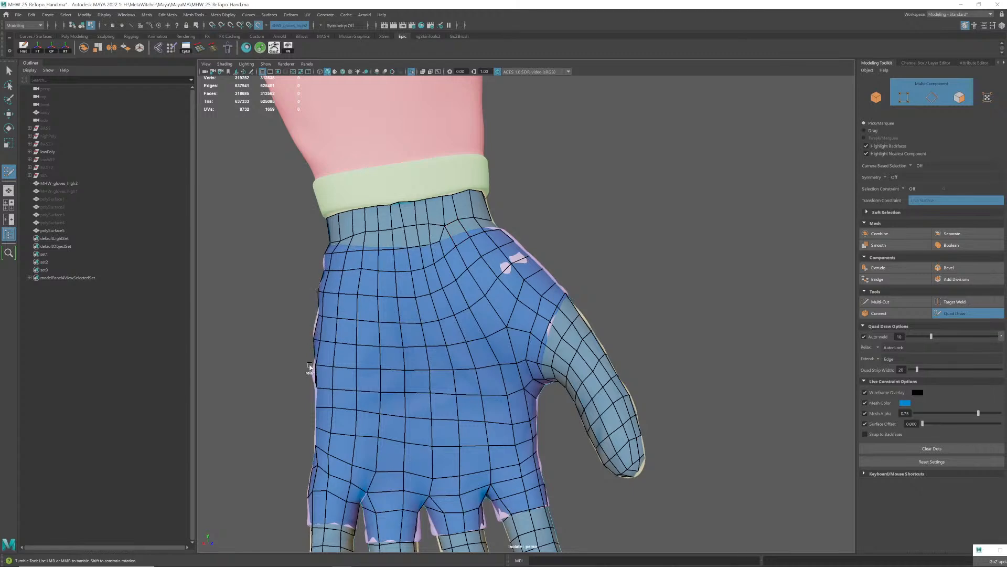
alt+drag(505, 233, 407, 215)
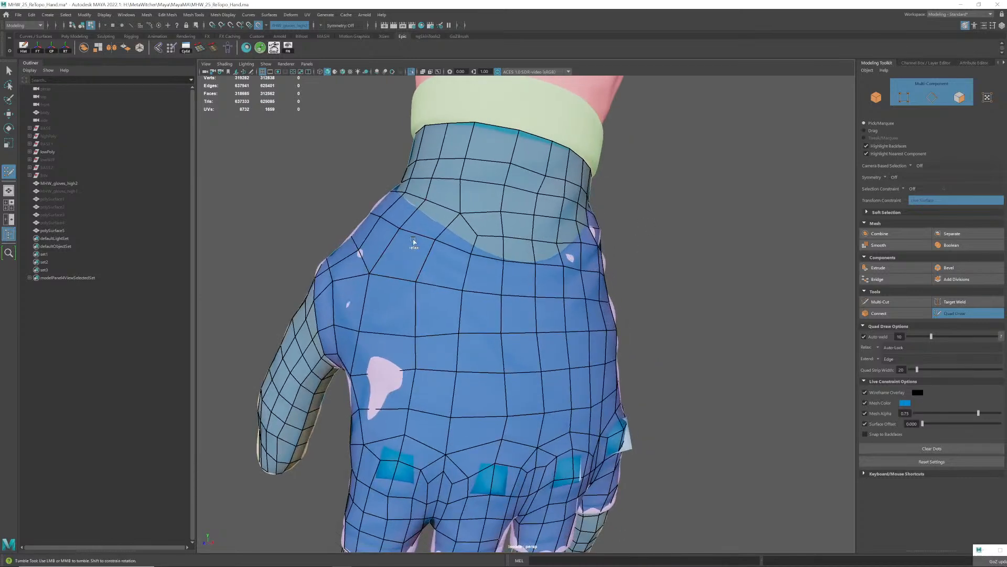
scroll(359, 283, down, 5)
alt+drag(360, 284, 537, 264)
scroll(447, 265, up, 6)
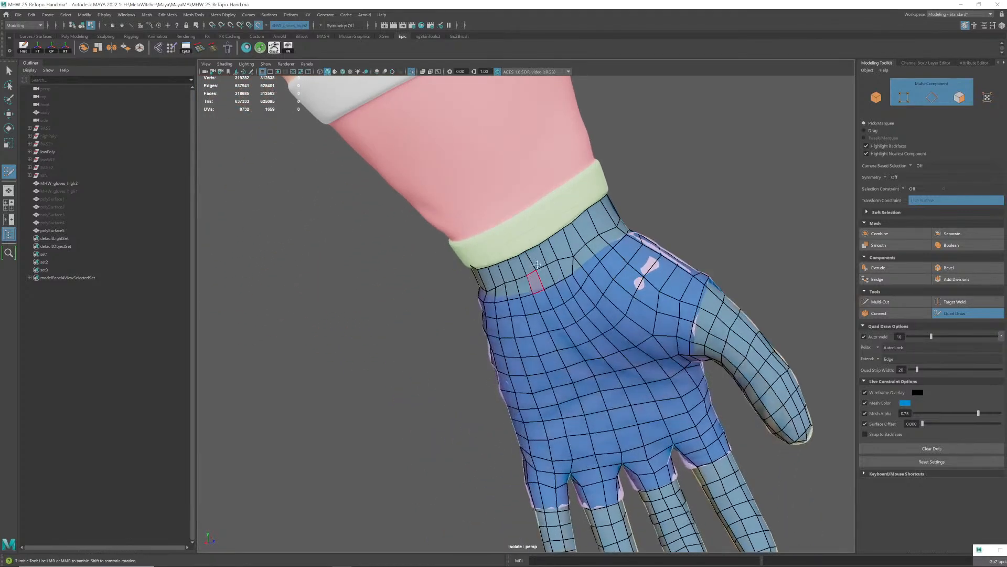
scroll(610, 257, down, 4)
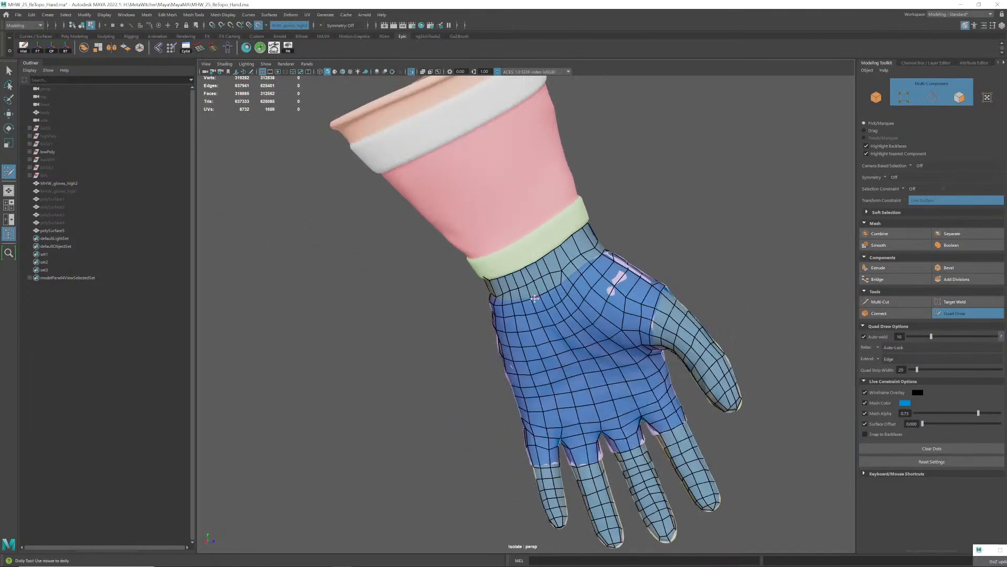
- Extrude the retopo mesh's border at the wrist into a new ring of quads over the green cuff
alt+drag(610, 257, 478, 286)
alt+middle_drag(477, 286, 544, 327)
mouse_move(544, 327)
alt+mouse_down()
mouse_move(496, 319)
mouse_move(525, 324)
alt+mouse_up()
mouse_move(472, 325)
alt+right_down()
mouse_move(529, 328)
mouse_move(480, 326)
alt+right_up()
alt+middle_drag(479, 327, 530, 355)
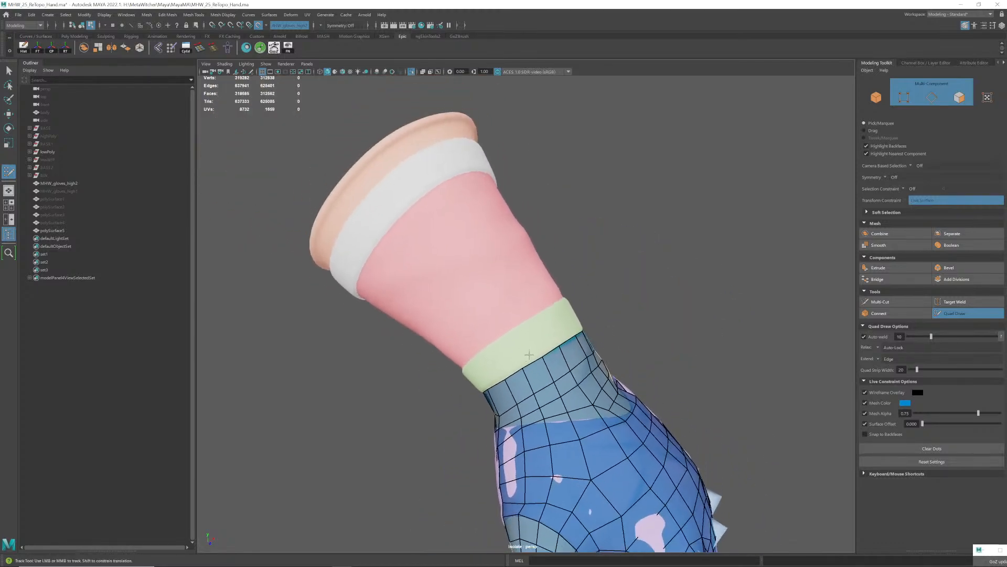
alt+drag(576, 311, 525, 358)
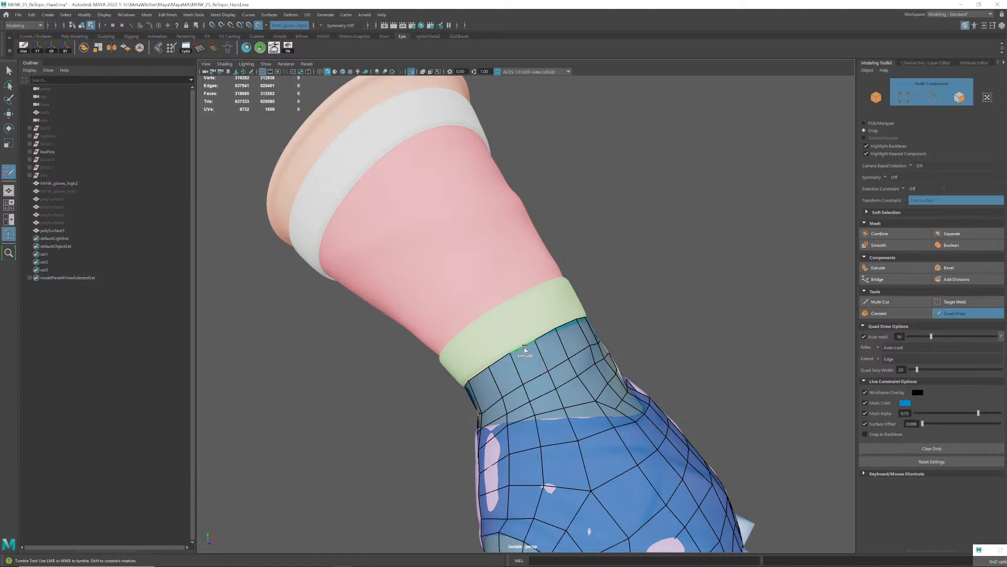
mouse_move(525, 347)
mouse_down()
mouse_move(505, 298)
mouse_move(500, 310)
mouse_move(579, 297)
mouse_move(504, 300)
mouse_move(507, 315)
mouse_move(494, 312)
mouse_move(508, 335)
mouse_move(504, 362)
mouse_up()
alt+right_drag(504, 362, 479, 339)
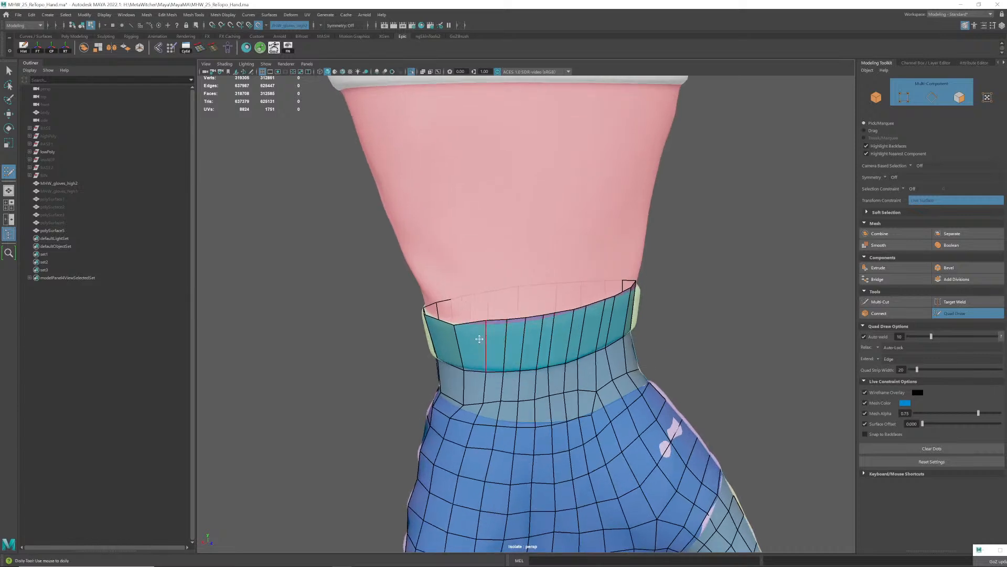
- Move the new ring's outer vertices on the palm side to follow the green cuff's edge next to the pink sleeve
ctrl+click(487, 323)
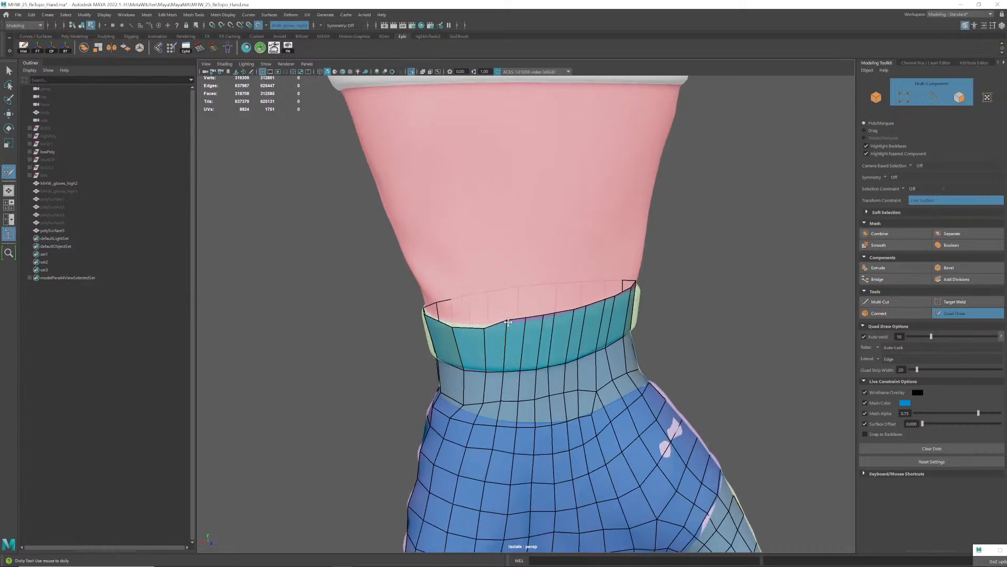
drag(523, 322, 522, 349)
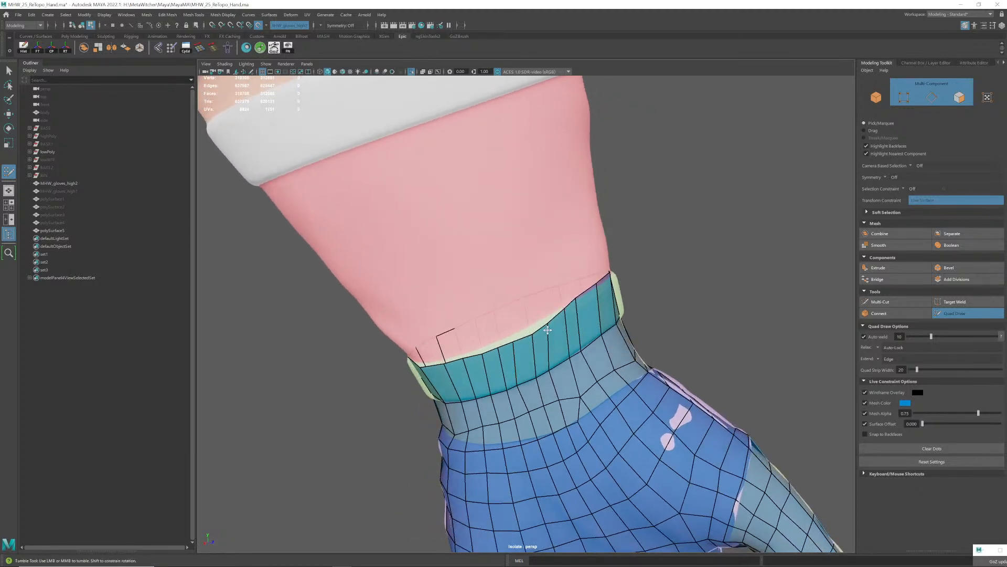
mouse_move(512, 345)
alt+mouse_down()
mouse_move(566, 296)
mouse_move(464, 359)
alt+mouse_up()
alt+right_drag(464, 359, 456, 362)
alt+drag(457, 362, 481, 368)
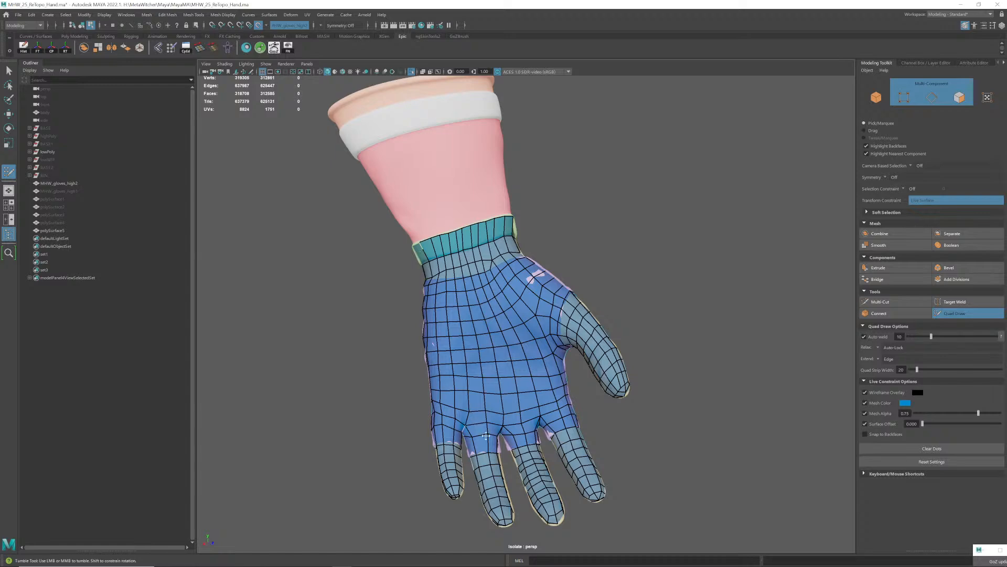
- Extrude the retopo mesh's border at the green cuff into three rings of quads over the pink sleeve
alt+drag(488, 243, 500, 268)
alt+right_drag(500, 268, 512, 294)
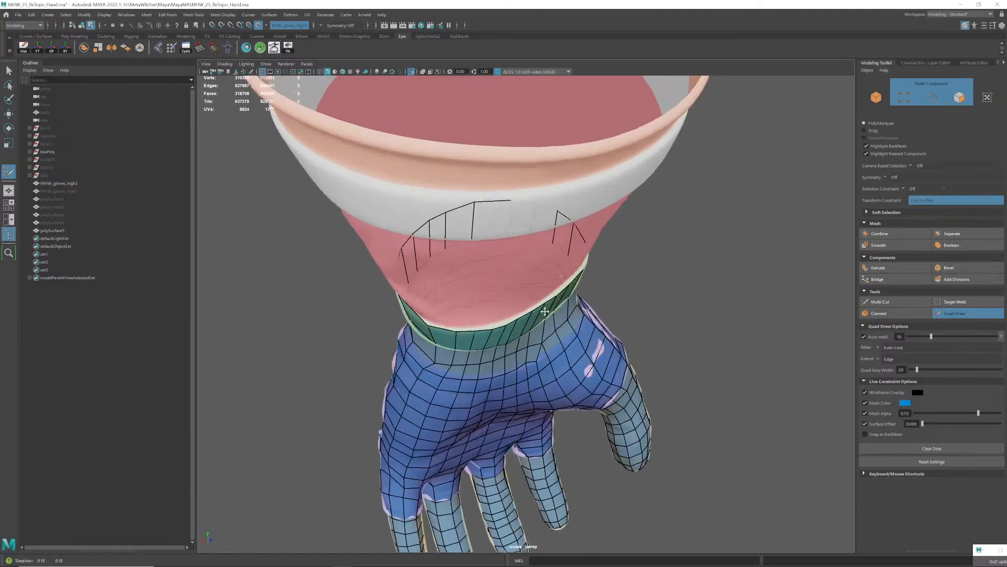
alt+drag(512, 294, 524, 319)
alt+middle_drag(524, 319, 536, 344)
alt+right_drag(536, 345, 530, 347)
alt+drag(530, 347, 517, 353)
middle_drag(524, 348, 462, 198)
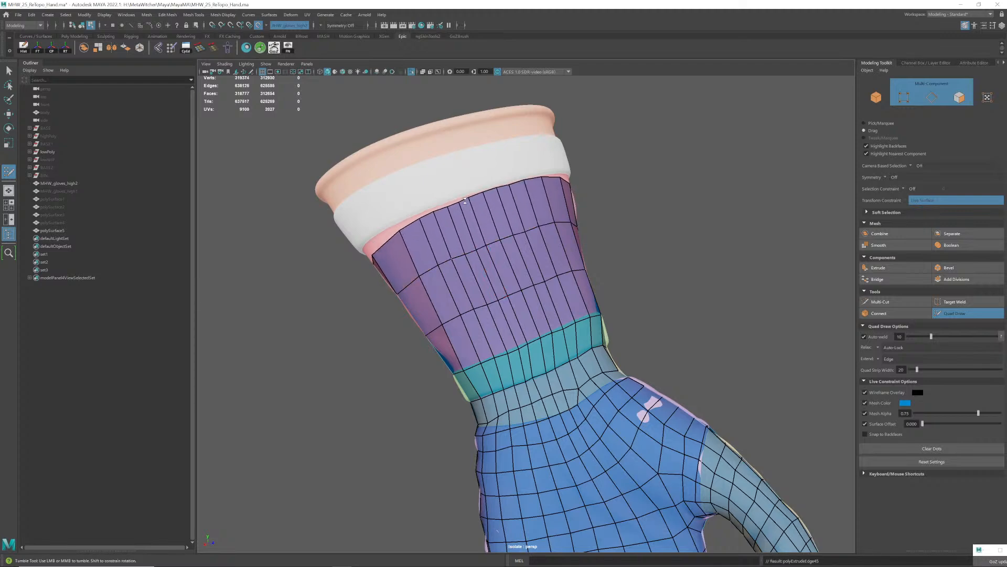
- Move the pink sleeve ring's outer vertices on the palm side up to the edge of the white band
alt+drag(465, 201, 493, 223)
alt+right_drag(493, 222, 437, 290)
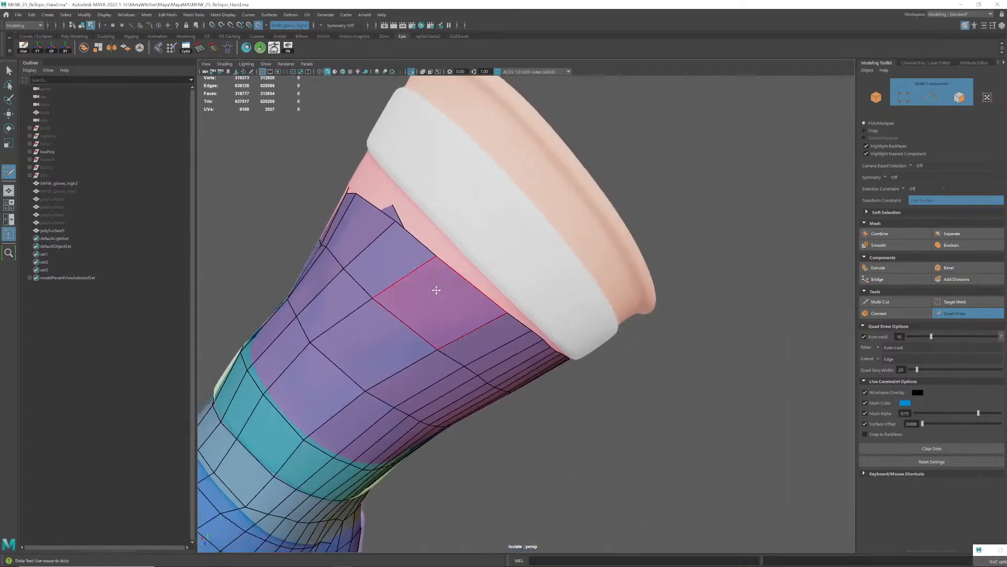
alt+drag(437, 290, 468, 370)
mouse_move(488, 412)
alt+mouse_down()
mouse_move(465, 389)
mouse_move(469, 353)
mouse_move(540, 299)
mouse_move(563, 303)
mouse_move(435, 336)
mouse_move(579, 320)
mouse_move(587, 309)
mouse_move(558, 333)
mouse_move(540, 286)
alt+mouse_up()
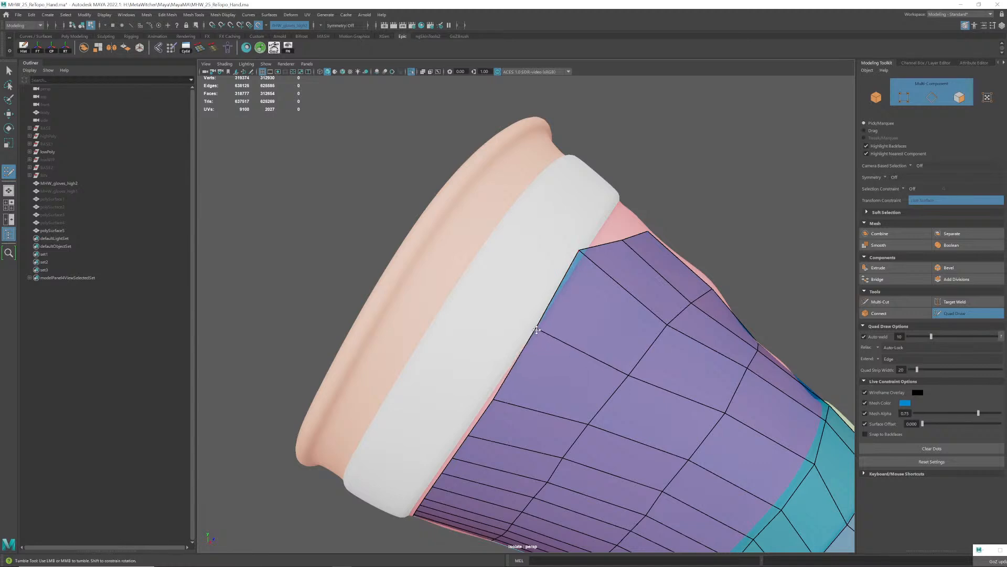
mouse_move(568, 340)
alt+mouse_down()
mouse_move(540, 336)
mouse_move(573, 327)
mouse_move(547, 305)
mouse_move(534, 324)
mouse_move(553, 318)
alt+mouse_up()
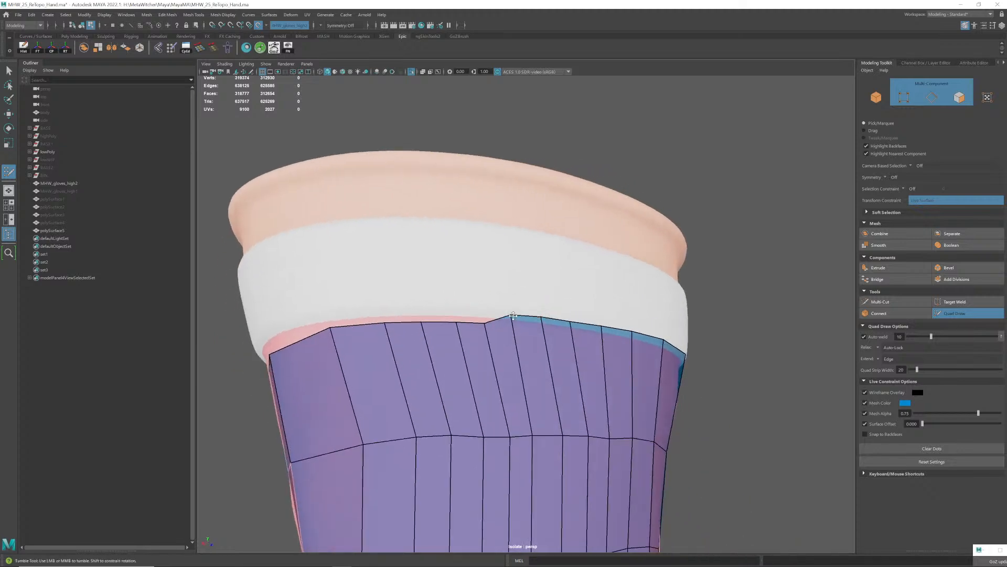
alt+drag(483, 315, 483, 334)
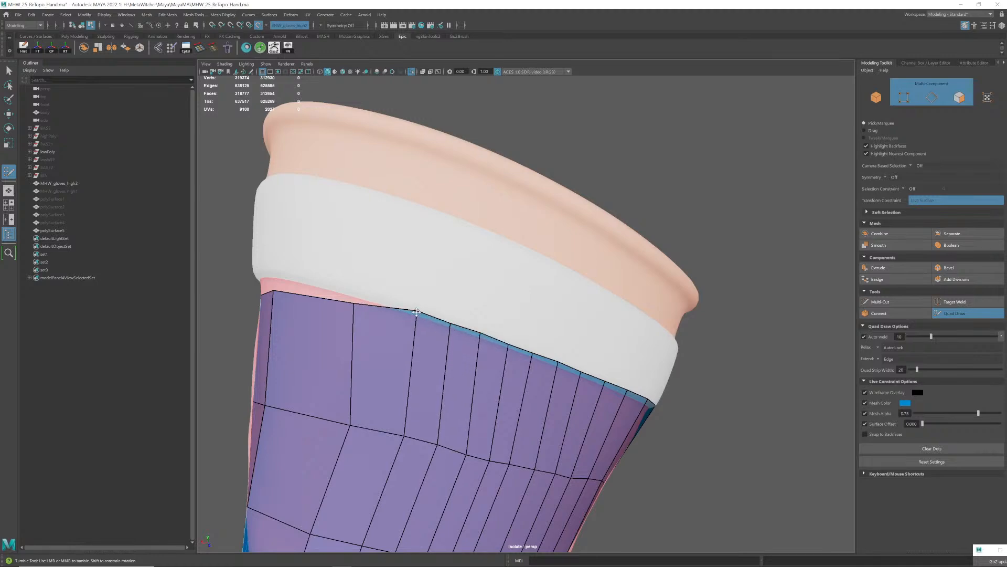
alt+drag(413, 317, 472, 297)
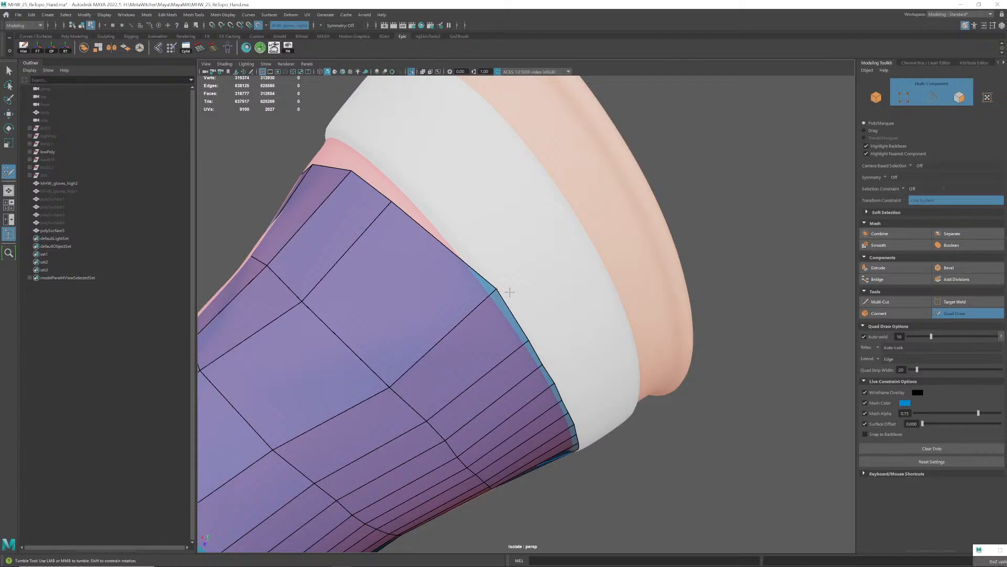
- Move the pink sleeve's remaining border vertices on the back-of-hand side to follow the white band's edge
scroll(509, 292, down, 5)
scroll(519, 344, up, 3)
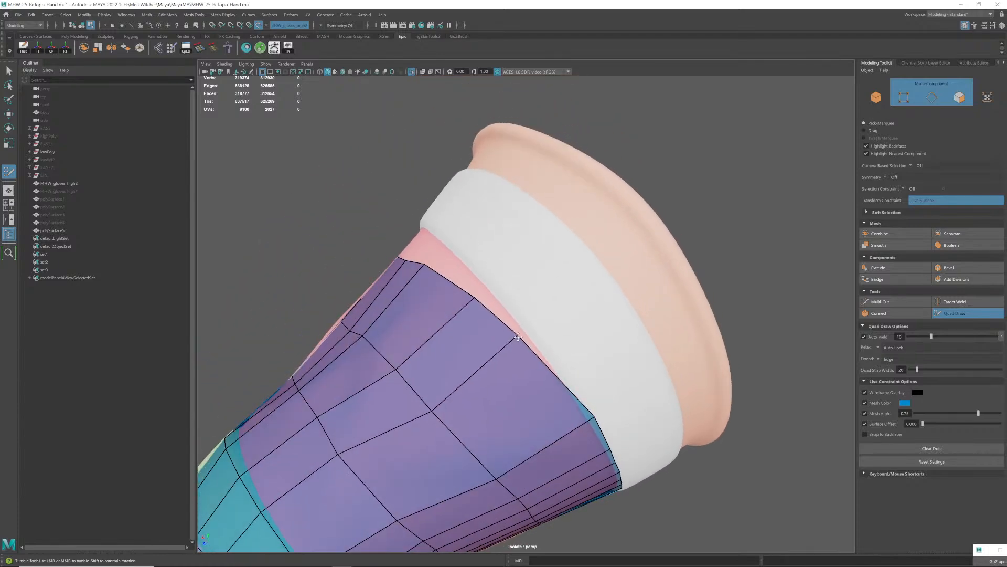
drag(518, 337, 553, 325)
alt+drag(530, 333, 560, 327)
drag(540, 363, 501, 337)
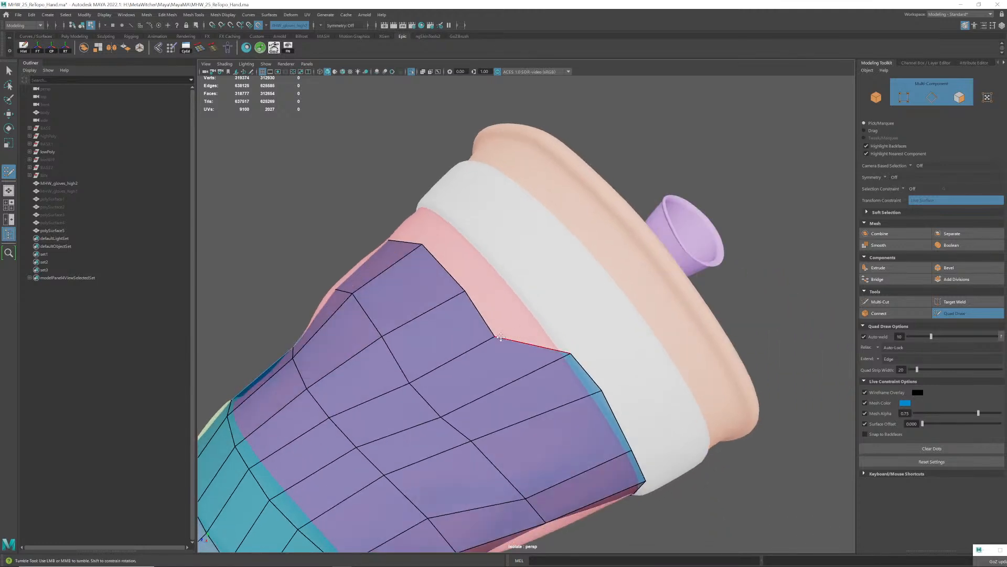
alt+drag(531, 303, 501, 350)
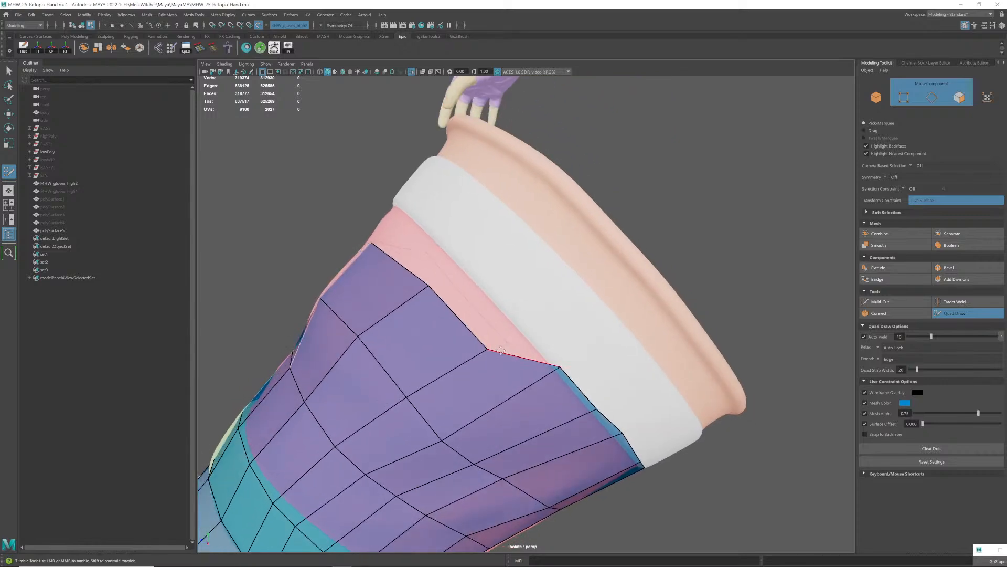
alt+drag(515, 316, 481, 355)
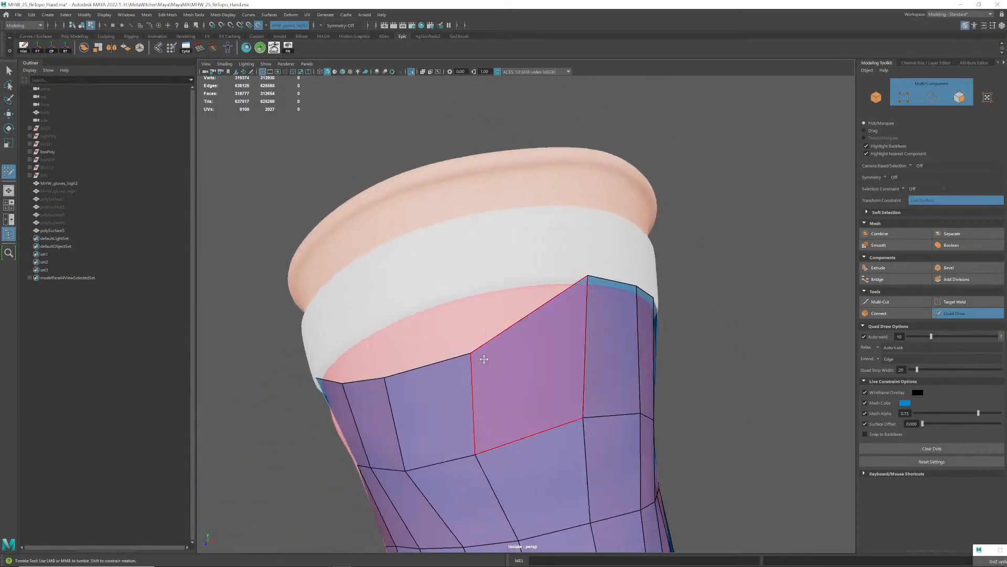
mouse_move(467, 295)
alt+mouse_down()
mouse_move(520, 333)
mouse_move(471, 363)
mouse_move(499, 301)
mouse_move(528, 381)
mouse_move(519, 388)
mouse_move(562, 348)
mouse_move(463, 353)
mouse_move(580, 356)
mouse_move(579, 374)
mouse_move(504, 351)
mouse_move(499, 361)
mouse_move(440, 336)
mouse_move(476, 331)
mouse_move(515, 347)
mouse_move(509, 382)
mouse_move(470, 341)
mouse_move(520, 337)
mouse_move(545, 350)
mouse_move(539, 404)
mouse_move(562, 409)
mouse_move(553, 438)
alt+mouse_up()
key(ctrl+z)
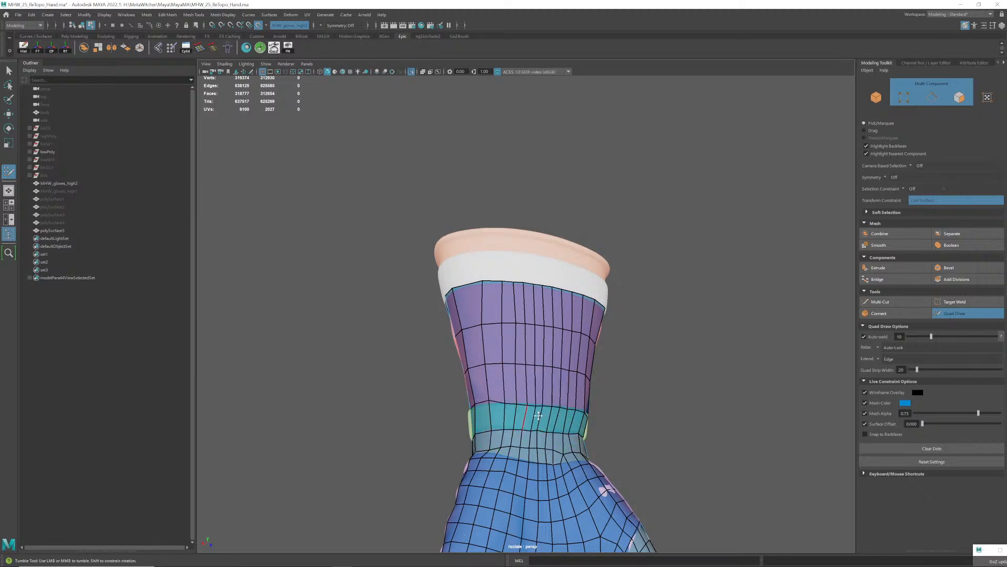
- Check the sleeve's coverage from all sides and extrude its border into one ring of quads over the white band
alt+drag(580, 370, 474, 416)
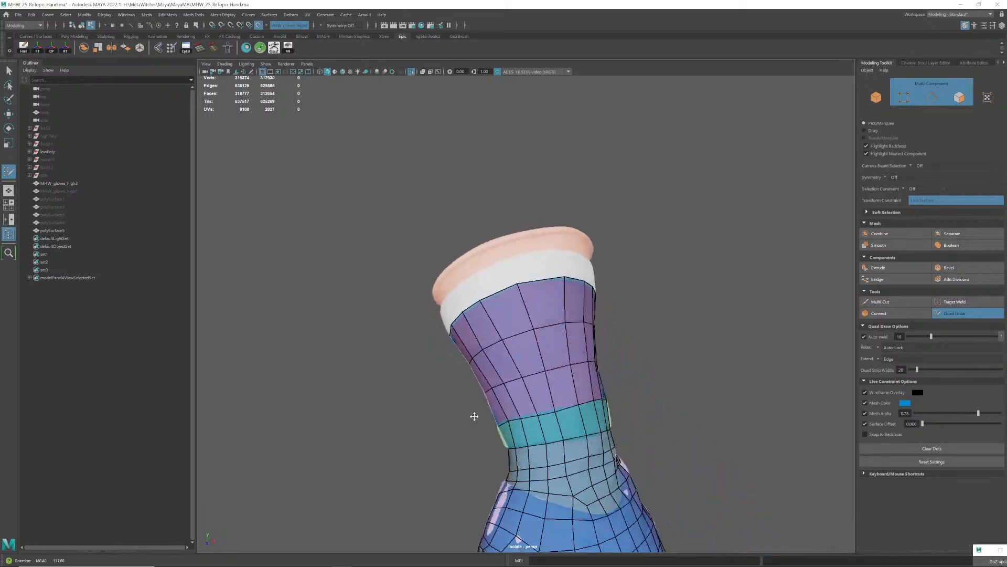
alt+drag(520, 337, 574, 318)
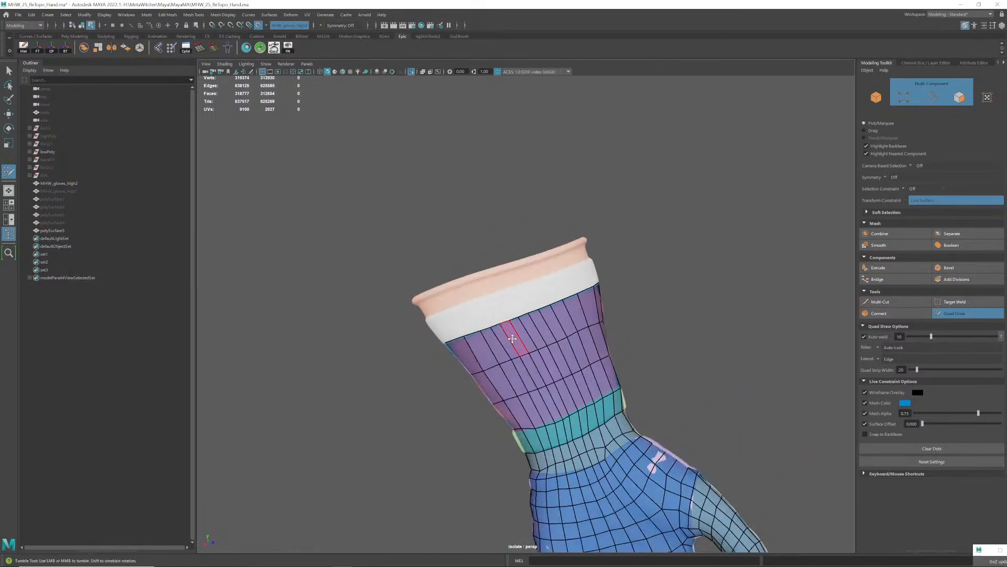
alt+drag(513, 338, 501, 443)
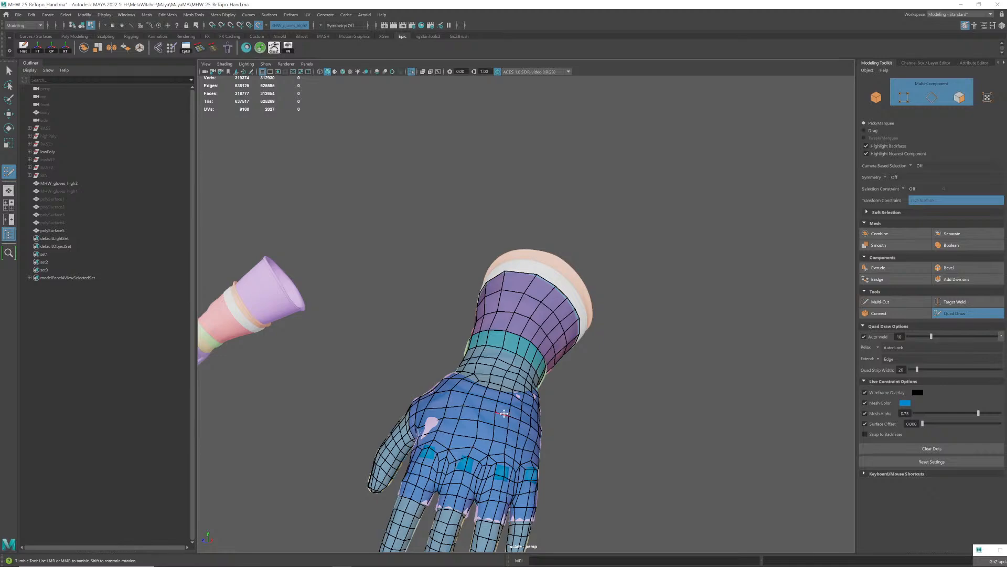
mouse_move(505, 393)
alt+mouse_down()
mouse_move(445, 308)
mouse_move(543, 329)
mouse_move(524, 347)
mouse_move(573, 335)
alt+mouse_up()
alt+right_drag(573, 335, 579, 336)
alt+drag(578, 336, 528, 364)
alt+middle_drag(528, 364, 527, 354)
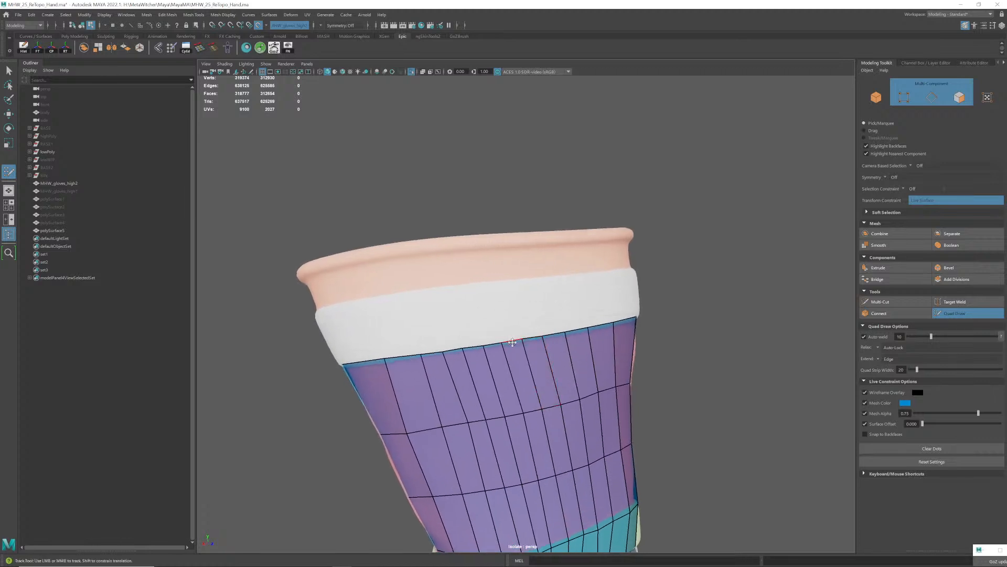
drag(503, 295, 502, 292)
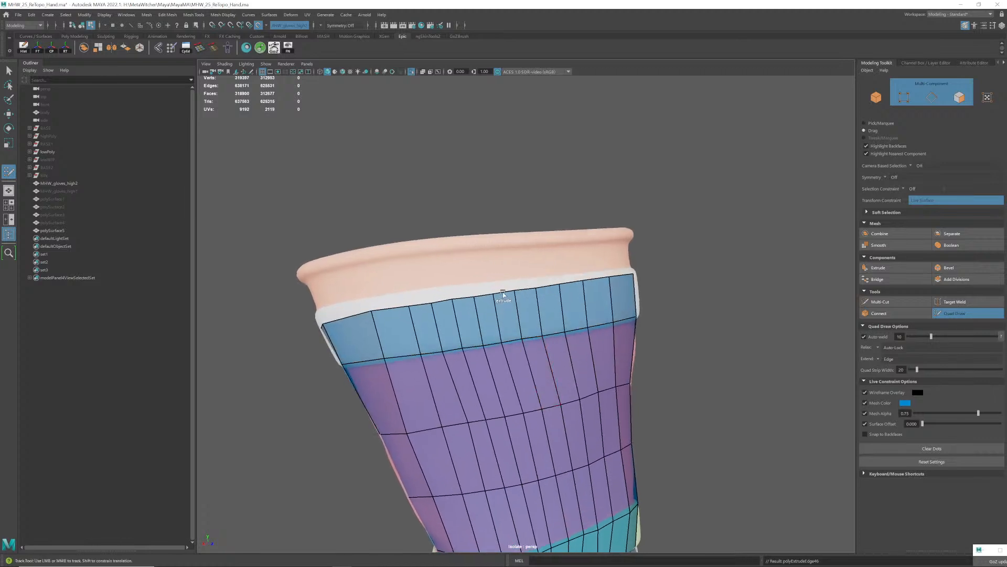
- Move the white band ring's outer vertices from the palm side round to the back to follow the peach rim
scroll(494, 299, up, 2)
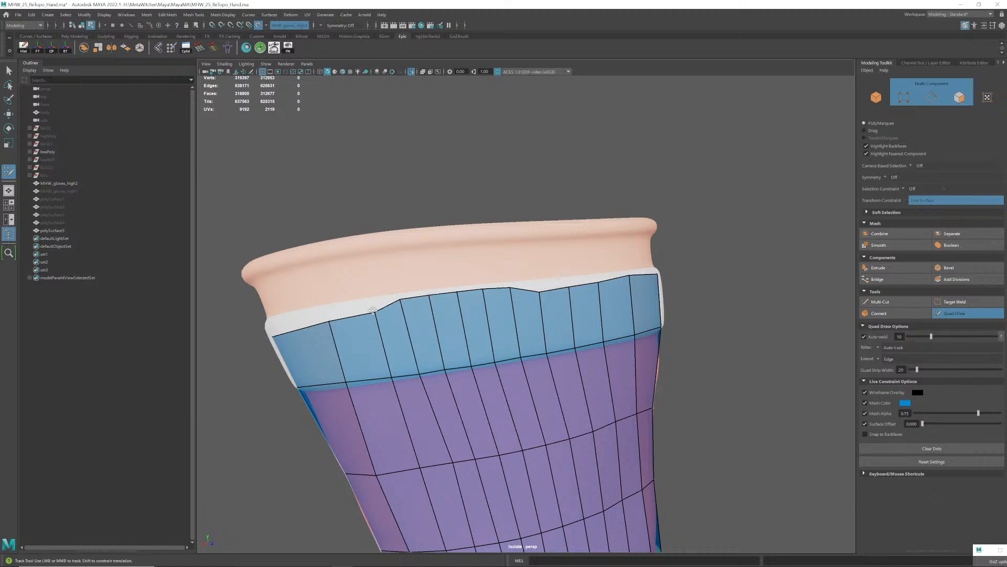
alt+drag(373, 311, 430, 337)
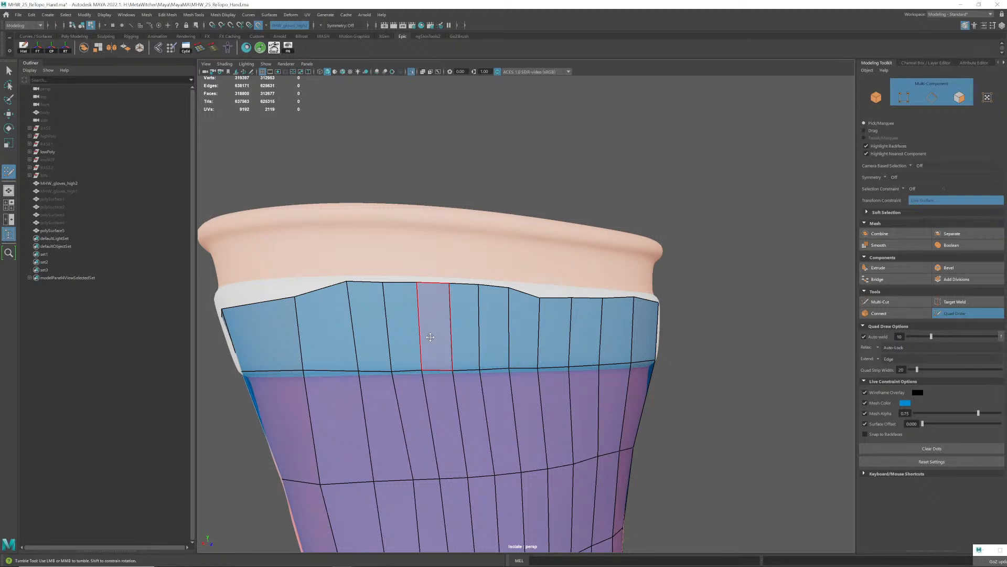
mouse_move(434, 314)
alt+mouse_down()
mouse_move(407, 263)
mouse_move(421, 282)
mouse_move(472, 271)
alt+mouse_up()
scroll(472, 271, down, 5)
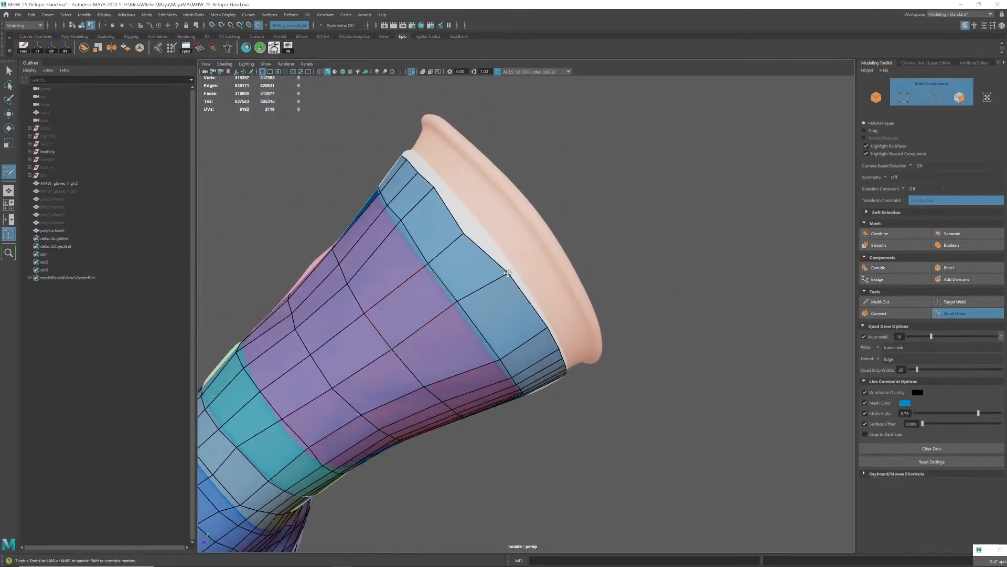
alt+drag(466, 231, 480, 235)
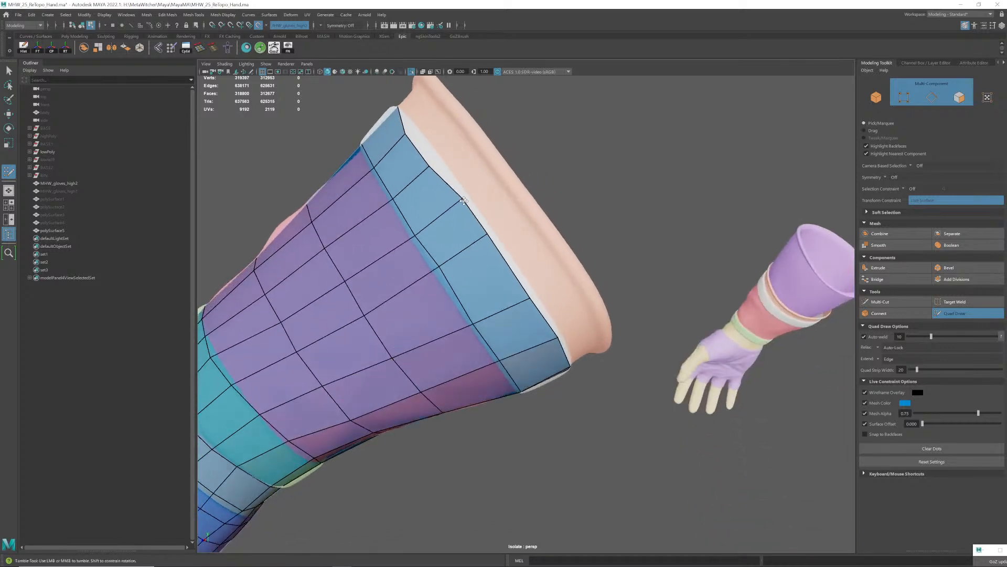
alt+drag(460, 187, 501, 249)
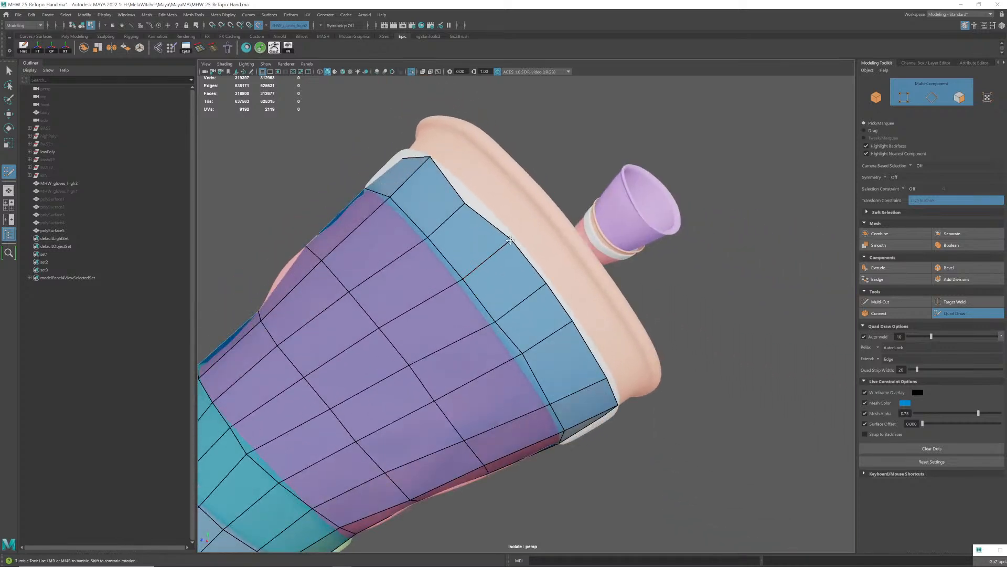
- Align the remaining outer vertices of the white band ring with the peach rim to even out its border
alt+drag(466, 206, 545, 304)
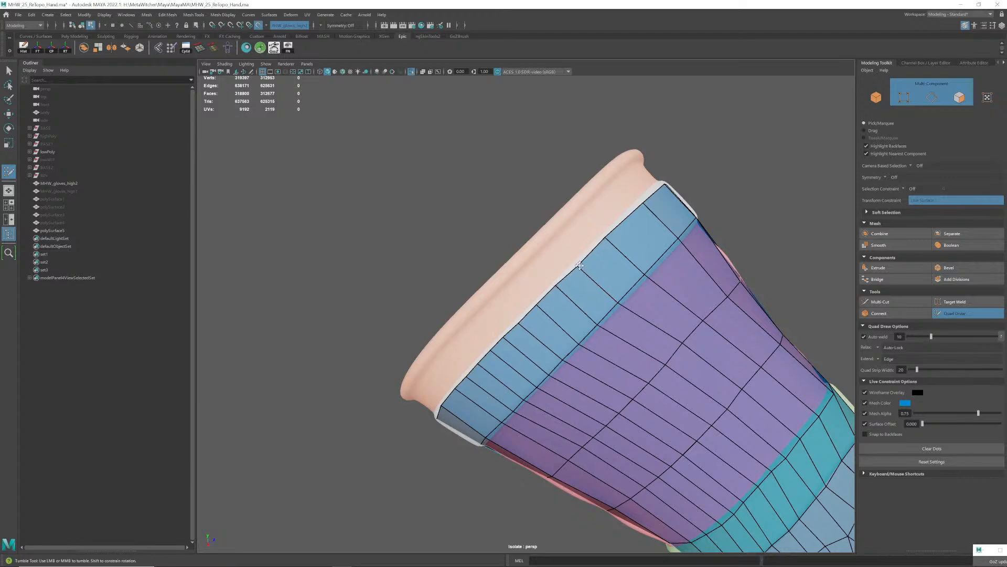
alt+middle_drag(579, 265, 488, 313)
alt+drag(472, 315, 469, 334)
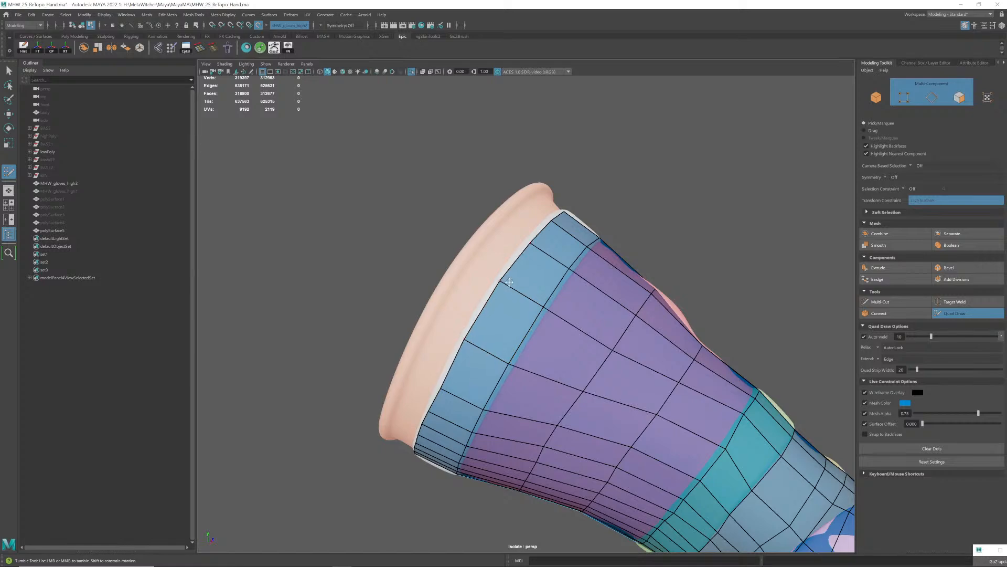
alt+drag(508, 282, 567, 275)
alt+right_drag(570, 276, 577, 295)
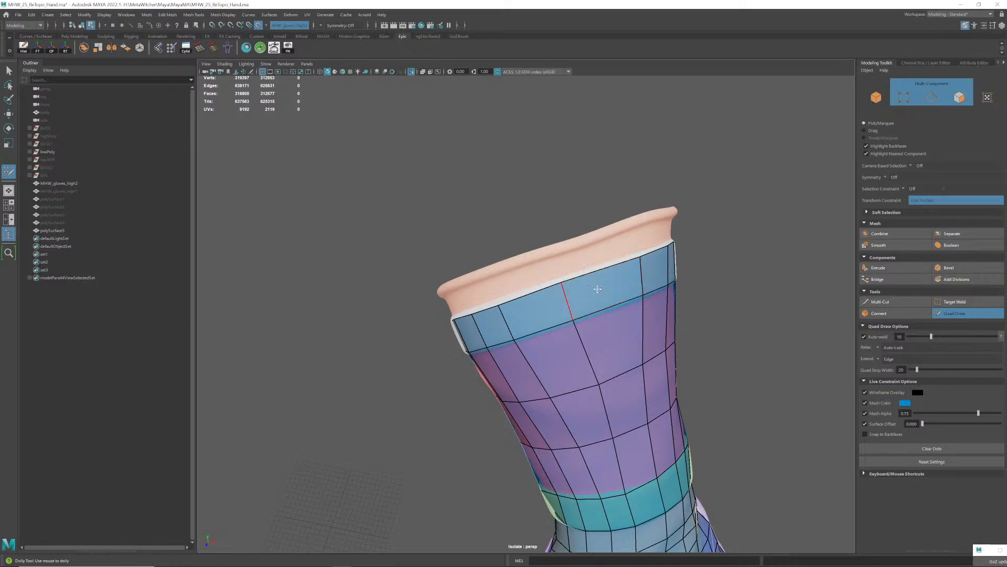
- Extrude the white band's border into a ring over the peach rim and move its outer vertices along the rim's flare
mouse_move(597, 289)
alt+mouse_down()
mouse_move(577, 319)
mouse_move(569, 304)
mouse_move(538, 299)
mouse_move(512, 341)
mouse_move(525, 323)
alt+mouse_up()
mouse_move(493, 289)
alt+mouse_down()
mouse_move(469, 306)
mouse_move(523, 332)
mouse_move(520, 319)
alt+mouse_up()
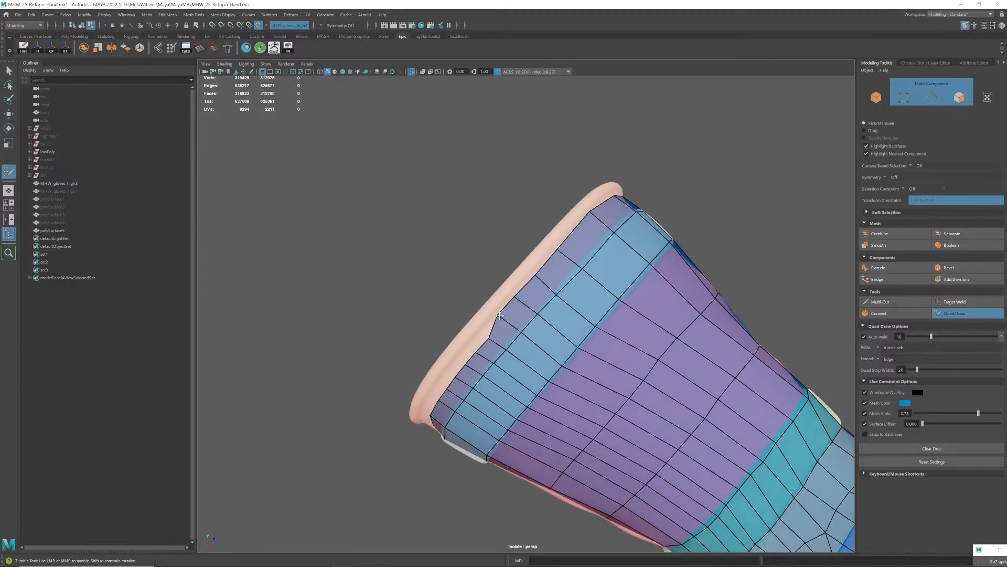
scroll(500, 316, up, 1)
alt+drag(502, 317, 524, 311)
scroll(521, 330, up, 1)
scroll(524, 310, up, 1)
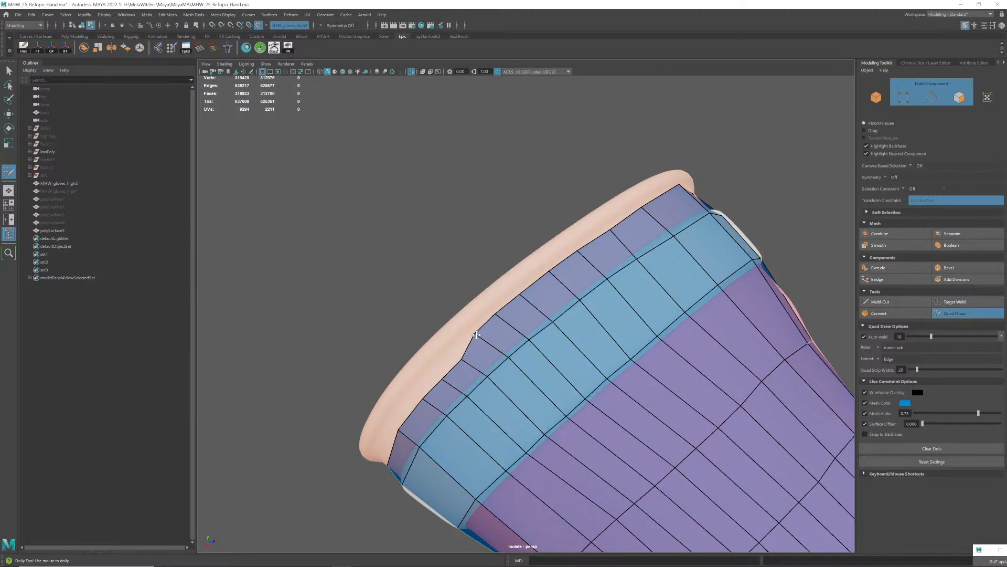
alt+drag(477, 335, 498, 334)
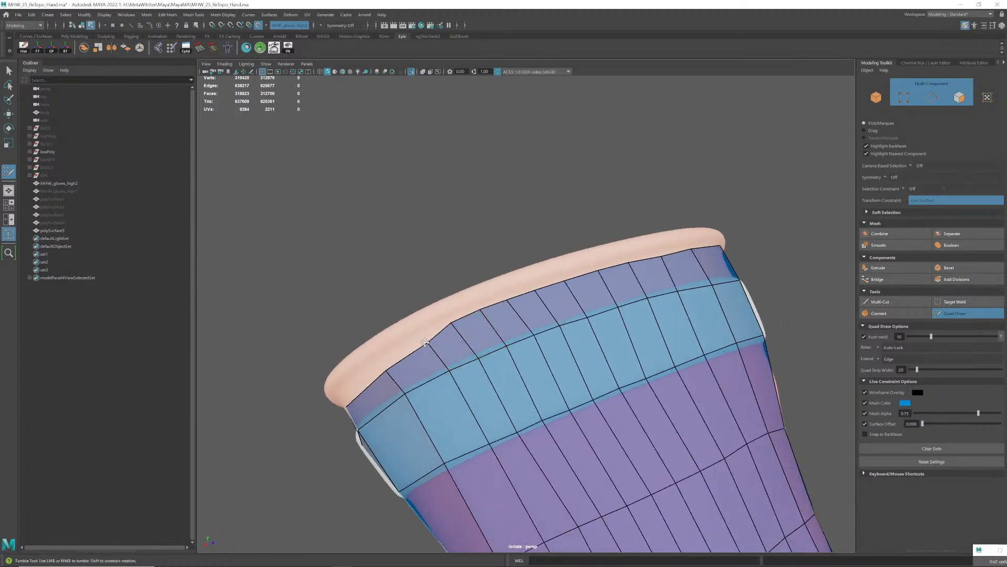
- Adjust the border vertices of the retopology mesh with Quad Draw so they follow the cuff's rim evenly
mouse_move(419, 340)
alt+mouse_down()
mouse_move(488, 355)
mouse_move(478, 332)
mouse_move(437, 390)
mouse_move(427, 367)
alt+mouse_up()
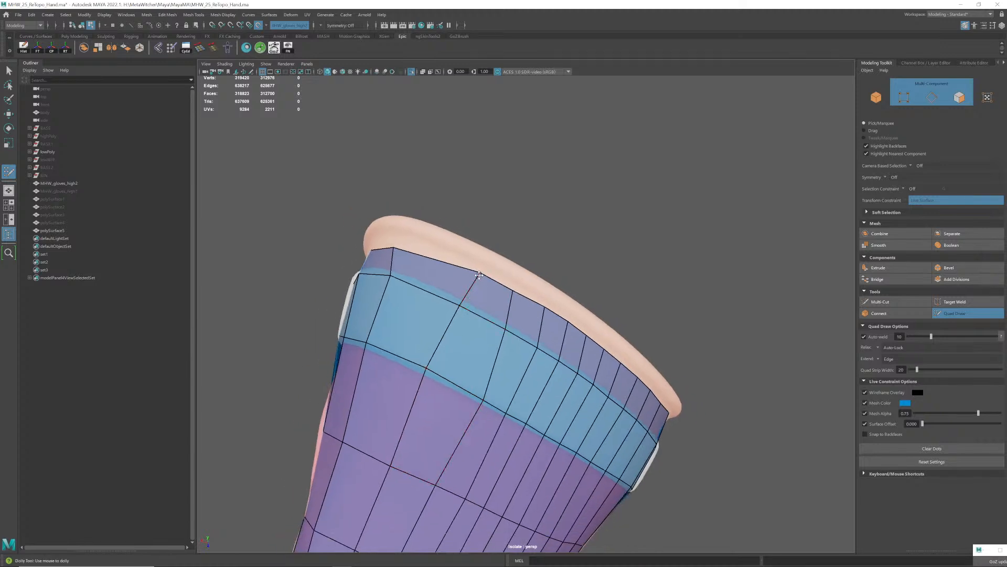
alt+drag(543, 317, 502, 332)
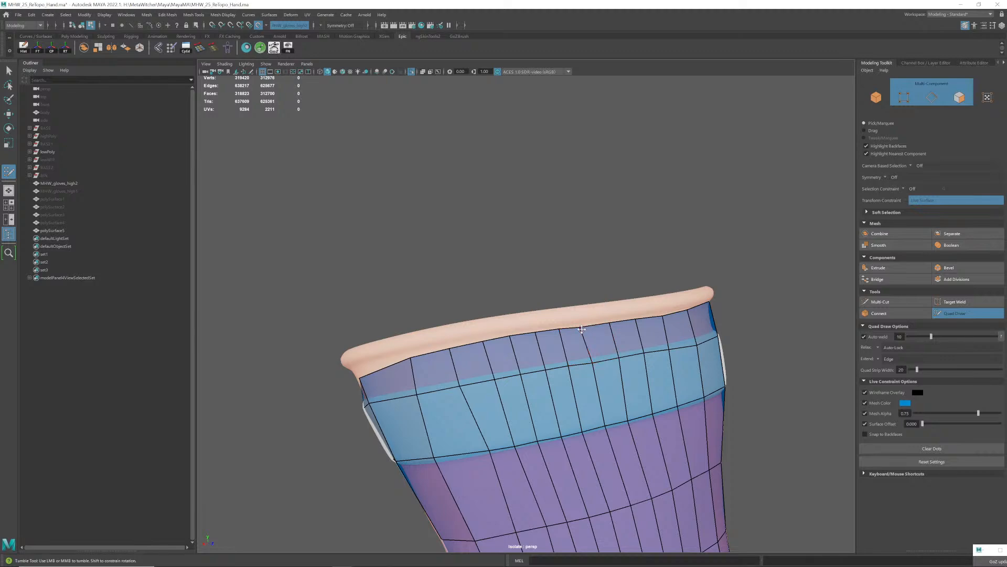
alt+drag(585, 329, 603, 351)
mouse_move(482, 287)
mouse_down()
mouse_move(528, 308)
mouse_move(493, 287)
mouse_move(472, 304)
mouse_move(577, 256)
mouse_up()
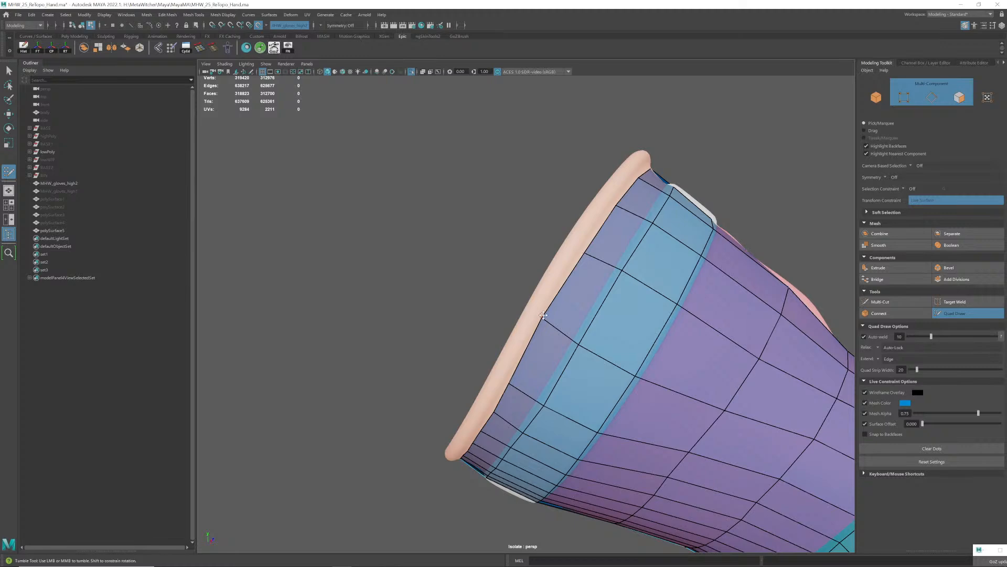
alt+drag(541, 321, 524, 347)
- Leave Quad Draw and select the open border edge loop of the retopology mesh around the cuff opening
right_drag(569, 310, 600, 289)
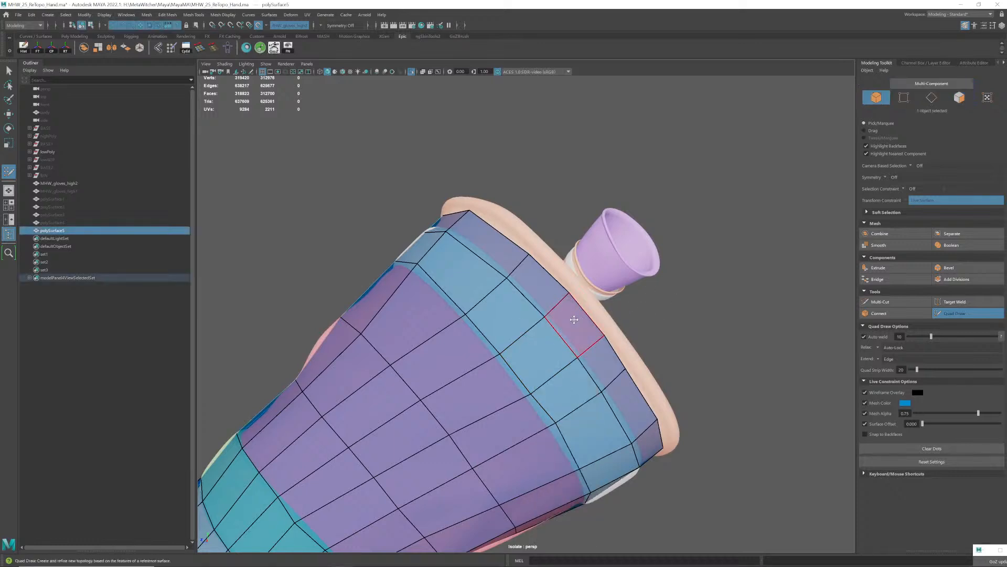
right_drag(574, 319, 606, 308)
click(9, 72)
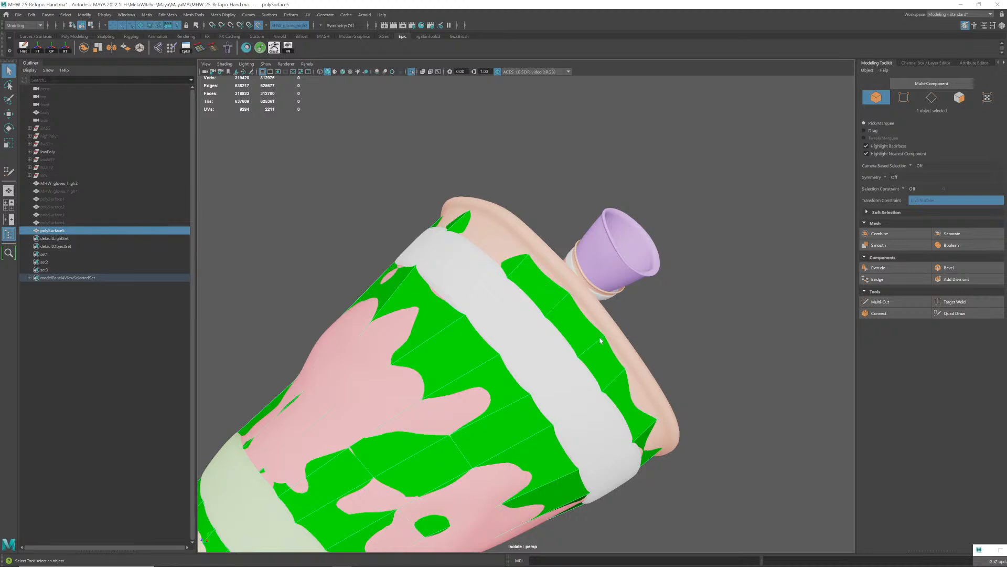
alt+drag(601, 341, 475, 309)
right_drag(467, 298, 501, 326)
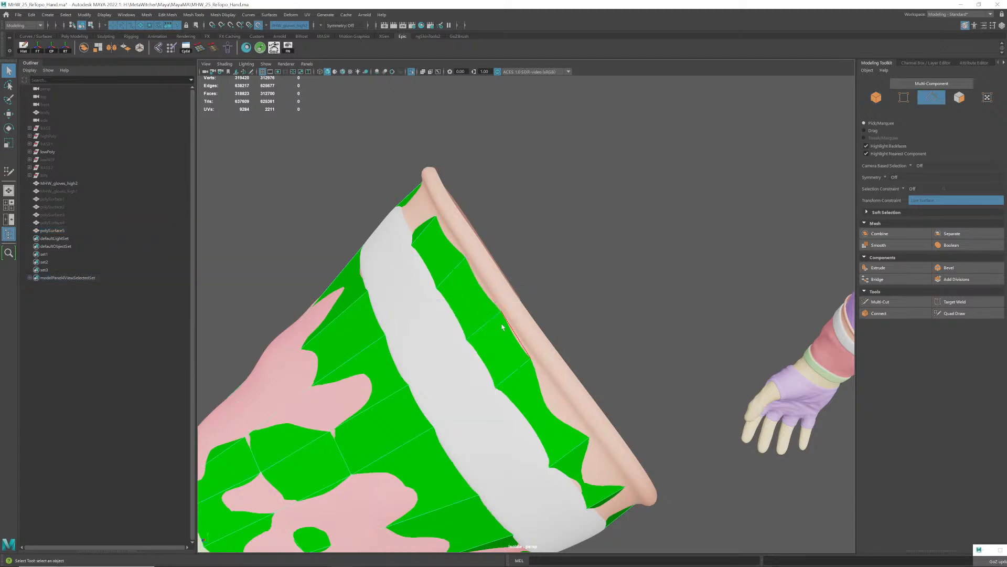
key(4)
double_click(513, 332)
mouse_move(513, 335)
alt+mouse_down()
mouse_move(473, 331)
mouse_move(483, 308)
mouse_move(470, 310)
mouse_move(466, 279)
mouse_move(490, 274)
mouse_move(446, 286)
mouse_move(462, 314)
mouse_move(487, 324)
mouse_move(364, 310)
alt+mouse_up()
key(5)
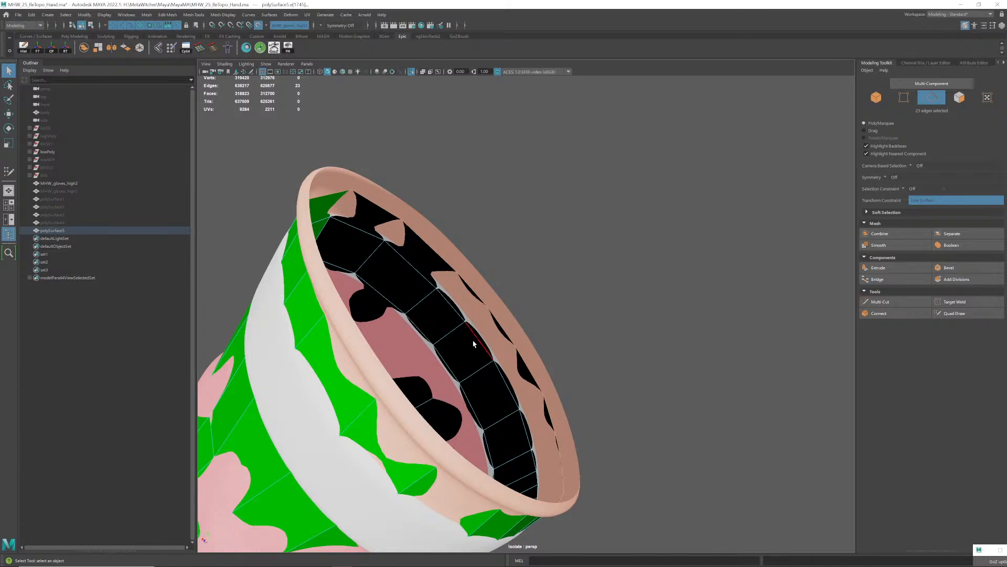
alt+middle_drag(474, 344, 474, 325)
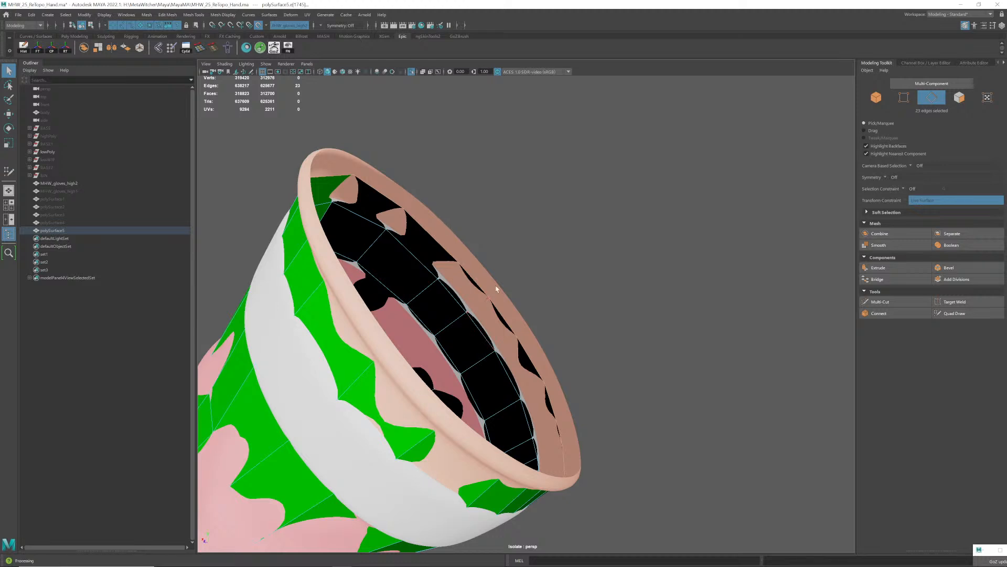
- Extrude the selected border edges outward beneath the cuff's rim with a thickness of 0.5
shift+right_click(540, 239)
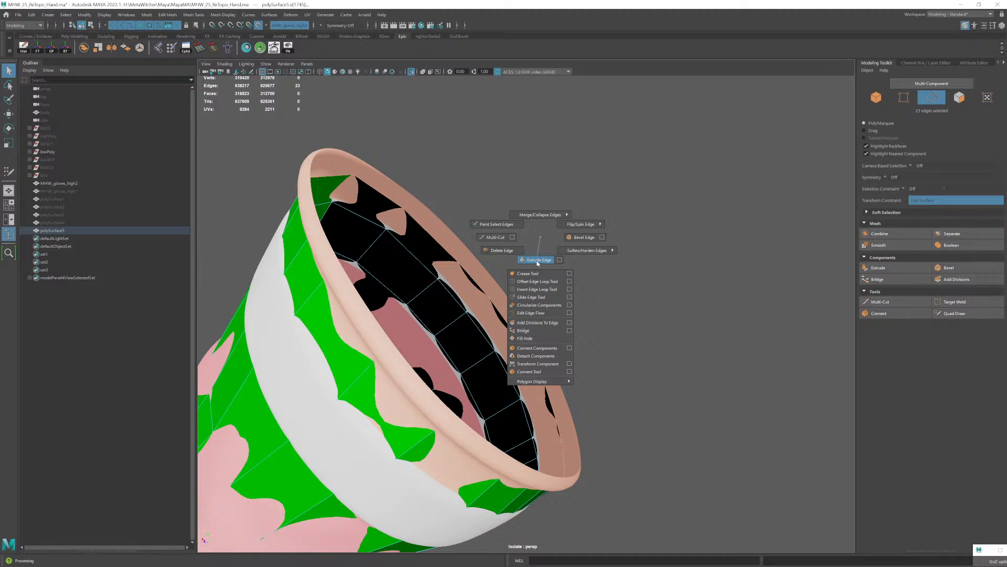
shift+right_drag(537, 263, 537, 262)
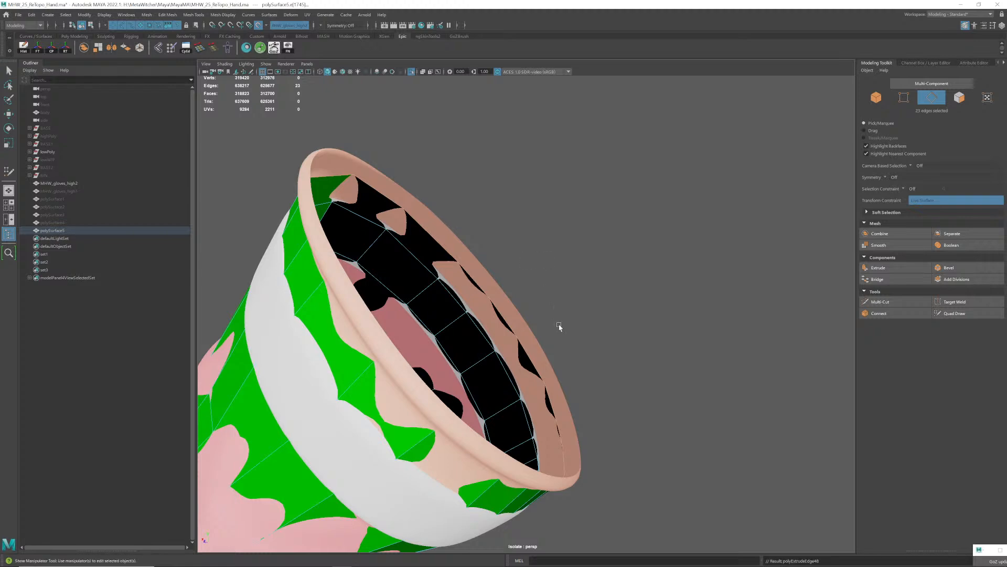
drag(701, 322, 680, 323)
alt+drag(504, 332, 463, 289)
drag(694, 323, 697, 326)
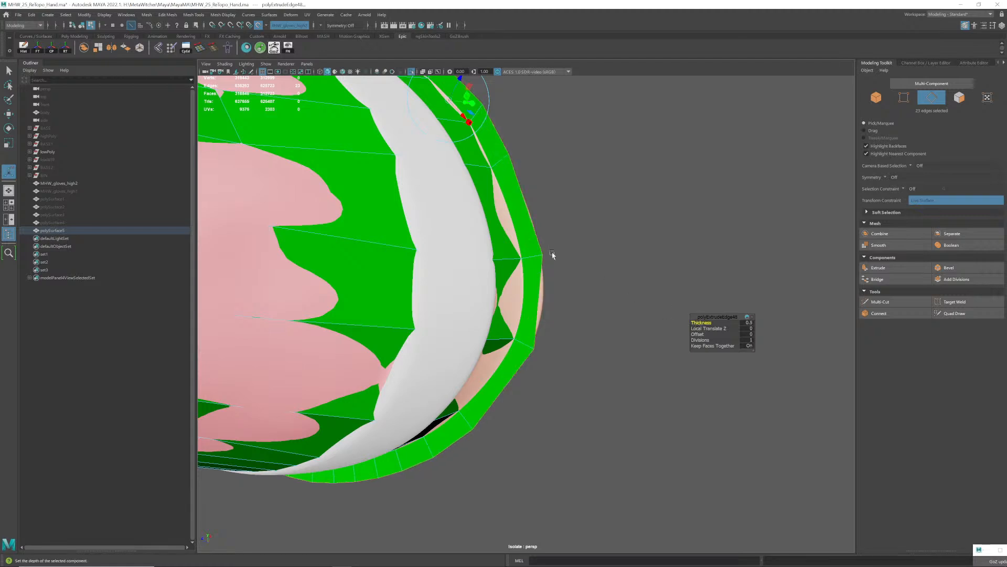
scroll(552, 255, down, 5)
alt+drag(552, 255, 619, 341)
alt+middle_drag(619, 341, 534, 293)
scroll(551, 285, up, 3)
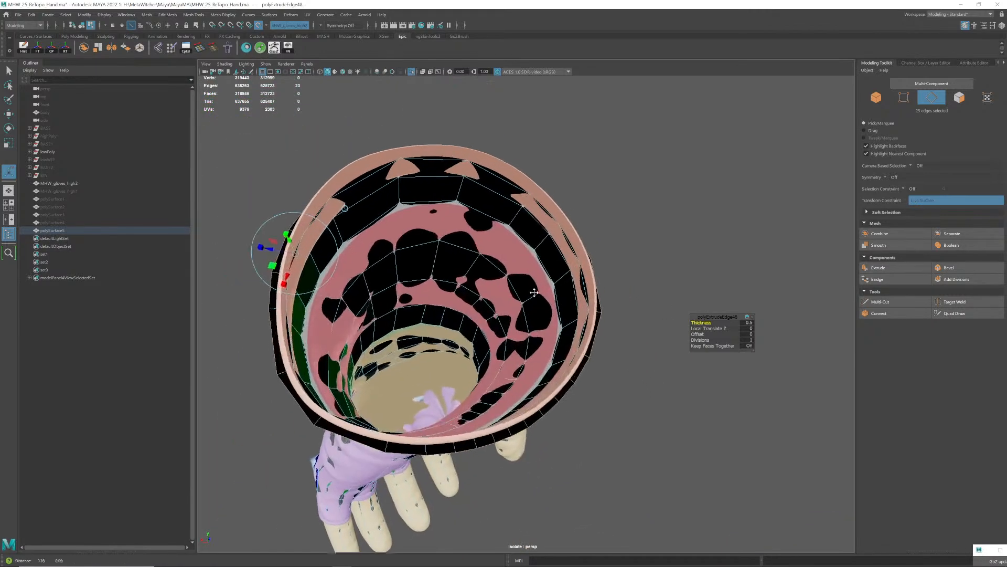
alt+drag(534, 292, 497, 292)
- Extrude the outer border edges again with a thickness of about -0.6 to form the rim's upright outer side
key(ctrl+e)
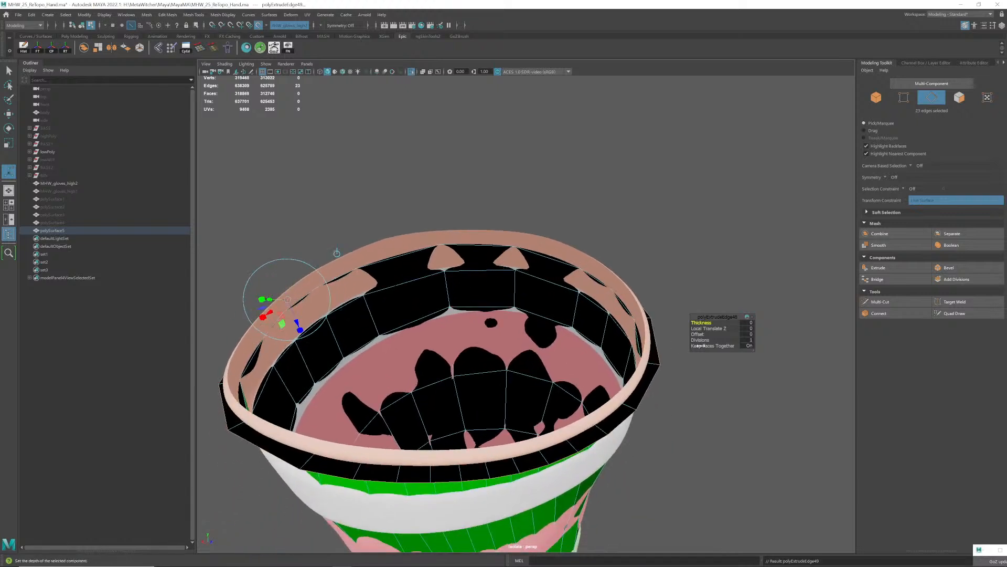
middle_drag(699, 324, 699, 324)
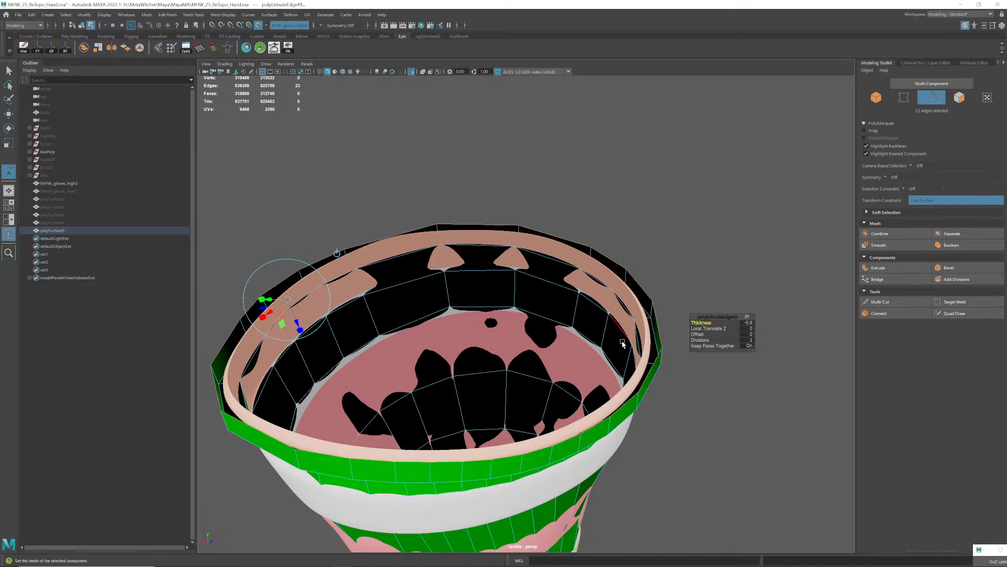
alt+drag(622, 344, 535, 351)
alt+middle_drag(535, 351, 534, 356)
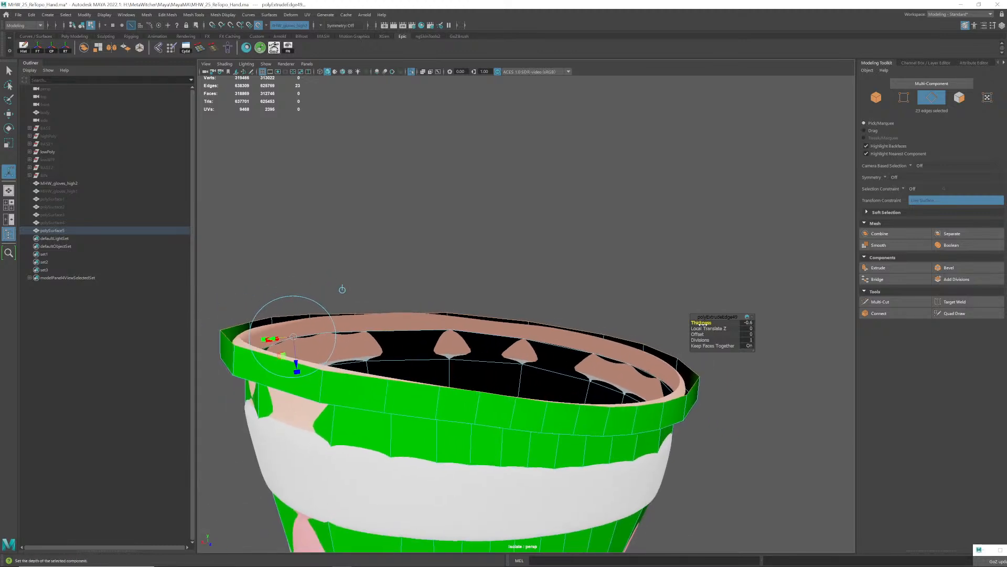
drag(703, 324, 702, 323)
alt+drag(559, 363, 596, 362)
- Extrude the upper border edges inward across the rim with a thickness of -0.7
key(ctrl+e)
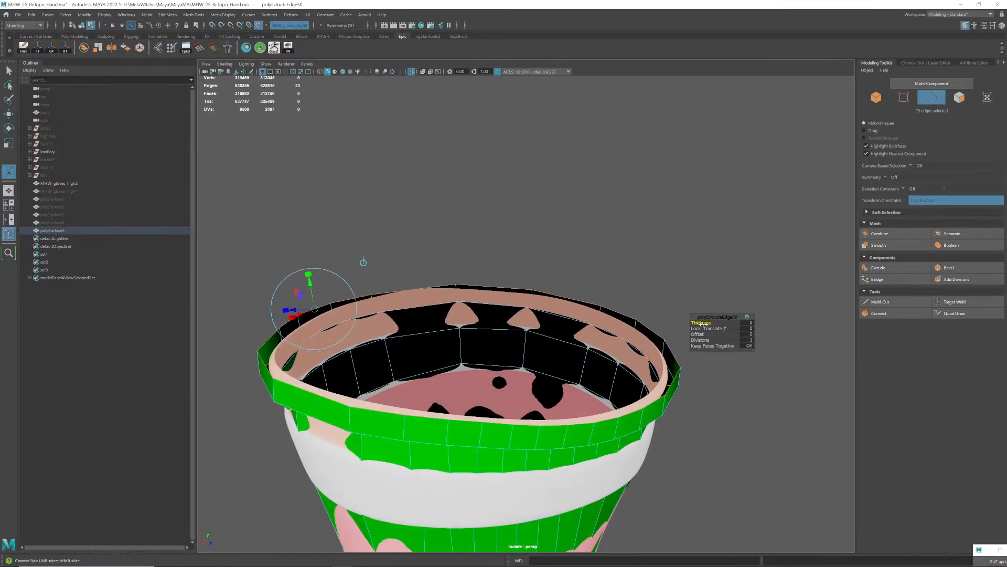
drag(701, 324, 665, 354)
drag(703, 322, 706, 324)
alt+drag(593, 385, 575, 365)
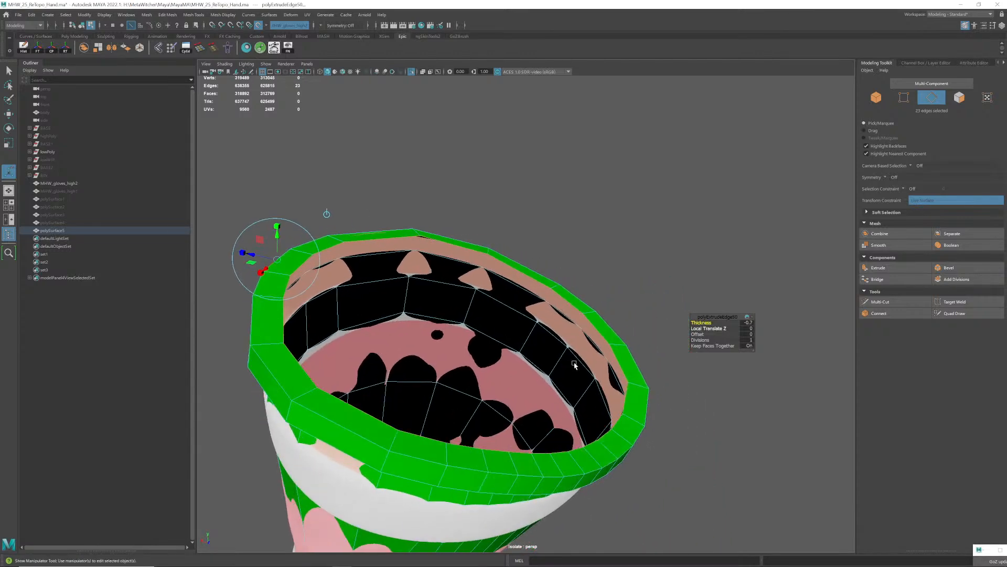
- Extrude the inner border edges down into the cuff with a thickness of -4.4 and an offset of 1.2
key(ctrl+e)
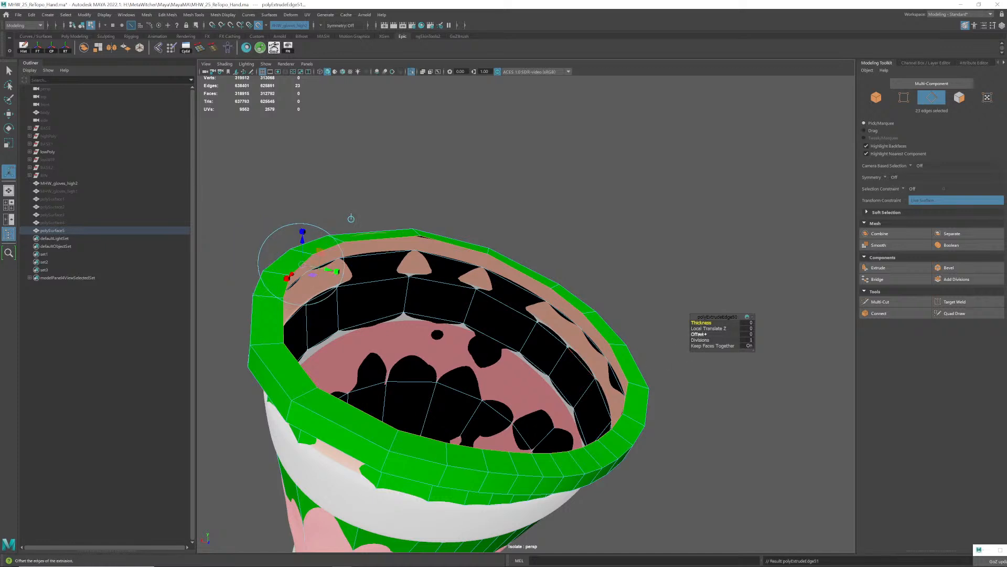
drag(698, 322, 560, 322)
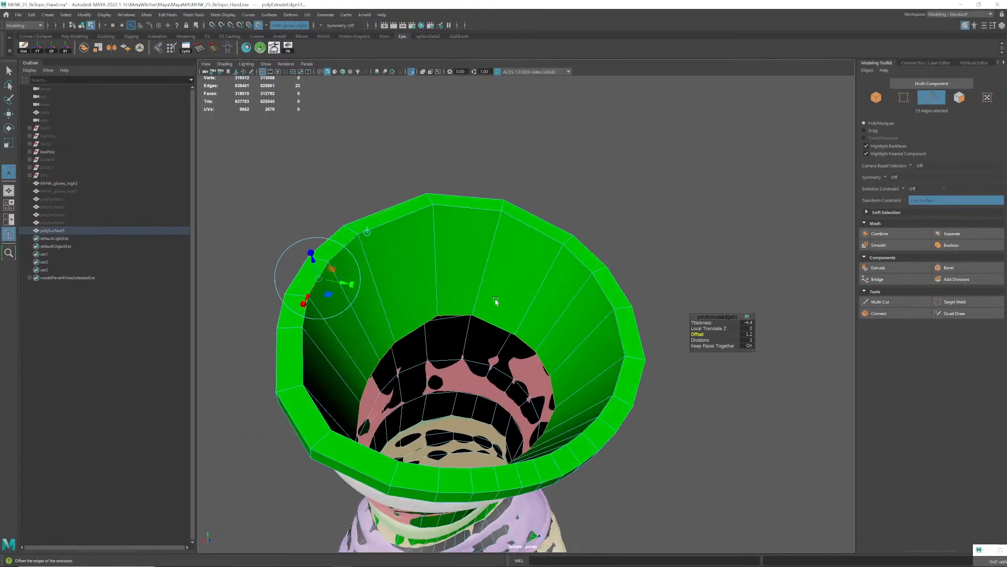
right_drag(515, 271, 551, 241)
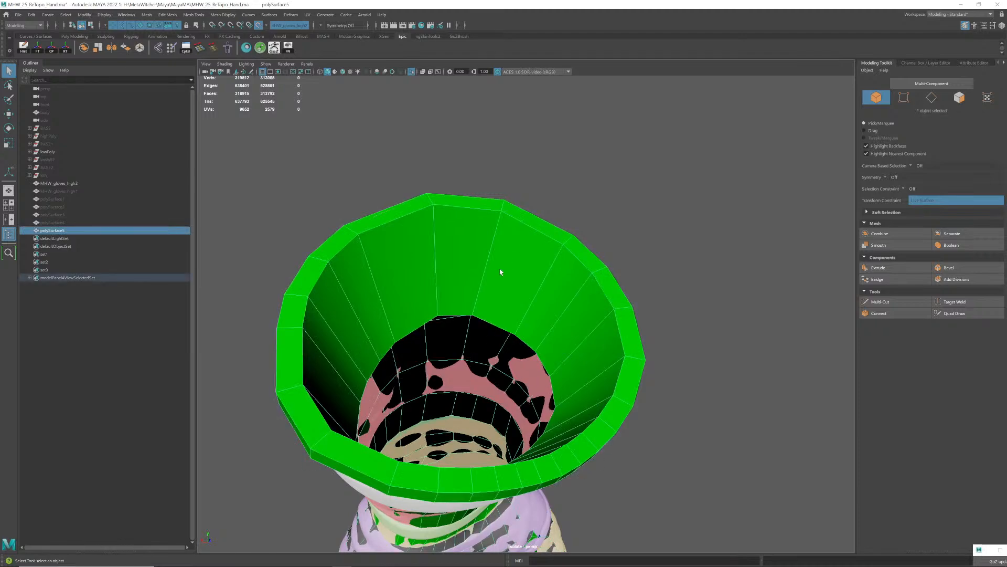
- Insert two edge loops around the inner wall of the cuff and return to object mode
scroll(520, 269, up, 2)
alt+drag(524, 267, 512, 263)
right_drag(512, 263, 471, 256)
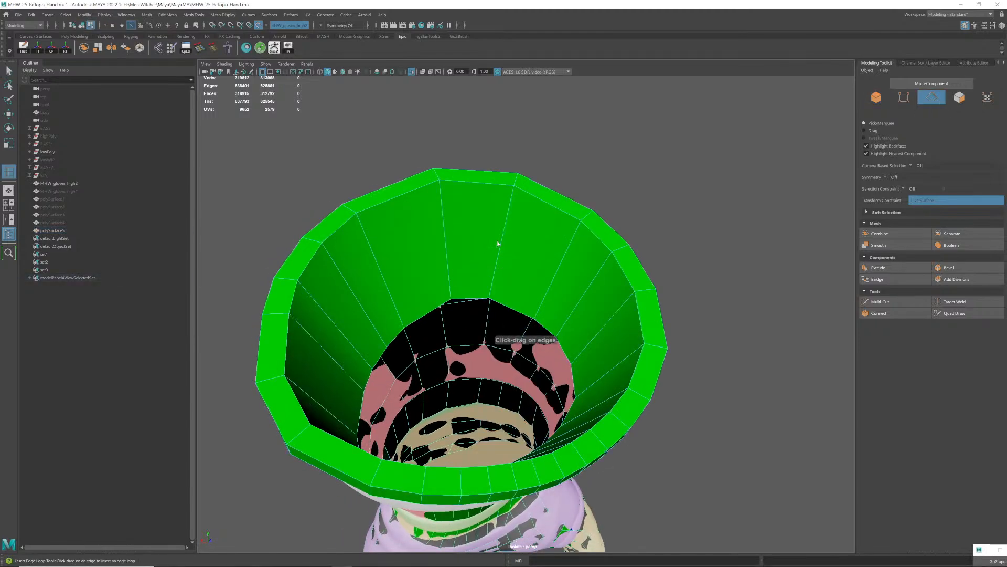
click(506, 224)
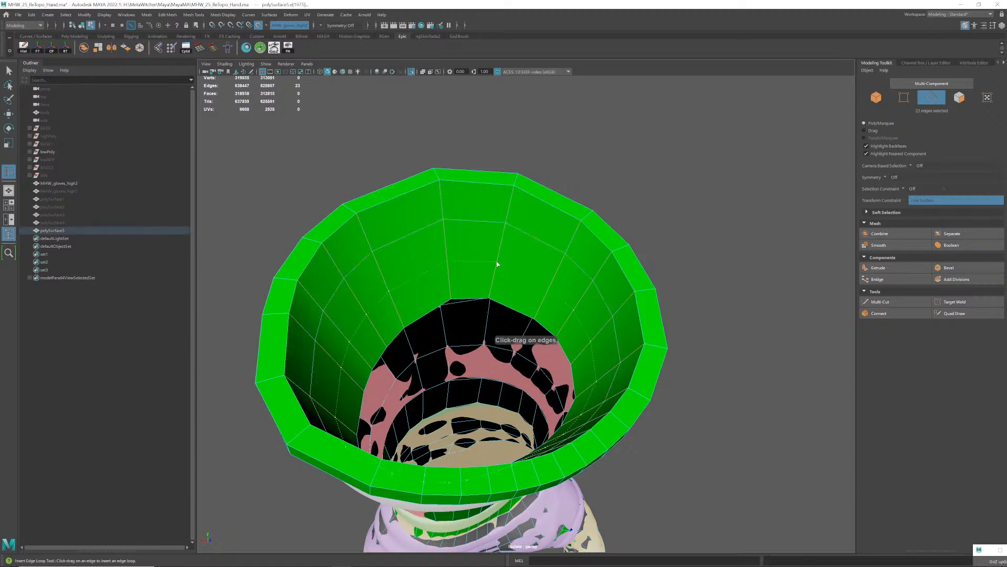
right_drag(503, 259, 596, 203)
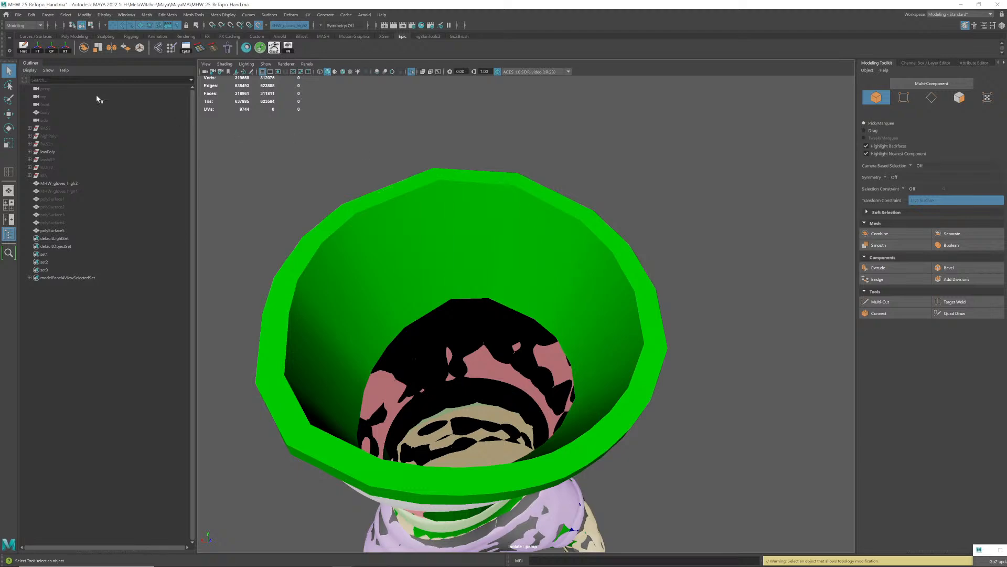
- Turn off the live surface and exit isolation to show the whole character with the glove
click(450, 265)
alt+drag(449, 266, 459, 288)
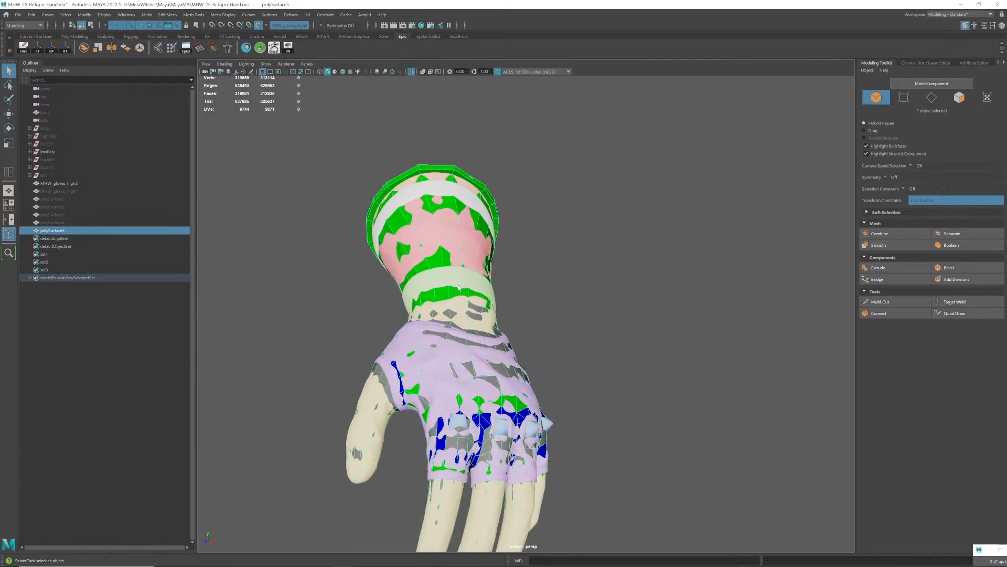
click(439, 277)
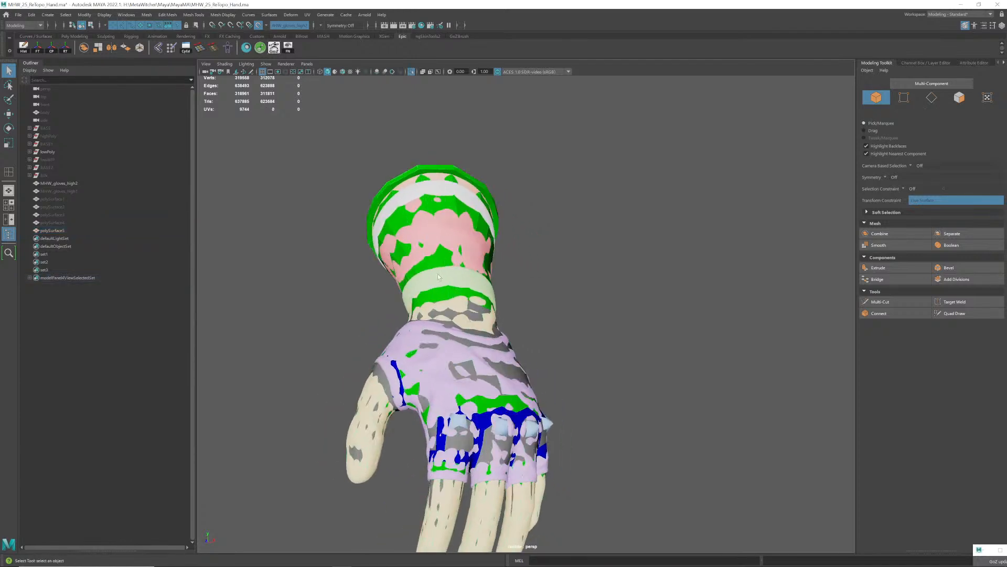
click(259, 25)
key(ctrl+1)
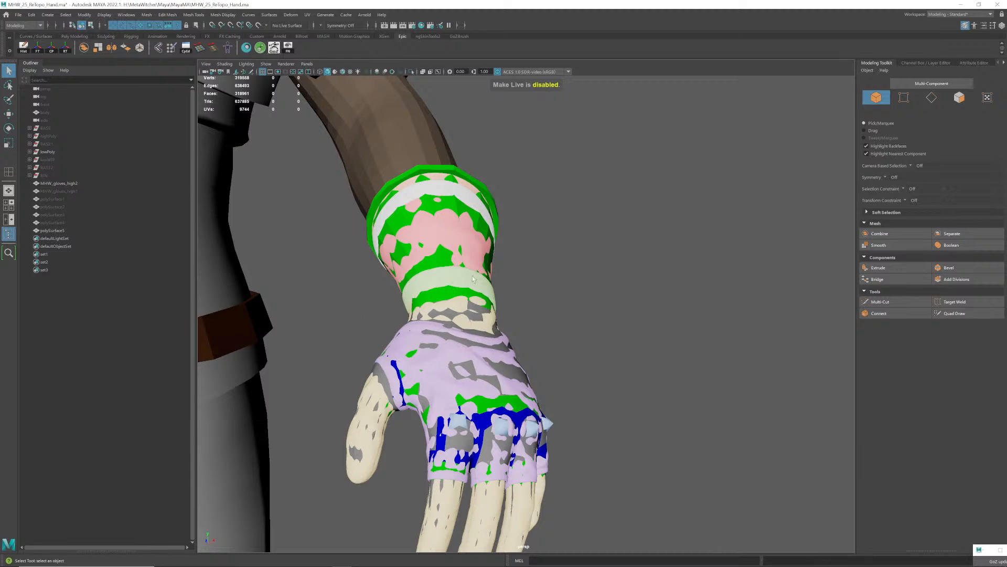
- Hide the high-poly glove mesh MHW_gloves_high2 and select the low-poly glove
click(469, 262)
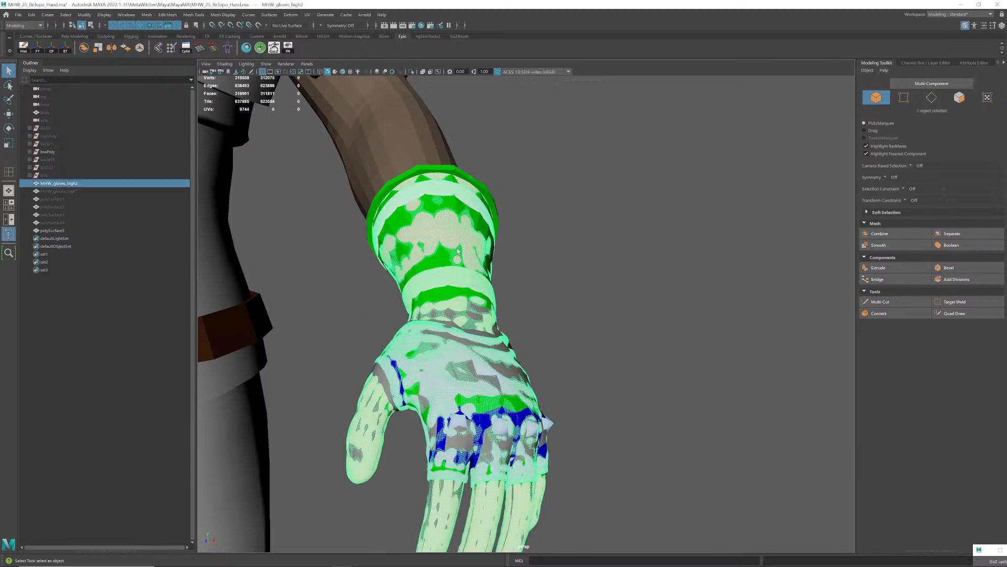
key(h)
click(368, 271)
- Examine the low-poly glove on the character from several sides, including the palm, fingers and cuff
drag(369, 272, 545, 263)
scroll(437, 280, down, 5)
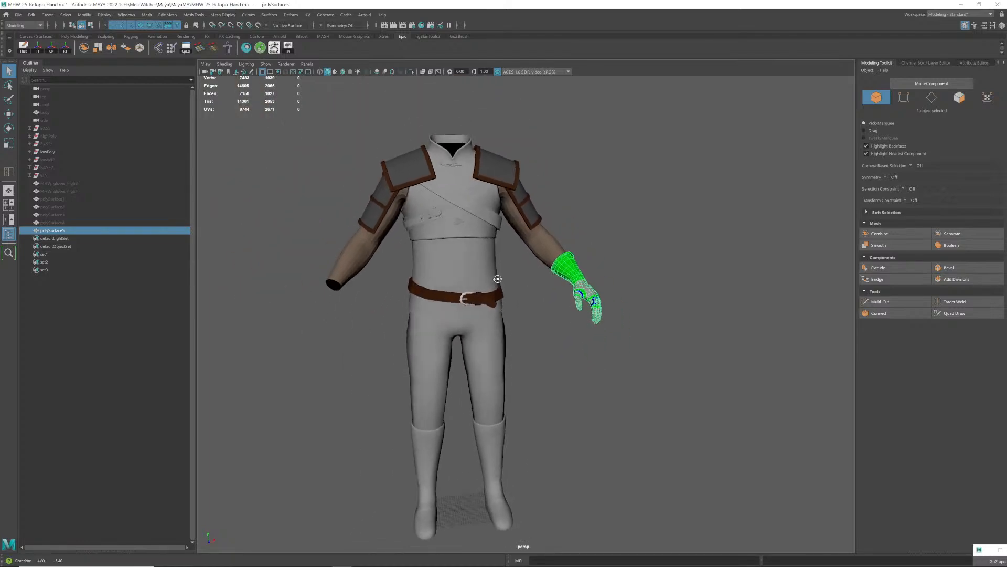
alt+middle_drag(499, 302, 512, 296)
scroll(504, 303, up, 5)
scroll(682, 336, up, 6)
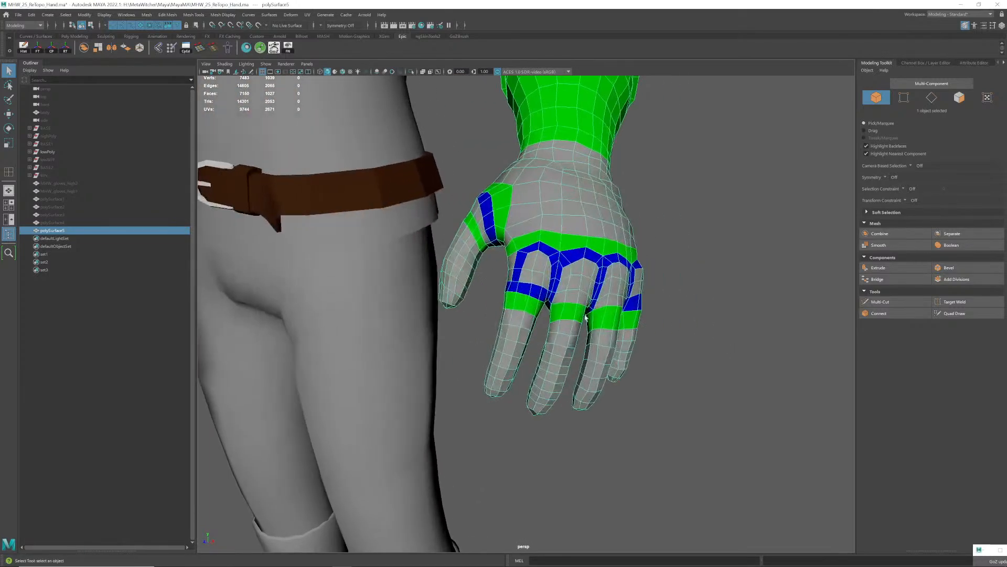
alt+drag(598, 315, 572, 286)
alt+drag(564, 375, 505, 336)
key(f)
alt+drag(539, 280, 556, 173)
scroll(604, 225, up, 4)
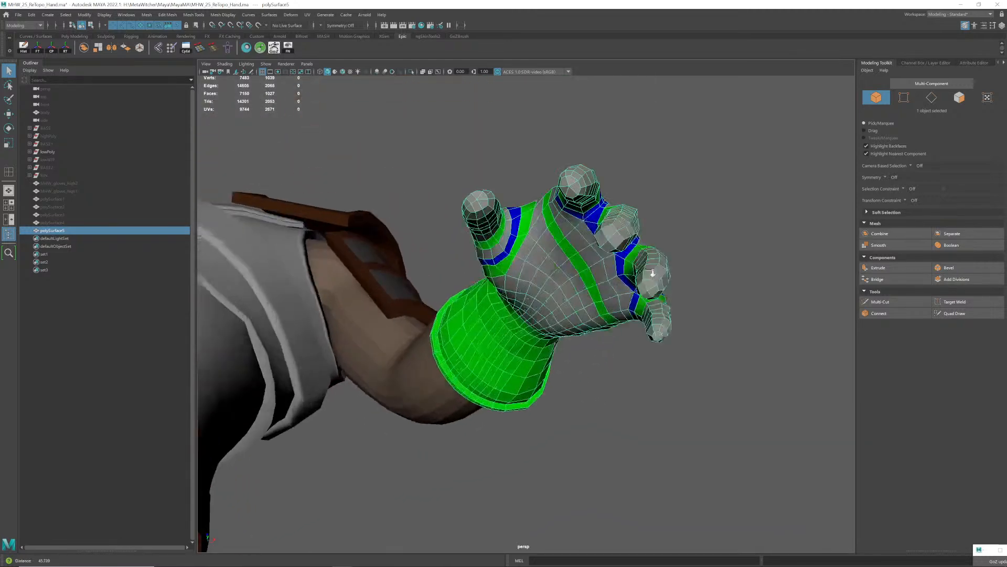
alt+middle_drag(652, 274, 585, 276)
scroll(605, 222, up, 3)
alt+drag(606, 222, 601, 270)
scroll(598, 267, up, 4)
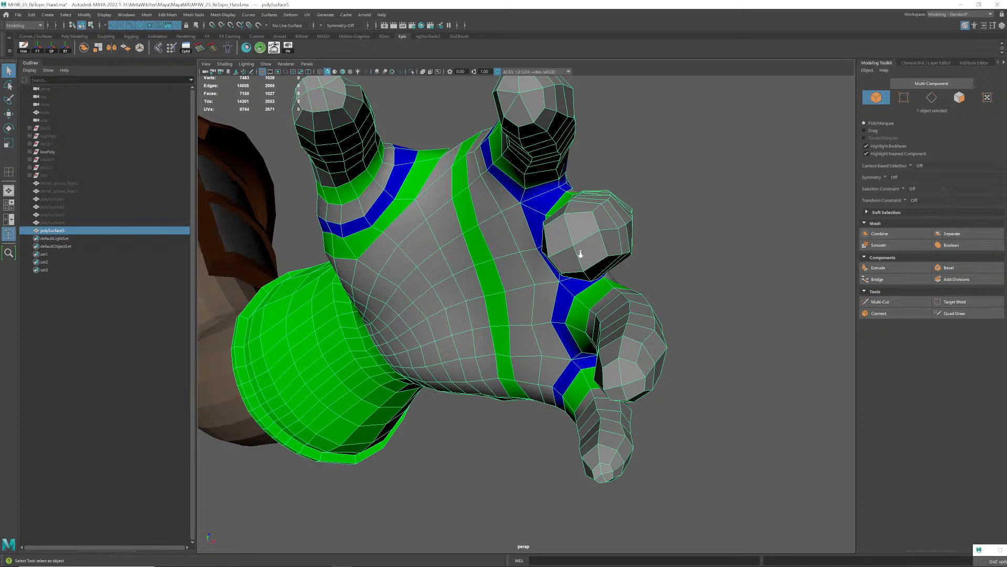
- Cut a closed ring of edges around the centre of the middle fingertip's cap with the Multi-Cut tool
alt+right_drag(581, 254, 593, 262)
mouse_move(593, 263)
alt+mouse_down()
mouse_move(632, 234)
mouse_move(596, 254)
alt+mouse_up()
alt+middle_drag(596, 253, 588, 254)
alt+drag(574, 249, 616, 249)
alt+right_drag(616, 248, 659, 249)
alt+middle_drag(658, 250, 603, 252)
mouse_move(580, 253)
alt+mouse_down()
mouse_move(587, 265)
mouse_move(600, 257)
alt+mouse_up()
alt+right_drag(600, 256, 606, 257)
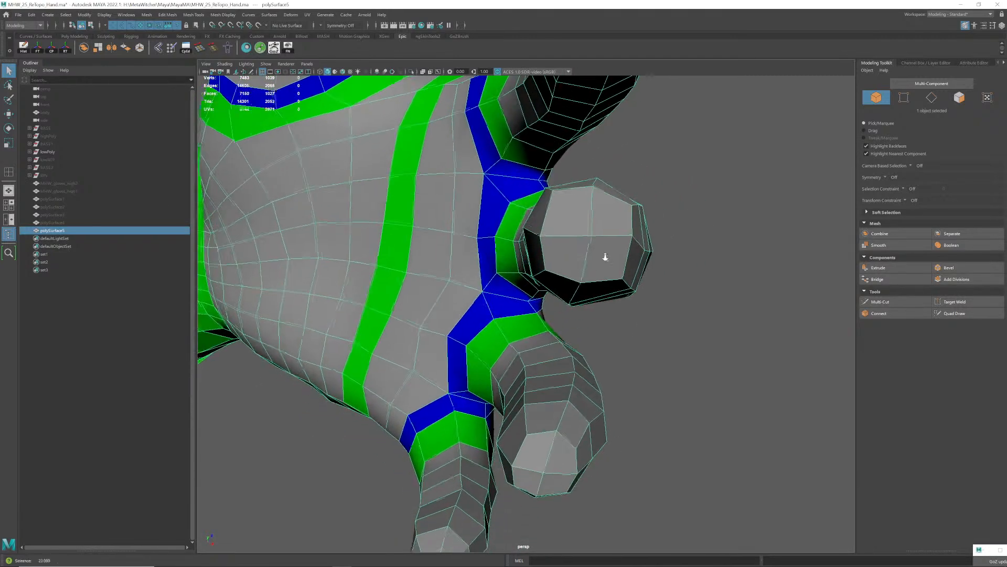
alt+middle_drag(606, 257, 586, 257)
click(879, 302)
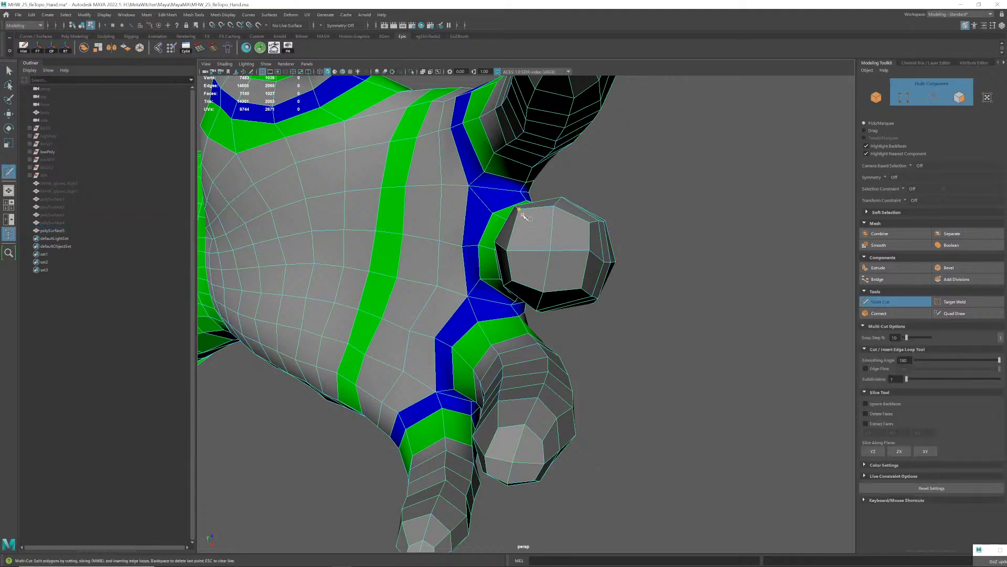
click(553, 225)
click(577, 252)
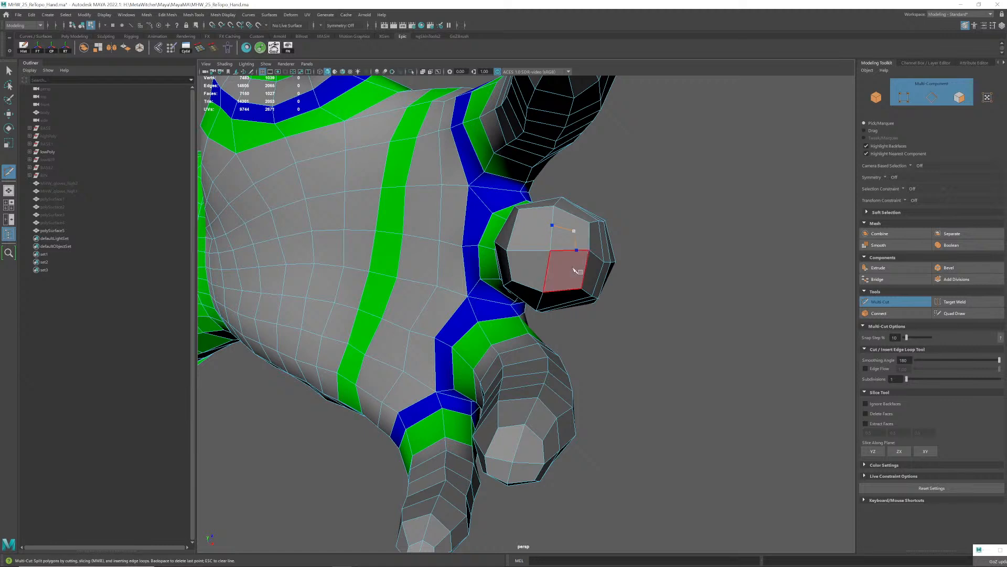
click(545, 274)
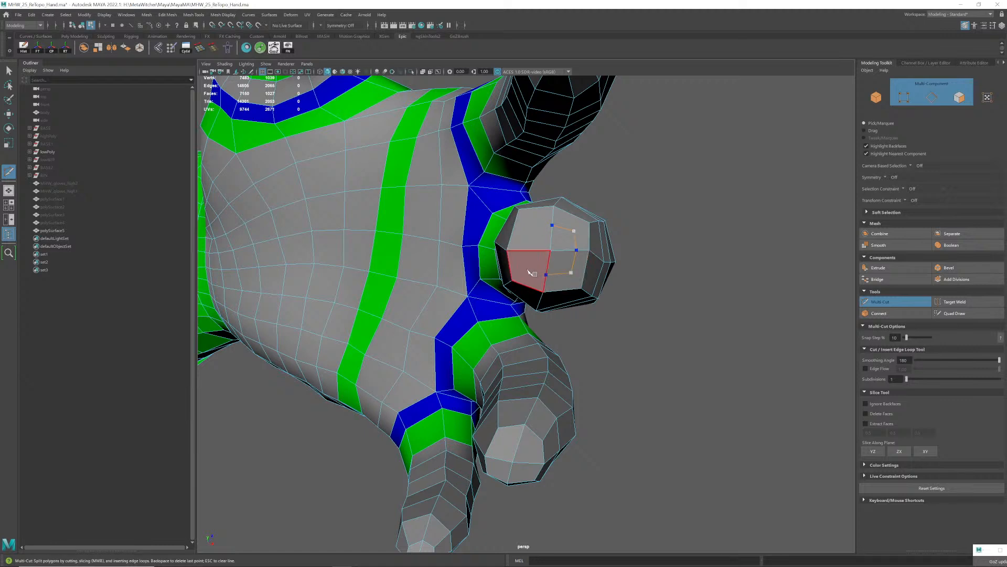
click(527, 251)
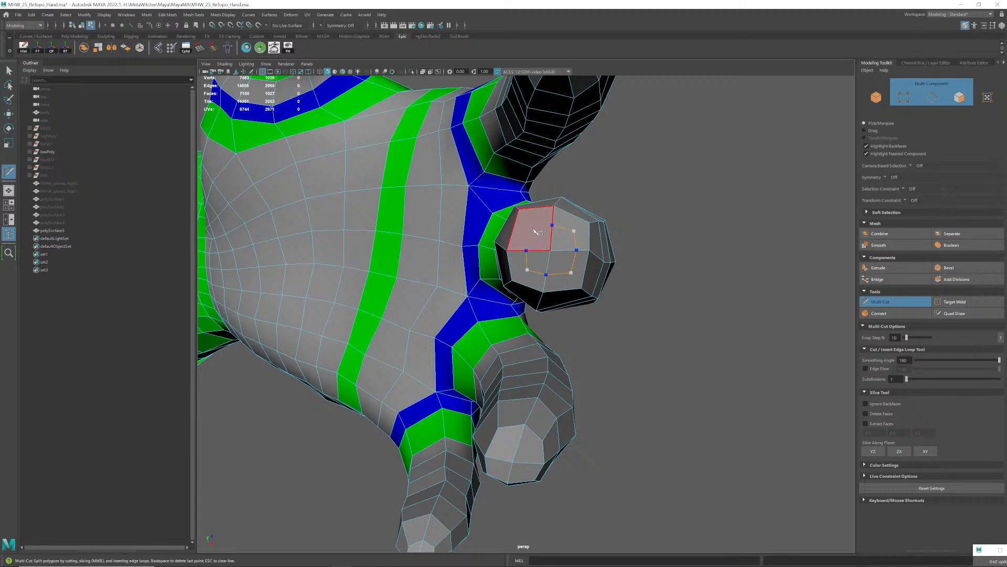
click(552, 225)
key(Return)
- Compare the cap topology of the fingertips from the palm side and head-on
alt+right_drag(631, 287, 549, 278)
alt+drag(548, 279, 530, 266)
alt+middle_drag(462, 193, 487, 239)
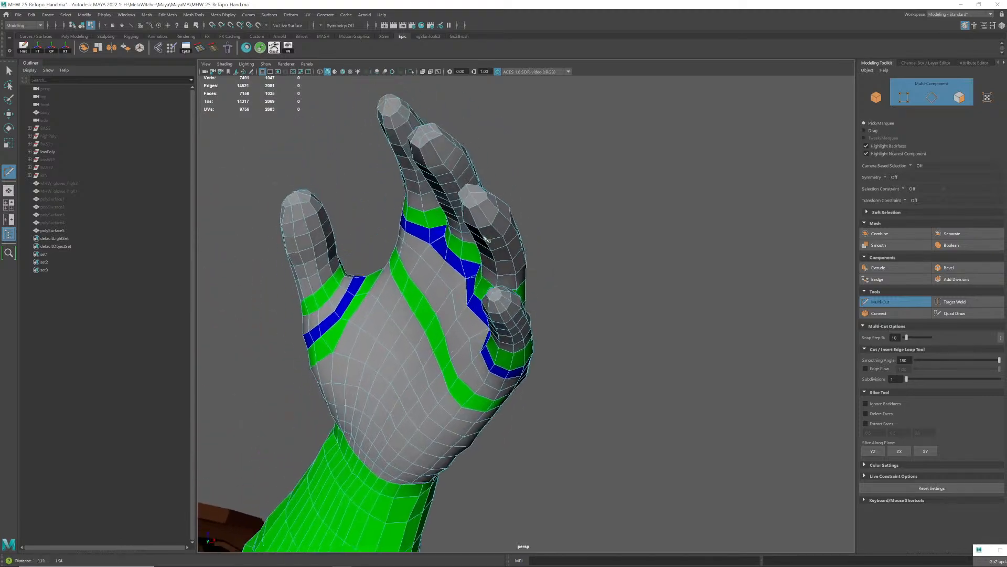
alt+drag(487, 239, 531, 254)
mouse_move(531, 254)
alt+right_down()
mouse_move(503, 250)
mouse_move(527, 247)
alt+right_up()
alt+middle_drag(527, 247, 581, 253)
alt+drag(579, 244, 589, 241)
alt+middle_drag(588, 241, 564, 247)
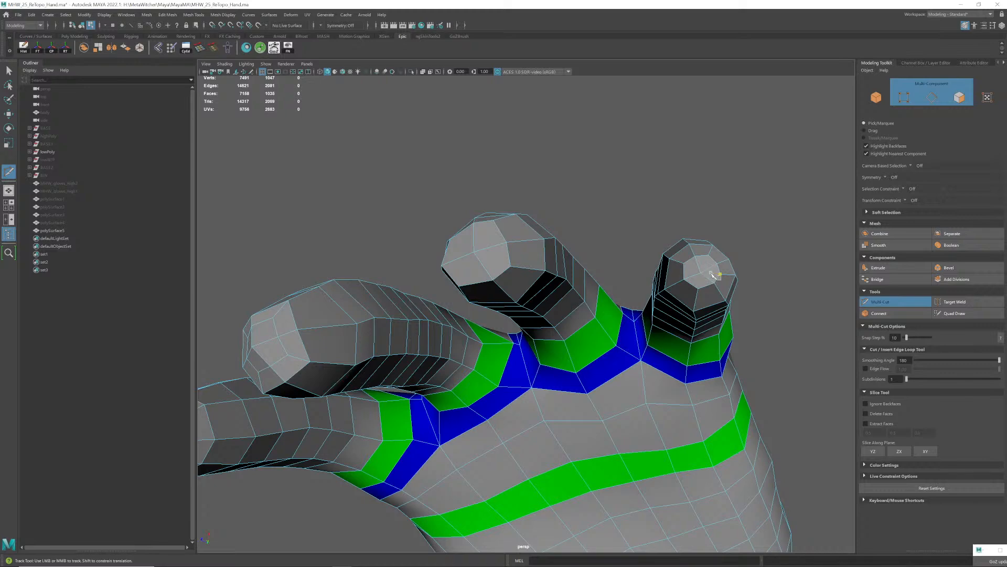
alt+right_drag(545, 269, 493, 275)
alt+drag(493, 275, 526, 256)
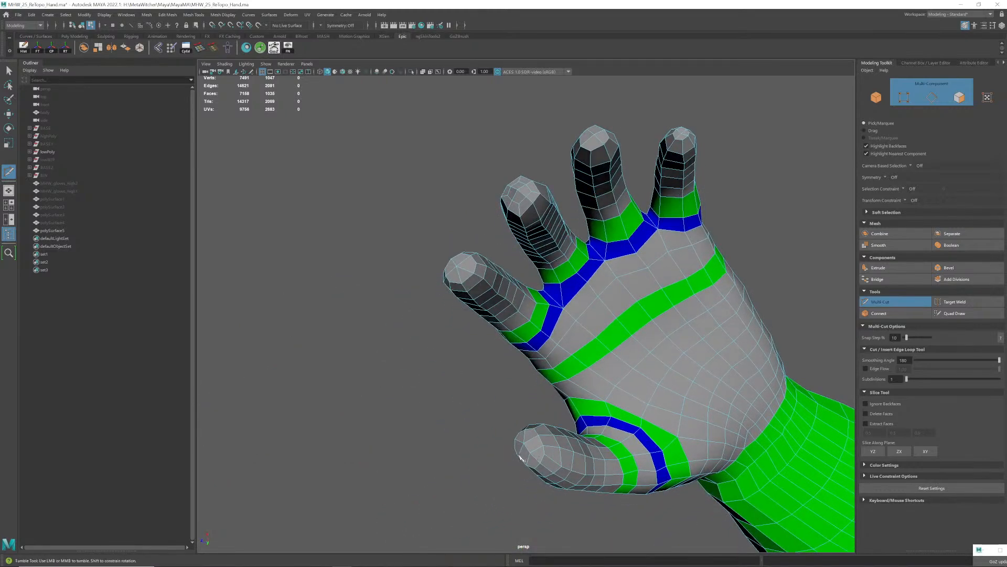
- Cut a matching closed ring of edges around the centre of the ring fingertip's cap
alt+drag(566, 203, 551, 222)
alt+right_drag(551, 223, 658, 243)
alt+middle_drag(659, 243, 606, 262)
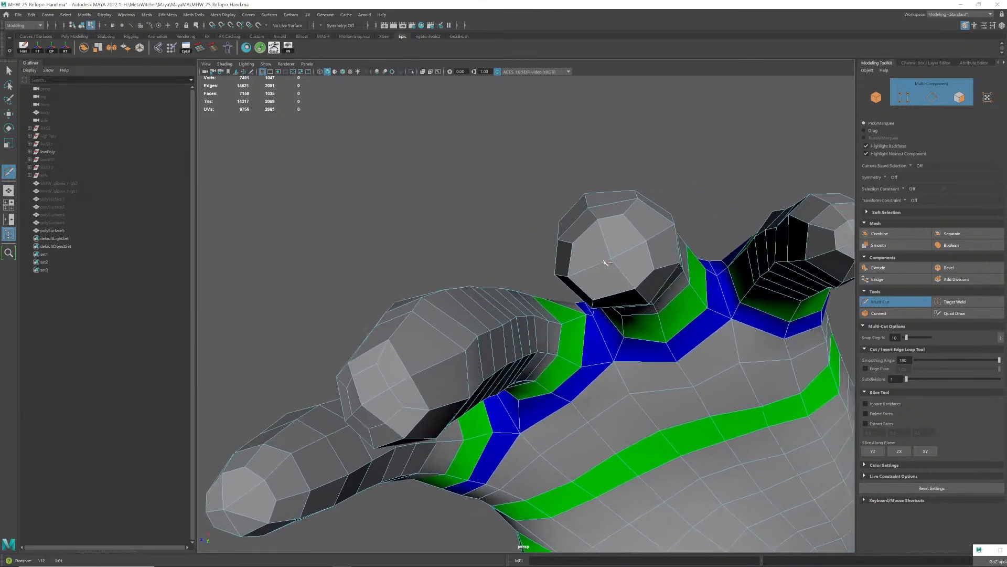
alt+drag(606, 262, 561, 265)
alt+middle_drag(562, 266, 535, 197)
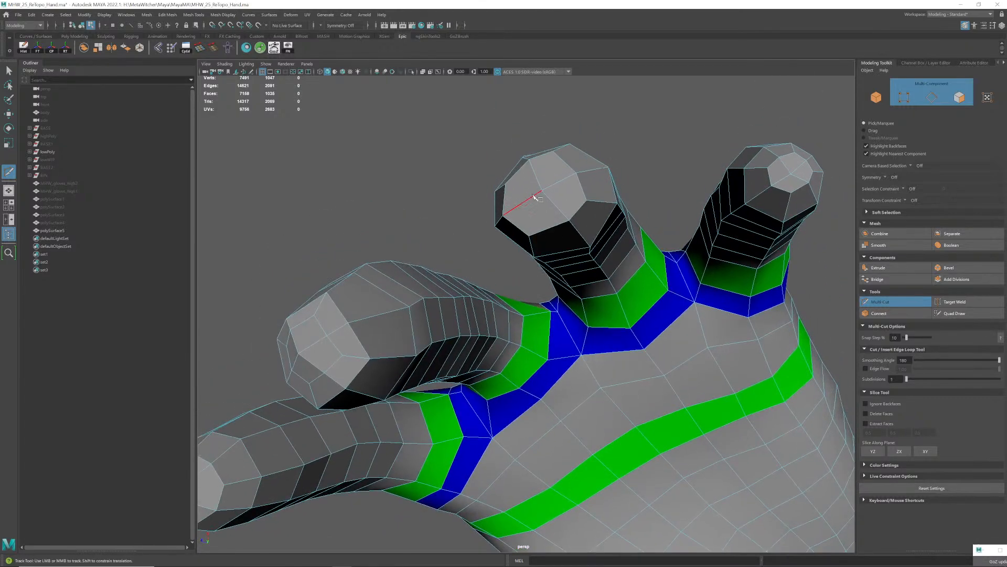
click(507, 185)
click(536, 176)
click(586, 200)
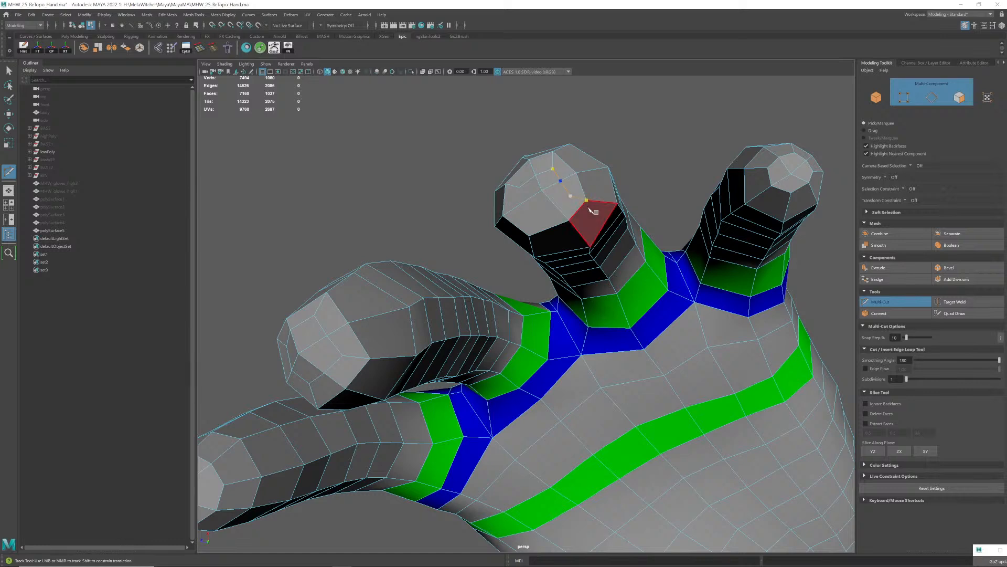
key(Return)
click(556, 207)
click(530, 236)
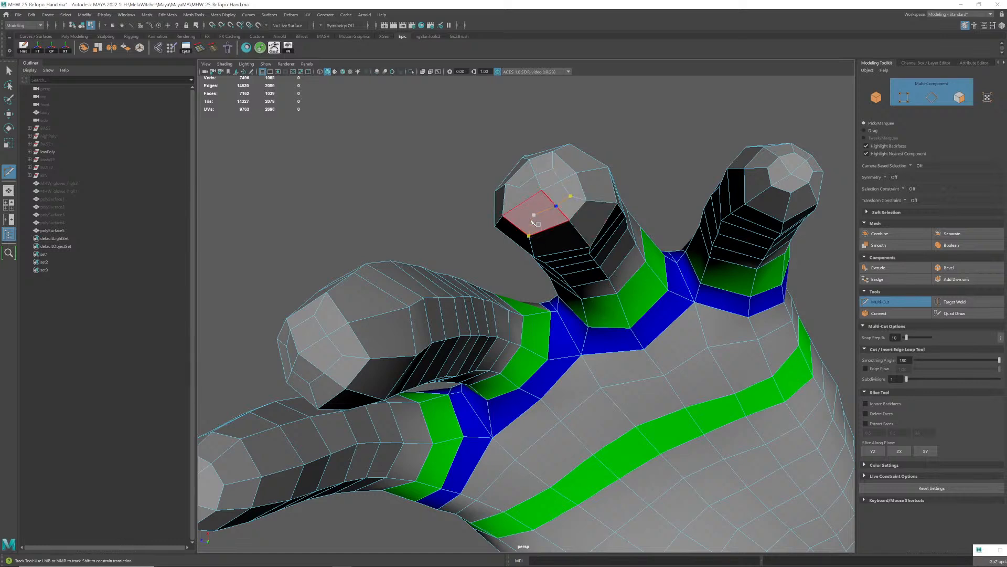
key(Return)
- Examine the refined fingertips, the palm and the whole glove up to the cuff
alt+drag(556, 207, 530, 189)
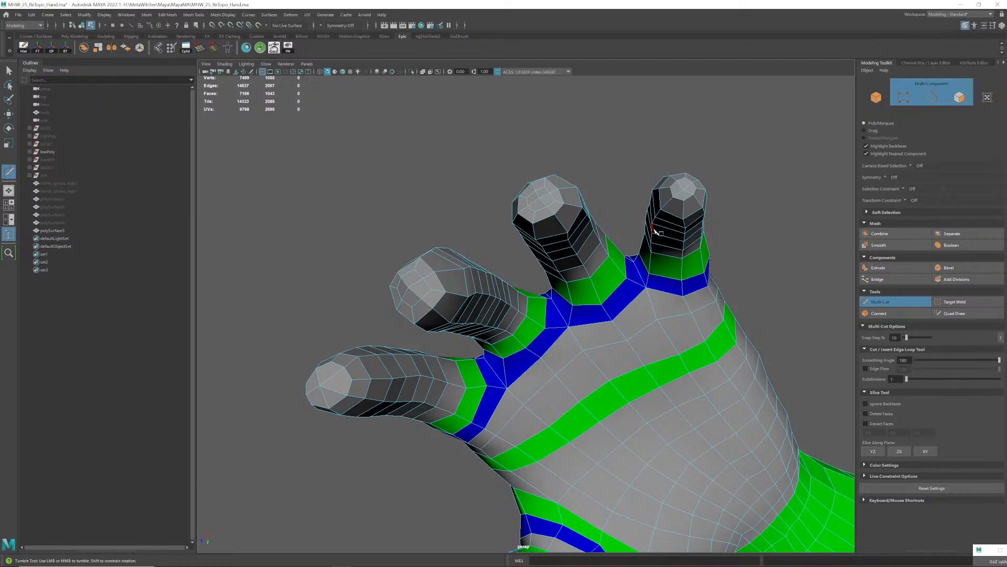
alt+drag(656, 231, 504, 208)
alt+middle_drag(496, 206, 487, 204)
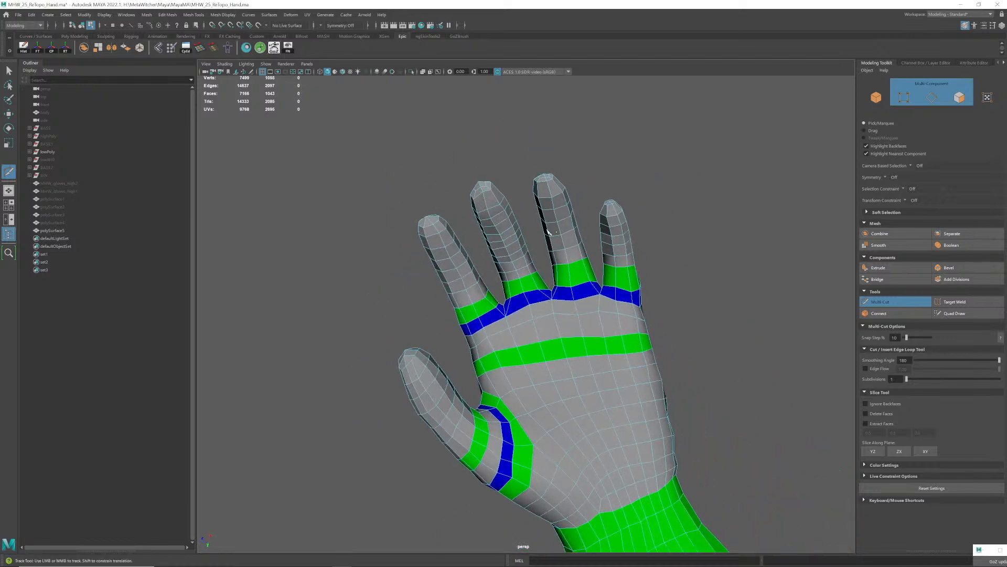
alt+drag(549, 231, 586, 333)
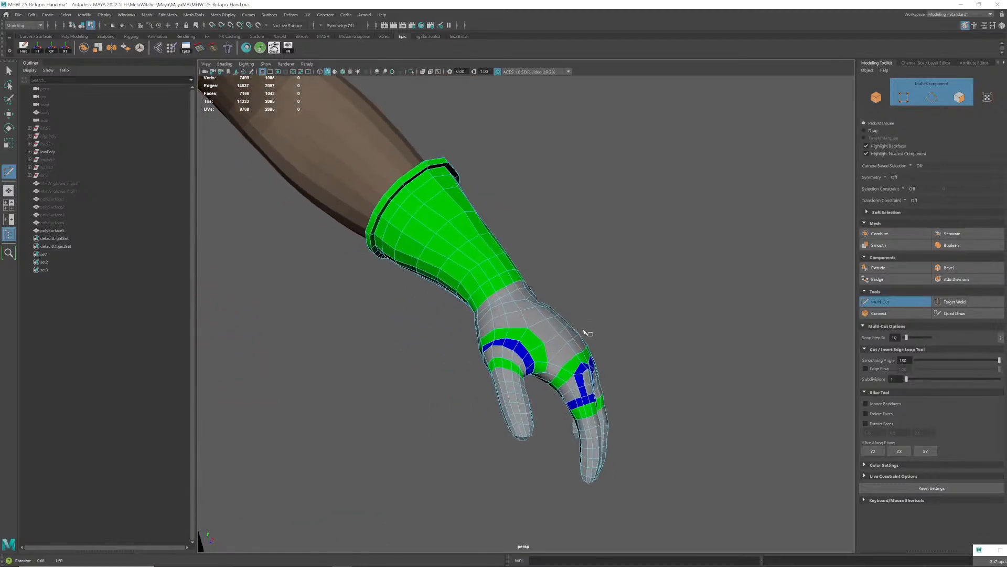
- Leave the Multi-Cut tool, return to object mode and select the low-poly glove
key(q)
right_drag(548, 339, 577, 331)
alt+drag(558, 335, 502, 314)
click(560, 308)
click(515, 316)
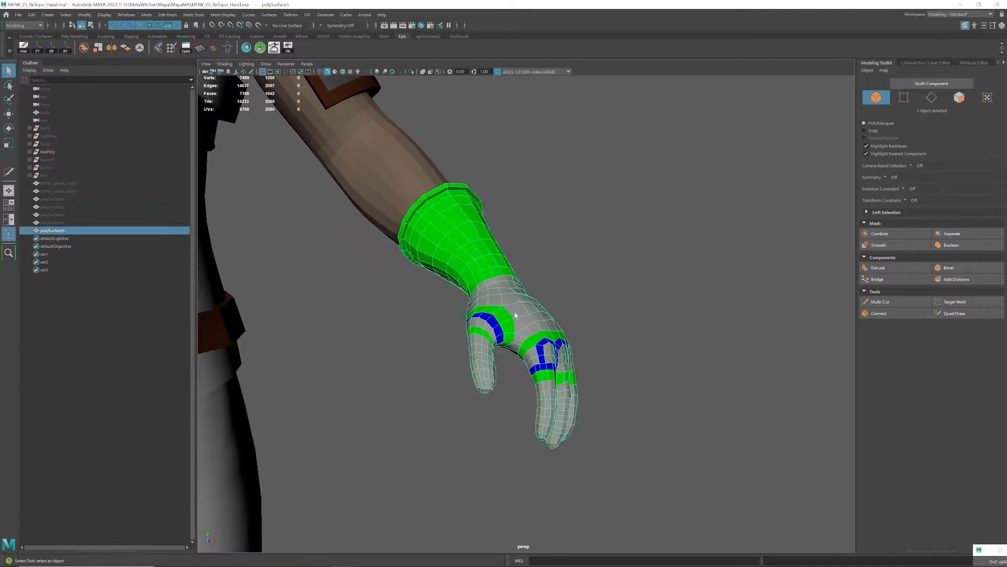
key(h)
key(ctrl+z)
click(400, 195)
click(461, 222)
mouse_move(499, 288)
alt+mouse_down()
mouse_move(472, 292)
mouse_move(514, 295)
mouse_move(439, 286)
mouse_move(504, 290)
mouse_move(533, 266)
mouse_move(551, 274)
mouse_move(493, 294)
alt+mouse_up()
alt+right_drag(493, 294, 487, 310)
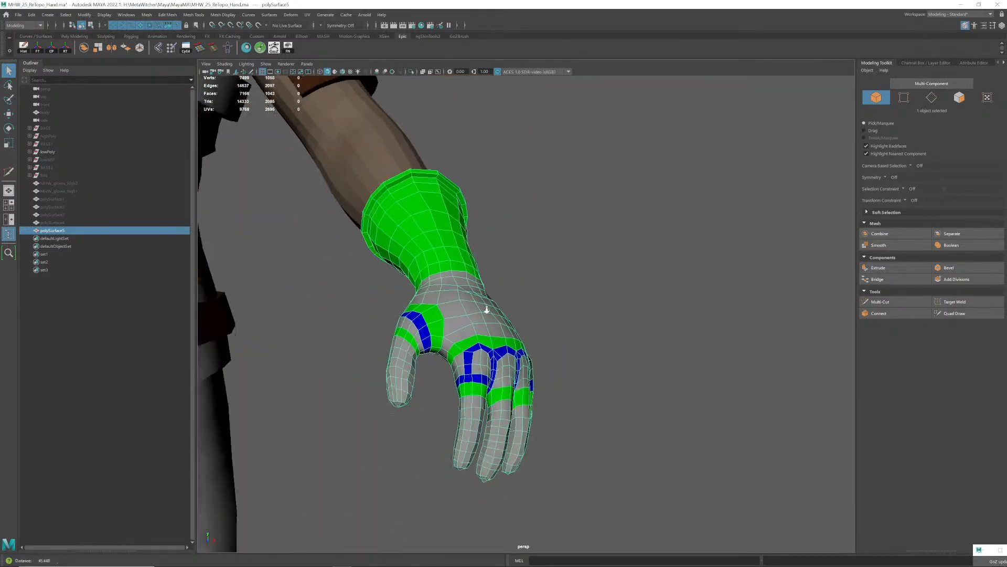
alt+drag(487, 310, 550, 295)
- Select all edges of the low-poly glove, soften them and return to object mode
key(F10)
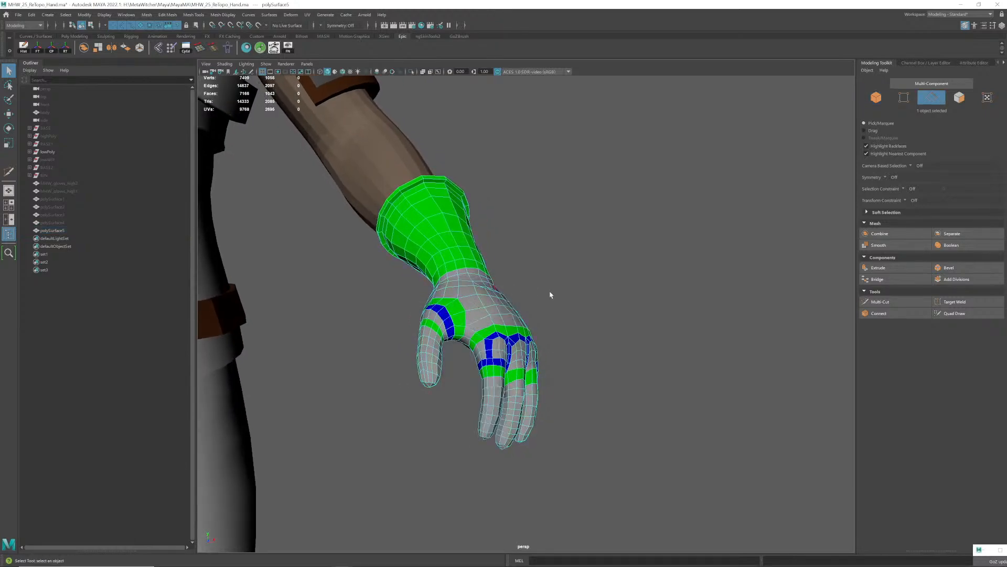
drag(592, 472, 328, 152)
alt+right_drag(315, 148, 478, 236)
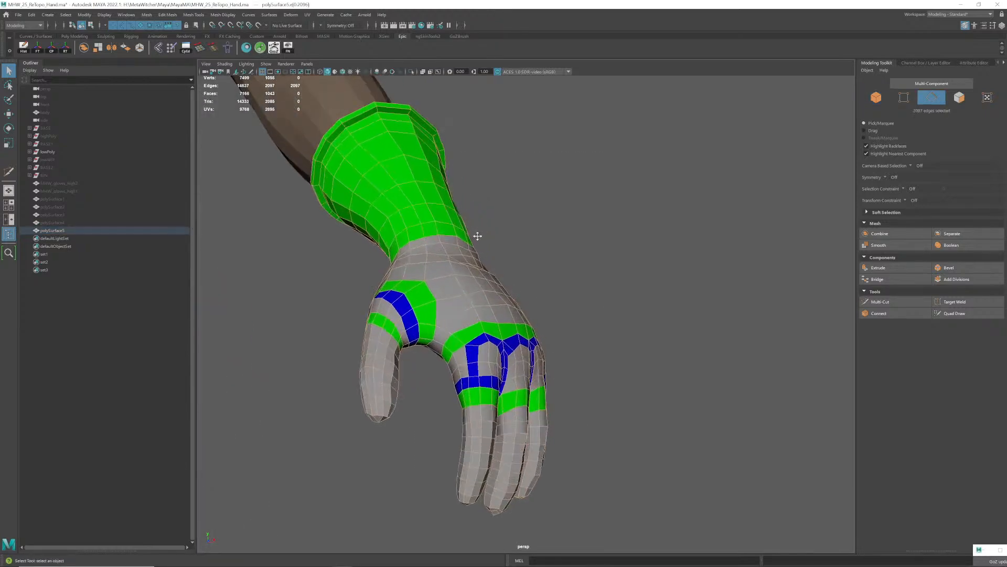
alt+drag(478, 236, 596, 260)
shift+right_drag(589, 245, 638, 258)
key(t)
alt+drag(521, 209, 514, 243)
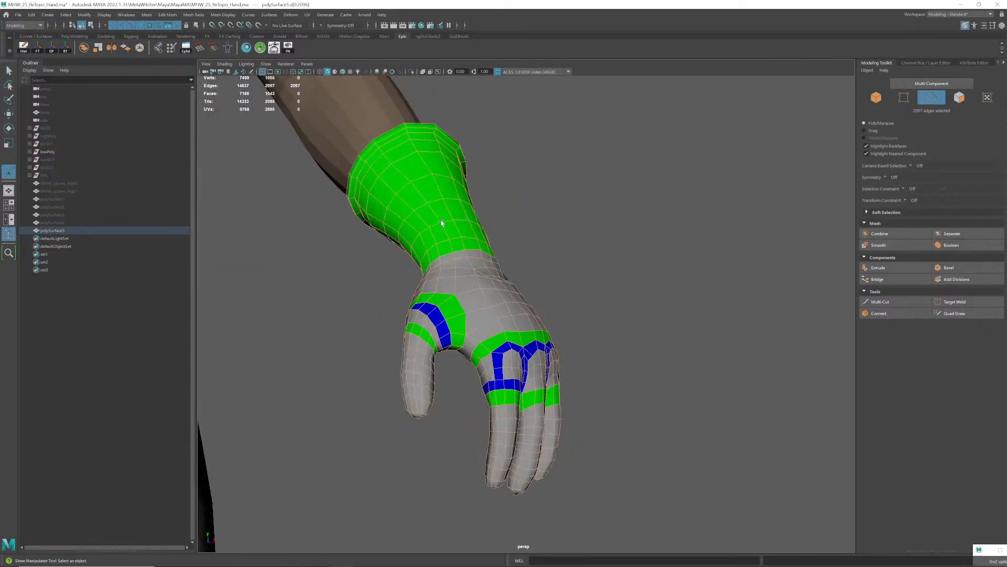
key(q)
right_drag(472, 214, 493, 197)
- Mirror the glove to the other arm as a copy across the world X axis, combined with the original and without merging borders
click(381, 272)
scroll(382, 272, down, 4)
alt+middle_drag(382, 271, 517, 272)
scroll(517, 271, down, 6)
alt+drag(517, 271, 515, 284)
alt+right_drag(515, 285, 565, 297)
alt+drag(565, 297, 558, 286)
alt+middle_drag(576, 282, 606, 327)
click(653, 326)
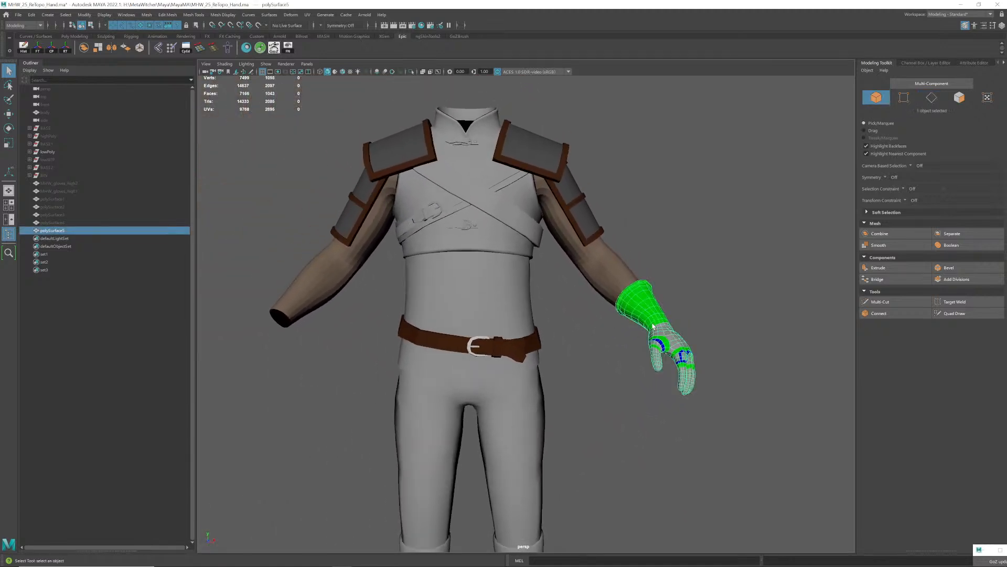
double_click(113, 49)
click(603, 308)
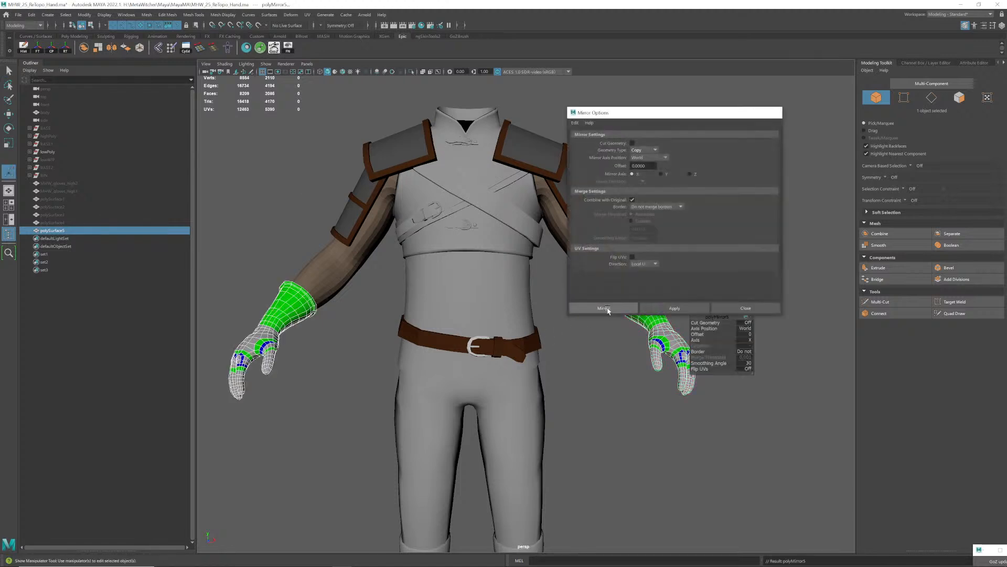
key(t)
click(733, 283)
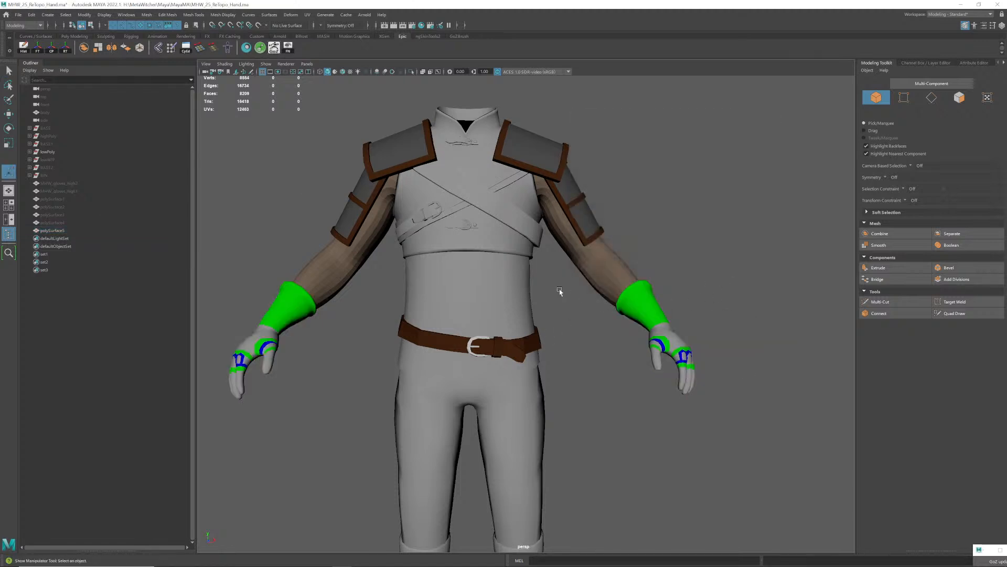
- Check both gloves on the whole character and save the scene
alt+right_drag(529, 295, 484, 254)
alt+drag(484, 254, 477, 258)
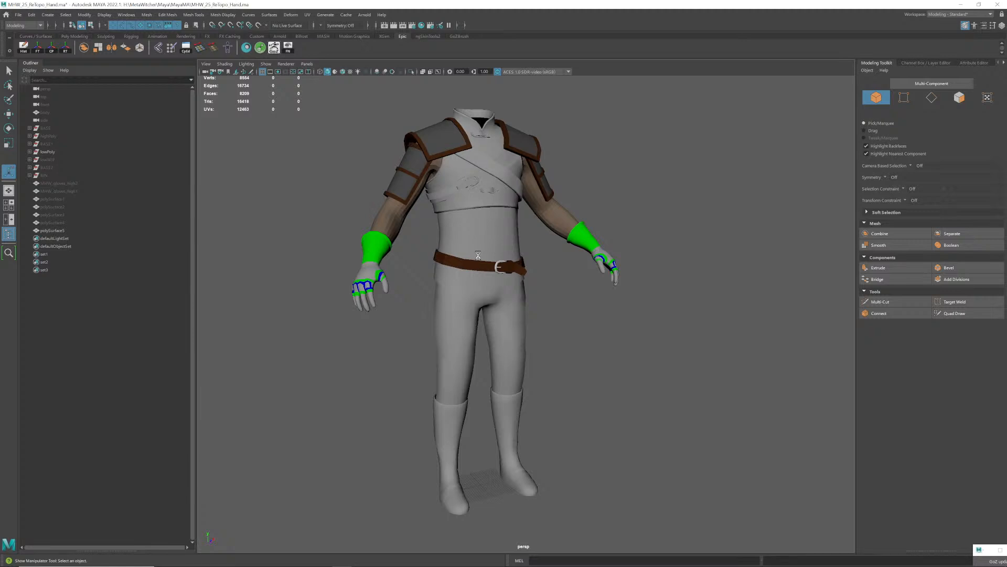
key(q)
key(ctrl+s)
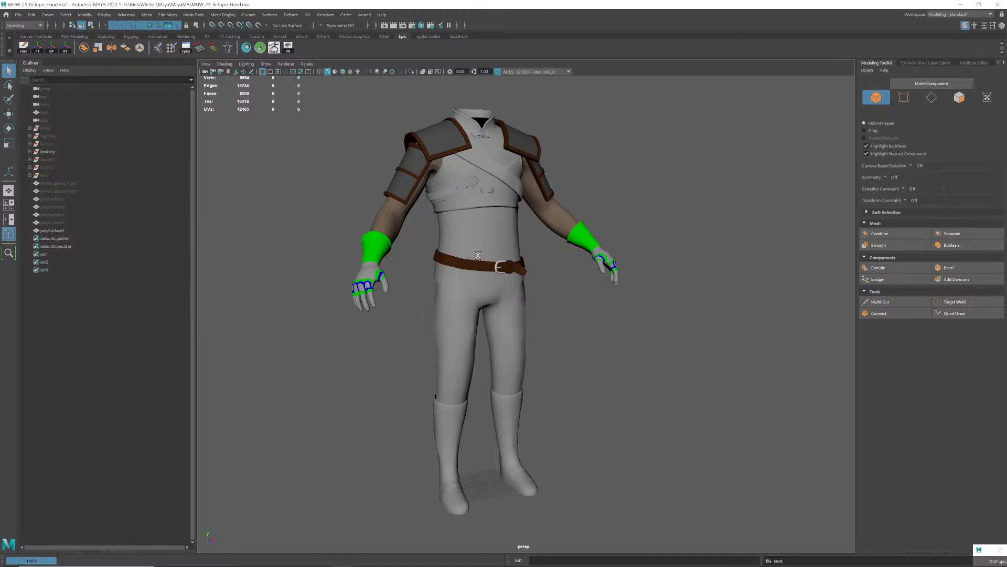
key(t)
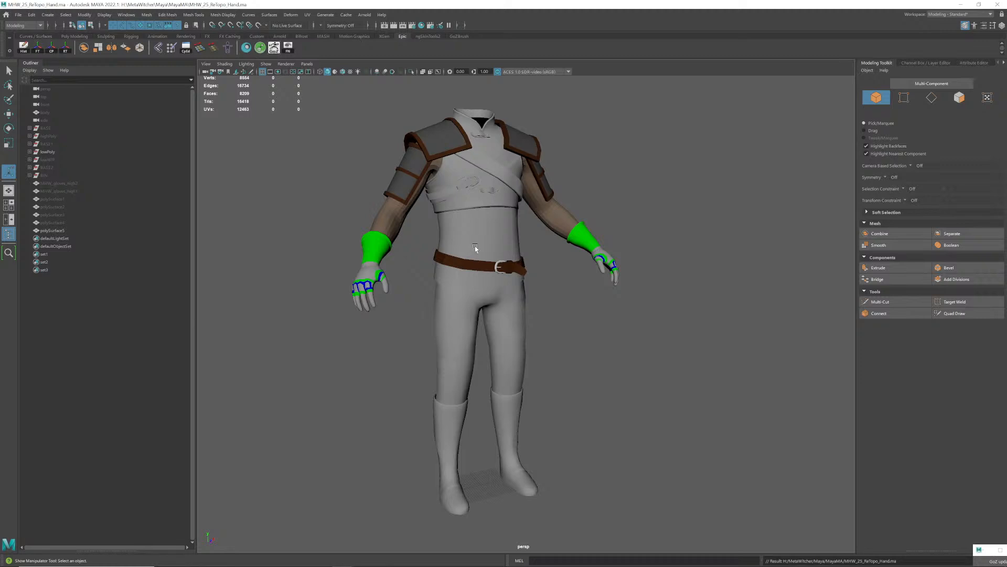
alt+drag(475, 248, 497, 254)
alt+right_drag(497, 254, 490, 247)
alt+drag(490, 247, 481, 241)
alt+middle_drag(481, 241, 484, 248)
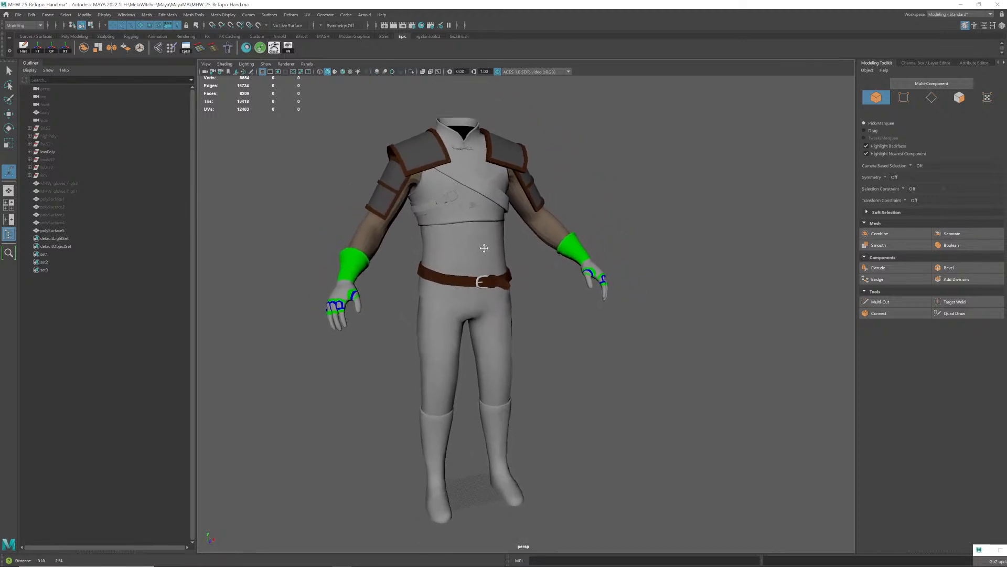
alt+drag(484, 248, 488, 251)
key(ctrl+s)
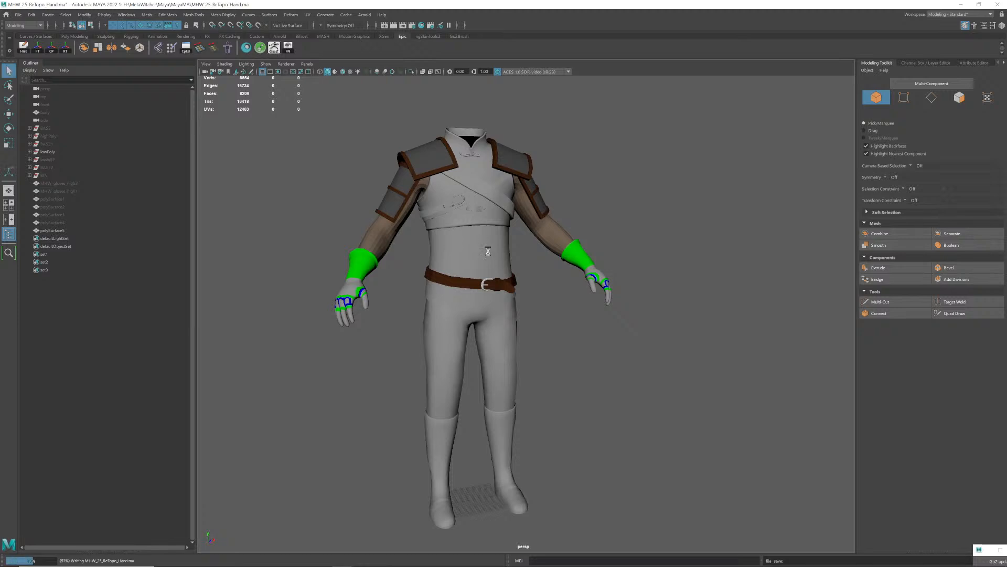
key(t)
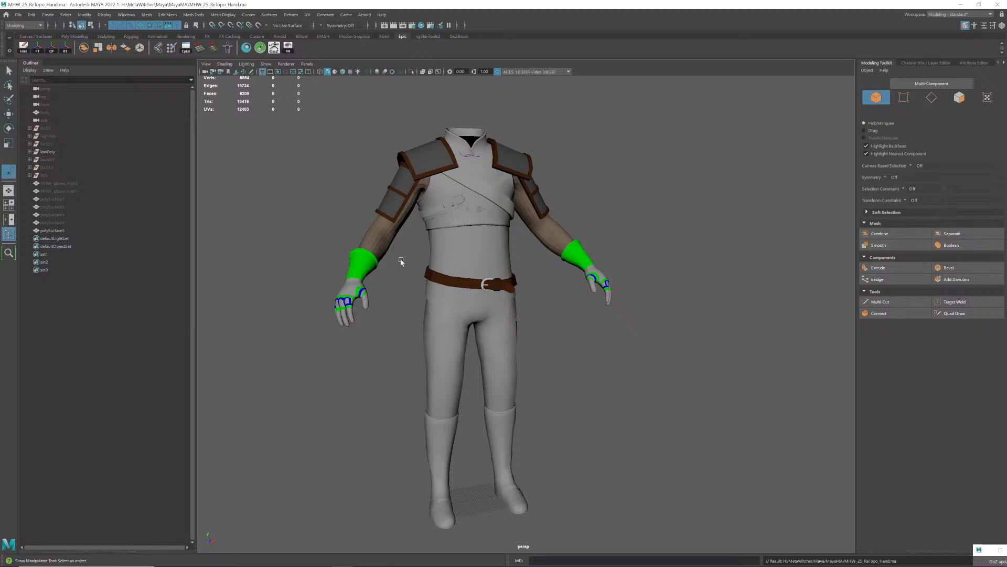
- Rename the mirrored gloves mesh to MHW_gloves_low
click(352, 277)
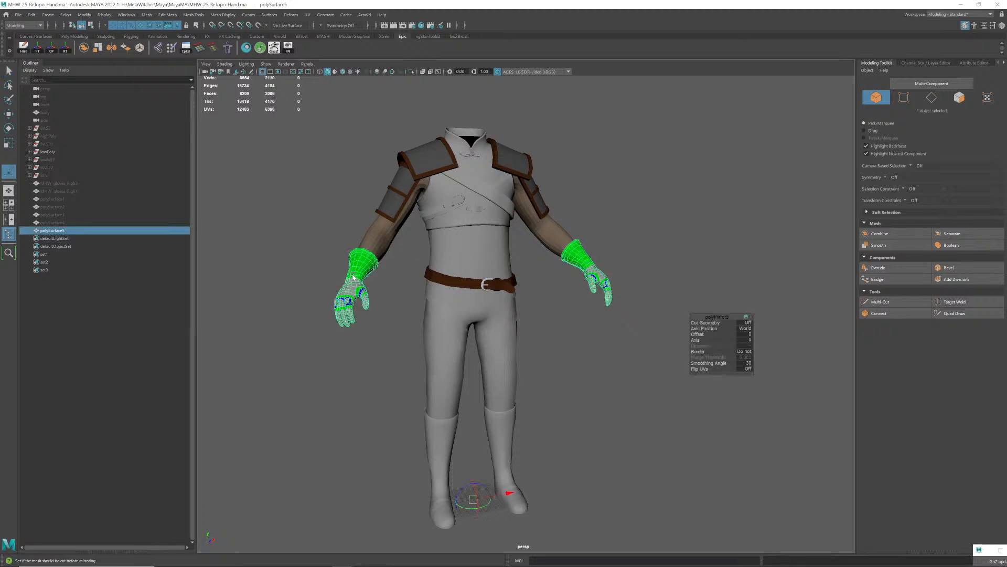
double_click(51, 230)
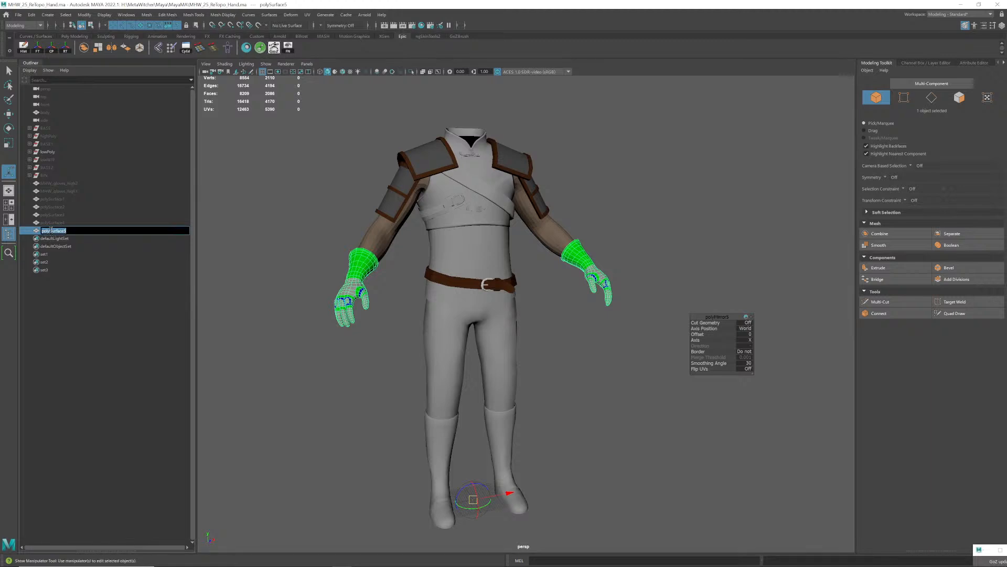
text(MHW_gloves_low)
key(Return)
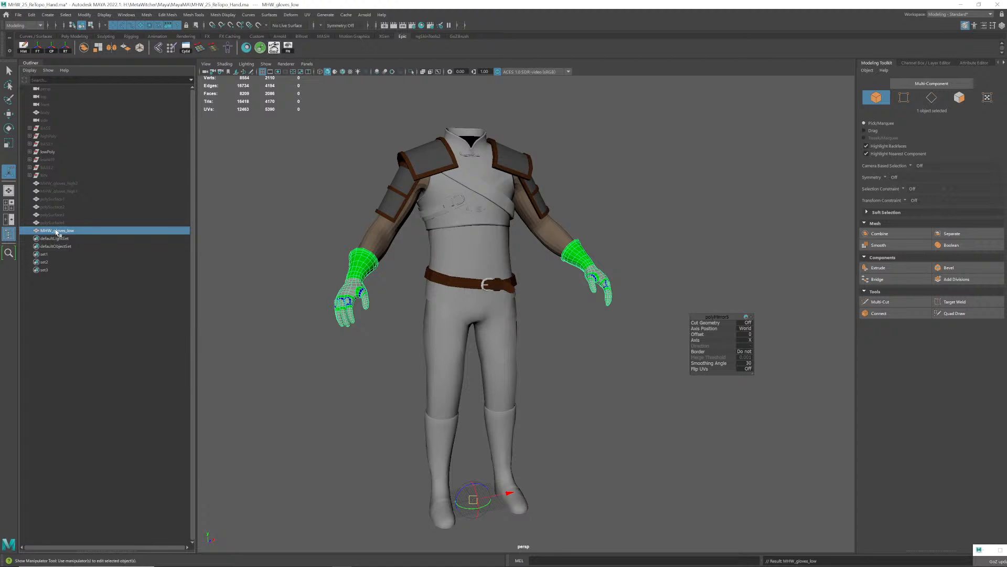
- Move MHW_gloves_low into the lowPoly group, expand the group to check its contents and deselect everything
middle_drag(56, 231, 48, 152)
click(48, 152)
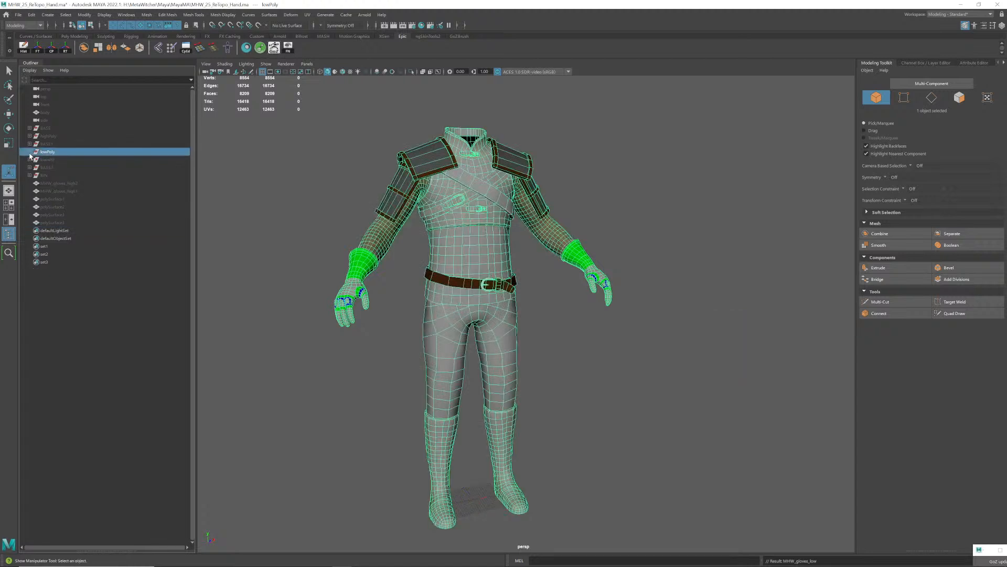
click(29, 152)
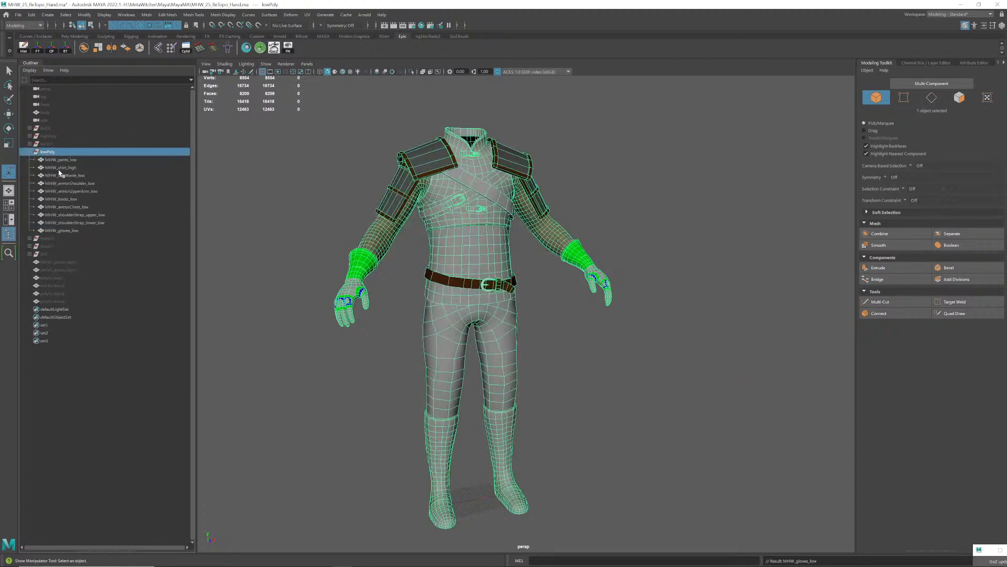
click(554, 301)
alt+drag(501, 265, 463, 233)
alt+right_drag(463, 233, 495, 228)
alt+middle_drag(495, 228, 482, 215)
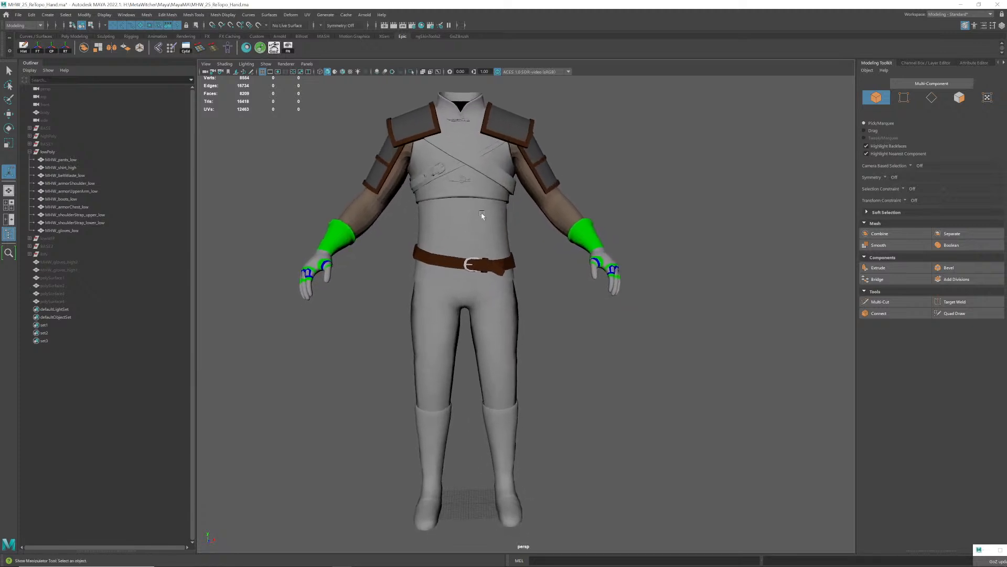
- Inspect the low-poly character by selecting its pants, chest armor and lower shoulder strap in turn
scroll(479, 225, down, 1)
mouse_move(477, 233)
alt+mouse_down()
mouse_move(485, 239)
mouse_move(476, 238)
alt+mouse_up()
mouse_move(467, 236)
alt+mouse_down()
mouse_move(591, 240)
mouse_move(472, 238)
alt+mouse_up()
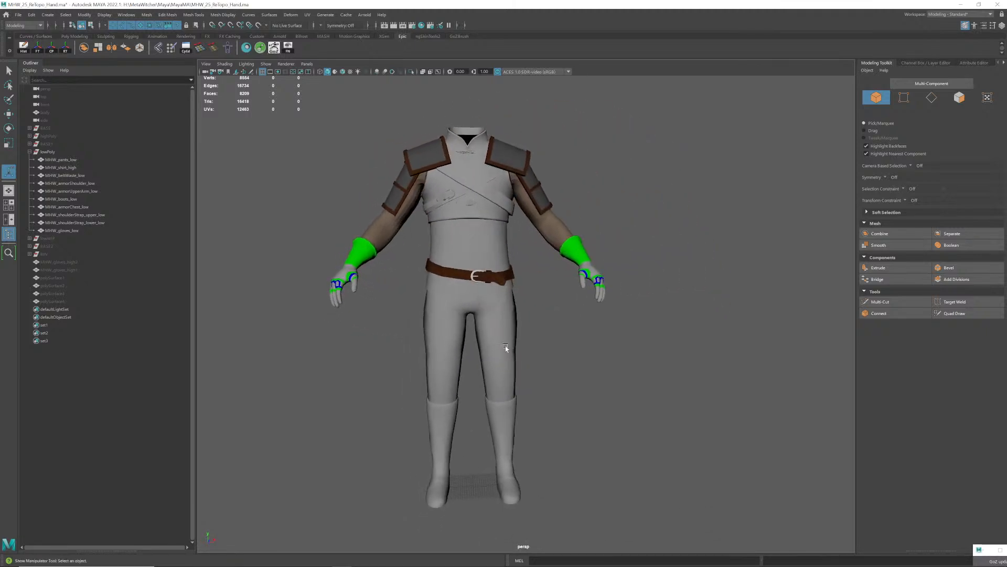
alt+middle_drag(503, 475, 488, 419)
mouse_move(478, 363)
alt+middle_down()
mouse_move(480, 409)
mouse_move(464, 373)
mouse_move(482, 366)
alt+middle_up()
scroll(465, 396, down, 1)
scroll(475, 366, up, 1)
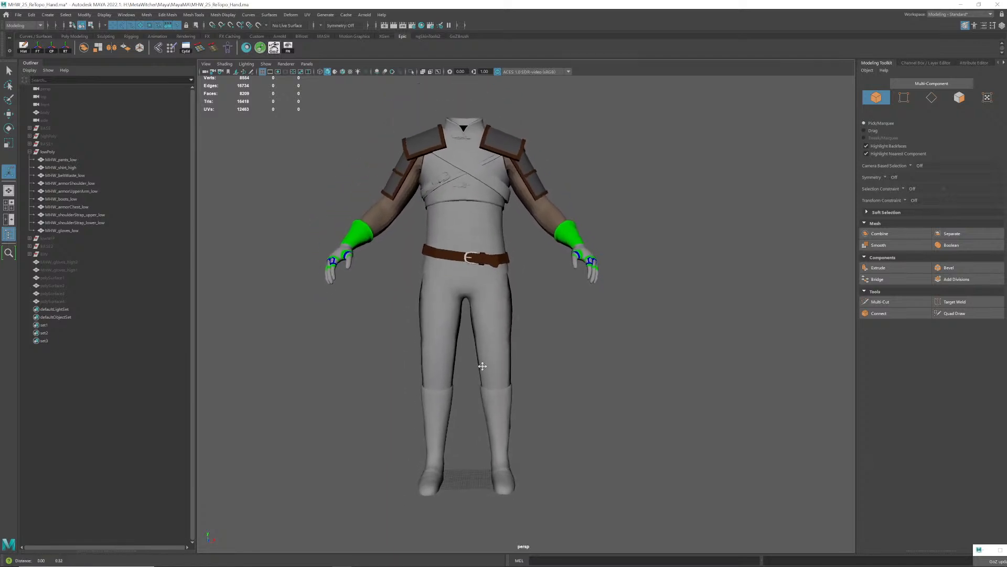
click(492, 414)
click(502, 330)
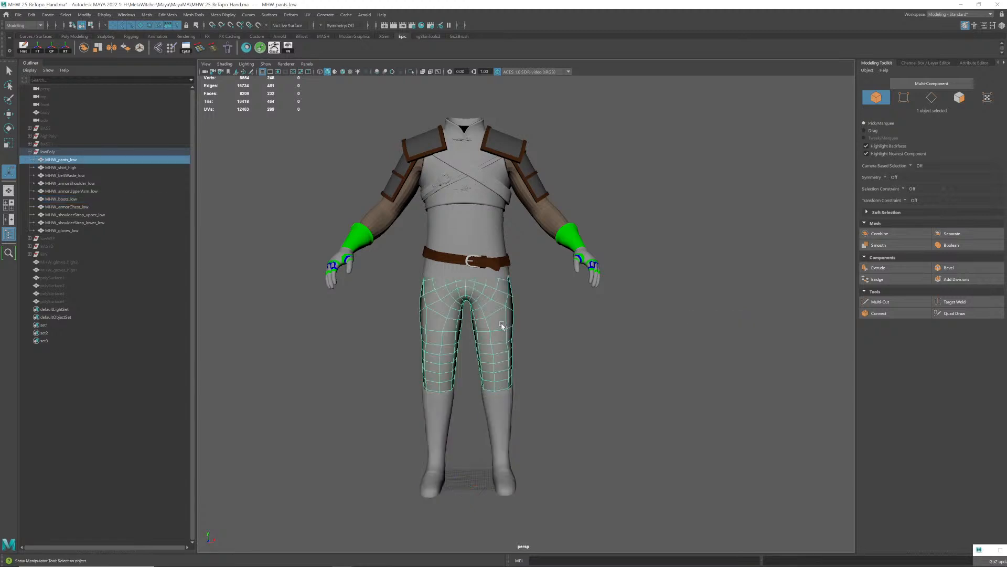
alt+middle_drag(463, 318, 461, 371)
scroll(472, 341, up, 1)
click(457, 271)
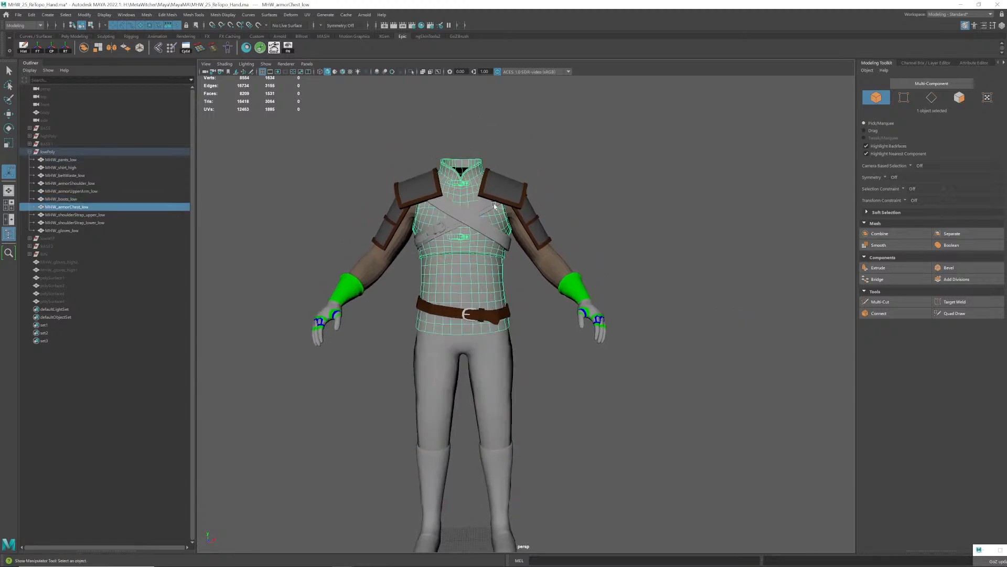
click(470, 220)
click(455, 224)
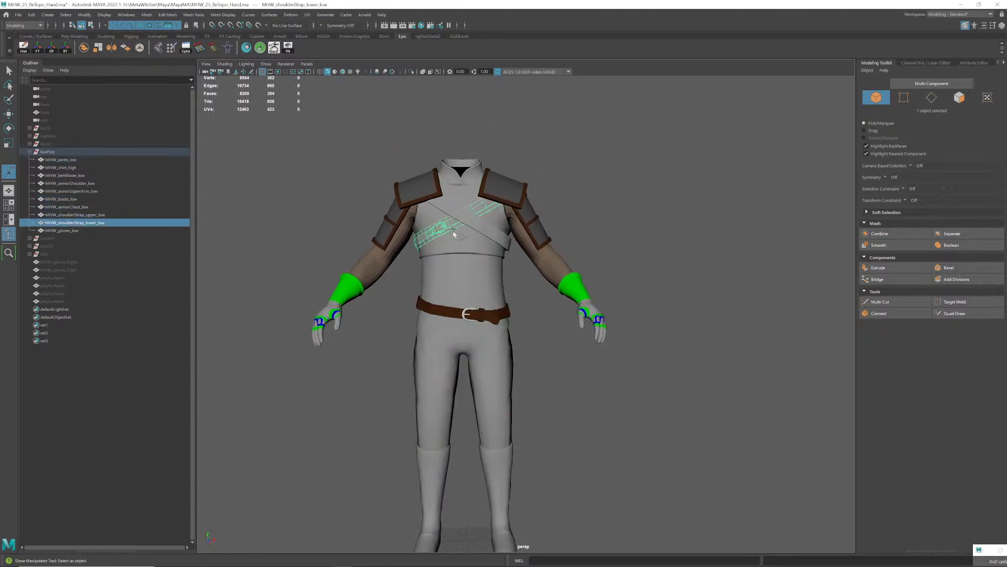
- Check the shoulder and upper-arm armor meshes up close, deselect them, and review the complete low-poly character
alt+right_drag(454, 234, 573, 189)
alt+middle_drag(573, 189, 622, 313)
alt+right_drag(623, 312, 645, 309)
alt+drag(576, 307, 651, 222)
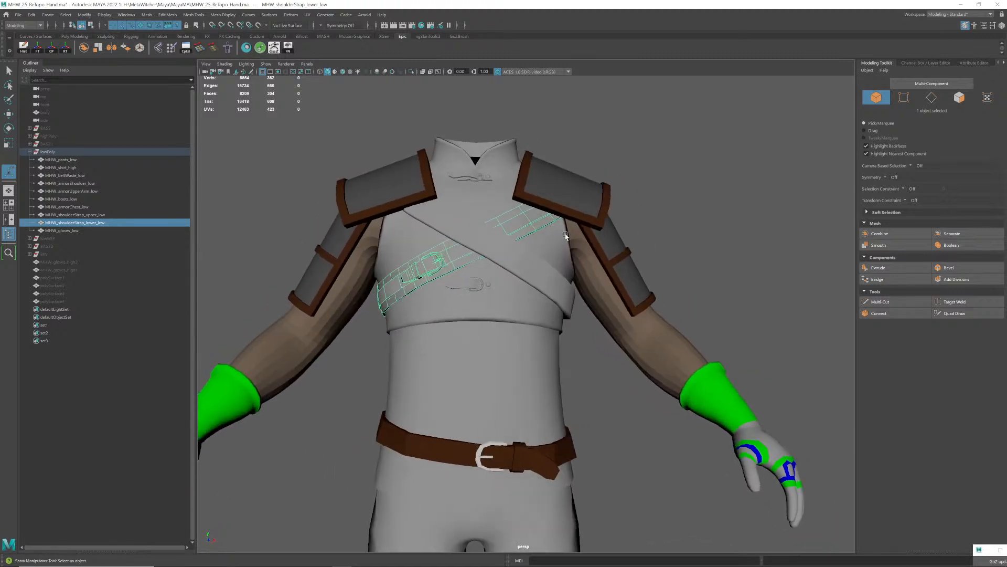
click(662, 231)
click(576, 193)
click(610, 250)
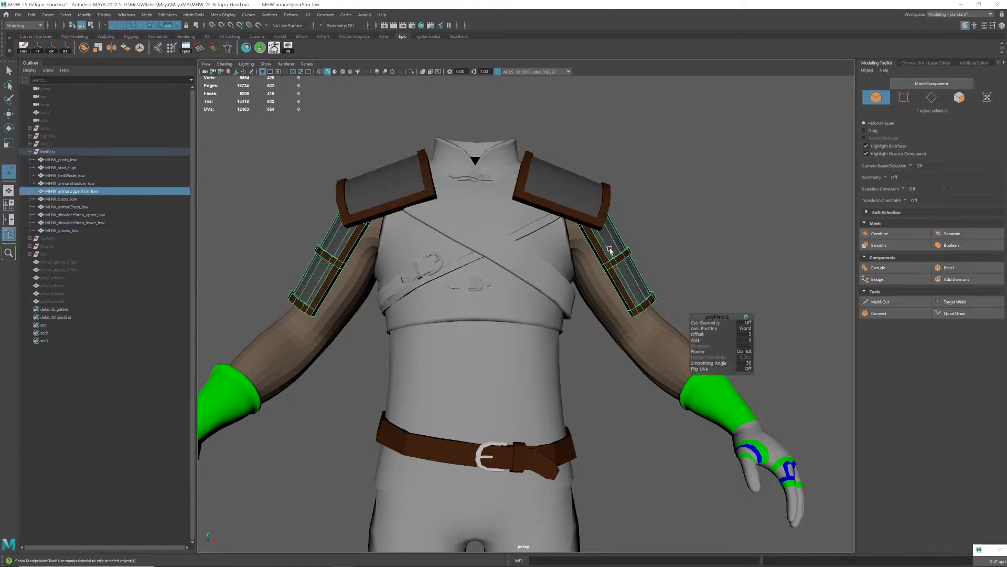
key(q)
click(639, 277)
alt+drag(638, 277, 521, 243)
scroll(635, 289, down, 5)
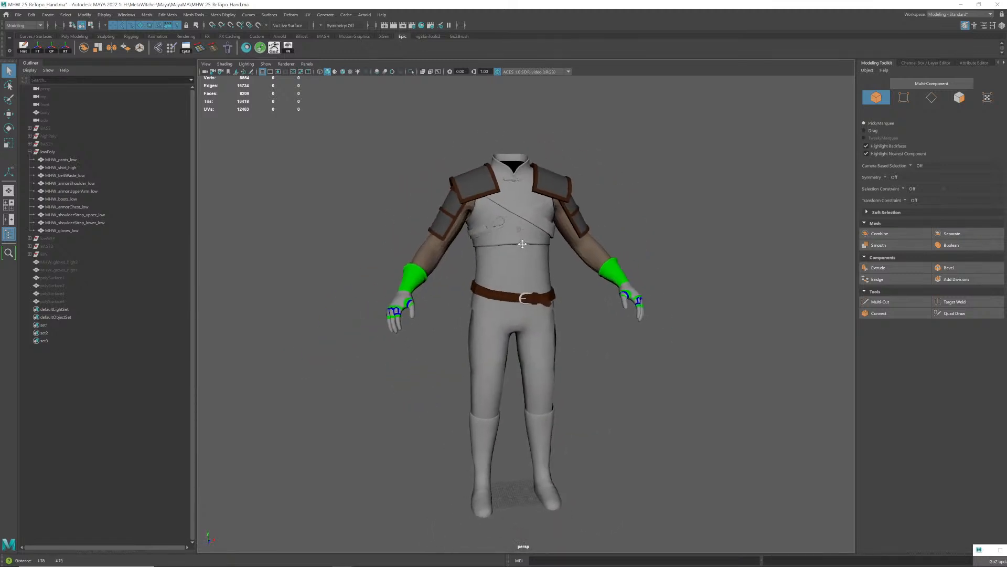
alt+middle_drag(521, 243, 505, 231)
alt+right_drag(506, 231, 505, 250)
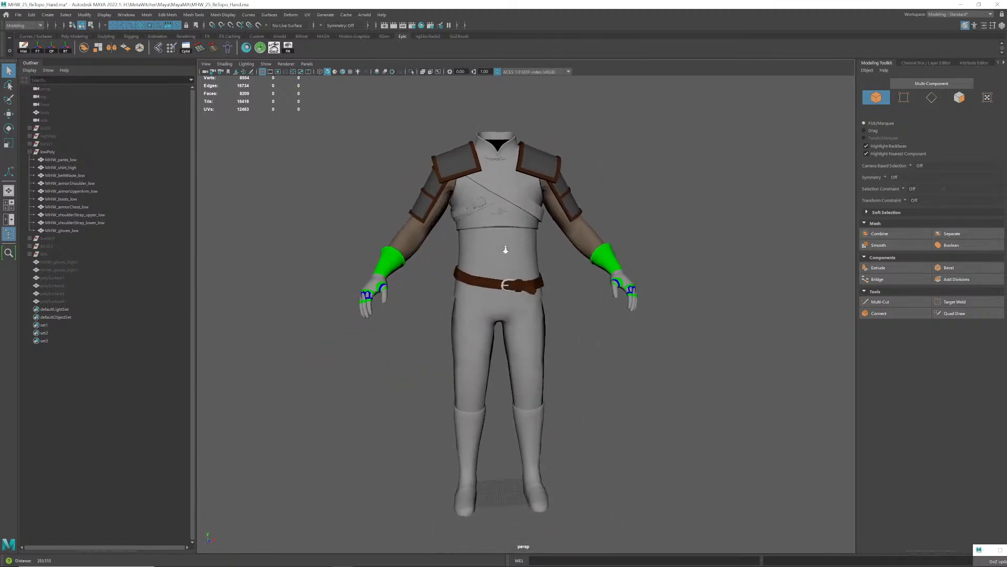
alt+drag(505, 249, 489, 247)
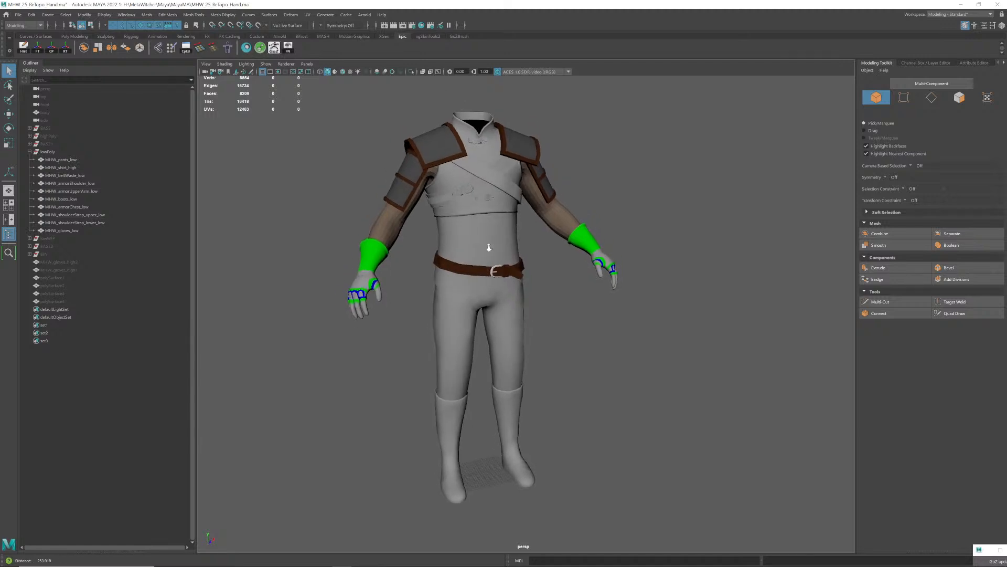
alt+right_drag(489, 247, 491, 254)
alt+drag(492, 254, 491, 252)
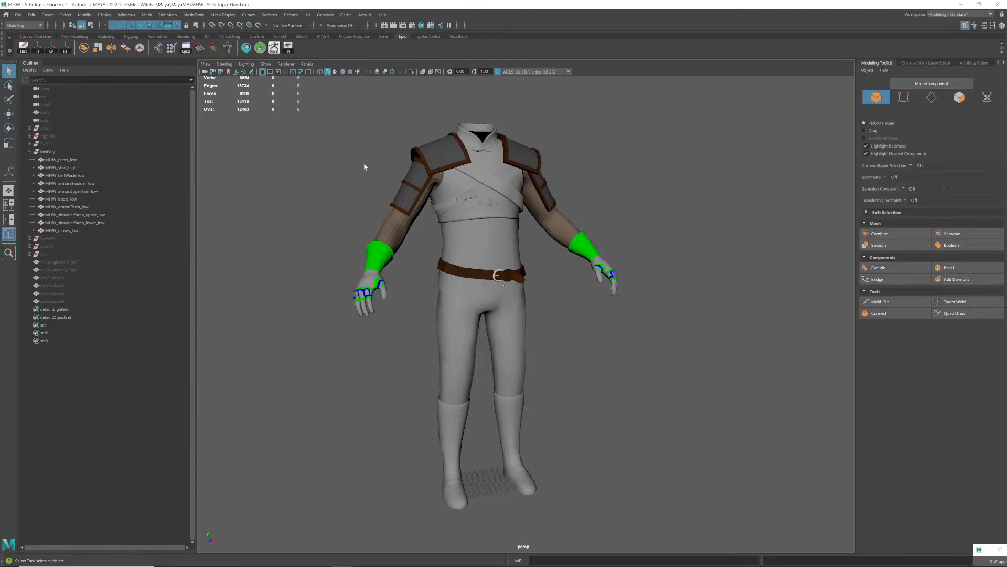
- Save the scene as a new version named MHW_26_ReTopo_UV.ma in the MetalWitcher project's Maya\MayaMA folder
click(18, 16)
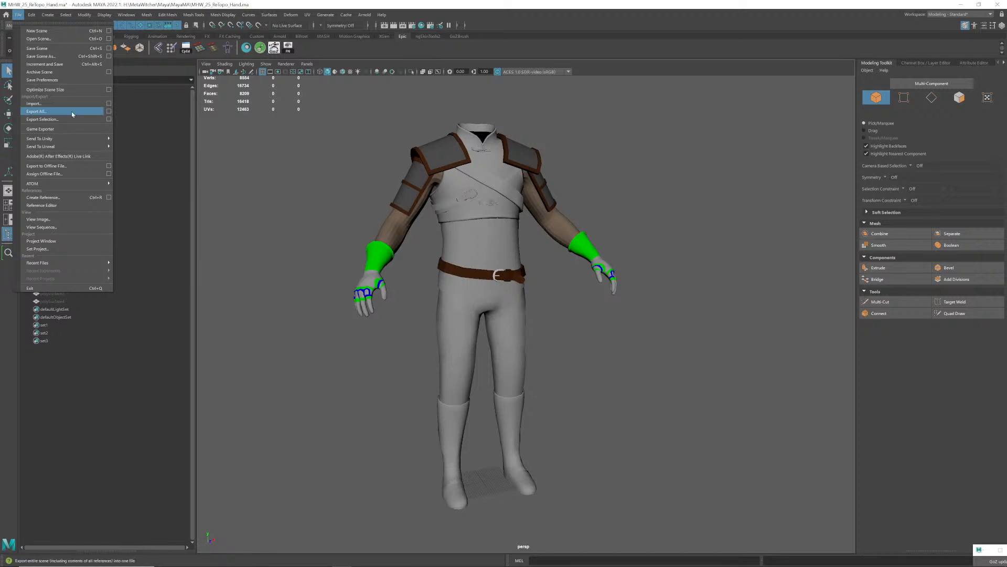
click(55, 58)
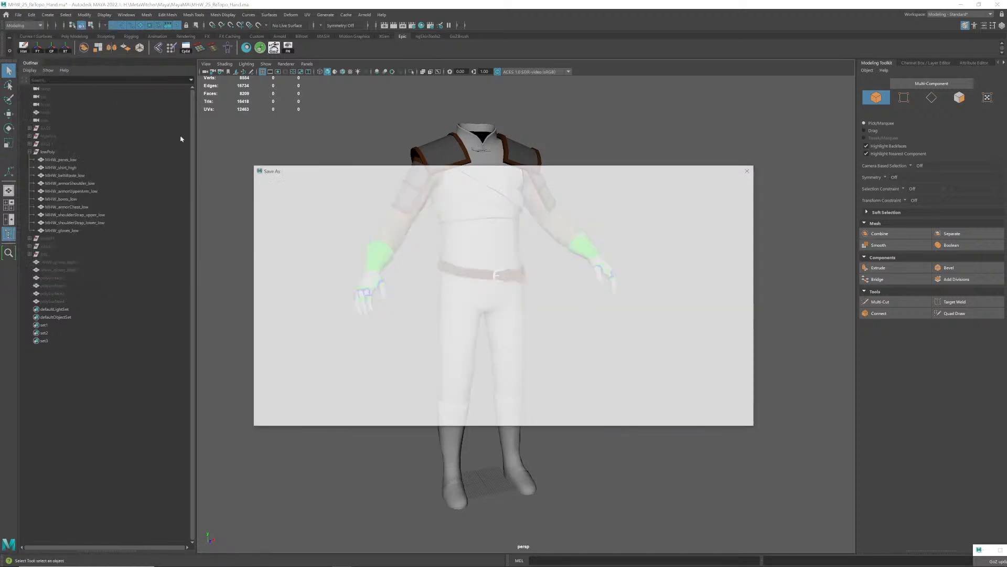
click(271, 224)
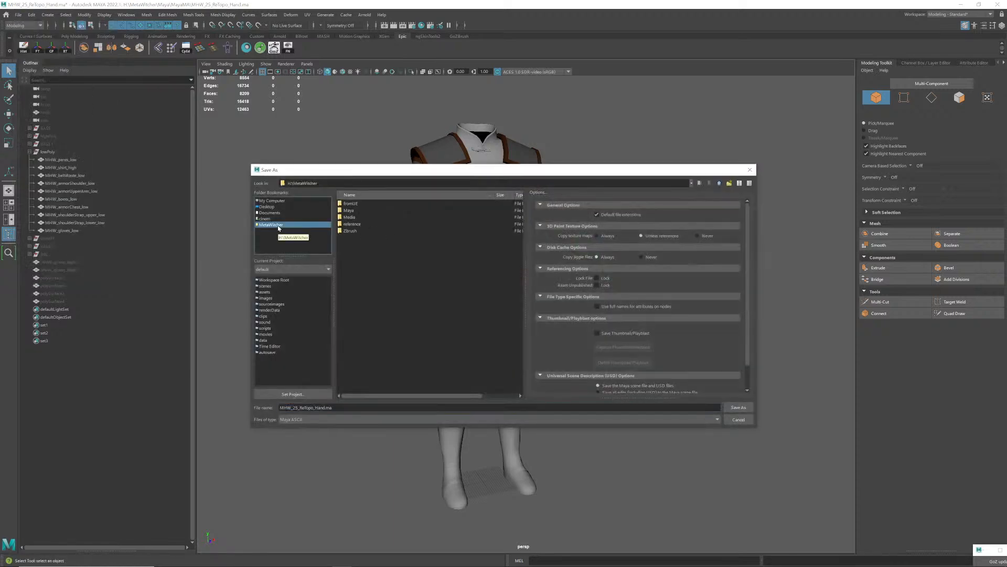
double_click(350, 211)
double_click(352, 217)
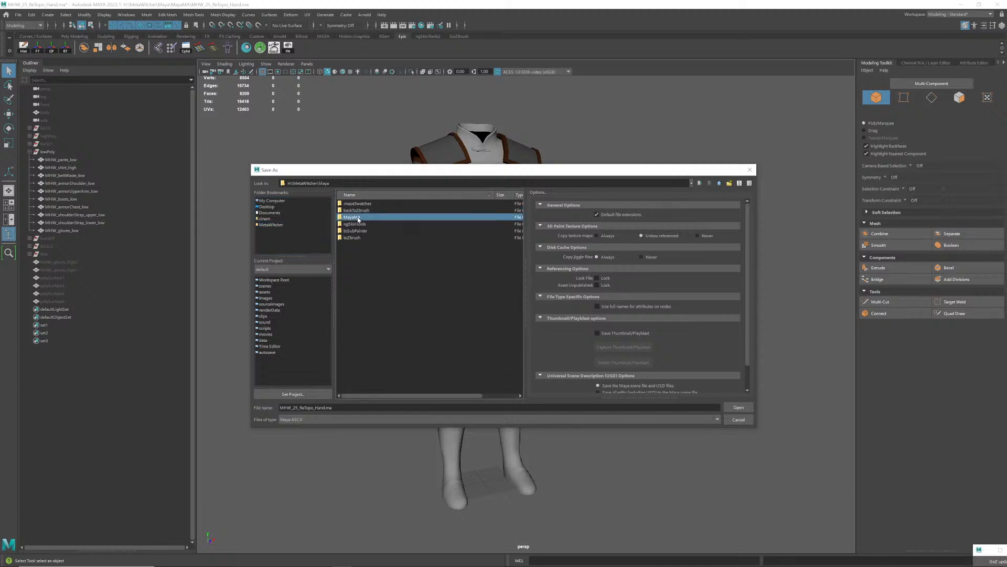
click(314, 408)
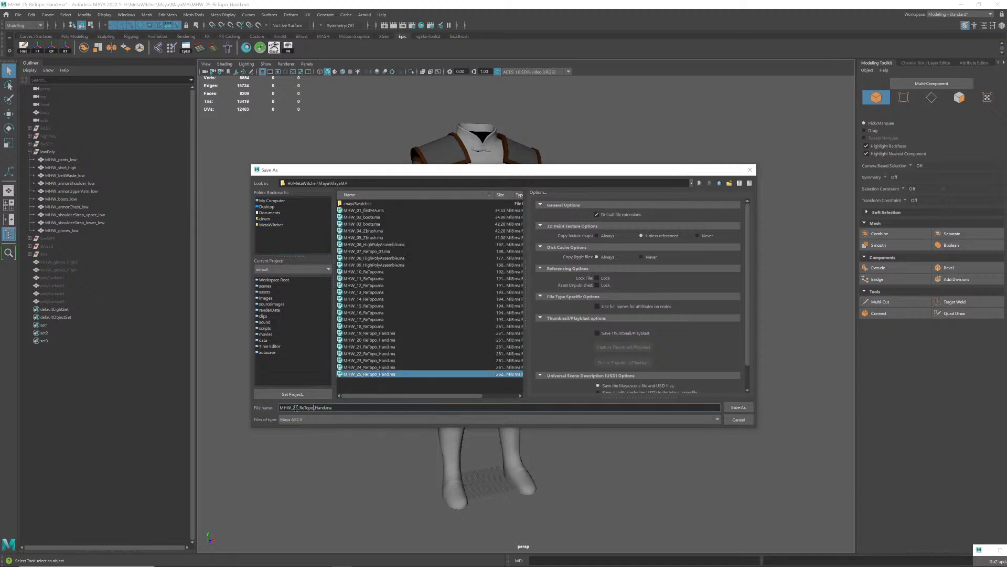
key(BackSpace)
text(6)
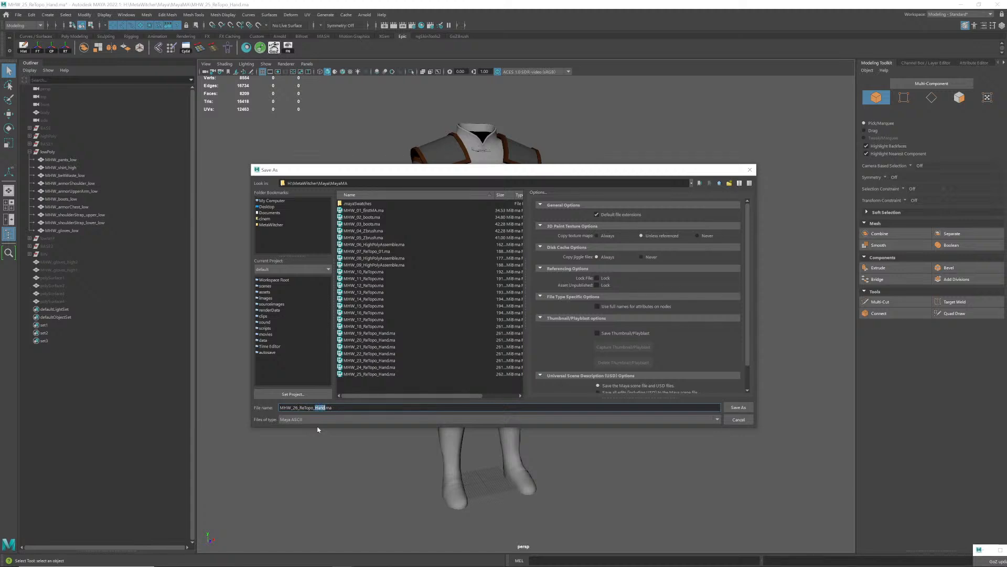
text(UV)
click(740, 408)
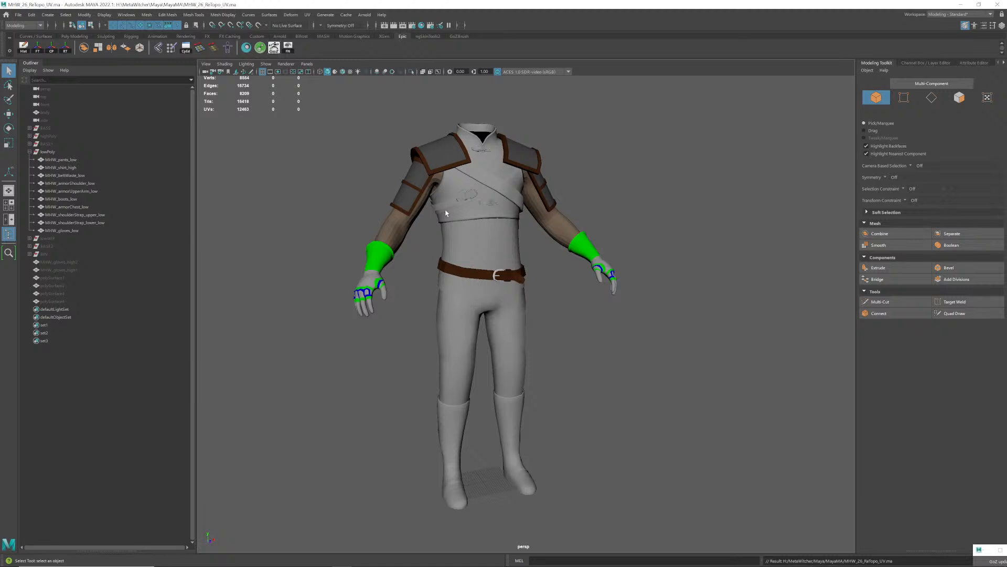
- Check the contents of the lowPoly group, then hide the group and collapse its hierarchy
click(46, 152)
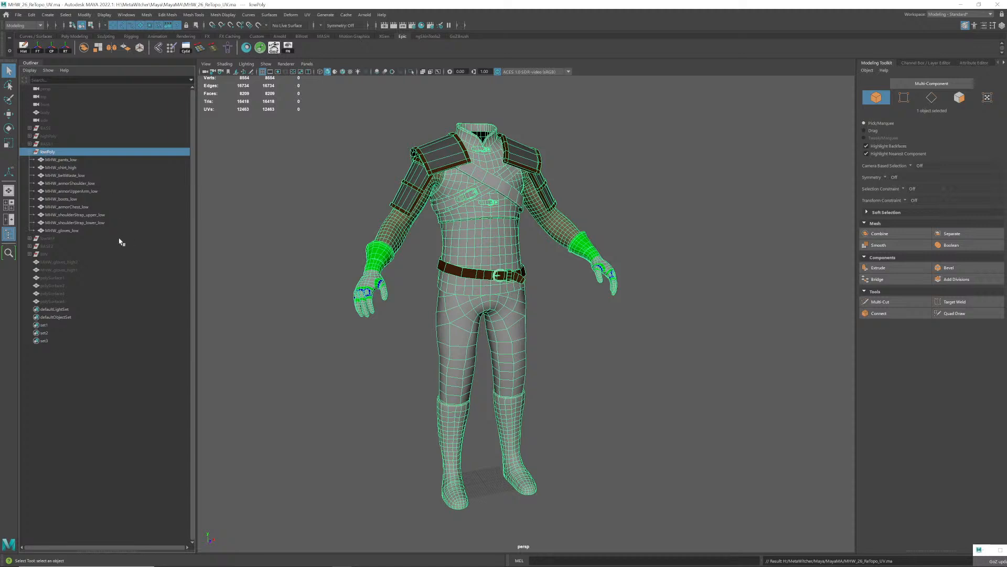
click(418, 330)
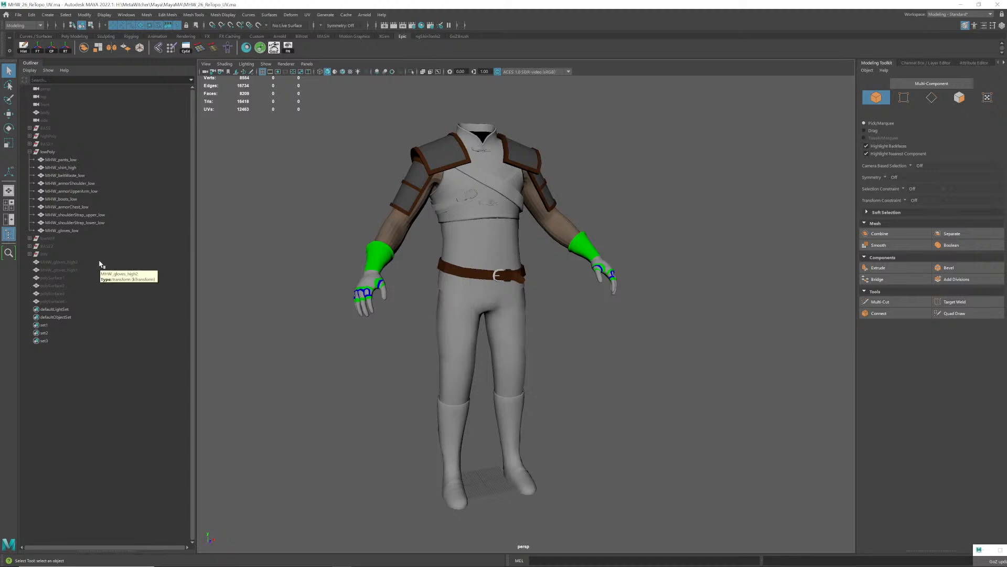
click(82, 264)
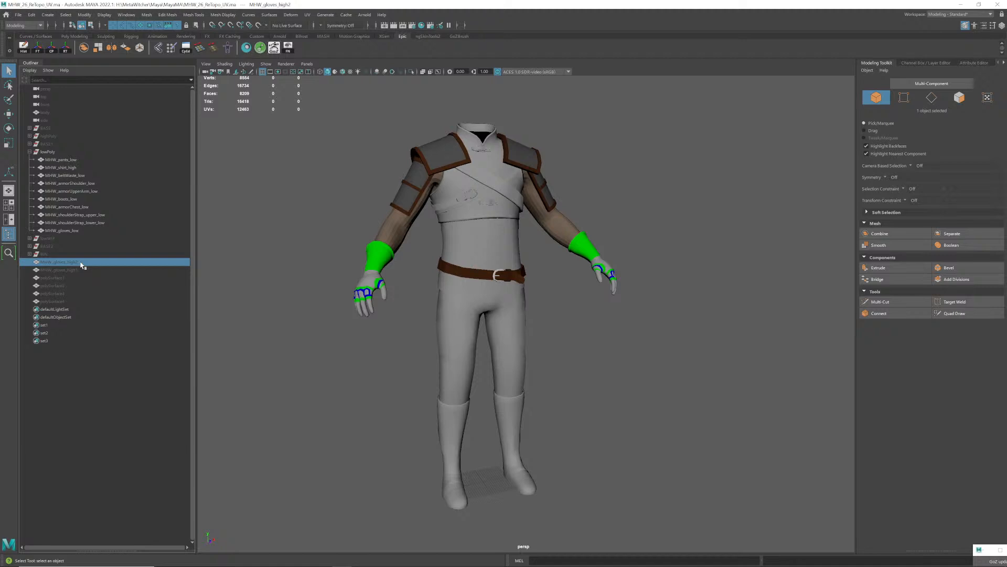
click(48, 152)
key(h)
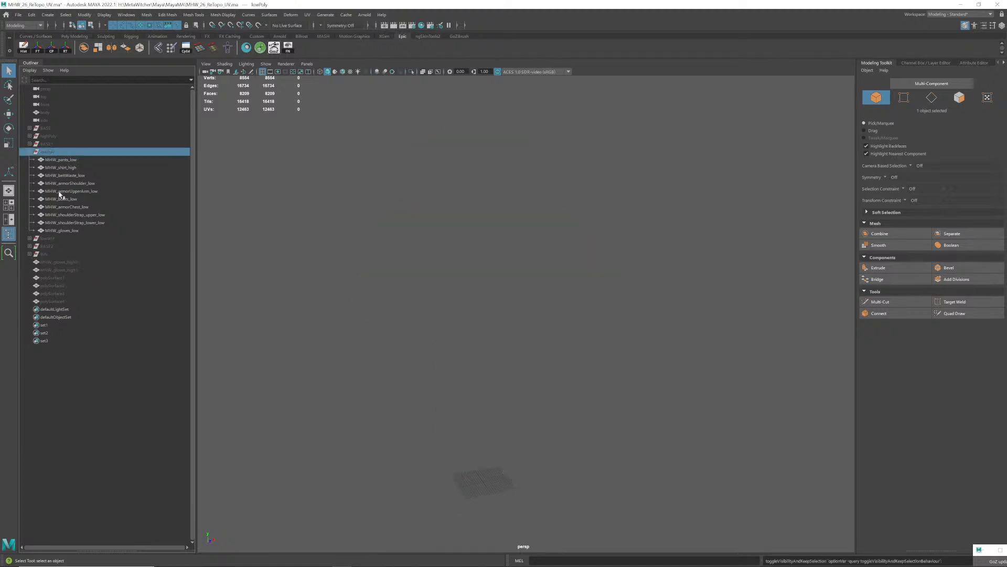
click(30, 152)
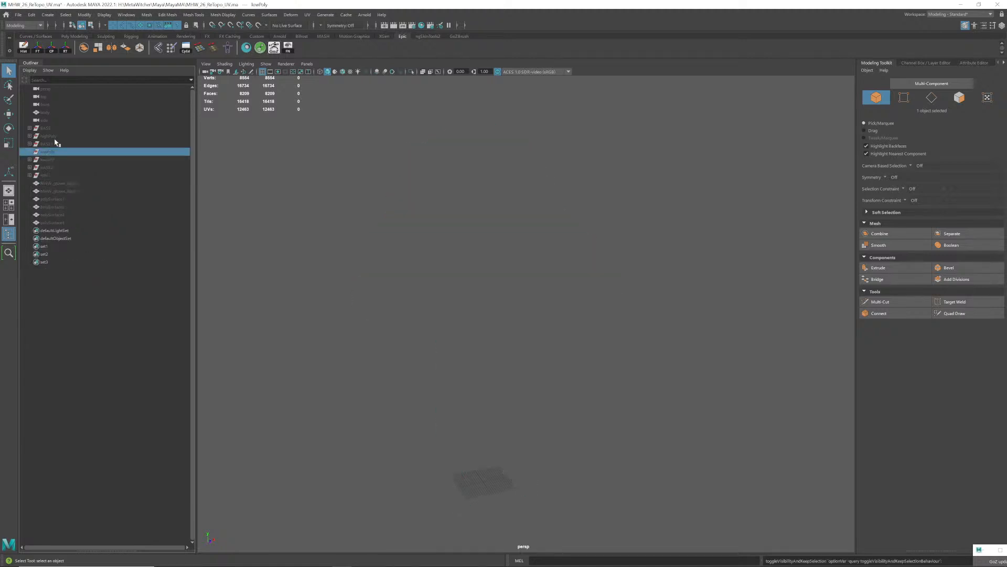
click(56, 138)
click(52, 154)
click(56, 138)
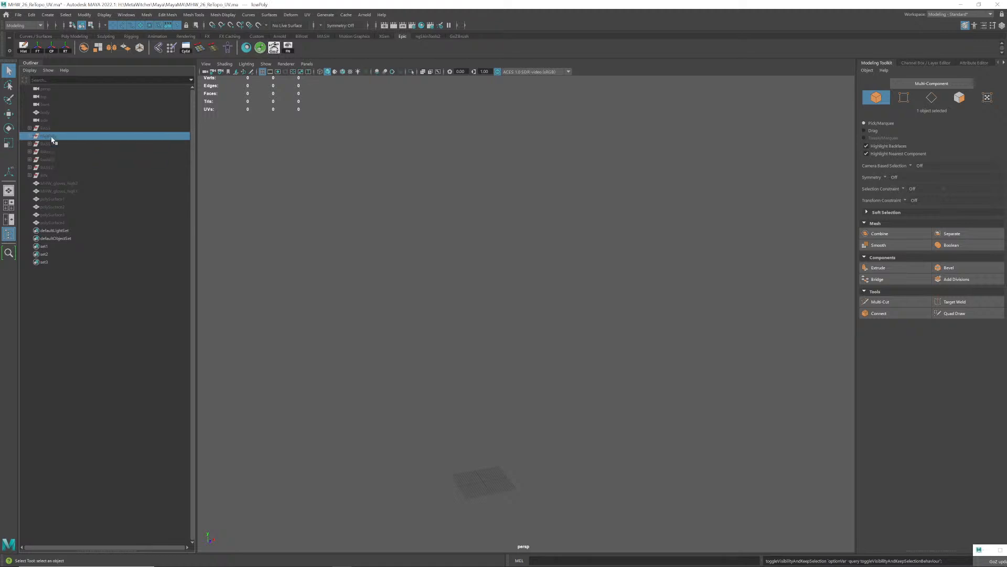
click(52, 154)
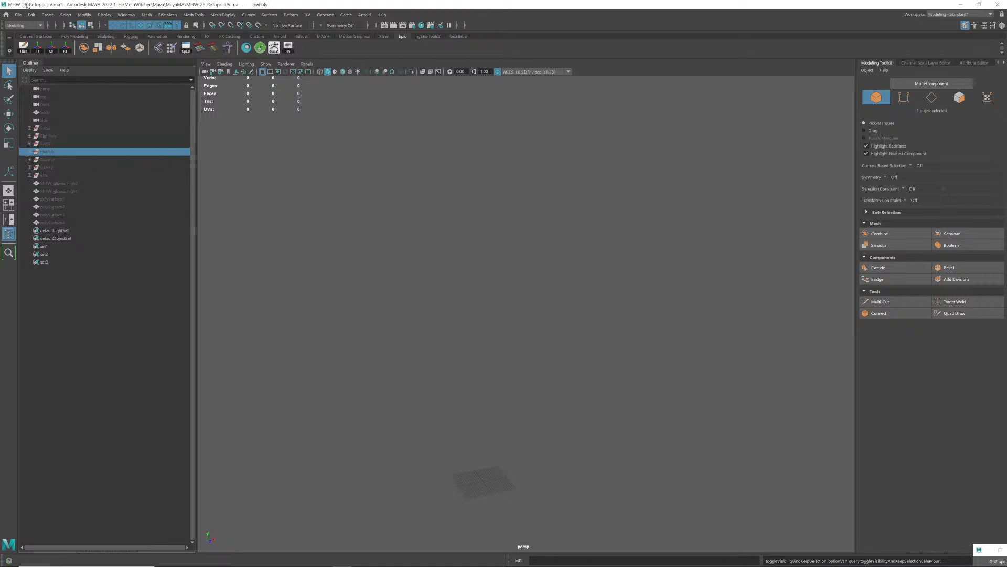
- Toggle the visibility of the loose polySurface meshes one by one to identify each, leaving polySurface1 shown
click(60, 224)
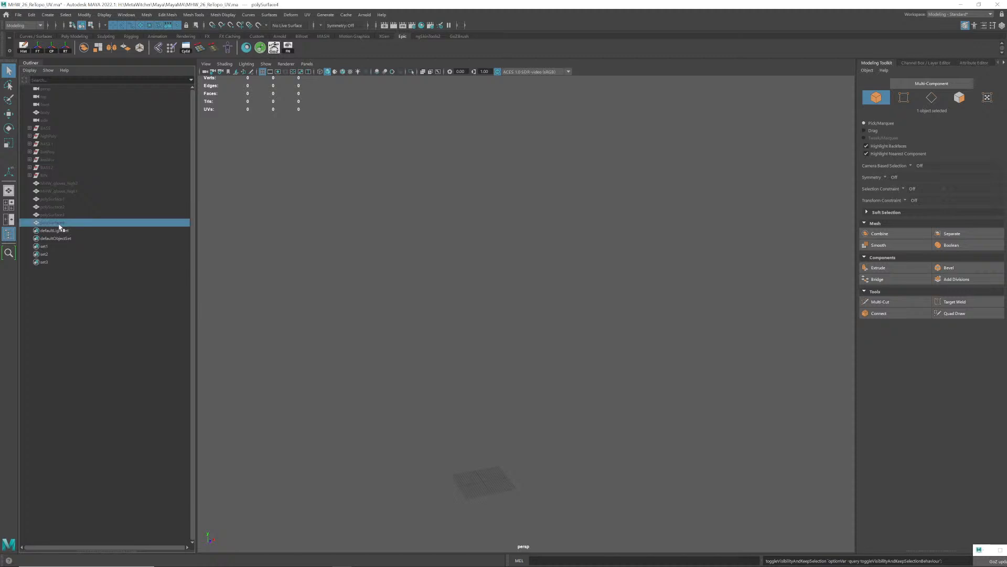
key(h)
key(h)
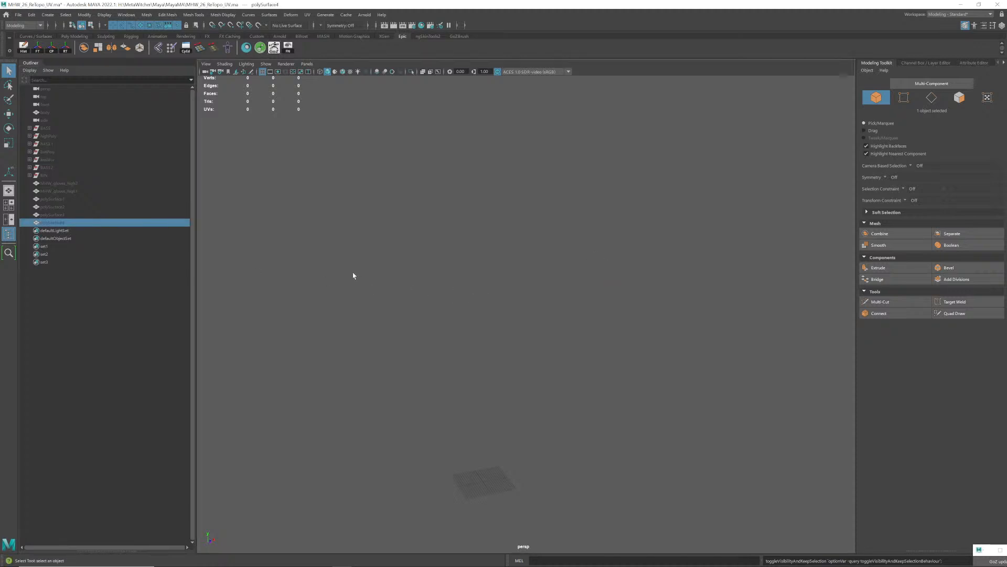
click(56, 215)
key(h)
key(h)
click(57, 209)
key(h)
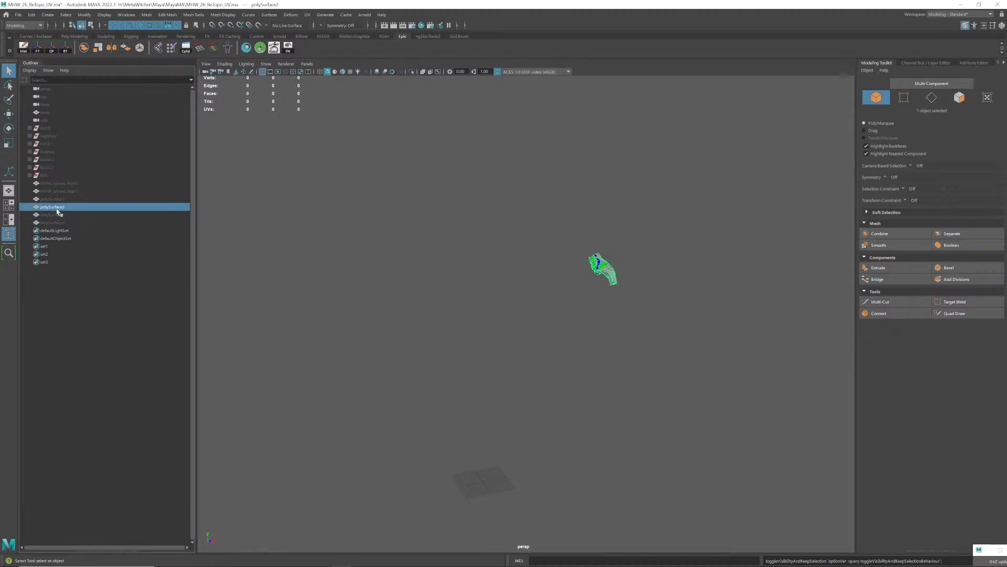
key(h)
click(58, 199)
key(h)
key(h)
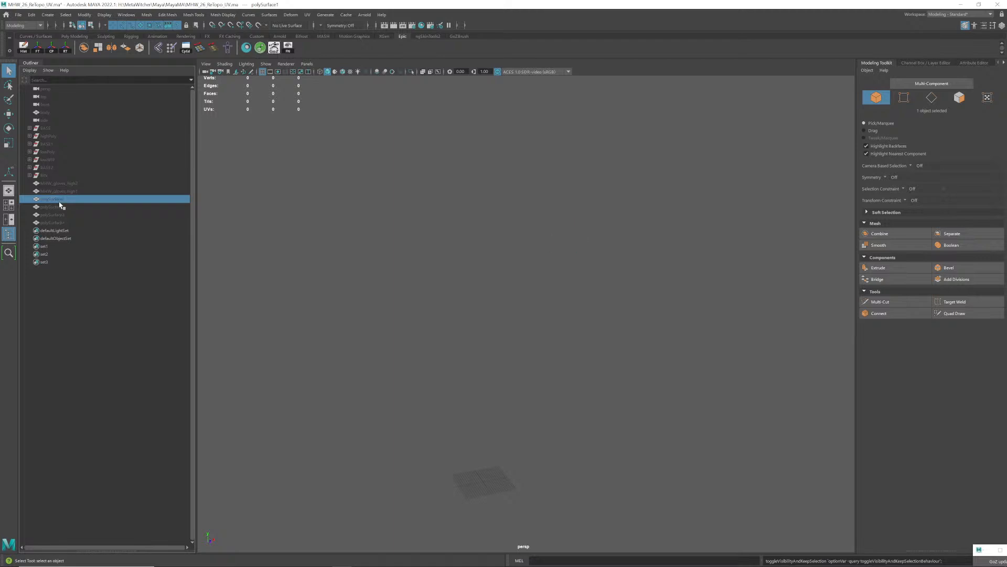
key(h)
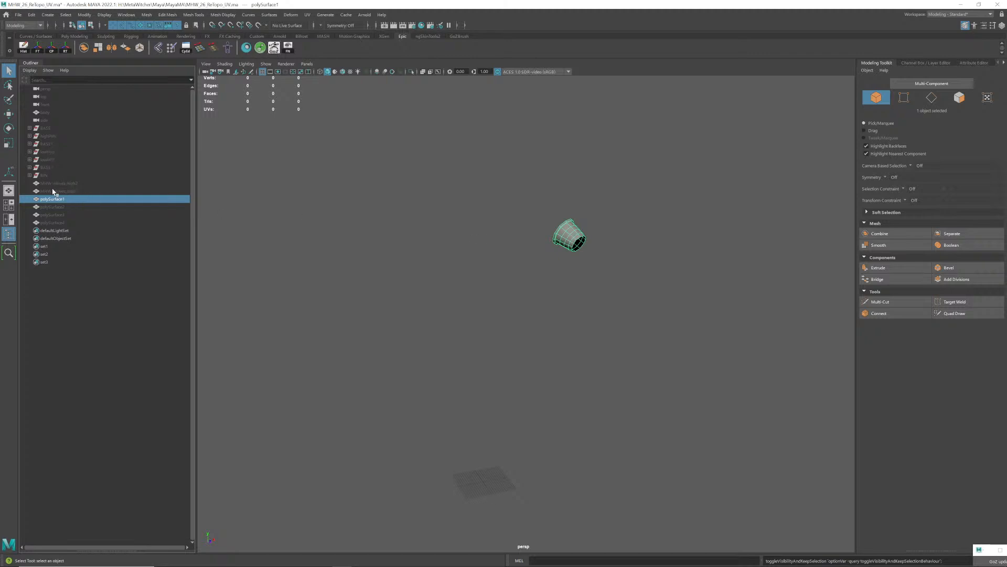
- Place polySurface1 in the lowWIP group, expand that group to check it, and move the mesh on to the lowPoly group
drag(55, 199, 47, 160)
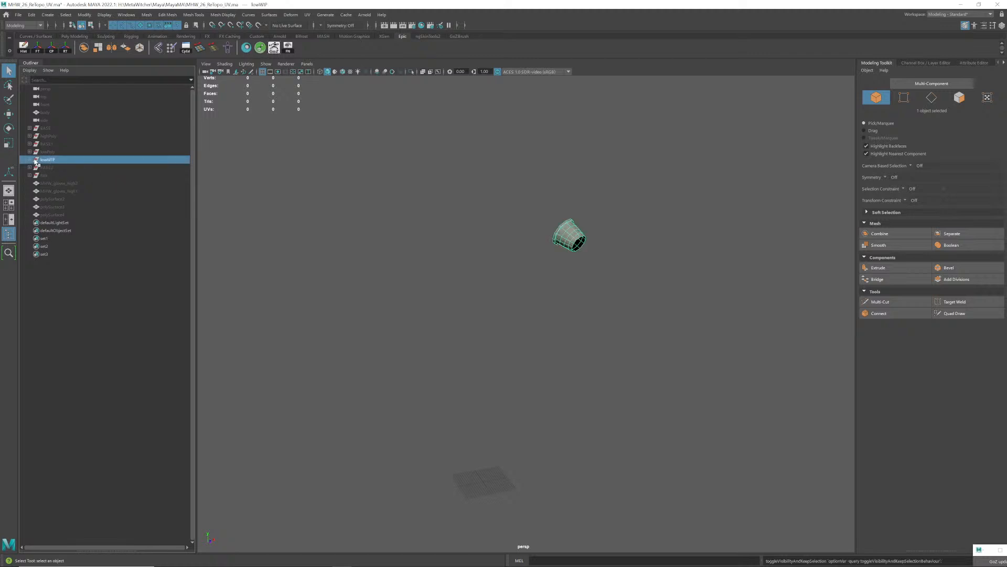
click(30, 159)
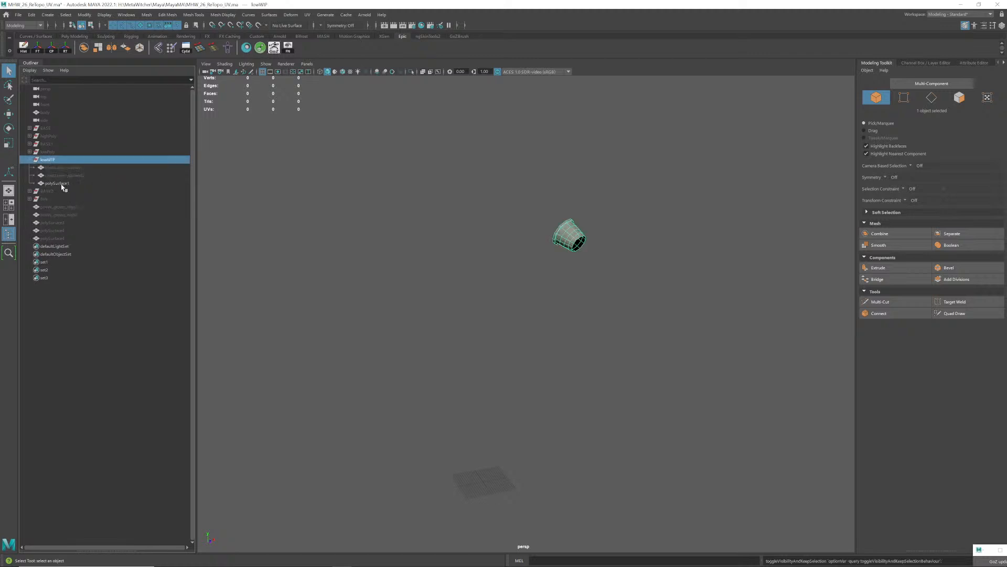
click(61, 184)
drag(60, 185, 52, 153)
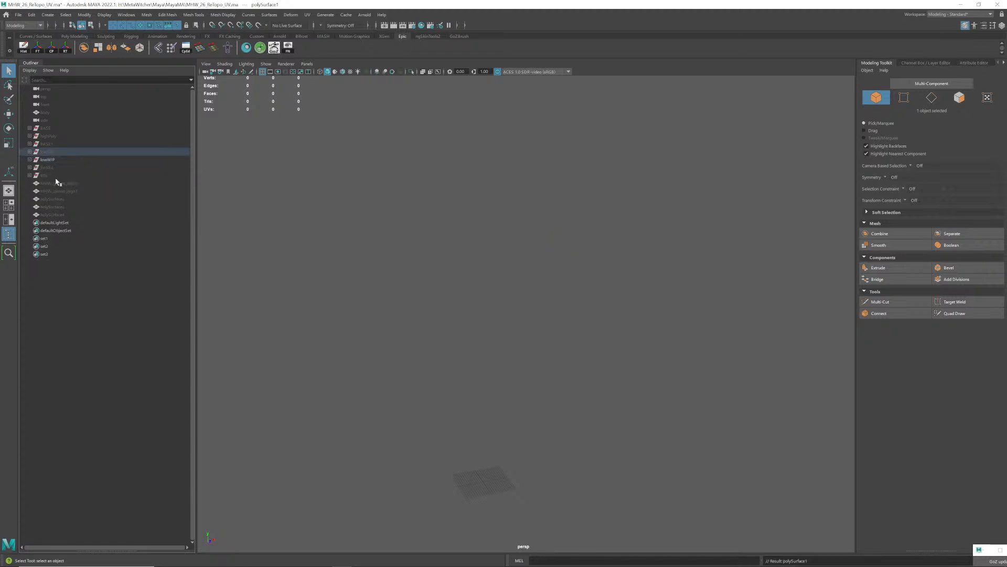
- Toggle the visibility of the loose gloves_high and polySurface meshes one by one, and inspect polySurface4 up close before hiding it
click(64, 190)
key(h)
key(h)
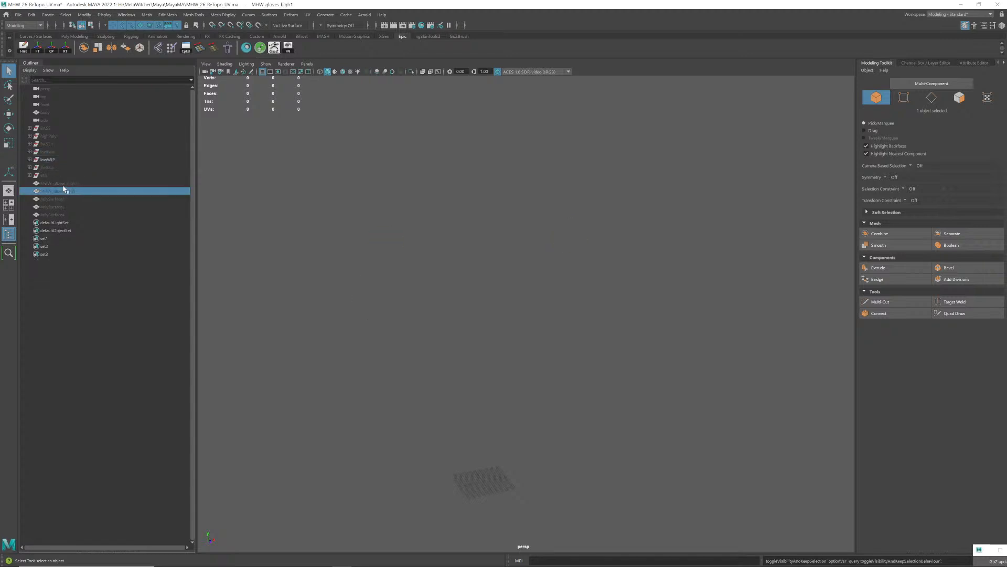
key(h)
key(h)
click(63, 198)
key(h)
key(h)
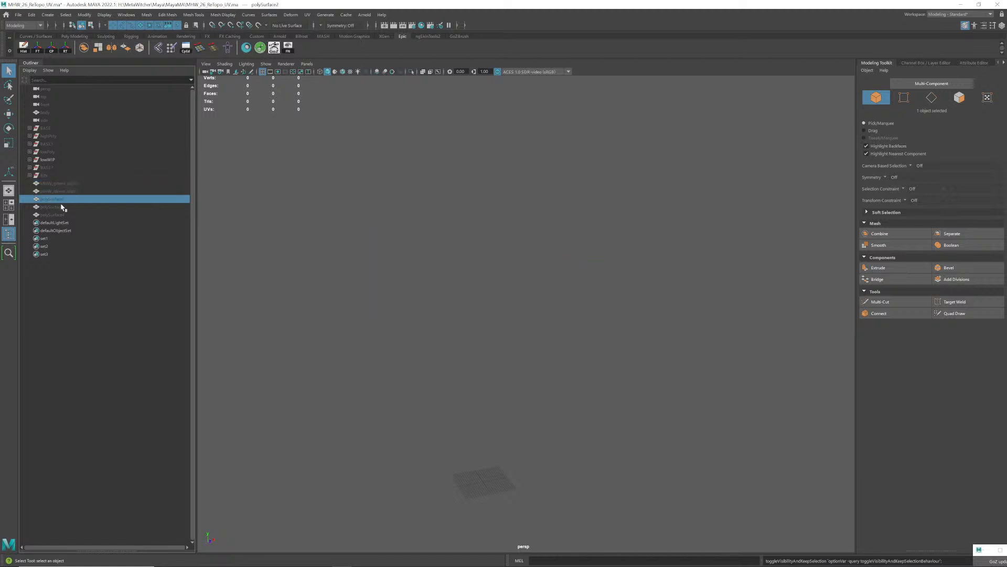
click(62, 207)
key(h)
key(h)
click(60, 215)
key(h)
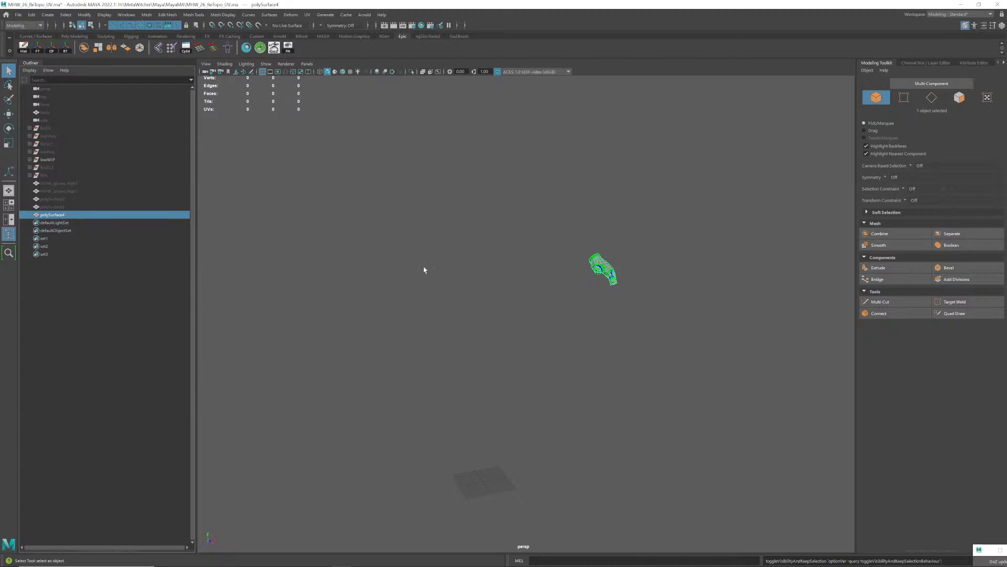
key(f)
alt+drag(586, 297, 539, 283)
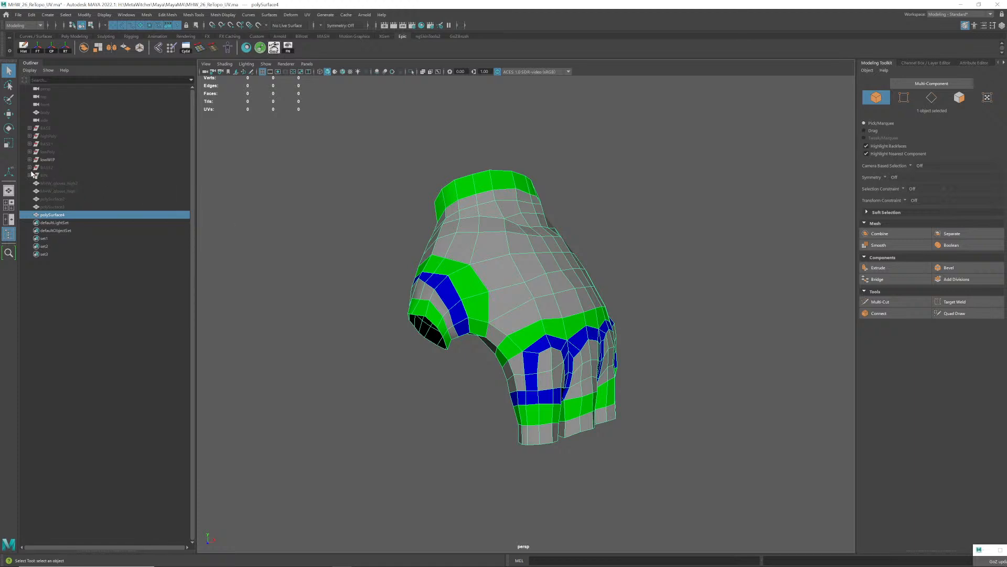
key(h)
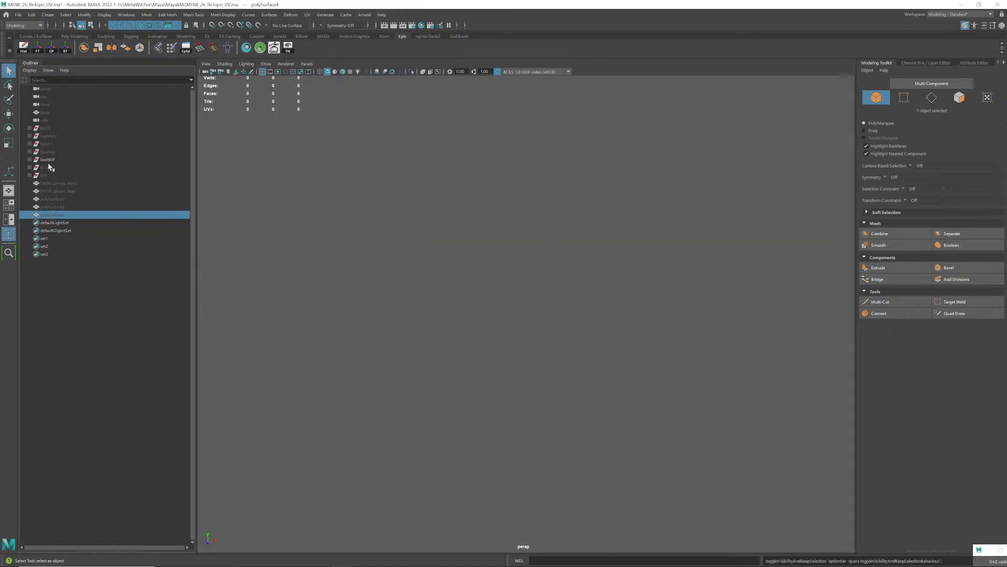
- Show the lowPoly group and examine the low-poly glove on the character's hand
click(47, 160)
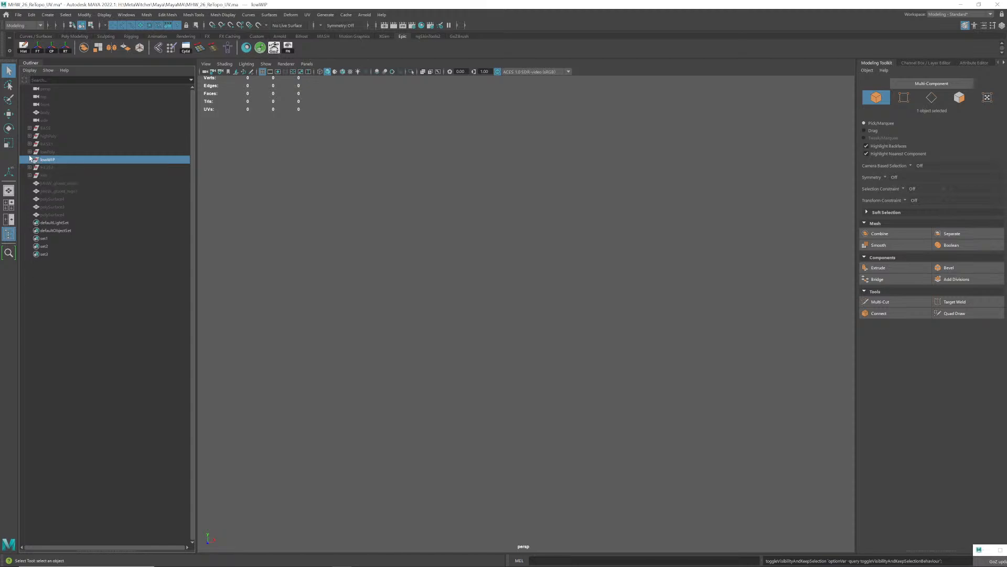
click(34, 152)
key(h)
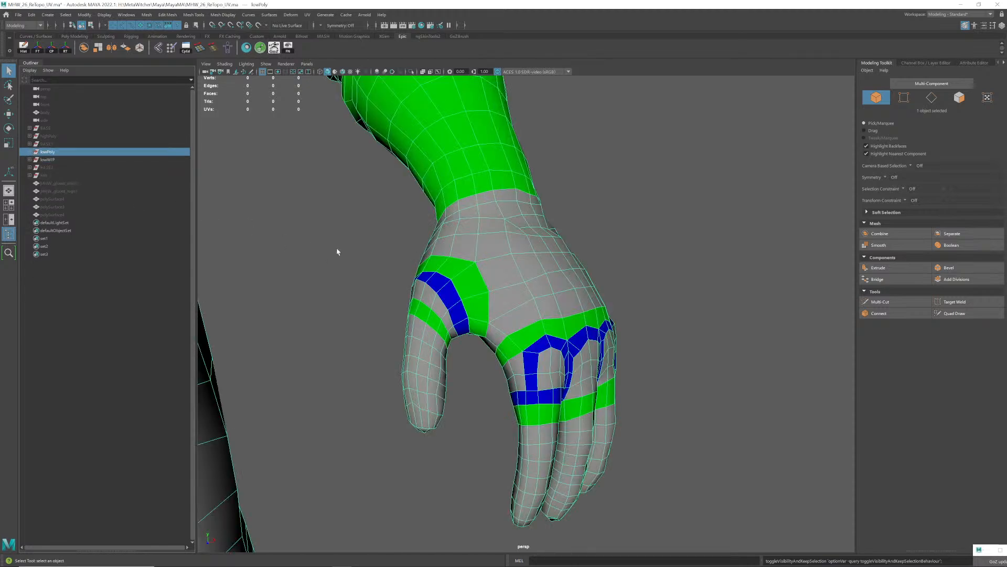
click(488, 276)
alt+drag(488, 276, 482, 264)
- Check the glove meshes inside the lowPoly group, and delete the hidden gloves_high and polySurface meshes left outside it
click(29, 151)
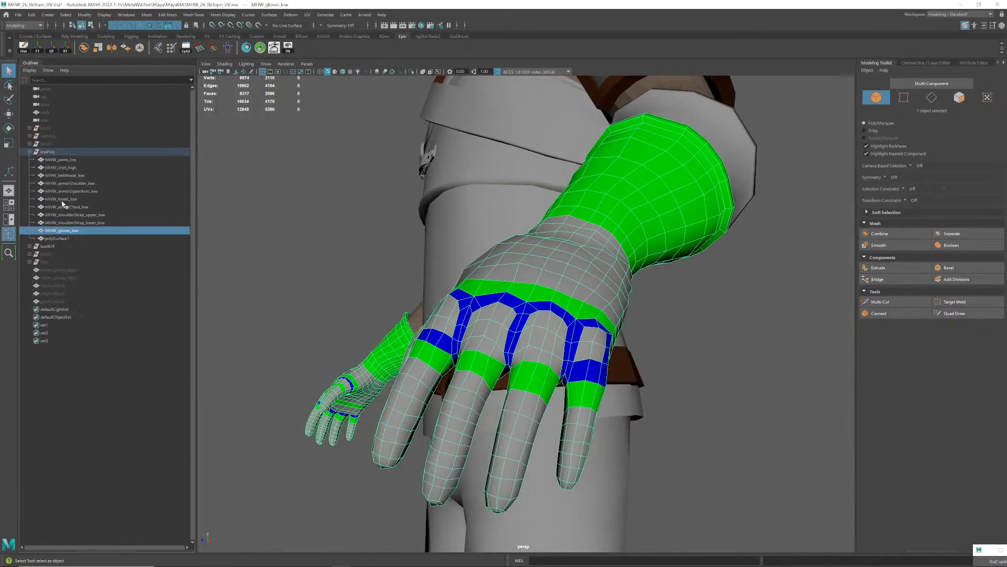
click(64, 239)
click(66, 232)
alt+drag(480, 302, 200, 286)
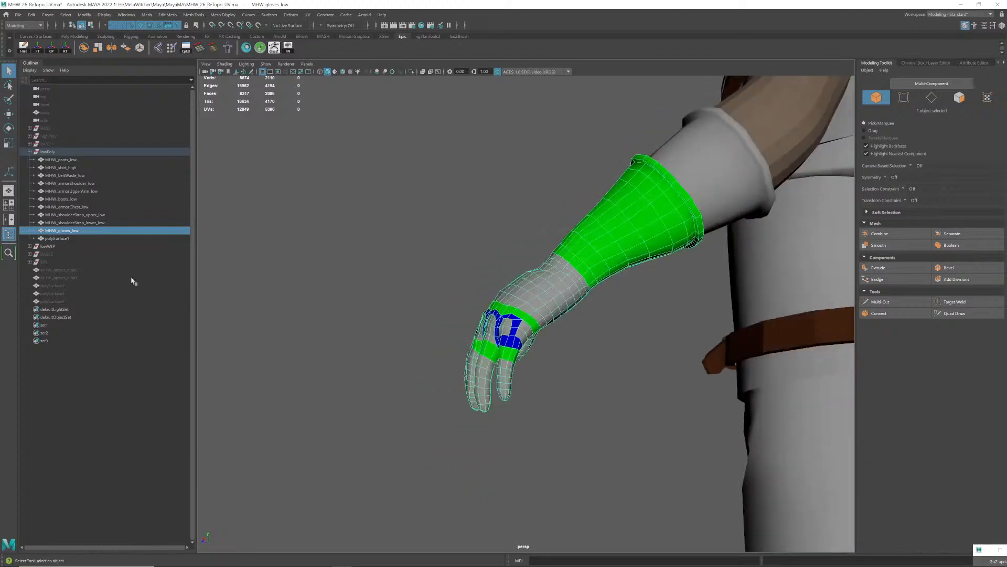
drag(79, 270, 76, 302)
key(Delete)
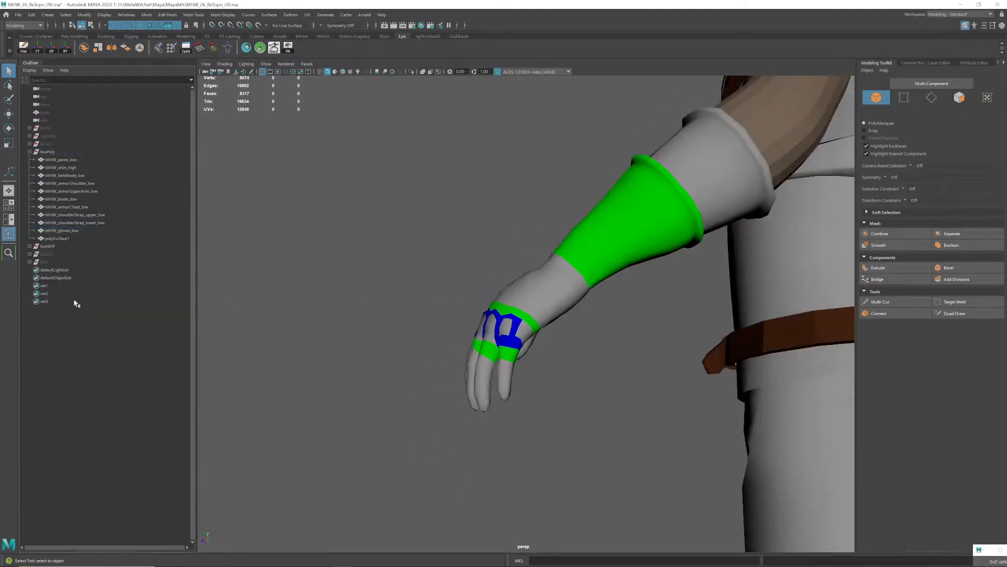
- Rename polySurface1, the upper glove cuff in the lowPoly group, as MHW_glovesTop_low and save the scene
click(710, 180)
alt+drag(709, 180, 402, 254)
scroll(636, 178, down, 2)
scroll(402, 254, down, 3)
alt+middle_drag(402, 254, 461, 247)
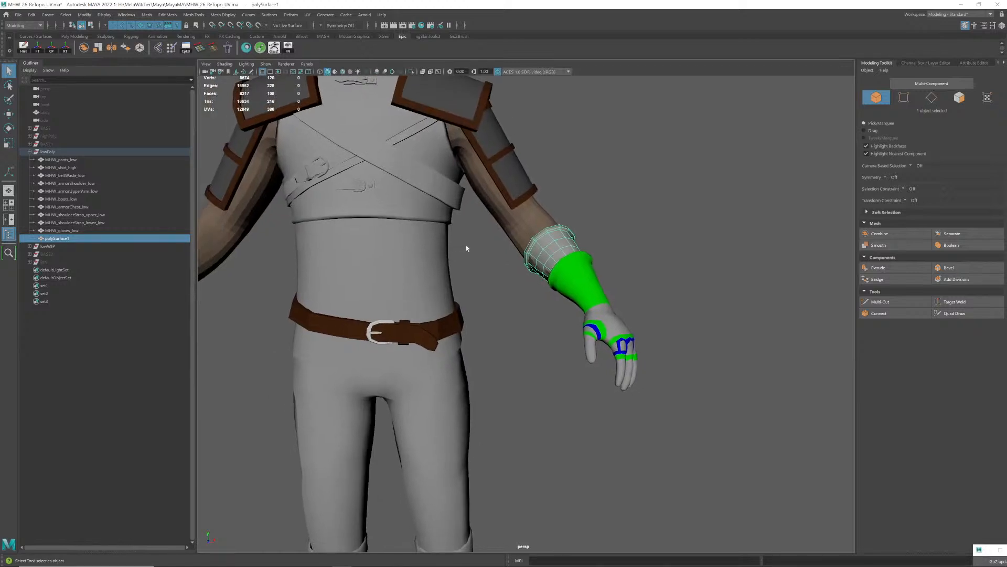
double_click(60, 241)
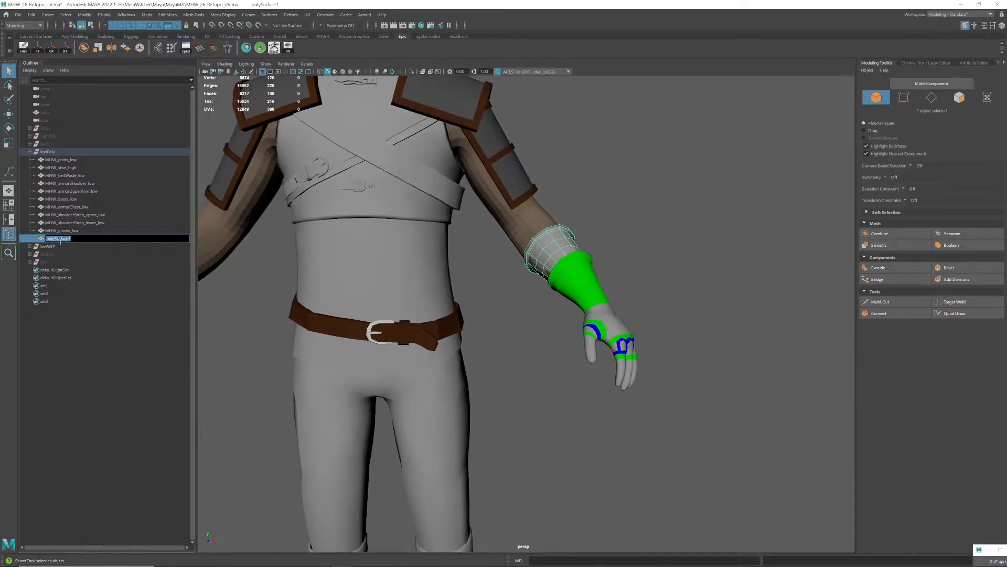
text(MHW_)
text(glovesTop_low)
key(Return)
click(497, 292)
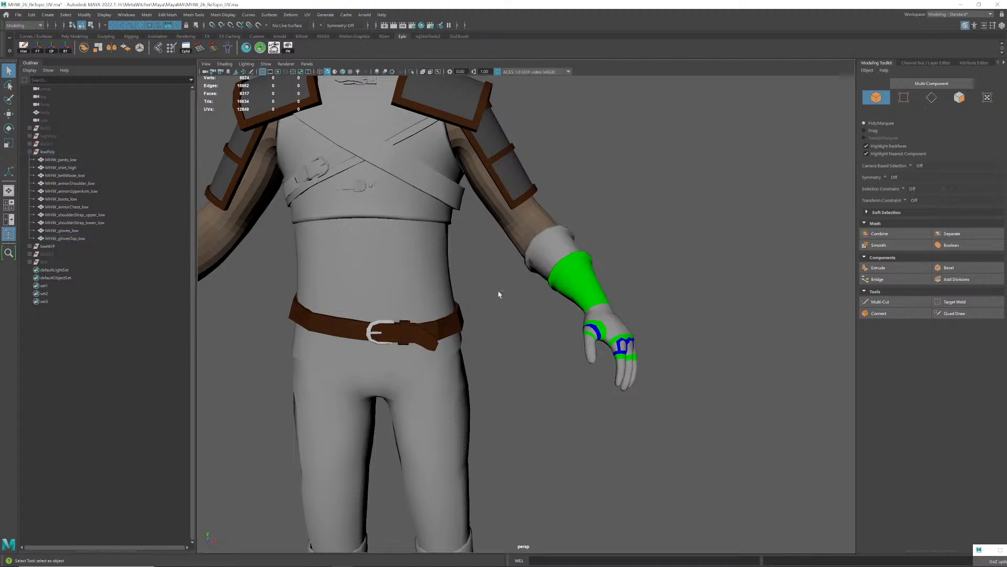
key(ctrl+s)
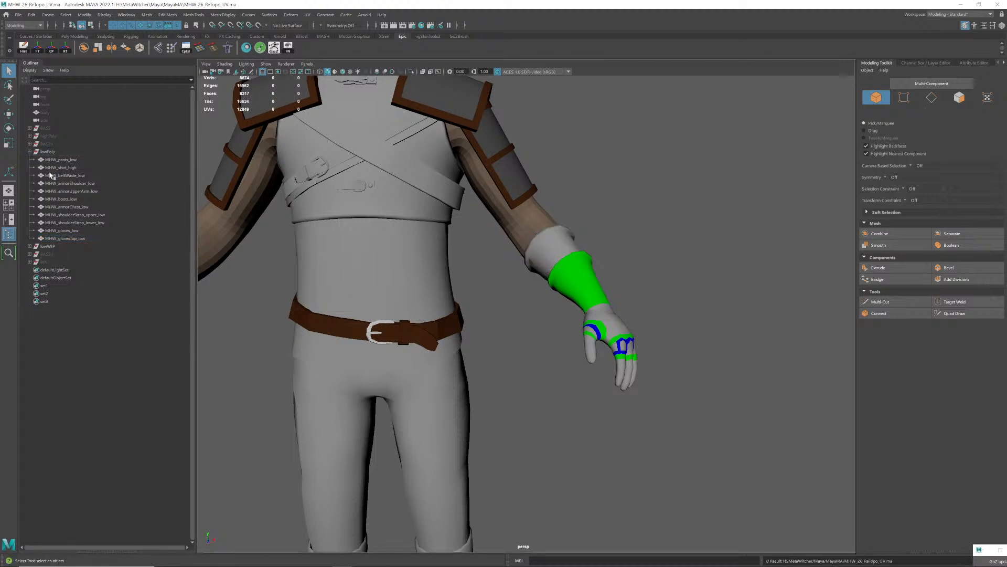
- Hide the lowPoly group and delete the lowWIP group together with its two chestLower stitches meshes
click(48, 152)
key(h)
click(48, 247)
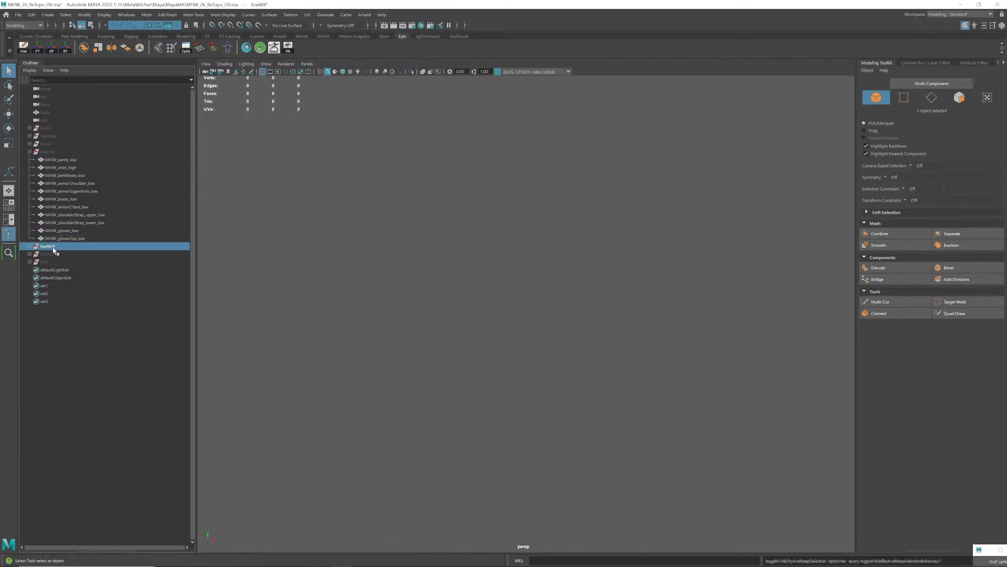
click(29, 246)
click(62, 254)
click(75, 263)
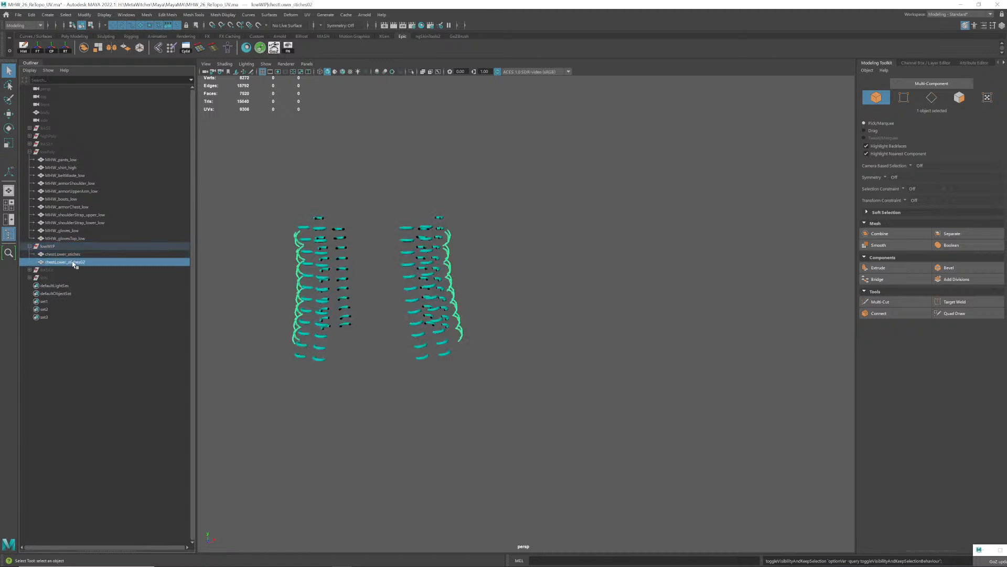
click(51, 248)
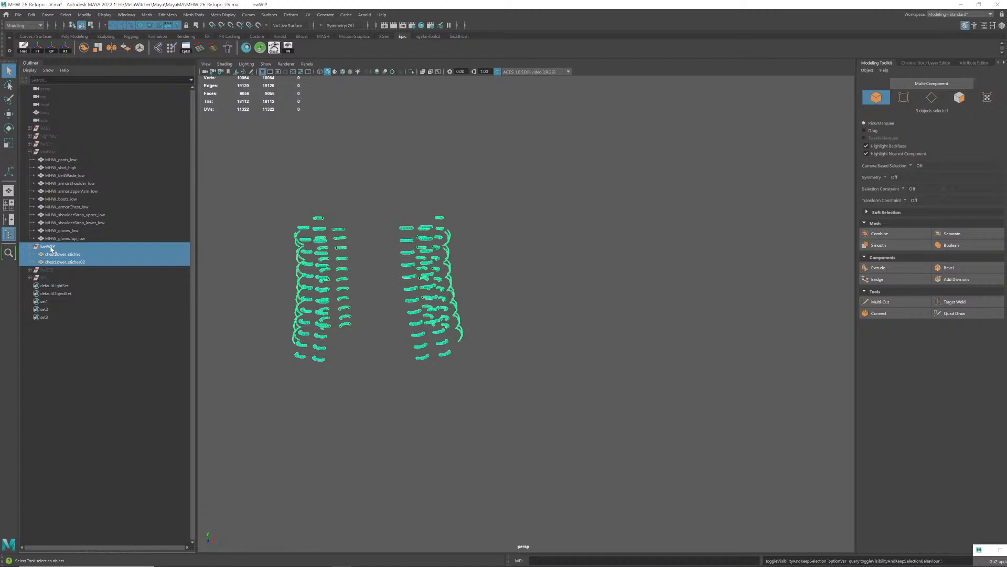
key(Delete)
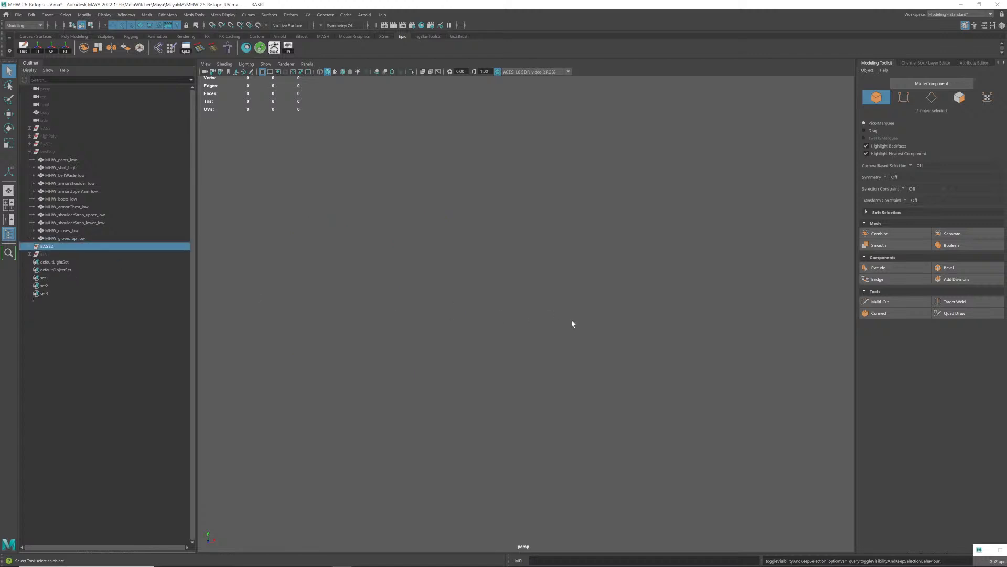
- Show all the meshes inside the BASE2 group and examine the boot strap parts and the red chestUpper piece
alt+right_drag(573, 321, 267, 336)
click(30, 246)
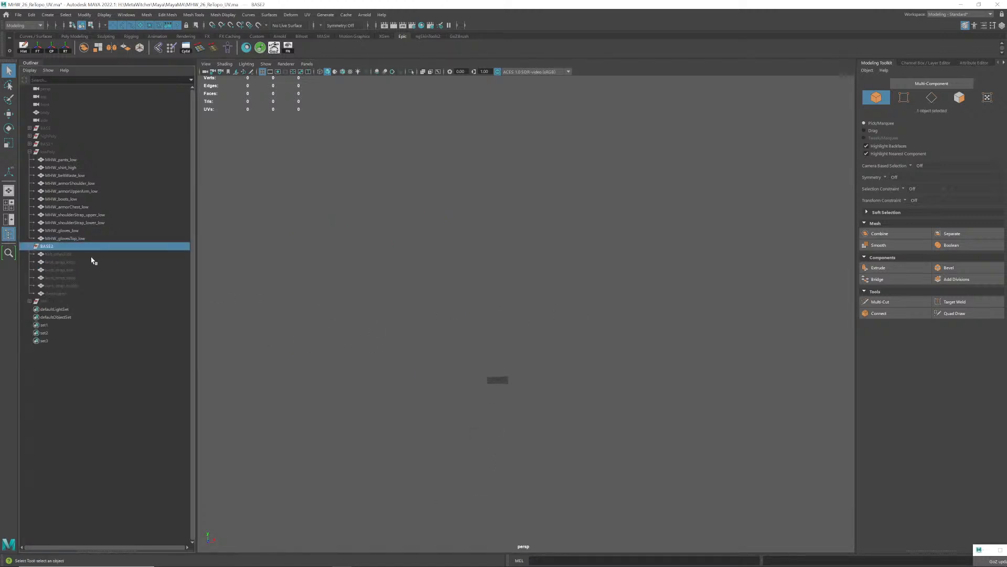
drag(92, 259, 105, 302)
key(h)
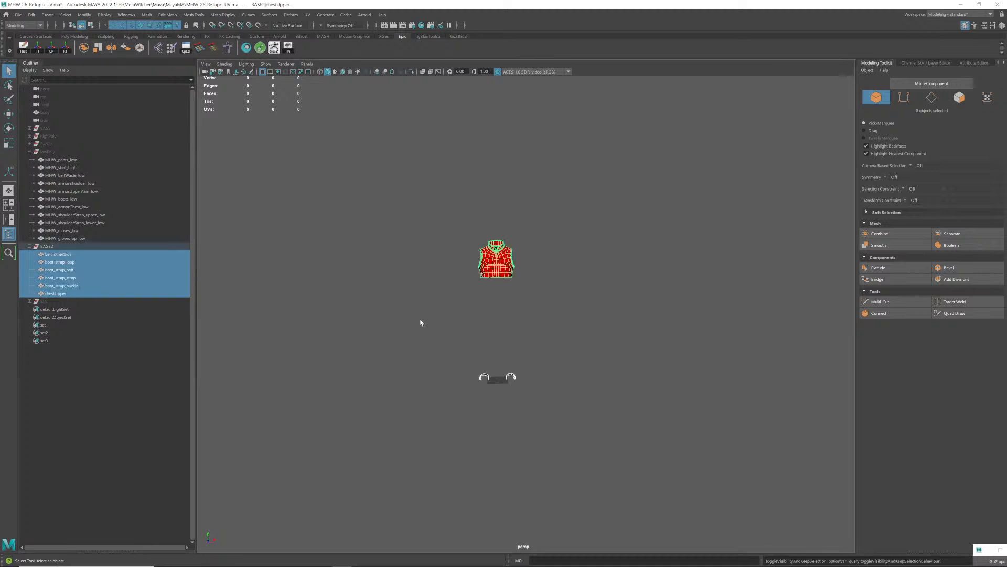
alt+right_drag(420, 322, 505, 353)
alt+middle_drag(505, 353, 516, 329)
drag(381, 371, 545, 457)
alt+middle_drag(493, 289, 514, 325)
alt+drag(514, 325, 462, 336)
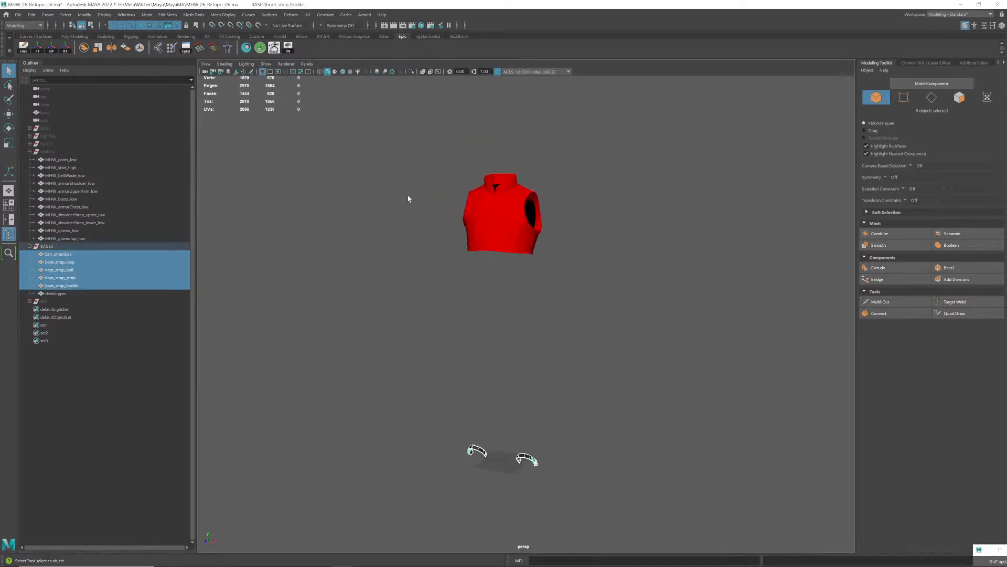
drag(402, 160, 596, 290)
click(596, 291)
click(496, 210)
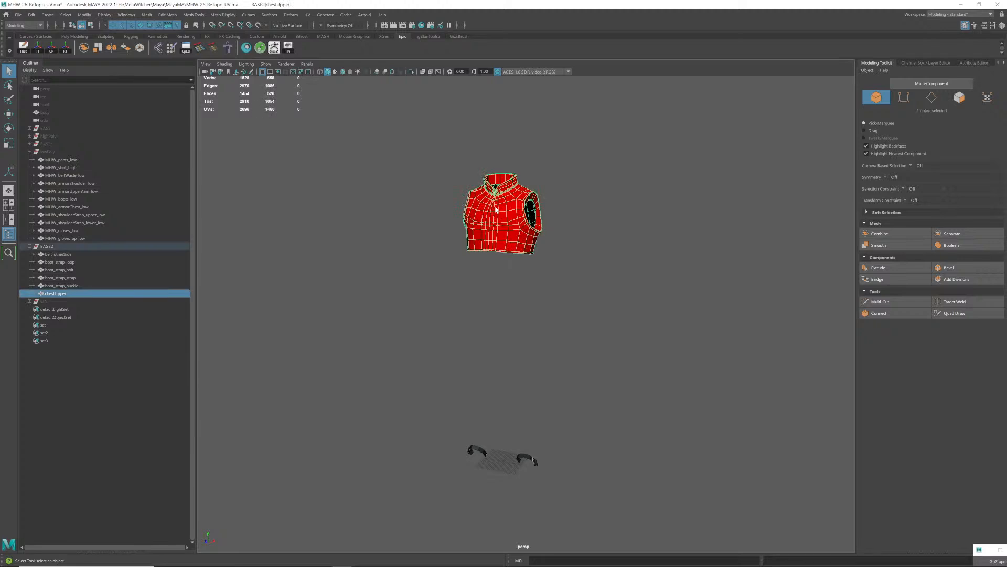
- Delete the BASE2 group together with its belt, boot strap and chestUpper meshes
click(56, 248)
shift+click(61, 294)
key(Delete)
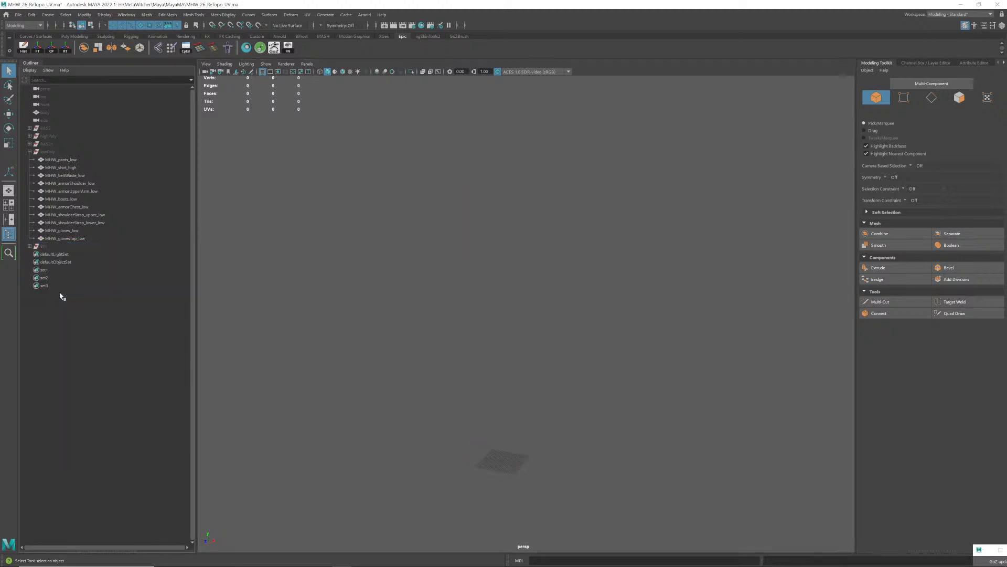
- Show the armorChest sculpt mesh inside the BIN group to check it, and delete the group with the mesh
click(46, 246)
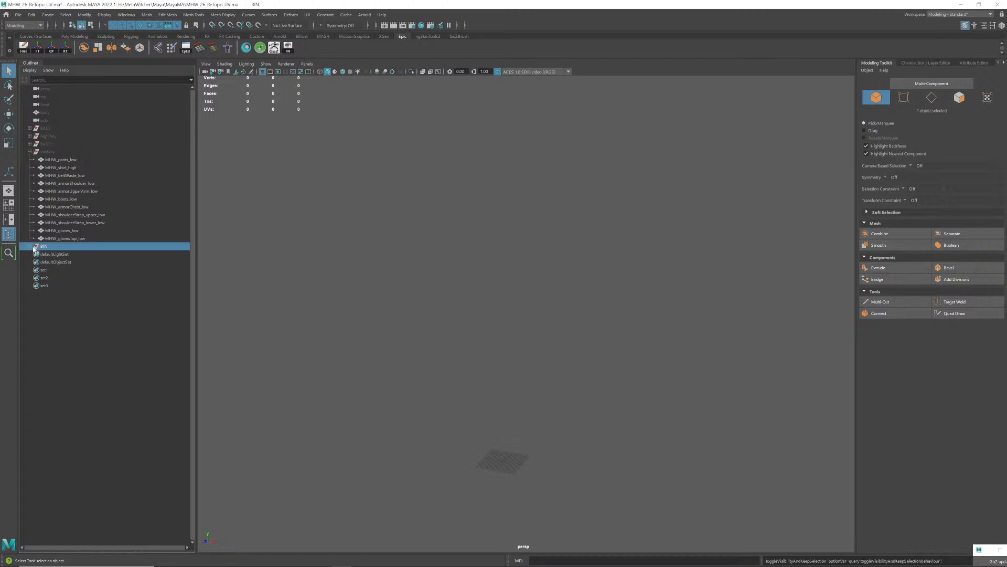
click(29, 246)
click(69, 254)
key(h)
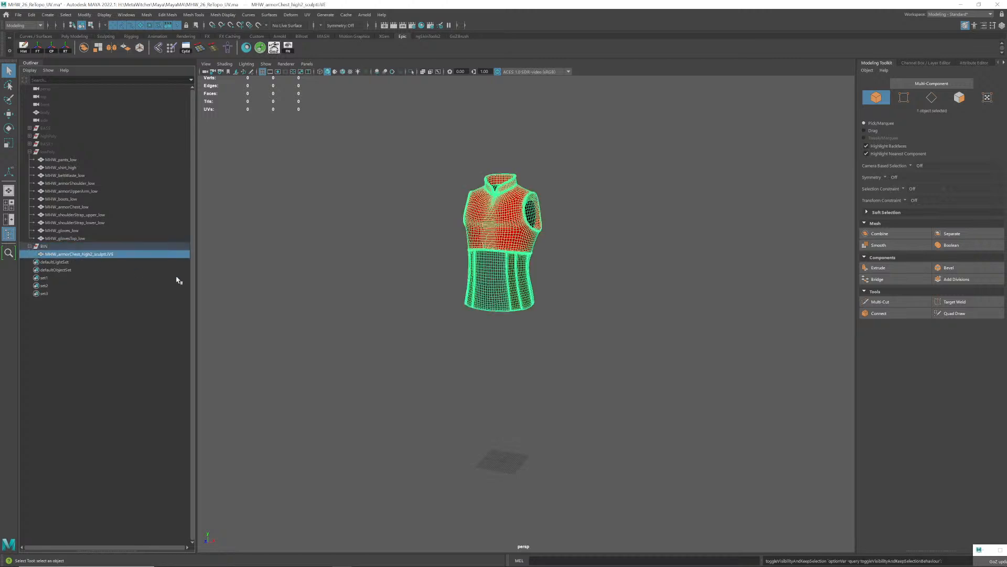
click(431, 284)
drag(418, 213, 493, 253)
click(66, 301)
drag(43, 247, 58, 256)
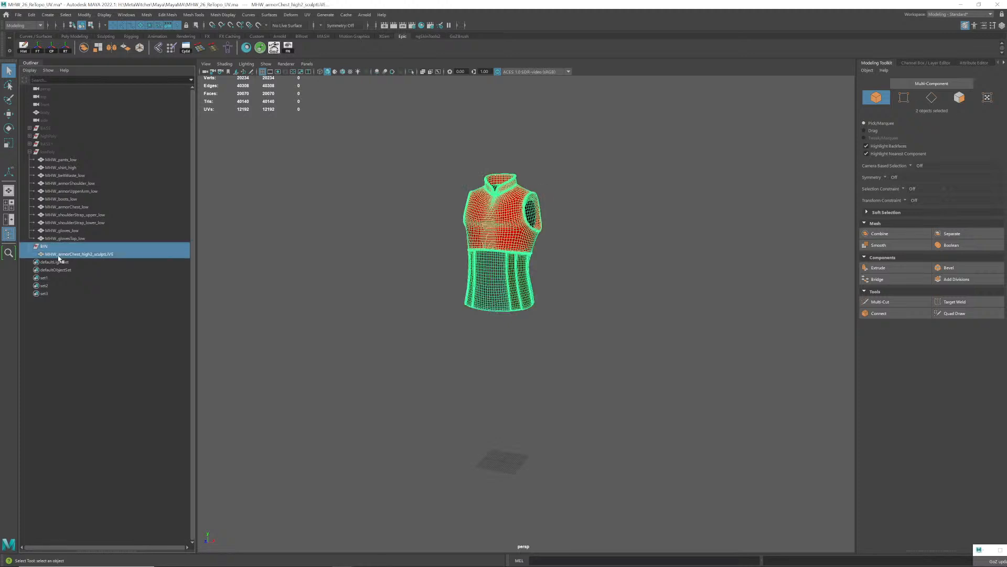
key(Delete)
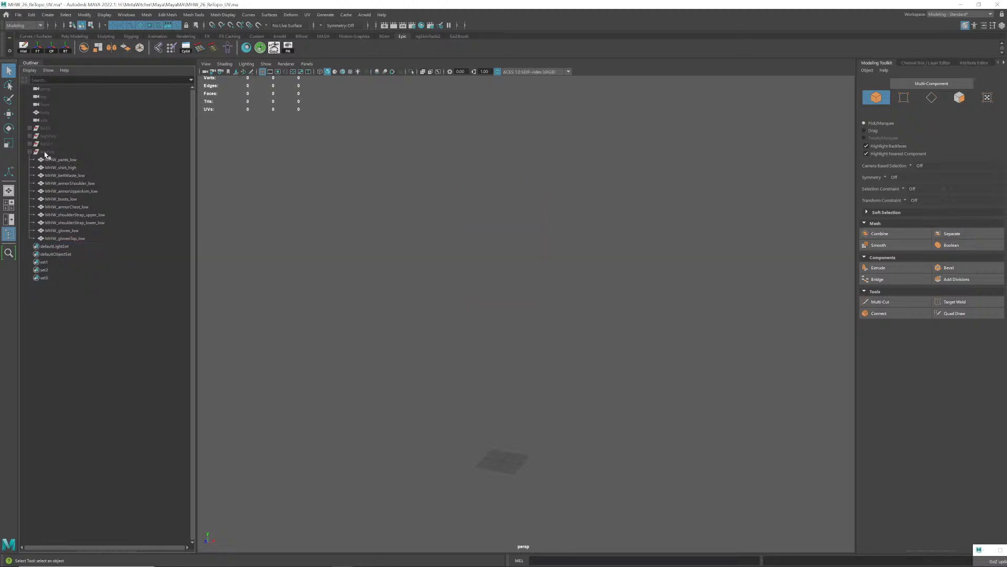
- Collapse the lowPoly group and show the BASE1 group and the body mesh inside it
click(51, 153)
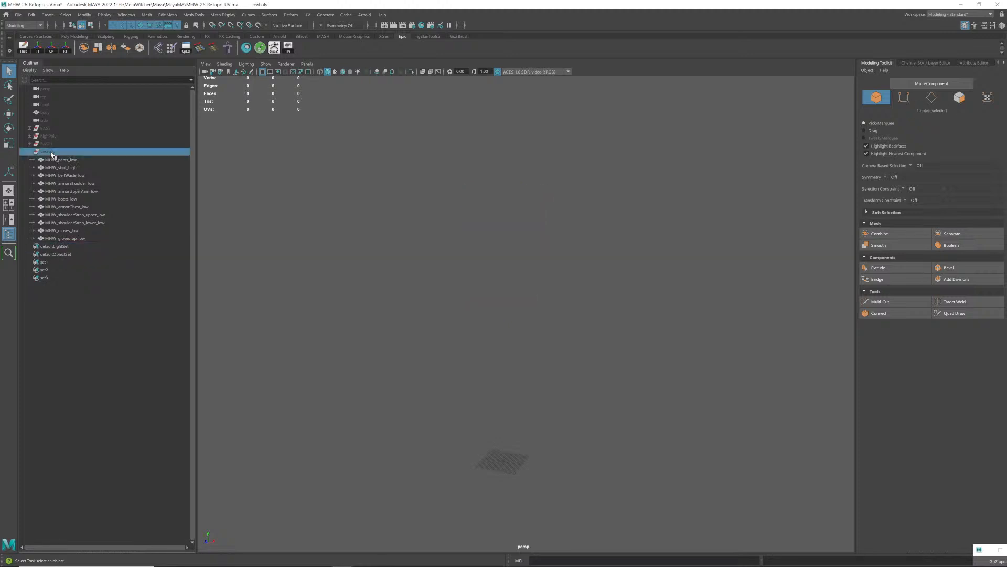
click(29, 152)
click(48, 144)
key(h)
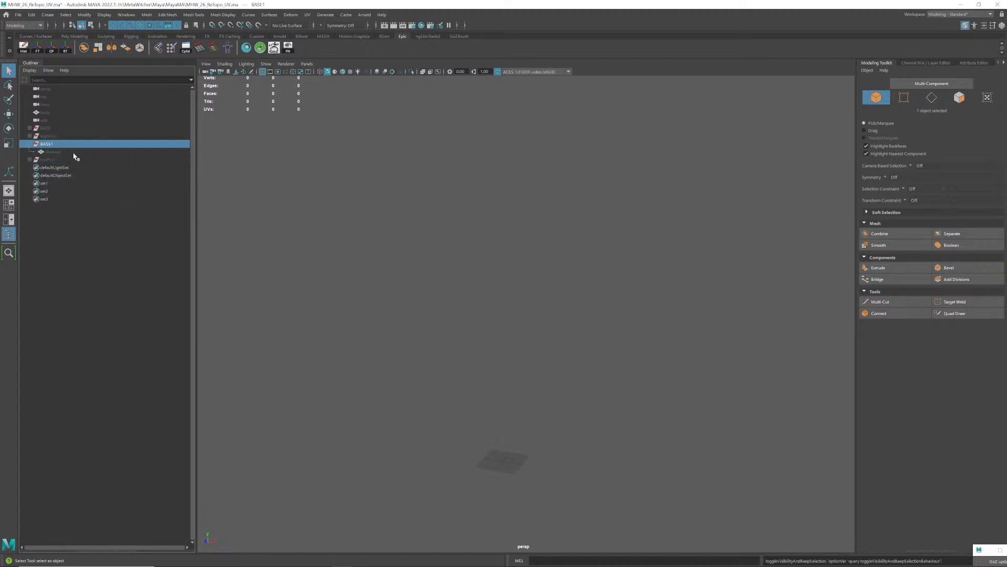
click(59, 152)
key(h)
click(381, 228)
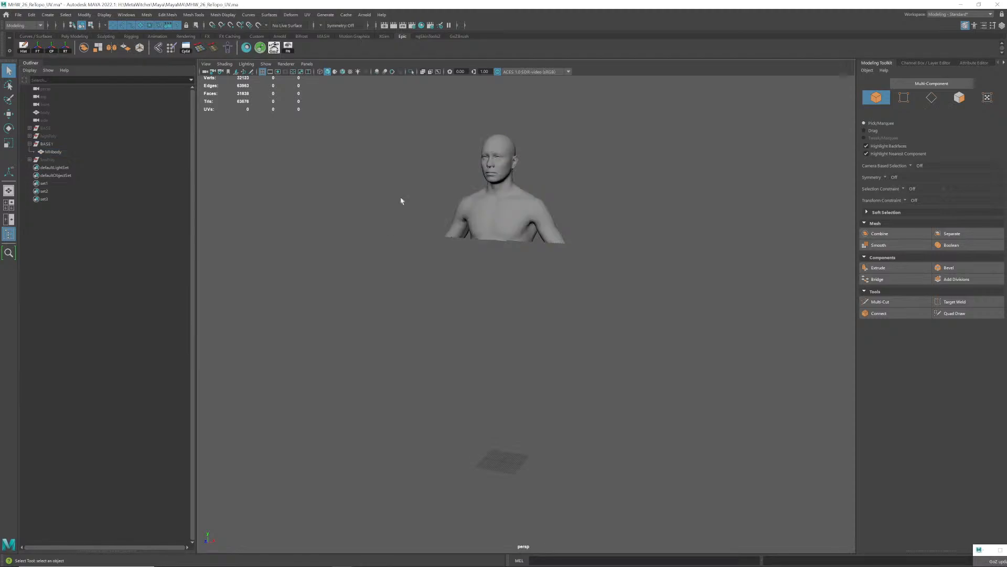
- Examine the head and torso of the body mesh up close, and collapse the BASE1 group
drag(445, 174, 541, 240)
key(f)
alt+middle_drag(527, 254, 517, 243)
alt+drag(517, 243, 253, 244)
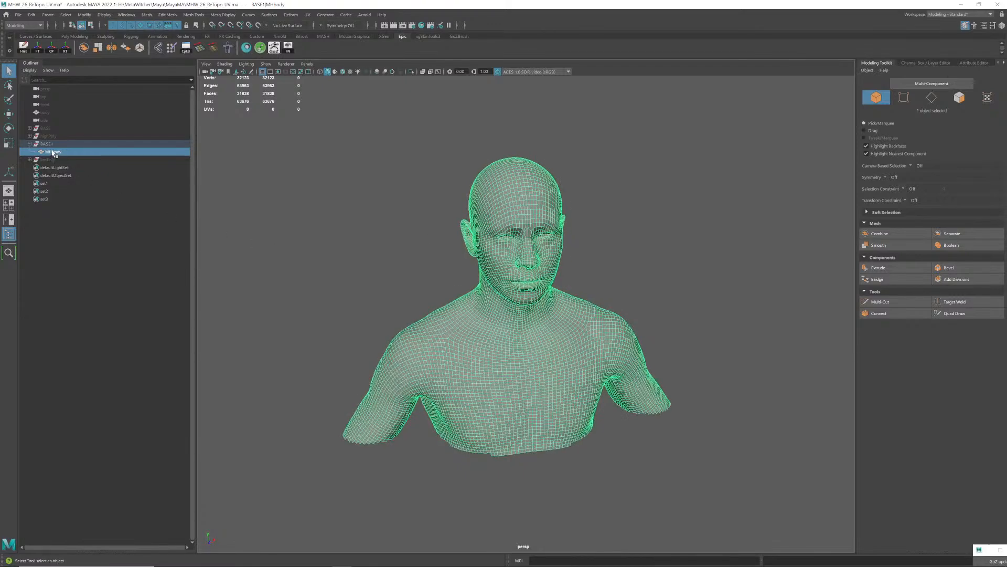
click(47, 145)
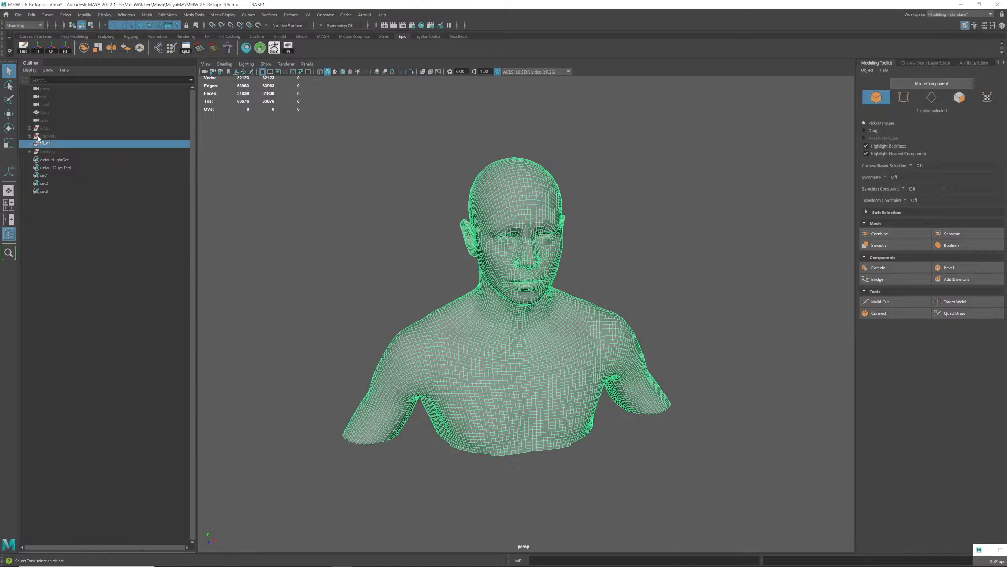
- Expand the BASE group to check its meshes and show the whole group on the character
click(30, 128)
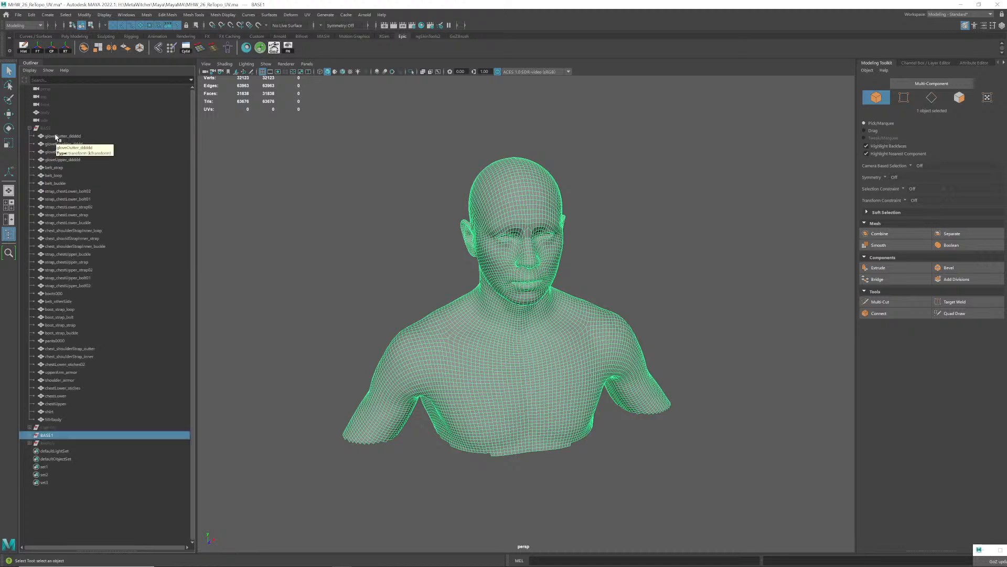
click(57, 136)
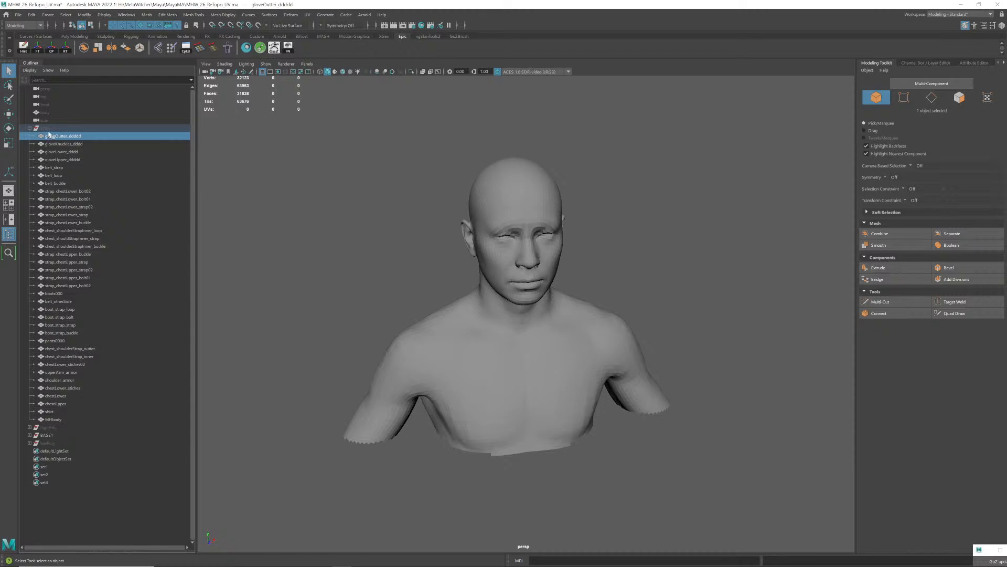
click(50, 128)
scroll(526, 357, down, 5)
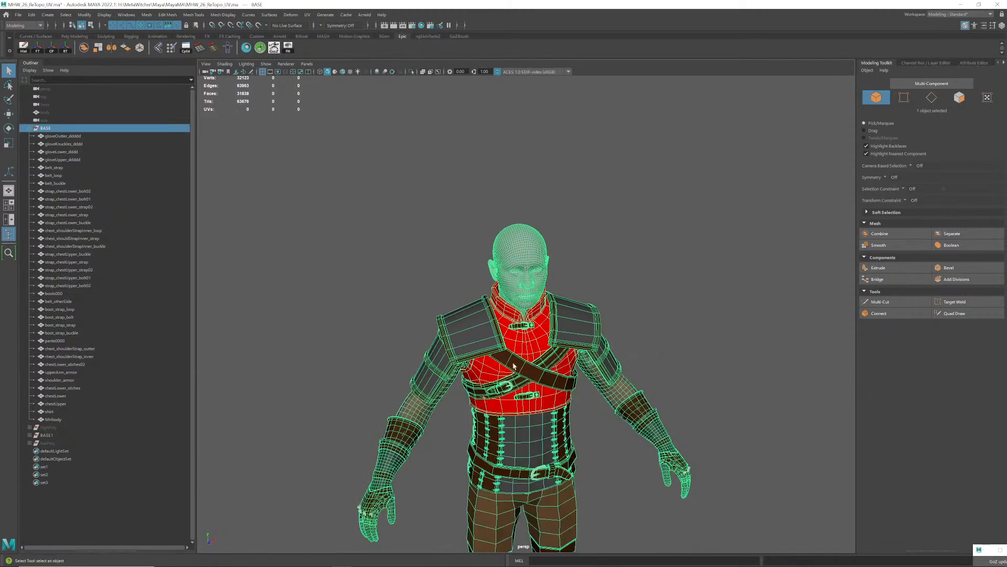
- Look over the whole character, collapse the BASE group and delete it
scroll(527, 357, down, 3)
alt+drag(526, 357, 478, 296)
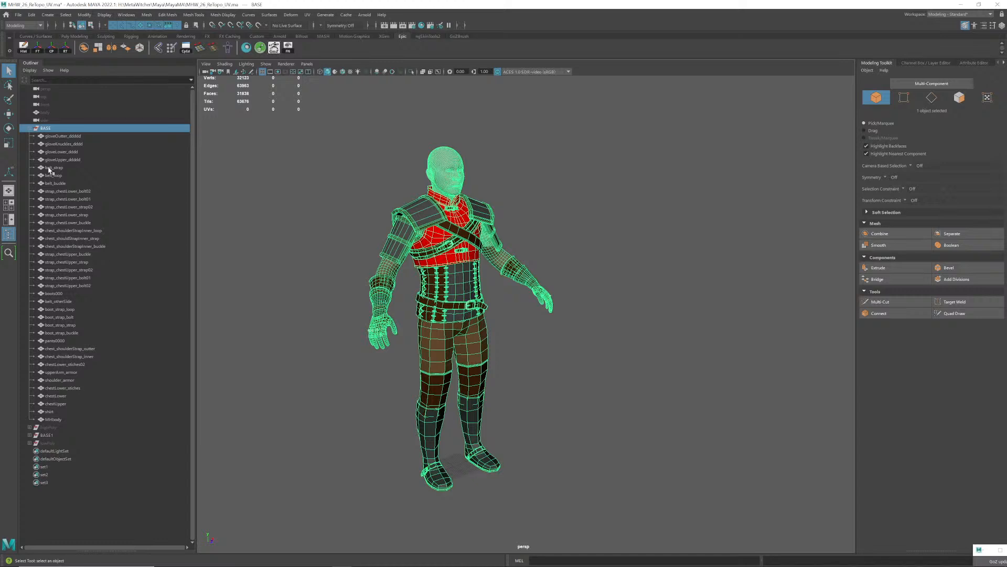
click(30, 128)
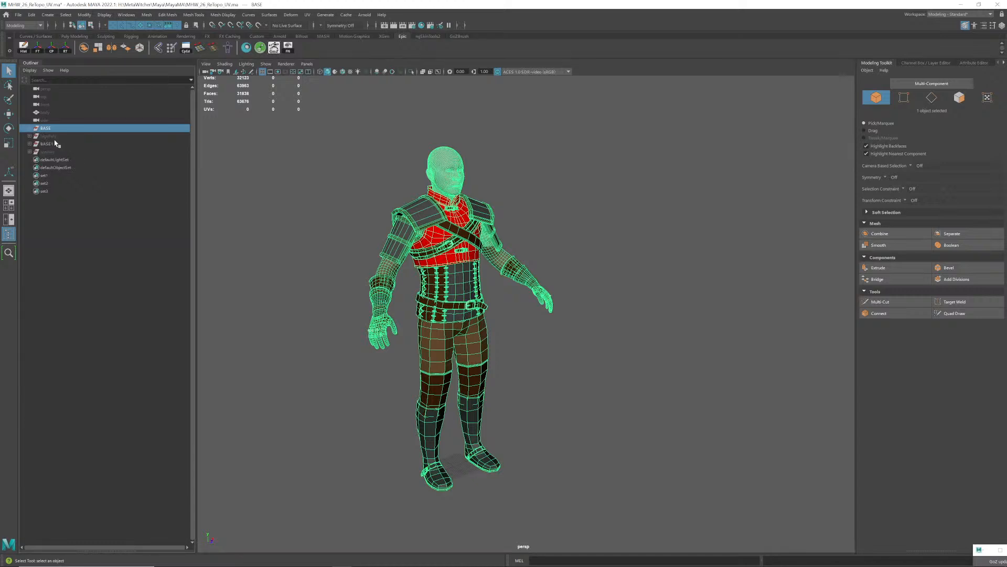
click(52, 136)
click(51, 131)
key(Delete)
- Take the MHbody mesh out of the BASE1 group to the scene's top level and delete the emptied group
click(47, 136)
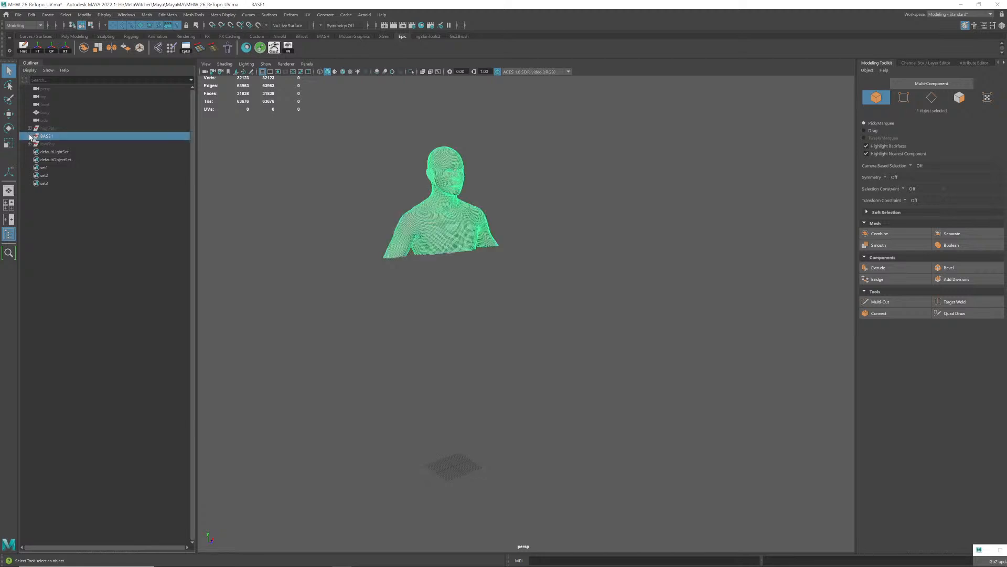
click(53, 144)
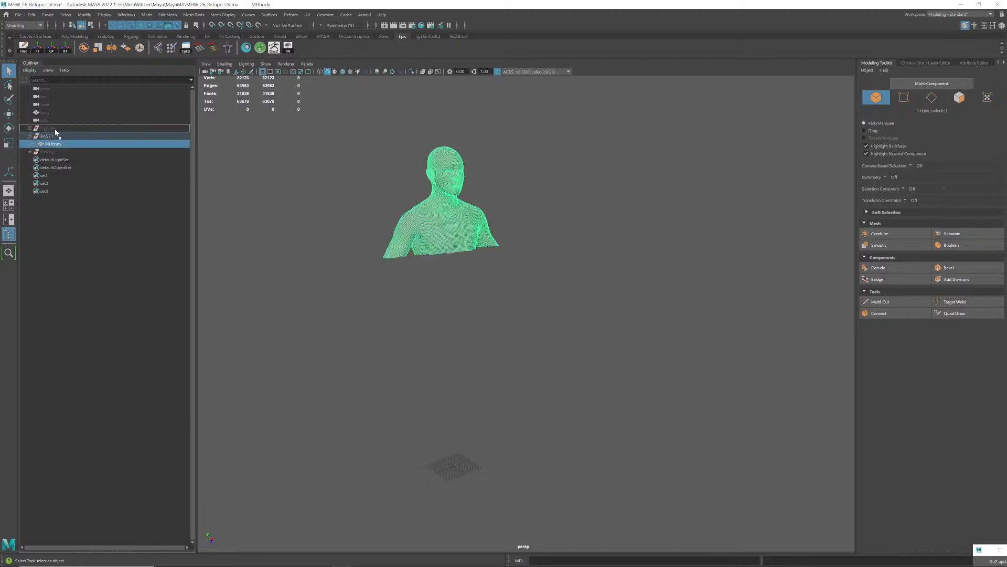
middle_drag(54, 127, 56, 140)
click(57, 145)
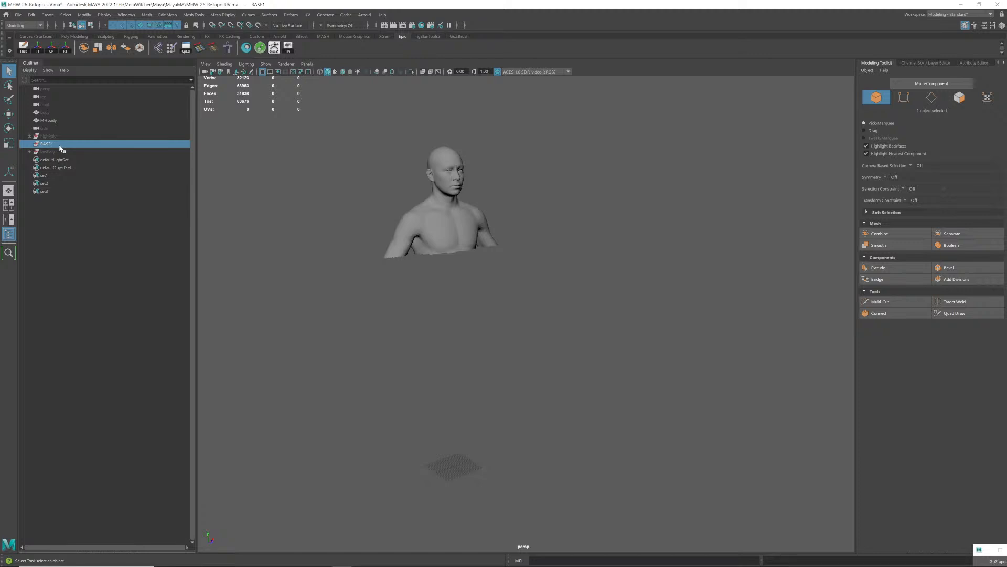
key(Delete)
- Save the scene and show the hidden lowPoly group on the character
click(17, 14)
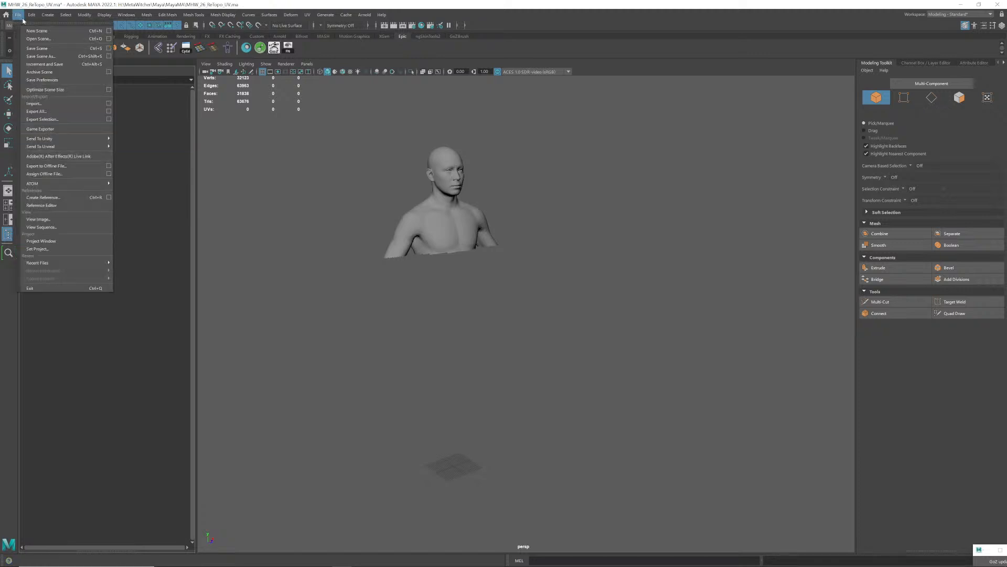
click(51, 51)
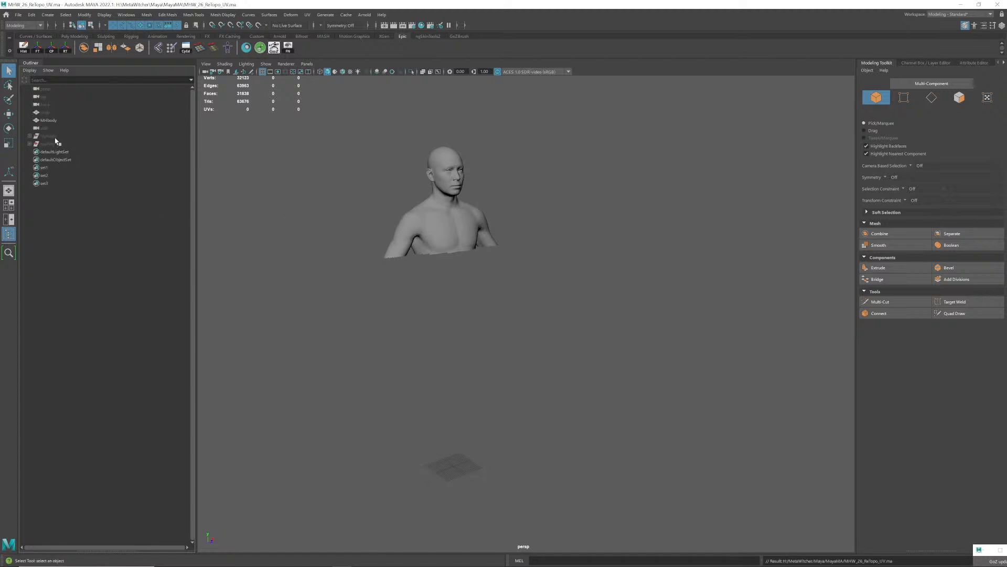
click(52, 144)
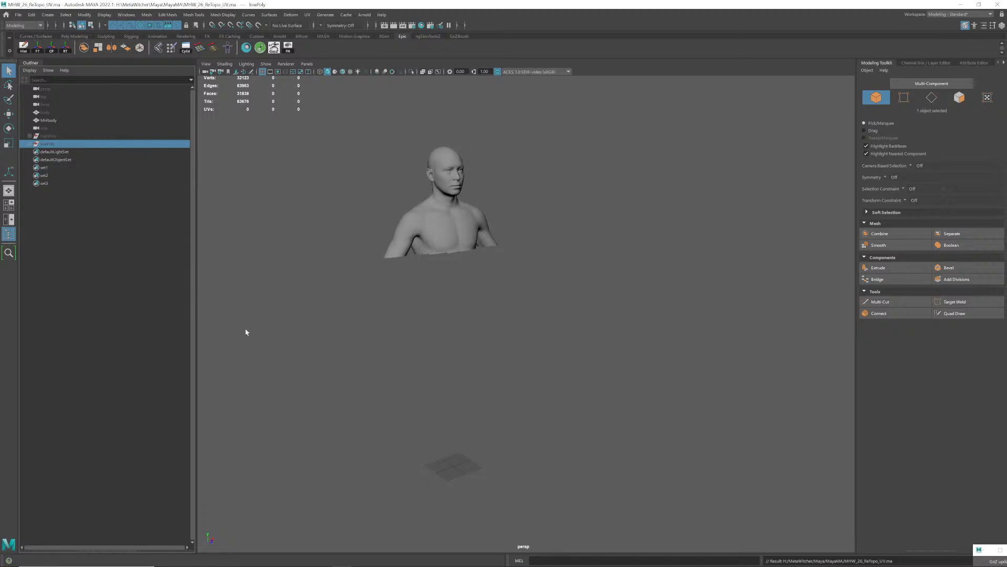
drag(51, 137, 54, 147)
key(h)
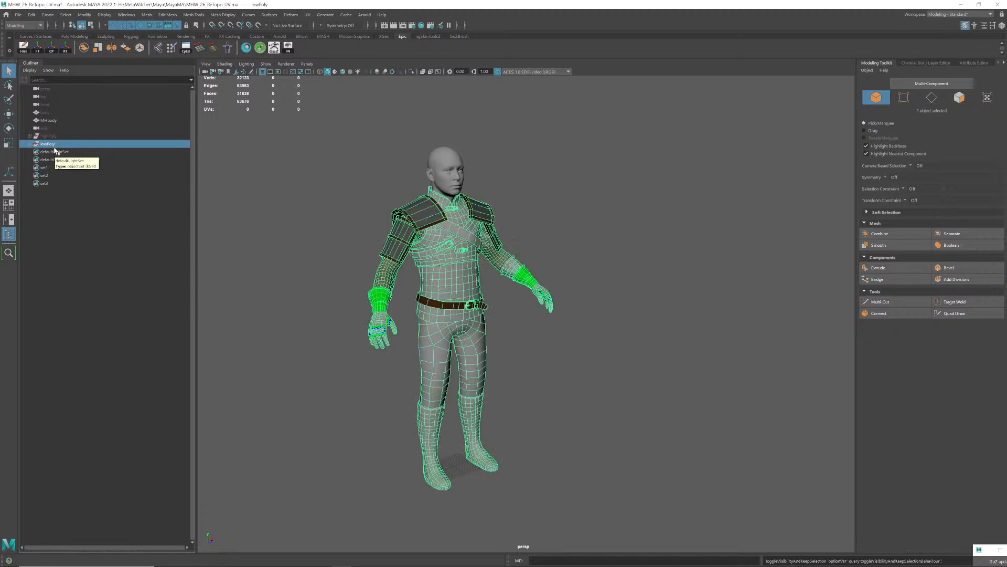
- Examine the low-poly outfit around the character's left arm and select the upper glove cuff on the forearm
alt+drag(477, 286, 432, 244)
alt+middle_drag(433, 244, 448, 265)
alt+right_drag(449, 266, 550, 273)
alt+middle_drag(550, 273, 600, 315)
click(614, 269)
alt+middle_drag(568, 279, 575, 272)
scroll(593, 277, down, 3)
alt+drag(593, 277, 535, 282)
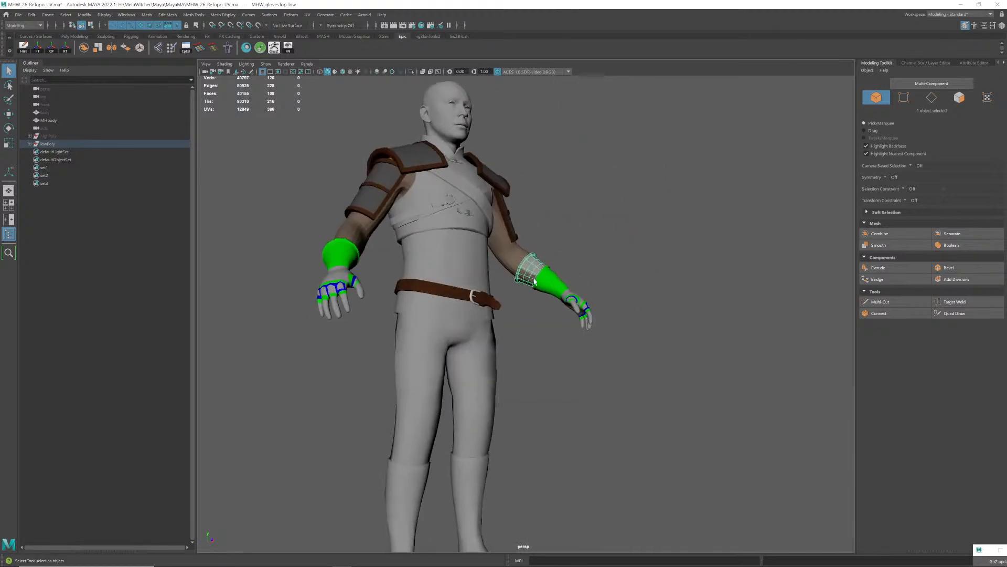
- Examine the upper glove cuff up close from several angles for places where the shirt sleeve pokes through
key(f)
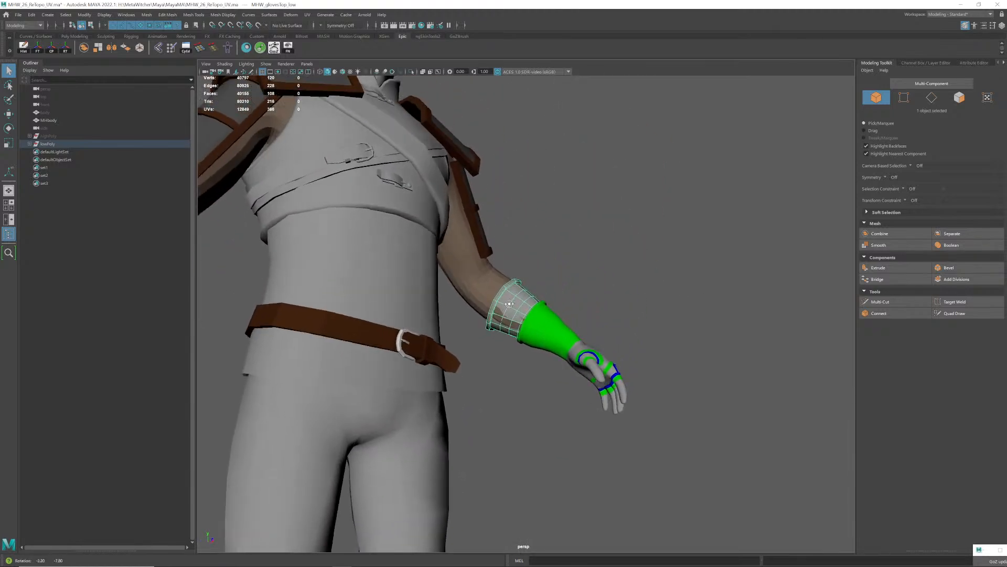
alt+drag(677, 350, 544, 285)
scroll(339, 315, up, 3)
alt+middle_drag(340, 315, 481, 272)
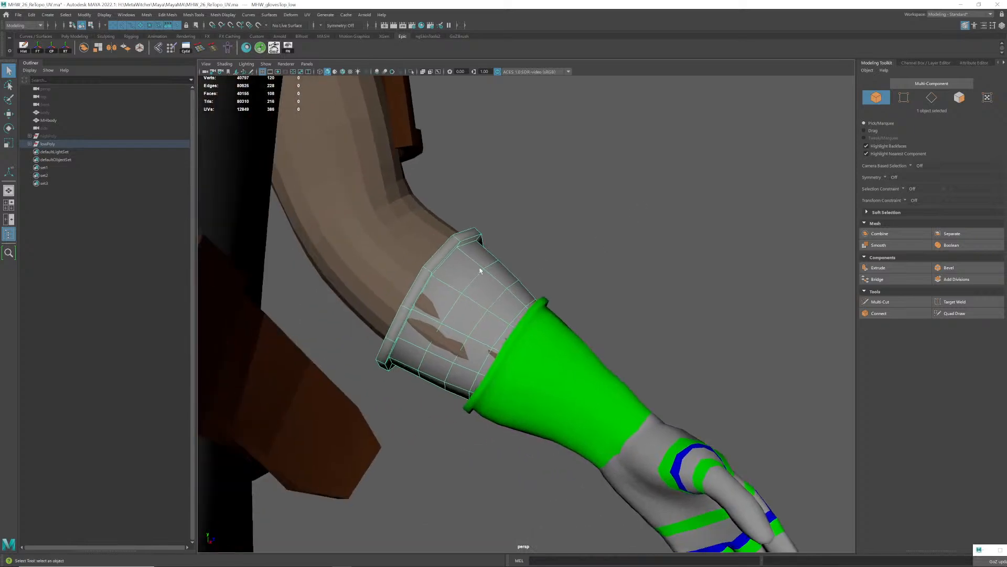
alt+drag(445, 313, 443, 288)
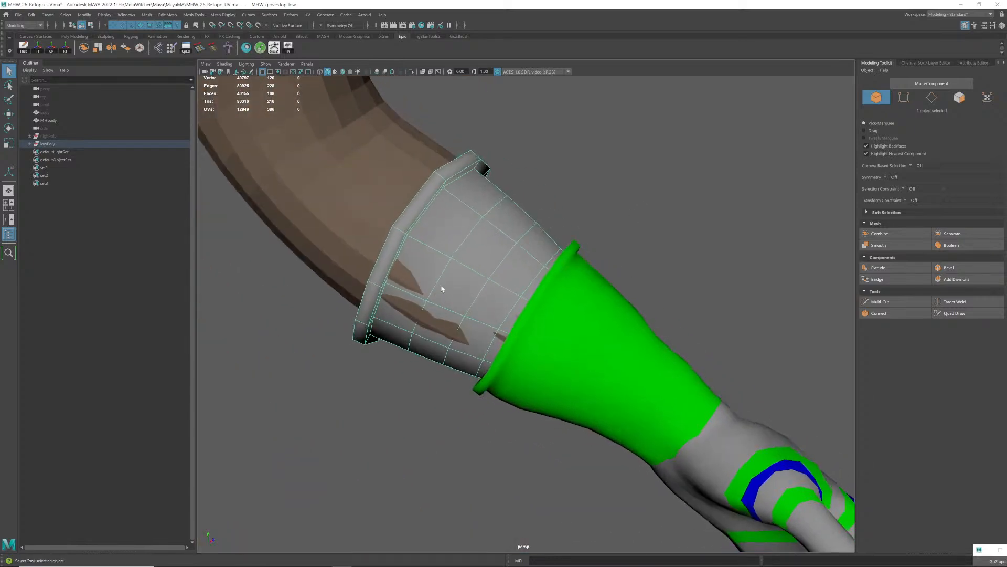
alt+right_drag(442, 288, 209, 301)
alt+drag(543, 273, 503, 283)
alt+right_drag(504, 283, 687, 319)
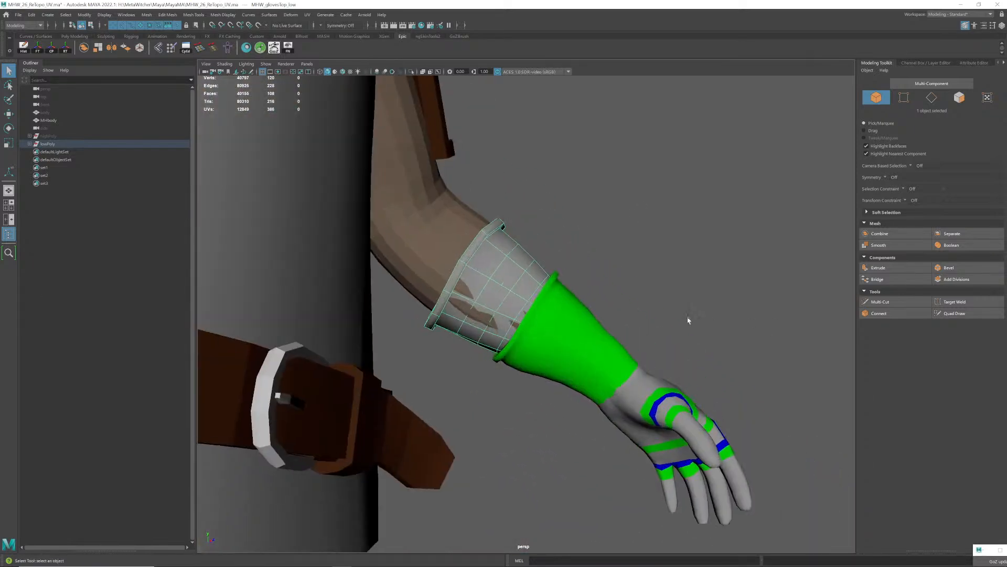
alt+right_drag(535, 302, 661, 302)
alt+drag(661, 301, 478, 262)
- Select a vertex on the glove cuff for moving and turn on soft selection with a falloff radius of about 1.44
right_drag(479, 262, 450, 265)
click(448, 277)
key(w)
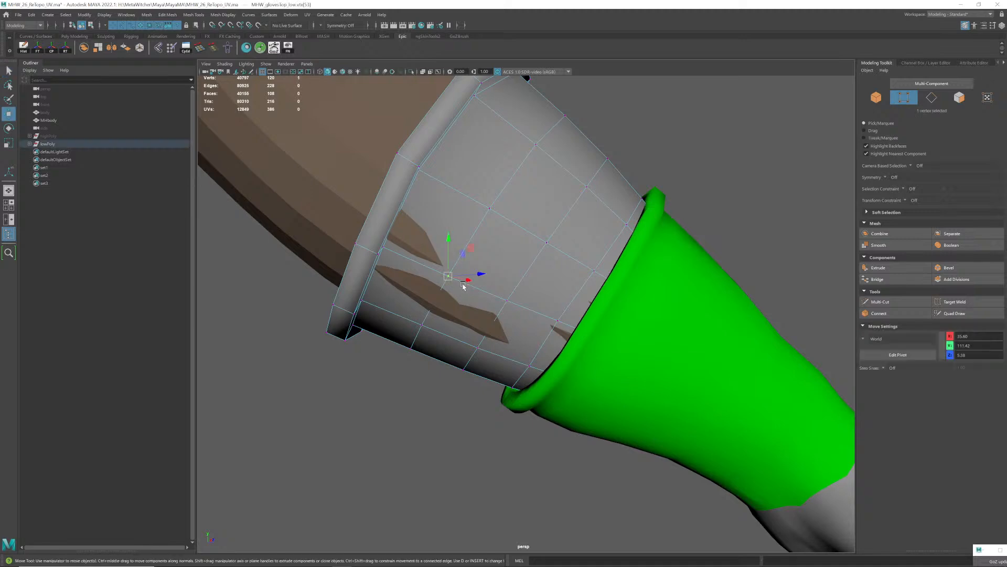
alt+drag(461, 270, 547, 311)
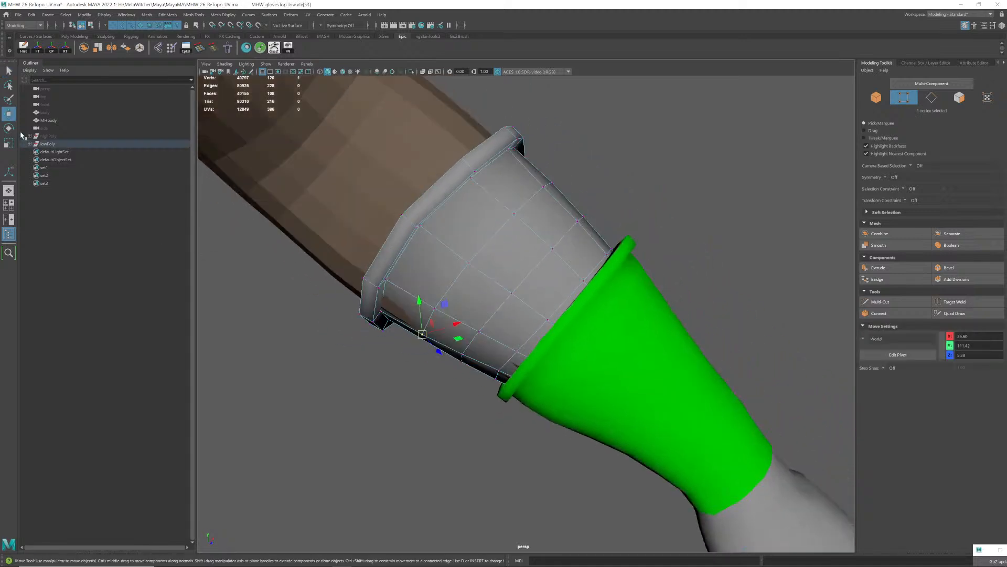
double_click(9, 114)
alt+drag(523, 227, 461, 264)
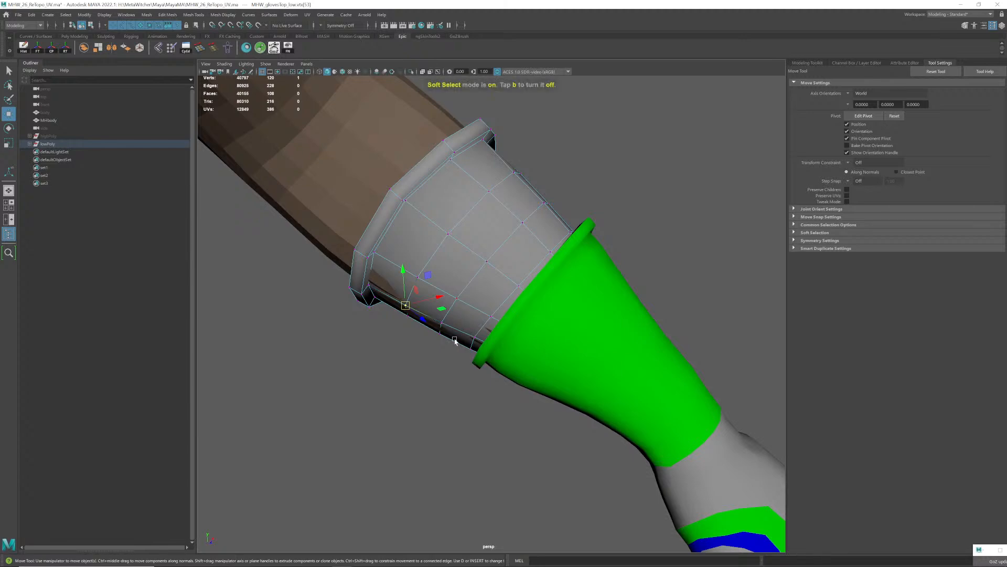
drag(415, 372, 440, 374)
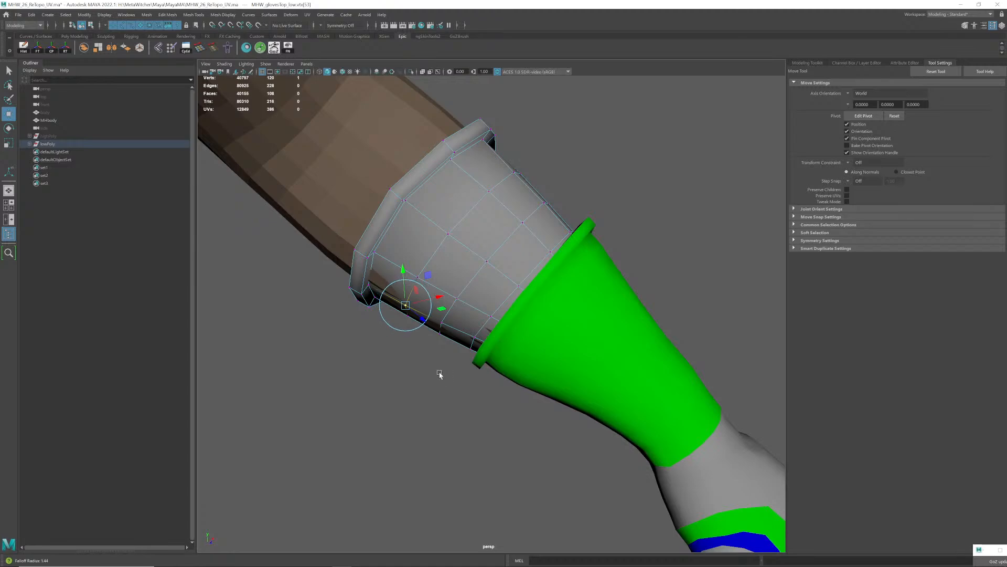
alt+drag(439, 337, 427, 291)
- Move the cuff's vertices around the intersecting areas outward so the glove cuff covers the shirt sleeve
click(443, 295)
click(409, 276)
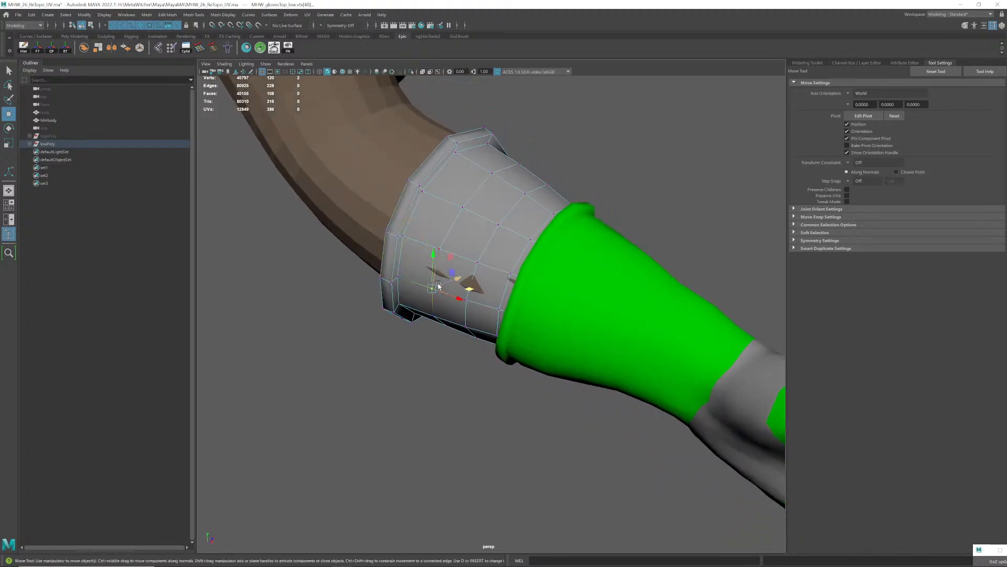
key(q)
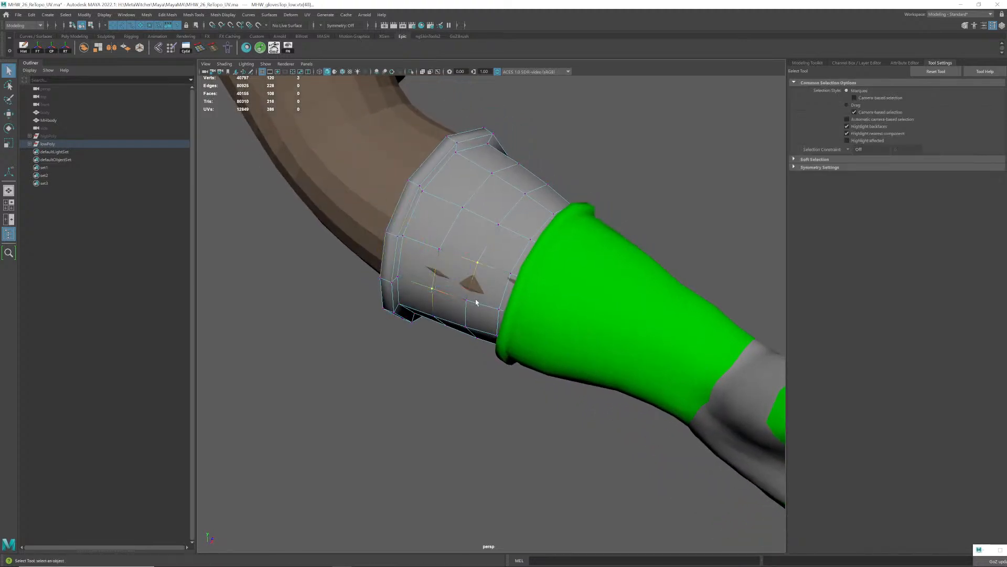
shift+click(466, 301)
shift+click(439, 250)
alt+drag(462, 294, 461, 318)
key(w)
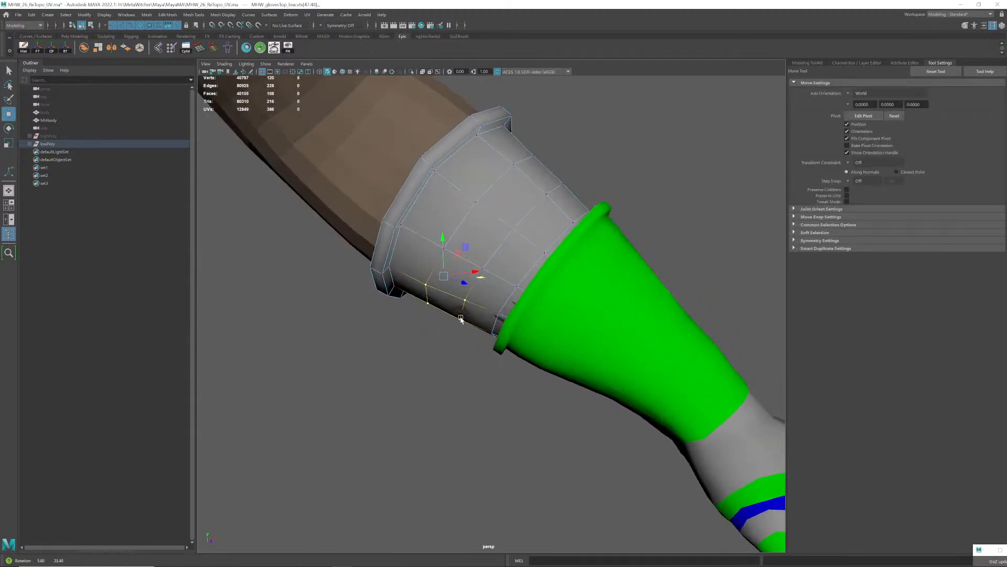
drag(474, 282, 506, 291)
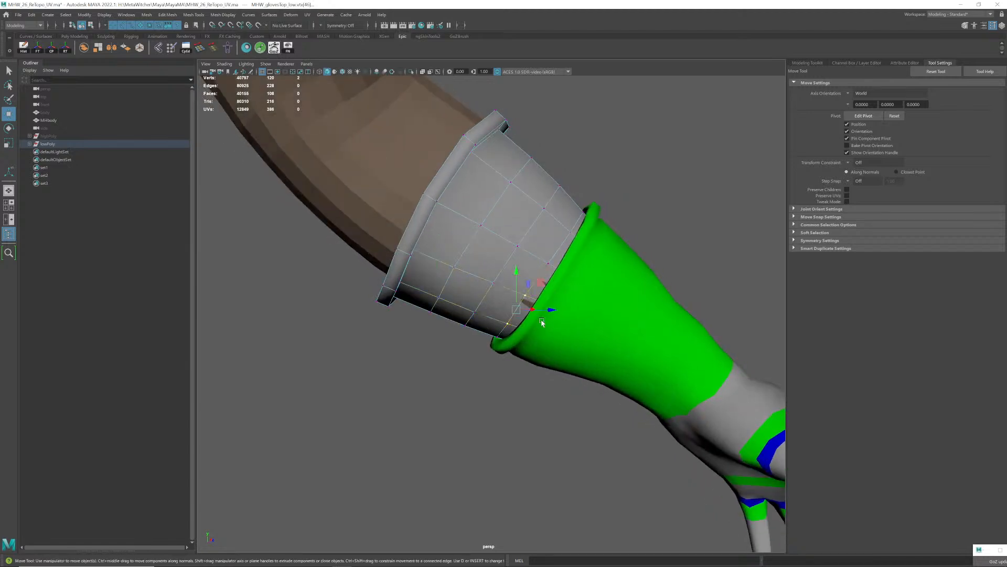
alt+drag(542, 322, 420, 320)
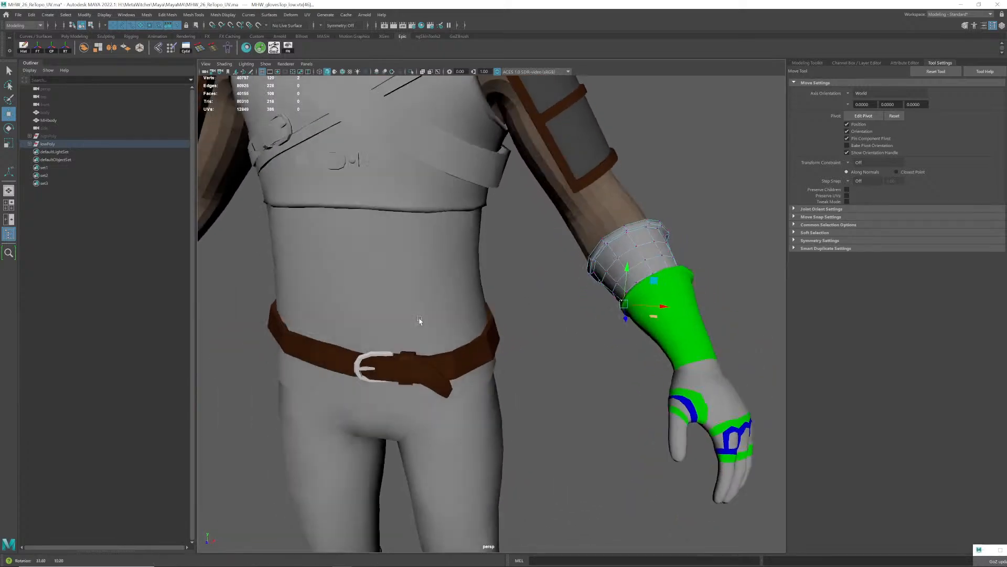
- Return the glove cuff to object mode and examine its corrected fit over the sleeve from several distances and angles
scroll(420, 321, down, 6)
alt+drag(464, 295, 493, 275)
scroll(467, 302, up, 4)
right_drag(493, 276, 531, 263)
alt+drag(531, 263, 456, 284)
scroll(483, 300, down, 4)
alt+right_drag(457, 284, 477, 286)
alt+drag(477, 286, 485, 289)
alt+right_drag(485, 290, 426, 295)
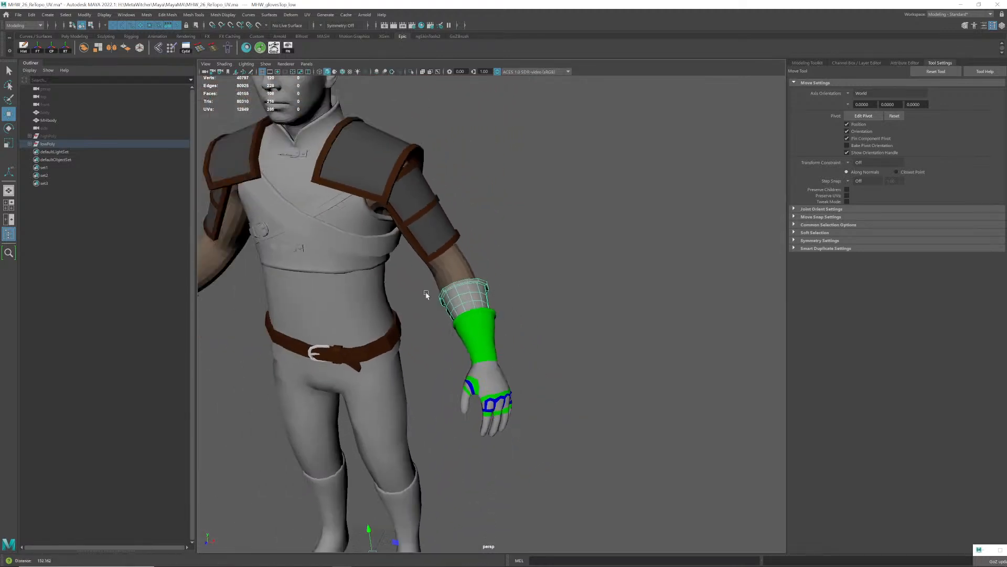
scroll(426, 295, down, 4)
scroll(424, 293, up, 4)
alt+drag(425, 297, 480, 314)
scroll(462, 319, up, 4)
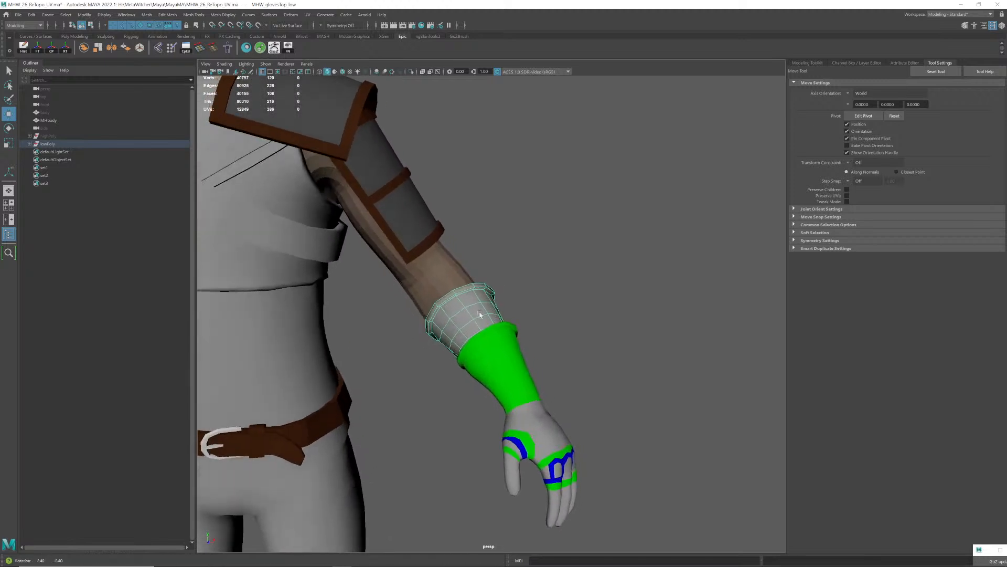
scroll(446, 293, up, 3)
- Select the shirt and the glove cuff in turn to check them, and compare both forearms on the full character
click(410, 268)
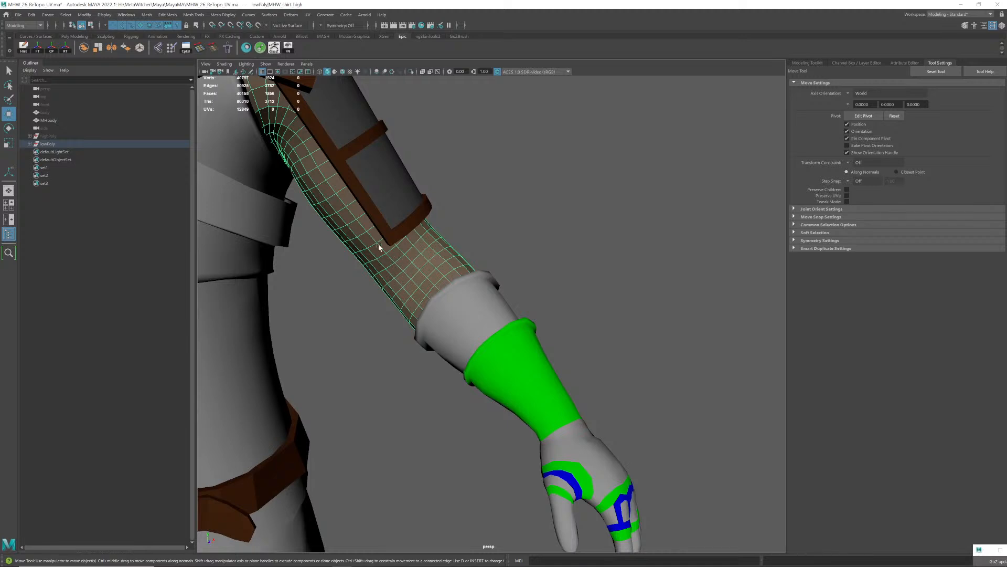
click(503, 259)
click(477, 308)
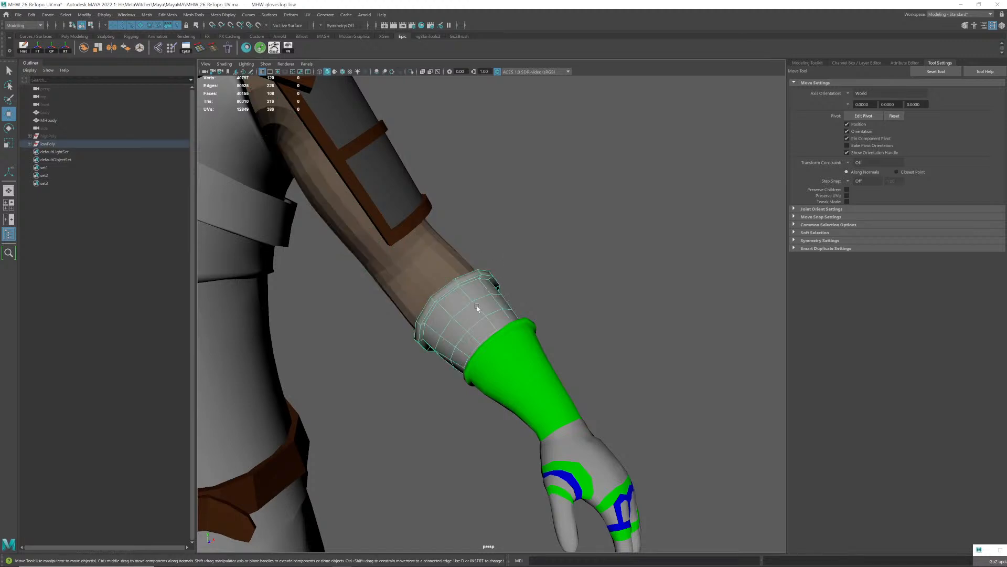
click(489, 269)
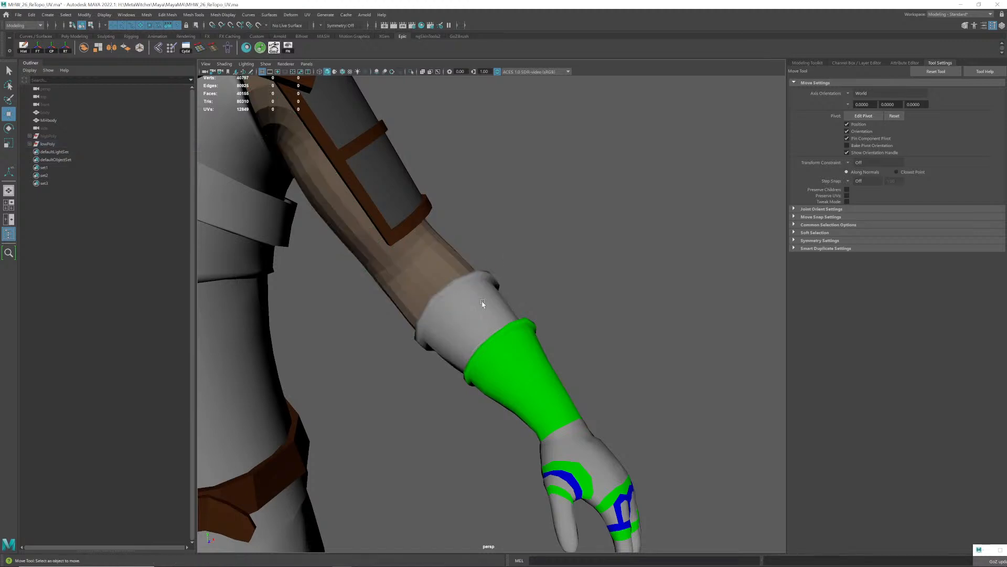
click(478, 304)
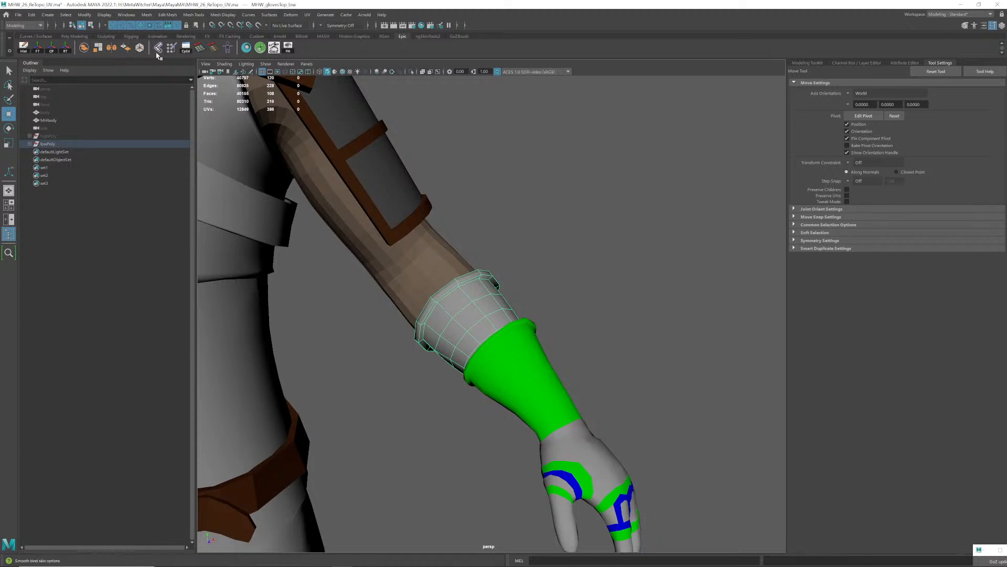
alt+right_drag(482, 296, 423, 308)
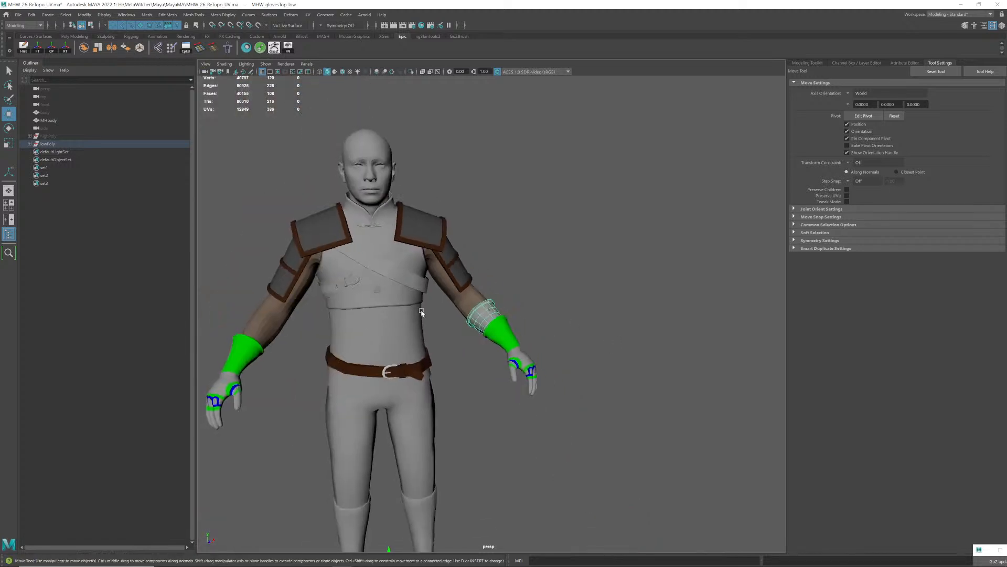
alt+middle_drag(423, 307, 460, 292)
alt+middle_drag(379, 307, 374, 295)
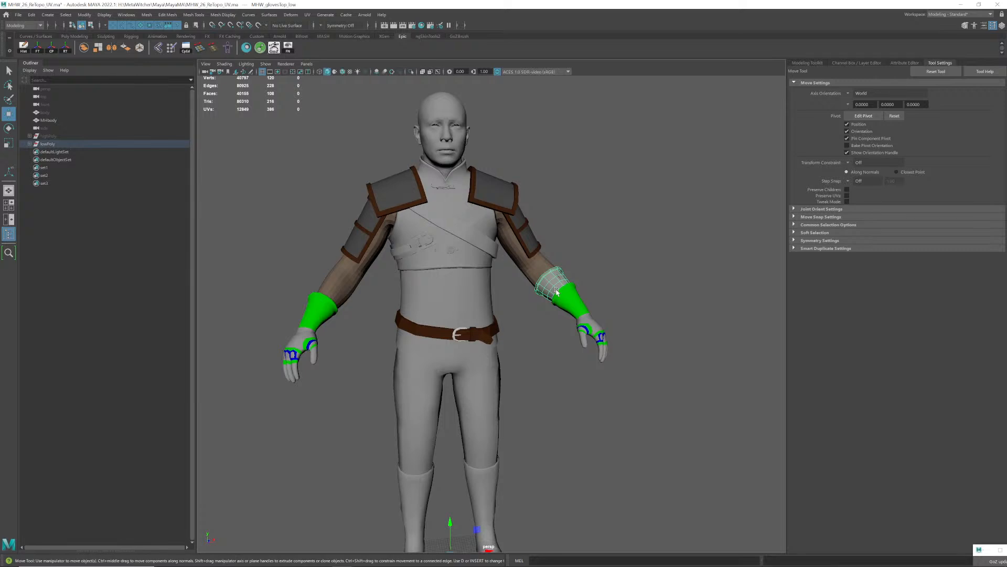
alt+drag(548, 293, 527, 278)
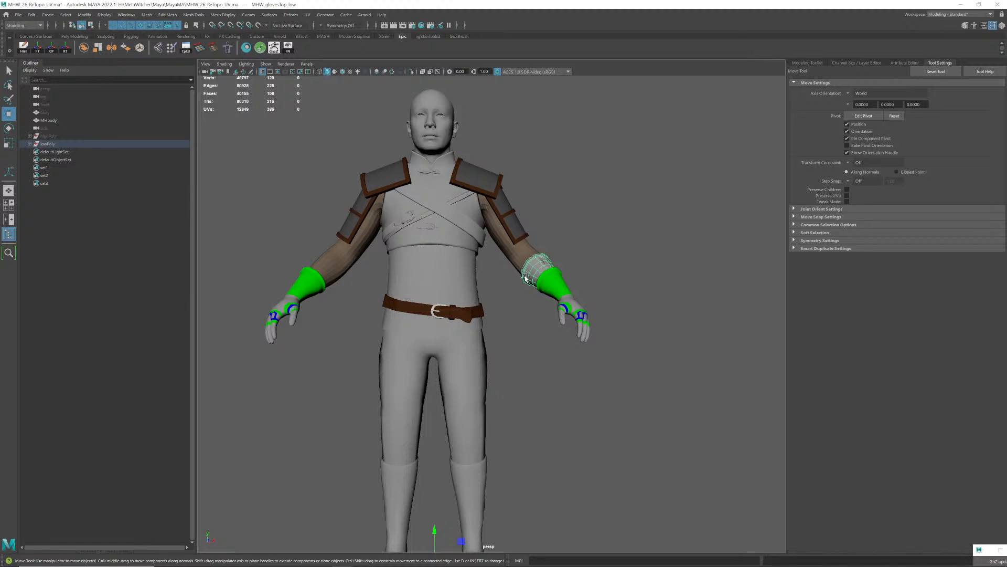
- Deselect the glove cuff, save the scene and switch to the UV Editing workspace
scroll(525, 277, up, 2)
right_drag(543, 258, 564, 244)
scroll(500, 285, down, 4)
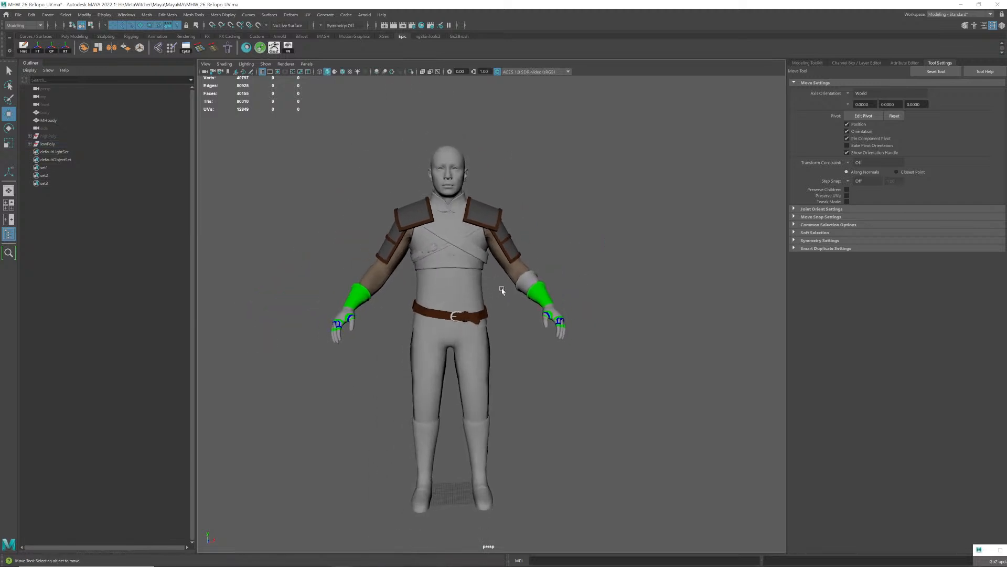
key(ctrl+s)
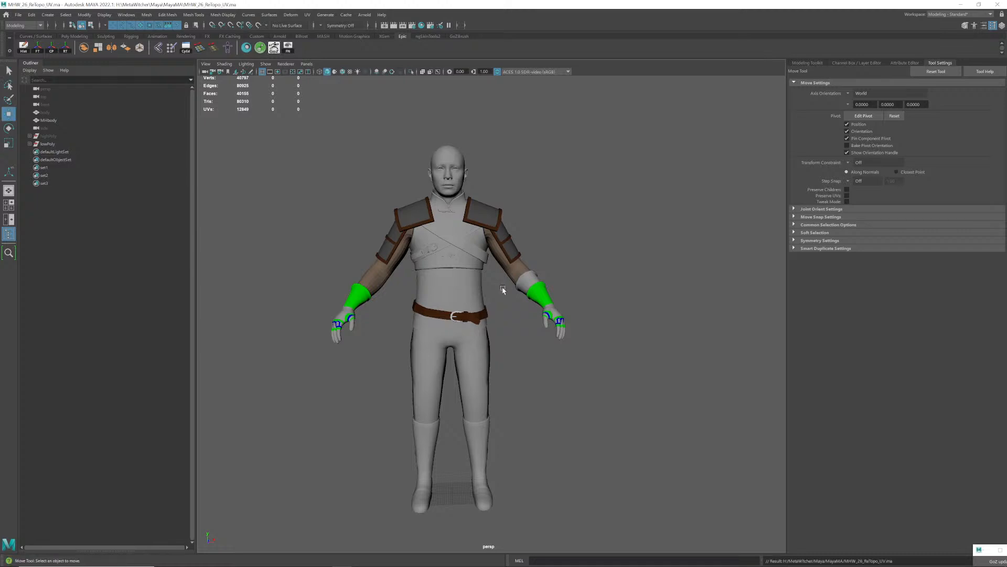
click(958, 16)
click(952, 70)
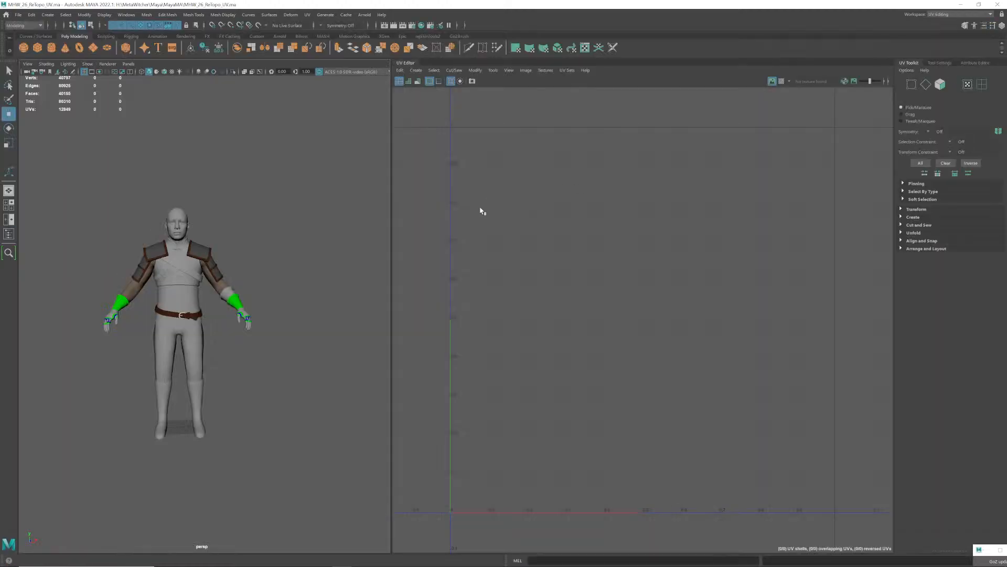
- Show the Outliner, expand the lowPoly group and hide the chest armour mesh MHW_armorChest_low
scroll(161, 266, up, 3)
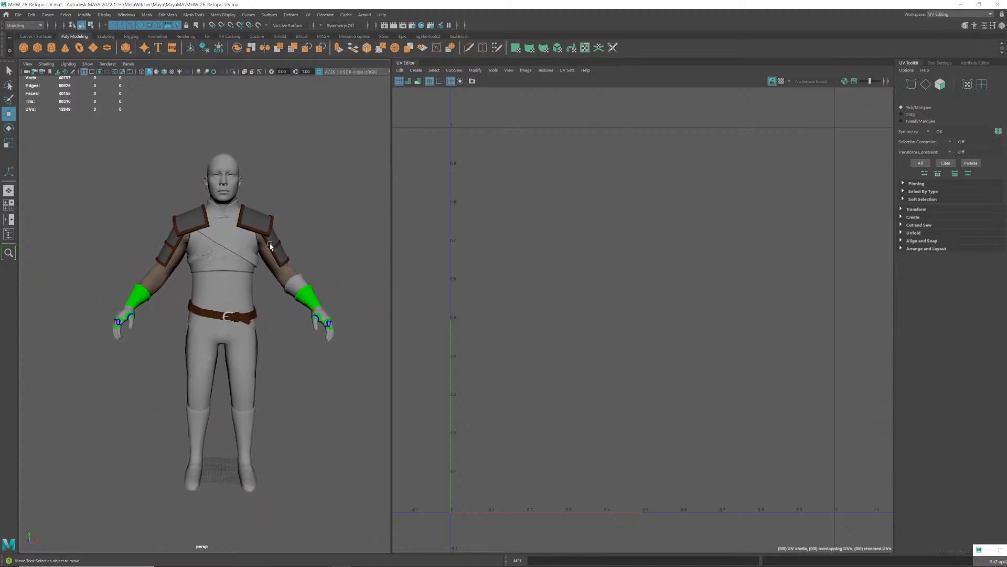
click(9, 235)
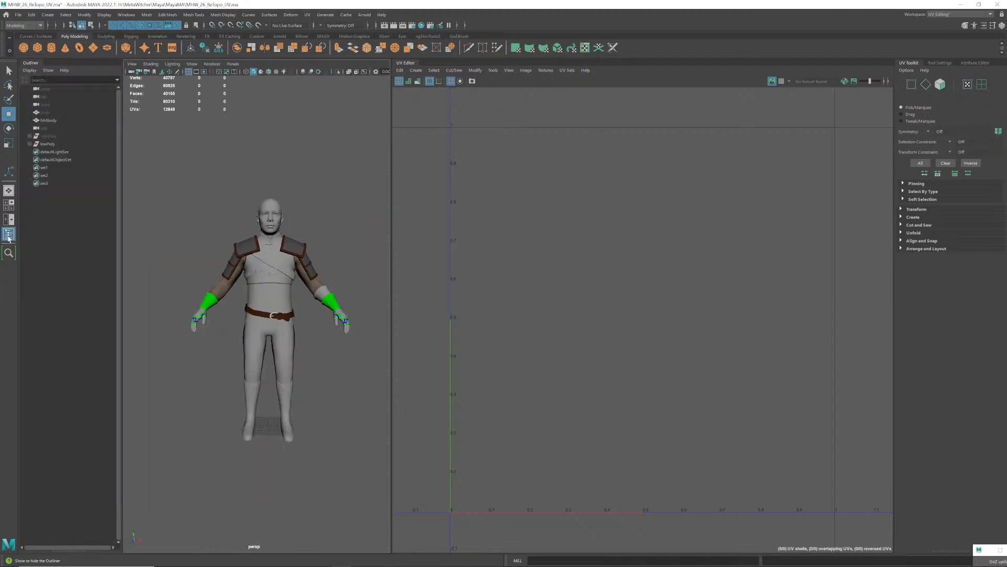
scroll(272, 251, up, 5)
scroll(272, 252, down, 4)
click(267, 286)
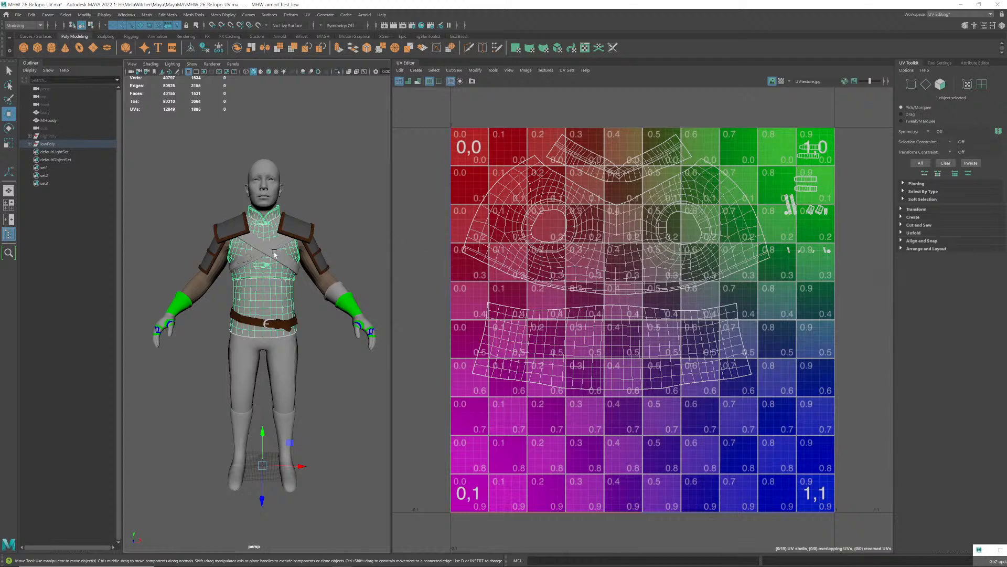
click(29, 144)
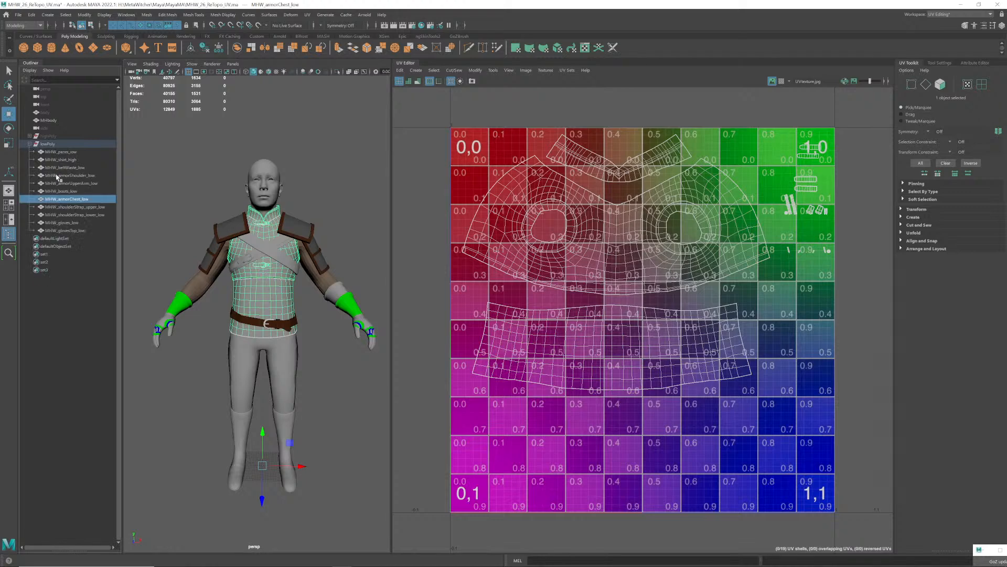
click(68, 209)
click(73, 199)
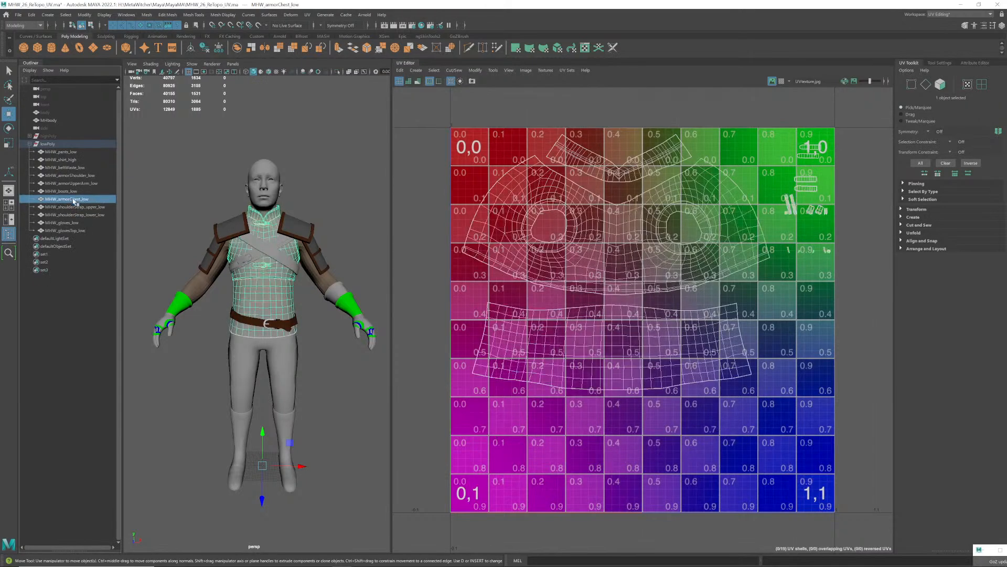
key(ctrl+h)
- Hide the upper and lower shoulder strap meshes that cross the shirt's chest
click(287, 265)
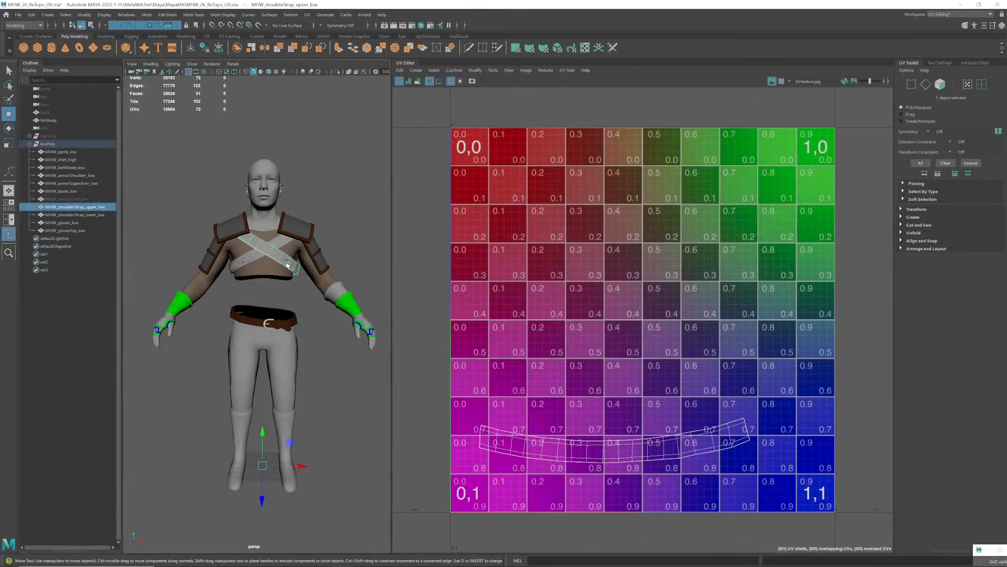
key(ctrl+h)
click(270, 248)
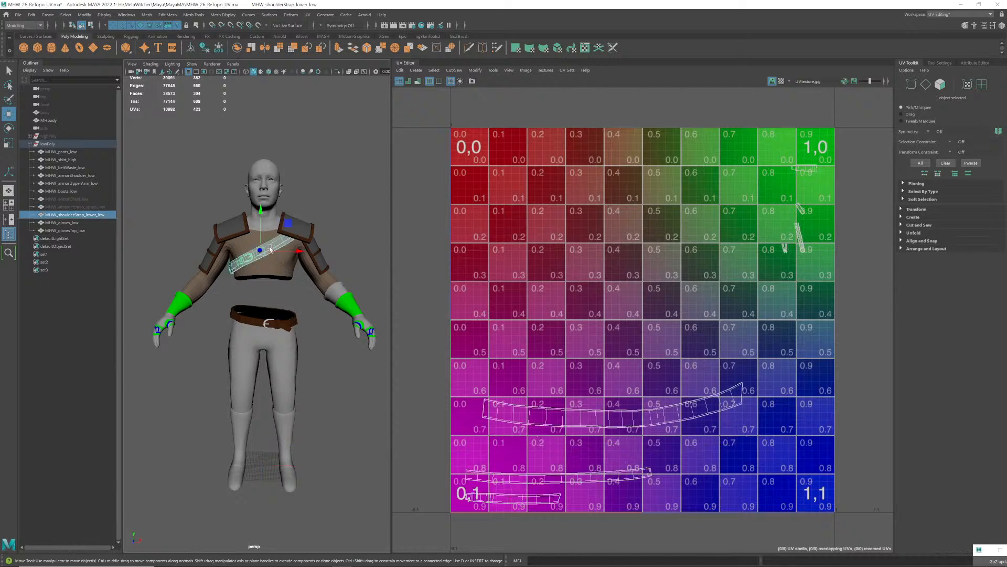
key(ctrl+h)
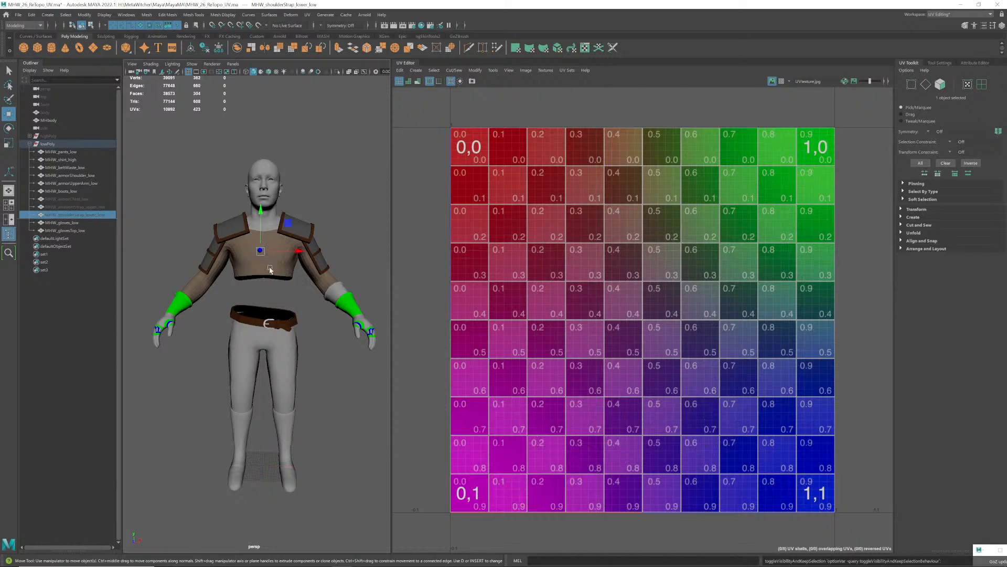
- Isolate the low-poly shirt mesh in the viewport and save the scene
click(270, 271)
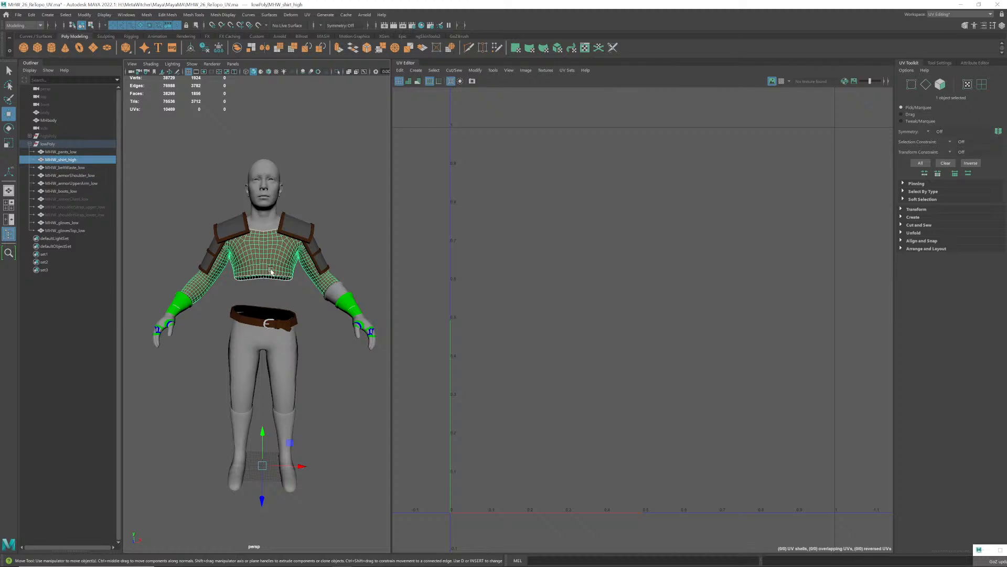
key(ctrl+1)
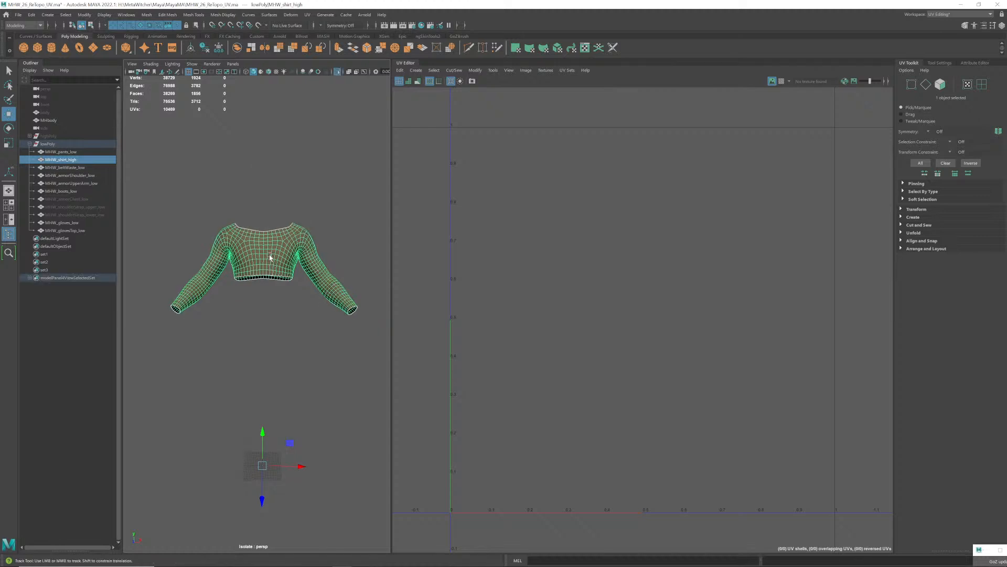
alt+drag(272, 257, 263, 270)
alt+right_drag(263, 271, 301, 257)
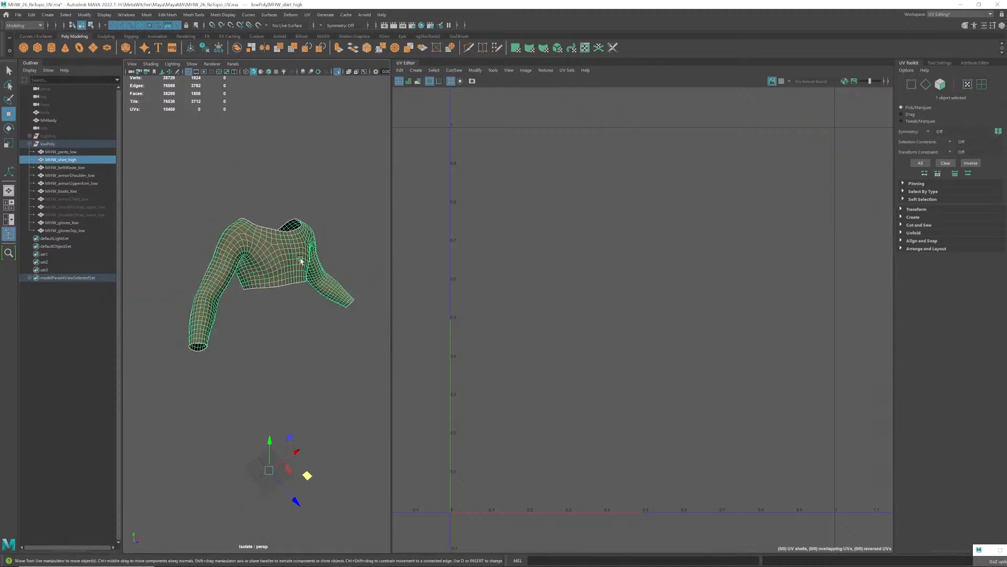
key(ctrl+s)
key(w)
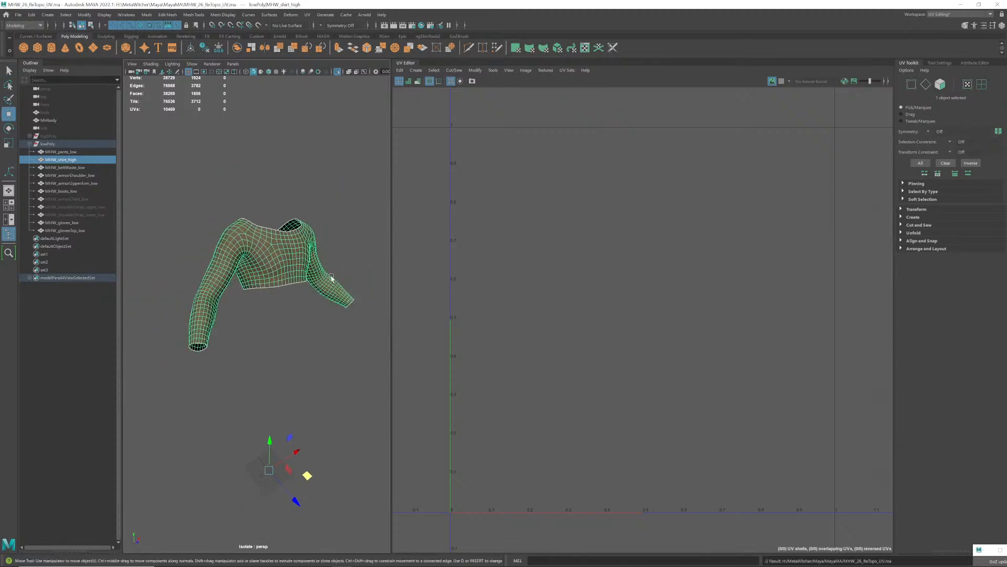
- Expand the UV Toolkit's sections from Transform through Arrange and Layout, and widen the toolkit slightly
click(939, 249)
click(939, 241)
click(939, 233)
click(939, 225)
click(939, 217)
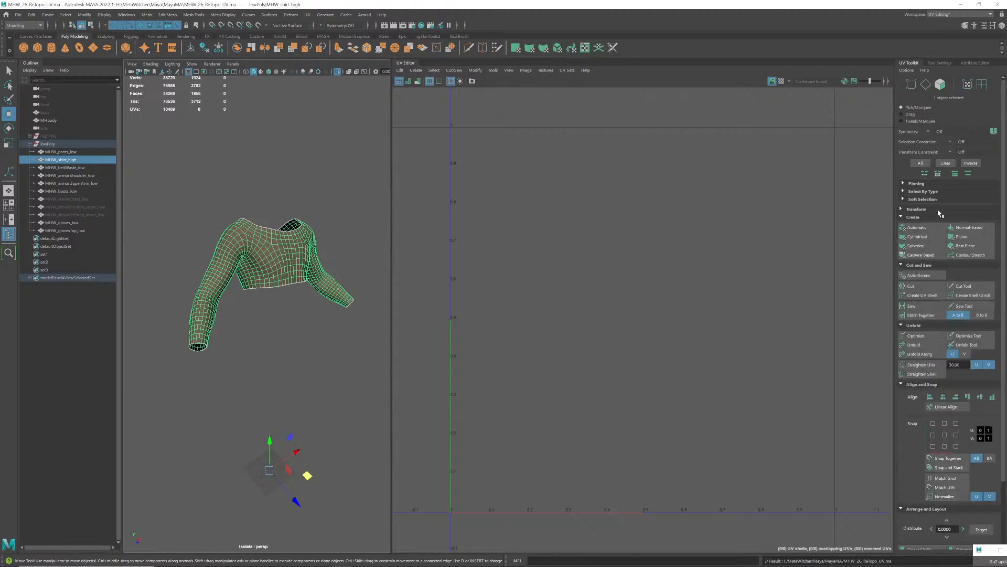
click(940, 208)
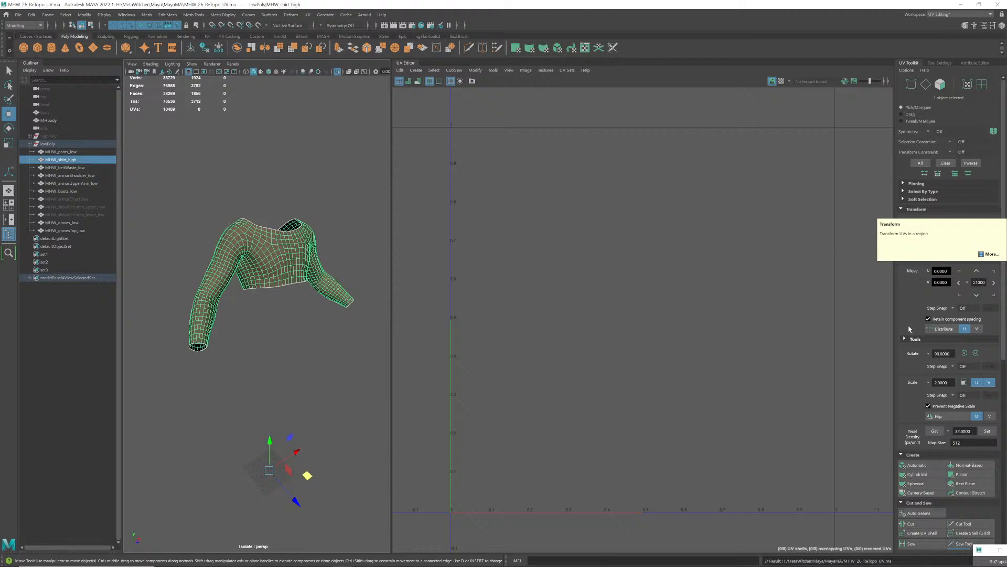
drag(894, 323, 887, 321)
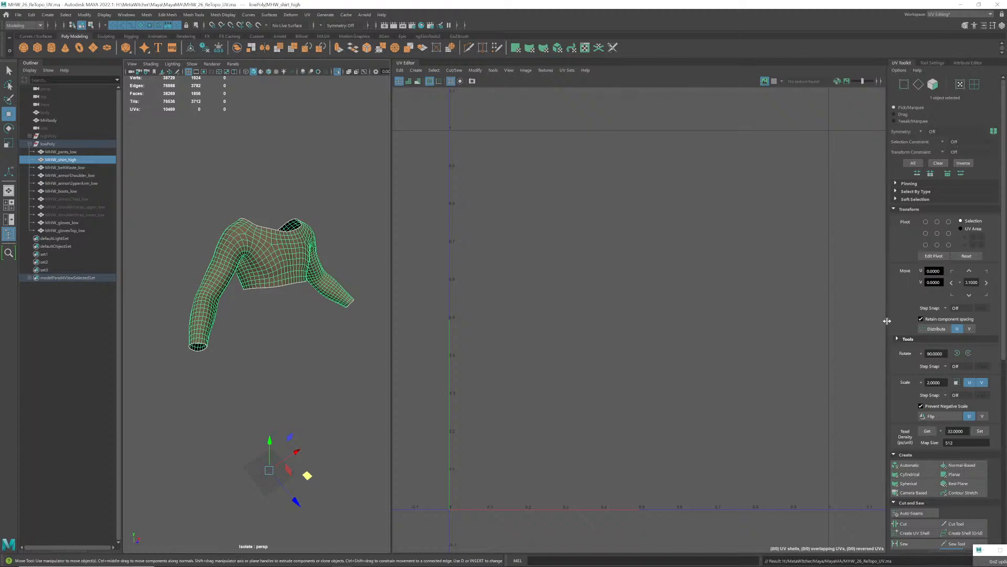
- Create a Camera Based UV projection for the shirt and return the mesh to object mode
scroll(908, 328, down, 5)
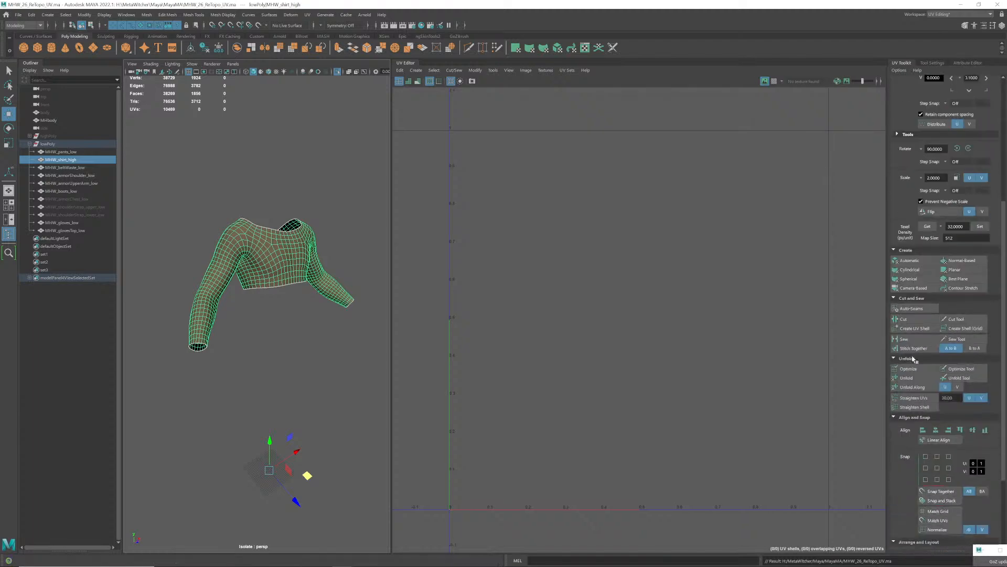
click(913, 290)
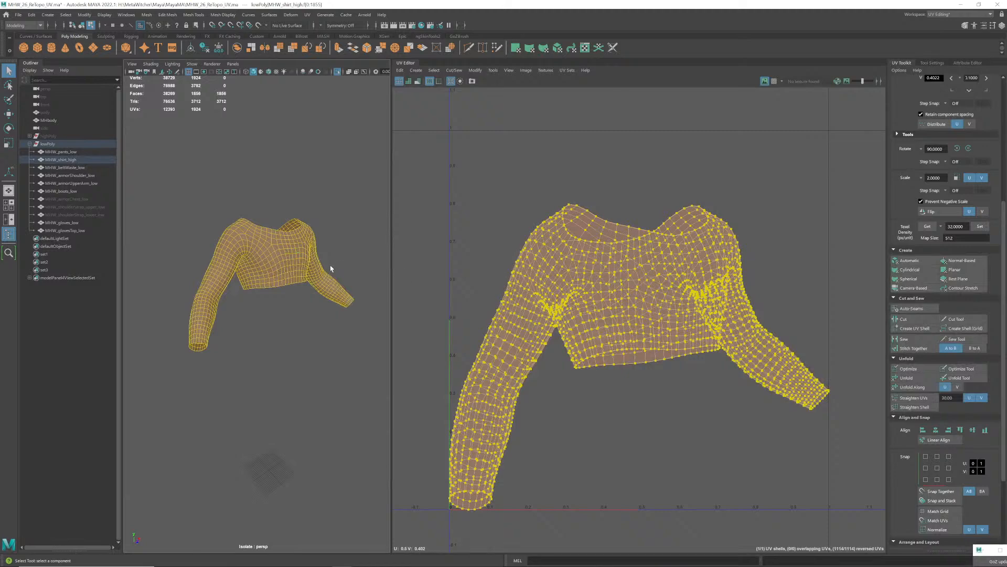
right_drag(274, 265, 312, 246)
alt+drag(296, 248, 273, 246)
scroll(263, 263, up, 5)
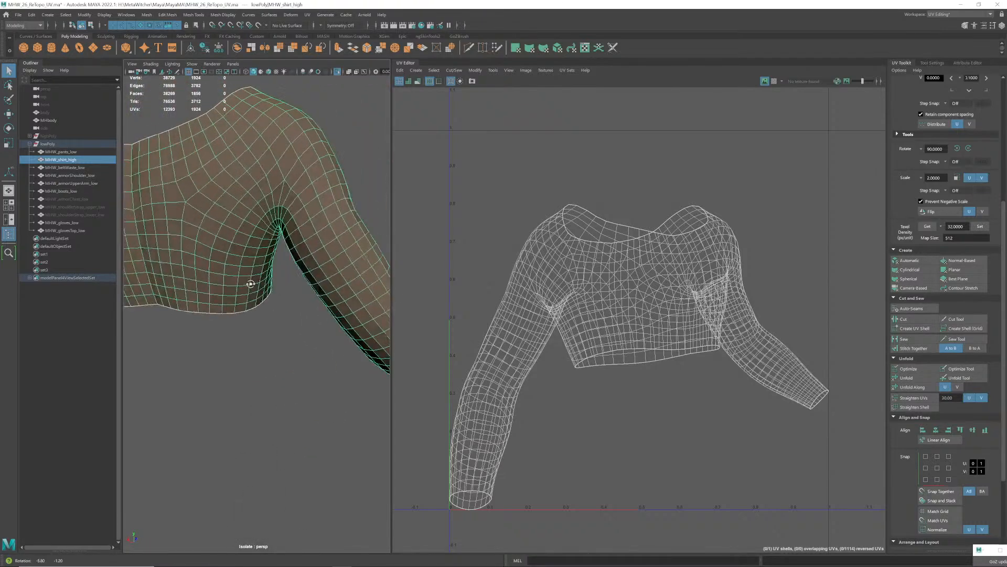
alt+middle_drag(250, 283, 286, 260)
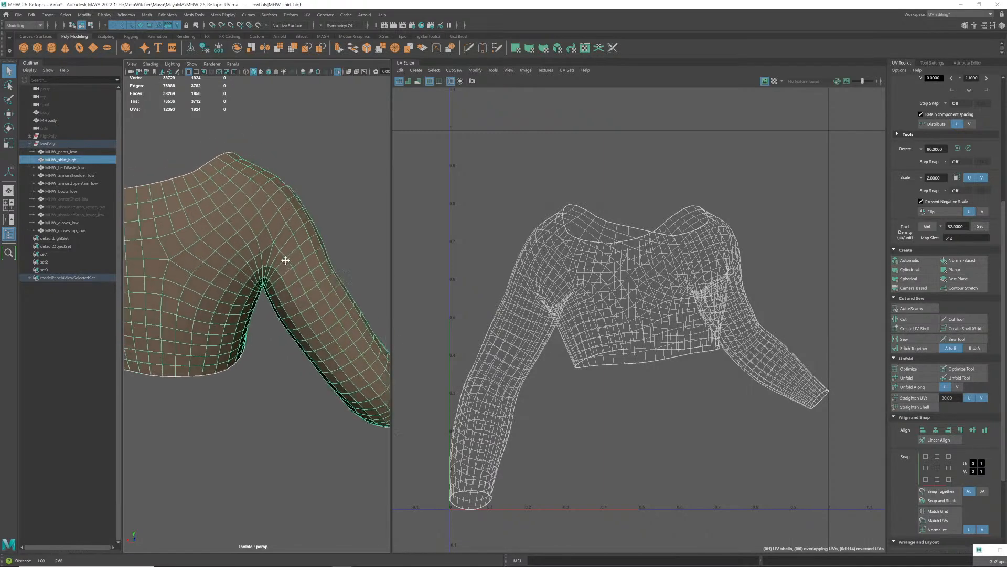
scroll(286, 261, up, 3)
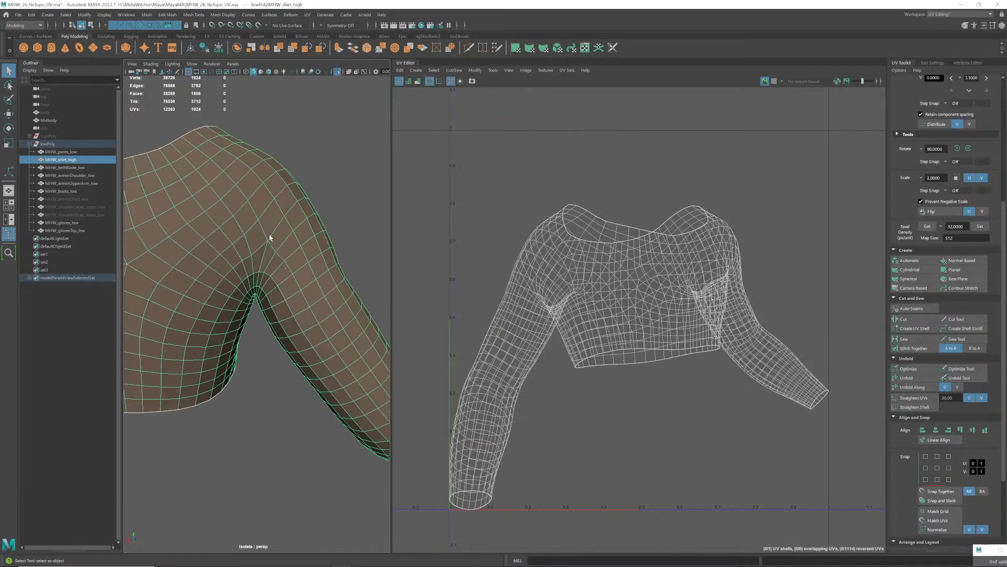
- Select the edge loop around one shoulder of the shirt and cut the UVs along it to separate the sleeve
right_drag(277, 226, 278, 205)
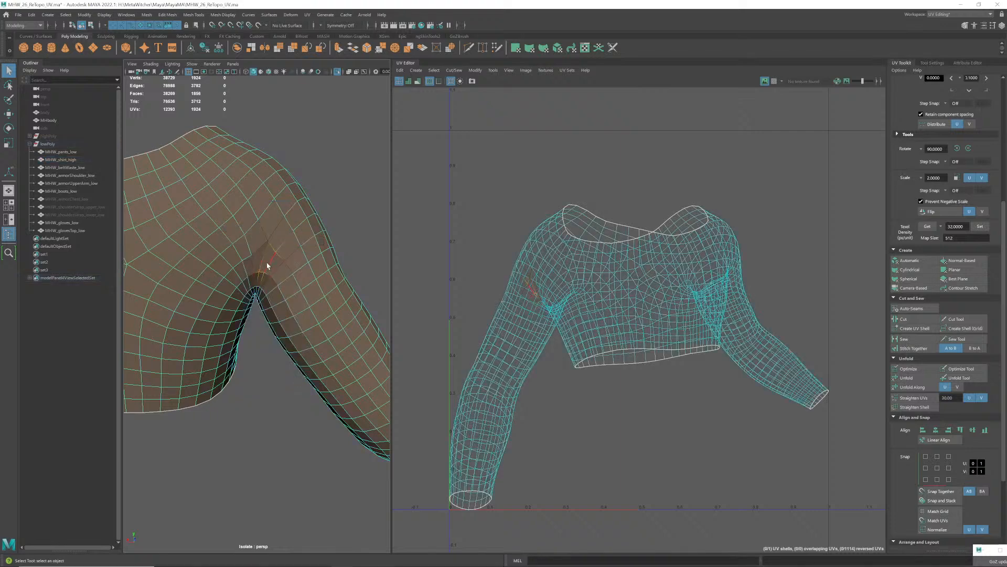
click(273, 234)
key(super)
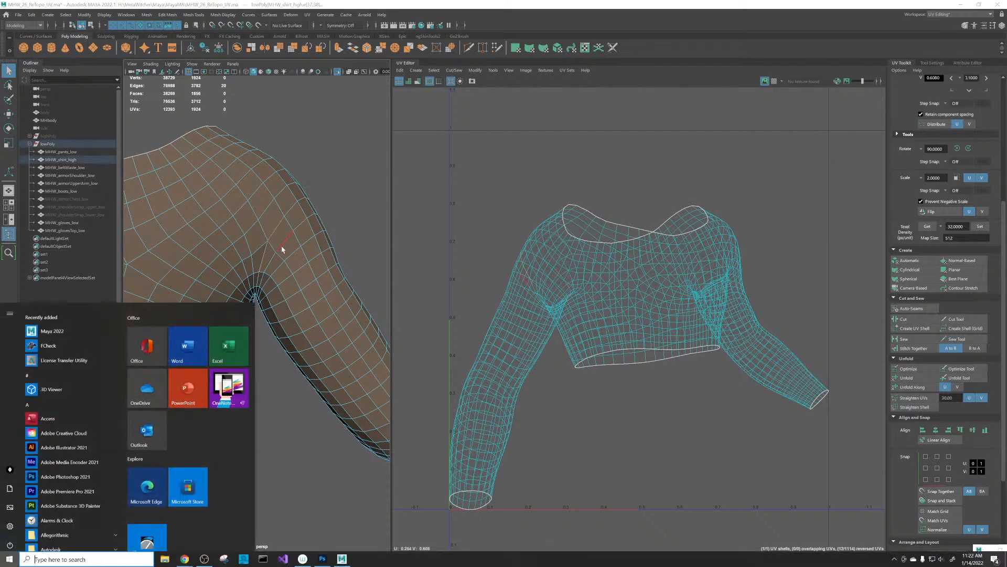
key(super)
alt+drag(292, 241, 250, 245)
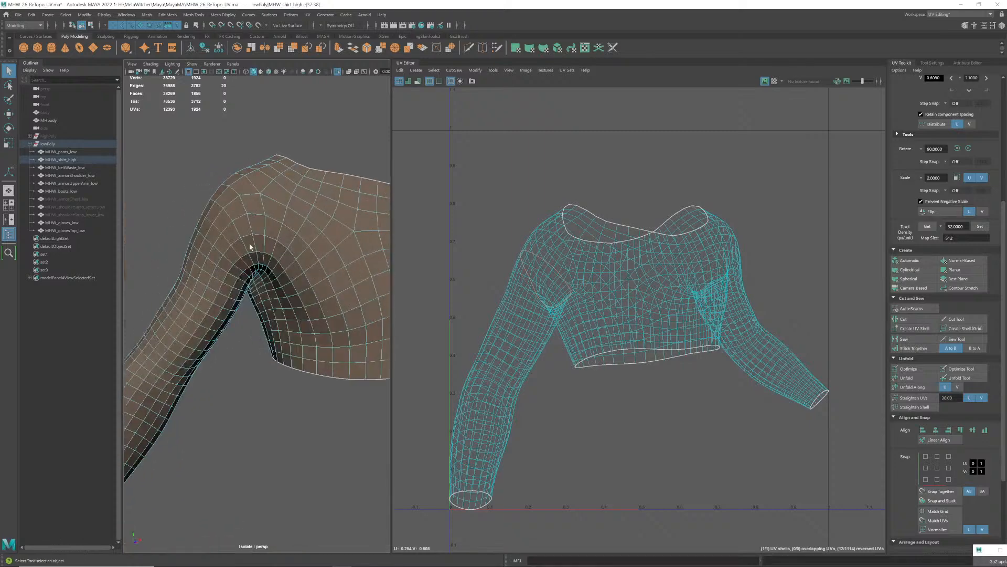
alt+right_drag(250, 245, 183, 245)
alt+drag(339, 254, 272, 268)
alt+right_drag(272, 267, 360, 265)
alt+middle_drag(360, 265, 254, 268)
alt+drag(313, 264, 310, 259)
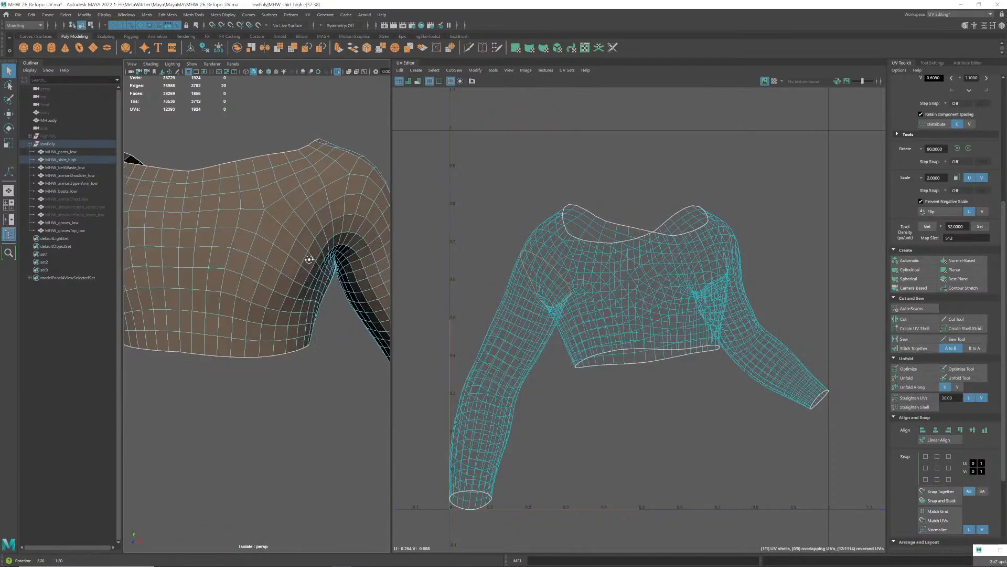
alt+right_drag(342, 257, 288, 255)
alt+drag(336, 256, 193, 264)
alt+right_drag(193, 265, 218, 266)
alt+middle_drag(218, 266, 292, 274)
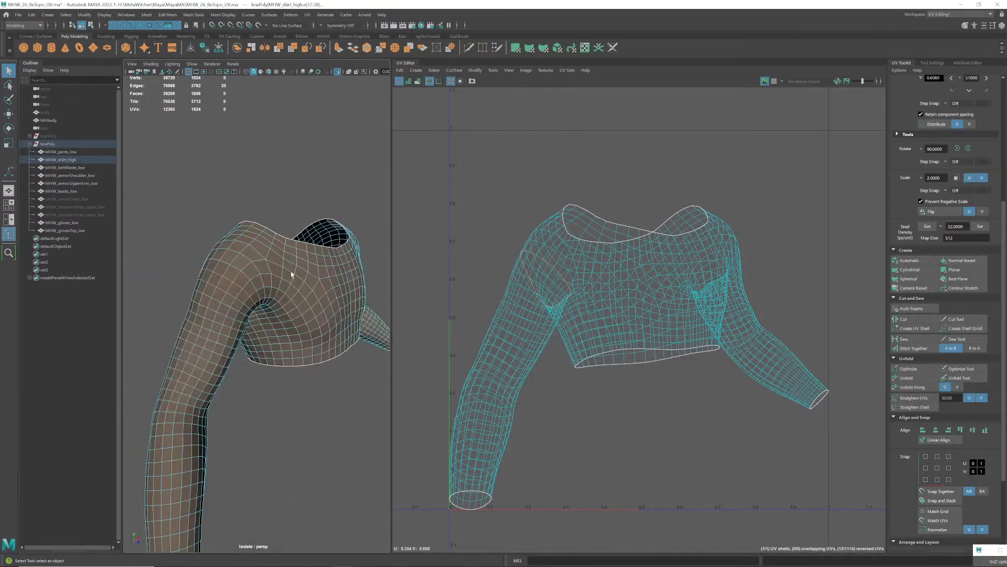
alt+drag(320, 268, 235, 267)
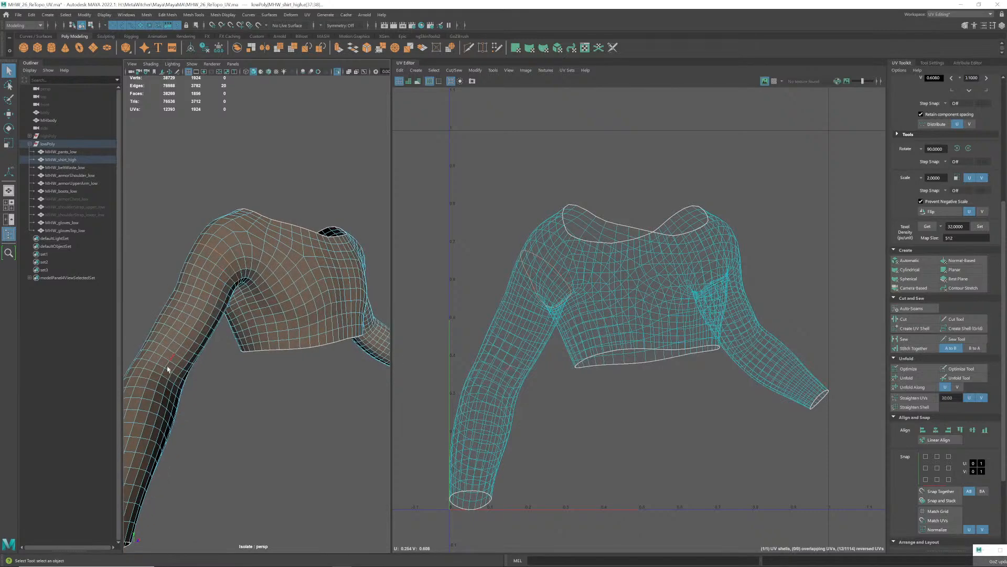
alt+drag(168, 369, 248, 257)
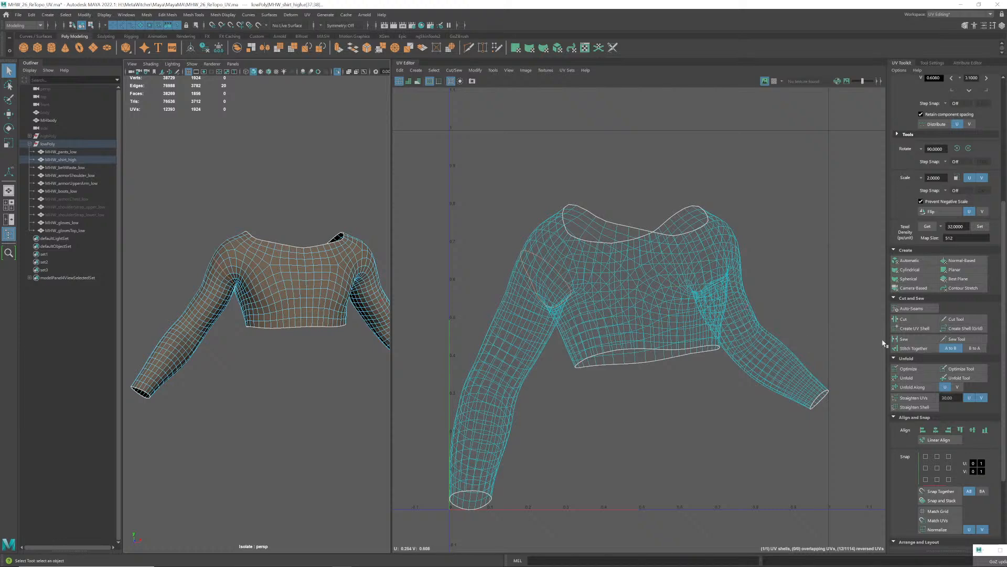
click(903, 319)
key(w)
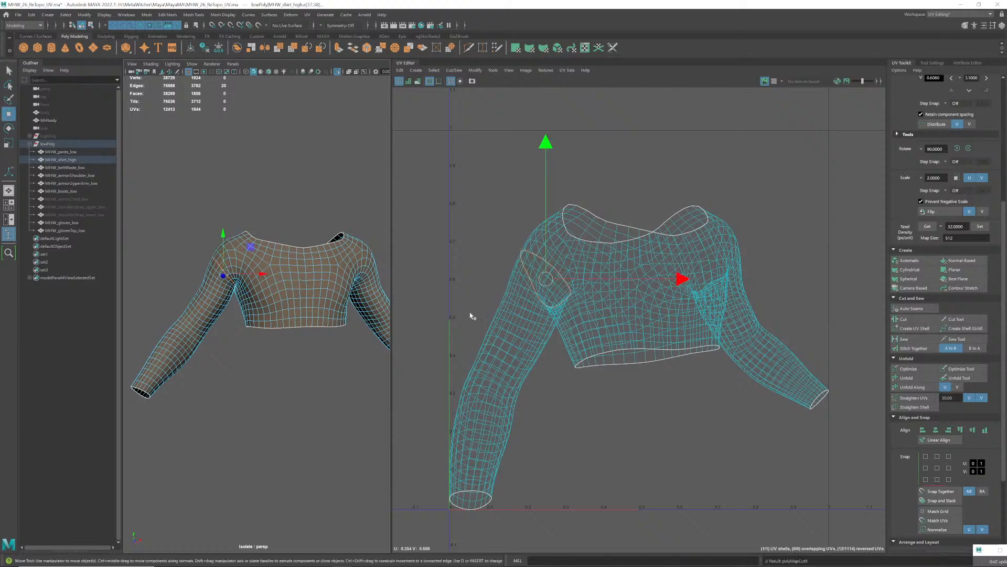
- Select the matching edge loop around the opposite shoulder and cut the UVs along it
alt+drag(376, 286, 241, 245)
scroll(336, 271, up, 4)
click(277, 230)
shift+double_click(283, 235)
click(277, 241)
key(ctrl+z)
key(q)
alt+right_drag(241, 245, 132, 275)
alt+drag(133, 275, 231, 278)
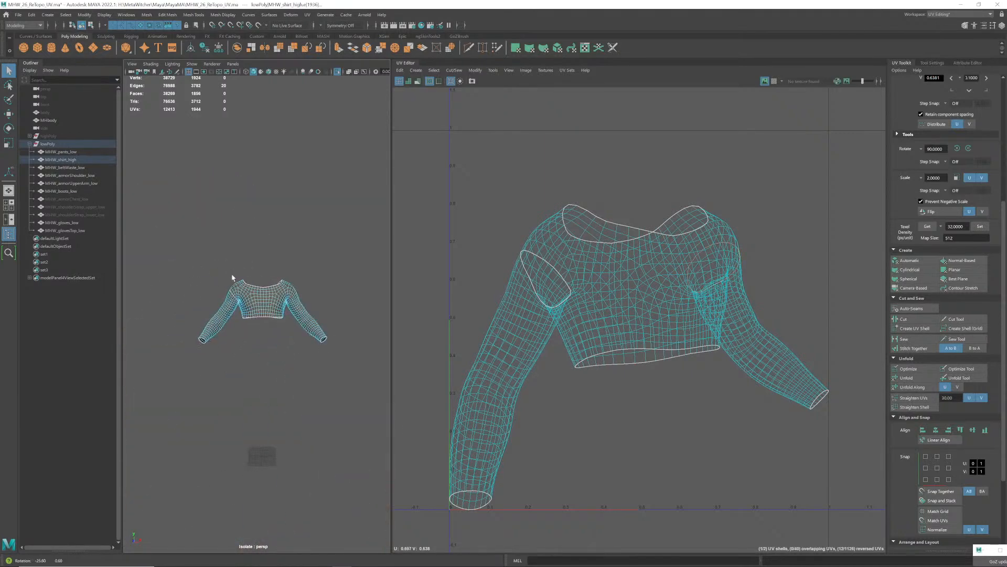
alt+right_drag(232, 279, 310, 306)
alt+middle_drag(310, 306, 288, 315)
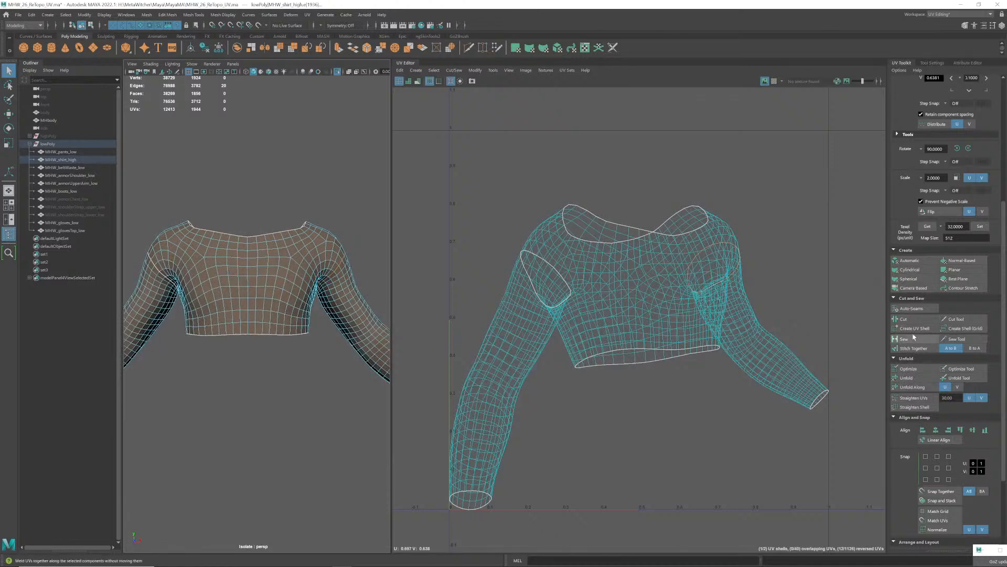
click(902, 319)
- Cut a UV seam along the underside of the second sleeve and down the adjoining side of the torso
alt+drag(333, 294, 213, 300)
alt+drag(275, 295, 205, 295)
click(903, 318)
- Cut the matching UV seam along the underside of the first sleeve and down its side of the torso
scroll(259, 296, down, 5)
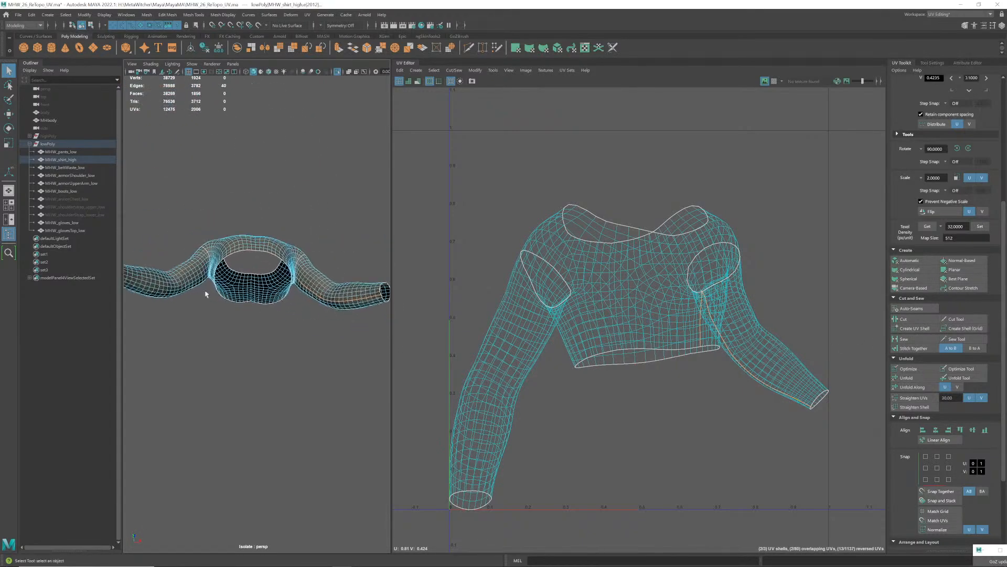
alt+middle_drag(205, 294, 227, 295)
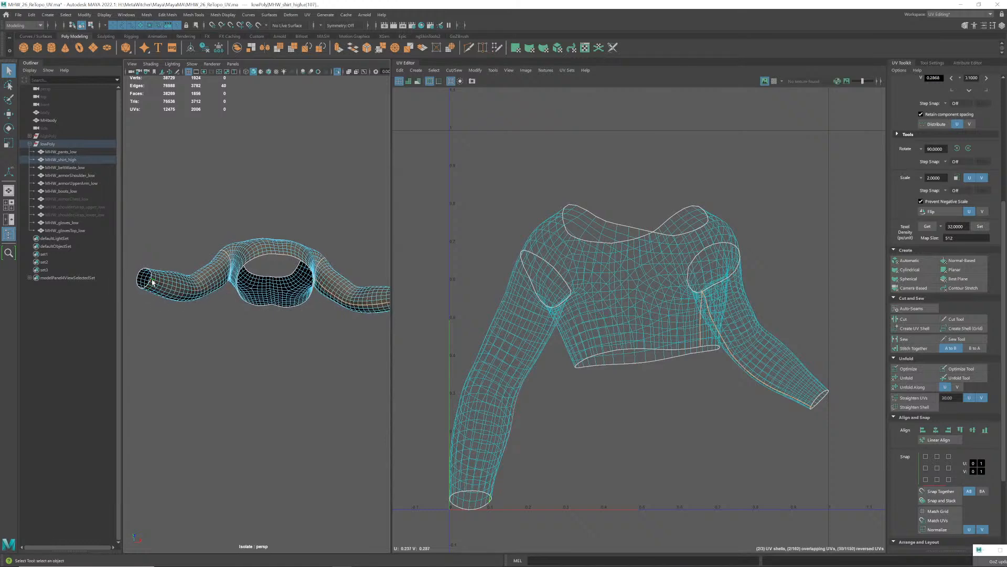
alt+drag(251, 290, 349, 307)
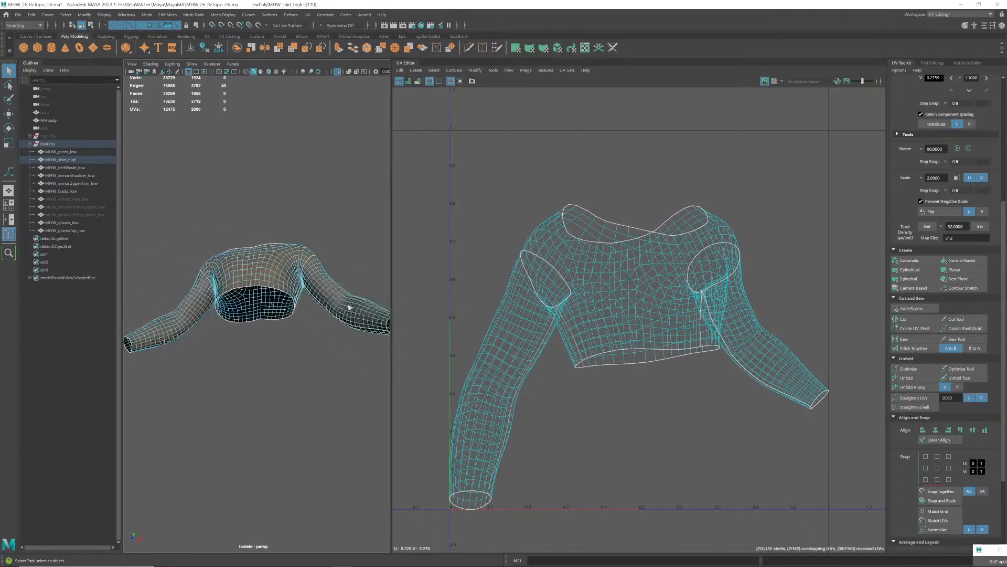
click(903, 319)
- Unfold the first sleeve's UV shell and move it away from the torso shell into clear space
alt+drag(231, 310, 368, 340)
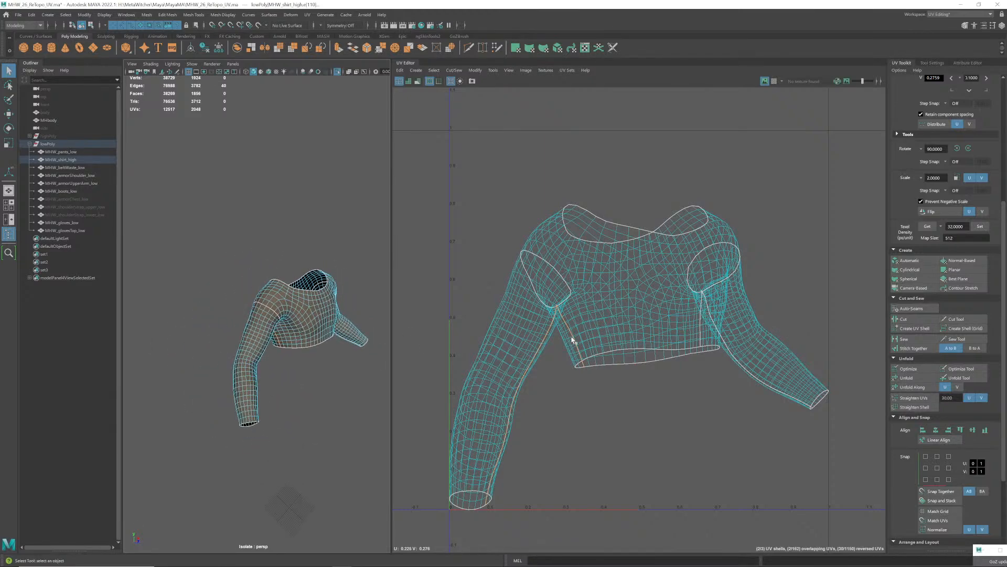
right_drag(513, 324, 475, 320)
click(515, 336)
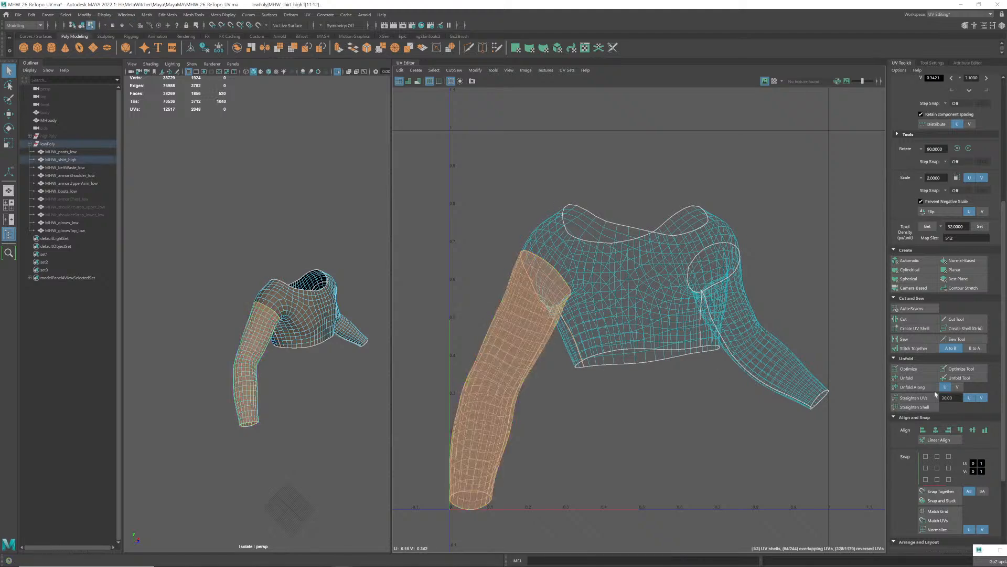
click(907, 377)
scroll(640, 349, down, 2)
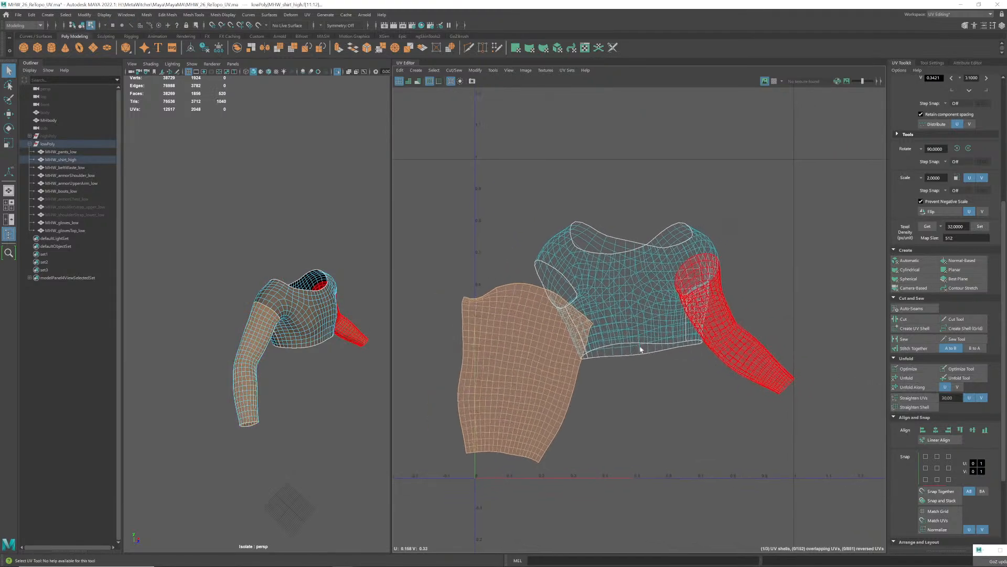
key(w)
scroll(513, 316, down, 2)
drag(514, 339, 445, 392)
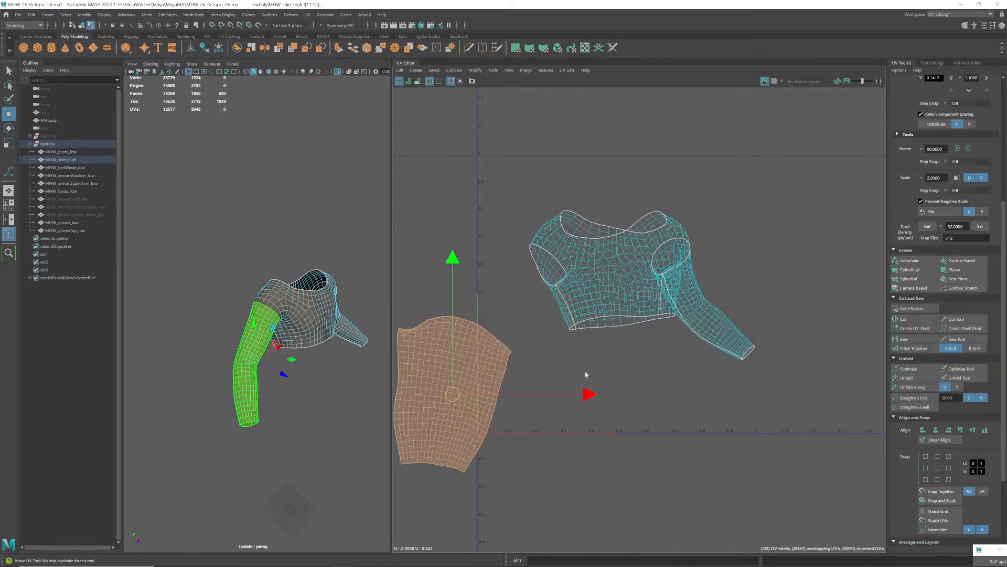
- Unfold the second sleeve's UV shell and move it below the torso shell
alt+middle_drag(587, 373, 564, 382)
click(679, 340)
click(913, 379)
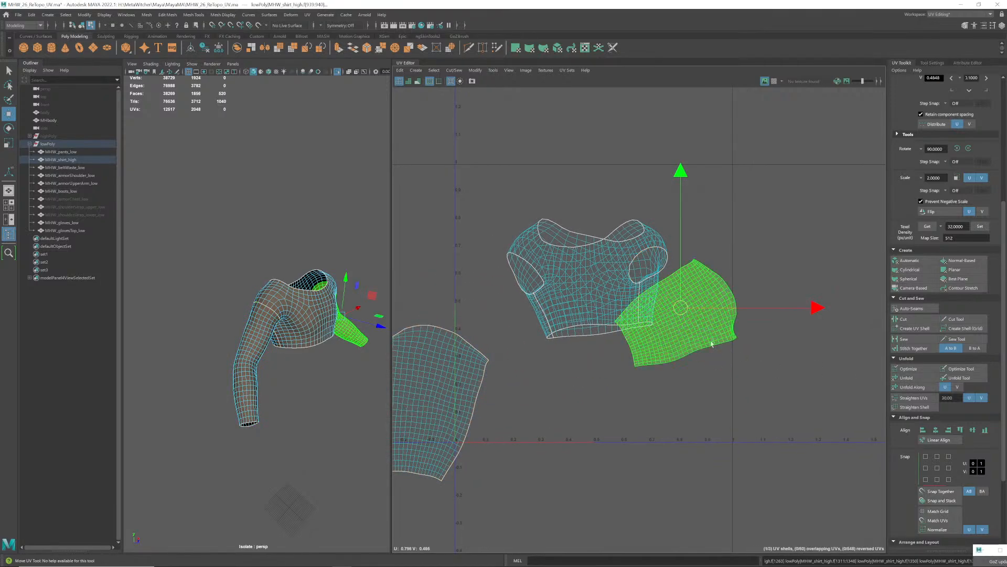
drag(675, 315, 563, 428)
- Unfold the torso's UV shell as one piece around the neck opening
click(587, 290)
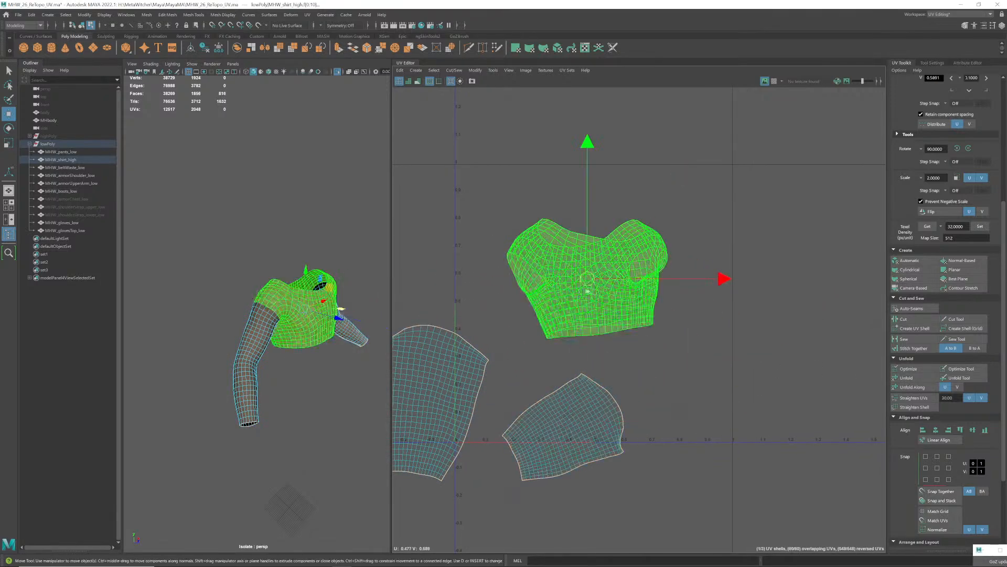
click(907, 377)
mouse_move(605, 292)
alt+middle_down()
mouse_move(600, 300)
mouse_move(610, 277)
alt+middle_up()
- Select the edges running across the top of one shoulder from neckline to sleeve seam and cut the UVs there
alt+drag(336, 307, 299, 318)
scroll(310, 311, up, 3)
right_drag(299, 319, 292, 277)
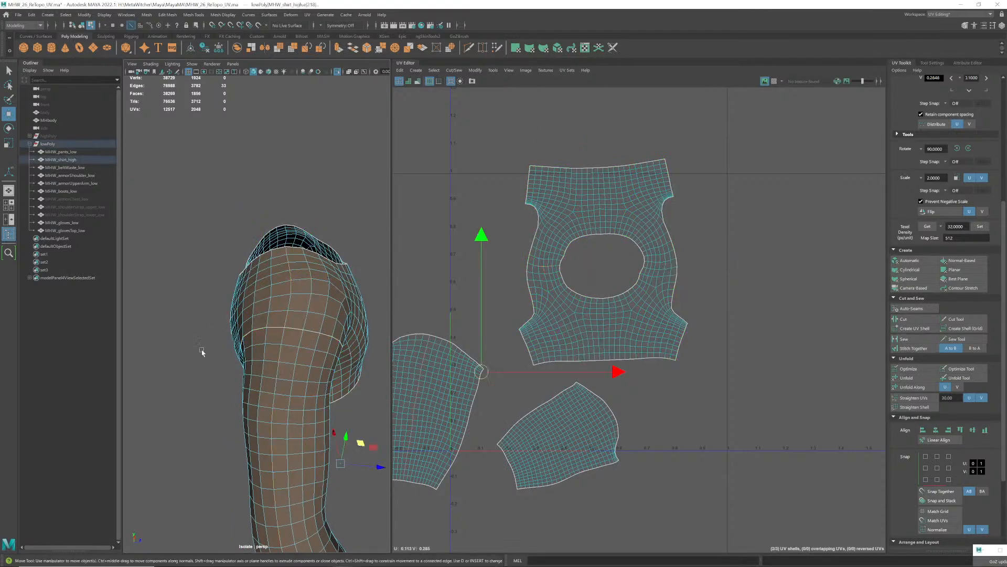
click(223, 371)
click(283, 322)
alt+drag(283, 321, 290, 290)
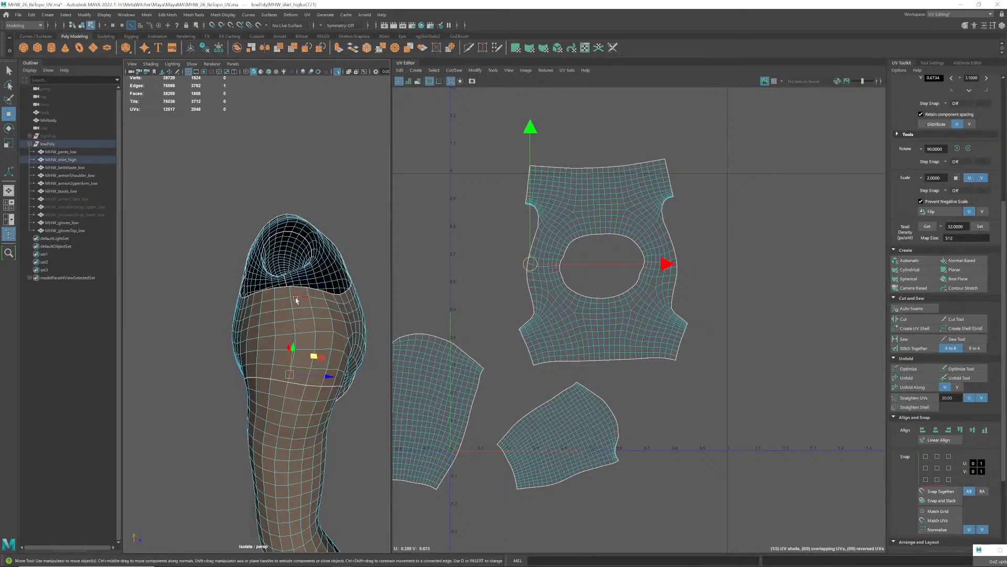
key(q)
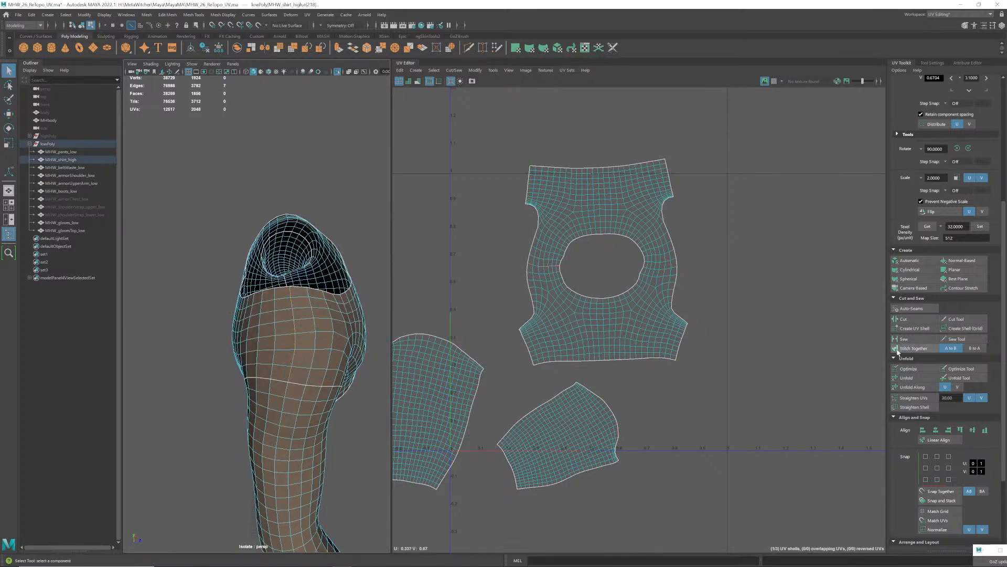
click(903, 319)
- Cut the matching seam across the top of the opposite shoulder to split the torso into front and back shells
alt+drag(294, 335, 214, 268)
alt+drag(286, 277, 252, 283)
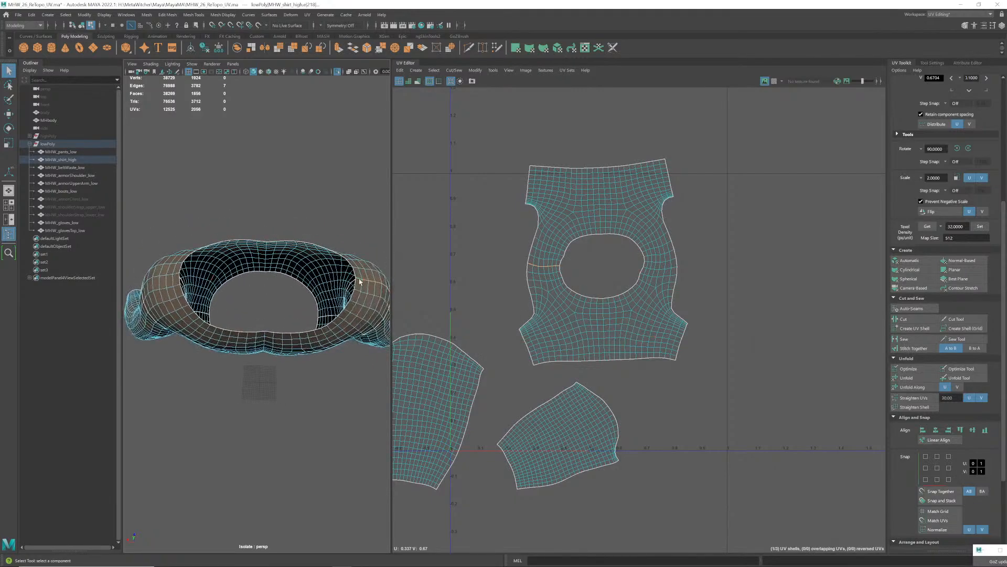
alt+drag(176, 276, 284, 330)
click(227, 337)
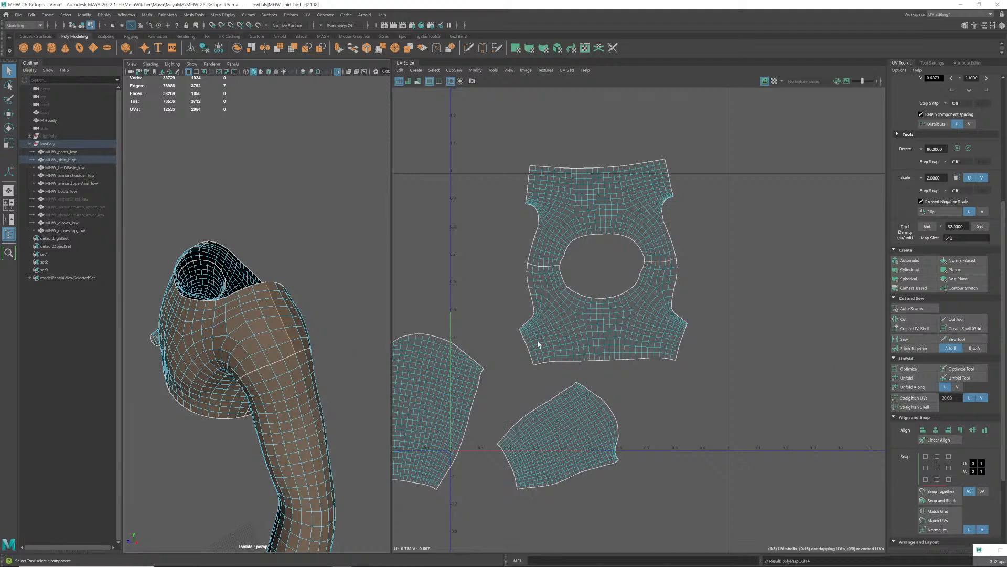
- Unfold the two separated torso halves one after the other
right_drag(588, 331, 557, 316)
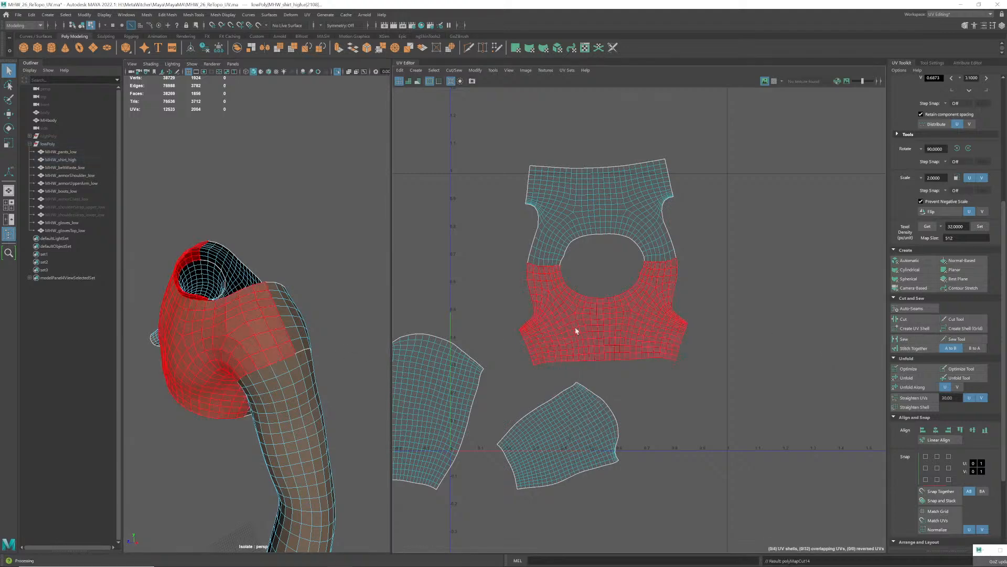
click(576, 331)
click(925, 380)
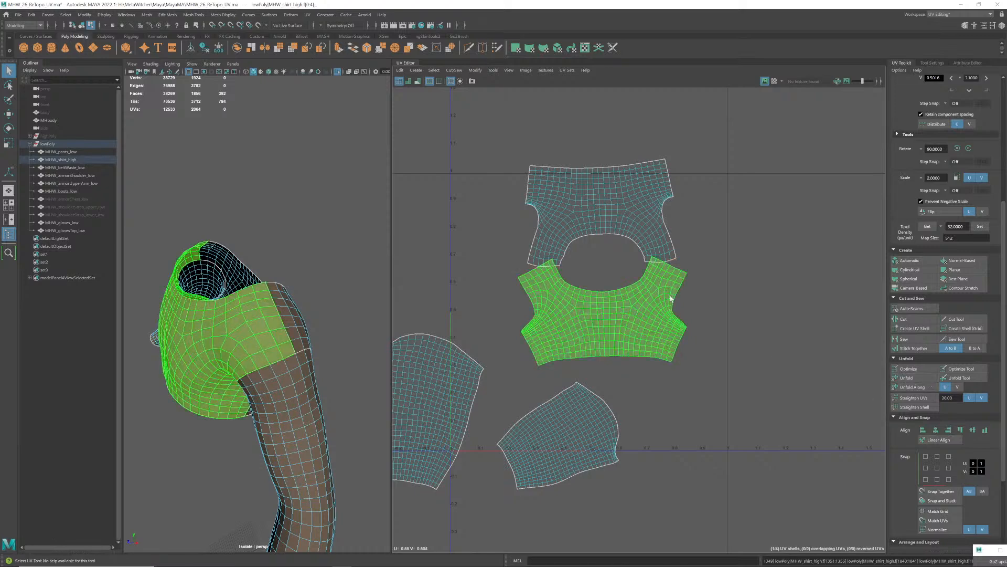
click(599, 210)
click(912, 378)
scroll(680, 333, down, 1)
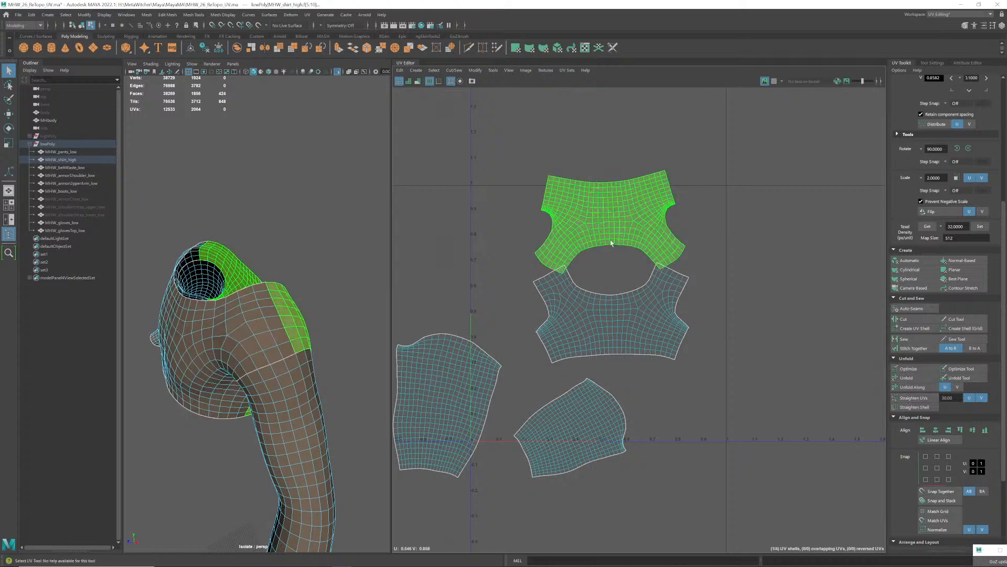
- Select all four shirt shells, unfold them together and lay them out within the 0–1 UV tile
scroll(603, 367, down, 3)
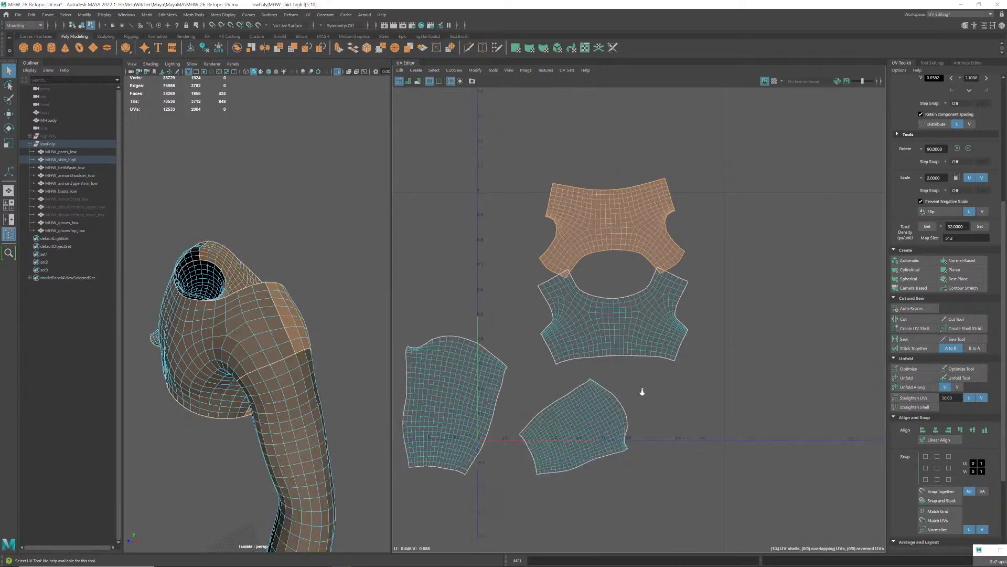
drag(415, 165, 767, 487)
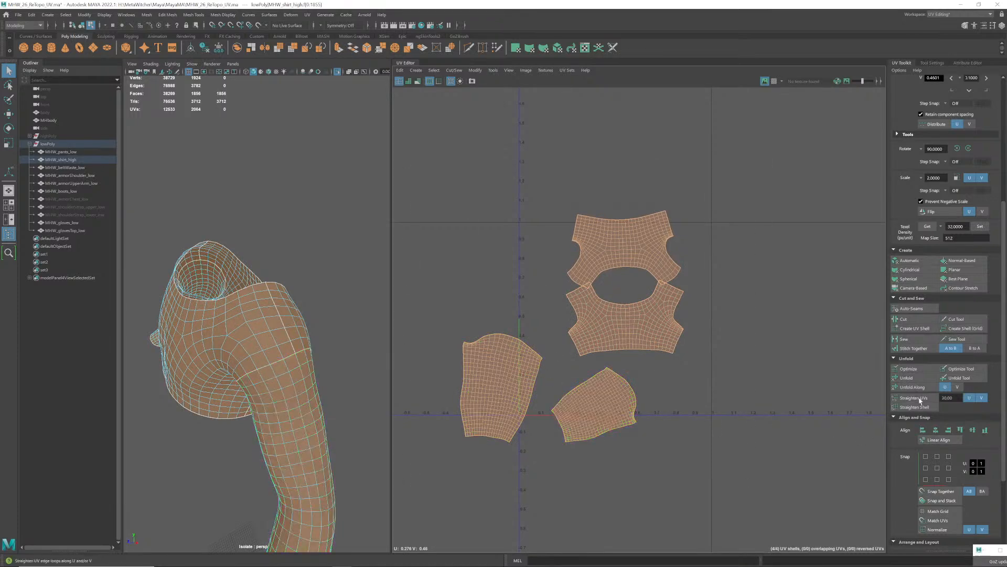
click(906, 378)
scroll(939, 444, down, 4)
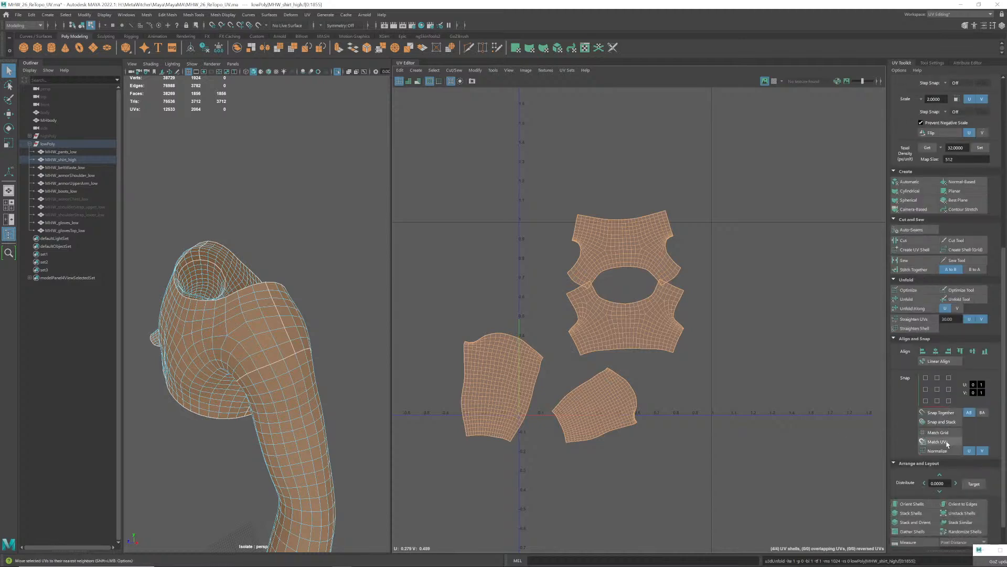
click(910, 534)
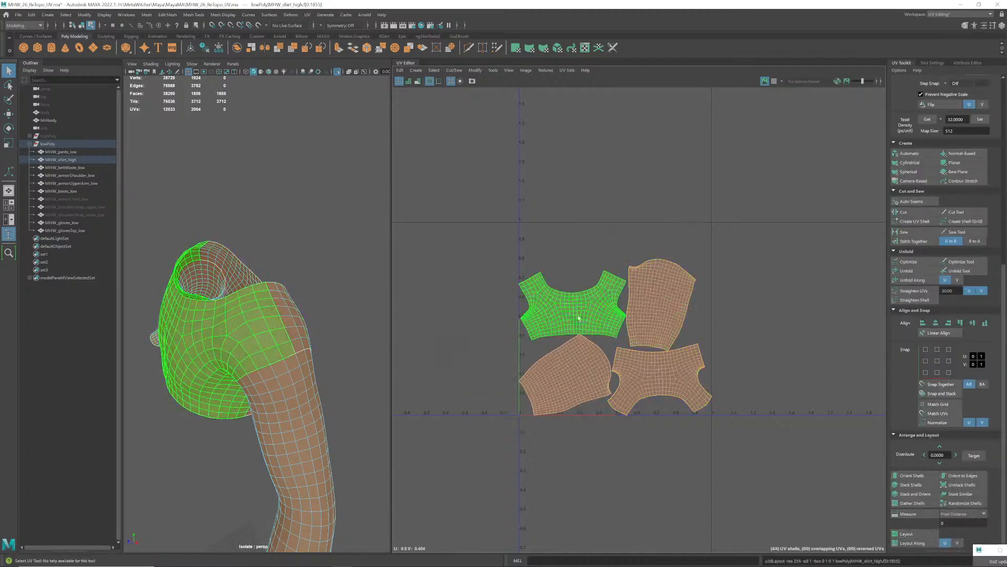
- Move the upper torso half out of the 0–1 UV tile into the neighbouring one and rotate it slightly level
scroll(666, 329, up, 3)
key(w)
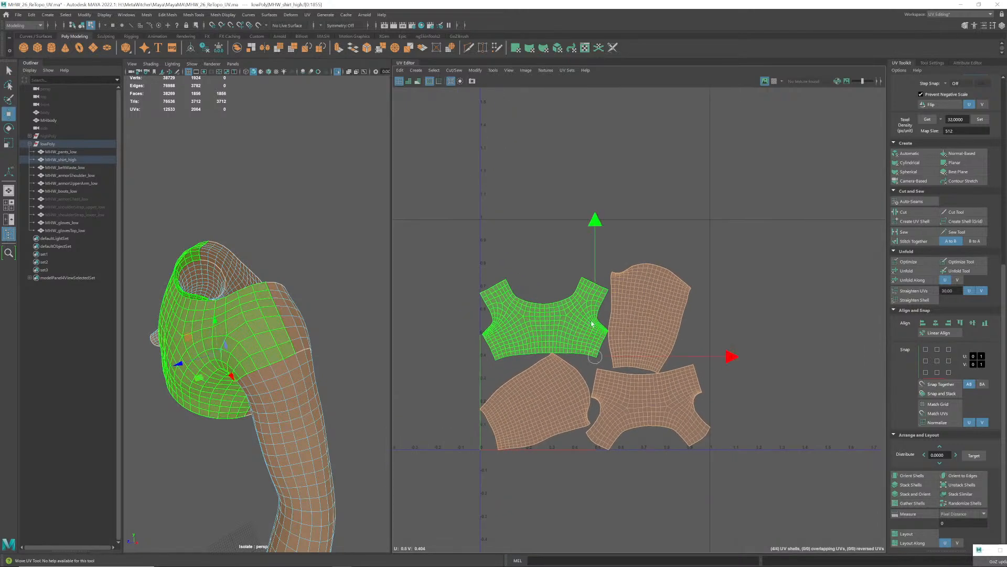
scroll(475, 367, down, 2)
click(517, 326)
scroll(543, 317, down, 2)
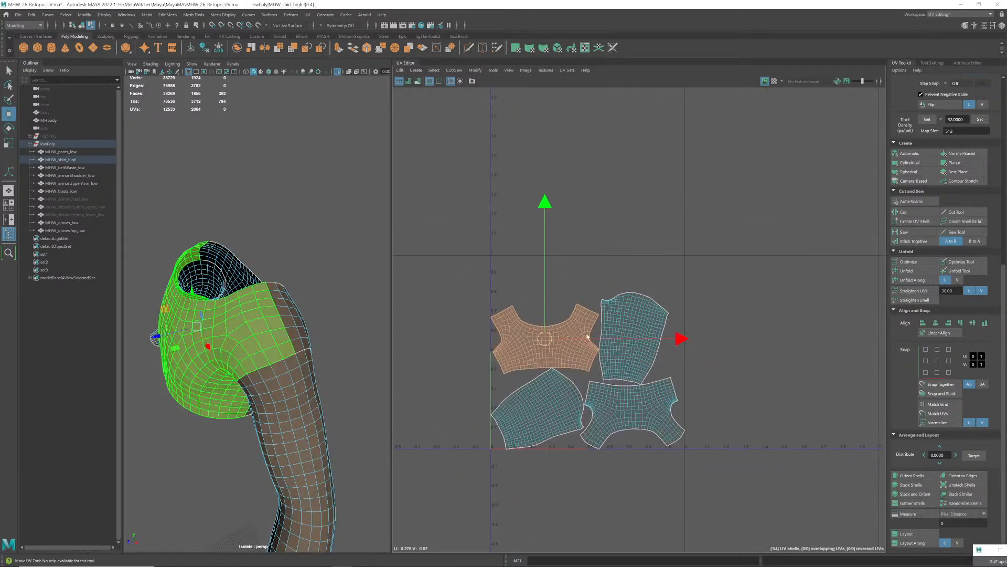
drag(533, 324, 713, 292)
alt+middle_drag(712, 294, 705, 304)
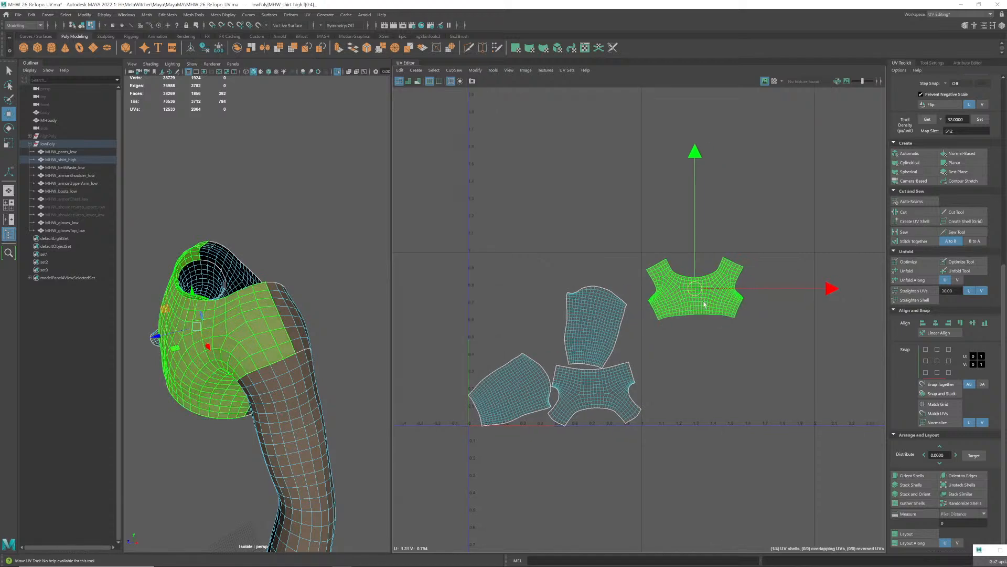
key(e)
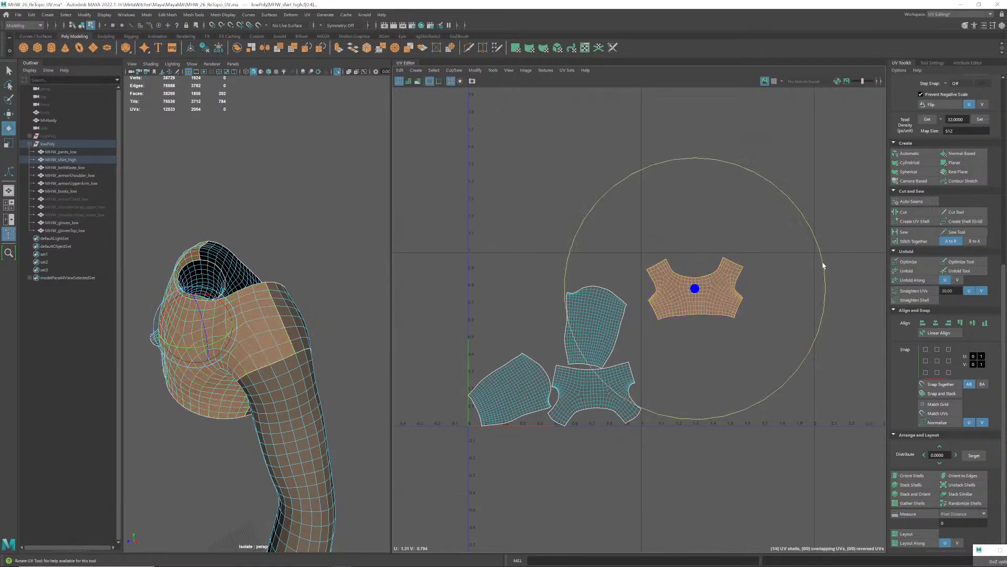
drag(822, 266, 816, 277)
- Rotate the other torso half so its neckline faces up and place it directly below the first half
click(589, 387)
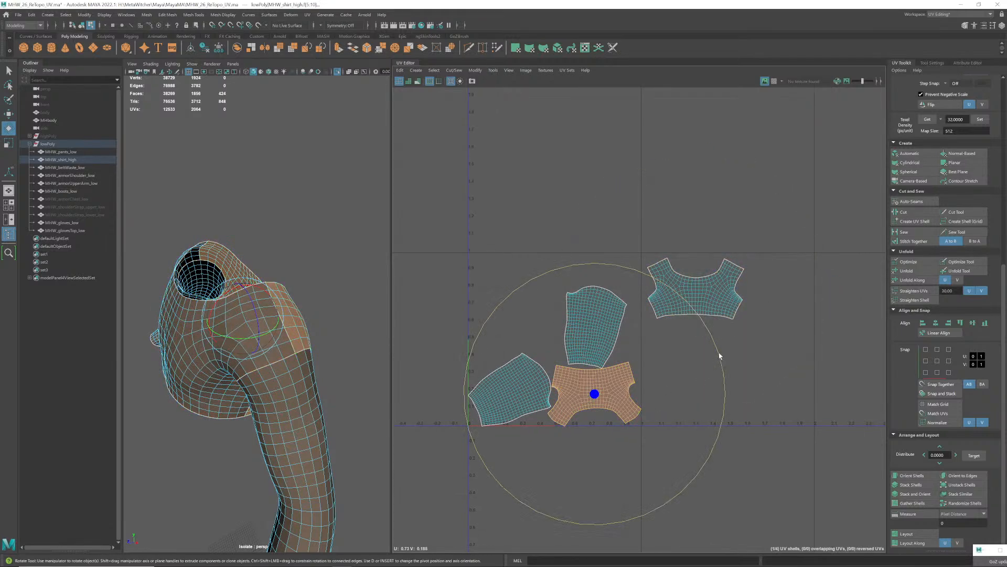
drag(718, 353, 439, 440)
key(w)
drag(594, 394, 694, 356)
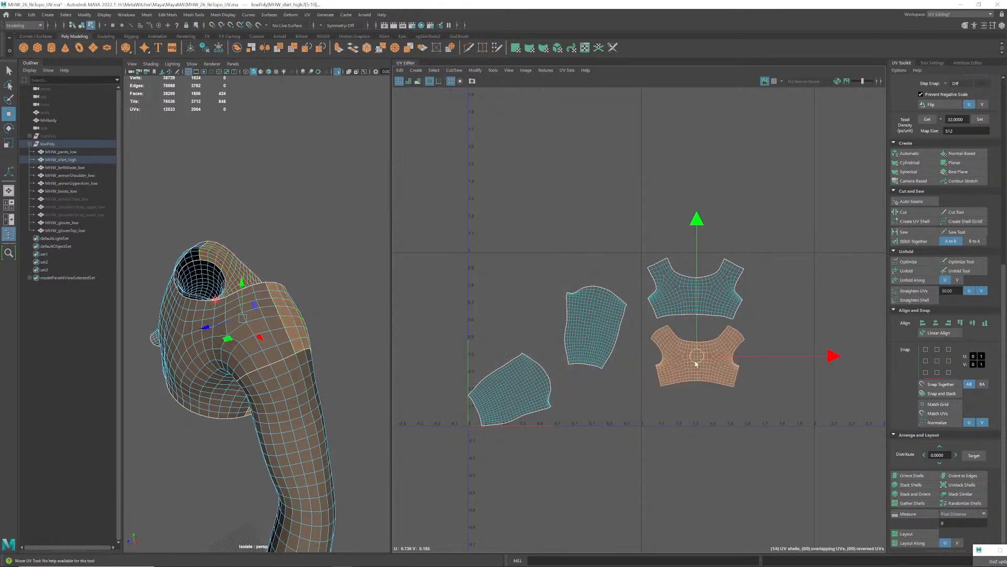
- Rotate the sleeve shell nearest the torso halves slightly so that it stands upright
click(586, 327)
alt+middle_drag(623, 341, 588, 344)
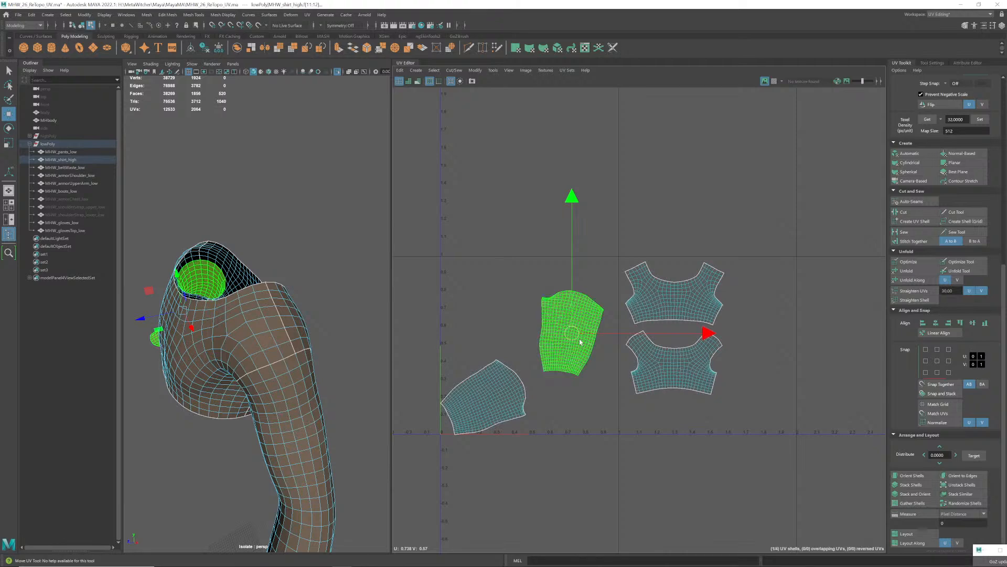
key(e)
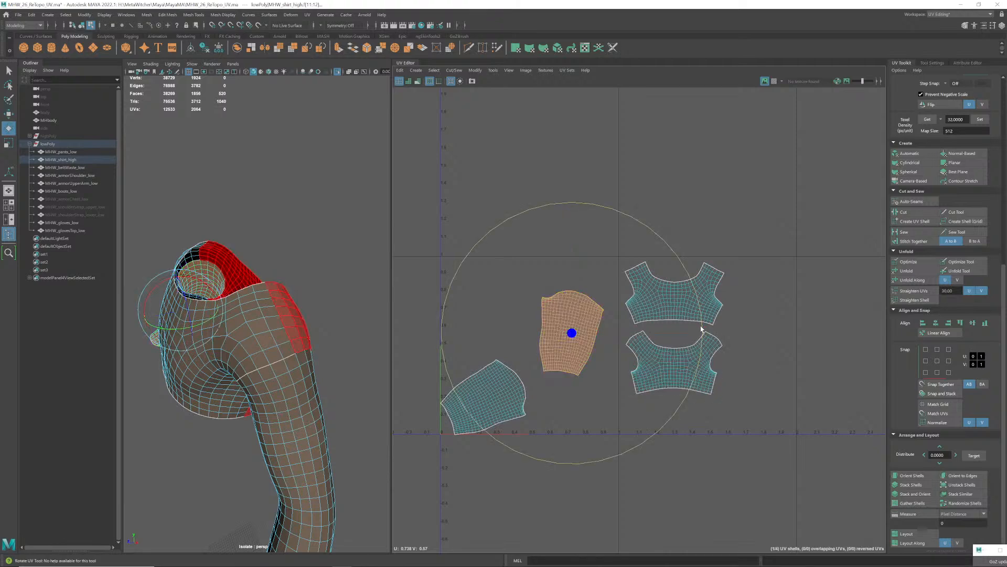
drag(704, 324, 706, 311)
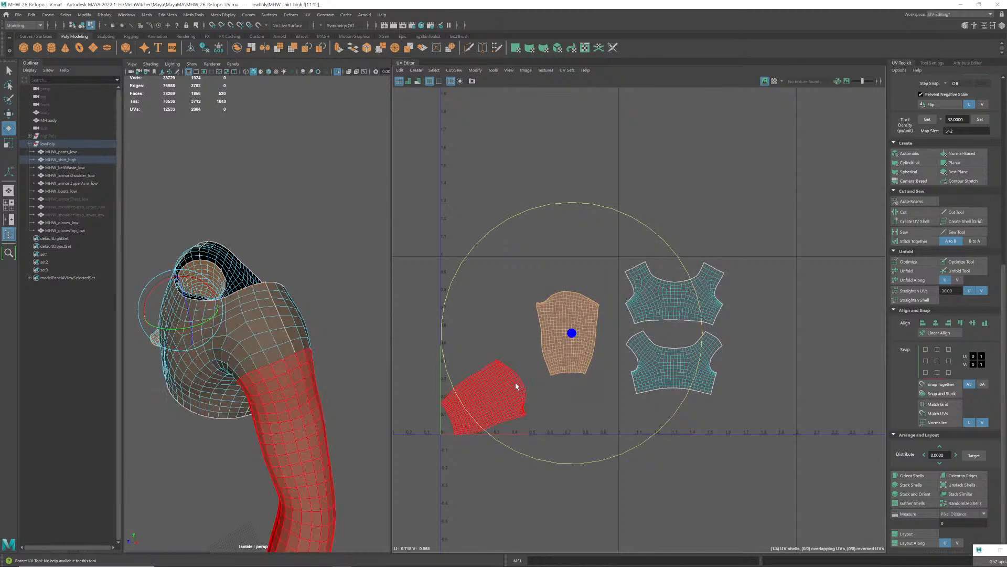
- Rotate the remaining sleeve shell upright and move it beside the first sleeve shell at the same height
click(517, 383)
drag(611, 389, 521, 303)
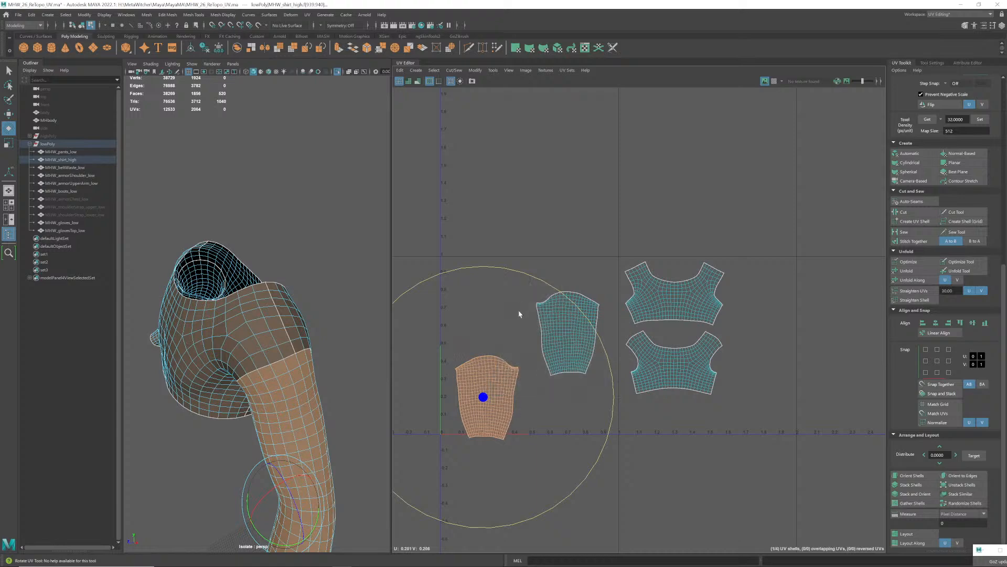
key(w)
drag(486, 403, 498, 340)
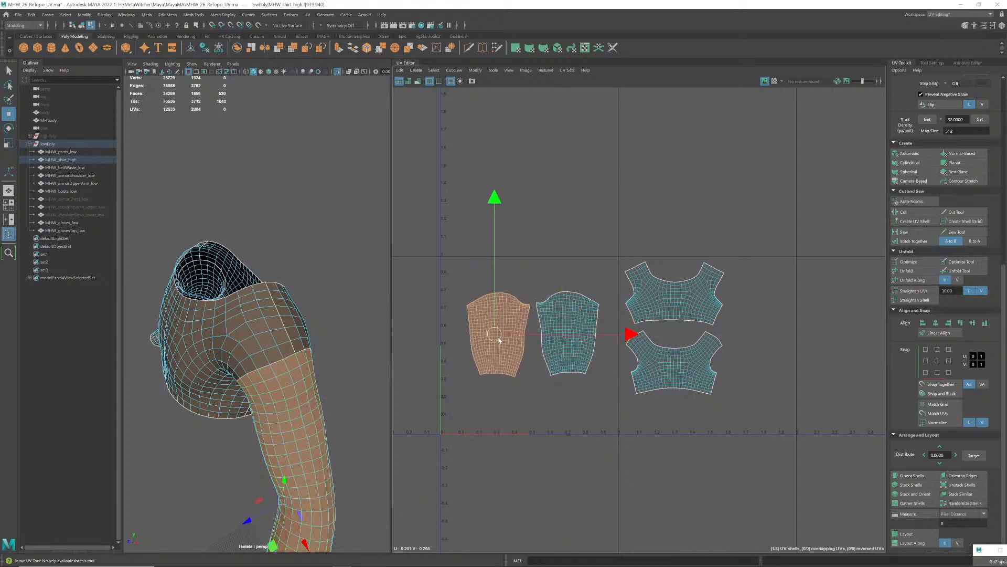
- Return to object mode, select the whole shirt mesh, frame it and save the scene
alt+drag(359, 370, 354, 360)
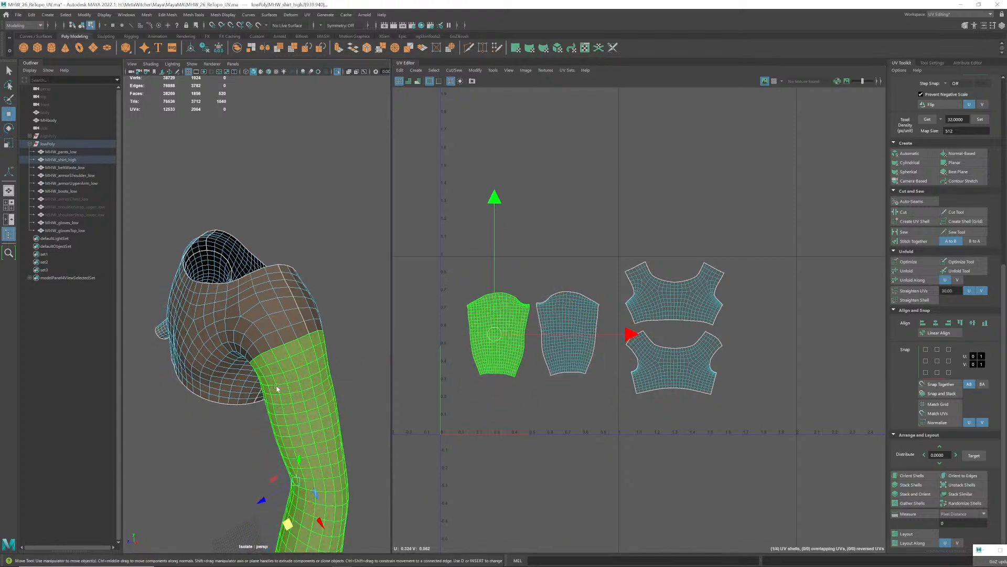
alt+drag(277, 386, 291, 373)
alt+right_drag(291, 373, 293, 347)
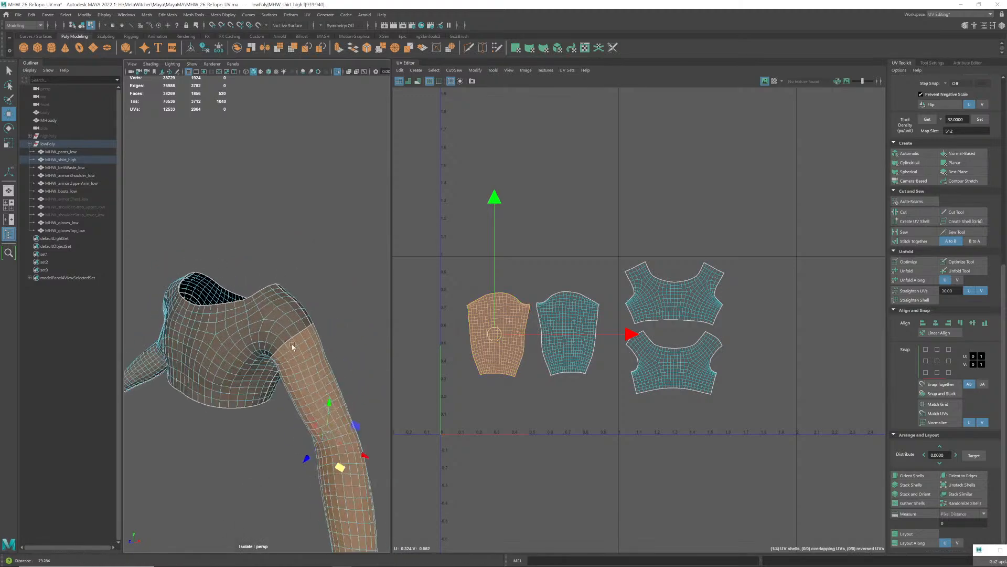
alt+drag(292, 347, 303, 342)
right_drag(306, 340, 339, 326)
click(343, 320)
click(276, 313)
key(f)
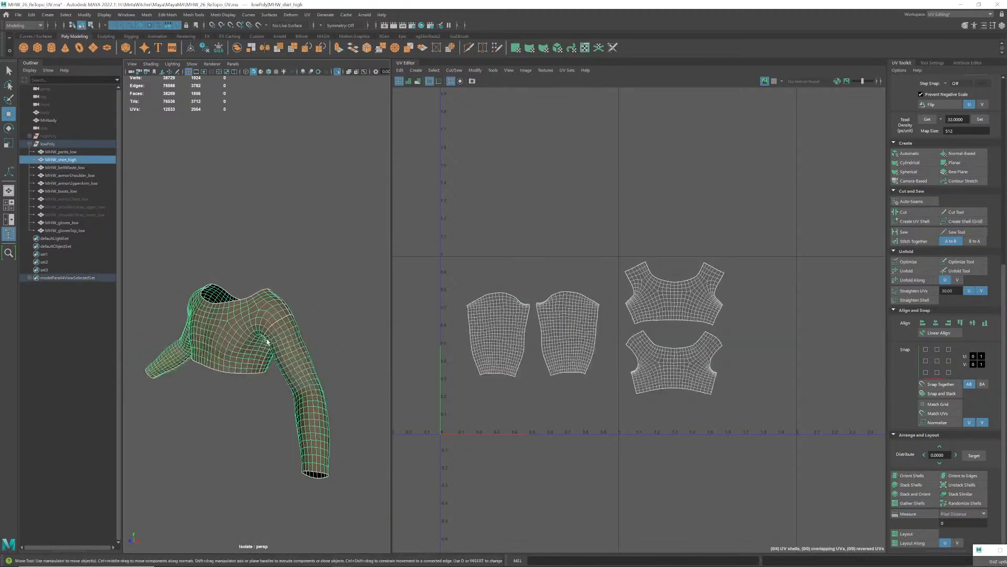
key(ctrl+s)
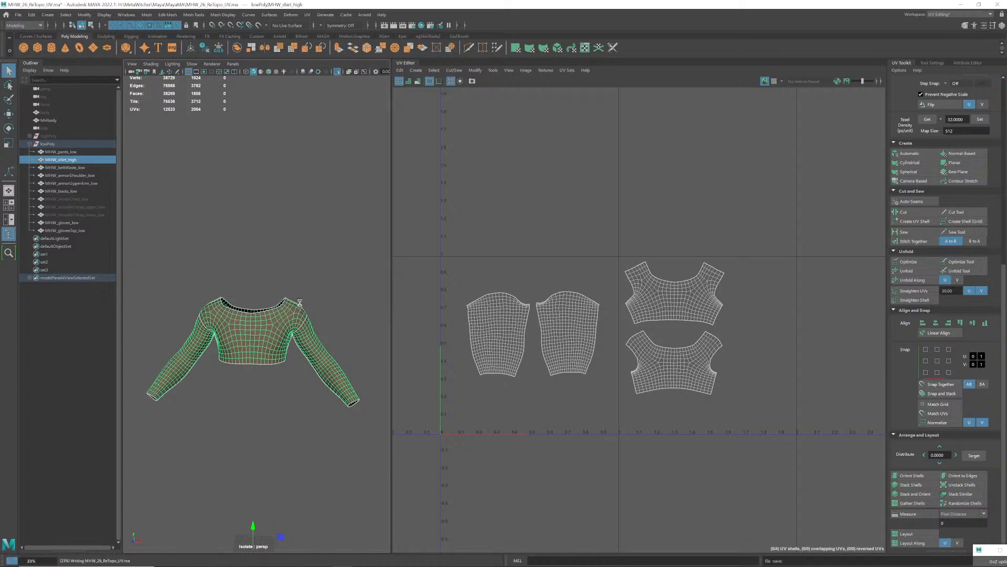
- Open the Hypershade window
key(w)
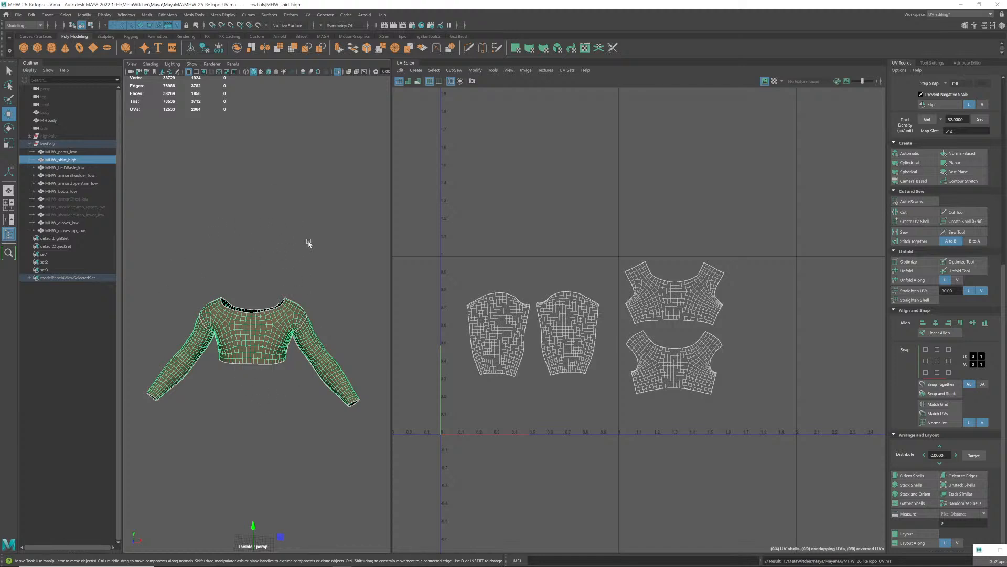
click(402, 36)
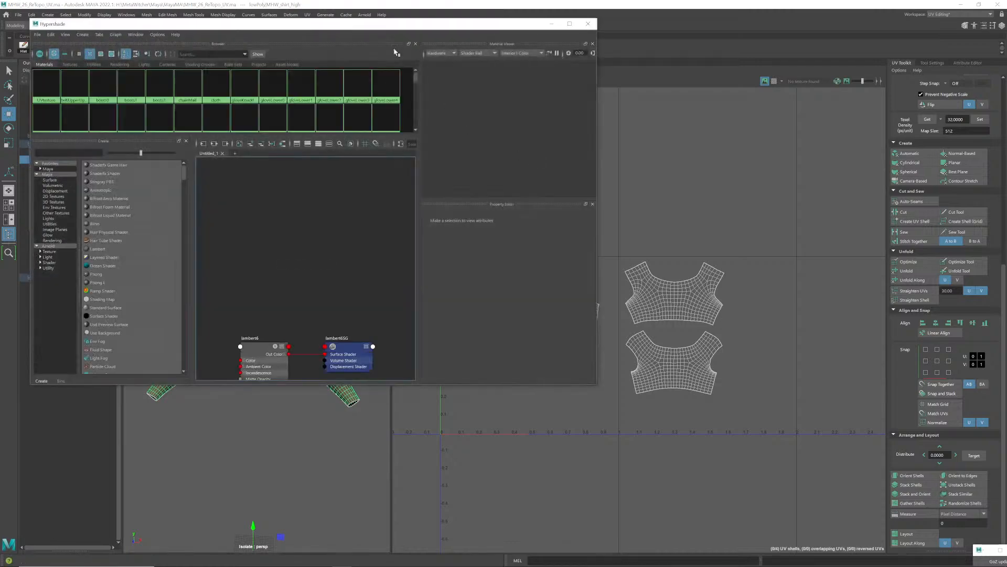
- Assign the UVtexture material to the shirt mesh and display textures in the viewport
drag(351, 27, 626, 62)
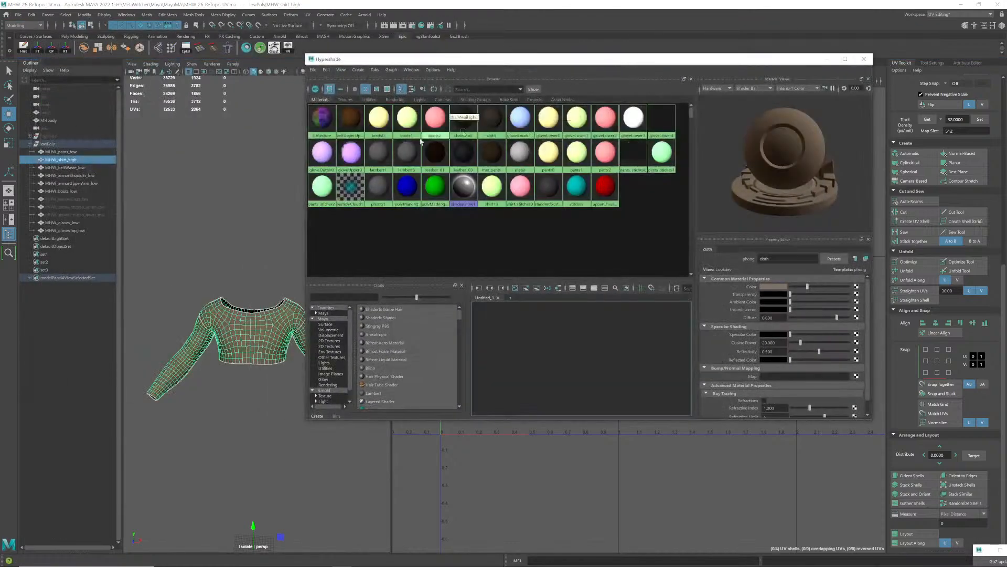
click(323, 134)
middle_drag(324, 133, 265, 328)
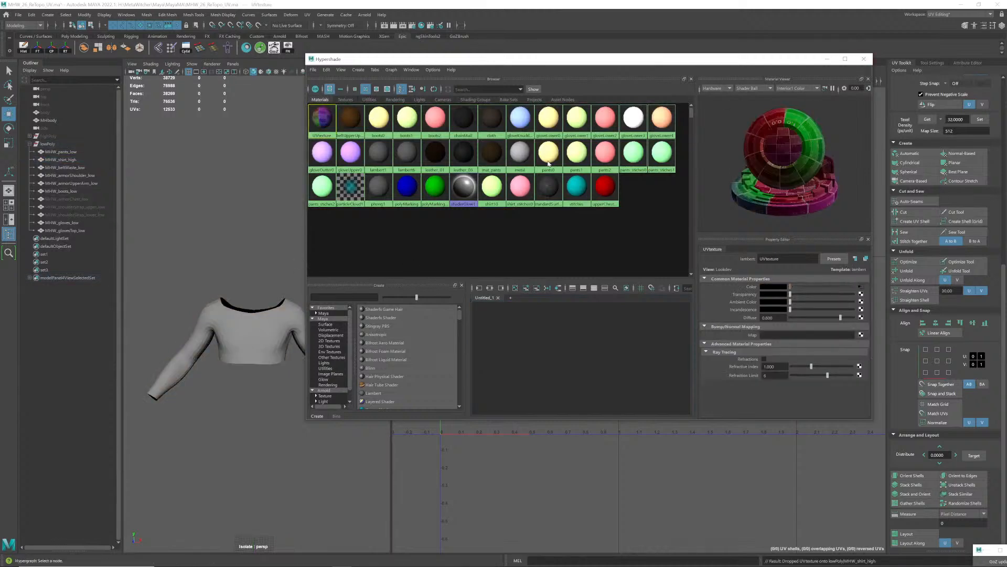
click(270, 258)
key(6)
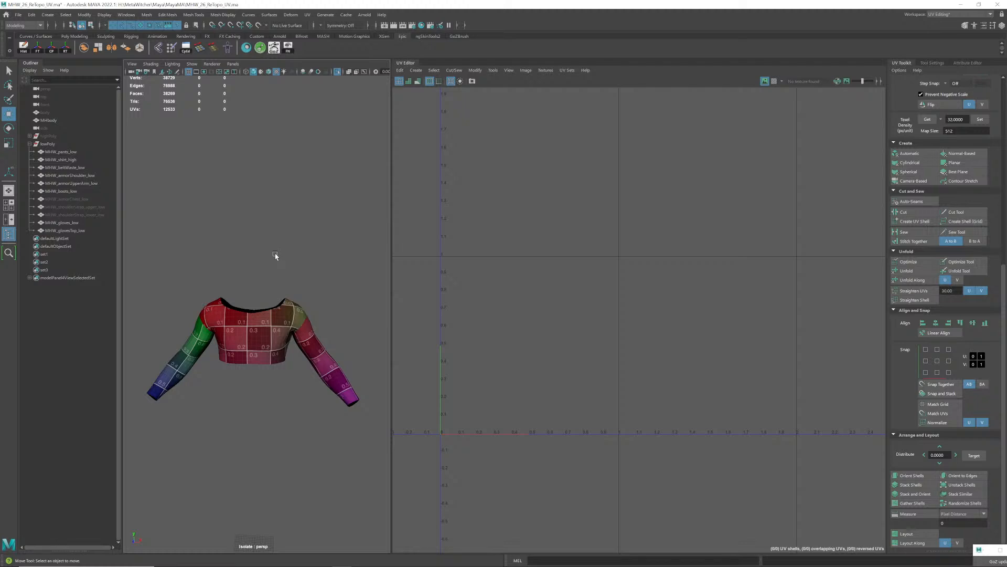
- Select the shirt and examine the numbered checker texture on its torso and sleeves from several angles
click(272, 327)
alt+middle_drag(273, 327, 282, 309)
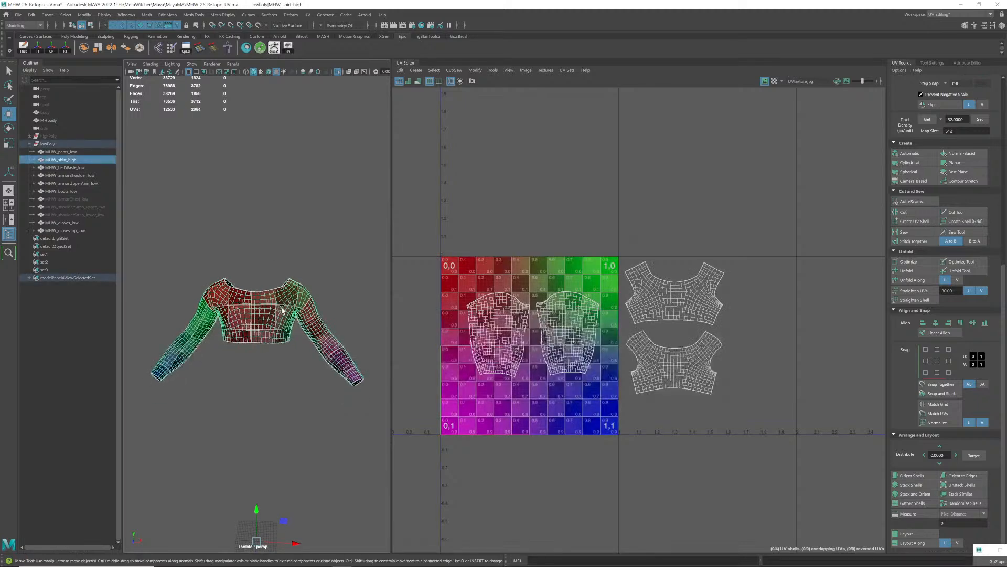
scroll(243, 315, up, 5)
alt+drag(242, 316, 331, 319)
scroll(332, 319, down, 5)
alt+drag(266, 312, 336, 314)
scroll(267, 314, up, 1)
scroll(267, 313, up, 4)
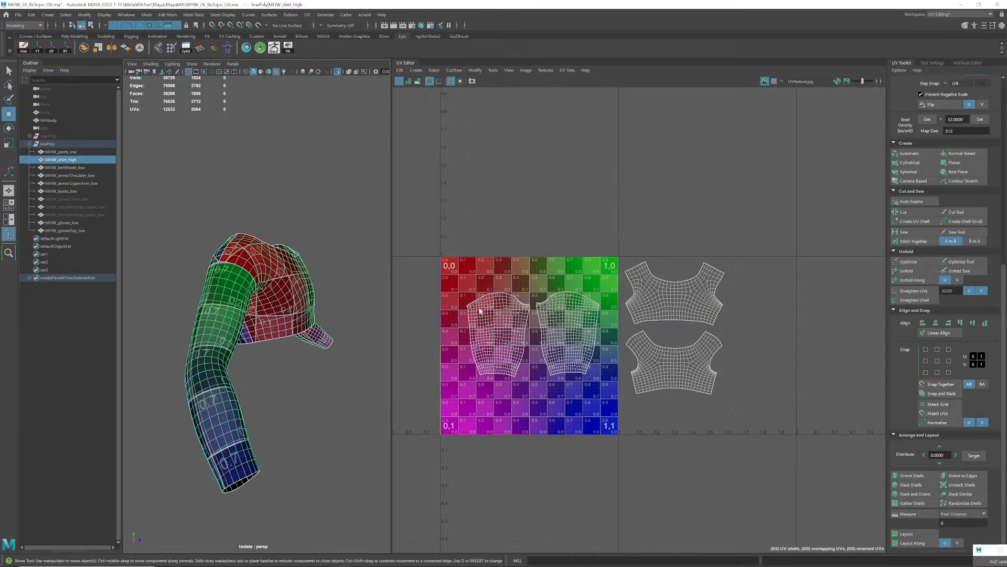
- Switch to UV shell selection and move both sleeve shells side by side to the lower edge of the UV tile
mouse_move(658, 304)
right_down()
mouse_move(634, 292)
mouse_move(658, 307)
right_up()
click(653, 300)
scroll(646, 310, up, 1)
alt+middle_drag(658, 307, 673, 289)
click(508, 317)
drag(504, 321, 482, 381)
click(577, 326)
drag(577, 325, 554, 382)
- Place the upper torso shell in the UV tile's upper-left corner and stack both sleeve shells along its right edge
click(688, 282)
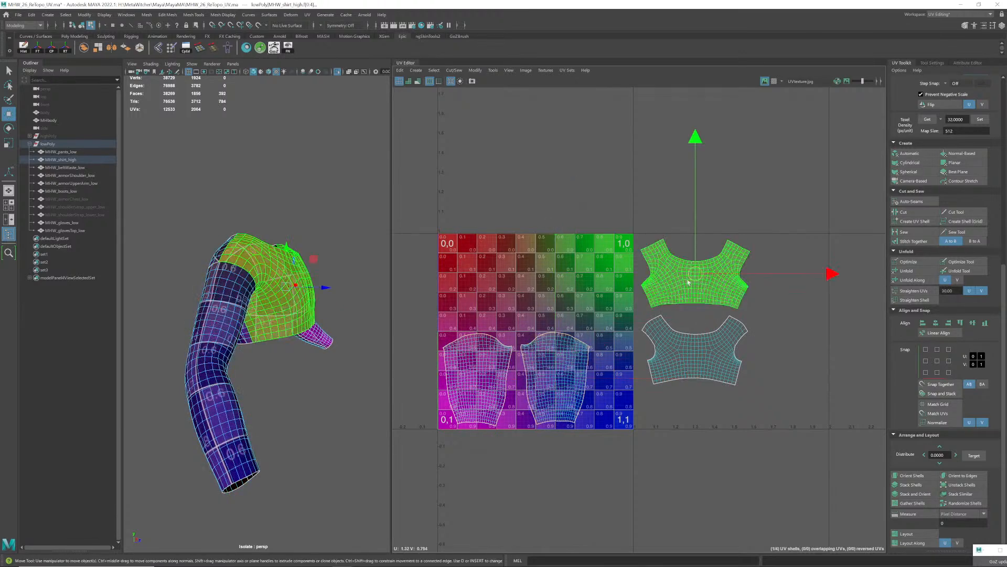
drag(688, 282, 493, 279)
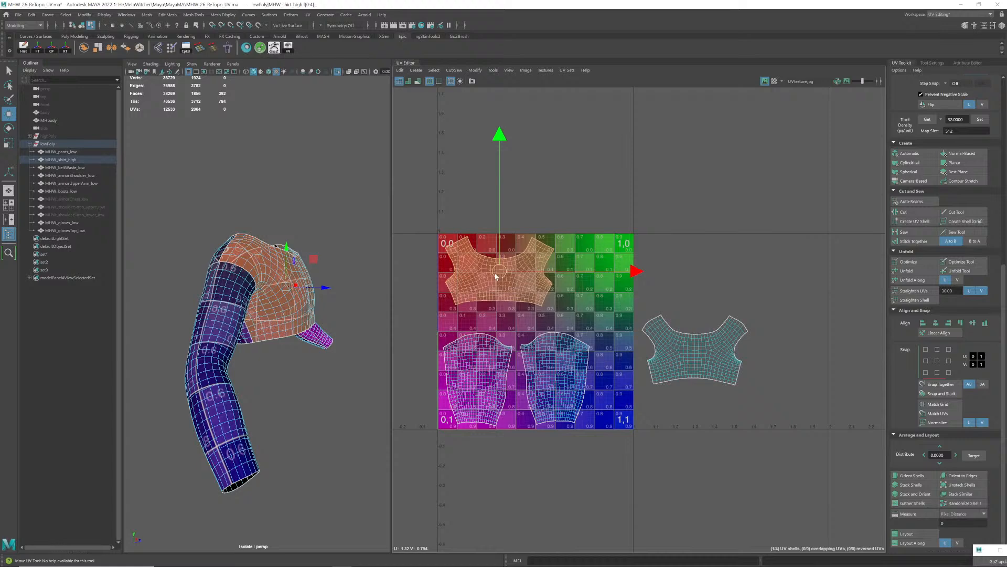
click(550, 361)
drag(549, 361, 584, 266)
click(494, 377)
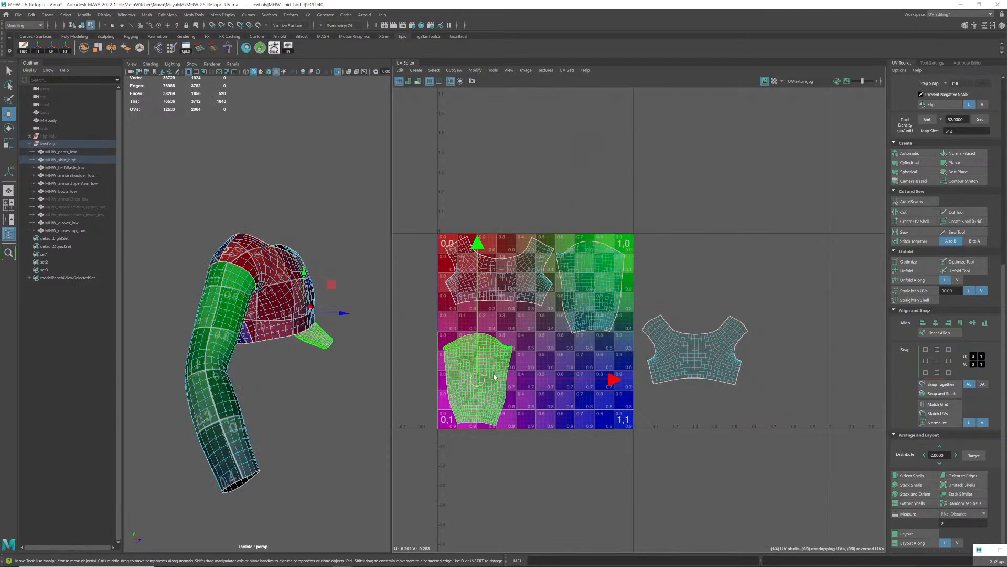
drag(494, 377, 605, 375)
- Move the remaining torso shell into the UV tile, directly beneath the other torso shell
click(690, 348)
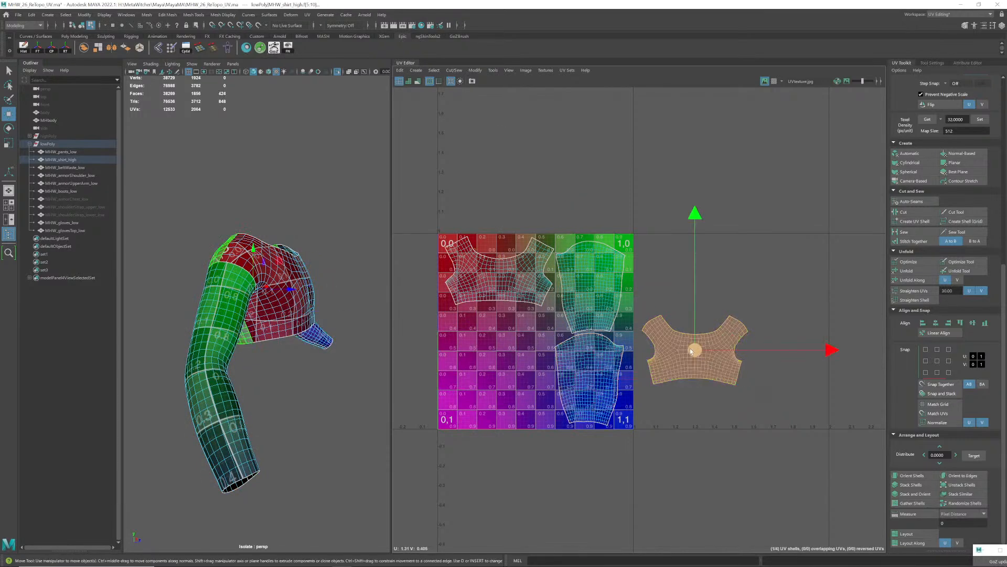
drag(690, 348, 494, 343)
scroll(501, 346, up, 1)
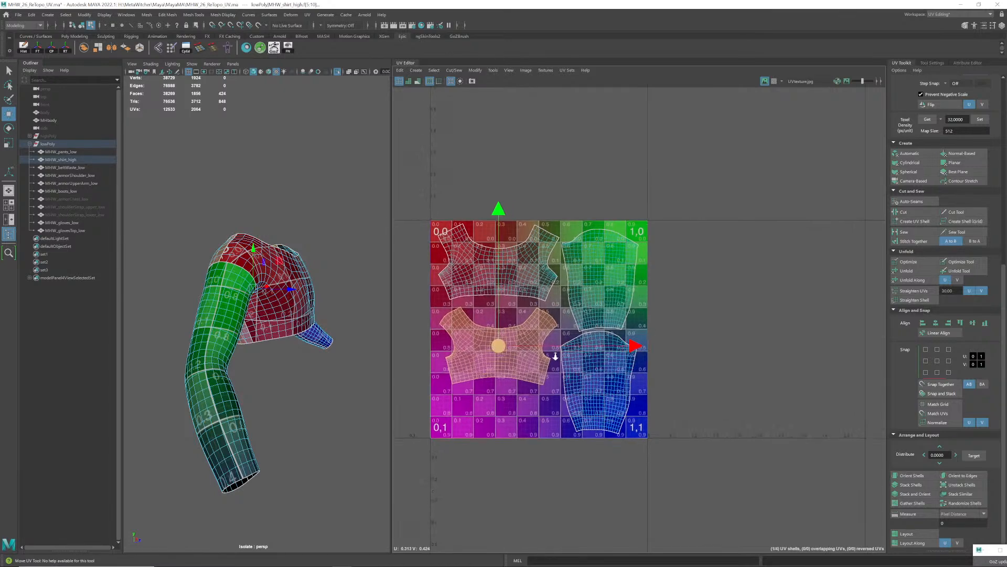
alt+right_drag(555, 356, 560, 349)
alt+middle_drag(559, 349, 558, 351)
- Scale all four shirt shells down slightly together within the UV tile
drag(661, 475, 396, 203)
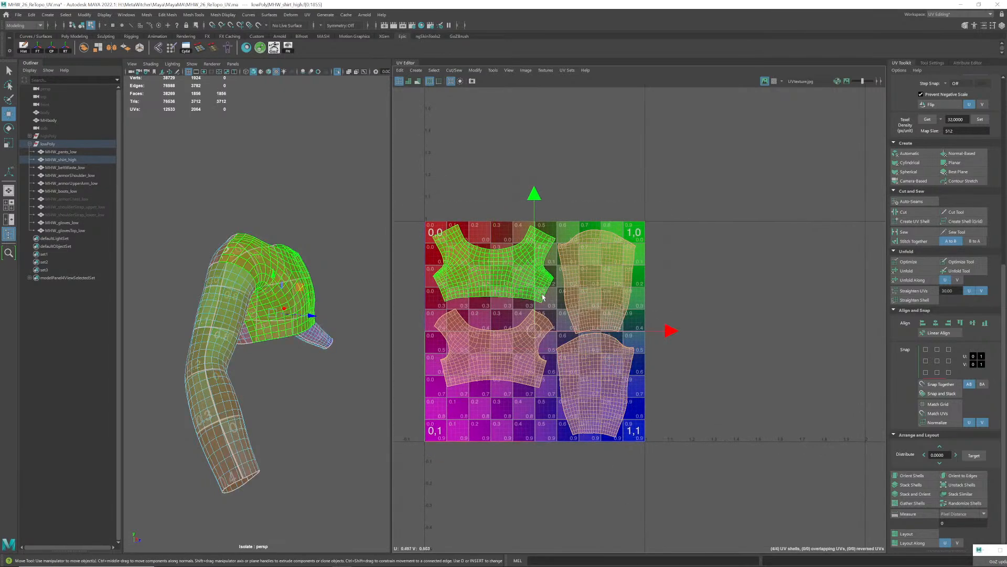
key(r)
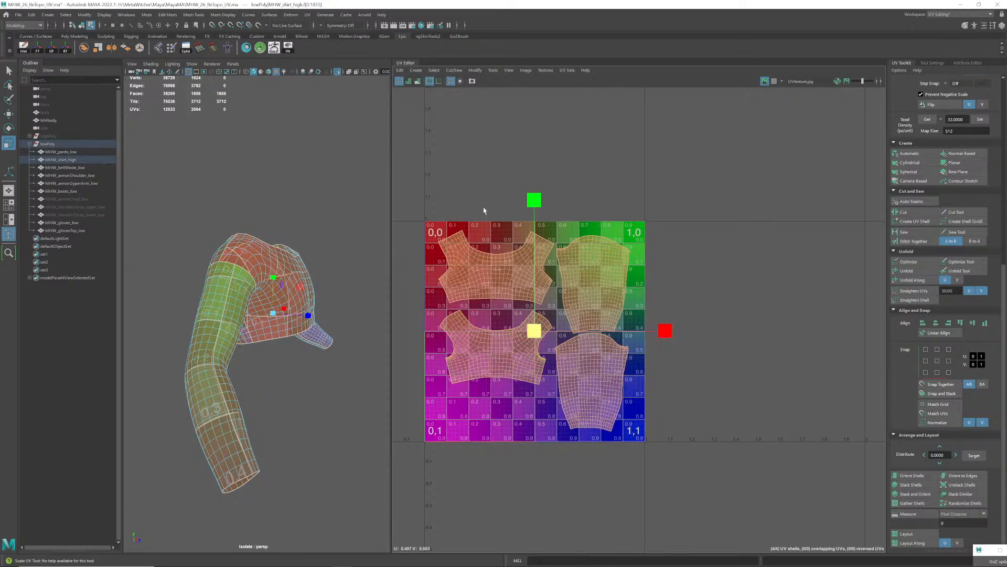
key(w)
click(483, 210)
- Nudge the torso and sleeve shells individually to leave even gaps between them and the UV tile borders
click(504, 279)
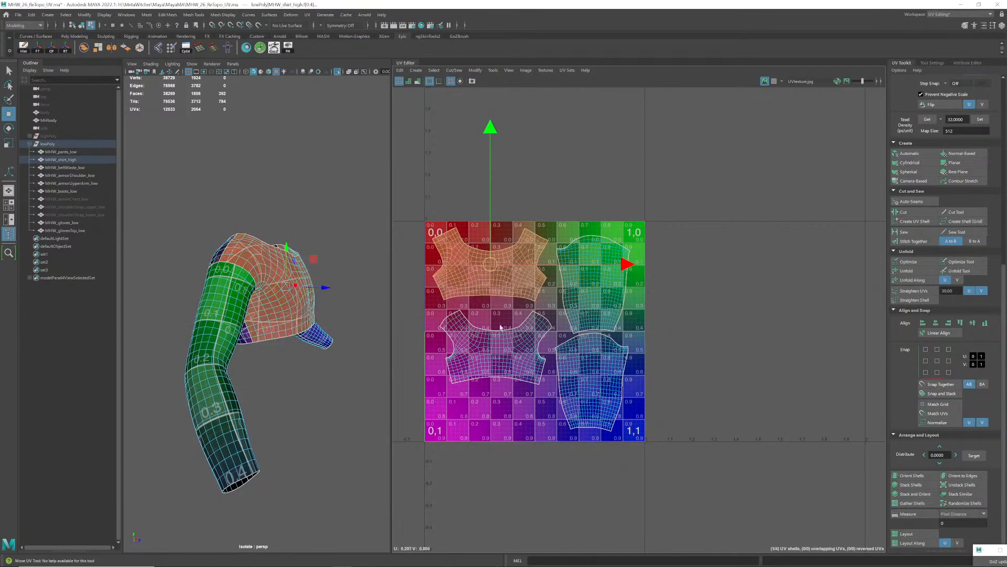
click(493, 347)
click(593, 283)
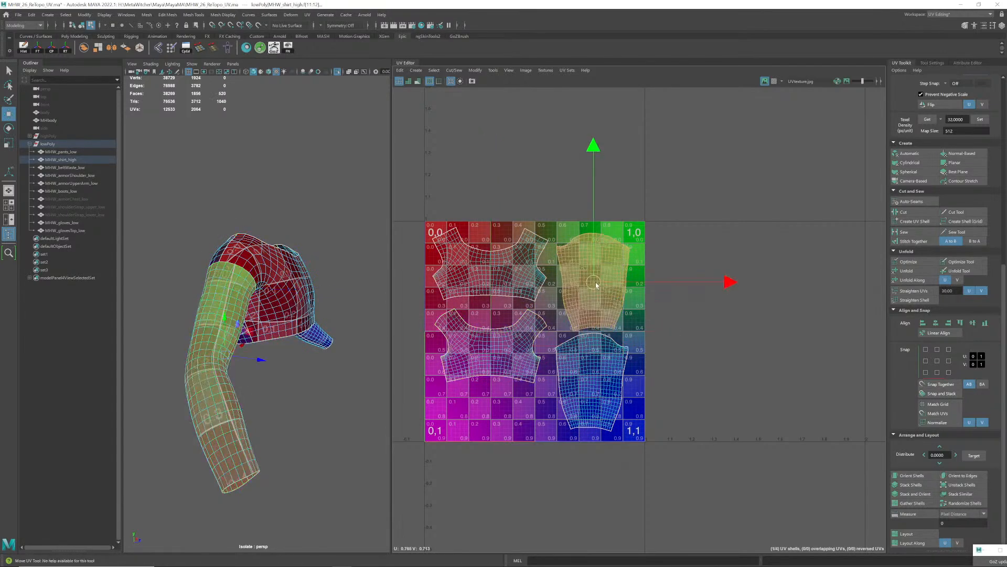
click(592, 365)
drag(595, 382, 598, 387)
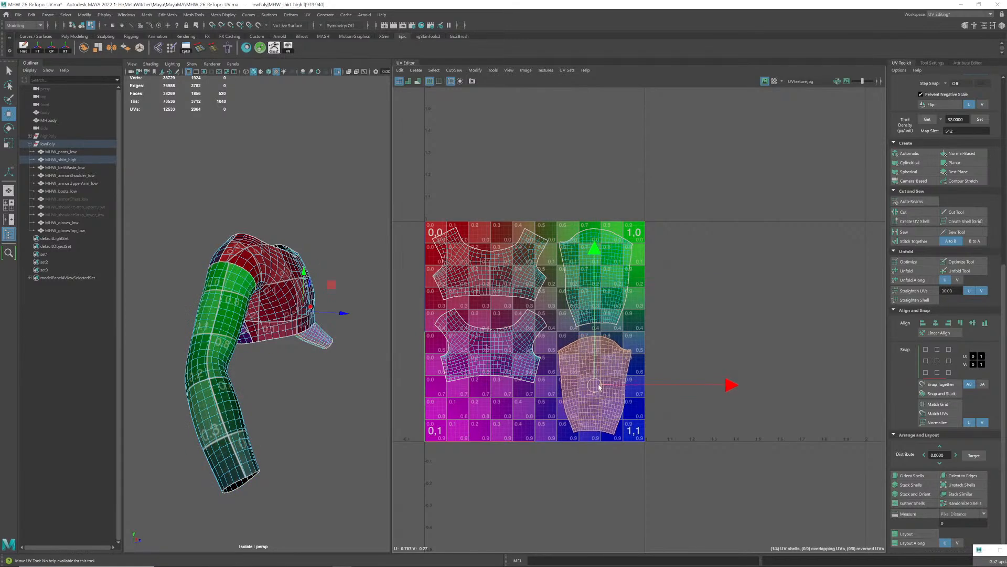
click(531, 402)
- Check the texture on the shirt, return to object mode, select the whole mesh and save the scene
scroll(512, 367, up, 1)
alt+drag(310, 292, 202, 296)
scroll(281, 300, up, 3)
alt+drag(329, 264, 294, 295)
scroll(315, 288, down, 4)
scroll(273, 296, up, 3)
right_drag(276, 288, 313, 274)
click(328, 212)
click(312, 286)
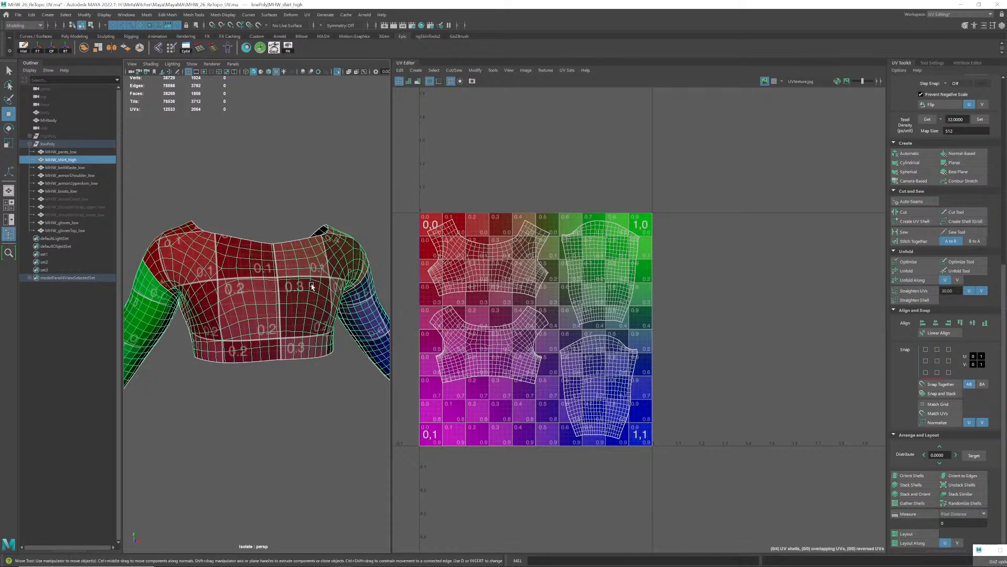
key(q)
key(ctrl+s)
key(w)
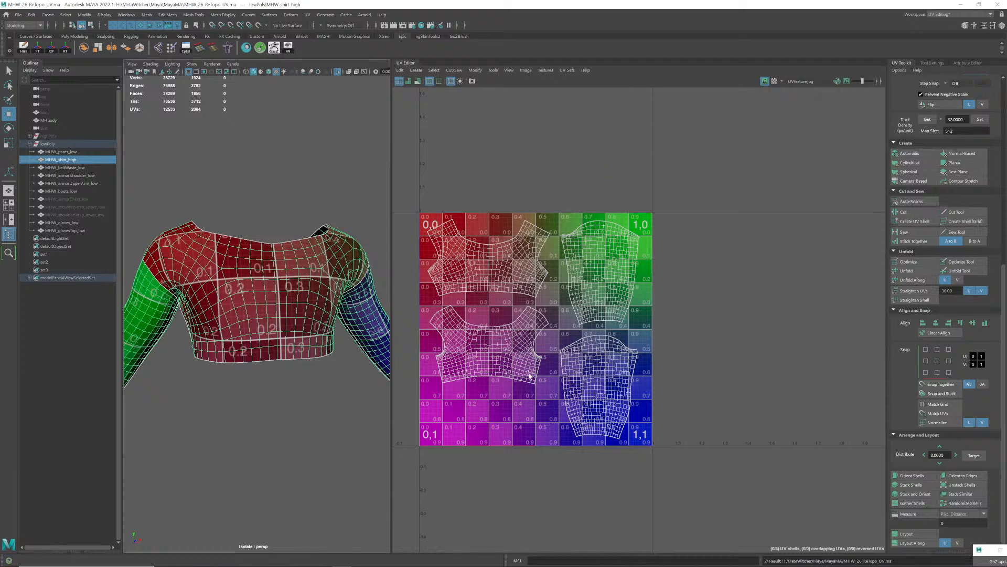
- Deselect the shirt, end its isolation to show the full character, and save the scene
mouse_move(306, 285)
alt+mouse_down()
mouse_move(338, 293)
mouse_move(311, 284)
alt+mouse_up()
key(q)
right_drag(308, 289, 331, 268)
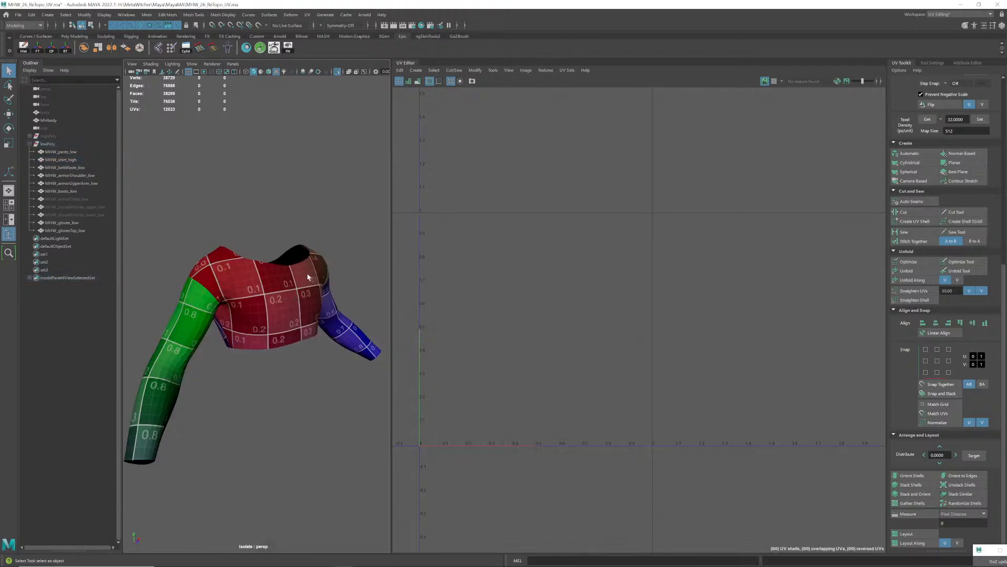
click(308, 279)
click(340, 239)
key(ctrl+1)
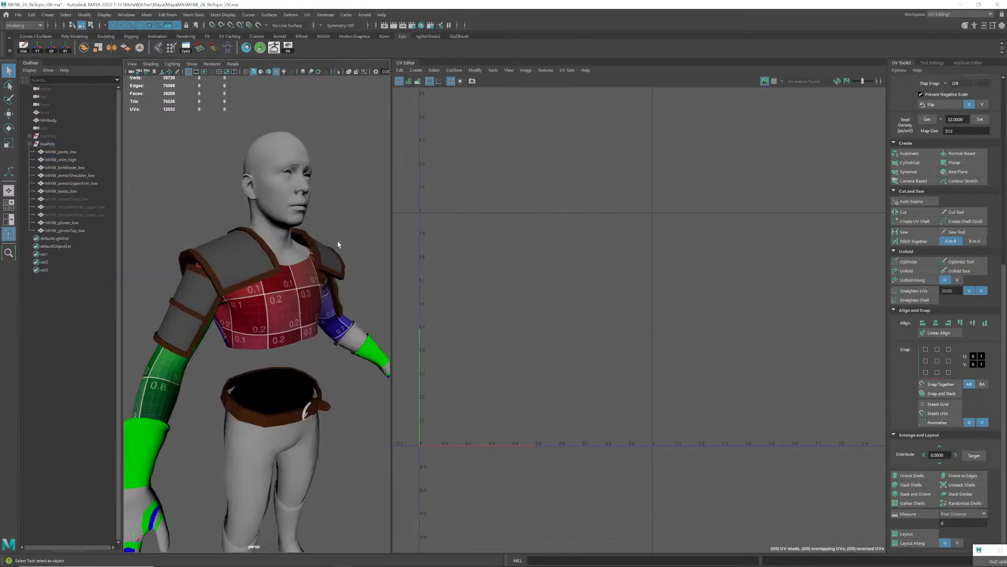
alt+drag(340, 242, 288, 287)
key(ctrl+s)
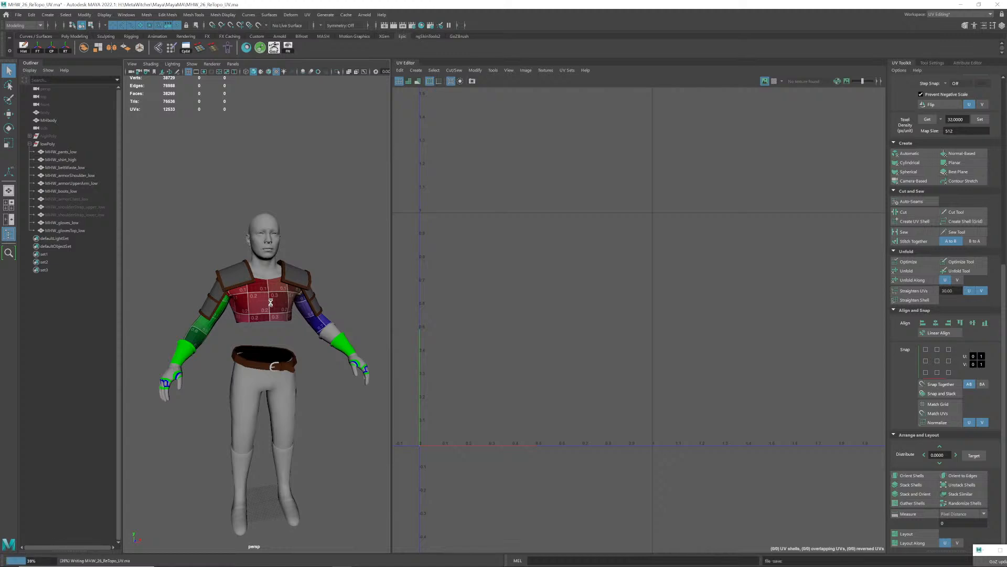
- Hide the shirt and the MHbody mesh so that only the remaining low-poly clothing and armour pieces are displayed
click(271, 303)
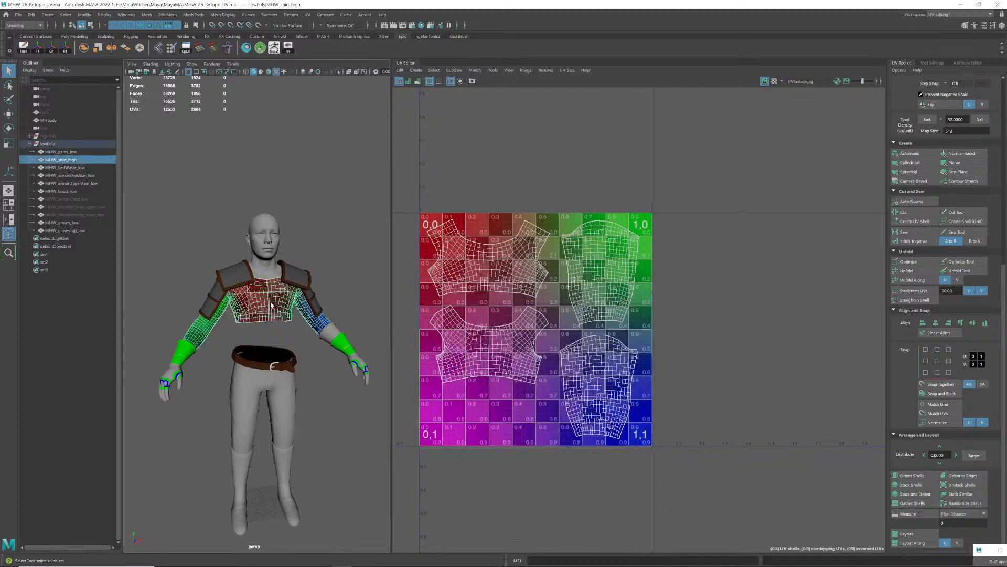
key(ctrl+h)
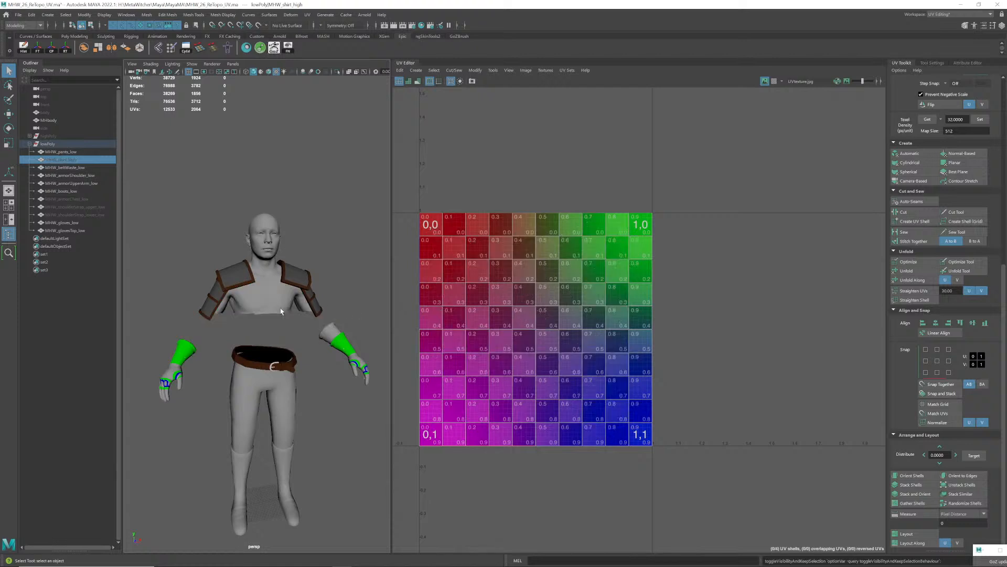
alt+middle_drag(290, 322, 270, 286)
click(269, 283)
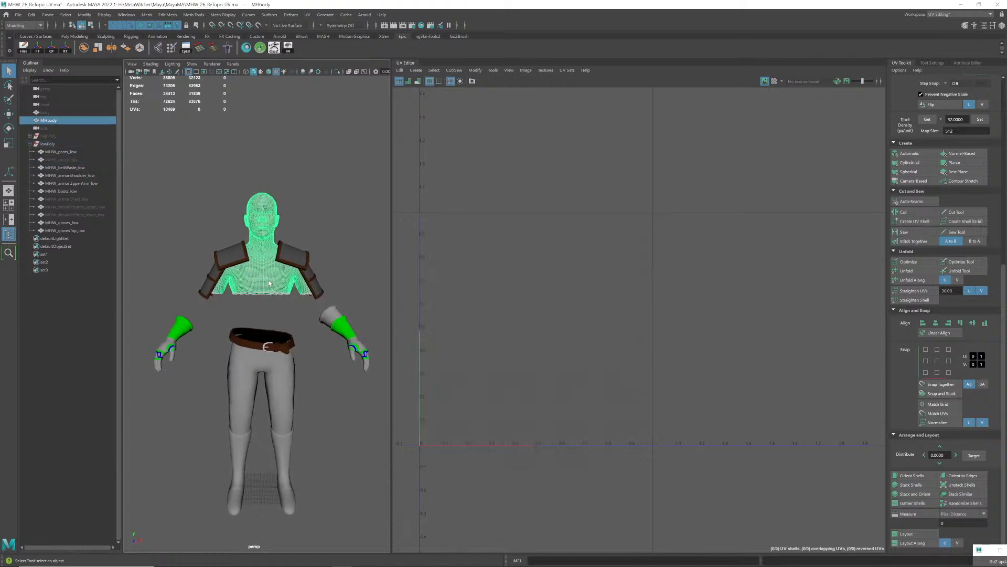
key(h)
alt+drag(285, 310, 281, 305)
click(310, 348)
alt+middle_drag(310, 359, 295, 308)
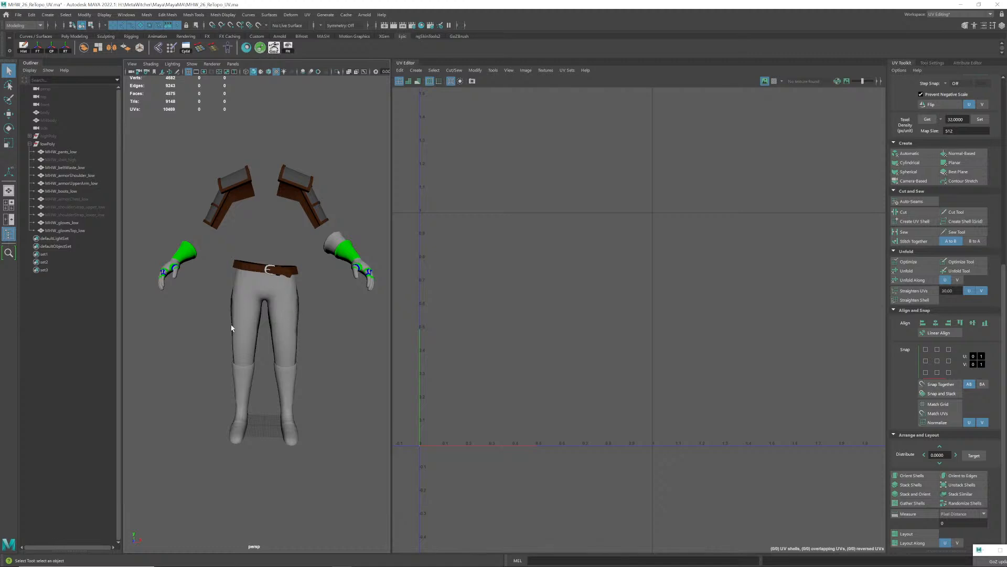
- Select the low-poly pants mesh MHW_pants_low
alt+right_drag(234, 325, 323, 308)
click(317, 308)
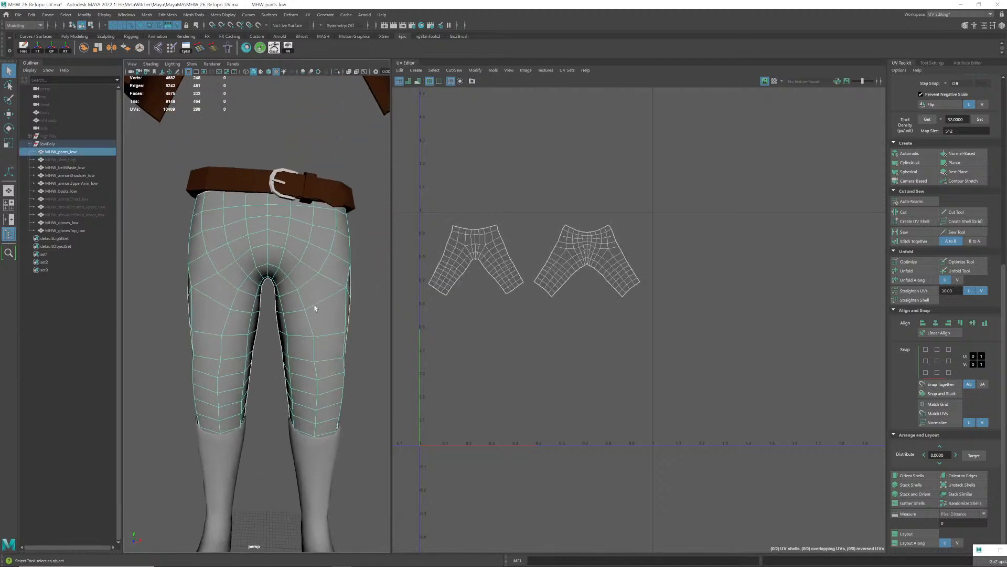
alt+drag(316, 308, 327, 305)
alt+right_drag(327, 305, 288, 316)
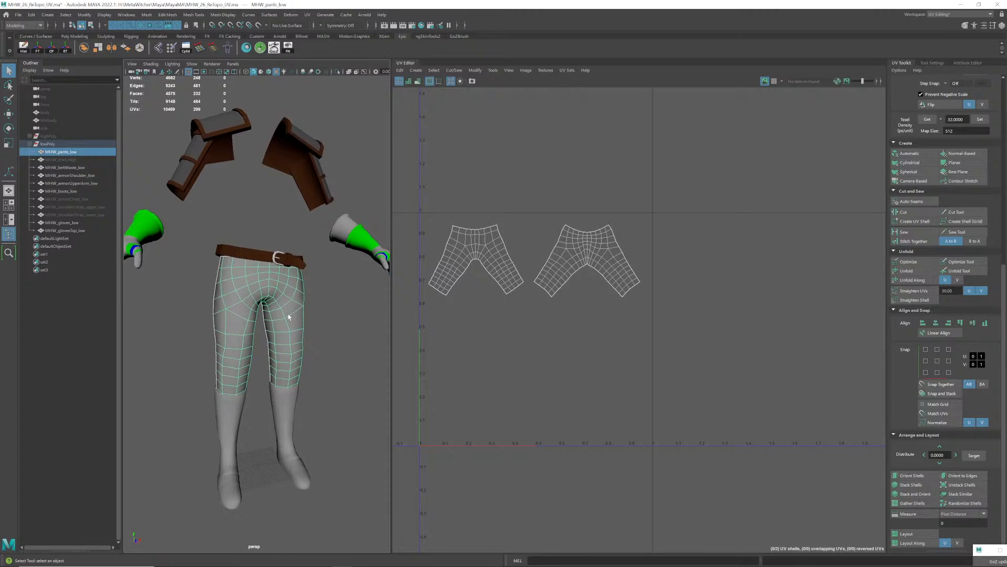
- Switch the workspace to Modeling - Standard, save the scene and look over the pants' topology
click(959, 14)
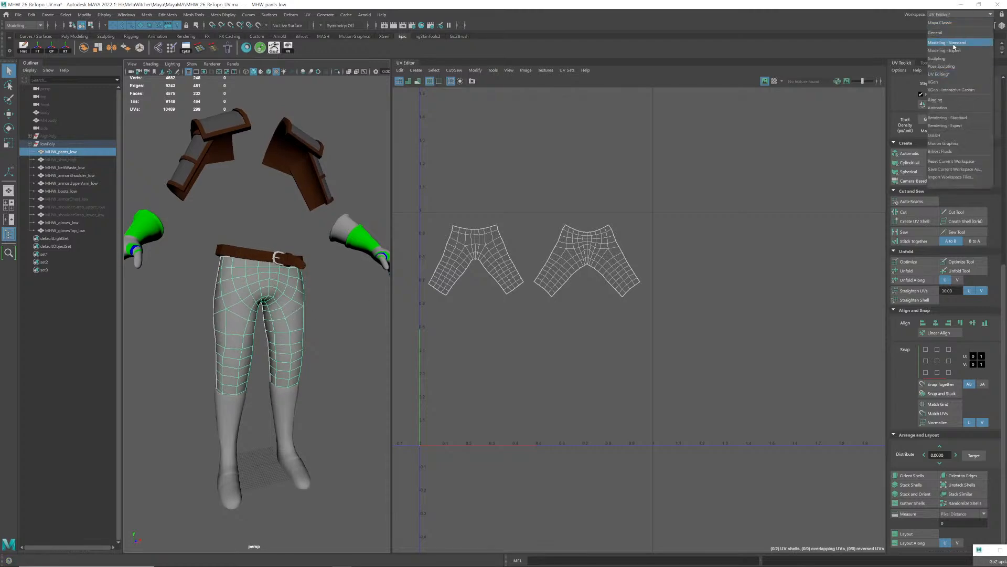
click(960, 44)
key(q)
alt+drag(491, 311, 441, 283)
key(ctrl+s)
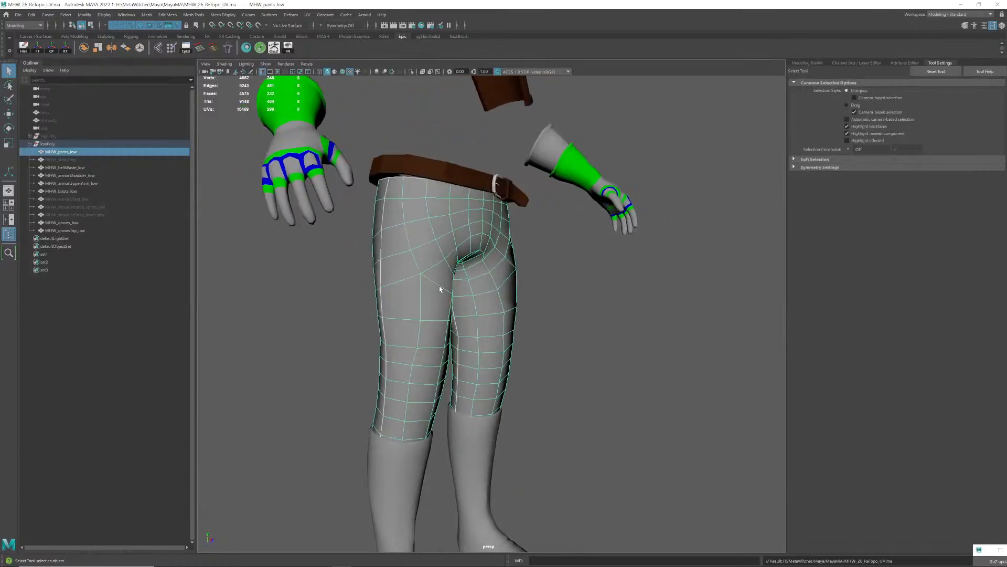
alt+drag(437, 320, 444, 264)
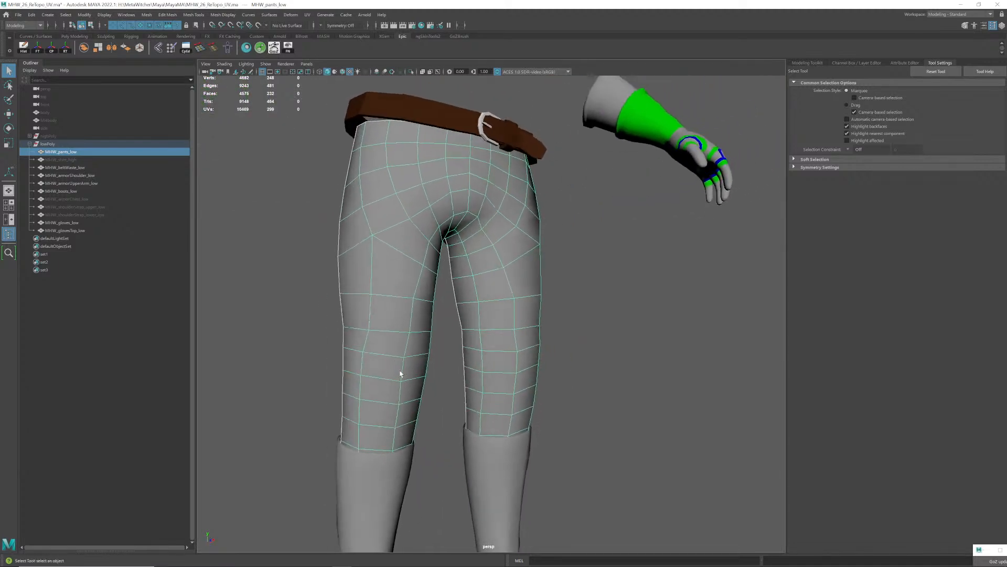
alt+drag(444, 341, 456, 295)
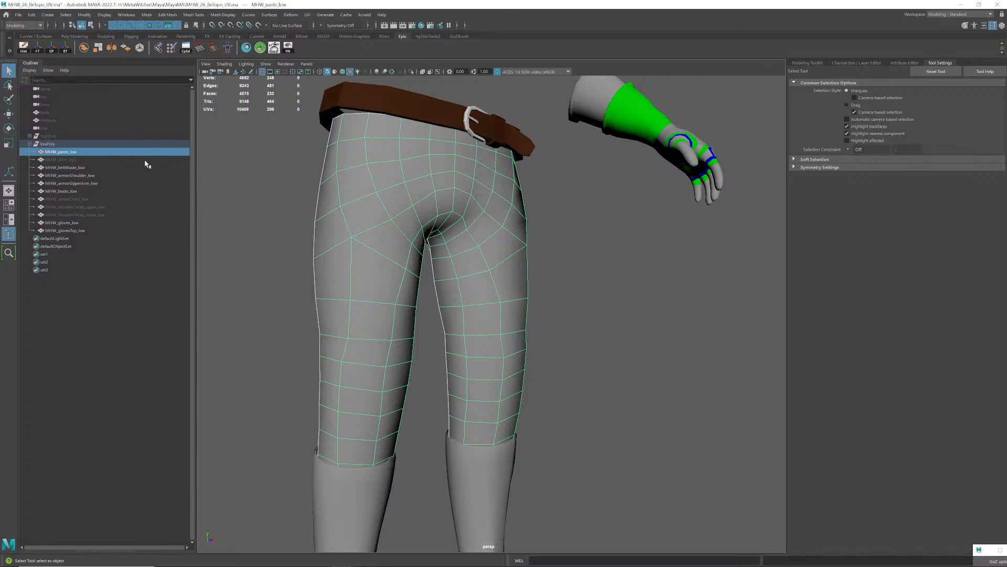
- Duplicate MHW_pants_high from the highPoly group and move the copy into the lowPoly group
click(48, 137)
click(30, 137)
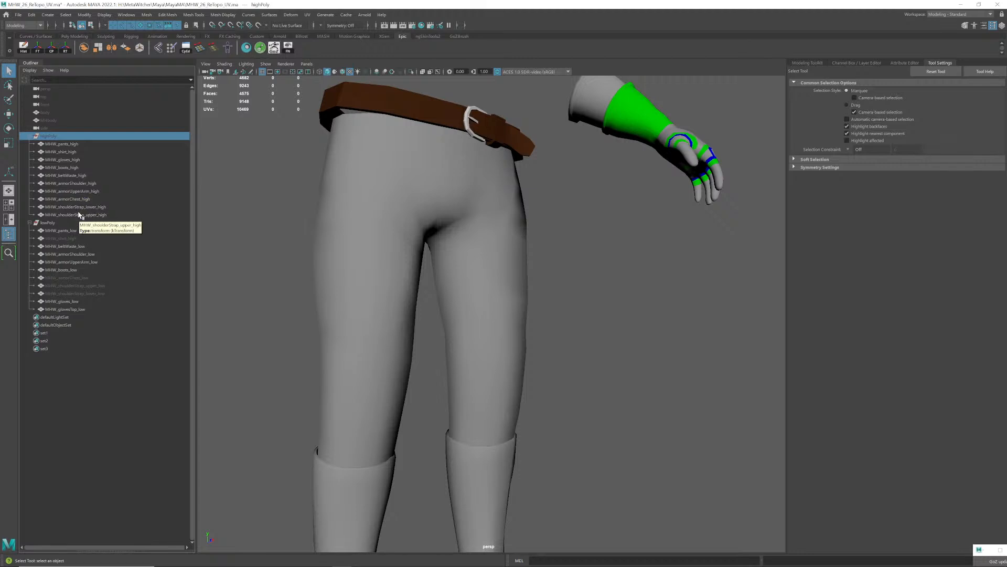
click(64, 145)
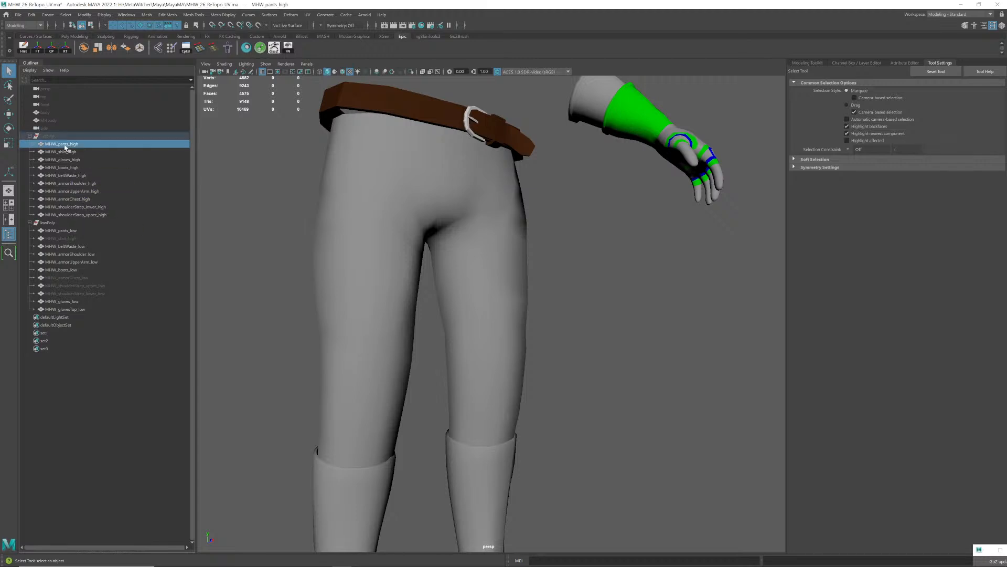
key(ctrl+d)
drag(73, 222, 70, 321)
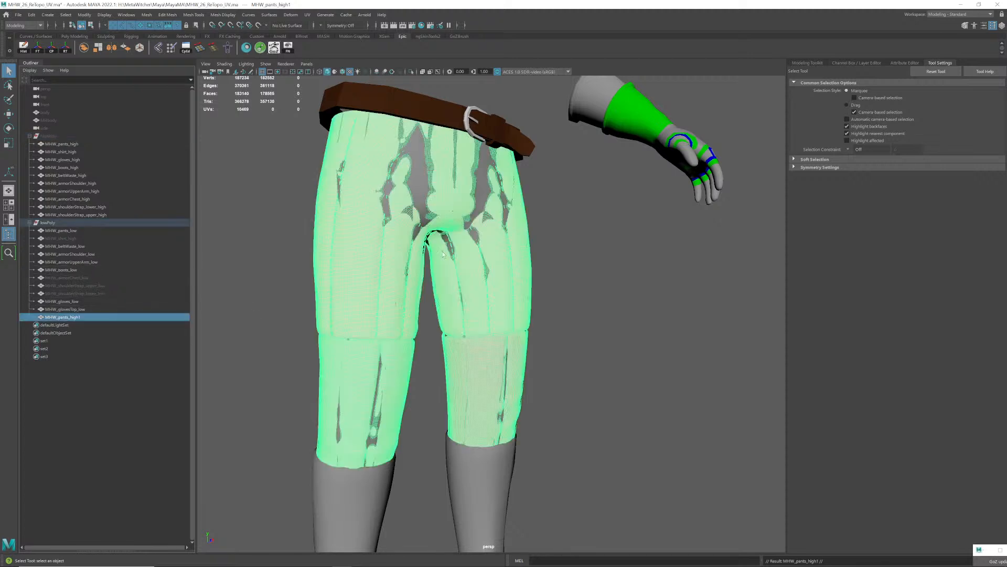
- Compare the duplicated high-poly pants with the low-poly pants, selecting and framing MHW_pants_low
alt+drag(443, 254, 452, 249)
alt+right_drag(420, 243, 430, 243)
alt+drag(430, 243, 405, 292)
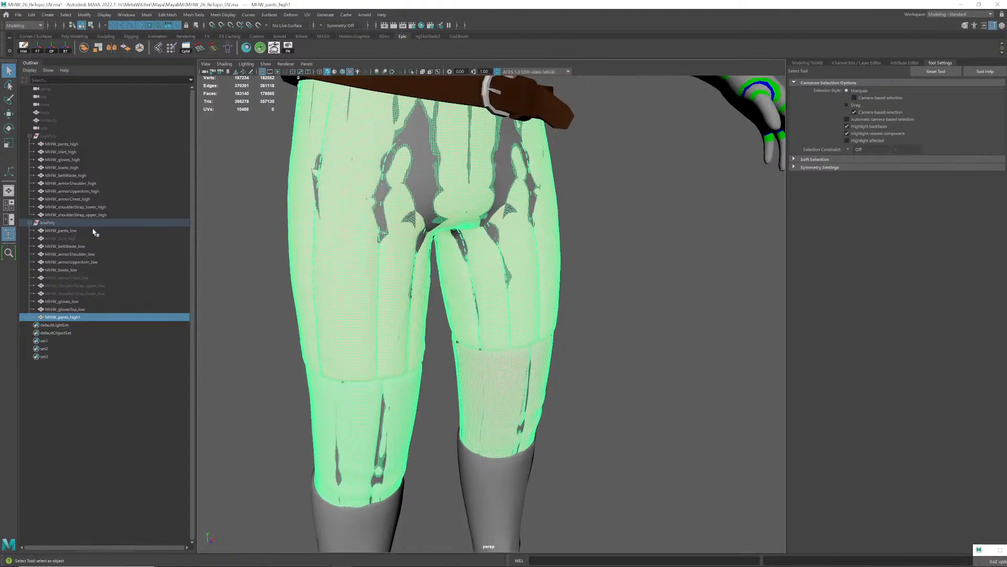
click(59, 231)
key(f)
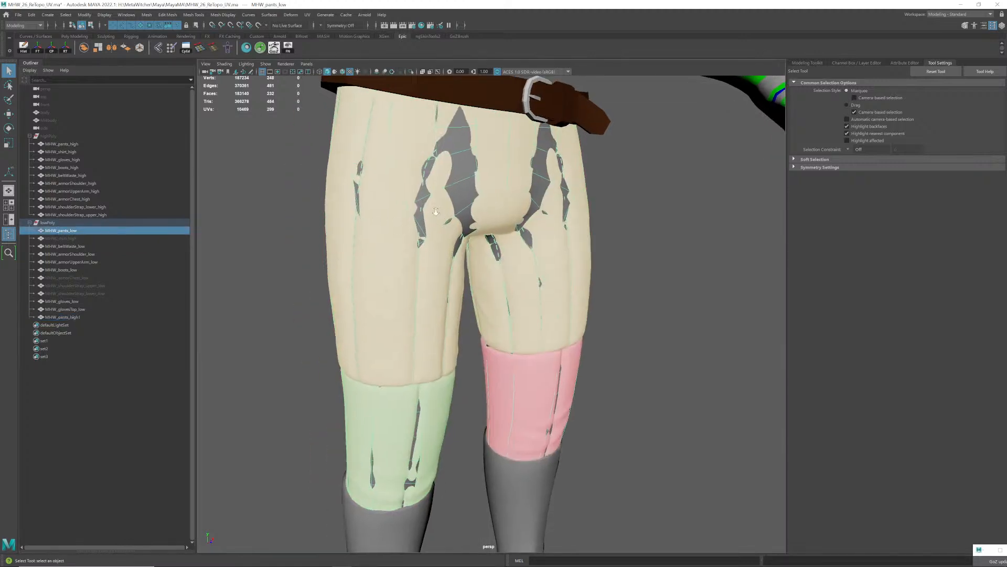
- Duplicate MHW_pants_low, unparent both pants copies from the lowPoly group and collapse that group
alt+right_drag(394, 224, 393, 230)
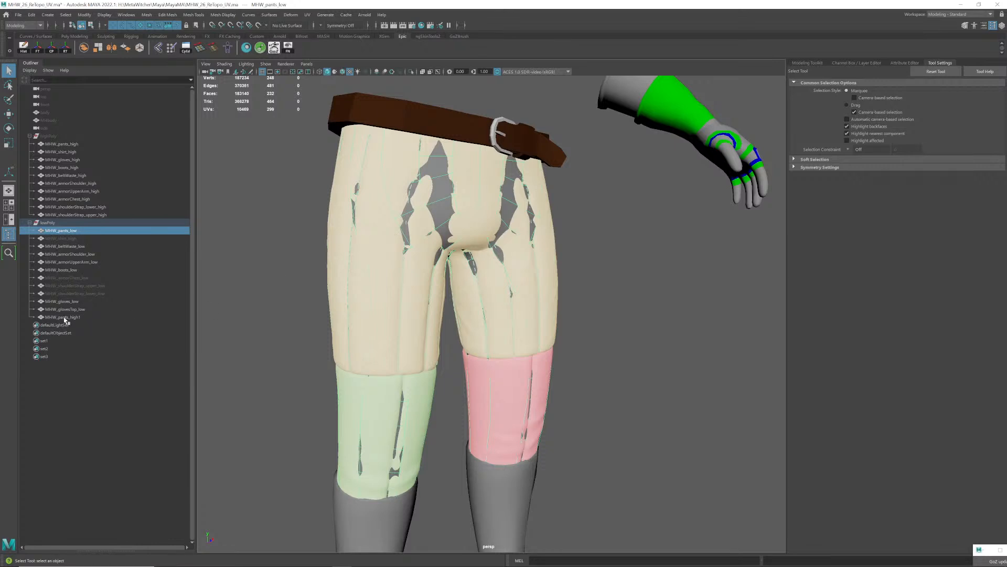
key(ctrl+d)
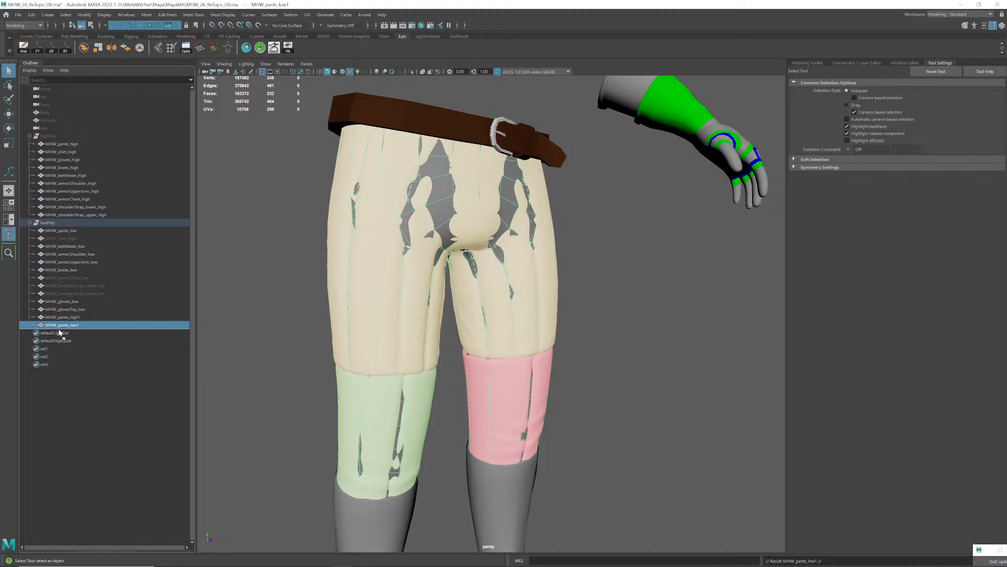
ctrl+click(68, 317)
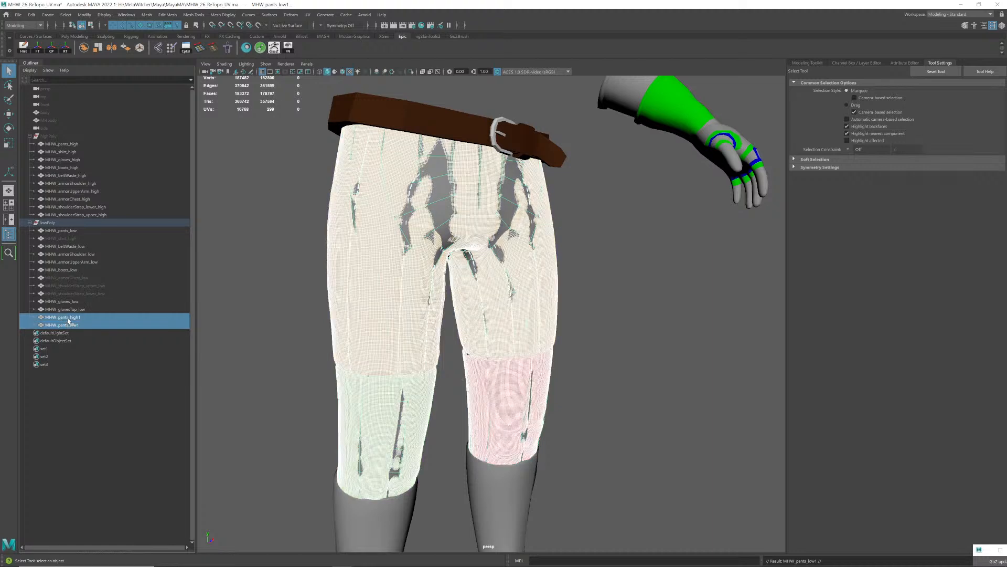
key(shift+p)
click(30, 223)
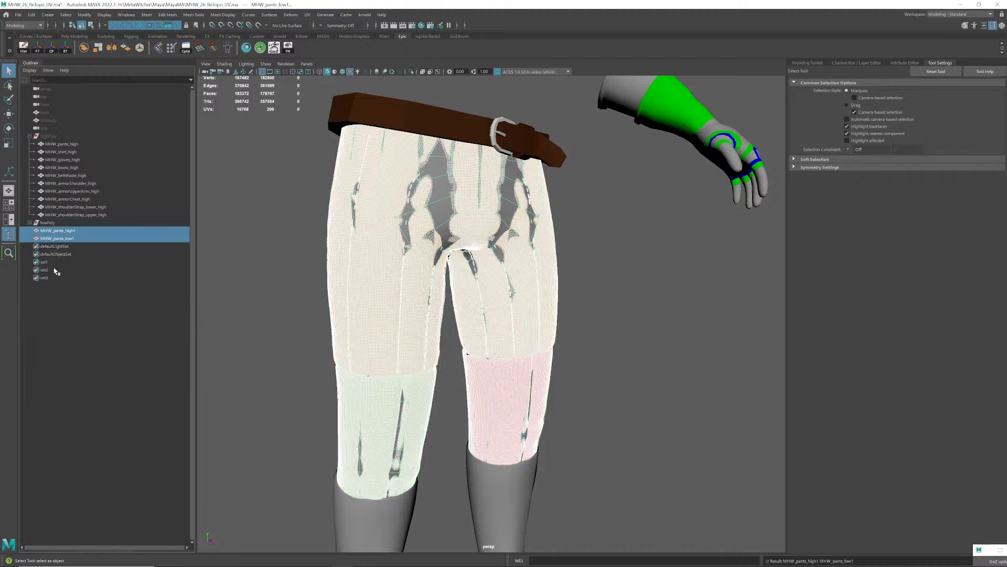
- Select both pants copies, save the scene, and isolate and frame the two meshes
click(69, 238)
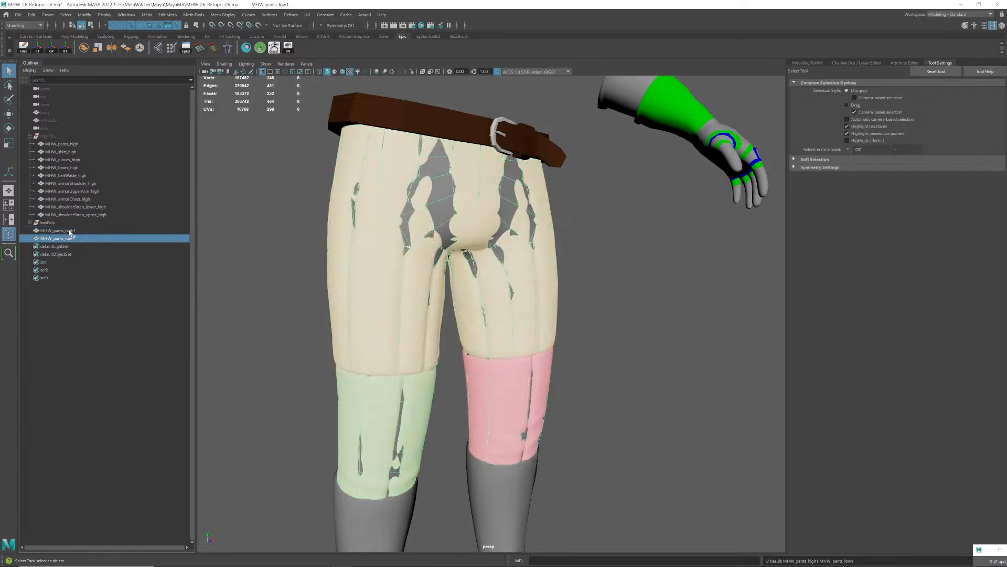
click(70, 230)
shift+click(71, 238)
alt+drag(412, 260, 429, 266)
key(ctrl+s)
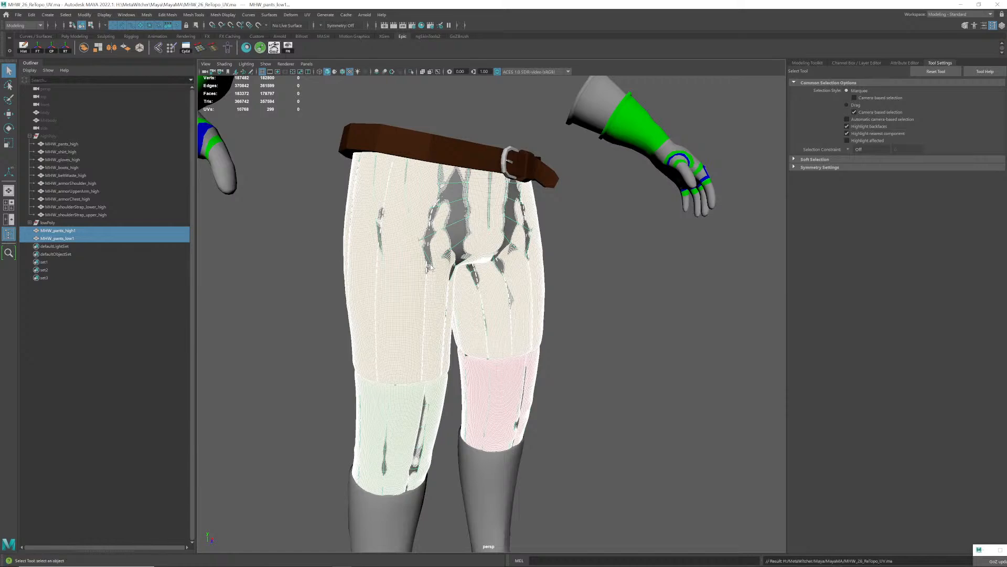
key(ctrl+1)
key(f)
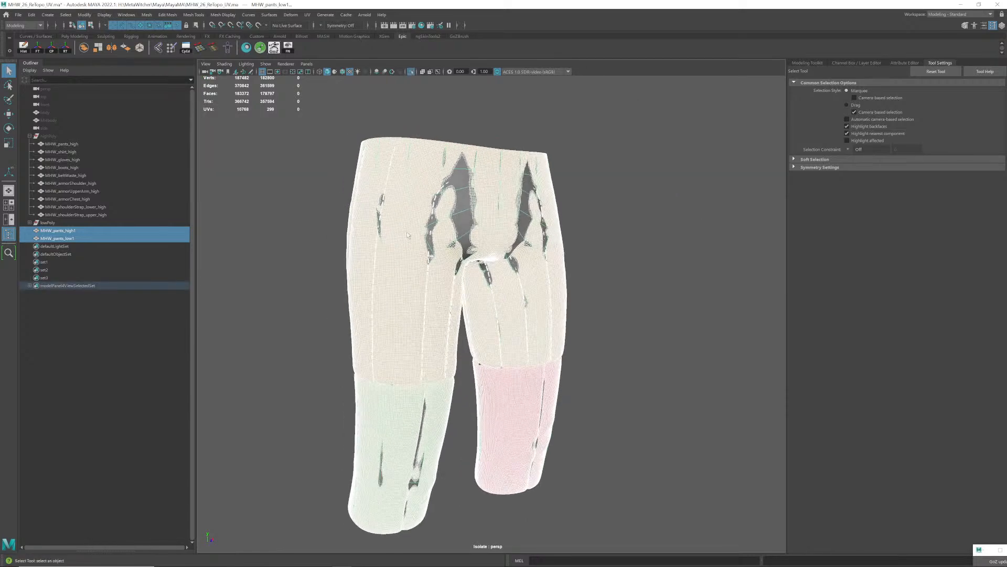
- Make MHW_pants_high1 a live surface and activate Quad Draw on MHW_pants_low1
click(298, 206)
click(395, 265)
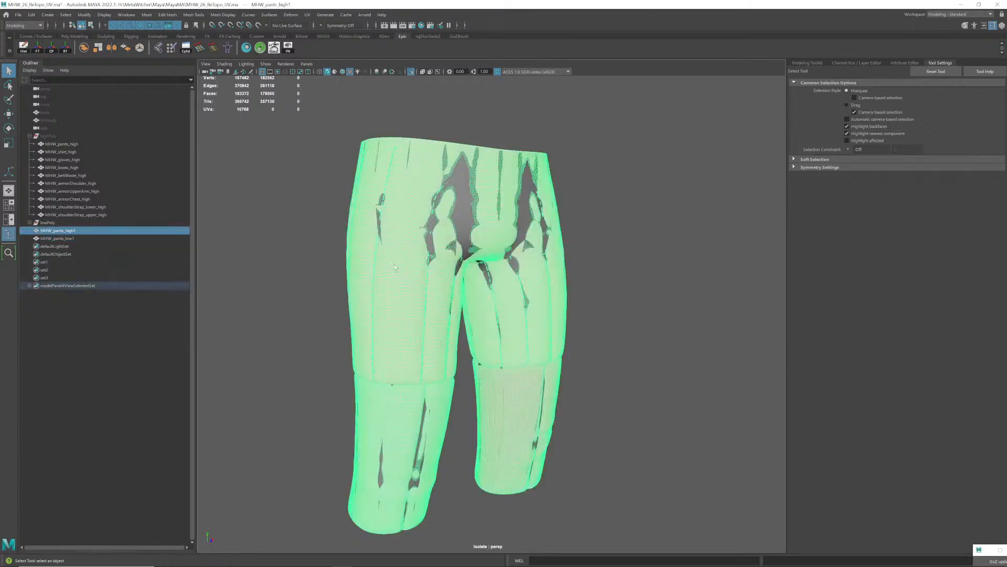
right_click(395, 264)
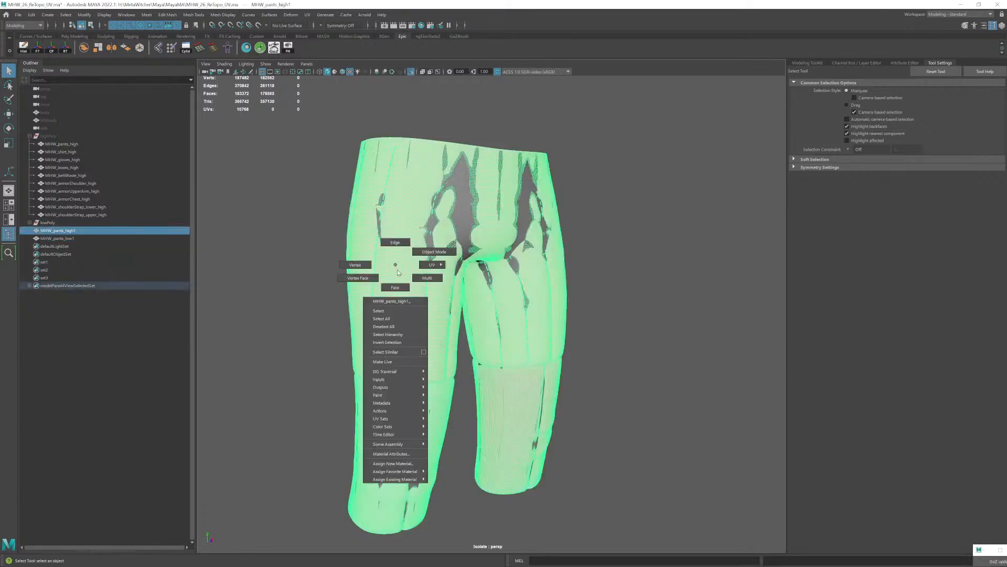
click(383, 362)
click(57, 238)
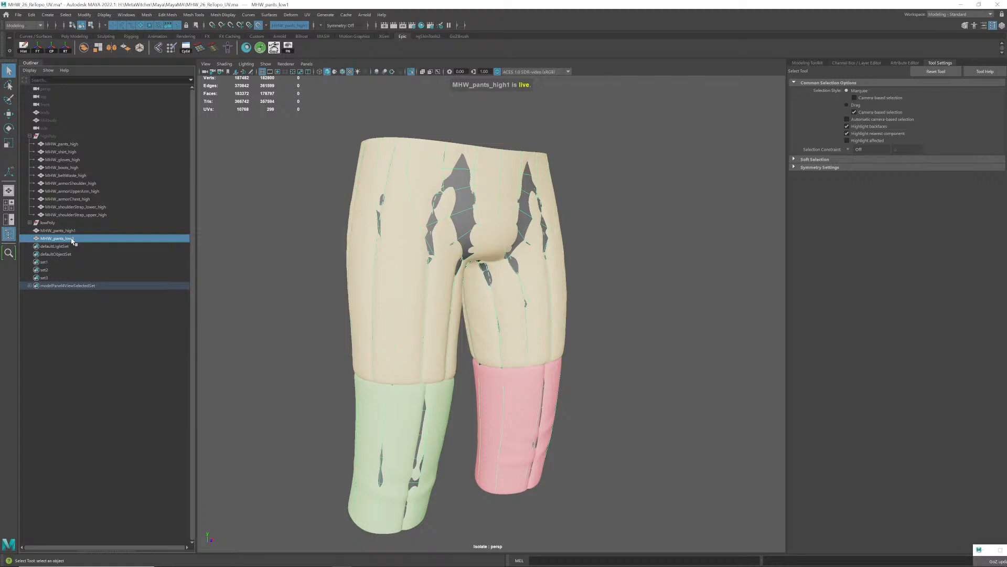
click(812, 63)
click(955, 313)
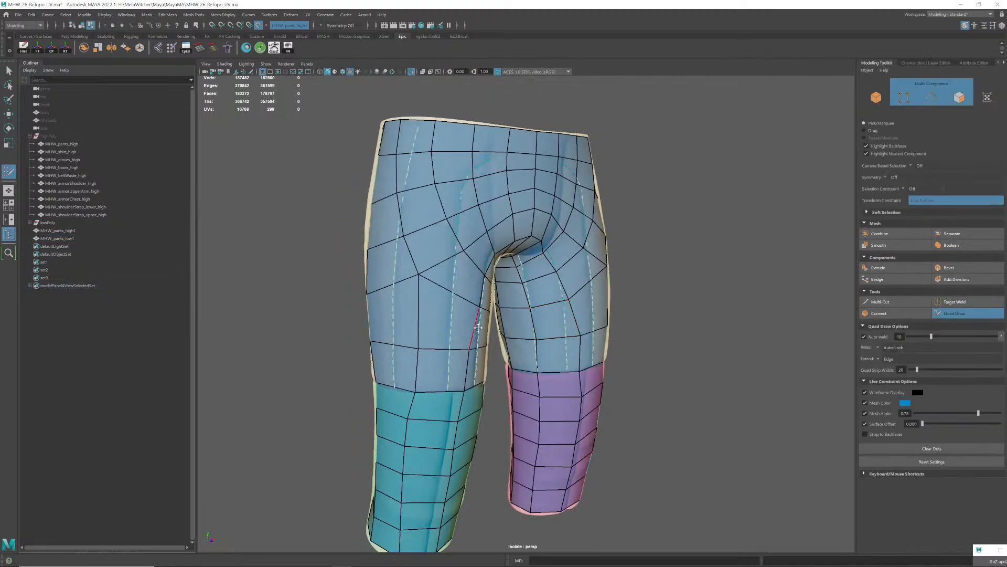
alt+drag(519, 320, 449, 309)
scroll(446, 305, up, 3)
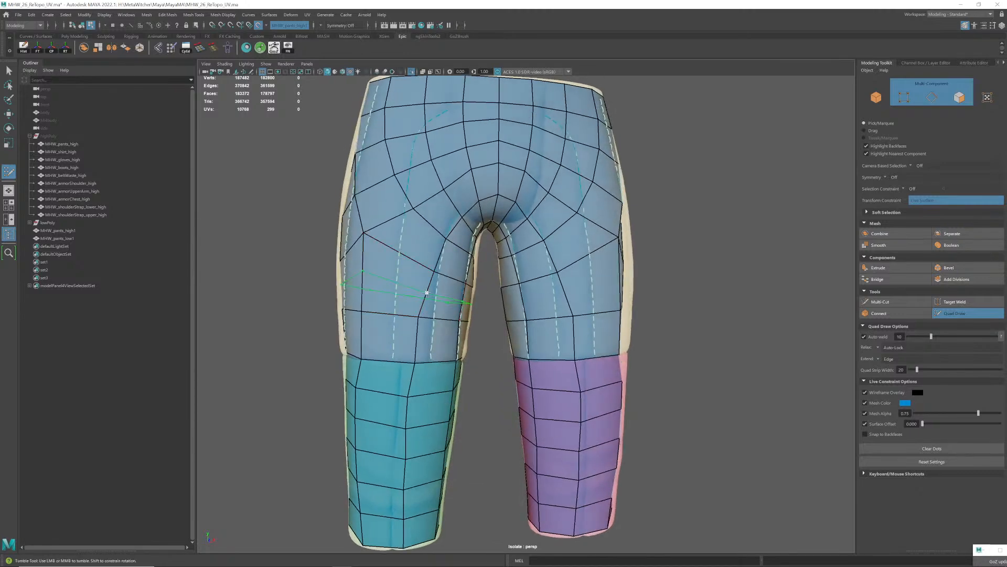
scroll(563, 303, down, 3)
mouse_move(493, 302)
alt+mouse_down()
mouse_move(542, 308)
mouse_move(448, 306)
alt+mouse_up()
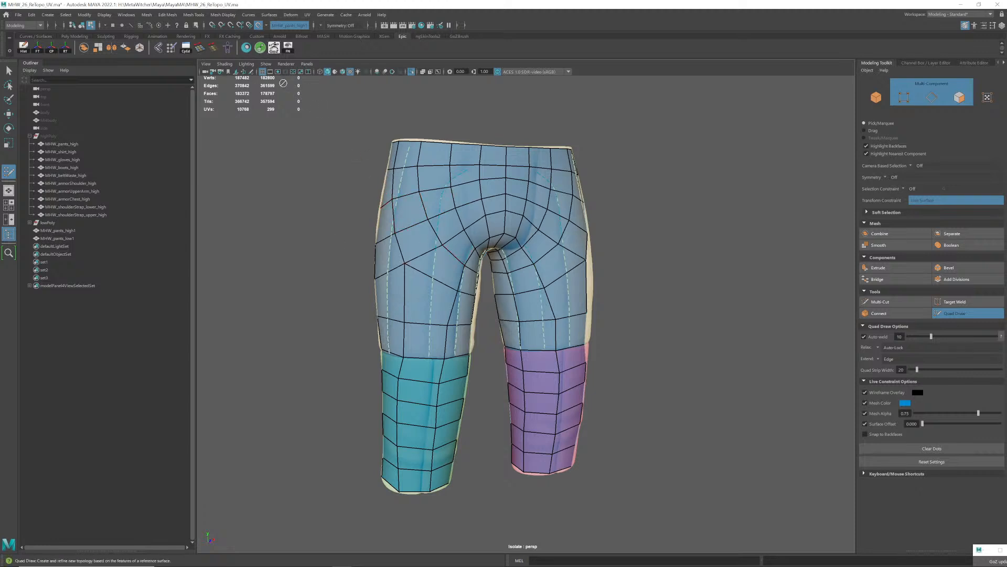
click(197, 15)
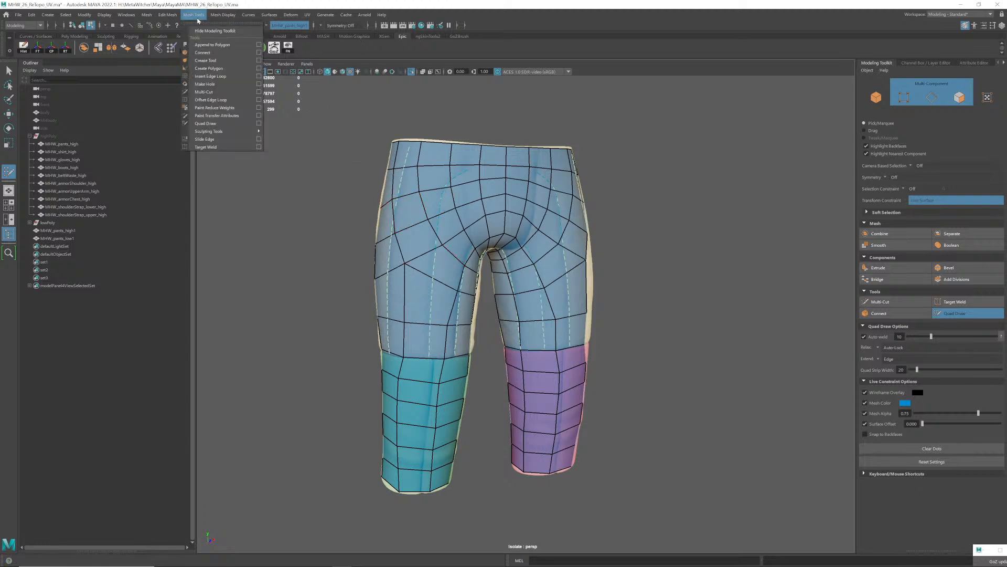
mouse_move(172, 19)
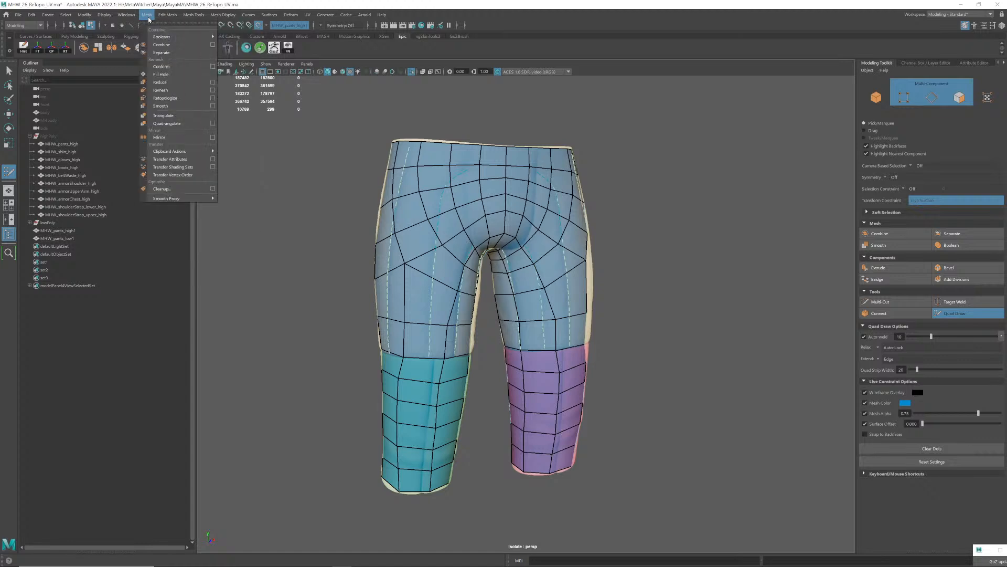
click(450, 308)
alt+drag(450, 307, 489, 296)
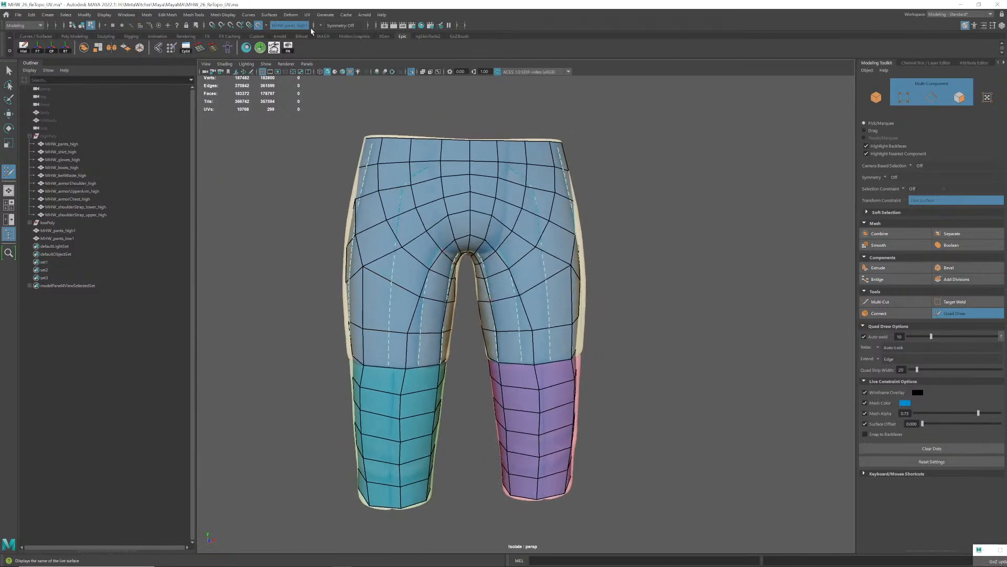
- Set symmetry to World X and try adding Quad Draw edge loops across and down the fronts of the thighs
click(332, 26)
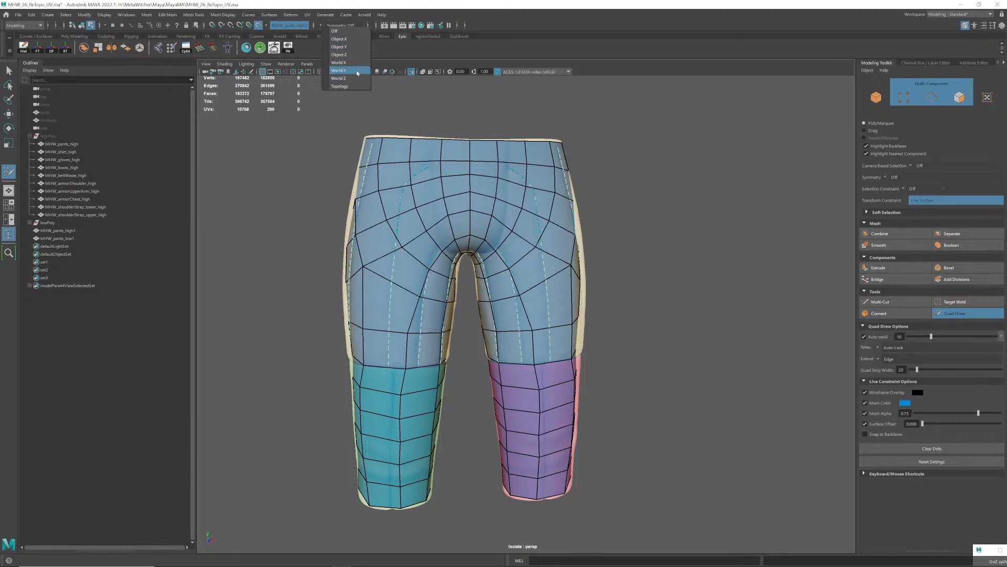
click(338, 62)
alt+middle_drag(527, 349, 500, 339)
alt+right_drag(499, 339, 519, 272)
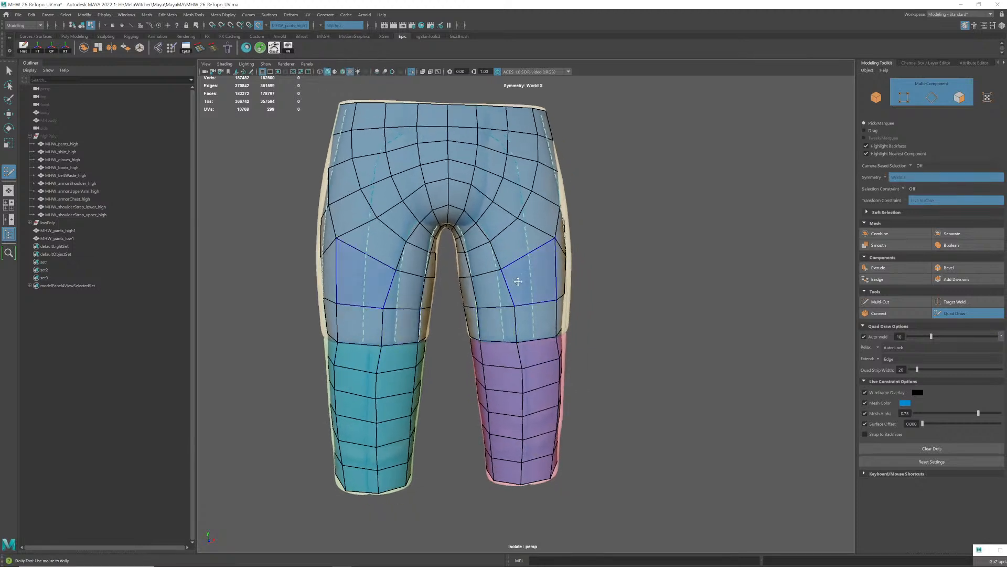
ctrl+click(524, 257)
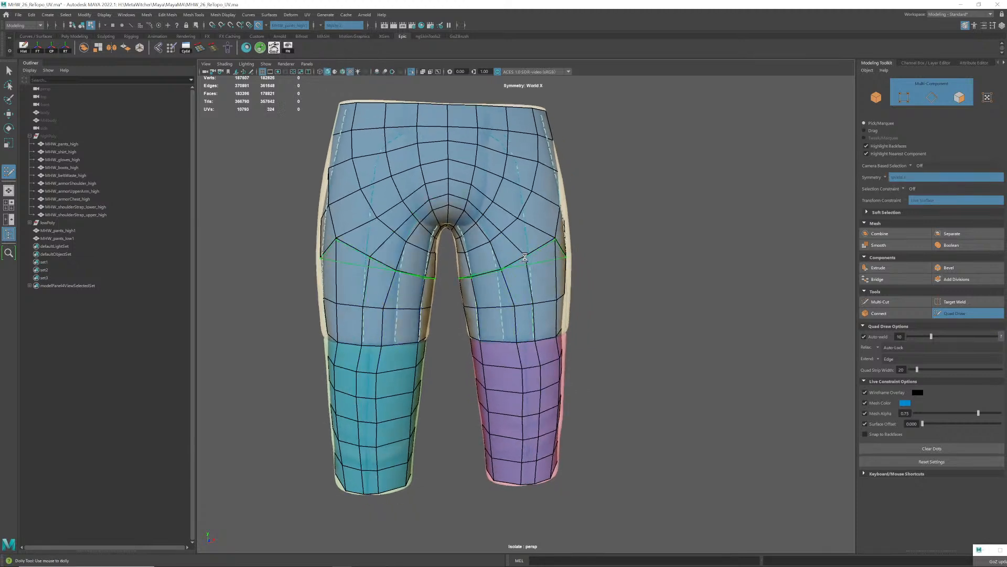
ctrl+click(529, 282)
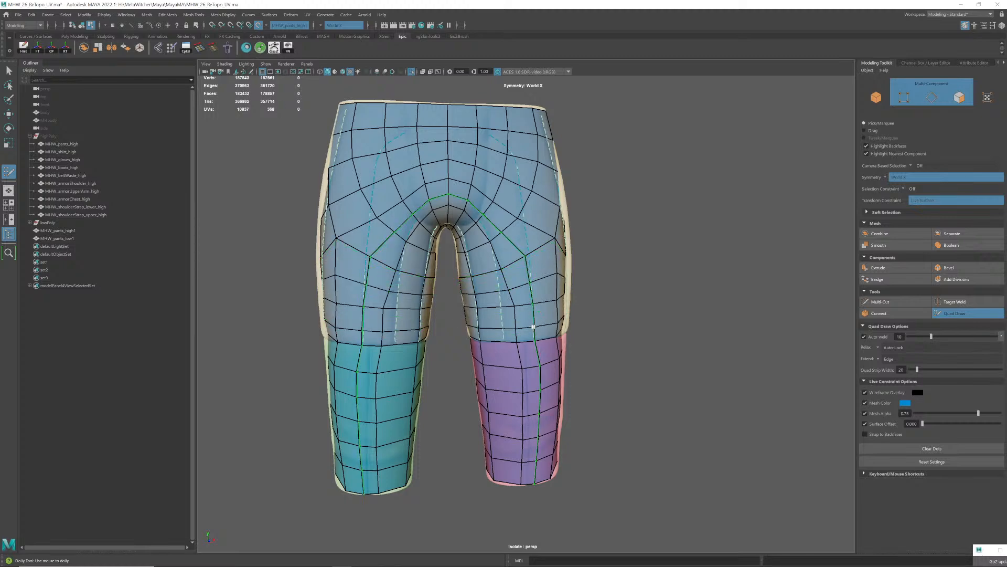
ctrl+click(498, 329)
- Try adding symmetrical edge loops around the inner and outer sides of the pant legs with Quad Draw
alt+drag(496, 328, 554, 301)
ctrl+click(479, 314)
alt+drag(479, 314, 636, 333)
ctrl+click(506, 334)
ctrl+click(528, 333)
ctrl+click(540, 334)
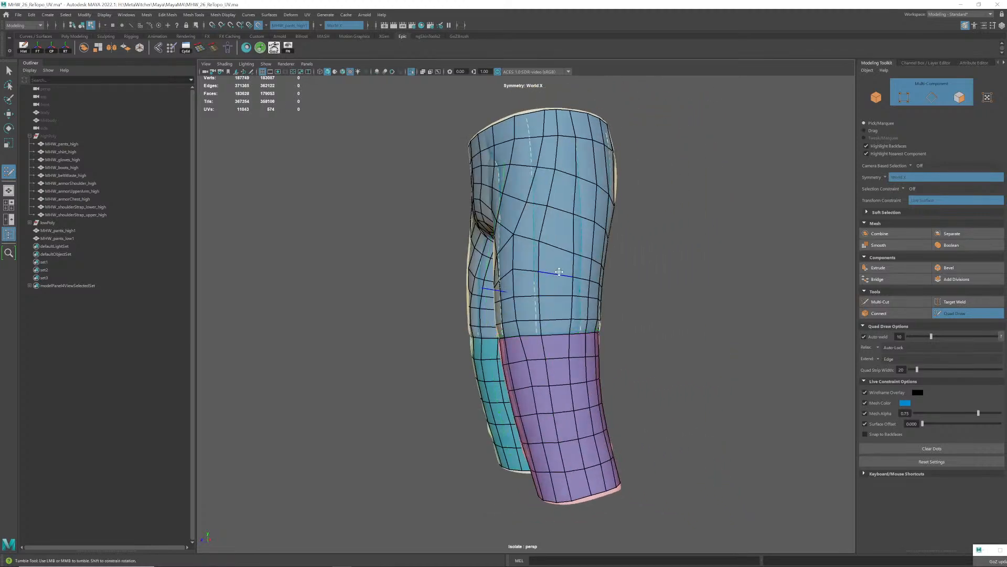
- Try adding more symmetrical Quad Draw edge loops along the sides and across the back of the thighs
alt+drag(534, 318, 569, 286)
ctrl+click(580, 287)
ctrl+click(585, 283)
ctrl+click(563, 335)
alt+drag(563, 336, 551, 325)
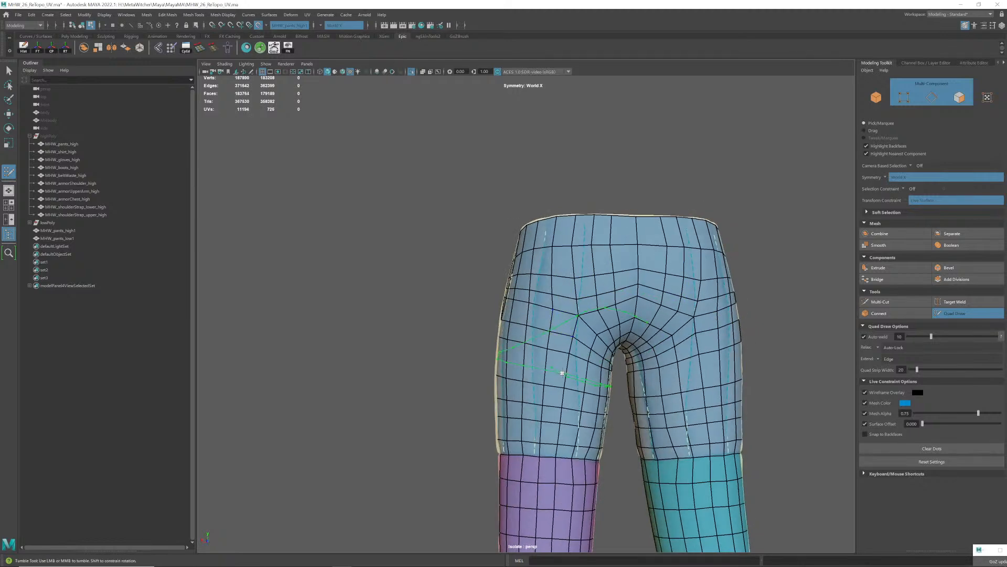
ctrl+click(562, 371)
alt+drag(561, 368, 553, 326)
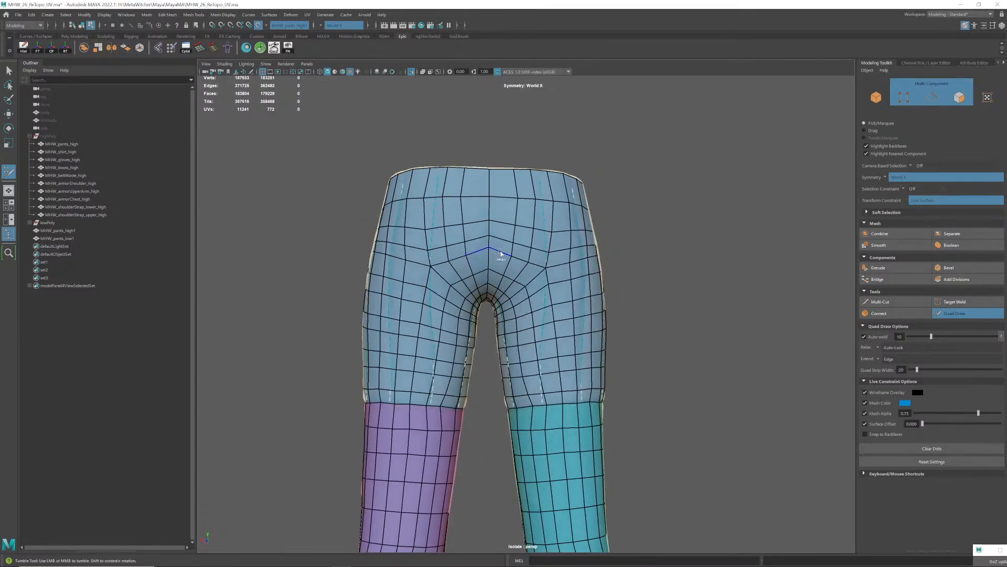
- Try relaxing the denser topology over the seat and backs of the thighs, checking the mesh from all sides
mouse_move(491, 232)
shift+mouse_down()
mouse_move(521, 213)
mouse_move(416, 209)
mouse_move(461, 262)
mouse_move(417, 287)
mouse_move(450, 281)
shift+mouse_up()
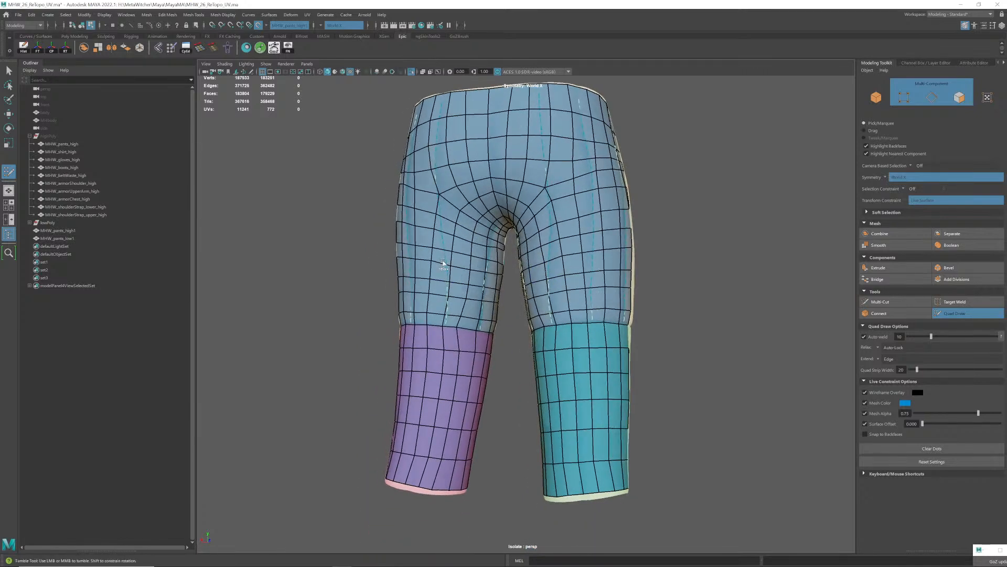
alt+drag(445, 243, 470, 245)
mouse_move(440, 270)
shift+mouse_down()
mouse_move(452, 153)
mouse_move(434, 134)
shift+mouse_up()
alt+drag(427, 186, 532, 286)
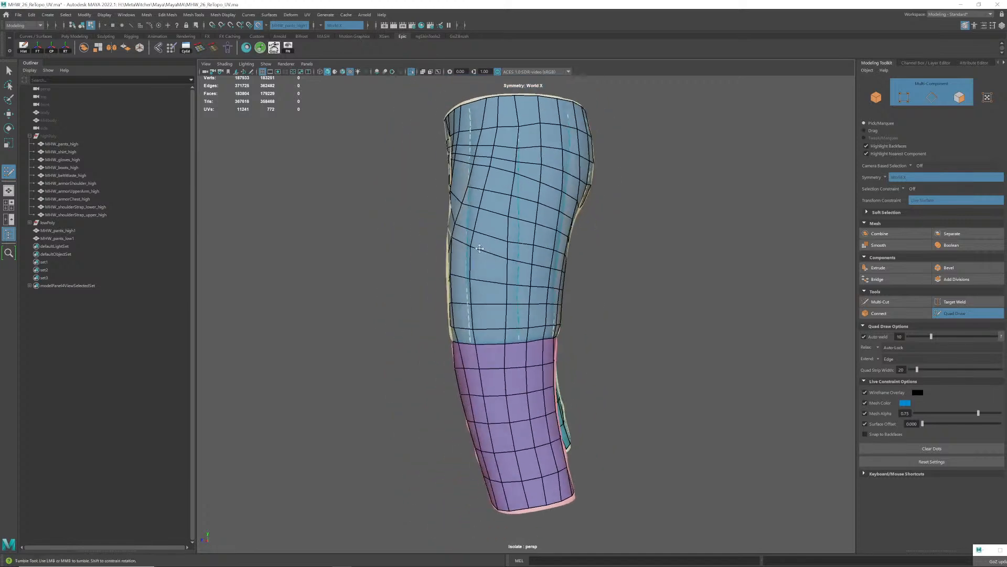
mouse_move(524, 231)
alt+mouse_down()
mouse_move(556, 236)
mouse_move(501, 226)
mouse_move(443, 187)
mouse_move(454, 235)
mouse_move(444, 210)
mouse_move(453, 202)
mouse_move(441, 186)
mouse_move(398, 194)
alt+mouse_up()
alt+drag(543, 197, 591, 210)
scroll(550, 243, up, 3)
scroll(550, 242, down, 3)
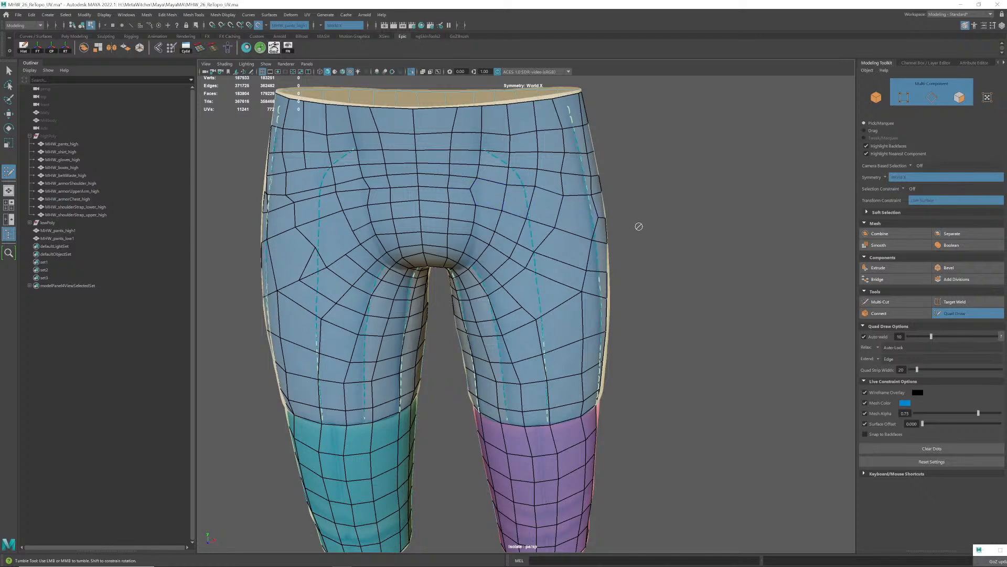
scroll(638, 226, down, 5)
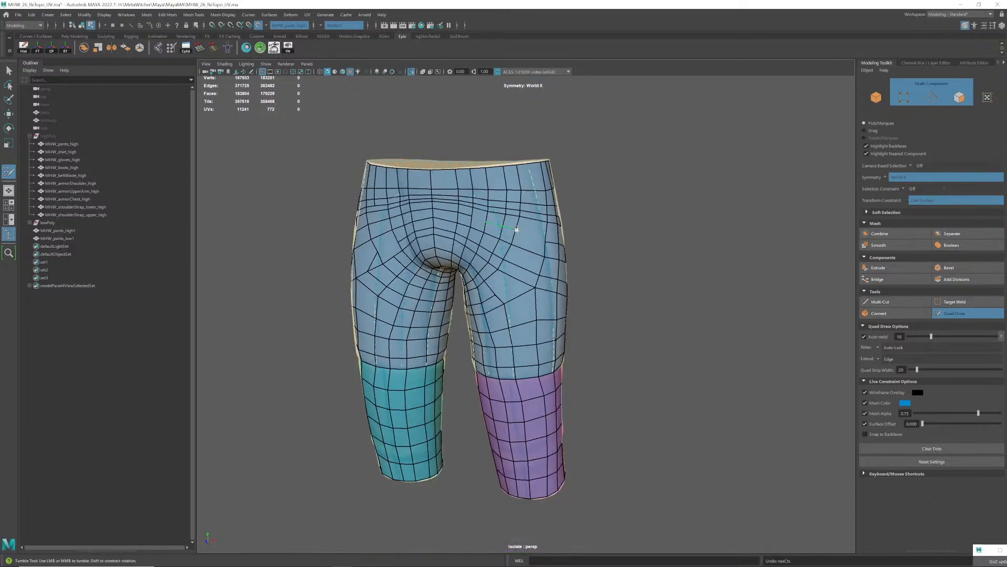
- Undo the pants' relaxing, all the added edge loops and the World X symmetry setting
key(ctrl+z)
key(ctrl+z)
key(ctrl+z)
key(ctrl+z)
key(ctrl+z)
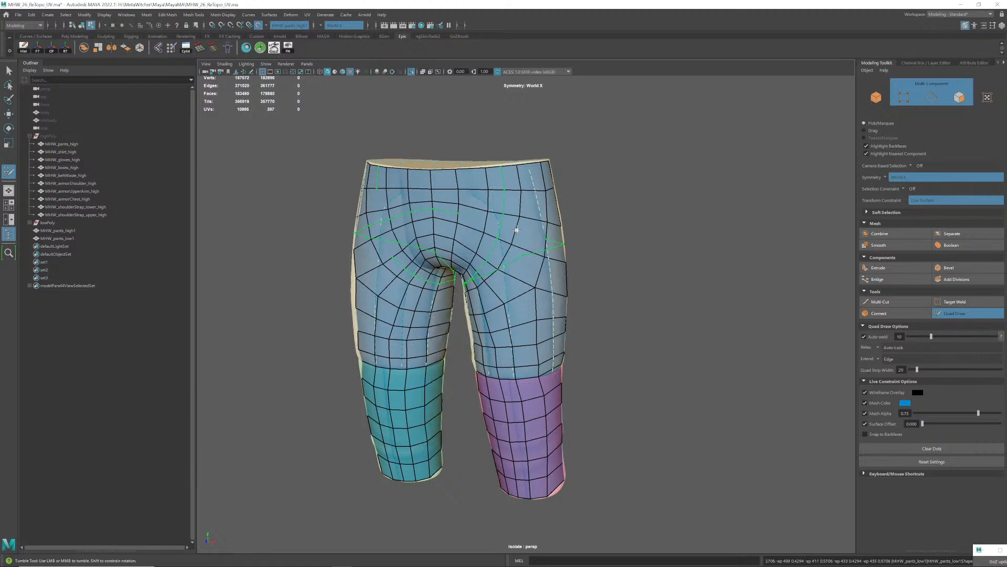
key(ctrl+z)
key(ctrl+z)
key(ctrl+z)
key(ctrl+z)
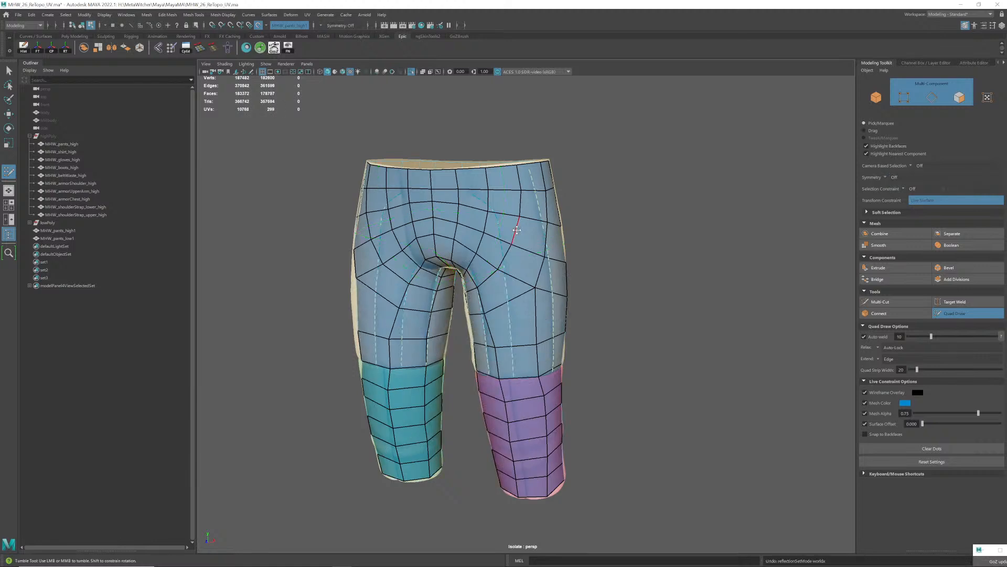
key(ctrl+z)
key(ctrl+z)
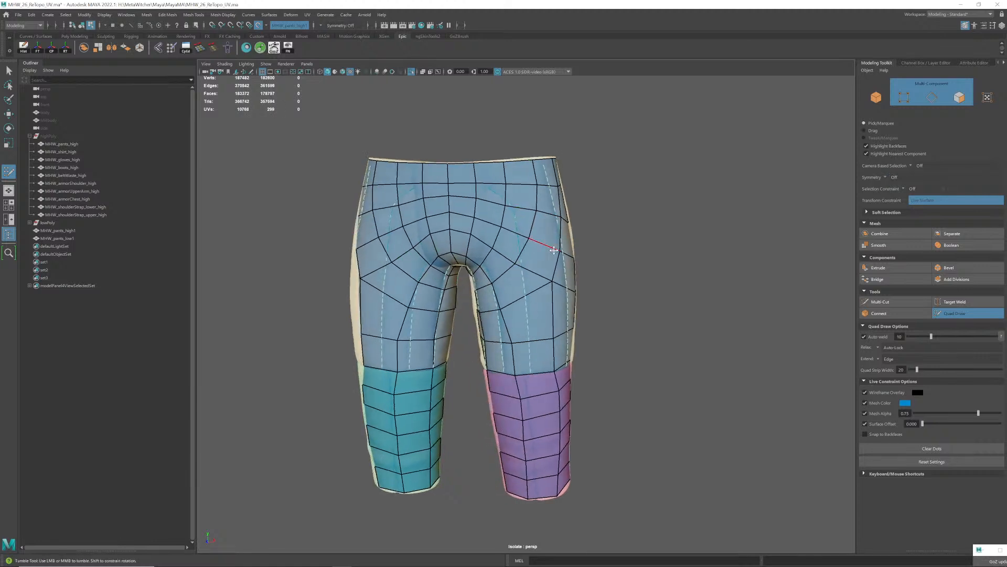
- Leave Quad Draw and isolate only the low-poly copy MHW_pants_low1 in the viewport
key(q)
alt+drag(536, 245, 529, 240)
right_drag(479, 207, 522, 195)
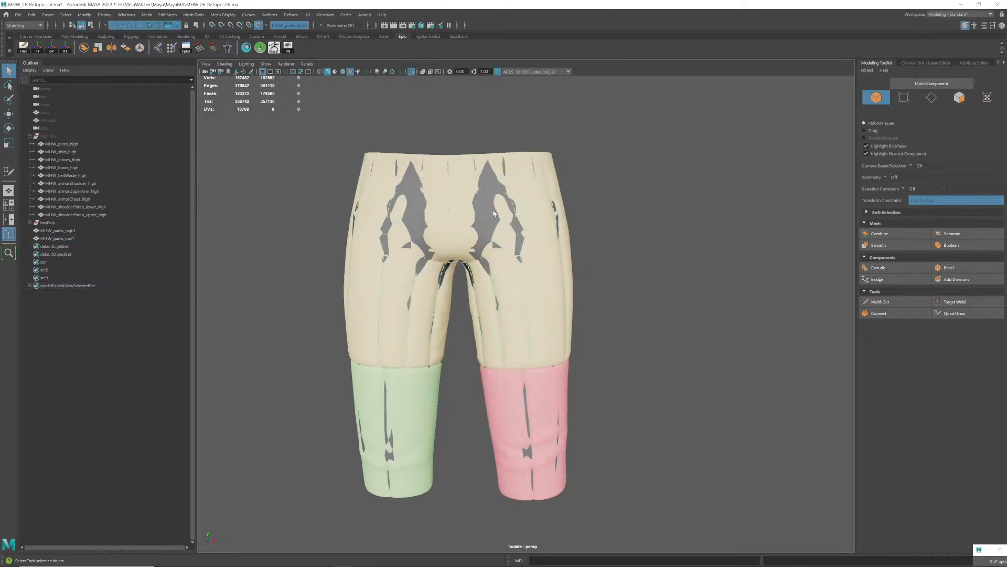
key(ctrl+1)
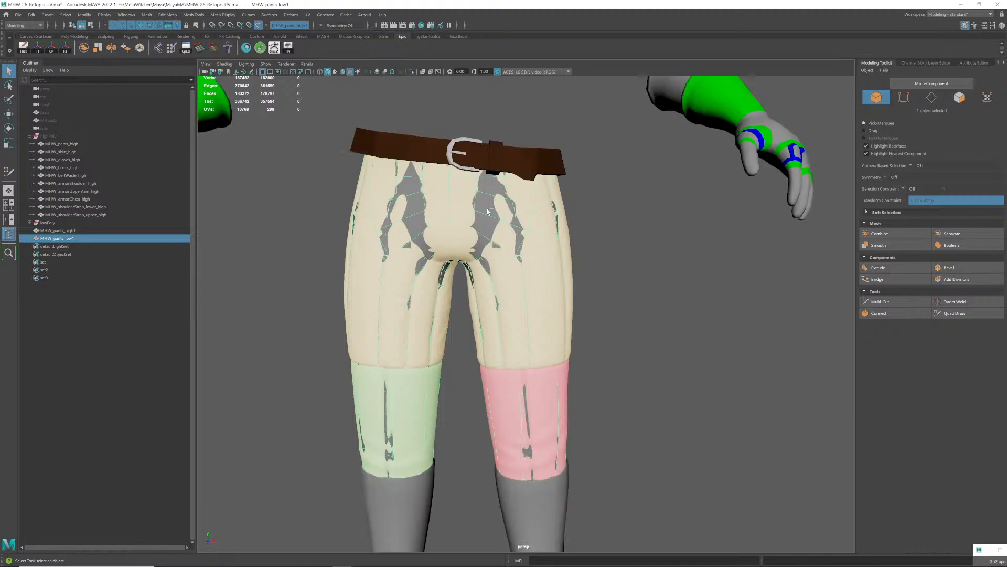
key(ctrl+1)
alt+drag(457, 259, 479, 266)
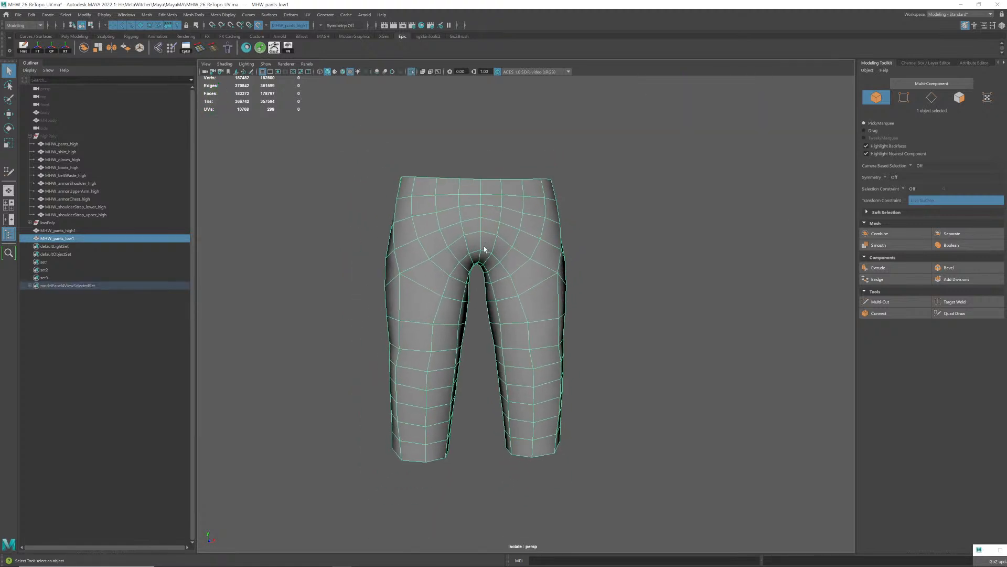
- Delete the faces of the character's right half of MHW_pants_low1, keeping only the left half
right_drag(479, 266, 507, 271)
alt+drag(507, 271, 506, 266)
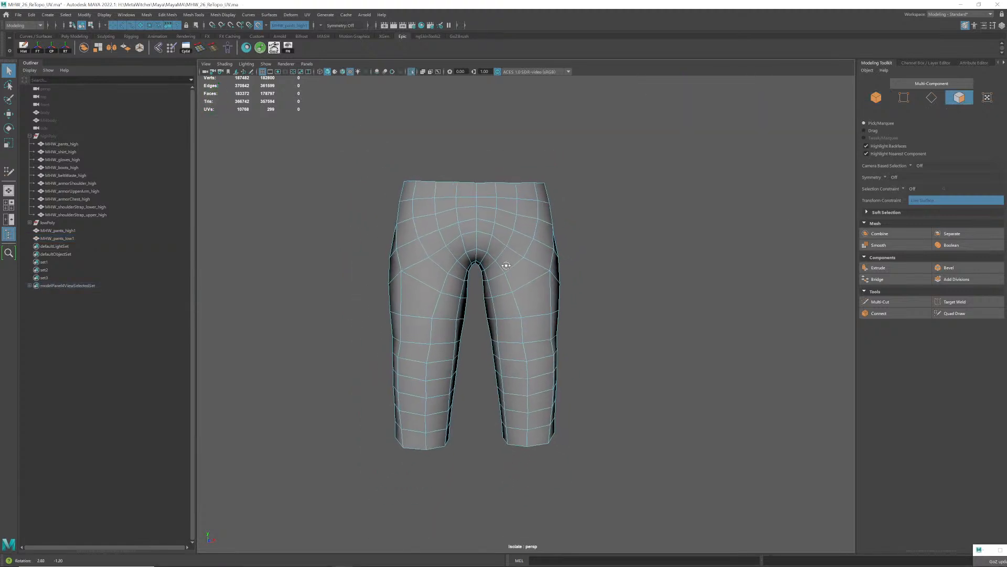
drag(344, 129, 501, 282)
key(Delete)
scroll(559, 268, up, 3)
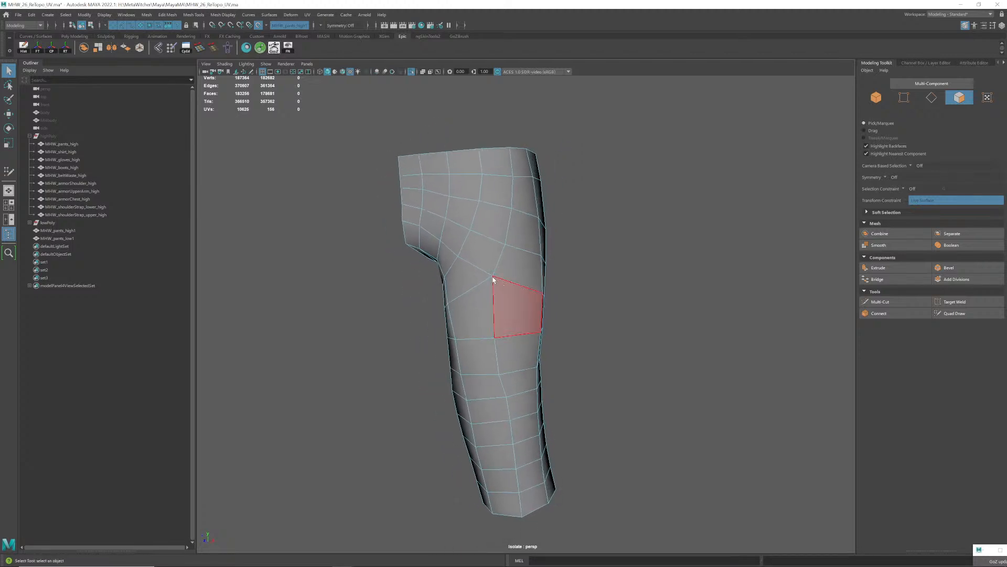
- Isolate MHW_pants_high1 together with the half mesh MHW_pants_low1 in the viewport and select only the low-poly half
right_drag(509, 269, 549, 250)
click(518, 305)
key(ctrl+1)
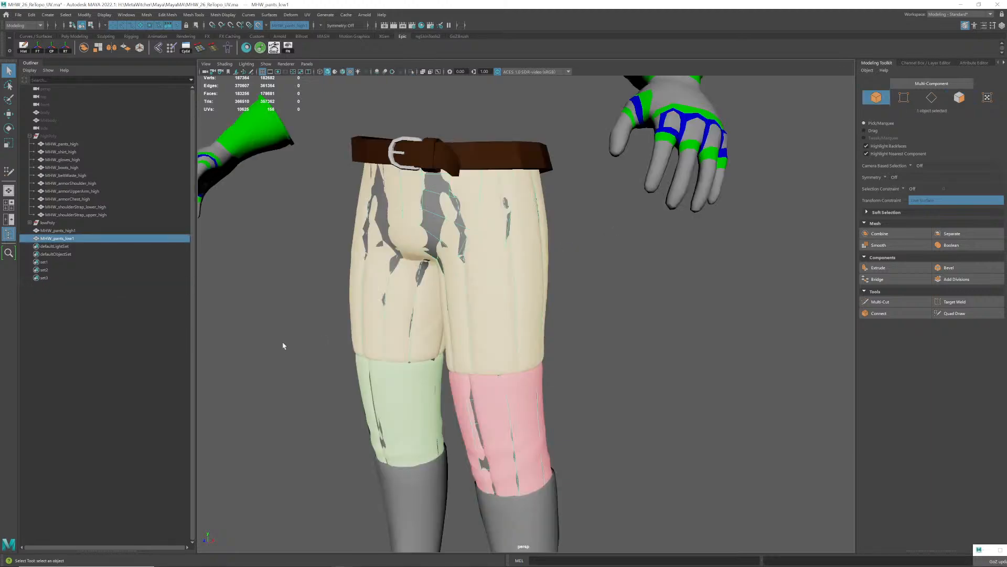
ctrl+click(76, 232)
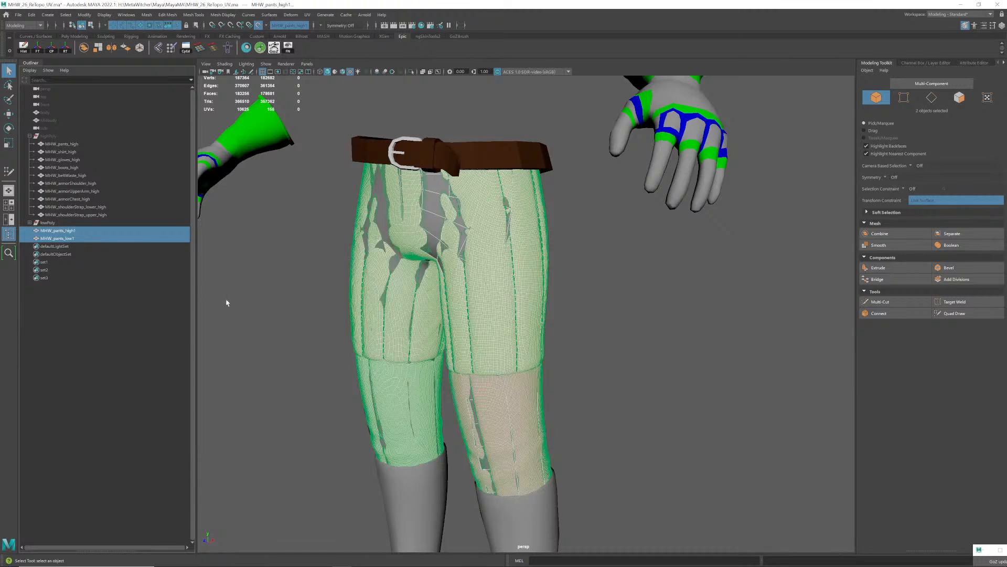
key(ctrl+1)
click(307, 320)
click(437, 223)
alt+drag(437, 223, 545, 250)
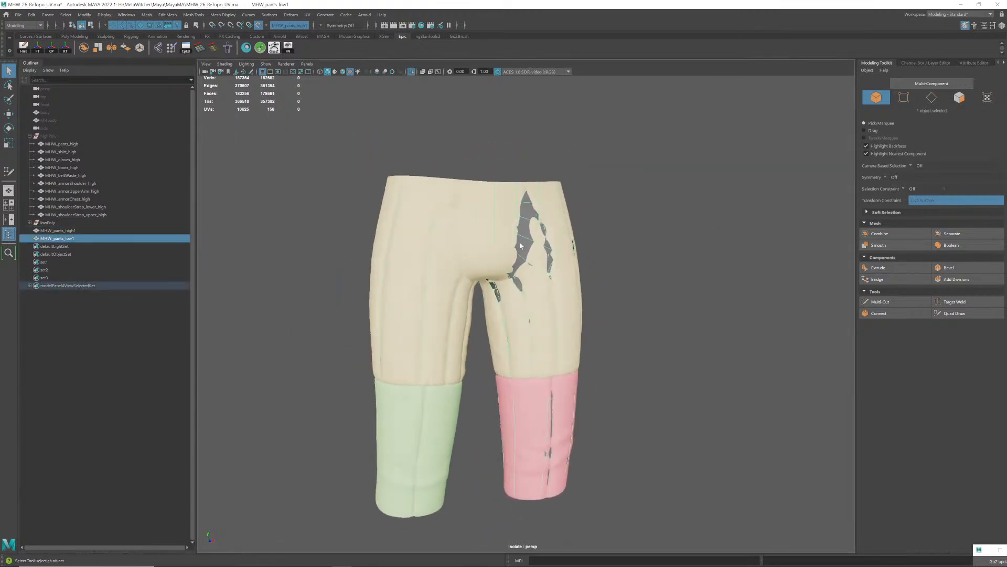
- With Quad Draw, insert edge loops down the back of the low-poly leg and across the seat at hip level
click(882, 313)
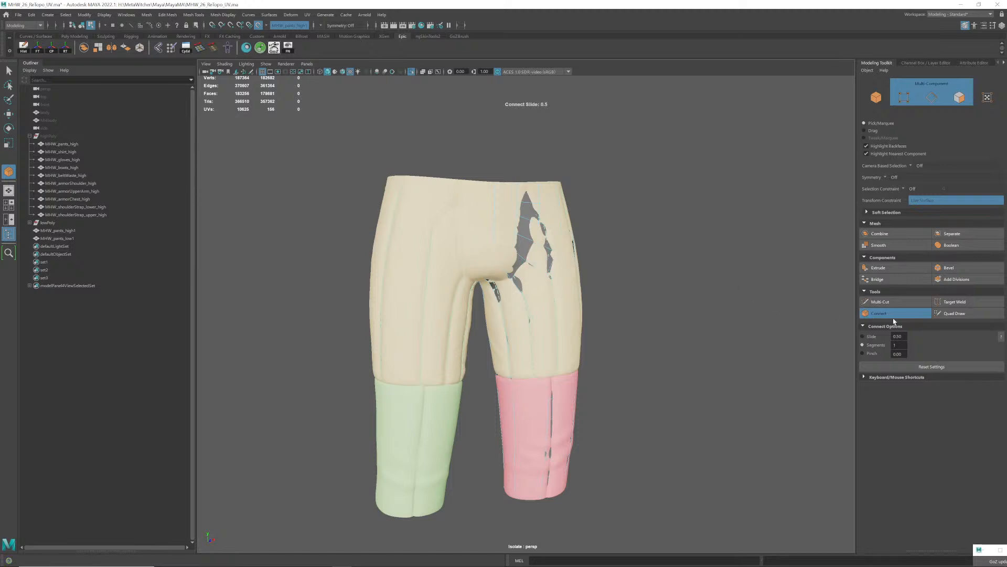
click(945, 314)
alt+drag(579, 282, 534, 282)
scroll(533, 281, up, 2)
alt+middle_drag(532, 282, 520, 279)
mouse_move(520, 279)
alt+mouse_down()
mouse_move(525, 289)
mouse_move(513, 300)
mouse_move(472, 285)
alt+mouse_up()
ctrl+click(526, 306)
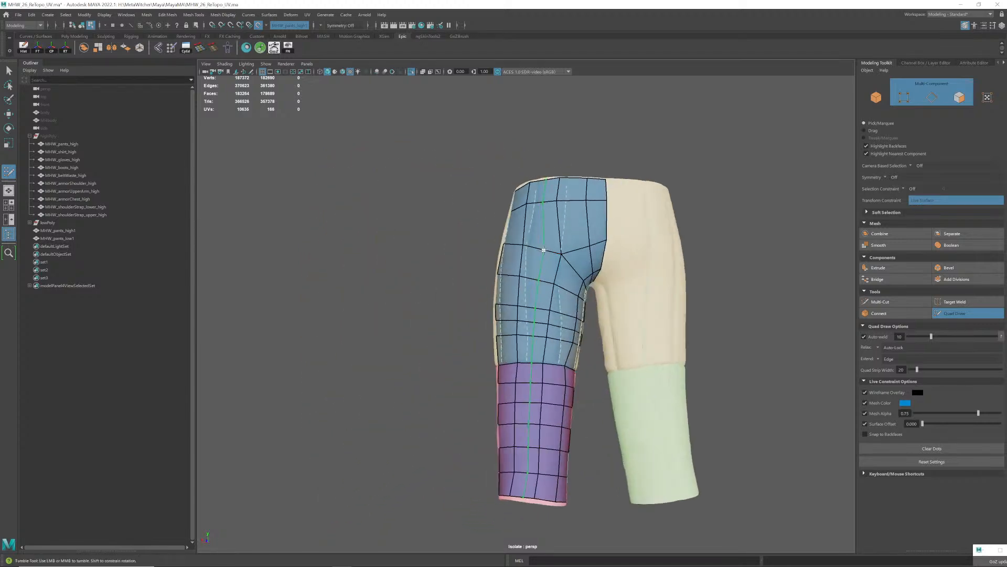
ctrl+click(542, 251)
ctrl+click(556, 227)
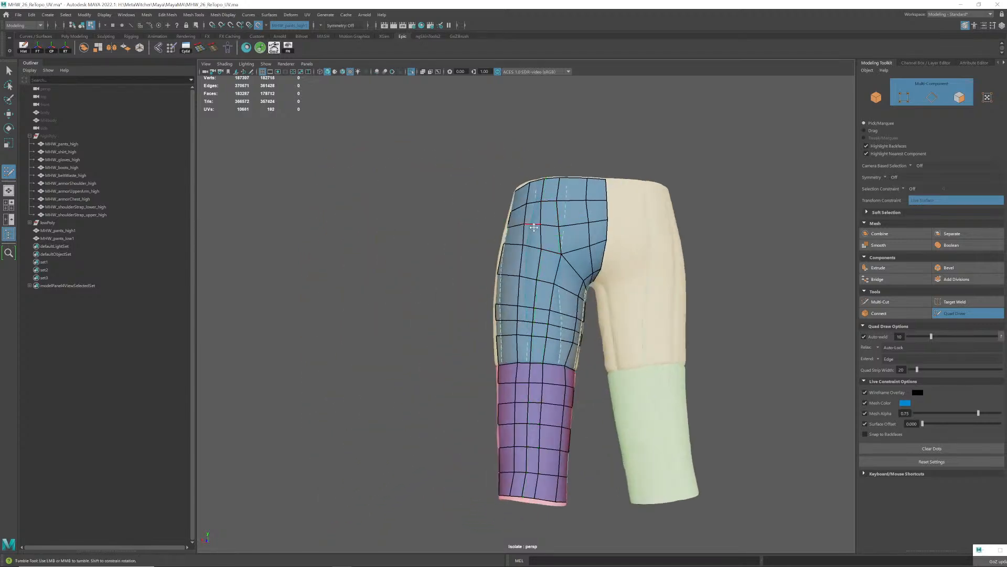
- Check the half pants from all sides and insert several additional edge loops around the thigh
alt+drag(556, 227, 635, 234)
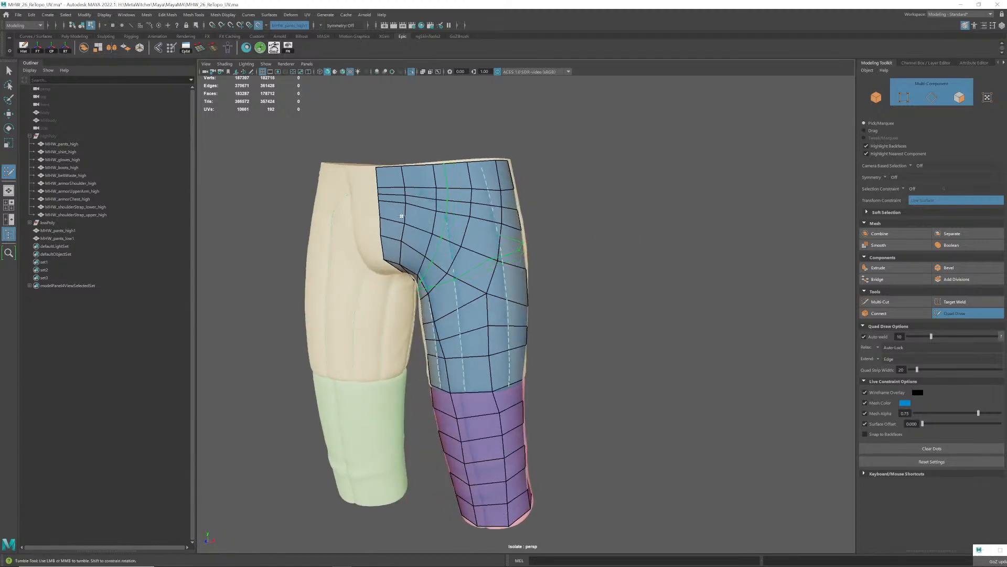
alt+drag(404, 213, 382, 228)
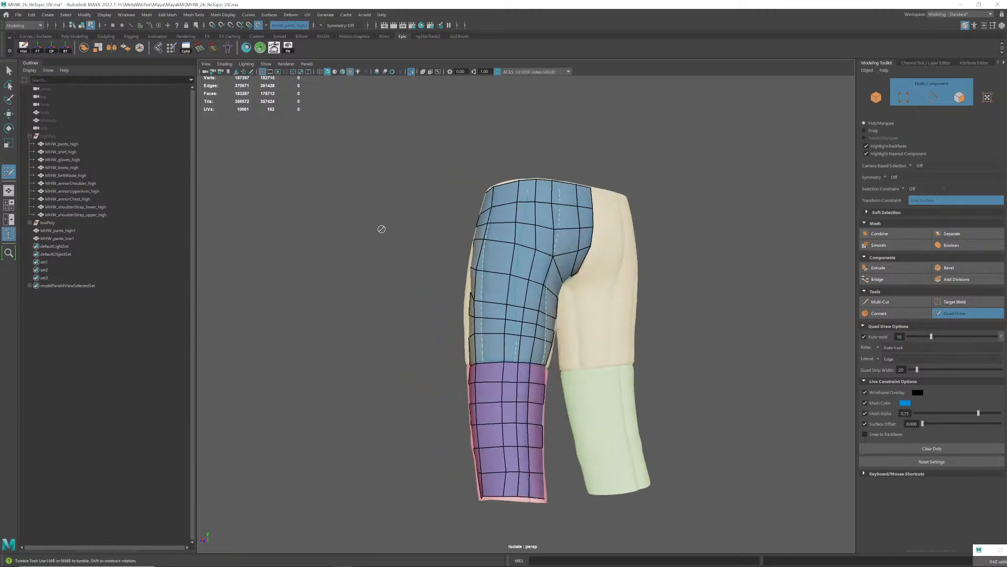
alt+drag(535, 265, 505, 265)
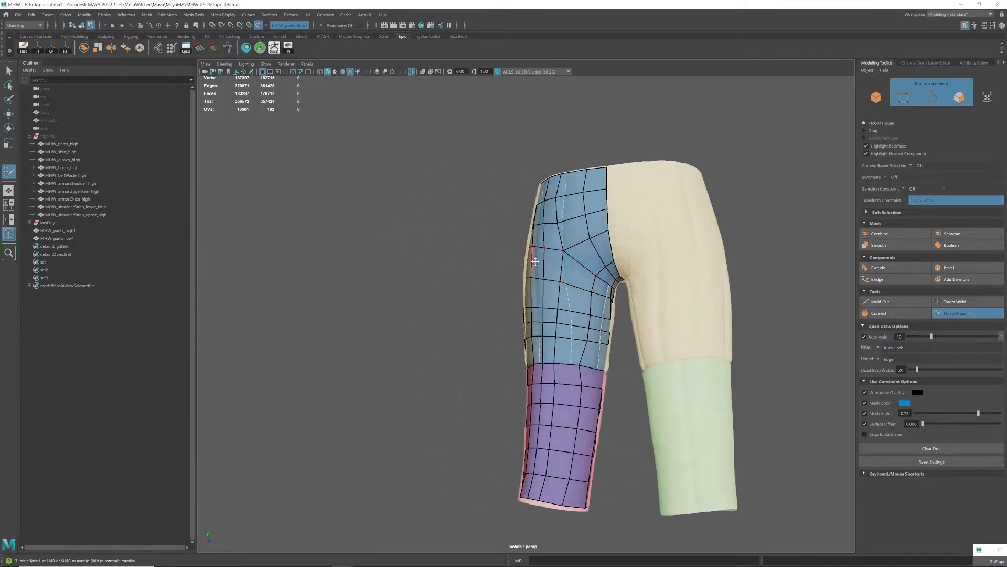
alt+drag(551, 292, 438, 264)
scroll(486, 259, up, 3)
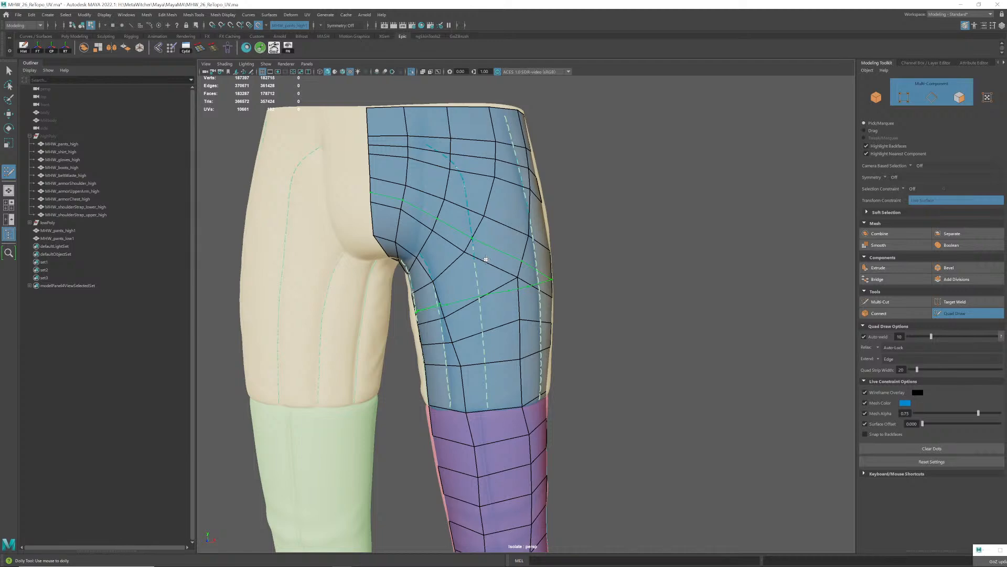
alt+drag(486, 259, 457, 247)
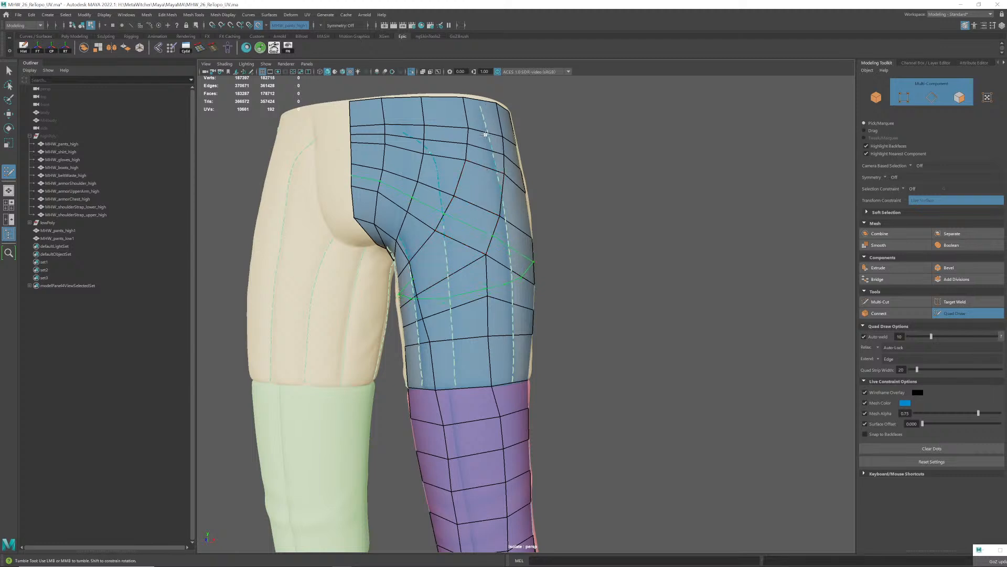
alt+drag(483, 349, 577, 311)
ctrl+click(487, 316)
ctrl+click(459, 294)
ctrl+click(508, 302)
ctrl+click(532, 287)
- Insert two further edge loops on the leg to even out the quad density
alt+right_drag(577, 311, 635, 367)
alt+middle_drag(635, 367, 553, 356)
mouse_move(553, 355)
alt+mouse_down()
mouse_move(555, 342)
mouse_move(566, 343)
alt+mouse_up()
ctrl+click(554, 341)
ctrl+click(527, 338)
- Insert edge loops across the back of the upper thigh just below the seat, then undo the last edit
alt+right_drag(527, 337, 517, 252)
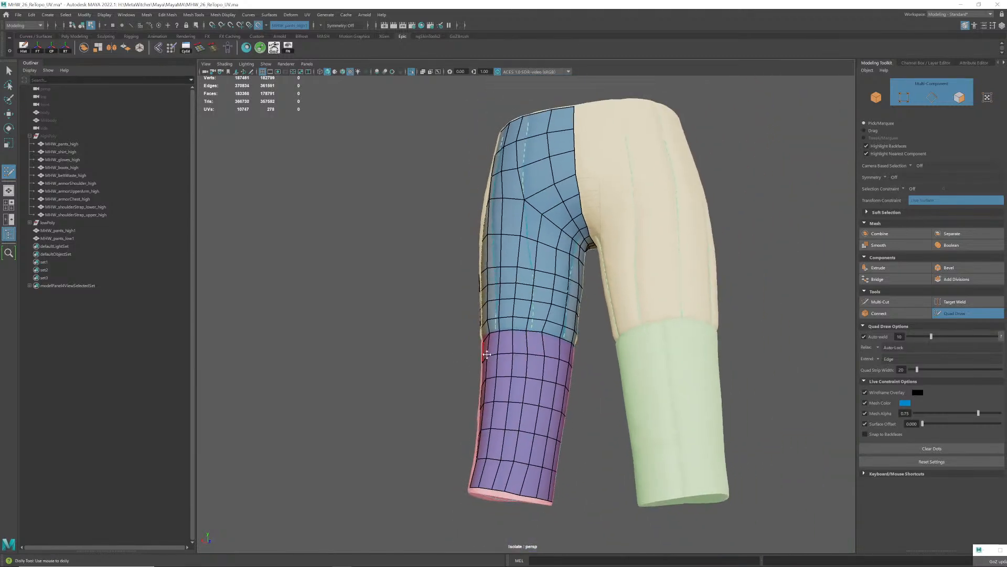
alt+drag(530, 249, 547, 241)
alt+middle_drag(547, 241, 550, 262)
alt+right_drag(549, 261, 532, 282)
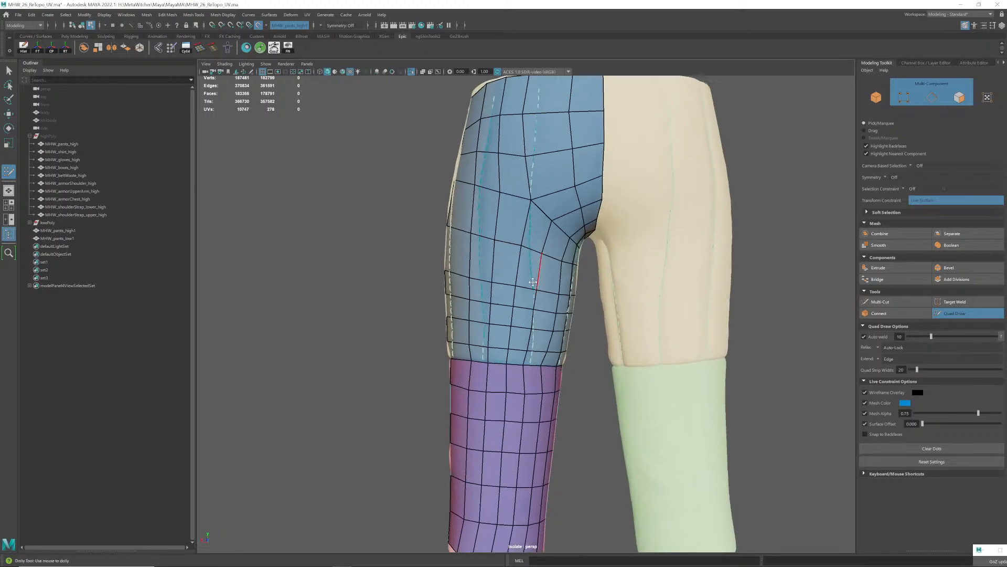
ctrl+click(516, 267)
alt+middle_drag(517, 267, 510, 297)
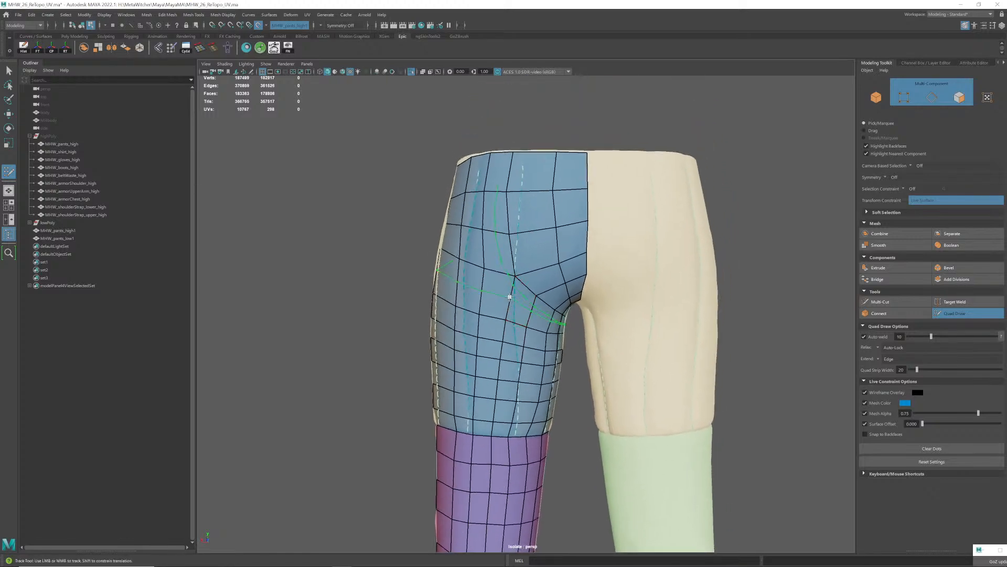
ctrl+click(509, 297)
mouse_move(509, 297)
alt+mouse_down()
mouse_move(566, 268)
mouse_move(526, 276)
alt+mouse_up()
key(ctrl+z)
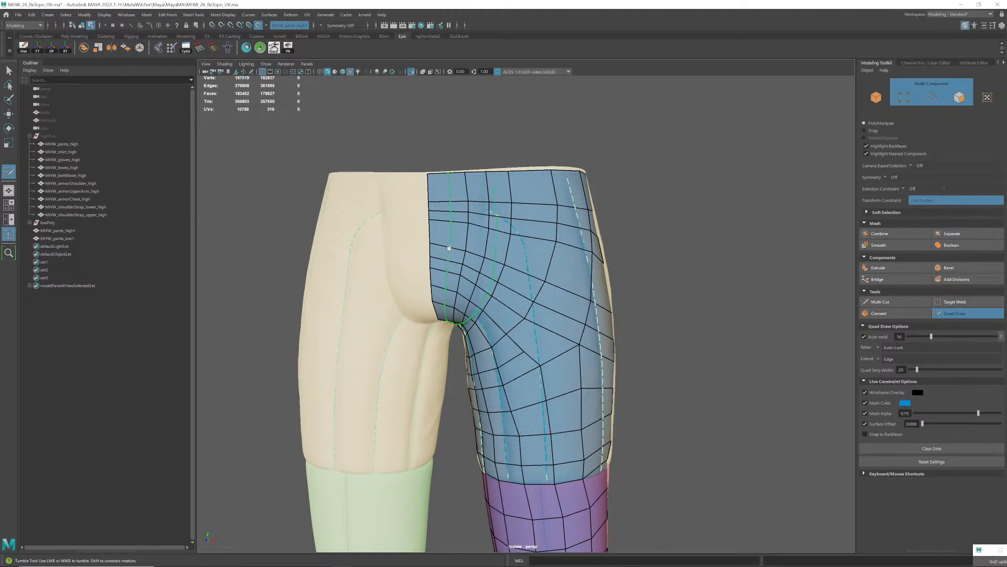
- Insert more edge loops beside the centre front and through the crotch area of the half pants
alt+drag(530, 273, 502, 306)
ctrl+click(509, 264)
alt+drag(551, 227, 536, 282)
ctrl+click(509, 266)
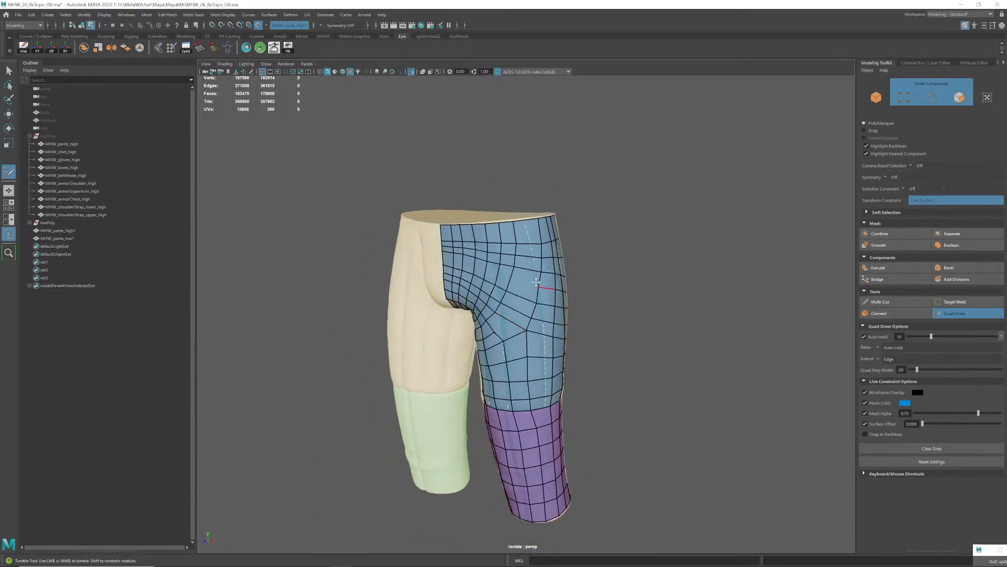
- With Multi-Cut, cut new edges across the front of the thigh and from the outer hip towards the centre front
scroll(529, 308, up, 8)
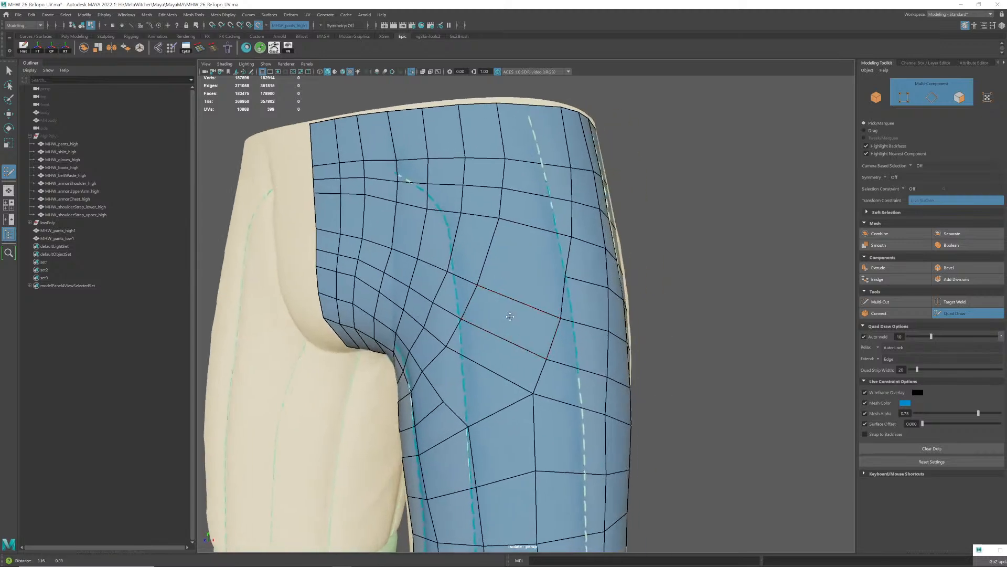
scroll(528, 308, down, 3)
key(ctrl+shift+x)
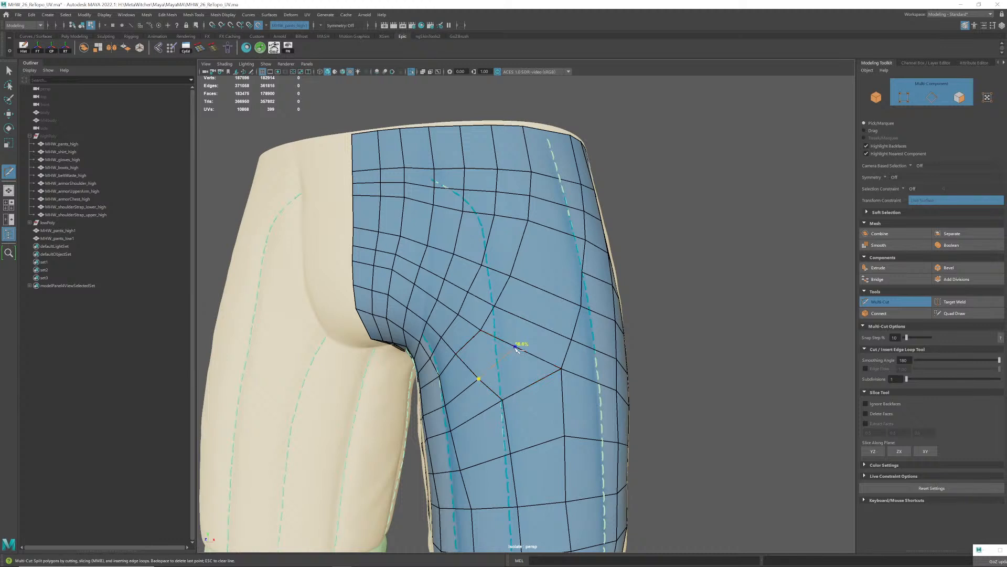
click(529, 321)
key(Return)
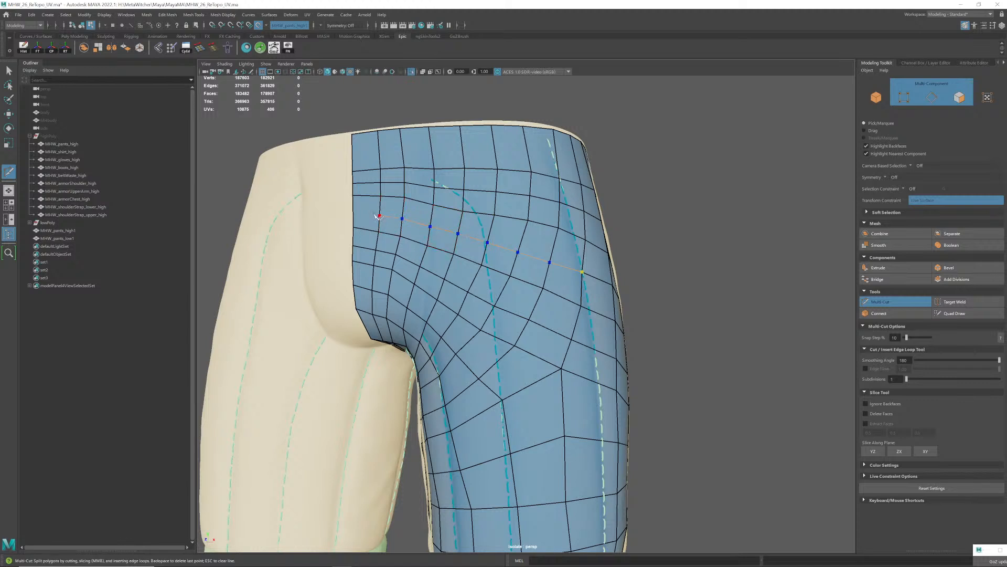
key(Return)
scroll(488, 256, down, 3)
alt+drag(493, 262, 548, 308)
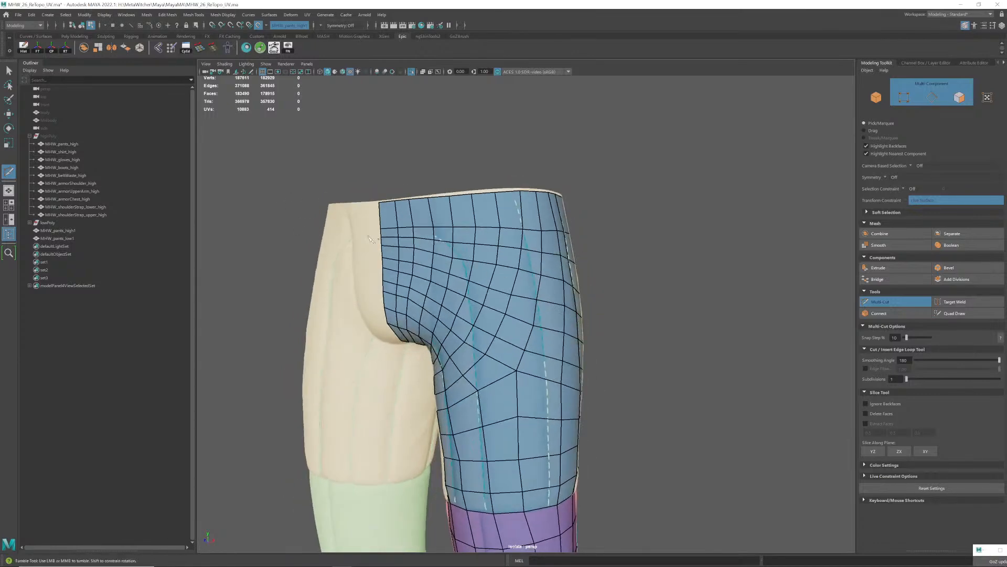
- Return to Quad Draw and relax the topology over the hips, seat, crotch and upper thigh
click(952, 313)
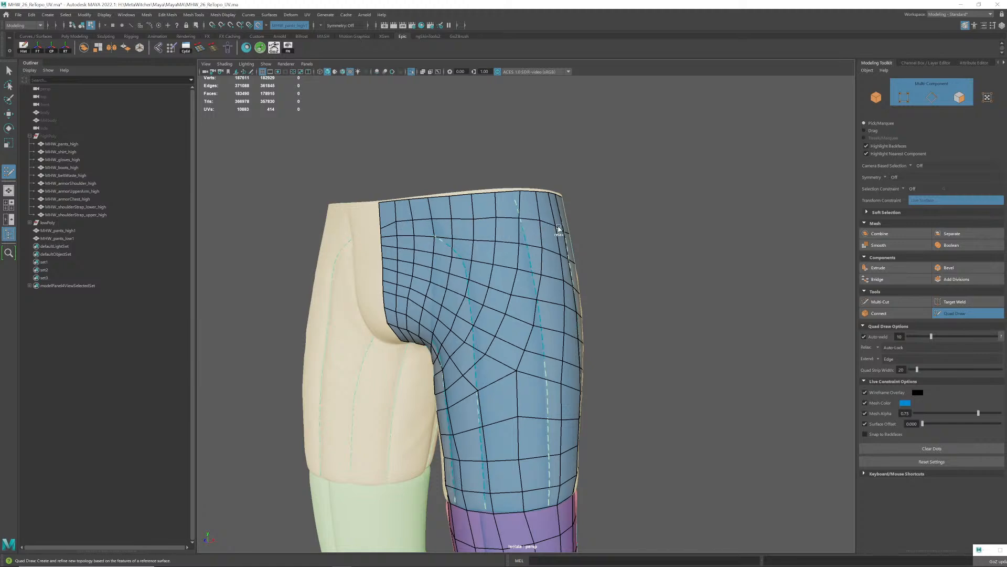
alt+drag(559, 240, 506, 291)
key(Caps_Lock)
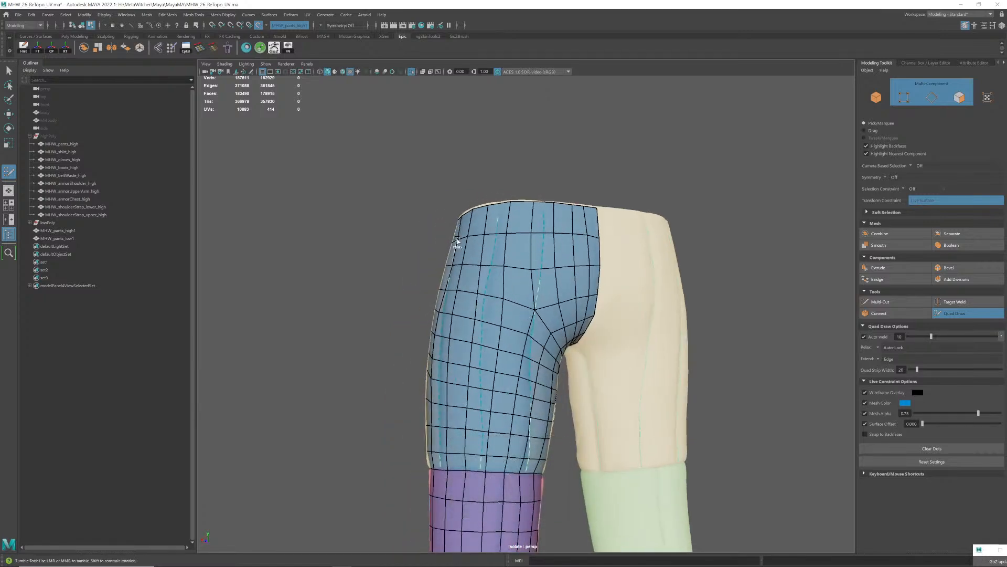
mouse_move(521, 322)
alt+mouse_down()
mouse_move(560, 267)
mouse_move(544, 363)
mouse_move(508, 299)
mouse_move(492, 345)
mouse_move(500, 415)
alt+mouse_up()
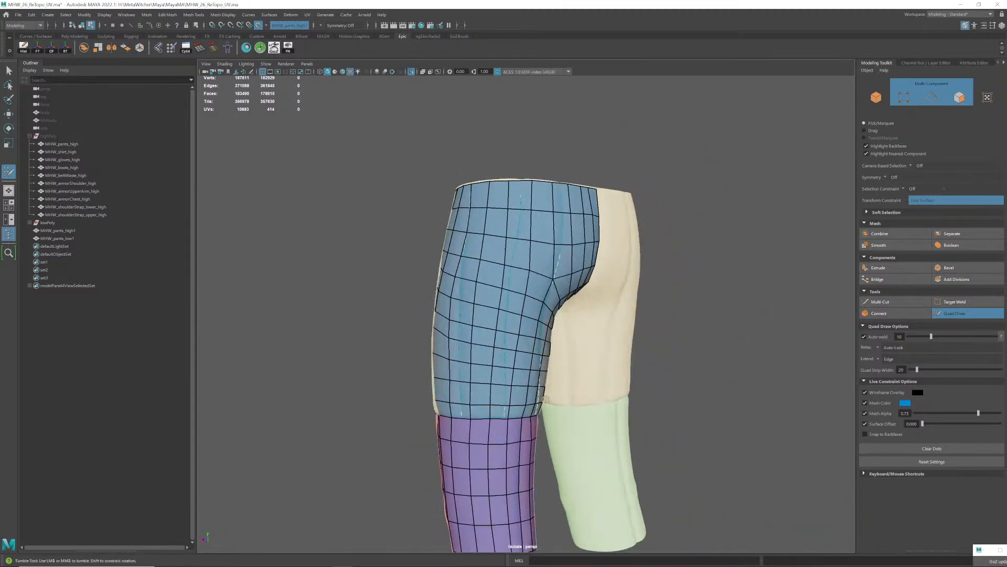
alt+drag(534, 277, 552, 362)
alt+drag(486, 261, 541, 371)
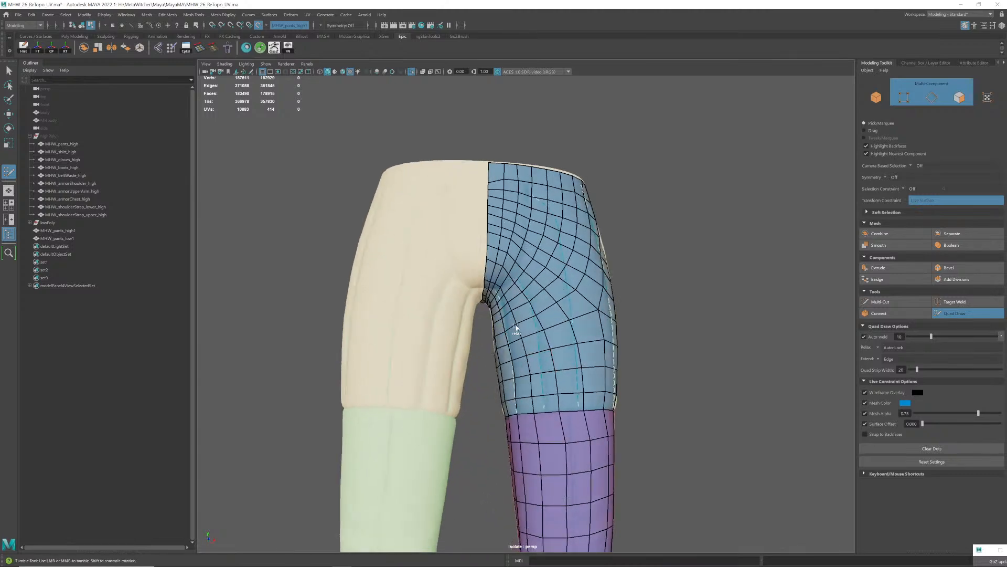
shift+drag(513, 304, 519, 291)
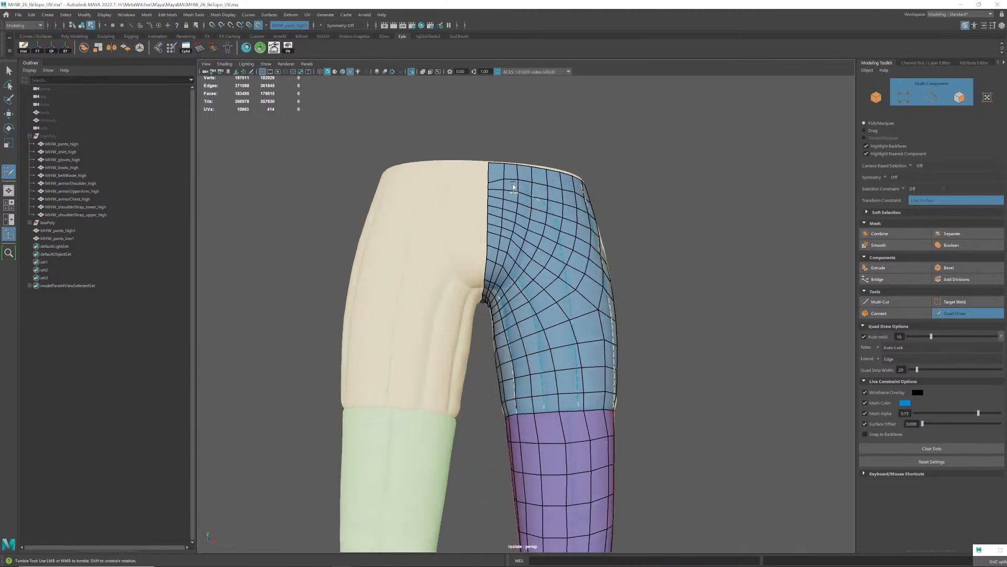
- Relax the quads around the knee and lower leg down to the hem, working around all sides of the leg
alt+middle_drag(516, 387, 459, 207)
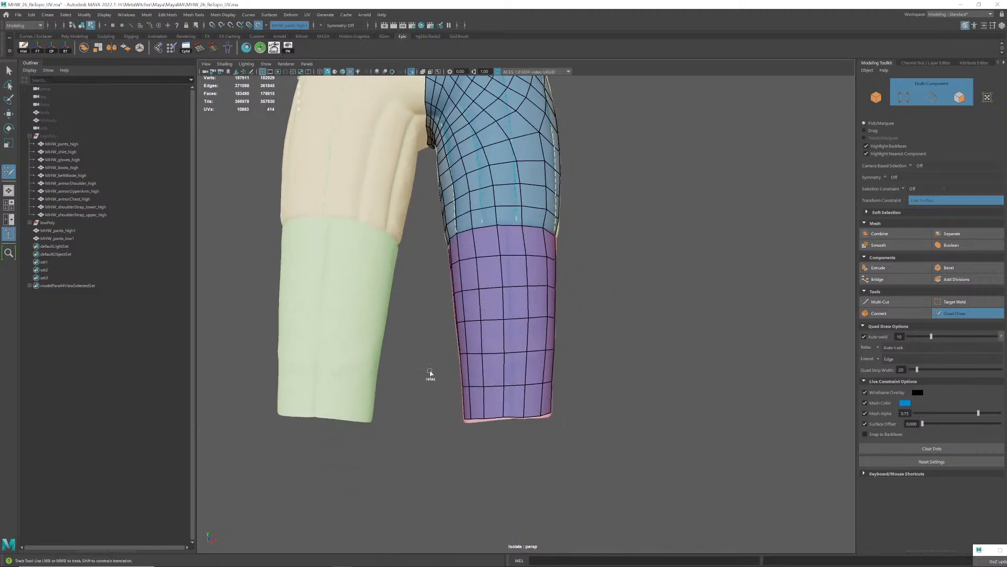
alt+drag(466, 292, 548, 259)
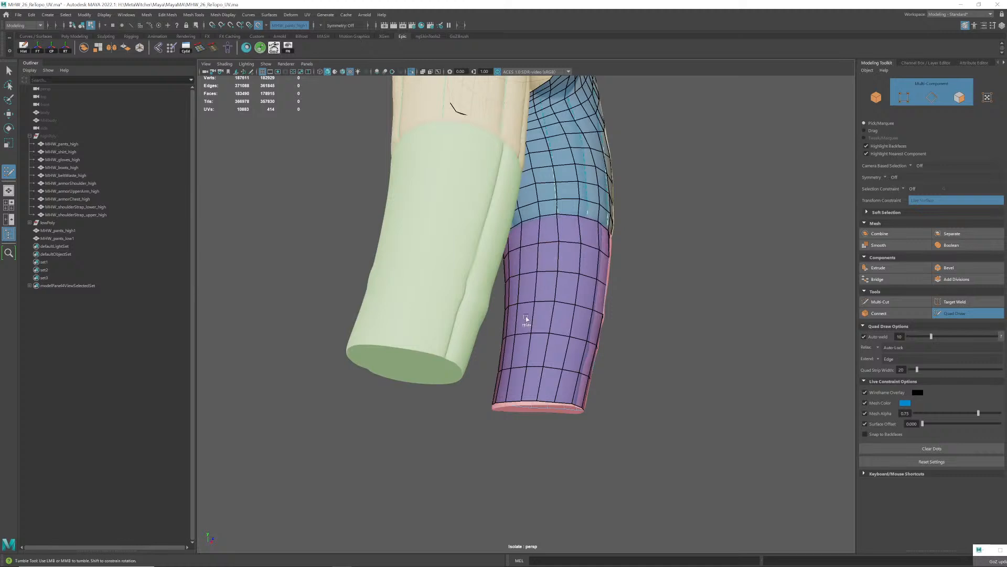
alt+drag(535, 367, 610, 327)
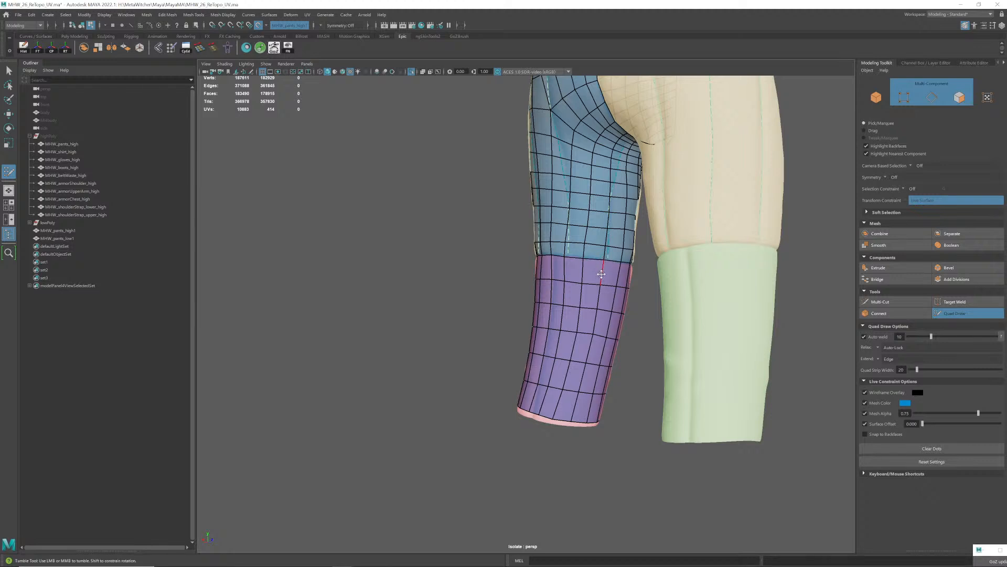
alt+drag(601, 274, 591, 290)
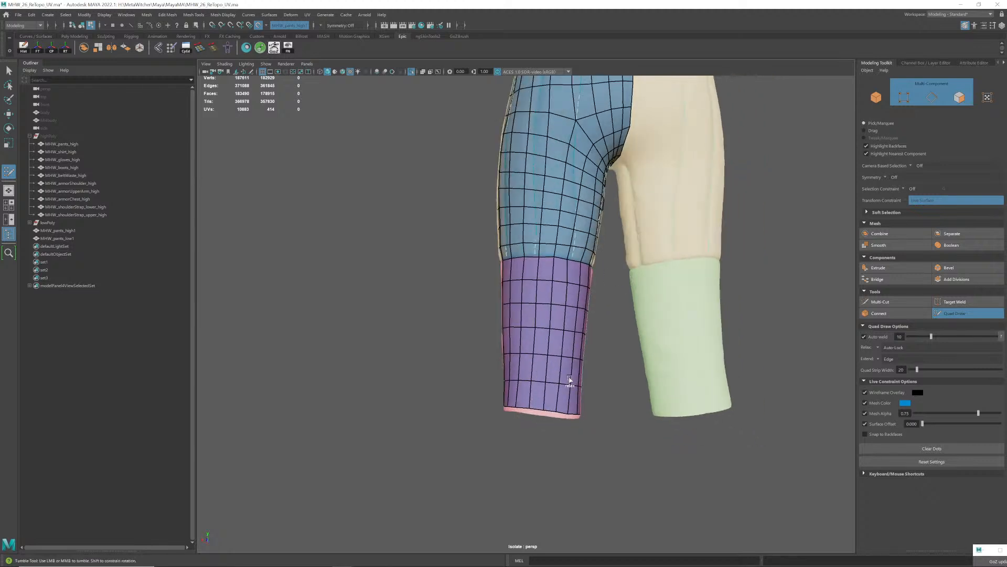
alt+drag(534, 317, 567, 361)
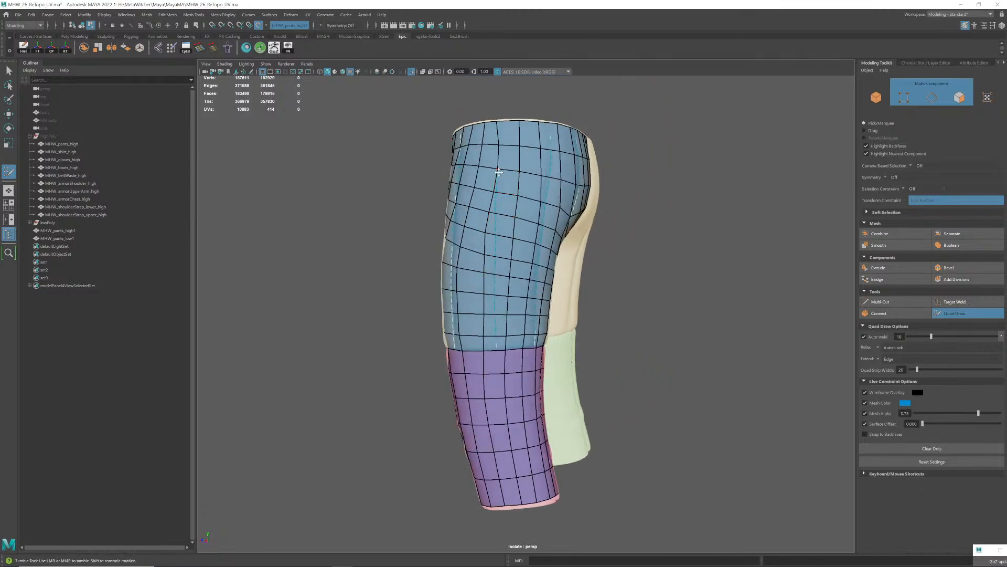
alt+drag(499, 355, 517, 319)
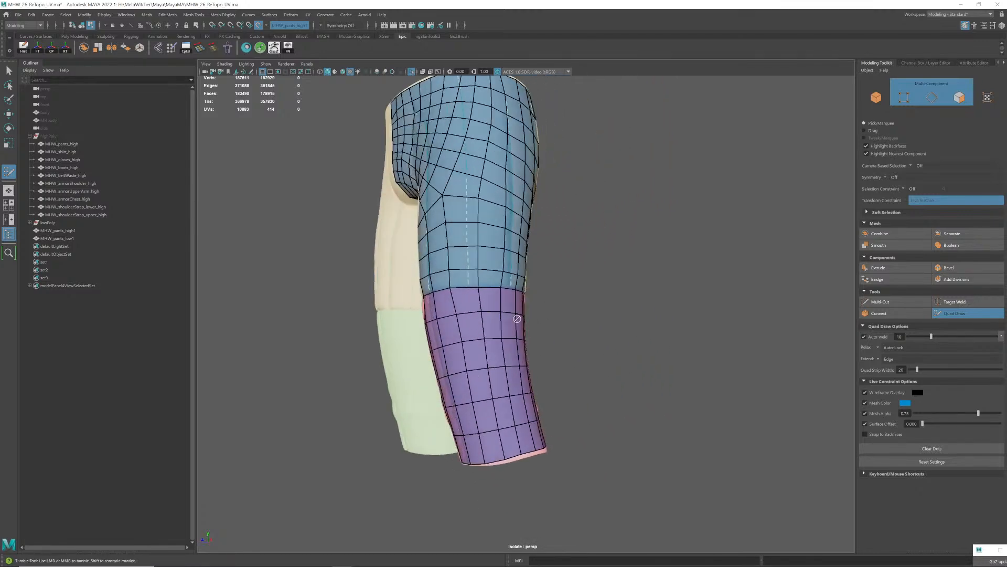
alt+drag(507, 415, 474, 460)
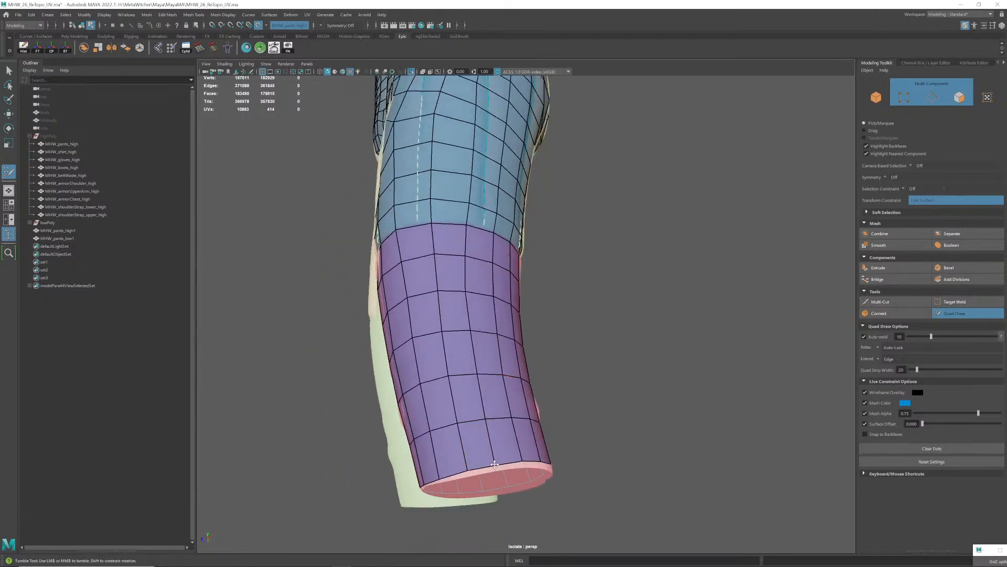
alt+middle_drag(546, 358, 485, 384)
- Relax the quads at the front of the waist beside the centre line
mouse_move(494, 280)
alt+middle_down()
mouse_move(519, 430)
mouse_move(524, 390)
alt+middle_up()
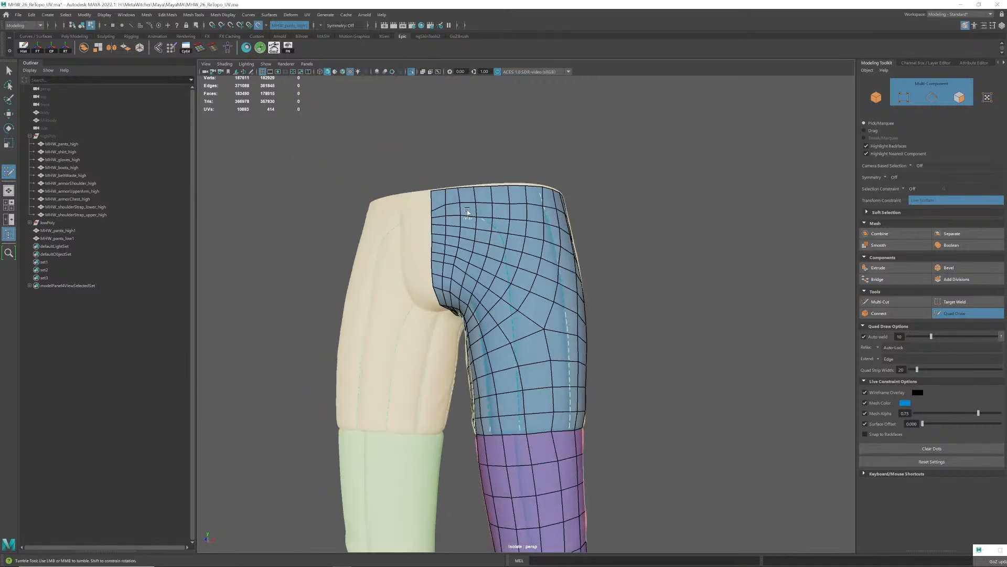
shift+drag(475, 218, 503, 211)
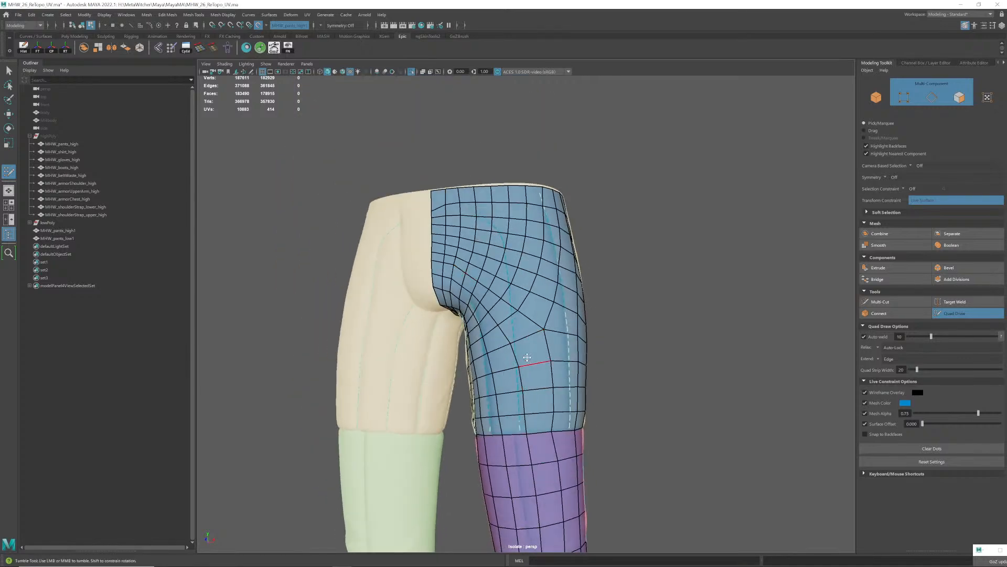
alt+middle_drag(443, 258, 458, 292)
scroll(536, 367, up, 3)
alt+drag(458, 293, 495, 294)
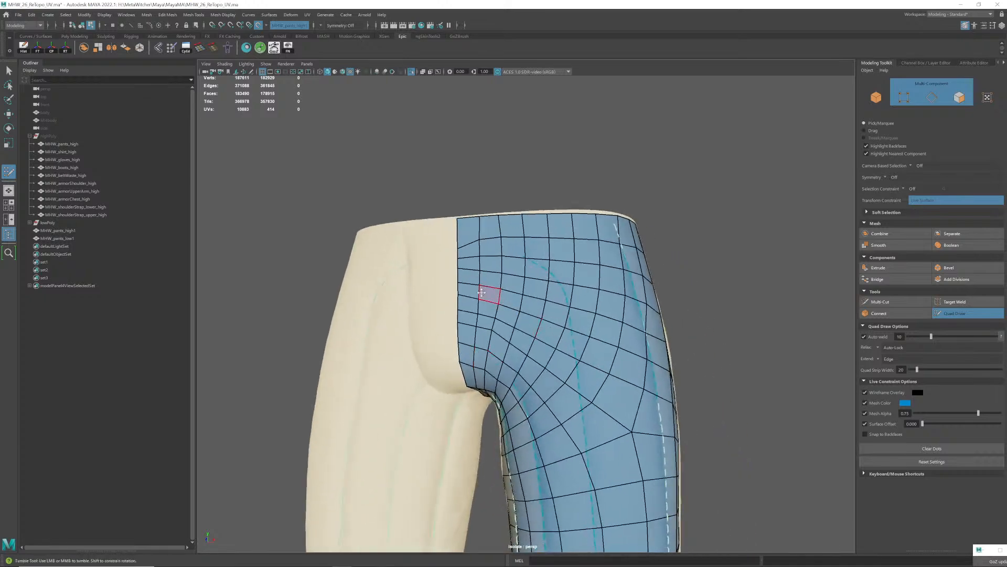
- Leave Quad Draw, isolate the low-poly pants half and show it in the front view
scroll(482, 293, up, 3)
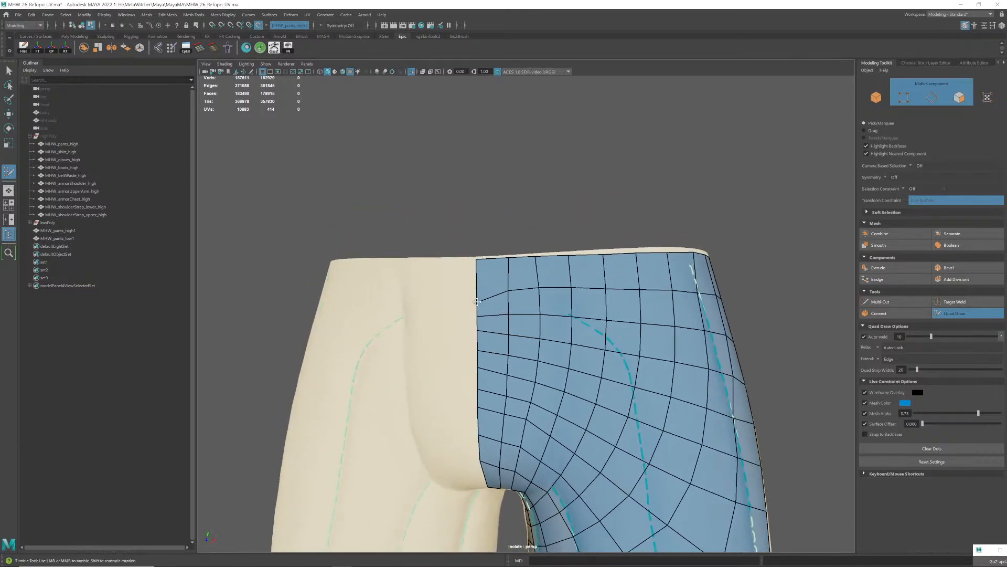
alt+drag(476, 301, 573, 317)
alt+middle_drag(599, 365, 597, 283)
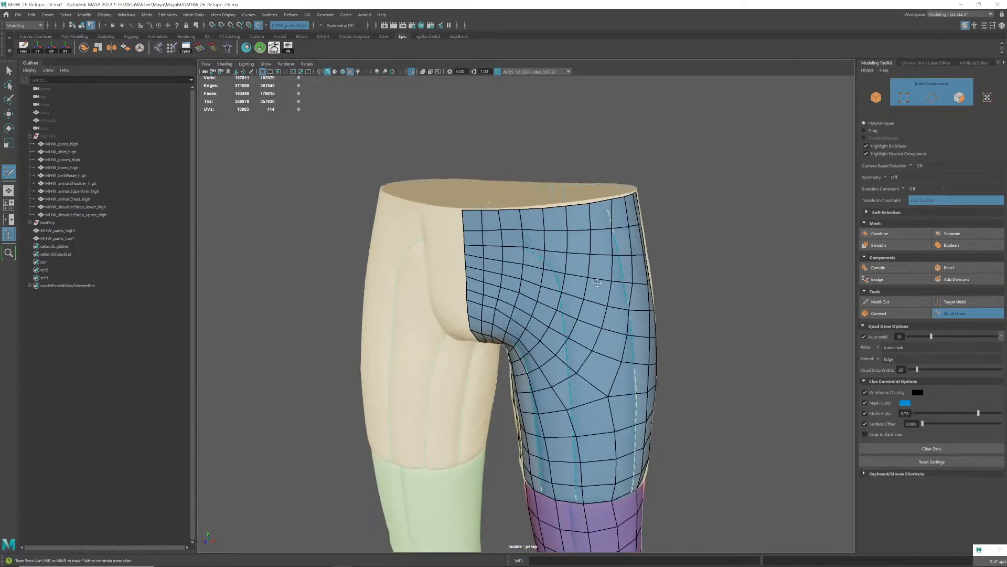
mouse_move(597, 283)
alt+mouse_down()
mouse_move(580, 266)
mouse_move(561, 273)
alt+mouse_up()
key(q)
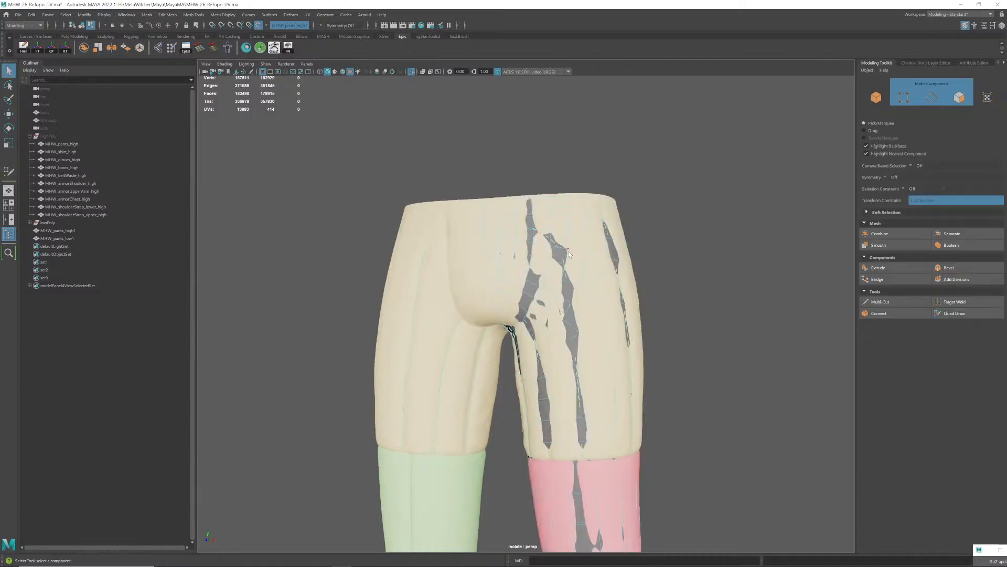
right_drag(562, 258, 583, 236)
click(559, 258)
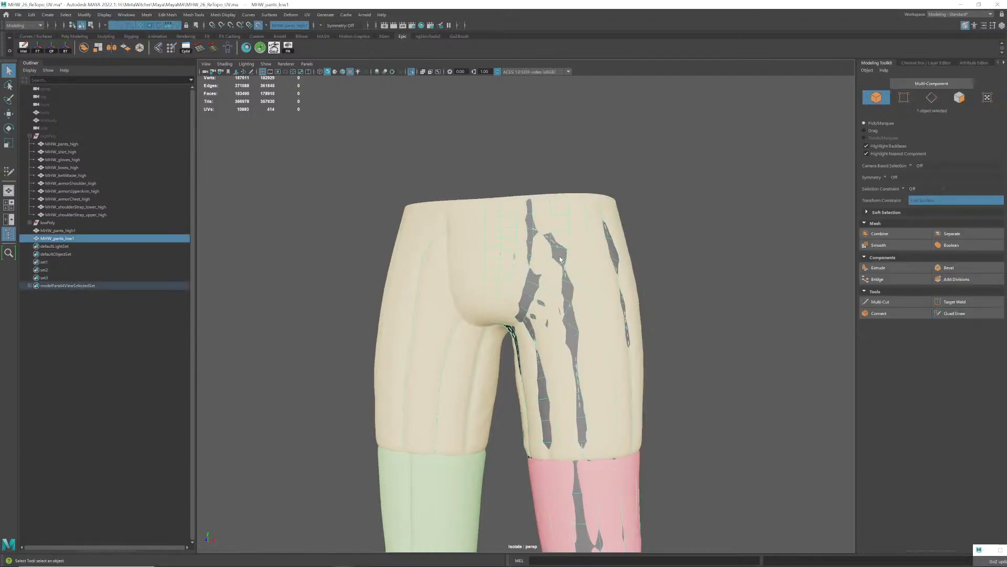
key(ctrl+1)
key(ctrl+1)
alt+drag(560, 259, 557, 295)
key(space)
alt+middle_drag(517, 440, 553, 176)
alt+right_drag(569, 283, 640, 178)
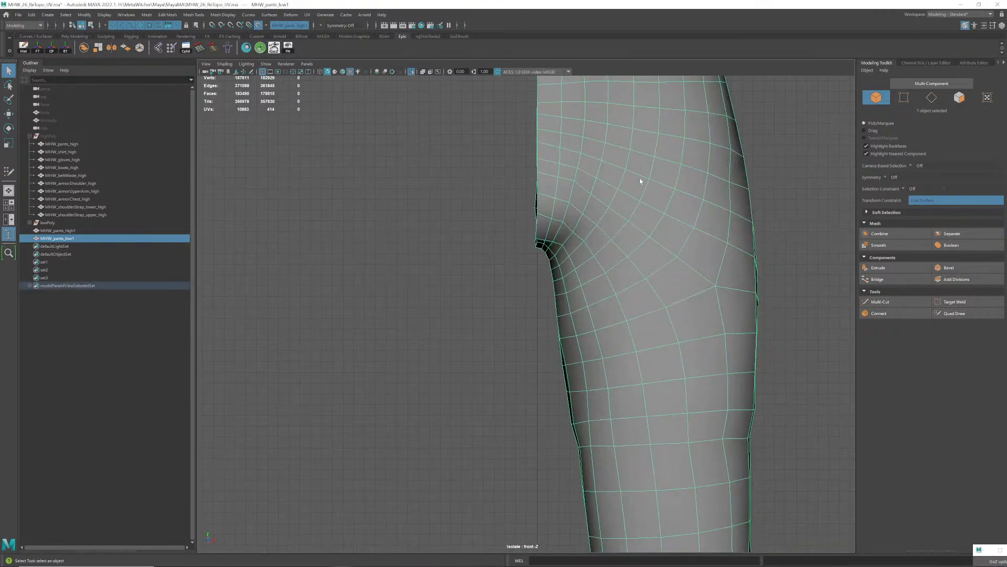
alt+middle_drag(632, 171, 569, 345)
- Disable the live surface, flatten the pants half's centre-line vertices with an X scale of 0 and snap them to the X 0 grid line
right_drag(492, 327, 449, 325)
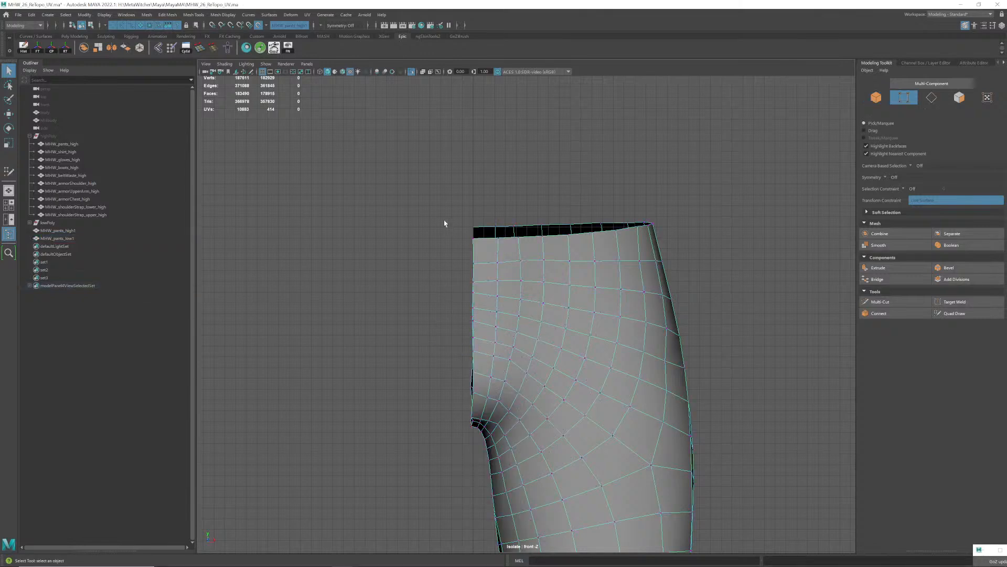
drag(445, 220, 475, 450)
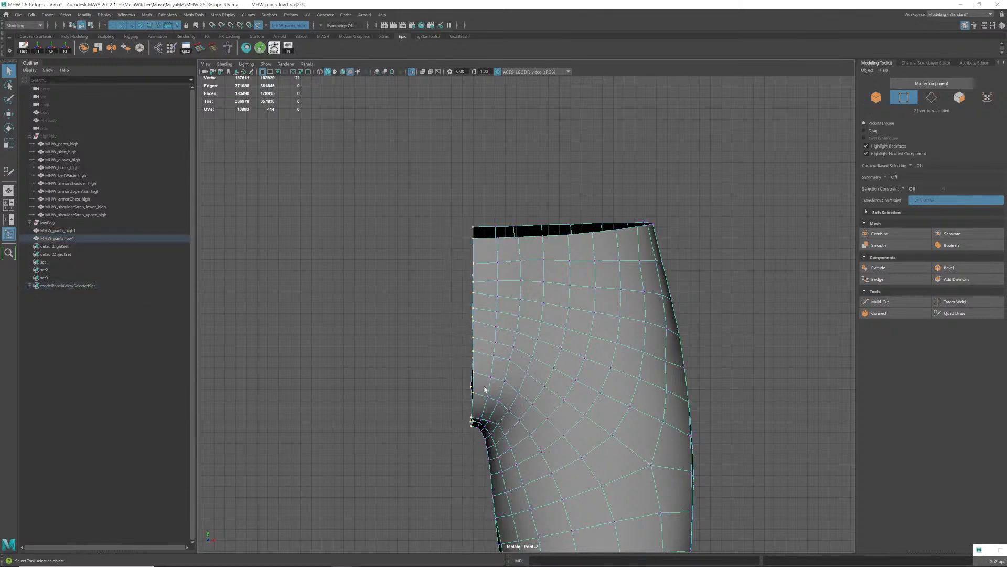
key(space)
drag(499, 377, 501, 352)
alt+drag(501, 327, 504, 305)
key(f)
key(space)
key(w)
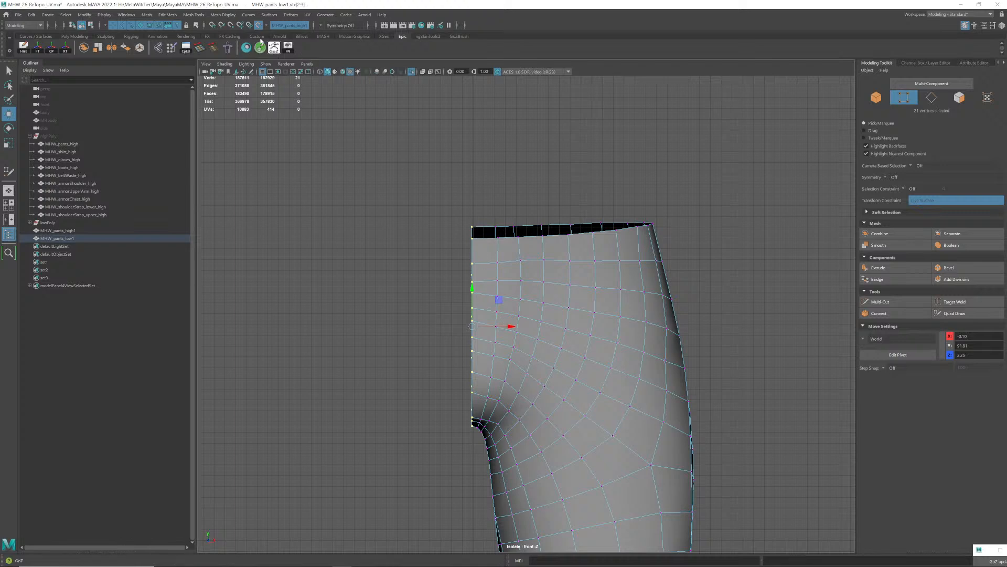
click(259, 26)
drag(512, 328, 513, 328)
key(r)
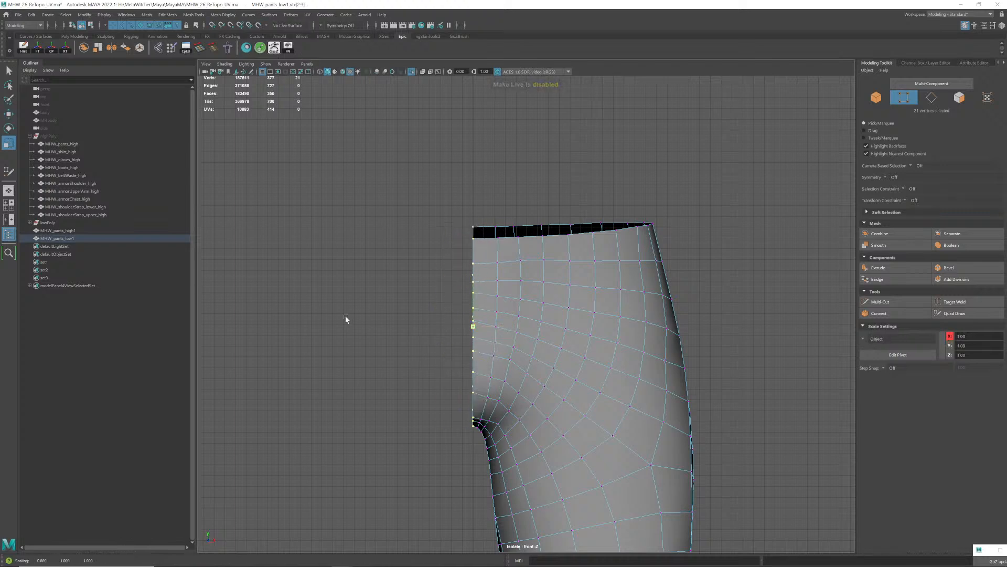
key(w)
drag(504, 326, 473, 336)
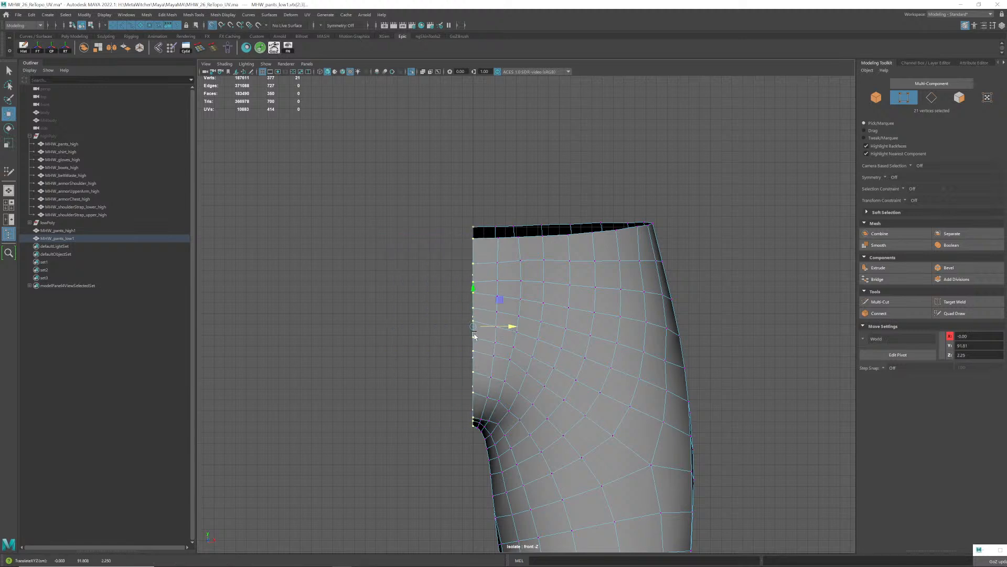
- Nudge the front waist vertex beside the centre line slightly along X, then return to object mode
right_drag(534, 262, 573, 255)
click(506, 254)
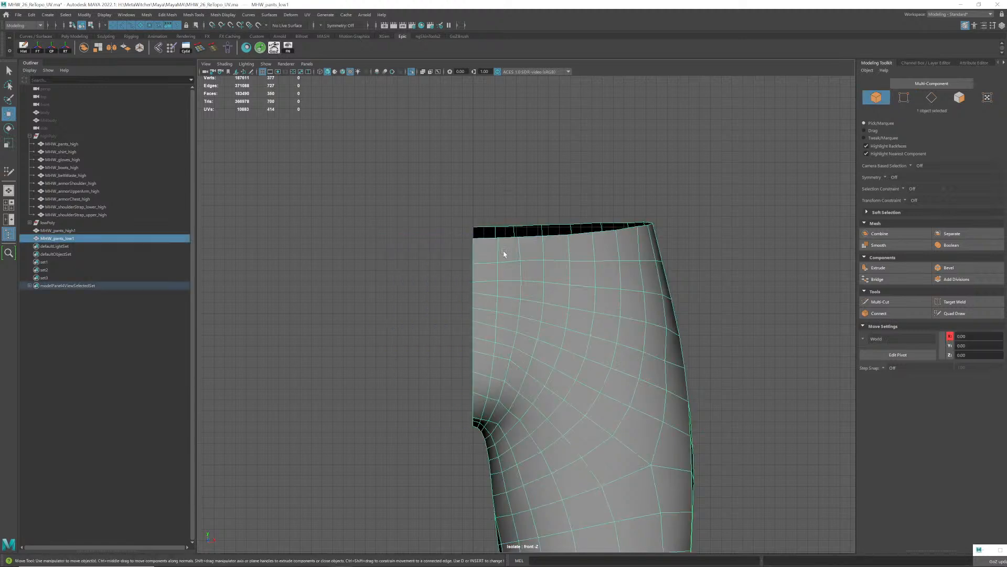
right_drag(506, 254, 467, 254)
click(500, 240)
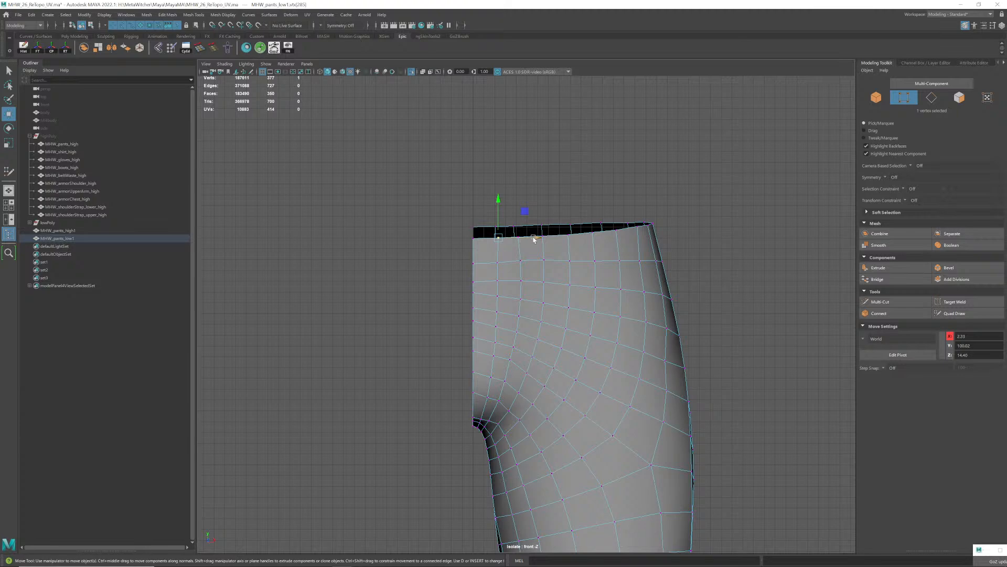
drag(534, 238, 531, 239)
right_drag(542, 262, 571, 251)
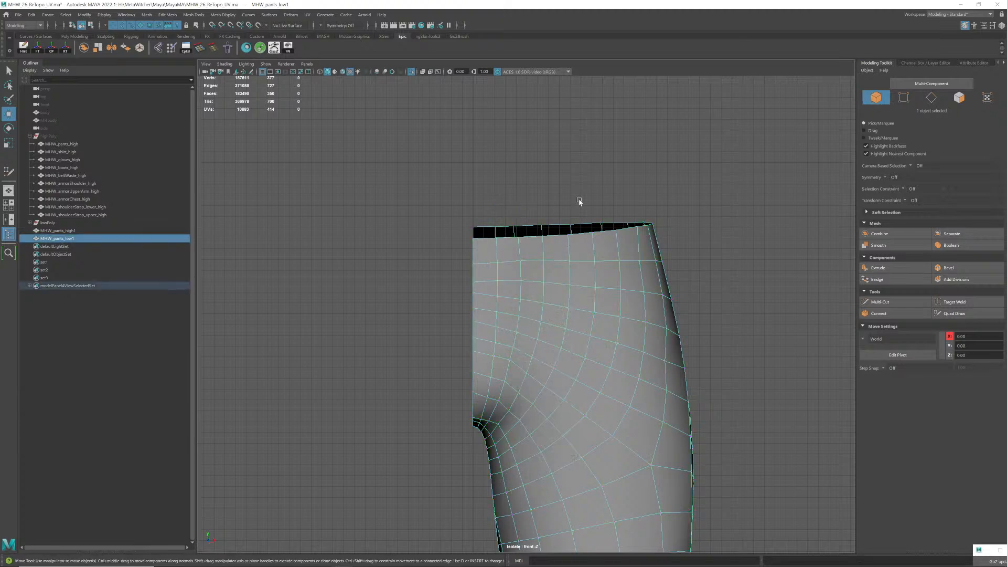
click(580, 203)
- Examine the edge flow of the low-poly pants half from the waist down to the hem in the front view
click(558, 434)
alt+right_drag(578, 400, 560, 336)
alt+middle_drag(559, 334, 496, 194)
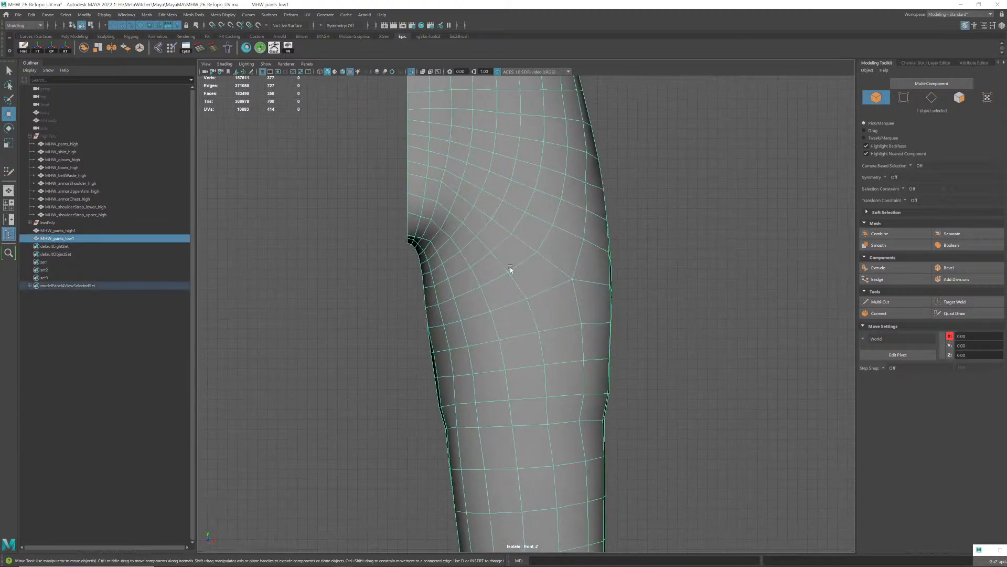
scroll(525, 254, down, 1)
alt+middle_drag(515, 252, 524, 326)
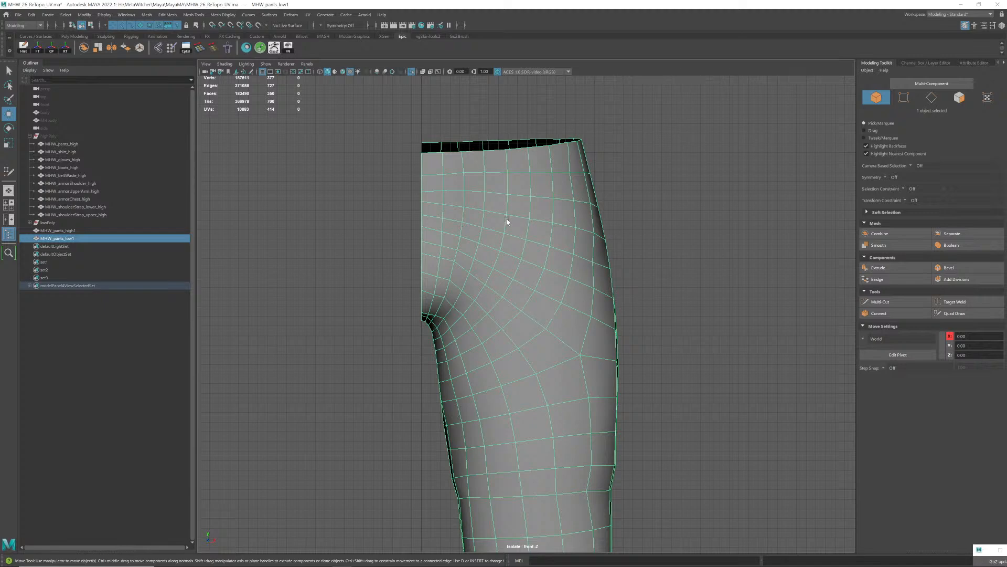
right_drag(521, 232, 581, 220)
click(631, 223)
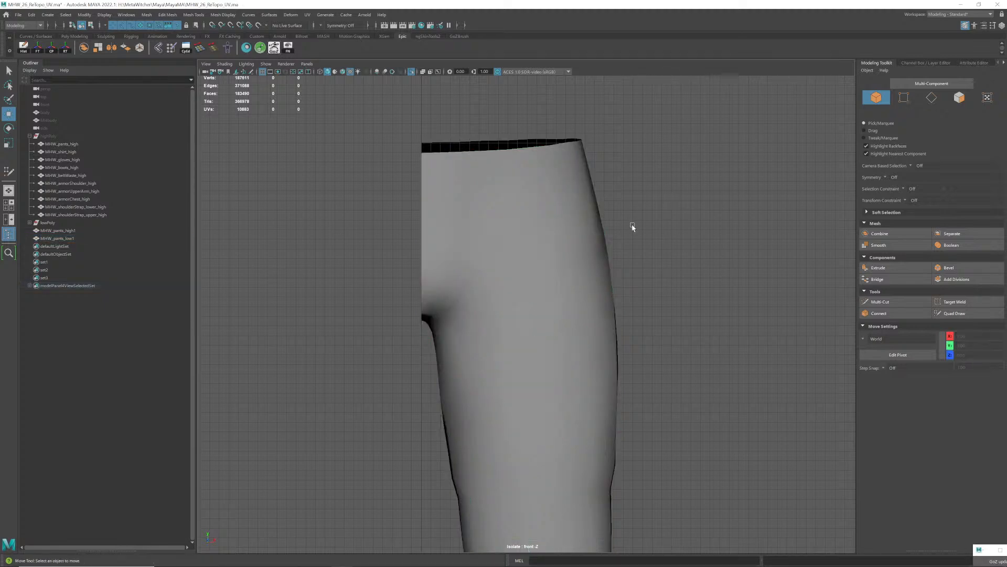
click(542, 246)
alt+right_drag(544, 257, 525, 261)
alt+middle_drag(526, 262, 504, 143)
scroll(619, 241, down, 3)
alt+middle_drag(512, 376, 479, 314)
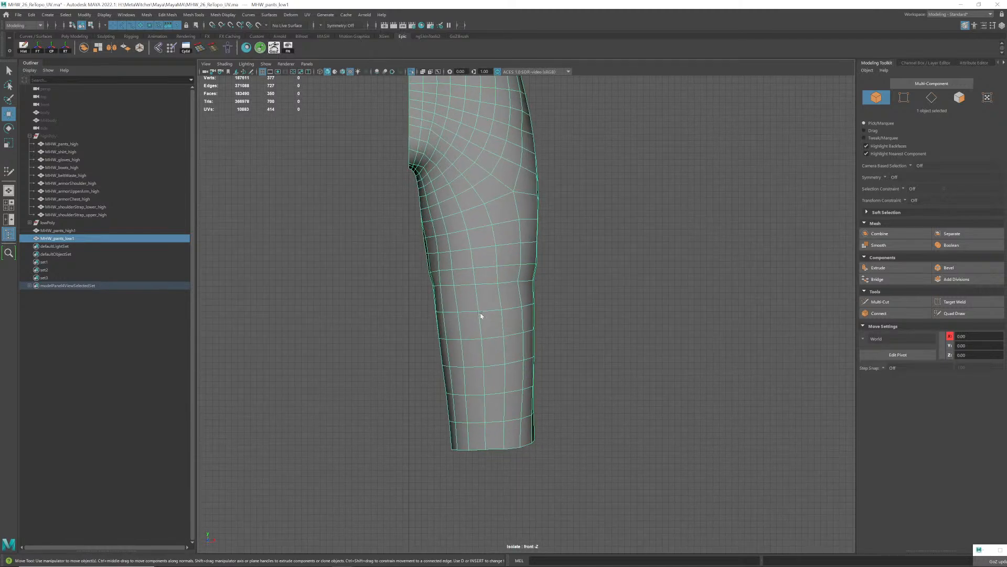
alt+middle_drag(482, 153, 501, 242)
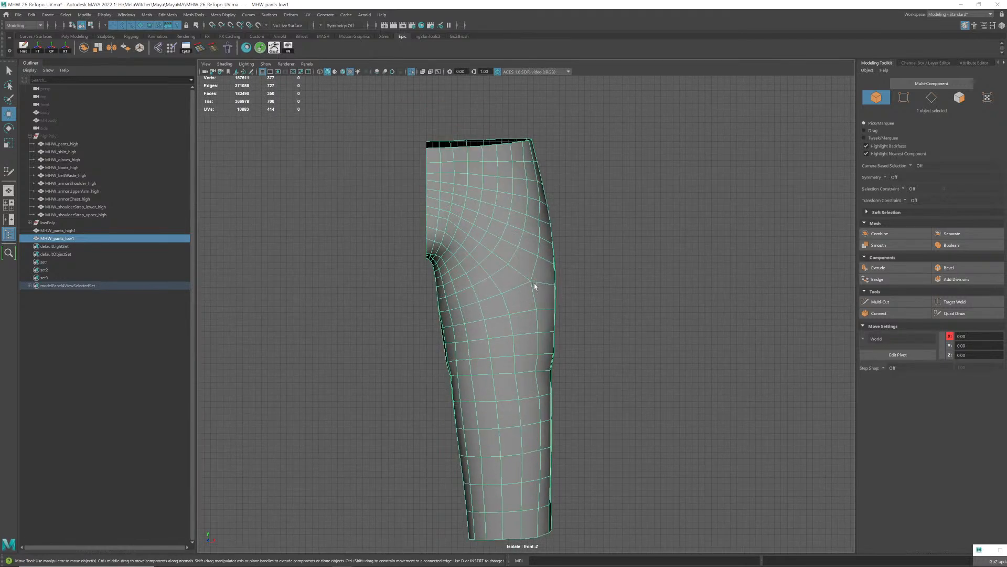
- Mirror the low-poly pants half as a copy across world X, combined with the original and without merging borders
right_drag(516, 189, 570, 174)
click(574, 174)
click(467, 212)
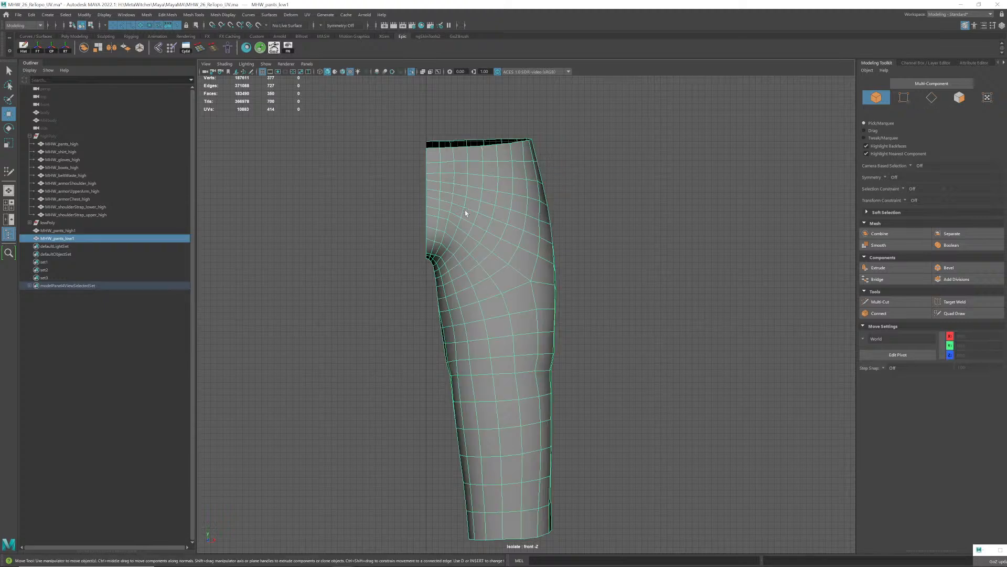
scroll(519, 231, down, 2)
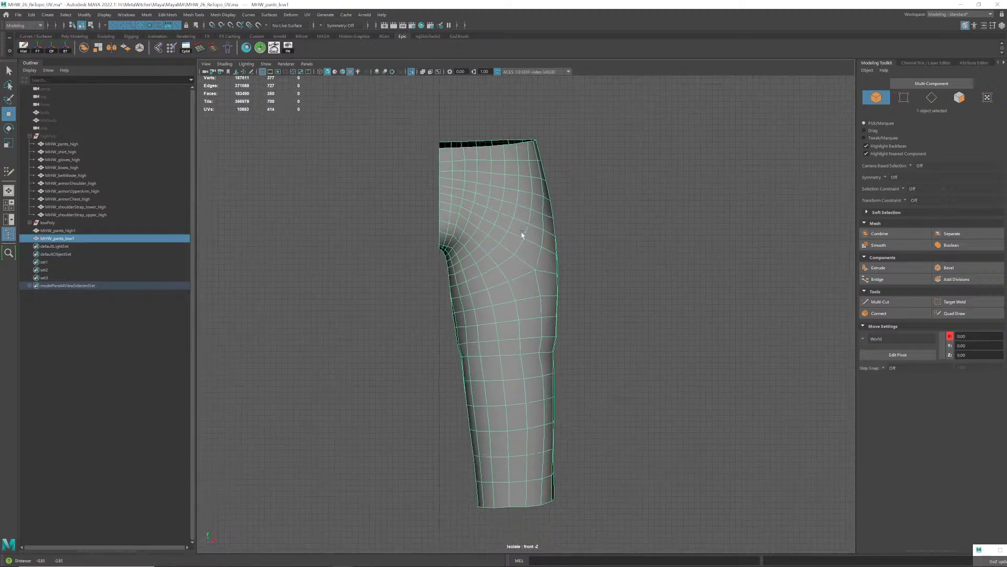
double_click(142, 49)
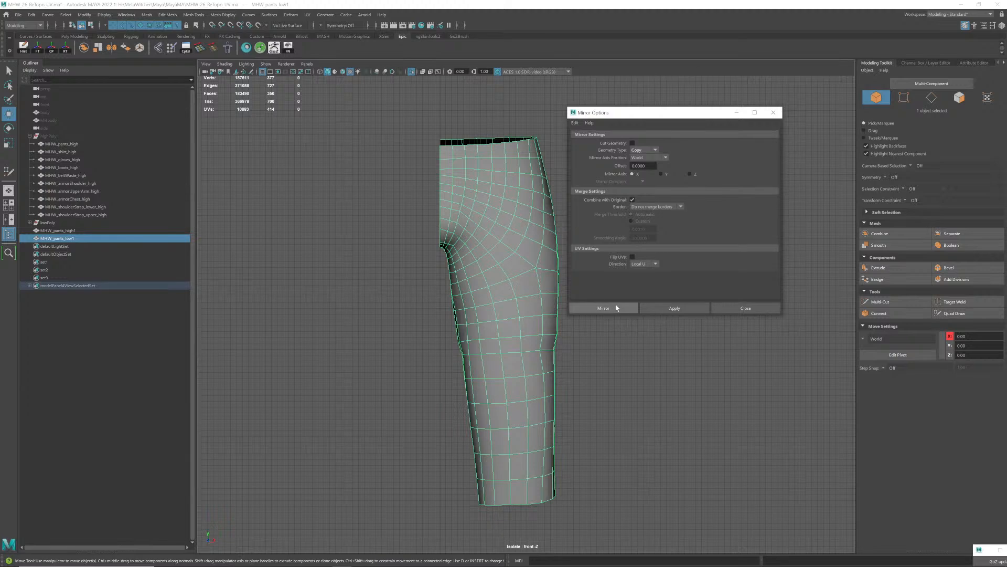
click(617, 308)
- Merge the vertices of the mirrored pants' hips, crotch and thighs with a 0.01 distance threshold, then return to object mode
scroll(462, 233, up, 1)
right_click(459, 229)
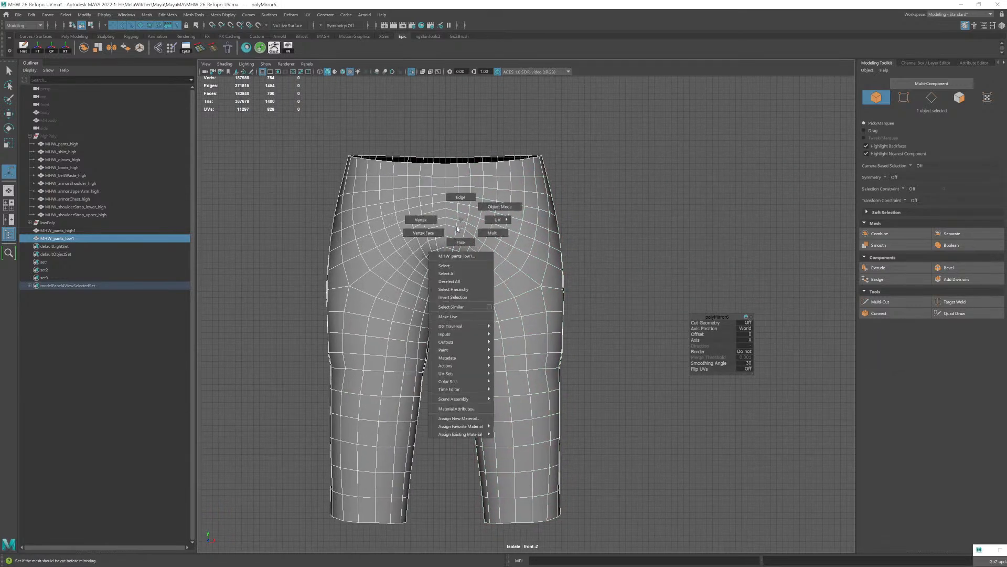
click(421, 219)
drag(296, 130, 694, 370)
right_click(606, 206)
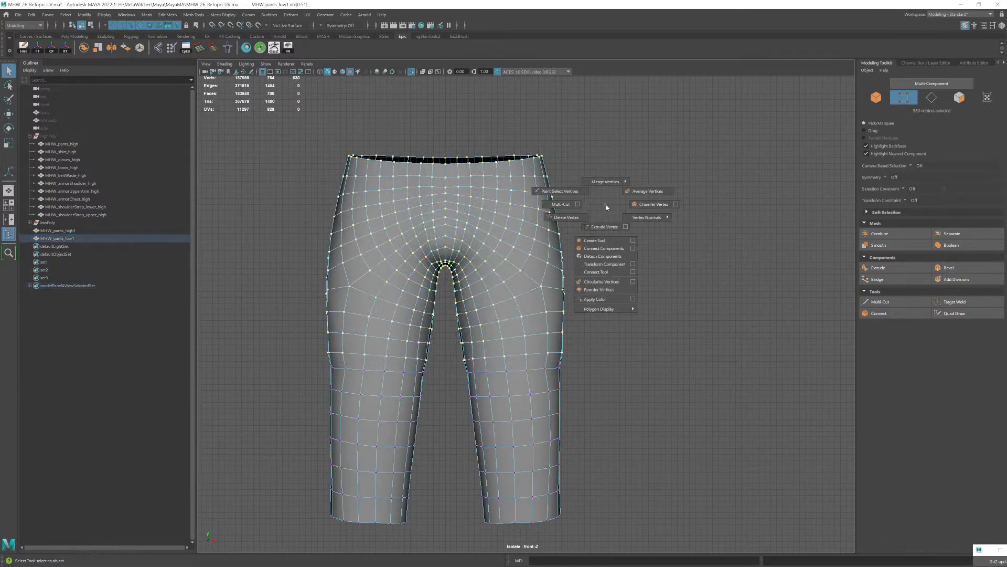
mouse_move(609, 182)
click(652, 169)
right_click(507, 226)
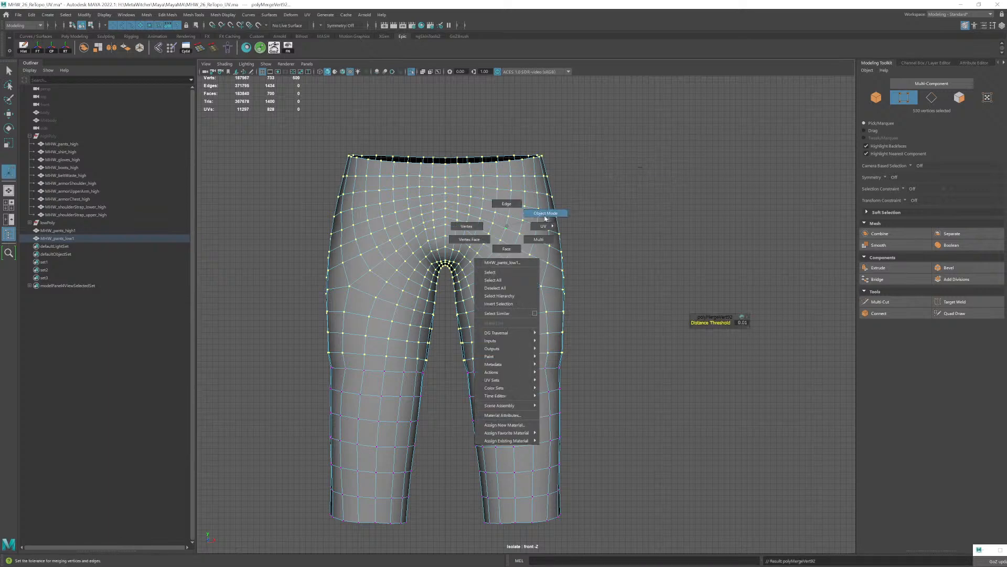
click(546, 213)
click(518, 248)
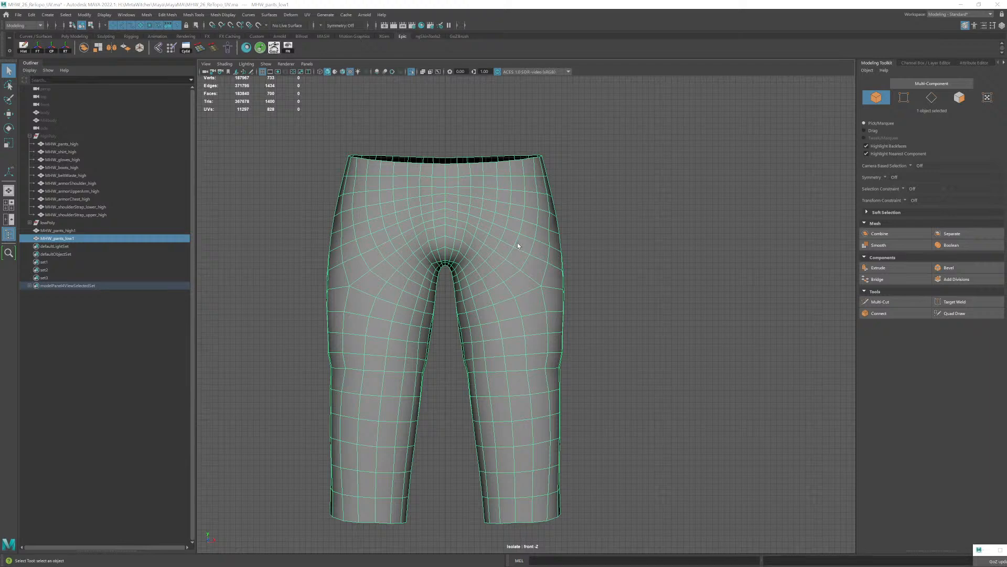
- Check the full low-poly pants in the perspective view and save the scene
key(space)
drag(518, 244, 520, 277)
alt+right_drag(520, 277, 522, 264)
alt+middle_drag(522, 264, 522, 277)
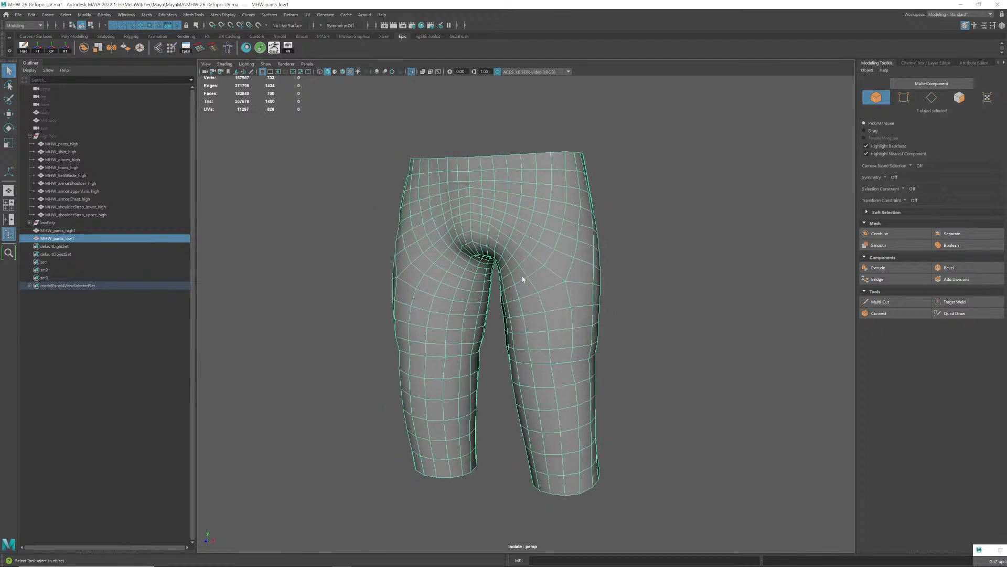
mouse_move(522, 277)
alt+mouse_down()
mouse_move(542, 278)
mouse_move(511, 281)
mouse_move(521, 283)
alt+mouse_up()
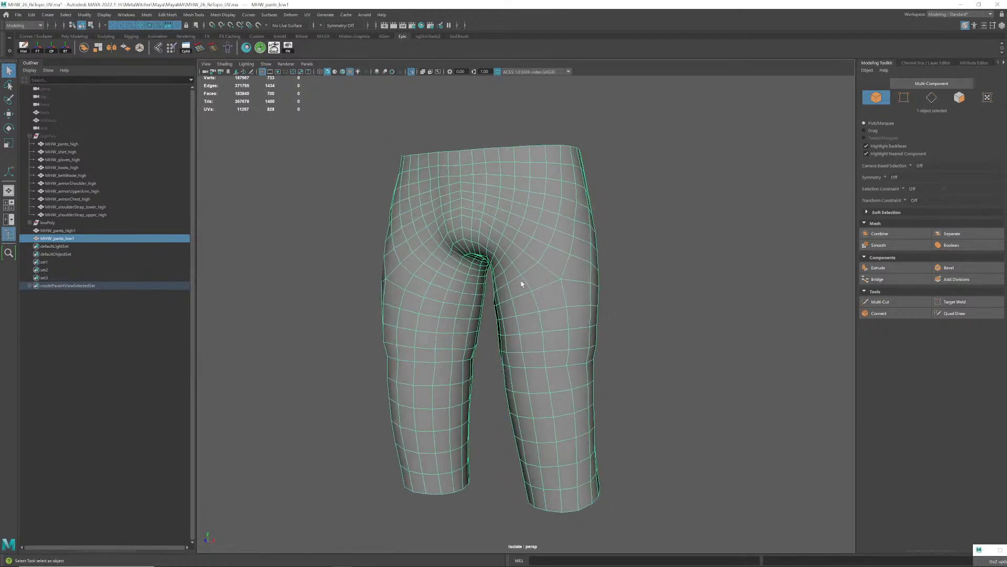
key(ctrl+s)
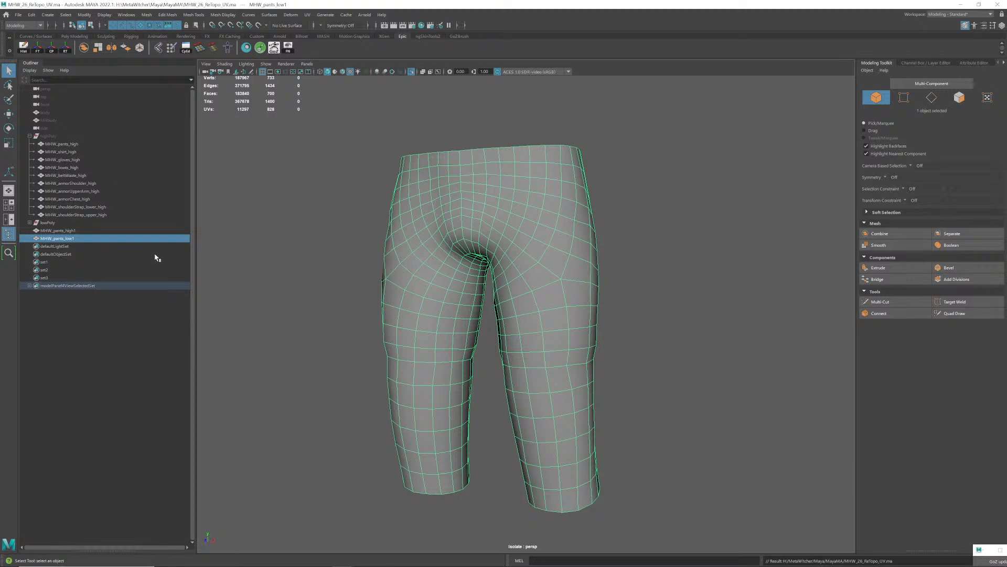
- Show the full scene again and delete the duplicate high-poly pants, MHW_pants_high1
click(322, 261)
key(ctrl+1)
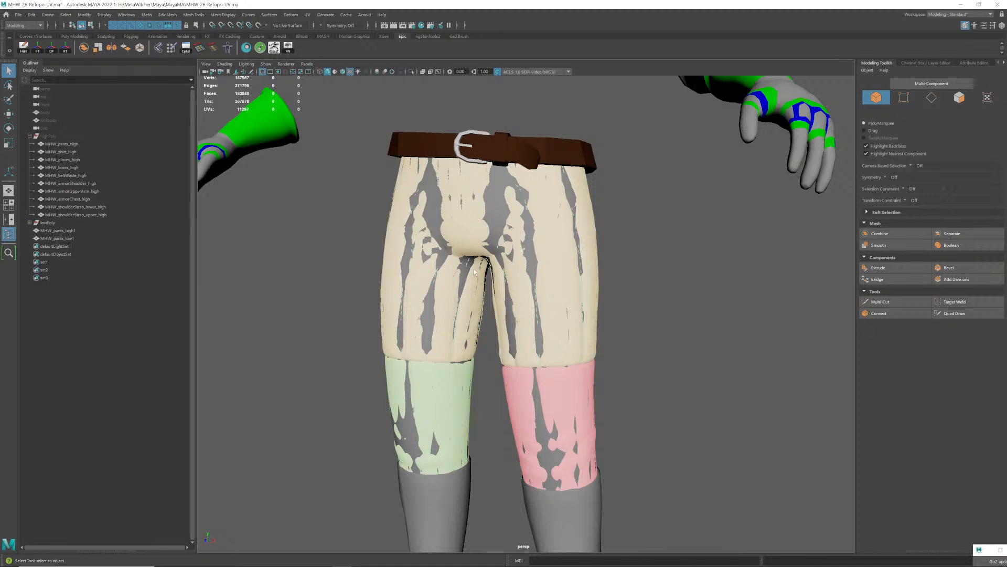
scroll(474, 272, down, 3)
click(450, 290)
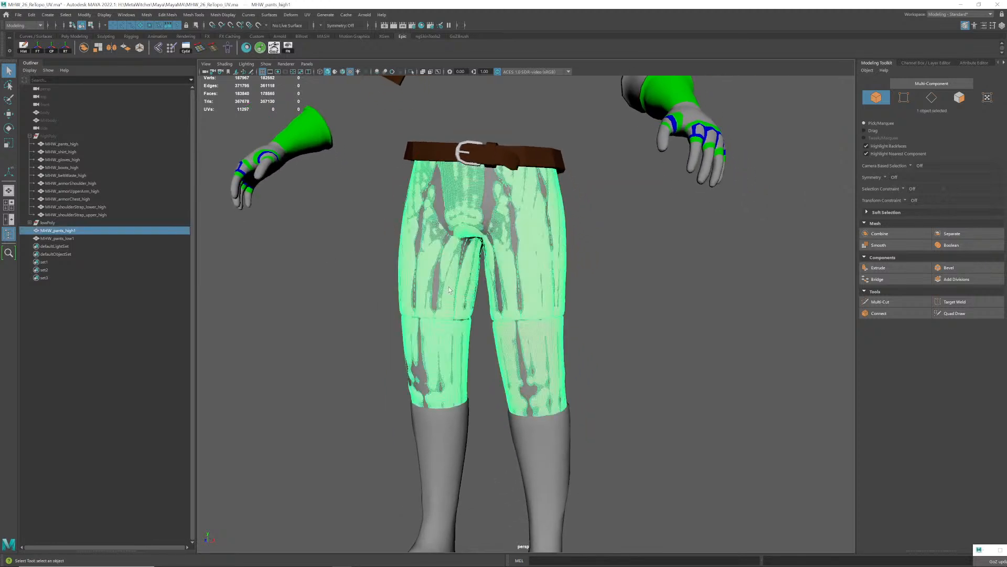
key(Delete)
- Show the highPoly group briefly to check its meshes, including MHW_pants_high, and hide the group again
click(58, 231)
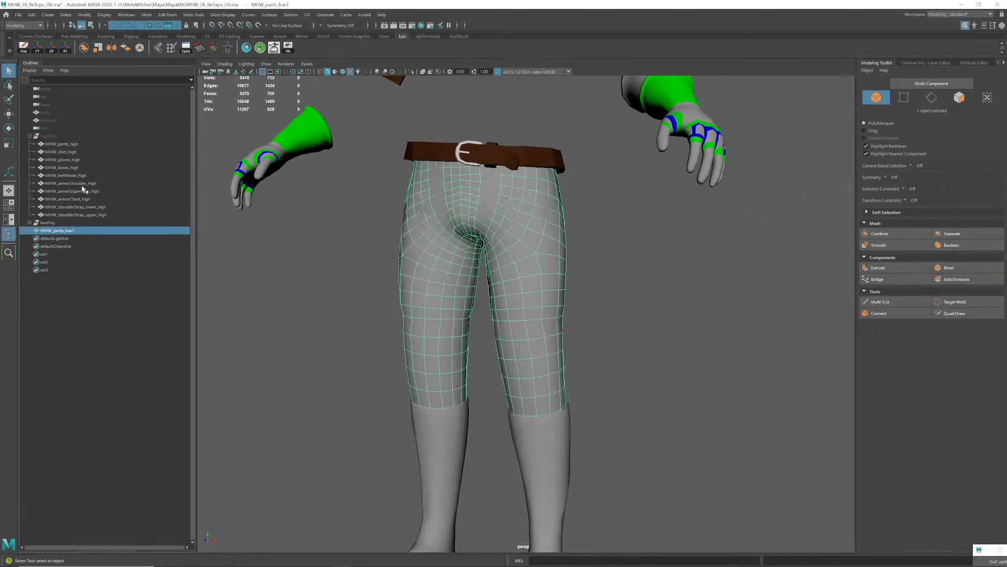
click(70, 144)
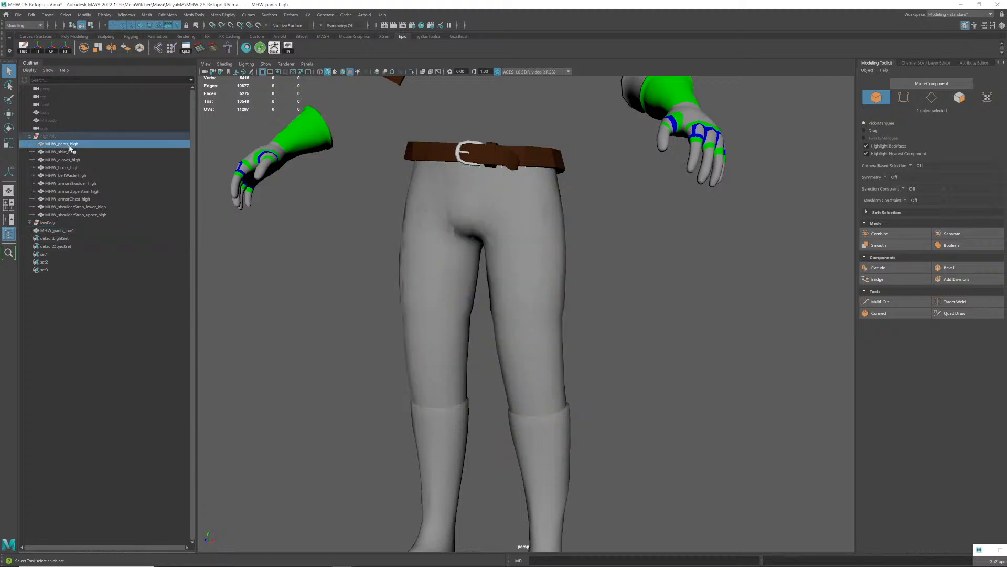
click(56, 136)
key(h)
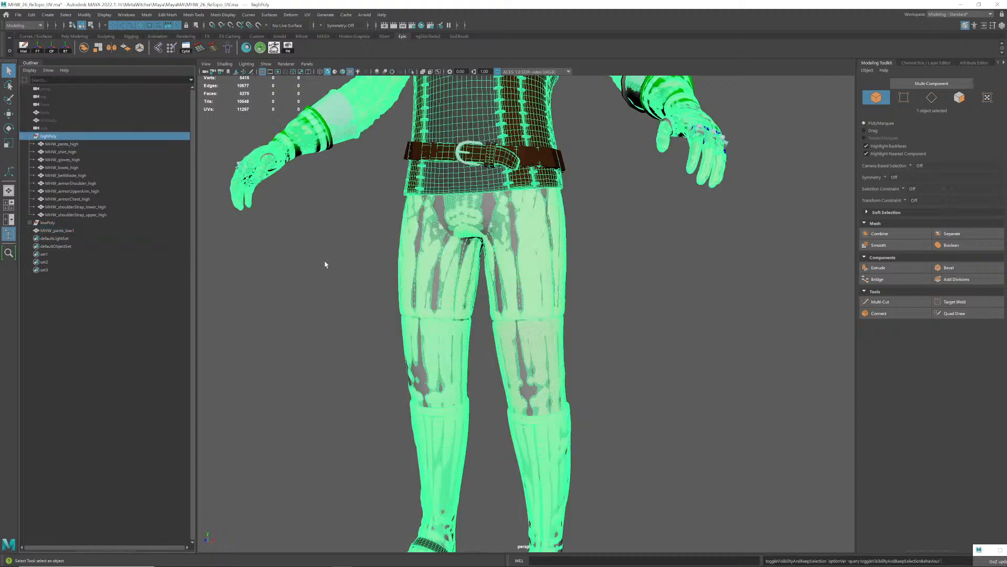
click(326, 263)
click(56, 137)
key(h)
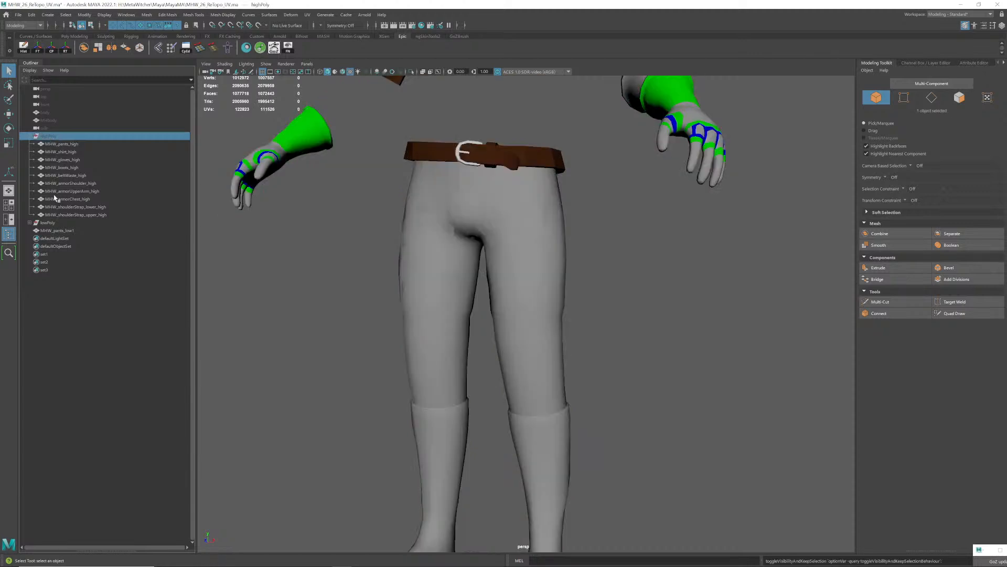
- Expand the lowPoly group and delete the old MHW_pants_low mesh from it
click(48, 222)
click(30, 223)
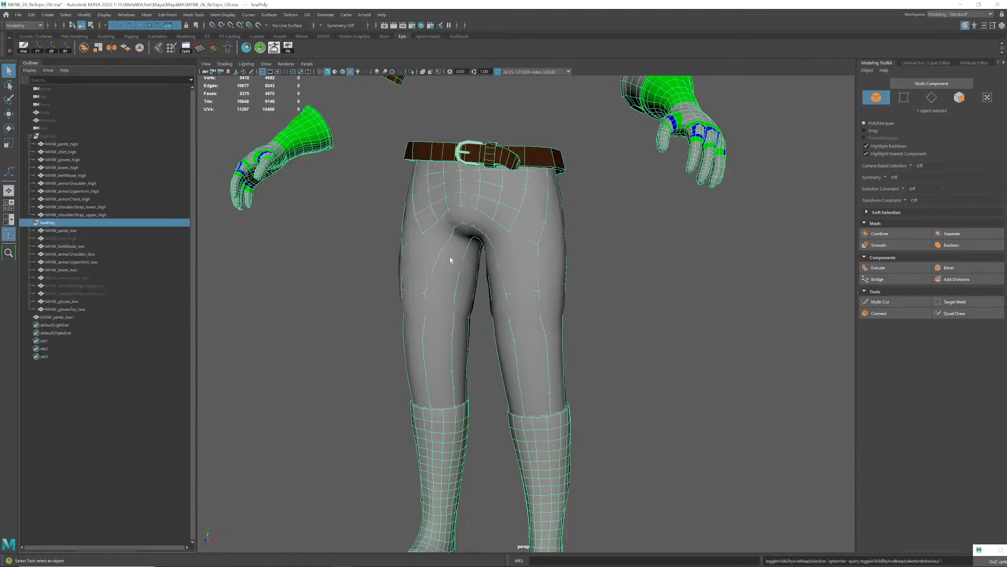
alt+drag(450, 260, 416, 247)
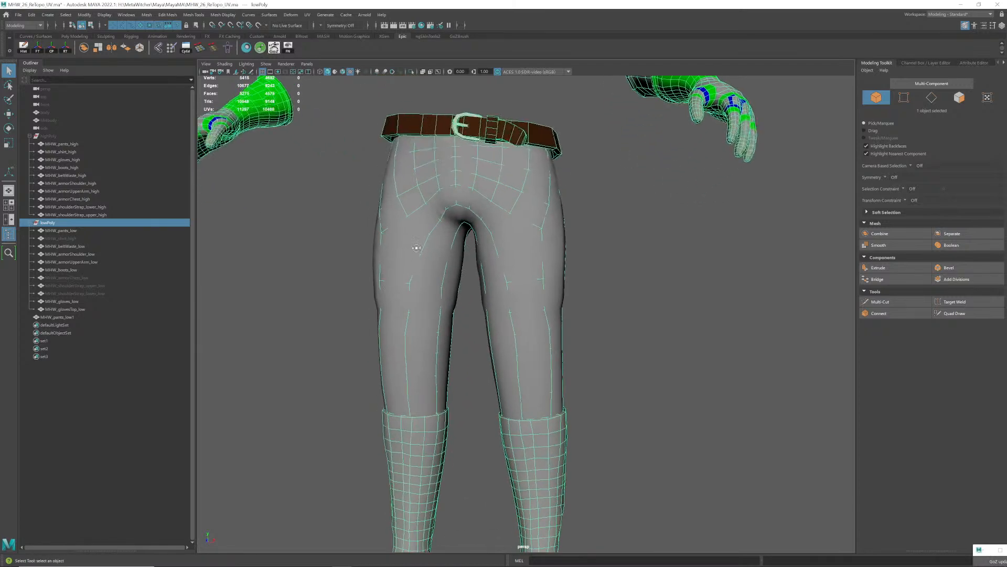
click(94, 231)
key(Delete)
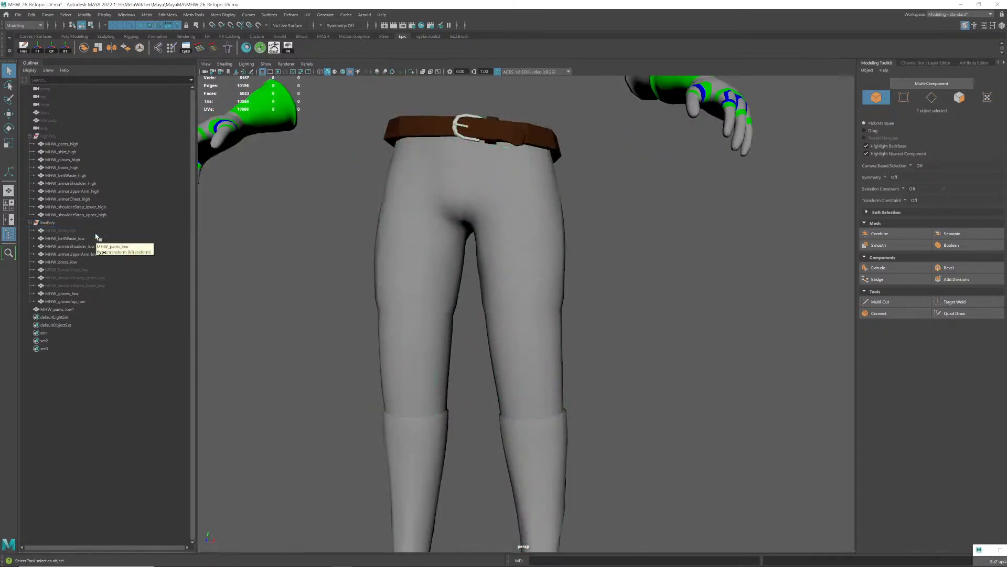
- Move MHW_pants_low1 to the start of the lowPoly group and rename it MHW_pants_low
click(436, 239)
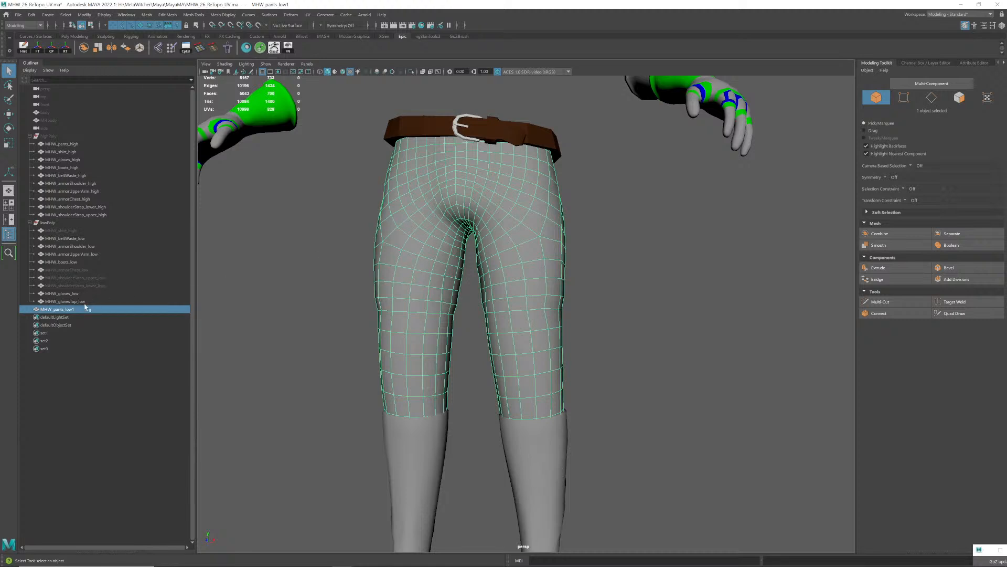
middle_drag(65, 310, 63, 231)
double_click(99, 230)
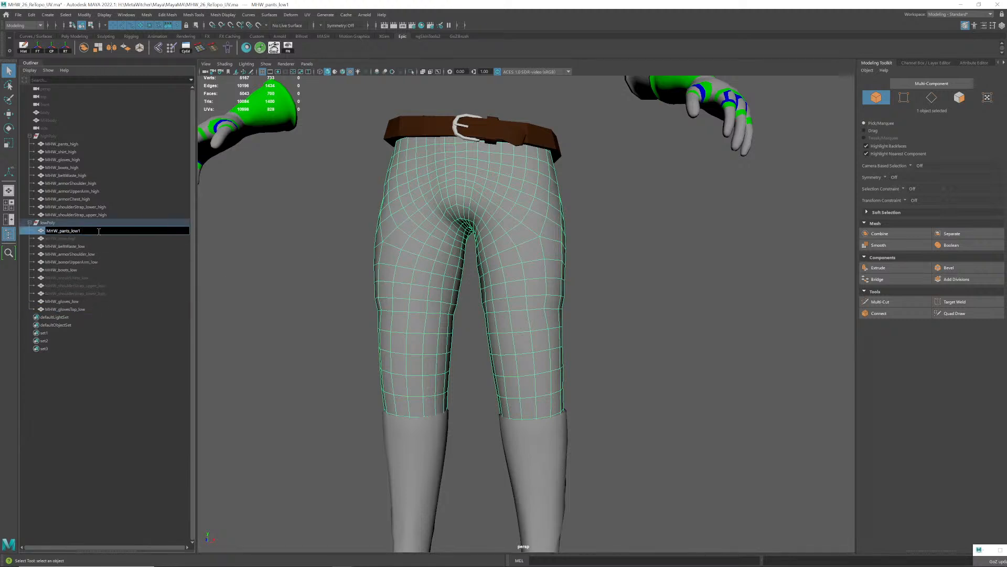
key(BackSpace)
key(Return)
- Deselect the pants and save the current scene file
click(292, 263)
key(ctrl+s)
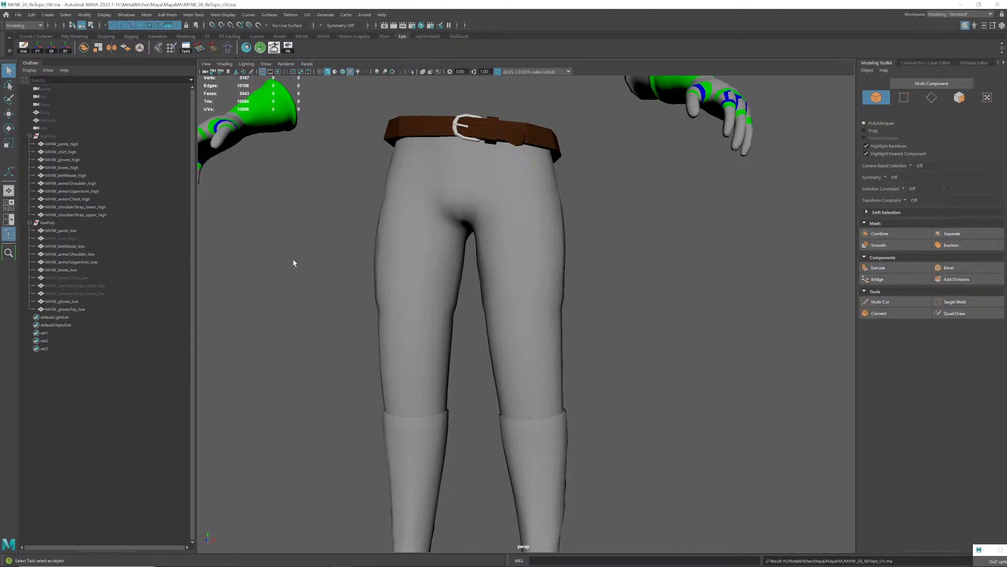
scroll(477, 257, down, 4)
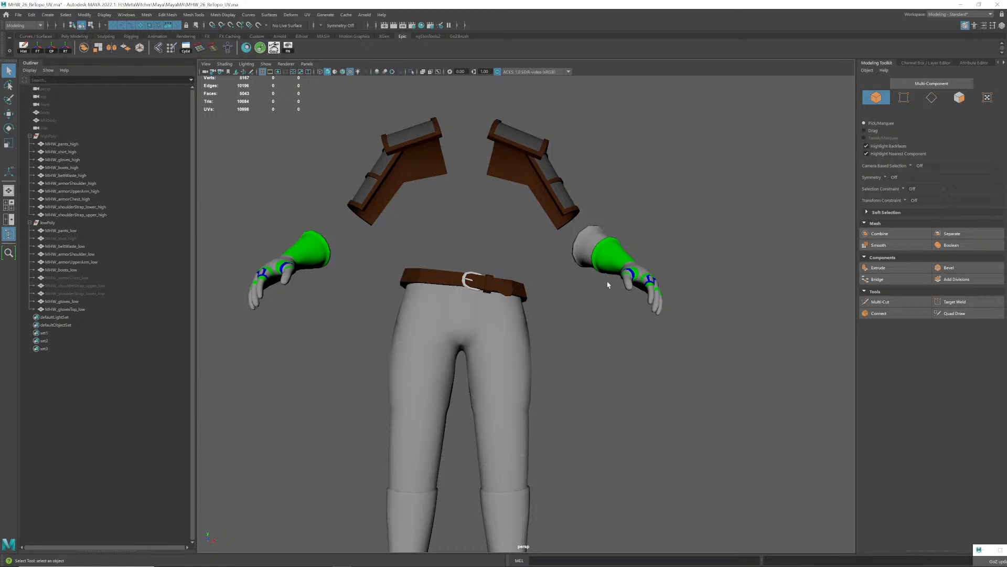
alt+drag(597, 287, 564, 262)
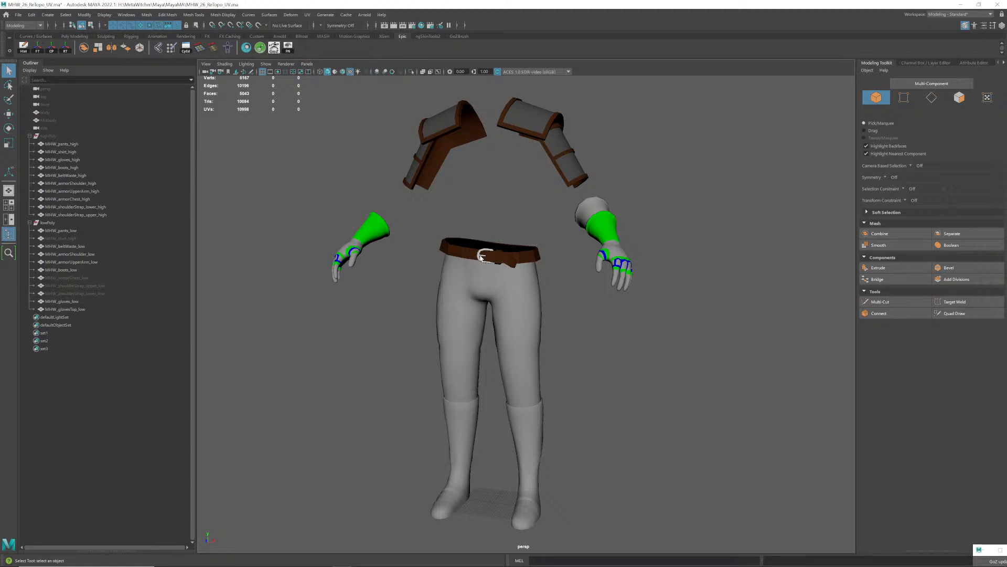
key(ctrl+s)
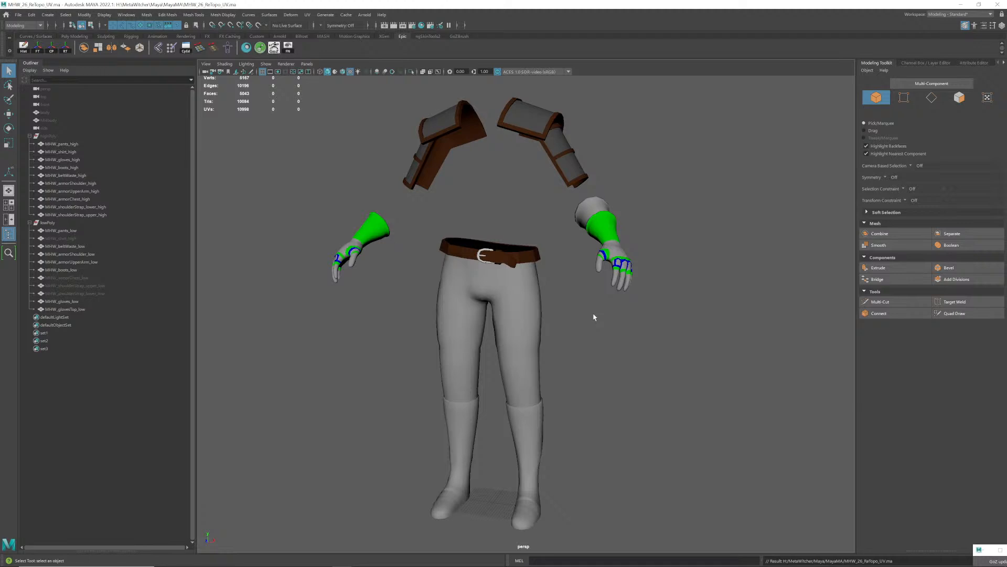
- Select the low-poly pants and switch the workspace to UV Editing
click(537, 311)
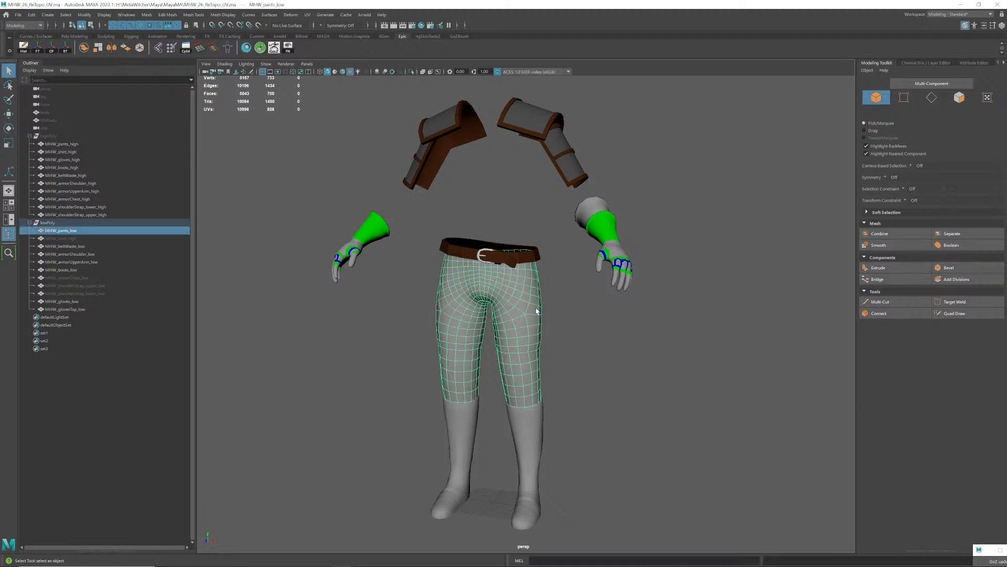
mouse_move(518, 288)
alt+mouse_down()
mouse_move(556, 296)
mouse_move(525, 315)
mouse_move(537, 302)
mouse_move(376, 314)
mouse_move(522, 299)
mouse_move(513, 288)
alt+mouse_up()
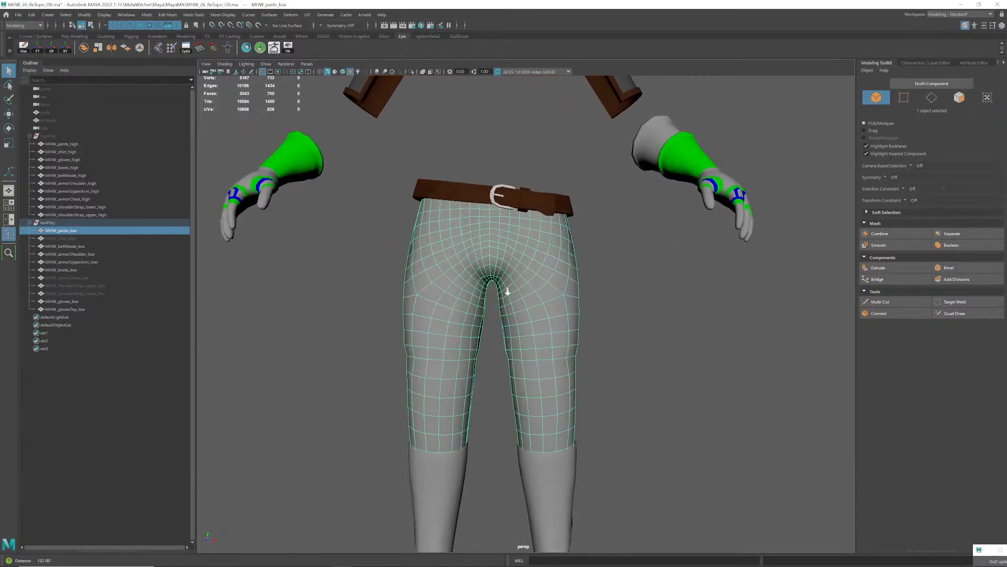
alt+right_drag(512, 288, 540, 298)
mouse_move(540, 298)
alt+mouse_down()
mouse_move(540, 286)
mouse_move(493, 290)
mouse_move(543, 291)
alt+mouse_up()
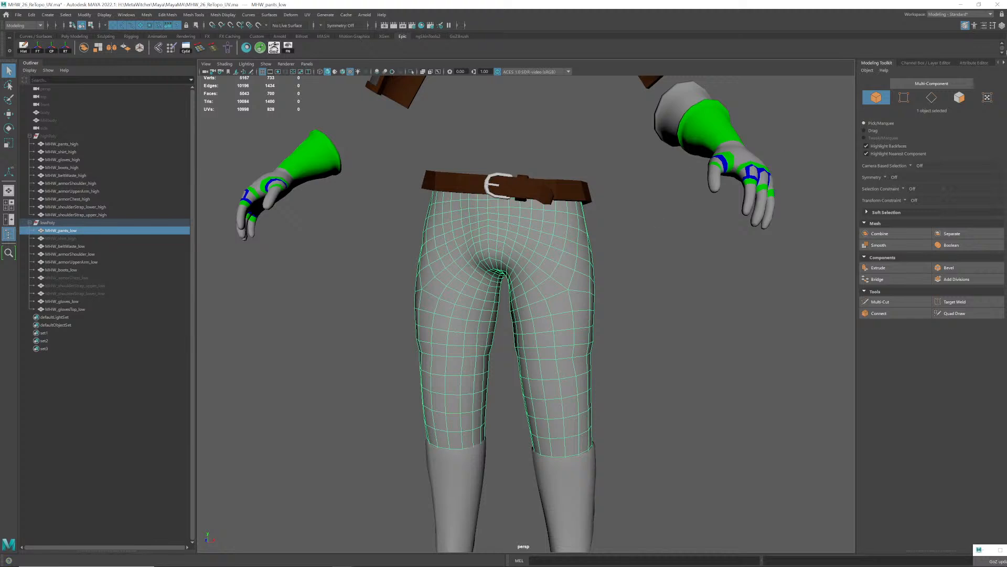
click(990, 14)
click(958, 74)
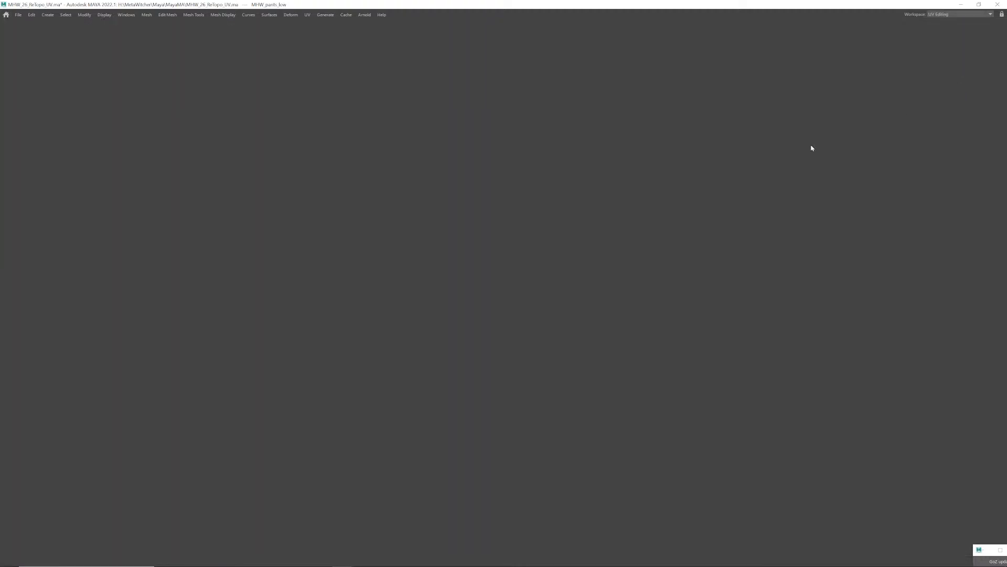
- Save the scene as a new version named MHW_27_ReTopo_UV.ma in the MayaMA folder
click(17, 14)
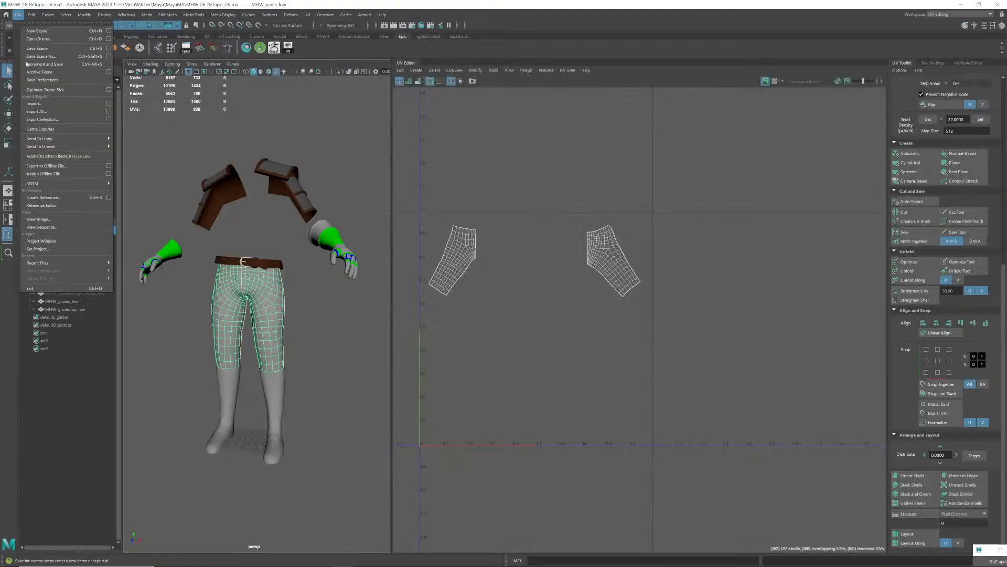
click(47, 61)
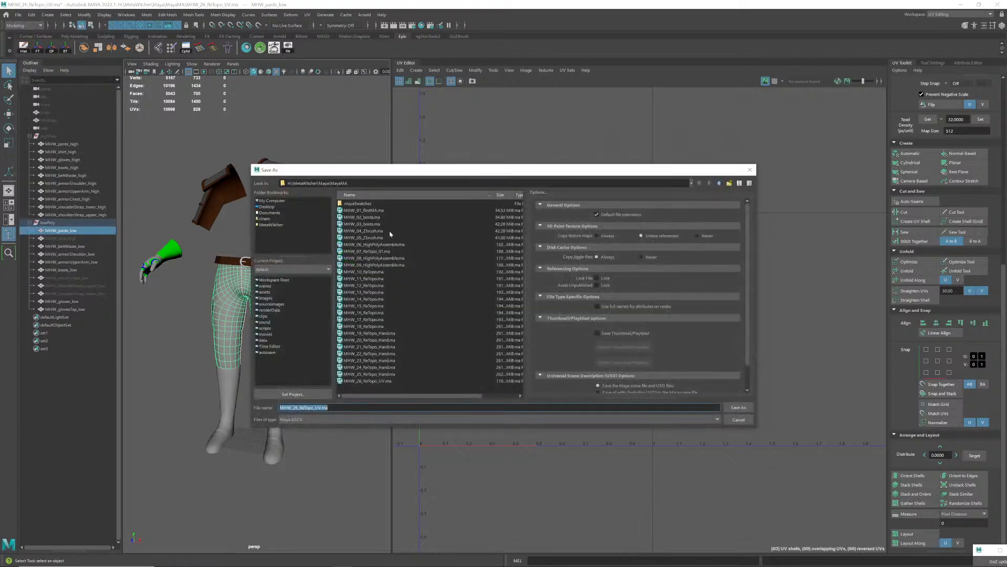
click(368, 381)
click(294, 407)
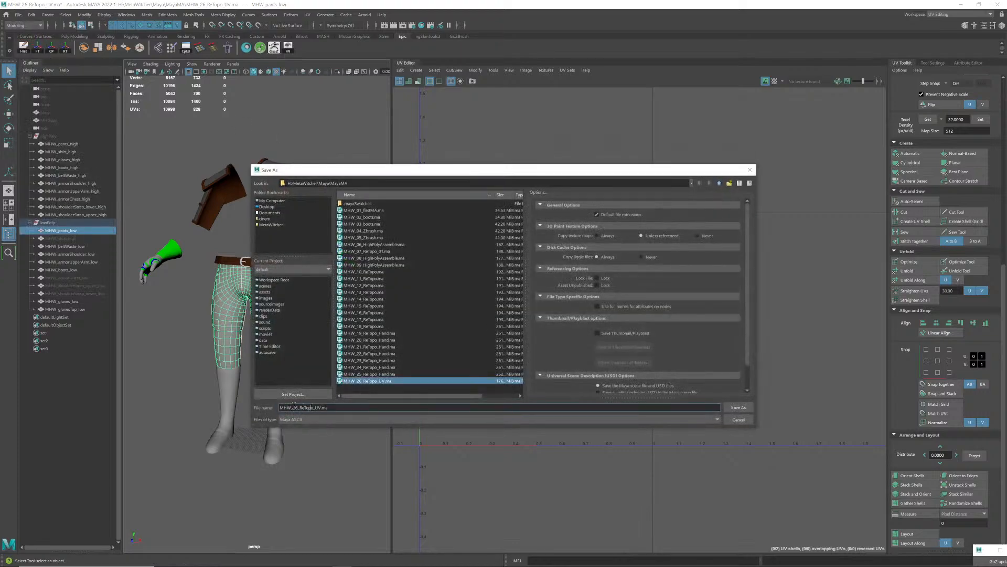
key(BackSpace)
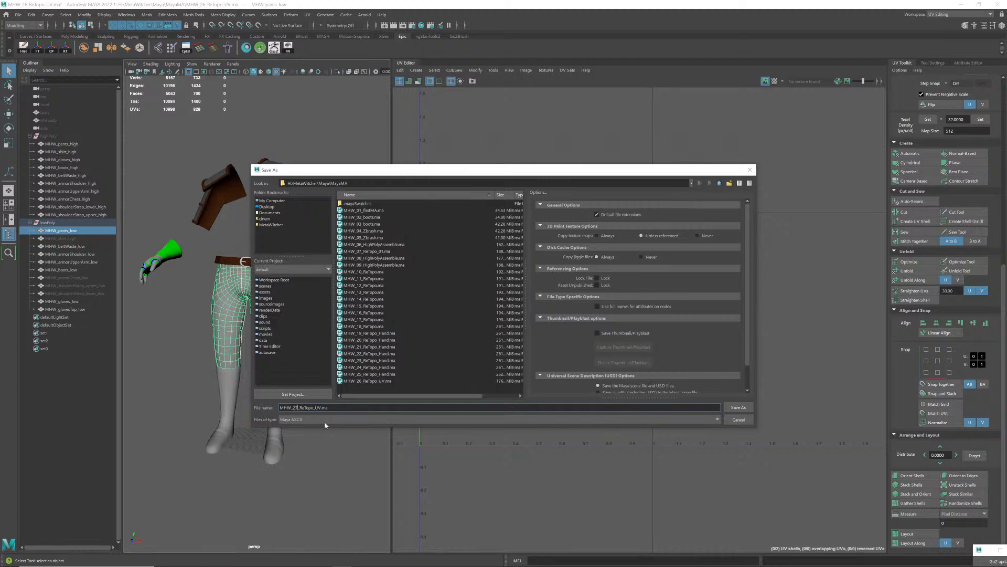
key(Return)
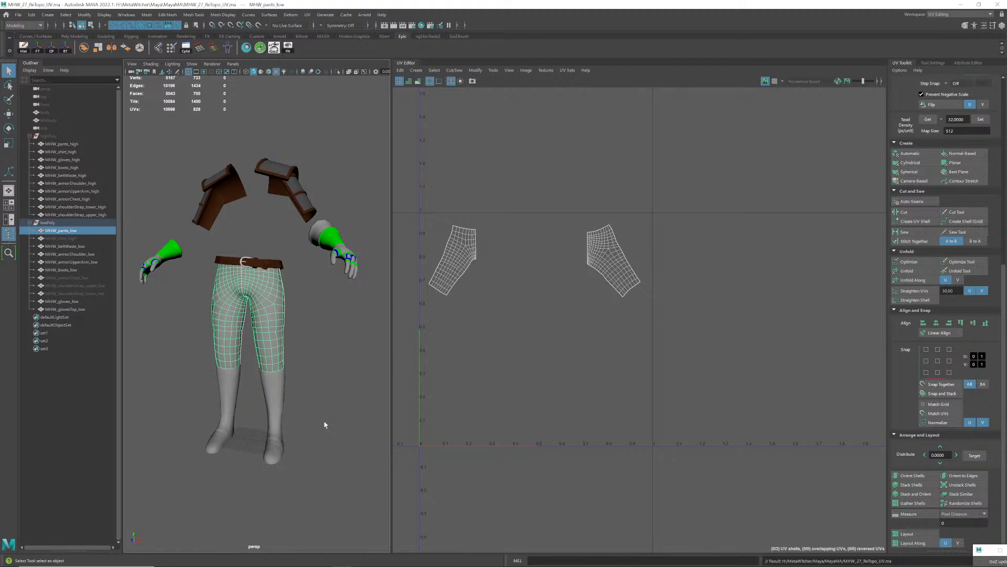
- Select the low-poly pants and isolate them in the perspective view
click(320, 404)
click(268, 333)
alt+drag(268, 333, 291, 302)
alt+right_drag(292, 302, 324, 304)
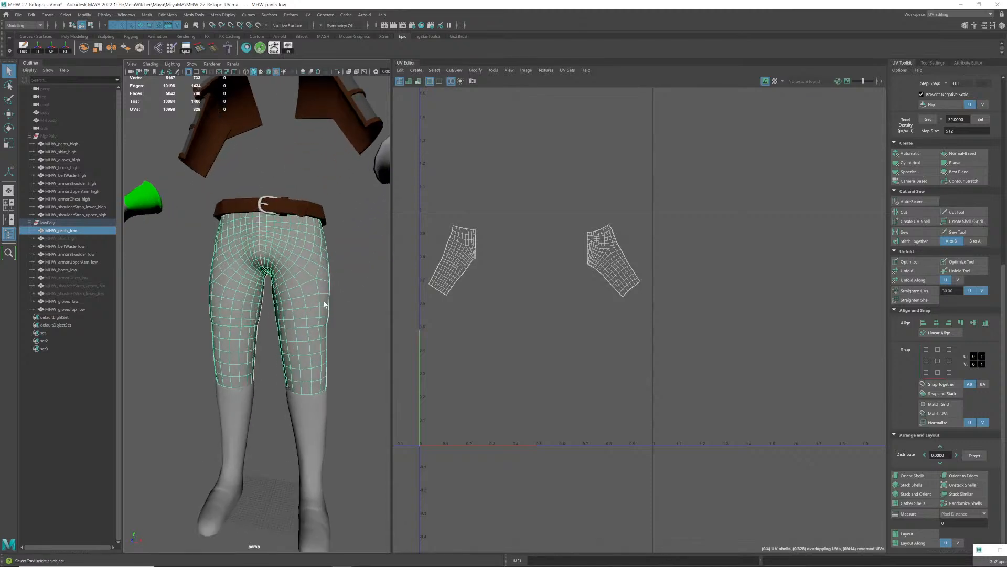
alt+drag(324, 304, 305, 311)
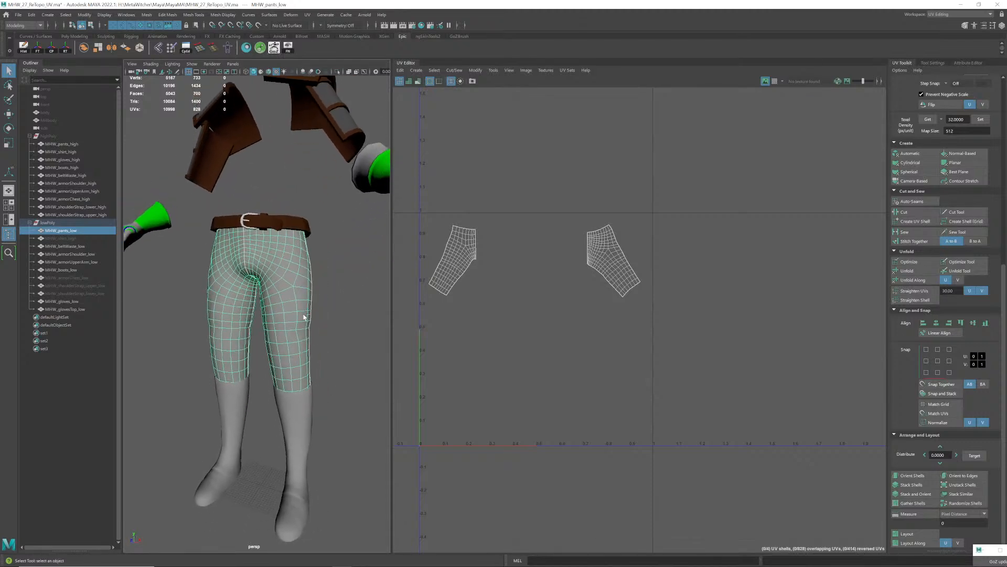
key(ctrl+1)
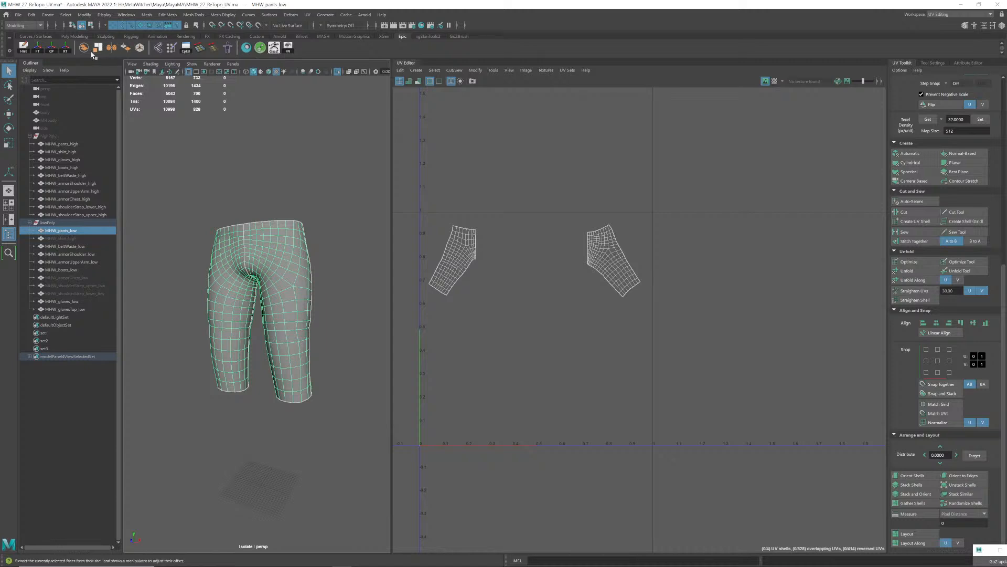
- Assign the UVtexture material from Hypershade to the isolated pants
click(244, 50)
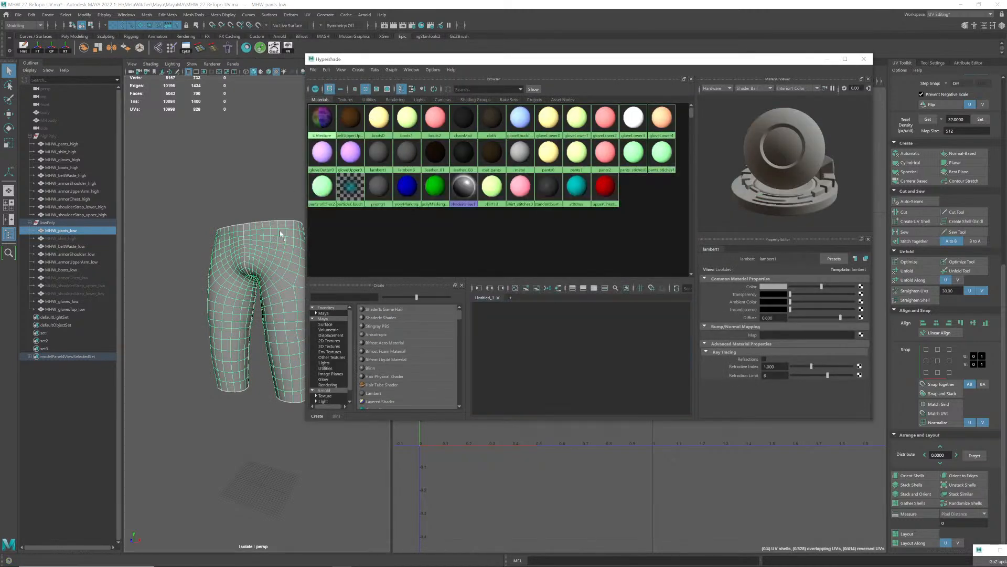
middle_drag(321, 117, 257, 315)
click(863, 59)
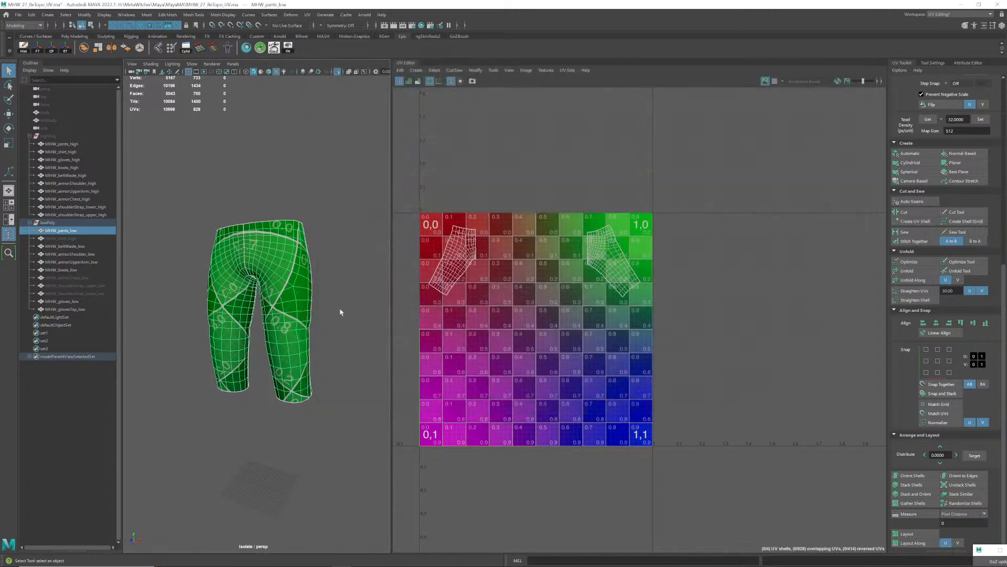
- Select the pants' UV shells in turn and examine which areas of the mesh each one covers
click(322, 256)
click(285, 260)
alt+drag(286, 261, 383, 281)
scroll(383, 281, up, 5)
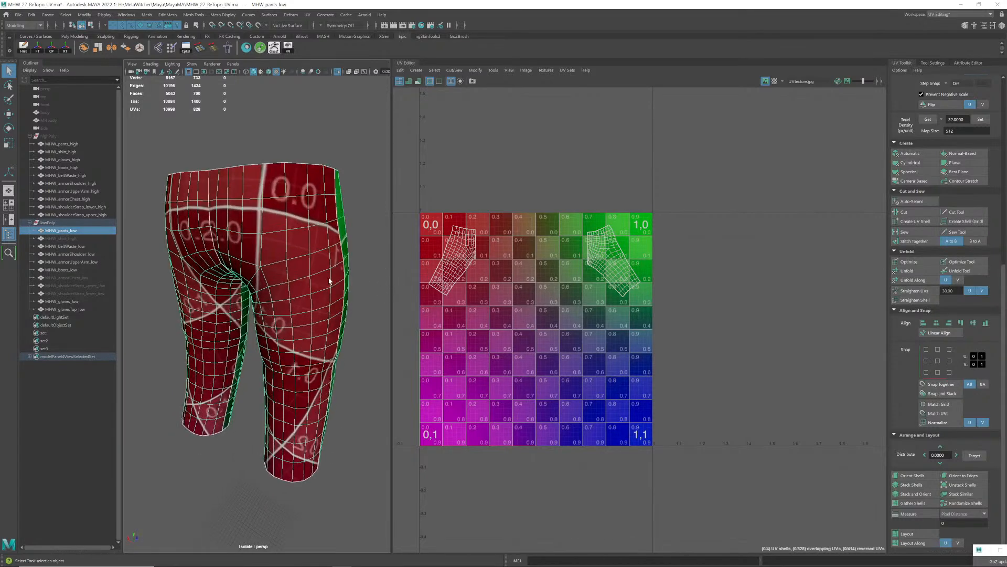
right_click(289, 280)
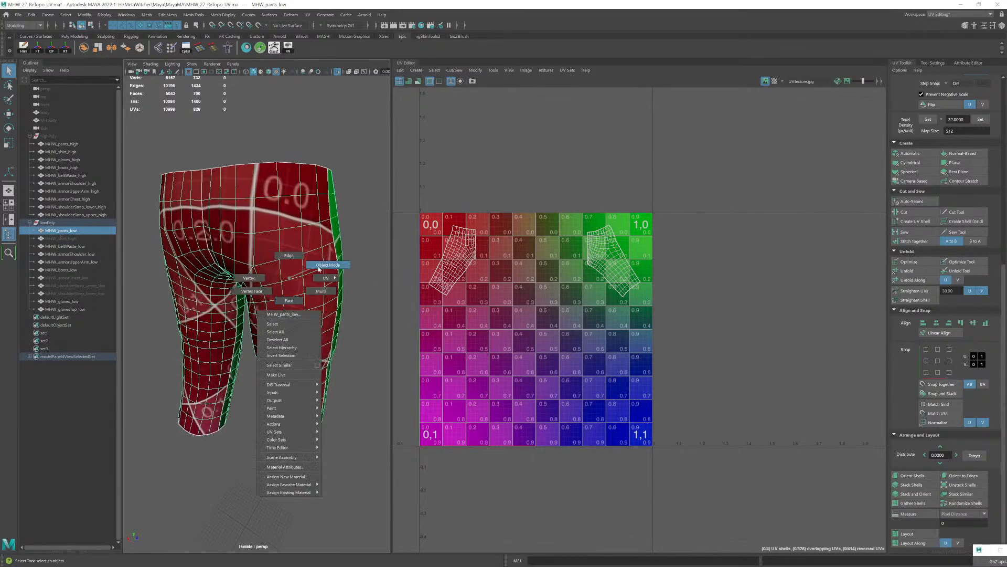
click(297, 303)
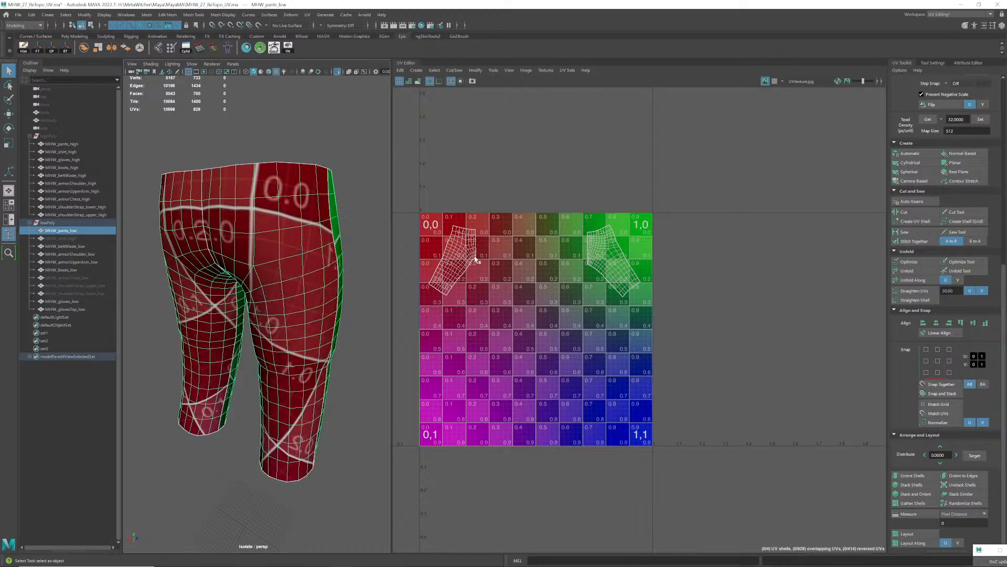
right_click(455, 254)
drag(426, 223, 512, 295)
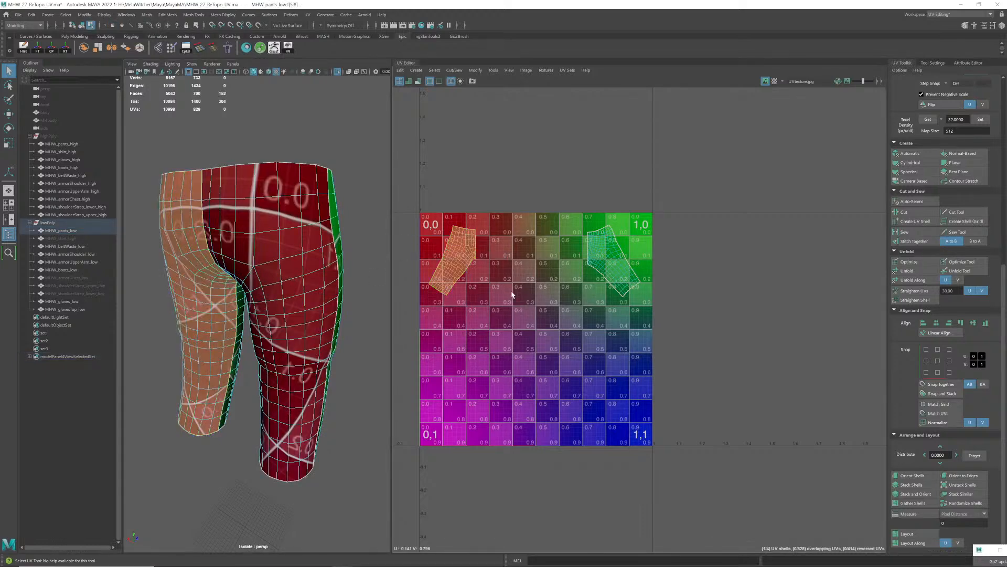
click(603, 262)
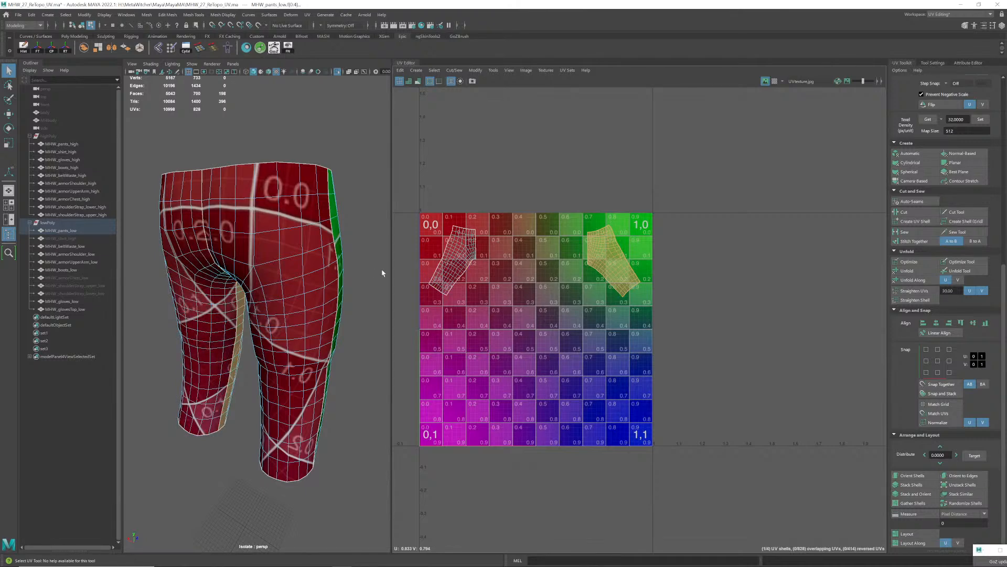
alt+drag(382, 273, 304, 267)
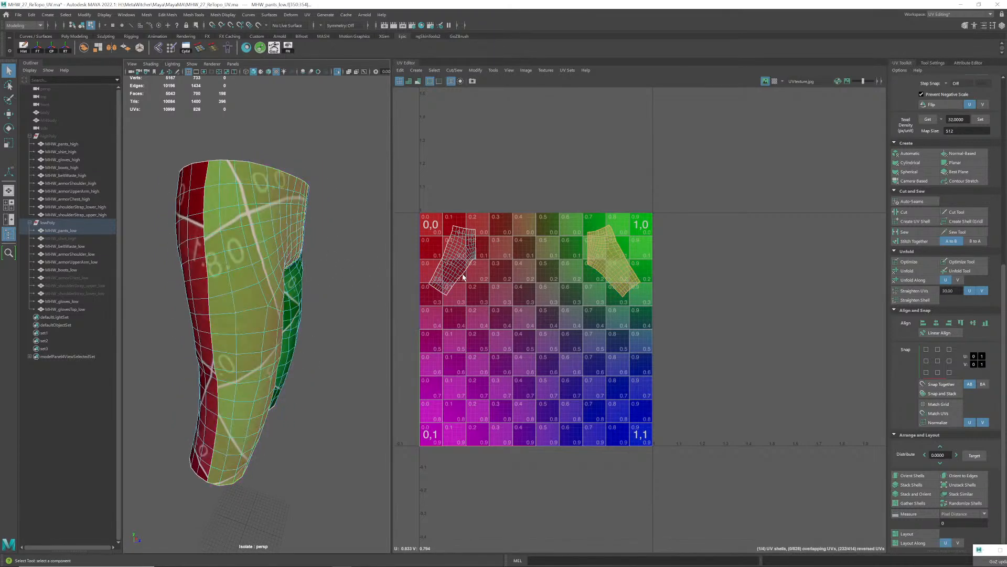
- Unfold the front pants shell among the overlapping shells near UV 0,0 and move it to the lower-left area of the UV tile
click(464, 254)
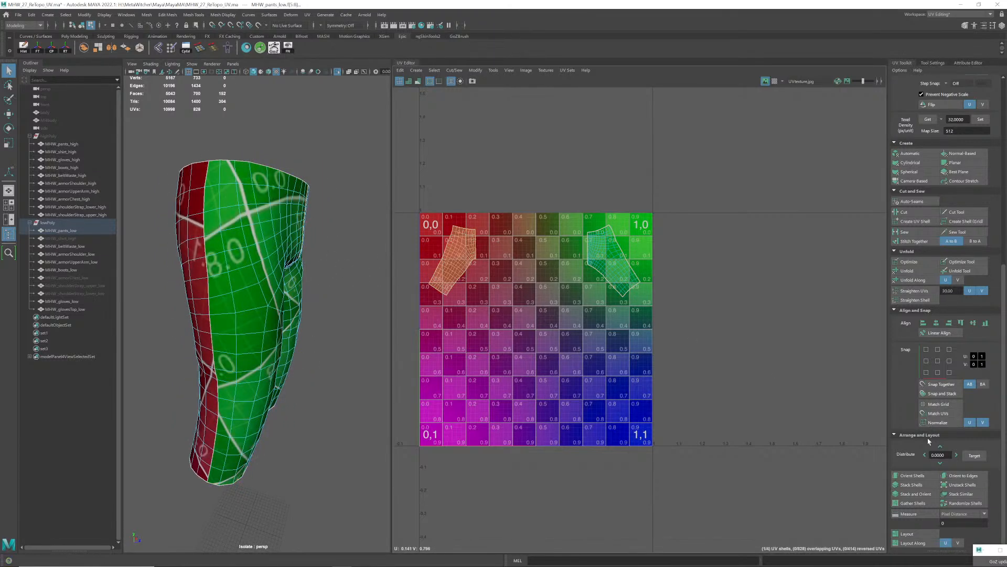
click(907, 271)
key(w)
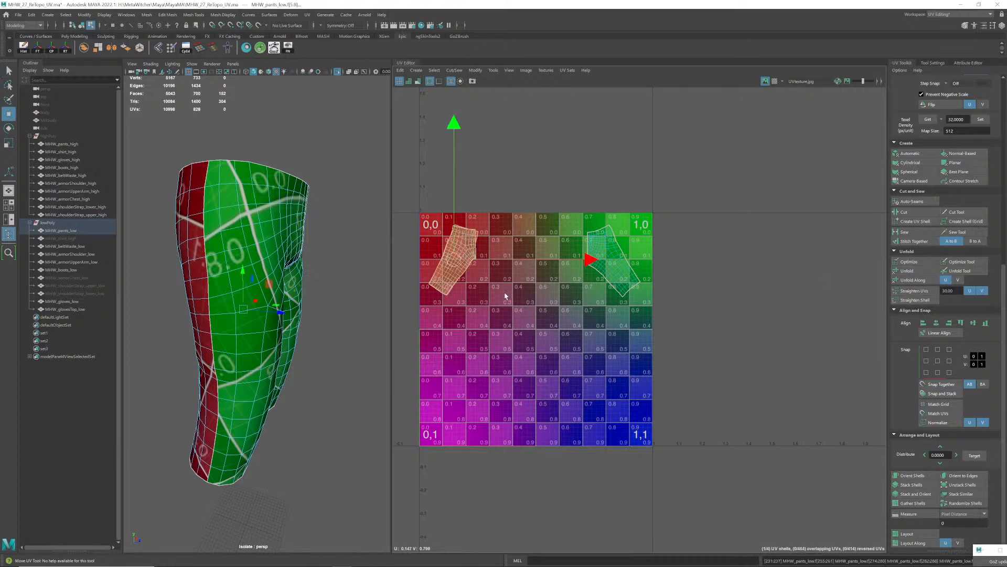
drag(459, 265, 470, 357)
- Unfold the remaining pants shell near UV 0,0 and move it to the lower middle of the UV tile
click(454, 267)
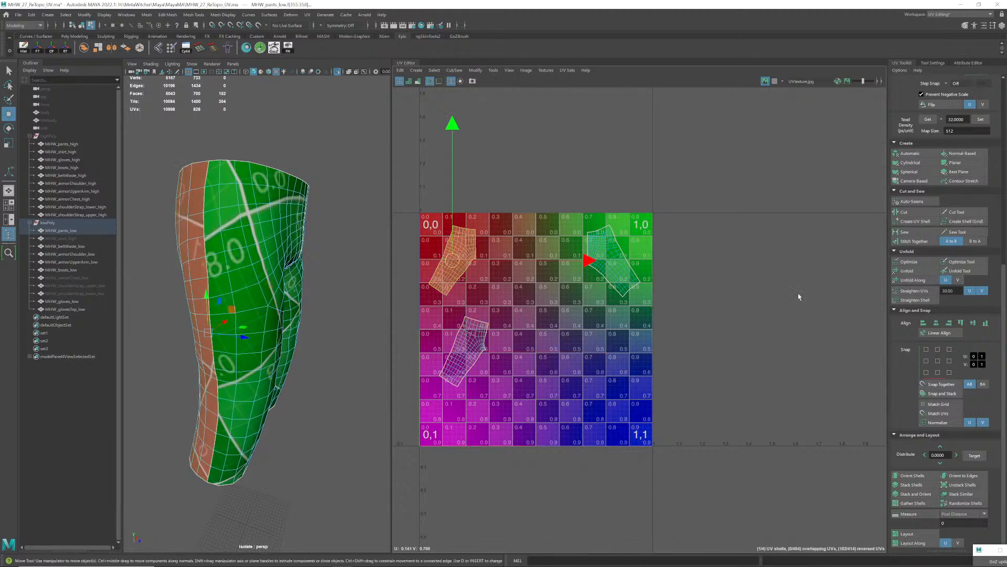
click(912, 272)
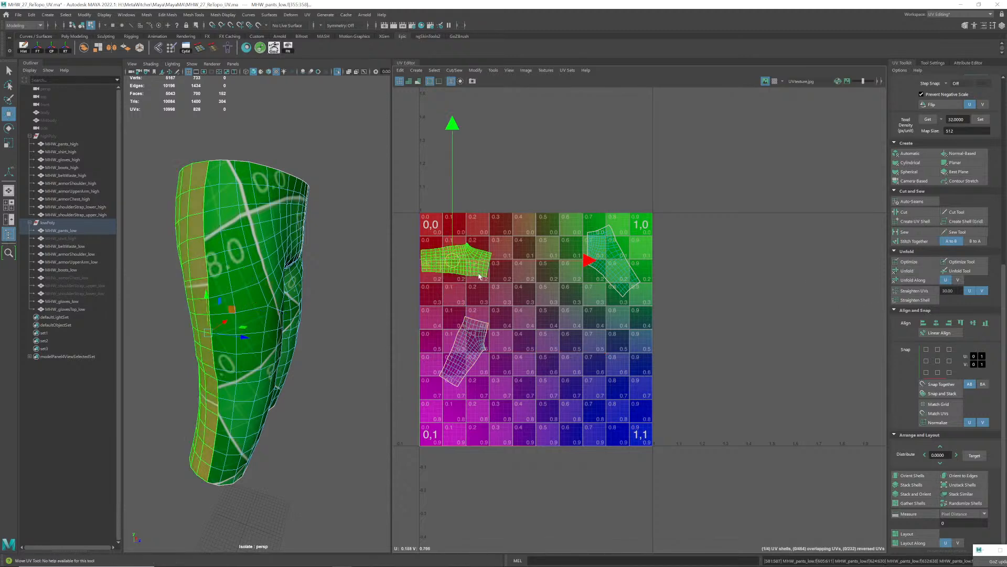
drag(480, 276, 573, 395)
- Separate the two overlapping pants shells near UV 1,0, placing one in the middle of the tile and the other near UV 0,0
click(606, 270)
drag(605, 270, 532, 286)
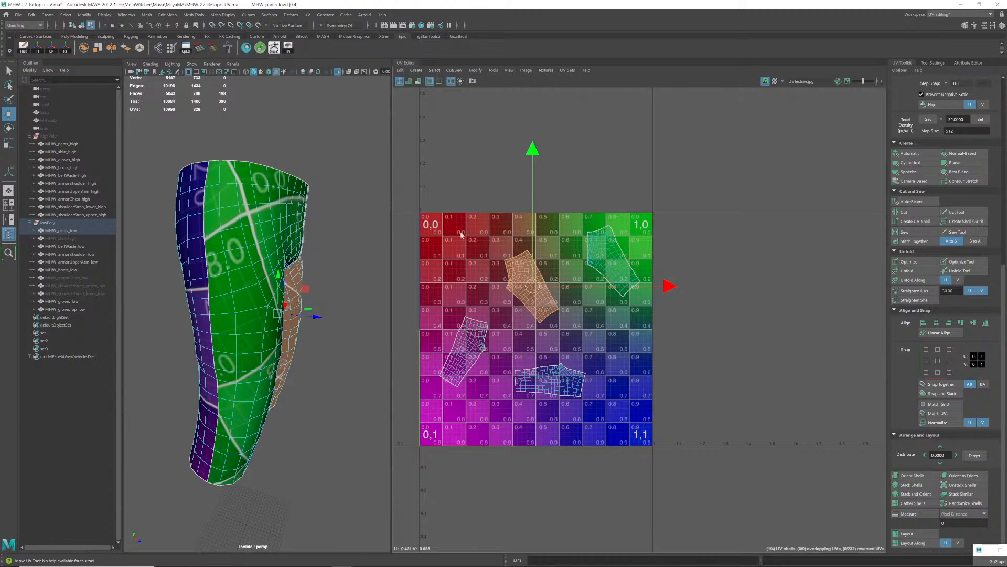
click(604, 262)
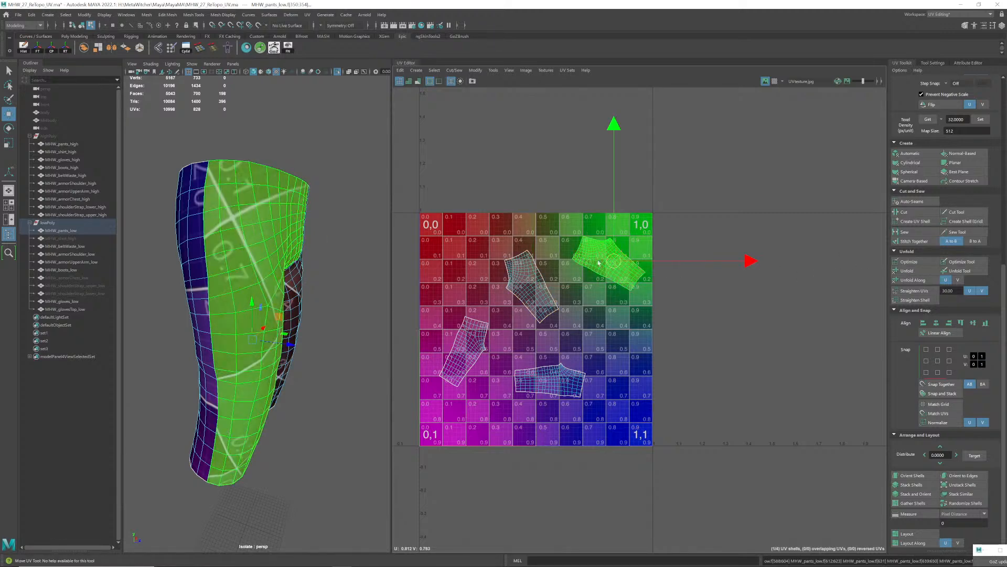
drag(598, 263, 473, 282)
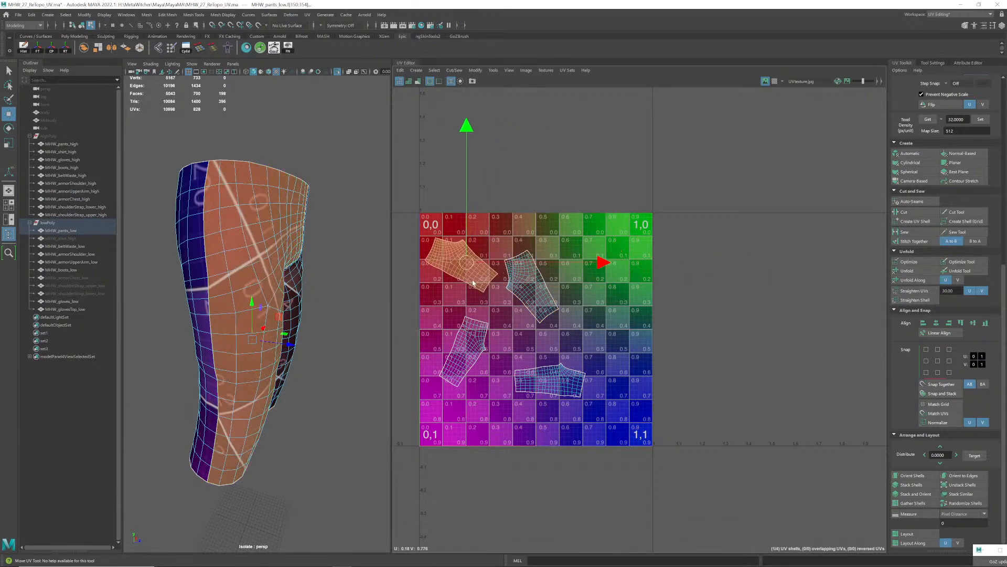
- Rotate the pants shell near UV 0,0 upright so its leg runs vertically
alt+drag(368, 289, 275, 278)
scroll(588, 278, up, 2)
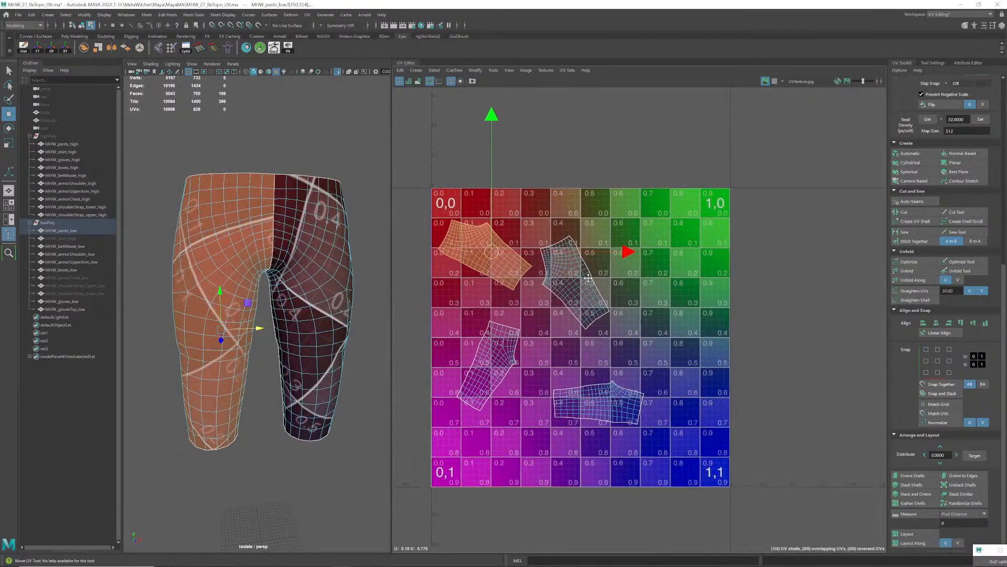
scroll(589, 278, up, 3)
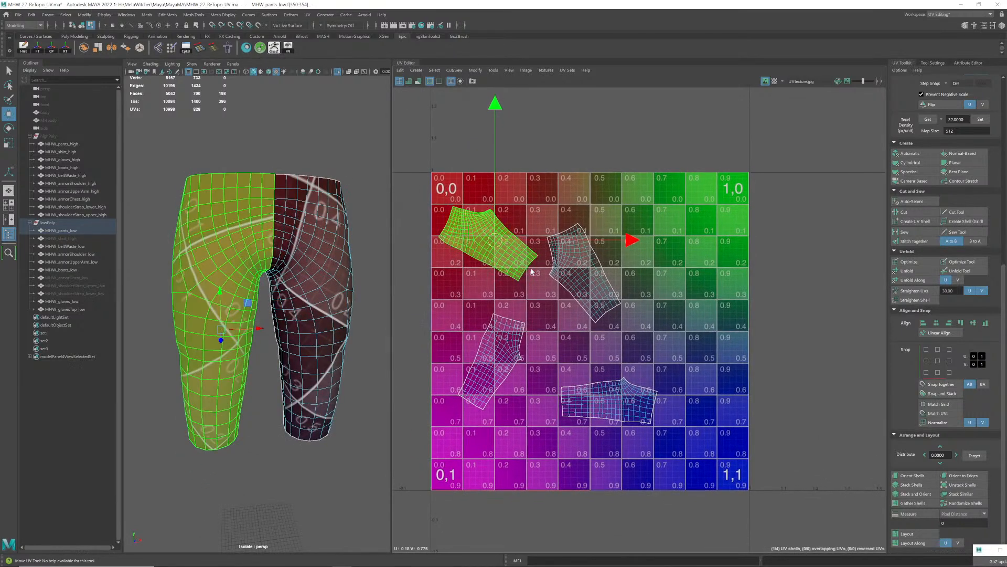
key(e)
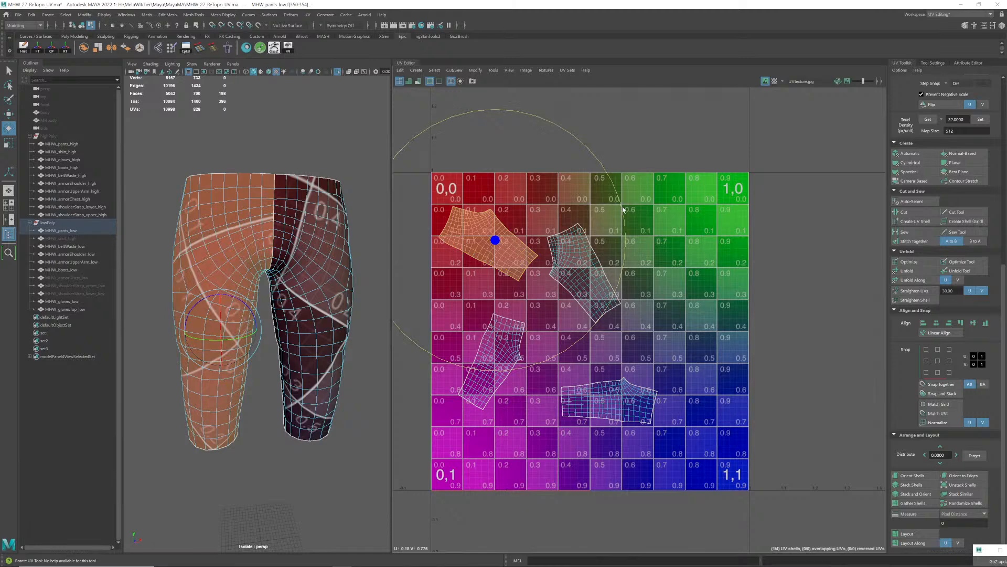
drag(623, 210, 562, 297)
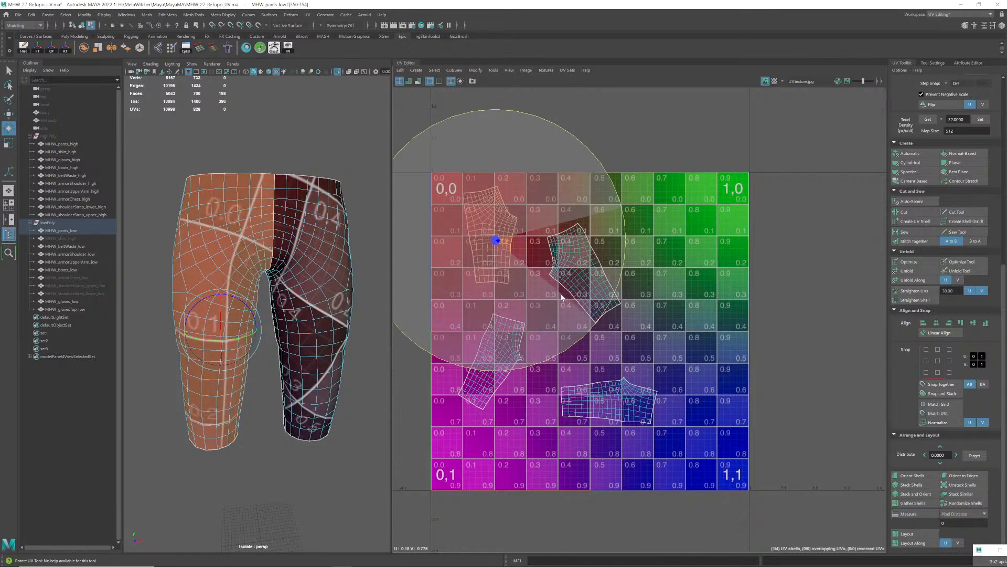
key(w)
- Place the middle pants shell beside the upright one in the upper row and rotate it upright to mirror it
click(579, 280)
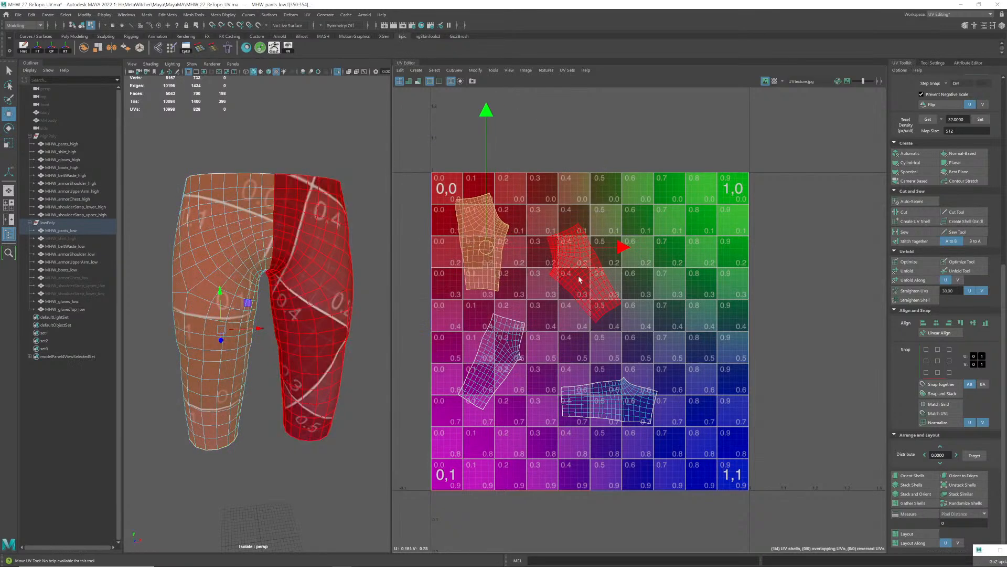
drag(580, 280, 555, 231)
key(e)
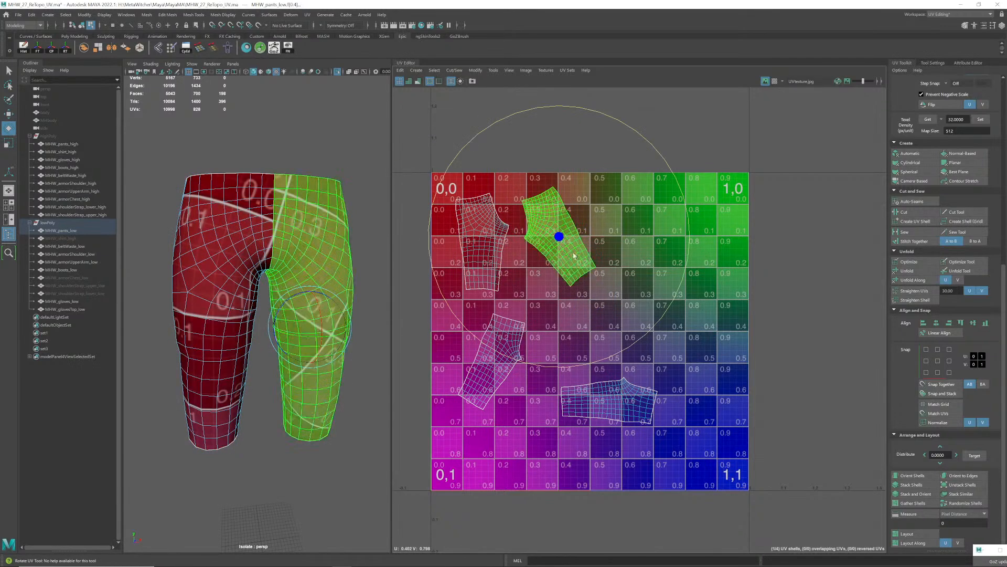
drag(685, 208, 649, 272)
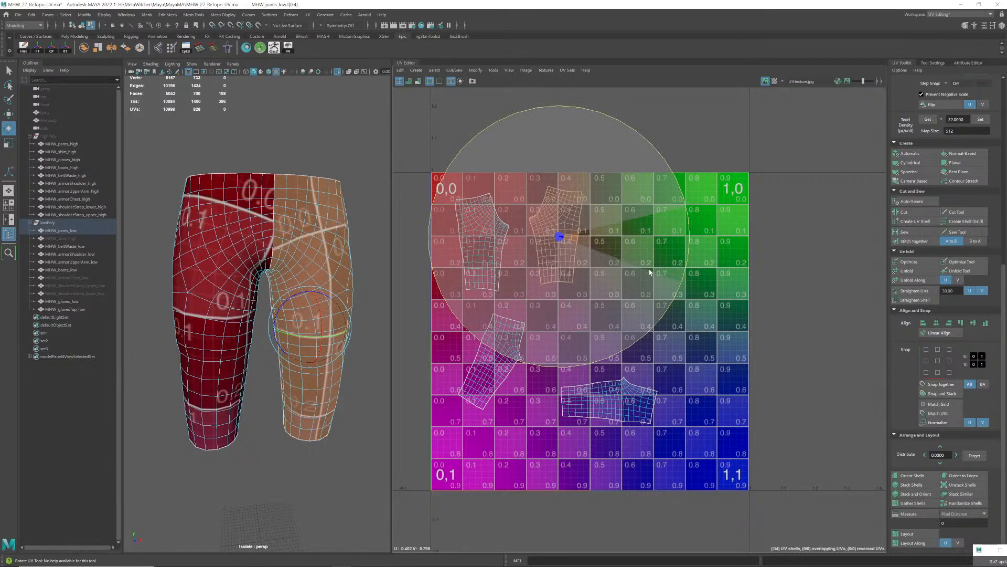
key(w)
drag(558, 241, 546, 241)
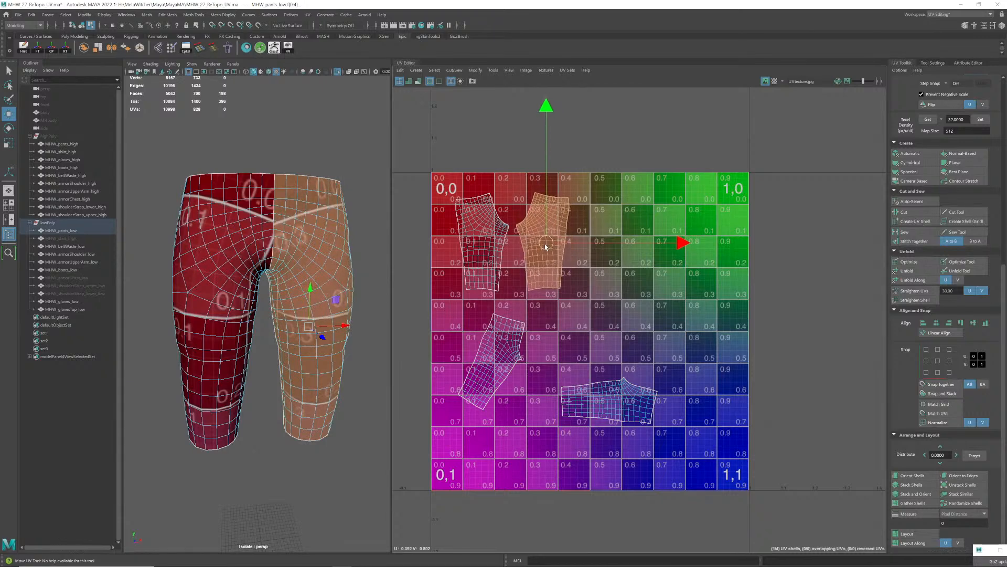
- Rotate the lower-left pants shell upright and place it directly beneath the first upright shell
click(499, 335)
key(e)
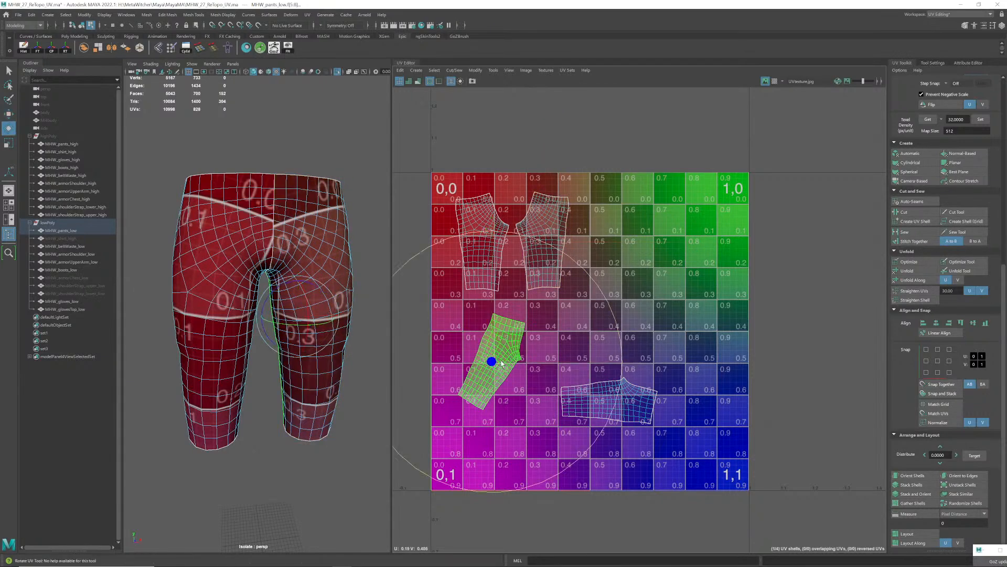
alt+drag(312, 305, 405, 305)
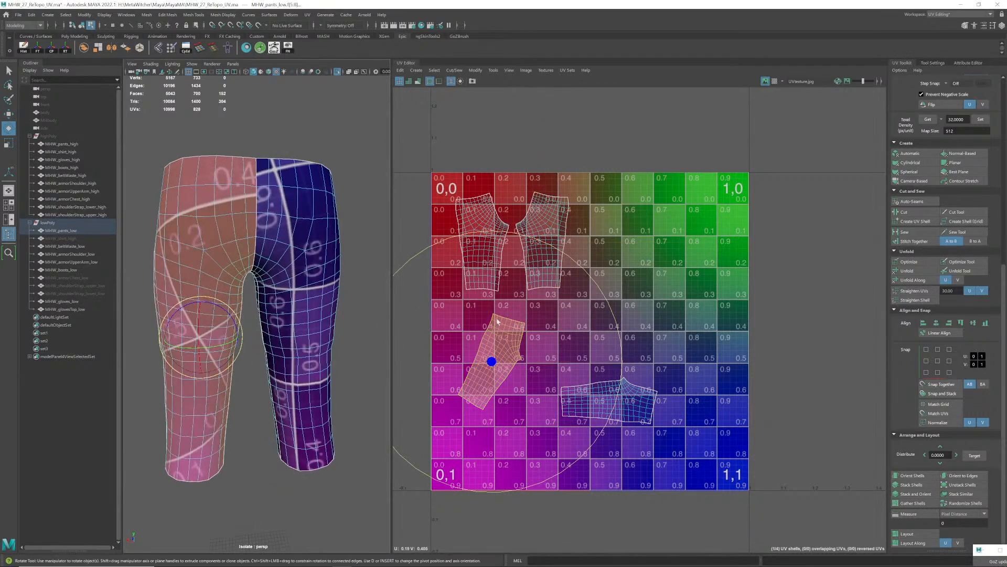
alt+middle_drag(508, 322, 550, 317)
drag(661, 326, 613, 283)
key(w)
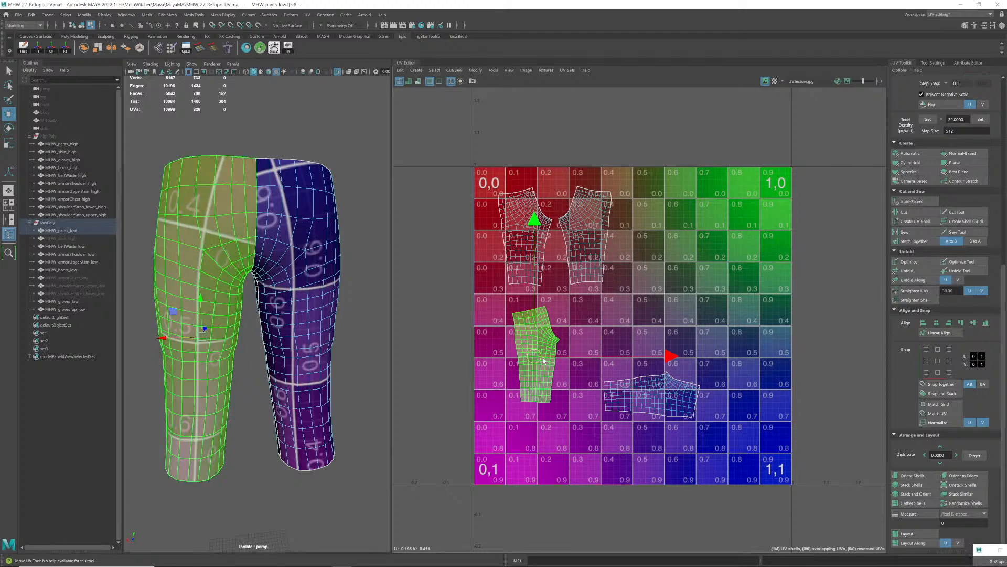
drag(544, 361, 535, 359)
- Rotate the last sideways pants shell upright and place it next to the lower-left shell, completing a two-by-two arrangement
click(651, 394)
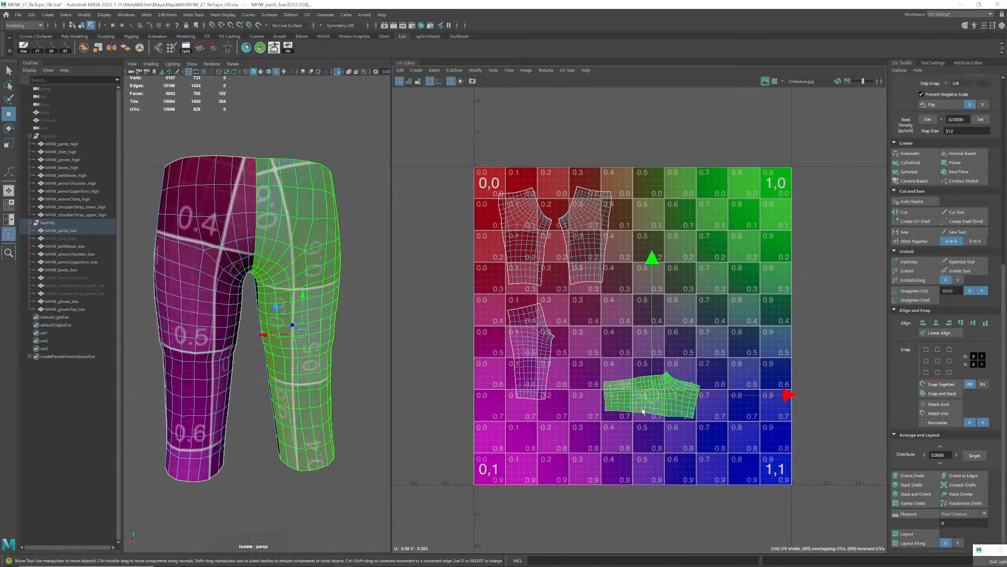
key(e)
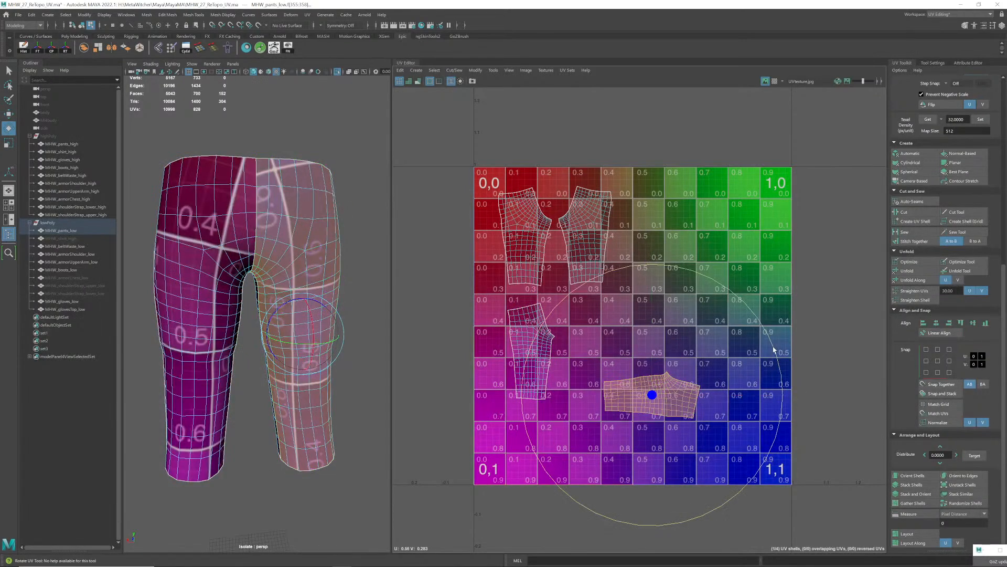
drag(773, 349, 618, 313)
key(w)
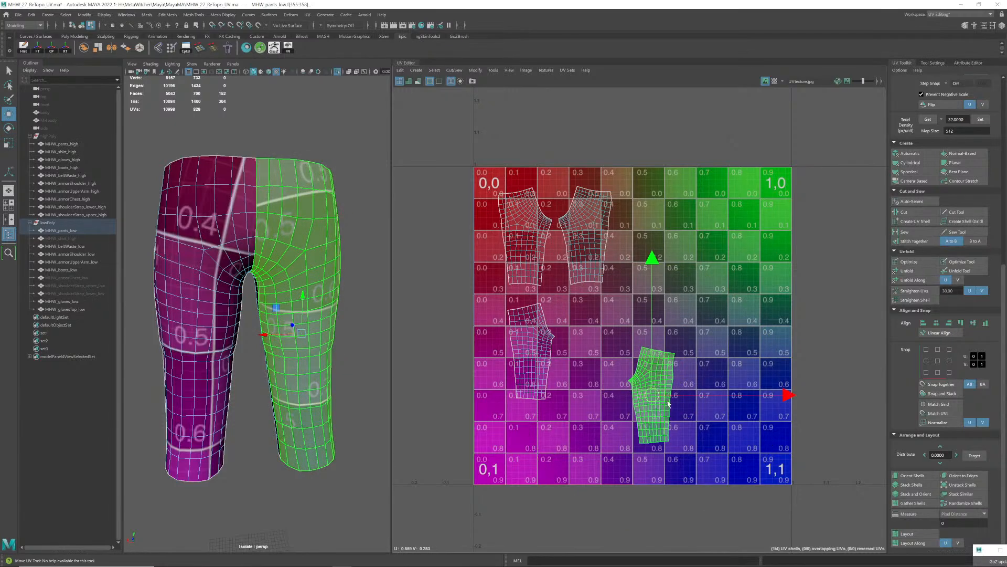
drag(654, 394, 593, 351)
key(e)
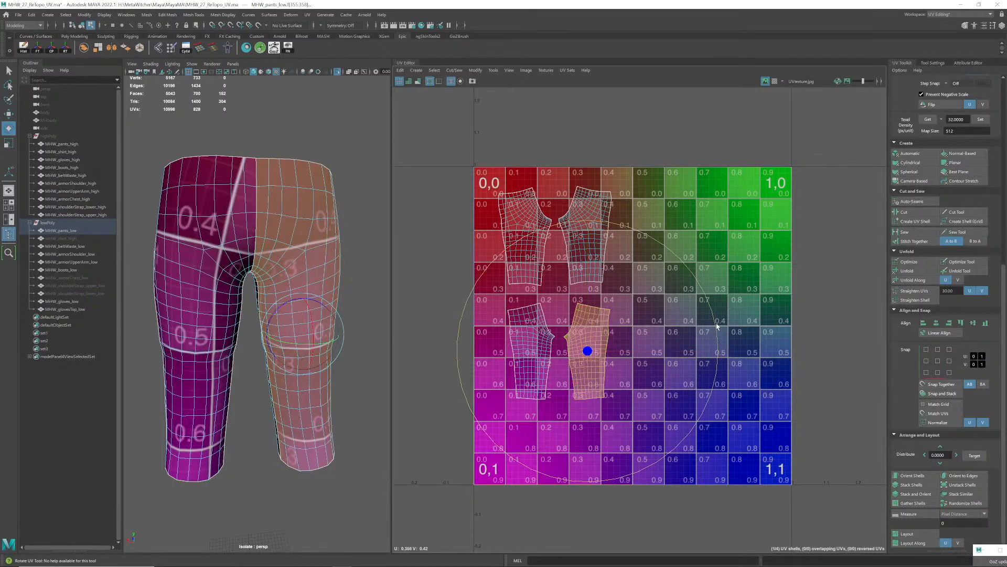
drag(717, 326, 717, 329)
key(w)
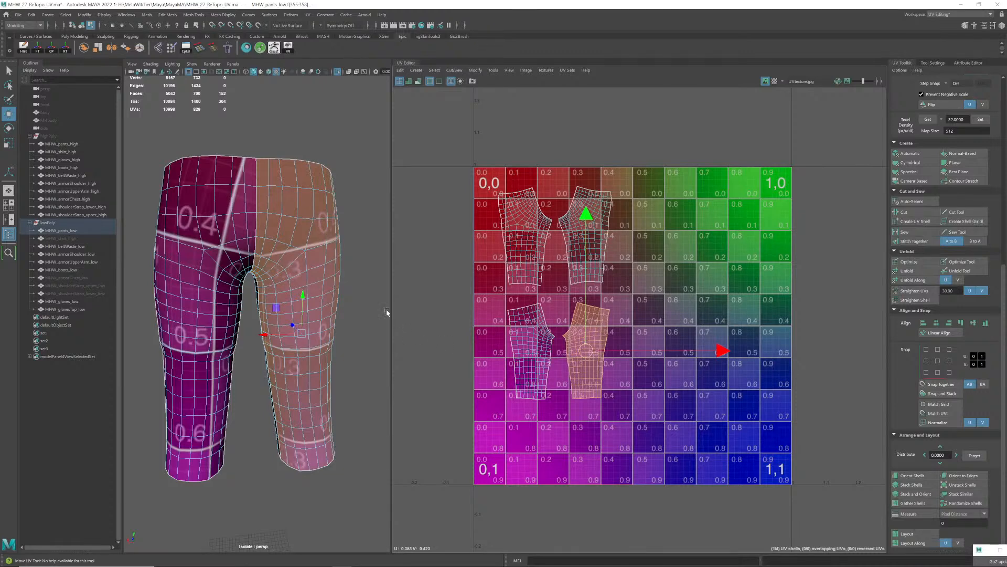
- Return to object mode and examine the UV texture's orientation and seams around the whole low-poly pants
right_drag(325, 259, 348, 246)
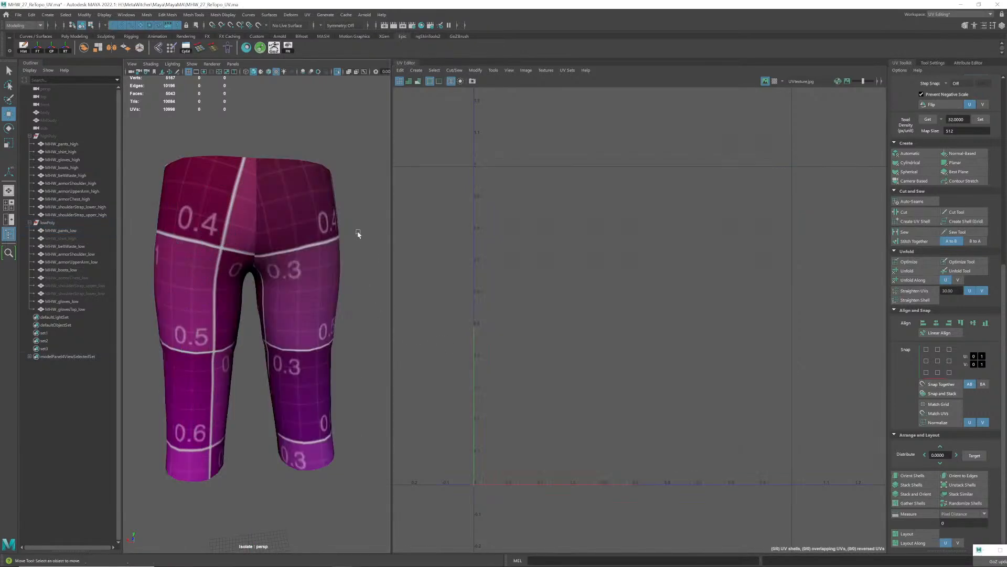
alt+drag(306, 263, 376, 263)
alt+right_drag(376, 263, 294, 261)
alt+drag(294, 262, 309, 261)
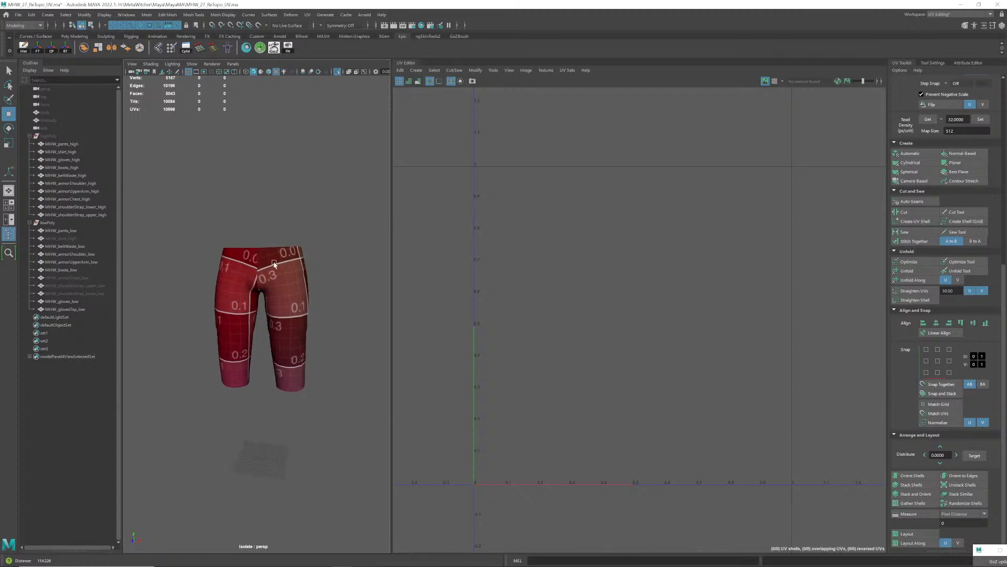
alt+right_drag(274, 264, 298, 264)
alt+drag(298, 264, 318, 265)
alt+right_drag(318, 265, 286, 265)
alt+drag(286, 266, 284, 264)
alt+right_drag(284, 264, 305, 261)
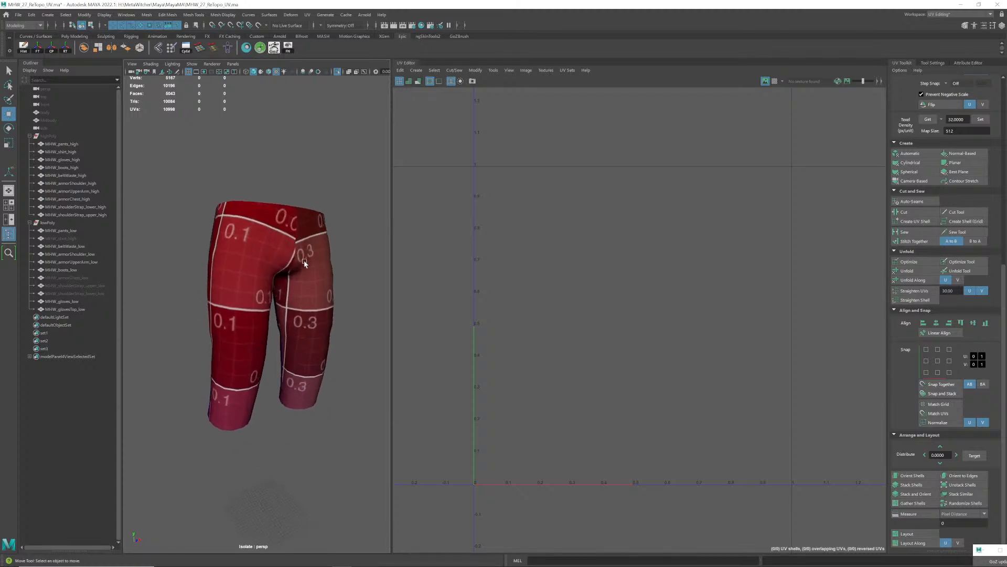
click(274, 251)
alt+drag(274, 250, 292, 255)
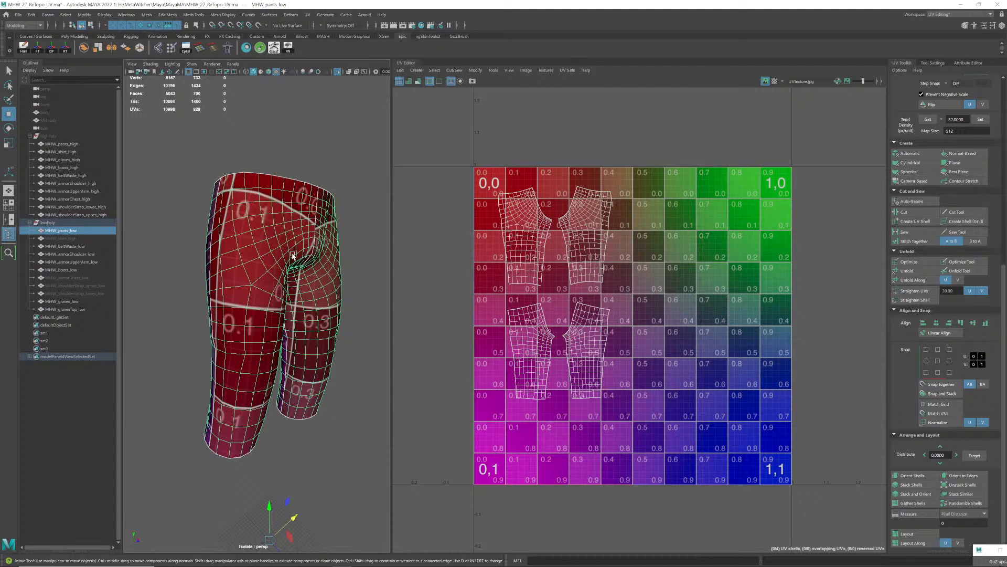
mouse_move(292, 255)
alt+mouse_down()
mouse_move(244, 283)
mouse_move(284, 273)
mouse_move(261, 284)
mouse_move(333, 286)
mouse_move(385, 263)
mouse_move(274, 286)
mouse_move(287, 275)
mouse_move(263, 279)
mouse_move(278, 262)
mouse_move(292, 274)
alt+mouse_up()
click(344, 238)
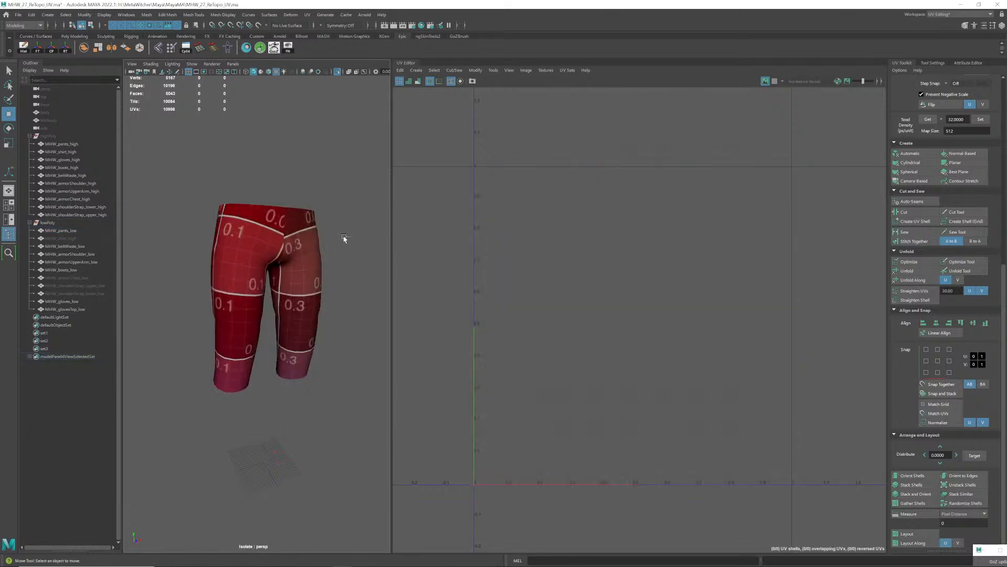
- Save the scene and turn off the isolated view to show the other armor pieces
key(ctrl+s)
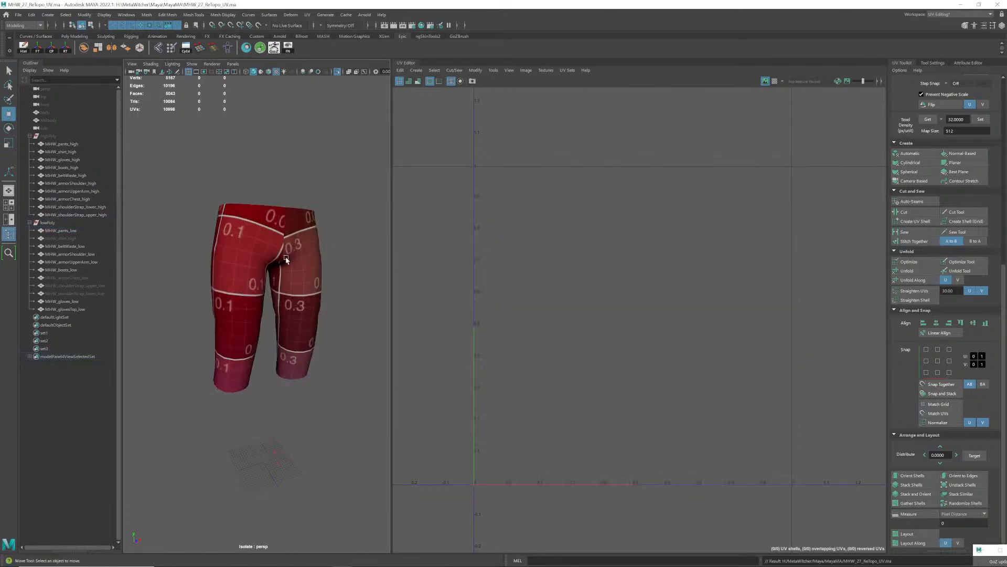
key(ctrl+1)
key(w)
- Hide the finished low-poly pants and save the scene
click(249, 257)
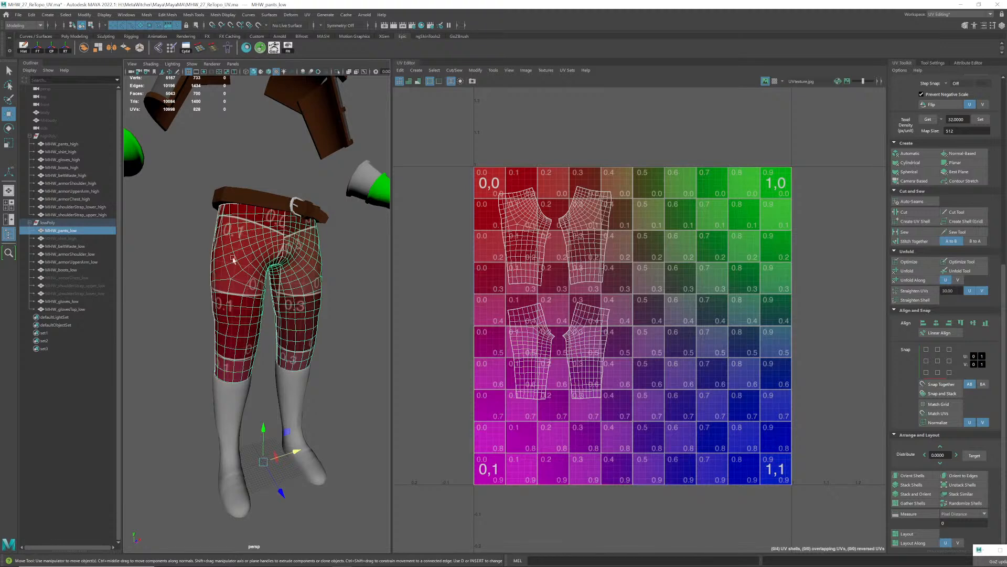
key(ctrl+h)
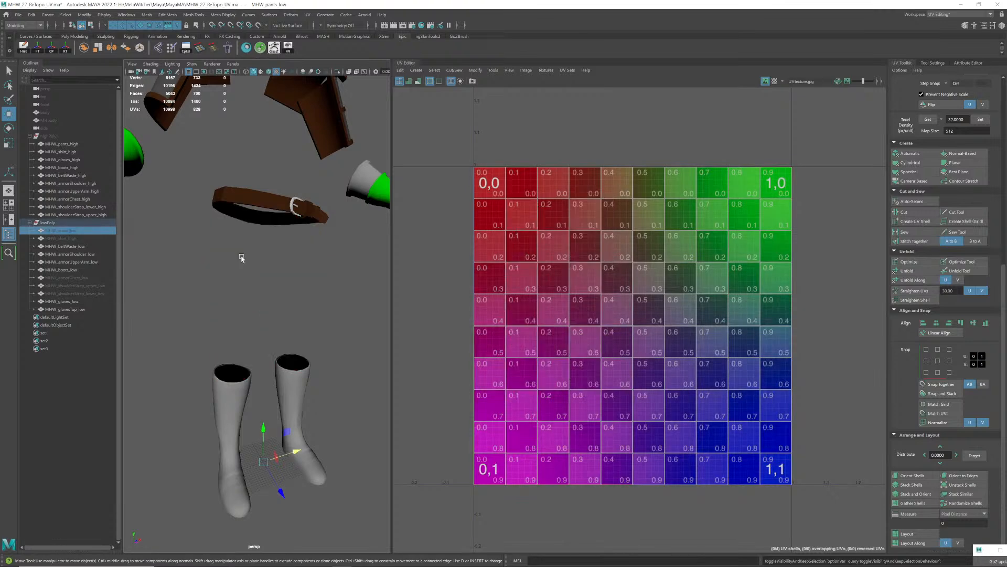
key(ctrl+s)
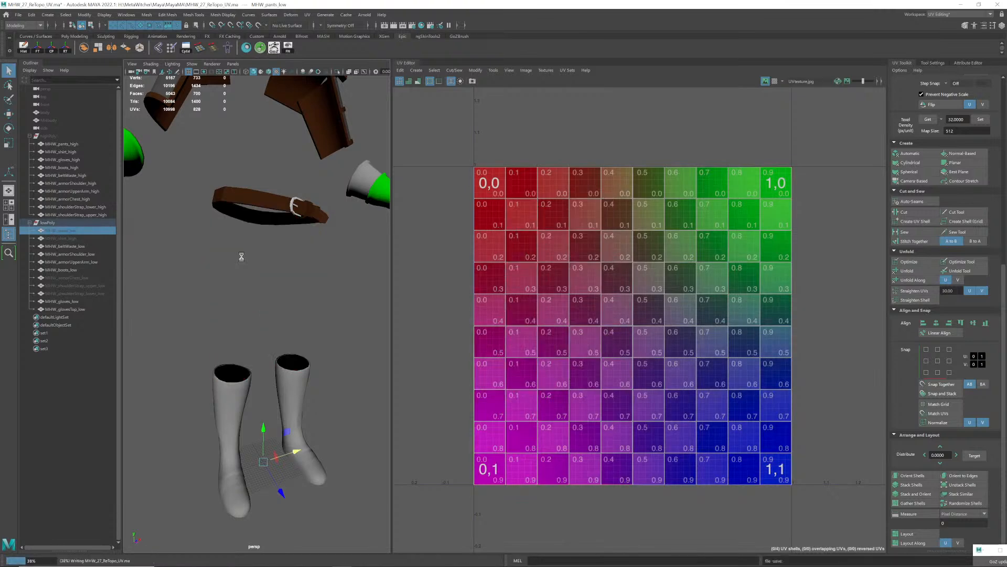
key(w)
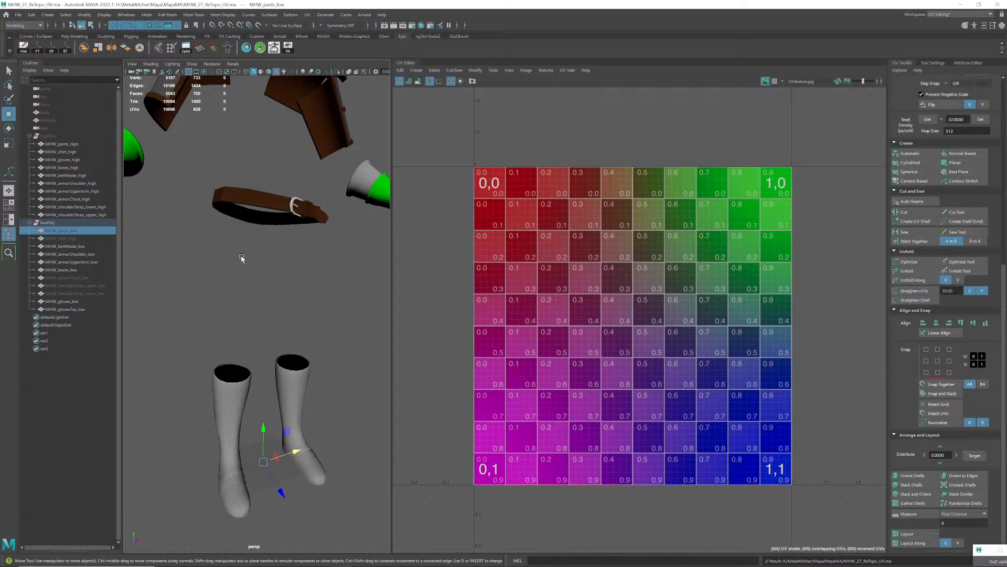
alt+right_drag(337, 263, 241, 262)
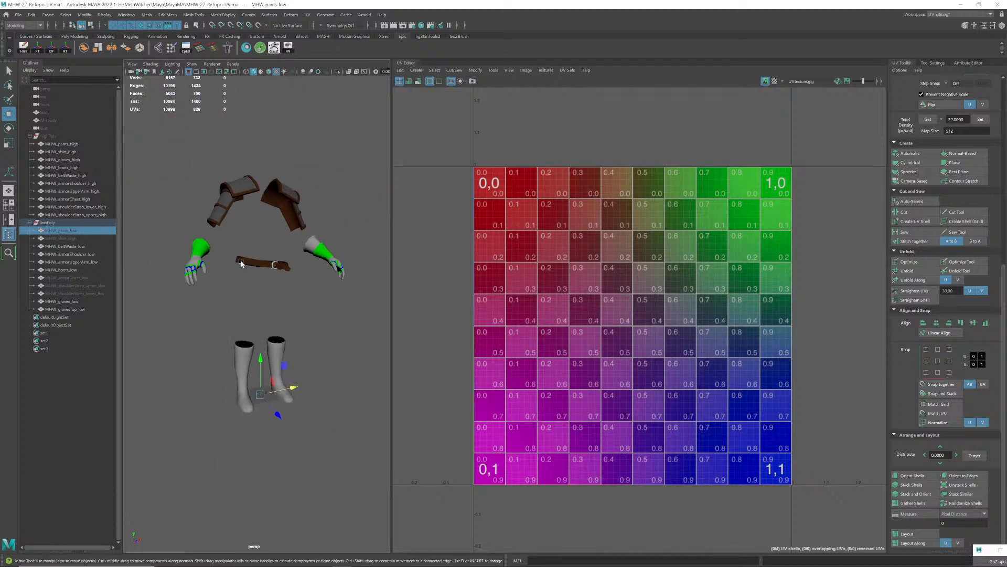
alt+drag(241, 262, 273, 325)
alt+right_drag(274, 326, 272, 383)
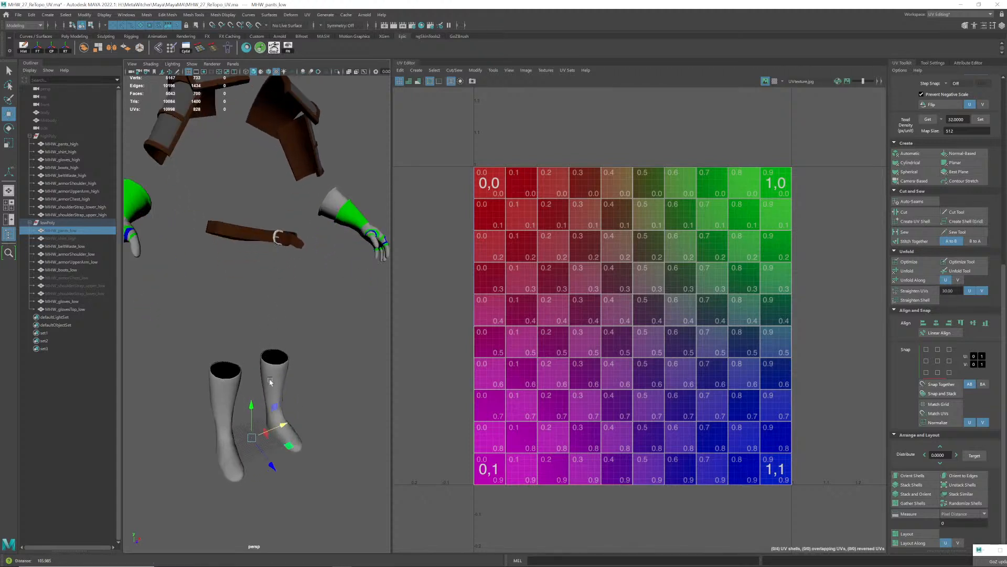
- Select the low-poly boots mesh as the next piece to unwrap
alt+middle_drag(272, 382, 269, 297)
alt+right_drag(270, 297, 303, 338)
alt+drag(304, 338, 256, 302)
key(ctrl+h)
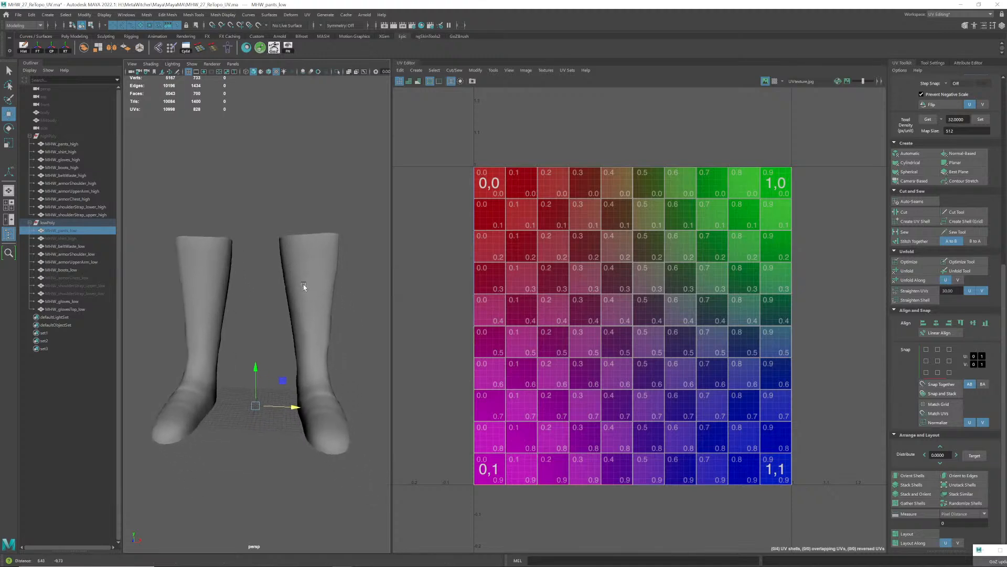
click(328, 303)
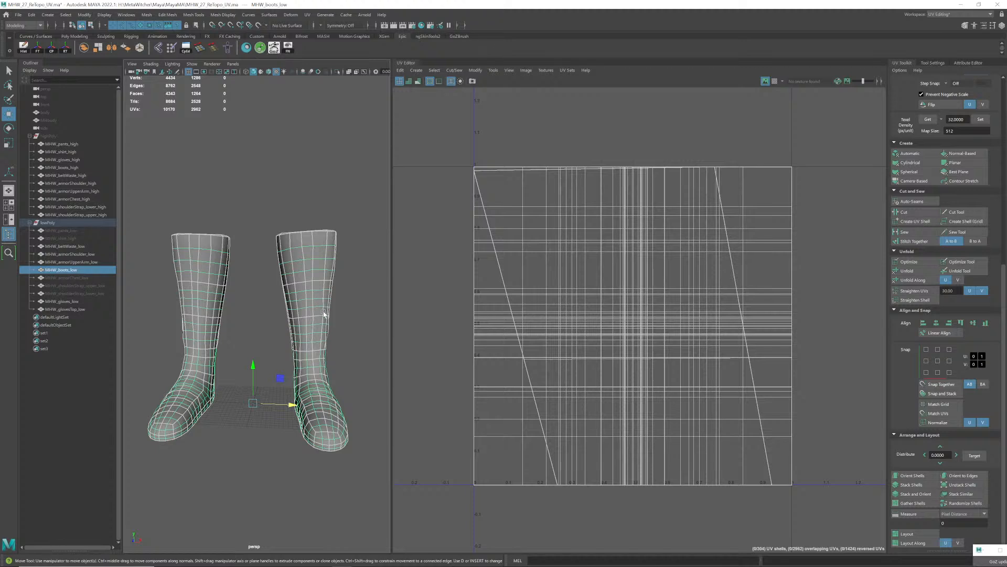
alt+middle_drag(326, 317, 294, 301)
alt+right_drag(294, 301, 317, 306)
alt+middle_drag(317, 306, 268, 283)
alt+drag(301, 286, 261, 293)
alt+right_drag(260, 293, 227, 293)
alt+drag(227, 293, 245, 293)
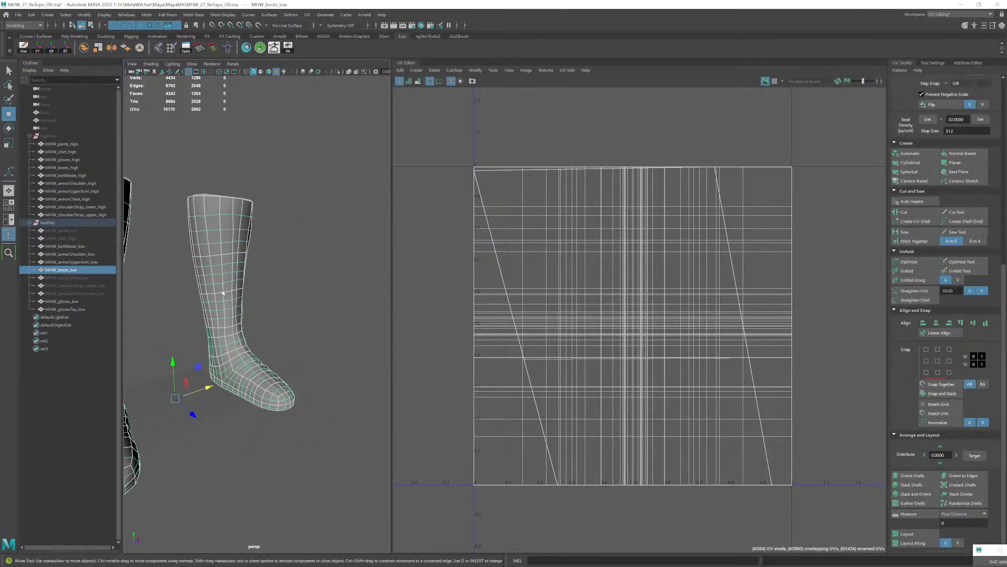
- Select all faces of the character's left boot and give them a camera-based UV projection
right_drag(222, 300, 263, 299)
alt+middle_drag(263, 299, 268, 299)
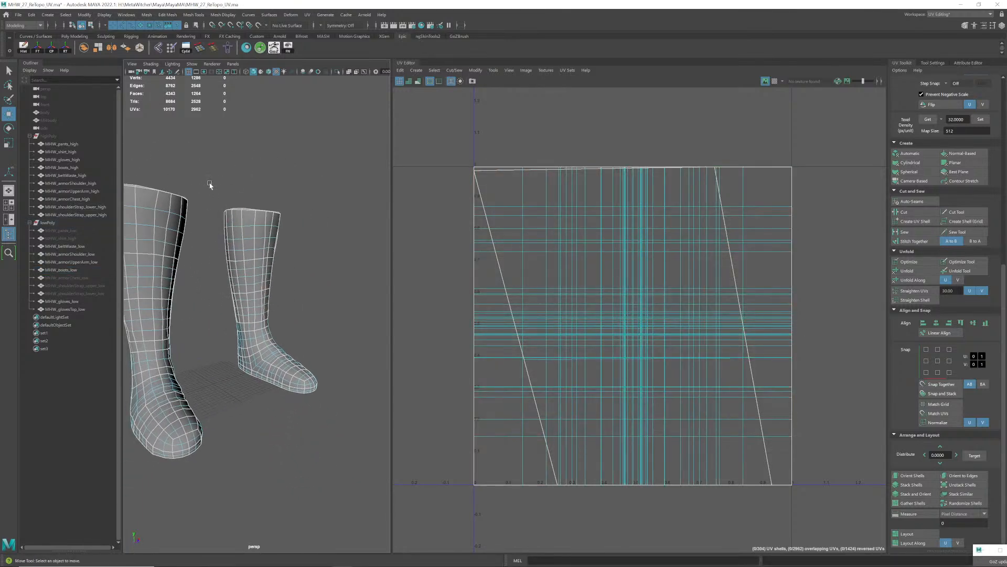
drag(209, 181, 338, 408)
alt+drag(284, 294, 264, 287)
alt+right_drag(263, 287, 269, 329)
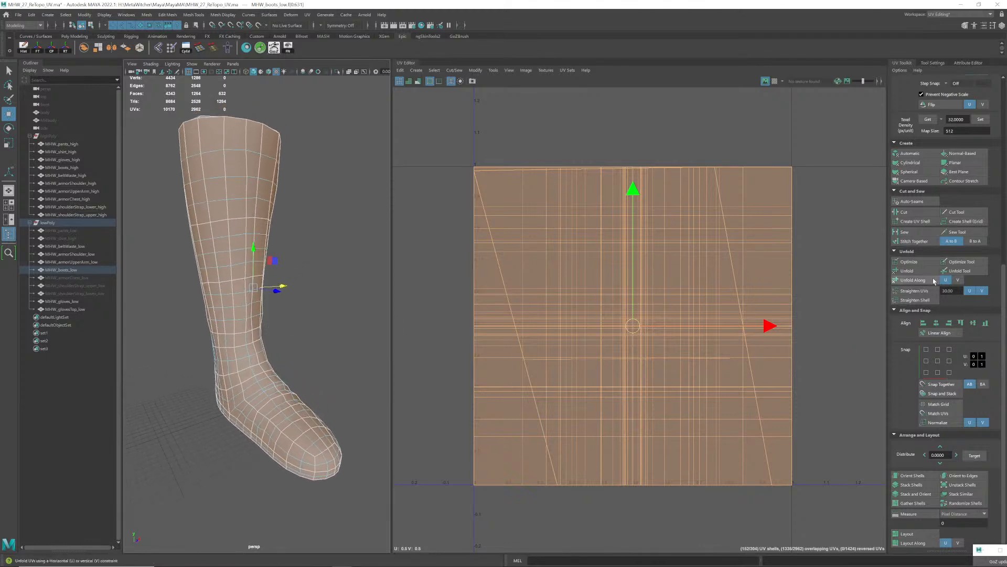
click(913, 180)
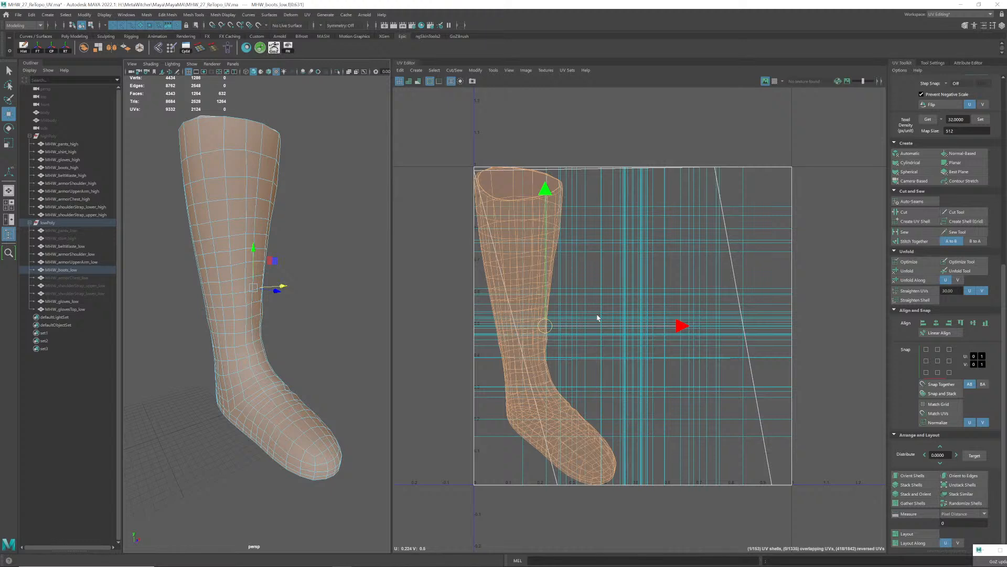
- Assign the UVtexture material from the Hypershade to the projected boot's faces
scroll(249, 276, down, 2)
mouse_move(250, 275)
alt+mouse_down()
mouse_move(288, 253)
mouse_move(258, 265)
mouse_move(266, 279)
mouse_move(239, 267)
mouse_move(272, 265)
mouse_move(253, 277)
mouse_move(261, 288)
alt+mouse_up()
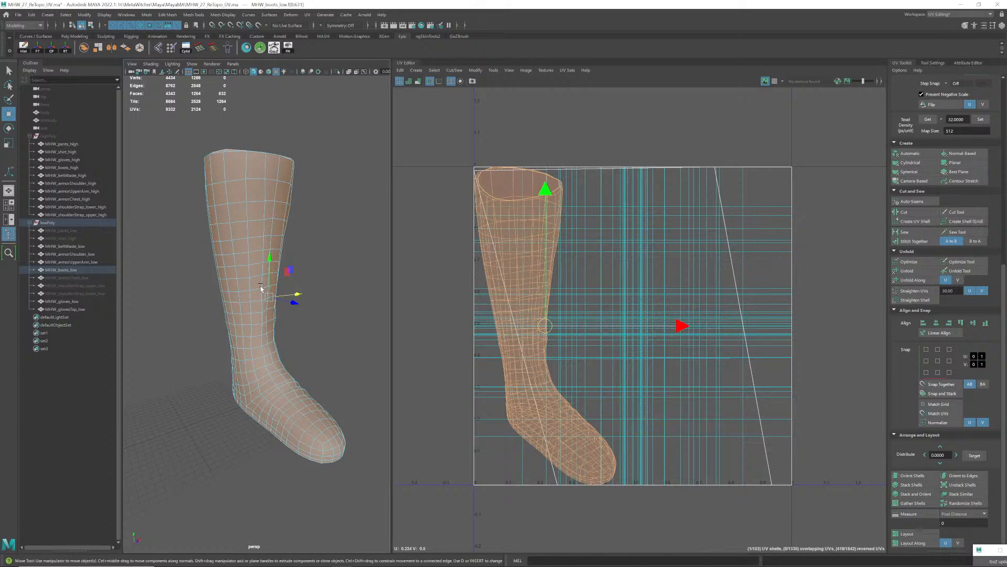
mouse_move(261, 288)
alt+mouse_down()
mouse_move(231, 278)
mouse_move(257, 283)
mouse_move(225, 292)
mouse_move(265, 293)
alt+mouse_up()
alt+middle_drag(265, 293, 227, 302)
alt+drag(227, 302, 187, 216)
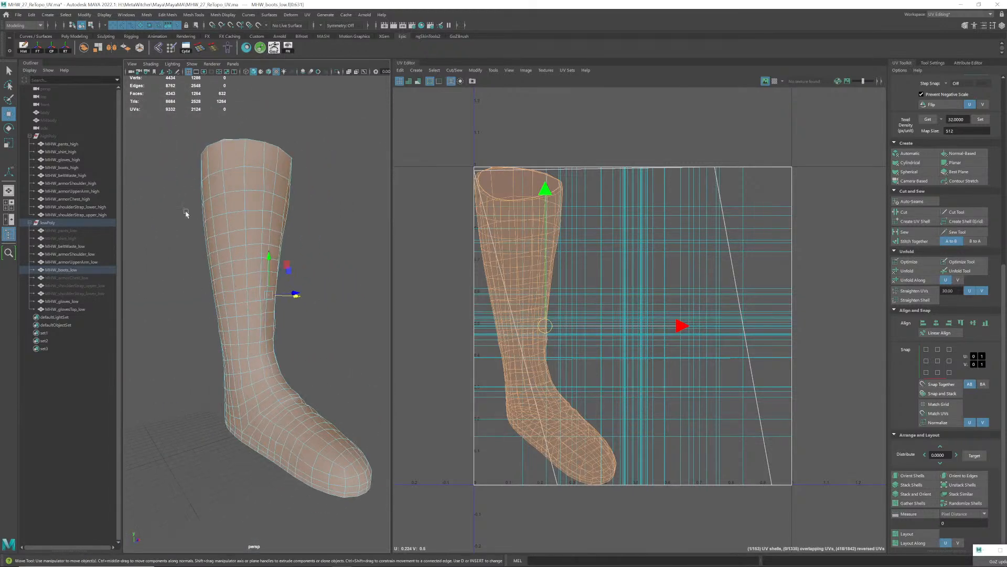
click(246, 48)
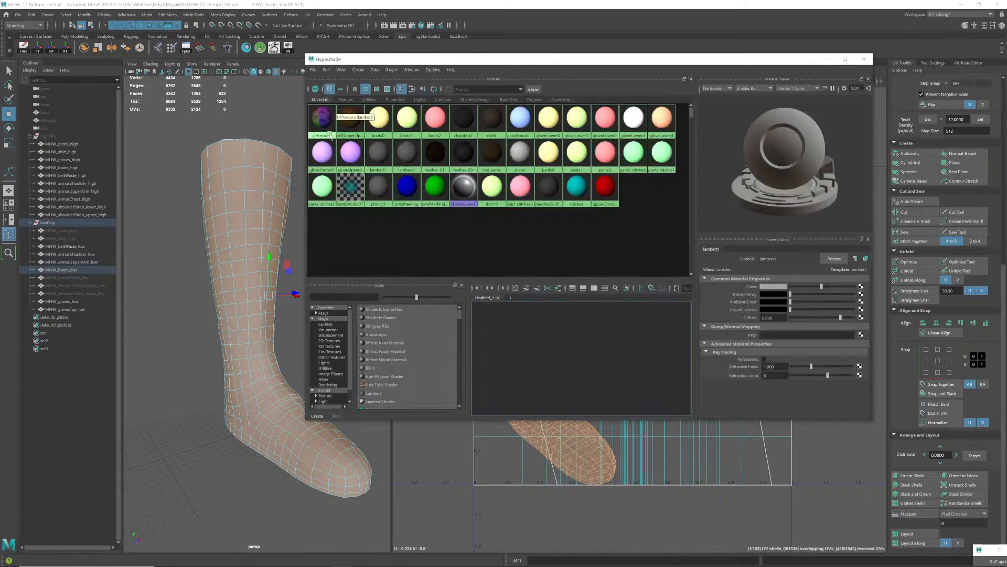
middle_drag(322, 121, 263, 197)
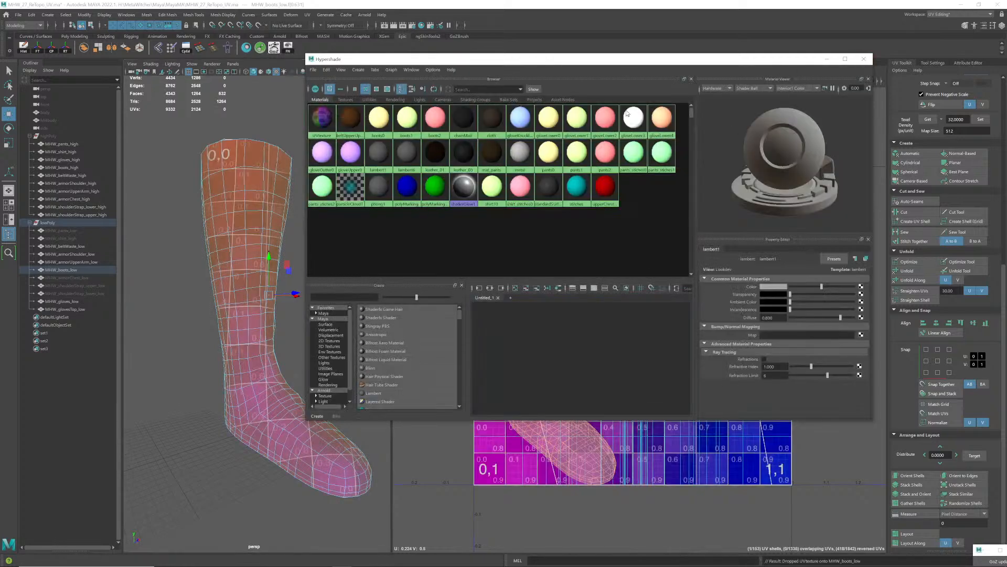
click(863, 58)
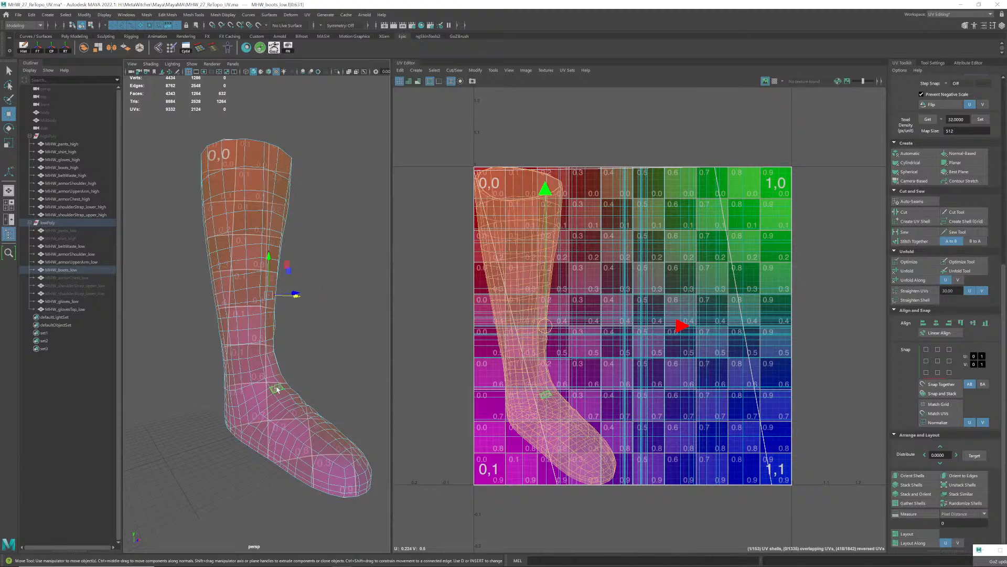
alt+drag(277, 389, 282, 346)
scroll(278, 358, down, 10)
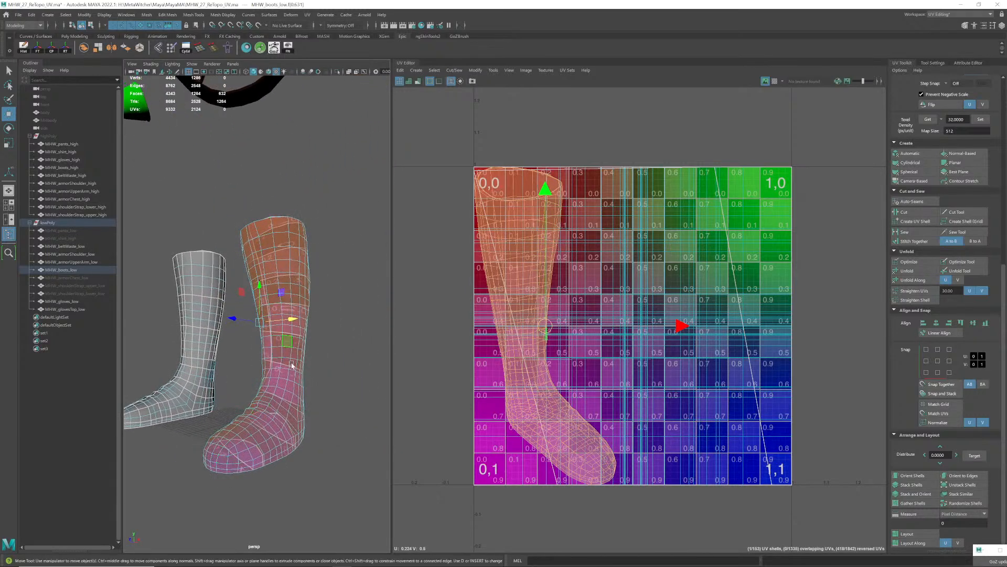
alt+drag(197, 362, 292, 359)
right_click(294, 346)
click(294, 323)
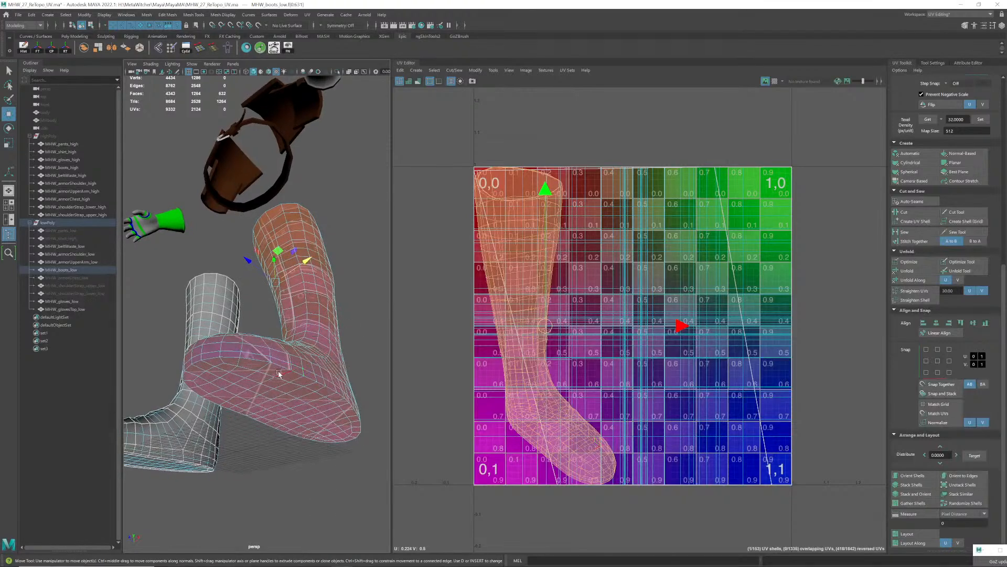
click(271, 364)
double_click(255, 362)
key(q)
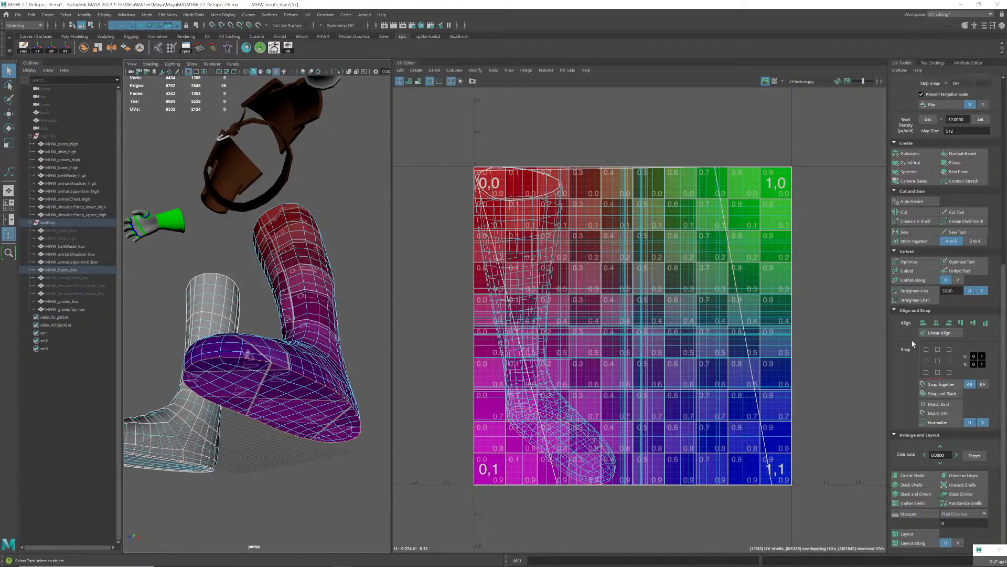
- Delete all faces of the untextured right boot, keeping only the textured left boot
alt+drag(367, 311, 312, 343)
right_drag(294, 291, 326, 284)
click(326, 283)
alt+drag(326, 284, 316, 301)
click(252, 314)
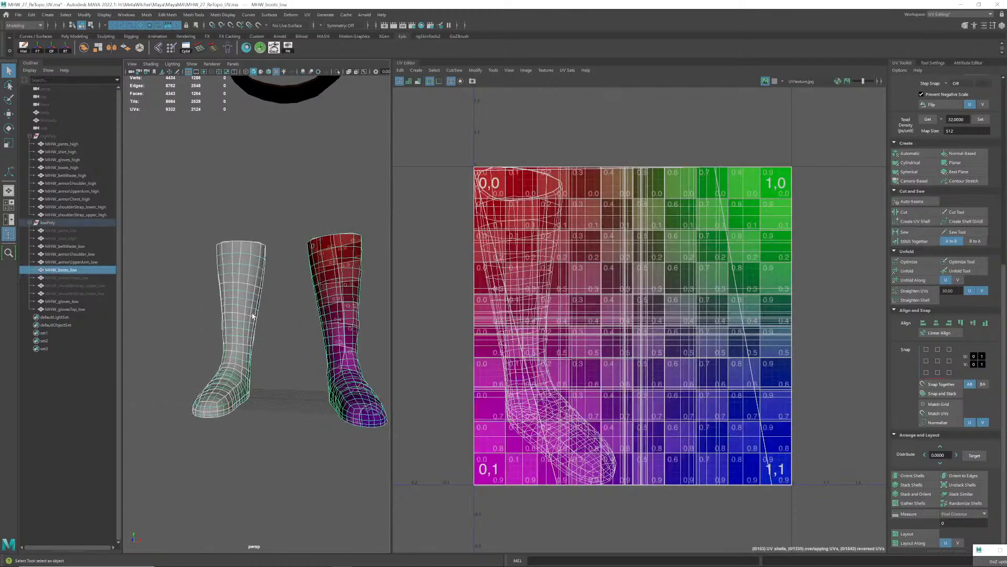
right_drag(248, 314, 248, 339)
drag(192, 212, 286, 456)
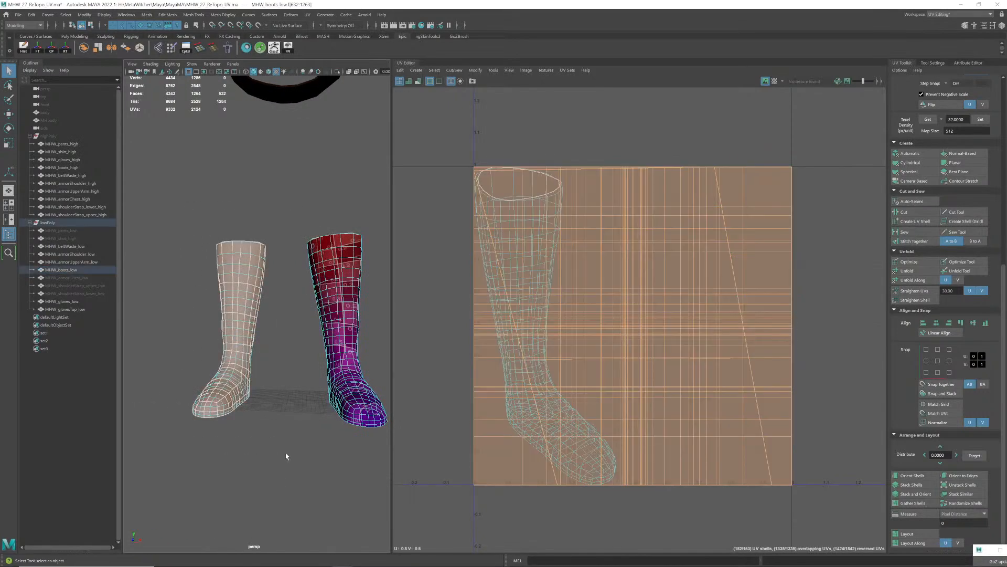
key(Delete)
drag(146, 194, 291, 495)
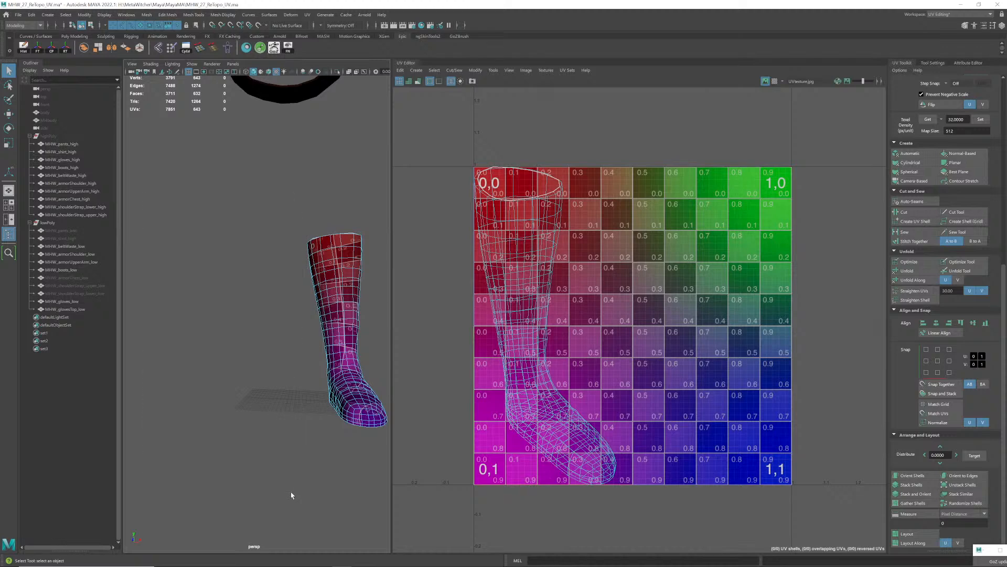
- Isolate the remaining boot in the viewport
alt+drag(376, 360, 287, 363)
scroll(274, 349, up, 5)
scroll(274, 348, down, 3)
right_drag(282, 349, 283, 331)
key(ctrl+1)
- Cut the boot's UVs along the full edge loop around the sole
alt+drag(295, 364, 302, 315)
right_drag(292, 346, 300, 331)
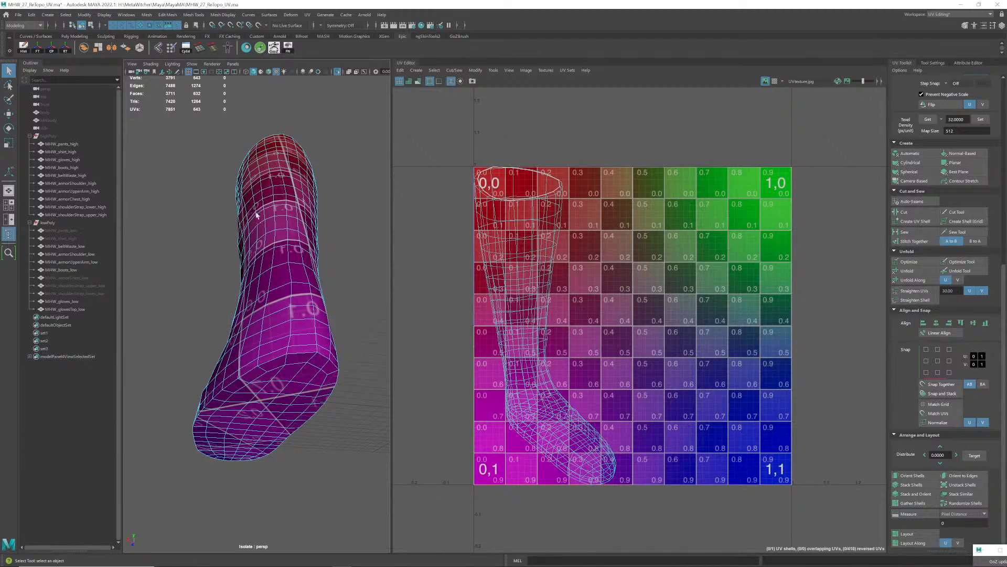
double_click(295, 359)
mouse_move(294, 358)
alt+mouse_down()
mouse_move(286, 358)
mouse_move(301, 356)
alt+mouse_up()
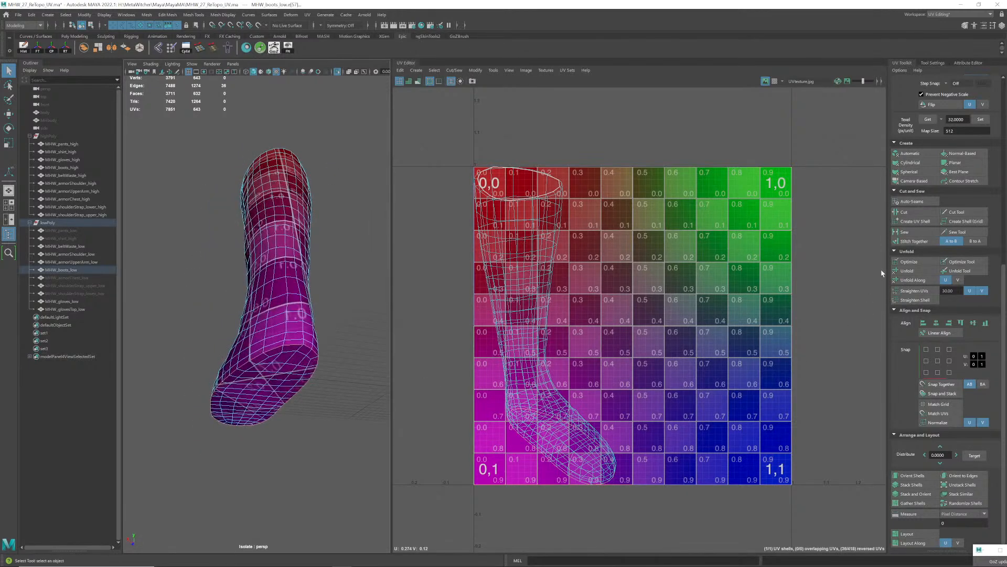
click(903, 212)
alt+drag(367, 286, 286, 322)
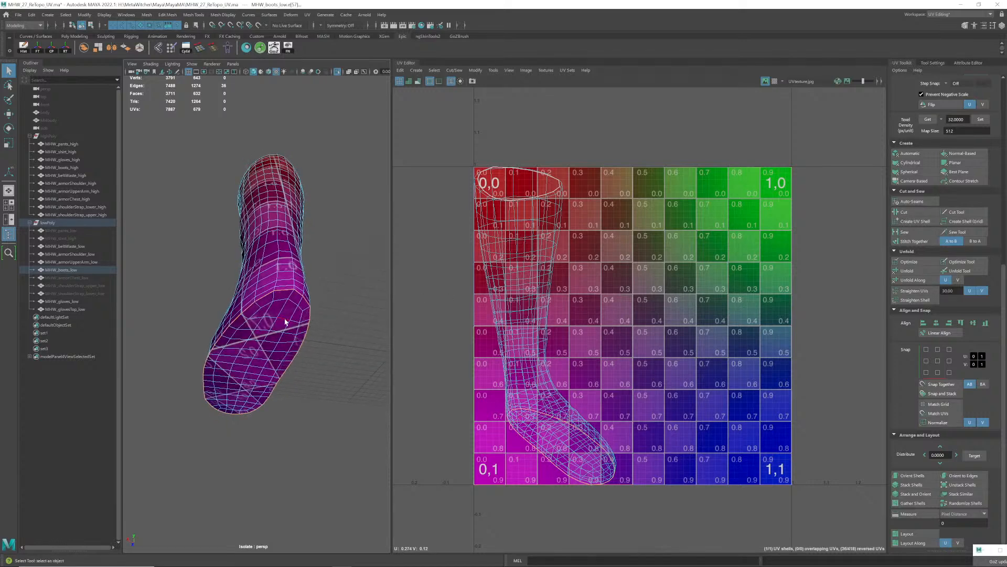
- Unfold the sole's UV shell and move it to the upper-right corner of the UV tile, clear of the boot shell
alt+middle_drag(550, 432, 546, 415)
right_drag(513, 328, 484, 316)
click(543, 425)
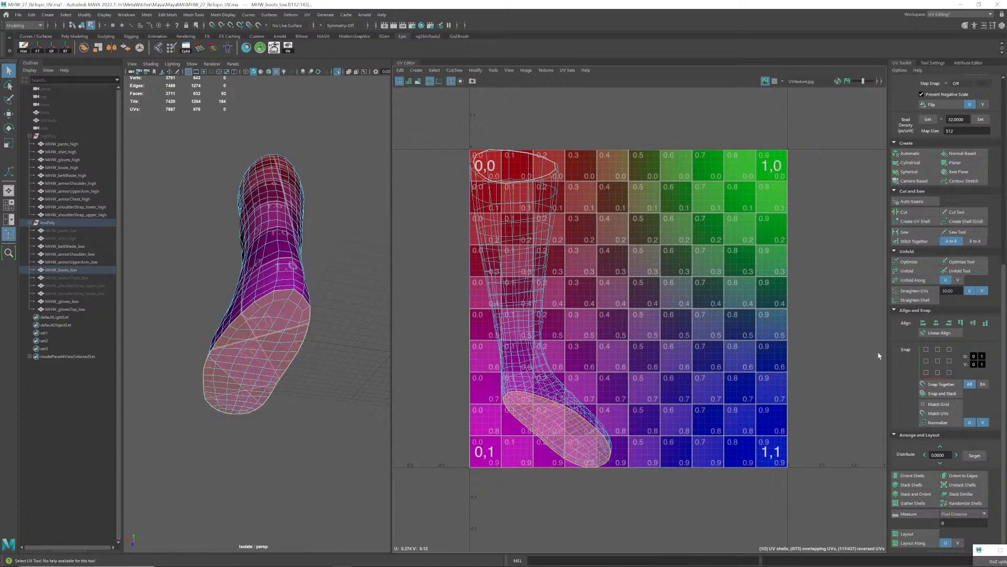
click(907, 271)
key(w)
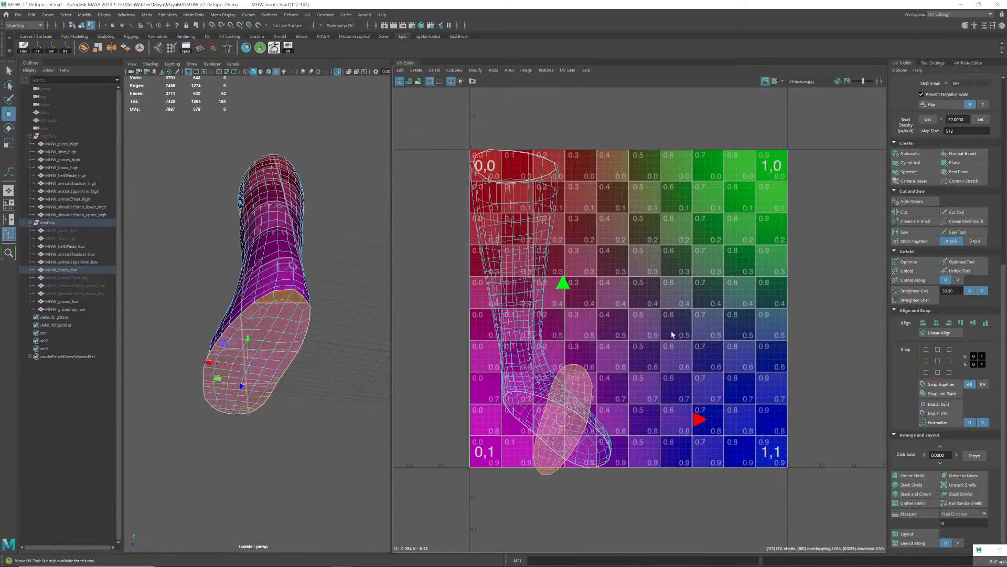
drag(555, 426, 750, 227)
alt+drag(335, 275, 240, 281)
alt+drag(327, 210, 277, 325)
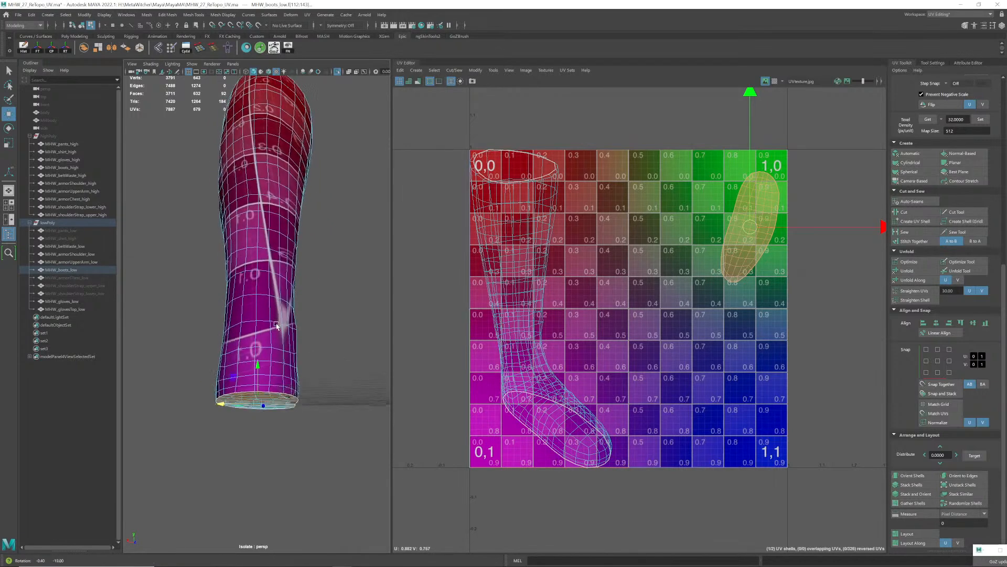
mouse_move(258, 289)
right_down()
mouse_move(247, 288)
mouse_move(265, 292)
right_up()
double_click(259, 290)
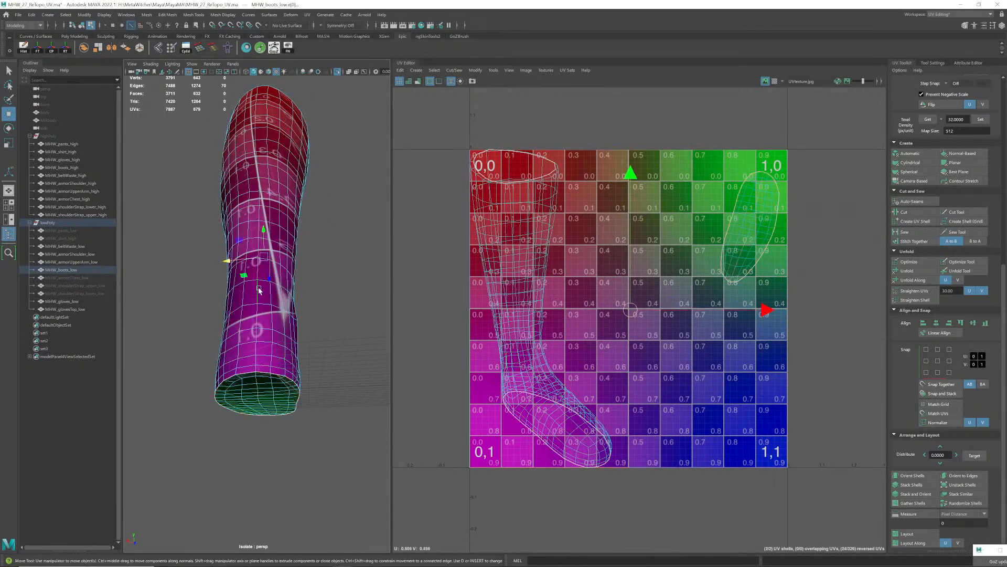
alt+drag(261, 290, 299, 325)
click(304, 332)
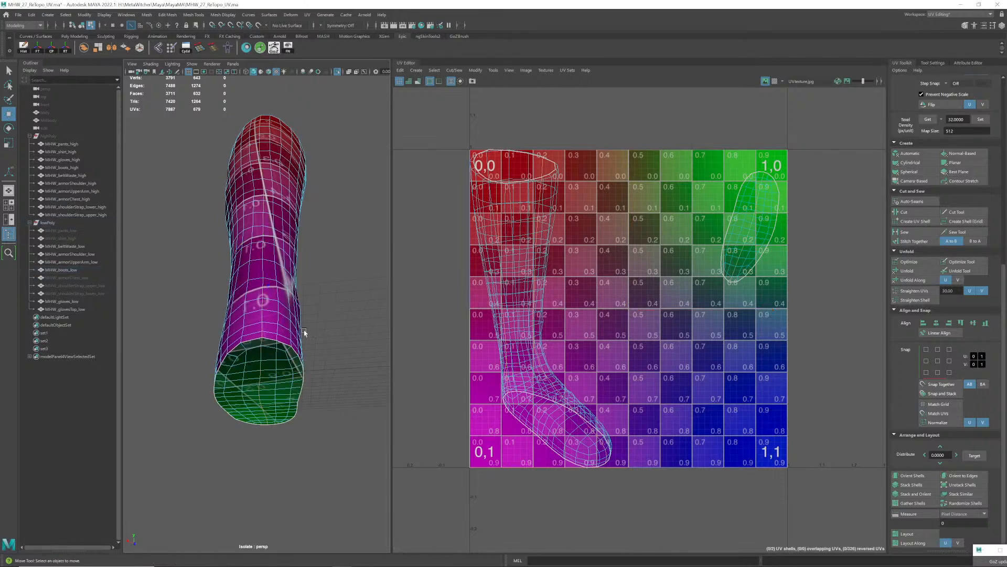
click(265, 336)
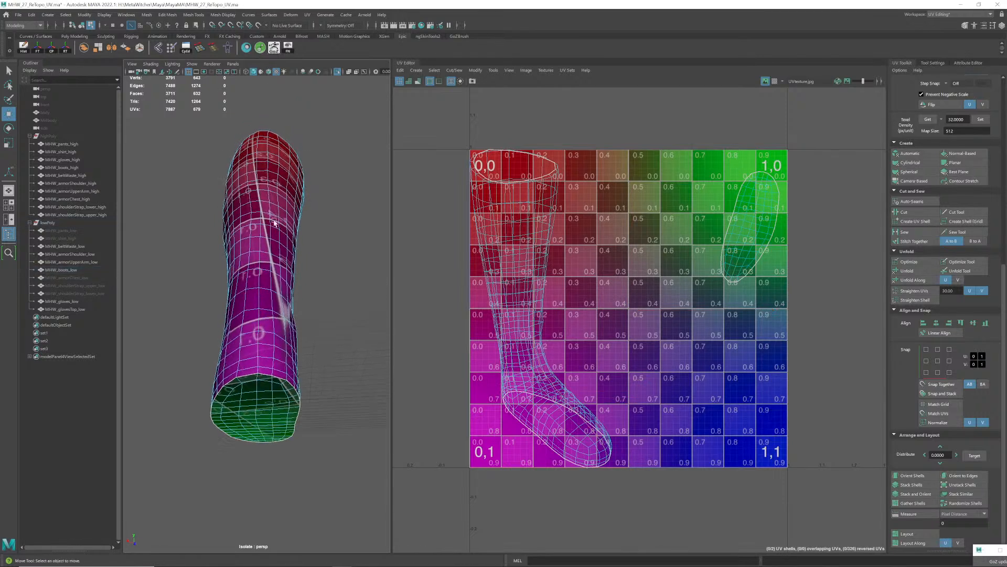
- Cut the boot's UVs along the vertical edge line at the back, from the heel up to the top opening
alt+drag(274, 223, 270, 245)
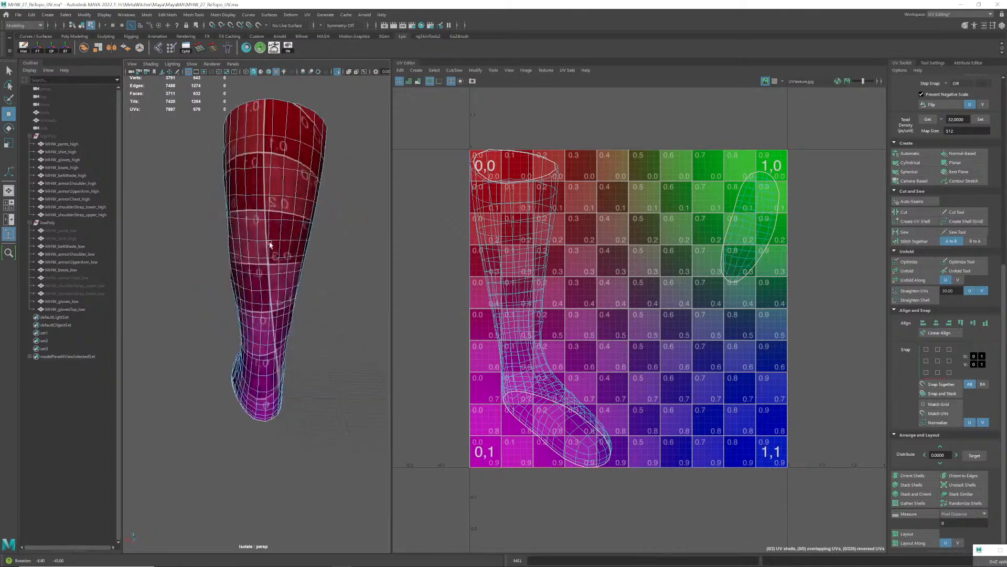
alt+right_drag(245, 250, 275, 329)
alt+drag(275, 329, 270, 323)
alt+right_drag(269, 323, 266, 317)
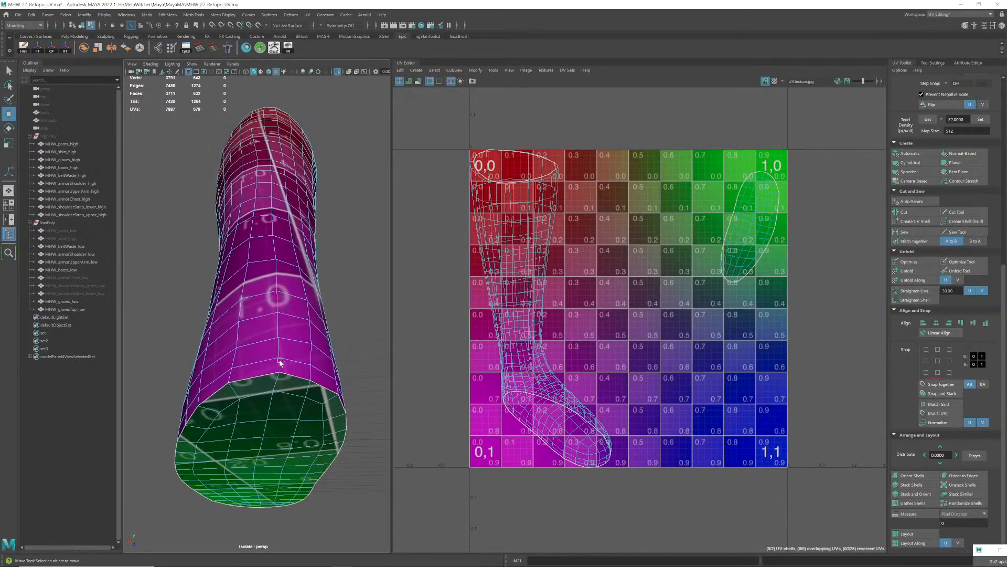
click(280, 362)
alt+drag(294, 262, 273, 282)
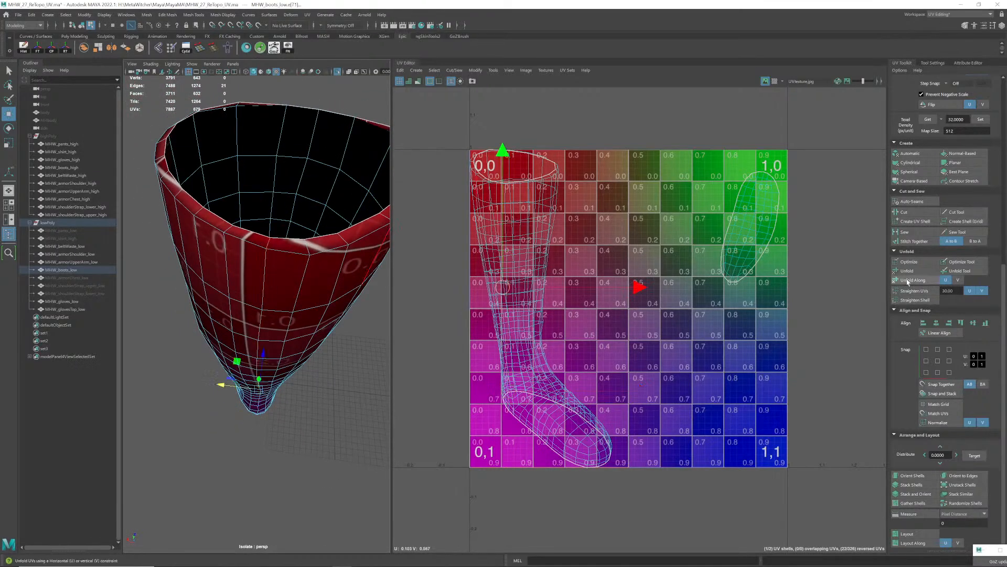
click(903, 212)
- Select the boot's main UV shell and unfold it
alt+drag(367, 294, 364, 261)
alt+right_drag(364, 261, 303, 284)
alt+drag(303, 284, 297, 264)
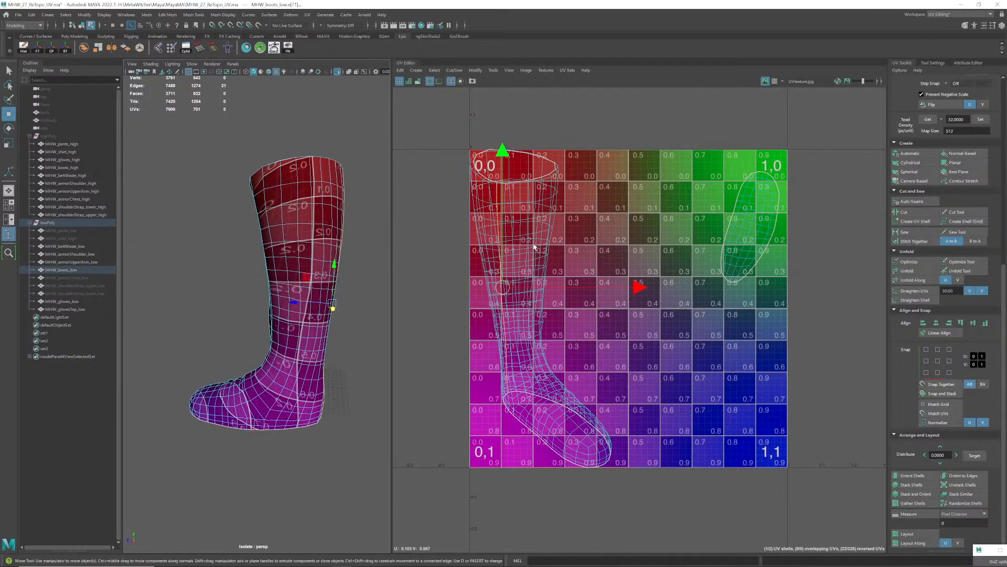
alt+middle_drag(543, 246, 579, 250)
scroll(592, 254, down, 1)
scroll(594, 254, up, 2)
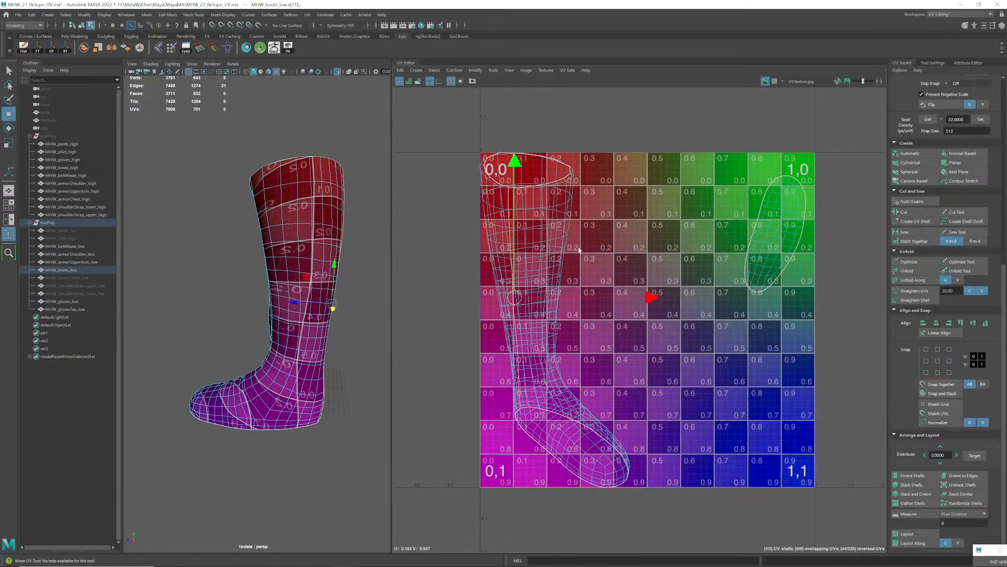
right_click(537, 229)
click(513, 219)
click(542, 218)
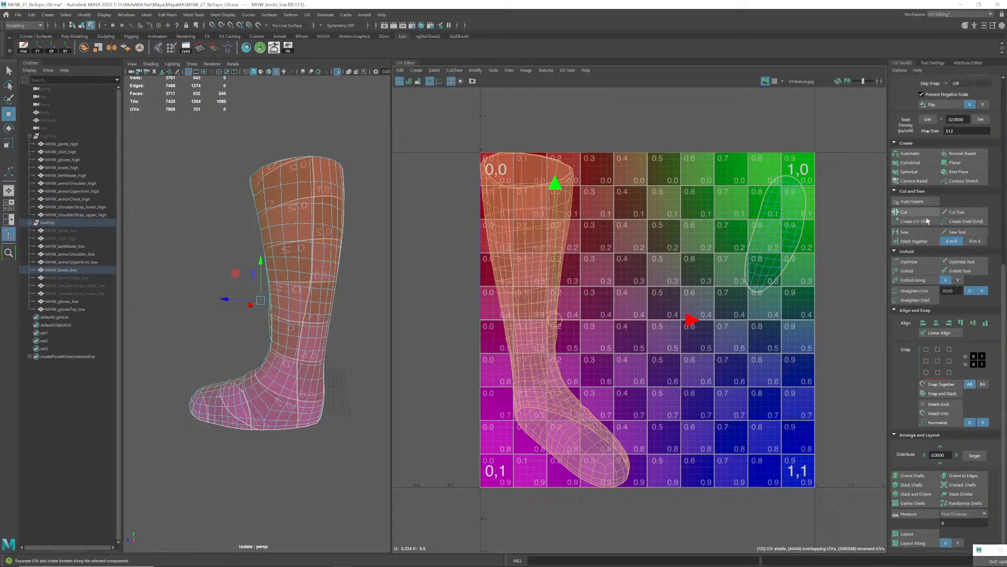
click(915, 270)
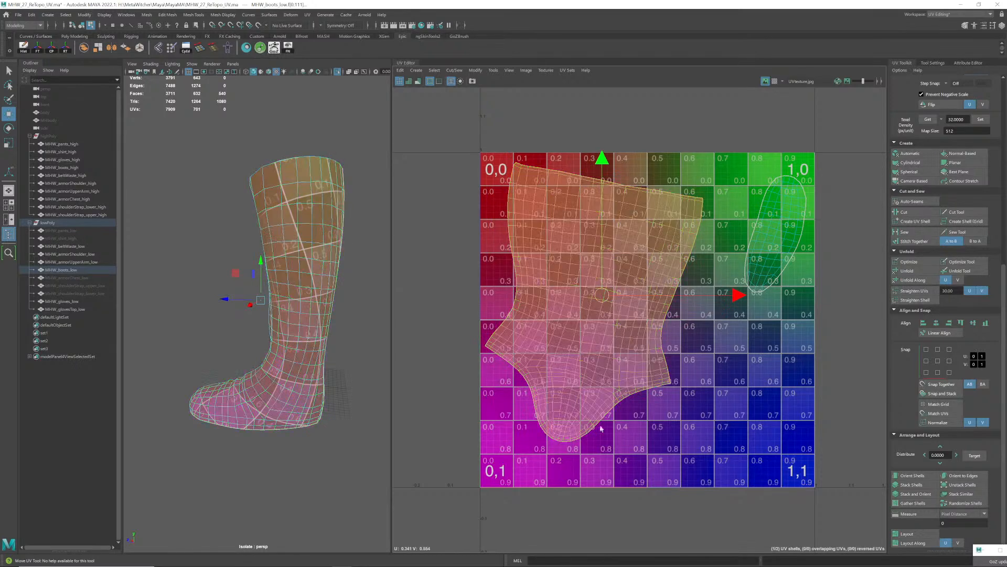
- Rotate the unfolded boot shell upright and move it into the upper-left part of the UV tile
key(e)
drag(730, 254, 719, 234)
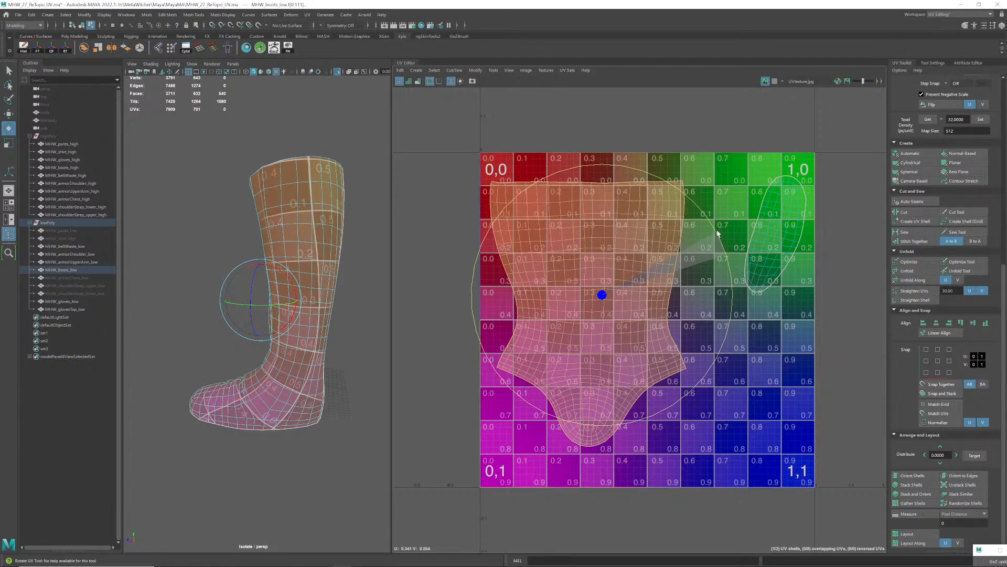
key(w)
drag(600, 292, 599, 281)
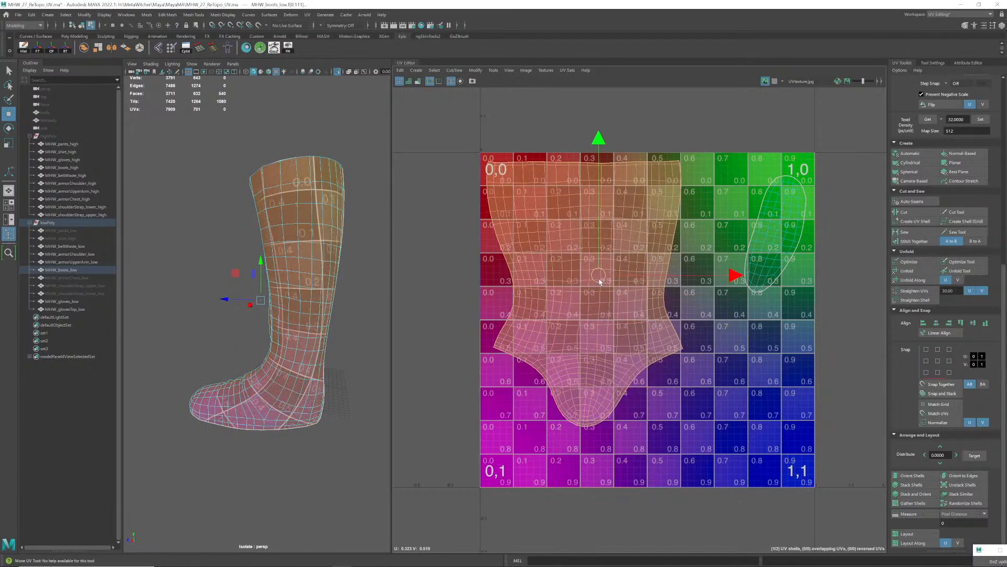
- Rotate the sole's UV shell upright and move it close beside the boot's main shell
key(F8)
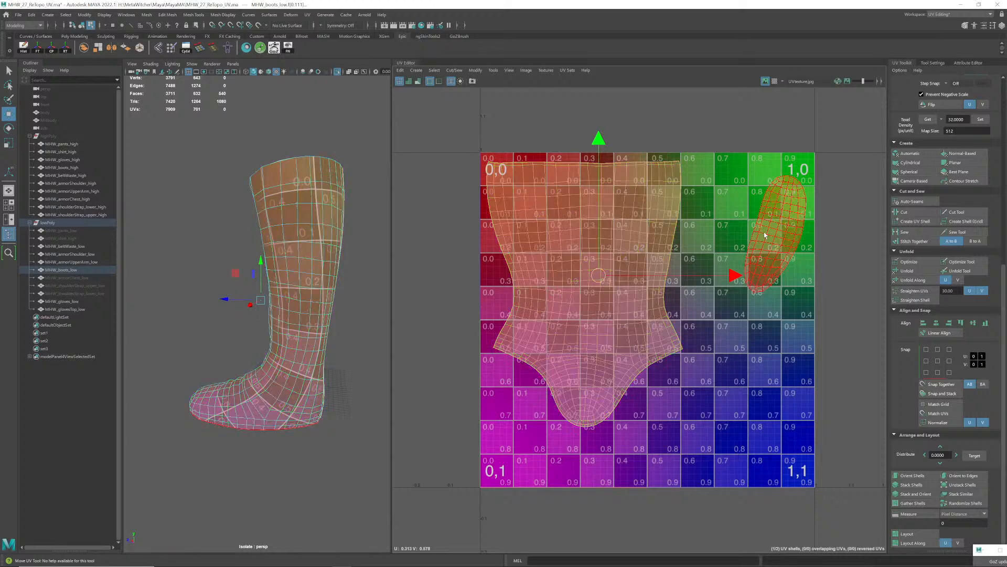
click(777, 240)
key(e)
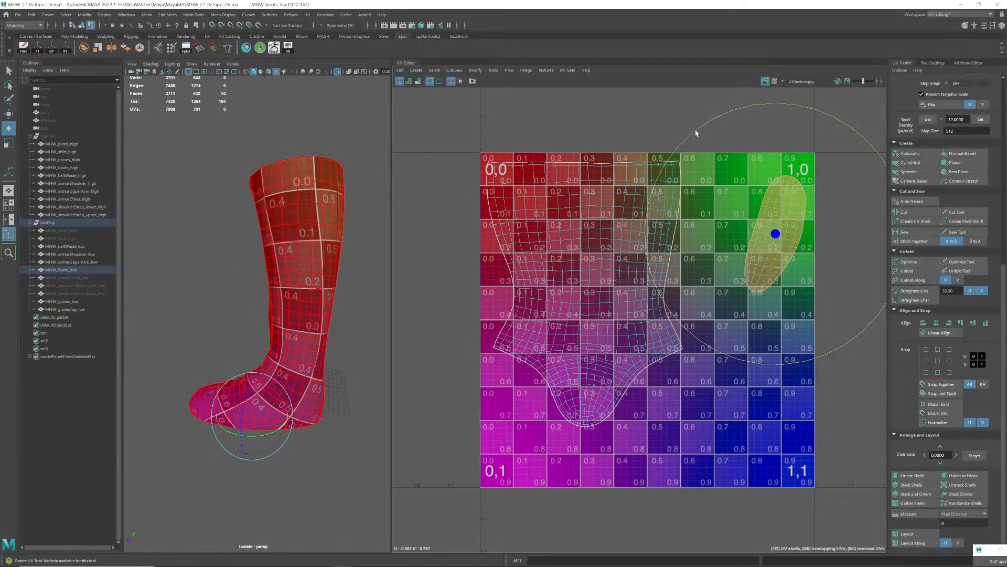
drag(696, 134, 673, 169)
key(w)
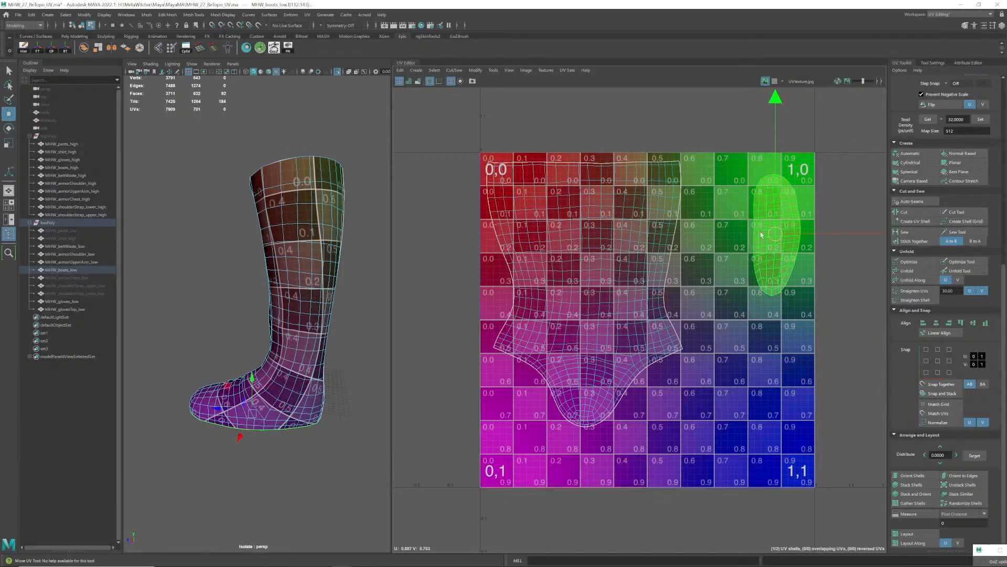
drag(768, 229, 715, 229)
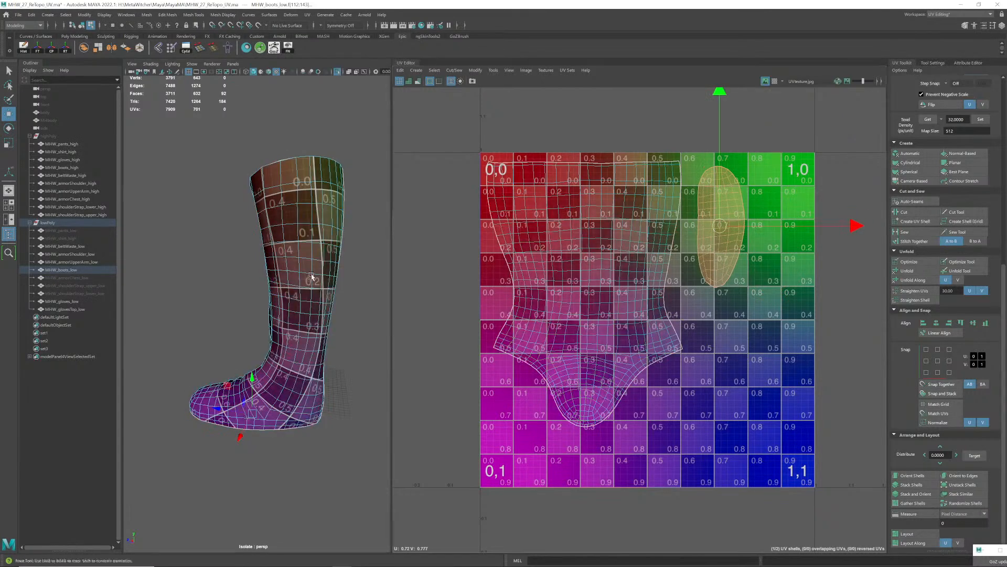
- Turn on the UV distortion display and examine stretching across the boot's shells and its shaft, ankle and toe
mouse_move(315, 276)
alt+mouse_down()
mouse_move(367, 274)
mouse_move(281, 271)
mouse_move(328, 260)
mouse_move(309, 267)
alt+mouse_up()
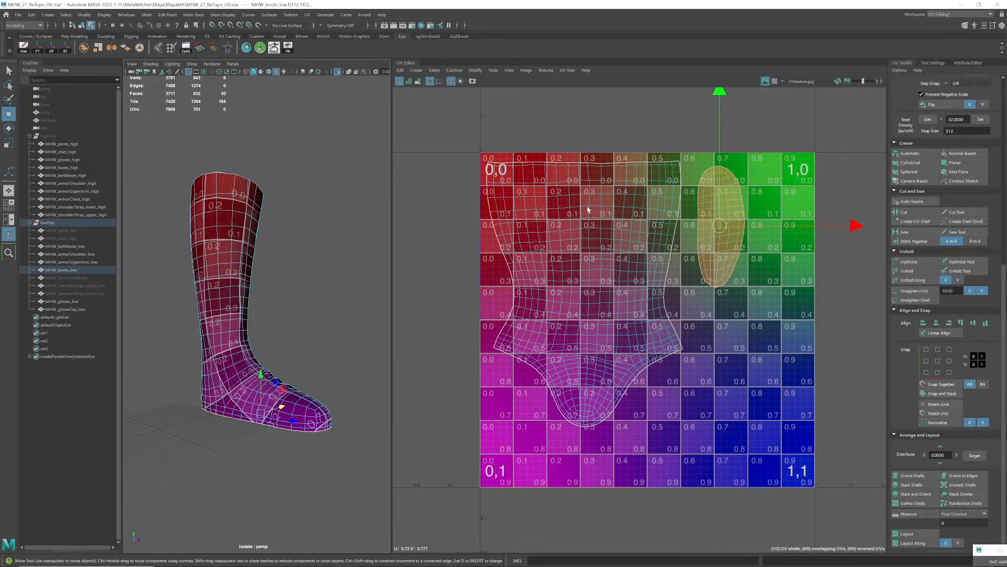
alt+drag(301, 324, 244, 369)
alt+right_drag(541, 263, 553, 254)
alt+middle_drag(553, 254, 533, 246)
alt+right_drag(533, 246, 560, 239)
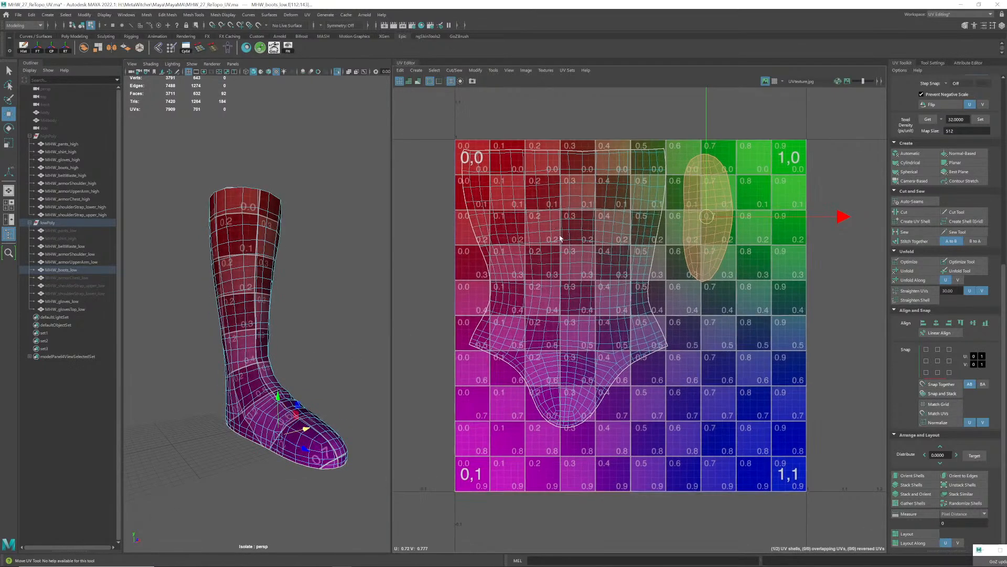
click(510, 70)
click(529, 108)
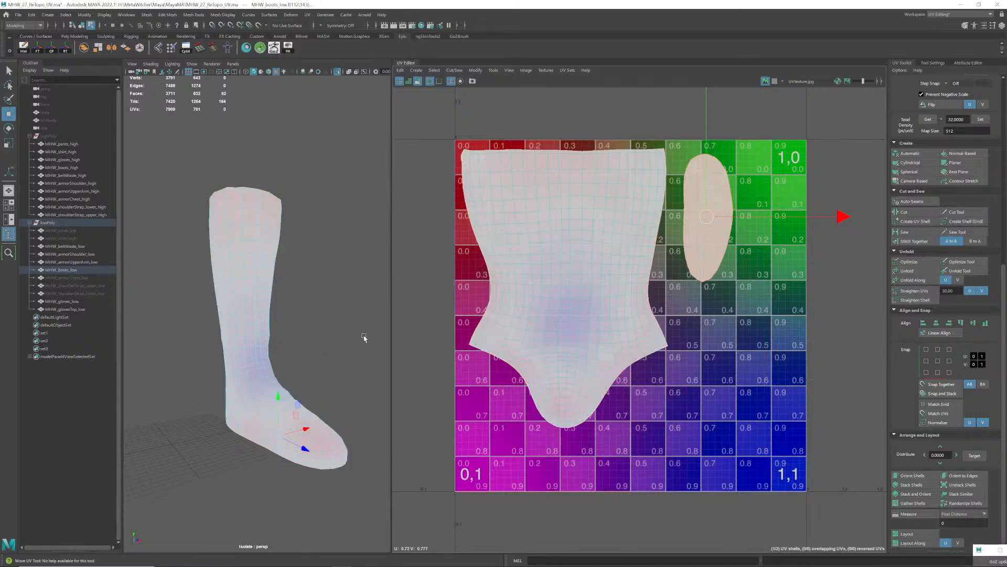
alt+right_drag(645, 419, 684, 393)
alt+middle_drag(683, 393, 735, 418)
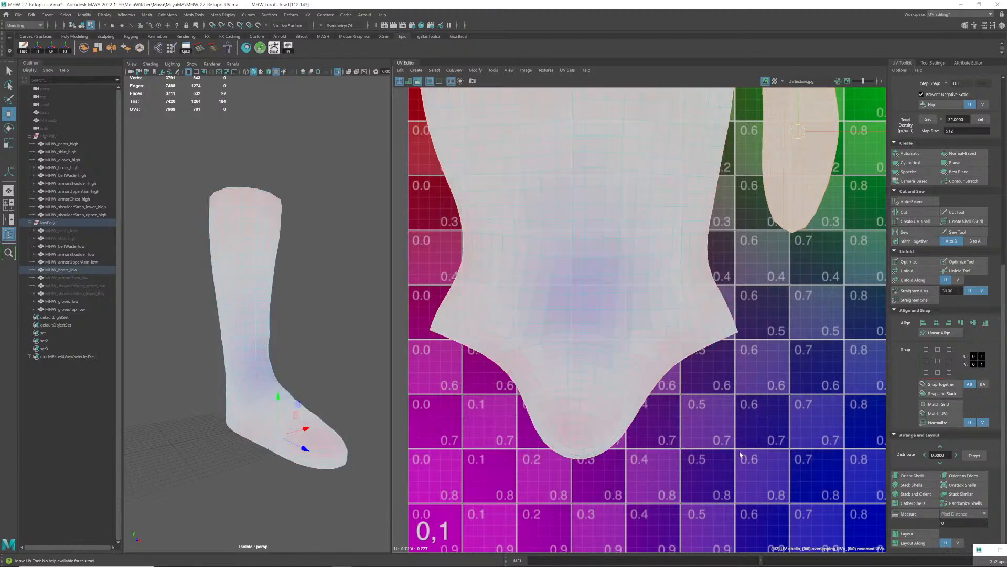
alt+right_drag(740, 441, 628, 418)
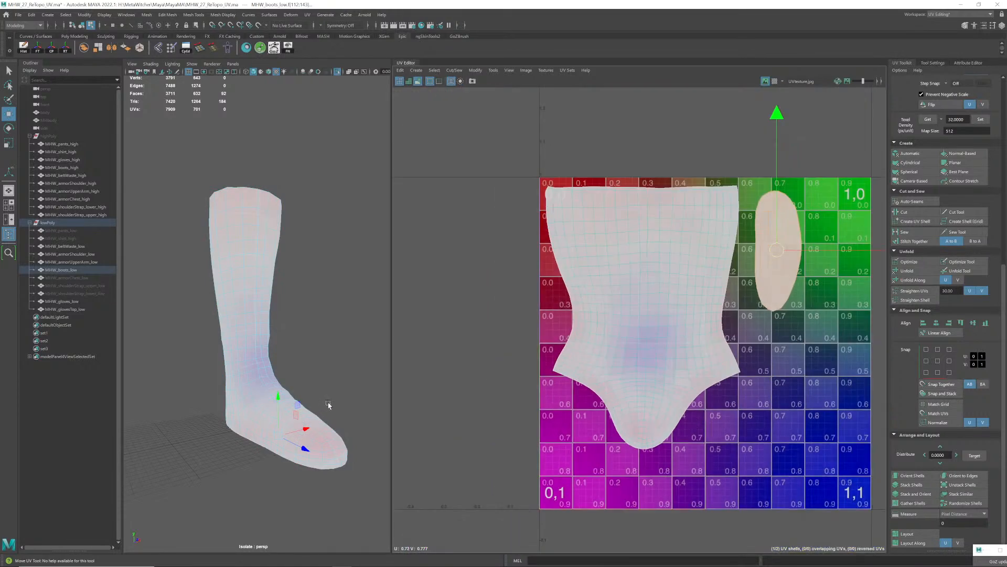
alt+drag(328, 404, 303, 392)
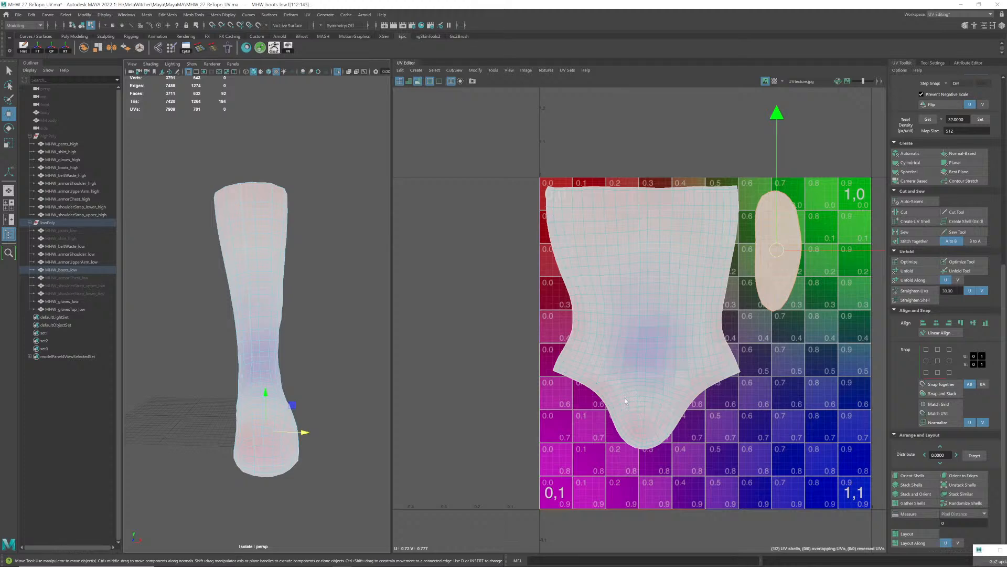
mouse_move(310, 335)
alt+mouse_down()
mouse_move(403, 327)
mouse_move(294, 334)
mouse_move(321, 334)
alt+mouse_up()
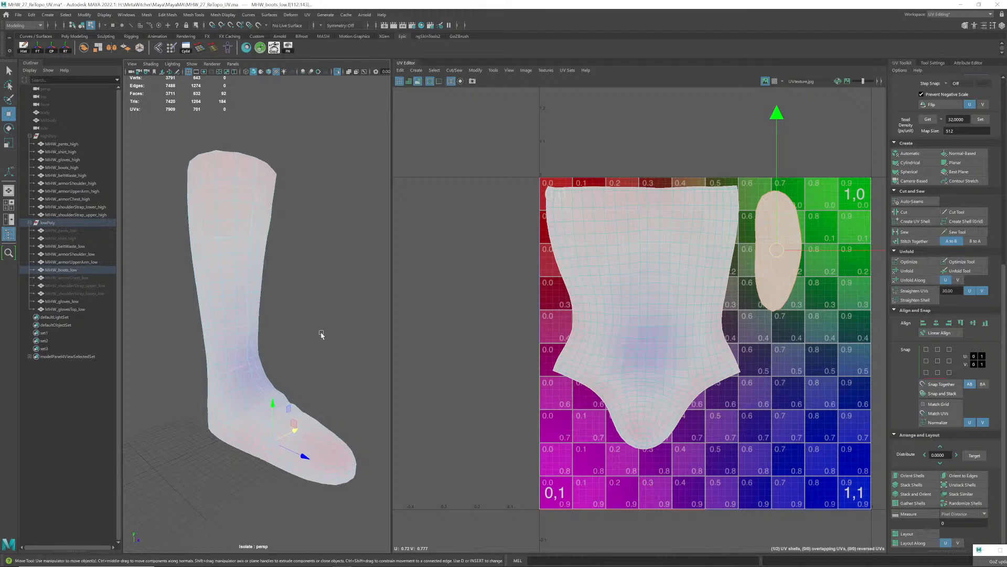
- Turn off the UV distortion display and return the boot to object selection mode
click(525, 72)
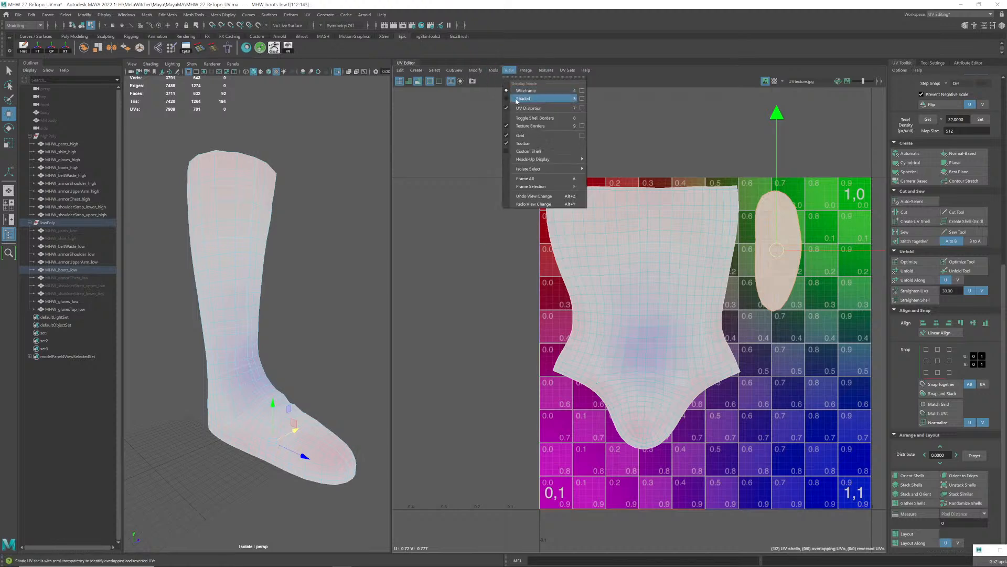
click(518, 99)
right_drag(244, 257, 285, 247)
click(286, 253)
- Mirror the boot as a copy across the world X axis, combined with the original and without merging borders
alt+right_drag(305, 292, 252, 306)
alt+drag(252, 306, 274, 328)
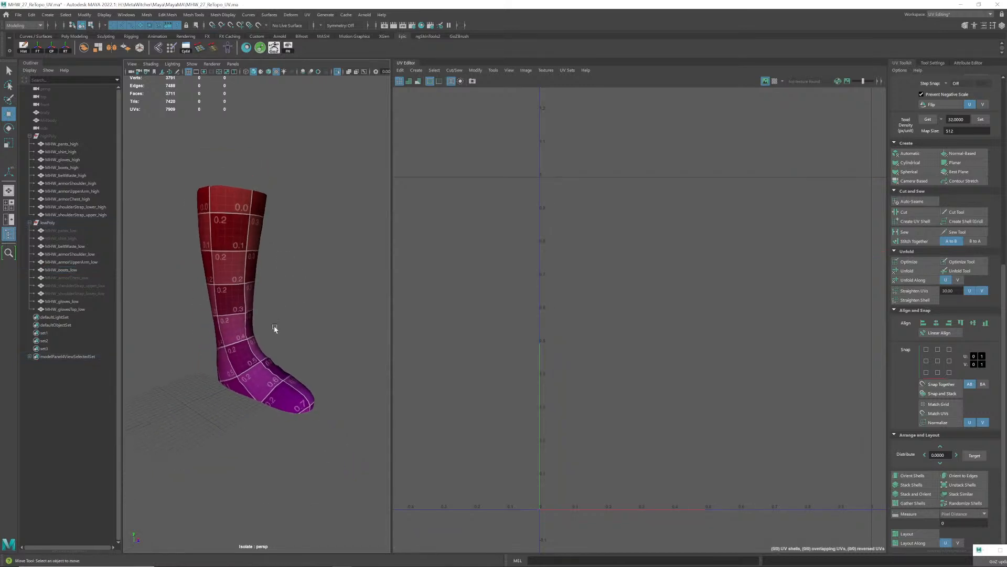
alt+drag(273, 382, 248, 256)
click(278, 315)
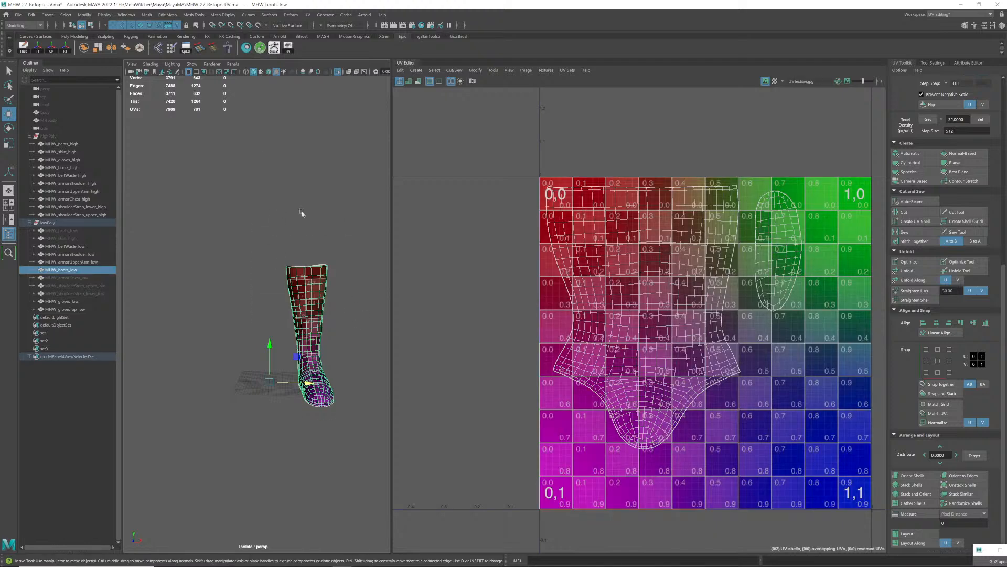
click(113, 49)
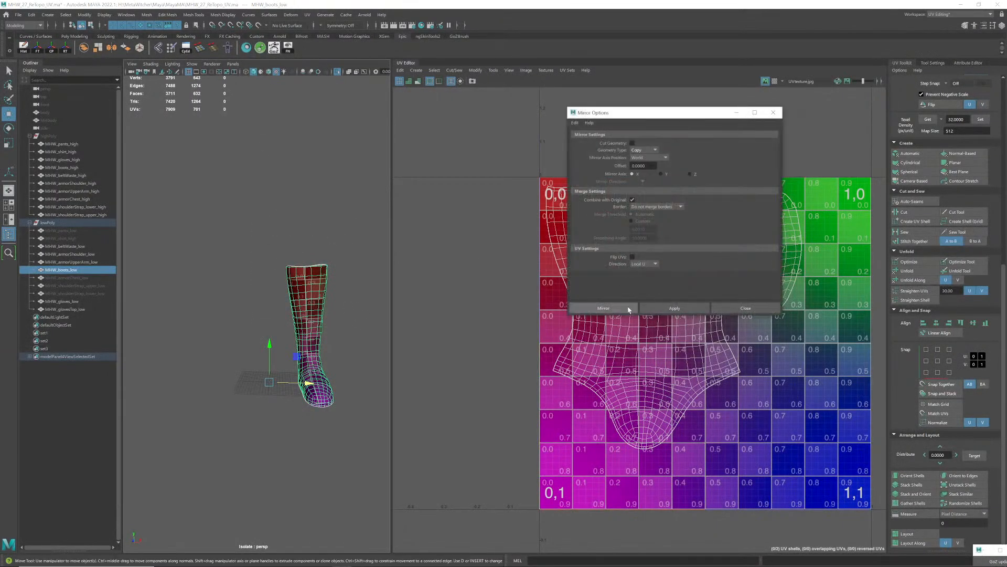
click(629, 309)
click(236, 294)
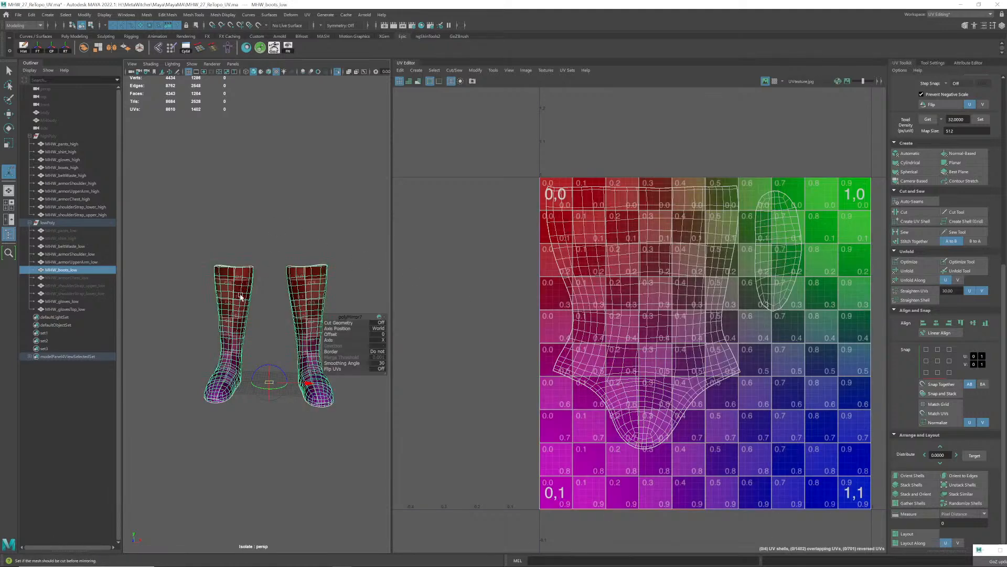
- Lay out the UV shells of both boots automatically within the UV tile
alt+middle_drag(645, 321, 580, 298)
scroll(635, 315, down, 3)
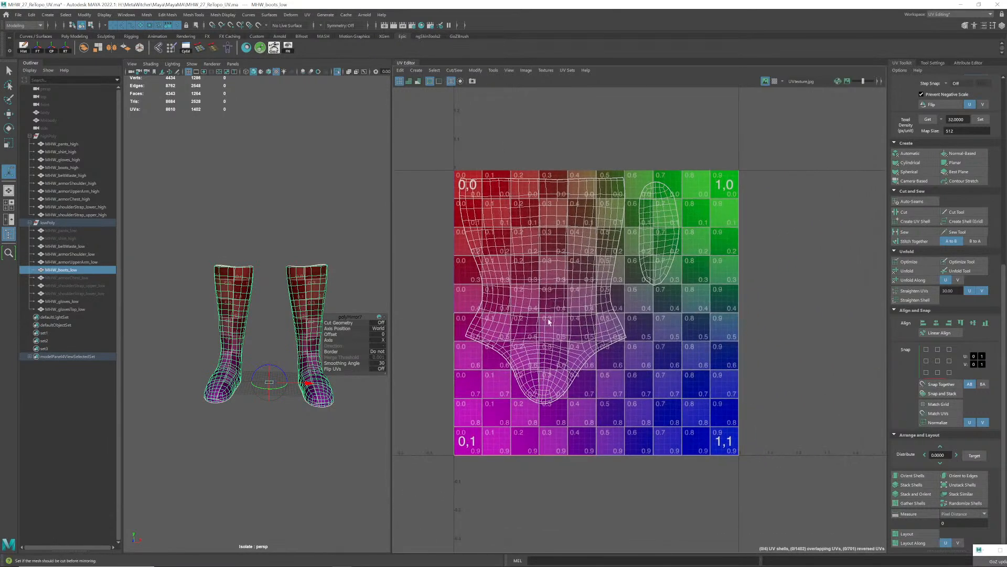
click(908, 534)
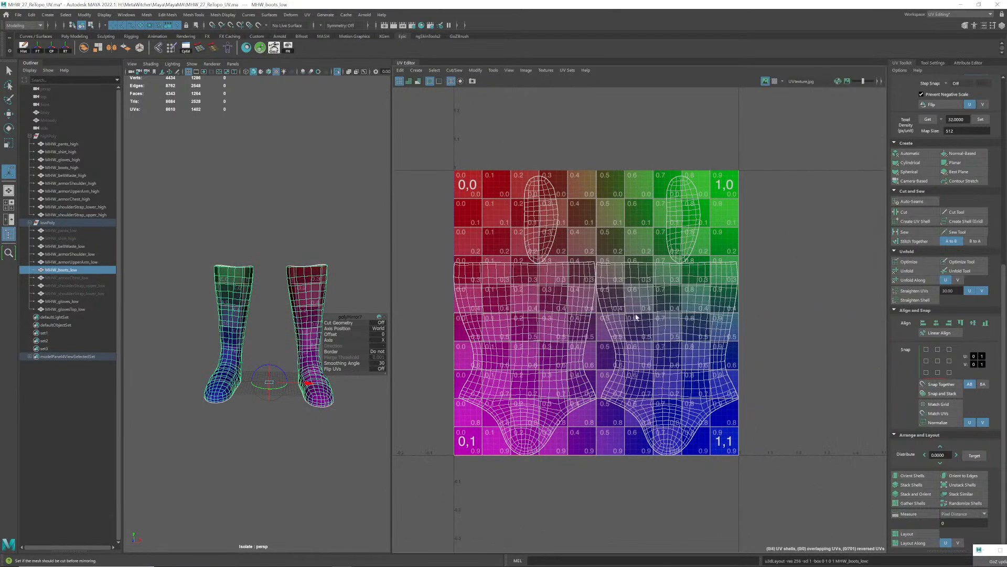
- Examine the checker texture on the mirrored pair of boots from several sides, including the ankle and foot
alt+drag(302, 295, 292, 270)
key(q)
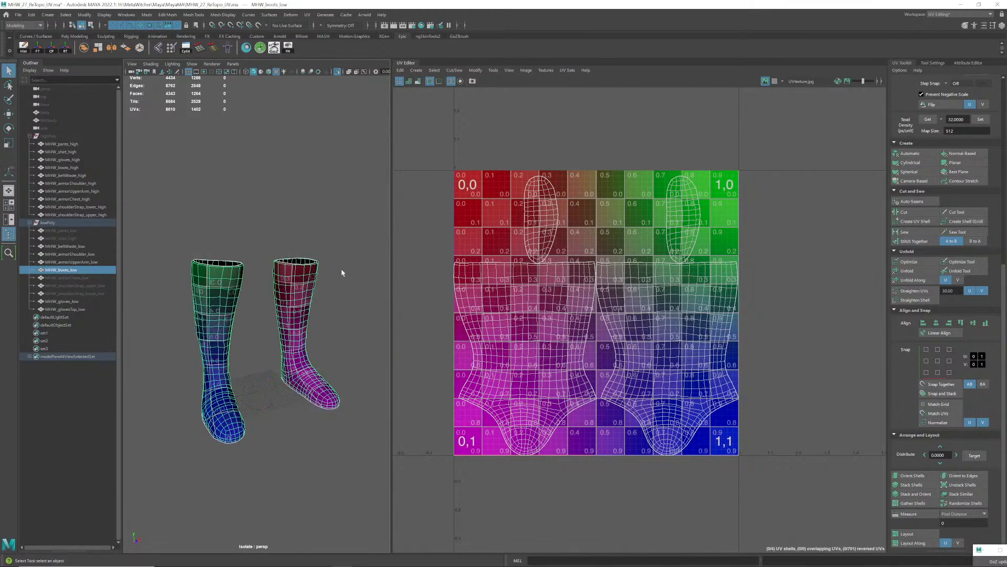
click(247, 341)
click(225, 351)
alt+drag(332, 332, 295, 333)
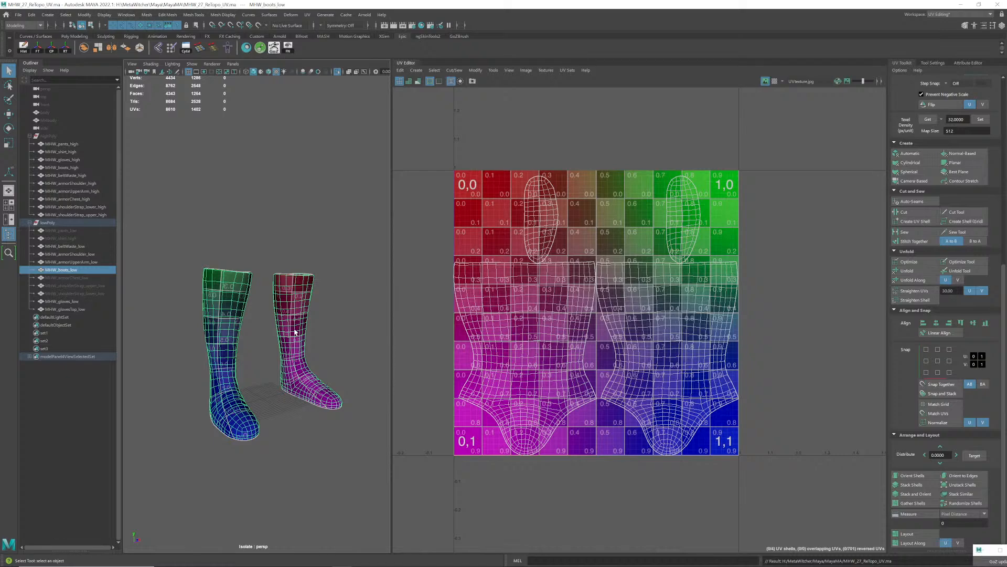
scroll(271, 366, up, 6)
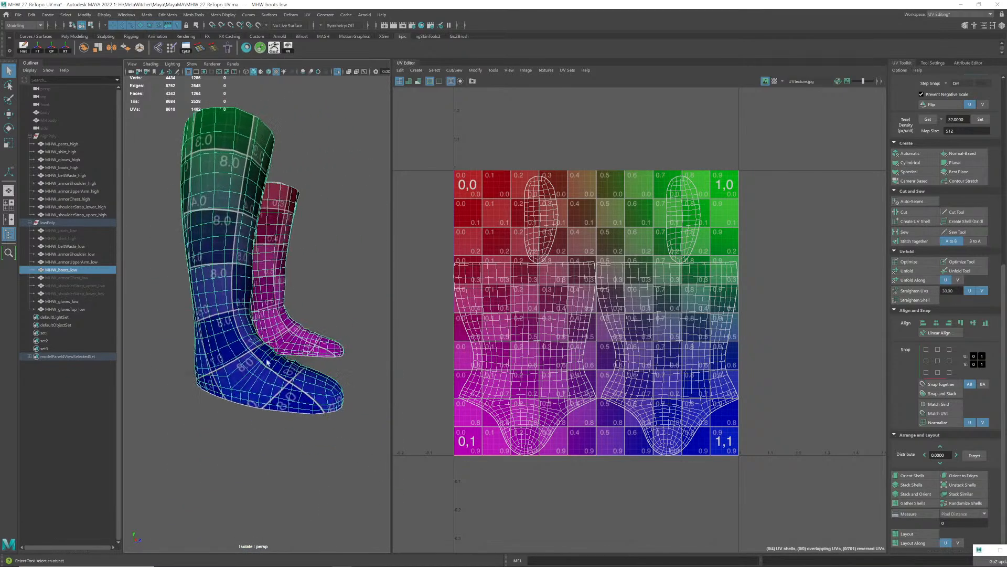
alt+drag(284, 365, 295, 359)
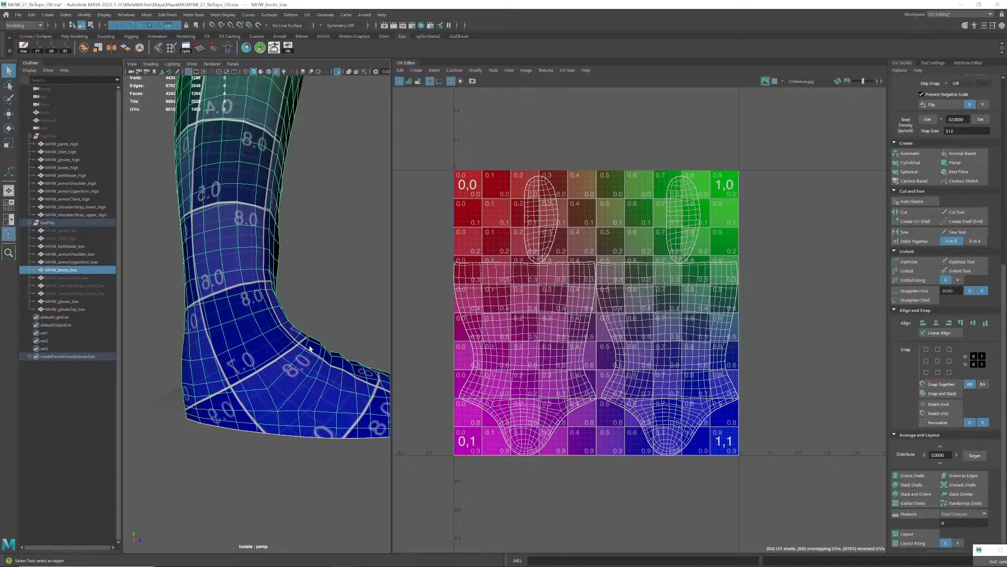
alt+drag(309, 349, 252, 348)
alt+middle_drag(257, 344, 328, 351)
alt+drag(328, 351, 264, 332)
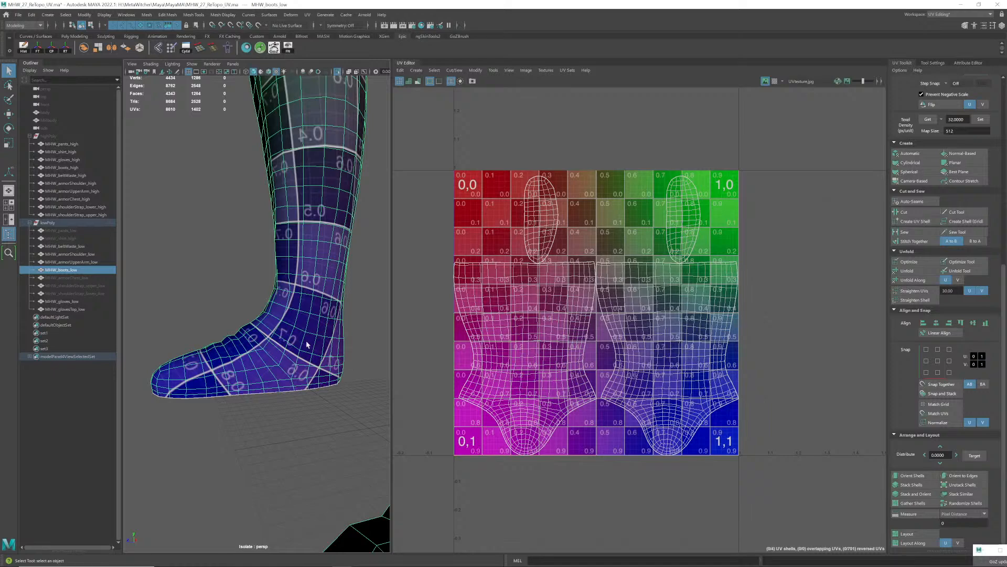
alt+drag(262, 334, 286, 340)
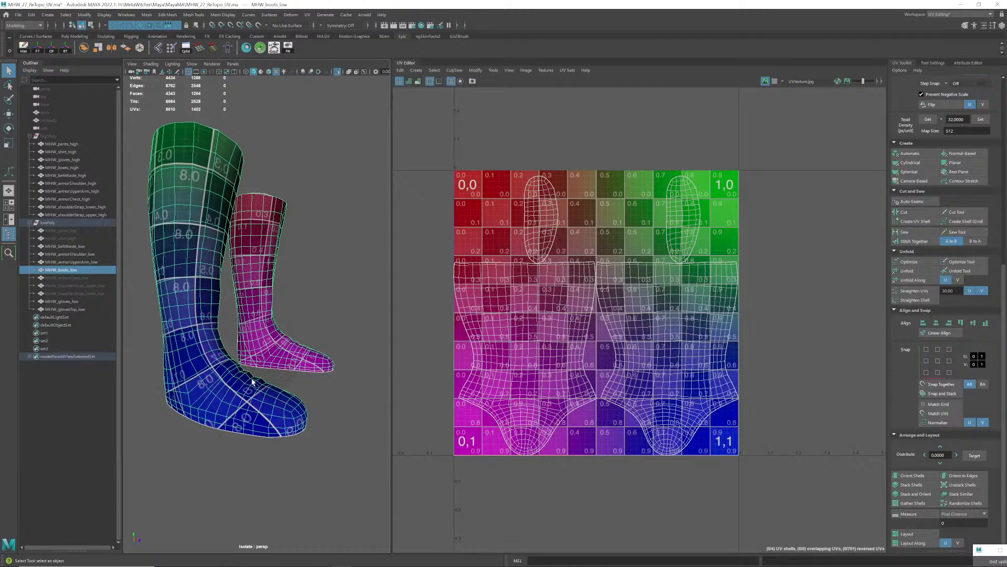
alt+drag(250, 395, 263, 363)
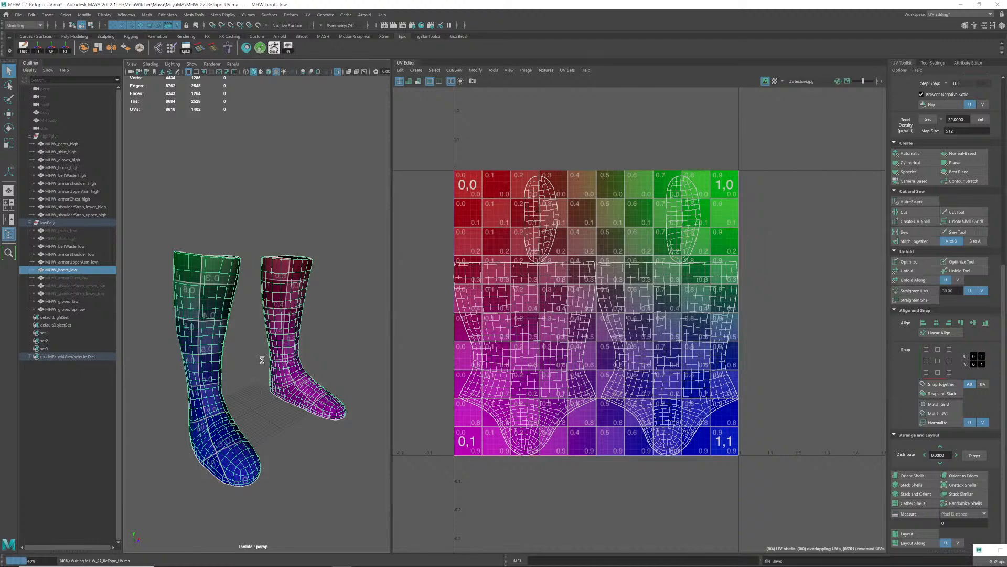
- Leave the isolated view and hide the finished boots mesh among the remaining outfit pieces
click(257, 380)
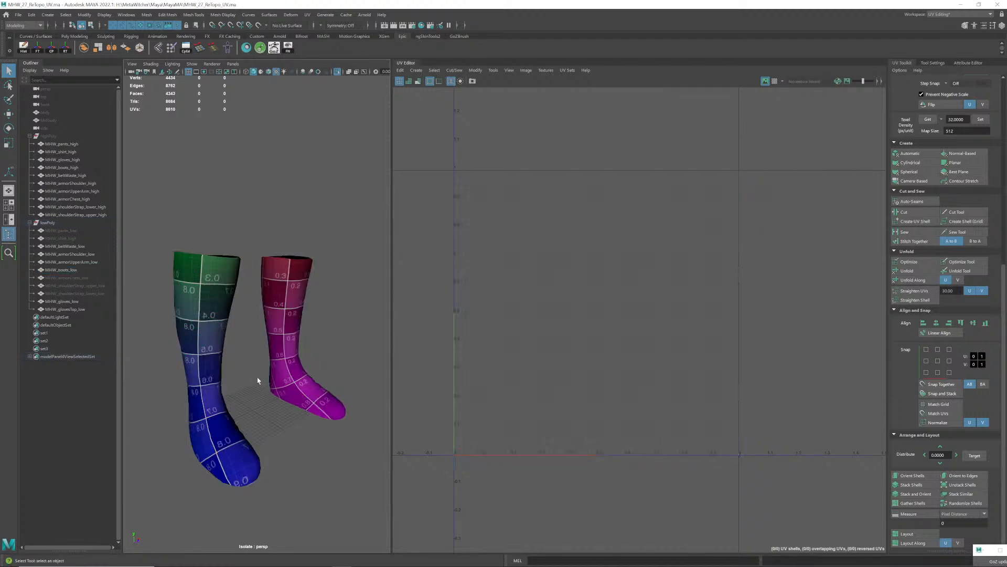
click(197, 361)
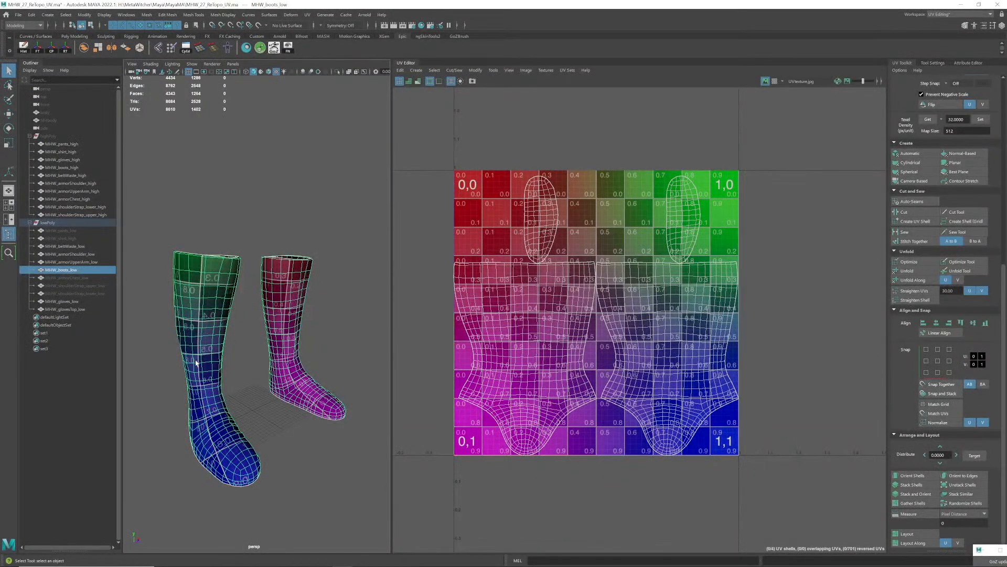
alt+right_drag(274, 327, 200, 295)
alt+middle_drag(252, 289, 261, 316)
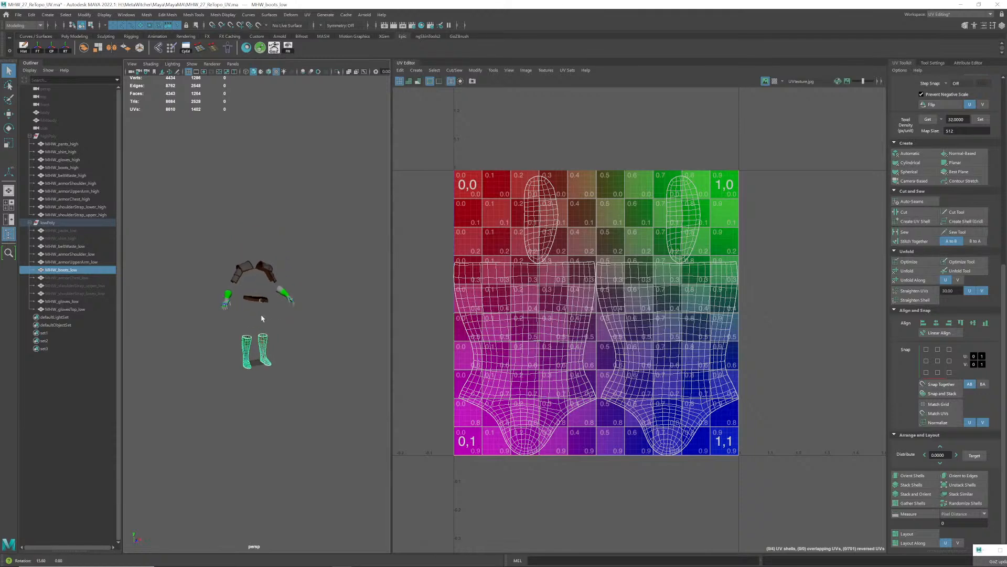
alt+right_drag(260, 317, 275, 328)
alt+drag(274, 329, 239, 326)
alt+right_drag(239, 326, 263, 339)
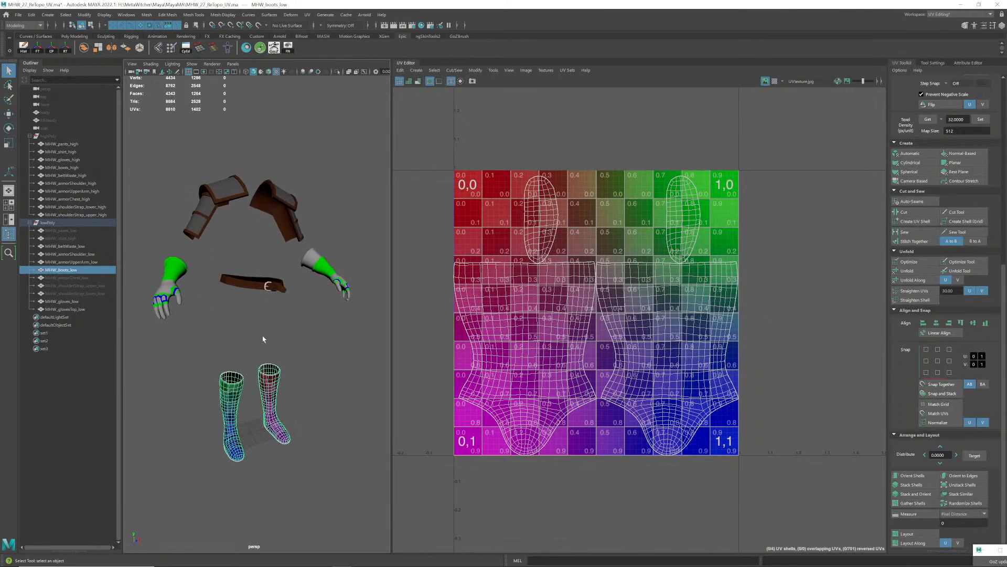
key(ctrl+h)
- Delete all faces of the low-poly glove without the separate cuff, keeping only the opposite glove
alt+drag(264, 333, 262, 334)
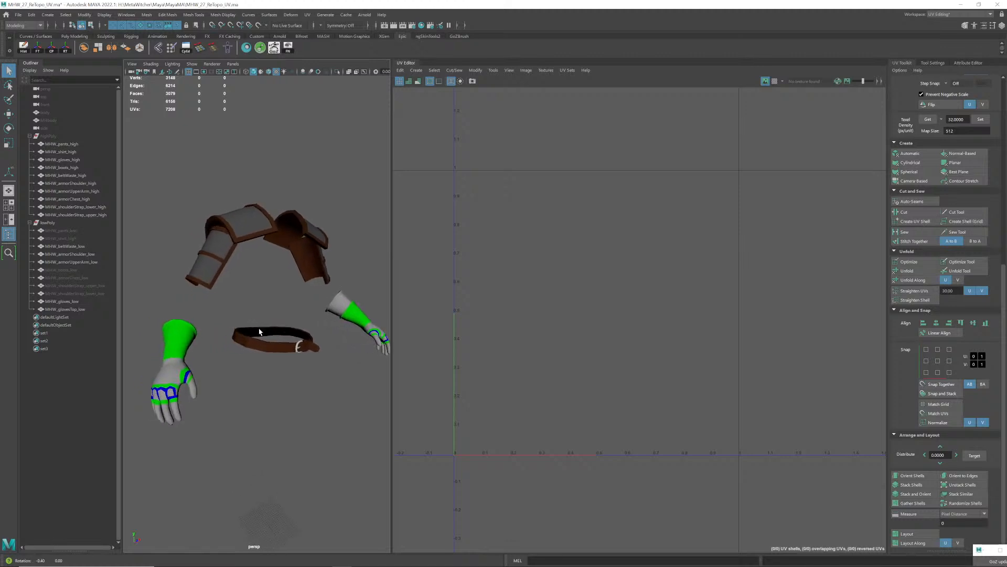
alt+right_drag(261, 333, 259, 334)
alt+drag(260, 334, 256, 332)
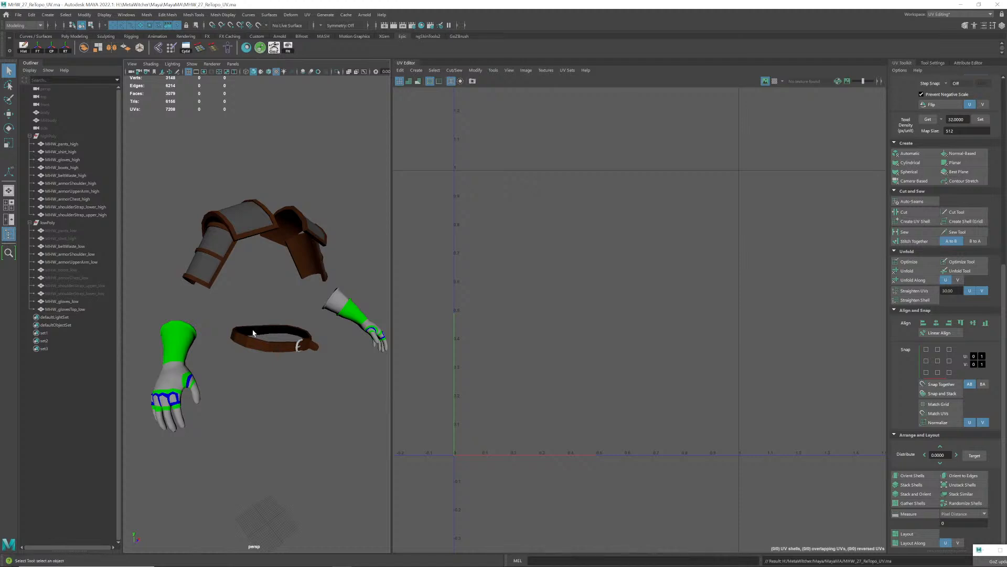
click(178, 379)
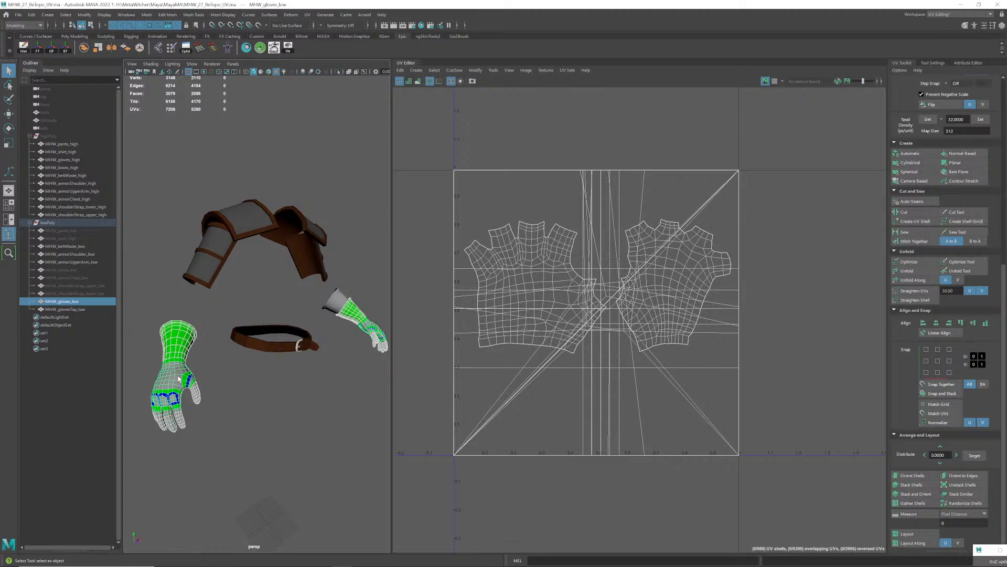
alt+right_drag(181, 378, 253, 341)
alt+drag(253, 341, 220, 336)
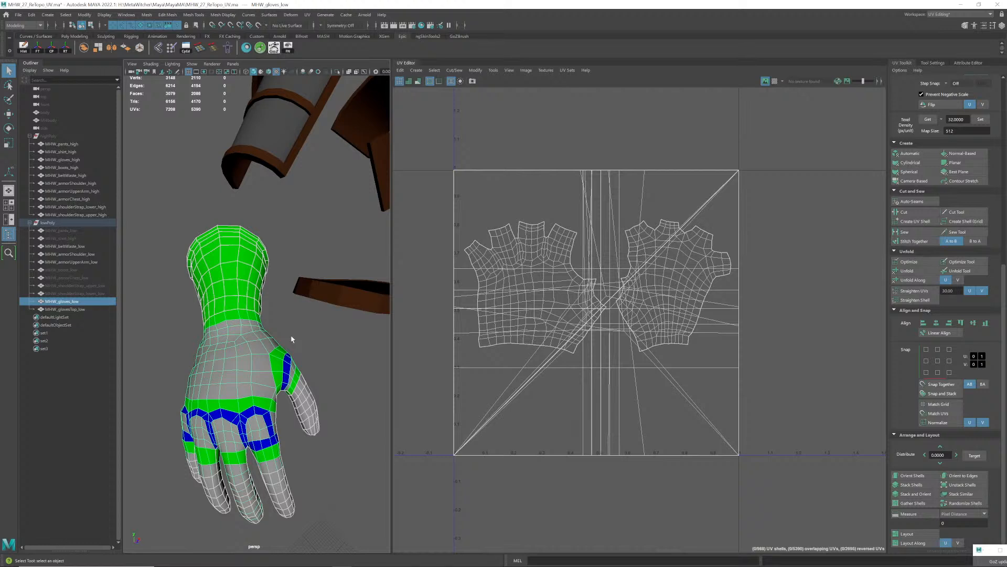
alt+drag(293, 330, 264, 323)
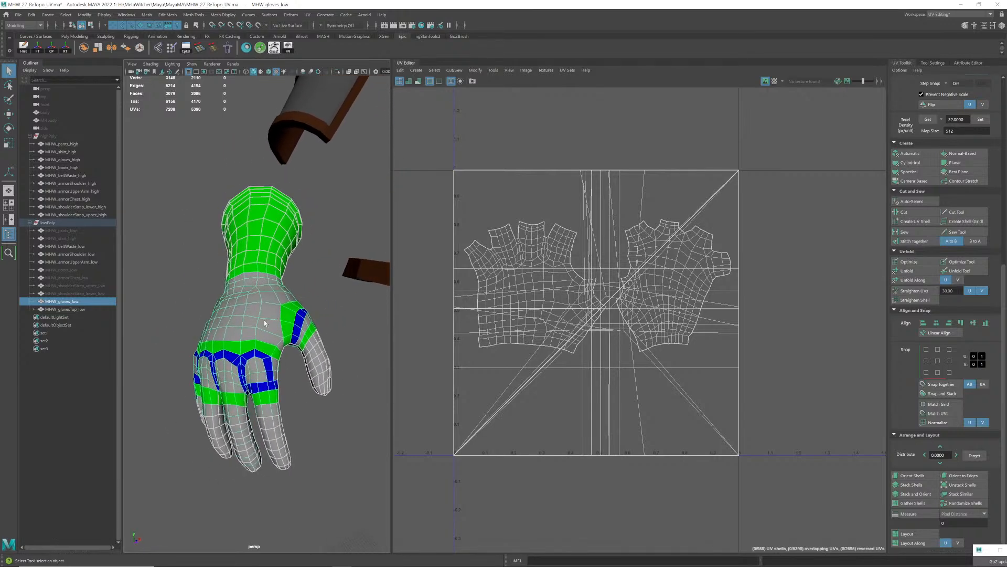
alt+right_drag(259, 270, 252, 362)
drag(187, 184, 353, 489)
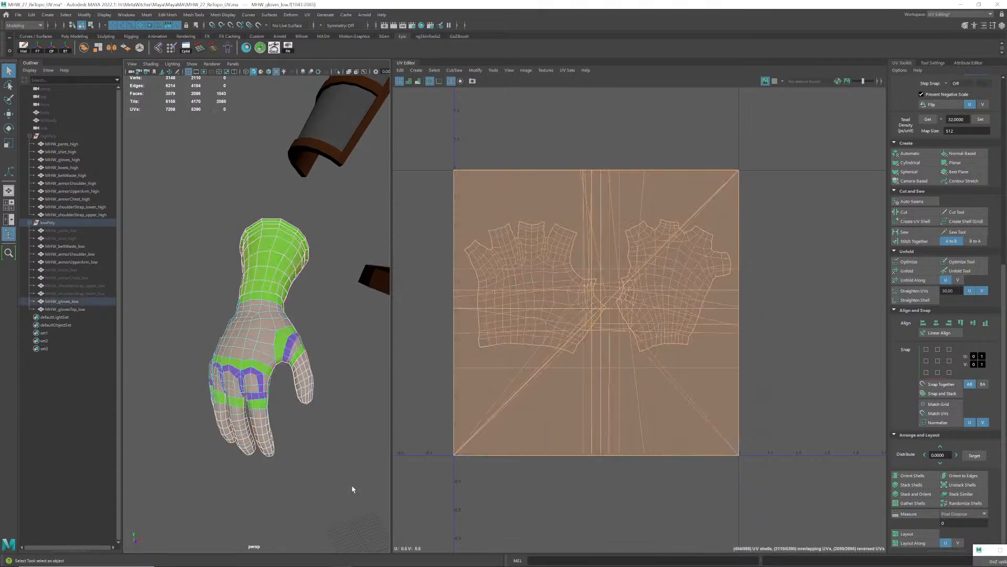
key(F8)
alt+right_drag(326, 310, 292, 325)
key(f)
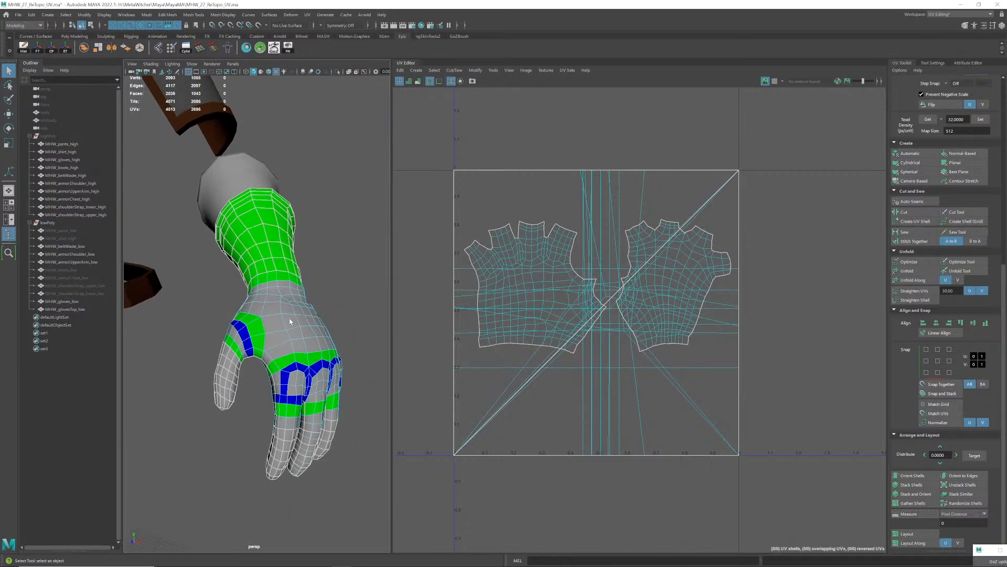
- Isolate the grey glove-top cuff and create its UVs with a camera-based projection looking into the opening
mouse_move(290, 328)
right_down()
mouse_move(313, 314)
mouse_move(291, 317)
mouse_move(301, 320)
right_up()
alt+drag(301, 320, 295, 298)
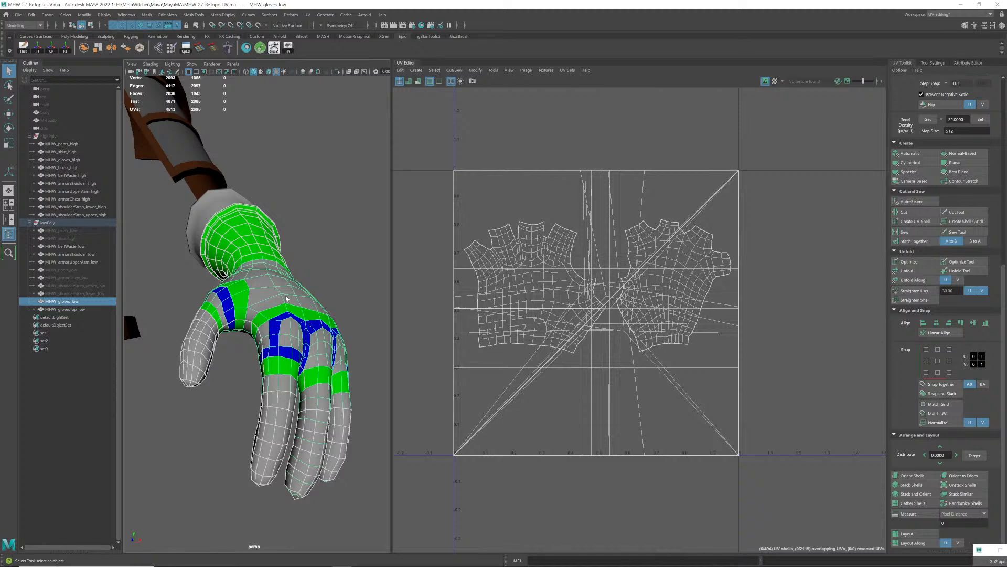
click(210, 205)
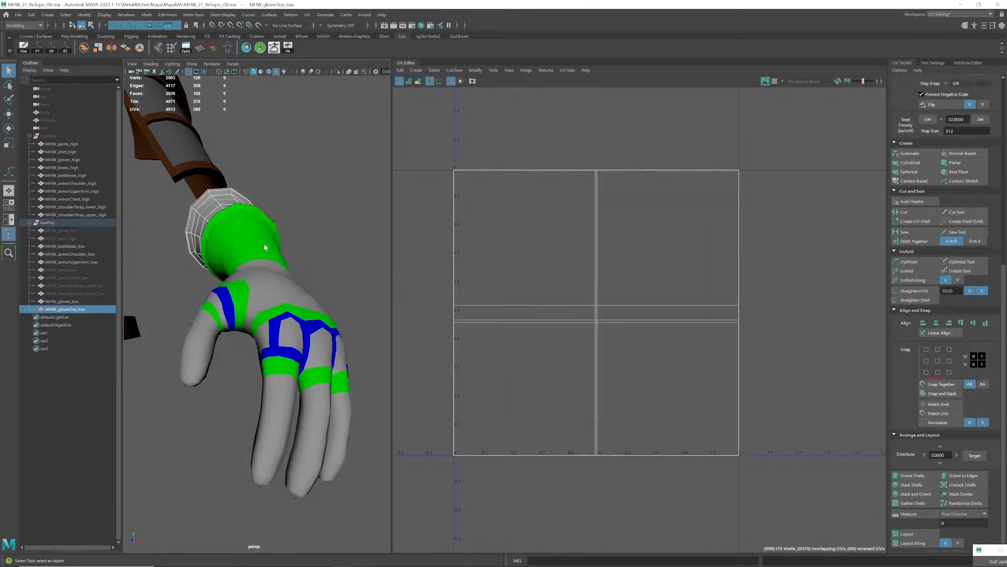
key(ctrl+1)
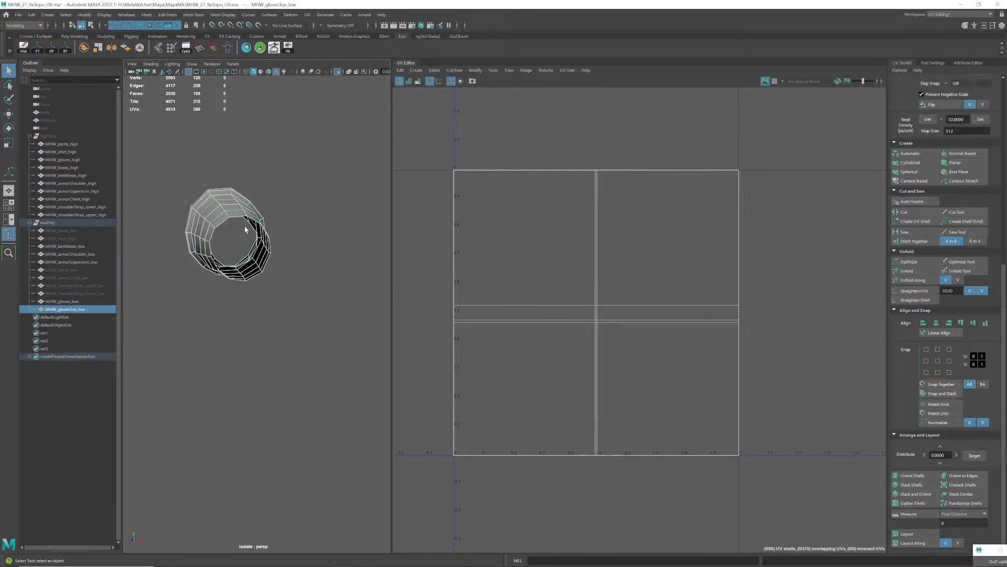
alt+drag(245, 229, 400, 265)
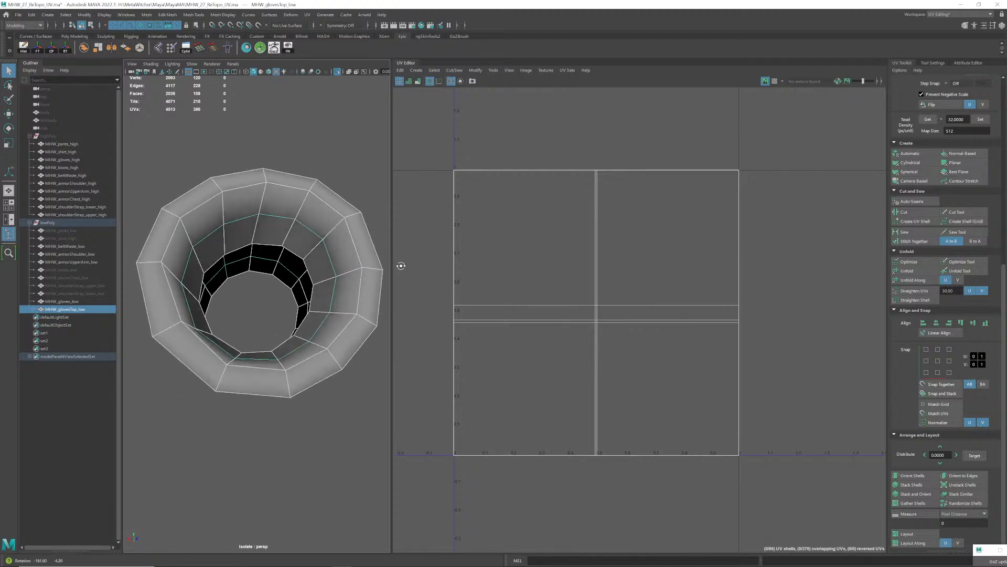
scroll(278, 254, down, 1)
alt+drag(279, 254, 299, 265)
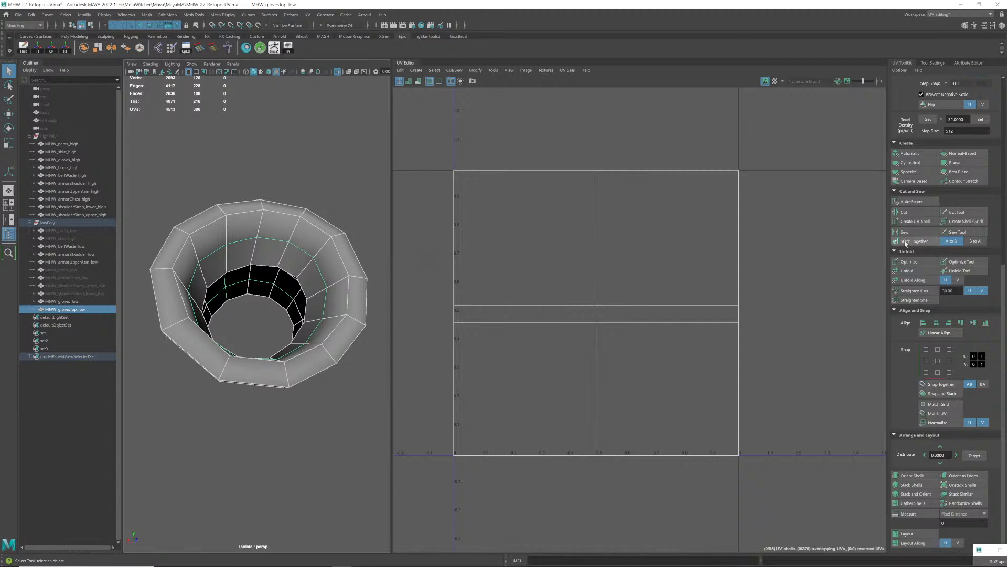
click(914, 181)
- Cut a lengthwise UV seam along the glove-top cuff, leaving the isolated view to place it relative to the arm
mouse_move(303, 299)
alt+mouse_down()
mouse_move(240, 299)
mouse_move(288, 303)
alt+mouse_up()
right_drag(315, 273, 334, 269)
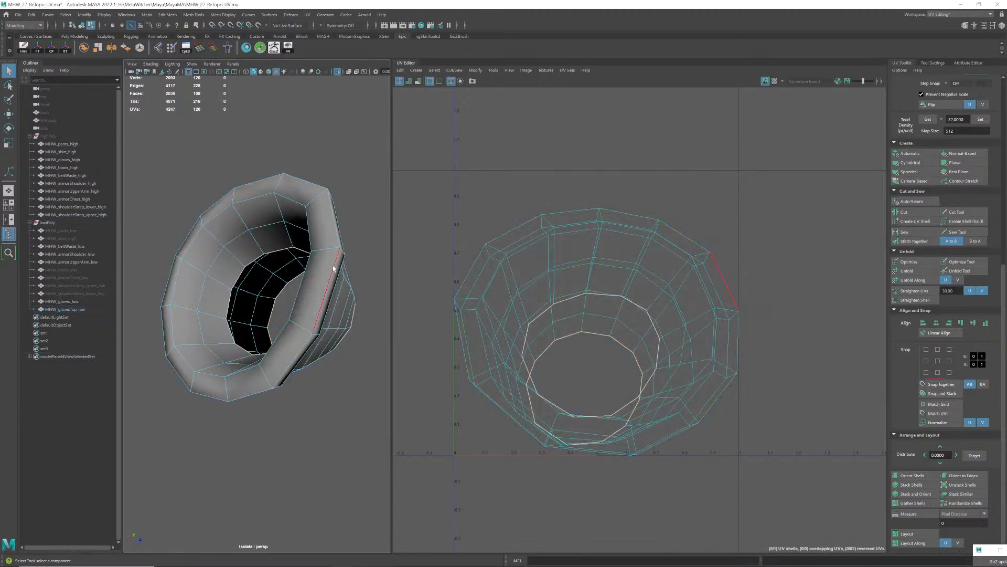
double_click(334, 269)
mouse_move(333, 269)
alt+mouse_down()
mouse_move(301, 262)
mouse_move(317, 258)
mouse_move(288, 264)
mouse_move(314, 270)
mouse_move(309, 259)
mouse_move(292, 262)
mouse_move(326, 311)
mouse_move(300, 288)
mouse_move(340, 278)
alt+mouse_up()
click(309, 265)
key(ctrl+1)
scroll(278, 323, up, 4)
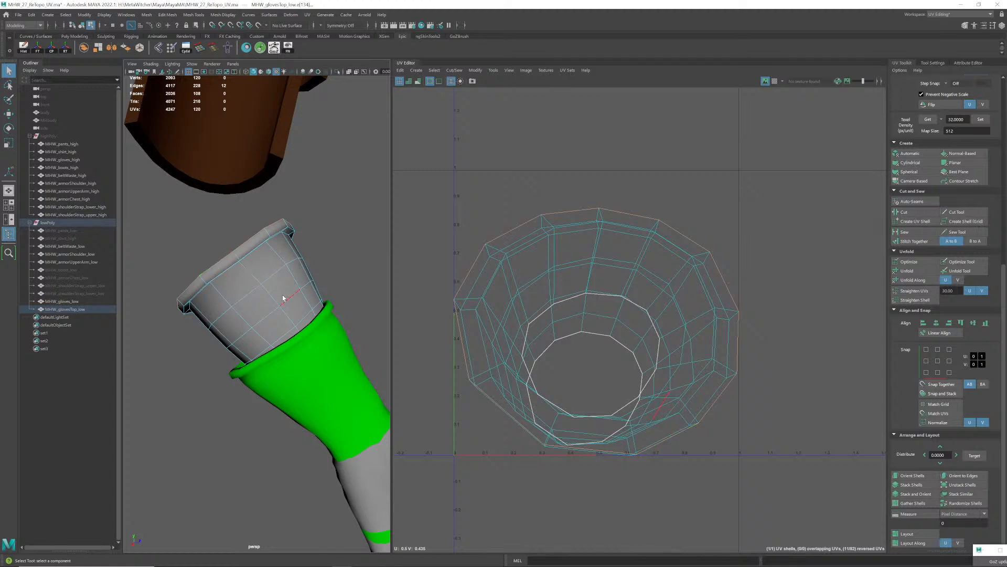
alt+drag(263, 335, 304, 307)
right_drag(280, 303, 330, 288)
click(329, 288)
click(267, 300)
alt+drag(268, 301, 292, 306)
- Unfold the whole UV shell of the glove-top cuff
right_drag(691, 338, 637, 330)
click(636, 312)
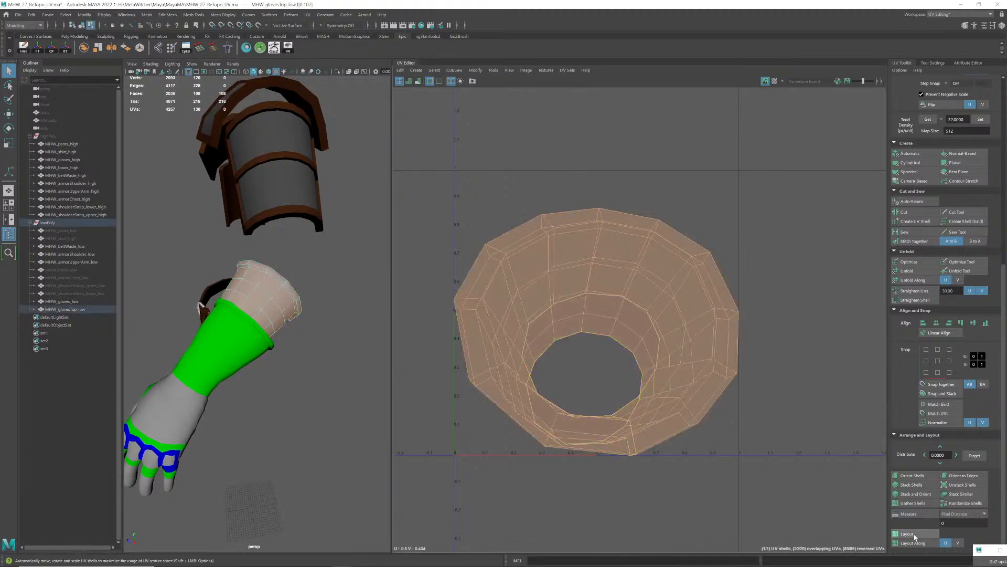
click(907, 271)
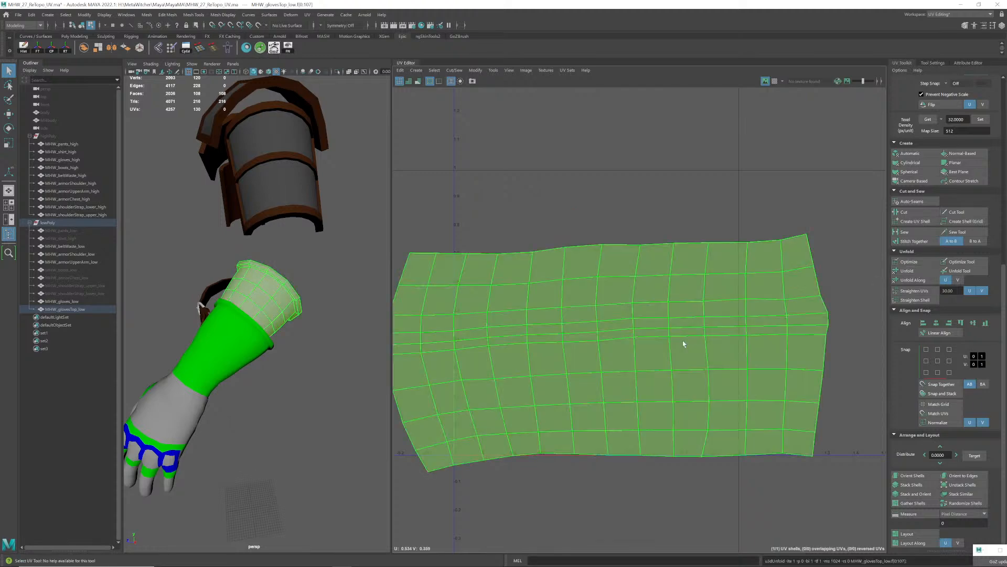
- Assign the UVtexture checker material to the glove-top cuff and save the scene
alt+drag(173, 314, 251, 290)
right_drag(252, 290, 325, 329)
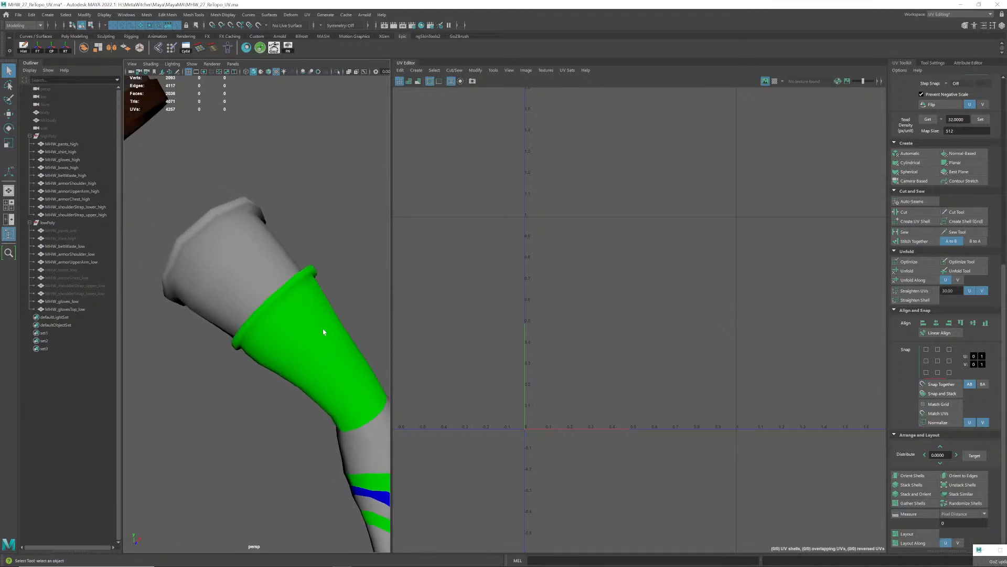
scroll(326, 328, down, 3)
click(283, 305)
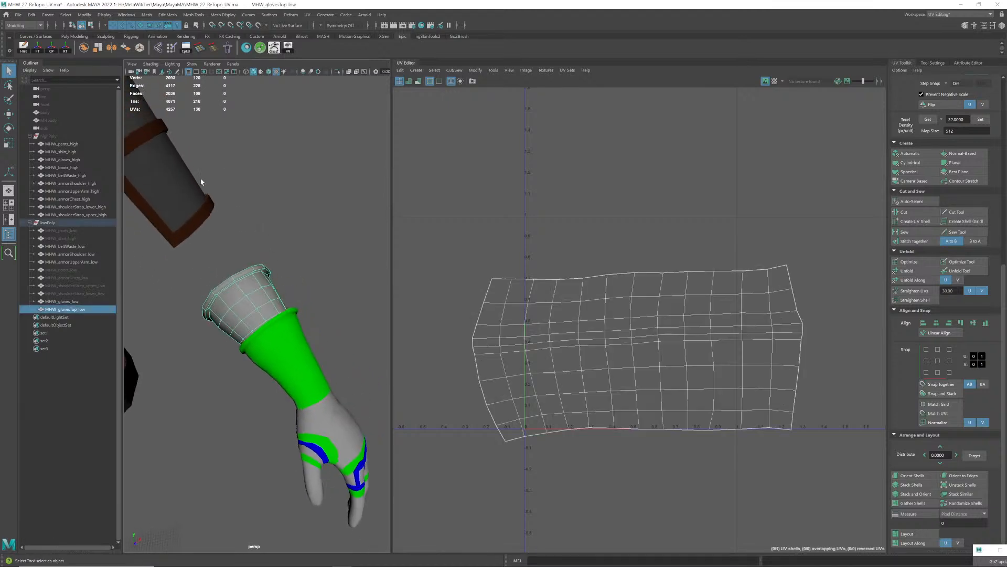
click(246, 47)
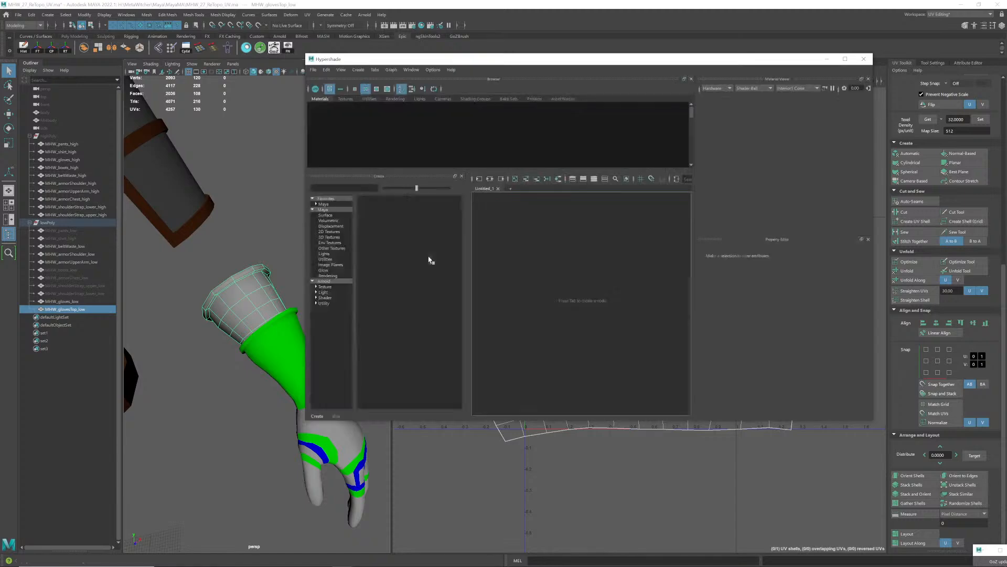
middle_drag(325, 137, 252, 306)
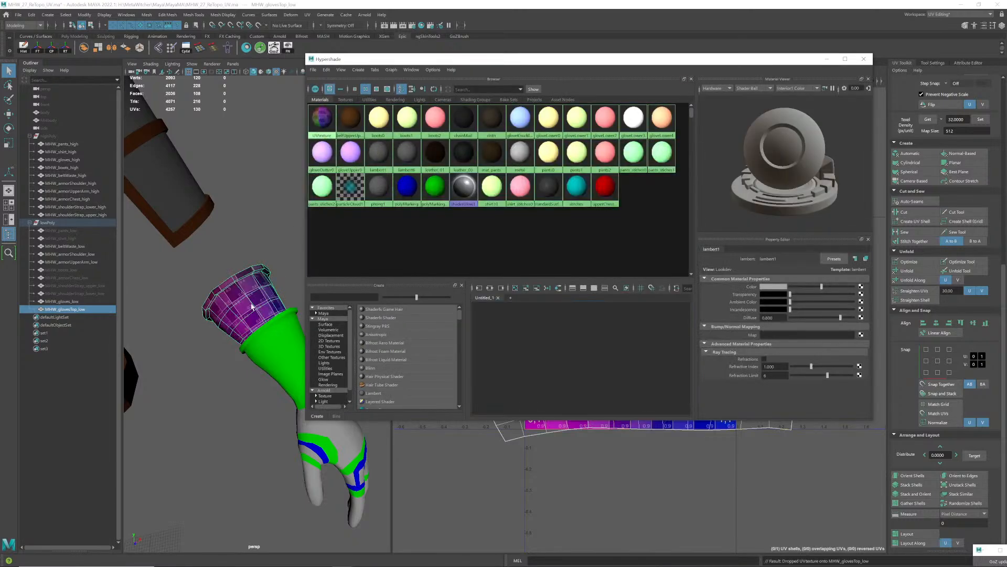
click(860, 61)
click(318, 273)
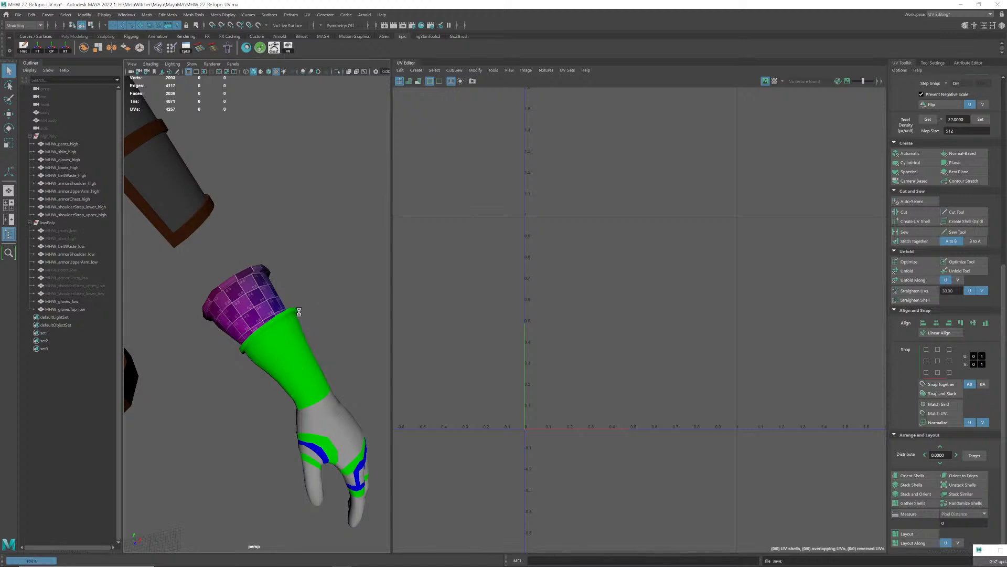
- Assign the UVtexture checker material to the remaining low-poly glove
alt+drag(299, 311, 291, 268)
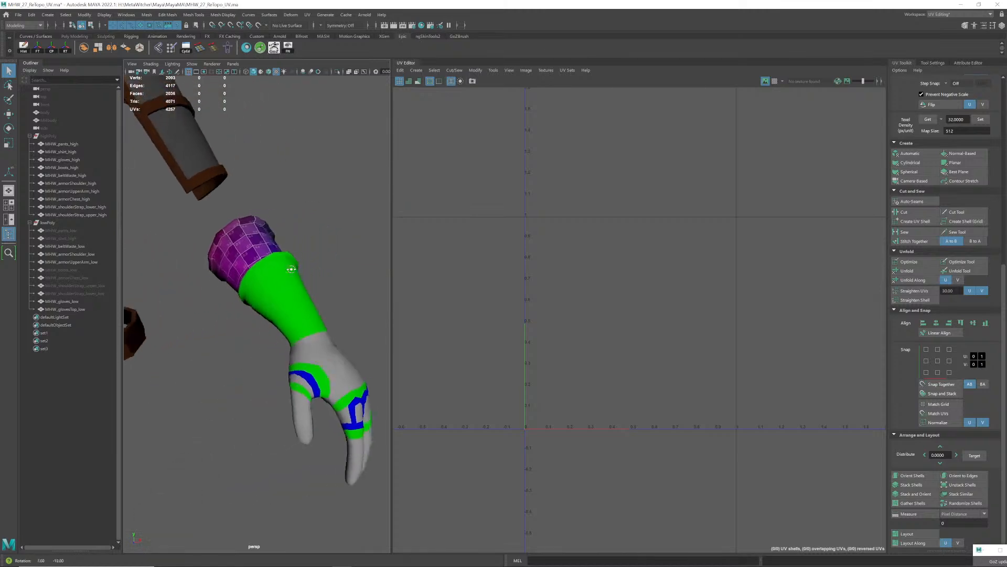
alt+right_drag(291, 269, 324, 301)
alt+drag(323, 301, 281, 290)
mouse_move(281, 290)
alt+right_down()
mouse_move(261, 284)
mouse_move(289, 298)
alt+right_up()
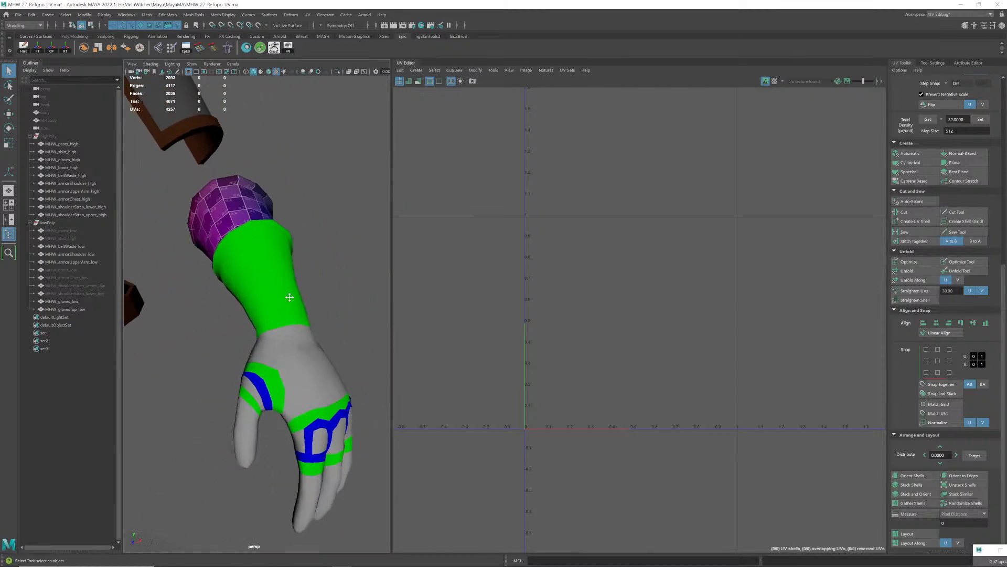
alt+drag(290, 297, 281, 299)
click(287, 295)
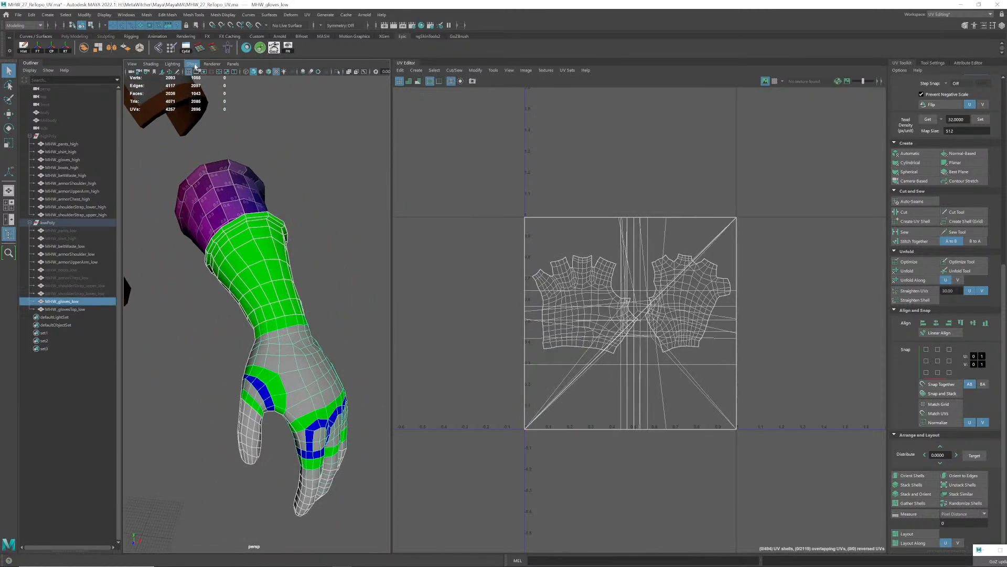
click(246, 49)
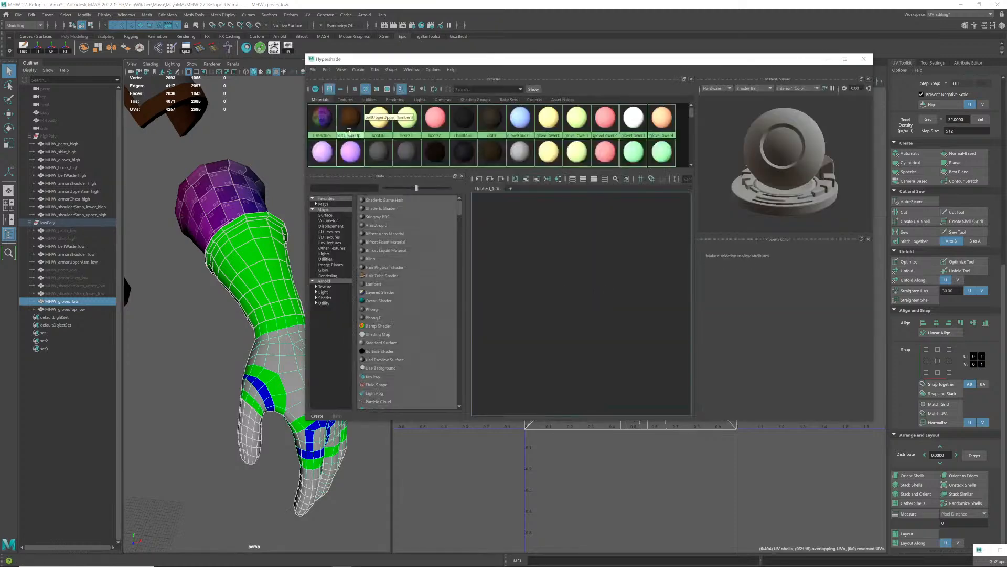
middle_drag(329, 138, 293, 334)
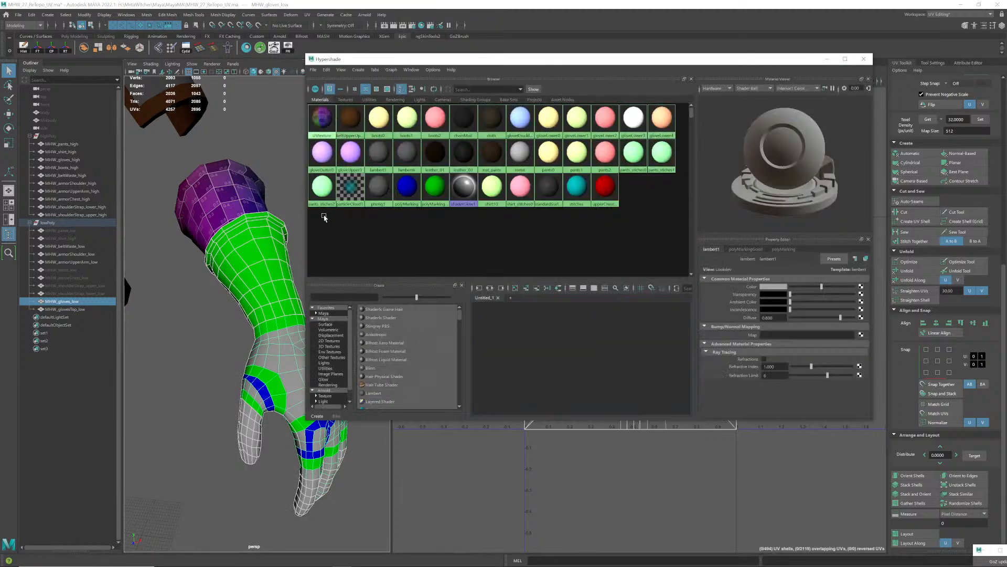
middle_drag(324, 218, 257, 246)
click(862, 61)
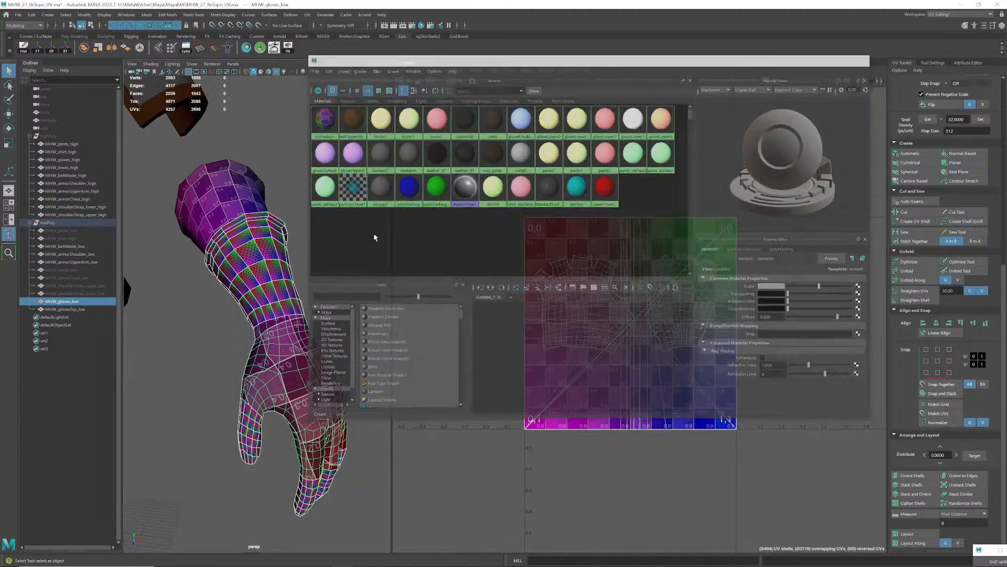
- Isolate the glove and replace its old UVs with a camera-based projection from a side view
key(ctrl+1)
alt+drag(279, 317, 300, 314)
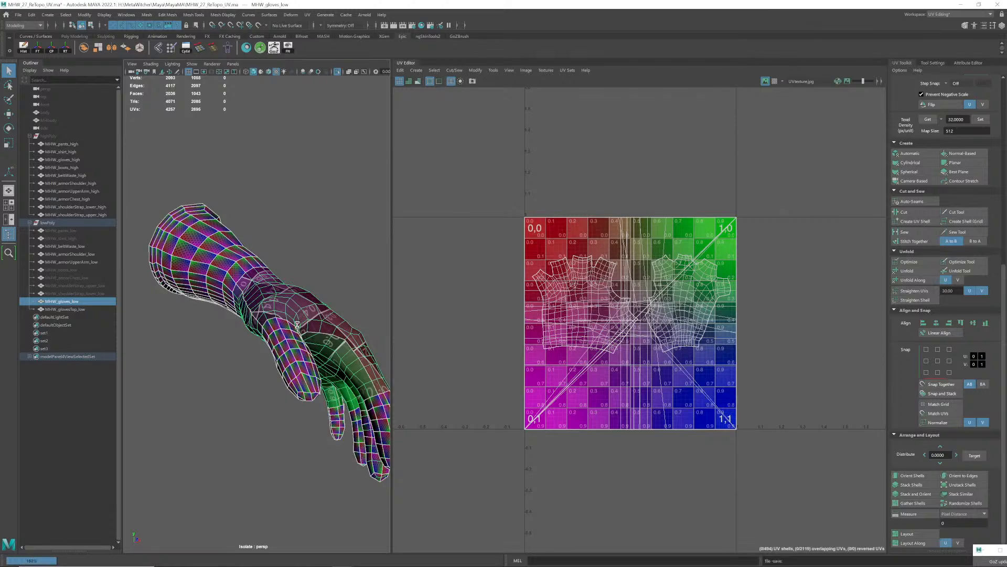
mouse_move(299, 327)
alt+mouse_down()
mouse_move(310, 295)
mouse_move(355, 285)
mouse_move(370, 300)
mouse_move(305, 301)
mouse_move(294, 318)
alt+mouse_up()
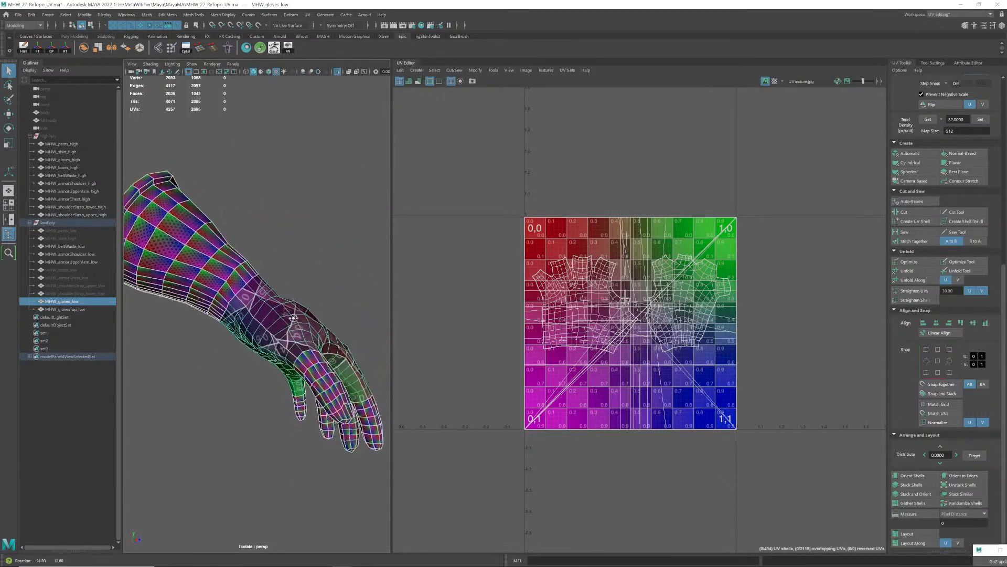
alt+right_drag(294, 318, 238, 333)
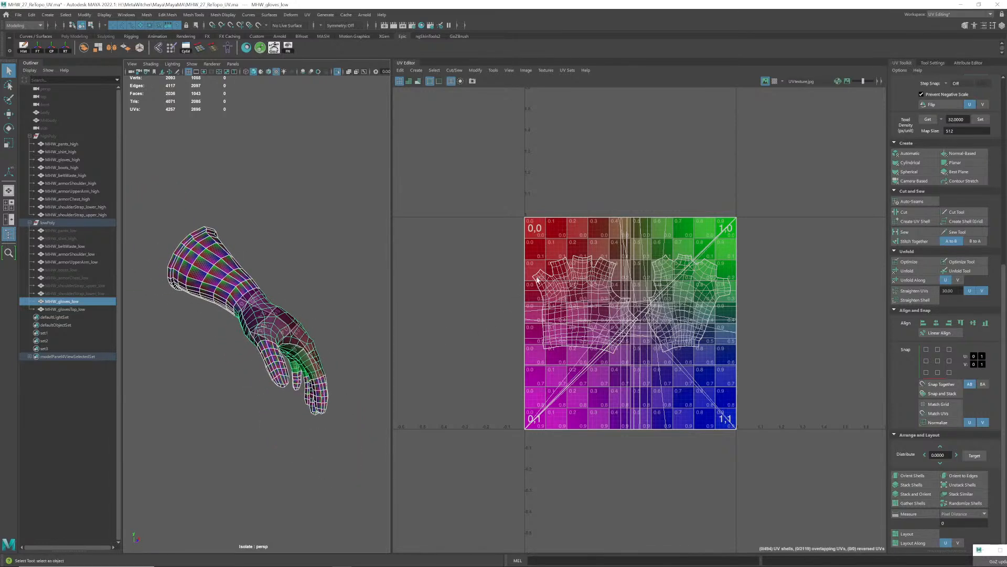
alt+drag(282, 336, 255, 321)
scroll(207, 301, up, 5)
scroll(306, 318, down, 5)
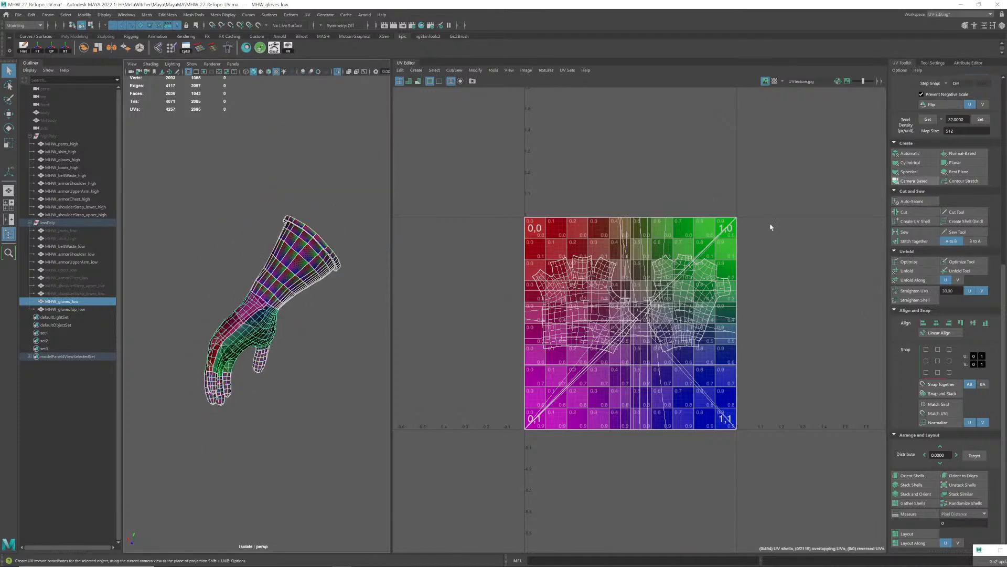
- Cut a lengthwise UV seam along one side of the glove, from the cuff opening toward the fingers
alt+middle_drag(271, 308, 272, 289)
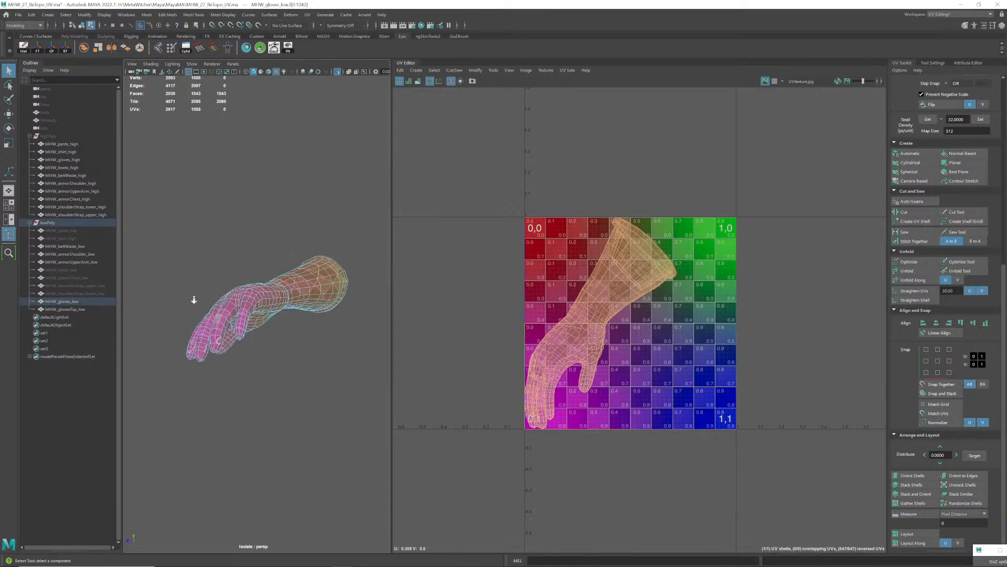
alt+right_drag(194, 300, 281, 294)
alt+drag(281, 295, 270, 301)
right_drag(263, 269, 261, 246)
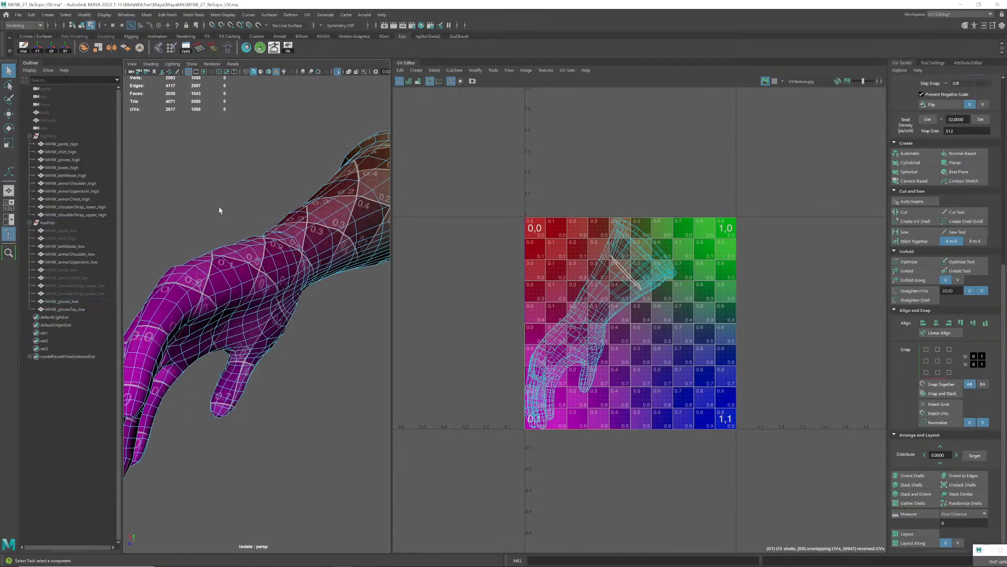
alt+drag(220, 210, 294, 239)
double_click(294, 242)
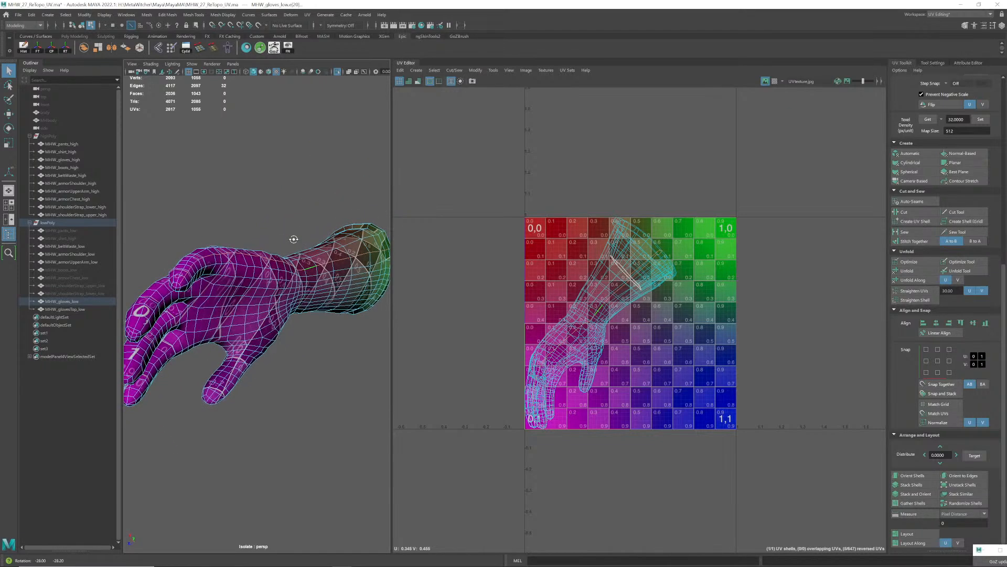
mouse_move(294, 239)
alt+mouse_down()
mouse_move(237, 292)
mouse_move(277, 246)
alt+mouse_up()
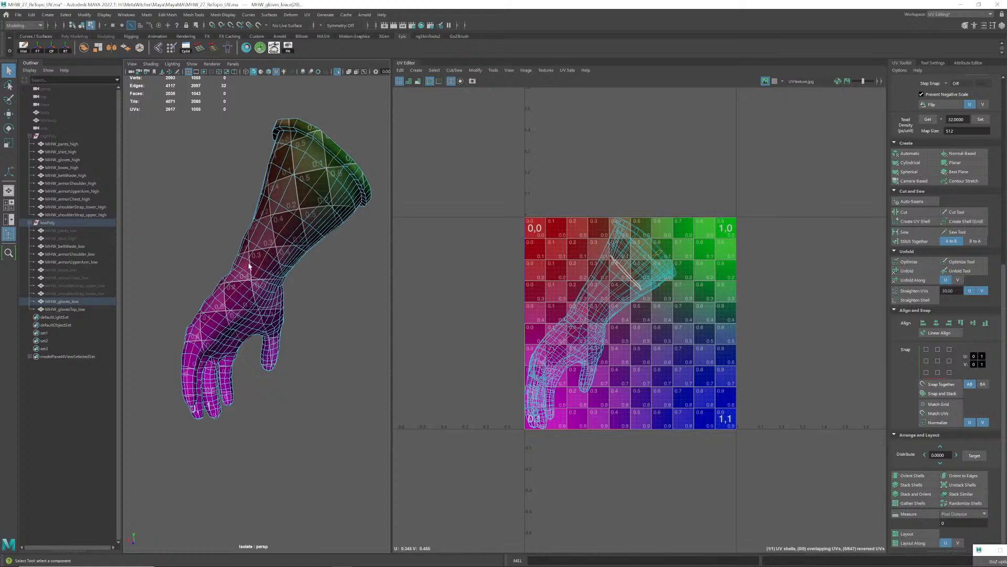
click(904, 212)
- Cut a second lengthwise UV seam along the thumb side of the glove's forearm, opposite the first seam
alt+drag(258, 287, 212, 257)
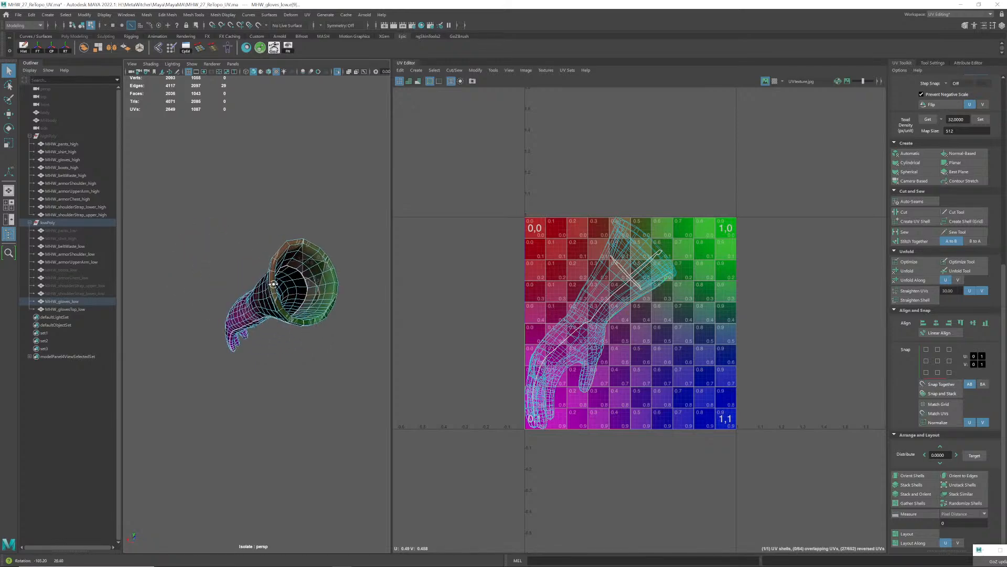
alt+drag(195, 277, 264, 287)
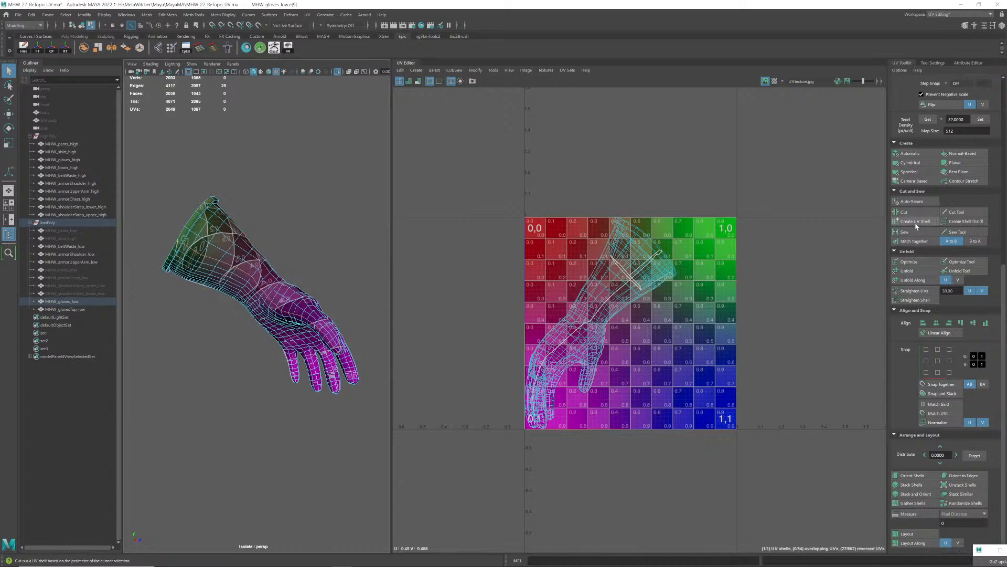
alt+drag(288, 313, 274, 288)
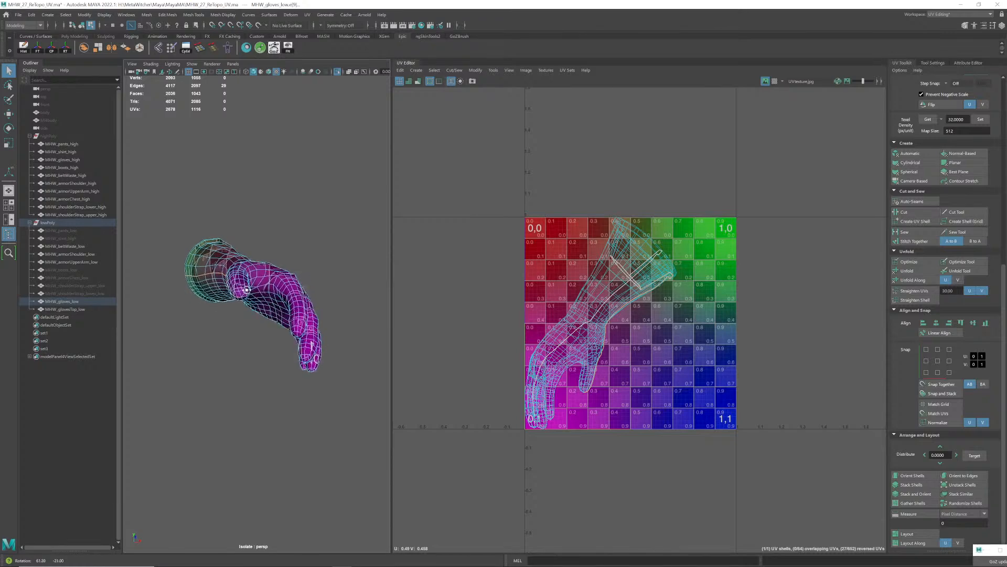
- Continue the UV seam over the thumb and through the gap toward the index finger
scroll(246, 293, up, 8)
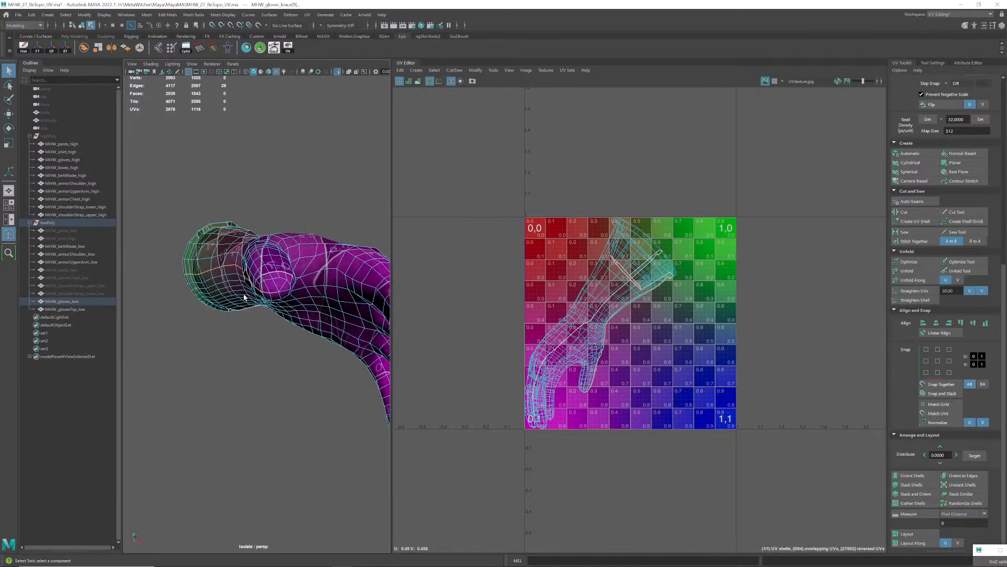
alt+drag(243, 297, 309, 246)
scroll(239, 272, down, 5)
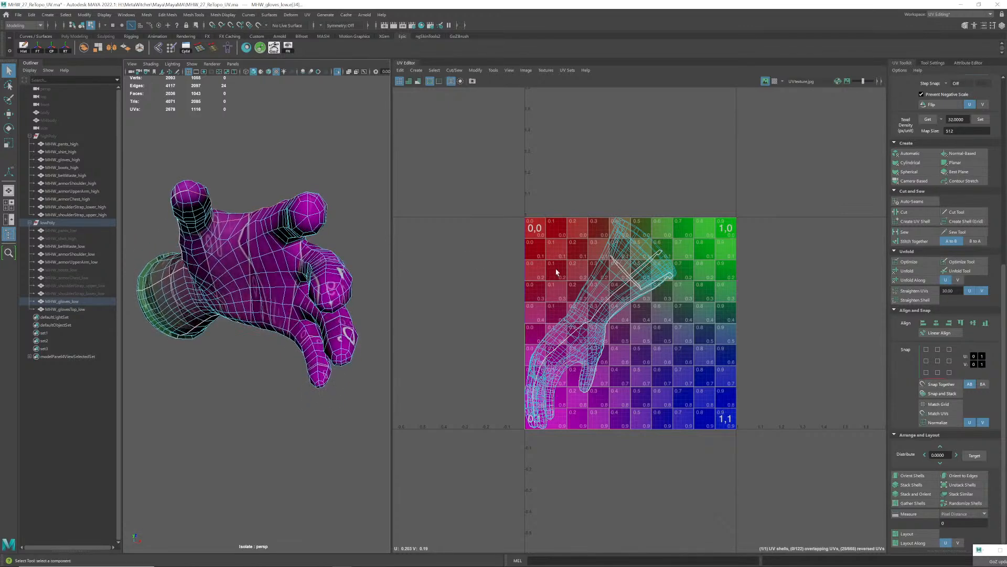
click(915, 213)
- Merge all the glove's vertices with a distance threshold of 0.01 and return to object selection
mouse_move(321, 229)
alt+mouse_down()
mouse_move(260, 202)
mouse_move(304, 233)
alt+mouse_up()
alt+right_drag(303, 234, 307, 198)
alt+drag(307, 198, 283, 216)
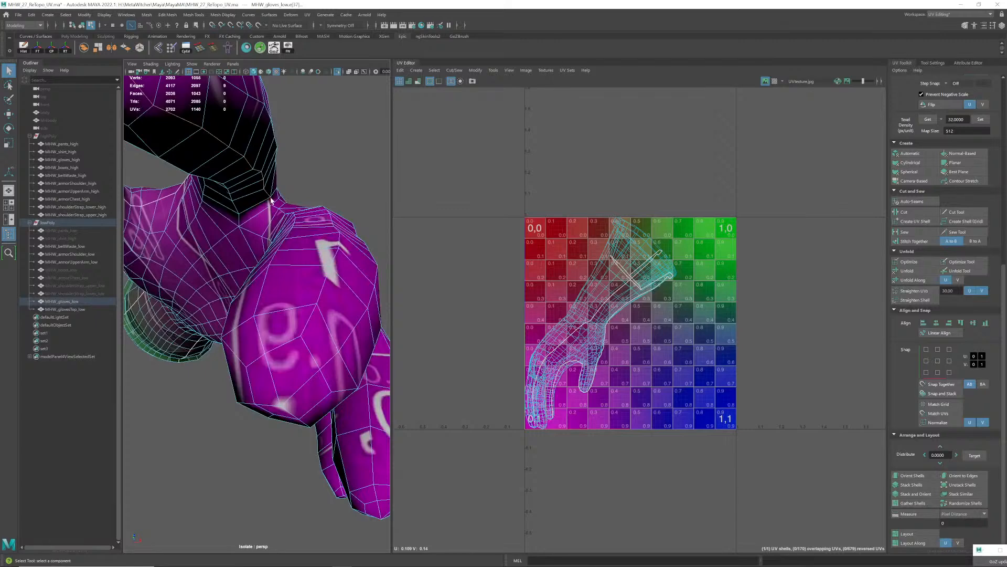
alt+right_drag(323, 241, 295, 317)
alt+drag(294, 317, 261, 312)
right_drag(261, 312, 216, 303)
click(268, 299)
drag(172, 198, 333, 430)
shift+right_drag(285, 148, 328, 113)
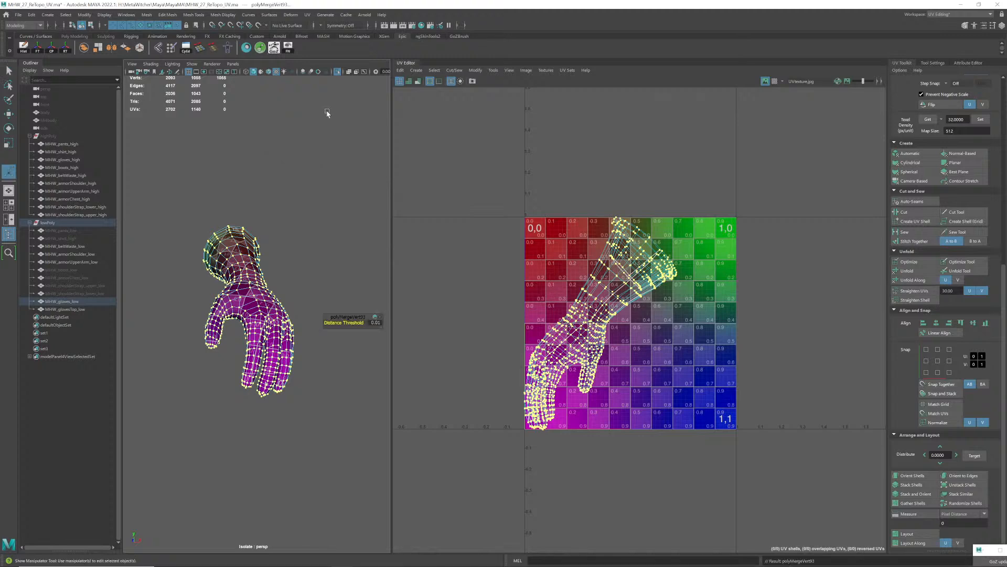
alt+drag(230, 306, 260, 280)
right_drag(260, 280, 302, 263)
click(305, 265)
alt+middle_drag(293, 284, 298, 277)
click(297, 277)
scroll(299, 279, up, 5)
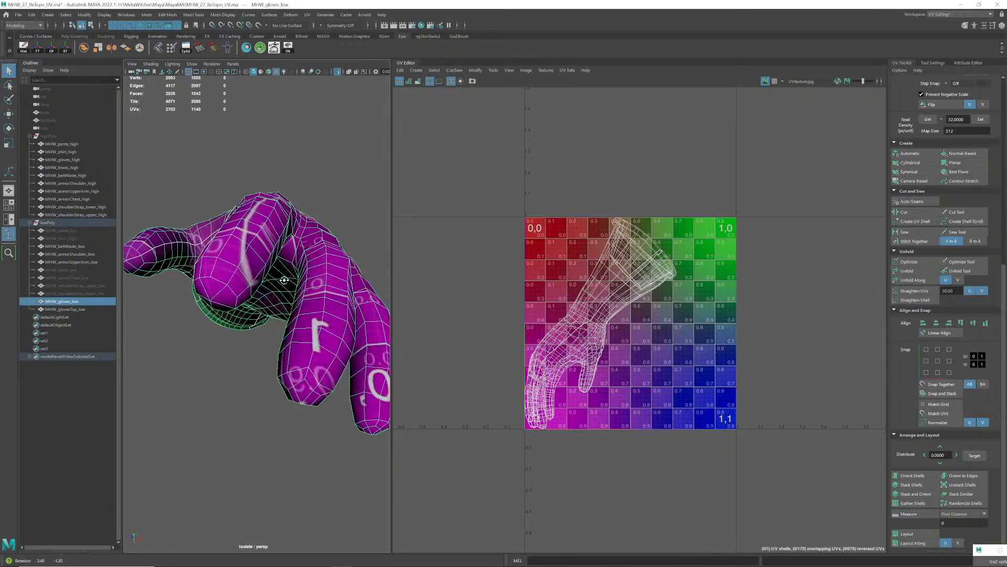
- Cut a UV seam along the inner side of the index finger, down to the gap beside the middle finger
scroll(300, 279, down, 3)
alt+drag(299, 279, 273, 277)
scroll(299, 280, up, 1)
right_drag(269, 275, 268, 254)
alt+drag(267, 291, 241, 243)
scroll(265, 273, up, 4)
double_click(208, 181)
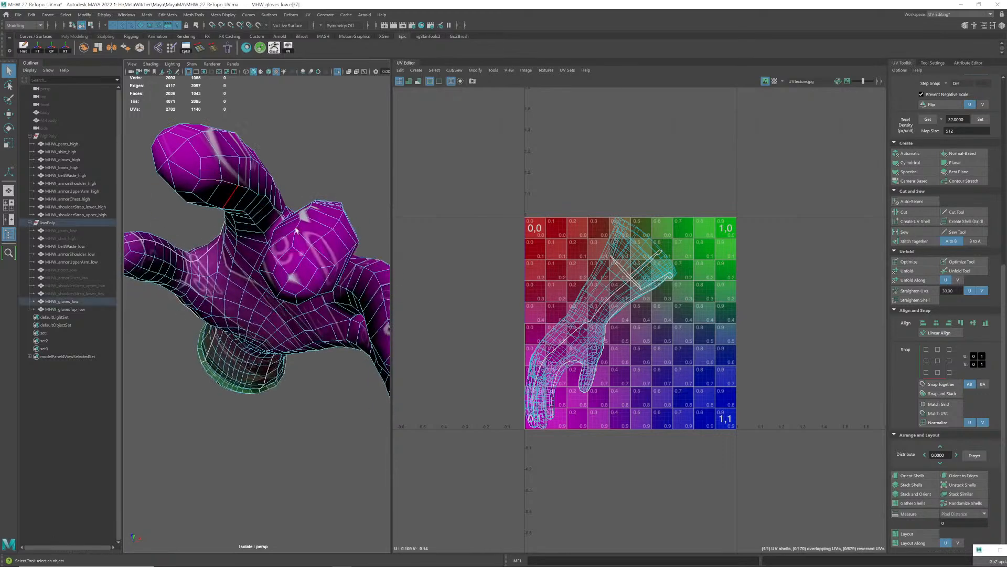
alt+drag(239, 203, 260, 243)
scroll(262, 241, up, 3)
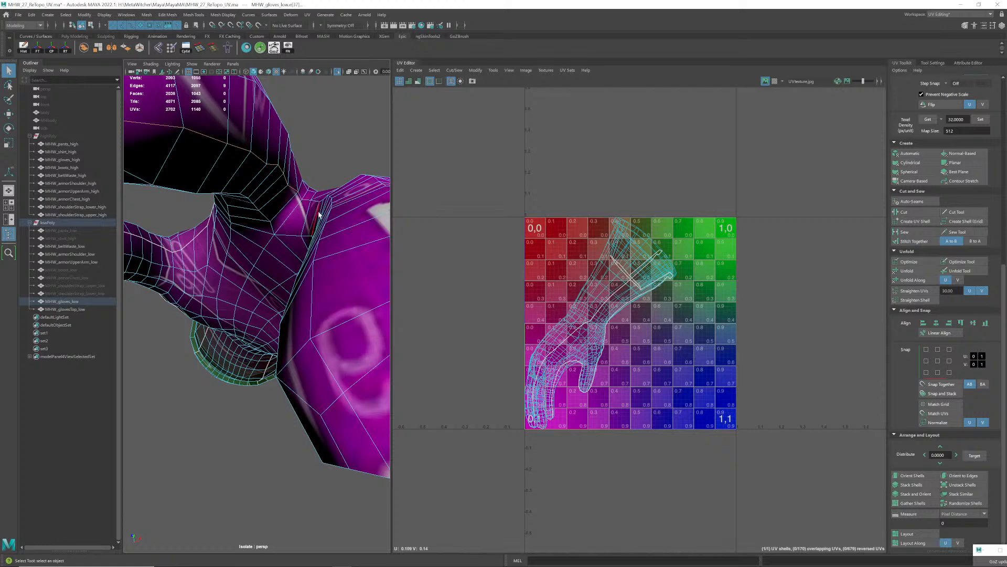
scroll(315, 215, down, 3)
alt+drag(306, 219, 288, 237)
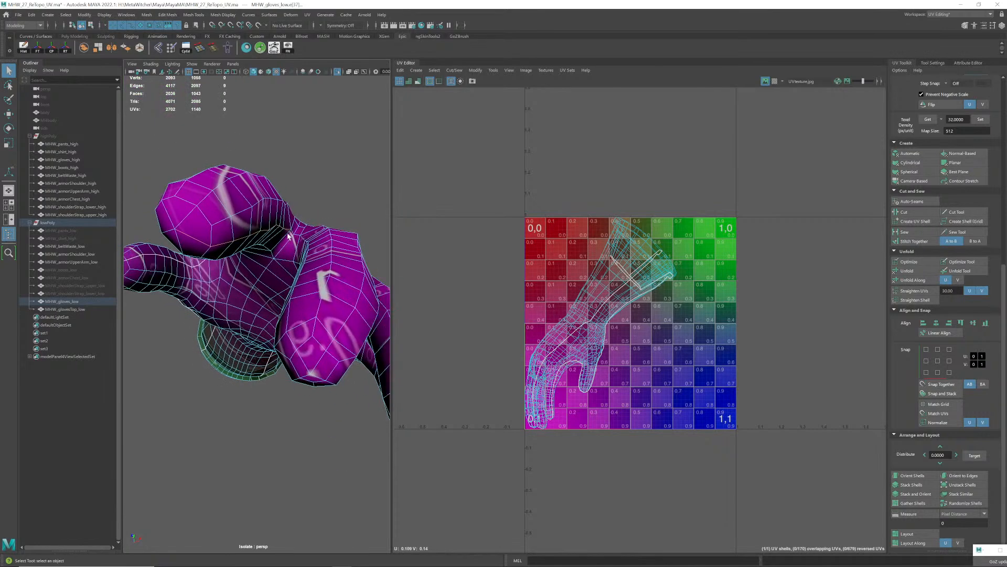
scroll(288, 236, up, 1)
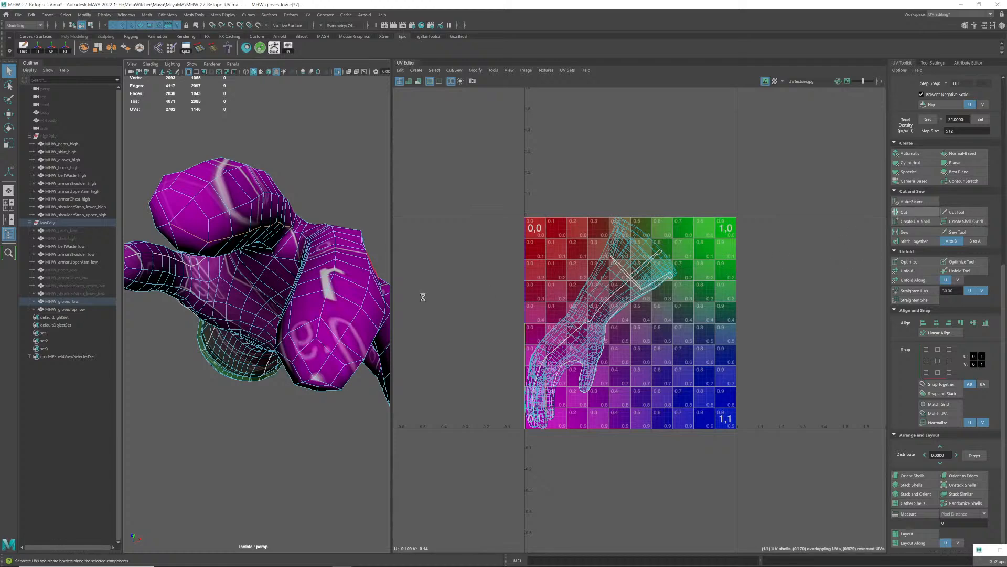
scroll(299, 232, up, 6)
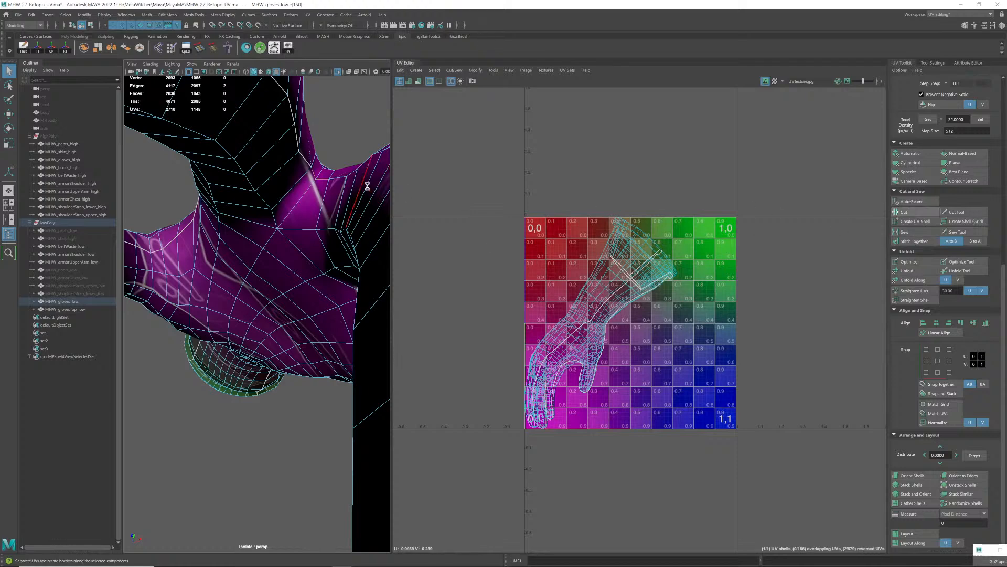
- Continue the UV seam around the sides of the middle finger, down to the gap beside the ring finger
scroll(362, 192, up, 2)
double_click(349, 209)
scroll(355, 214, down, 5)
alt+drag(350, 216, 294, 266)
scroll(294, 266, up, 2)
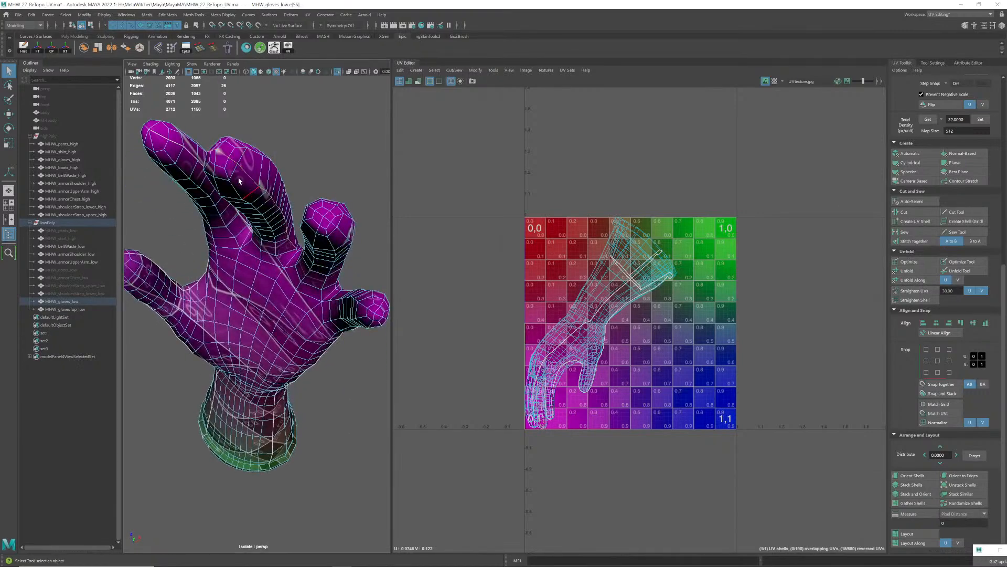
scroll(260, 201, up, 3)
alt+drag(267, 205, 304, 225)
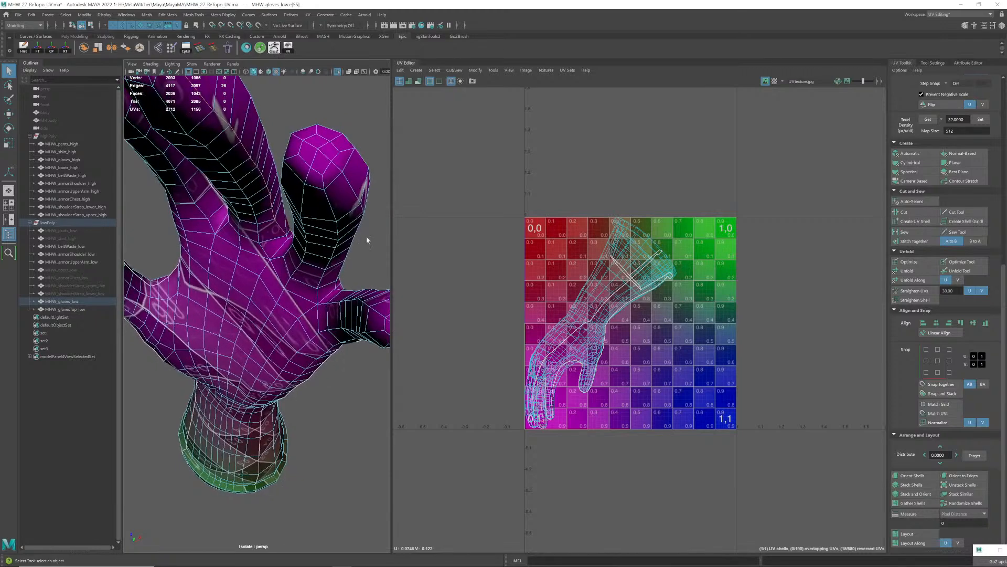
click(905, 212)
- Cut the UV seam along the ring finger and through the web to the little finger
alt+drag(305, 250, 315, 225)
scroll(323, 201, up, 4)
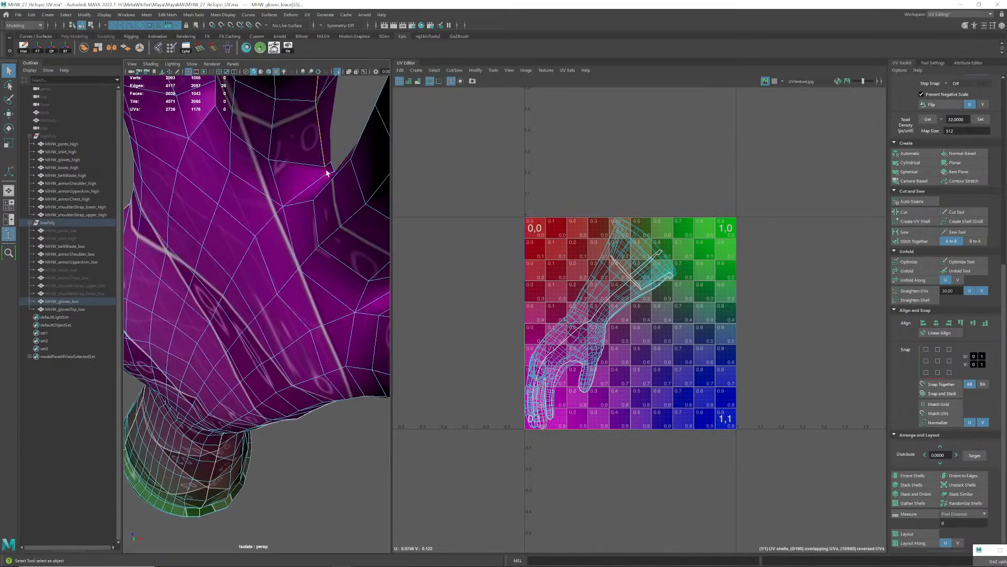
alt+drag(330, 175, 328, 324)
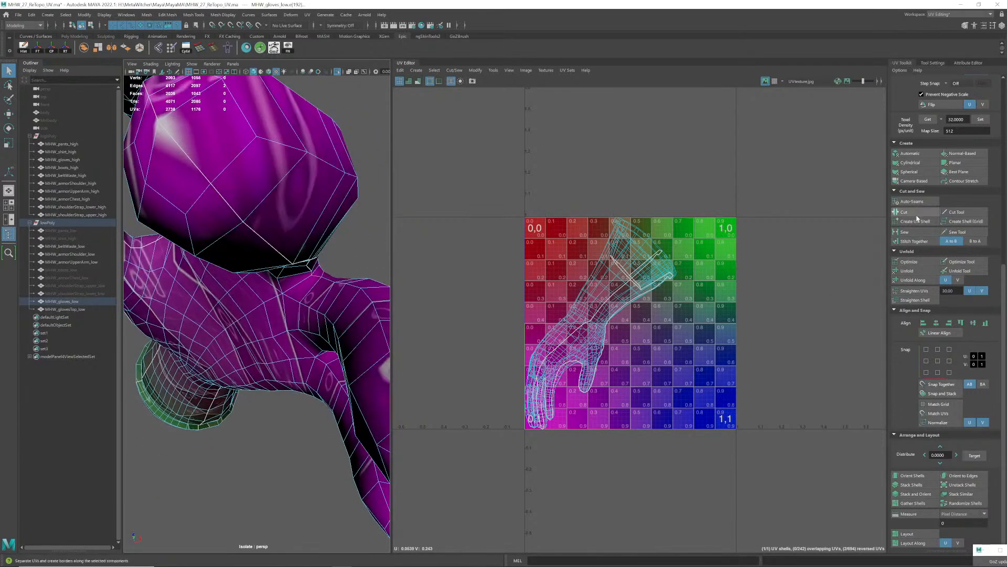
alt+drag(328, 284, 315, 322)
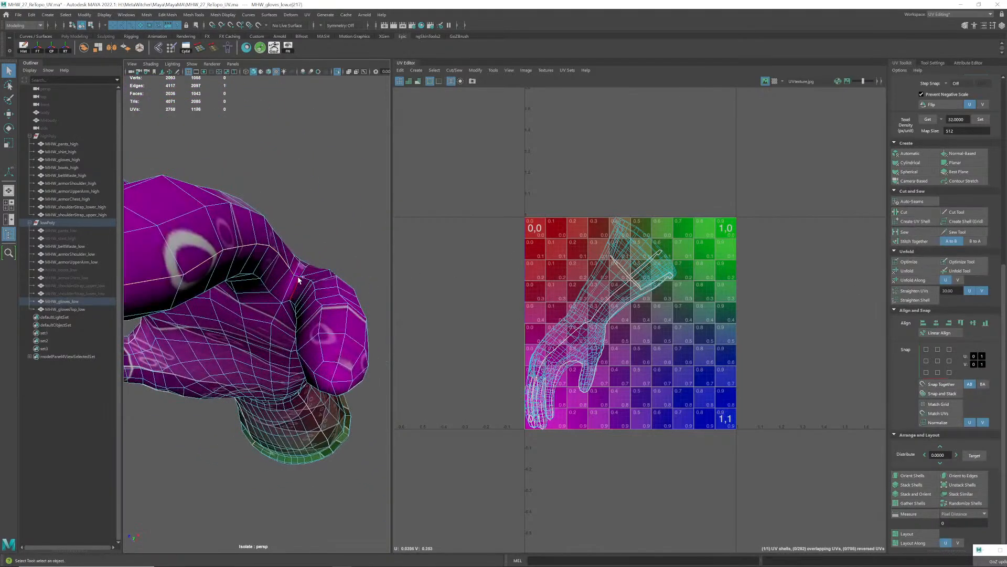
click(904, 212)
- Cut the UV seam over the little finger and connect it to the seam along the hand's outer side
mouse_move(325, 324)
alt+mouse_down()
mouse_move(341, 315)
mouse_move(326, 317)
alt+mouse_up()
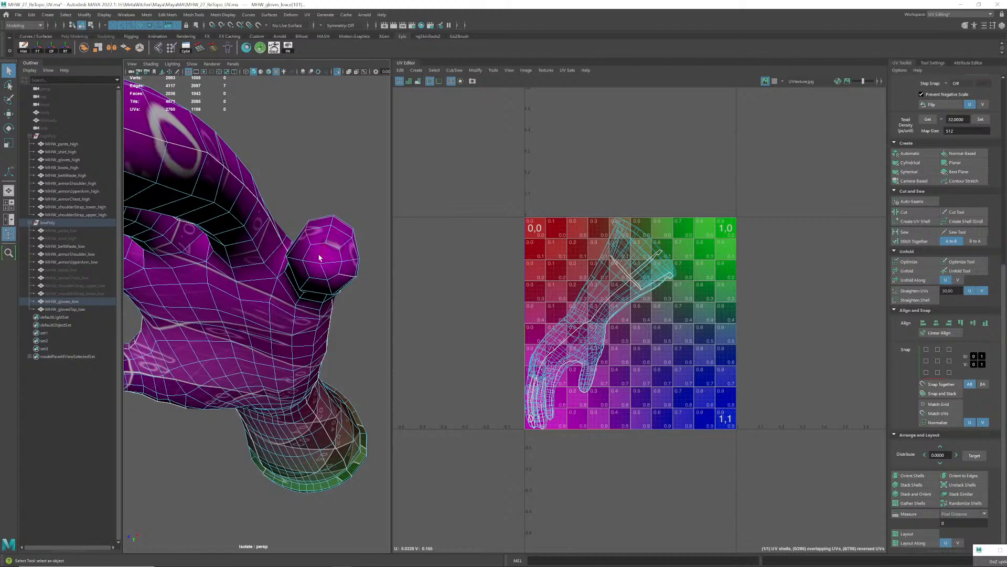
alt+drag(319, 257, 344, 247)
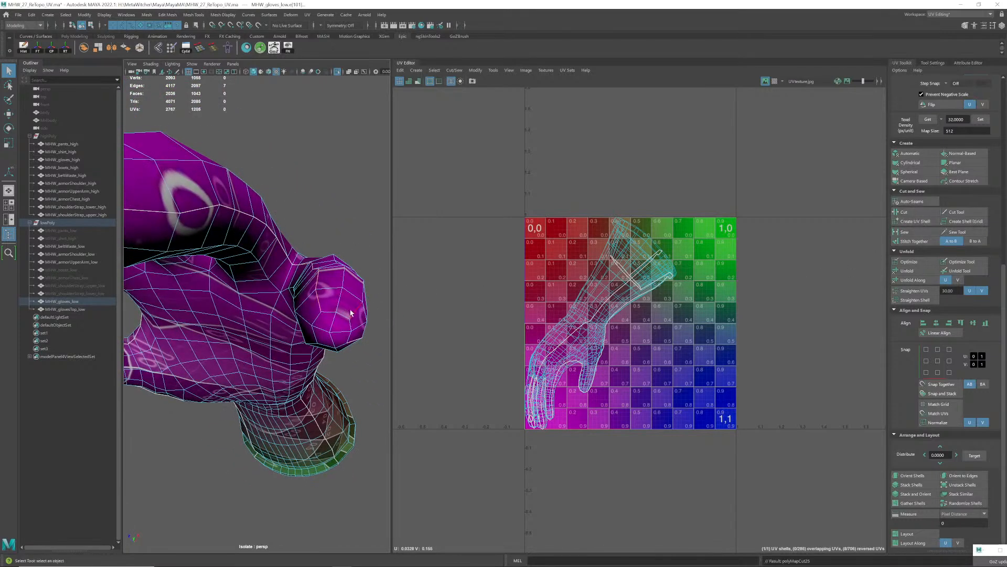
alt+drag(348, 311, 346, 306)
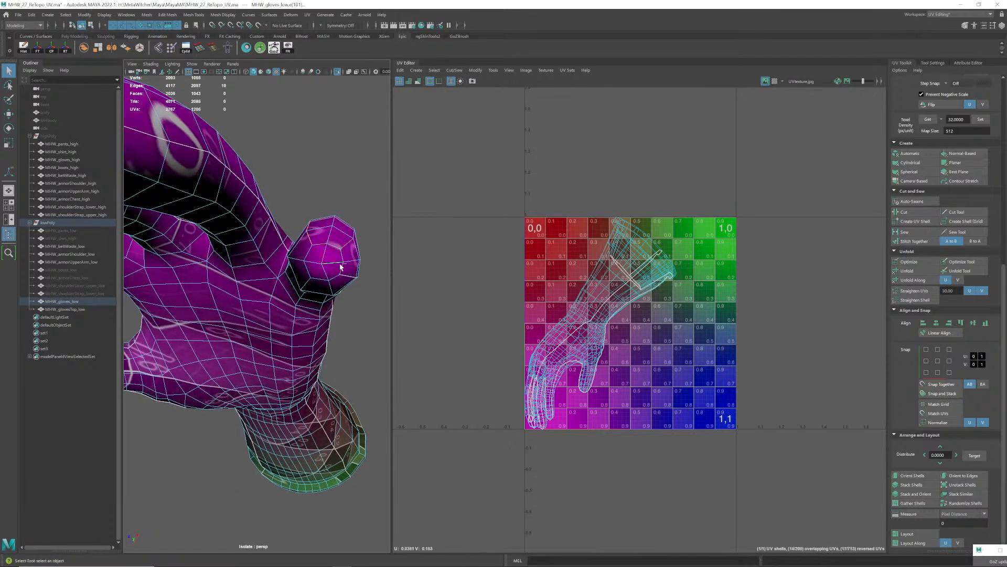
alt+drag(354, 284, 328, 286)
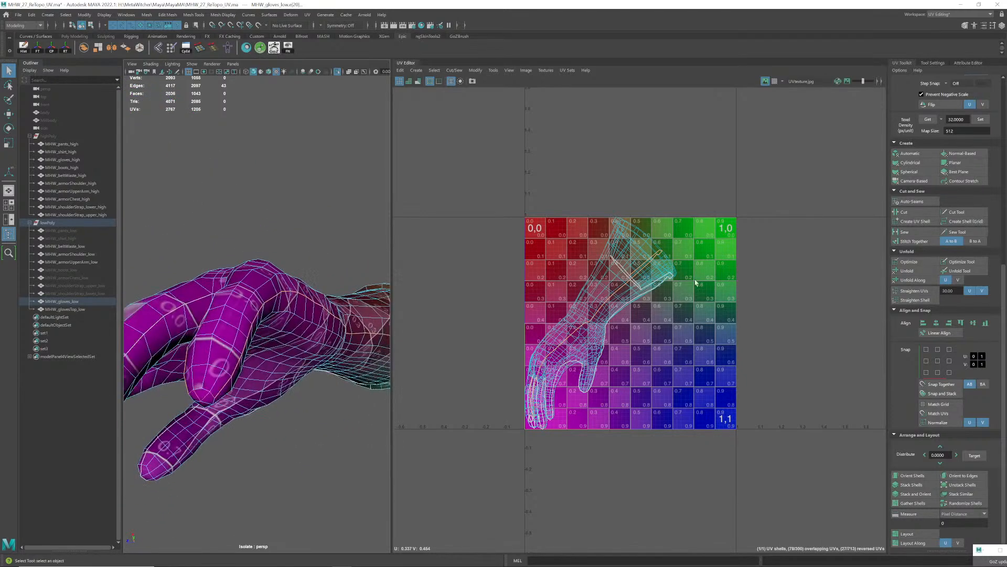
click(903, 212)
- Recut the lengthwise side seam of the glove and check that it runs from the cuff to the fingers
mouse_move(256, 331)
alt+mouse_down()
mouse_move(282, 341)
mouse_move(257, 339)
alt+mouse_up()
alt+right_drag(257, 338, 314, 343)
alt+drag(315, 344, 291, 346)
alt+right_drag(292, 347, 178, 351)
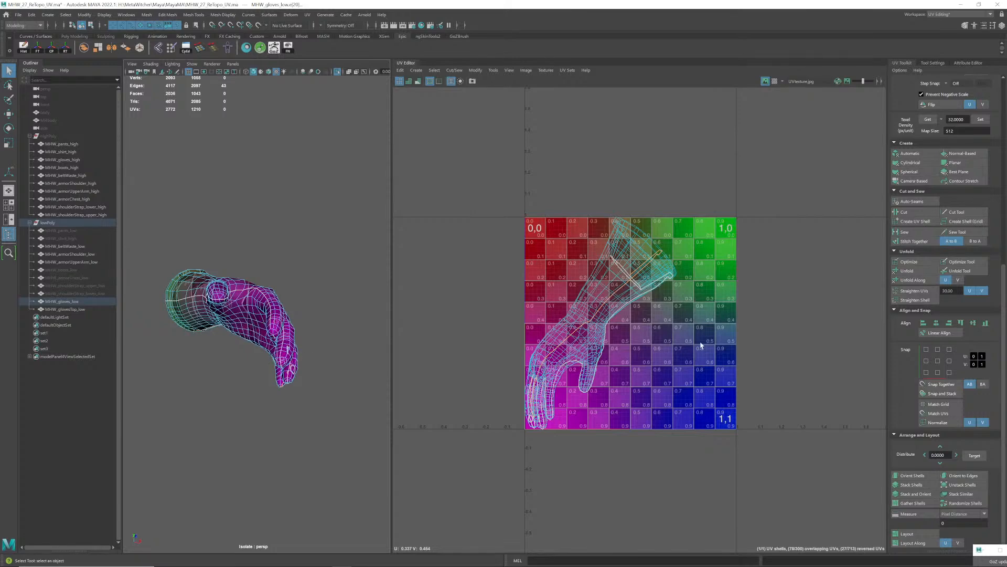
click(904, 212)
alt+drag(251, 299, 203, 304)
alt+right_drag(203, 304, 241, 299)
alt+drag(241, 299, 203, 273)
alt+middle_drag(203, 273, 208, 284)
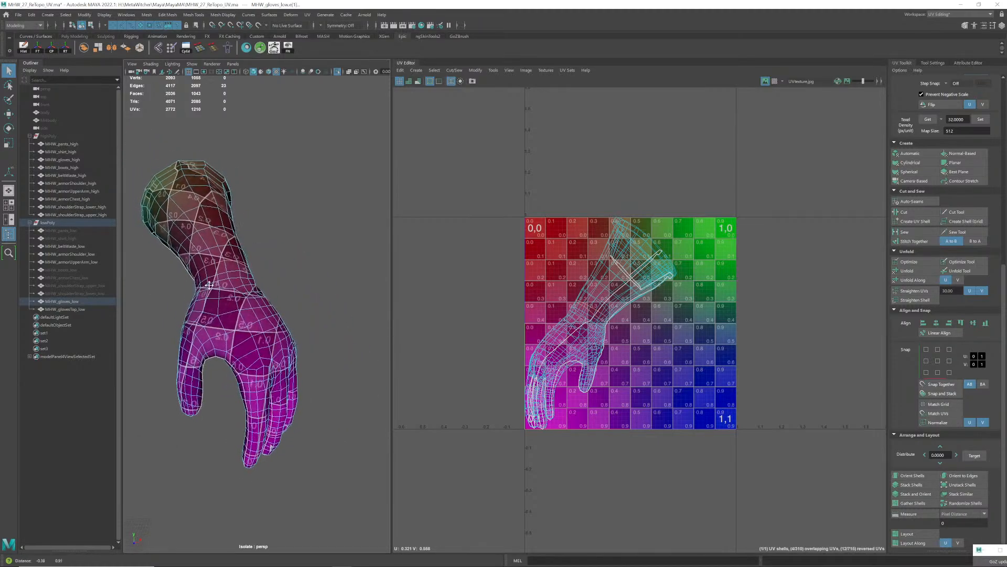
alt+drag(209, 285, 281, 300)
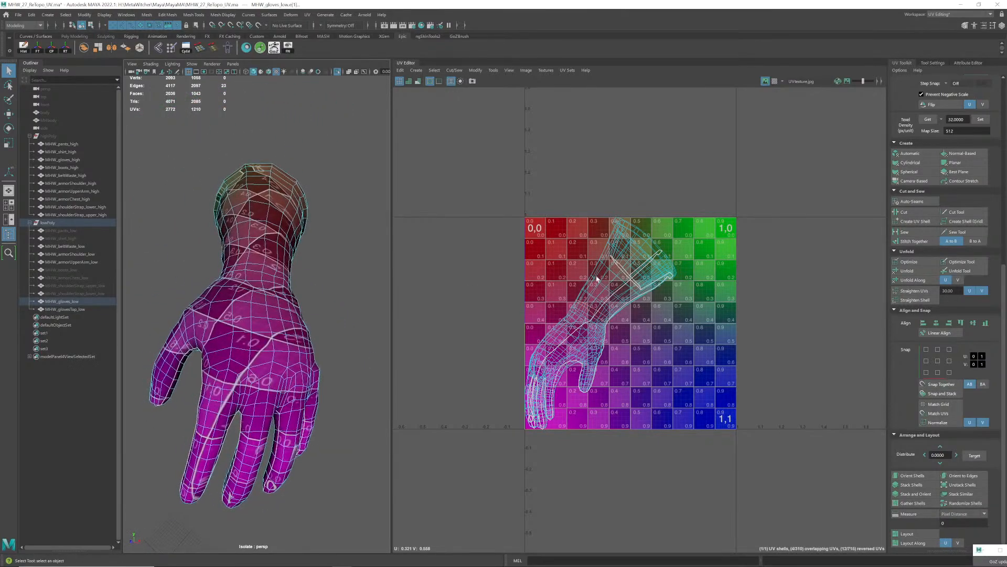
- Unfold the glove's whole UV shell
right_drag(621, 271, 590, 264)
click(624, 279)
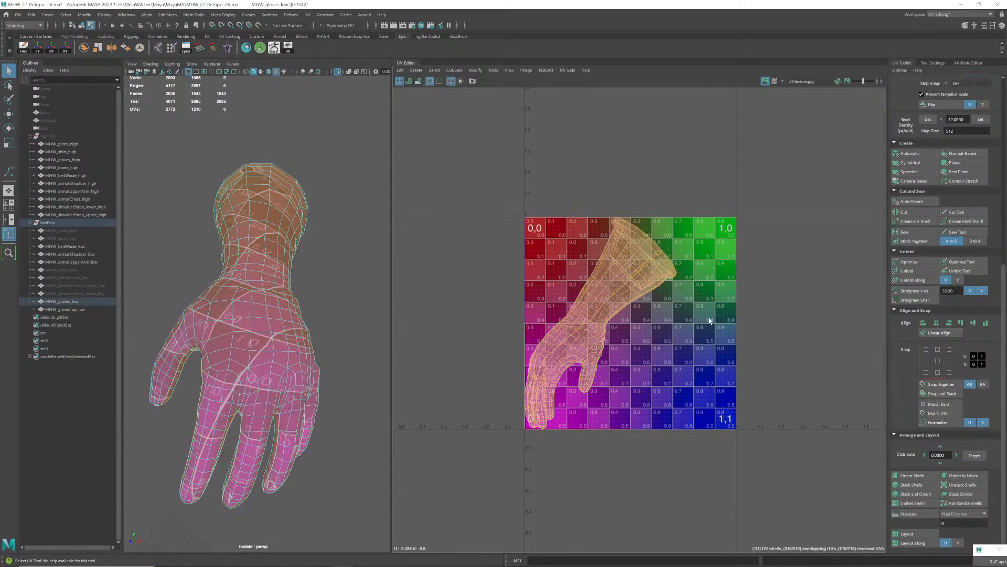
click(923, 271)
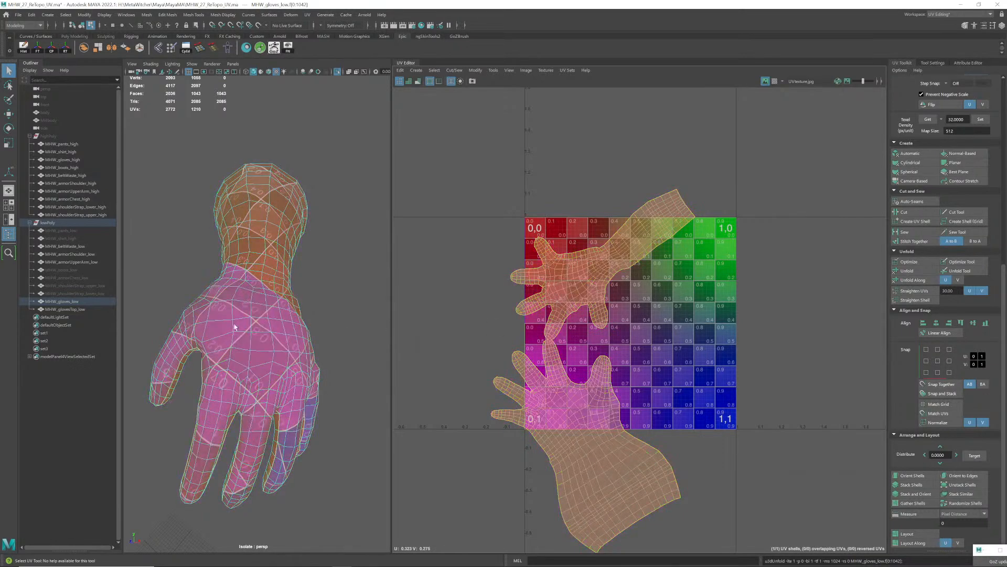
- Cut the leftover fingertip edges that still join the palm and back halves of the glove's UVs
alt+drag(235, 326, 287, 282)
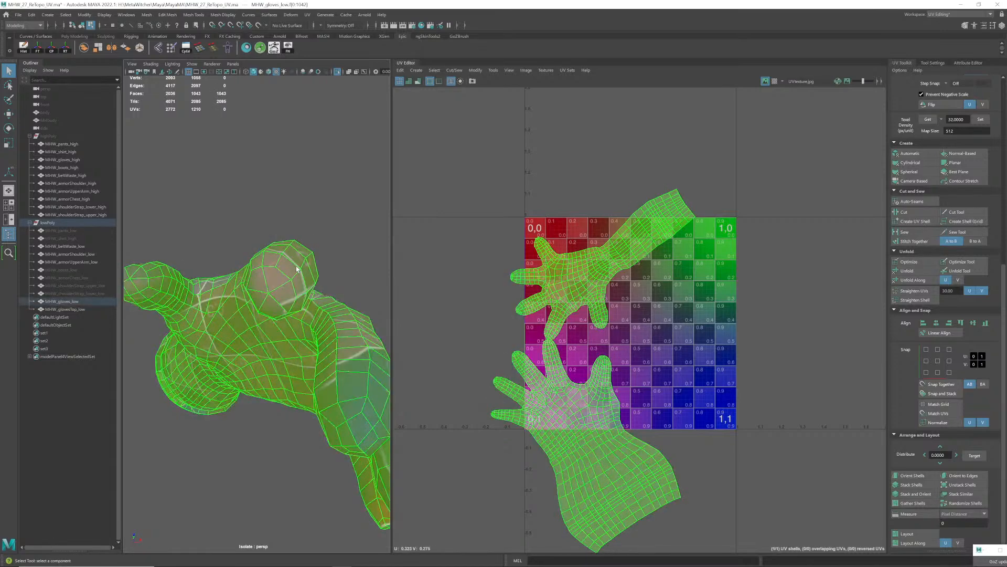
right_drag(292, 247, 256, 271)
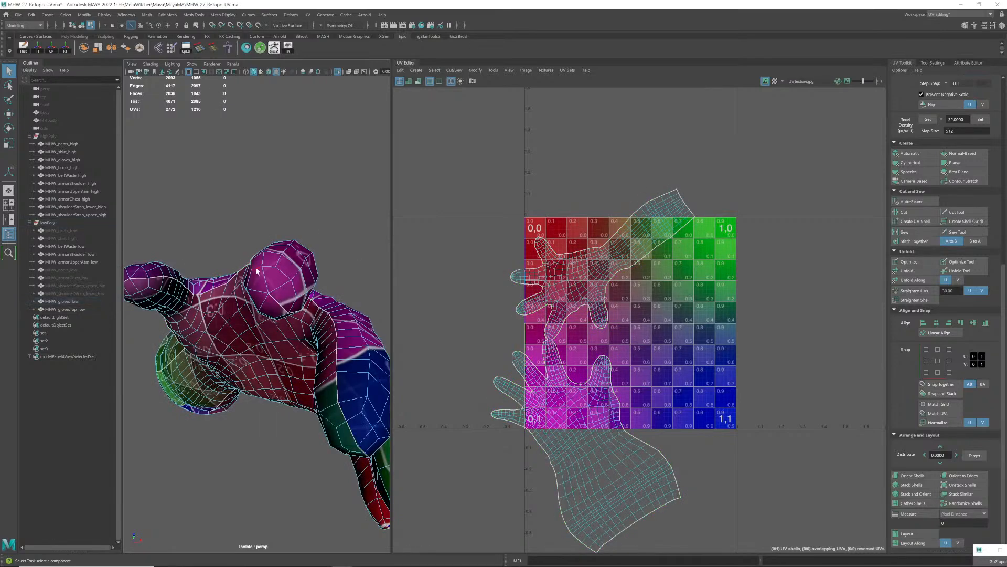
click(265, 282)
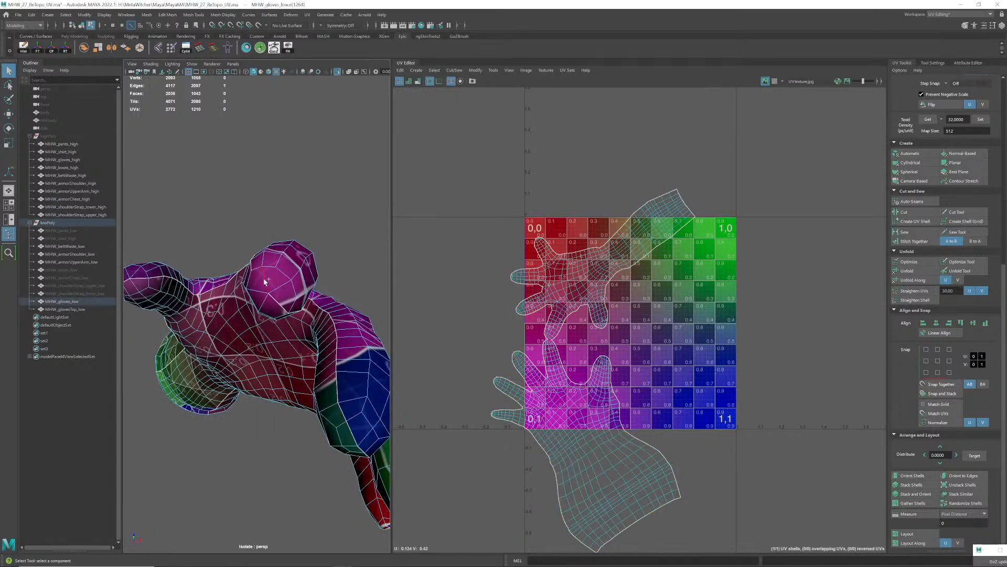
click(904, 212)
alt+right_drag(647, 322, 611, 326)
alt+middle_drag(611, 326, 598, 284)
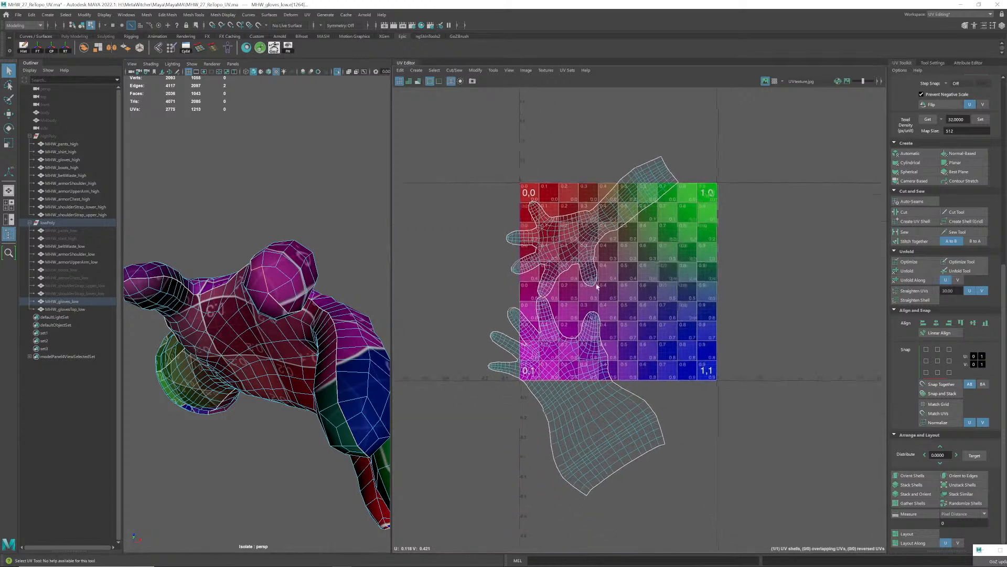
- Unfold the two glove UV shells, the larger and the smaller hand half, one after the other
right_drag(586, 354, 551, 345)
click(577, 396)
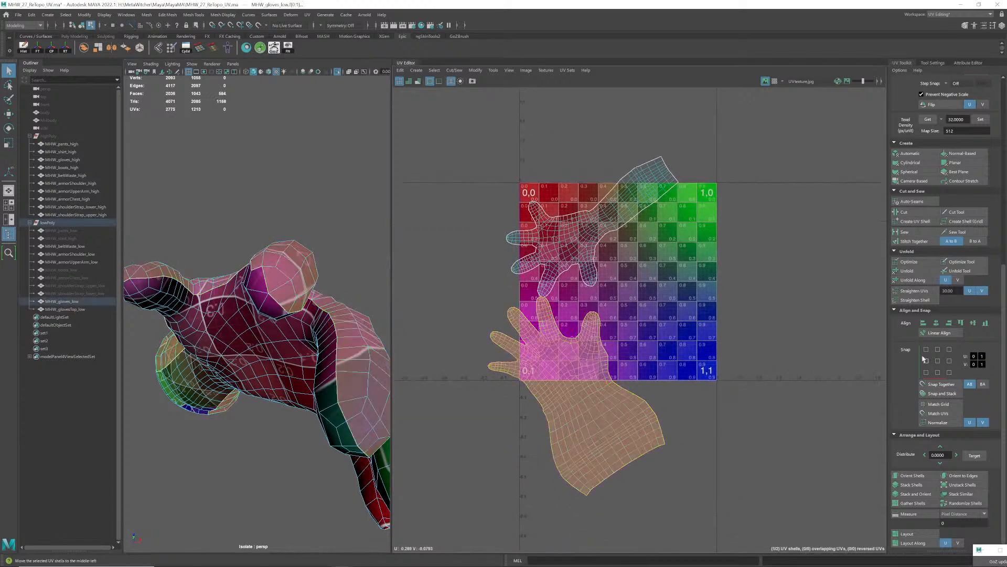
click(901, 270)
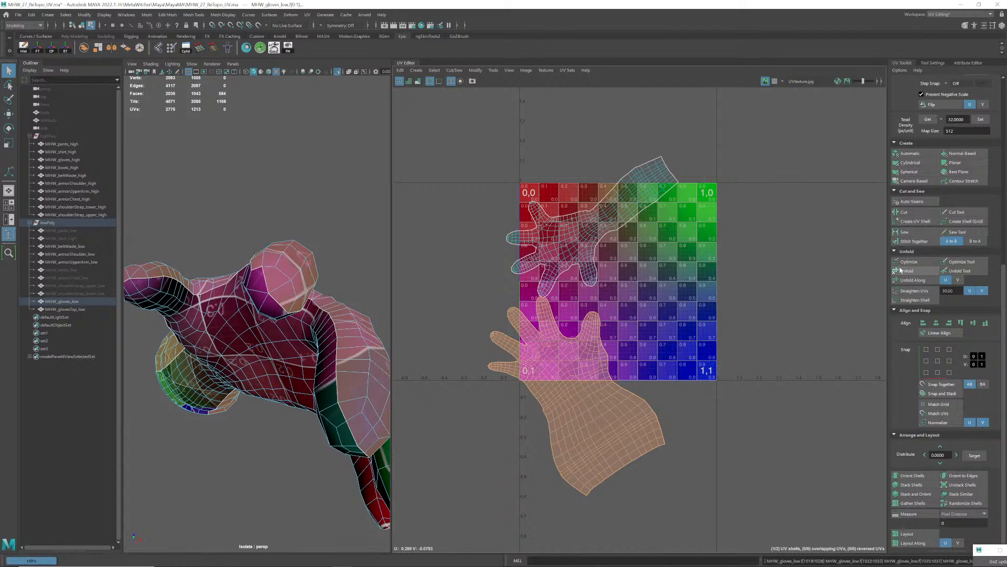
click(640, 250)
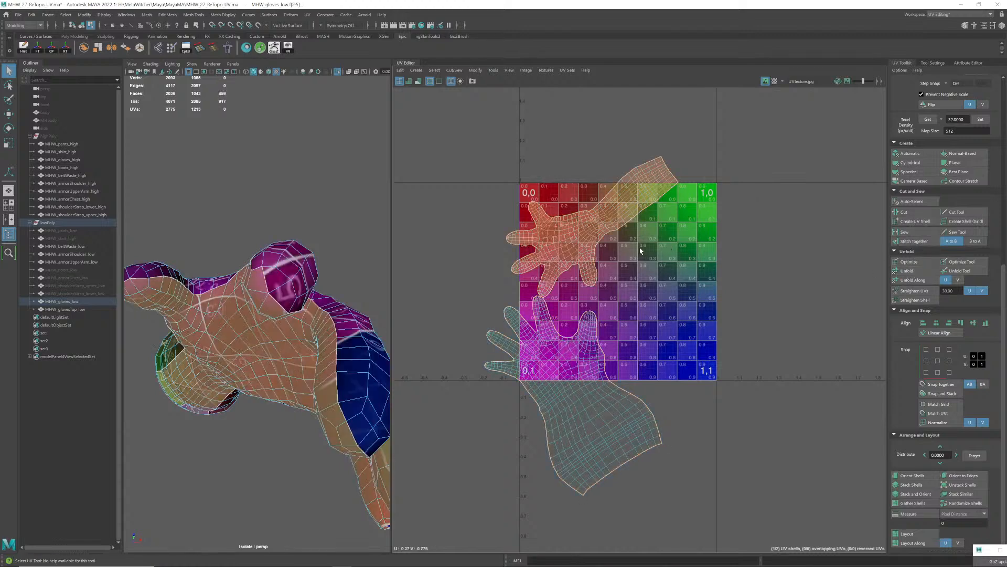
click(898, 270)
- Rotate the smaller glove shell so its fingers point up and move it into the right half of the UV tile
alt+middle_drag(576, 308, 581, 330)
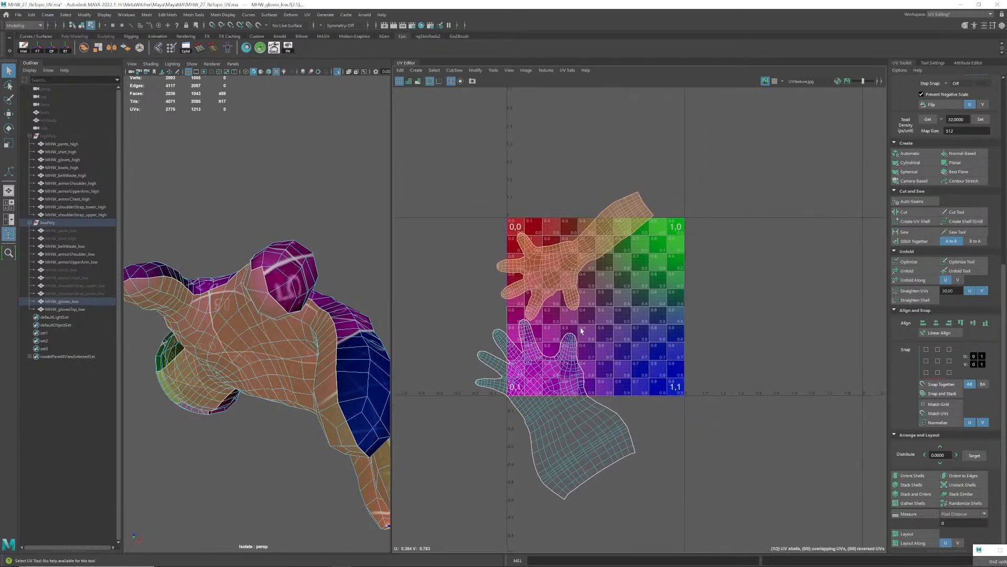
key(e)
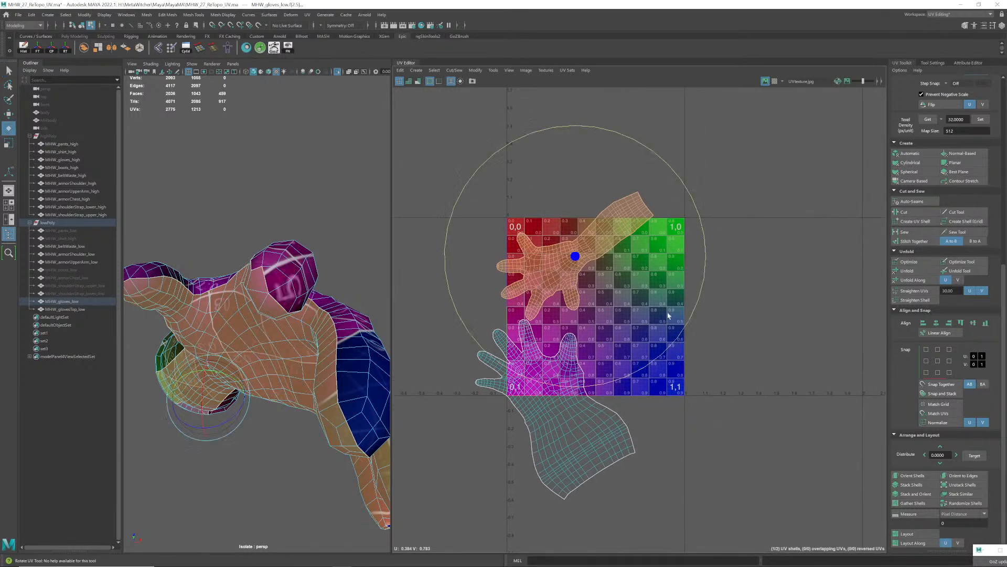
mouse_move(705, 258)
mouse_down()
mouse_move(725, 257)
mouse_move(706, 258)
mouse_move(653, 326)
mouse_move(608, 338)
mouse_move(617, 326)
mouse_up()
key(w)
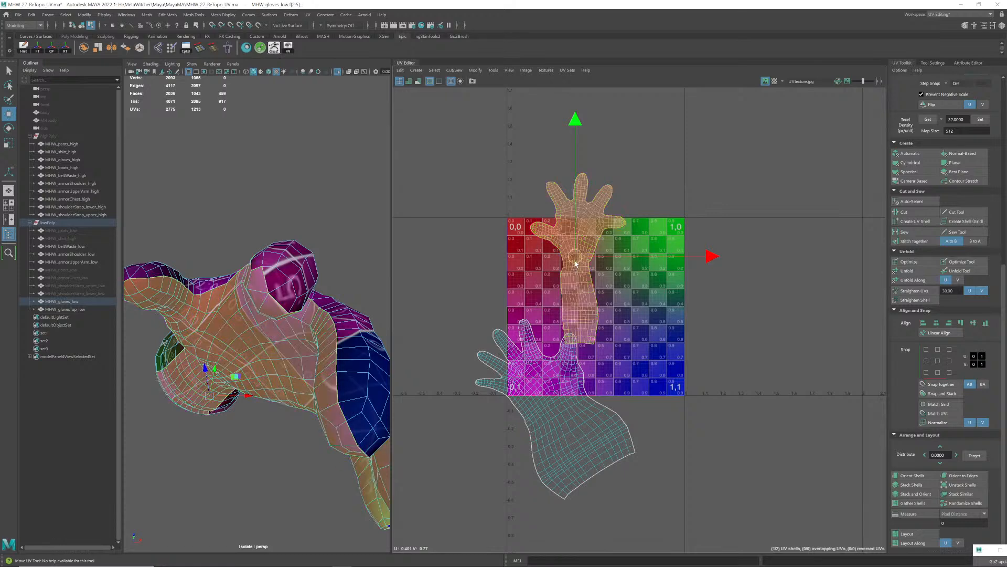
drag(592, 286, 630, 313)
- Rotate the larger glove shell upright and move it to the left of the smaller shell, level with it
click(576, 354)
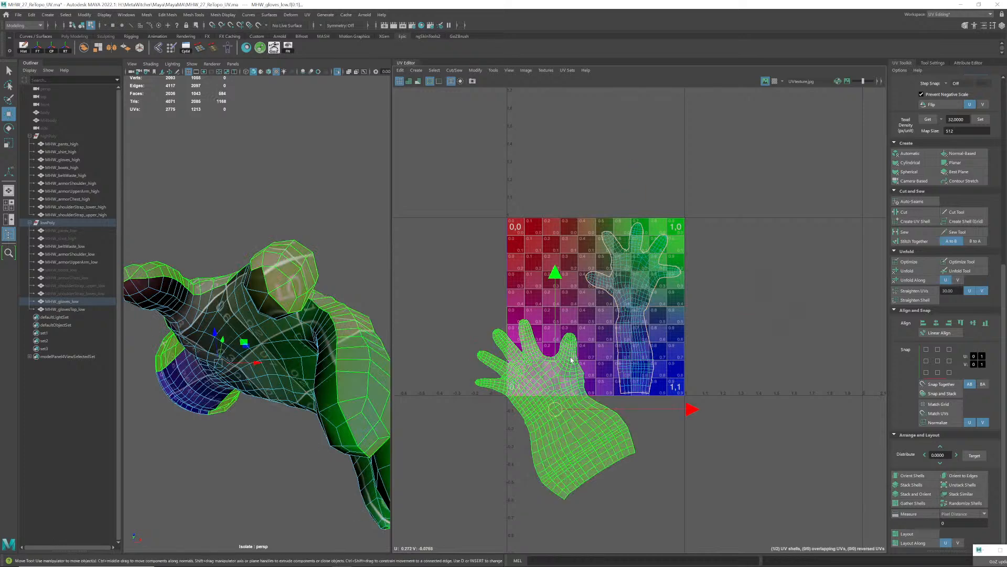
key(e)
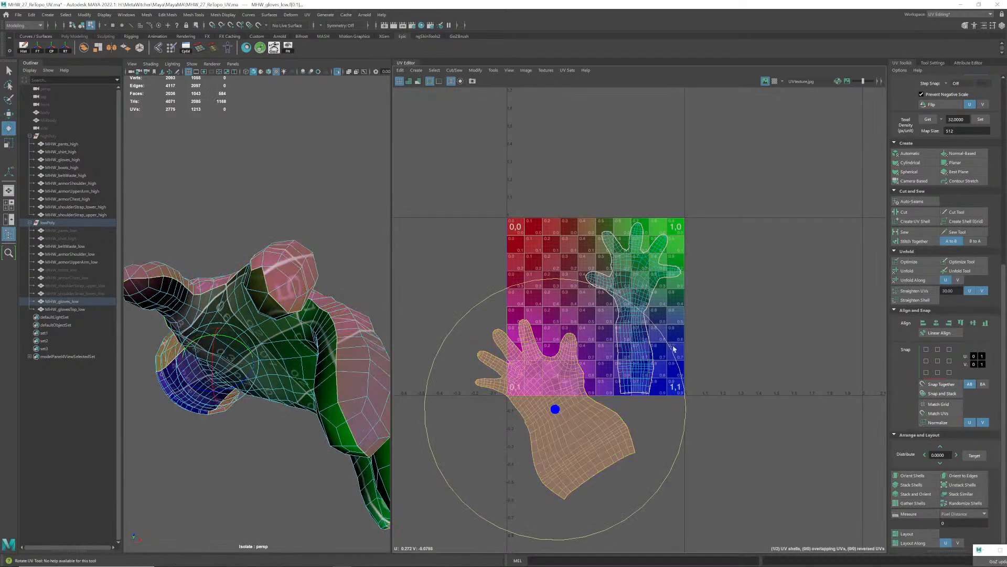
drag(676, 373, 596, 412)
key(w)
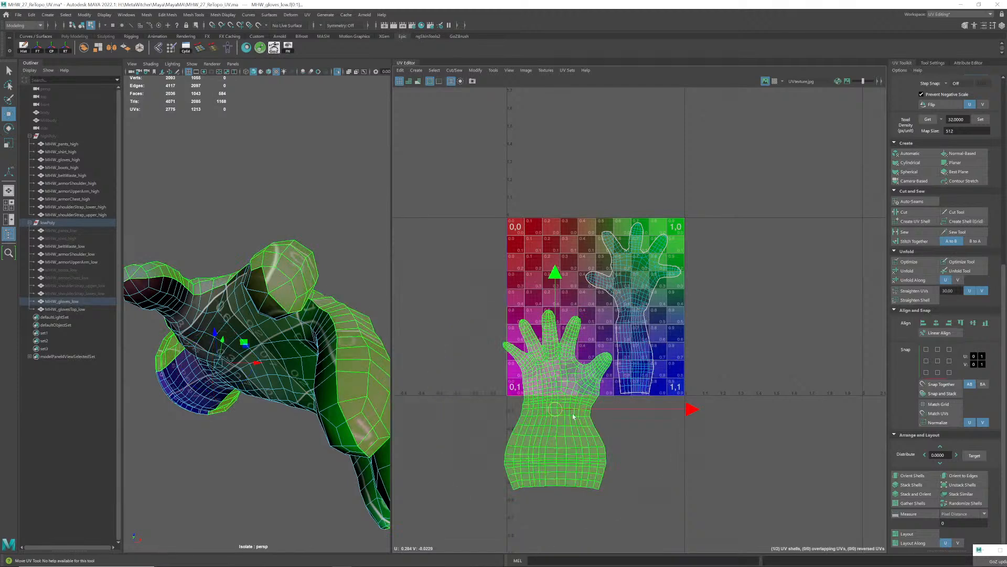
drag(521, 320, 483, 219)
drag(521, 320, 524, 323)
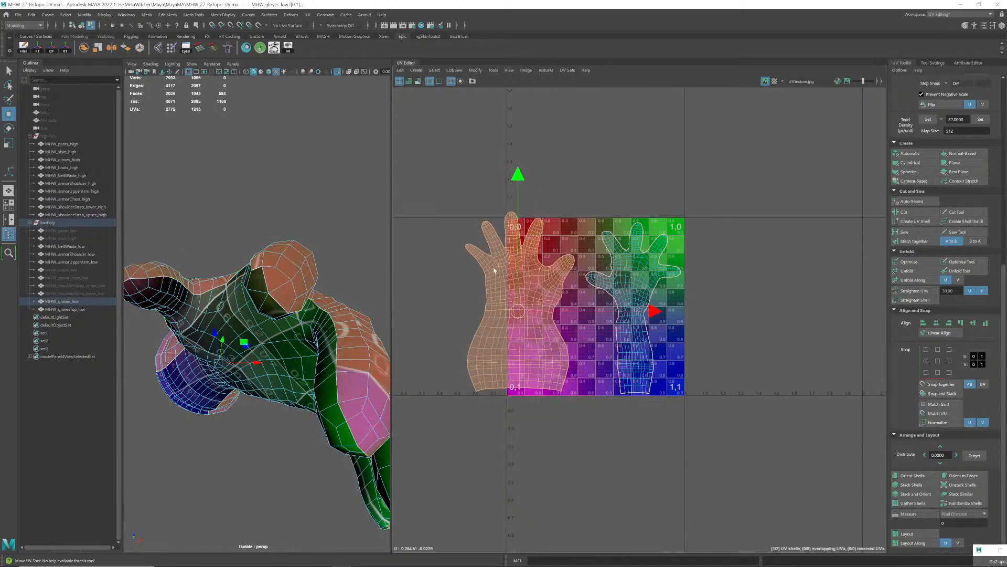
- Save the scene, return the glove to object mode and save again with nothing selected
click(20, 17)
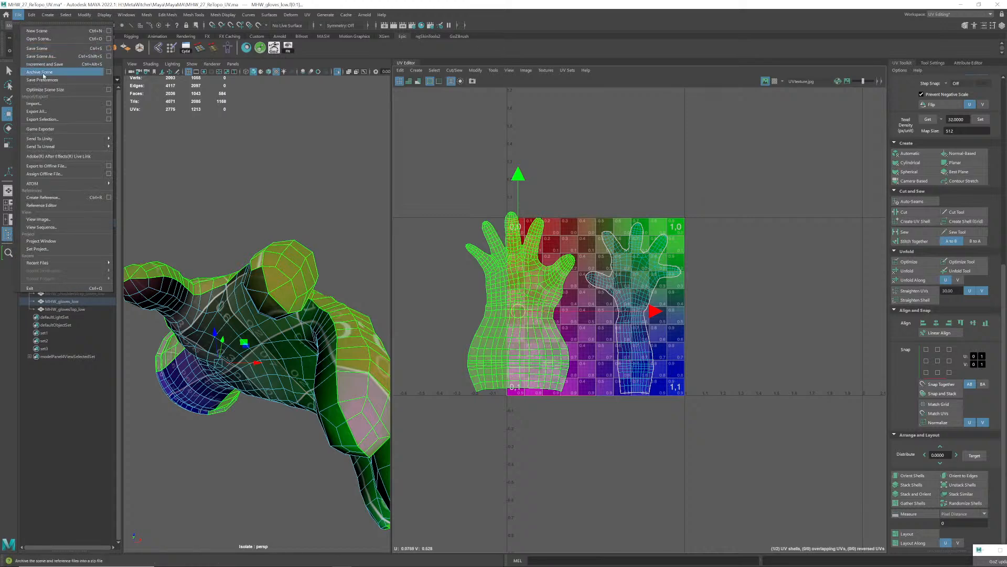
click(99, 56)
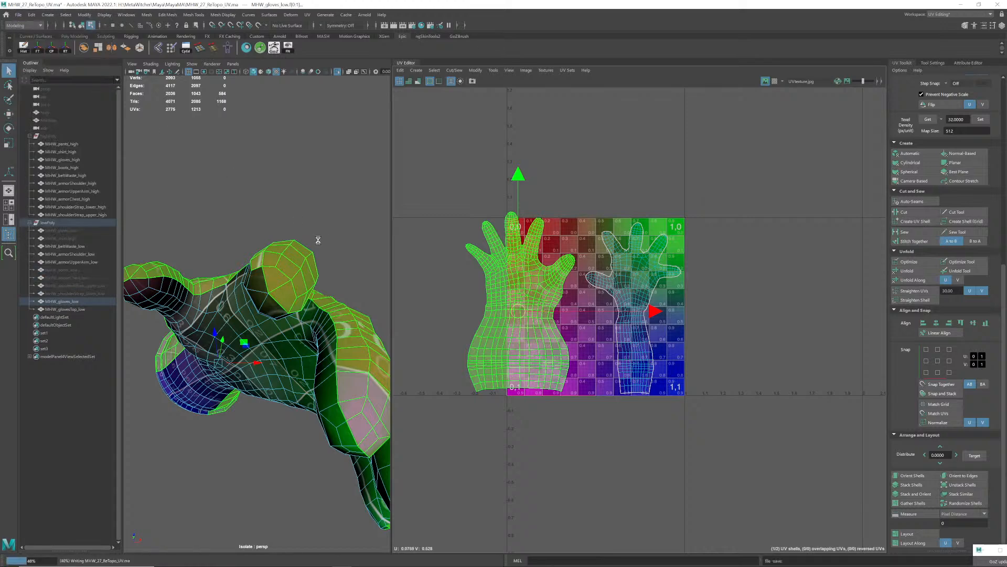
alt+drag(292, 321, 215, 259)
right_drag(214, 259, 248, 216)
click(248, 217)
alt+drag(216, 274, 265, 292)
click(271, 294)
click(286, 276)
key(q)
key(ctrl+s)
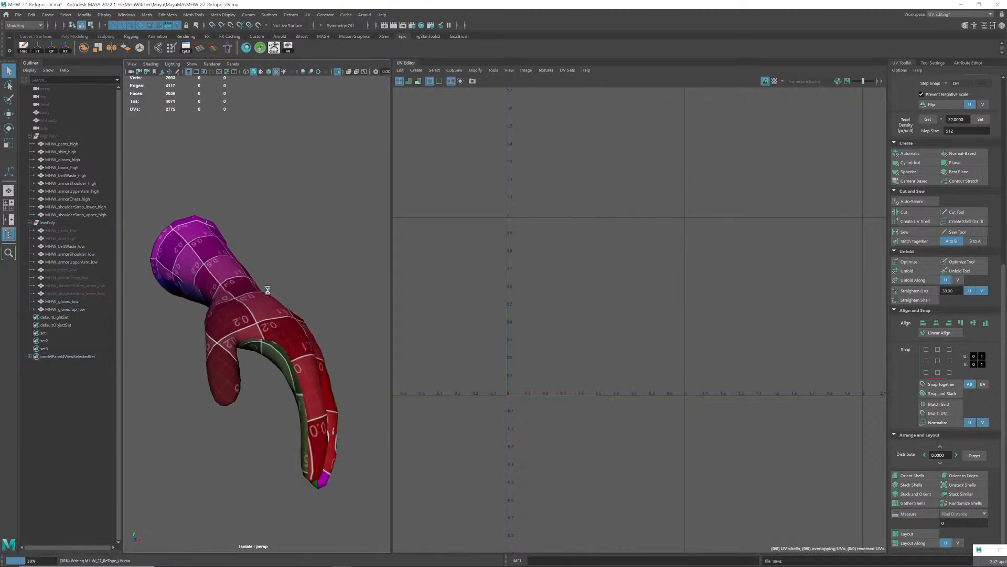
key(w)
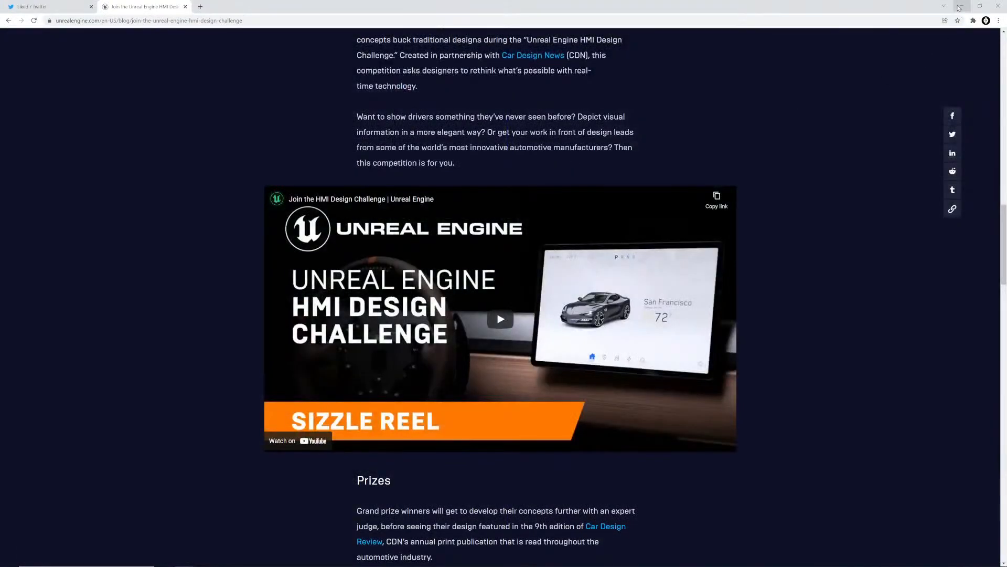
- Leave the browser, reopen the recent scene MHW_27_ReTopo_UV.ma in Maya and select the low-poly glove
click(962, 5)
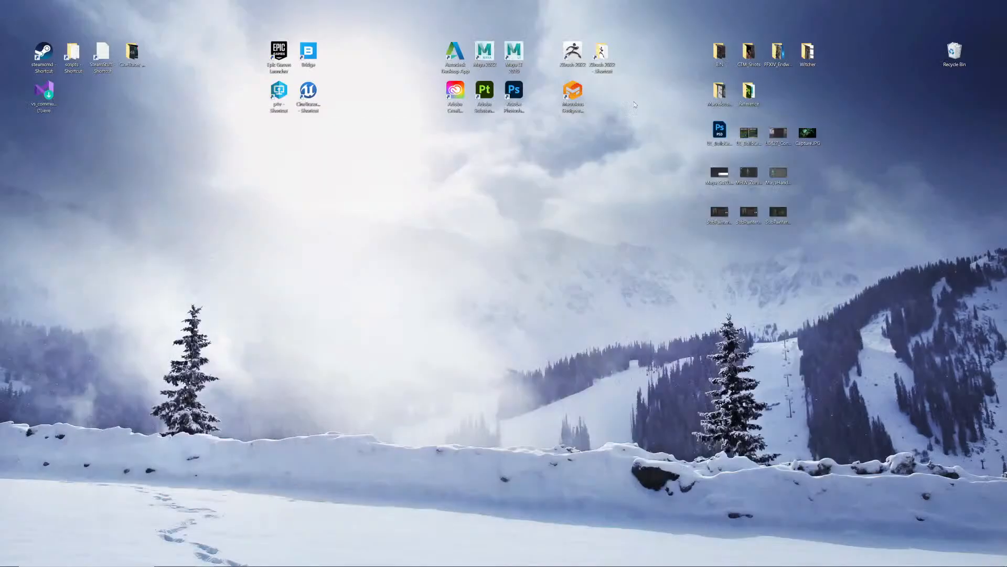
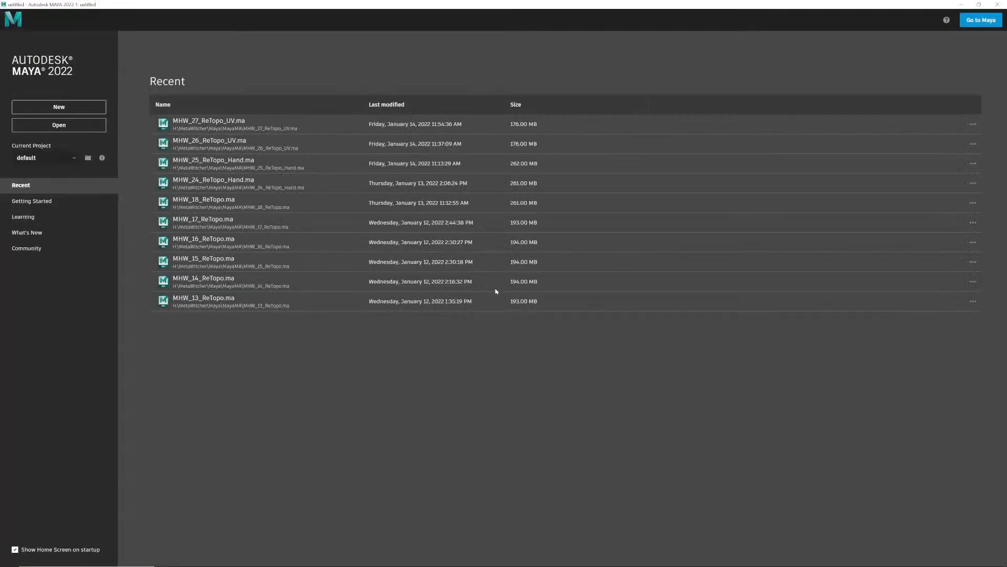
click(217, 121)
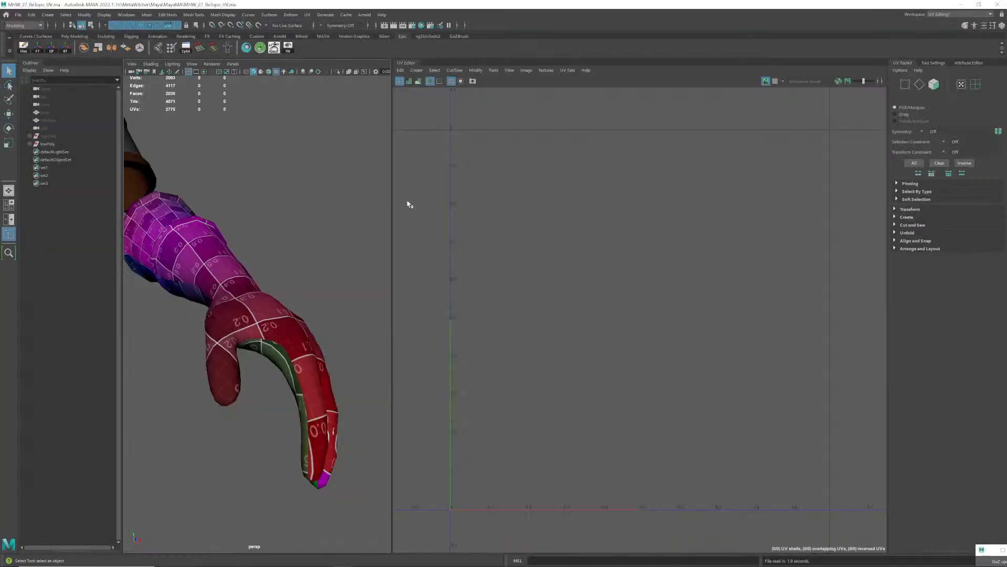
click(271, 311)
mouse_move(261, 305)
alt+mouse_down()
mouse_move(290, 264)
mouse_move(235, 303)
mouse_move(230, 294)
mouse_move(252, 297)
alt+mouse_up()
scroll(567, 307, down, 5)
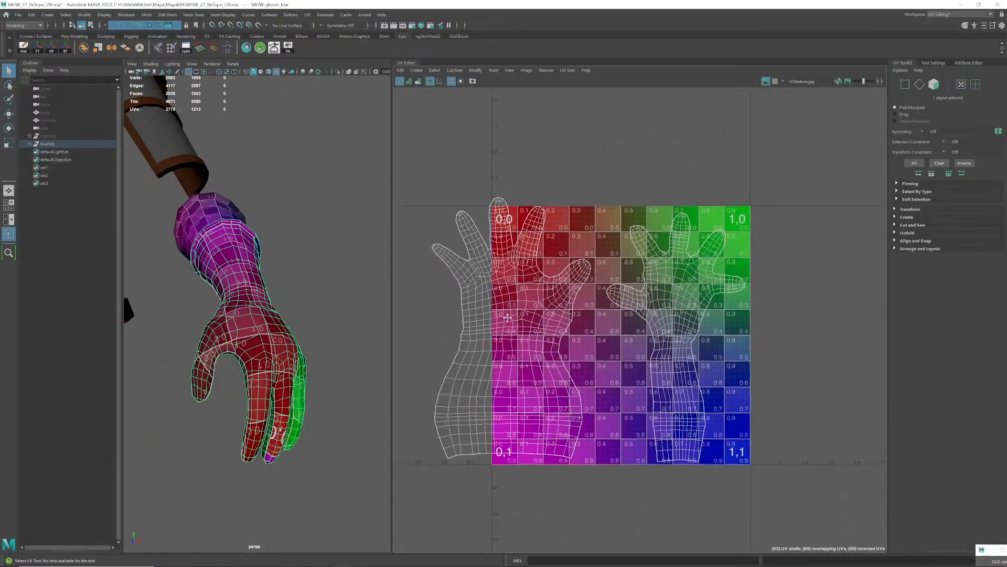
- Expand the UV Toolkit's Transform, Create, Cut and Sew, Unfold, Align and Snap, and Arrange and Layout sections
click(932, 248)
click(932, 241)
click(932, 232)
click(934, 225)
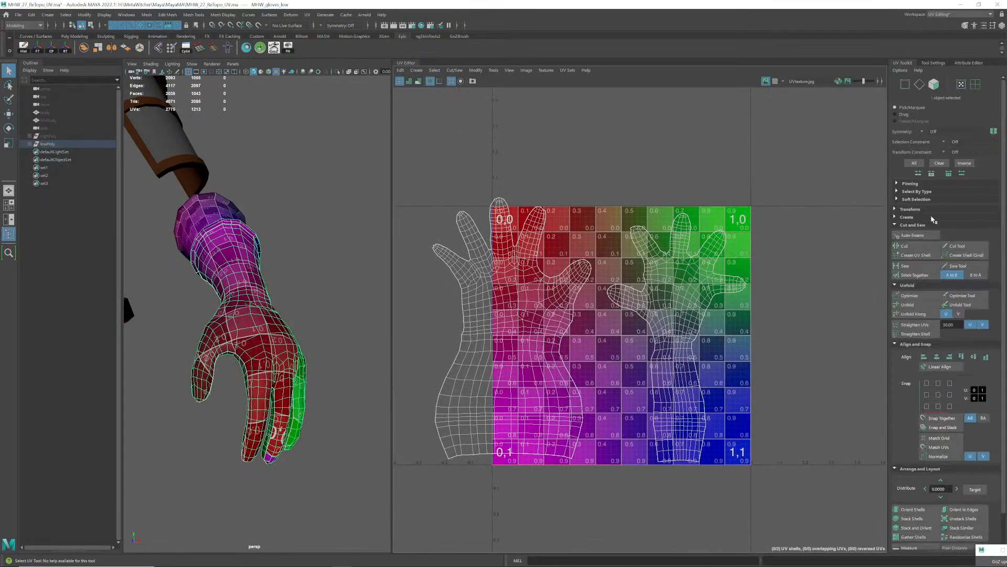
click(932, 216)
click(910, 209)
- Shift the larger glove shell slightly closer to the smaller one, keeping the two level without overlap
alt+middle_drag(489, 281, 483, 278)
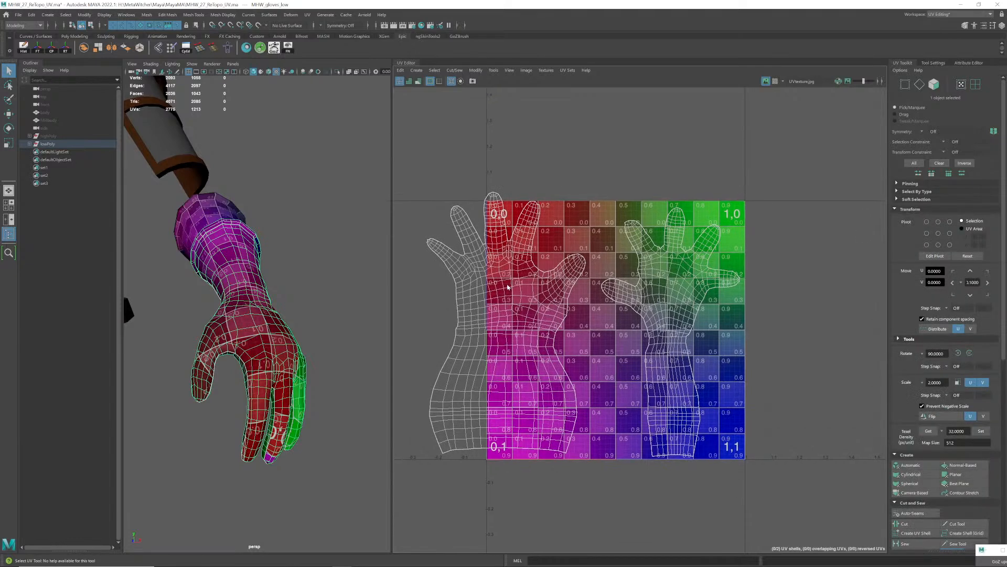
right_drag(482, 278, 482, 277)
key(w)
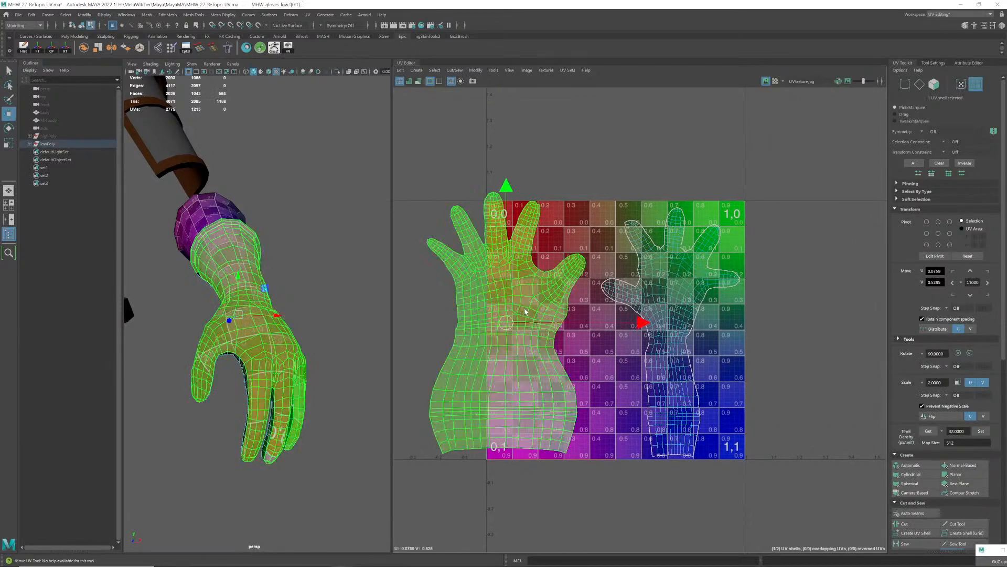
click(507, 325)
drag(512, 314, 518, 298)
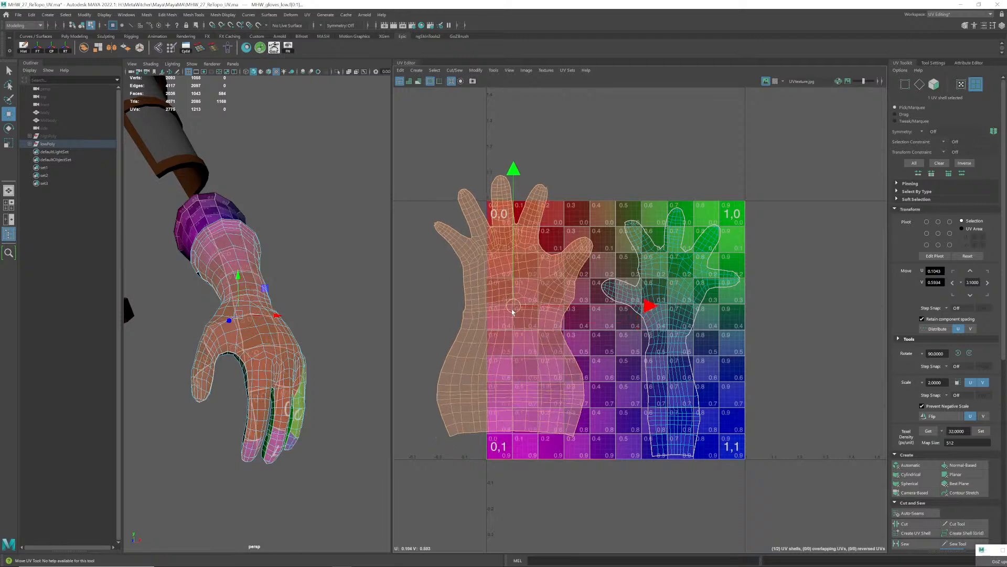
drag(512, 314, 516, 334)
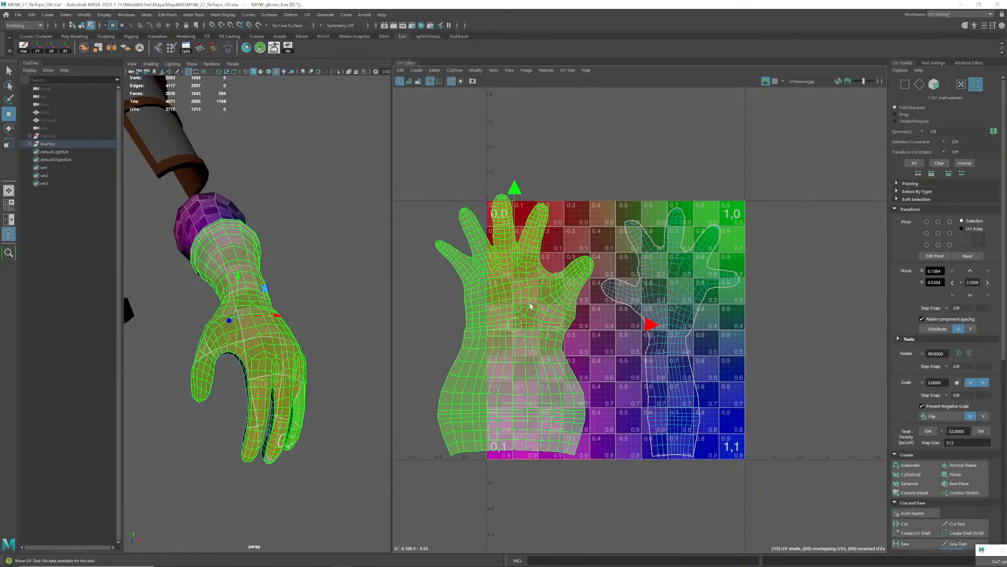
- Scale both glove shells down together so they fit inside the UV tile, and return to object mode
drag(430, 181, 740, 466)
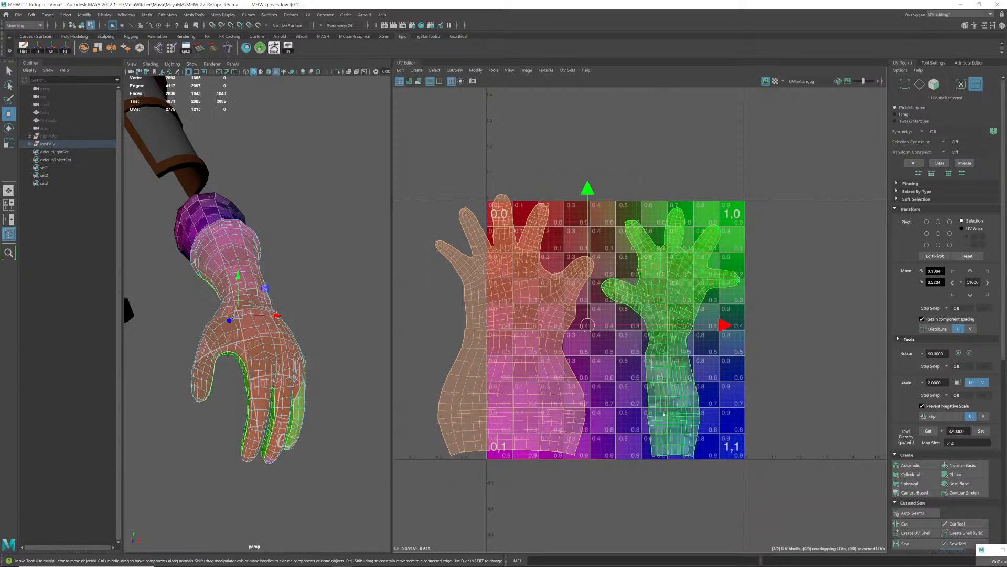
key(r)
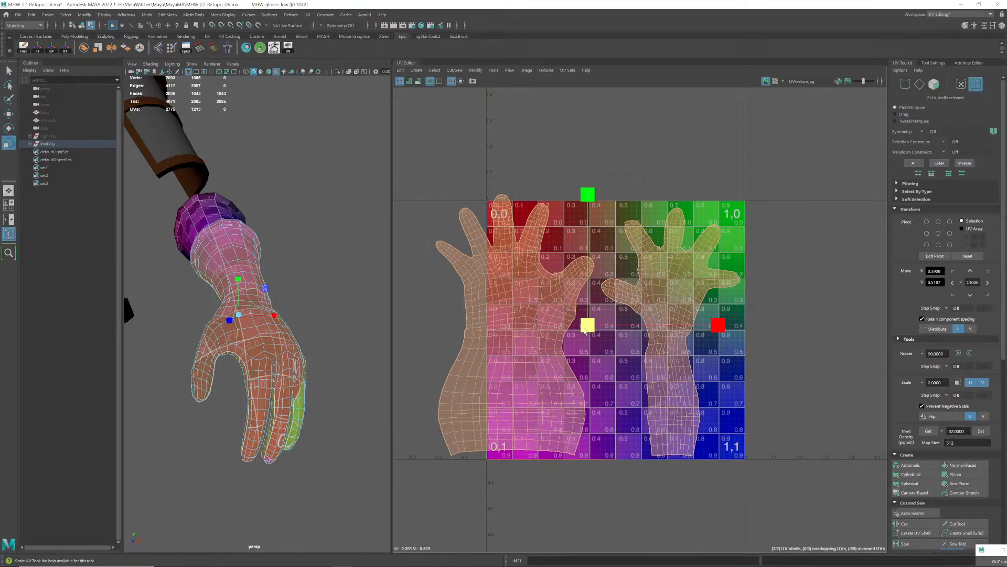
drag(585, 329, 608, 312)
key(w)
right_drag(242, 264, 277, 247)
alt+drag(268, 298, 271, 305)
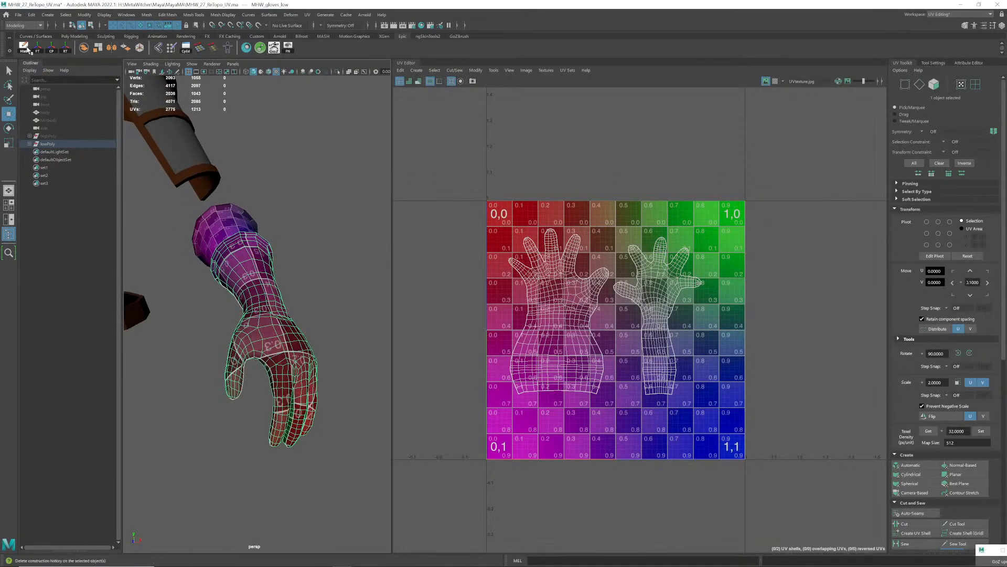
- Move the larger glove shell toward the UV tile's upper-left corner and raise the smaller shell beside it
click(302, 268)
click(262, 328)
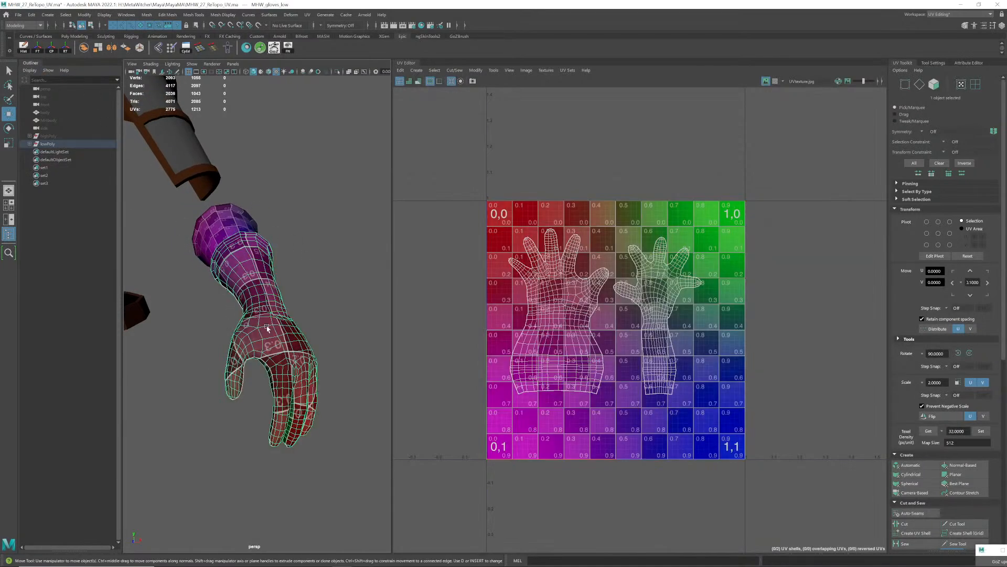
right_drag(551, 336, 522, 290)
click(557, 307)
drag(558, 307, 550, 299)
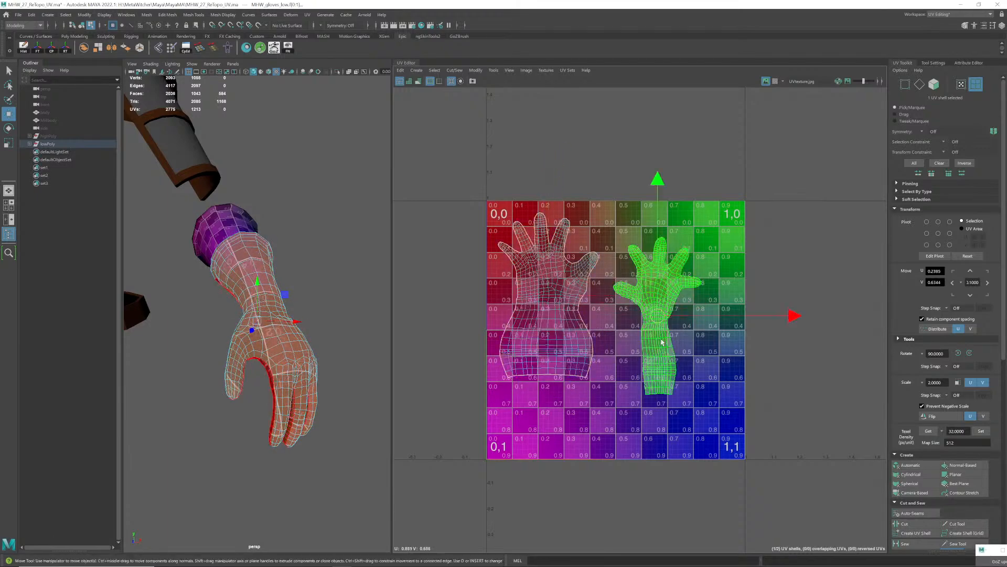
click(656, 317)
drag(657, 317, 653, 296)
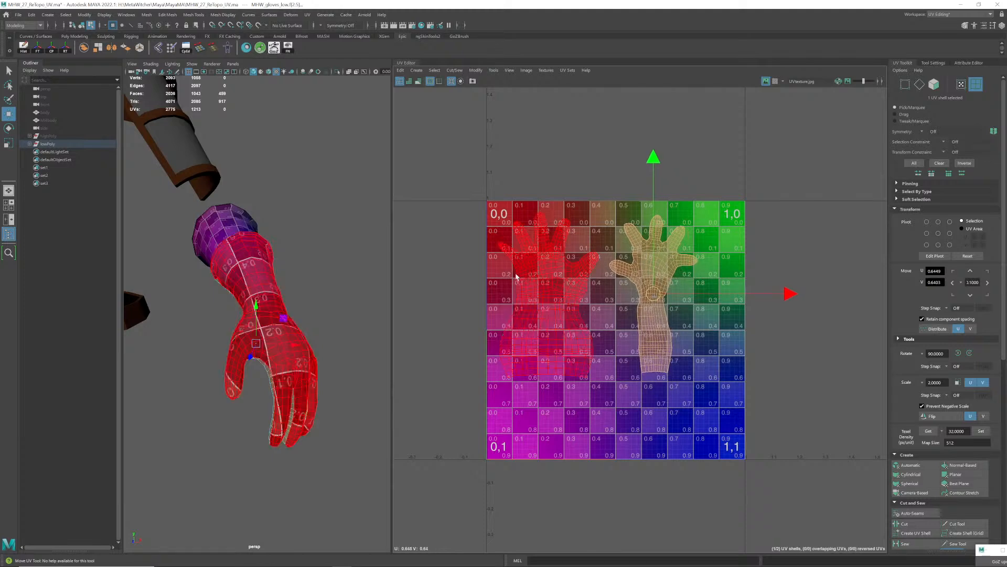
- Combine MHW_gloves_low and MHW_glovesTop_low into one mesh, clearing its construction history and freezing its transformations
click(220, 226)
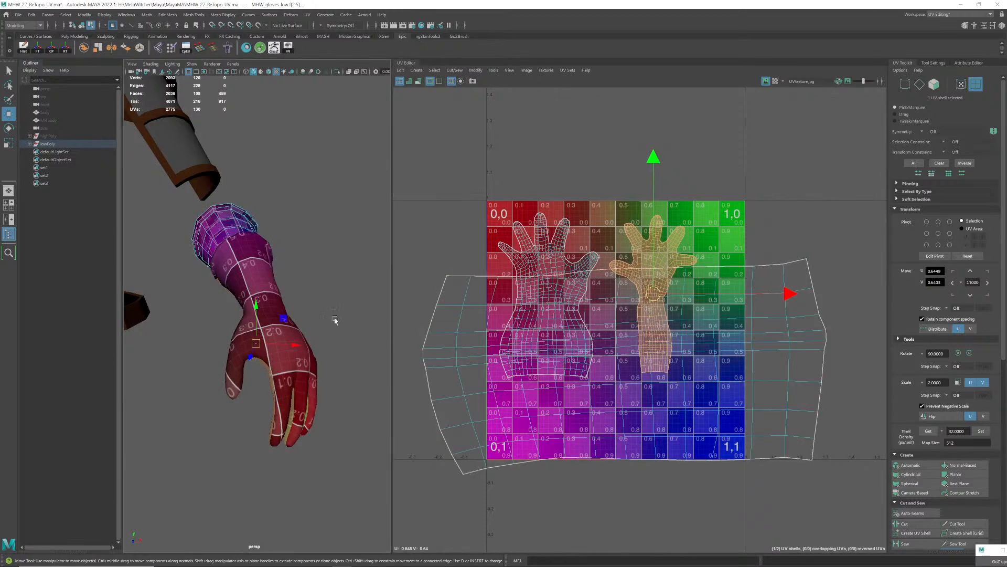
right_drag(266, 251, 285, 246)
click(250, 266)
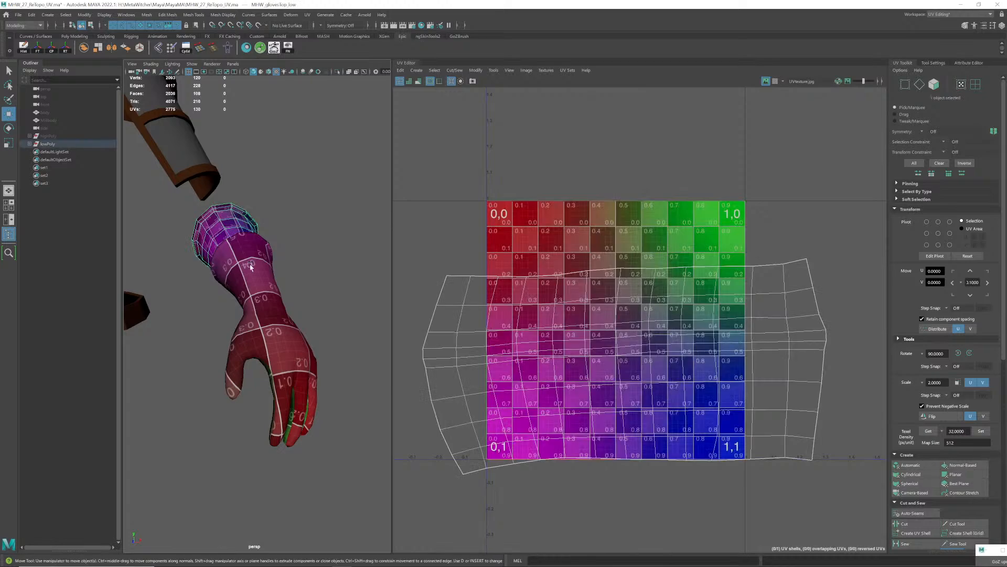
shift+click(255, 269)
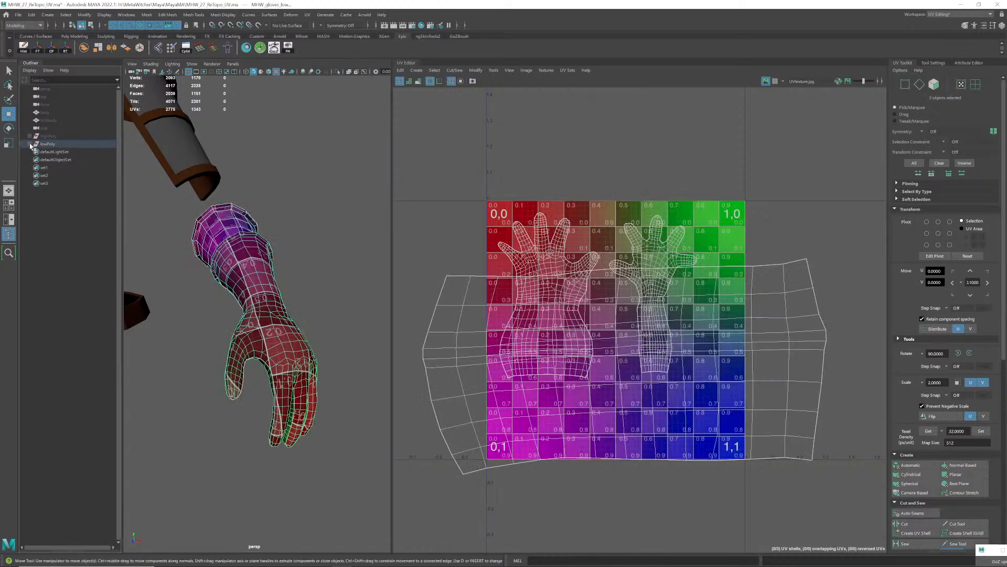
key(f)
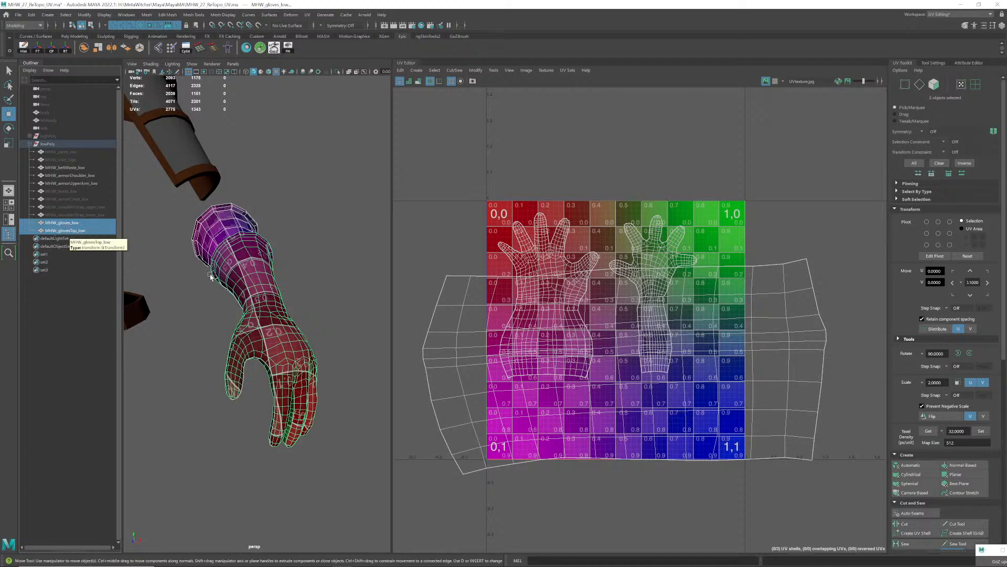
click(84, 48)
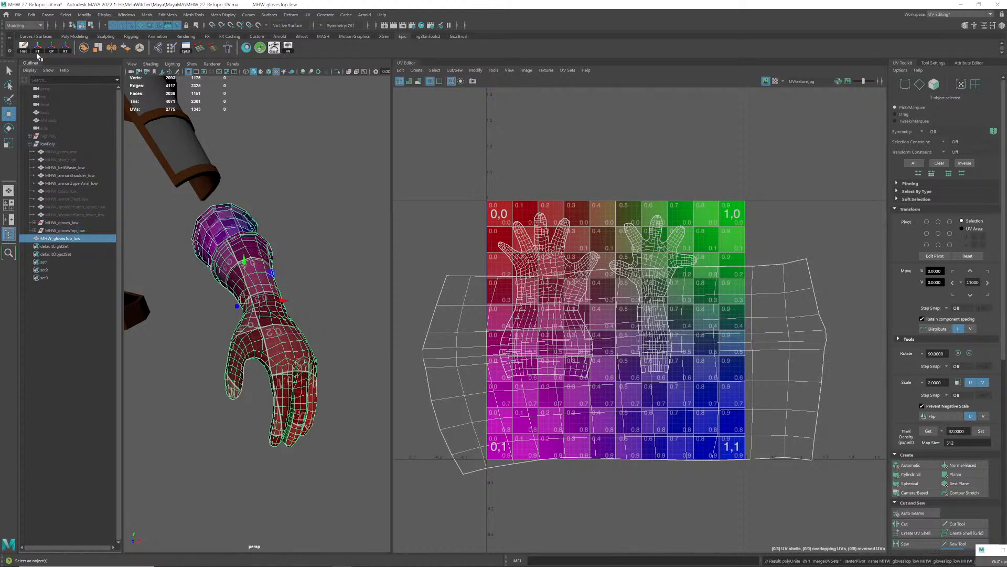
click(25, 49)
click(40, 50)
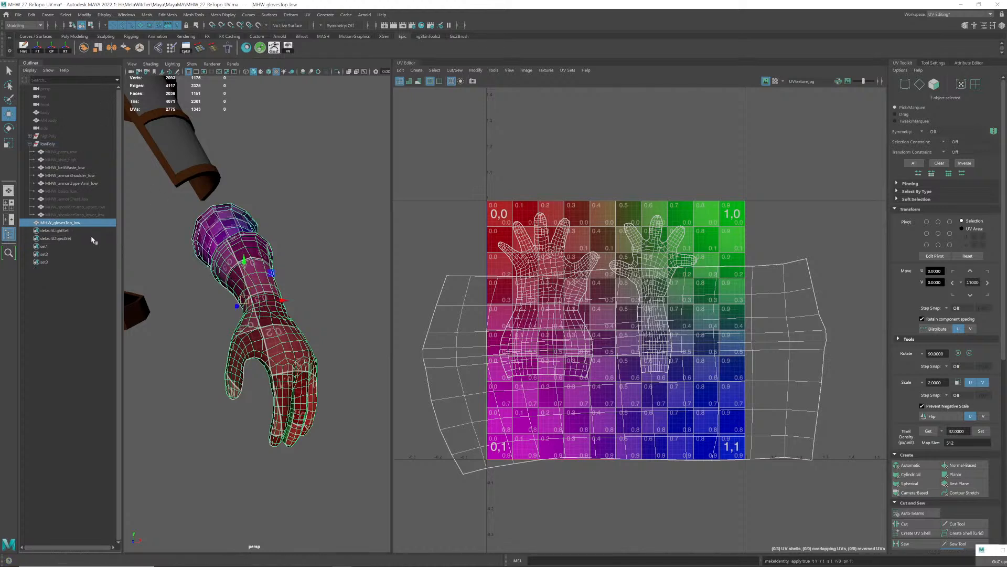
- Rename the combined glove mesh to MHW_gloves, place it in the lowPoly group, and select it
double_click(69, 223)
key(BackSpace)
key(Return)
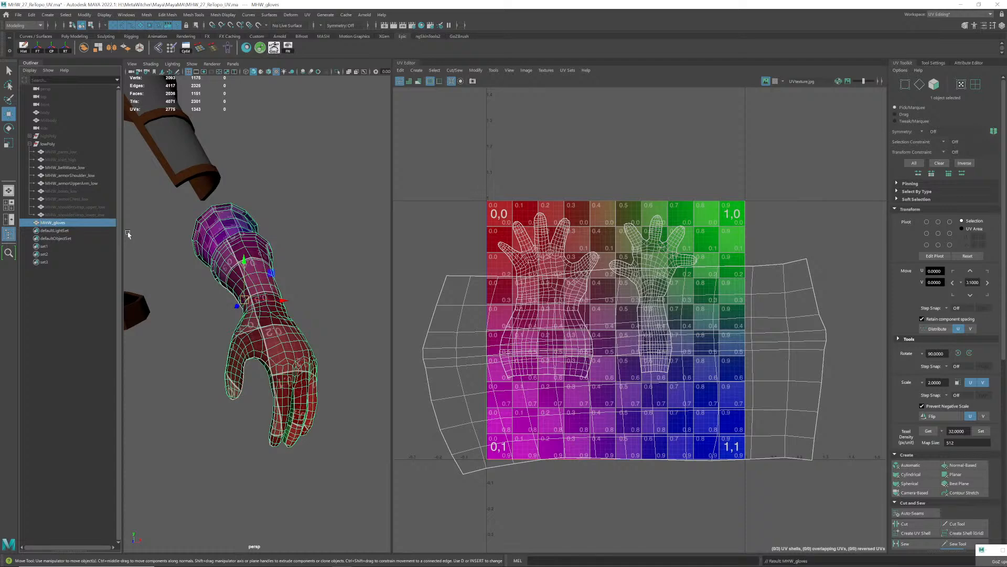
drag(50, 224, 49, 146)
click(65, 224)
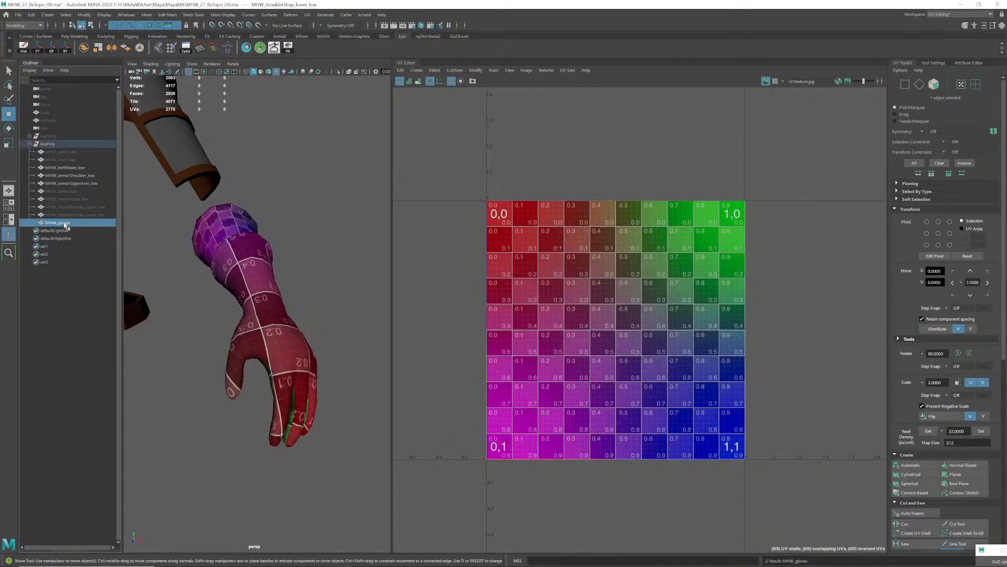
scroll(246, 276, down, 5)
alt+drag(248, 276, 268, 272)
scroll(242, 279, up, 4)
right_drag(268, 272, 269, 293)
double_click(268, 291)
drag(204, 212, 336, 439)
right_drag(241, 248, 287, 233)
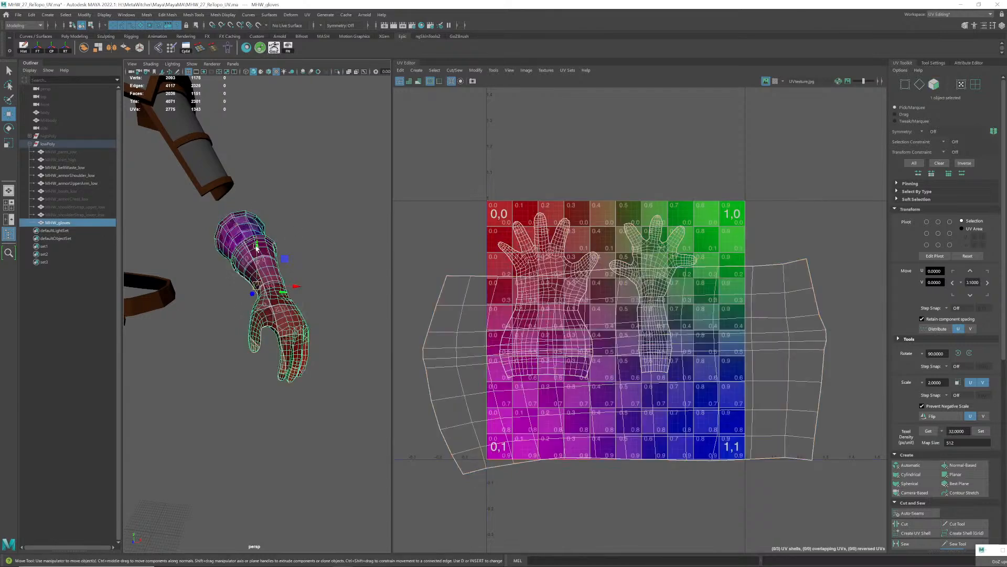
- Mirror the glove across the world X axis as a copy combined with the original, leaving borders unmerged, and return to object mode
scroll(206, 220, down, 7)
alt+drag(205, 220, 238, 234)
alt+middle_drag(238, 235, 243, 244)
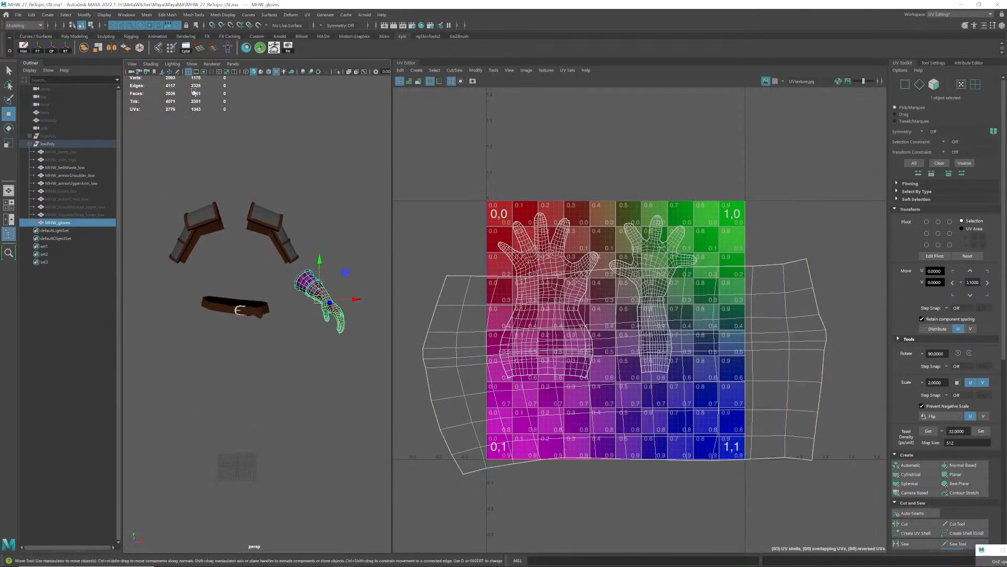
double_click(114, 49)
click(599, 314)
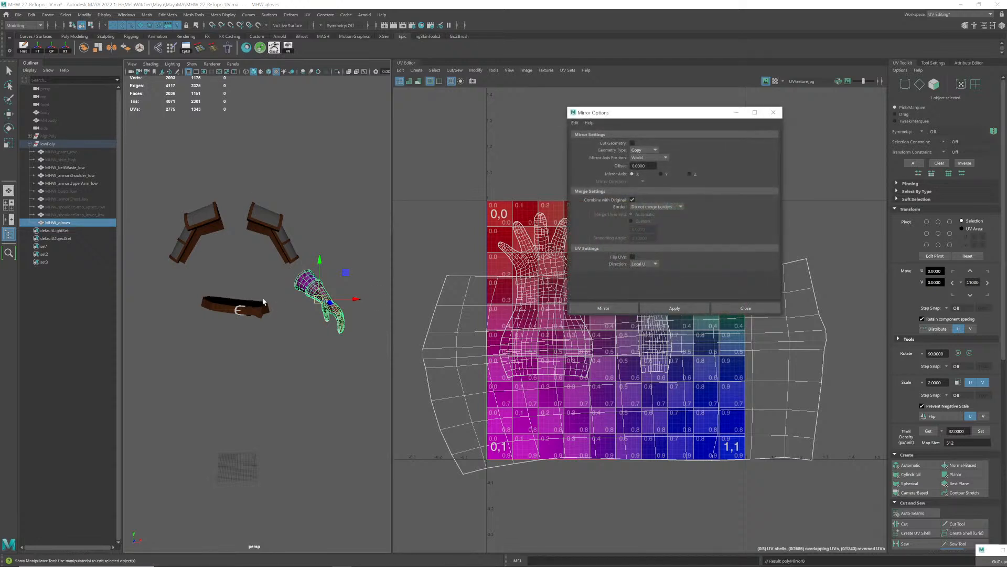
mouse_move(261, 296)
alt+middle_down()
mouse_move(279, 286)
mouse_move(277, 300)
alt+middle_up()
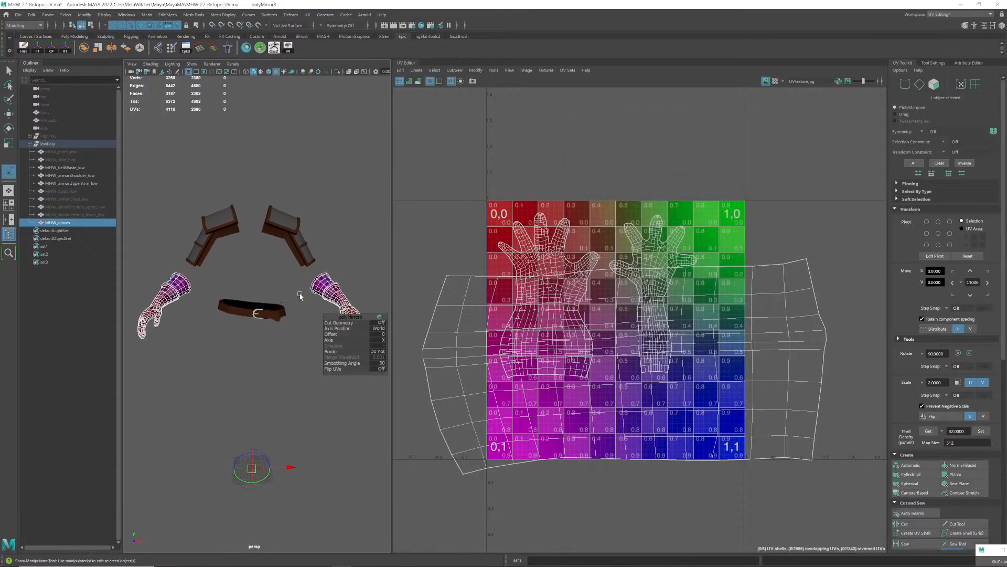
right_click(327, 287)
right_drag(326, 289, 366, 274)
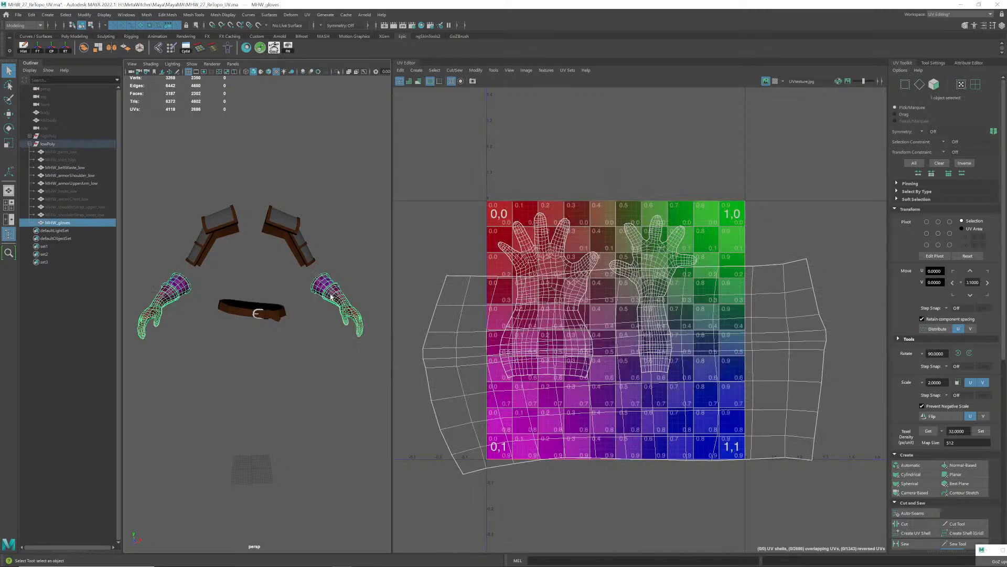
- Select all UV shells of both gloves and lay them out automatically inside the UV tile
right_drag(529, 306, 471, 252)
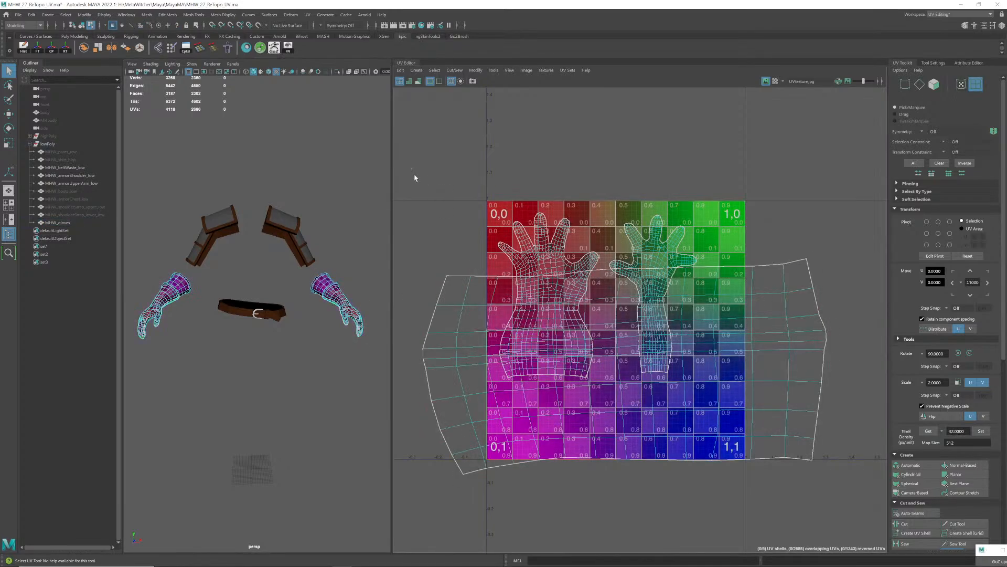
drag(414, 177, 862, 520)
scroll(924, 504, down, 4)
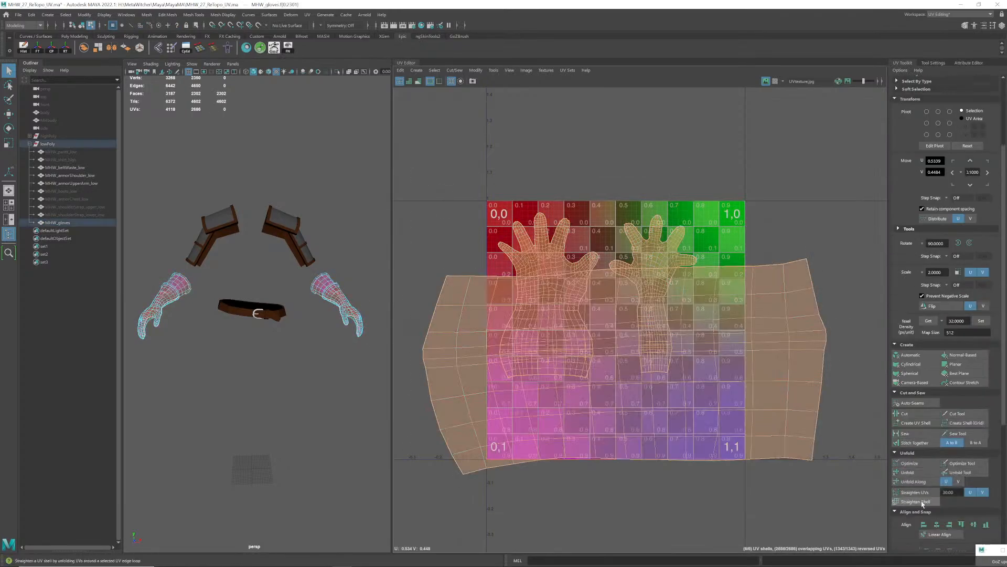
scroll(924, 501, down, 5)
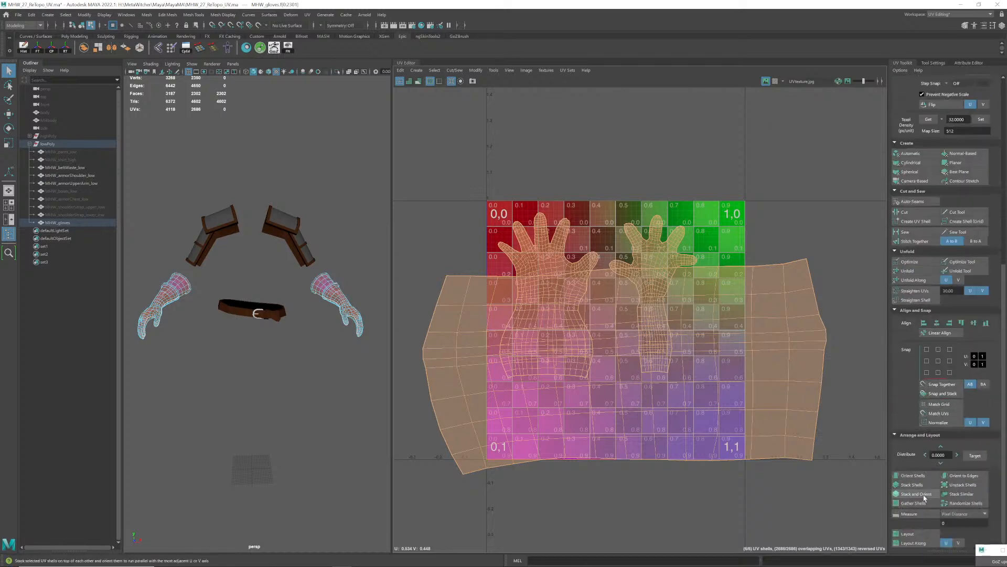
click(908, 533)
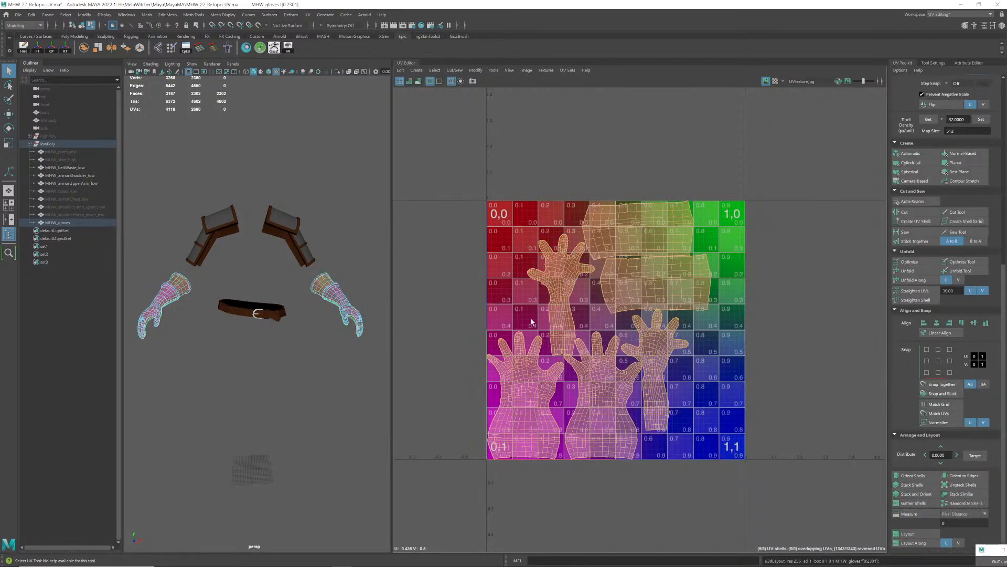
- Return the gloves to object mode, save the scene, and hide the finished glove mesh
right_drag(335, 292, 360, 279)
click(360, 280)
click(339, 293)
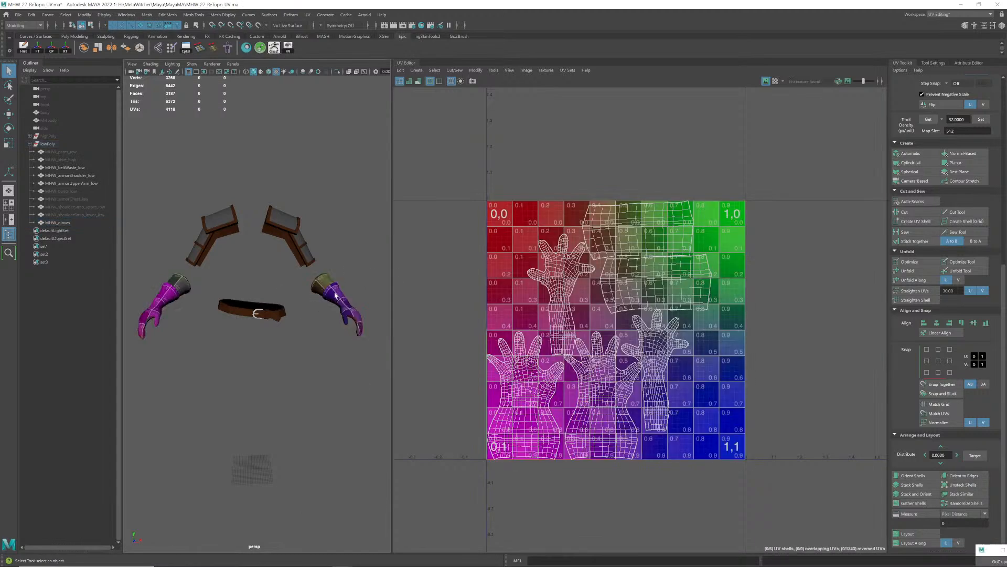
key(ctrl+s)
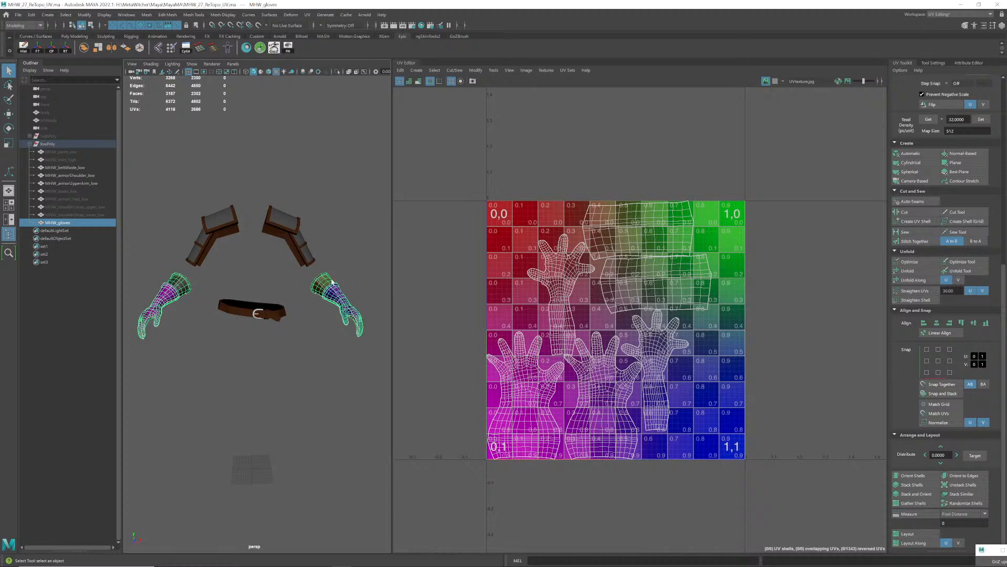
key(h)
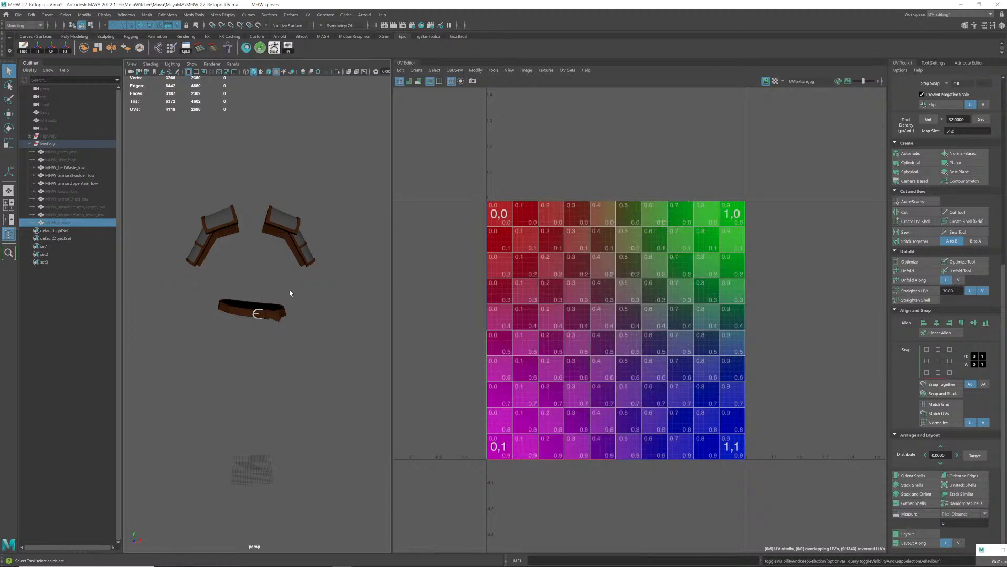
- Select the waist belt mesh MHW_beltWaste_low in object mode, framing its buckle closely
scroll(277, 299, up, 5)
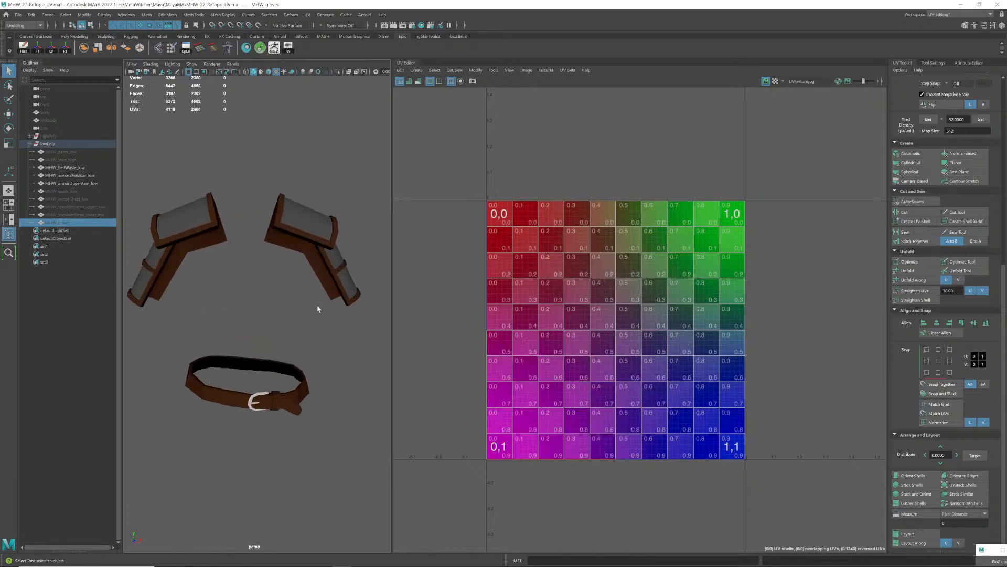
alt+right_drag(220, 338, 284, 320)
alt+middle_drag(289, 351, 285, 326)
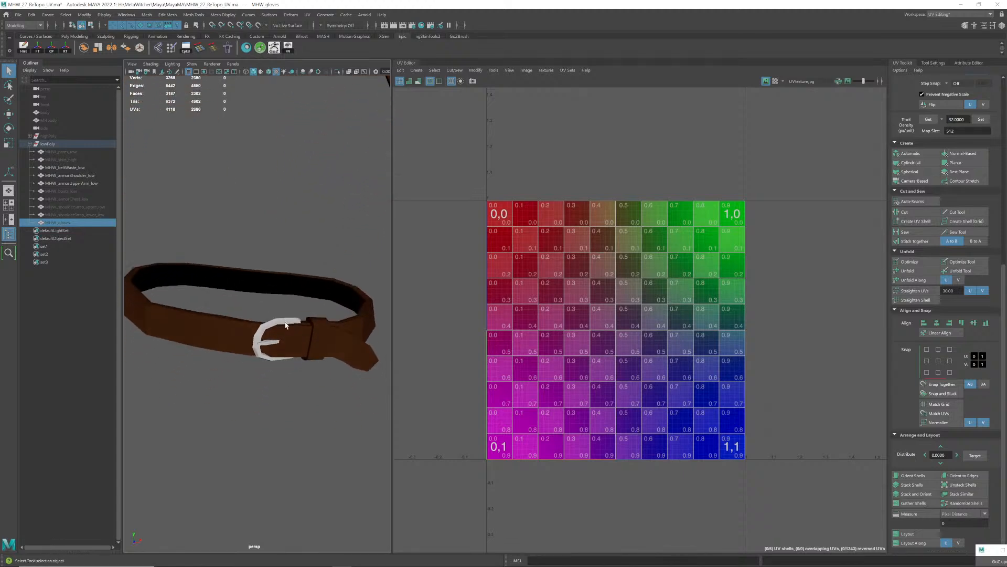
mouse_move(285, 325)
alt+right_down()
mouse_move(161, 333)
mouse_move(214, 312)
mouse_move(268, 334)
alt+right_up()
click(263, 333)
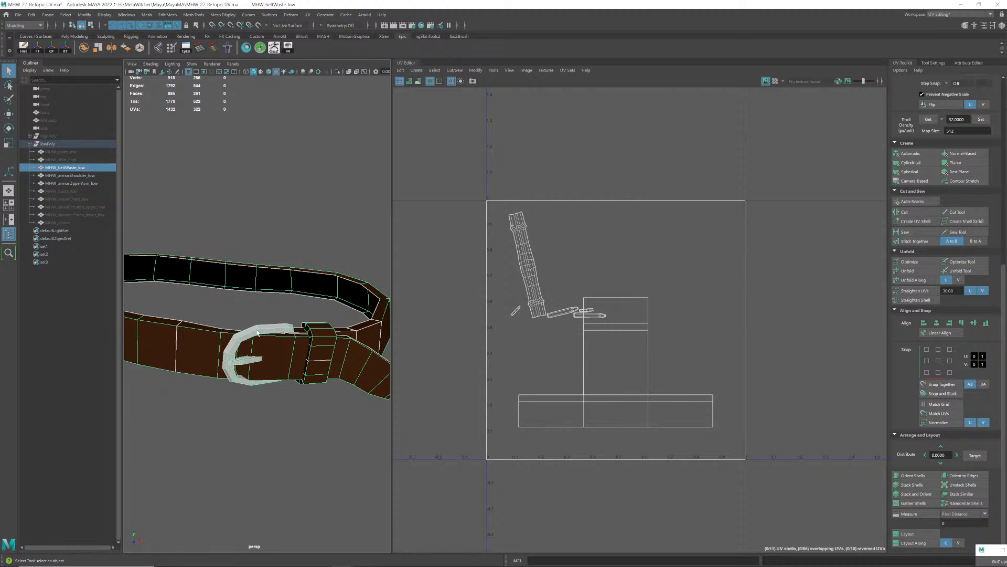
right_drag(257, 331, 283, 317)
click(283, 317)
click(264, 331)
mouse_move(263, 332)
alt+mouse_down()
mouse_move(256, 338)
mouse_move(243, 325)
mouse_move(267, 319)
alt+mouse_up()
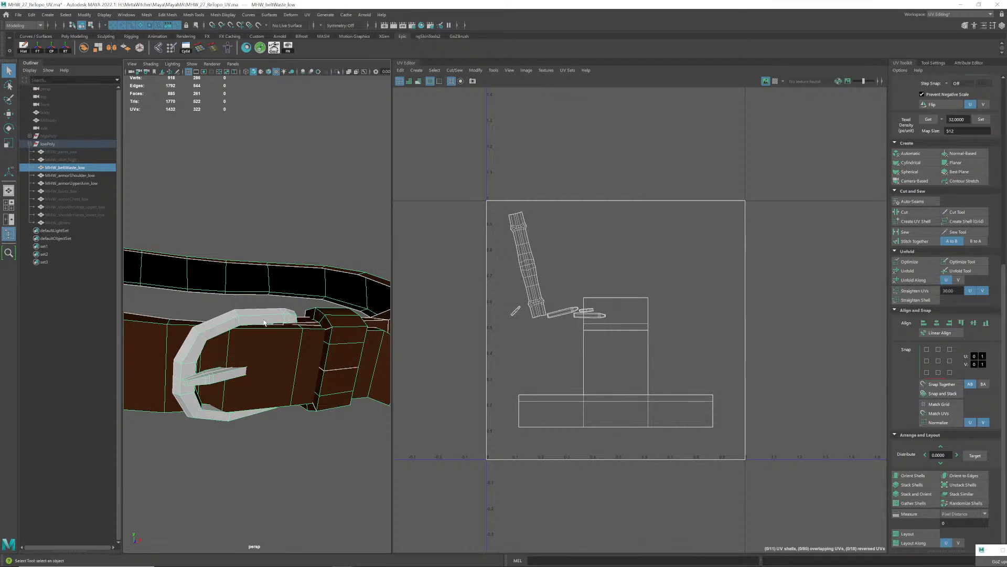
- Examine how the belt's buckle, prong and strap loop are built by picking their faces, and return to object mode
right_click(249, 318)
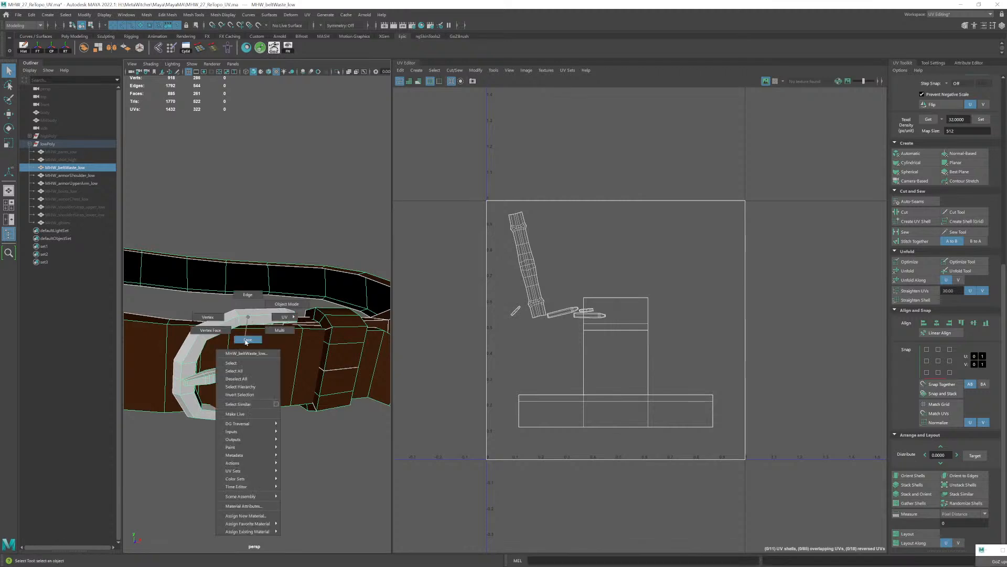
click(247, 340)
click(258, 320)
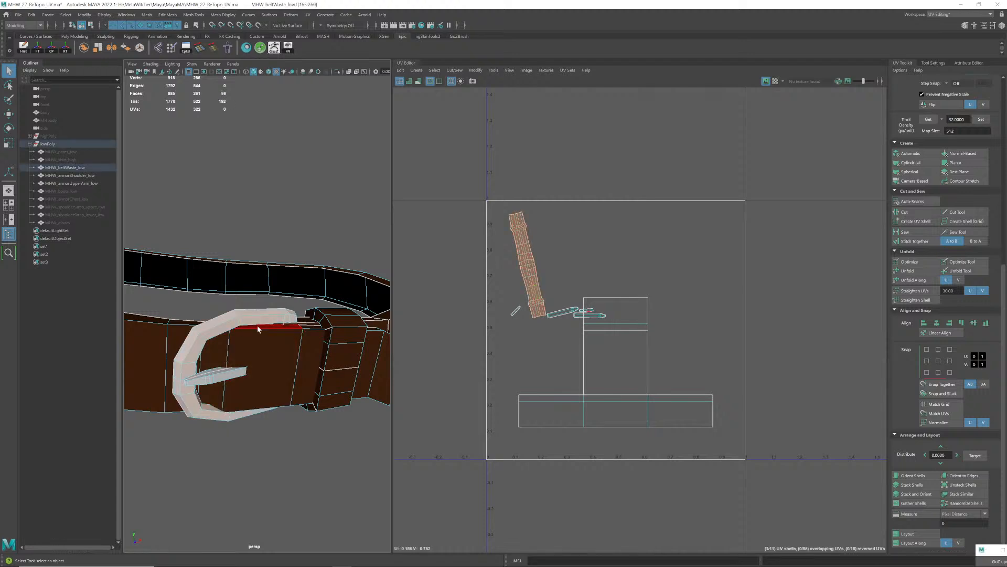
alt+drag(271, 354, 282, 288)
alt+drag(215, 340, 280, 323)
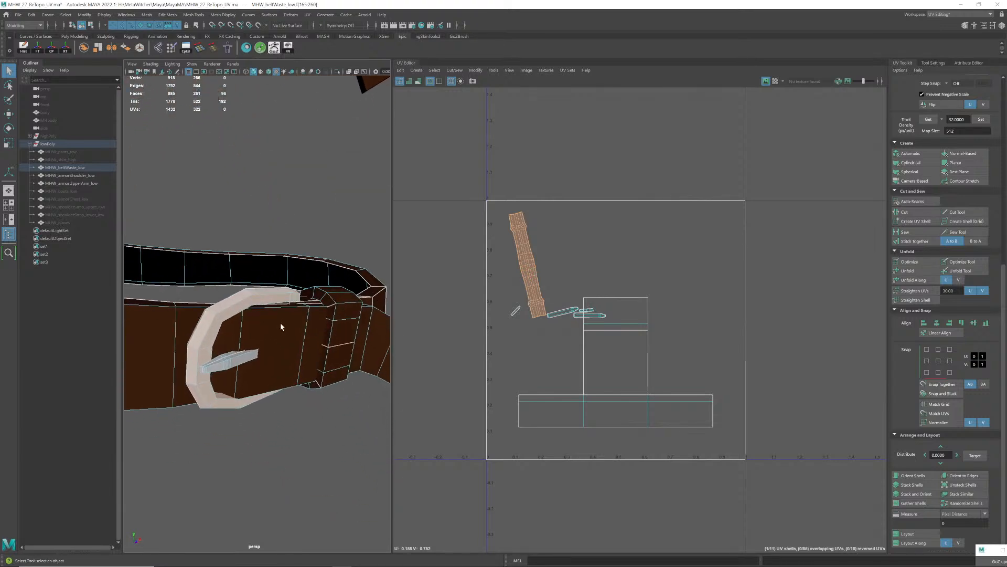
click(242, 361)
alt+drag(242, 361, 388, 322)
click(319, 326)
alt+drag(257, 320, 315, 315)
key(F8)
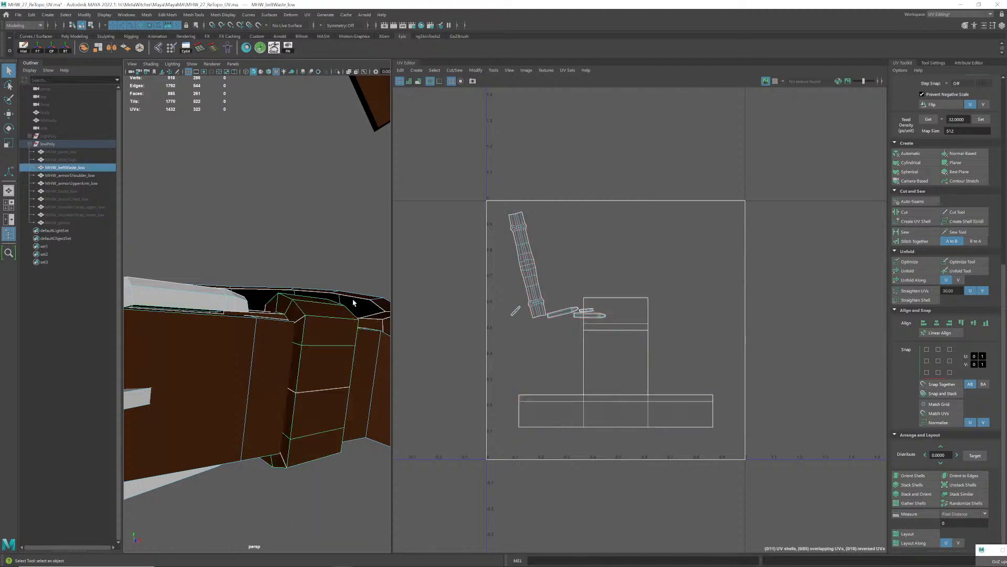
- Isolate all faces of the belt's strap loop and project their UVs with a camera-based projection
click(358, 285)
click(324, 344)
right_drag(319, 340, 320, 367)
click(324, 342)
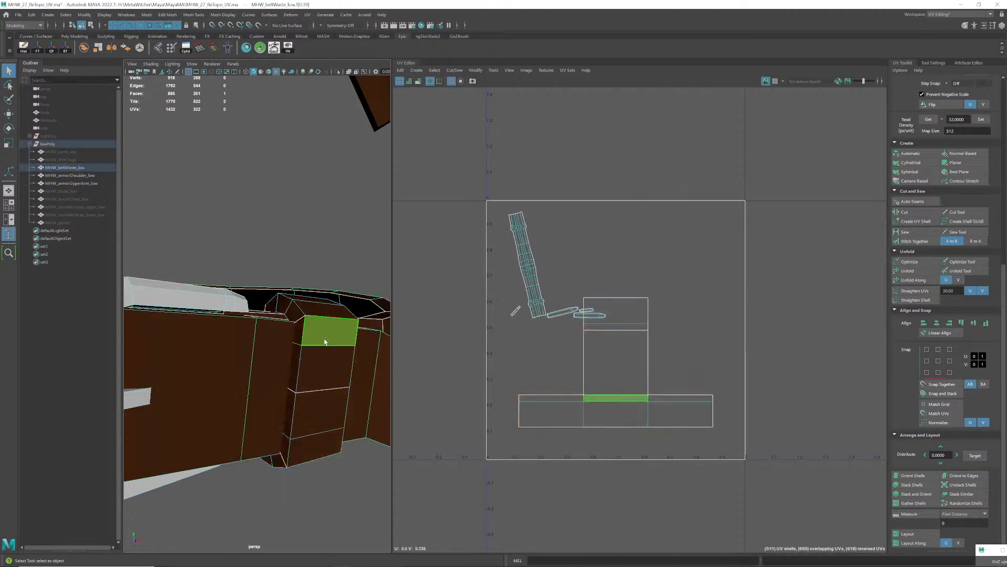
double_click(324, 342)
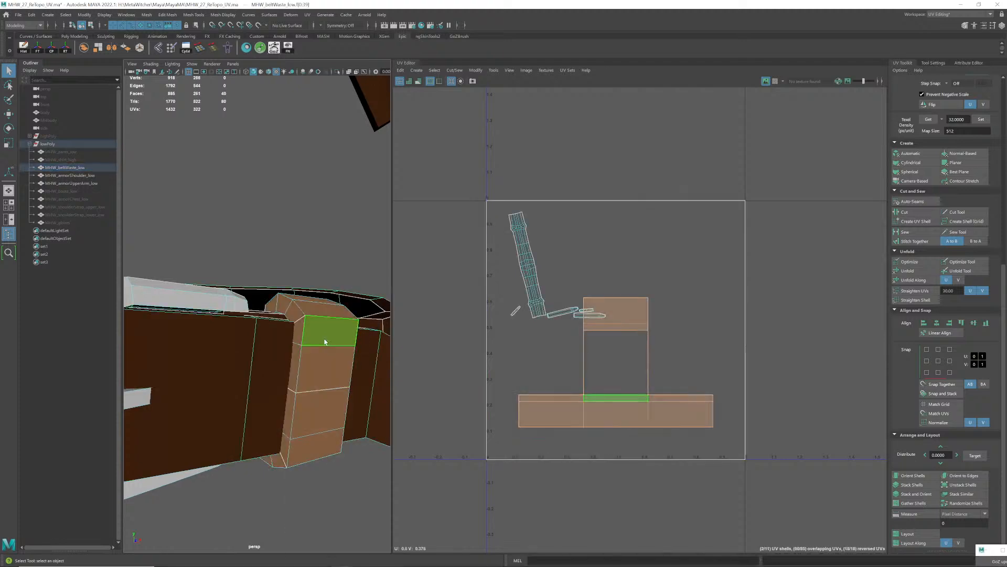
key(ctrl+1)
alt+drag(317, 346, 299, 330)
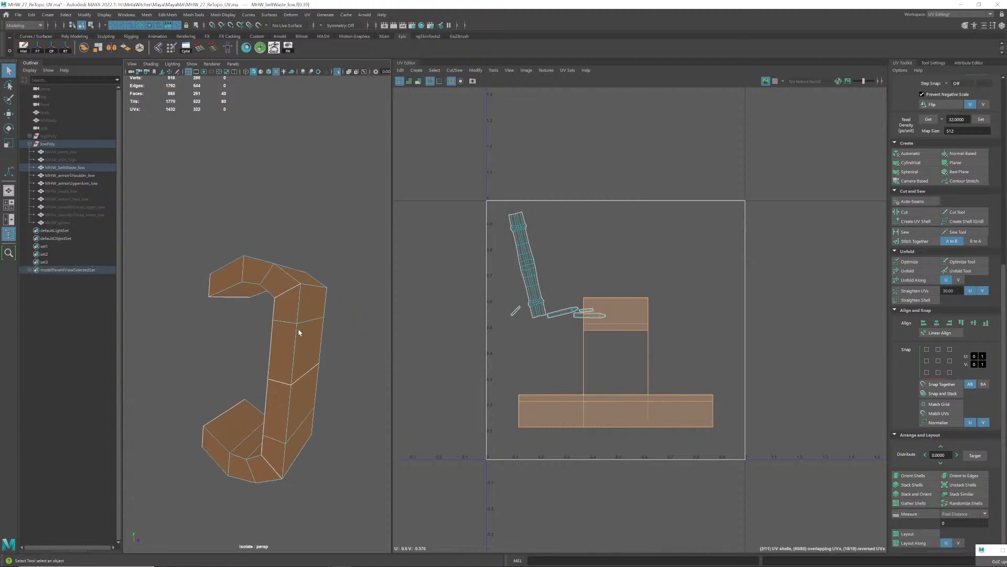
click(913, 183)
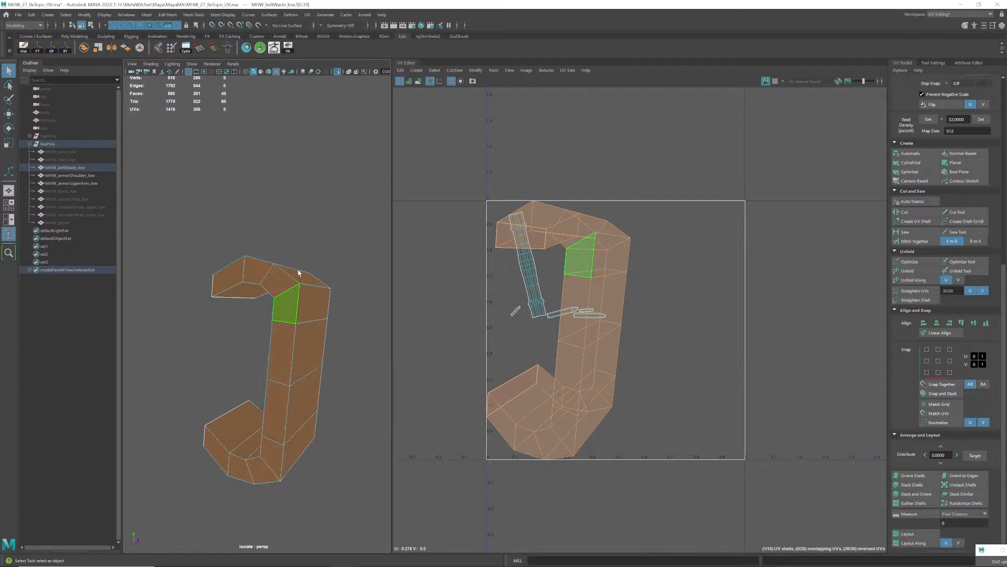
- Cut the strap loop's UVs along both long edge loops bordering its inner side
key(F10)
click(298, 301)
alt+drag(288, 315, 330, 305)
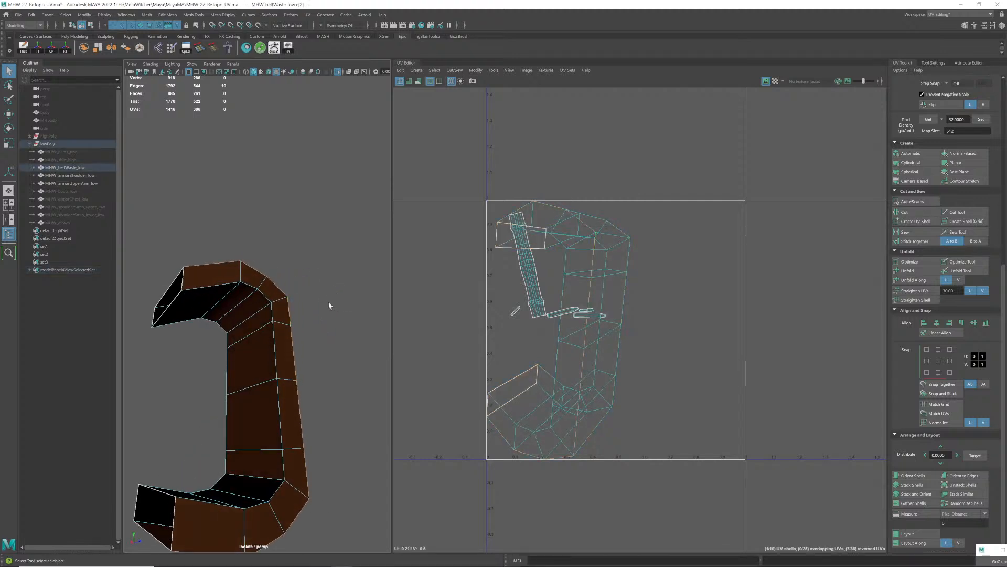
scroll(263, 322, up, 3)
alt+drag(263, 322, 292, 309)
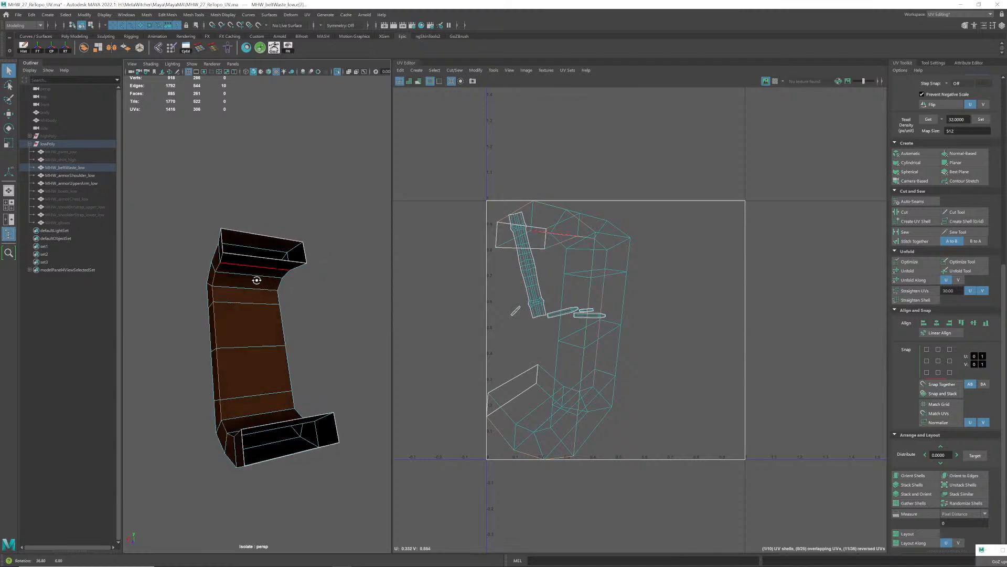
alt+drag(256, 280, 212, 280)
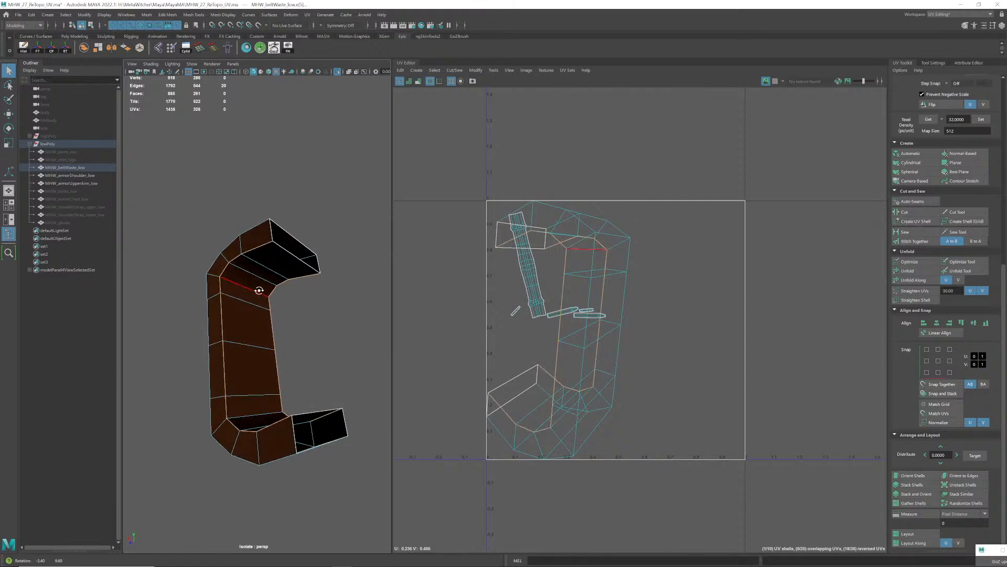
alt+drag(303, 286, 363, 275)
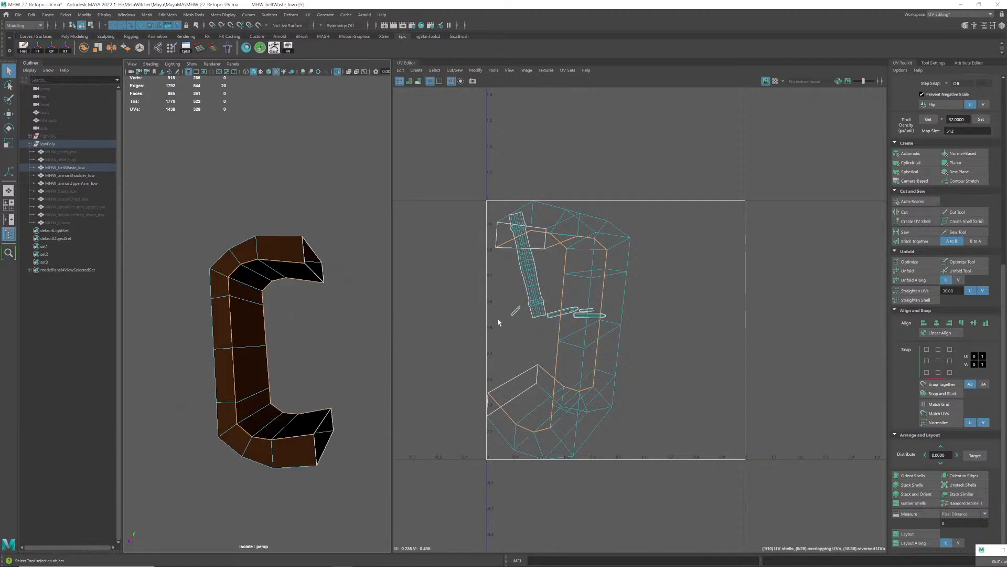
- Try to unfold the strap loop's inner UV shell without fixing the non-manifold geometry, and return to object mode
right_drag(575, 289, 567, 294)
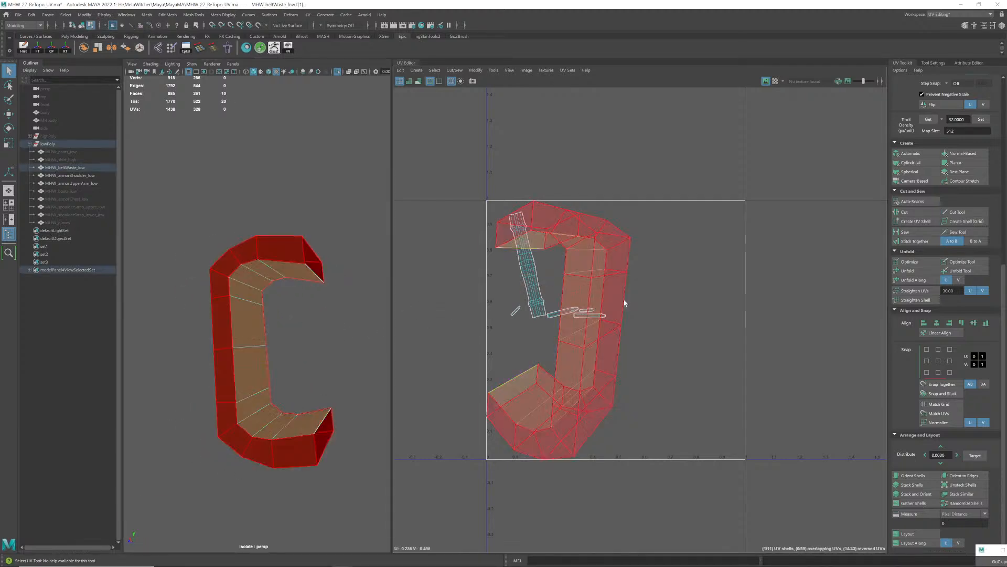
scroll(902, 273, up, 4)
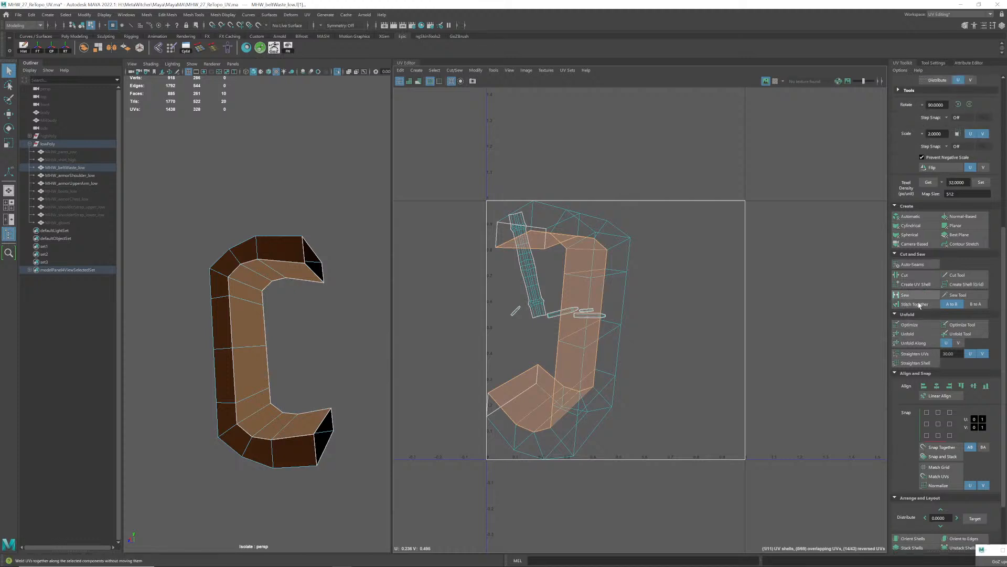
click(916, 336)
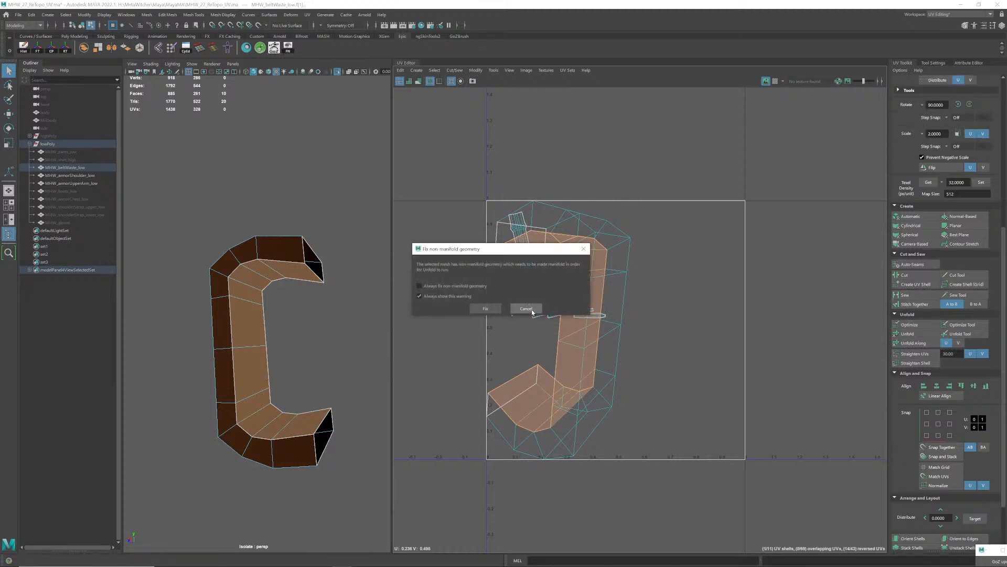
click(525, 309)
alt+drag(304, 333, 271, 322)
right_drag(271, 322, 315, 304)
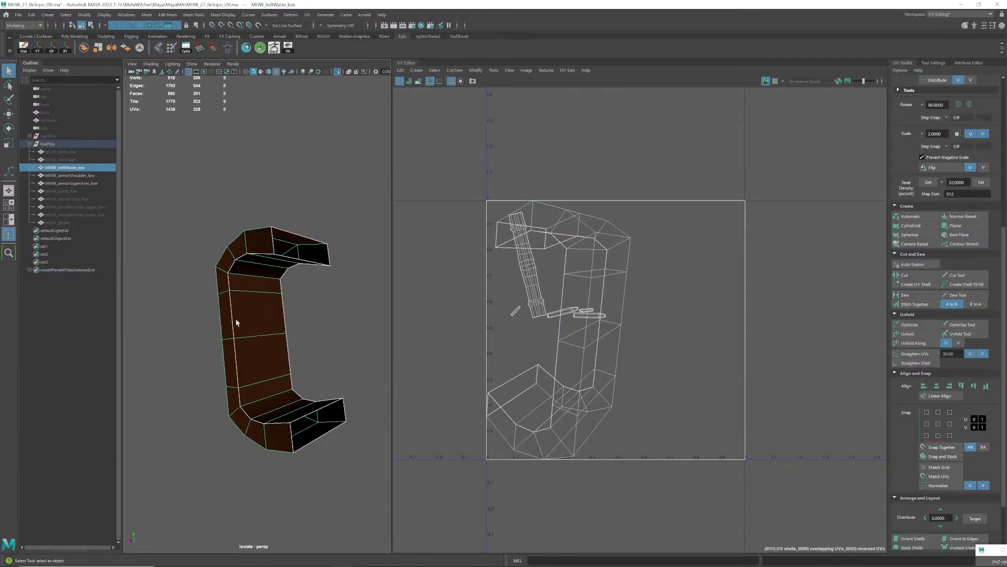
mouse_move(243, 335)
alt+mouse_down()
mouse_move(236, 319)
mouse_move(259, 316)
mouse_move(215, 319)
mouse_move(263, 314)
mouse_move(249, 323)
alt+mouse_up()
scroll(236, 319, up, 2)
scroll(248, 323, up, 1)
alt+middle_drag(248, 323, 246, 325)
scroll(246, 324, down, 3)
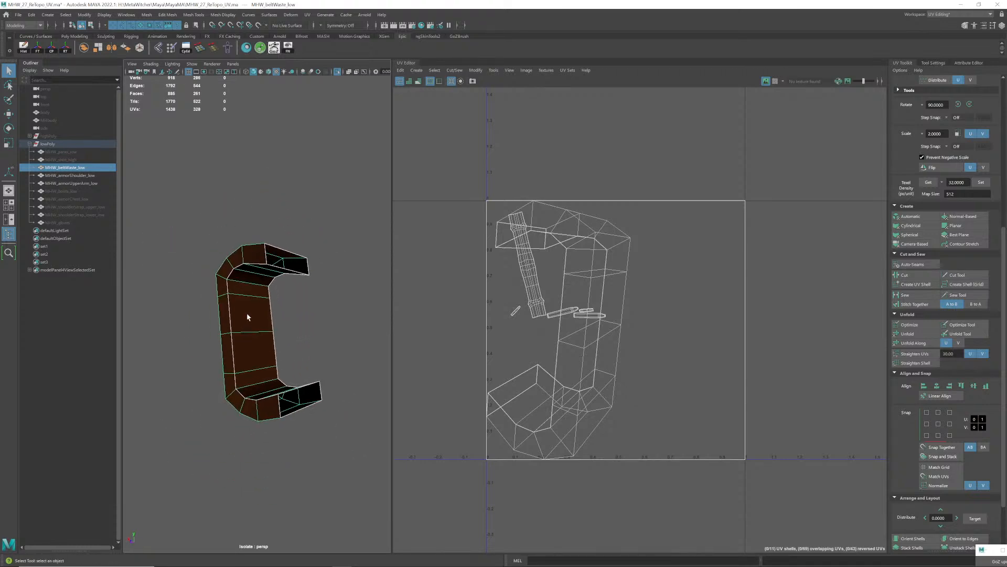
- Merge all vertices of the strap loop with a distance threshold of 0.01 and return to object mode
right_drag(247, 313, 210, 314)
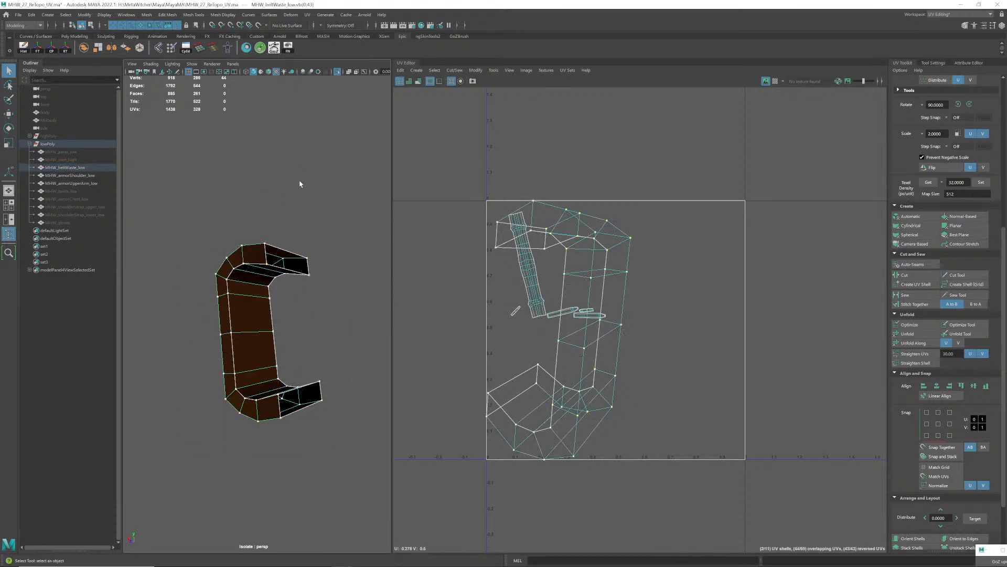
shift+right_drag(300, 183, 324, 141)
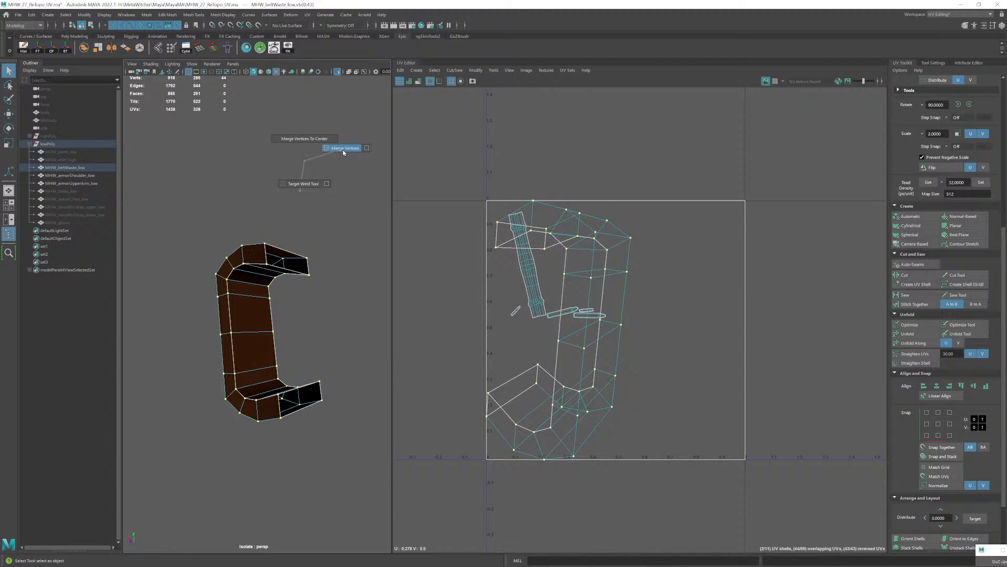
shift+right_drag(342, 150, 343, 150)
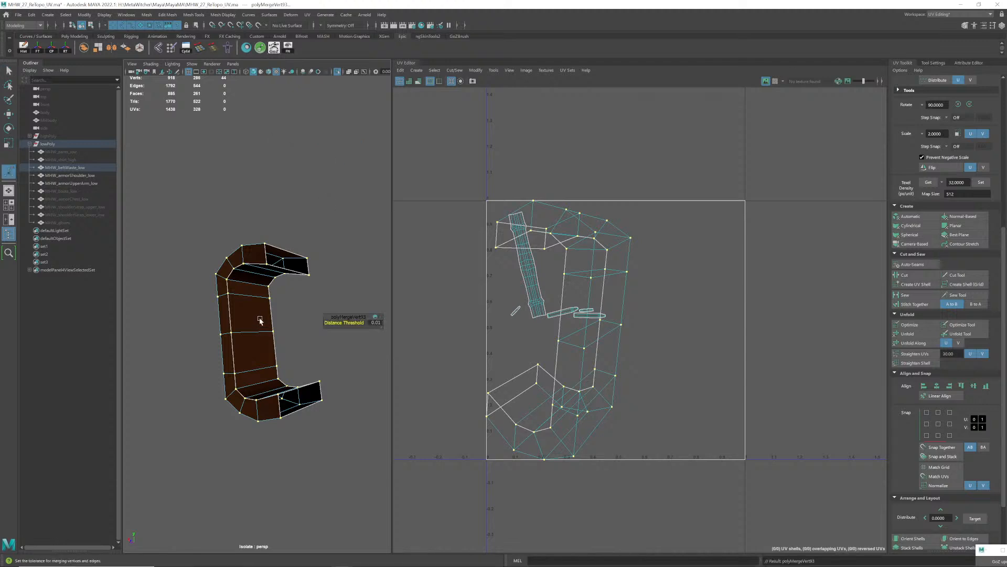
right_drag(260, 321, 326, 288)
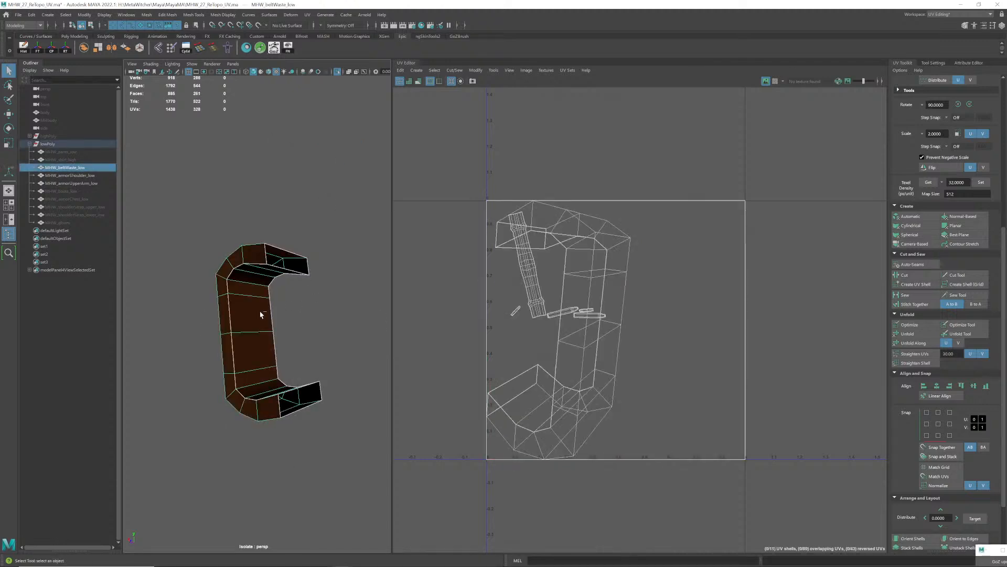
- End the strap loop's isolation and reselect the waist belt, bringing the inside of its buckle area into view
key(ctrl+1)
click(299, 250)
alt+drag(300, 273, 256, 319)
alt+middle_drag(256, 319, 244, 321)
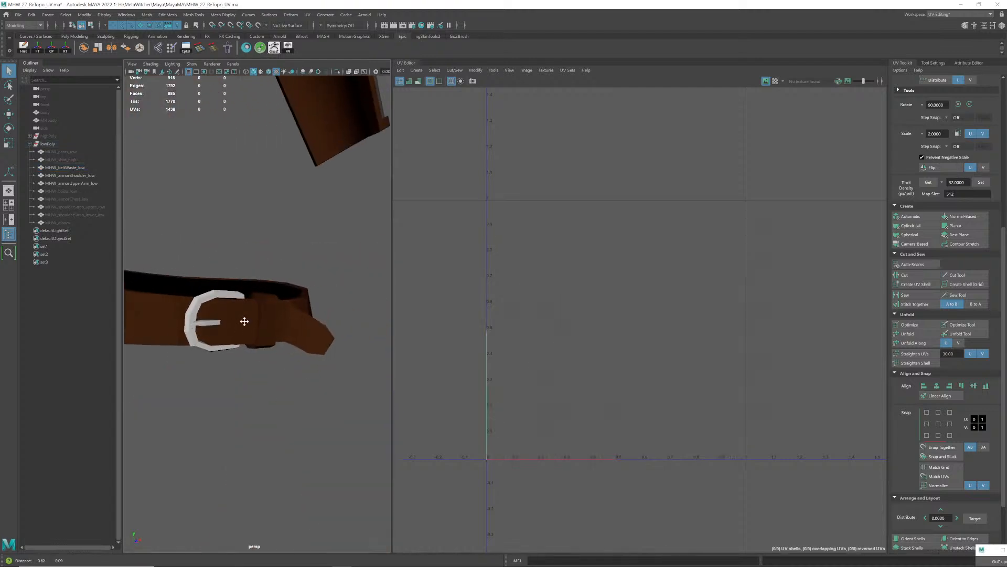
scroll(244, 321, up, 10)
click(270, 336)
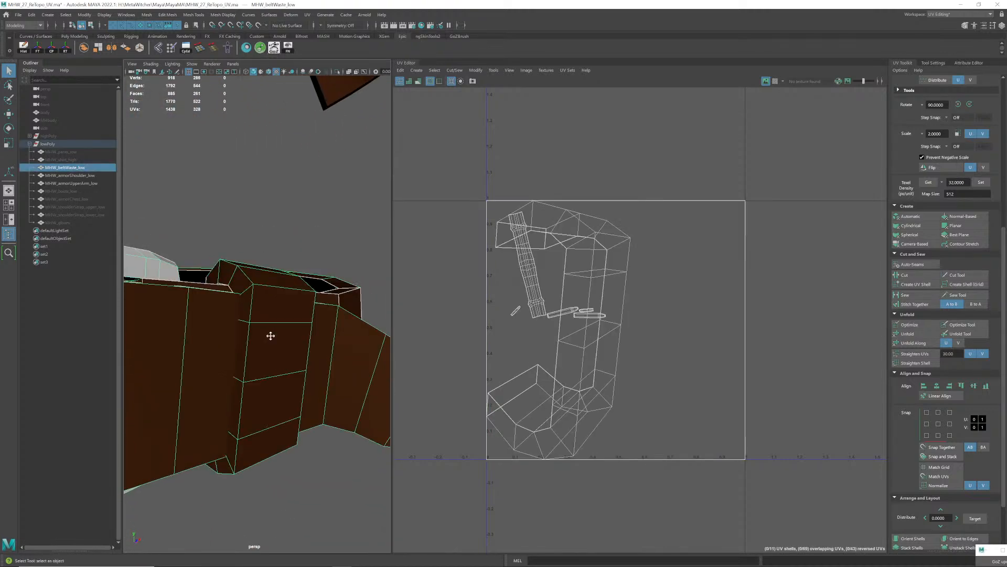
alt+drag(271, 335, 273, 267)
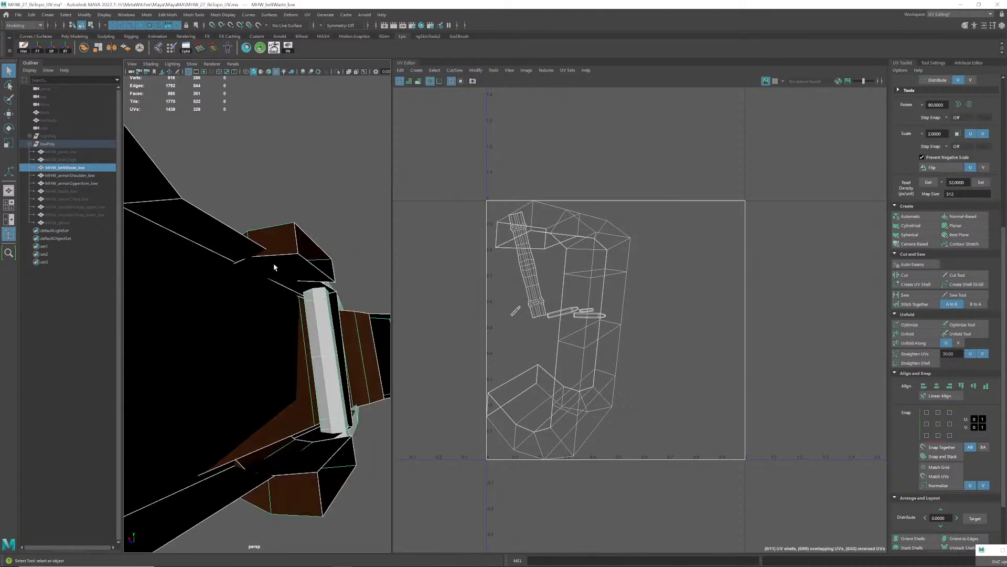
- Select all faces of the belt's strap loop, isolate them again and clear the selection
right_drag(282, 246, 282, 267)
click(287, 241)
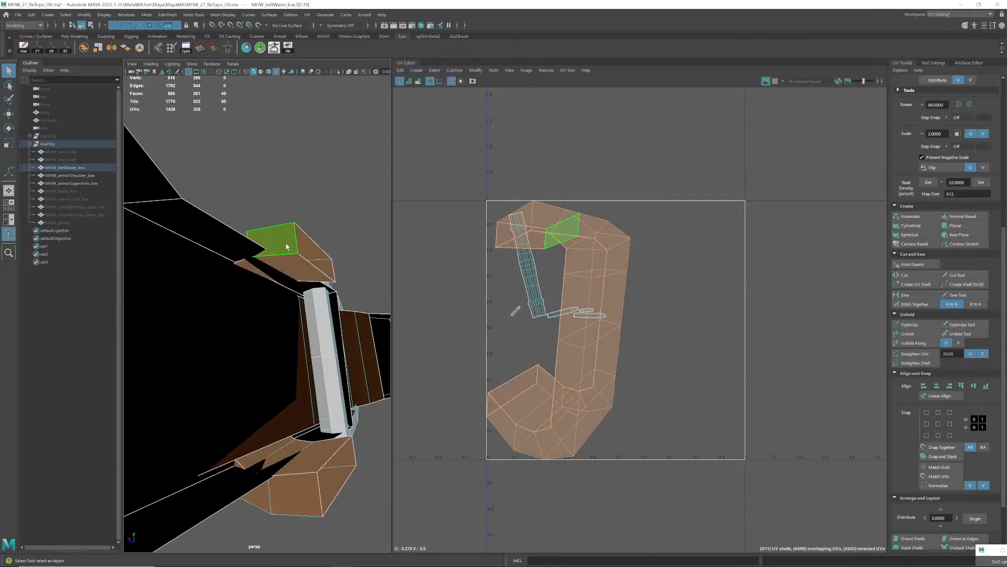
key(ctrl+1)
mouse_move(287, 265)
alt+mouse_down()
mouse_move(288, 277)
mouse_move(282, 271)
alt+mouse_up()
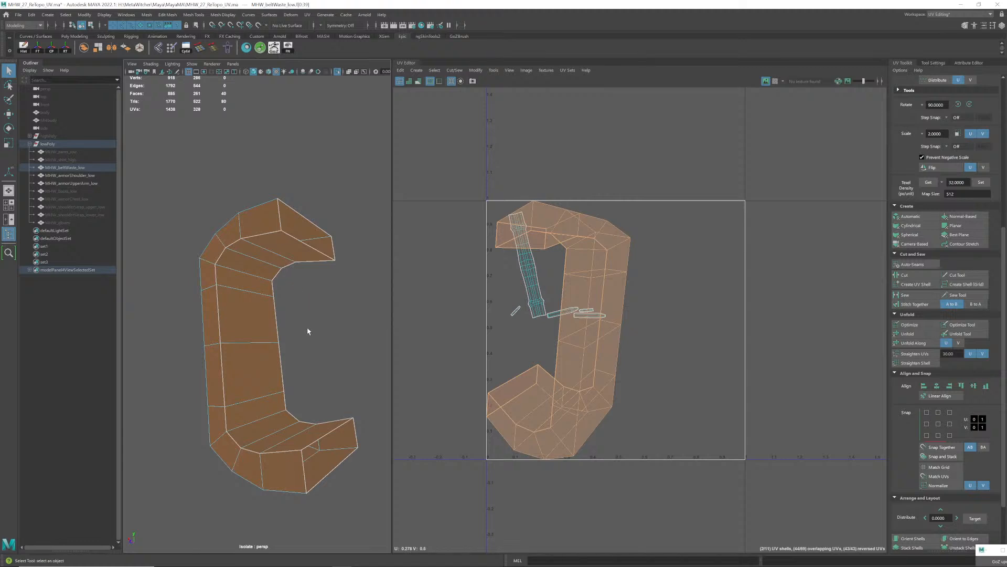
click(314, 352)
alt+drag(317, 353, 307, 330)
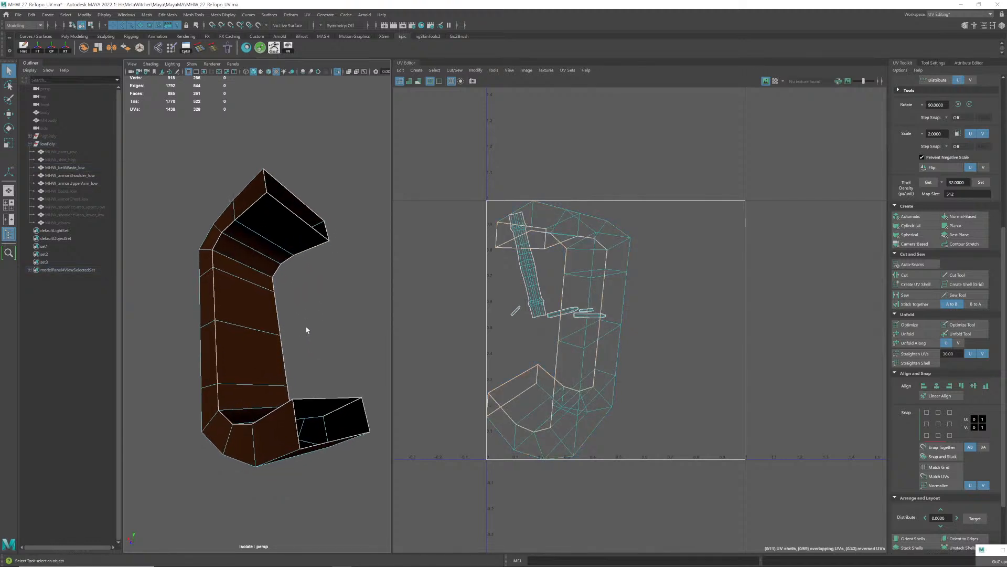
- Try to unfold the strap loop's outer UV shell without fixing the non-manifold geometry
click(591, 357)
right_click(589, 357)
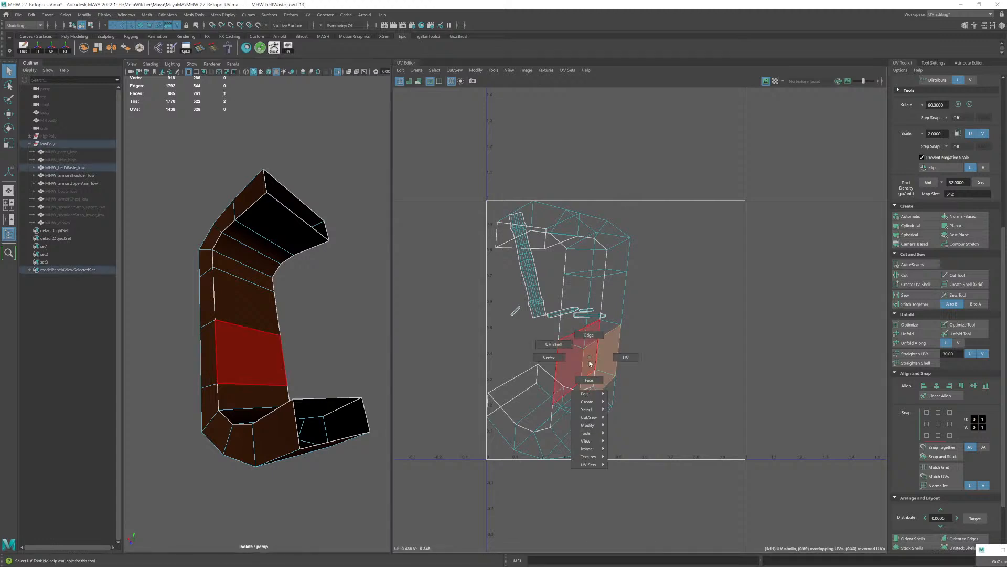
click(566, 350)
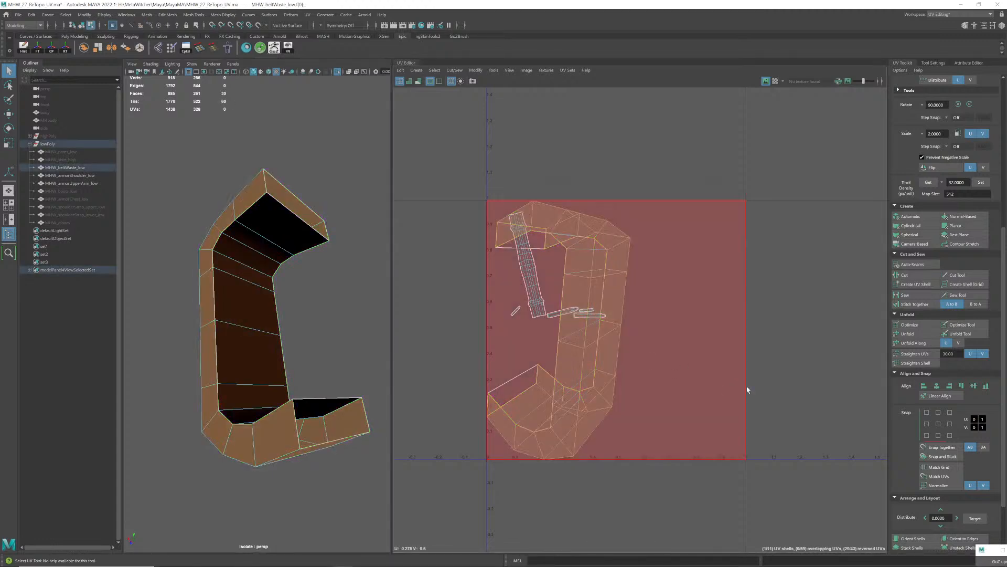
click(906, 333)
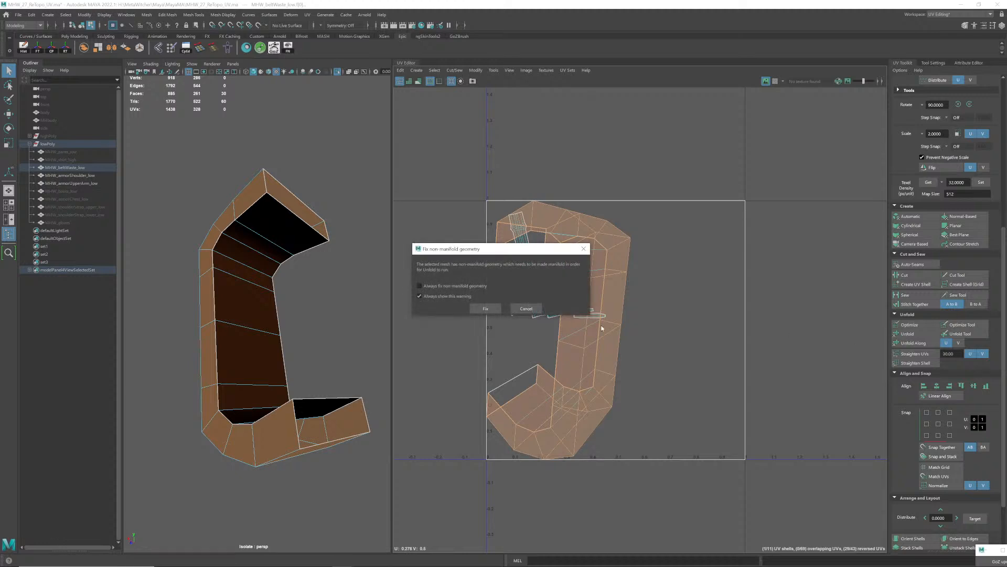
click(525, 310)
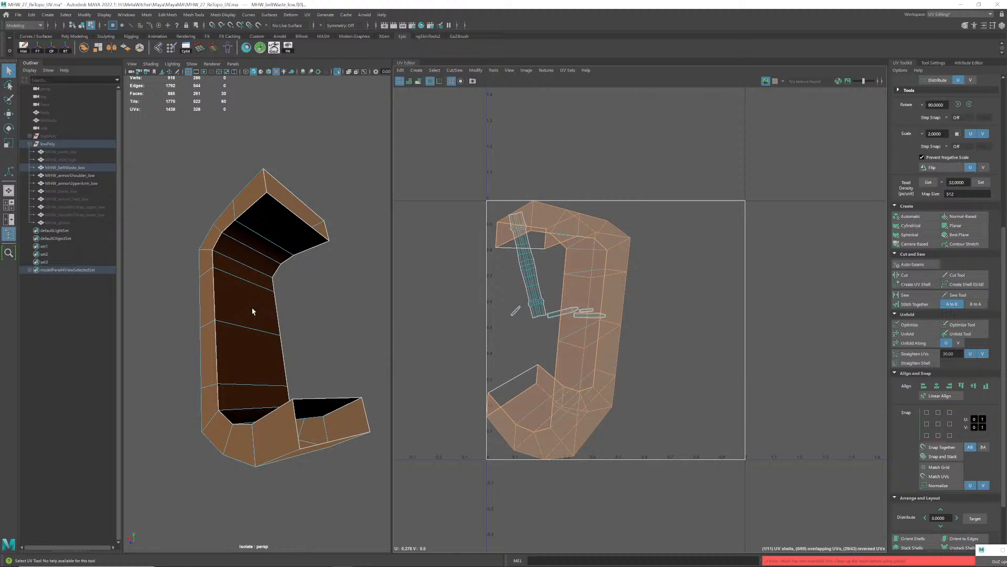
- Show the whole belt again and try to unfold the strap loop's inner UV shell without fixing the non-manifold geometry
key(ctrl+1)
alt+drag(250, 298, 308, 300)
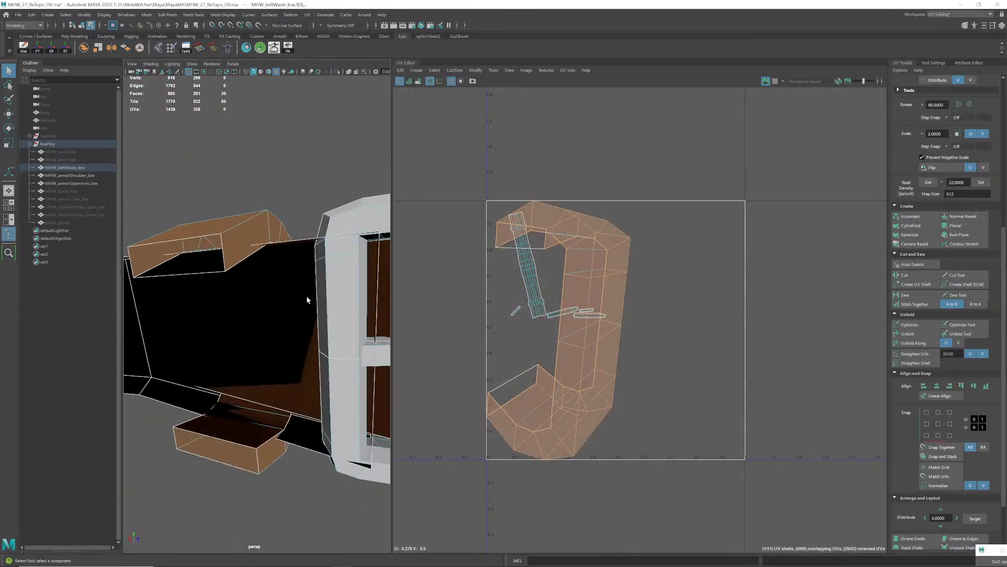
click(247, 427)
alt+right_drag(285, 374, 252, 345)
alt+middle_drag(251, 344, 234, 340)
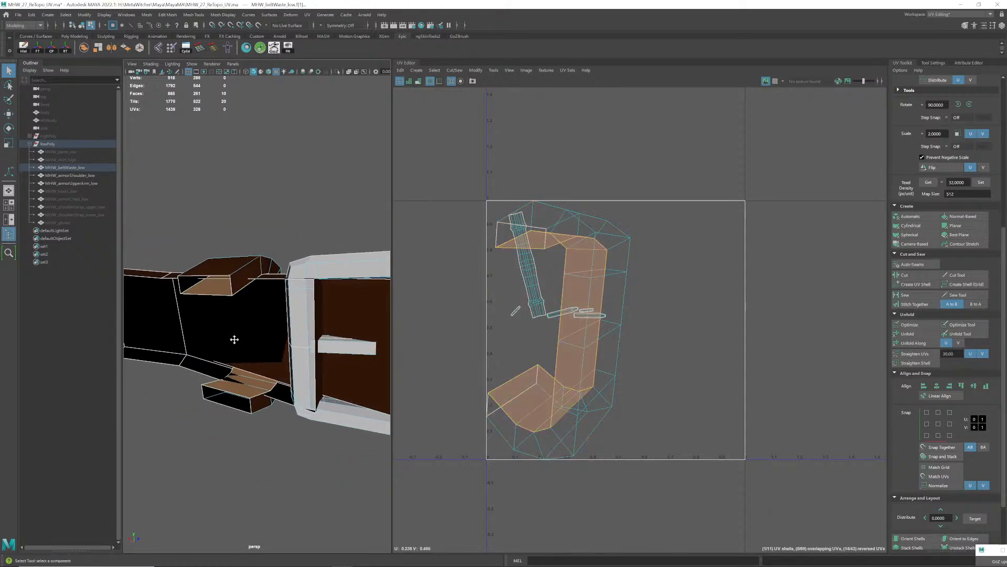
mouse_move(234, 340)
alt+mouse_down()
mouse_move(229, 349)
mouse_move(251, 349)
alt+mouse_up()
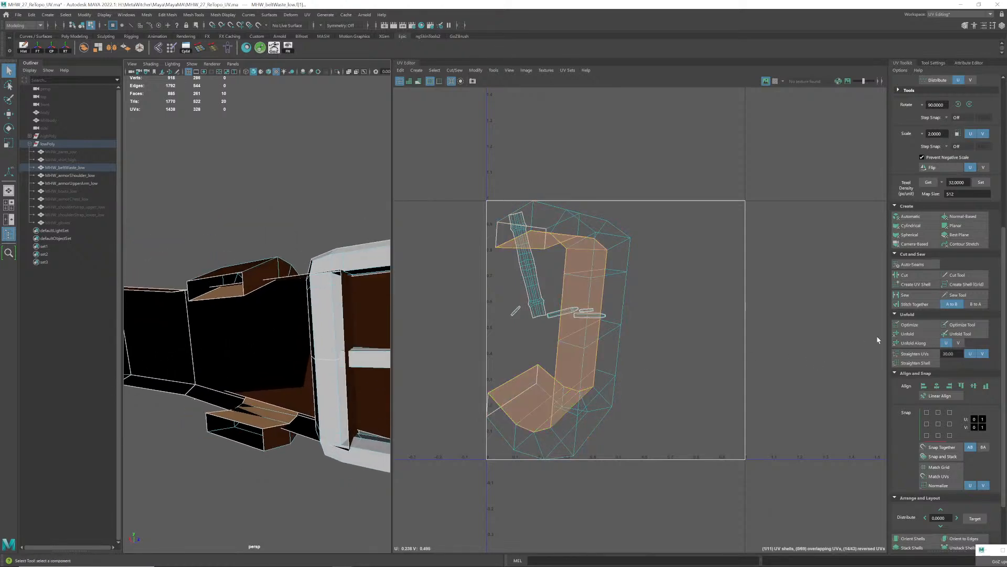
click(908, 335)
click(520, 311)
- Examine how the strap loop sits on the belt by selecting all its faces, and return to object mode
alt+drag(258, 277, 272, 272)
mouse_move(271, 273)
right_down()
mouse_move(304, 255)
mouse_move(277, 285)
right_up()
click(304, 254)
click(272, 273)
double_click(275, 274)
alt+drag(275, 273, 268, 295)
scroll(261, 292, down, 3)
alt+middle_drag(268, 296, 287, 295)
alt+drag(287, 296, 272, 294)
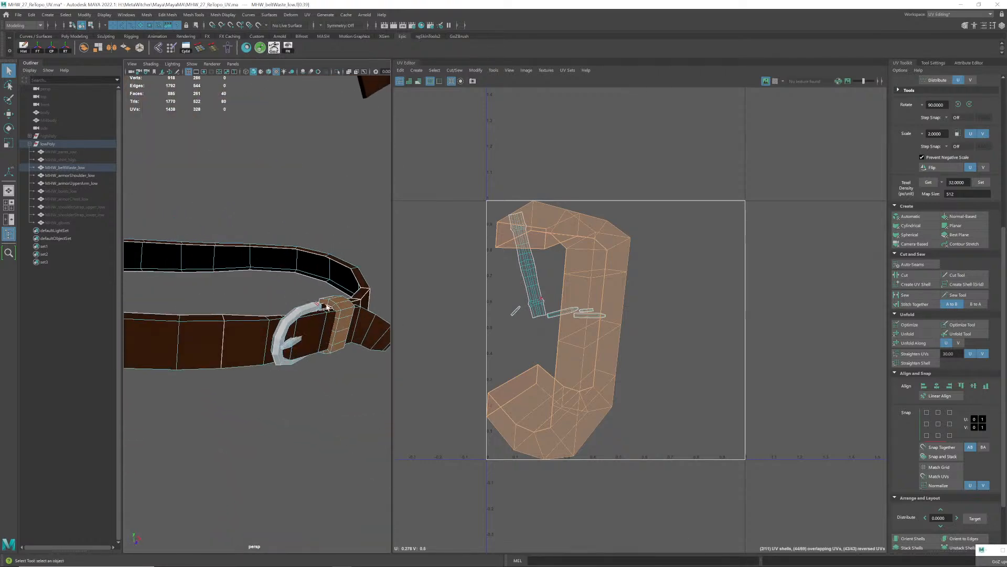
right_drag(340, 309, 357, 292)
- Try to unfold the UVs of the entire waist belt without fixing the non-manifold geometry
alt+drag(285, 296, 376, 331)
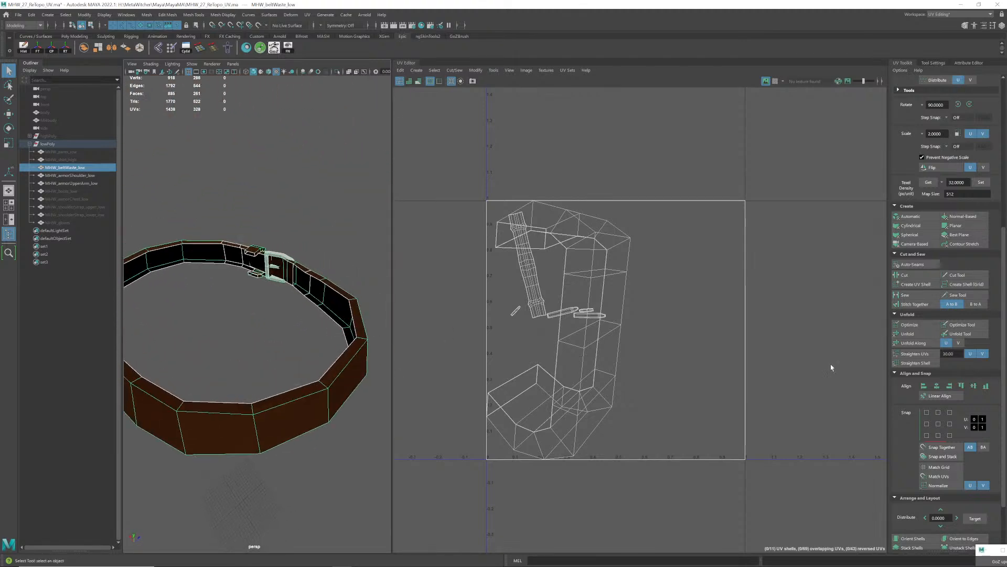
click(927, 344)
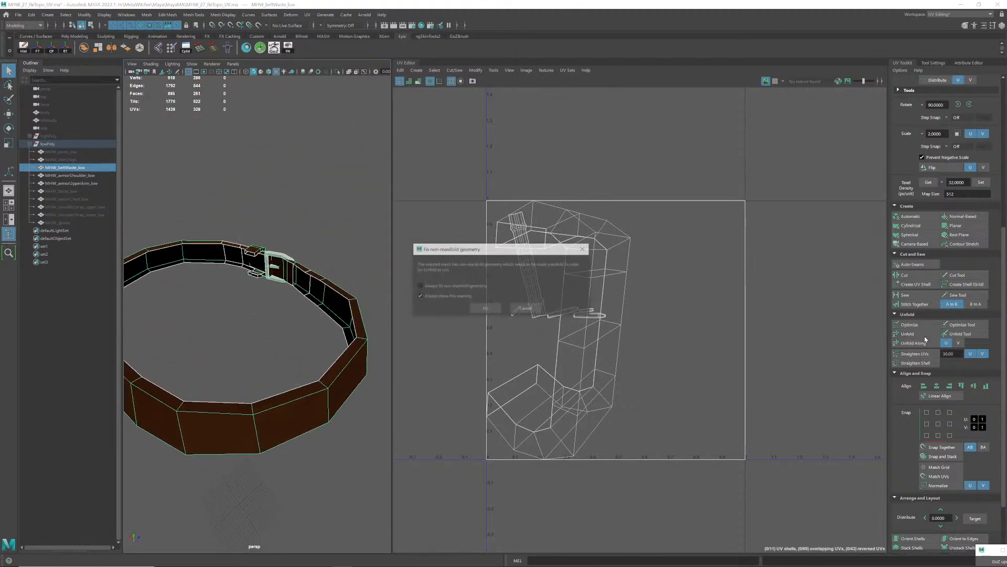
click(536, 309)
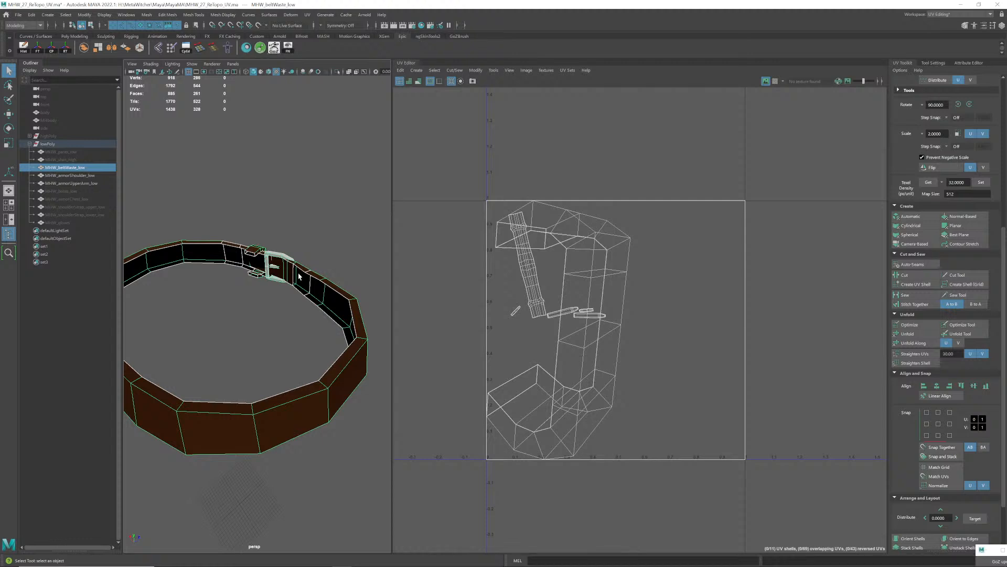
click(309, 300)
click(323, 300)
alt+middle_drag(320, 298, 326, 306)
alt+right_drag(326, 306, 278, 299)
alt+drag(247, 299, 335, 314)
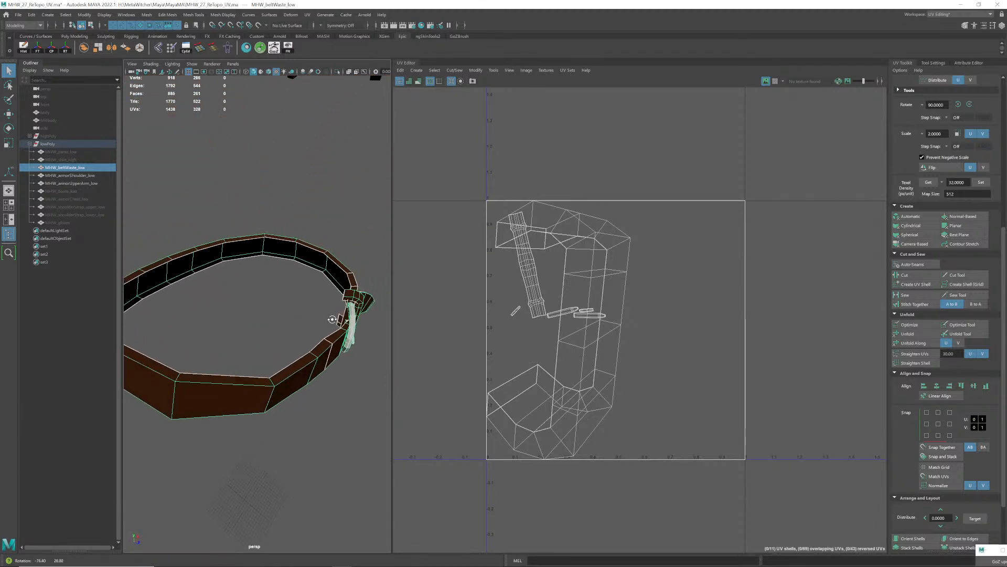
alt+right_drag(336, 314, 299, 318)
alt+drag(300, 318, 297, 314)
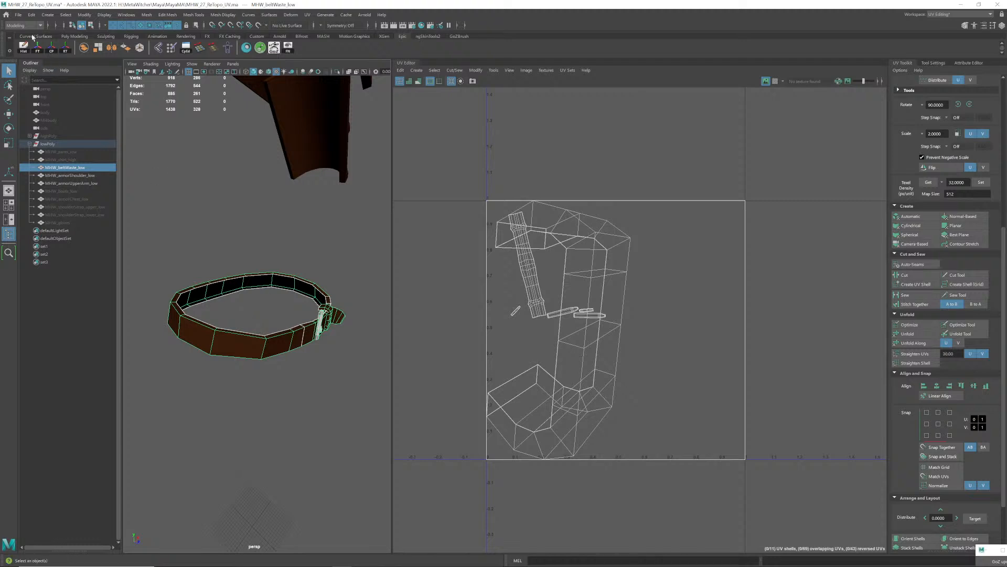
- Save the scene as a new version named MHW_28_ReTopo_UV.ma in the MetaWitcher project's Maya/MayaMA folder
click(18, 14)
click(44, 56)
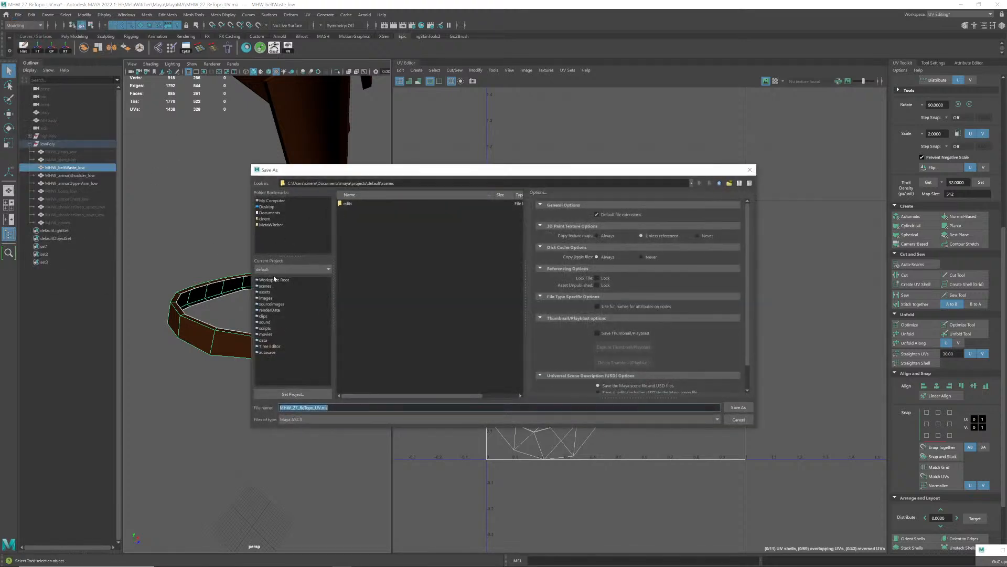
click(272, 224)
double_click(349, 211)
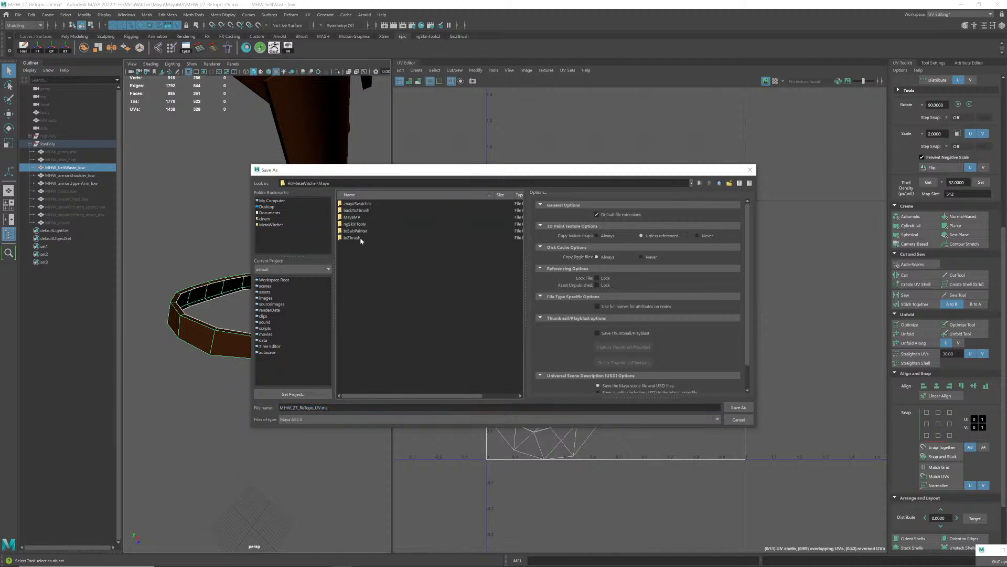
double_click(352, 218)
click(374, 388)
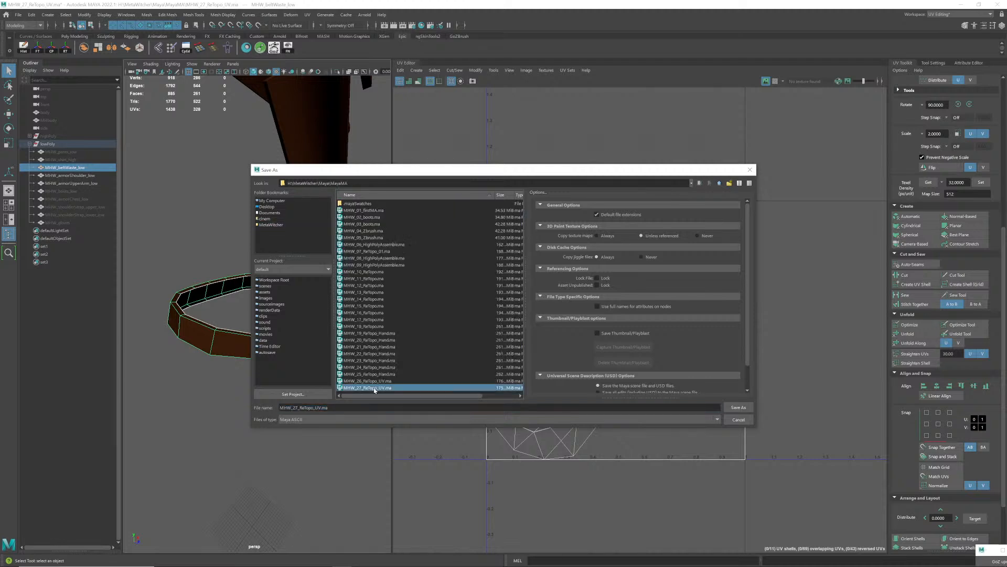
click(315, 407)
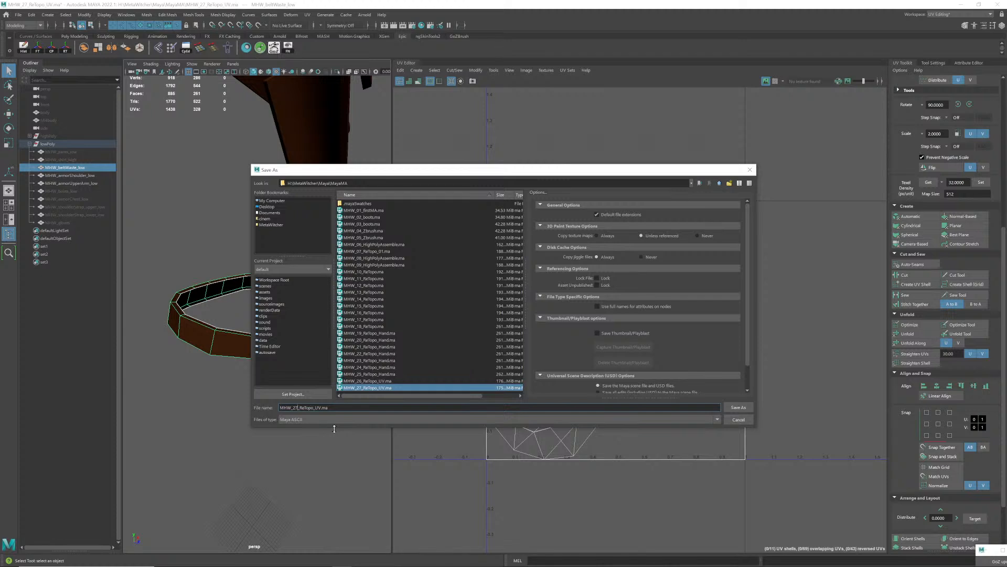
key(BackSpace)
text(8)
key(Return)
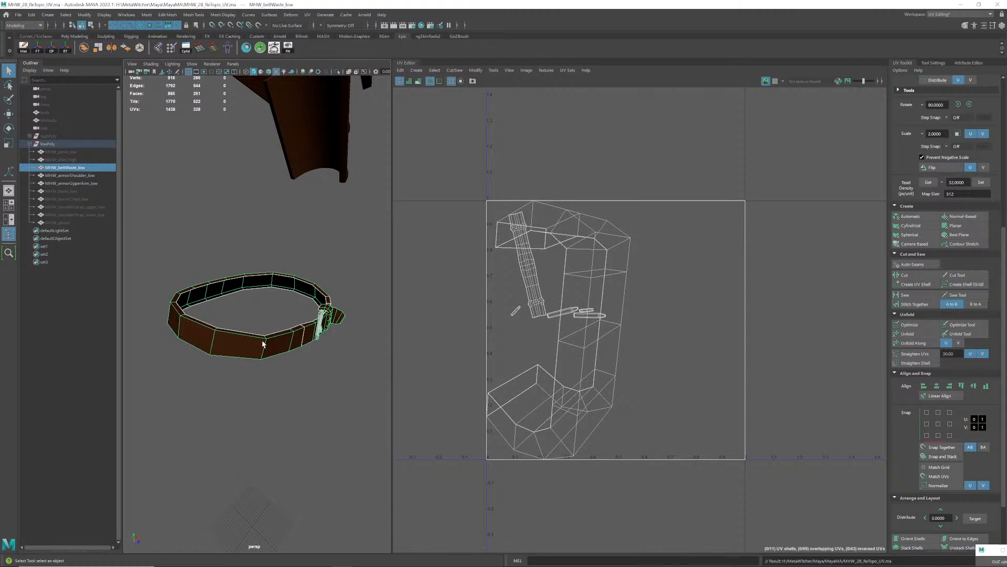
alt+drag(285, 305, 262, 284)
alt+right_drag(262, 284, 168, 284)
mouse_move(262, 284)
alt+mouse_down()
mouse_move(282, 277)
mouse_move(278, 269)
mouse_move(261, 285)
alt+mouse_up()
alt+right_drag(261, 285, 320, 294)
alt+middle_drag(297, 305, 289, 313)
alt+drag(289, 314, 288, 333)
click(193, 247)
click(257, 340)
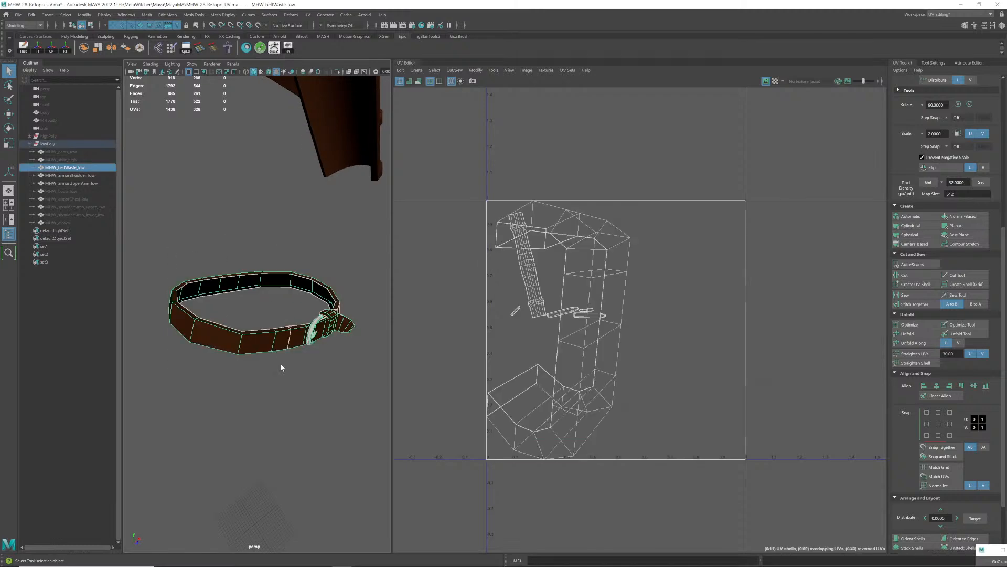
- Add the mesh Cleanup options command to the Epic shelf and clear the belt selection
click(65, 15)
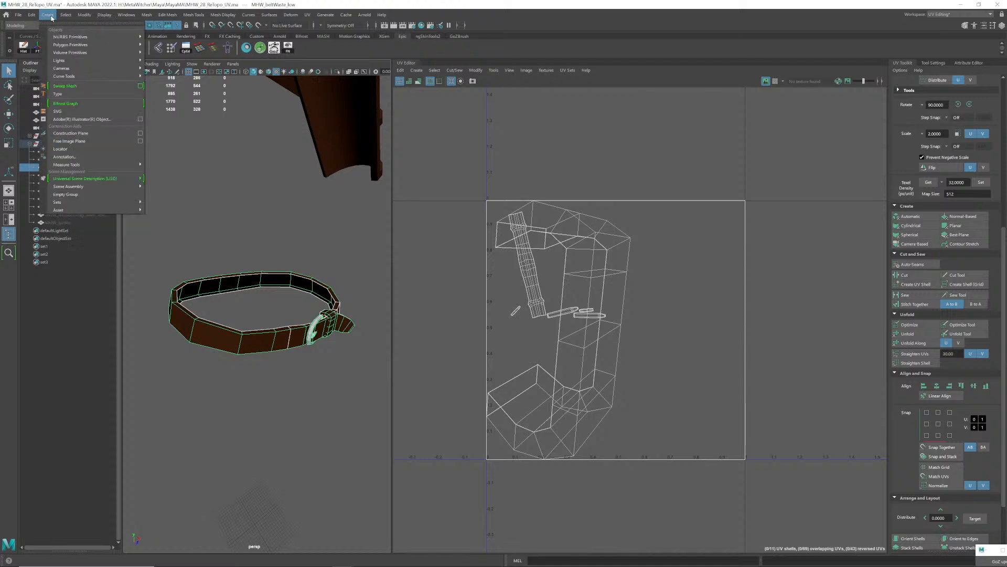
mouse_move(10, 18)
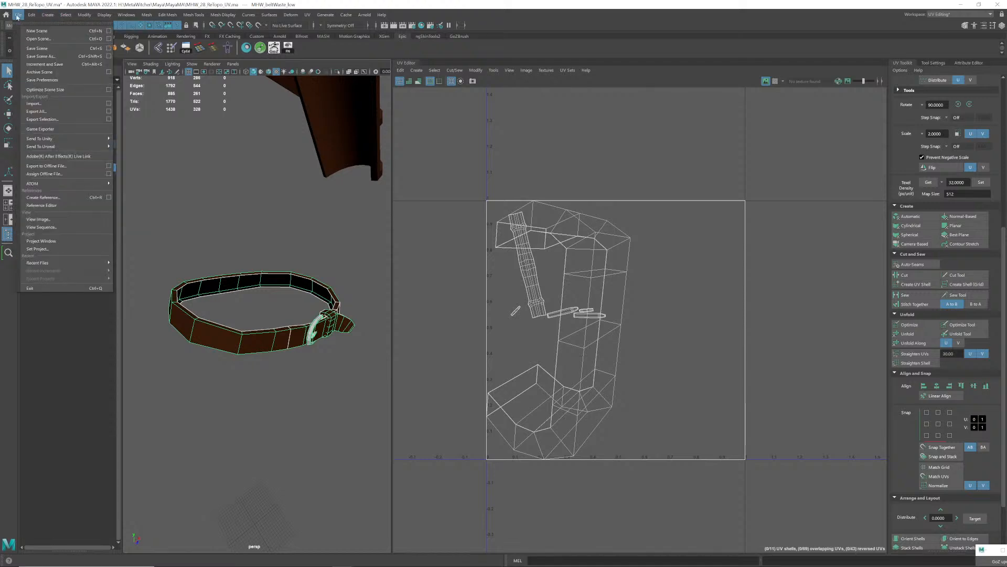
click(17, 15)
click(146, 15)
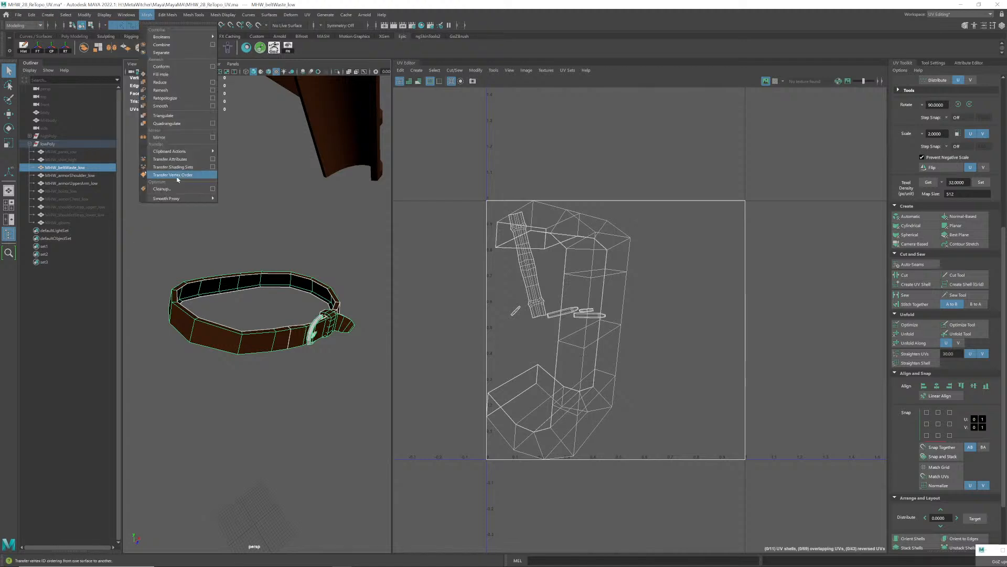
ctrl+shift+click(214, 192)
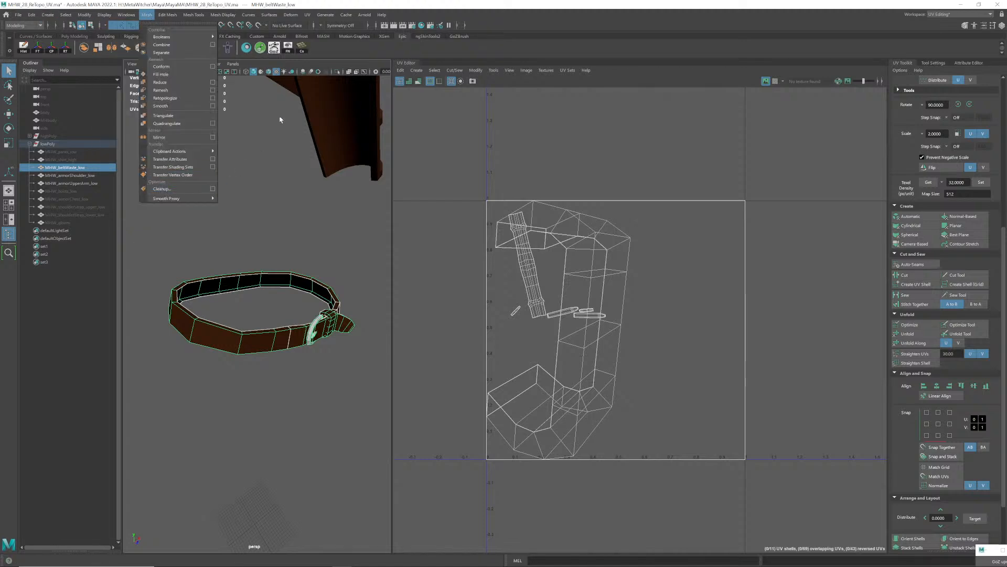
click(301, 219)
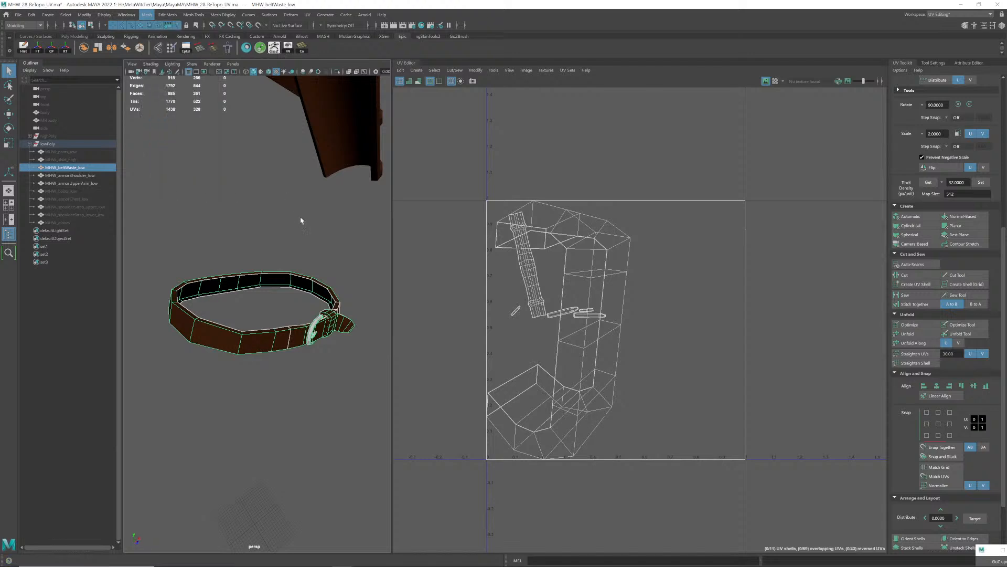
click(301, 219)
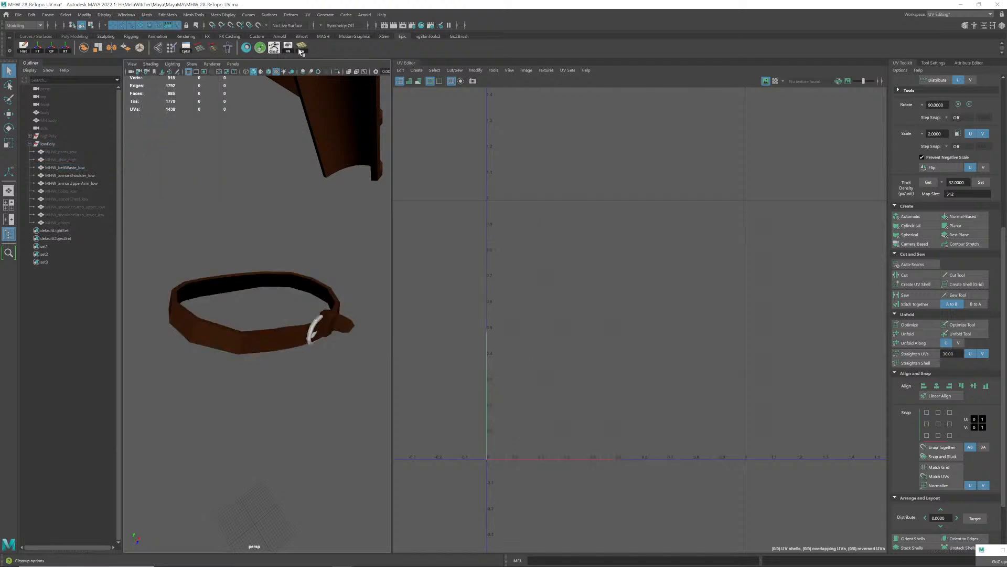
- Select the waist belt, switch to the Modeling - Standard workspace, and select all the belt's faces
click(251, 341)
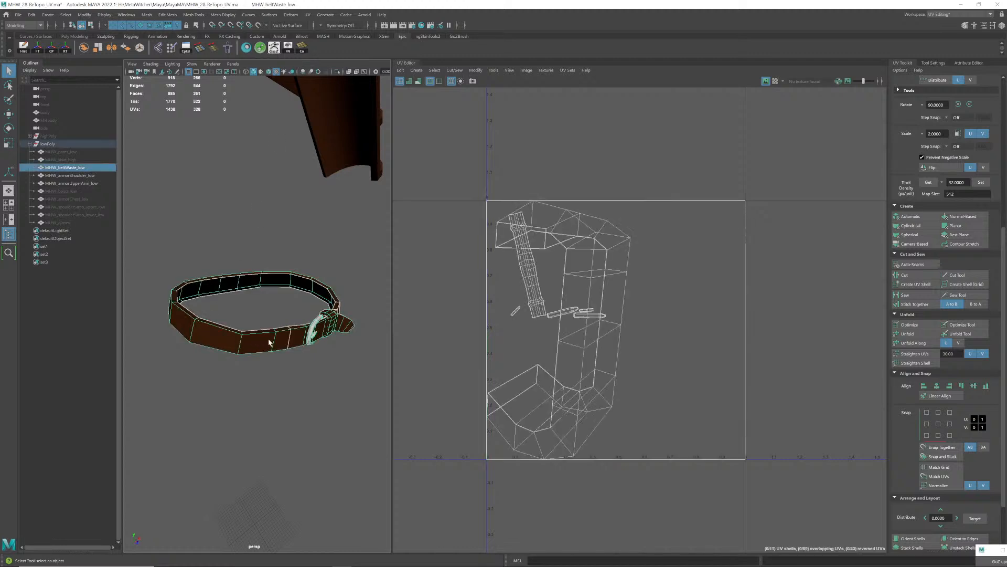
click(960, 14)
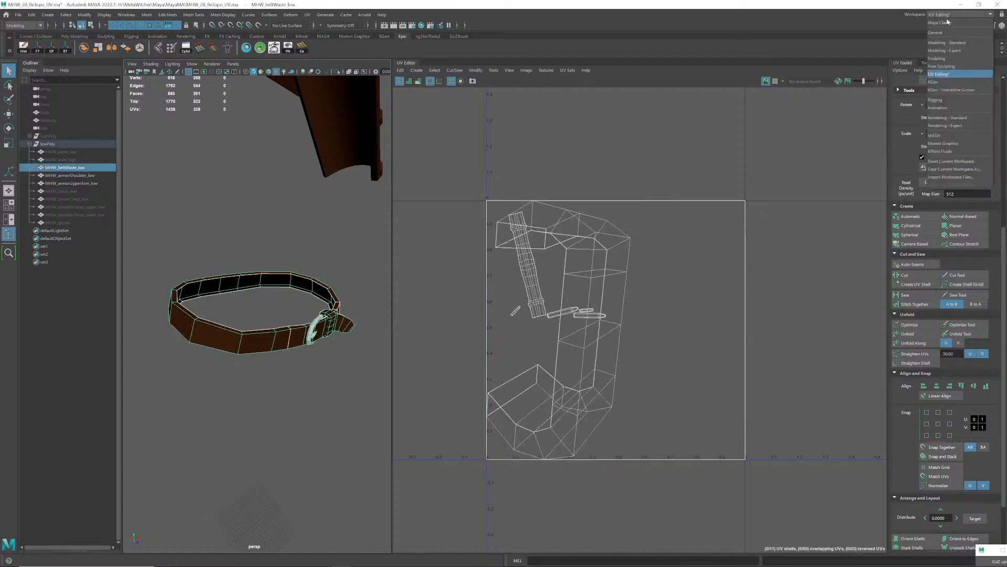
click(953, 46)
alt+drag(488, 279, 495, 335)
right_drag(495, 335, 488, 367)
drag(298, 186, 723, 452)
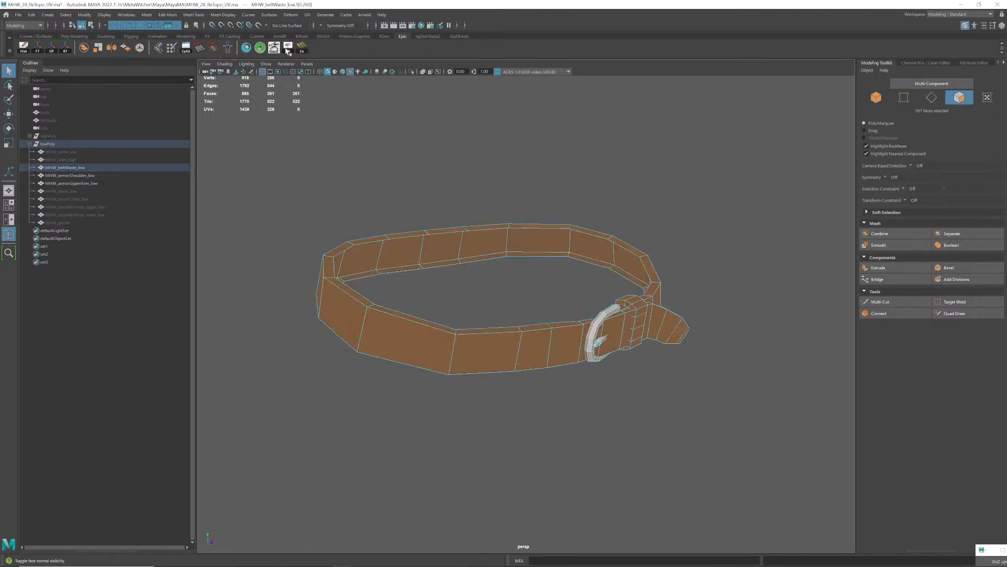
alt+drag(484, 303, 533, 355)
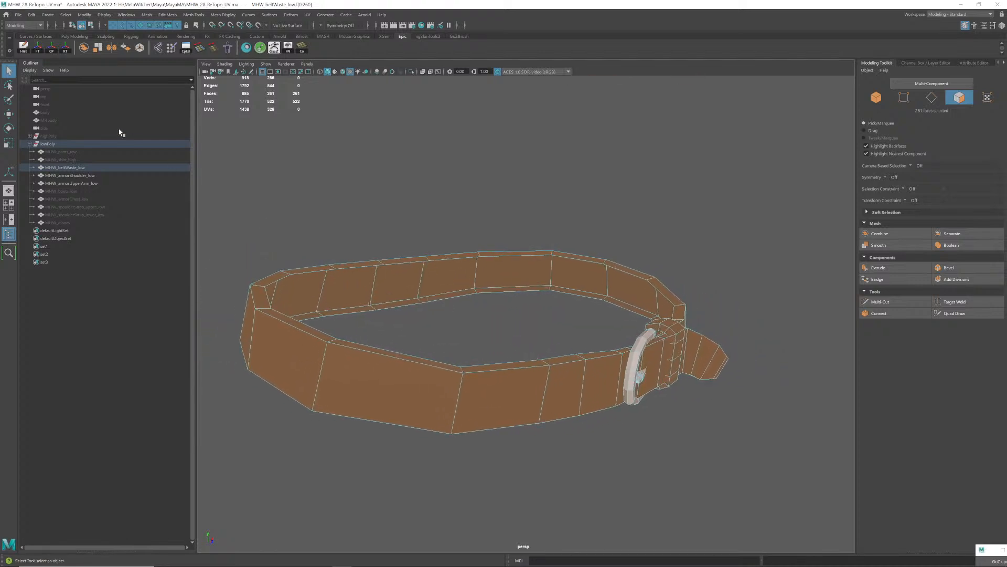
- Try reversing the normals of all the belt's faces
click(127, 50)
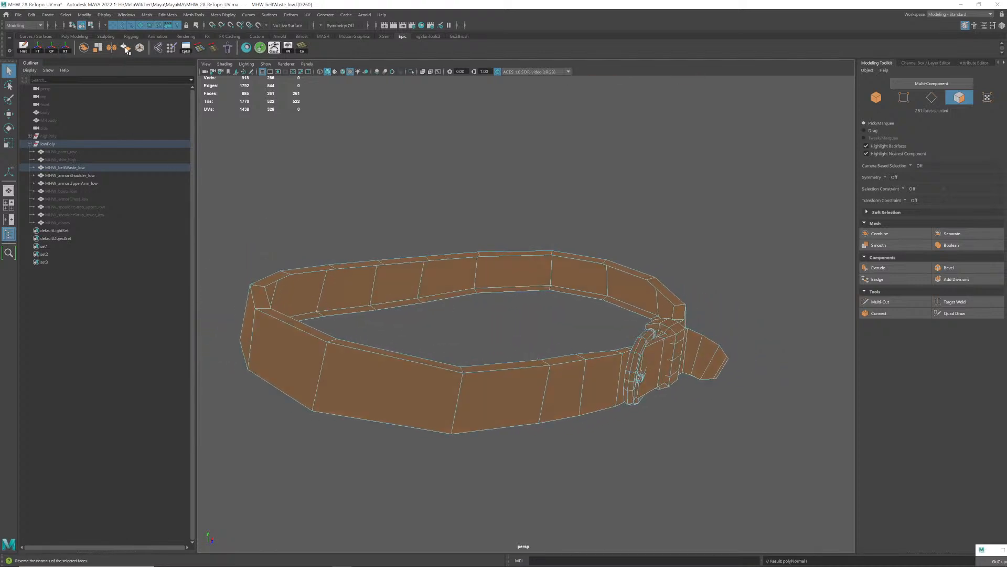
click(127, 50)
click(140, 48)
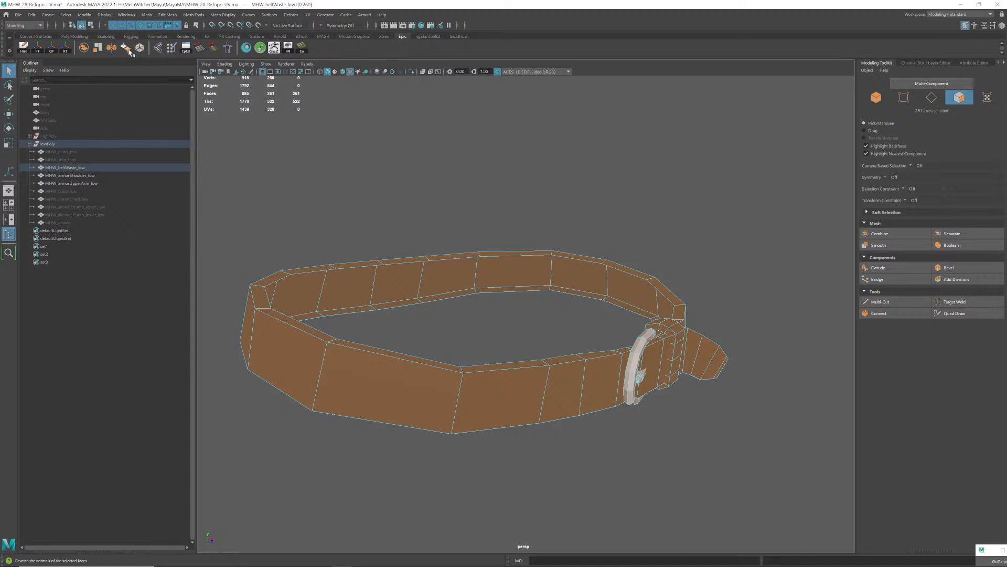
click(126, 50)
mouse_move(344, 228)
alt+mouse_down()
mouse_move(425, 253)
mouse_move(414, 278)
alt+mouse_up()
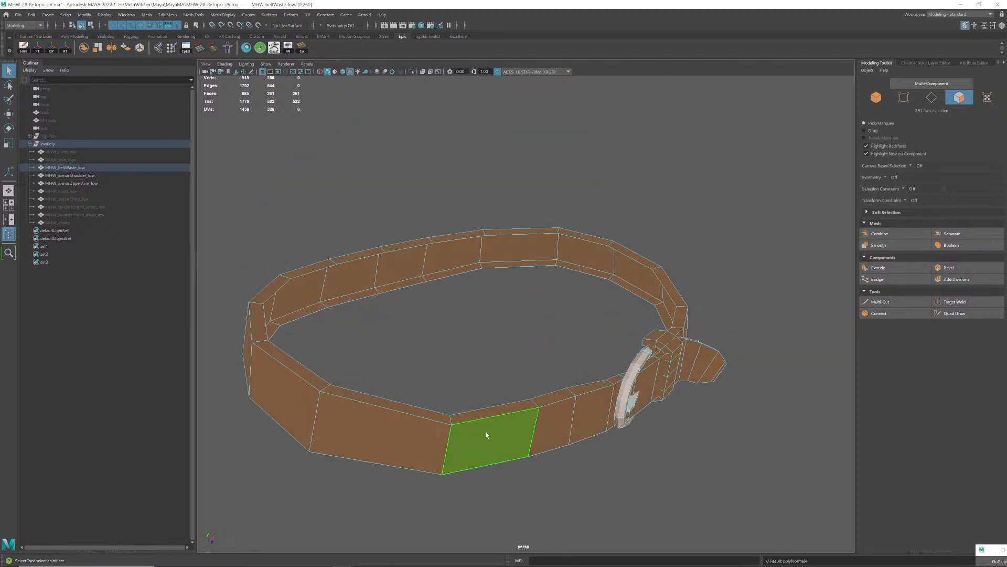
- Return to object mode, reselect the belt, and select all of its faces again
right_drag(482, 346, 517, 337)
drag(483, 342, 520, 419)
alt+drag(520, 418, 512, 387)
right_drag(513, 350, 511, 373)
drag(233, 210, 745, 435)
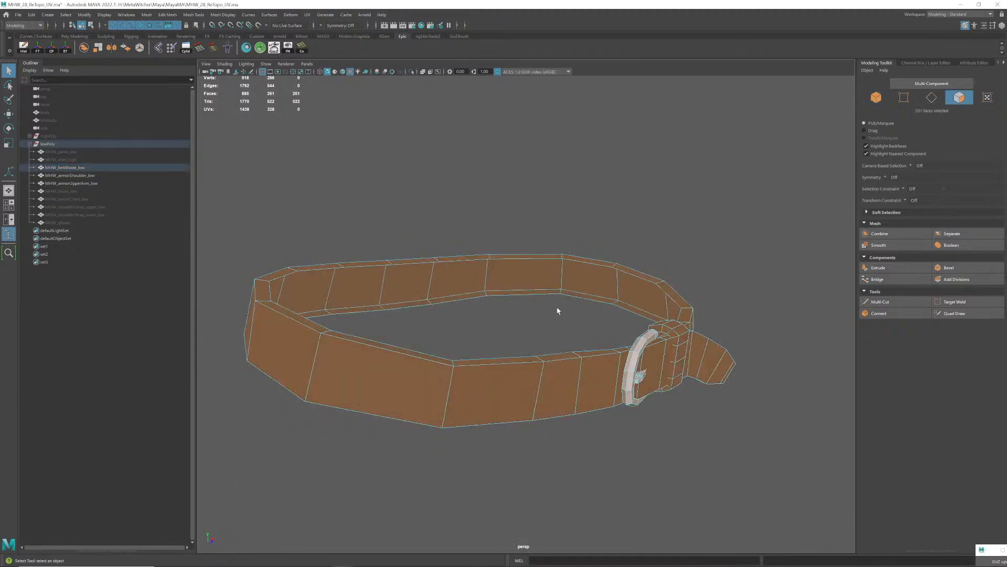
- Open the polygon Normals Size setting and try different display sizes for the belt's normals
click(146, 14)
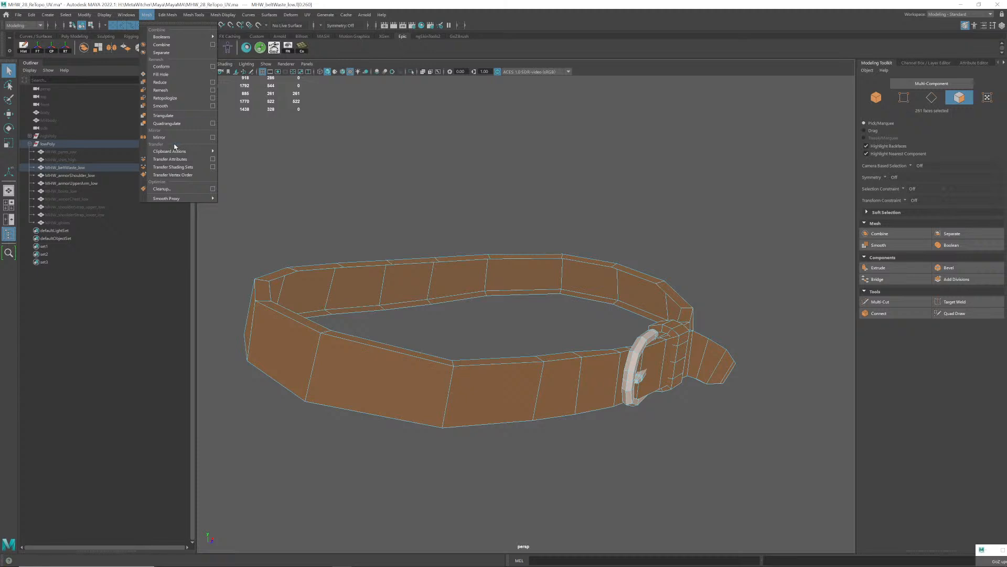
mouse_move(132, 15)
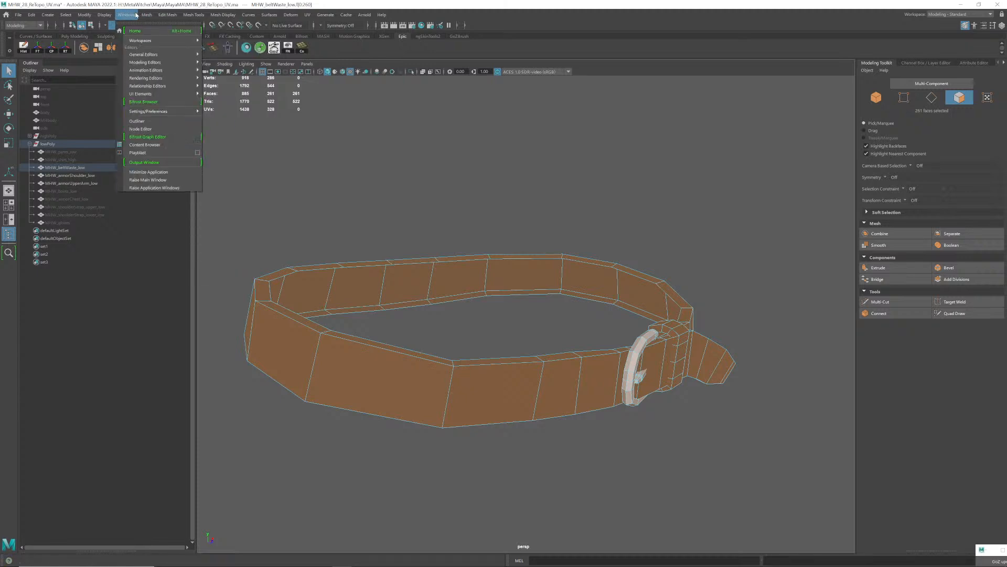
mouse_move(221, 16)
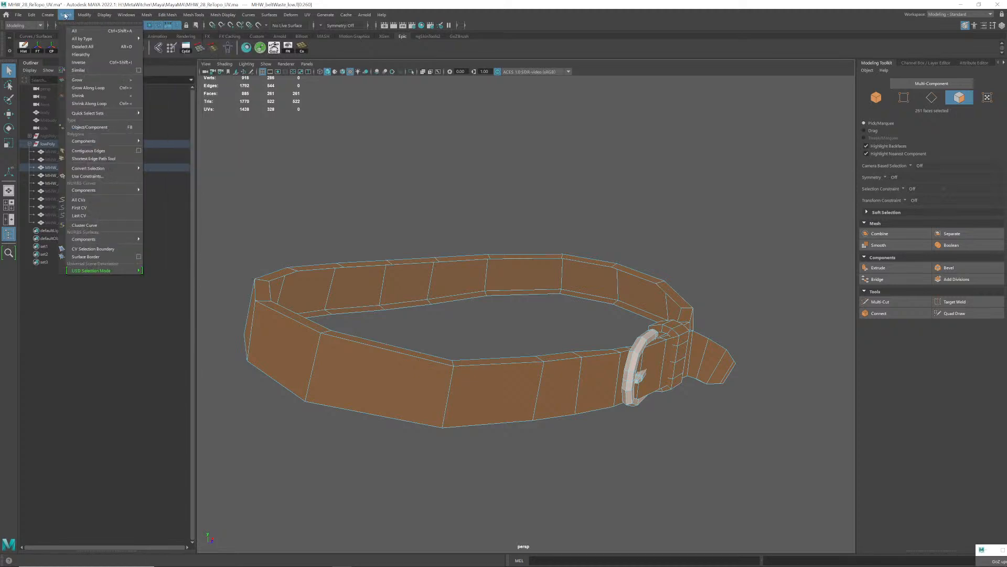
mouse_move(149, 122)
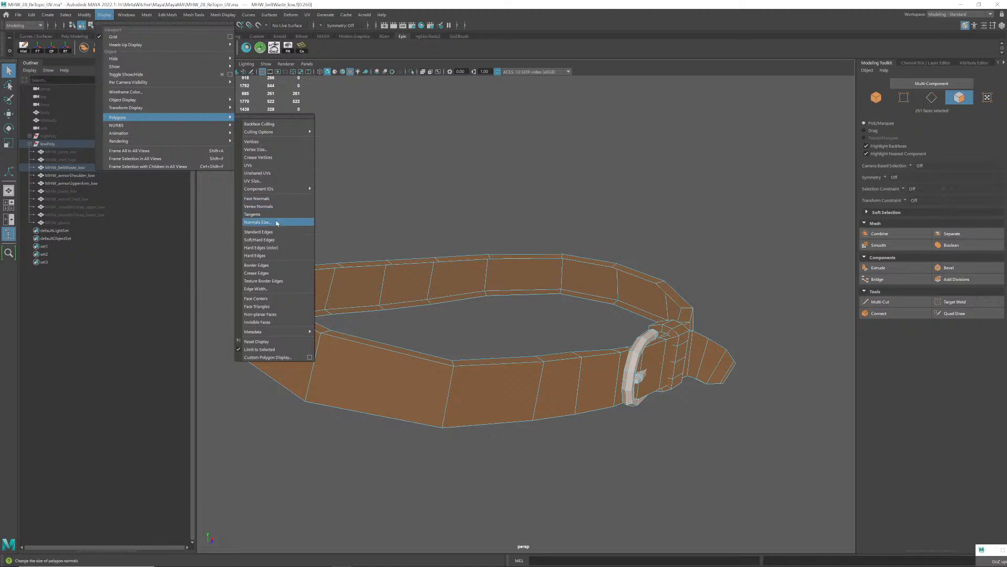
click(257, 222)
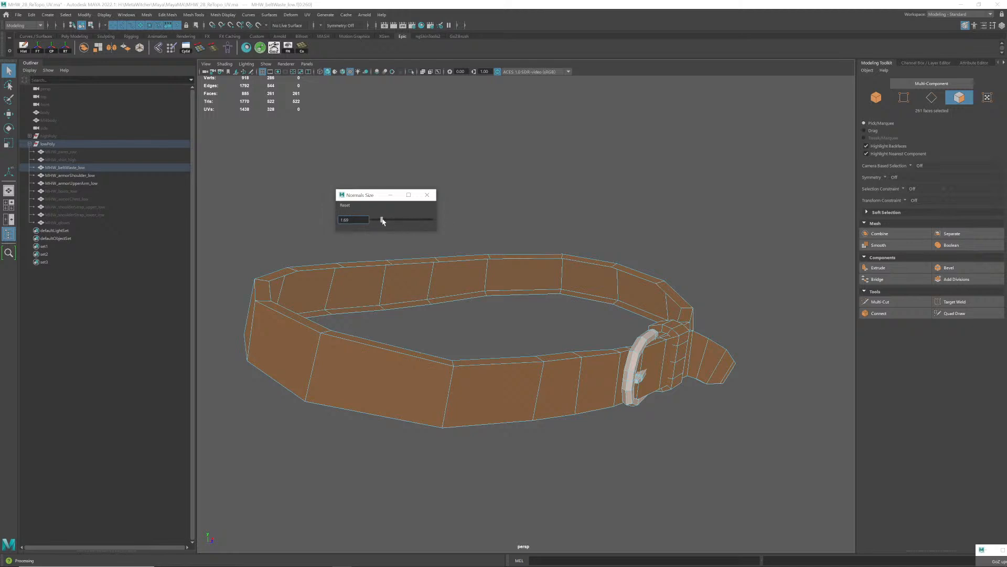
drag(363, 195, 389, 166)
alt+drag(494, 330, 517, 393)
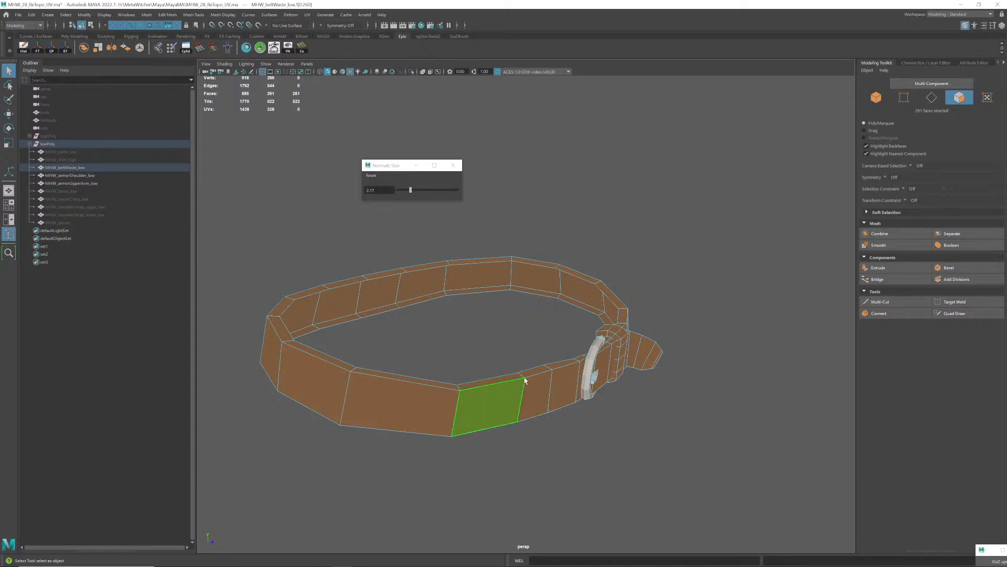
drag(391, 170, 398, 171)
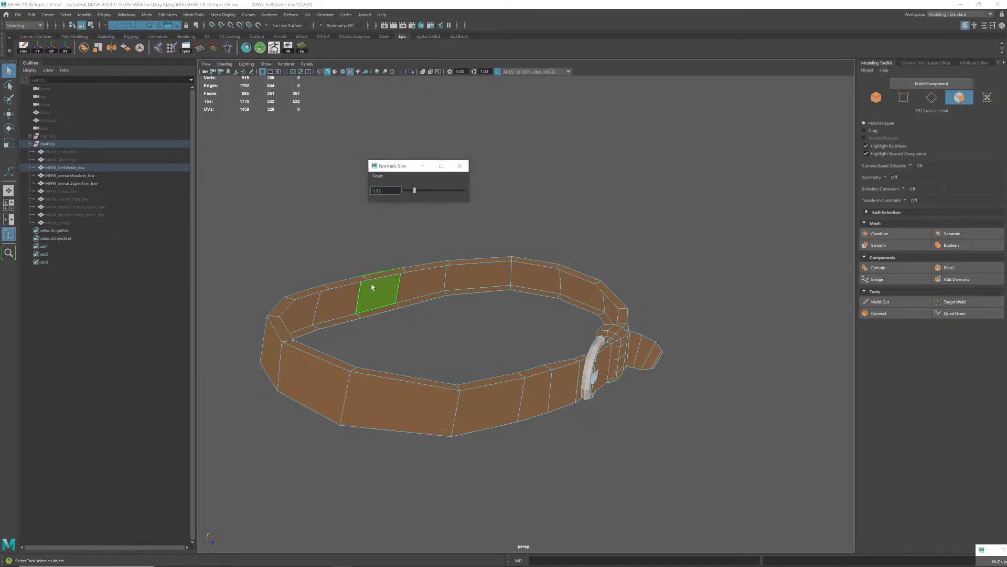
drag(408, 169, 397, 173)
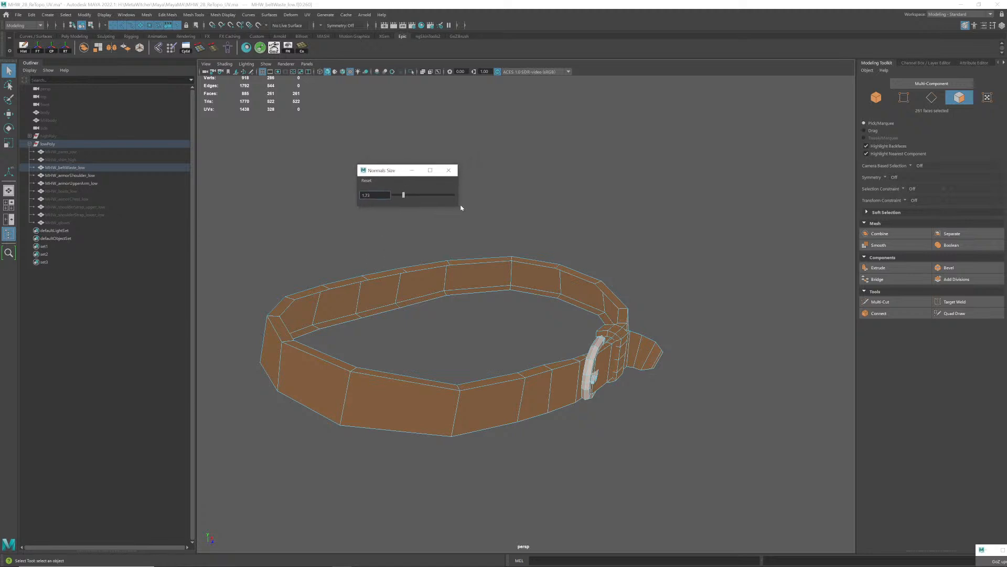
- Reverse the belt's face normals back and forth once more and check how the belt is shaded
click(140, 52)
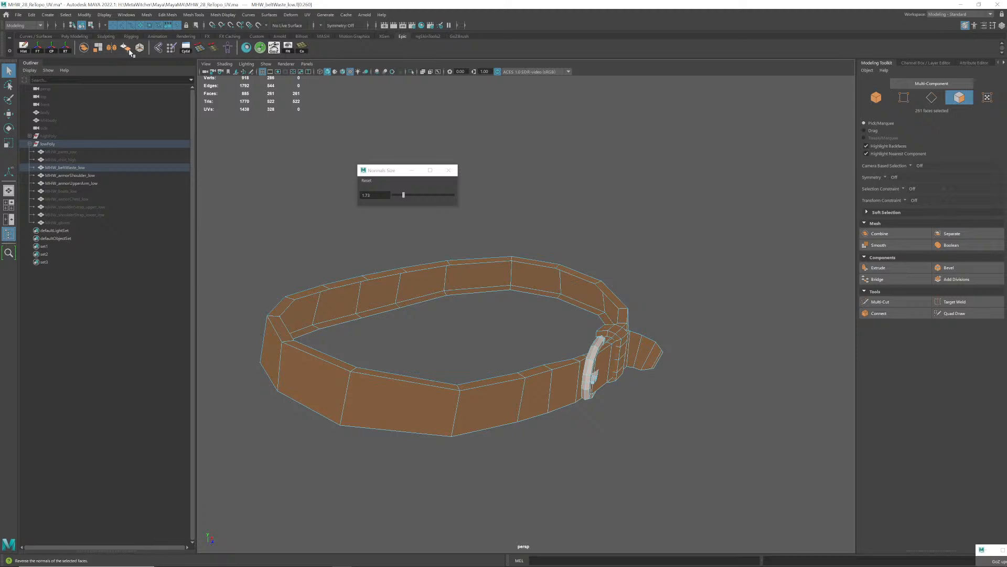
click(126, 49)
click(128, 50)
alt+right_drag(442, 317, 464, 317)
mouse_move(463, 318)
alt+mouse_down()
mouse_move(479, 299)
mouse_move(472, 292)
mouse_move(416, 294)
mouse_move(465, 308)
mouse_move(465, 299)
alt+mouse_up()
- Select all faces of one upper-arm armor piece and examine its outer surface
right_drag(483, 288, 521, 258)
alt+middle_drag(522, 258, 527, 373)
alt+drag(605, 283, 571, 344)
click(540, 313)
right_drag(567, 331, 567, 355)
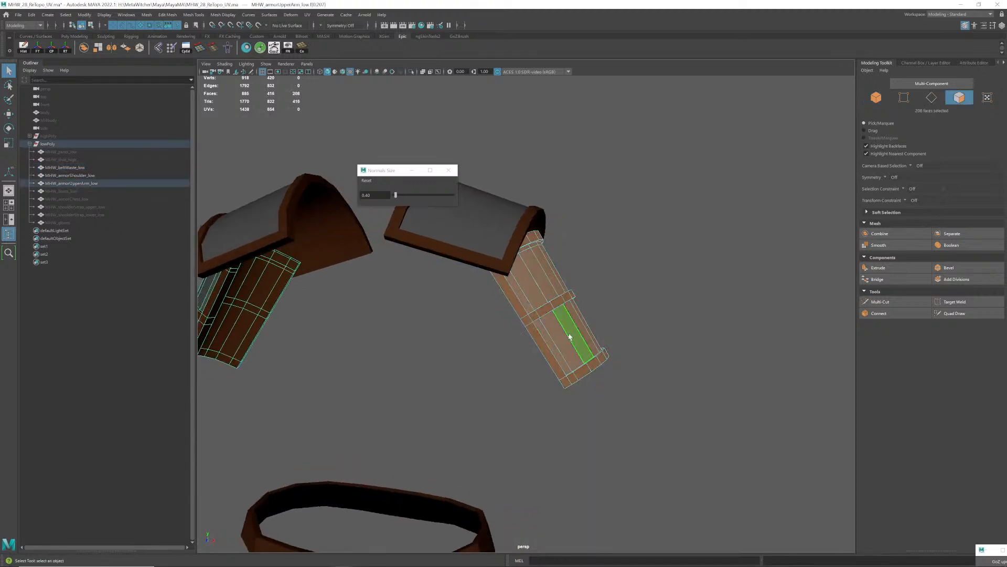
alt+middle_drag(554, 313, 558, 332)
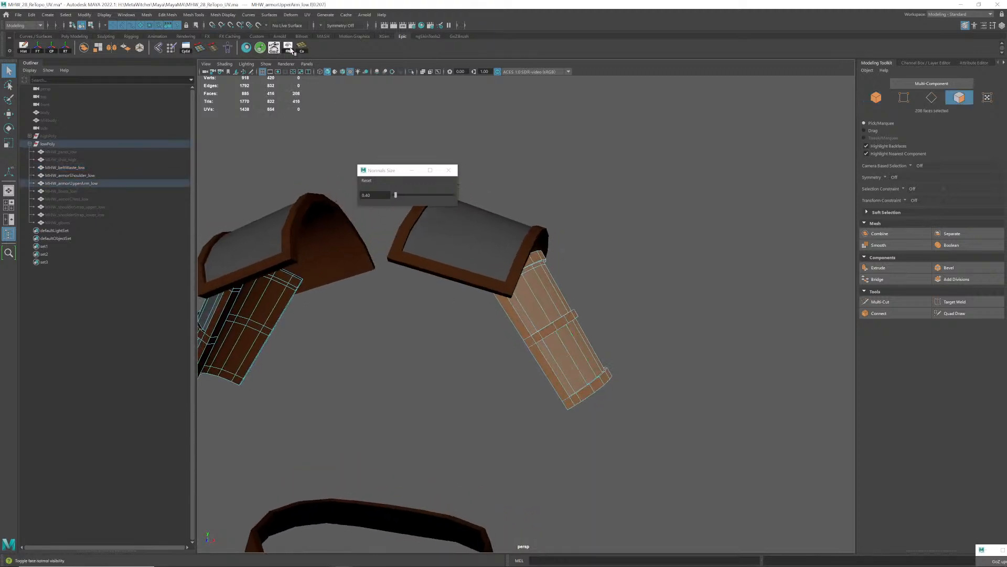
alt+drag(556, 315, 501, 286)
alt+middle_drag(501, 286, 432, 302)
alt+right_drag(432, 303, 529, 322)
alt+drag(529, 322, 474, 316)
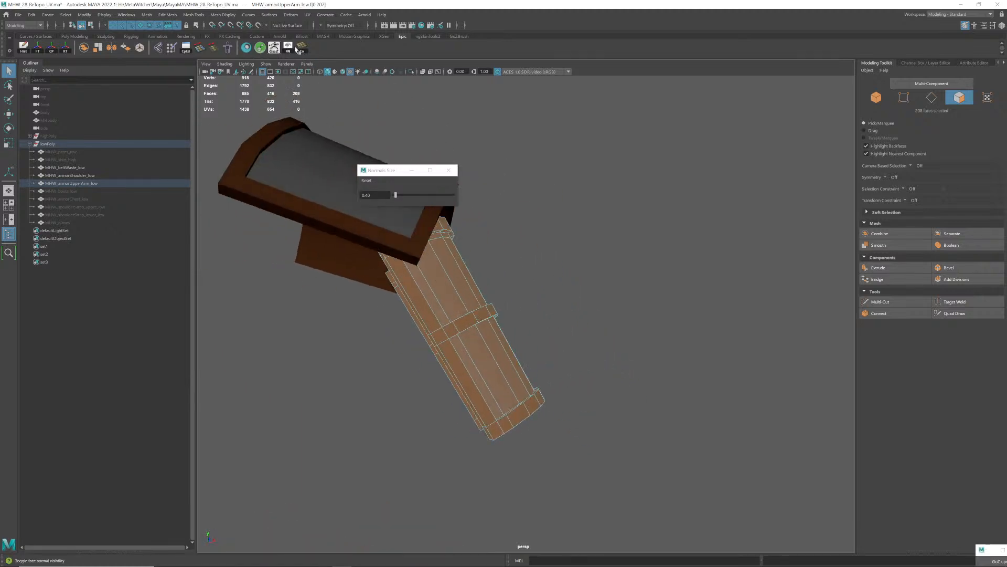
- Toggle the vertex normals display for the upper-arm armor and check the piece from several angles
click(146, 15)
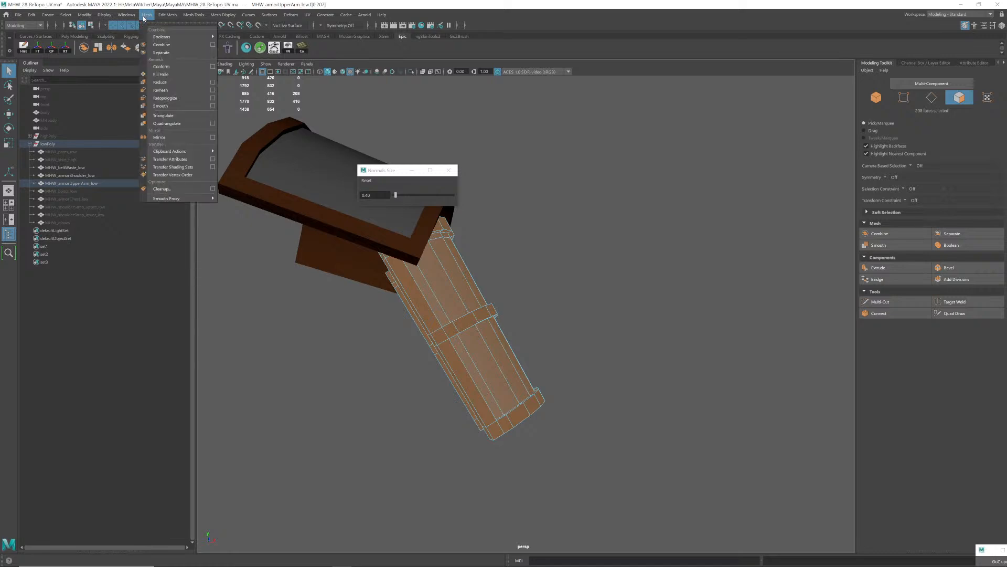
mouse_move(152, 116)
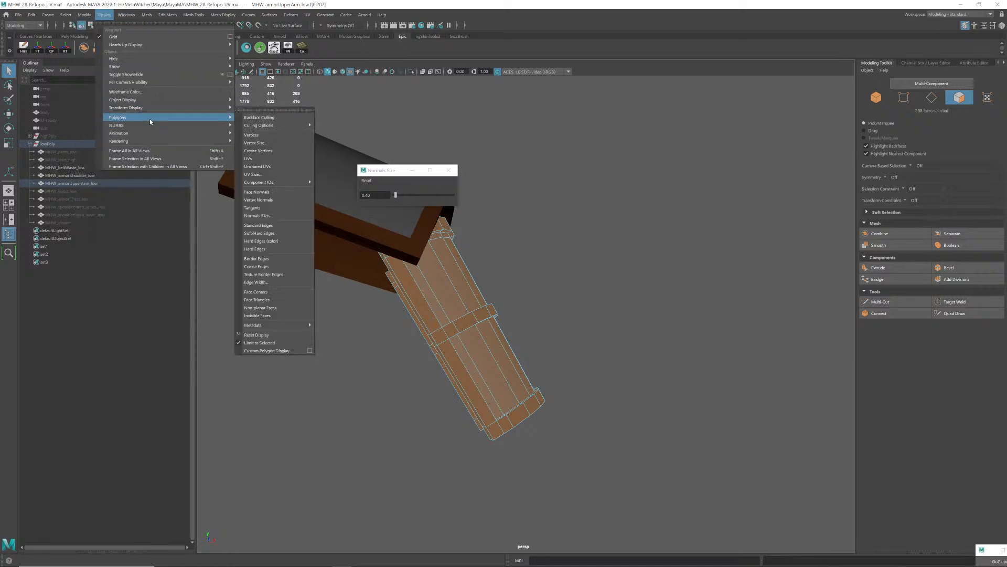
click(270, 202)
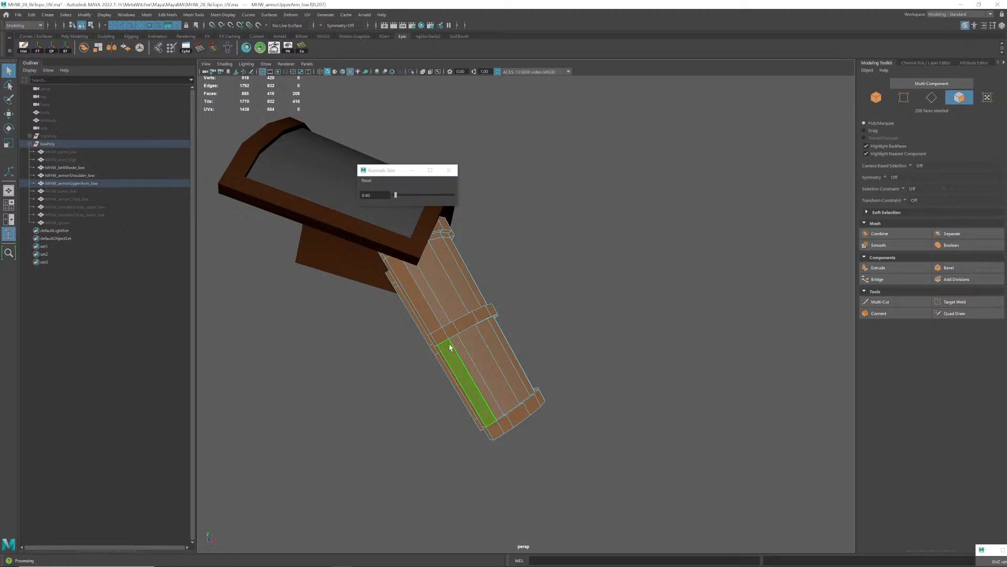
mouse_move(450, 347)
alt+mouse_down()
mouse_move(441, 337)
mouse_move(521, 310)
mouse_move(530, 317)
mouse_move(451, 348)
alt+mouse_up()
alt+right_drag(452, 348, 526, 317)
alt+drag(526, 316, 317, 320)
alt+right_drag(317, 319, 529, 343)
key(ctrl+1)
key(ctrl+1)
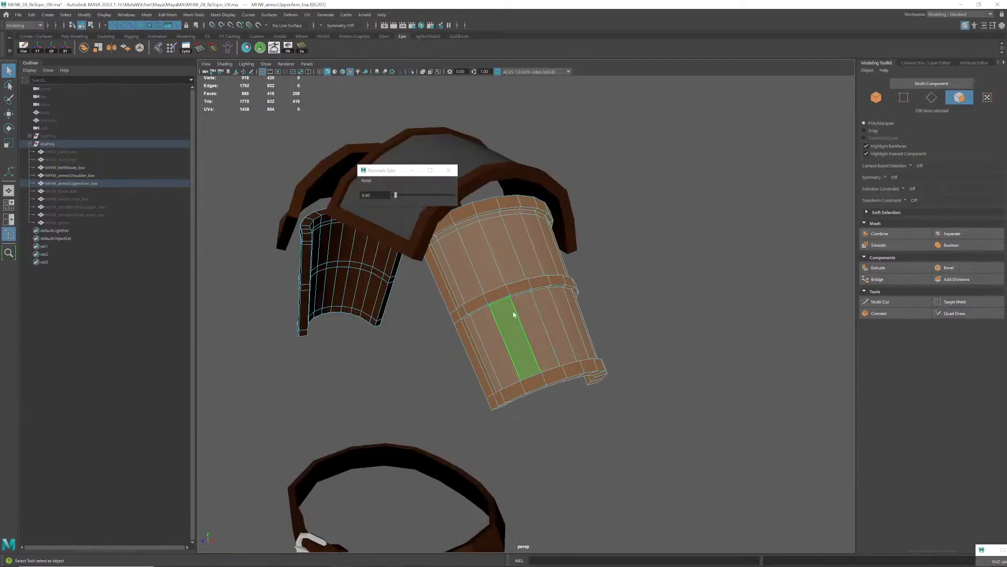
- Adjust the normals display size, reset it to its default, and close the Normals Size setting
alt+drag(514, 315, 403, 240)
drag(397, 198, 401, 197)
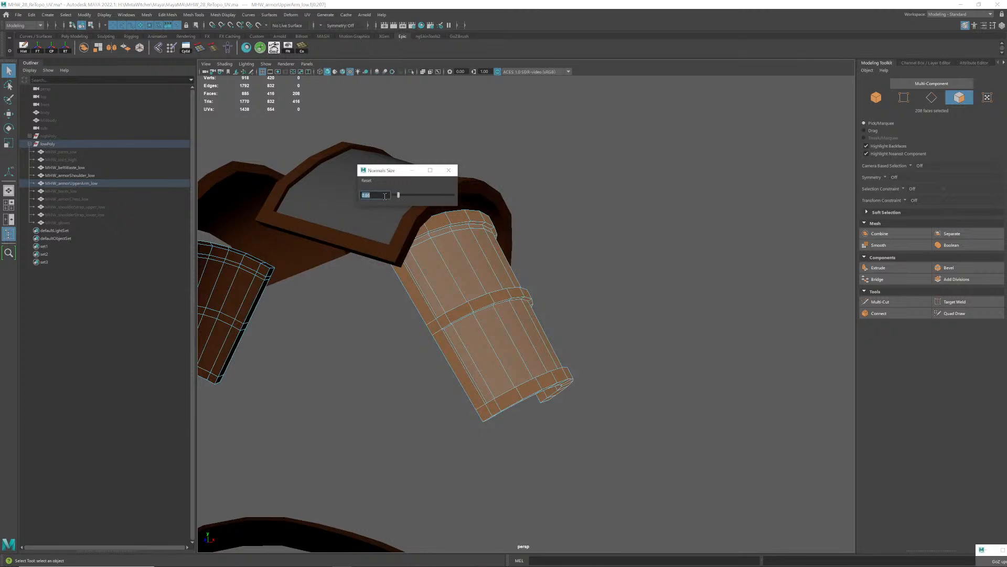
click(372, 182)
click(448, 170)
- Examine the upper-arm armor's faces up close, return to object mode, and clear the selection
alt+drag(395, 328, 526, 324)
scroll(526, 324, up, 4)
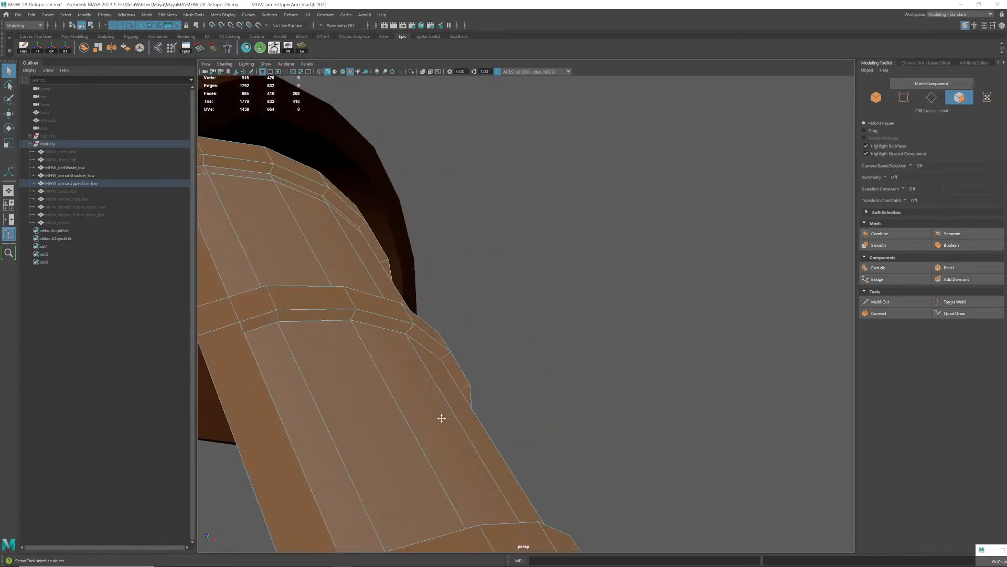
alt+middle_drag(440, 418, 496, 347)
alt+drag(495, 347, 445, 357)
alt+right_drag(445, 358, 186, 419)
alt+middle_drag(510, 373, 526, 362)
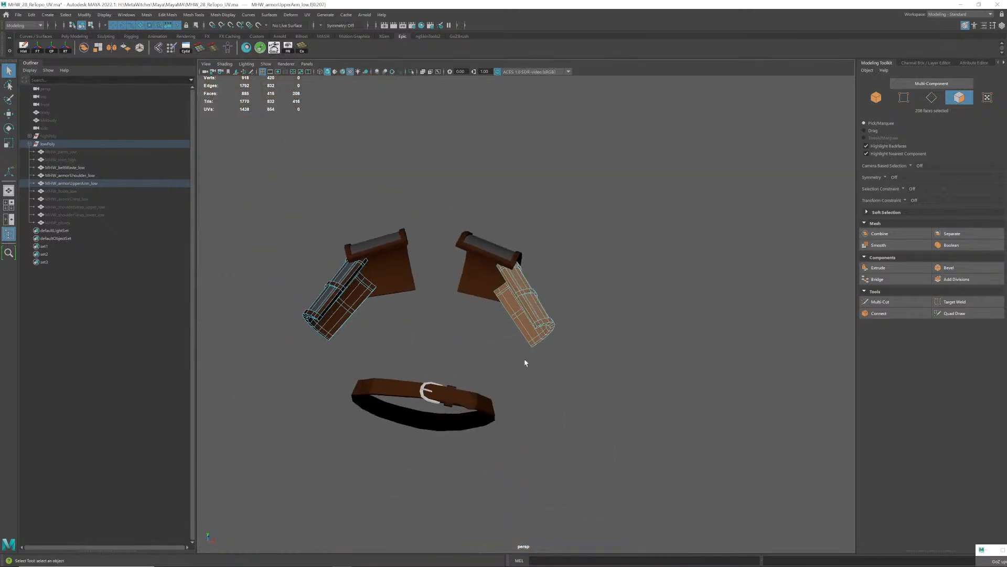
alt+drag(526, 362, 513, 319)
right_drag(513, 317, 552, 302)
click(477, 334)
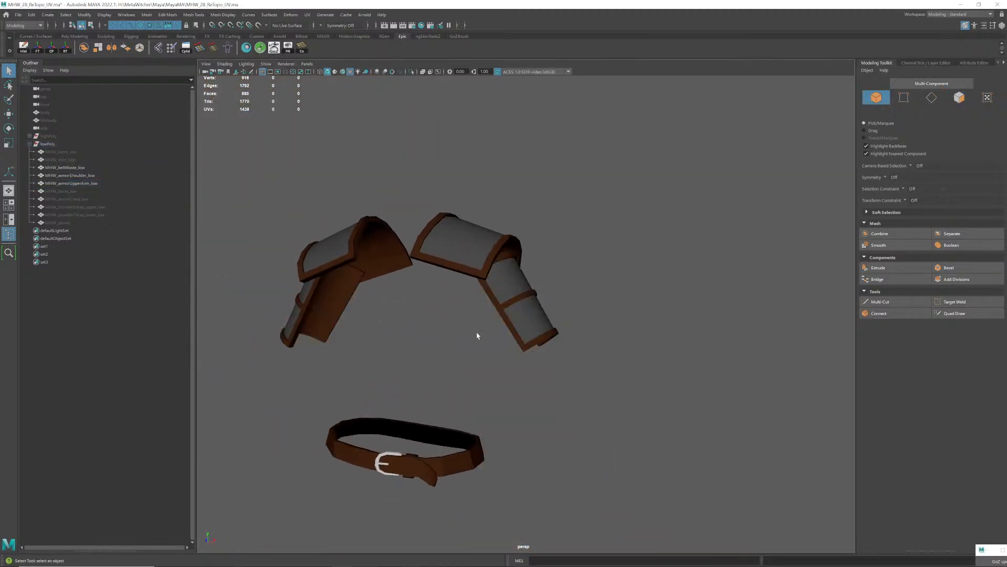
- Select the waist belt as a whole object
alt+middle_drag(311, 422, 378, 325)
alt+middle_drag(476, 328, 481, 325)
drag(274, 278, 457, 371)
scroll(446, 361, up, 2)
alt+drag(330, 360, 454, 389)
click(103, 14)
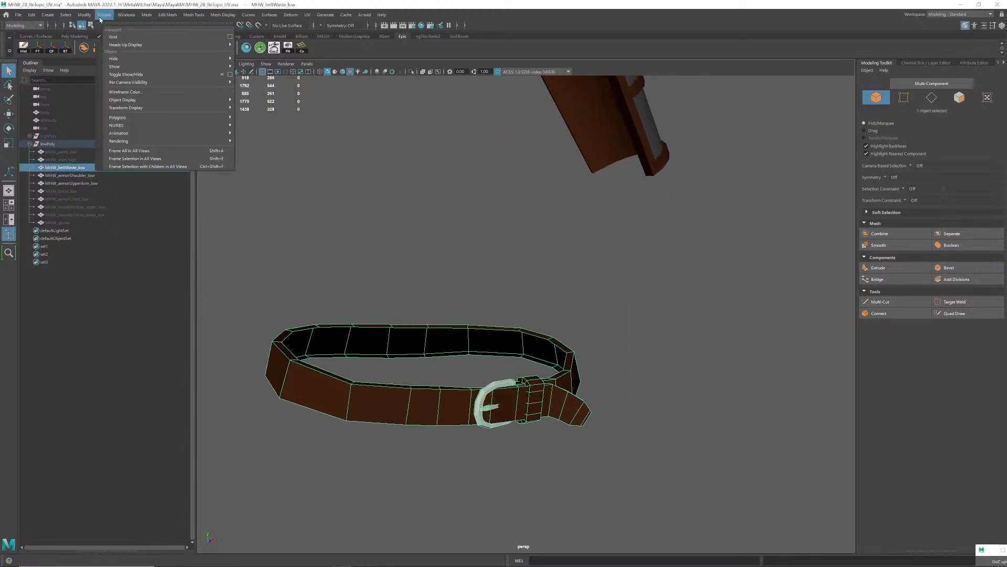
drag(316, 291, 403, 352)
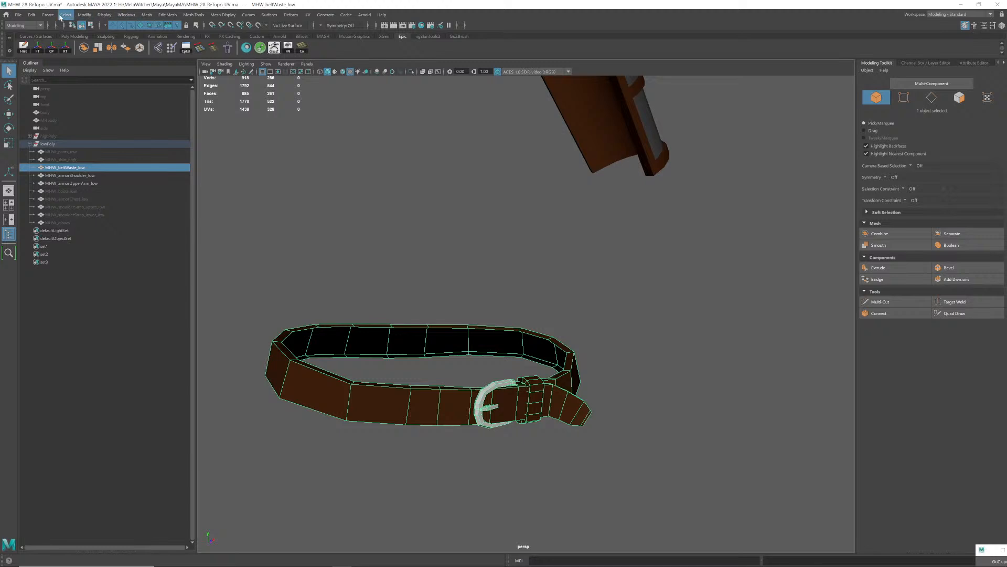
- Try setting the mesh Cleanup operation to select matching polygons for the belt, and close its options
click(146, 15)
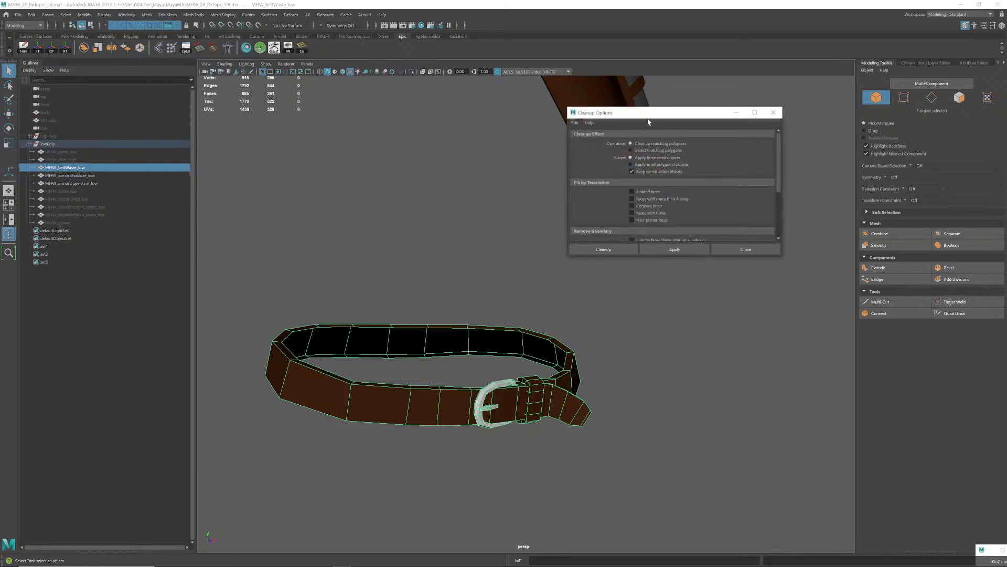
drag(610, 229, 630, 351)
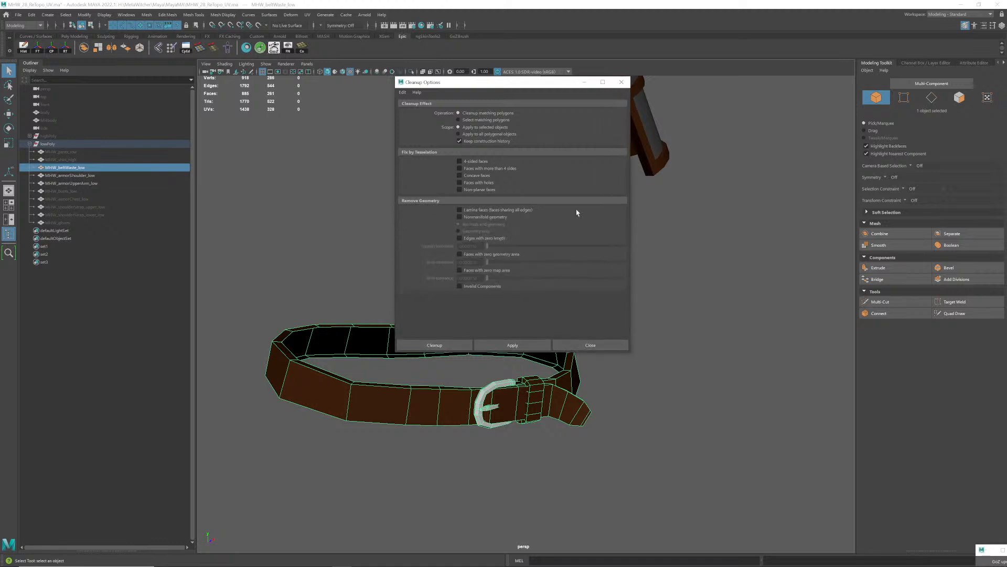
drag(504, 85, 703, 96)
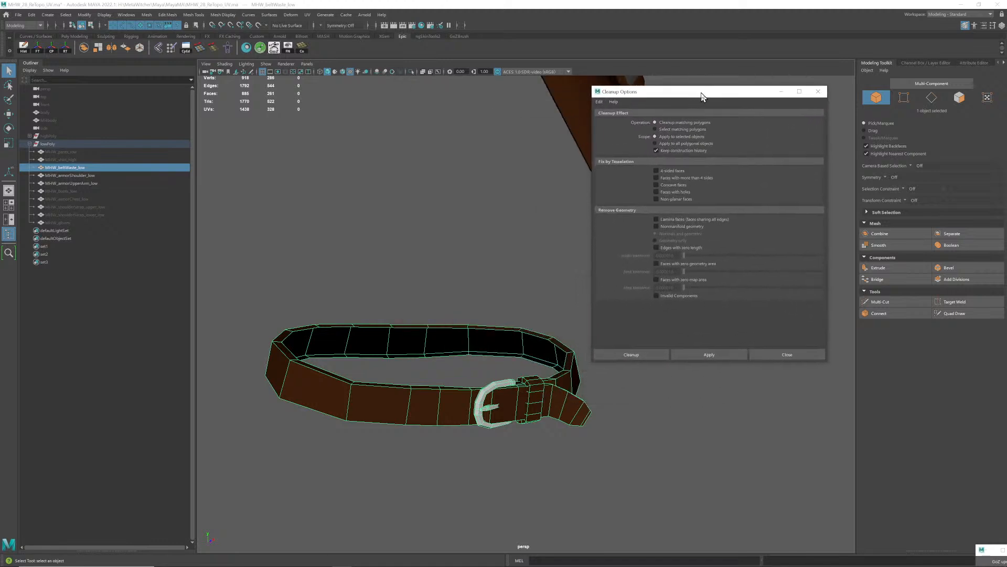
click(687, 130)
click(780, 361)
- Reselect the entire waist belt in object mode
drag(247, 292, 622, 441)
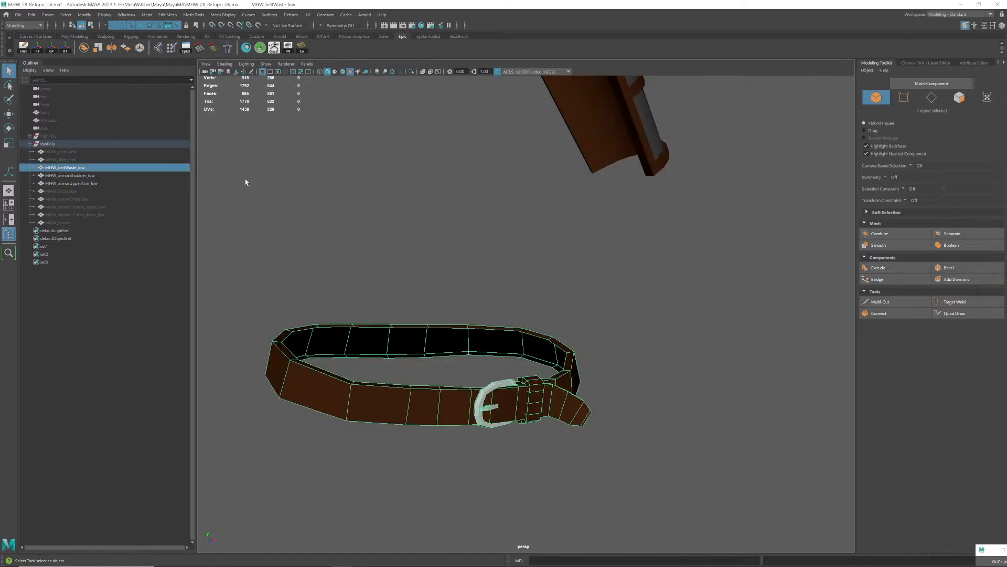
drag(238, 240, 598, 435)
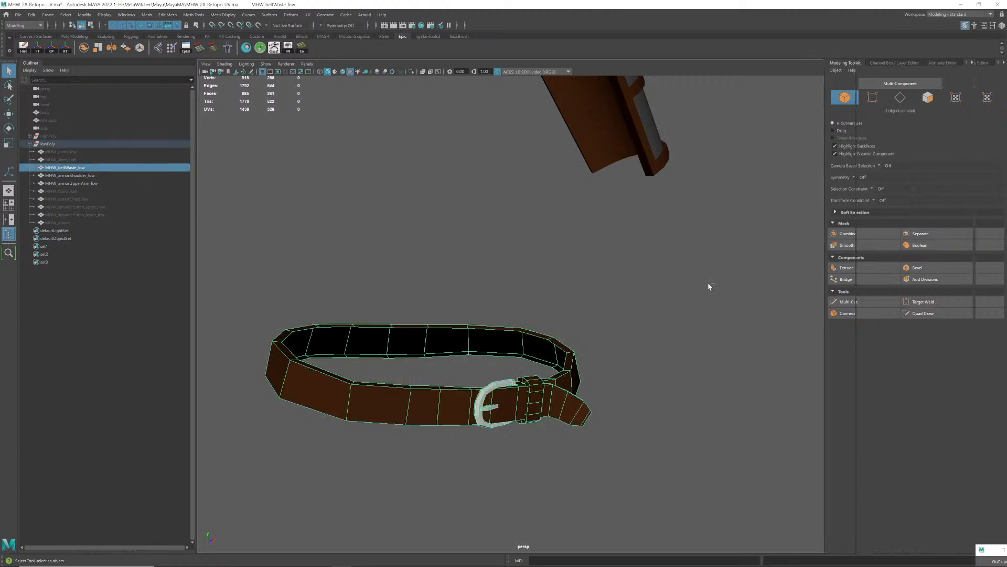
- Run Cleanup on the waist belt to select matching polygons, checking only nonmanifold geometry with Normals and geometry
key(ctrl+a)
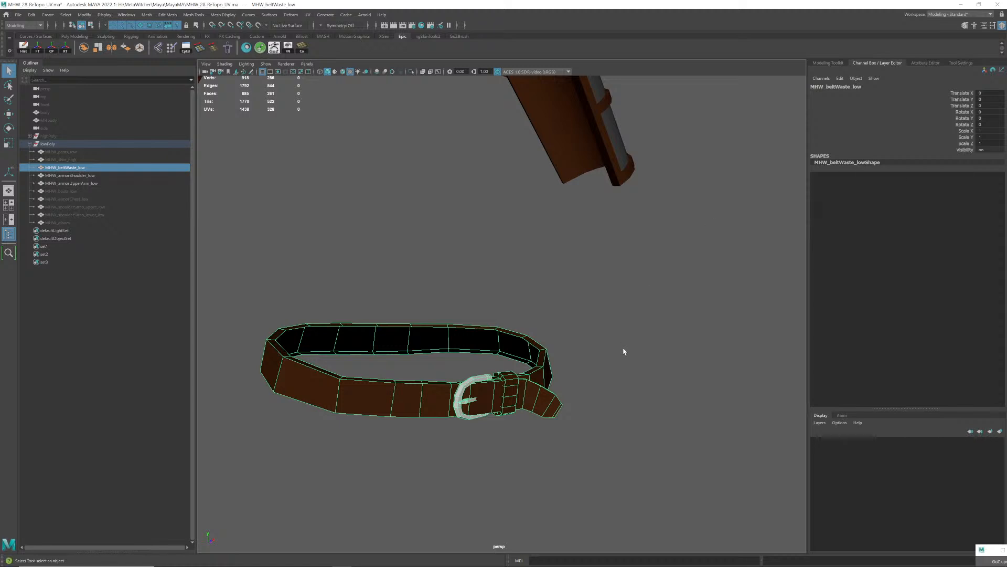
drag(557, 308, 244, 448)
drag(255, 295, 629, 488)
click(301, 48)
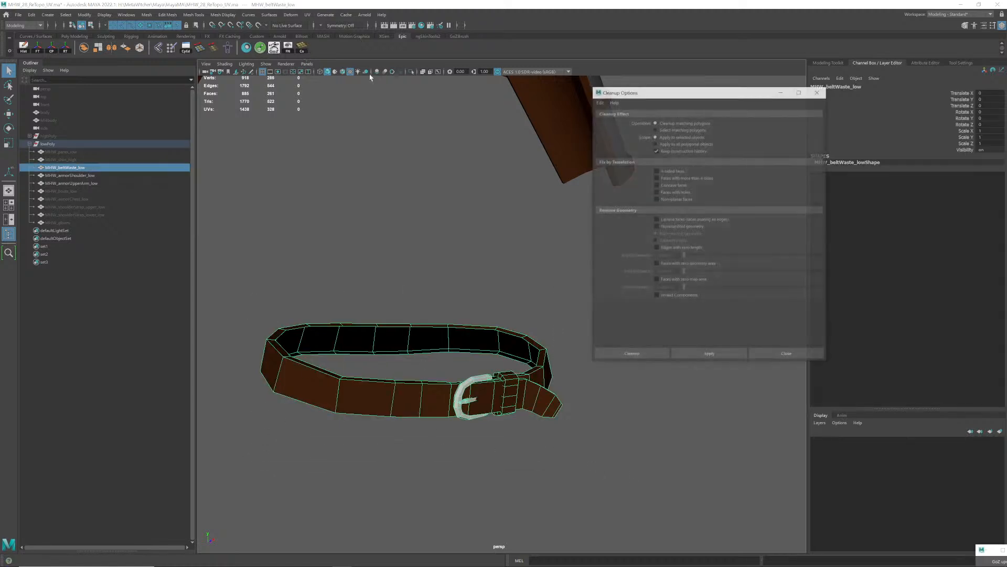
click(682, 129)
drag(690, 99, 672, 93)
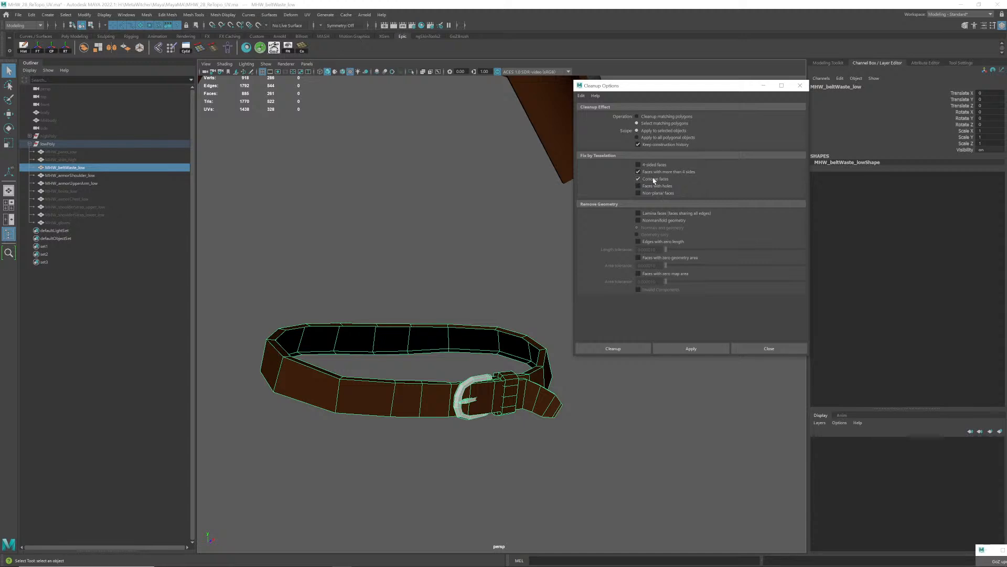
click(653, 222)
click(682, 350)
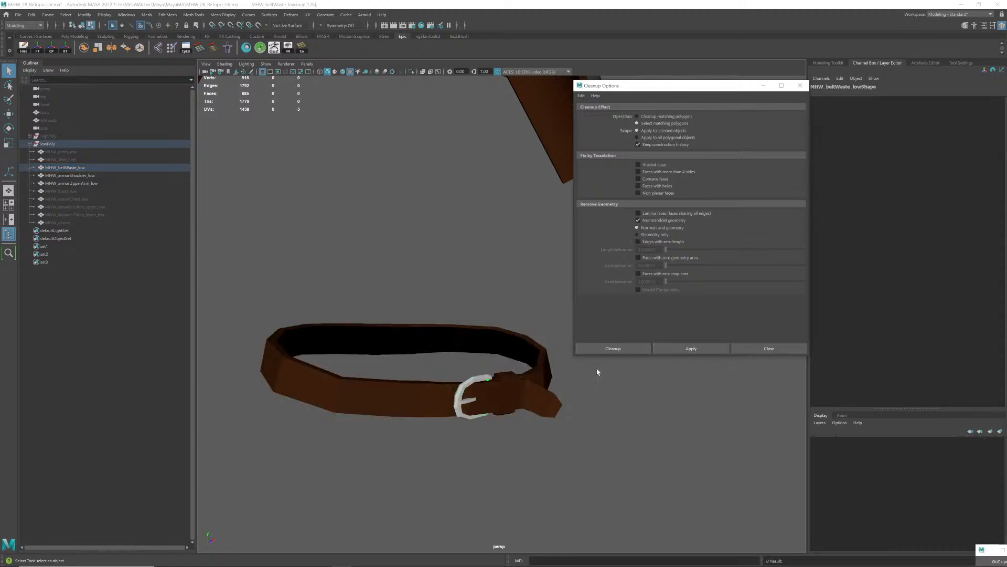
- Inspect the flagged vertices around the belt buckle up close, and close the Cleanup options
alt+drag(481, 396, 427, 353)
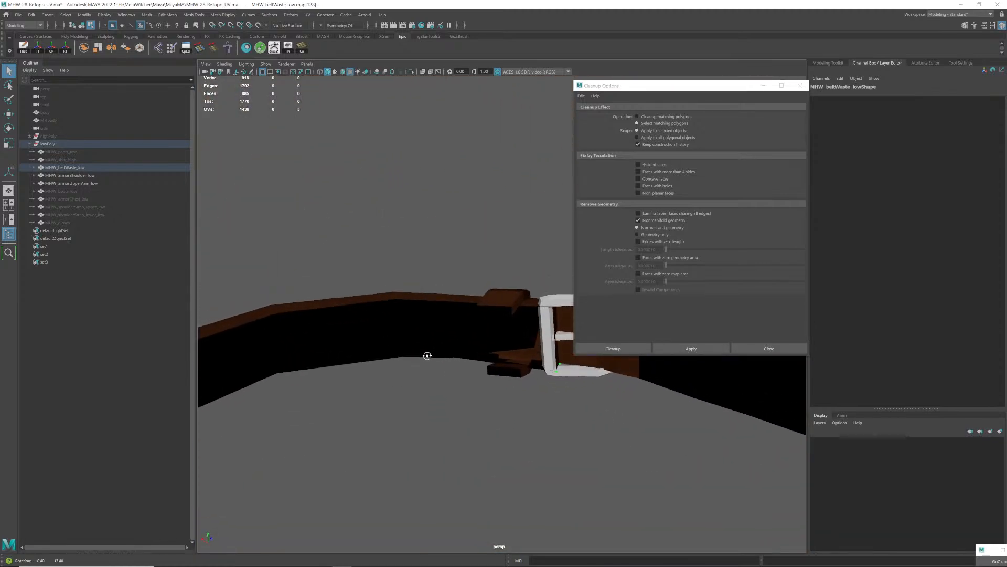
alt+middle_drag(427, 354, 336, 355)
scroll(402, 371, up, 6)
alt+middle_drag(402, 371, 467, 312)
alt+drag(467, 312, 460, 336)
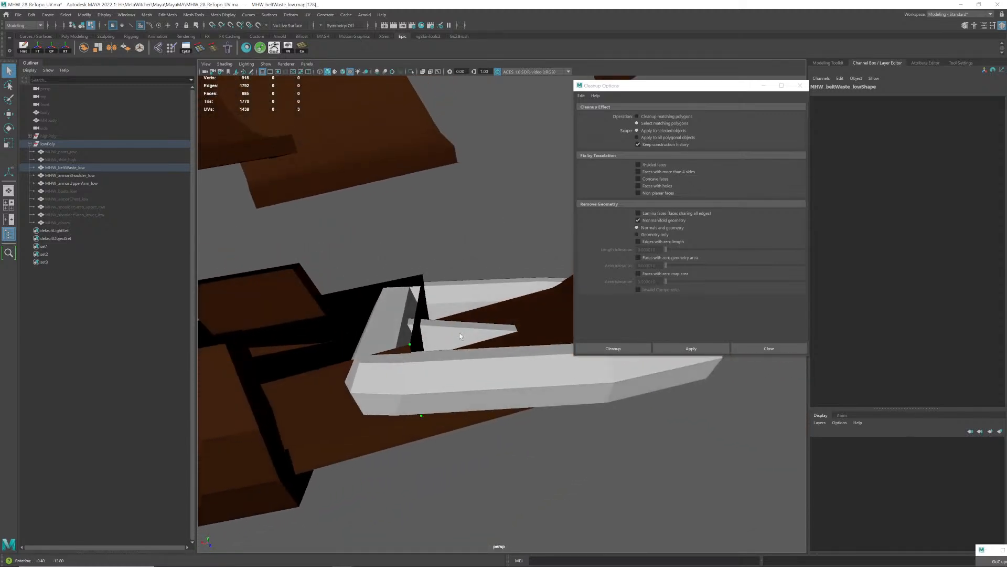
click(749, 349)
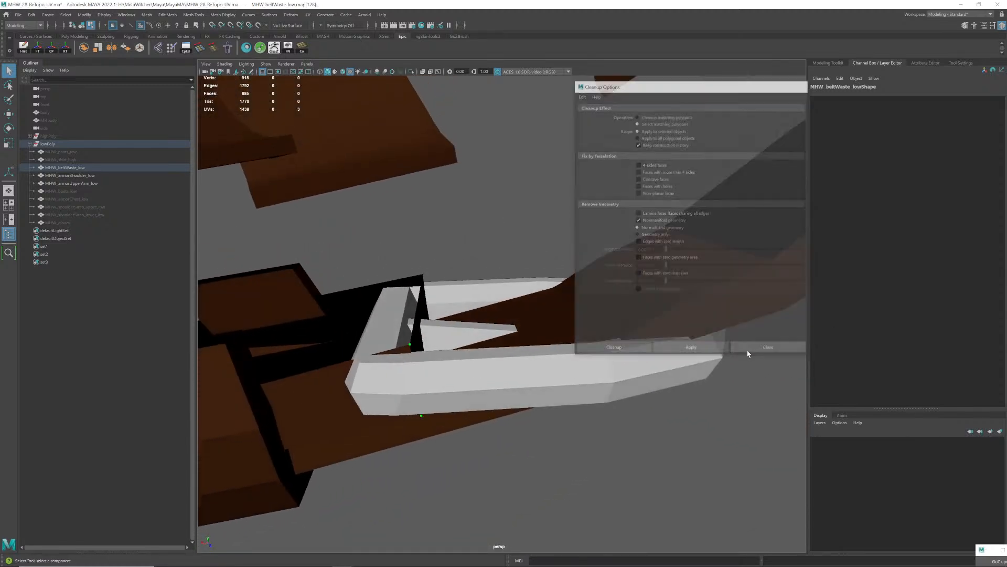
- Select all connected faces of the belt strap and isolate them in the viewport
right_drag(330, 349, 336, 414)
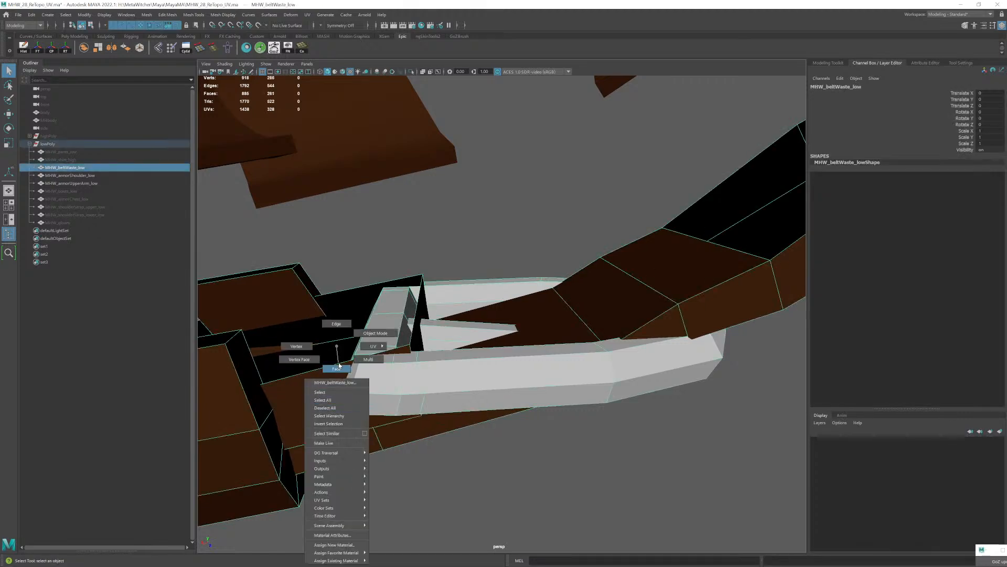
right_drag(339, 365, 339, 366)
double_click(375, 368)
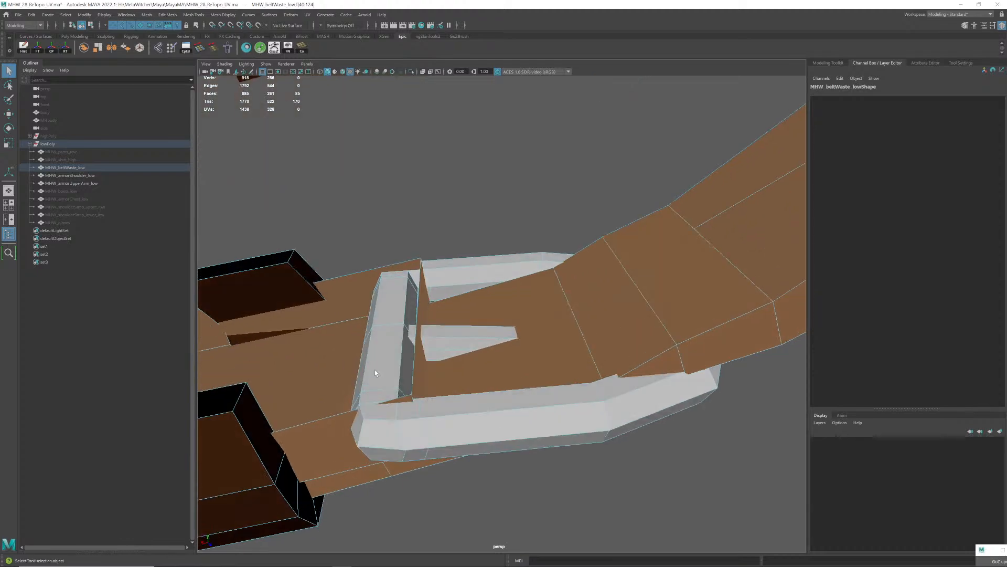
key(ctrl+1)
- Examine the isolated strap's inner and end faces from several angles for overlapping or faulty geometry
alt+drag(393, 362, 394, 329)
click(453, 385)
click(469, 348)
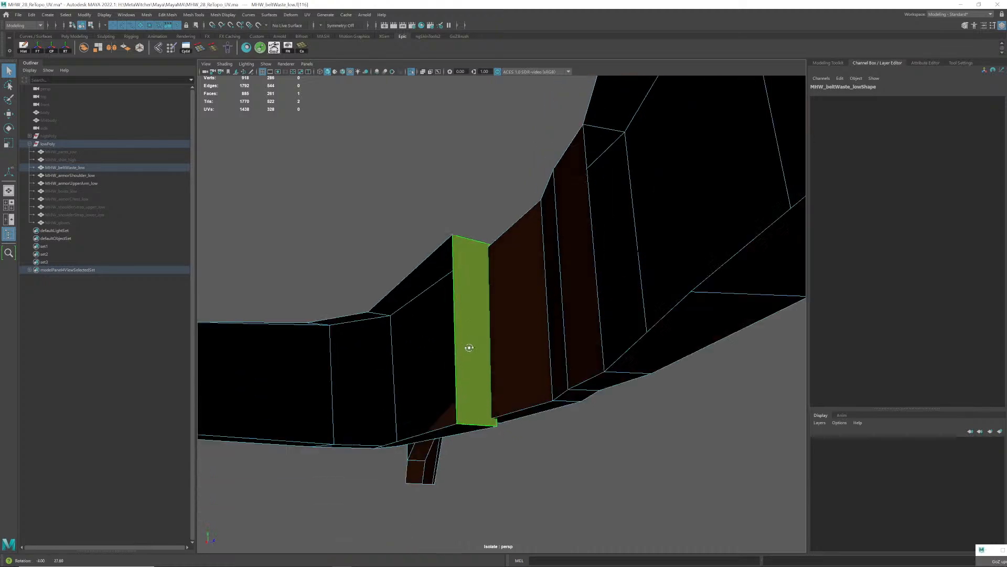
key(w)
alt+drag(469, 347, 485, 355)
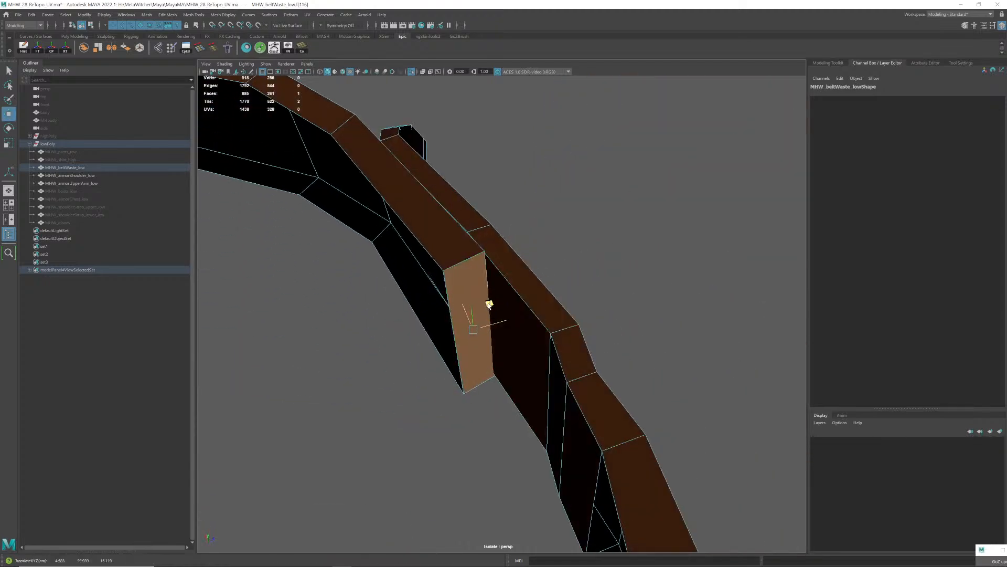
alt+drag(489, 304, 456, 258)
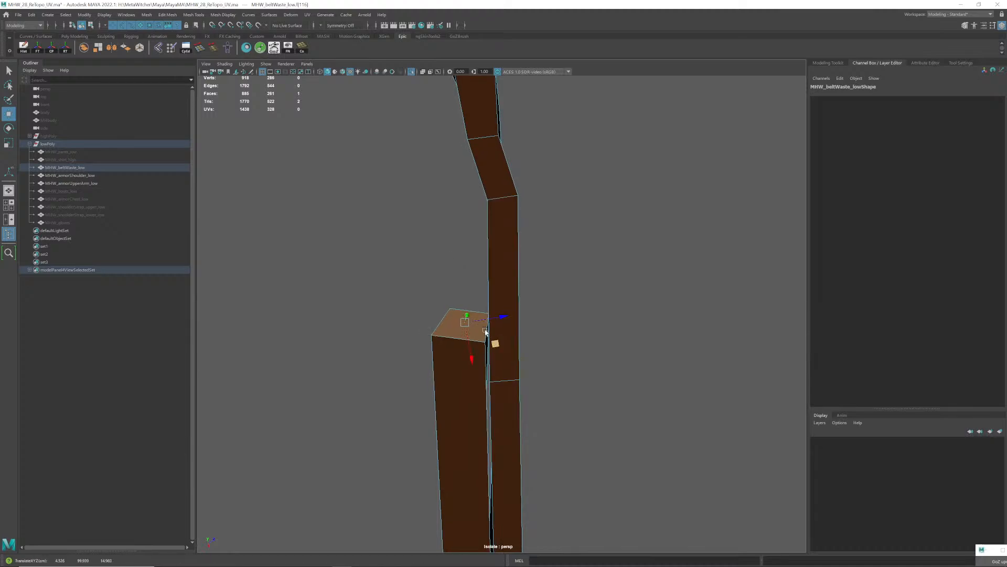
alt+drag(486, 331, 493, 353)
click(488, 234)
alt+right_drag(501, 281, 364, 308)
alt+drag(364, 308, 535, 366)
- Select the waist belt as a whole object and save the scene
click(537, 329)
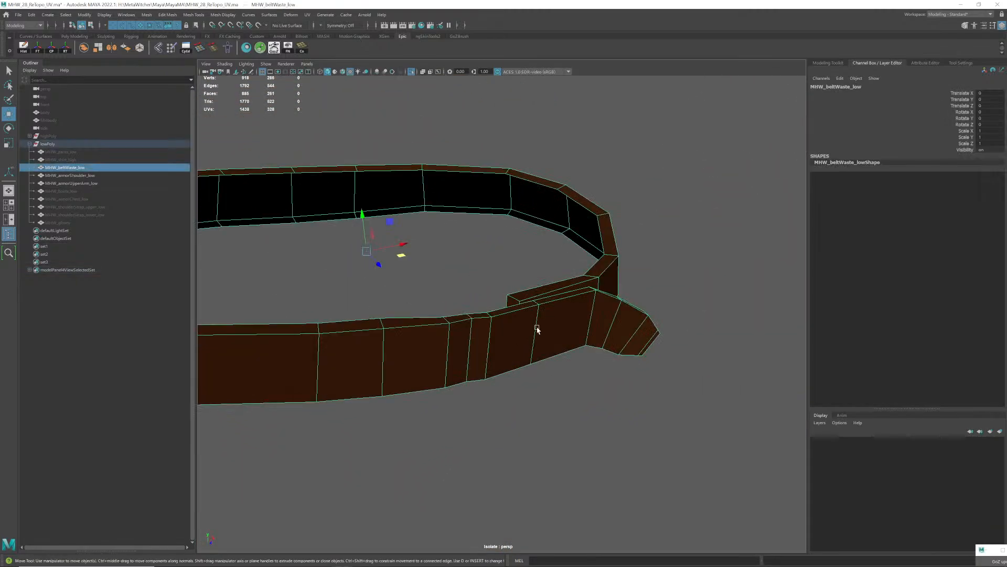
alt+drag(537, 329, 524, 349)
key(q)
key(ctrl+s)
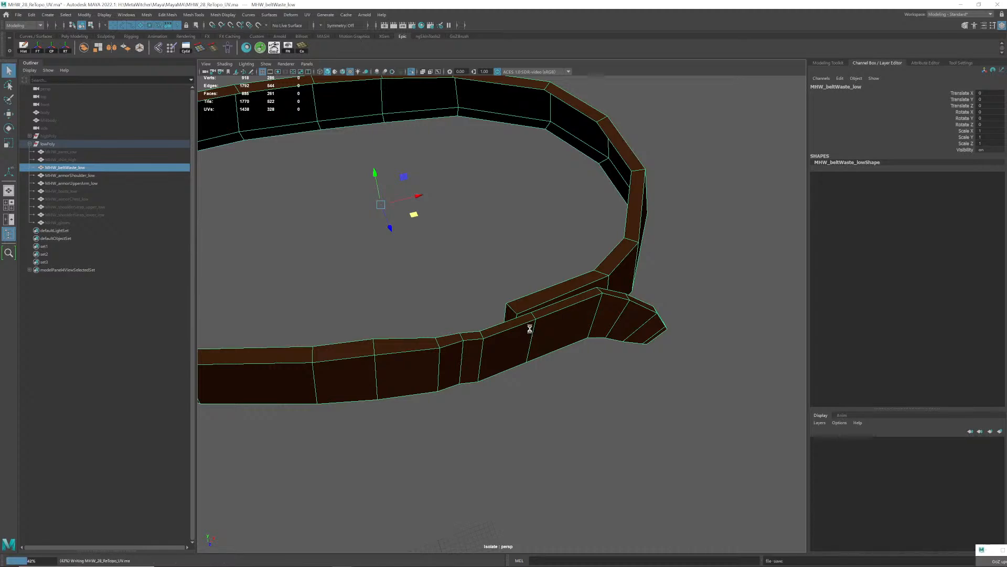
- Switch to the UV Editing workspace with the isolated belt strap in view
key(w)
alt+right_drag(553, 321, 543, 331)
alt+drag(542, 331, 572, 310)
click(960, 14)
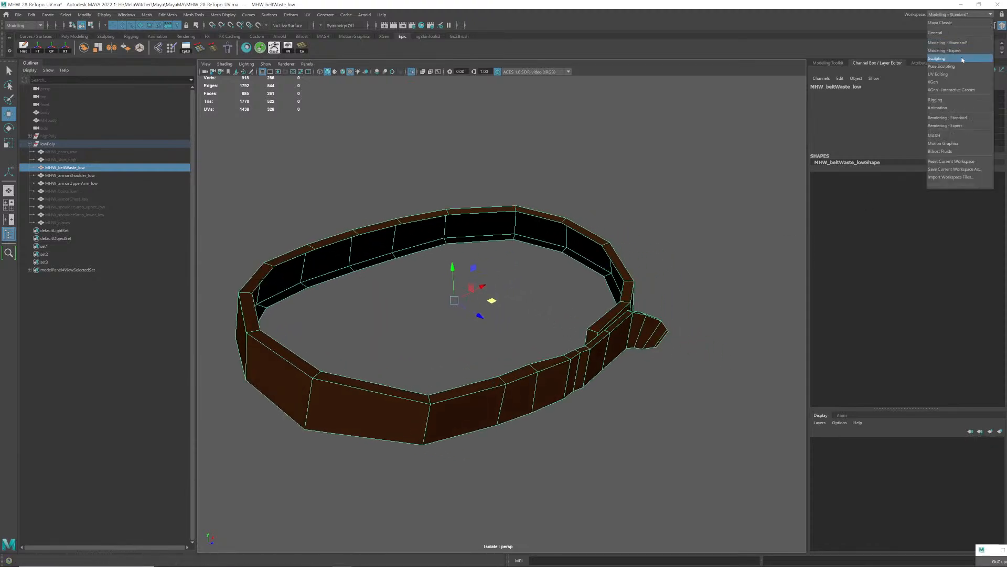
click(949, 72)
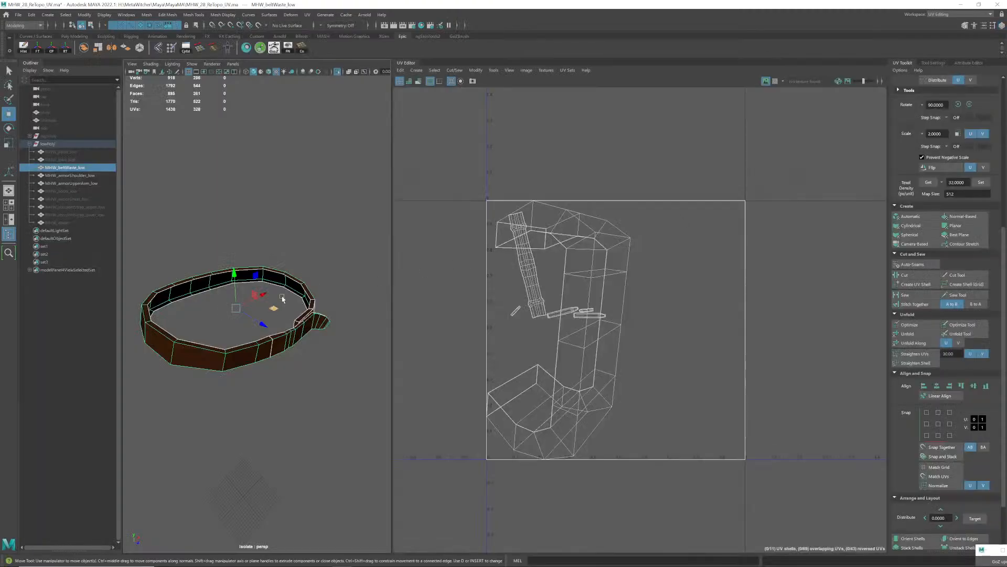
- Try to unfold all faces of the belt strap, decline the non-manifold fix, and return to the modeling workspace
alt+drag(282, 297, 319, 323)
right_drag(319, 338, 317, 361)
double_click(309, 358)
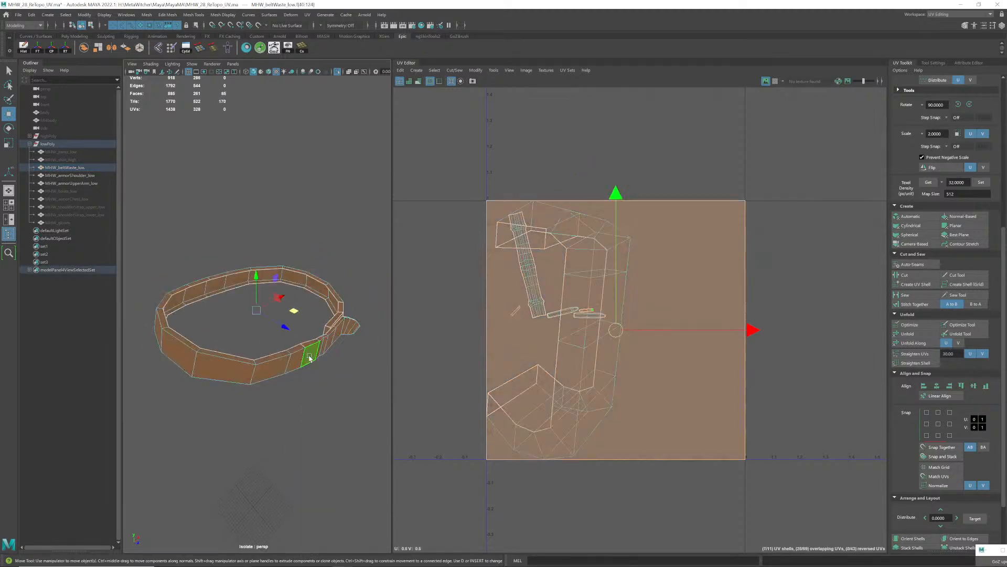
click(909, 335)
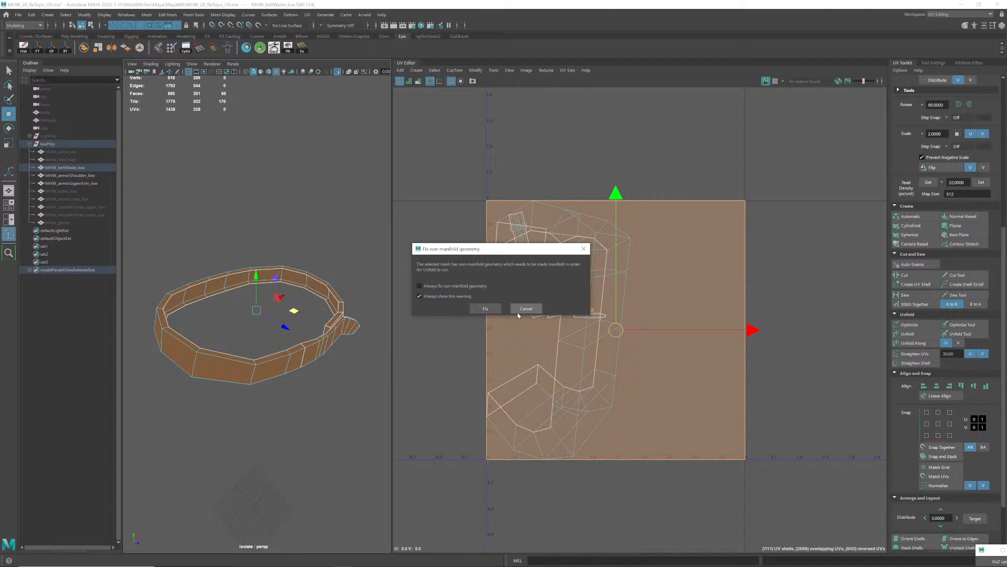
click(518, 311)
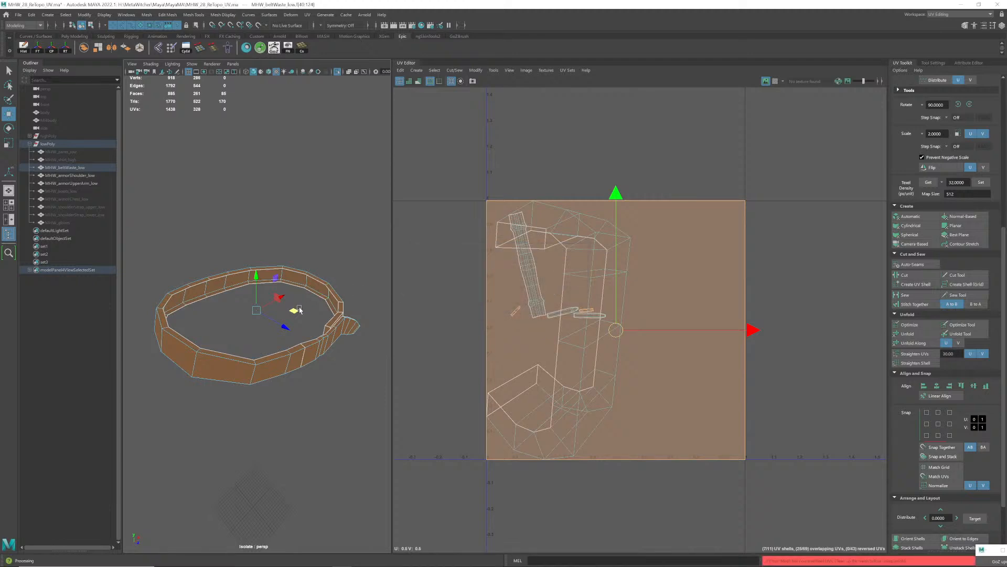
click(959, 14)
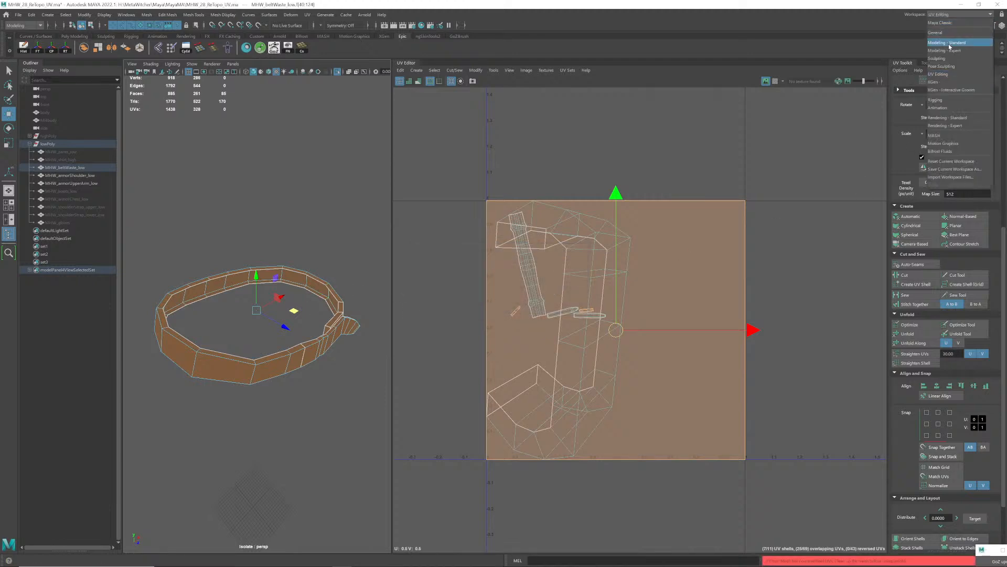
click(944, 31)
- Merge the isolated belt strap's coincident vertices without collapsing them to the center, and return to object mode
mouse_move(586, 293)
alt+middle_down()
mouse_move(583, 278)
mouse_move(598, 285)
alt+middle_up()
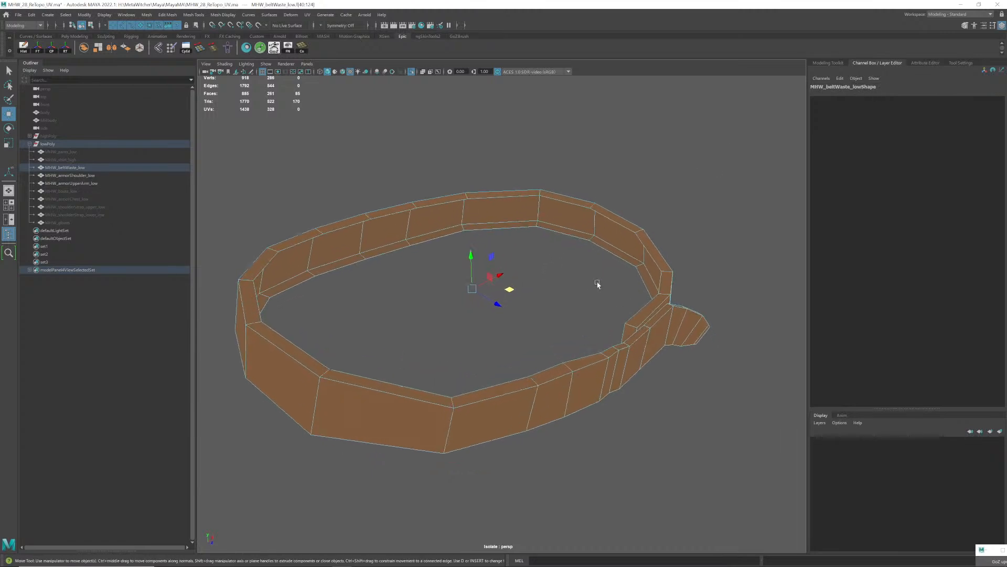
alt+right_drag(598, 285, 591, 284)
right_drag(647, 330, 617, 309)
alt+drag(617, 309, 603, 299)
drag(253, 191, 740, 472)
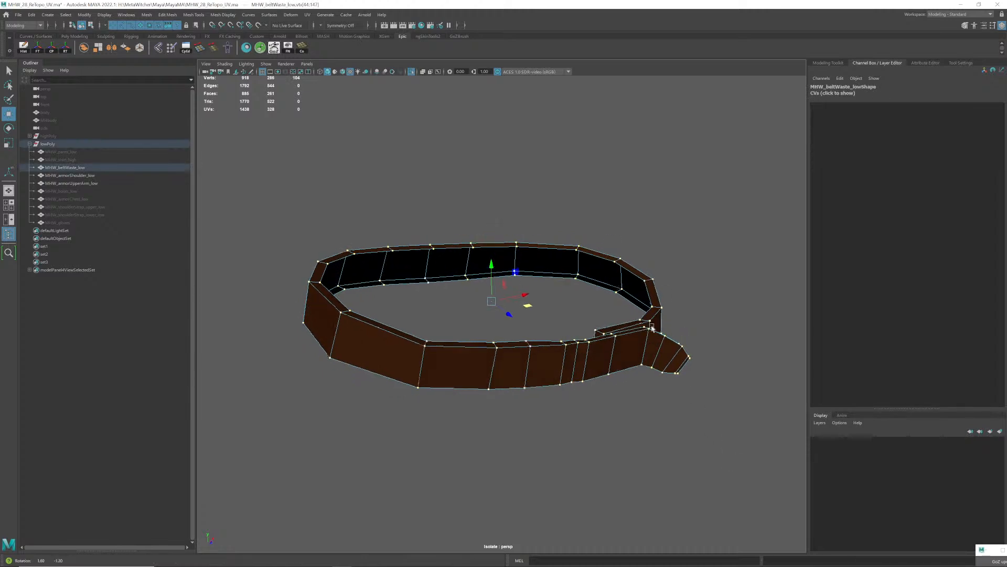
alt+right_drag(535, 273, 549, 258)
alt+drag(548, 258, 510, 217)
shift+right_drag(498, 202, 494, 154)
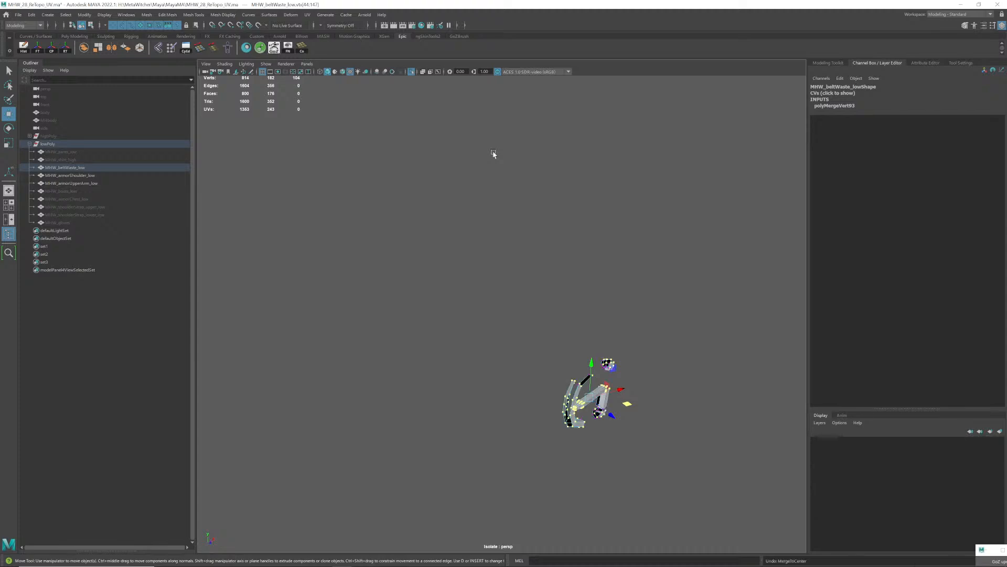
key(ctrl+z)
shift+right_drag(506, 189, 552, 156)
alt+drag(556, 259, 552, 269)
right_drag(533, 252, 563, 235)
click(565, 229)
click(569, 377)
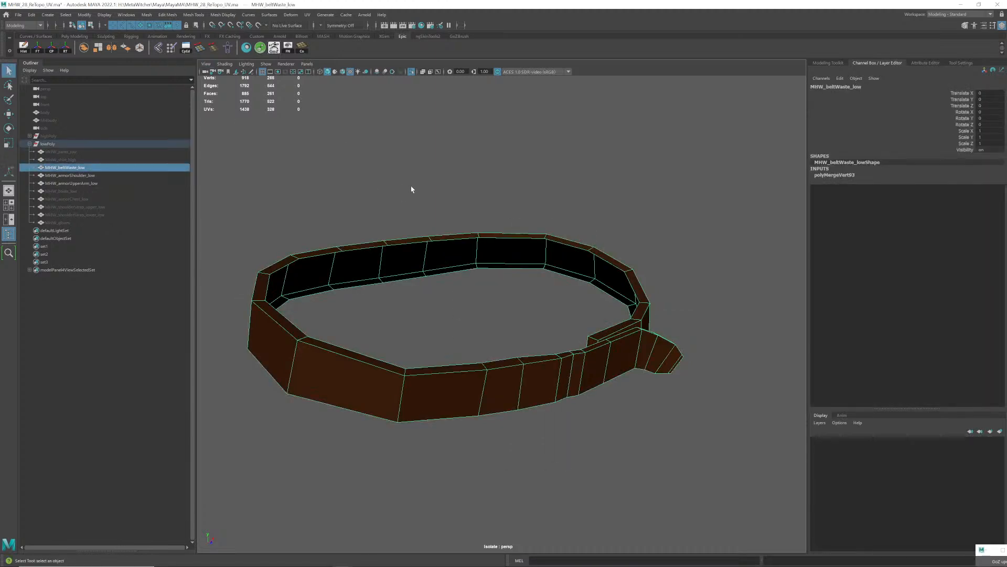
- Turn off isolation, then frame and reselect the complete waist belt
click(476, 219)
key(ctrl+1)
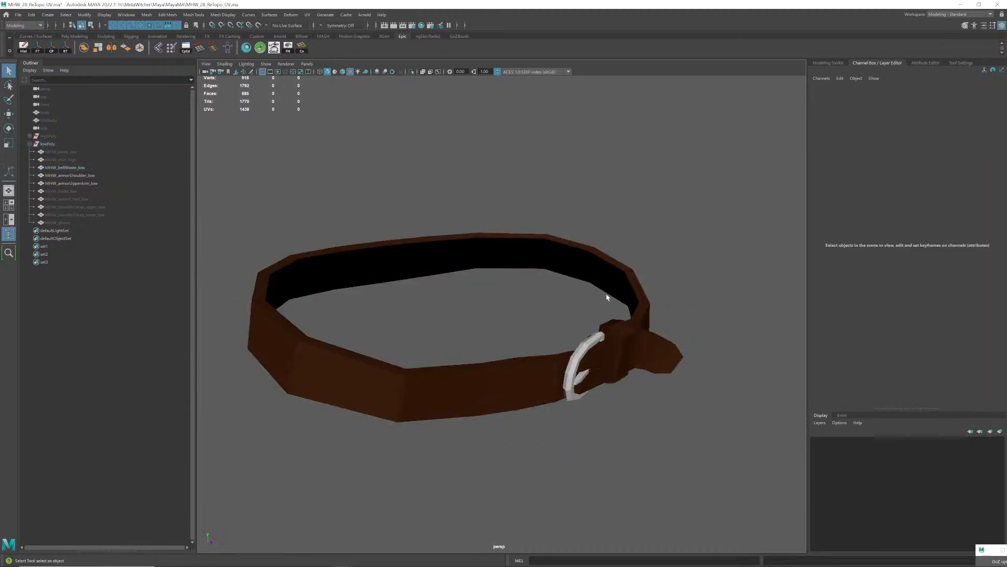
scroll(607, 297, down, 8)
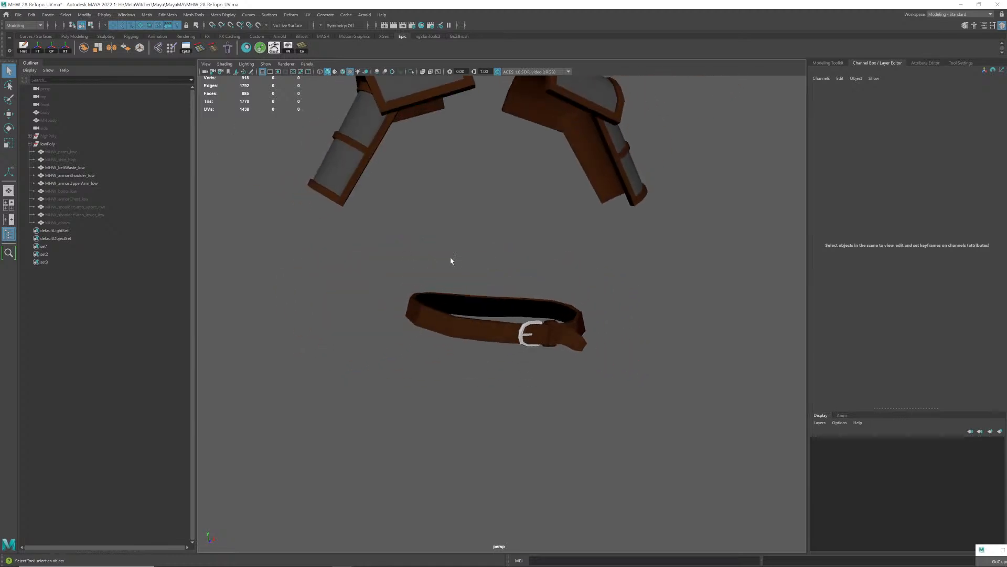
scroll(472, 268, up, 4)
drag(247, 209, 558, 403)
drag(282, 217, 337, 257)
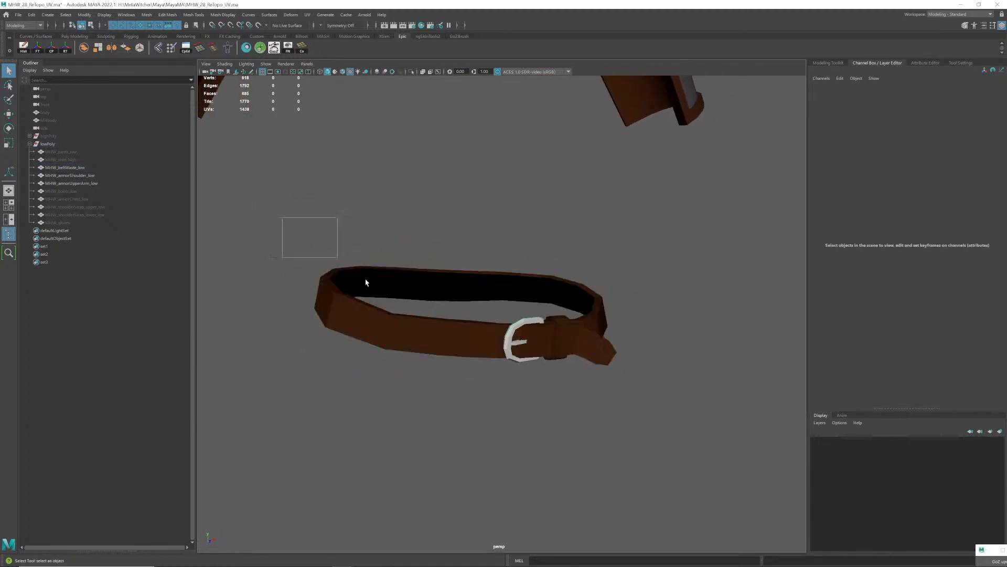
click(366, 282)
key(f)
alt+drag(511, 321, 516, 323)
click(484, 328)
click(478, 378)
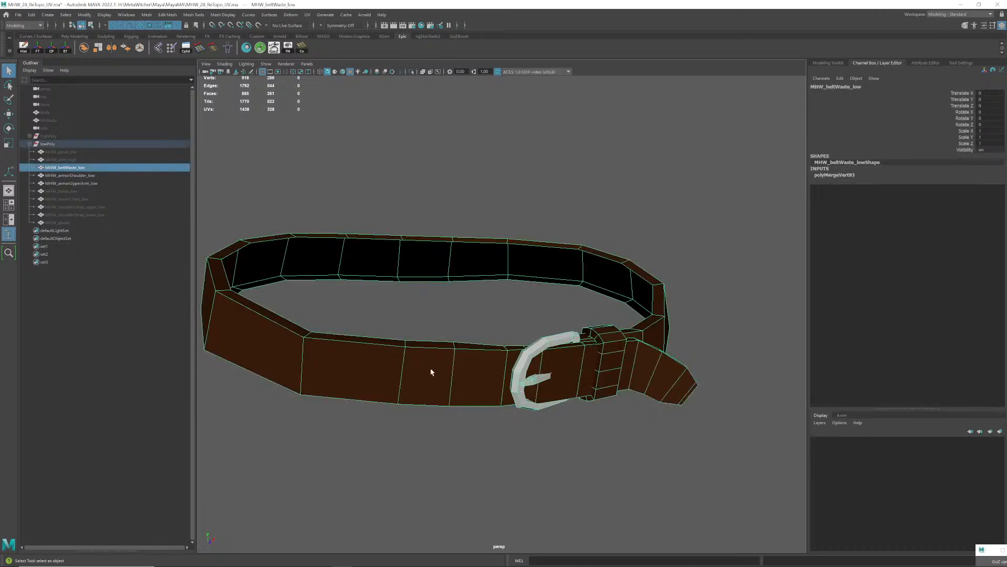
- Clean up the waist belt's nonmanifold geometry using the Cleanup matching polygons operation with Normals and geometry
click(301, 47)
drag(681, 88, 654, 84)
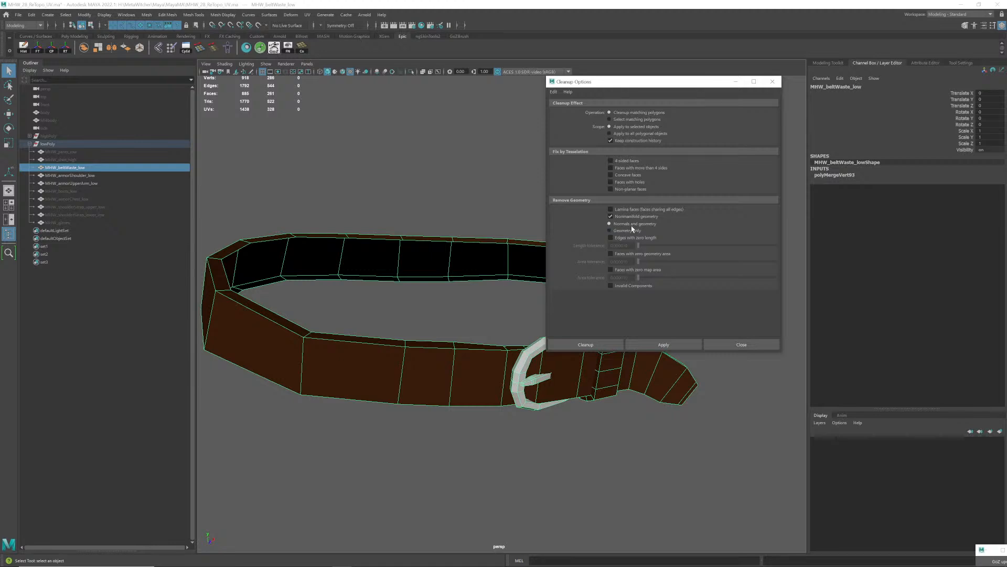
click(617, 342)
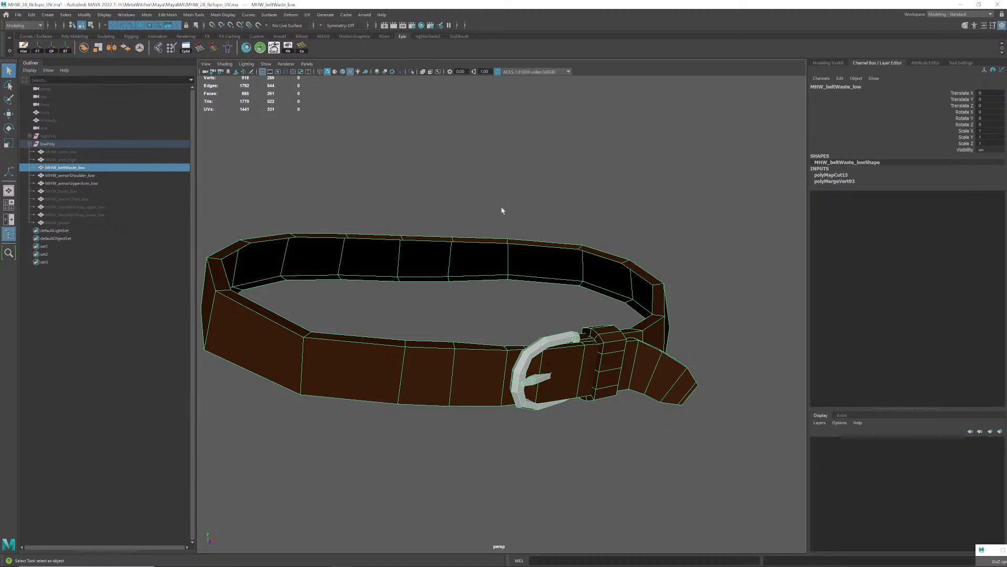
- Open the list of available workspaces
click(951, 16)
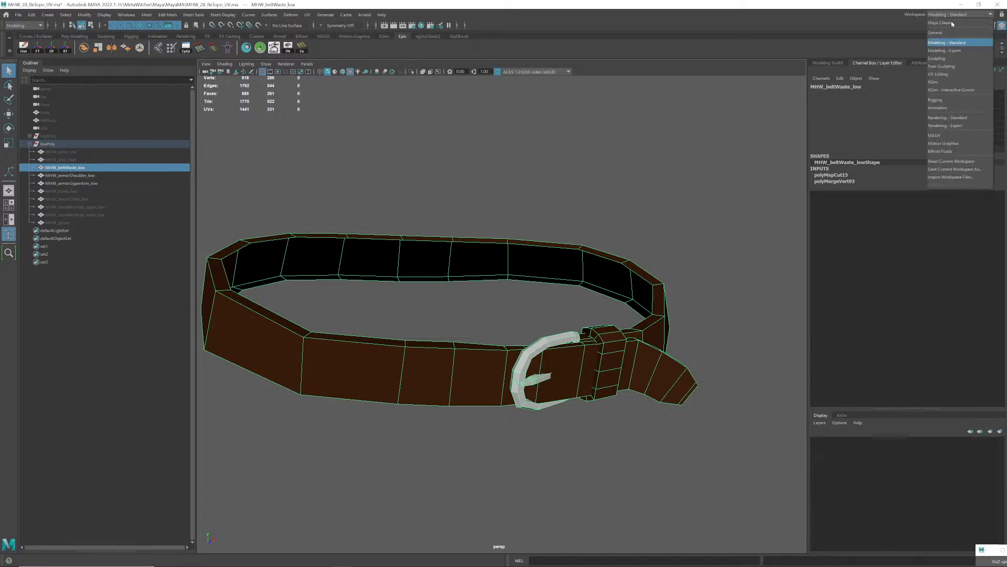
- Switch to the UV Editing workspace and unfold the UVs of the belt strap's faces
click(949, 80)
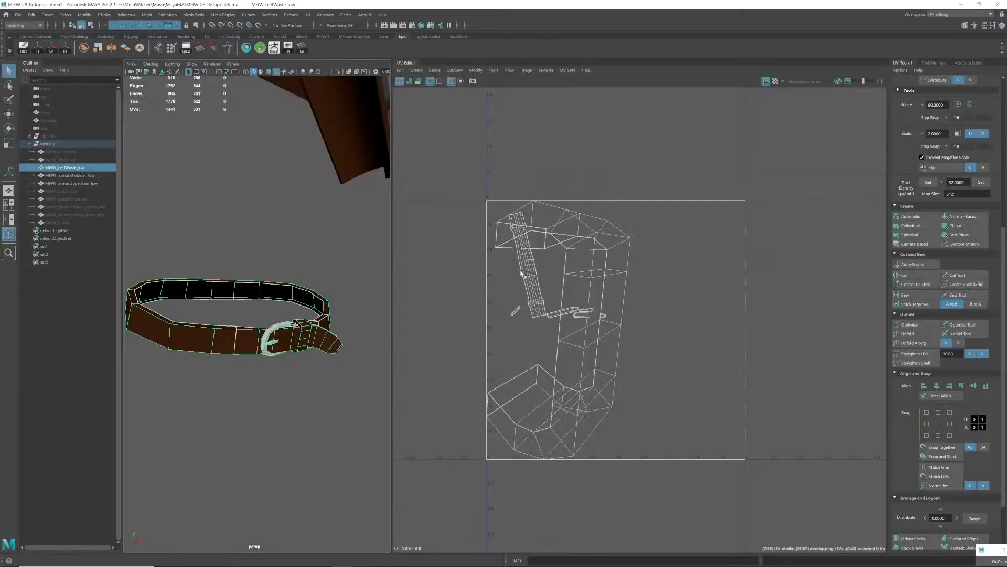
alt+drag(268, 314, 301, 313)
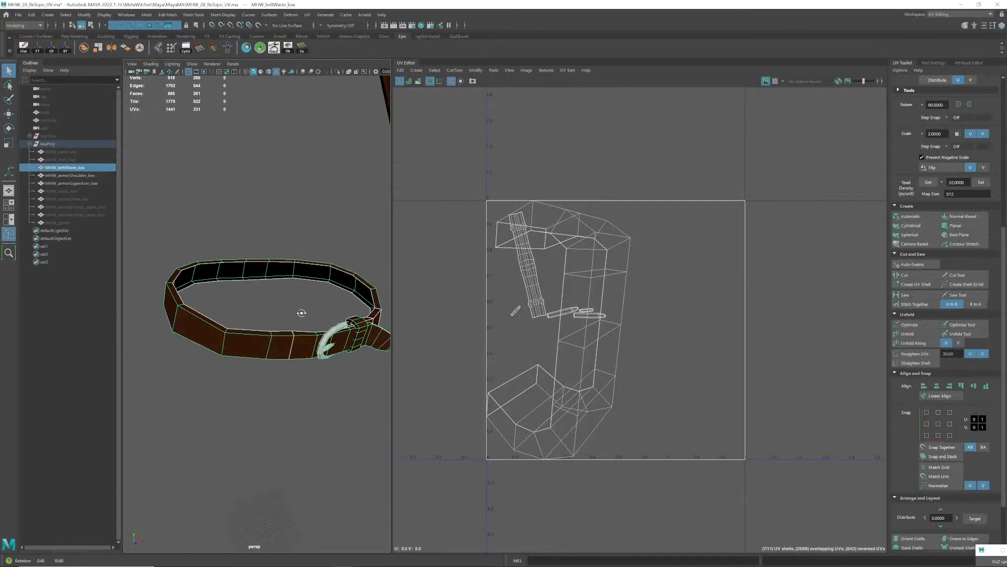
double_click(272, 346)
alt+drag(357, 342, 321, 317)
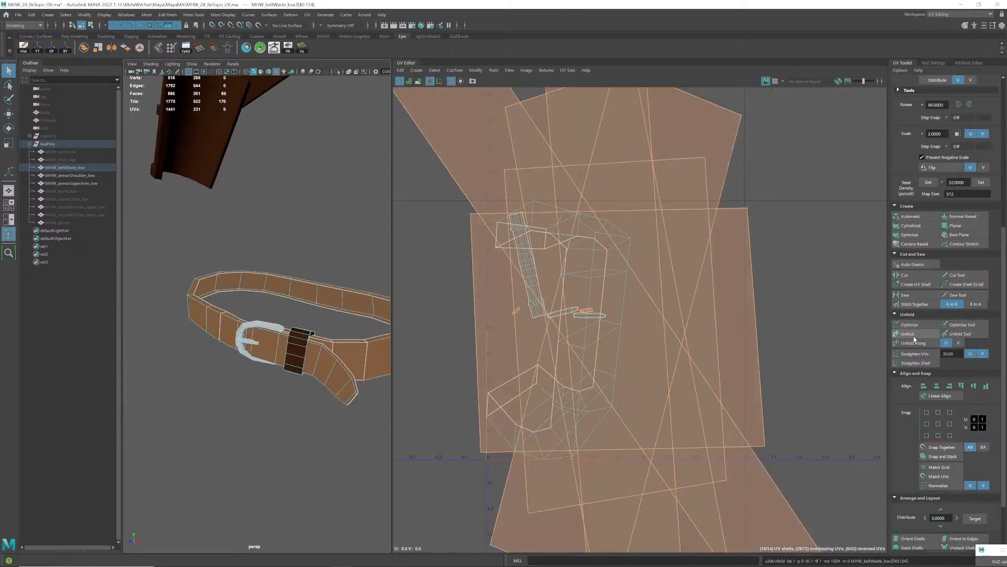
scroll(622, 325, down, 5)
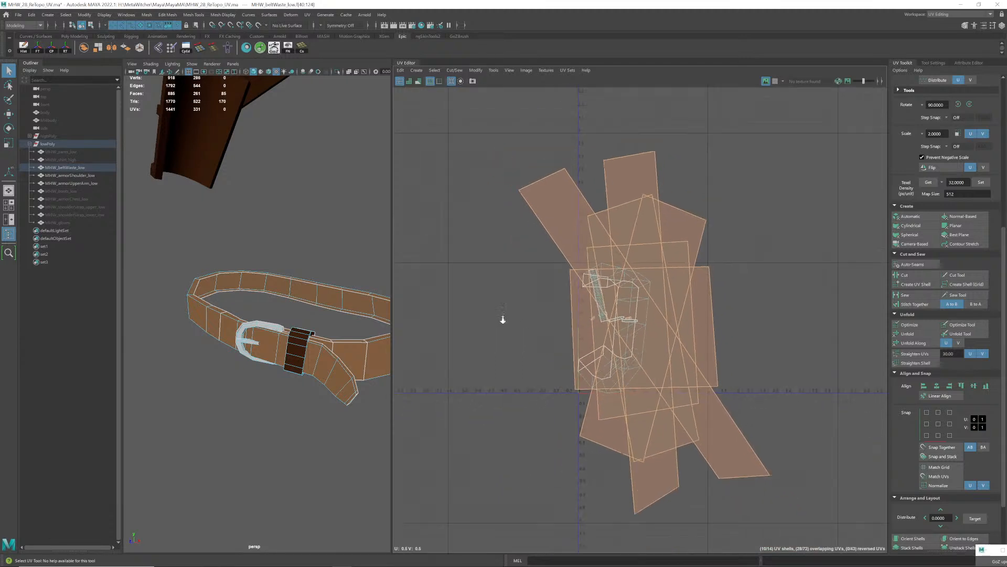
alt+drag(252, 294, 228, 297)
alt+right_drag(228, 297, 281, 310)
alt+drag(281, 309, 284, 314)
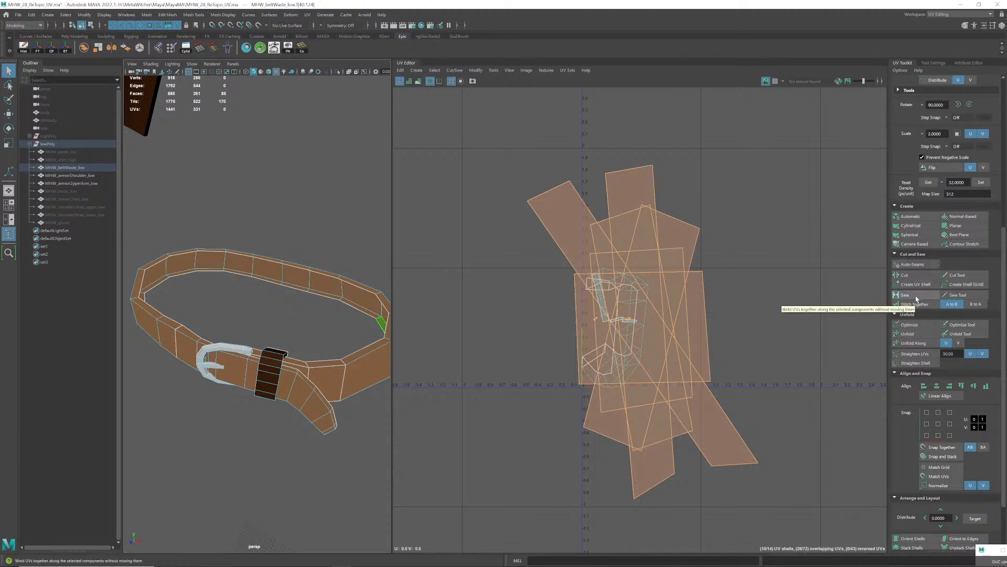
right_drag(306, 276, 318, 267)
alt+right_drag(364, 292, 300, 288)
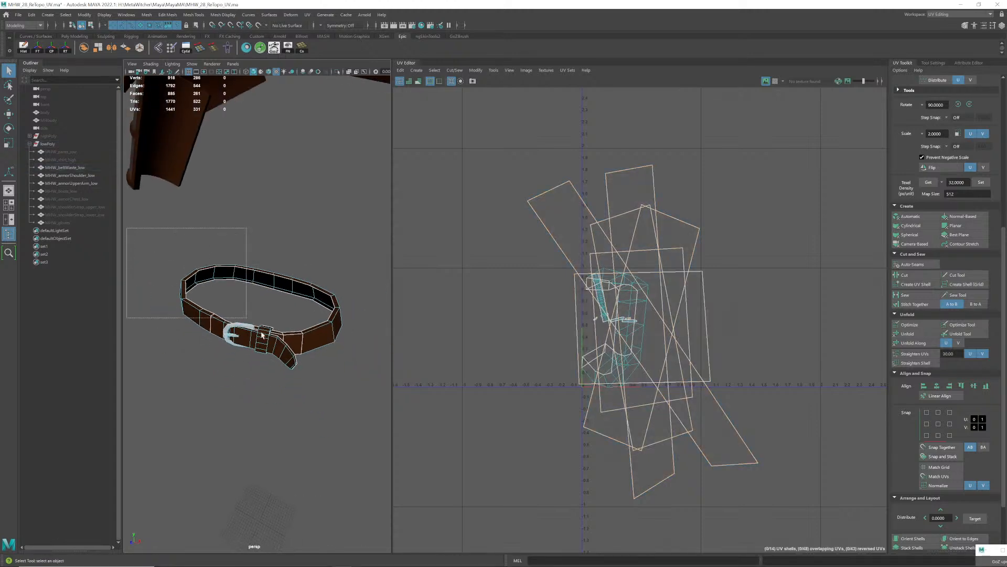
drag(263, 335, 390, 431)
key(f)
alt+drag(297, 323, 297, 317)
alt+middle_drag(297, 317, 293, 321)
alt+drag(293, 320, 295, 324)
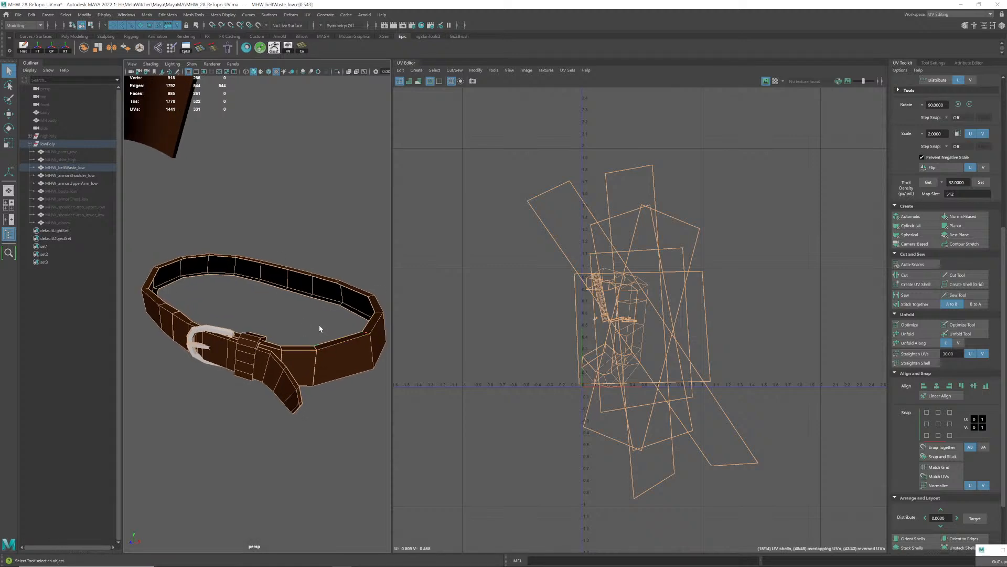
click(319, 328)
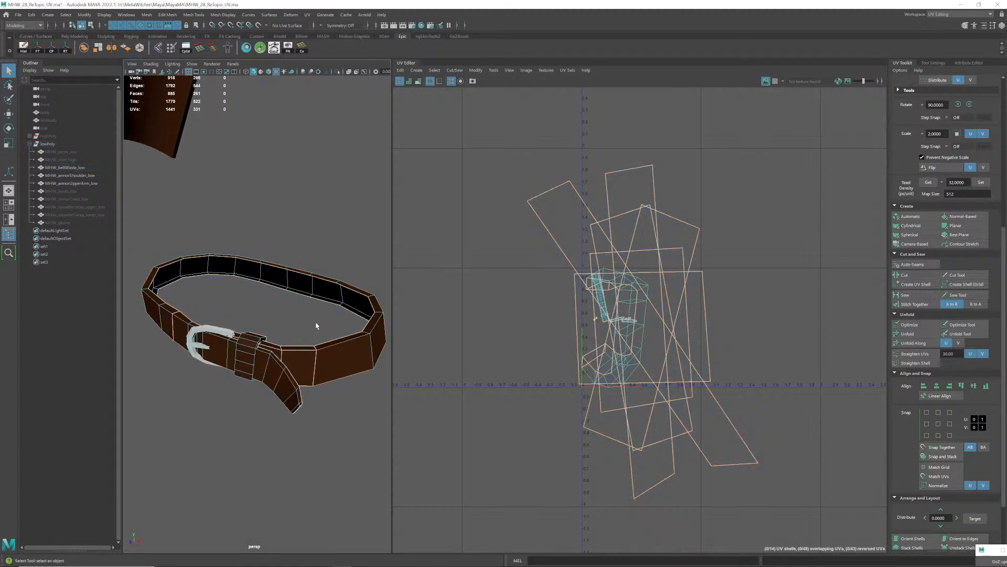
- Select all connected faces of the belt strap and isolate them from the buckle and loop
right_click(335, 346)
click(334, 367)
double_click(331, 363)
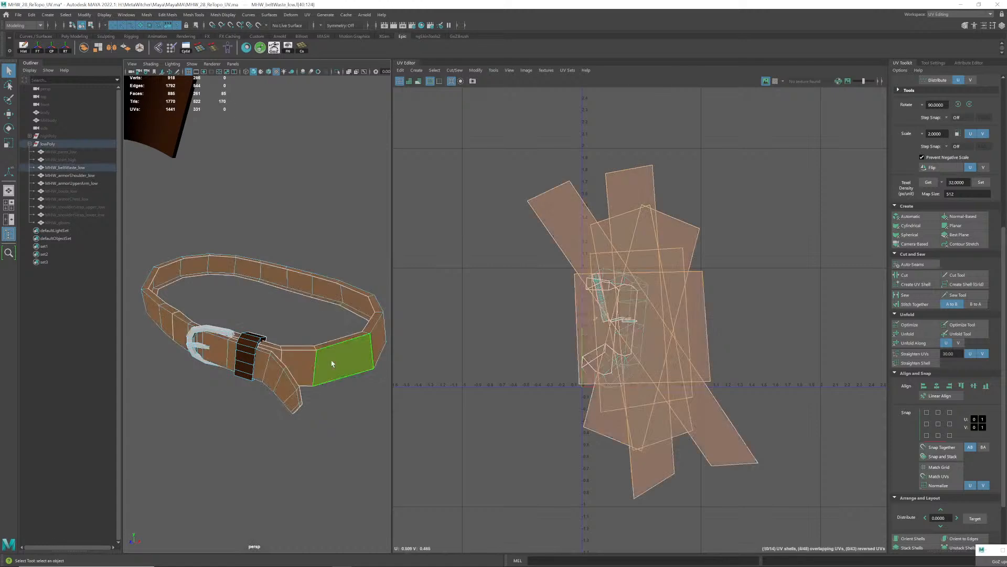
key(ctrl+1)
alt+drag(331, 363, 284, 345)
- Select all edges of the isolated belt strap and sew their UVs together
right_drag(283, 344, 237, 257)
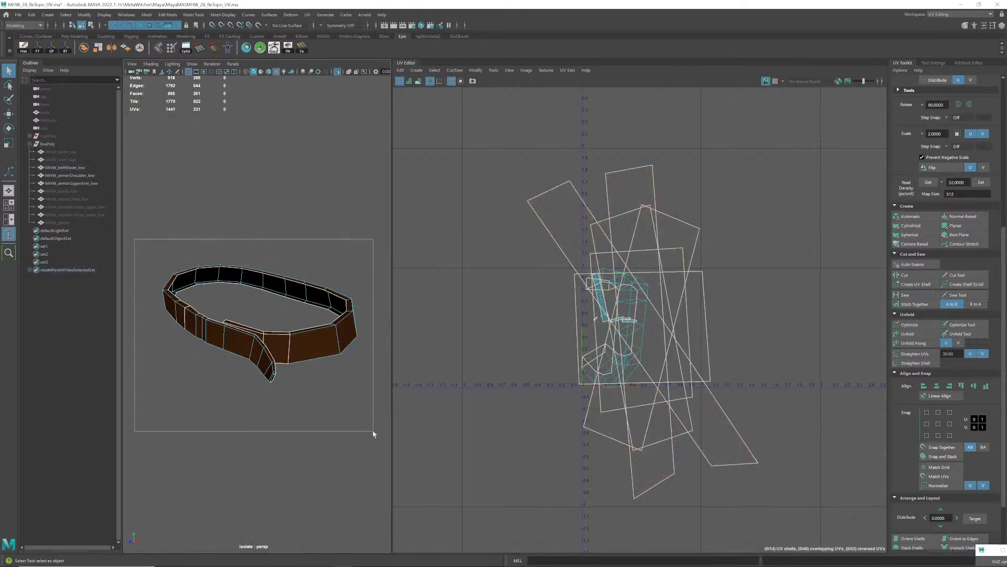
drag(374, 434, 373, 434)
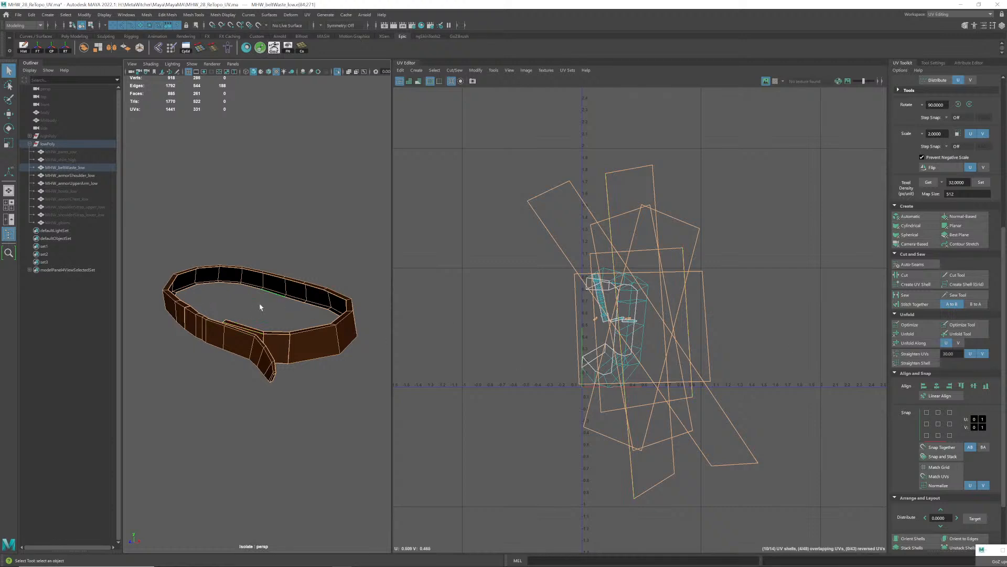
click(904, 297)
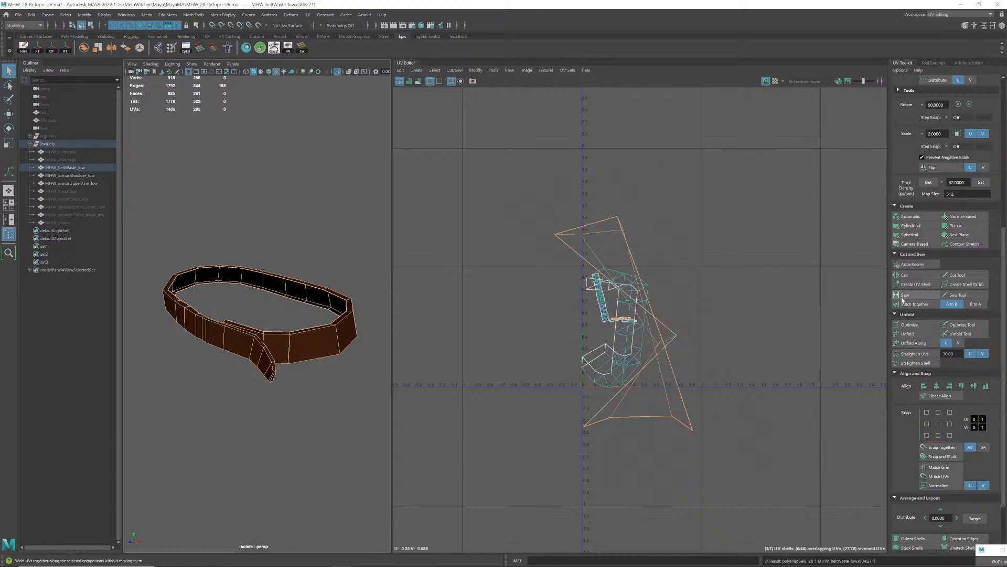
- Try a camera-based UV projection on the belt strap, then reselect all of its edges
click(905, 245)
alt+drag(237, 360, 294, 348)
right_drag(295, 348, 296, 375)
scroll(265, 335, down, 3)
click(158, 249)
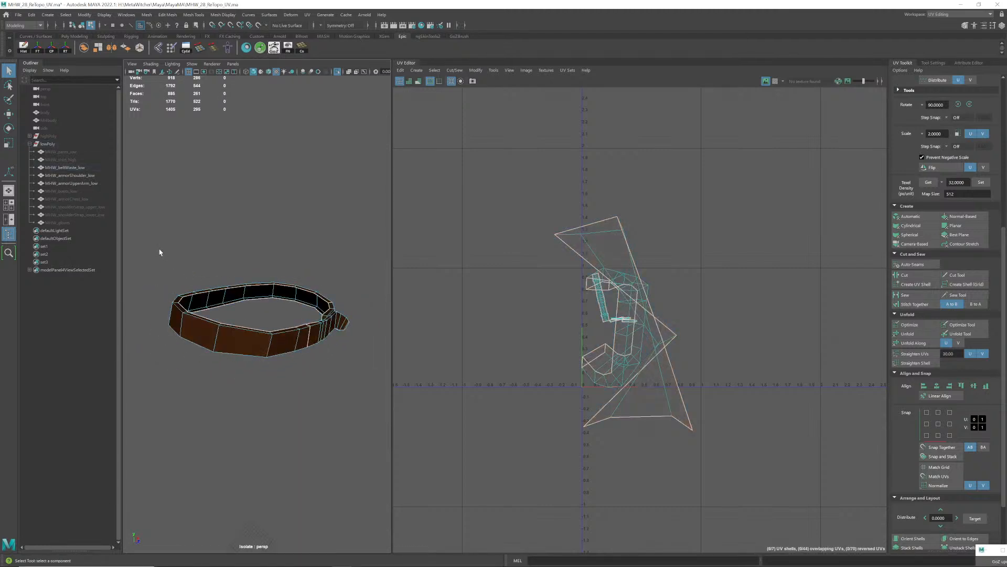
drag(159, 250, 366, 405)
scroll(305, 343, up, 2)
alt+middle_drag(303, 341, 300, 351)
right_drag(300, 350, 301, 322)
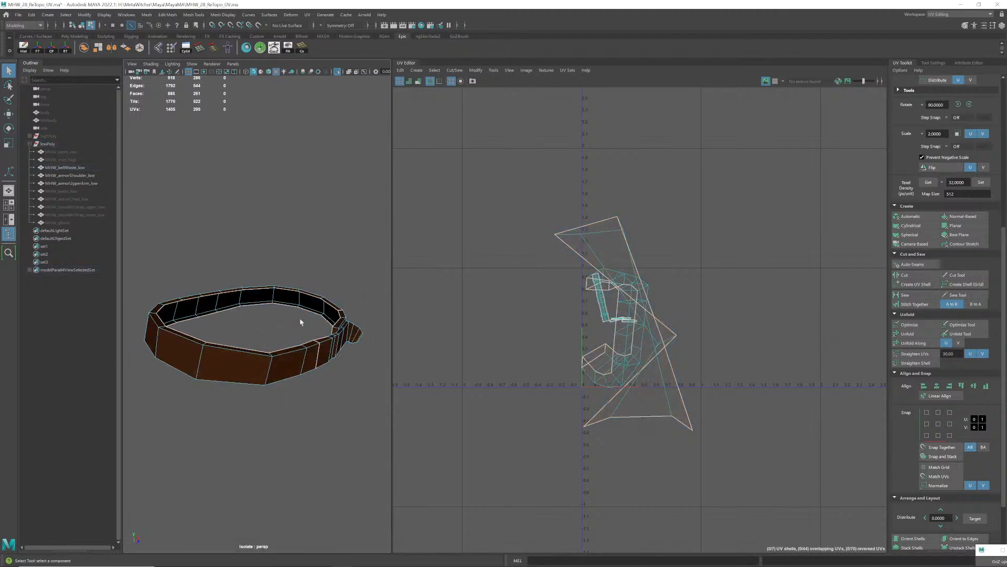
drag(398, 460, 399, 460)
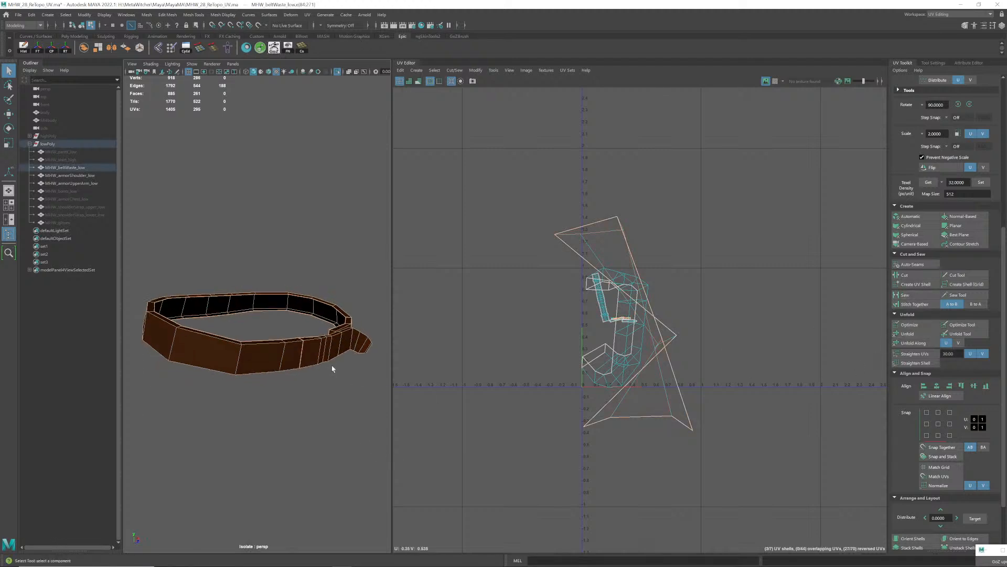
scroll(330, 364, up, 5)
alt+drag(329, 360, 291, 354)
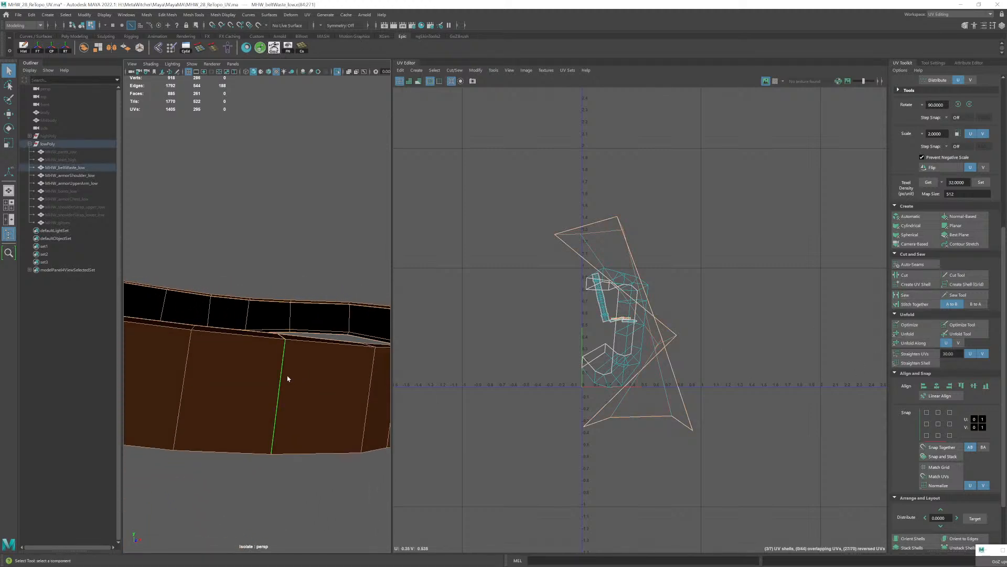
right_drag(287, 346, 299, 329)
click(283, 360)
alt+drag(284, 359, 308, 373)
click(292, 348)
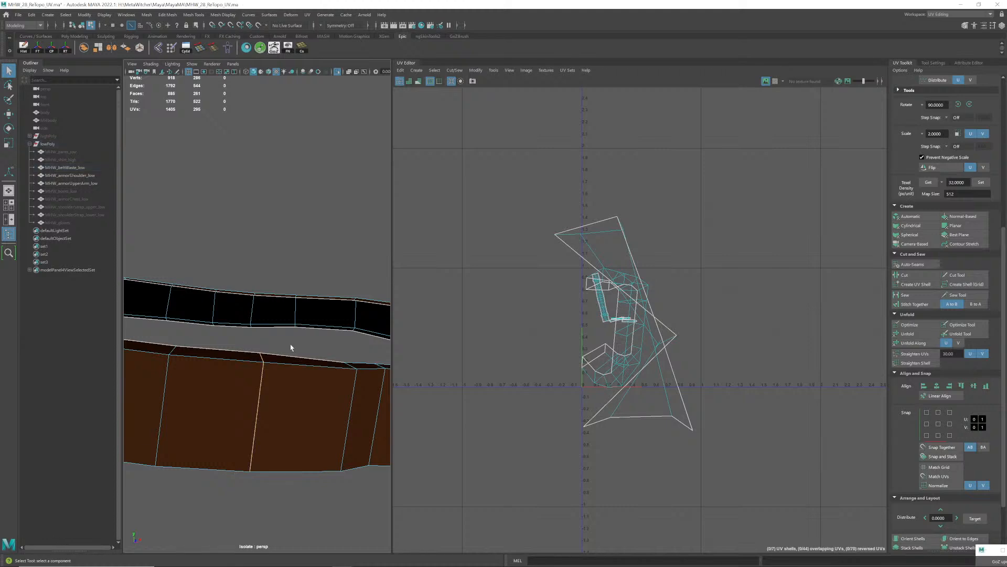
double_click(263, 385)
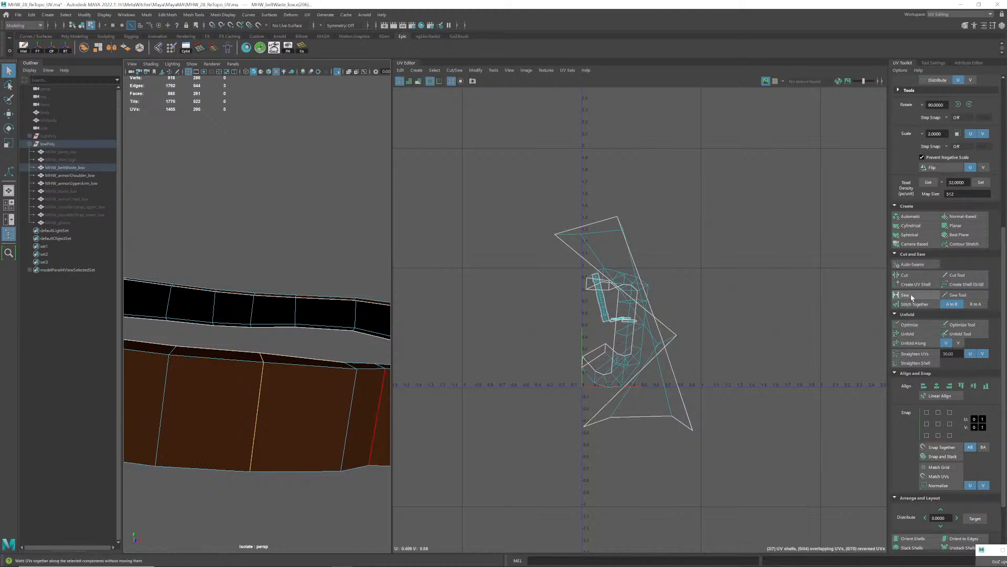
- Select all faces of the isolated belt strap and apply a camera-based UV projection to them
alt+drag(285, 351, 291, 382)
scroll(294, 390, down, 6)
right_drag(291, 379, 289, 390)
click(247, 305)
drag(138, 256, 291, 395)
drag(381, 480, 382, 480)
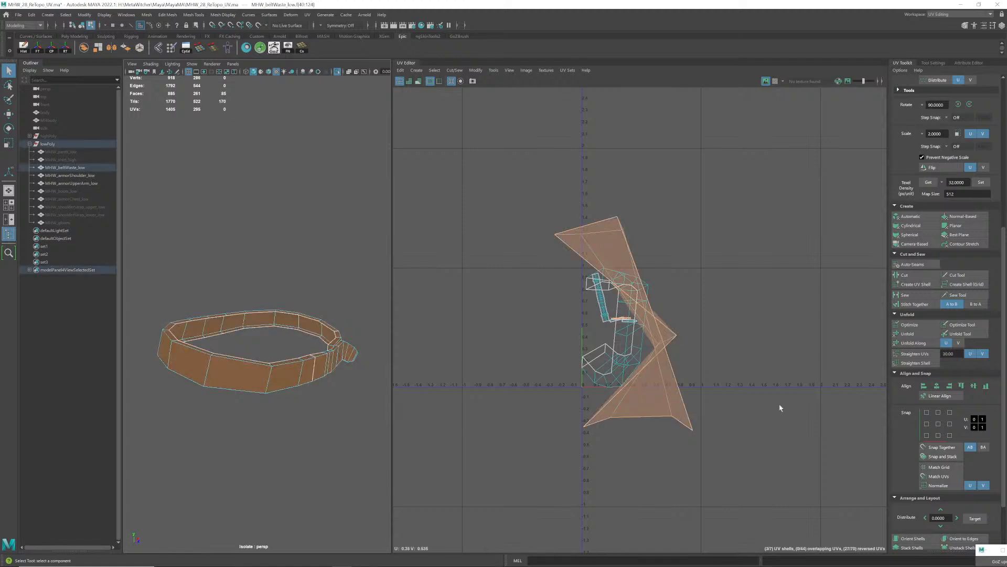
click(919, 246)
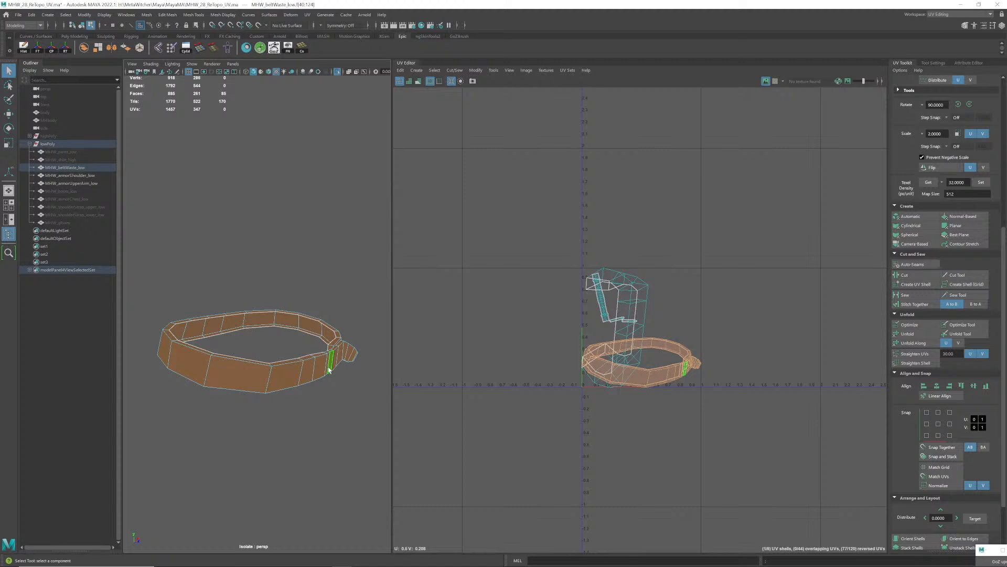
- Cut the belt strap's UVs along the cross-section edge loop where the tail end branches off
scroll(297, 372, up, 5)
alt+drag(302, 376, 272, 382)
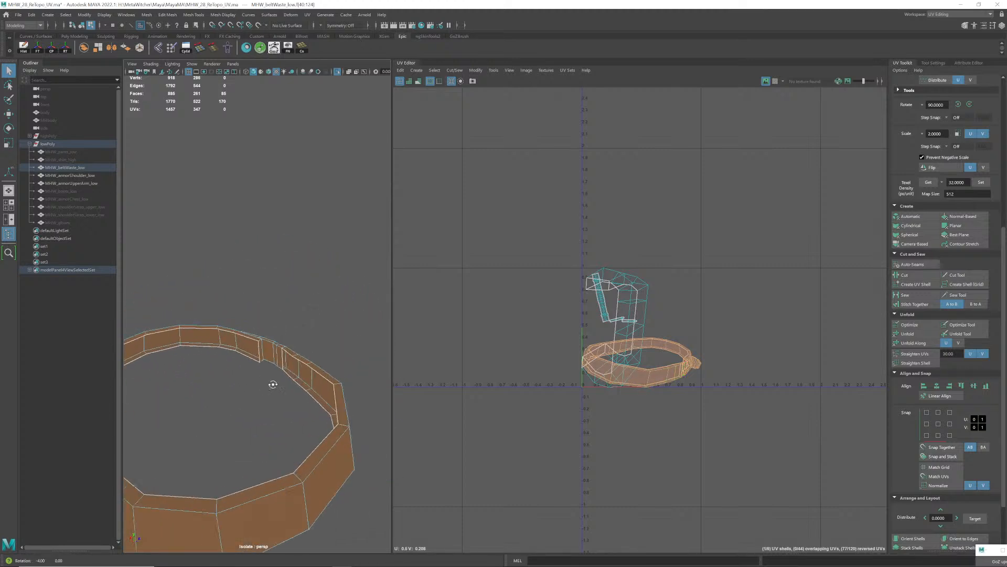
alt+right_drag(272, 382, 246, 328)
mouse_move(246, 328)
alt+mouse_down()
mouse_move(281, 342)
mouse_move(247, 319)
alt+mouse_up()
alt+middle_drag(248, 320, 345, 343)
alt+drag(345, 343, 316, 398)
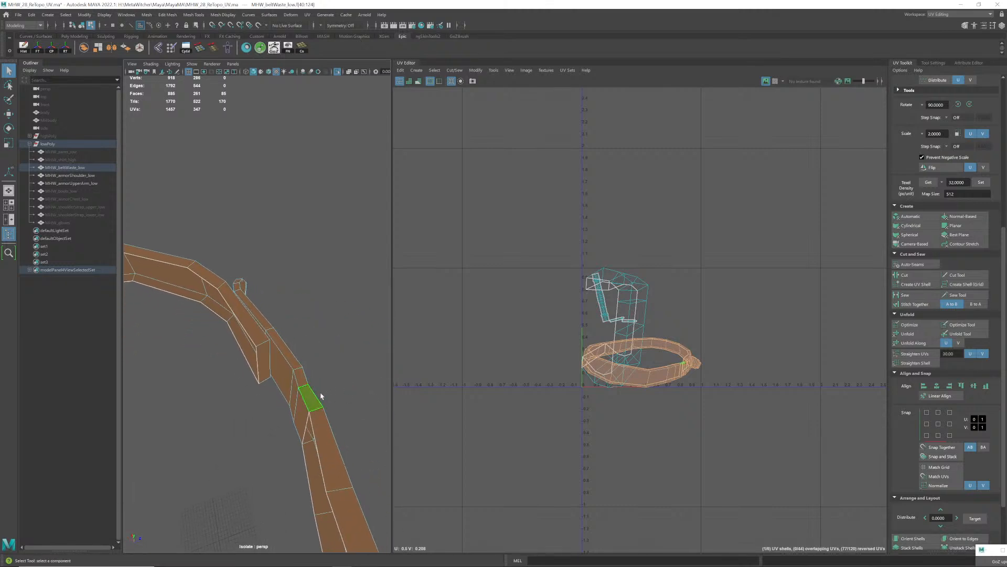
right_drag(325, 346, 326, 321)
double_click(317, 411)
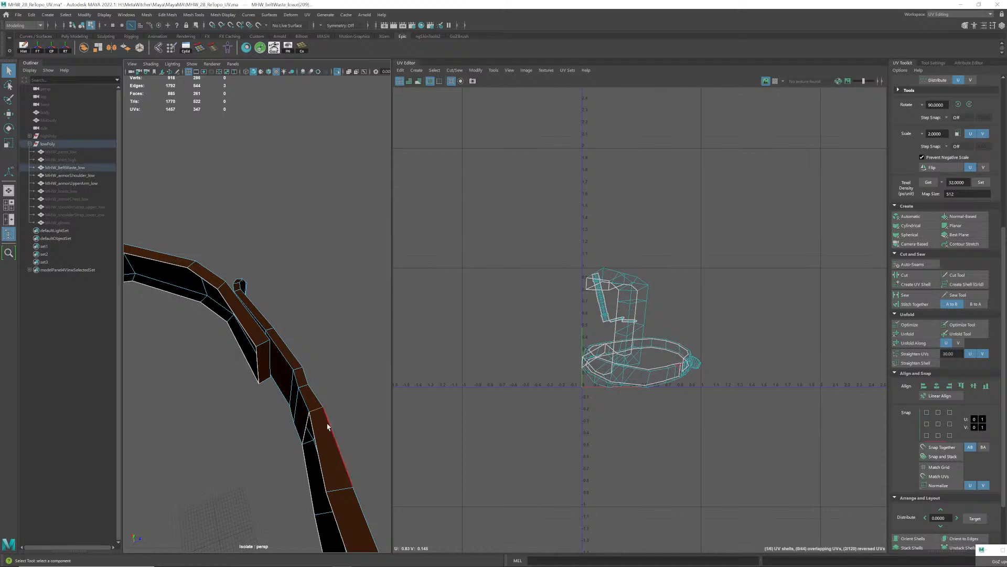
alt+drag(326, 423, 357, 409)
click(916, 278)
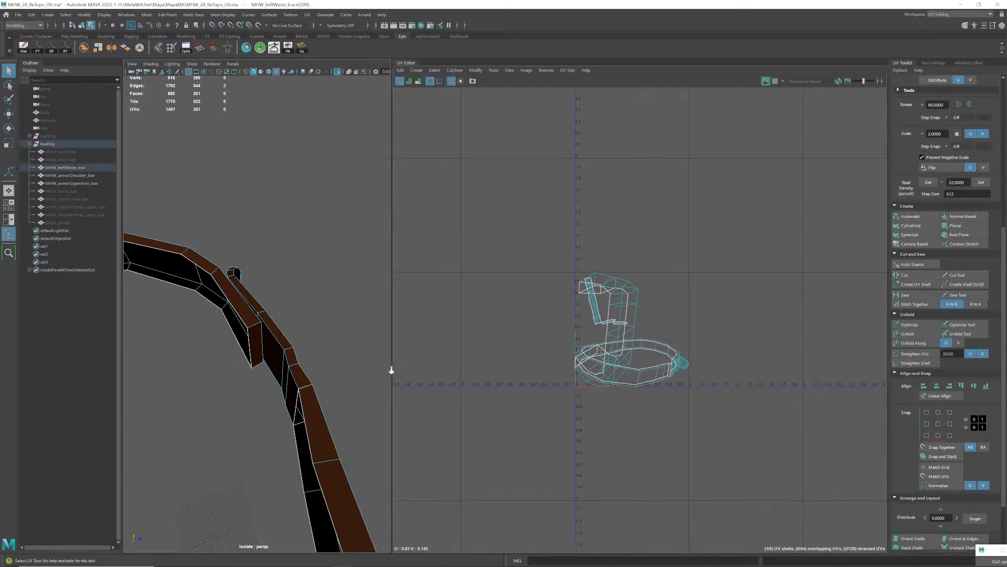
- Select the long belt strap's UV shell and unfold it
alt+drag(391, 371, 288, 370)
scroll(695, 381, up, 2)
scroll(692, 377, up, 2)
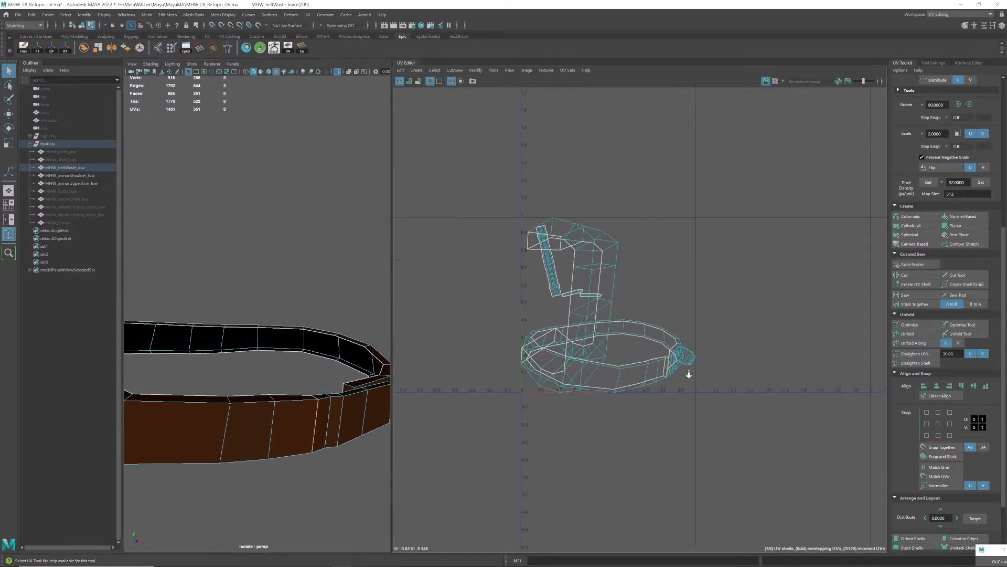
scroll(632, 377, up, 3)
right_drag(631, 377, 603, 366)
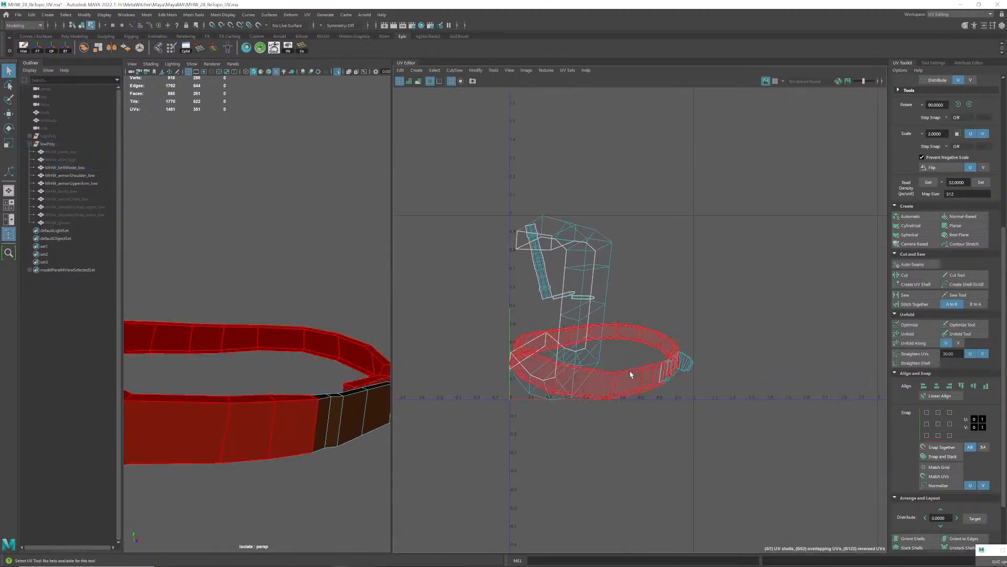
click(632, 374)
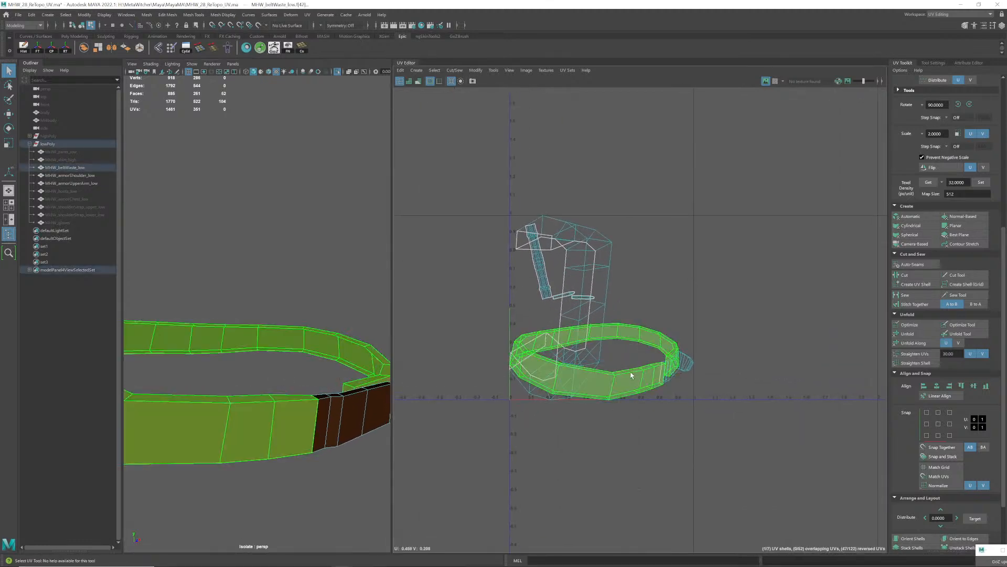
click(921, 345)
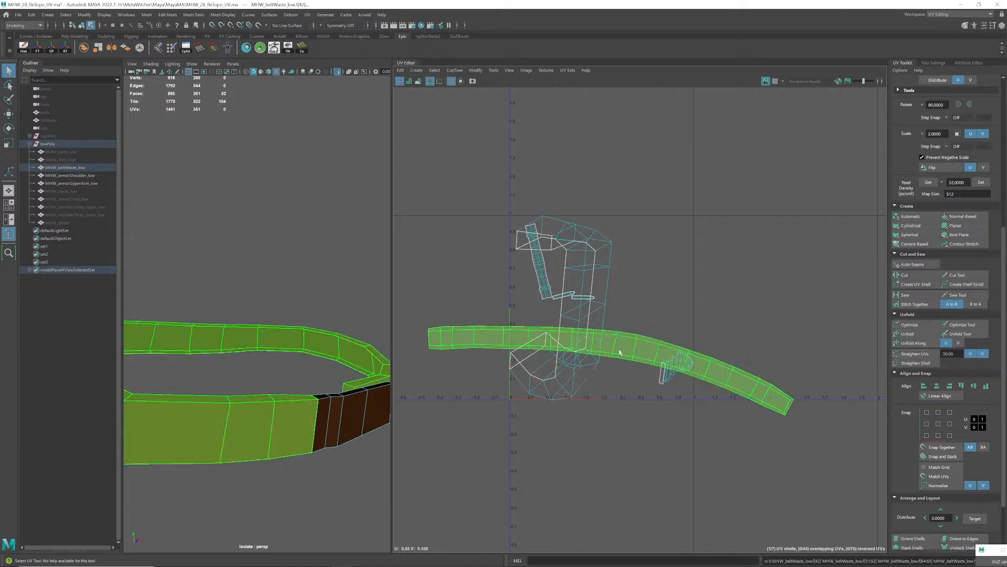
- Move the unfolded long strap shell below the 0–1 UV tile, clear of the other shells
scroll(629, 357, down, 4)
key(w)
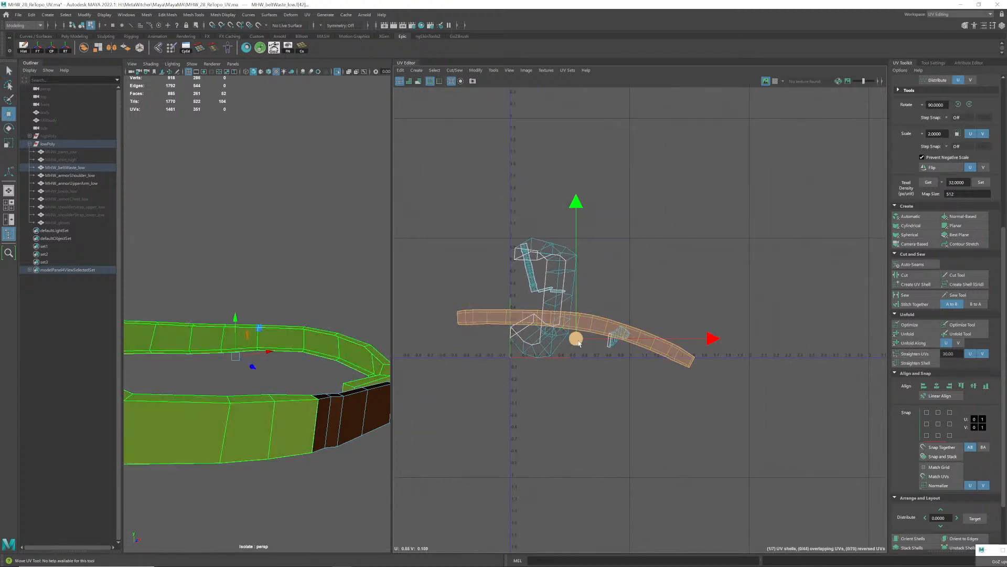
drag(578, 341, 561, 415)
- Cut the belt tail end's UVs along its lengthwise border edge loop and the adjoining edges where it overlaps the strap
alt+drag(324, 425, 288, 382)
alt+middle_drag(353, 399, 246, 364)
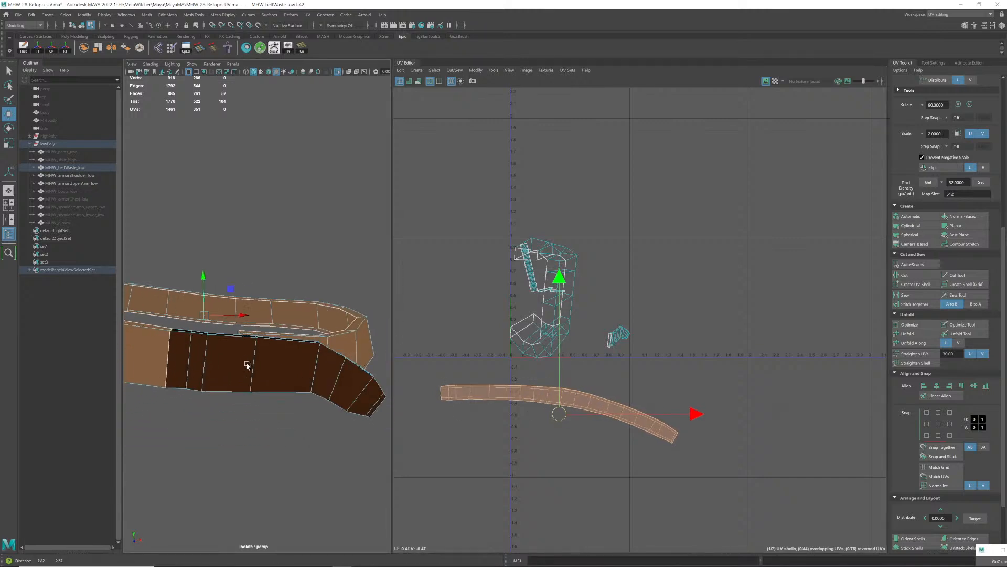
alt+drag(247, 365, 298, 376)
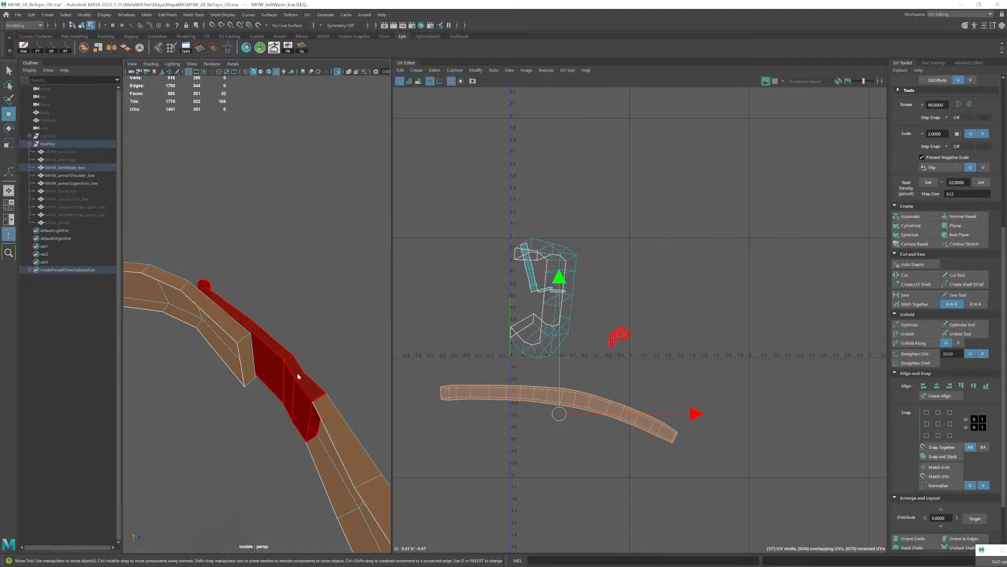
right_drag(296, 360, 294, 325)
double_click(307, 394)
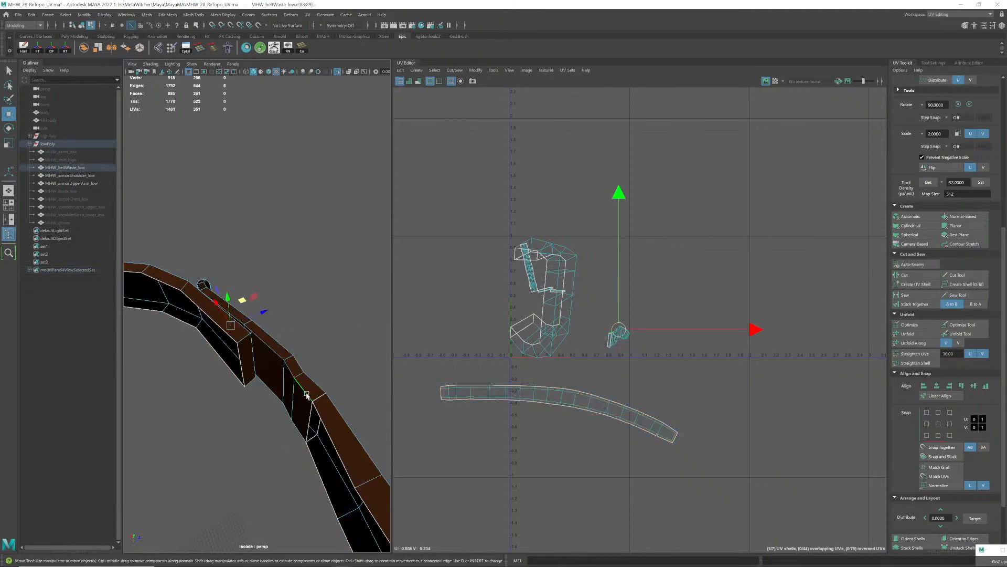
alt+drag(307, 394, 193, 313)
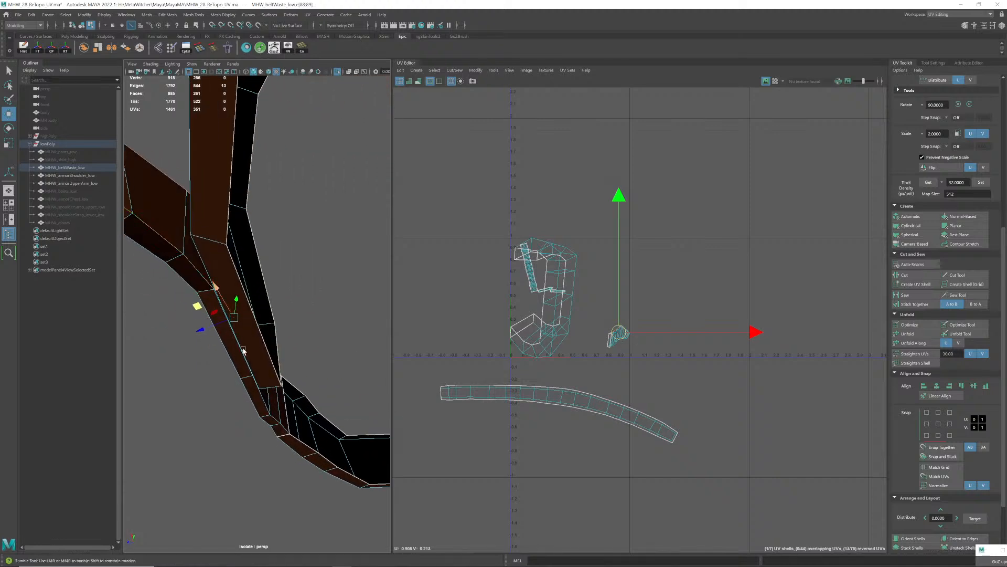
alt+drag(243, 351, 210, 279)
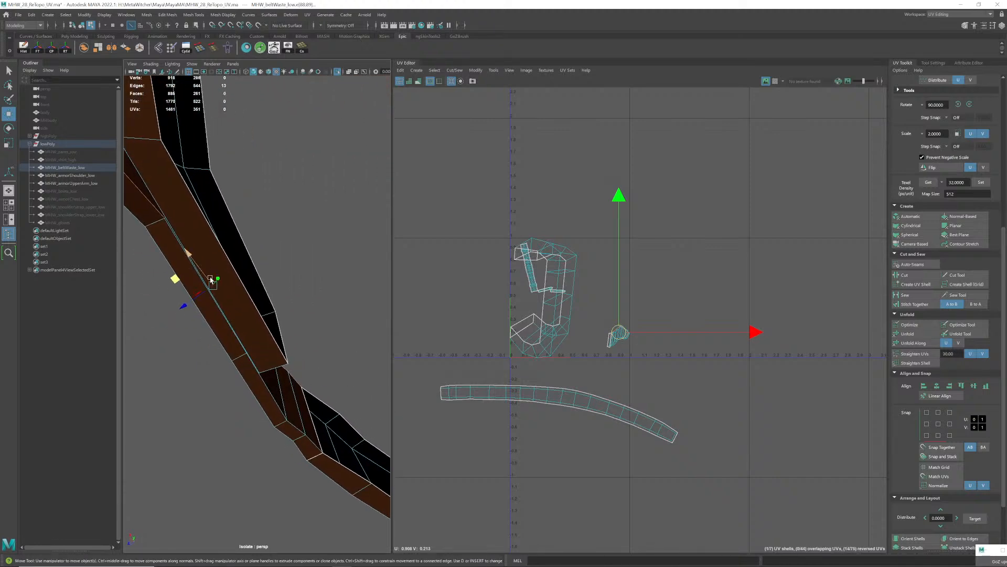
alt+right_drag(210, 279, 244, 305)
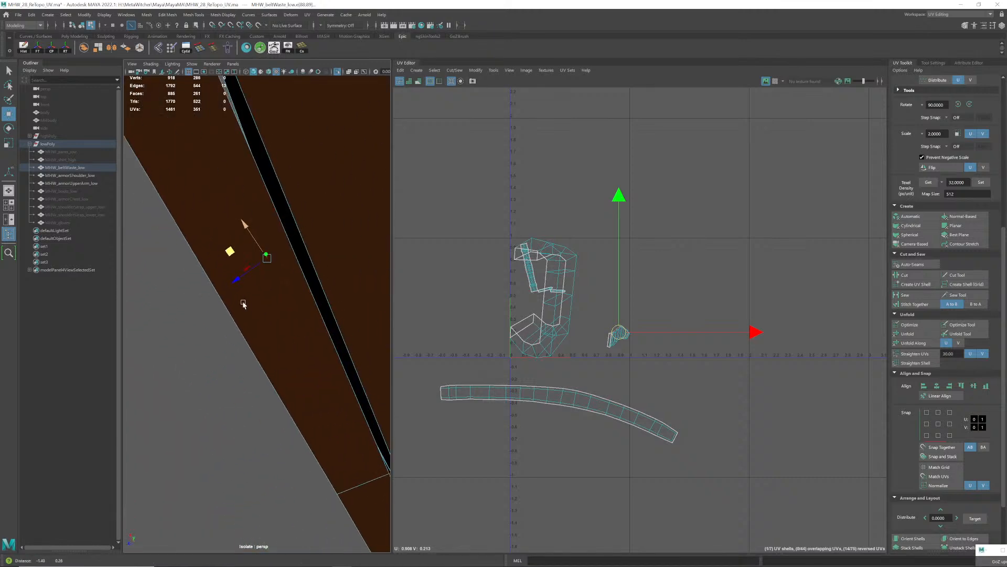
alt+drag(244, 305, 241, 391)
shift+click(273, 407)
shift+click(180, 393)
shift+click(228, 398)
alt+right_drag(241, 392, 228, 394)
alt+drag(228, 393, 336, 386)
alt+right_drag(336, 386, 316, 357)
alt+drag(335, 368, 294, 362)
shift+click(191, 368)
alt+drag(191, 367, 275, 380)
shift+click(247, 420)
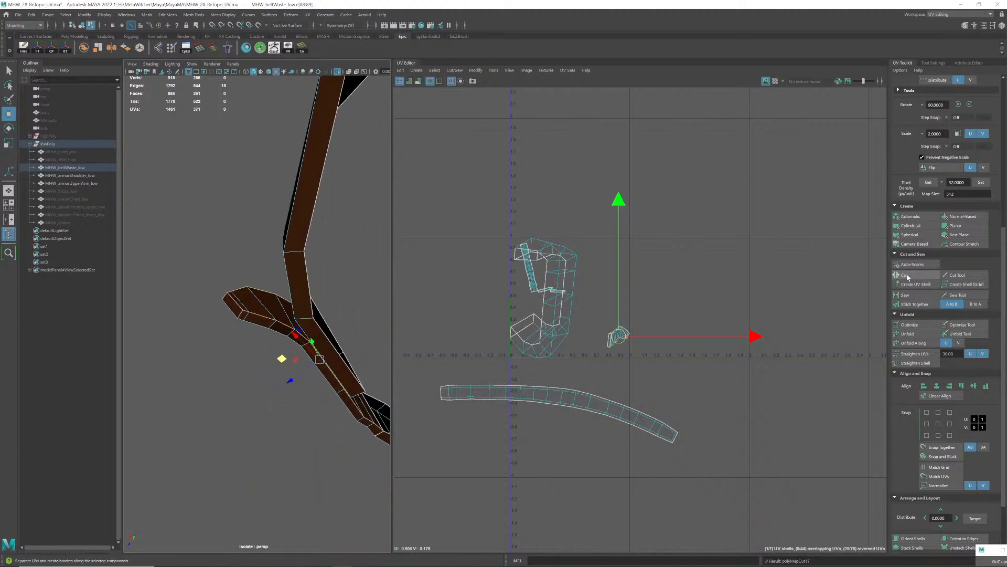
- Unfold the two small UV shells of the belt's tail end, moving the first one below the 0–1 tile
right_drag(263, 306, 264, 328)
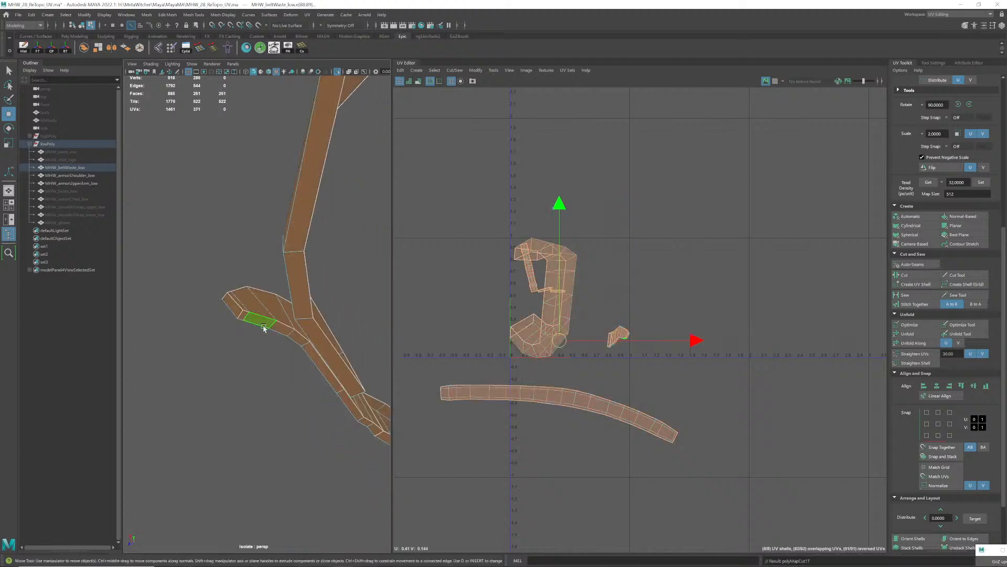
right_drag(552, 309, 521, 299)
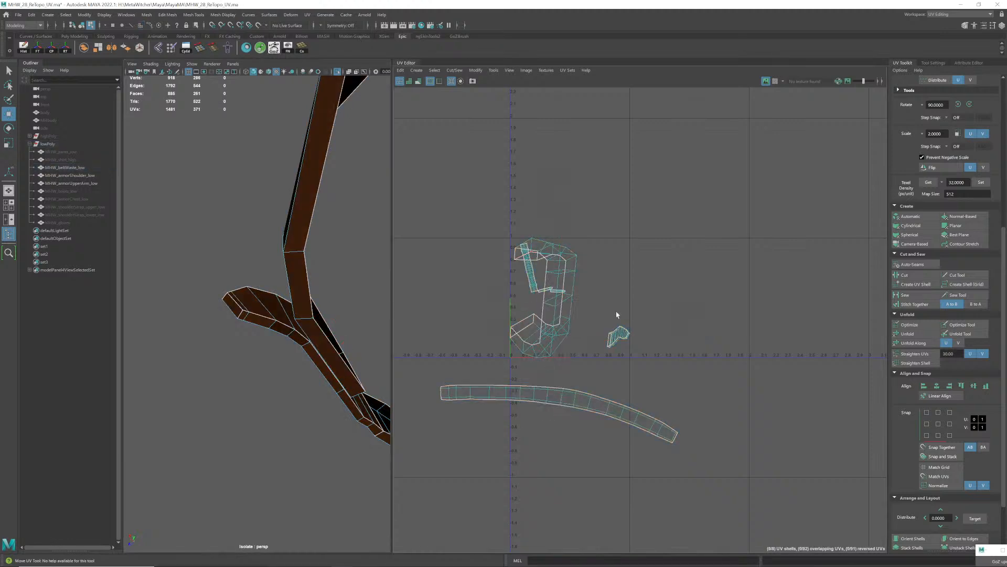
click(617, 338)
scroll(653, 340, up, 5)
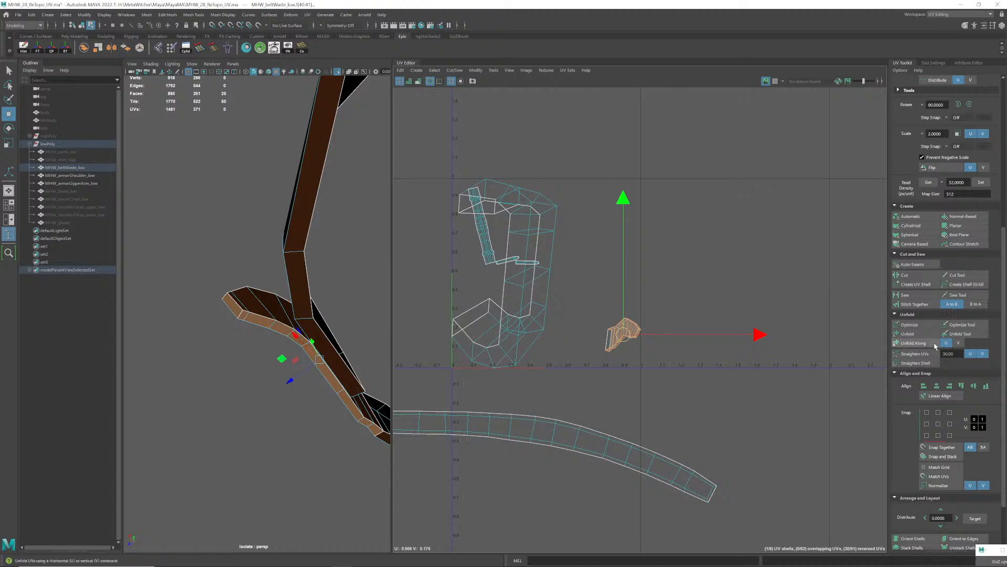
click(665, 364)
click(624, 325)
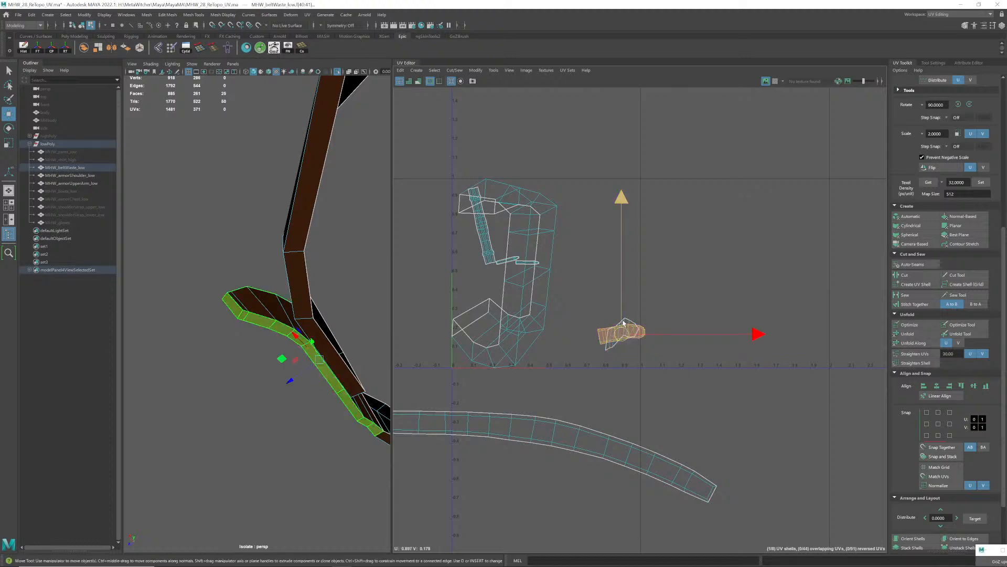
drag(623, 335, 623, 385)
click(634, 331)
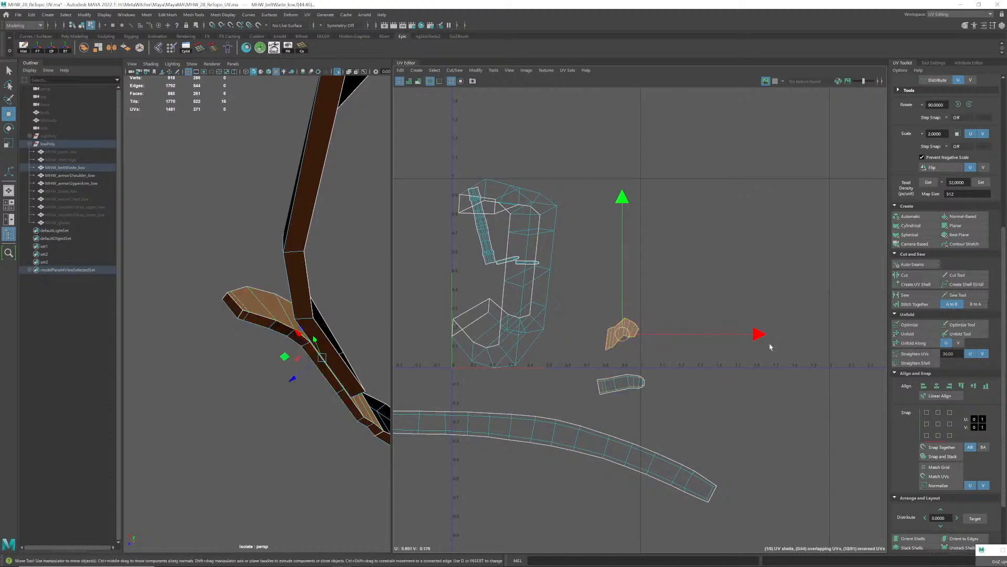
click(901, 336)
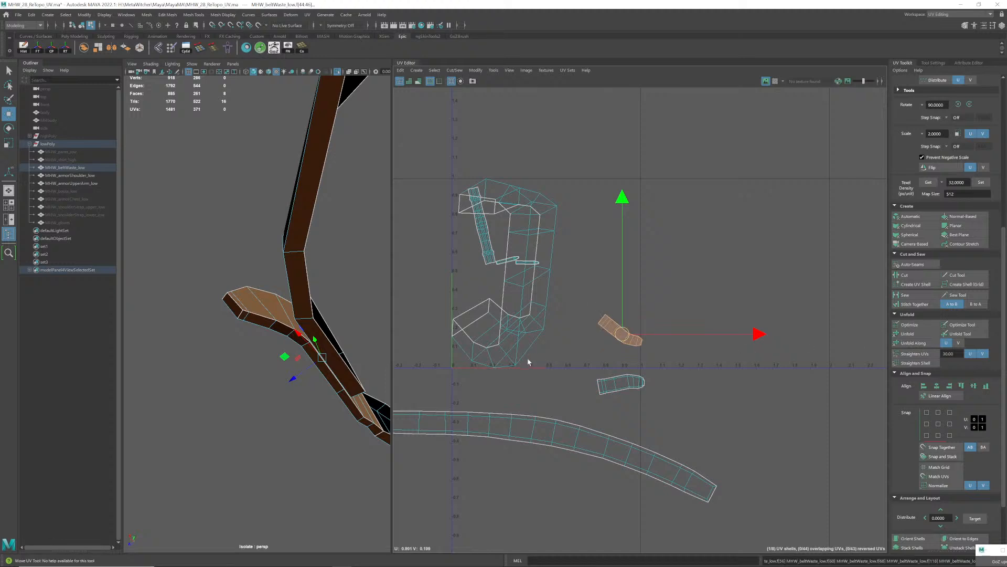
- Unfold the two large overlapping C-shaped UV shells and move them apart, the bigger one out past the 0–1 tile
click(534, 298)
click(905, 334)
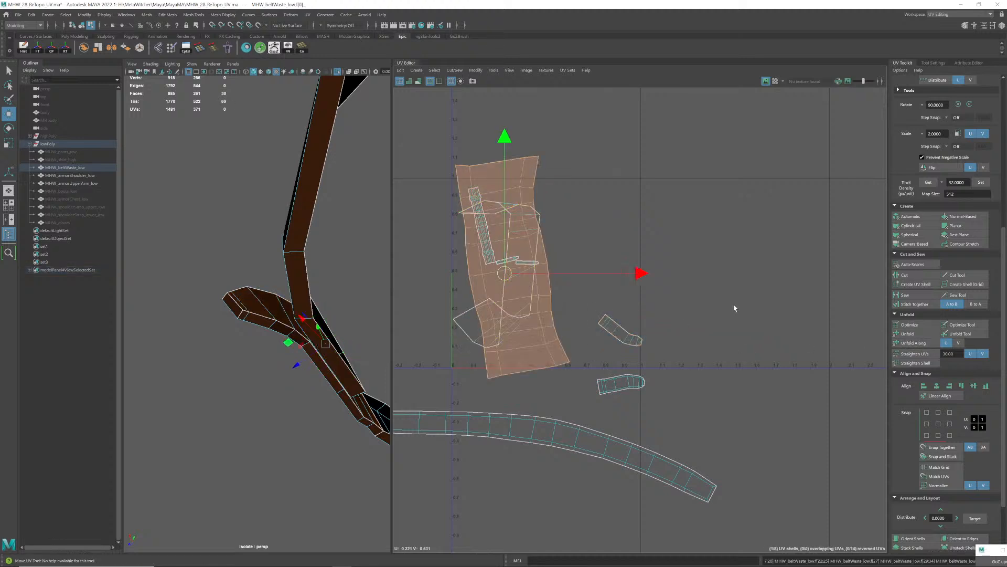
drag(525, 286, 704, 218)
click(521, 227)
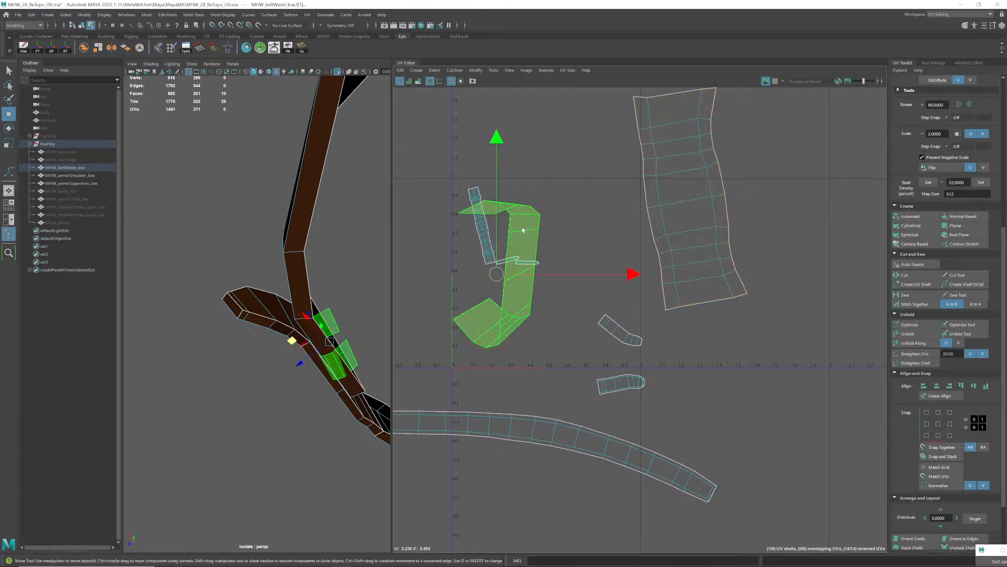
click(922, 336)
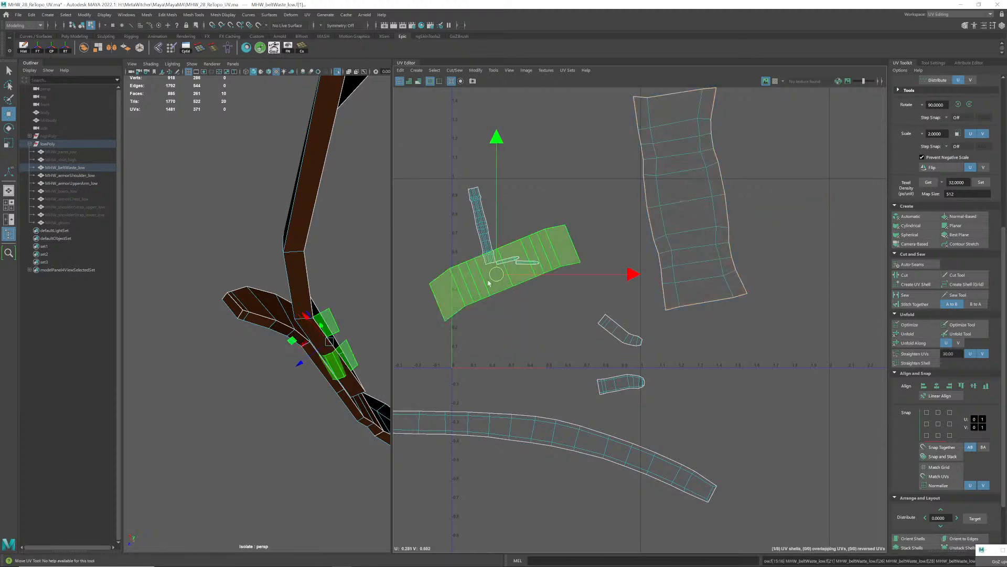
drag(499, 265, 514, 345)
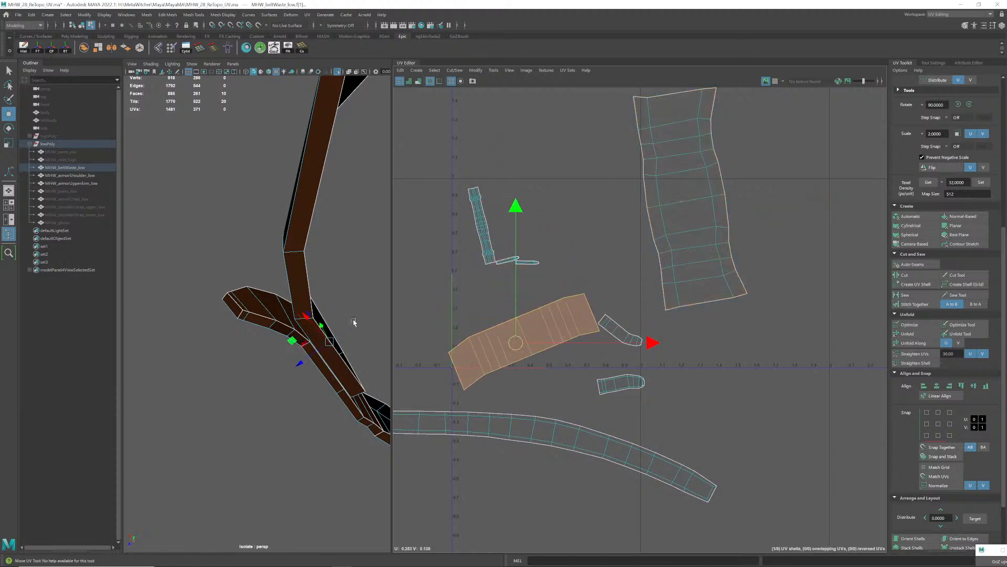
- Select all the strap's UV shells and lay them out within the 0–1 tile
mouse_move(353, 322)
alt+mouse_down()
mouse_move(382, 311)
mouse_move(346, 310)
alt+mouse_up()
alt+drag(305, 341, 299, 369)
scroll(240, 371, down, 5)
scroll(619, 328, down, 3)
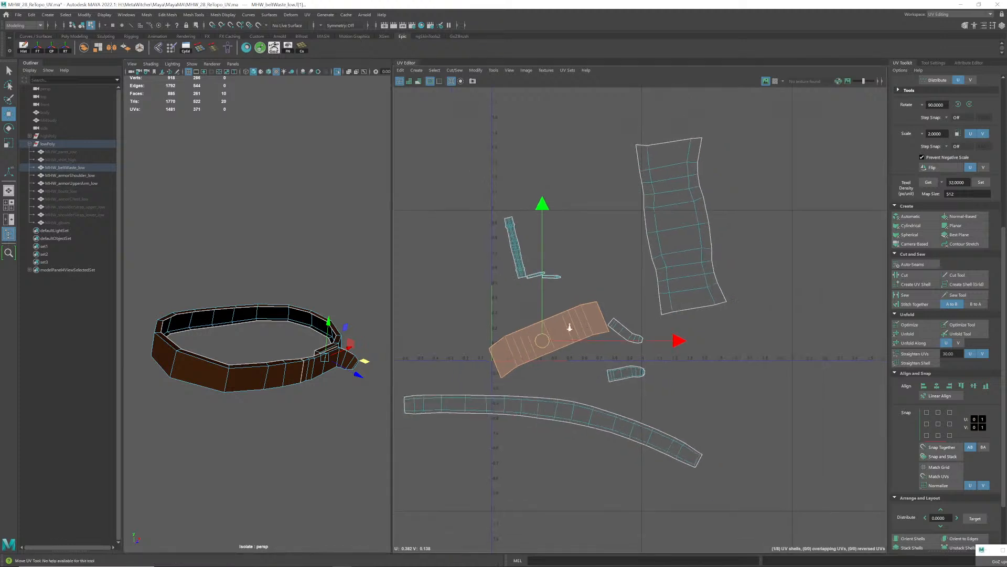
scroll(933, 497, down, 3)
click(916, 533)
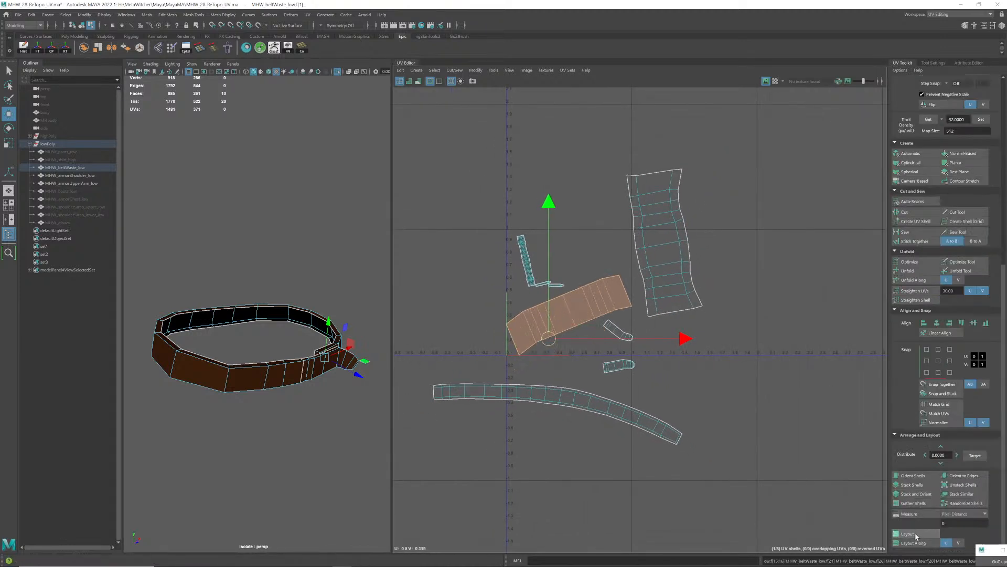
right_drag(603, 311, 577, 300)
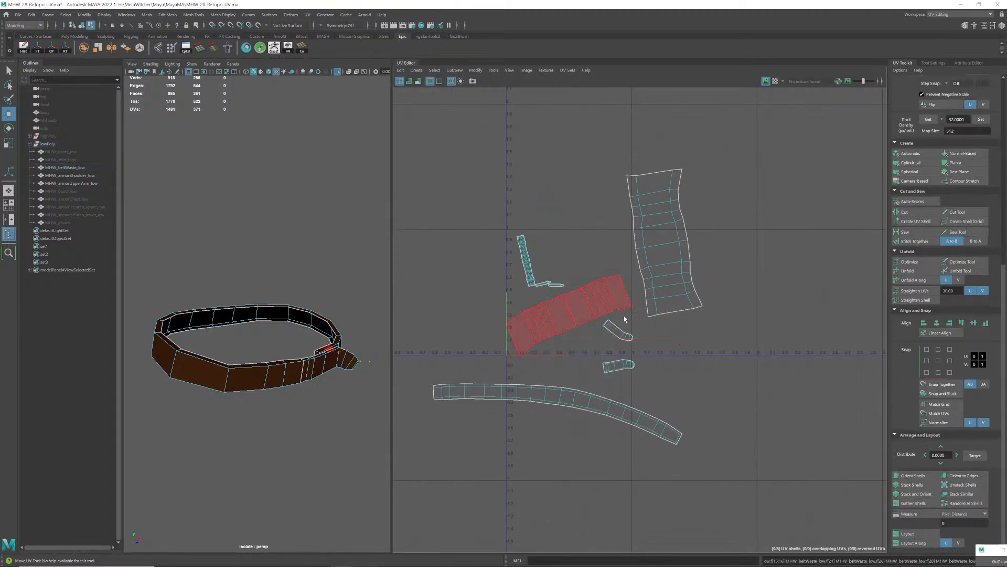
scroll(634, 321, down, 1)
drag(518, 236, 755, 466)
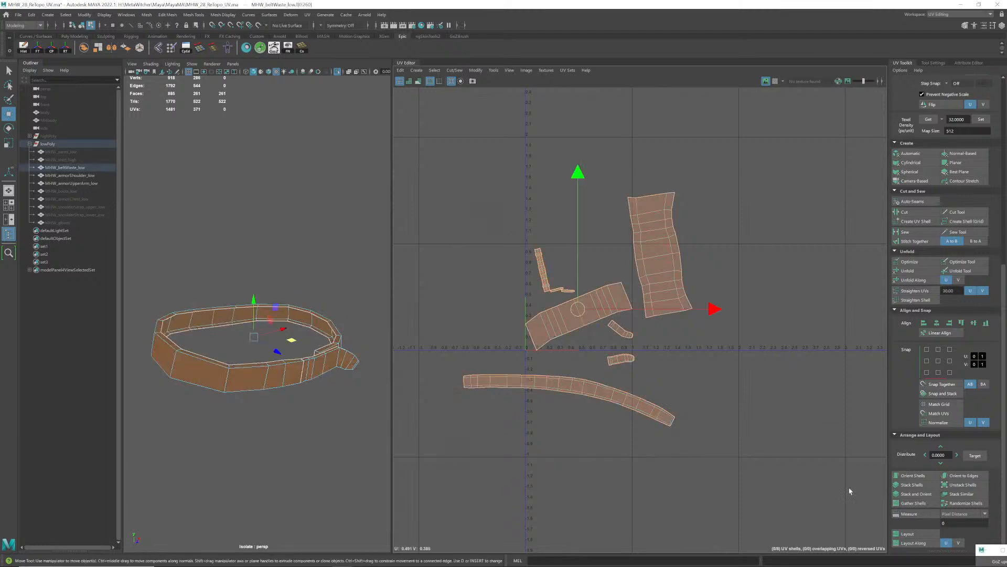
click(908, 534)
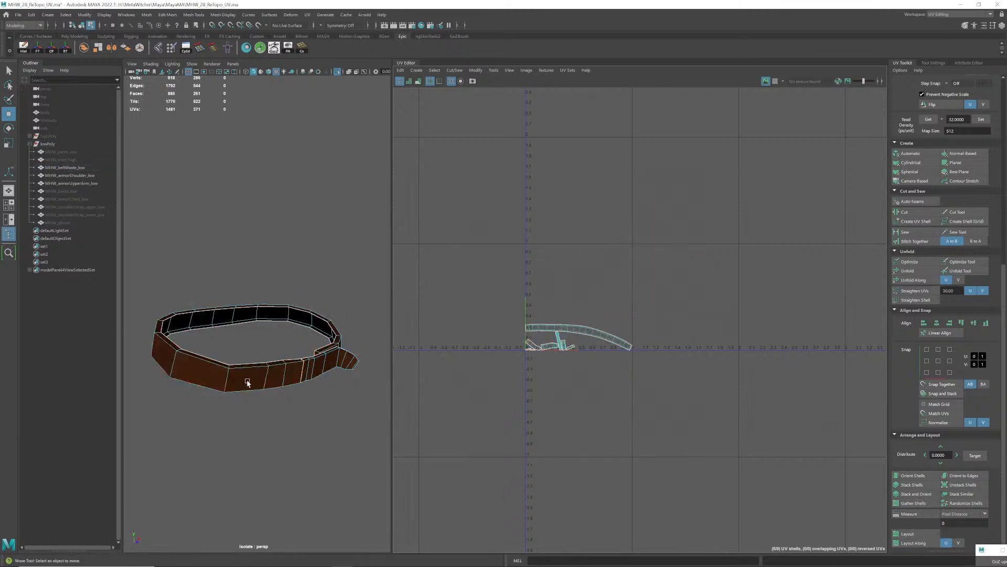
- Return the waist belt to object selection and exit isolation to show the other armor parts
right_drag(263, 344, 274, 371)
right_drag(294, 333, 293, 340)
click(290, 372)
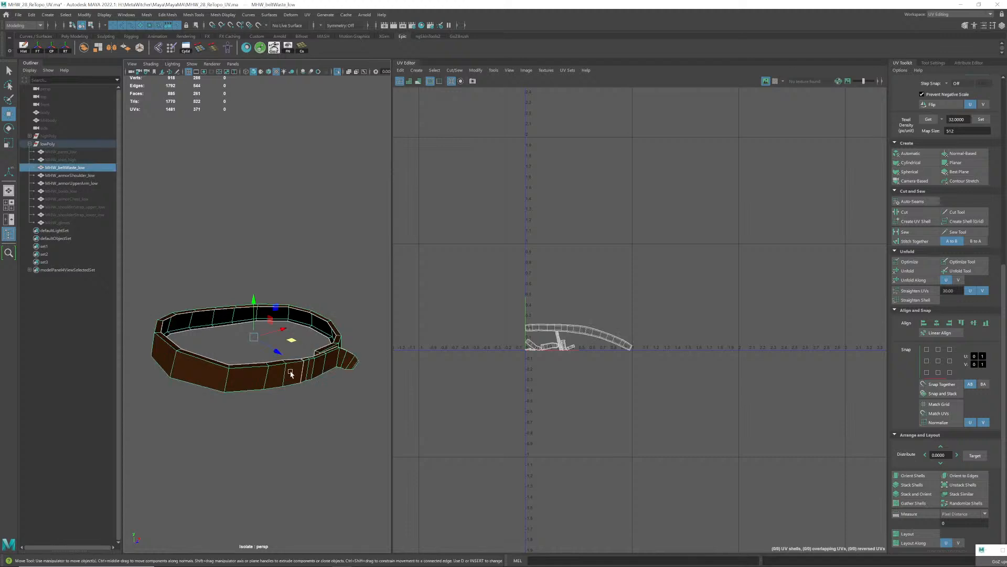
key(ctrl+1)
click(312, 400)
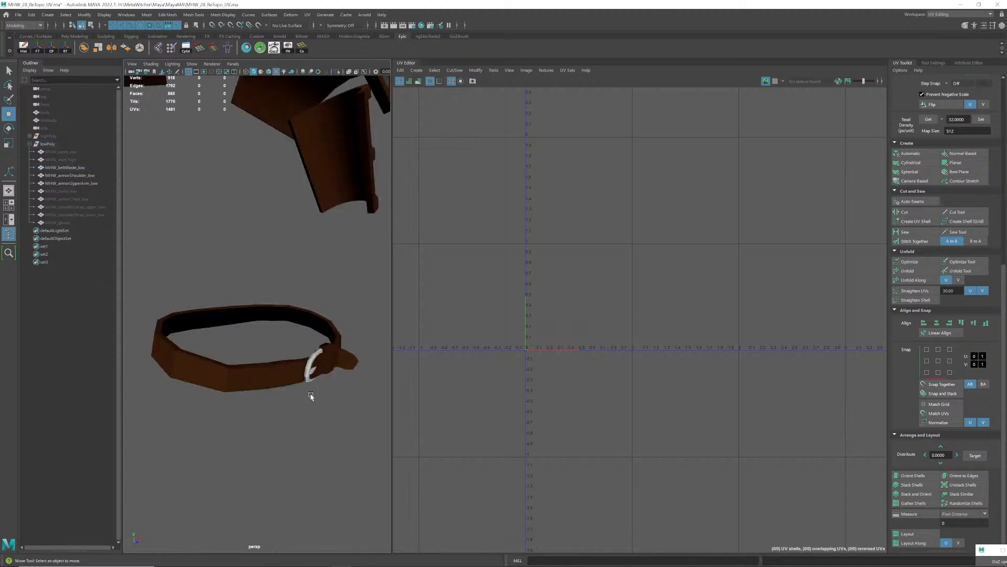
- Select the complete waist belt with its buckle and lay out all its UV shells
alt+right_drag(312, 399, 322, 376)
alt+middle_drag(322, 375, 309, 363)
click(308, 364)
key(f)
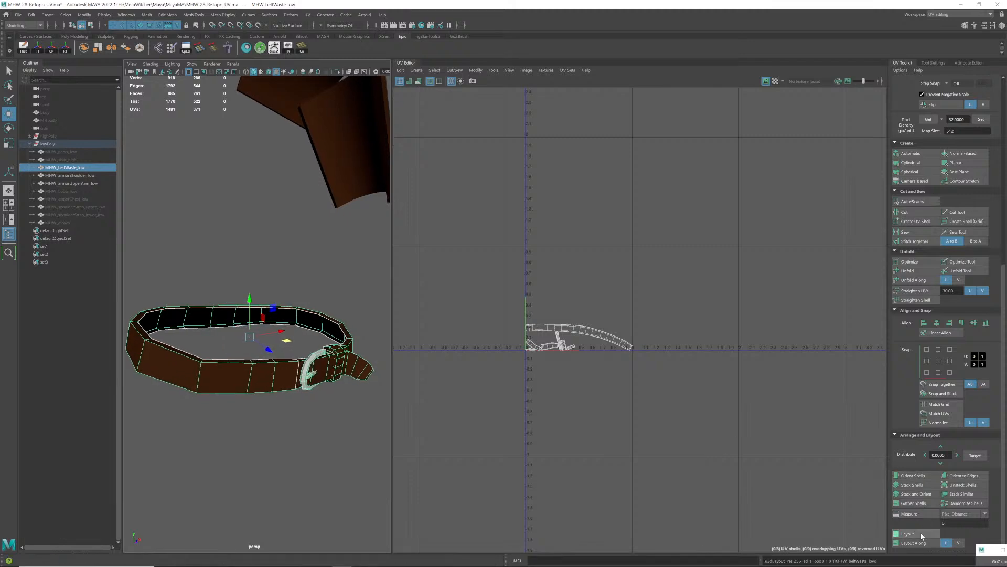
alt+drag(321, 313, 367, 331)
alt+middle_drag(366, 330, 353, 350)
alt+drag(353, 350, 339, 343)
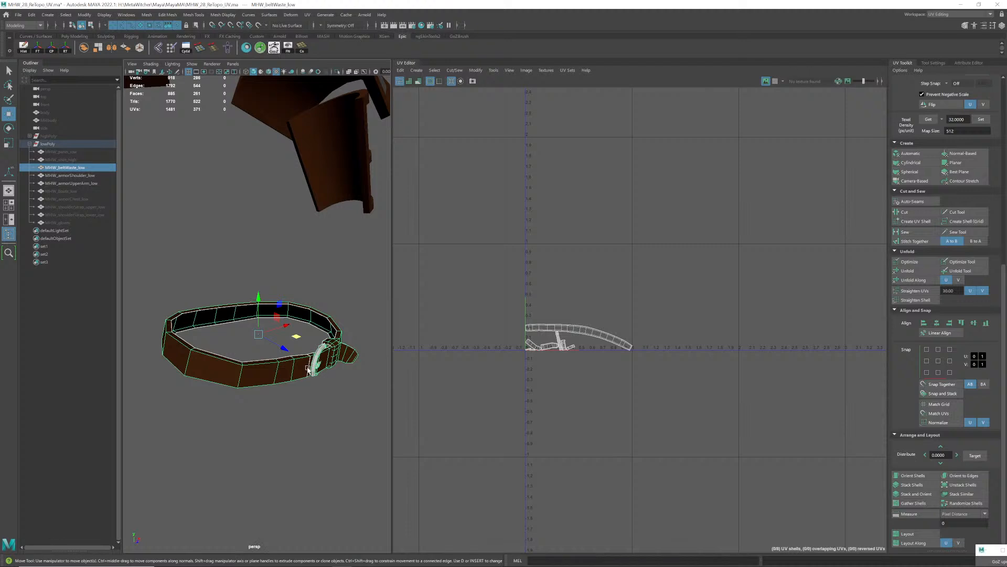
click(283, 382)
click(294, 370)
right_drag(293, 347, 335, 331)
click(336, 326)
click(297, 362)
click(325, 298)
- Hide the waist belt mesh so only the shoulder and upper arm armor remain in the scene
alt+drag(324, 298, 263, 326)
click(288, 383)
click(275, 389)
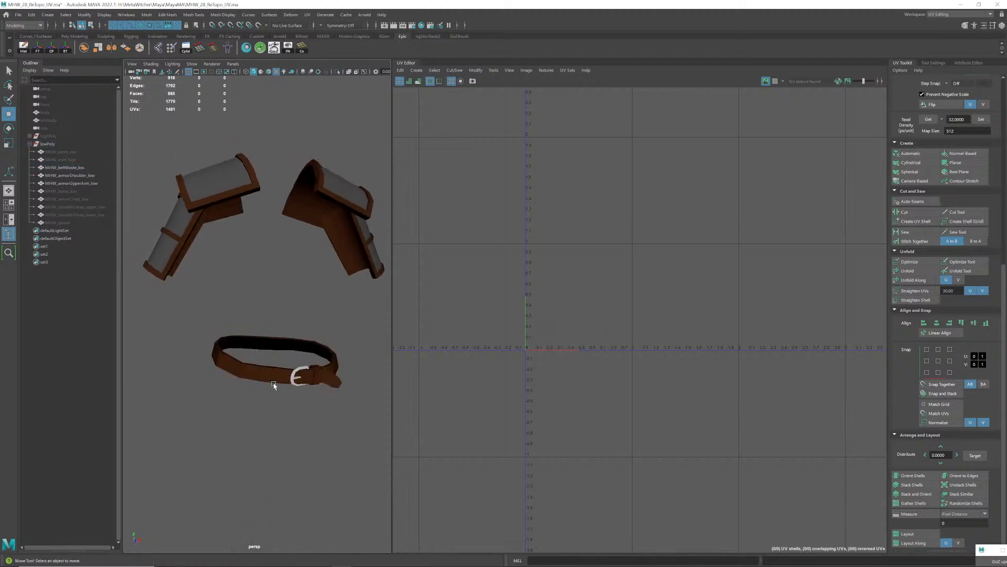
click(292, 378)
key(h)
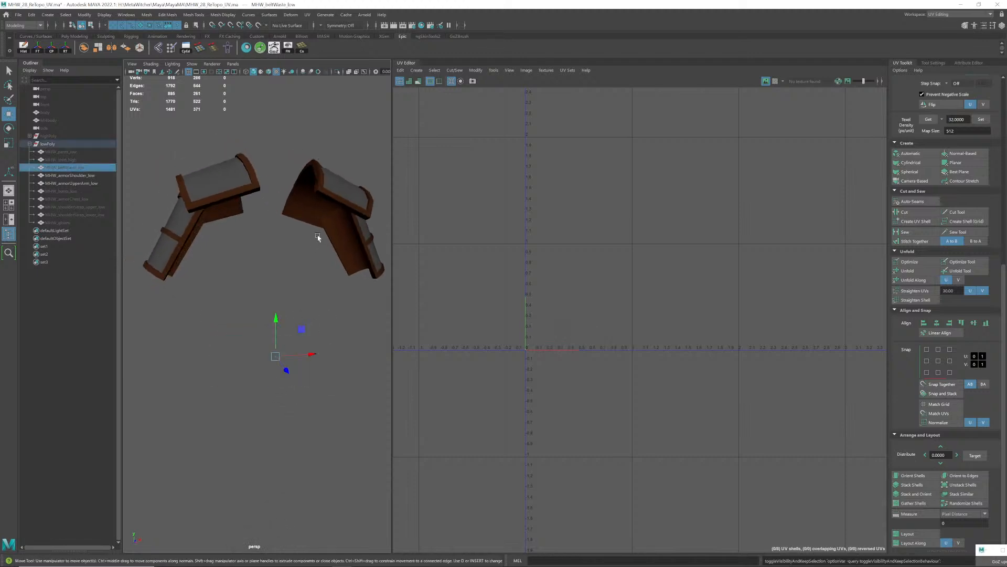
- Clear the selection and save the scene
alt+drag(318, 237, 237, 323)
alt+right_drag(237, 322, 275, 299)
alt+middle_drag(275, 299, 219, 300)
alt+drag(219, 299, 247, 306)
click(235, 330)
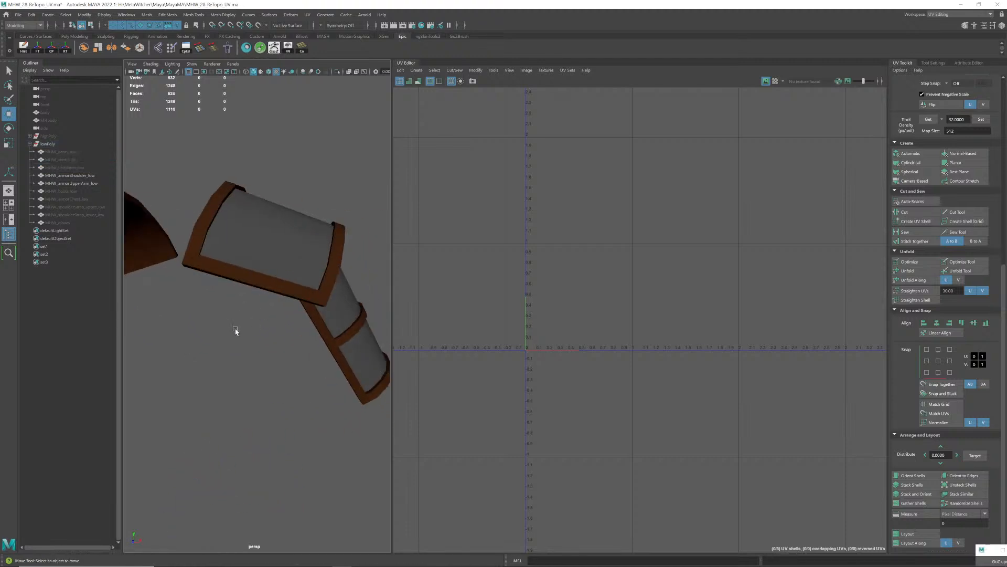
key(q)
key(ctrl+s)
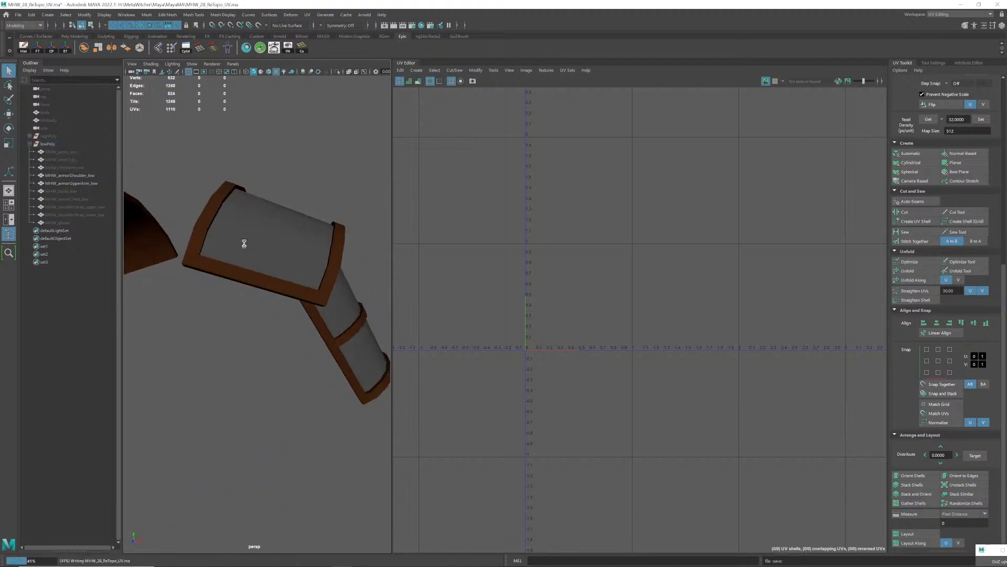
- Delete all faces of one of the two mirrored shoulder armor pieces, keeping only the other piece
click(245, 263)
key(w)
alt+drag(264, 264, 304, 291)
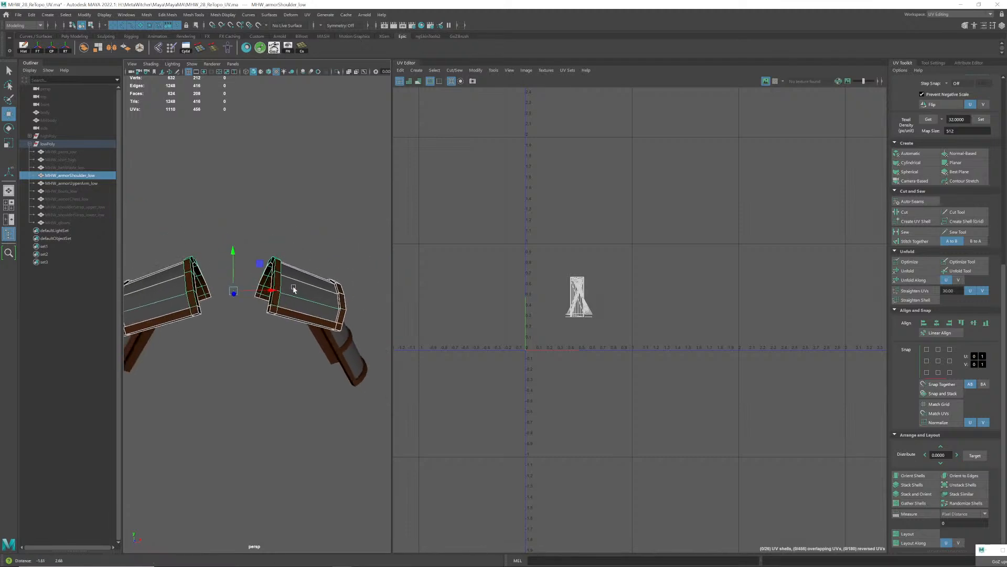
alt+middle_drag(304, 291, 306, 278)
alt+right_drag(306, 278, 281, 274)
alt+drag(280, 274, 269, 275)
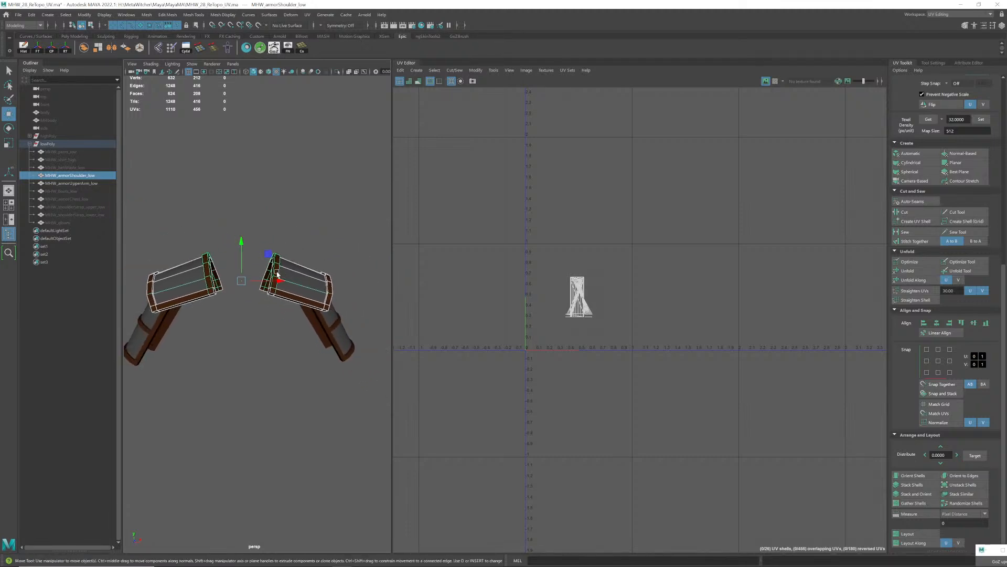
right_drag(175, 273, 177, 295)
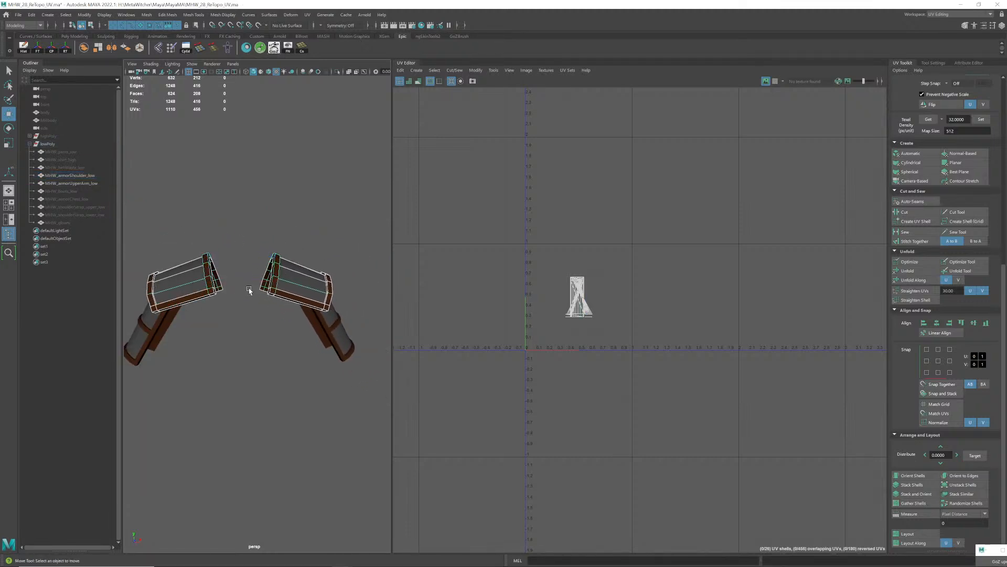
mouse_move(249, 291)
alt+mouse_down()
mouse_move(274, 286)
mouse_move(285, 301)
mouse_move(278, 310)
mouse_move(247, 279)
alt+mouse_up()
alt+middle_drag(247, 278, 272, 296)
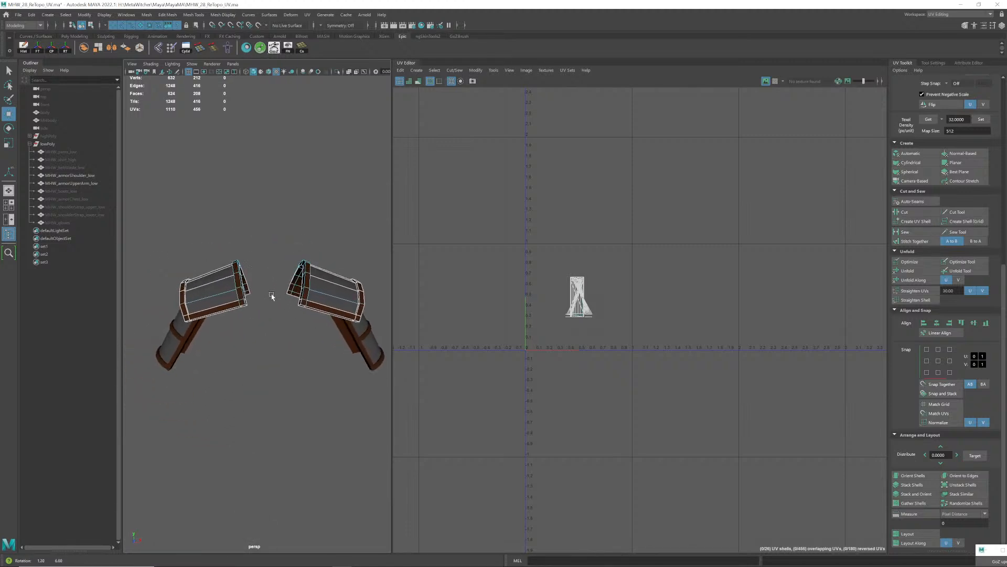
alt+drag(244, 290, 250, 287)
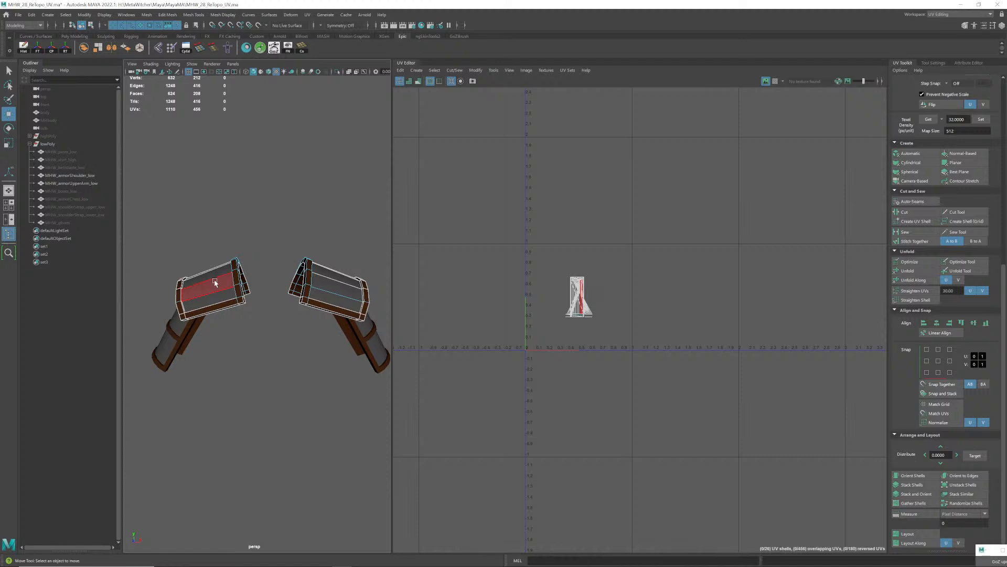
right_drag(215, 283, 211, 306)
drag(157, 229, 264, 366)
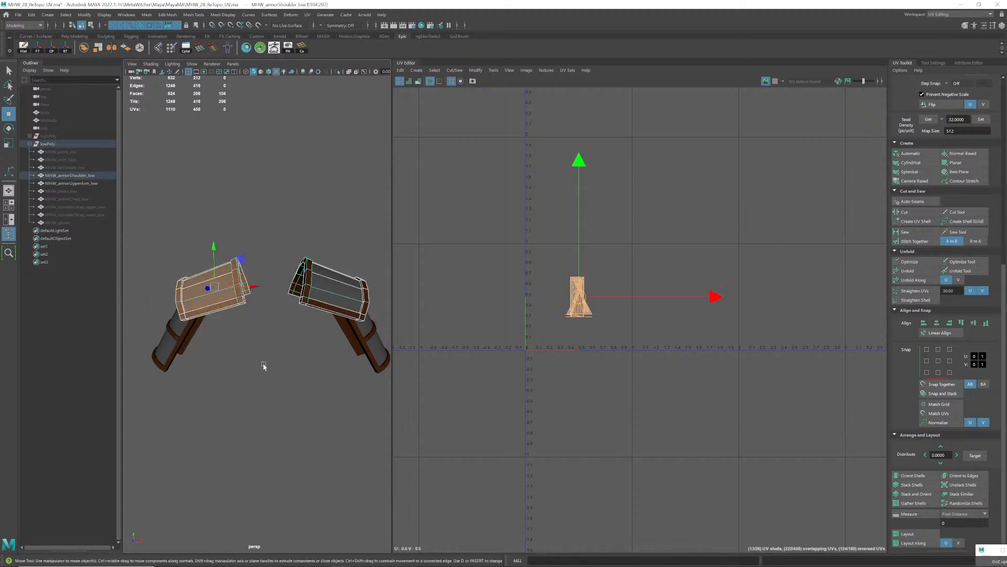
key(Delete)
- Isolate the remaining shoulder armor piece and create camera-based UVs for it
alt+middle_drag(301, 280, 230, 286)
alt+drag(231, 286, 249, 293)
alt+right_drag(248, 292, 315, 292)
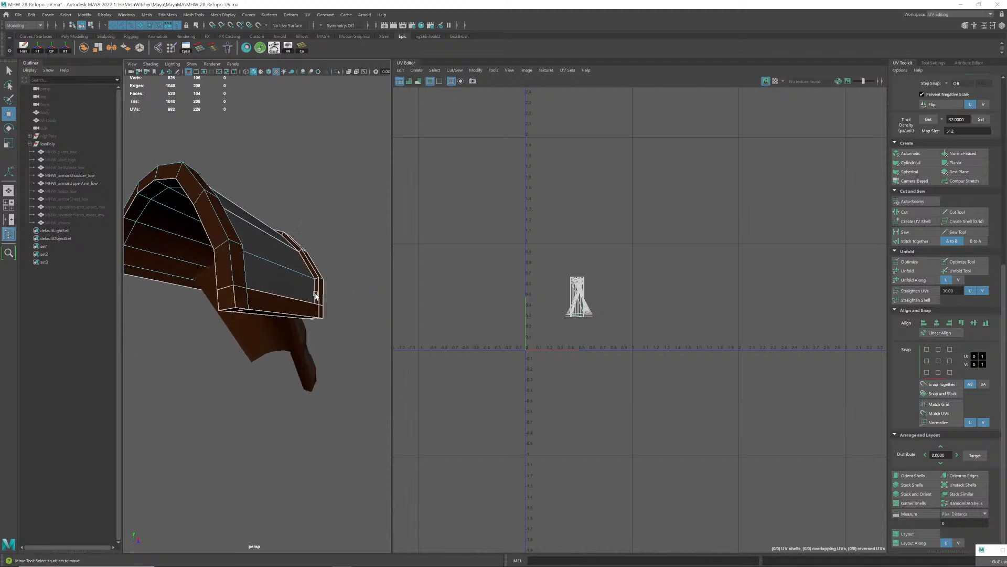
alt+drag(315, 292, 319, 315)
alt+right_drag(319, 315, 307, 302)
alt+middle_drag(307, 302, 284, 313)
mouse_move(284, 313)
alt+mouse_down()
mouse_move(297, 294)
mouse_move(286, 307)
mouse_move(269, 300)
alt+mouse_up()
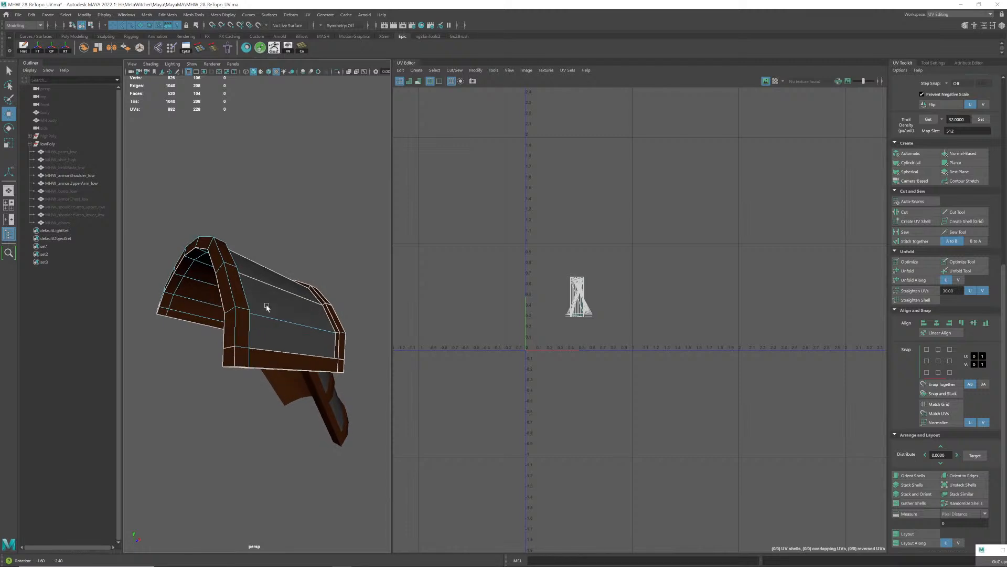
right_drag(269, 300, 313, 287)
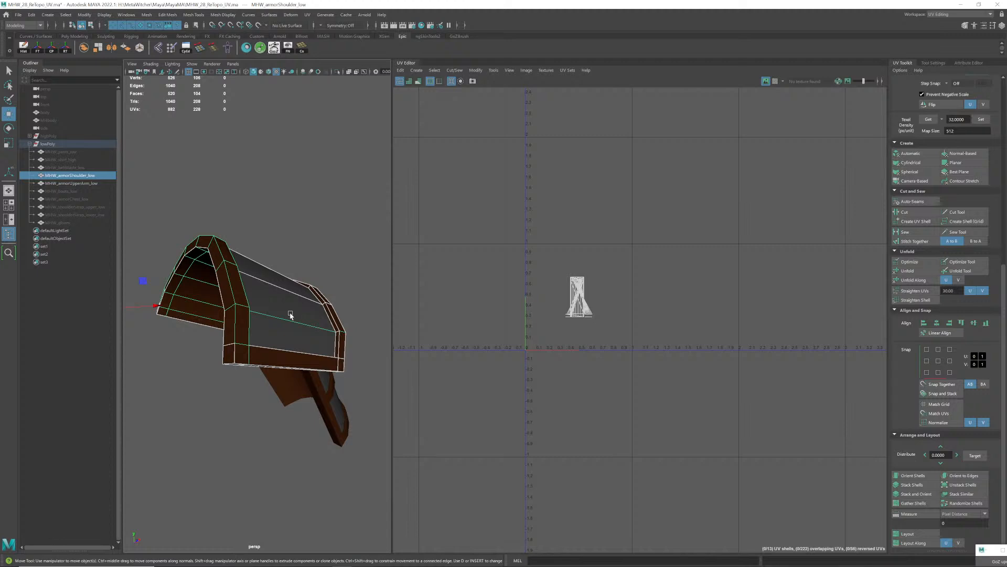
alt+drag(294, 316, 278, 304)
key(ctrl+1)
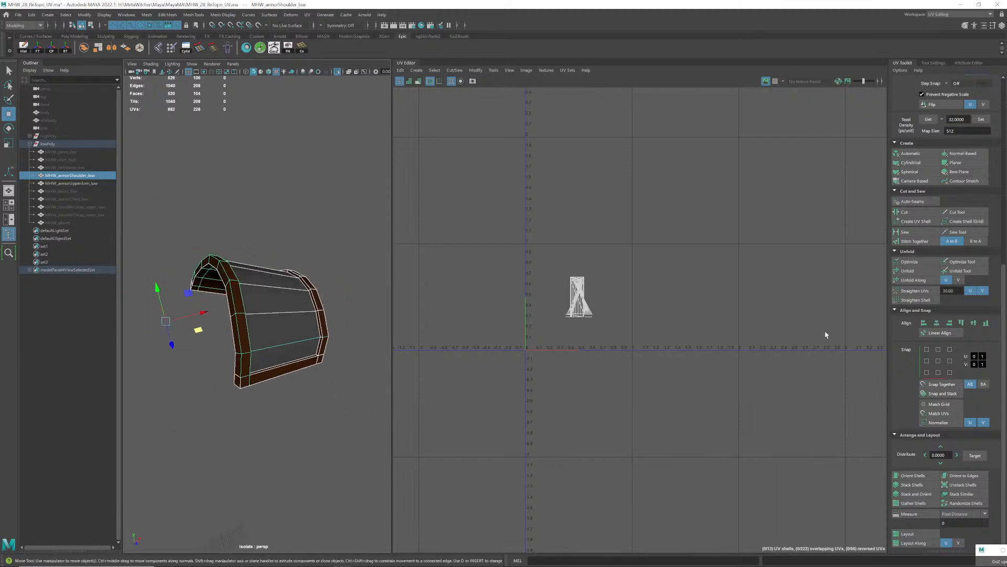
click(910, 181)
- Cut the UVs along the edge loop where the grey outer panel of the shoulder armor meets its brown trim
alt+drag(294, 299, 239, 311)
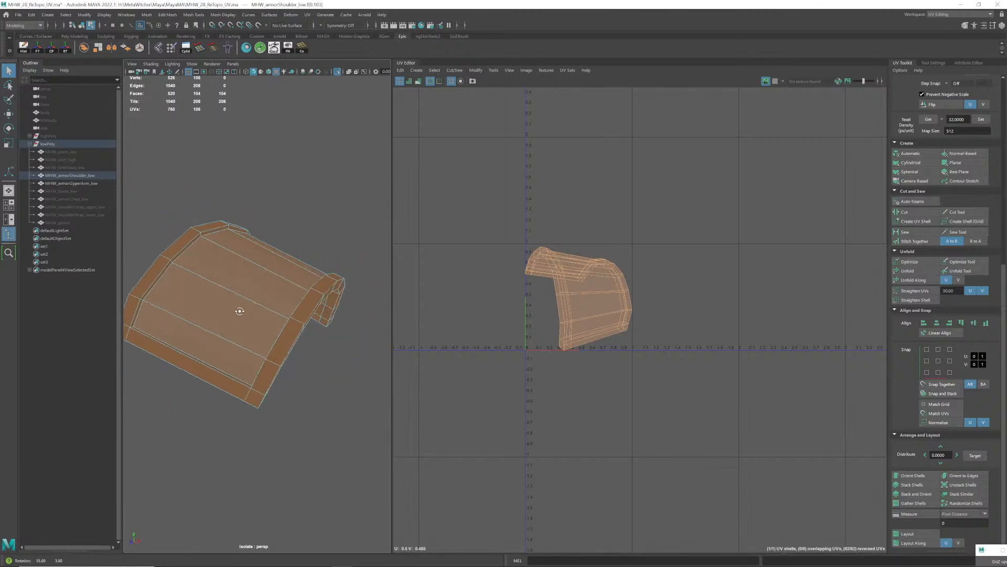
scroll(193, 310, up, 3)
alt+middle_drag(193, 310, 225, 317)
right_drag(198, 303, 197, 284)
click(179, 319)
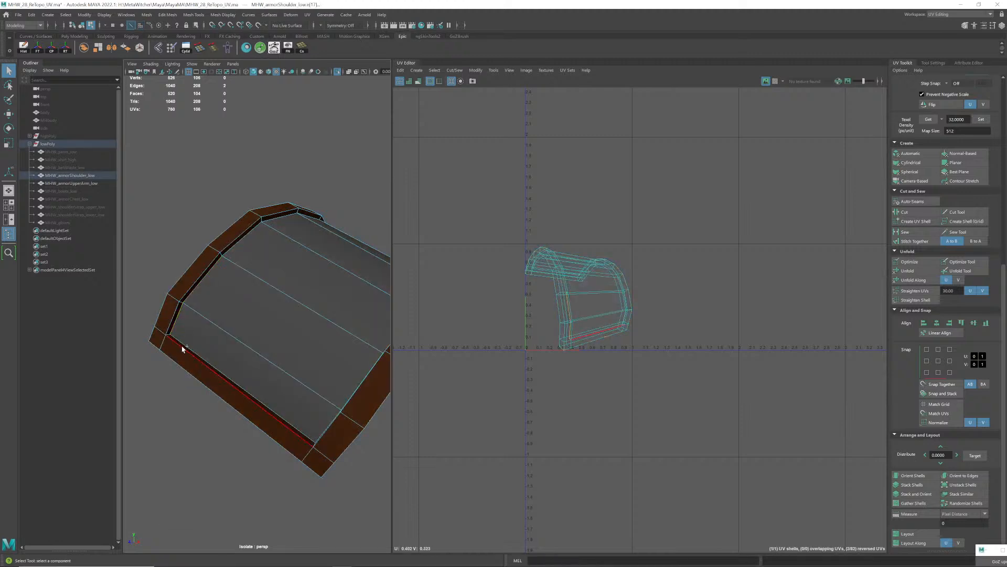
mouse_move(344, 368)
alt+mouse_down()
mouse_move(259, 335)
mouse_move(337, 350)
alt+mouse_up()
click(338, 350)
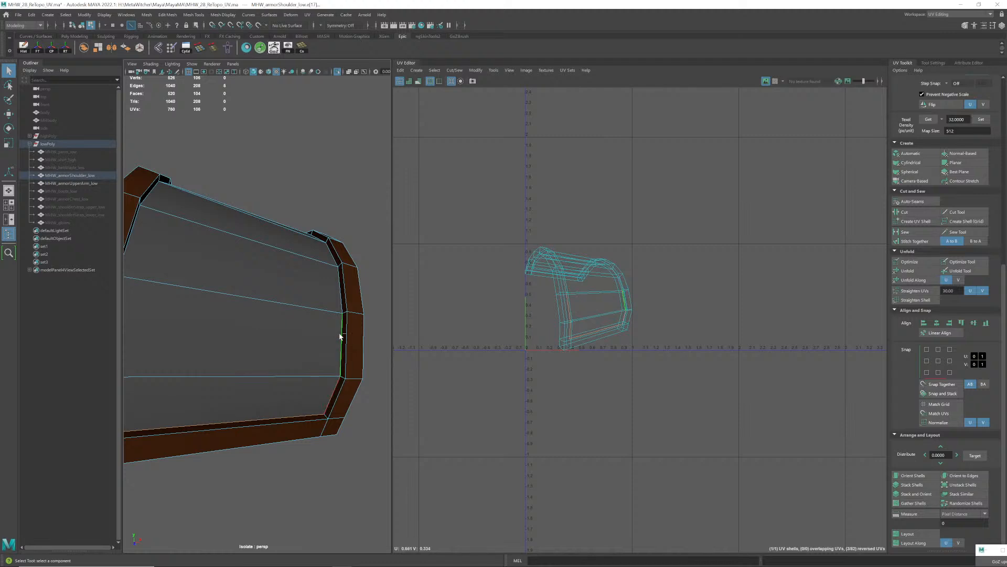
shift+click(343, 310)
alt+drag(344, 309, 324, 292)
shift+click(333, 287)
shift+click(316, 272)
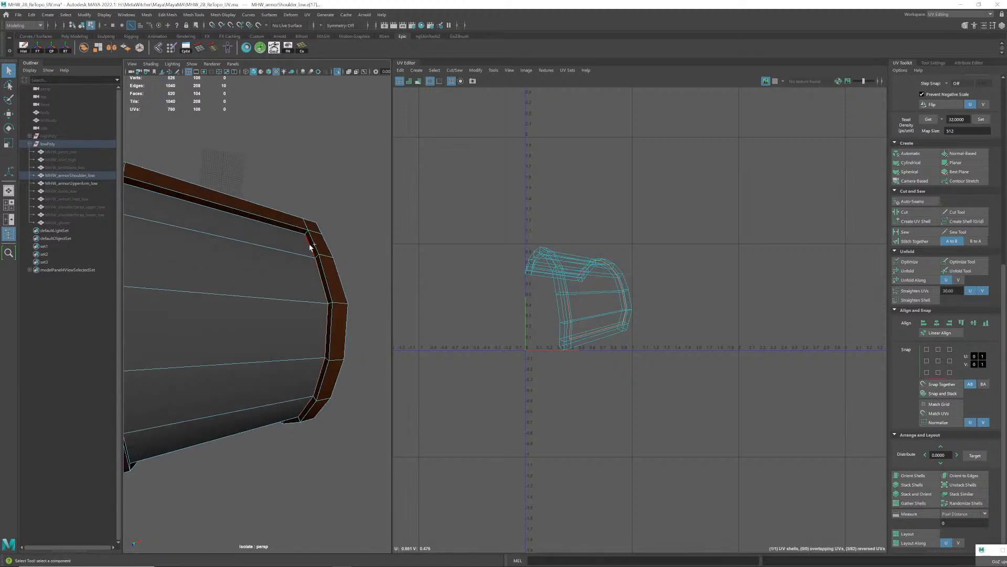
alt+drag(285, 249, 290, 288)
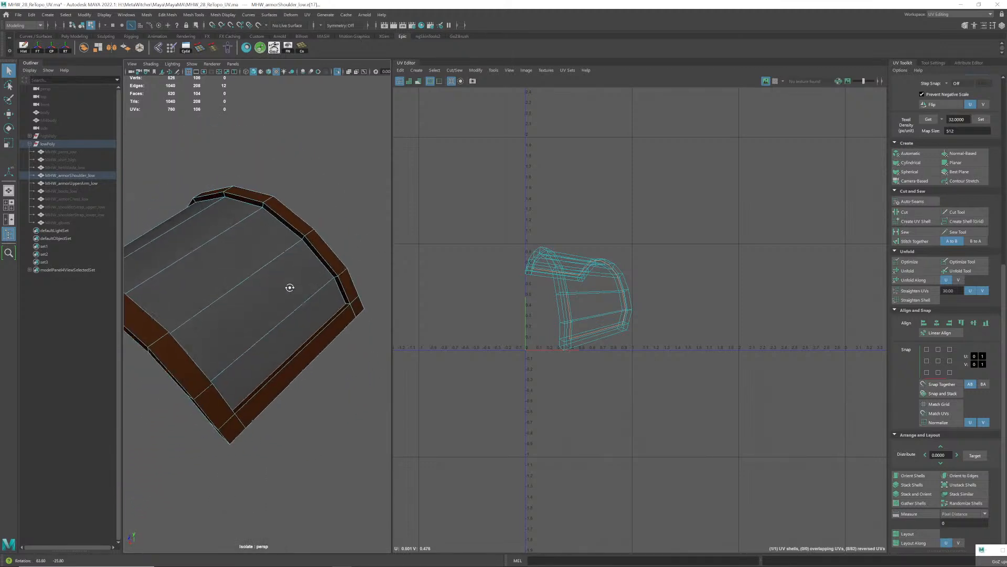
scroll(325, 297, up, 5)
scroll(335, 304, down, 3)
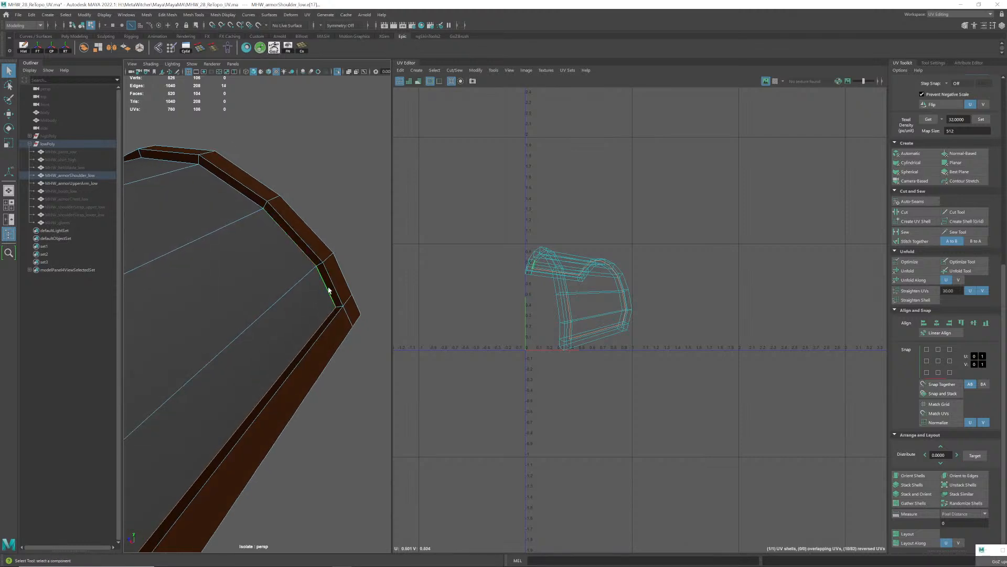
alt+drag(328, 294, 253, 290)
scroll(292, 278, up, 3)
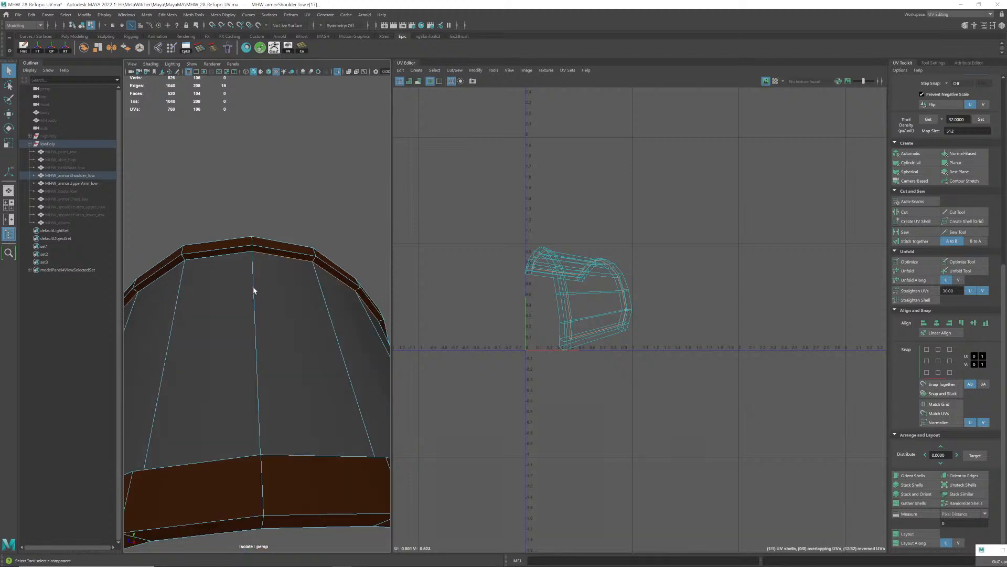
alt+drag(183, 281, 275, 332)
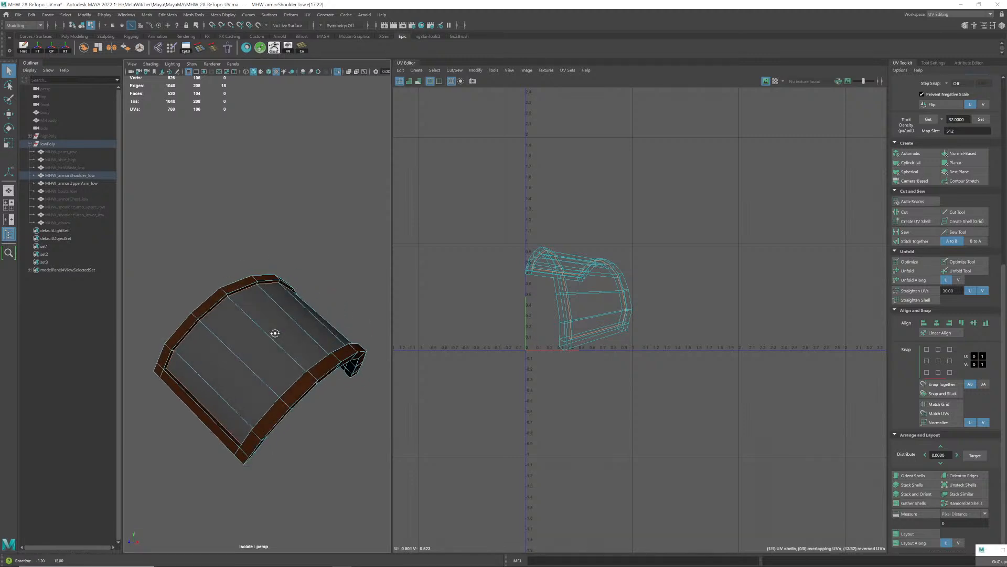
click(904, 212)
- Unfold the grey outer panel's UV shell and move it clear of the trim UVs
key(w)
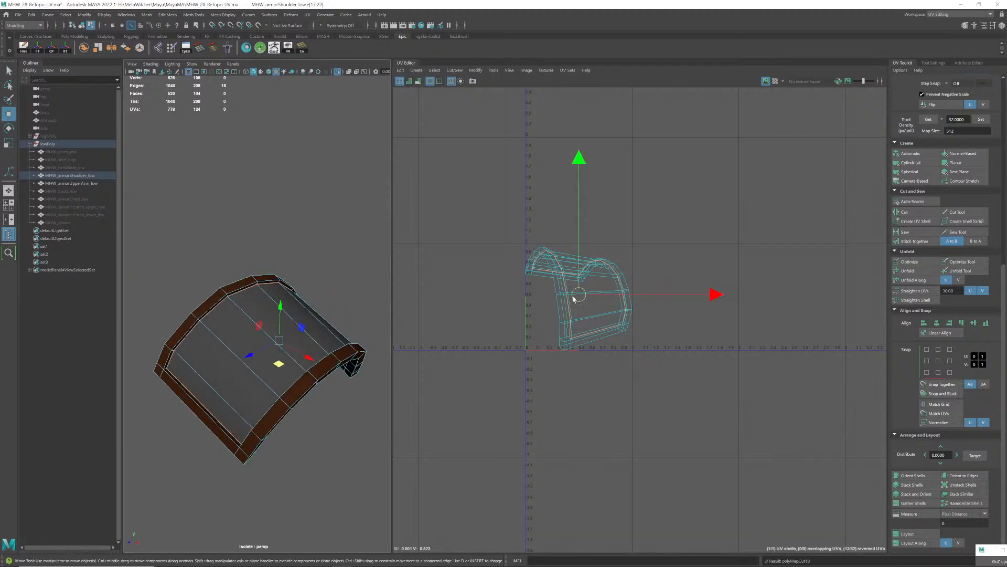
right_drag(573, 298, 591, 309)
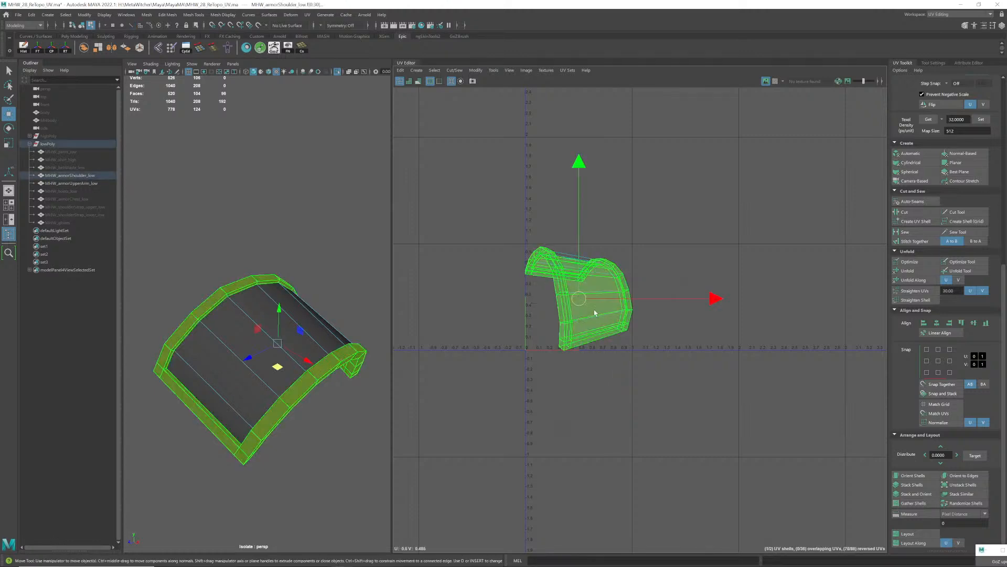
click(301, 332)
click(336, 341)
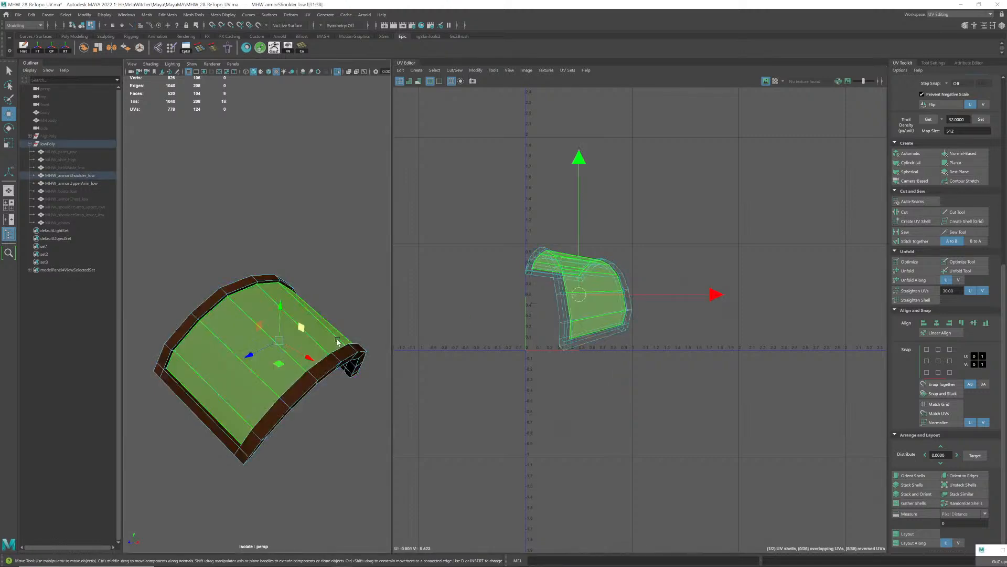
click(907, 271)
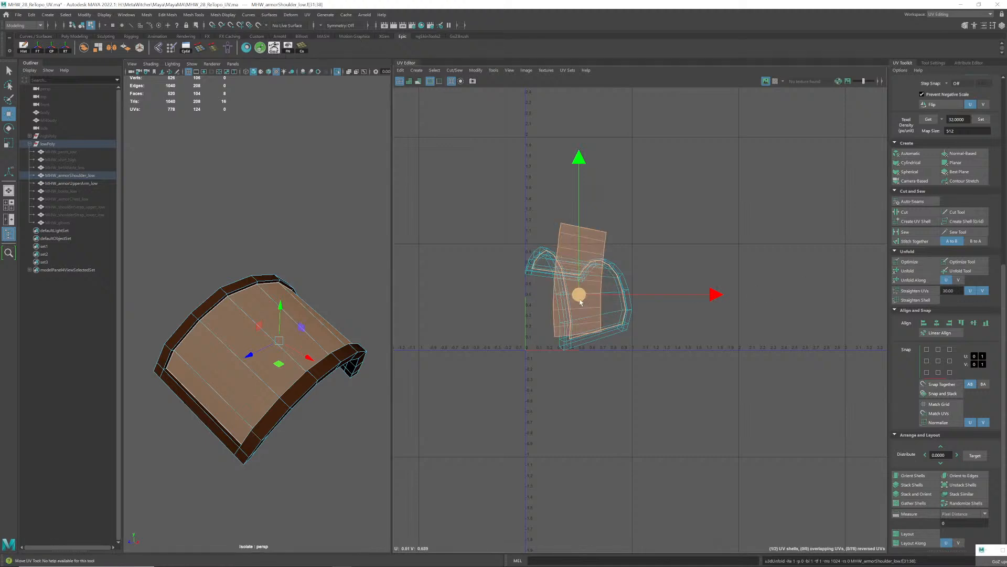
drag(583, 302, 717, 279)
- Cut the UVs along the border edges of the shoulder armor's inner surface to separate it from the trim
mouse_move(301, 336)
alt+mouse_down()
mouse_move(313, 348)
mouse_move(382, 315)
mouse_move(310, 321)
alt+mouse_up()
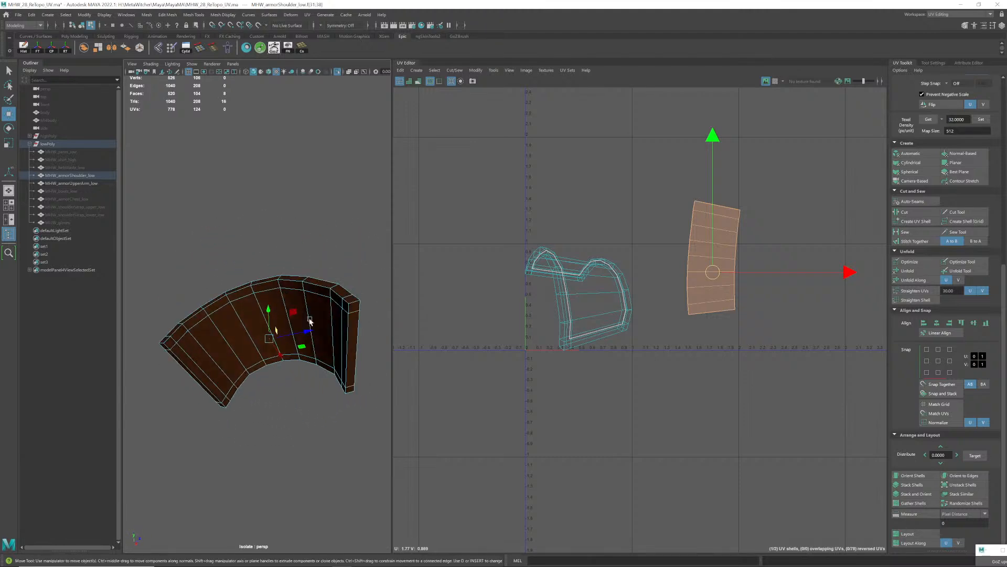
alt+right_drag(311, 321, 339, 314)
alt+middle_drag(339, 314, 317, 315)
alt+right_drag(317, 315, 341, 310)
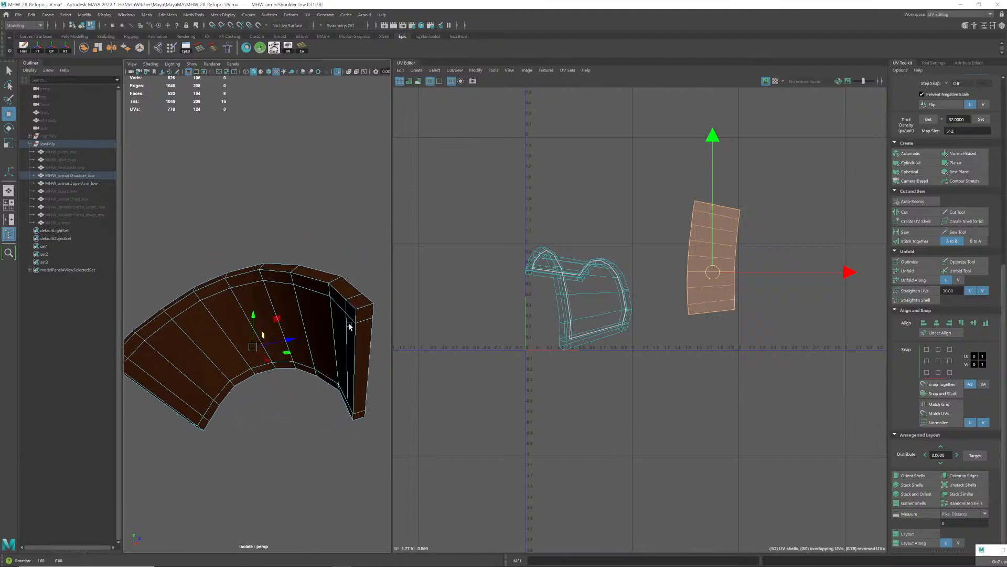
click(335, 290)
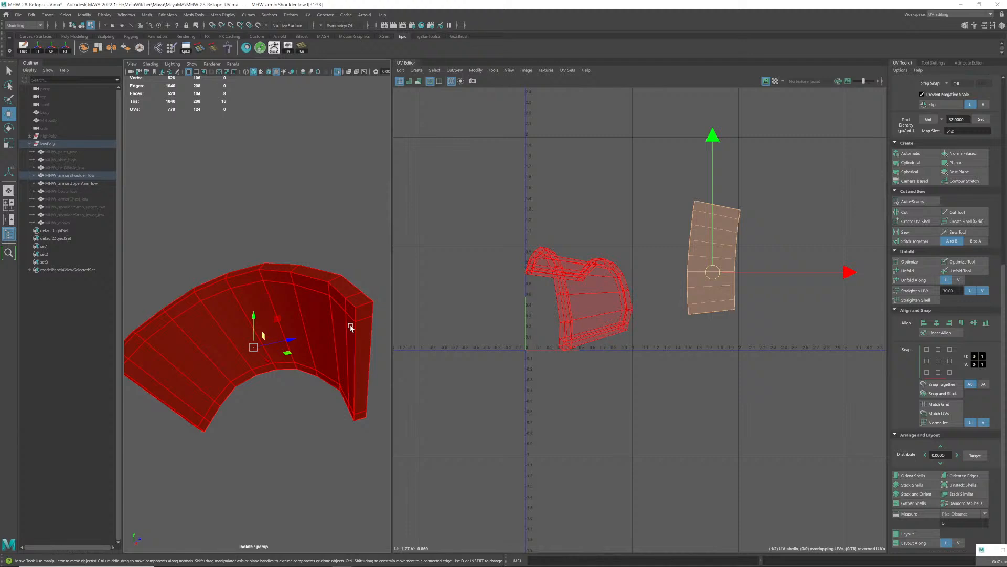
right_click(338, 299)
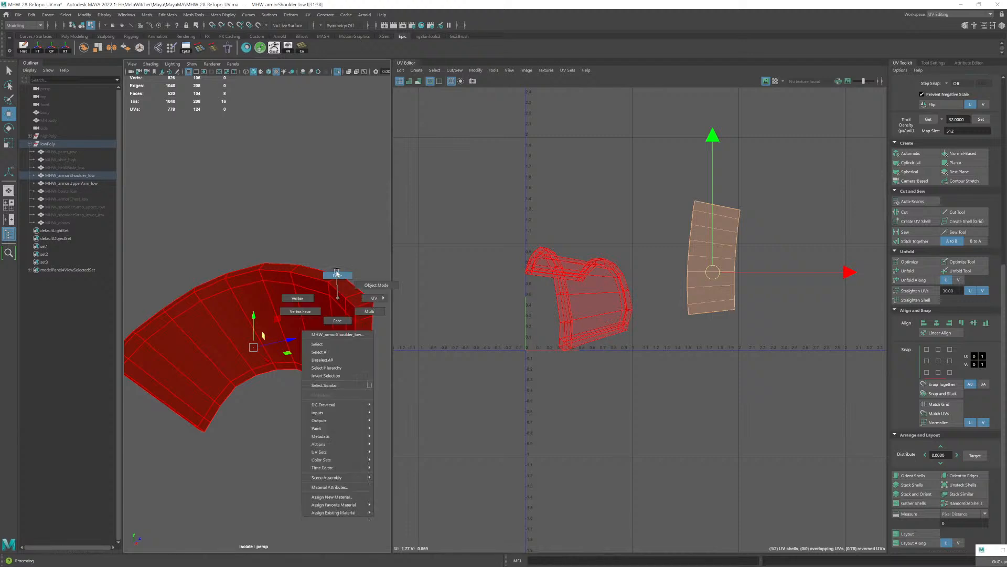
click(337, 274)
double_click(348, 313)
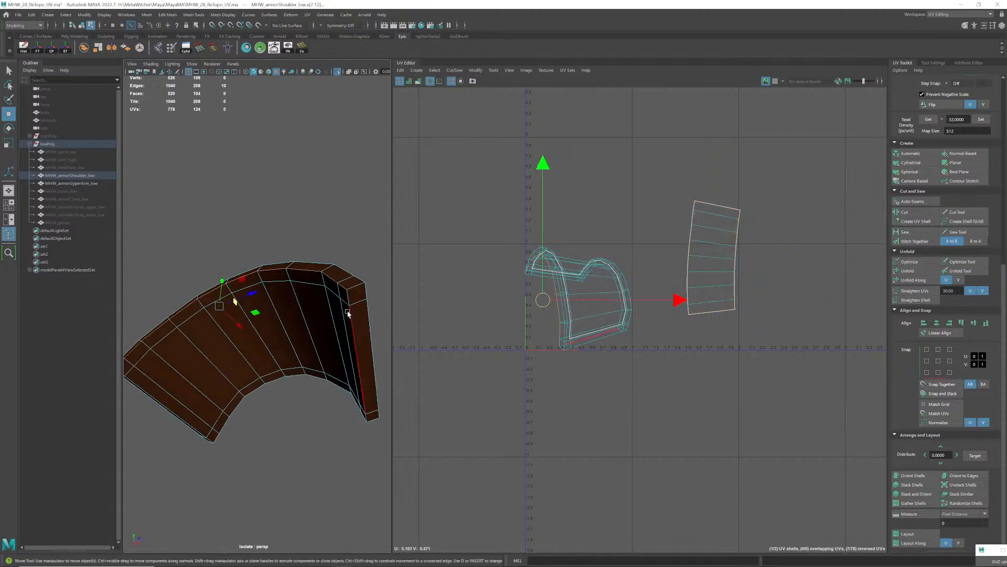
shift+double_click(349, 315)
alt+drag(350, 318, 294, 294)
shift+double_click(348, 266)
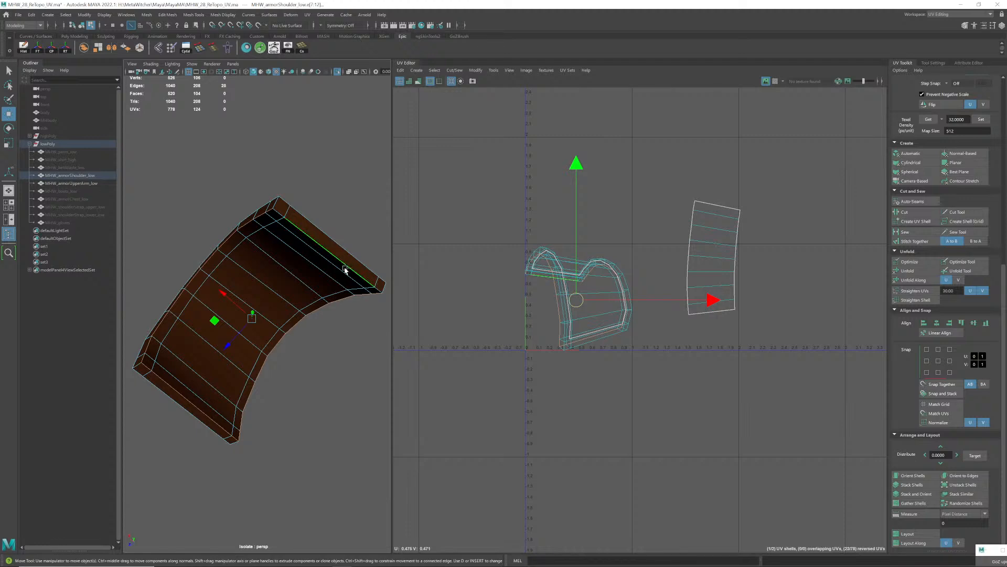
alt+drag(346, 270, 319, 301)
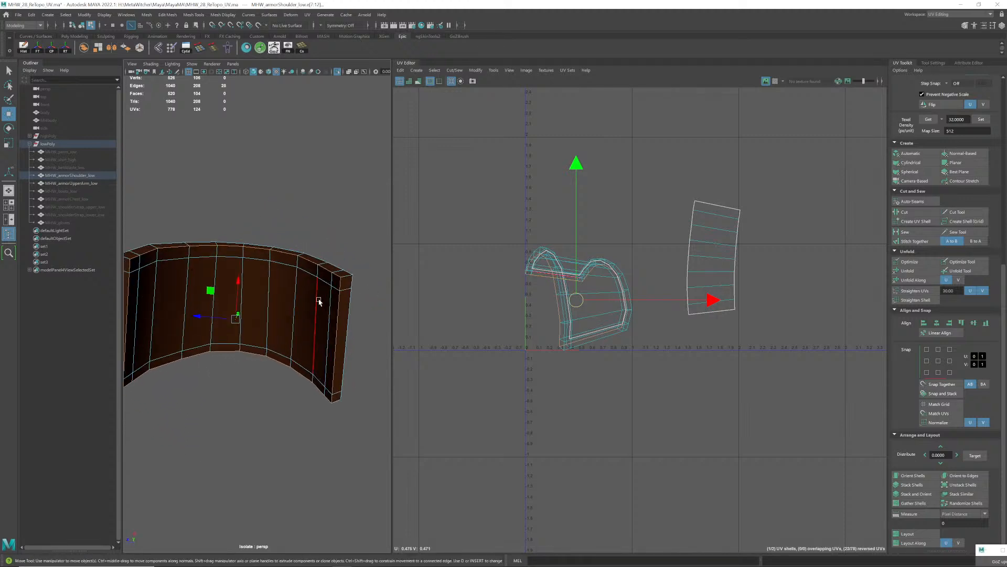
alt+drag(179, 299, 195, 325)
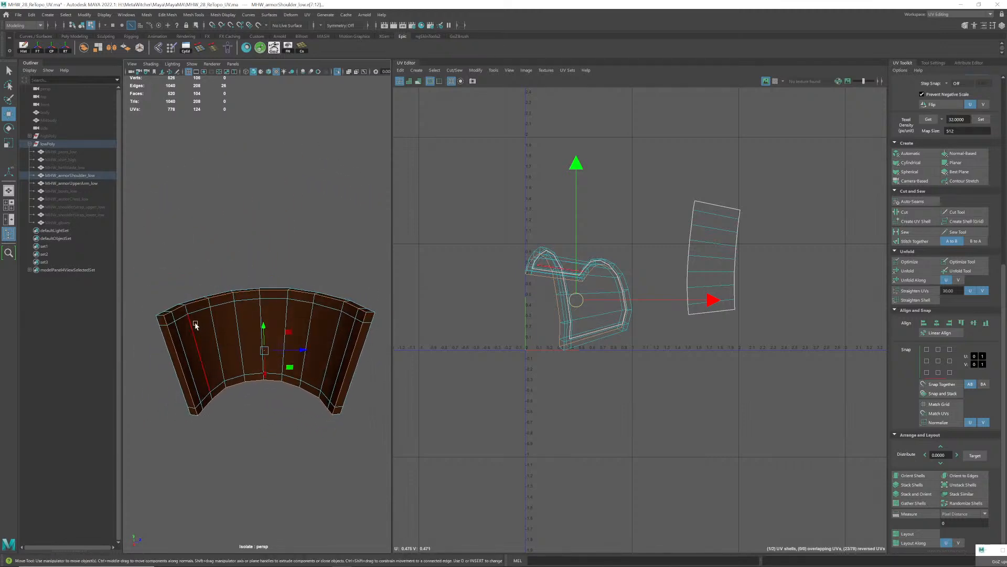
alt+right_drag(285, 326, 287, 341)
alt+middle_drag(287, 341, 287, 342)
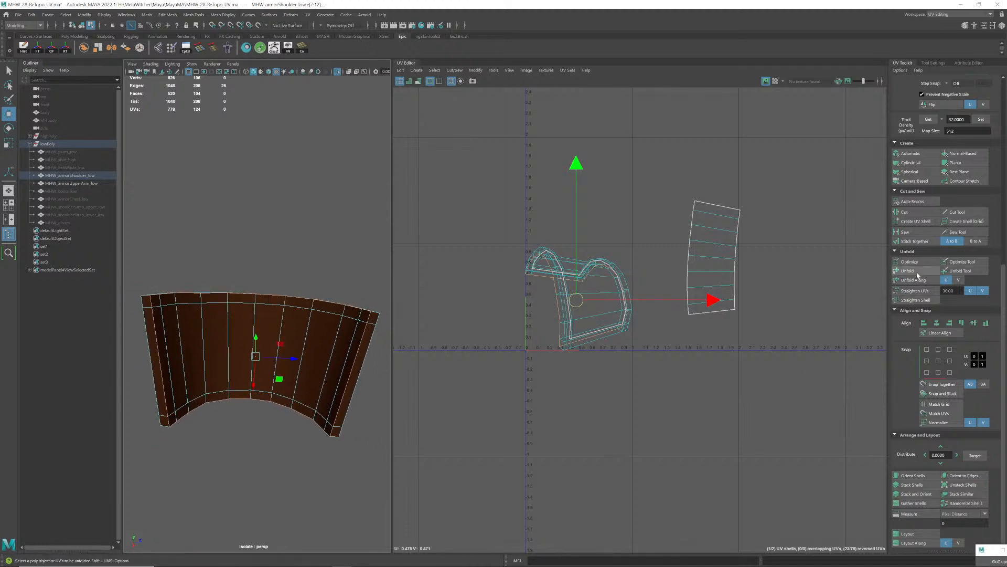
click(905, 212)
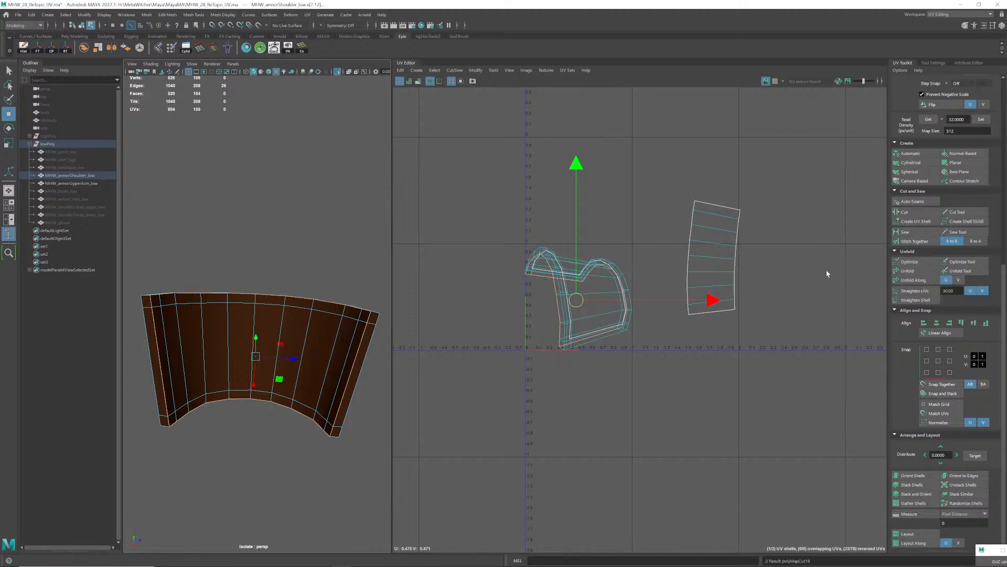
- Select the UV shell of the shoulder armor's inner surface and unfold it
right_click(322, 328)
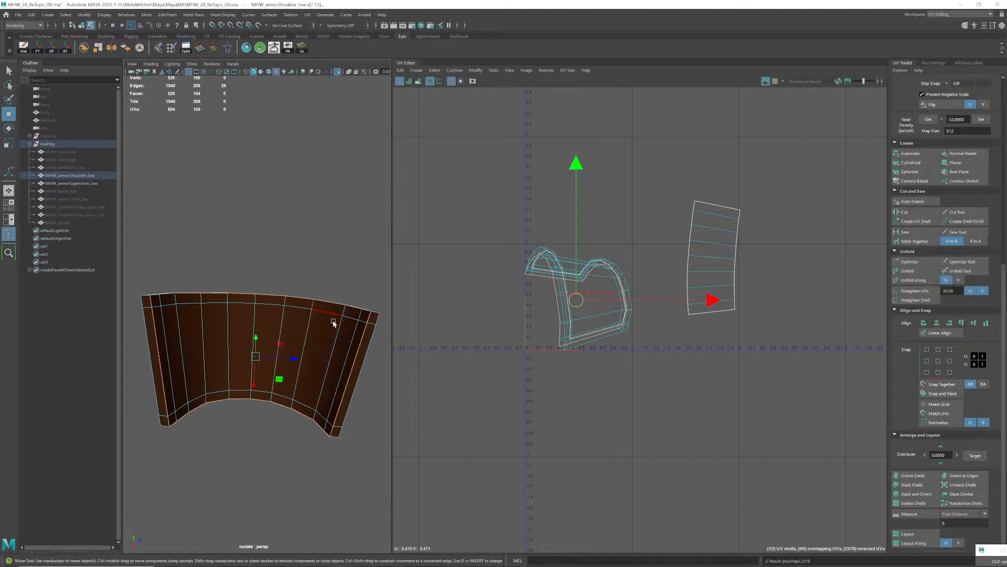
right_click(573, 308)
right_drag(572, 309, 522, 302)
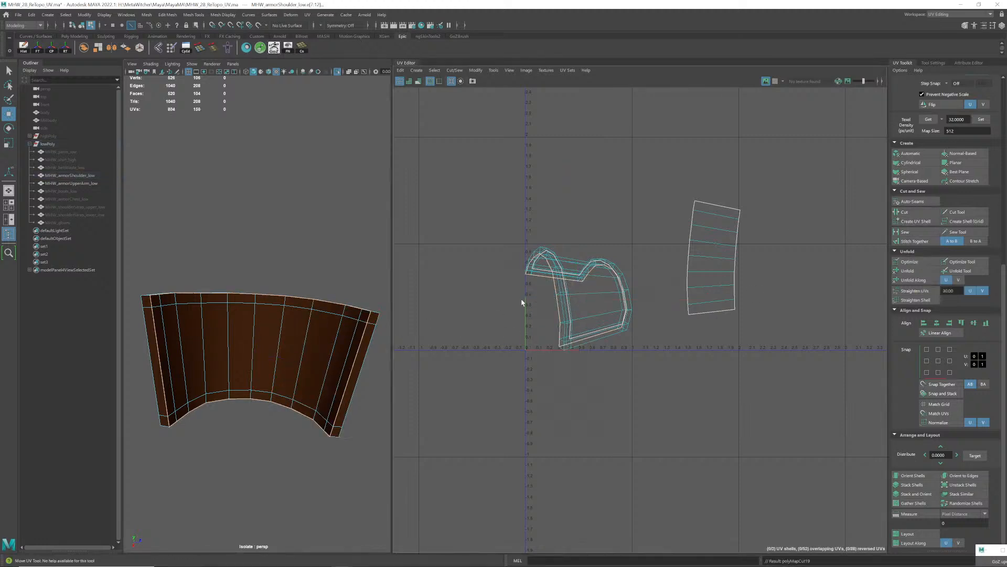
click(306, 344)
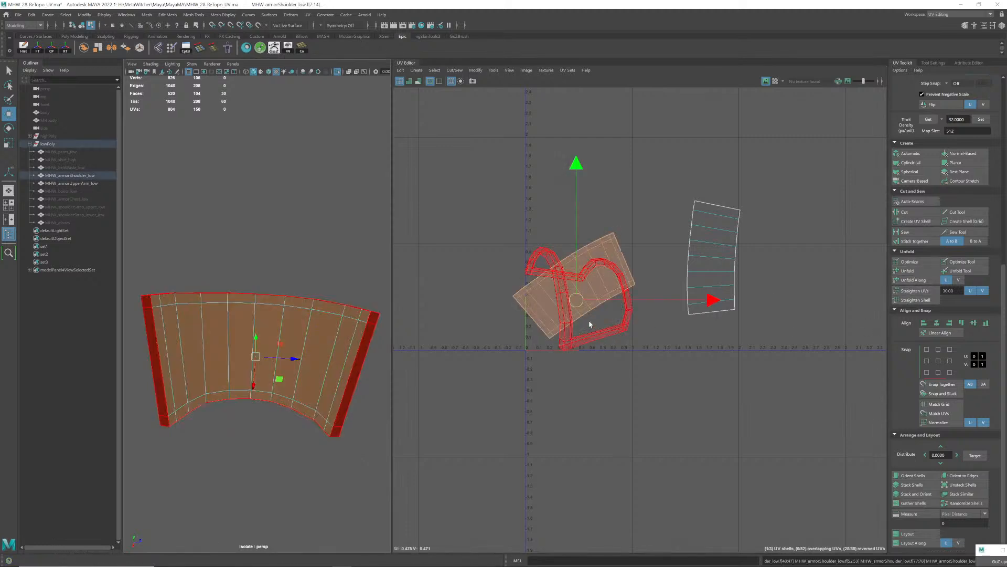
- Move the UV shell of the shoulder armor's inner surface away so it clears the trim UVs
click(582, 307)
drag(581, 307, 774, 359)
alt+drag(299, 336, 326, 349)
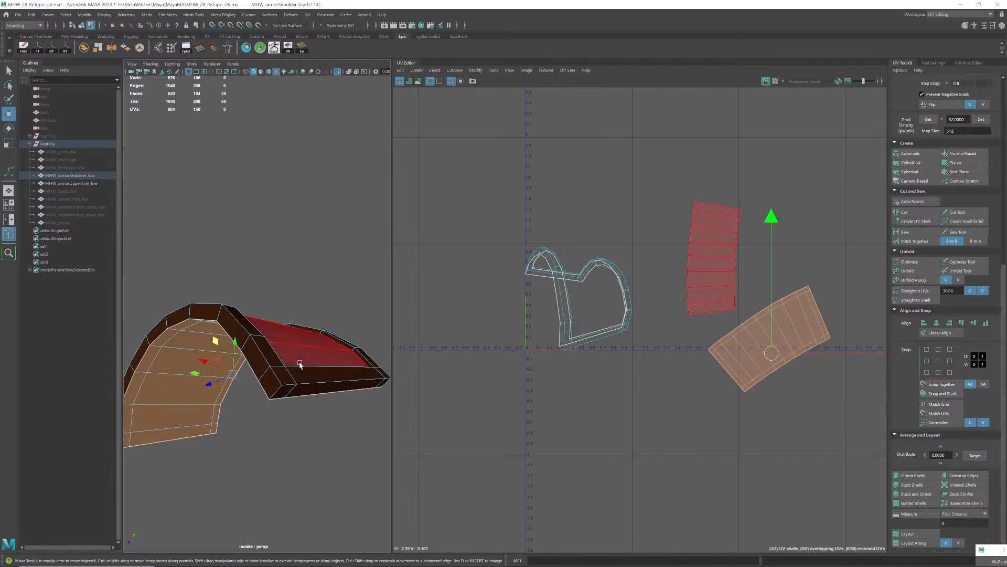
- Cut the UVs at the four corner edges of the brown trim on the side facing the inner surface
right_drag(280, 346, 281, 328)
alt+drag(282, 328, 239, 352)
click(257, 355)
shift+click(281, 354)
shift+click(302, 344)
alt+drag(306, 357, 280, 382)
scroll(279, 383, up, 5)
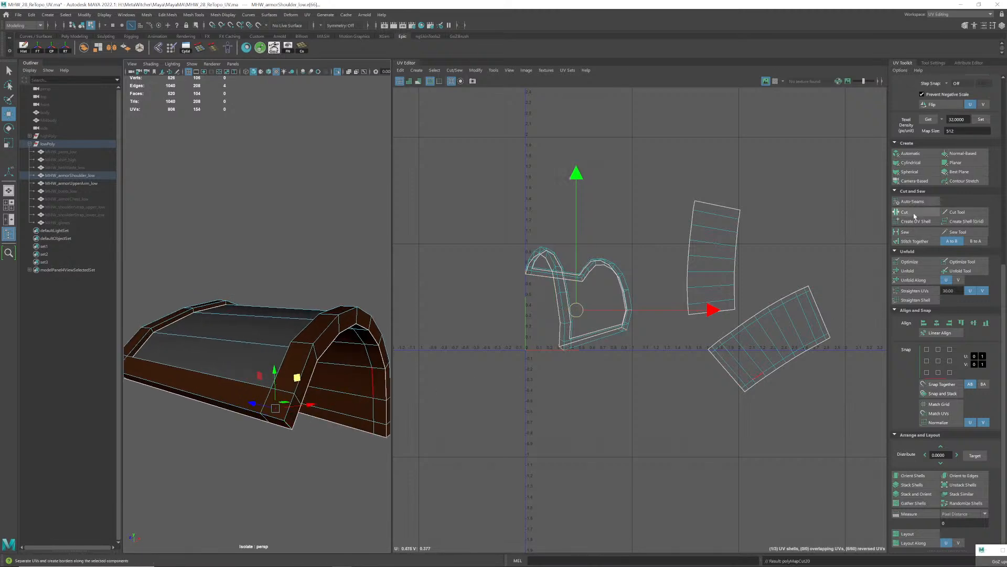
- Select the whole UV shell of the shoulder armor's brown trim and unfold it
alt+drag(365, 362, 280, 373)
scroll(344, 336, down, 4)
scroll(320, 358, down, 4)
scroll(281, 373, up, 4)
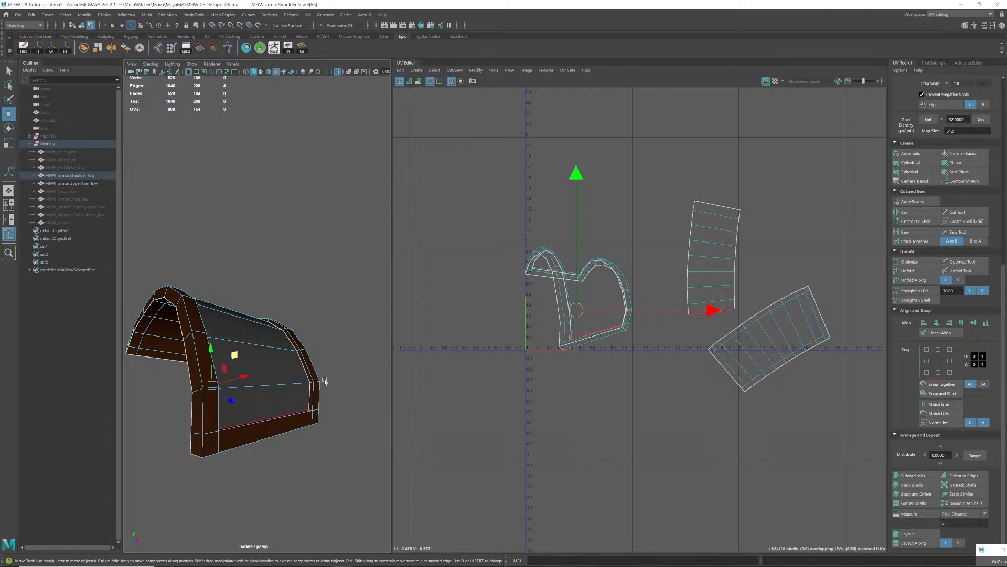
scroll(591, 379, up, 4)
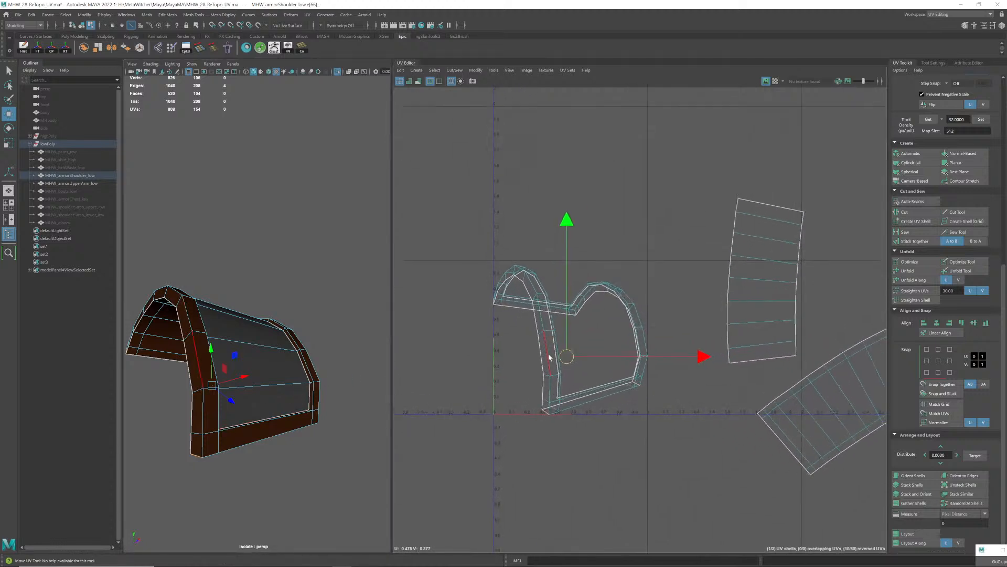
right_drag(550, 358, 580, 352)
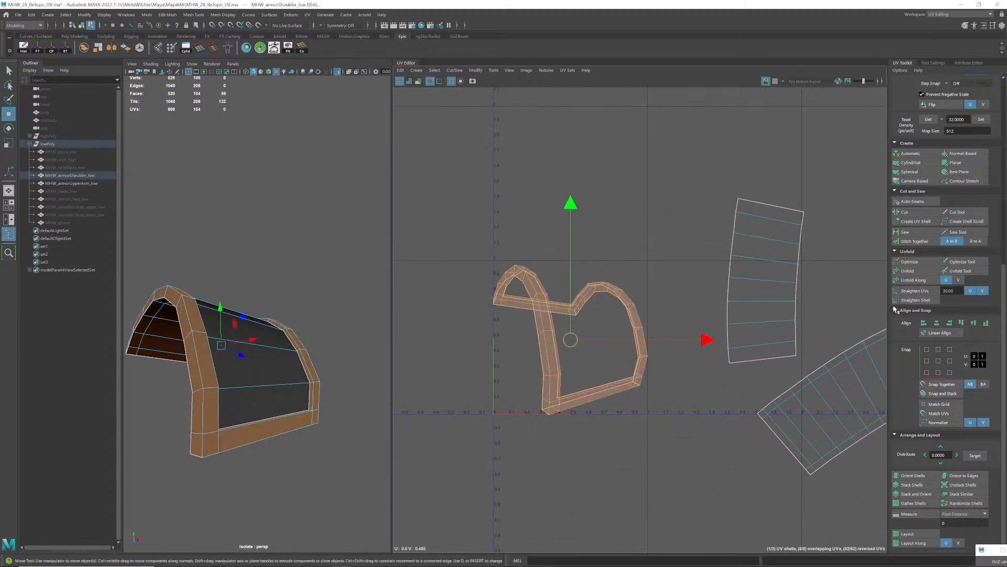
click(907, 270)
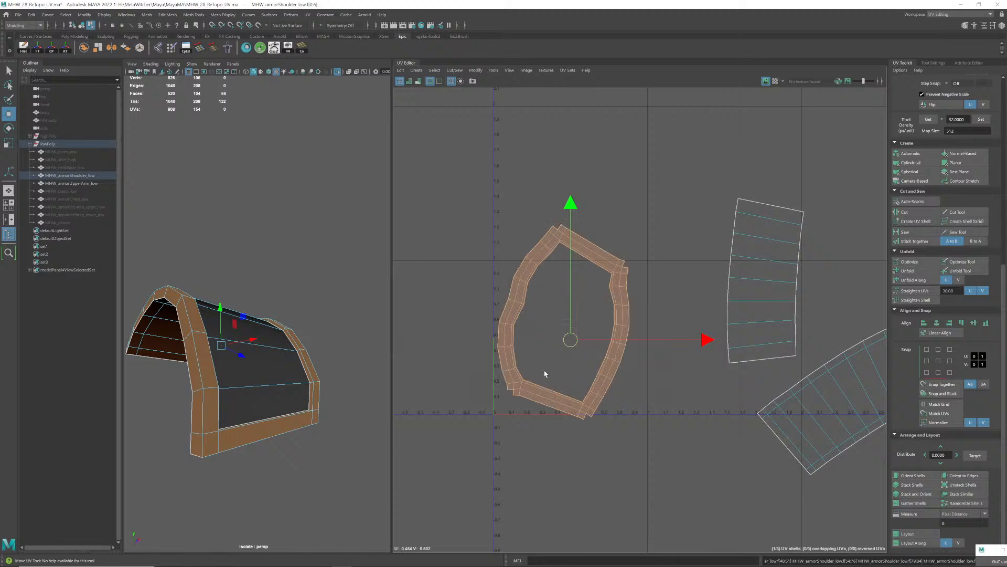
- Cut the UVs at the four short corner edges of the trim's inner rim bordering the grey outer panel
alt+drag(273, 400, 236, 404)
alt+middle_drag(236, 404, 234, 377)
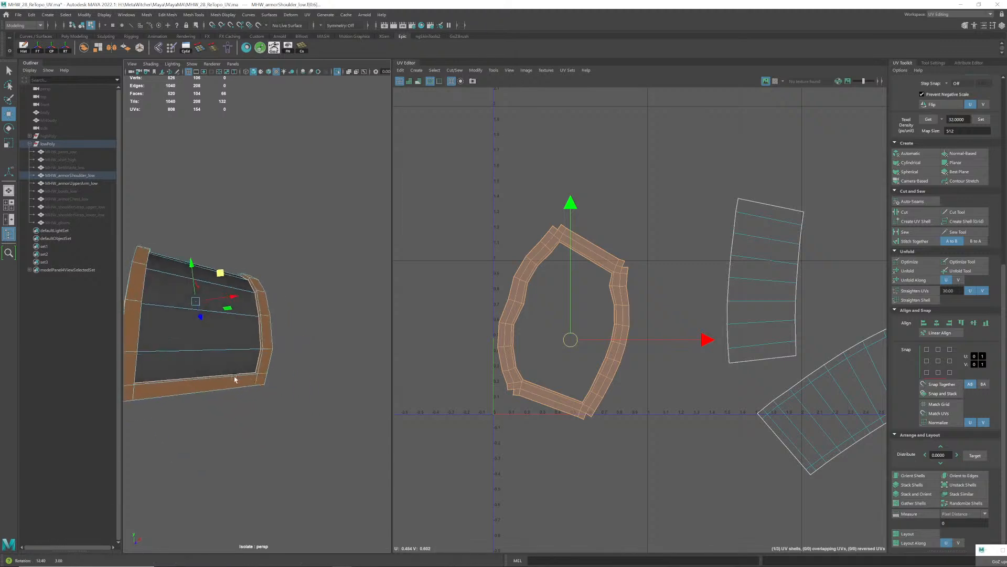
alt+right_drag(234, 378, 288, 364)
alt+drag(288, 364, 281, 351)
alt+middle_drag(234, 387, 290, 332)
alt+right_drag(254, 367, 298, 364)
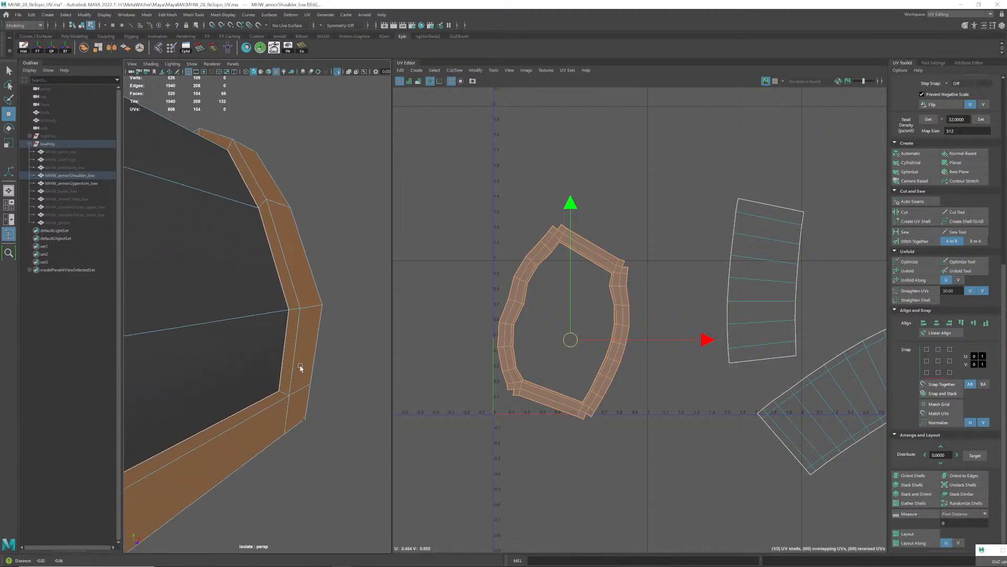
alt+drag(298, 364, 294, 346)
right_drag(293, 347, 296, 320)
click(292, 363)
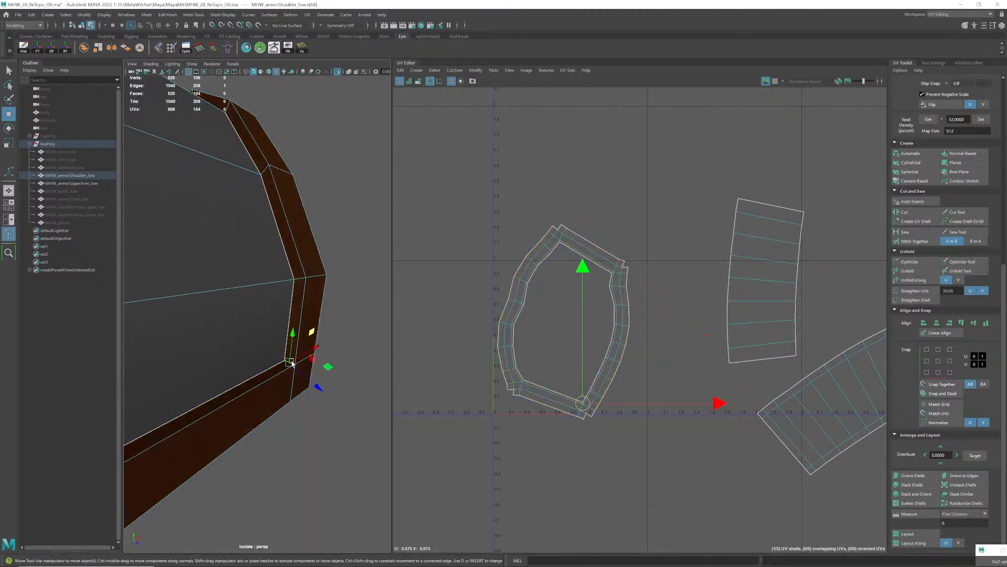
alt+drag(292, 363, 263, 365)
alt+middle_drag(263, 365, 363, 392)
alt+drag(363, 392, 263, 406)
alt+right_drag(262, 406, 281, 324)
click(236, 376)
alt+drag(281, 324, 213, 366)
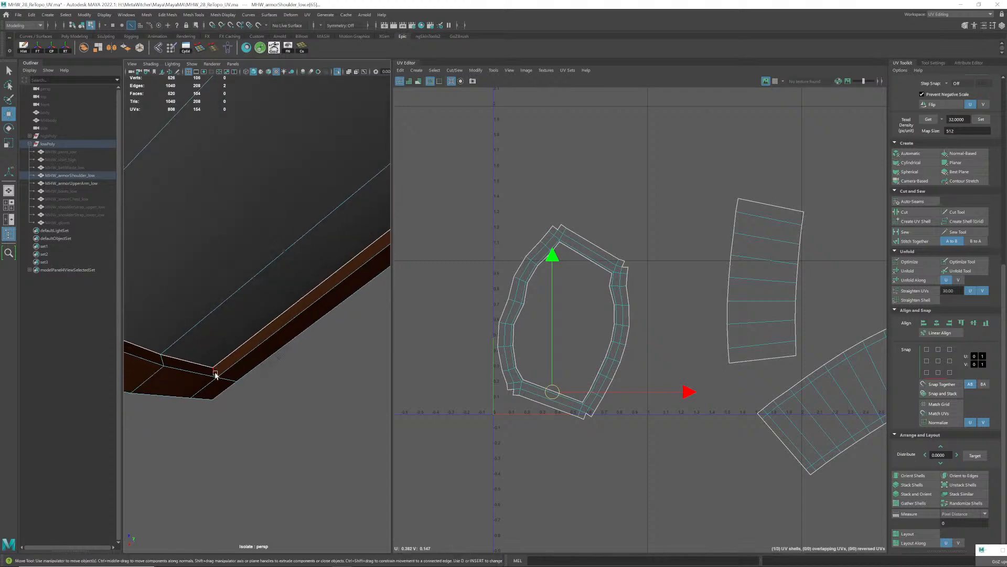
shift+click(232, 344)
alt+right_drag(232, 344, 215, 351)
alt+drag(215, 352, 268, 307)
shift+click(287, 335)
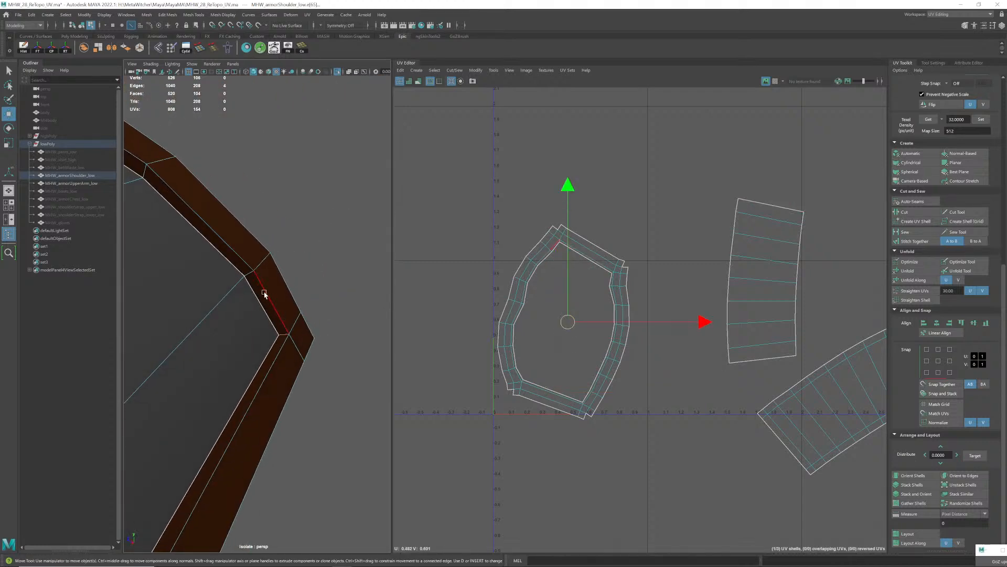
alt+right_drag(298, 366, 135, 355)
alt+drag(135, 355, 342, 379)
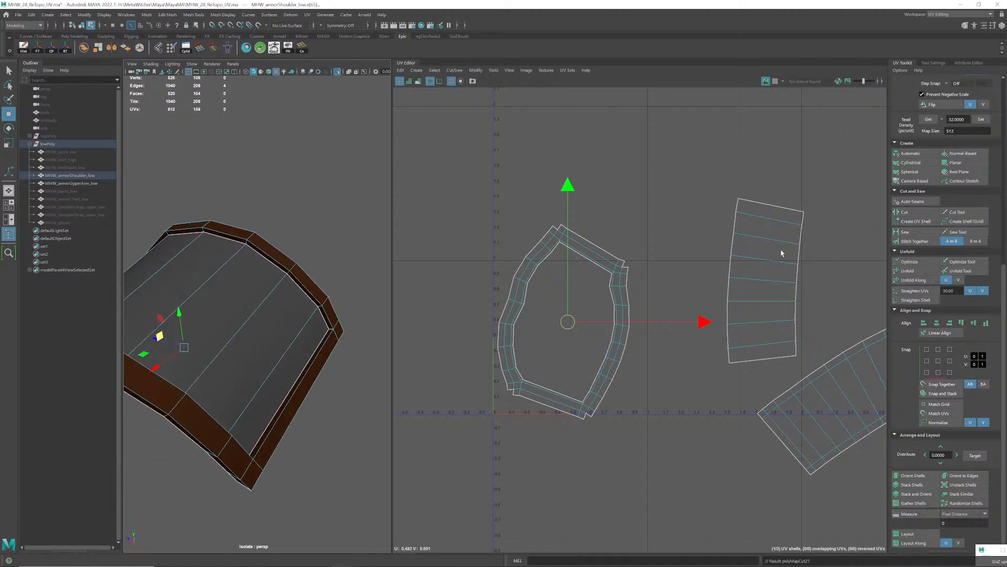
- Unfold the trim's UV shell again with the additional corner cuts and clear the selection
right_drag(598, 255, 573, 244)
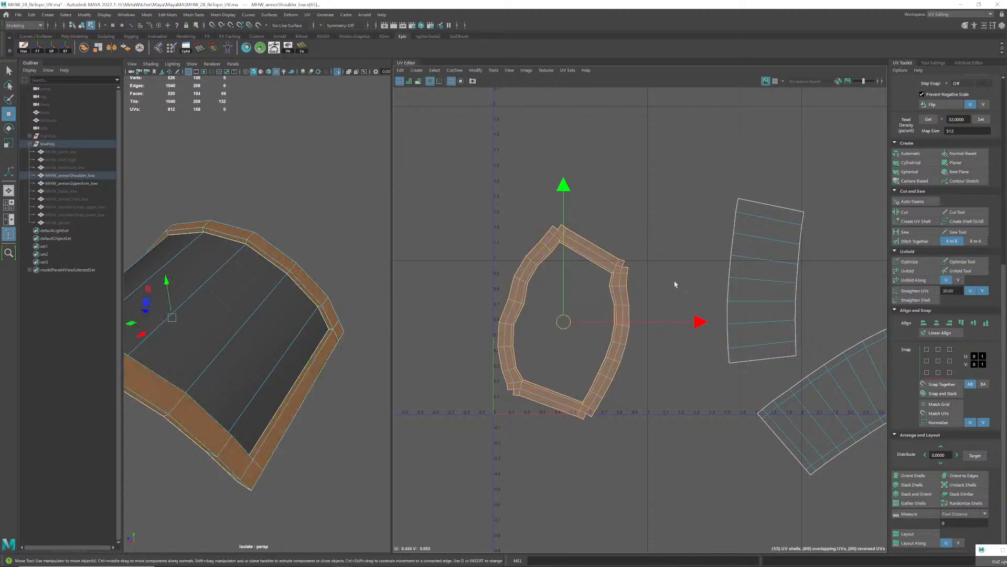
click(908, 271)
click(570, 306)
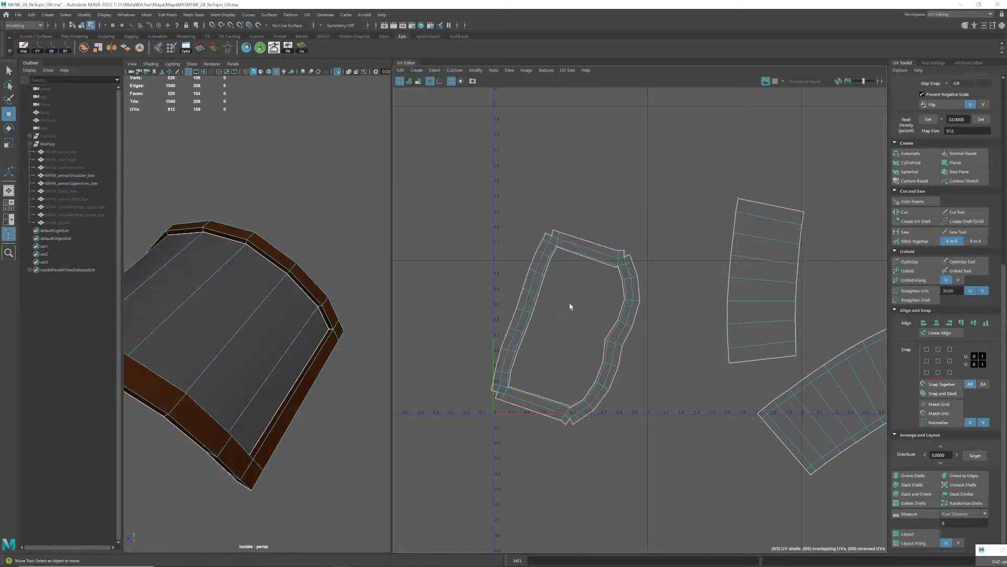
- Examine the corners of the unfolded trim shell for overlaps and compare them with the trim on the model
alt+drag(329, 313, 332, 303)
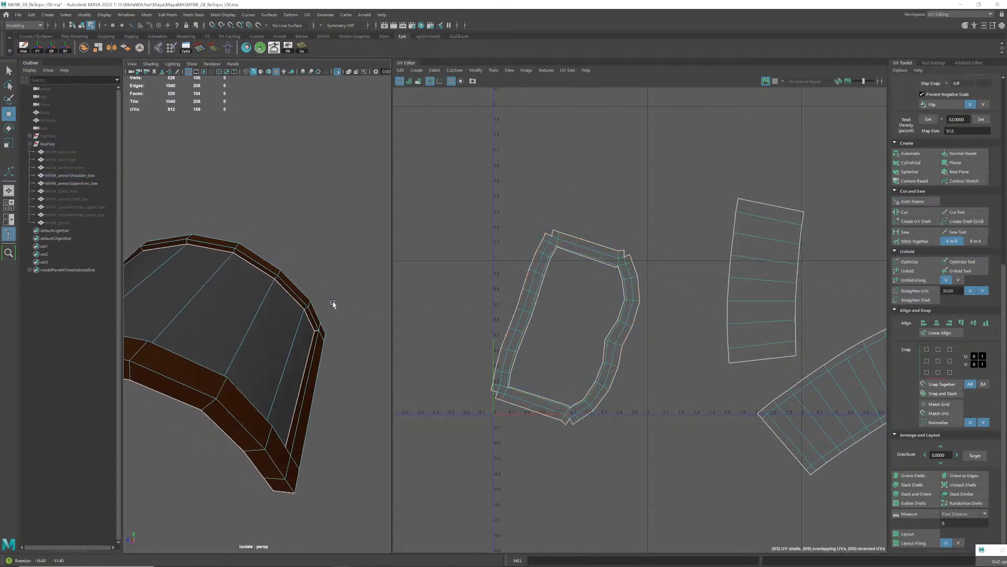
scroll(641, 279, up, 10)
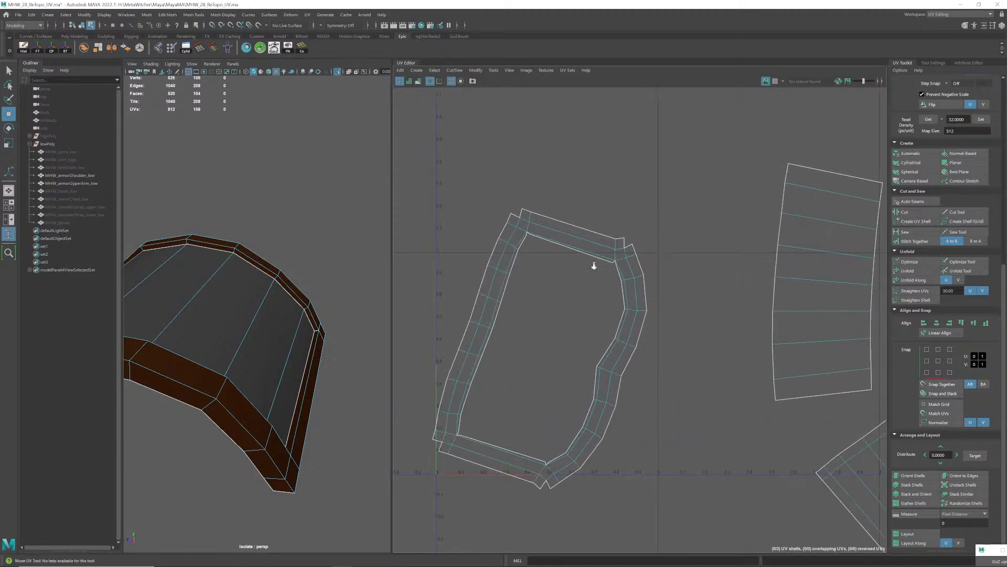
scroll(626, 265, up, 3)
click(626, 265)
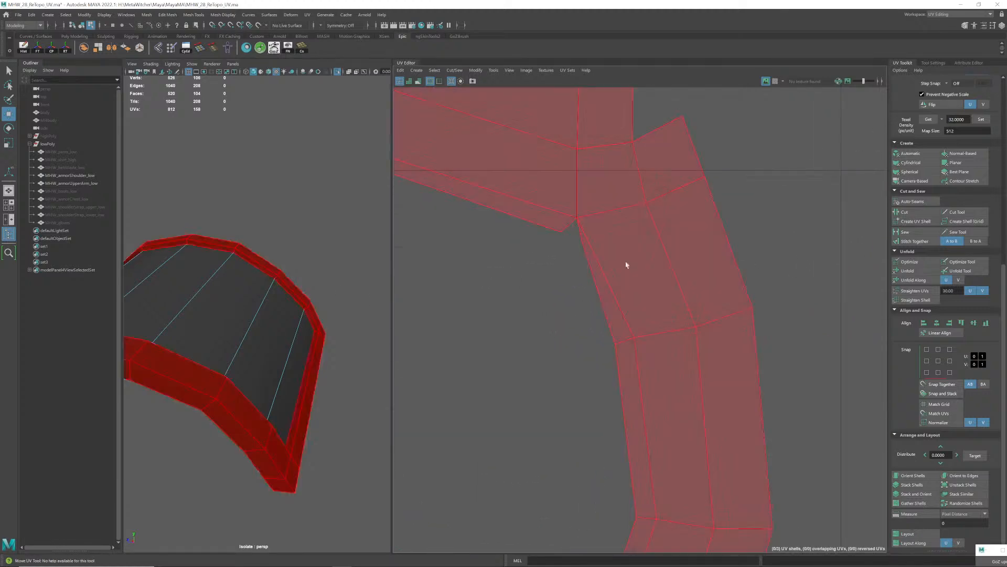
click(582, 241)
scroll(564, 306, down, 10)
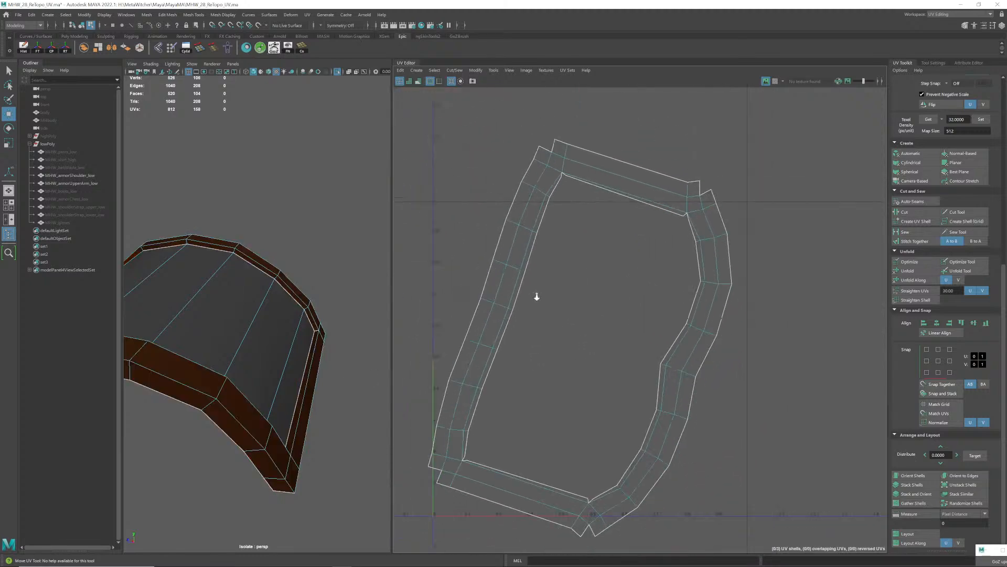
scroll(537, 297, down, 2)
click(463, 416)
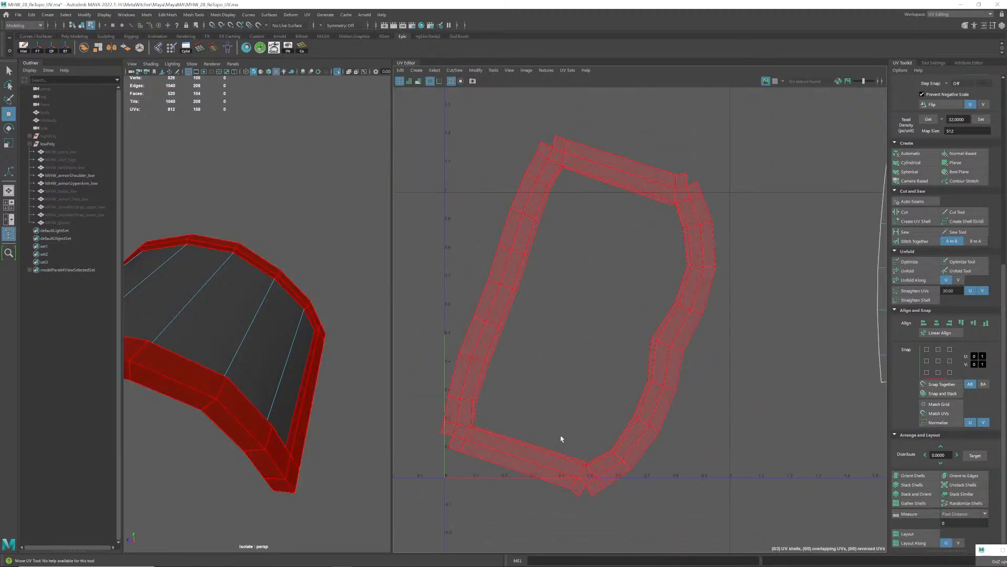
key(F8)
mouse_move(231, 371)
alt+mouse_down()
mouse_move(288, 382)
mouse_move(224, 352)
alt+mouse_up()
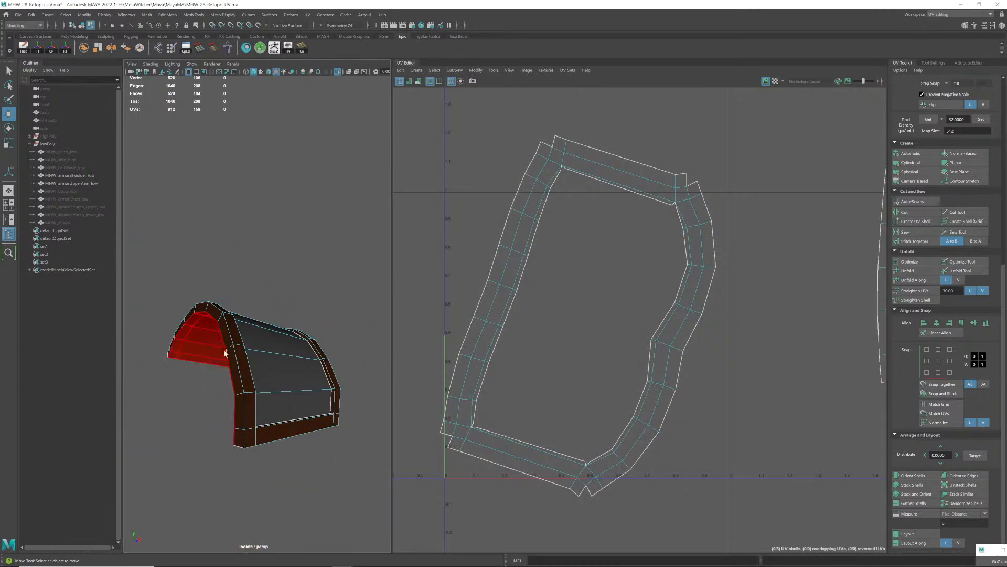
scroll(698, 346, down, 3)
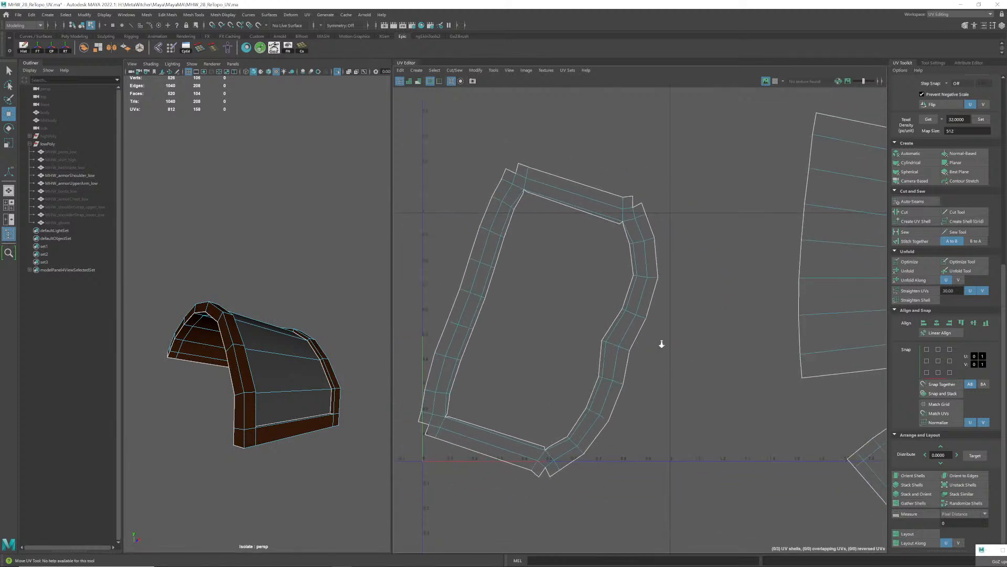
alt+middle_drag(661, 344, 626, 356)
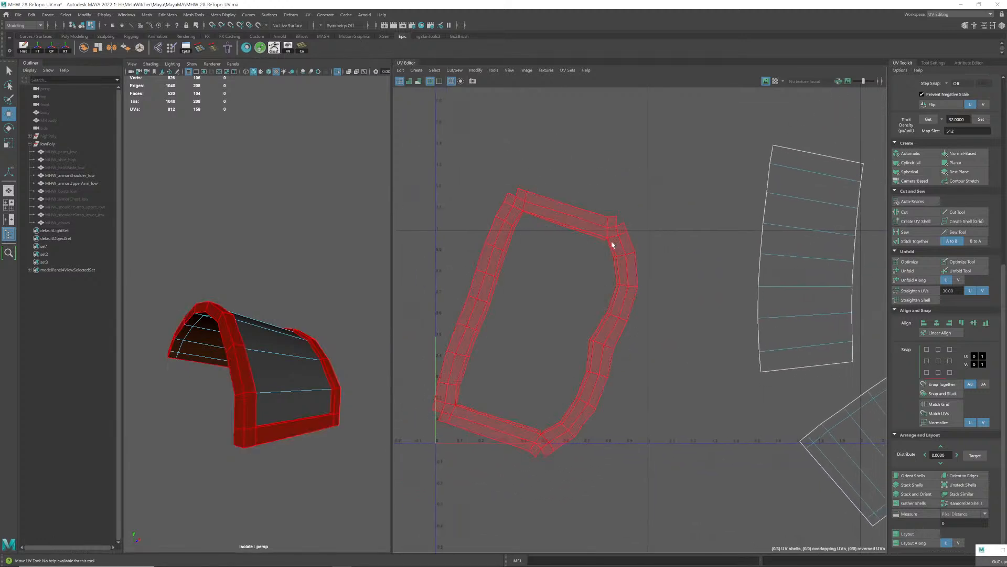
alt+drag(303, 319, 332, 333)
scroll(328, 340, up, 6)
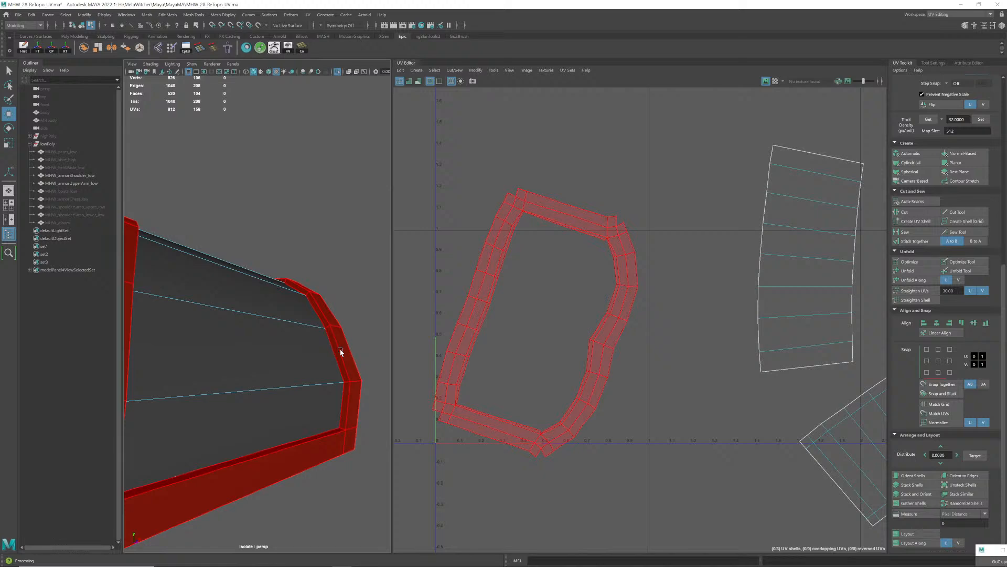
scroll(716, 384, down, 5)
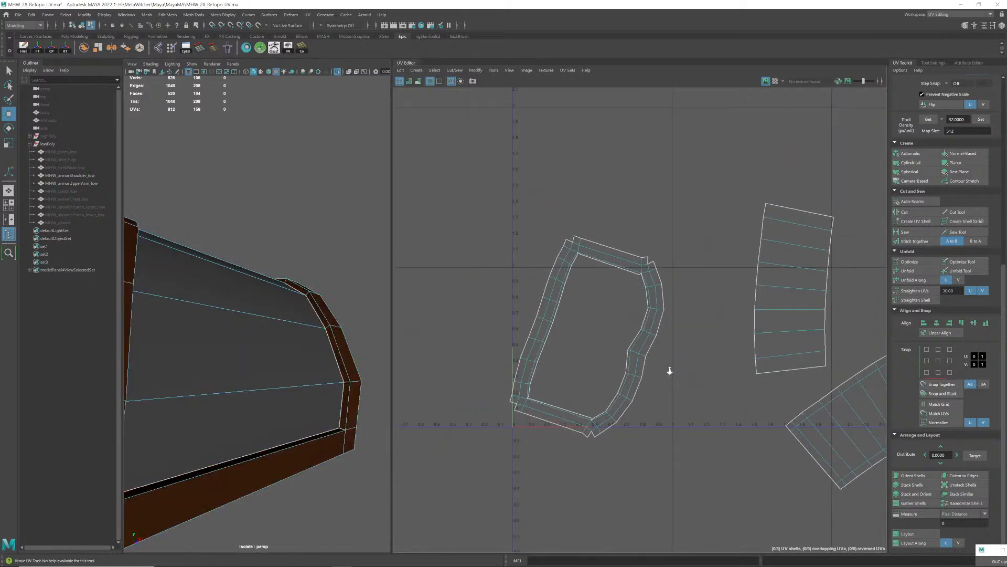
- Select all three UV shells of the shoulder armor and lay them out in the UV tile
click(910, 536)
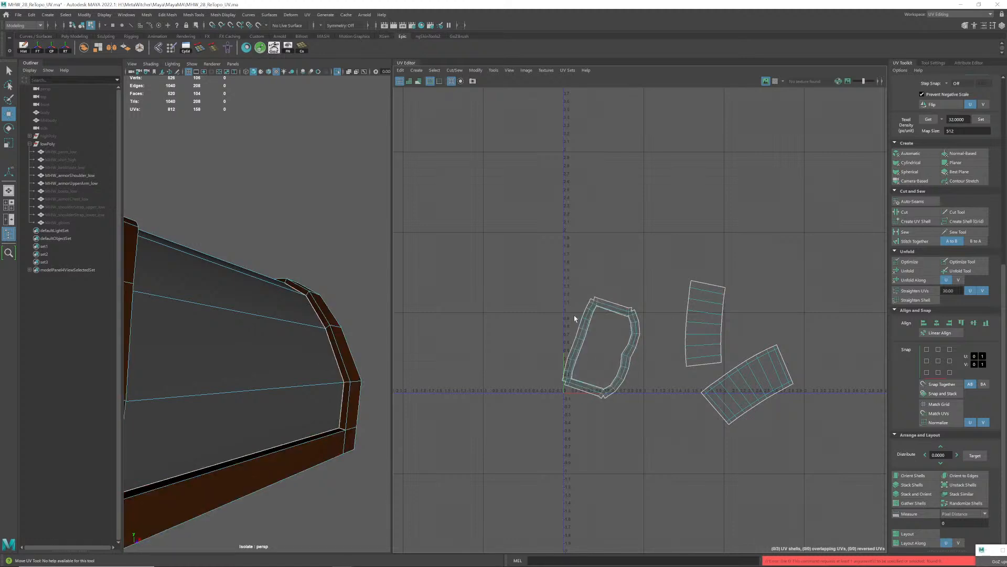
drag(524, 244, 825, 473)
click(913, 534)
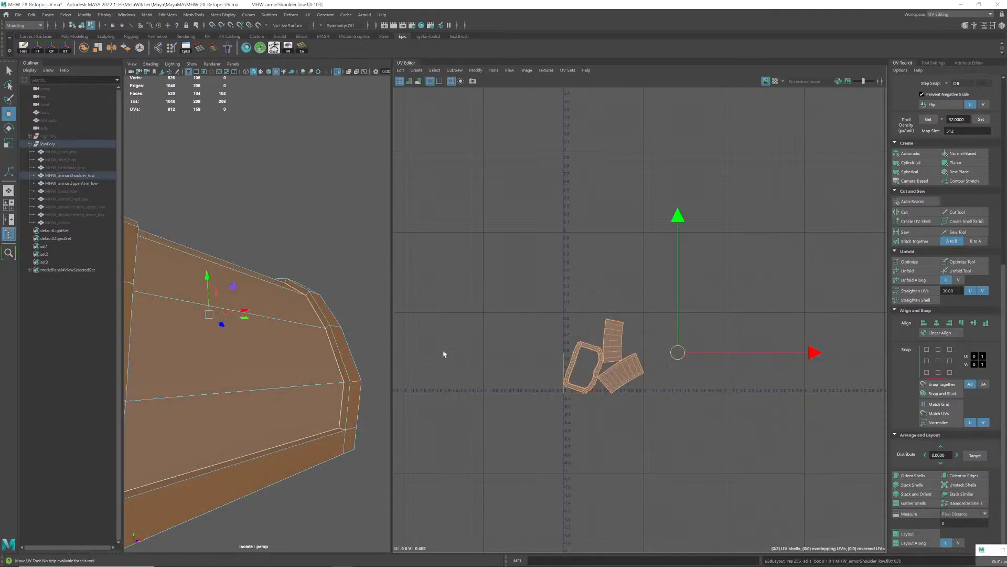
- Return to object selection, select the shoulder armor piece and save the scene
alt+right_drag(346, 336, 267, 331)
alt+drag(268, 330, 254, 318)
alt+right_drag(231, 299, 263, 304)
alt+middle_drag(257, 305, 268, 323)
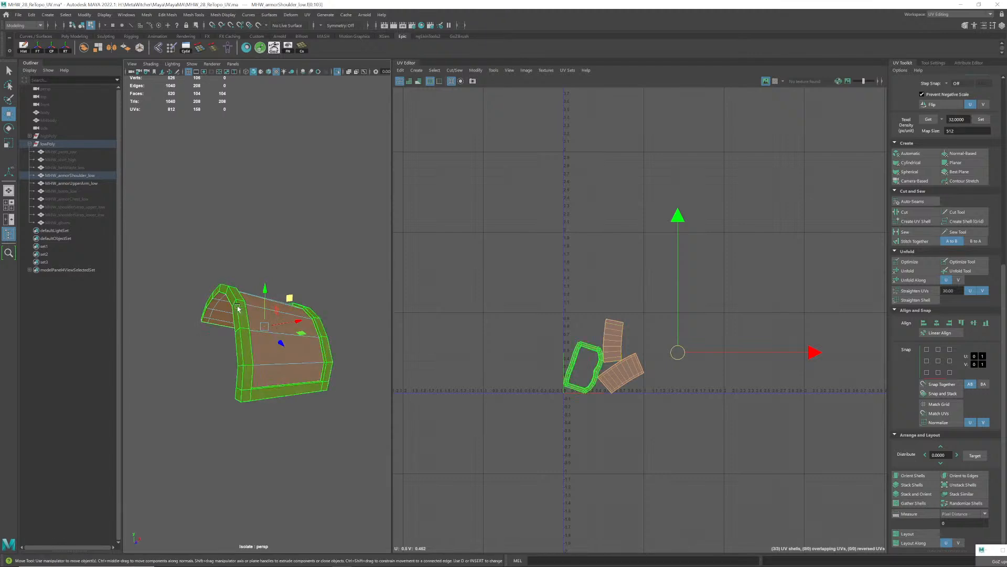
right_drag(237, 308, 264, 299)
click(264, 300)
alt+drag(264, 300, 311, 349)
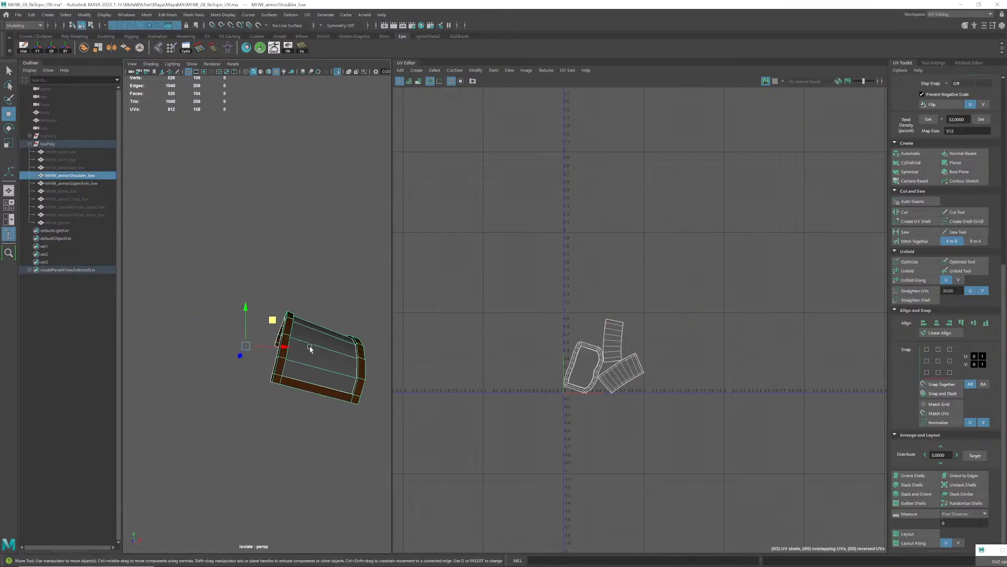
key(q)
key(ctrl+s)
key(w)
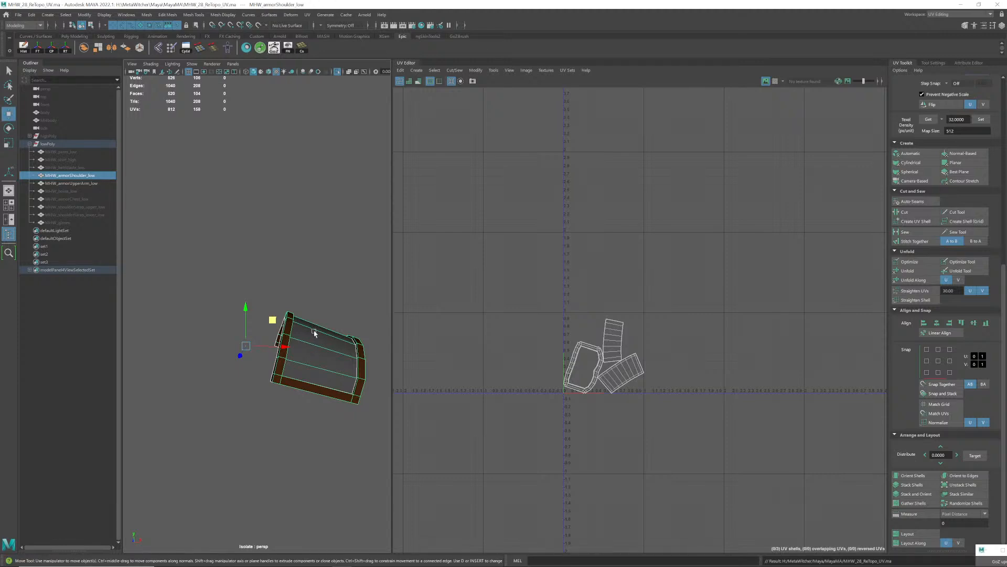
- Reselect the shoulder armor piece and turn off isolation so the other armor parts are shown again
click(343, 272)
click(304, 348)
click(336, 276)
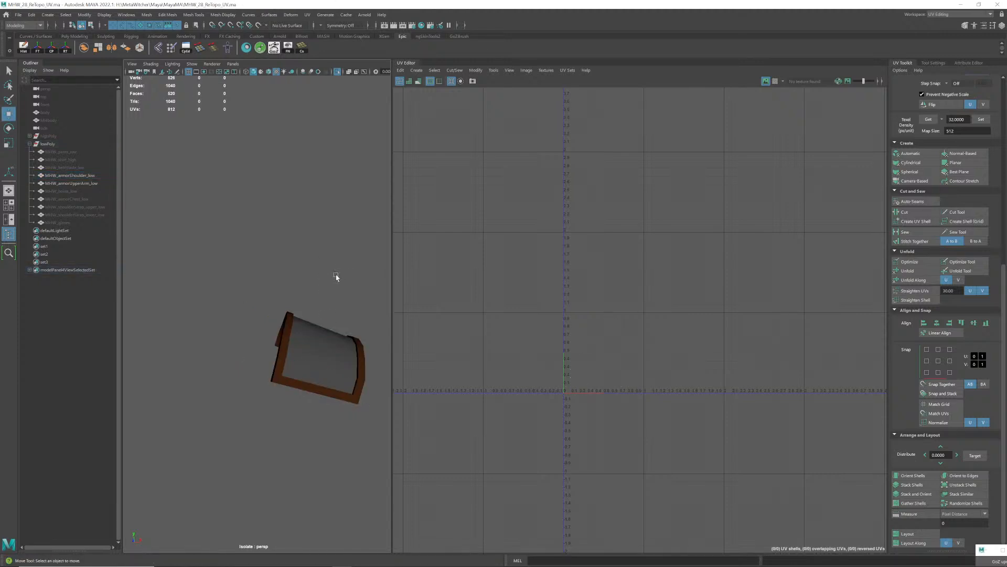
drag(313, 384, 307, 381)
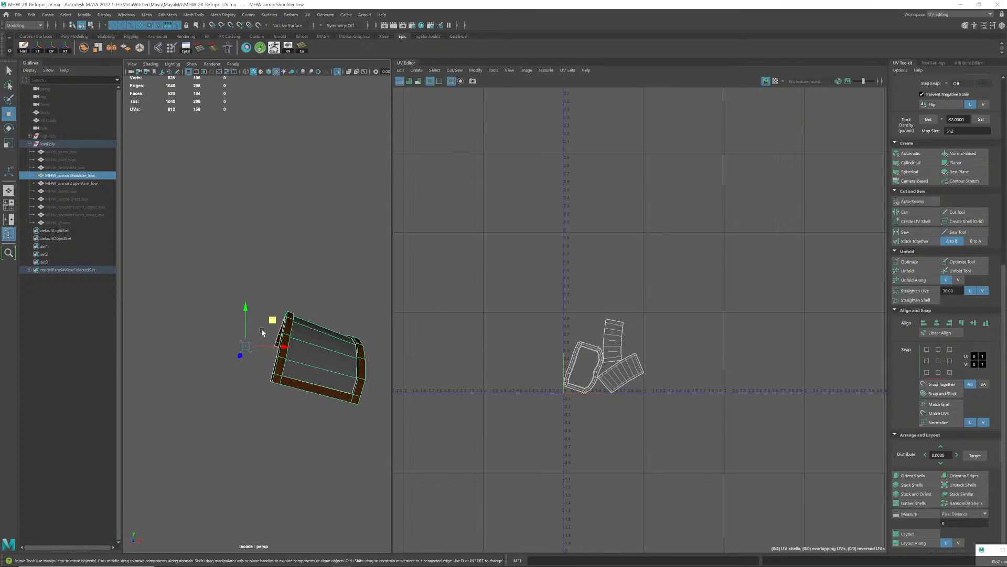
key(ctrl+1)
alt+right_drag(314, 322, 263, 318)
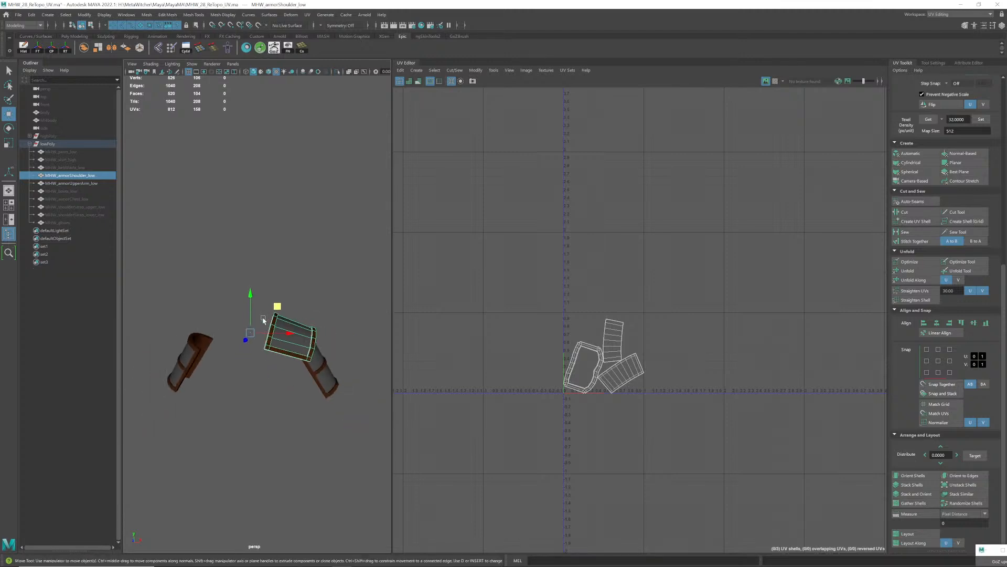
mouse_move(263, 319)
alt+mouse_down()
mouse_move(225, 304)
mouse_move(265, 304)
alt+mouse_up()
alt+right_drag(265, 305, 321, 341)
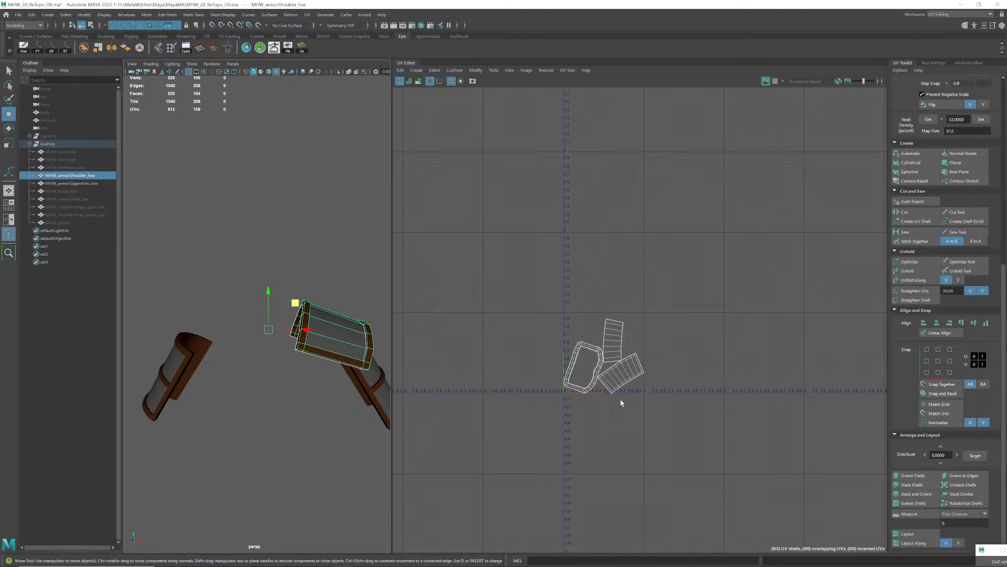
- Mirror the unwrapped shoulder armor piece to the other side of the character about the world axis, with Cut Geometry off
click(112, 48)
click(583, 277)
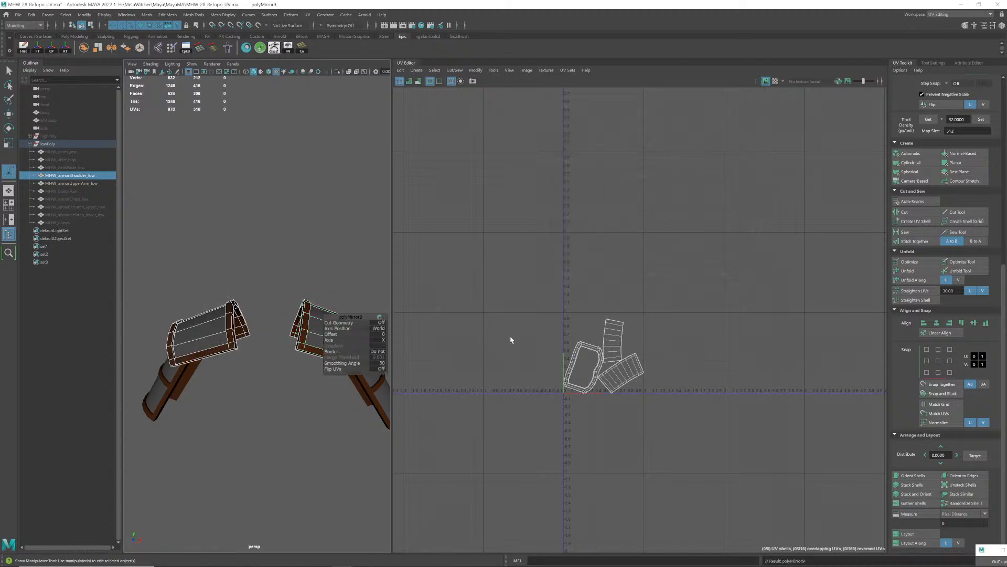
click(291, 248)
click(339, 340)
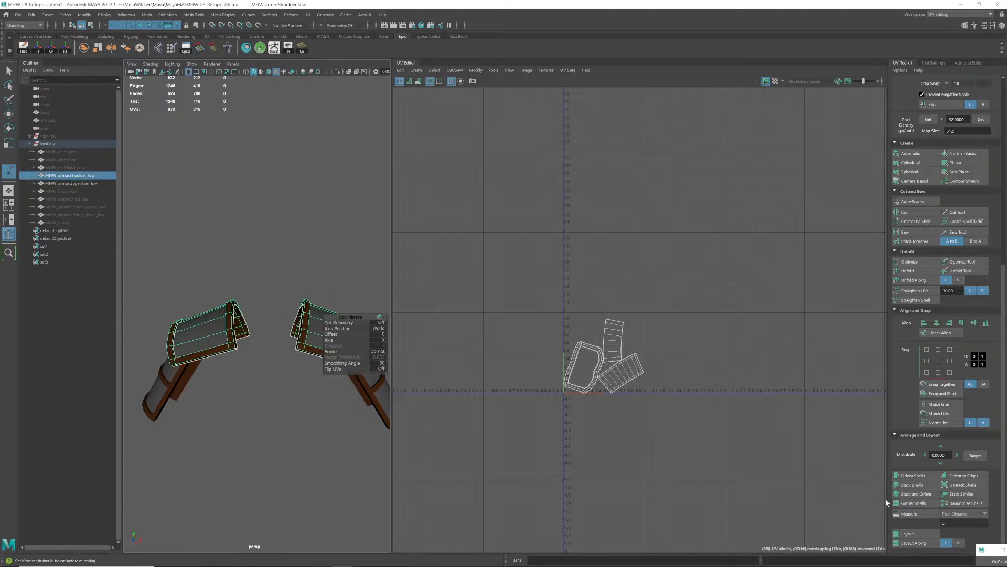
- Lay out the UV shells of the mirrored shoulder armor in the UV tile and delete the object's construction history
click(911, 533)
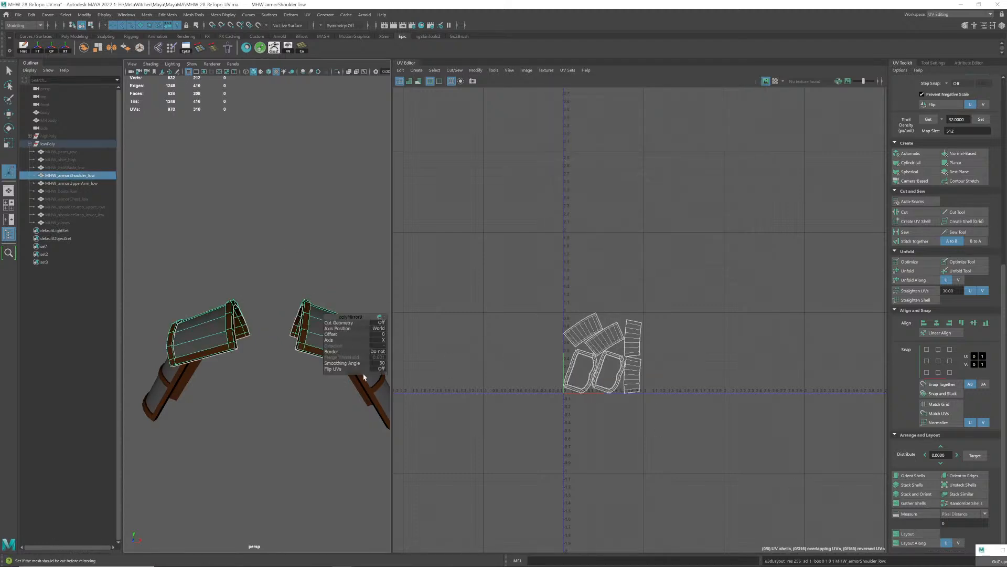
alt+drag(312, 391, 266, 251)
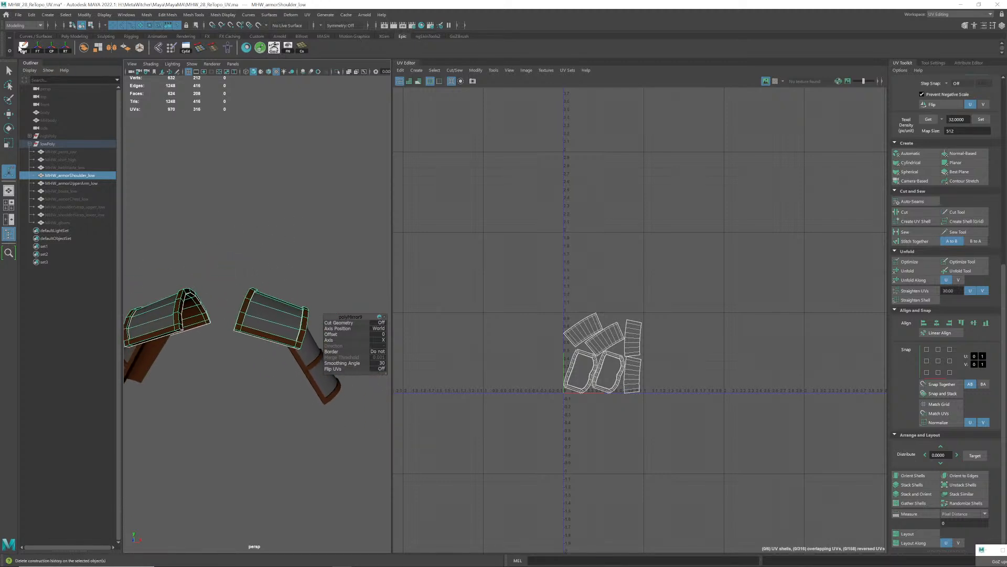
click(23, 50)
- Hide the finished shoulder armor and select the upper-arm armor as the next piece to unwrap
click(254, 252)
click(261, 317)
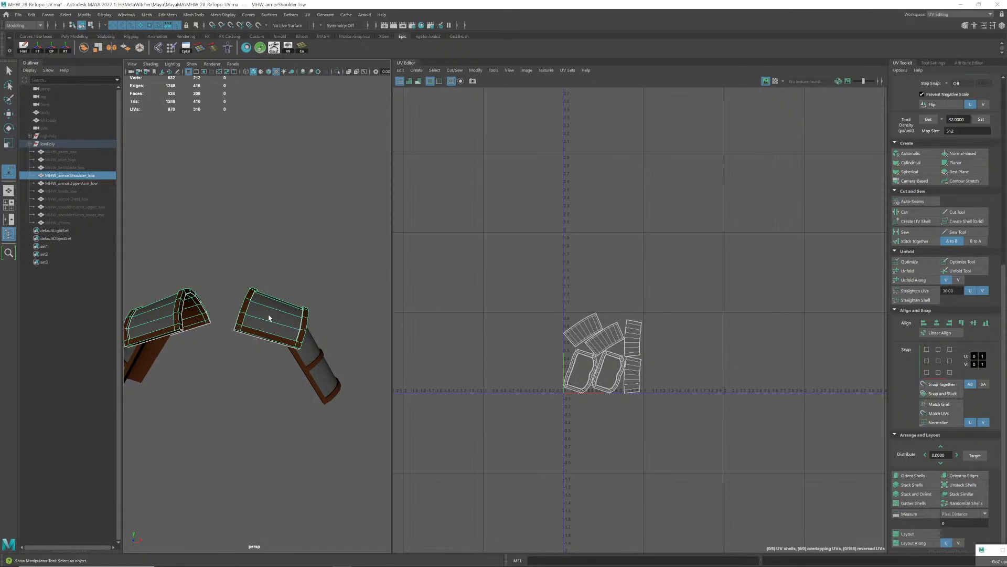
key(ctrl+h)
click(326, 363)
alt+right_drag(326, 398, 247, 398)
alt+middle_drag(247, 398, 252, 369)
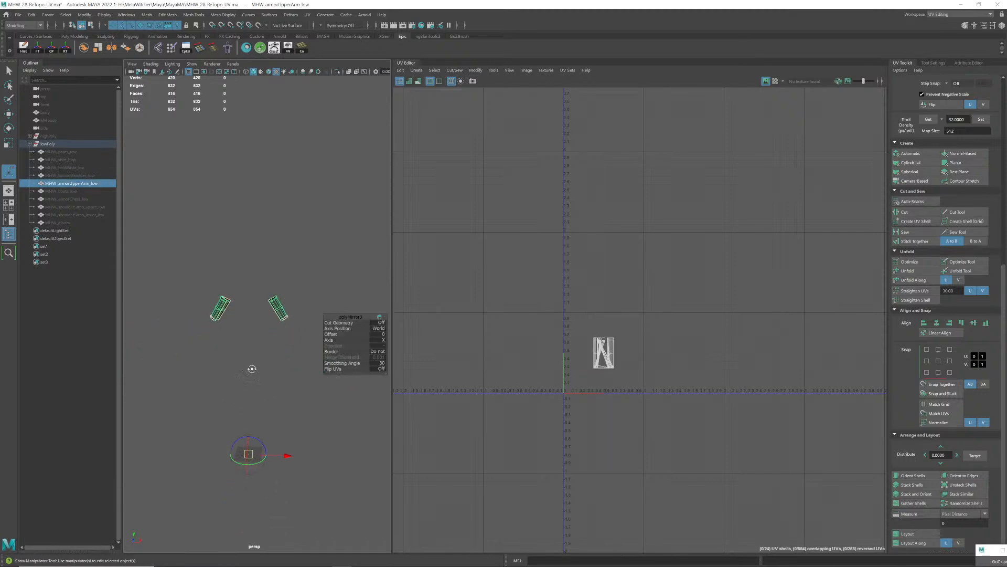
alt+drag(251, 369, 274, 354)
key(q)
alt+right_drag(303, 322, 344, 315)
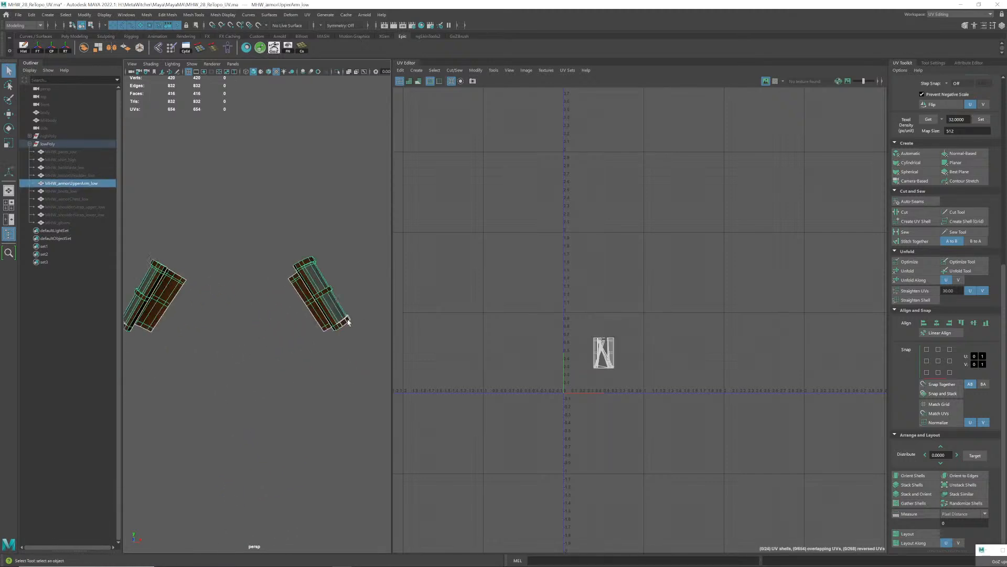
alt+middle_drag(344, 316, 323, 347)
alt+right_drag(324, 346, 351, 347)
alt+middle_drag(351, 346, 272, 327)
alt+drag(272, 329, 225, 326)
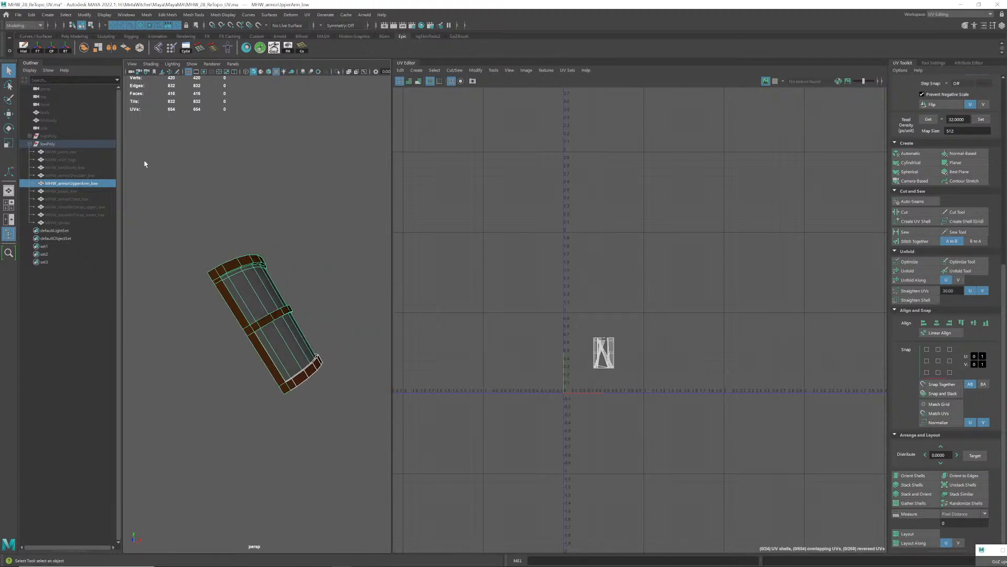
- Save the scene under the new file name MHW_29_ReTopo_UV.ma
click(18, 15)
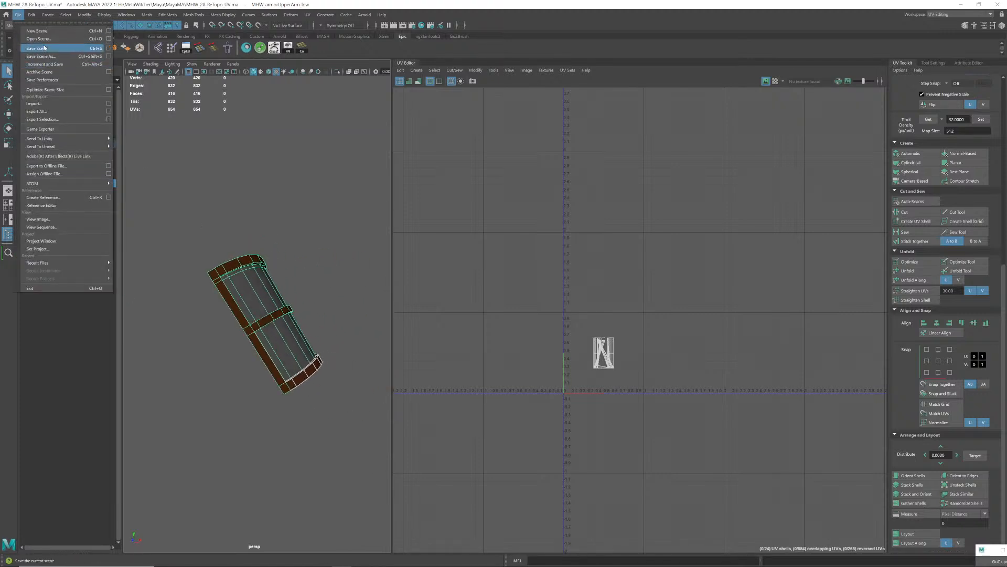
click(39, 49)
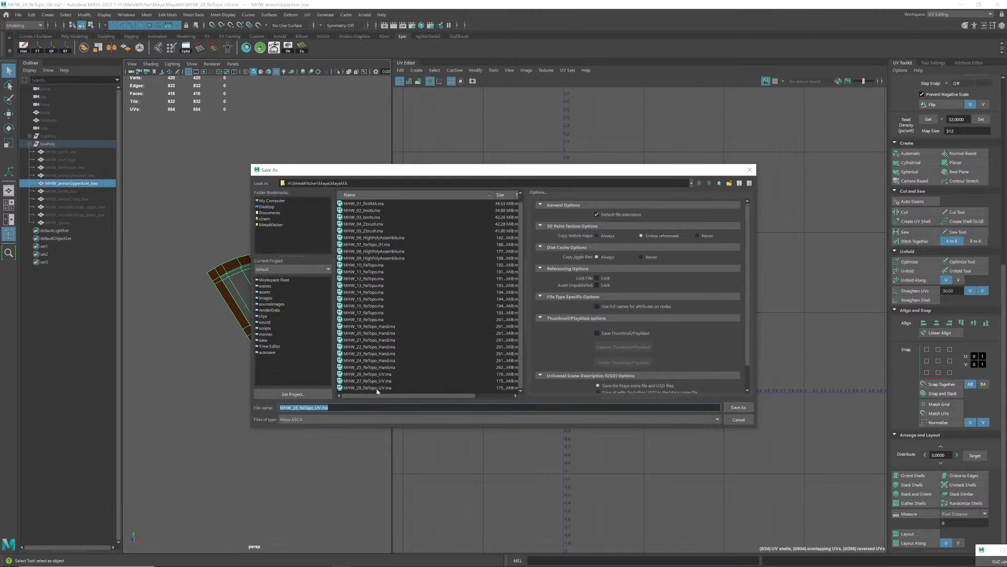
click(299, 407)
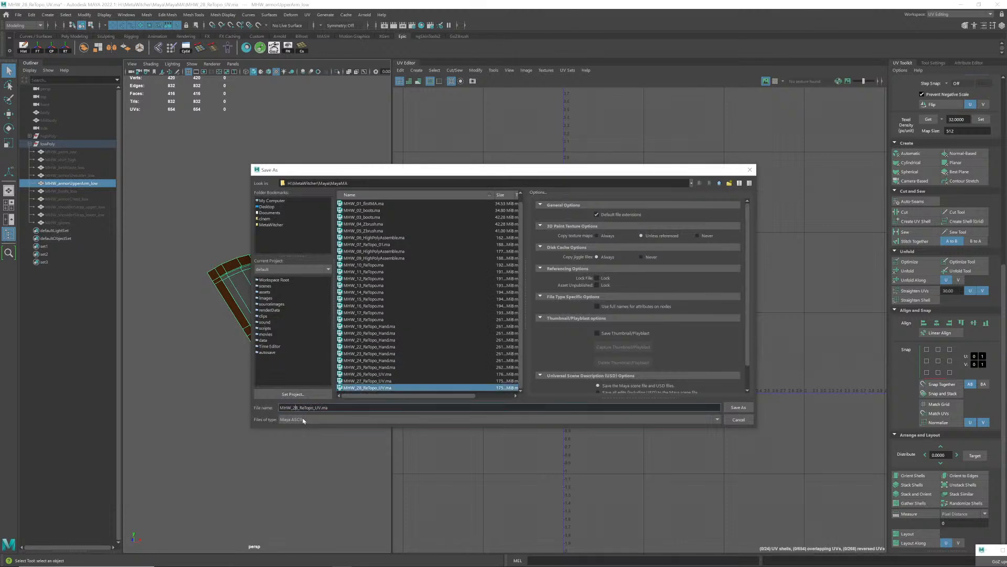
key(BackSpace)
text(9)
key(Return)
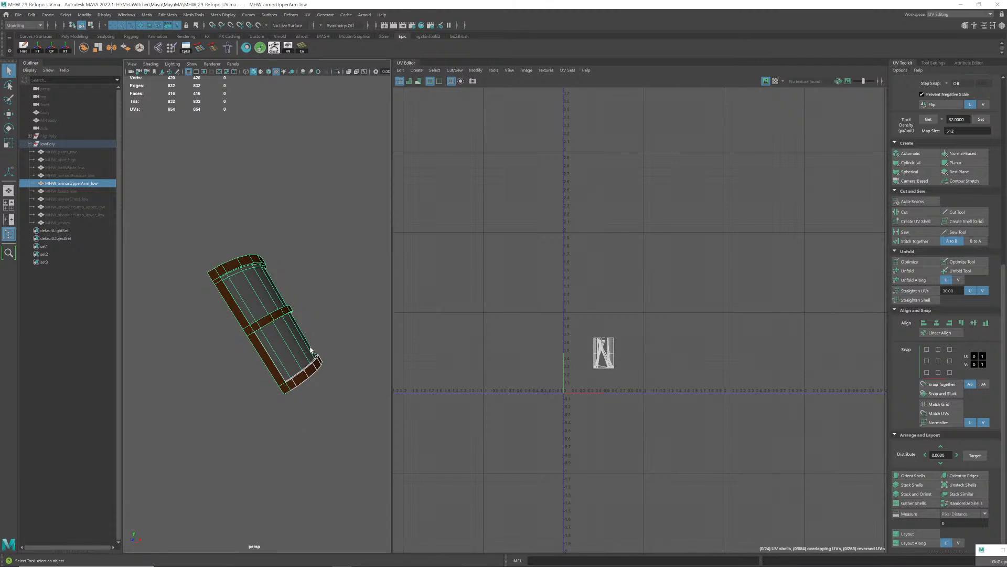
- Select all faces of the upper-arm armor on one side of the character and delete them
click(333, 396)
click(317, 366)
alt+right_drag(317, 365, 193, 362)
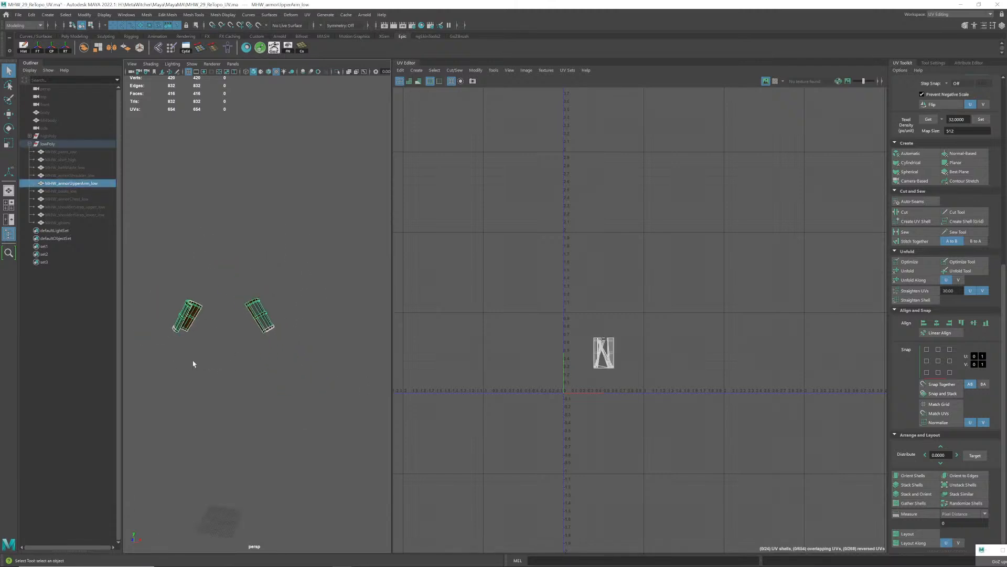
alt+middle_drag(193, 362, 232, 363)
alt+right_drag(232, 364, 252, 329)
right_click(197, 313)
right_drag(196, 313, 196, 336)
drag(173, 272, 247, 366)
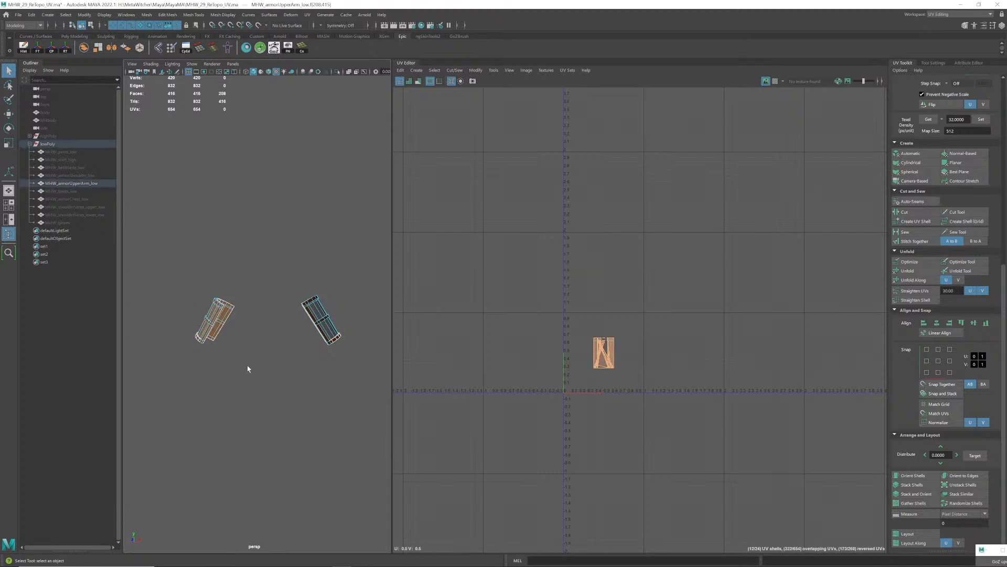
key(Delete)
- Select all faces of the remaining upper-arm armor piece and apply a camera-based UV projection
alt+right_drag(281, 345, 382, 331)
alt+middle_drag(397, 331, 277, 335)
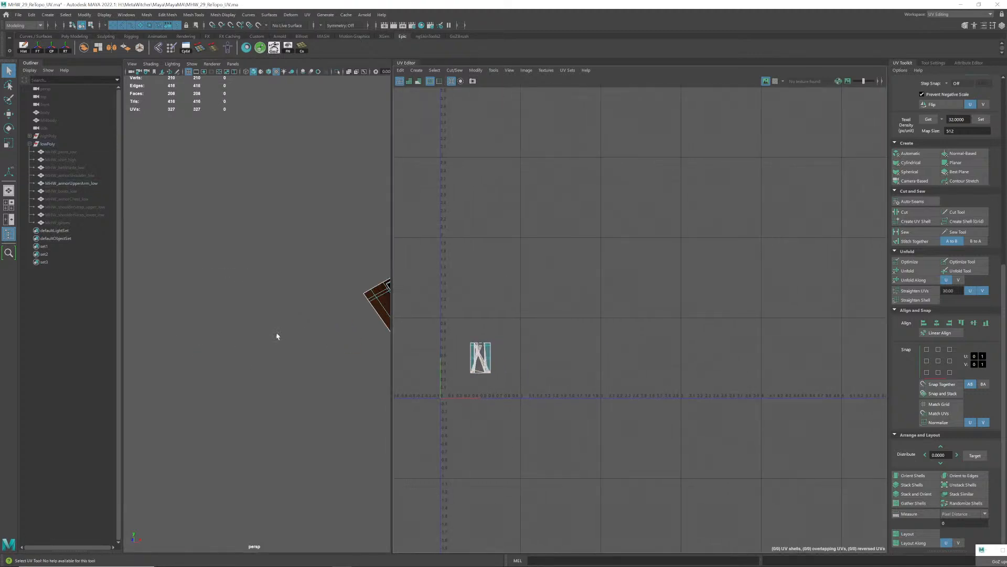
alt+middle_drag(501, 353, 584, 330)
alt+right_drag(585, 330, 619, 351)
alt+middle_drag(332, 317, 242, 294)
drag(360, 487, 361, 487)
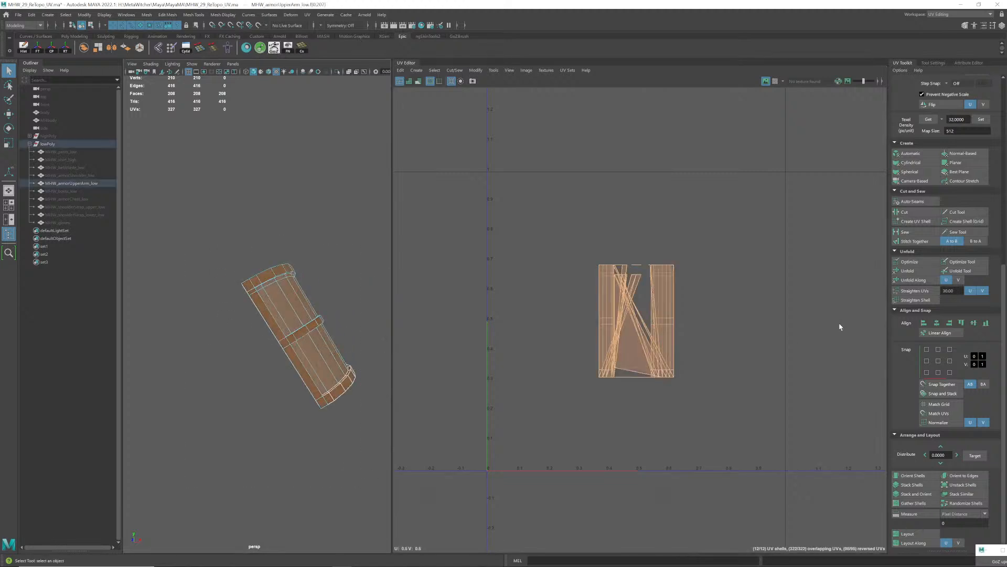
click(915, 181)
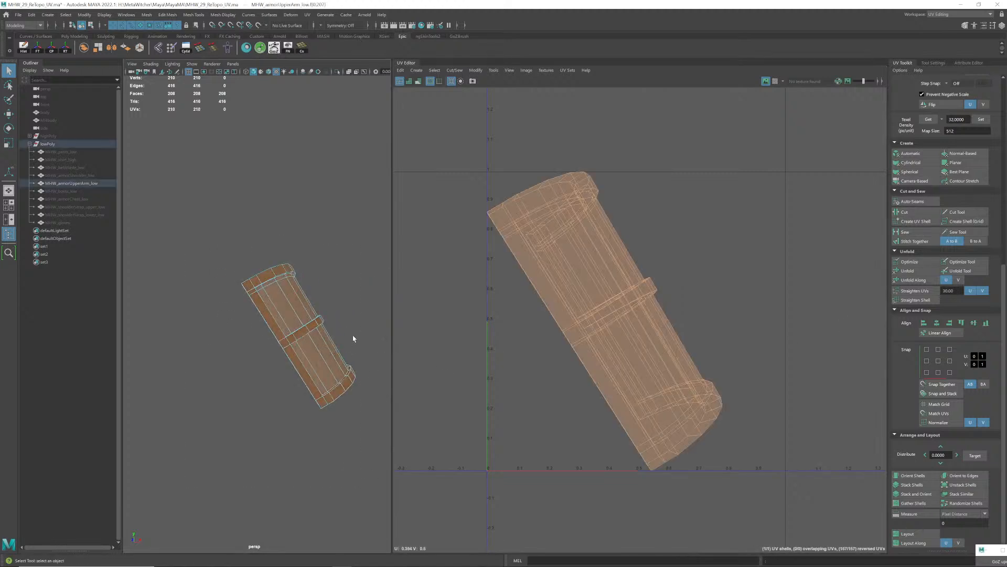
- Delete the redundant edge loop just below the top rim of the upper-arm armor, together with its vertices
alt+drag(353, 338, 308, 333)
scroll(268, 337, up, 5)
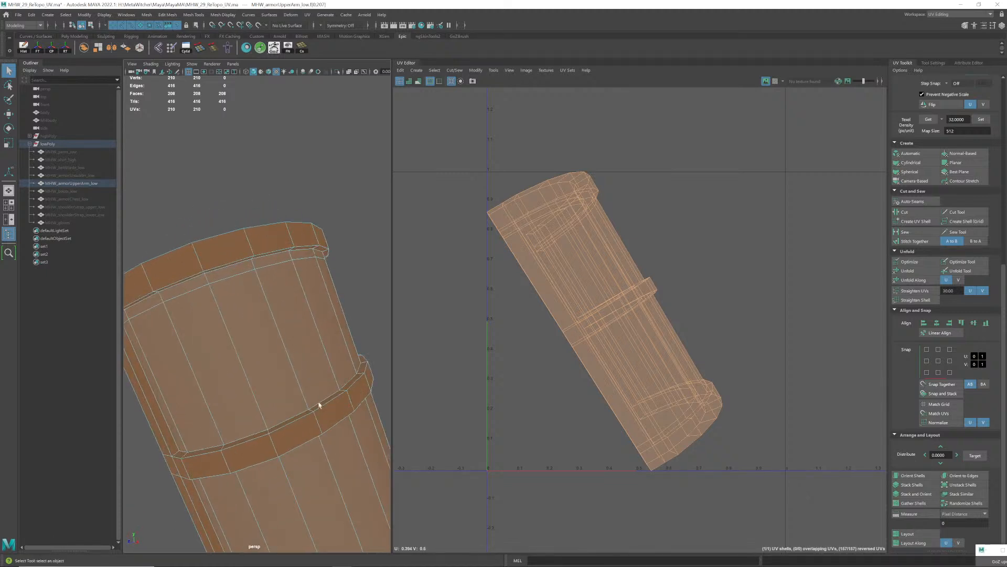
alt+drag(316, 414, 326, 380)
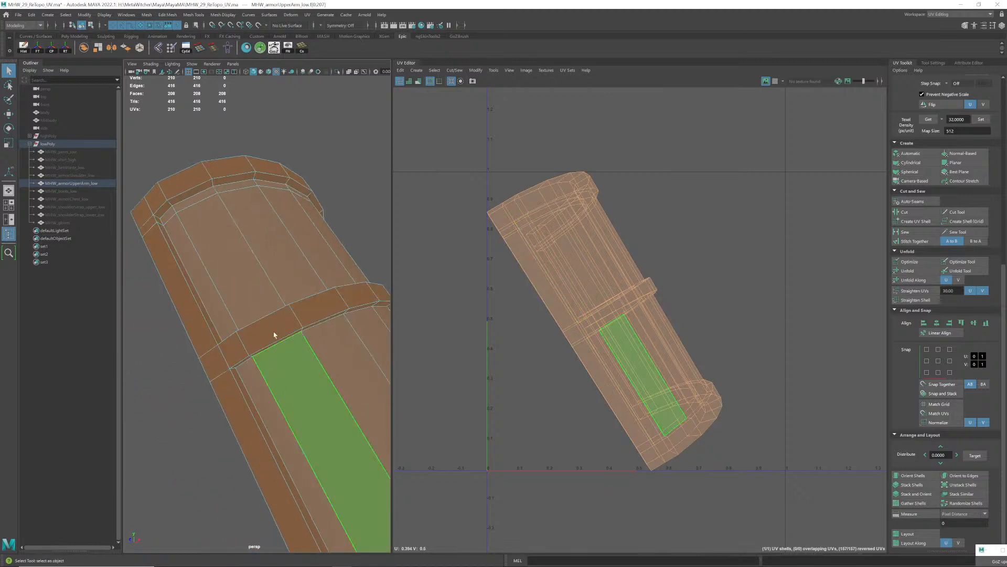
alt+drag(274, 335, 251, 352)
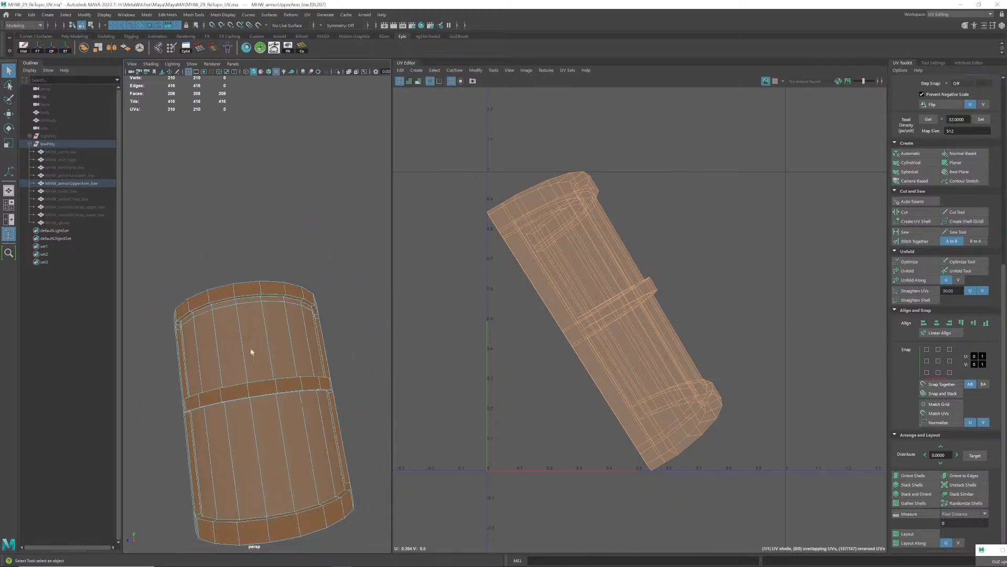
alt+middle_drag(252, 352, 266, 307)
alt+drag(266, 306, 270, 317)
alt+right_drag(270, 317, 249, 304)
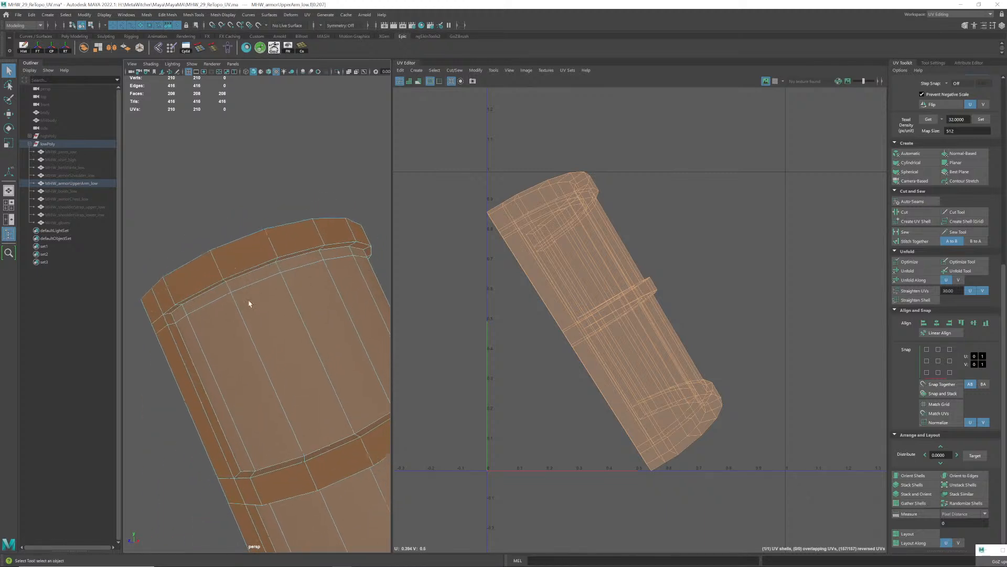
alt+drag(249, 303, 256, 302)
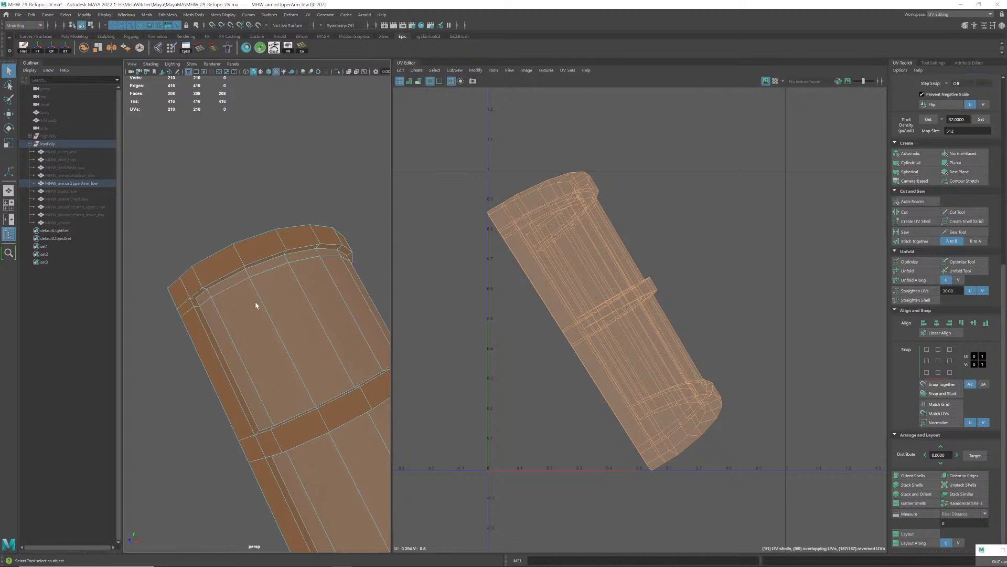
right_drag(256, 306, 234, 286)
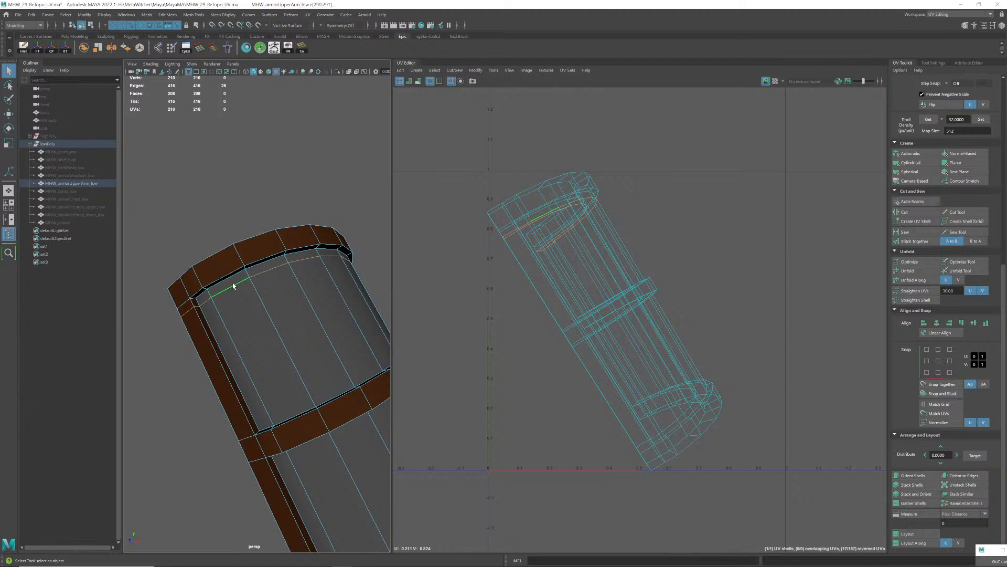
key(ctrl+Delete)
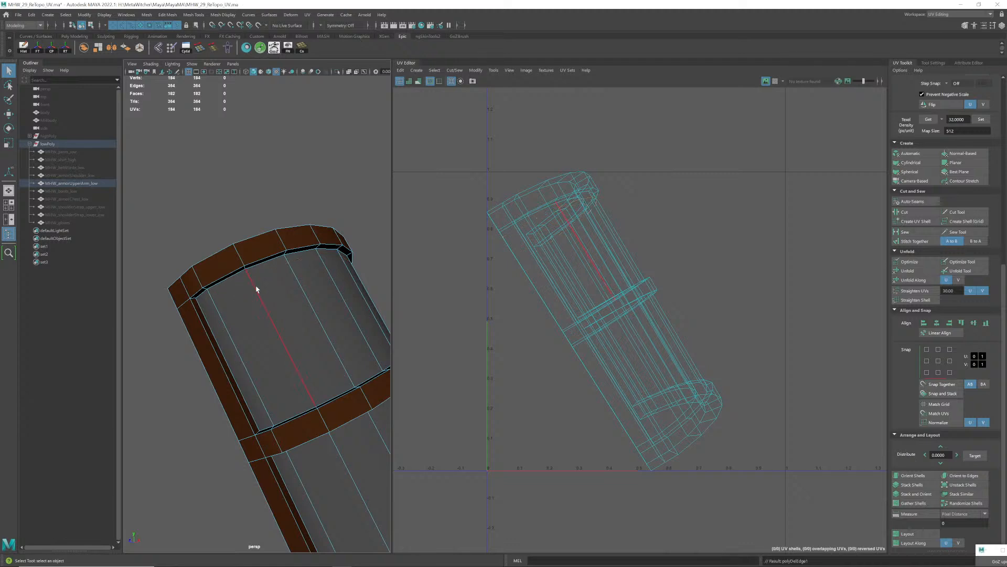
- Apply a fresh camera-based UV projection to all faces of the cleaned upper-arm armor and save the scene
scroll(304, 338, down, 5)
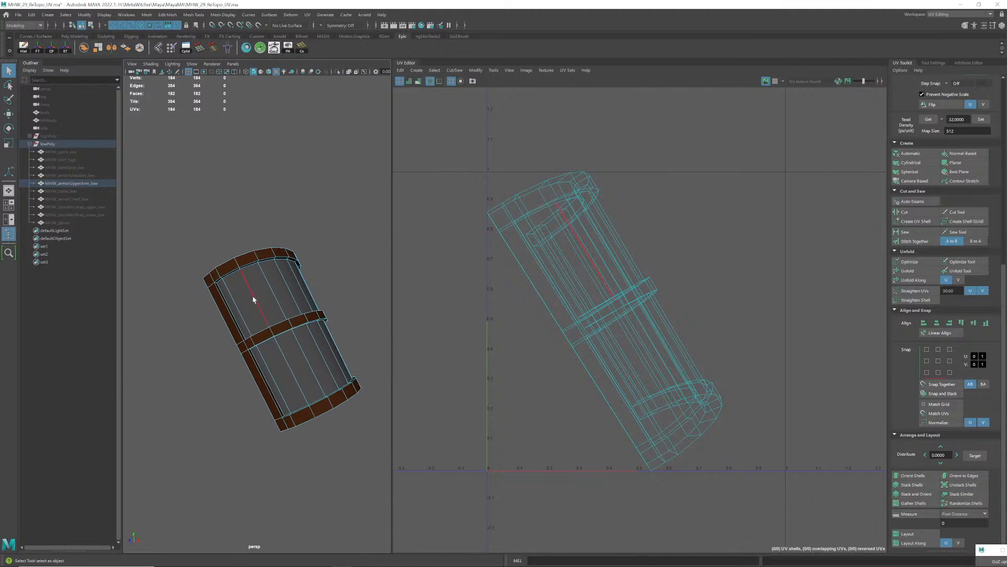
right_drag(279, 286, 267, 322)
click(285, 301)
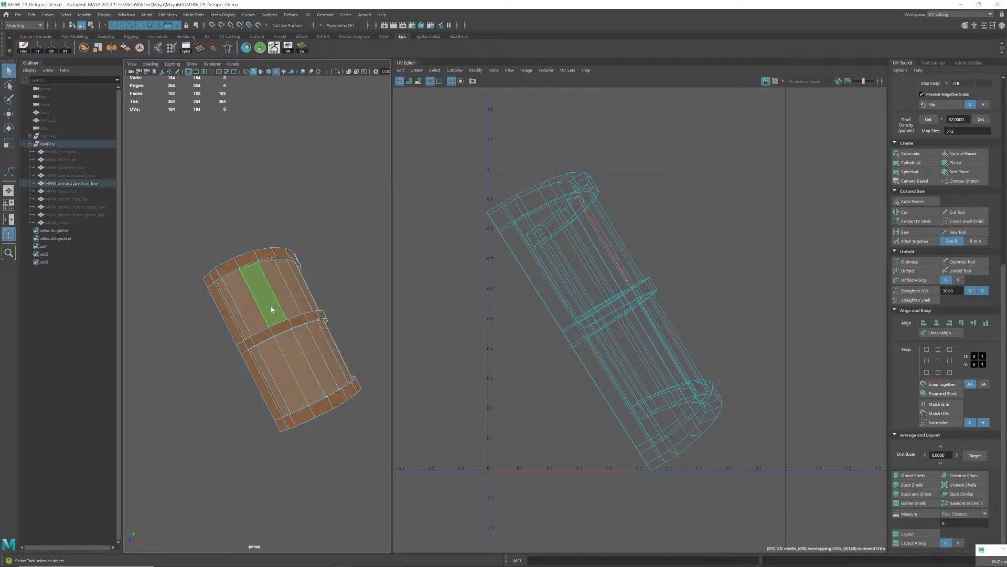
drag(158, 207, 355, 445)
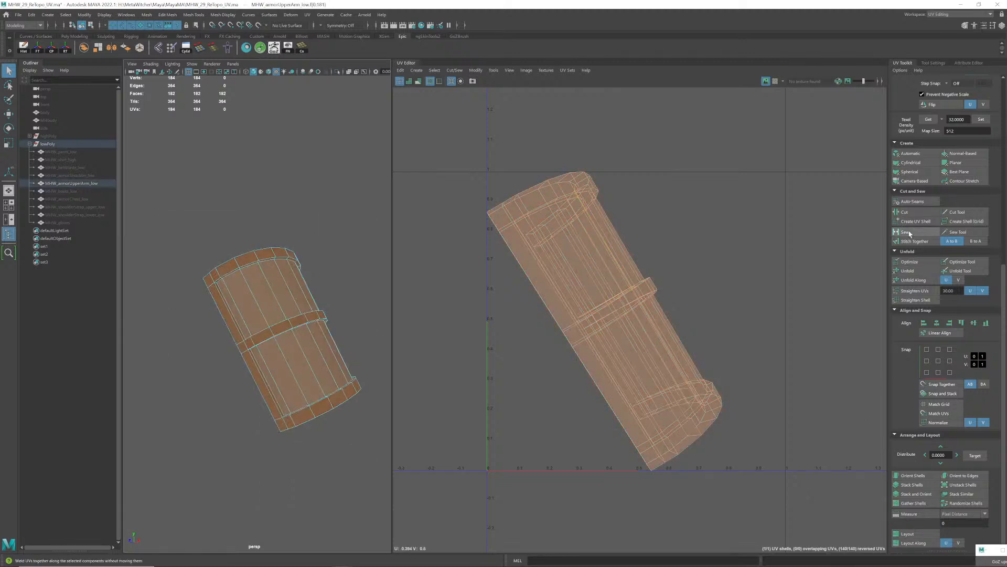
click(908, 182)
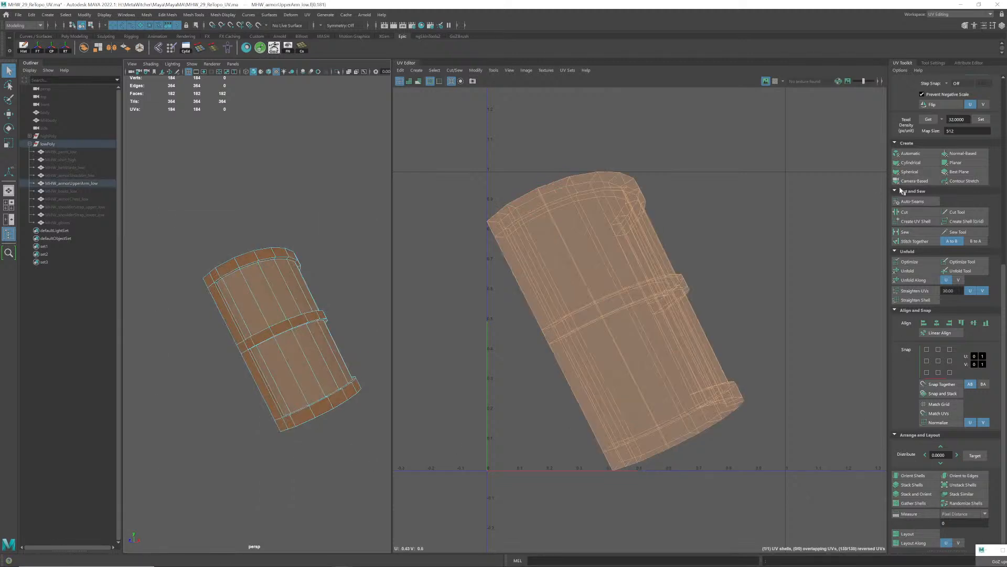
alt+drag(323, 306, 302, 313)
scroll(286, 305, up, 3)
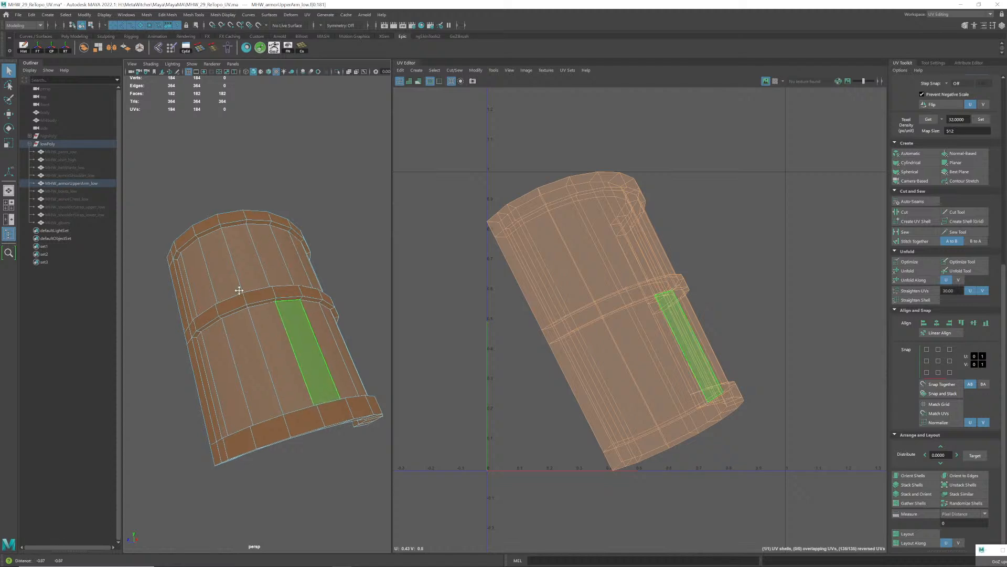
alt+drag(240, 288, 265, 315)
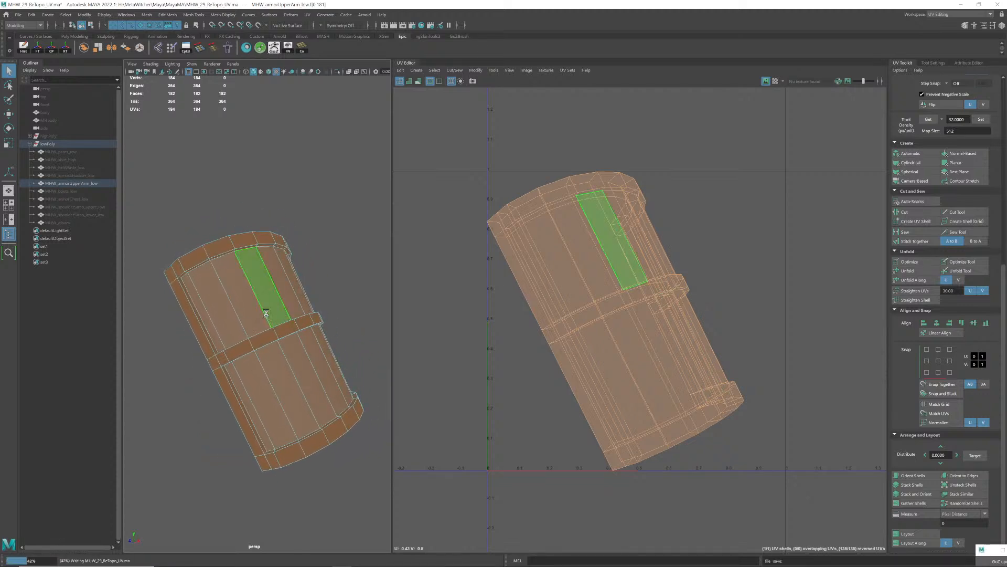
- Select the seam edges where the upper panel of the upper-arm armor meets the top rim and the side borders
alt+drag(265, 314, 223, 281)
right_drag(222, 281, 199, 274)
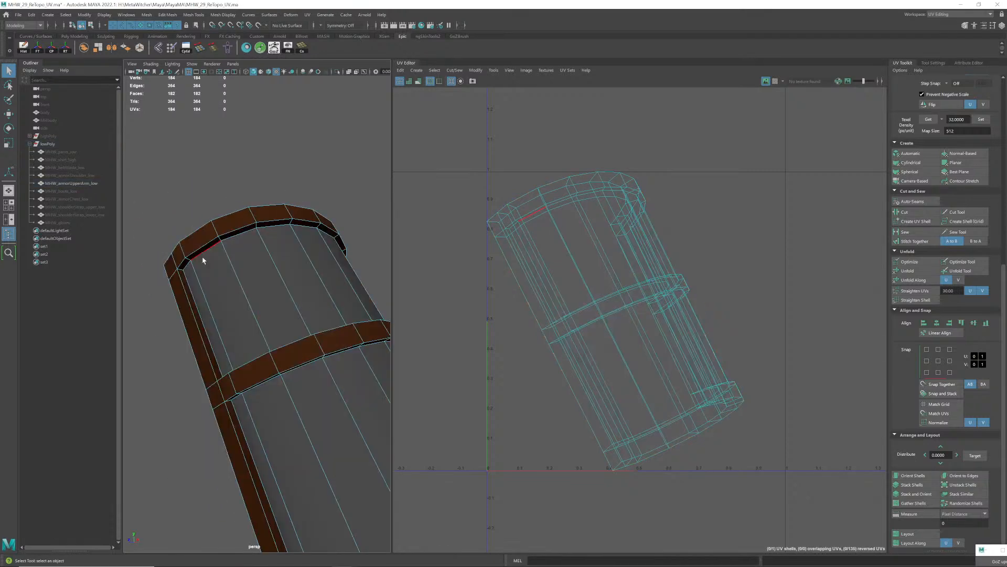
click(190, 269)
mouse_move(245, 284)
alt+mouse_down()
mouse_move(234, 285)
mouse_move(245, 281)
alt+mouse_up()
click(152, 203)
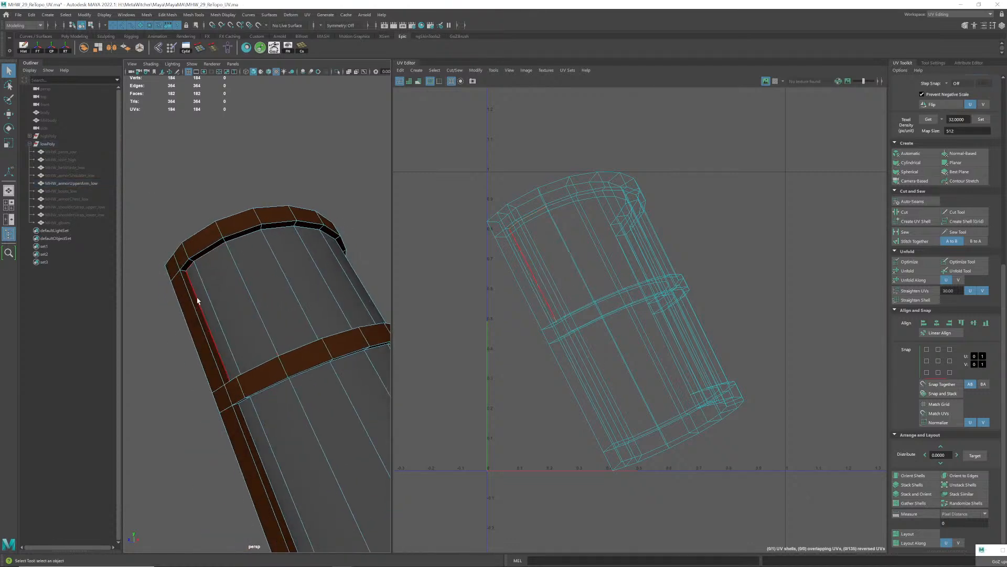
click(190, 268)
alt+drag(190, 268, 327, 267)
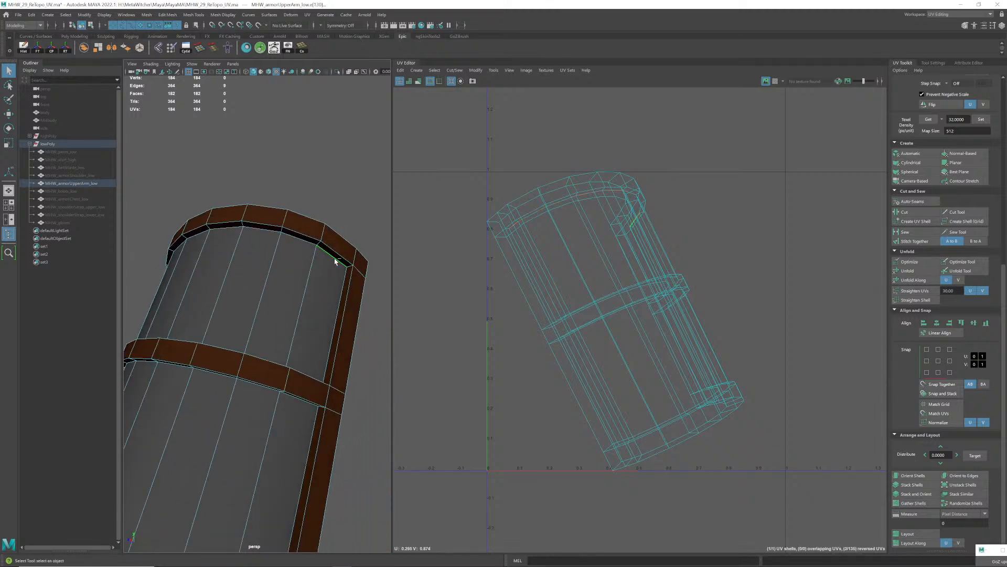
click(173, 308)
alt+drag(260, 284, 265, 262)
shift+click(163, 320)
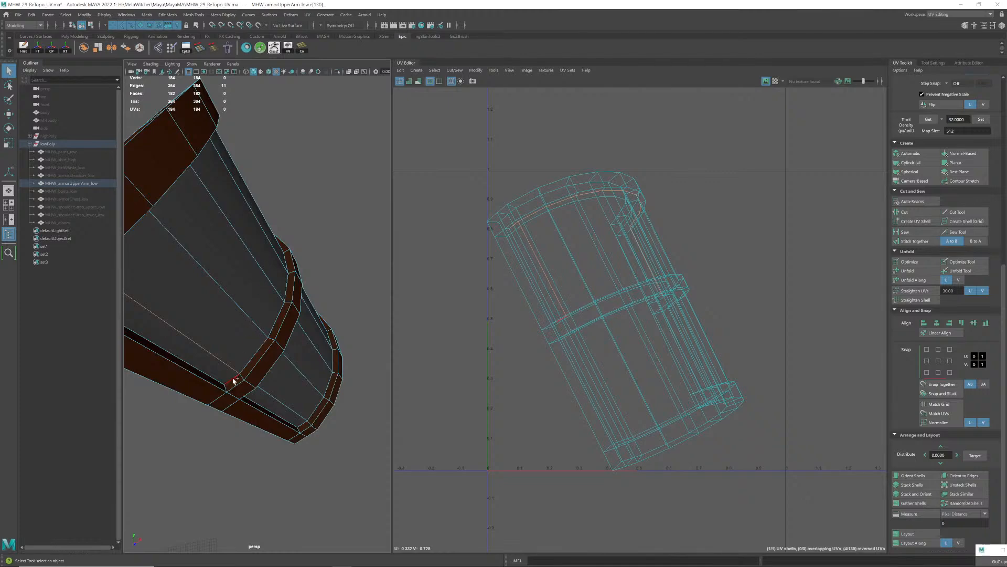
- Add the edges where the outer panels meet both sides of the middle band to the upper-arm armor's seam selection
alt+drag(236, 365, 164, 312)
shift+click(212, 373)
alt+drag(317, 342, 327, 315)
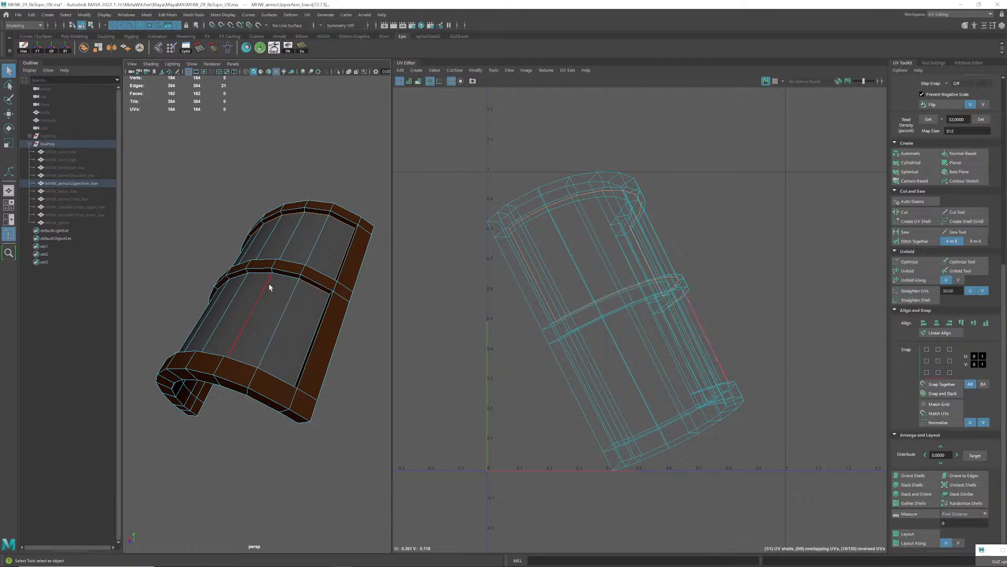
alt+drag(269, 287, 312, 286)
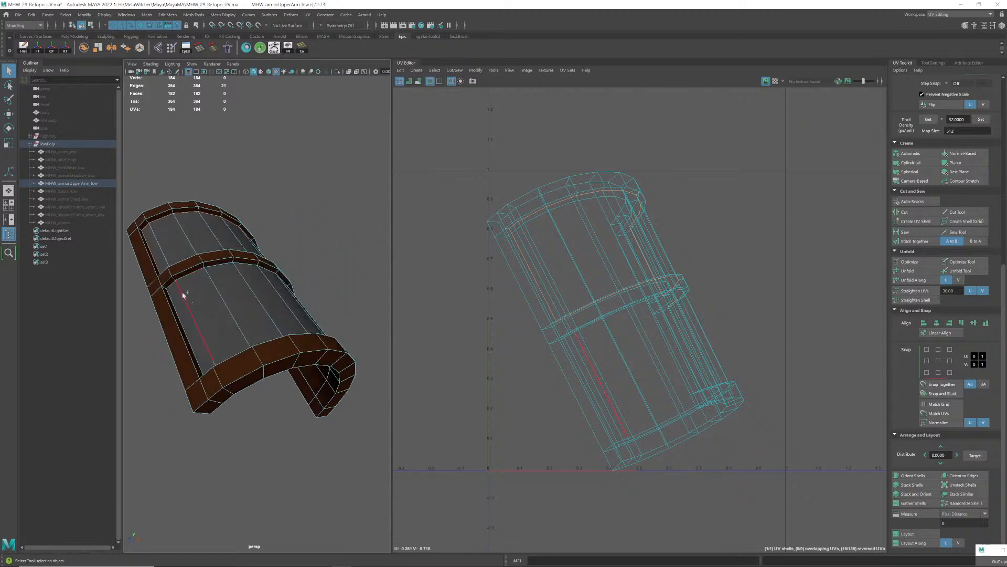
alt+drag(207, 316, 220, 383)
alt+right_drag(220, 382, 297, 326)
alt+drag(298, 327, 232, 479)
alt+right_drag(304, 430, 299, 355)
alt+drag(299, 355, 297, 353)
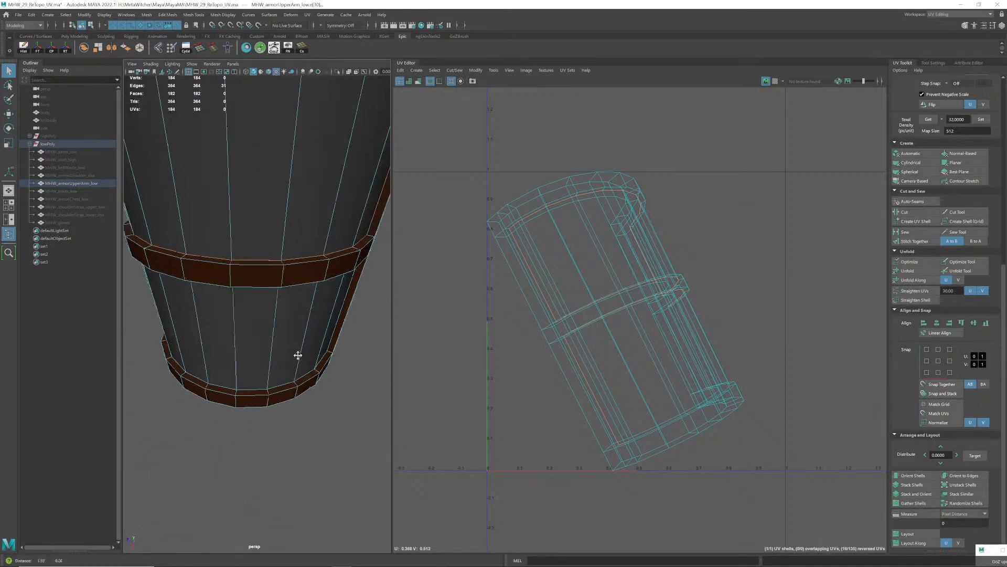
- Add the lower panel's remaining bottom and side border edges to the selection and cut the UVs along all selected seams
alt+right_drag(297, 353, 310, 378)
mouse_move(310, 377)
alt+mouse_down()
mouse_move(264, 383)
mouse_move(304, 382)
alt+mouse_up()
shift+double_click(268, 413)
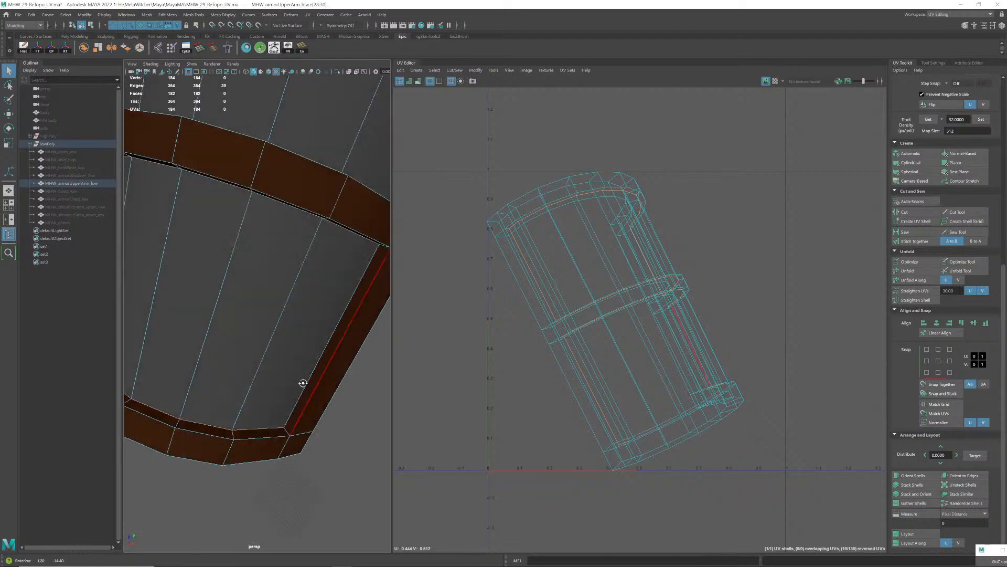
alt+right_drag(303, 383, 310, 351)
alt+drag(310, 351, 315, 331)
alt+right_drag(315, 331, 288, 317)
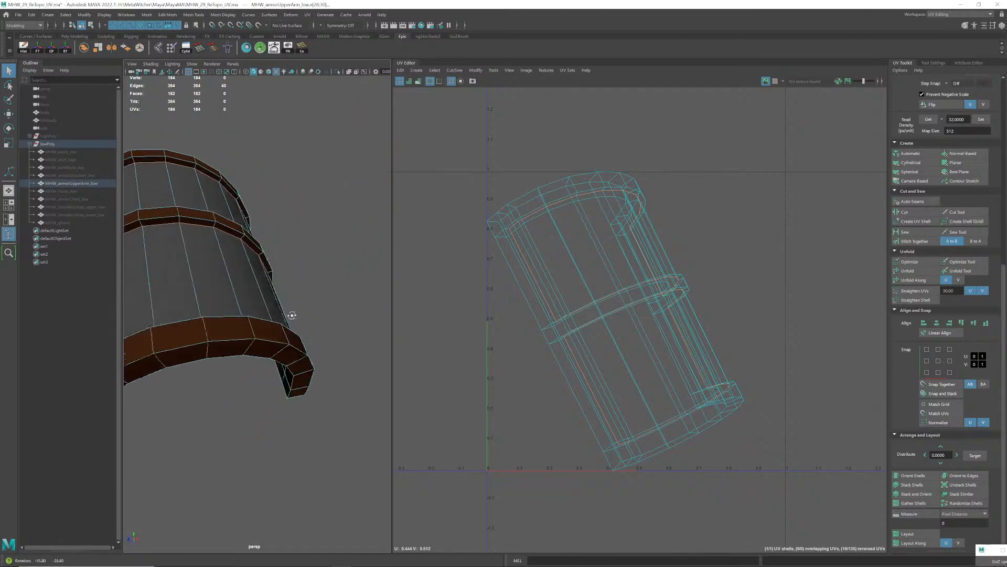
alt+drag(288, 316, 272, 389)
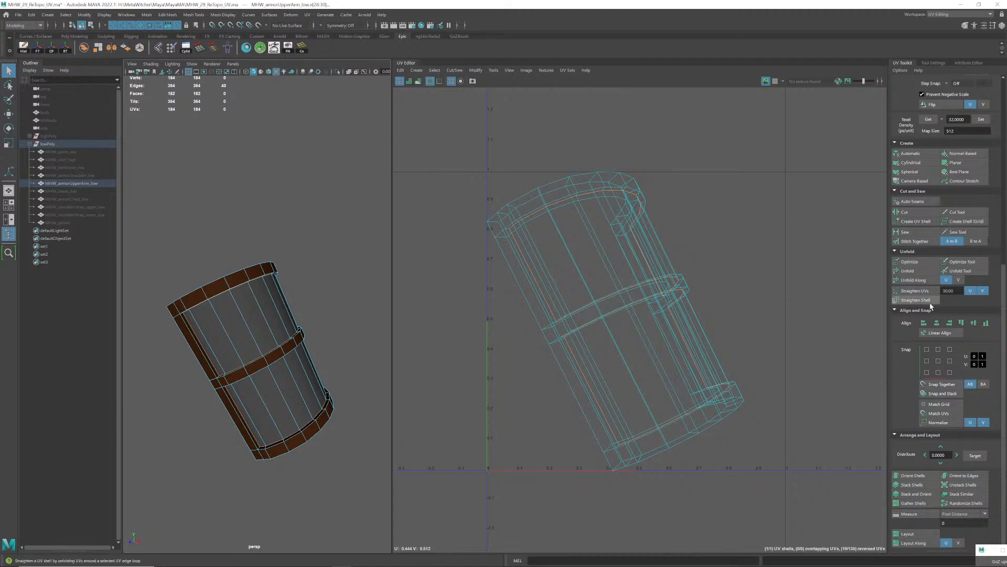
scroll(932, 306, up, 3)
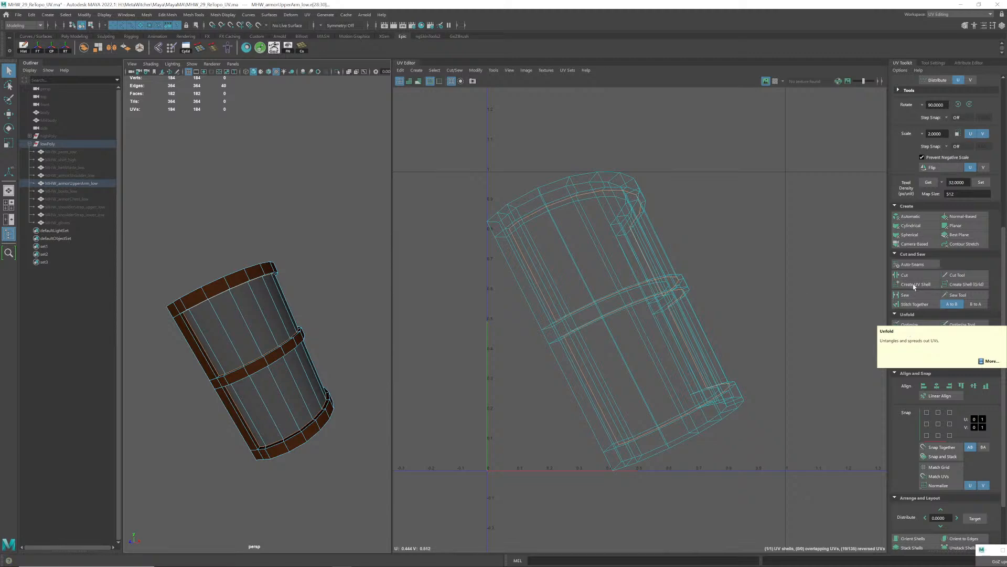
click(914, 286)
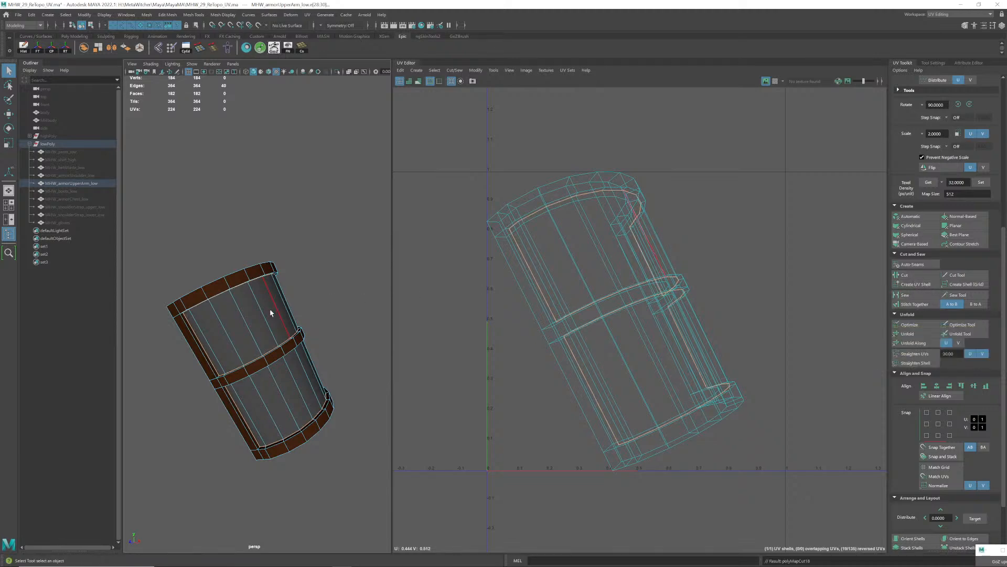
- Unfold the UV shells of the upper and lower outer panels together and move them into the empty space beside the 0–1 tile
right_drag(585, 279, 549, 263)
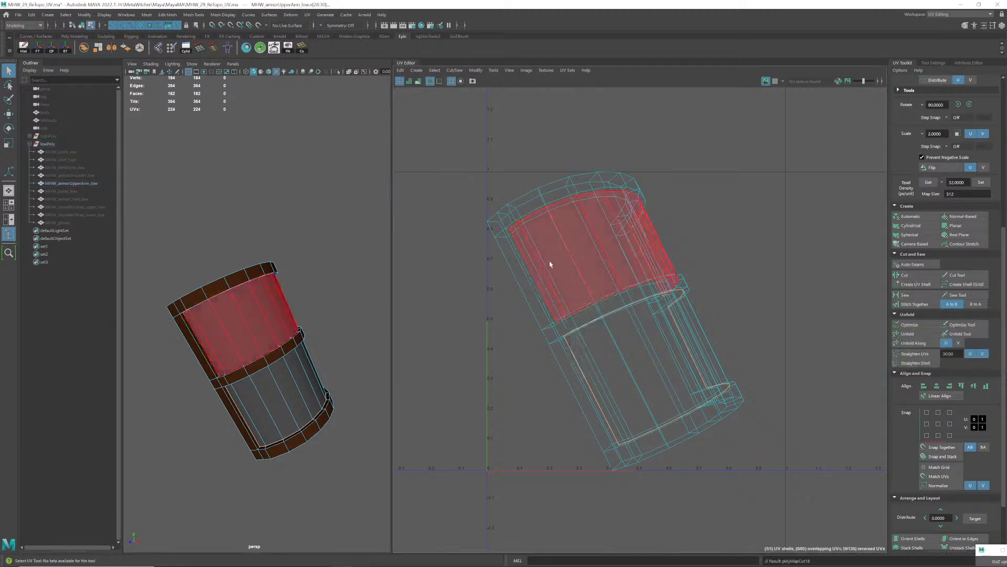
click(231, 335)
shift+click(266, 382)
click(908, 335)
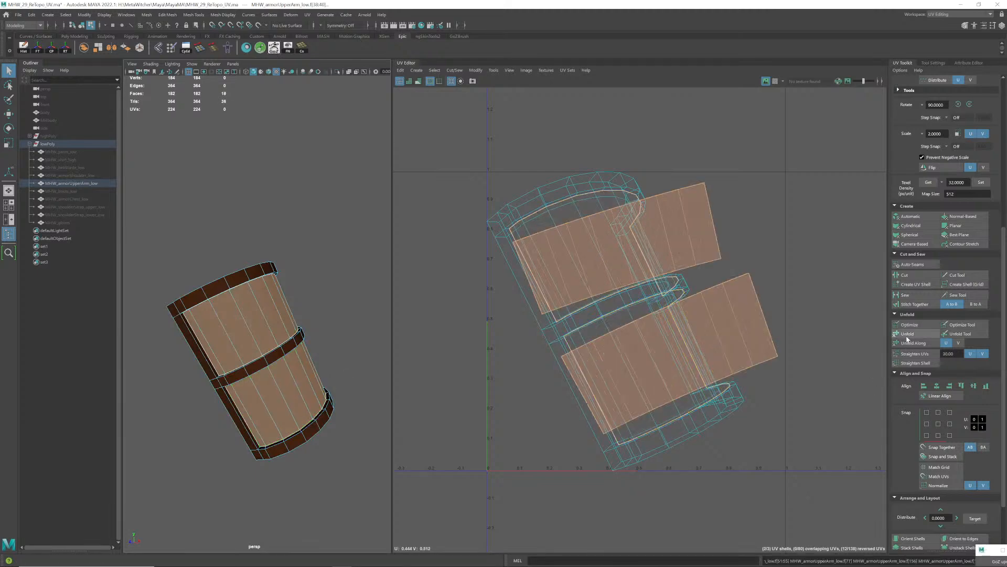
scroll(768, 399, down, 2)
key(w)
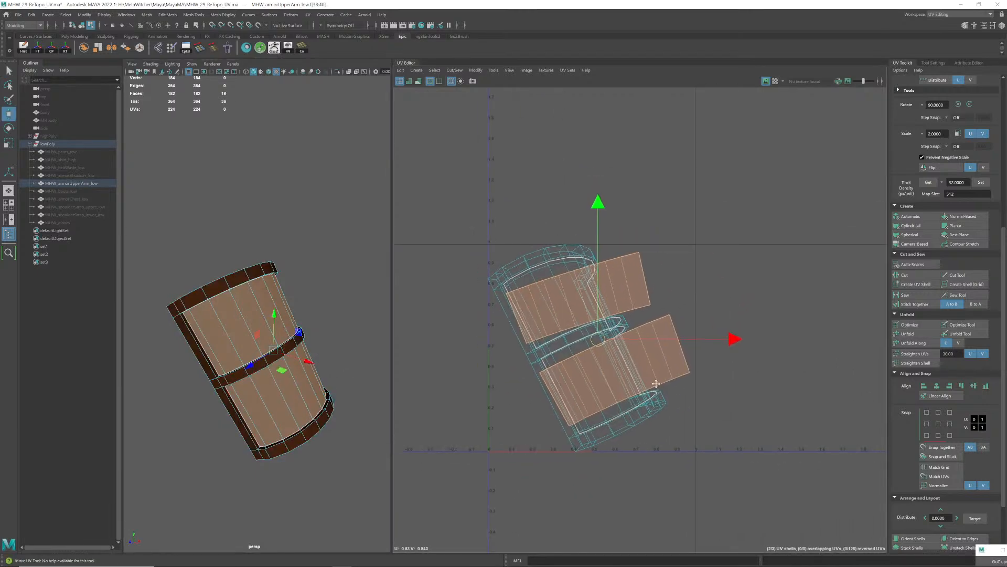
drag(564, 336, 773, 335)
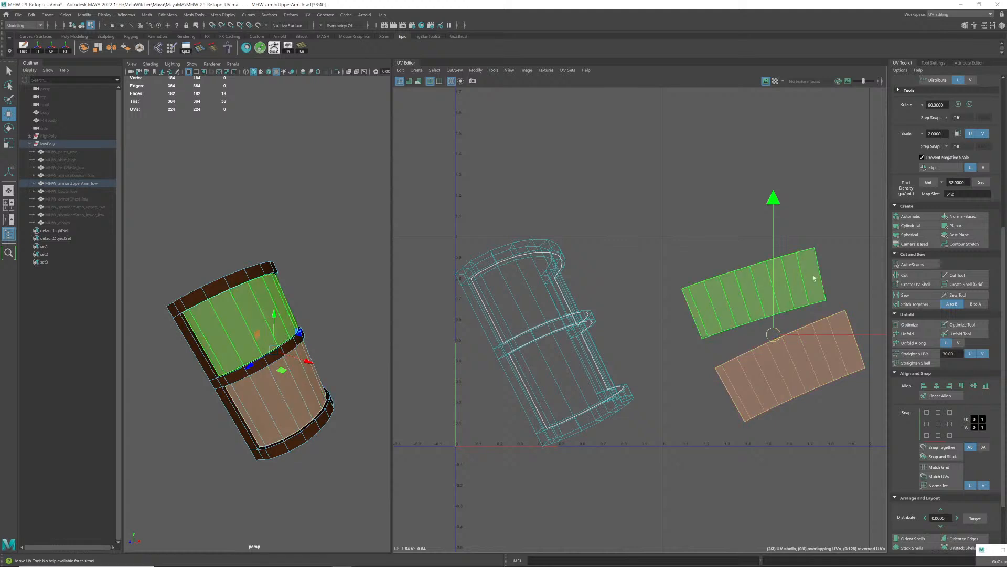
alt+drag(342, 323, 459, 333)
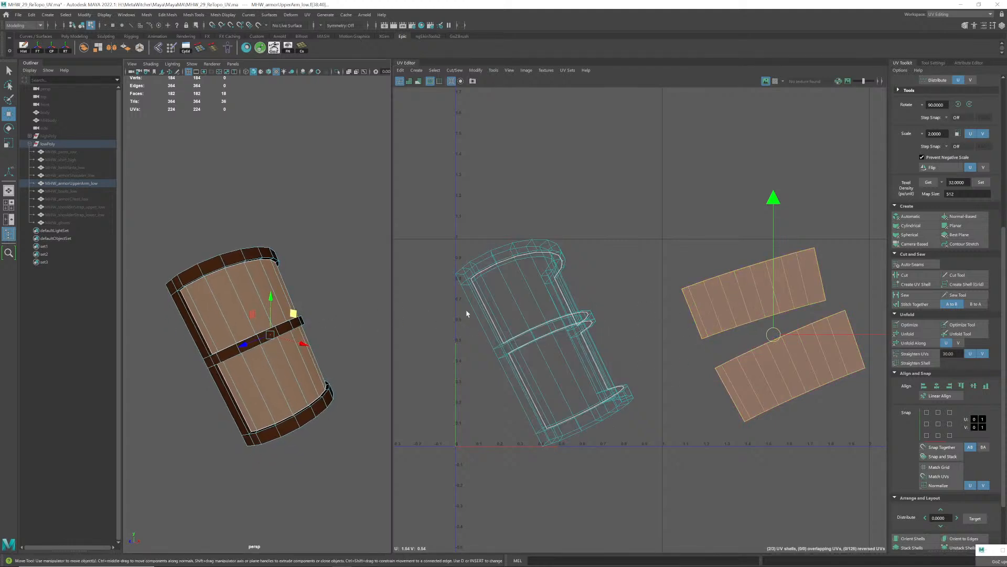
- Select the border edges around the armor's inner surface and cut the UVs along them
alt+drag(327, 339, 283, 307)
right_drag(267, 286, 254, 253)
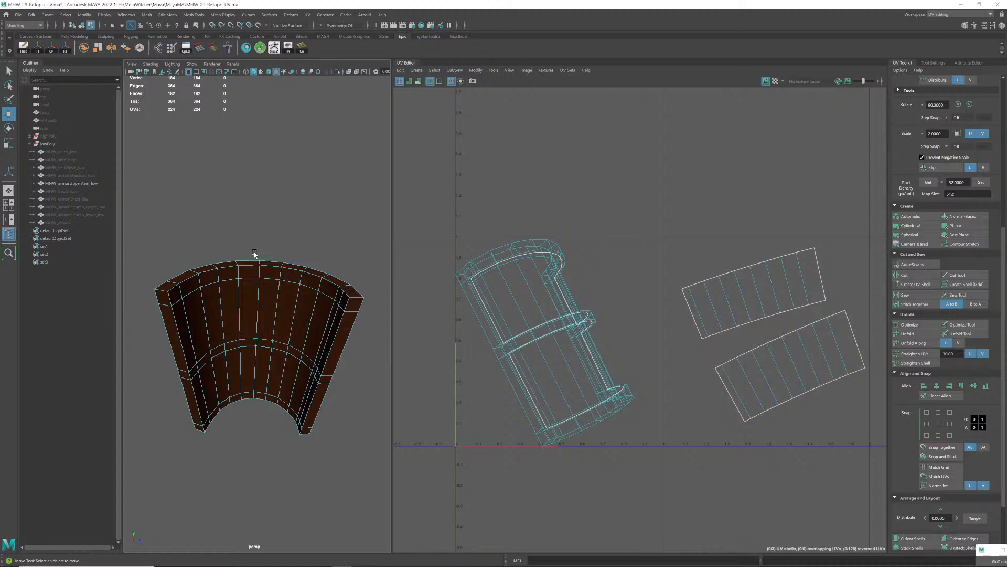
click(174, 290)
shift+double_click(348, 300)
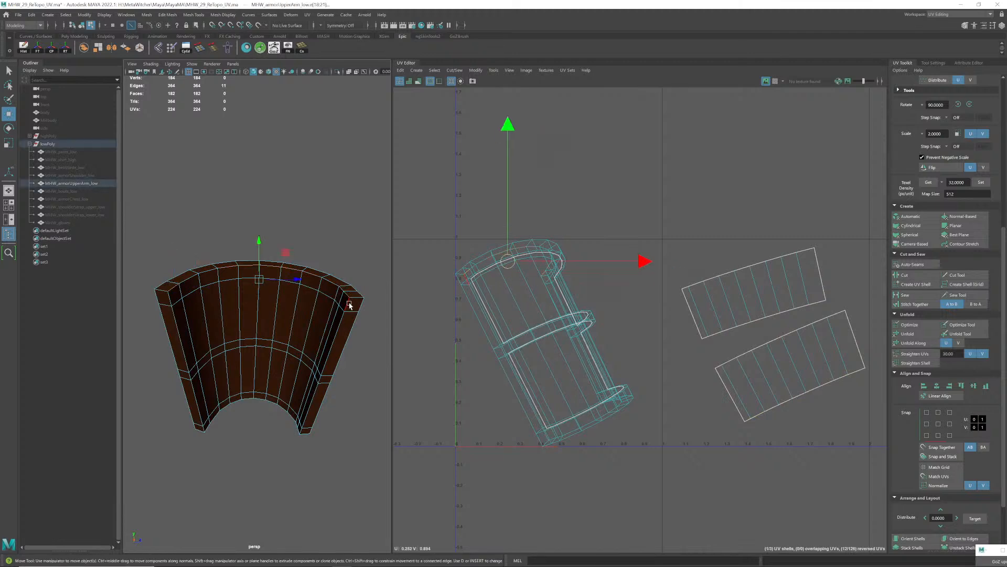
key(q)
shift+click(349, 305)
alt+drag(348, 350, 301, 325)
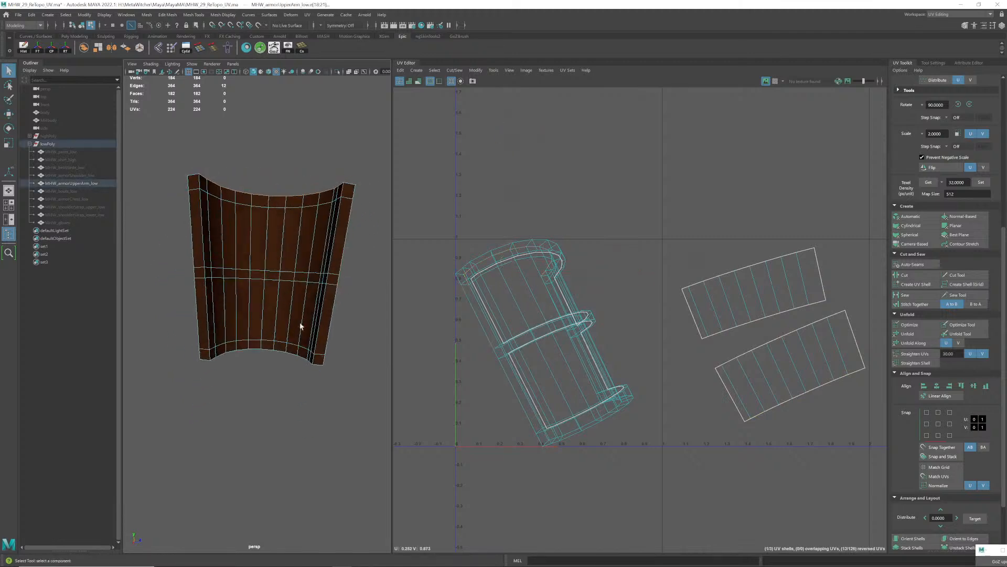
scroll(302, 328, up, 4)
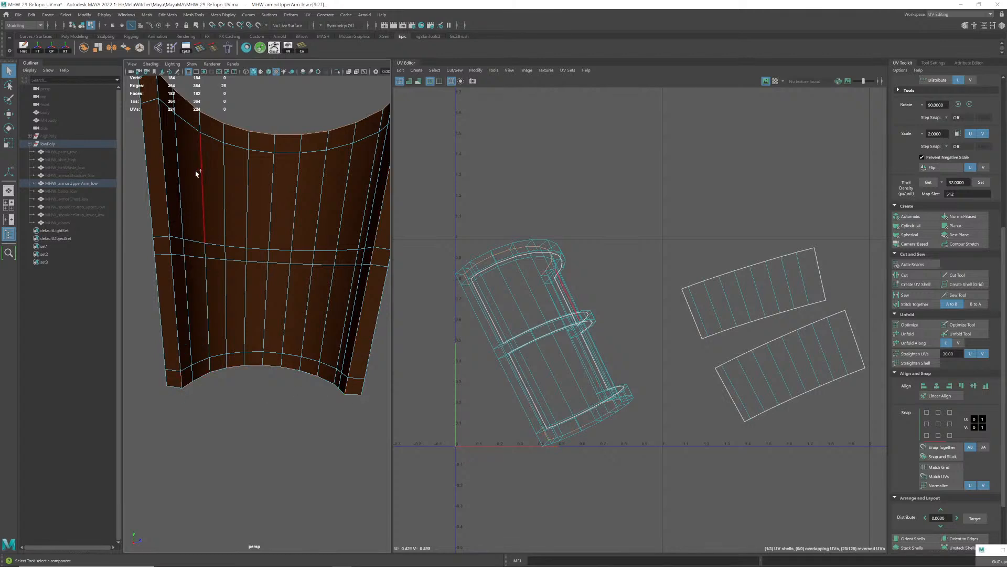
alt+drag(289, 221, 290, 291)
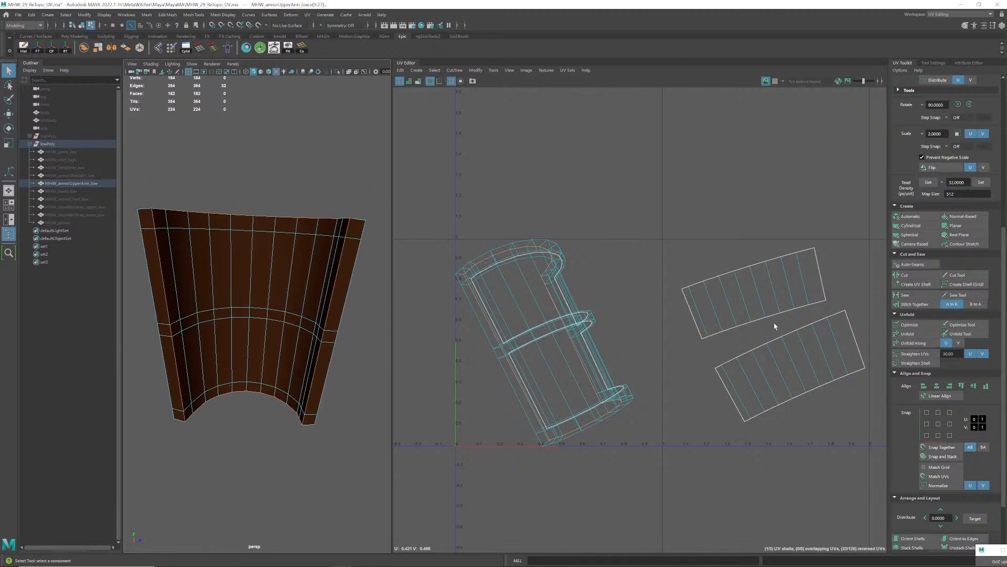
click(913, 276)
- Unfold the inner surface's UV shell and move it above the two panel shells
right_drag(548, 298, 488, 284)
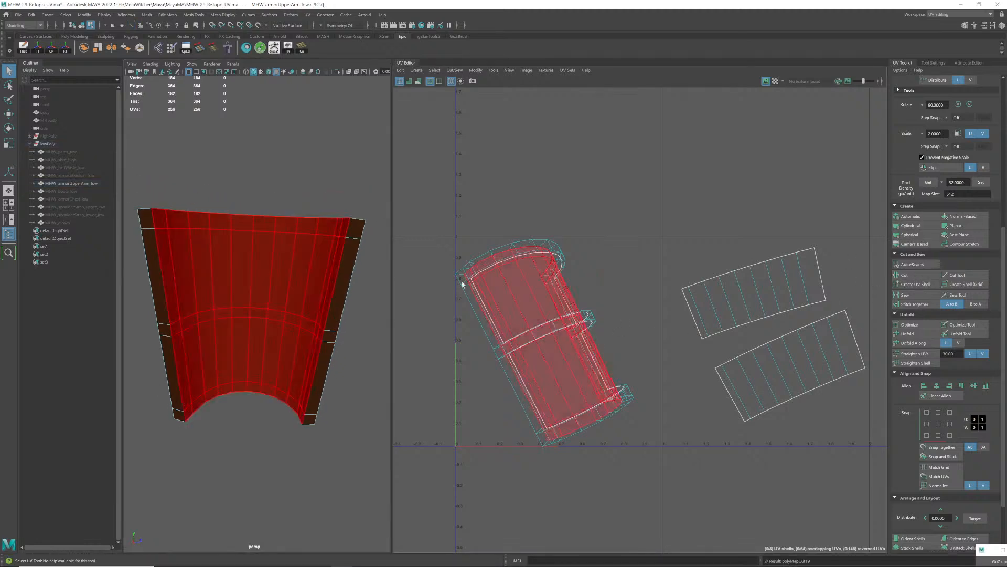
click(466, 281)
click(922, 337)
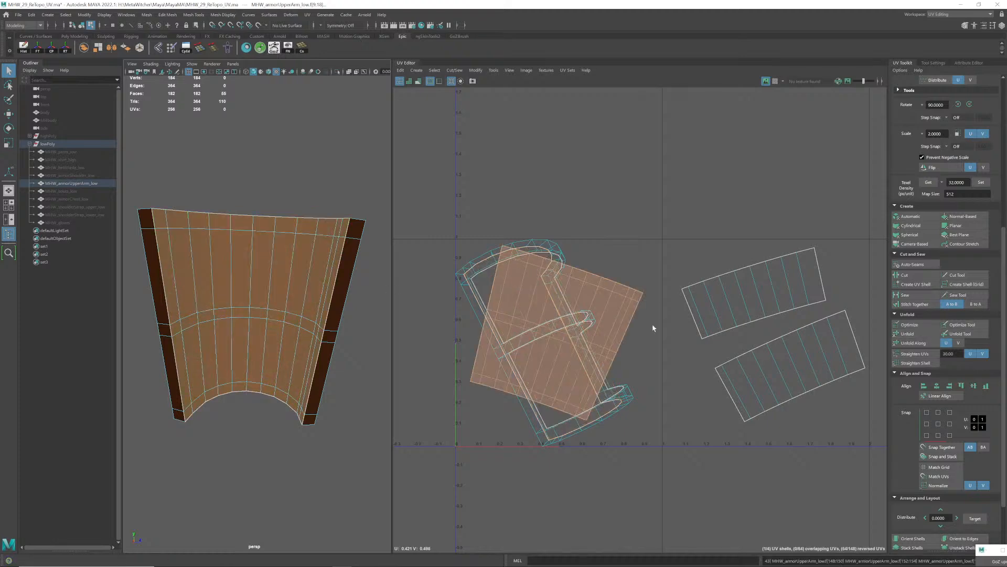
key(w)
scroll(577, 336, down, 1)
drag(550, 336, 699, 192)
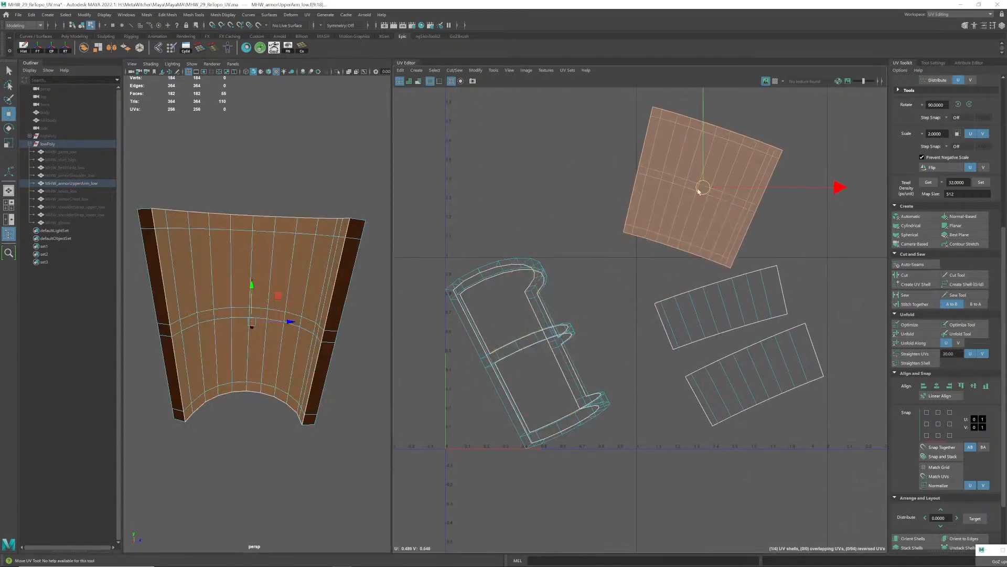
- Select the edges at both ends of the raised middle band and cut the band's UVs off the side borders
alt+drag(299, 281, 235, 347)
alt+right_drag(235, 346, 226, 380)
click(234, 378)
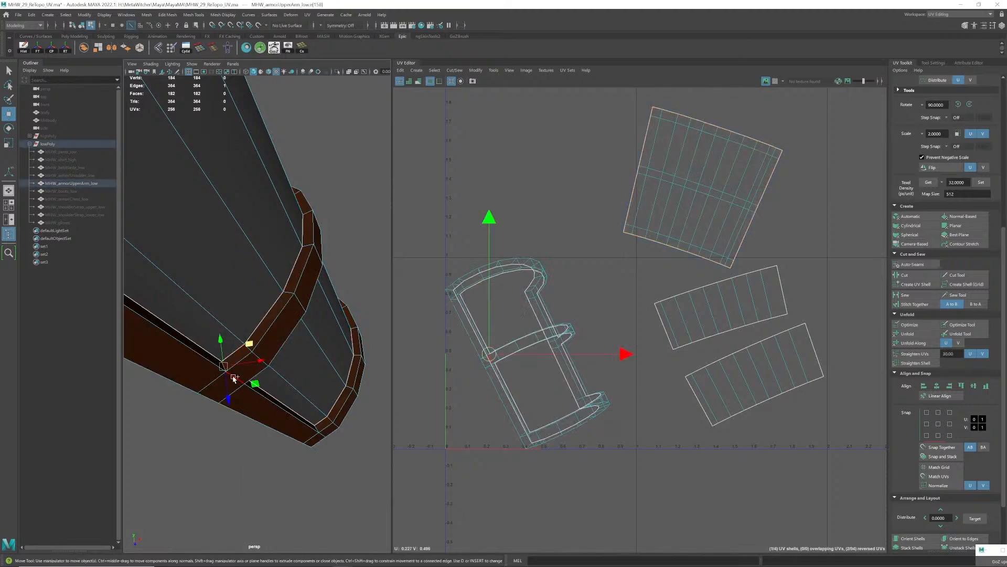
alt+drag(234, 377, 198, 335)
key(q)
scroll(272, 340, up, 5)
alt+drag(273, 341, 268, 369)
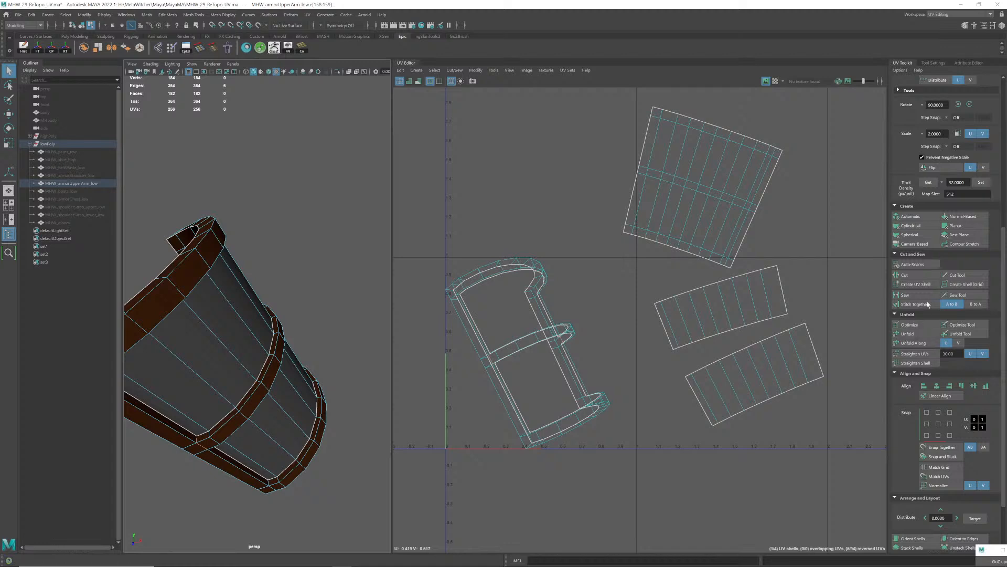
click(918, 276)
- Unfold the middle band's UV shell and move it above the 0–1 tile
right_click(562, 336)
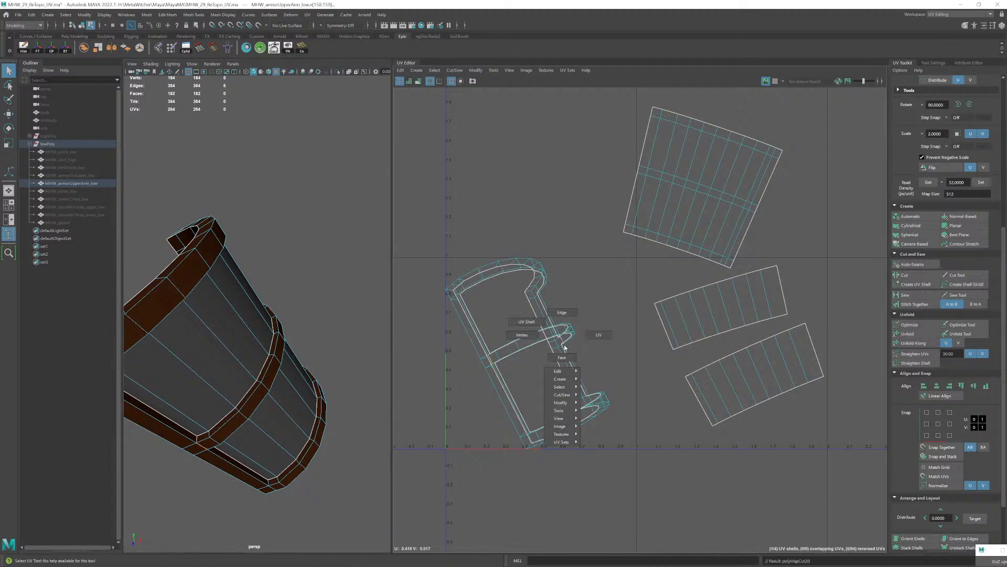
click(527, 321)
click(263, 383)
click(921, 336)
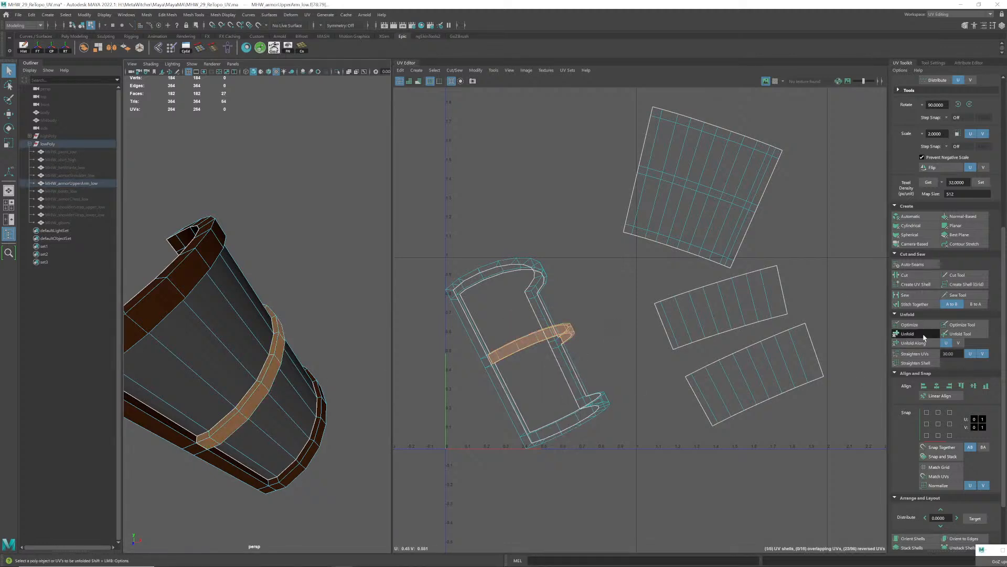
key(w)
alt+middle_drag(666, 362, 643, 361)
drag(531, 341, 531, 198)
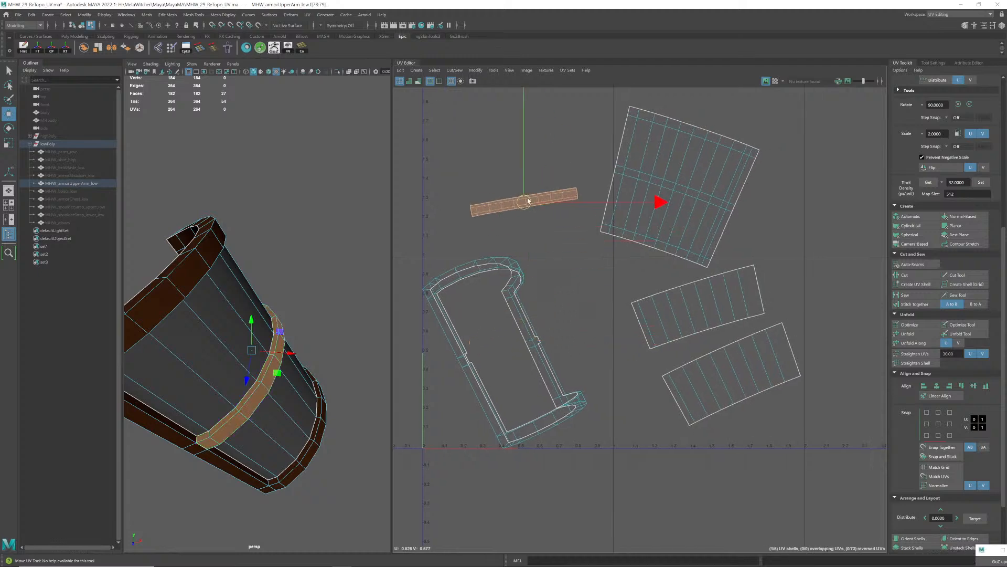
- Select the short edges at the corners of the armor's outer frame and cut the UVs there
alt+drag(252, 325, 236, 274)
right_drag(236, 274, 234, 259)
click(221, 280)
mouse_move(221, 280)
alt+mouse_down()
mouse_move(276, 281)
mouse_move(375, 223)
mouse_move(276, 250)
mouse_move(223, 280)
alt+mouse_up()
shift+click(329, 225)
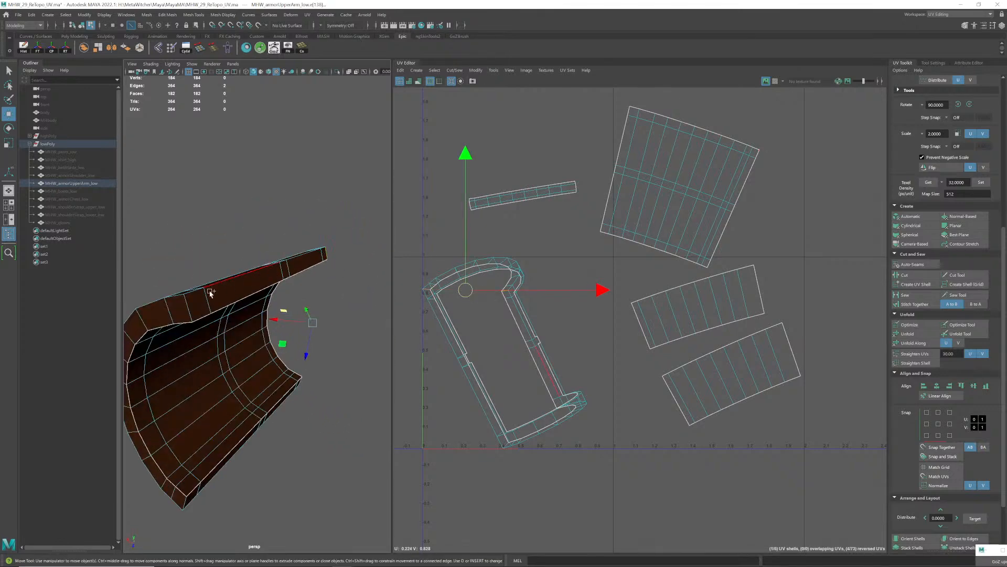
shift+click(201, 315)
alt+drag(202, 316, 253, 338)
alt+drag(348, 304, 383, 302)
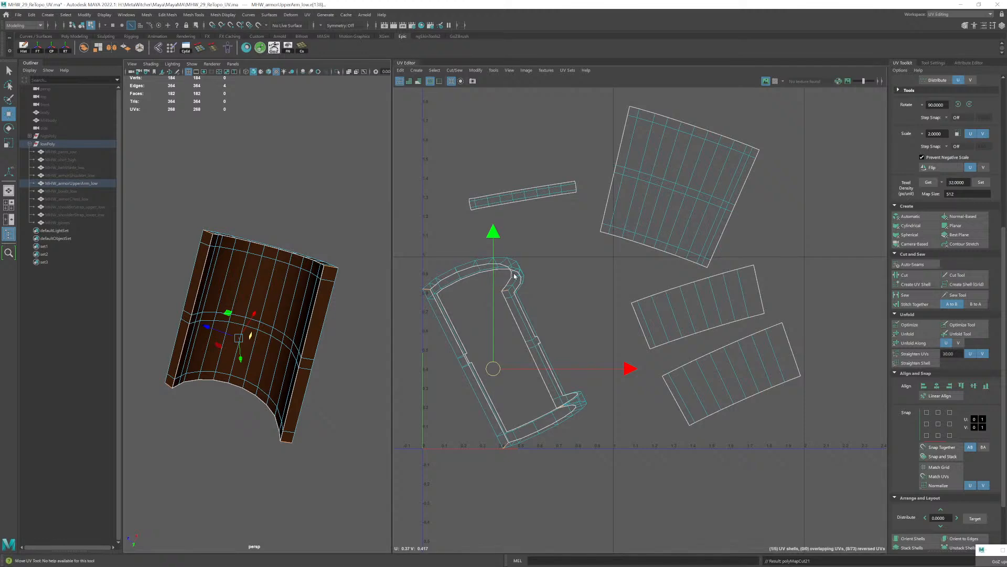
- Select the outer frame's UV shells, unfold them and clear the selection
right_drag(478, 286, 478, 262)
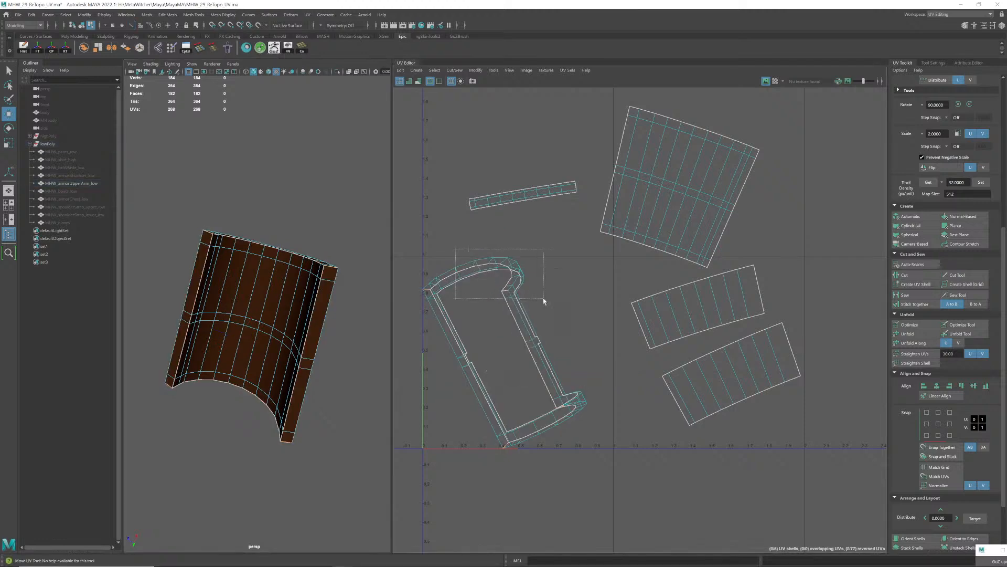
click(908, 334)
click(623, 445)
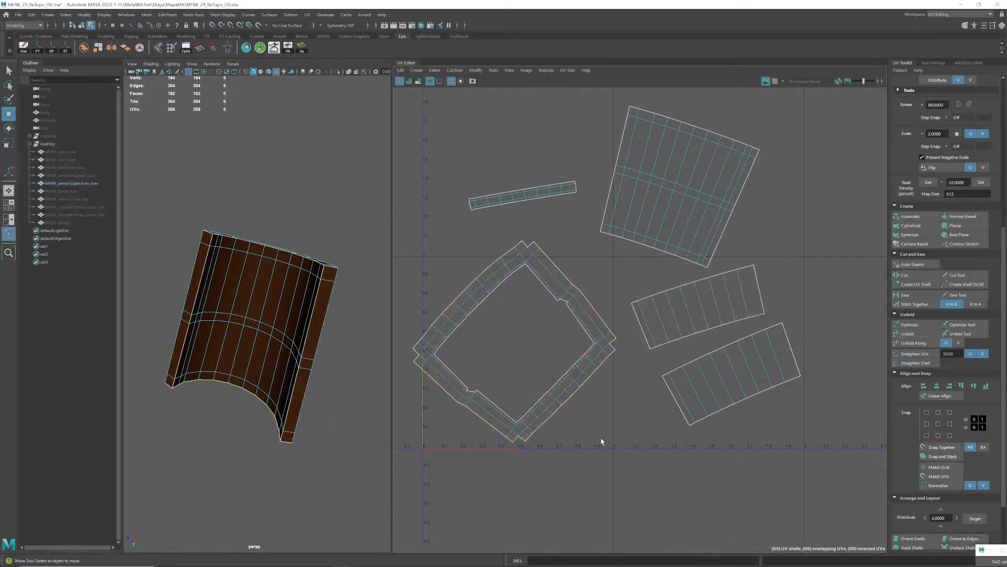
click(549, 412)
- Select the whole upper-arm armor as an object, freeze its transformations and delete its construction history
alt+drag(326, 379, 314, 275)
scroll(325, 293, down, 5)
right_drag(314, 273, 349, 255)
click(317, 284)
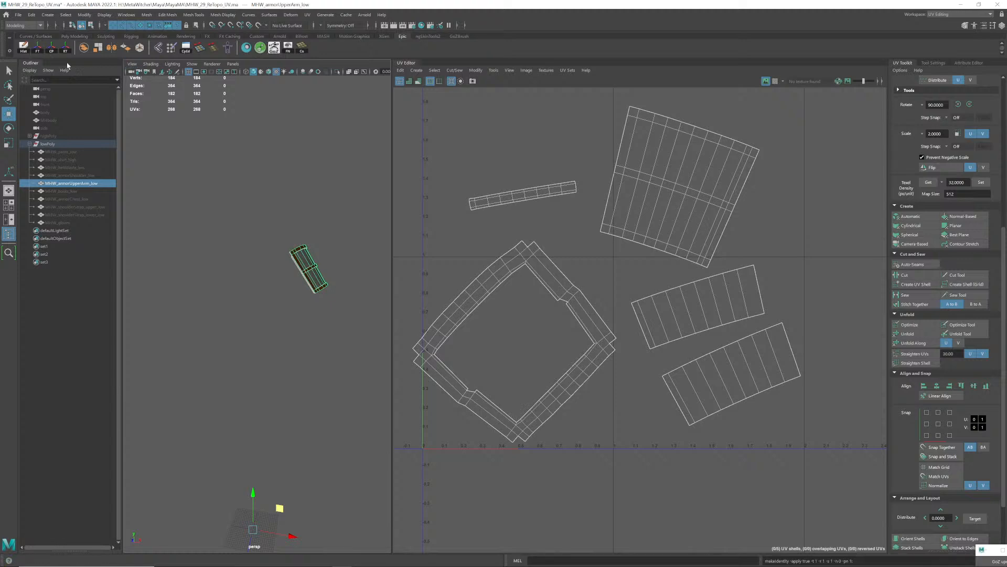
click(85, 48)
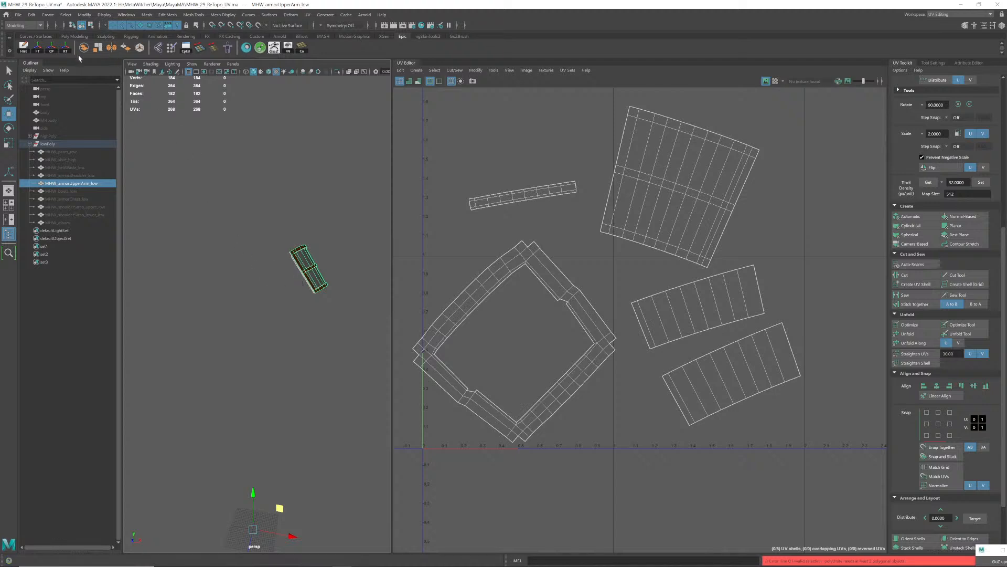
click(23, 49)
- Mirror the upper-arm armor as a copy across the world X axis, combined with the original, and select the resulting pair
double_click(112, 48)
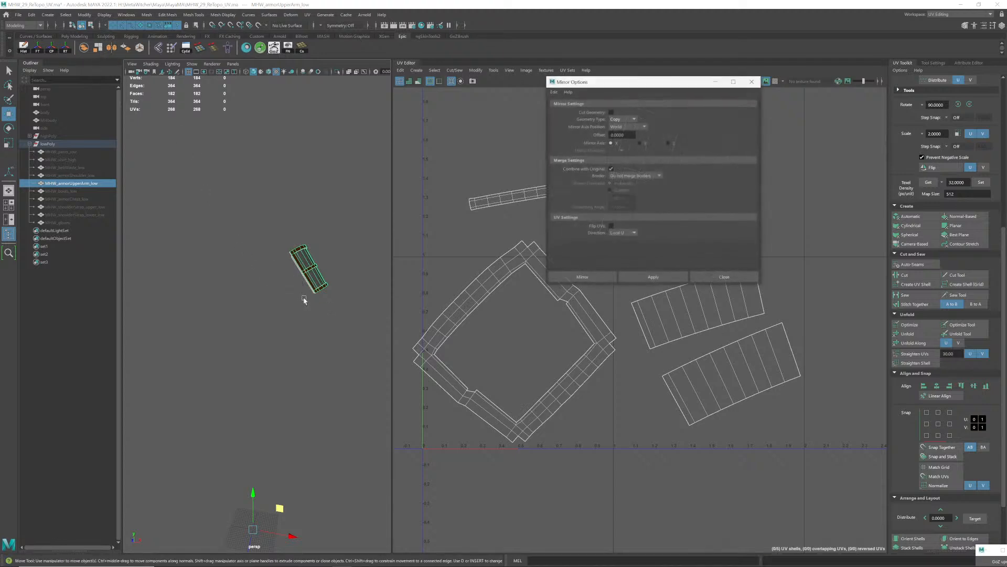
click(564, 276)
click(345, 281)
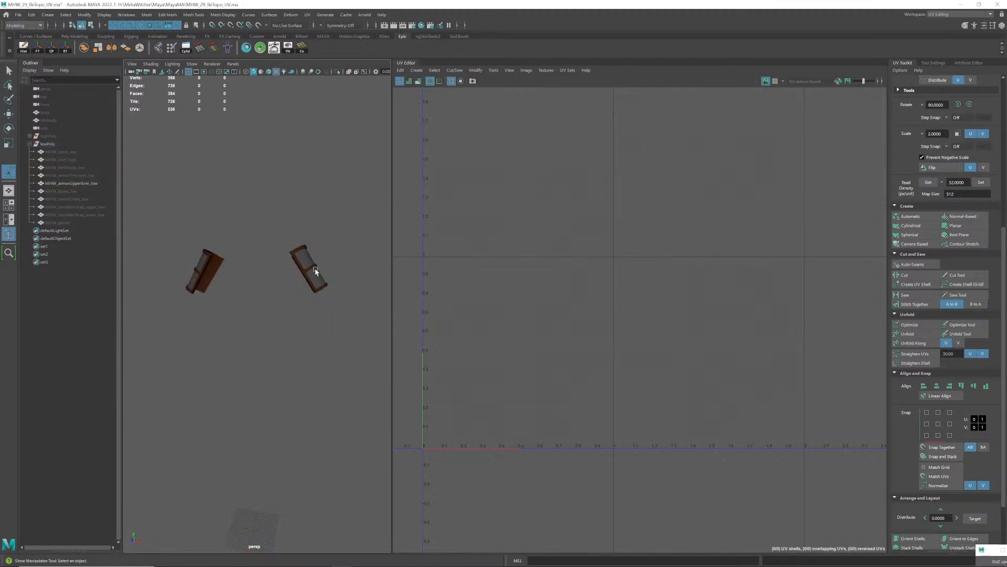
click(313, 271)
drag(199, 224, 337, 294)
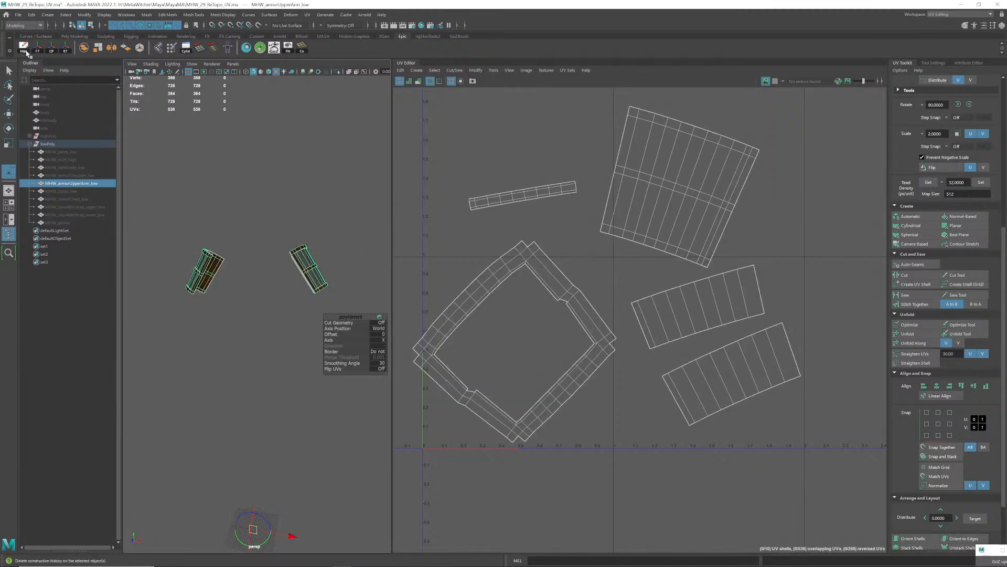
- Delete the mirrored upper-arm armor's construction history and widen the 3D view beside the UV layout
click(26, 52)
click(336, 261)
click(318, 272)
scroll(310, 291, down, 3)
mouse_move(310, 291)
alt+mouse_down()
mouse_move(317, 315)
mouse_move(314, 306)
alt+mouse_up()
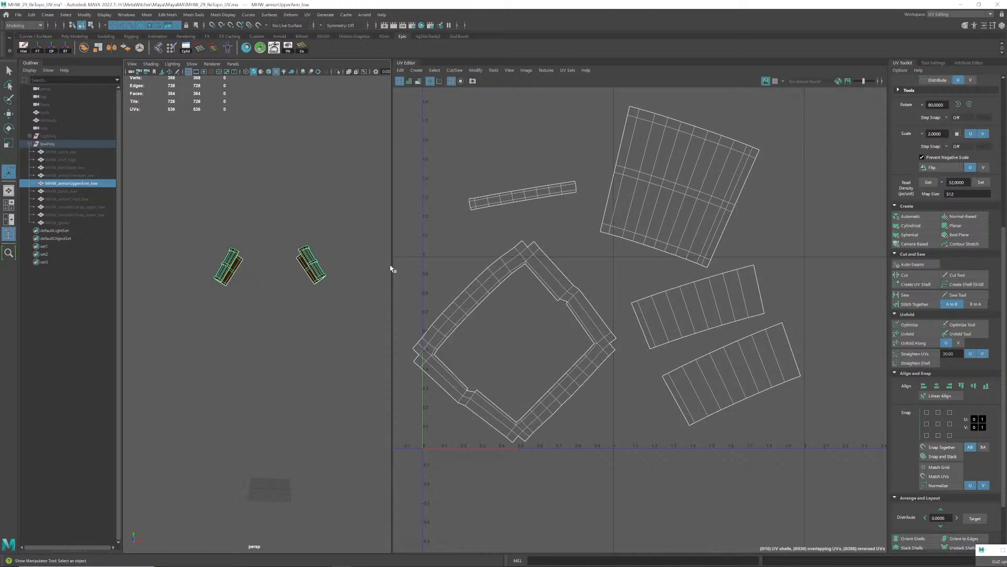
drag(392, 267, 439, 266)
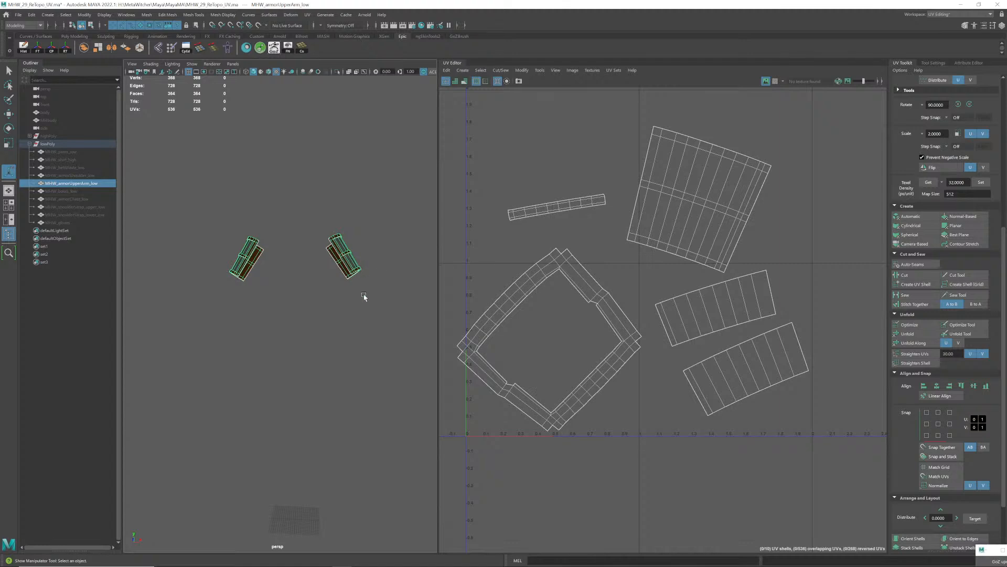
alt+drag(363, 296, 339, 284)
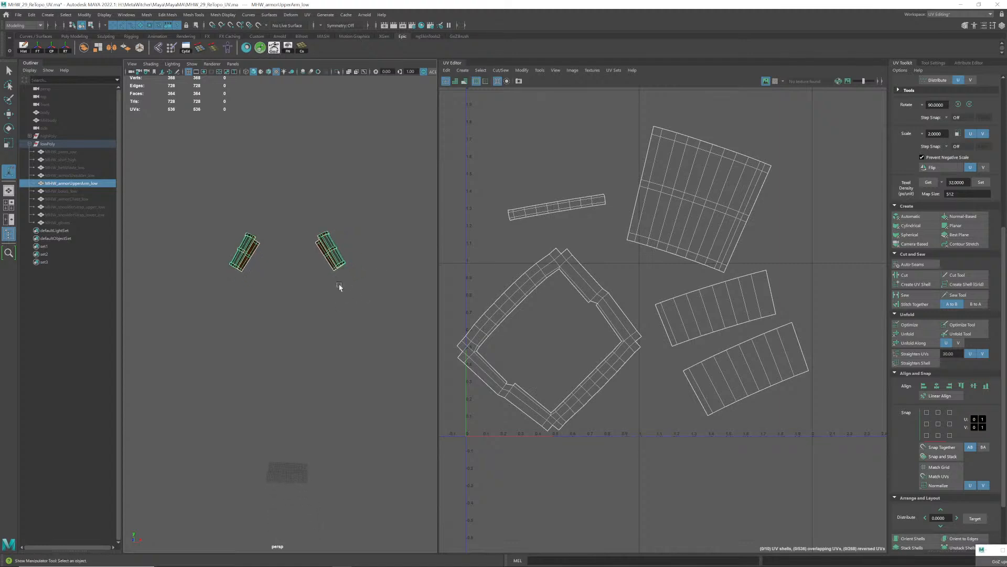
- Unhide all the hidden low-poly pieces, from the gloves up to the pants, so the whole outfit is displayed
drag(67, 223, 73, 194)
key(shift+h)
click(73, 175)
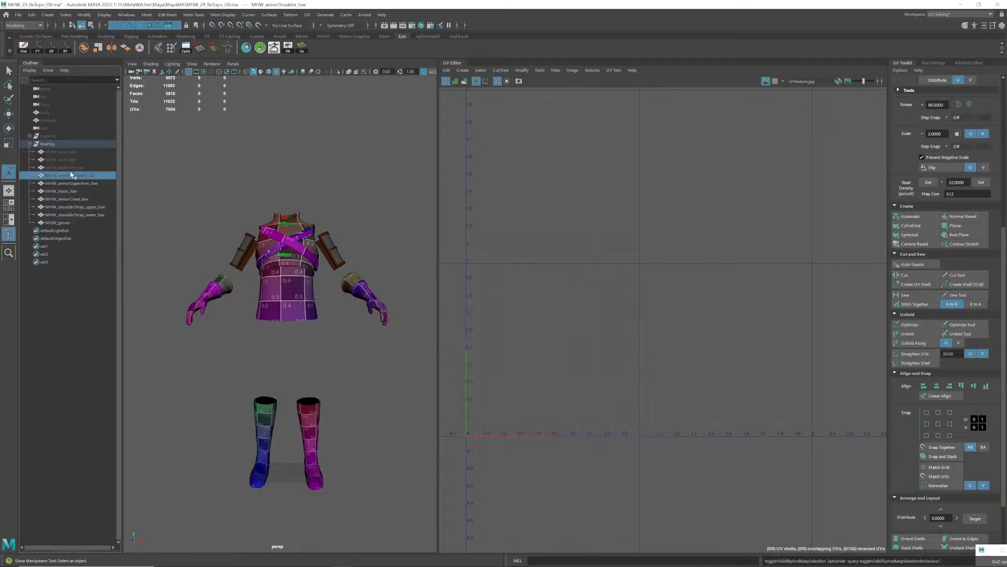
shift+click(64, 151)
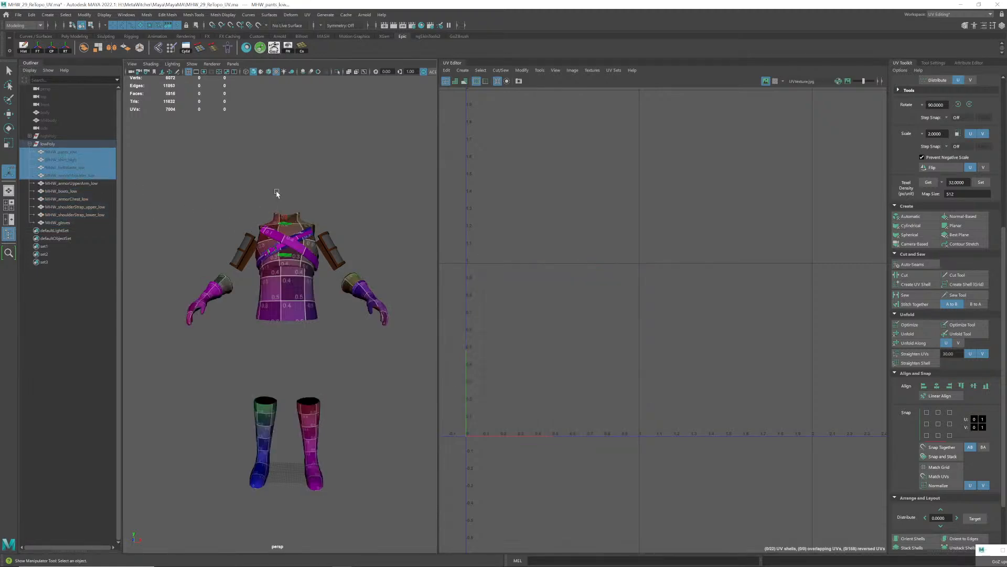
click(276, 193)
alt+middle_drag(290, 260, 294, 258)
click(67, 175)
shift+click(68, 152)
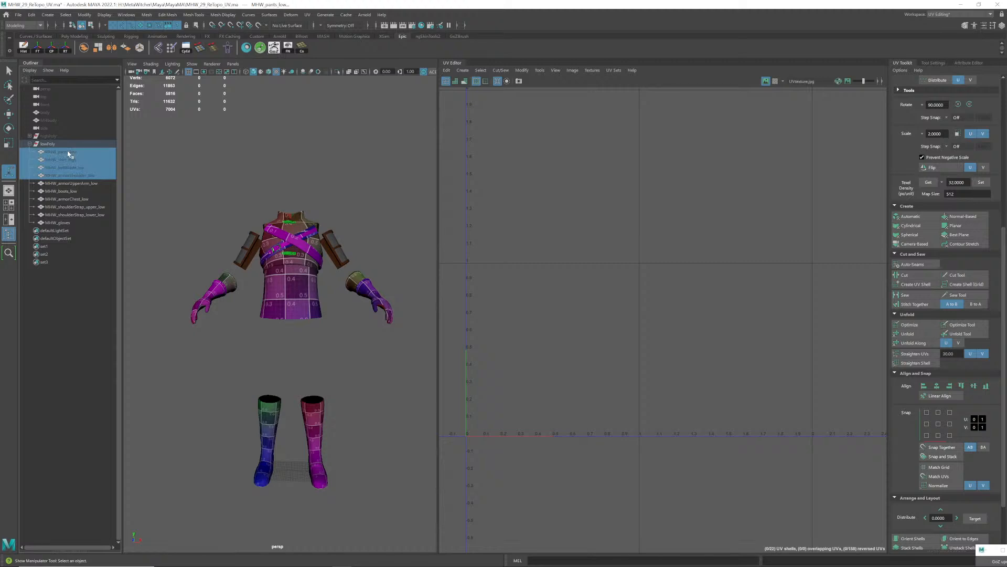
key(shift+h)
click(191, 235)
scroll(297, 288, up, 3)
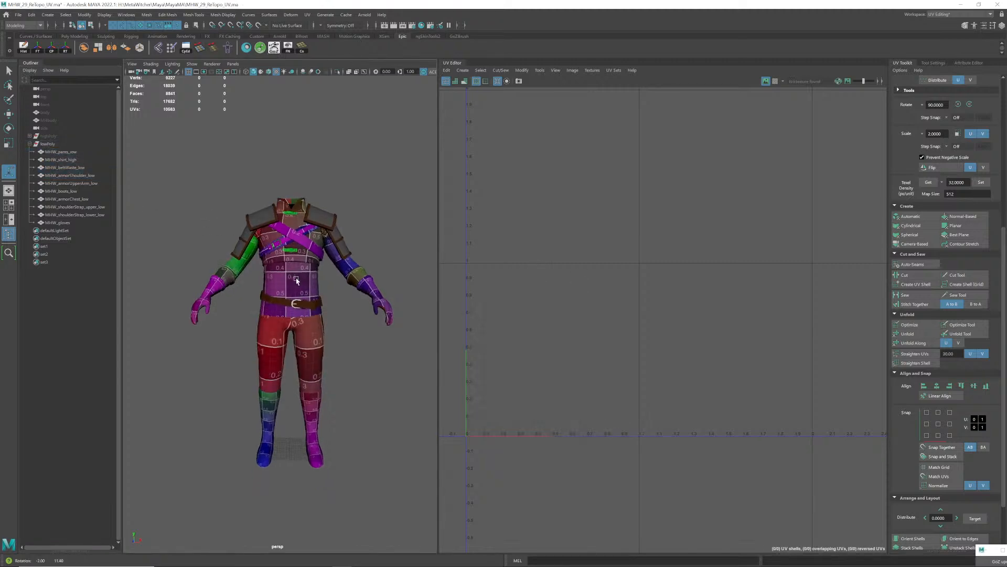
scroll(297, 288, down, 2)
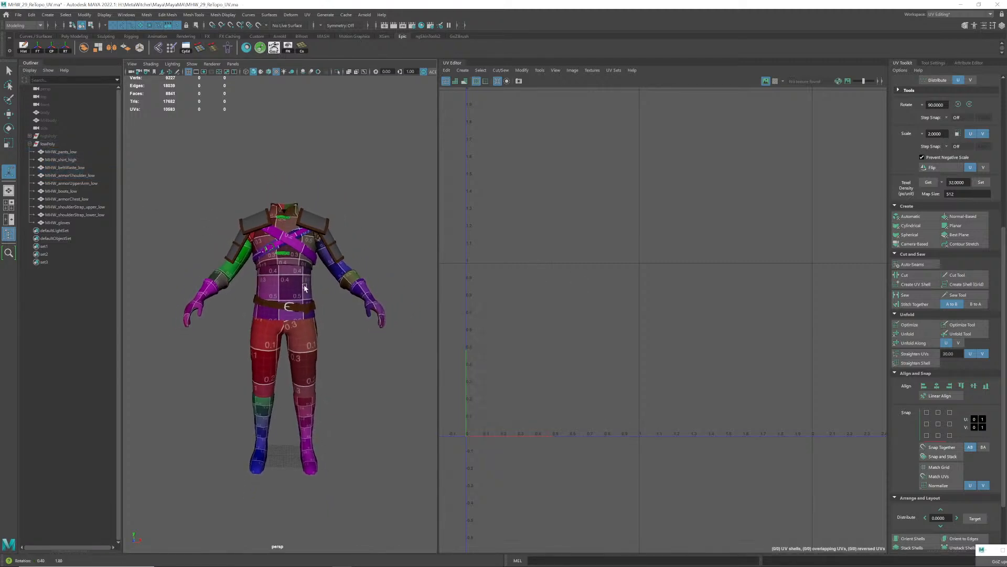
- Assign the UVtexture material to all low-poly pieces, close Hypershade and clear the selection
drag(178, 166, 423, 440)
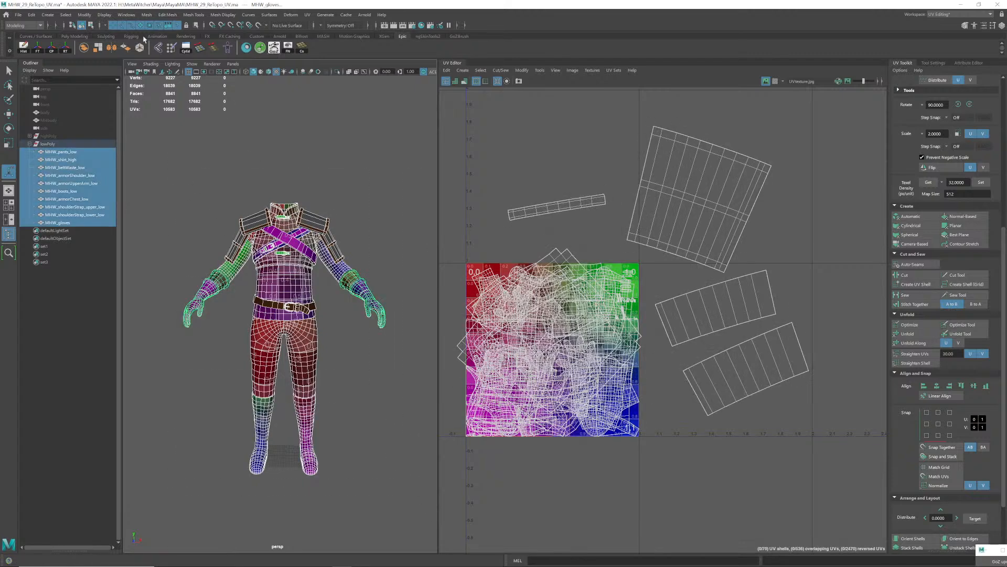
click(247, 49)
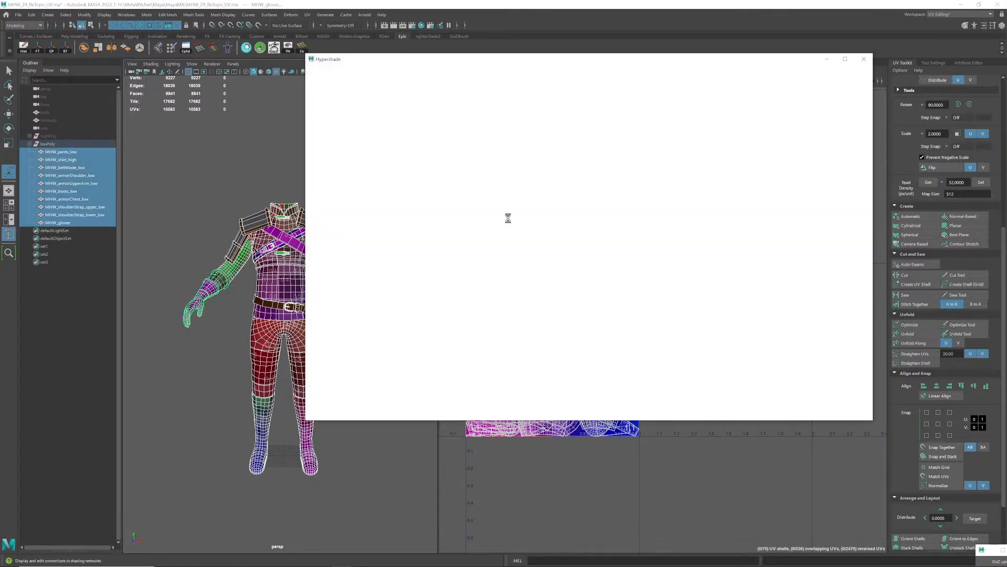
drag(387, 172, 386, 281)
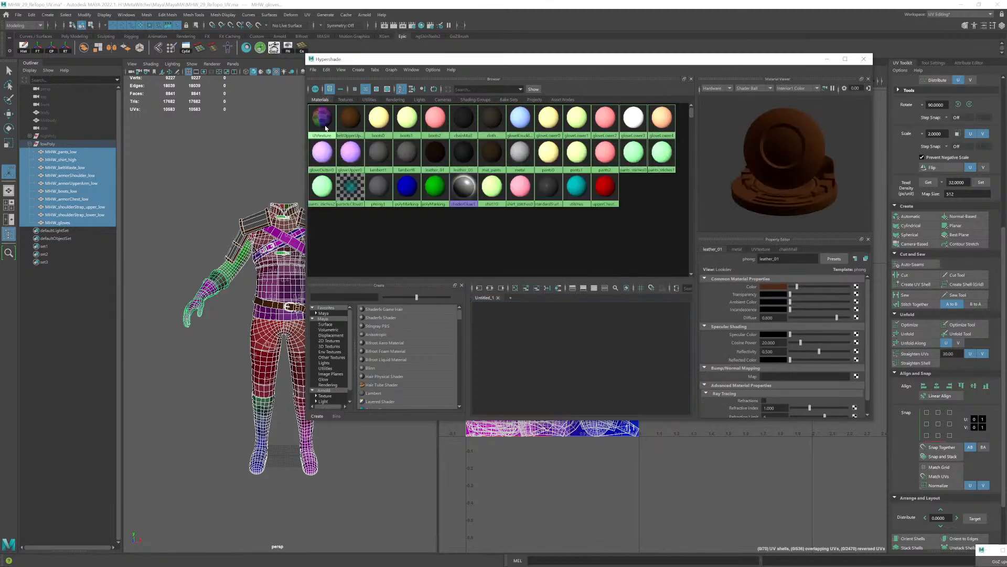
right_drag(326, 131, 324, 105)
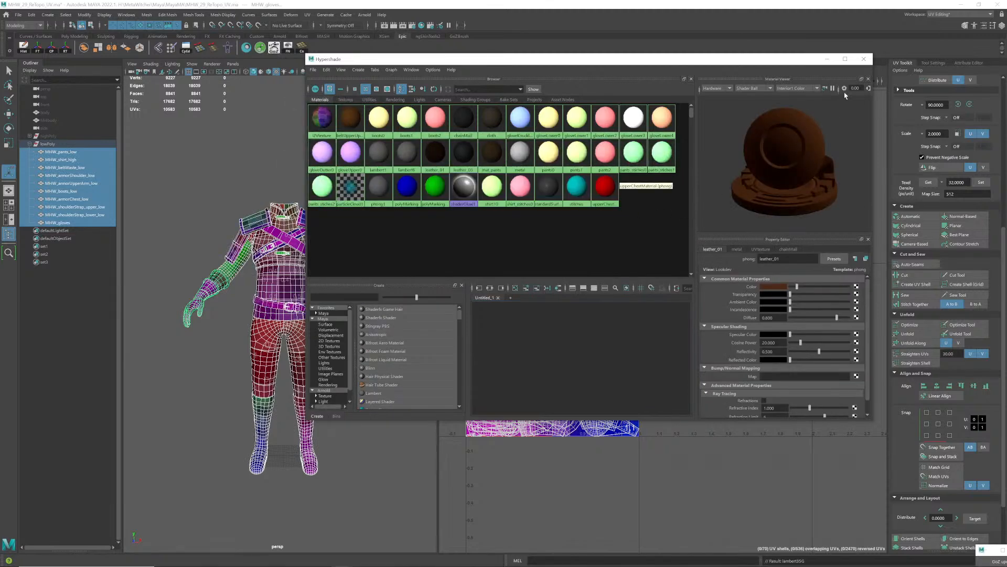
click(863, 59)
click(322, 313)
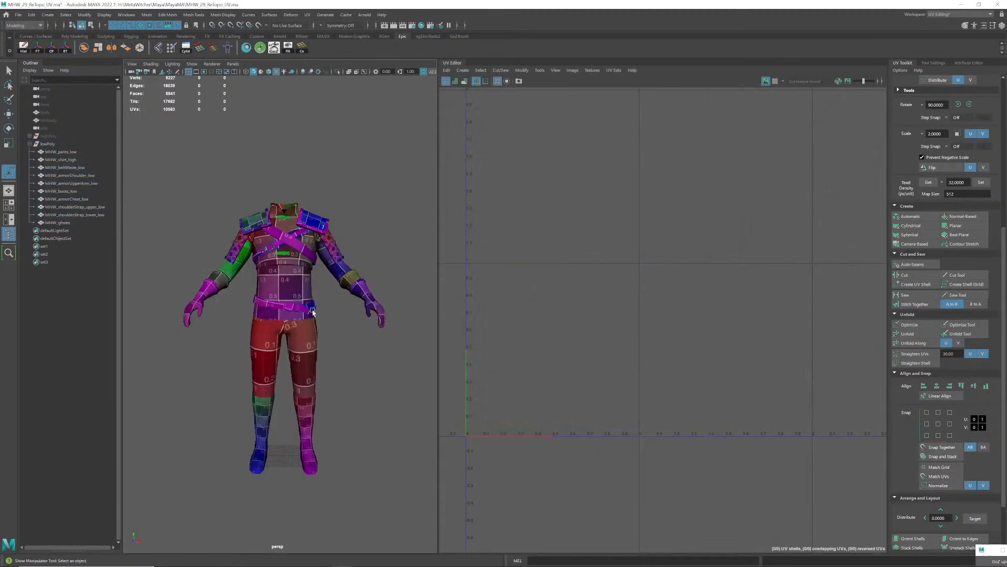
- Select the chest armor and rotate the first slanted narrow strap shell to horizontal, moving it away from its neighbour
scroll(247, 305, up, 5)
alt+middle_drag(246, 305, 289, 540)
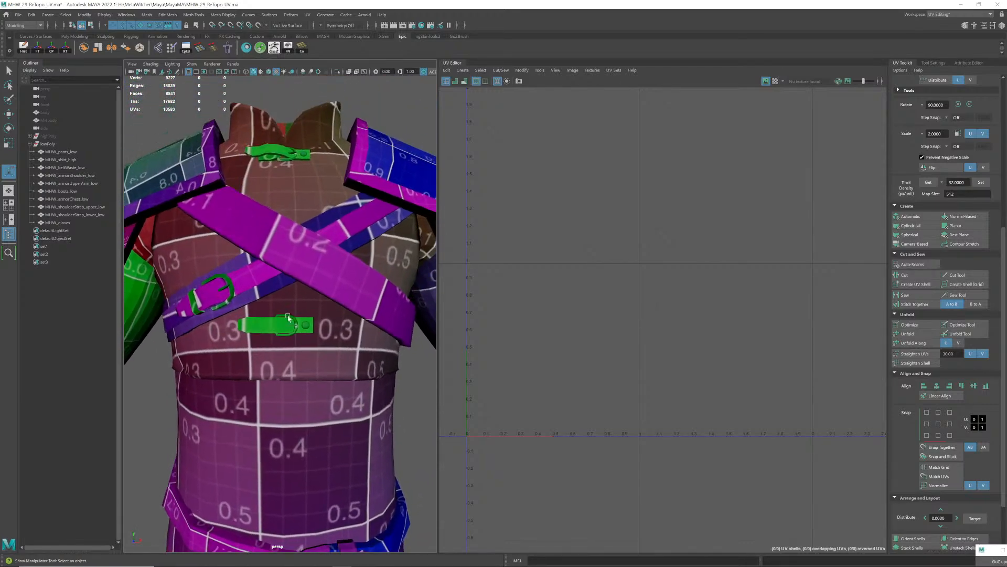
click(313, 304)
alt+middle_drag(667, 310, 639, 331)
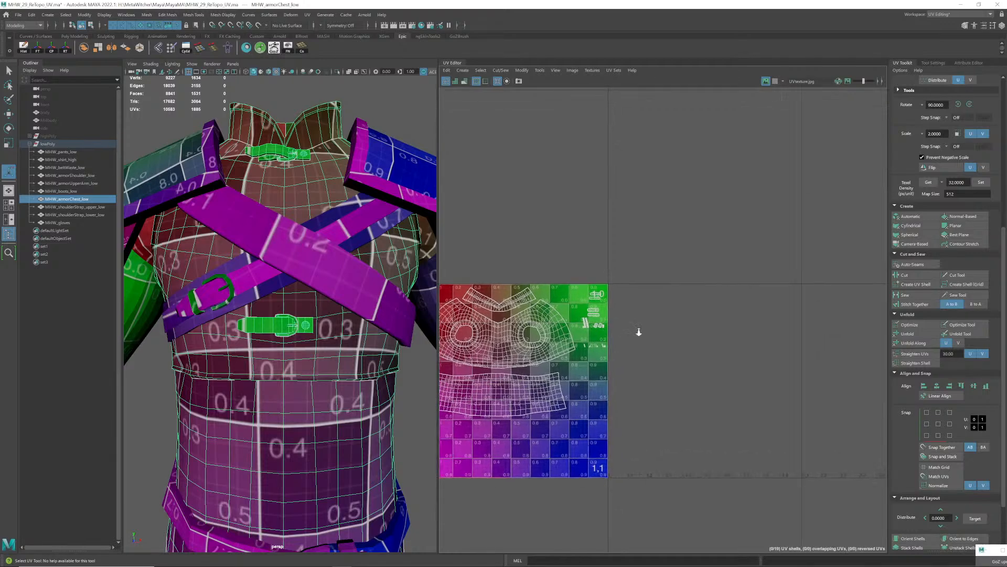
scroll(604, 285, up, 10)
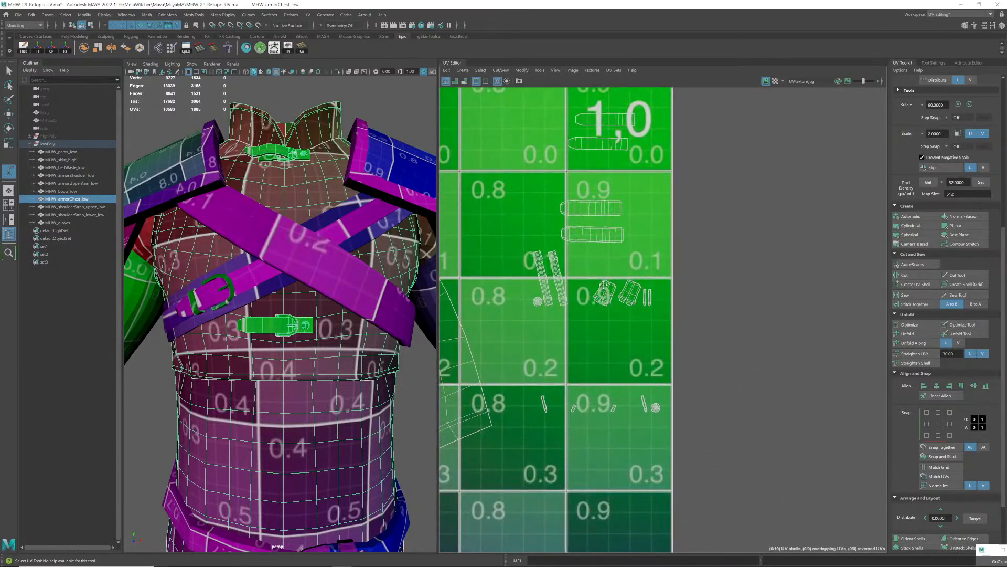
scroll(577, 293, up, 3)
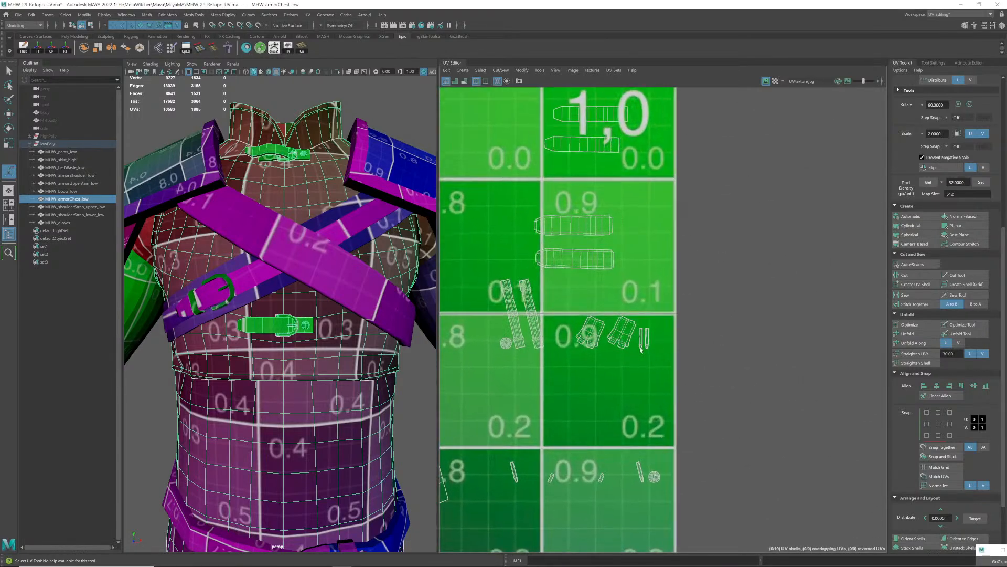
right_drag(536, 306, 530, 325)
click(535, 302)
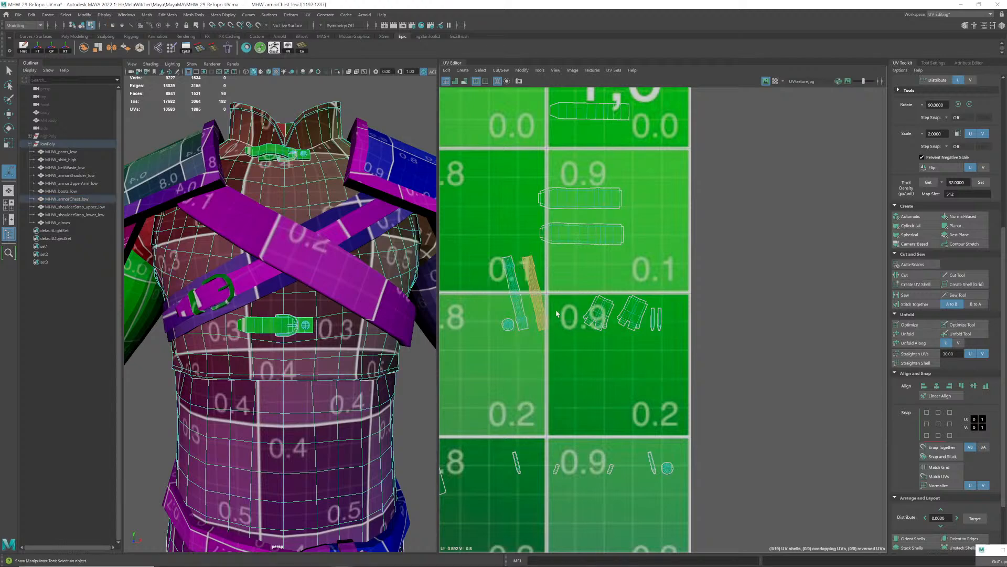
key(e)
drag(656, 252, 546, 402)
key(w)
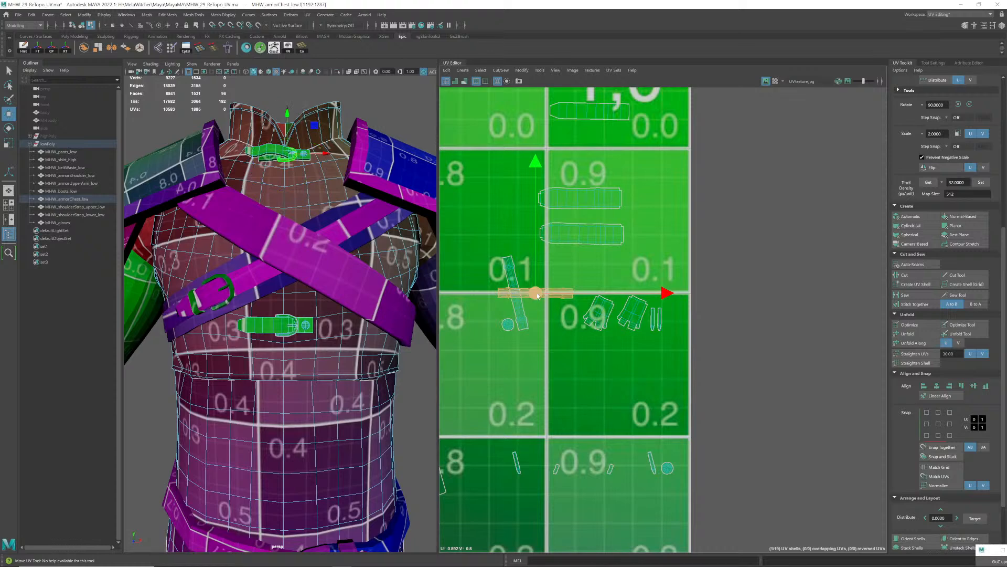
drag(536, 292, 514, 378)
- Rotate the other slanted narrow strap shell to horizontal and stack it beneath the wide strap shells
click(516, 289)
key(e)
key(w)
drag(515, 292, 595, 286)
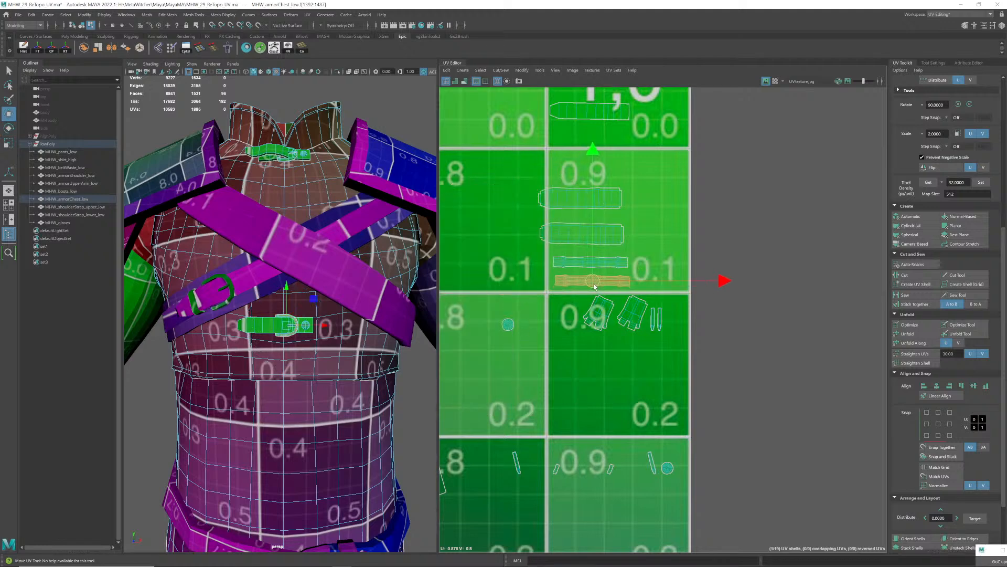
- Rotate the first tilted notched shell below the strap shells until it lies horizontally
scroll(593, 335, up, 1)
alt+middle_drag(593, 336, 594, 306)
click(603, 283)
key(e)
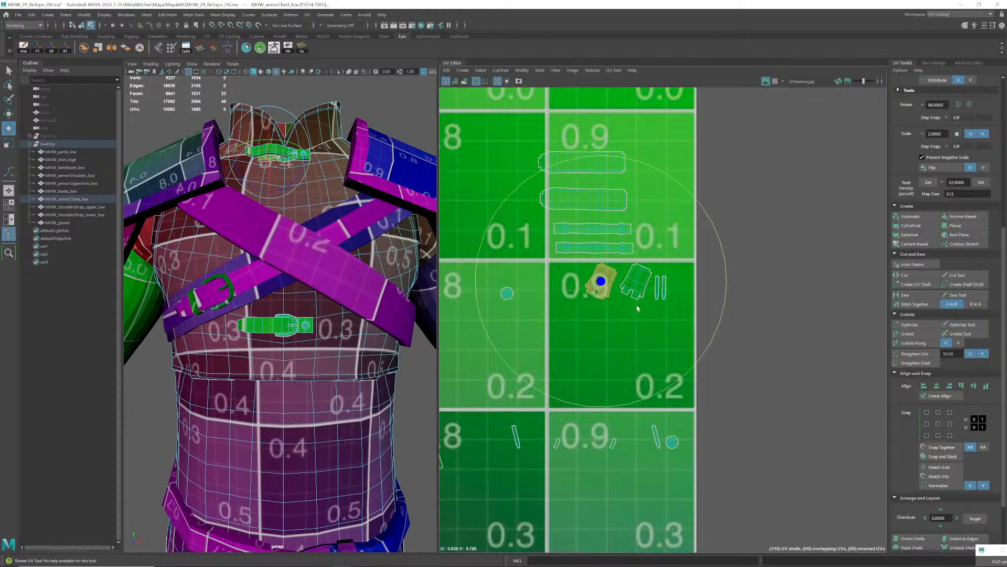
drag(724, 295, 623, 399)
click(706, 281)
- Rotate the second notched shell to horizontal, place it below the first one and clear the selection
click(636, 282)
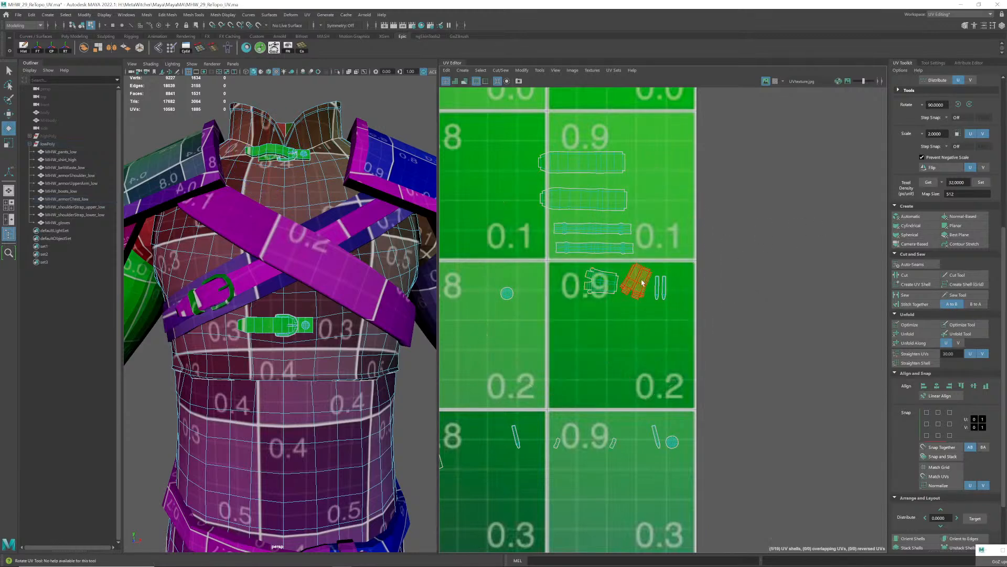
drag(764, 288, 666, 362)
key(w)
drag(636, 284, 605, 344)
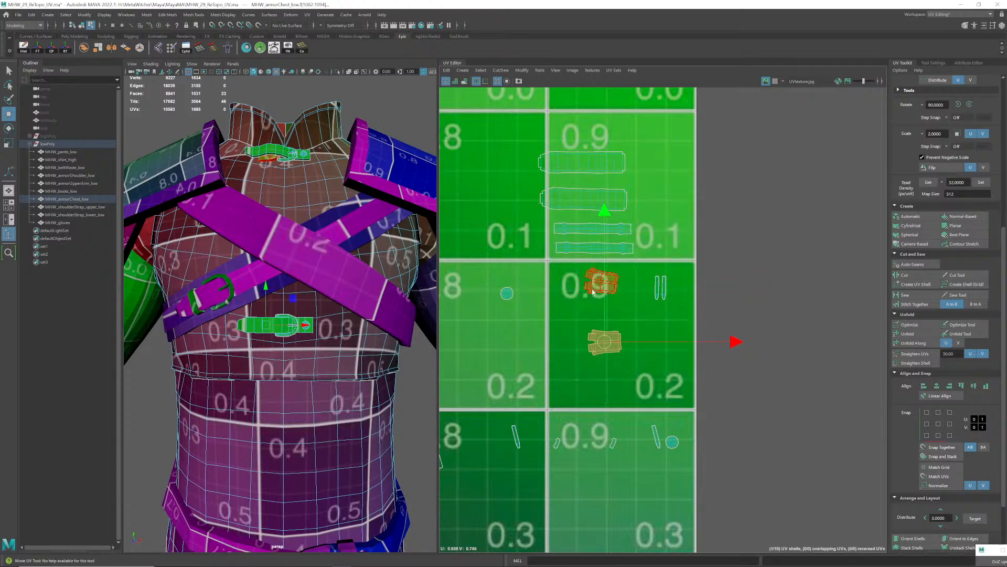
click(602, 283)
key(e)
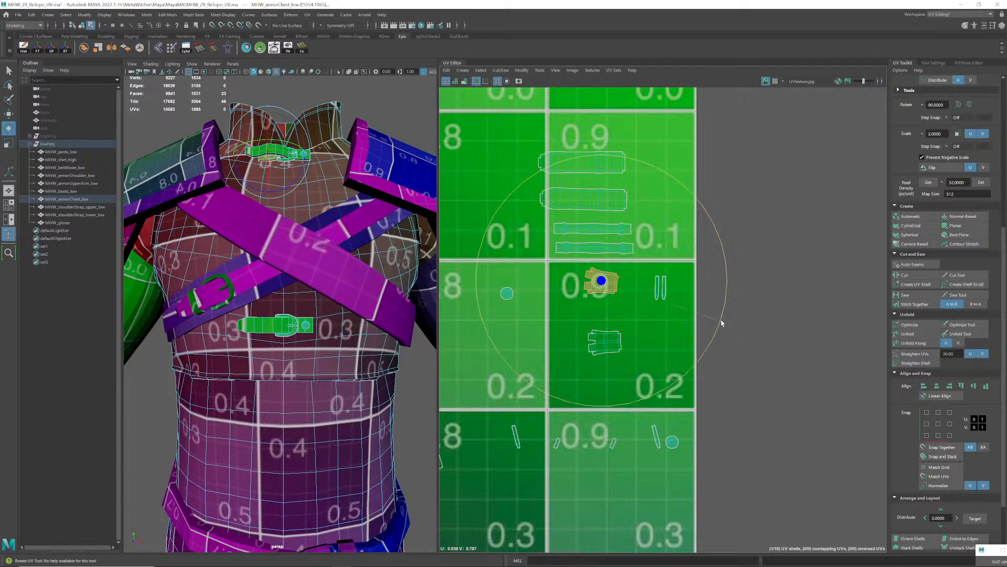
click(784, 298)
- Rotate the two thin upright shells beside the notched shells together until they lie horizontally
drag(745, 269, 656, 313)
drag(800, 283, 660, 360)
alt+middle_drag(660, 360, 720, 270)
- Rotate the slim slanted shell in the 0.8 column to horizontal and move it below the notched shells
drag(584, 367, 585, 368)
alt+middle_drag(692, 306, 667, 356)
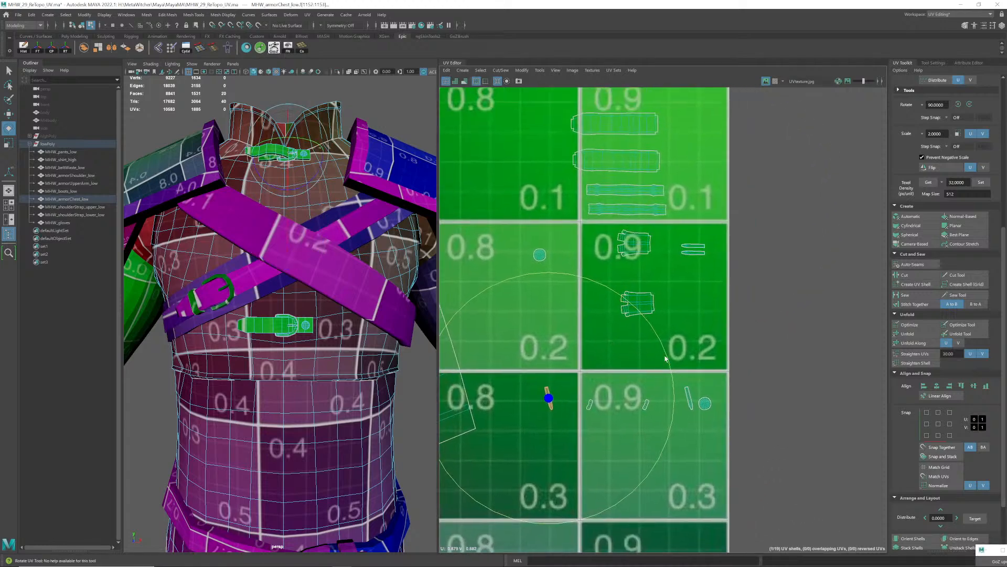
drag(666, 355, 555, 465)
key(w)
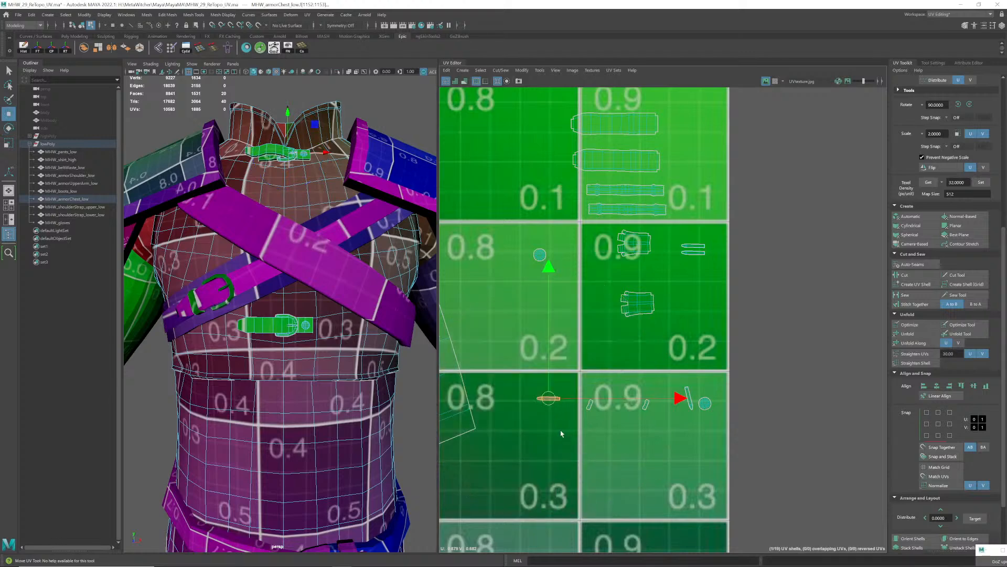
drag(549, 404, 629, 351)
- Rotate the remaining slim slanted shell beside the round shell to horizontal and place it under its matching slim shell
click(688, 399)
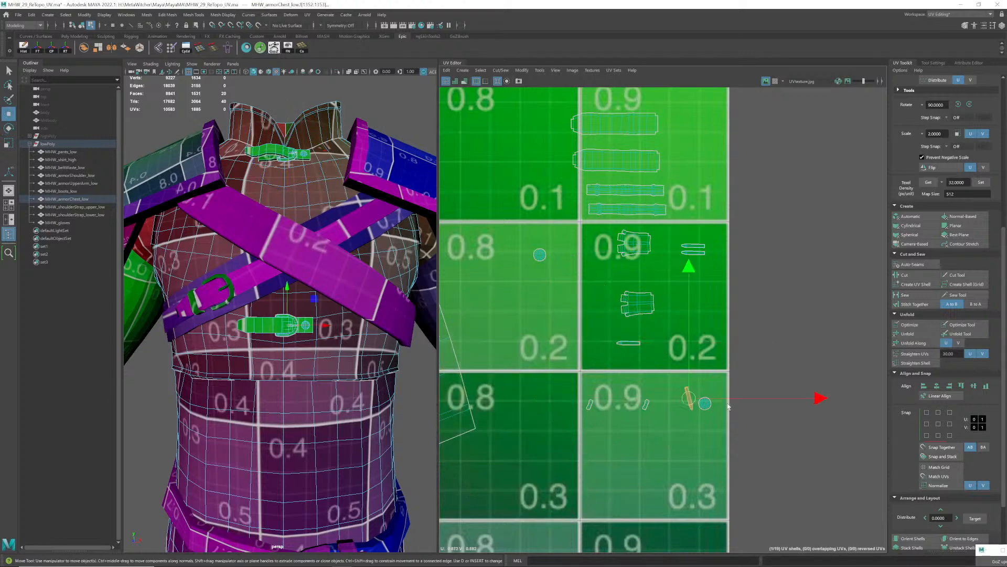
key(e)
drag(809, 351, 785, 479)
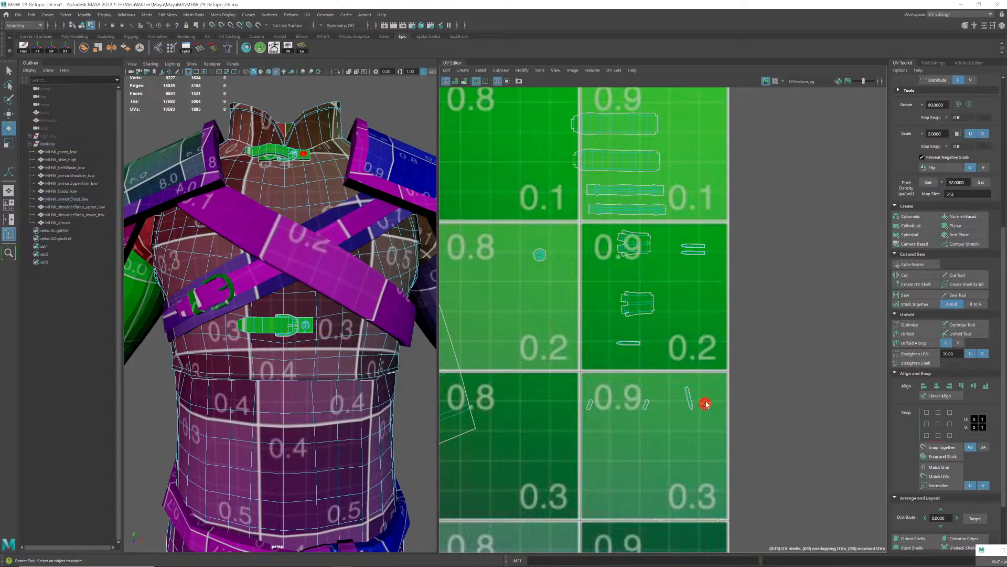
click(686, 393)
drag(801, 352, 700, 485)
key(w)
drag(694, 404, 633, 366)
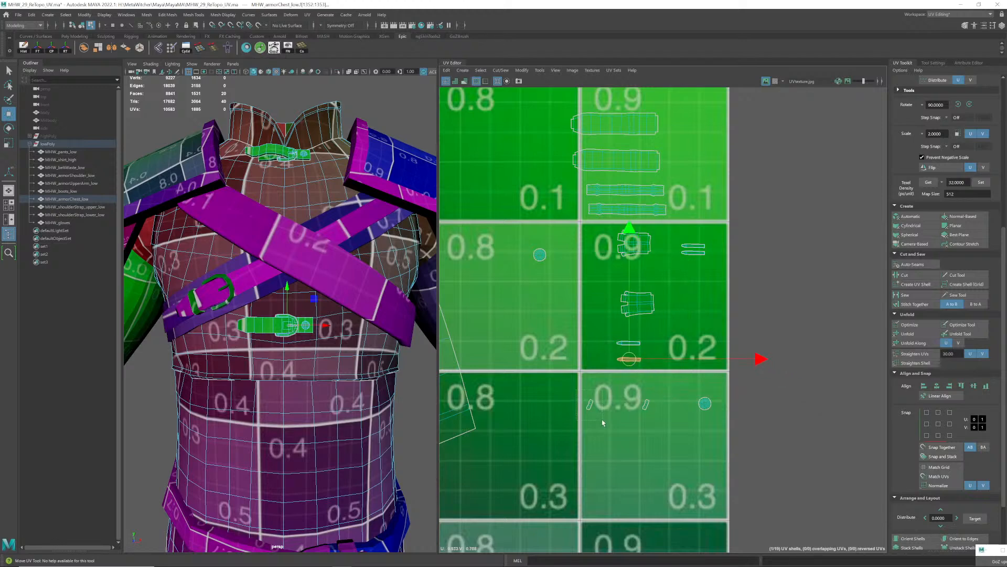
- Rotate the two tiny slanted shells in the lower row until they stand upright
click(590, 405)
key(e)
drag(714, 385, 693, 342)
click(646, 405)
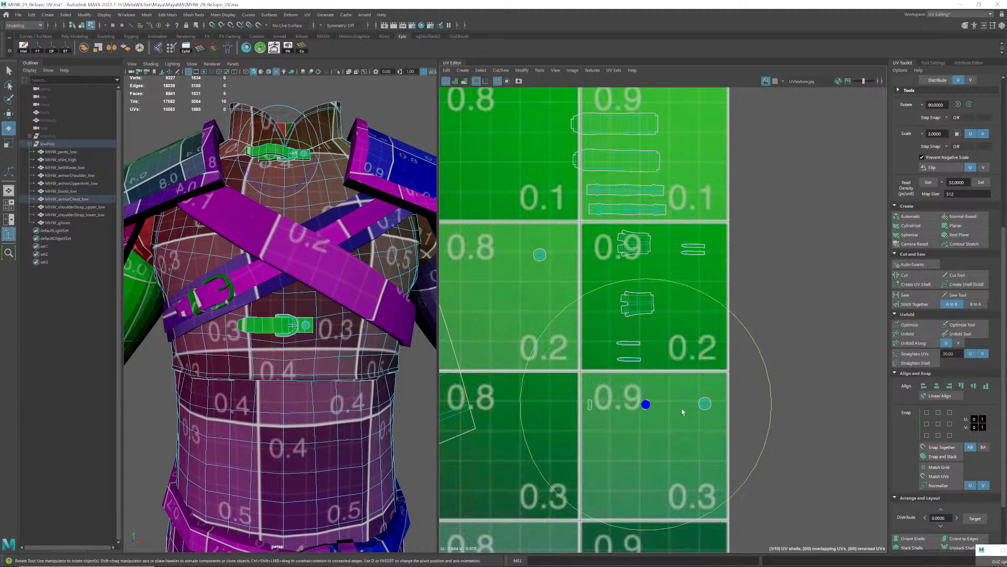
drag(761, 358, 744, 330)
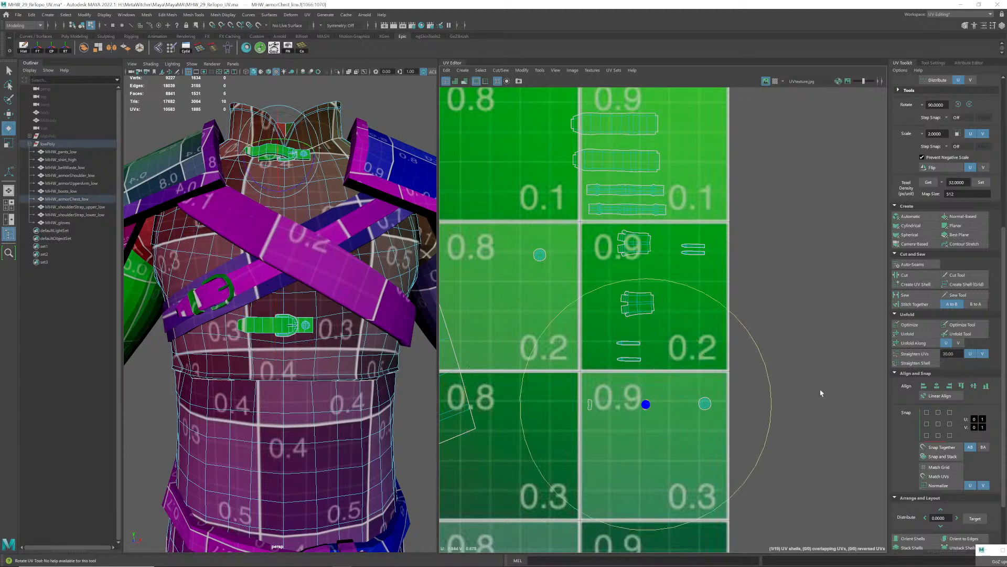
- Place the two round shells side by side below the slim shells, and stack the two tiny shells beneath them
click(704, 403)
key(w)
drag(704, 404, 640, 426)
click(646, 406)
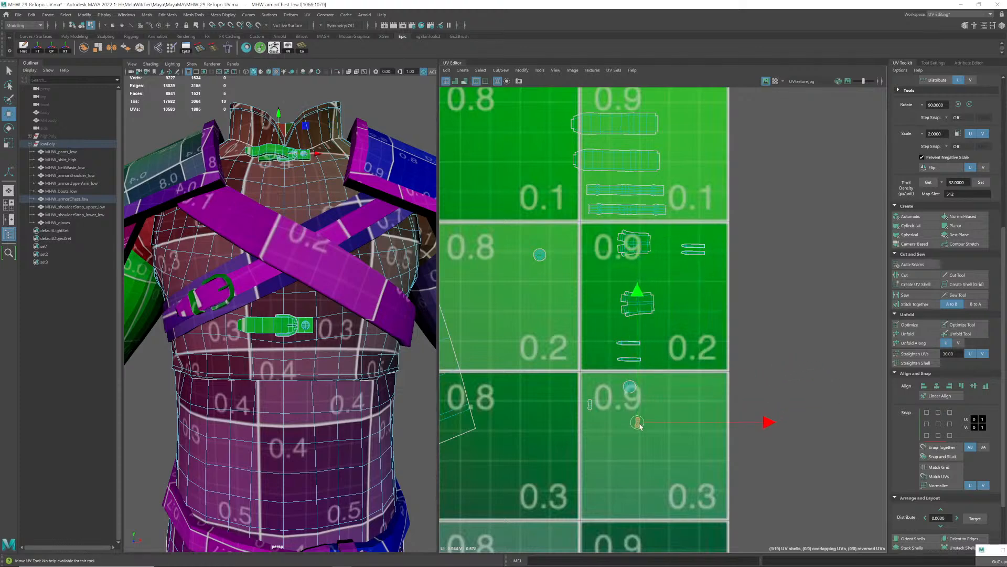
click(589, 405)
drag(590, 405, 638, 444)
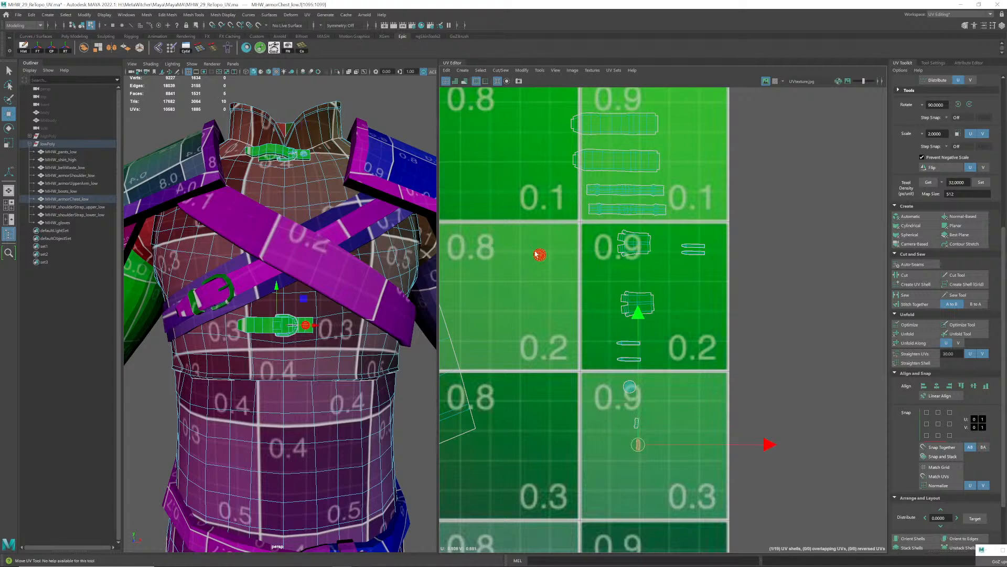
drag(540, 254, 604, 385)
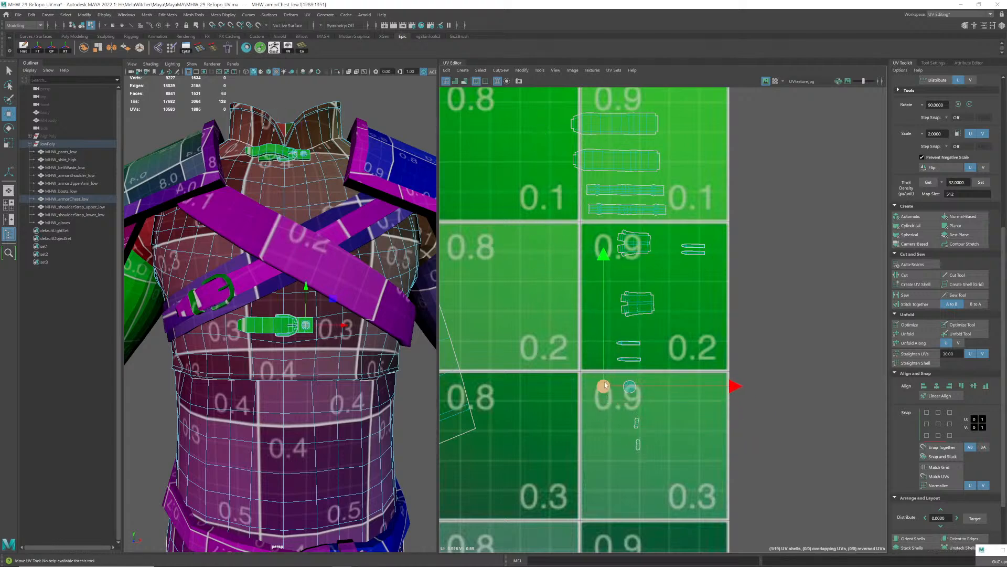
- Place the lower notched shell beside its twin in the 0.9 column, and set the nearby pair of slim shells side by side beneath them
click(693, 249)
click(637, 304)
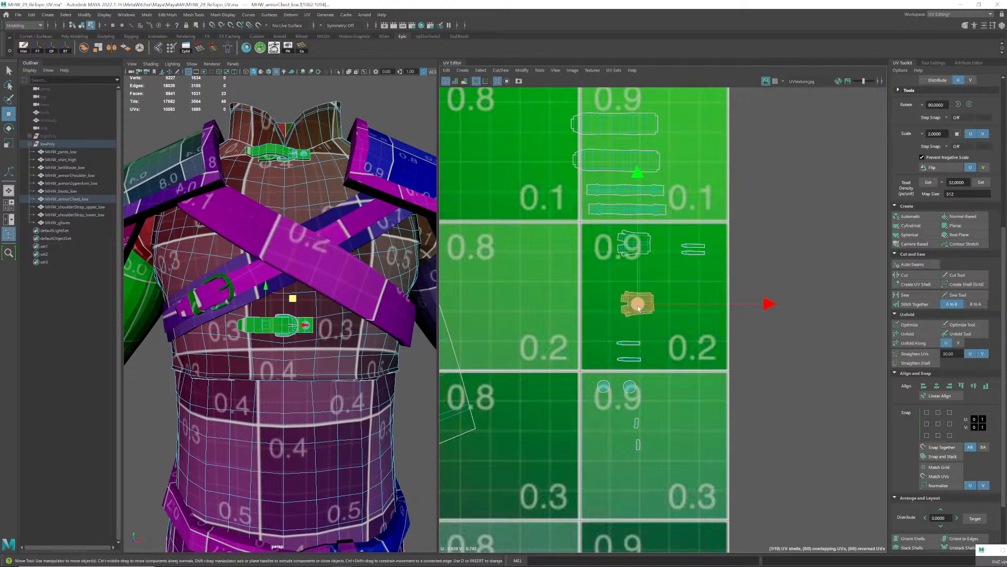
drag(638, 309, 593, 246)
click(694, 251)
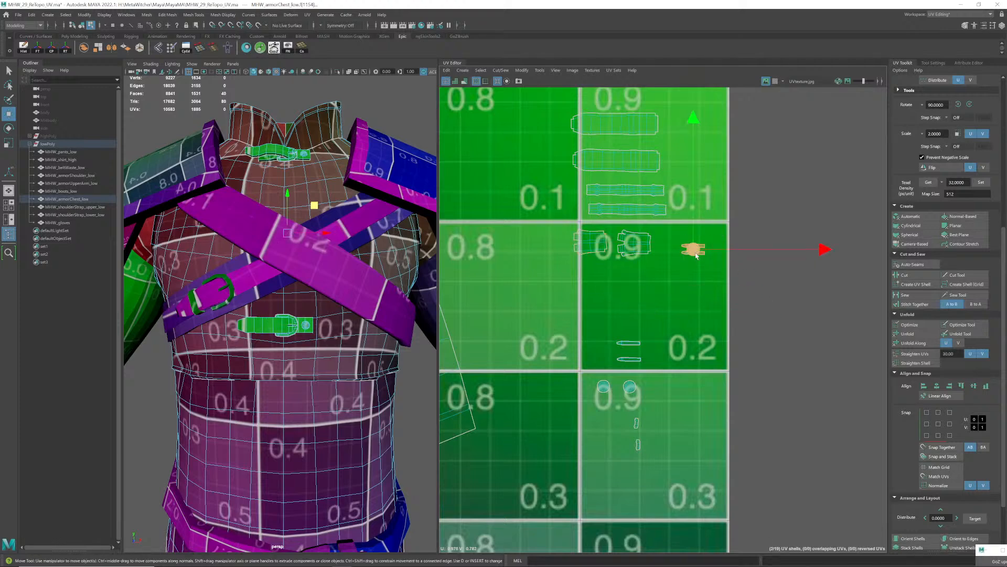
drag(696, 256, 602, 271)
click(644, 282)
click(644, 282)
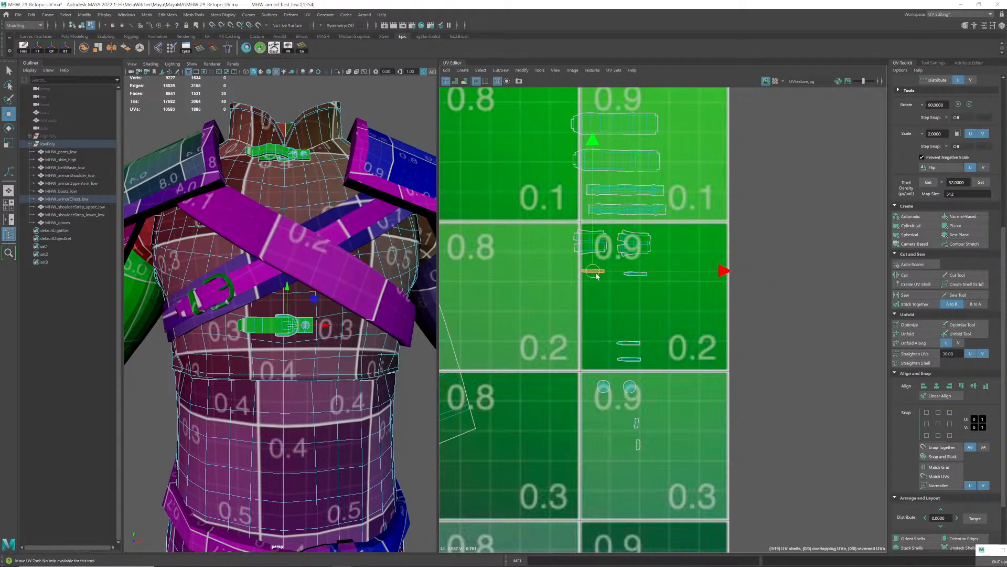
- Move the two remaining slim shells up to form a second row under the first slim pair
click(628, 344)
drag(628, 344, 597, 295)
click(629, 359)
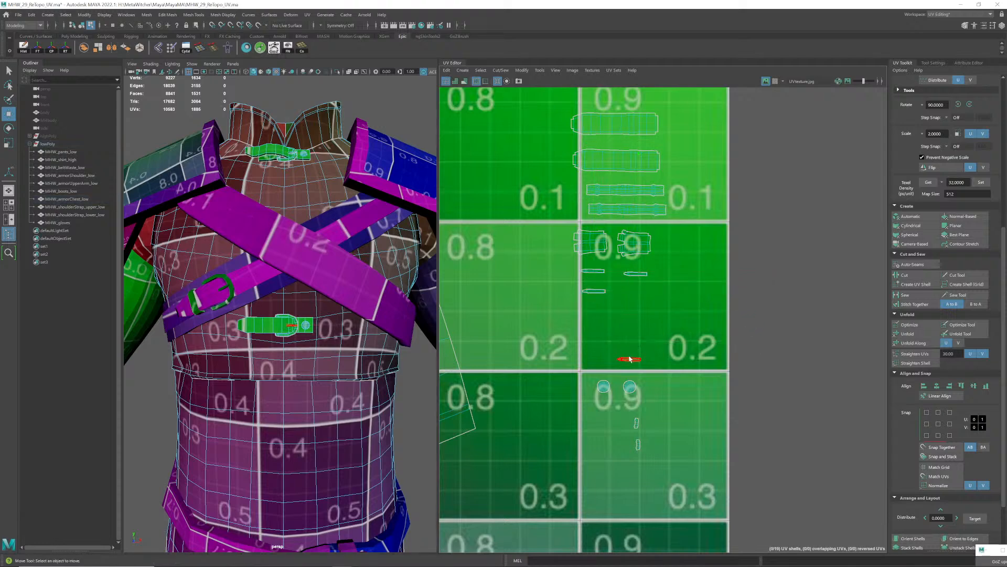
click(631, 361)
drag(631, 361, 636, 294)
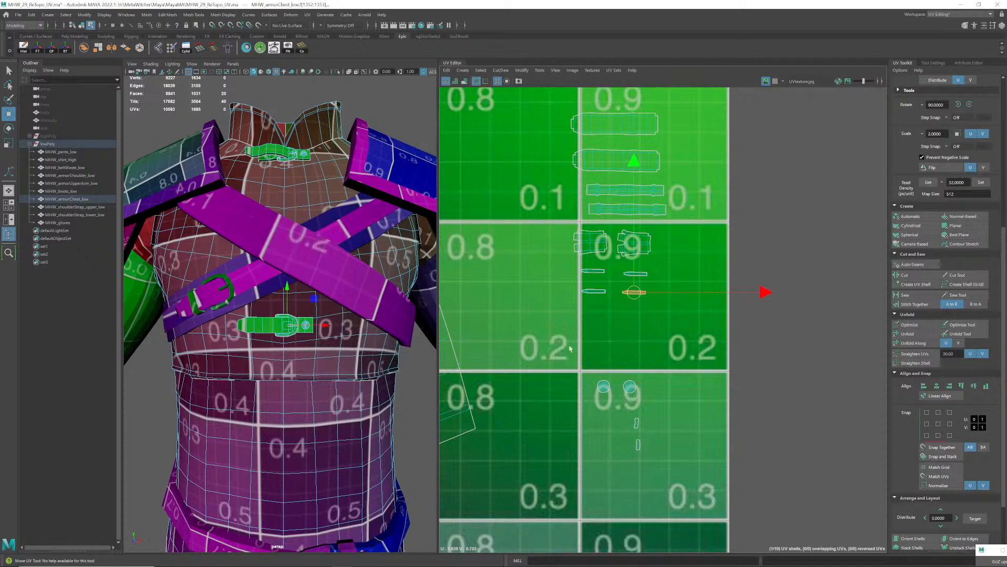
- Move the two round shells up below the slim rows, and bring the two tiny upright shells beneath them
drag(571, 348, 645, 328)
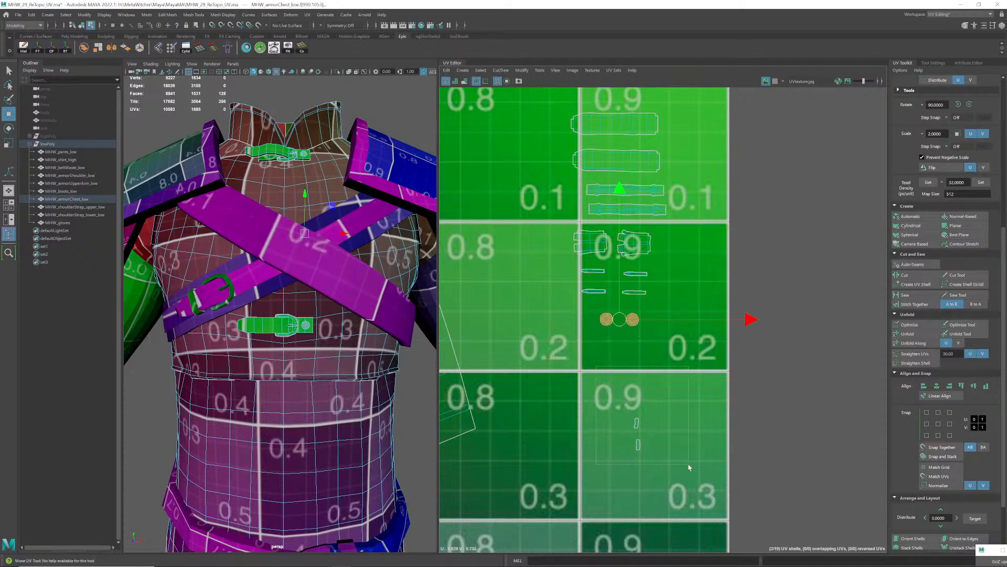
click(637, 436)
drag(637, 435, 618, 357)
click(798, 409)
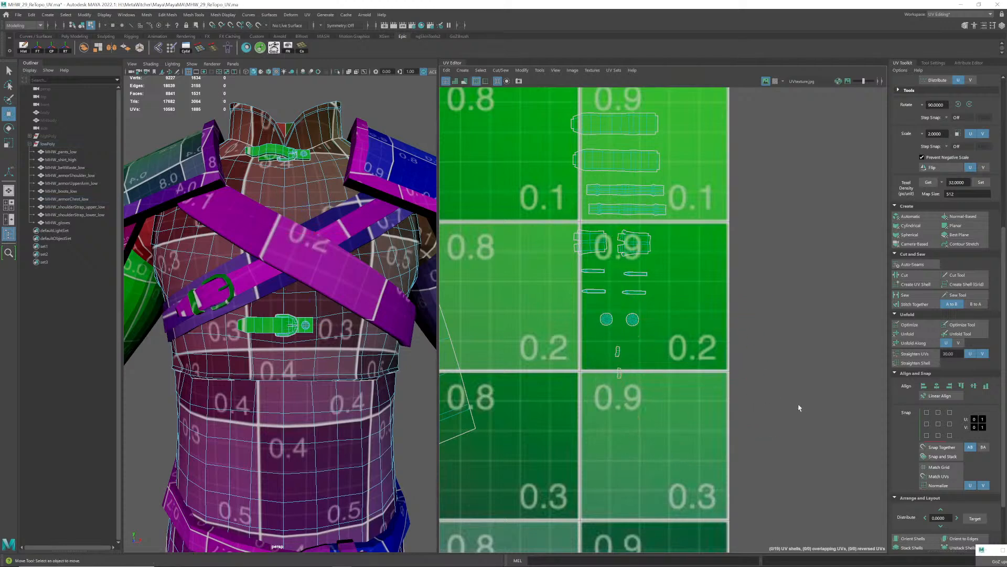
- Move the two uppermost strap shells down so they sit close above the rest of the strap column
scroll(745, 393, down, 3)
scroll(715, 381, down, 3)
click(666, 226)
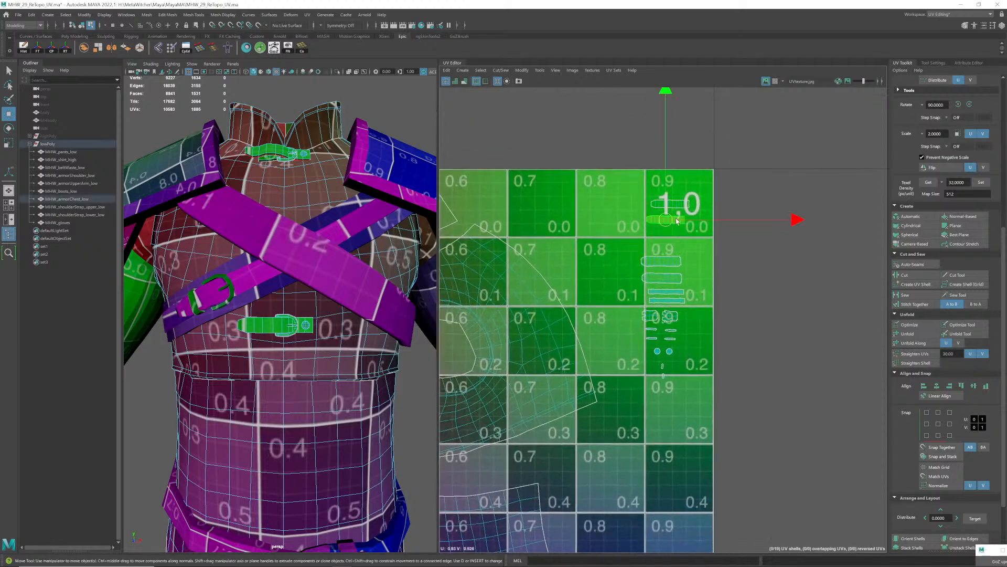
drag(668, 229, 666, 248)
click(671, 207)
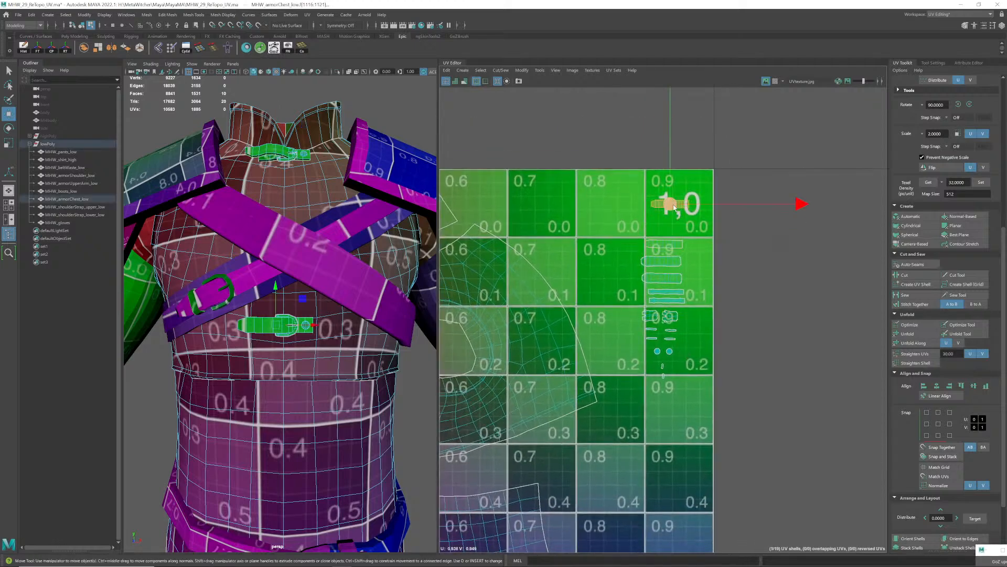
drag(671, 207, 665, 227)
scroll(664, 227, down, 2)
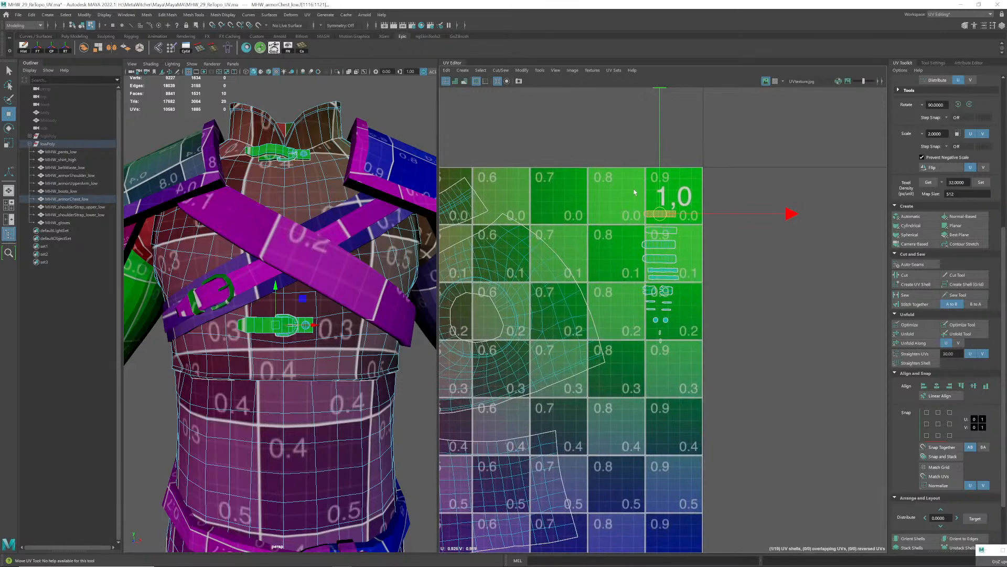
- Enlarge all the small strap and buckle shells together, and move the column down inside the UV tile beside the chest shell
drag(710, 435, 709, 420)
key(r)
scroll(710, 404, down, 4)
alt+middle_drag(703, 378, 703, 314)
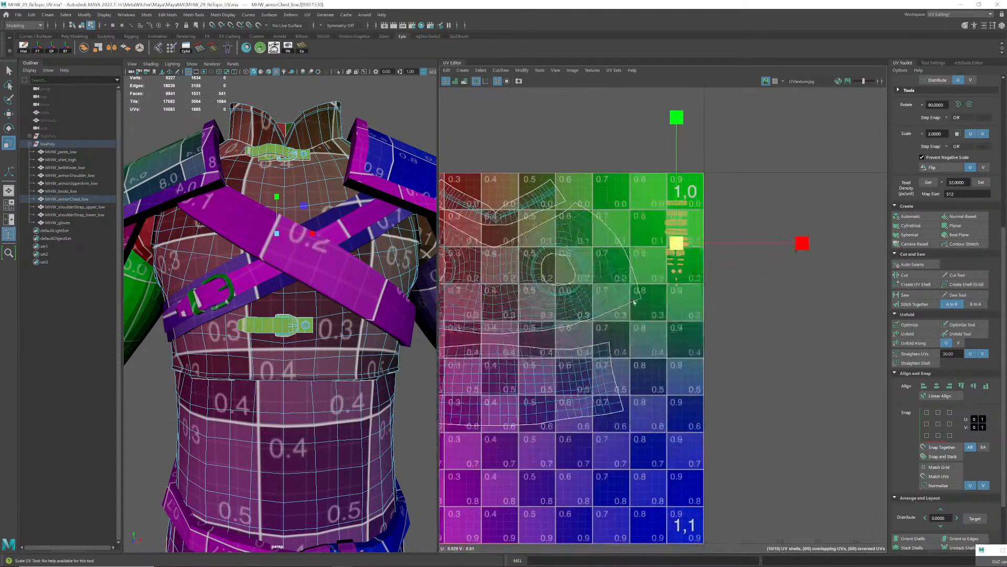
scroll(676, 293, up, 1)
drag(675, 240, 832, 224)
key(w)
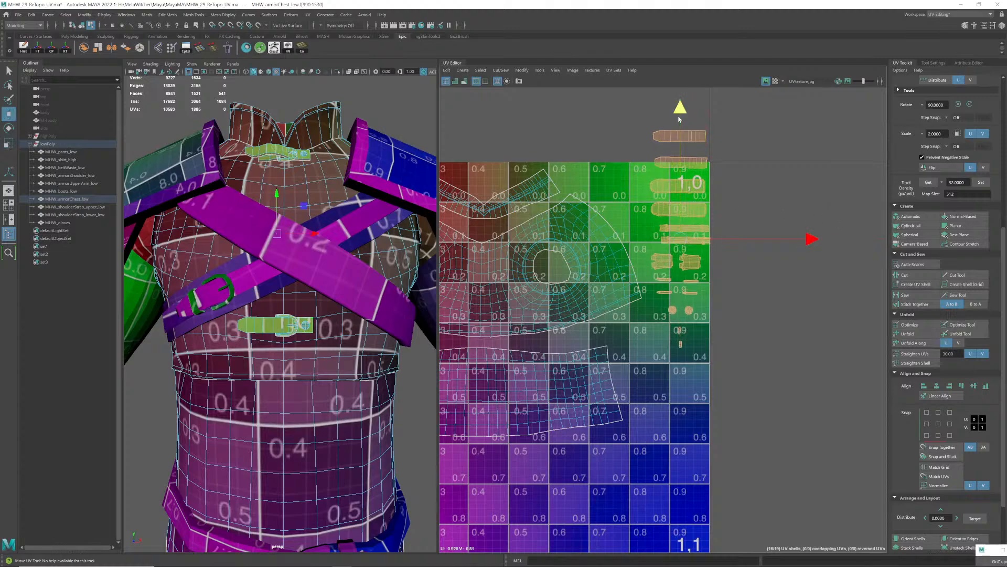
drag(682, 117, 689, 198)
drag(811, 320, 807, 321)
- Fine-tune the scale of the strap shell column so it fits between the chest shell and the UV tile's edge
alt+right_drag(656, 437, 639, 440)
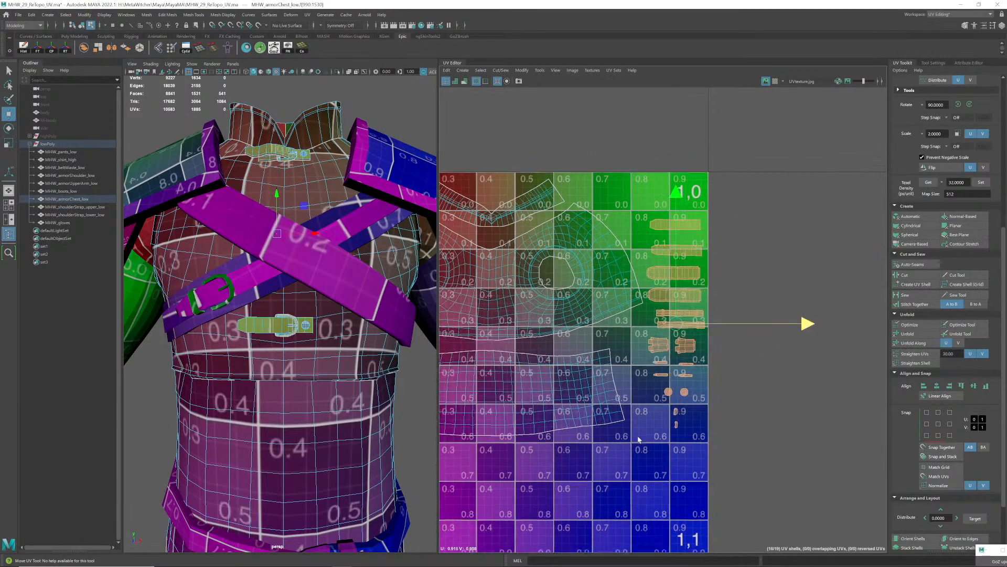
alt+middle_drag(638, 441, 703, 356)
alt+right_drag(703, 356, 612, 367)
alt+middle_drag(612, 366, 634, 370)
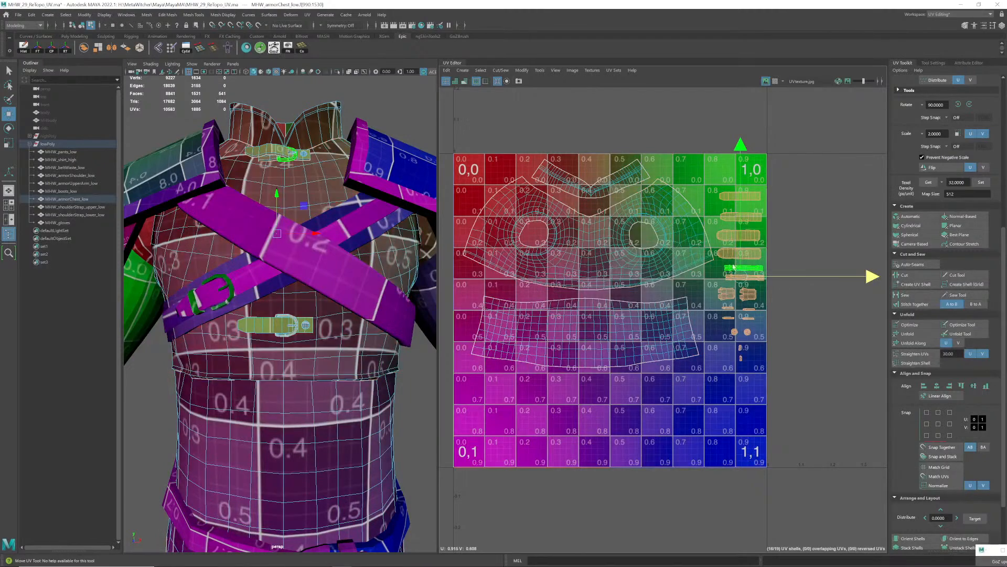
alt+middle_drag(732, 264, 711, 293)
scroll(711, 293, up, 1)
key(e)
key(r)
drag(723, 305, 719, 308)
key(w)
click(782, 264)
alt+middle_drag(729, 316, 752, 309)
scroll(752, 309, down, 1)
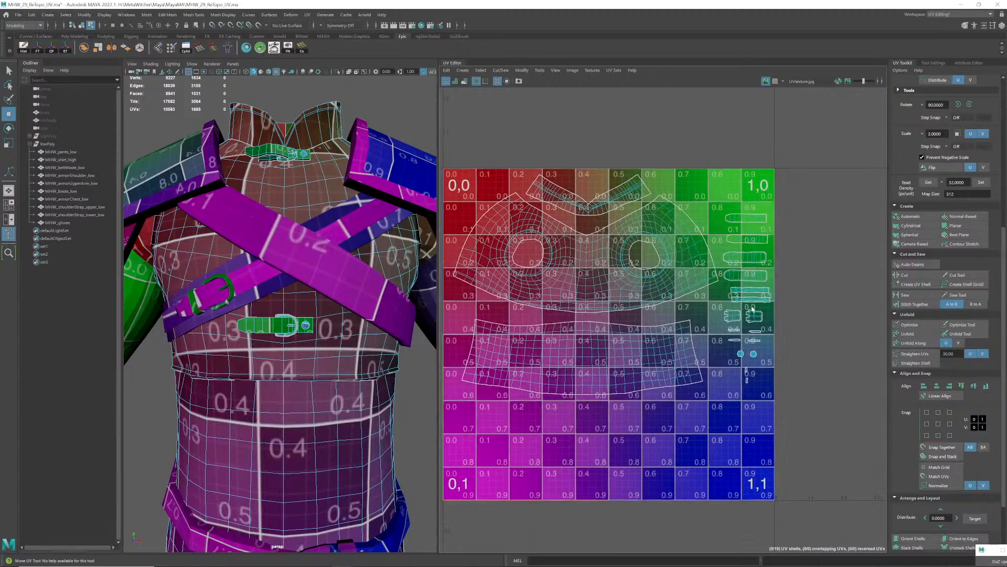
- Return the chest armor to object mode and clear the selection
scroll(752, 309, up, 1)
alt+middle_drag(622, 296, 633, 290)
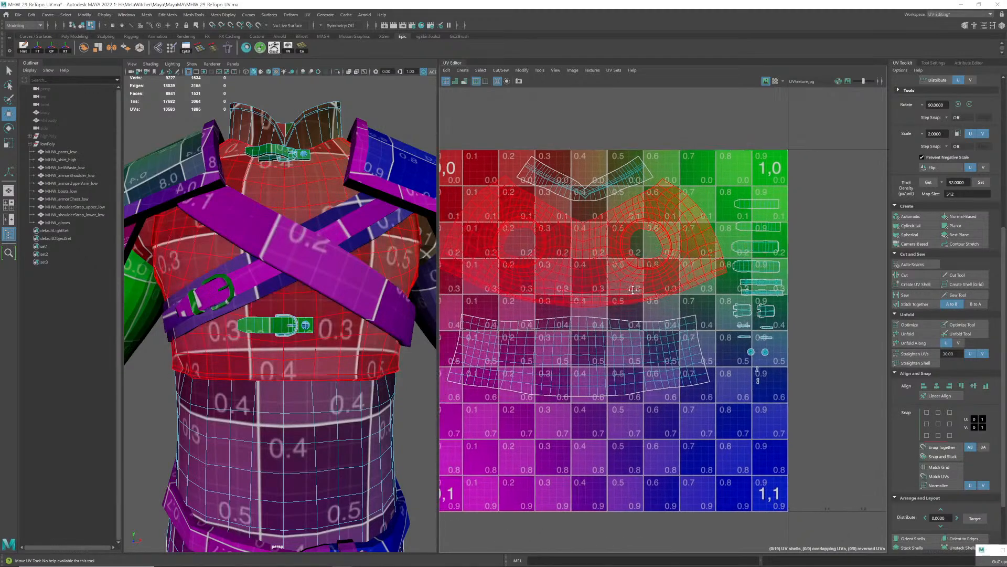
scroll(587, 293, down, 1)
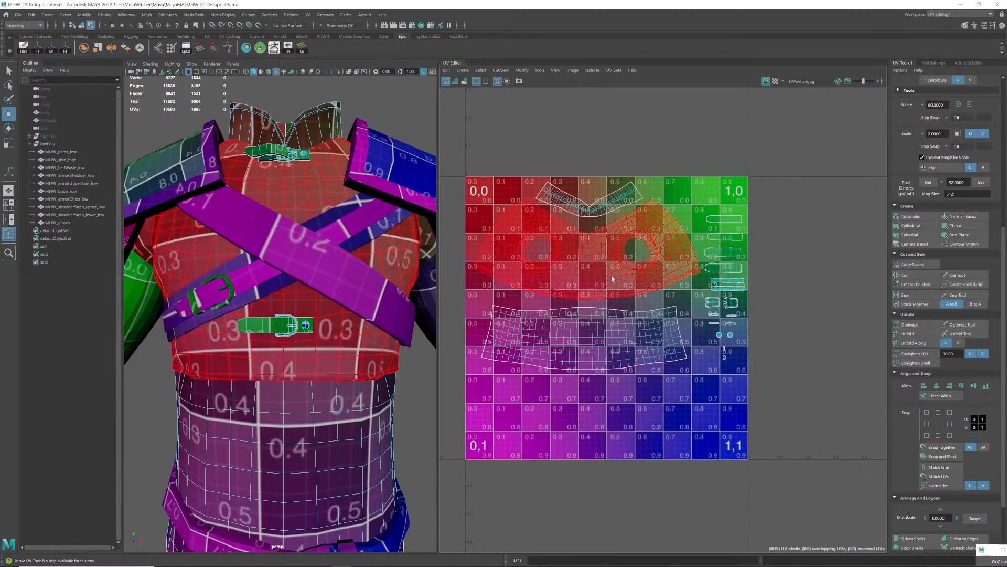
right_click(721, 235)
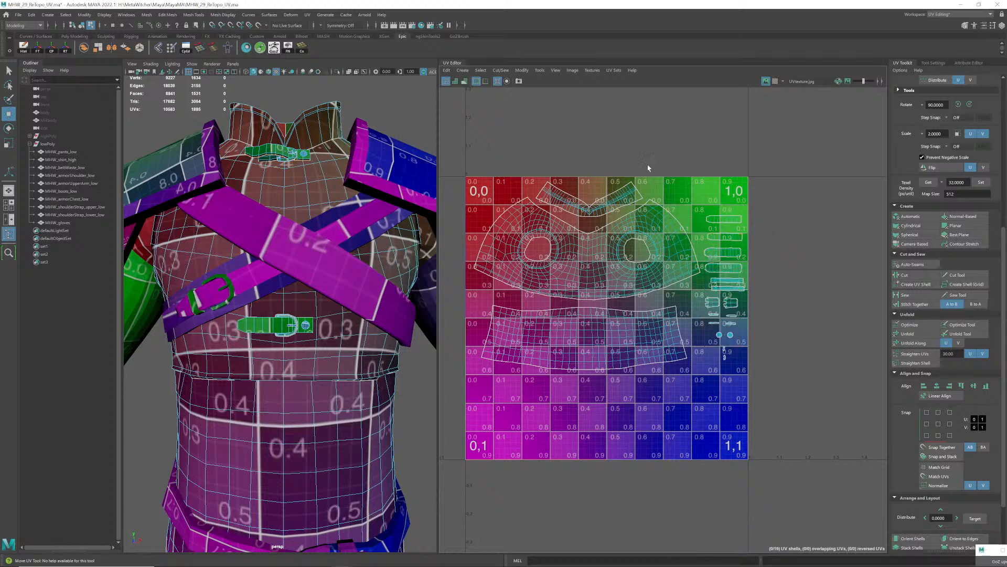
scroll(467, 256, down, 4)
scroll(301, 282, down, 7)
scroll(293, 284, down, 5)
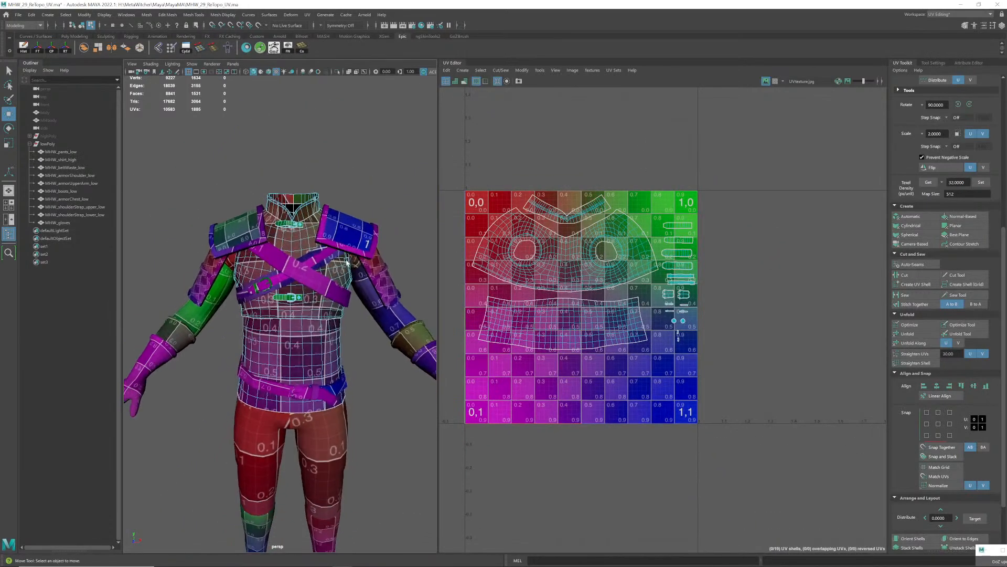
click(313, 283)
right_drag(313, 284, 343, 268)
click(353, 284)
alt+drag(348, 284, 346, 254)
- Inspect the UV layouts of the gloves and the shirt, finishing with the gloves selected
scroll(330, 262, down, 3)
scroll(326, 265, down, 1)
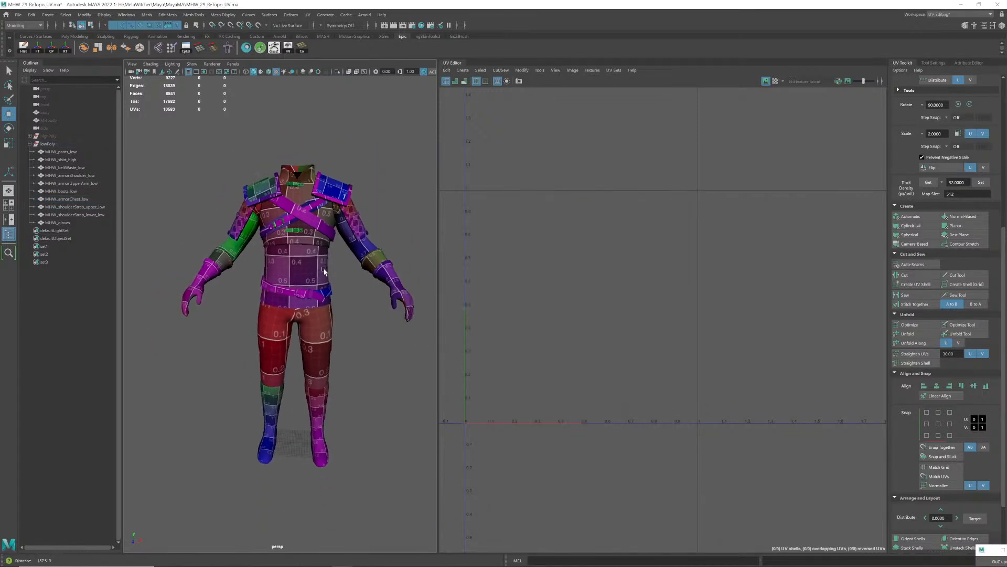
alt+middle_drag(326, 317, 326, 269)
scroll(323, 305, up, 4)
scroll(361, 263, down, 3)
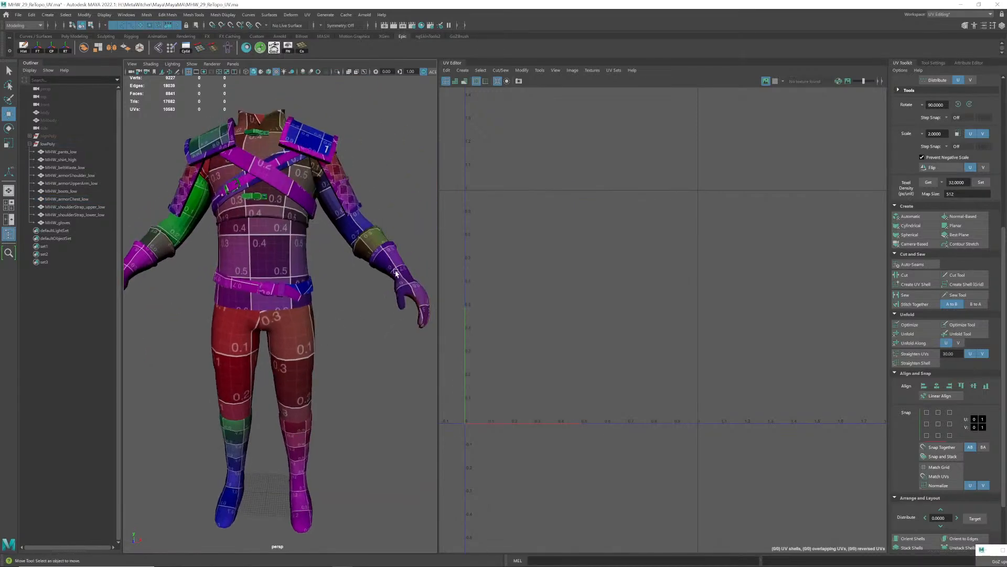
click(397, 271)
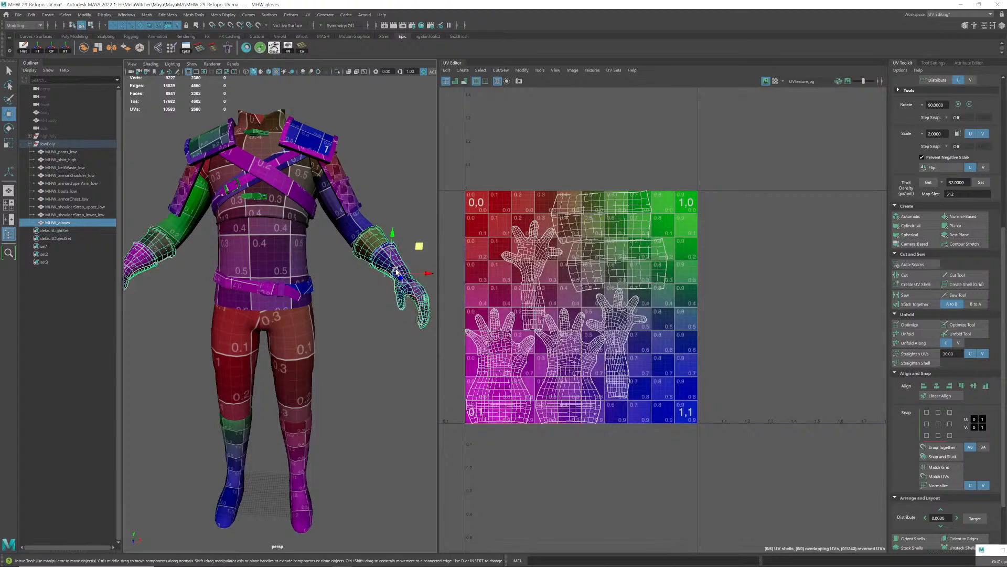
click(337, 230)
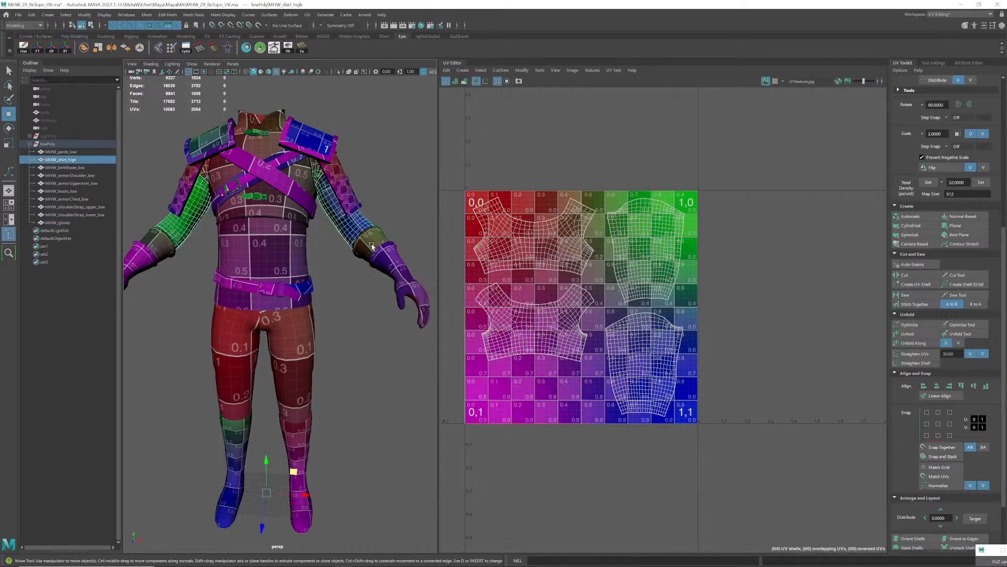
click(381, 256)
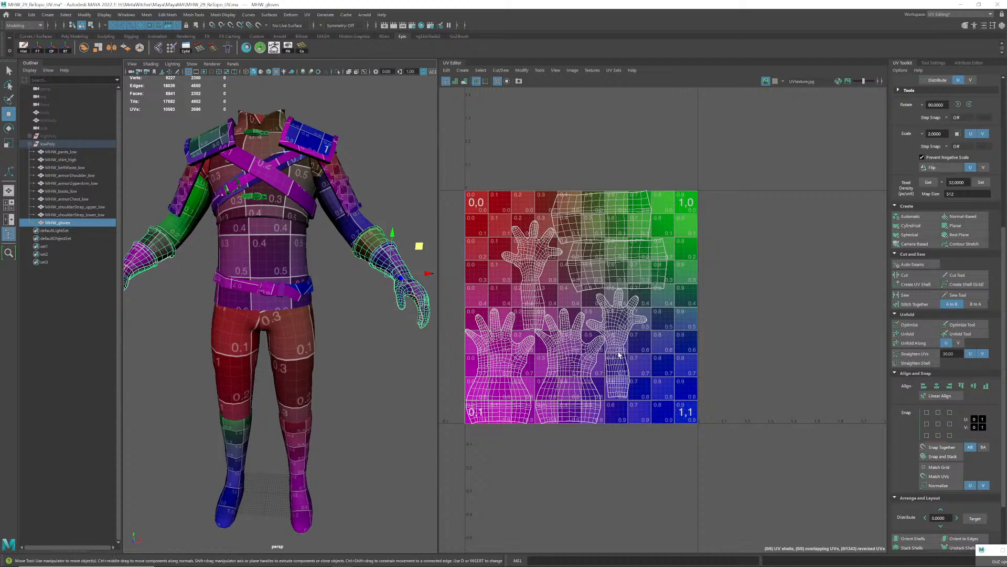
- Lay out the gloves' UVs with a shell padding of 10 pixels
scroll(707, 360, up, 4)
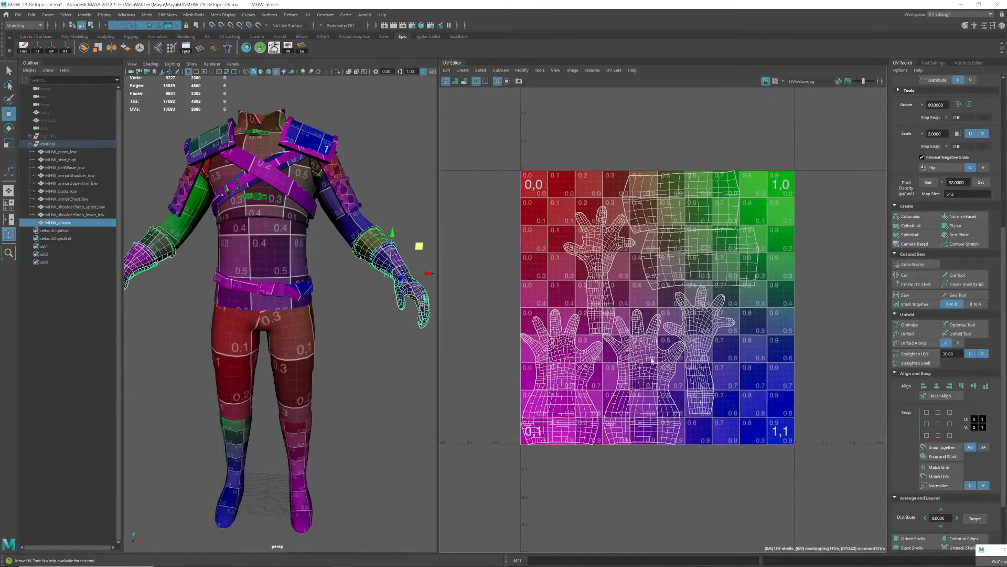
alt+middle_drag(708, 359, 701, 370)
scroll(928, 485, down, 2)
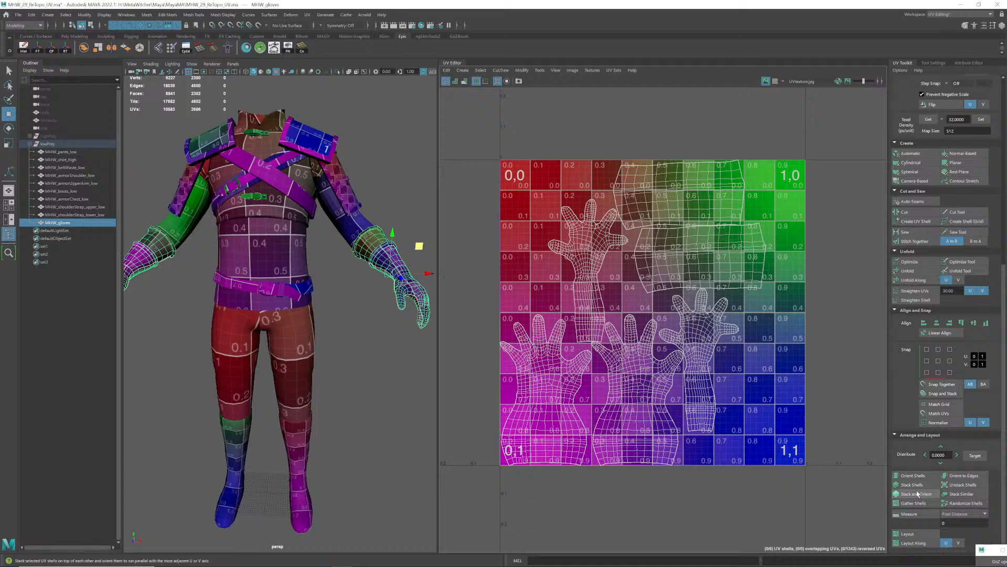
shift+click(914, 535)
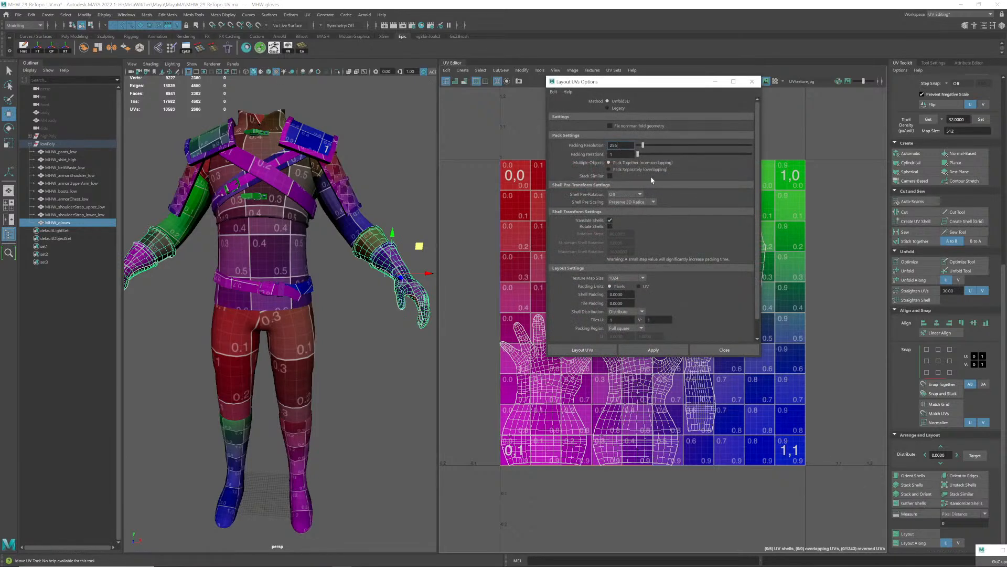
scroll(703, 304, down, 1)
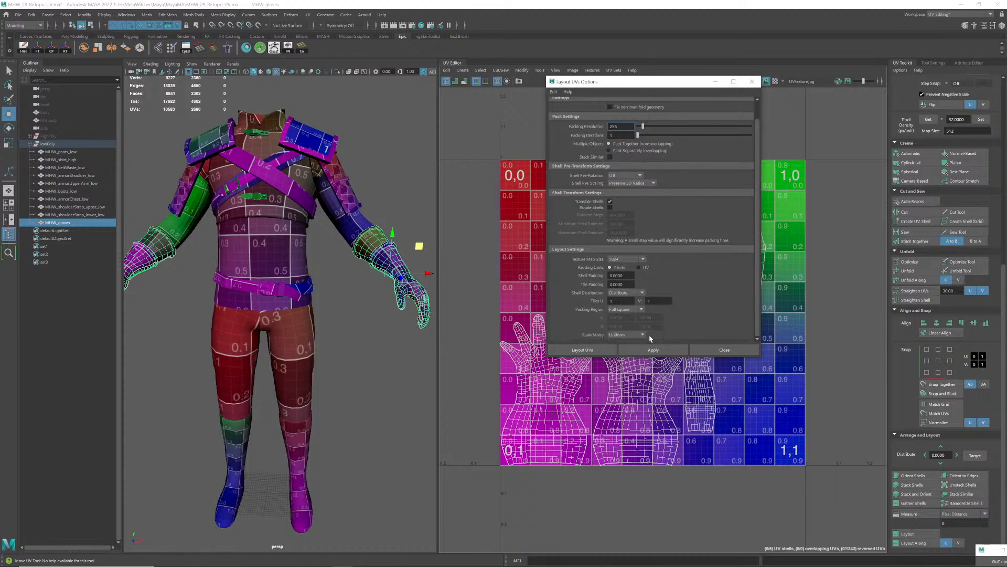
click(628, 277)
text(10)
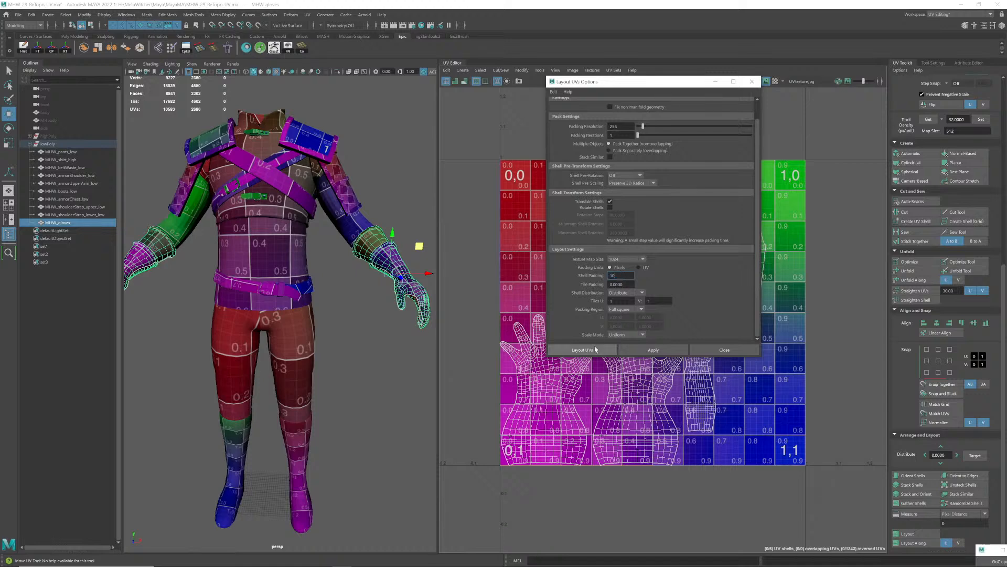
click(596, 350)
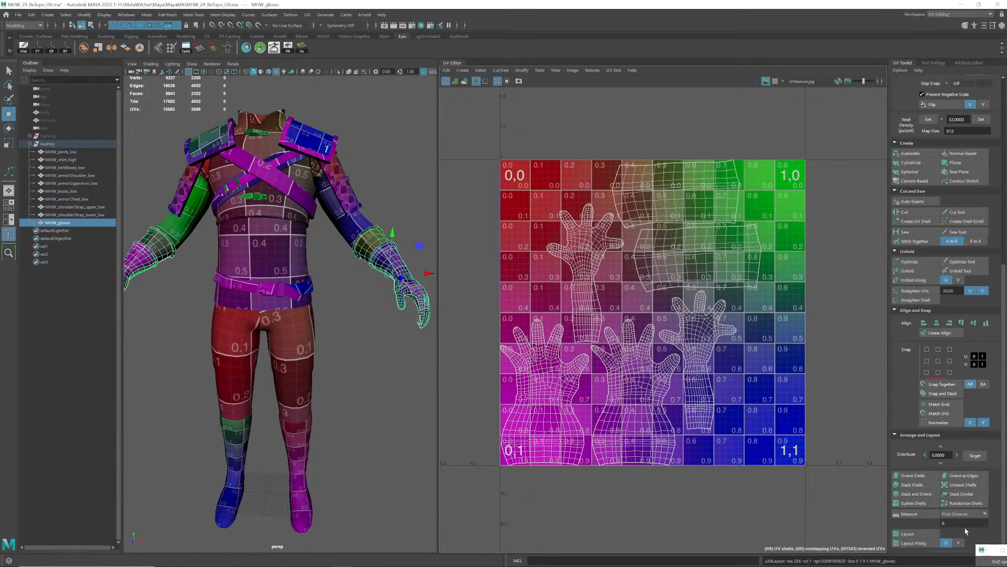
- Lay out the gloves' UVs again with shell padding and tile padding of 20 pixels and a larger texture map size
shift+click(907, 534)
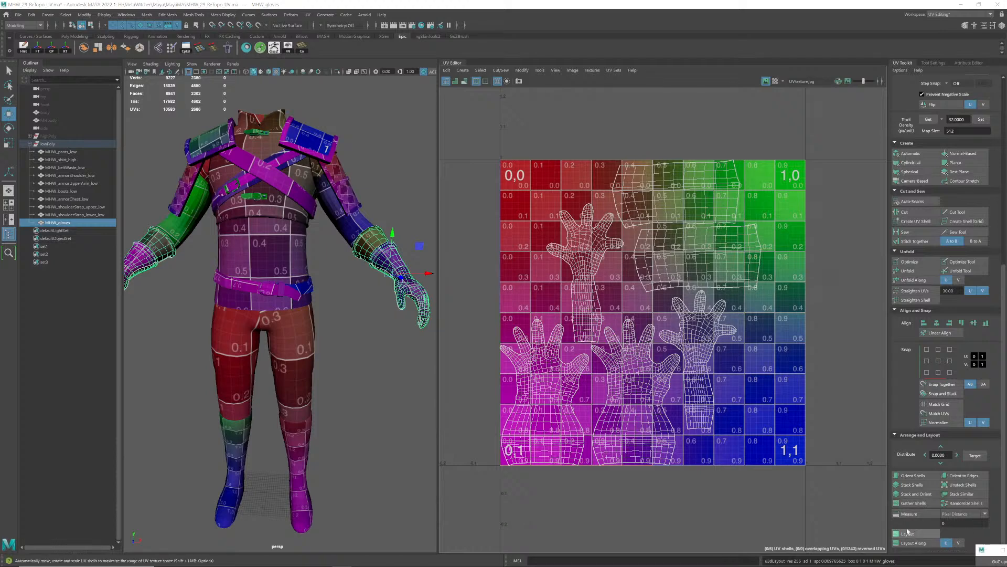
double_click(626, 294)
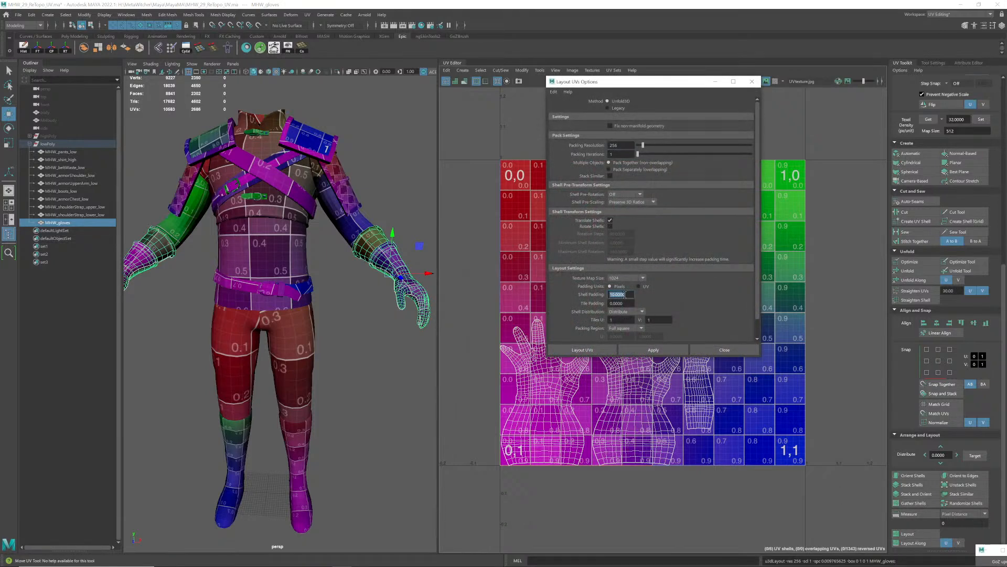
text(20)
double_click(629, 303)
text(20)
click(627, 278)
click(615, 305)
click(599, 350)
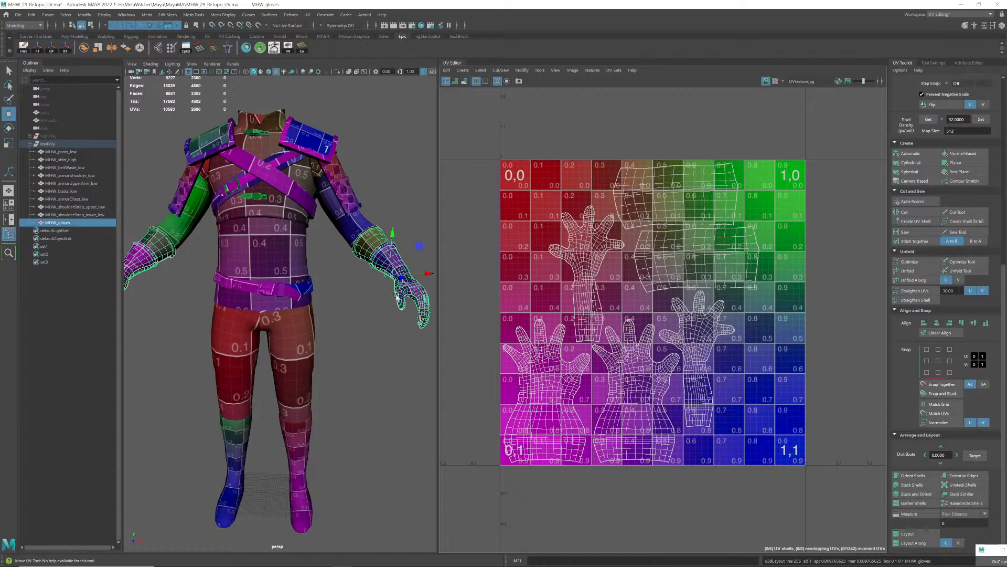
- Save the scene with the gloves' new UV layout
key(q)
key(ctrl+s)
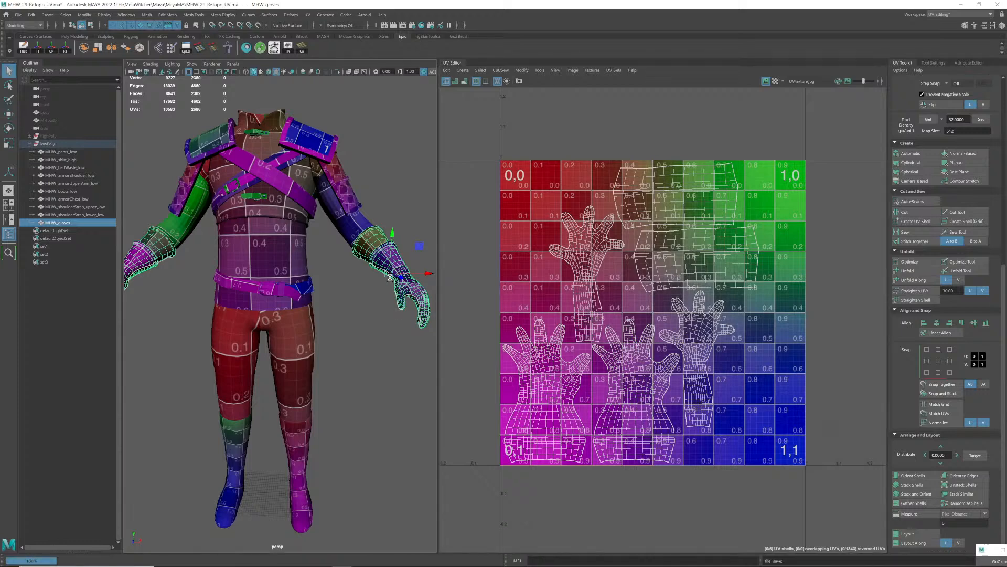
key(w)
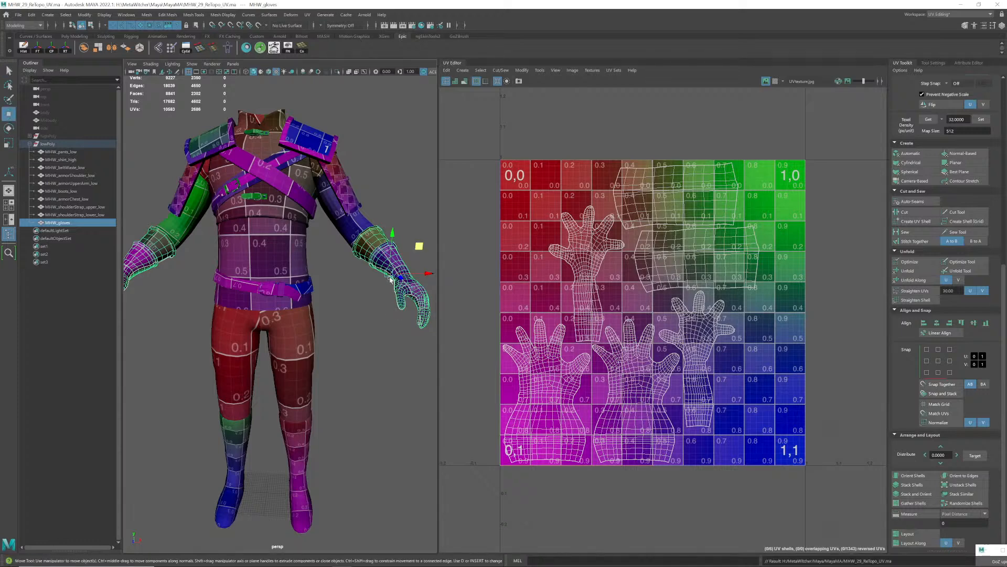
- Inspect the UV layouts of the shirt, the chest armor and the upper shoulder strap one after another
click(354, 232)
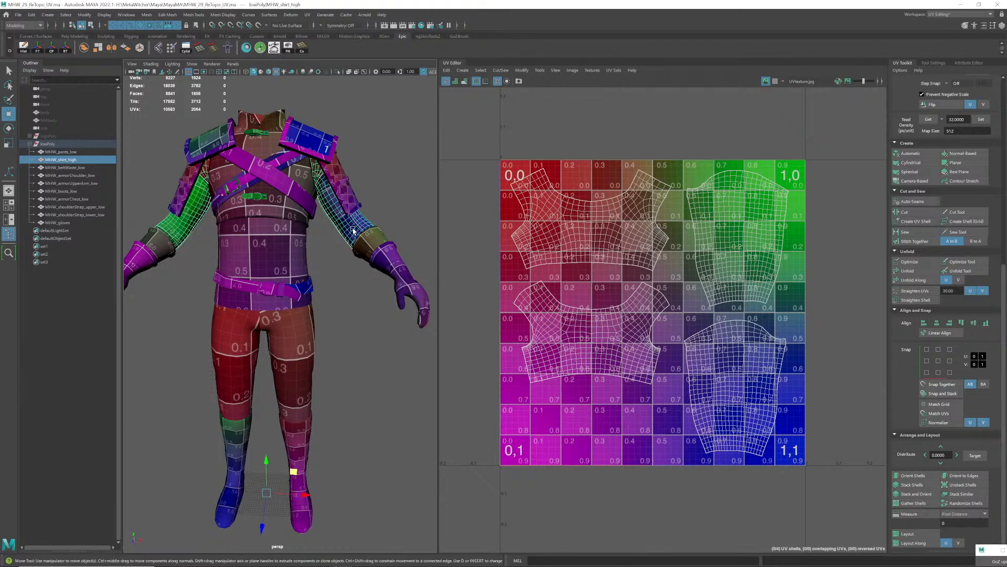
scroll(348, 264, down, 3)
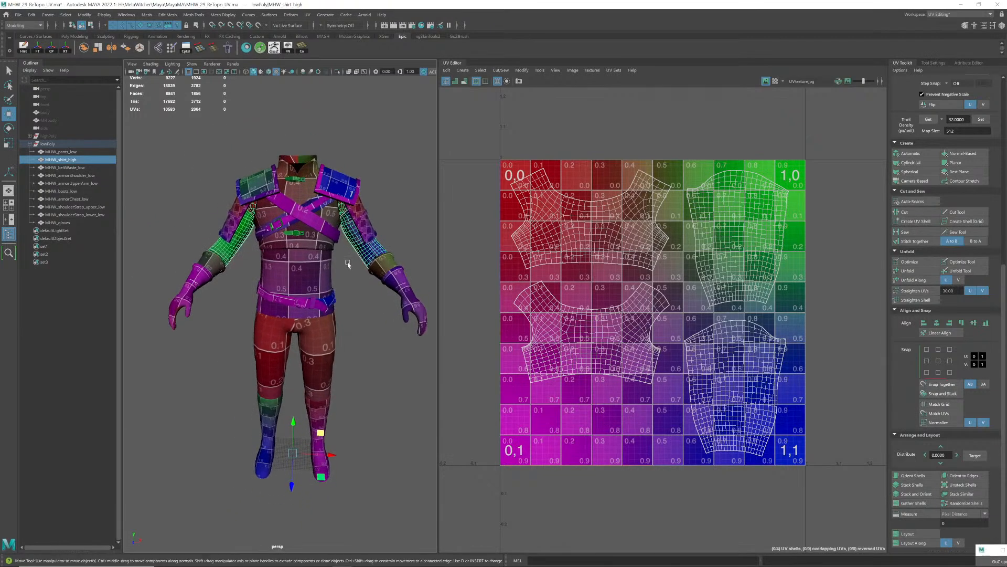
alt+drag(339, 266, 341, 257)
scroll(344, 257, up, 1)
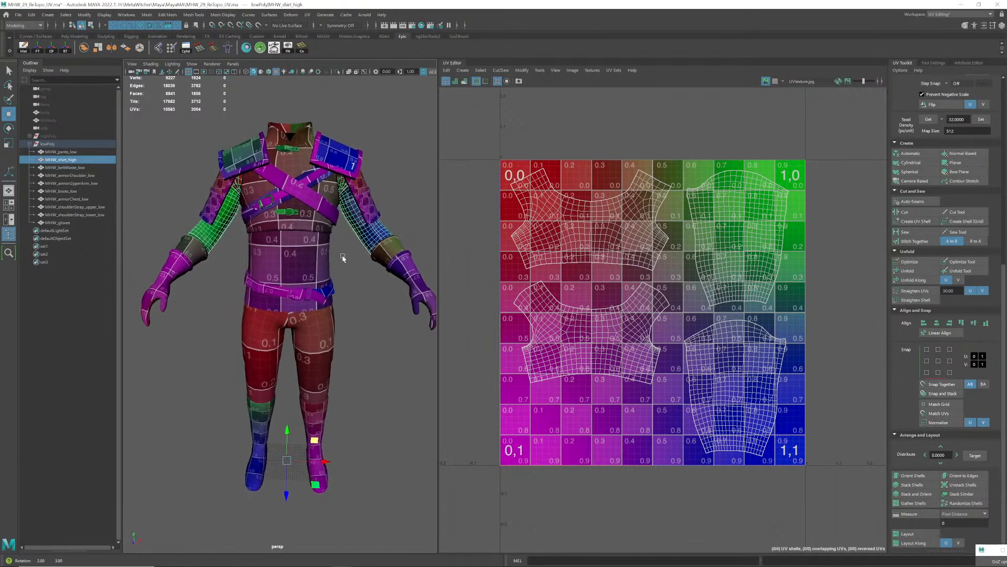
click(308, 256)
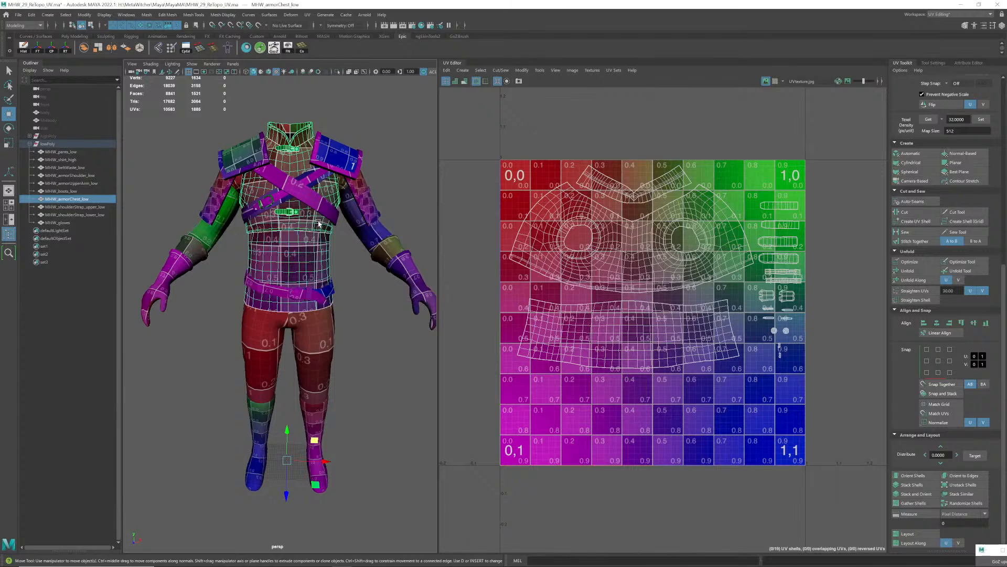
click(318, 201)
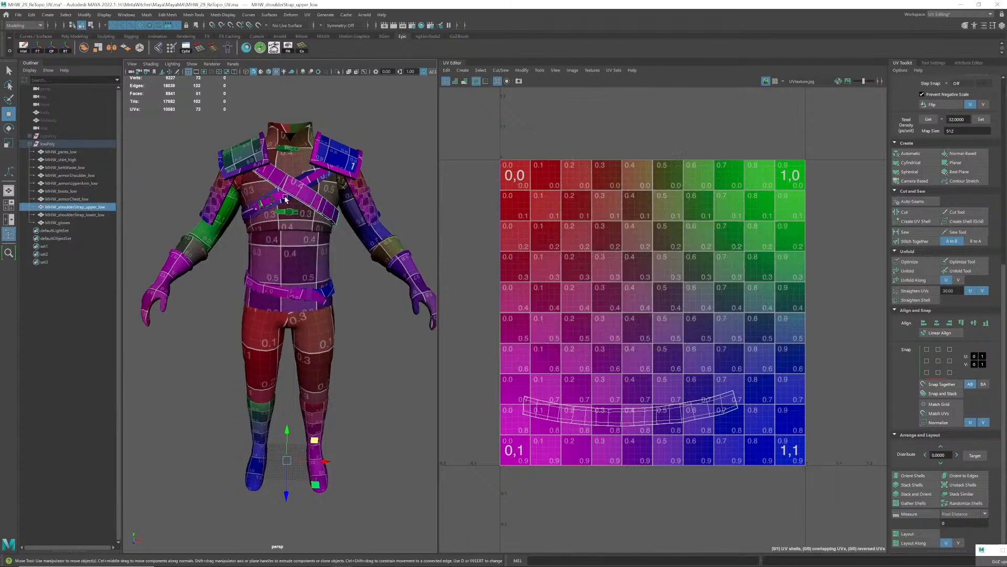
click(291, 247)
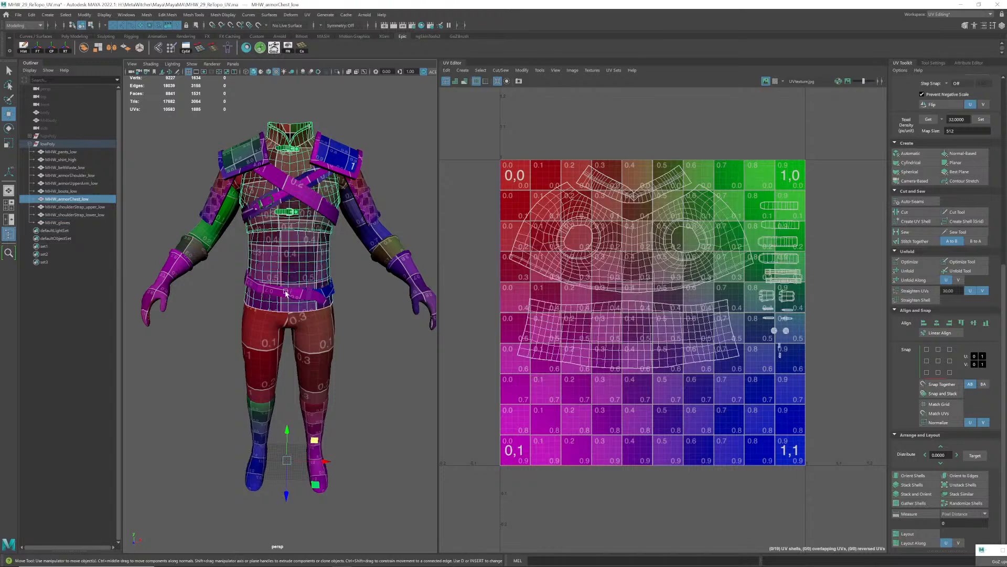
- Select the waist belt, chest armor, upper shoulder strap and lower shoulder strap together to show their UVs in one layout
click(290, 294)
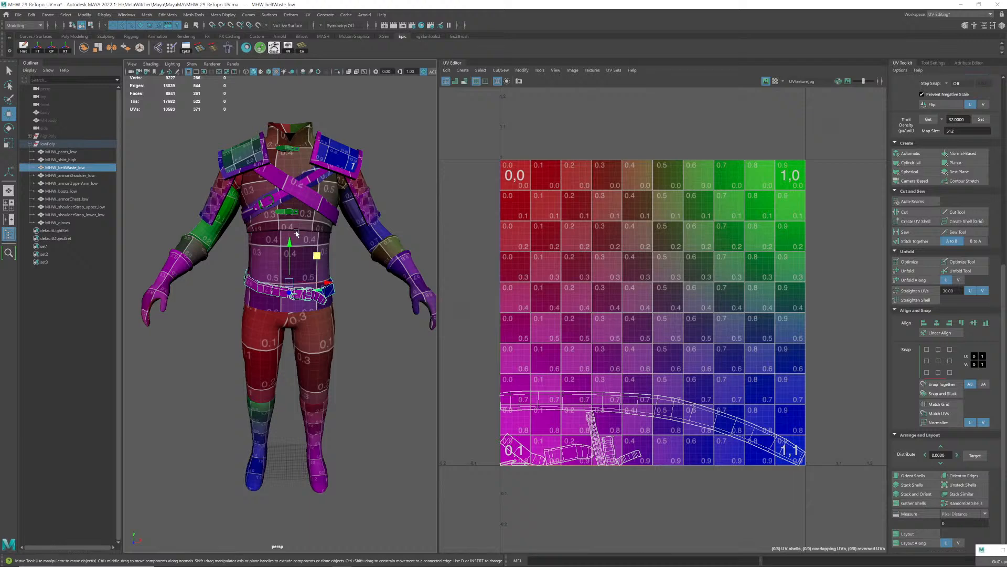
shift+click(272, 254)
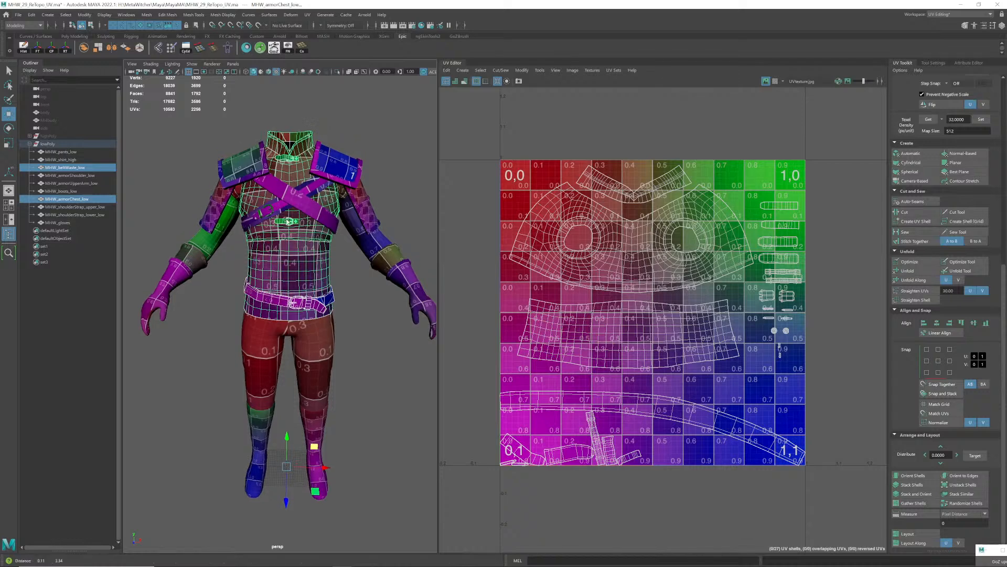
scroll(291, 237, up, 6)
shift+click(301, 220)
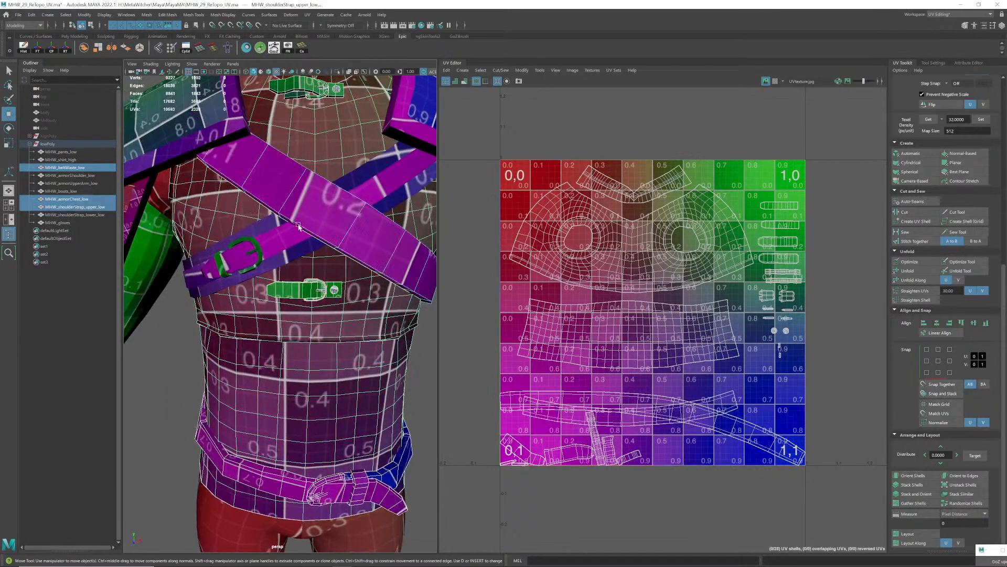
shift+click(284, 239)
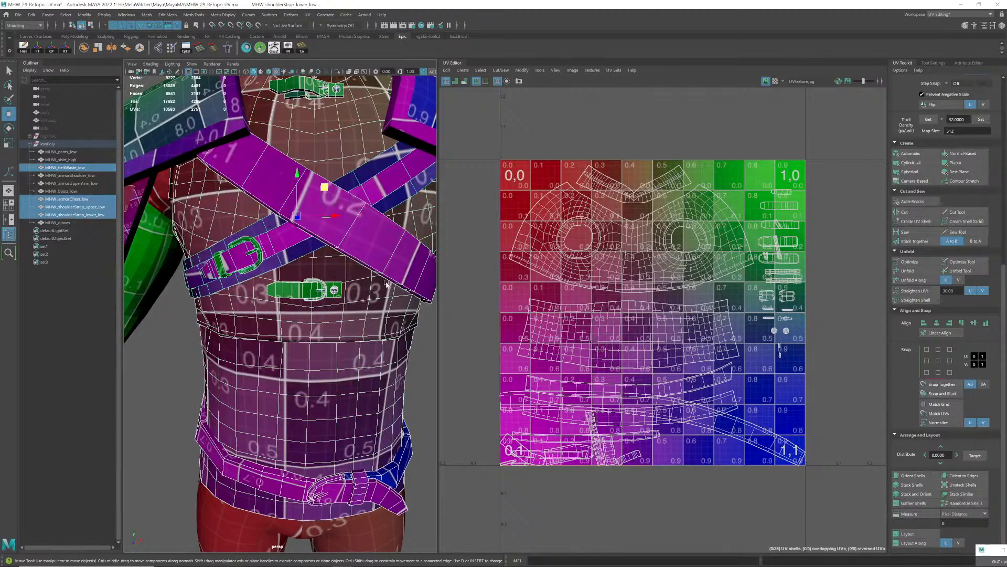
scroll(633, 408, down, 3)
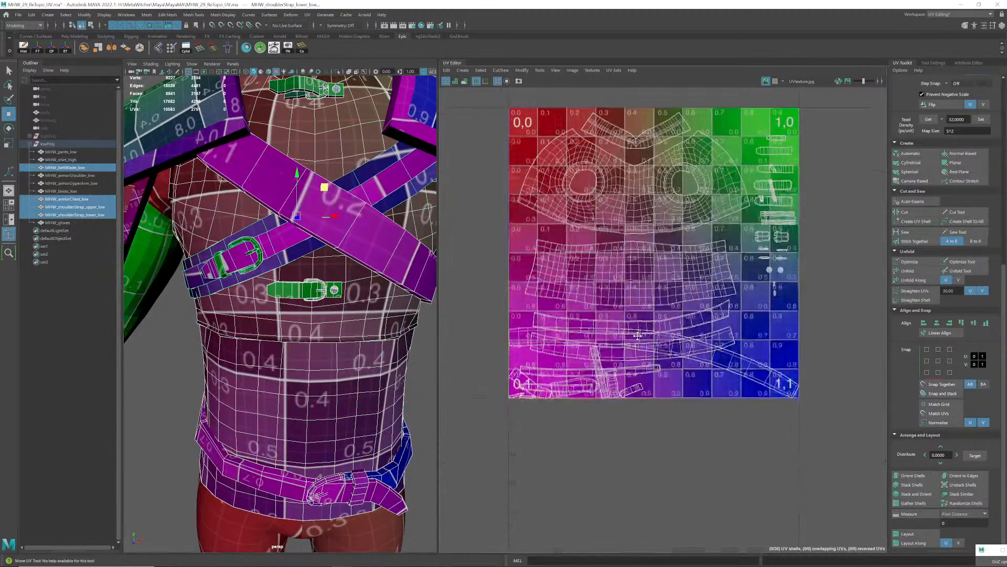
scroll(333, 340, down, 6)
alt+drag(334, 340, 302, 289)
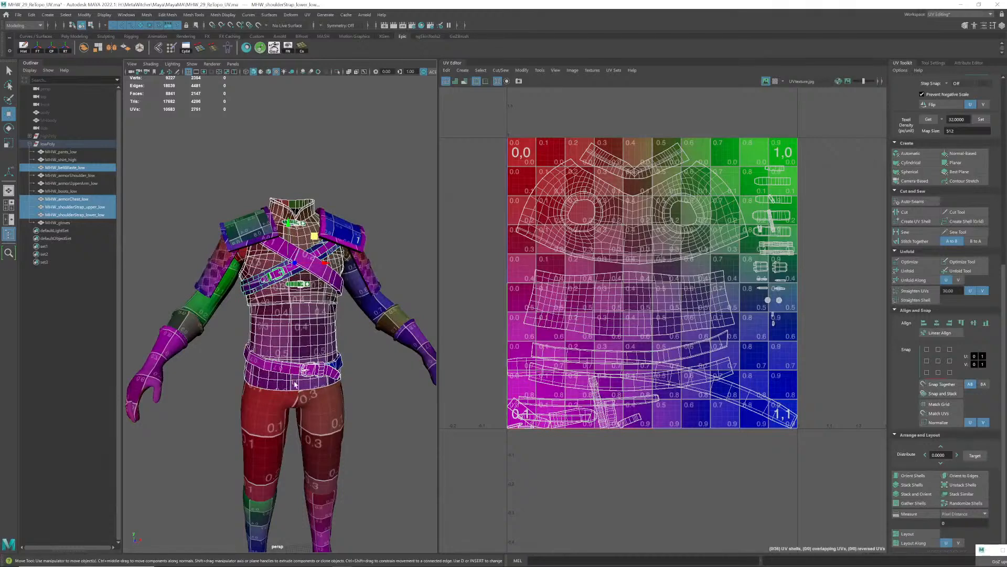
alt+drag(318, 364, 272, 341)
scroll(341, 341, down, 2)
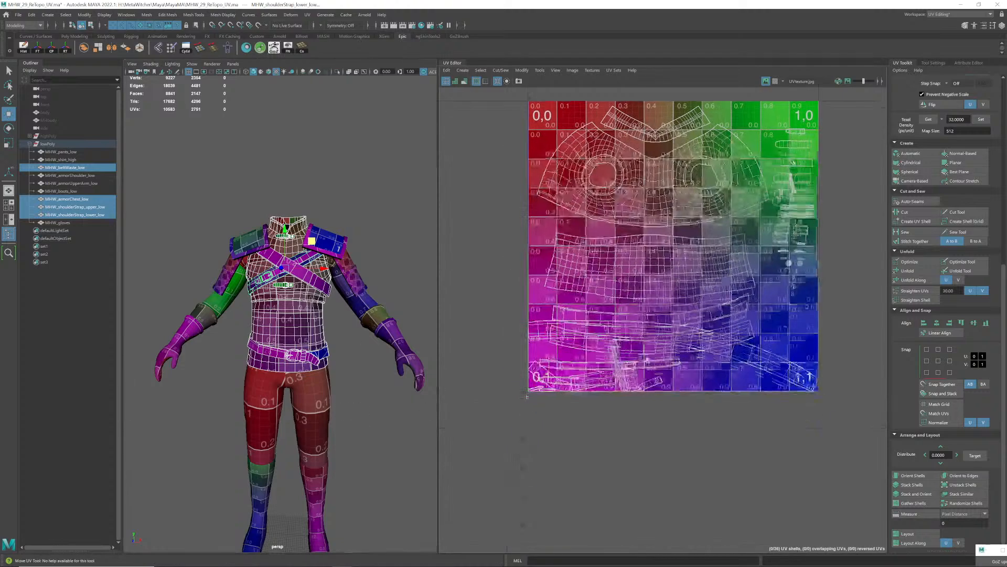
- Rotate the waist belt's long UV shell so it runs horizontally along the lower edge of the UV tile
scroll(737, 412, up, 4)
right_drag(752, 398, 706, 384)
click(731, 398)
key(e)
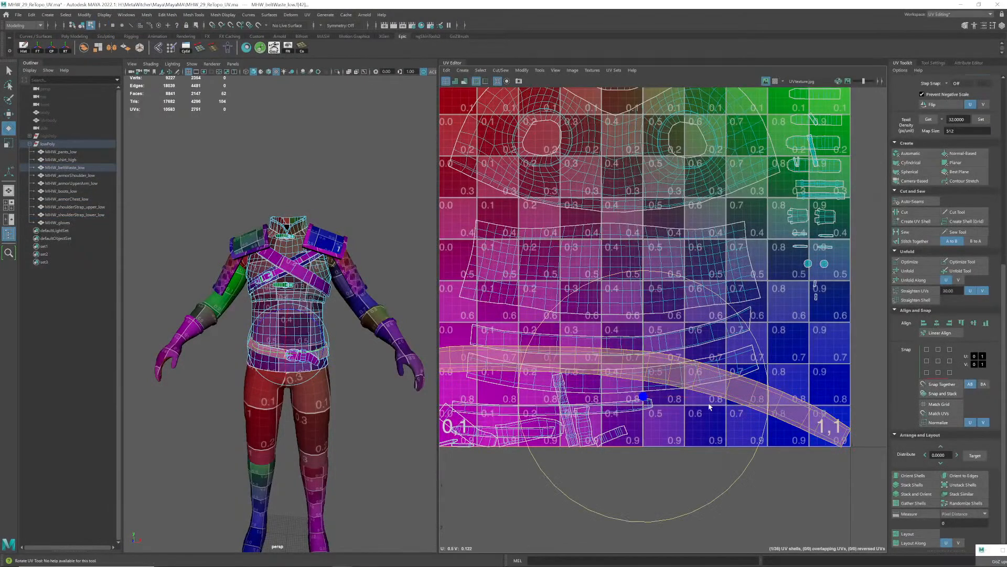
drag(751, 339, 592, 440)
key(w)
scroll(661, 434, down, 2)
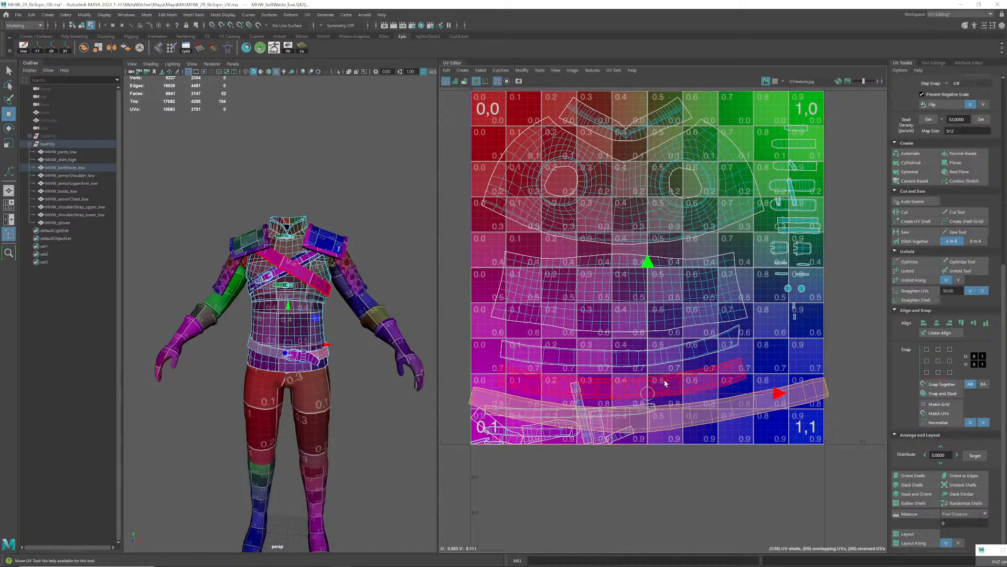
- Move the belt's curved end shell into the empty space below the small buckle shells
scroll(535, 332, up, 2)
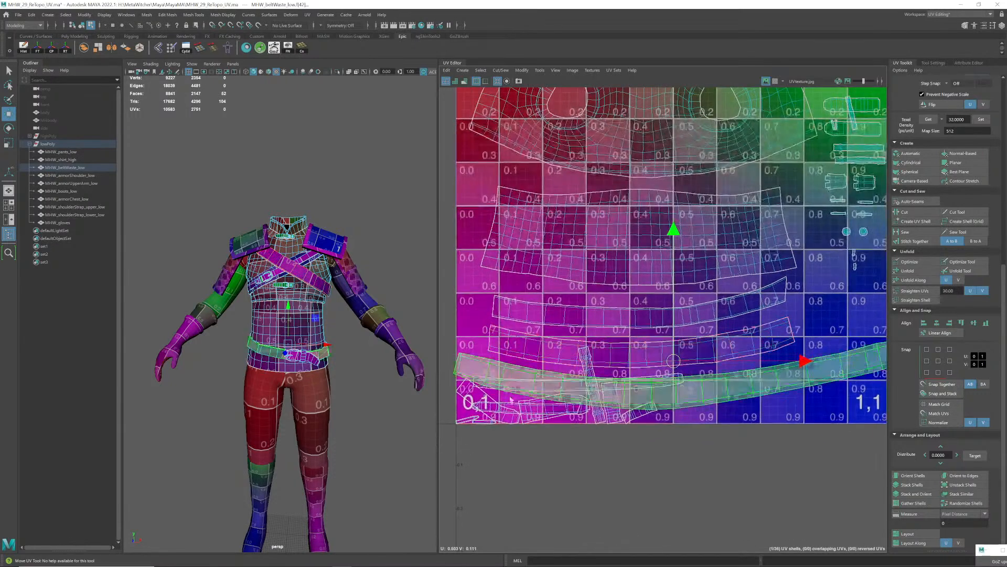
click(507, 420)
scroll(507, 420, down, 2)
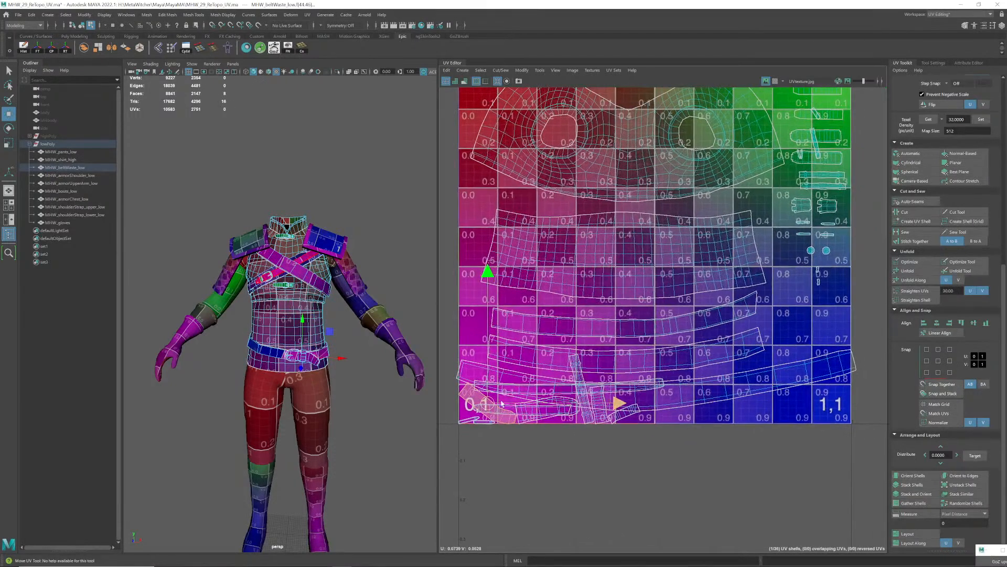
click(793, 295)
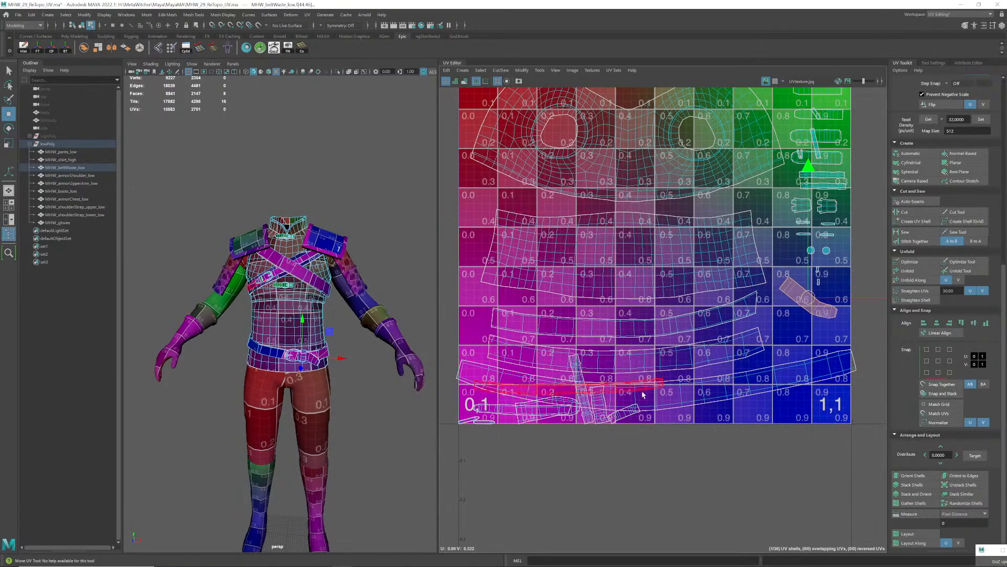
- Move the belt's small segment, narrow vertical strip and long pointed strip shells out of the UV tile
click(632, 404)
drag(633, 405, 510, 351)
scroll(806, 346, down, 3)
scroll(511, 351, up, 3)
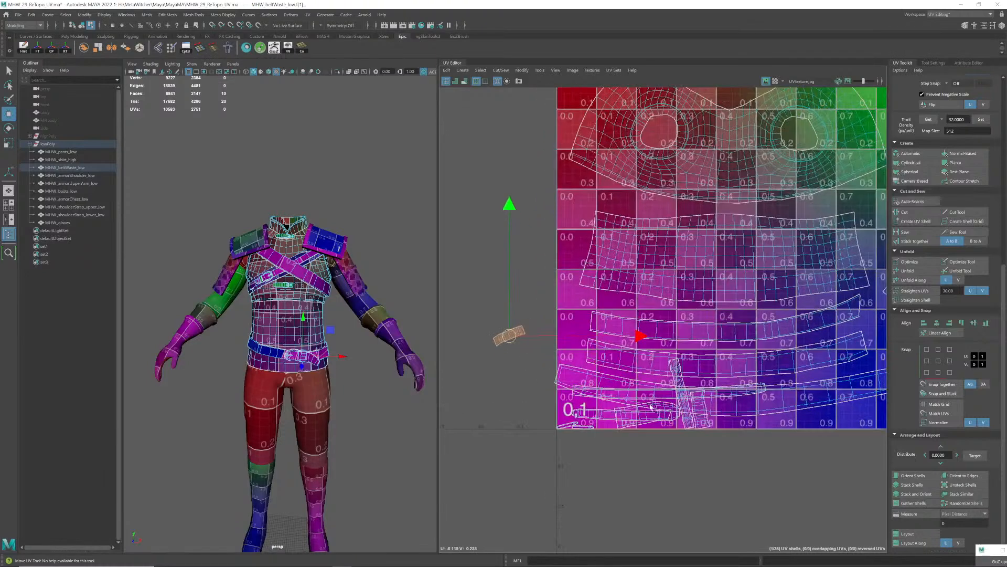
click(683, 397)
drag(683, 397, 490, 397)
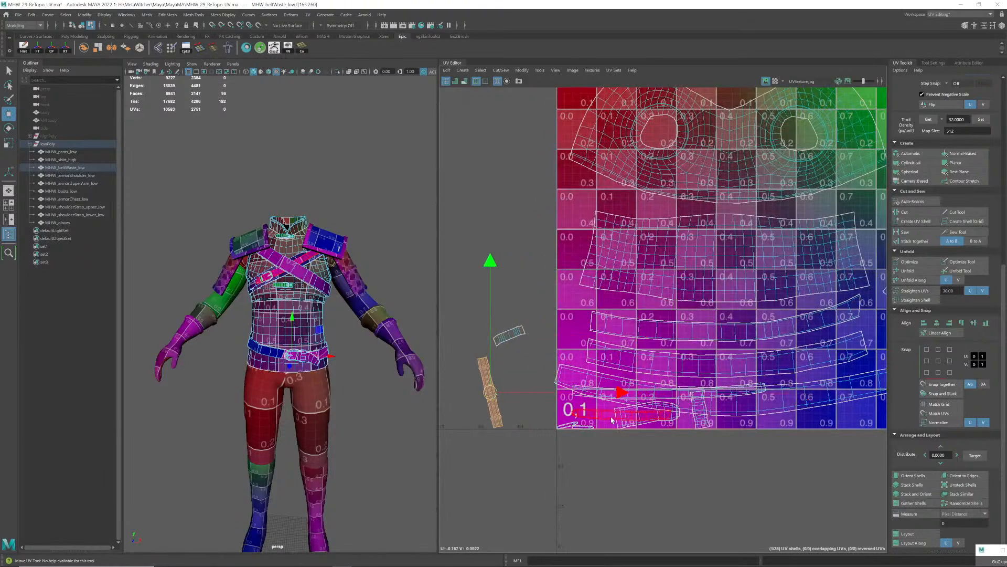
click(627, 411)
drag(627, 412, 532, 452)
- Move the belt's two tiny shells, rounded tab shell and short vertical shell into the empty area left of the UV tile
click(575, 426)
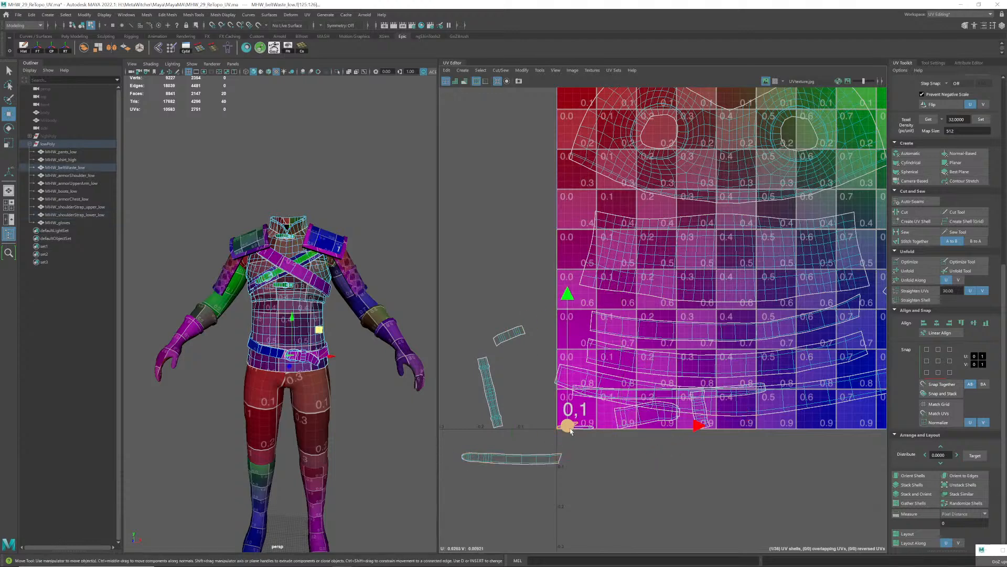
drag(575, 427, 522, 398)
click(575, 427)
drag(581, 428, 519, 404)
click(622, 427)
click(623, 427)
drag(623, 427, 476, 303)
click(699, 415)
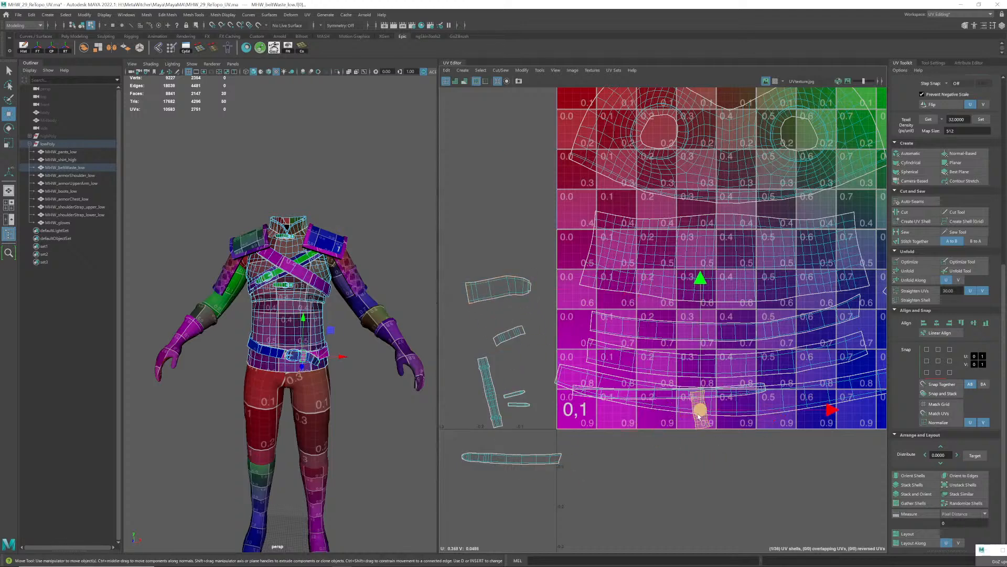
drag(699, 415, 473, 380)
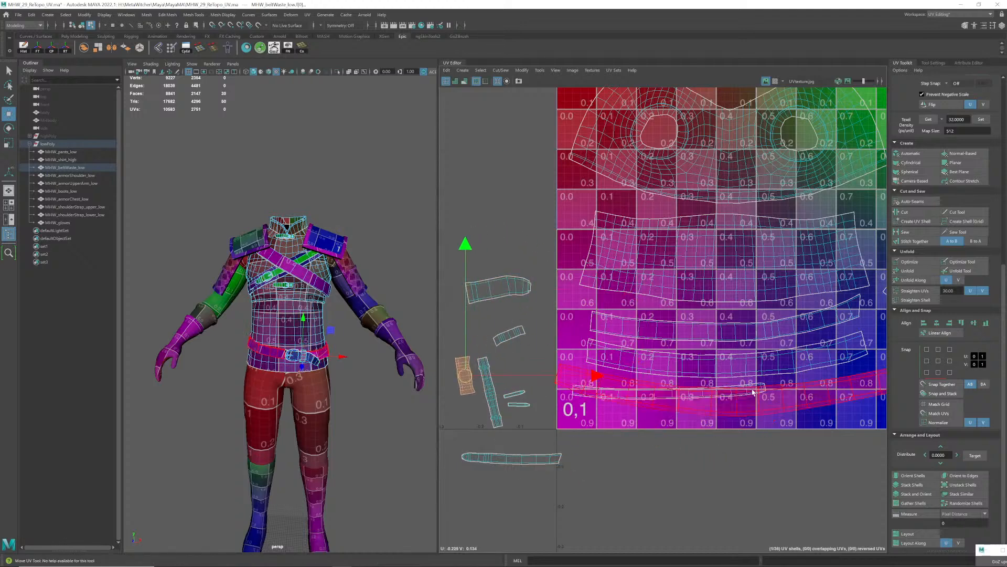
- Scale down the waist belt's long UV shell so it fits within the width of the UV tile
click(763, 401)
scroll(755, 415, down, 3)
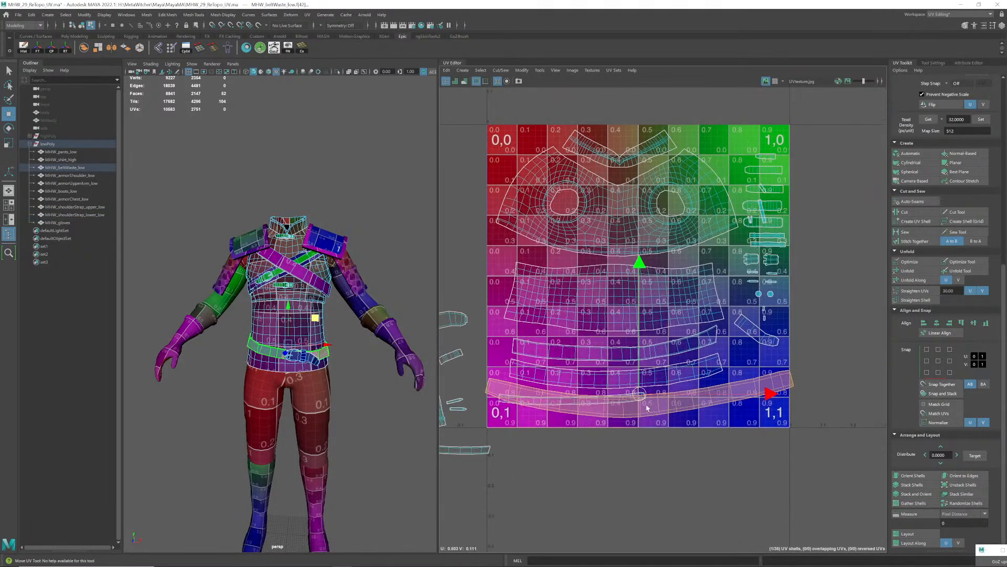
key(e)
key(r)
mouse_move(641, 394)
mouse_down()
mouse_move(627, 399)
mouse_move(640, 375)
mouse_up()
key(w)
- Move the belt's curved end shell out of the UV tile, above the other separated belt shells
click(762, 326)
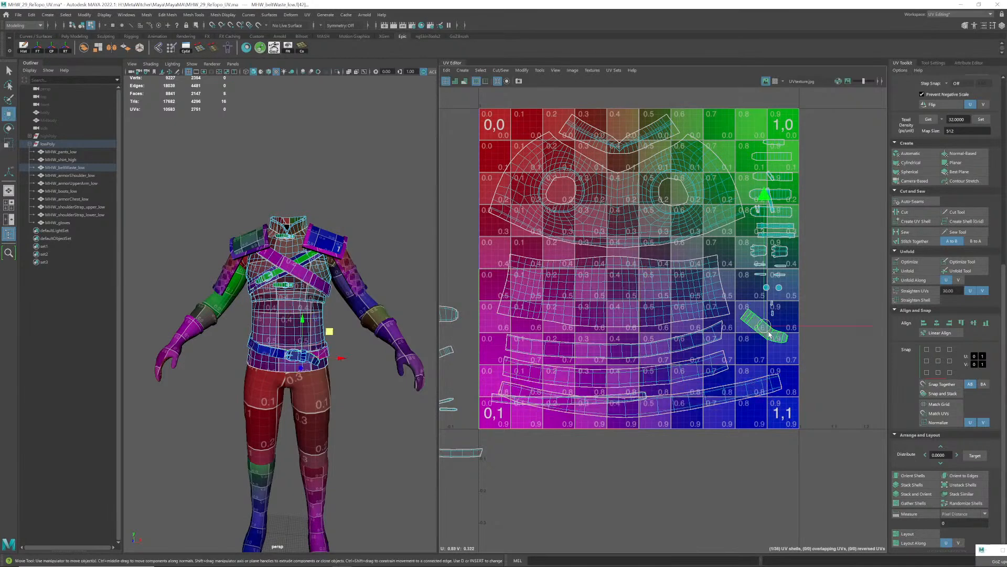
alt+right_drag(675, 404, 643, 397)
alt+middle_drag(642, 397, 684, 399)
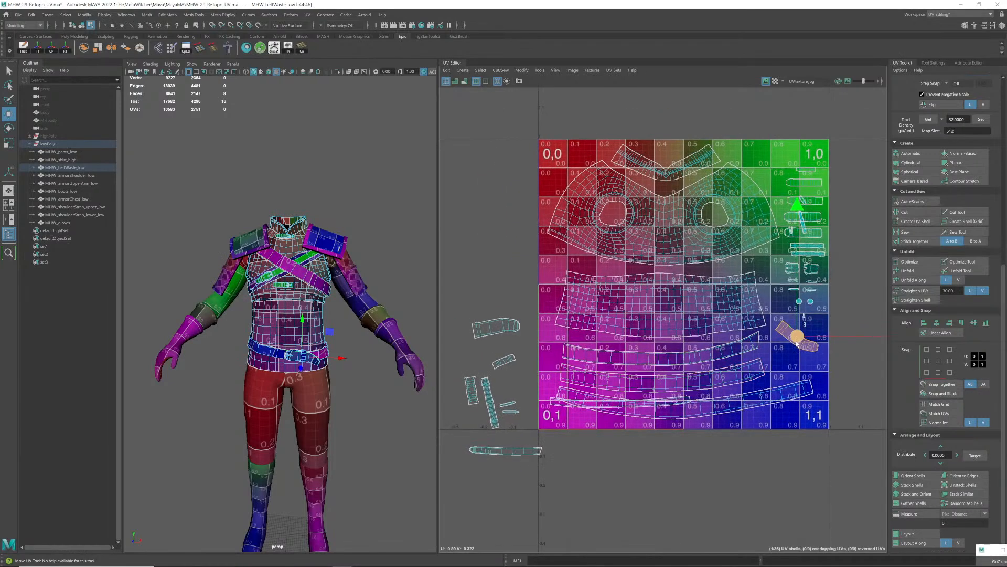
drag(793, 341, 492, 303)
scroll(605, 402, up, 1)
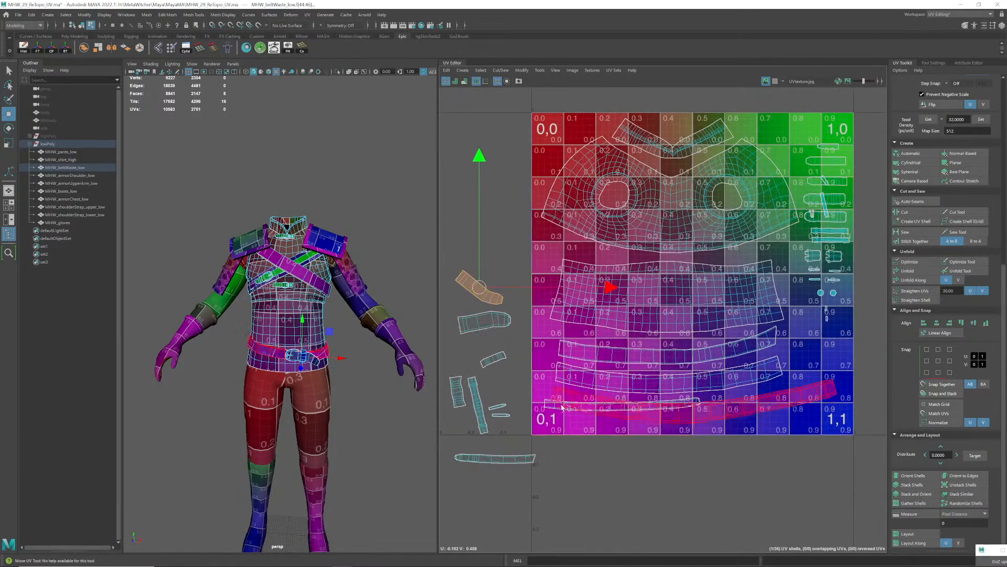
- Move the lower shoulder strap's narrow strip shell off the chest armor's buckle shells to the free space near the tile's upper edge
click(690, 405)
alt+middle_drag(690, 405, 690, 385)
alt+right_drag(690, 385, 652, 373)
alt+middle_drag(670, 349, 657, 336)
alt+right_drag(657, 337, 663, 338)
alt+middle_drag(663, 339, 652, 353)
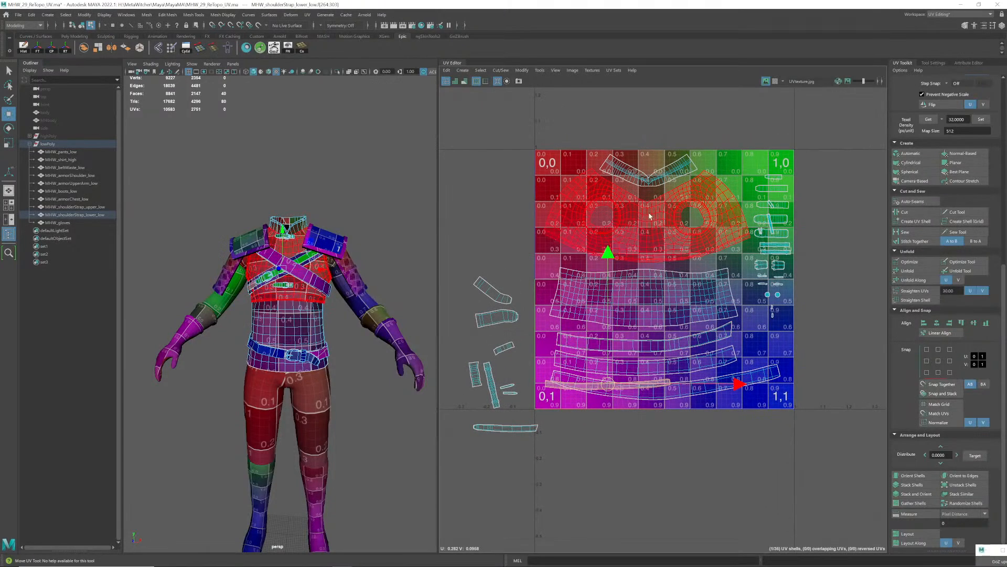
click(638, 330)
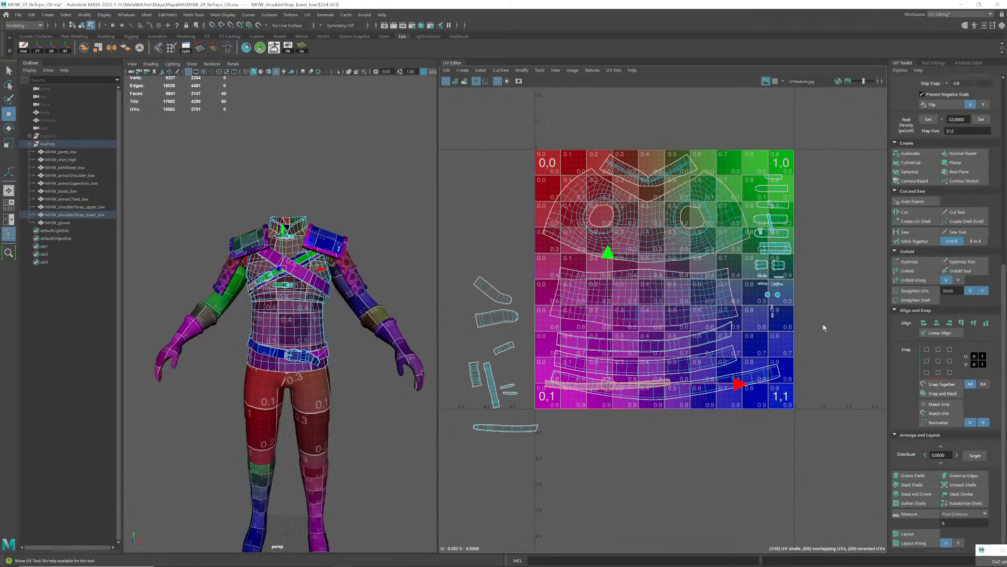
click(768, 242)
alt+middle_drag(767, 235, 674, 317)
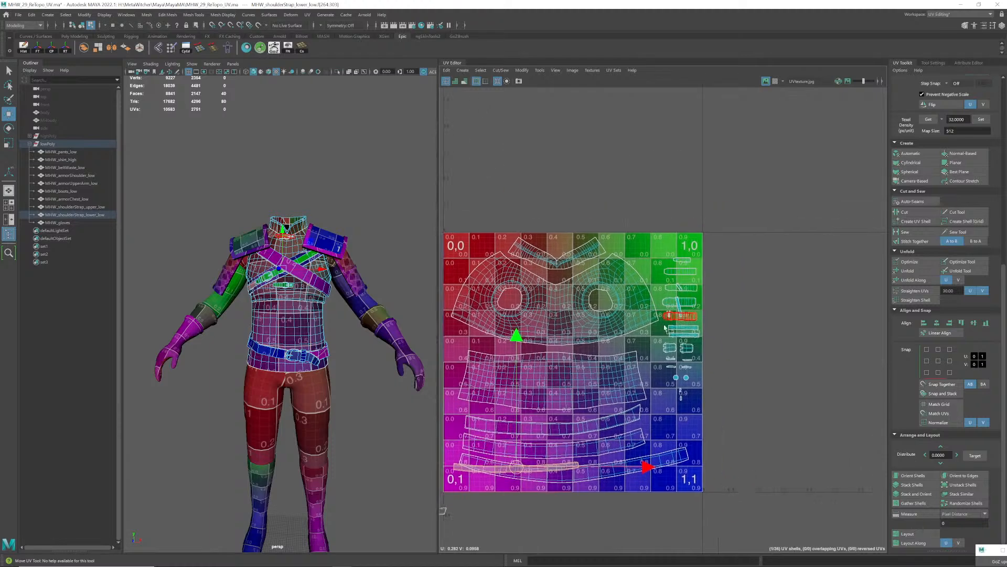
alt+right_drag(674, 317, 858, 294)
click(707, 313)
alt+right_drag(730, 315, 712, 322)
alt+middle_drag(714, 323, 726, 295)
drag(721, 282, 610, 138)
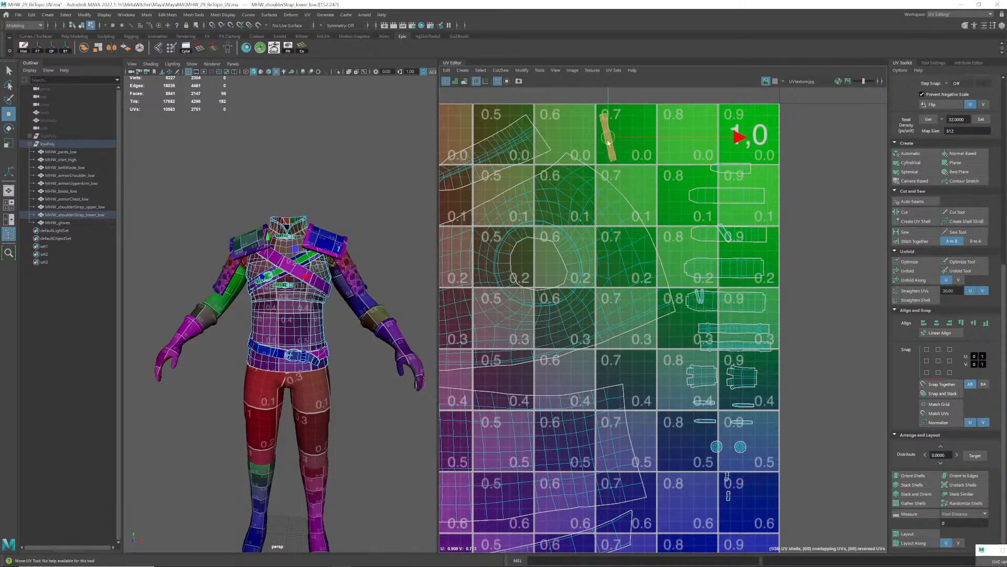
- Move the lower shoulder strap's three remaining small shells off the buckle shells and line them up beside its narrow strip
click(725, 234)
drag(726, 237, 634, 128)
click(699, 294)
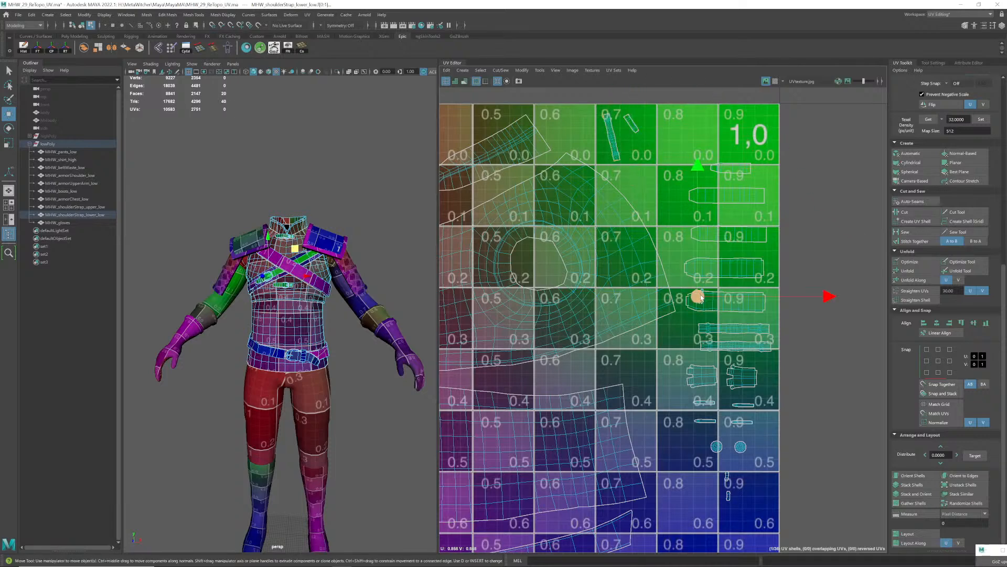
drag(699, 293, 655, 124)
click(701, 294)
drag(701, 294, 670, 123)
click(660, 151)
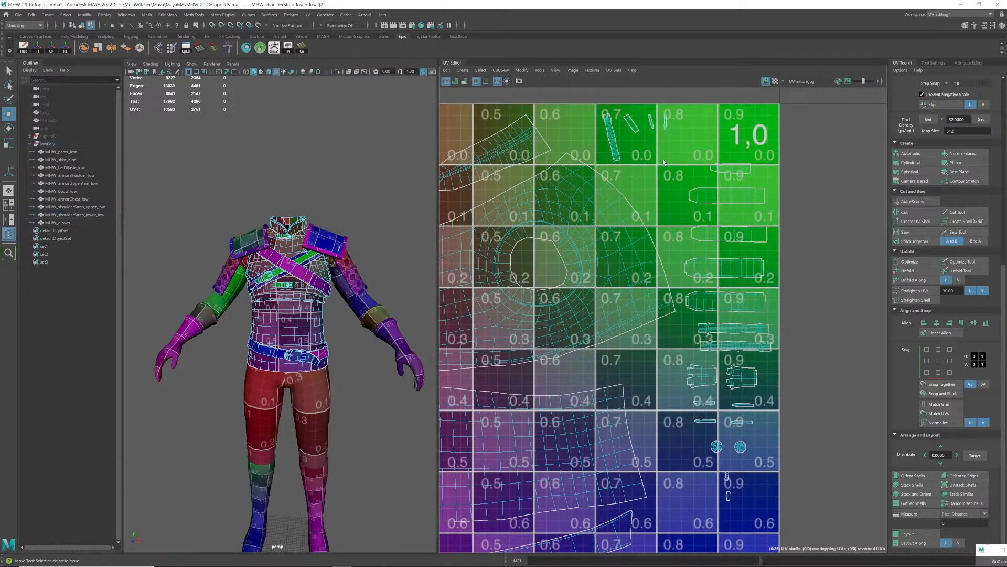
- Move the belt's two small thin shells from beside the UV tile into the free space below the chest armor's buckle shells
alt+right_drag(753, 423, 711, 423)
alt+middle_drag(710, 424, 745, 333)
alt+right_drag(745, 333, 682, 362)
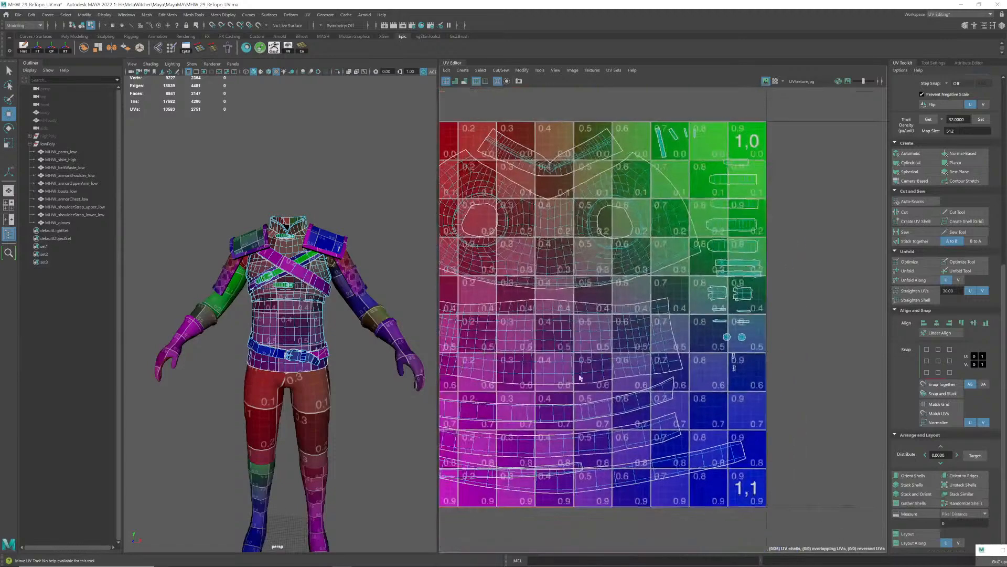
alt+middle_drag(580, 378, 701, 312)
alt+middle_drag(539, 333, 579, 313)
drag(526, 376, 492, 409)
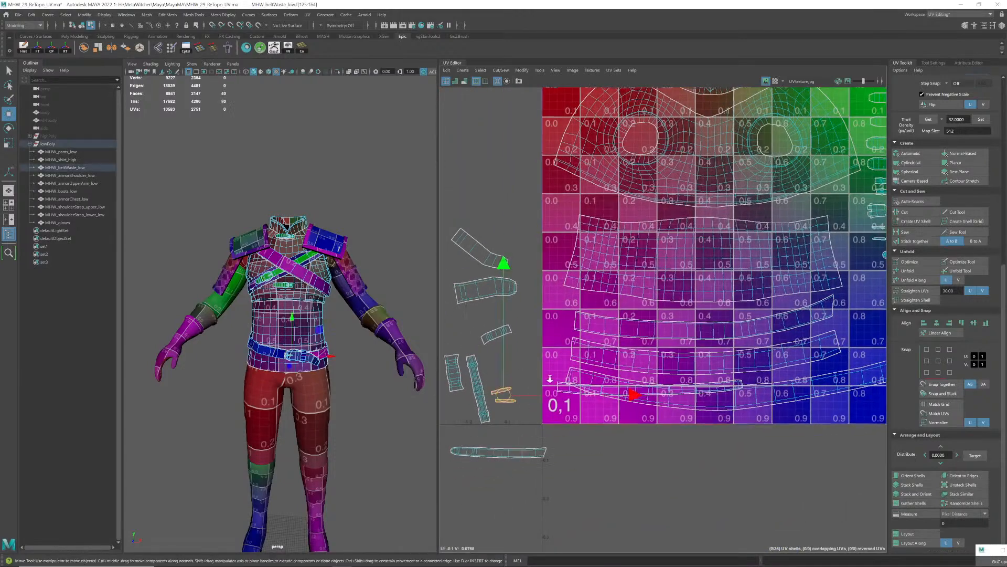
alt+right_drag(624, 346, 593, 340)
alt+middle_drag(593, 339, 581, 358)
drag(509, 404, 798, 308)
- Place the lower shoulder strap's tapered end shell below the tile and shift the long thin strip and the belt's long shell sideways
click(530, 456)
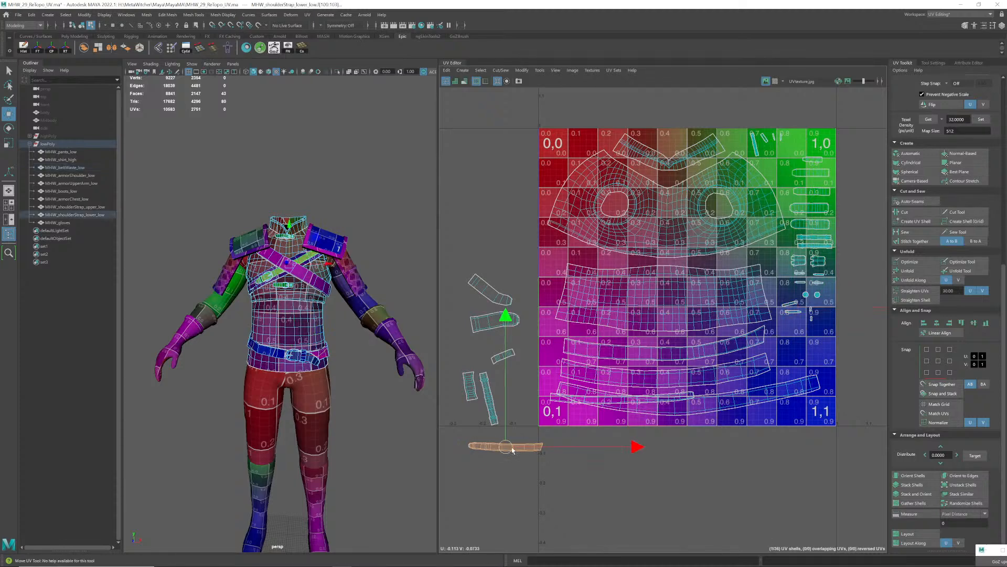
drag(530, 457, 787, 418)
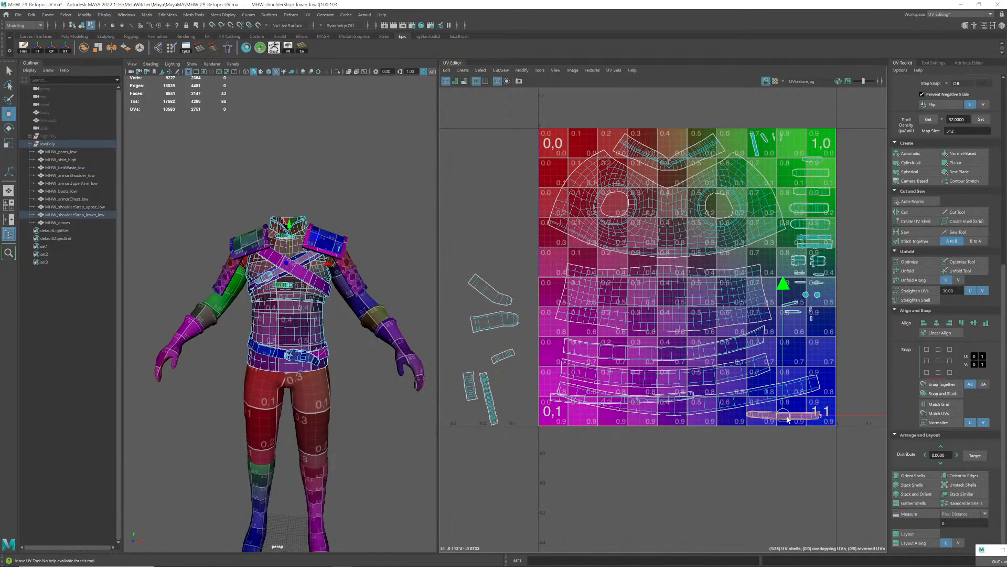
click(621, 409)
drag(621, 409, 672, 392)
click(770, 417)
drag(770, 417, 707, 474)
click(686, 407)
drag(686, 407, 695, 408)
- Nudge the chest armor's collar, upper and lower body shells slightly upward in the tile to tighten their spacing
click(674, 348)
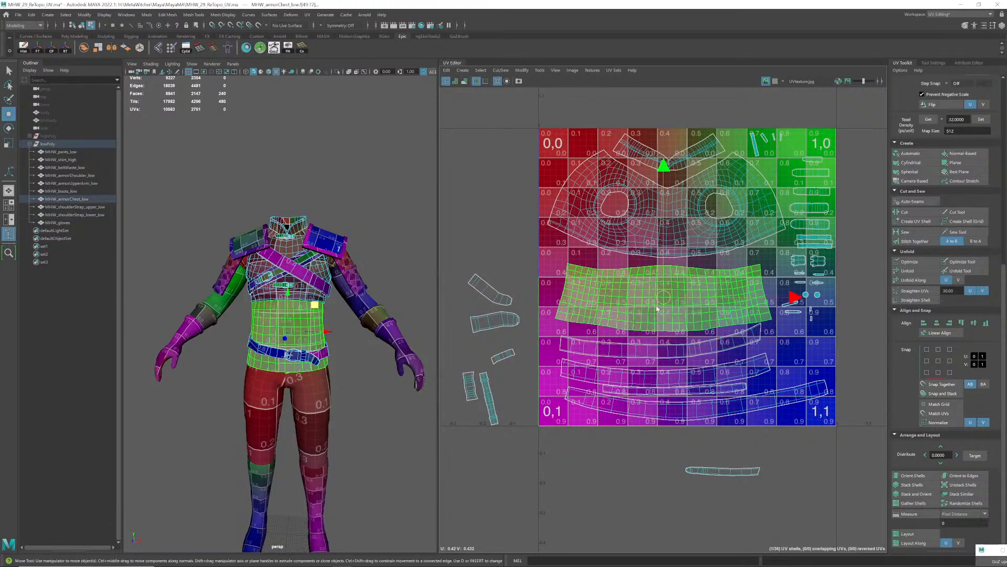
click(654, 189)
click(649, 162)
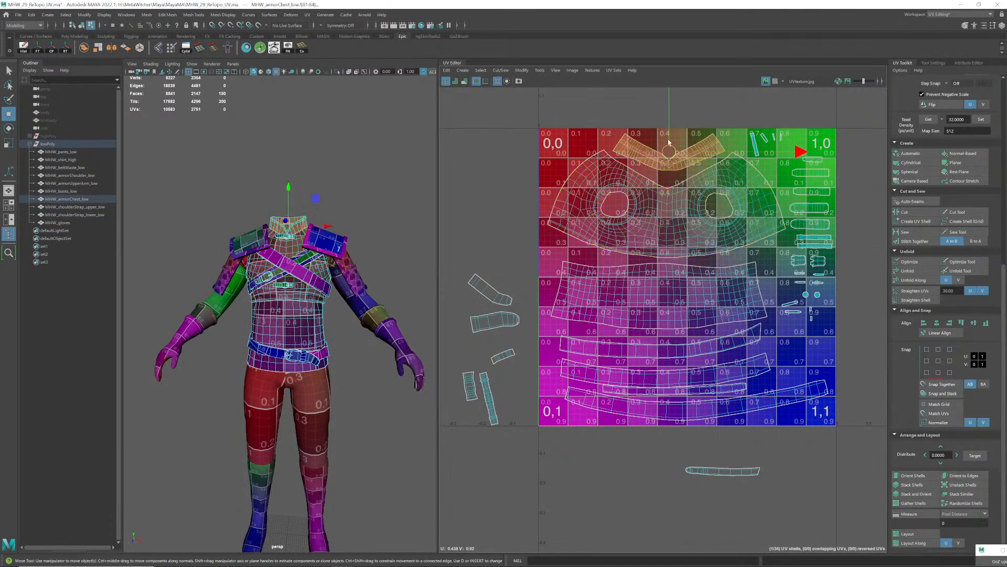
click(669, 139)
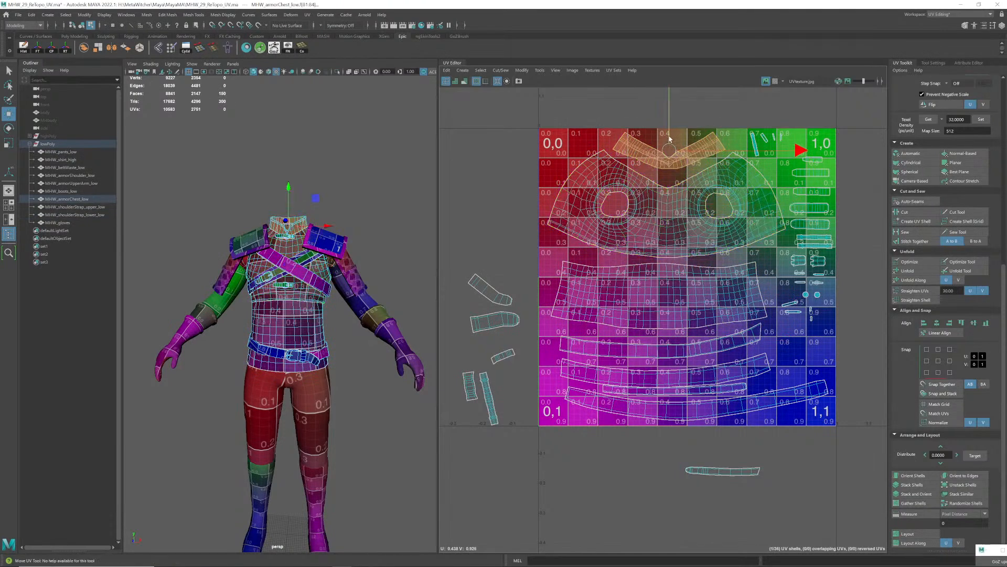
click(666, 194)
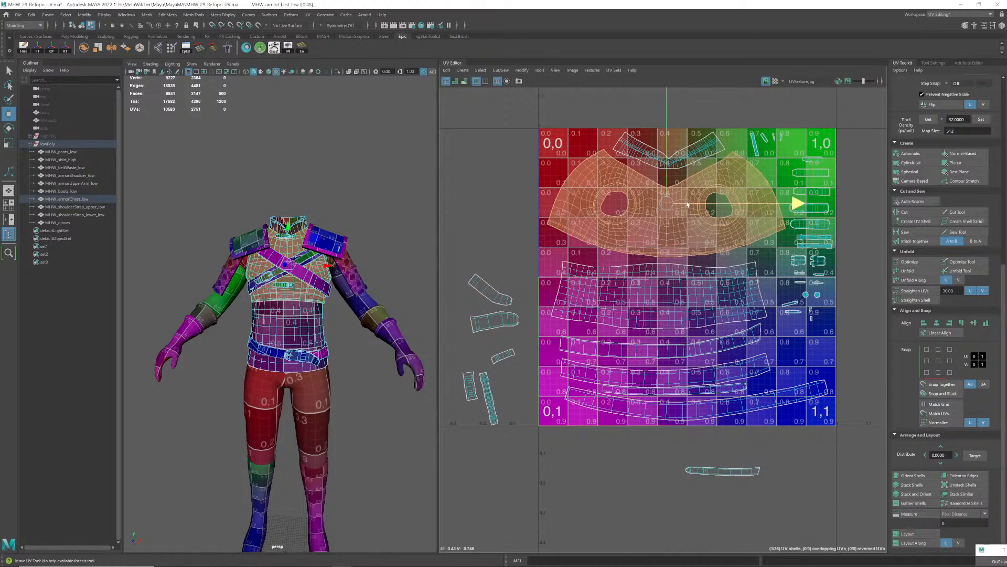
click(660, 270)
- Move the long shells of the lower and upper shoulder straps slightly up, closer beneath the chest armor's lower shell
click(664, 342)
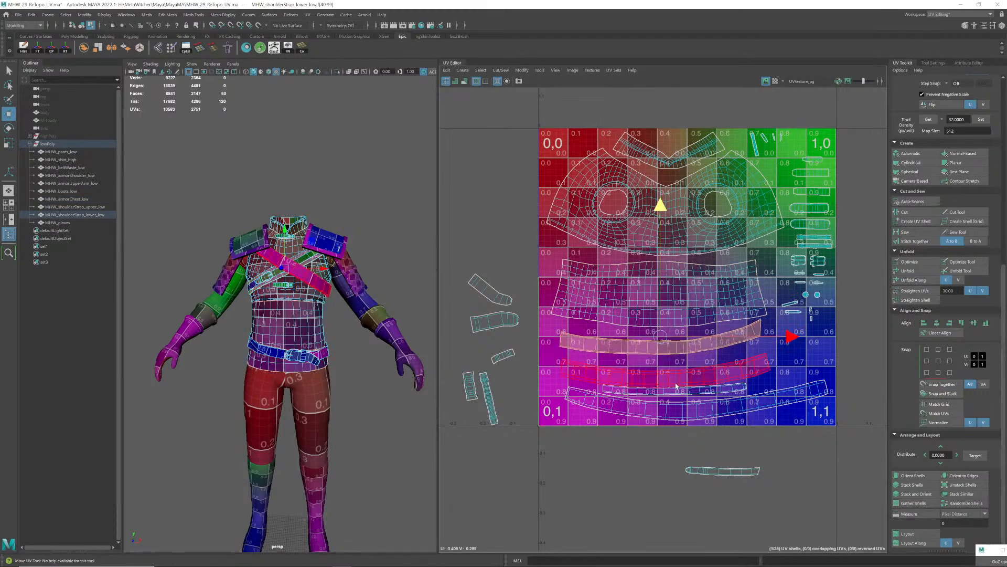
click(666, 362)
drag(665, 356, 666, 348)
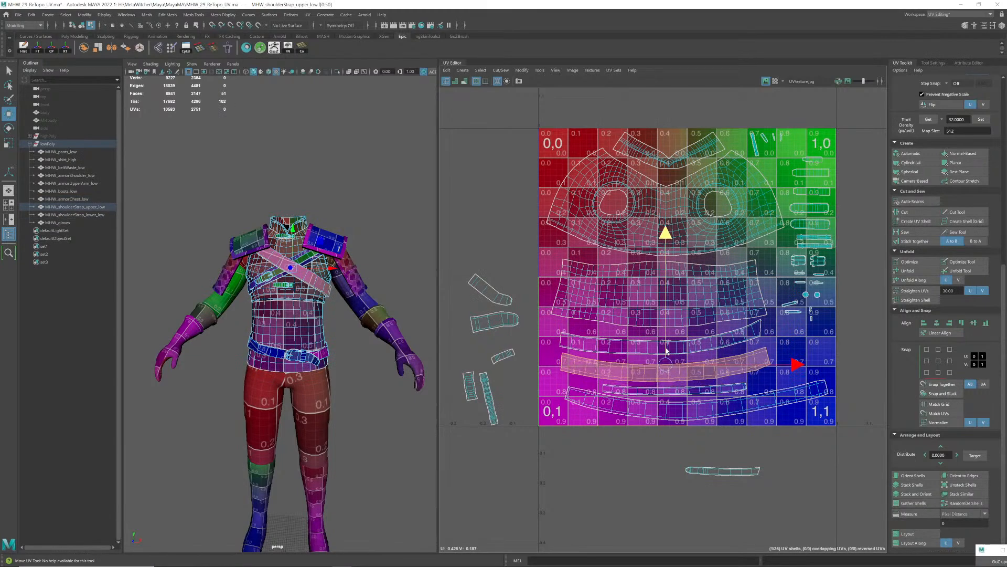
click(677, 392)
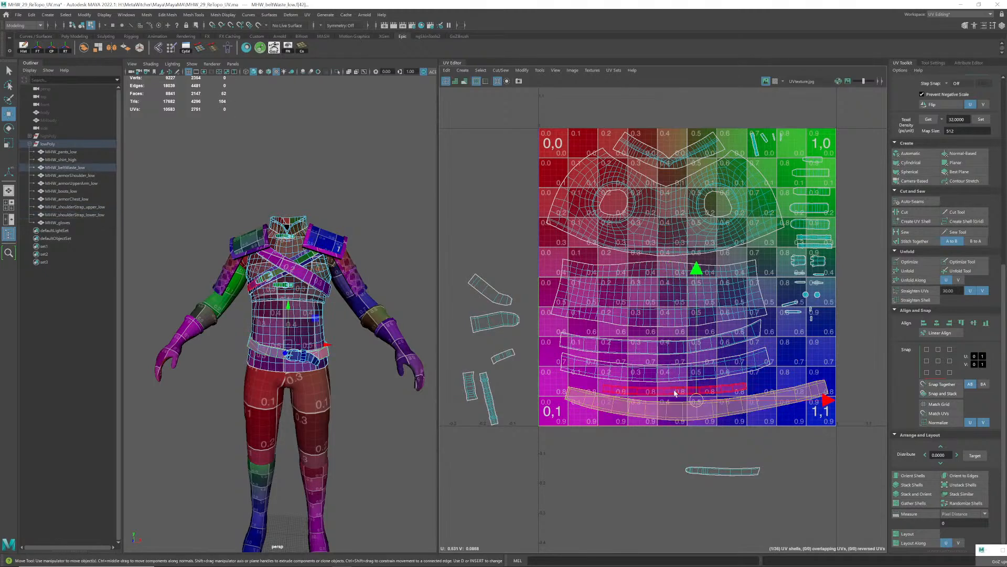
- Turn the lower shoulder strap's tapered end shell upright and place it inside the tile along its outer edge below the small shells
click(724, 473)
alt+middle_drag(724, 472, 678, 466)
drag(678, 465, 741, 361)
key(e)
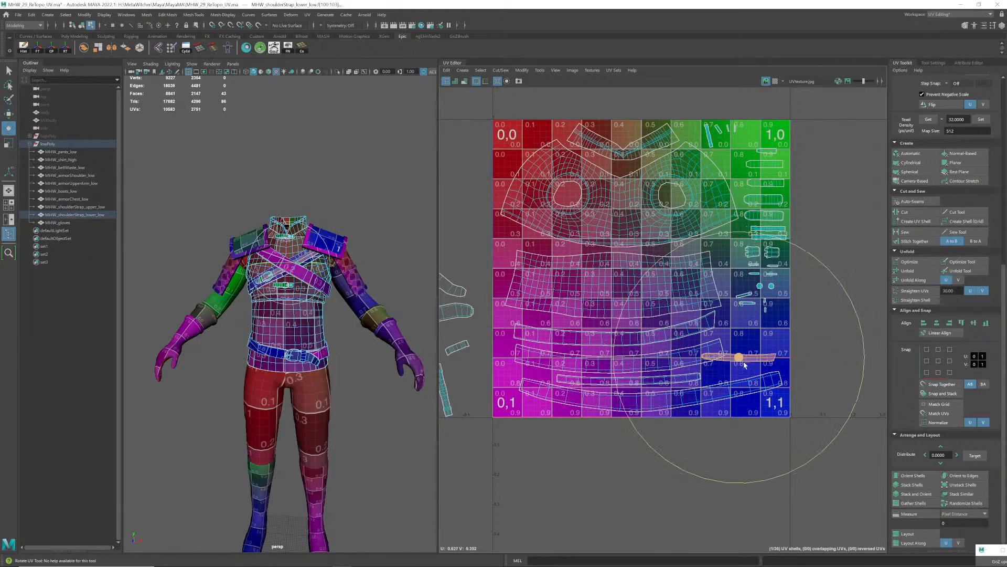
drag(862, 332, 720, 247)
key(w)
drag(736, 360, 777, 336)
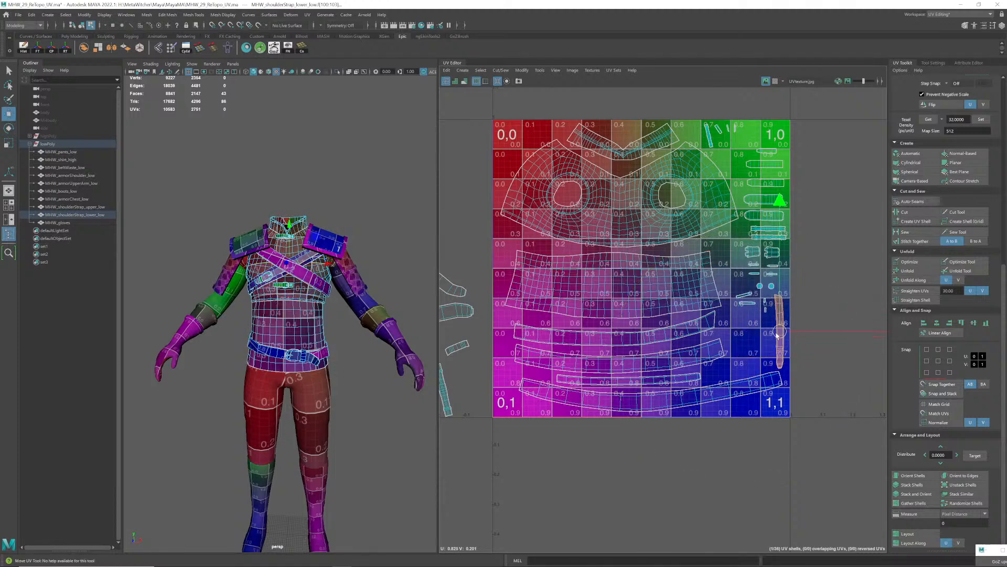
- Rotate the belt's separated narrow strip shell to horizontal and move it across the tile to just outside the chest buckle shells
scroll(780, 368, down, 3)
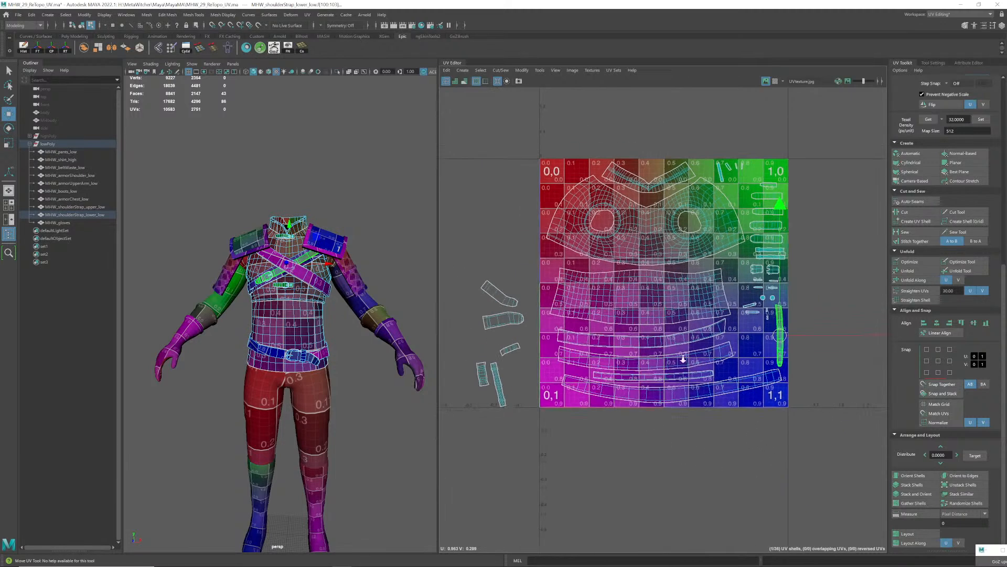
scroll(680, 357, down, 2)
alt+middle_drag(584, 365, 601, 360)
scroll(593, 361, up, 2)
scroll(549, 400, up, 1)
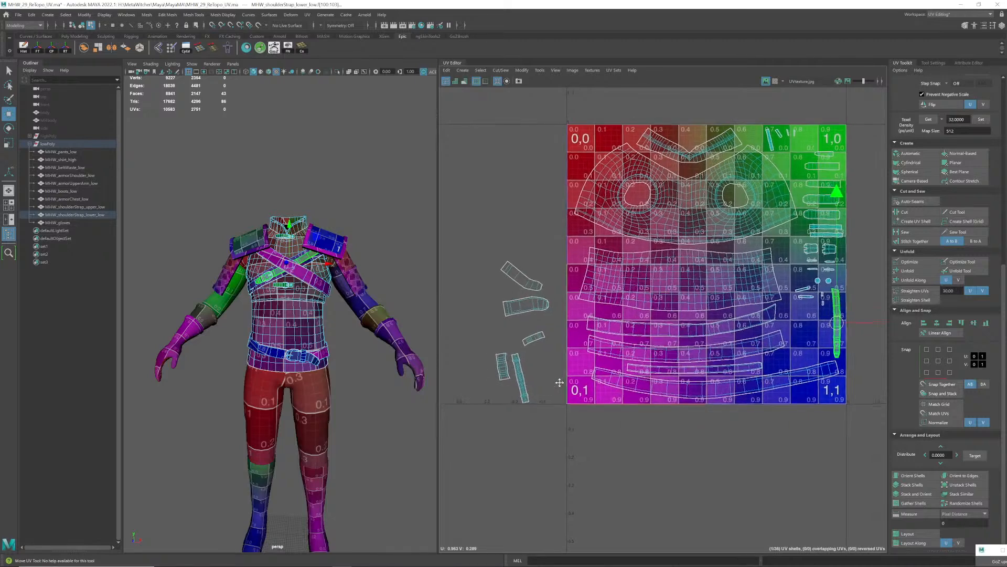
alt+middle_drag(549, 400, 532, 390)
click(504, 390)
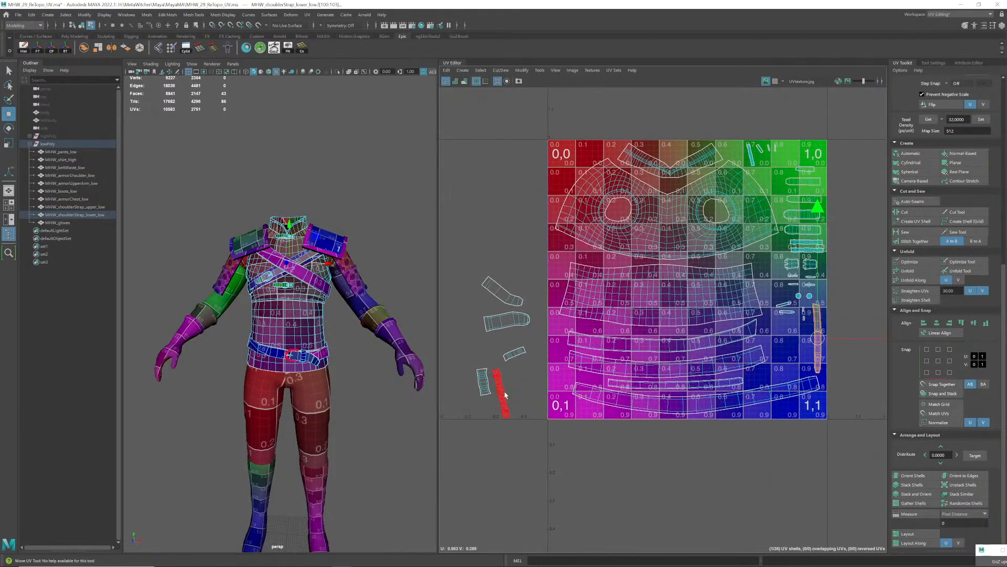
key(e)
drag(610, 331, 524, 473)
key(w)
drag(502, 394, 854, 245)
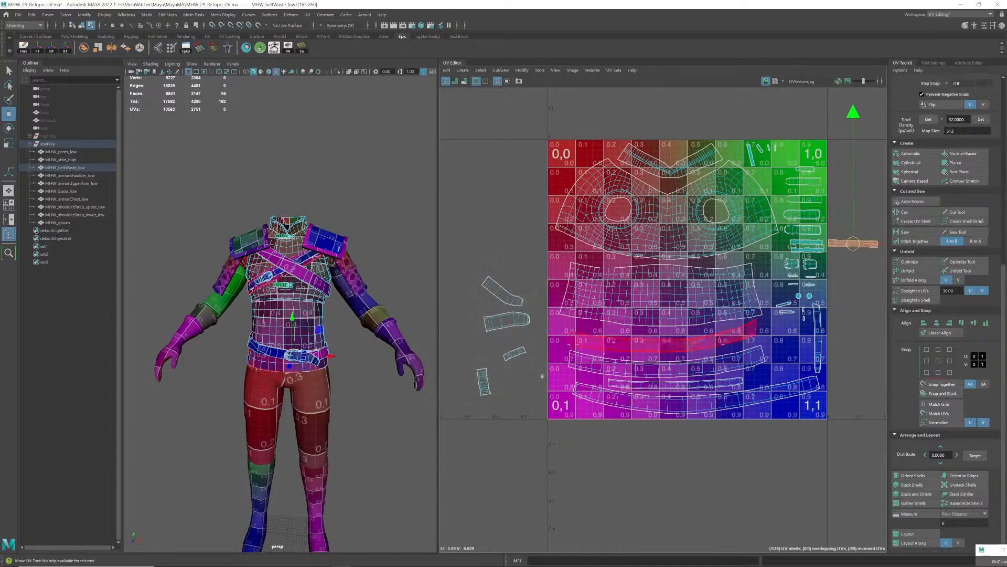
- Move the belt's short strip shell and its three remaining separated shells across the tile, beside the relocated narrow strip
click(489, 386)
drag(489, 386, 857, 271)
drag(504, 288, 531, 362)
key(a)
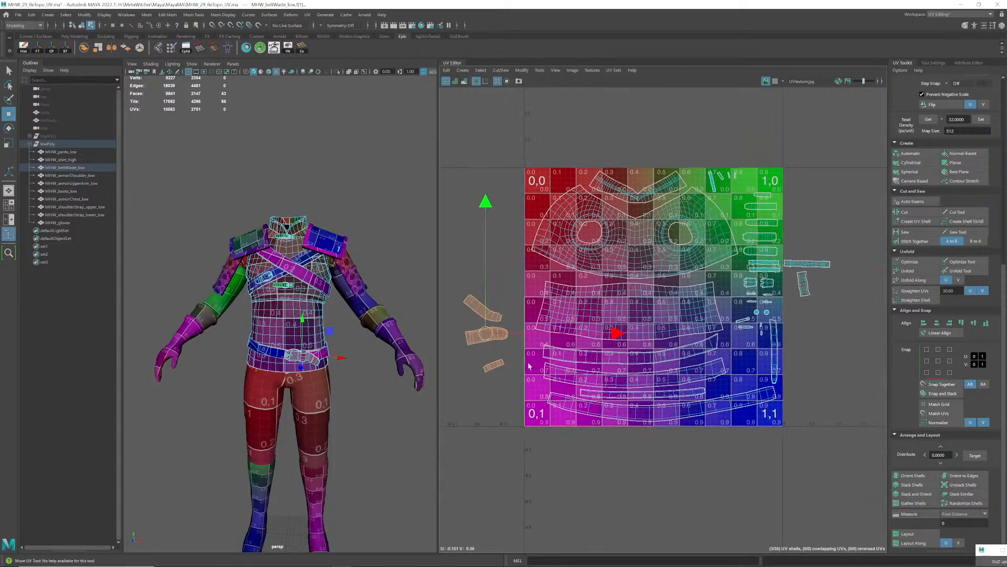
drag(491, 331, 845, 287)
- Match the texel density of the five belt shells outside the tile to the chest armor's tapered buckle strap shell, 7.5005
scroll(805, 286, up, 3)
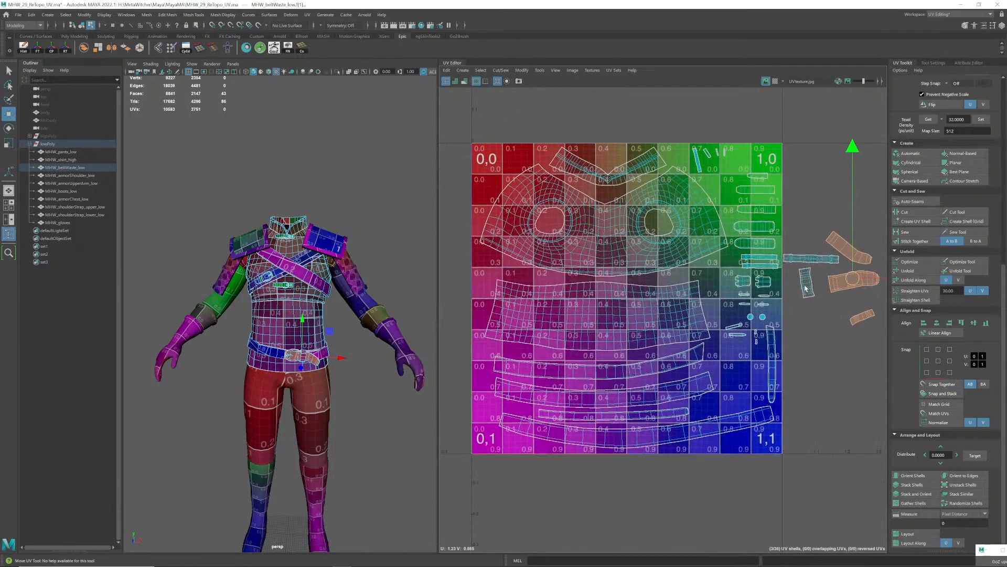
alt+middle_drag(788, 294, 633, 358)
scroll(633, 358, up, 3)
scroll(568, 358, up, 2)
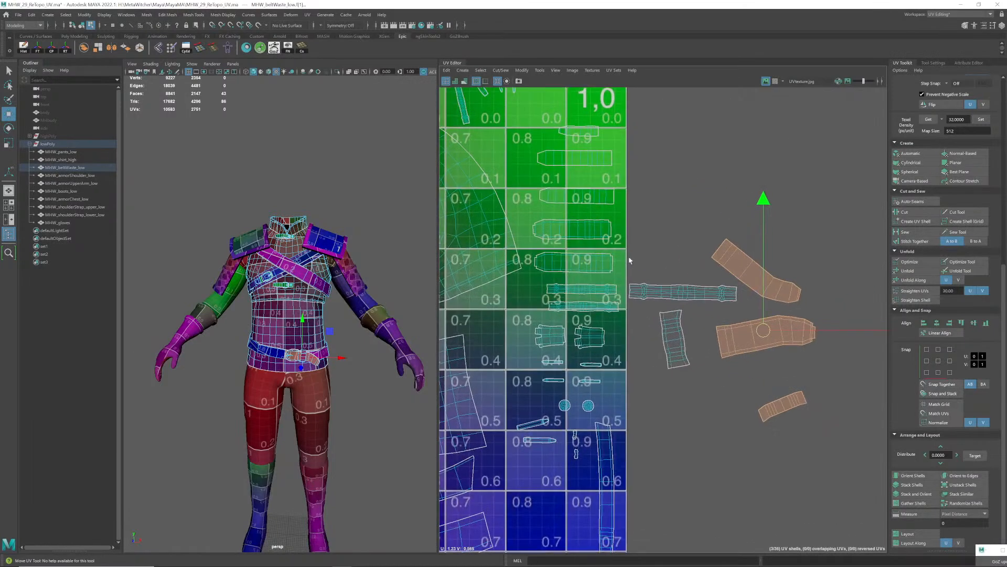
click(591, 270)
scroll(928, 235, up, 4)
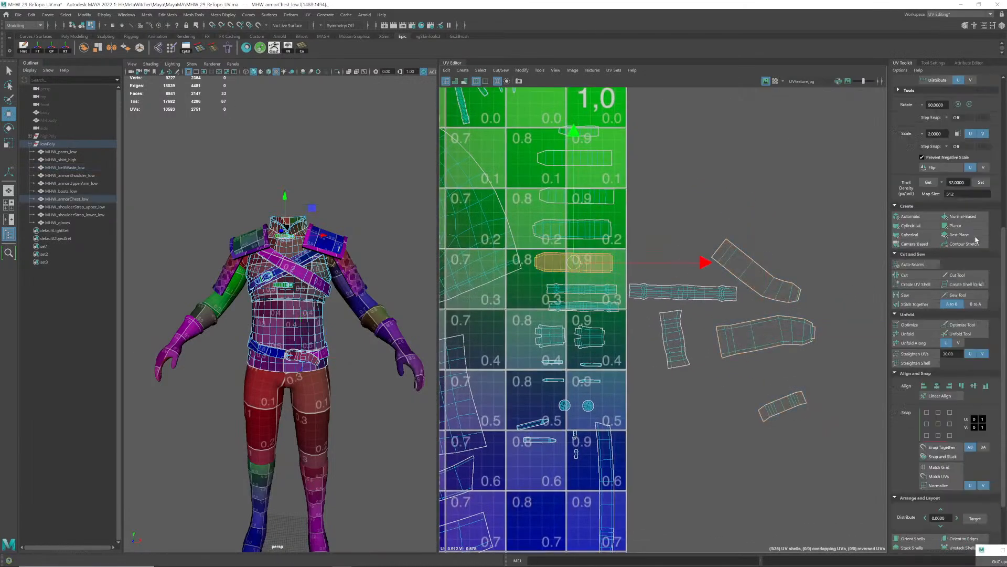
click(928, 231)
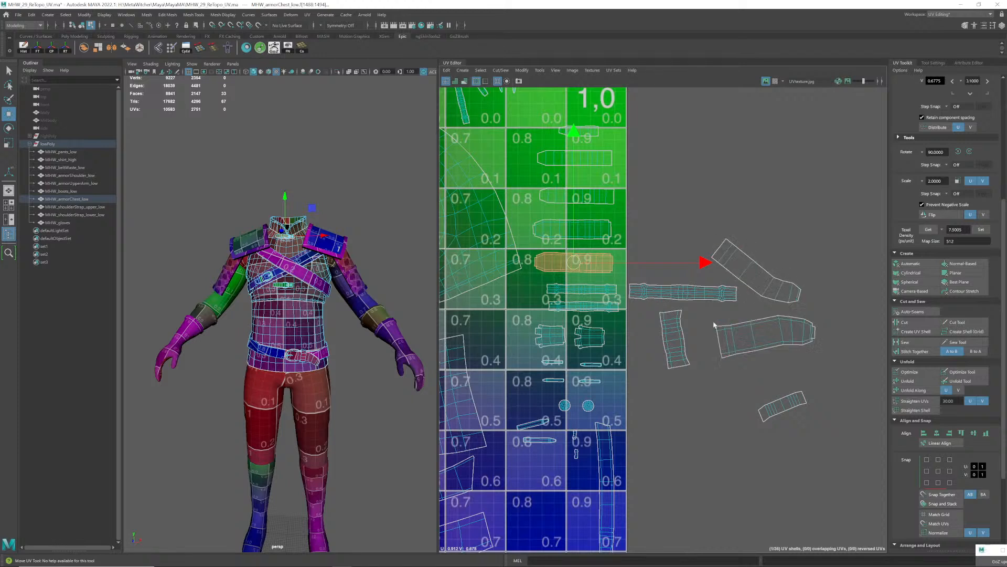
drag(668, 216, 879, 440)
click(981, 229)
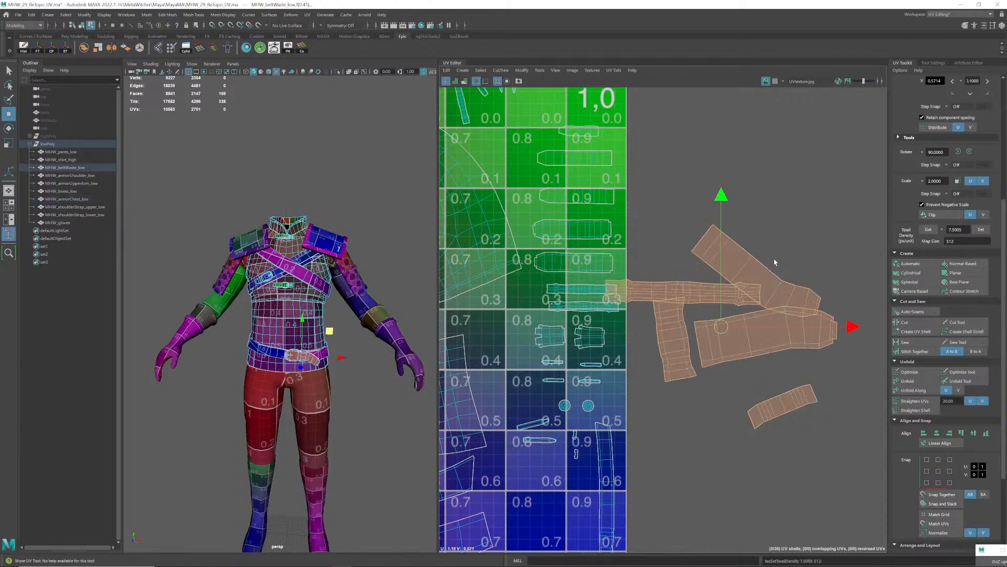
click(788, 259)
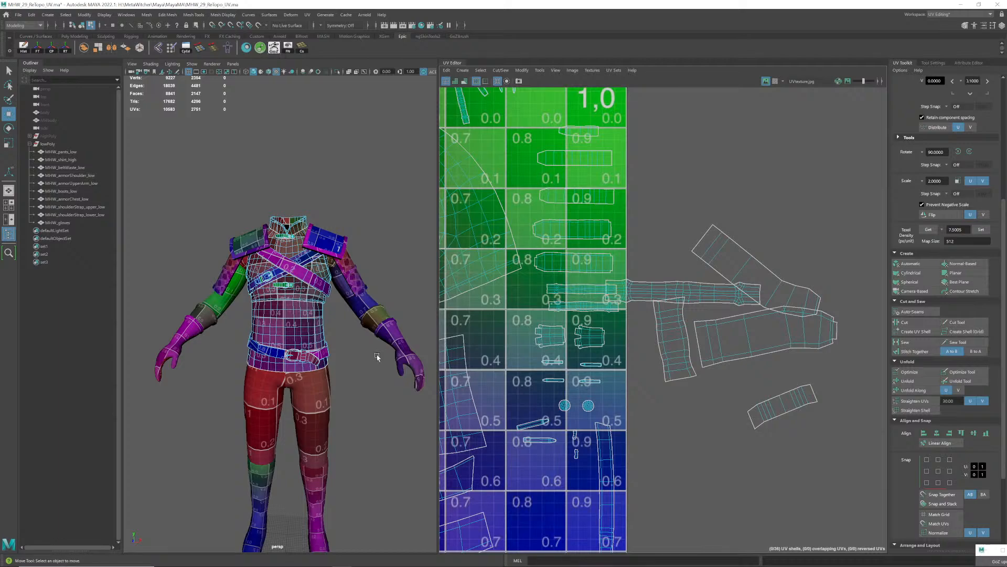
- Leave UV shell selection for object selection and select the chest armor on the model
scroll(660, 353, down, 5)
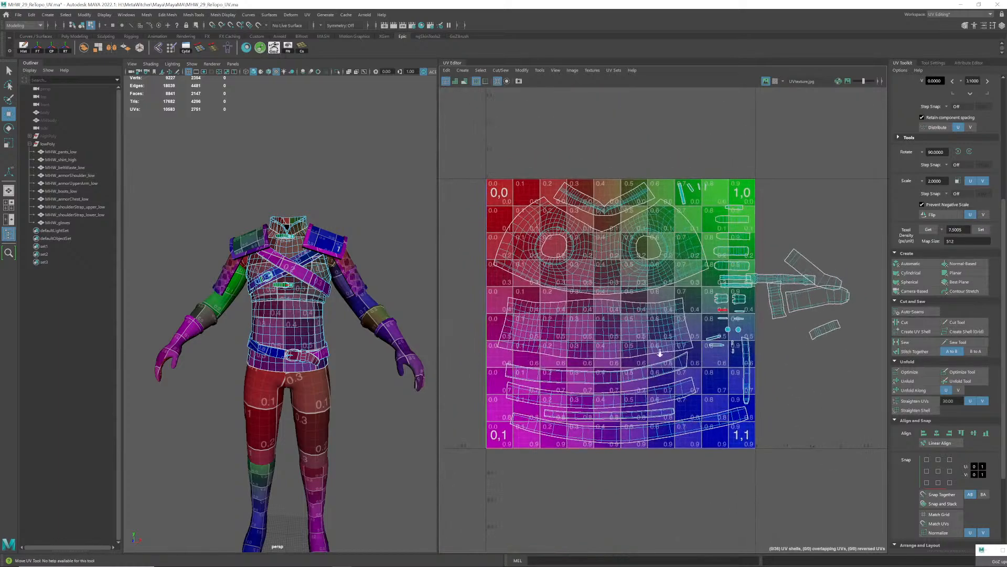
alt+middle_drag(676, 350, 652, 344)
scroll(708, 340, up, 1)
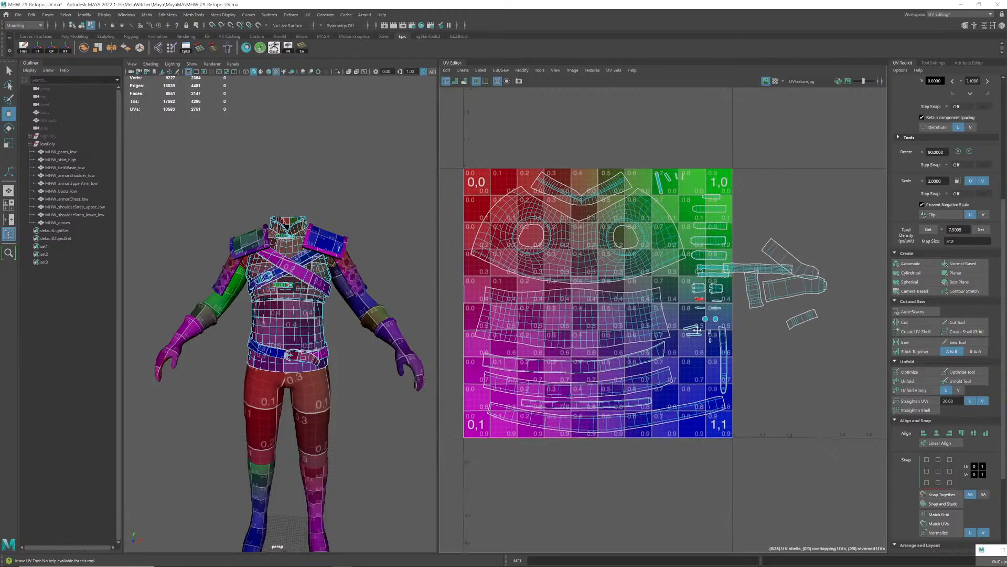
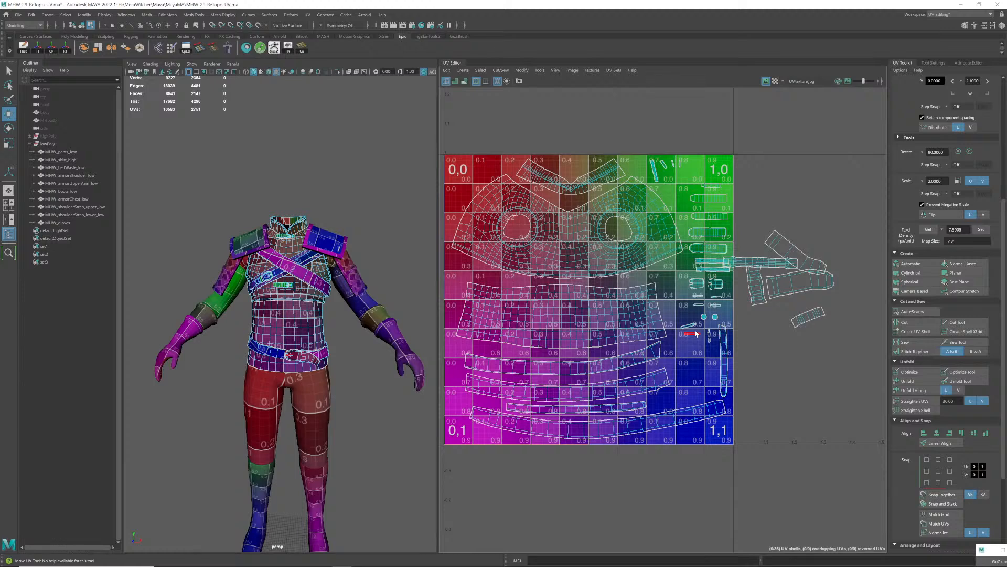
scroll(324, 310, up, 4)
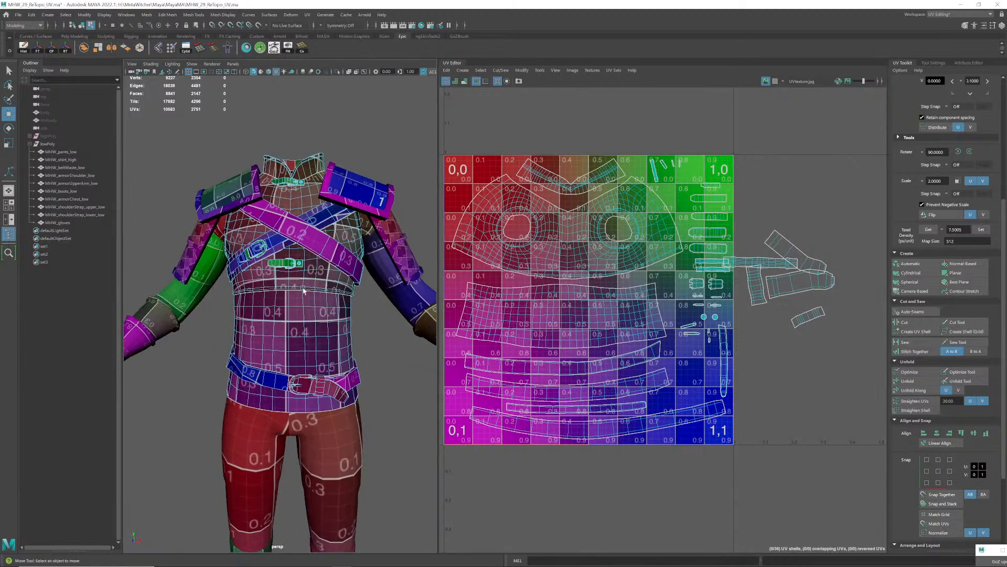
alt+drag(324, 309, 332, 275)
click(331, 275)
right_drag(331, 275, 362, 258)
click(373, 166)
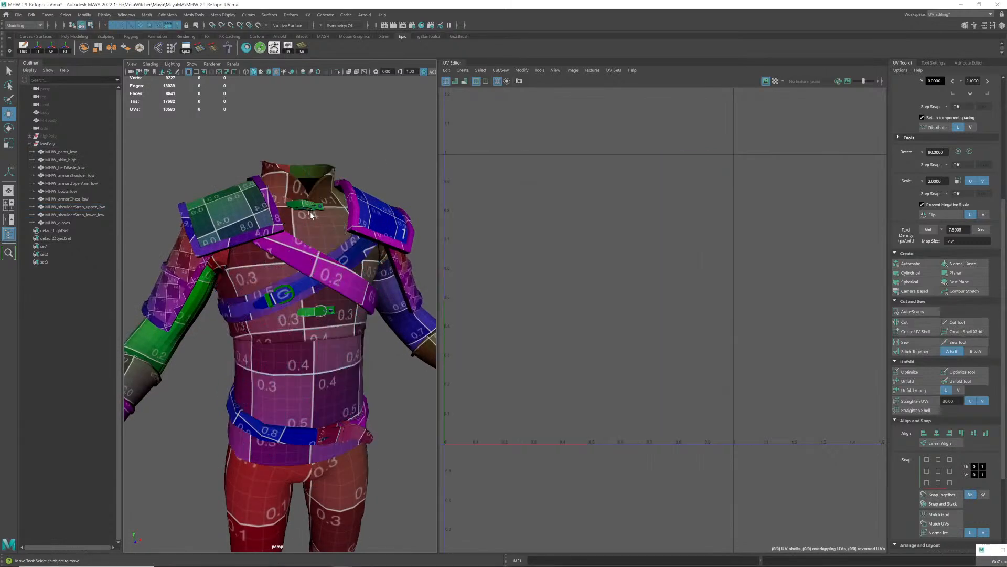
click(318, 232)
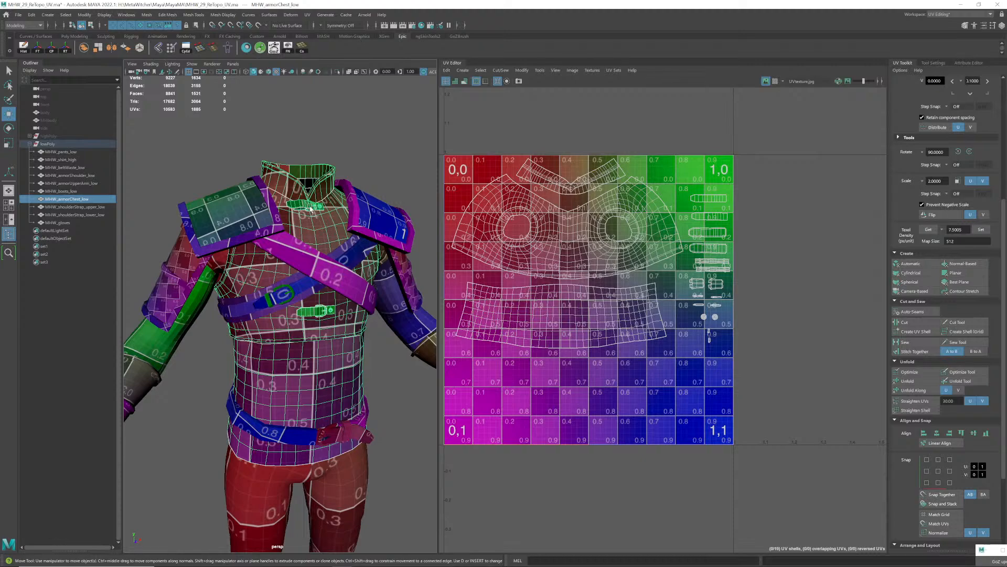
- Examine the chest armor's collar buckle strap and its checker texture up close from several angles
scroll(300, 209, up, 3)
alt+middle_drag(300, 208, 309, 244)
scroll(358, 236, up, 3)
alt+drag(309, 244, 356, 278)
click(376, 138)
click(338, 247)
scroll(336, 252, up, 3)
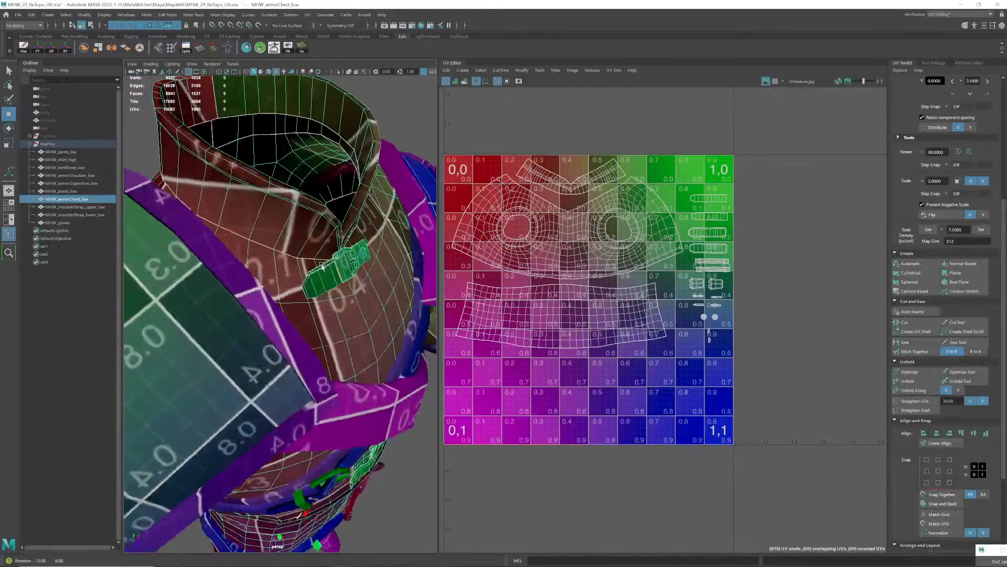
scroll(356, 281, up, 5)
alt+middle_drag(356, 282, 366, 283)
alt+drag(366, 284, 397, 313)
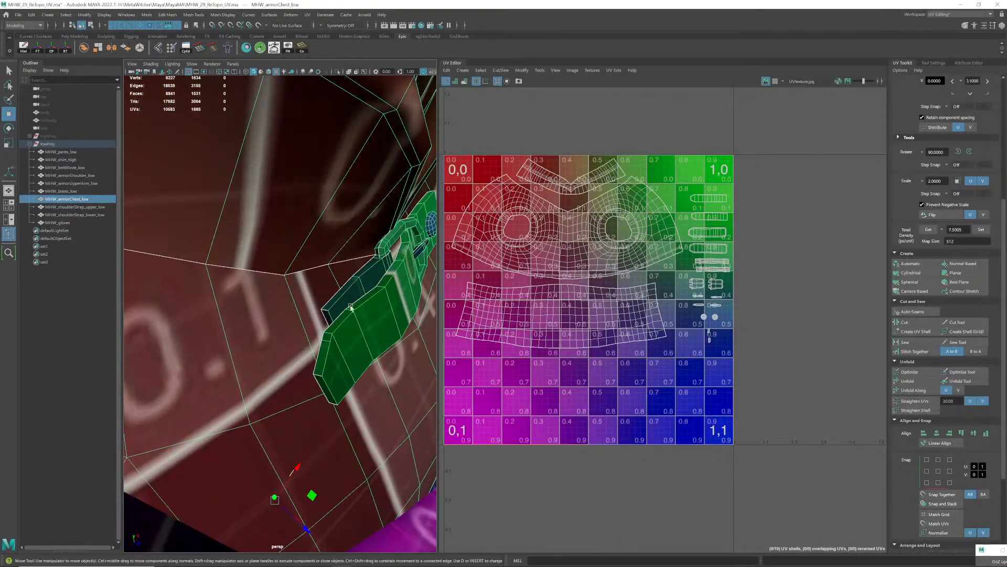
scroll(351, 307, down, 10)
scroll(324, 258, up, 5)
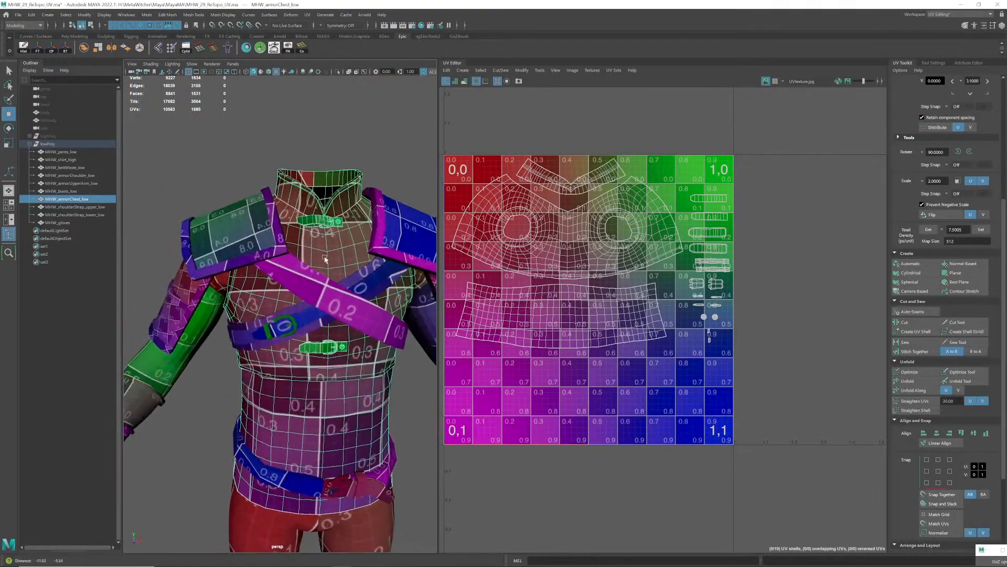
alt+drag(325, 258, 326, 248)
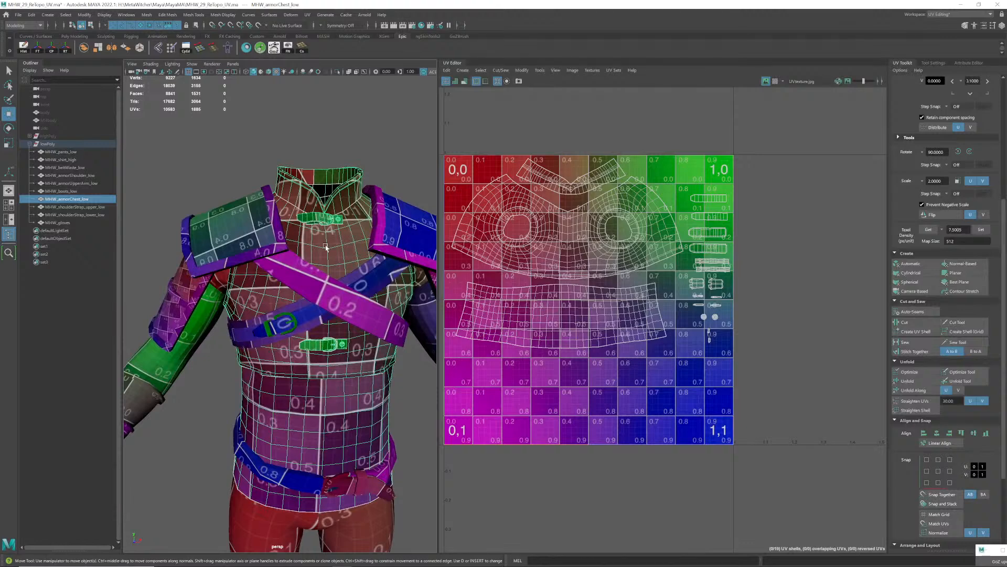
- Select the upper shoulder strap, the lower shoulder strap and the waist belt together on the model
click(355, 314)
alt+drag(359, 316, 350, 277)
shift+click(348, 271)
alt+middle_drag(361, 364, 354, 286)
shift+click(324, 416)
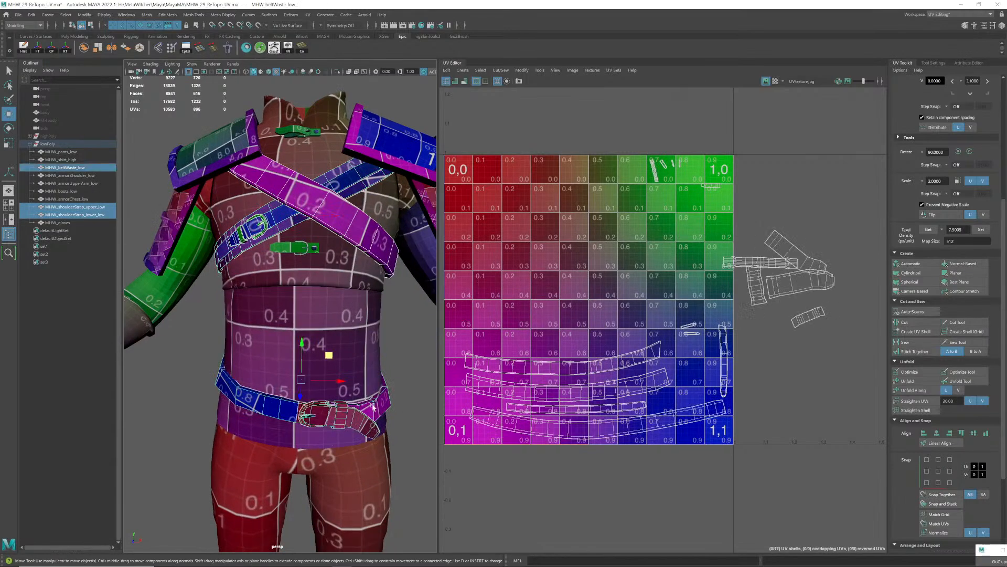
- Lay out the UV shells of both shoulder straps and the waist belt together inside the tile
scroll(325, 398, down, 5)
alt+middle_drag(331, 342, 329, 370)
alt+drag(329, 370, 335, 367)
scroll(336, 366, up, 3)
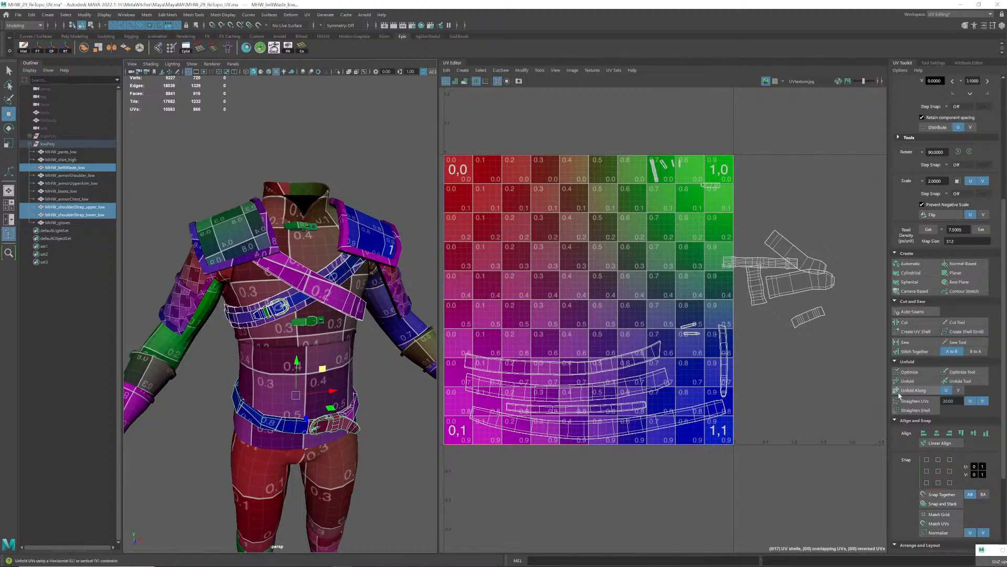
scroll(916, 412, down, 3)
click(913, 534)
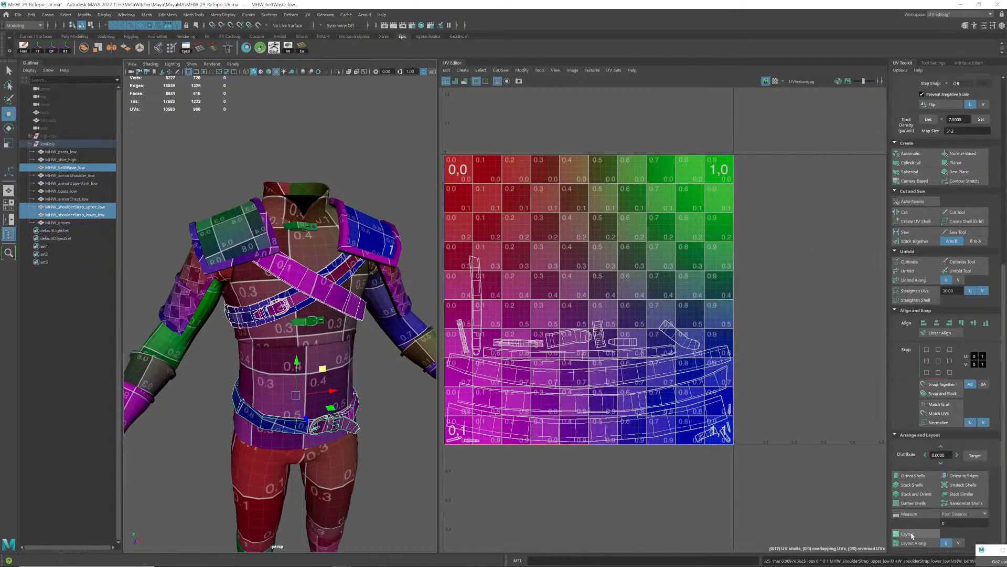
alt+middle_drag(626, 304, 653, 302)
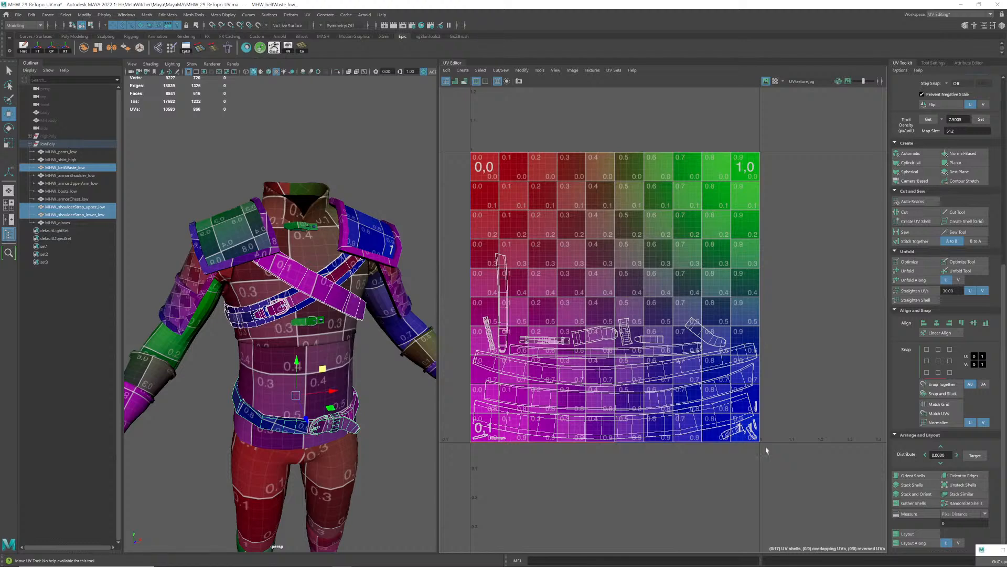
- Select the chest armor and examine its lower buckle strap and checker texture up close from several angles
click(324, 254)
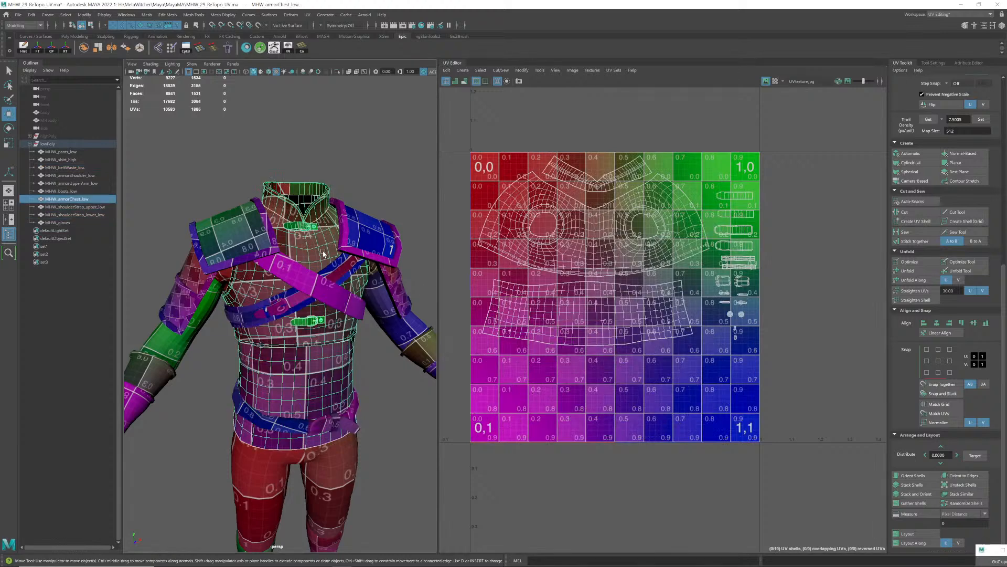
scroll(324, 325, up, 10)
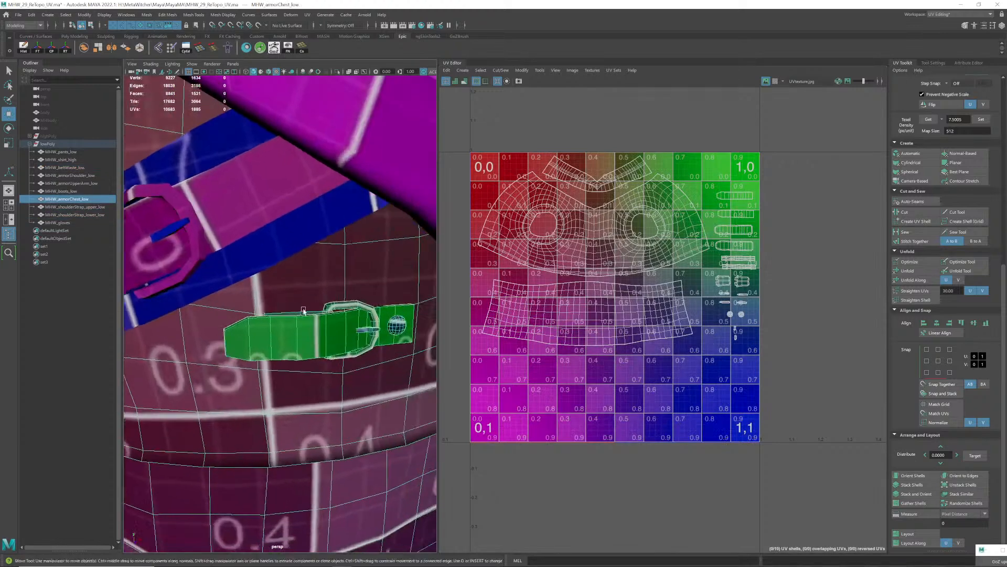
scroll(297, 307, up, 6)
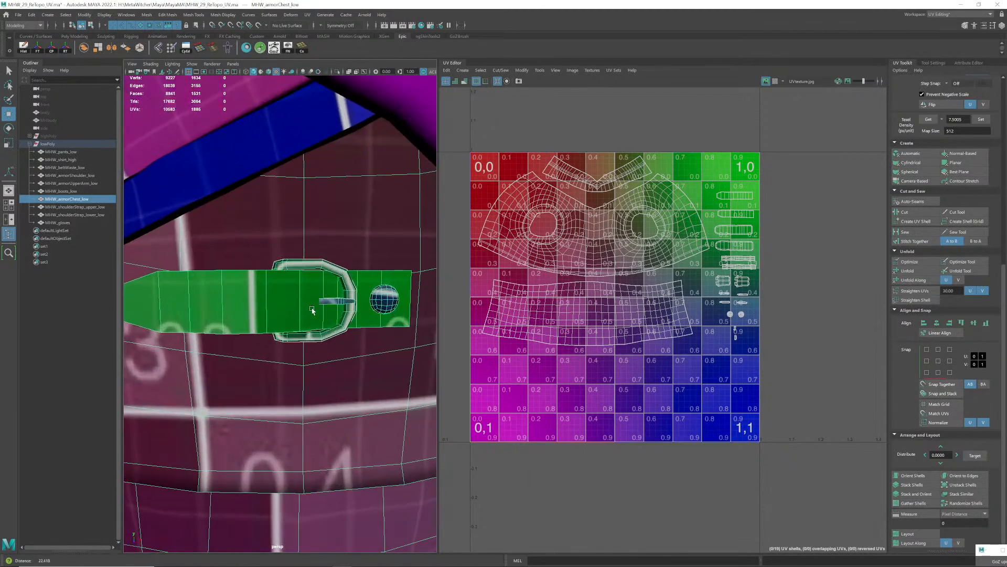
mouse_move(313, 310)
alt+right_down()
mouse_move(279, 310)
mouse_move(300, 306)
alt+right_up()
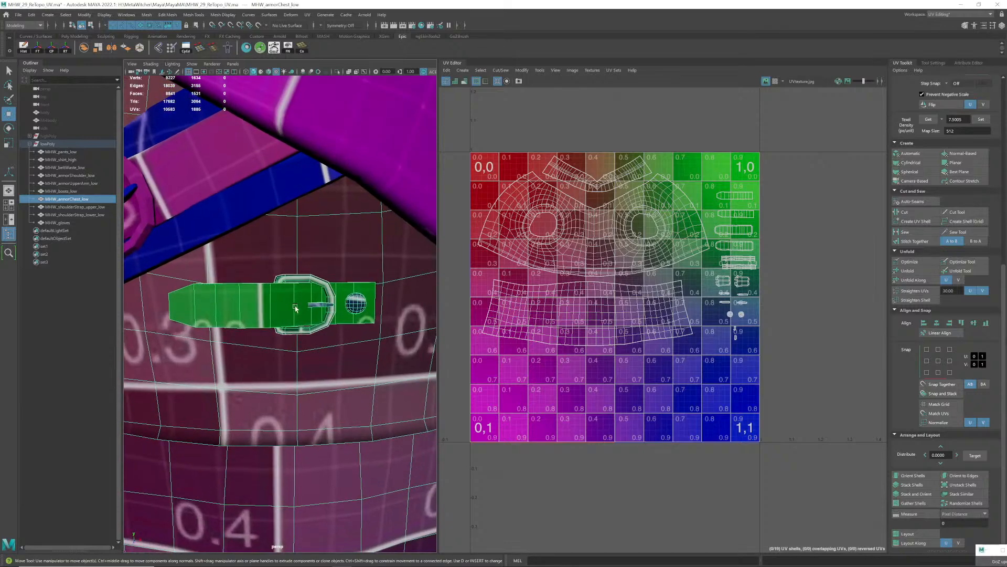
alt+drag(300, 306, 315, 298)
alt+right_drag(315, 297, 303, 298)
alt+drag(303, 298, 292, 297)
alt+right_drag(292, 298, 295, 299)
alt+drag(294, 300, 310, 294)
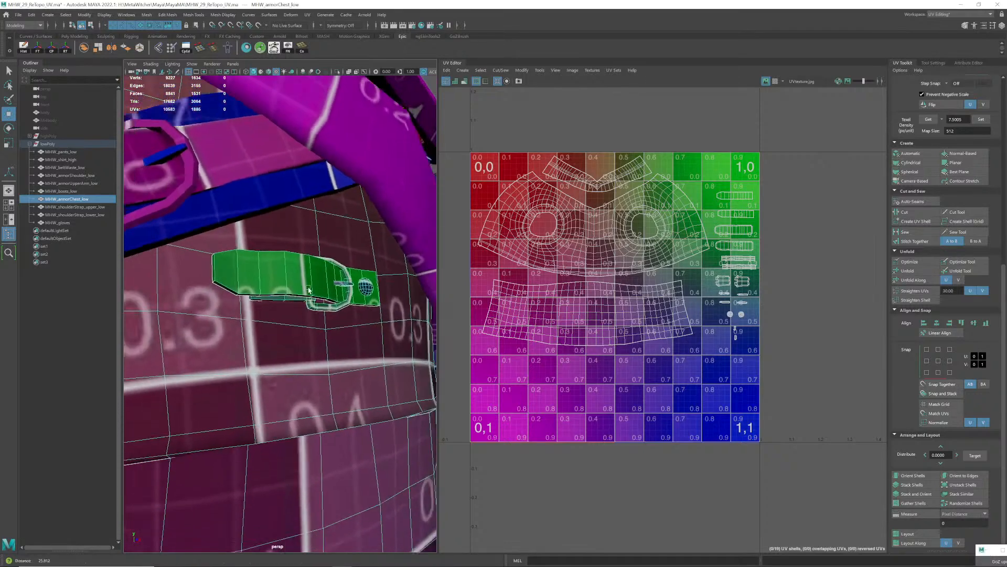
alt+right_drag(310, 294, 316, 293)
alt+drag(316, 293, 315, 296)
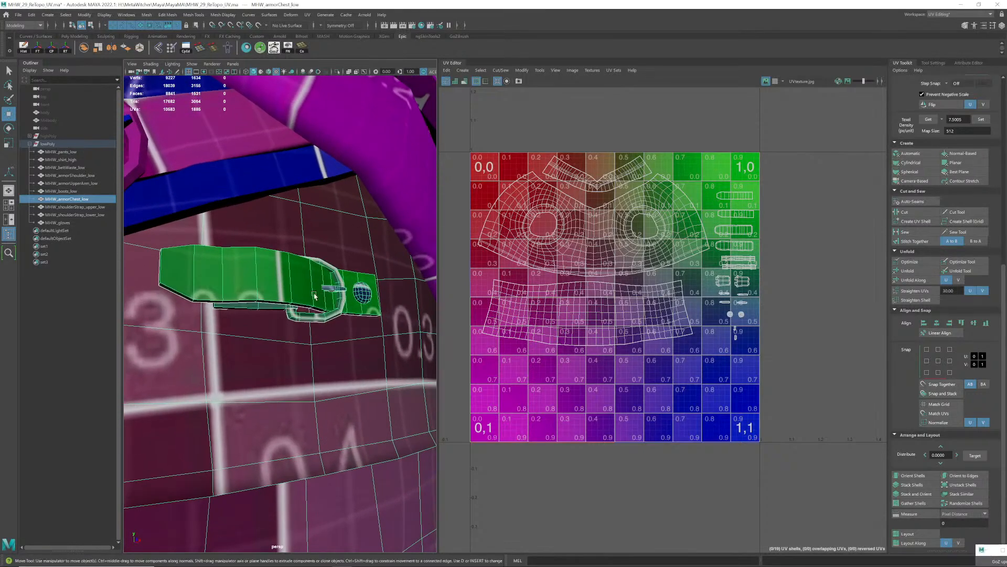
- Switch the chest armor to face selection and select all faces of its lower buckle strap, including the buckle parts
key(q)
right_click(288, 285)
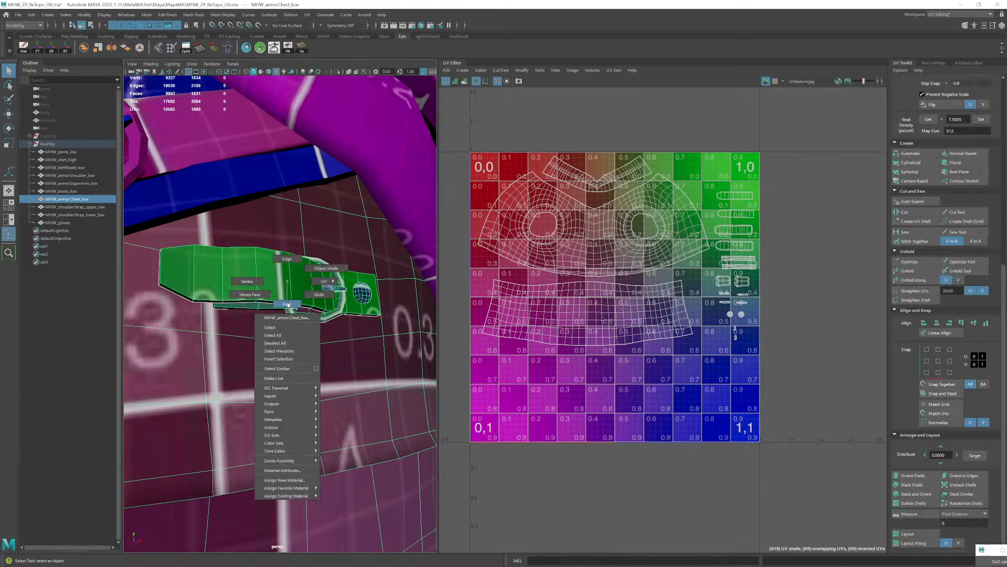
click(288, 304)
double_click(280, 289)
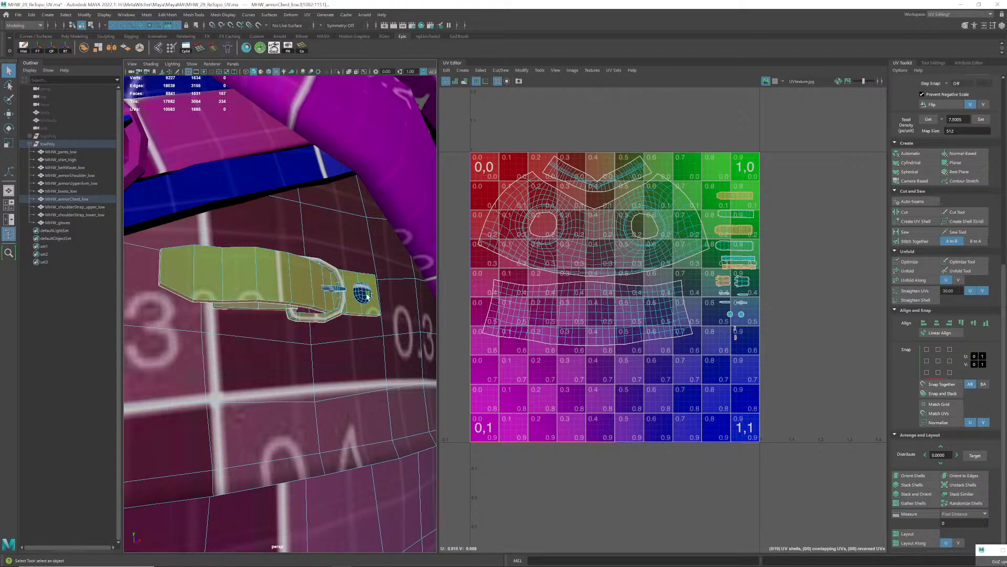
alt+right_drag(330, 289, 286, 305)
alt+middle_drag(286, 304, 292, 367)
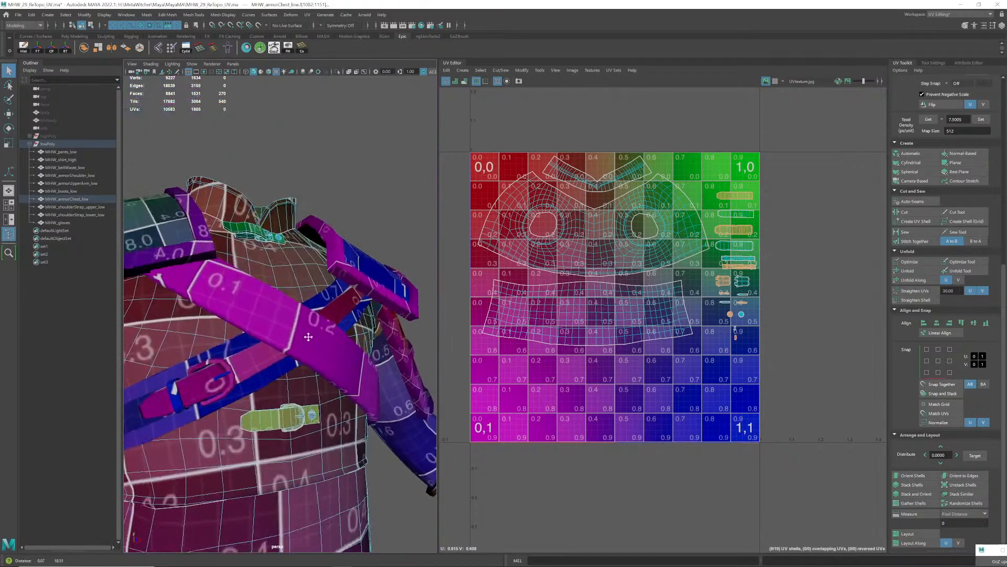
- Add all faces of the chest armor's collar buckle strap and its buckle parts to the face selection
alt+drag(272, 283, 286, 314)
alt+right_drag(252, 257, 265, 261)
alt+middle_drag(266, 261, 292, 295)
alt+right_drag(292, 295, 297, 294)
alt+drag(297, 293, 301, 299)
alt+right_drag(301, 299, 295, 292)
alt+drag(294, 293, 295, 273)
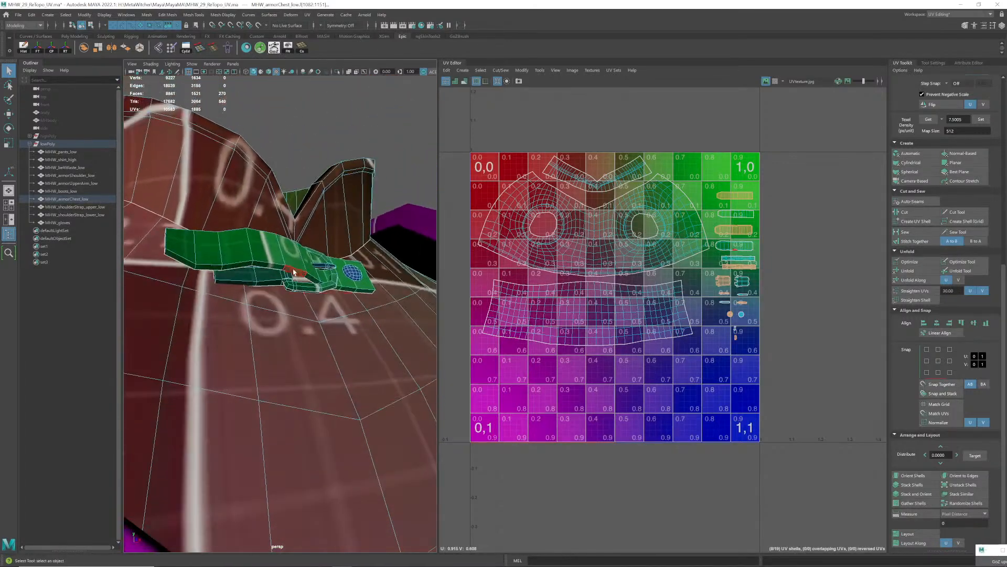
shift+double_click(295, 257)
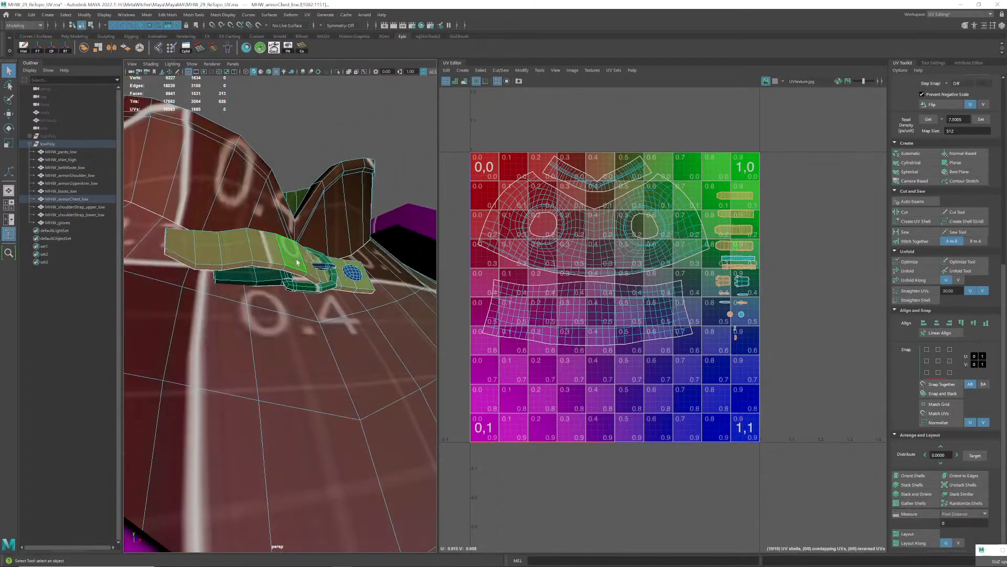
shift+double_click(318, 291)
shift+double_click(256, 283)
- Examine the selected faces of both chest buckle straps from several angles for completeness
alt+right_drag(348, 308, 301, 277)
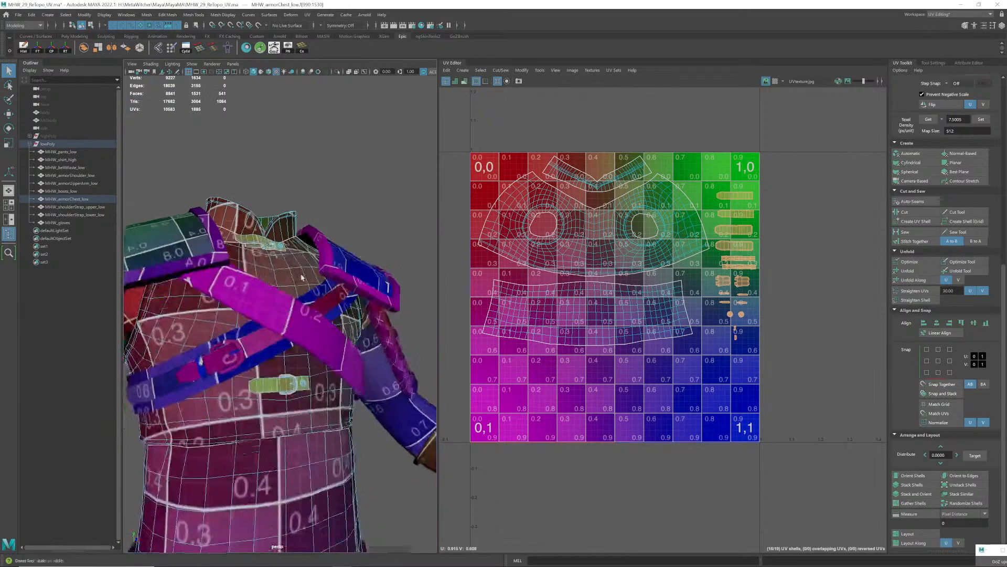
alt+drag(302, 276, 308, 300)
alt+right_drag(308, 300, 277, 315)
alt+middle_drag(277, 315, 274, 268)
alt+drag(274, 269, 270, 249)
alt+drag(262, 325, 291, 341)
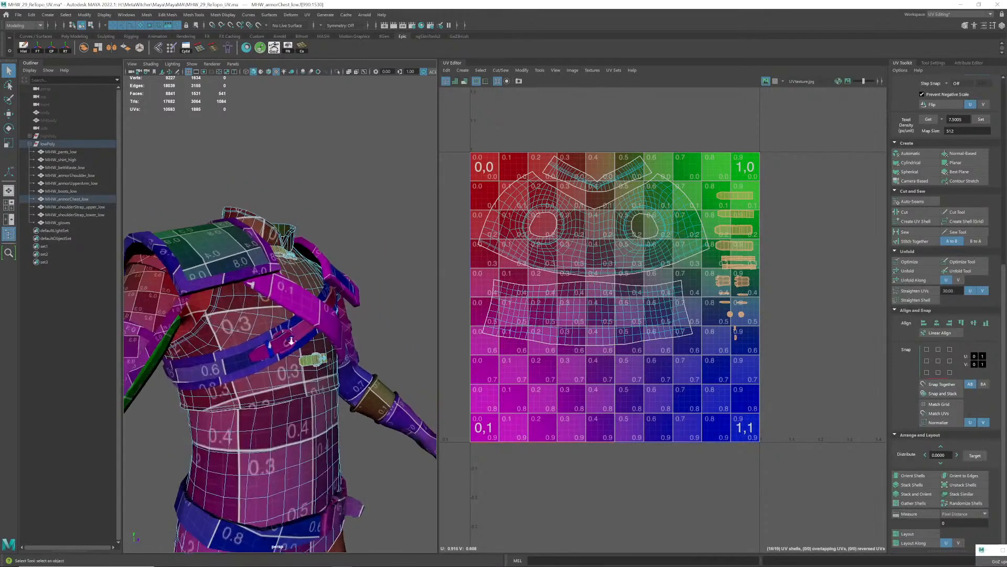
alt+right_drag(291, 341, 321, 353)
alt+drag(321, 353, 307, 357)
alt+right_drag(268, 294, 284, 301)
alt+middle_drag(283, 300, 286, 308)
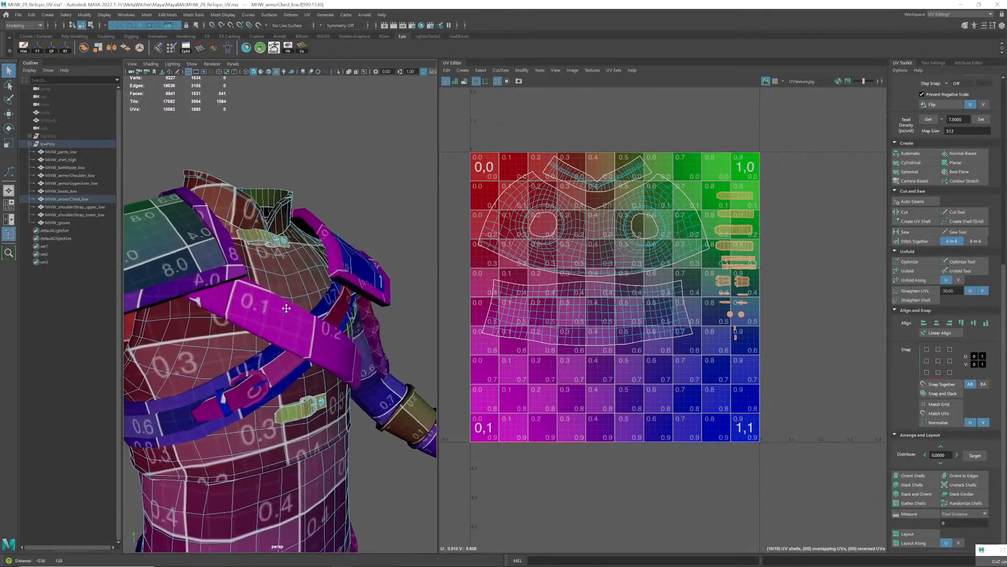
alt+drag(286, 308, 290, 321)
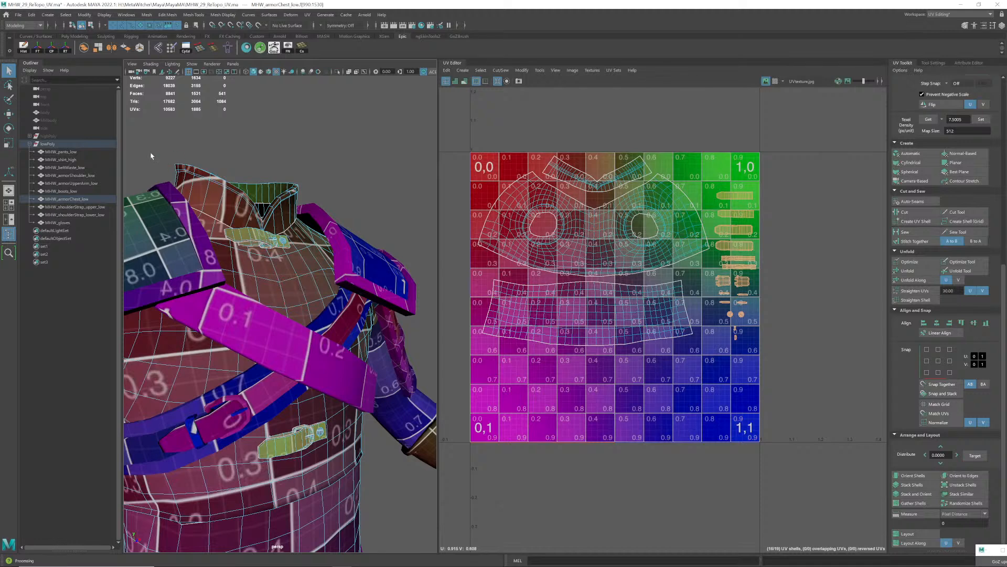
- Separate the selected buckle strap parts from the chest armor and select the main chest body mesh as an object
click(99, 51)
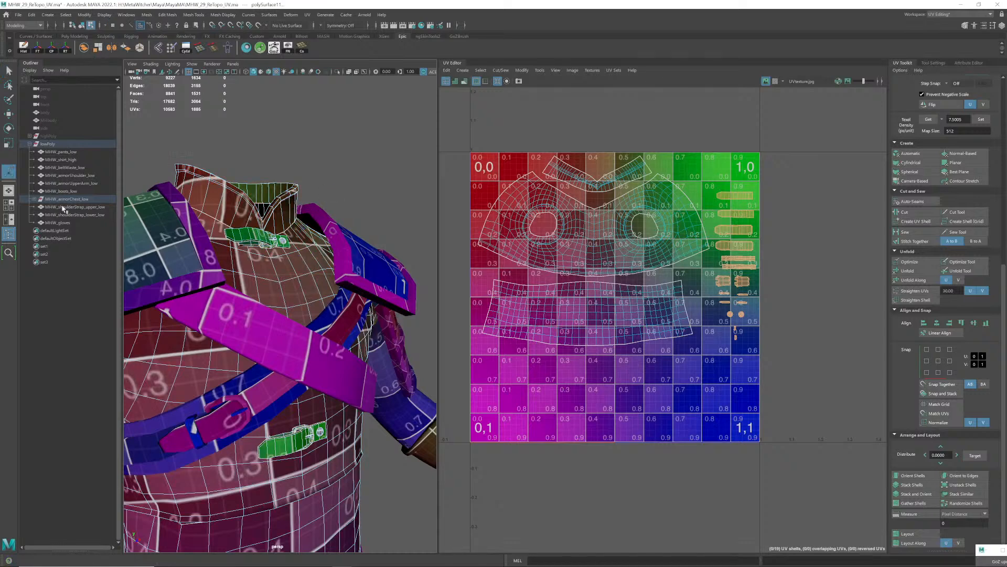
click(33, 200)
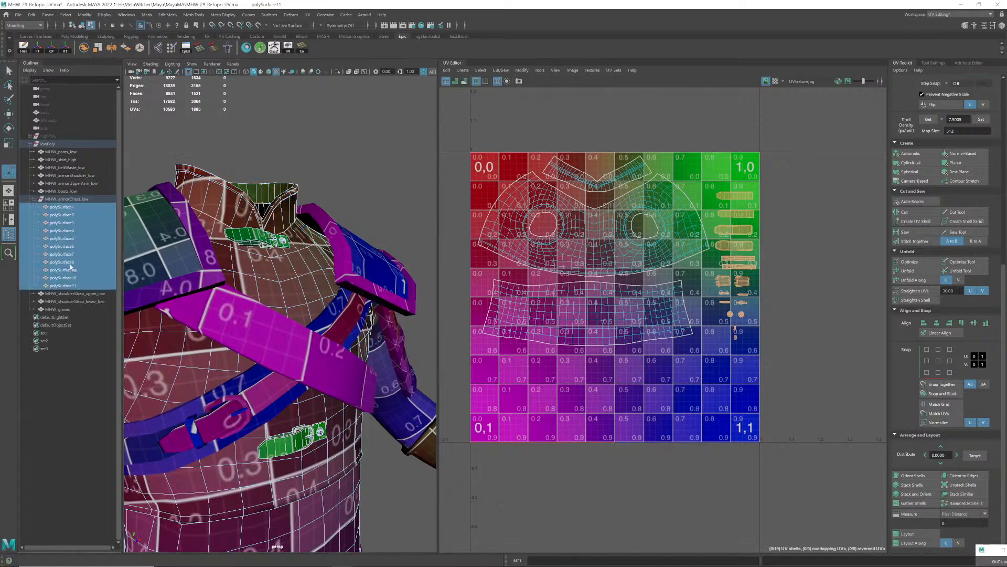
click(290, 288)
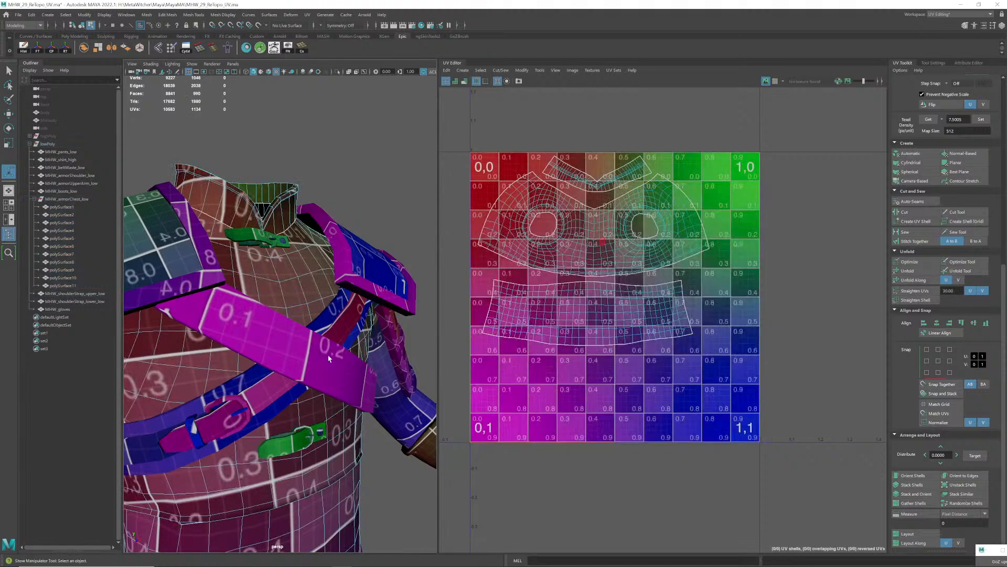
right_drag(294, 286, 329, 275)
click(335, 192)
click(296, 285)
scroll(297, 315, down, 5)
alt+middle_drag(298, 328, 301, 310)
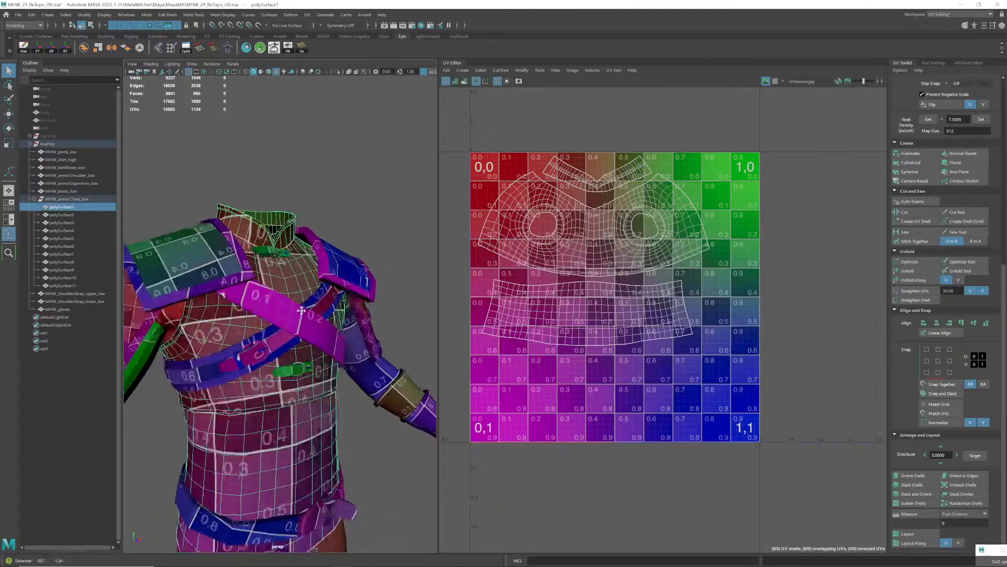
mouse_move(302, 311)
alt+mouse_down()
mouse_move(257, 299)
mouse_move(270, 278)
mouse_move(289, 277)
mouse_move(208, 295)
mouse_move(278, 300)
mouse_move(289, 311)
alt+mouse_up()
scroll(254, 283, down, 4)
scroll(230, 295, up, 3)
scroll(257, 298, up, 2)
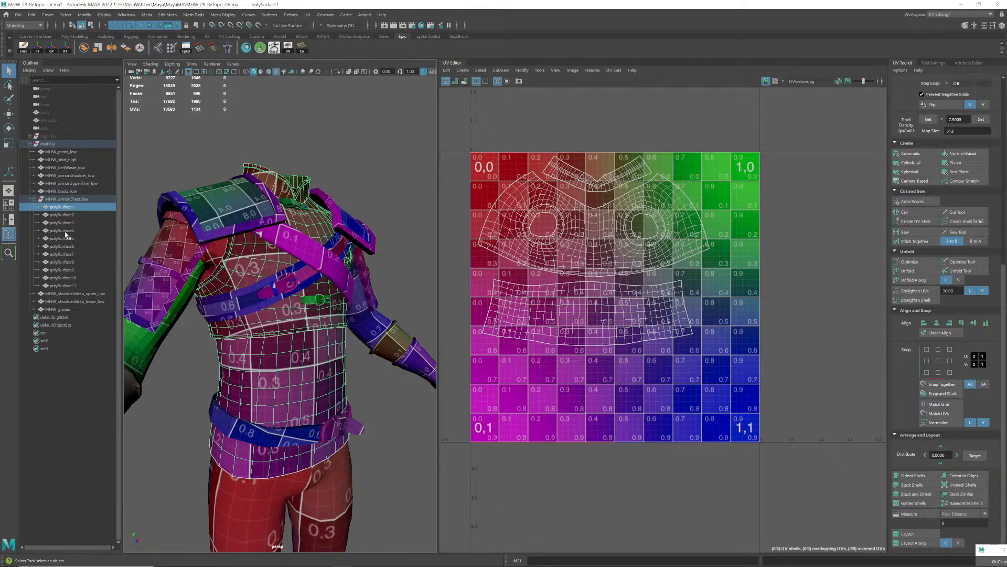
- Move the eleven separated chest meshes directly into the lowPoly group and delete the emptied MHW_armorChest_low group
shift+click(71, 286)
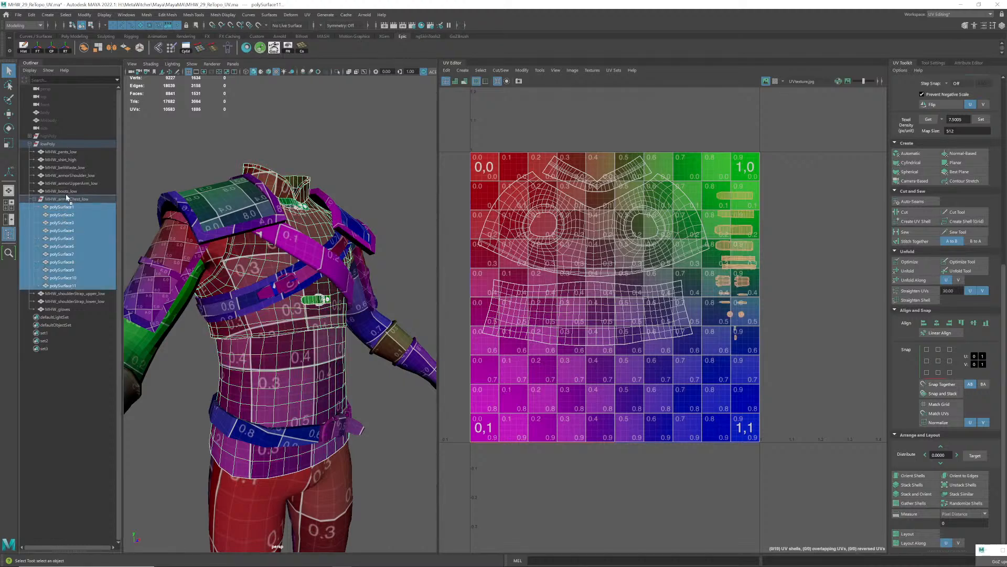
middle_drag(67, 195, 66, 195)
click(69, 285)
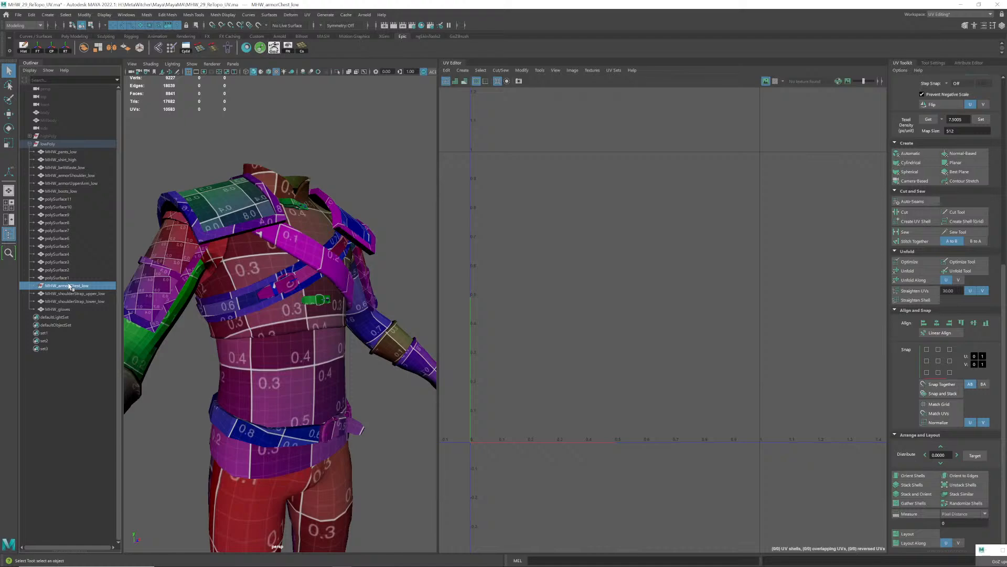
key(Delete)
- Rename the main chest body mesh as MHW_chest_low
click(59, 278)
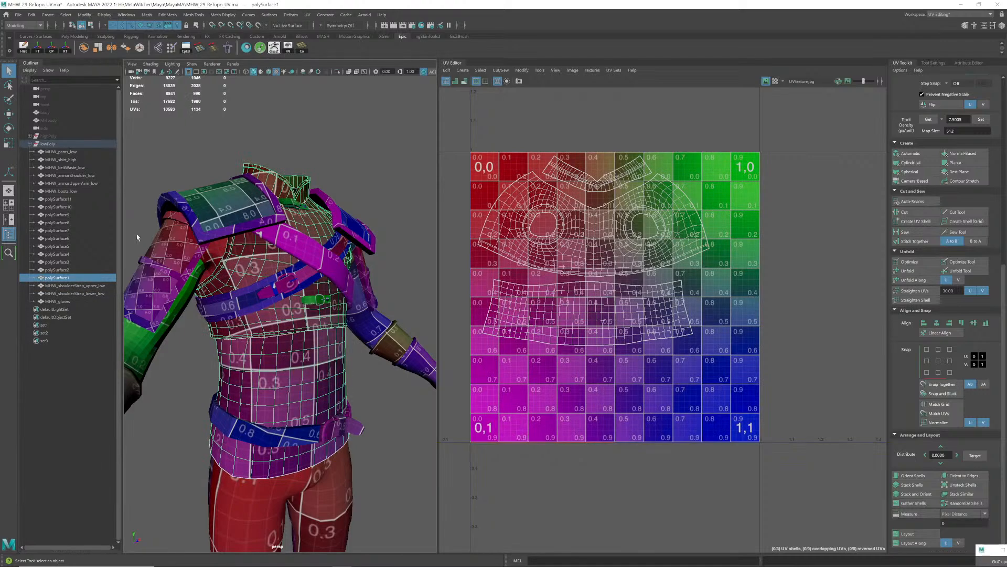
double_click(58, 278)
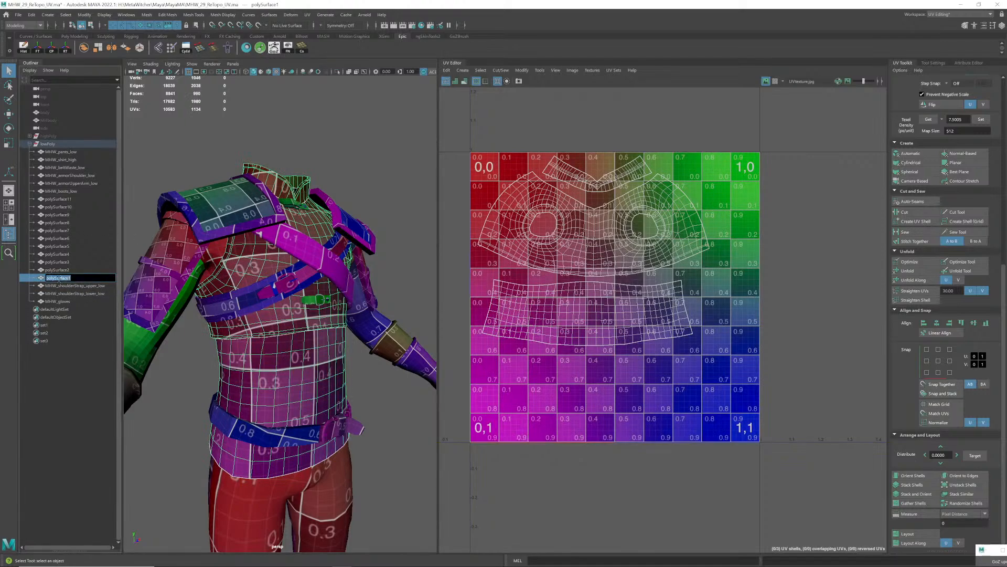
text(MHW_chest_low)
key(Return)
- Combine the ten separated strap and buckle meshes, polySurface2 to polySurface11, into one mesh
click(64, 270)
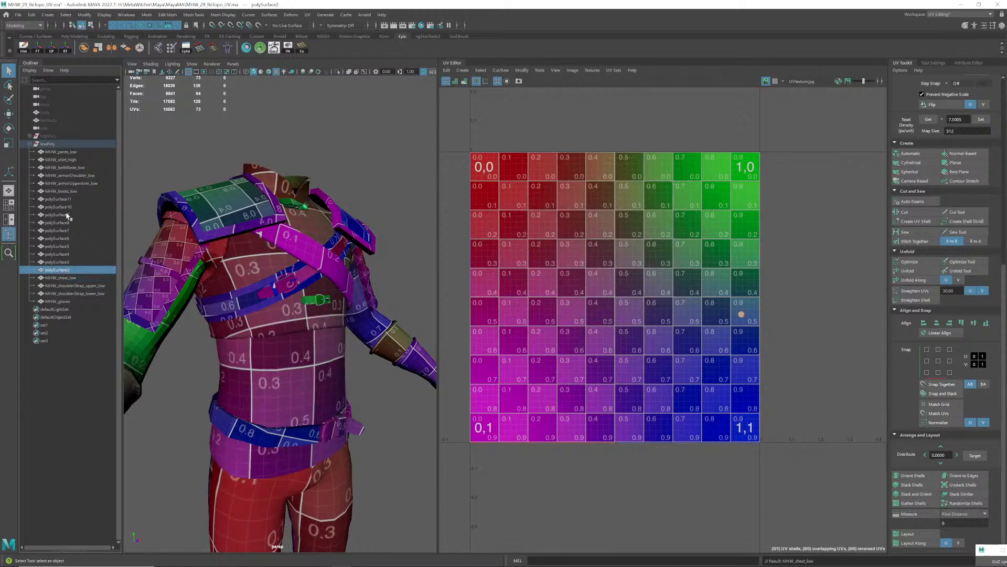
shift+click(58, 200)
key(f)
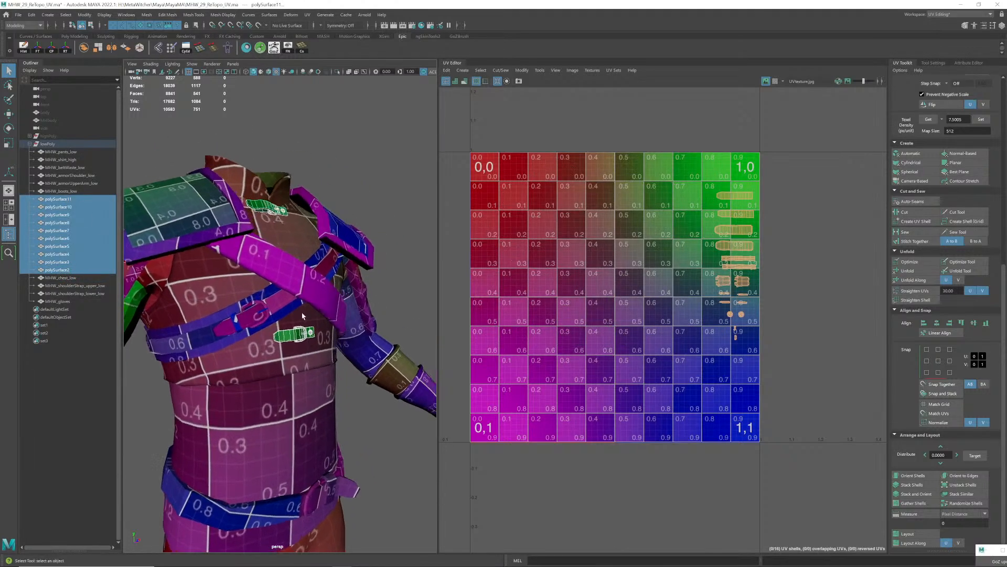
alt+drag(302, 315, 279, 321)
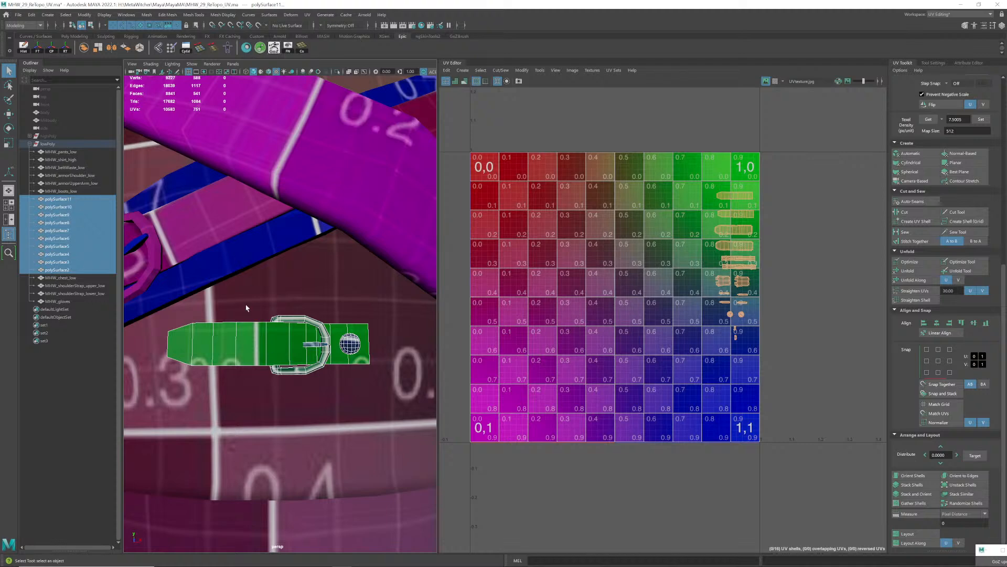
scroll(316, 305, down, 10)
scroll(280, 293, up, 5)
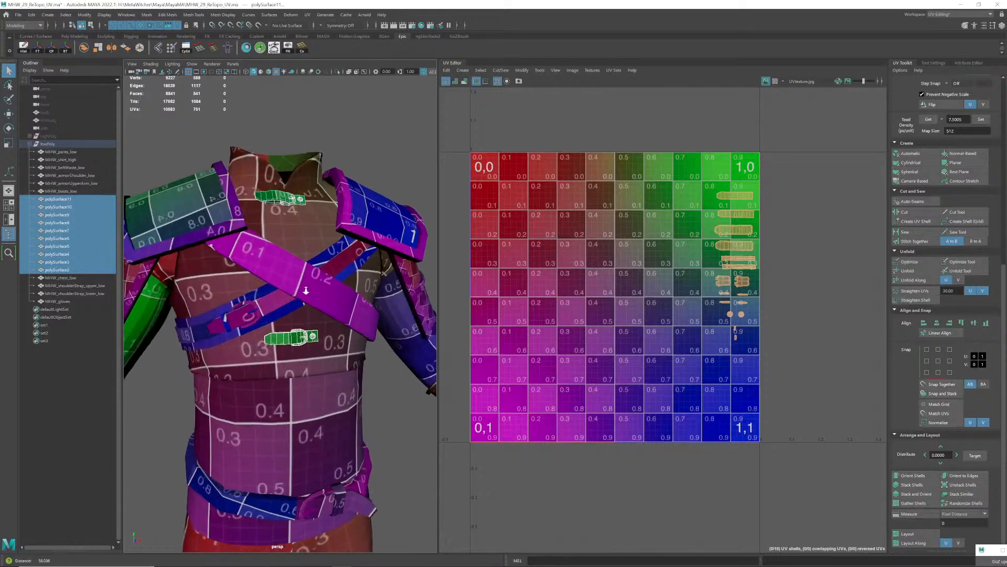
scroll(293, 243, up, 5)
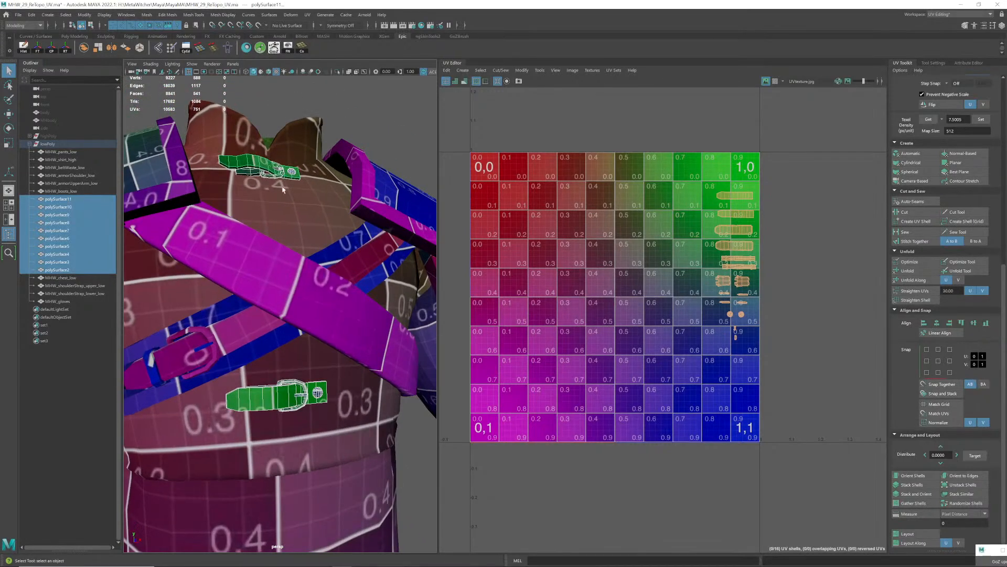
scroll(283, 190, up, 3)
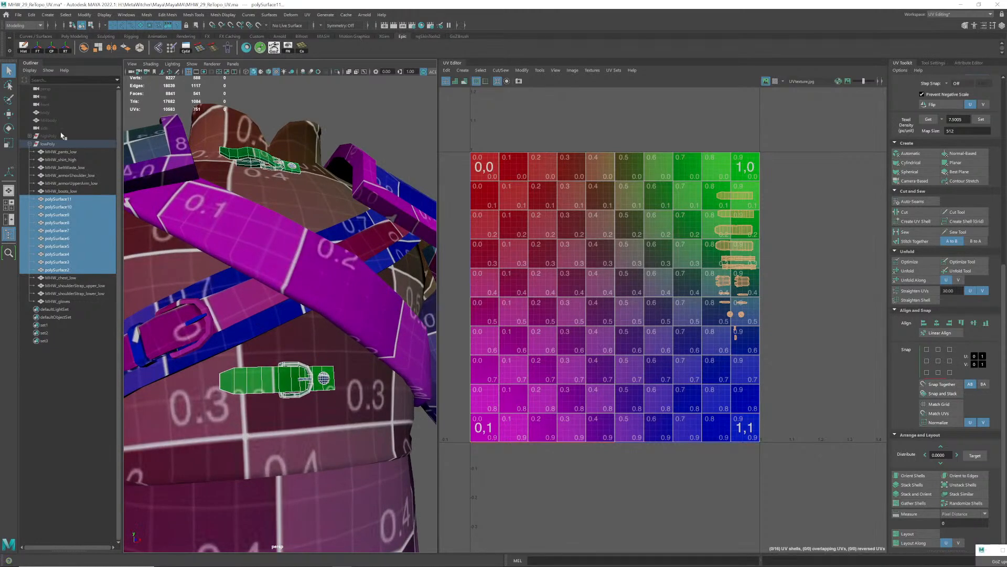
click(84, 48)
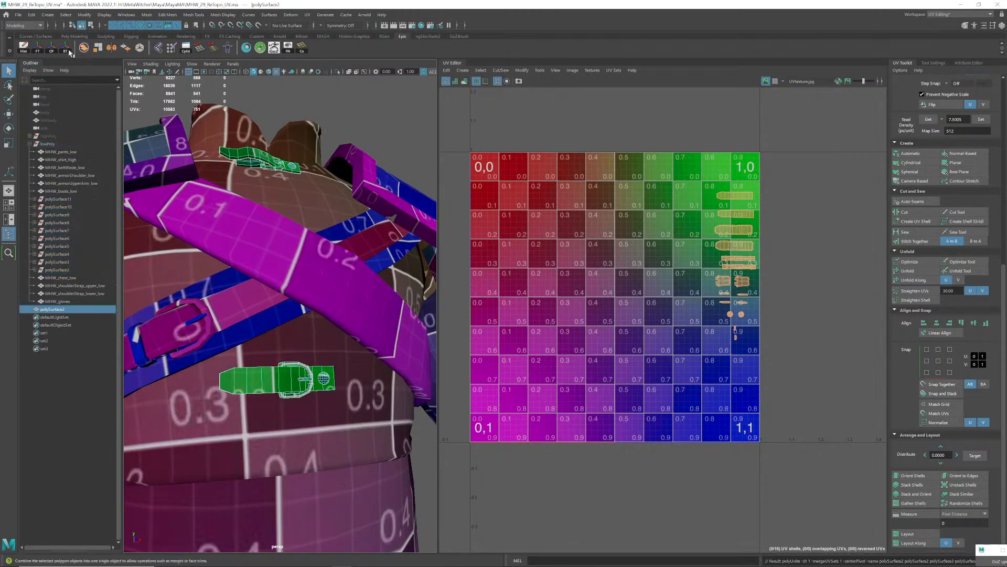
- Rename the combined buckle strap mesh as MHW_chest_straps_low and put it in the lowPoly group
double_click(55, 231)
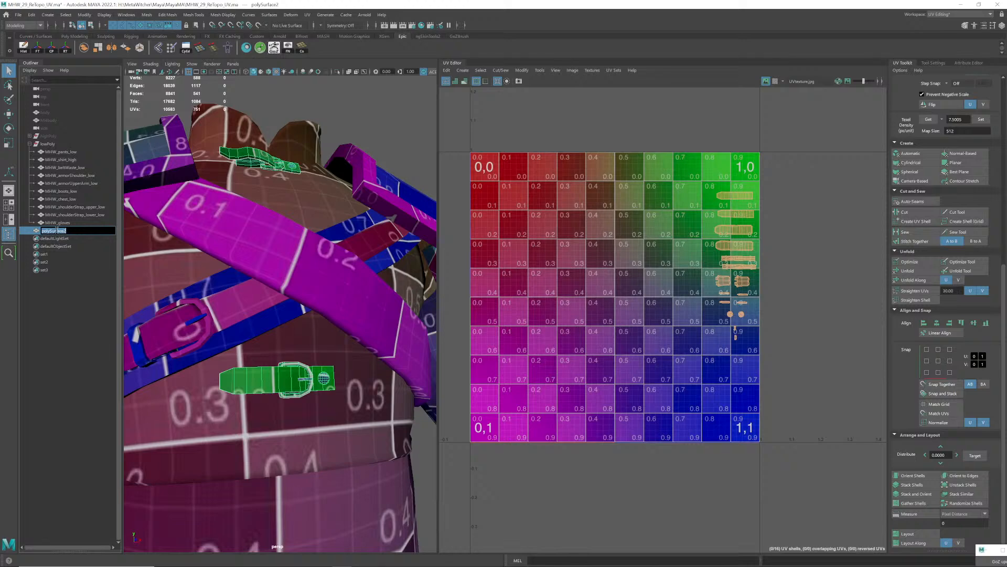
text(MHW_chest_straps_low)
key(Return)
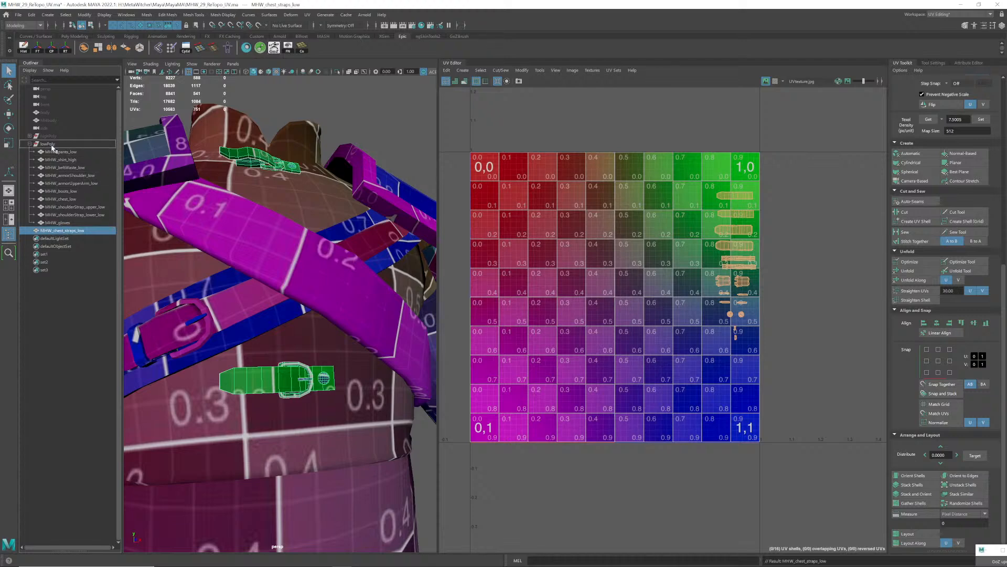
middle_drag(52, 146, 52, 145)
- Select the chest buckle straps, the upper shoulder strap and the lower shoulder strap together on the model
alt+right_drag(257, 294, 277, 307)
click(277, 306)
click(274, 230)
shift+click(320, 299)
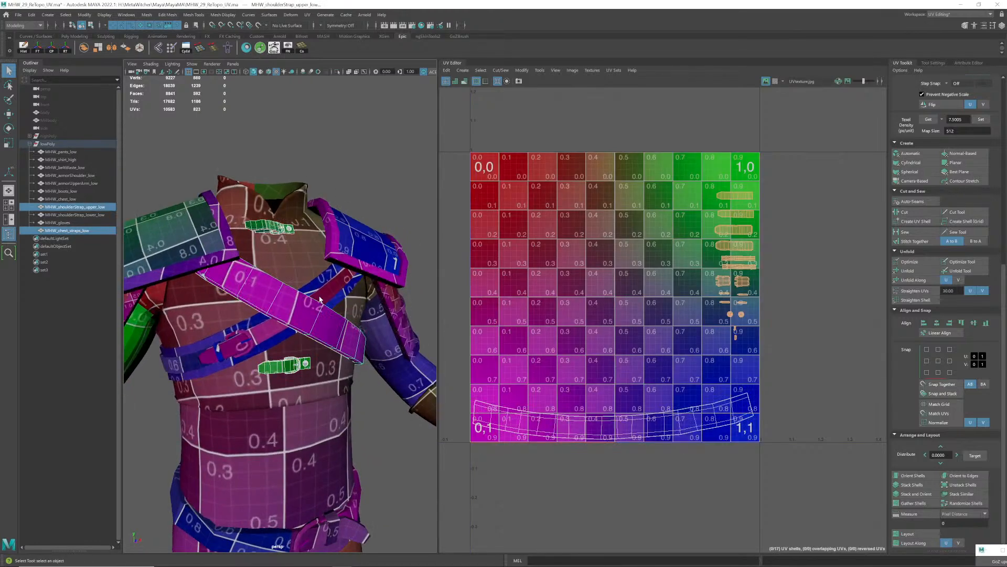
shift+click(300, 331)
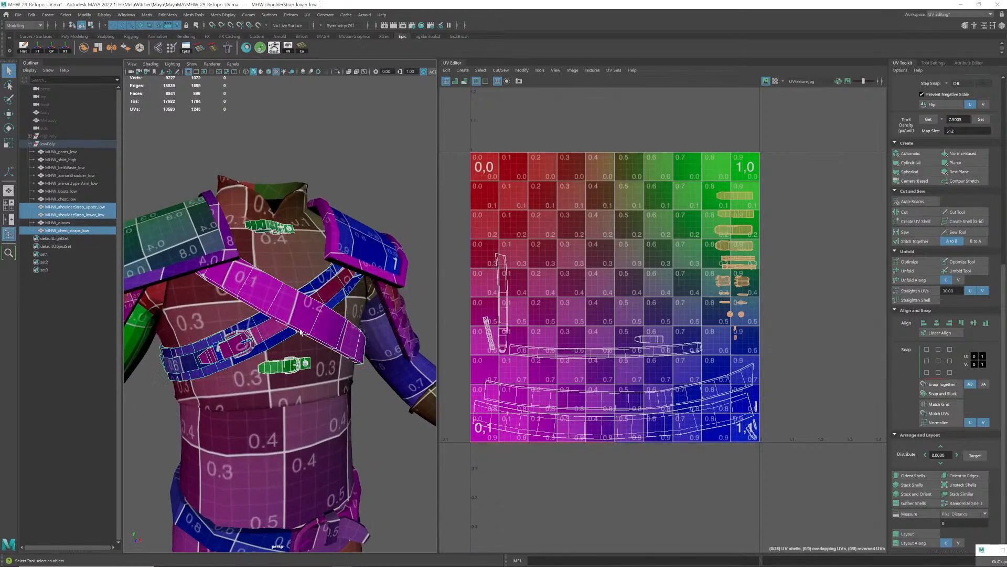
- Add the waist belt to the selected shoulder and chest straps and lay out their UV shells together
shift+click(334, 525)
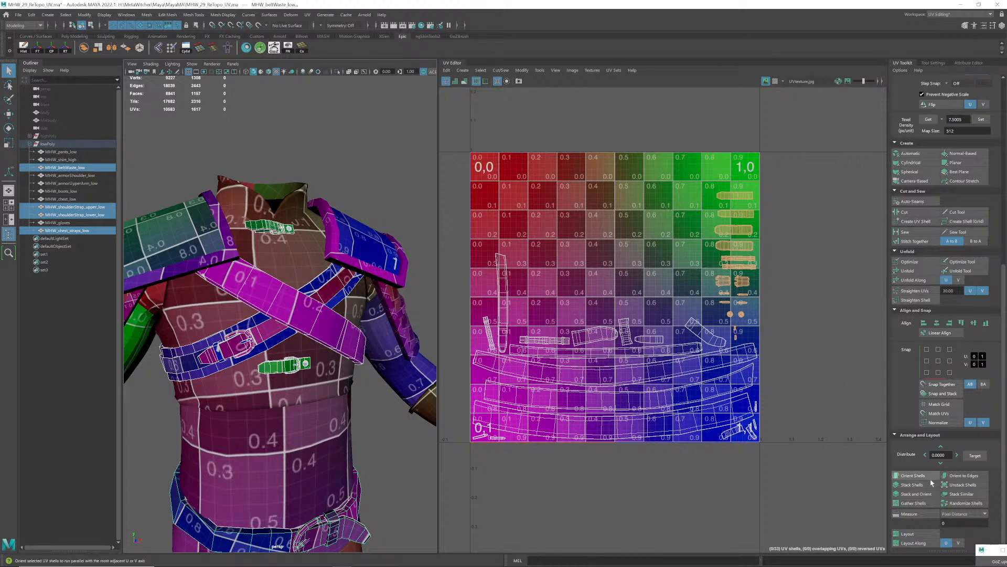
click(910, 533)
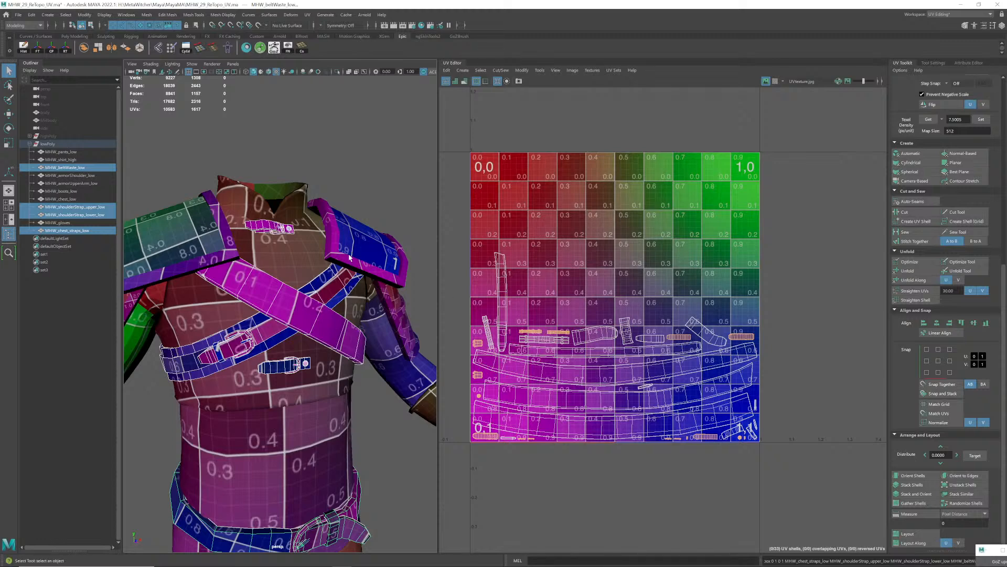
- Select the chest, chest straps, both shoulder straps and waist belt, and lay out their UV shells together in one tile
click(332, 390)
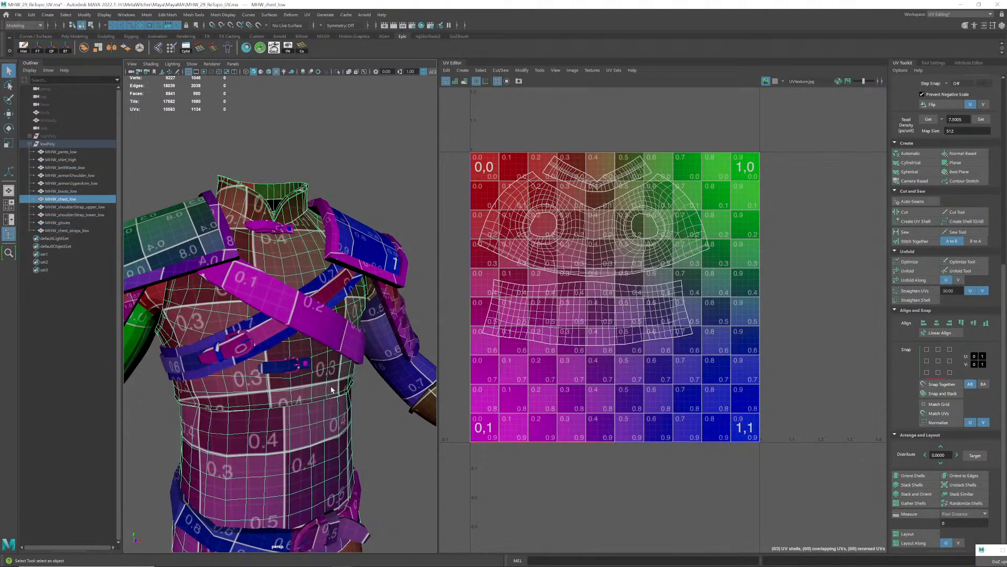
shift+click(287, 231)
shift+click(278, 367)
shift+click(323, 323)
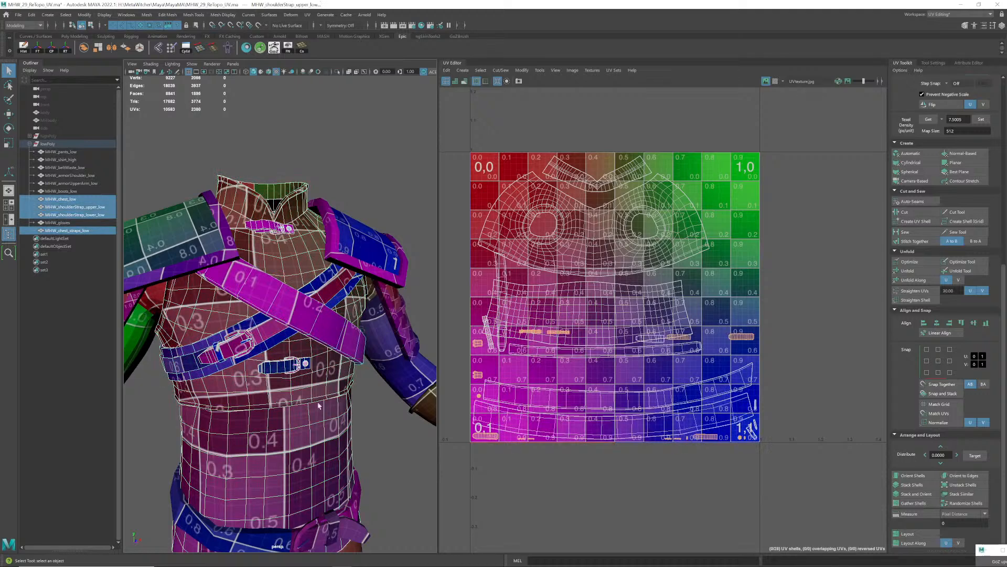
shift+click(337, 538)
scroll(378, 371, down, 3)
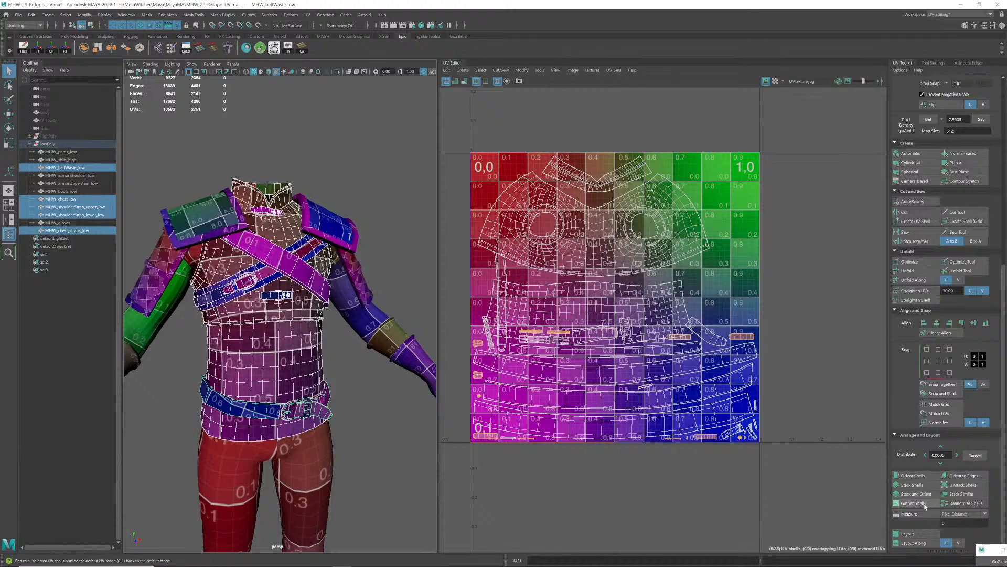
click(913, 534)
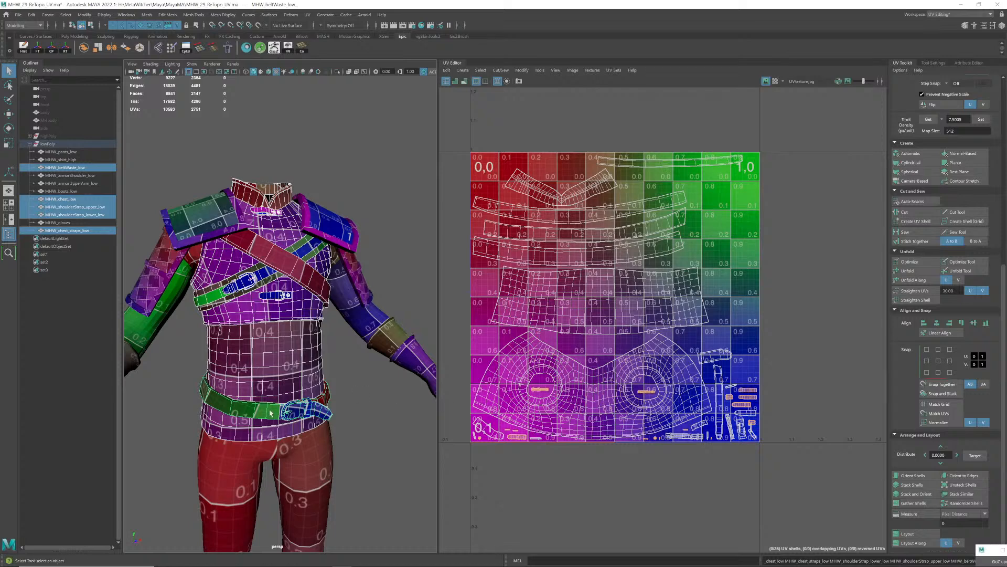
- Select only the chest straps and lay out their UV shells to fill the tile
click(282, 297)
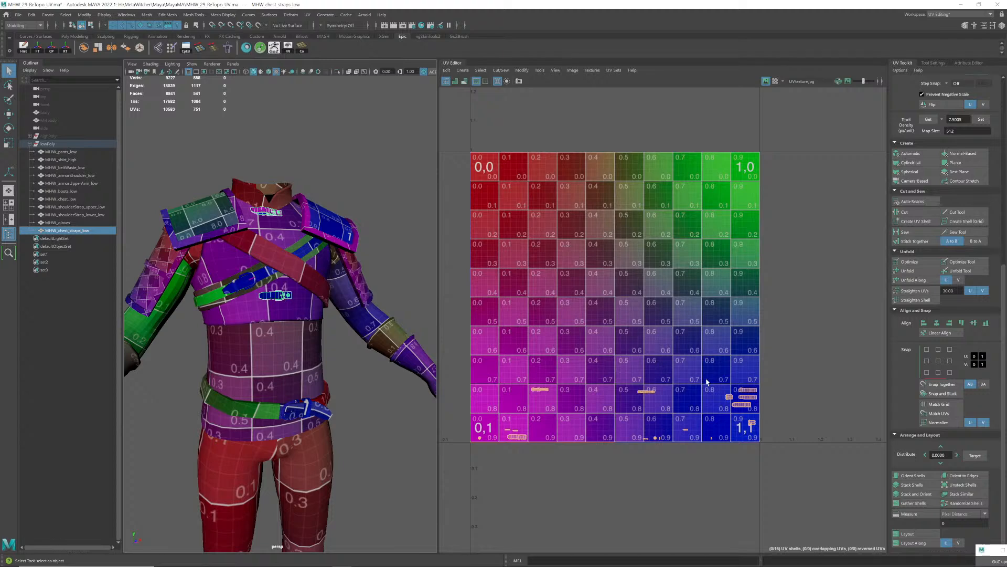
click(907, 533)
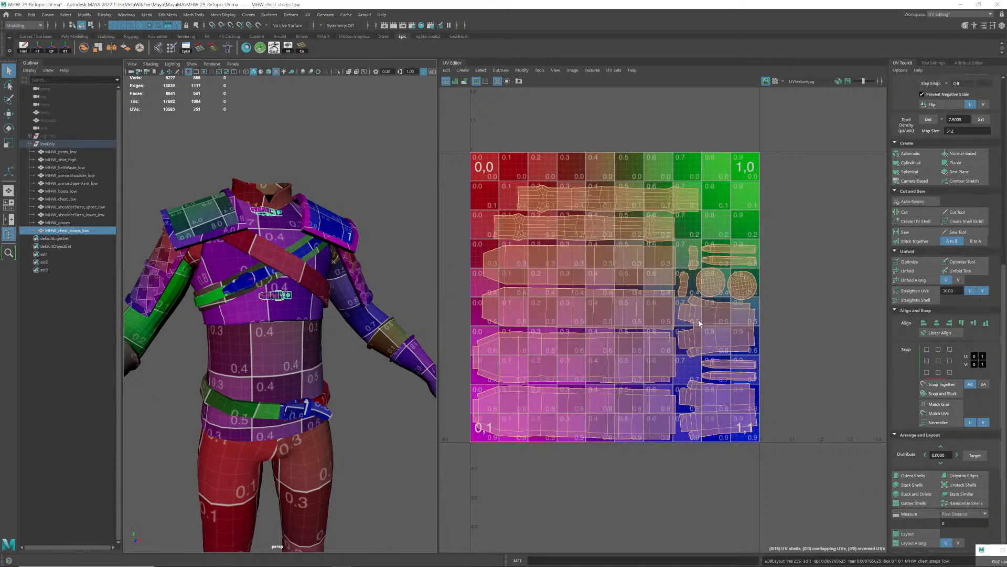
key(r)
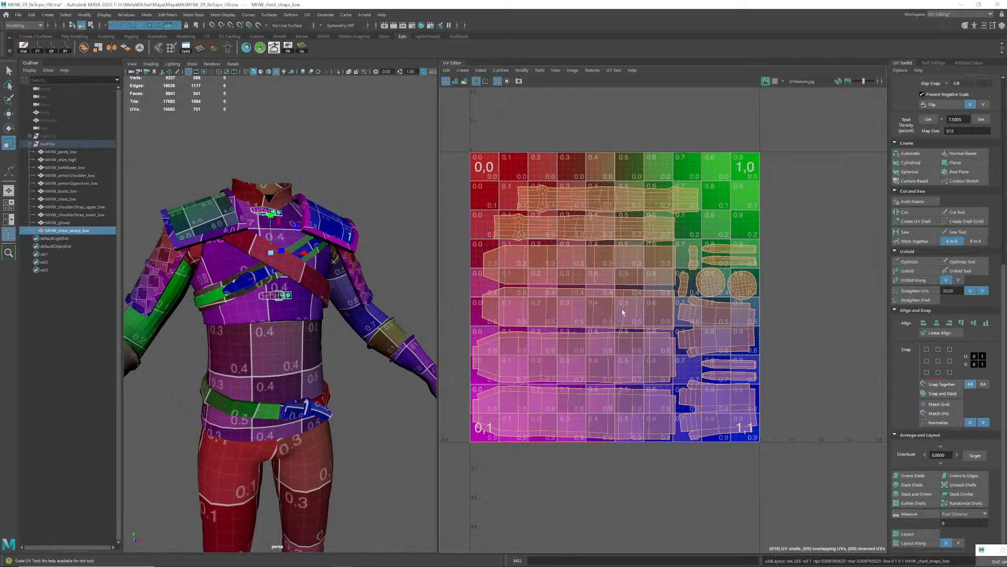
key(q)
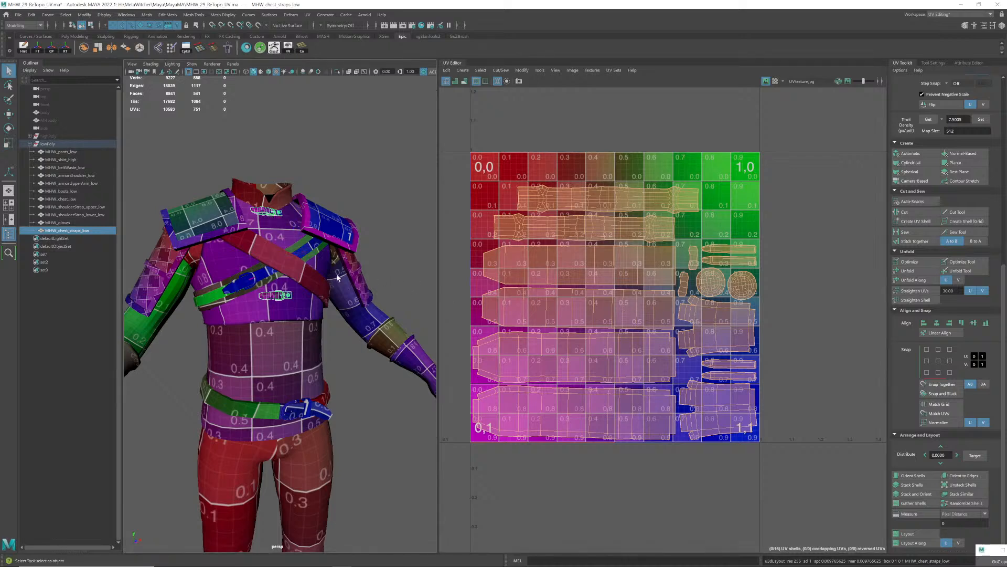
- Select all chest strap UV shells, scale them down uniformly and move them outside the tile, beyond its U=1 edge
alt+middle_drag(409, 286, 411, 284)
scroll(612, 299, up, 2)
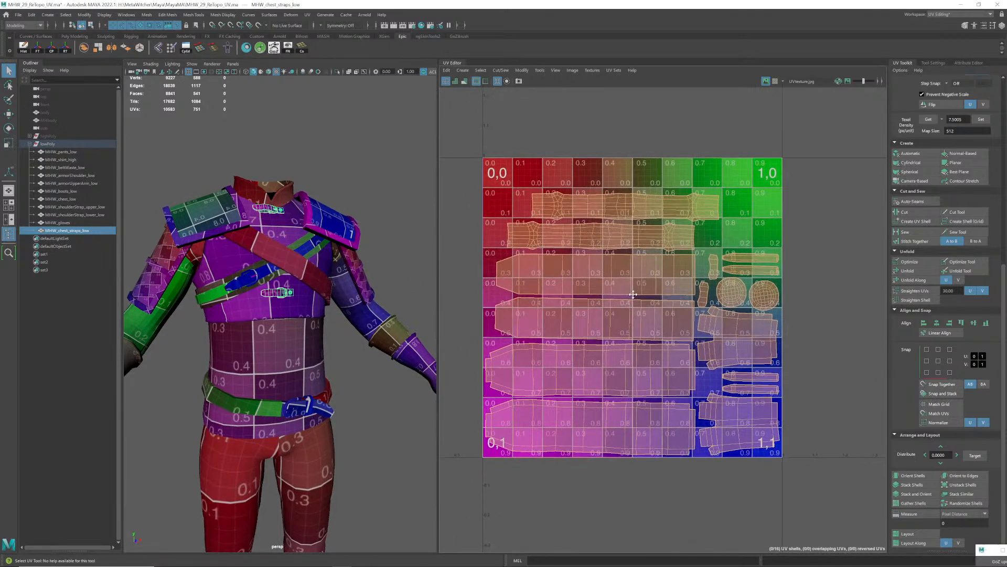
key(e)
key(w)
scroll(624, 285, down, 1)
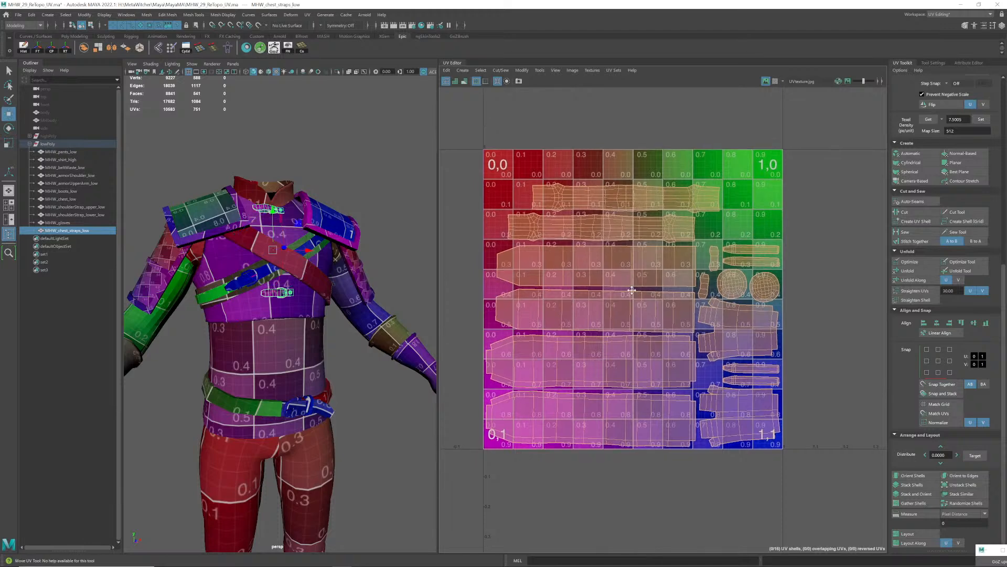
right_drag(610, 271, 576, 257)
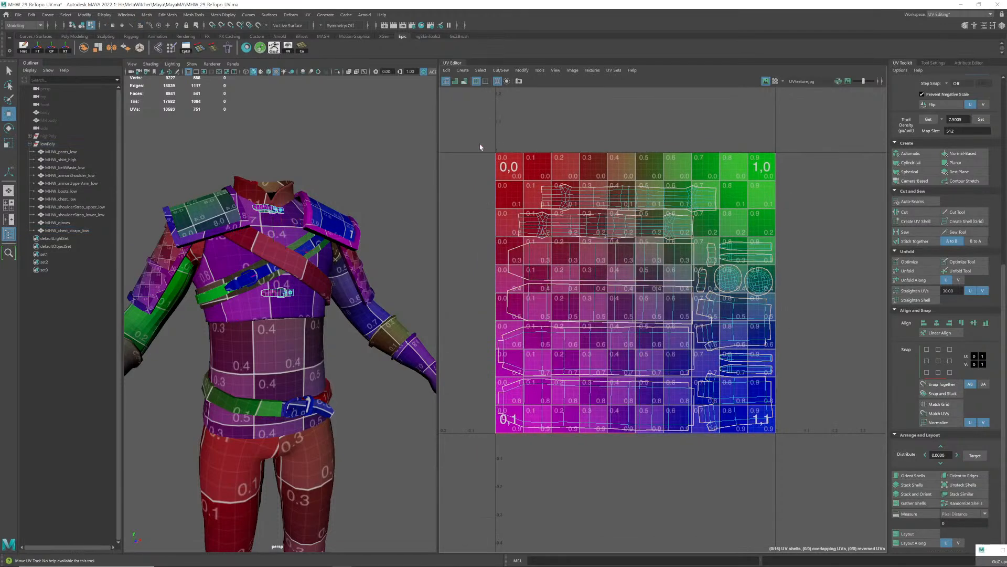
drag(470, 139, 815, 503)
key(r)
drag(636, 304, 567, 298)
key(w)
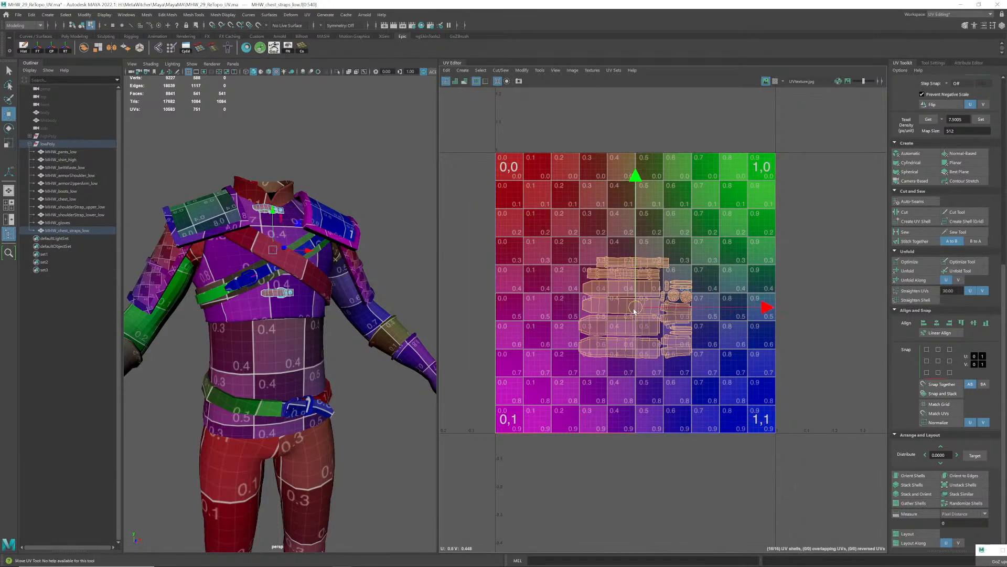
drag(636, 304, 844, 203)
alt+right_drag(726, 253, 486, 281)
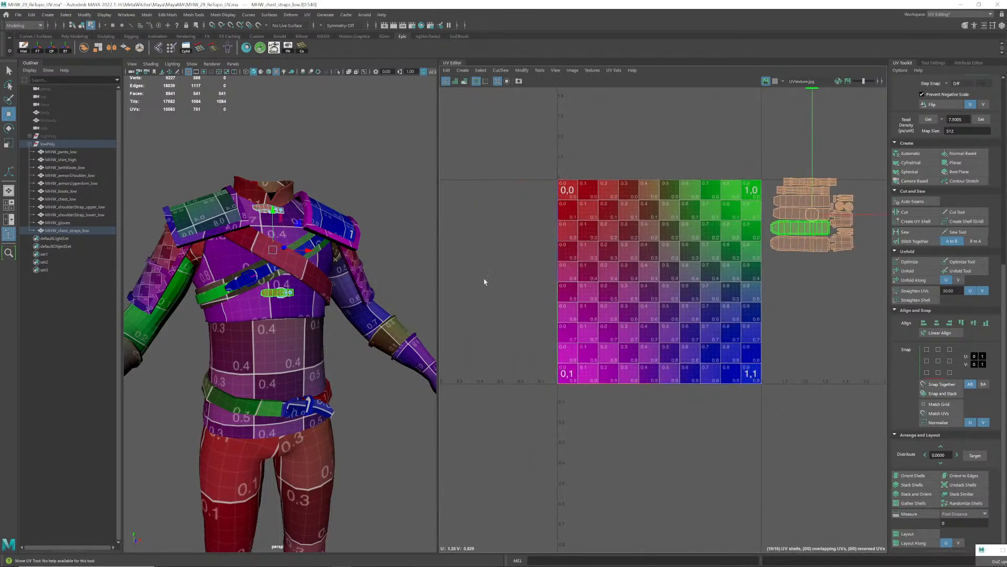
- Return to object mode and select the chest, chest straps, both shoulder straps and waist belt to show their UVs together
click(390, 253)
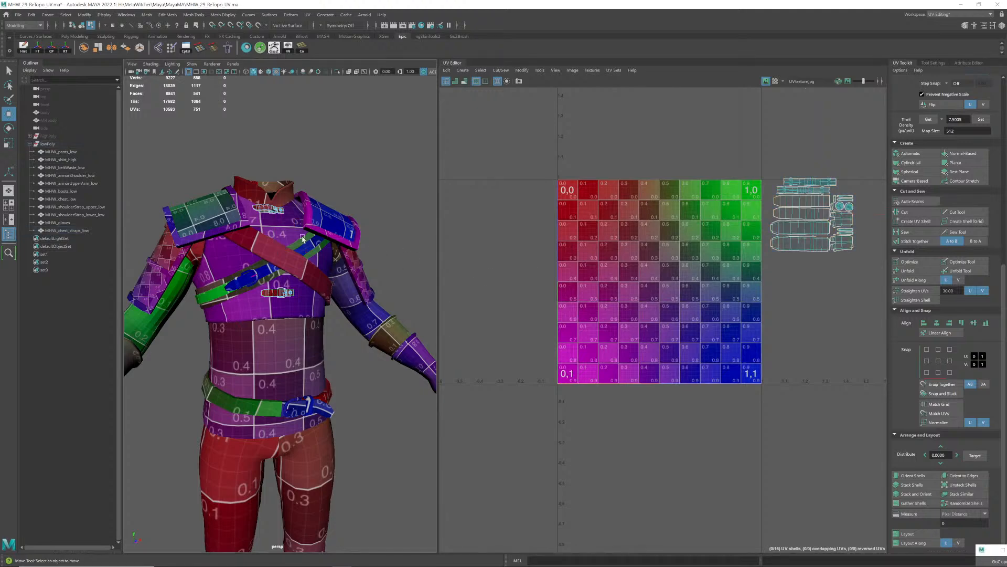
right_click(269, 210)
right_drag(269, 210, 318, 190)
click(319, 189)
click(293, 221)
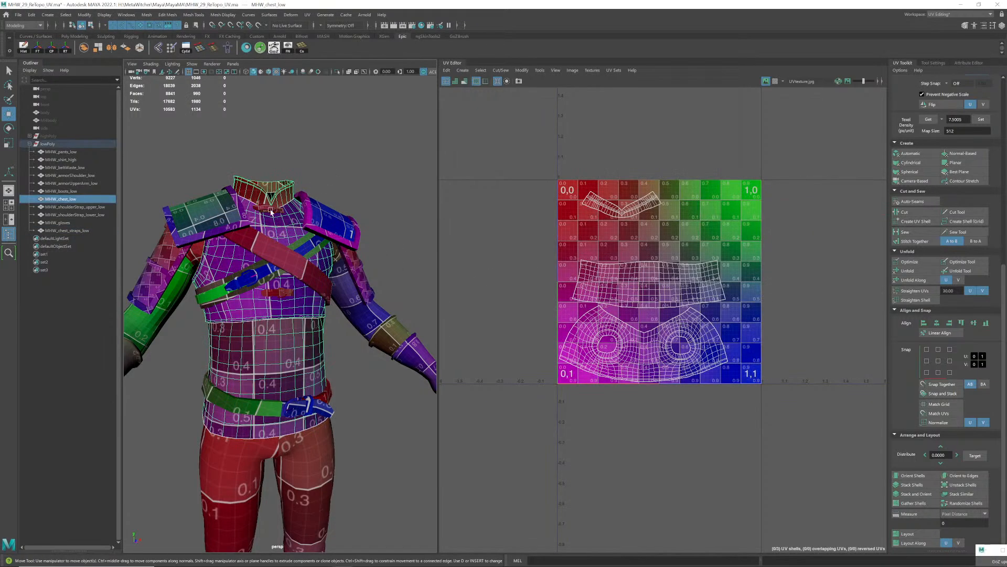
shift+click(270, 209)
shift+click(302, 266)
shift+click(238, 276)
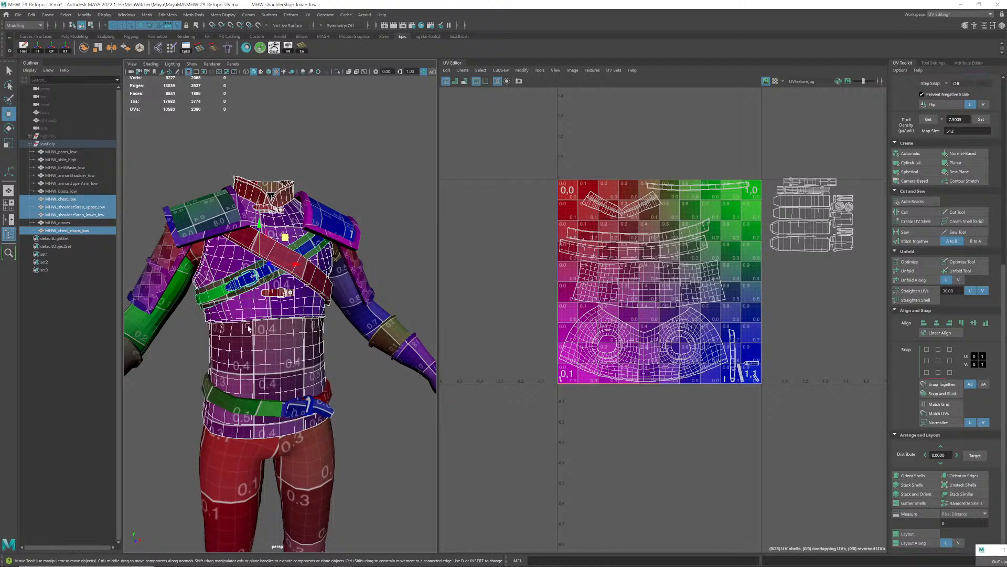
shift+click(262, 408)
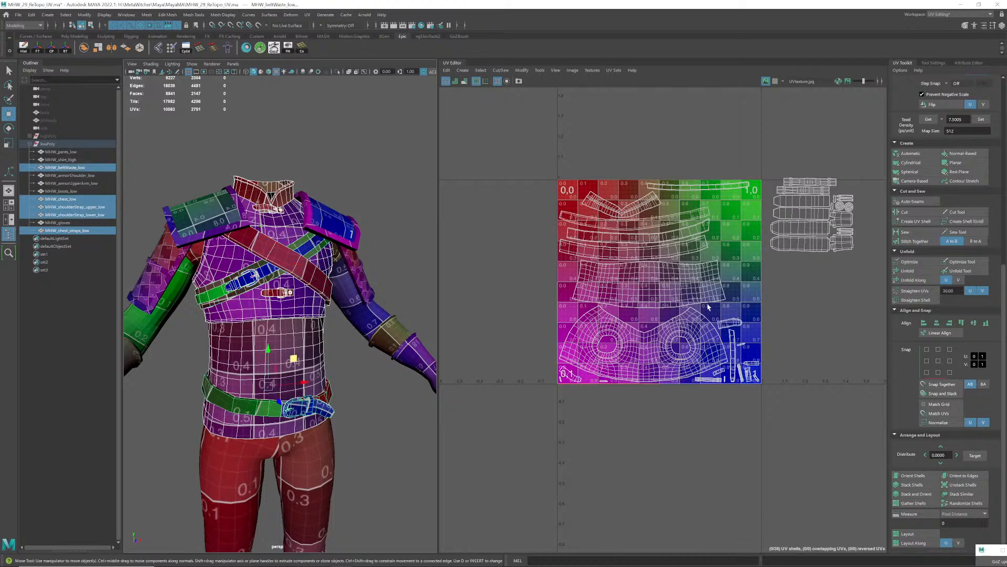
- Scale the chest strap shells down slightly and move them into the free area near the tile's 1,0 corner
alt+middle_drag(757, 246, 682, 282)
alt+right_drag(707, 263, 745, 264)
alt+middle_drag(745, 264, 737, 251)
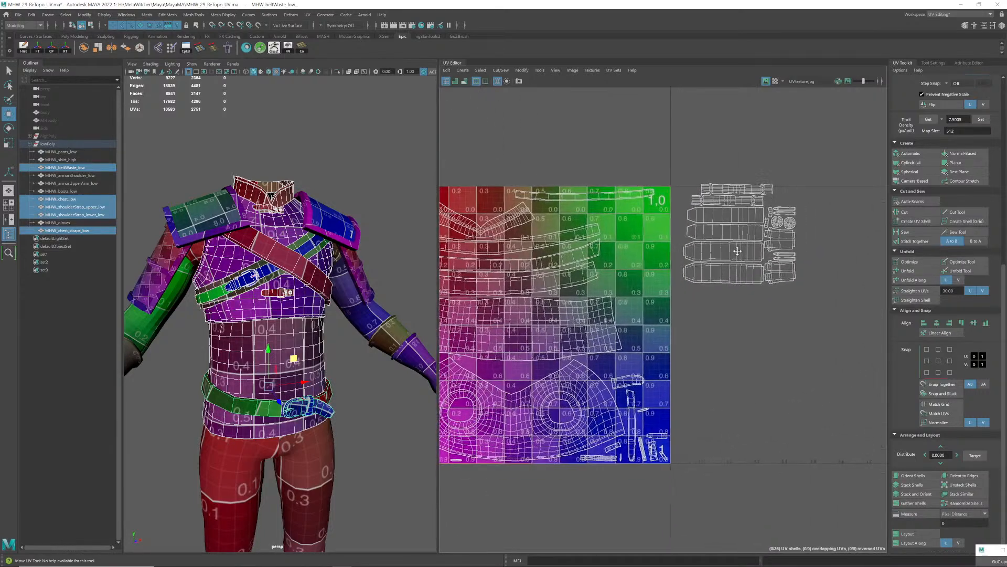
right_drag(737, 251, 684, 223)
drag(674, 176, 819, 322)
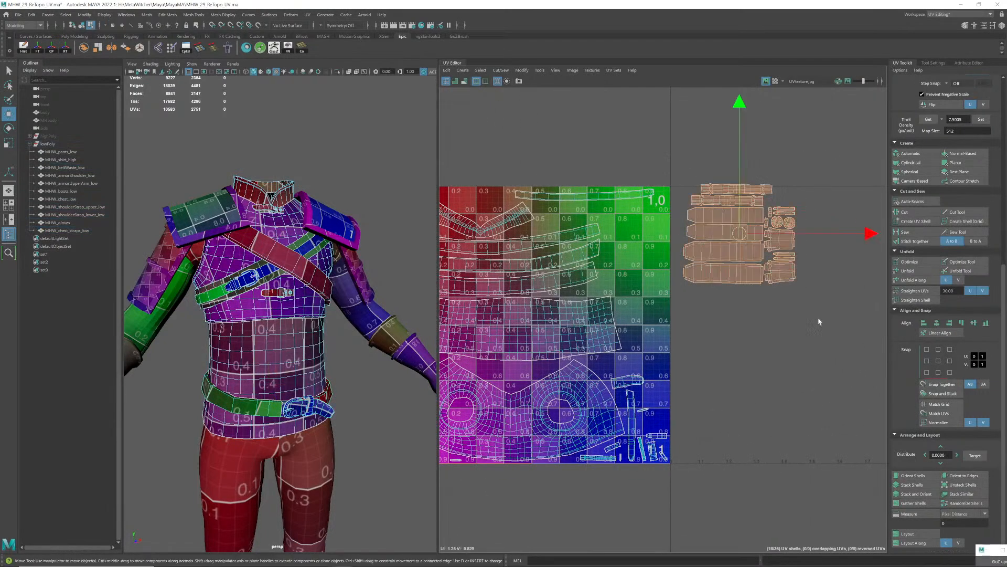
key(r)
drag(739, 232, 648, 248)
key(w)
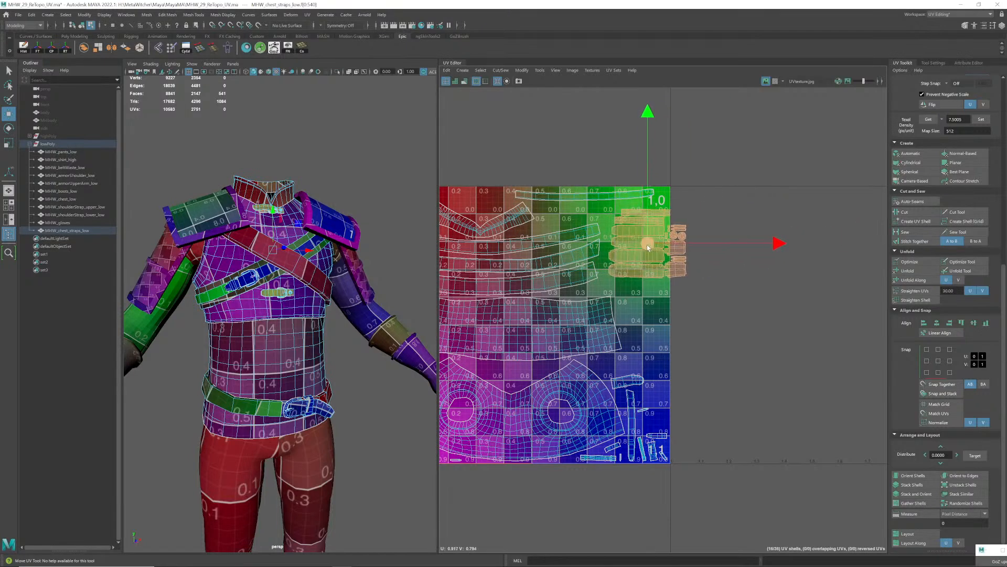
- Move the small buckle, rivet and loop shells away from the long strap shells, into the free space below them
scroll(647, 245, up, 3)
drag(753, 331, 682, 202)
drag(703, 255, 658, 406)
- Space out the long strap and buckle shells into a vertical stack near the tile's 1,0 corner so they do not overlap
click(623, 288)
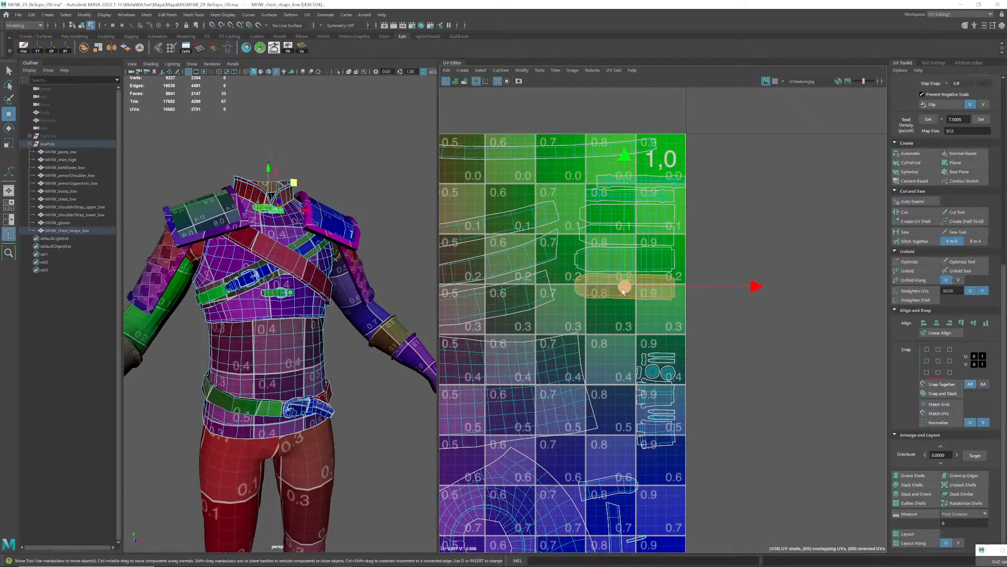
drag(624, 291, 624, 313)
click(624, 262)
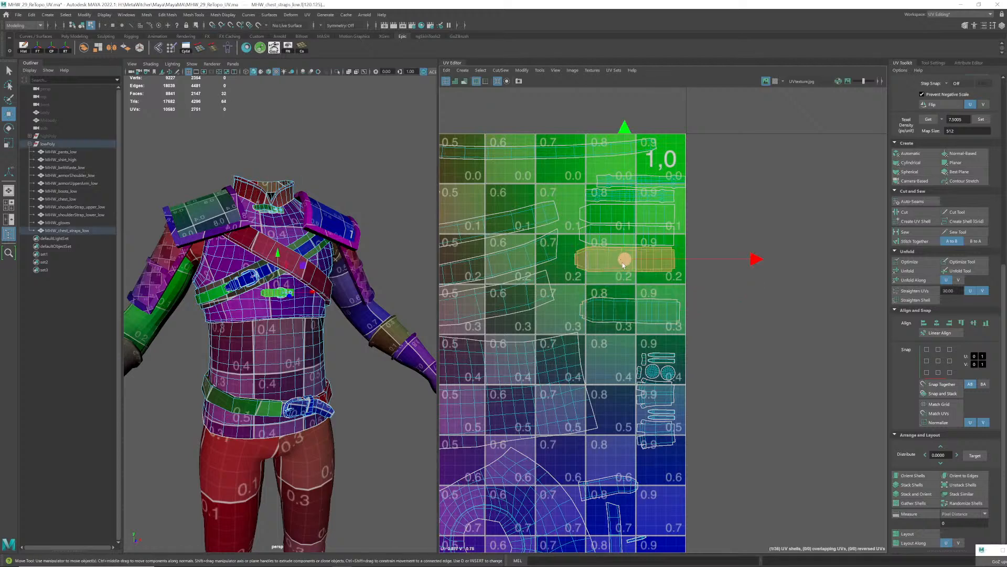
drag(622, 265, 625, 276)
click(625, 237)
drag(625, 236, 625, 242)
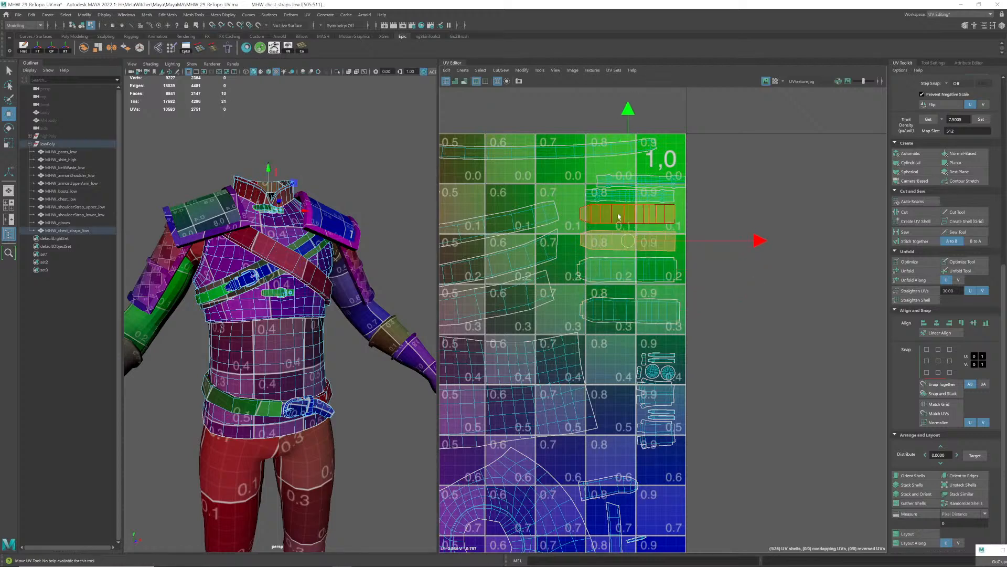
click(618, 214)
click(624, 180)
drag(640, 183, 632, 175)
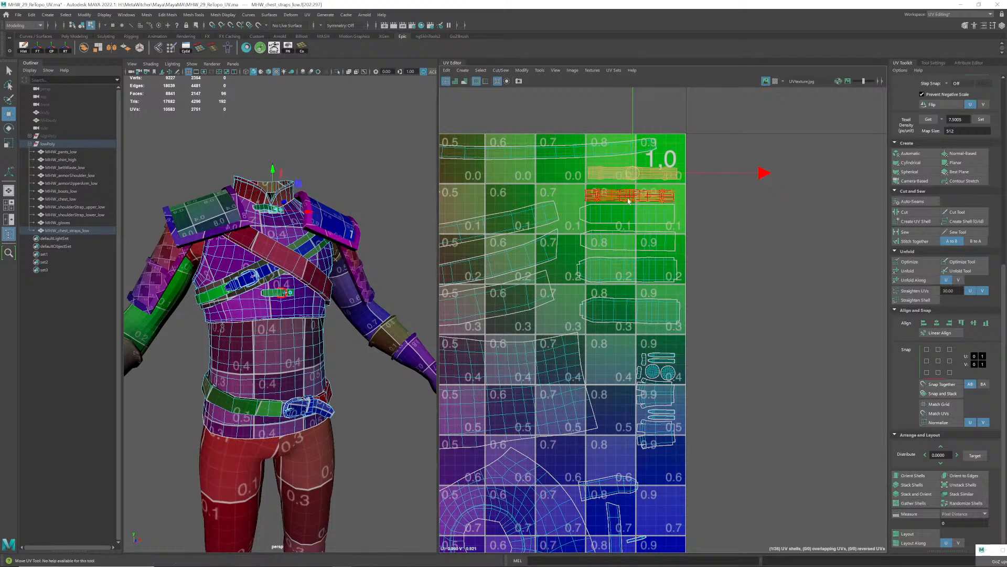
click(631, 173)
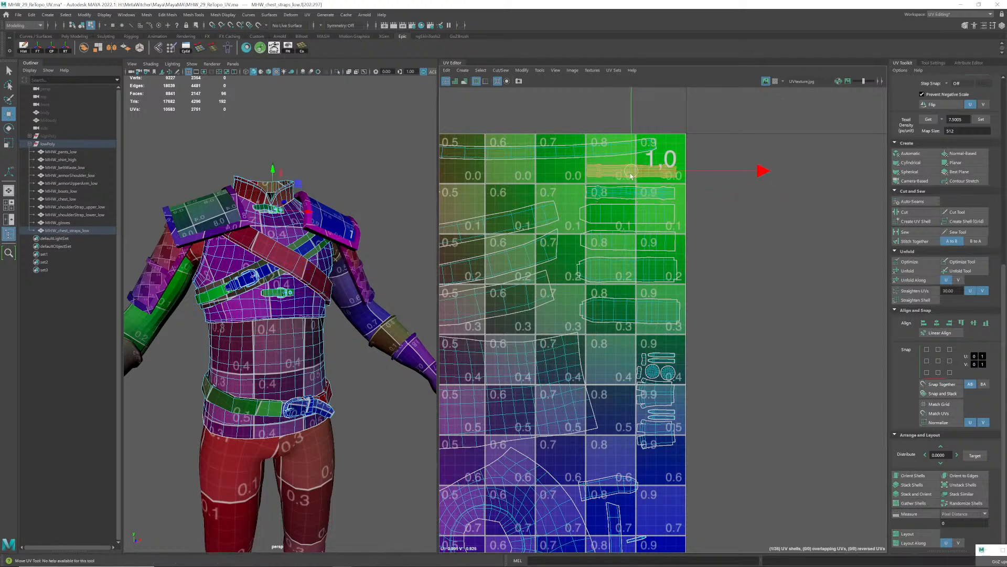
- Move the lower strap-end shells down, clear of the other small chest strap shells
click(701, 306)
alt+middle_drag(697, 350, 697, 318)
drag(626, 315, 687, 431)
alt+right_drag(650, 399, 685, 387)
drag(657, 365, 648, 408)
click(643, 391)
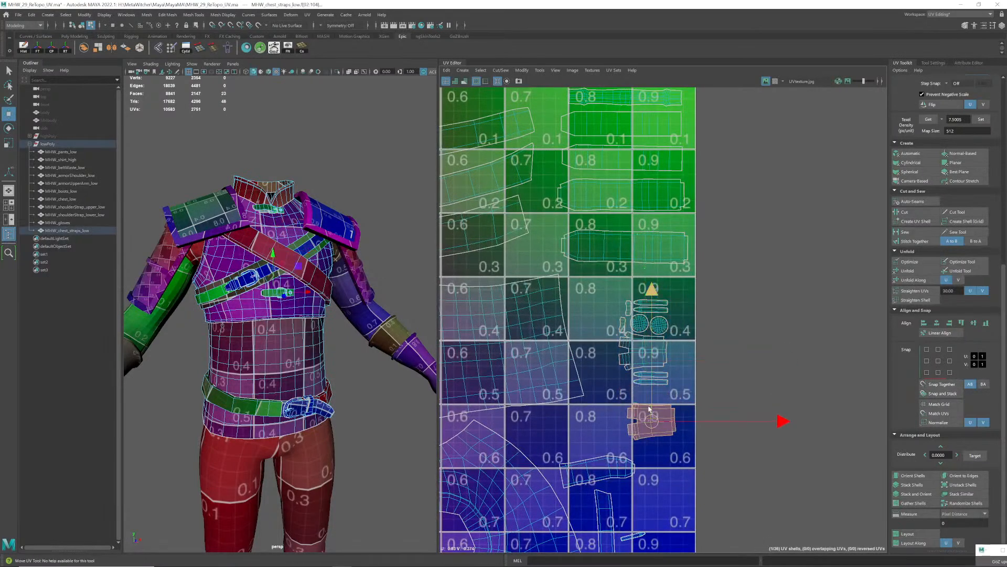
- Spread apart the small round rivet shells and the narrow strip shells of the chest straps
mouse_move(623, 326)
mouse_down()
mouse_move(605, 327)
mouse_move(597, 298)
mouse_move(654, 288)
mouse_move(668, 324)
mouse_move(637, 323)
mouse_up()
click(629, 308)
click(653, 304)
click(655, 312)
click(662, 329)
click(643, 328)
alt+middle_drag(669, 387, 653, 347)
alt+right_drag(654, 346, 656, 350)
- Adjust the positions of the remaining strip and strap-end shells so the small chest strap shells have gaps between them
click(636, 382)
drag(636, 382, 639, 388)
click(635, 342)
mouse_move(635, 342)
mouse_down()
mouse_move(639, 357)
mouse_move(638, 343)
mouse_up()
click(632, 332)
click(623, 310)
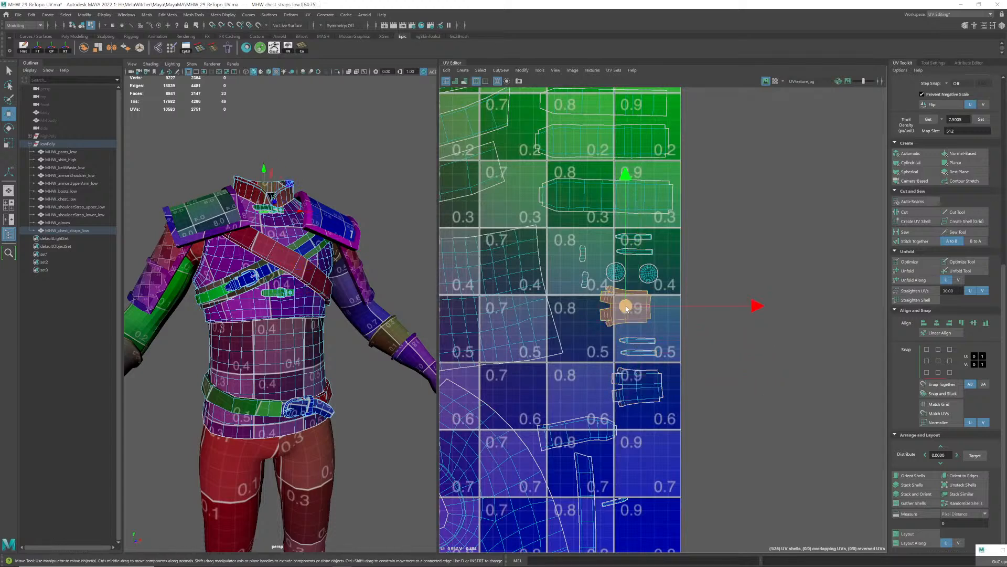
drag(626, 308, 630, 309)
click(597, 350)
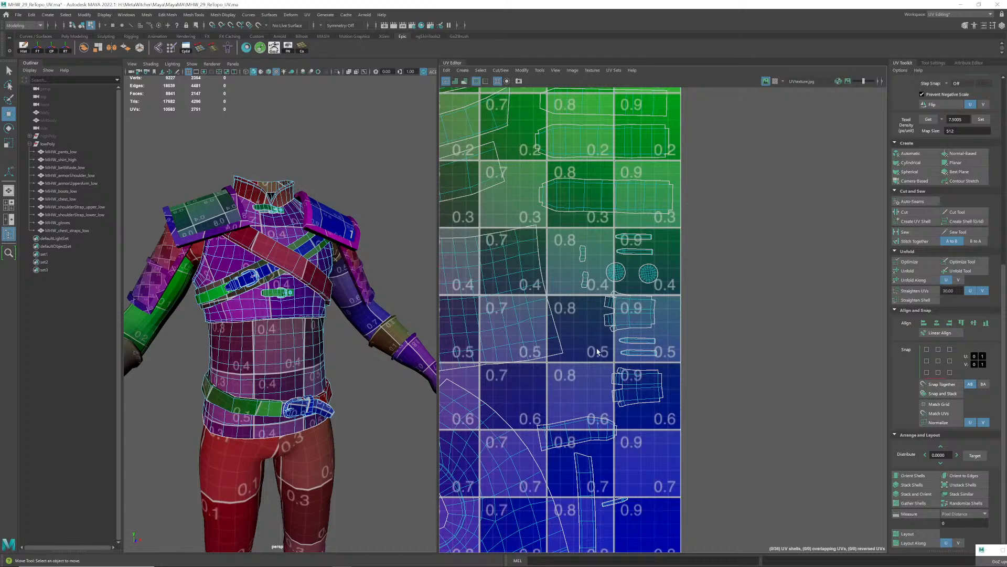
- Return to object mode, clear the selection and examine the checker texture on the lower chest strap and its buckle
click(301, 340)
right_drag(300, 340, 336, 333)
click(337, 315)
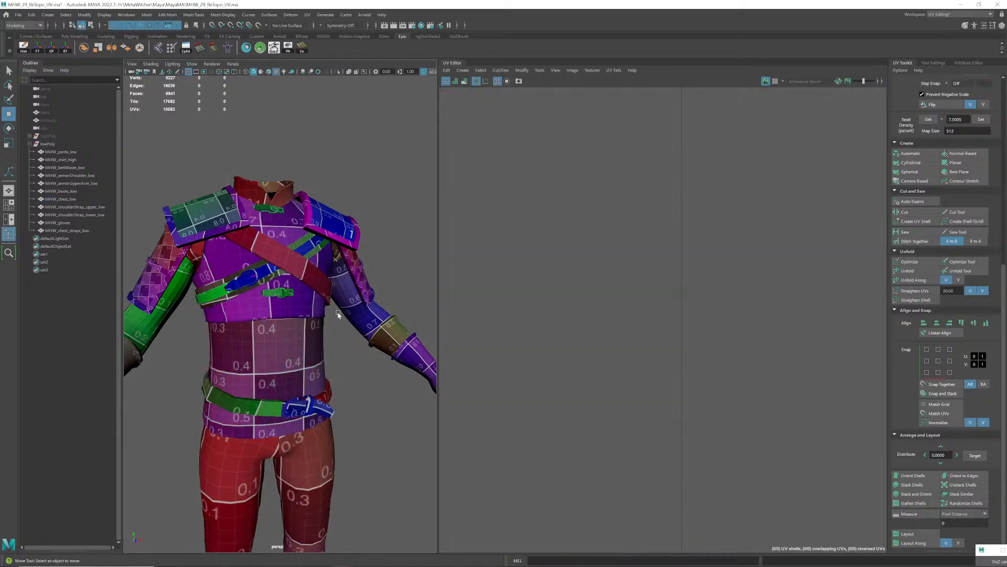
scroll(337, 314, down, 2)
scroll(346, 320, up, 3)
scroll(359, 326, up, 8)
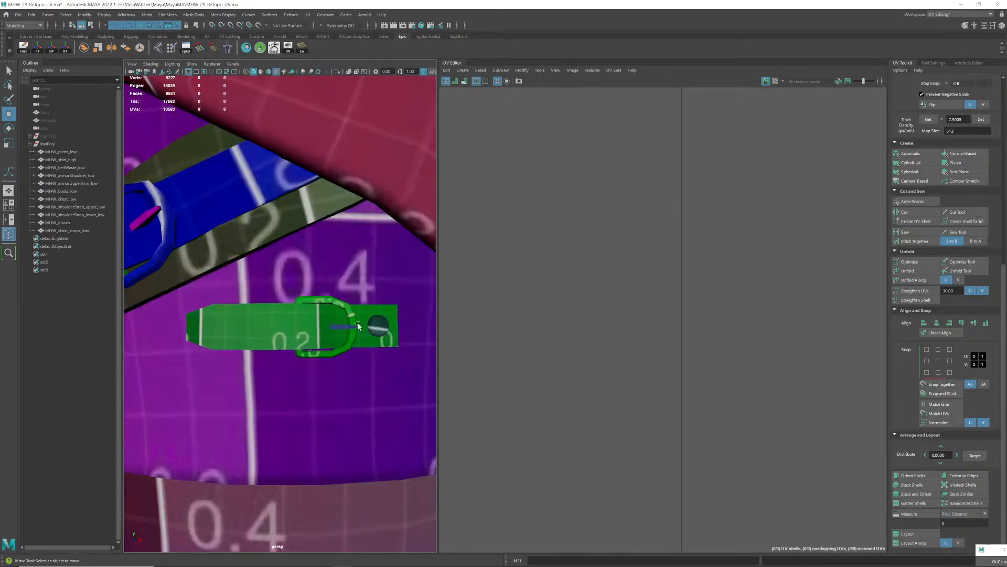
scroll(359, 325, down, 8)
- Select the chest and chest straps and review their combined UV layout across the whole tile
click(260, 332)
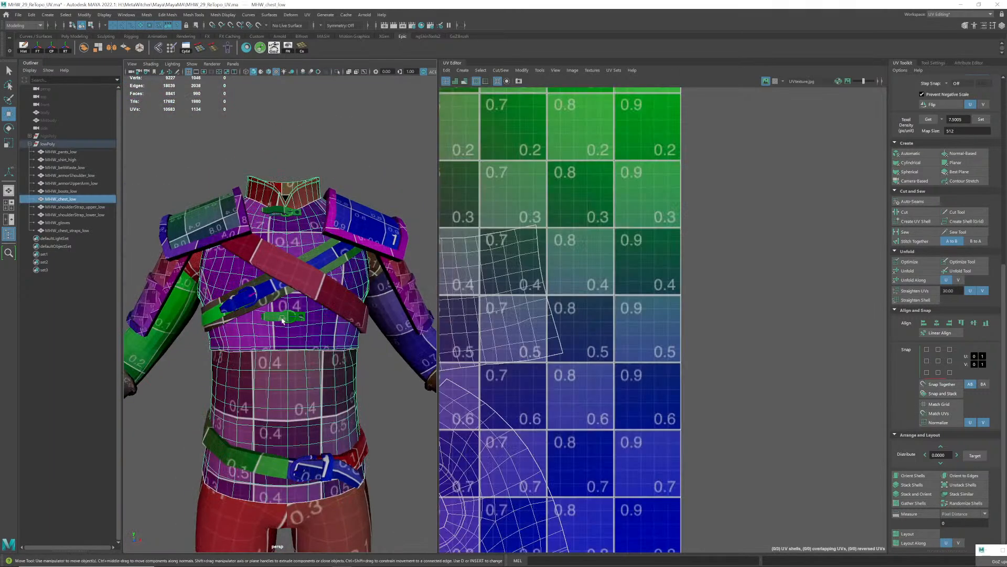
shift+click(281, 319)
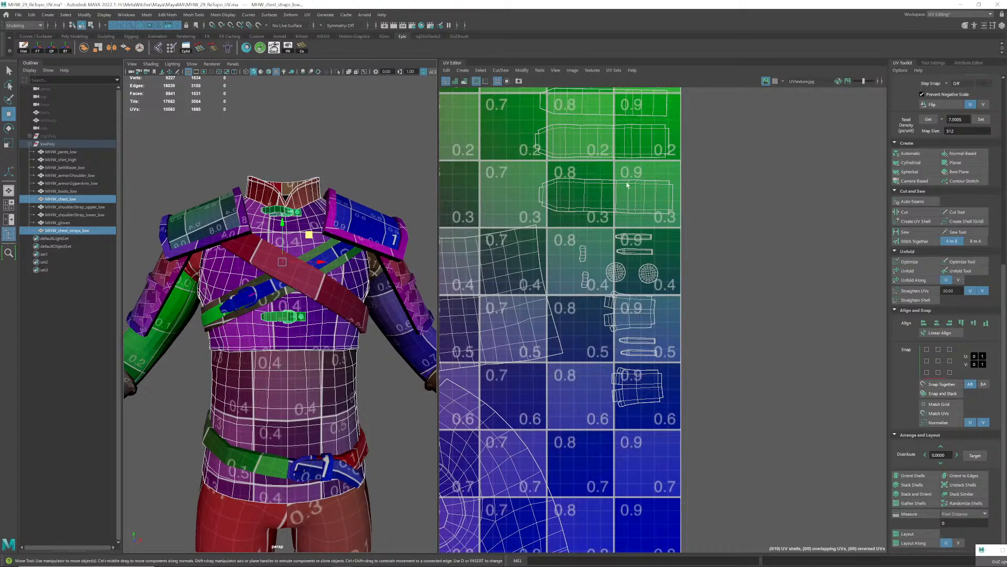
scroll(576, 244, down, 8)
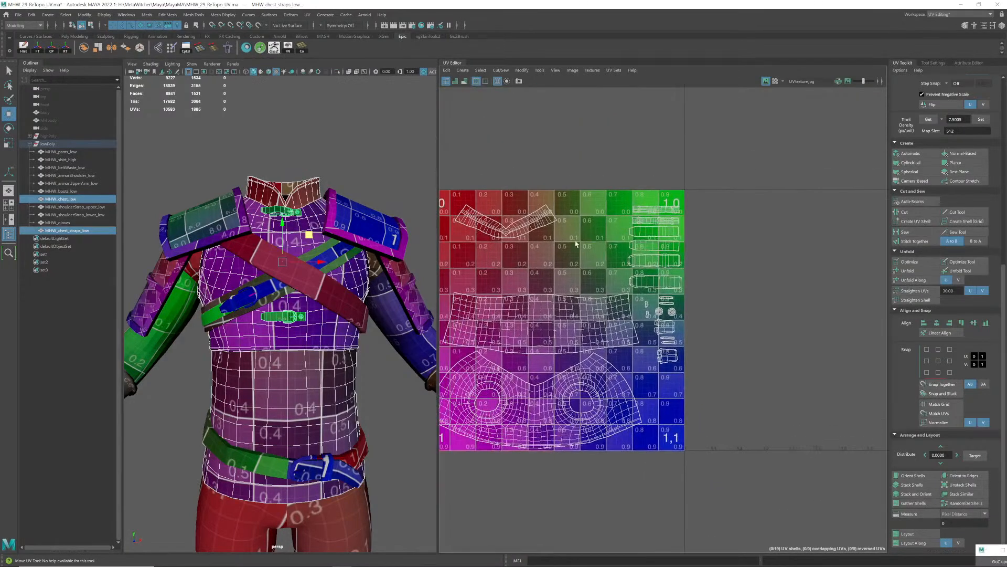
- Add the waist belt and the upper and lower shoulder straps to the selection and review the combined UV layout in the tile
alt+middle_drag(576, 244, 644, 234)
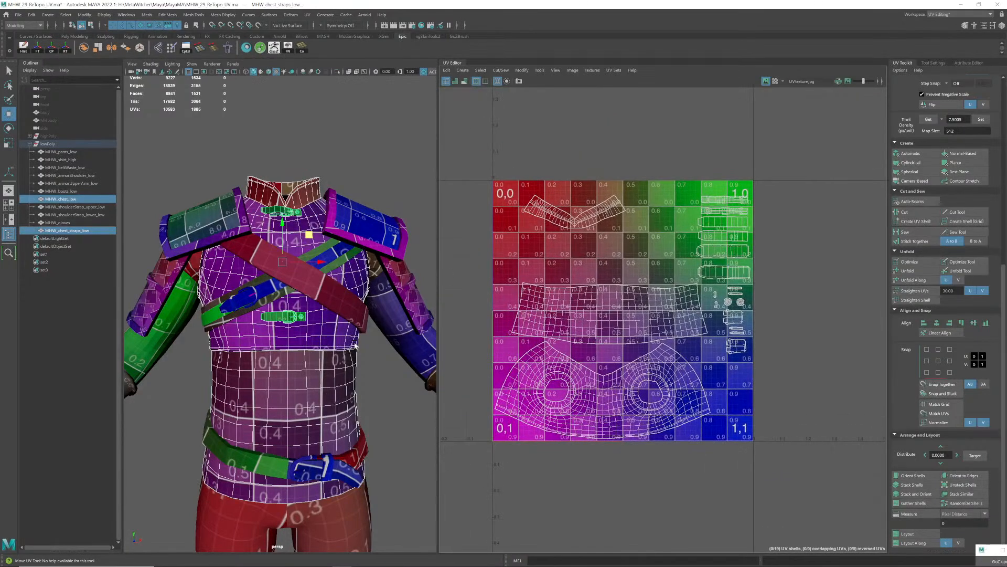
shift+click(278, 467)
shift+click(252, 298)
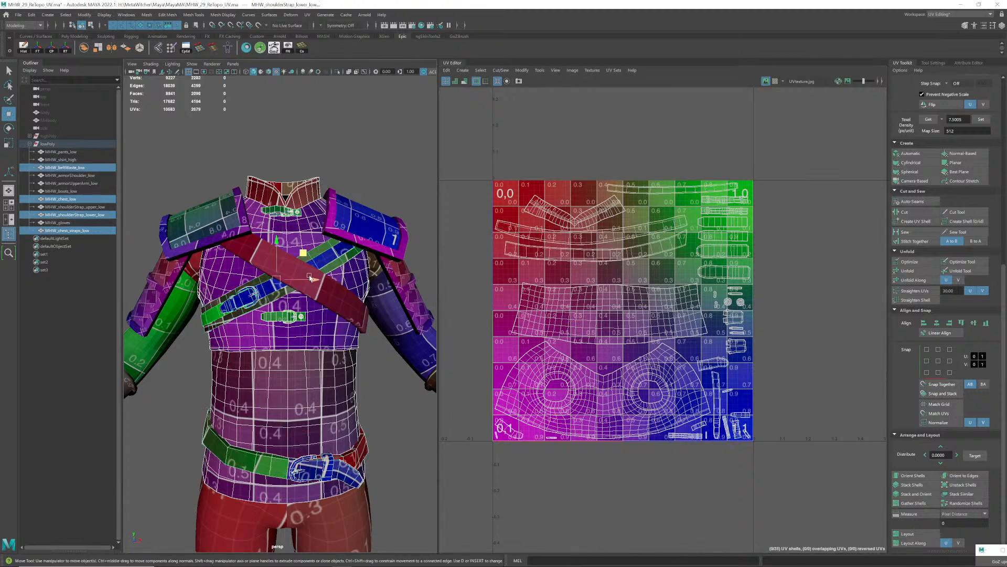
shift+click(310, 278)
key(q)
scroll(333, 300, down, 2)
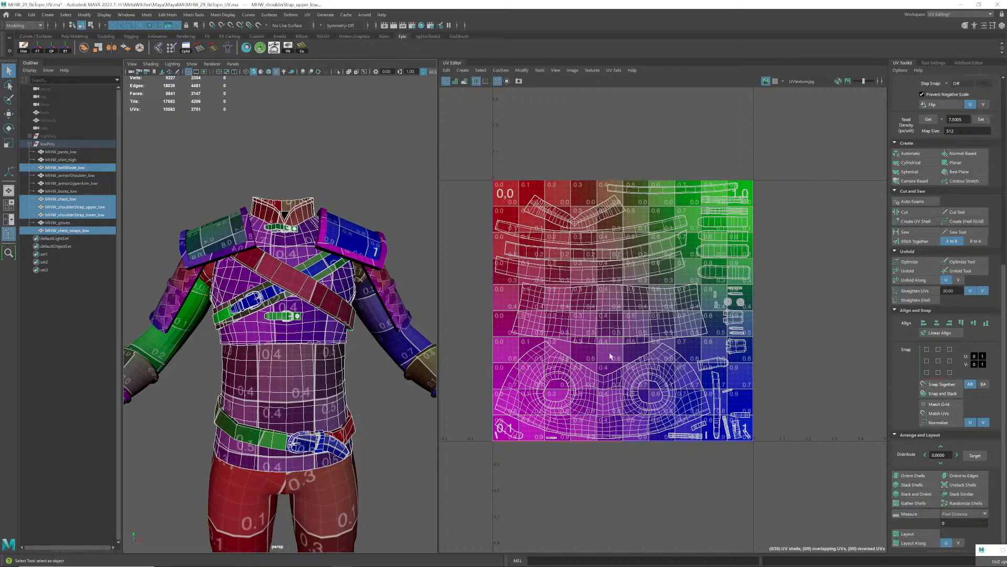
mouse_move(294, 336)
alt+mouse_down()
mouse_move(296, 328)
mouse_move(332, 341)
mouse_move(299, 328)
alt+mouse_up()
scroll(297, 328, down, 2)
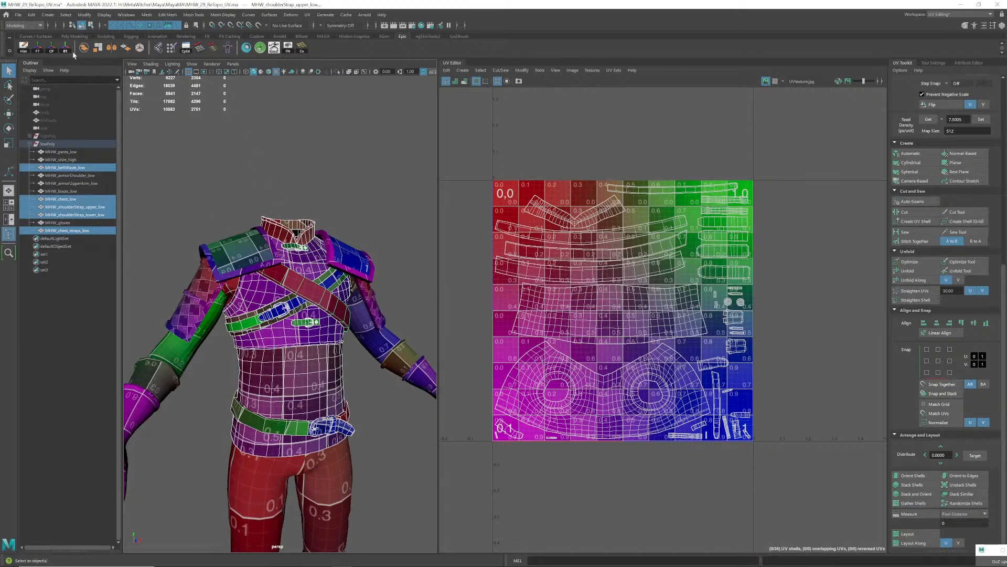
- Create a Blinn material in the Hypershade, name it mat01_chest and set its color to magenta
click(246, 48)
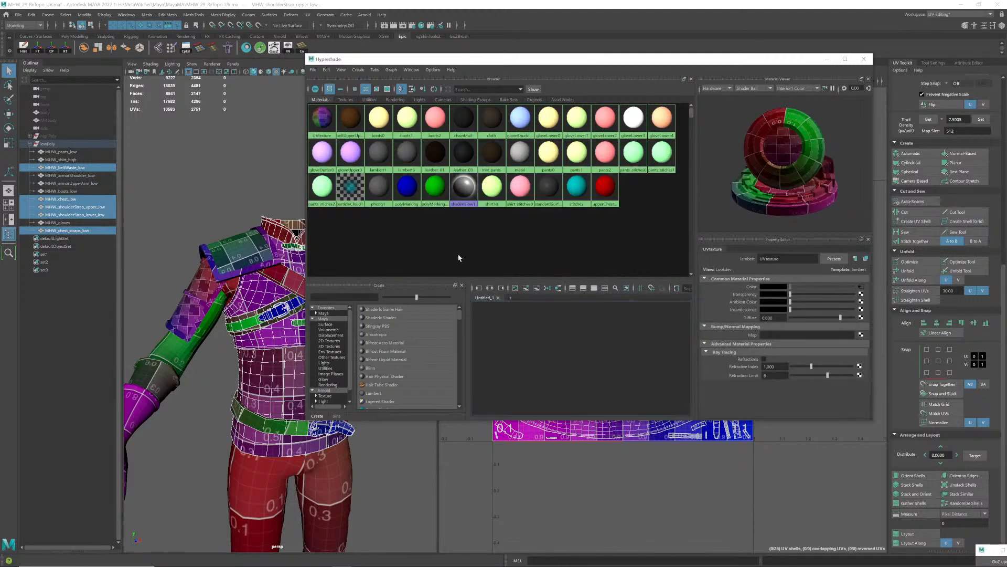
click(459, 256)
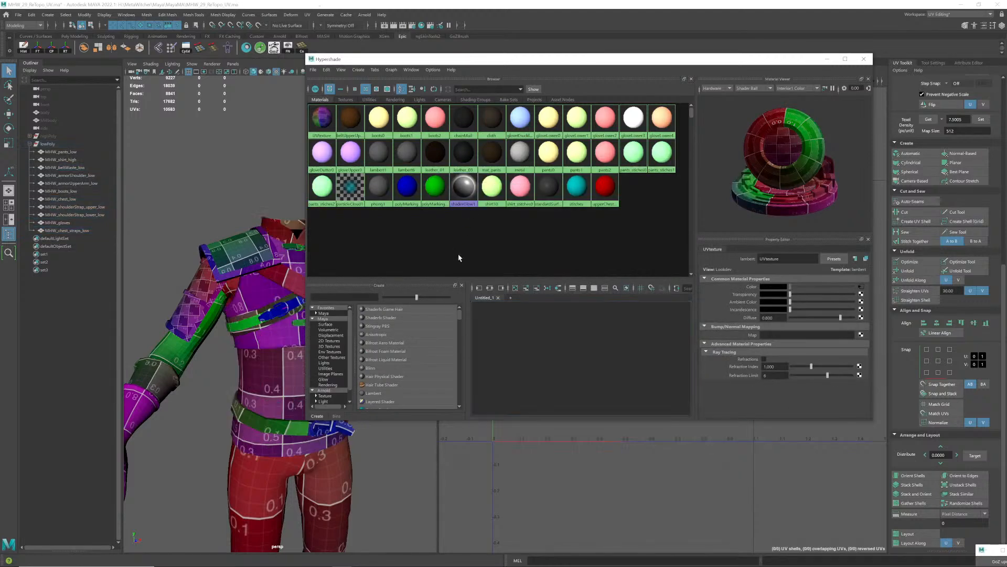
click(379, 369)
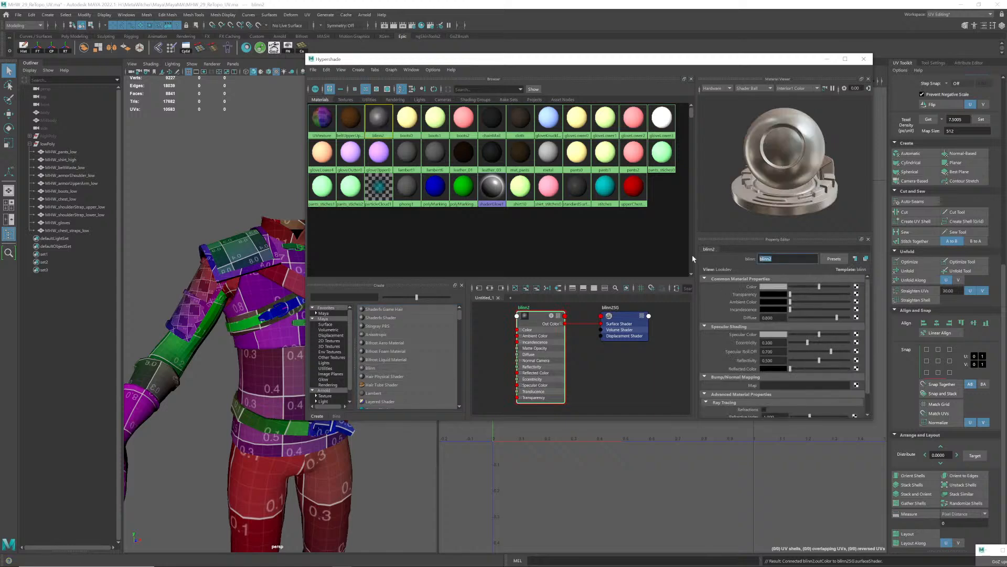
text(mat01_chest)
key(Return)
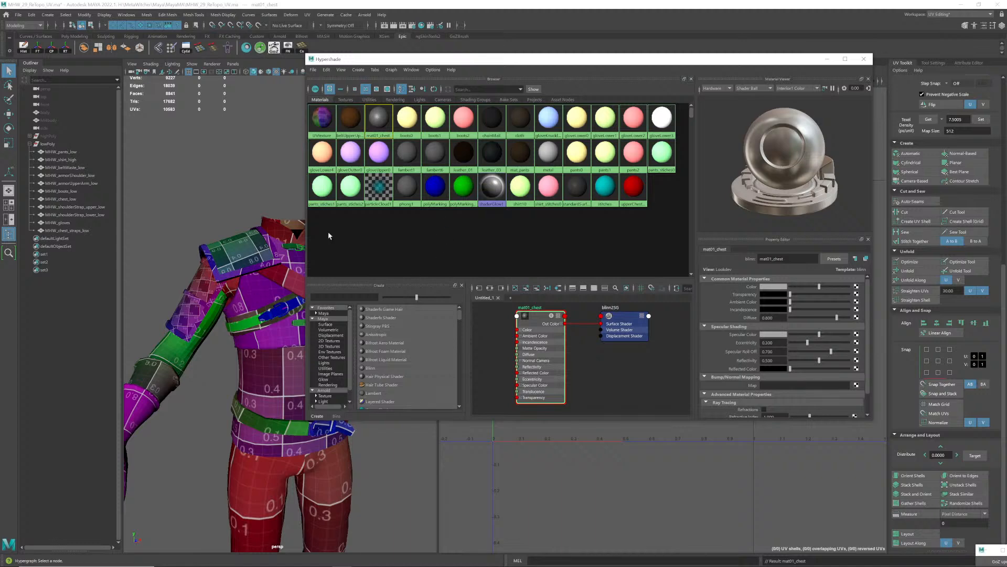
click(781, 288)
click(771, 288)
click(777, 290)
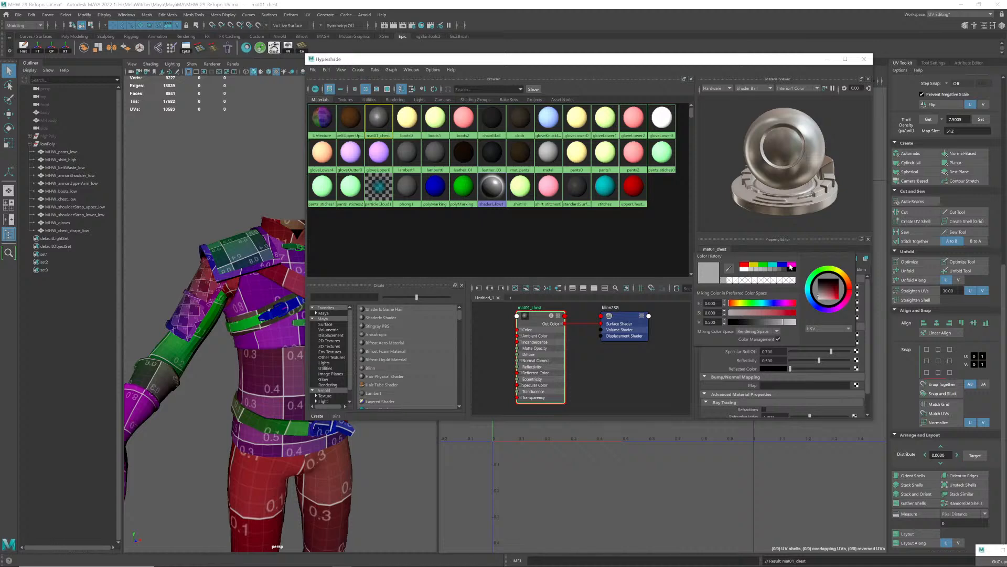
click(791, 266)
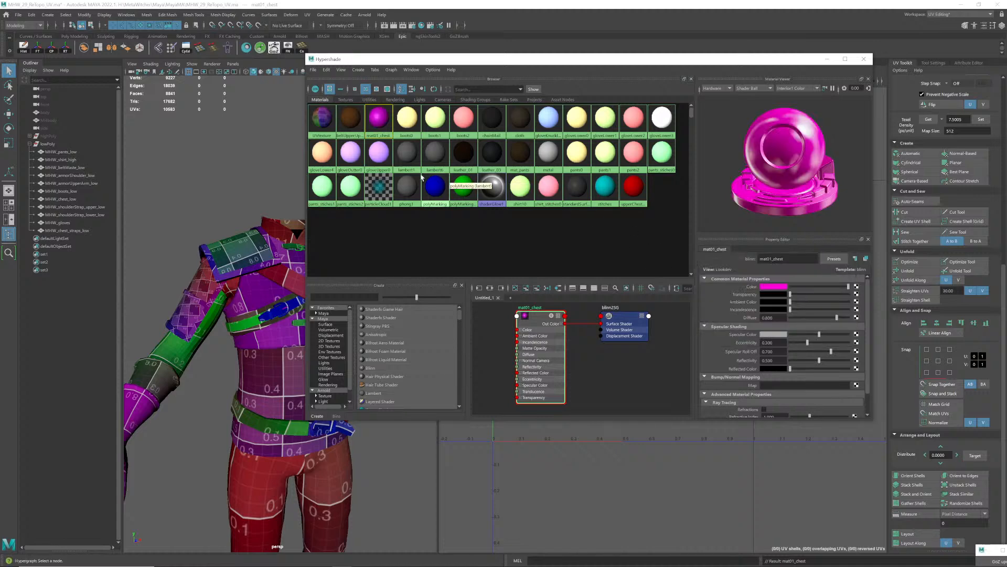
- Assign the existing red upperChestMaterial to the chest, chest straps, both shoulder straps and waist belt
drag(633, 63, 753, 55)
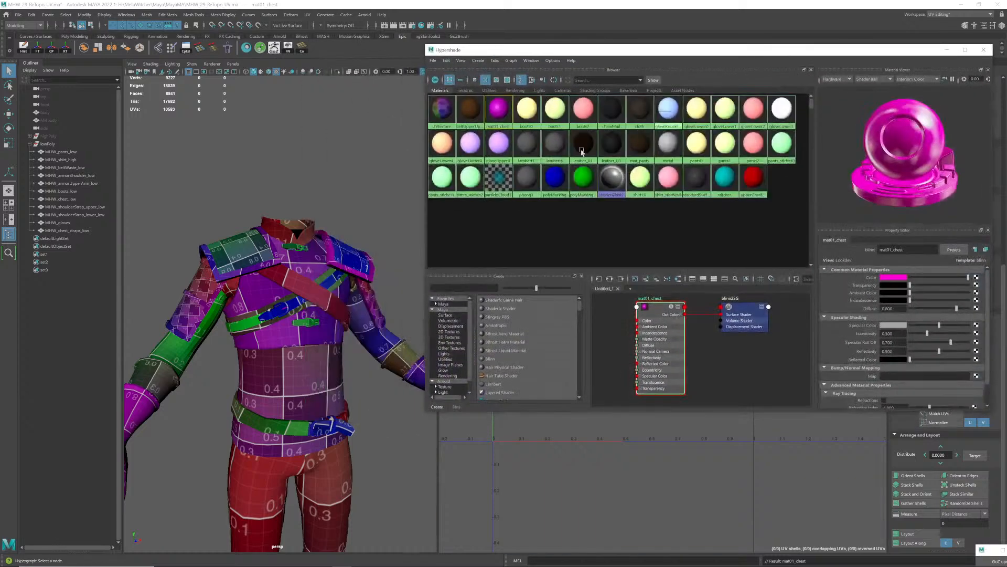
click(310, 261)
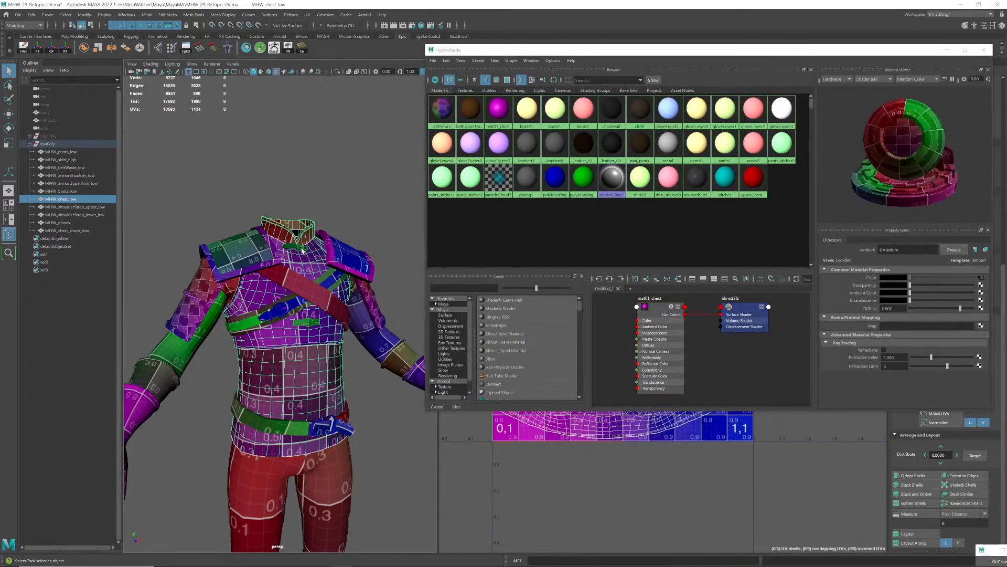
shift+click(303, 252)
shift+click(330, 286)
shift+click(313, 331)
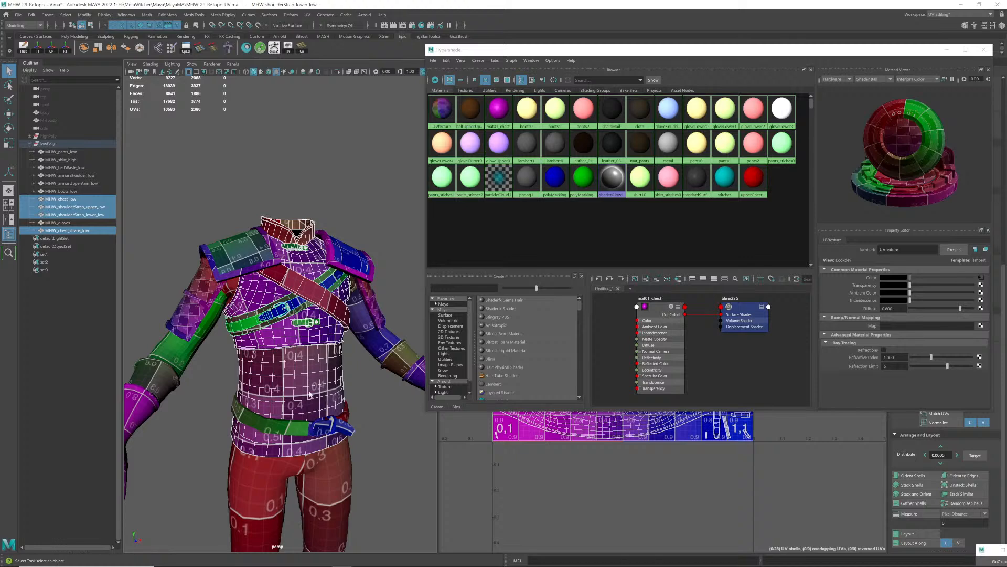
shift+click(293, 431)
scroll(305, 358, down, 5)
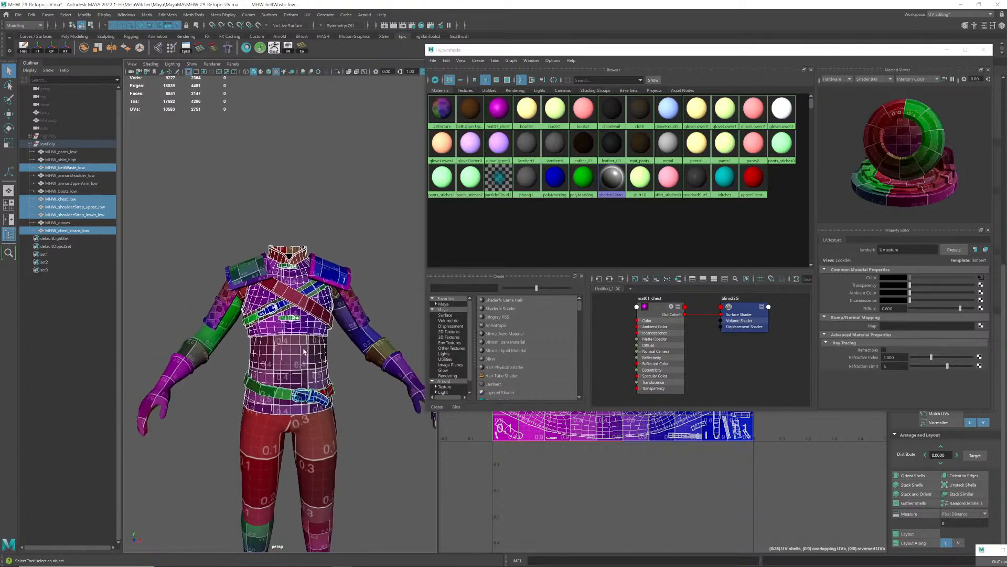
scroll(278, 429, up, 4)
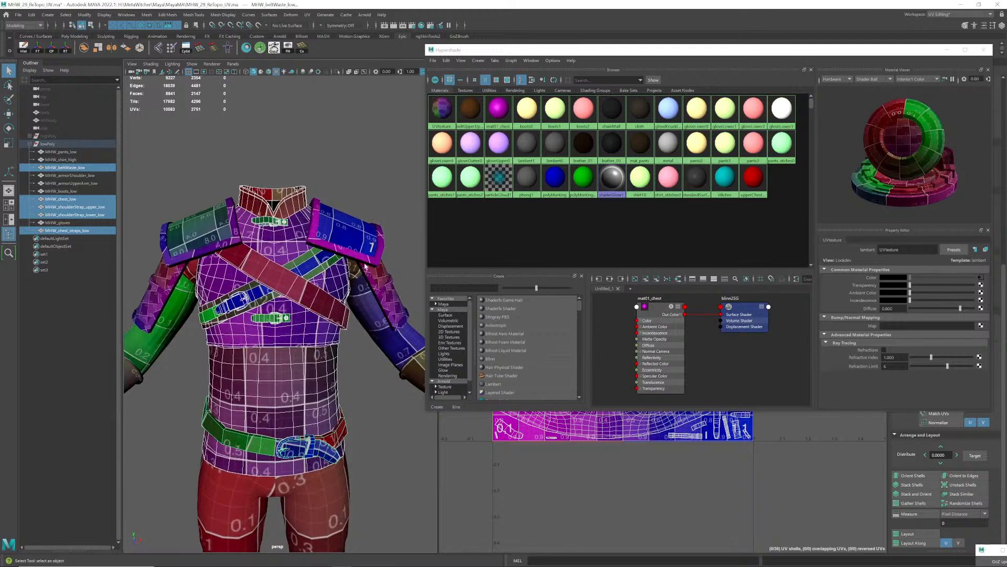
right_drag(747, 180, 749, 163)
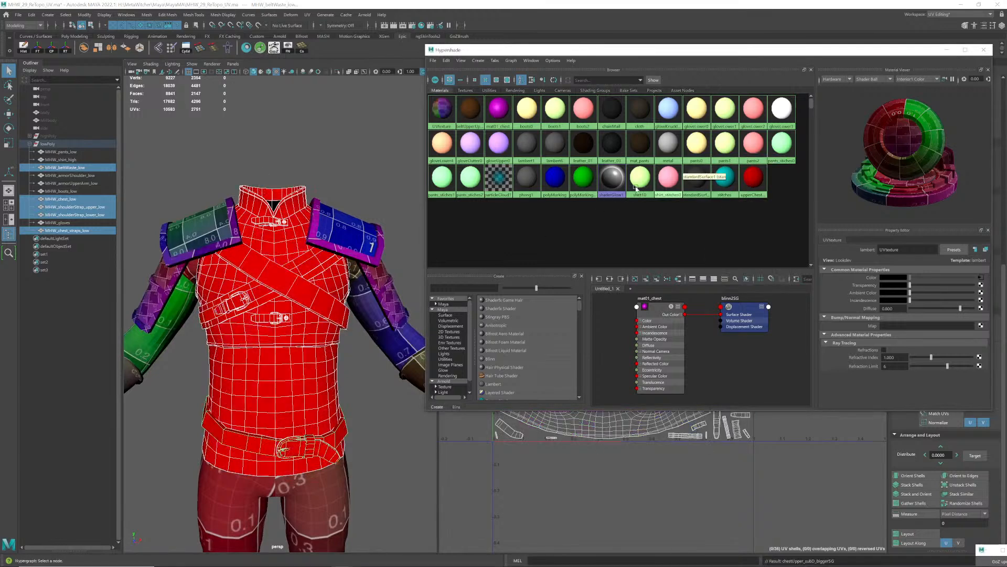
- Clear the selection, close the Hypershade and examine the red material on the torso pieces
click(349, 196)
alt+drag(329, 295, 308, 350)
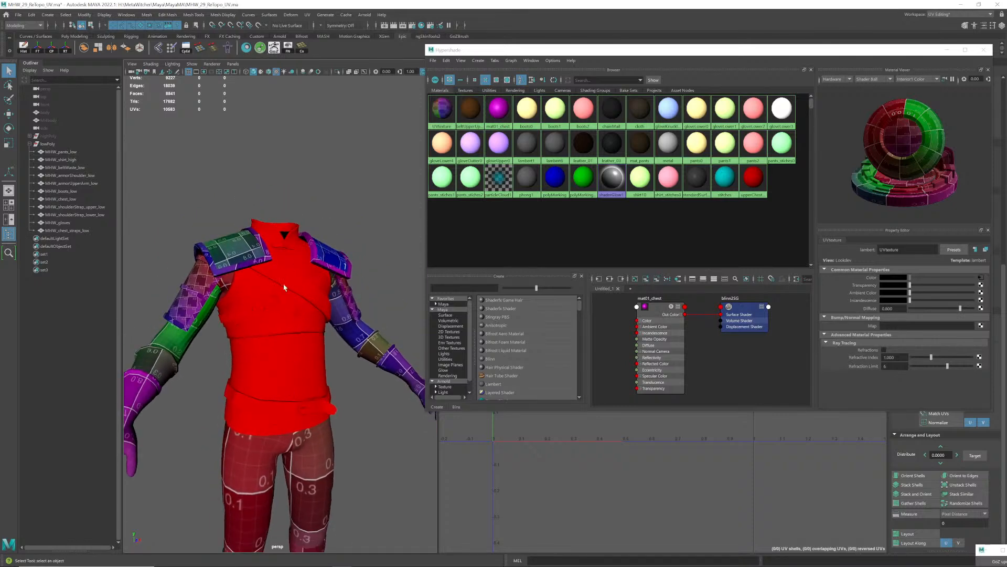
alt+drag(256, 322, 288, 299)
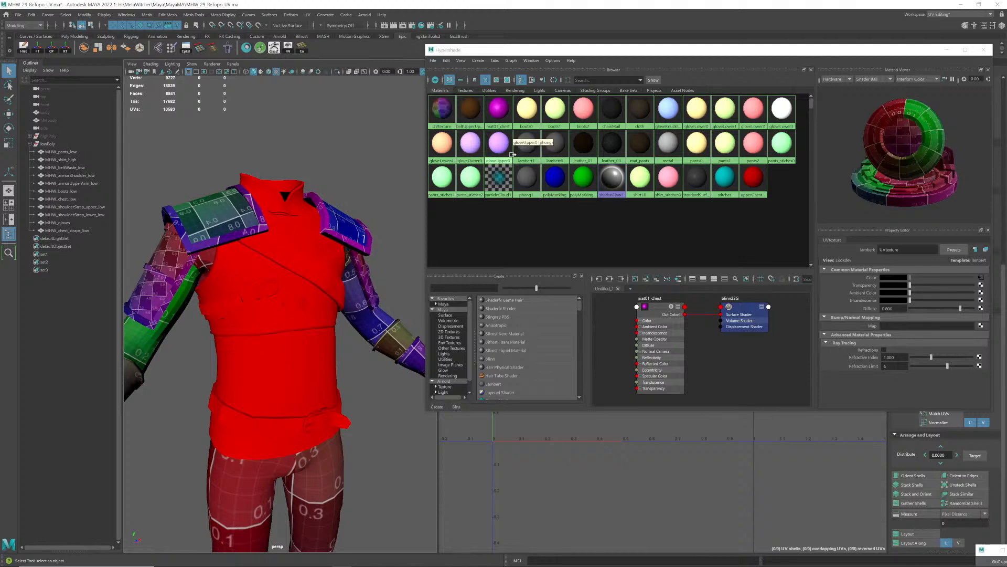
drag(621, 53, 600, 51)
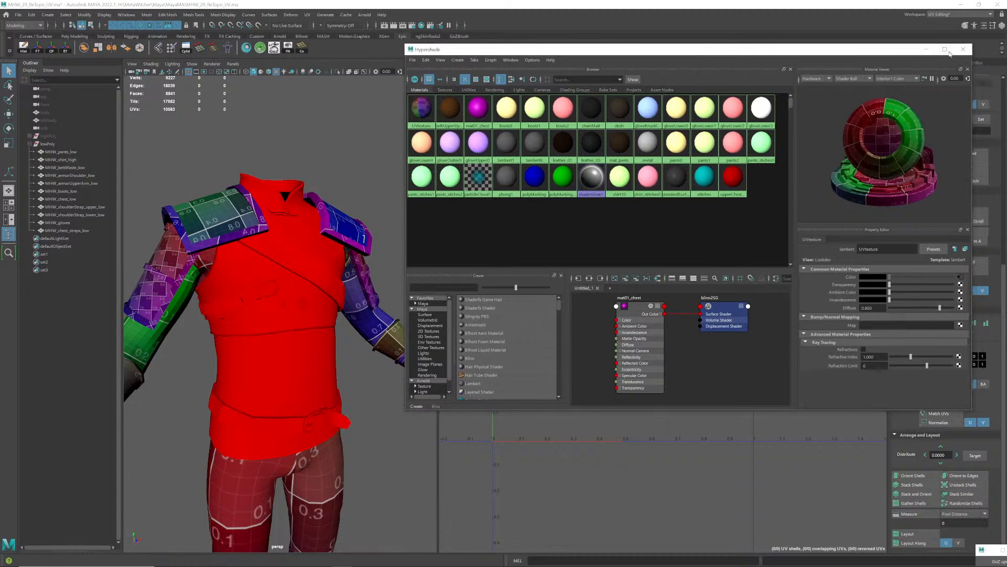
click(961, 51)
alt+drag(352, 226, 310, 231)
scroll(311, 231, down, 4)
scroll(313, 243, up, 2)
scroll(315, 245, down, 2)
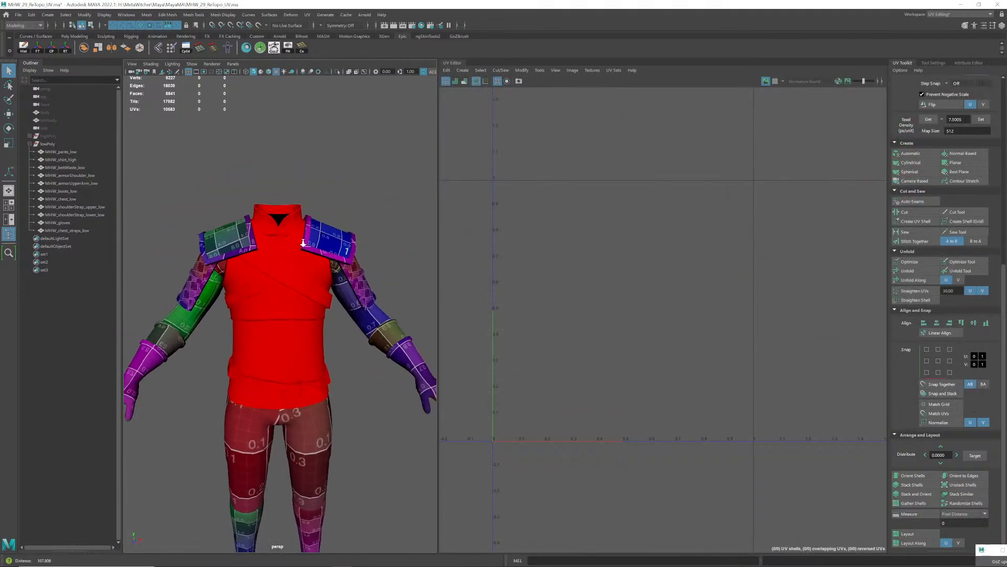
- Select the shoulder armor, upper-arm armor and shirt together and lay out their UV shells within one tile
click(334, 256)
shift+click(359, 291)
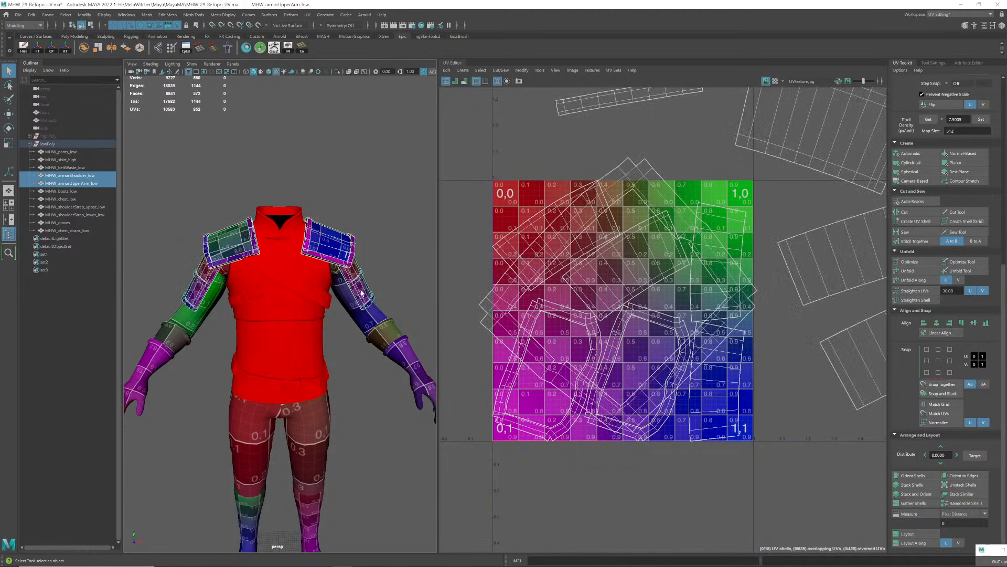
shift+click(353, 308)
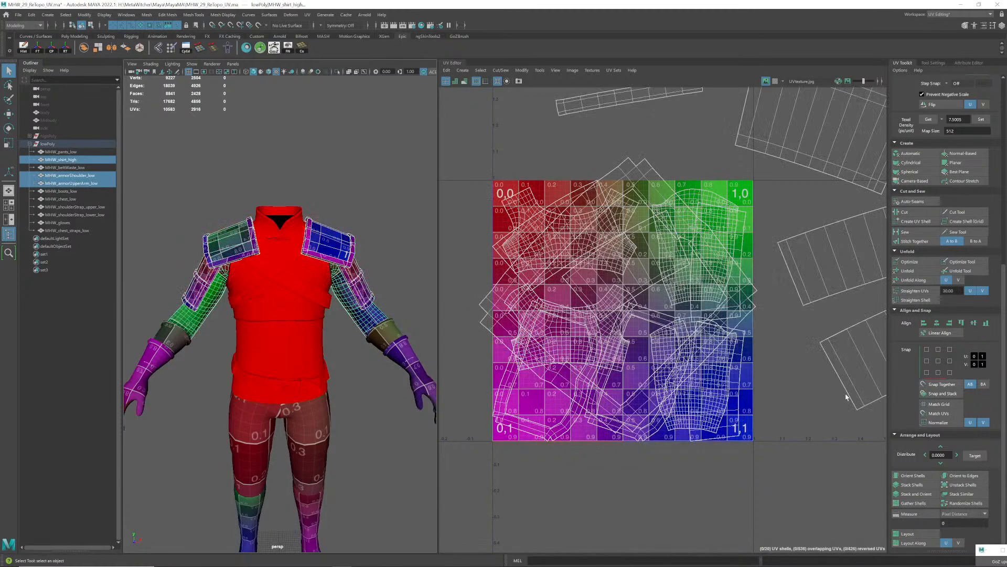
click(907, 533)
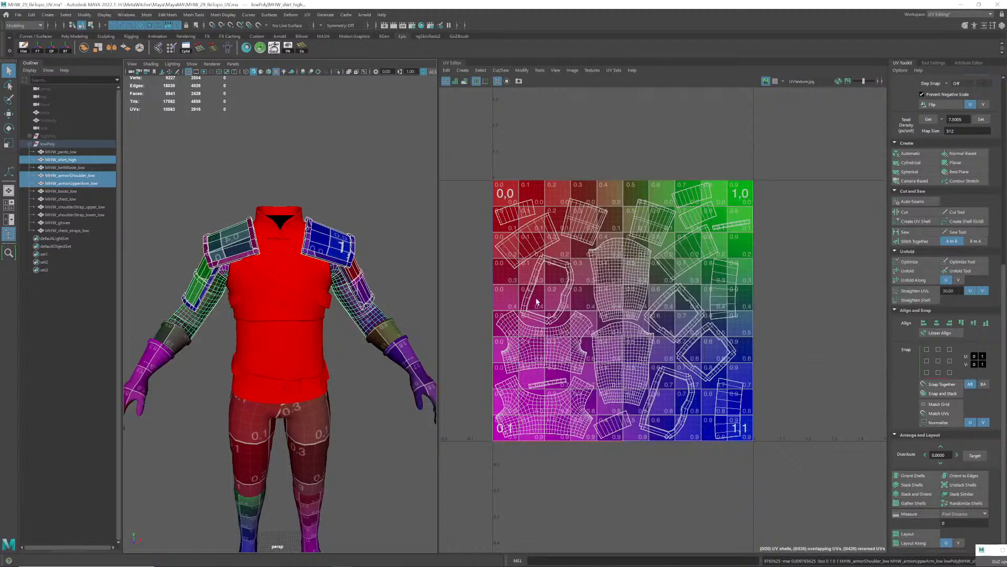
- Reopen the Hypershade and inspect the red upperChestMaterial and its available material operations
click(246, 48)
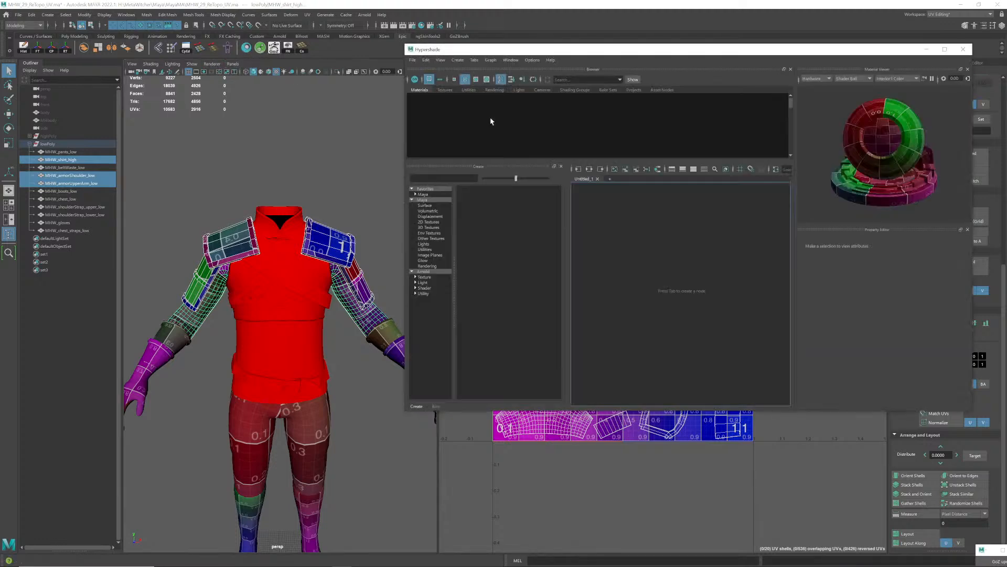
click(731, 184)
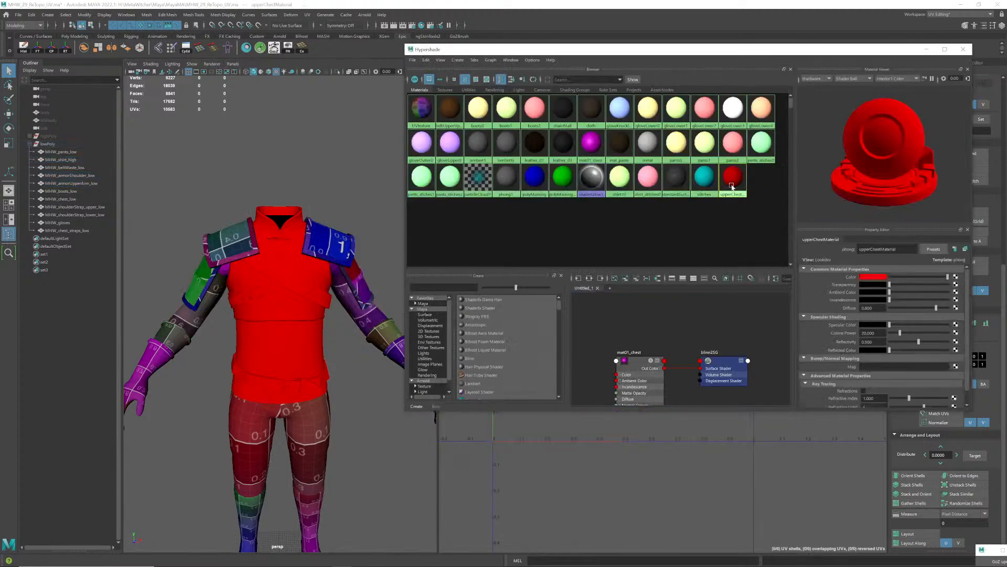
right_click(732, 186)
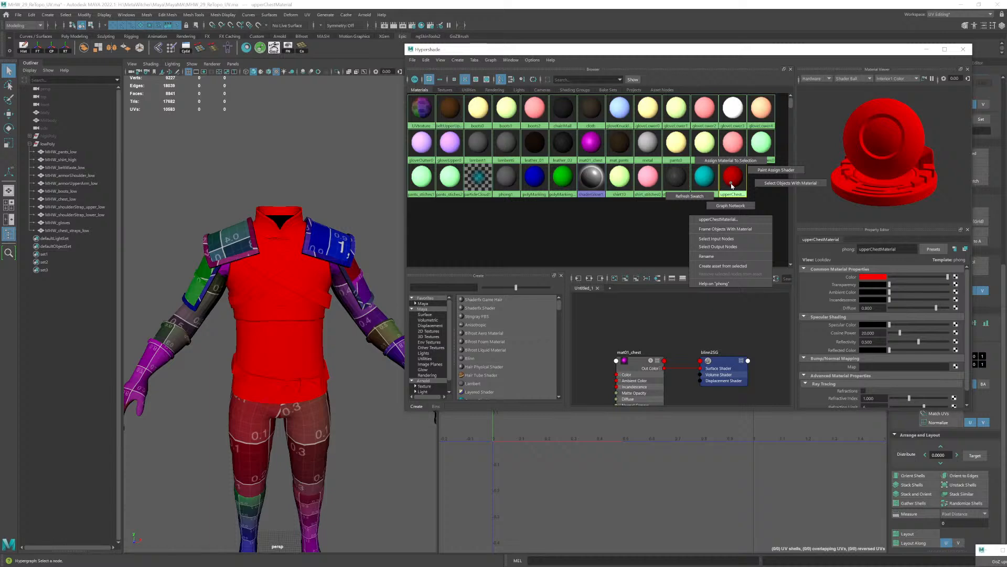
click(732, 185)
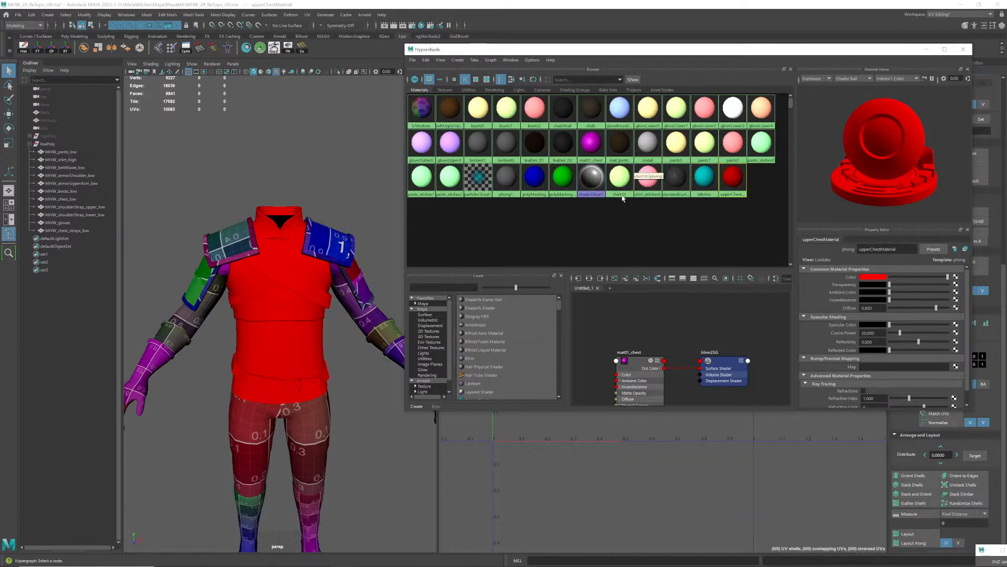
- Try to duplicate the mat01_chest material without its network
click(599, 150)
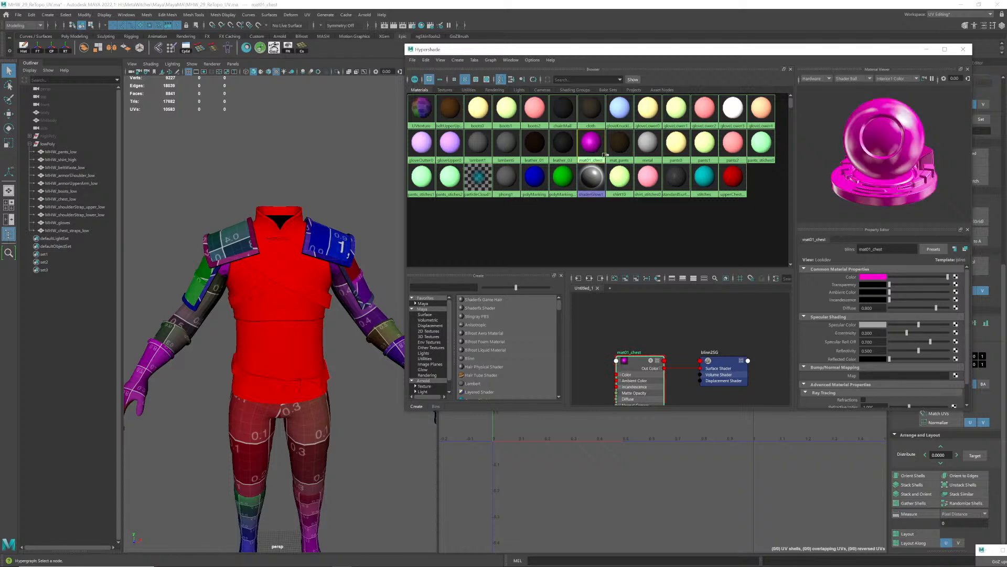
click(425, 61)
mouse_move(452, 144)
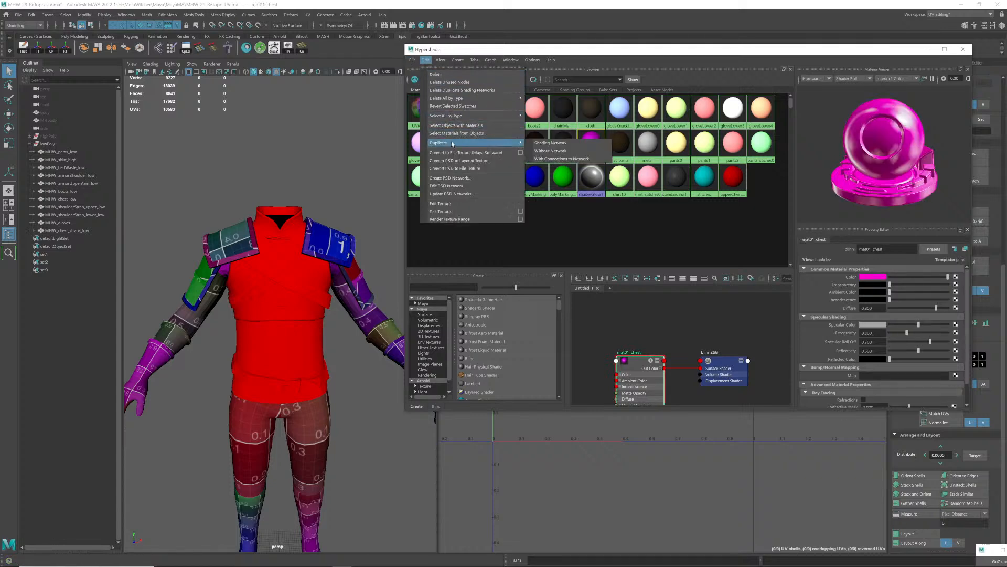
click(546, 150)
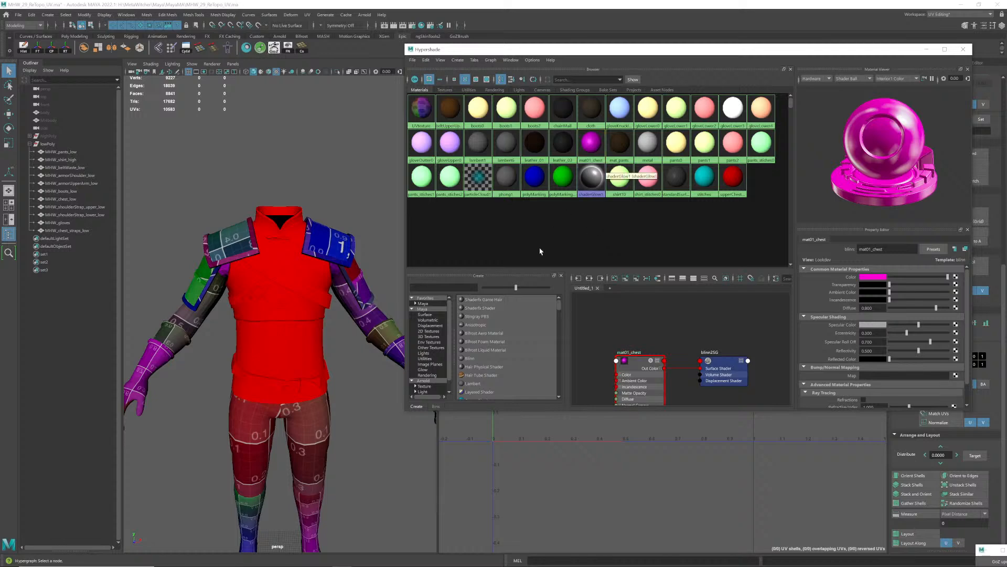
- Create another Blinn material, name it mat02_armorShirt and set its color to blue
click(474, 358)
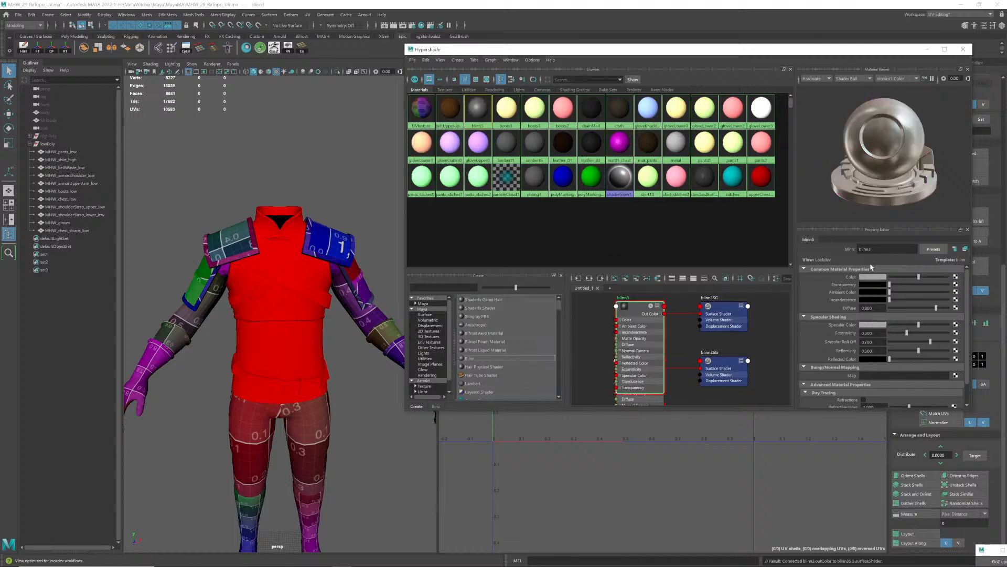
text(mat02_)
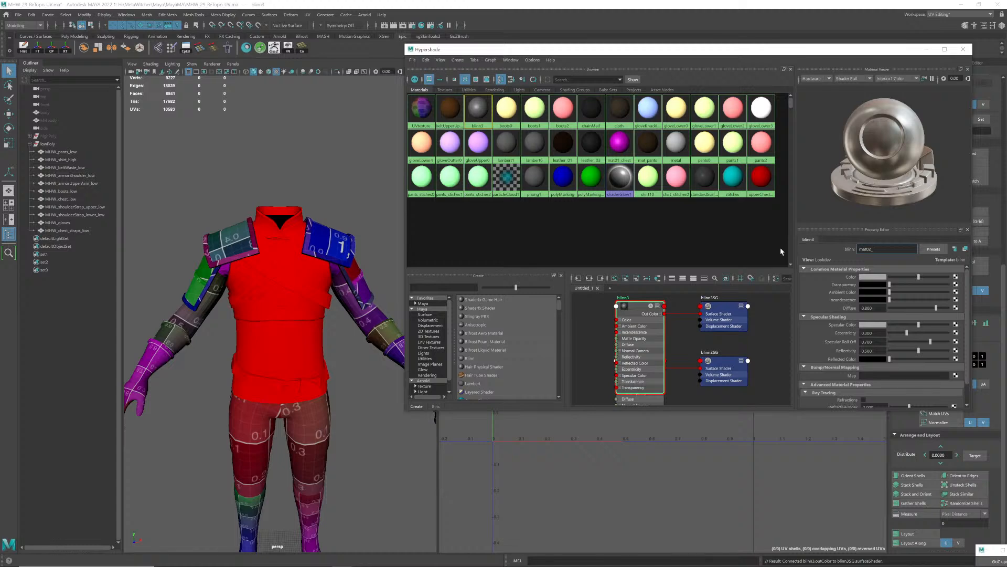
text(armorShirt)
key(Return)
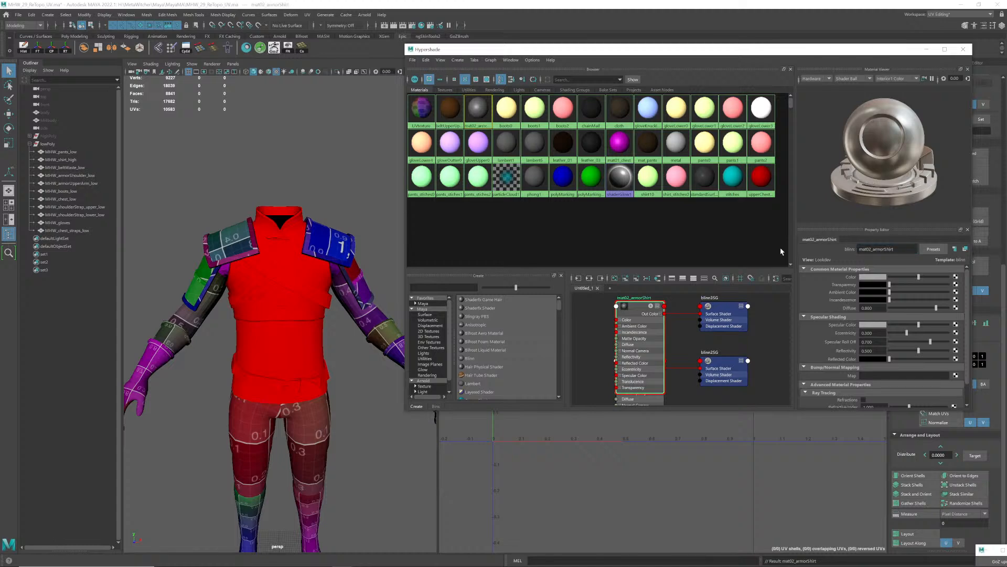
click(868, 277)
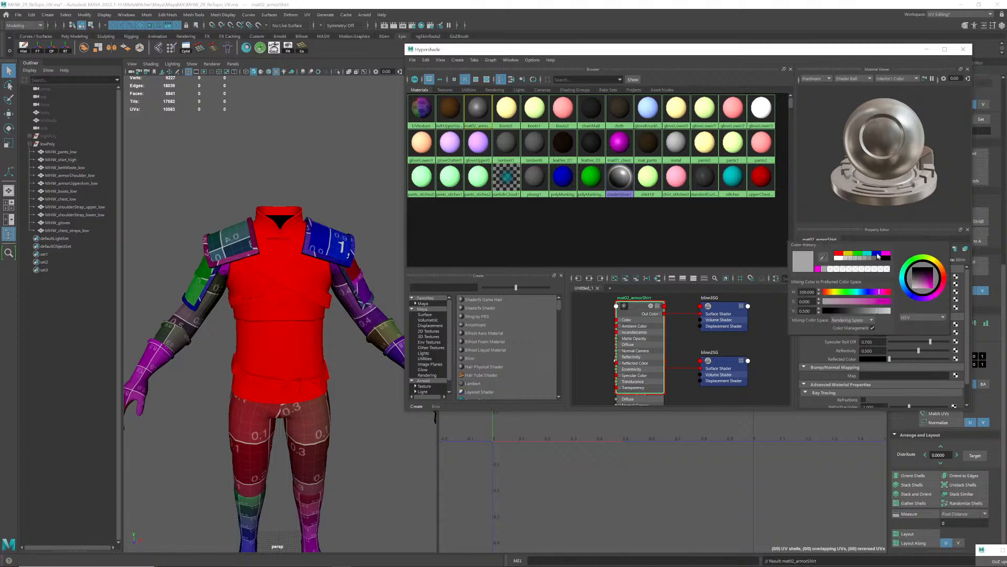
click(878, 254)
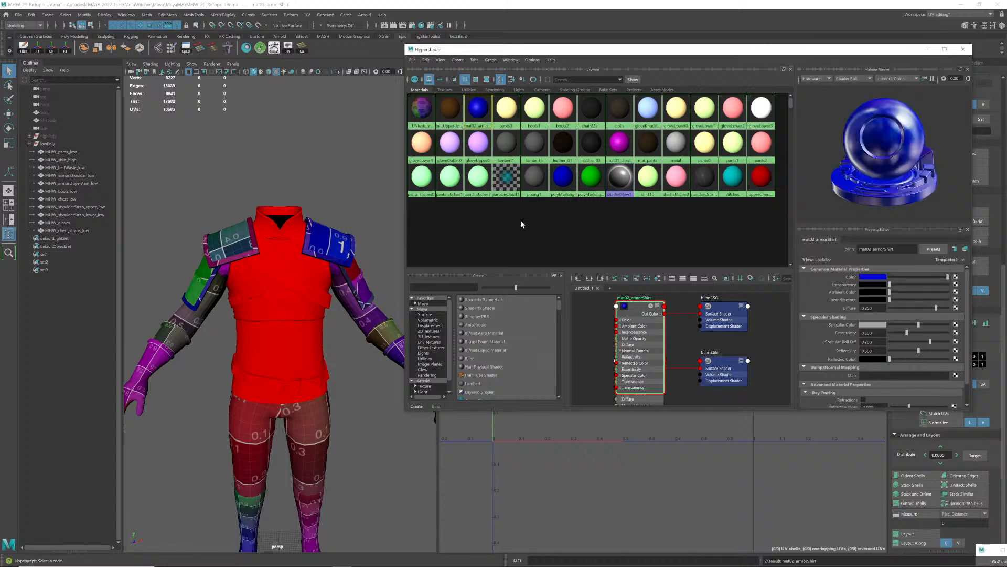
- Assign the mat02_armorShirt material to the shoulder armor, upper-arm armor and shirt, and save the scene
click(255, 226)
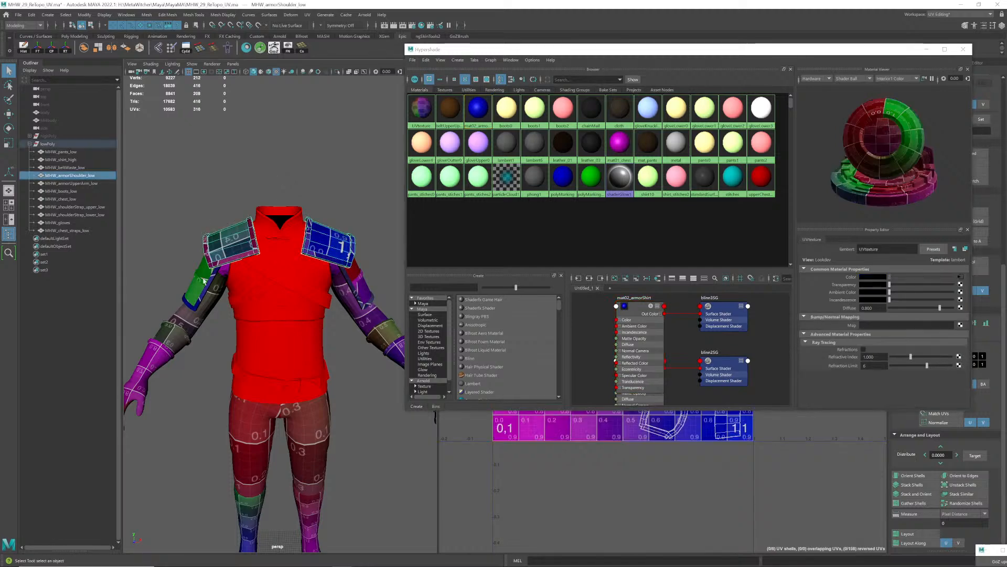
shift+click(208, 309)
drag(653, 49, 641, 87)
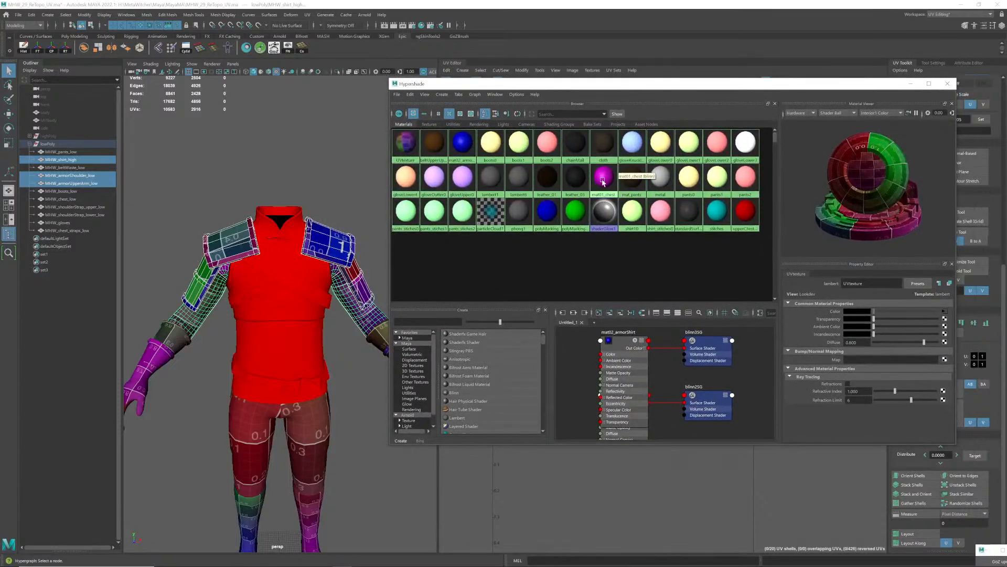
right_click(465, 151)
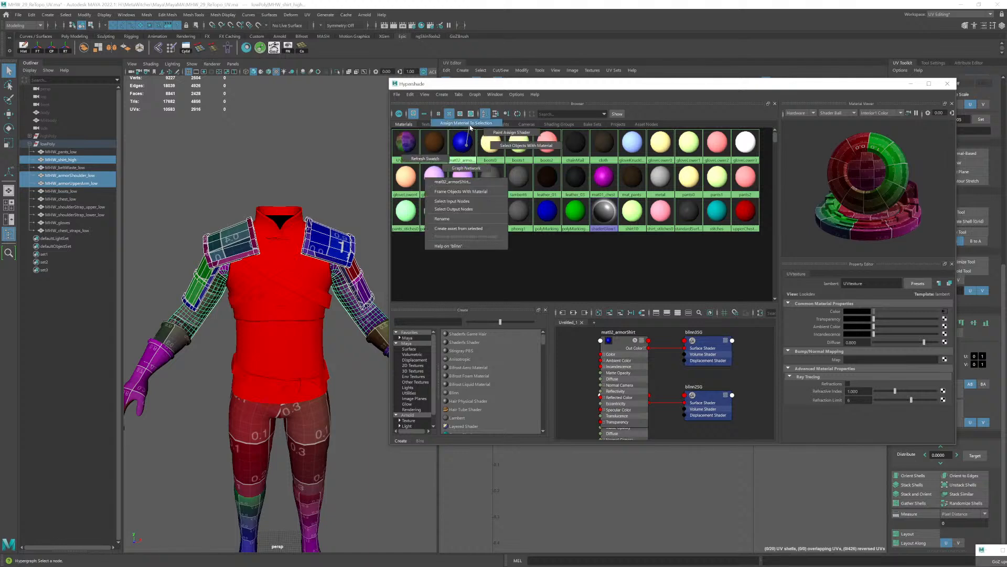
click(461, 184)
click(358, 205)
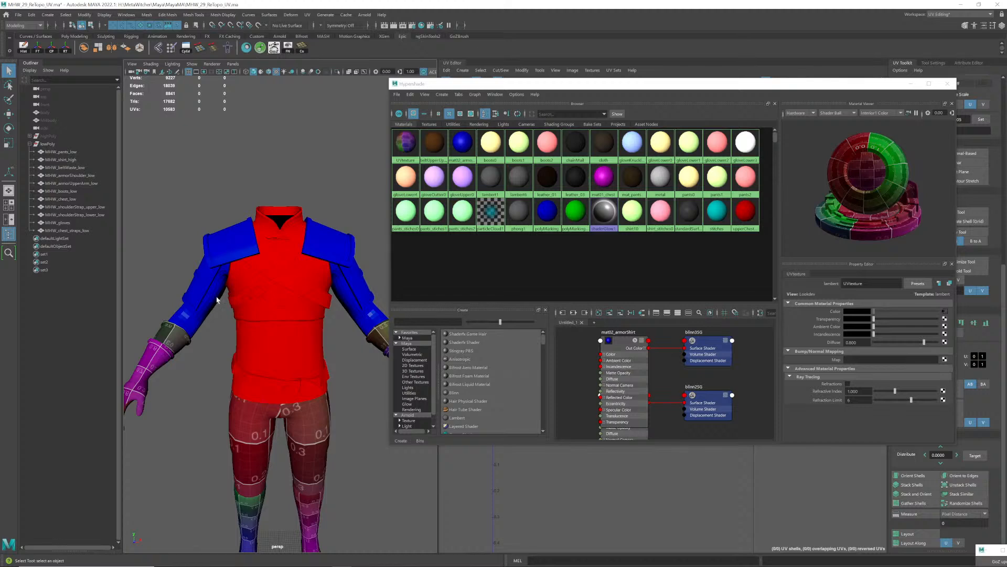
key(ctrl+s)
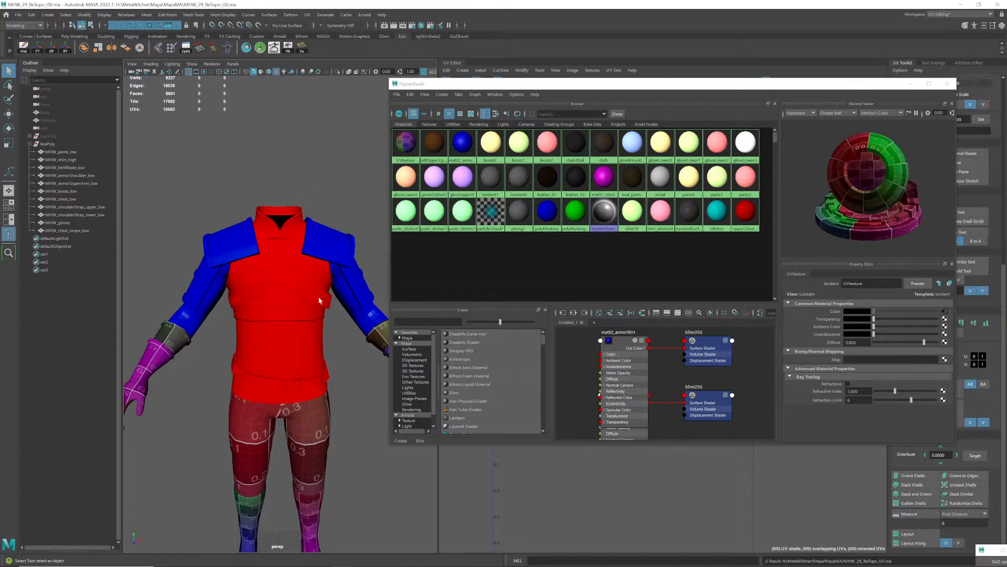
- Create a Blinn material for the gloves, name it mat03_gloves and set its color to cyan
alt+middle_drag(339, 327, 354, 261)
click(354, 261)
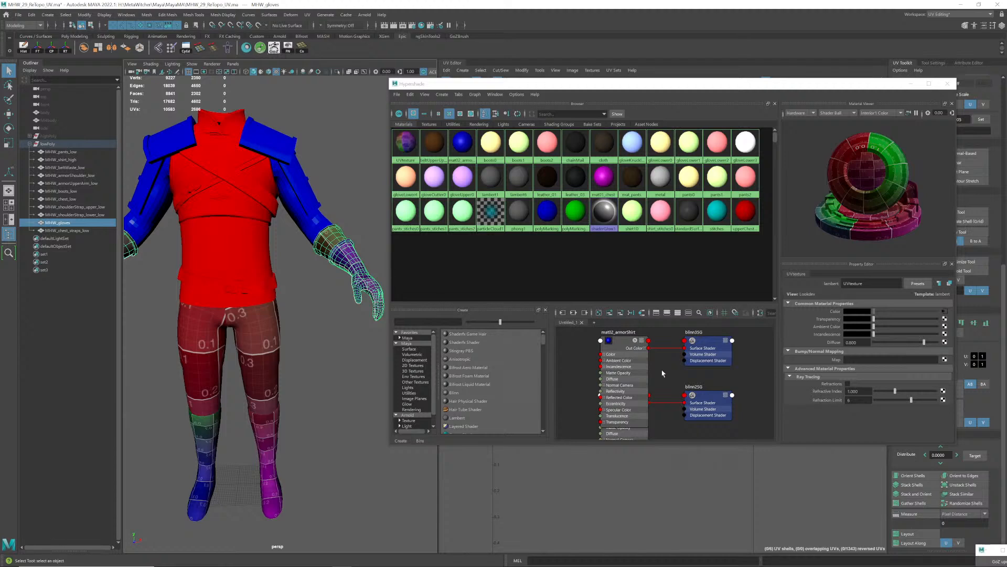
click(466, 393)
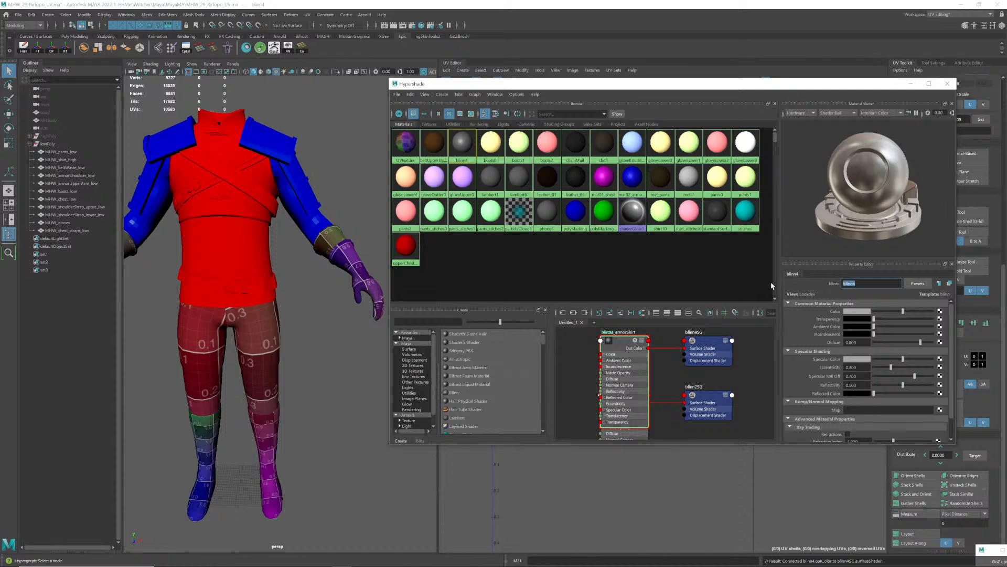
text(mat03_gloves)
key(Return)
click(854, 312)
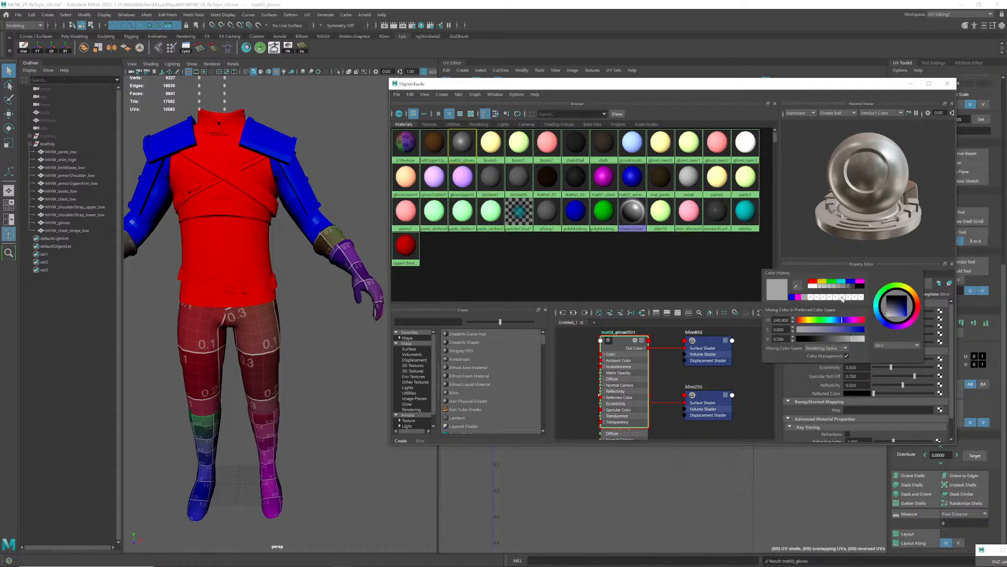
click(842, 282)
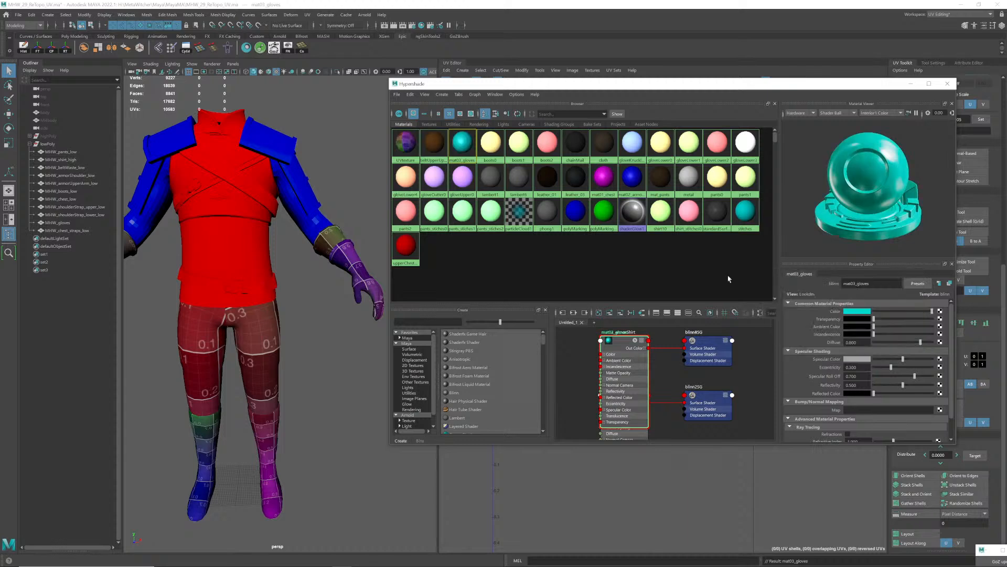
- Assign the mat03_gloves material to the gloves
click(357, 278)
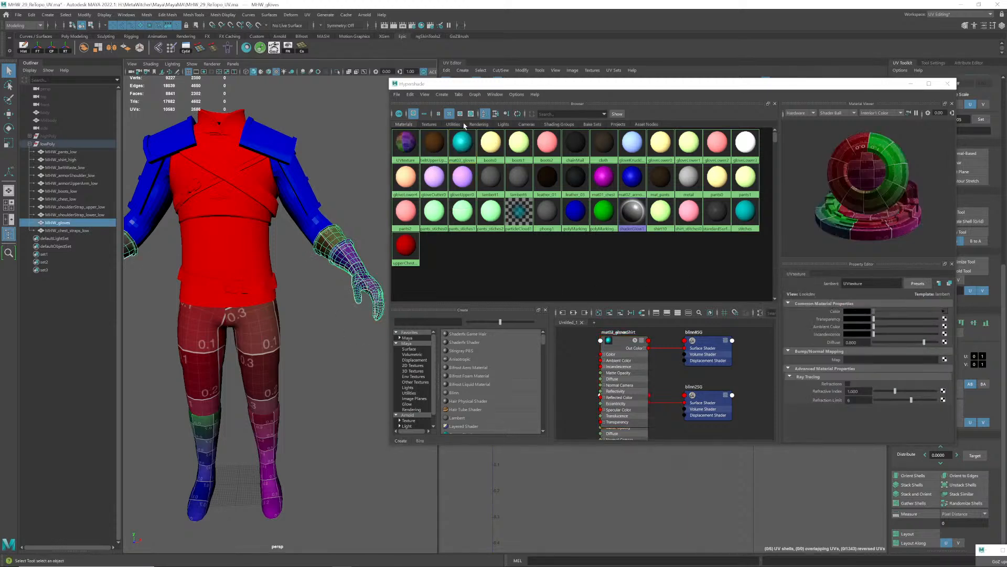
right_click(462, 142)
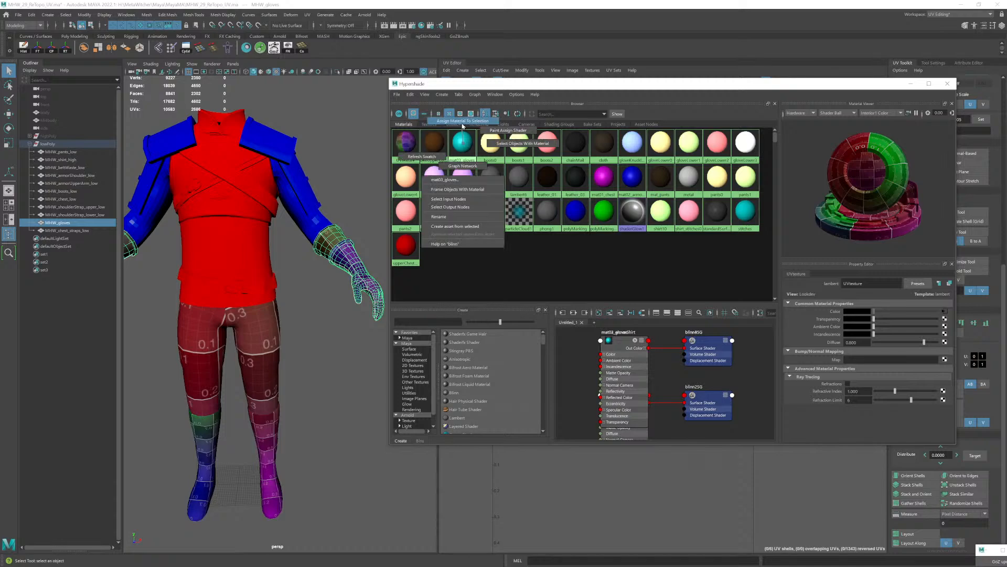
click(451, 180)
drag(519, 89, 503, 125)
- Select the pants and boots together and lay out their UV shells within one tile
scroll(292, 313, up, 3)
alt+right_drag(292, 314, 314, 344)
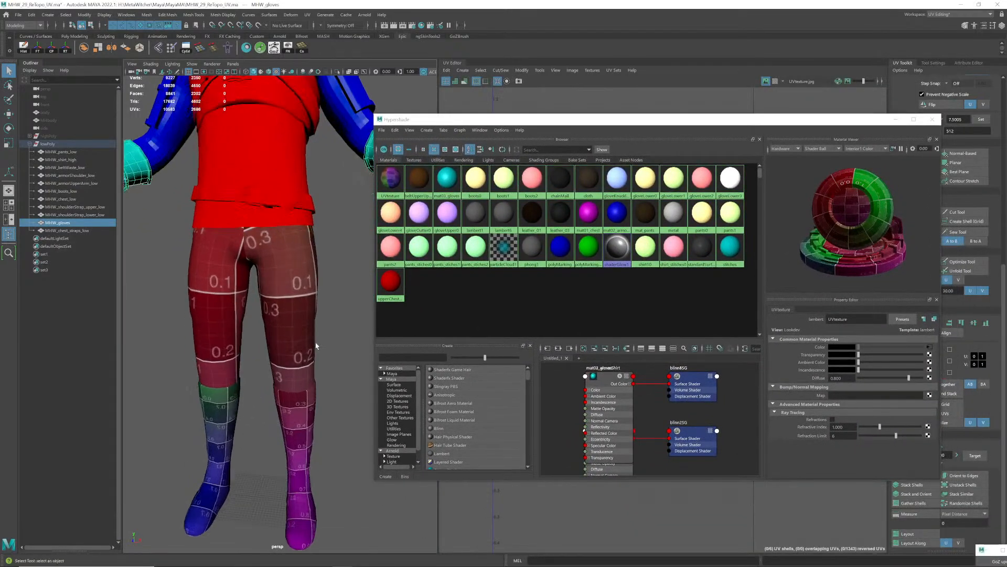
alt+middle_drag(315, 344, 288, 294)
click(288, 296)
shift+click(291, 363)
alt+right_drag(292, 363, 277, 357)
scroll(276, 358, down, 6)
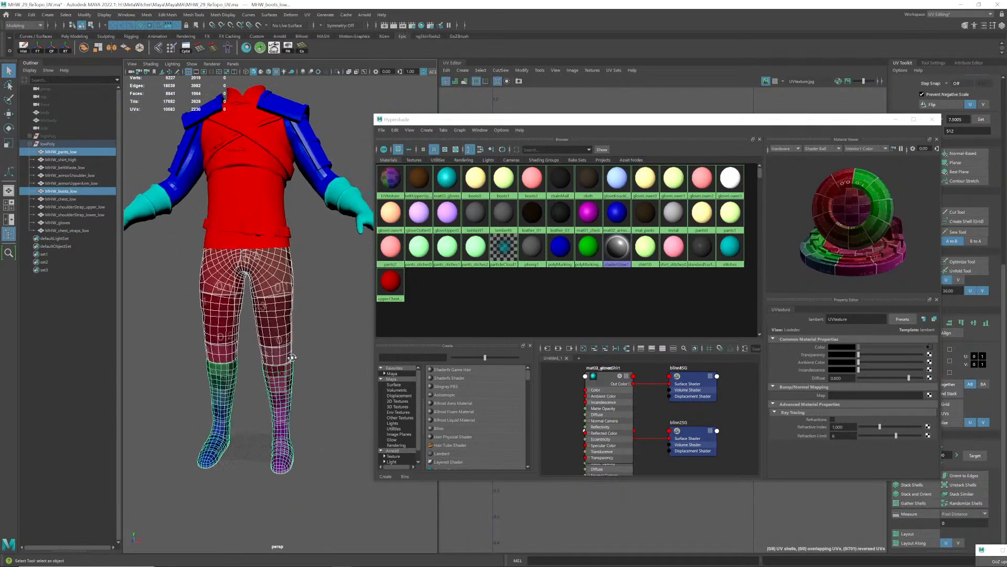
alt+drag(278, 364, 320, 362)
drag(579, 123, 76, 399)
click(903, 535)
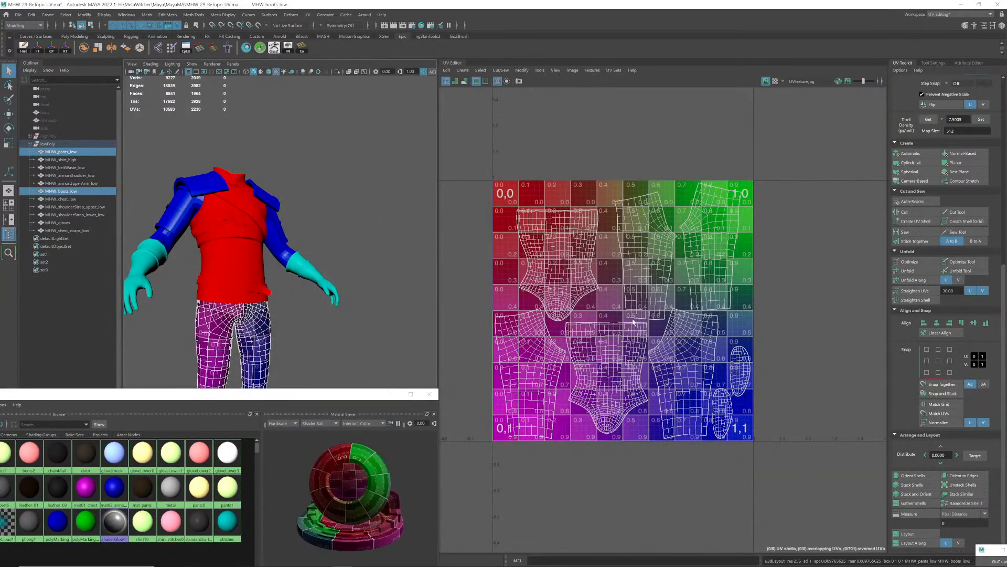
- Create another Blinn material, name it mat04_lowerBody and set its color to green
drag(157, 394, 654, 109)
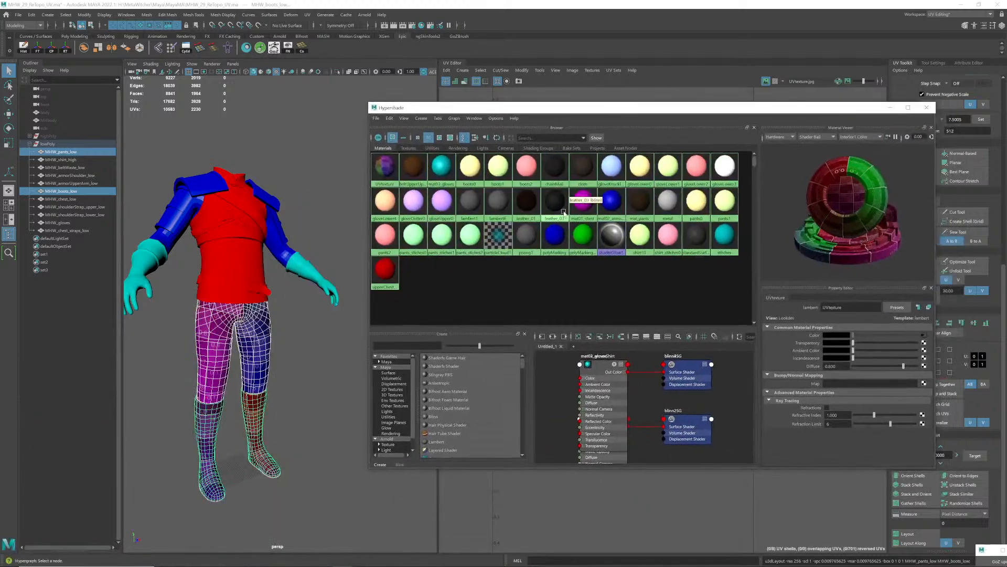
click(440, 417)
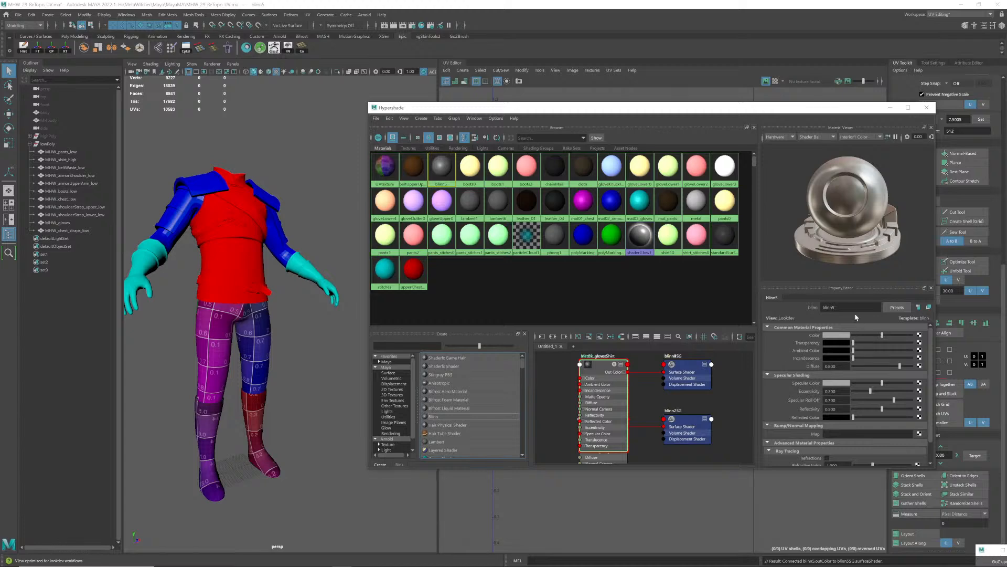
double_click(839, 307)
text(mat04_)
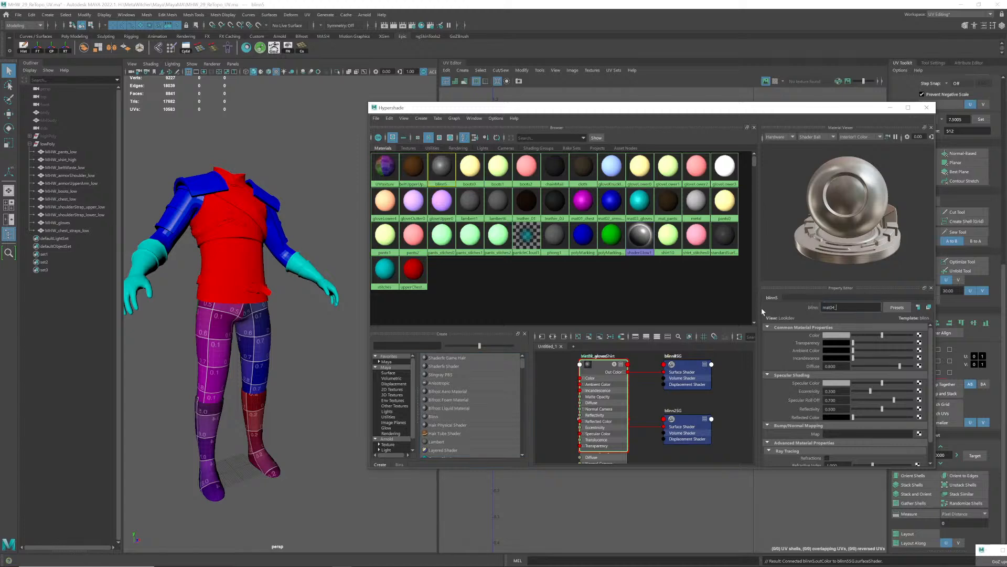
text(lowerBody)
key(Return)
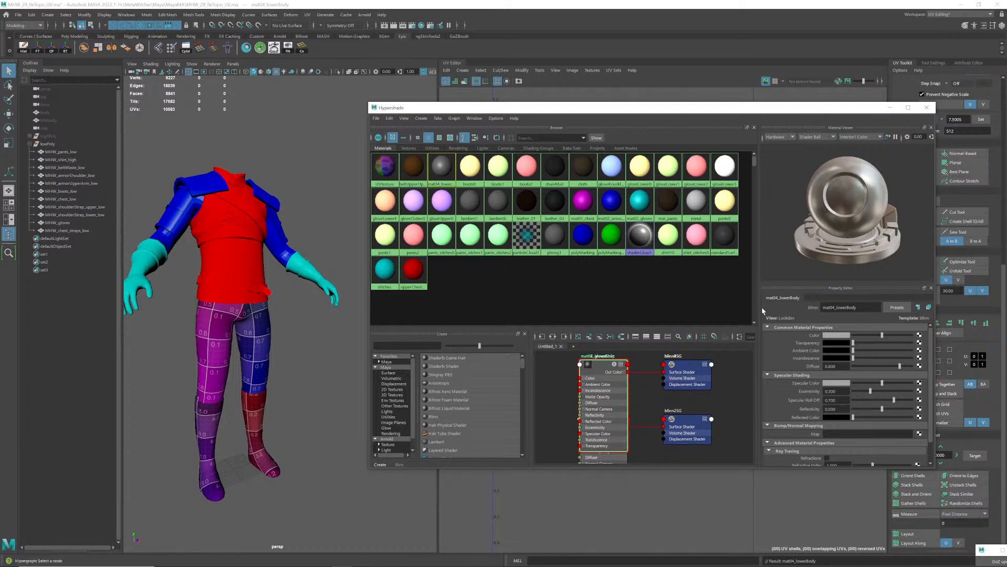
click(839, 336)
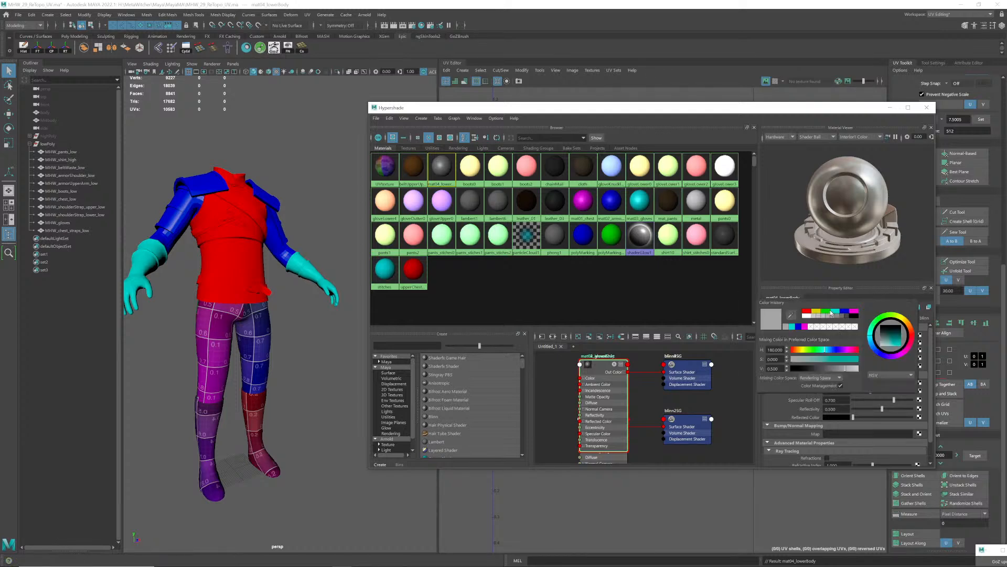
click(825, 312)
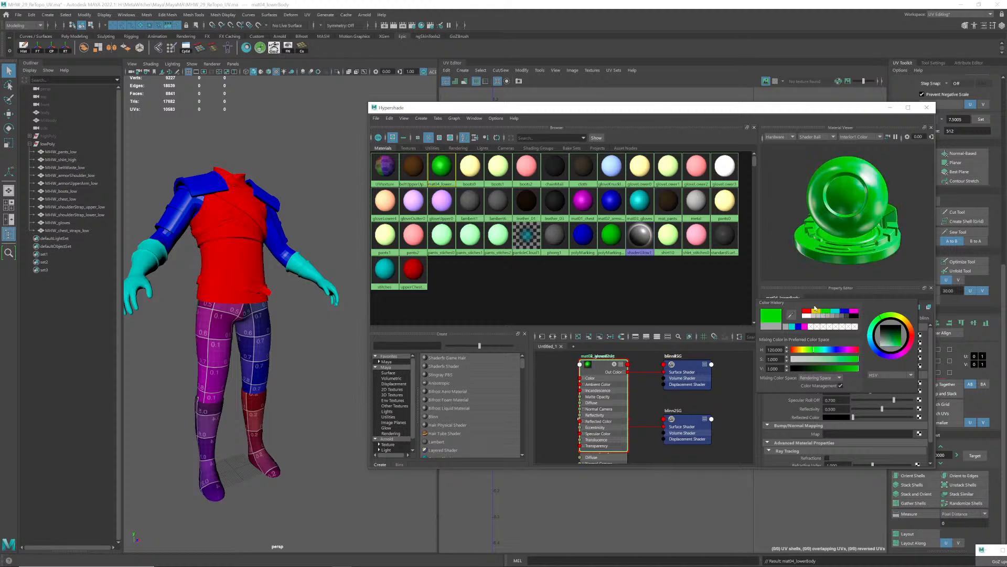
- Assign the mat04_lowerBody material to the pants and boots, then close the Hypershade and clear the selection
click(263, 360)
shift+click(257, 410)
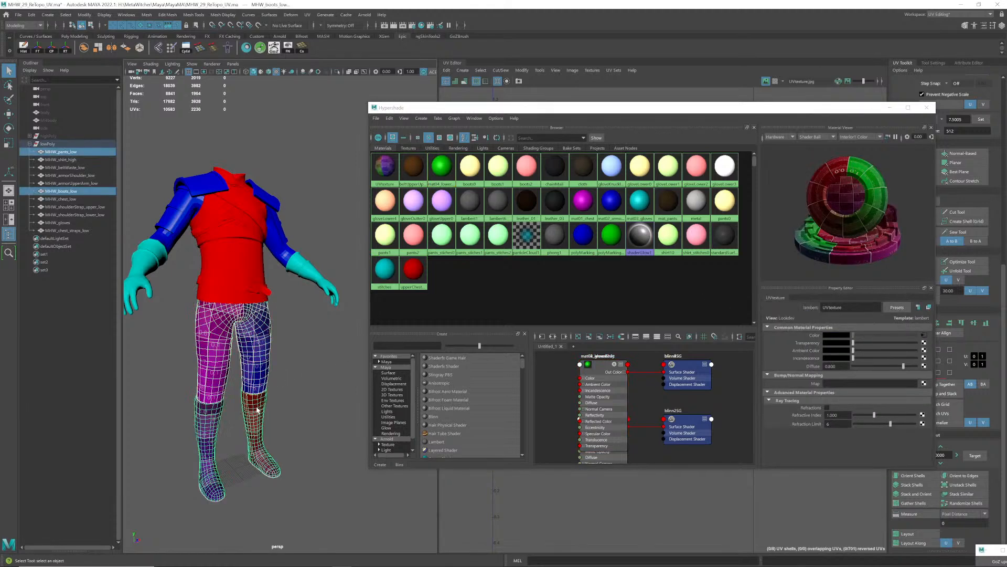
right_drag(444, 173, 440, 149)
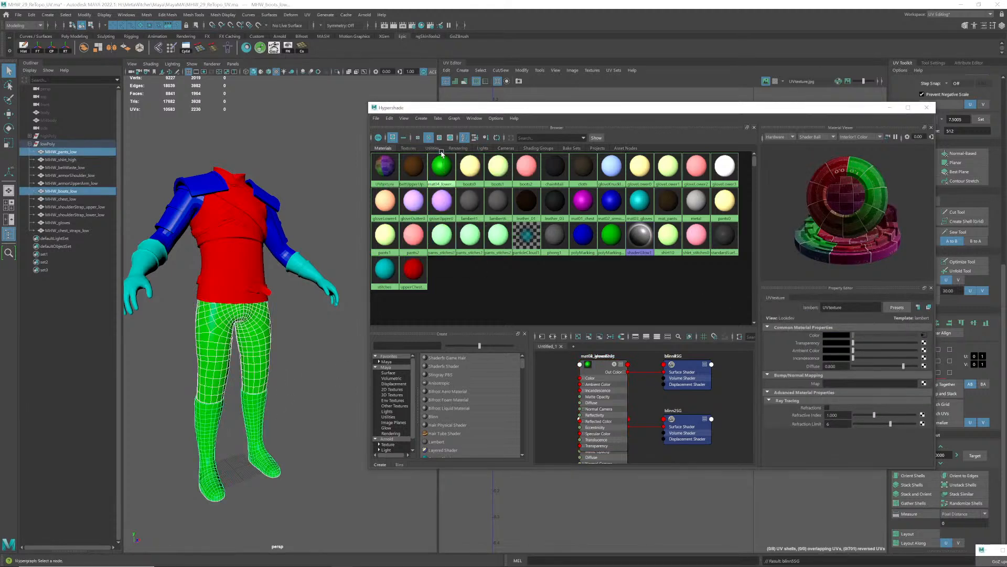
click(926, 107)
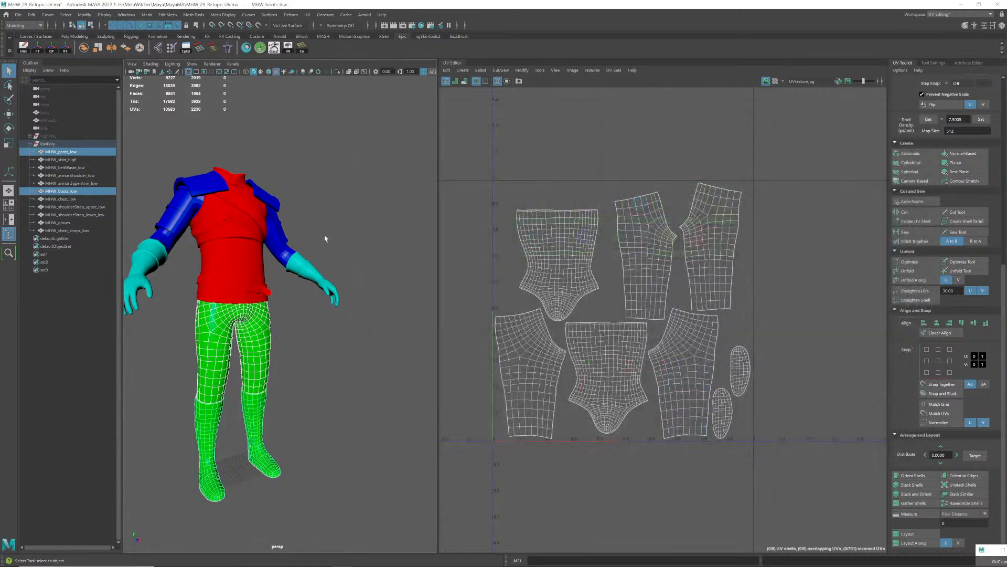
click(327, 237)
alt+drag(321, 245, 293, 264)
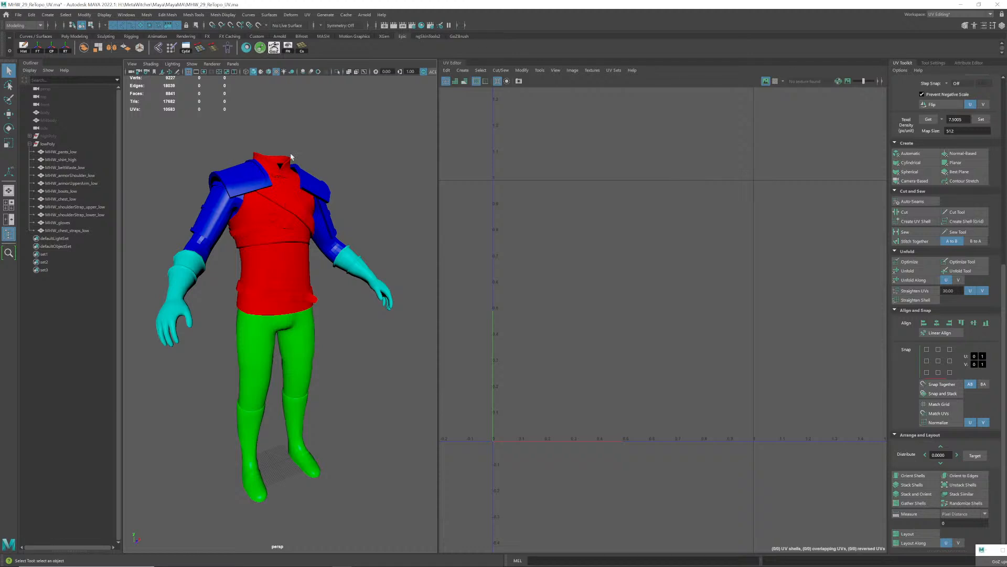
- Switch to the Modeling - Standard workspace and save the scene
click(963, 14)
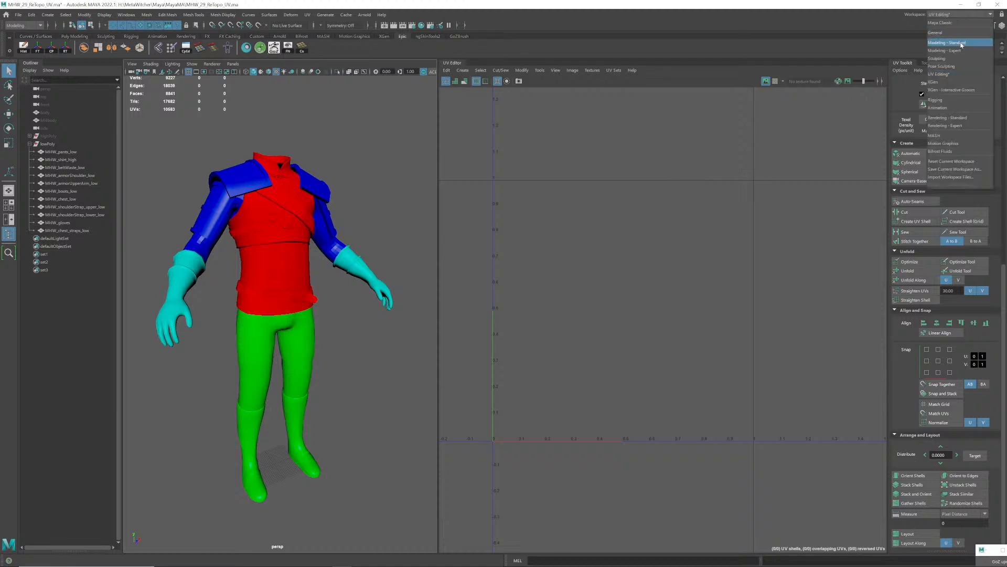
click(944, 37)
alt+right_drag(587, 250, 516, 251)
alt+drag(517, 250, 479, 249)
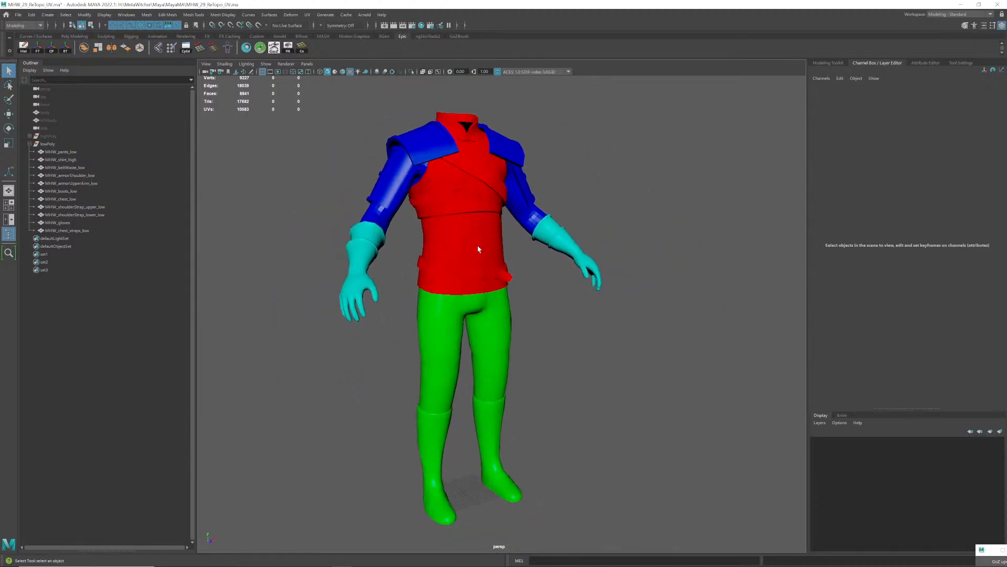
key(ctrl+s)
- Examine the colored material groups across the whole low-poly model
drag(265, 147, 614, 240)
click(577, 367)
drag(578, 367, 306, 437)
click(309, 435)
drag(262, 126, 638, 515)
click(589, 423)
drag(278, 153, 645, 434)
click(416, 259)
alt+drag(428, 248, 400, 286)
scroll(400, 278, up, 4)
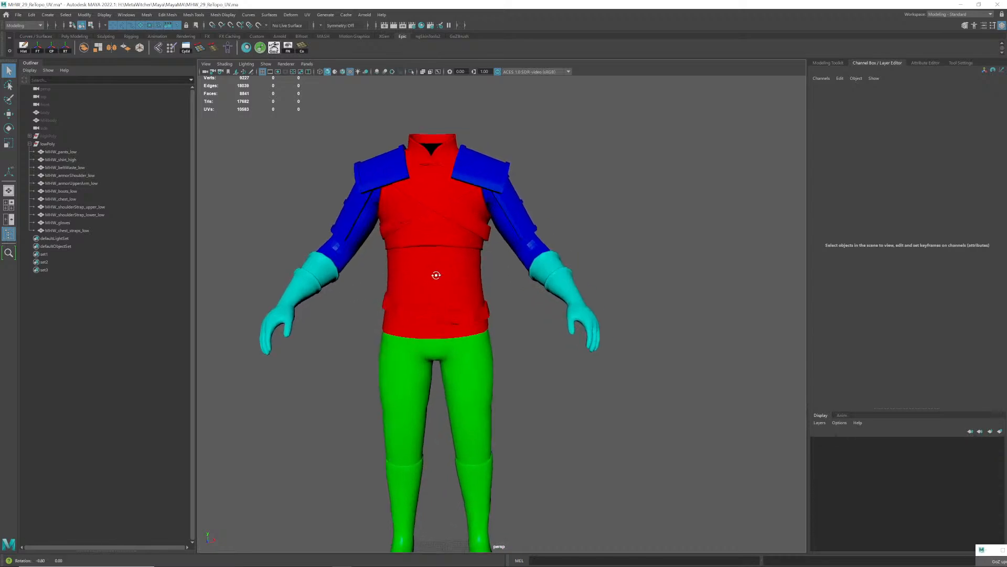
- Isolate the low-poly shirt, soften its edges and bring the full model back into view
click(334, 266)
key(ctrl+1)
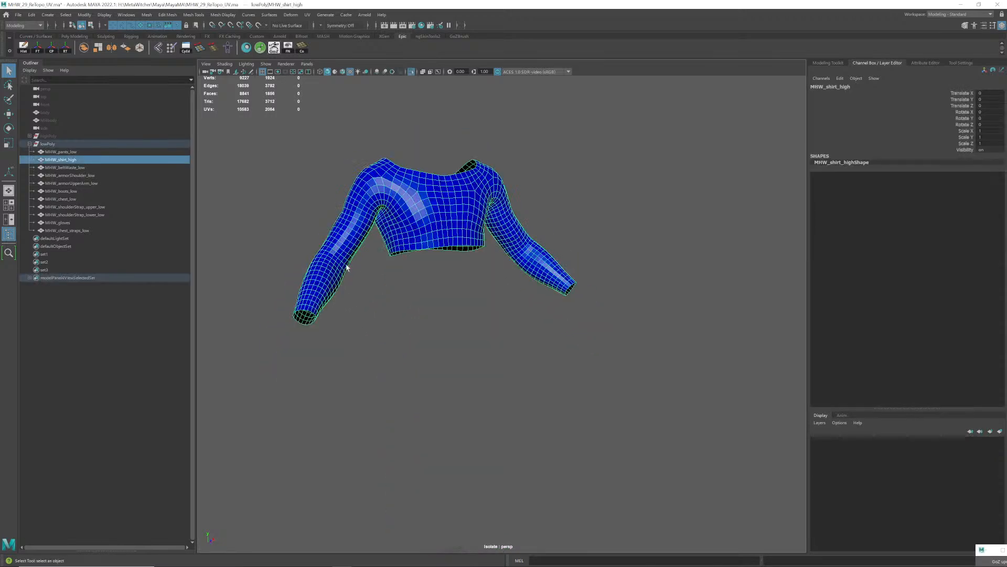
alt+drag(415, 226, 616, 453)
click(409, 305)
shift+right_drag(614, 210, 701, 227)
right_drag(454, 231, 565, 198)
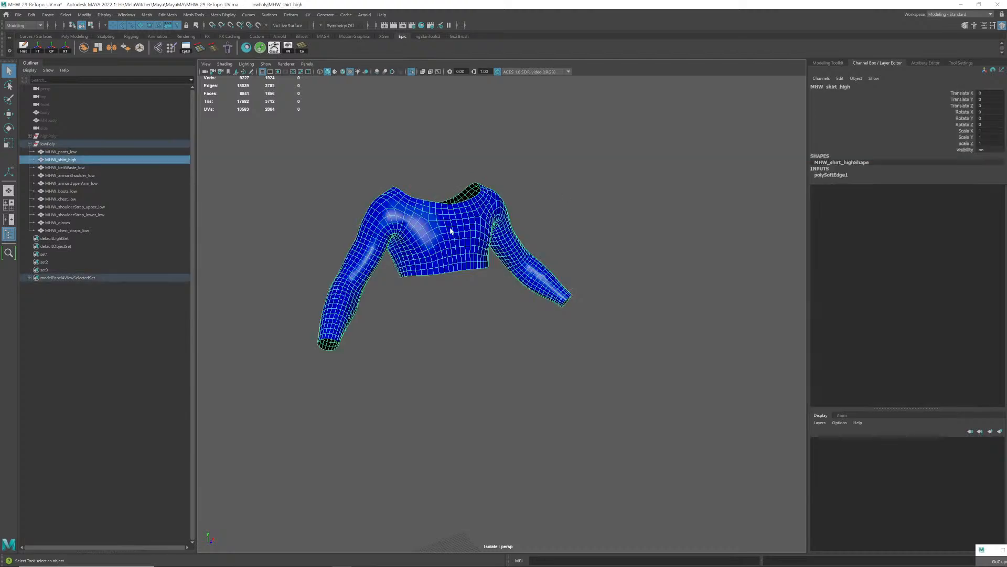
key(ctrl+1)
click(567, 218)
alt+drag(510, 256, 393, 222)
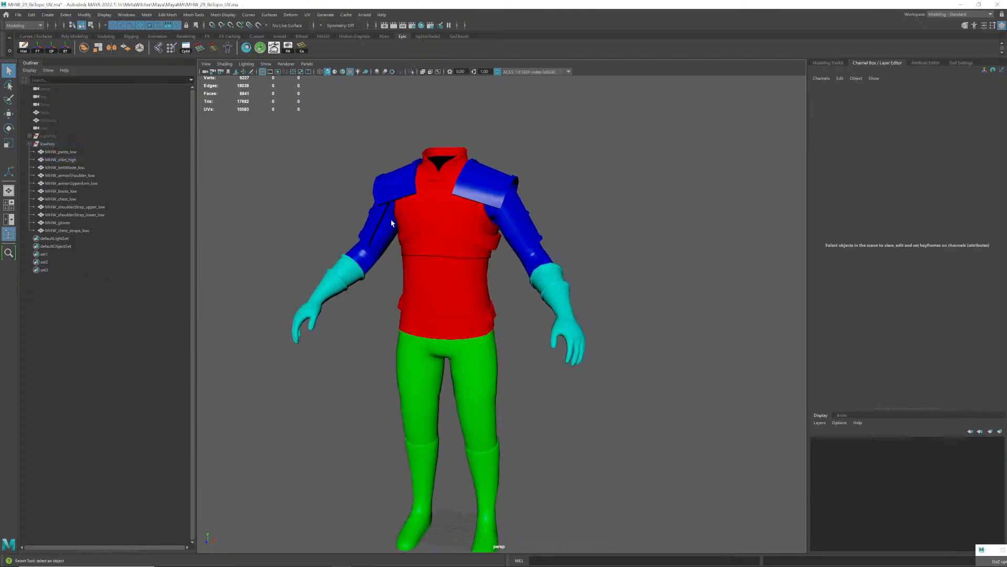
alt+right_drag(394, 223, 440, 218)
alt+middle_drag(461, 210, 491, 271)
alt+drag(496, 270, 450, 254)
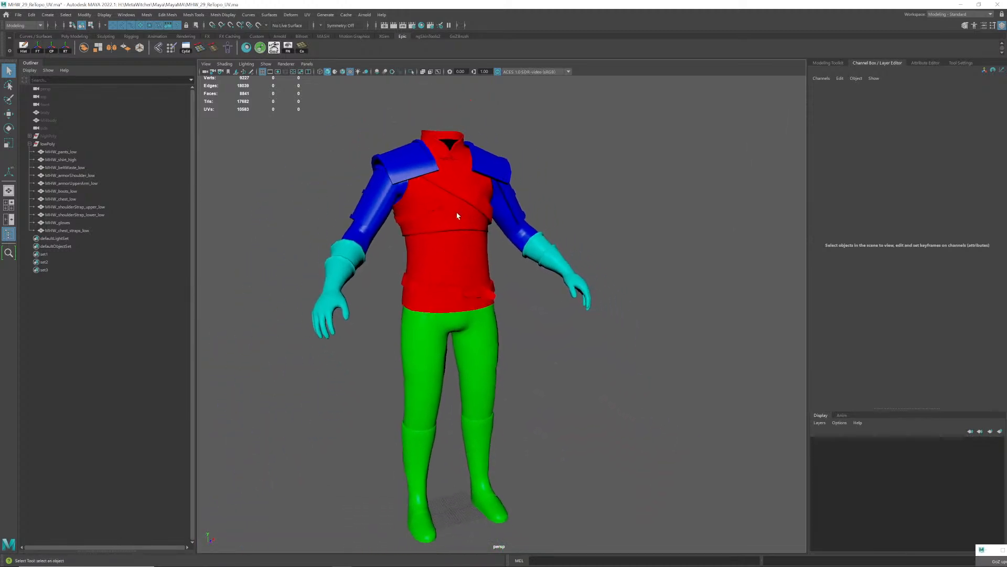
alt+drag(457, 215, 438, 261)
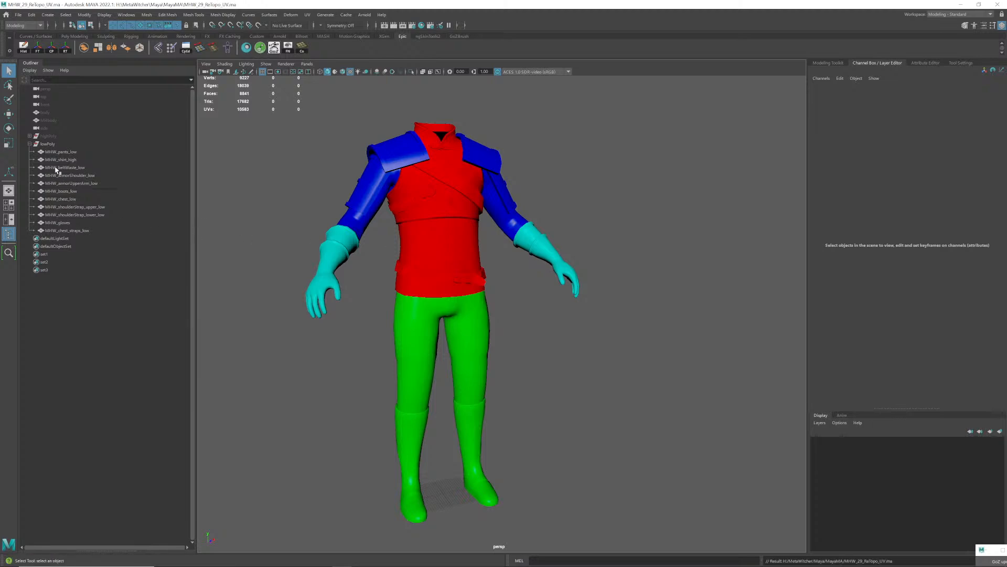
- Show the highPoly group for comparison, hide it again and expand it to review the names of its pieces
click(54, 137)
key(h)
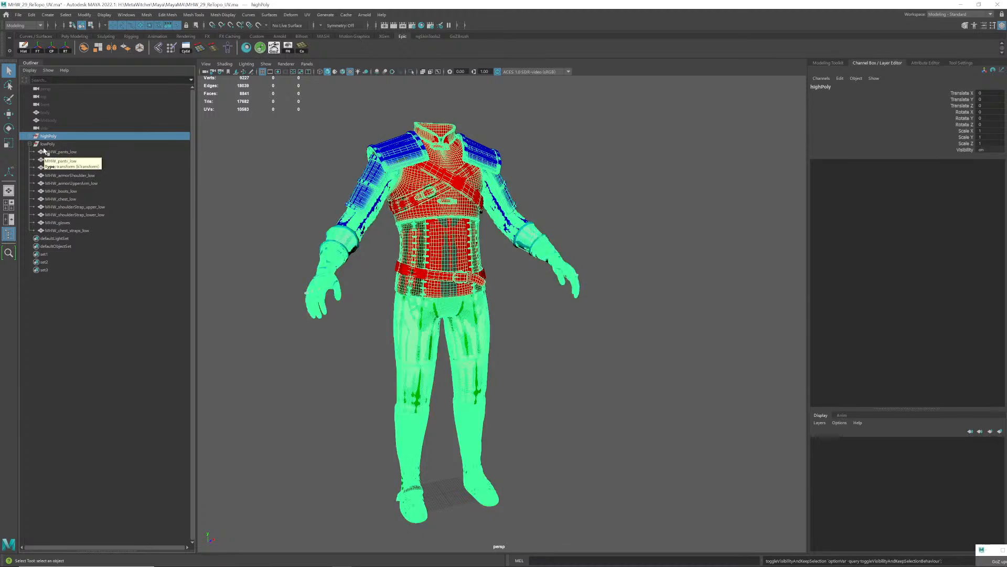
key(h)
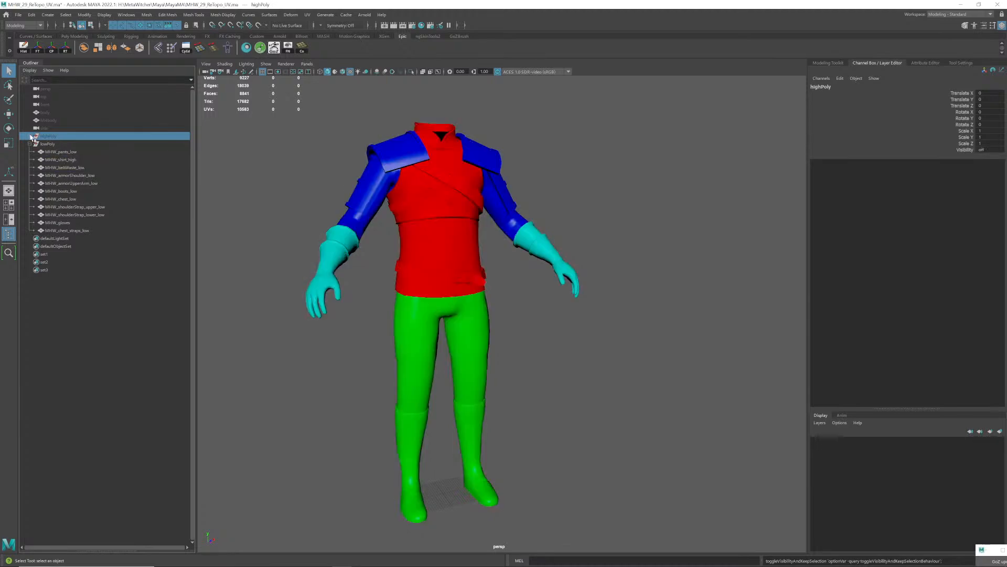
click(30, 136)
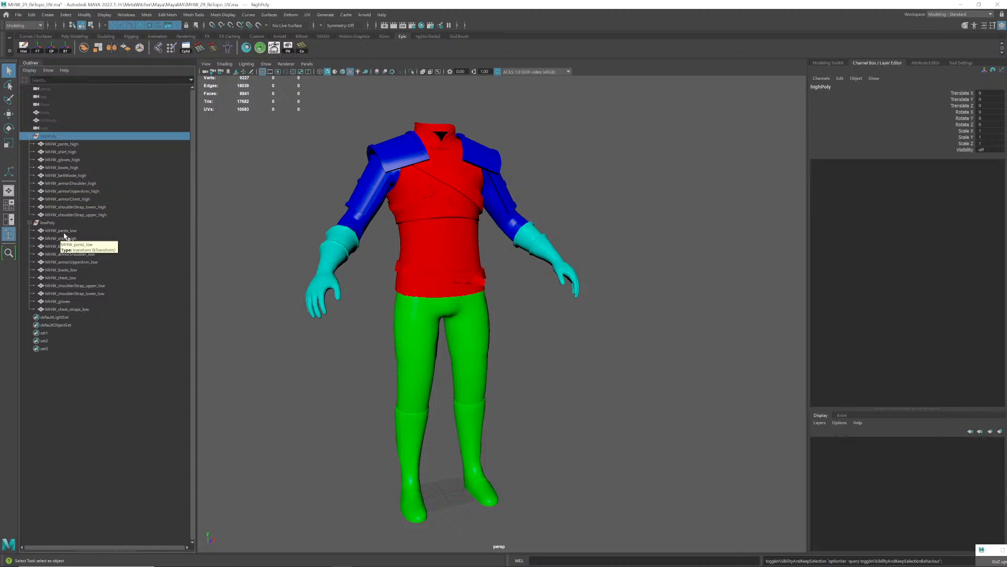
- Move the low-poly shirt to the start of the lowPoly group and place the chest directly beneath it
click(71, 309)
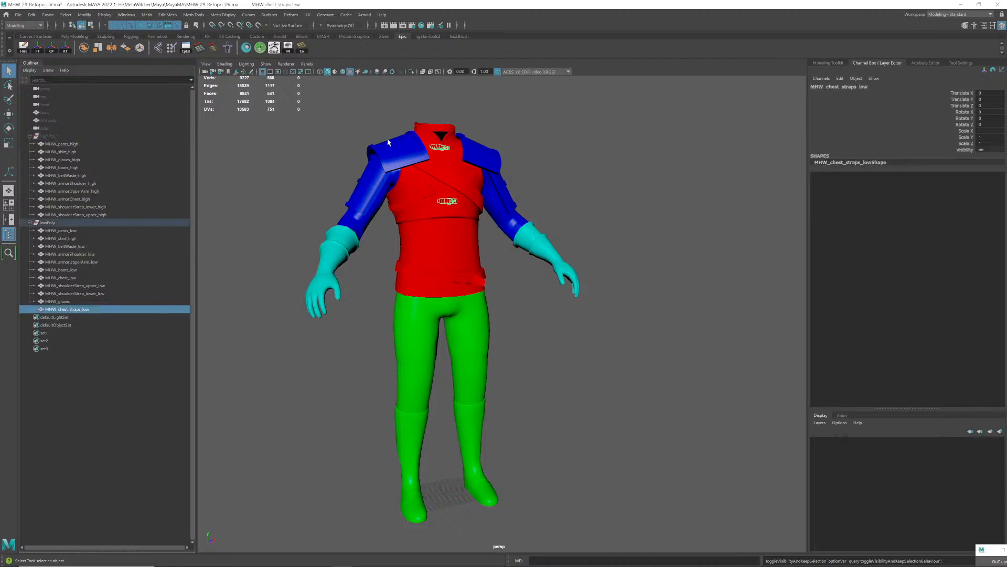
click(247, 236)
click(360, 228)
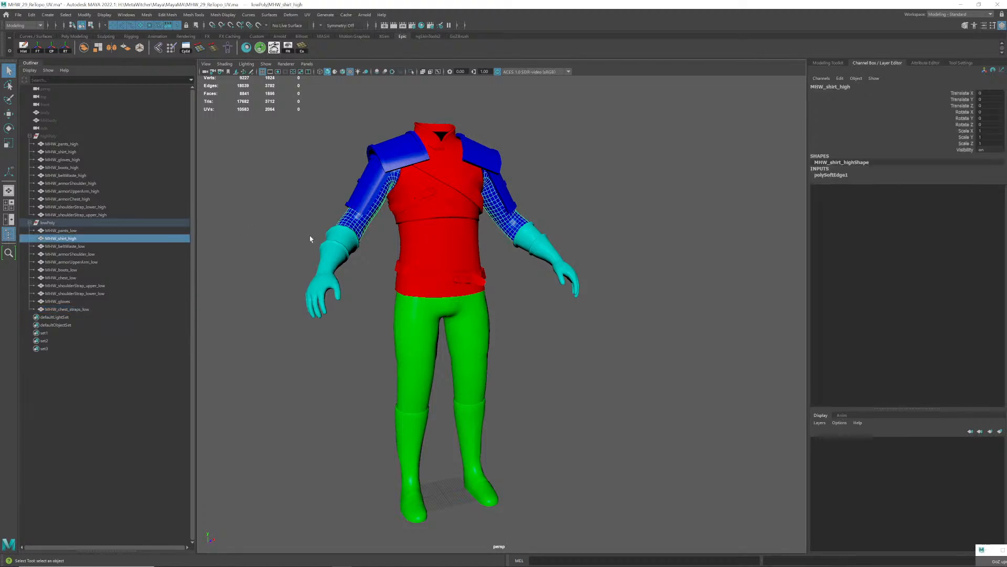
middle_drag(67, 242, 67, 229)
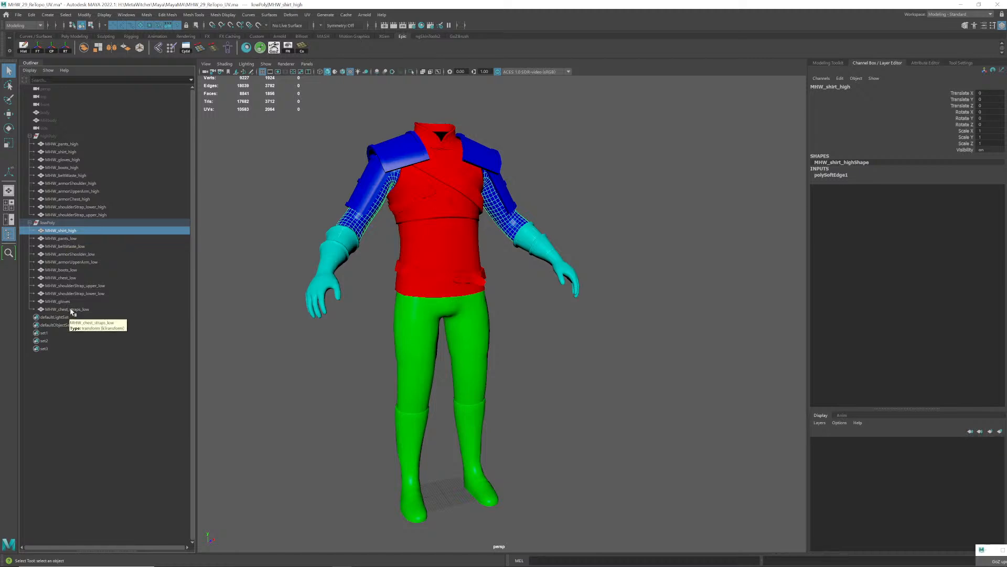
click(63, 278)
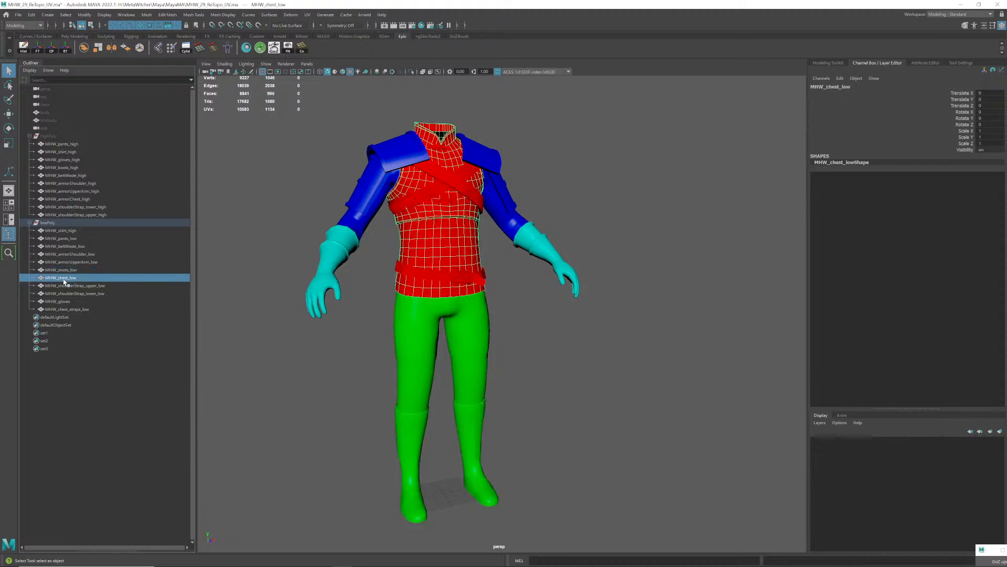
drag(65, 282, 69, 231)
- Rename the shirt in the lowPoly group to MHW_shirt_low
click(69, 232)
double_click(72, 232)
click(73, 231)
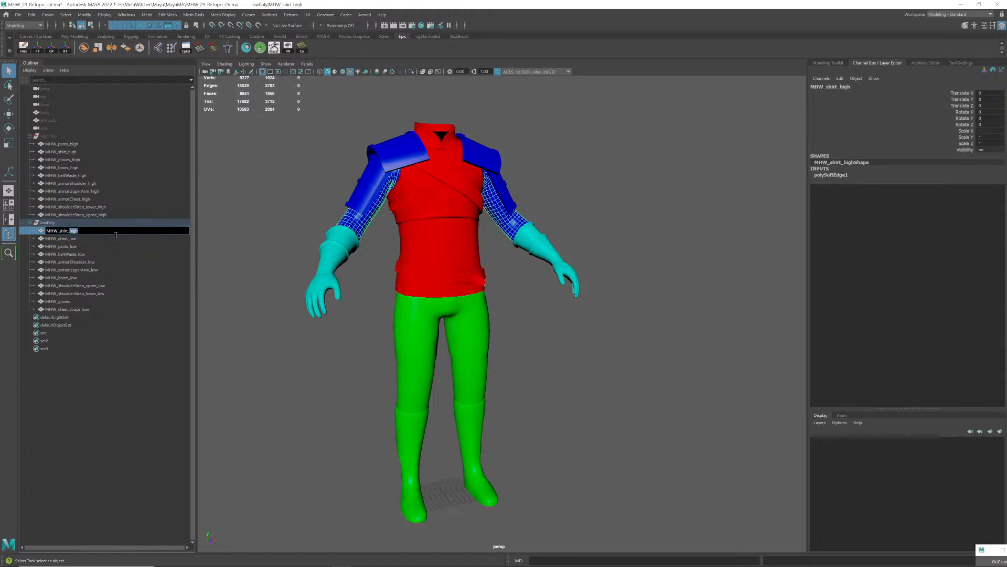
text(lo)
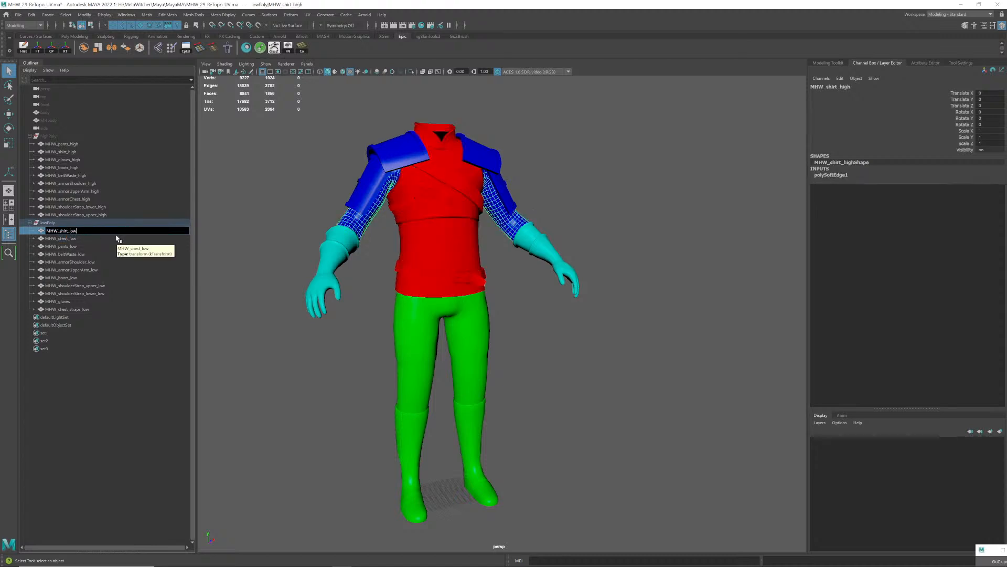
text(w)
key(Return)
- Reorder the lowPoly group so the chest straps, lower shoulder strap and upper shoulder strap follow directly after the chest
click(66, 238)
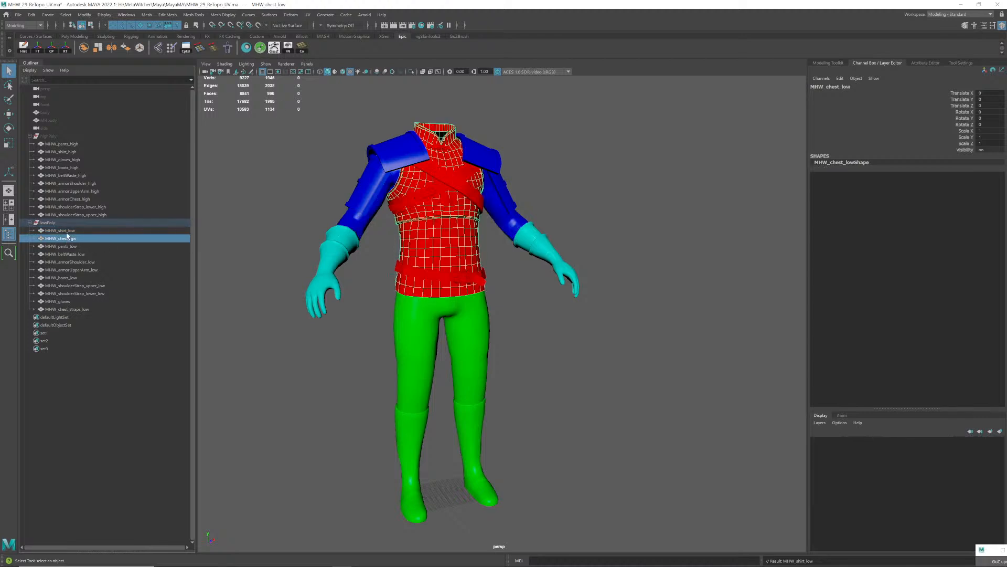
click(66, 231)
click(65, 239)
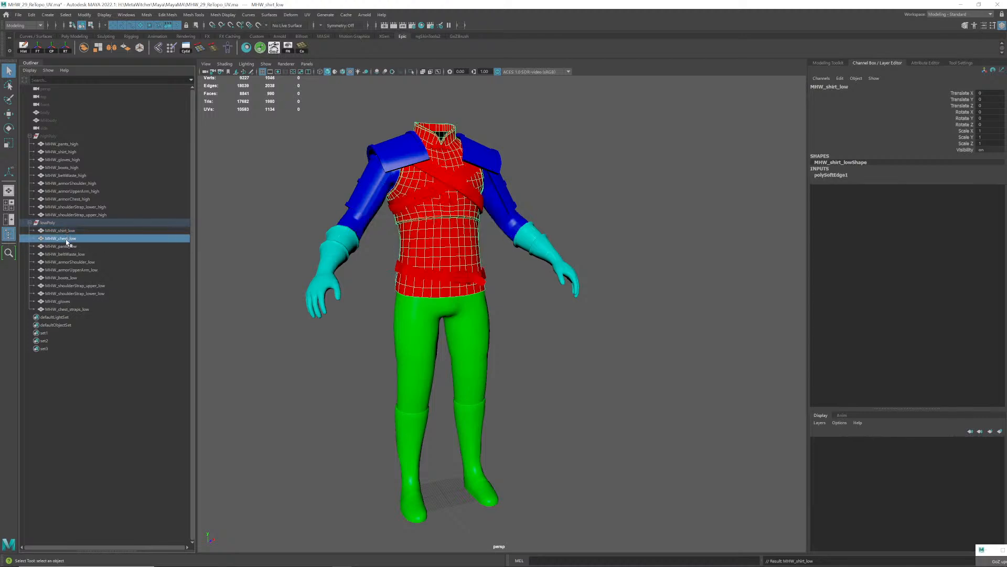
click(87, 286)
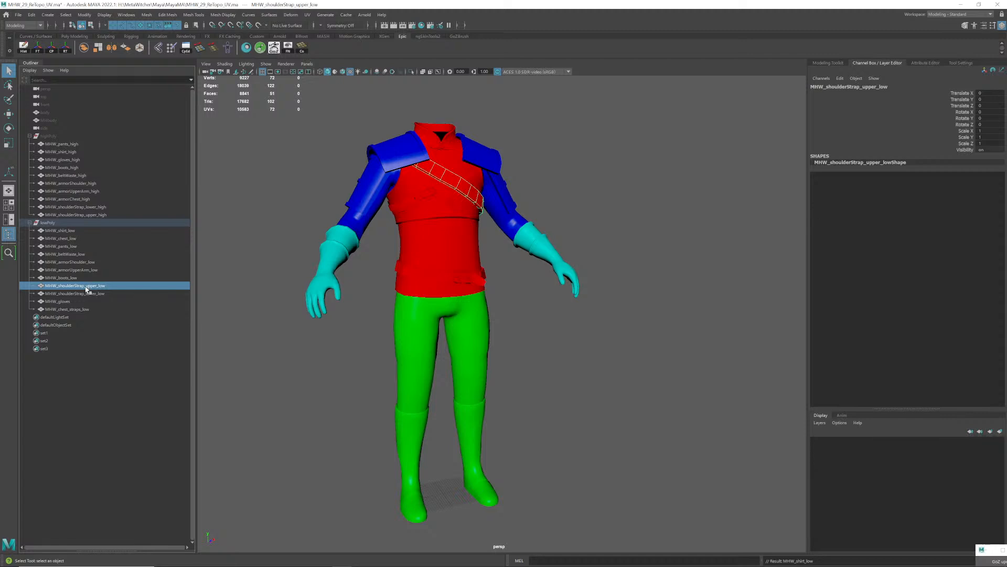
middle_drag(81, 288, 75, 246)
click(82, 294)
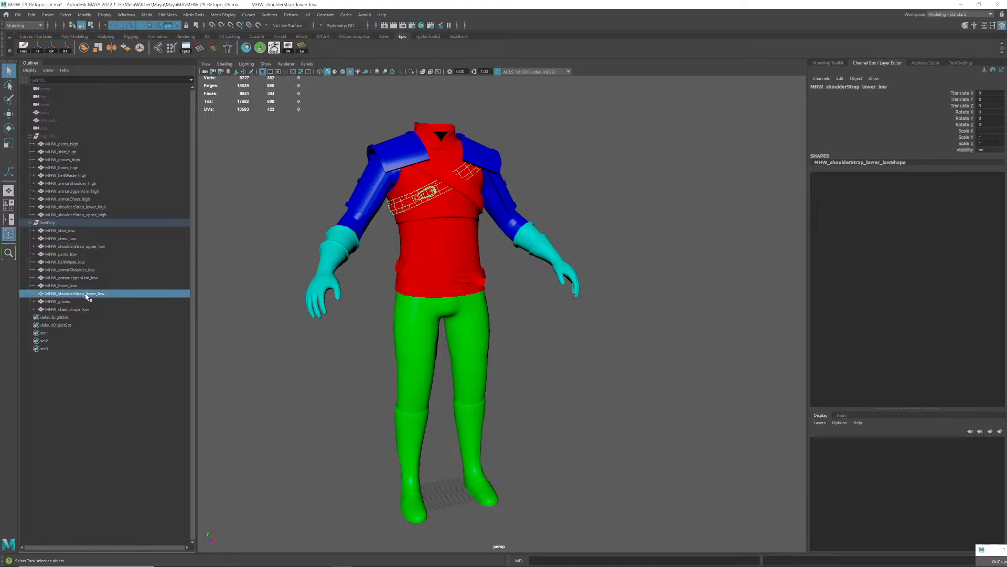
middle_drag(83, 294, 75, 247)
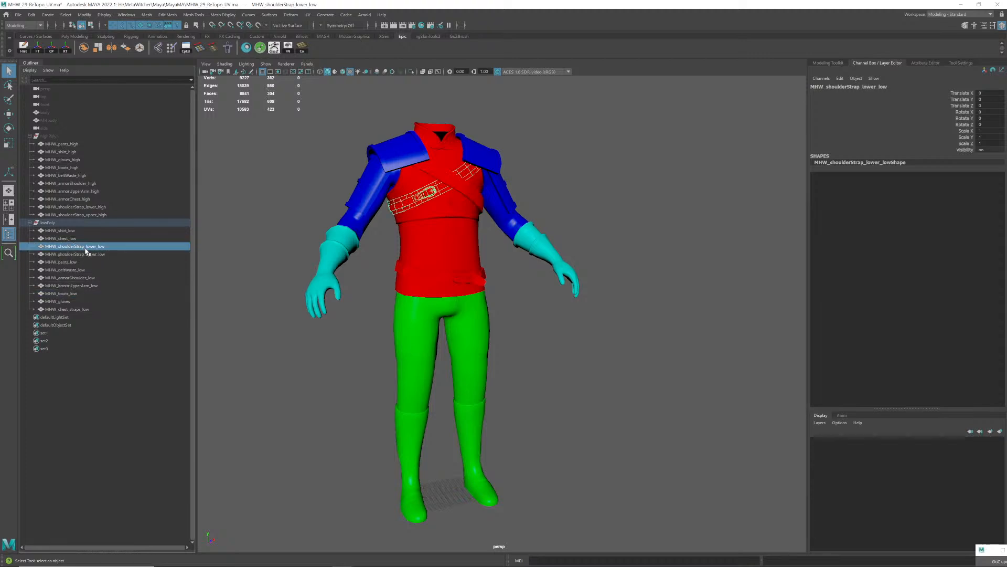
click(88, 254)
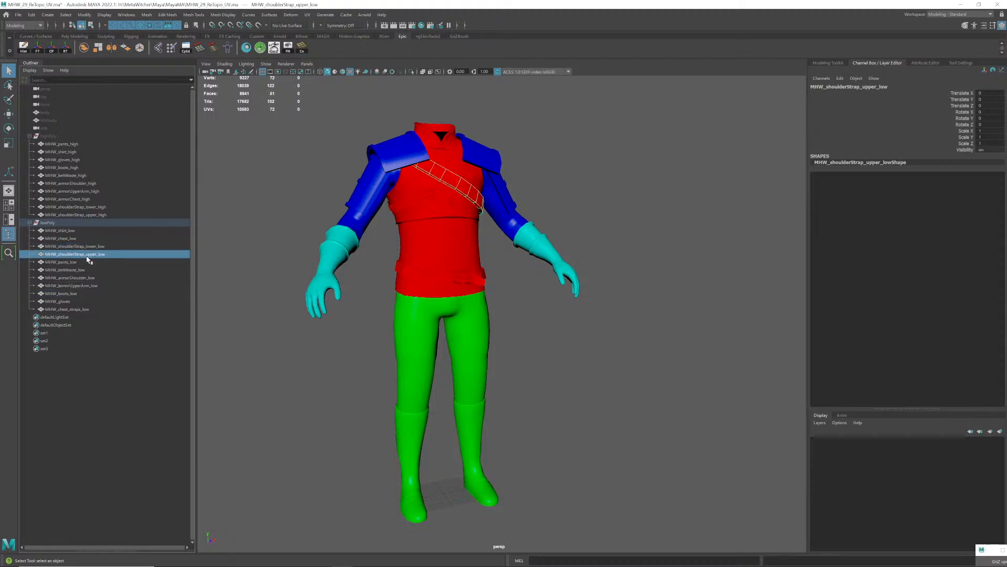
click(78, 312)
middle_drag(74, 313, 78, 246)
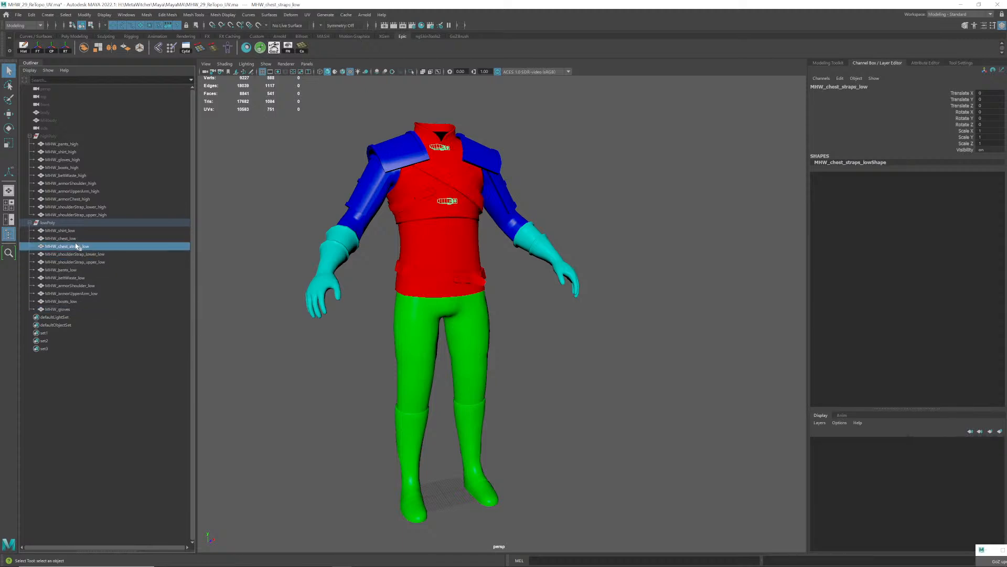
- Move the low-poly pants below the upper-arm armor and place the gloves directly above the pants
click(69, 278)
mouse_move(68, 278)
middle_down()
mouse_move(70, 267)
mouse_move(78, 288)
middle_up()
click(75, 285)
click(77, 294)
click(72, 294)
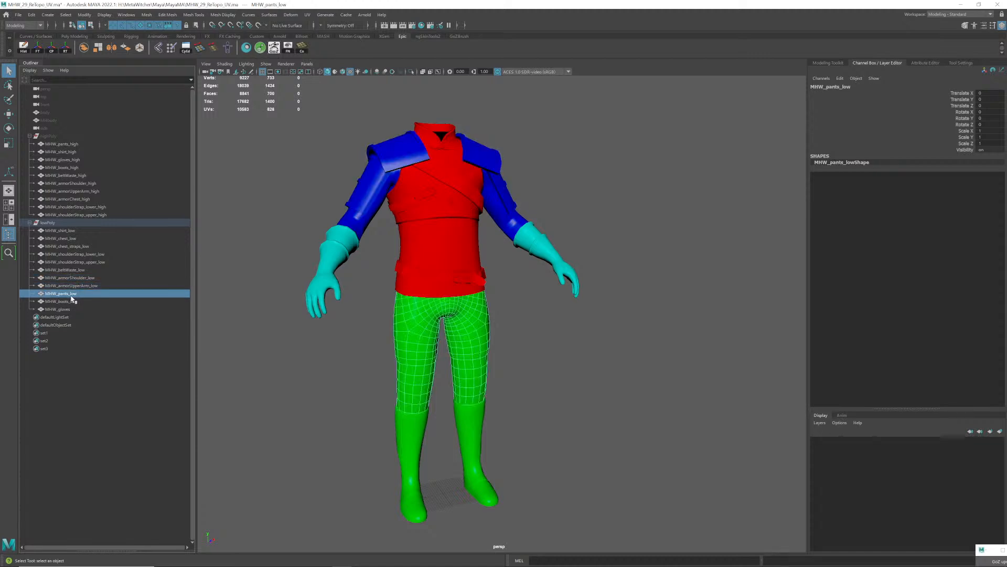
click(64, 310)
middle_drag(61, 311, 67, 297)
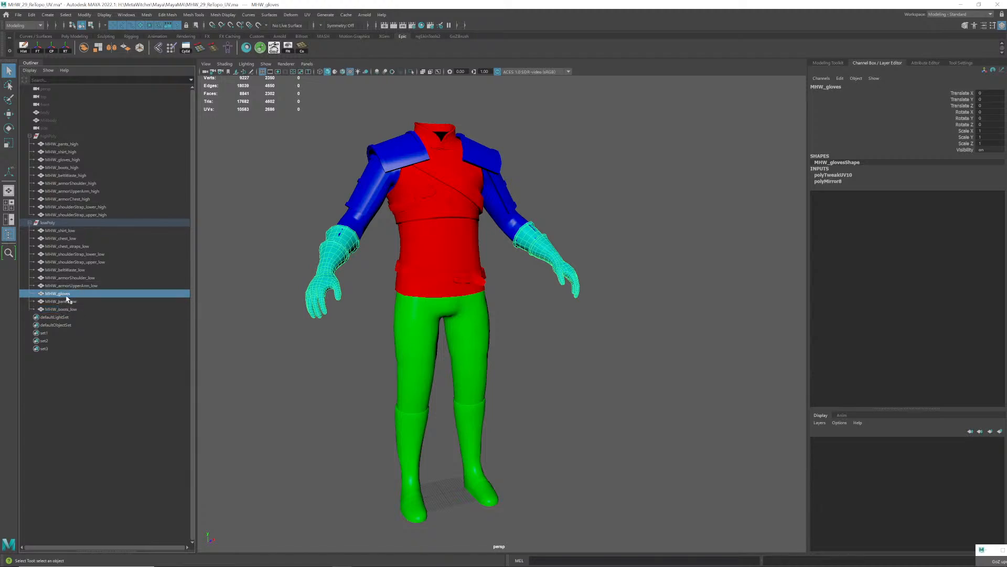
- Rename the low-poly gloves to MHW_gloves_low and check the pants and boots entries
double_click(79, 294)
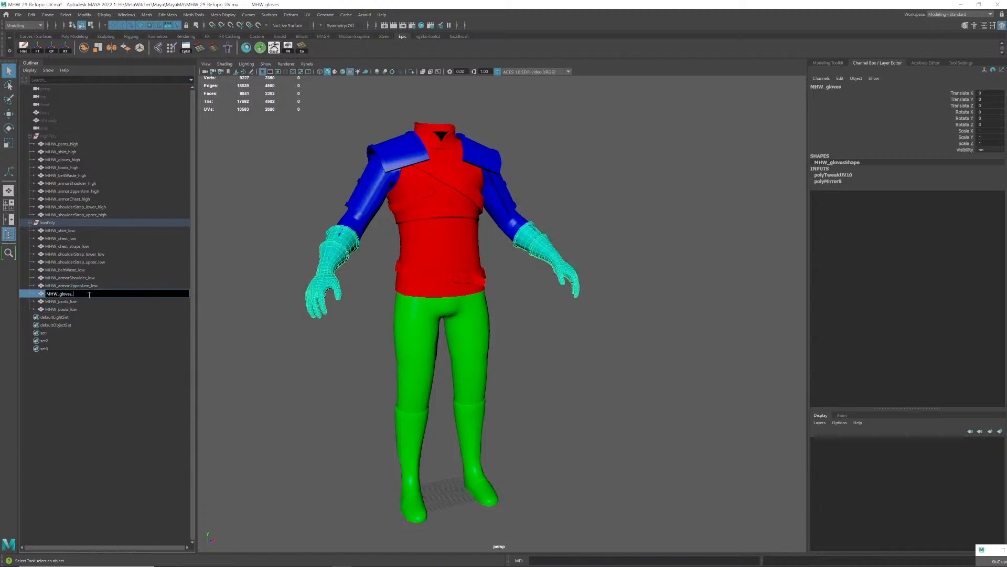
key(Return)
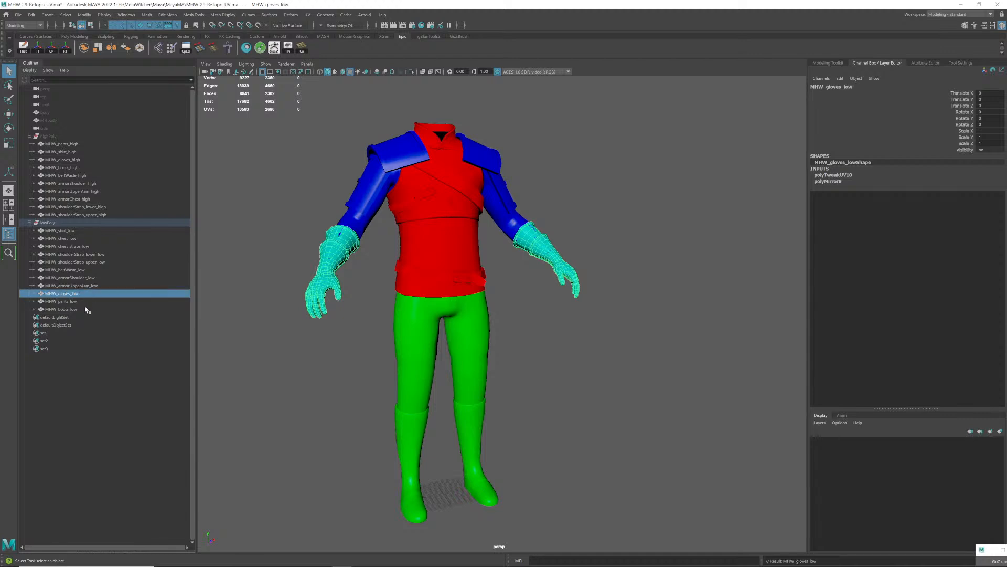
click(85, 301)
click(86, 309)
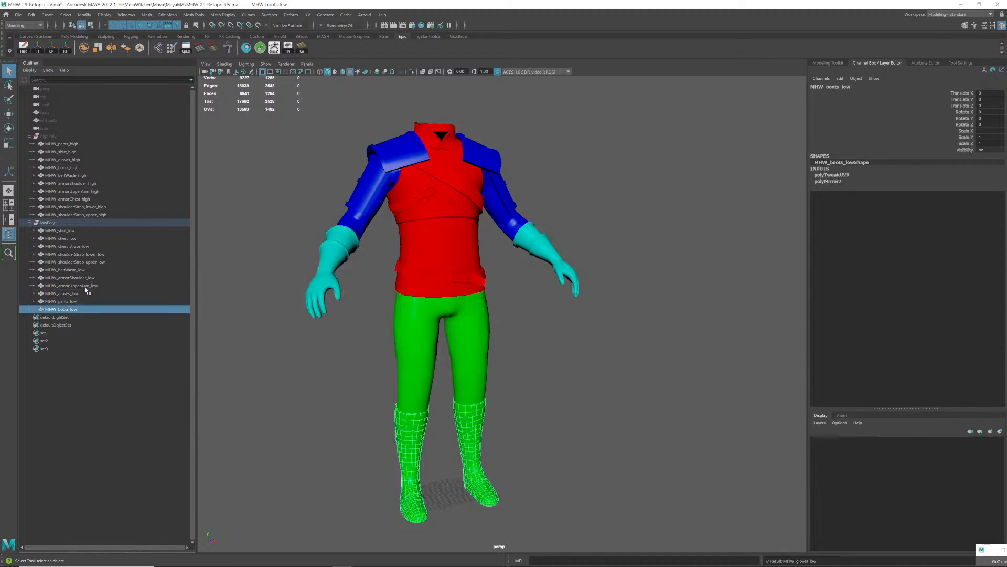
- Save the scene as a new version named MHW_30_ReTopo_UV.ma
click(18, 15)
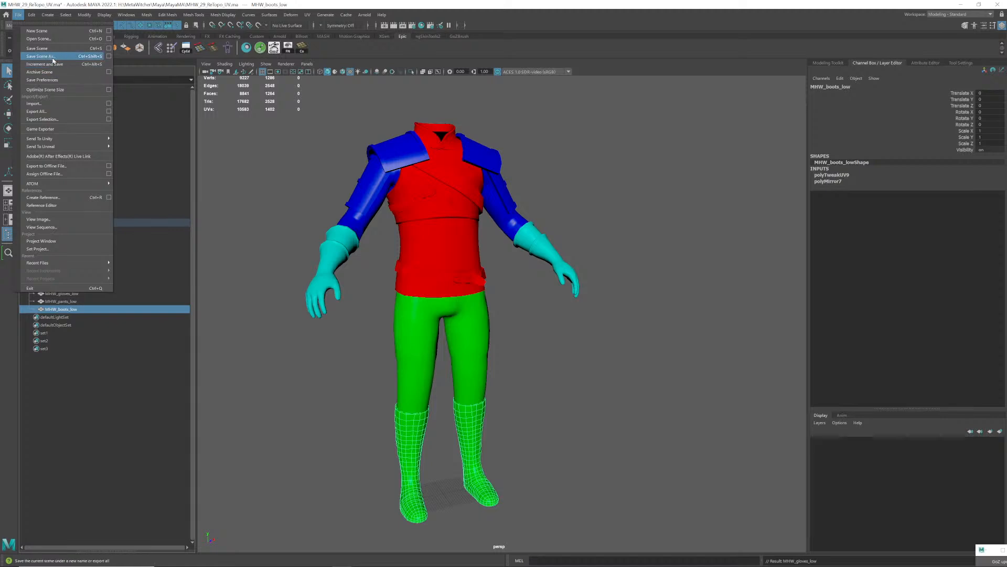
click(52, 57)
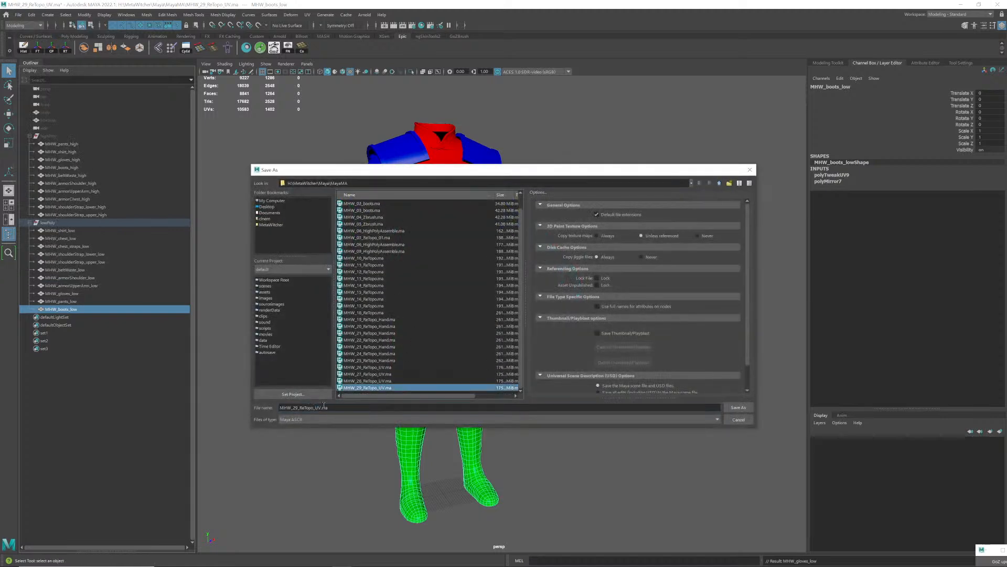
click(315, 407)
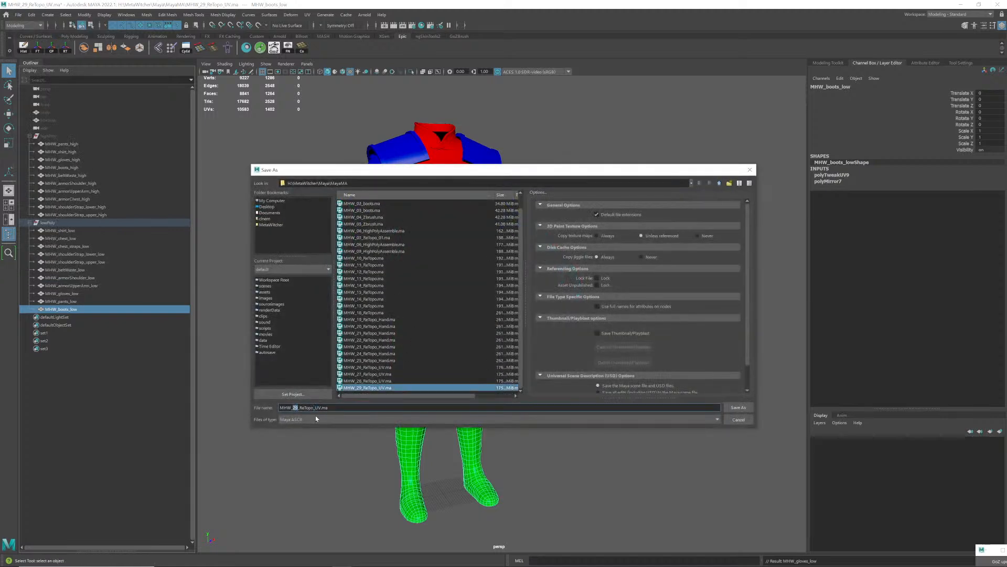
text(30)
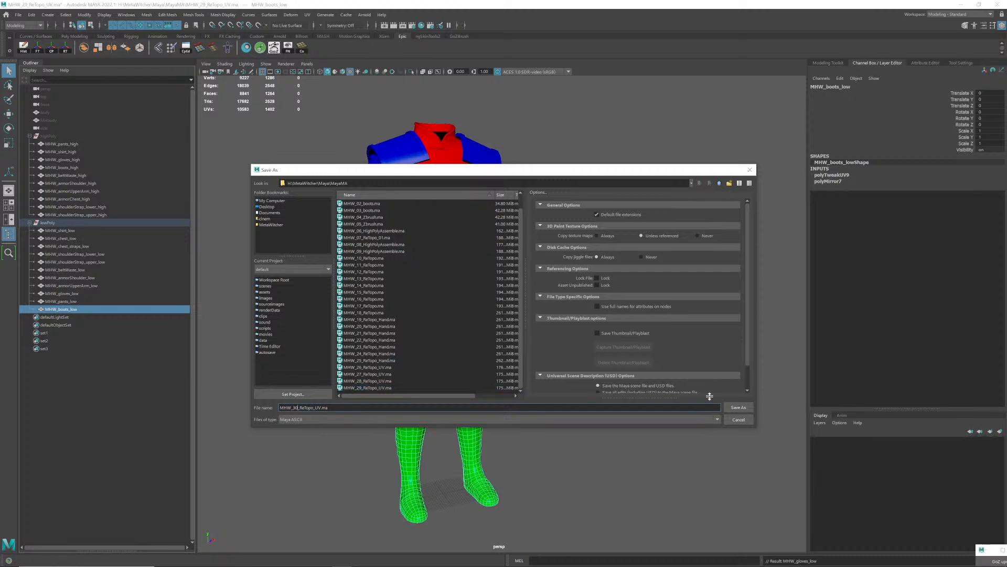
click(735, 409)
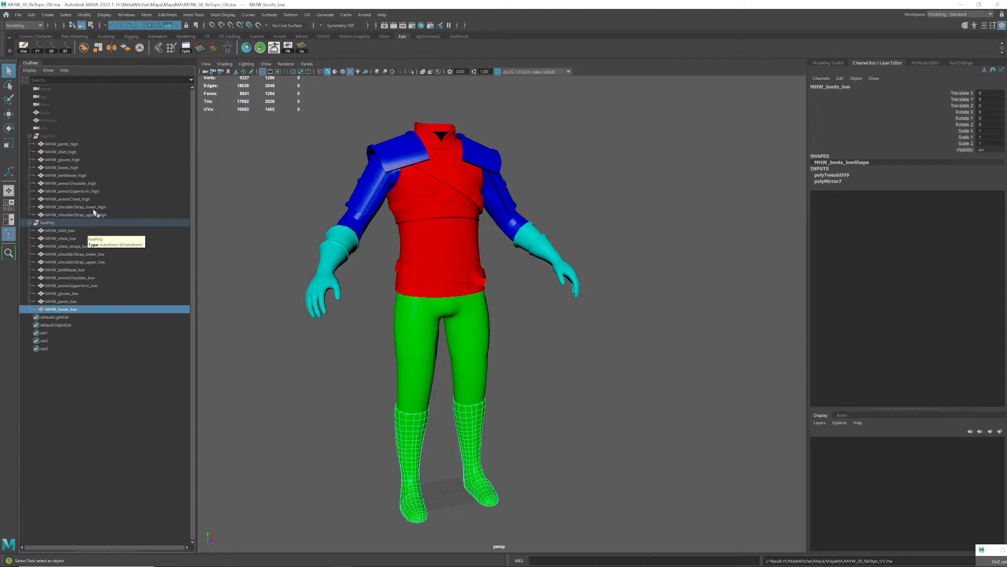
- Hide the lowPoly group and show the highPoly group
click(48, 223)
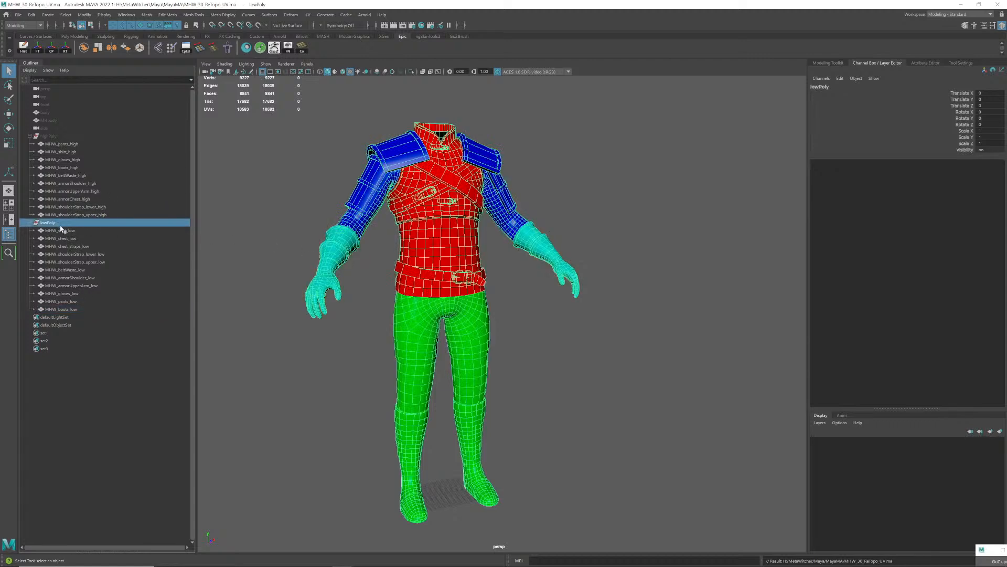
key(h)
click(61, 138)
key(h)
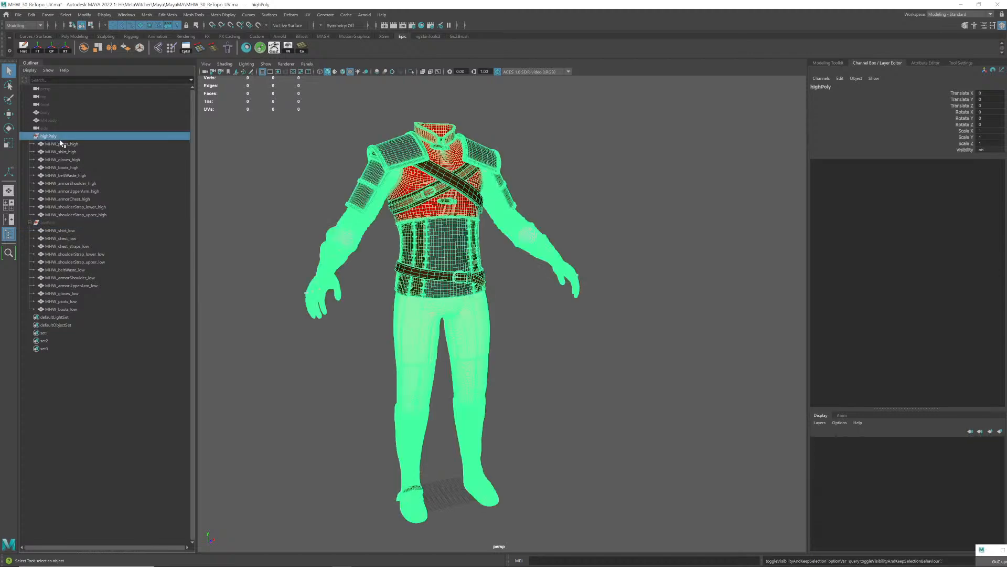
- Examine the high-poly torso armor, straps and buckles up close
click(329, 196)
alt+right_drag(349, 208, 423, 214)
alt+middle_drag(423, 214, 447, 271)
alt+drag(448, 272, 443, 272)
alt+right_drag(416, 268, 430, 240)
alt+middle_drag(429, 239, 441, 296)
alt+right_drag(441, 296, 456, 308)
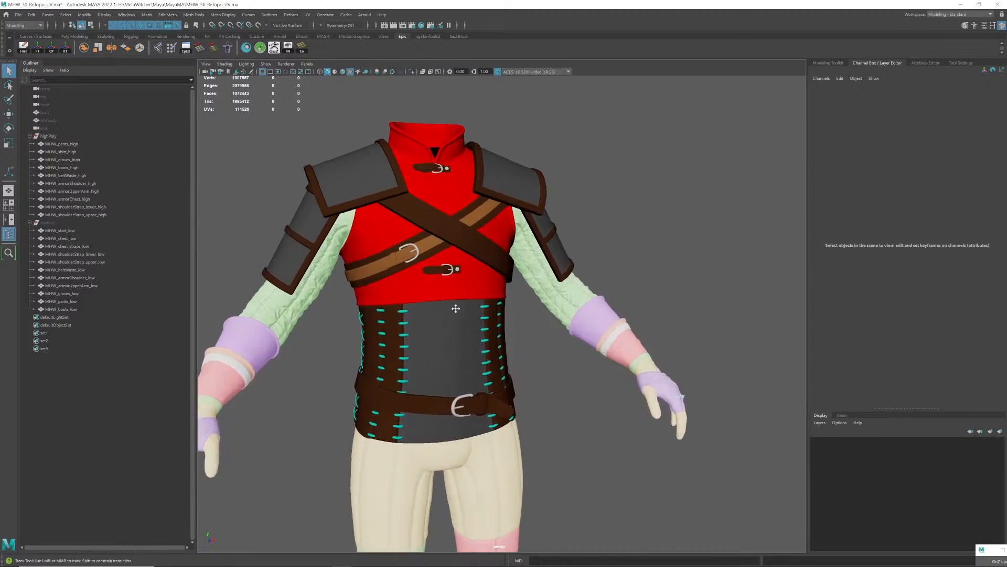
alt+drag(456, 308, 458, 302)
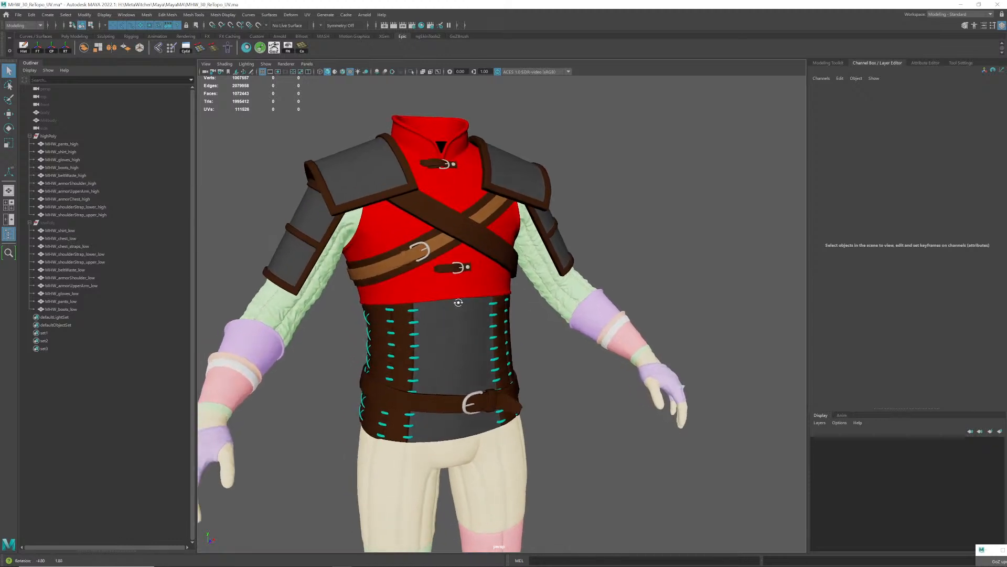
- Select the faces of the lower chest strap, its buckle and its rivet on MHW_armorChest_high
click(472, 238)
click(454, 273)
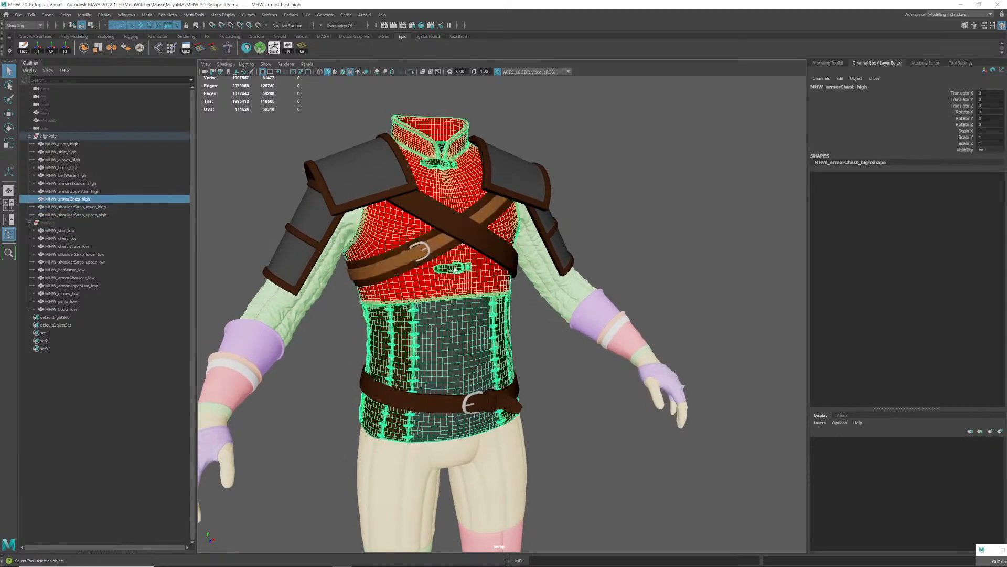
alt+right_drag(454, 267, 456, 385)
alt+middle_drag(464, 258, 462, 309)
right_drag(459, 291, 479, 299)
click(464, 295)
shift+double_click(404, 187)
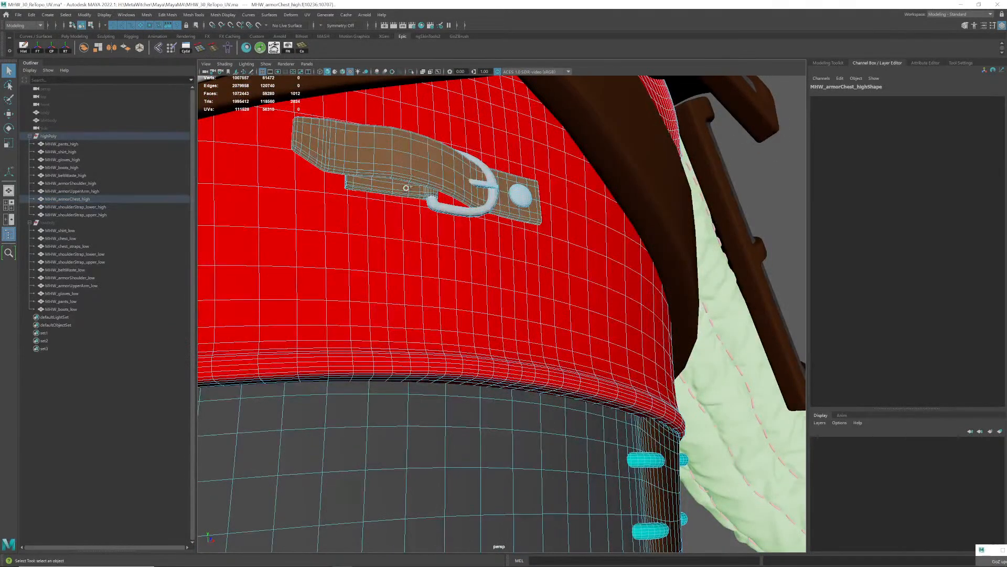
shift+double_click(445, 209)
shift+double_click(522, 194)
- Add the faces of the strap, buckle and rivet below the collar to the chest armor's face selection
alt+drag(505, 211, 506, 228)
alt+right_drag(506, 227, 446, 203)
alt+middle_drag(446, 204, 457, 294)
alt+right_drag(457, 293, 480, 303)
shift+double_click(431, 287)
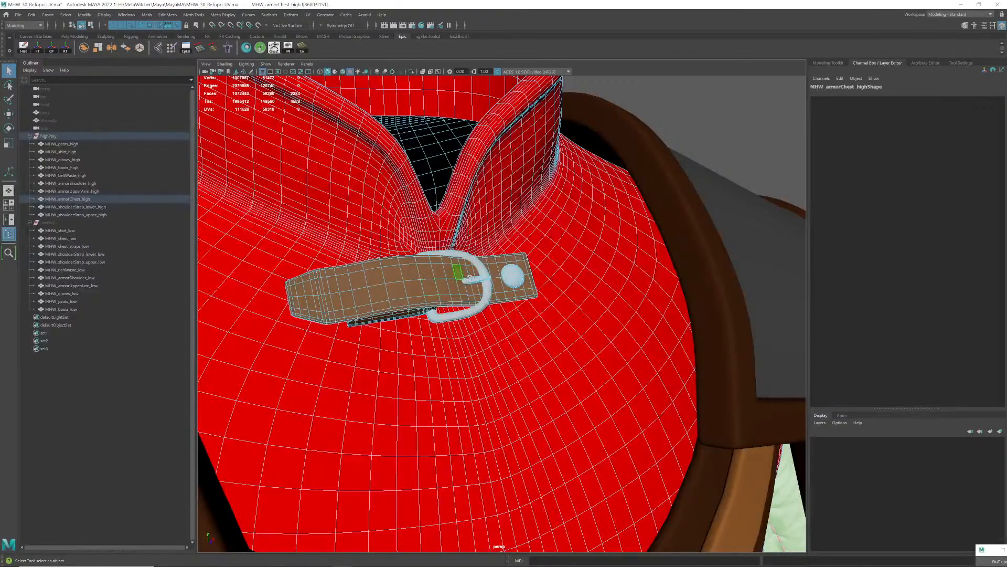
shift+double_click(513, 277)
shift+double_click(402, 316)
- Extract the selected strap and buckle faces from the high-poly chest armor, delete its history and expand MHW_armorChest_high to list the separated pieces
alt+right_drag(585, 336, 442, 363)
alt+drag(442, 363, 449, 329)
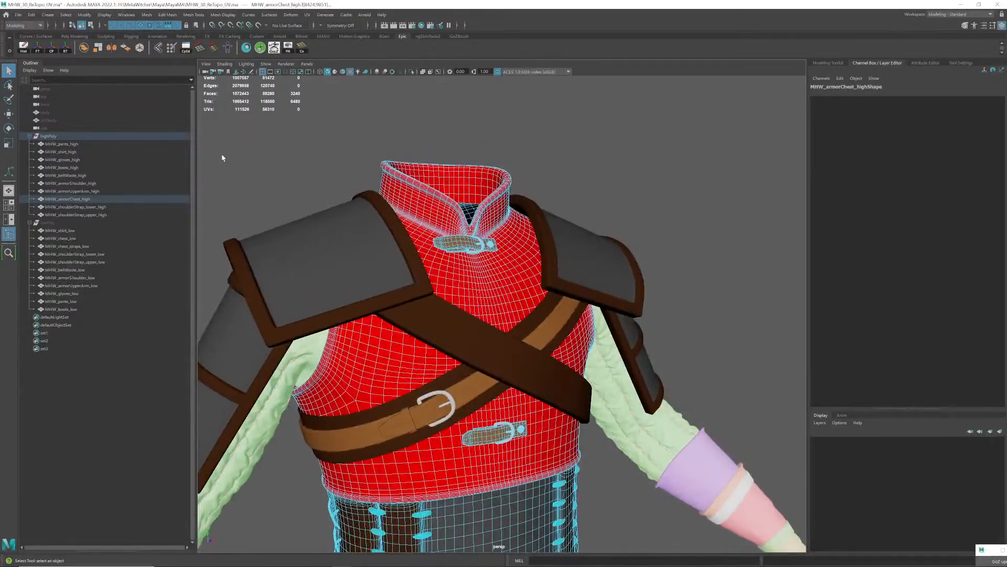
click(98, 48)
click(23, 47)
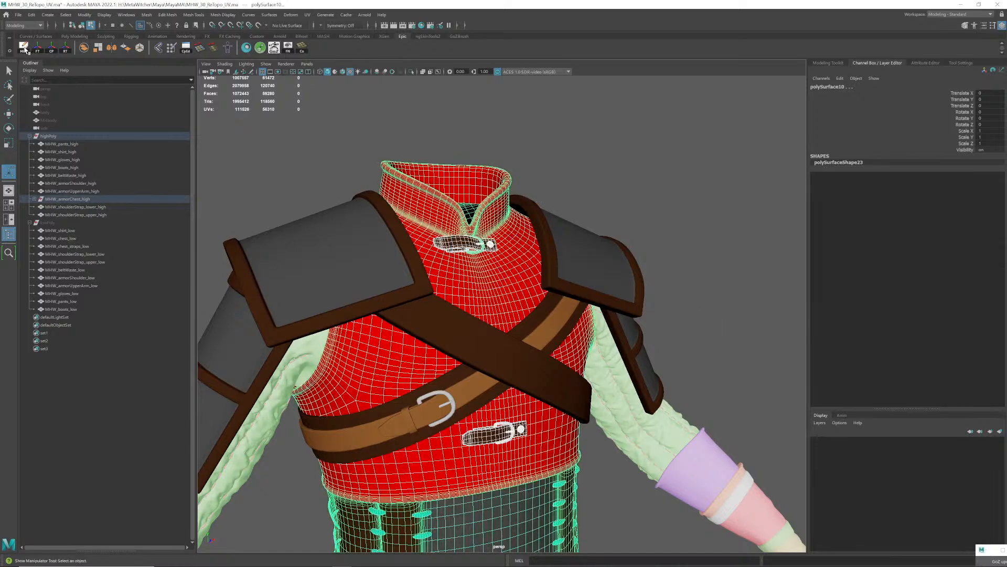
click(33, 199)
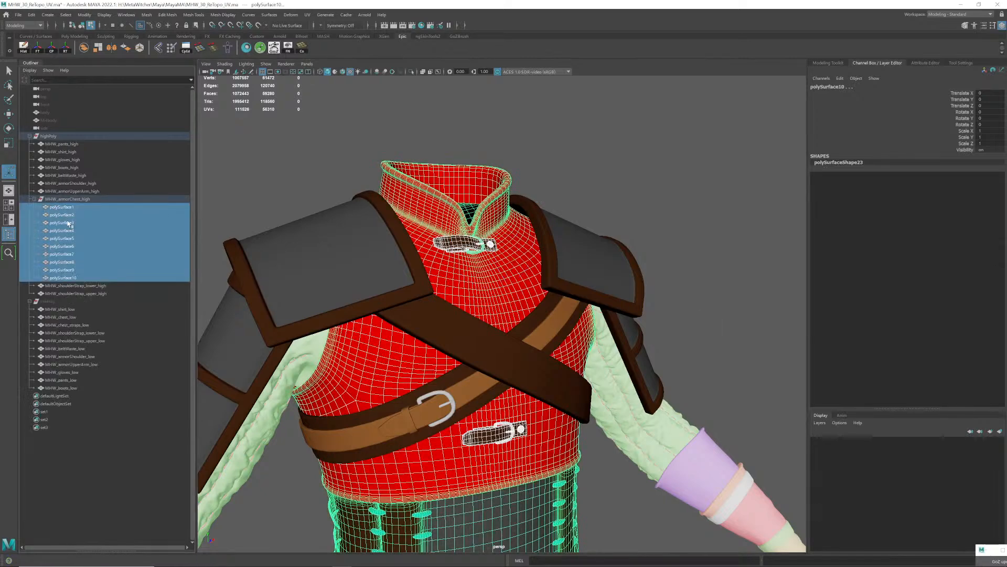
click(425, 150)
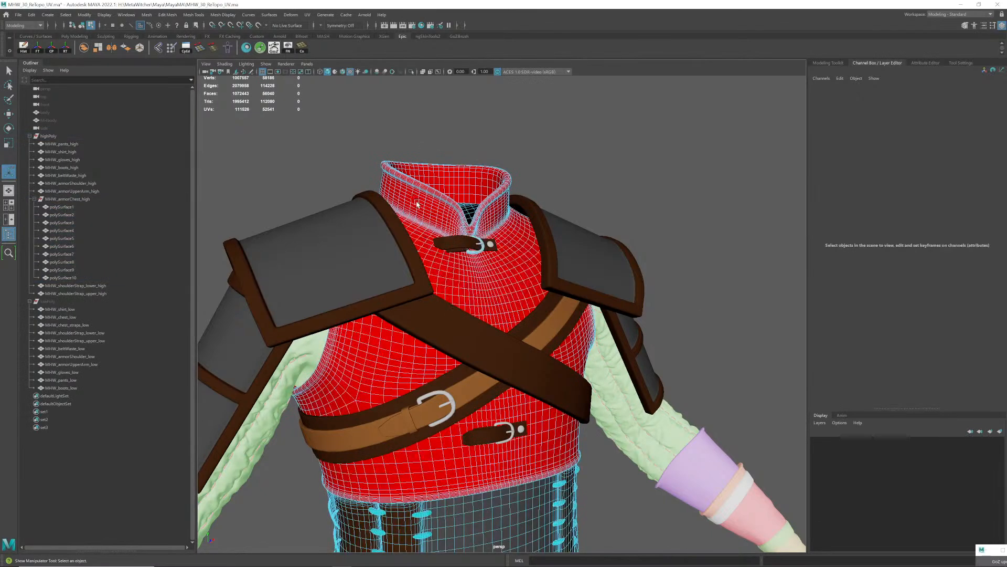
right_drag(431, 209, 470, 196)
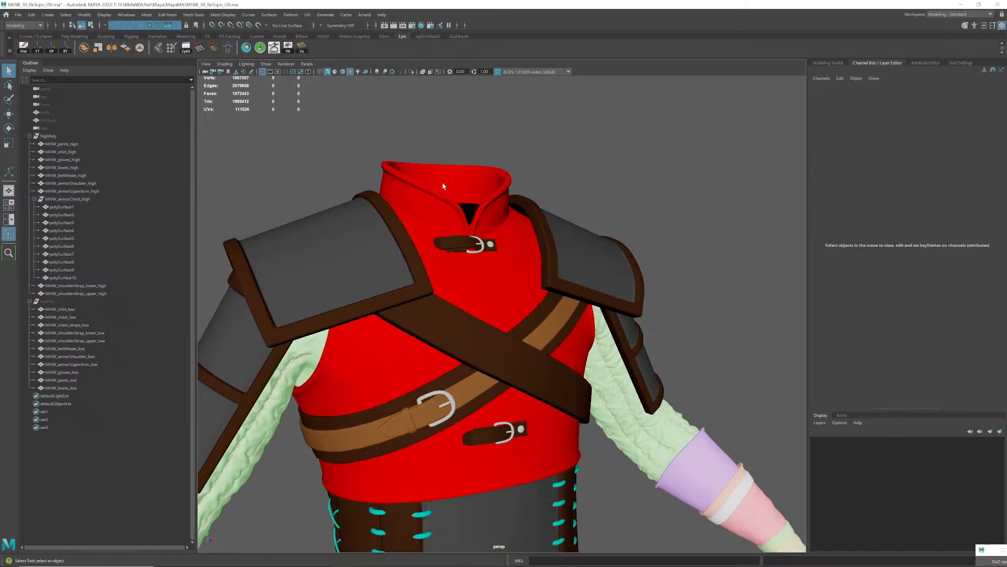
- Unparent all ten separated polySurface pieces from MHW_armorChest_high and delete the emptied chest group
key(q)
key(f)
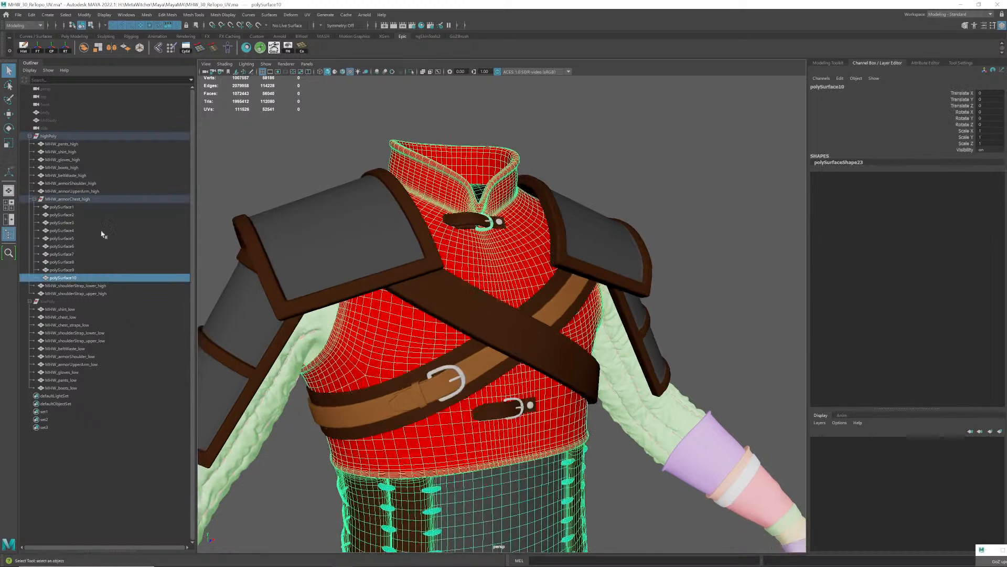
shift+click(66, 209)
key(shift+p)
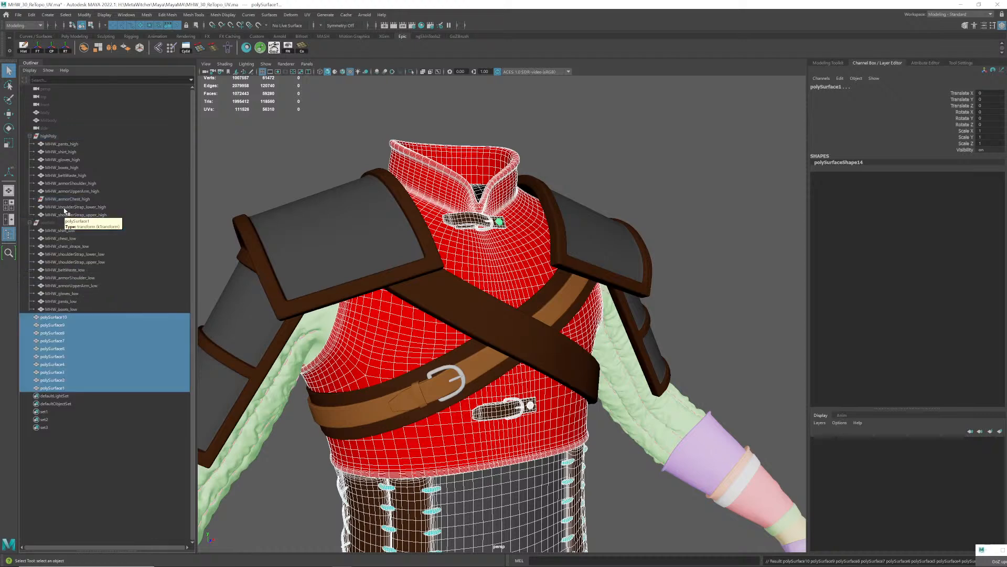
click(71, 200)
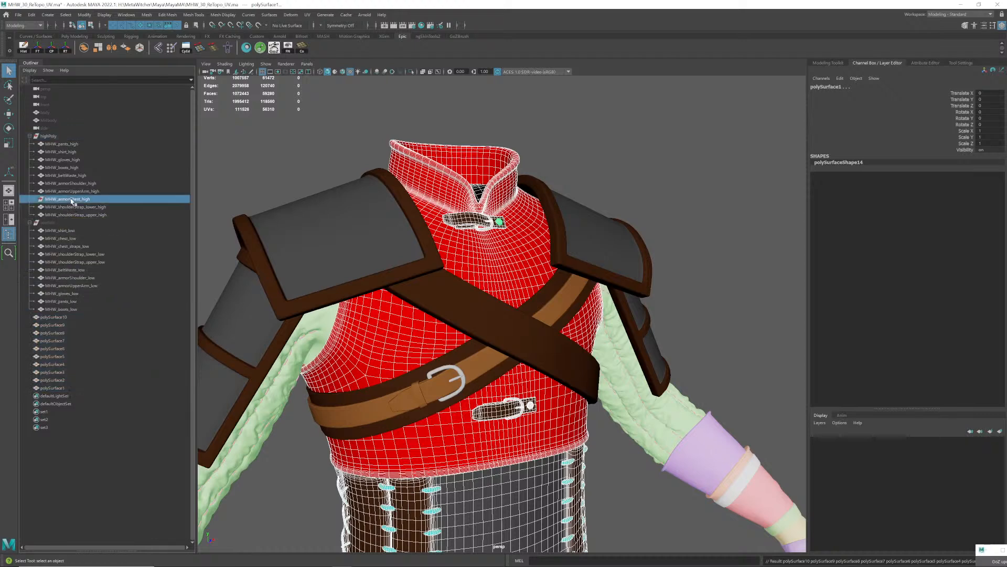
key(Delete)
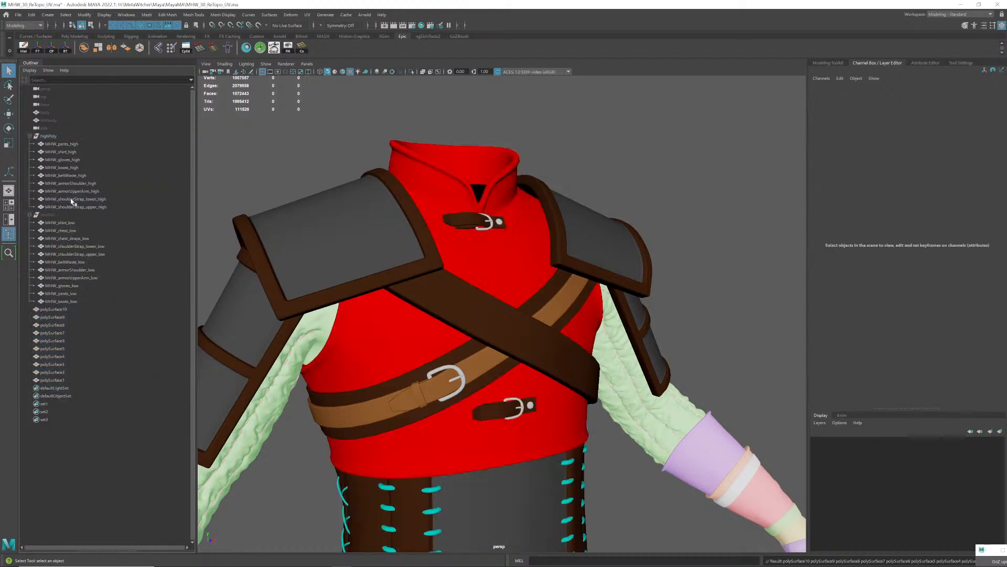
- Move the pieces polySurface1 to polySurface10 into the highPoly group
click(61, 309)
shift+click(61, 380)
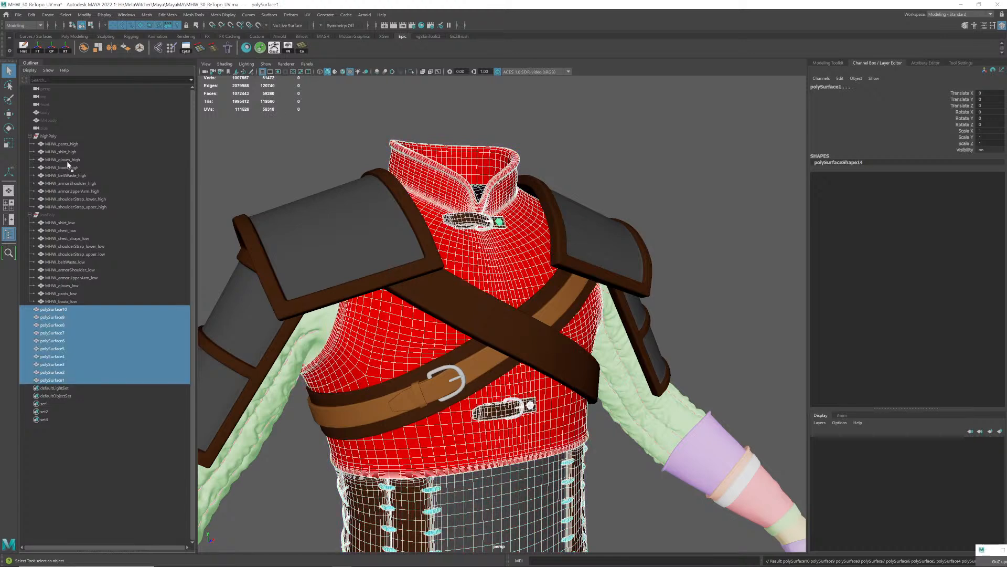
middle_drag(67, 165, 51, 139)
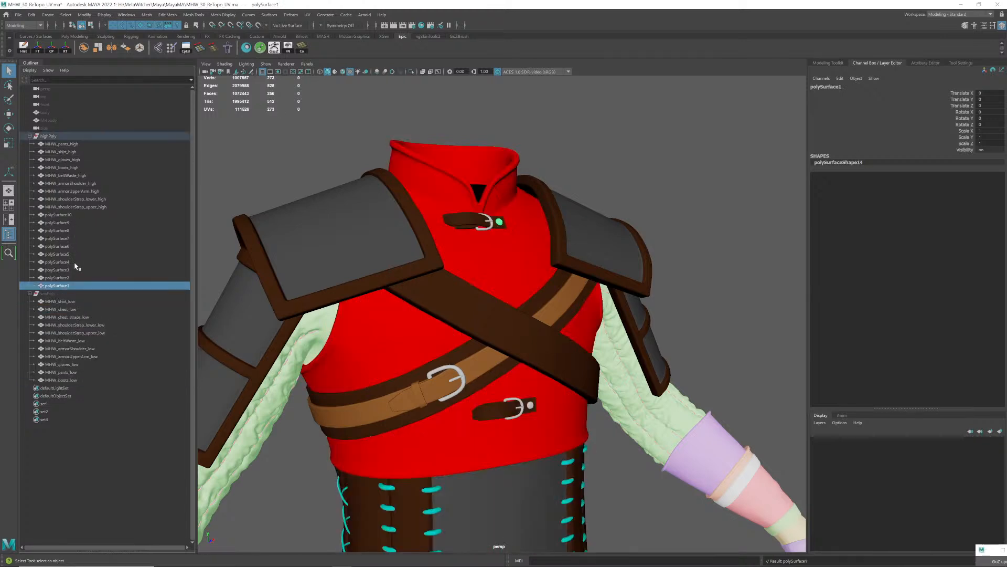
- Rename the main torso piece polySurface10 as MHW_chest_high
click(62, 215)
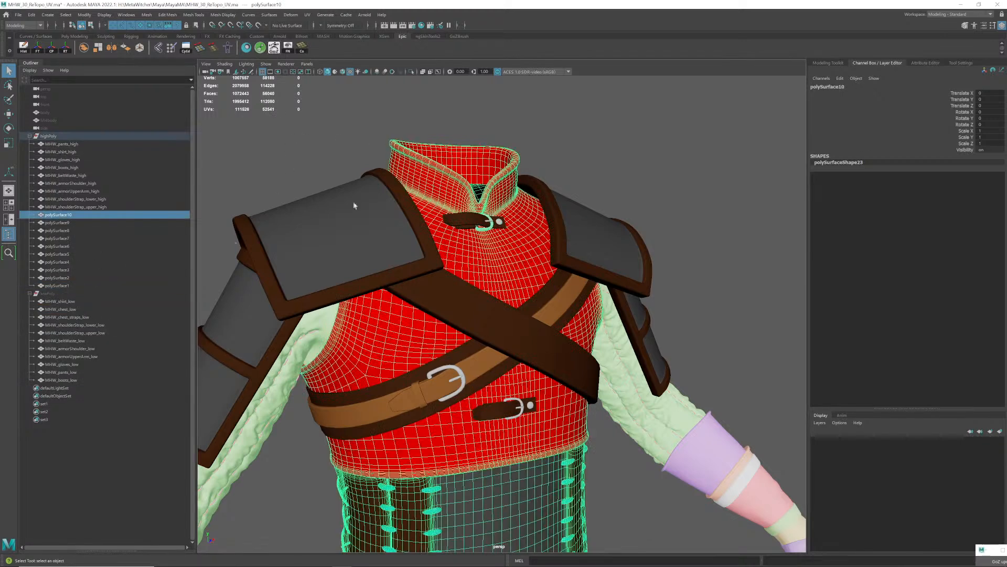
double_click(62, 215)
text(MHW_)
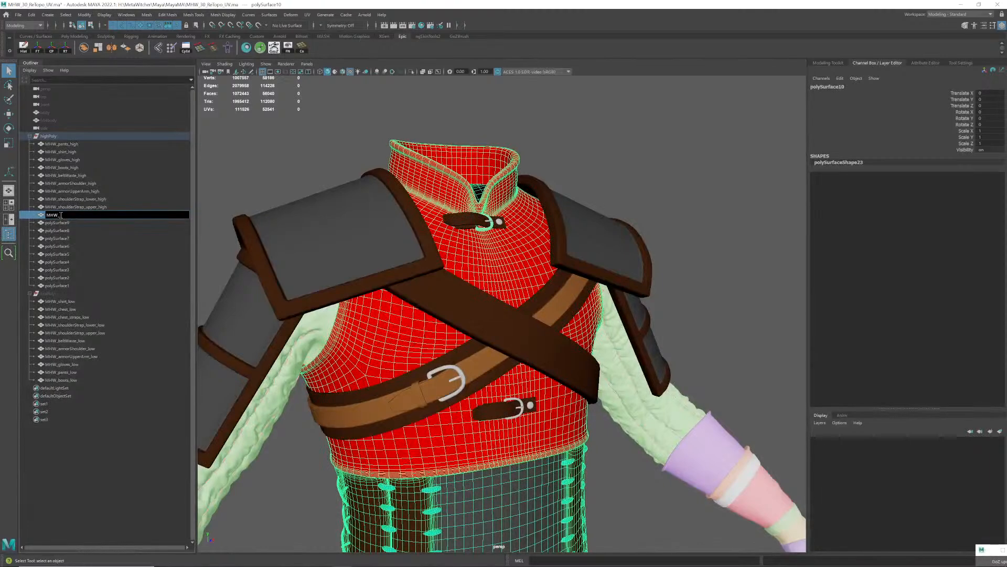
text(chest_high)
key(Return)
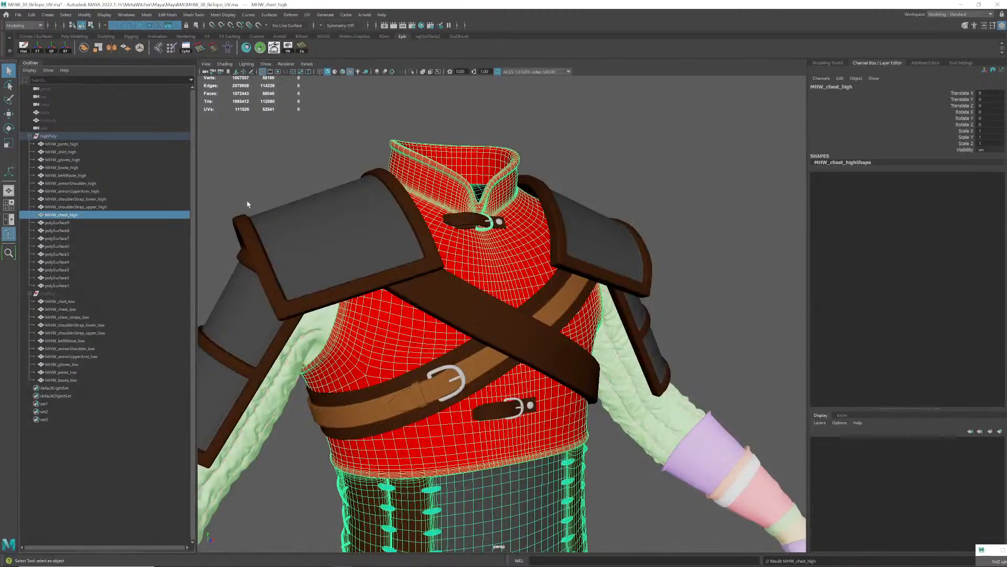
- Combine the nine strap, buckle and rivet pieces into one mesh with frozen transformations and move it into the highPoly group
click(62, 223)
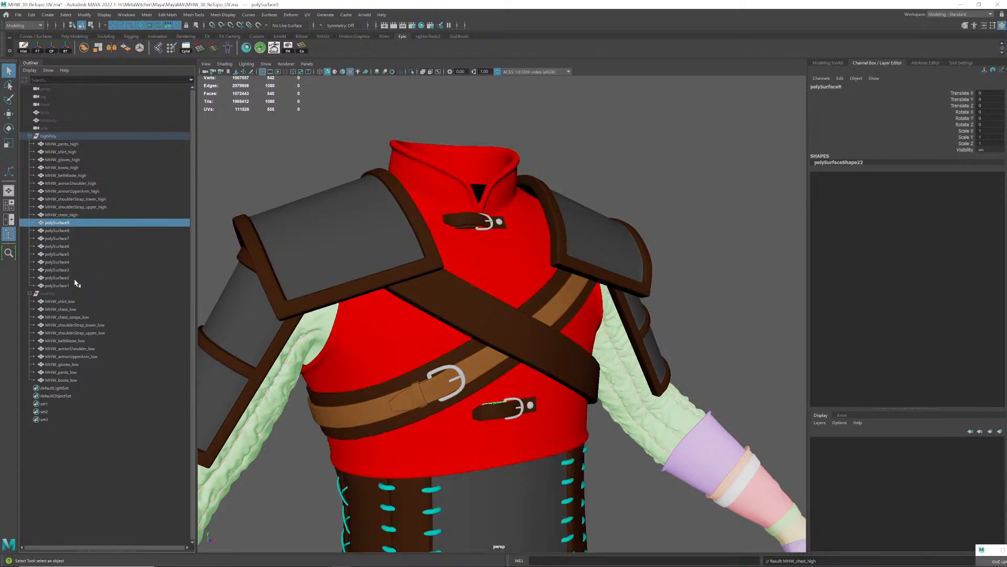
shift+click(66, 285)
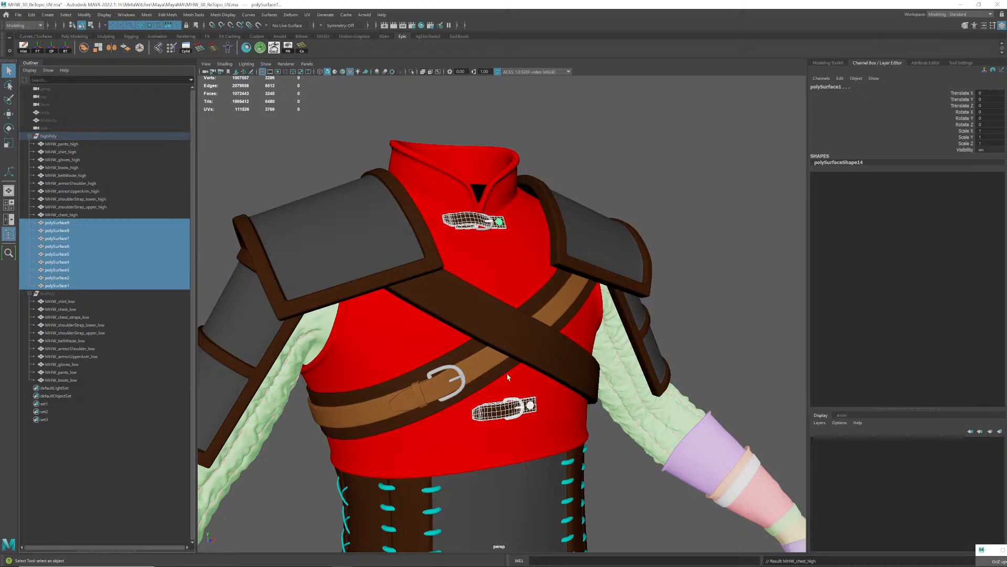
click(37, 50)
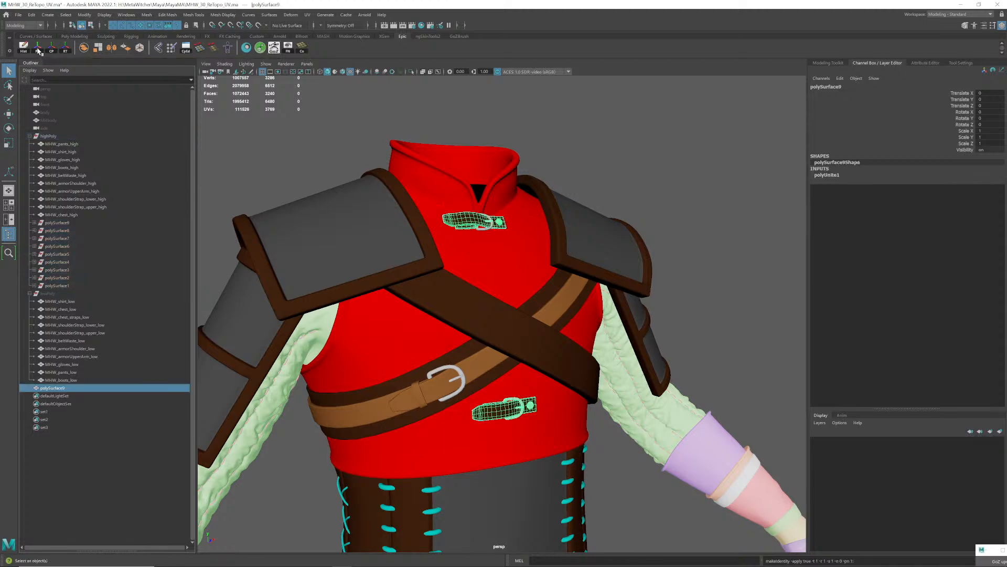
middle_drag(59, 319, 68, 177)
- Rename the combined strap mesh as MHW_chest_straps_high and save the scene
double_click(62, 177)
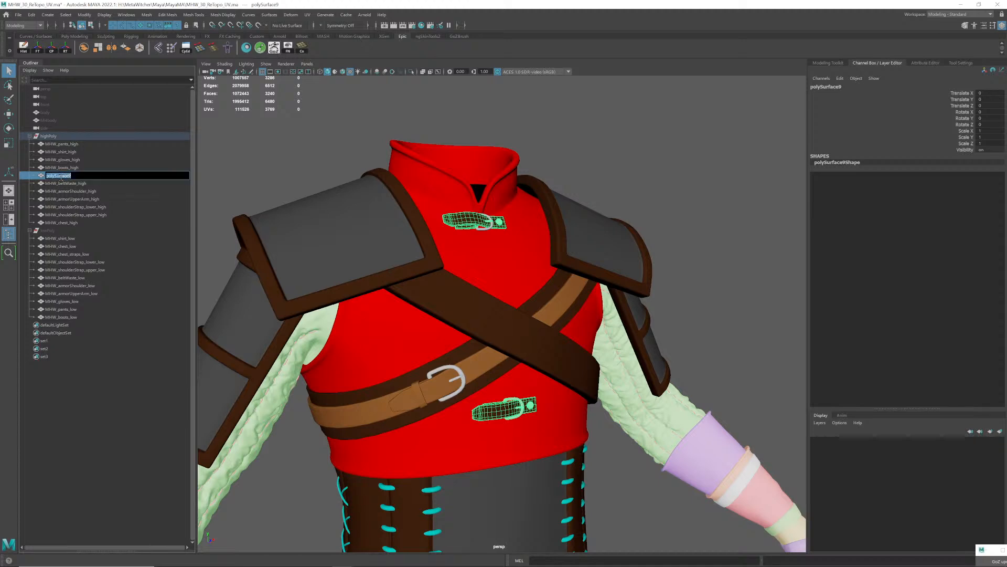
text(MHW_chest_straps_)
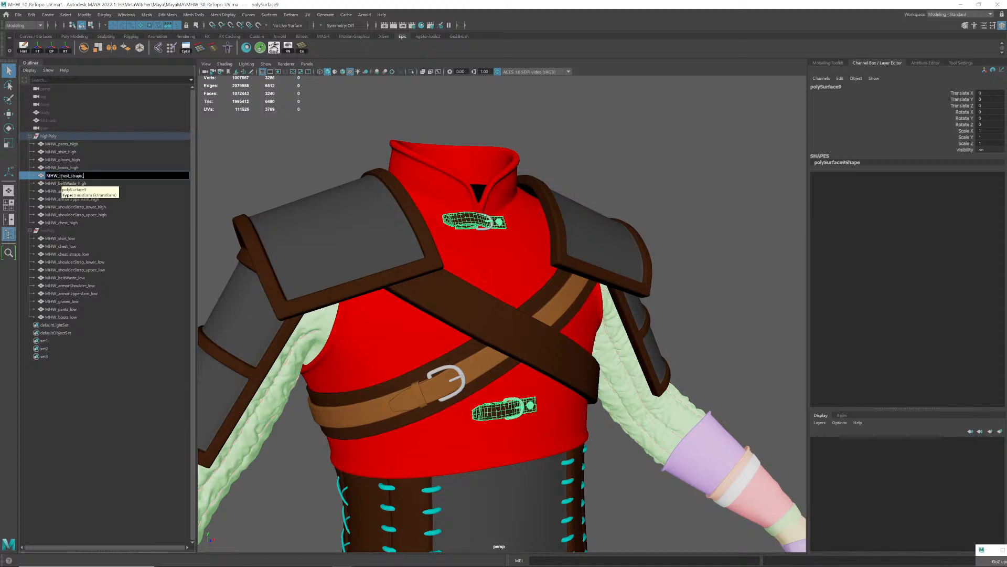
text(high)
key(Return)
click(314, 146)
key(ctrl+s)
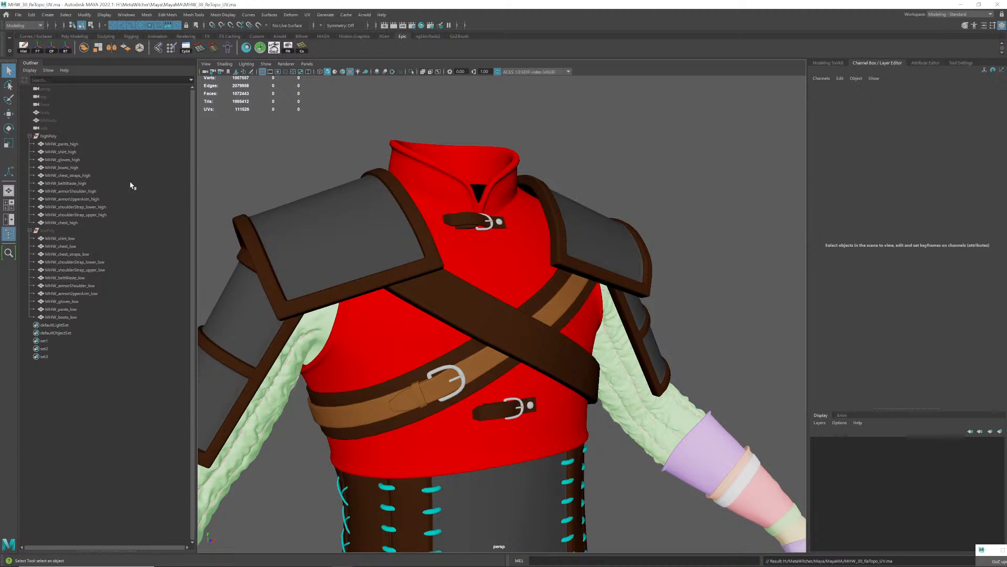
- Move MHW_shirt_high above MHW_pants_high so it comes first in the highPoly group
click(62, 152)
drag(62, 153, 99, 148)
click(290, 187)
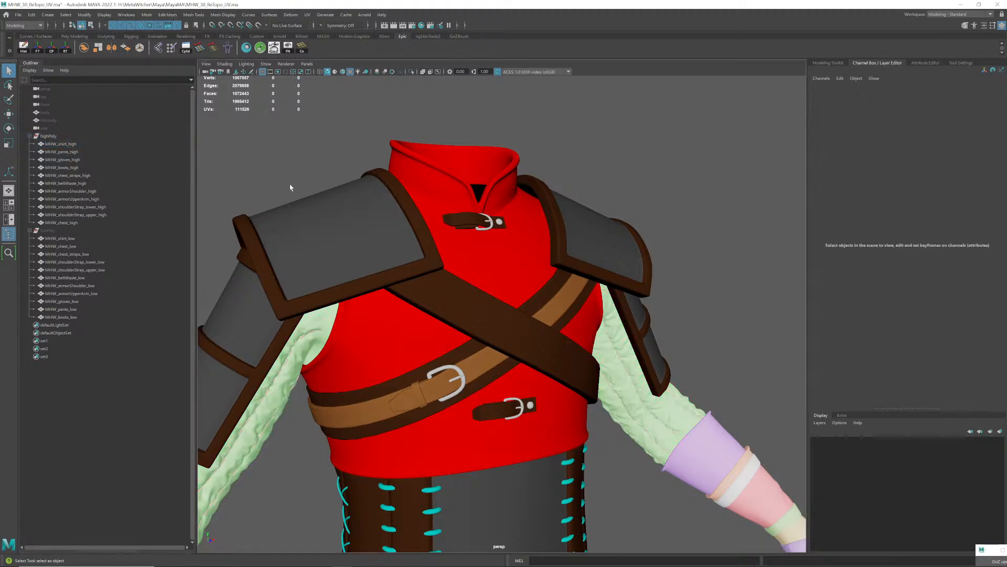
- Examine the high-poly shirt sleeves, their stitching and the torso armor from close up and from the front
alt+right_drag(291, 189, 315, 252)
alt+middle_drag(350, 346, 356, 236)
alt+right_drag(396, 243, 349, 231)
alt+middle_drag(348, 231, 371, 264)
alt+right_drag(371, 264, 409, 263)
alt+middle_drag(409, 263, 411, 246)
alt+drag(411, 246, 399, 295)
click(346, 302)
alt+right_drag(347, 302, 395, 308)
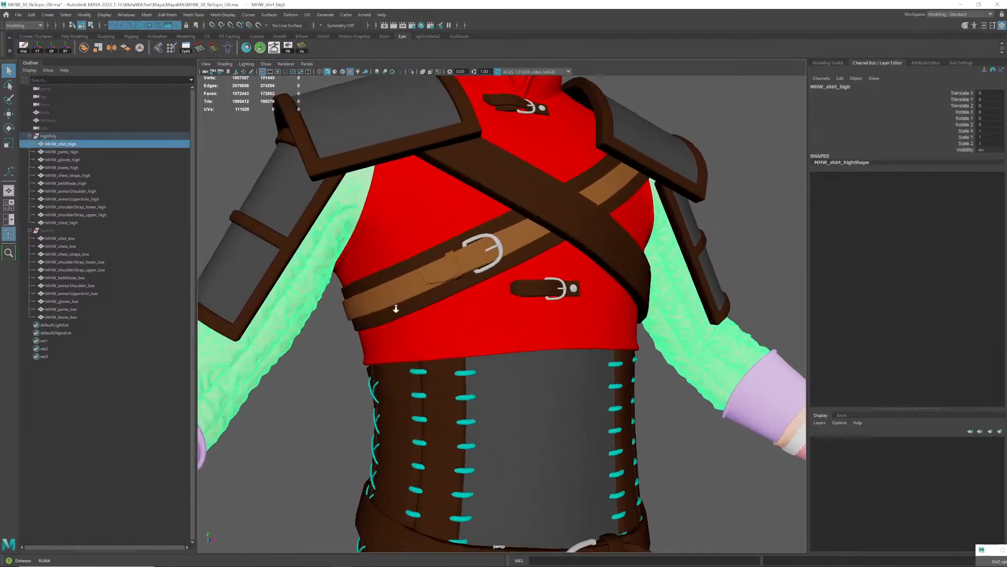
alt+drag(395, 308, 466, 282)
alt+right_drag(466, 282, 476, 313)
click(463, 330)
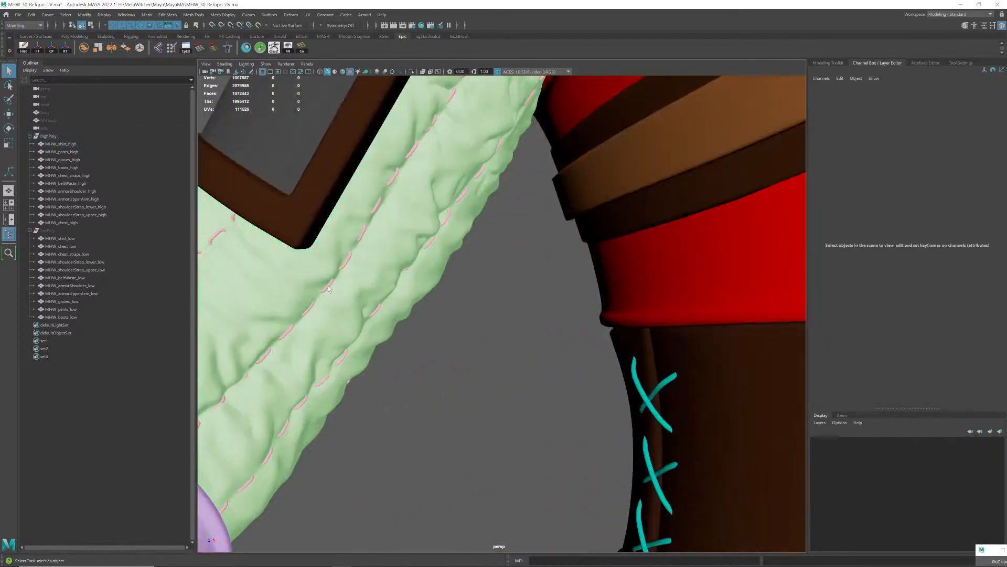
alt+right_drag(756, 226, 663, 239)
alt+middle_drag(664, 239, 507, 274)
alt+right_drag(507, 274, 494, 270)
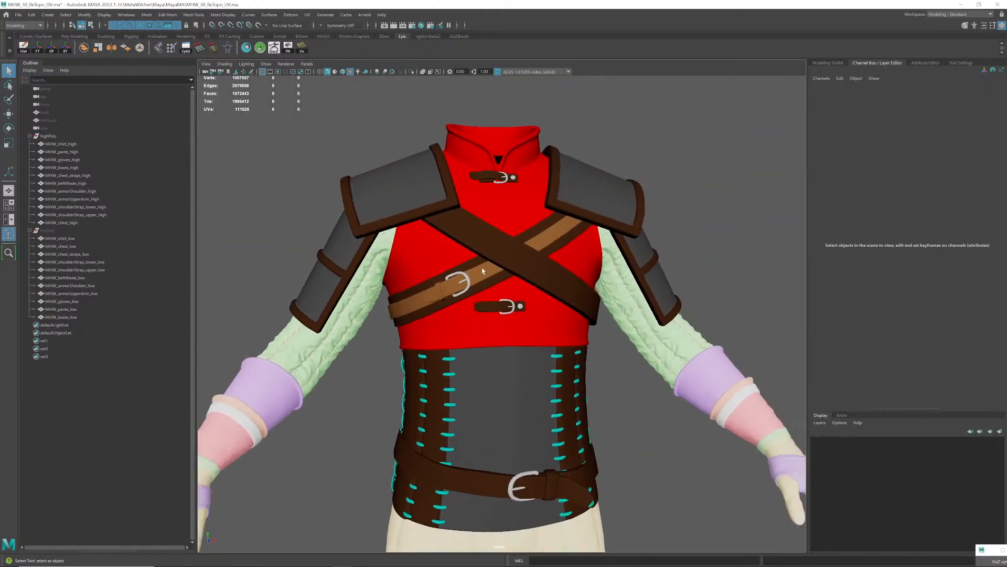
alt+drag(494, 270, 477, 267)
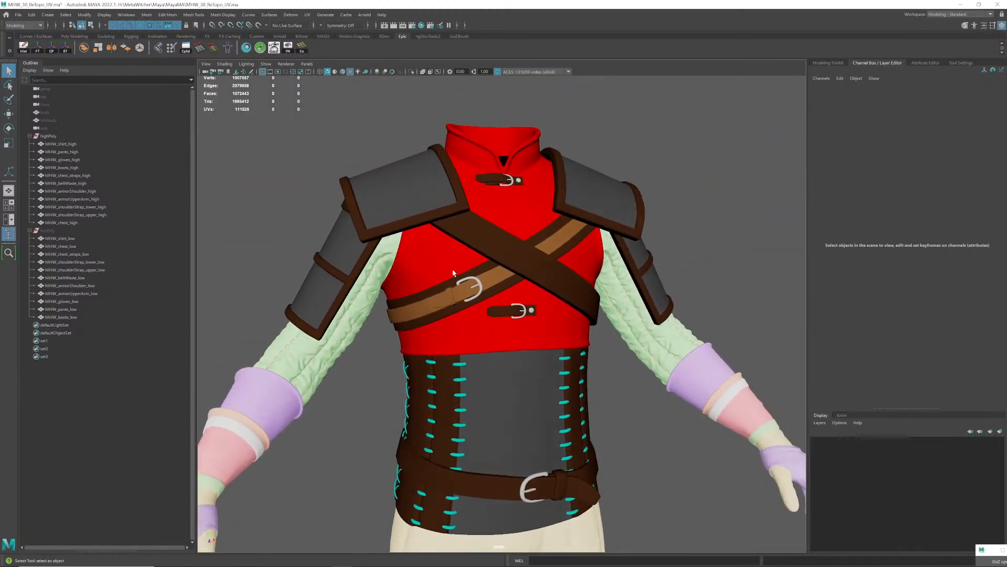
- Place MHW_chest_high directly below MHW_shirt_high and compare the shirt and chest entries with their low-poly counterparts
click(77, 176)
drag(73, 223, 65, 150)
click(66, 144)
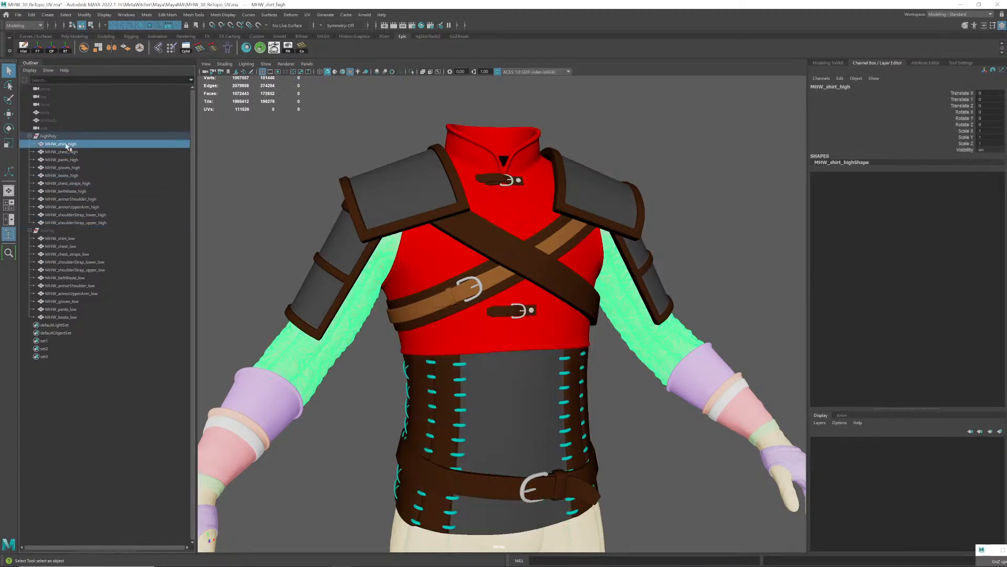
click(68, 240)
click(66, 152)
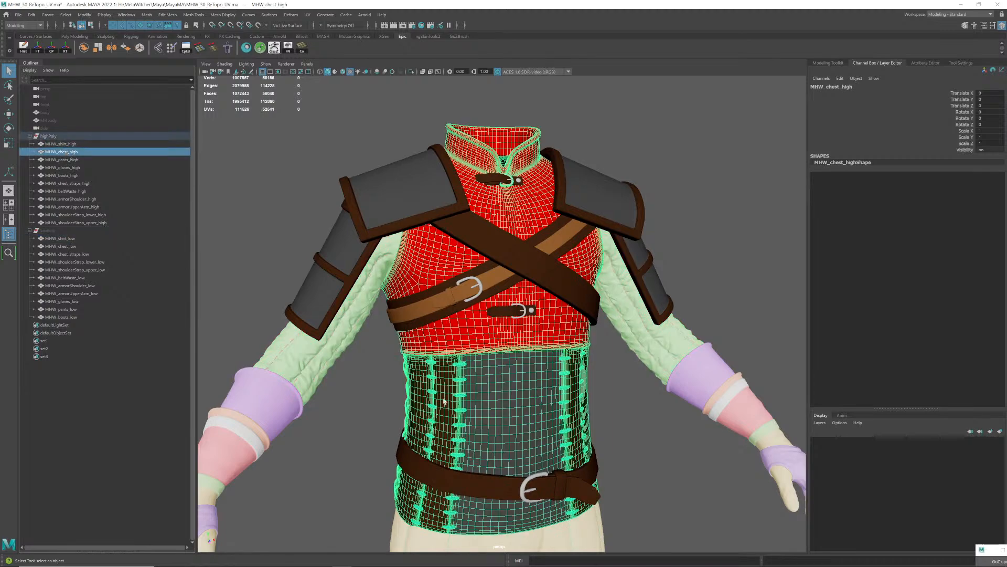
click(72, 247)
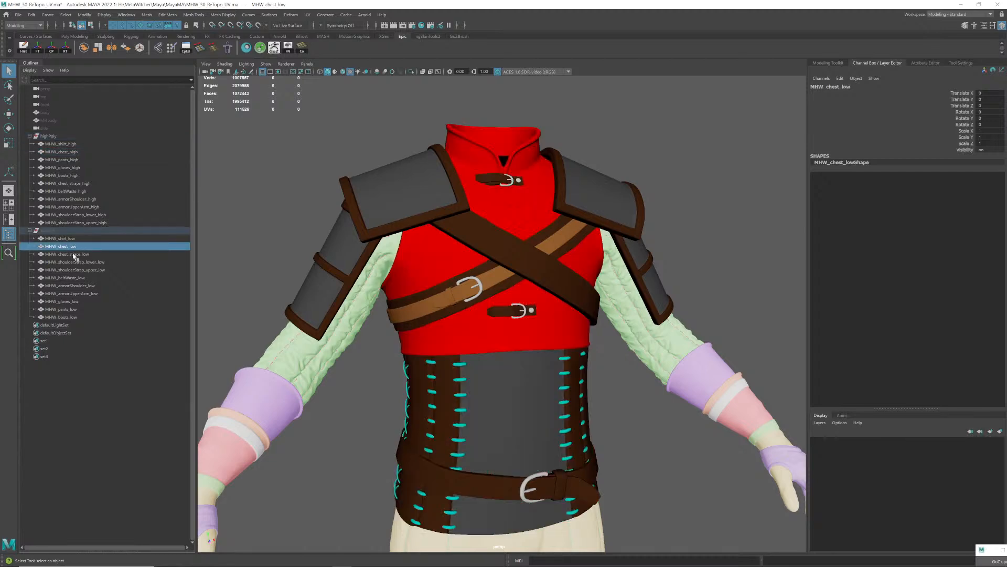
- Move MHW_chest_straps_high directly below MHW_chest_high to match the low-poly order
click(74, 255)
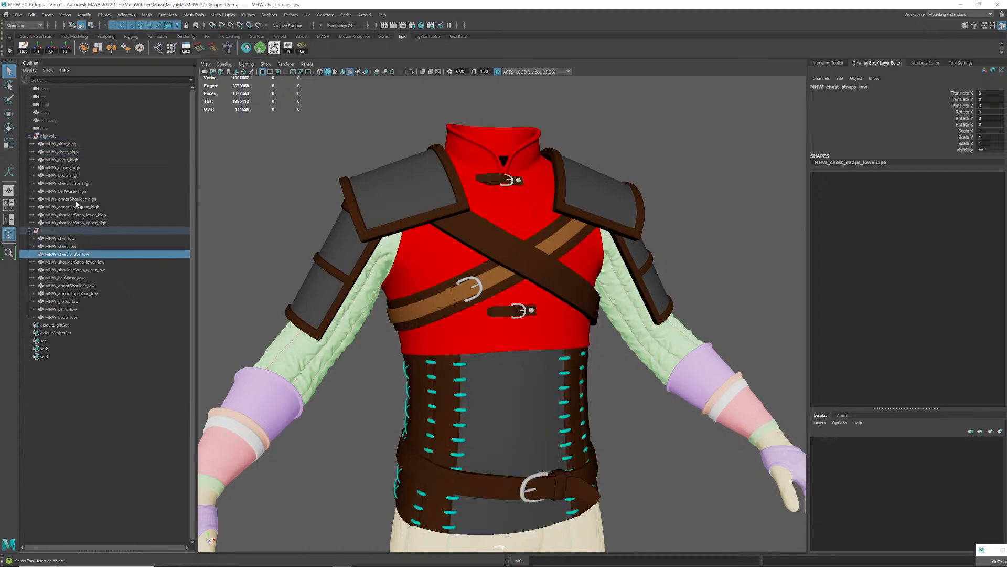
click(76, 185)
drag(77, 187, 71, 159)
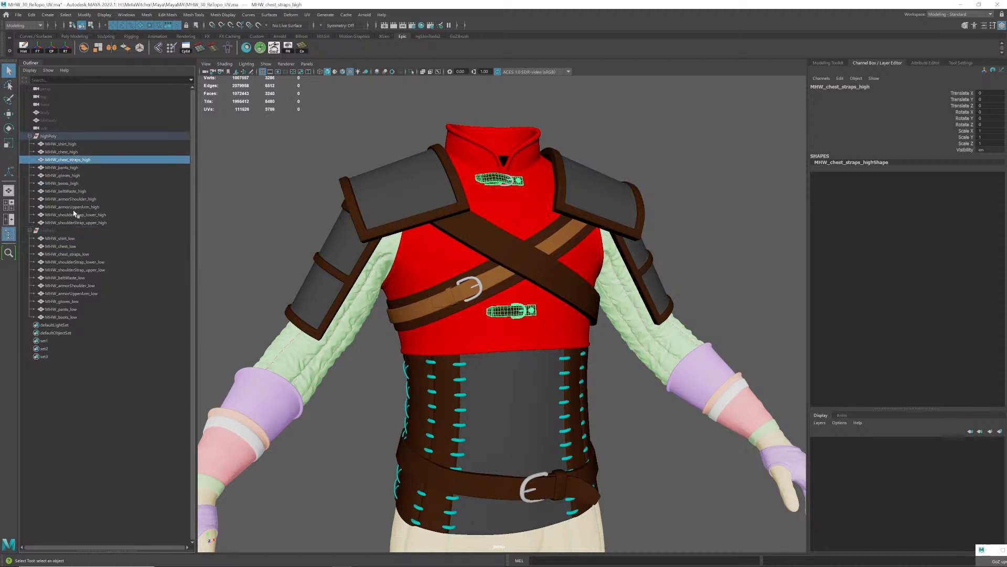
- Move MHW_shoulderStrap_lower_high and MHW_shoulderStrap_upper_high, in that order, directly below MHW_chest_straps_high
click(76, 262)
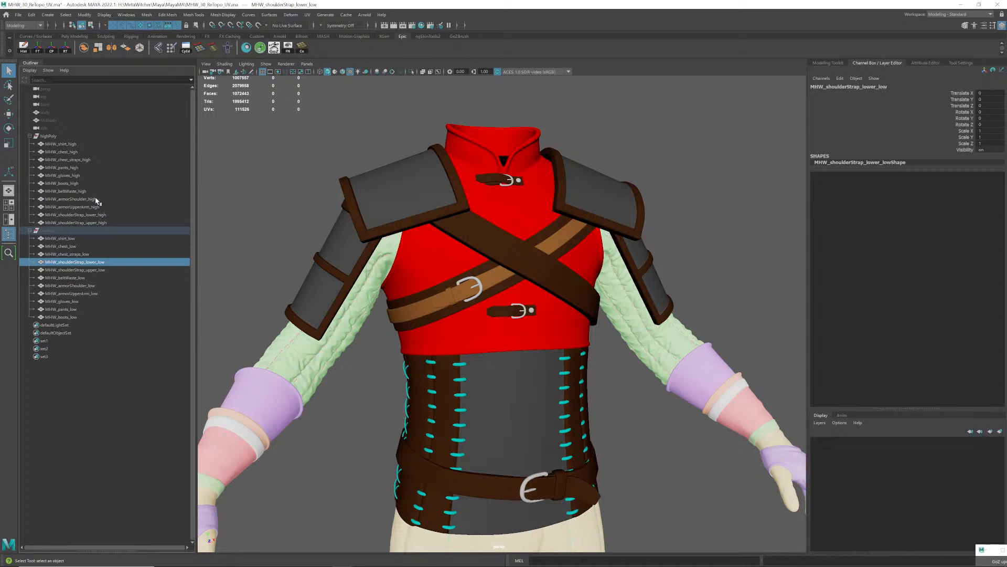
click(86, 215)
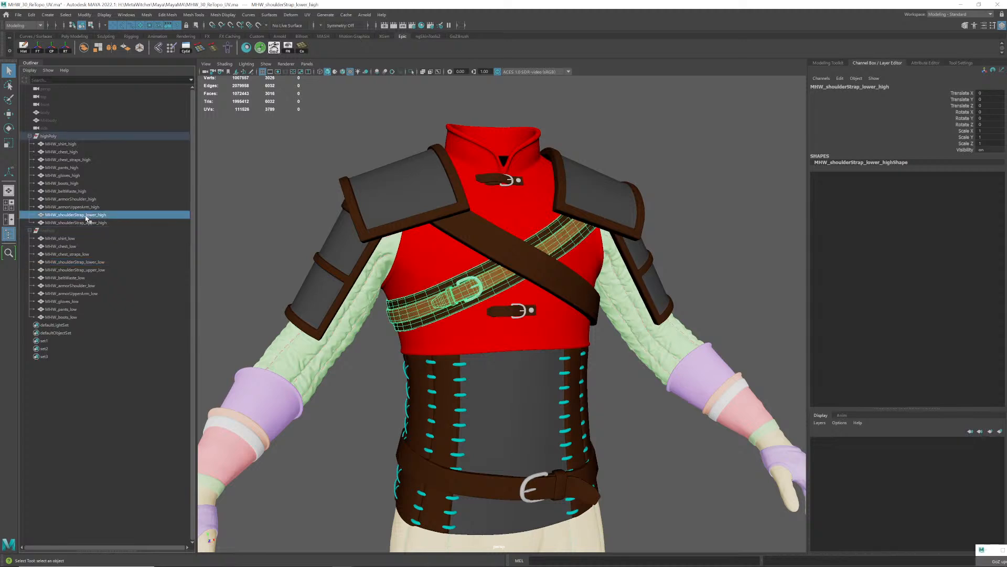
drag(82, 218, 77, 169)
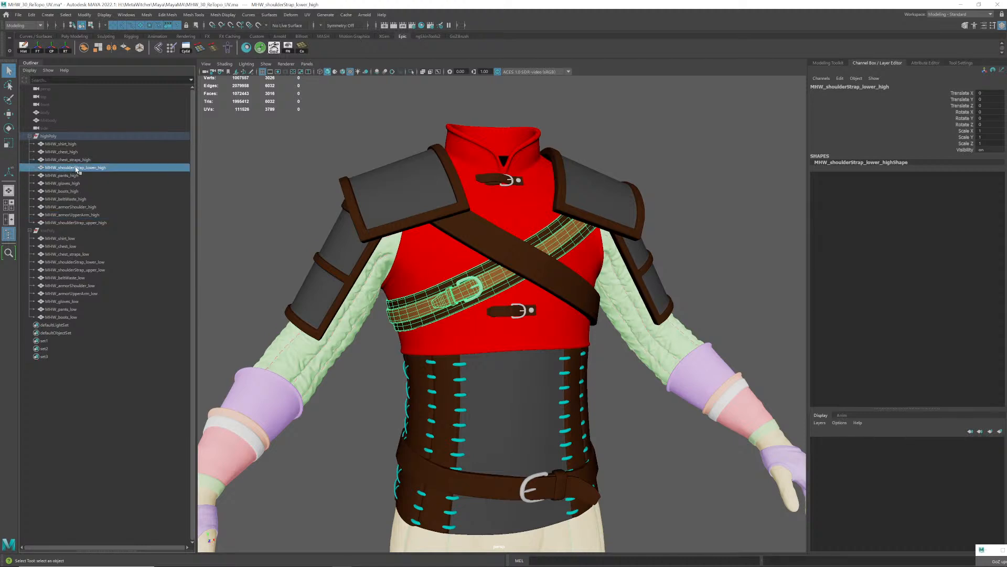
click(84, 270)
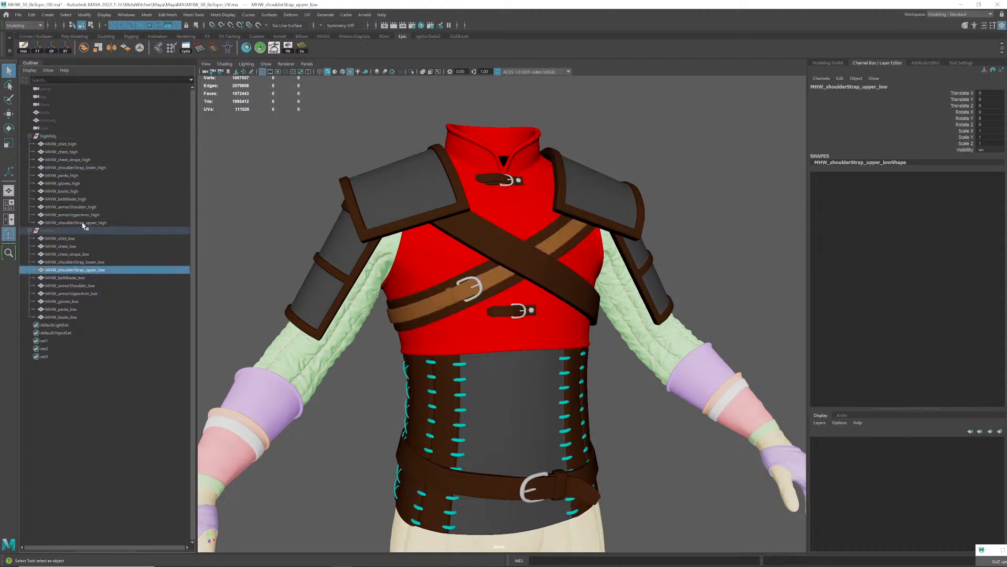
drag(84, 225, 76, 176)
- Move MHW_beltWaste_high directly below MHW_shoulderStrap_upper_high to match the low-poly order
click(71, 278)
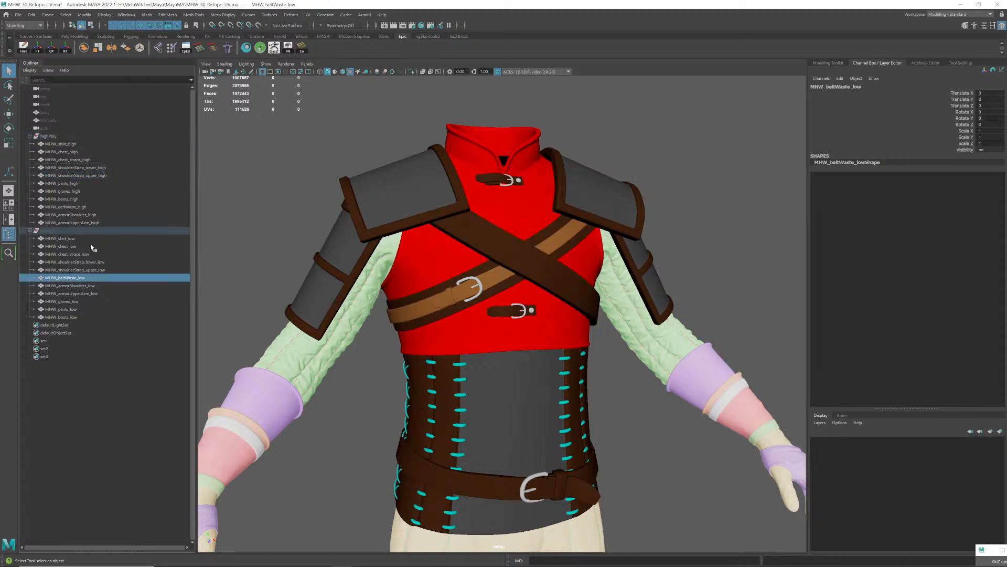
click(74, 208)
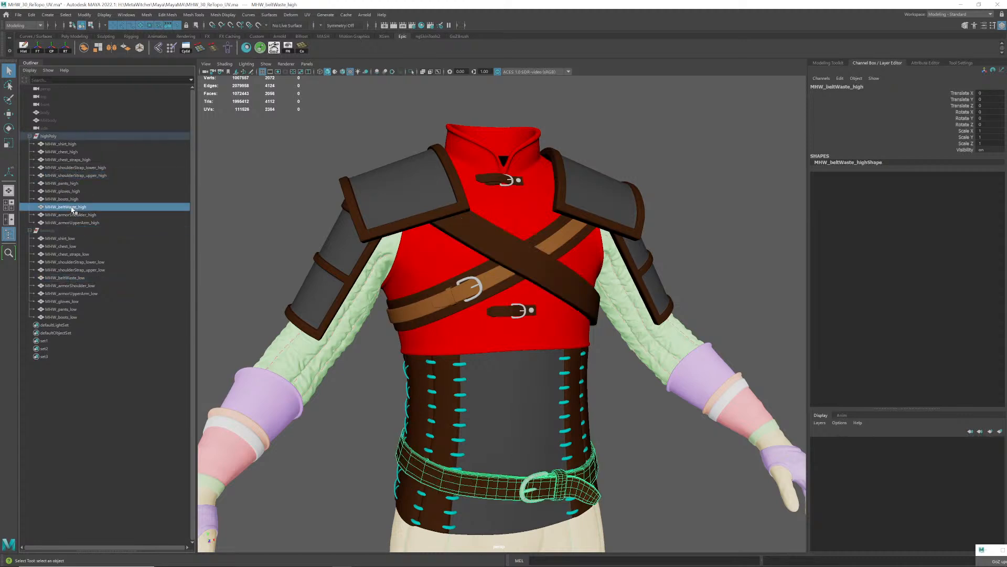
drag(71, 209, 72, 182)
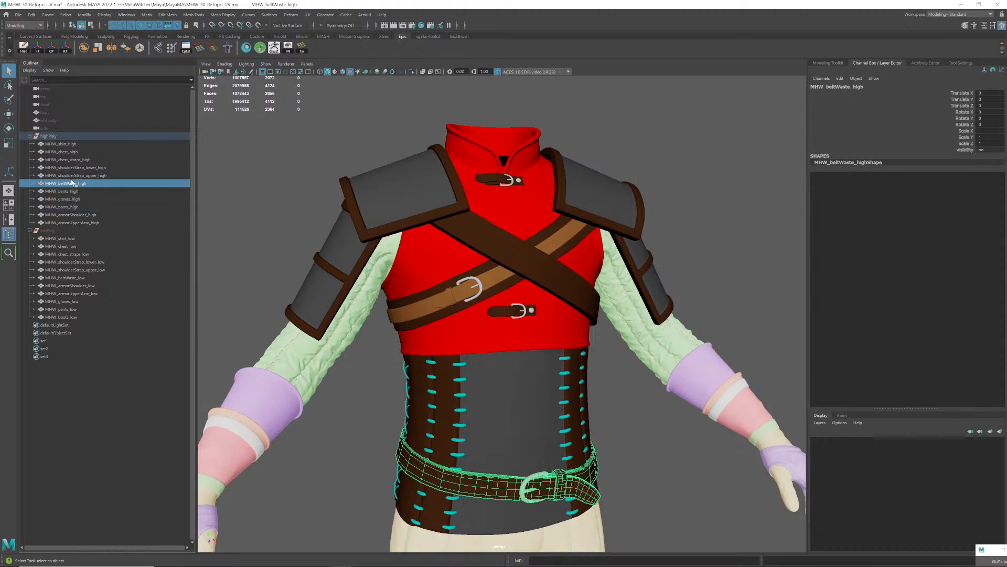
- Move MHW_armorShoulder_high and MHW_armorUpperArm_high, in that order, directly below MHW_beltWaste_high
click(72, 278)
click(74, 285)
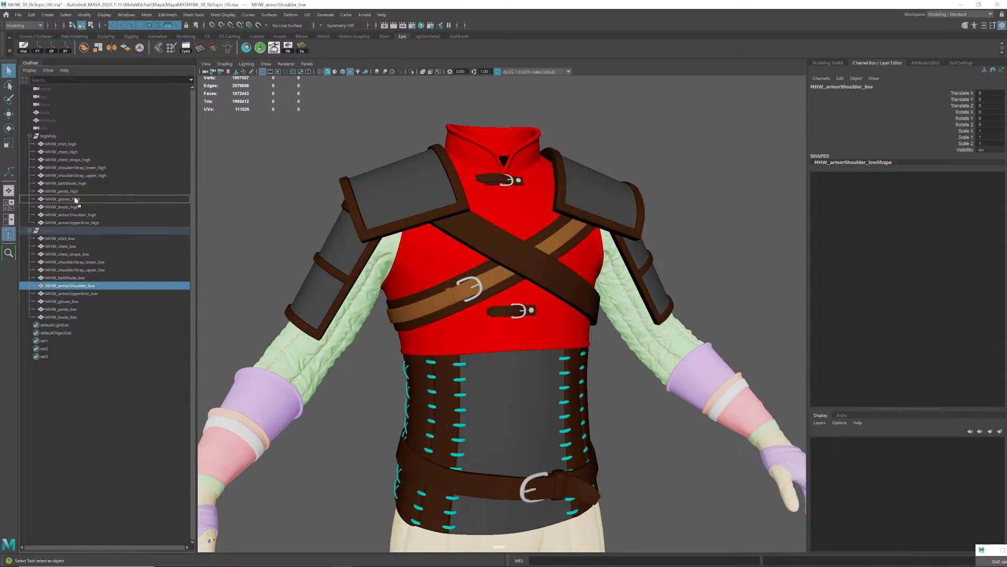
middle_drag(73, 191, 82, 196)
click(84, 223)
click(85, 296)
- Move MHW_gloves_high above MHW_pants_high, directly below MHW_armorUpperArm_high
middle_drag(71, 302, 72, 307)
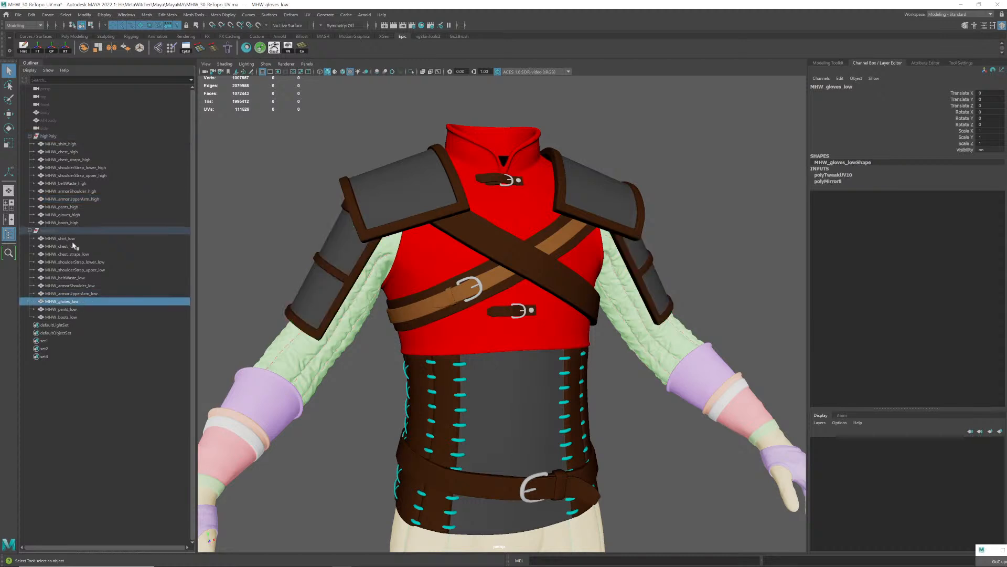
click(67, 215)
middle_drag(67, 215, 67, 205)
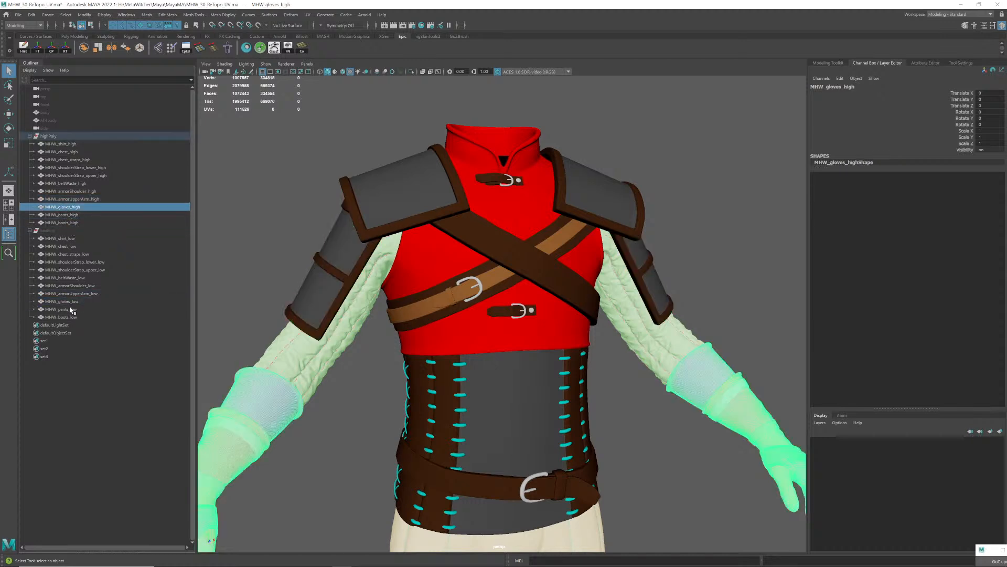
- Check the order of the pants and boots meshes against the low-poly list, clear the selection, and save the scene
click(74, 309)
click(71, 215)
click(73, 222)
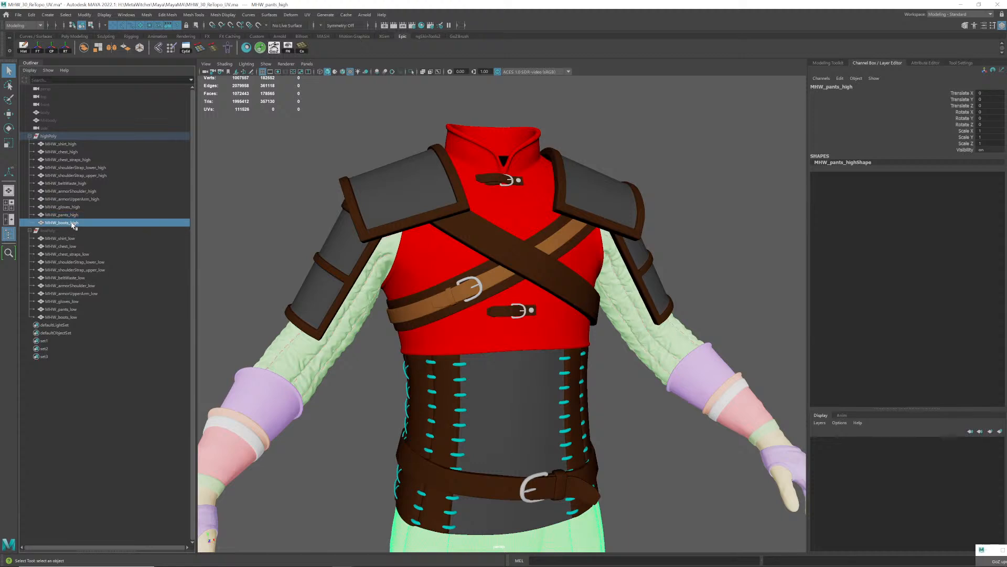
click(264, 291)
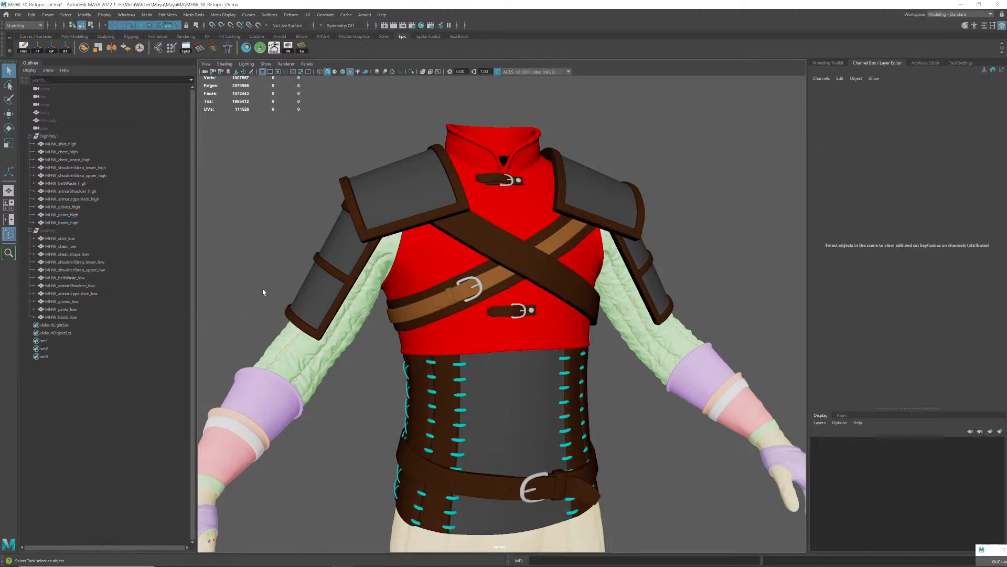
key(ctrl+s)
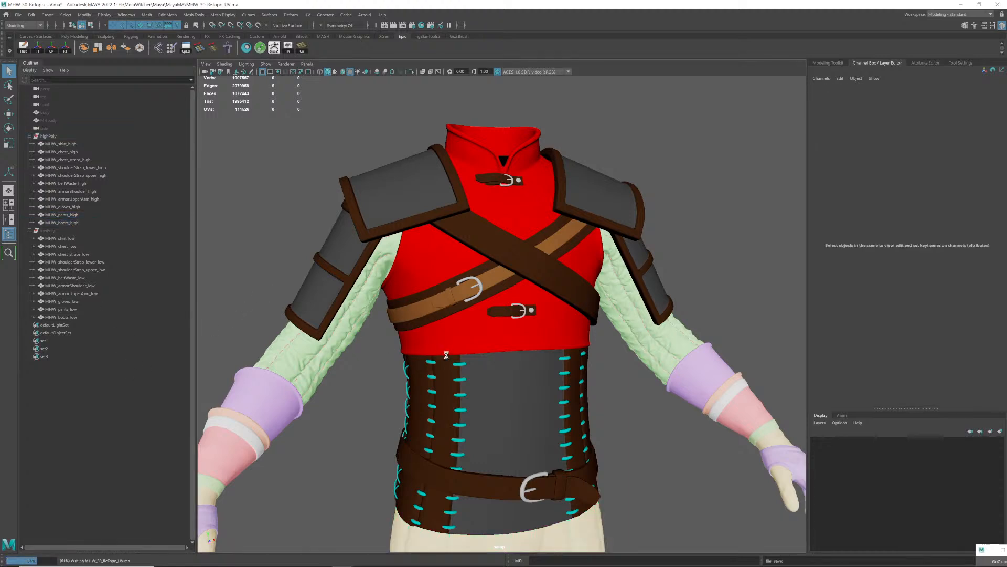
- Delete the faces of the strap band wrapped around the ankle in MHW_boots_high
scroll(464, 289, down, 10)
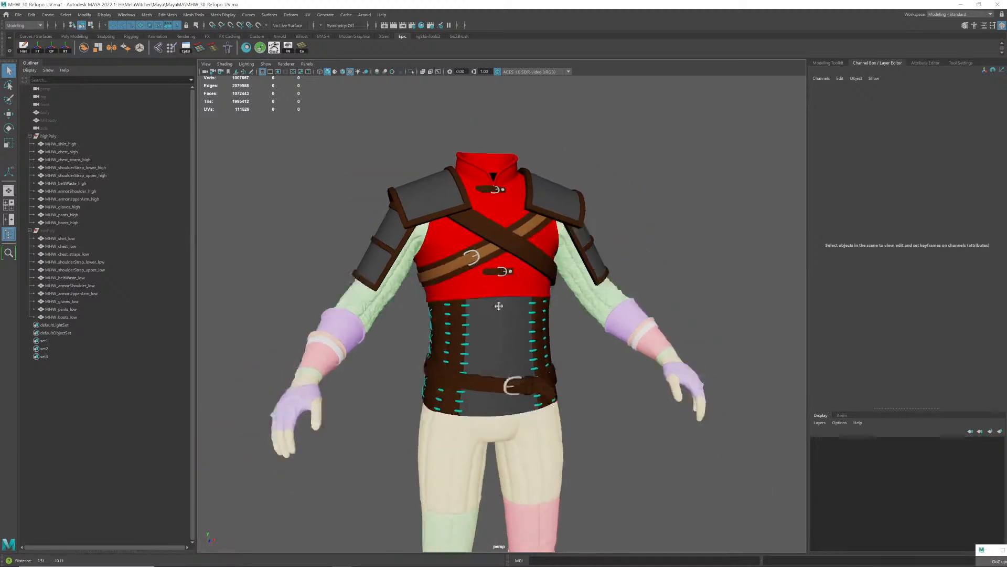
alt+drag(463, 289, 504, 301)
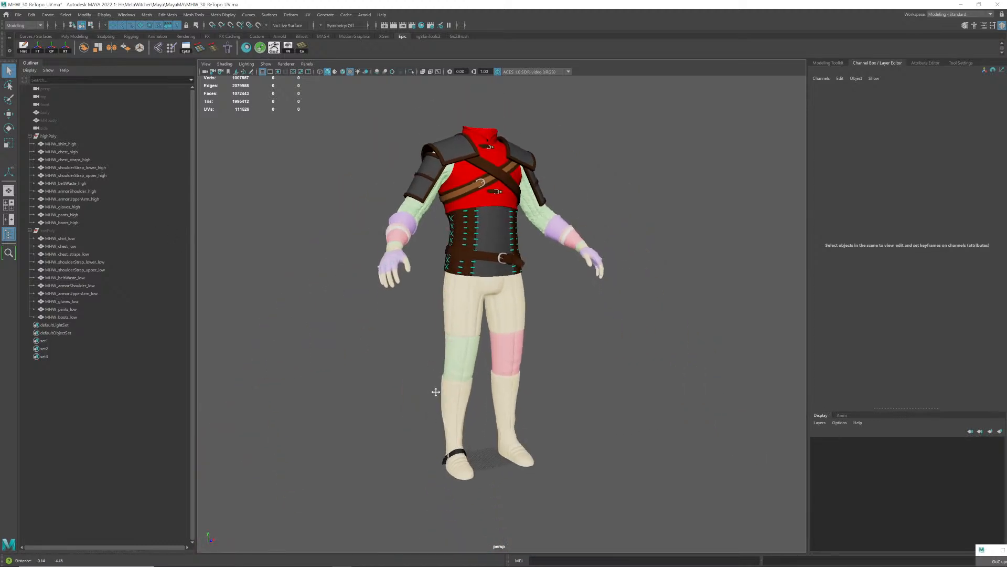
alt+middle_drag(436, 392, 397, 247)
alt+right_drag(368, 294, 388, 322)
alt+drag(389, 321, 406, 319)
alt+right_drag(388, 315, 402, 317)
alt+middle_drag(402, 316, 426, 322)
alt+drag(426, 322, 427, 333)
click(384, 335)
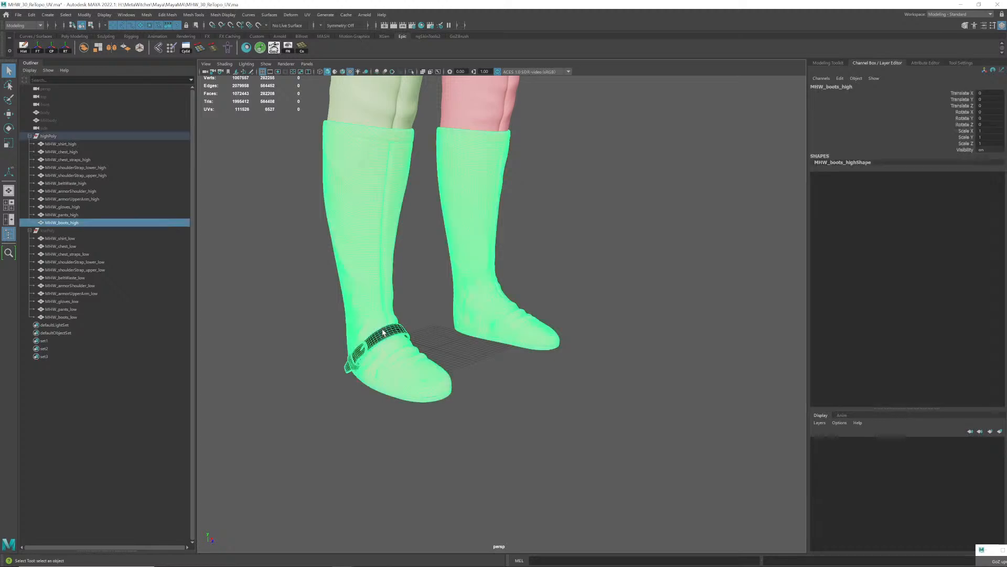
alt+middle_drag(384, 335, 420, 332)
scroll(413, 341, up, 6)
alt+right_drag(420, 333, 438, 328)
alt+middle_drag(438, 328, 451, 326)
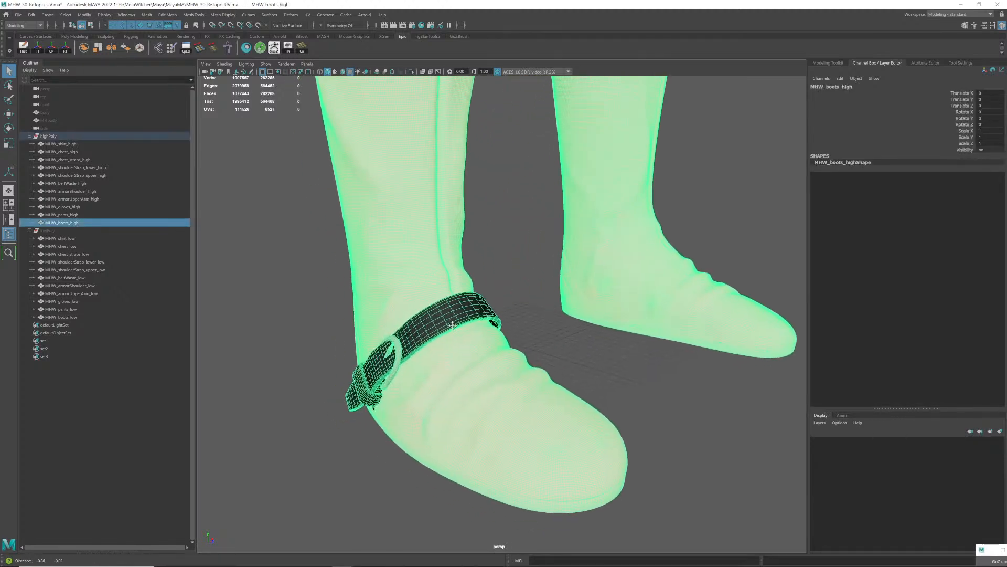
alt+drag(451, 326, 444, 325)
right_drag(443, 326, 444, 347)
double_click(443, 333)
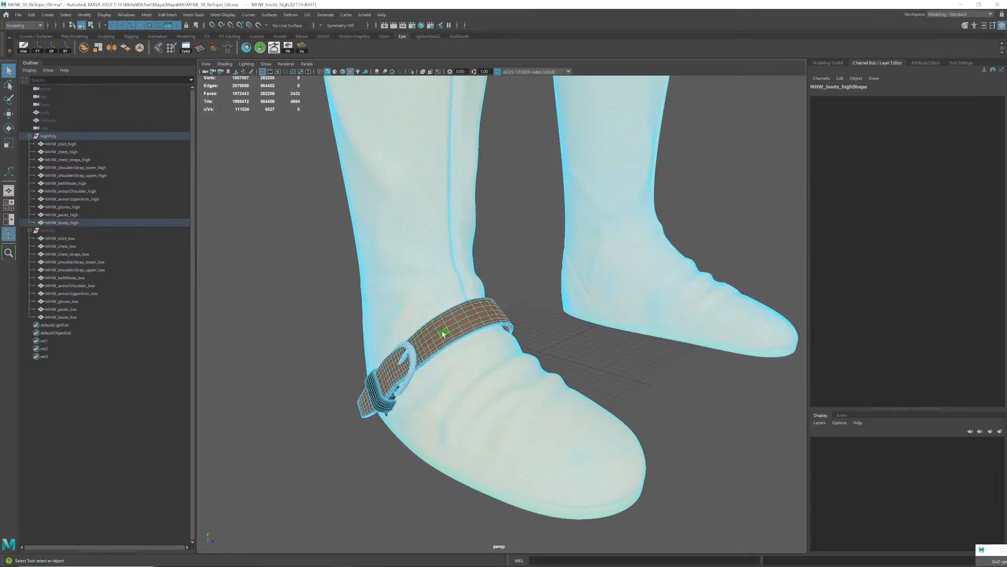
key(Delete)
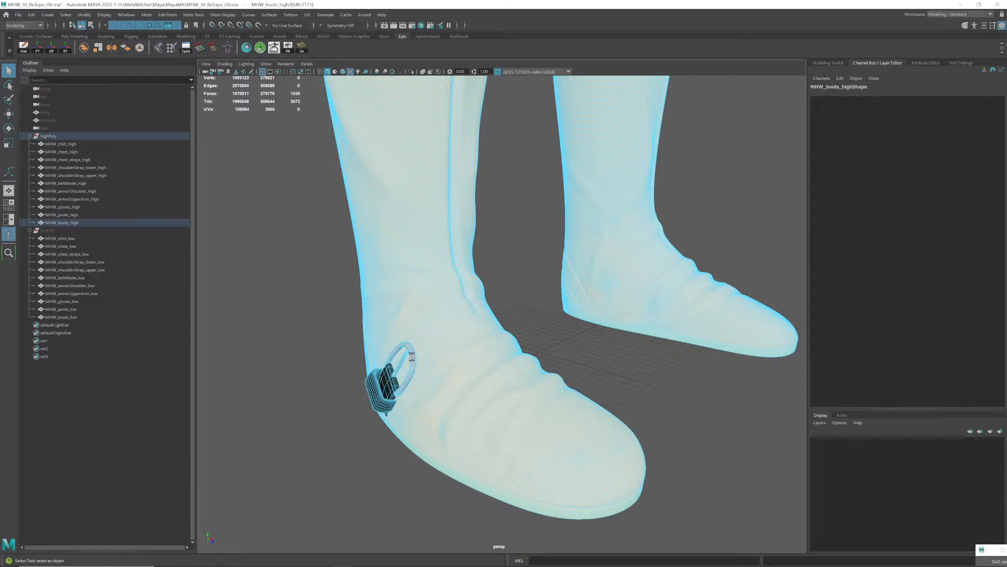
- Delete the remaining ankle buckle ring, prong and strap loop pieces from MHW_boots_high
double_click(405, 355)
key(Delete)
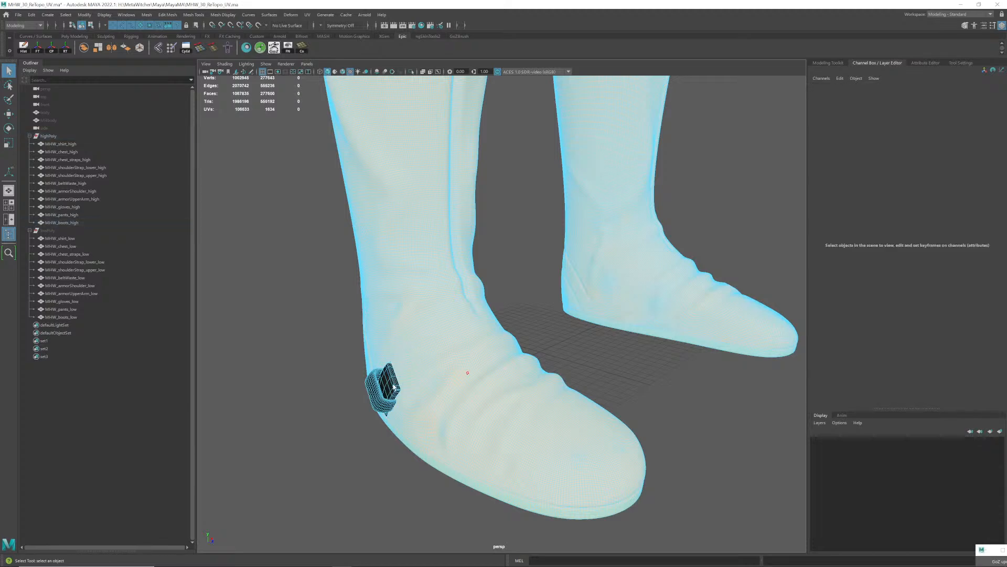
double_click(393, 387)
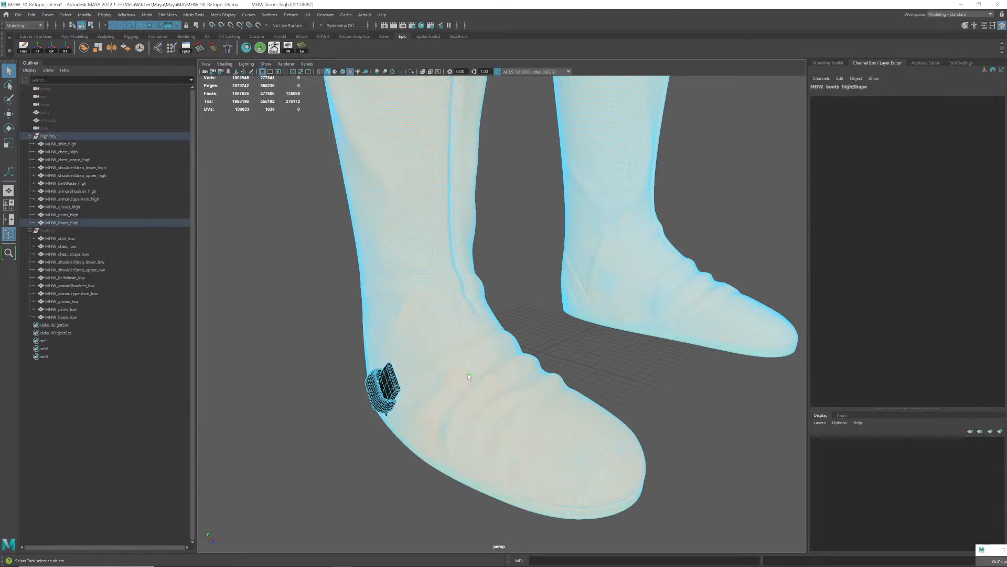
double_click(391, 386)
key(Delete)
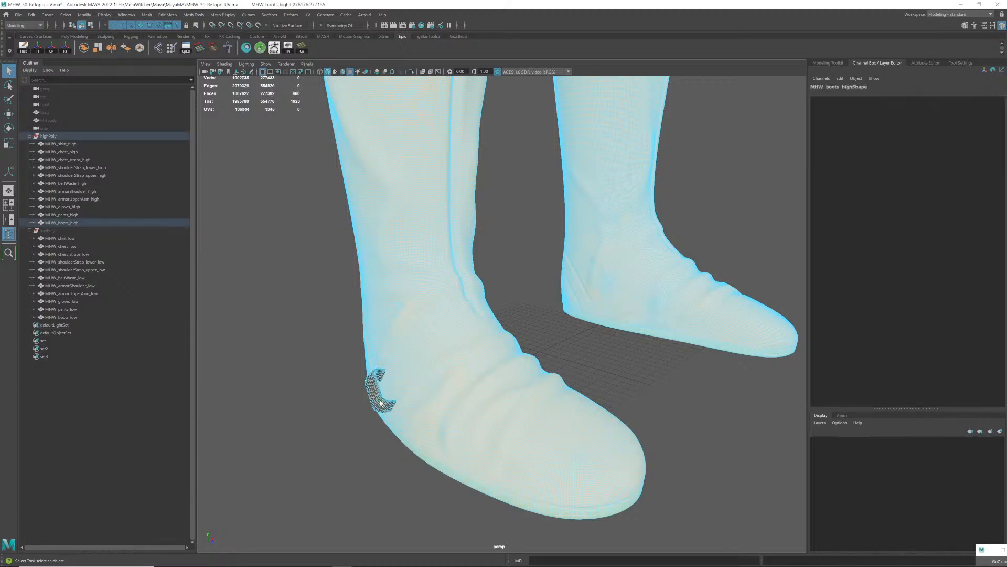
key(Delete)
- Delete the leftover small rivet on the boot's heel, return to object selection, and clear the selection
alt+drag(432, 382, 392, 366)
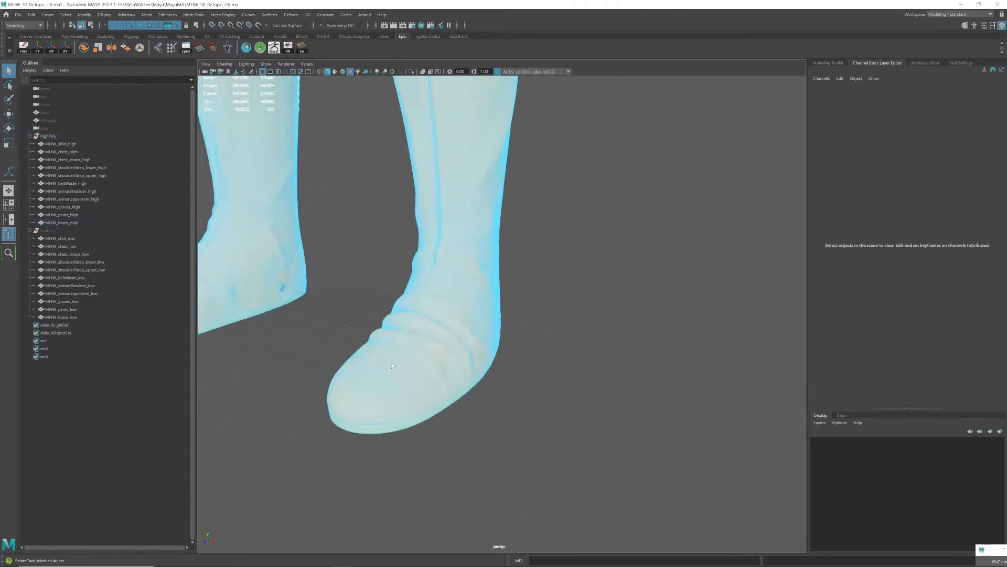
scroll(301, 300, up, 3)
alt+middle_drag(301, 300, 490, 339)
scroll(382, 344, up, 3)
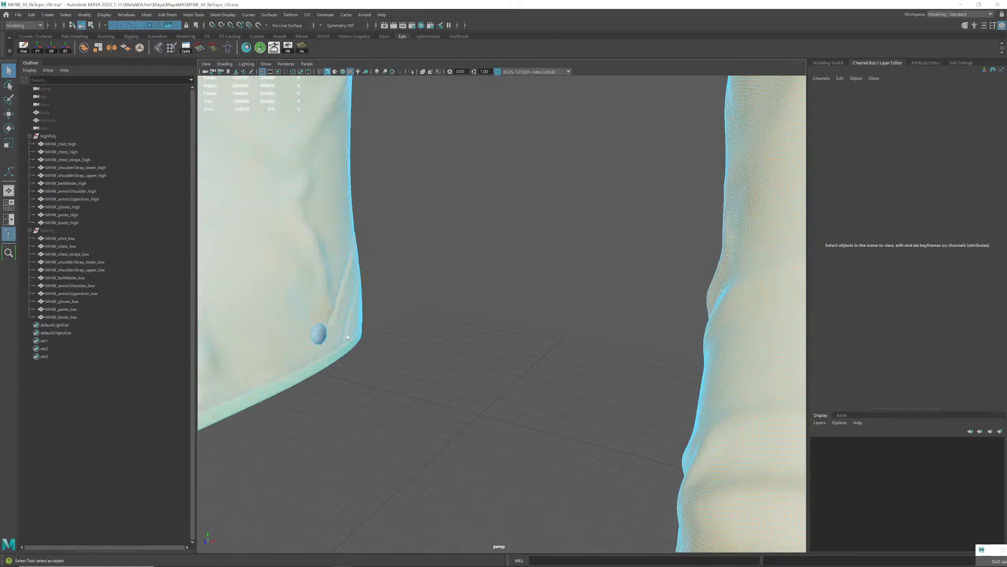
click(322, 334)
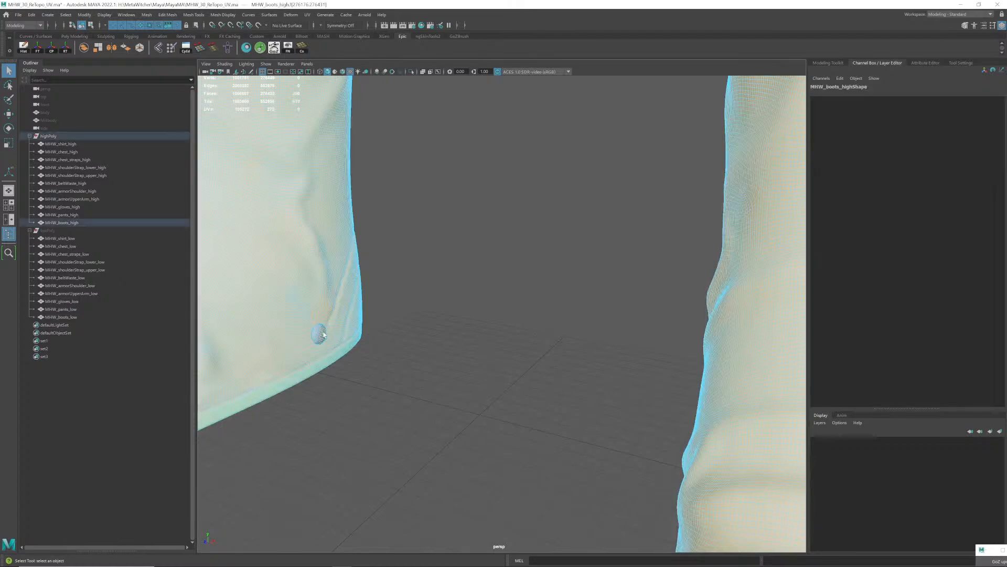
key(Delete)
alt+drag(324, 334, 393, 338)
scroll(393, 337, down, 6)
alt+middle_drag(410, 315, 399, 361)
scroll(399, 361, down, 5)
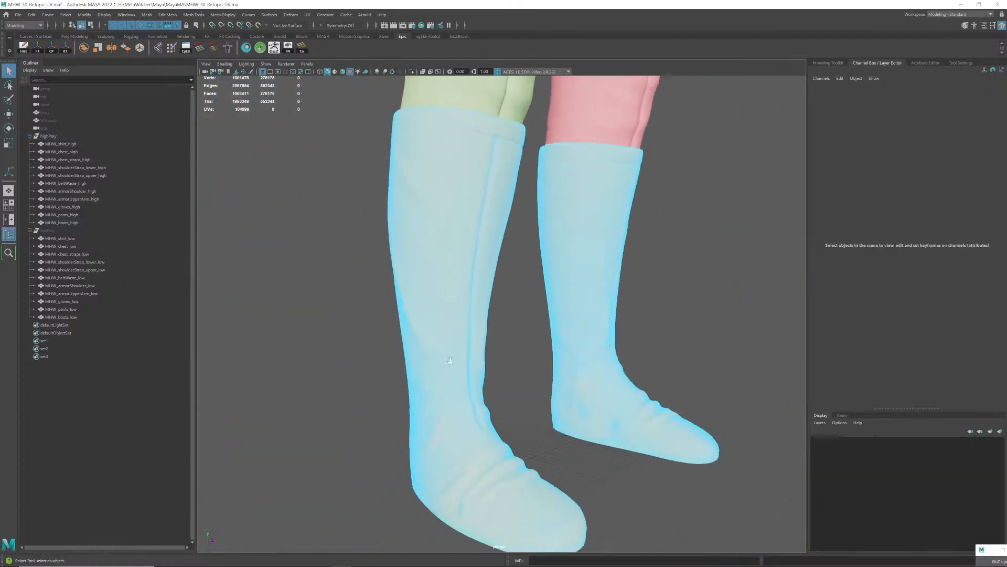
click(450, 283)
click(482, 284)
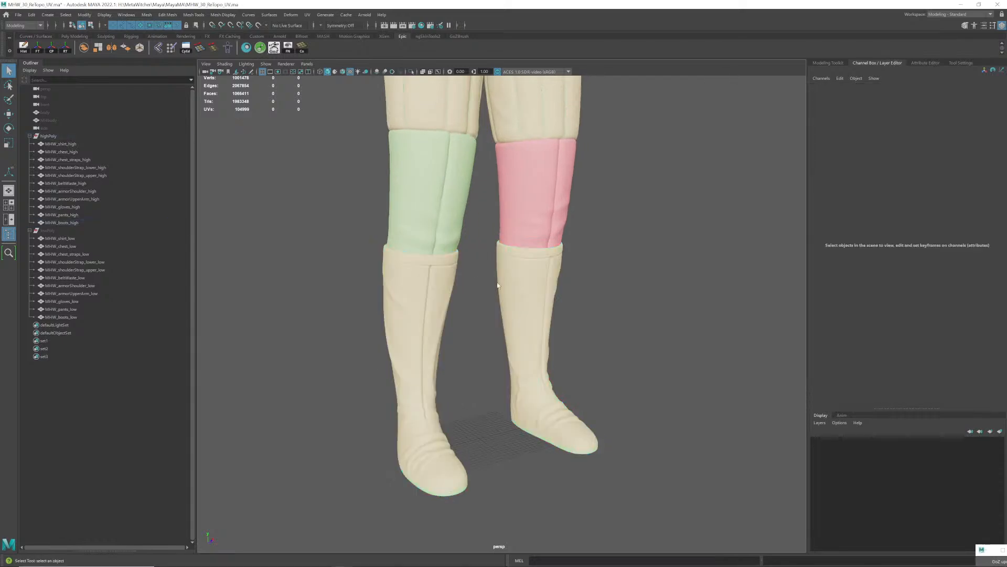
- Review the whole high-poly outfit from the front and save the scene
scroll(485, 284, down, 3)
alt+middle_drag(486, 284, 479, 337)
alt+drag(479, 338, 418, 321)
scroll(417, 321, down, 4)
alt+middle_drag(488, 301, 485, 359)
alt+drag(488, 360, 499, 356)
scroll(497, 355, down, 2)
alt+middle_drag(485, 298, 481, 322)
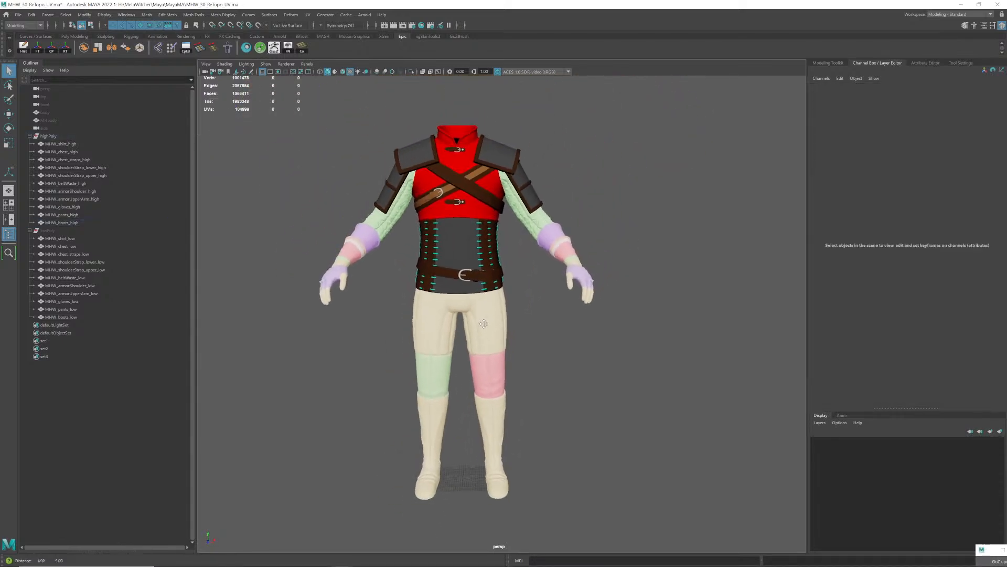
alt+drag(481, 323, 507, 337)
alt+right_drag(478, 326, 487, 334)
key(ctrl+s)
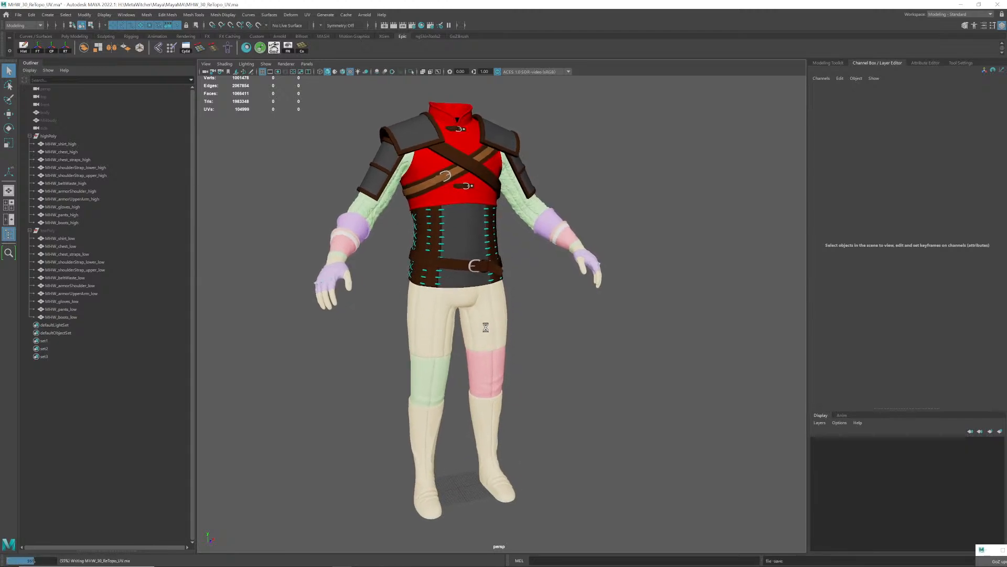
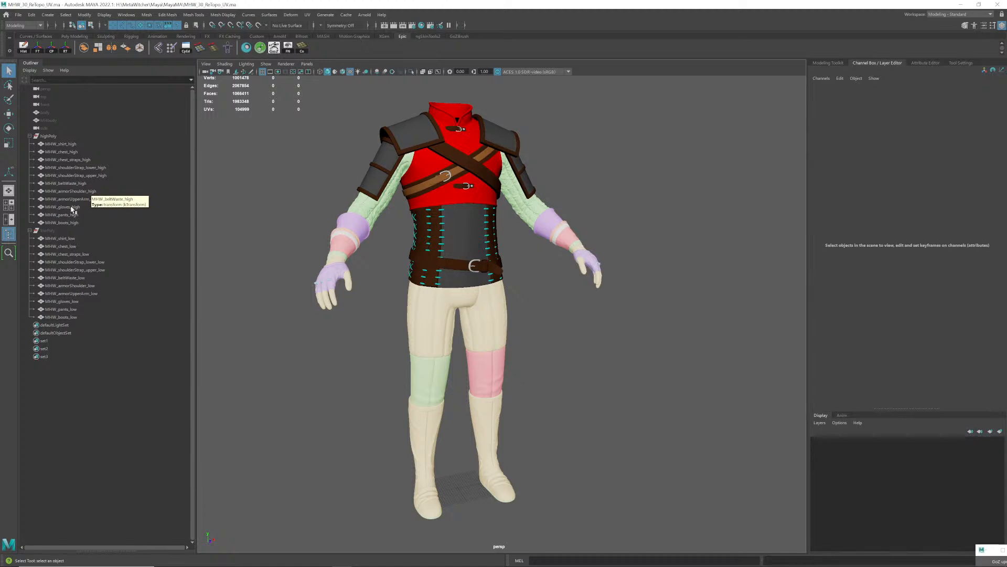
- Hide the highPoly group, show the lowPoly group in its place, and save the scene
click(53, 136)
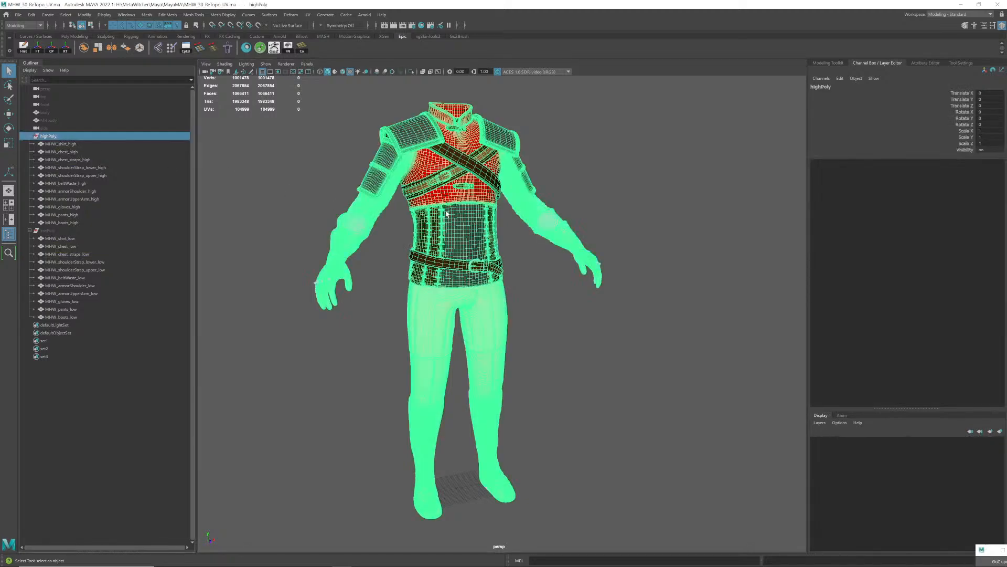
key(ctrl+h)
click(48, 231)
key(shift+h)
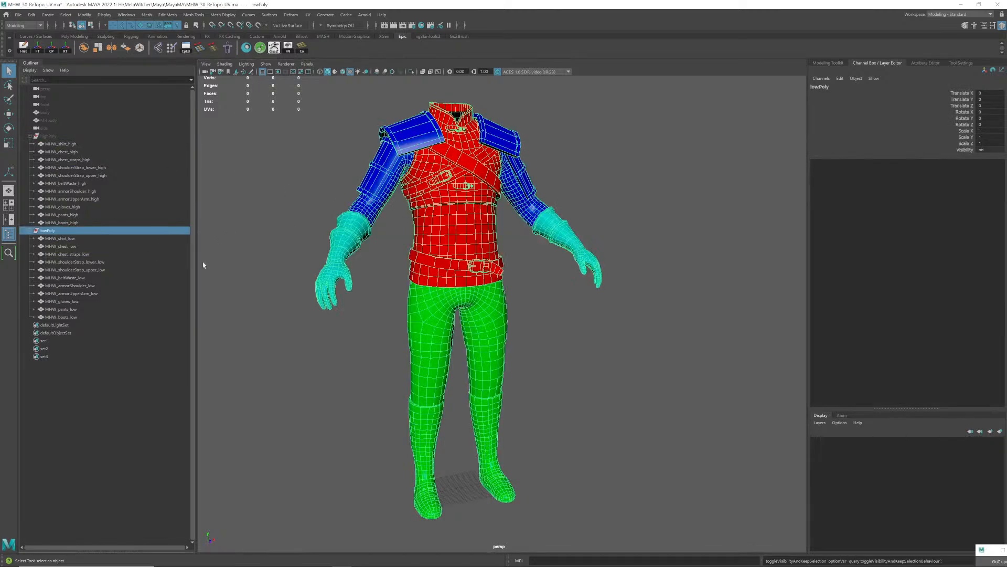
click(311, 226)
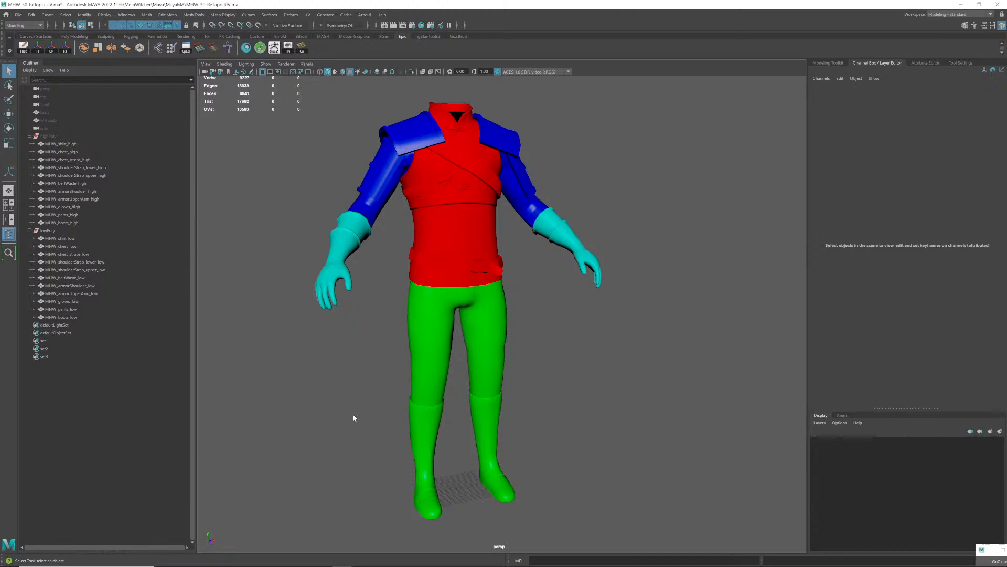
mouse_move(455, 230)
alt+mouse_down()
mouse_move(382, 241)
mouse_move(488, 240)
mouse_move(495, 226)
mouse_move(461, 245)
alt+mouse_up()
key(ctrl+s)
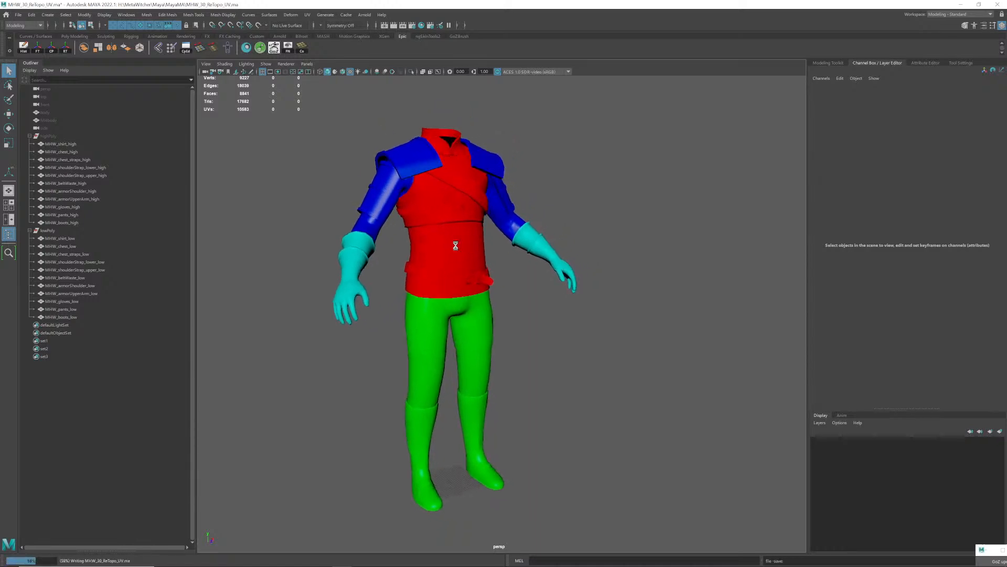
- Start exporting all low-poly meshes as a selection and create and open a toSubPainterFINAL folder inside MetaWitcher's Maya folder
mouse_move(304, 100)
mouse_down()
mouse_move(513, 348)
mouse_move(639, 529)
mouse_up()
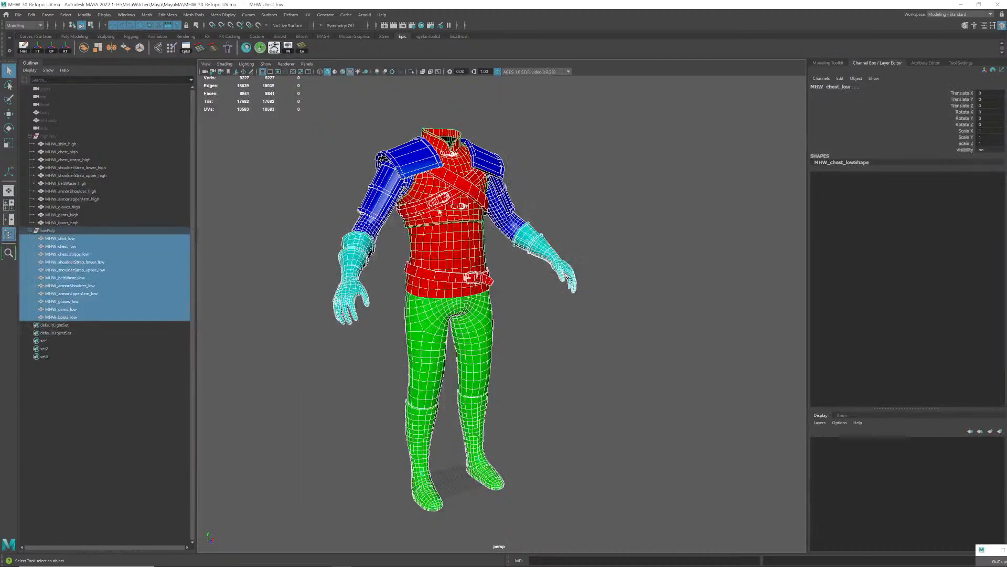
click(18, 15)
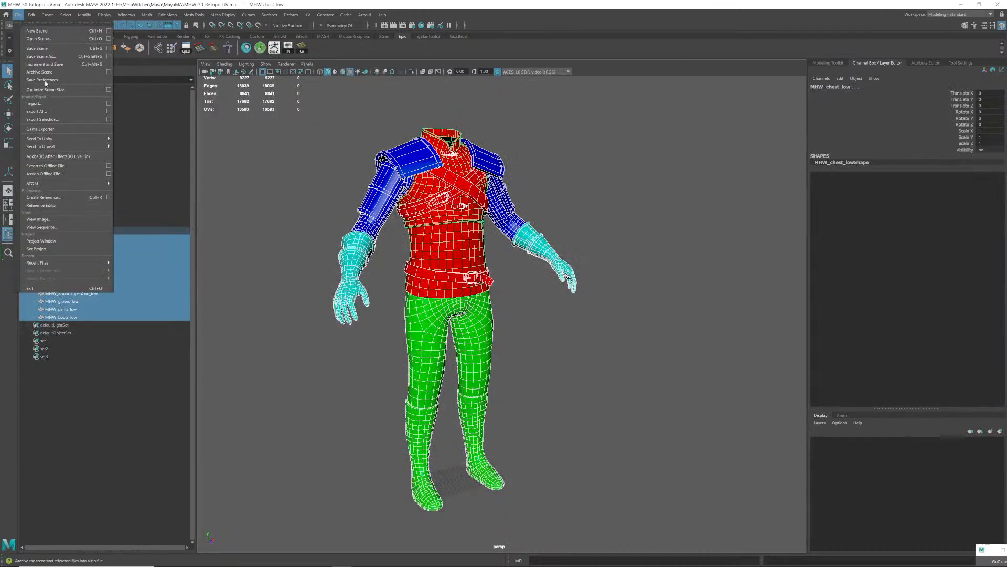
click(52, 120)
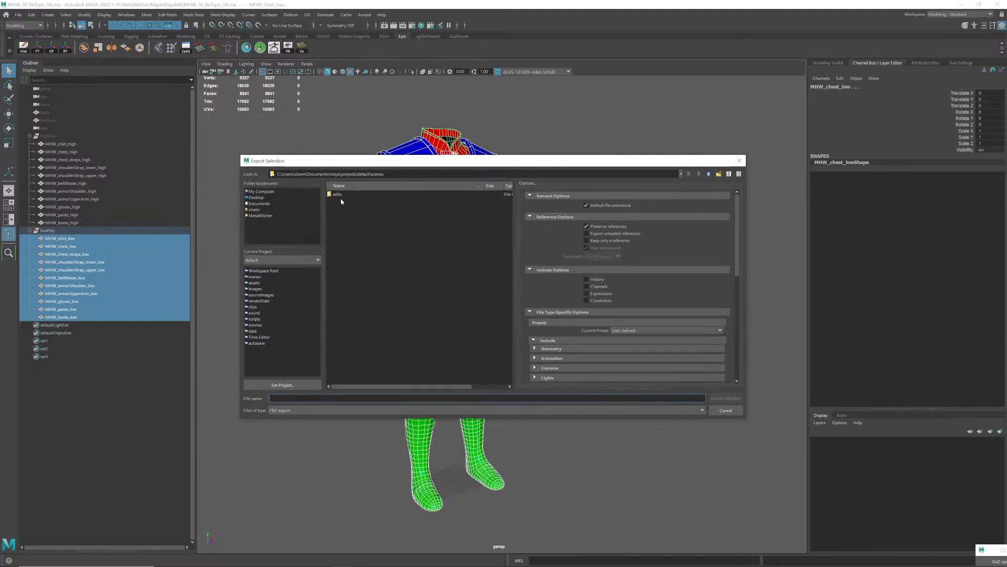
click(261, 216)
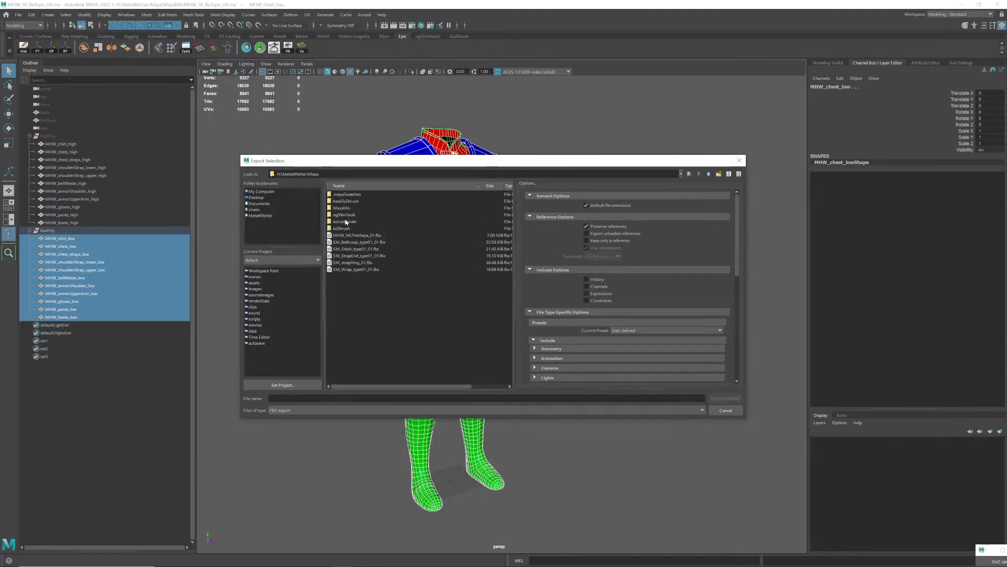
click(718, 174)
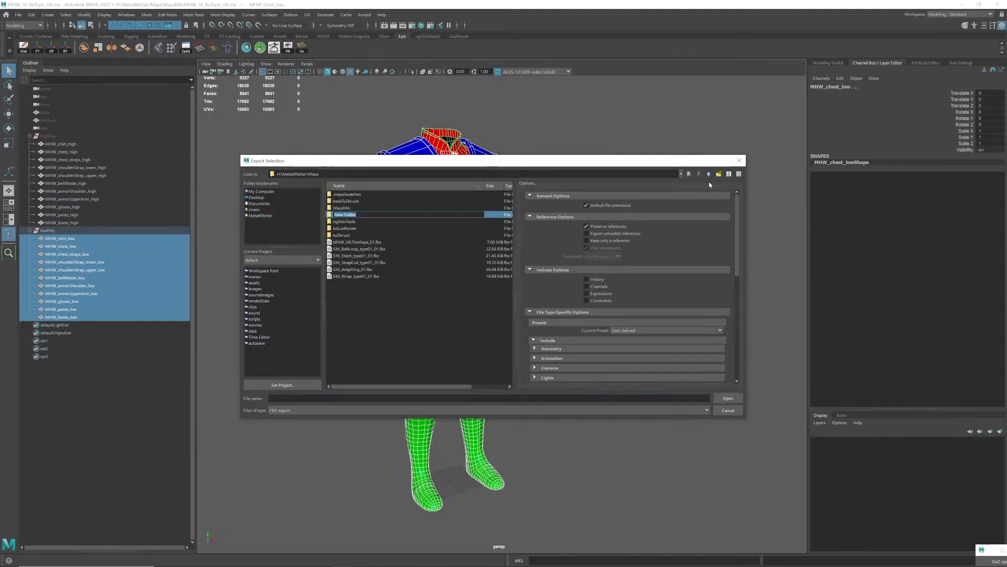
text(toSu)
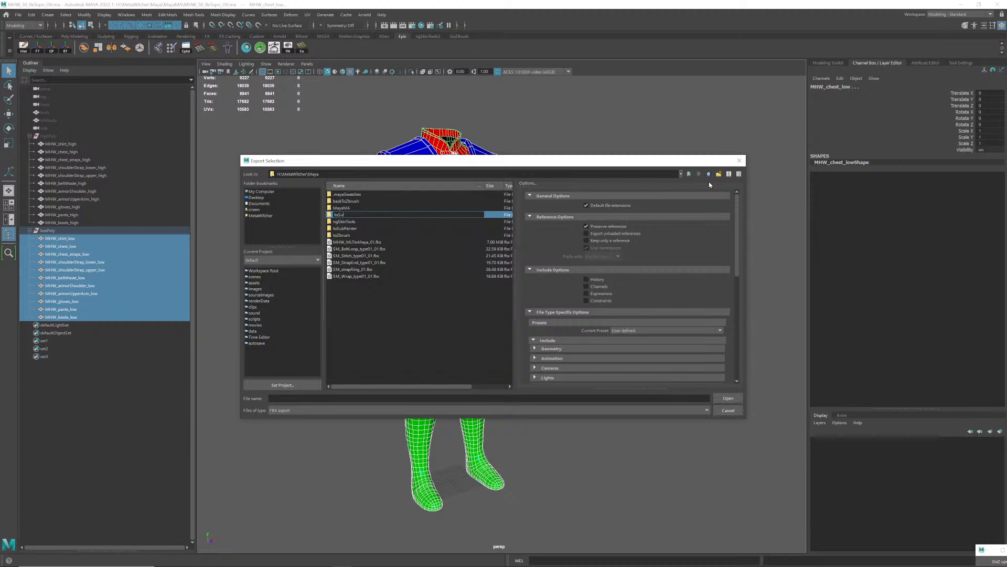
text(bPainterFINAL)
key(Return)
double_click(360, 215)
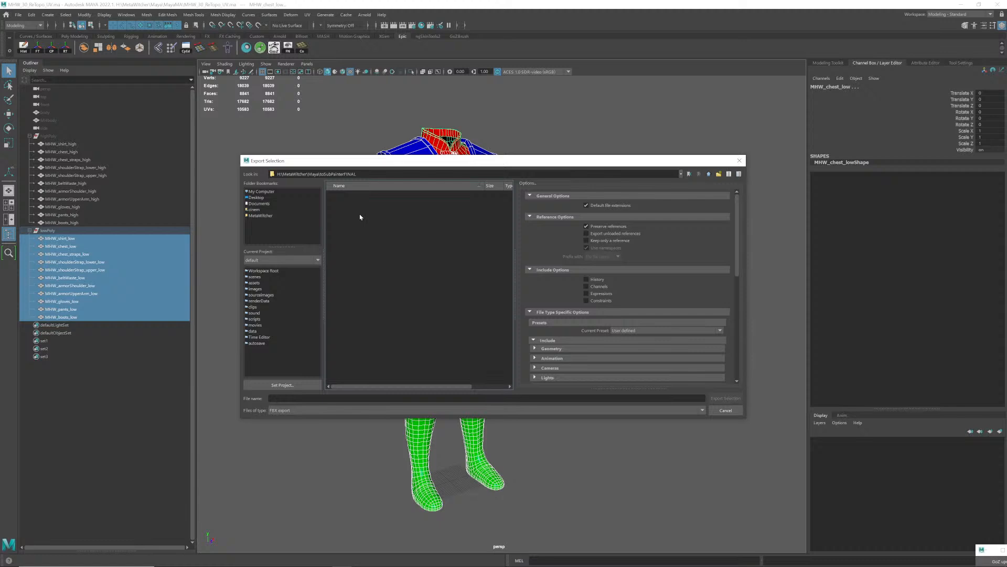
- Export the selected low-poly meshes as an FBX file named MHW_gameMesh_01
click(338, 397)
text(MHW_)
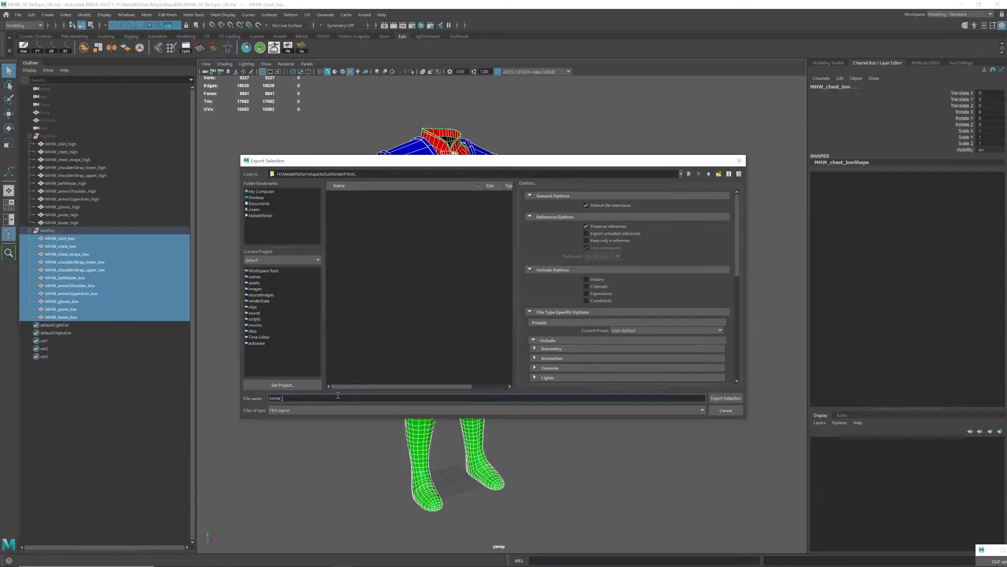
text(gameMesh_01)
click(727, 399)
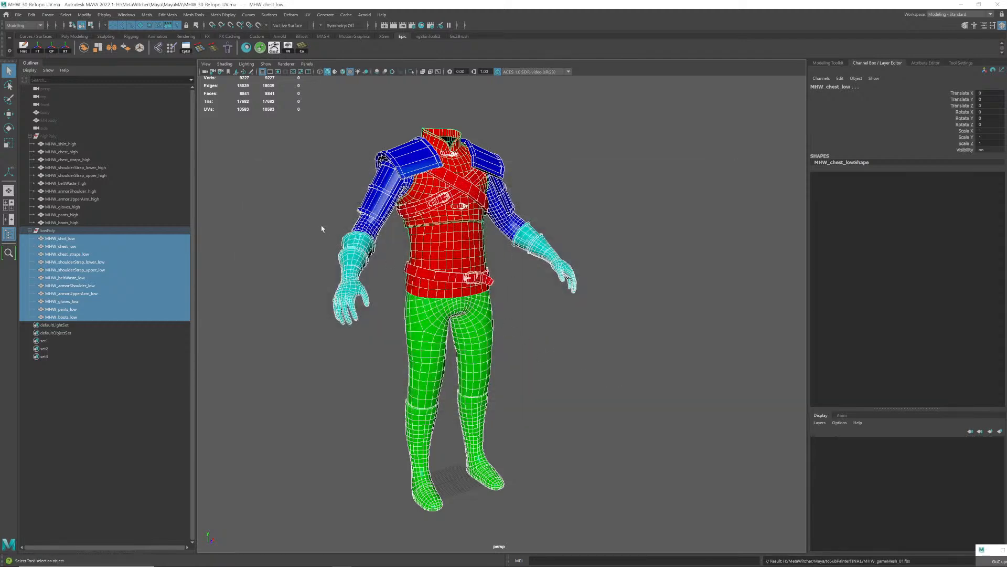
- Hide the lowPoly group and show the highPoly group in its place
click(52, 231)
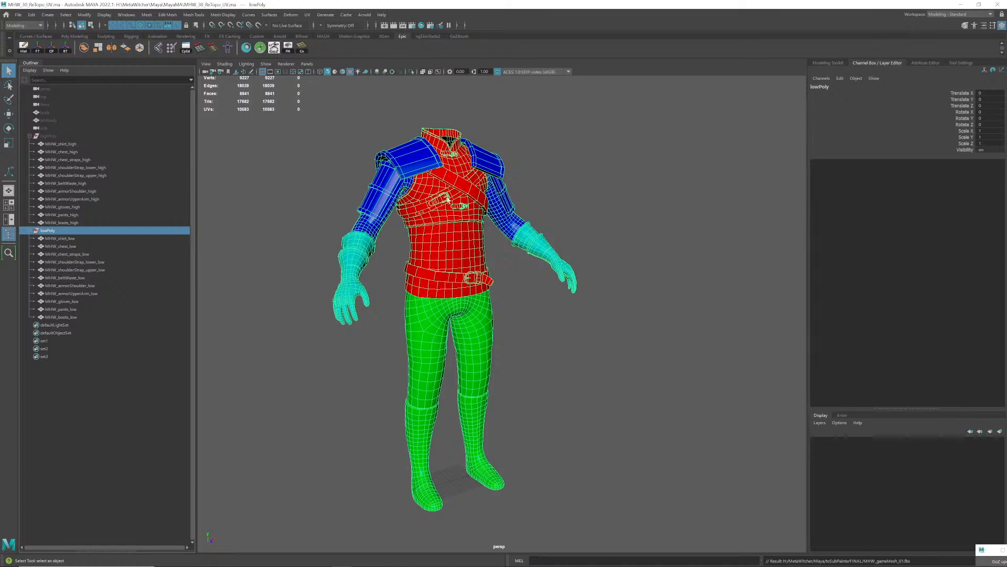
key(h)
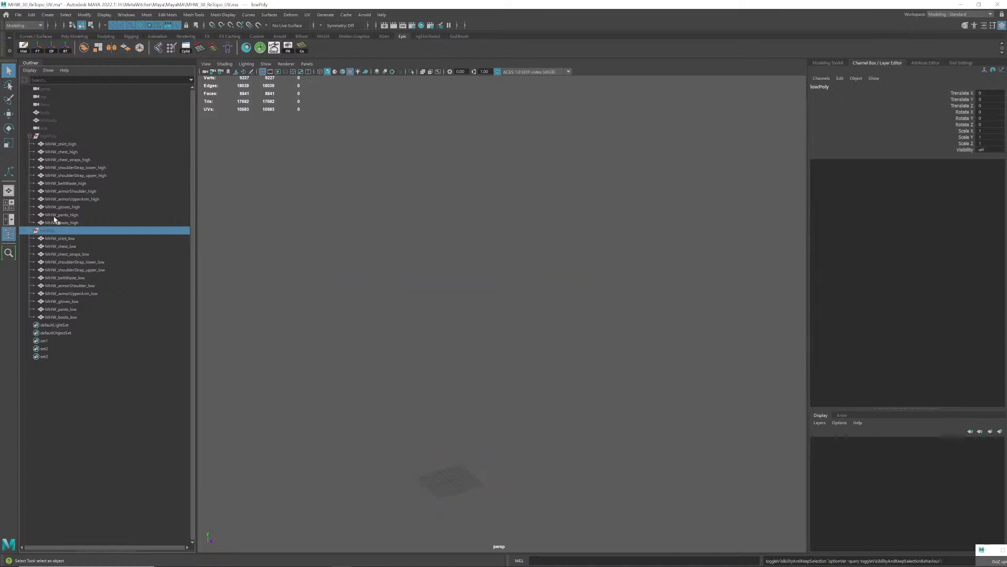
click(74, 147)
click(52, 136)
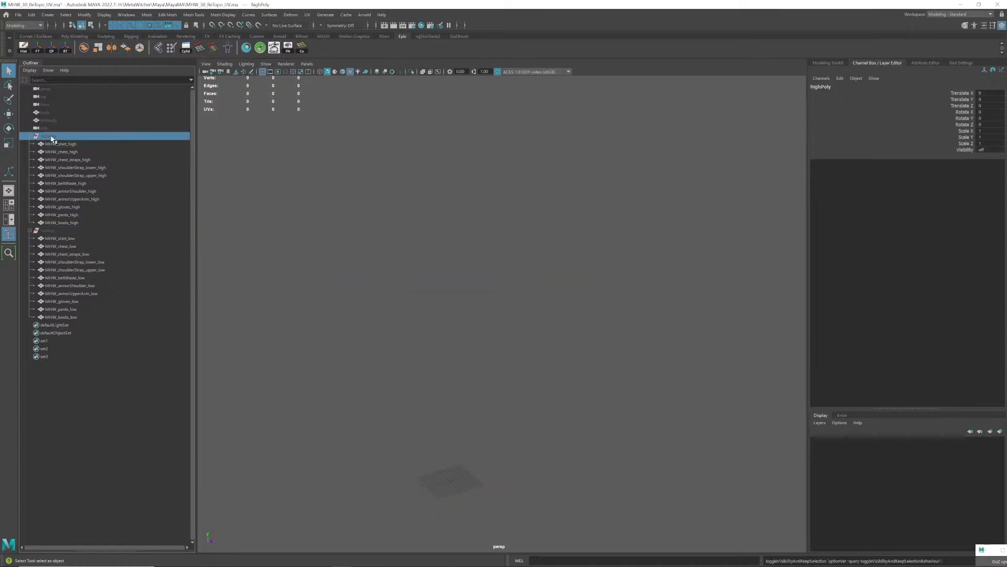
key(h)
click(303, 190)
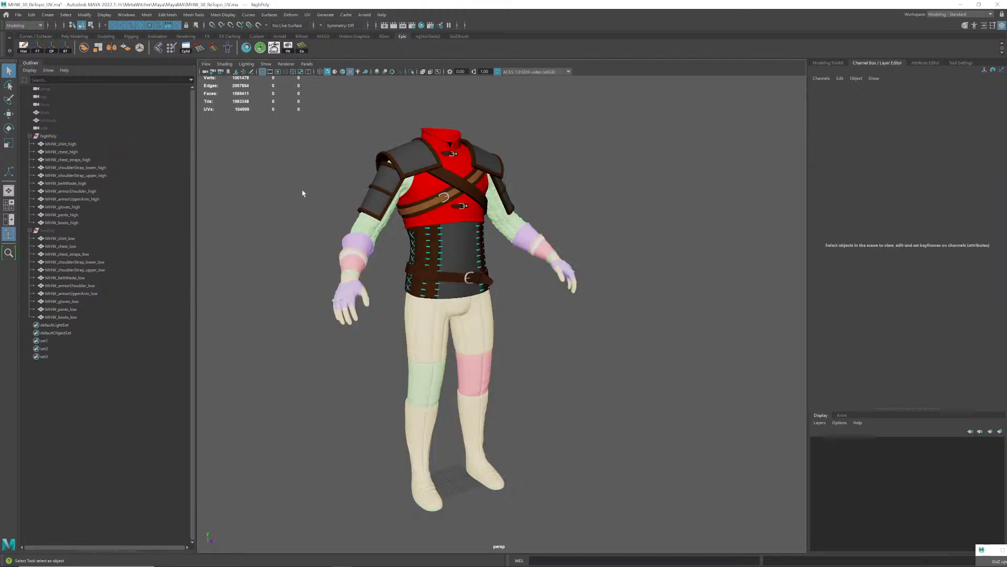
- Examine the high-poly outfit up close around the shirt sleeve, chest straps and waist, and as a whole from the front
drag(308, 122, 606, 540)
click(573, 420)
scroll(378, 217, up, 1)
alt+middle_drag(378, 217, 438, 355)
scroll(438, 355, up, 4)
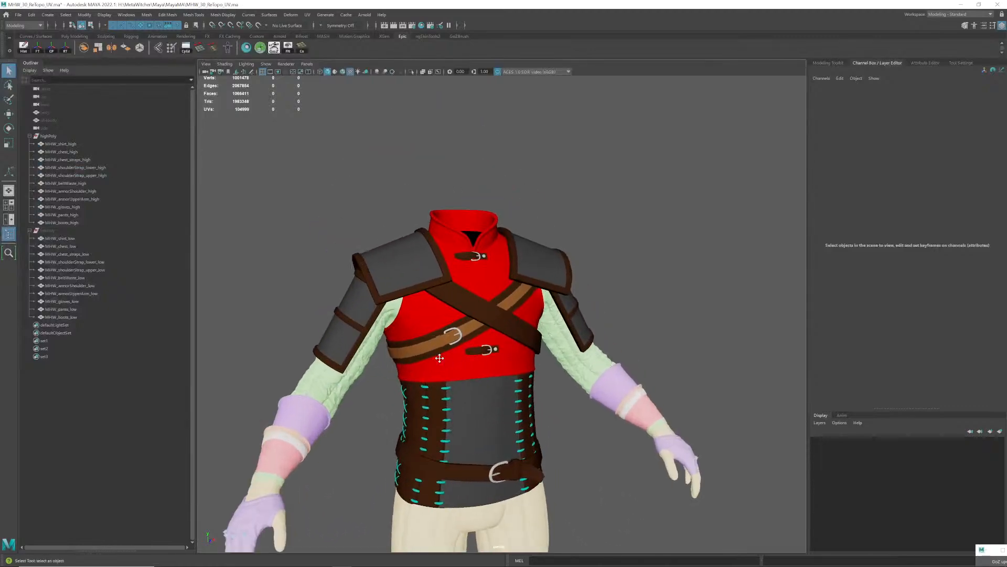
alt+drag(438, 356, 379, 324)
click(379, 324)
scroll(380, 324, up, 10)
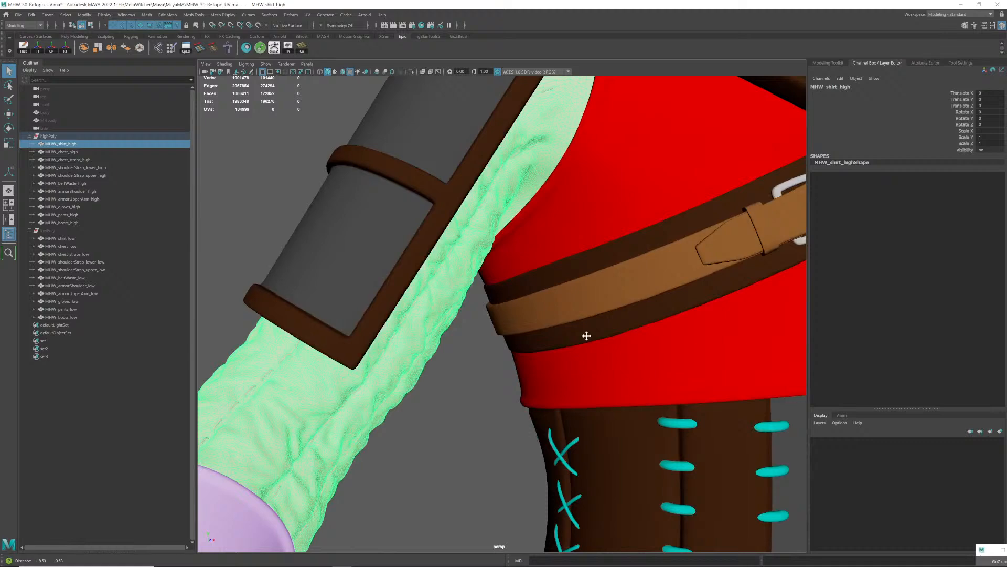
alt+middle_drag(587, 336, 589, 323)
alt+right_drag(482, 341, 422, 351)
alt+middle_drag(562, 347, 524, 320)
alt+middle_drag(630, 357, 580, 292)
click(426, 259)
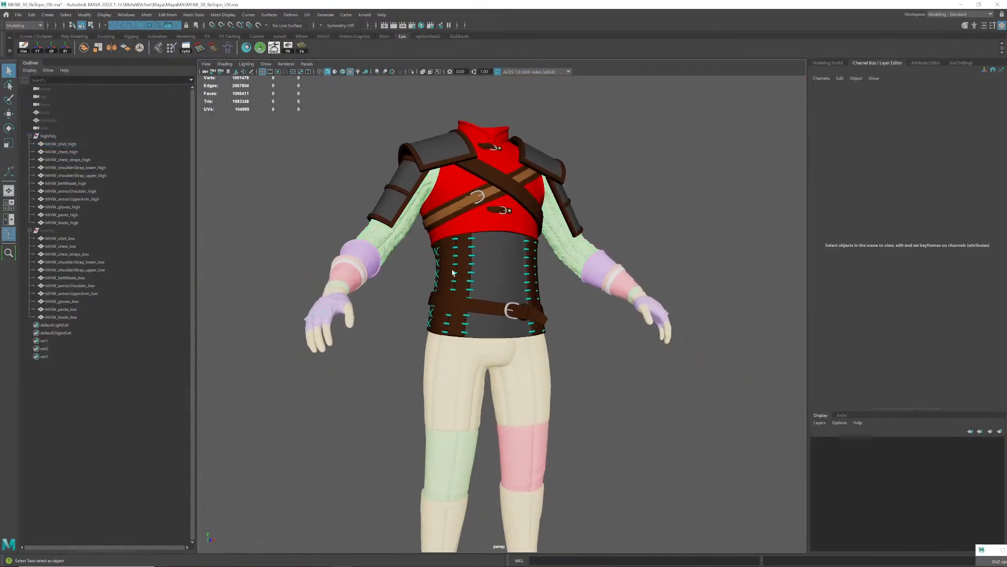
alt+middle_drag(426, 259, 415, 274)
alt+drag(415, 274, 412, 275)
alt+middle_drag(412, 276, 404, 294)
alt+right_drag(404, 293, 426, 292)
alt+drag(426, 293, 434, 285)
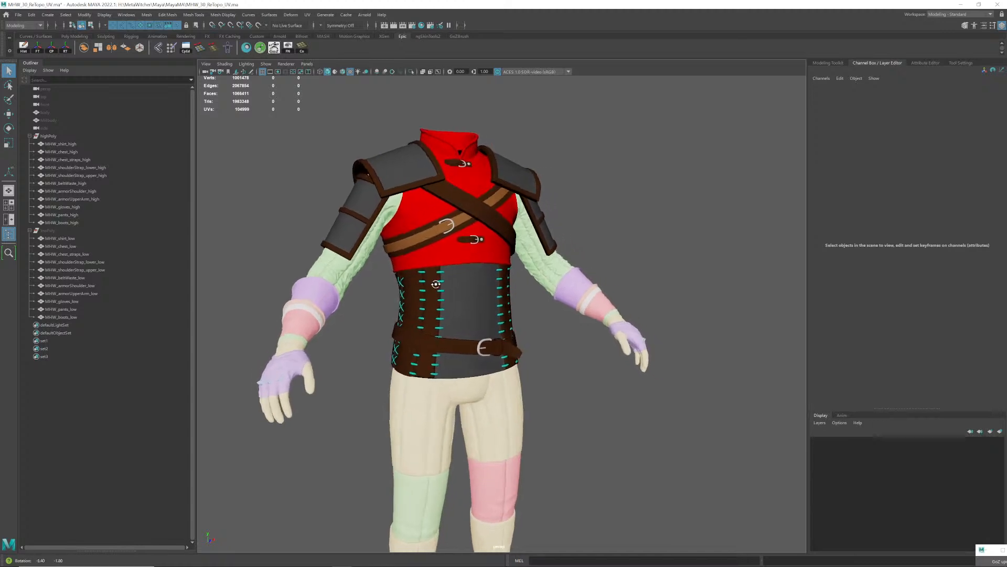
- Export only the high-poly shirt mesh as an FBX file named MHW_shirt_high in the toSubPainterFINAL folder
click(68, 146)
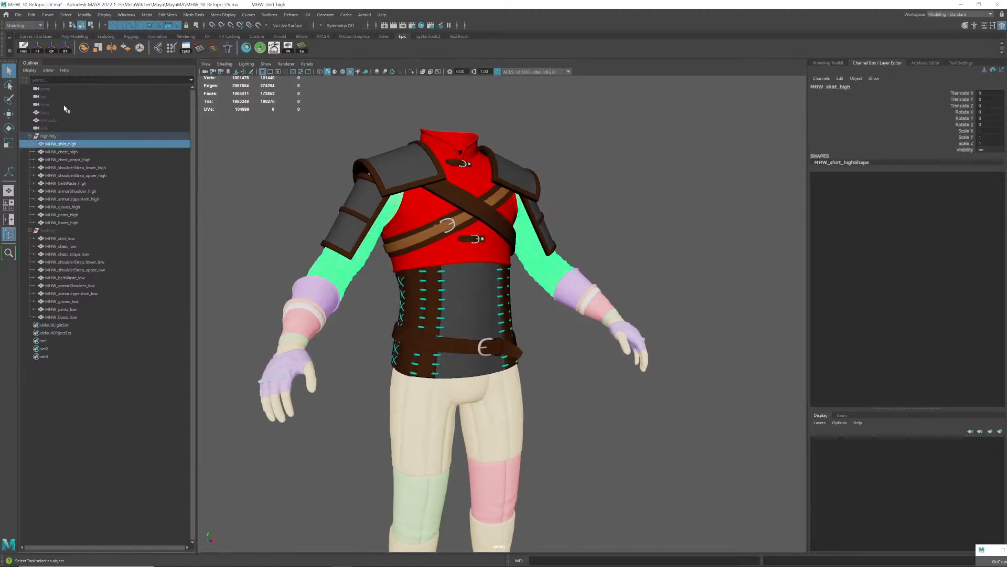
click(18, 15)
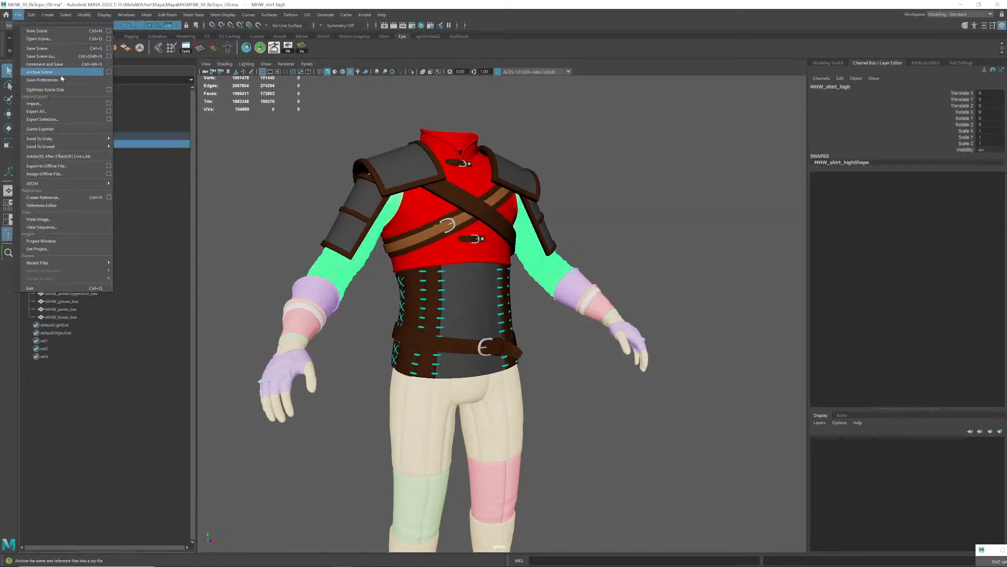
click(94, 120)
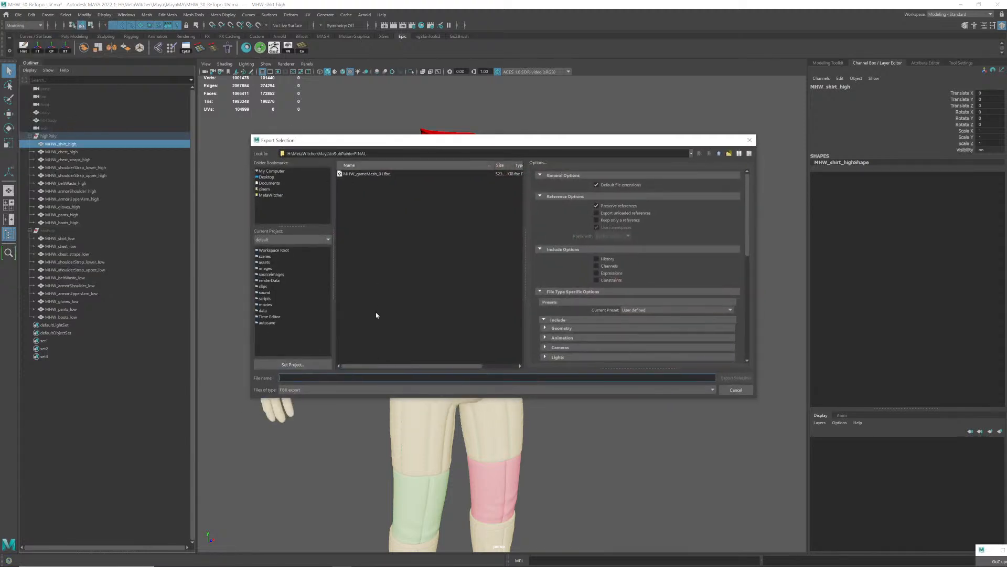
text(MHW_shirt_high)
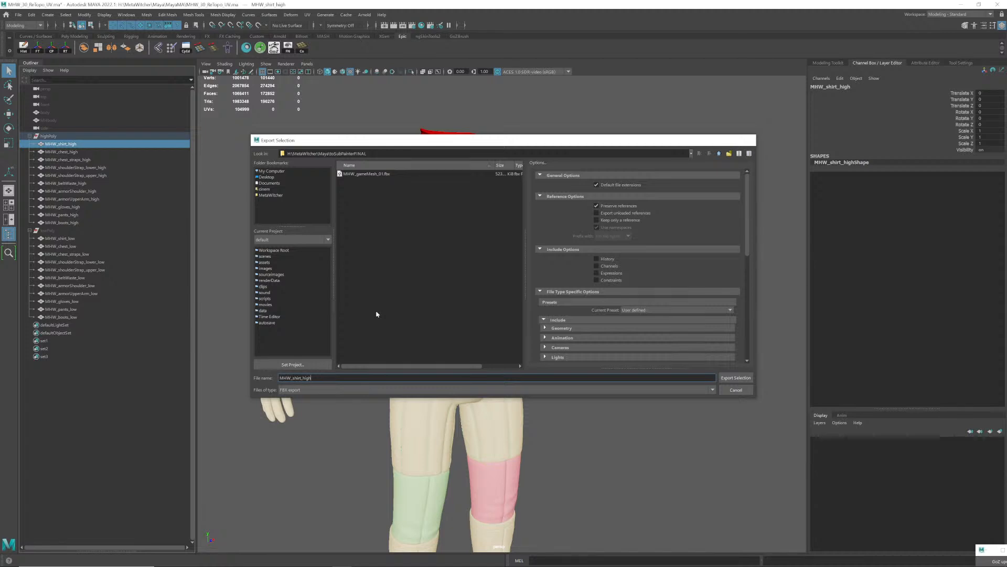
key(Return)
- Export only the high-poly chest mesh as an FBX file named MHW_chest_high in the same folder
click(77, 153)
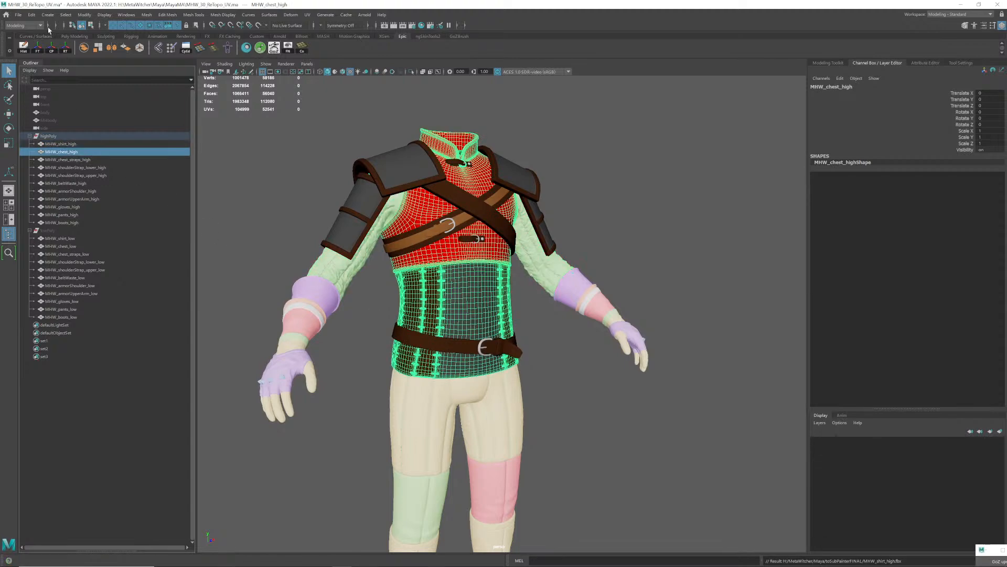
click(18, 15)
click(106, 122)
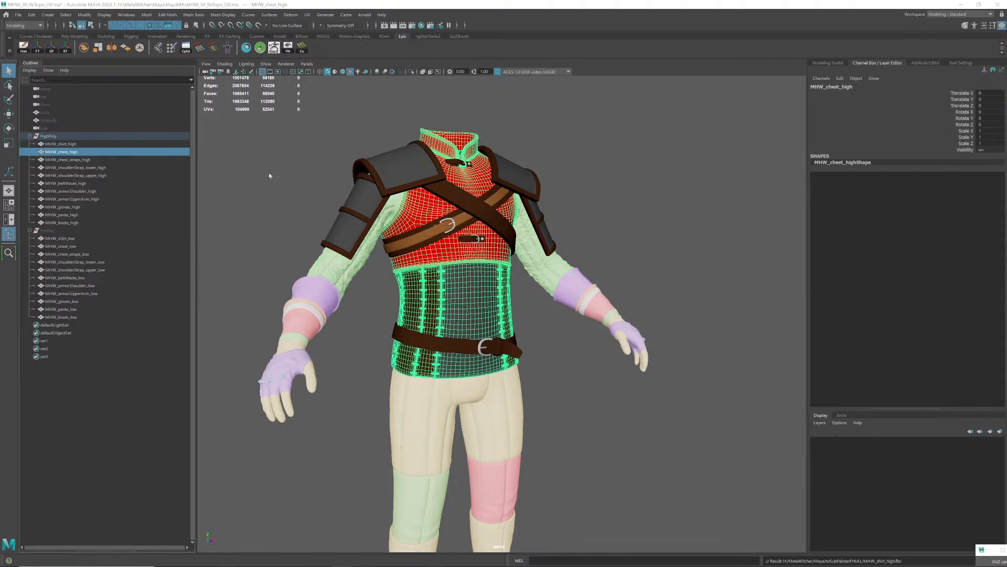
text(MHW_)
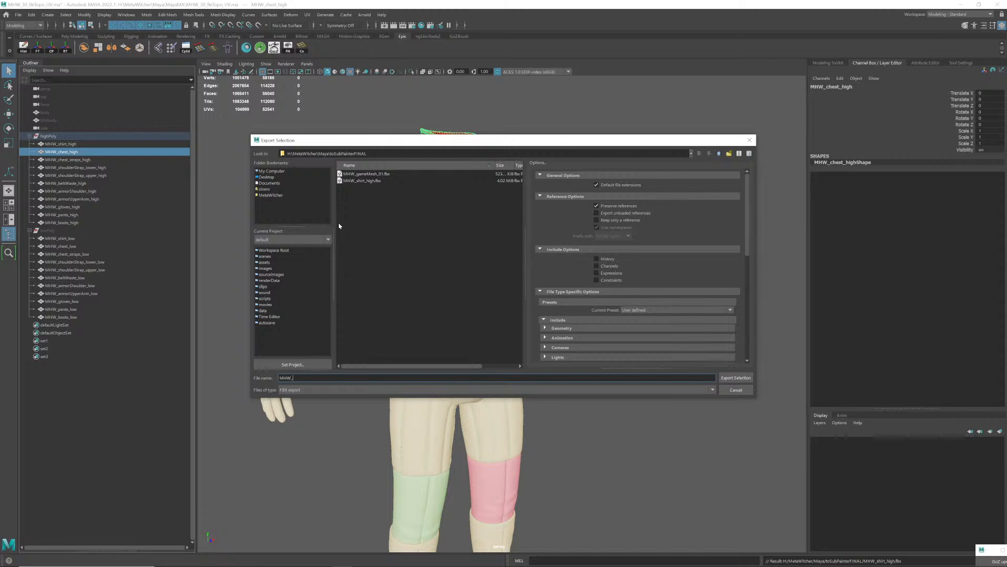
text(chest_straps_high)
key(Return)
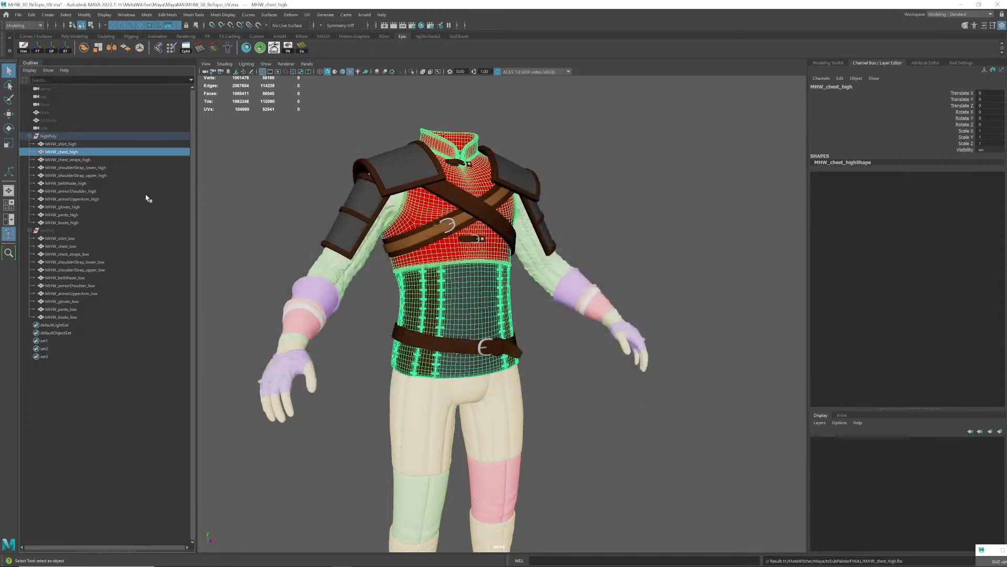
- Export only the high-poly chest straps as an FBX file named MHW_chest_straps_high
click(79, 159)
click(18, 15)
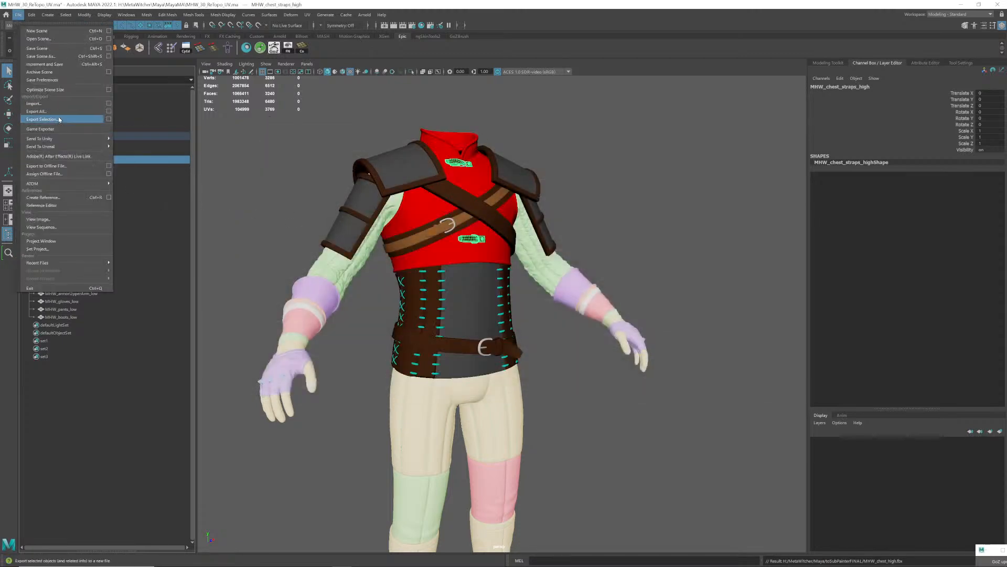
click(105, 122)
text(MHW)
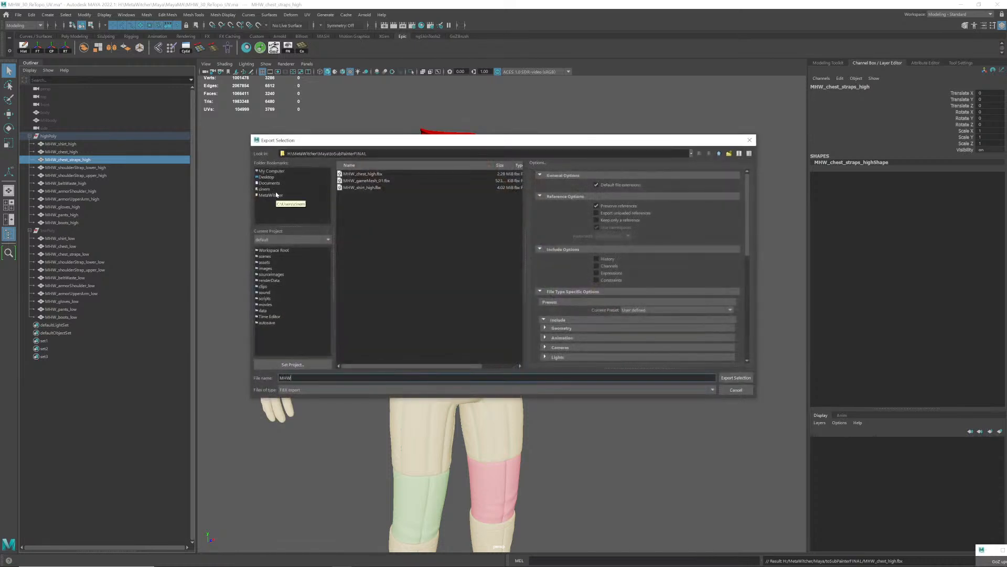
text(_chest_straps_high)
key(Return)
- Export only the high-poly lower shoulder strap as an FBX file named MHW_shoulderStrap_lower_high
click(101, 167)
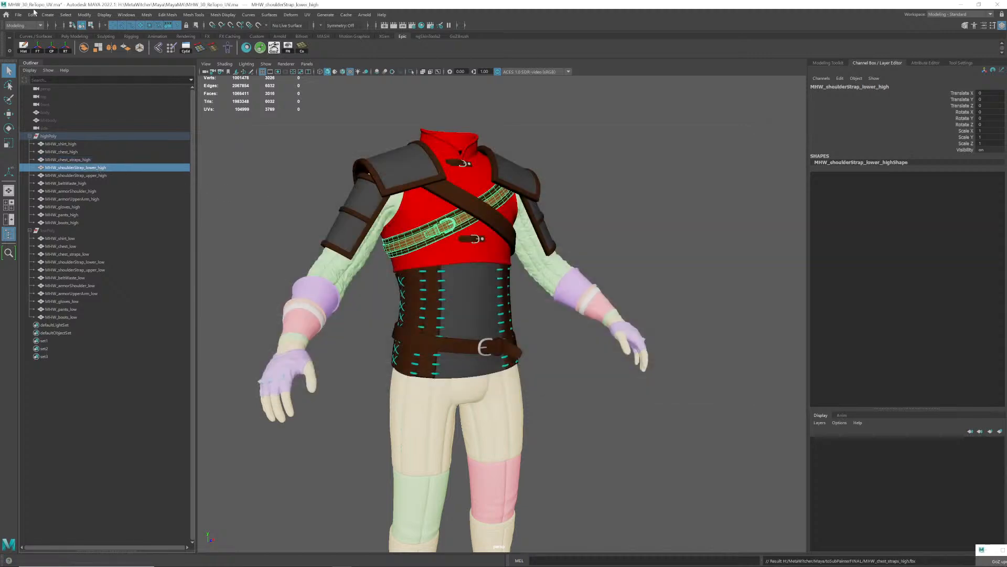
click(18, 14)
click(37, 125)
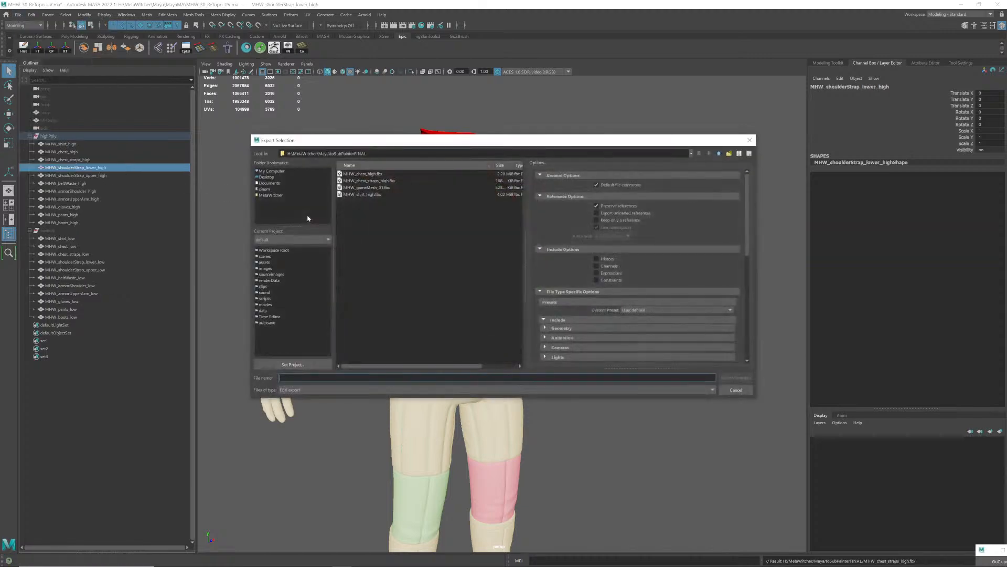
text(MHW_shoulderStrap_lower_high)
key(Return)
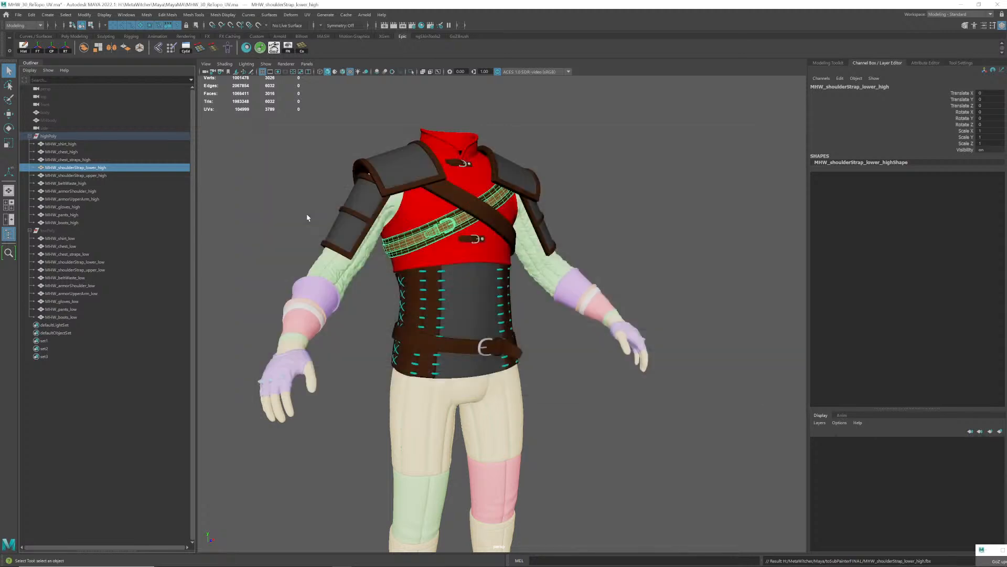
- Copy the upper shoulder strap's object name and export that high-poly mesh as an FBX file named MHW_shoulderStrap_upper_high
click(80, 176)
double_click(80, 176)
key(ctrl+c)
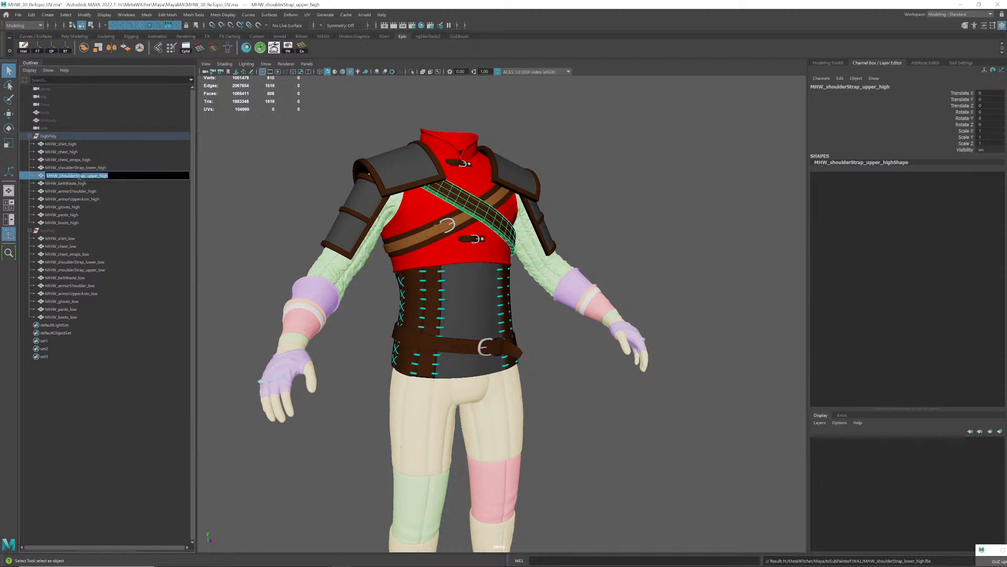
key(Return)
click(19, 15)
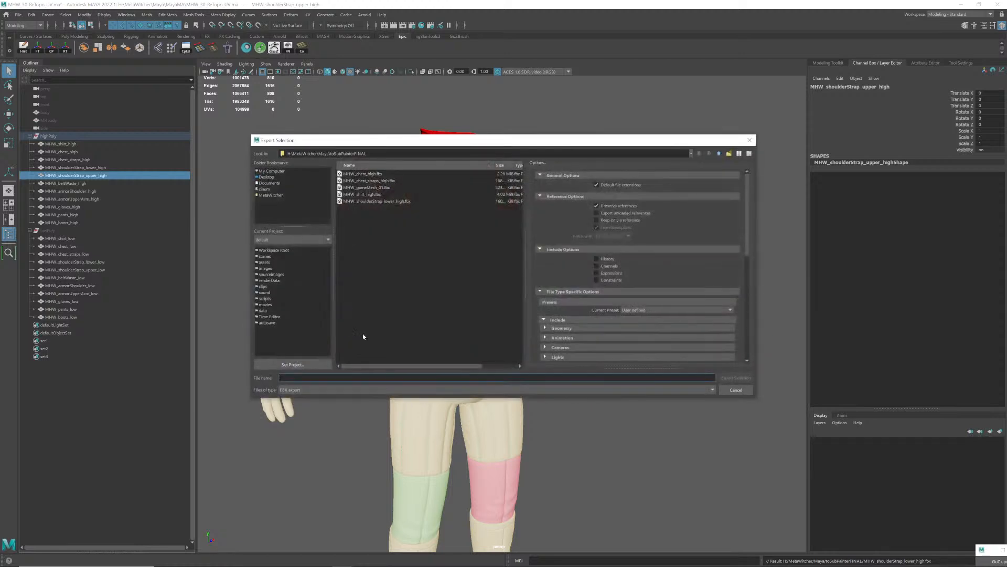
key(ctrl+v)
click(736, 377)
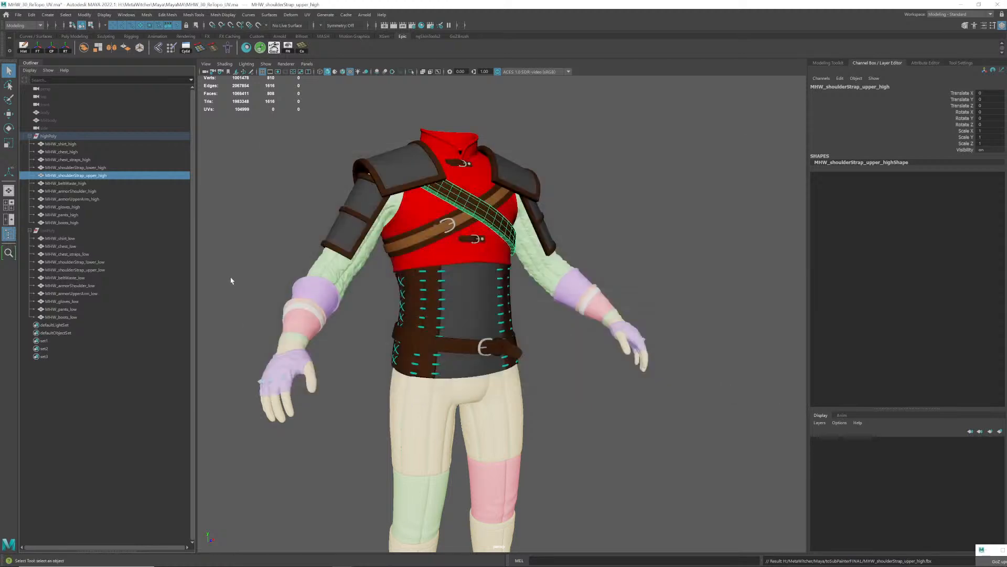
- Copy the high-poly waist belt's object name and export that mesh as an FBX file named MHW_beltWaste_high
double_click(72, 184)
key(ctrl+c)
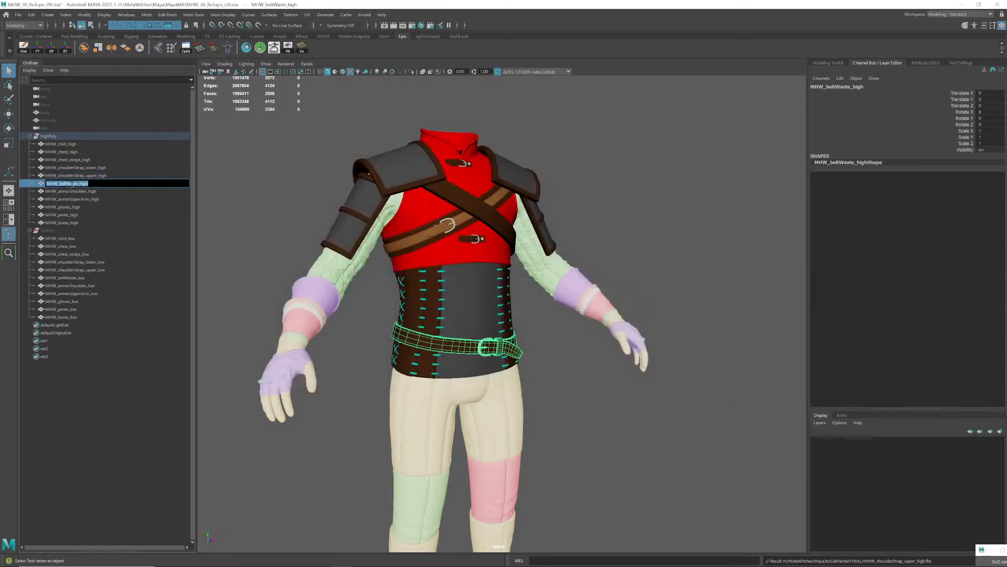
key(Return)
click(18, 14)
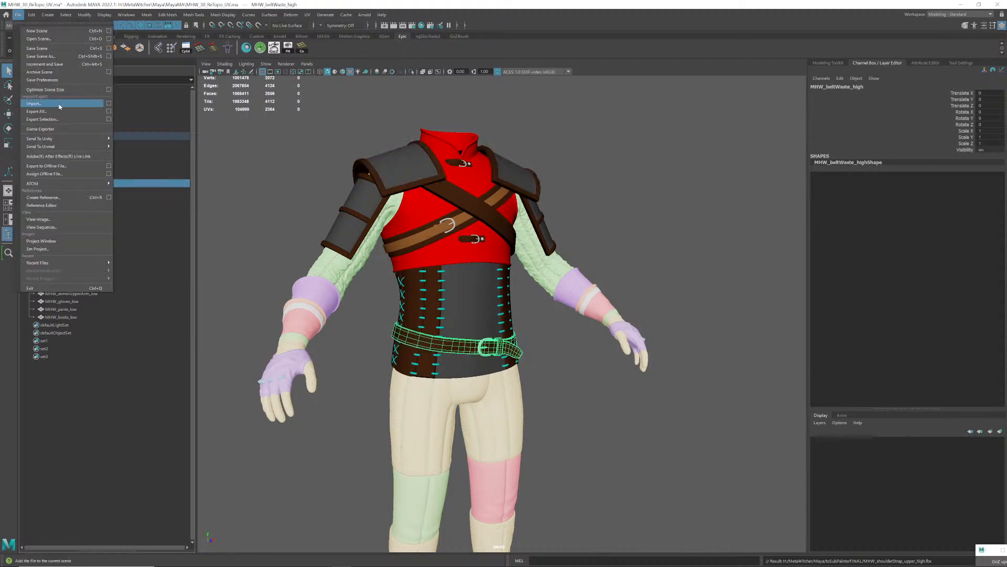
click(45, 119)
key(ctrl+v)
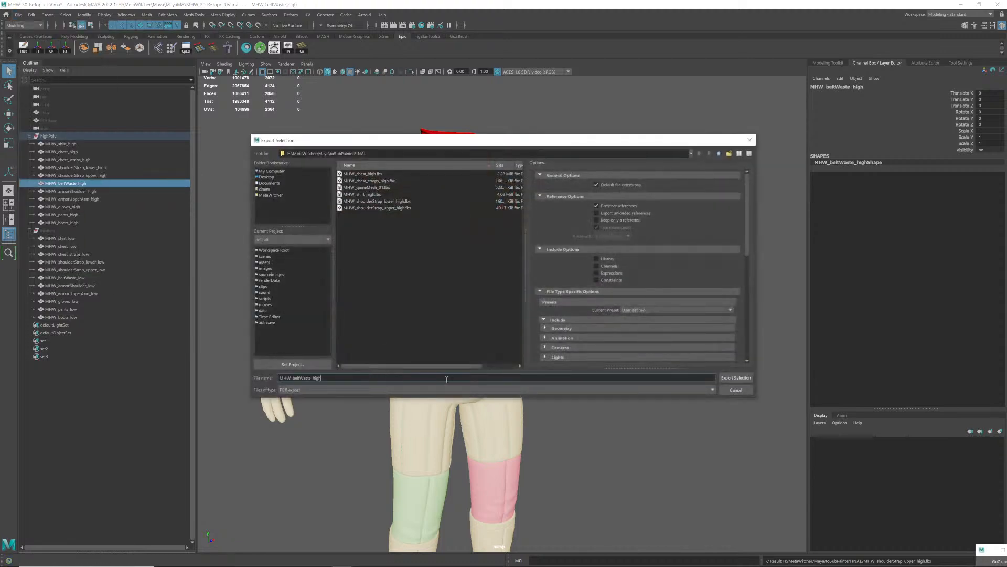
click(736, 378)
- Copy the high-poly shoulder armor's object name and export that mesh as an FBX file named MHW_armorShoulder_high
double_click(84, 191)
key(ctrl+c)
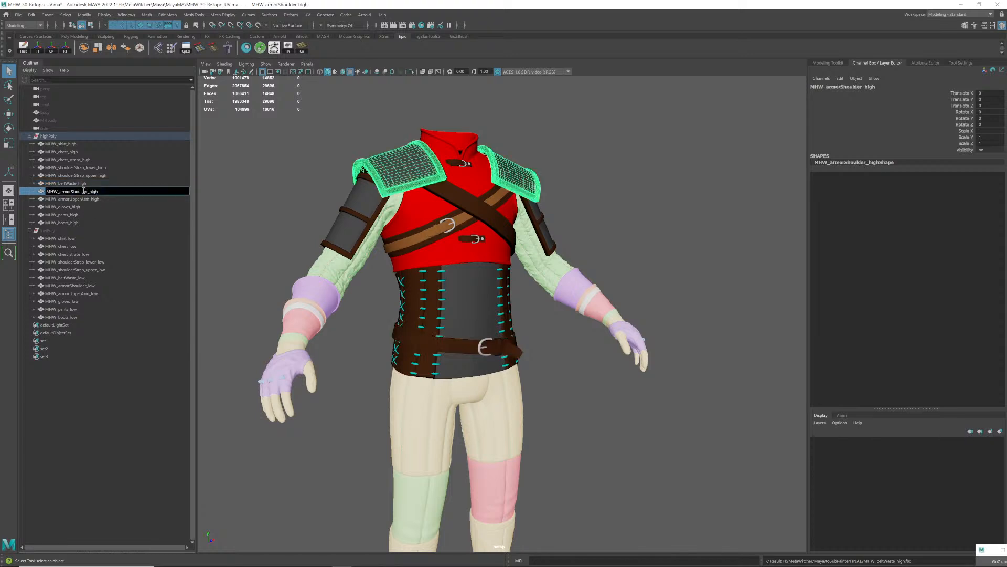
click(84, 200)
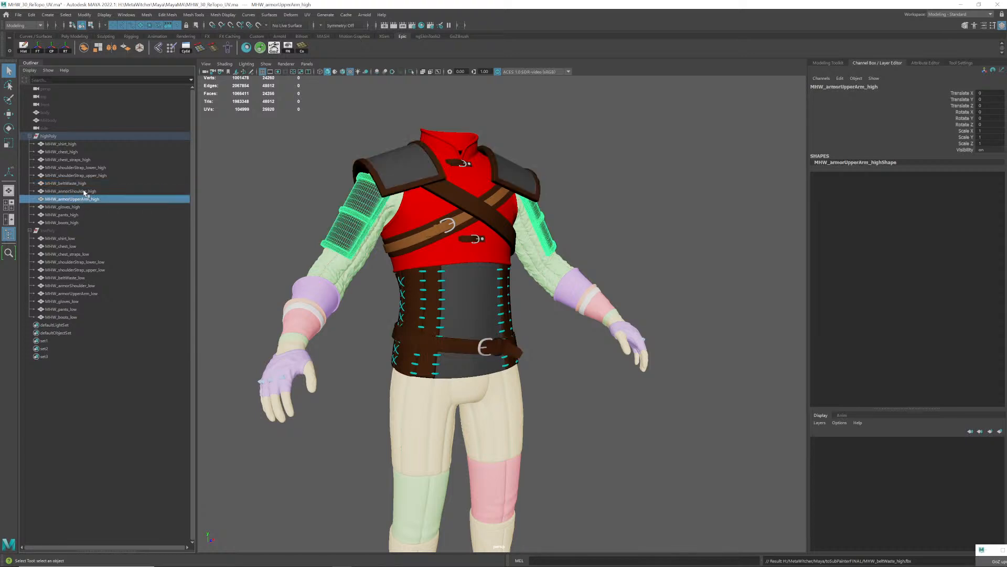
click(83, 192)
click(19, 14)
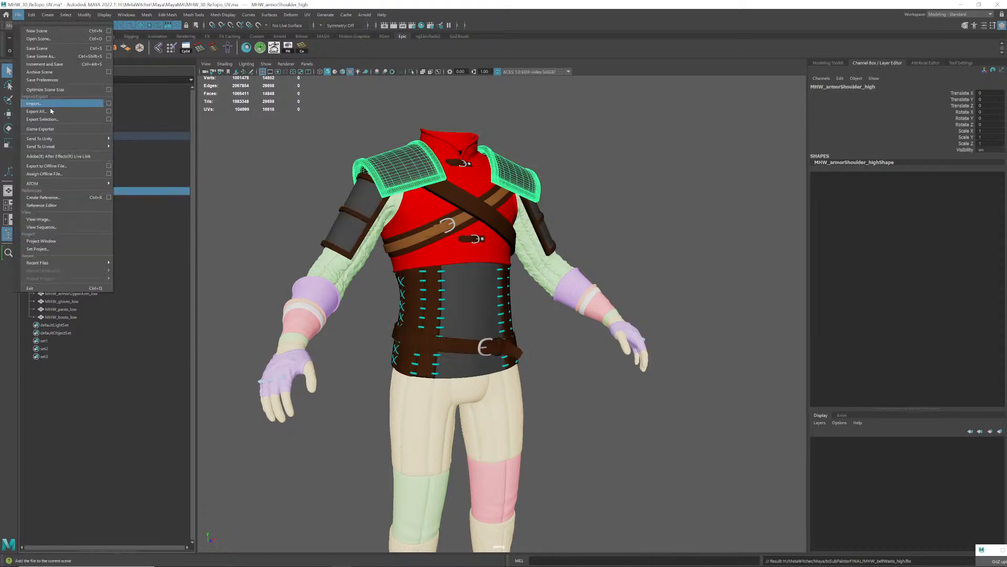
click(52, 112)
key(ctrl+v)
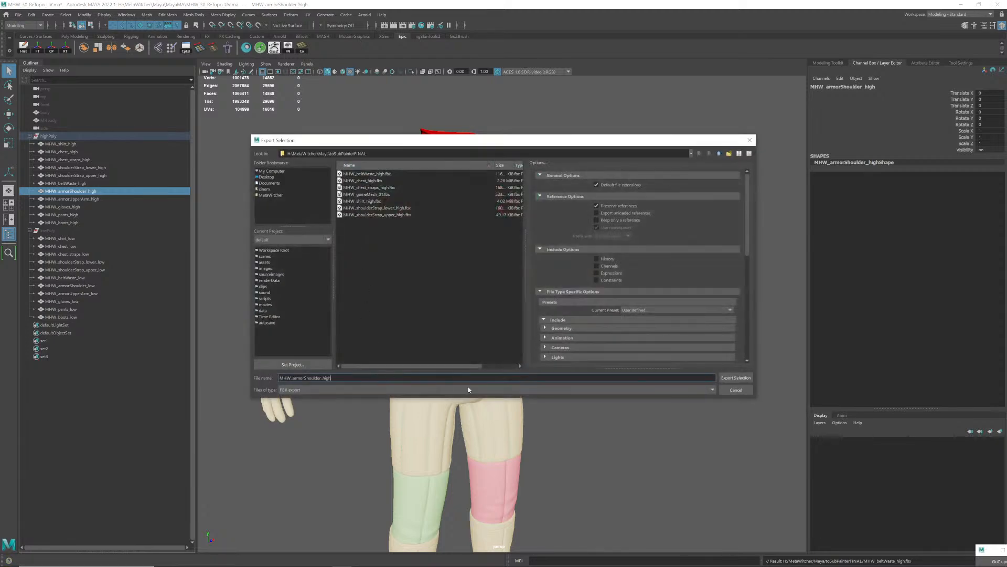
key(Return)
- Copy the high-poly upper arm armor's object name and export that mesh as an FBX file named MHW_armorUpperArm_high
click(87, 199)
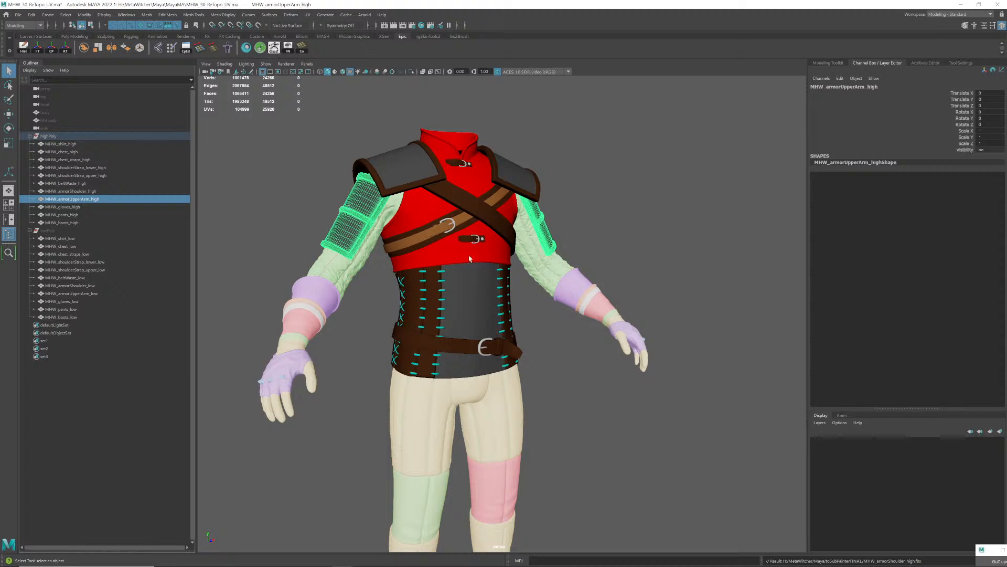
double_click(74, 200)
key(ctrl+c)
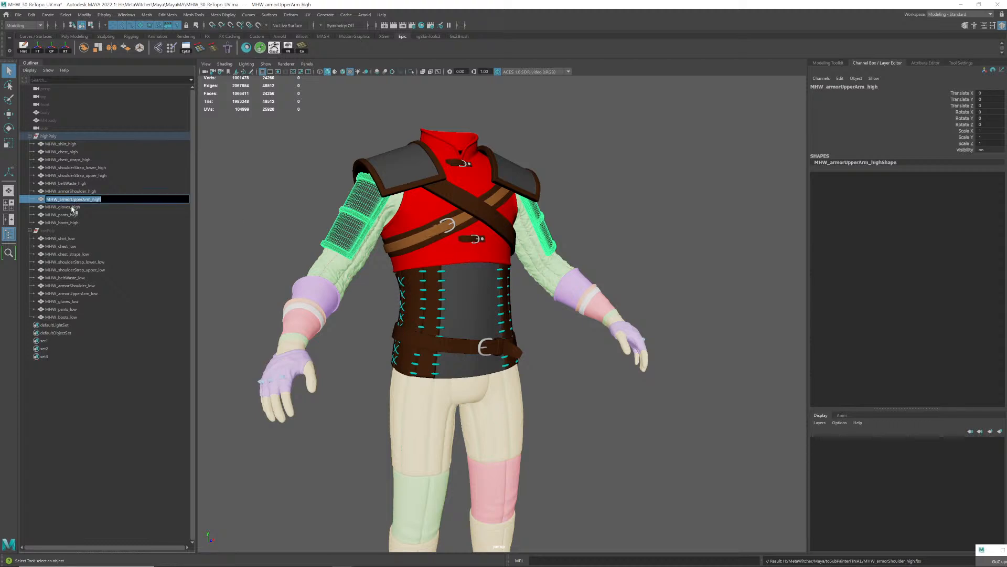
click(73, 213)
click(74, 199)
click(18, 14)
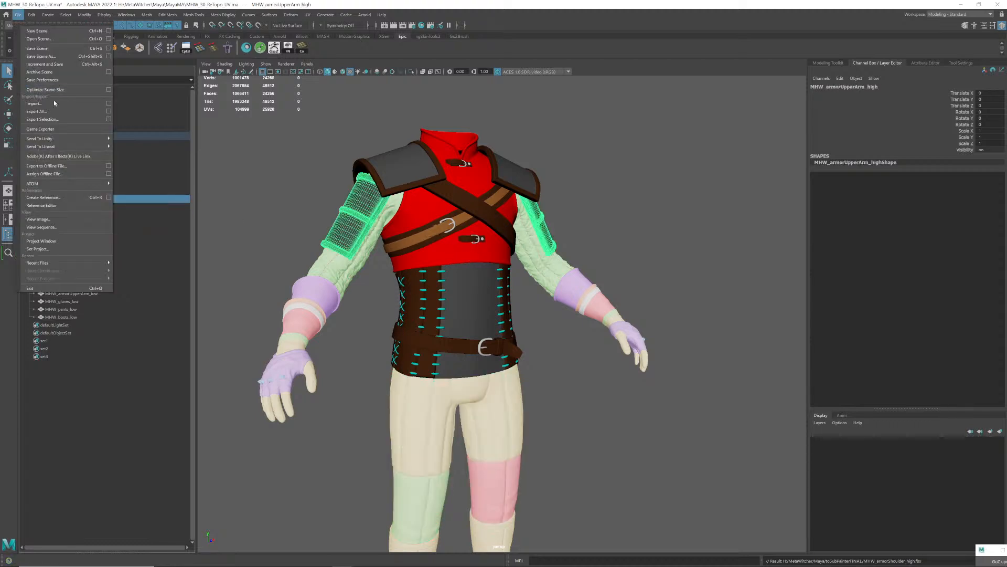
click(42, 120)
key(ctrl+v)
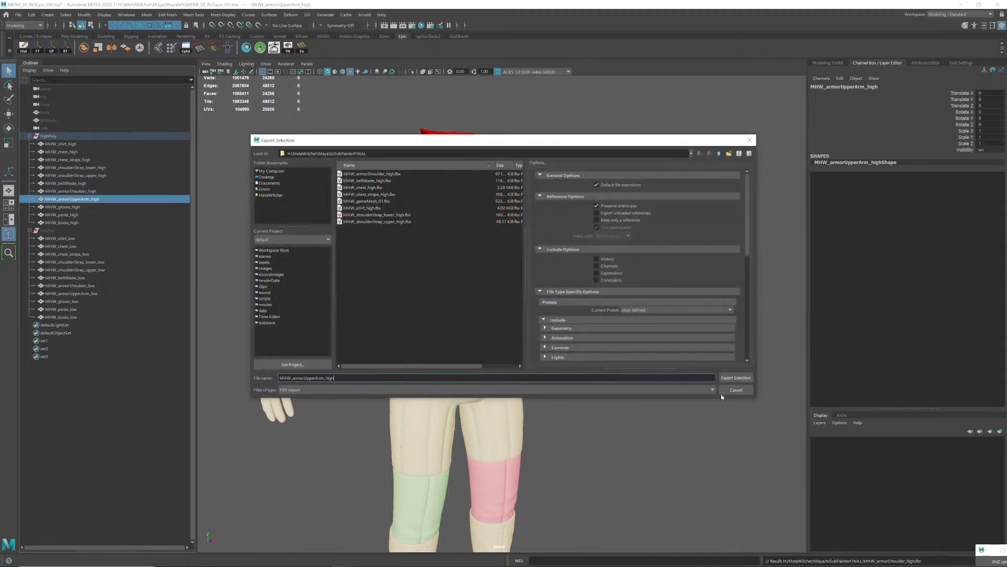
click(736, 377)
- Export only the high-poly gloves as an FBX file named MHW_gloves_high, reusing their object name
double_click(64, 207)
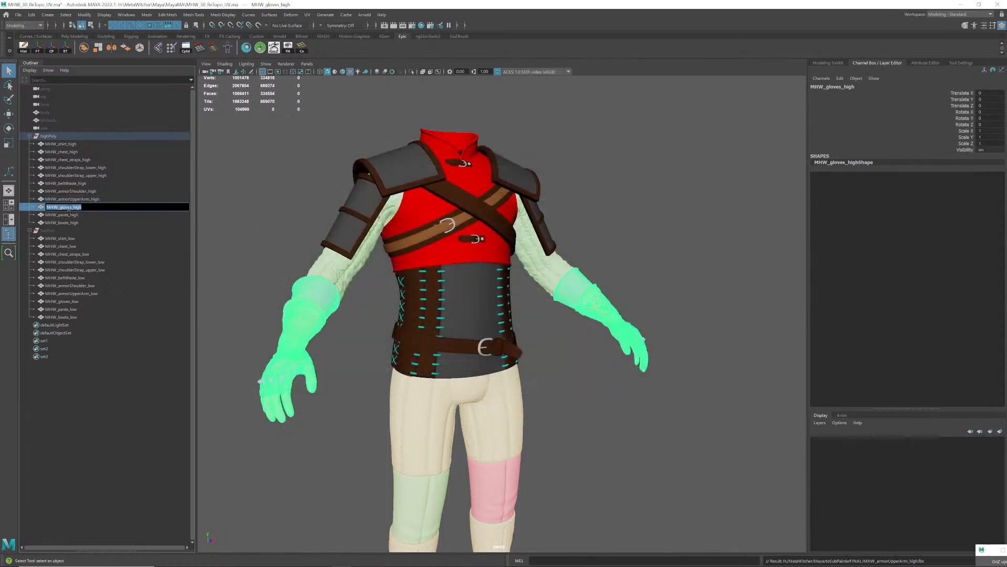
click(18, 14)
click(51, 120)
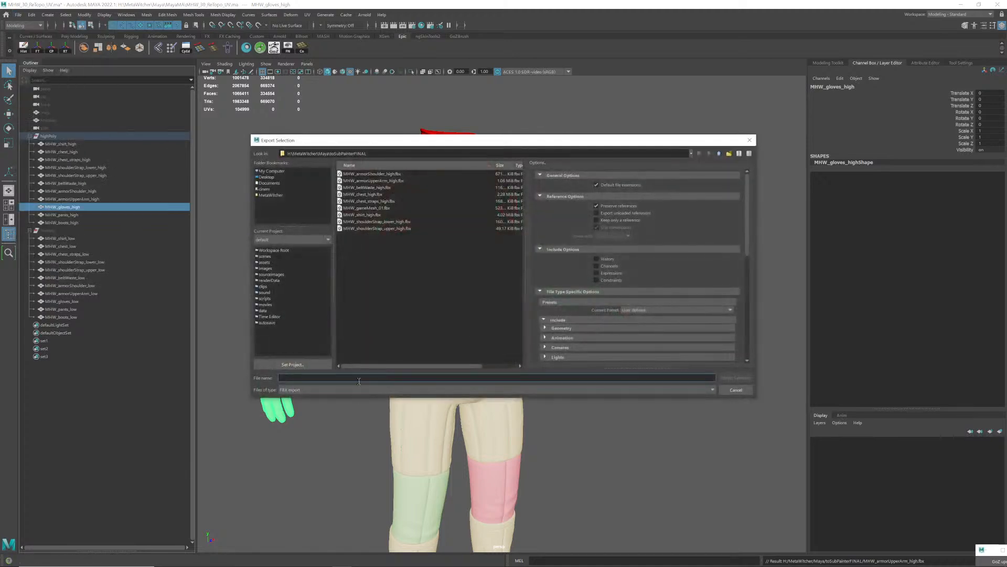
text(MHW_gloves_high)
click(722, 377)
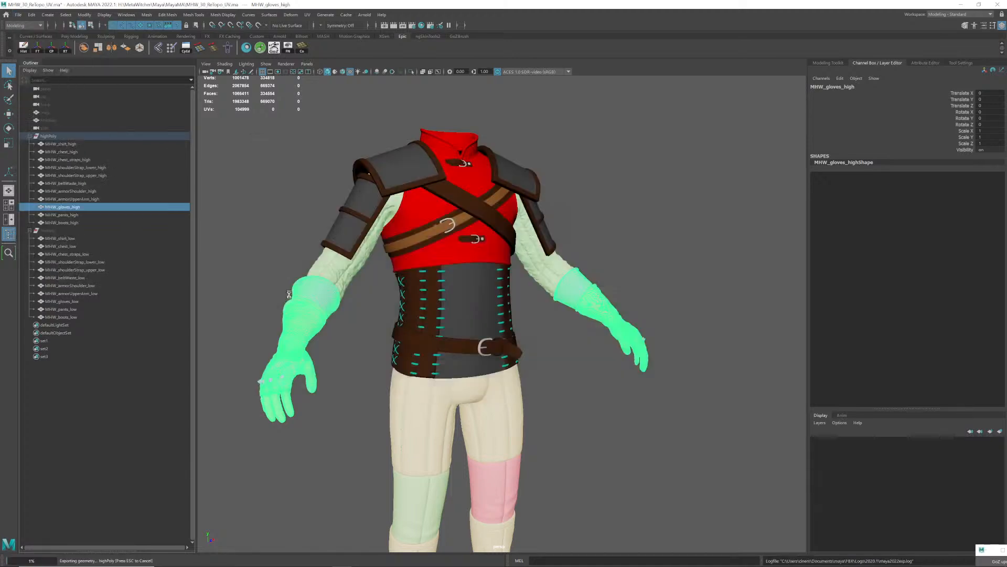
- Copy the high-poly pants' object name and export that mesh as an FBX file named MHW_pants_high
double_click(69, 215)
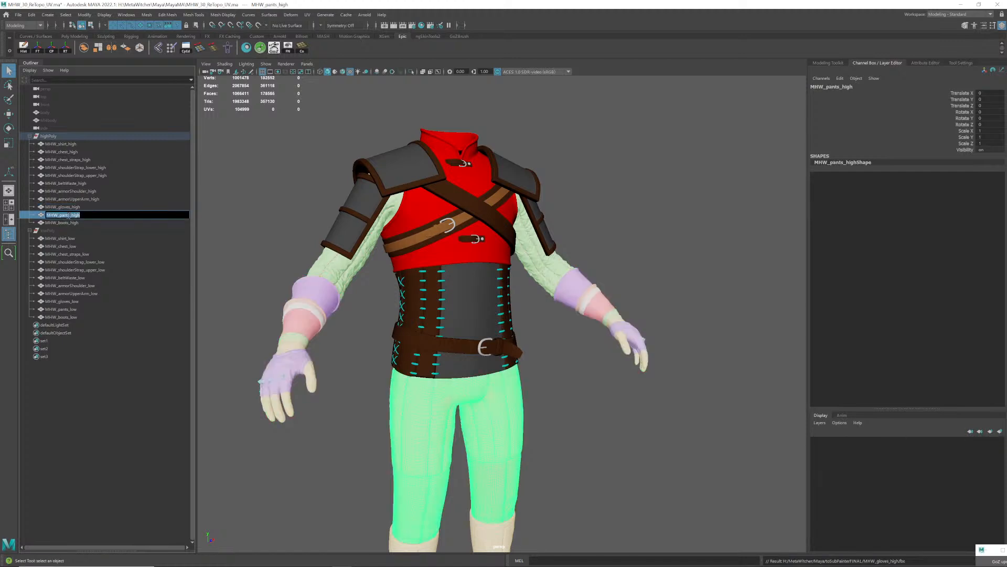
key(ctrl+c)
key(Return)
click(18, 15)
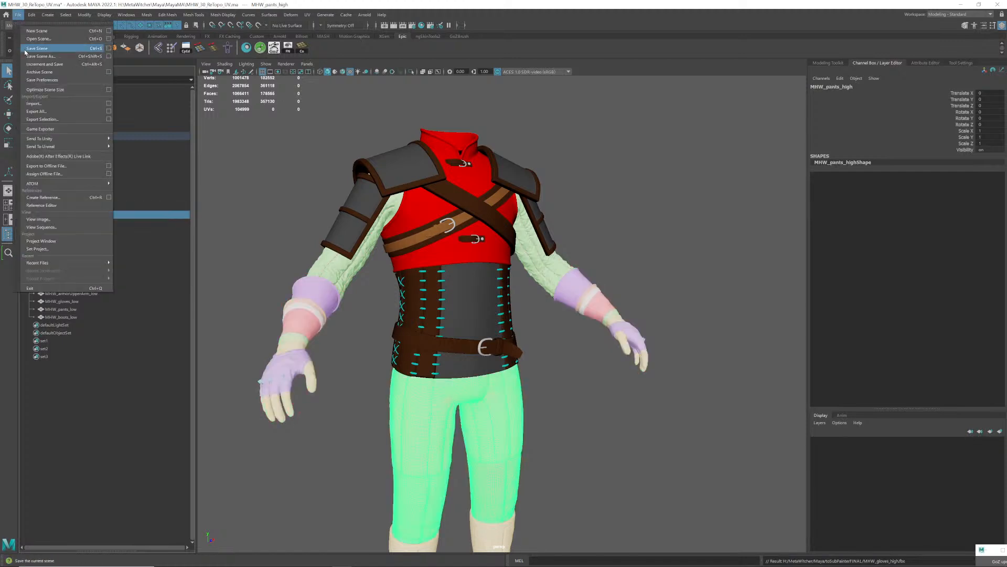
click(42, 120)
key(ctrl+v)
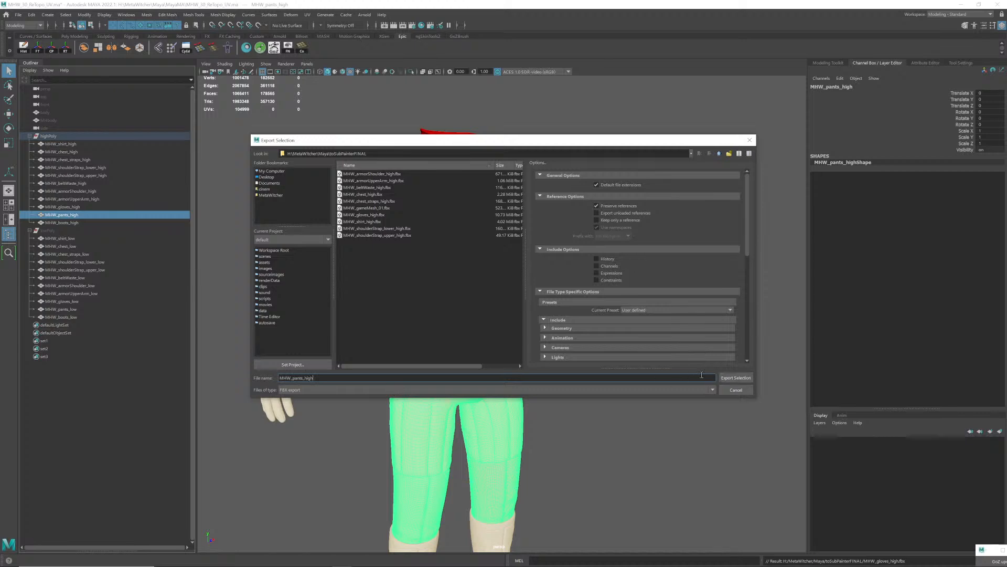
click(731, 377)
- Copy the high-poly boots' object name and export that mesh as an FBX file named MHW_boots_high
double_click(63, 222)
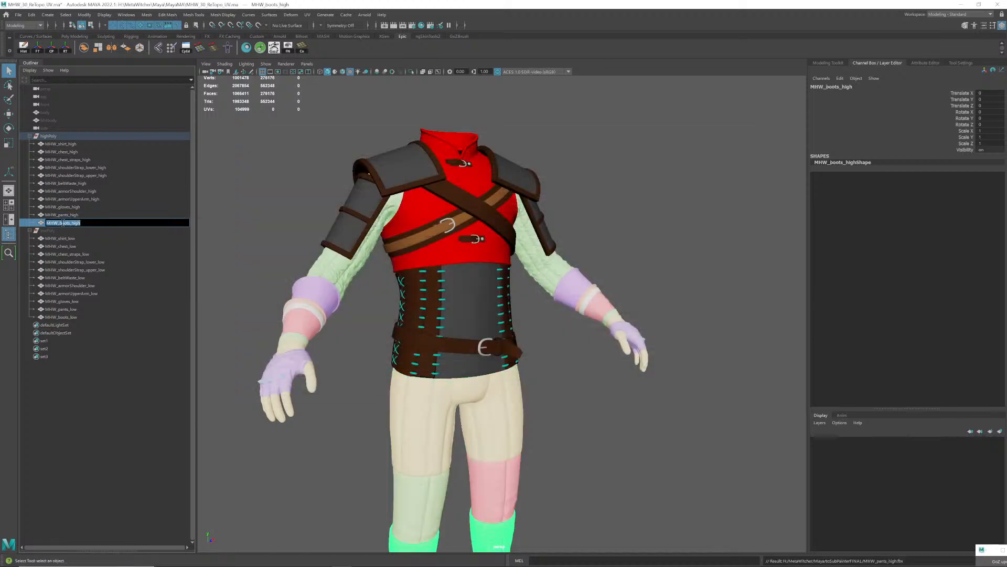
key(ctrl+c)
key(Return)
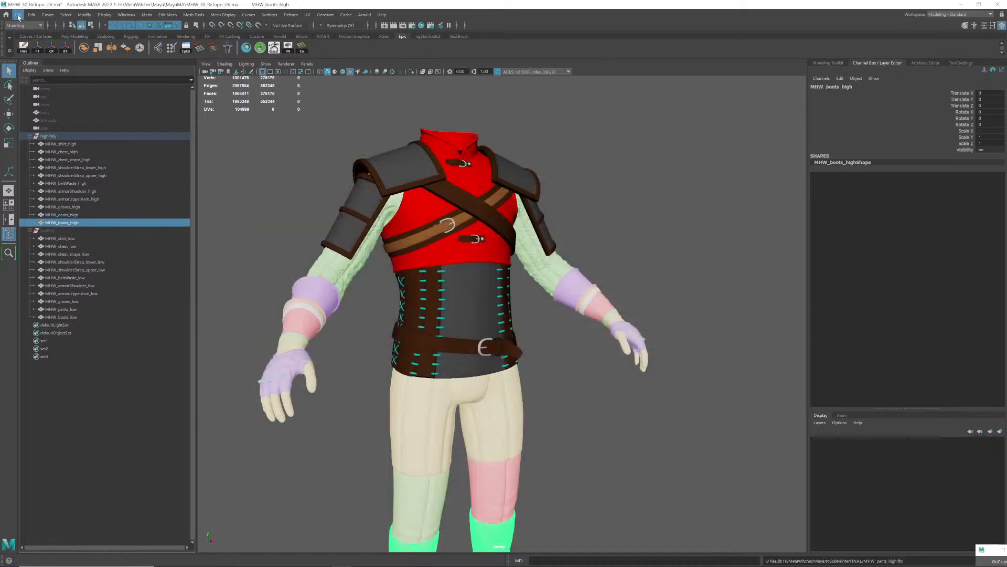
click(17, 14)
click(60, 121)
key(ctrl+v)
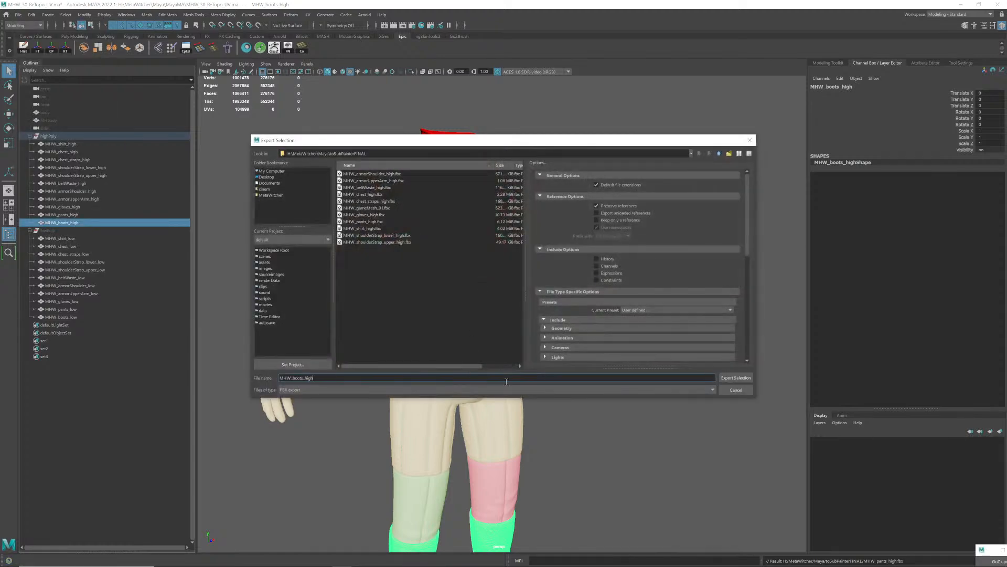
click(735, 378)
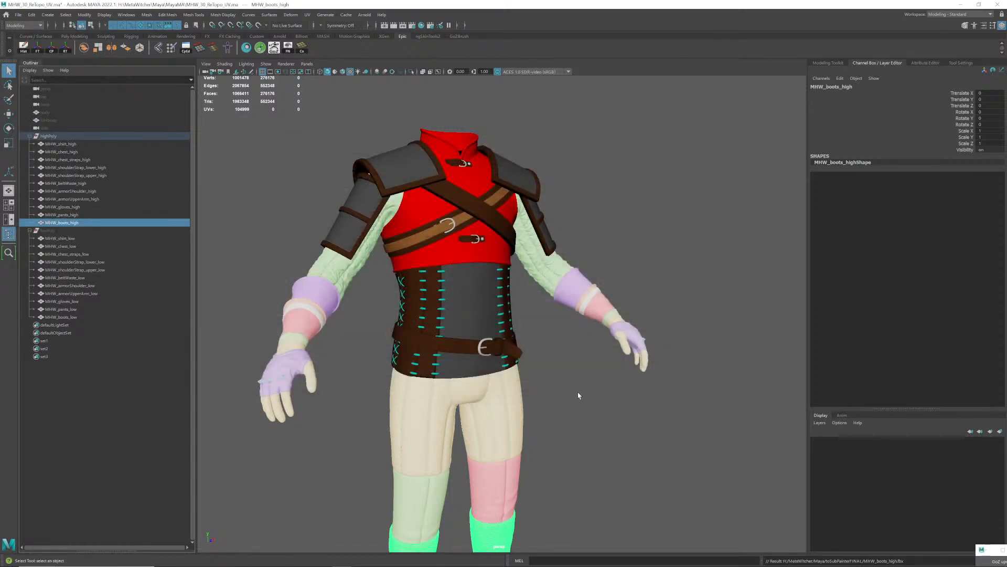
- Clear the selection and save the Maya scene
click(605, 398)
alt+drag(605, 398, 519, 307)
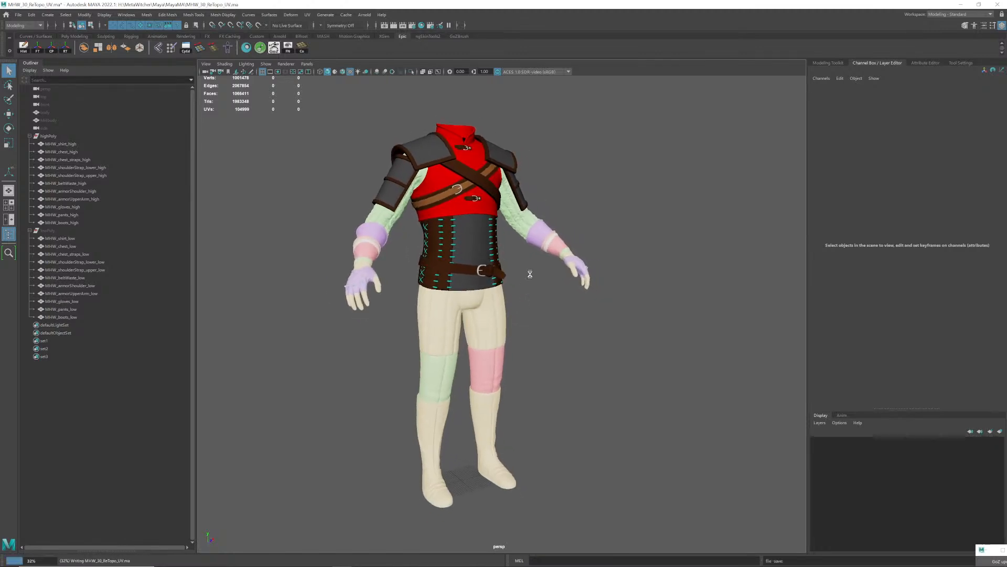
key(ctrl+s)
- Launch Substance 3D Painter, dismissing the bug report without sending it and closing the welcome window
click(961, 4)
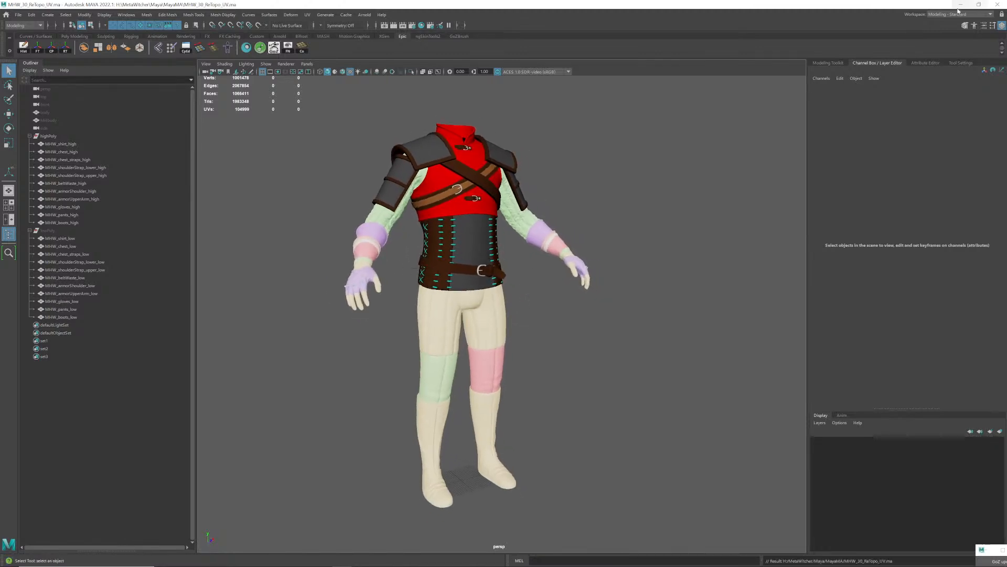
double_click(485, 91)
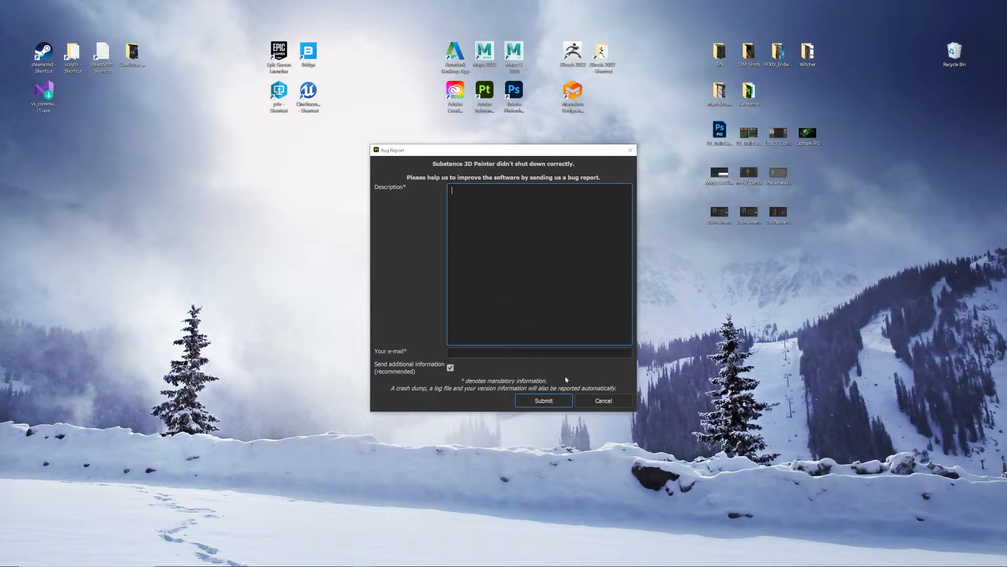
click(603, 400)
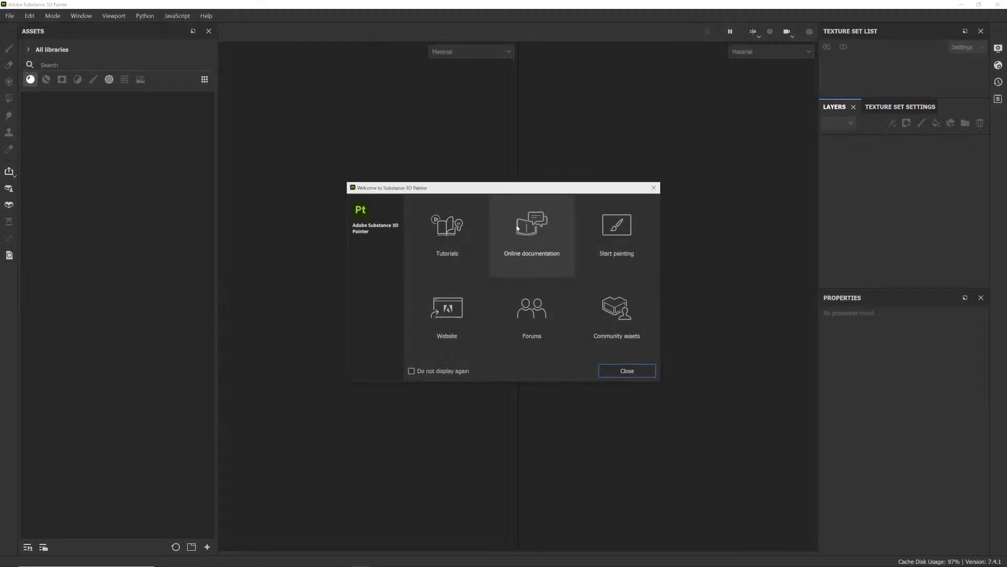
click(628, 370)
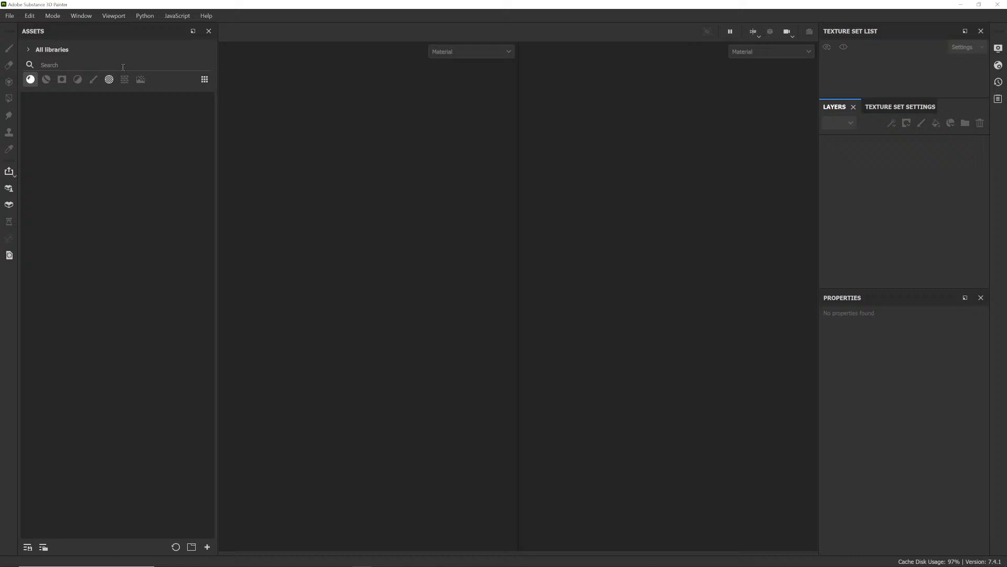
- Create a new project with the Unreal Engine 4 (starter_assets) template, using MHW_gameMesh_01.fbx from the toSubPainterFINAL folder as the mesh
click(10, 16)
click(20, 28)
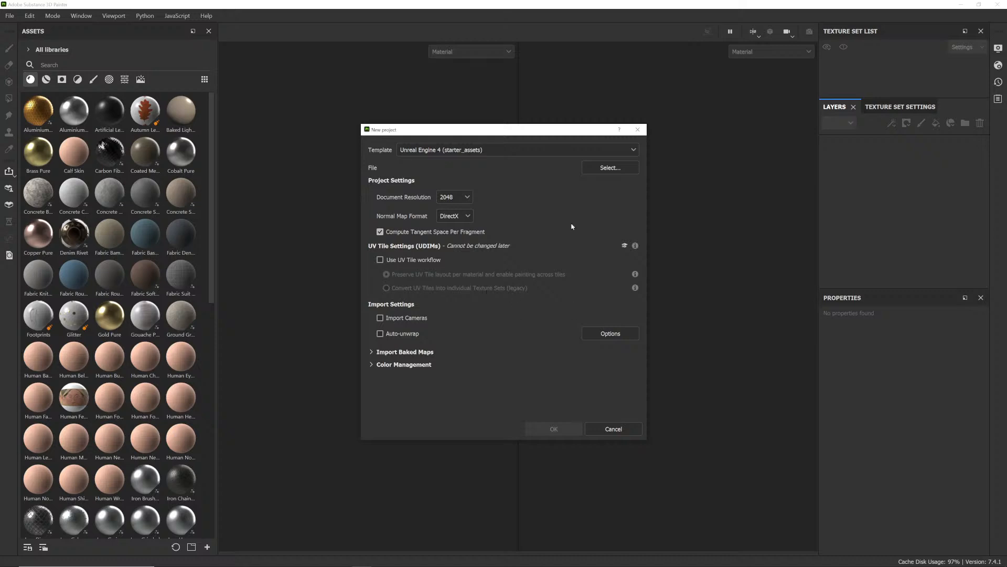
click(618, 168)
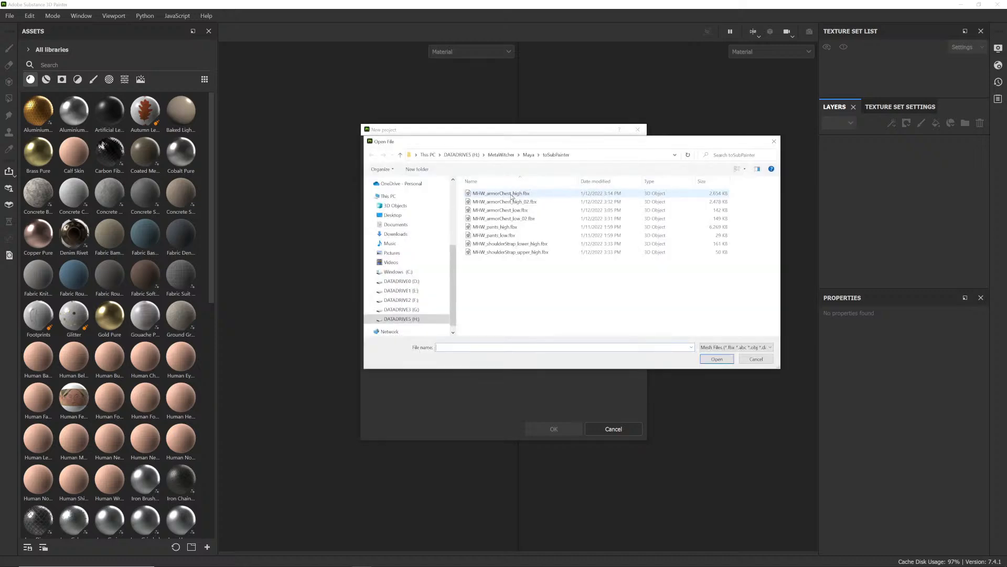
click(528, 154)
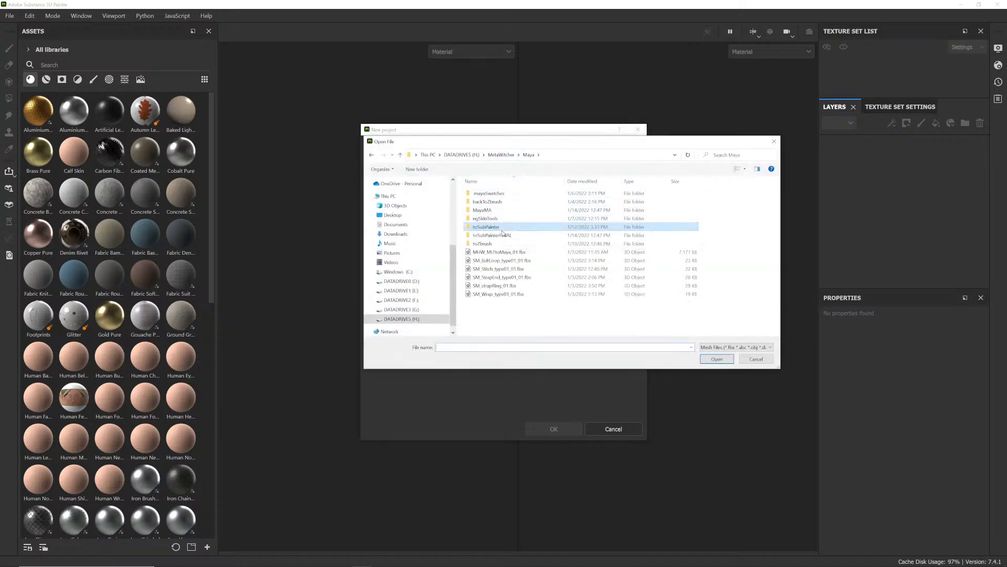
double_click(501, 224)
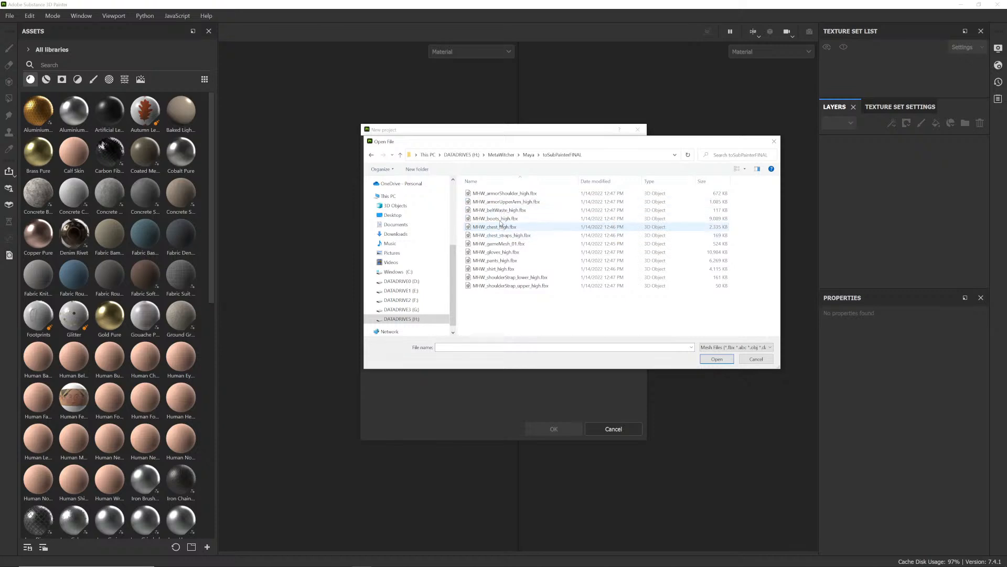
double_click(498, 244)
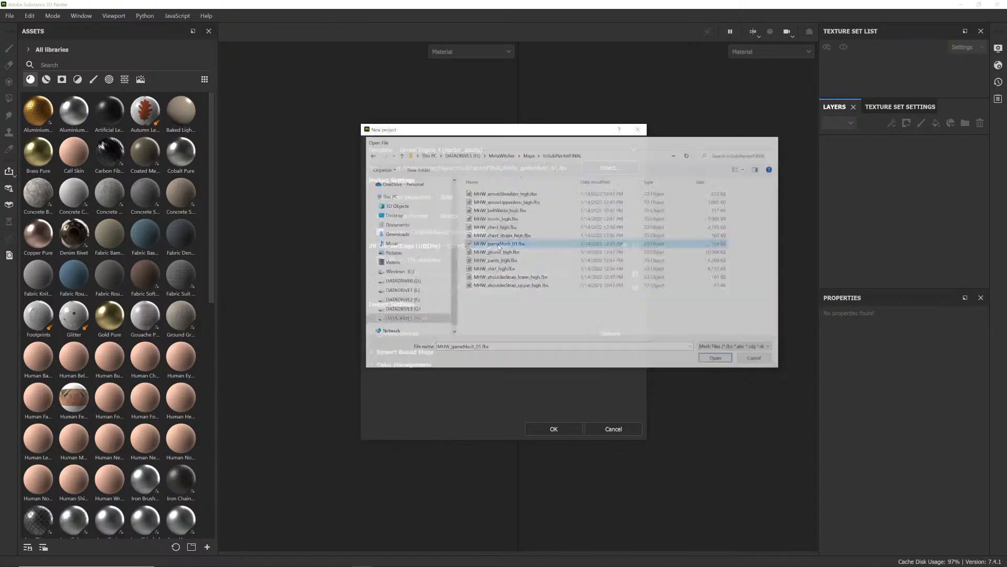
click(556, 431)
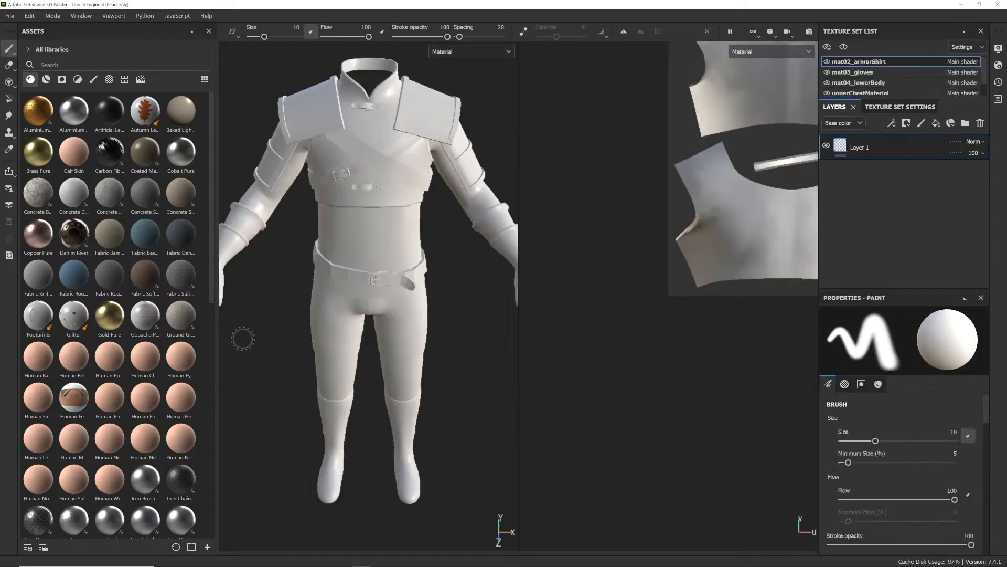
- Examine the imported armor mesh in 3D and the full UV layout of the mat02_armorShirt texture set
alt+drag(284, 306, 305, 278)
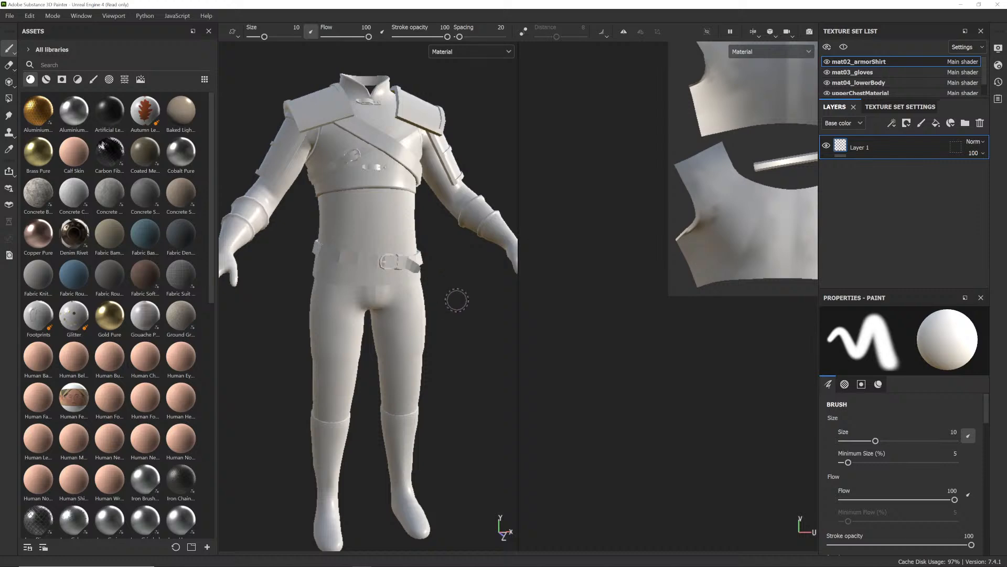
scroll(457, 300, down, 3)
scroll(458, 301, up, 1)
mouse_move(622, 202)
alt+mouse_down()
mouse_move(629, 228)
mouse_move(628, 209)
alt+mouse_up()
scroll(548, 366, down, 5)
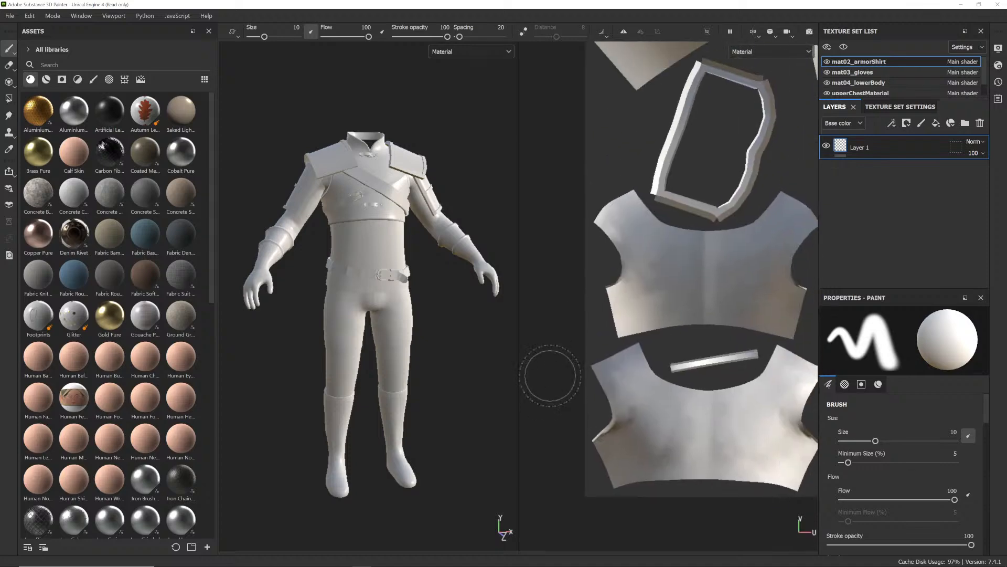
alt+middle_drag(715, 230, 628, 282)
- Switch to Maya, hide the highPoly group and show the lowPoly group to review its material assignments
key(alt+Tab)
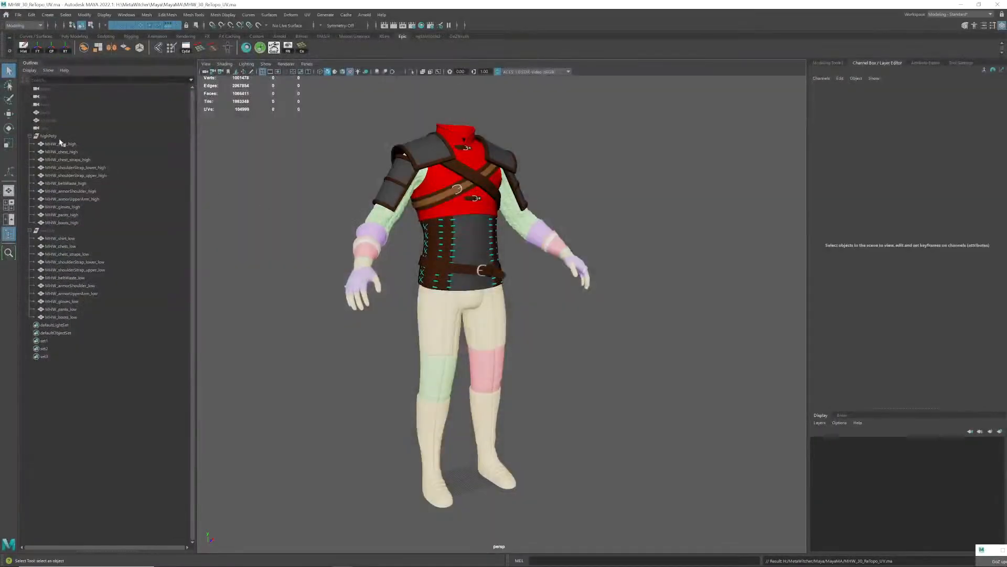
click(49, 137)
key(h)
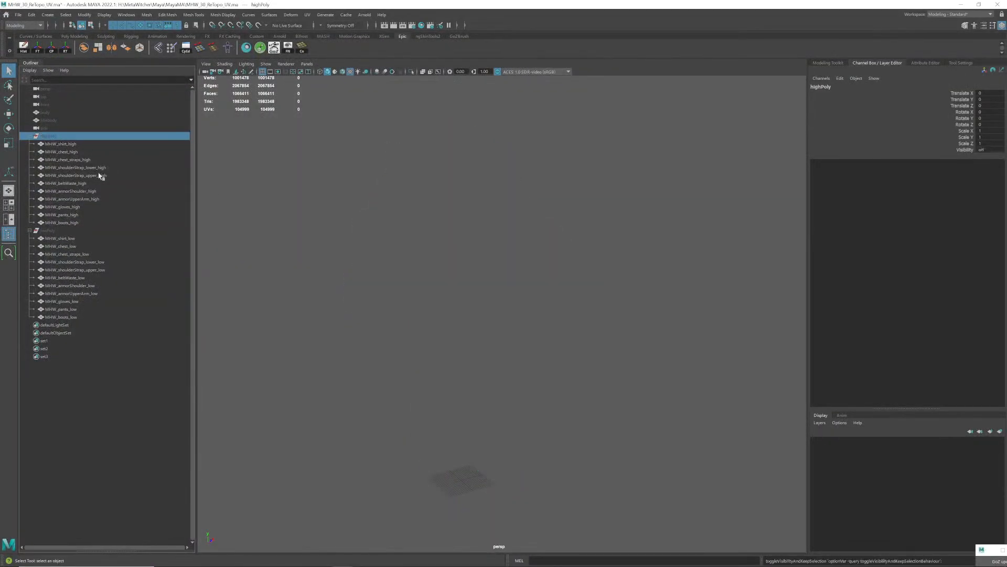
click(59, 231)
key(h)
click(331, 205)
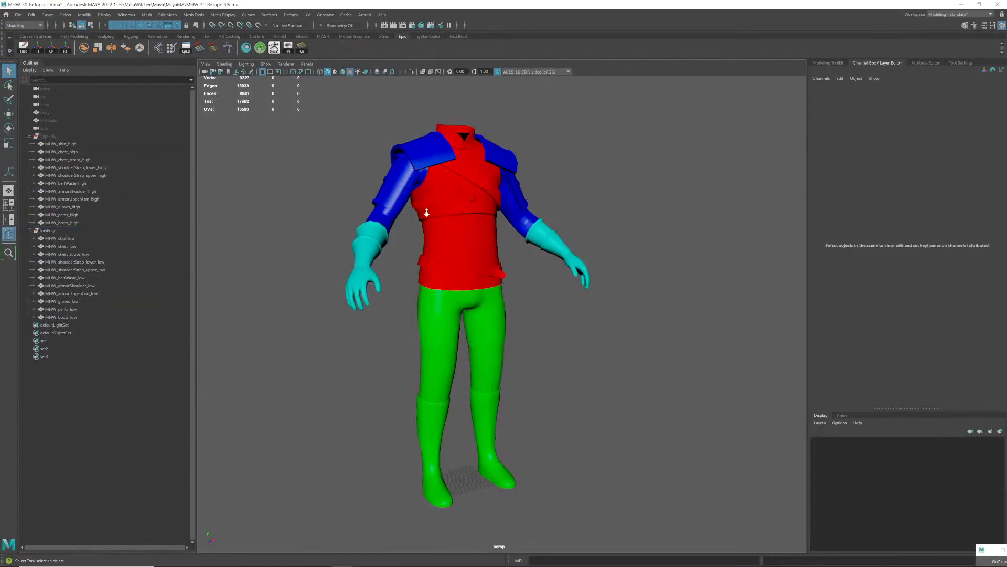
alt+drag(427, 212, 439, 227)
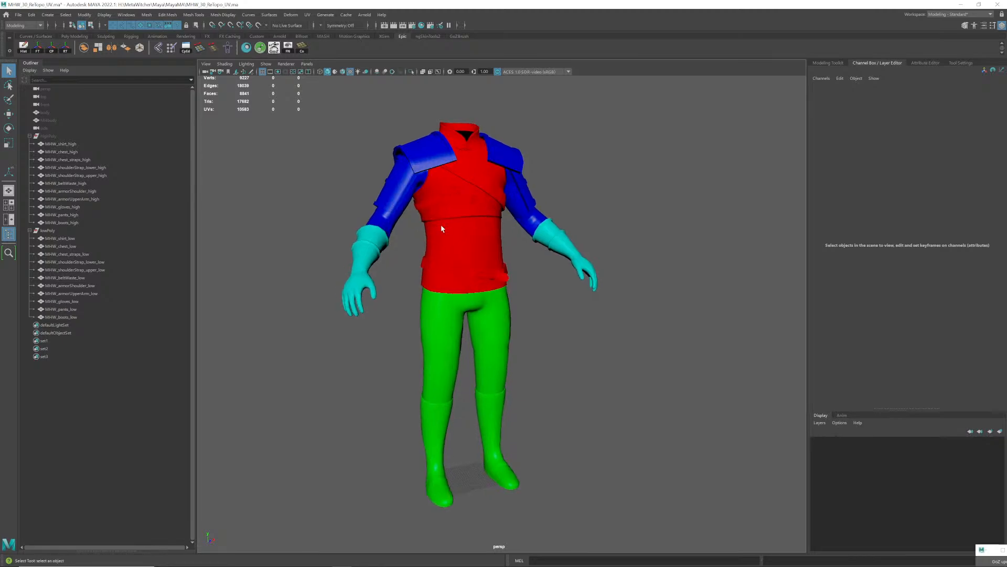
- Return to Substance 3D Painter, enlarge the texture set list, and view the UV layouts of upperChestMaterial and mat04_lowerBody
key(alt+Tab)
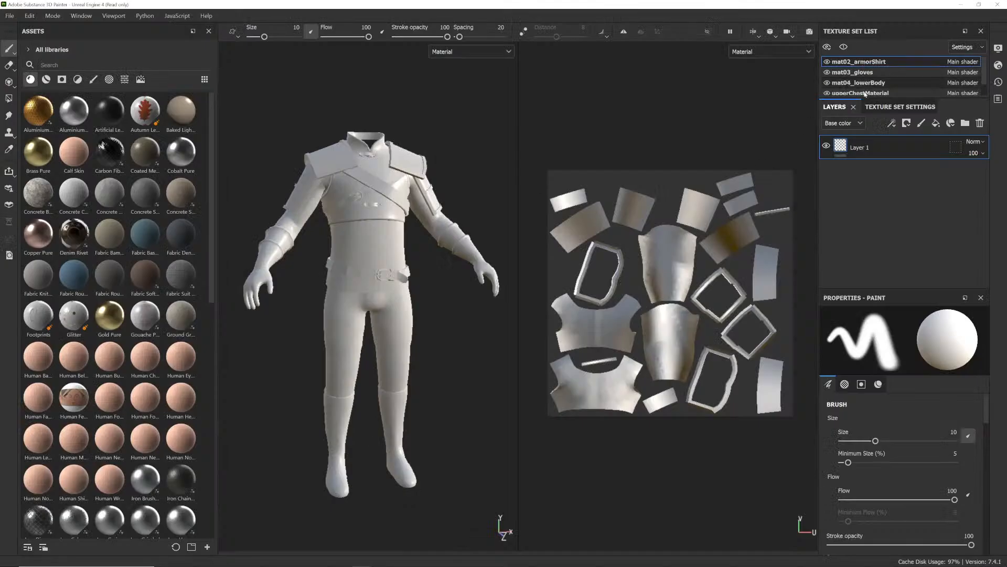
drag(872, 100, 874, 124)
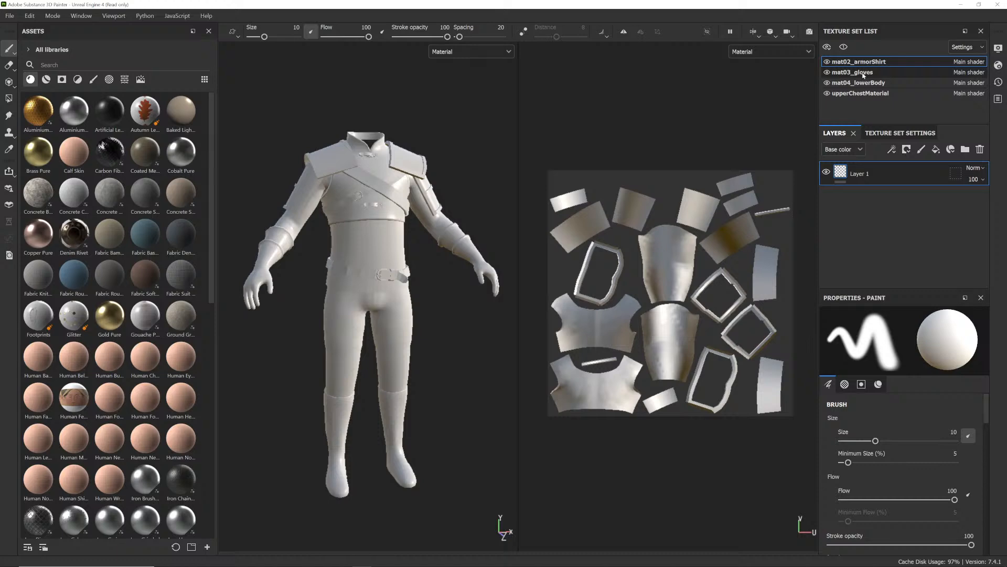
click(897, 95)
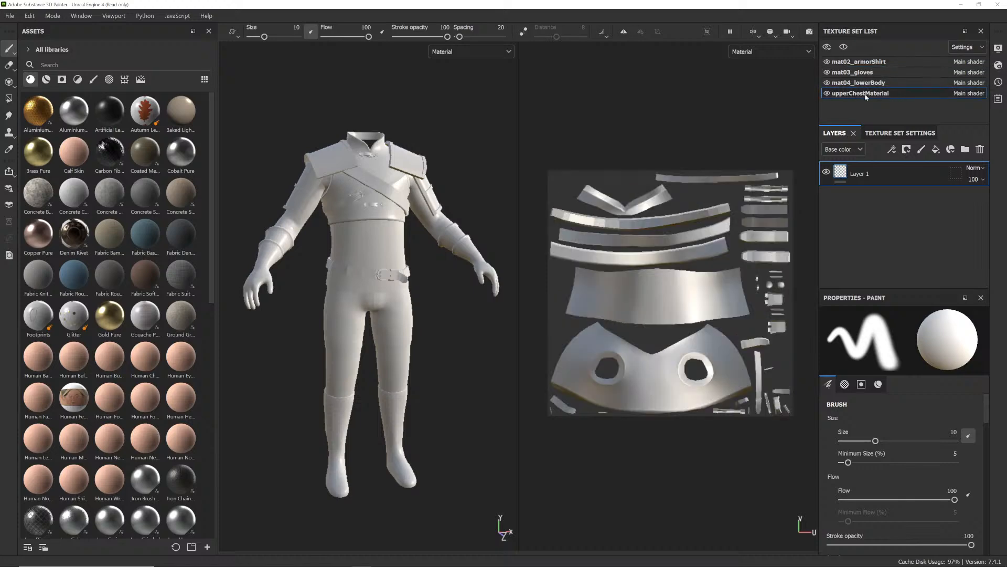
click(898, 84)
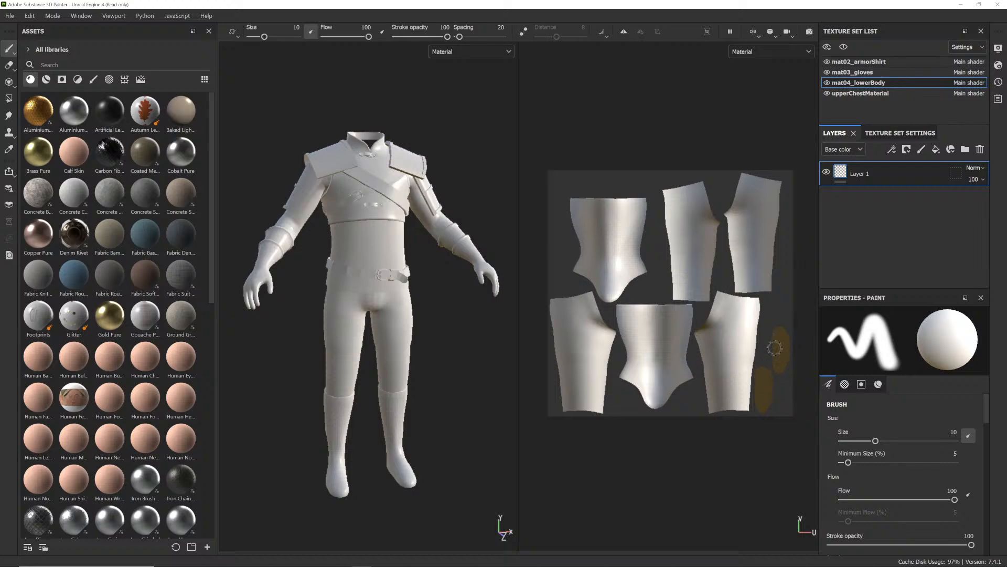
- Review the UV layouts of mat03_gloves, mat02_armorShirt and upperChestMaterial, and inspect the faceted waist belt in 3D
click(860, 73)
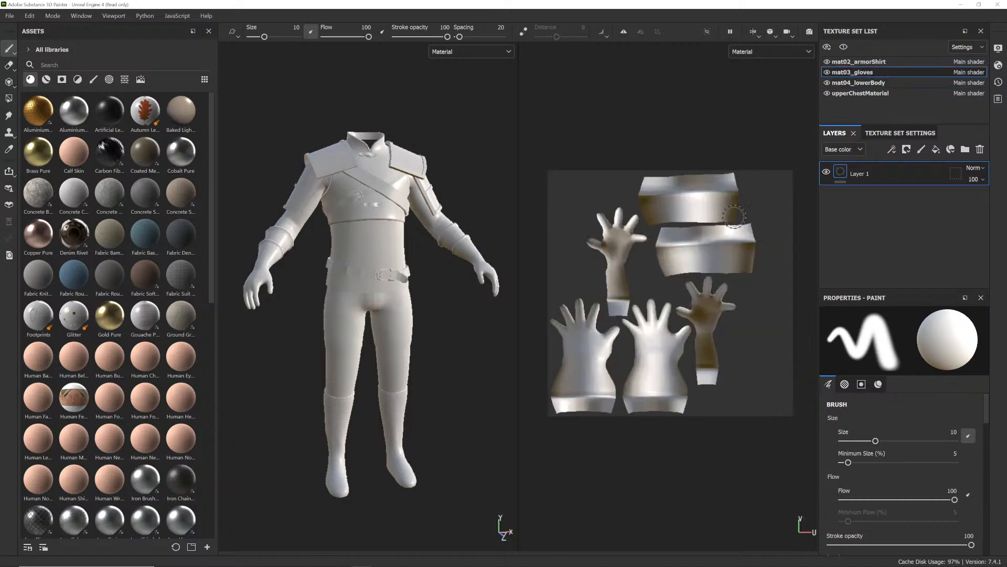
click(861, 62)
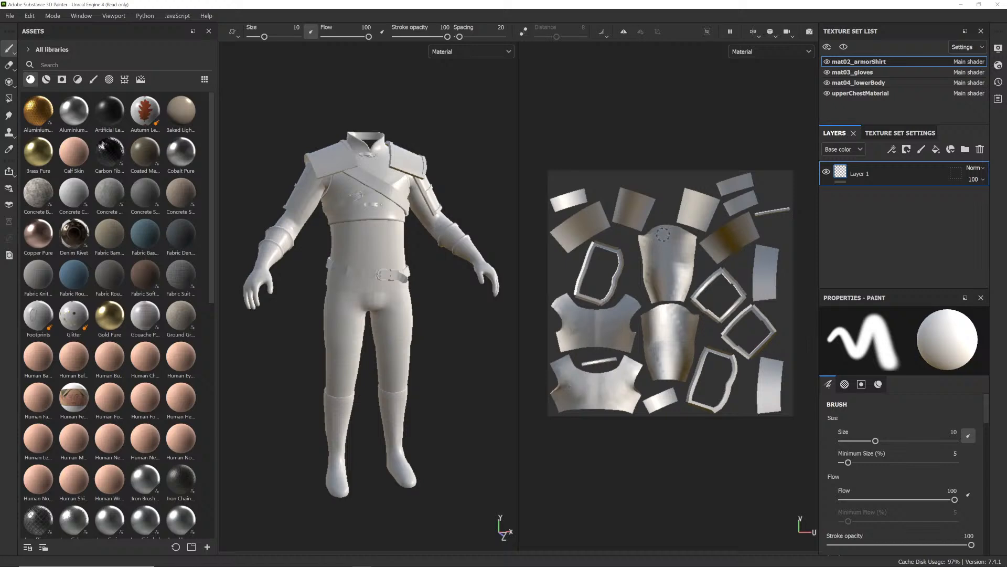
click(861, 95)
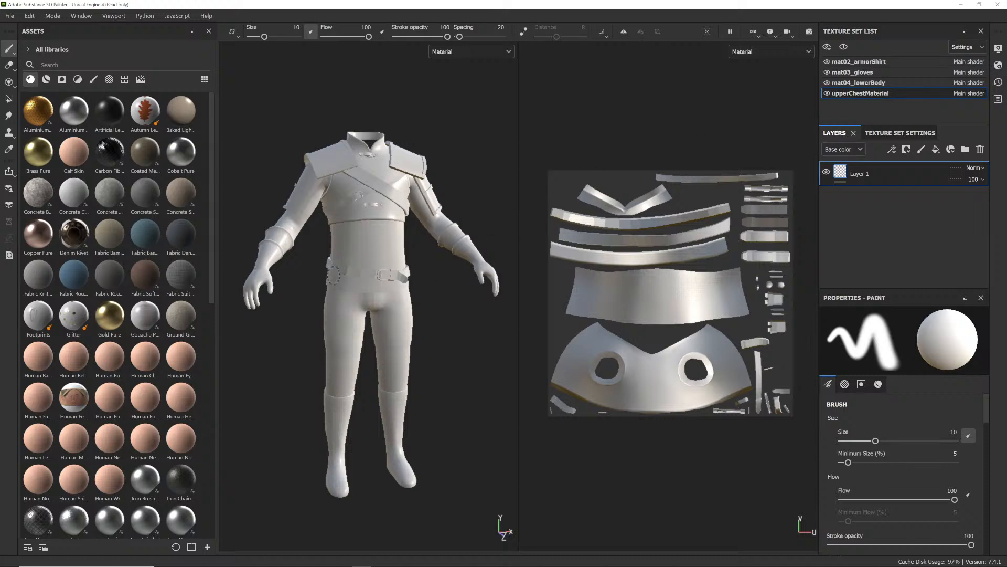
key(alt)
scroll(346, 273, up, 8)
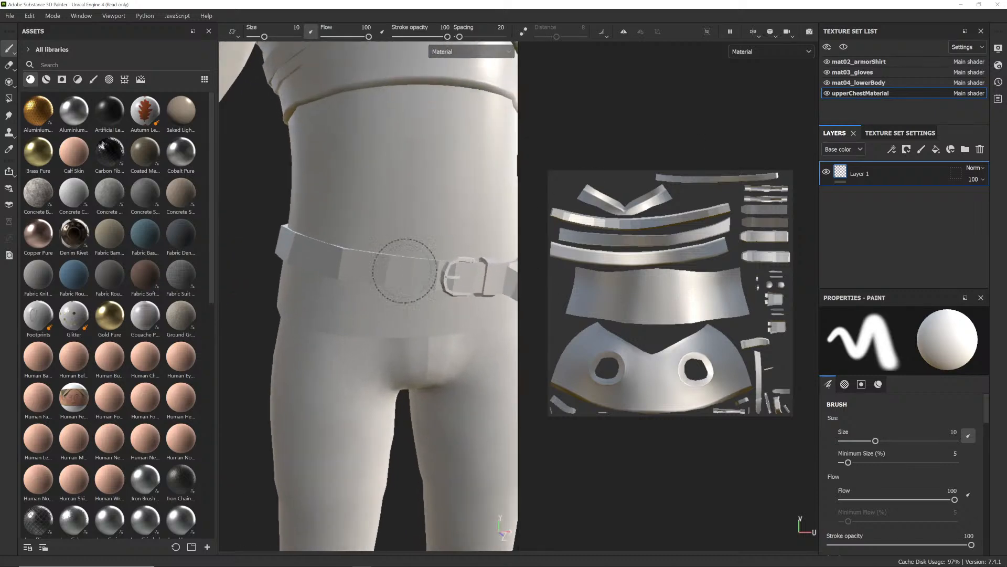
mouse_move(359, 270)
alt+mouse_down()
mouse_move(393, 299)
mouse_move(303, 284)
mouse_move(371, 275)
alt+mouse_up()
mouse_move(371, 275)
alt+right_down()
mouse_move(401, 260)
mouse_move(359, 269)
mouse_move(363, 288)
alt+right_up()
mouse_move(388, 250)
alt+mouse_down()
mouse_move(279, 242)
mouse_move(404, 239)
alt+mouse_up()
alt+drag(409, 275, 458, 287)
alt+right_drag(458, 287, 377, 276)
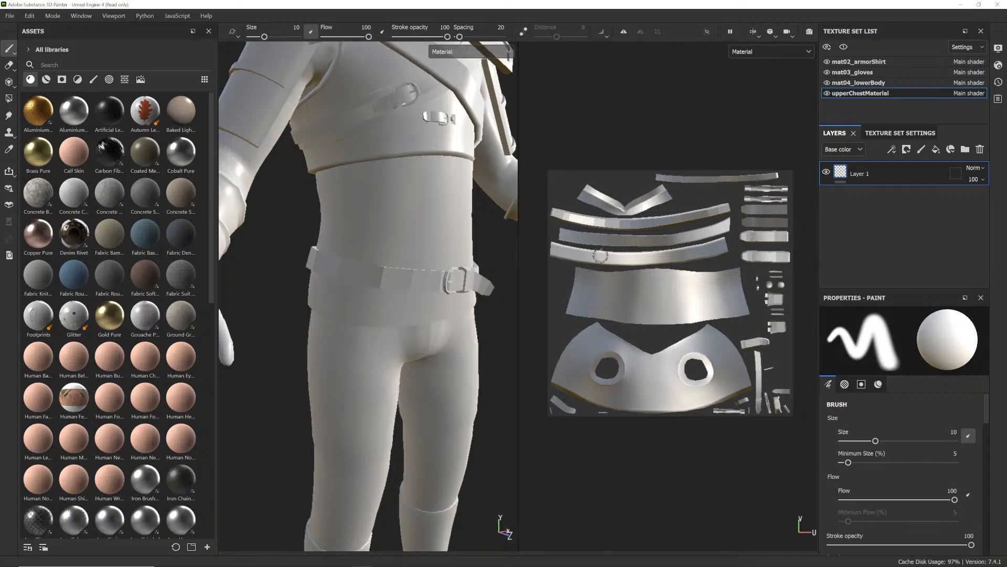
- Switch to Maya and isolate the low-poly waist belt, MHW_beltWaste_low
key(alt+Tab)
alt+right_drag(467, 275, 584, 263)
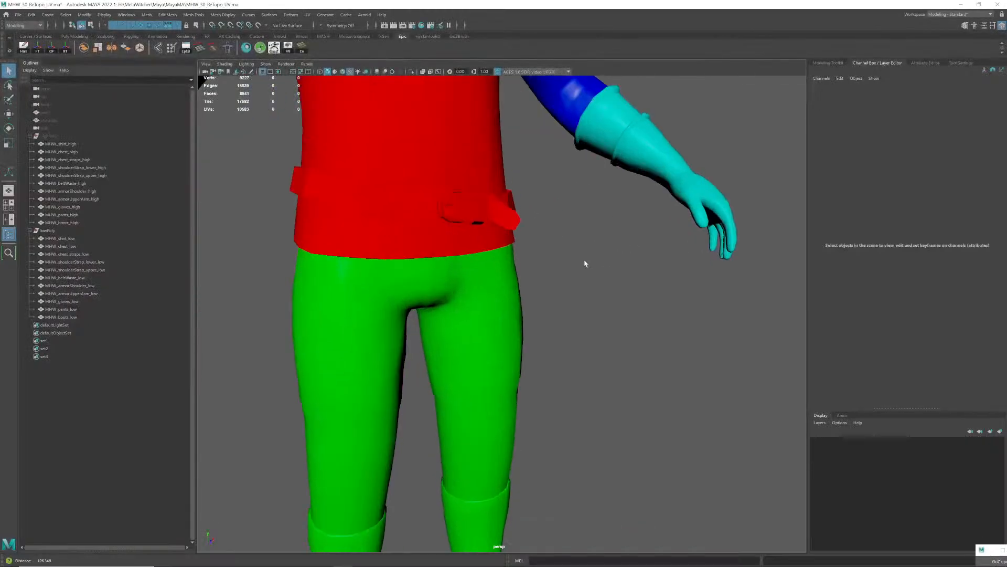
alt+middle_drag(438, 220, 476, 281)
alt+right_drag(477, 282, 498, 278)
alt+drag(475, 275, 455, 296)
click(450, 290)
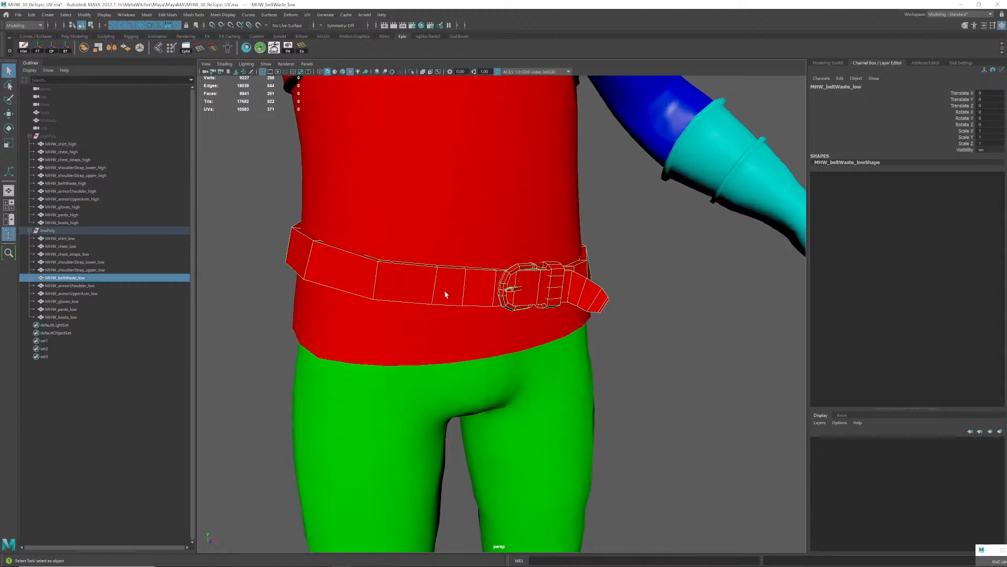
right_click(396, 289)
key(ctrl+1)
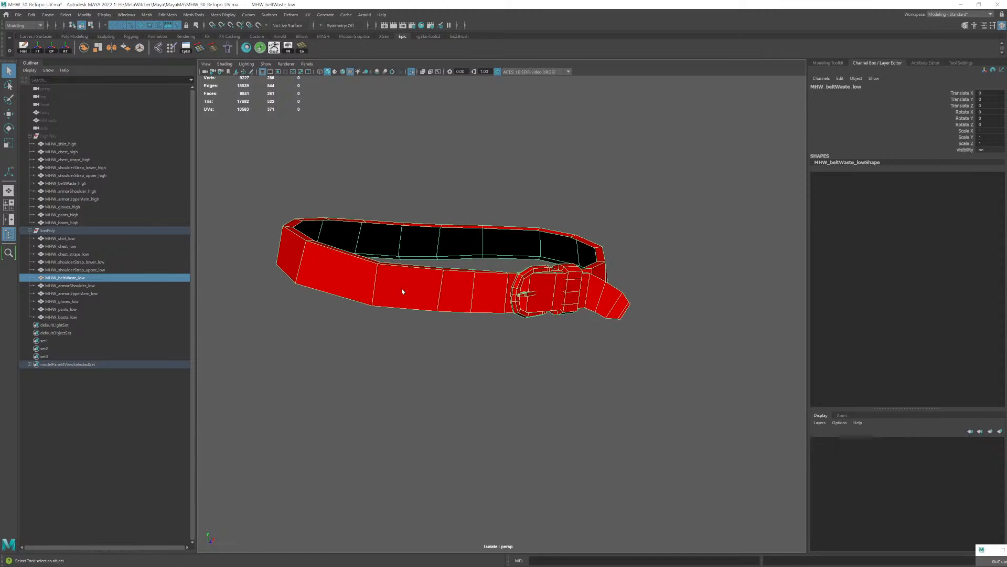
mouse_move(405, 288)
right_down()
mouse_move(416, 299)
mouse_move(418, 288)
right_up()
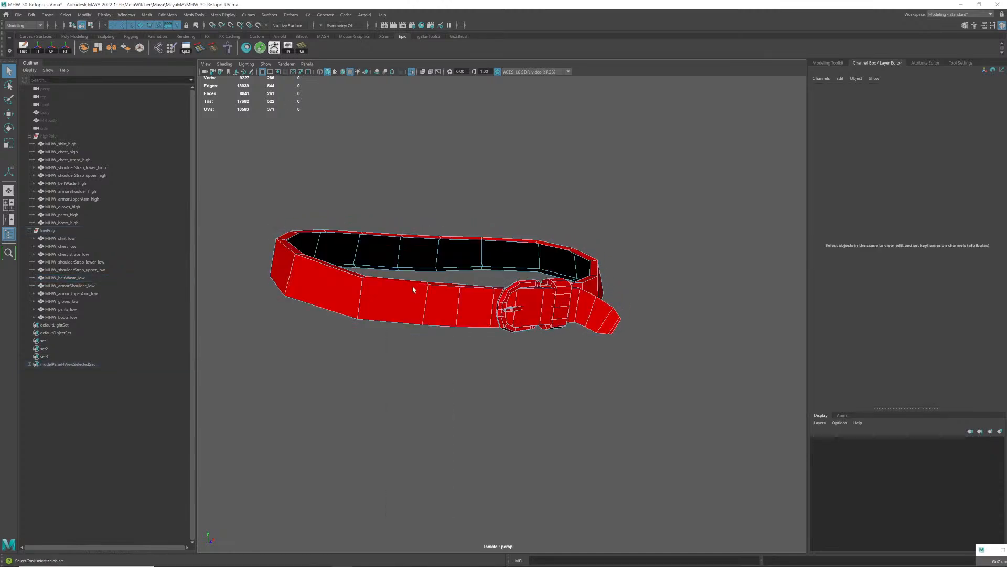
click(414, 286)
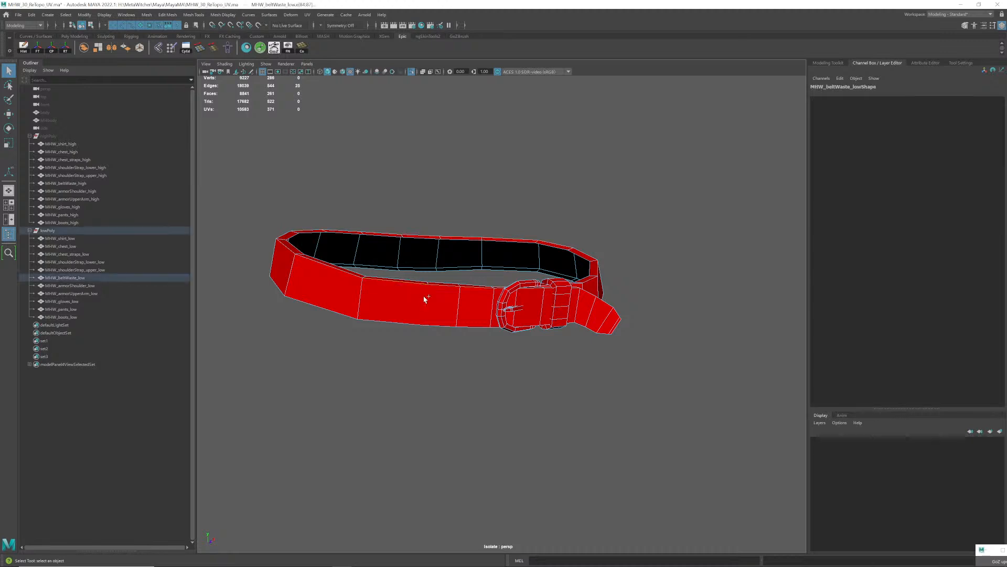
click(446, 341)
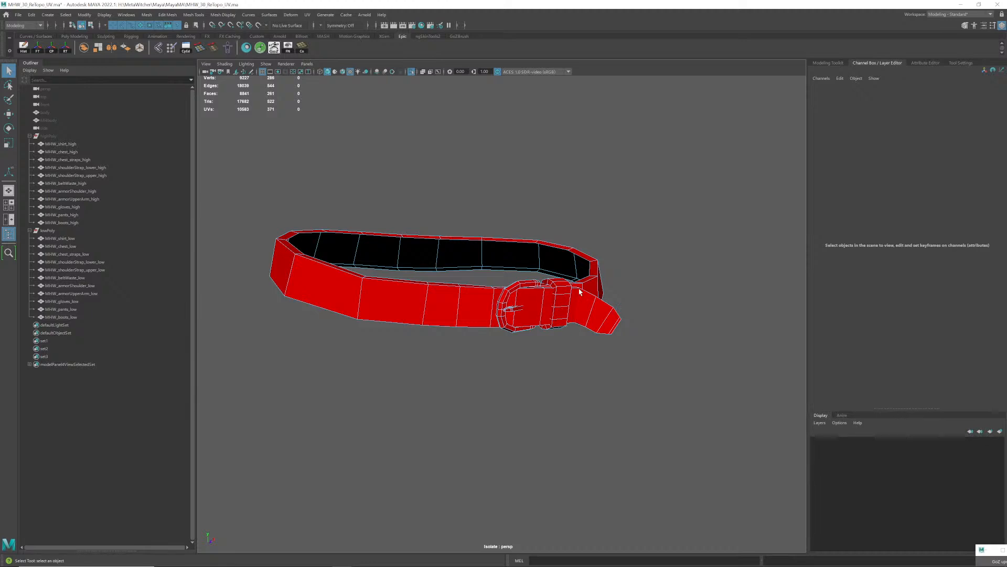
right_drag(407, 297, 410, 307)
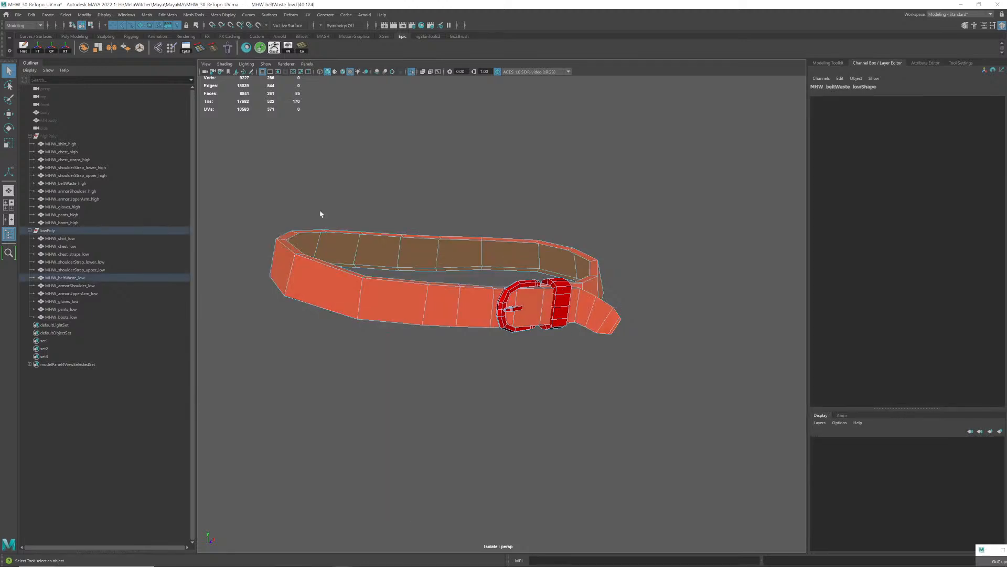
click(147, 15)
mouse_move(74, 15)
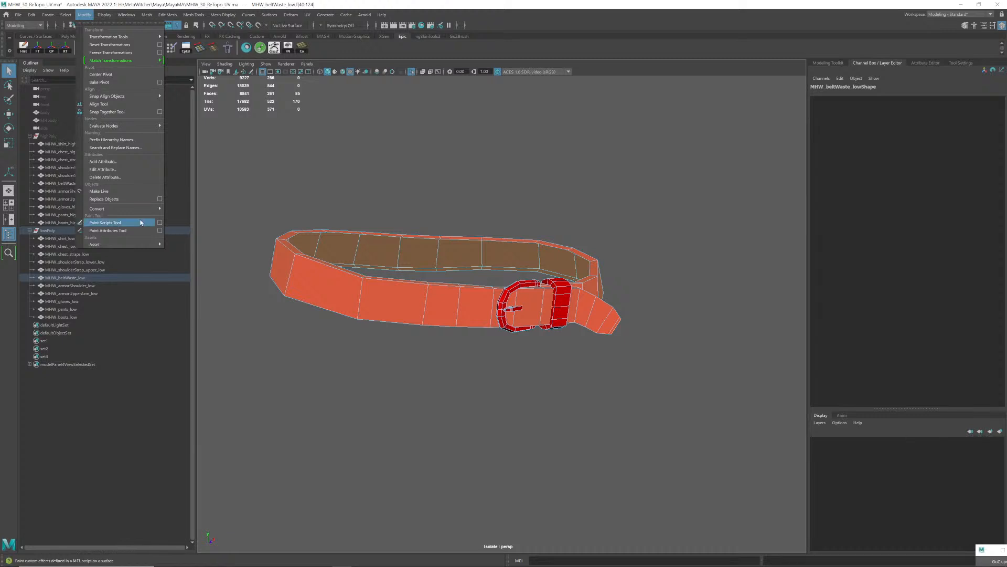
mouse_move(136, 208)
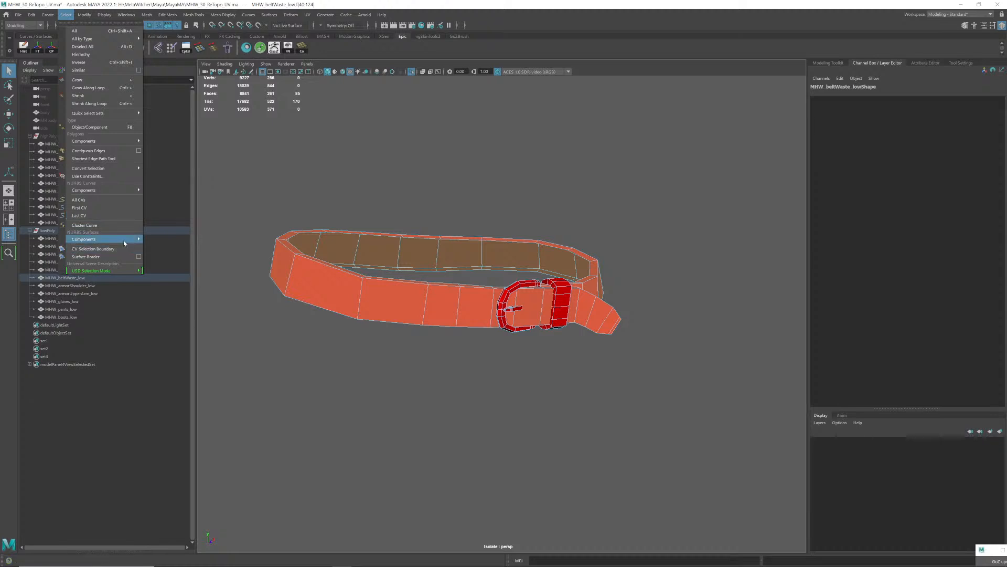
mouse_move(124, 243)
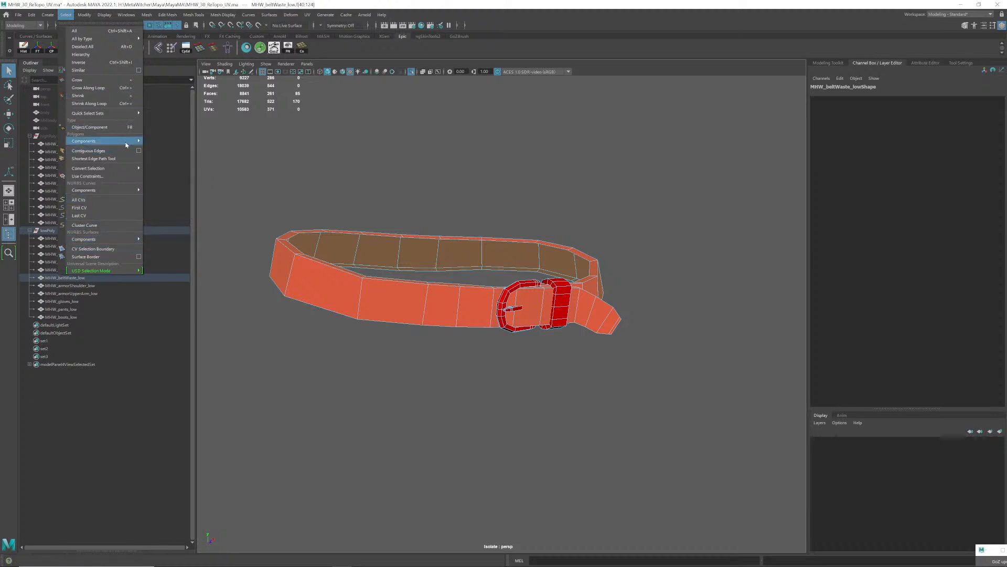
mouse_move(126, 143)
click(334, 201)
right_drag(336, 202, 339, 179)
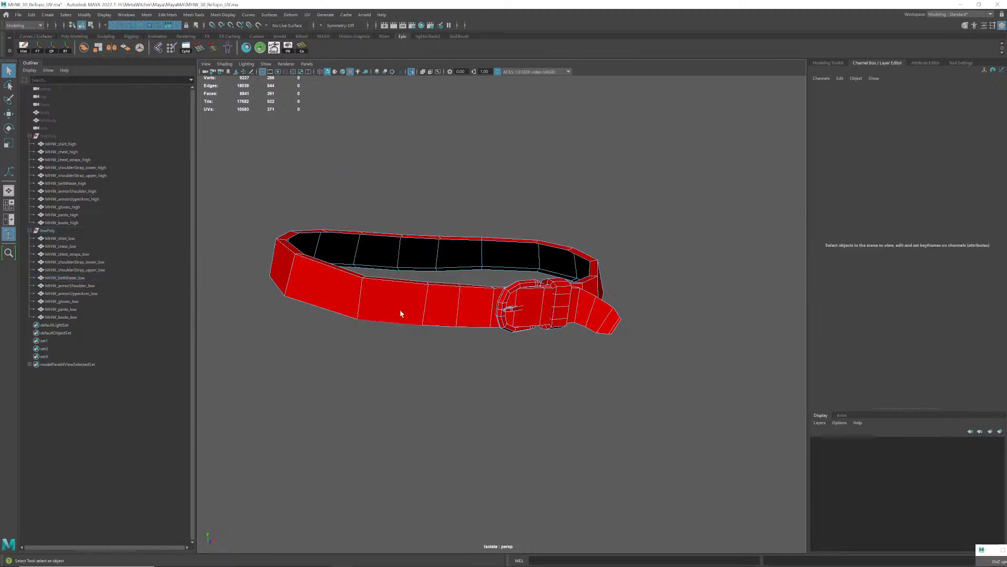
- Select all faces of the belt's leather strap and isolate them without the buckle parts
scroll(426, 346, up, 2)
right_drag(430, 306, 430, 318)
double_click(431, 308)
key(ctrl+1)
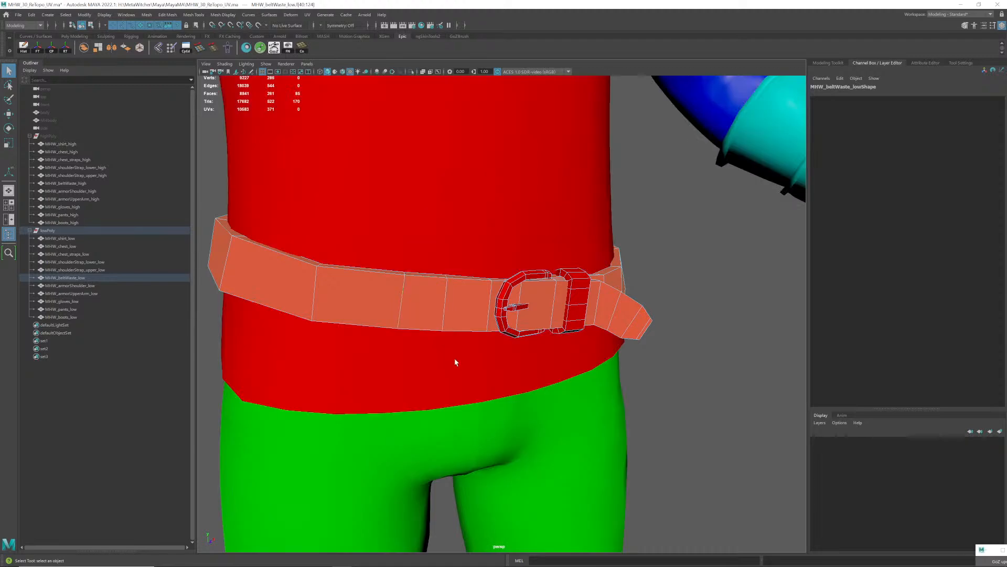
key(ctrl+1)
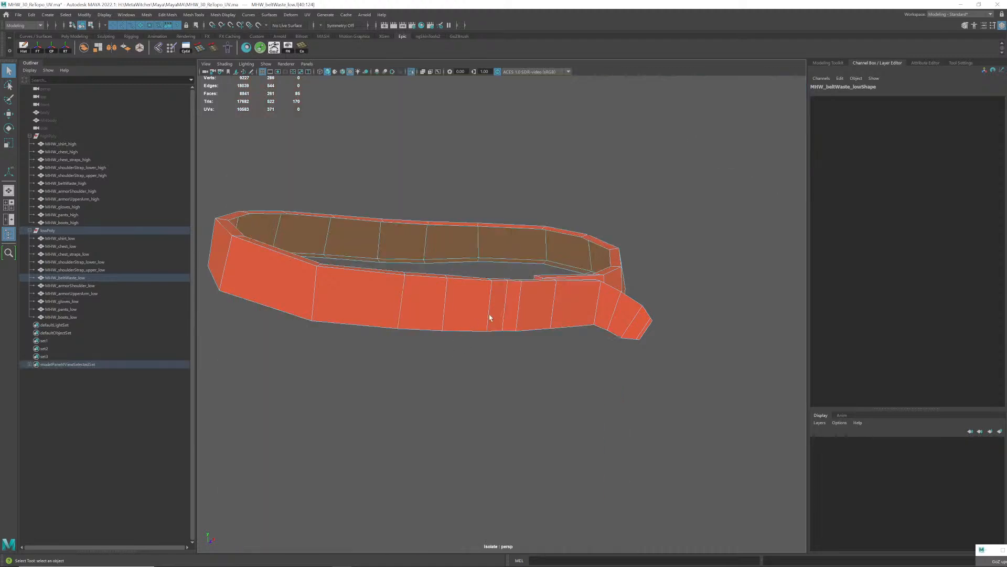
alt+drag(490, 318, 453, 327)
scroll(445, 329, up, 1)
- Try changing the edge softness of one edge loop along the isolated belt strap
right_drag(432, 311, 432, 293)
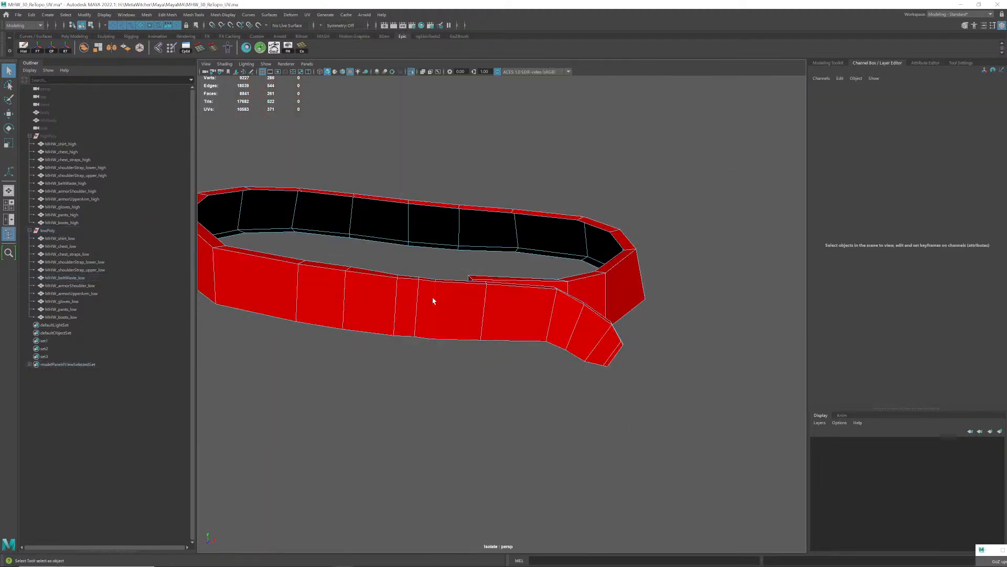
click(424, 301)
mouse_move(421, 302)
alt+mouse_down()
mouse_move(466, 300)
mouse_move(410, 309)
alt+mouse_up()
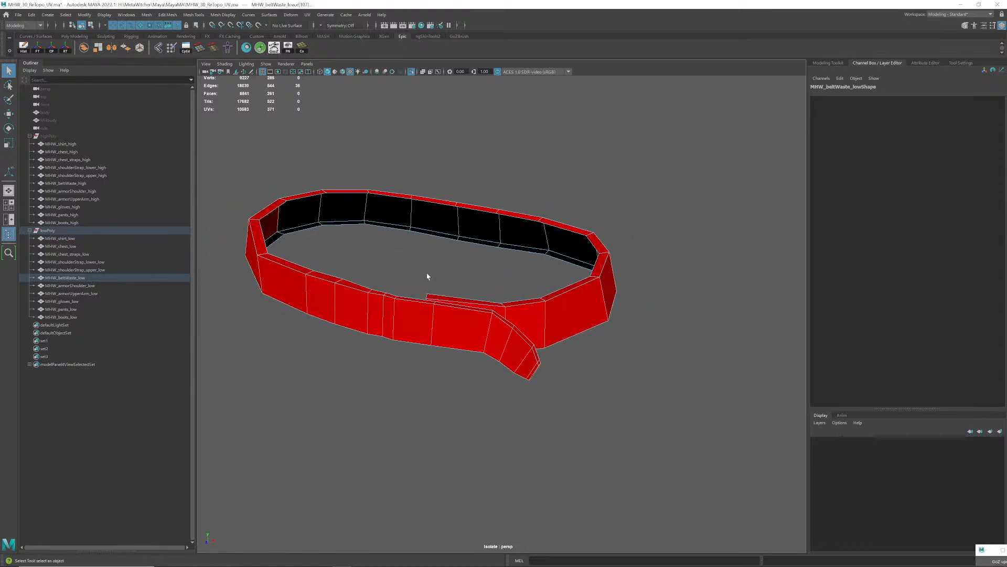
shift+right_drag(618, 204, 678, 204)
alt+drag(640, 233, 445, 261)
right_drag(445, 260, 500, 229)
alt+drag(501, 229, 493, 286)
click(537, 349)
alt+drag(533, 338, 461, 326)
- Soften all edges of the isolated belt strap and reselect the belt object
right_drag(459, 287, 458, 260)
drag(263, 181, 621, 441)
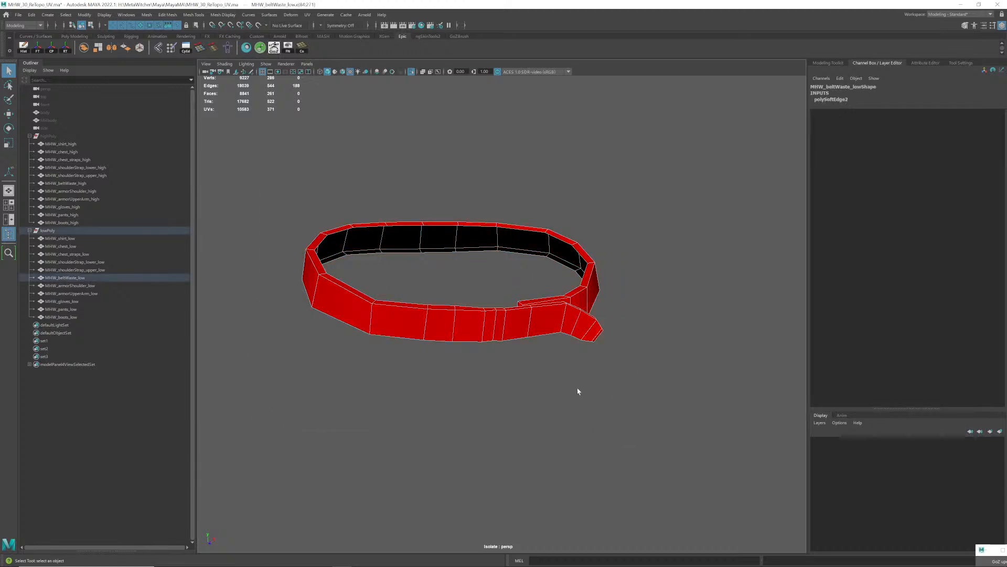
mouse_move(479, 326)
shift+right_down()
mouse_move(526, 340)
mouse_move(563, 325)
mouse_move(484, 310)
shift+right_up()
click(479, 303)
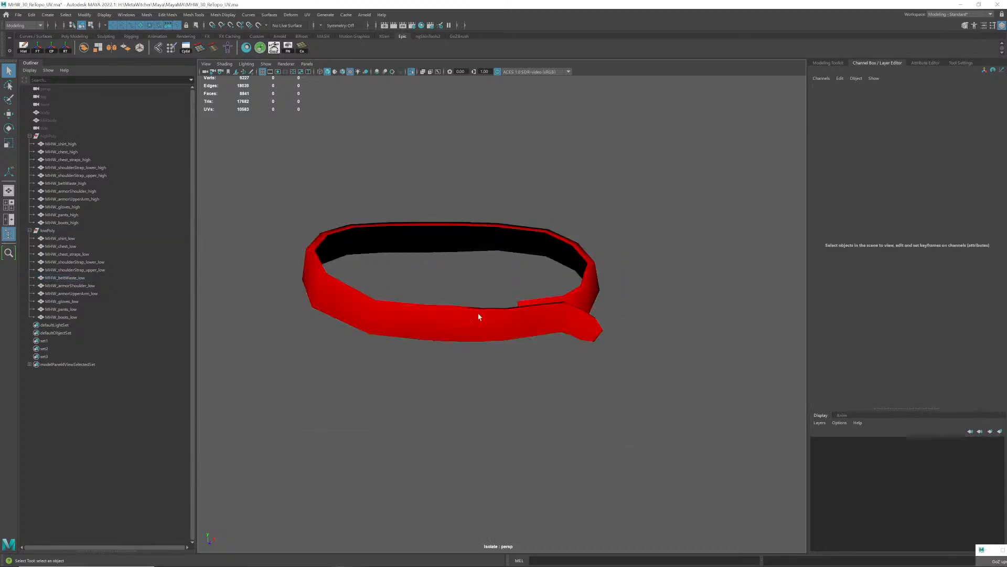
alt+drag(478, 317, 463, 369)
click(463, 368)
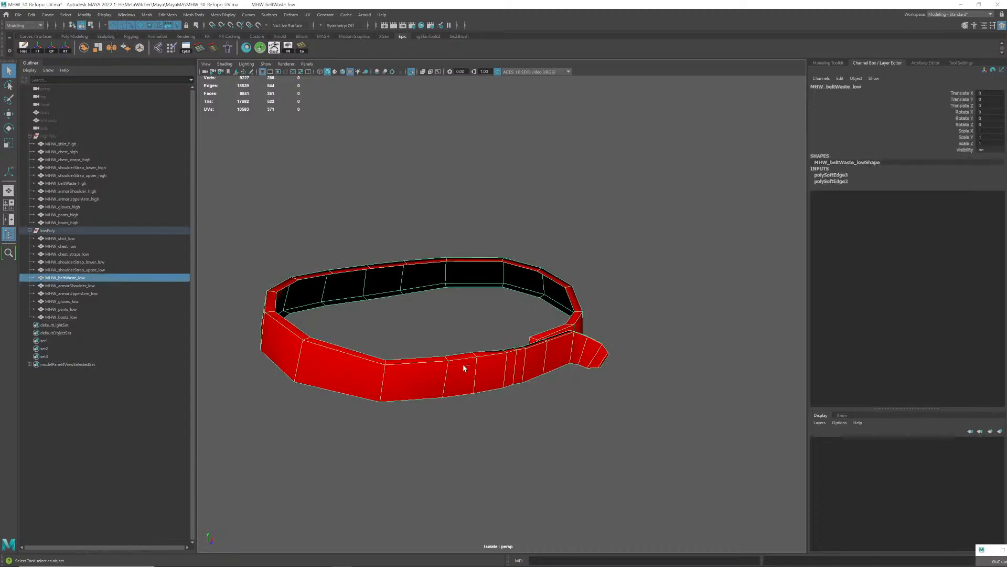
- End the belt isolation and check the belt's shading around the buckle and strap tip on the full armor
key(ctrl+1)
click(634, 330)
alt+drag(635, 331, 469, 328)
scroll(451, 292, up, 3)
click(526, 349)
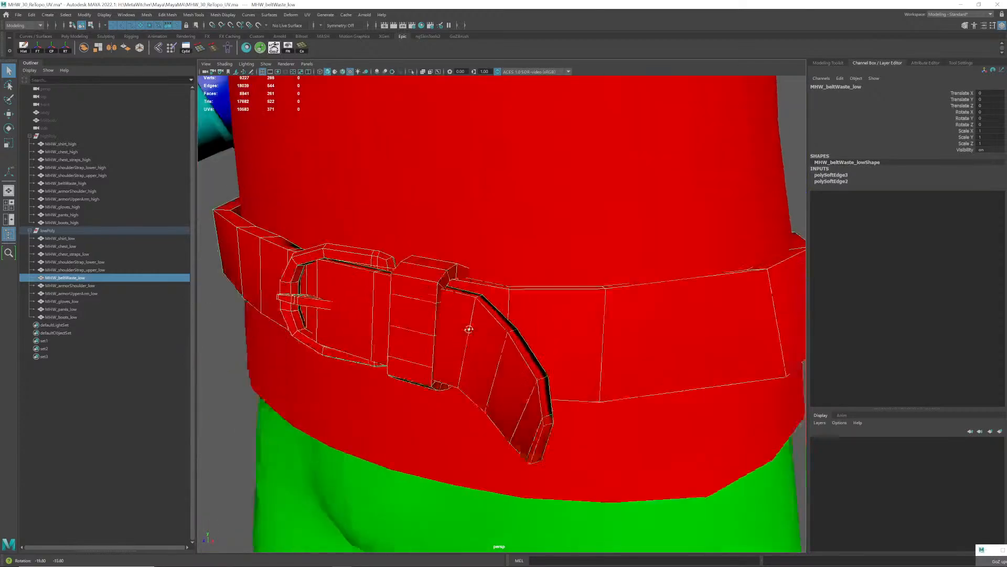
alt+right_drag(468, 329, 412, 313)
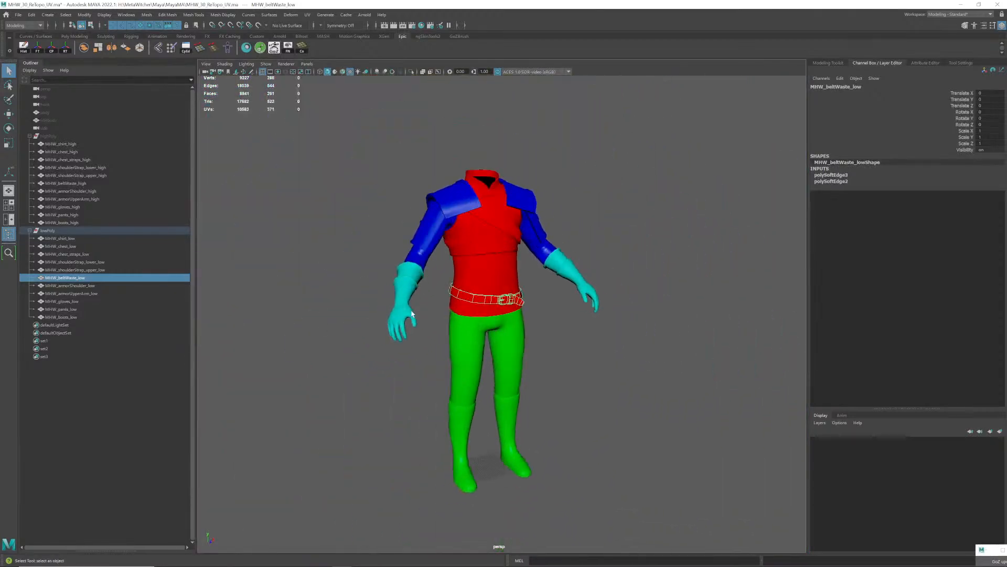
- Open the Hypershade for the low-poly chest and apply upperChestMaterial to the chest mesh
alt+drag(412, 314, 467, 273)
click(474, 268)
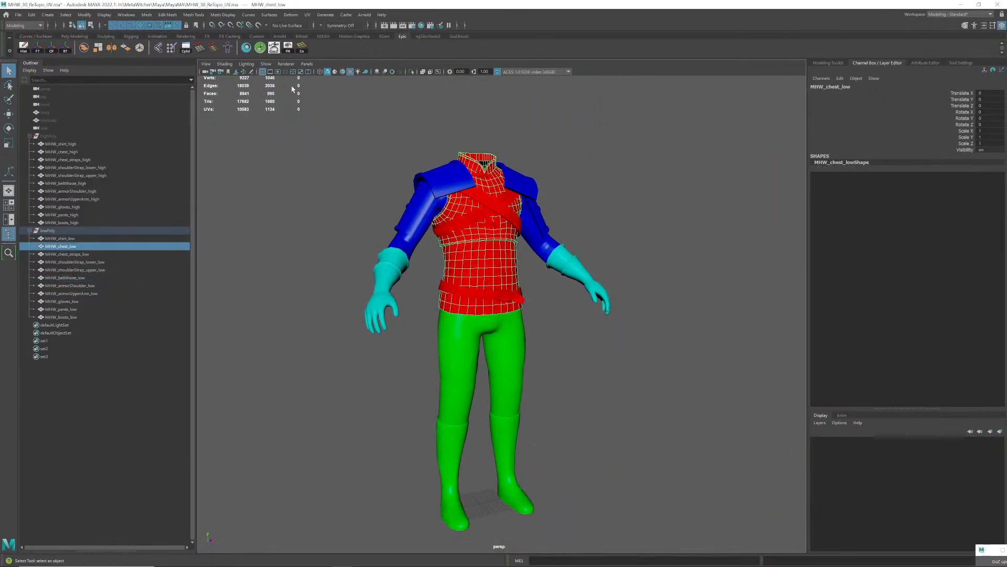
click(246, 48)
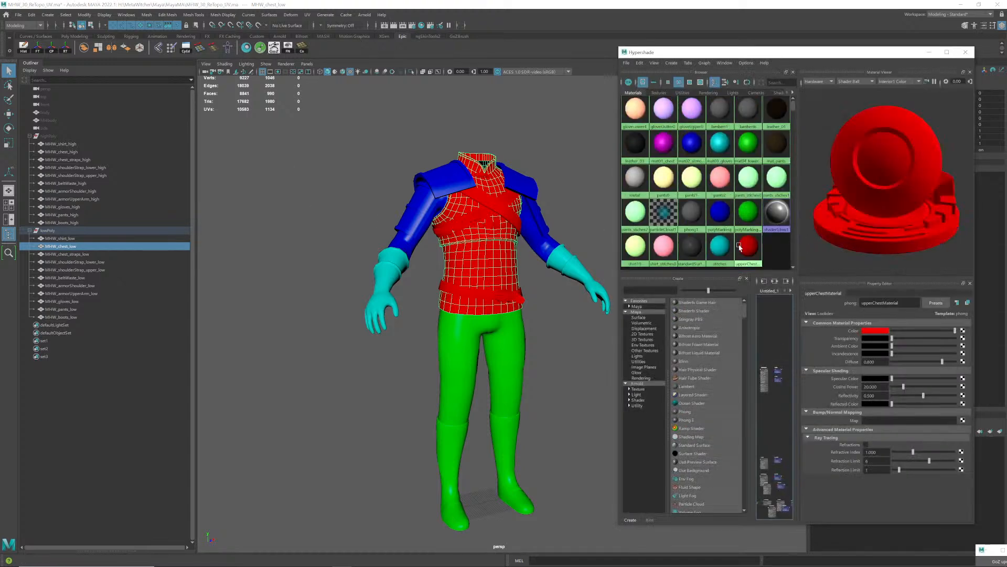
scroll(740, 247, down, 1)
click(750, 246)
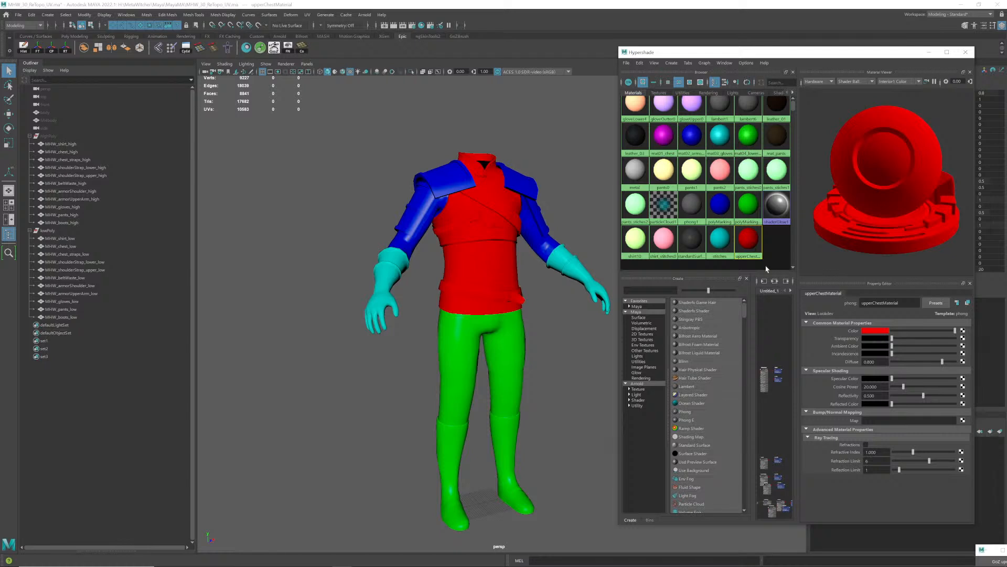
scroll(734, 230, up, 1)
scroll(731, 227, down, 1)
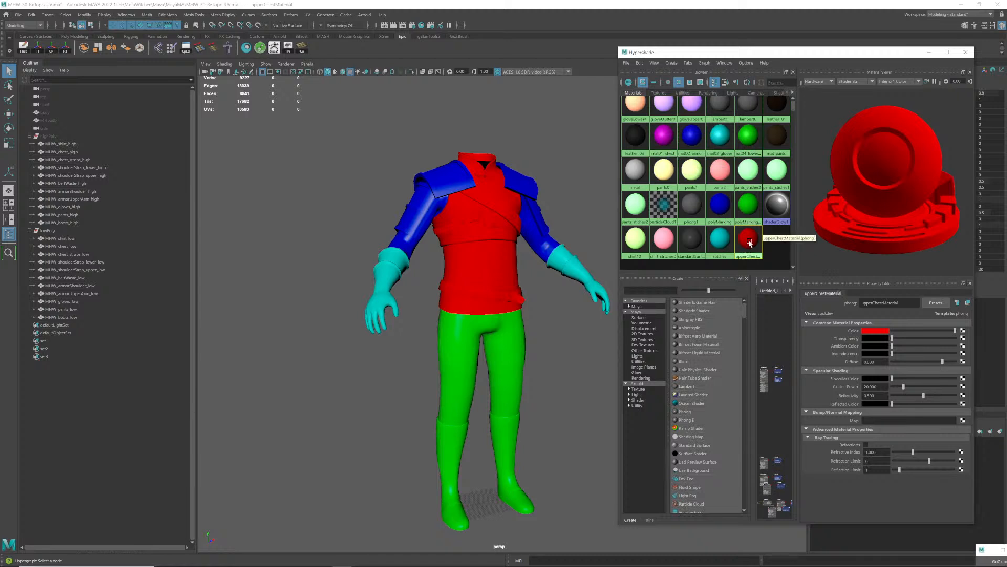
middle_drag(747, 242, 494, 242)
- Assign the mat01_chest material to the low-poly chest, chest straps, lower and upper shoulder straps, and waist belt
click(494, 246)
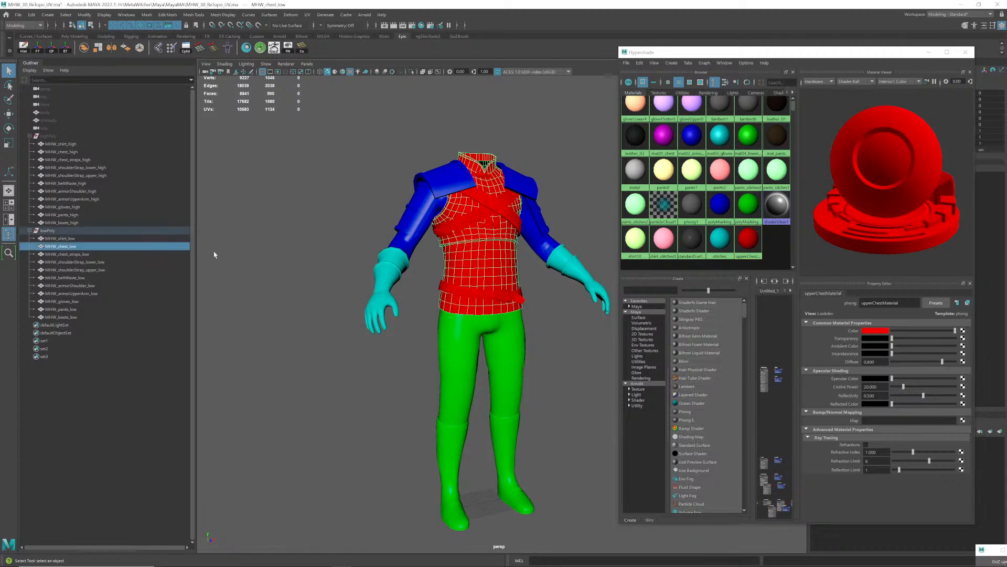
scroll(443, 262, up, 5)
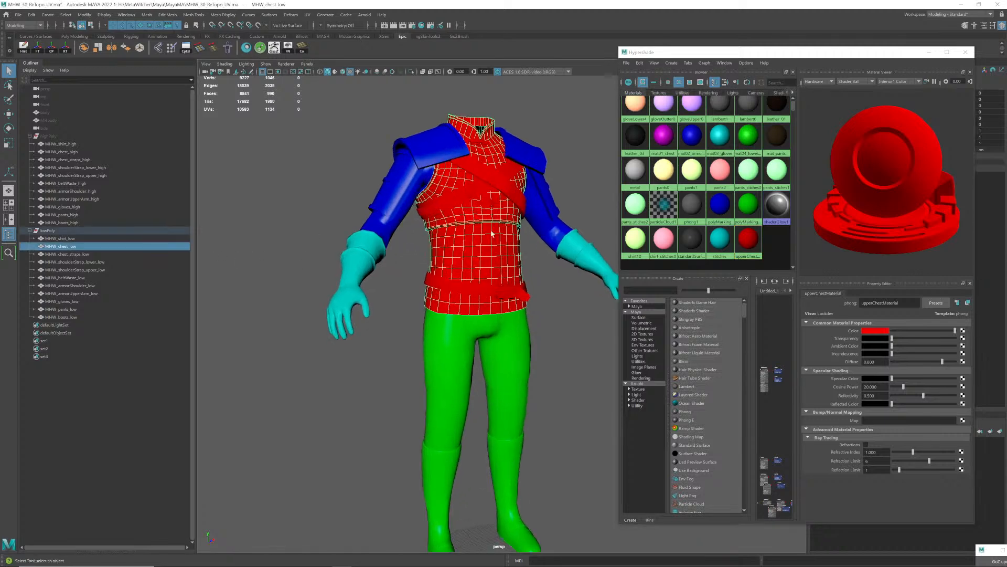
alt+middle_drag(417, 352, 440, 341)
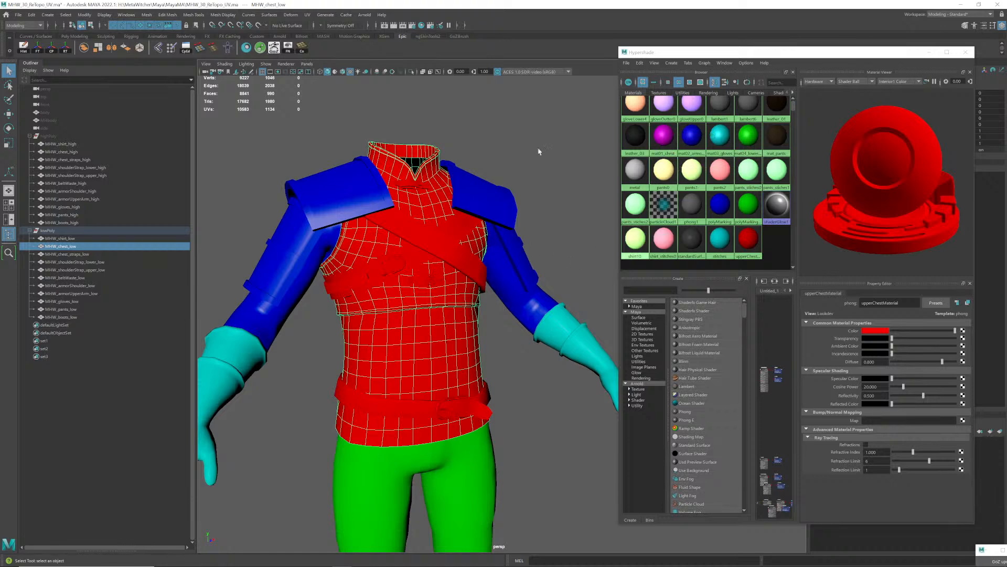
scroll(703, 157, up, 1)
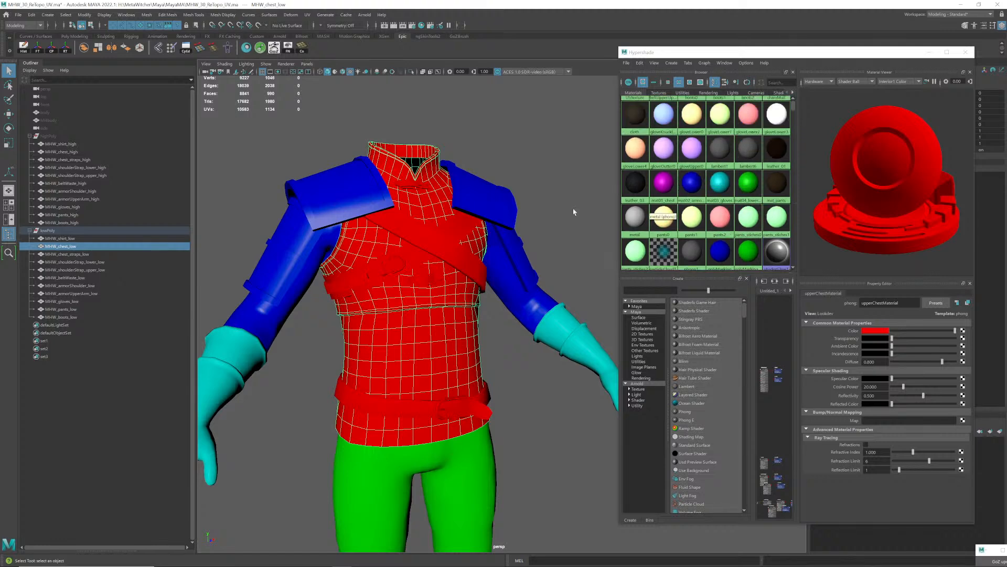
shift+click(415, 186)
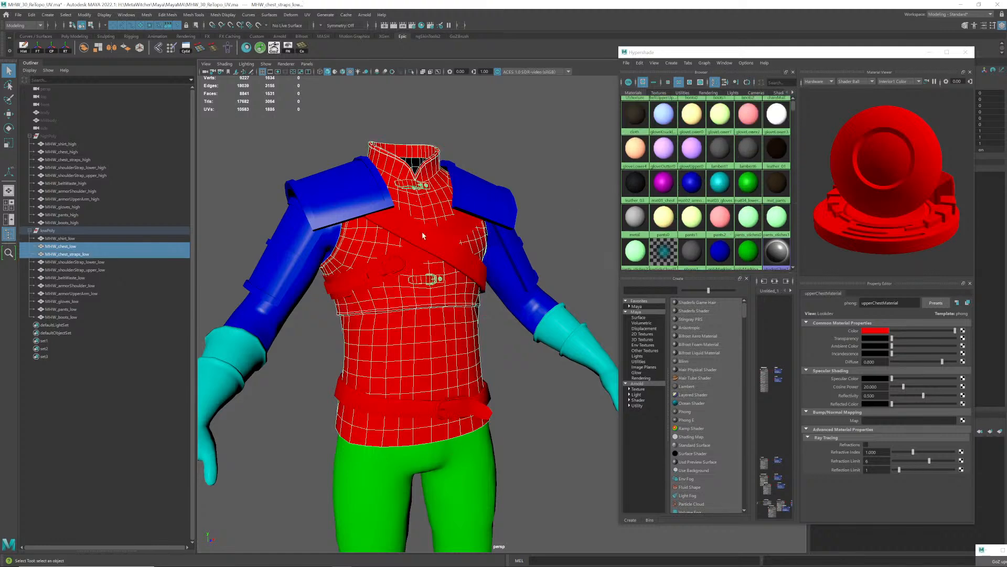
shift+click(422, 244)
shift+click(405, 288)
shift+click(416, 408)
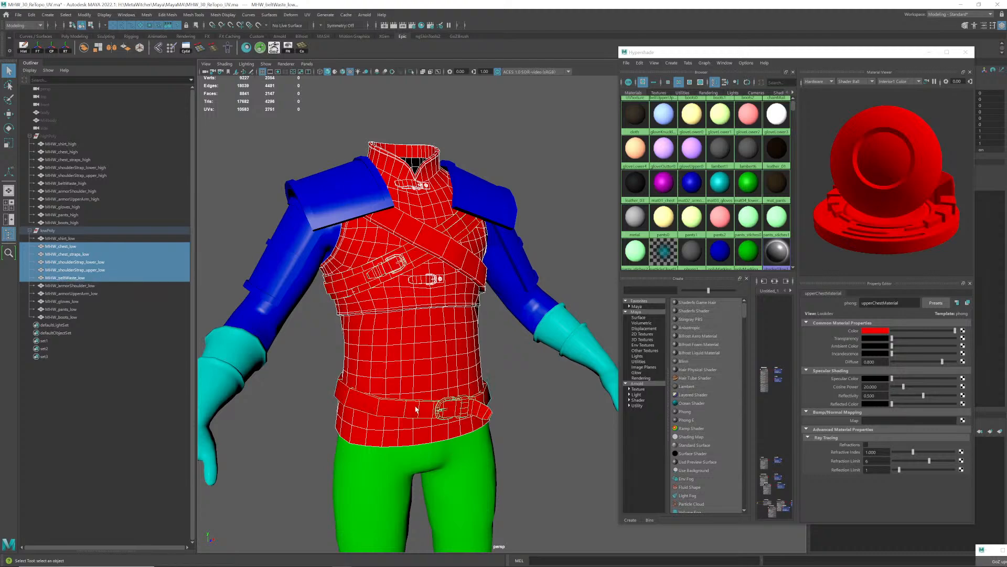
alt+drag(458, 397, 454, 339)
key(f)
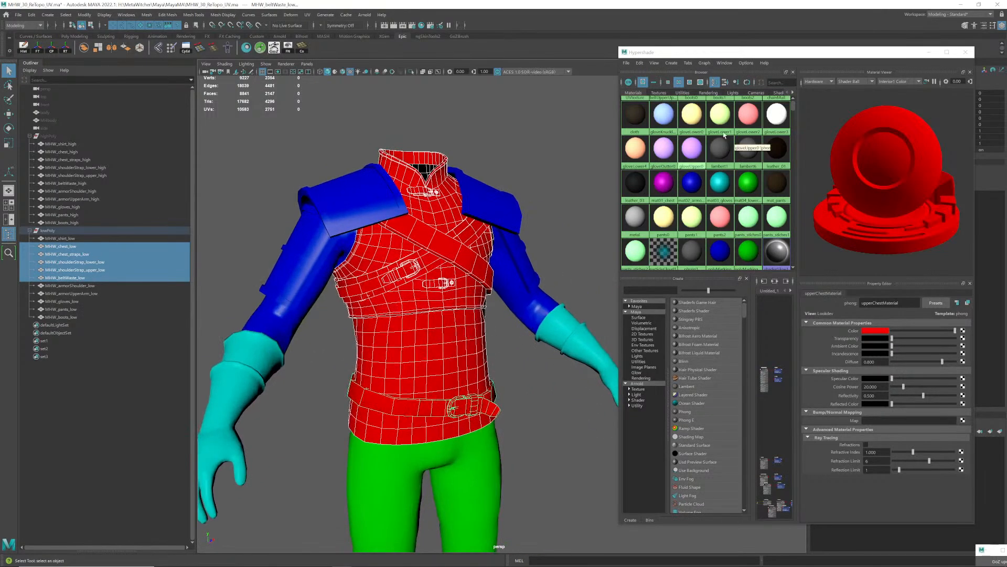
scroll(713, 223, up, 2)
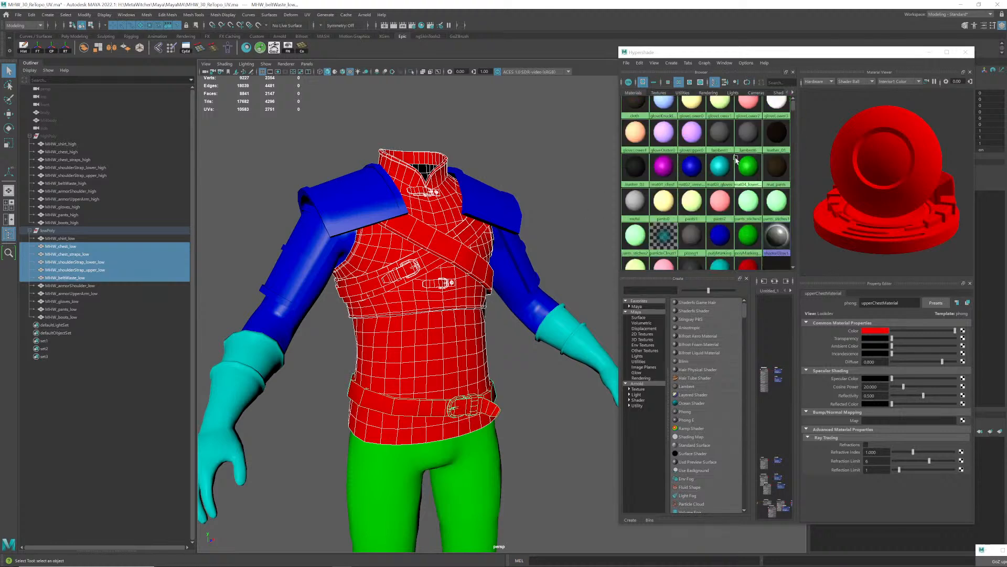
scroll(714, 223, down, 1)
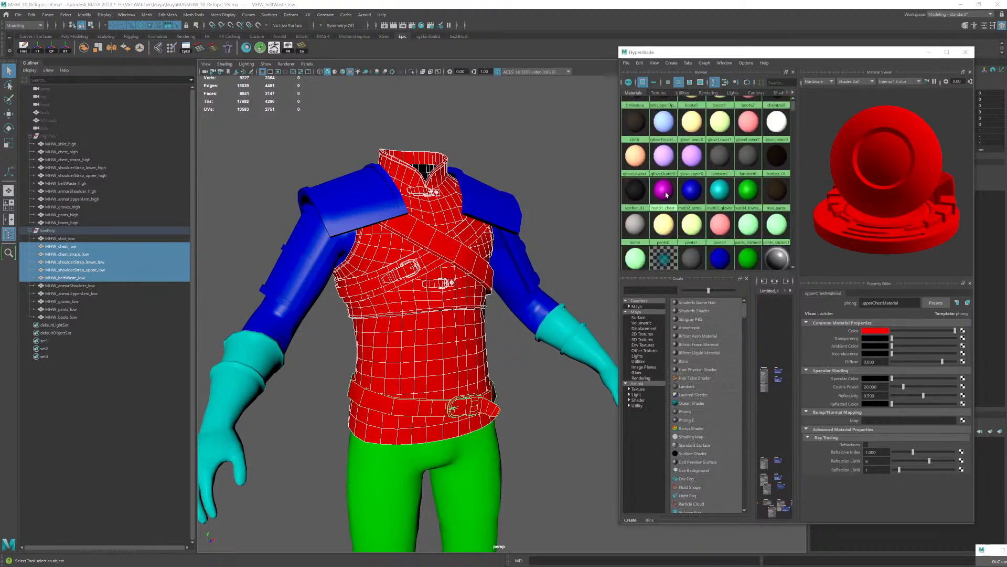
right_drag(665, 193, 665, 168)
click(488, 159)
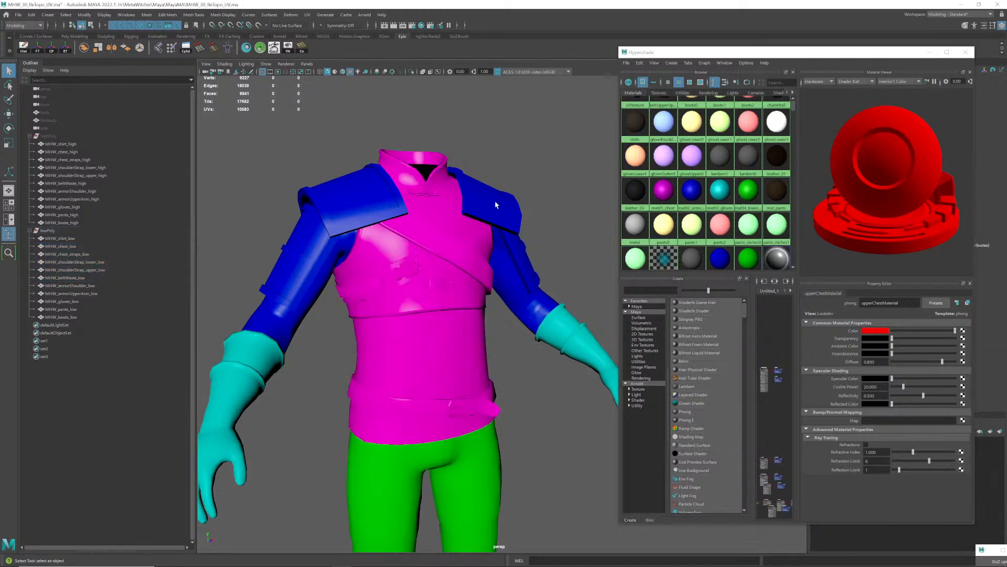
- Close the Hypershade, check the material colours on the full armor, and save the scene
alt+drag(506, 291, 530, 276)
click(966, 52)
alt+right_drag(534, 313, 489, 341)
alt+middle_drag(489, 341, 514, 259)
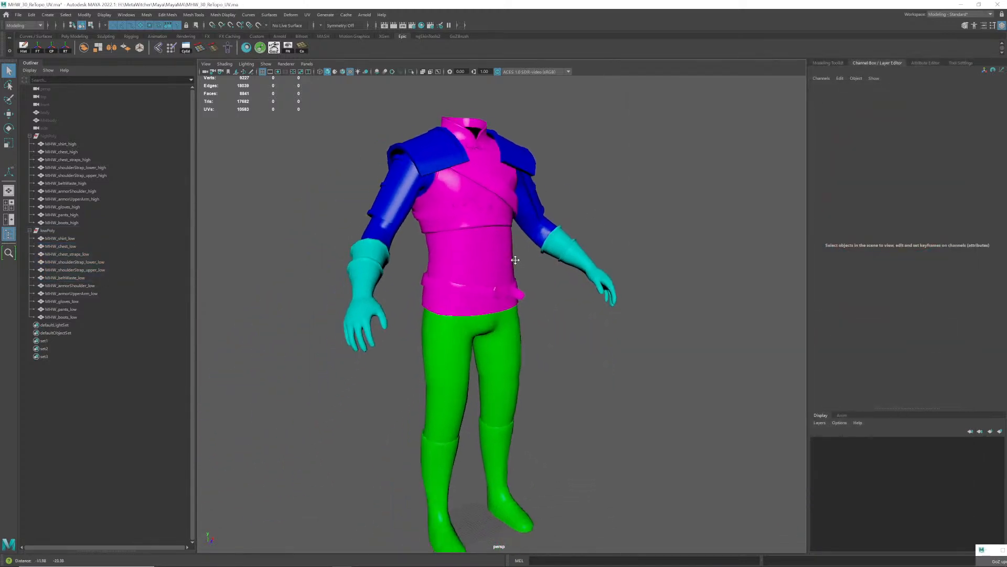
alt+drag(515, 258, 512, 281)
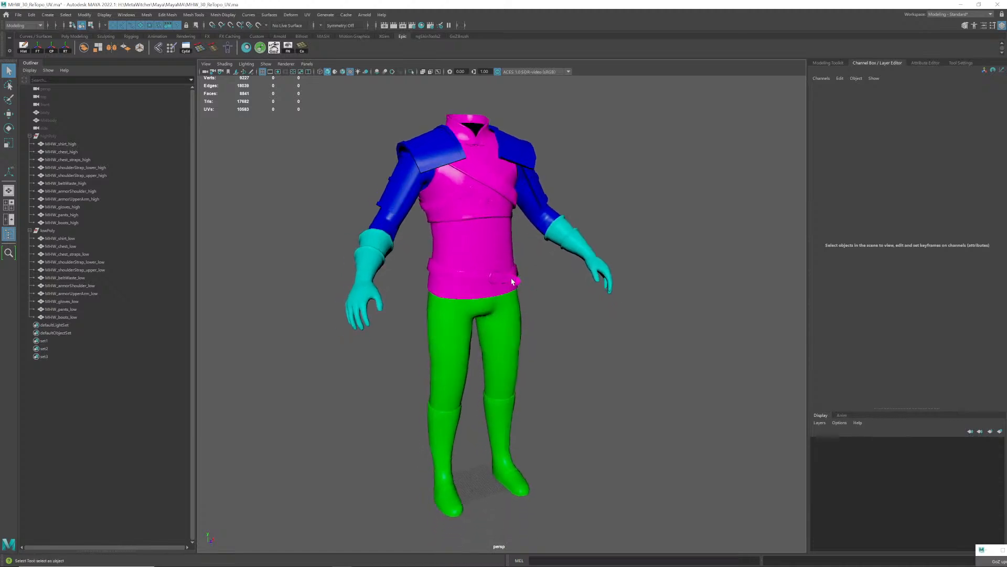
key(ctrl+s)
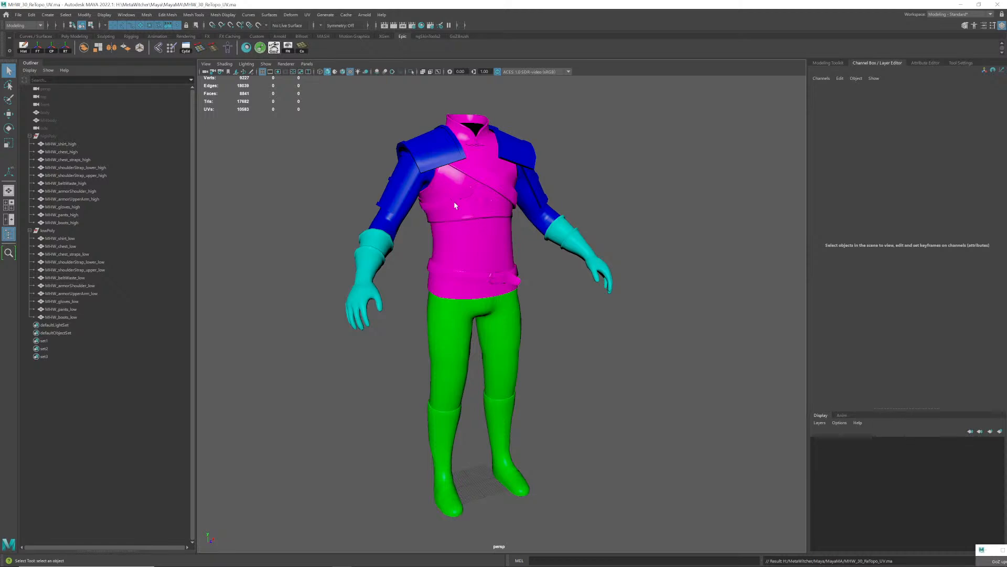
- Export all low-poly meshes from shirt to boots as FBX, overwriting MHW_gameMesh_01.fbx in the Substance Painter folder
click(62, 239)
shift+click(72, 317)
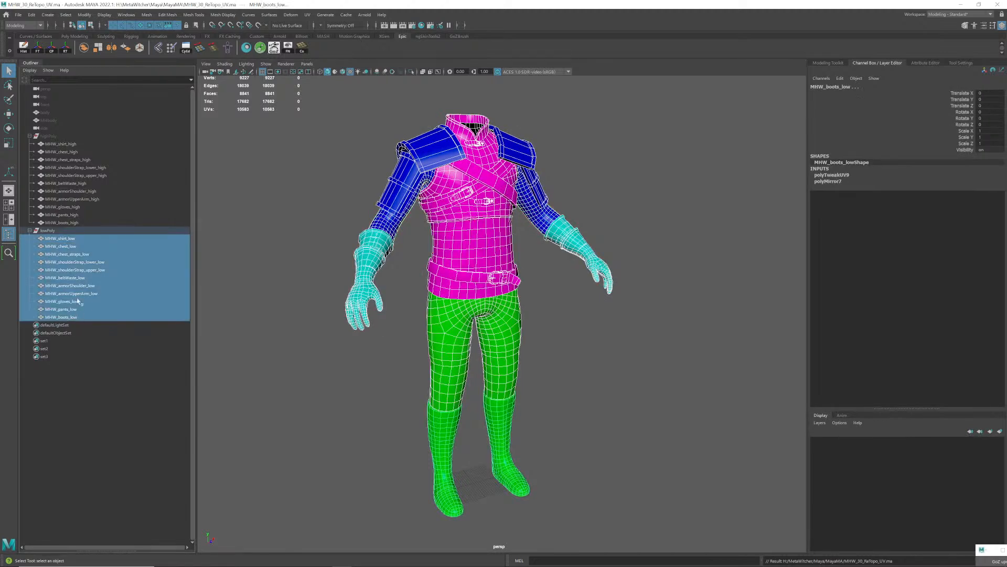
key(ctrl+s)
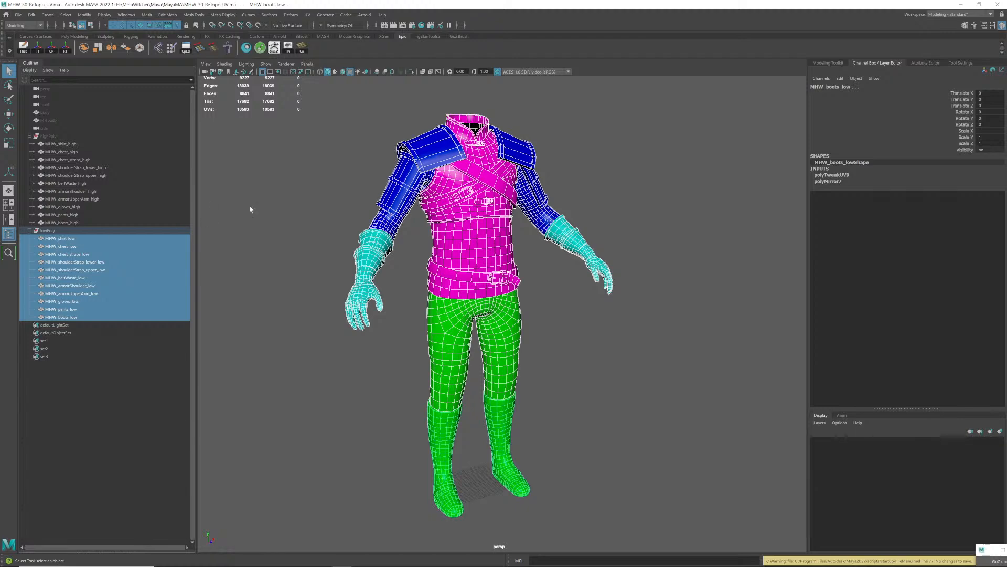
click(18, 15)
click(55, 121)
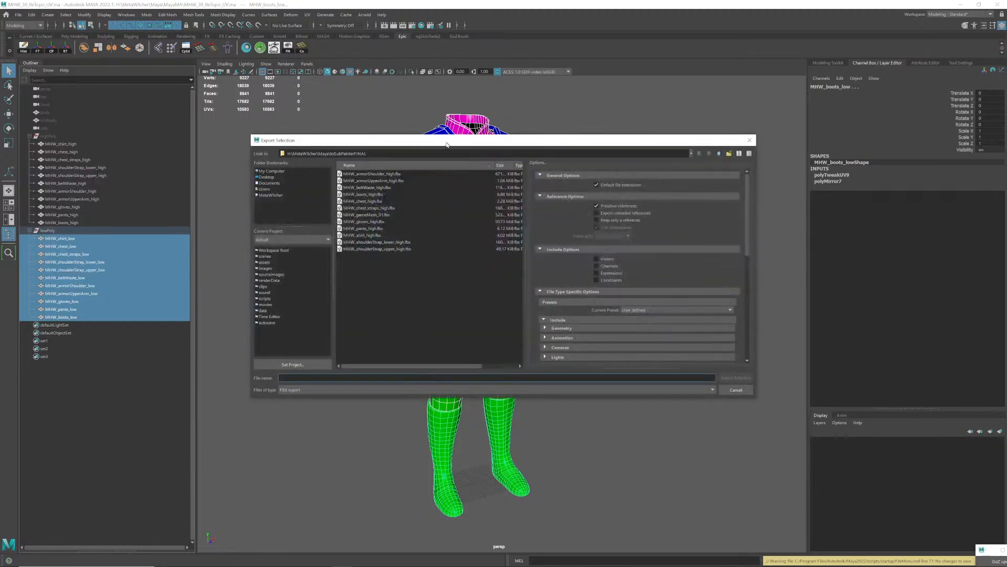
drag(446, 143, 443, 141)
click(371, 214)
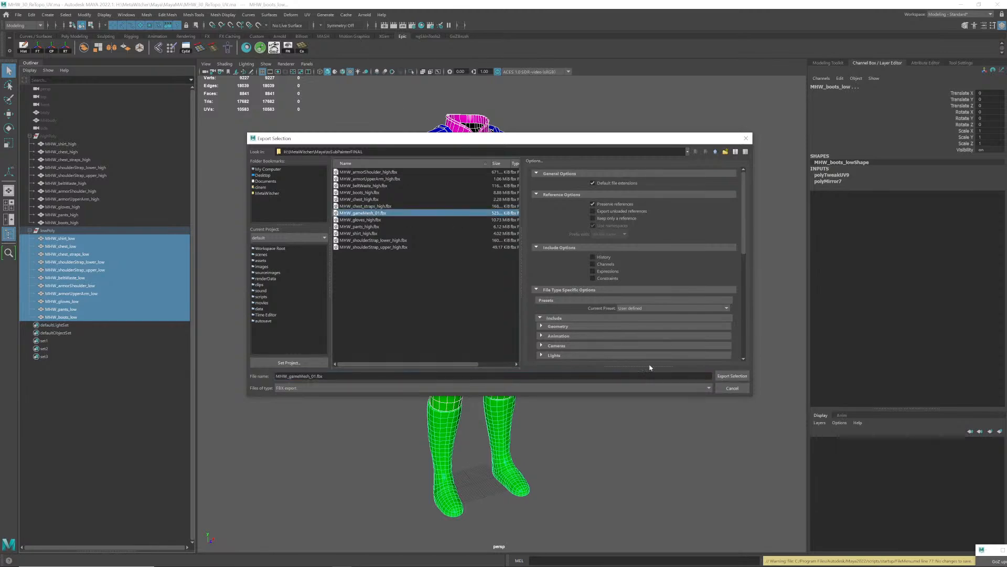
click(724, 376)
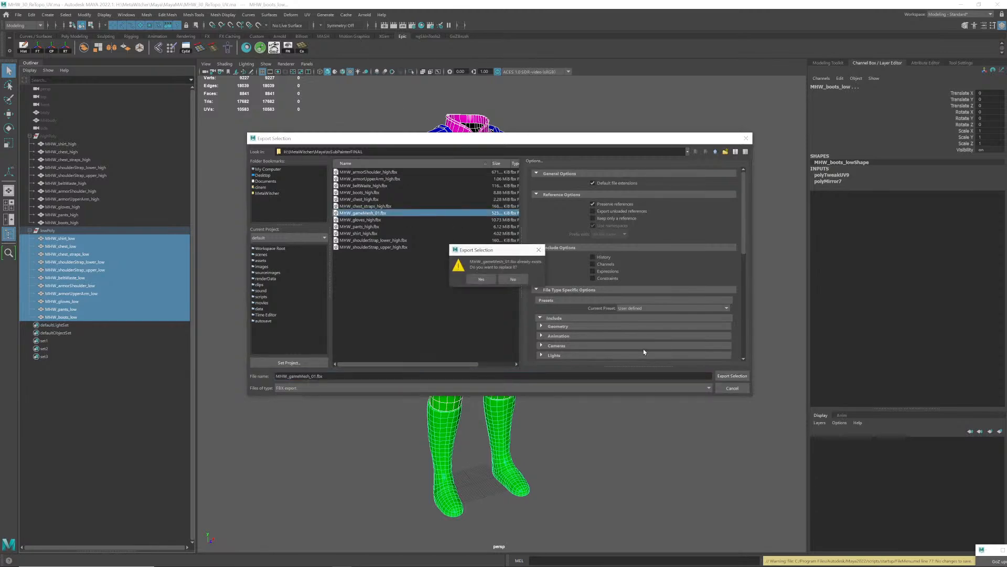
click(482, 279)
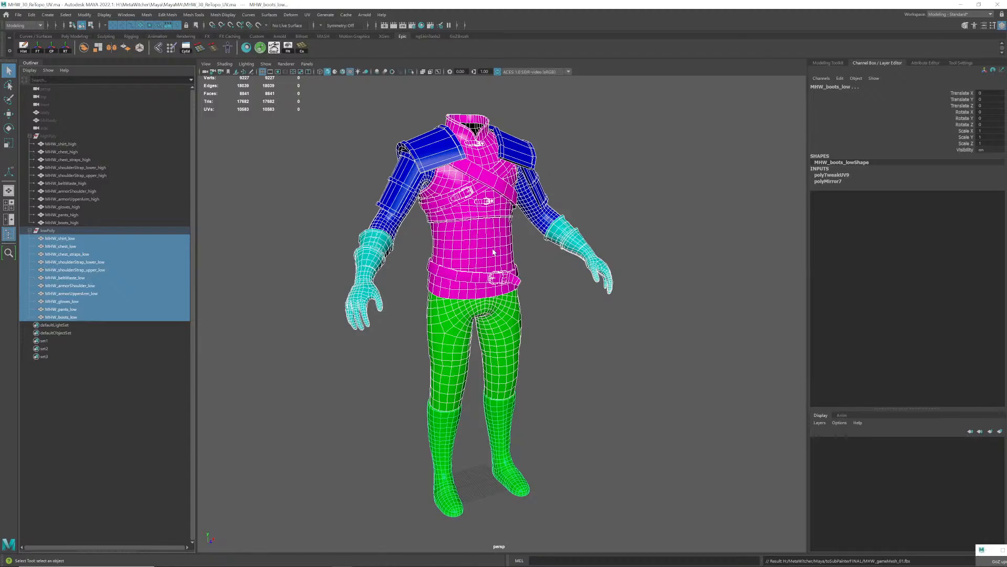
- Switch to Substance 3D Painter and create a new Unreal Engine 4 (starter_assets) project from MHW_gameMesh_01.fbx, discarding the old project's changes
key(alt+Tab)
click(11, 15)
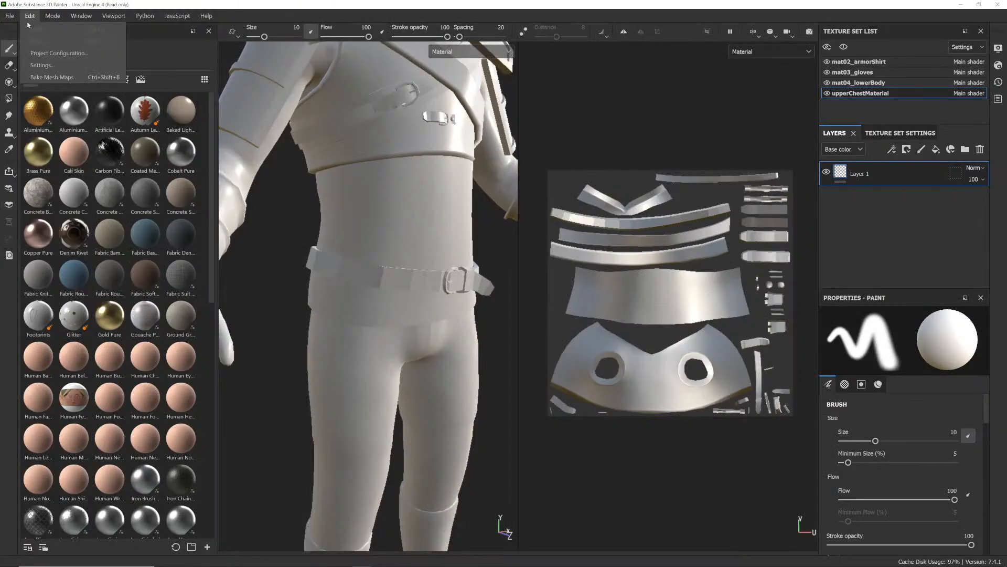
click(24, 28)
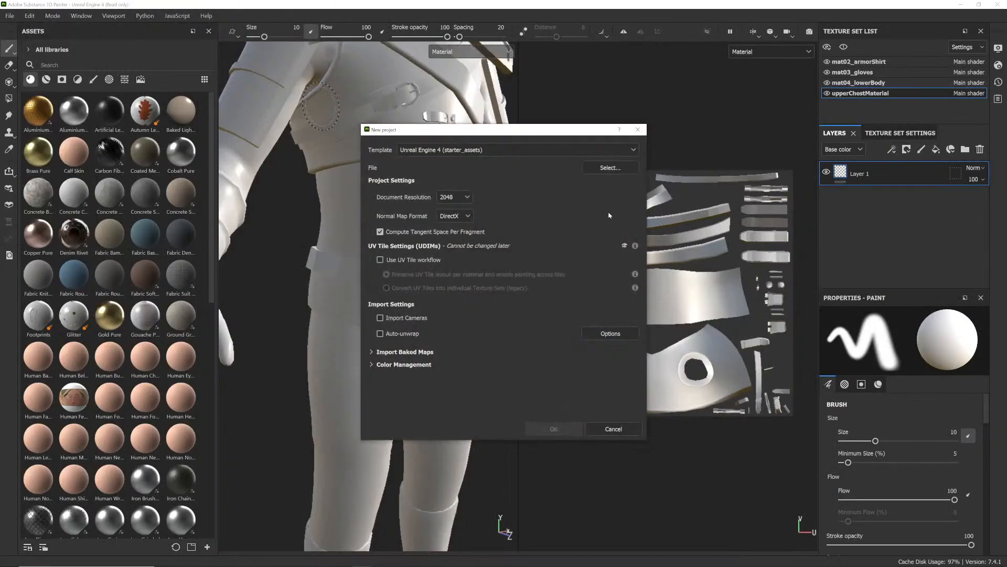
click(610, 168)
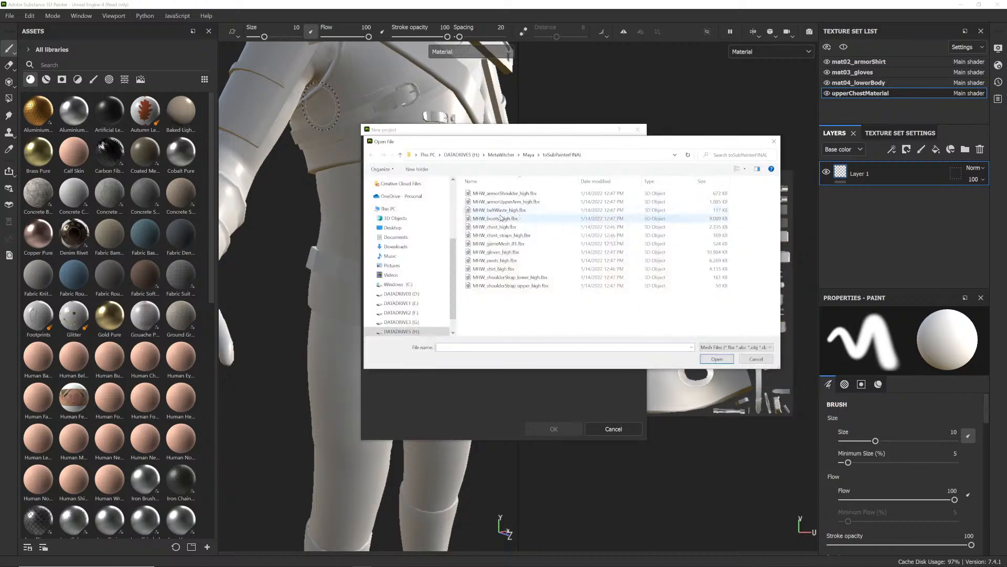
double_click(506, 245)
click(554, 428)
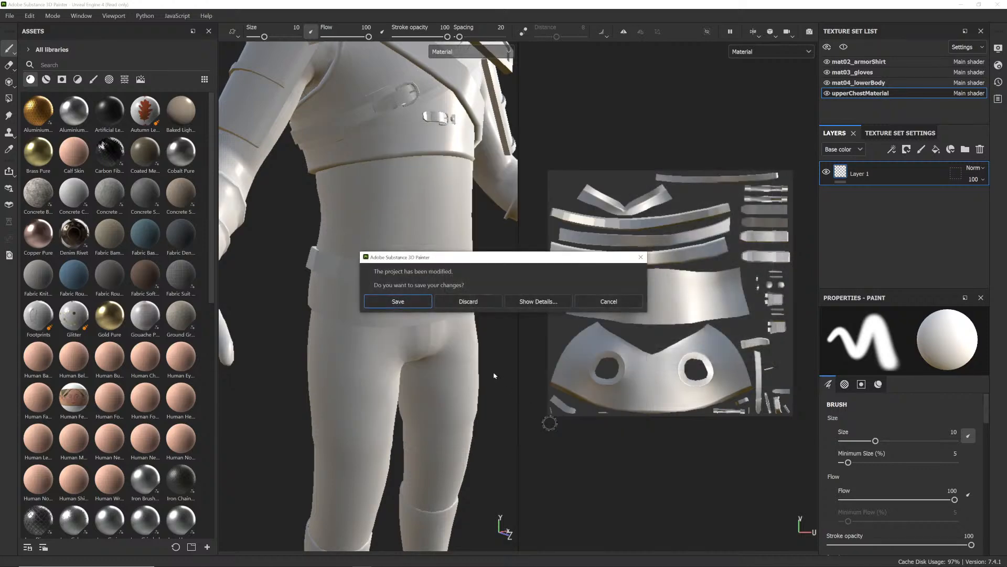
click(468, 301)
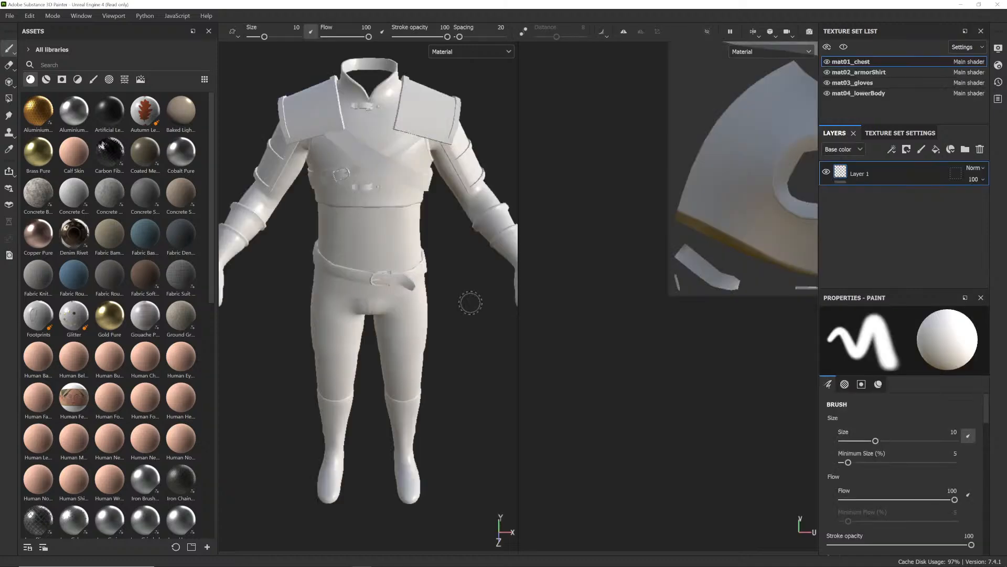
- Inspect the imported armor's shading, especially around the belt buckle and strap tip, from several angles and as a full figure
alt+drag(470, 302, 472, 277)
alt+drag(279, 321, 240, 326)
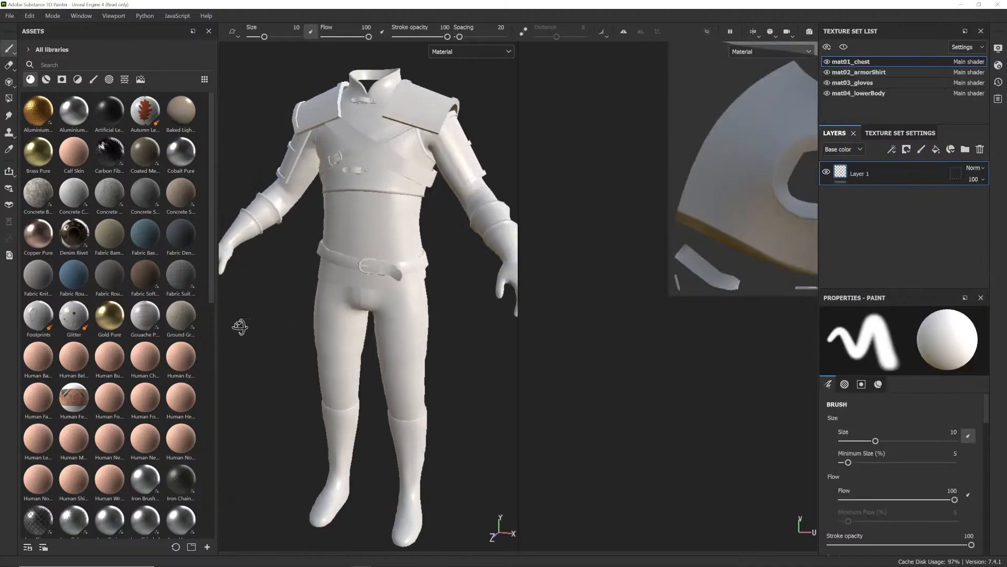
alt+right_drag(292, 270, 605, 277)
alt+drag(476, 193, 367, 211)
scroll(507, 183, down, 3)
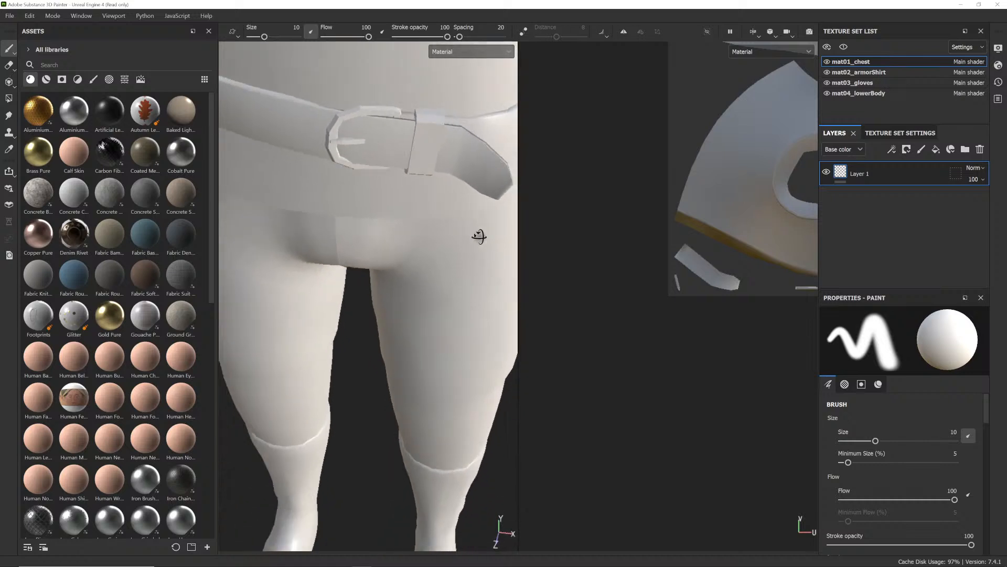
alt+drag(479, 236, 443, 314)
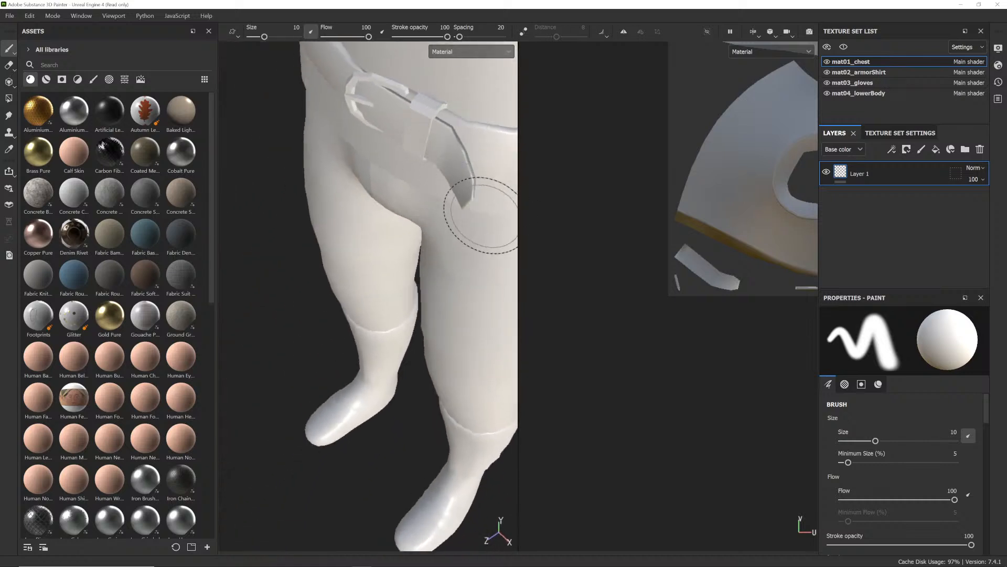
alt+right_drag(486, 211, 221, 207)
key(f)
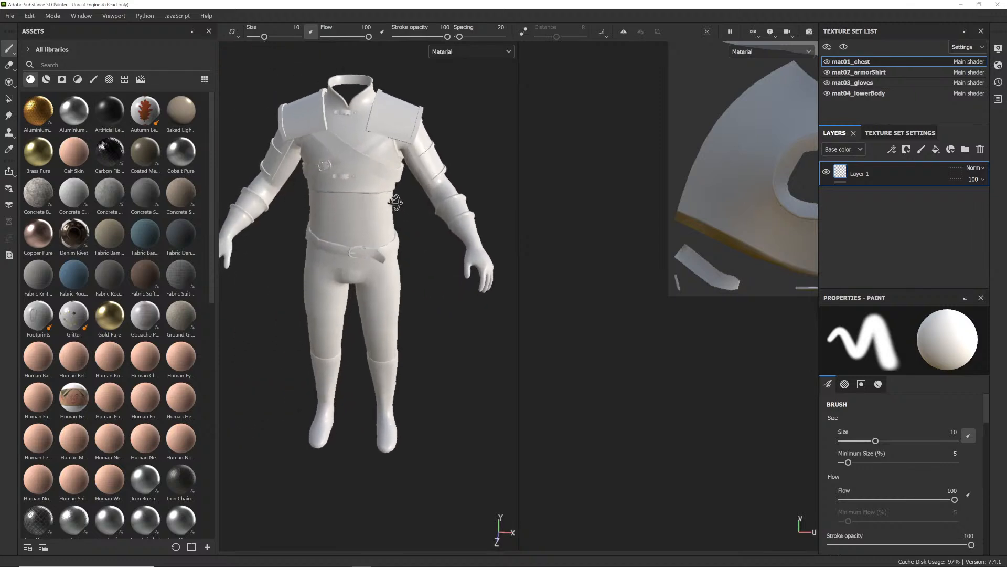
alt+drag(395, 202, 284, 183)
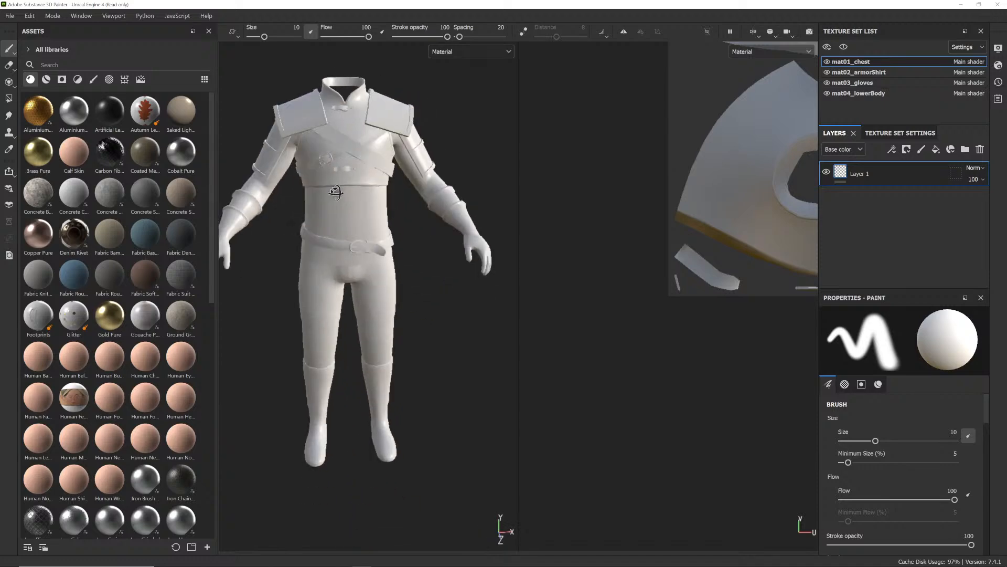
alt+right_drag(284, 184, 361, 234)
alt+middle_drag(360, 234, 434, 251)
alt+drag(434, 252, 406, 251)
alt+middle_drag(406, 251, 381, 266)
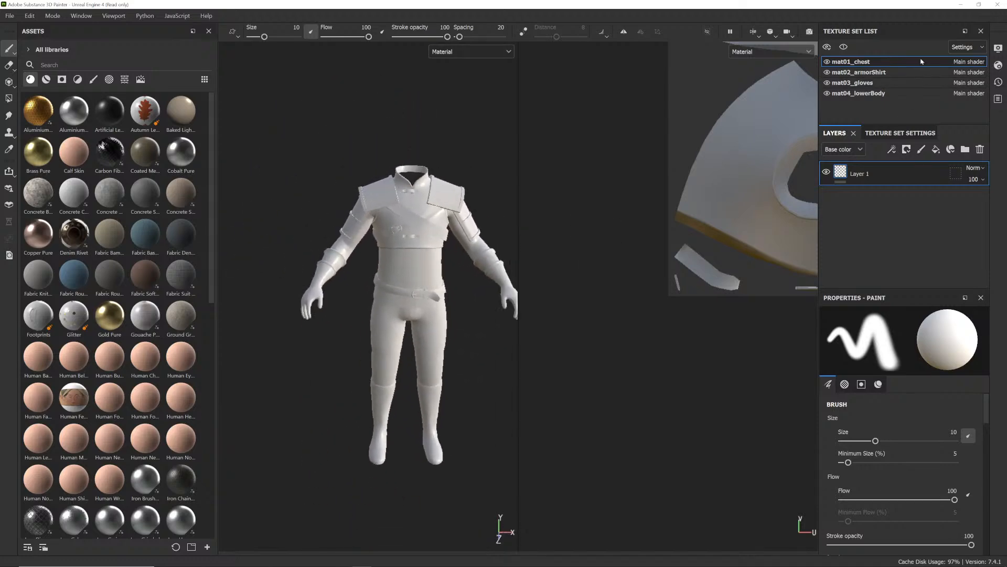
- Review the UV layouts of the mat02_armorShirt and mat03_gloves texture sets, fitting the whole gloves layout in view
click(875, 72)
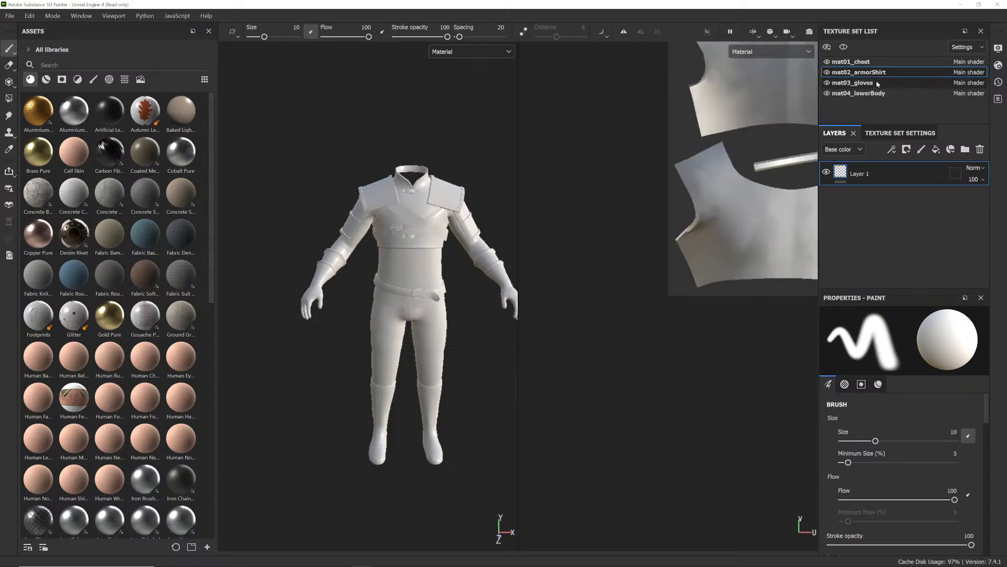
click(876, 83)
alt+right_drag(735, 183, 607, 187)
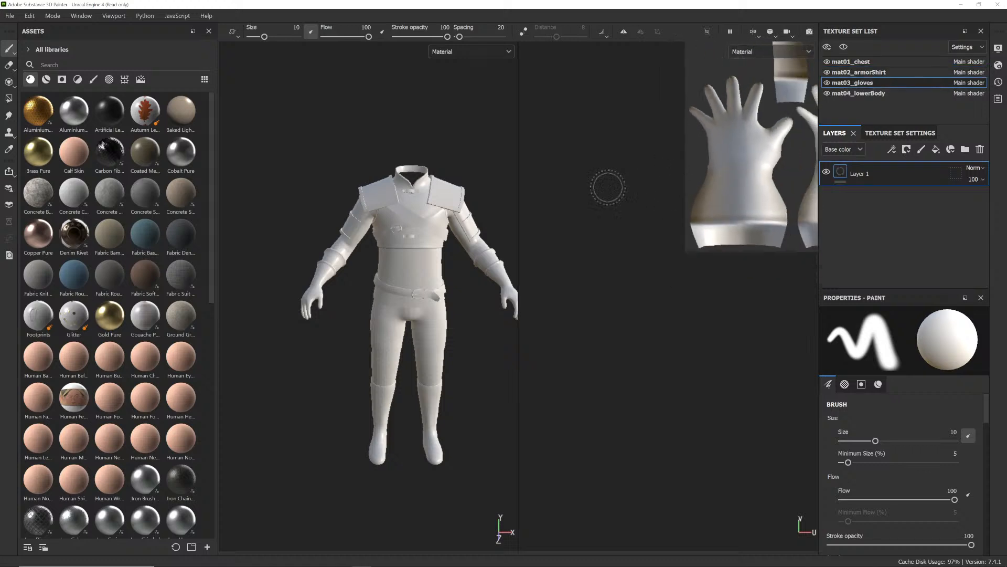
alt+middle_drag(607, 187, 406, 394)
alt+right_drag(677, 281, 624, 288)
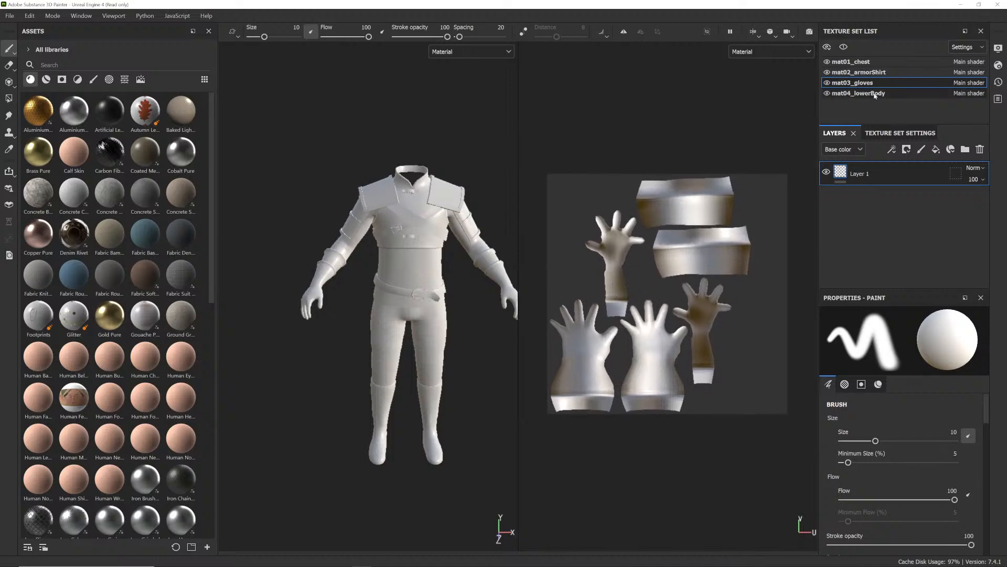
- Open the mesh map baking settings for the mat01_chest texture set and set the output size to 2048
click(855, 62)
click(898, 134)
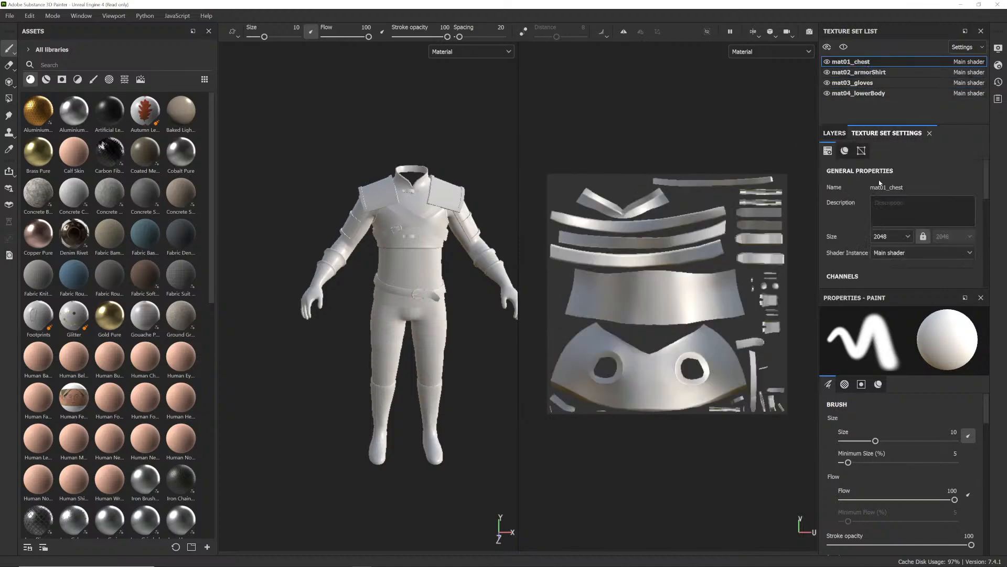
scroll(909, 224, down, 5)
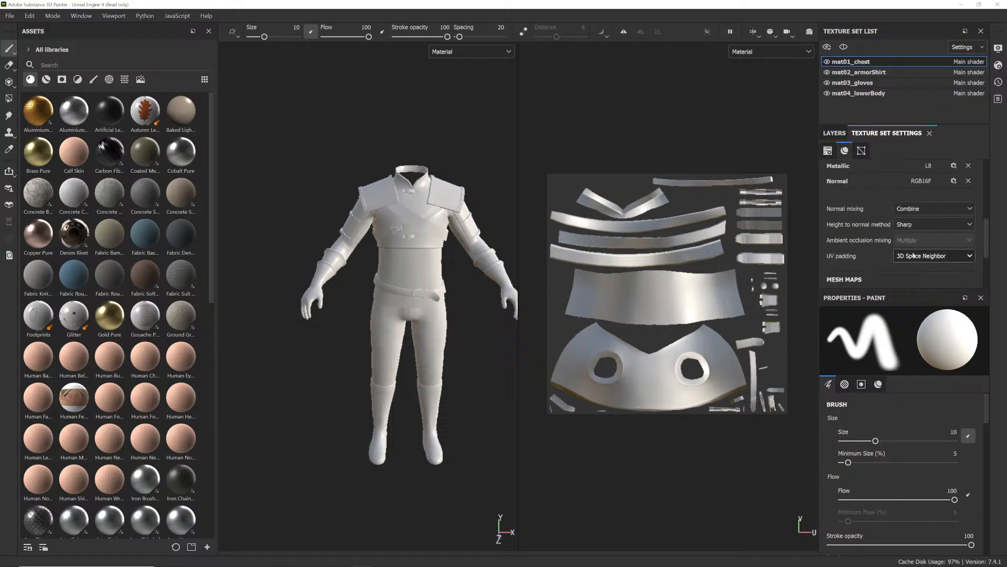
drag(898, 288, 899, 404)
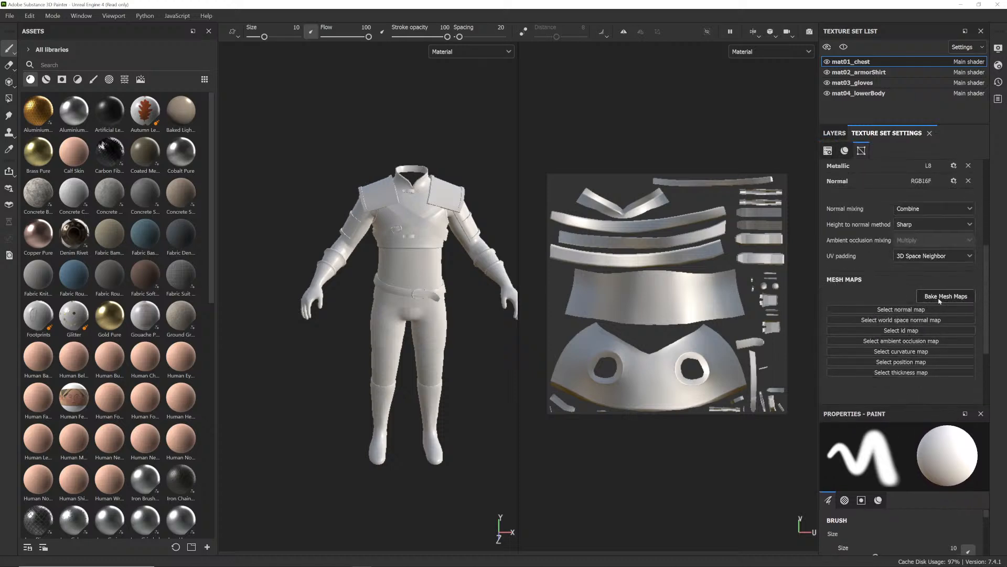
click(946, 296)
drag(539, 113, 520, 113)
click(487, 142)
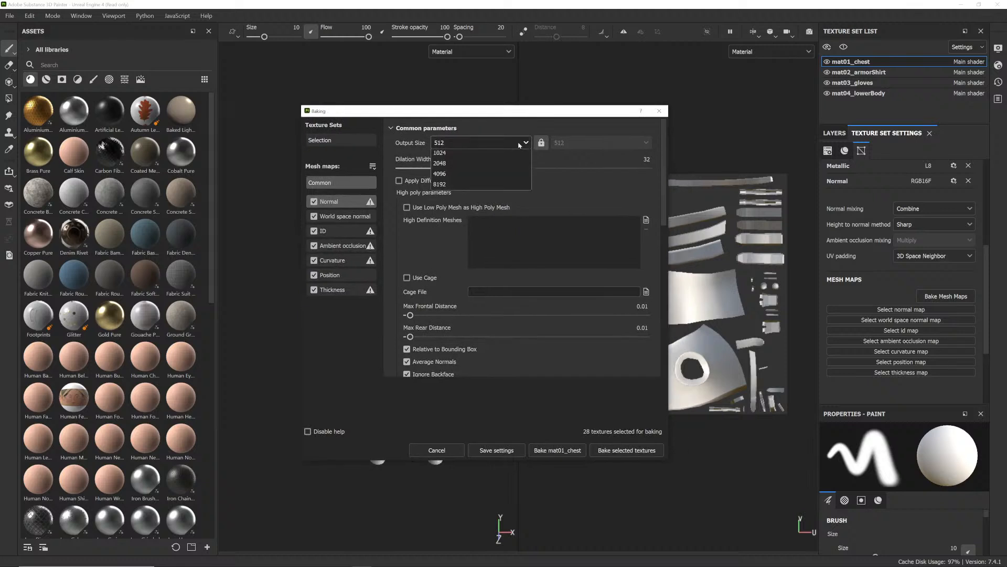
click(461, 220)
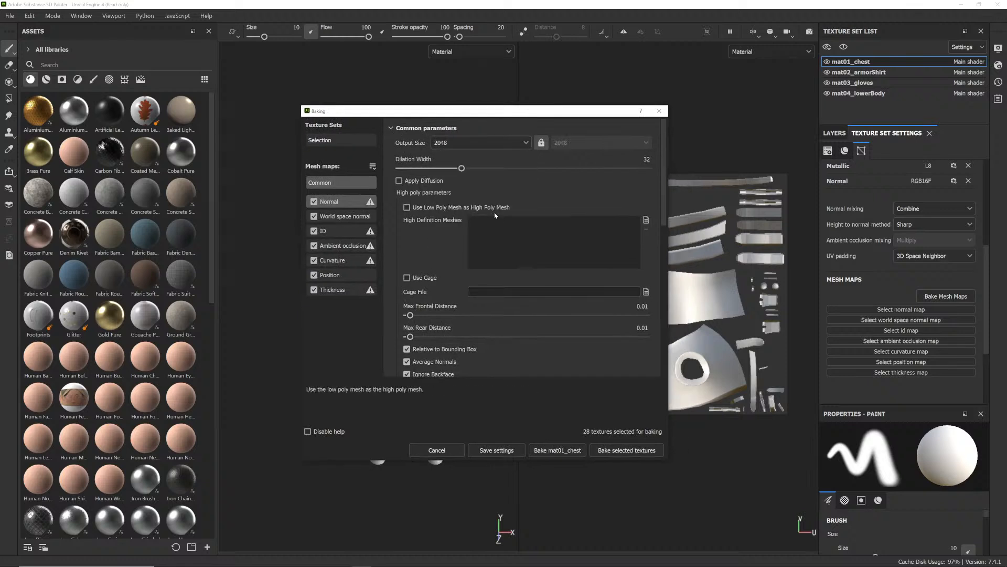
- Load all FBX files in the toSubPainterFINAL folder, from MHW_armorShoulder_high.fbx to MHW_shoulderStrap_upper_high.fbx, as high definition meshes
click(646, 220)
click(445, 174)
shift+click(458, 267)
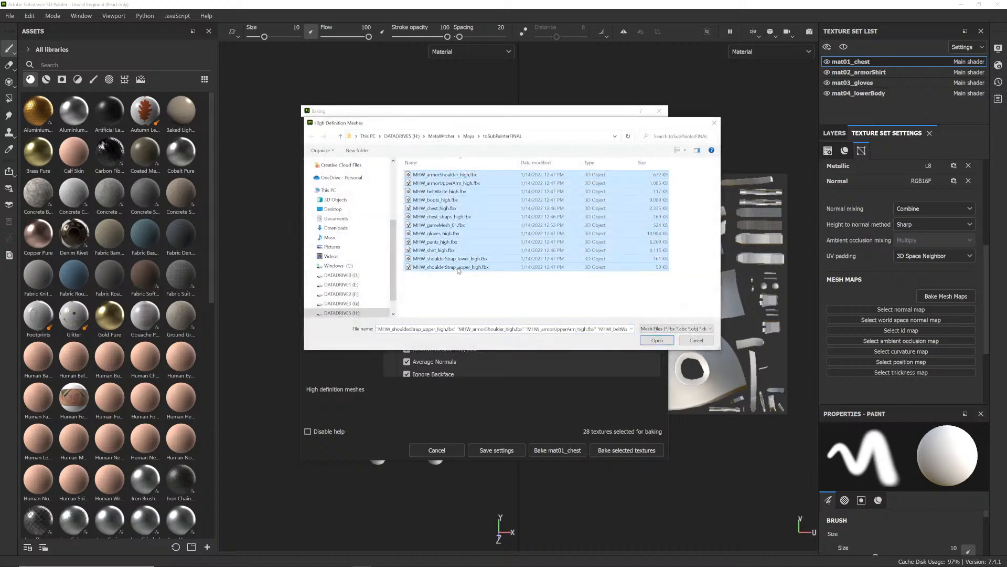
click(657, 340)
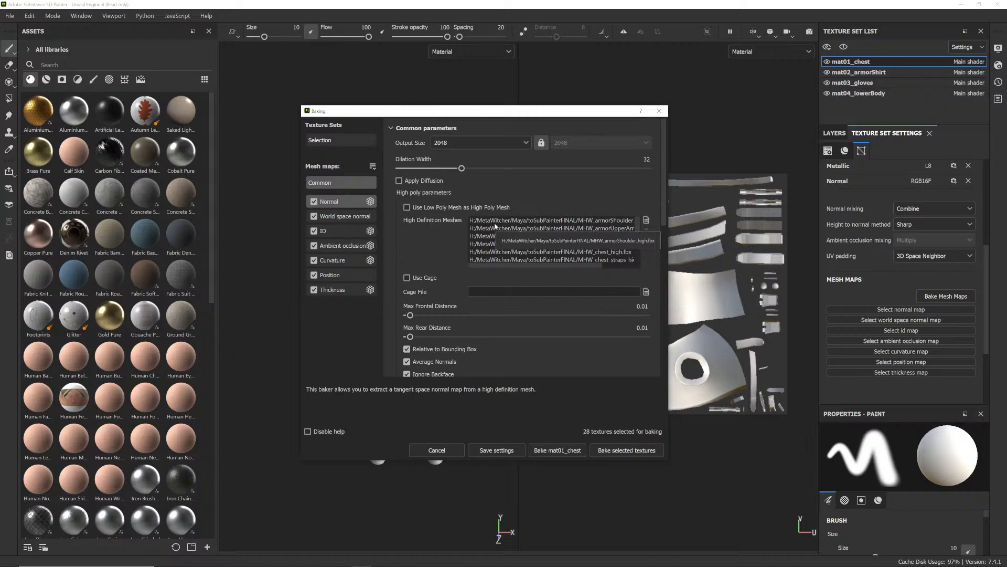
- Set the common baking parameters to max frontal distance 0.042, max rear distance 0.044, antialiasing Subsampling 2x2 and match By Mesh Name
scroll(431, 286, down, 3)
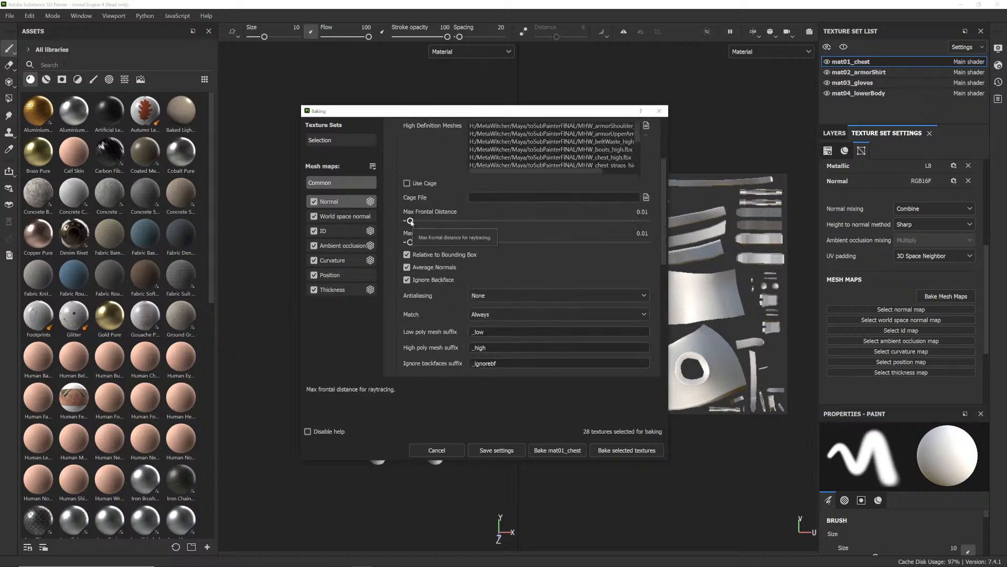
drag(411, 221, 415, 242)
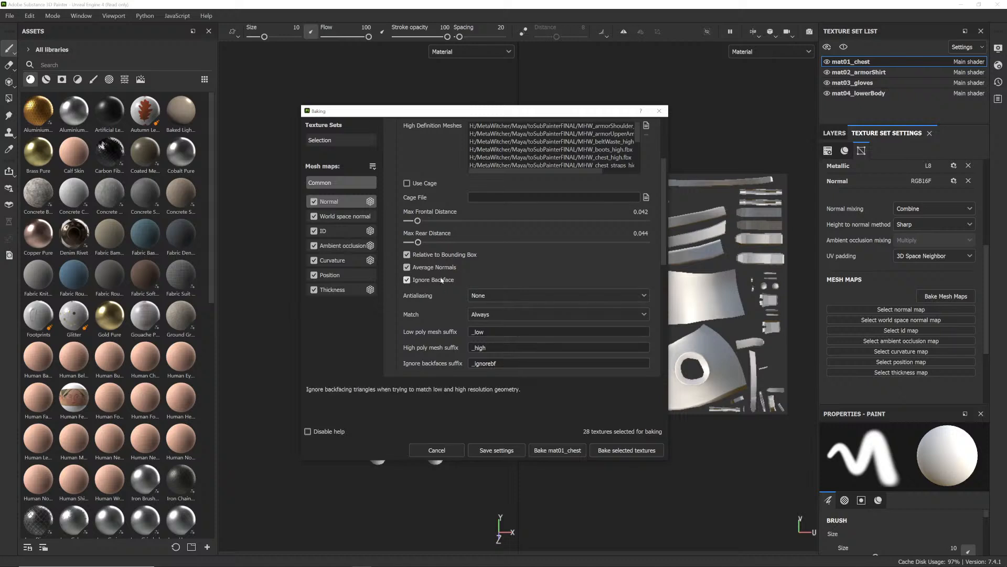
scroll(420, 247, down, 2)
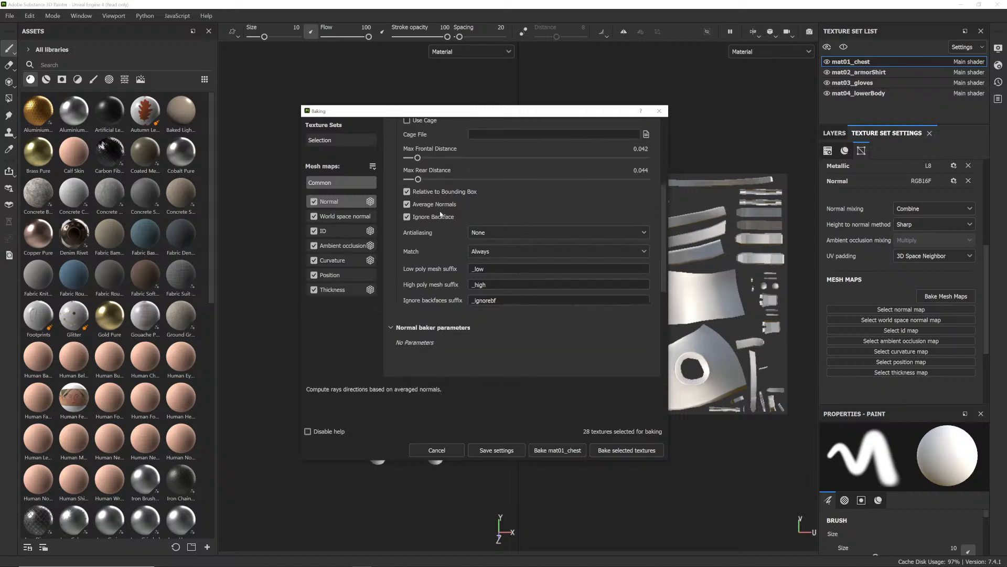
click(475, 232)
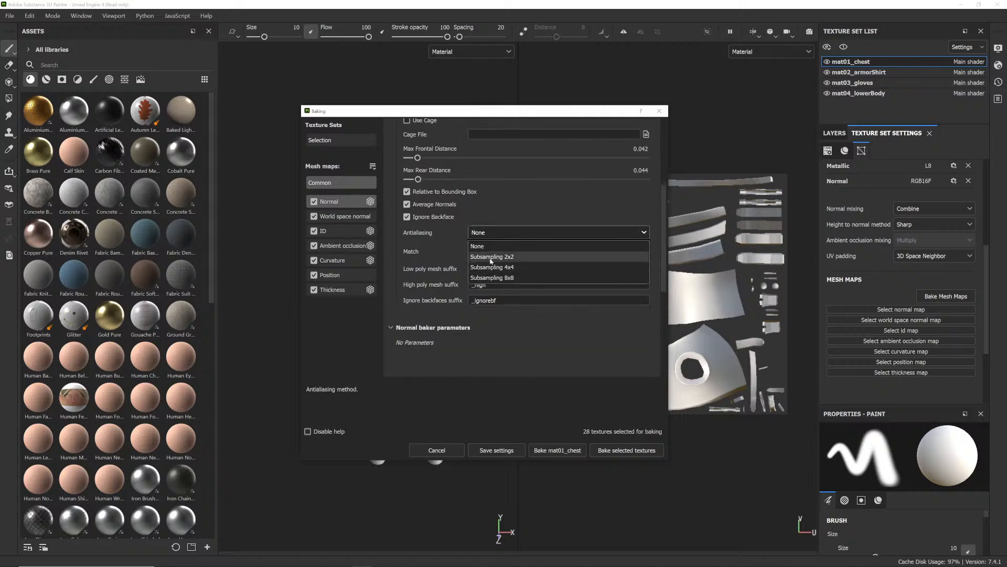
click(485, 259)
scroll(485, 254, down, 1)
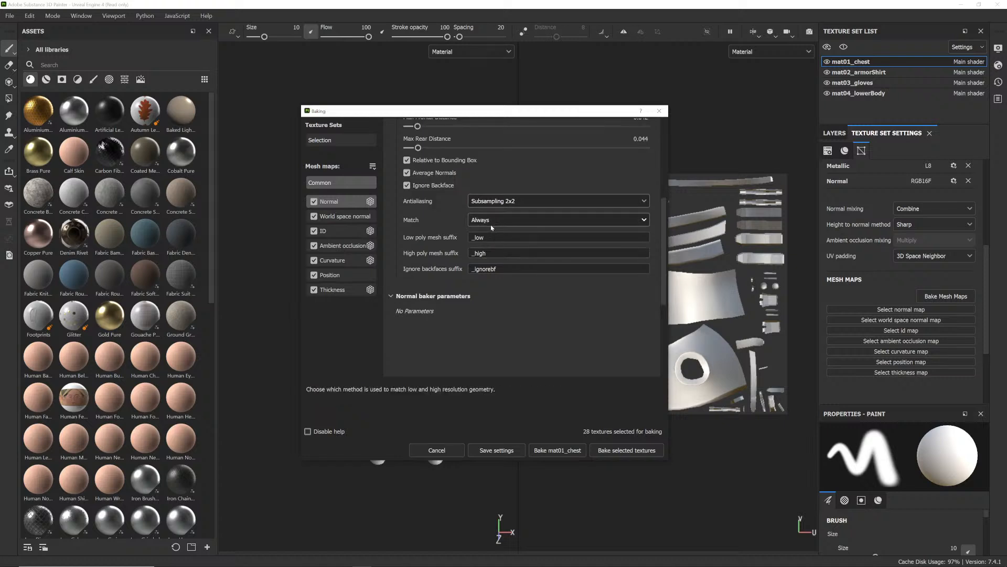
click(485, 219)
click(493, 248)
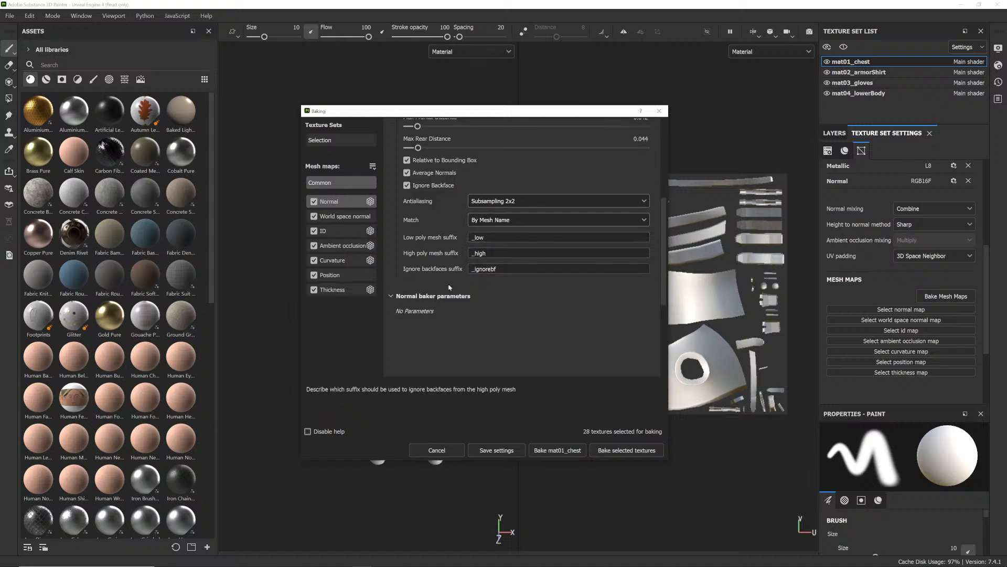
- Set the ambient occlusion baker's self occlusion to Only Same Mesh Name for mat01_chest
click(345, 217)
click(339, 231)
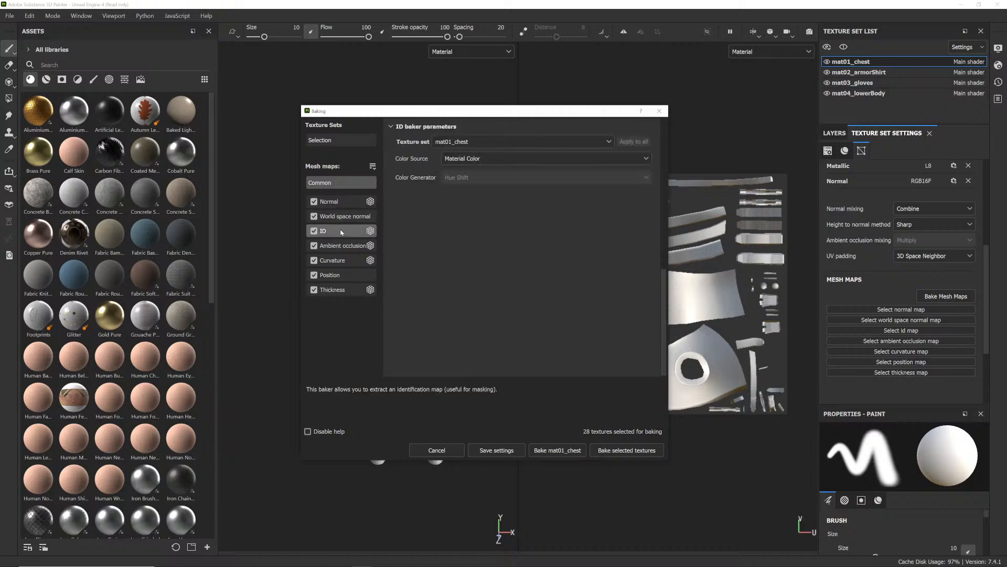
click(342, 246)
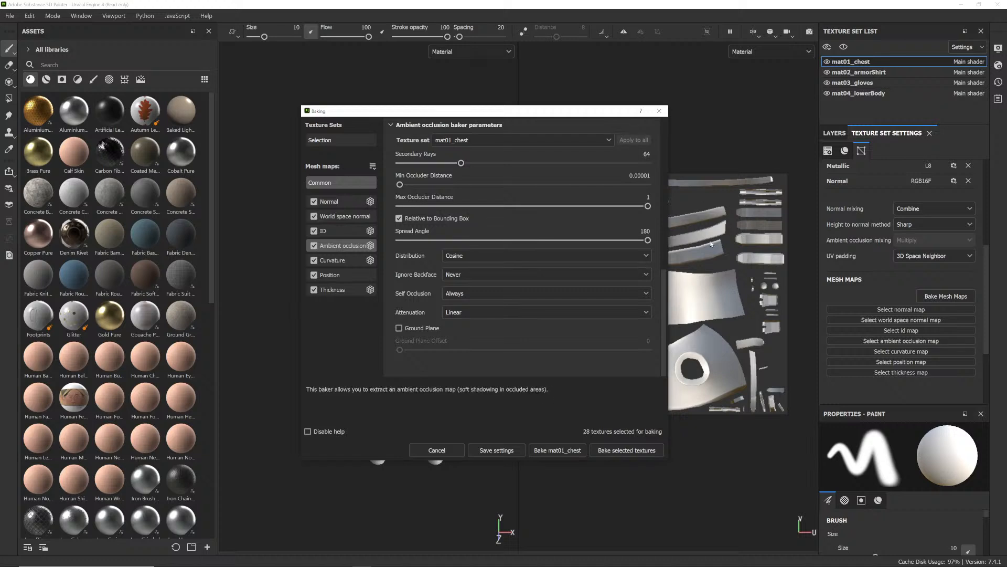
click(478, 294)
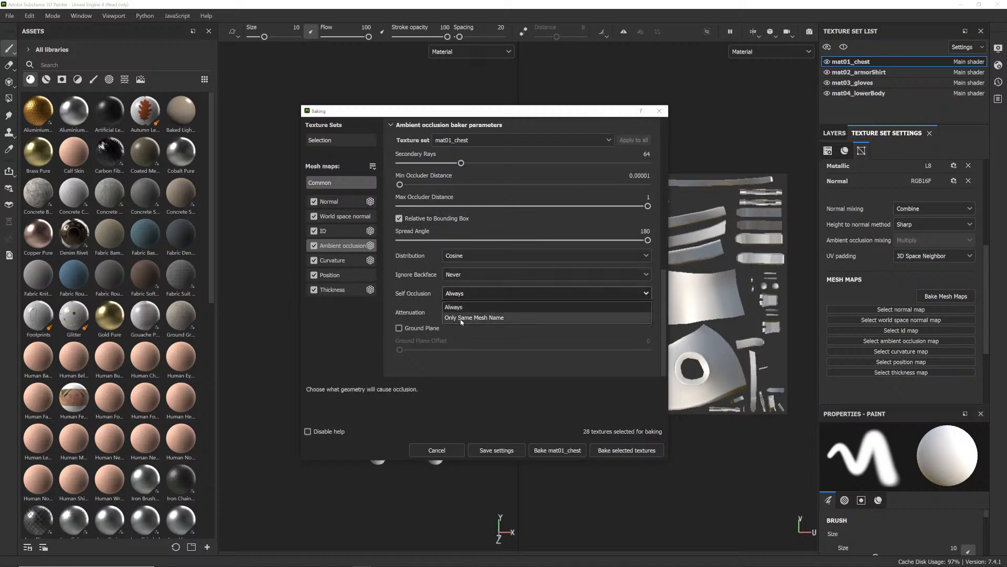
click(464, 317)
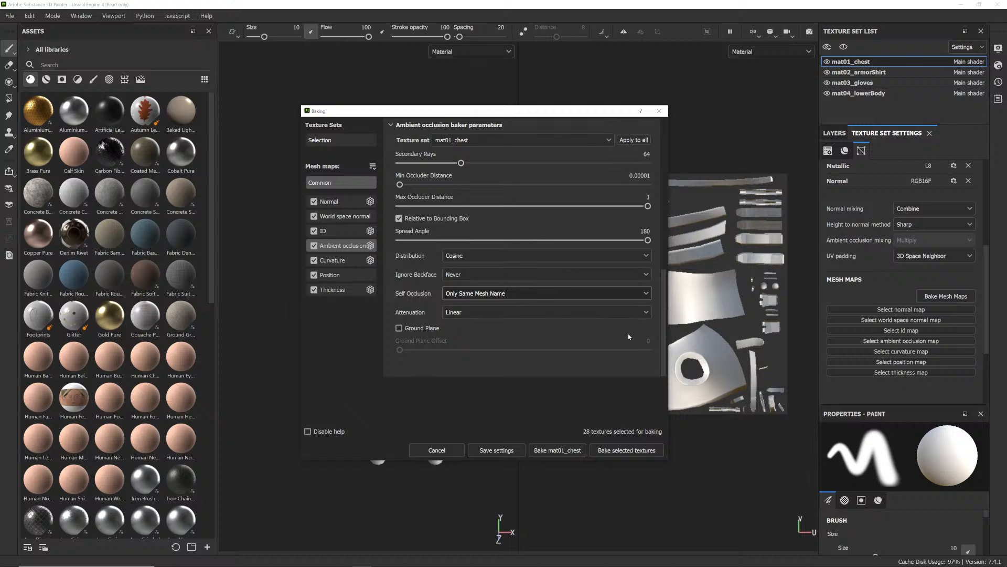
- Review the Curvature, Position and Thickness baker parameters and return to the common parameters
click(338, 261)
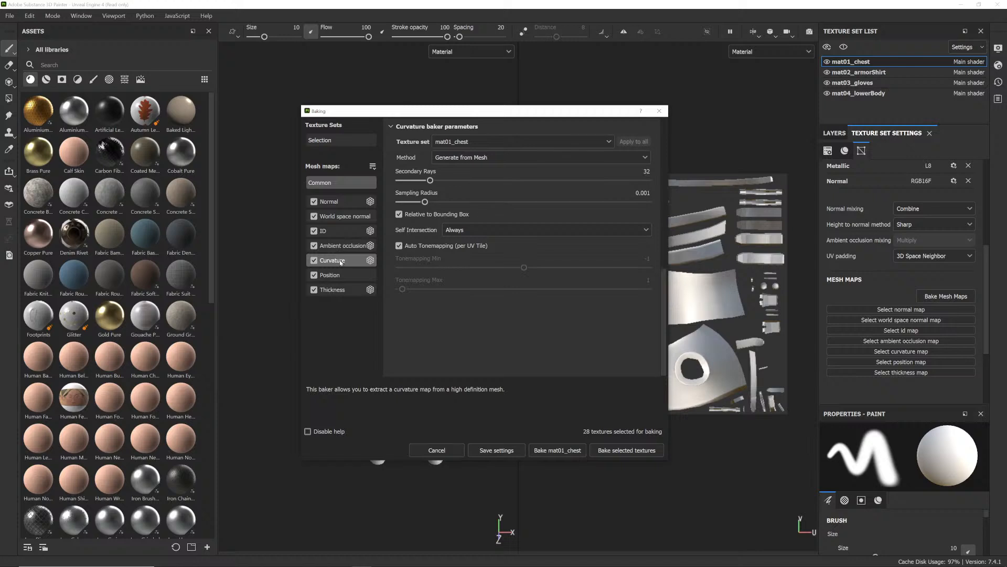
click(341, 275)
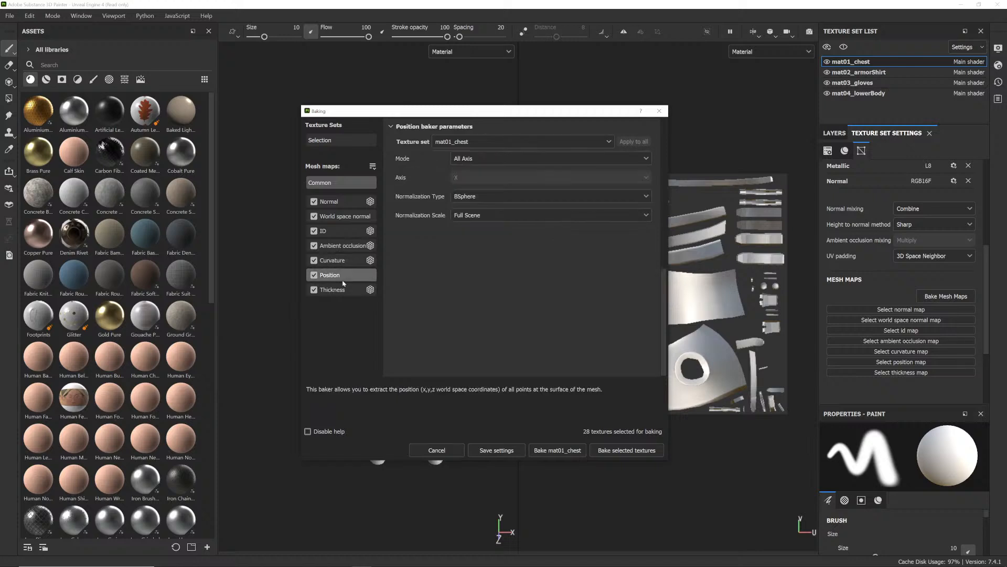
click(343, 290)
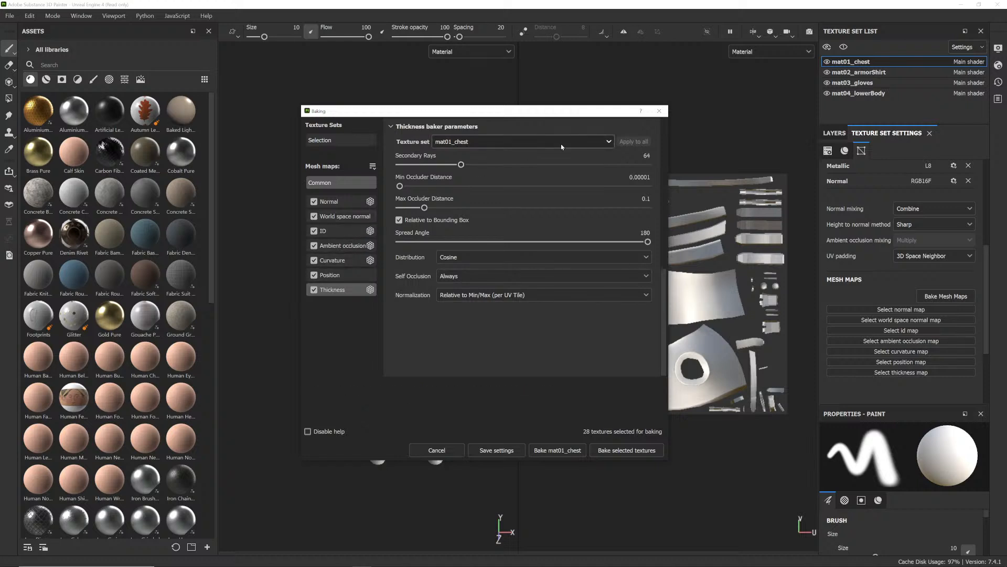
mouse_move(562, 147)
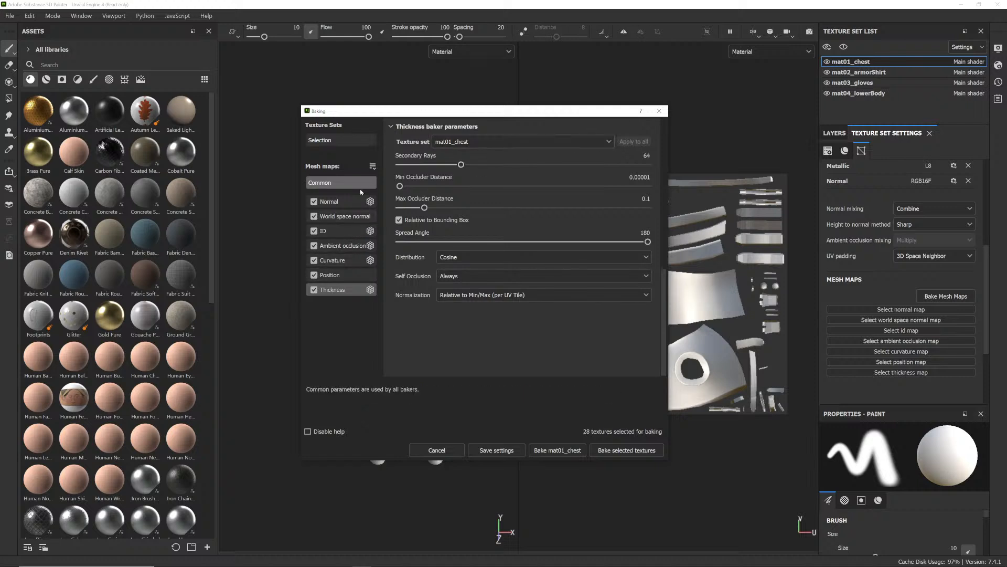
click(373, 184)
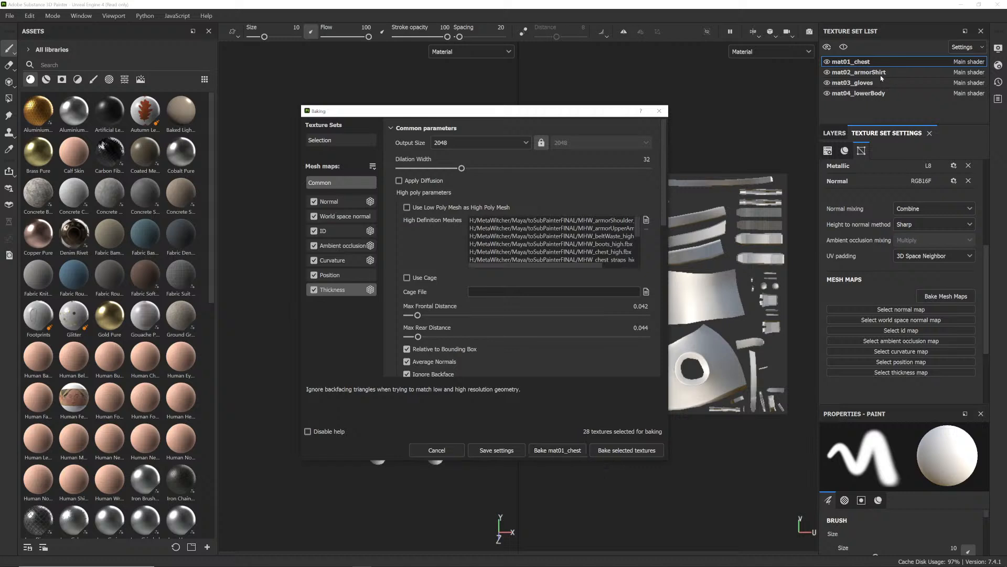
- Bake all mesh maps for the mat01_chest texture set only and close the finished bake report
click(372, 167)
click(374, 169)
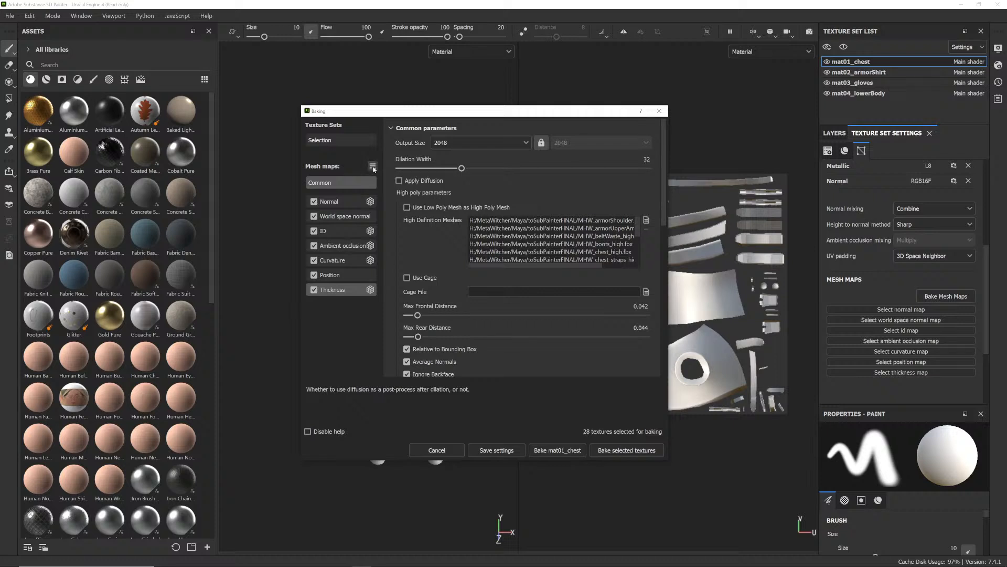
click(342, 181)
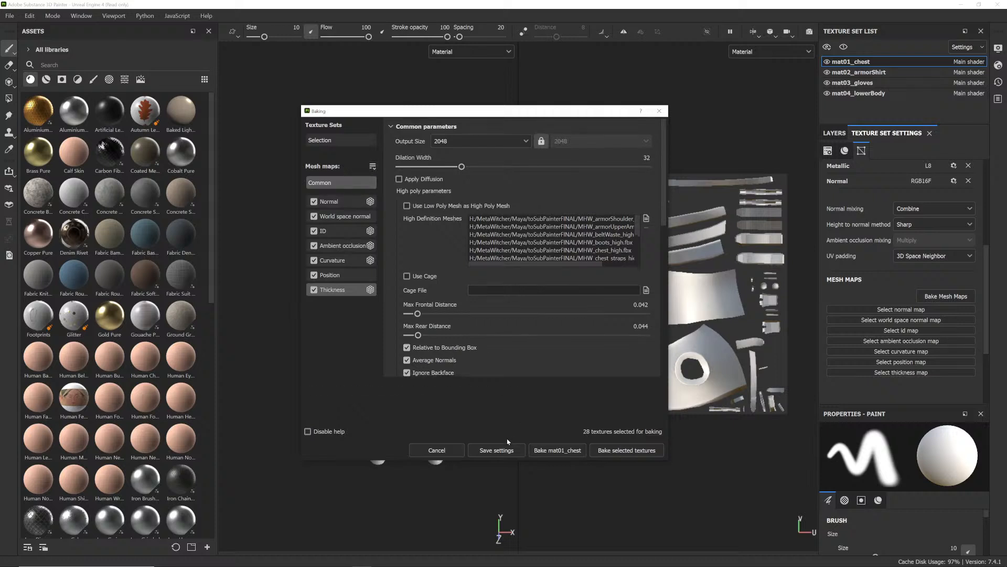
click(557, 450)
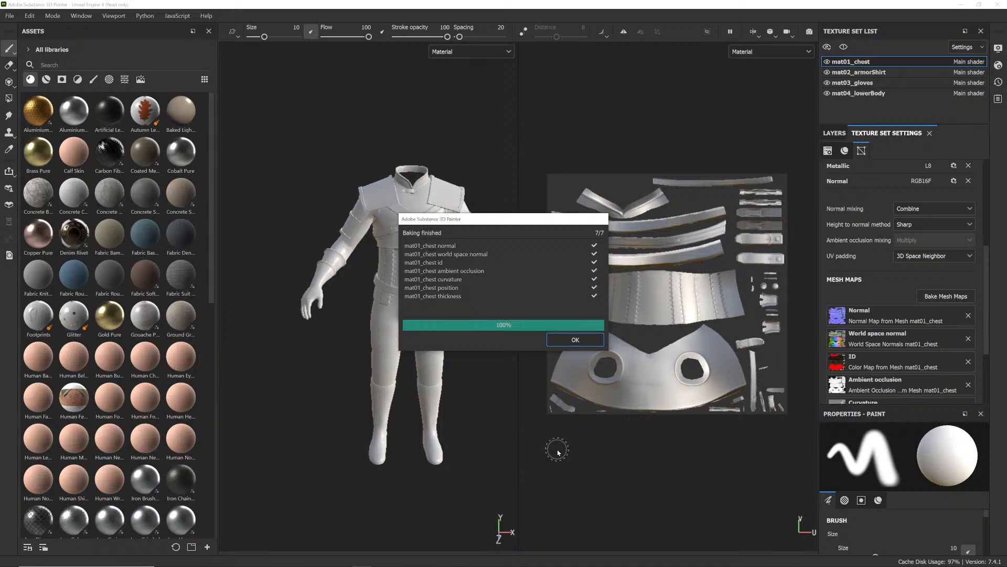
click(584, 340)
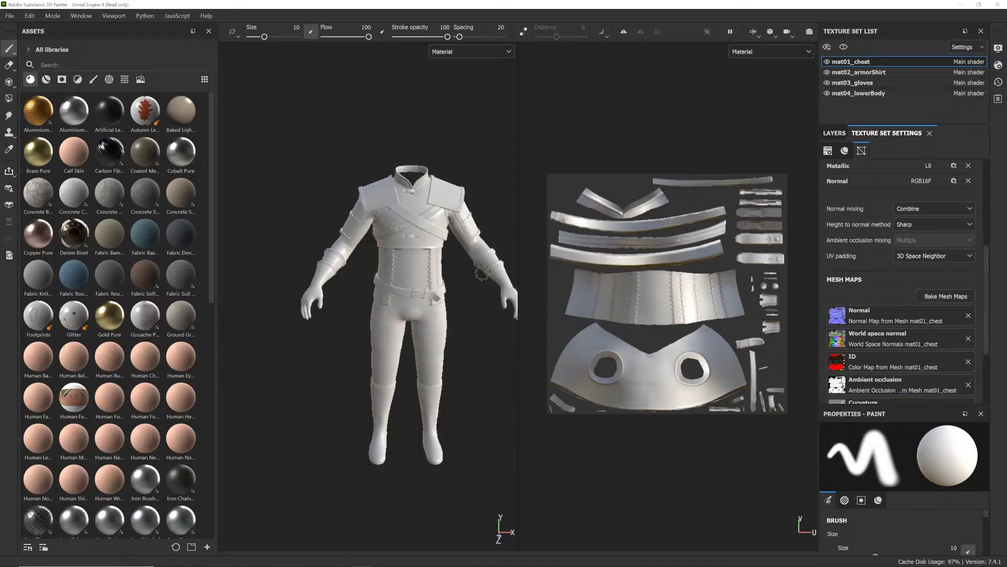
- Inspect the baked chest details around the waist stitching, belt and buckle up close, as well as on the full figure
scroll(369, 263, up, 5)
mouse_move(370, 262)
alt+mouse_down()
mouse_move(394, 291)
mouse_move(400, 234)
mouse_move(432, 258)
mouse_move(355, 281)
alt+mouse_up()
alt+right_drag(355, 281, 406, 286)
alt+middle_drag(406, 286, 421, 292)
scroll(380, 294, up, 3)
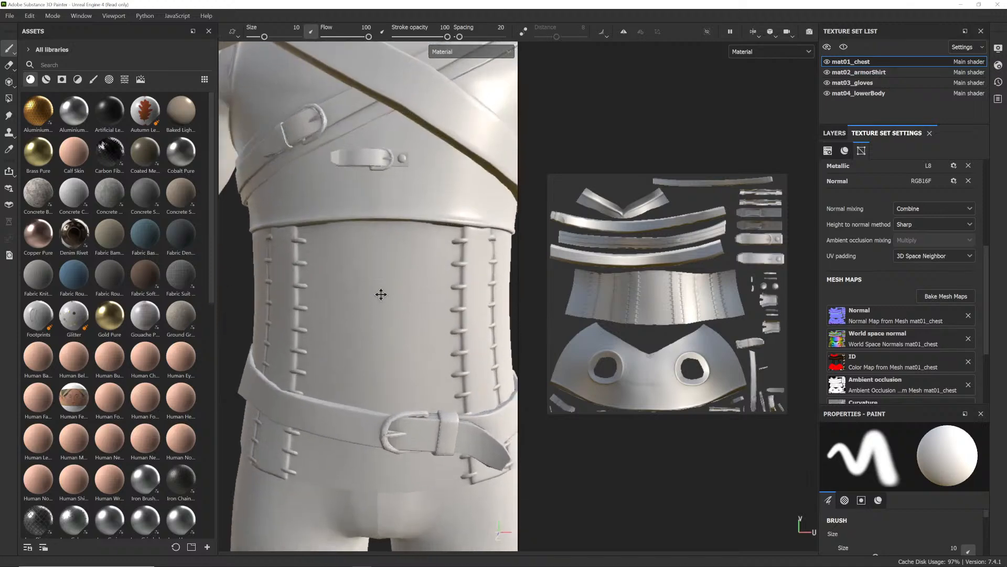
alt+drag(341, 363, 321, 370)
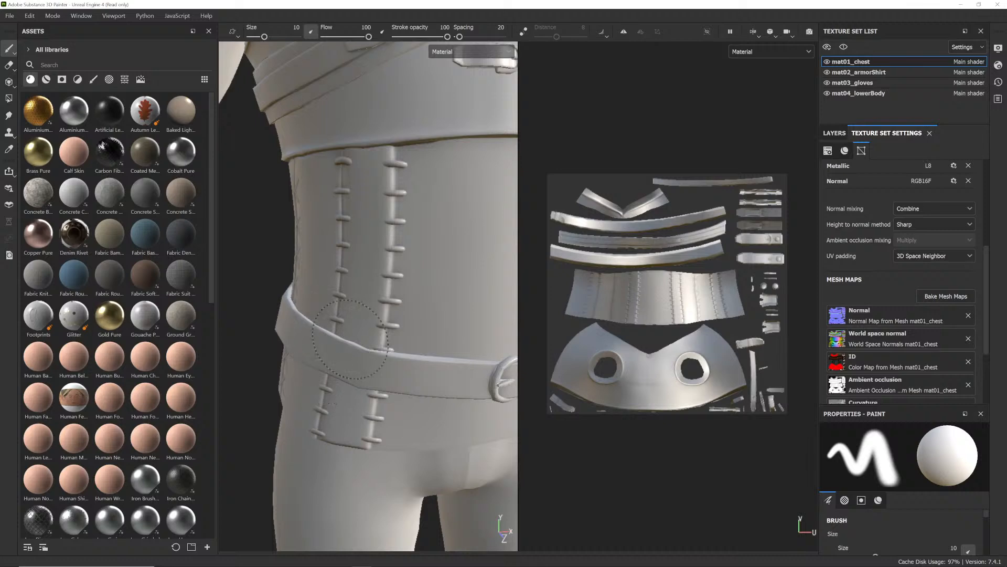
alt+drag(362, 339, 340, 332)
alt+right_drag(340, 333, 361, 326)
mouse_move(361, 325)
alt+mouse_down()
mouse_move(378, 271)
mouse_move(328, 351)
mouse_move(379, 312)
mouse_move(416, 303)
mouse_move(386, 364)
mouse_move(342, 411)
mouse_move(246, 405)
mouse_move(373, 400)
mouse_move(357, 378)
mouse_move(331, 400)
mouse_move(403, 294)
mouse_move(375, 282)
mouse_move(266, 328)
mouse_move(247, 383)
mouse_move(324, 399)
alt+mouse_up()
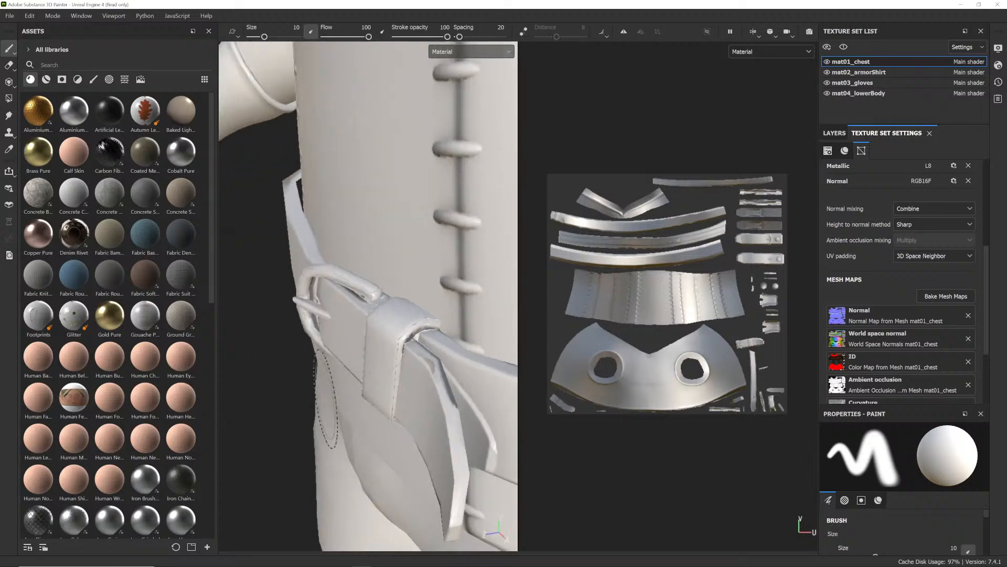
scroll(397, 334, down, 10)
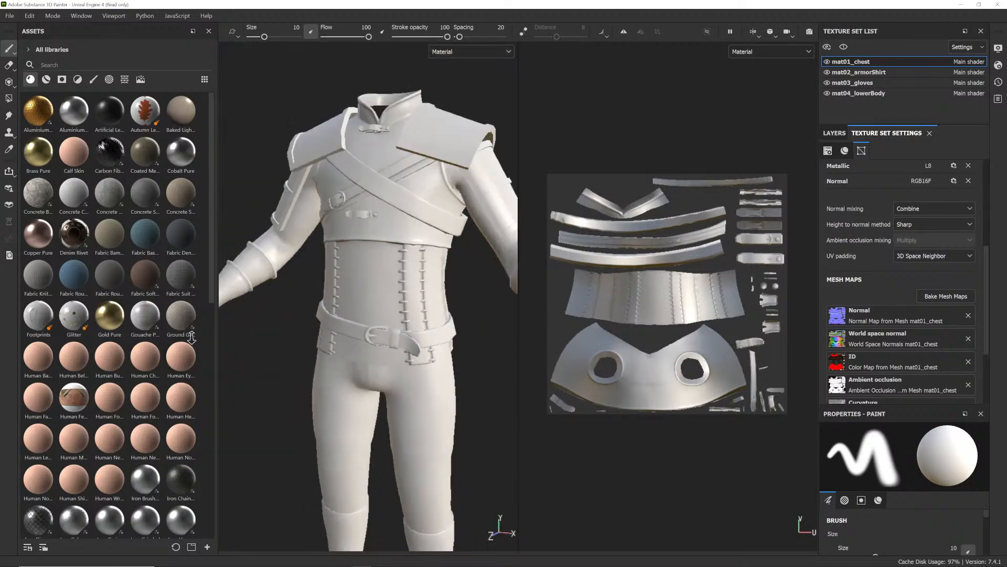
mouse_move(388, 316)
alt+right_down()
mouse_move(348, 308)
mouse_move(339, 293)
mouse_move(385, 338)
alt+right_up()
alt+middle_drag(385, 338, 375, 284)
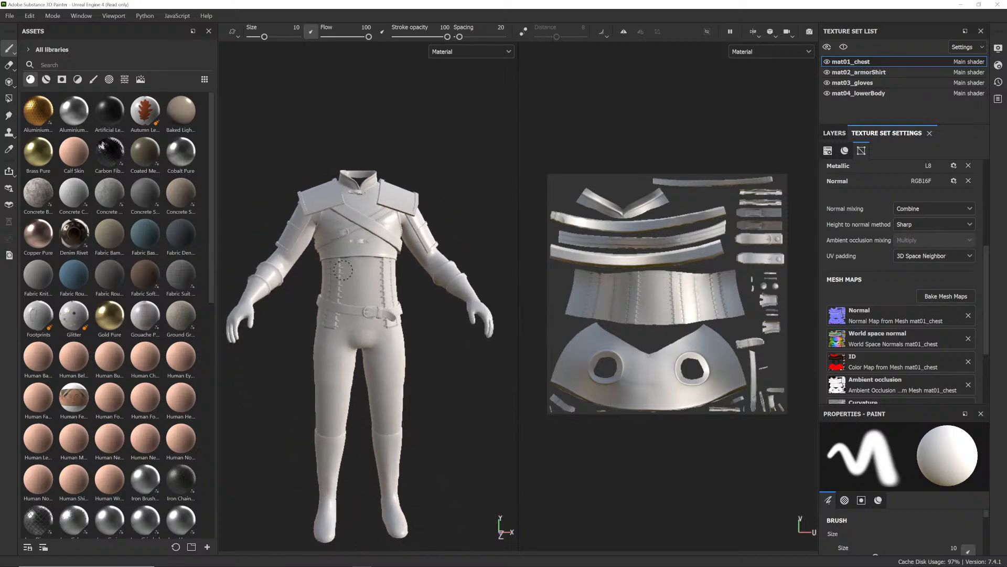
alt+right_drag(375, 283, 369, 290)
alt+drag(368, 290, 396, 289)
- Bake all mesh maps for the mat02_armorShirt texture set with the same common baking parameters
click(858, 73)
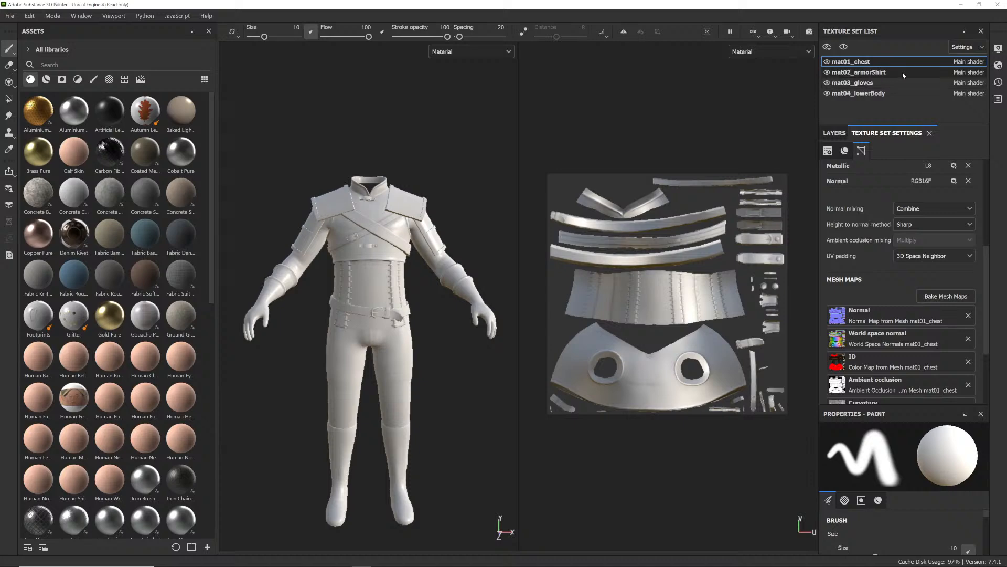
click(946, 297)
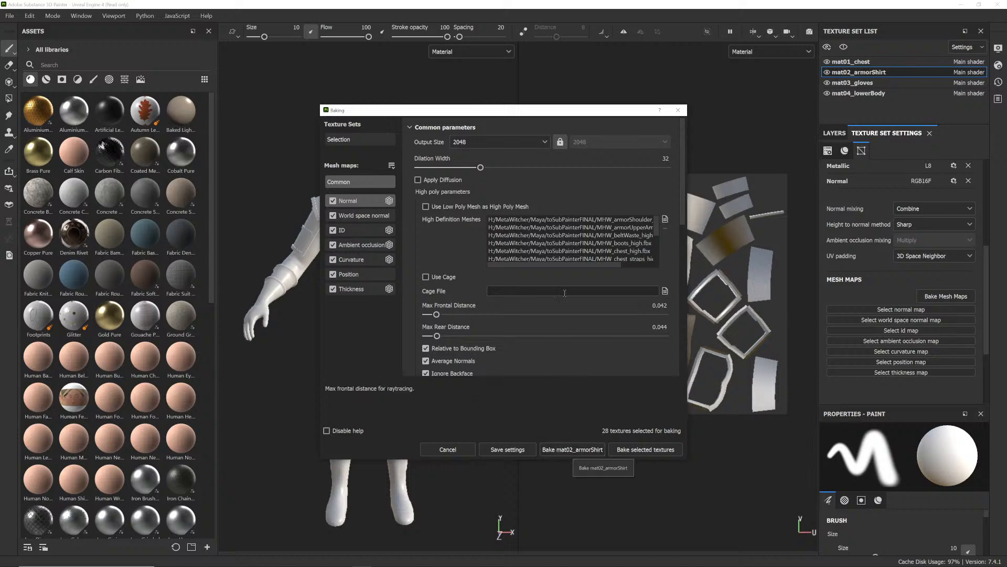
scroll(523, 298, down, 2)
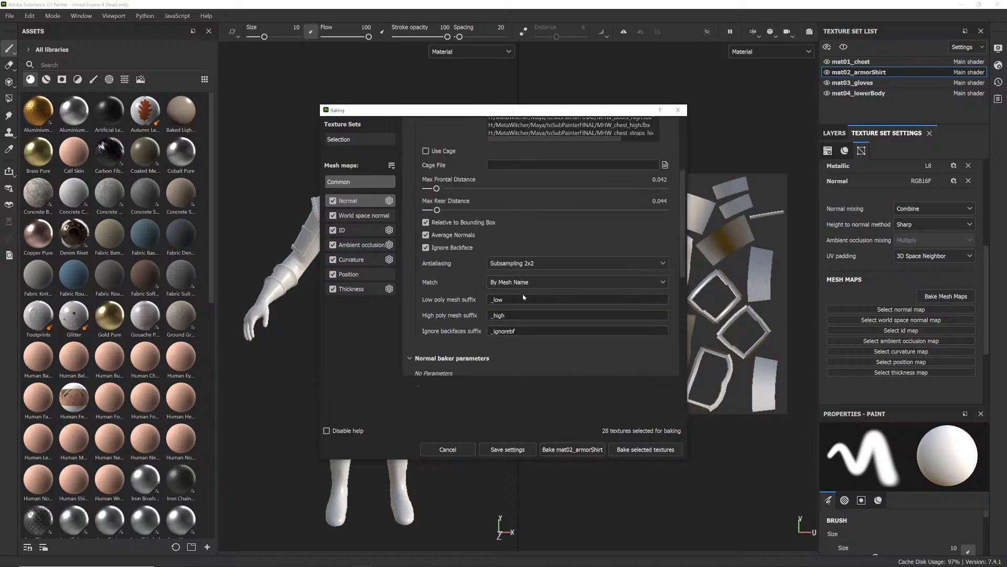
click(569, 450)
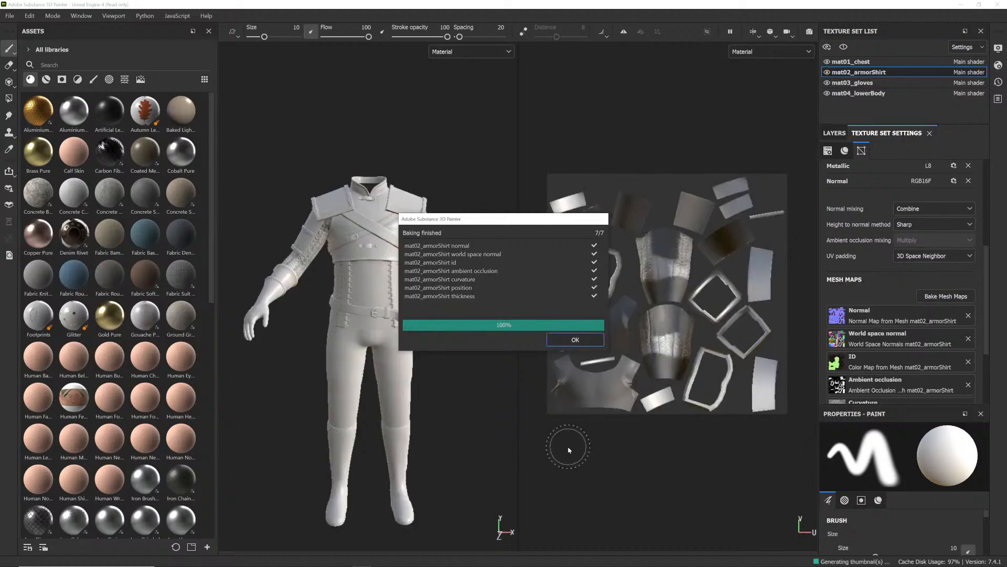
- Dismiss the finished mat02_armorShirt bake report and examine the baked detail on the sleeves and upper torso
click(575, 339)
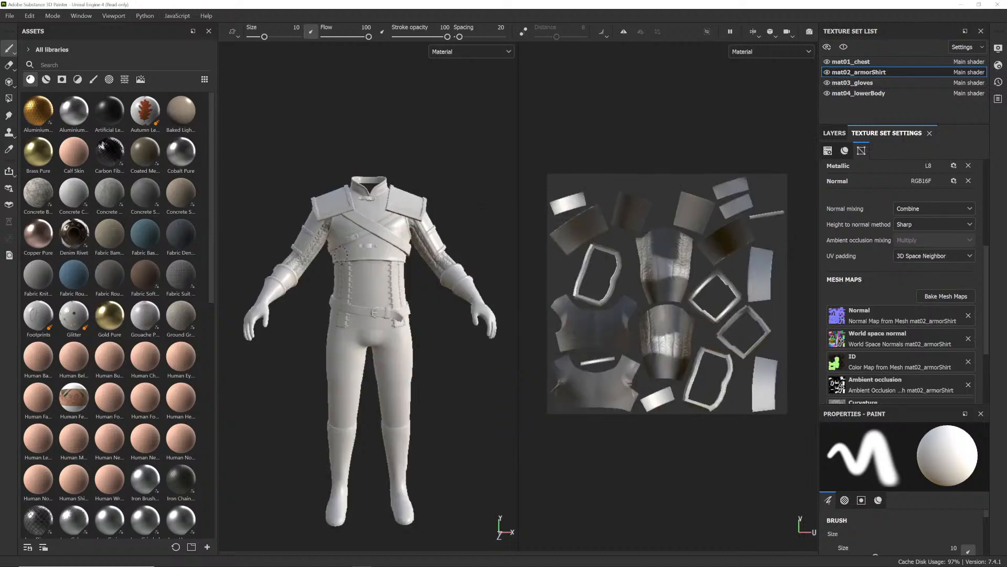
scroll(321, 282, up, 6)
scroll(320, 282, up, 5)
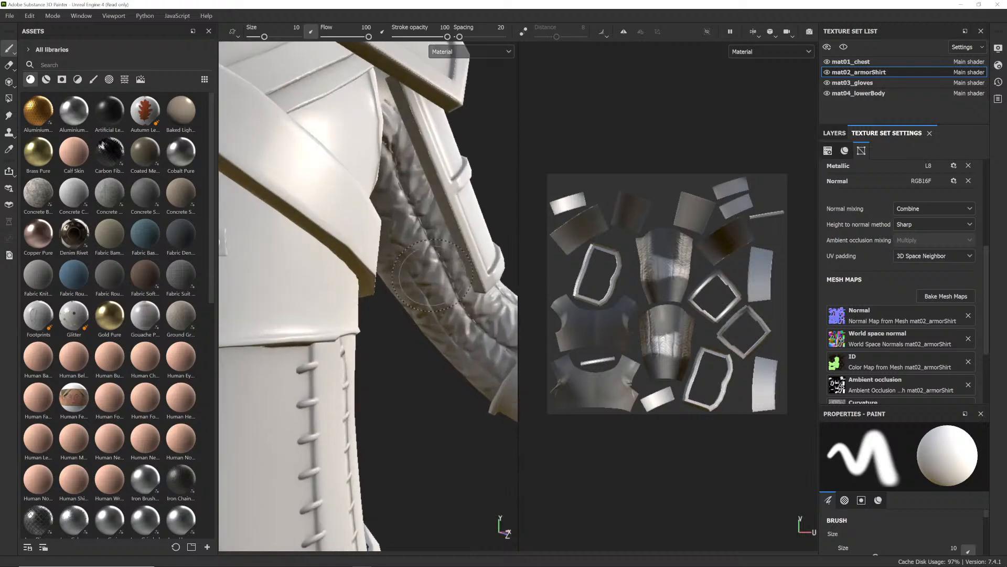
mouse_move(321, 282)
alt+mouse_down()
mouse_move(388, 241)
mouse_move(362, 249)
mouse_move(435, 293)
mouse_move(360, 294)
mouse_move(441, 288)
alt+mouse_up()
scroll(360, 294, down, 8)
scroll(457, 282, up, 4)
alt+middle_drag(457, 282, 414, 299)
alt+drag(367, 252, 399, 231)
scroll(388, 220, up, 4)
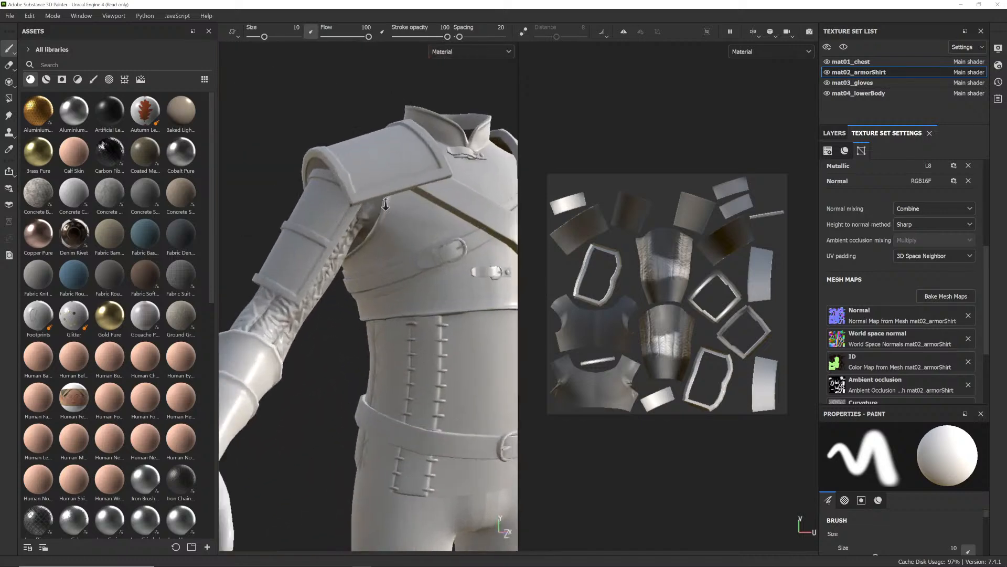
- Examine the baked shoulder plates, chest straps and forearm of the armour from several angles
alt+middle_drag(376, 202, 412, 262)
scroll(411, 262, up, 4)
mouse_move(412, 263)
alt+mouse_down()
mouse_move(360, 282)
mouse_move(374, 284)
mouse_move(417, 245)
mouse_move(413, 257)
alt+mouse_up()
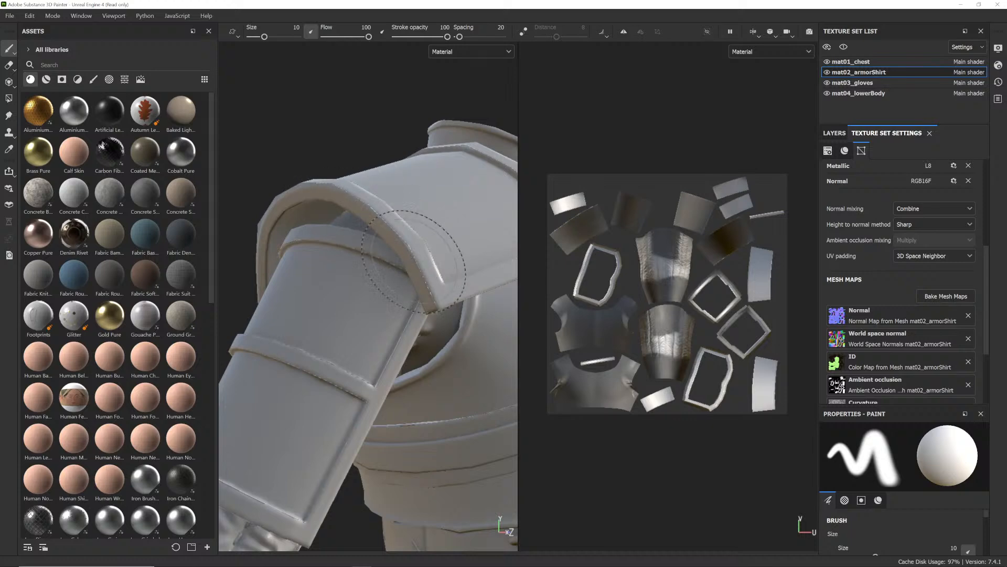
alt+drag(429, 262, 265, 291)
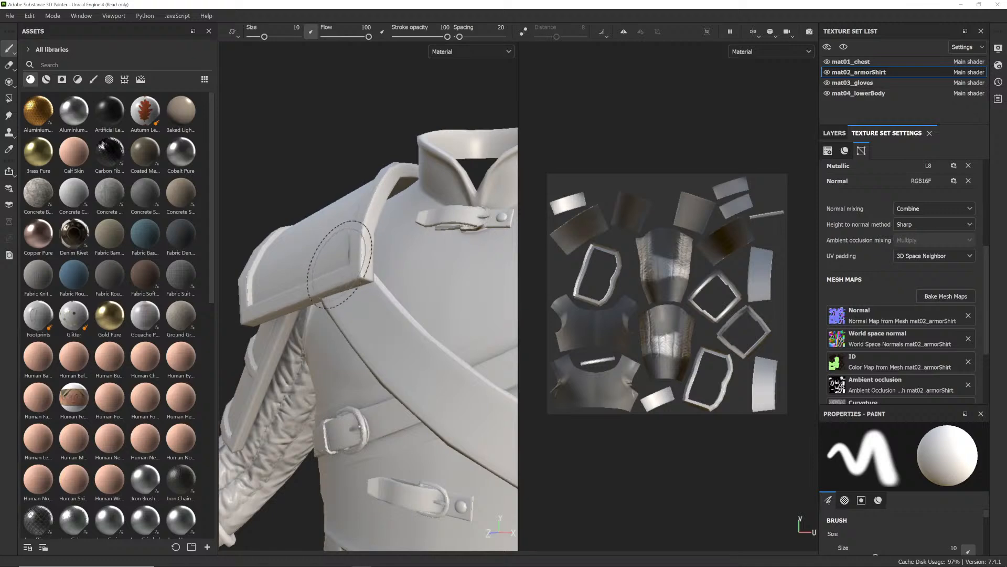
alt+middle_drag(340, 265, 392, 218)
alt+right_drag(392, 218, 313, 296)
alt+drag(312, 297, 387, 274)
alt+right_drag(387, 275, 347, 303)
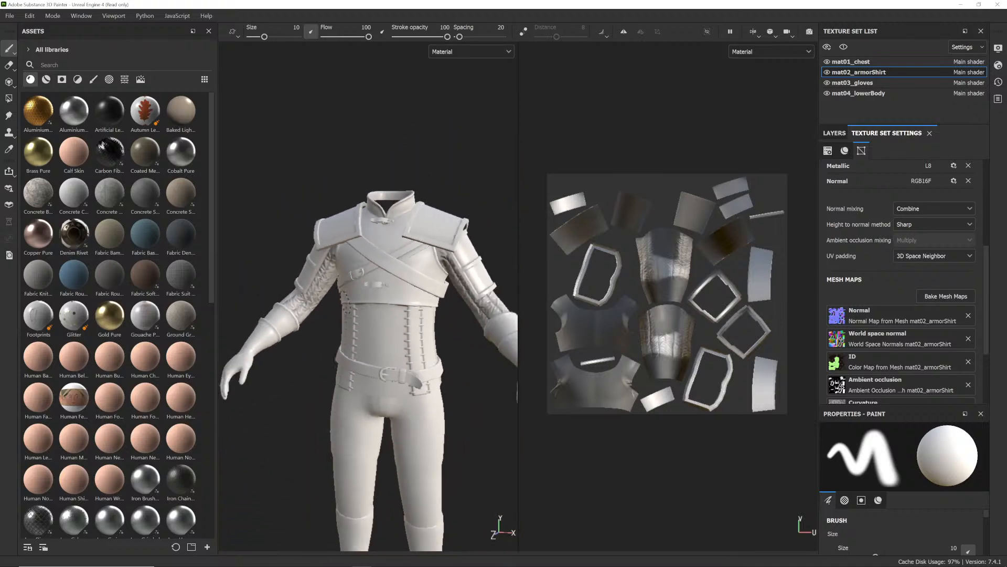
alt+drag(346, 303, 368, 303)
alt+right_drag(368, 303, 434, 324)
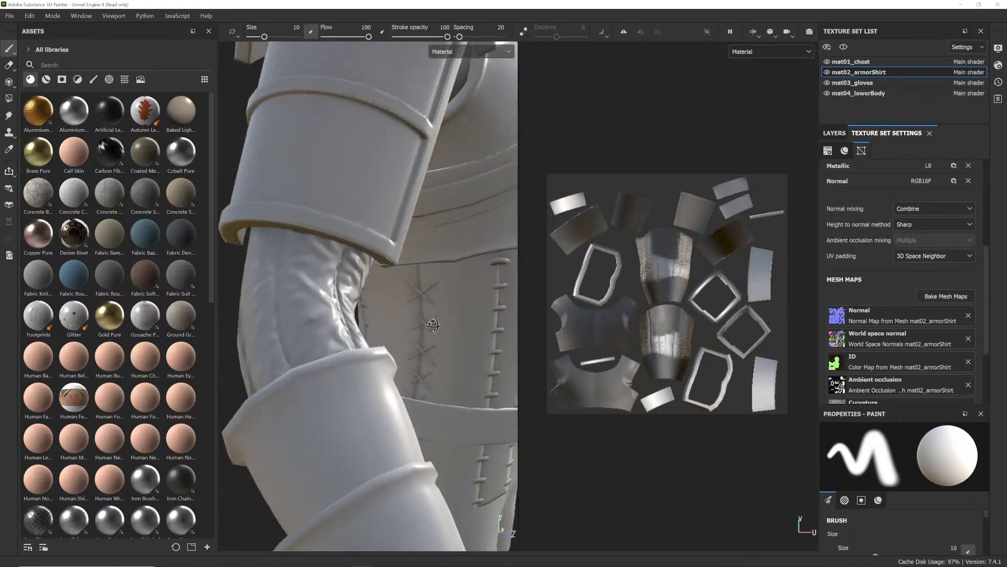
alt+drag(433, 324, 438, 243)
alt+right_drag(438, 242, 346, 336)
alt+drag(346, 336, 378, 325)
alt+middle_drag(378, 325, 402, 254)
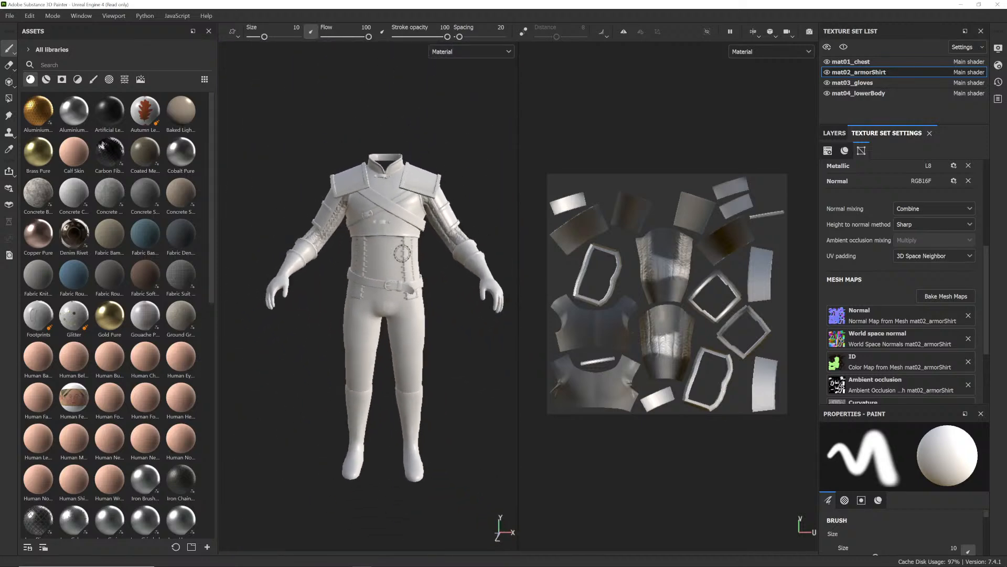
- Bake the mesh maps for the mat03_gloves texture set at 2048 output size
click(882, 84)
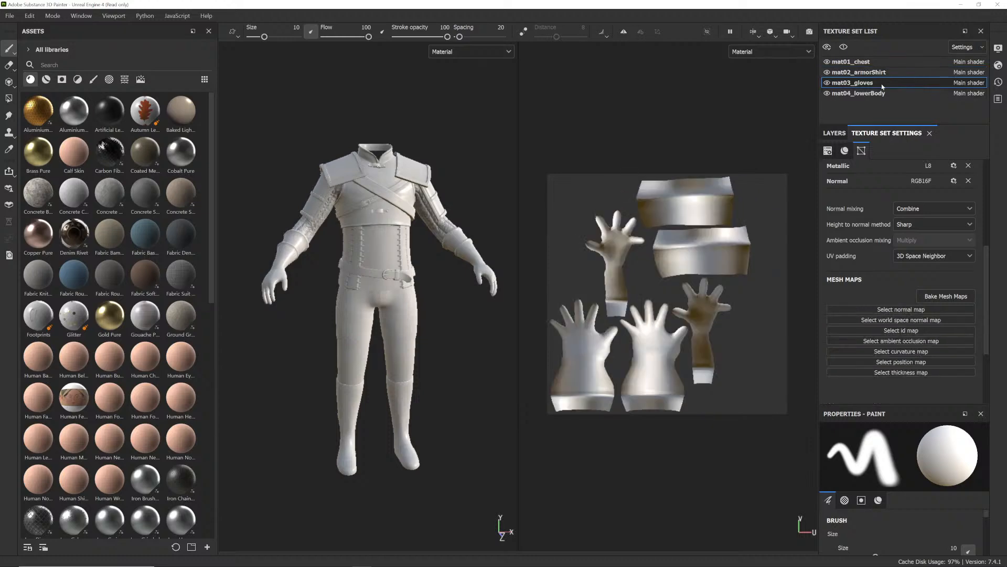
click(946, 297)
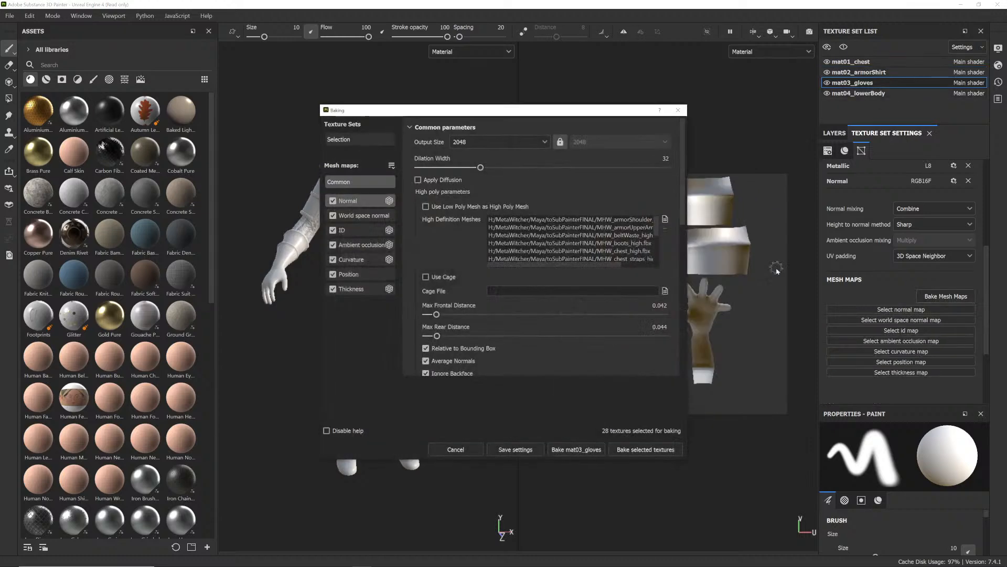
click(576, 450)
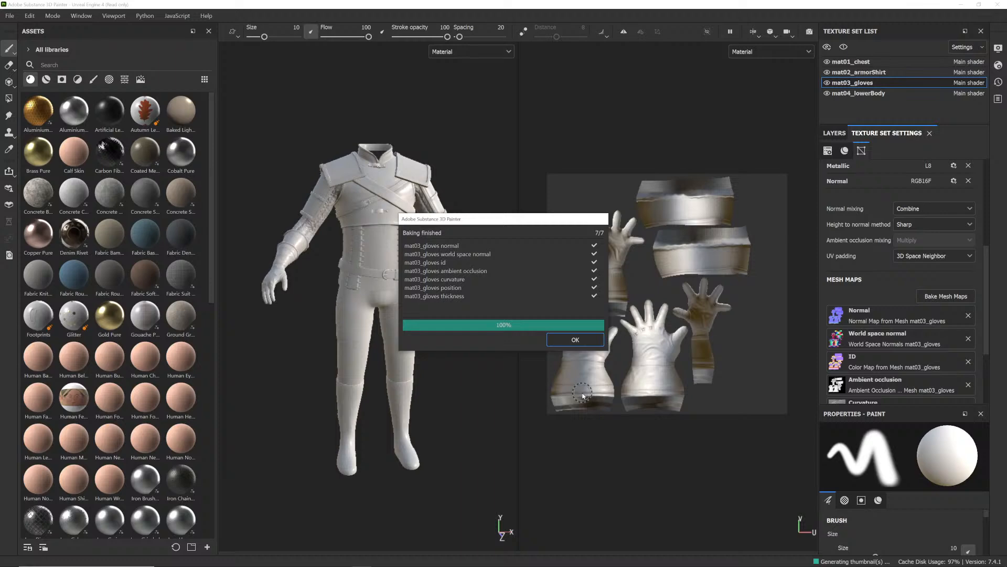
click(575, 339)
- Examine the baked detail on the gloves, from the fingers up to the cuffs
scroll(246, 252, up, 5)
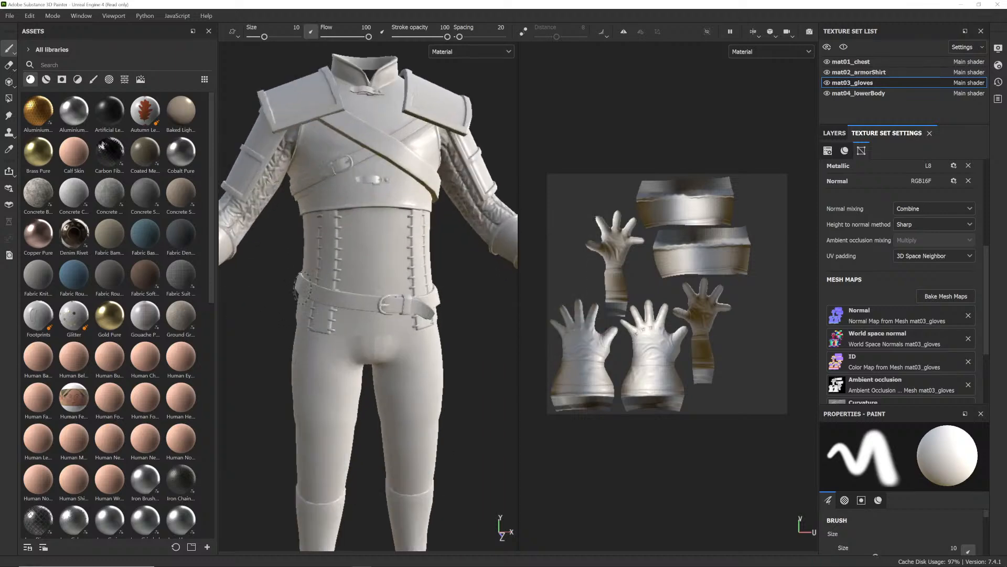
scroll(338, 330, up, 6)
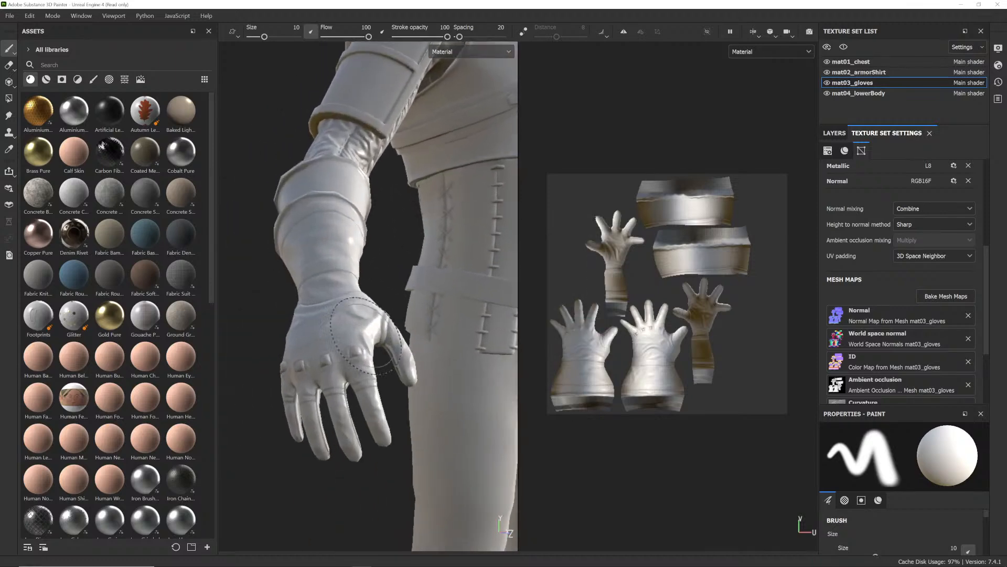
mouse_move(413, 342)
alt+mouse_down()
mouse_move(362, 350)
mouse_move(300, 294)
mouse_move(296, 324)
mouse_move(315, 333)
mouse_move(299, 386)
mouse_move(405, 342)
mouse_move(476, 332)
mouse_move(371, 353)
mouse_move(363, 341)
mouse_move(424, 361)
mouse_move(448, 335)
mouse_move(338, 355)
alt+mouse_up()
scroll(339, 356, down, 6)
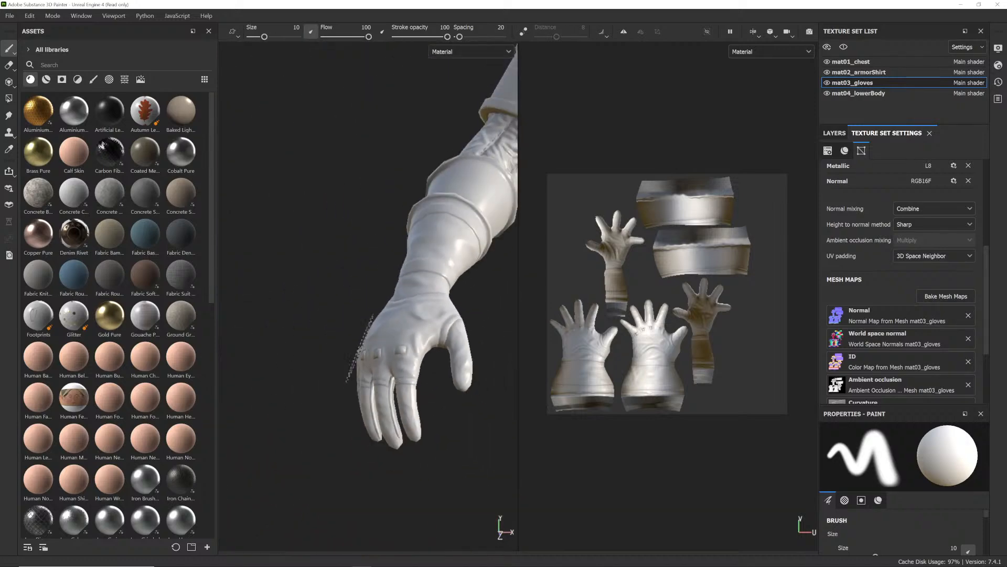
alt+middle_drag(334, 325, 297, 320)
alt+drag(357, 322, 430, 328)
scroll(387, 324, down, 3)
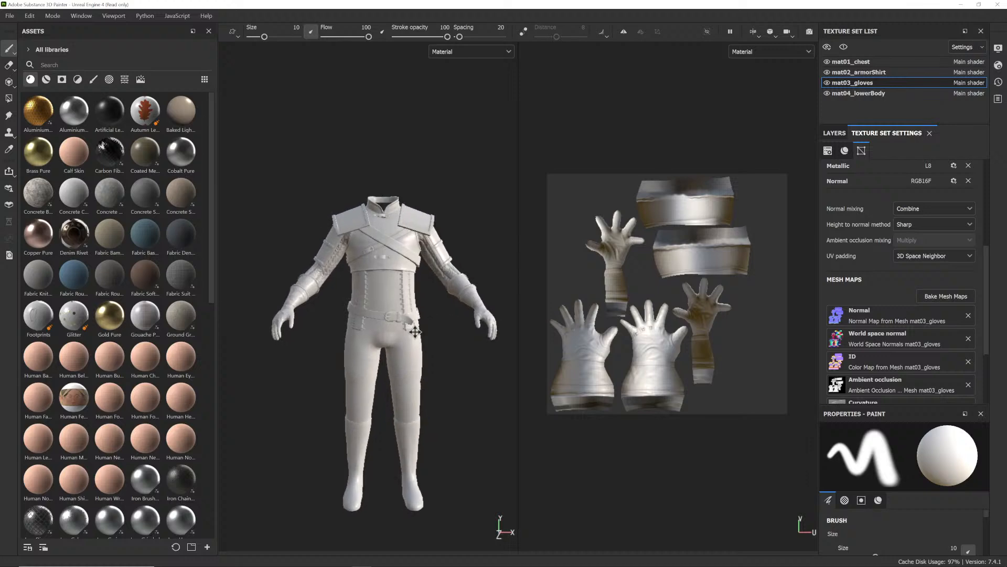
alt+middle_drag(429, 329, 421, 304)
- Bake the mesh maps for the mat04_lowerBody texture set at 2048 output size
click(861, 93)
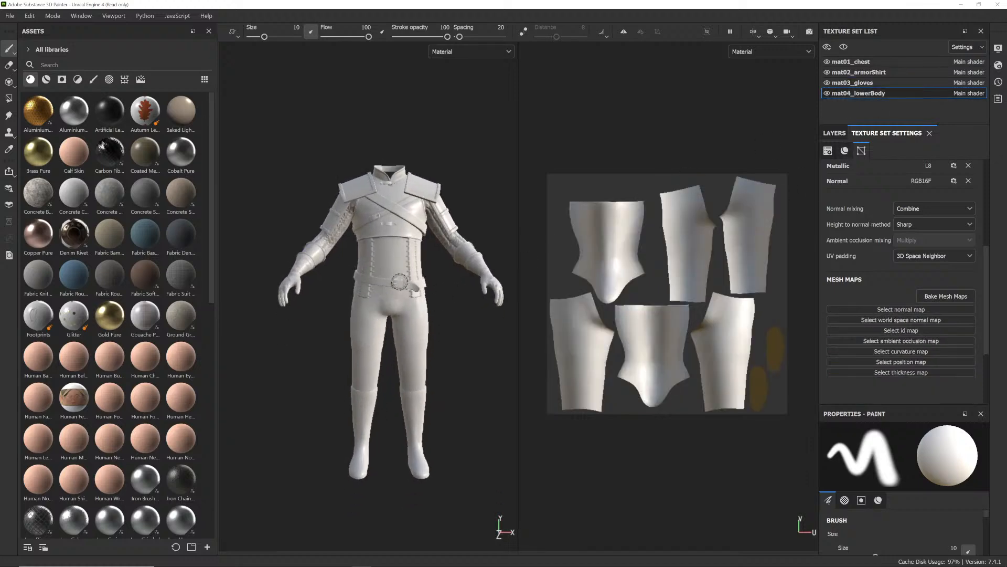
click(964, 296)
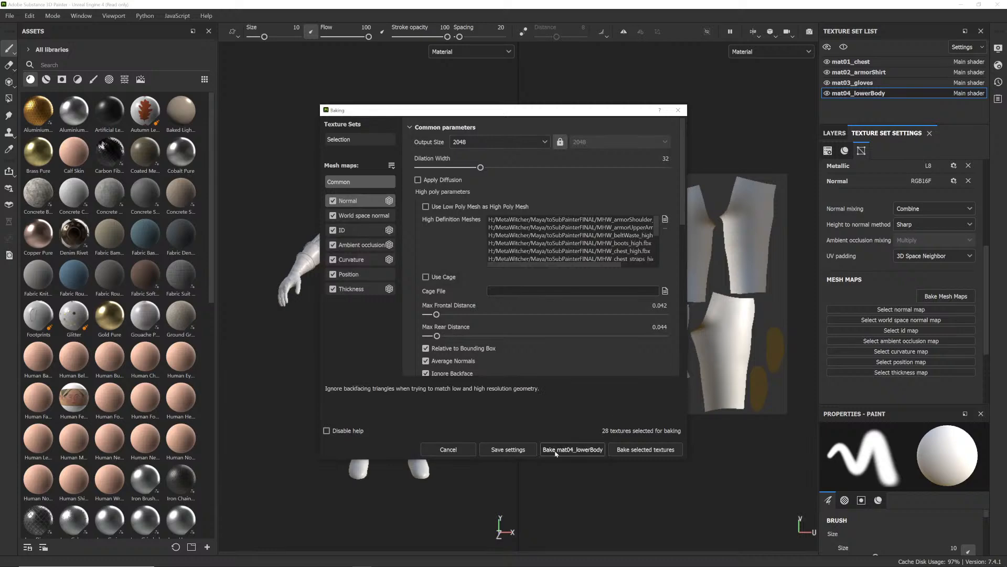
click(593, 450)
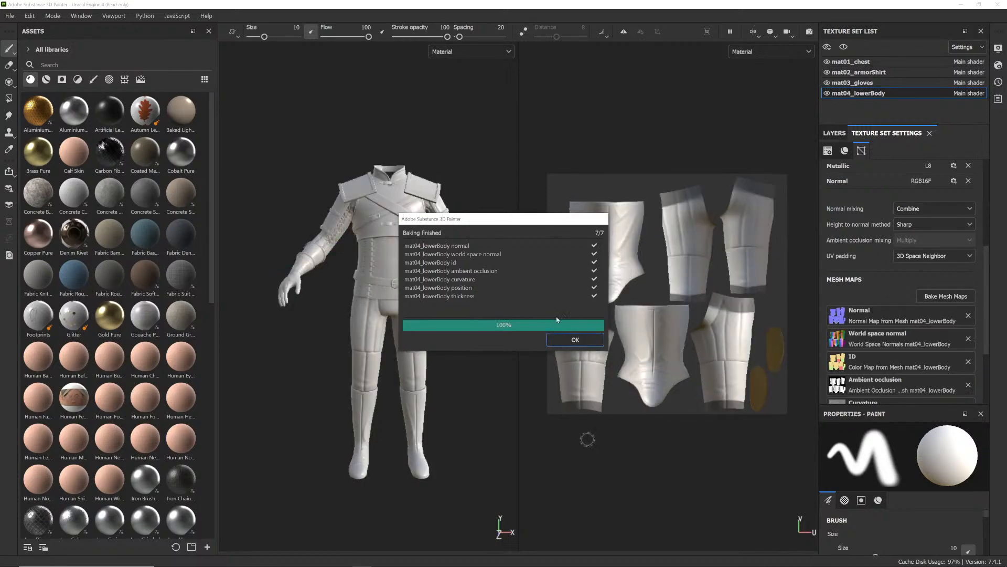
click(575, 340)
- Examine the baked wrinkles and seams on the trousers and boots from several sides
alt+middle_drag(439, 393, 411, 311)
alt+drag(412, 311, 367, 311)
alt+right_drag(367, 310, 554, 333)
alt+middle_drag(391, 432, 369, 260)
alt+middle_drag(409, 318, 399, 233)
alt+right_drag(367, 312, 422, 320)
mouse_move(400, 297)
alt+mouse_down()
mouse_move(353, 293)
mouse_move(336, 281)
mouse_move(393, 274)
mouse_move(321, 247)
alt+mouse_up()
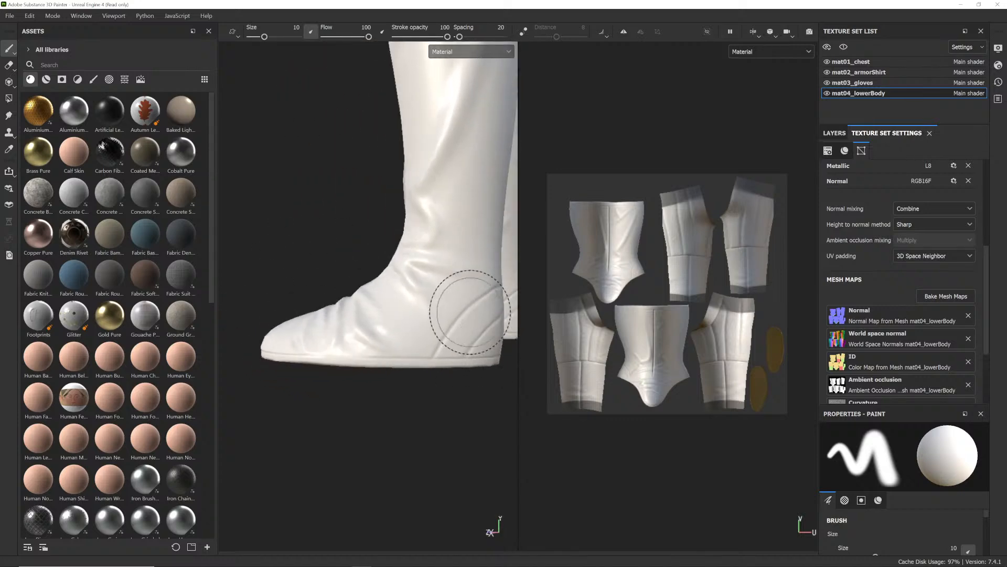
mouse_move(469, 312)
alt+mouse_down()
mouse_move(360, 308)
mouse_move(388, 341)
mouse_move(405, 326)
mouse_move(418, 333)
mouse_move(405, 340)
alt+mouse_up()
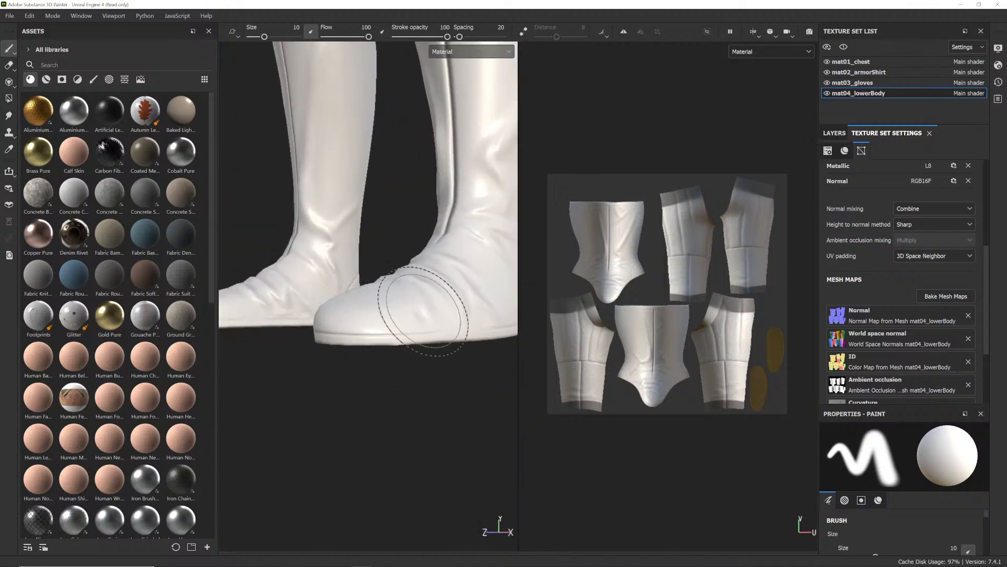
alt+right_drag(423, 311, 309, 298)
alt+middle_drag(354, 257, 400, 449)
alt+drag(400, 450, 427, 427)
alt+right_drag(388, 314, 227, 256)
alt+middle_drag(411, 235, 431, 407)
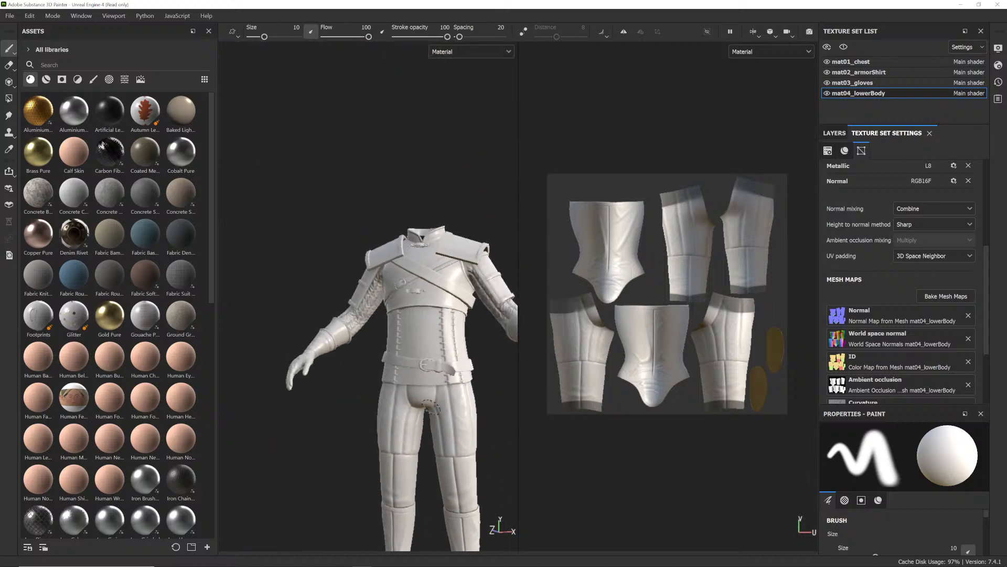
- Check the shoulder and upper-arm armour up close for baking errors around the plate edges
alt+drag(431, 407, 449, 399)
alt+right_drag(362, 347, 439, 331)
alt+middle_drag(386, 262, 337, 435)
alt+drag(338, 435, 364, 415)
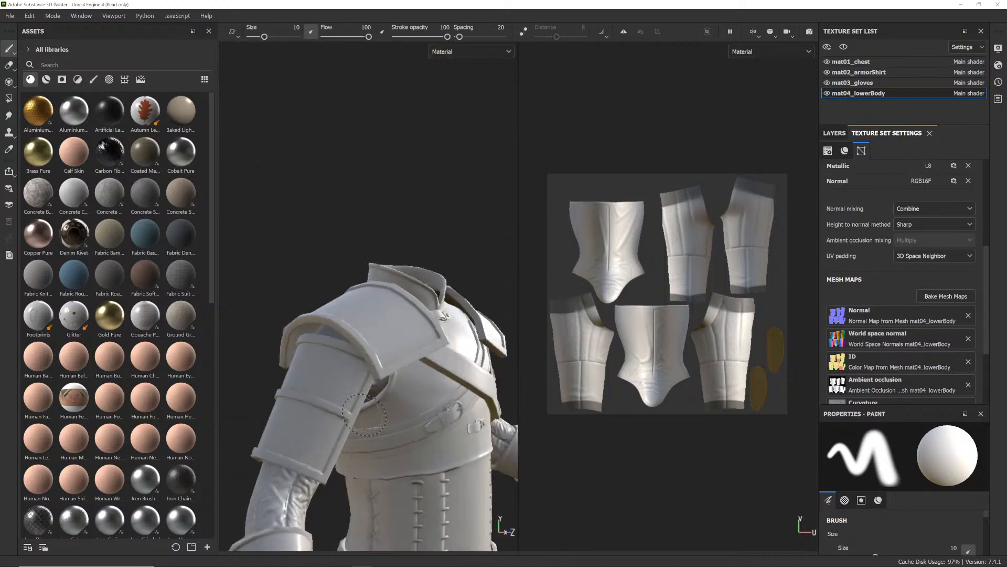
alt+right_drag(364, 415, 399, 433)
alt+middle_drag(399, 433, 391, 360)
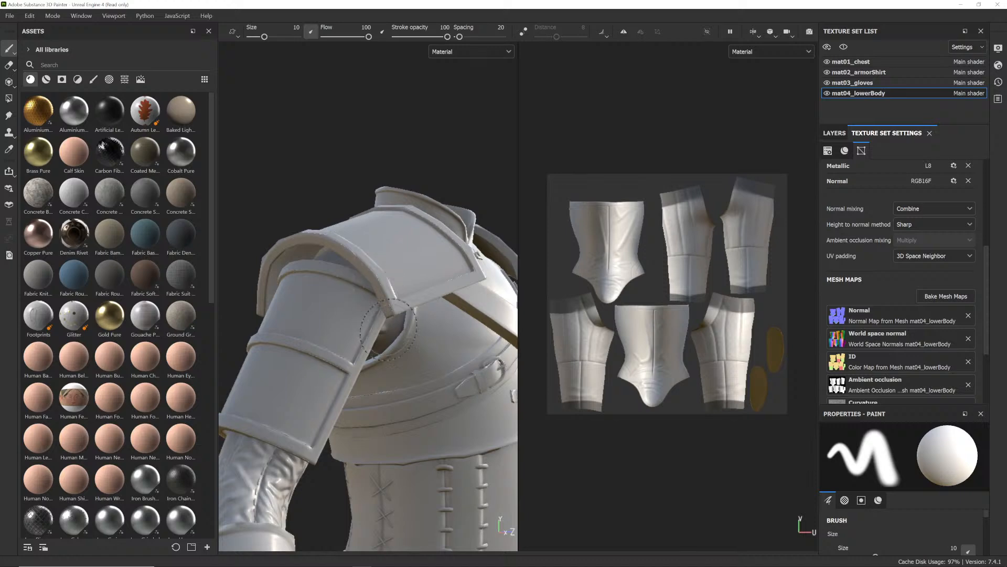
alt+right_drag(404, 333, 335, 315)
alt+drag(336, 314, 313, 299)
alt+right_drag(312, 299, 479, 274)
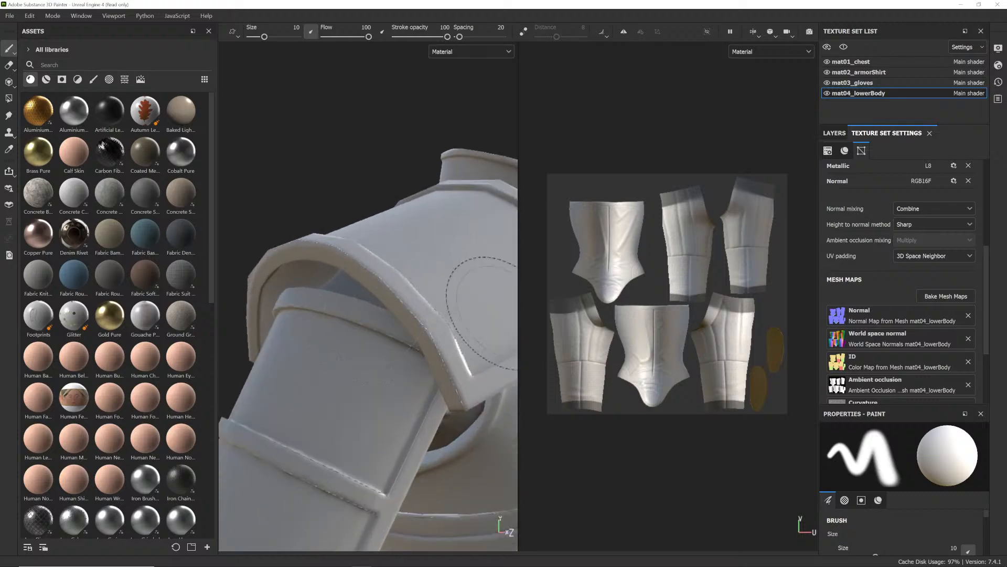
alt+drag(479, 274, 340, 301)
alt+right_drag(340, 300, 383, 335)
alt+drag(383, 336, 420, 310)
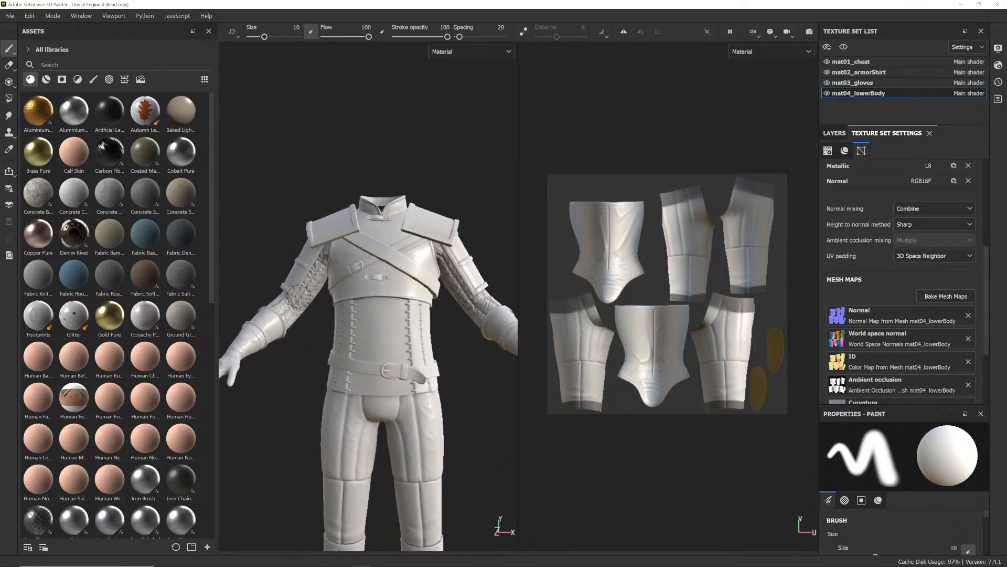
- Review the whole baked outfit from the front, from collar to boots
alt+middle_drag(419, 310, 408, 288)
alt+right_drag(409, 288, 375, 273)
alt+drag(376, 273, 410, 278)
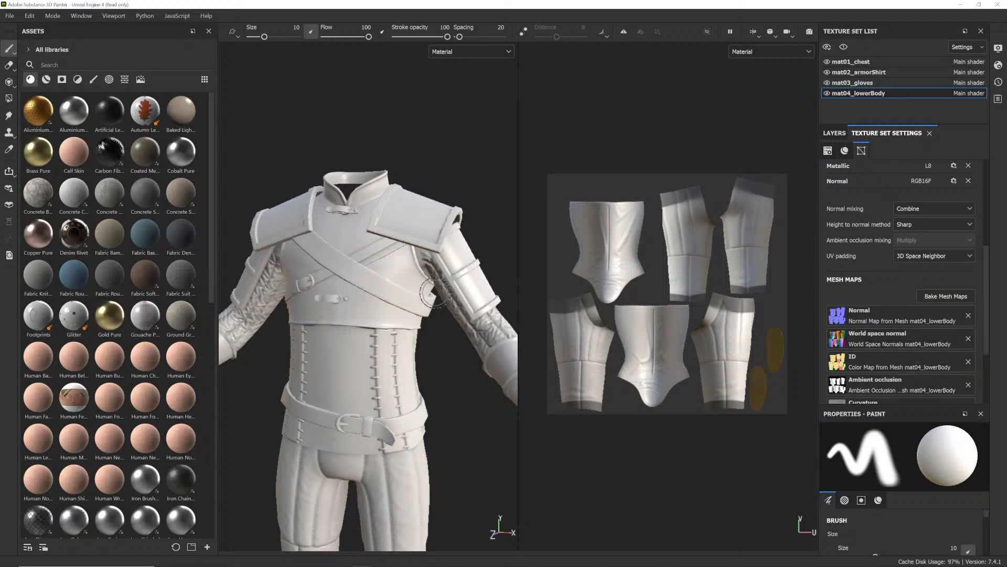
scroll(401, 273, down, 5)
alt+drag(401, 273, 407, 273)
alt+right_drag(407, 273, 420, 270)
alt+middle_drag(420, 270, 405, 281)
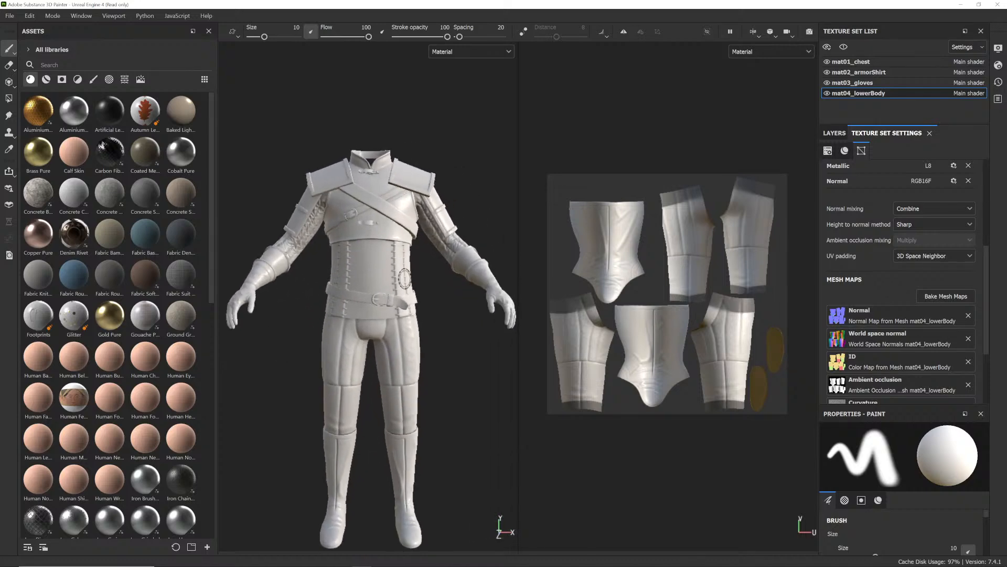
alt+right_drag(404, 281, 387, 267)
mouse_move(388, 267)
alt+middle_down()
mouse_move(411, 262)
mouse_move(405, 270)
alt+middle_up()
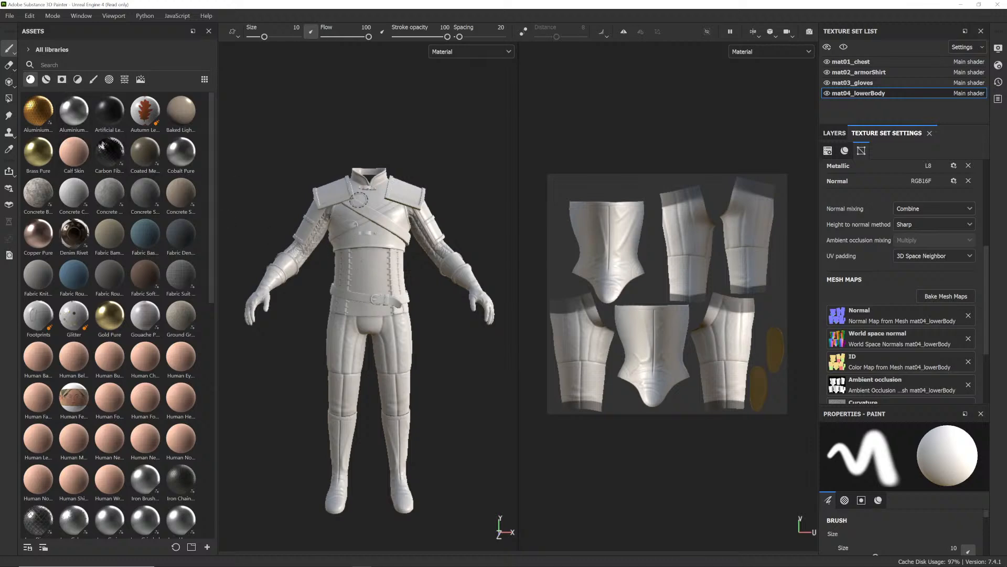
- Add stylized_medieval_chain_armor.sbsar from the SubstancePainterStuff folder on drive H to the resource import list
scroll(173, 453, down, 8)
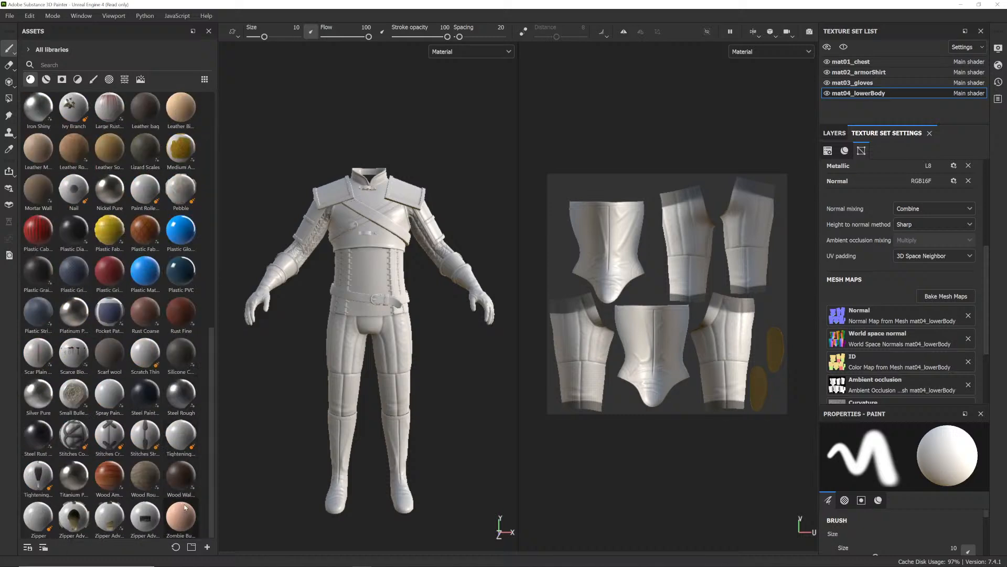
scroll(184, 507, up, 8)
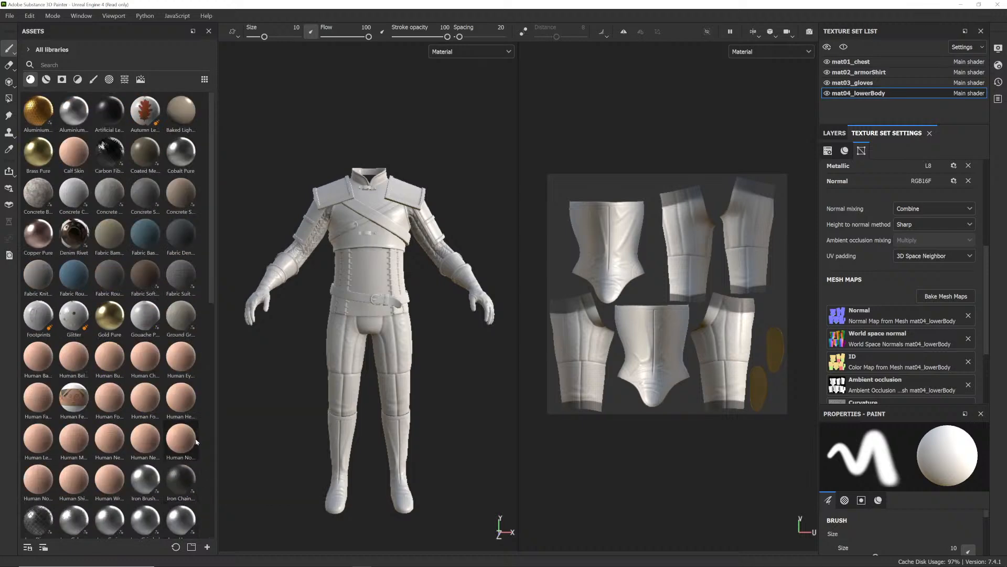
click(10, 16)
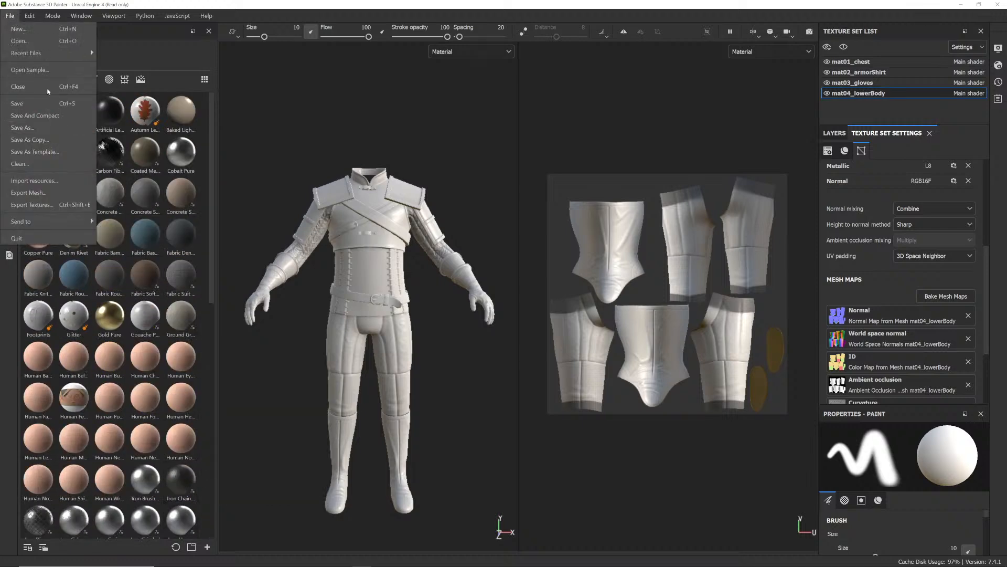
click(33, 181)
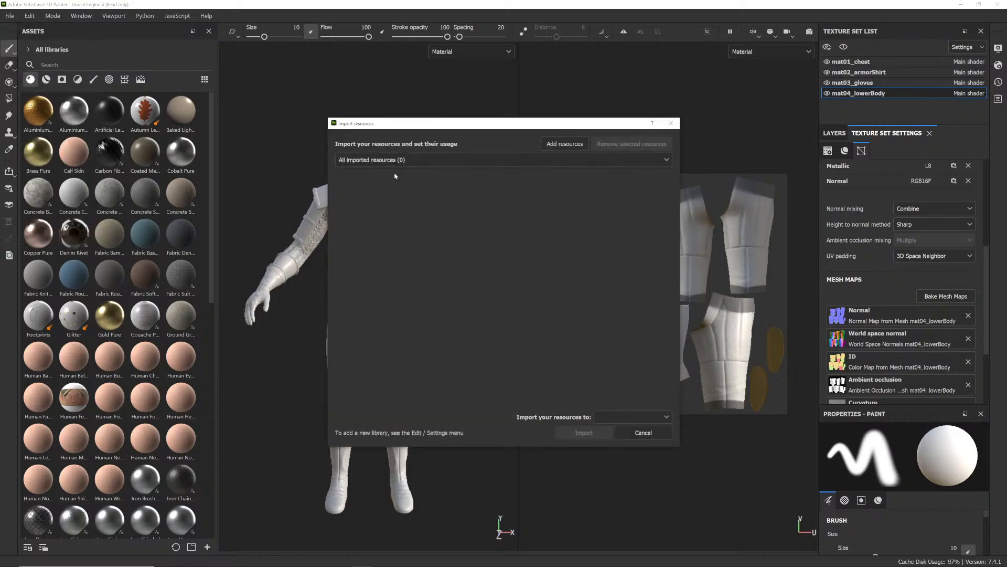
click(574, 145)
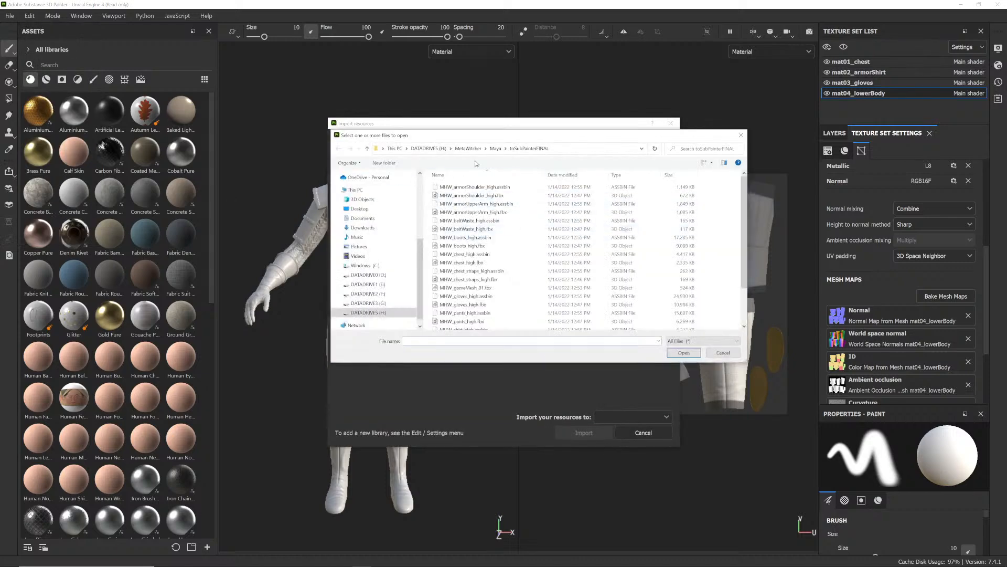
click(428, 149)
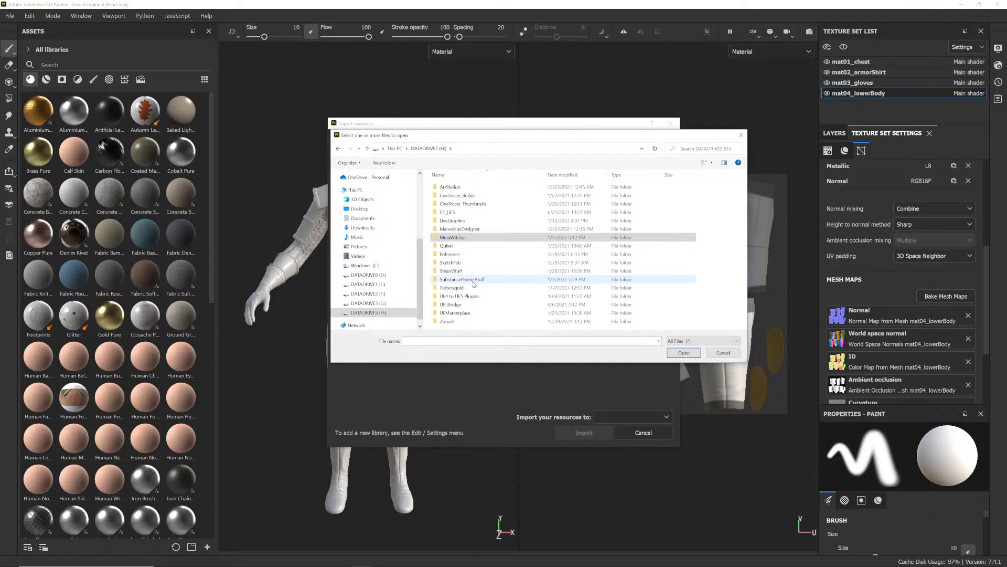
double_click(474, 283)
double_click(469, 200)
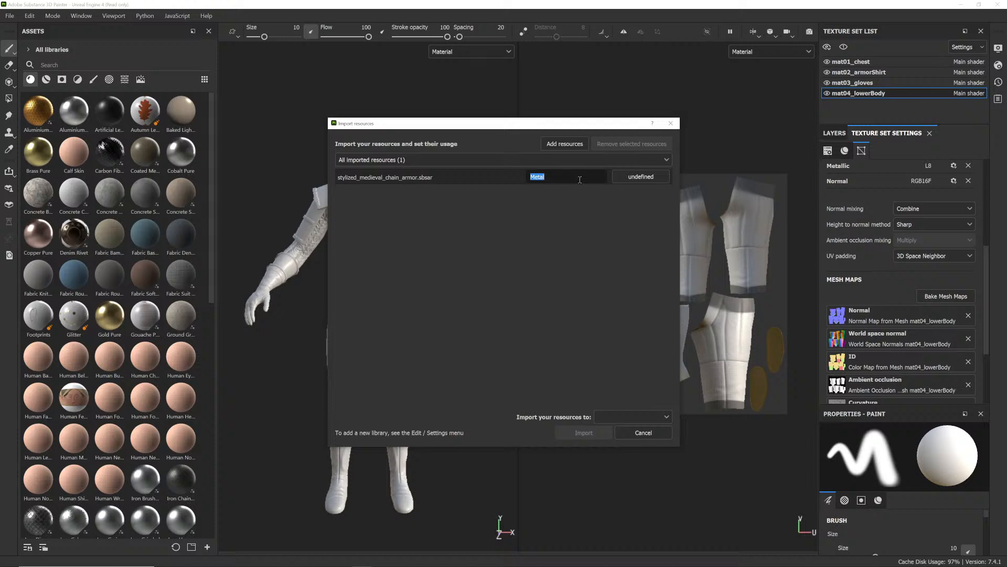
text(chainMailStyle)
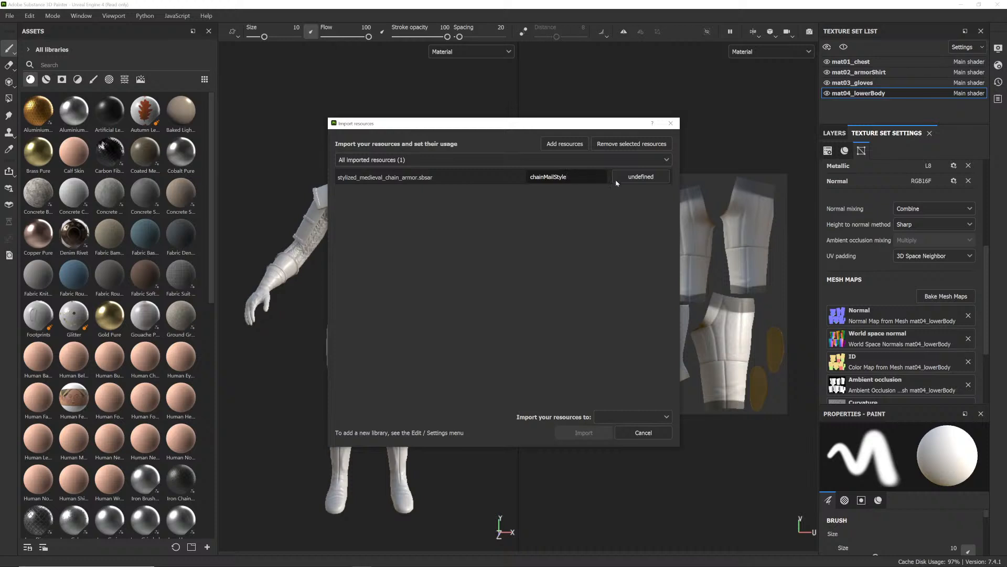
click(617, 179)
click(637, 195)
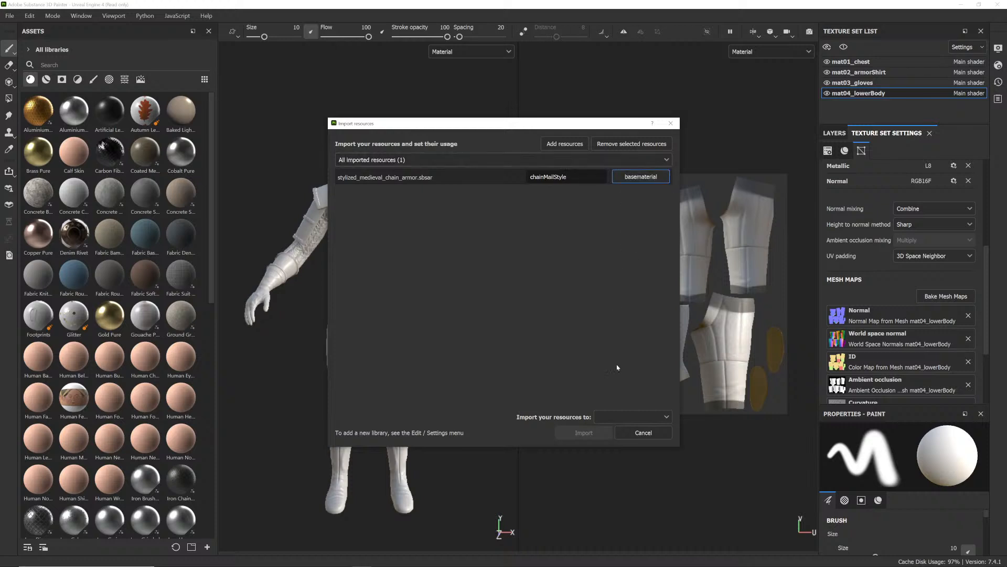
click(623, 418)
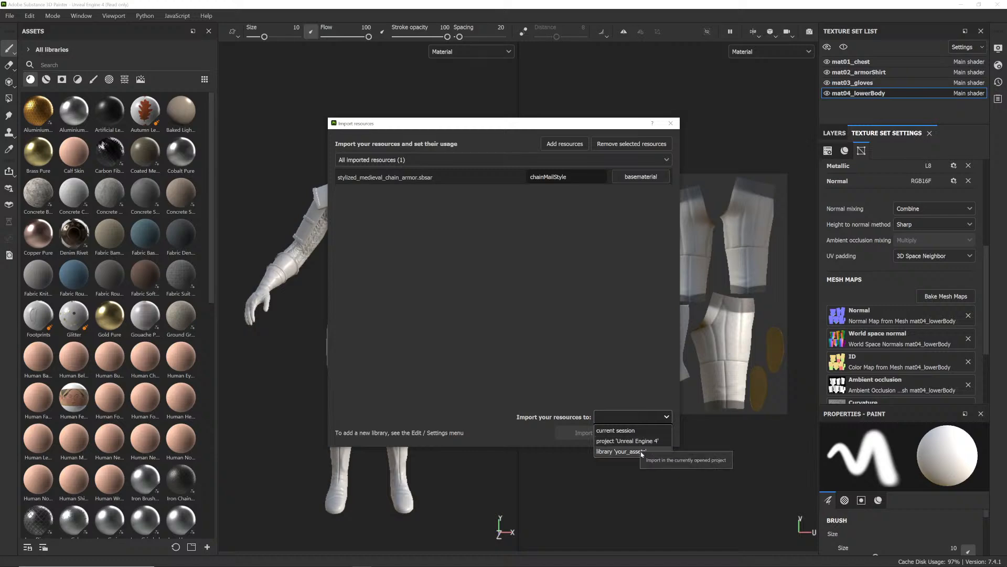
click(622, 392)
click(633, 434)
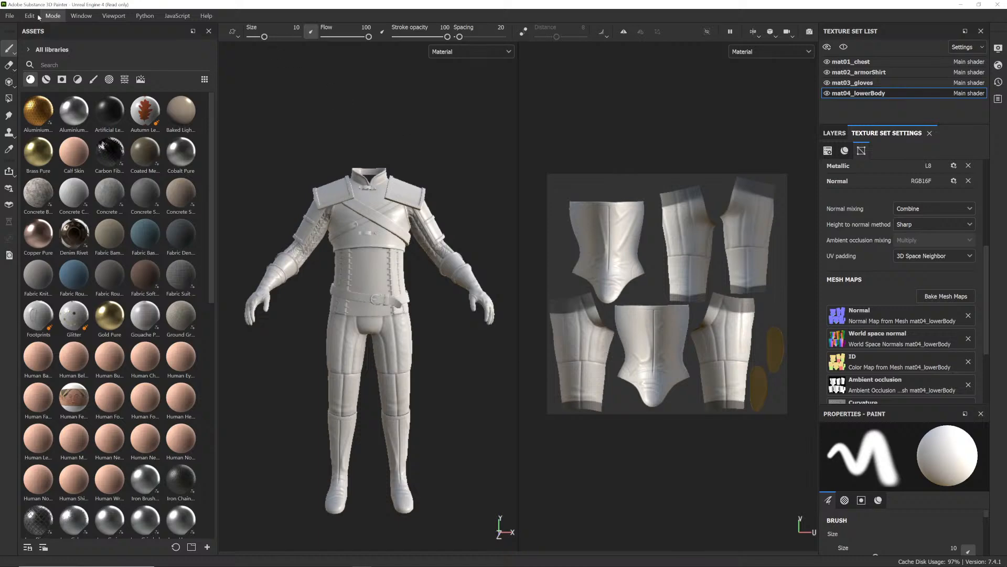
- Save the project as MetaHumanWitcher_version01_01 in a new SubstancePainter folder inside MetaWitcher on drive H
click(10, 16)
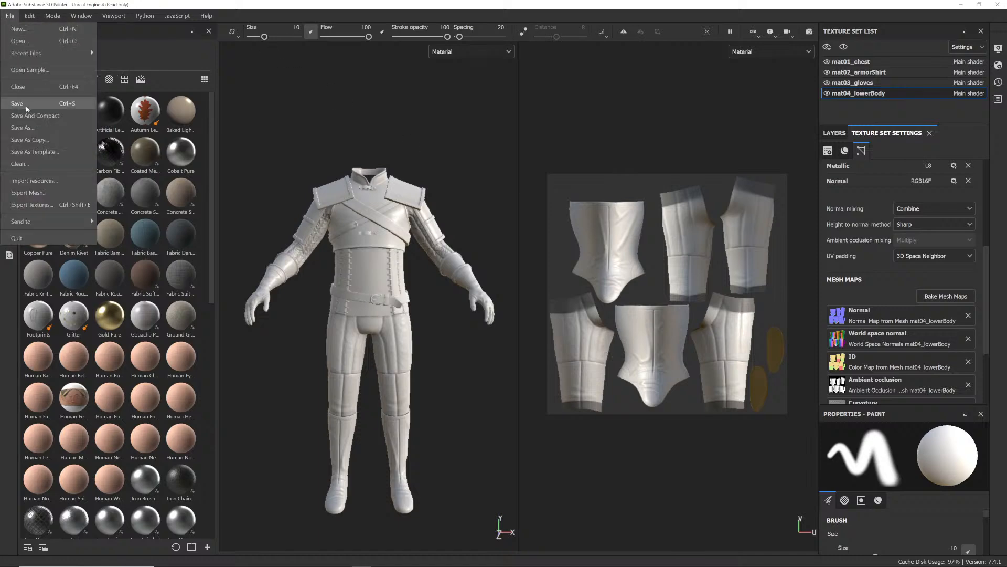
click(26, 110)
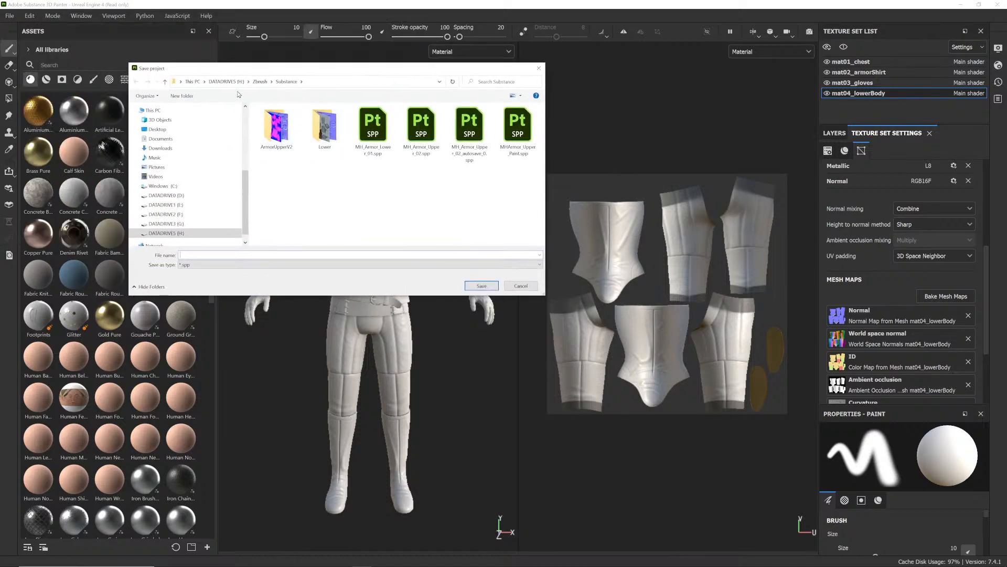
click(230, 81)
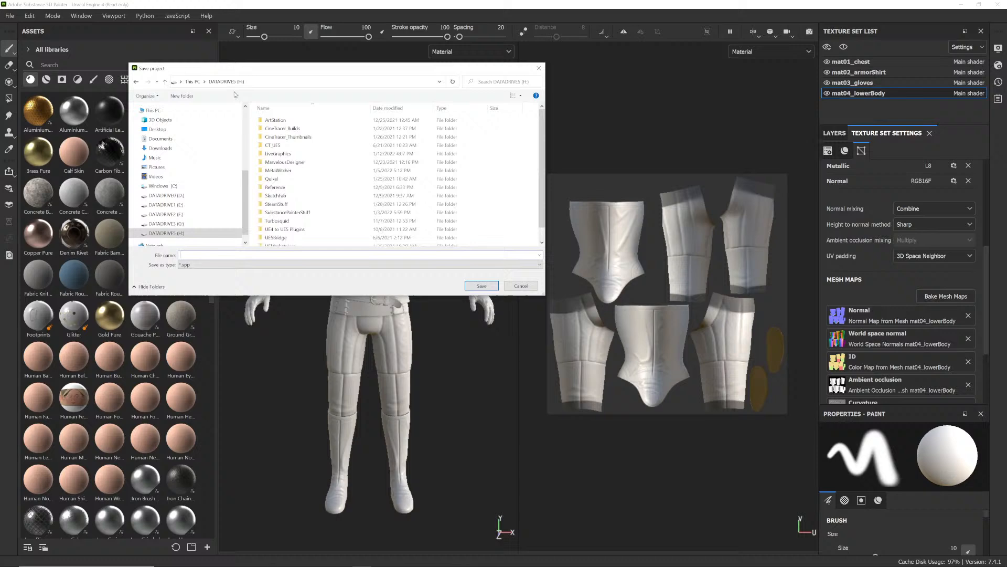
double_click(279, 170)
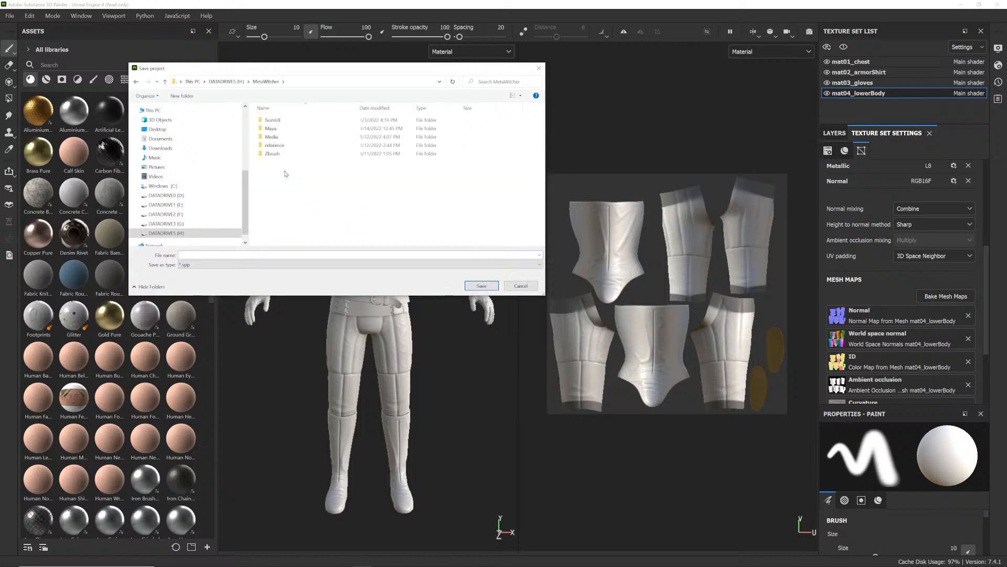
click(181, 96)
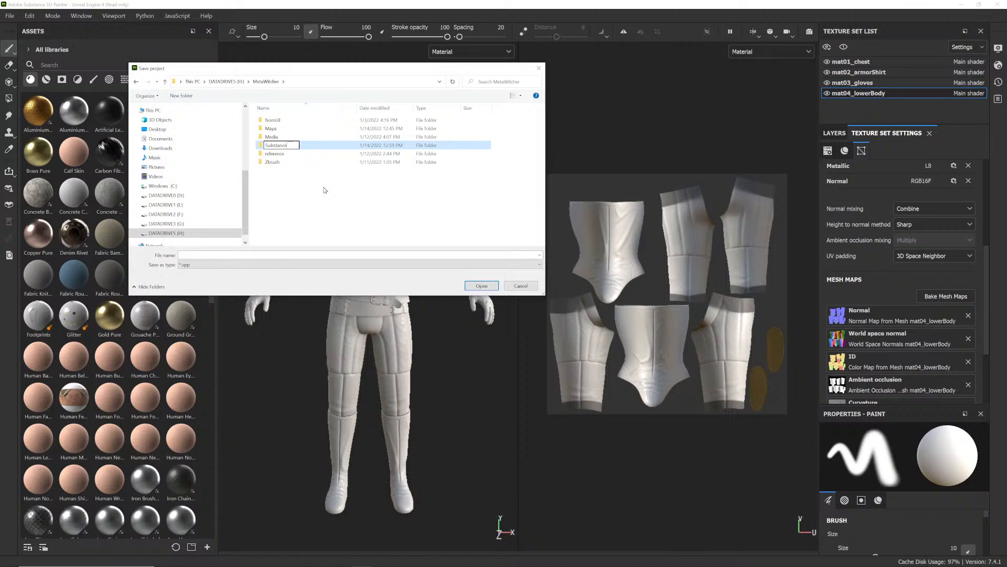
key(Return)
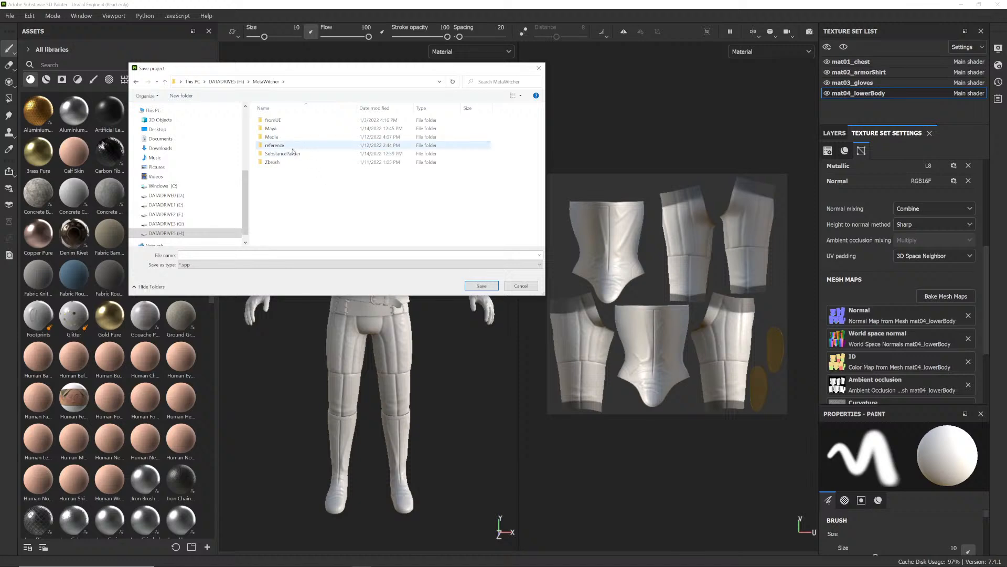
key(Return)
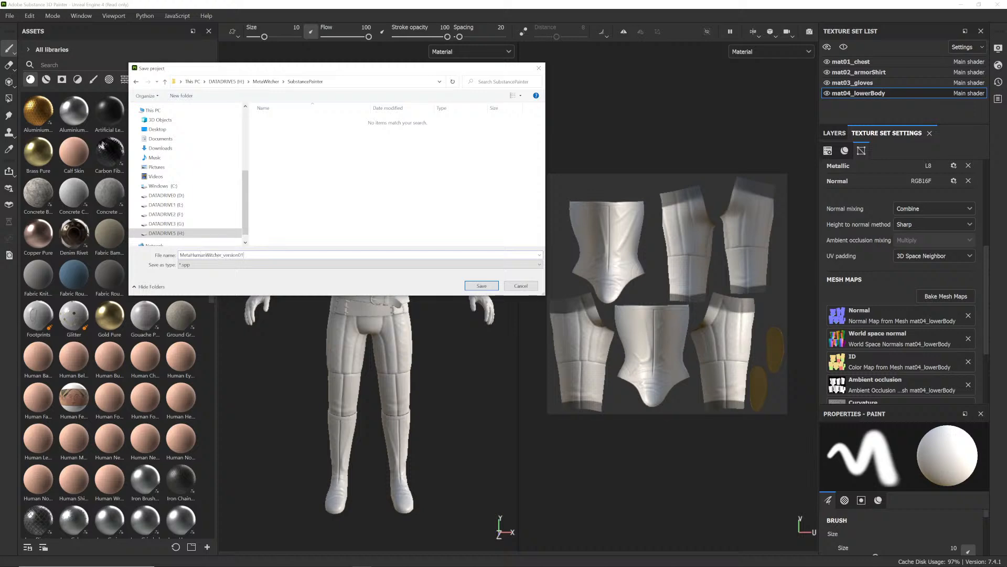
click(482, 286)
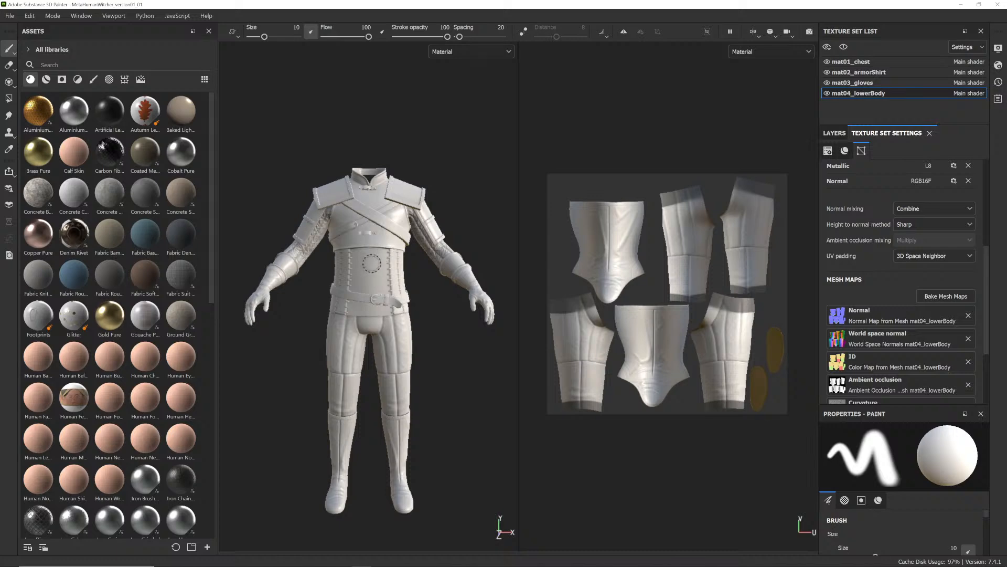
- Queue stylized_medieval_chain_armor.sbsar from the SubstancePainterStuff folder on drive H for resource import
click(9, 16)
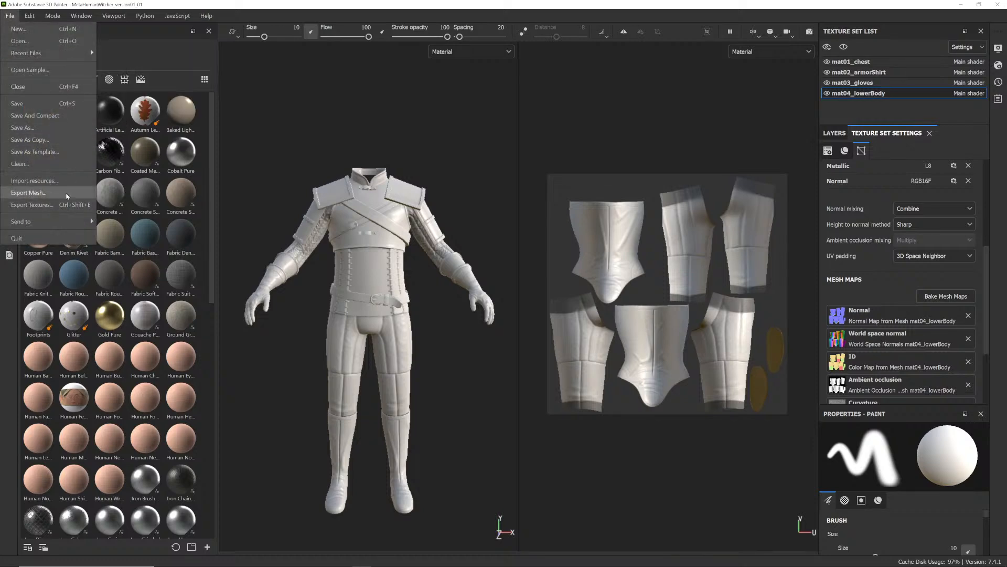
click(34, 180)
click(564, 144)
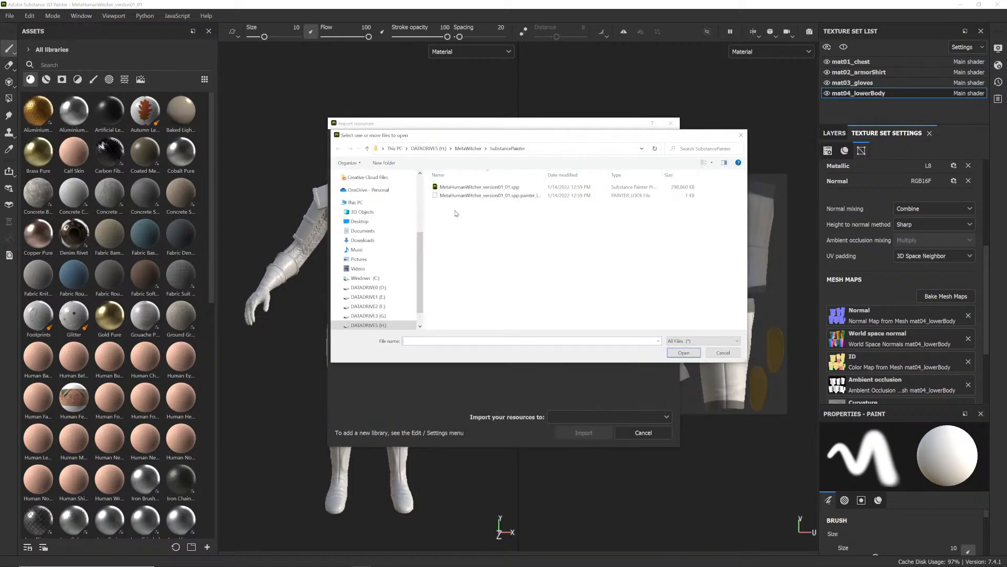
click(432, 149)
double_click(464, 283)
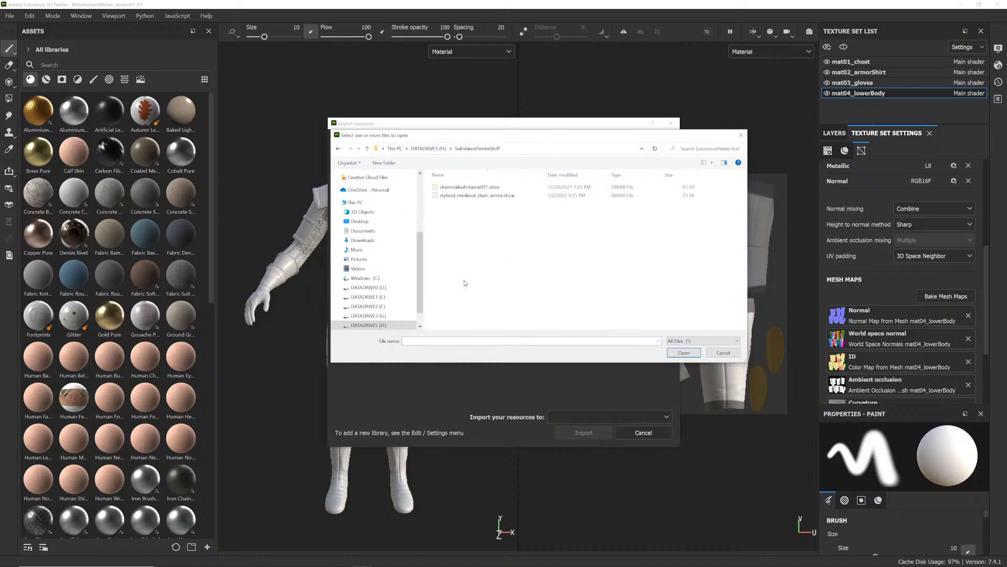
double_click(474, 195)
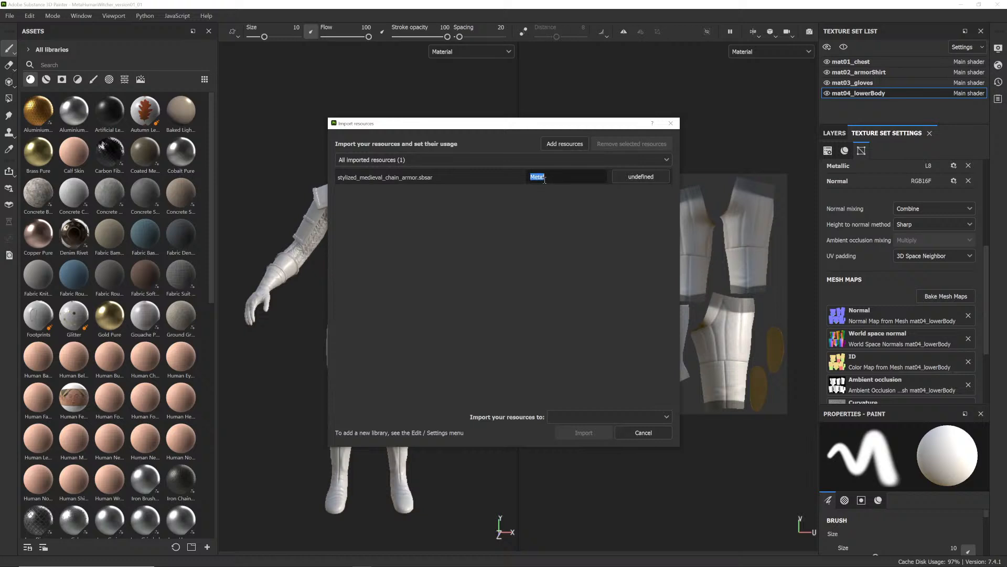
- Import the chain armor resource into project MetaHumanWitcher_version01_01 as a basematerial, with chainMailStyle replacing its Metal label
text(chainMailStyle)
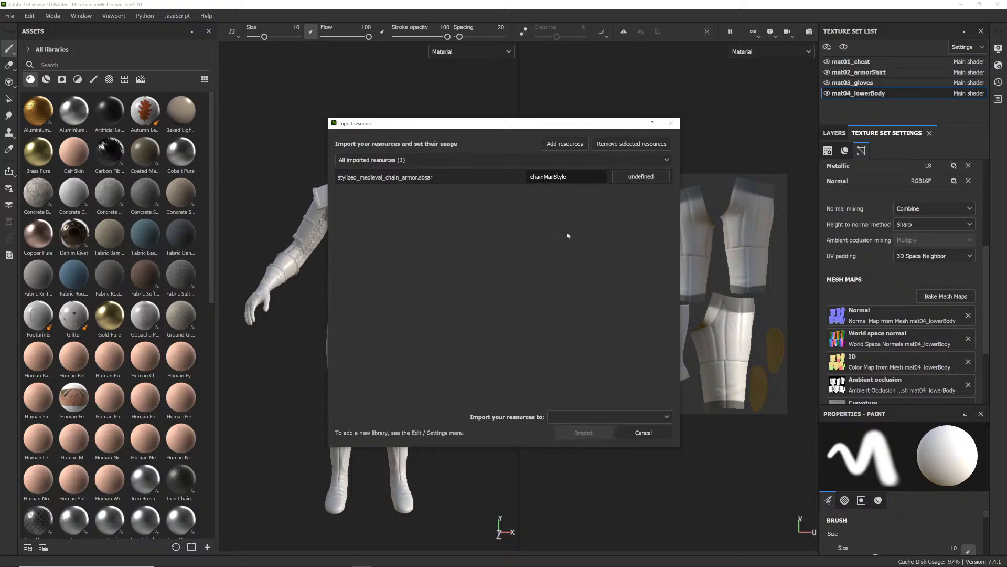
click(640, 177)
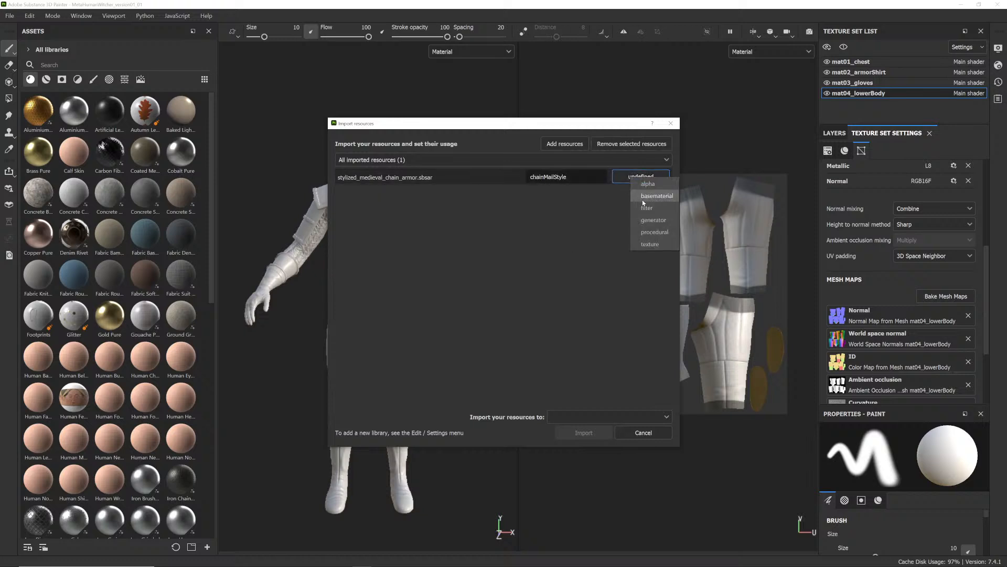
click(646, 198)
click(617, 416)
click(616, 442)
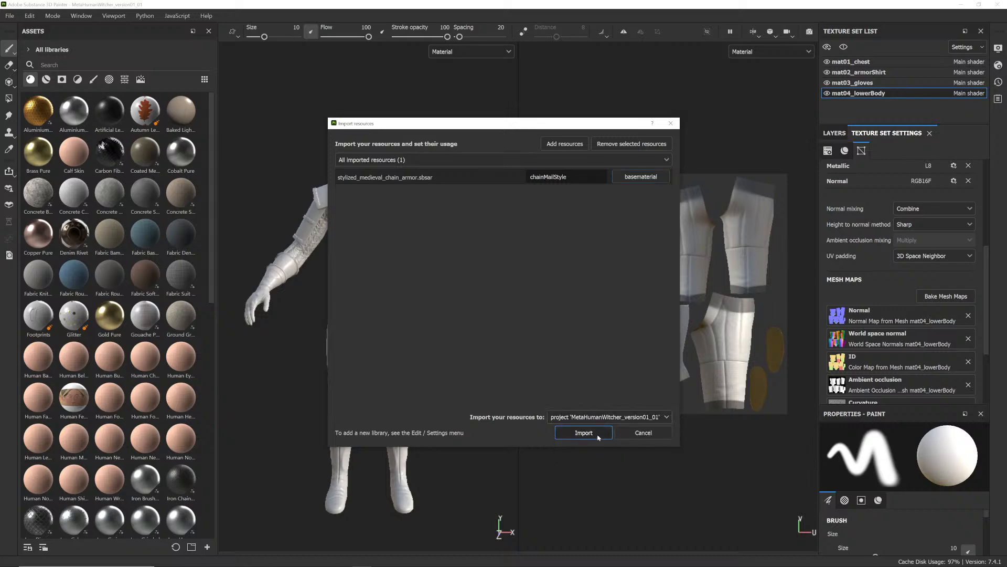
click(584, 433)
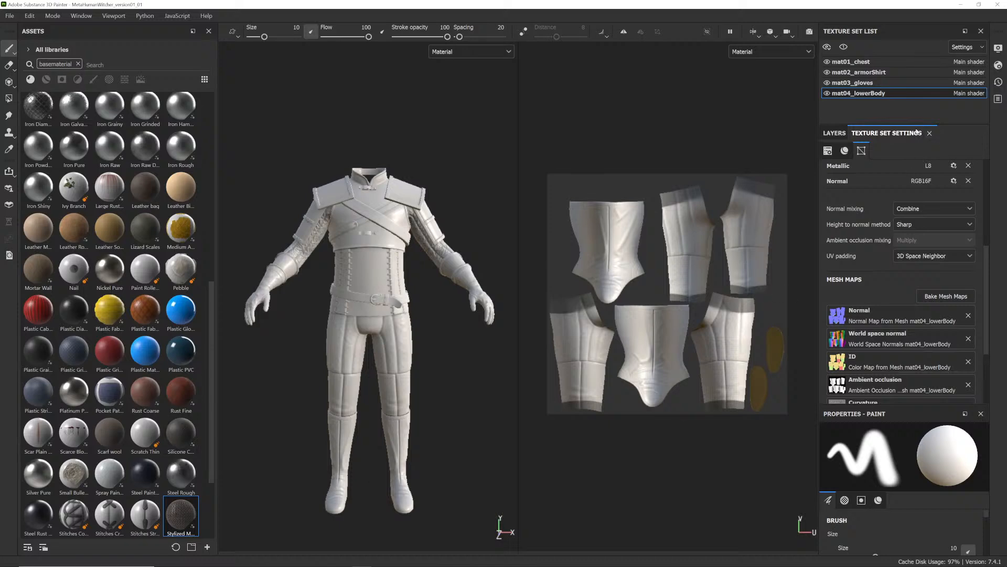
- Add the Stylized Medieval Chain Armor material as a fill layer above Layer 1 in the mat01_chest texture set
click(898, 62)
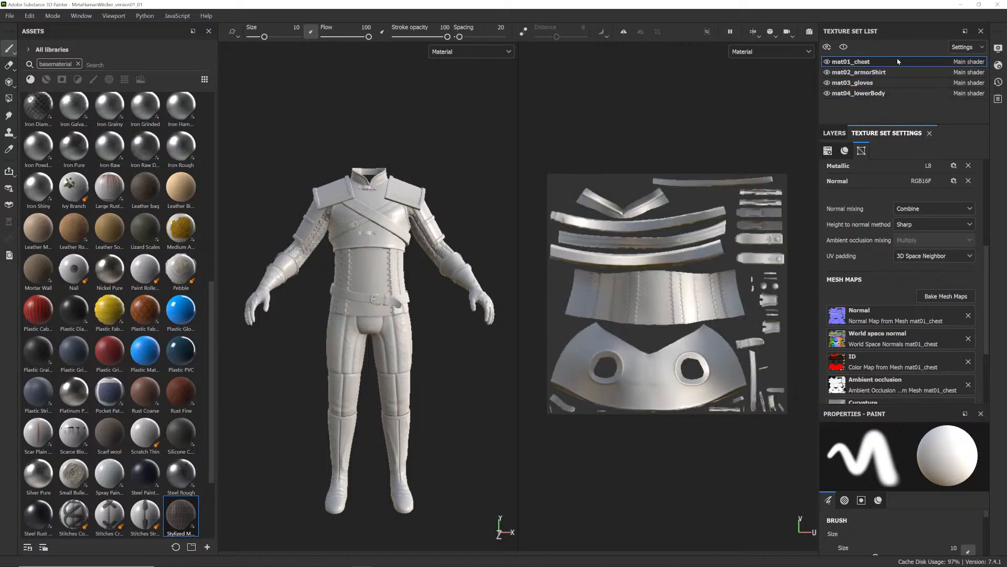
click(834, 133)
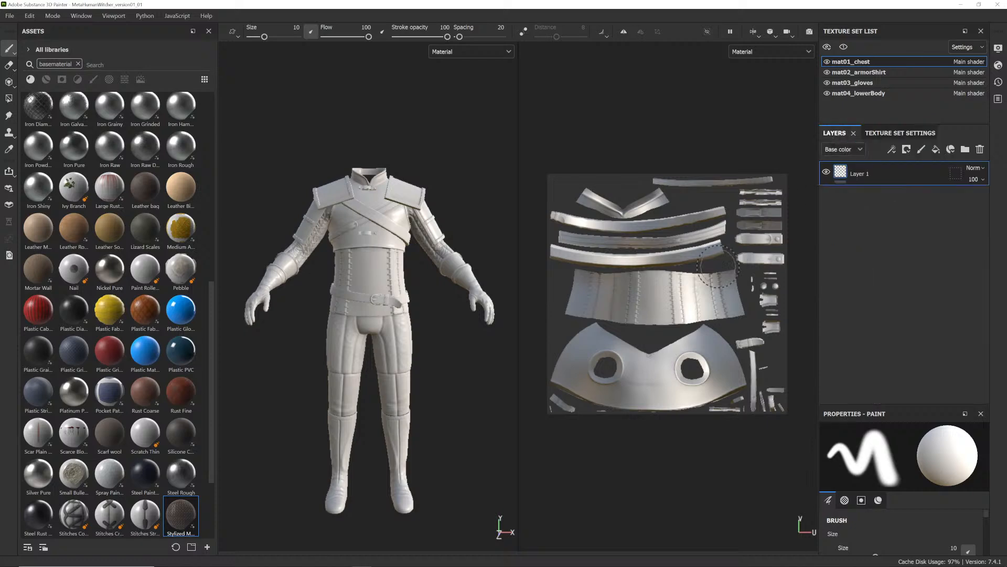
drag(174, 533, 867, 168)
scroll(391, 209, up, 5)
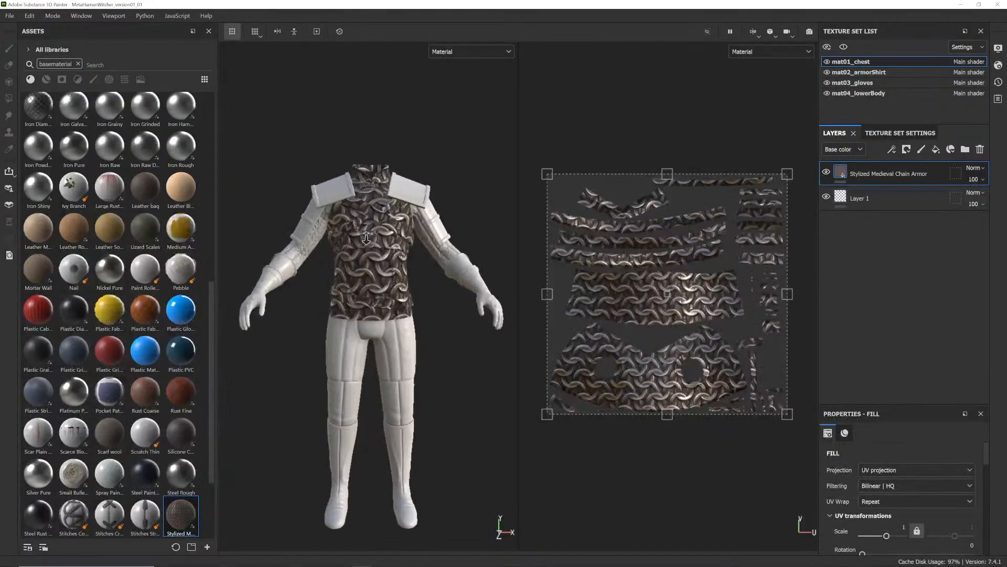
alt+middle_drag(410, 245, 407, 253)
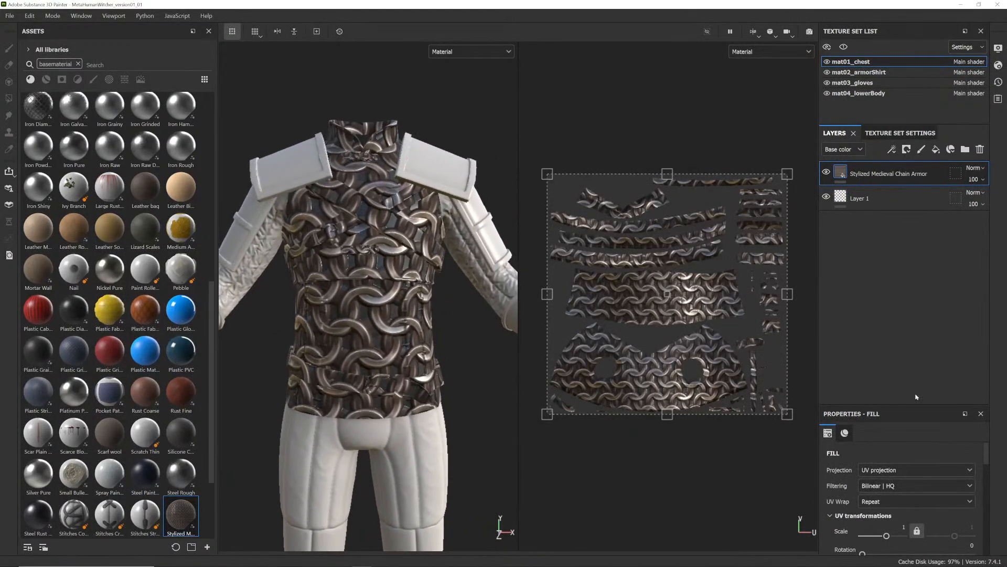
- Mask the chain armor layer with a color selection that picks the dark grey ID color of the abdomen (R 45, G 45, B 45)
drag(929, 404, 936, 257)
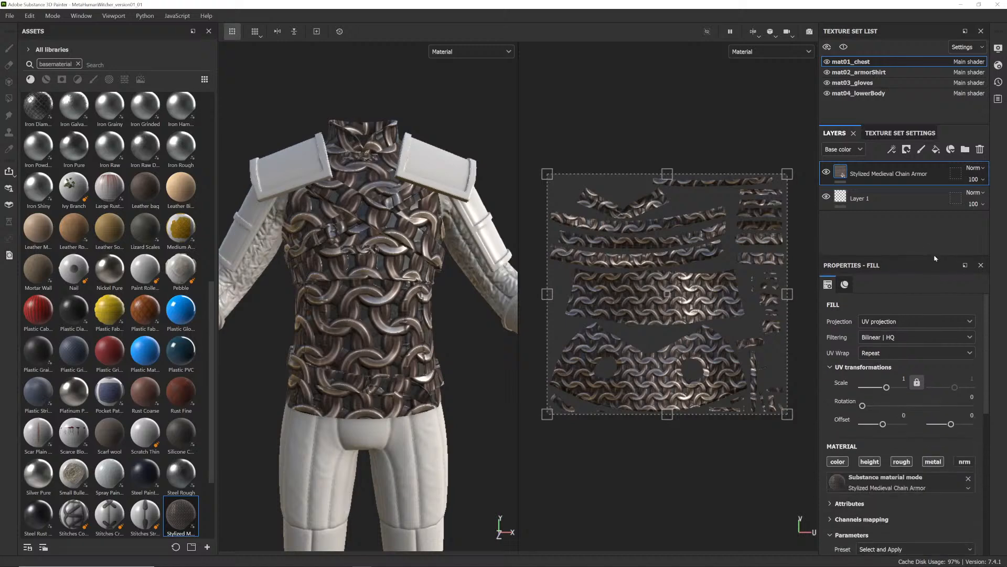
click(906, 149)
click(950, 199)
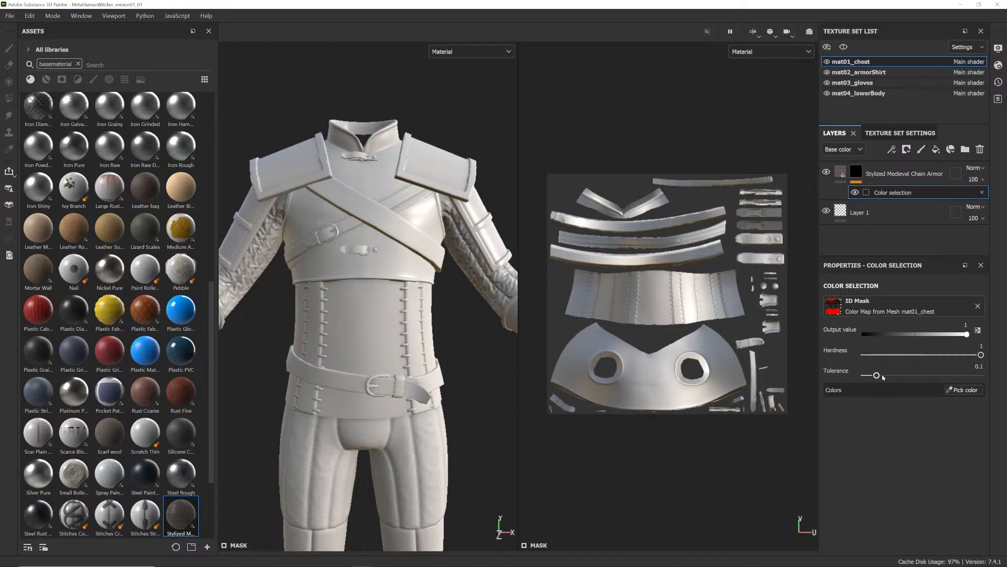
click(955, 389)
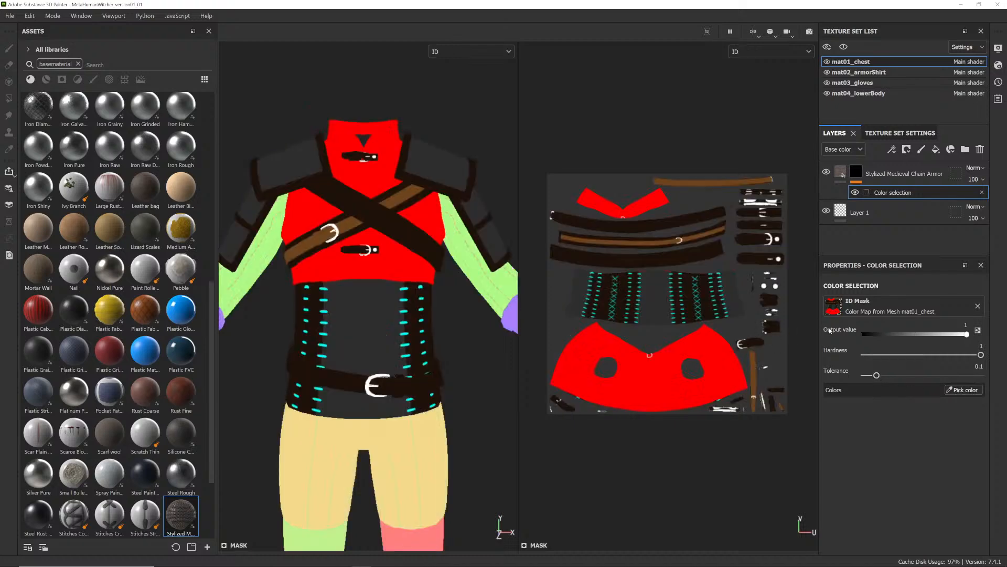
click(660, 305)
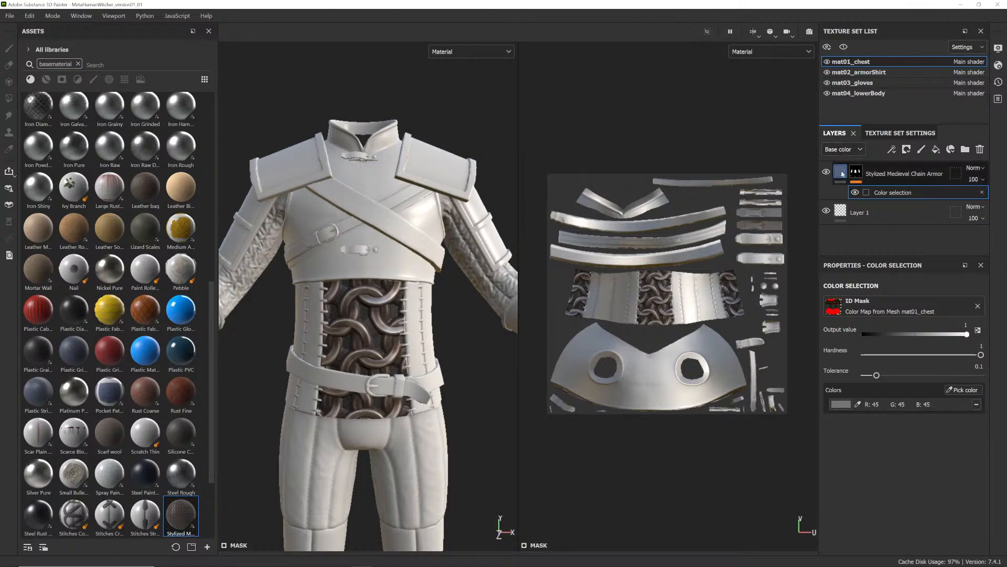
- Set the UV scale of the chain armor fill to 8
click(841, 173)
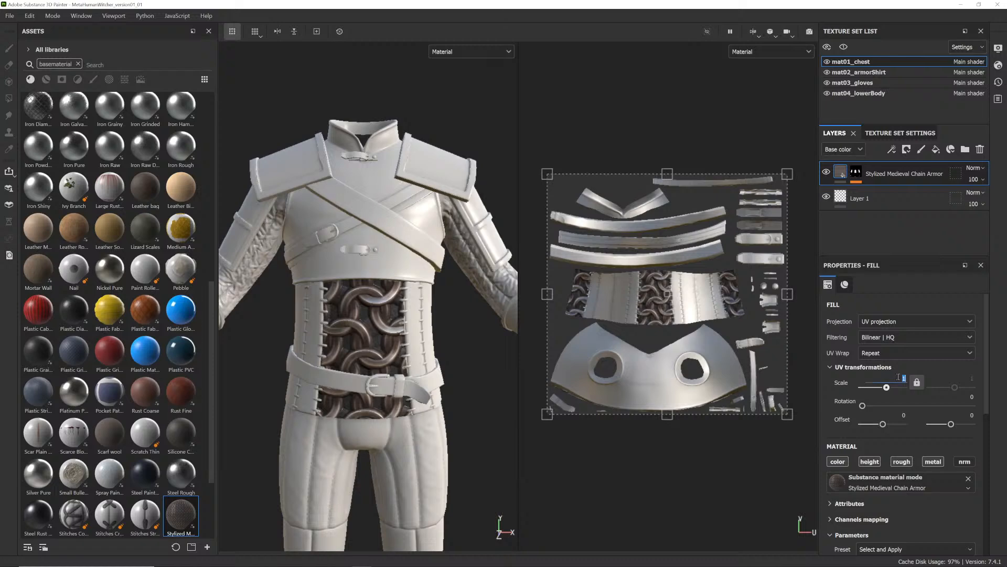
text(8)
key(Return)
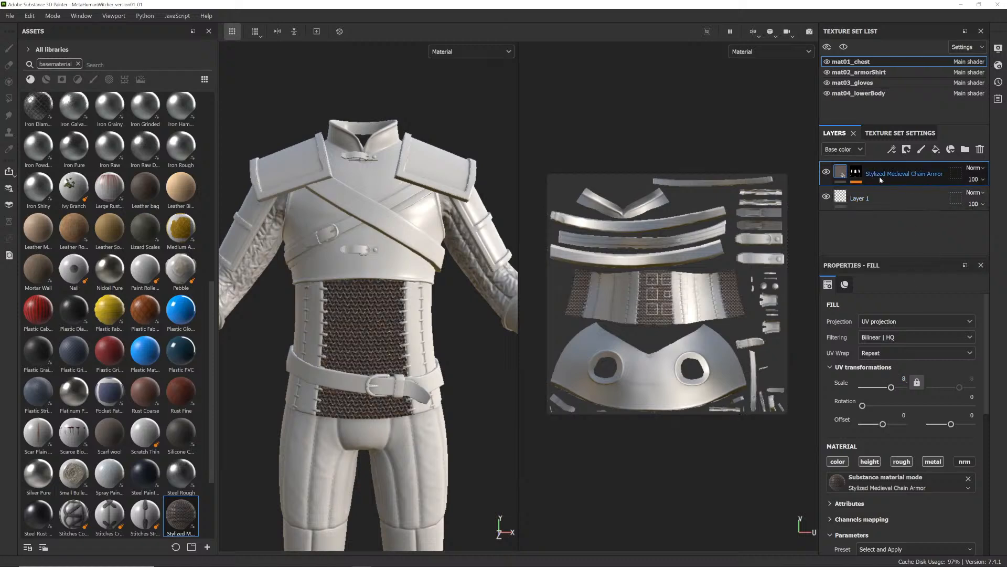
- Adjust the chain armor mask's color selection to a hardness of 0.84 and a tolerance of 0.06
click(892, 199)
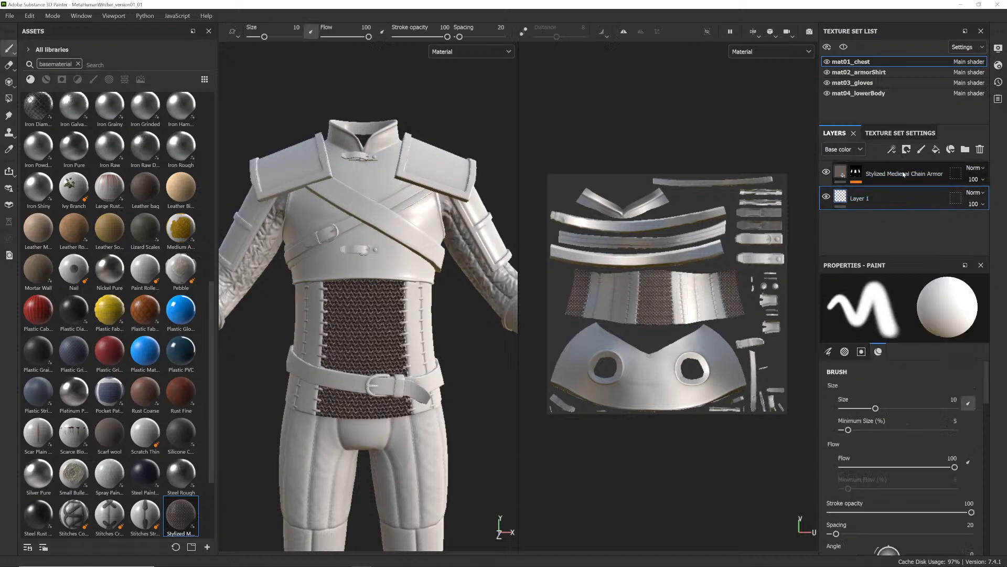
click(903, 174)
click(857, 173)
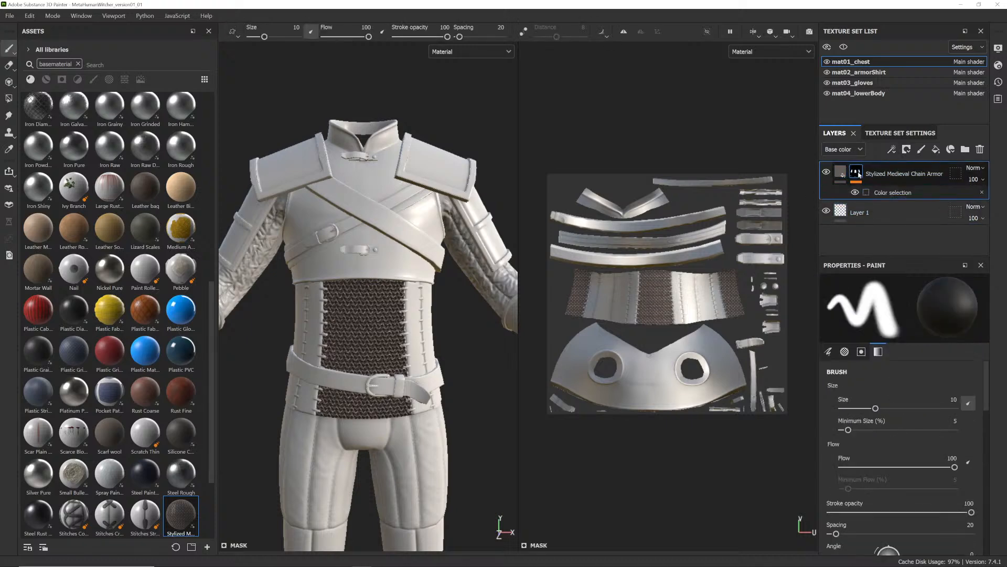
click(892, 193)
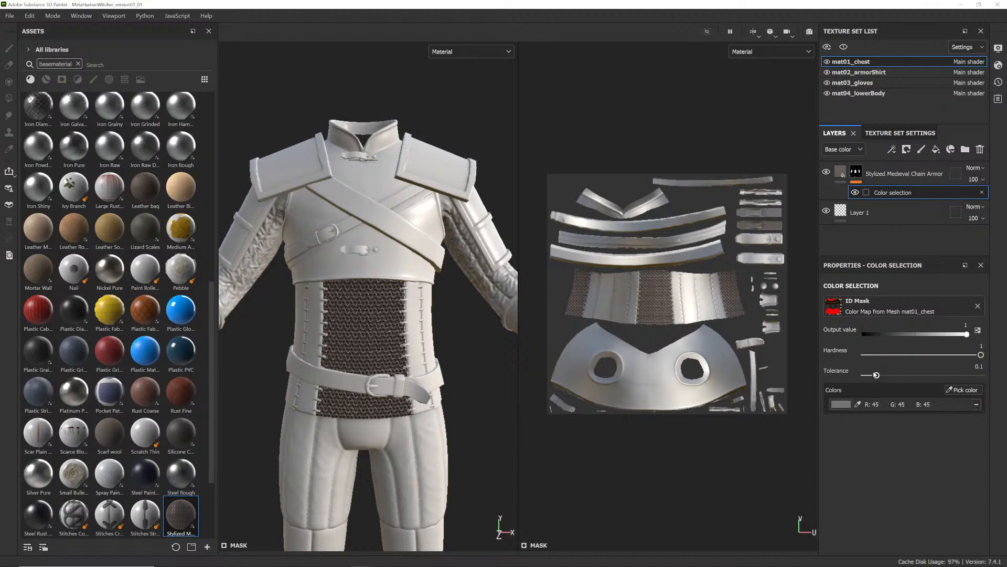
mouse_move(877, 375)
mouse_down()
mouse_move(895, 376)
mouse_move(861, 376)
mouse_move(876, 377)
mouse_up()
mouse_move(980, 355)
mouse_down()
mouse_move(913, 359)
mouse_move(963, 355)
mouse_up()
drag(879, 376, 882, 376)
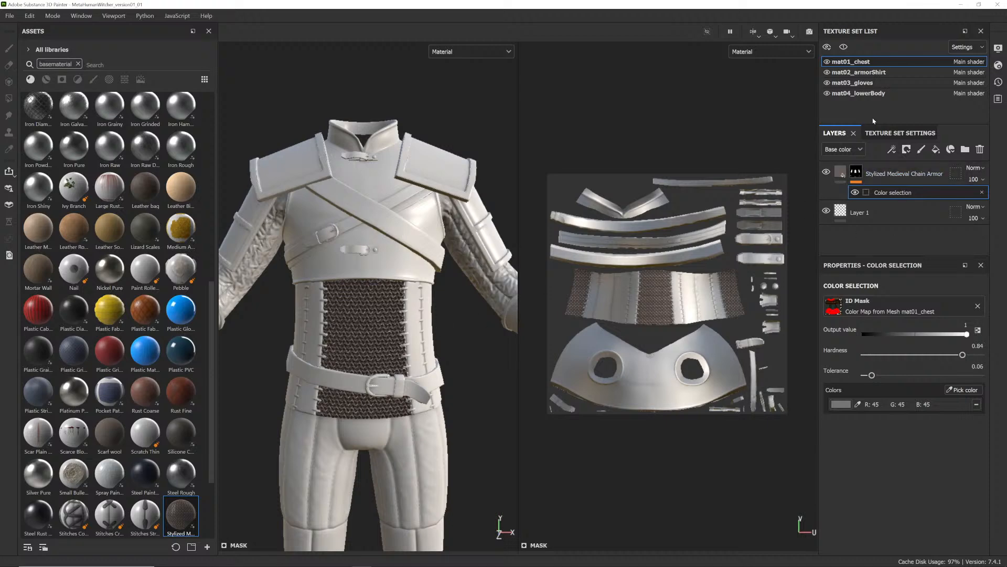
- Add the Stylized Medieval Chain Armor material as a fill layer above Layer 1 in mat02_armorShirt, with a UV scale of 8
click(868, 72)
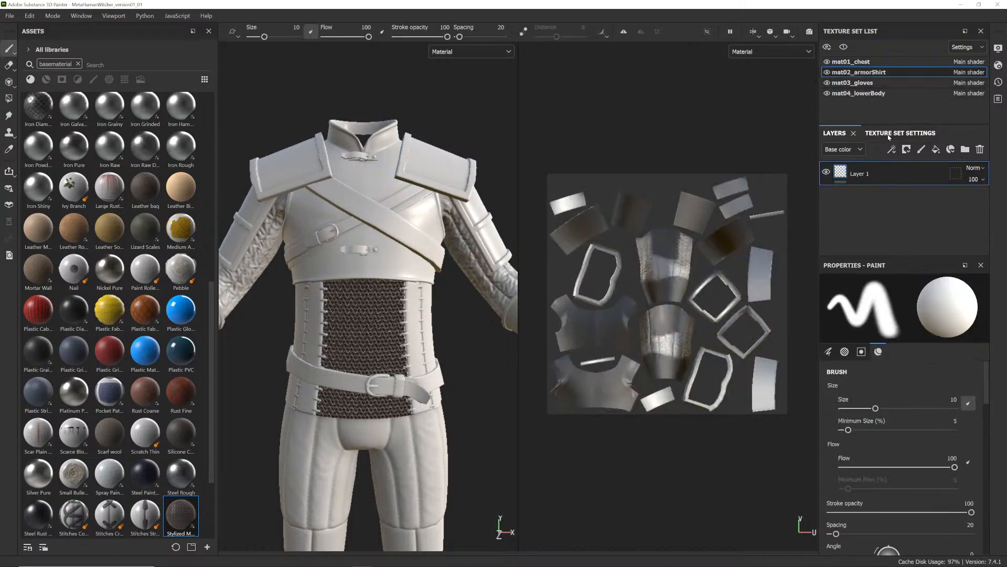
drag(181, 516, 870, 204)
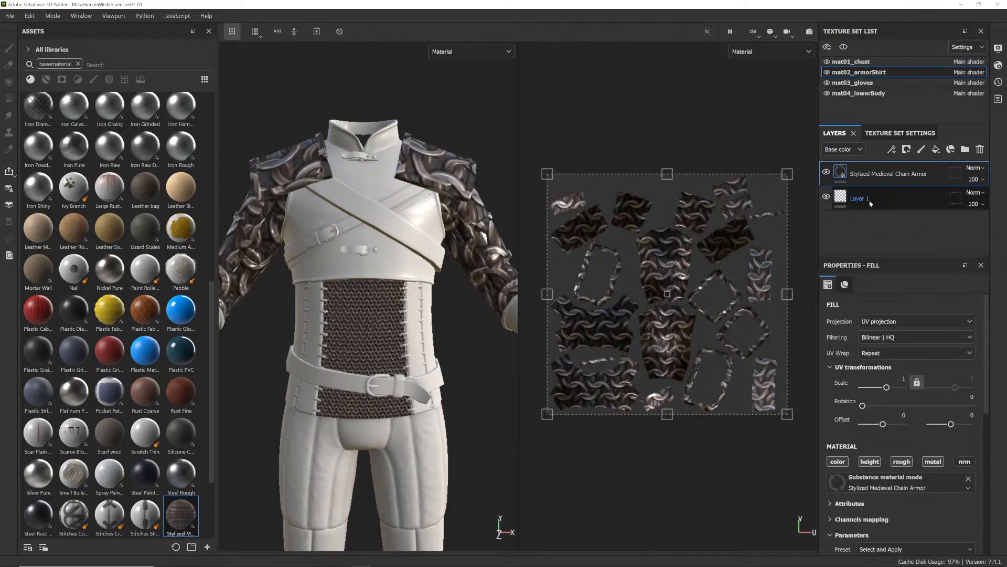
click(827, 172)
click(827, 172)
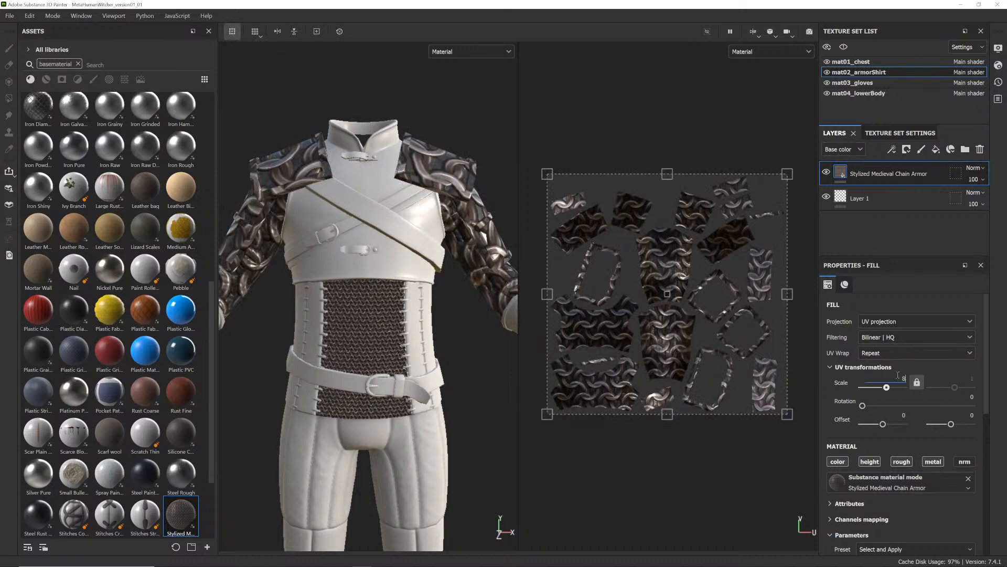
key(Return)
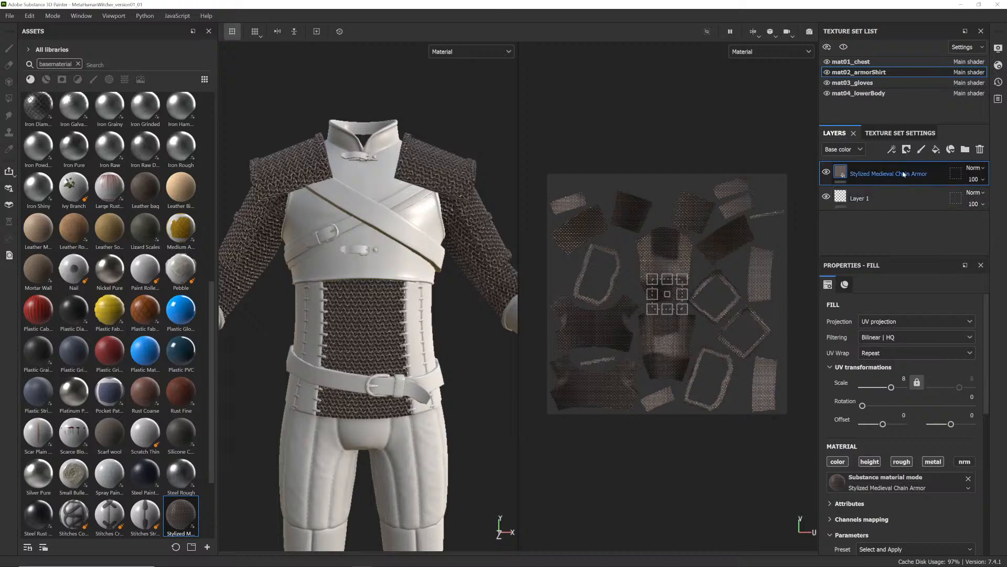
- Mask the armorShirt chain armor layer with a color selection that picks the dark grey ID color of the shoulder pad (R 45, G 45, B 45)
click(907, 149)
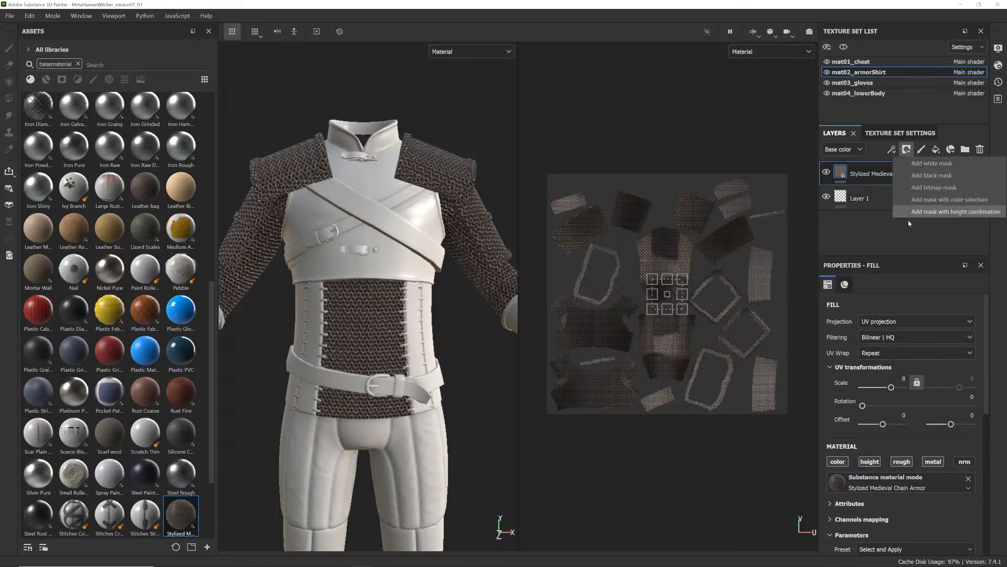
click(928, 202)
click(963, 391)
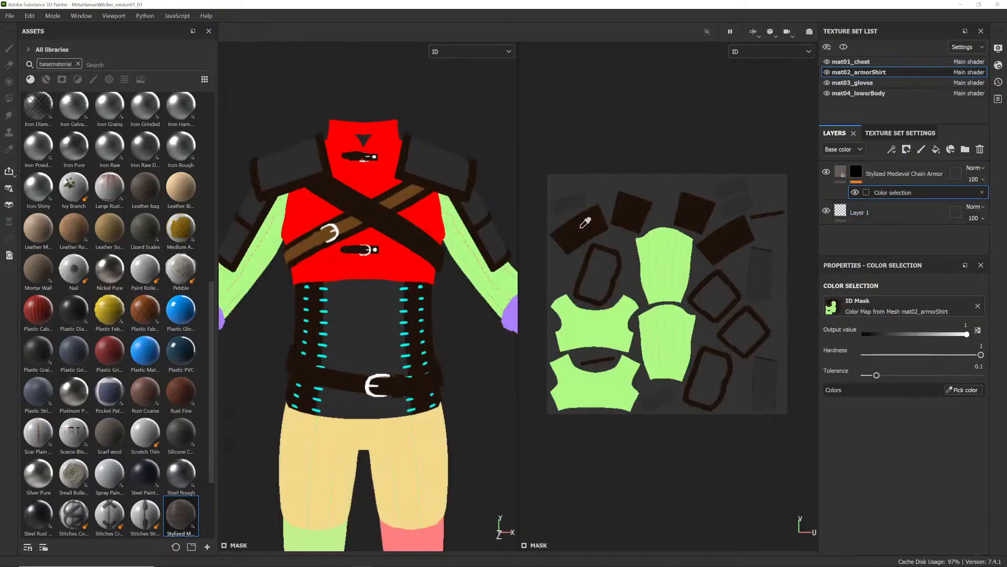
click(456, 163)
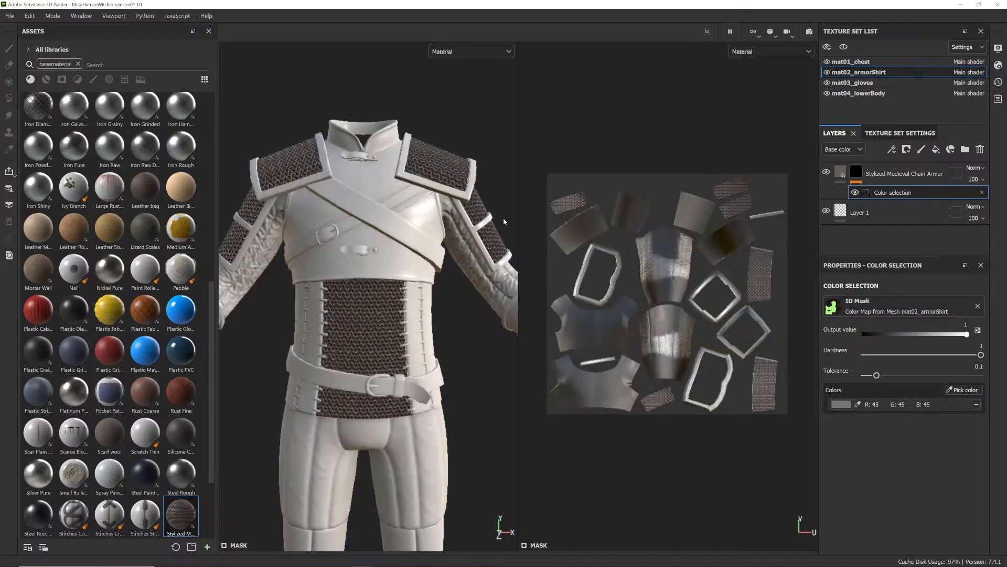
- Examine the chainmail on the shoulder pads, upper-arm plates and abdomen up close and from several angles
alt+middle_drag(364, 222, 380, 220)
alt+drag(380, 220, 407, 281)
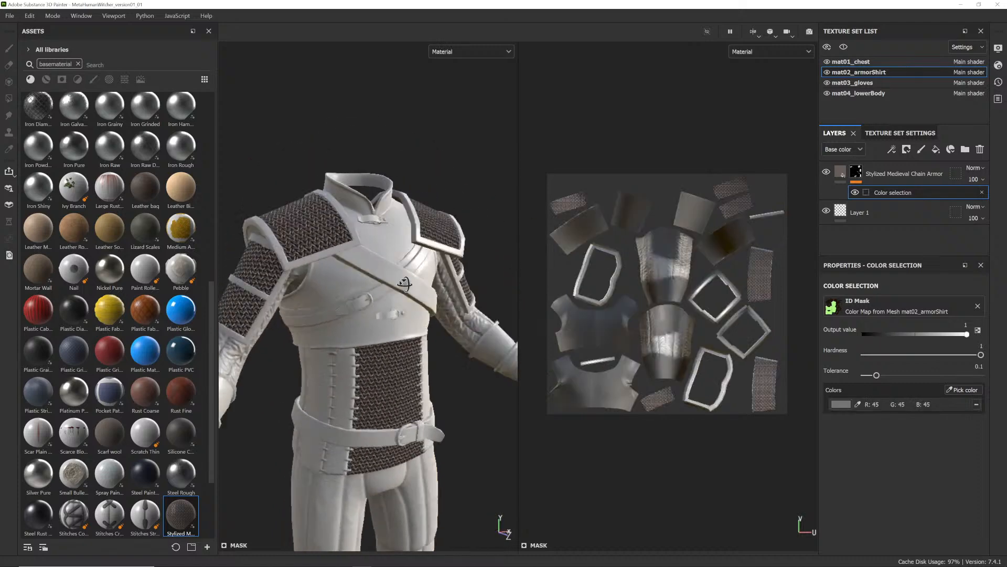
alt+right_drag(408, 281, 489, 270)
alt+drag(489, 270, 299, 281)
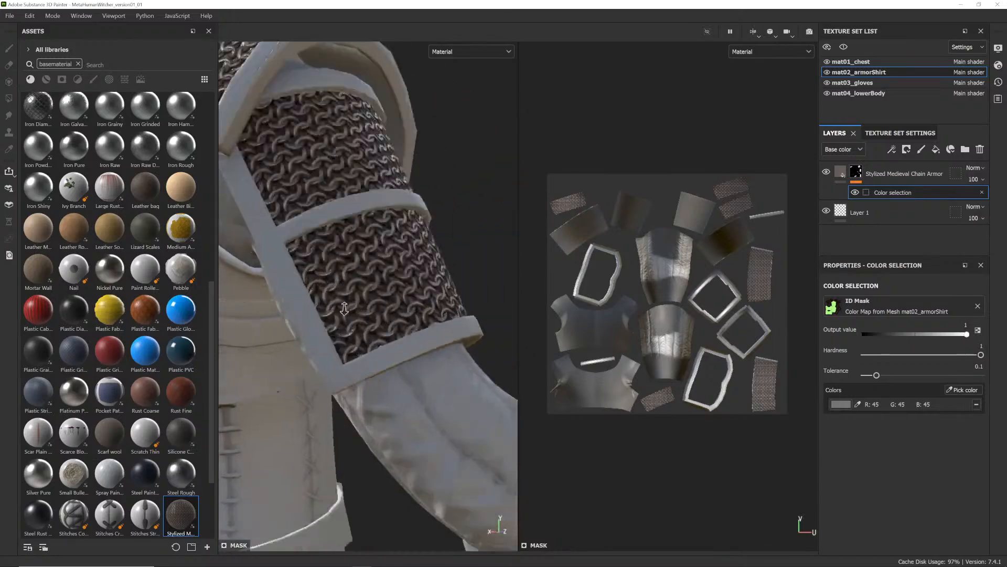
alt+right_drag(299, 281, 378, 284)
alt+drag(378, 285, 336, 270)
alt+right_drag(336, 270, 278, 288)
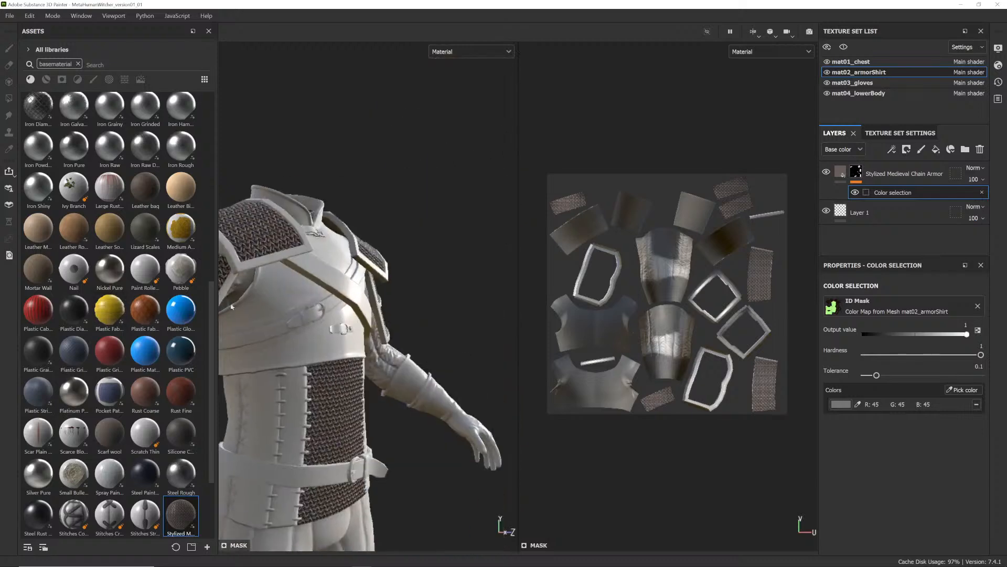
alt+drag(278, 289, 335, 286)
alt+middle_drag(336, 286, 393, 267)
alt+drag(393, 267, 416, 265)
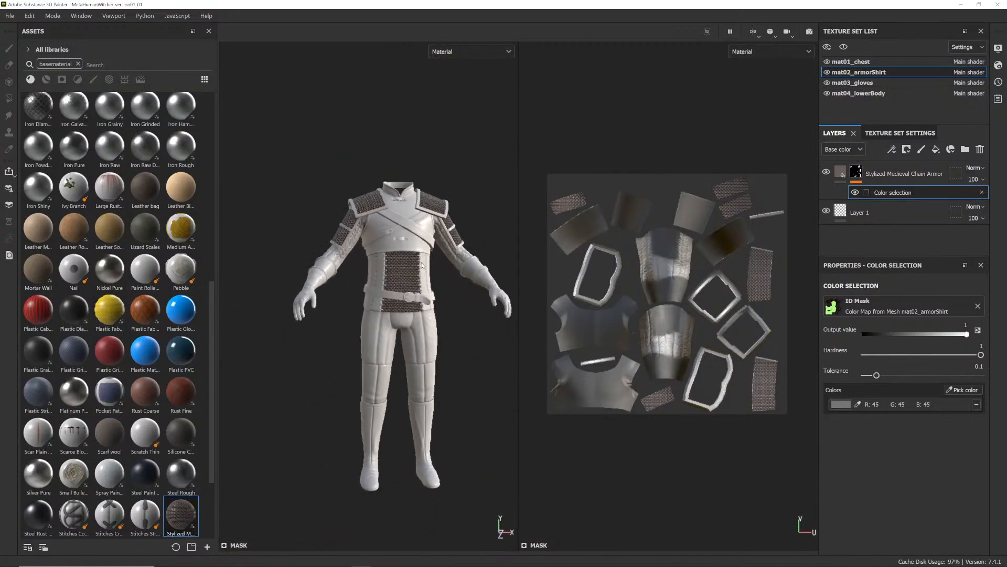
alt+right_drag(385, 269, 367, 286)
alt+drag(368, 286, 341, 302)
alt+right_drag(341, 302, 310, 326)
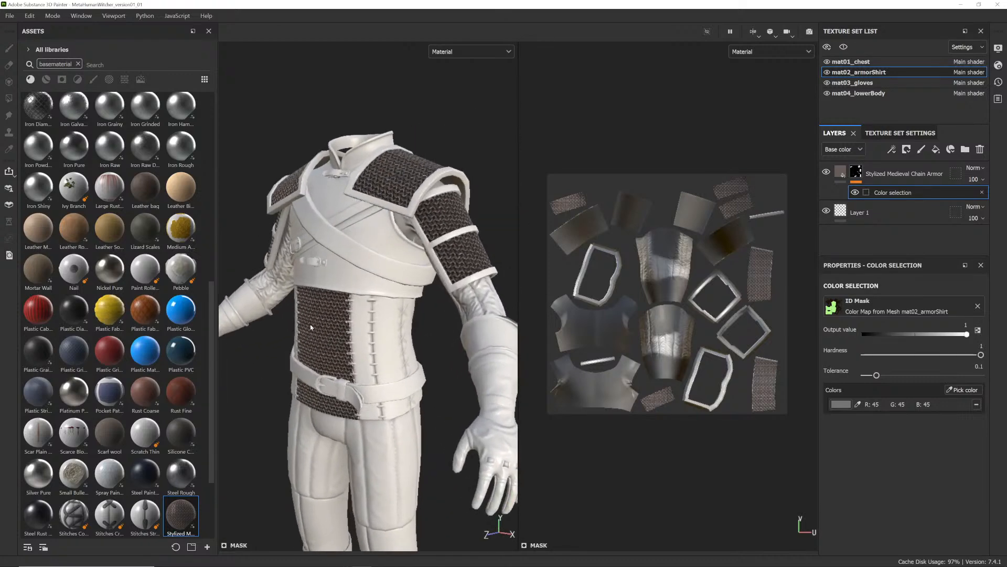
alt+drag(310, 327, 374, 288)
alt+right_drag(374, 288, 381, 295)
alt+drag(381, 295, 317, 321)
alt+right_drag(317, 321, 341, 310)
mouse_move(341, 309)
alt+mouse_down()
mouse_move(410, 287)
mouse_move(395, 307)
alt+mouse_up()
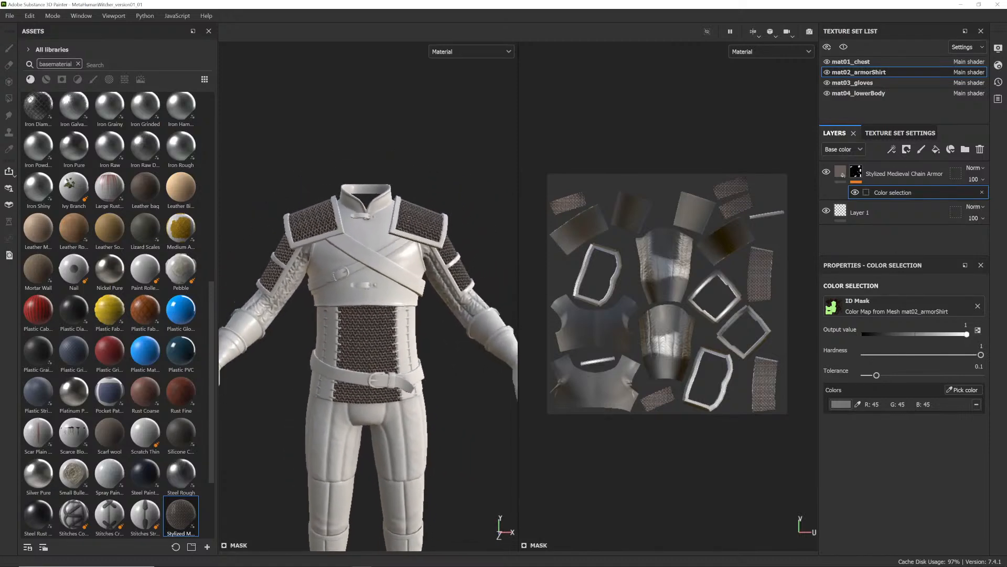
- Review the channel mapping and chainmail parameters of the armorShirt chain armor fill
click(860, 173)
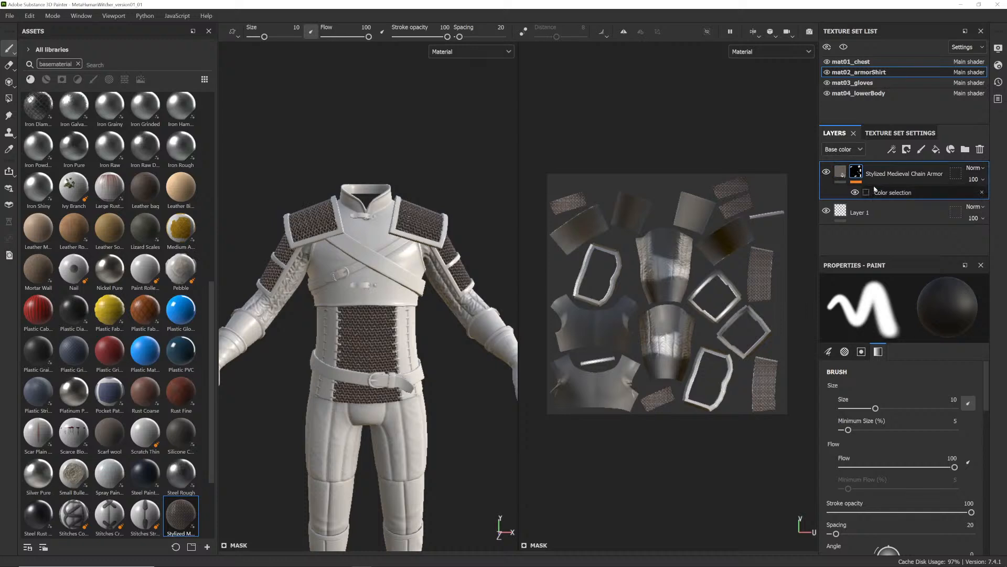
click(840, 172)
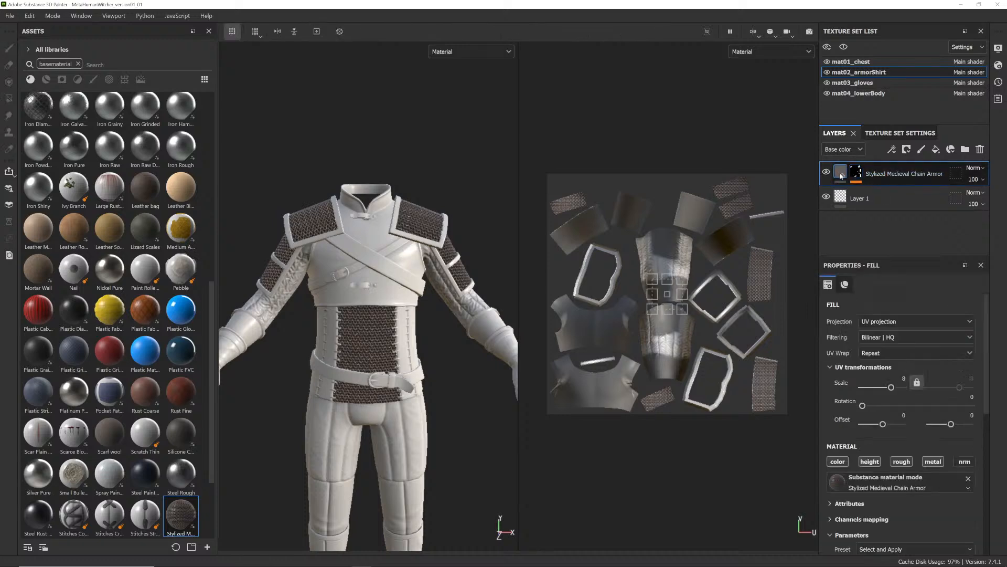
scroll(884, 396, down, 8)
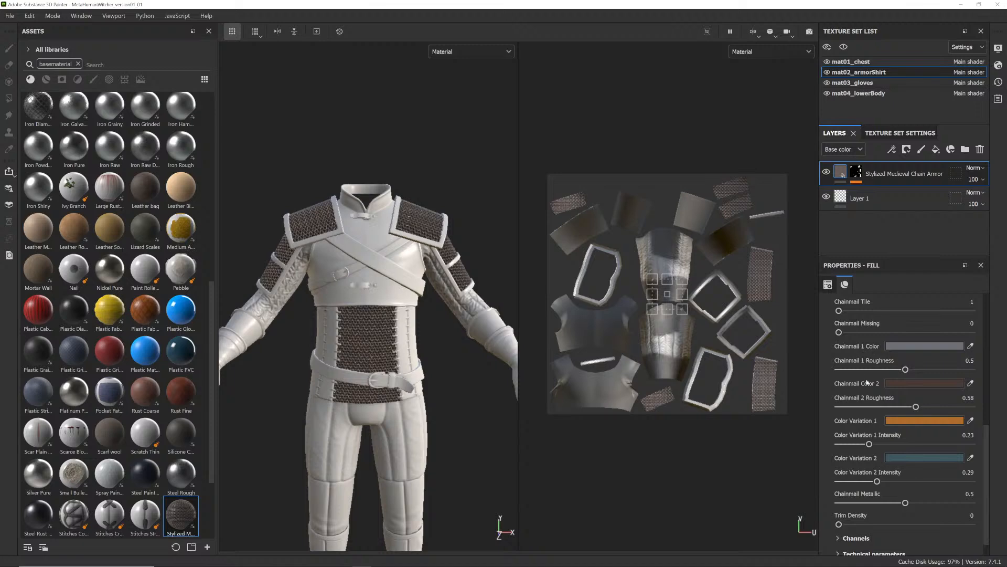
scroll(868, 457, down, 1)
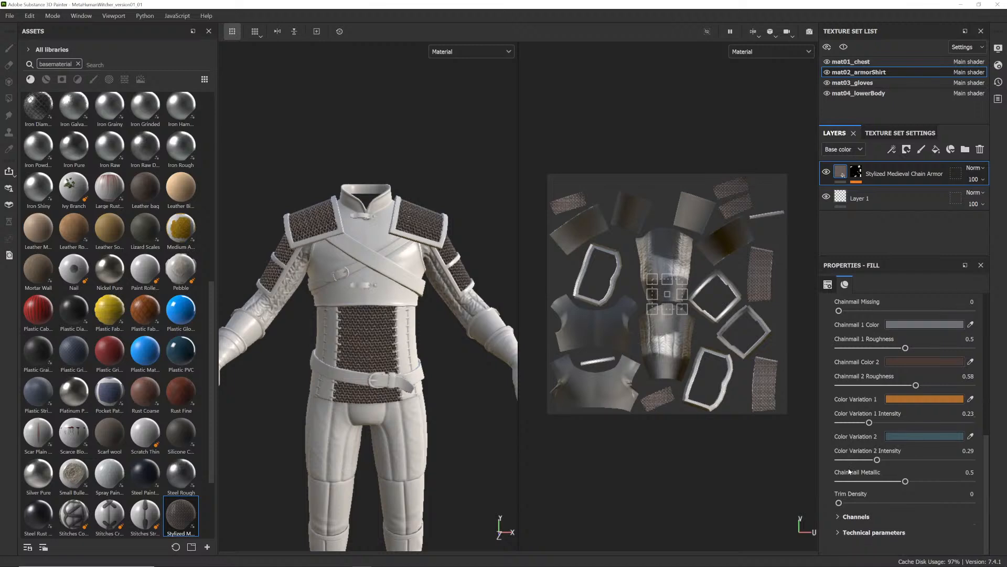
scroll(846, 497, up, 10)
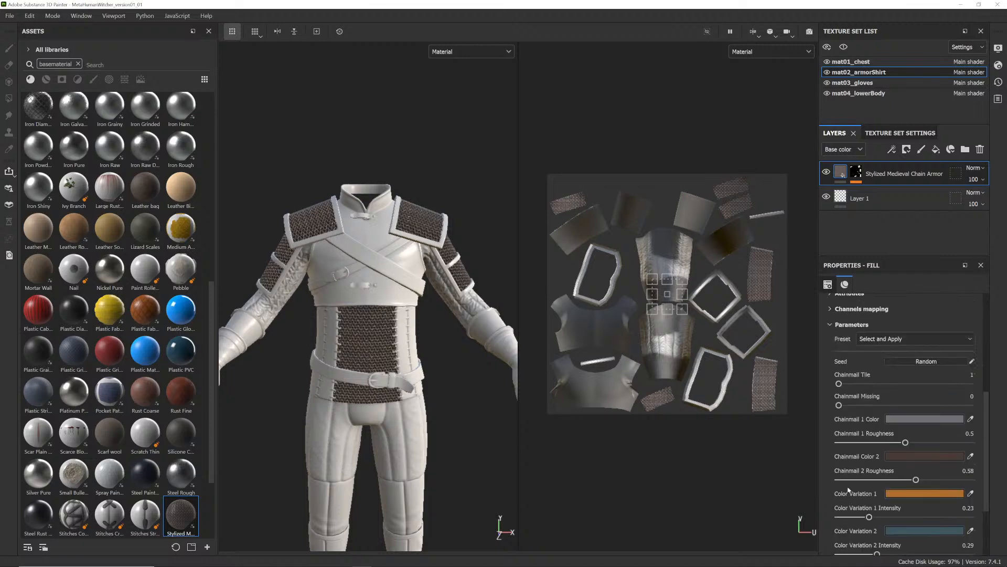
scroll(851, 481, down, 6)
click(830, 310)
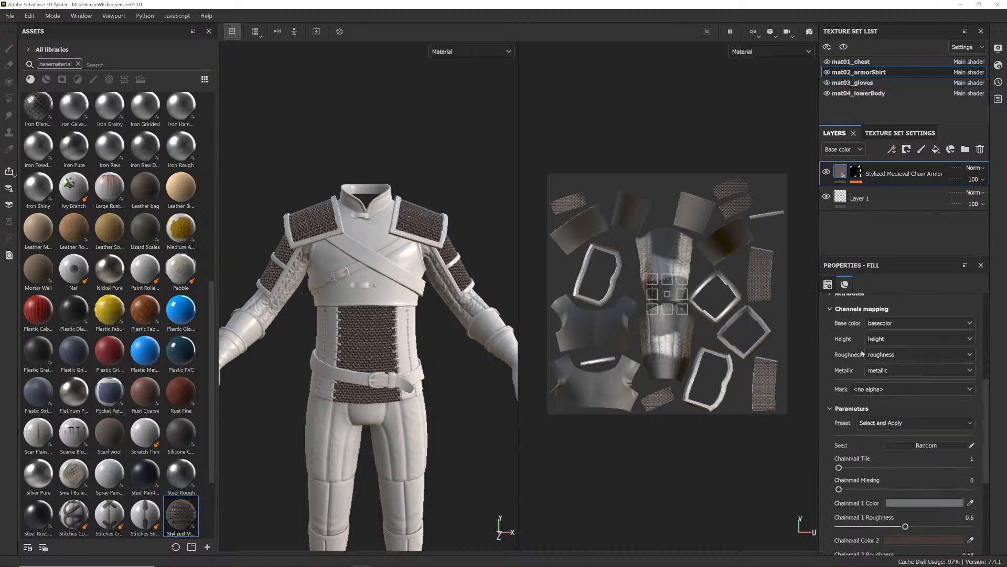
click(830, 308)
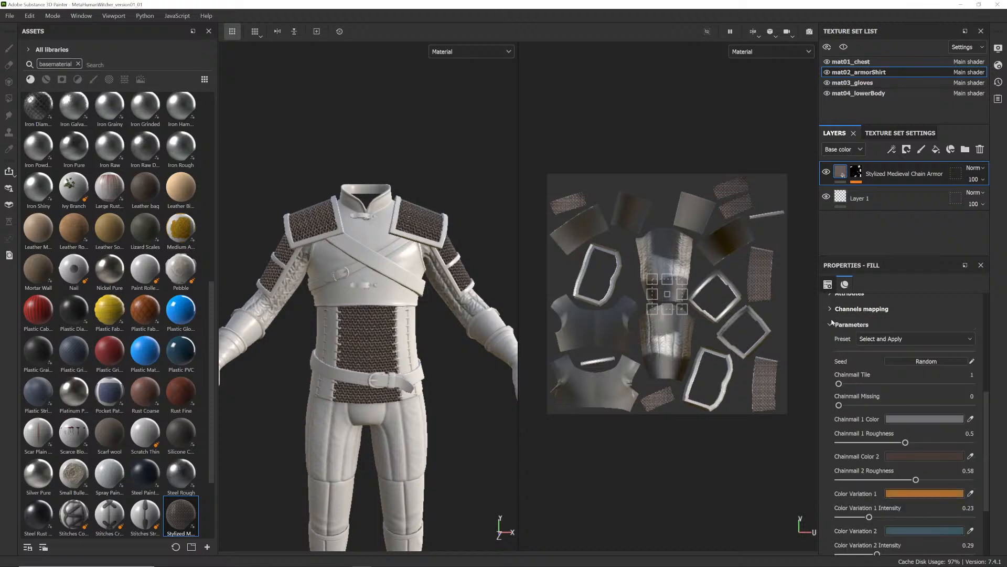
scroll(831, 317, up, 1)
click(830, 324)
click(830, 325)
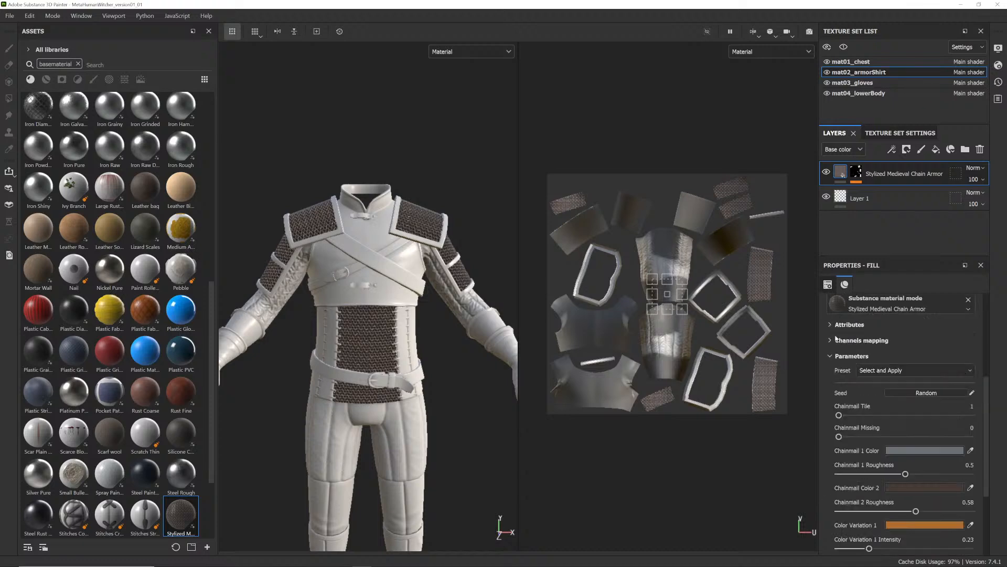
scroll(848, 391, up, 3)
scroll(847, 391, down, 8)
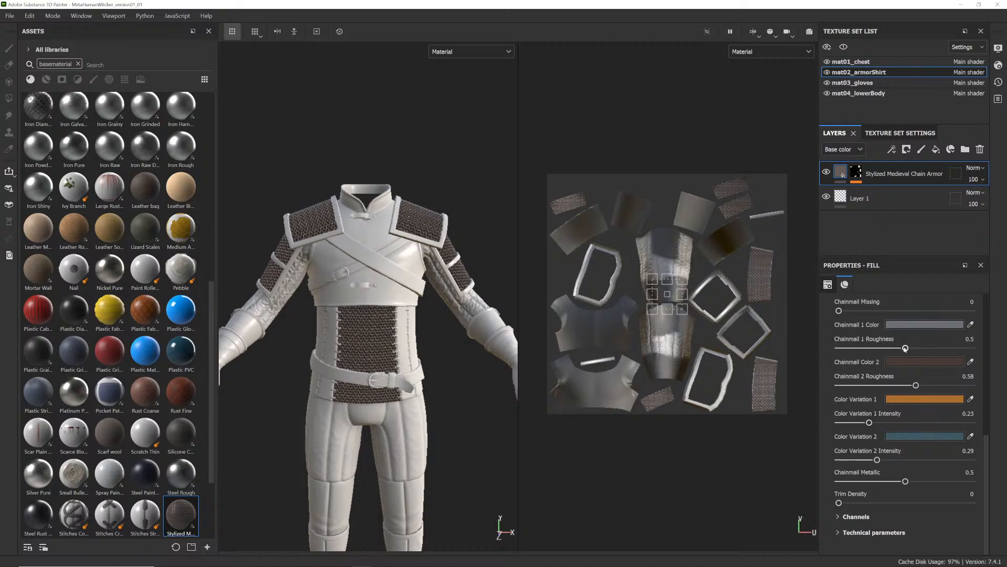
- Try Chainmail 1 Roughness and Chainmail 2 Roughness at 0 on the armorShirt chain armor fill
scroll(371, 324, up, 10)
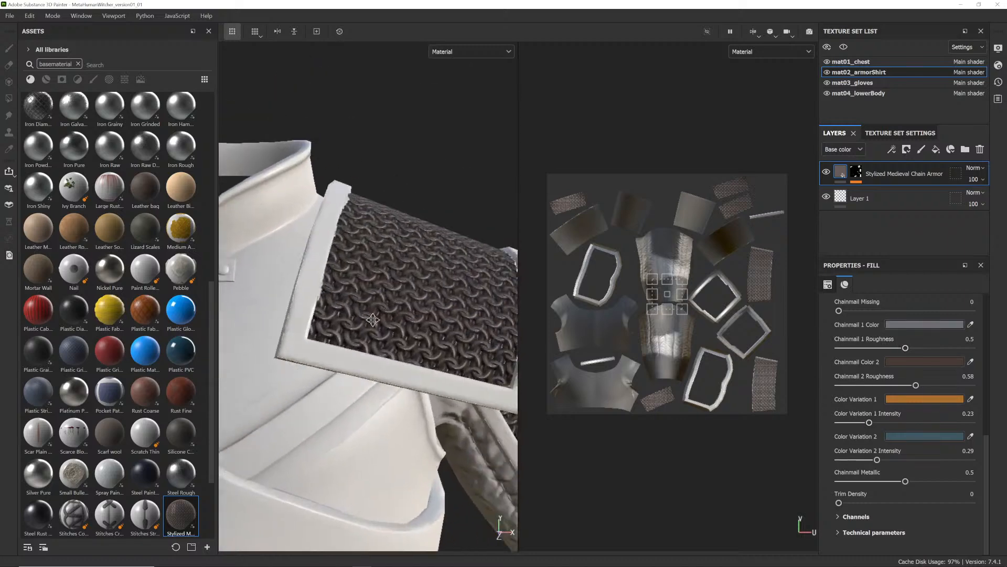
scroll(373, 319, up, 5)
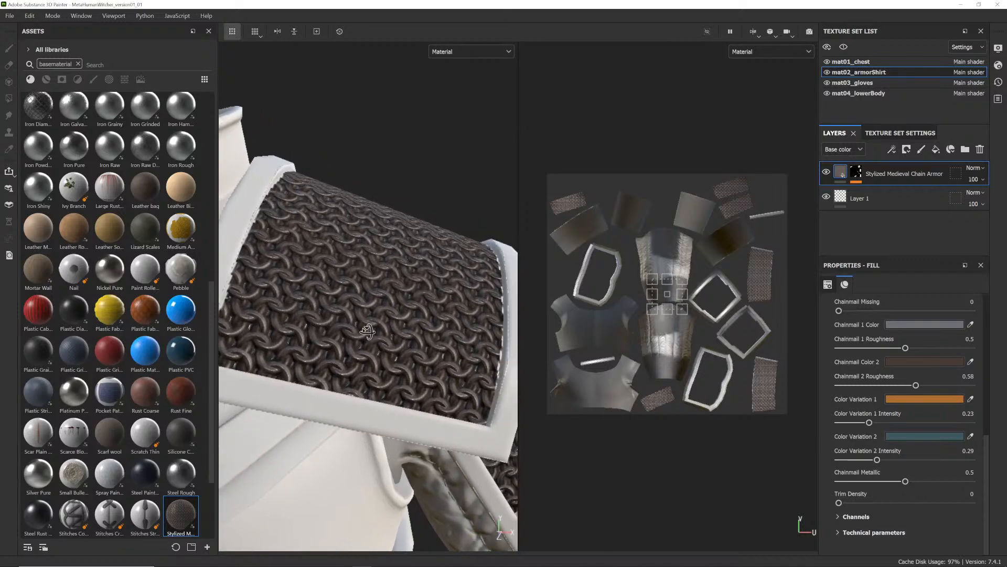
alt+drag(377, 328, 378, 329)
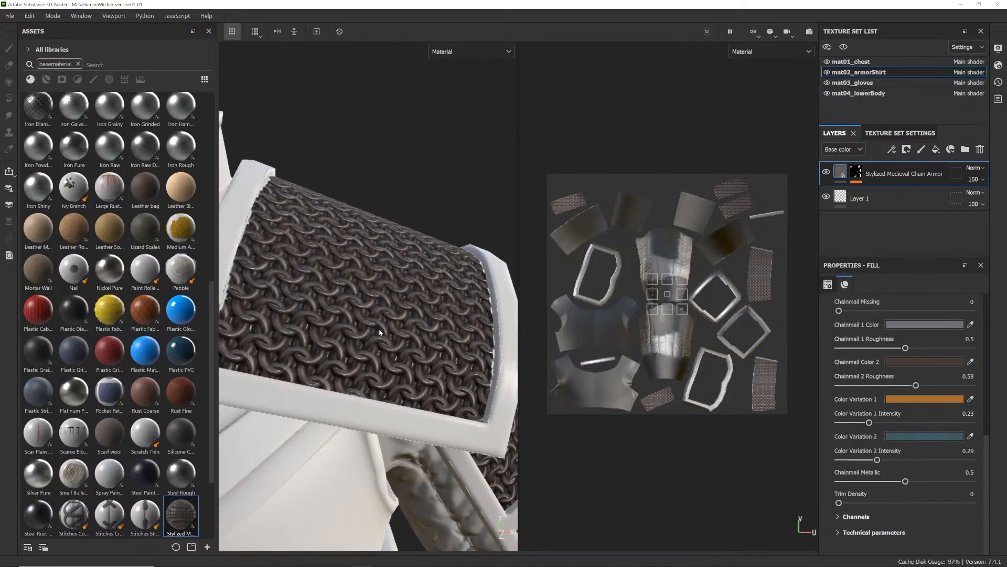
alt+right_drag(380, 330, 359, 319)
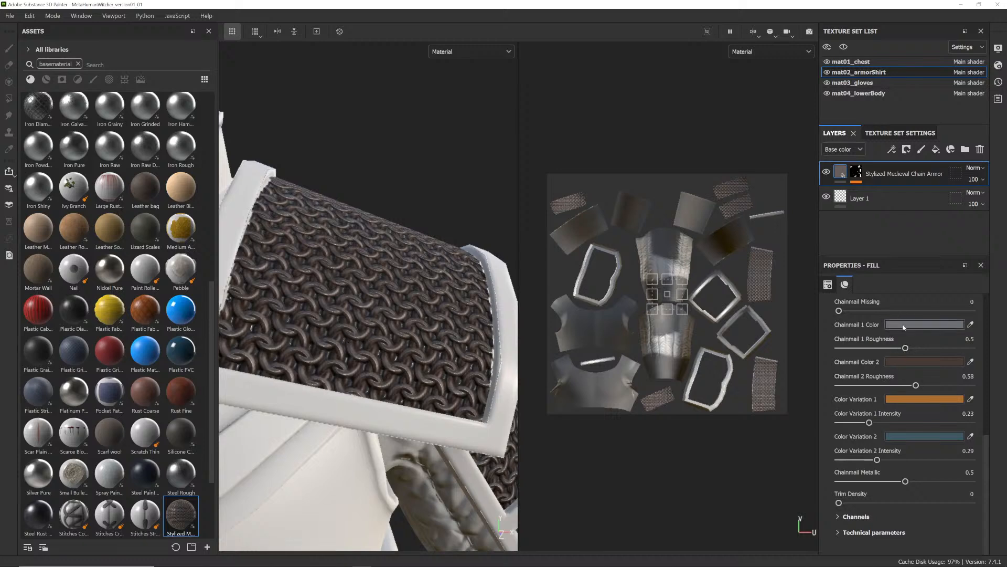
drag(905, 347, 831, 349)
mouse_move(840, 349)
mouse_down()
mouse_move(888, 350)
mouse_move(837, 349)
mouse_up()
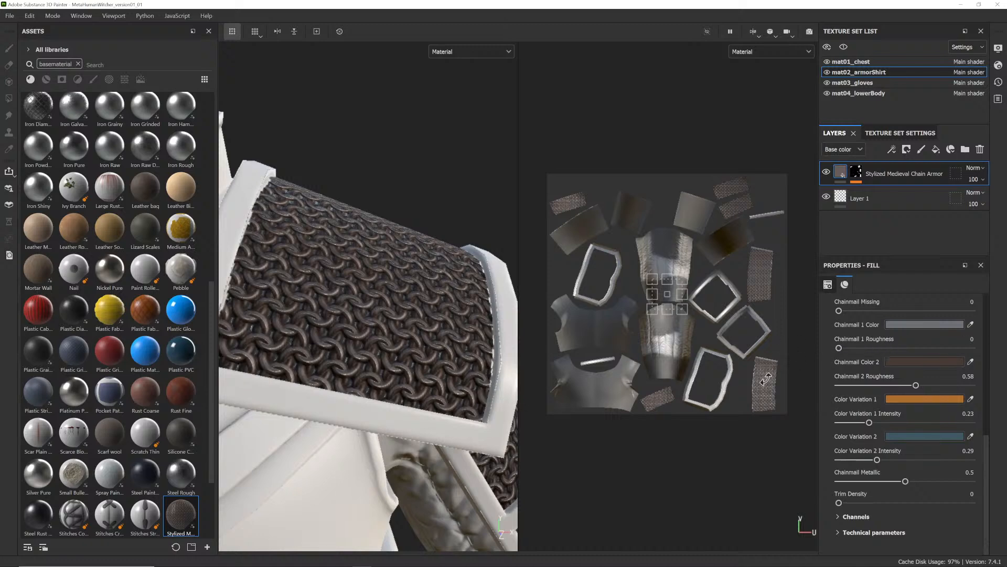
mouse_move(916, 385)
mouse_down()
mouse_move(846, 387)
mouse_move(972, 385)
mouse_move(790, 382)
mouse_up()
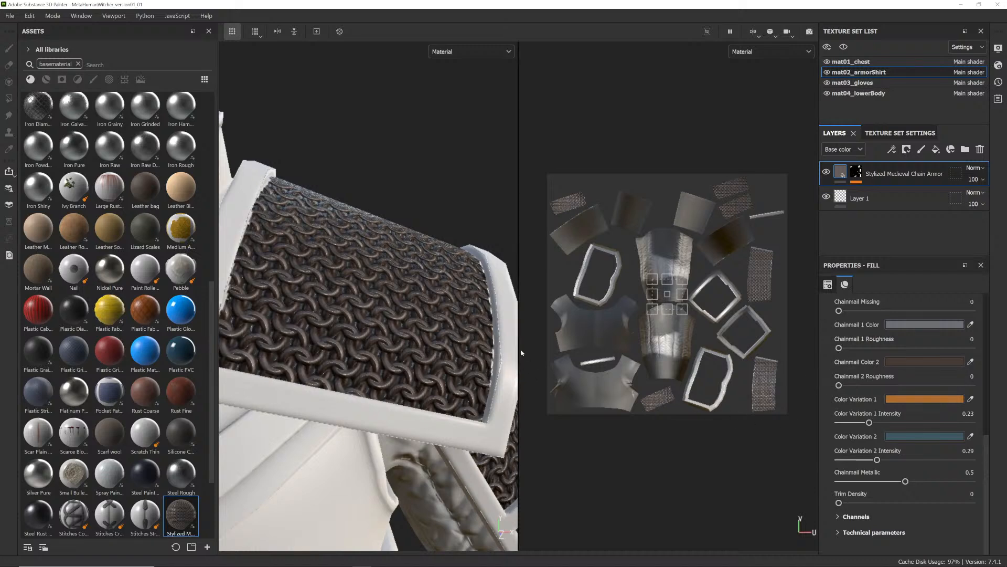
- Examine how the chainmail on the shoulder pad reflects light, from a distance and up close
alt+right_drag(383, 353, 335, 379)
alt+middle_drag(336, 379, 347, 336)
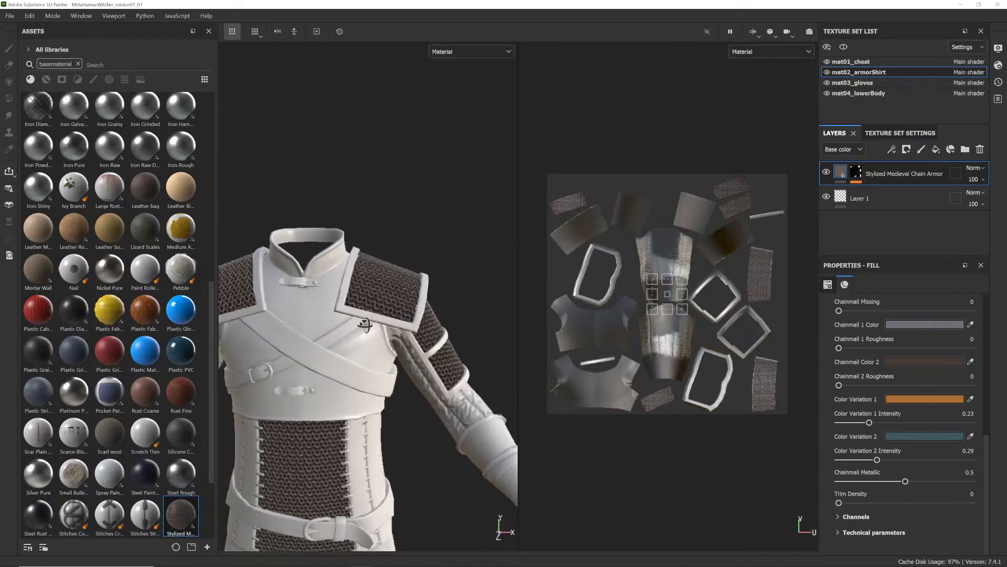
alt+drag(347, 337, 376, 306)
alt+right_drag(375, 307, 486, 297)
alt+middle_drag(486, 297, 383, 319)
alt+right_drag(382, 320, 395, 332)
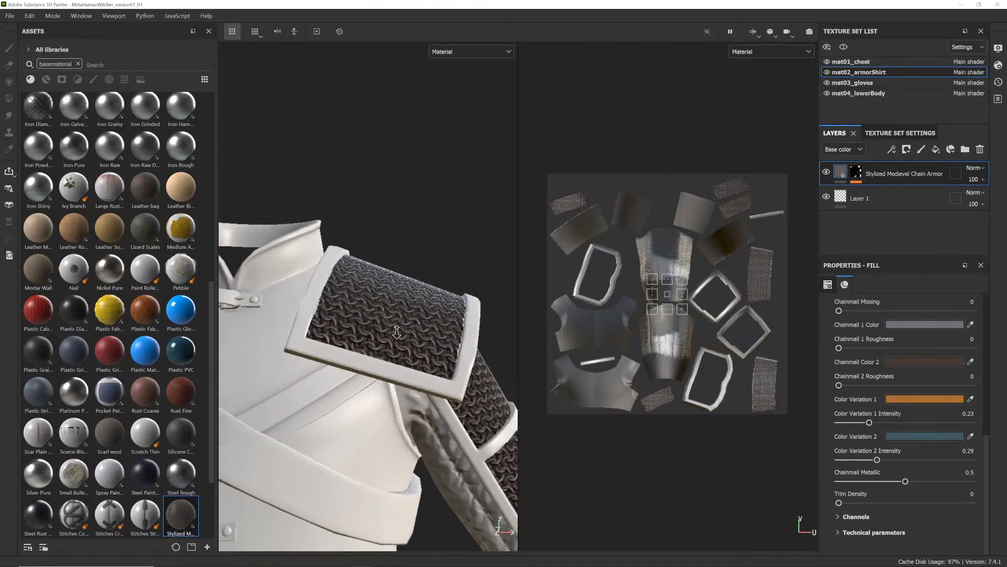
alt+drag(396, 333, 352, 327)
alt+right_drag(353, 327, 400, 325)
alt+drag(400, 325, 333, 308)
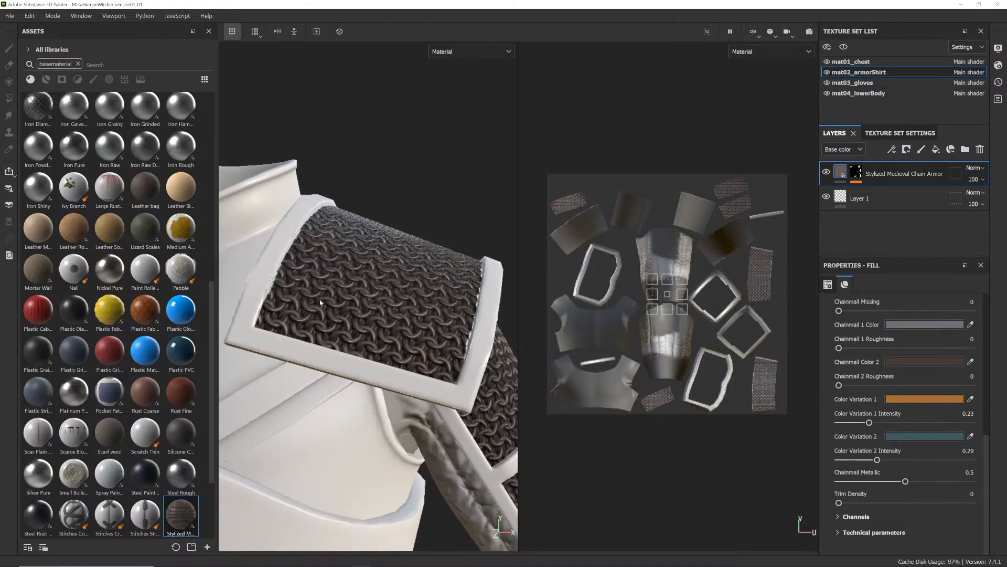
- Set Chainmail 1 Roughness and Chainmail 2 Roughness to 0.5 and check the chainmail on the arm and shoulder
drag(840, 348, 906, 351)
drag(840, 385, 905, 385)
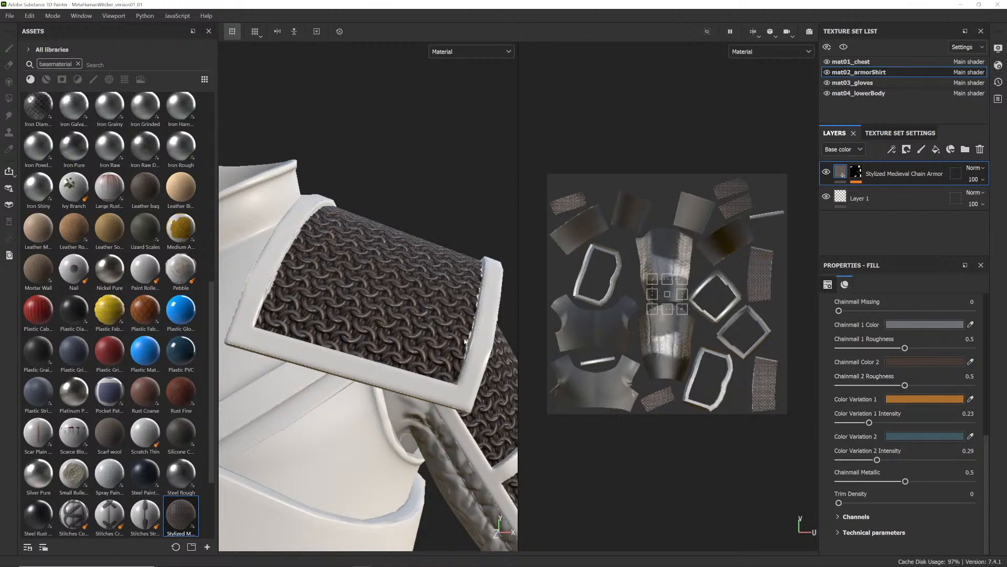
scroll(464, 341, down, 10)
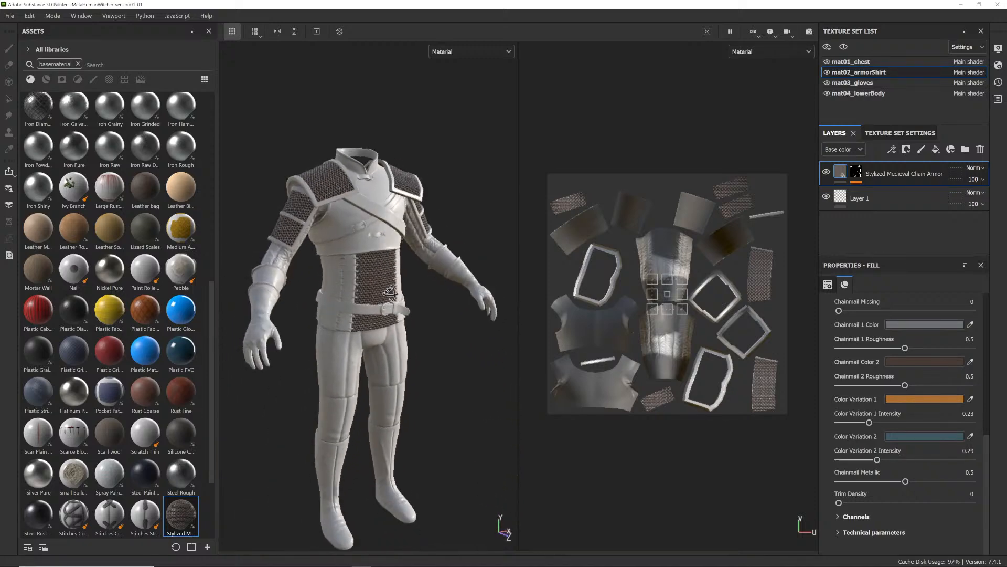
alt+drag(389, 293, 431, 294)
alt+right_drag(367, 286, 414, 288)
alt+drag(362, 262, 402, 259)
alt+middle_drag(336, 239, 367, 289)
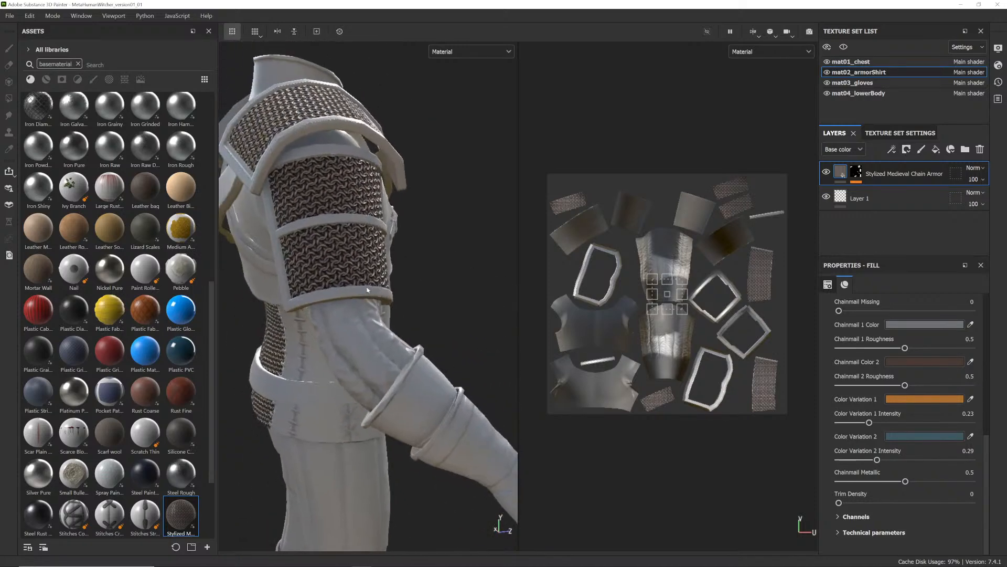
alt+drag(368, 290, 359, 270)
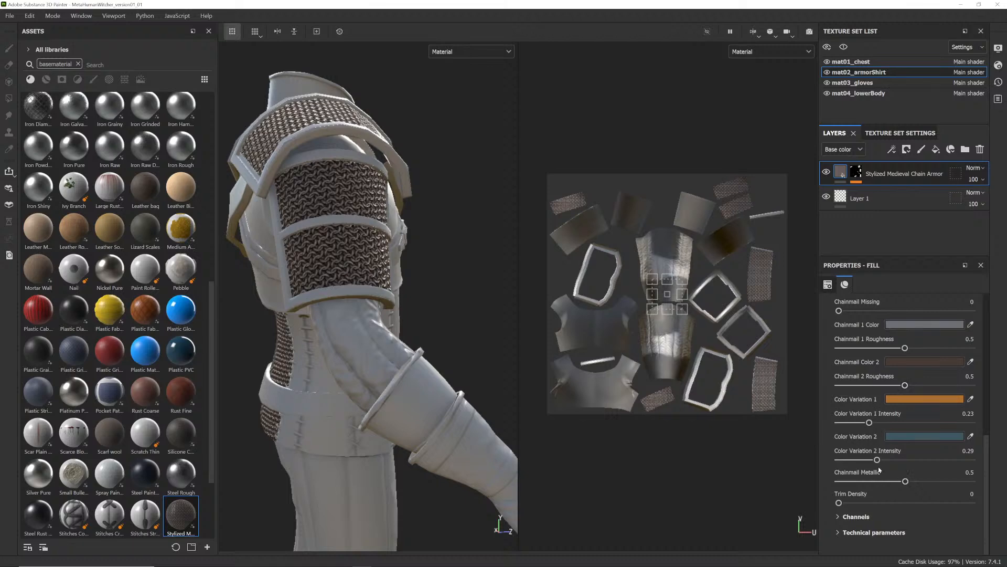
- Review the armorShirt chain armor fill's parameters and examine the chainmail on the arm and waist up close
scroll(861, 359, up, 6)
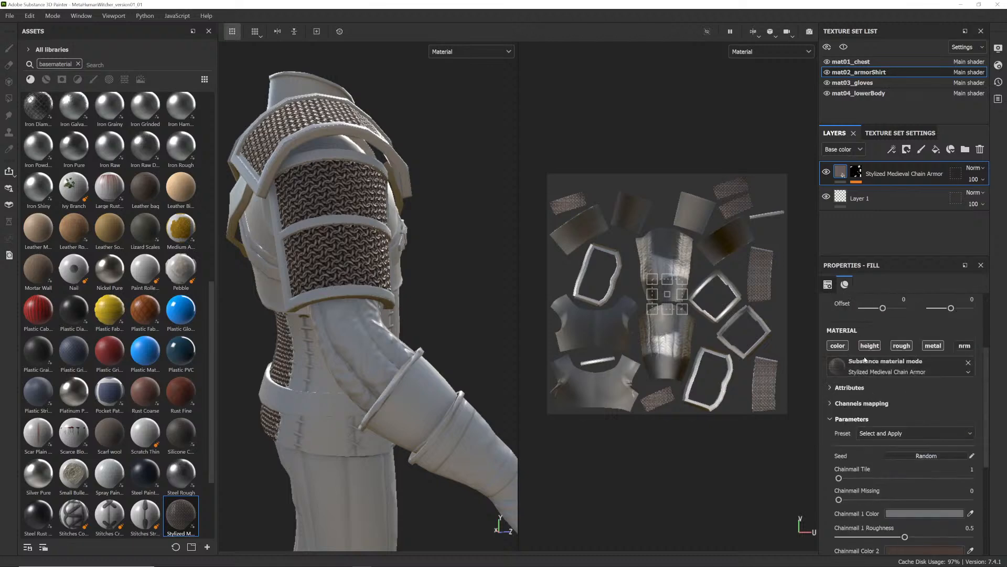
scroll(867, 366, up, 1)
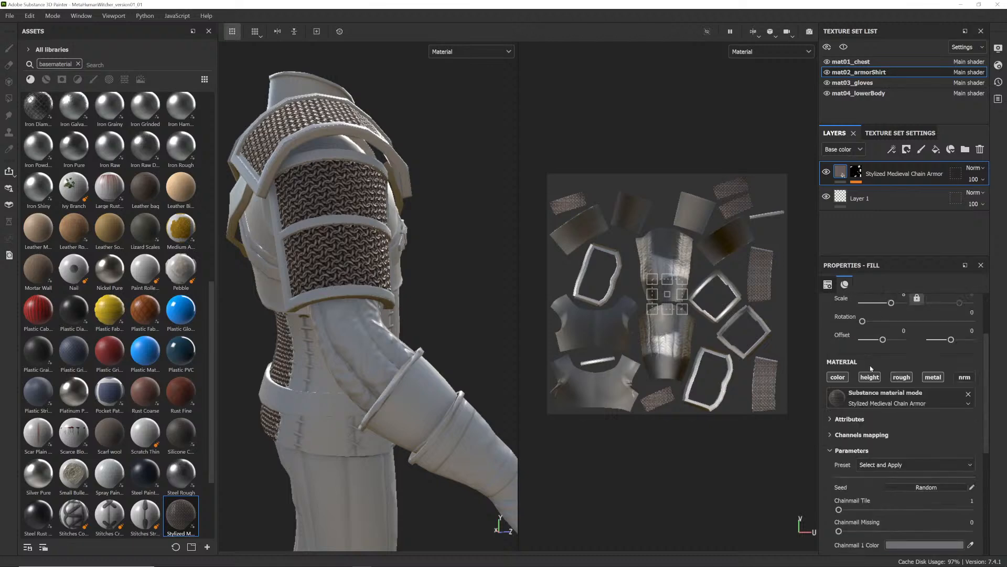
scroll(873, 419, down, 4)
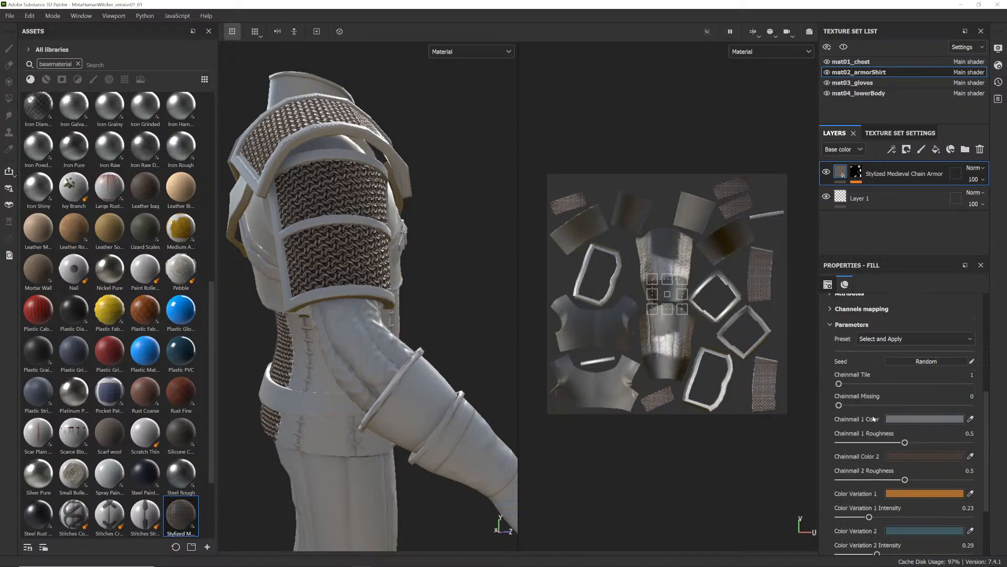
scroll(874, 418, down, 2)
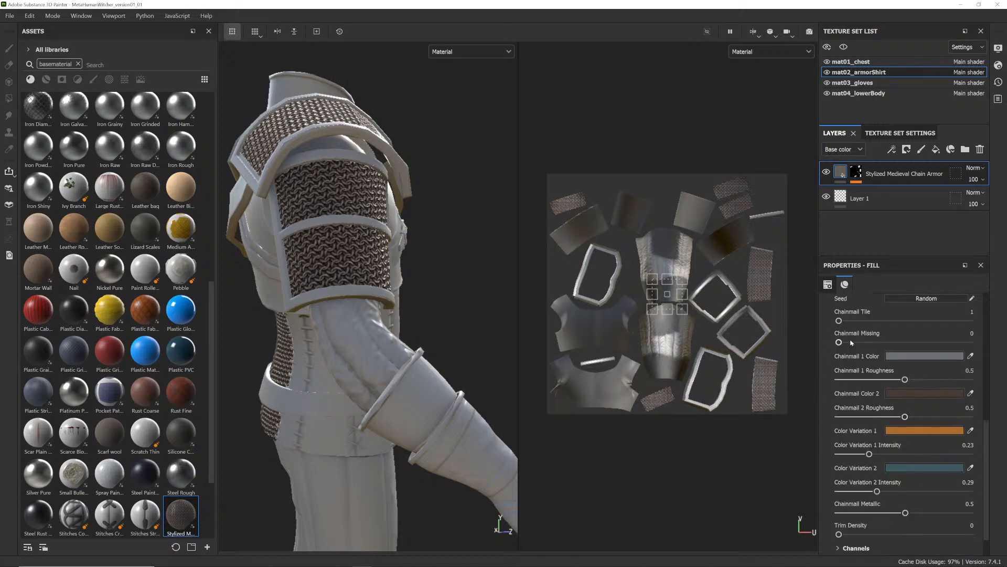
alt+middle_drag(332, 271, 338, 244)
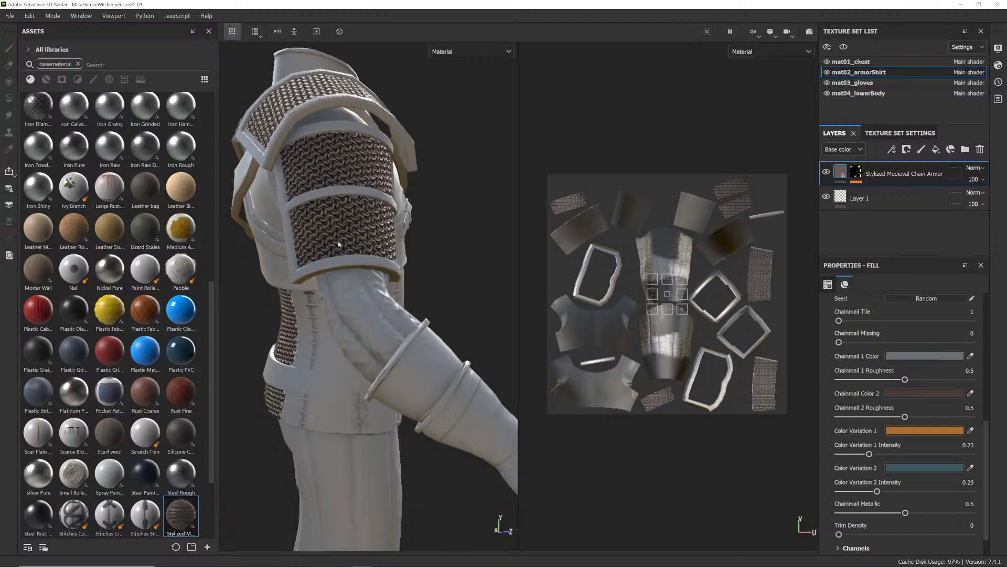
alt+drag(338, 244, 398, 257)
scroll(398, 273, up, 5)
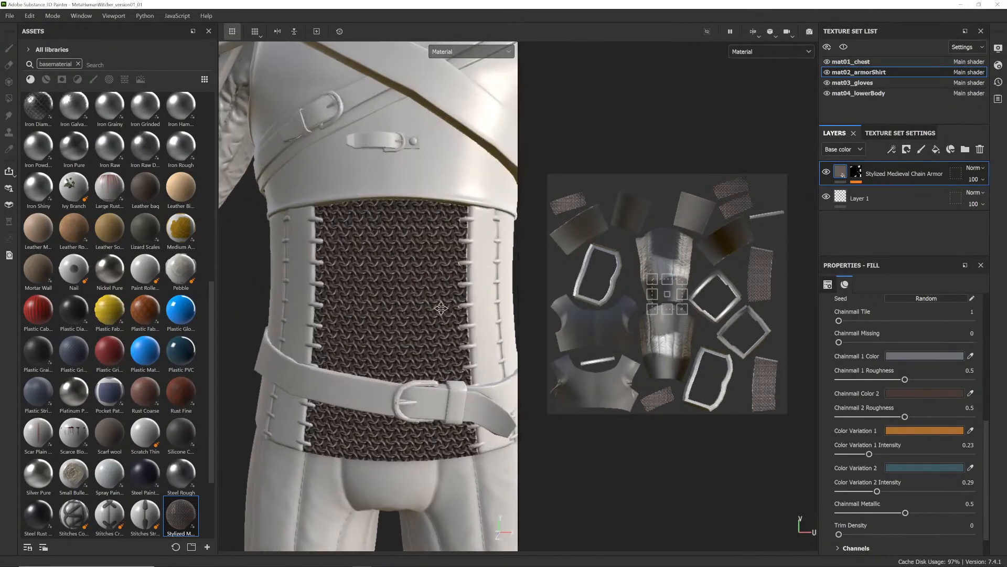
alt+middle_drag(441, 308, 434, 281)
scroll(434, 281, up, 2)
mouse_move(434, 281)
alt+mouse_down()
mouse_move(415, 276)
mouse_move(452, 281)
alt+mouse_up()
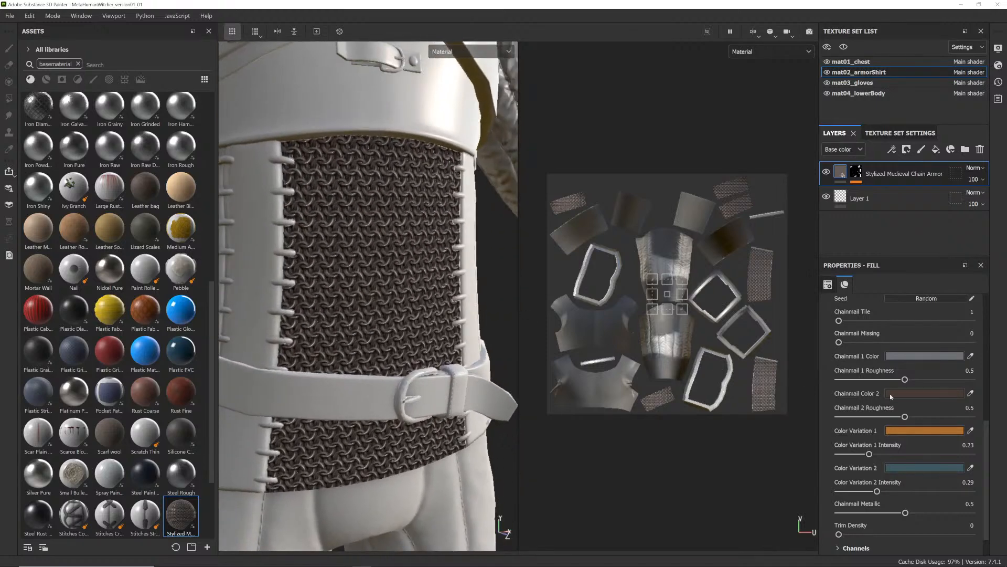
- Try Chainmail Color 2 at saturation 0 on the chain armor fill and check the waist and shoulder mail
click(912, 394)
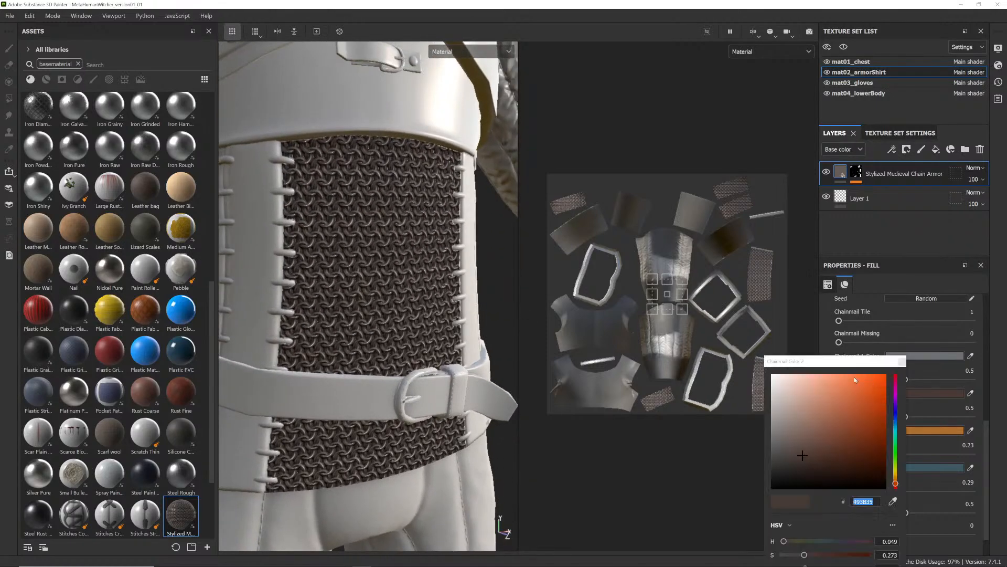
drag(831, 334, 846, 281)
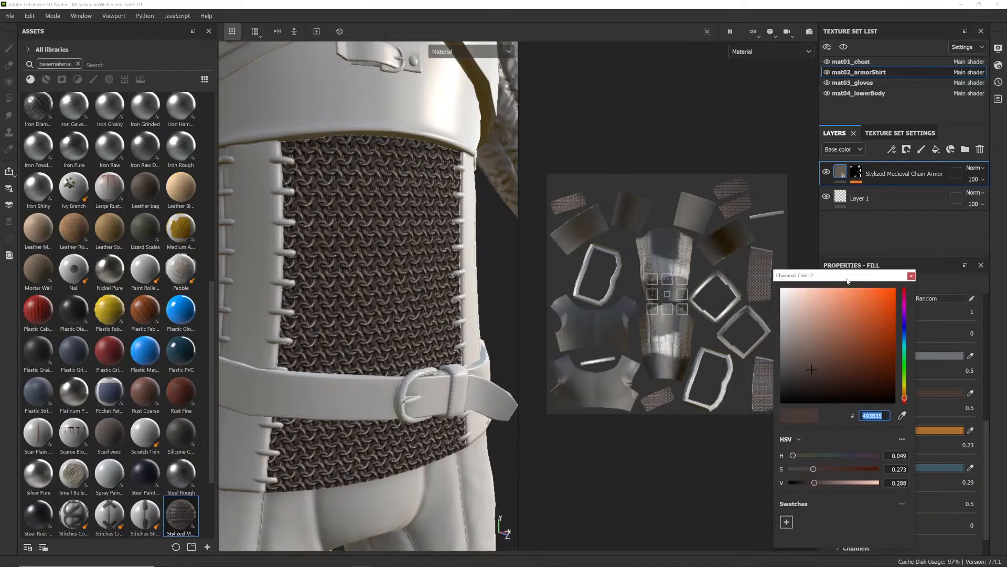
double_click(898, 469)
triple_click(898, 469)
drag(813, 469, 789, 469)
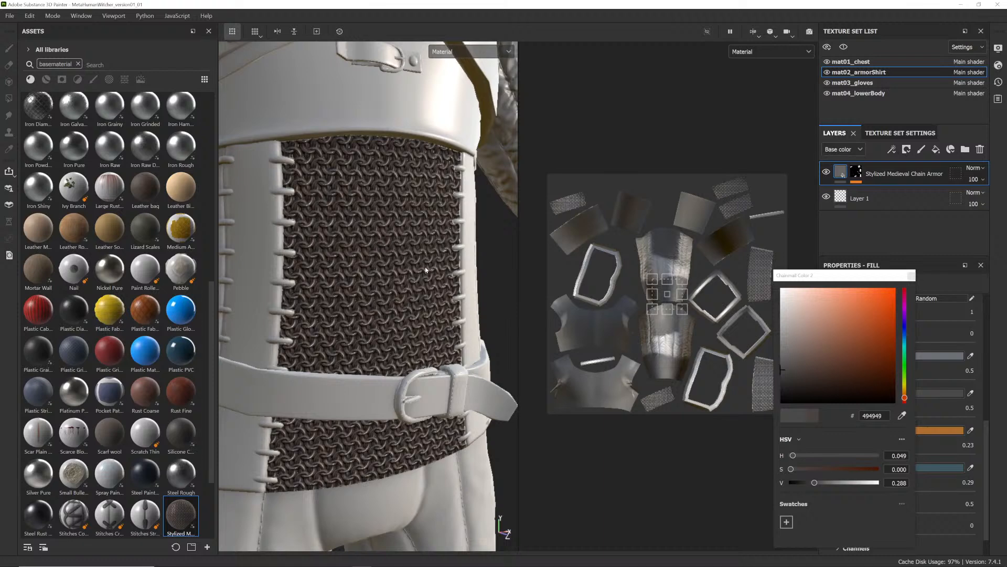
alt+right_drag(426, 270, 336, 259)
alt+middle_drag(402, 274, 405, 347)
alt+middle_drag(440, 218, 367, 334)
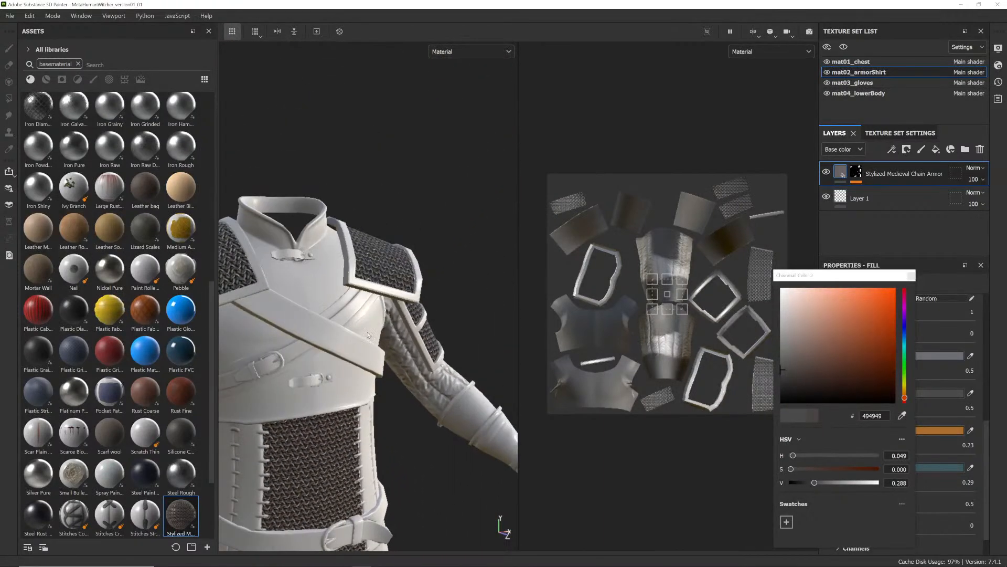
alt+right_drag(368, 334, 344, 397)
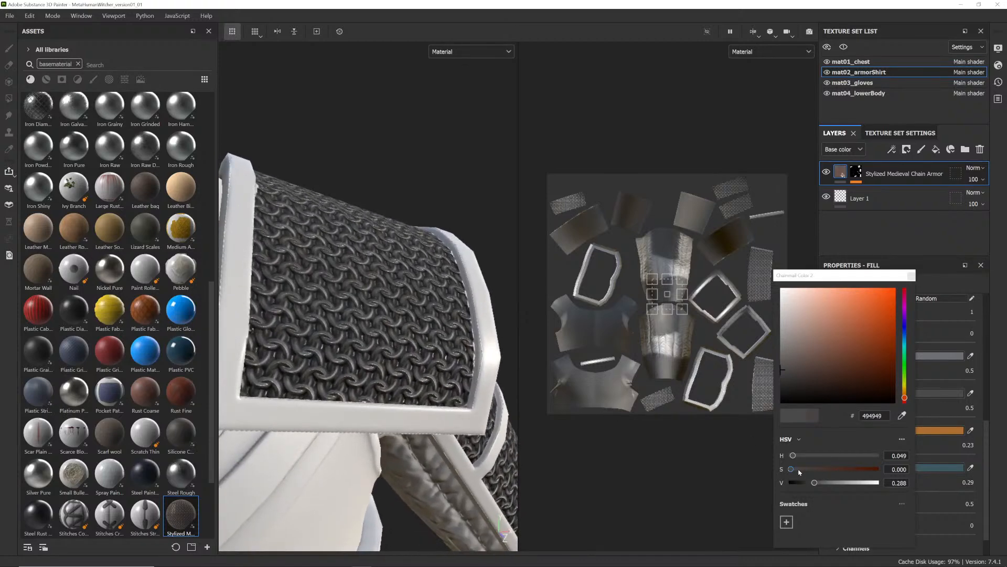
mouse_move(794, 470)
mouse_down()
mouse_move(859, 470)
mouse_move(778, 469)
mouse_up()
click(911, 276)
- Compare the shoulder and waist mail from the front and undo the Chainmail Color 2 change
alt+right_drag(442, 304, 338, 292)
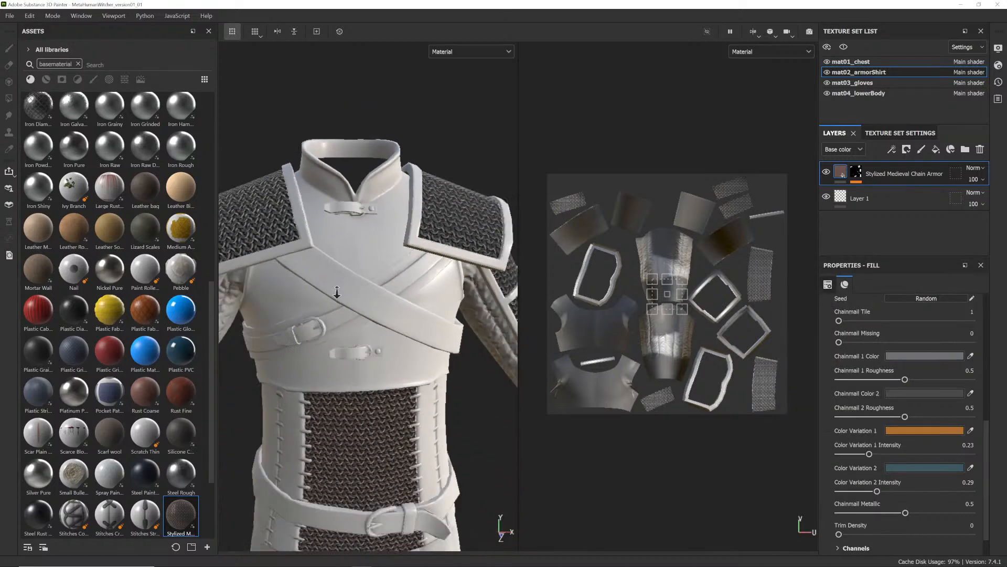
alt+middle_drag(338, 293, 360, 273)
alt+drag(360, 272, 389, 347)
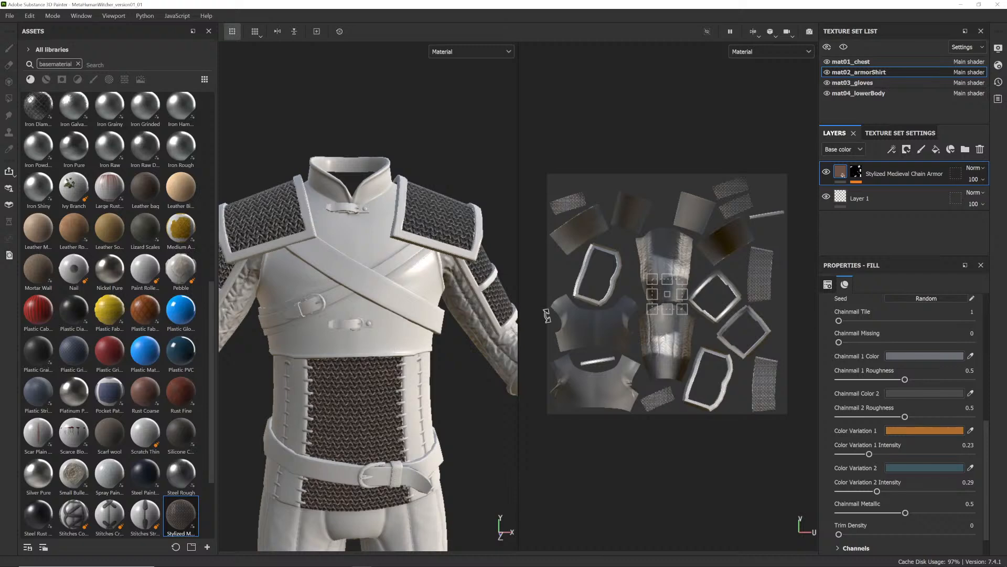
key(ctrl+z)
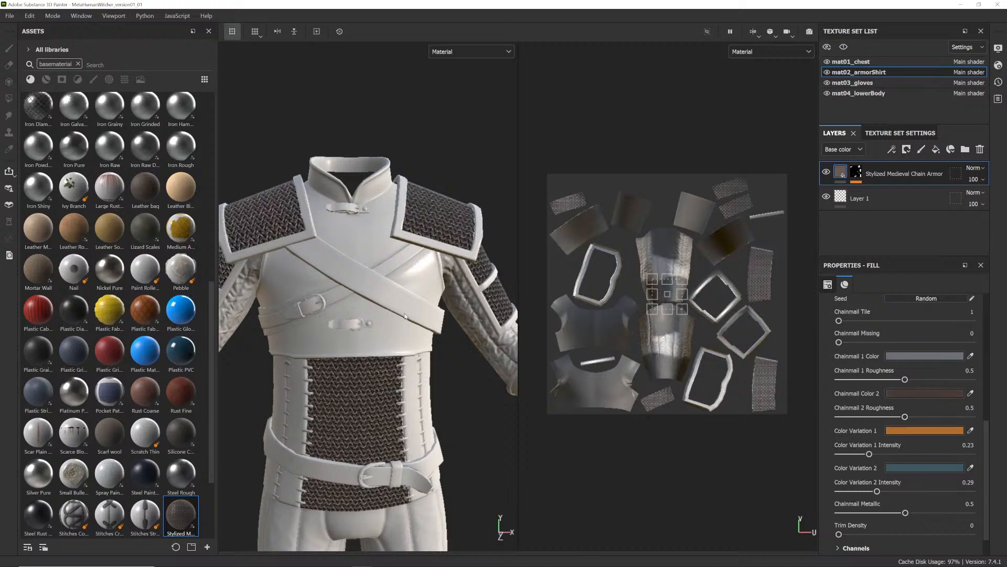
scroll(401, 309, down, 5)
alt+drag(401, 309, 408, 315)
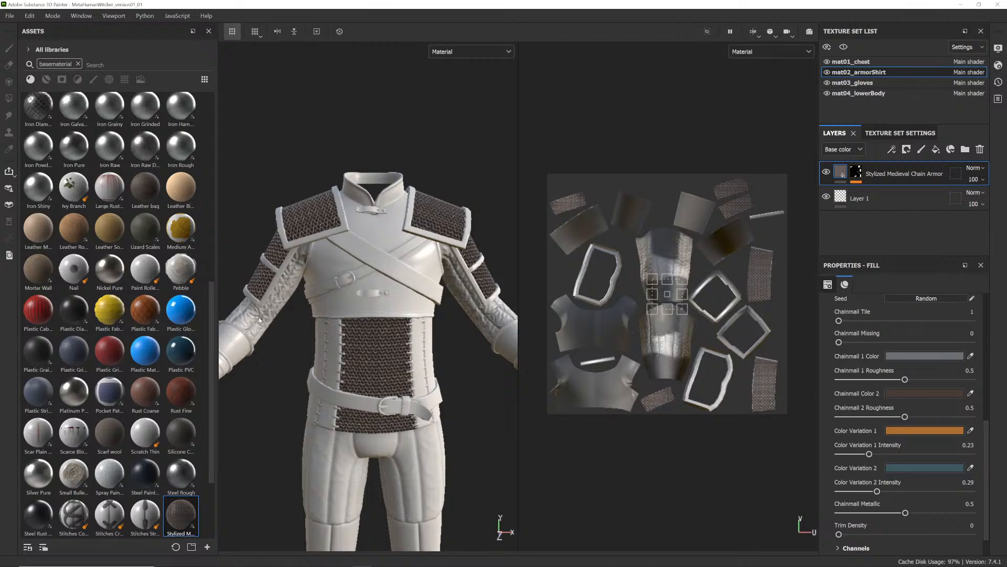
- Switch to Photoshop, study the chainmail in the enlarged Witcher3_StarterArmor_01.psd reference, and return to Substance 3D Painter
key(alt+Tab)
key(alt+Tab)
key(alt+Tab)
key(alt+Tab)
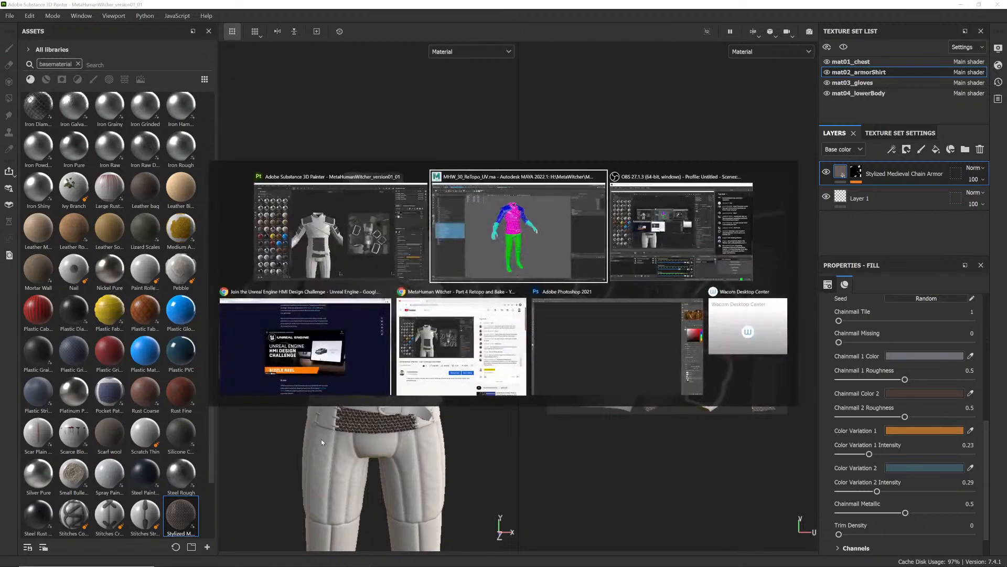
key(alt+Tab)
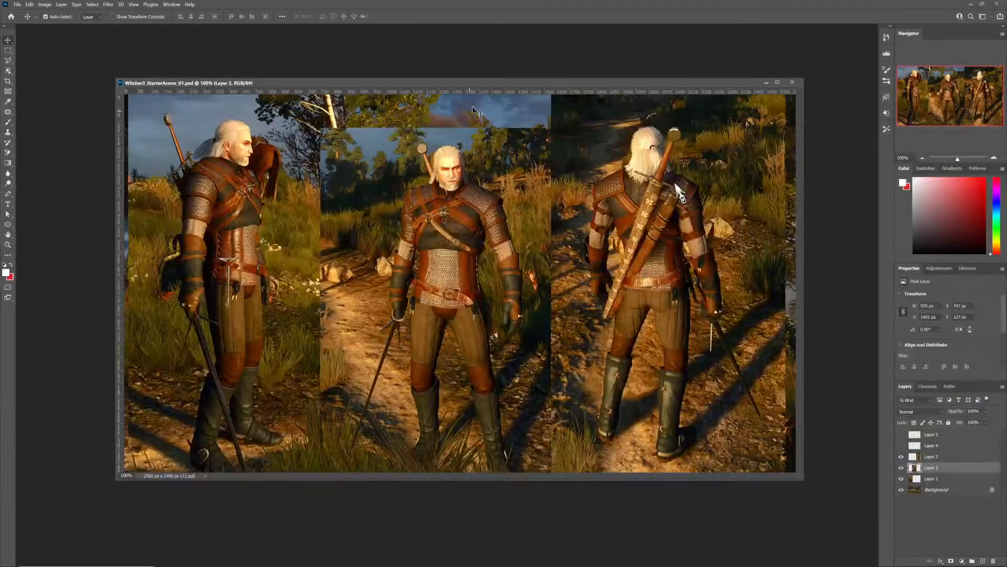
double_click(514, 82)
alt+scroll(503, 229, up, 1)
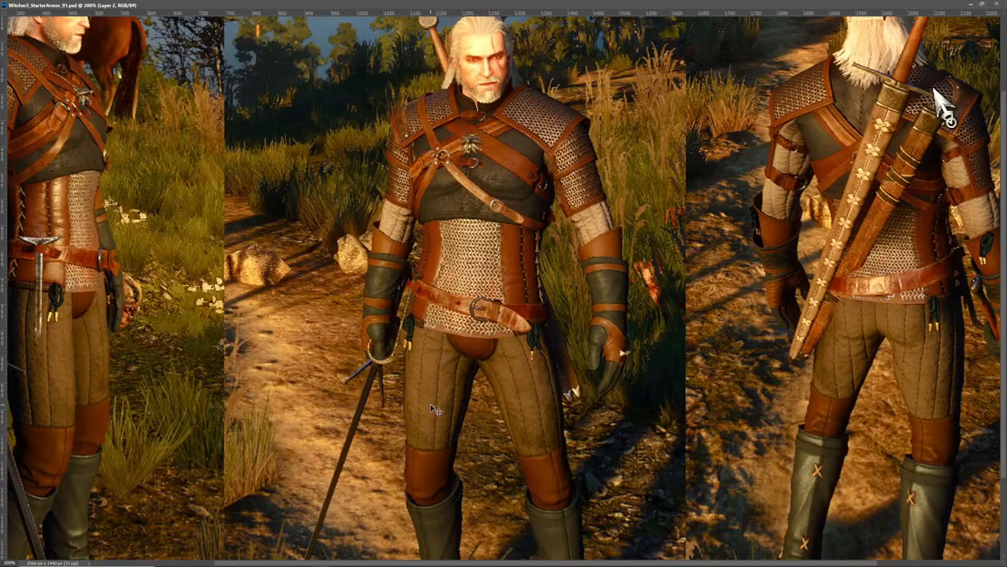
key(alt+Tab)
key(alt+Tab)
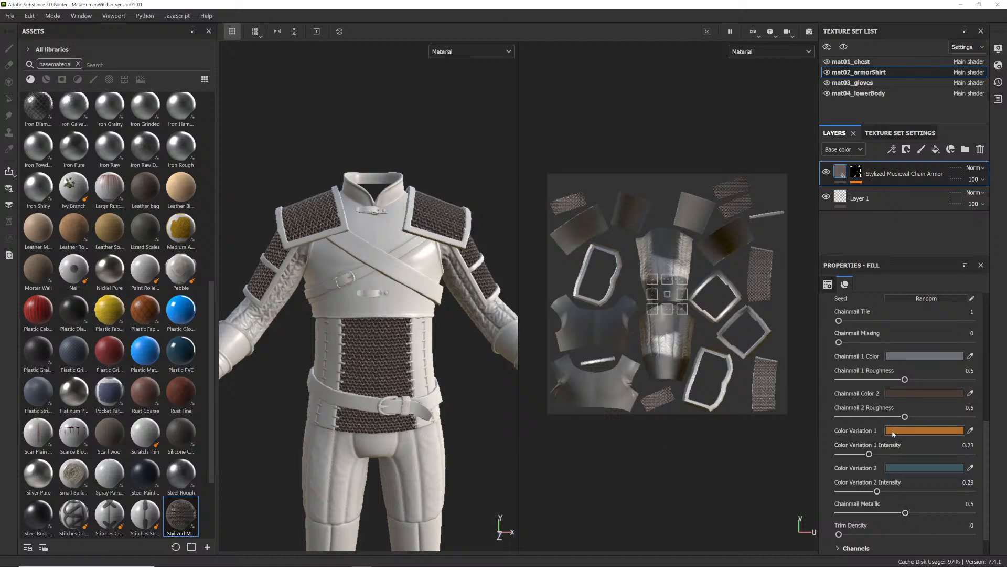
- Try Chainmail Metallic at 0 and check the chainmail on the shoulder pad up close
mouse_move(905, 512)
mouse_down()
mouse_move(826, 514)
mouse_move(985, 506)
mouse_move(750, 508)
mouse_up()
alt+right_drag(390, 257, 433, 217)
alt+middle_drag(432, 218, 349, 315)
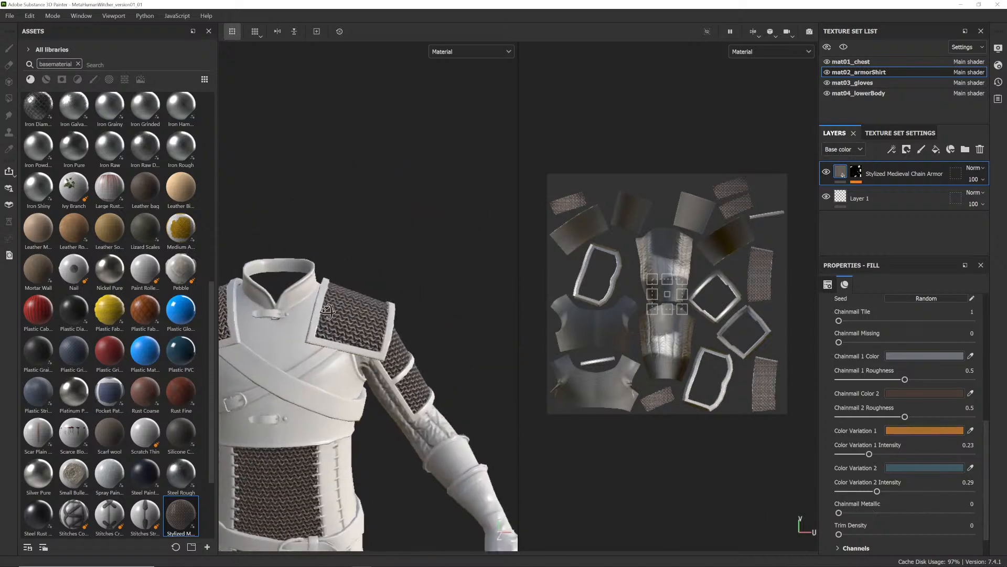
alt+right_drag(349, 315, 435, 318)
alt+drag(435, 317, 413, 341)
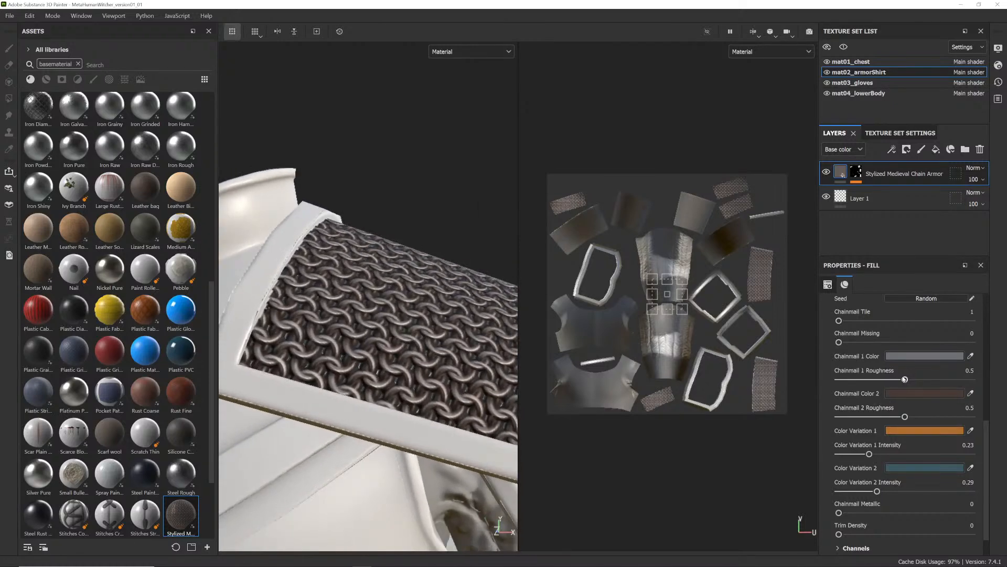
- Set Chainmail 1 Roughness and Chainmail 2 Roughness to 0 on the armorShirt chain armor fill
drag(905, 379, 831, 378)
drag(904, 417, 821, 419)
alt+drag(452, 357, 443, 315)
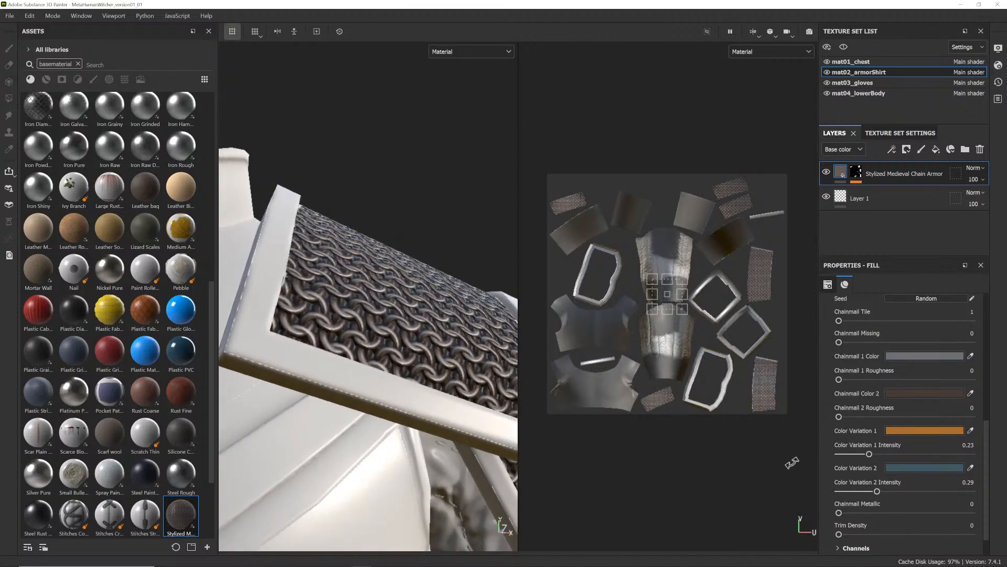
- Set Color Variation 1 Intensity and Color Variation 2 Intensity to 0 and check the mail up close and from the front
drag(869, 455, 817, 457)
drag(878, 492, 817, 496)
alt+drag(325, 346, 371, 377)
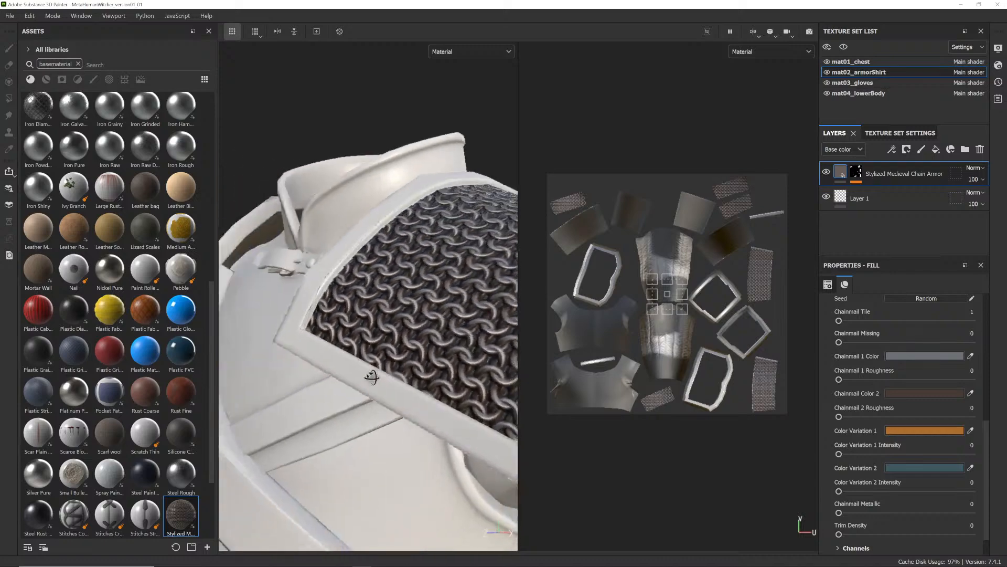
alt+right_drag(372, 376, 287, 359)
alt+drag(288, 359, 434, 383)
alt+right_drag(420, 384, 288, 389)
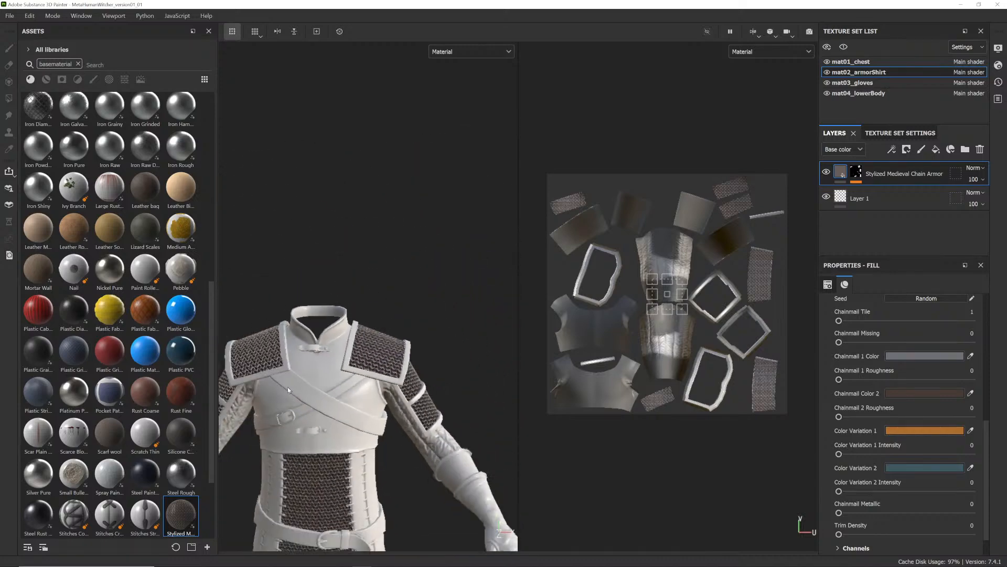
alt+middle_drag(315, 376, 407, 318)
alt+right_drag(407, 317, 439, 369)
alt+middle_drag(440, 370, 402, 348)
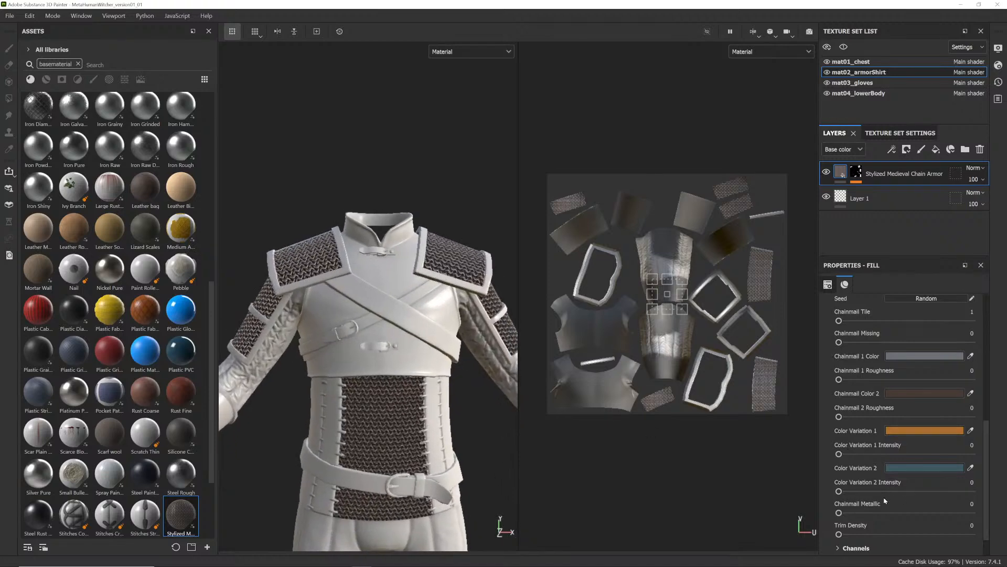
- Set Trim Density to 0.68 and Trim Intensity to 0, checking the shoulder pad and the mail strip in the UV layout
scroll(874, 516, down, 1)
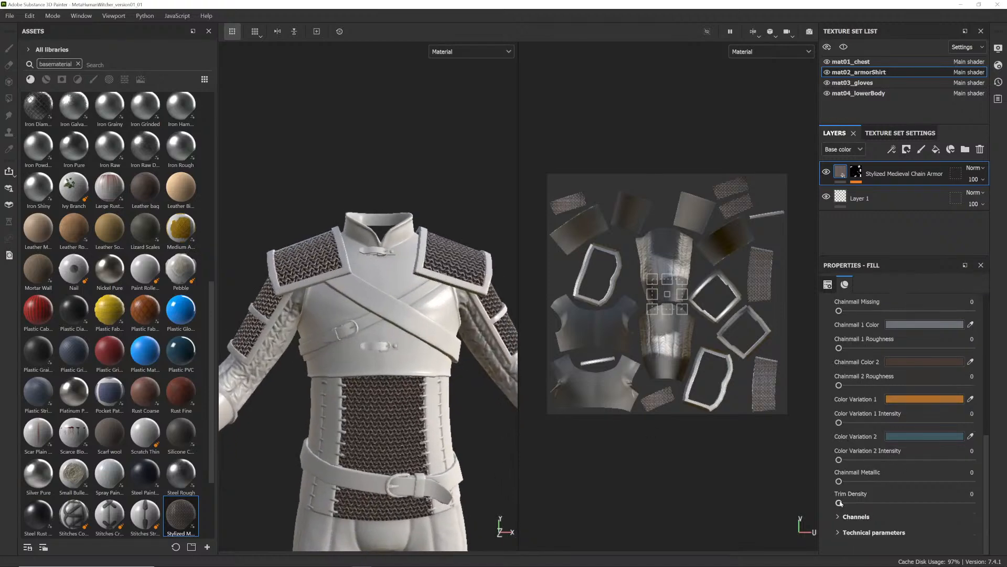
drag(838, 502, 930, 503)
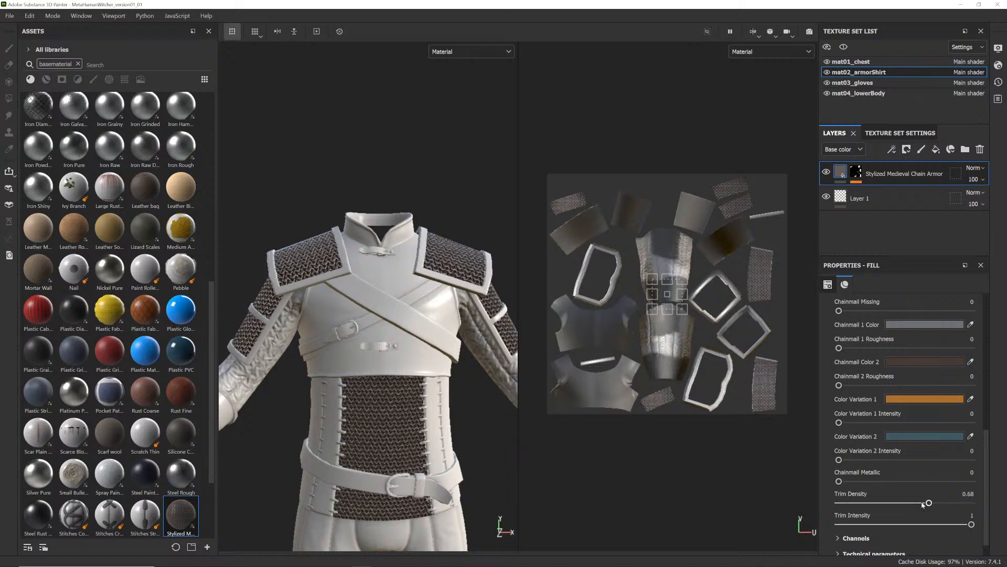
alt+middle_drag(462, 262, 387, 349)
alt+right_drag(387, 349, 479, 389)
alt+middle_drag(749, 389, 659, 353)
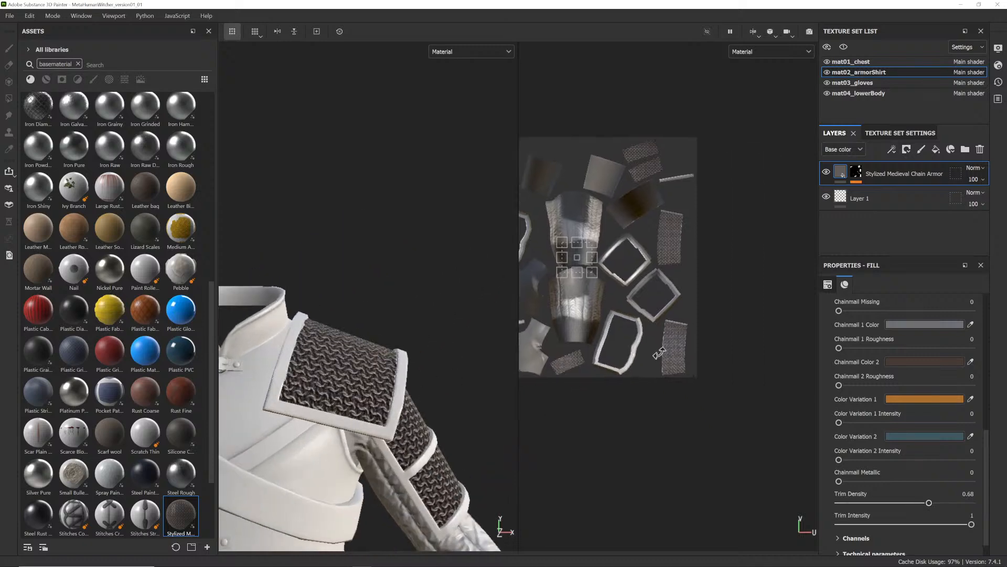
scroll(659, 353, up, 10)
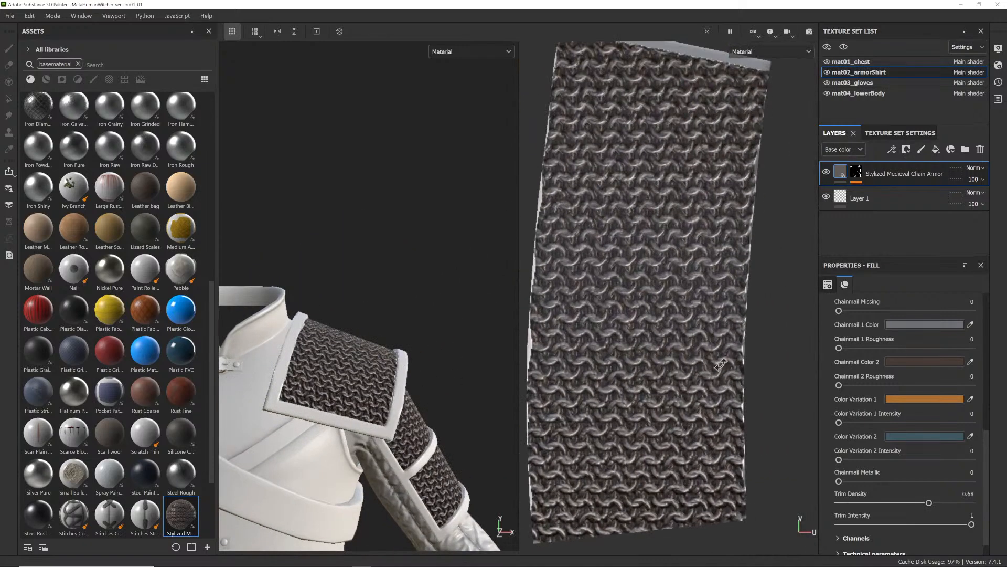
scroll(721, 364, down, 3)
drag(972, 524, 818, 525)
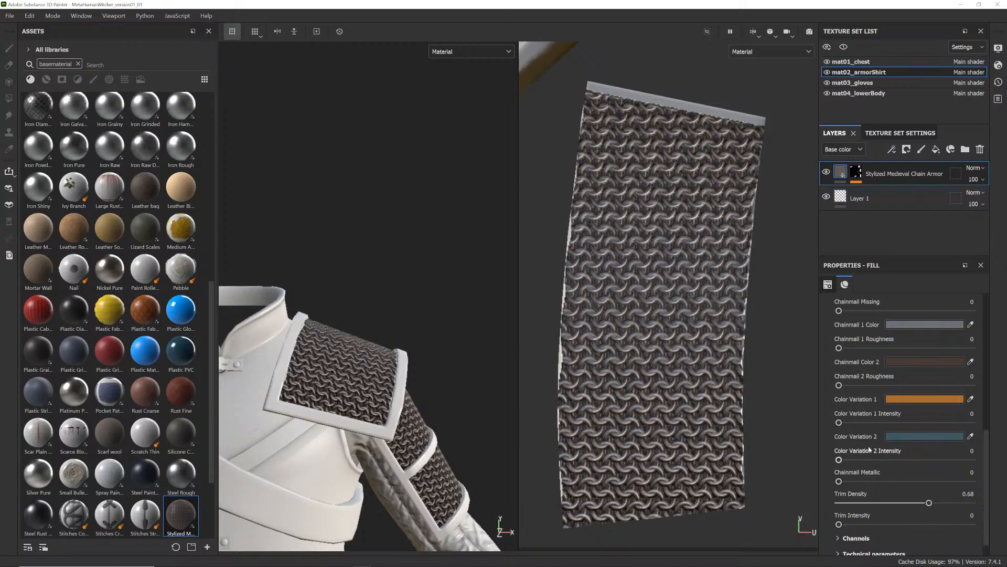
- Set Chainmail Metallic to 1 and check the shoulder pad's chainmail from several angles
drag(839, 481, 971, 481)
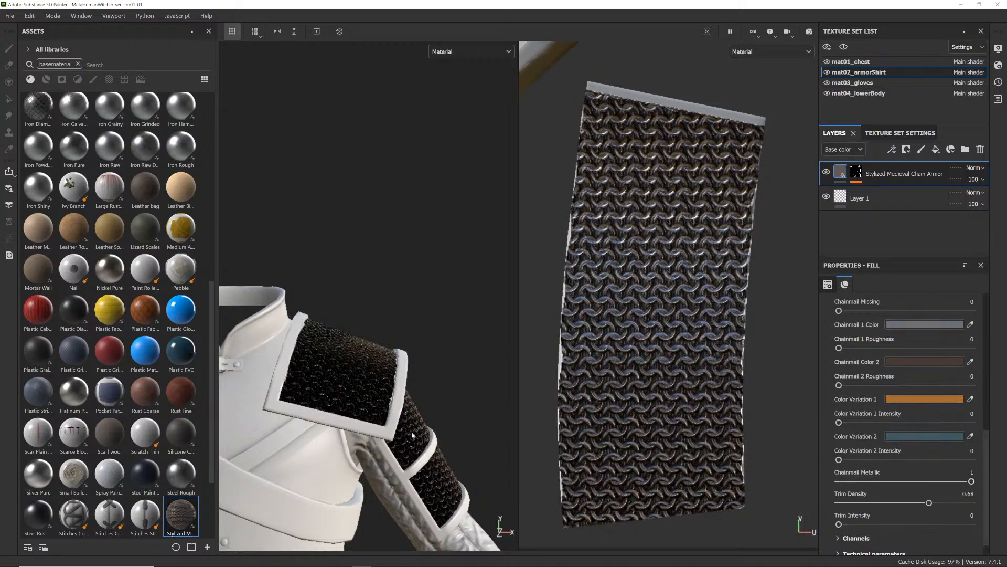
alt+drag(375, 386, 293, 382)
alt+right_drag(293, 383, 400, 368)
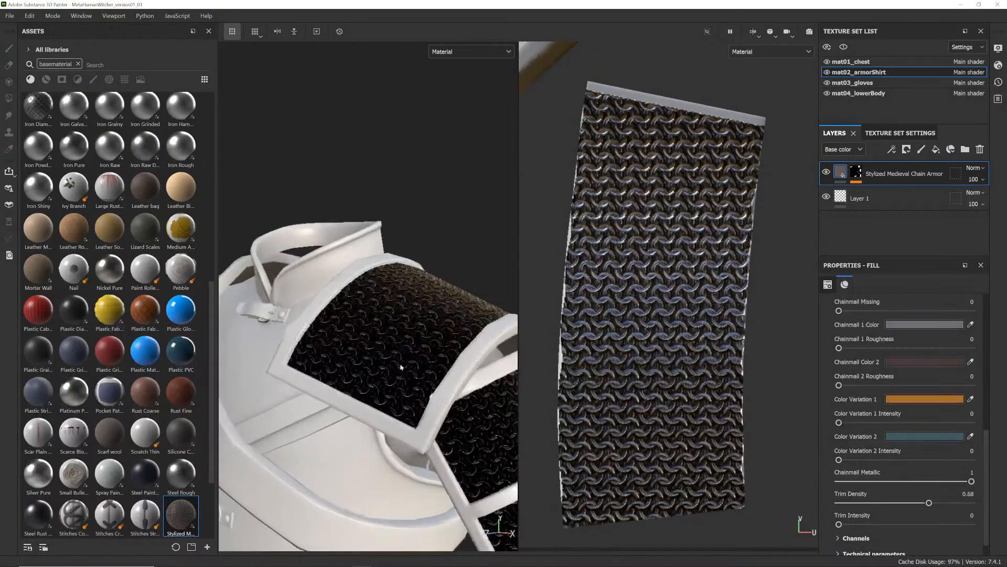
alt+drag(401, 371, 367, 340)
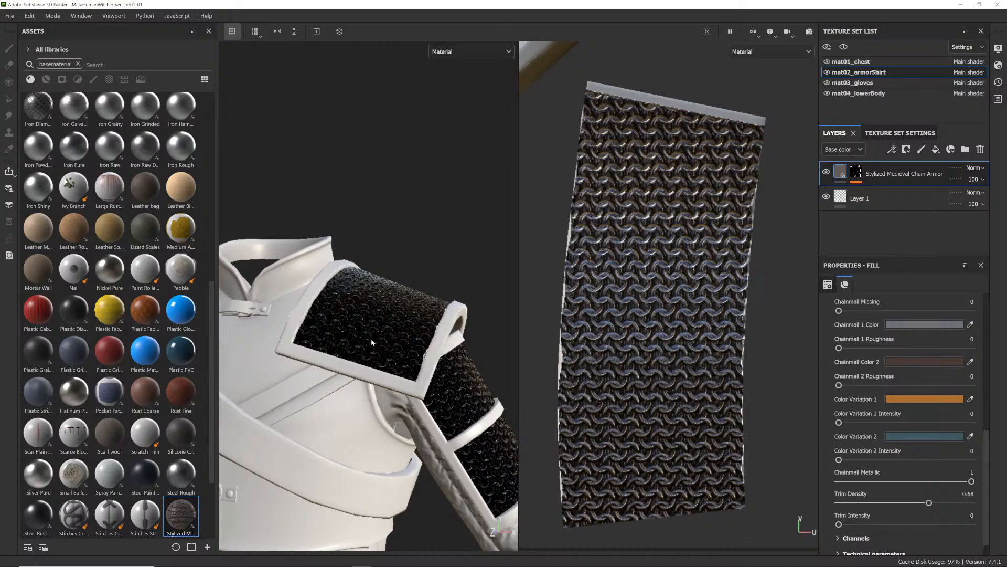
right_click(402, 228)
click(81, 15)
click(114, 16)
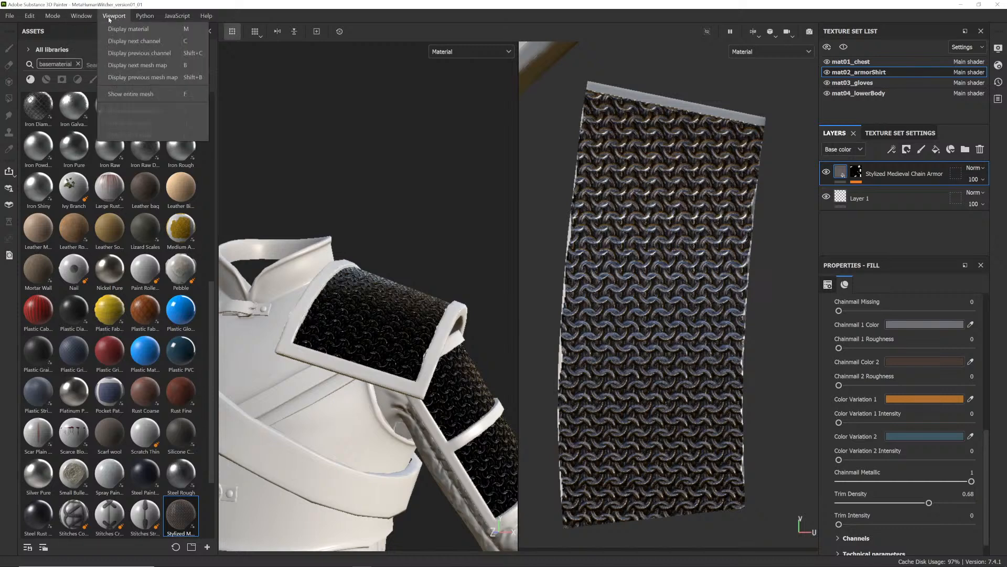
mouse_move(9, 17)
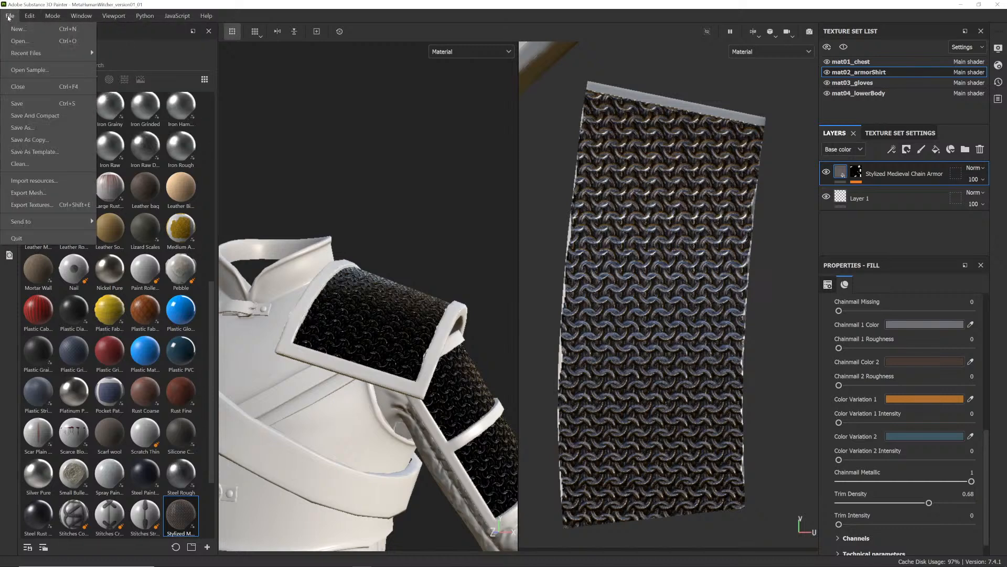
mouse_move(142, 17)
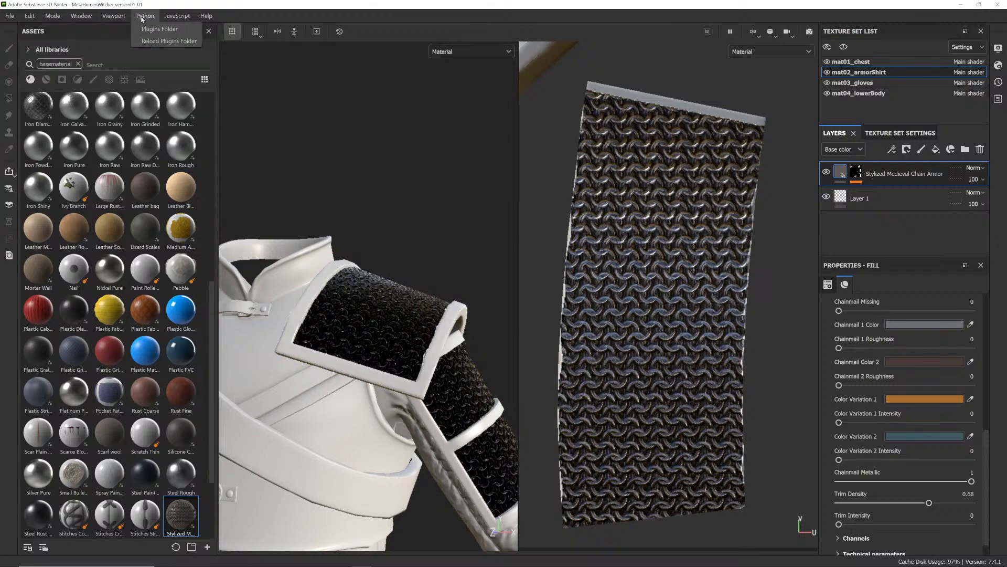
mouse_move(207, 16)
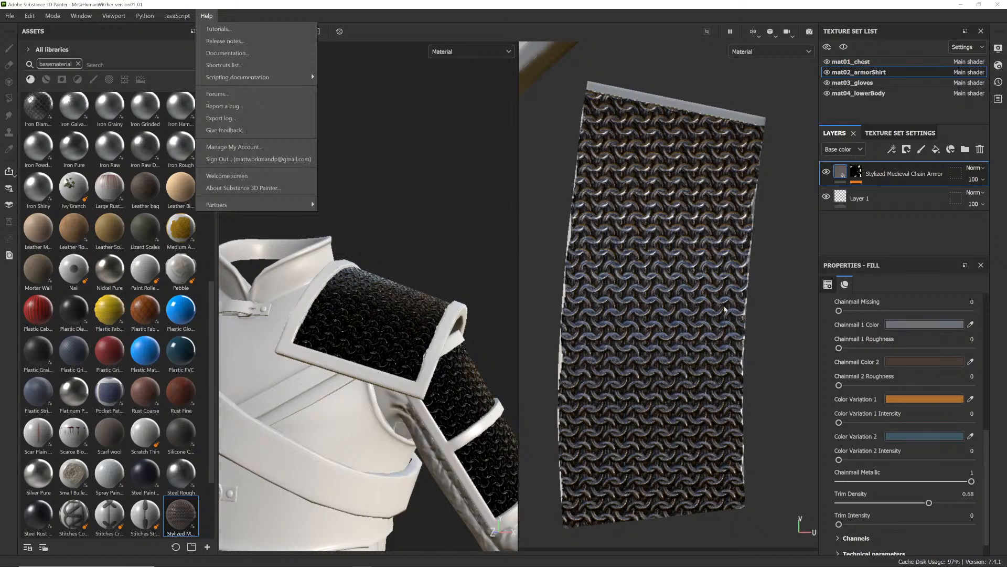
click(418, 218)
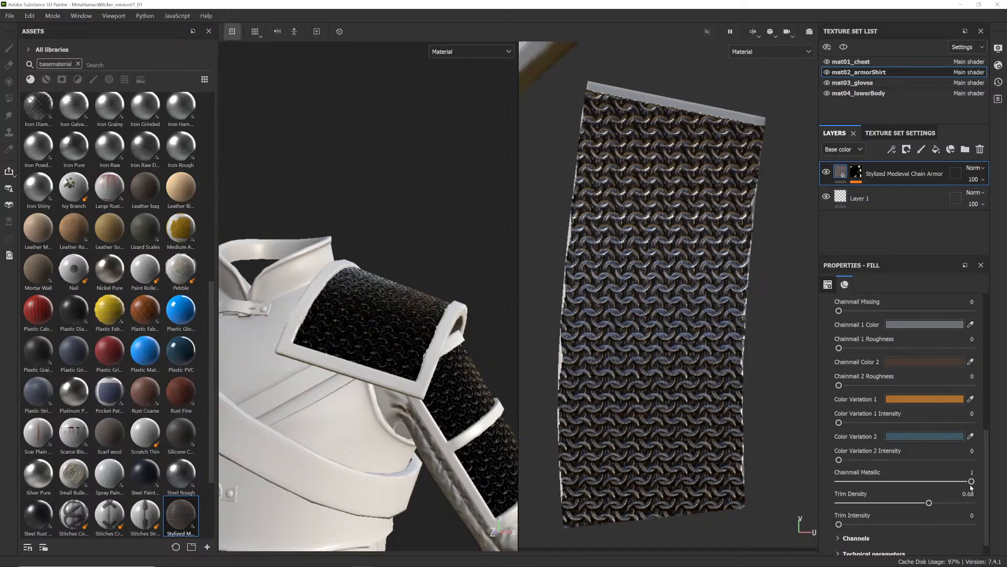
- Lower the Chainmail Metallic value of the chain armor fill to 0.5
drag(971, 481, 892, 481)
drag(883, 481, 904, 481)
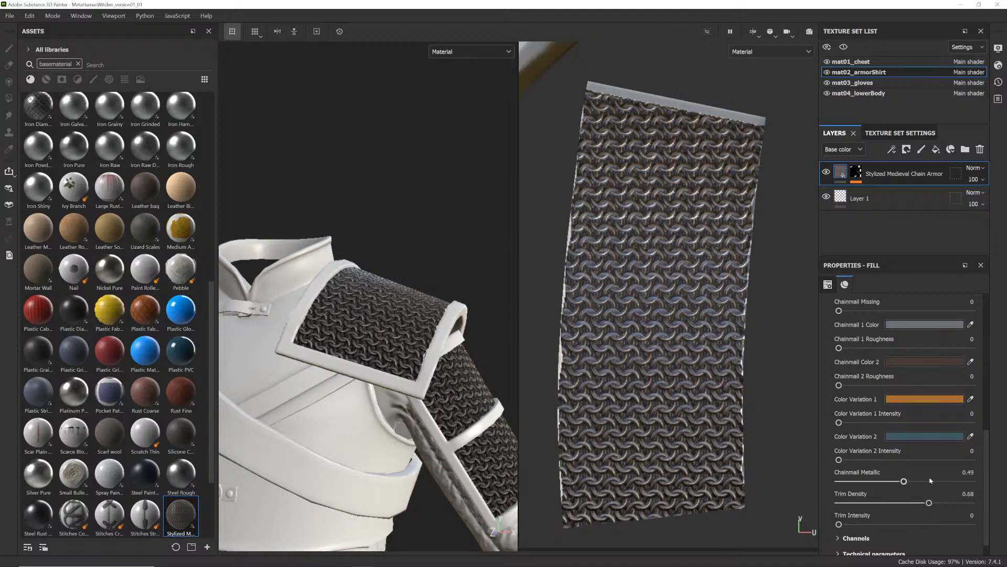
key(BackSpace)
text(0.5)
key(Return)
- Try Chainmail Missing at 1, reduce it to 0.12 and check the shoulder and upper arm mail up close
scroll(845, 356, up, 2)
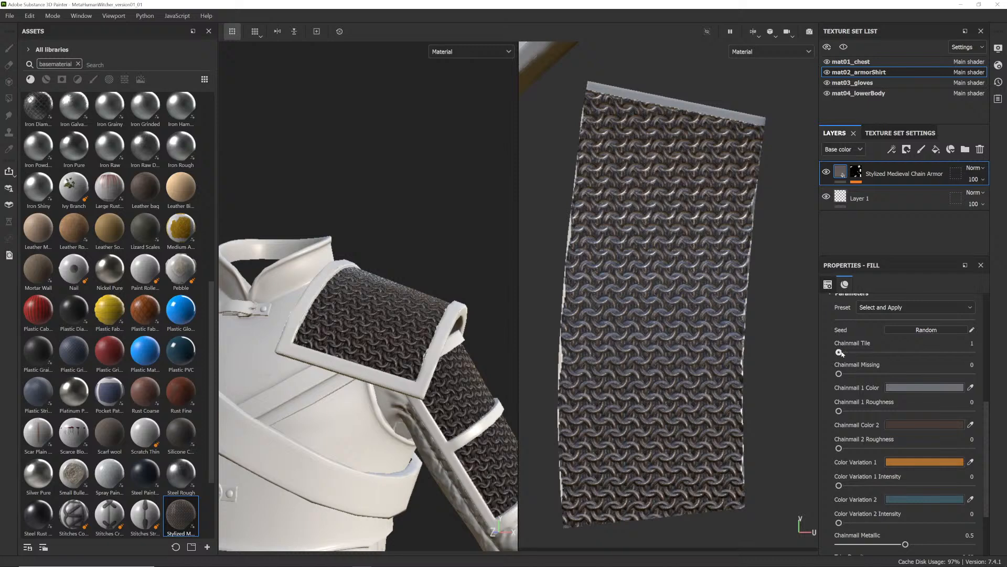
drag(868, 355, 975, 376)
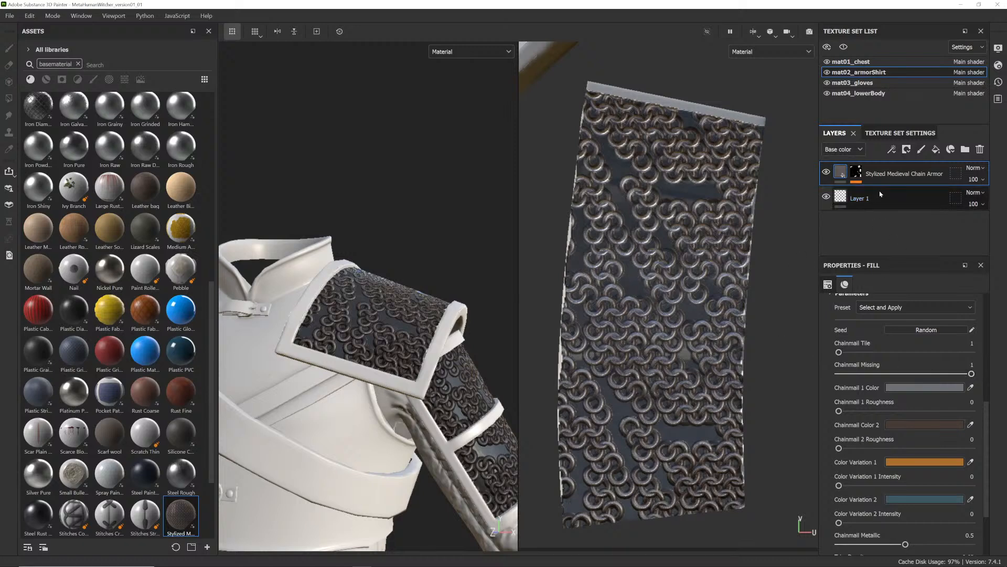
scroll(856, 440, down, 3)
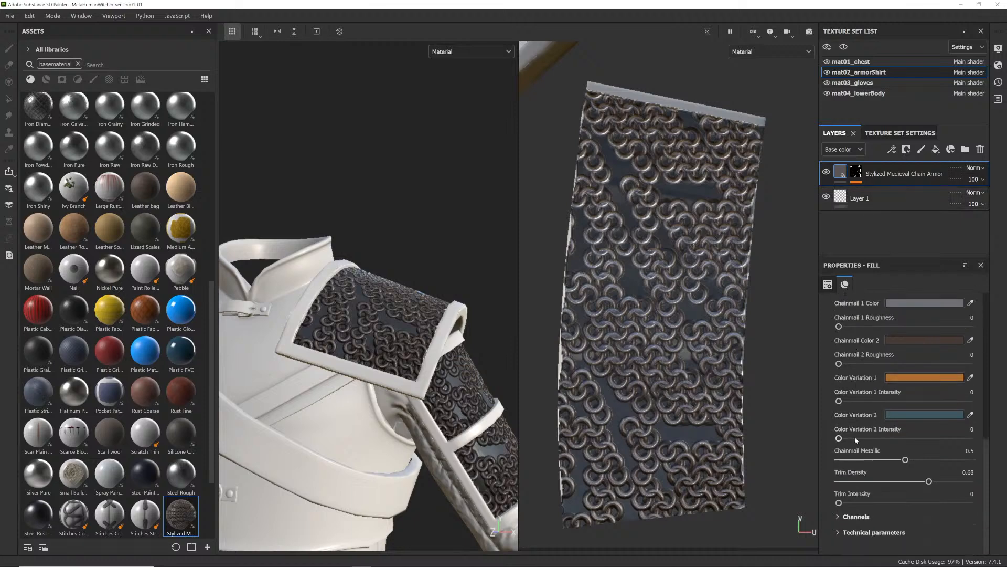
scroll(856, 440, up, 3)
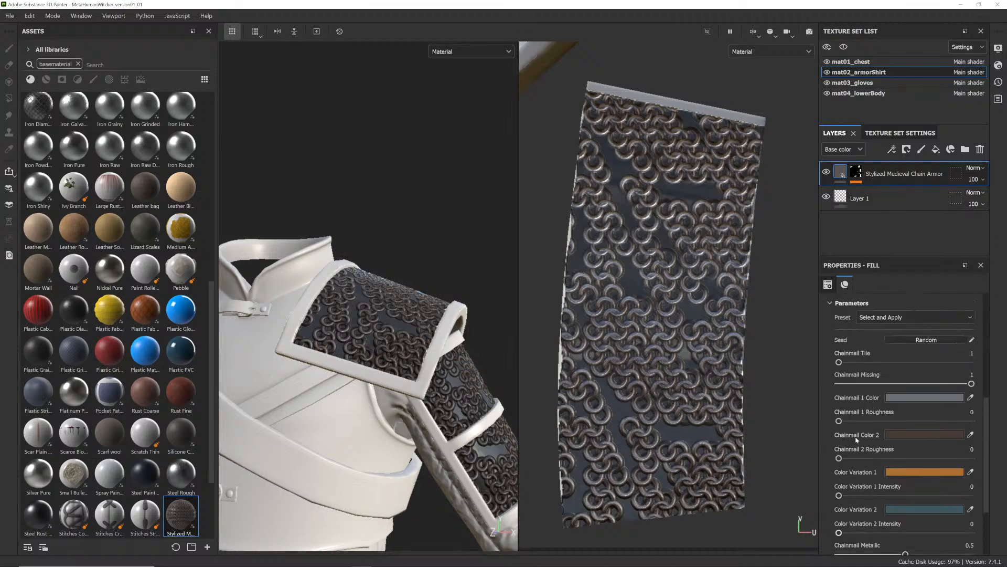
drag(972, 384, 855, 385)
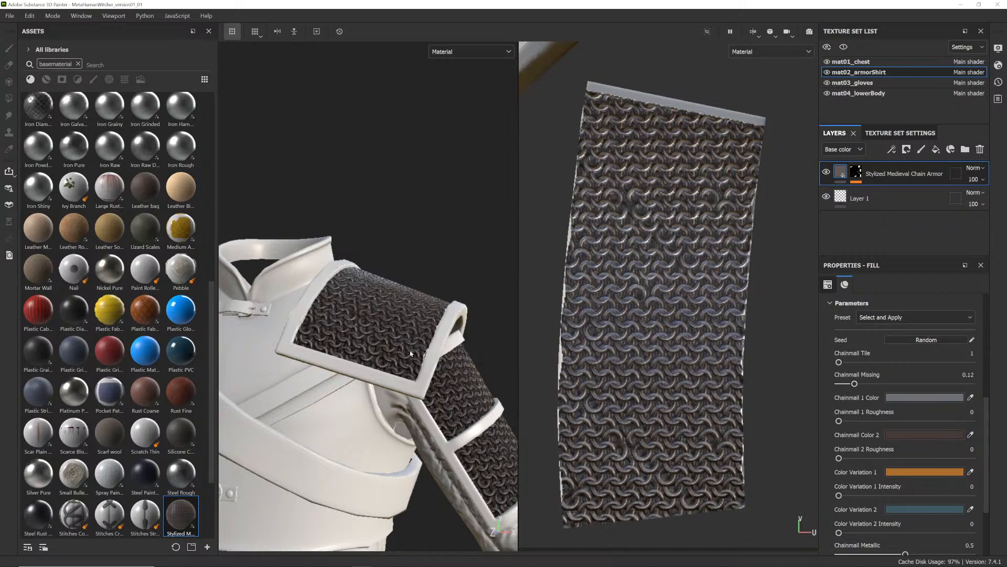
alt+drag(419, 358, 465, 326)
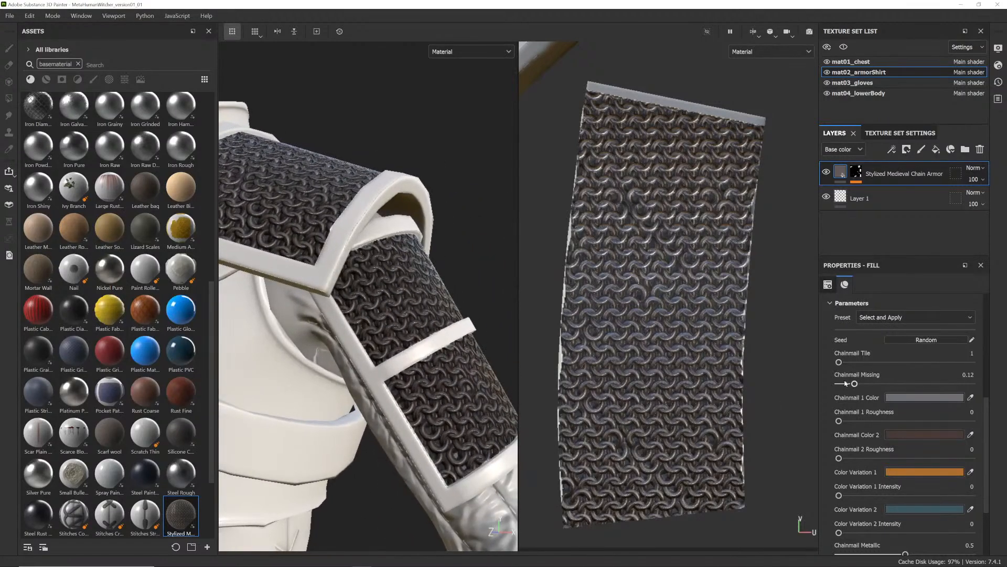
- Set Chainmail 1 Roughness to 0.17, Chainmail 2 Roughness to 0.18, Color Variation 1 Intensity to 0.19 and Color Variation 2 Intensity to 0.21
drag(839, 421, 858, 420)
drag(839, 458, 862, 458)
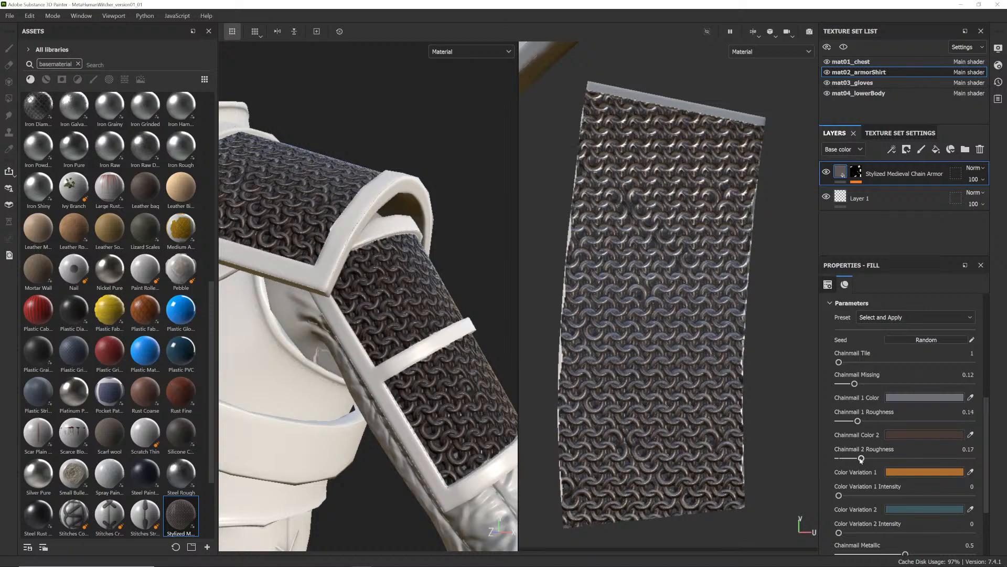
drag(838, 495, 865, 495)
drag(839, 533, 870, 532)
drag(865, 496, 863, 495)
drag(868, 532, 866, 533)
drag(858, 420, 861, 420)
- Check the mail on the whole outfit from the front and save the project
key(f)
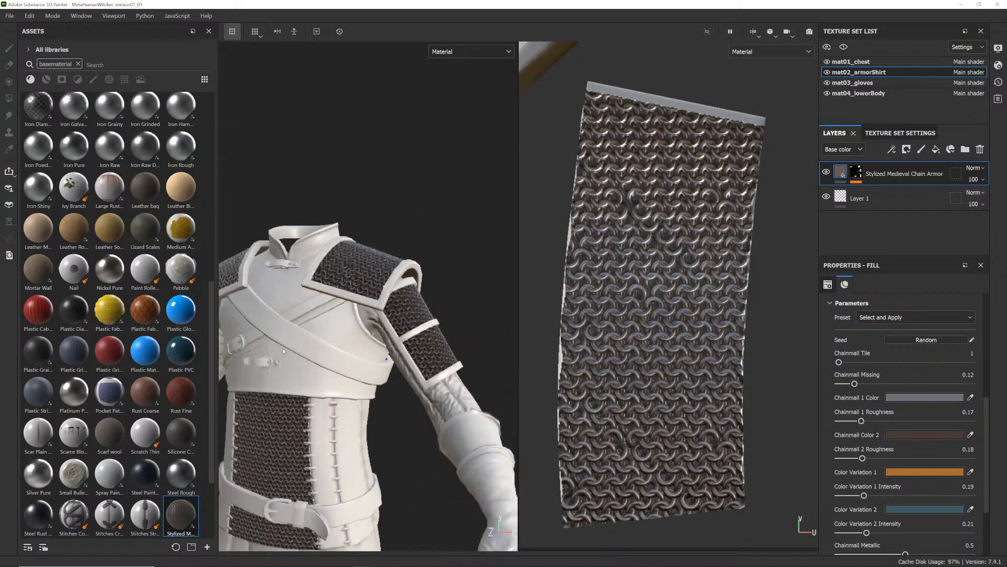
scroll(376, 296, up, 2)
alt+drag(375, 296, 392, 314)
scroll(400, 311, up, 3)
key(ctrl+s)
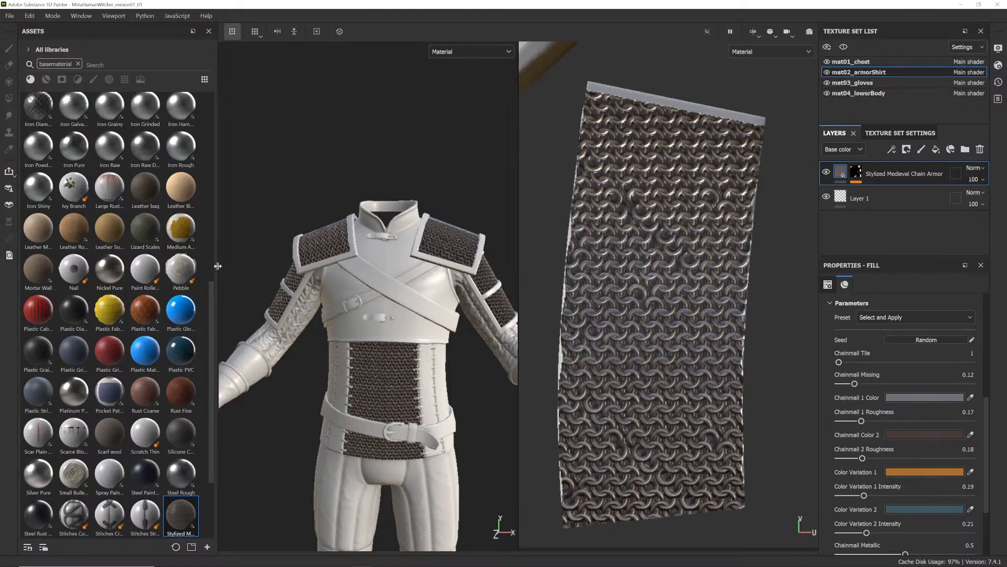
- Add the Fabric Rough Aligned material as a fill layer between the chain armor layer and Layer 1, and check it on the sleeve
scroll(179, 370, up, 10)
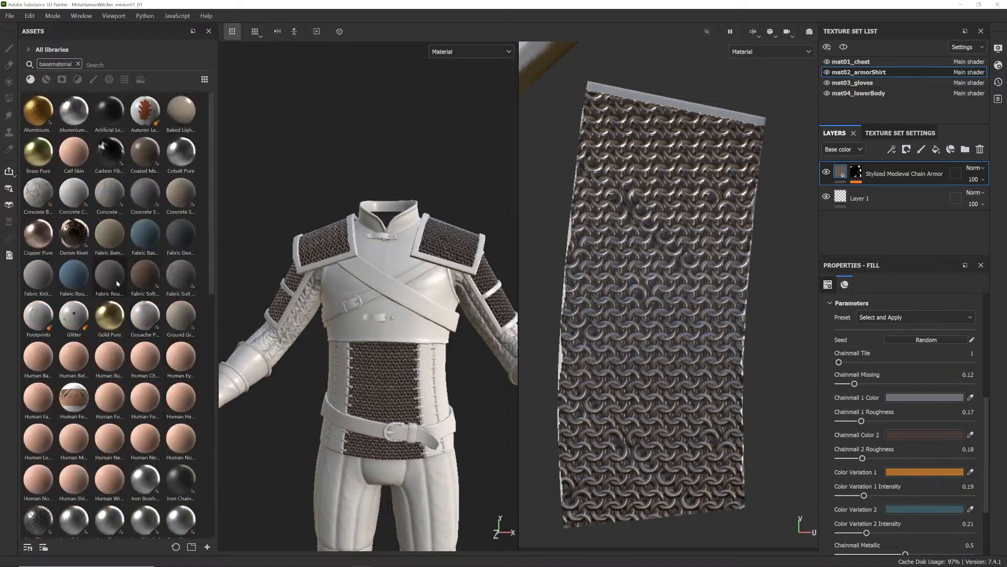
mouse_move(114, 283)
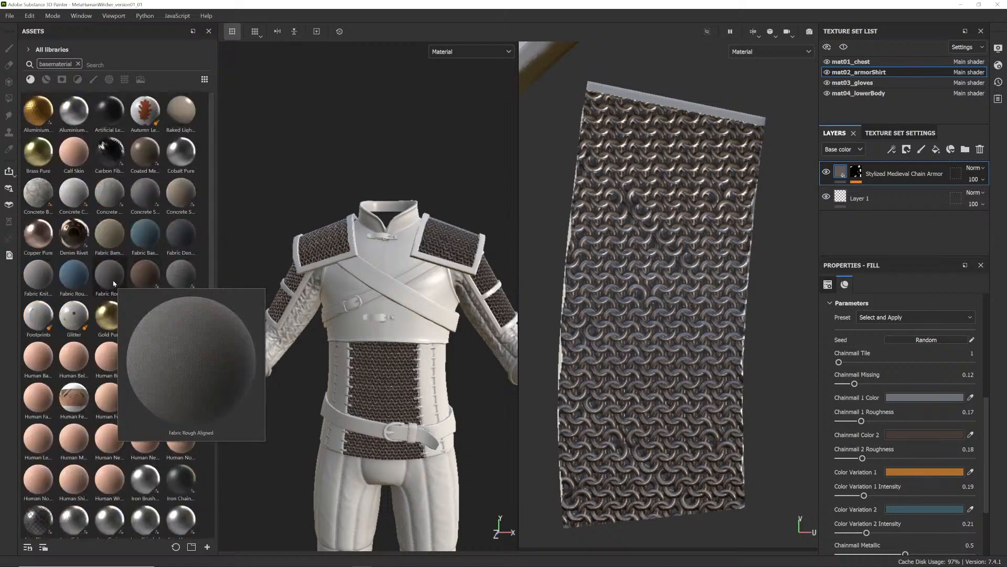
mouse_move(82, 282)
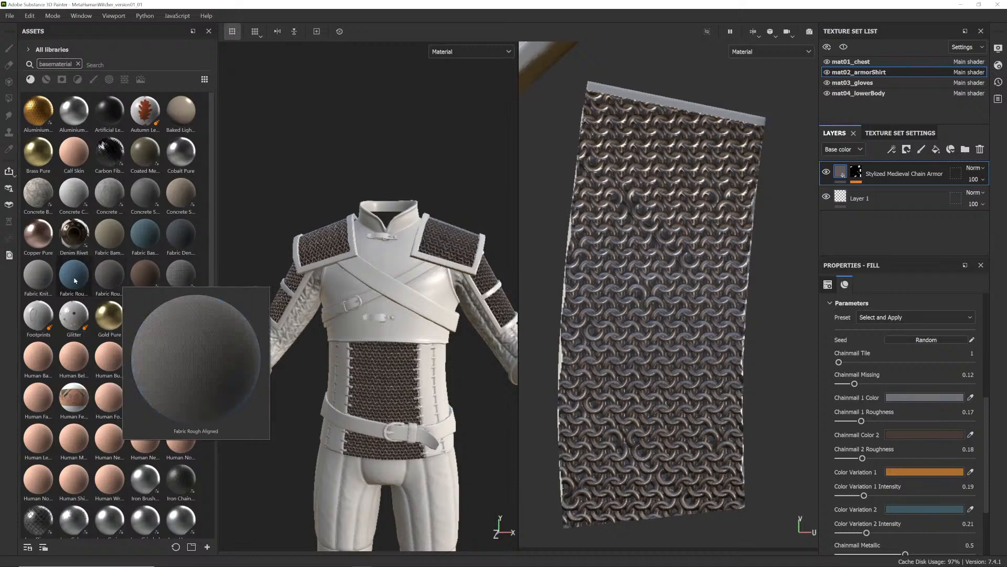
mouse_move(46, 280)
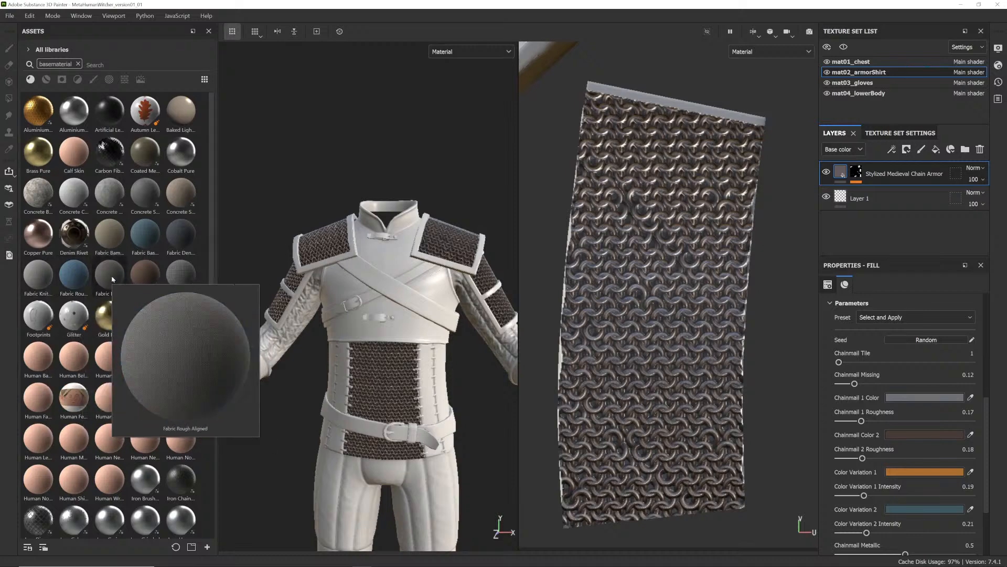
drag(113, 280, 868, 203)
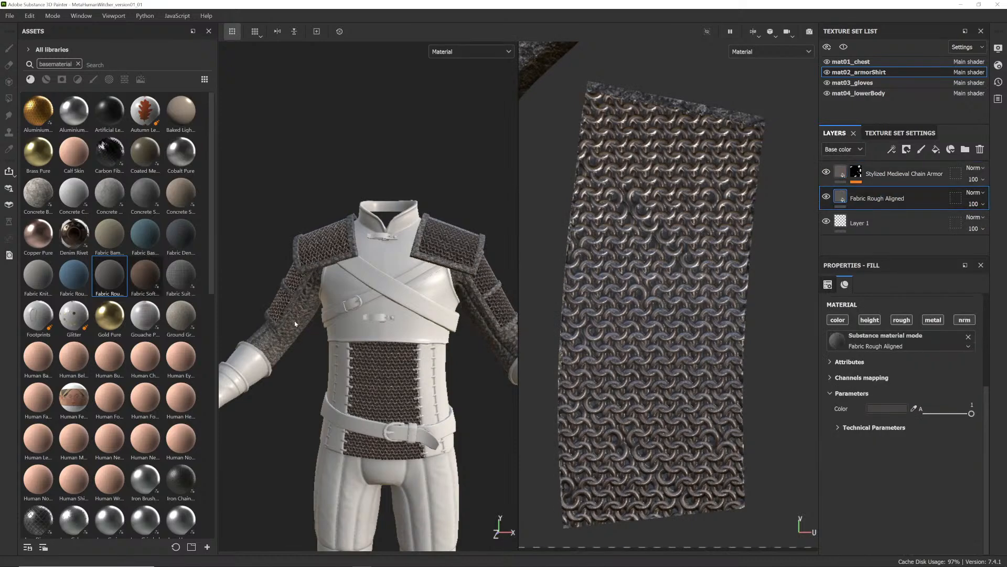
scroll(295, 324, up, 5)
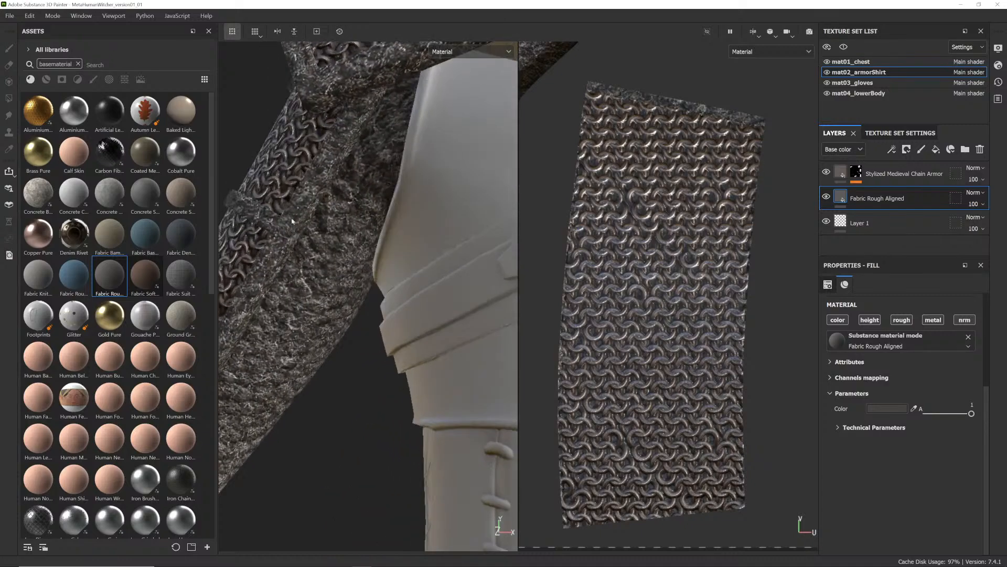
alt+drag(327, 174, 382, 321)
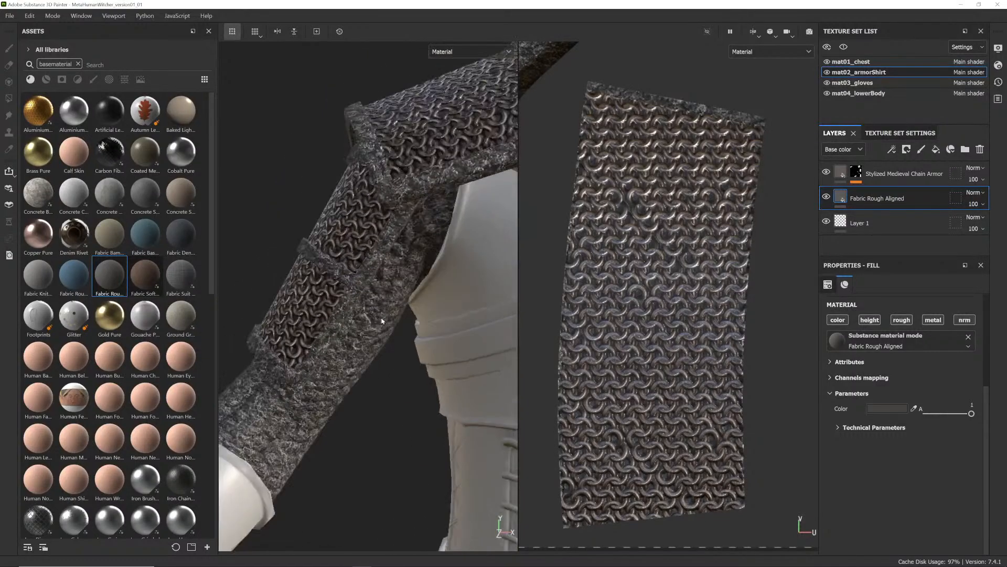
alt+right_drag(382, 322, 719, 365)
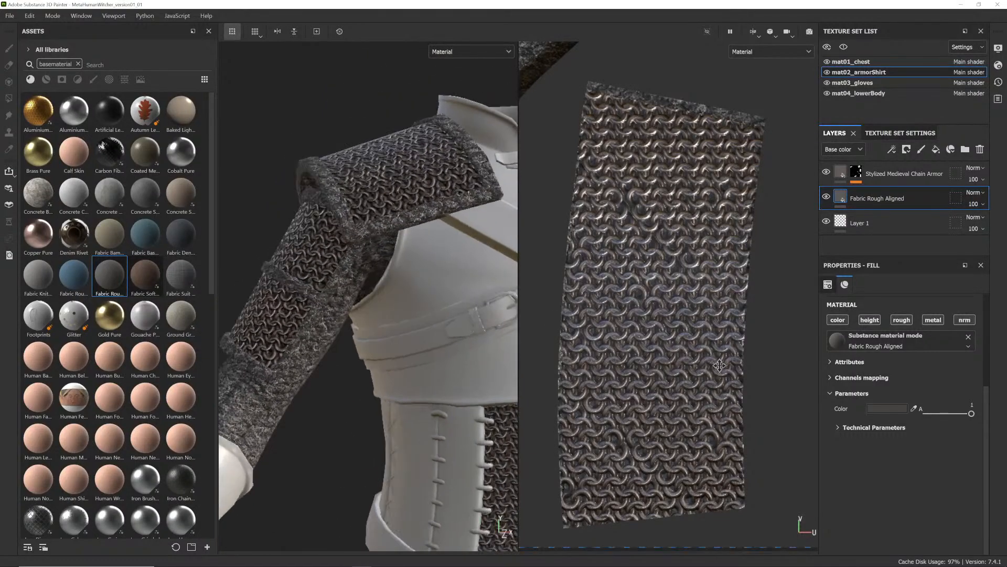
- Mask the Fabric Rough Aligned layer with a color selection, picking the sleeve's light green ID colour
click(906, 149)
click(930, 200)
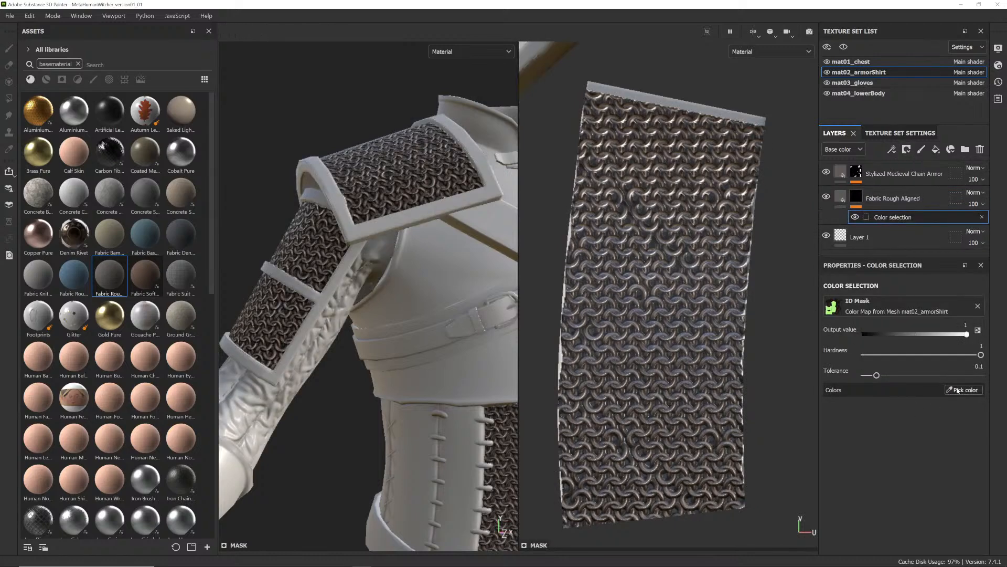
click(962, 389)
click(329, 317)
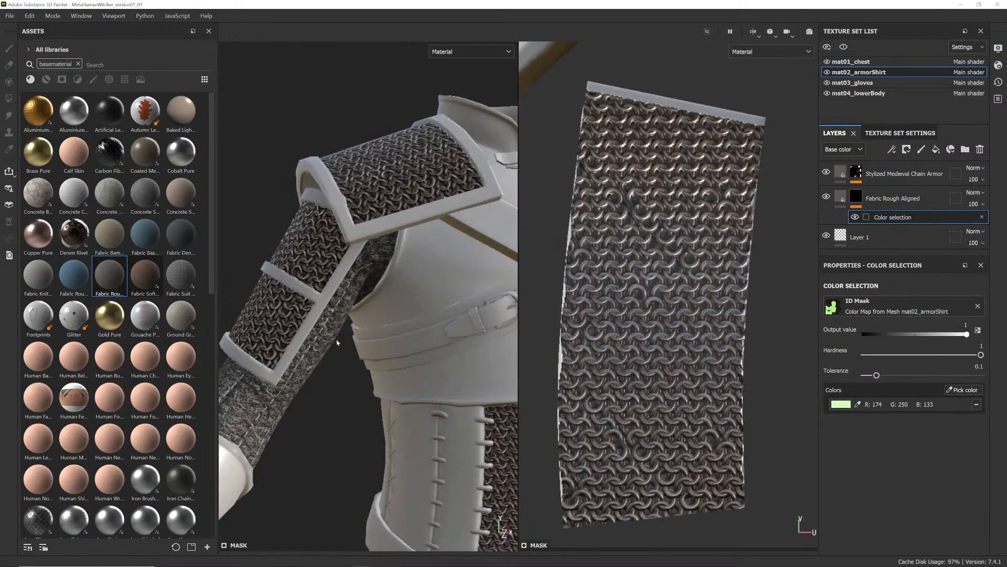
- Examine the fabric weave's scale on the sleeve from several angles and across the shirt pieces in the UV layout
alt+right_drag(350, 337, 347, 328)
alt+drag(346, 327, 354, 319)
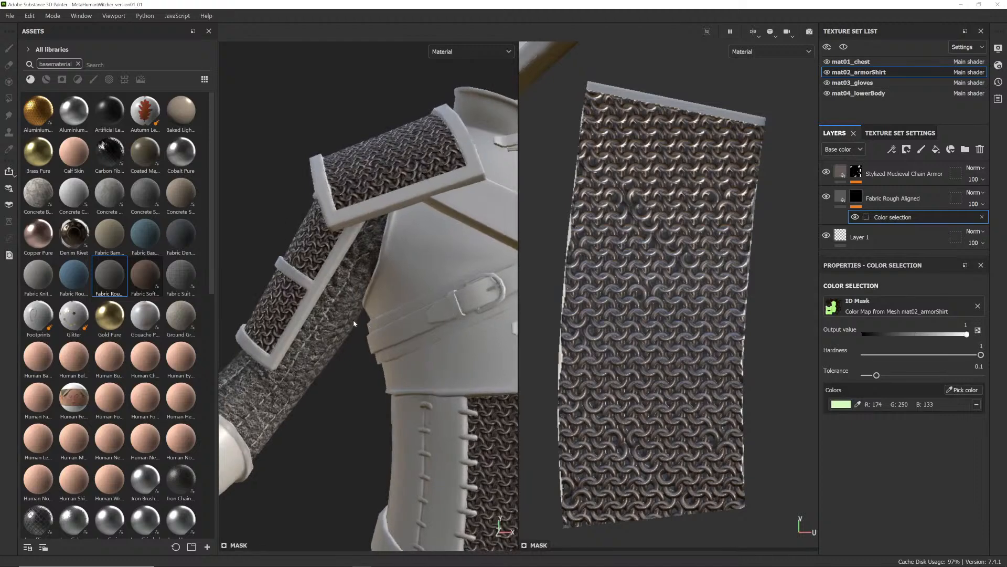
alt+right_drag(353, 318, 376, 312)
scroll(674, 313, down, 5)
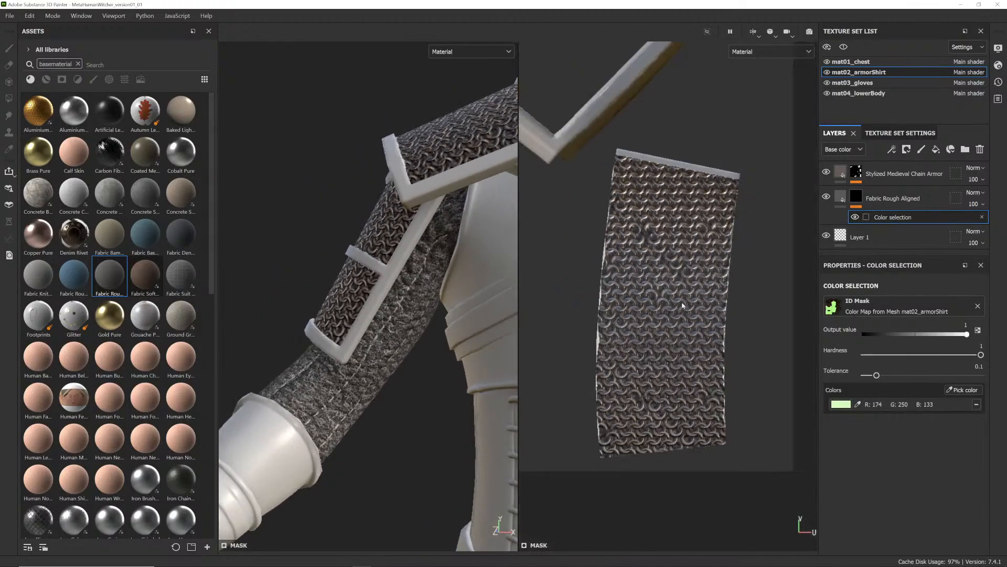
scroll(674, 313, down, 6)
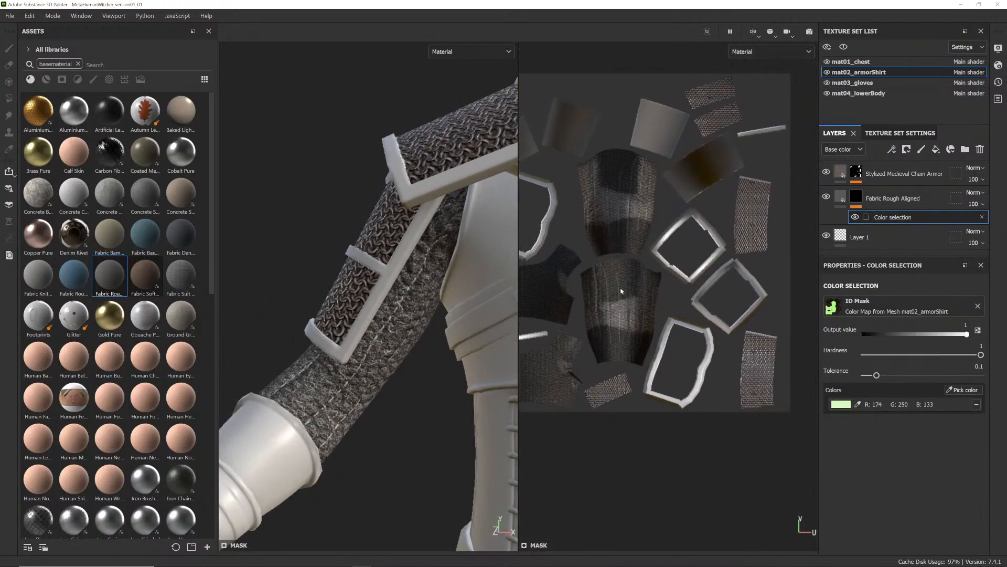
scroll(633, 315, up, 5)
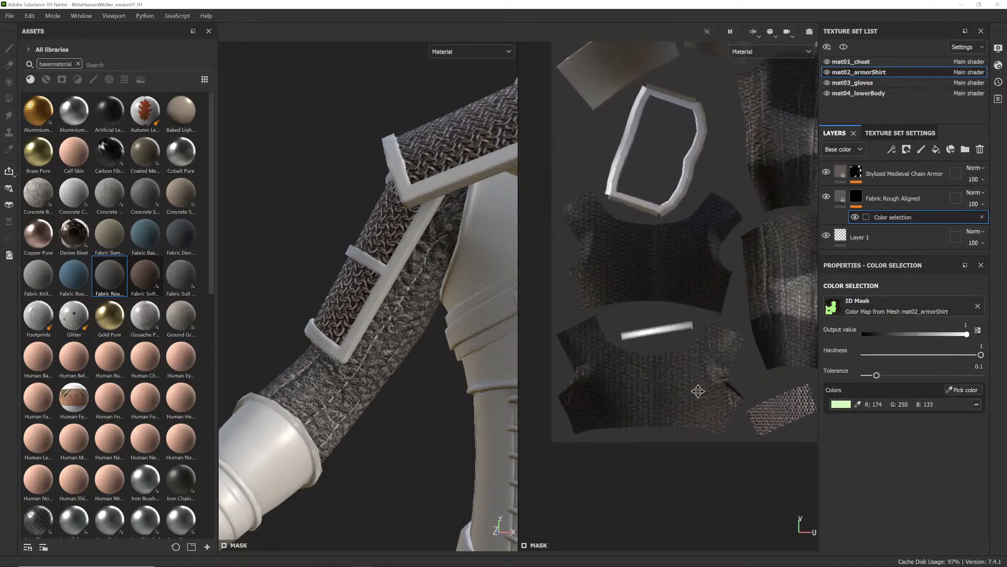
alt+drag(404, 315, 395, 290)
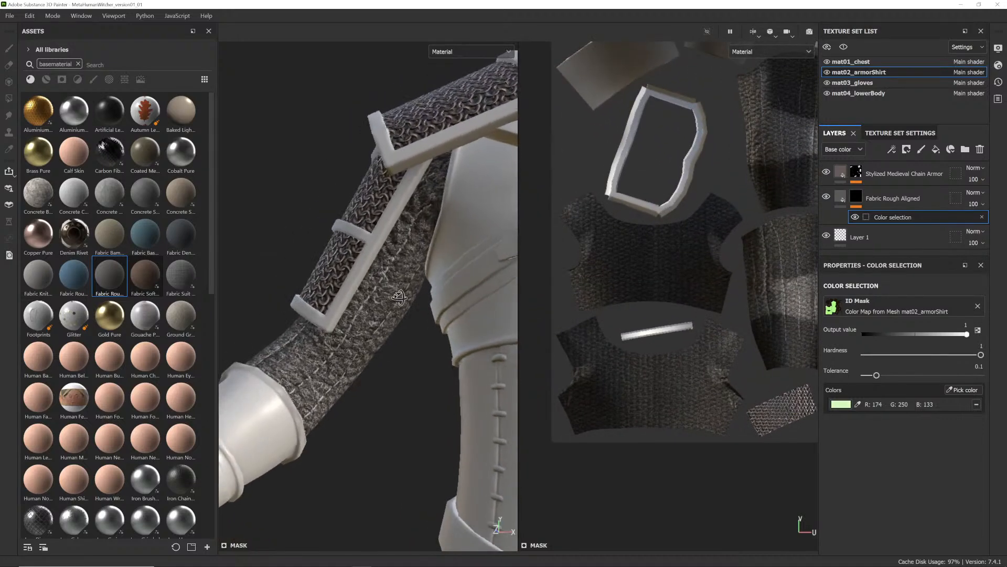
alt+middle_drag(395, 289, 399, 298)
alt+drag(399, 298, 368, 332)
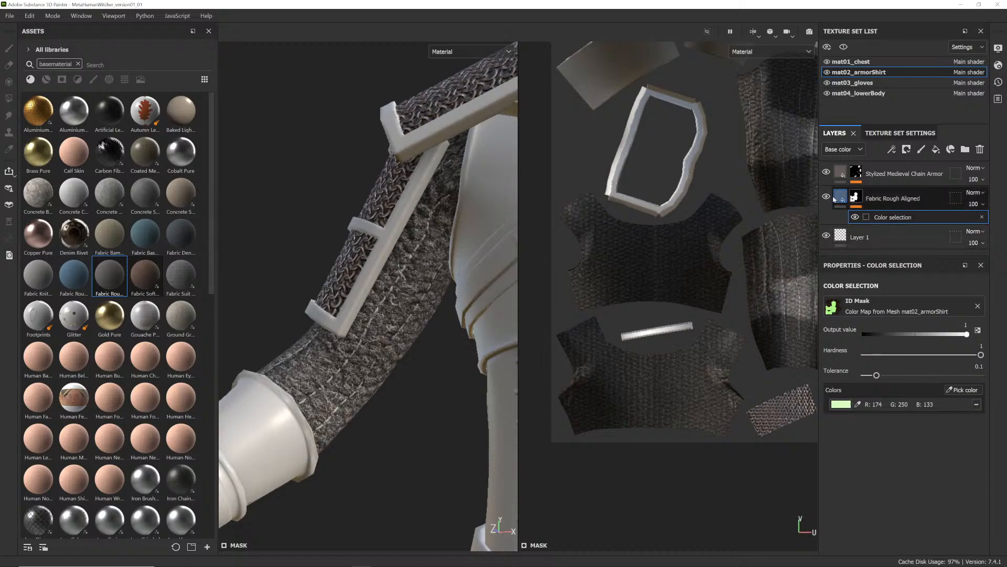
- Try a UV scale of 4 on the Fabric Rough Aligned fill, and raise it to 6
click(838, 198)
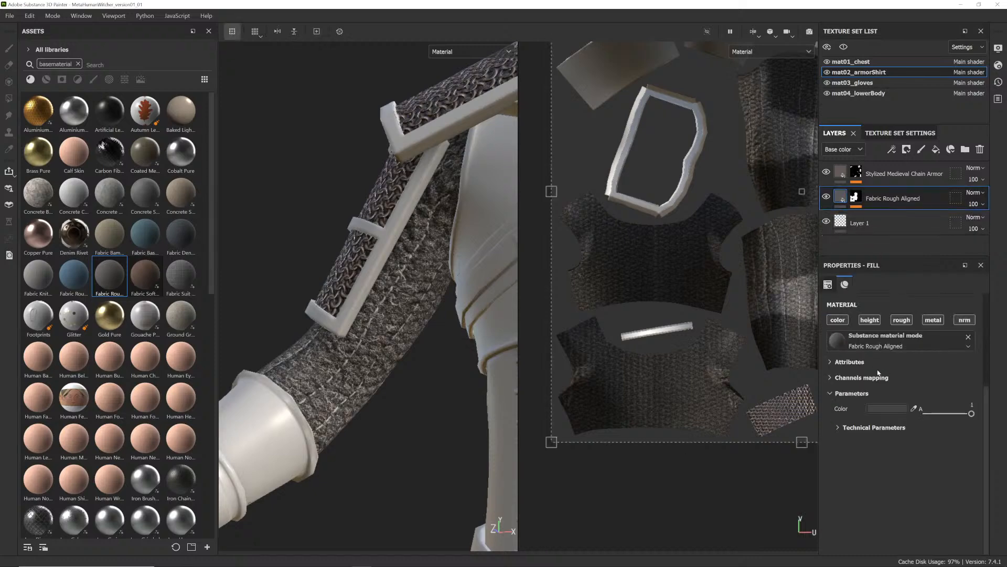
click(828, 285)
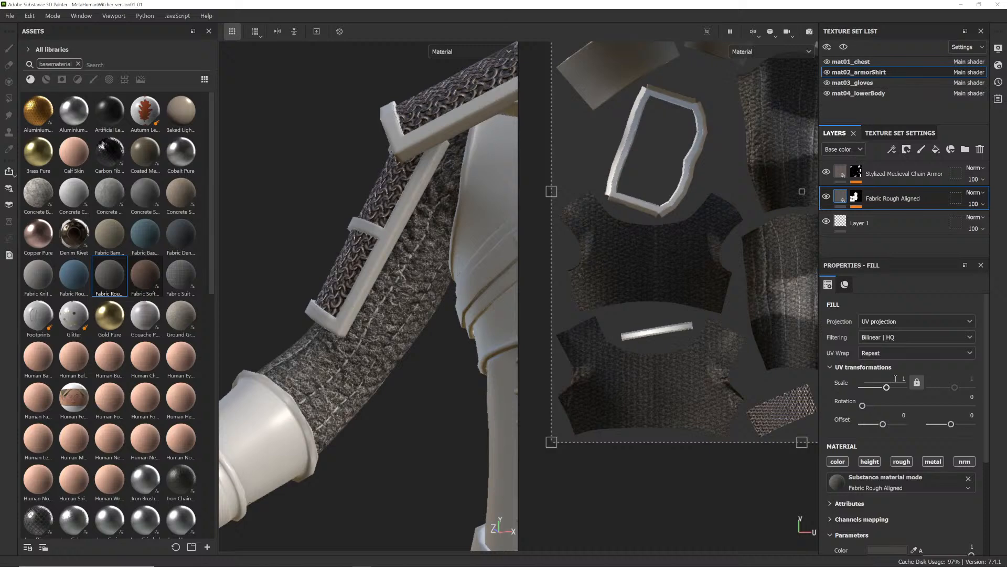
text(4)
key(Return)
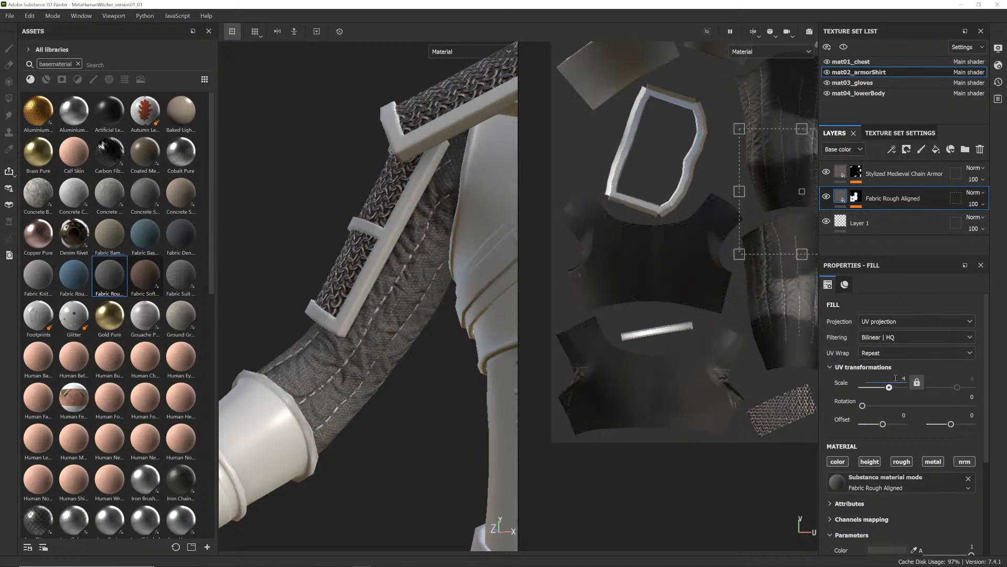
text(6)
key(Return)
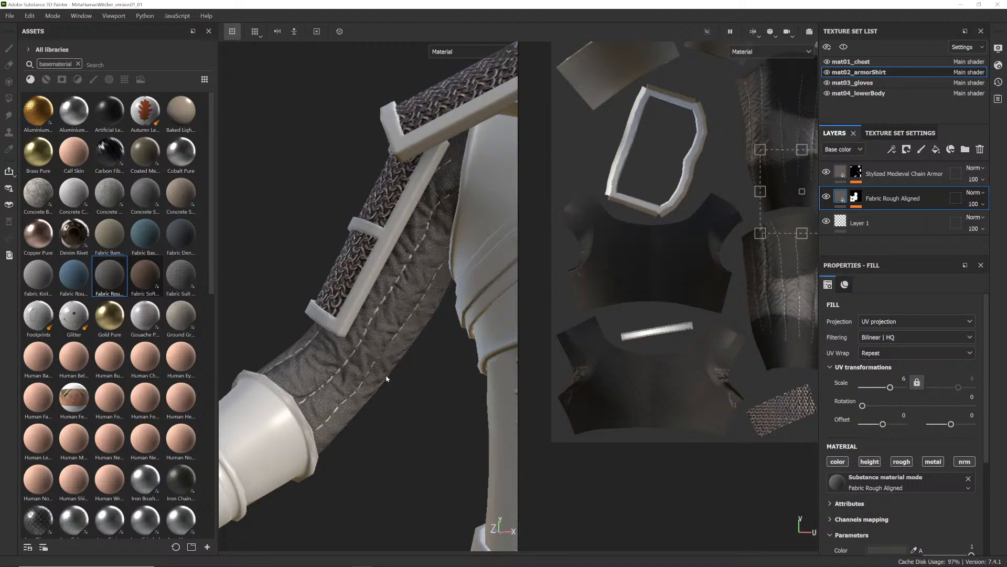
- Examine the rescaled fabric weave on the sleeve up close and across the whole outfit from the front
scroll(495, 408, up, 5)
alt+drag(494, 409, 445, 401)
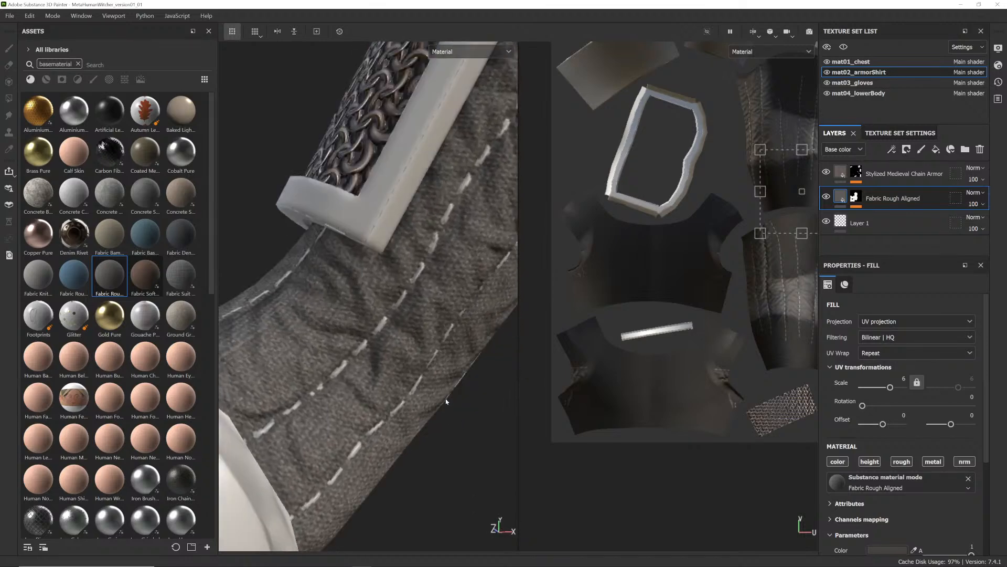
scroll(438, 309, down, 6)
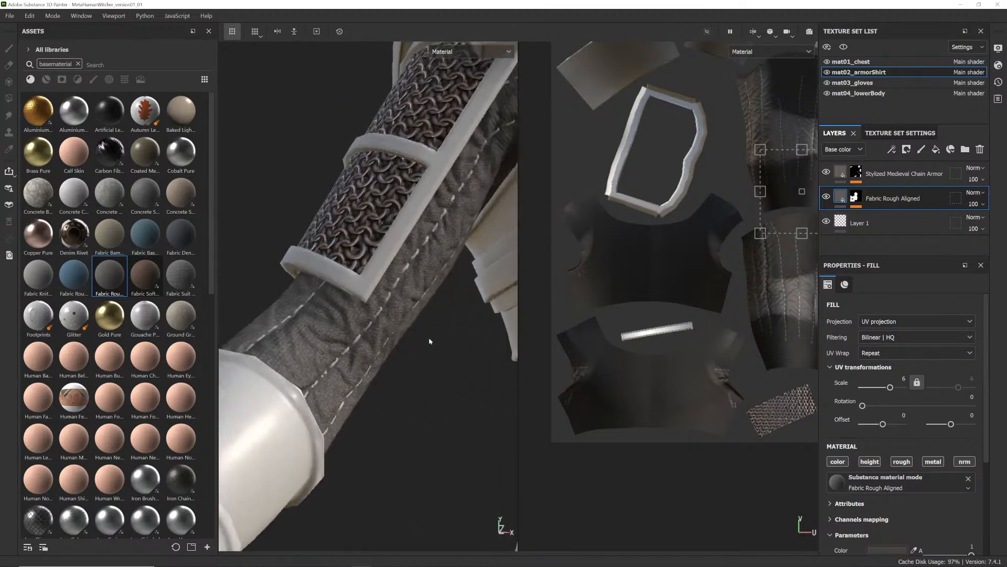
scroll(321, 327, down, 2)
alt+middle_drag(451, 356, 377, 315)
scroll(399, 320, down, 3)
alt+drag(451, 318, 405, 340)
scroll(417, 320, up, 2)
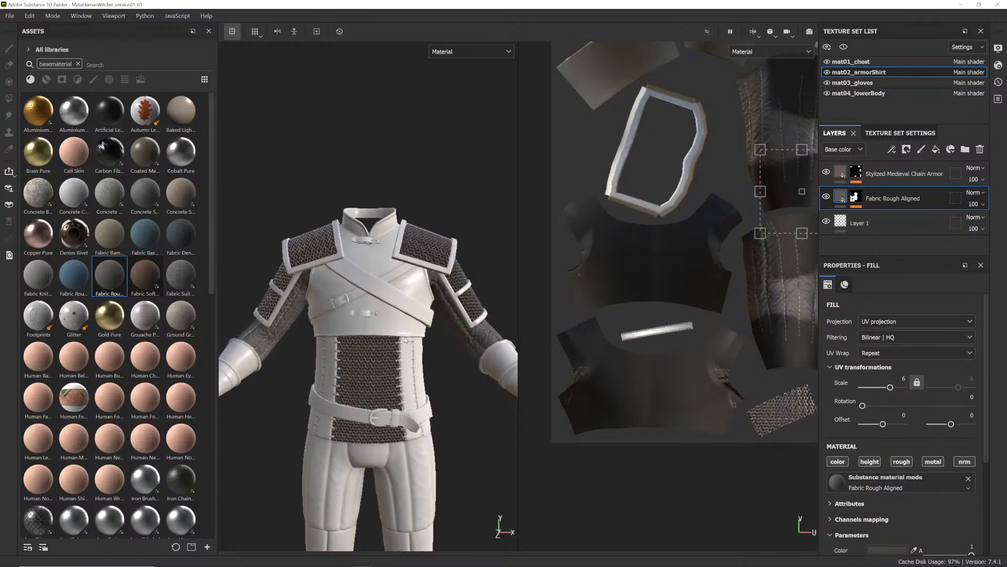
alt+right_drag(397, 333, 393, 331)
alt+middle_drag(393, 331, 406, 336)
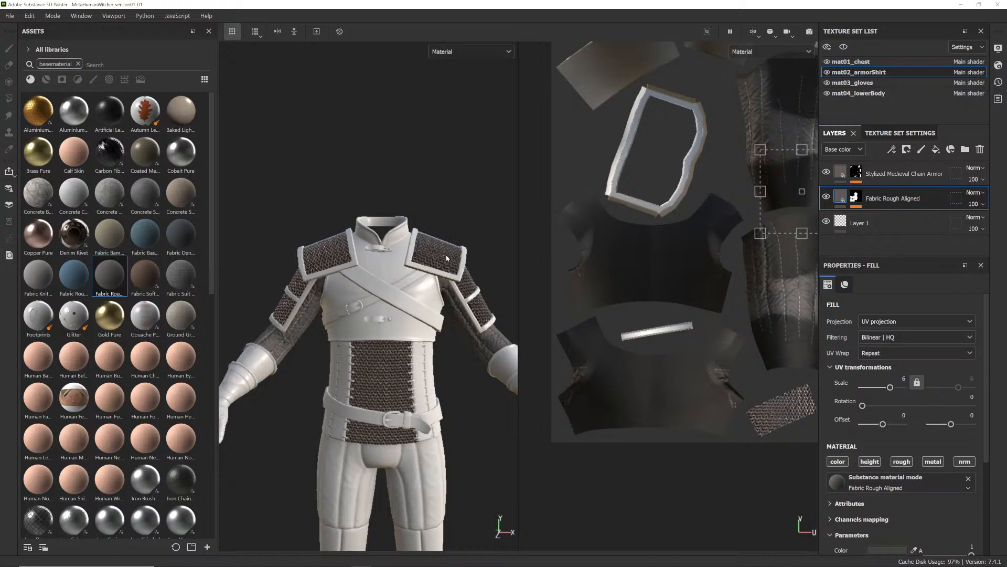
- Browse the unfiltered smart materials and add Leather Stylized between the Fabric Rough Aligned layer and Layer 1
click(47, 80)
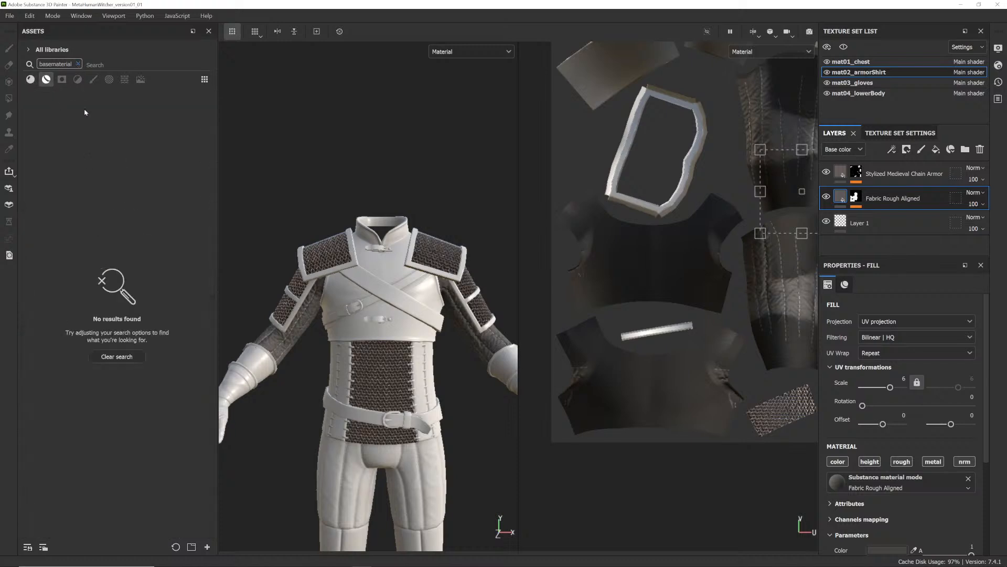
click(78, 64)
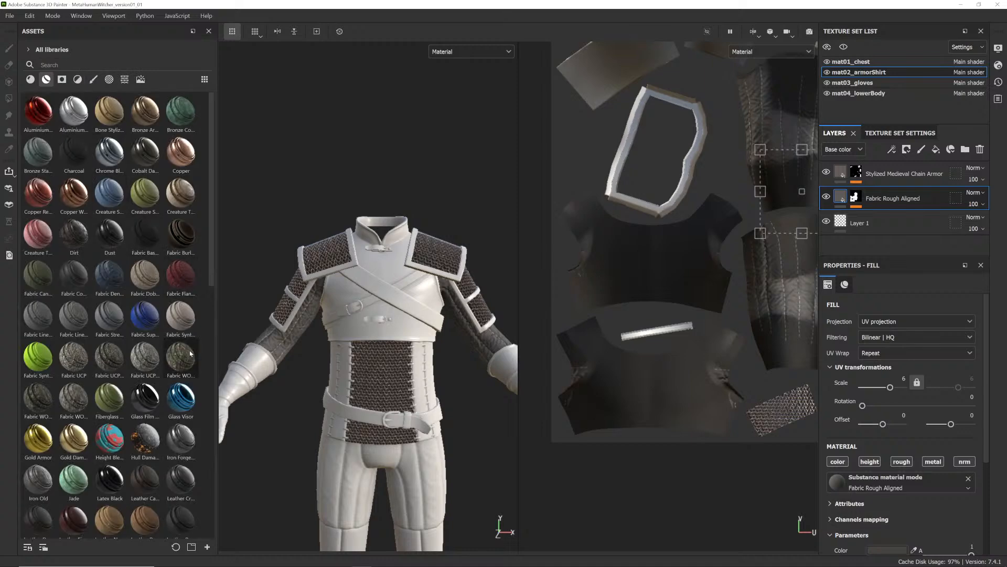
scroll(174, 383, down, 10)
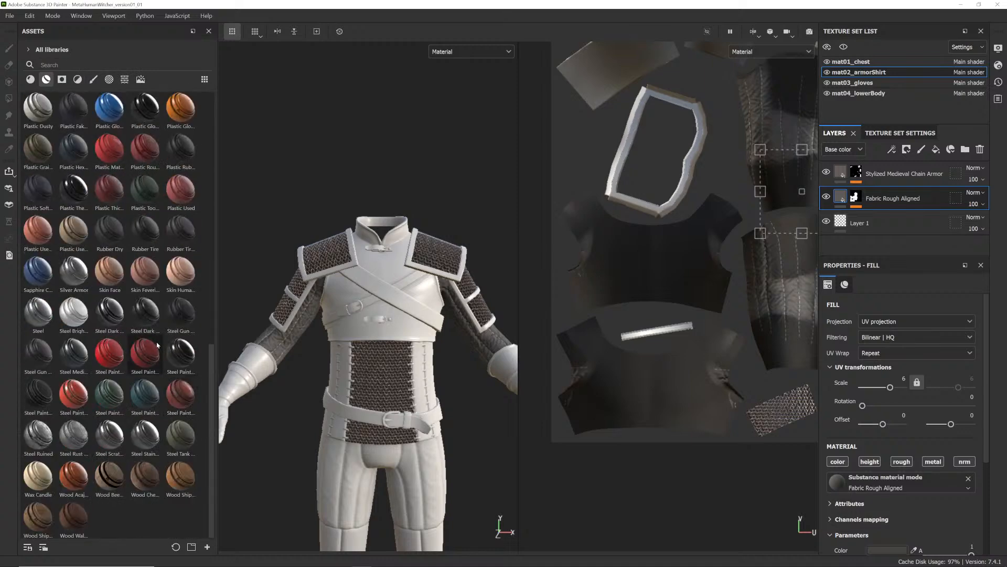
scroll(157, 345, up, 8)
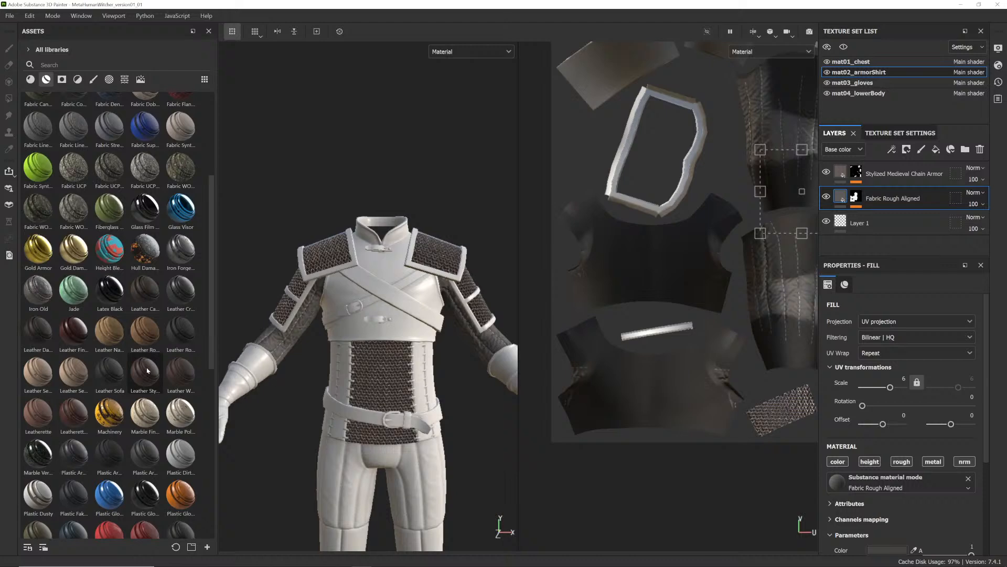
drag(146, 373, 881, 215)
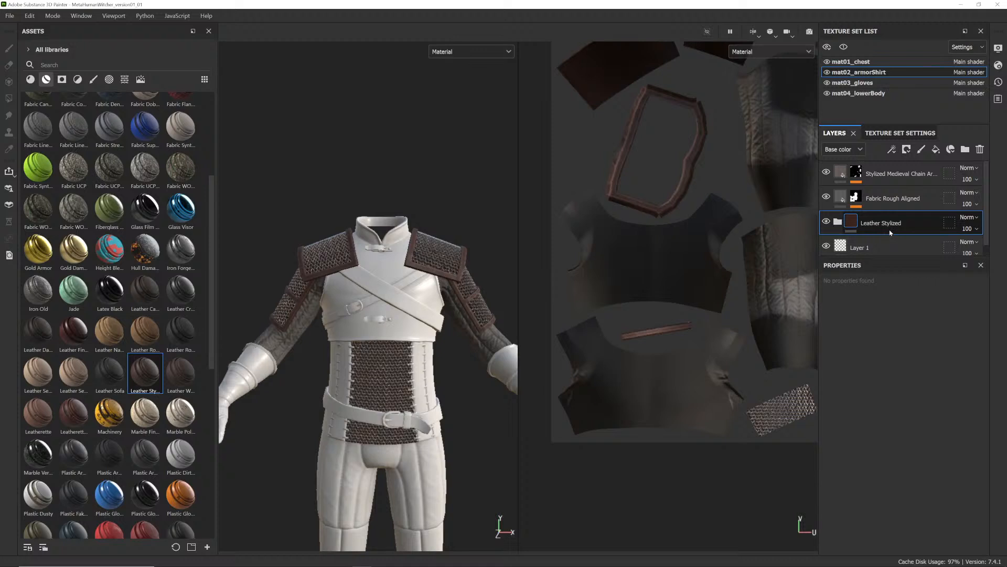
- Mask the Leather Stylized group with a color selection, picking the dark brown ID colour of the armour trim
click(906, 149)
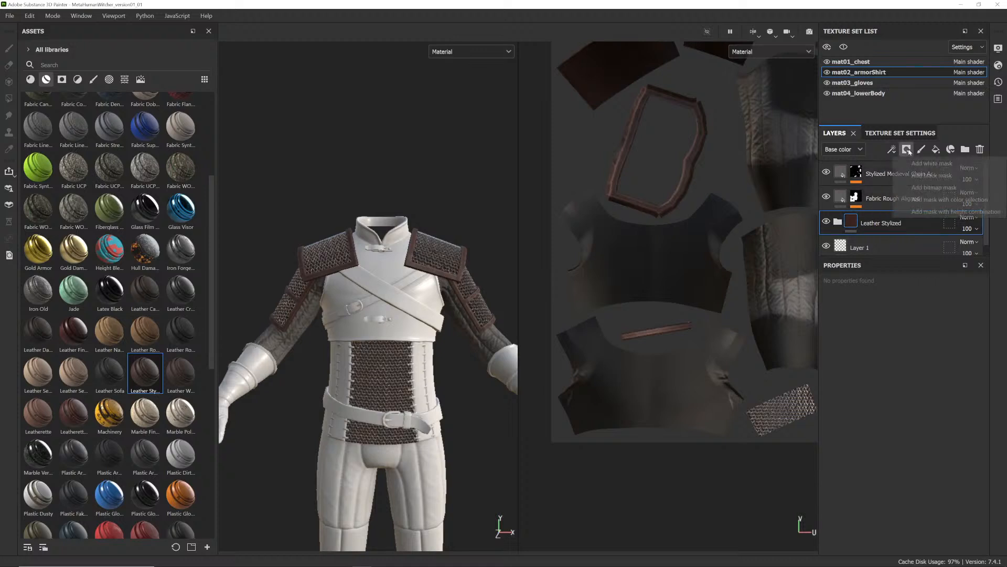
click(949, 200)
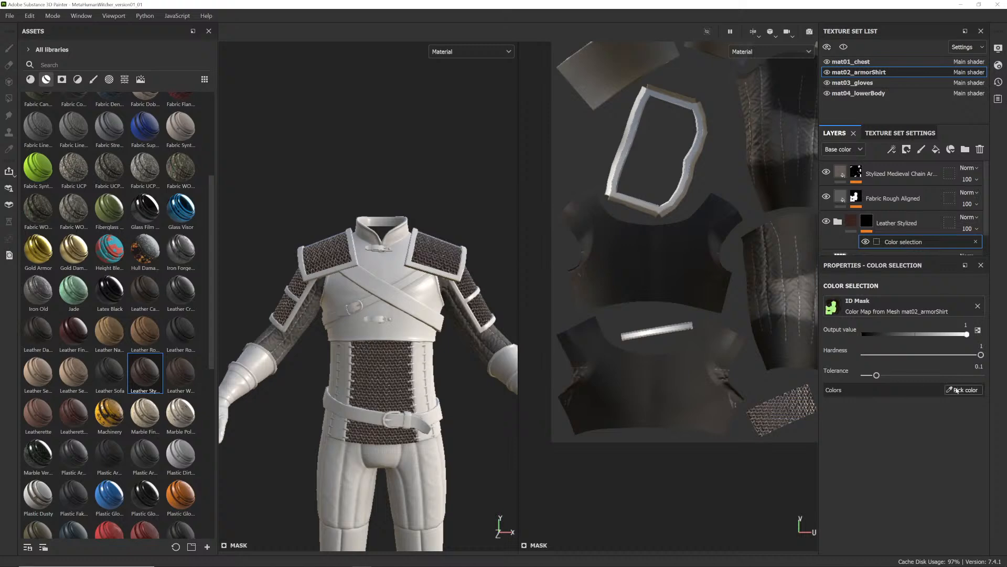
click(963, 390)
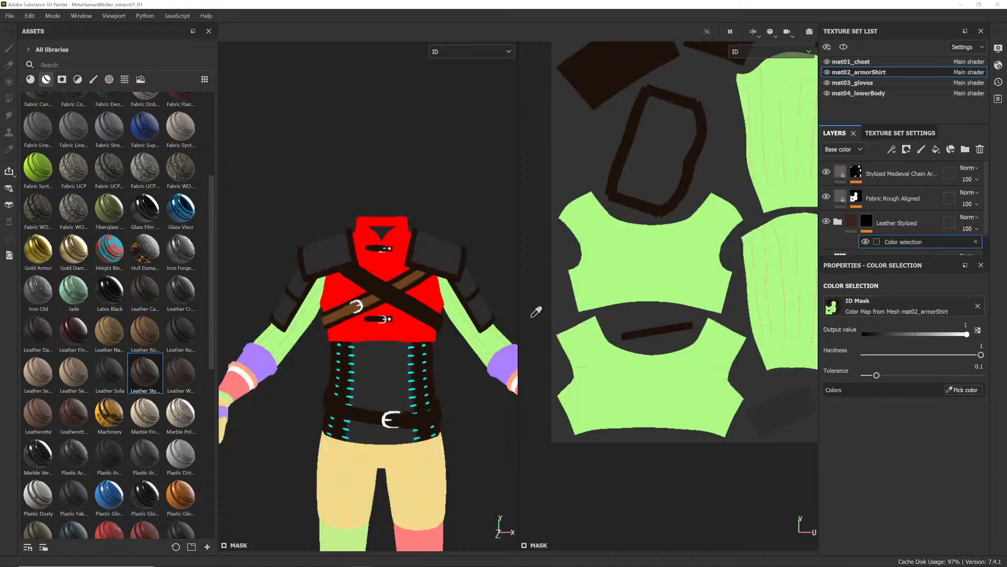
click(598, 99)
scroll(442, 265, up, 2)
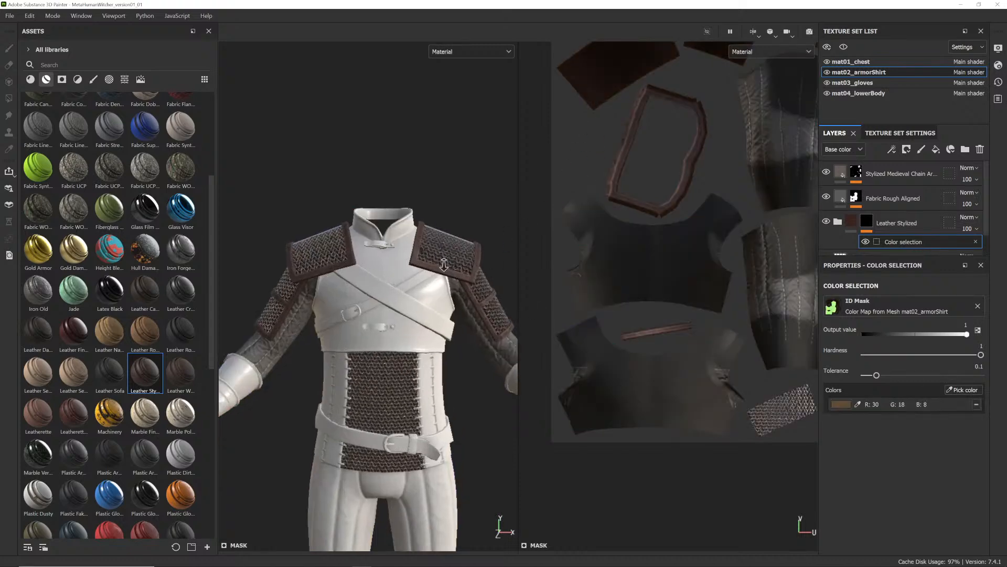
- Examine the leather trim around the shoulder and arm chain mail from several angles and in the UV layout
alt+middle_drag(443, 265, 349, 320)
scroll(367, 317, up, 3)
alt+drag(388, 314, 329, 336)
alt+right_drag(329, 336, 394, 333)
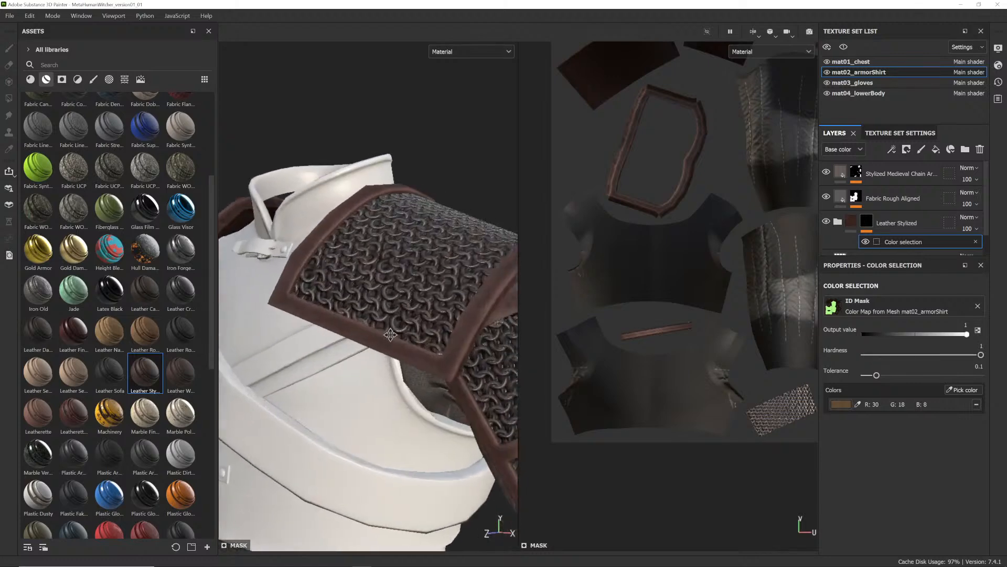
alt+middle_drag(393, 334, 309, 338)
alt+drag(308, 337, 360, 345)
alt+right_drag(760, 285, 697, 267)
alt+middle_drag(697, 267, 651, 311)
alt+drag(365, 330, 422, 333)
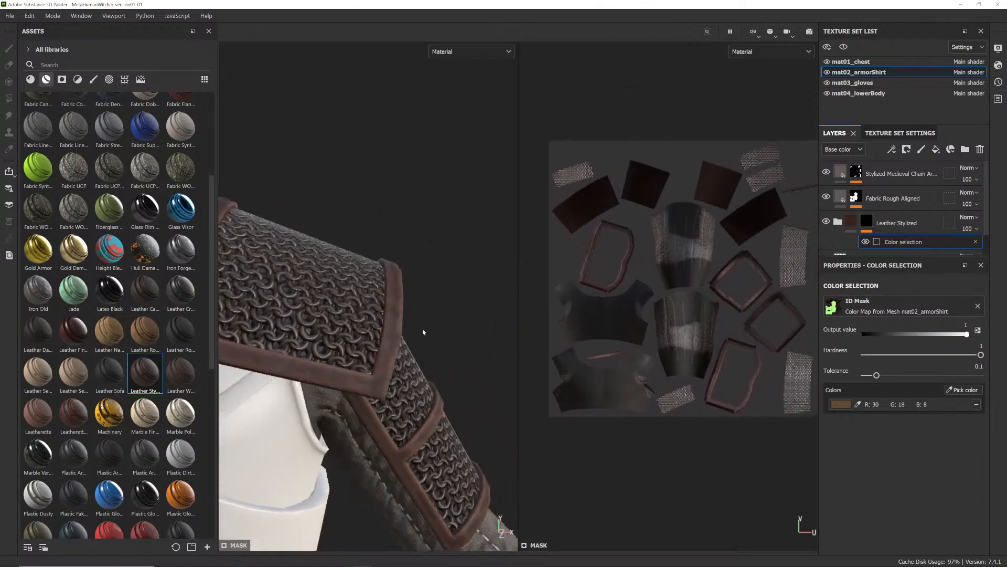
alt+right_drag(422, 333, 378, 330)
alt+drag(378, 329, 414, 326)
alt+right_drag(361, 325, 382, 321)
alt+middle_drag(382, 321, 331, 329)
alt+right_drag(333, 329, 348, 315)
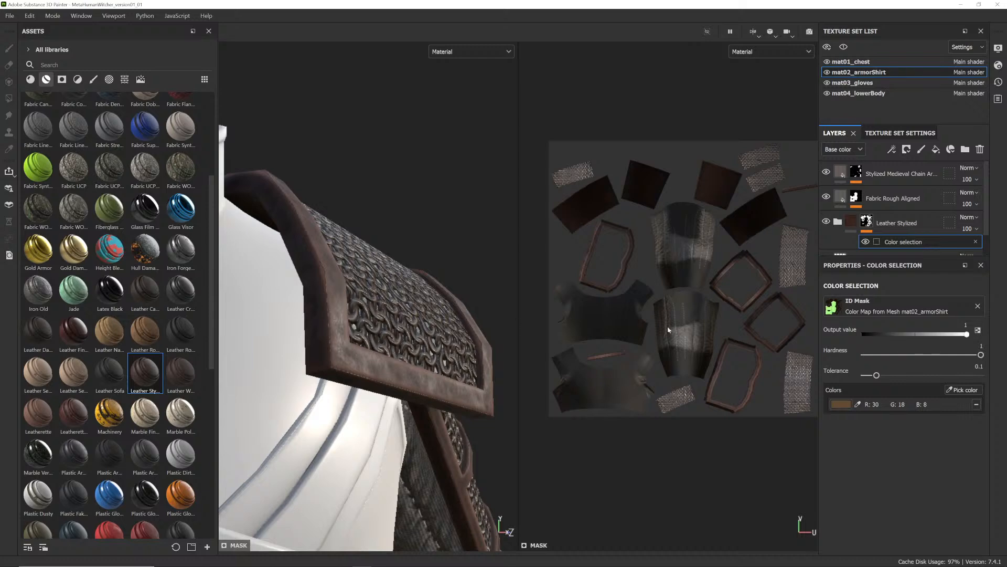
- Enlarge the layer stack, expand the Leather Stylized group and compare the leather with its Curvature layer hidden and shown
scroll(882, 225, down, 2)
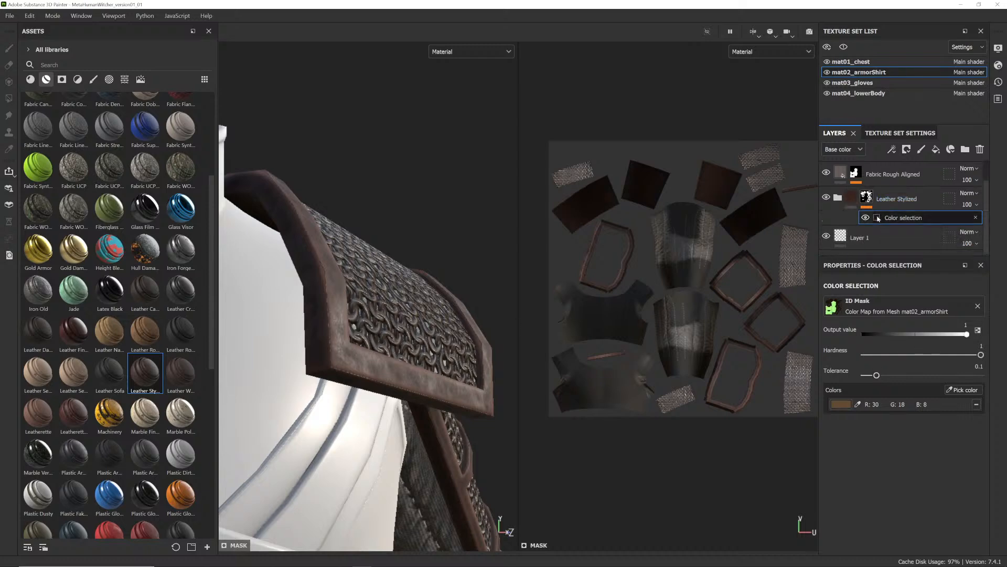
click(851, 197)
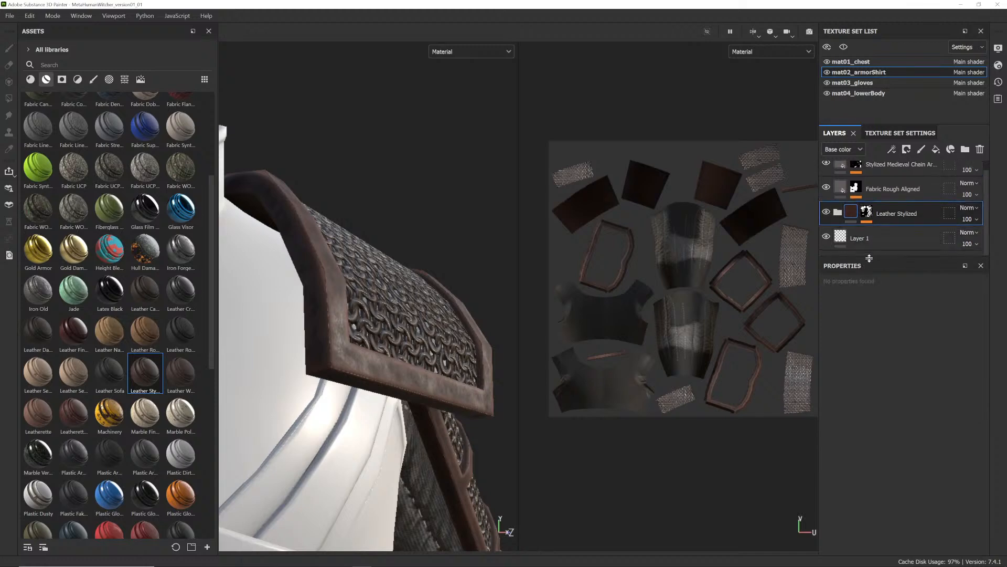
drag(870, 256, 876, 354)
click(838, 222)
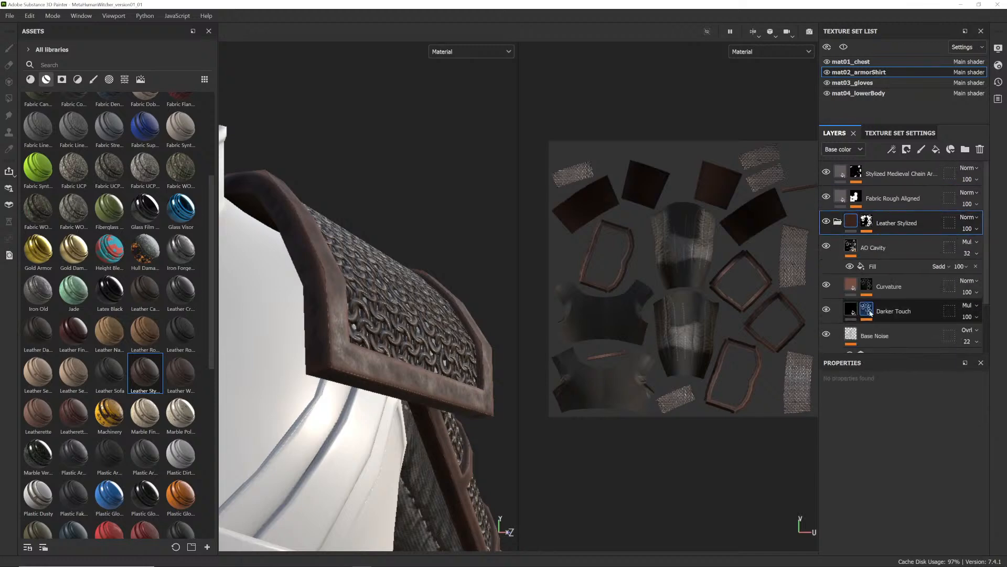
click(827, 285)
click(827, 284)
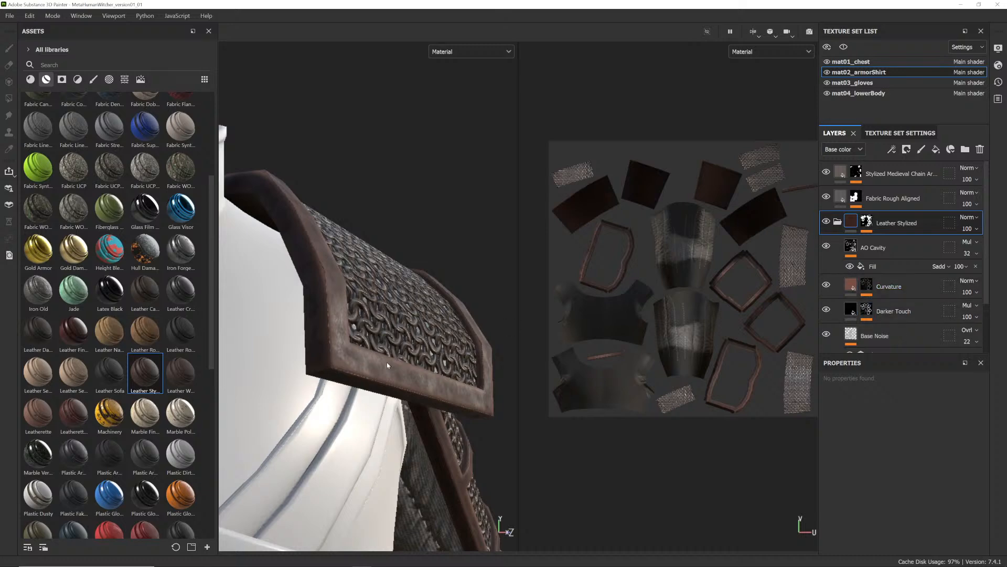
- Set the UV scale of the Base Noise fill inside the Leather Stylized group to 8
alt+drag(384, 315, 339, 357)
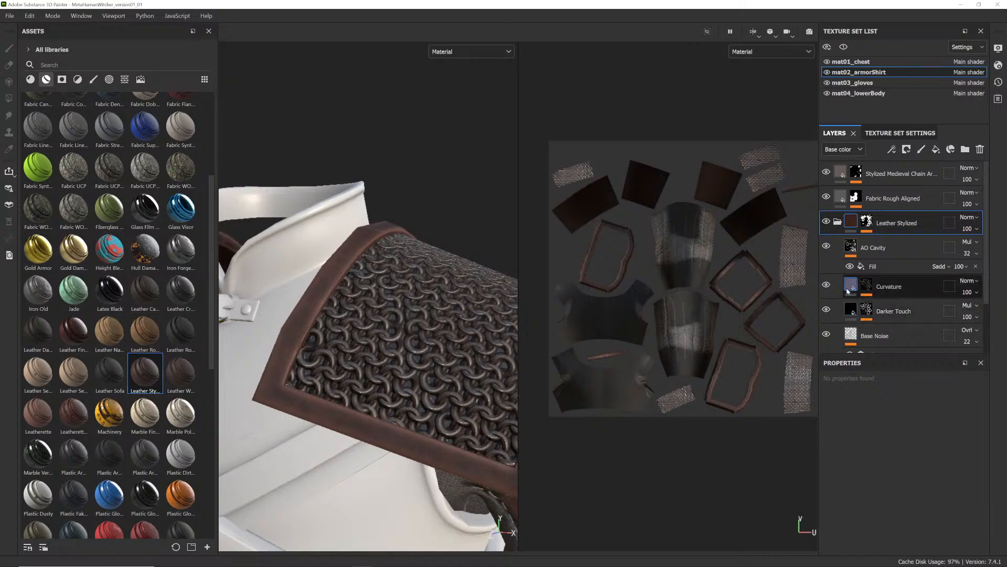
mouse_move(844, 302)
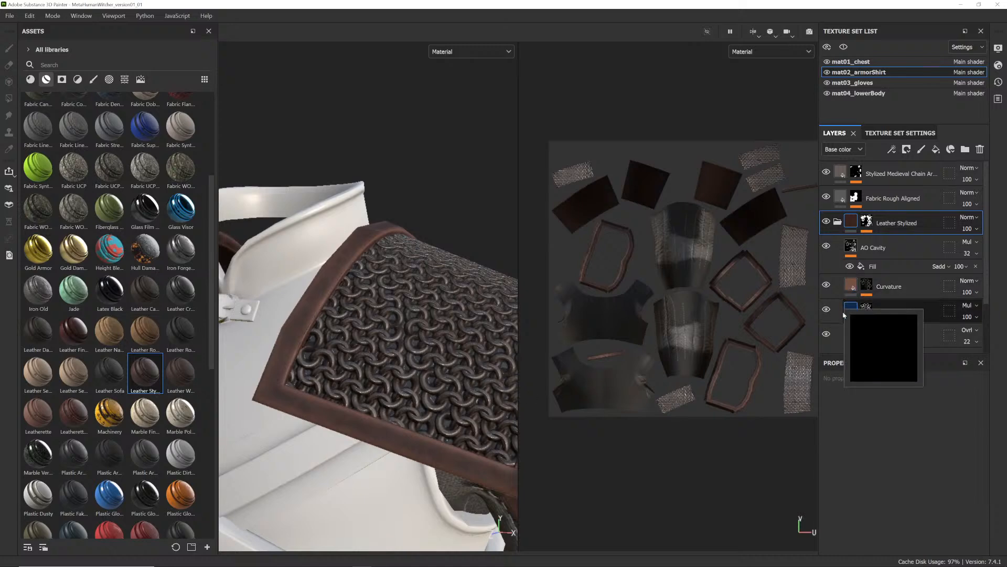
scroll(834, 293, down, 2)
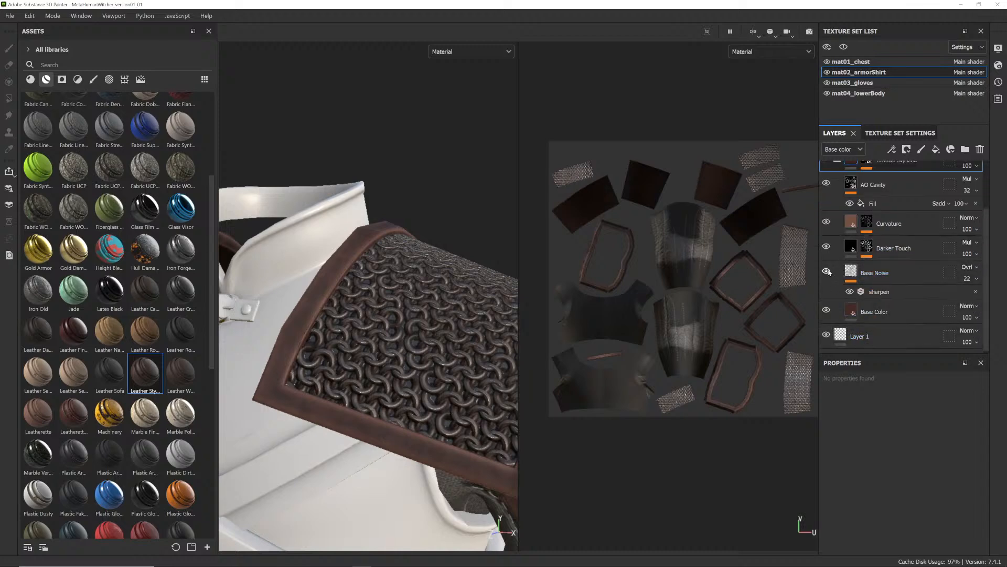
click(892, 274)
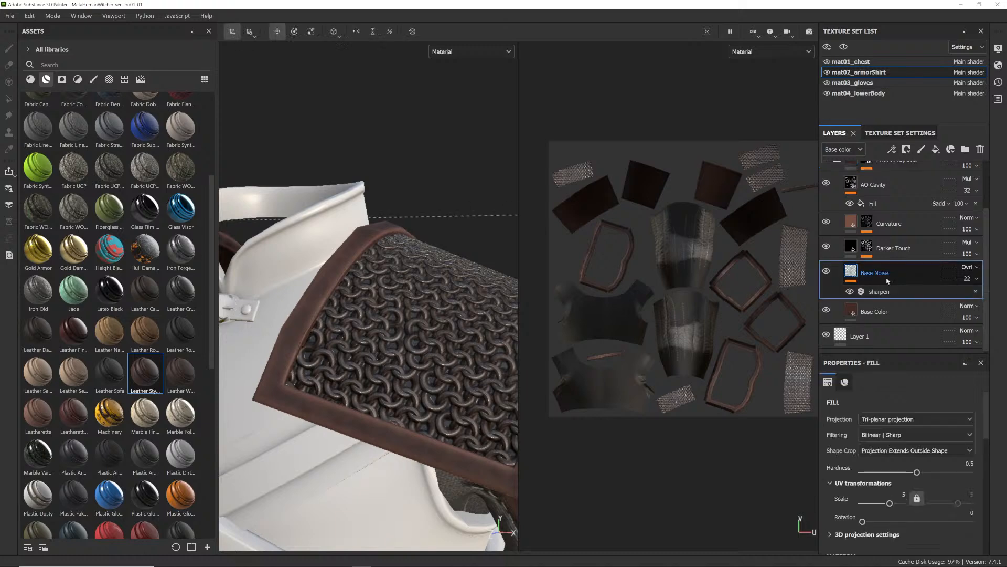
scroll(882, 487, down, 1)
click(903, 462)
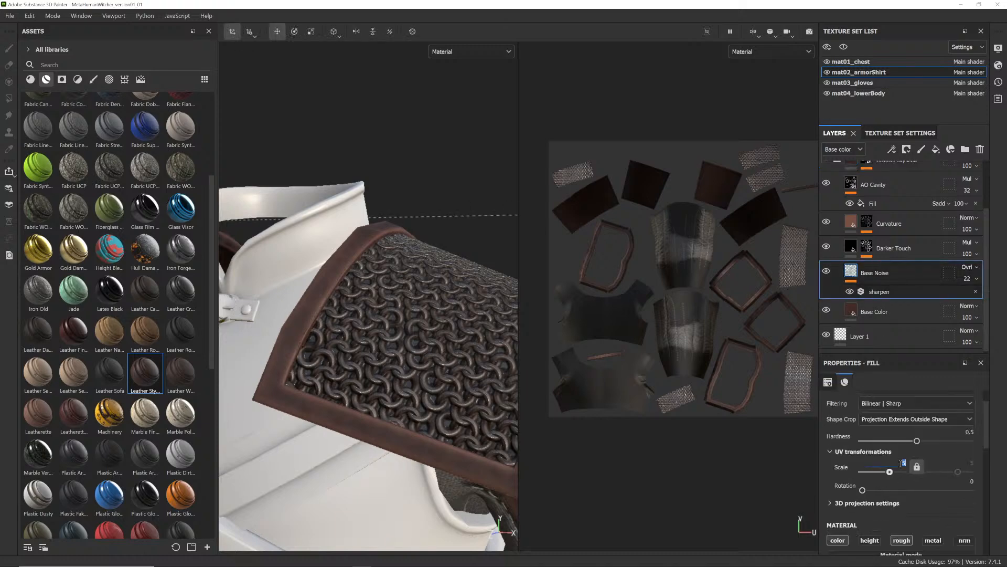
text(8)
- Examine the leather trim with the rescaled noise on the shoulders and across the full outfit
alt+right_drag(338, 376, 270, 377)
alt+drag(269, 377, 390, 362)
alt+right_drag(391, 362, 356, 375)
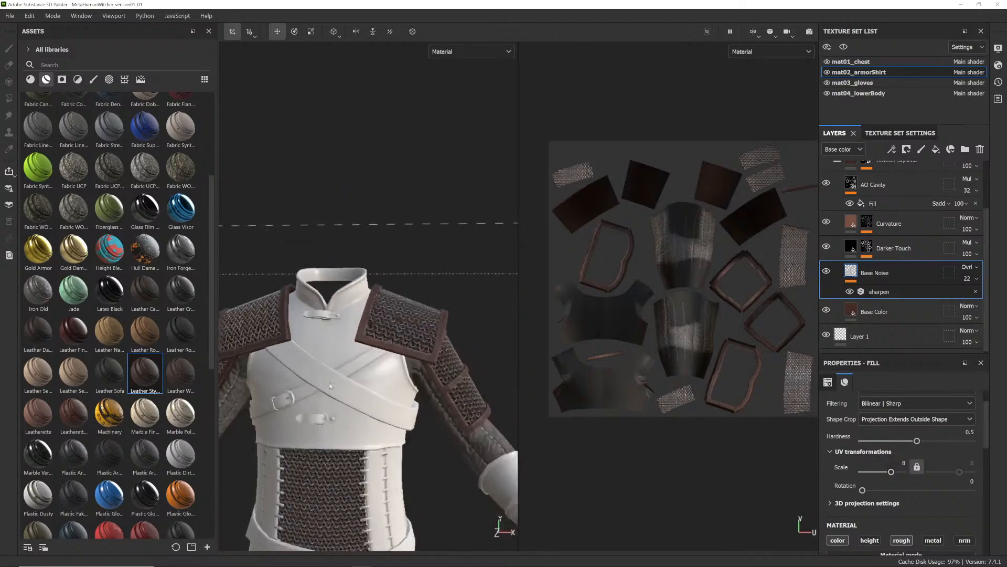
alt+middle_drag(356, 375, 402, 287)
alt+right_drag(402, 286, 347, 315)
alt+middle_drag(346, 315, 354, 272)
alt+drag(354, 273, 399, 286)
alt+right_drag(400, 286, 354, 292)
alt+drag(354, 292, 368, 291)
alt+middle_drag(413, 245, 405, 277)
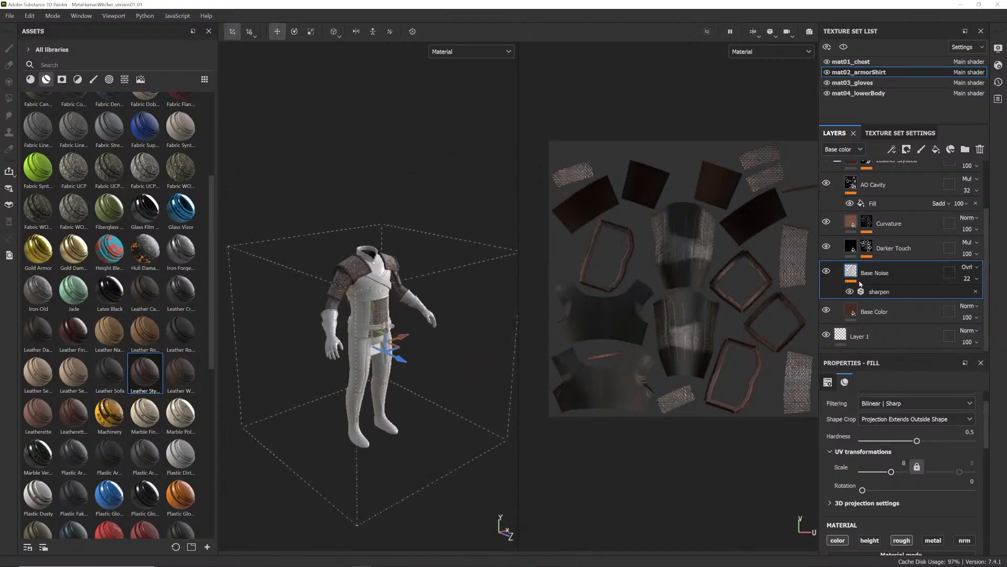
- Collapse the Leather Stylized group and select Layer 1
scroll(838, 274, up, 2)
click(837, 222)
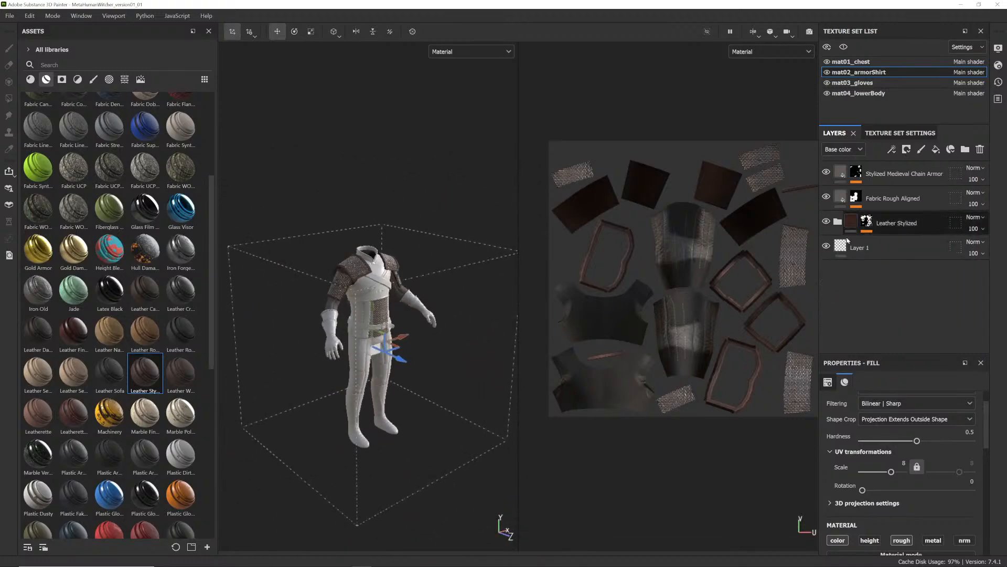
scroll(378, 326, up, 4)
click(861, 247)
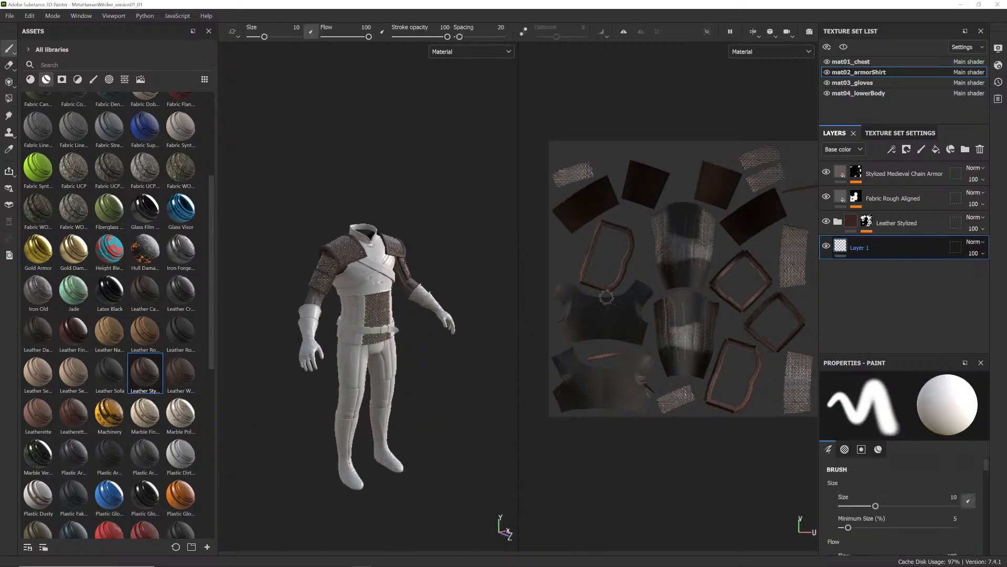
- Examine the chain mail, fabric and leather trim together on the outfit from the front and in the UV layout
scroll(377, 341, up, 2)
alt+drag(369, 294, 336, 294)
scroll(346, 296, up, 3)
alt+middle_drag(368, 304, 370, 317)
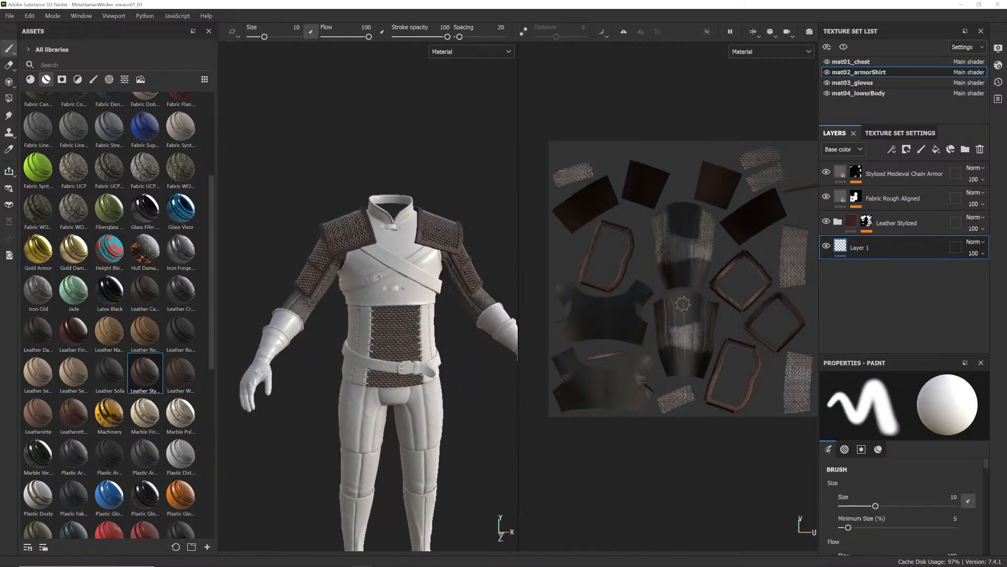
scroll(677, 298, down, 2)
alt+middle_drag(667, 300, 644, 309)
alt+right_drag(646, 308, 666, 310)
alt+drag(421, 294, 403, 283)
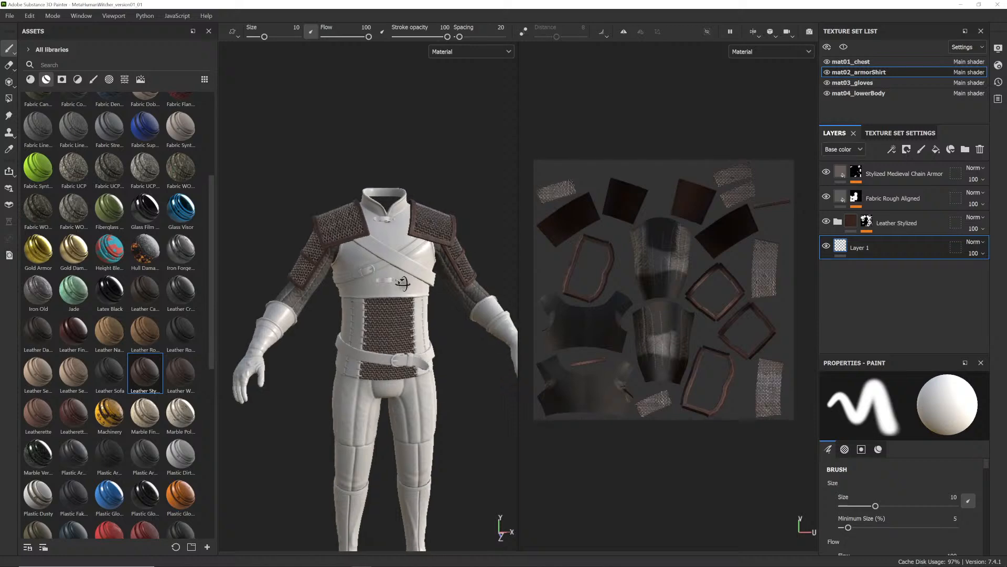
alt+middle_drag(397, 290, 376, 280)
mouse_move(376, 280)
alt+mouse_down()
mouse_move(394, 280)
mouse_move(364, 278)
alt+mouse_up()
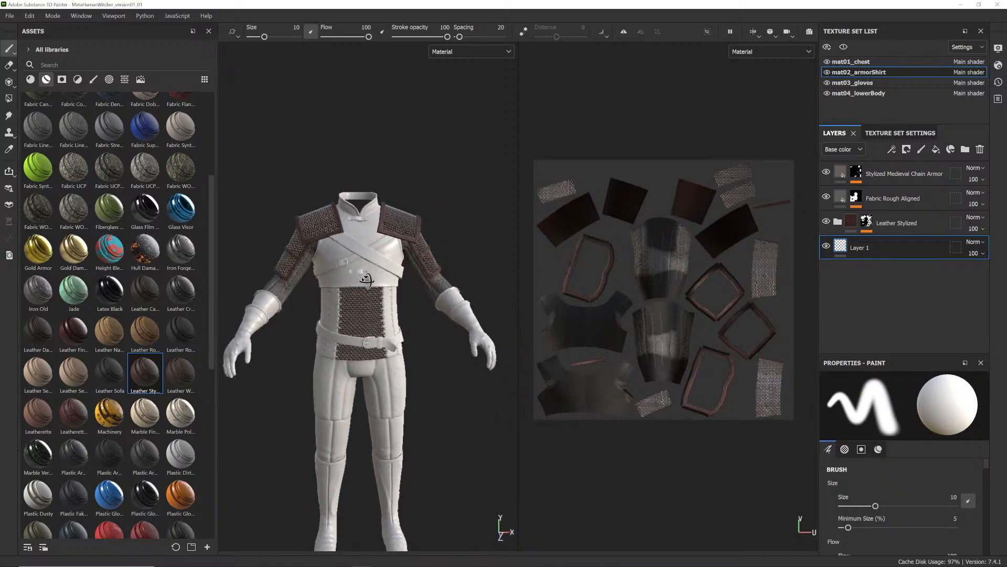
alt+right_drag(367, 282, 380, 274)
alt+middle_drag(380, 274, 411, 282)
alt+drag(410, 283, 394, 276)
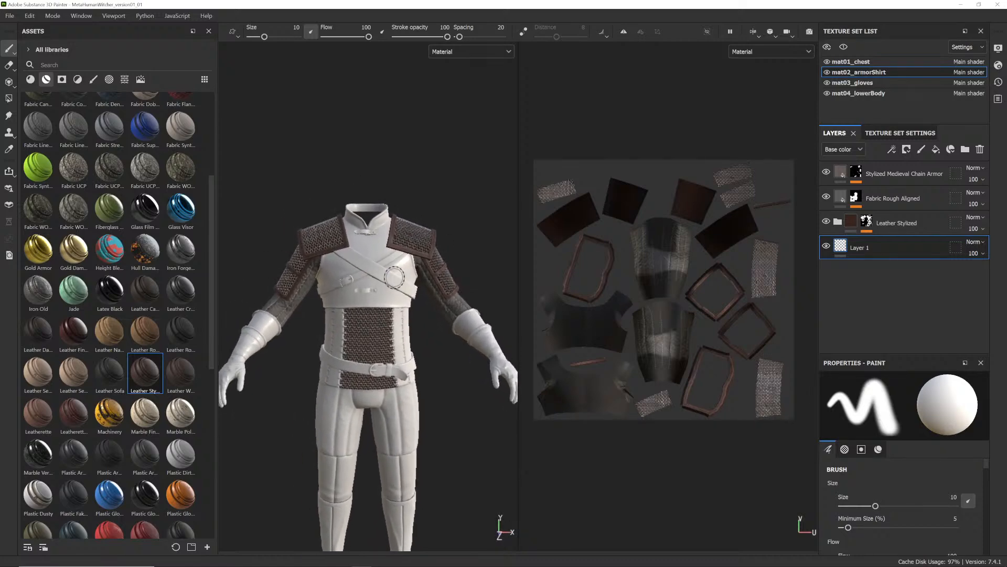
- Save the project and switch to the mat01_chest texture set
key(ctrl+s)
click(879, 63)
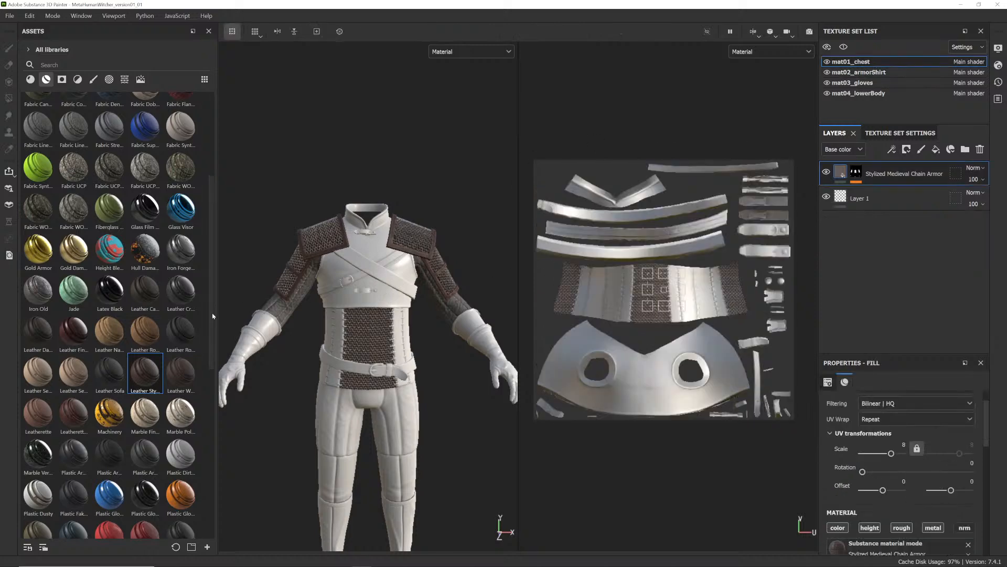
- Add the Leather Stylized material beneath the chain armor layer and mask it by colour selection to the dark brown ID colour
drag(180, 371, 869, 188)
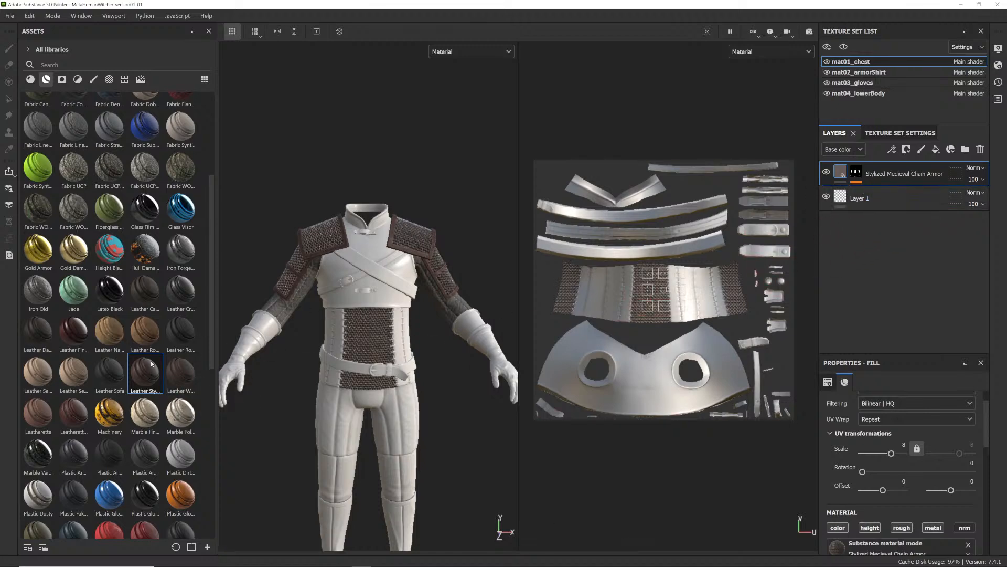
drag(152, 363, 874, 184)
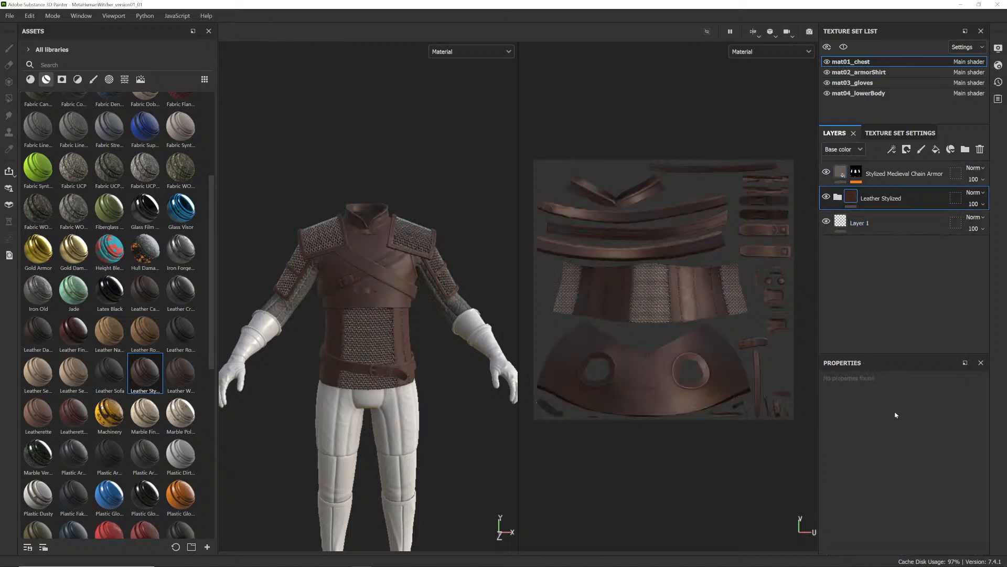
click(906, 149)
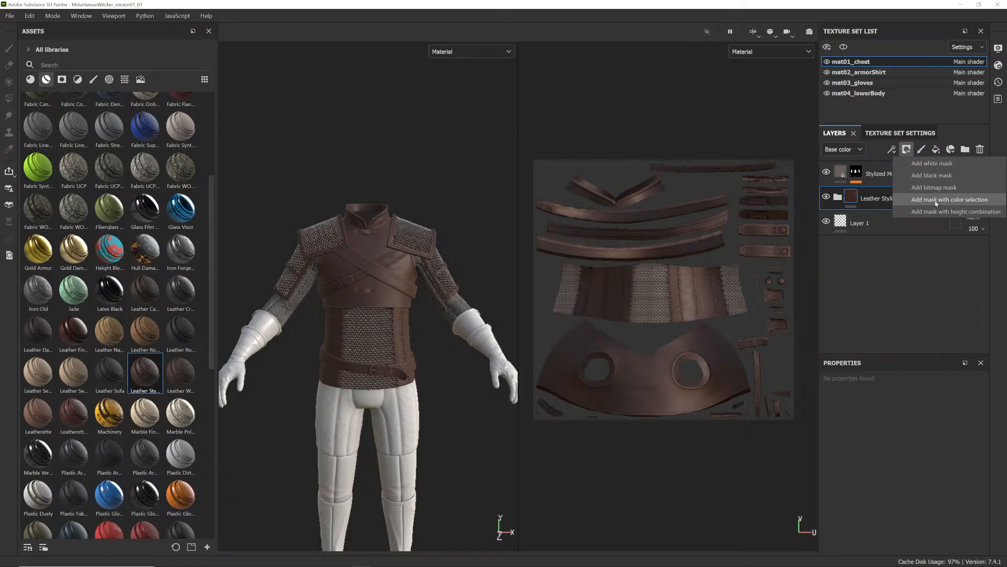
click(935, 200)
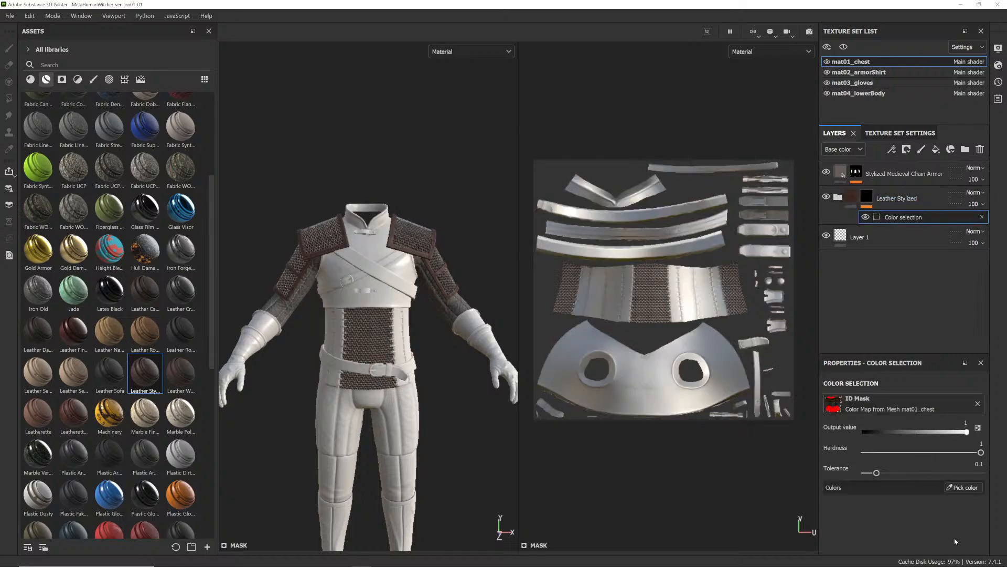
click(968, 490)
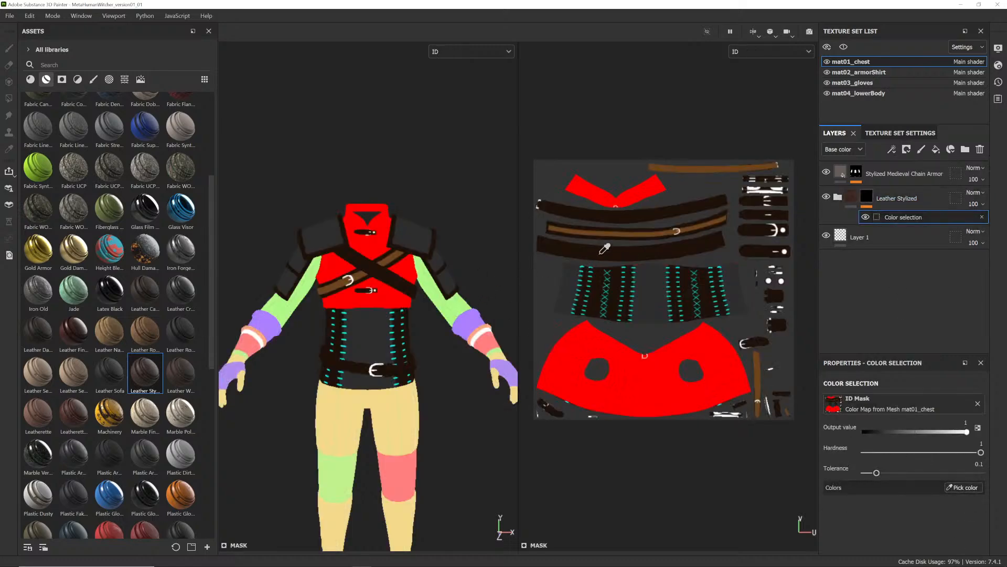
click(618, 256)
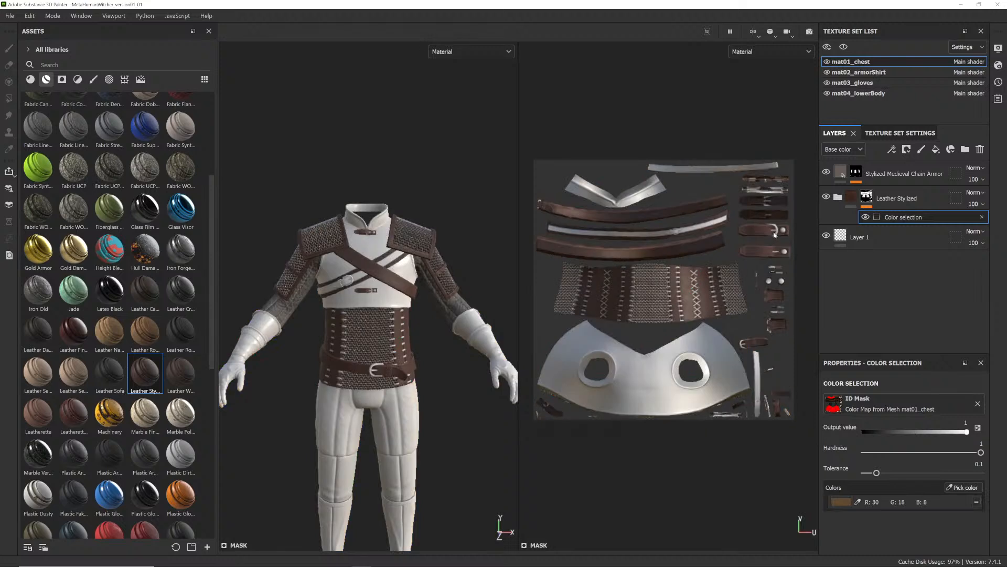
- Examine the masked leather on the straps, buckles and belt, both in the UV layout and on the outfit's torso
scroll(760, 236, up, 6)
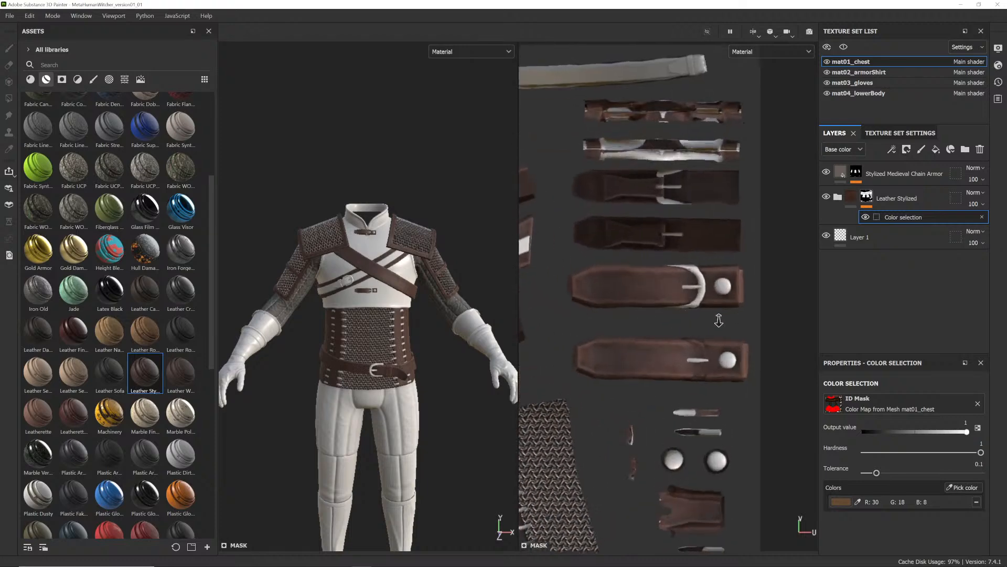
alt+right_drag(707, 313, 629, 305)
alt+middle_drag(630, 305, 701, 247)
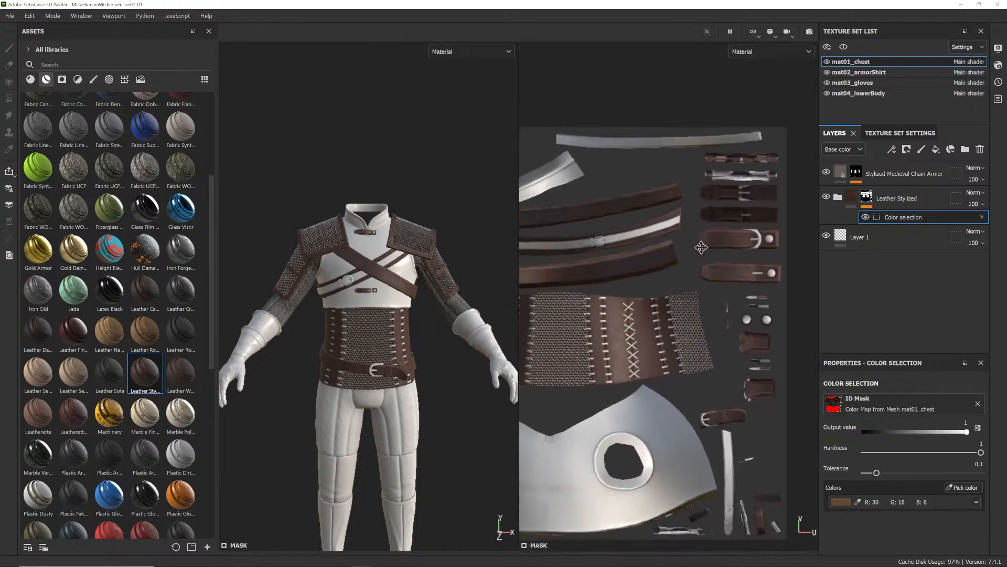
alt+right_drag(701, 247, 662, 281)
alt+middle_drag(662, 282, 704, 298)
alt+right_drag(704, 298, 640, 297)
alt+middle_drag(640, 297, 636, 304)
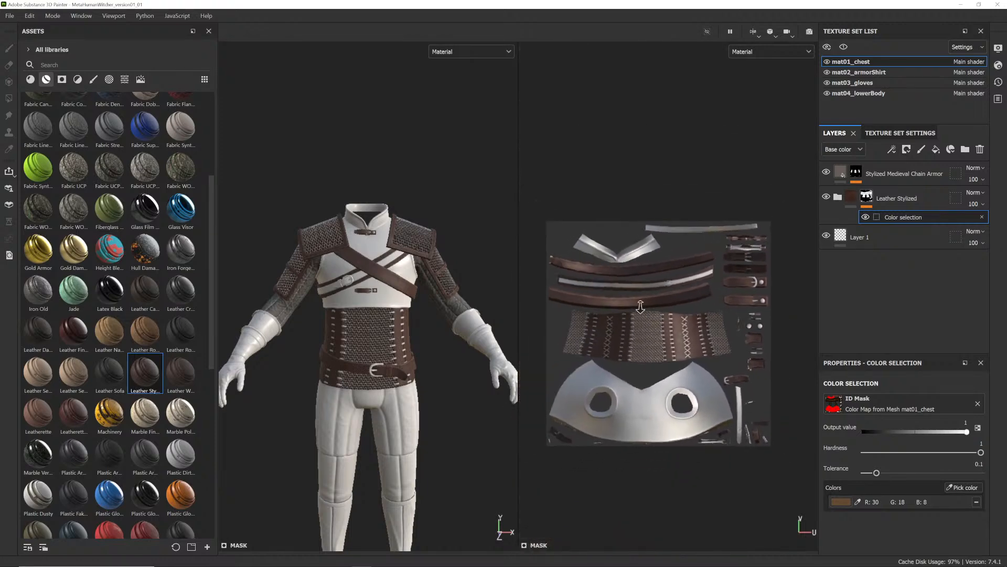
alt+right_drag(636, 304, 645, 304)
scroll(338, 295, up, 2)
scroll(338, 292, up, 8)
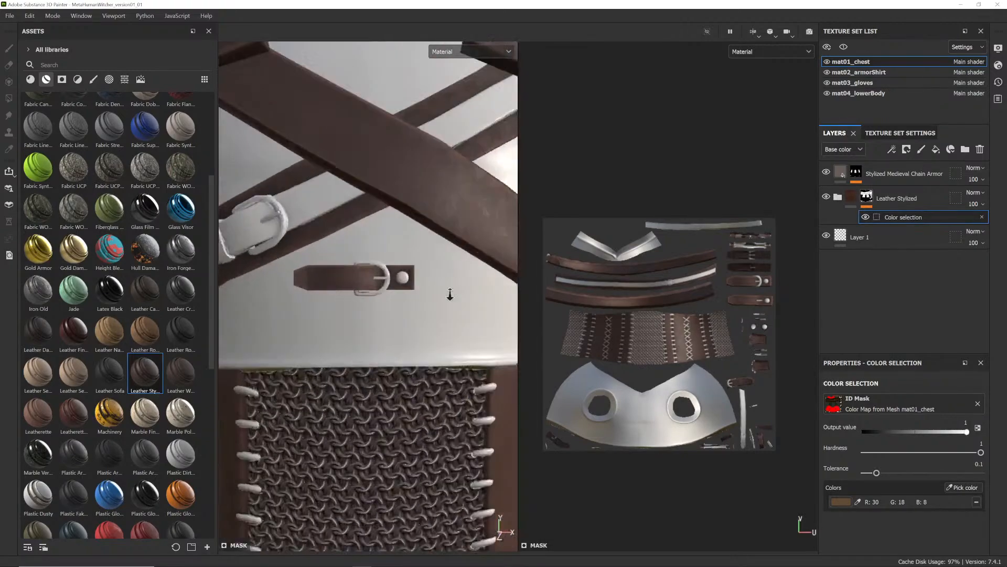
alt+drag(441, 249, 423, 282)
alt+right_drag(423, 284, 391, 304)
mouse_move(392, 304)
alt+middle_down()
mouse_move(400, 286)
mouse_move(391, 307)
alt+middle_up()
alt+right_drag(391, 307, 355, 306)
alt+drag(354, 305, 385, 304)
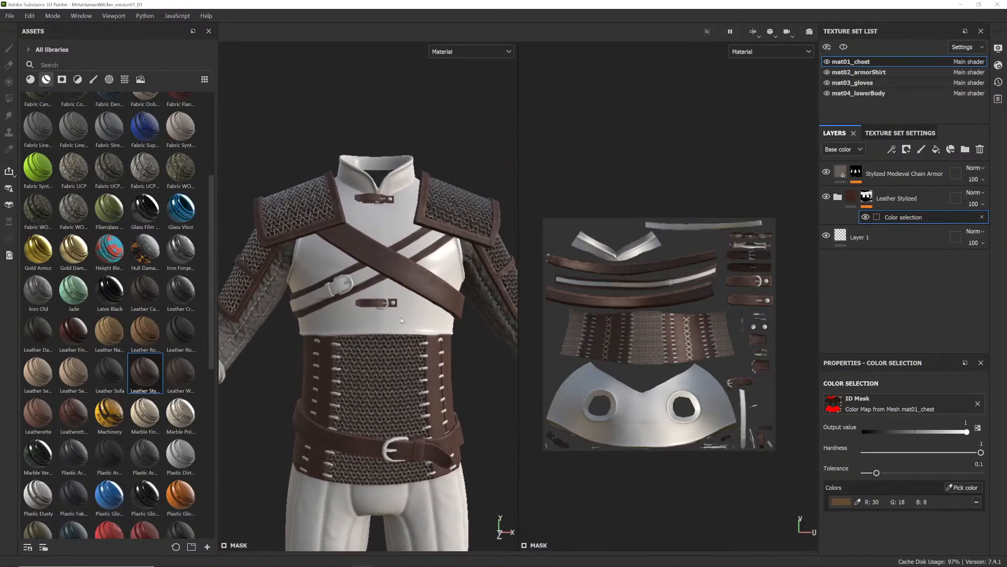
alt+middle_drag(385, 305, 381, 311)
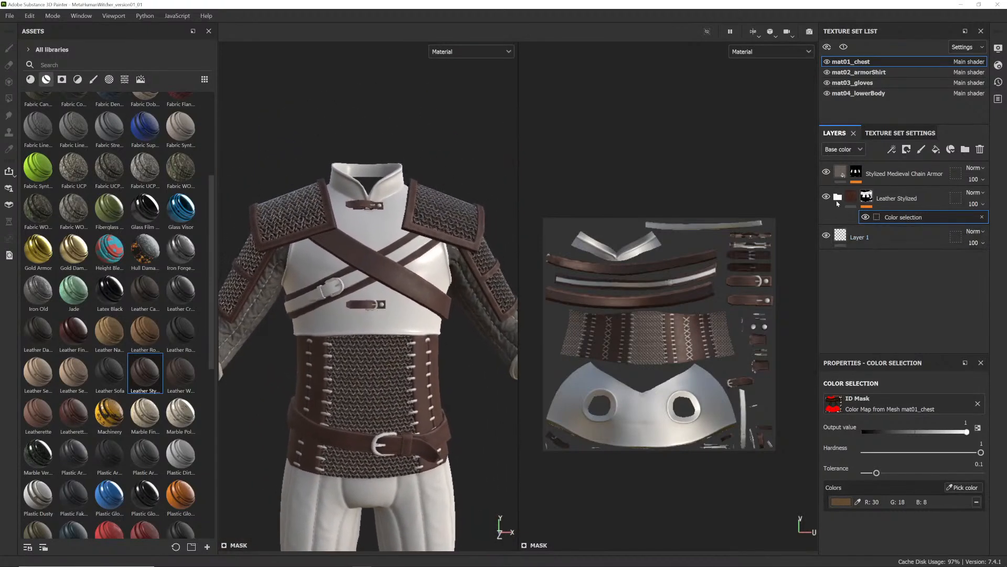
- Set the UV scale of the Base Noise fill inside the chest's Leather Stylized group to 8
click(837, 199)
scroll(913, 304, down, 1)
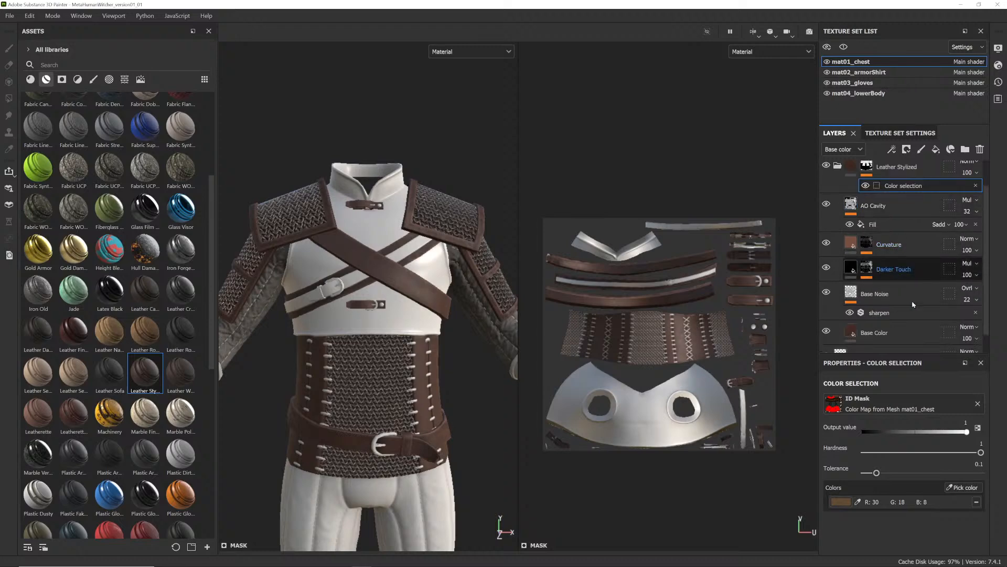
scroll(913, 304, down, 1)
click(907, 279)
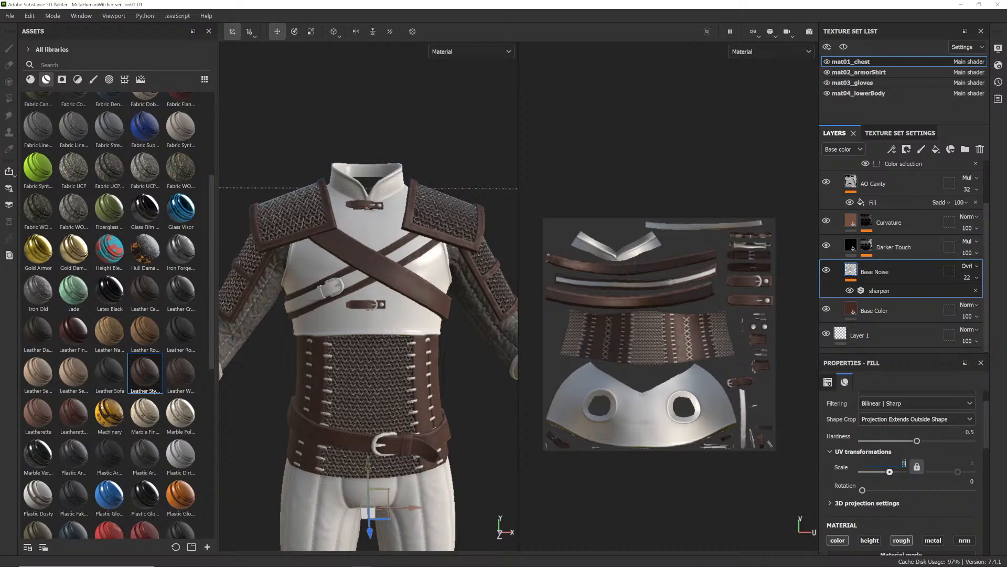
drag(904, 463, 905, 464)
- Examine the rescaled leather noise on the chest straps up close and across the full outfit
scroll(418, 282, up, 5)
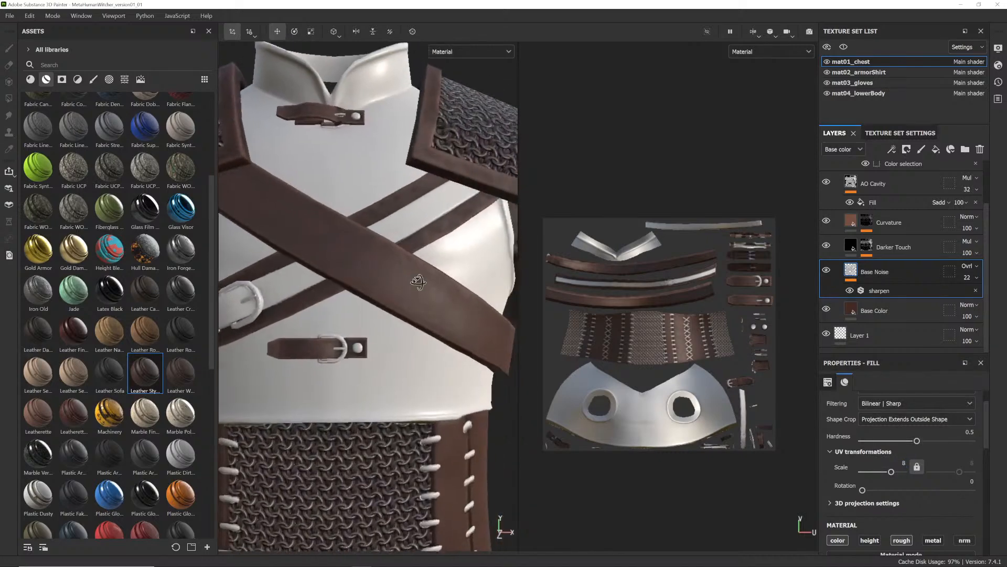
scroll(418, 282, up, 3)
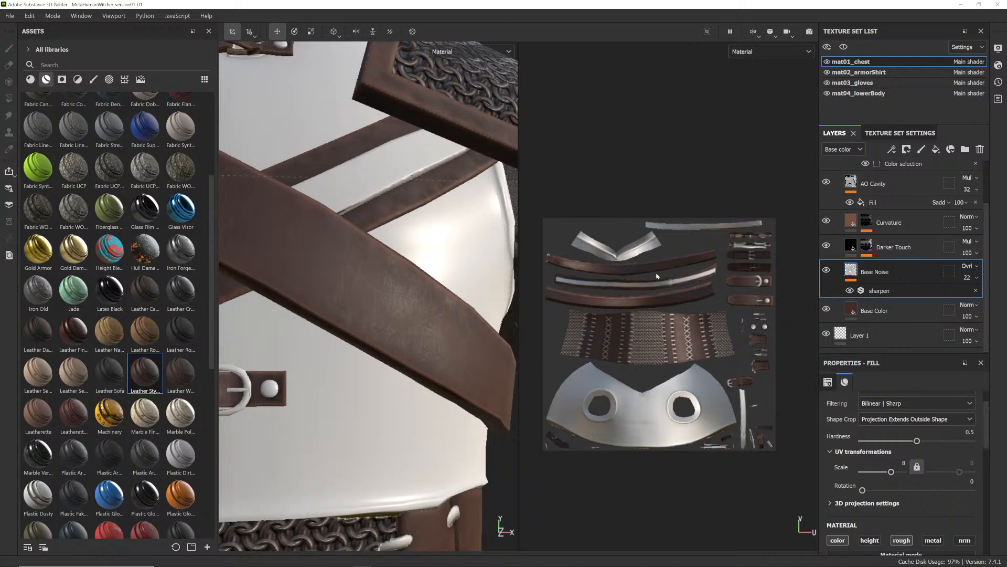
scroll(657, 275, down, 2)
scroll(396, 251, down, 5)
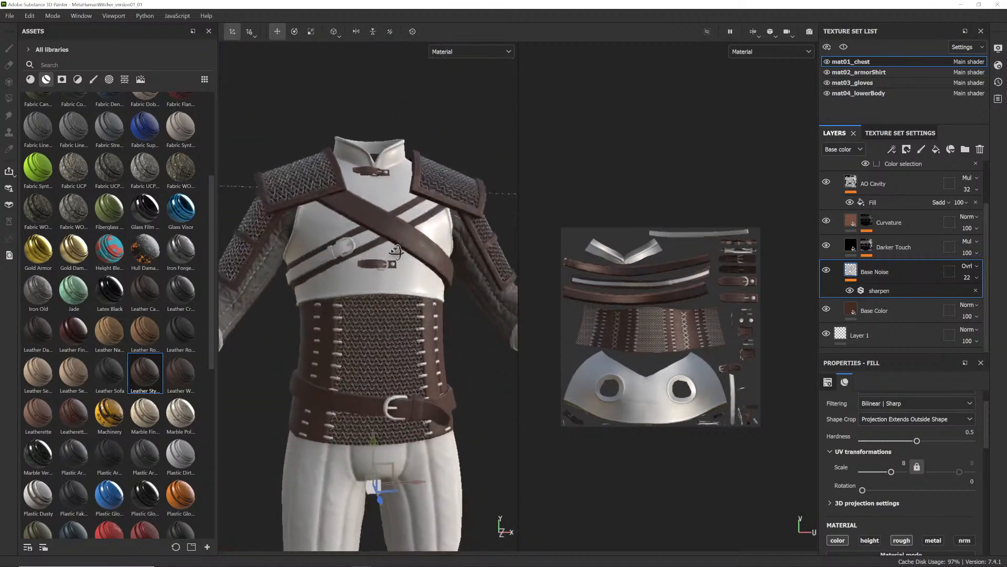
alt+drag(396, 251, 349, 314)
scroll(349, 315, down, 3)
alt+middle_drag(348, 316, 373, 266)
scroll(132, 366, down, 3)
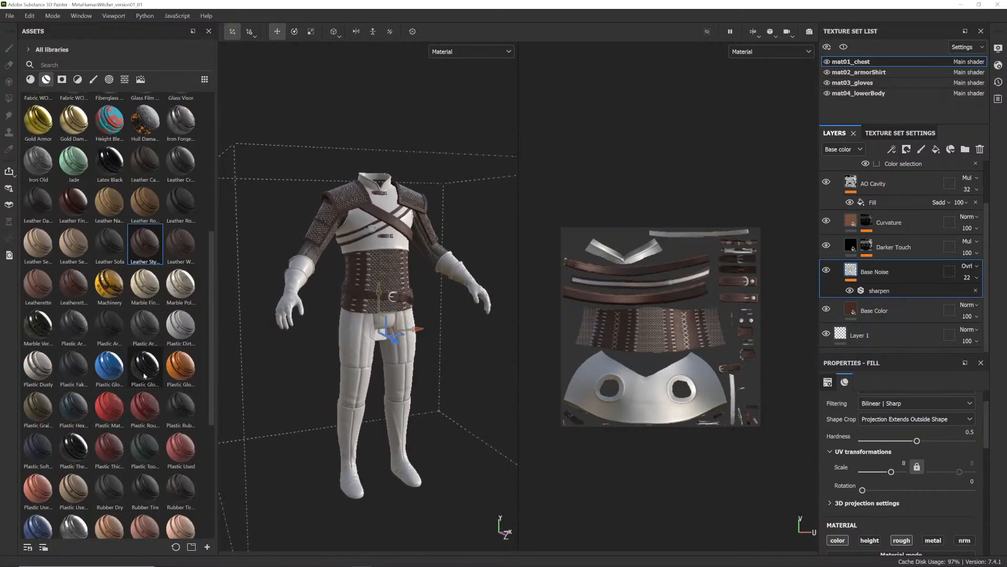
- Collapse the Leather Stylized group and add the Leather Rough Dark material beneath it
scroll(146, 375, up, 3)
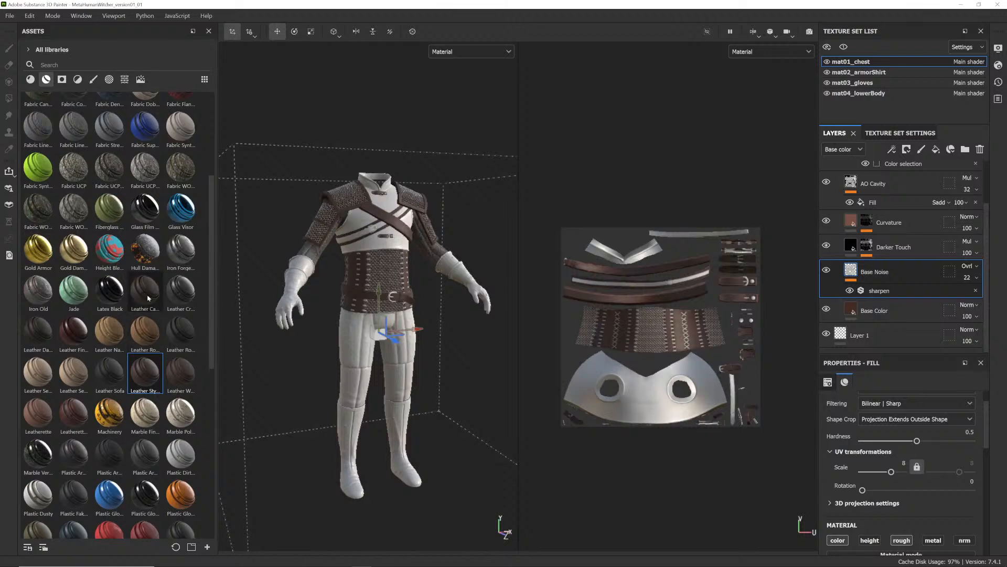
mouse_move(183, 334)
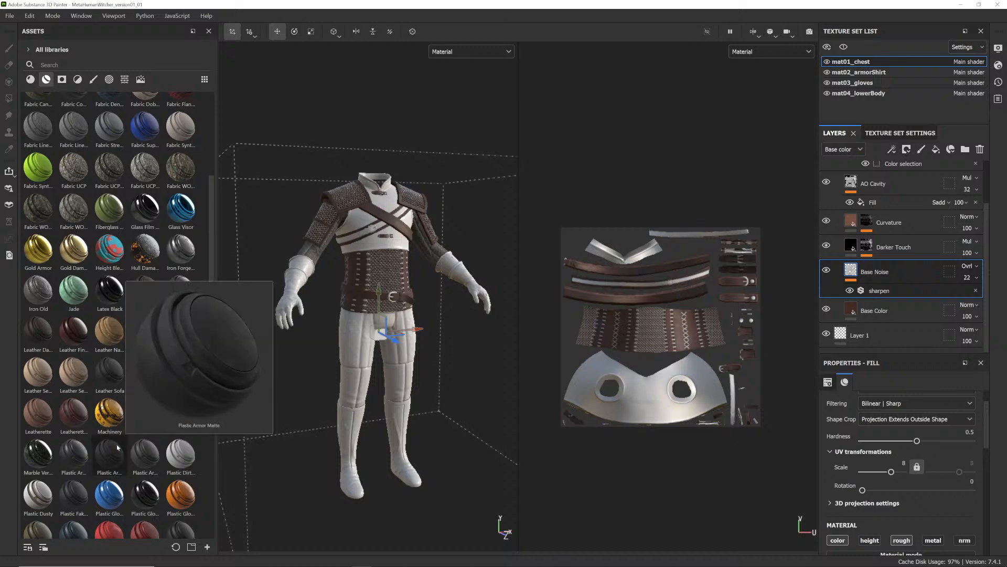
mouse_move(181, 299)
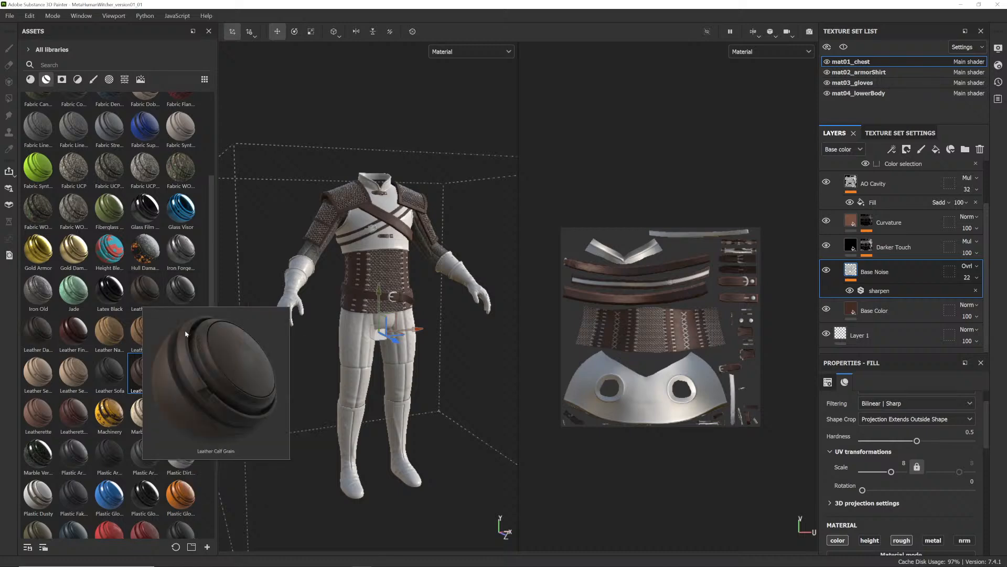
mouse_move(187, 331)
mouse_down()
mouse_move(225, 392)
mouse_move(731, 282)
mouse_move(882, 273)
mouse_move(884, 202)
mouse_move(834, 280)
mouse_move(884, 336)
mouse_move(171, 320)
mouse_move(174, 332)
mouse_up()
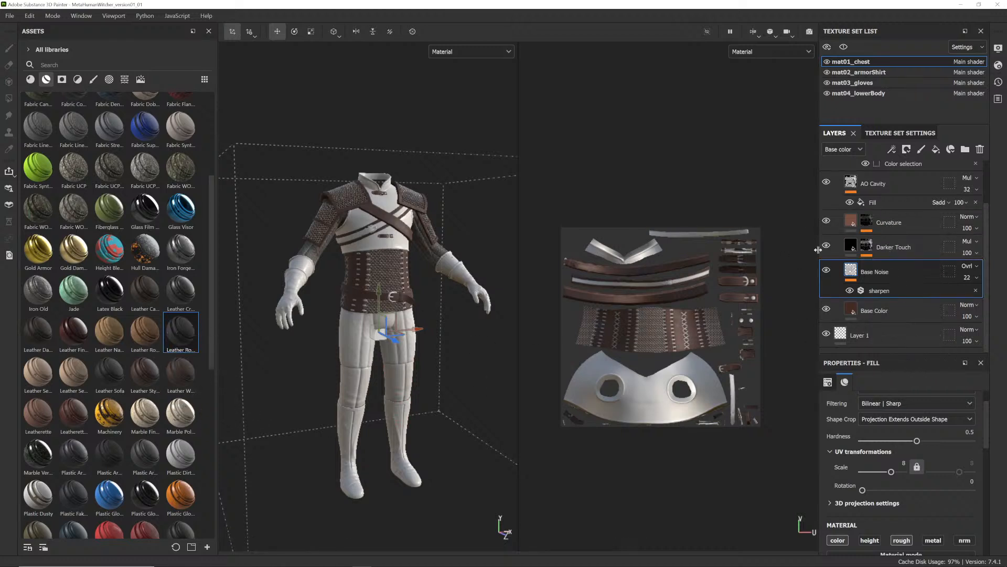
scroll(839, 251, up, 2)
click(837, 198)
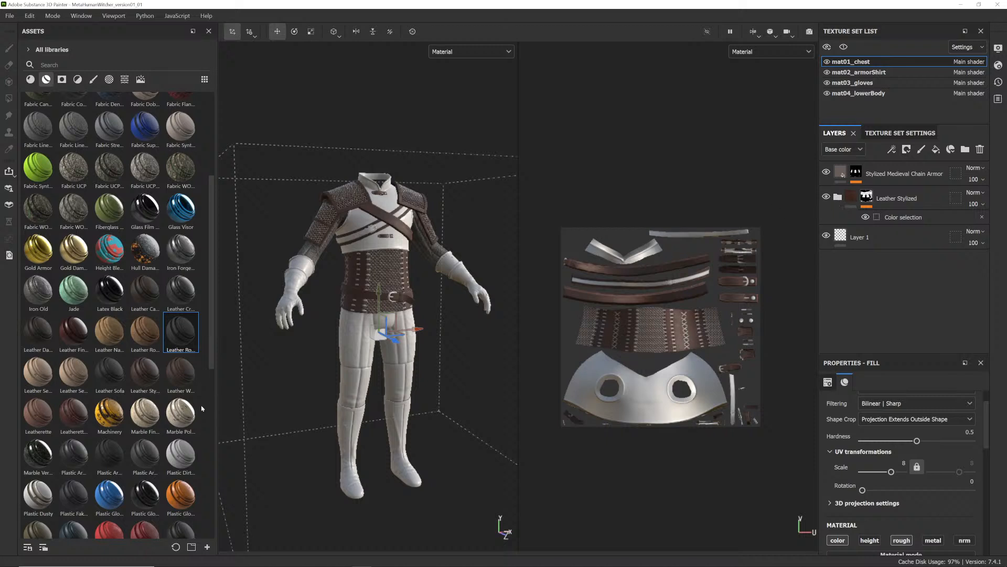
drag(181, 332, 889, 249)
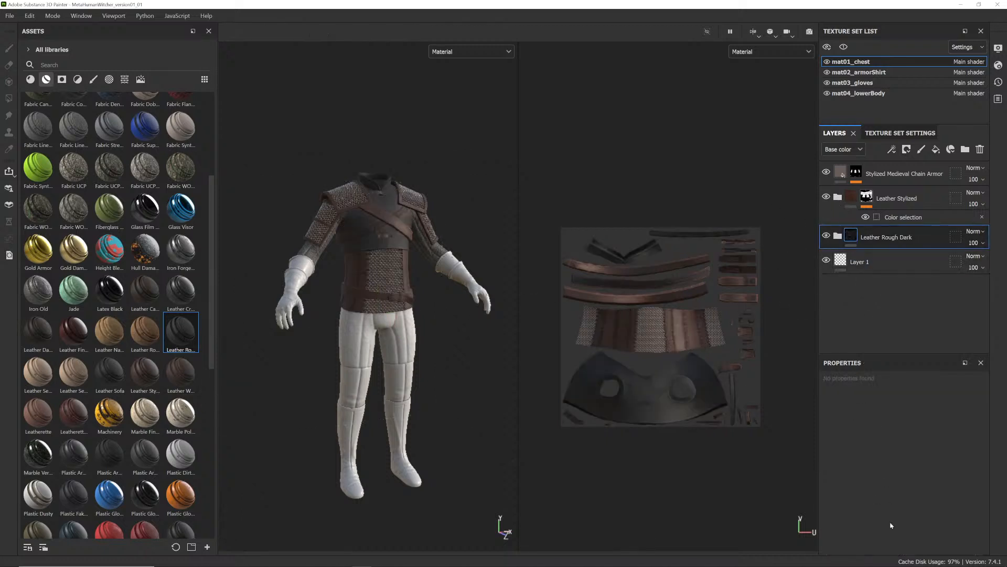
- Mask the Leather Rough Dark group by colour selection to the red ID colour of the chest piece and collar
click(906, 149)
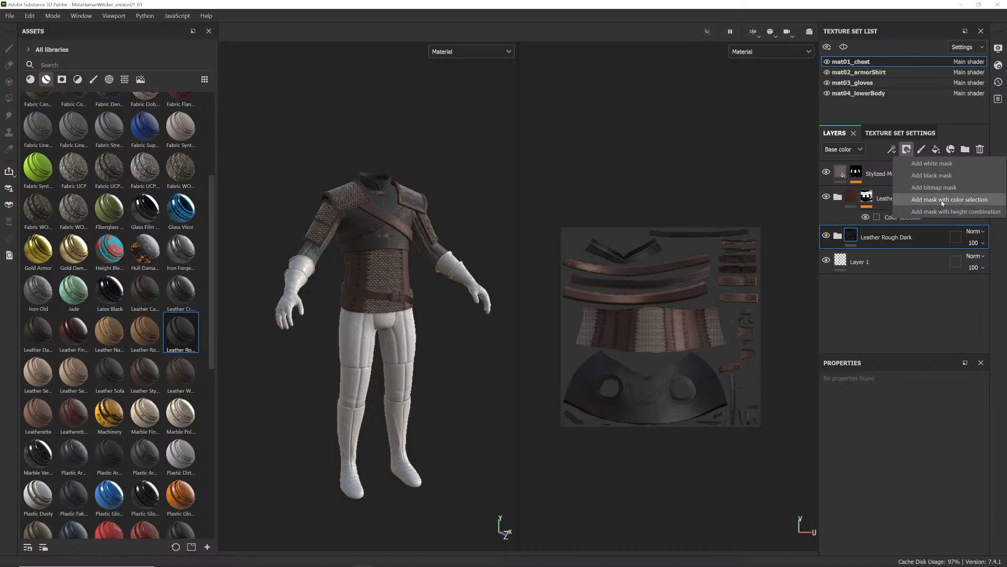
click(939, 200)
click(962, 488)
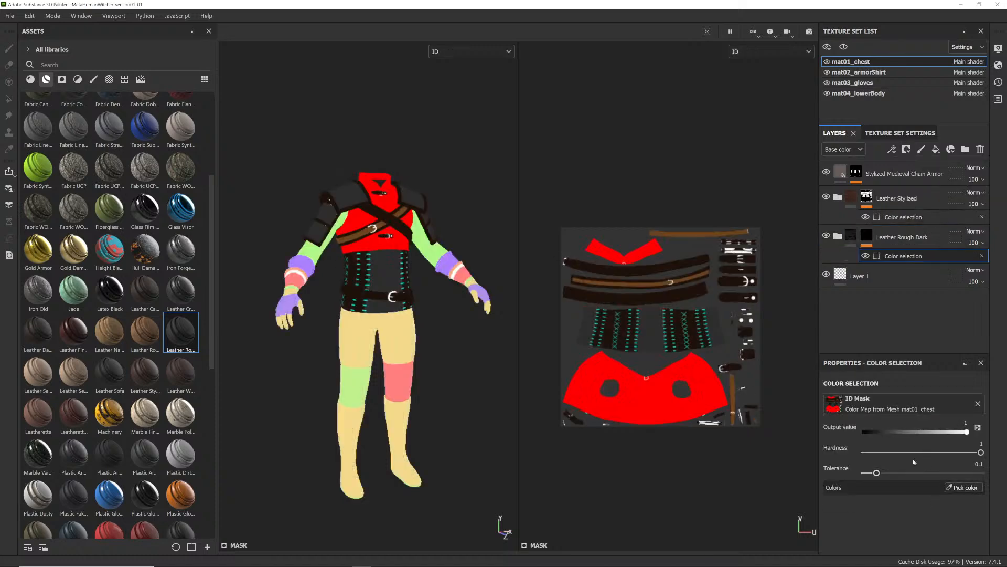
click(392, 213)
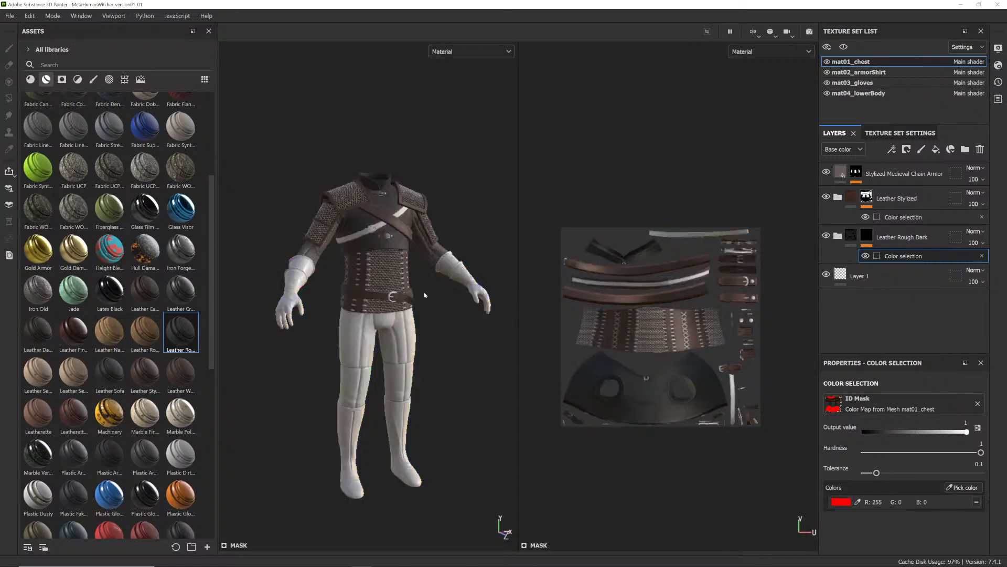
- Try a UV scale of 4 on the Leather Texture fill inside the Leather Rough Dark group and restore it to 1
alt+drag(392, 223, 402, 223)
alt+right_drag(403, 224, 420, 231)
alt+middle_drag(414, 231, 373, 273)
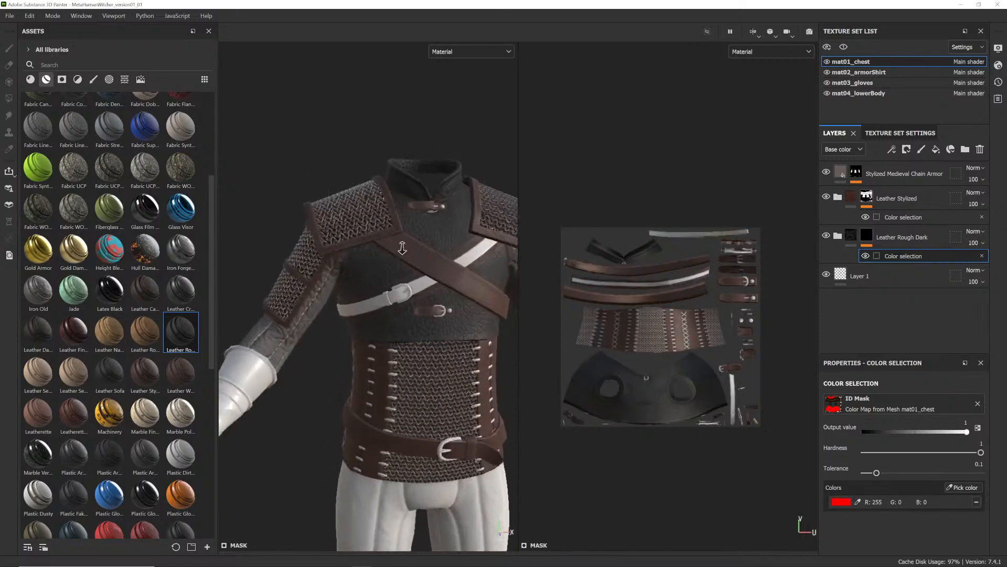
alt+drag(373, 273, 352, 262)
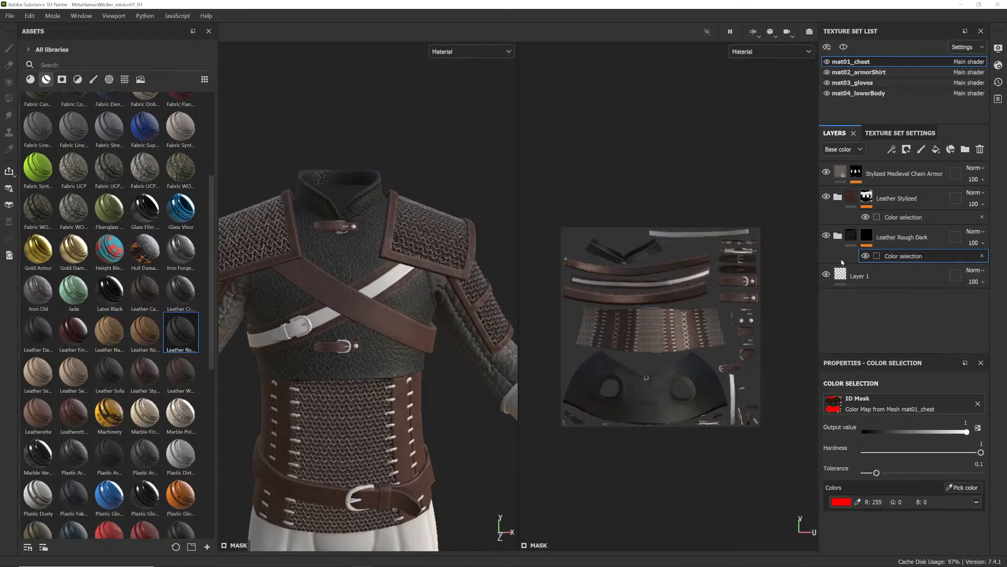
click(838, 236)
scroll(892, 294, down, 2)
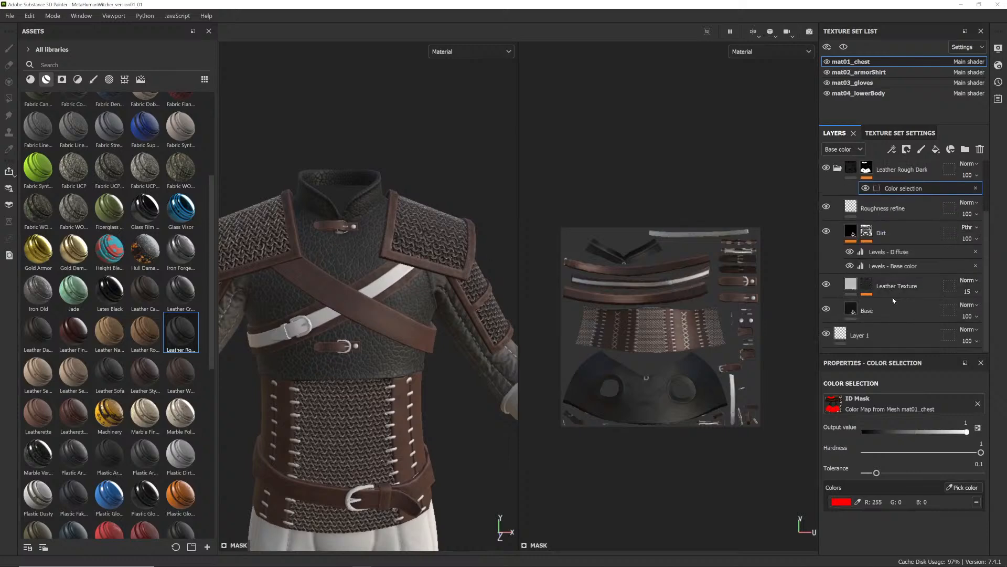
click(846, 286)
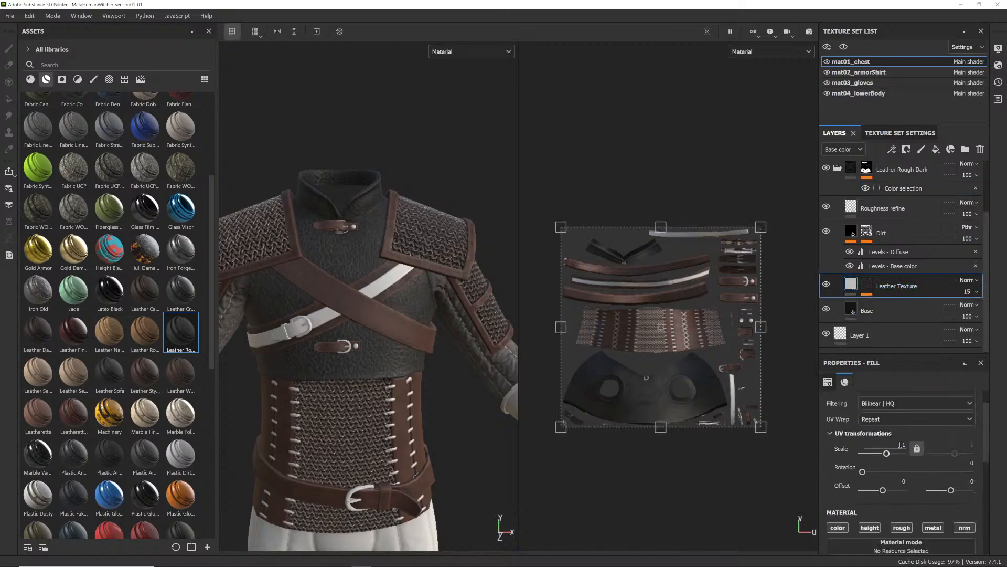
key(Return)
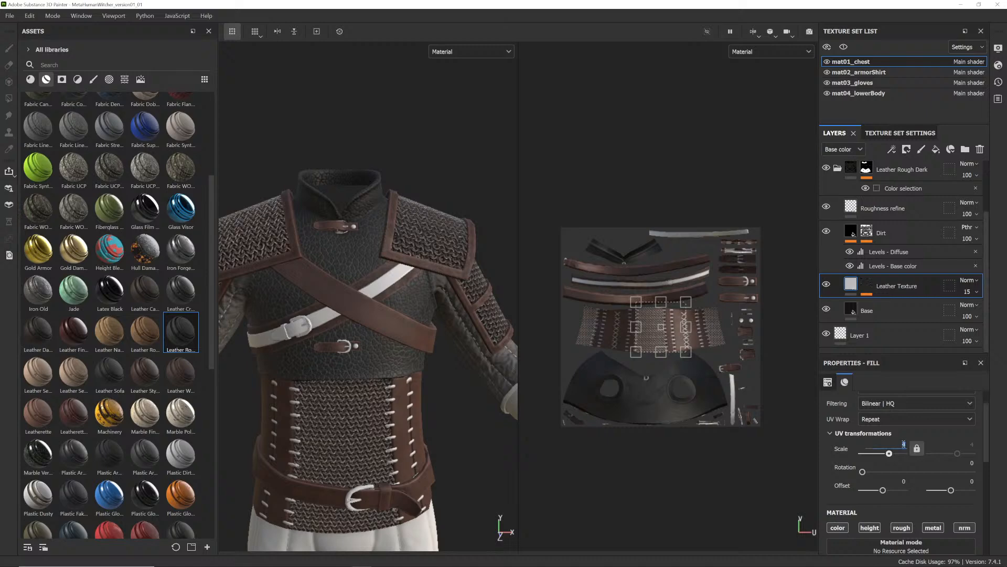
text(1)
key(Return)
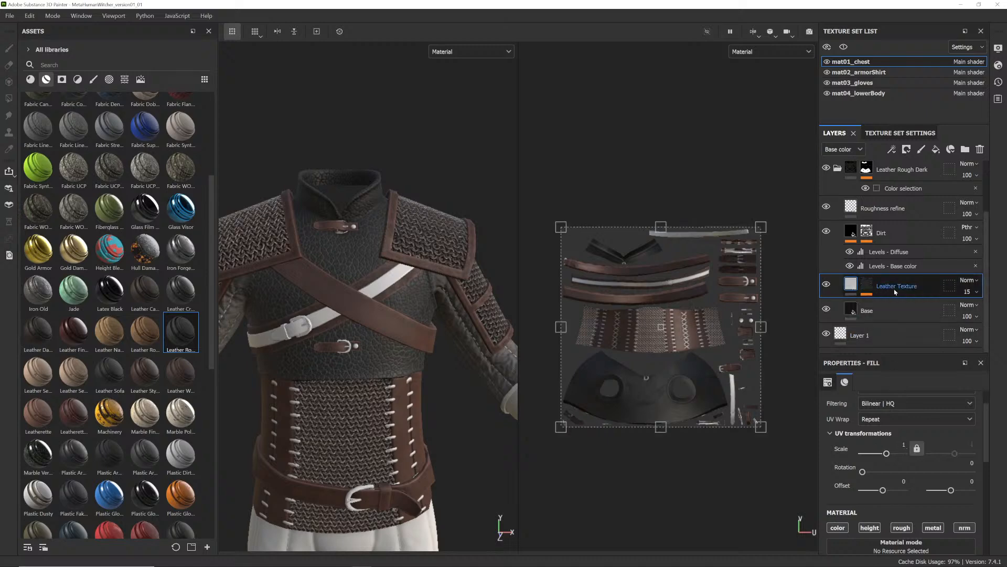
- Compare the chest leather with the Leather Texture layer hidden and shown, and inspect the effects in its mask
click(827, 285)
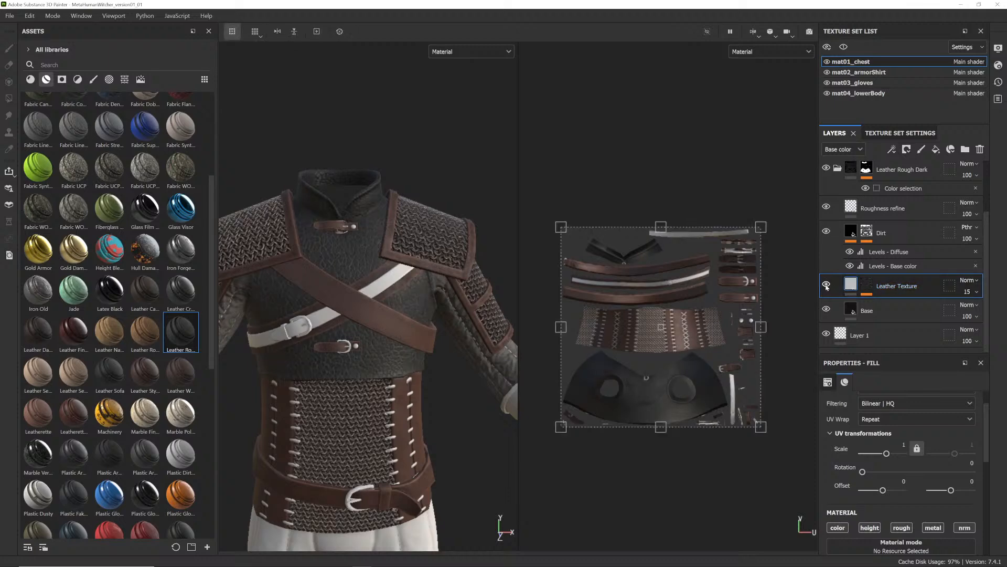
click(827, 285)
click(867, 285)
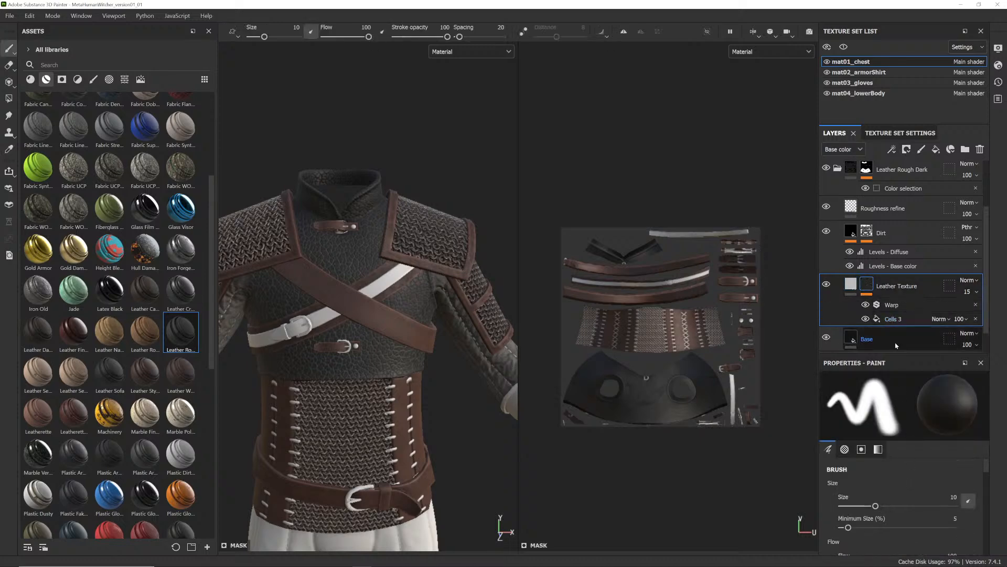
click(851, 284)
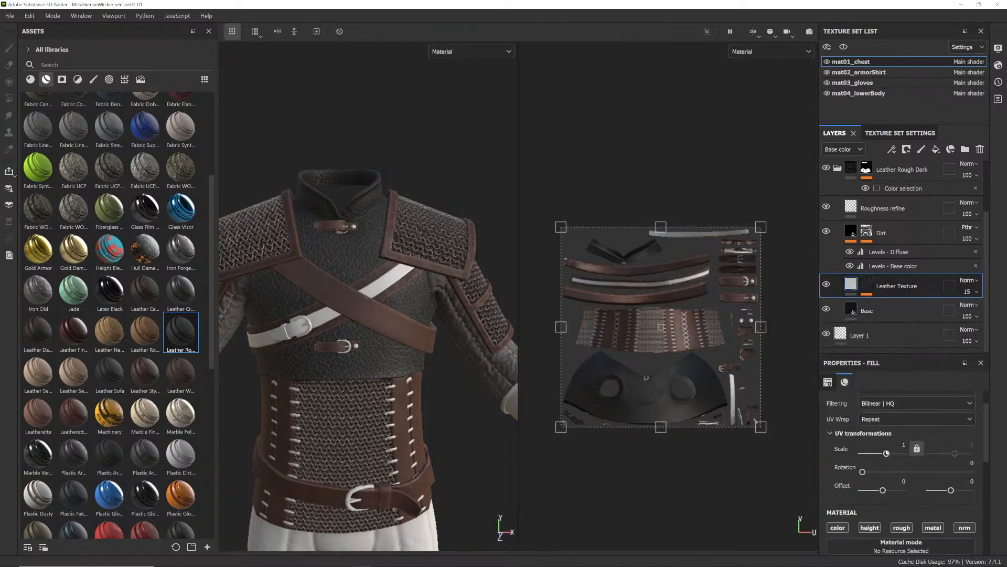
- Try a UV scale of 4 on the Leather Texture fill and restore it to 1
double_click(902, 444)
text(4)
key(Return)
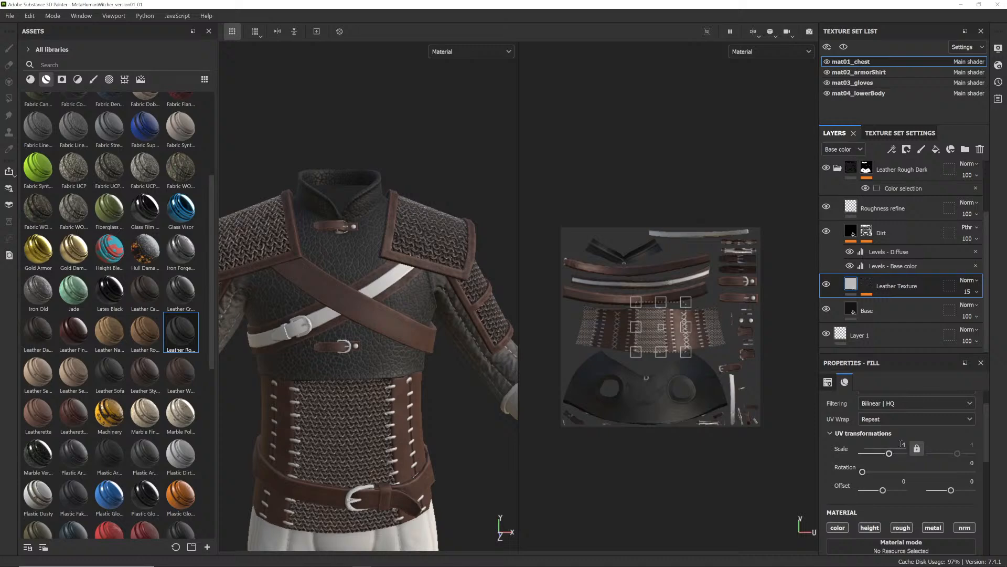
text(1)
key(Return)
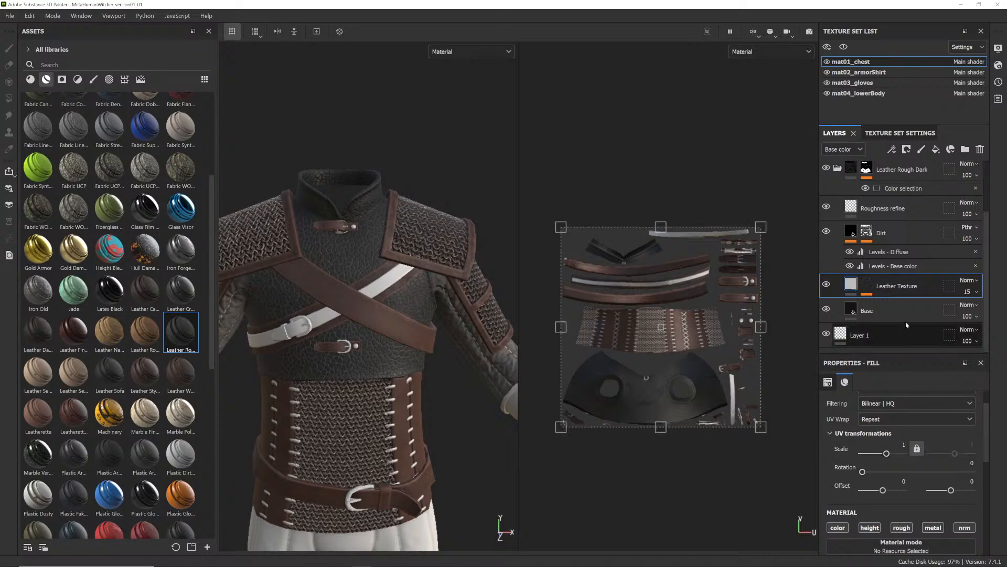
- Review the Dirt layer's Base color levels and toggle the Leather Texture layer's visibility to compare its effect
click(900, 269)
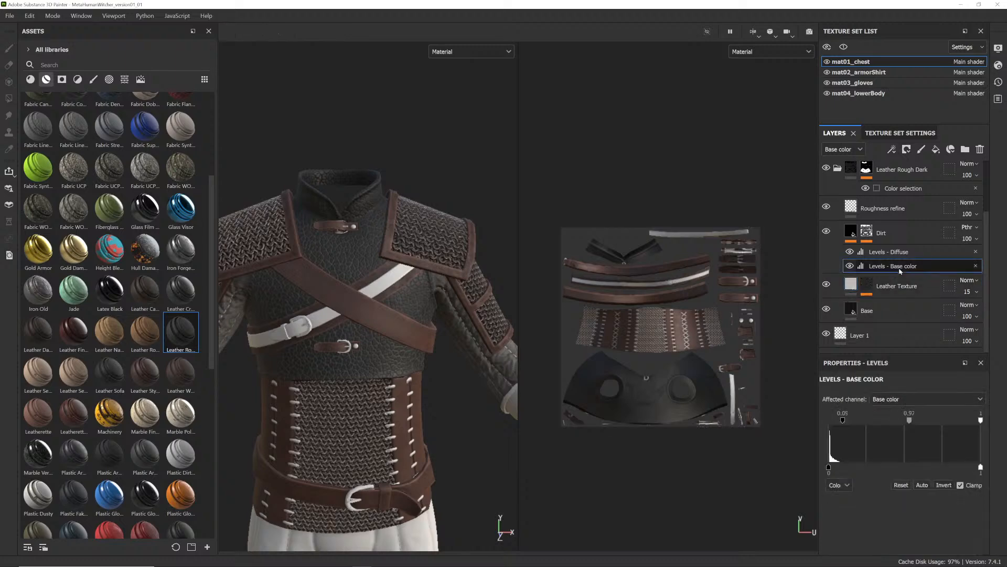
key(Up)
click(902, 266)
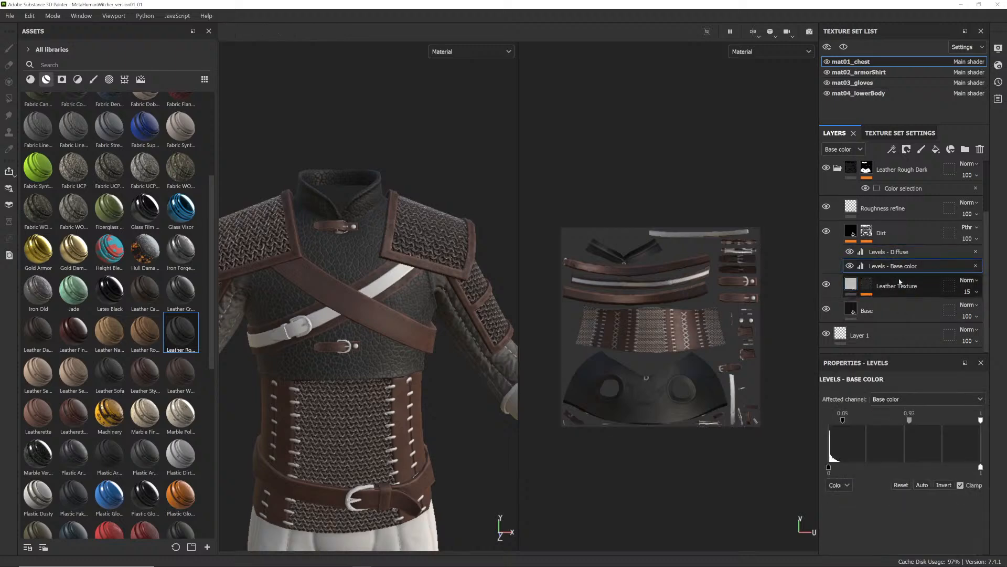
click(900, 284)
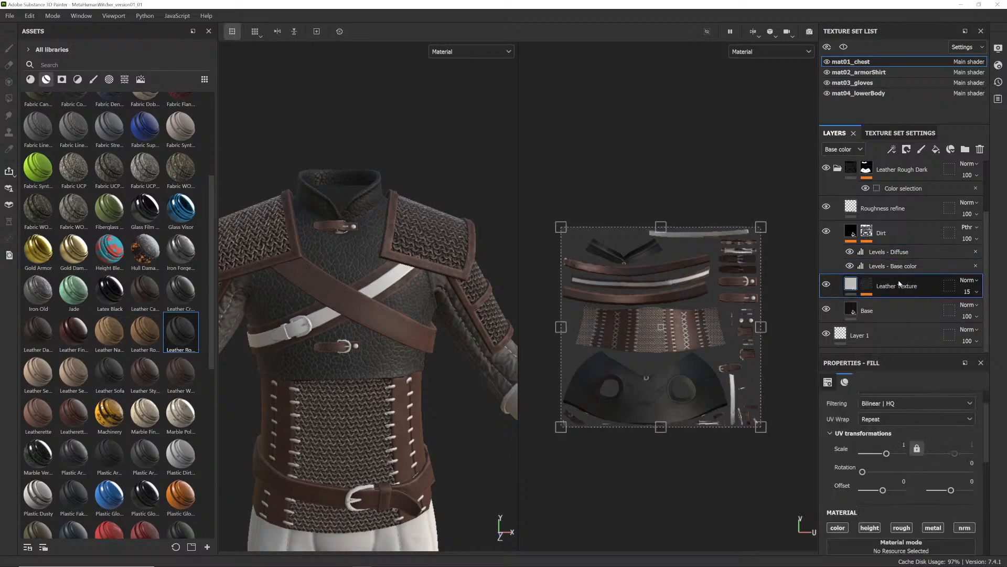
click(826, 286)
click(827, 285)
click(827, 285)
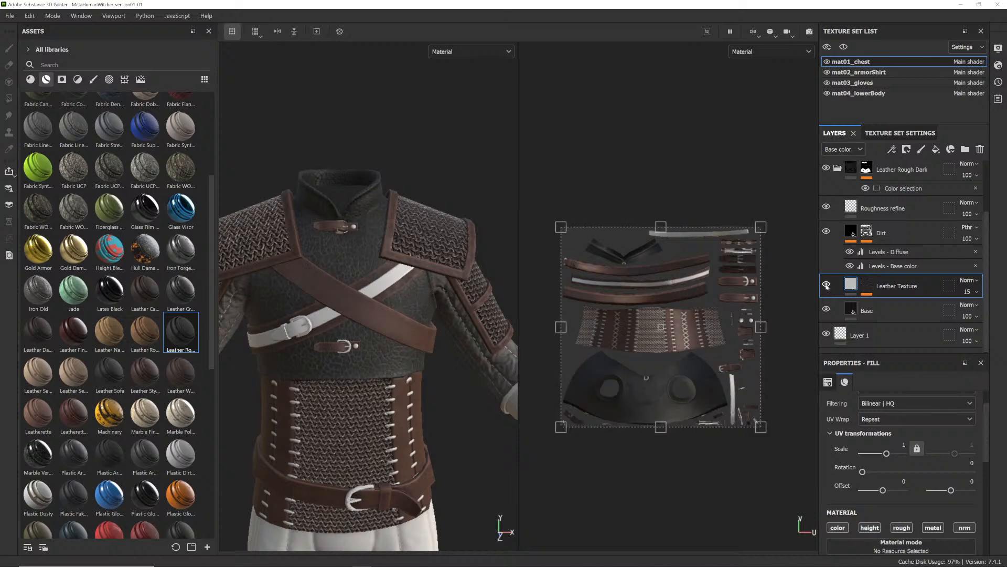
- Test UV scales of 4 and 0.5 on the Leather Texture fill against the chest piece and return it to 1
click(893, 443)
text(4)
key(Return)
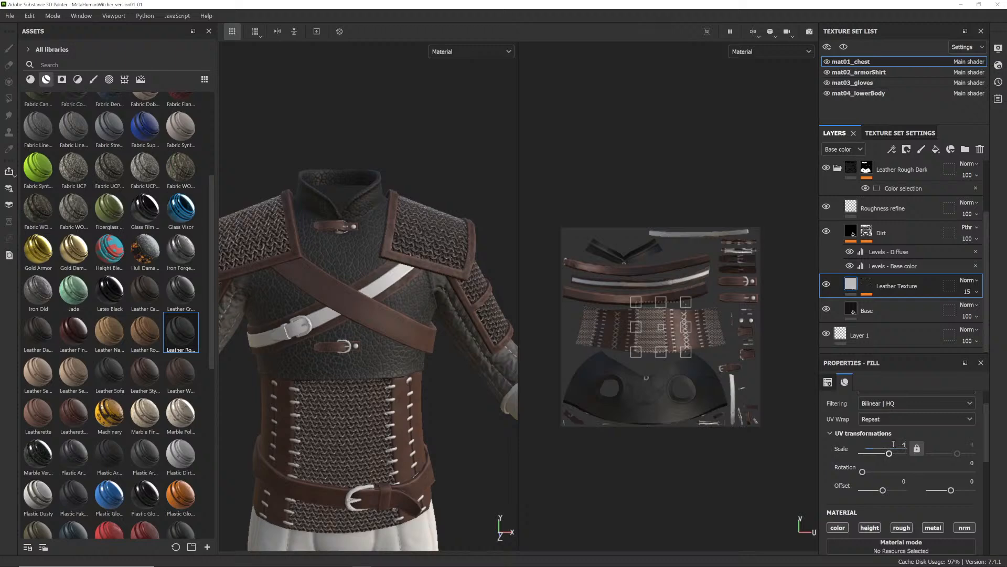
scroll(661, 381, up, 5)
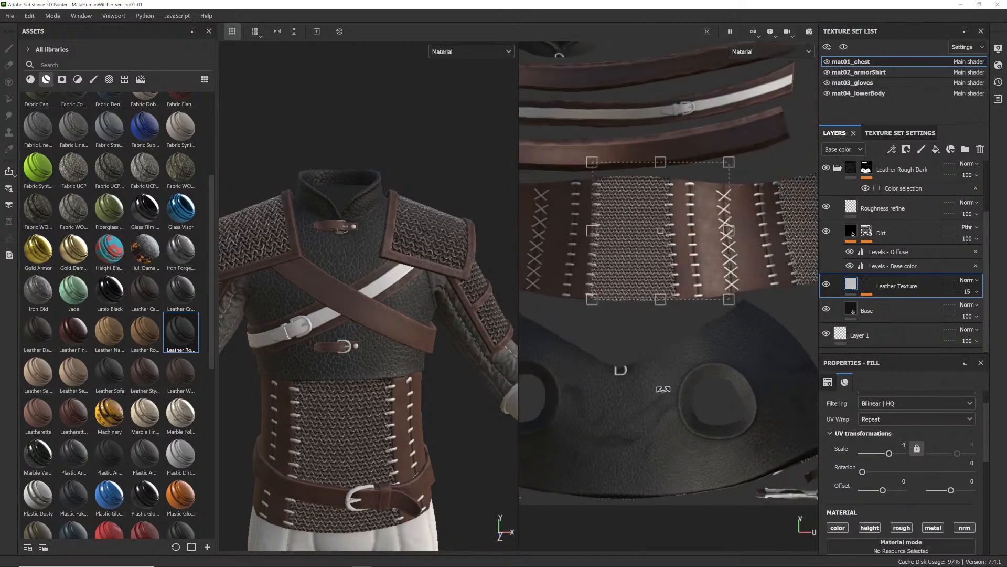
click(898, 444)
text(0.5)
key(Return)
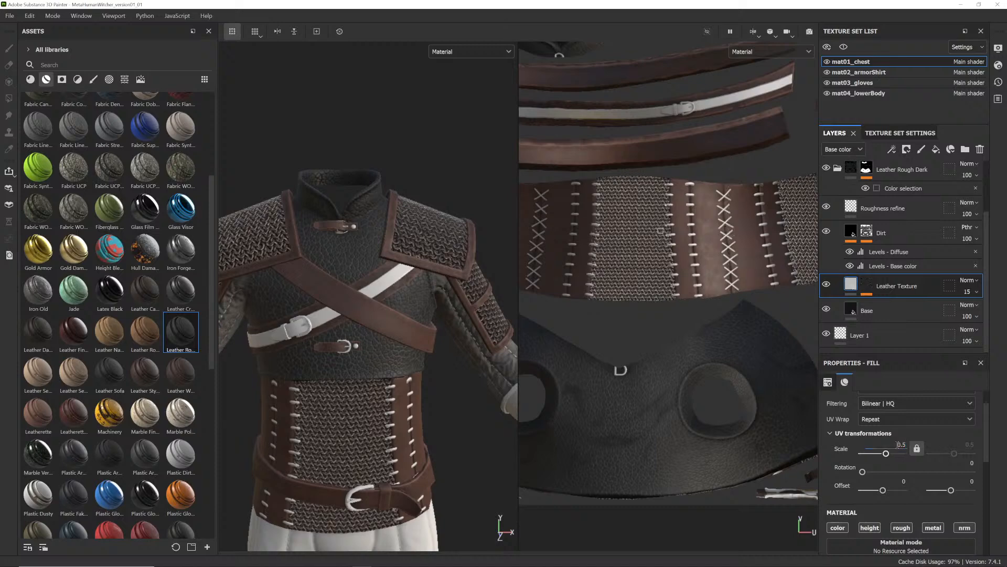
click(898, 445)
text(1)
key(Return)
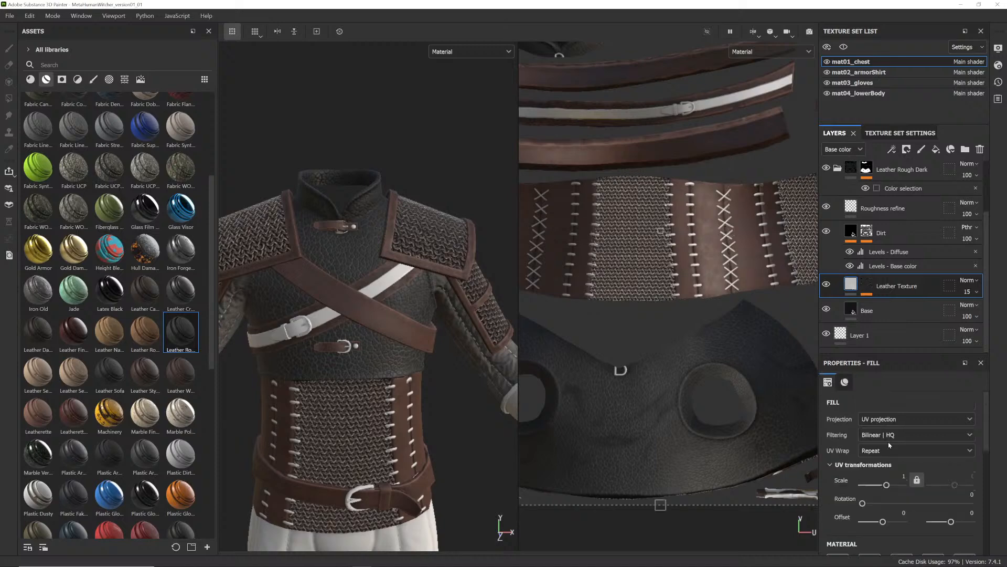
- Set the UV scale of the Cells 3 fill in the Leather Texture mask to 4 and check the chest grain
click(868, 285)
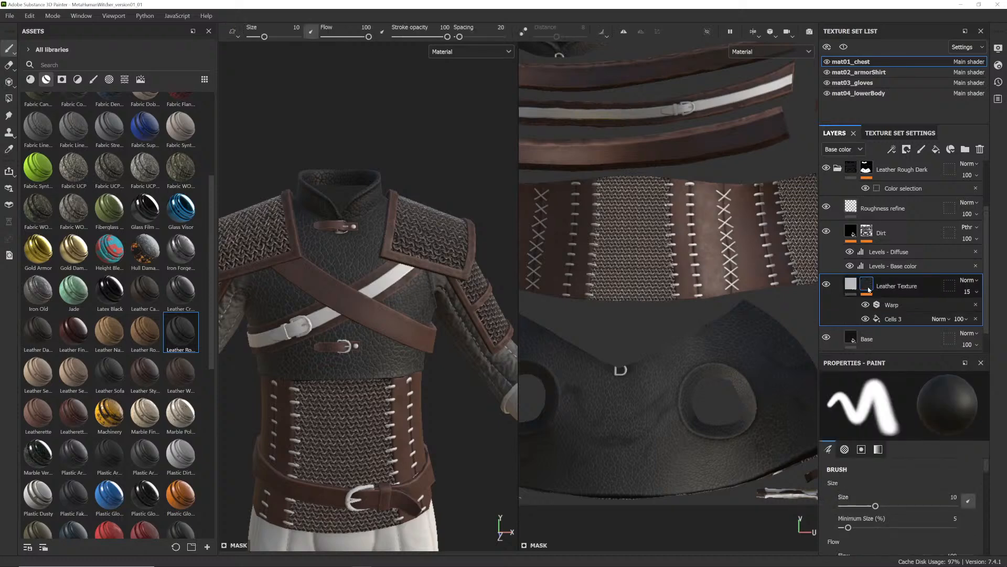
scroll(907, 488, down, 3)
scroll(904, 491, up, 3)
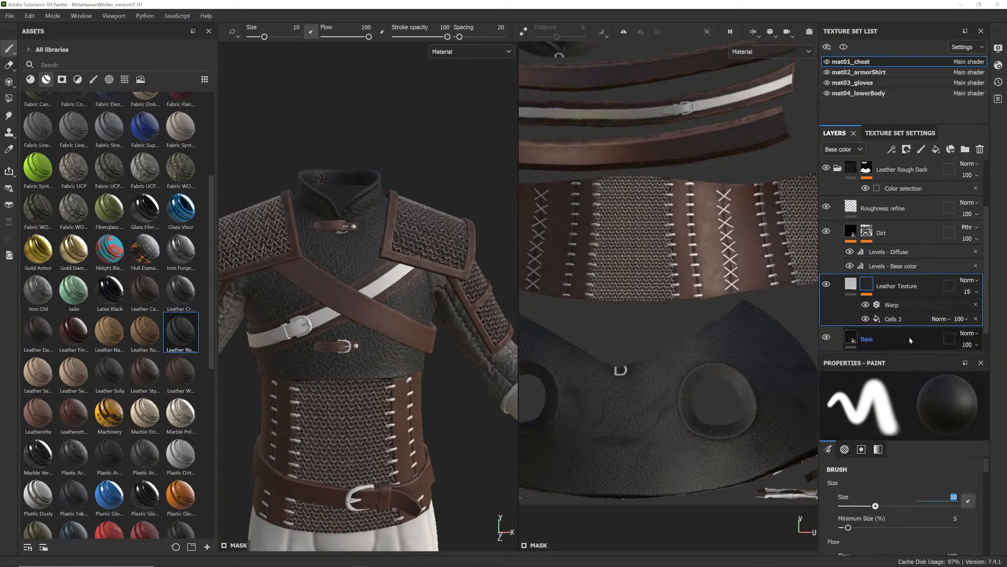
click(906, 319)
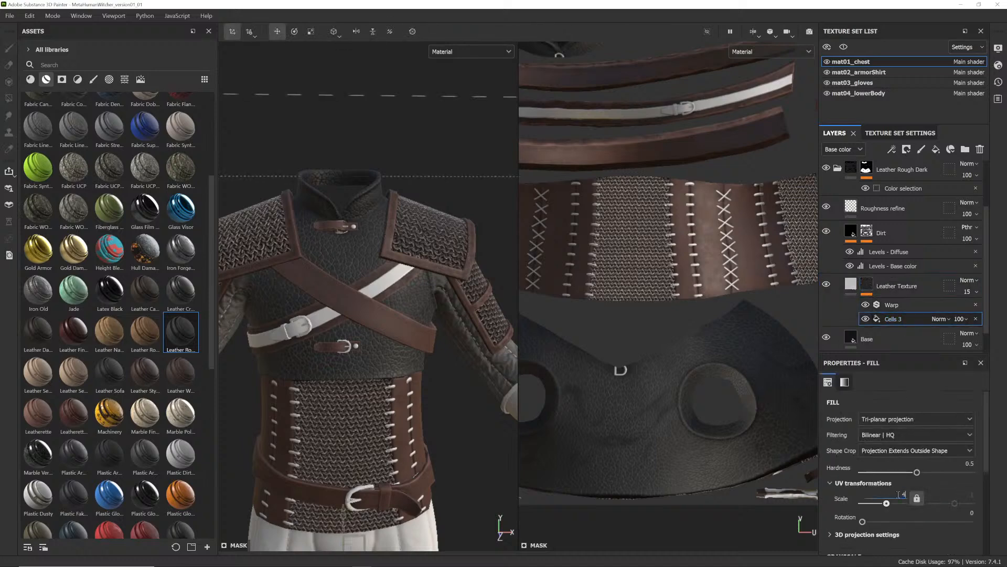
scroll(901, 494, up, 1)
alt+right_drag(336, 266, 376, 285)
alt+drag(375, 284, 380, 283)
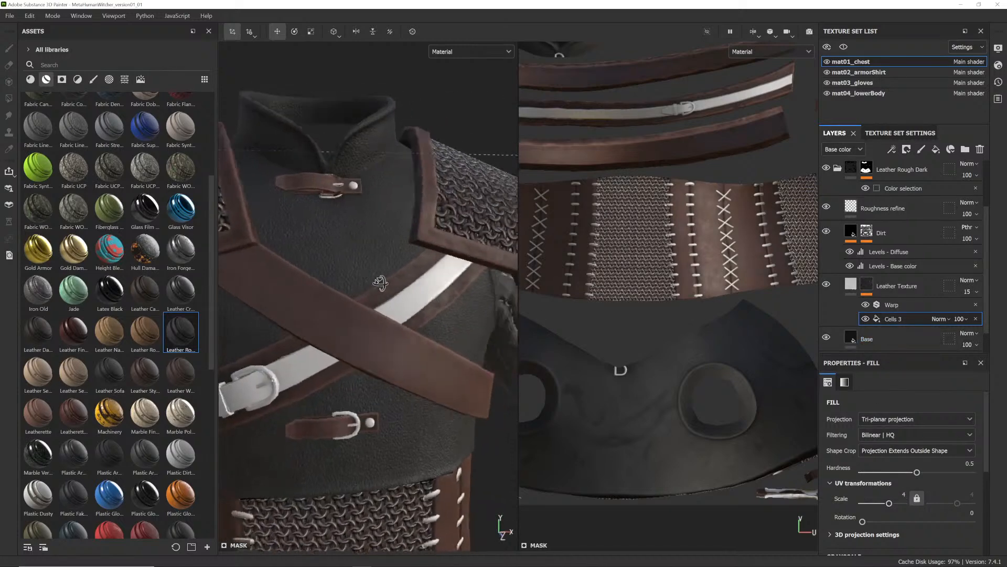
alt+right_drag(380, 284, 348, 293)
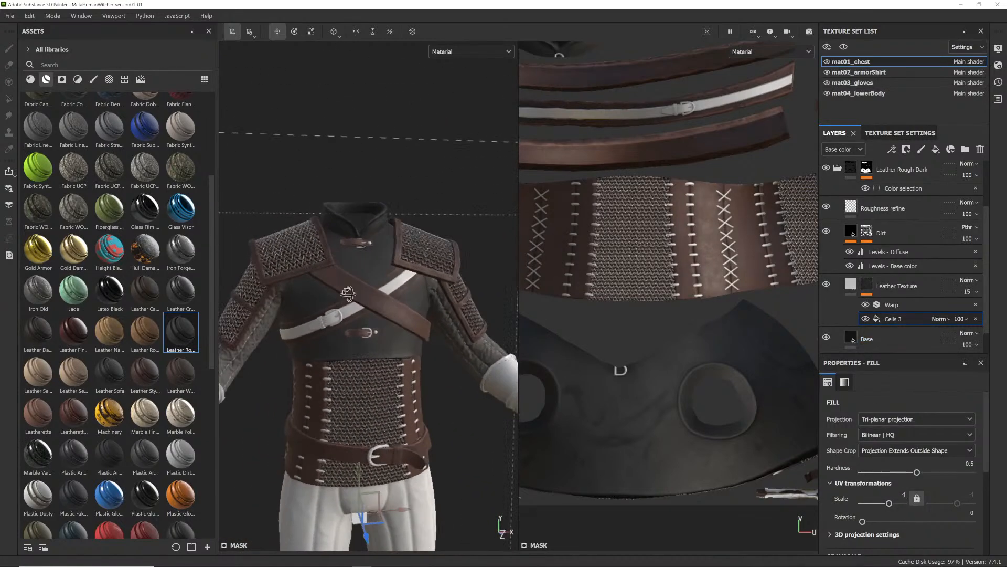
alt+drag(348, 293, 318, 297)
alt+drag(366, 317, 385, 316)
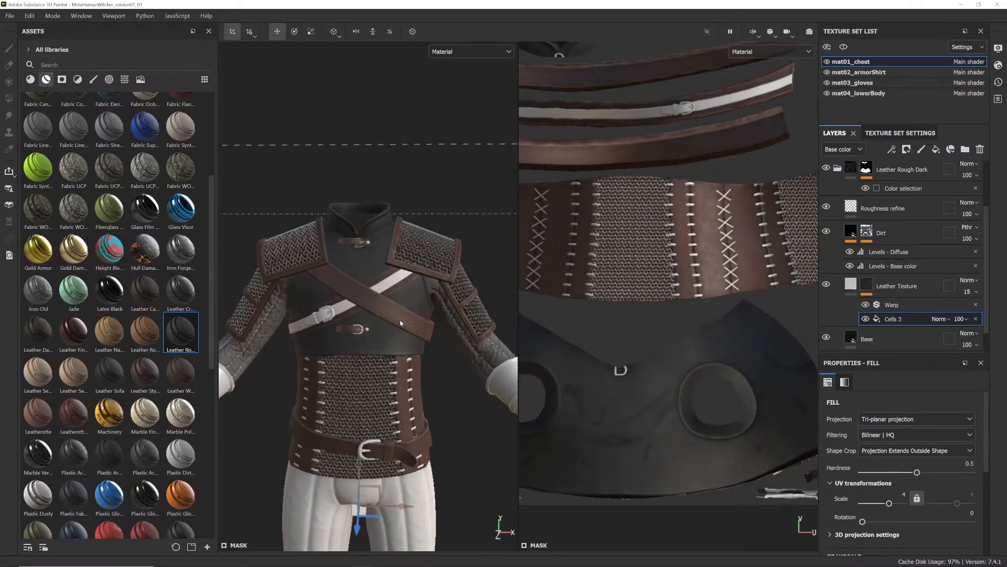
- Collapse the Leather Rough Dark group and add a second Leather Stylized material directly above Layer 1
scroll(845, 251, up, 3)
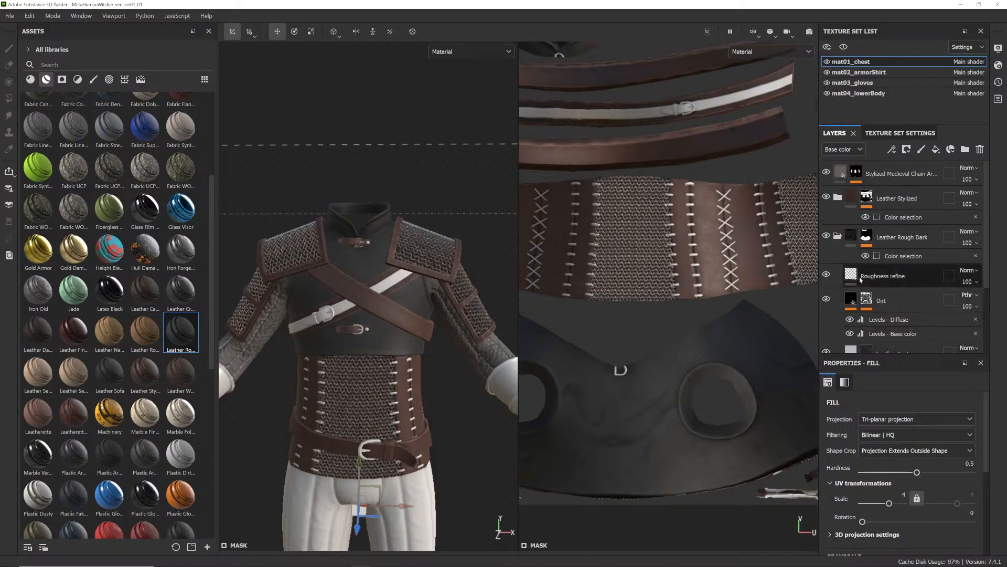
click(838, 236)
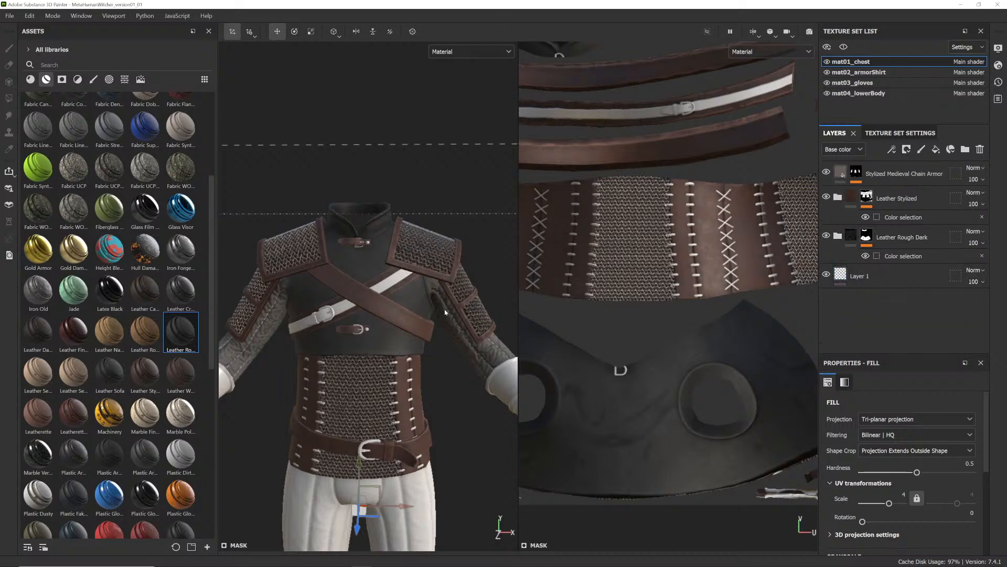
scroll(444, 312, down, 5)
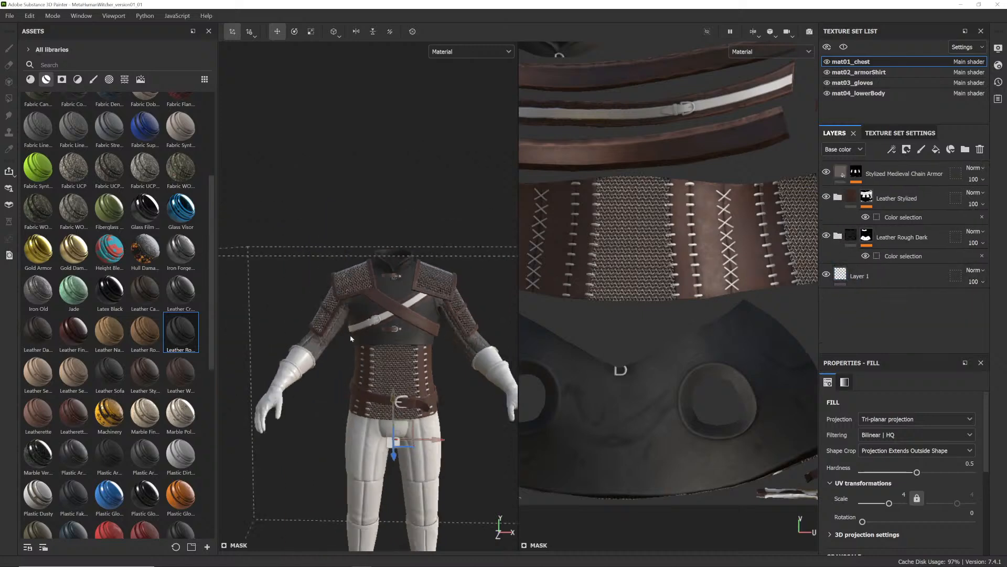
click(904, 278)
alt+drag(412, 294, 427, 293)
alt+middle_drag(427, 295, 405, 284)
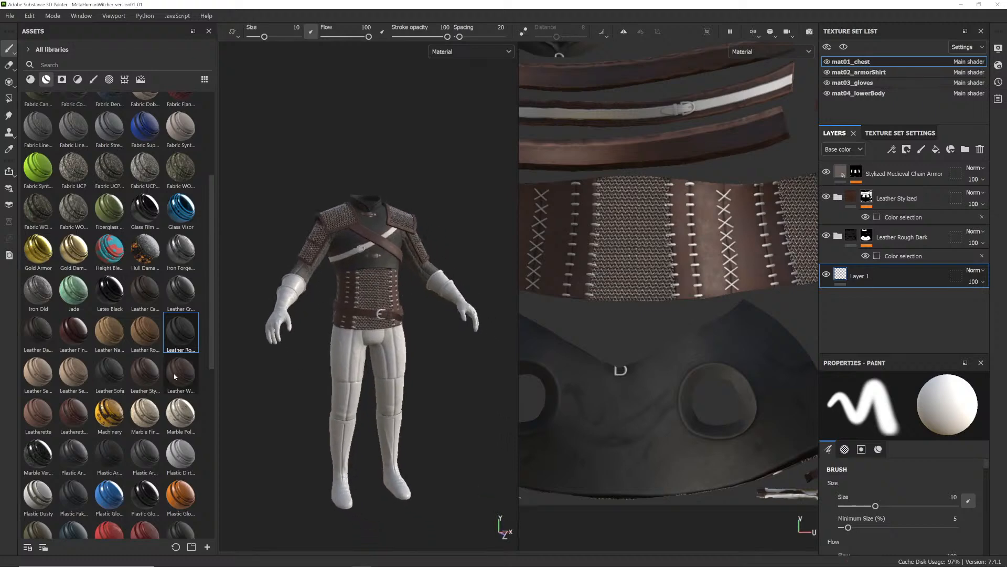
drag(147, 380, 923, 268)
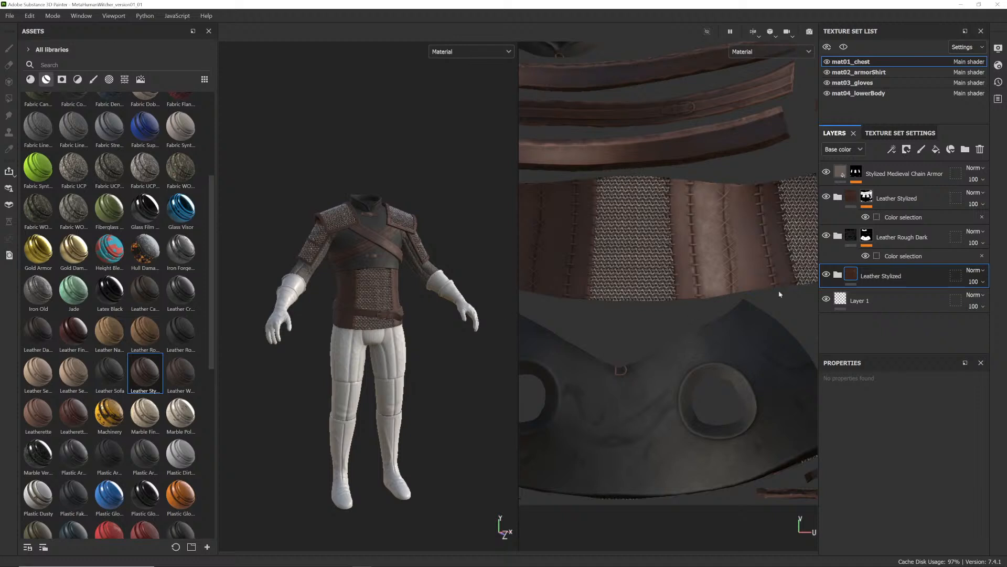
- Mask the lower Leather Stylized group by colour selection to the brown ID colour and examine the chest straps
click(907, 150)
click(915, 199)
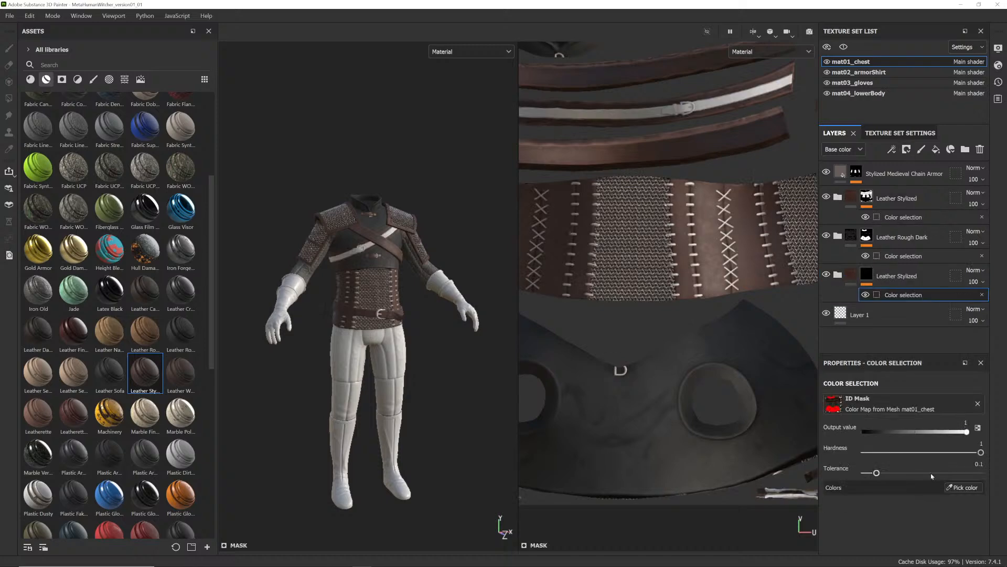
click(963, 488)
click(649, 265)
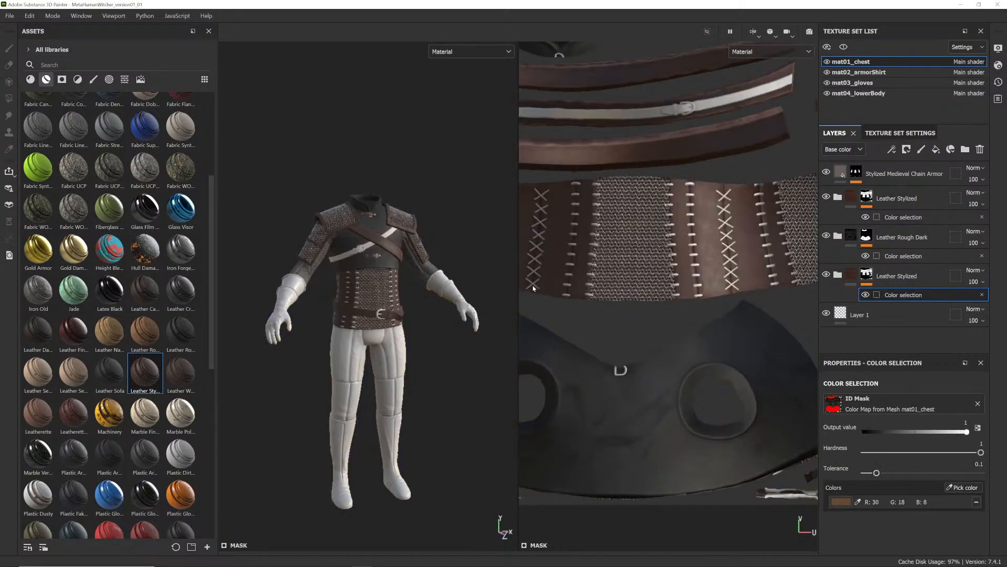
alt+right_drag(336, 260, 406, 310)
alt+drag(406, 310, 423, 301)
alt+middle_drag(423, 301, 426, 316)
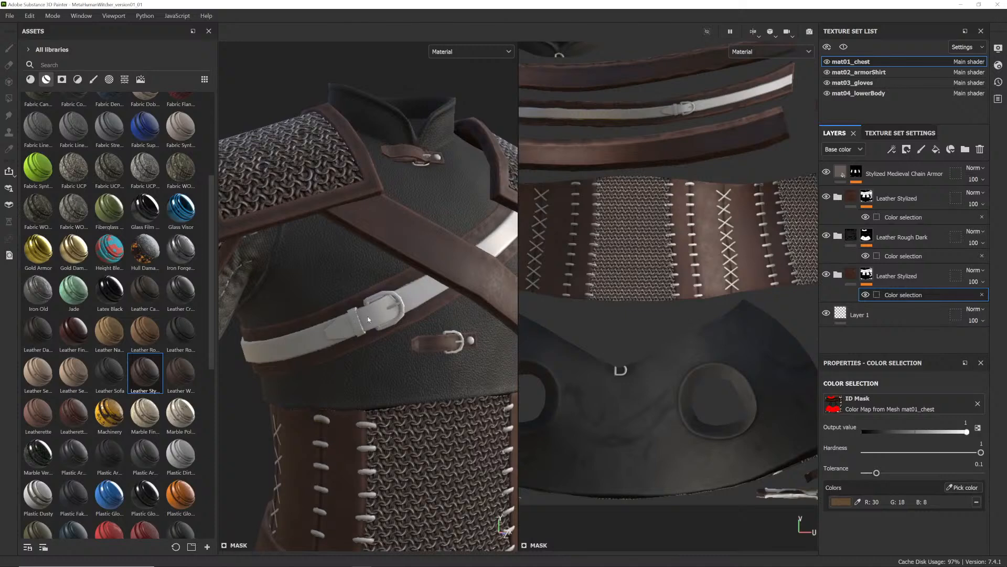
- Remove the picked brown colour and the colour selection from the lower Leather Stylized group's mask
click(975, 501)
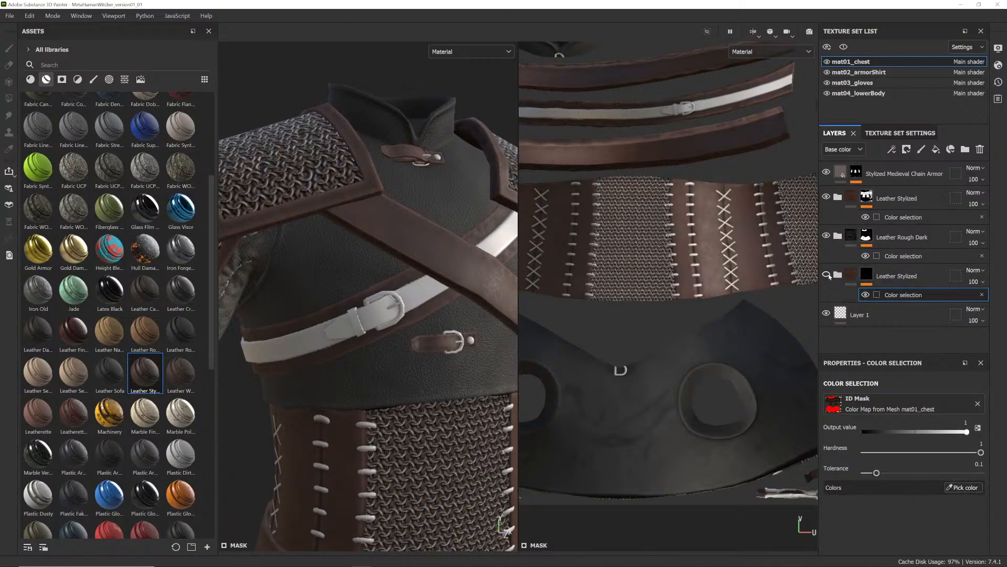
click(907, 278)
click(905, 295)
click(982, 295)
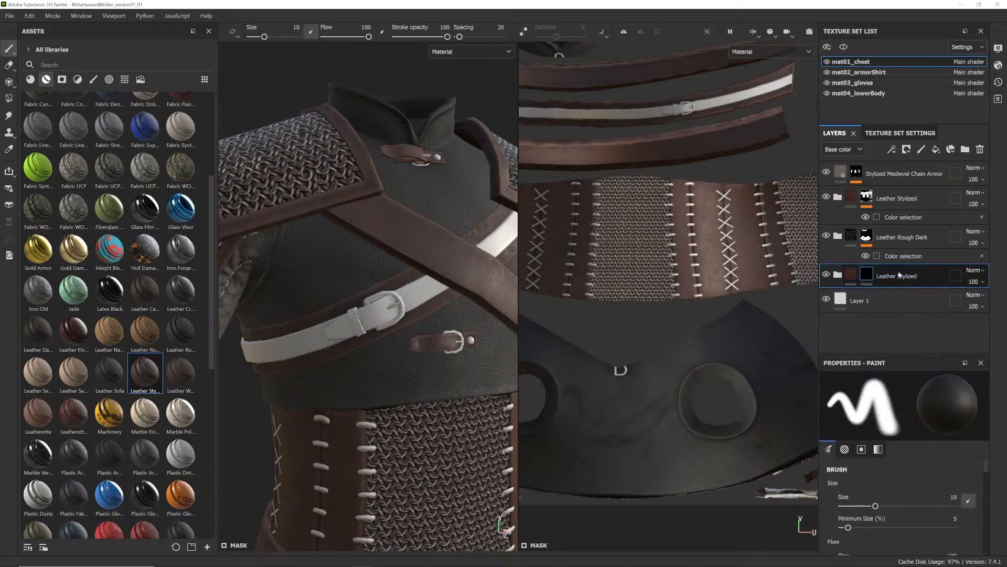
- Delete the lower Leather Stylized group and undo back to its unmasked state
scroll(419, 267, down, 5)
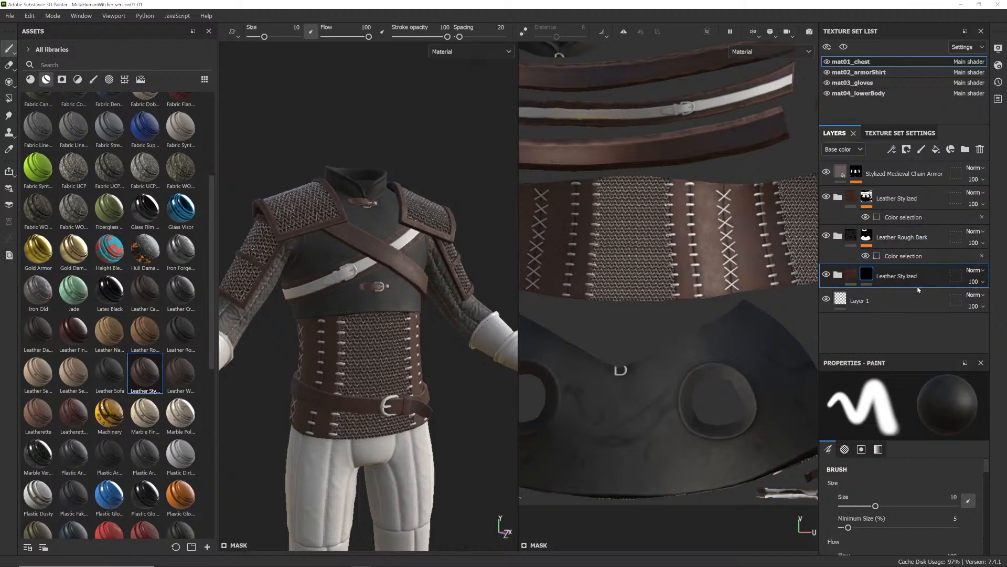
key(Delete)
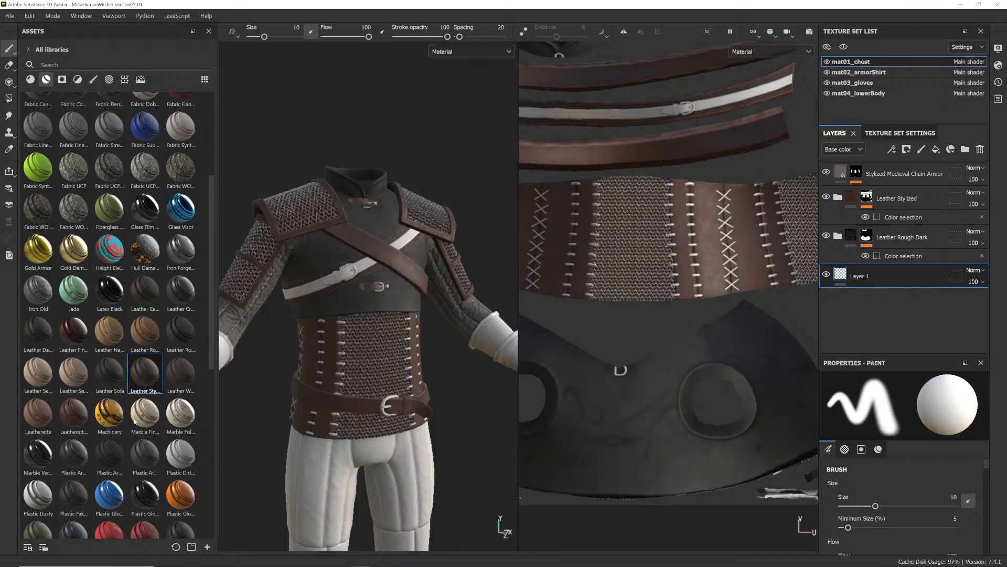
key(ctrl+z)
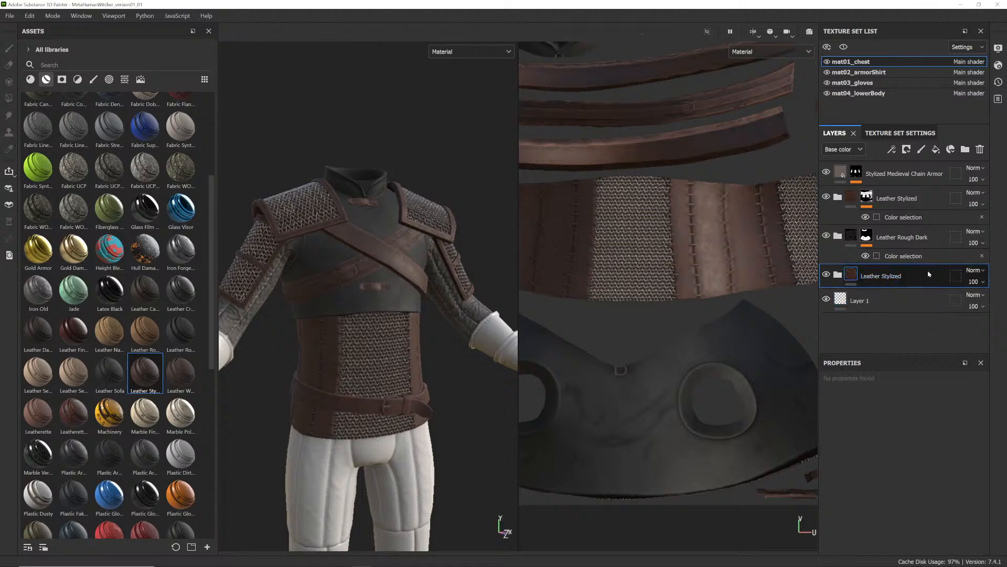
- Mask the lower Leather Stylized group by colour selection to the tan ID colour of the untextured chest strap, and expand the group
click(906, 149)
click(928, 202)
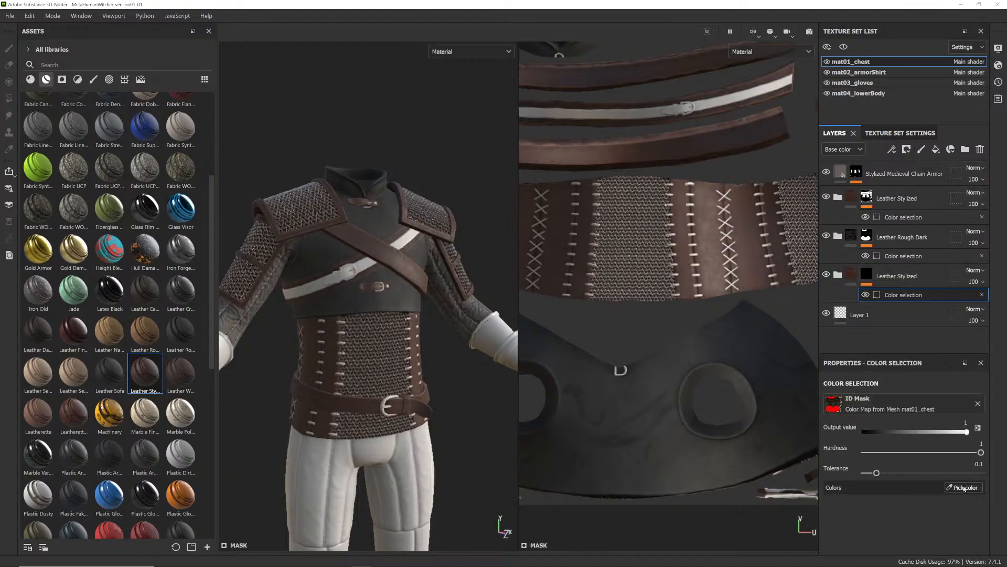
click(965, 487)
click(645, 115)
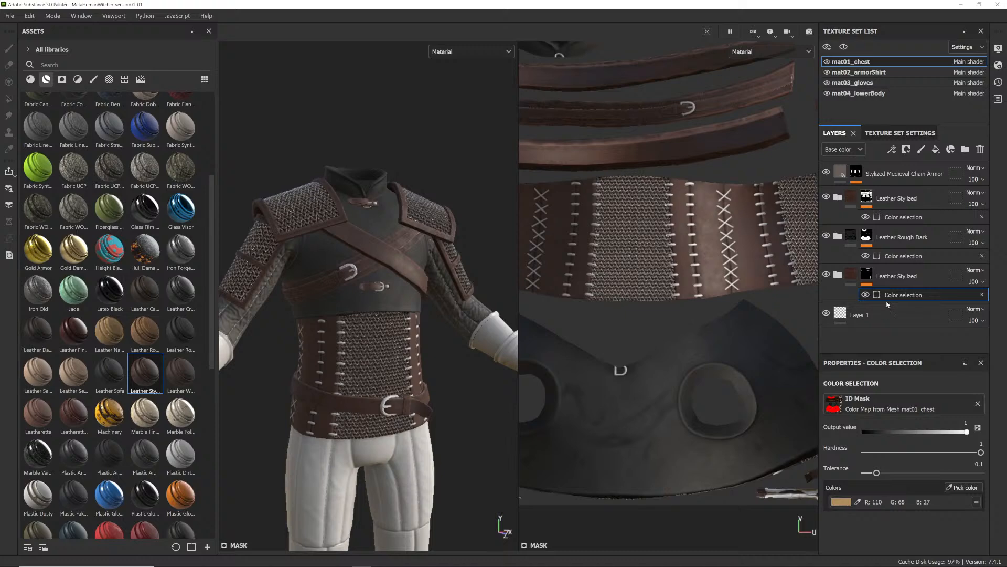
click(838, 275)
scroll(877, 325, down, 1)
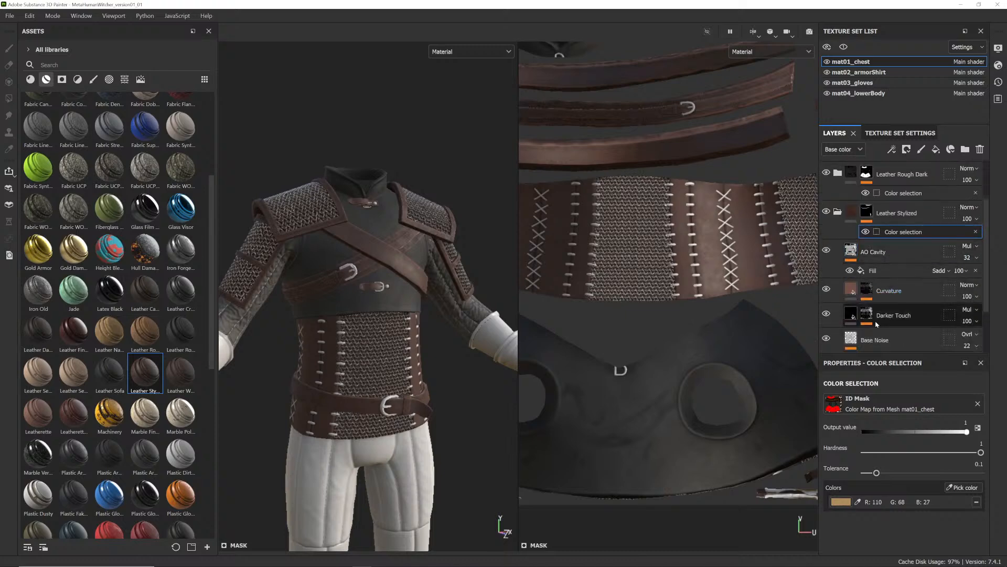
- Set the UV scale of the Base Noise layer in the lower Leather Stylized group to 8
scroll(856, 278, down, 1)
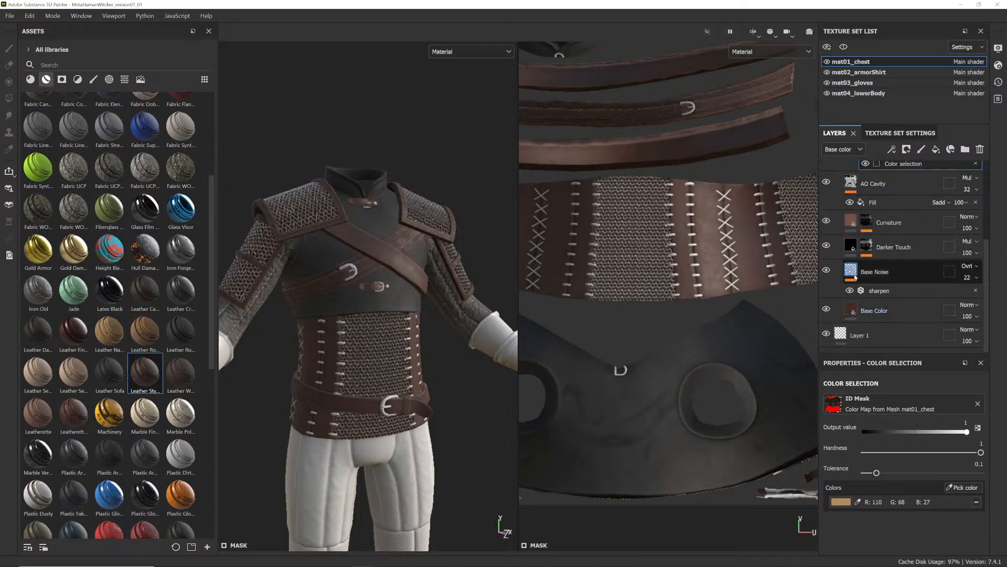
click(856, 277)
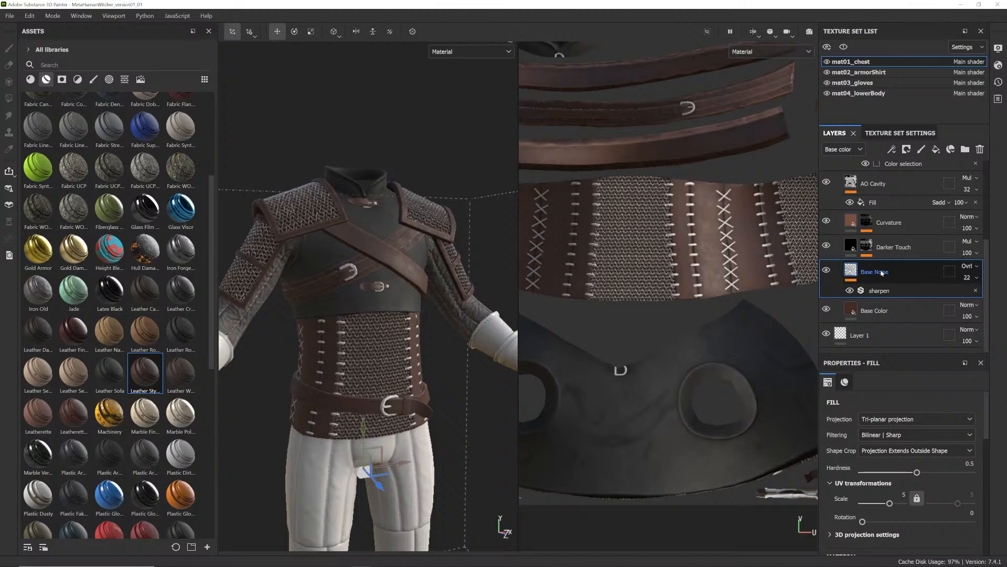
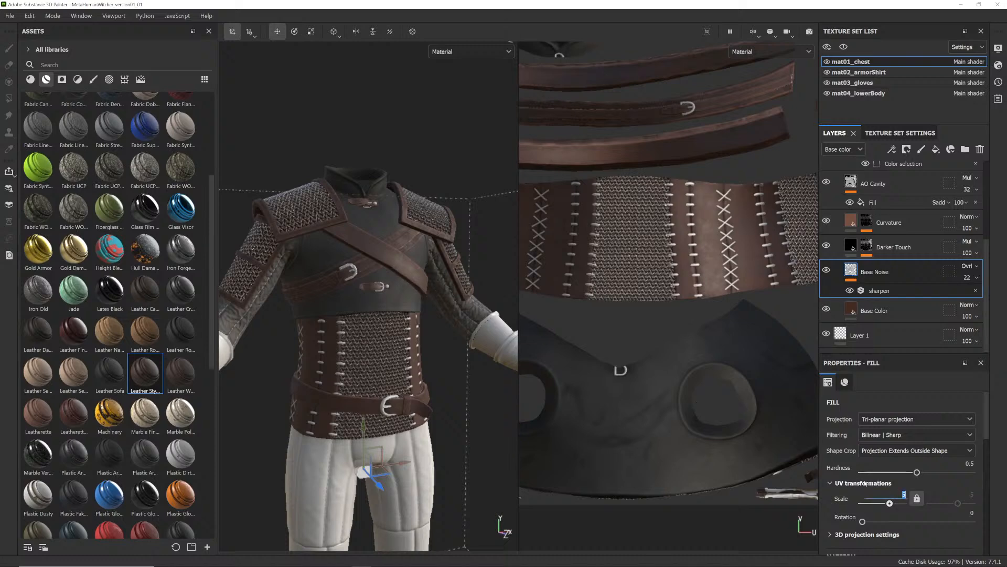
text(8)
key(Return)
- Lighten the Base Color layer of the lower Leather Stylized group to the reddish brown 7C4E42
click(860, 310)
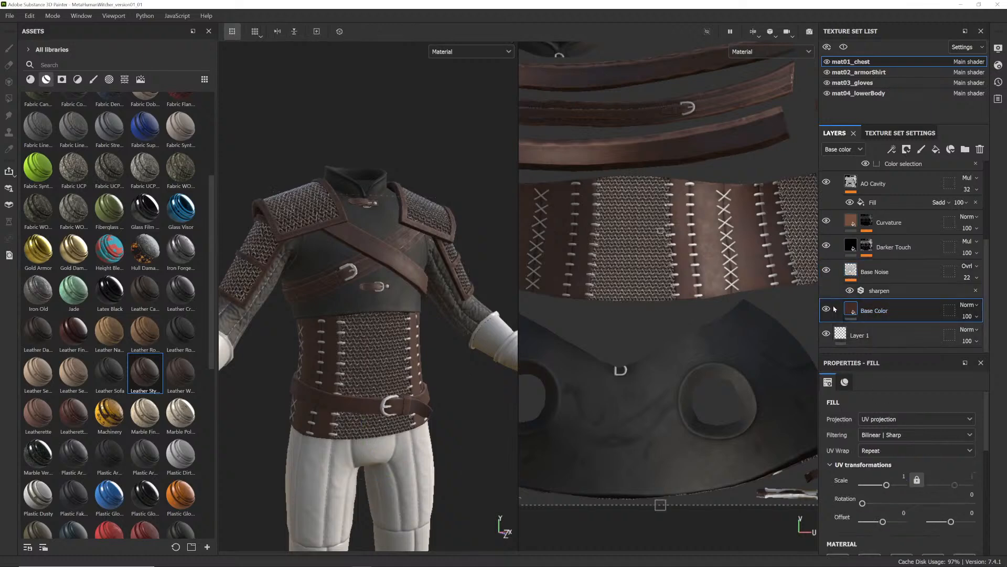
click(847, 312)
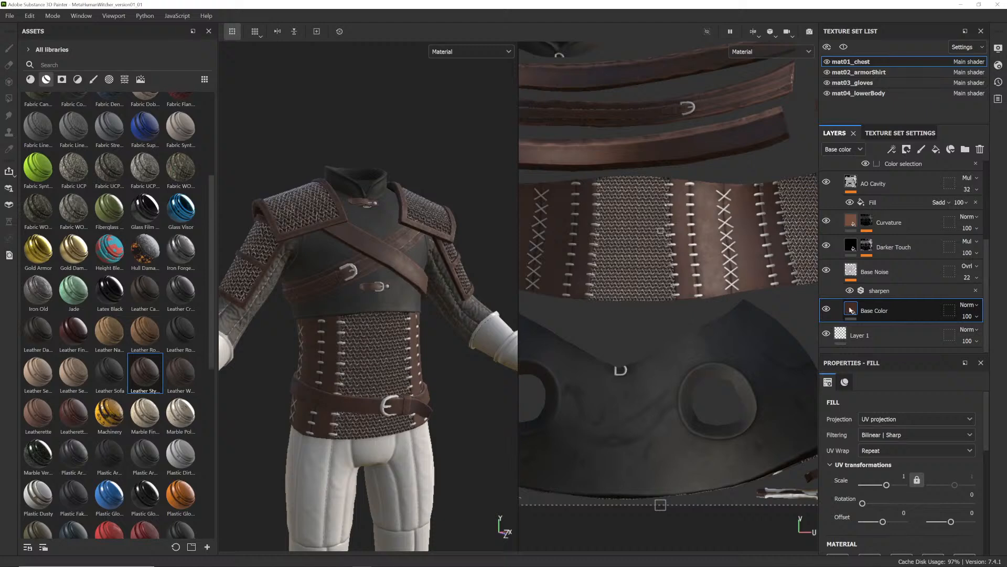
scroll(902, 468, down, 3)
click(911, 445)
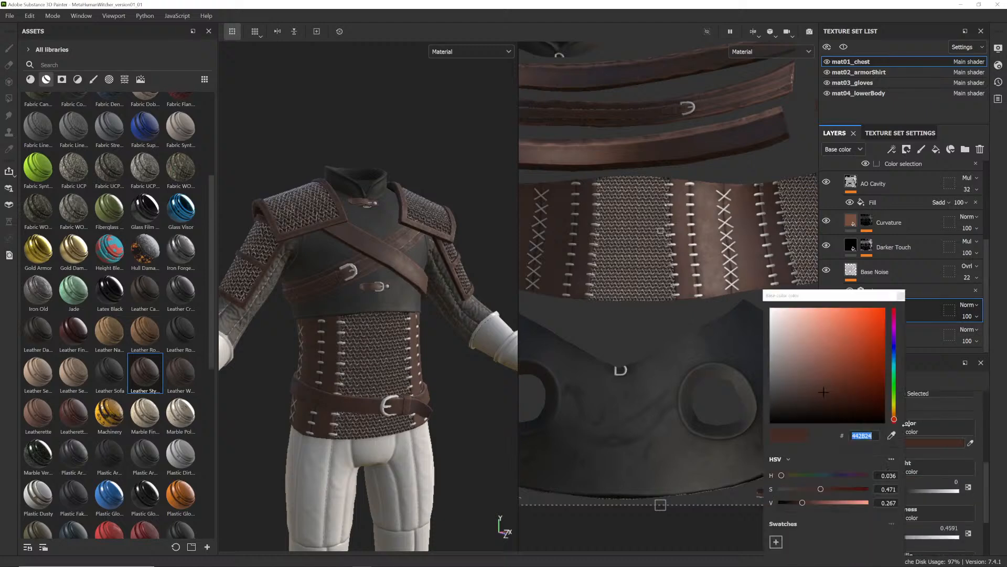
drag(808, 504, 826, 505)
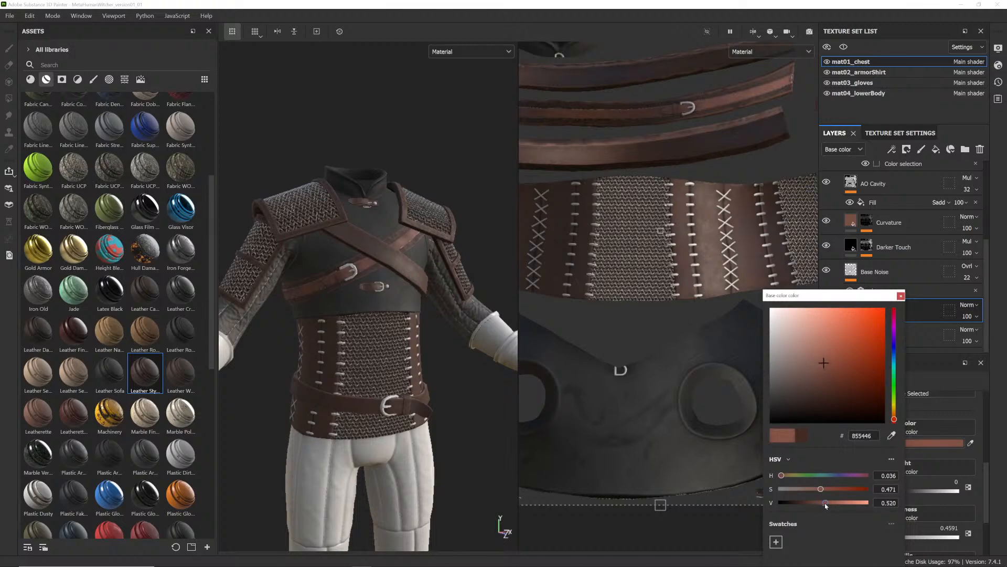
click(901, 296)
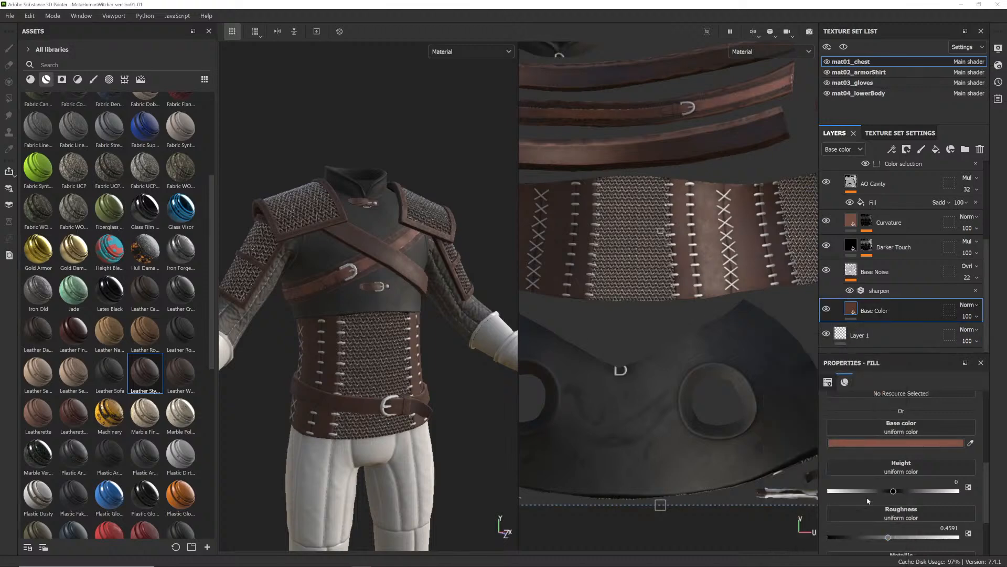
click(923, 443)
drag(813, 505, 816, 503)
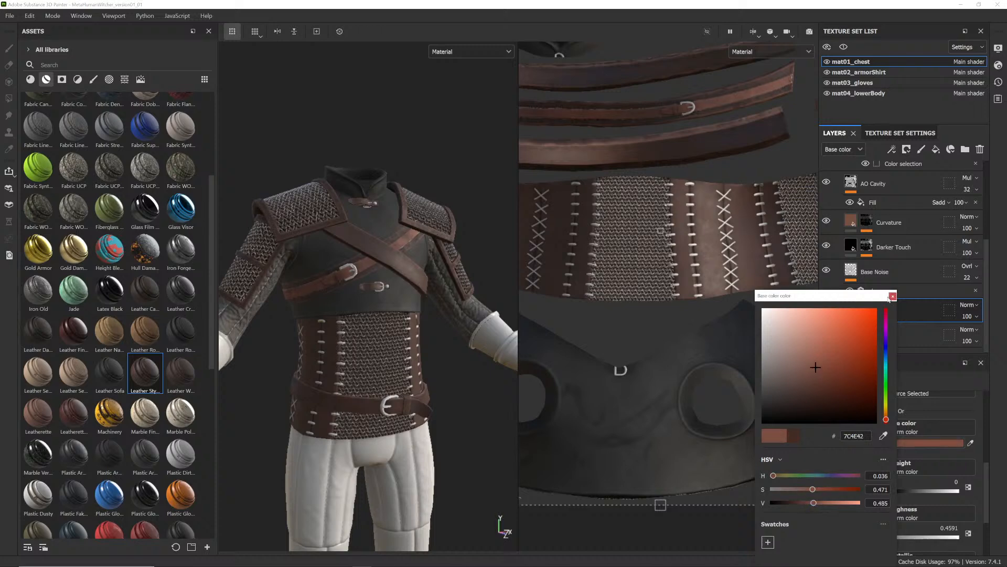
click(892, 297)
scroll(428, 210, down, 3)
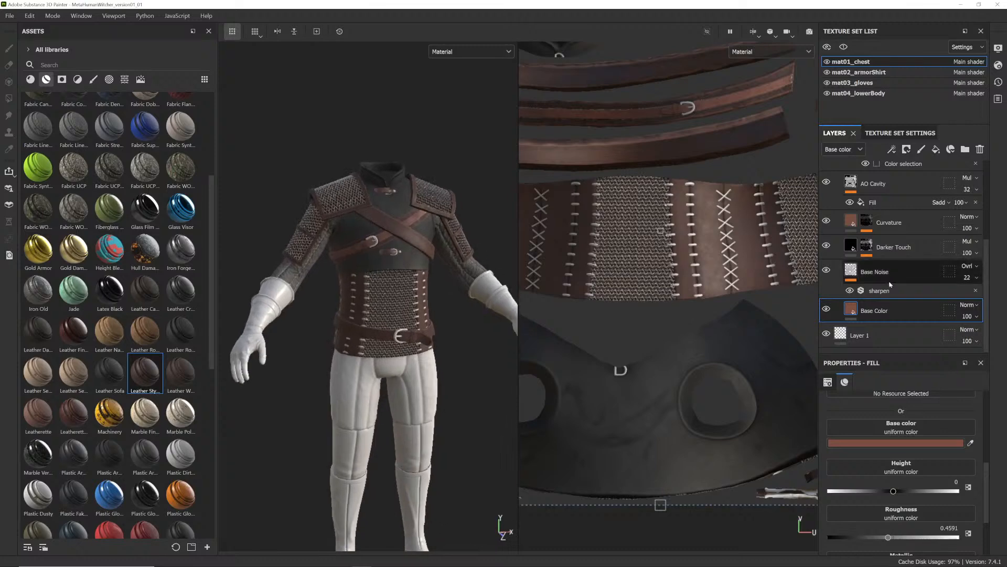
- Collapse the lower Leather Stylized group and add the Fabric Rough Aligned material directly below it
scroll(842, 220, up, 2)
click(838, 208)
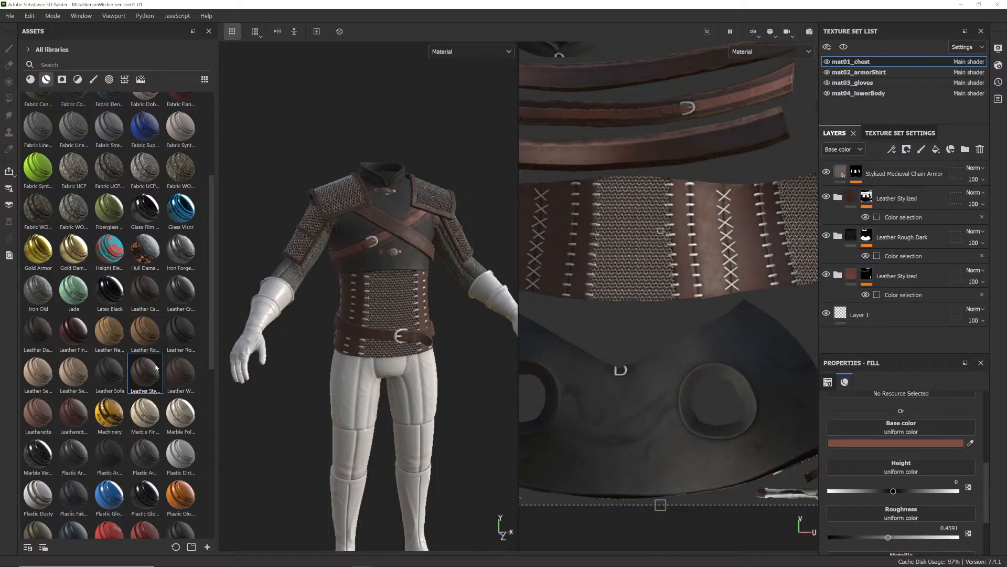
scroll(157, 336, up, 5)
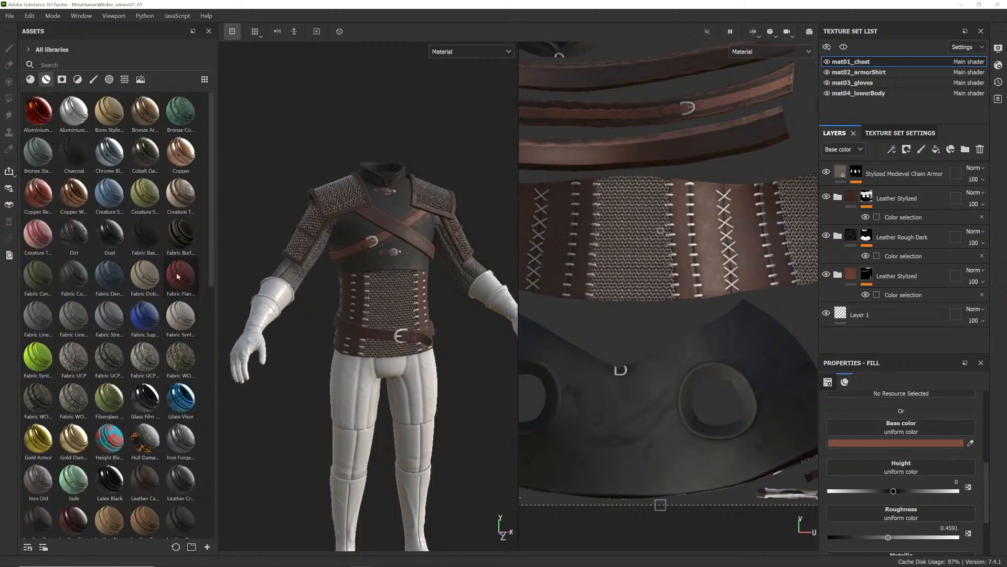
click(30, 80)
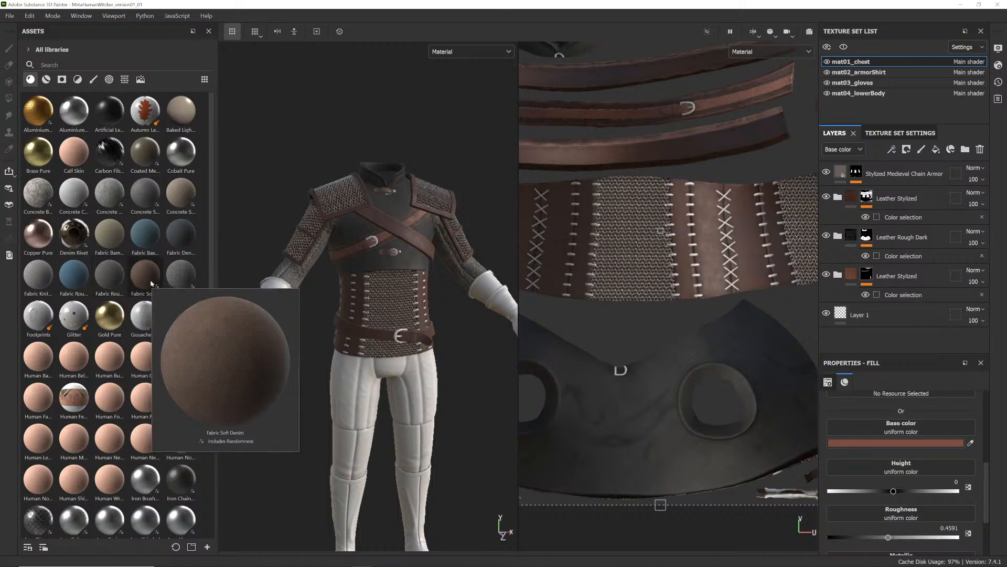
mouse_move(114, 280)
drag(114, 280, 893, 313)
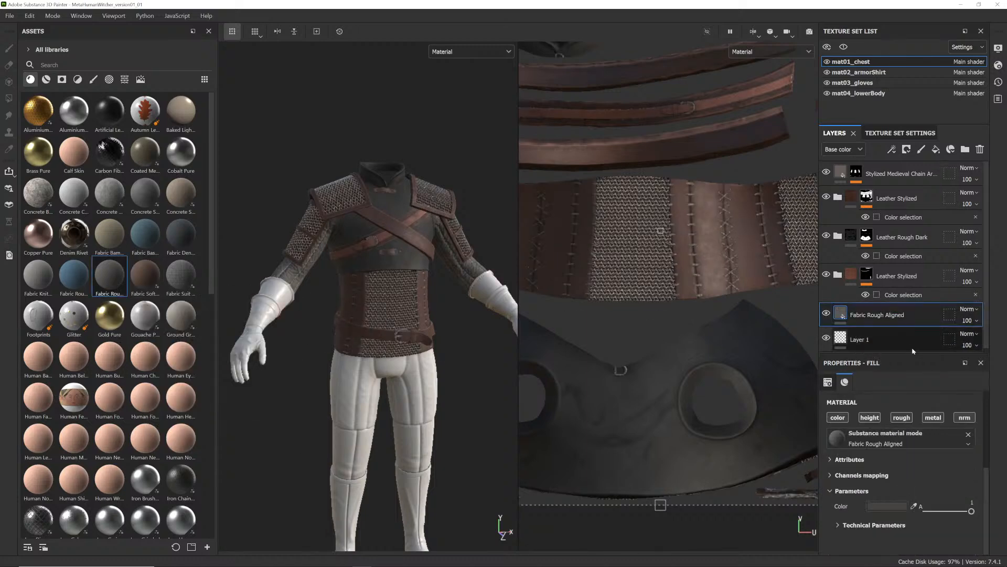
- Mask the Fabric Rough Aligned layer by colour selection to the cyan ID colour of the stitches
click(906, 149)
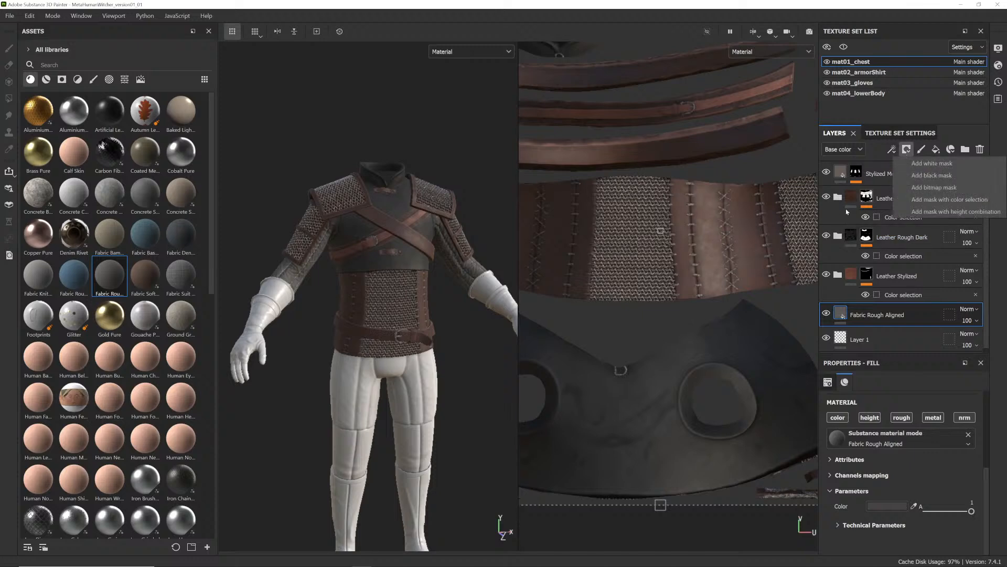
click(947, 199)
click(963, 487)
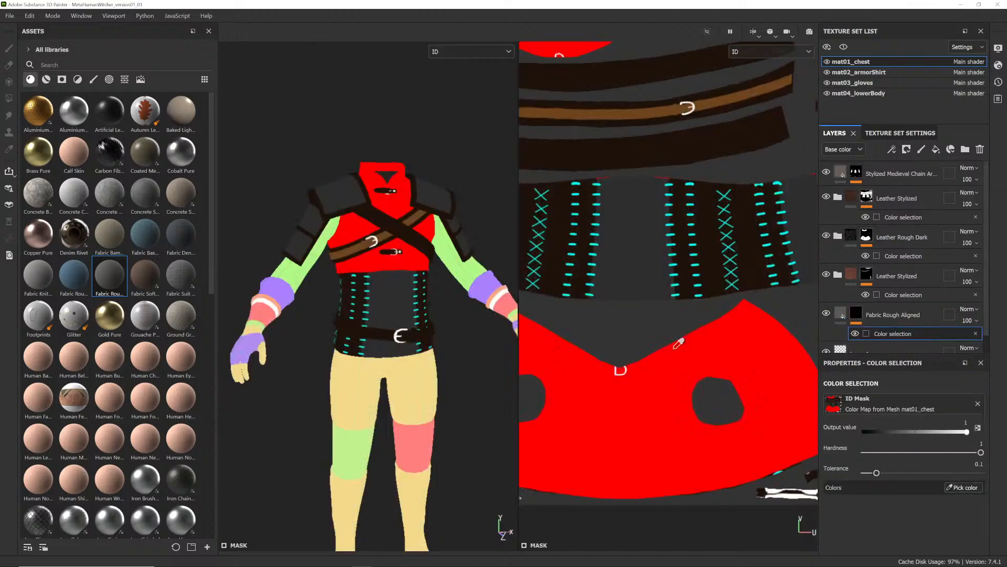
scroll(581, 263, up, 5)
click(636, 237)
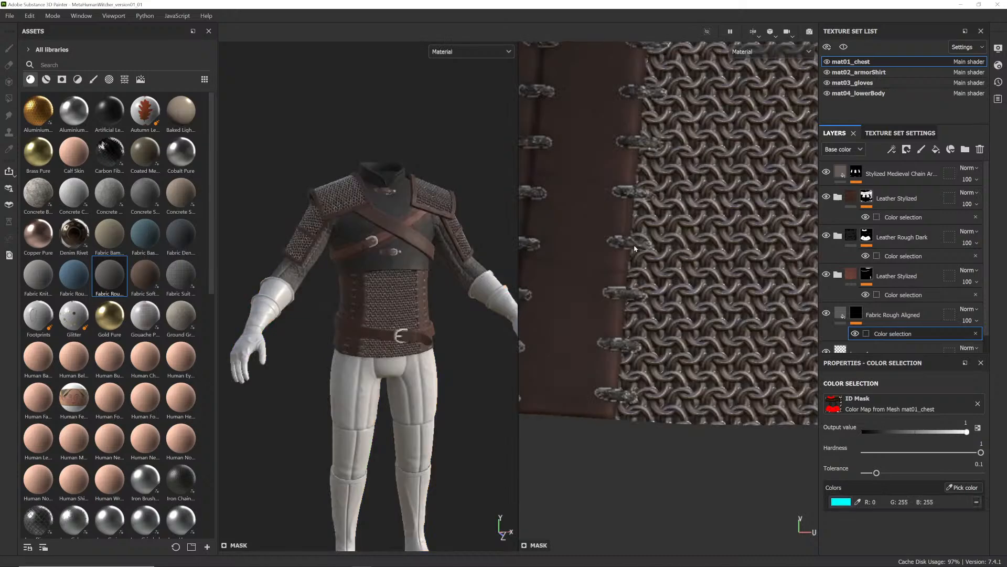
- Set the Fabric Rough Aligned material's colour to the greyish tan 867363
scroll(887, 336, down, 1)
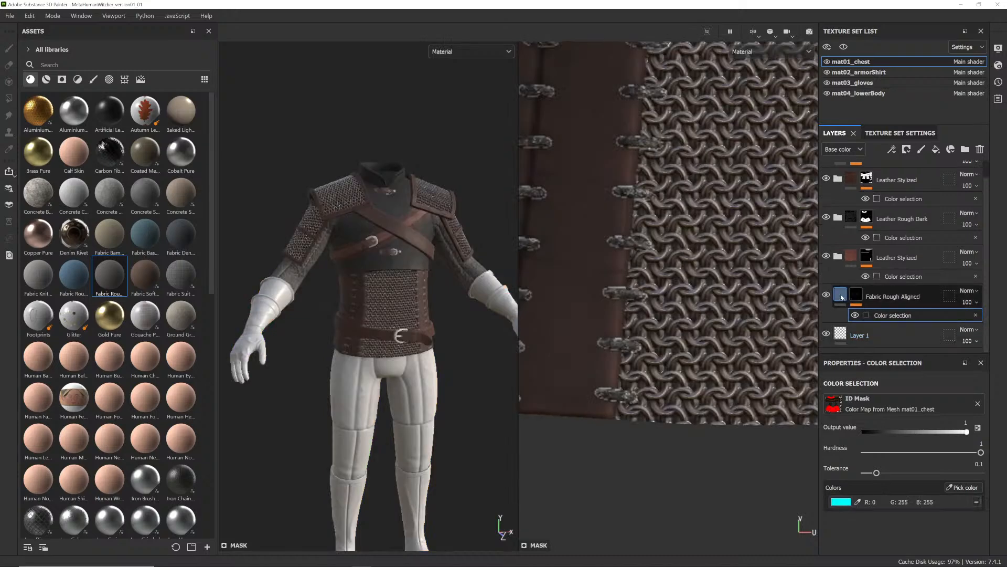
click(841, 297)
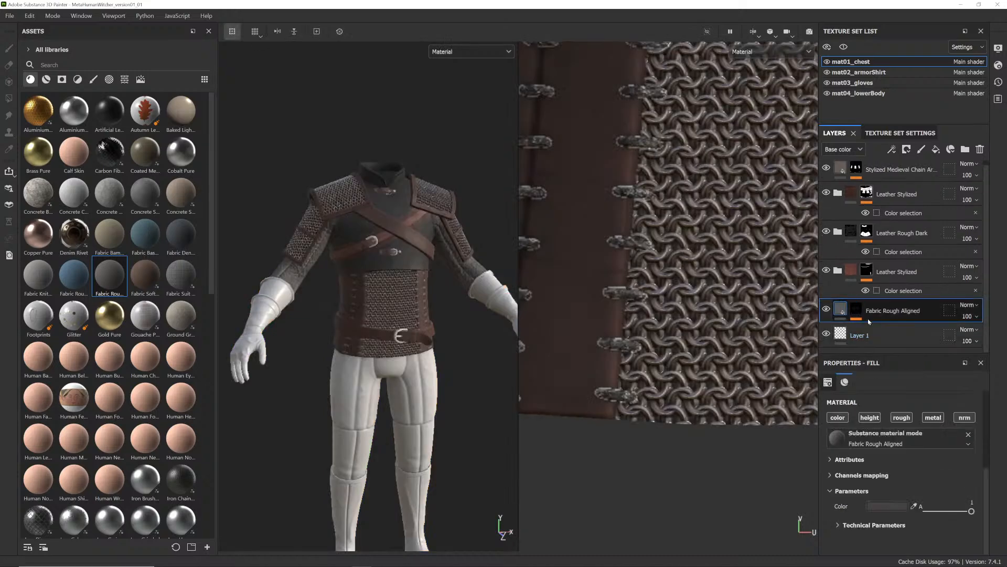
click(902, 508)
scroll(801, 502, up, 8)
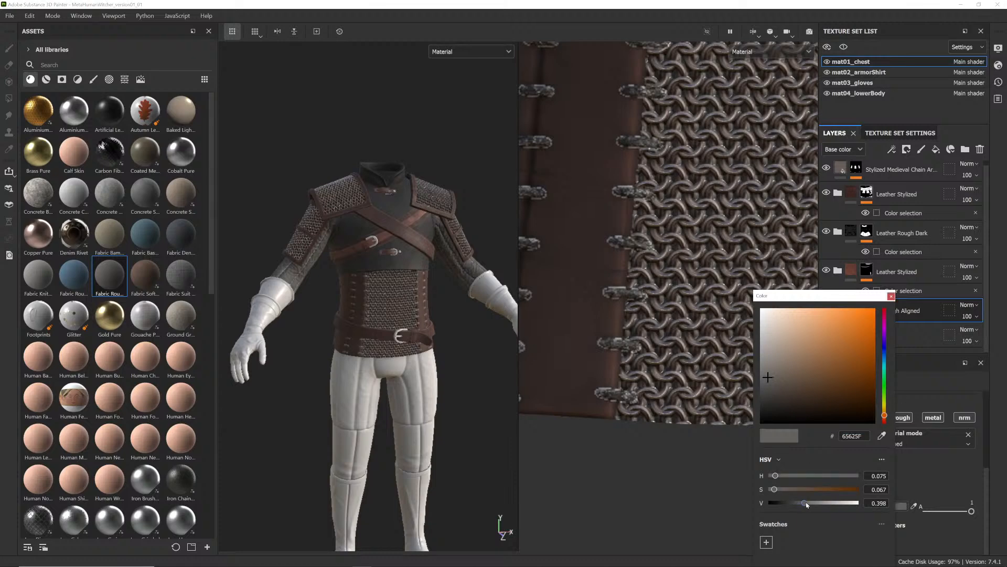
scroll(802, 493, up, 9)
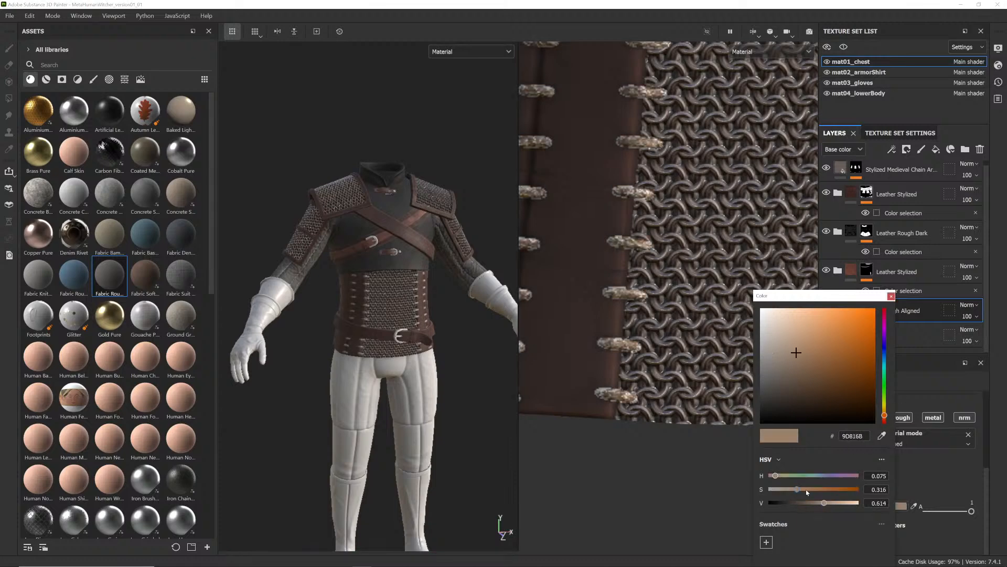
mouse_move(804, 492)
mouse_down()
mouse_move(827, 504)
mouse_move(787, 490)
mouse_move(798, 492)
mouse_up()
click(818, 505)
click(816, 503)
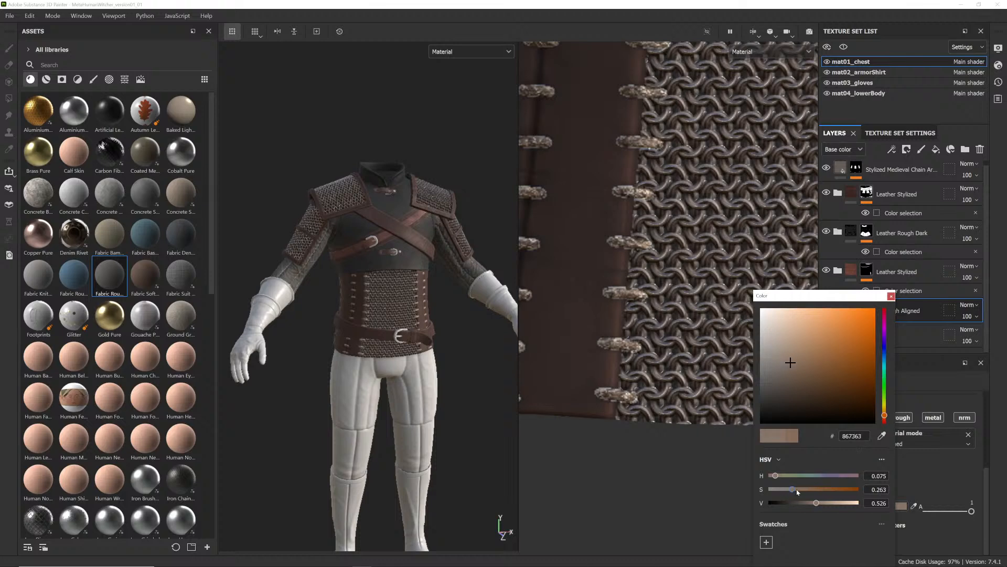
click(891, 296)
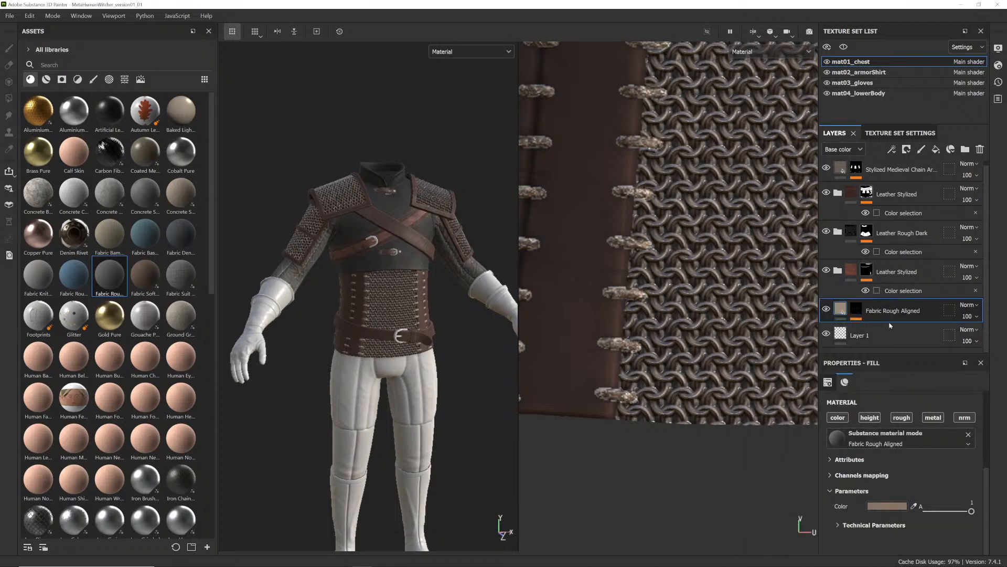
- Set both hardness and tolerance of the Fabric Rough Aligned mask's colour selection to 1
scroll(636, 305, up, 5)
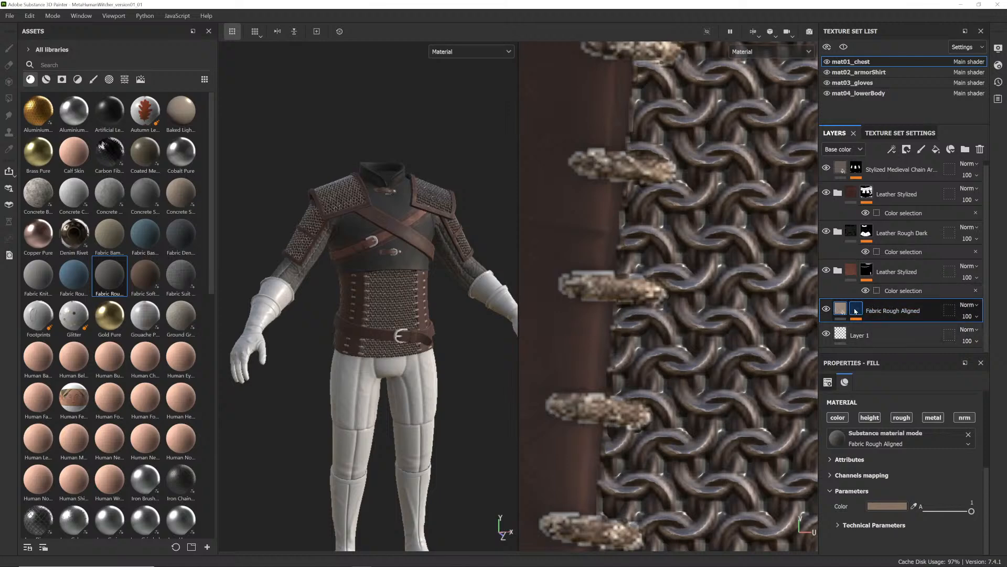
click(857, 309)
click(880, 330)
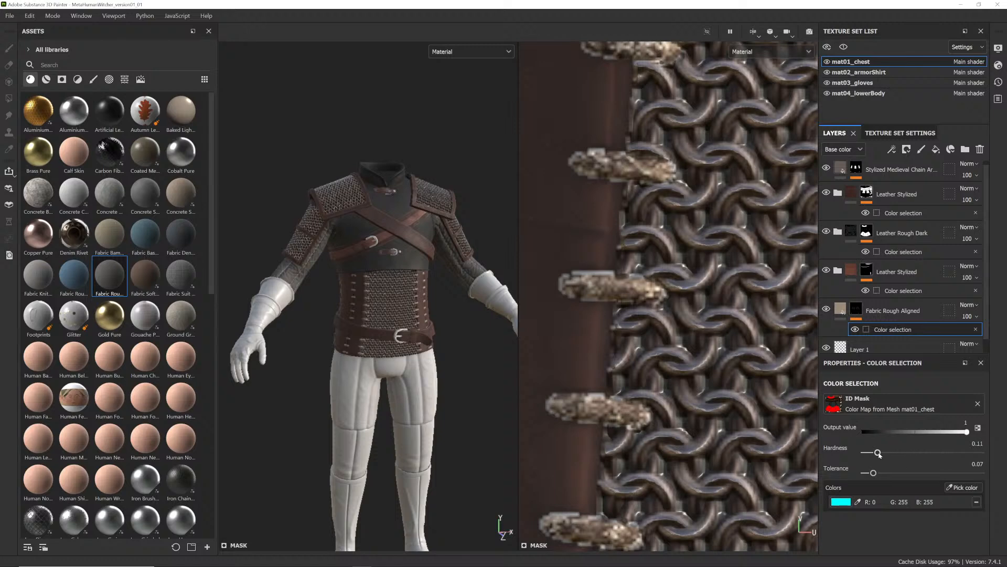
drag(948, 454, 990, 455)
drag(891, 472, 983, 475)
mouse_move(981, 452)
mouse_down()
mouse_move(887, 453)
mouse_move(997, 456)
mouse_up()
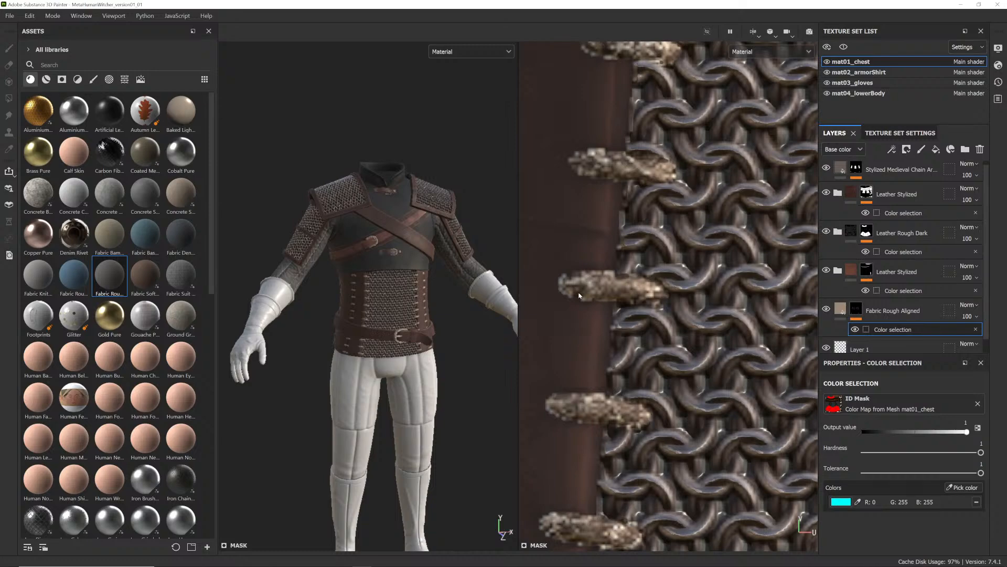
- Check the stitches on the chest armour and reduce the tolerance of their colour selection to 0.73
scroll(373, 300, up, 8)
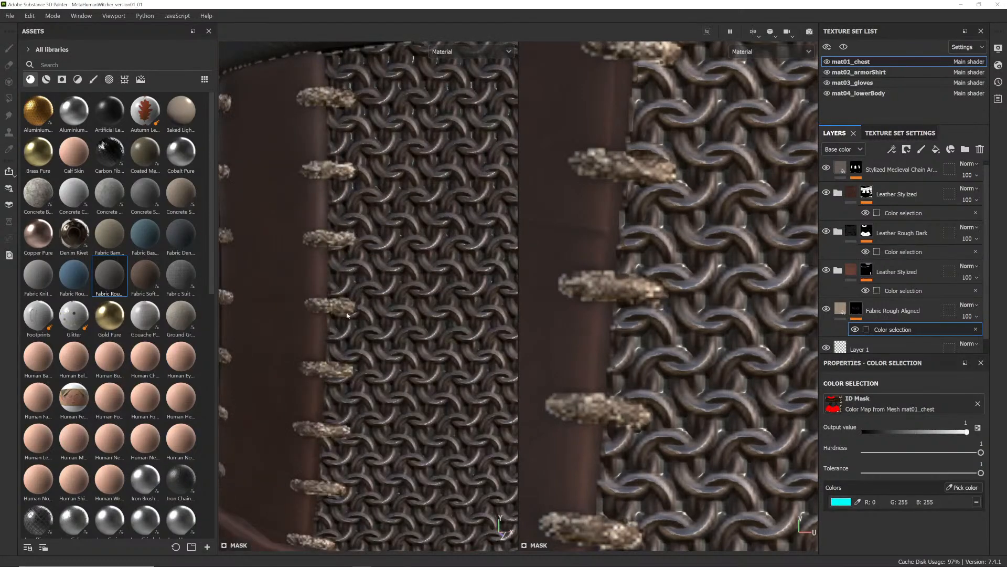
scroll(348, 315, down, 10)
scroll(443, 319, up, 4)
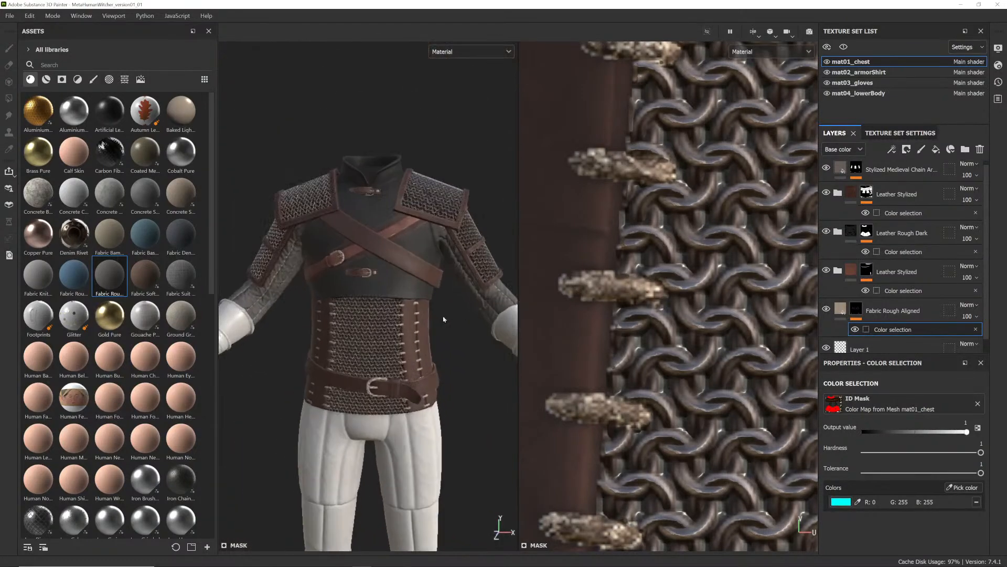
alt+drag(443, 319, 422, 310)
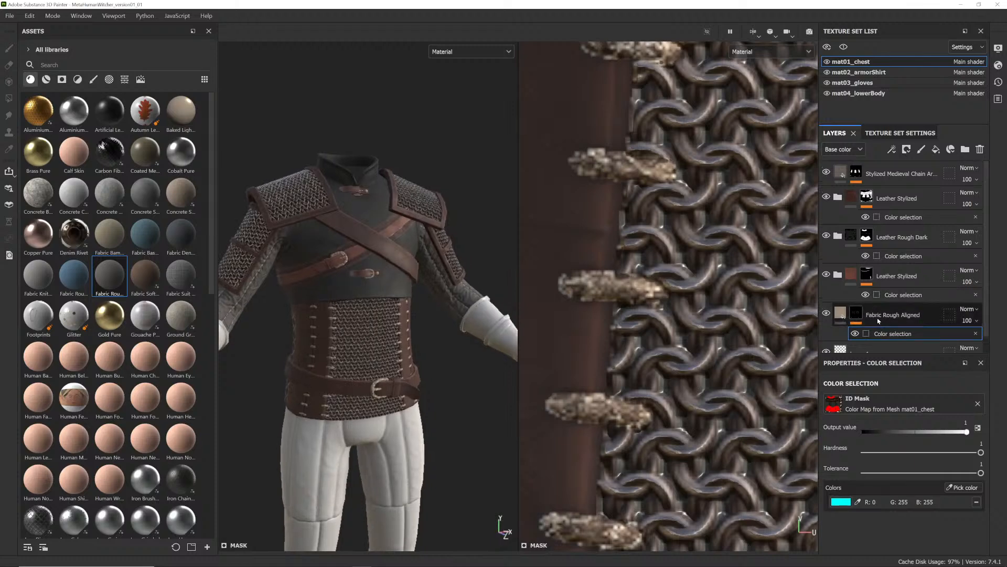
scroll(860, 304, down, 1)
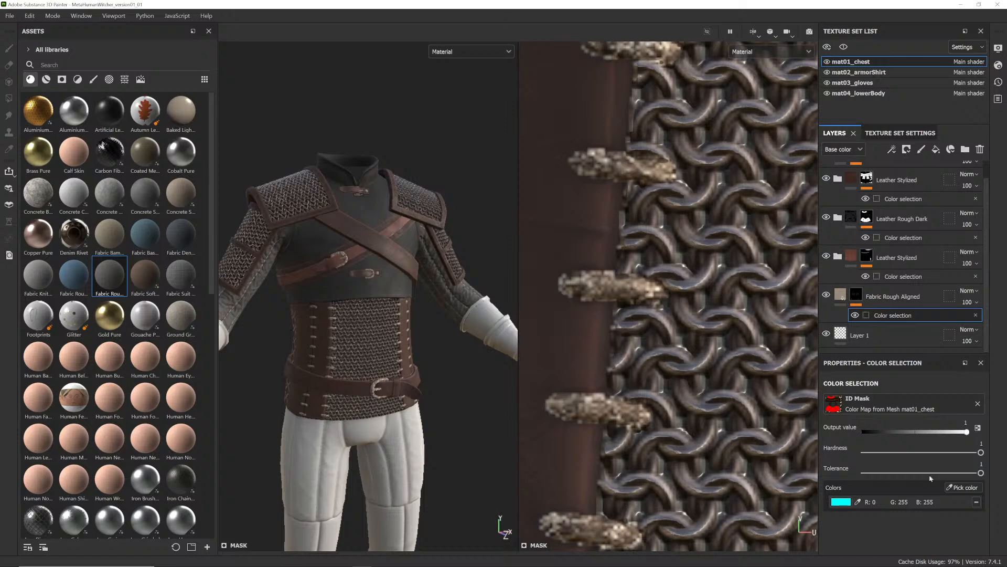
drag(937, 473, 962, 479)
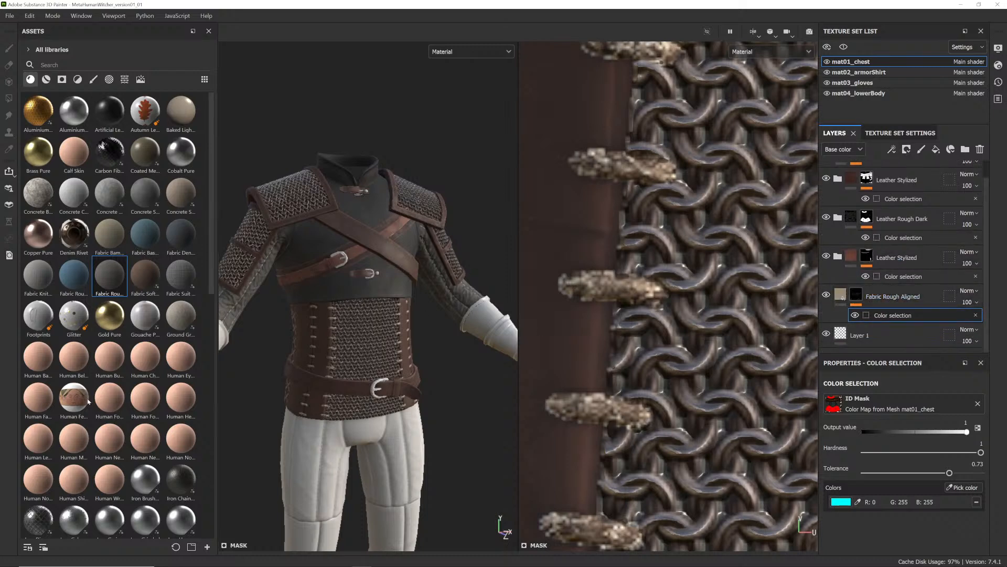
- Add the Iron Rough material between the Fabric Rough Aligned layer and Layer 1
scroll(161, 377, down, 5)
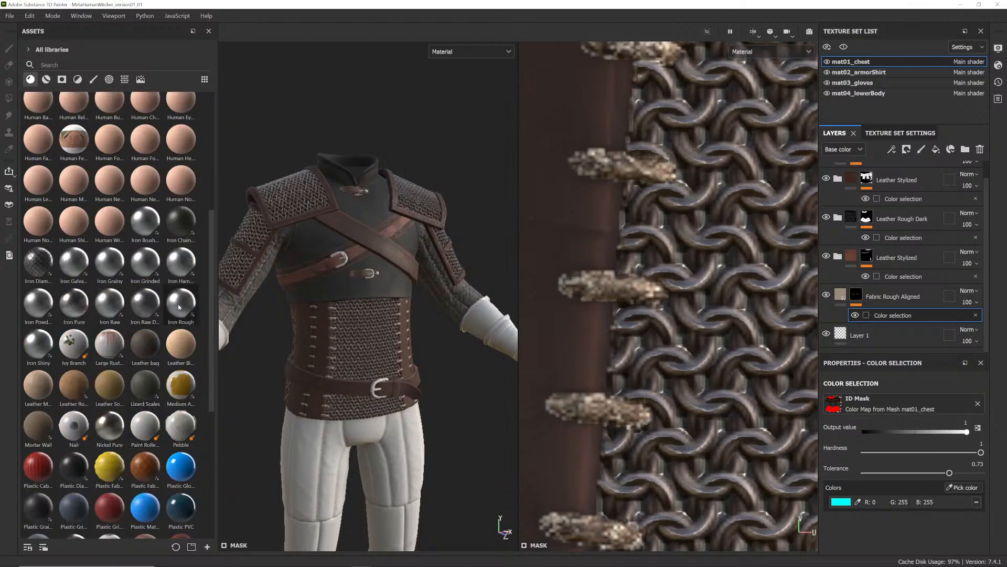
mouse_move(185, 304)
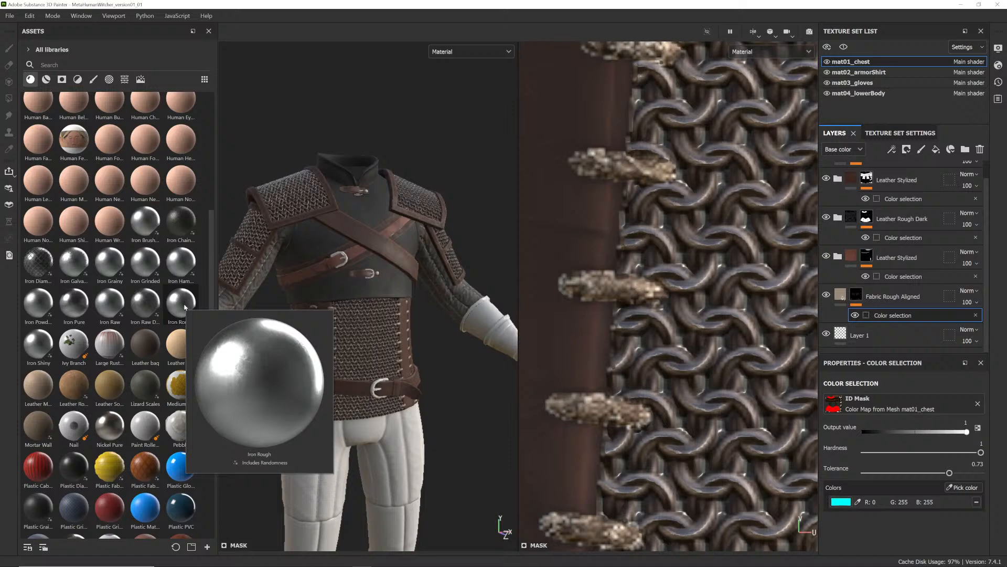
drag(185, 307, 851, 336)
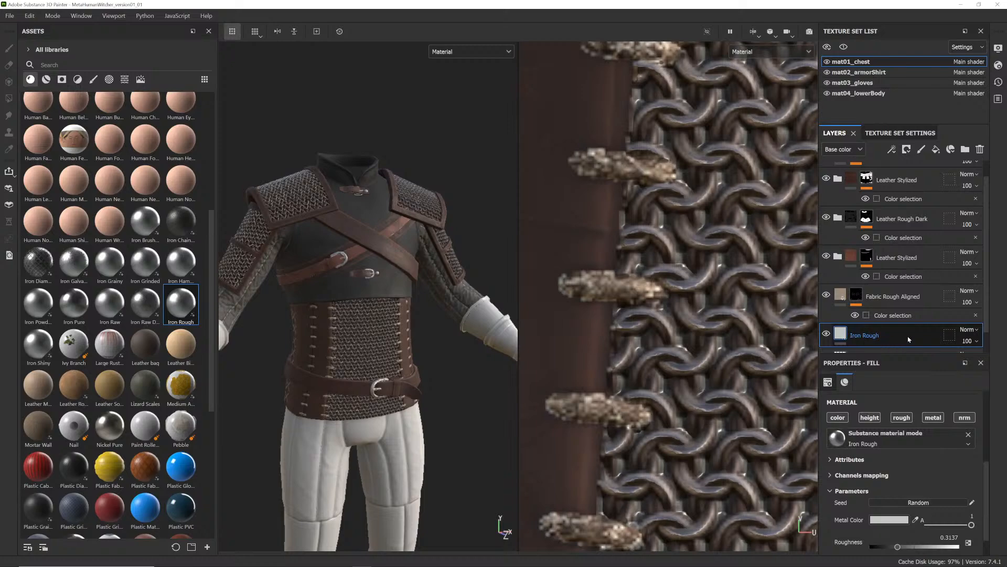
scroll(909, 340, down, 1)
scroll(395, 297, up, 10)
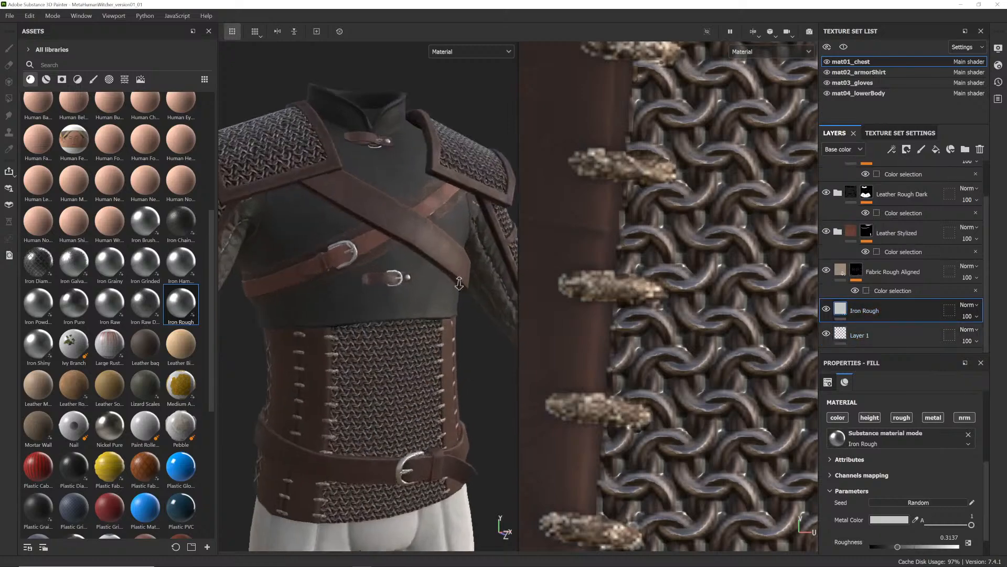
- Examine the iron on the buckle and rivet of the leather strap across the chest
alt+drag(431, 299, 394, 288)
alt+right_drag(394, 288, 439, 274)
mouse_move(439, 273)
alt+mouse_down()
mouse_move(481, 282)
mouse_move(430, 286)
alt+mouse_up()
alt+right_drag(430, 286, 386, 289)
alt+drag(385, 289, 409, 312)
alt+middle_drag(412, 307, 403, 305)
alt+drag(403, 305, 331, 309)
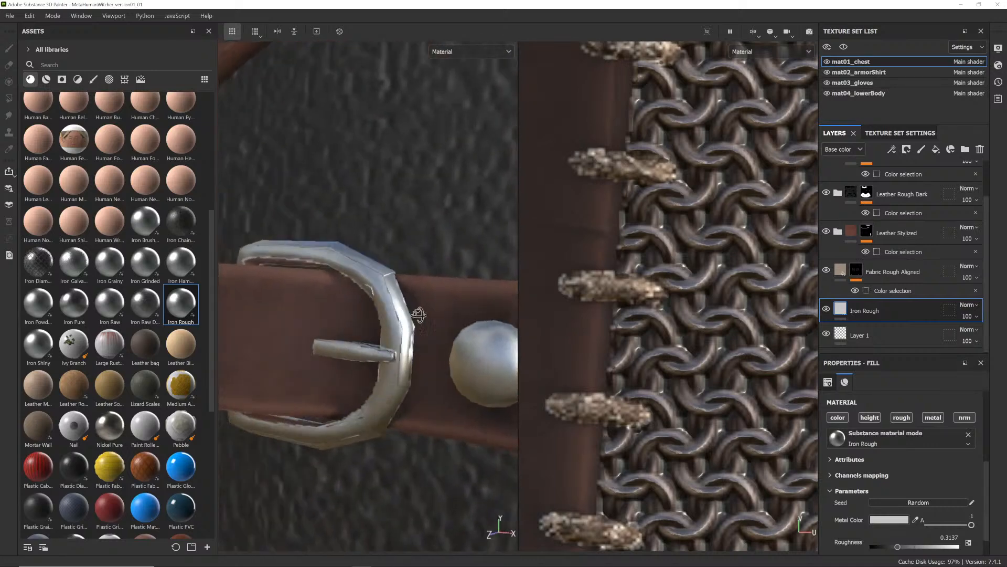
scroll(302, 344, down, 6)
scroll(303, 345, down, 4)
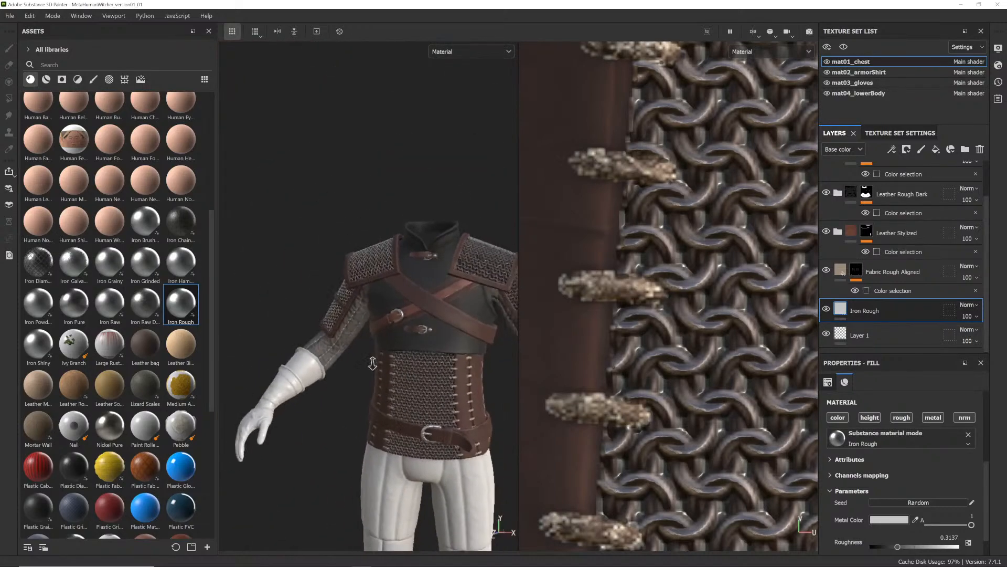
- Examine the material edges around the collar clasp's buckle from several angles and compare them with the lower chest clasp
alt+drag(371, 359, 378, 321)
scroll(391, 326, up, 3)
alt+right_drag(379, 321, 473, 411)
alt+middle_drag(473, 411, 343, 407)
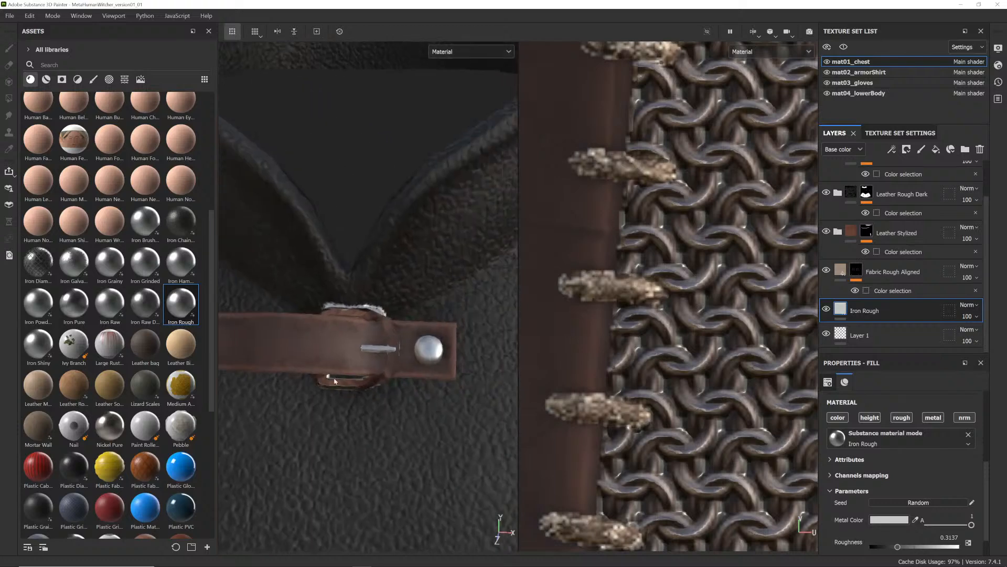
alt+right_drag(344, 407, 385, 367)
alt+drag(385, 367, 417, 312)
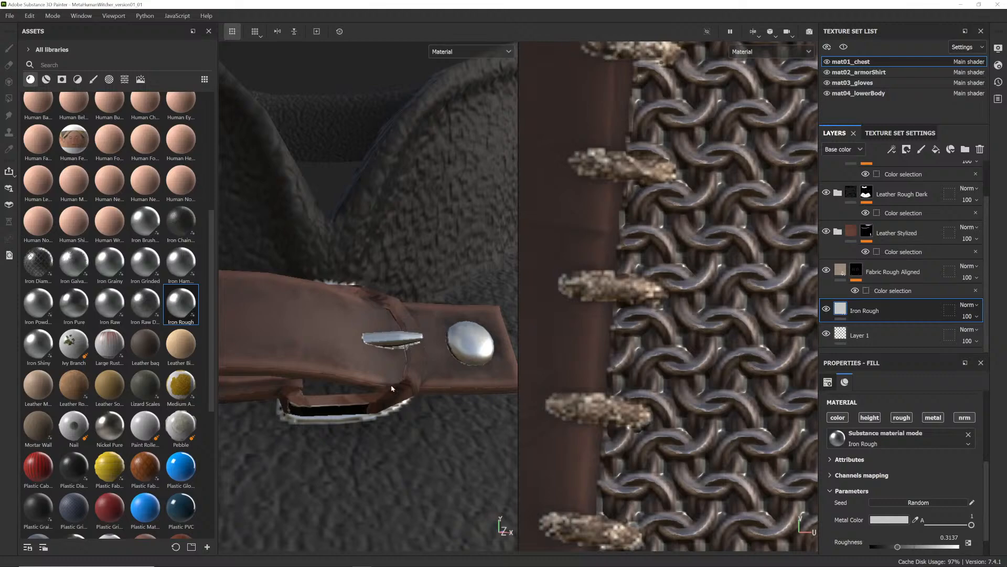
alt+drag(391, 389, 408, 407)
alt+right_drag(408, 407, 439, 436)
alt+drag(439, 436, 294, 360)
alt+right_drag(294, 359, 289, 407)
alt+middle_drag(290, 407, 278, 374)
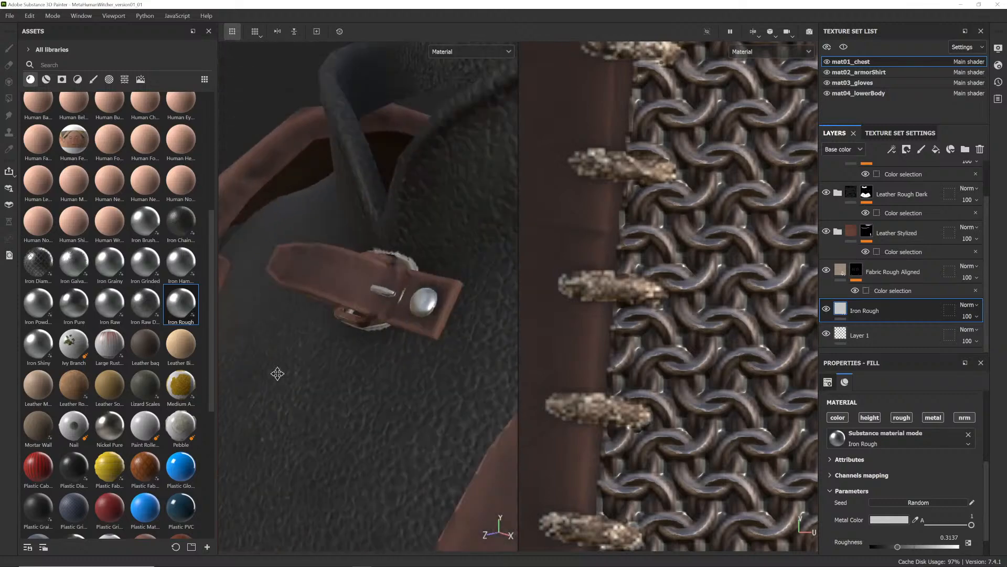
alt+right_drag(277, 374, 364, 360)
alt+drag(364, 359, 337, 387)
alt+middle_drag(338, 386, 350, 320)
alt+right_drag(350, 320, 370, 457)
alt+middle_drag(369, 457, 362, 369)
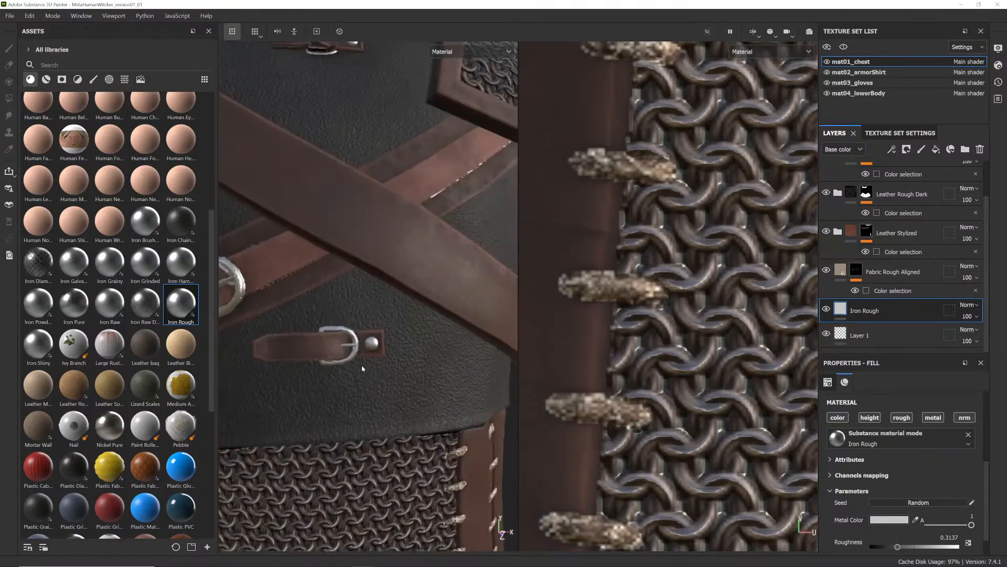
- Inspect the collar clasp again and toggle the Iron Rough layer's visibility to check its effect on the buckle
alt+middle_drag(349, 113, 362, 396)
alt+right_drag(362, 396, 373, 438)
alt+middle_drag(373, 438, 402, 367)
alt+drag(402, 366, 354, 368)
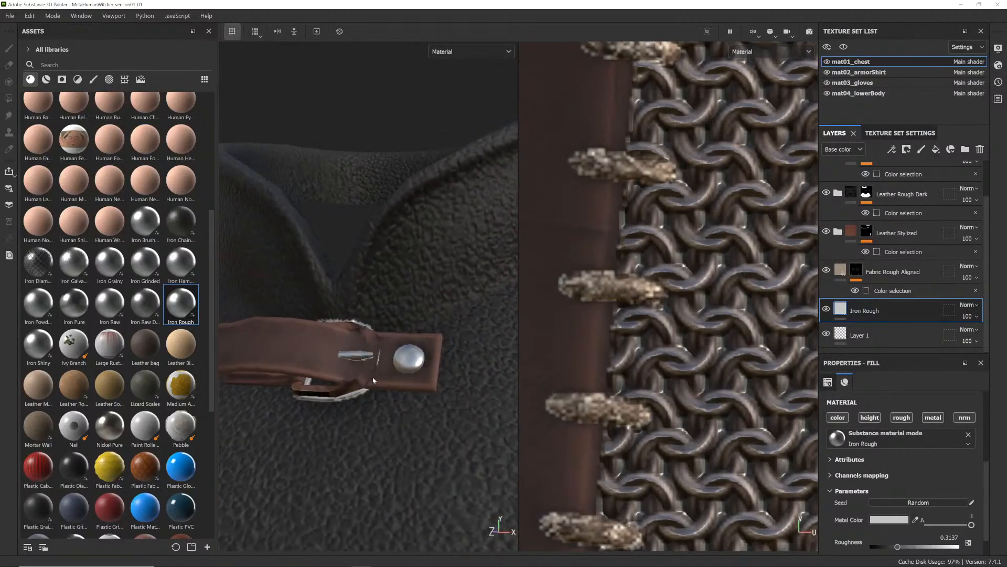
click(826, 310)
click(826, 310)
- Set the tolerance of the colour selection on the Leather Stylized layer below Leather Rough Dark to 0.2
click(892, 234)
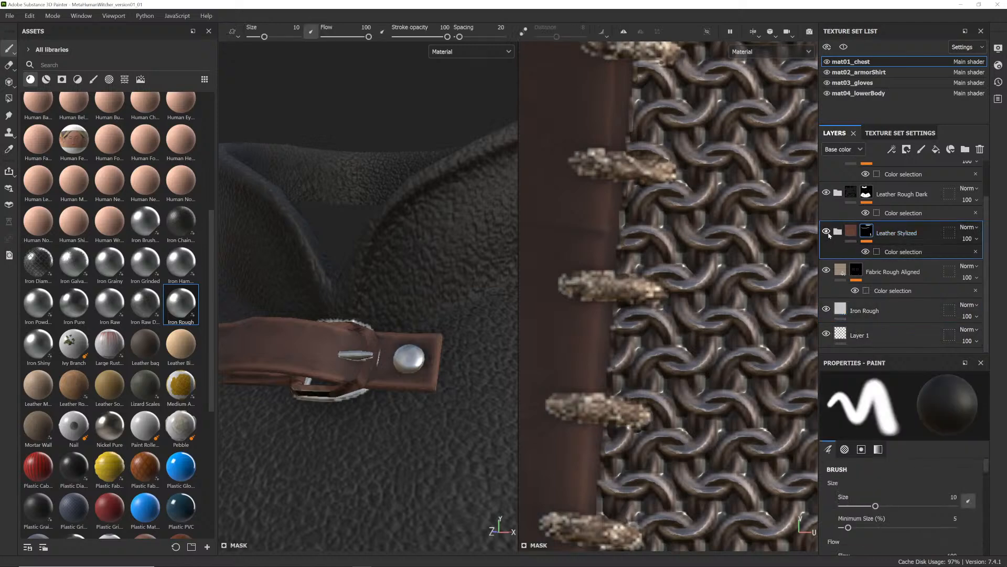
click(853, 253)
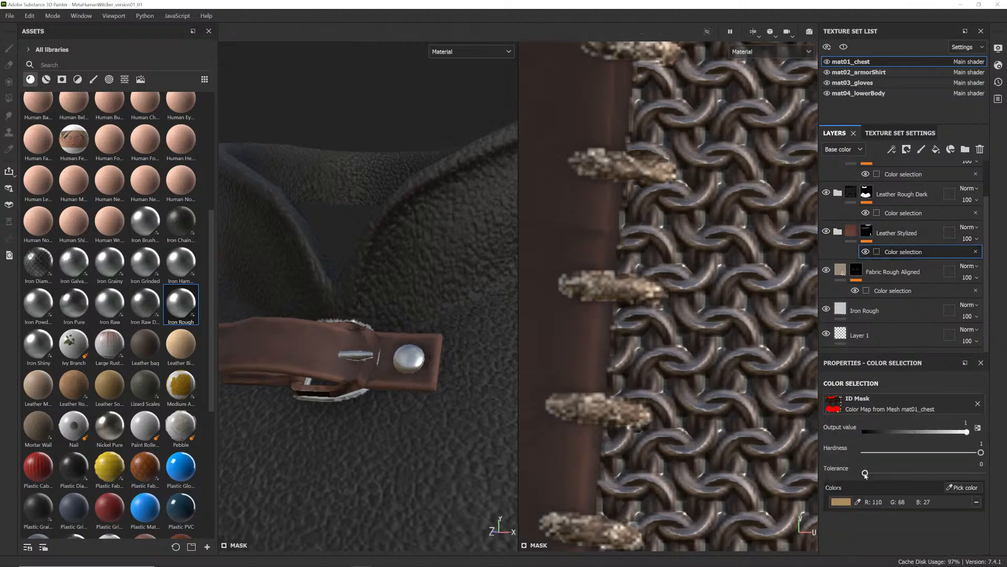
drag(914, 476, 888, 476)
scroll(421, 348, down, 8)
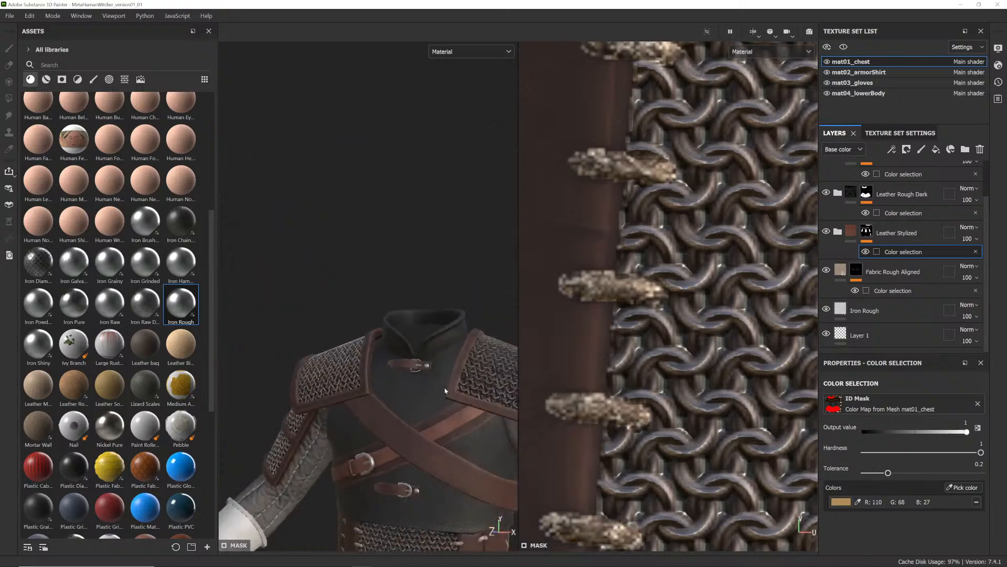
scroll(860, 273, up, 2)
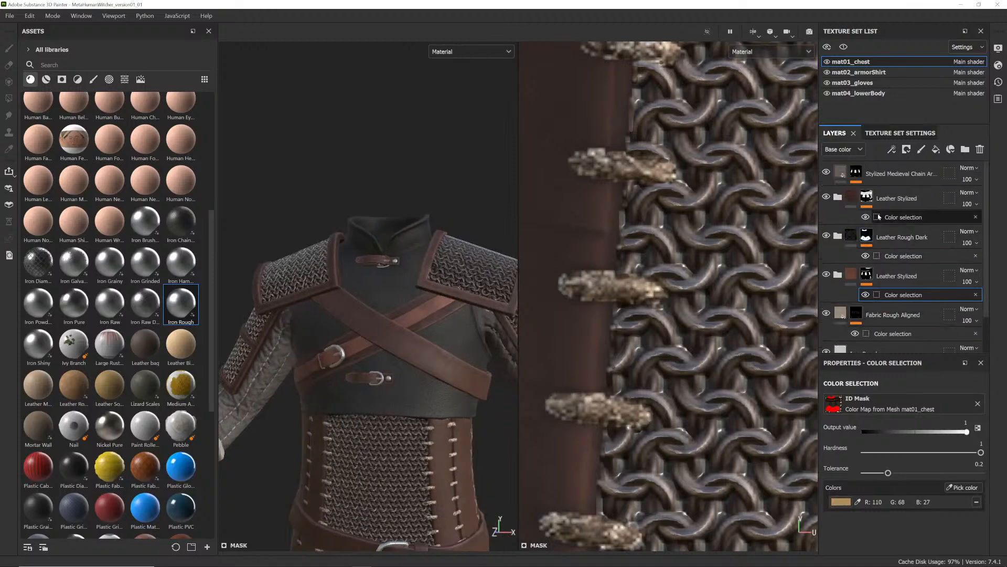
- Toggle the visibility of the Leather Stylized layer above Leather Rough Dark to check which parts it covers
click(826, 197)
click(826, 198)
click(826, 198)
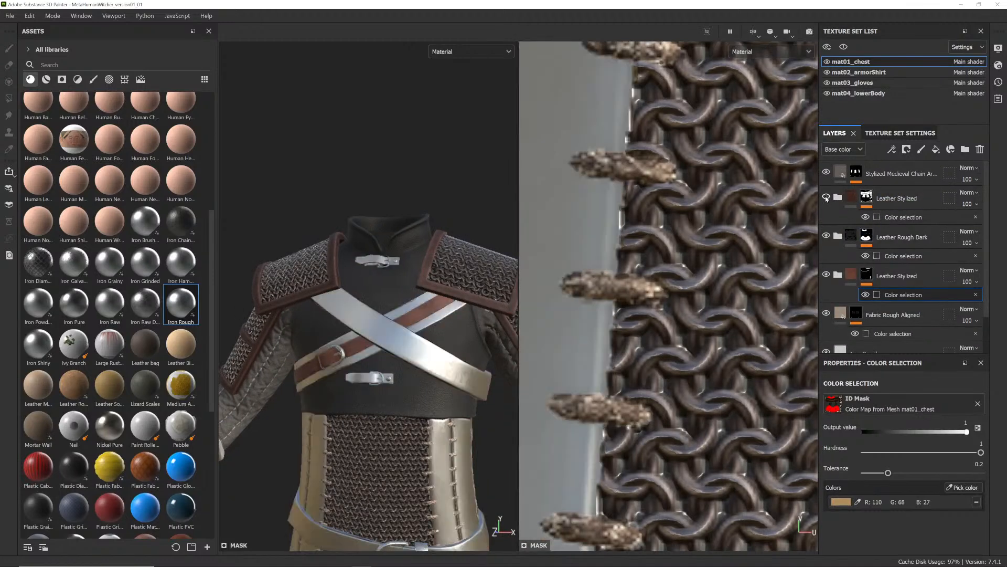
click(826, 197)
click(826, 198)
click(826, 198)
- Set the upper Leather Stylized layer's colour selection tolerance to 0, trying a lower hardness before restoring it to 1
click(903, 217)
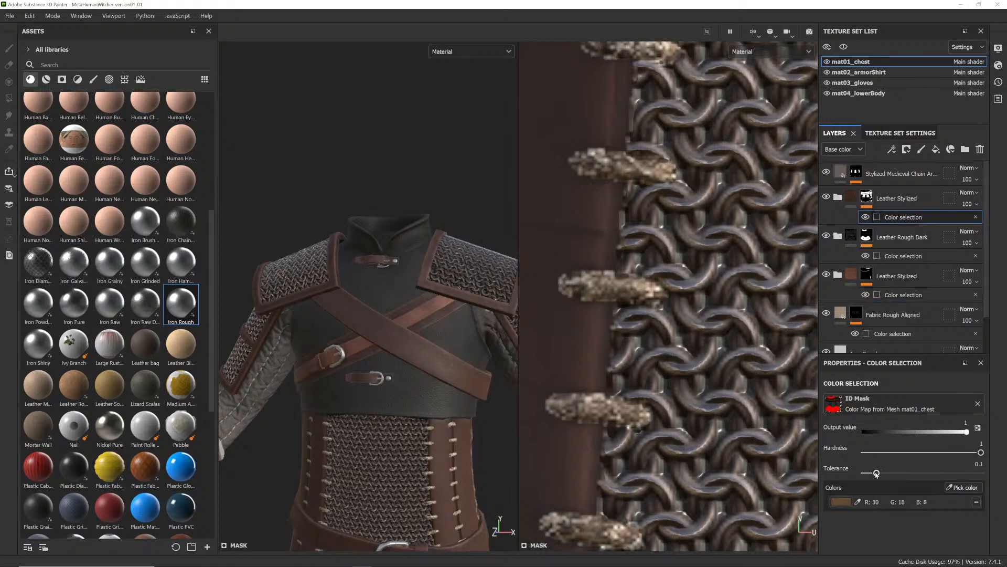
drag(876, 473, 847, 476)
drag(980, 452, 904, 455)
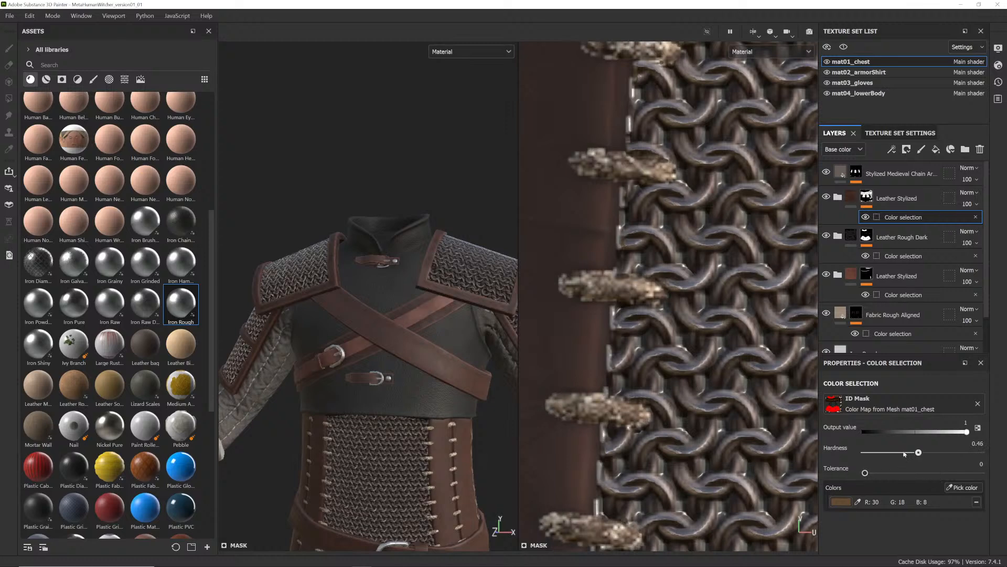
- Compare the chest's UV pieces with the collar clasp on the model to find the buckle's part of the texture
scroll(734, 340, down, 6)
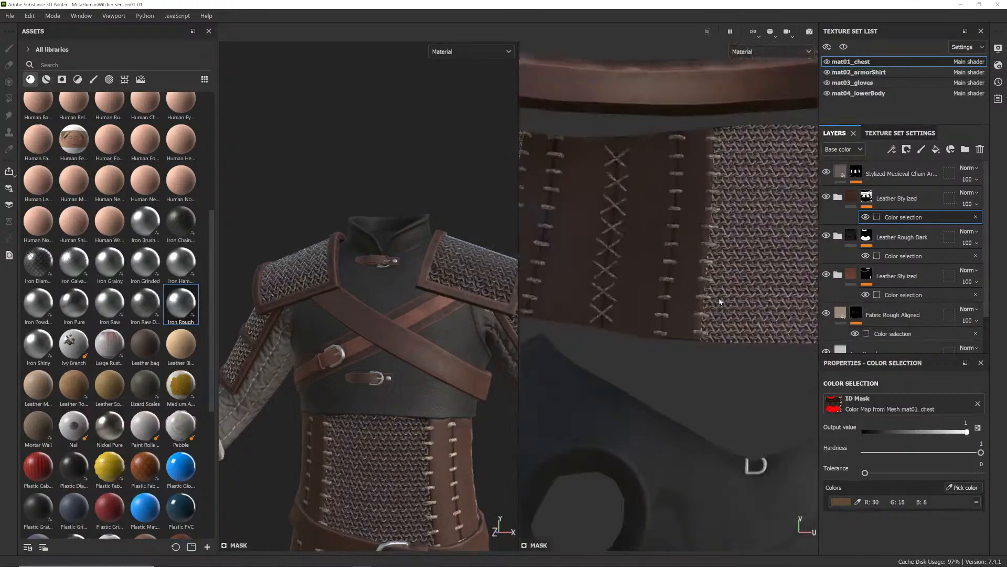
scroll(693, 281, up, 5)
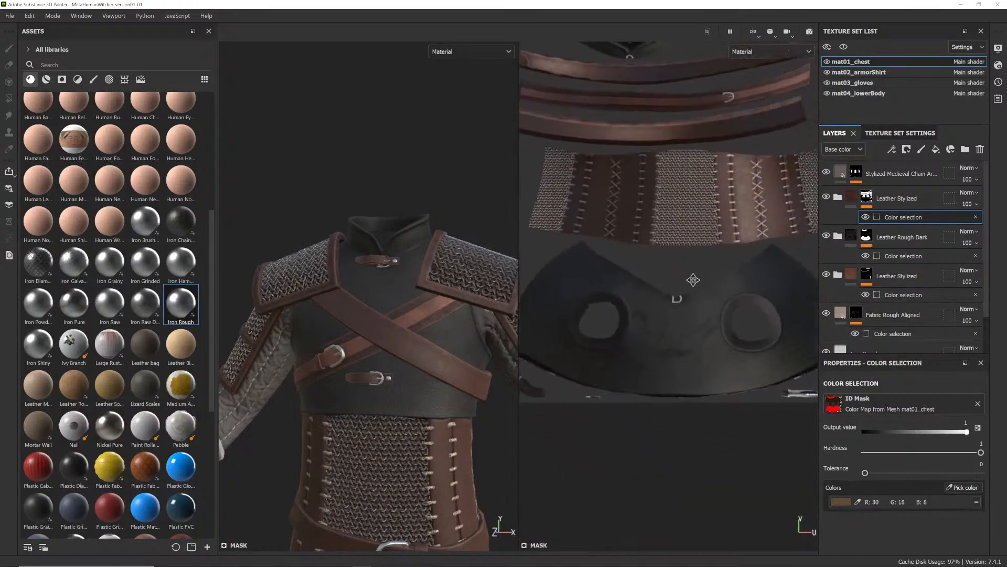
scroll(661, 302, up, 2)
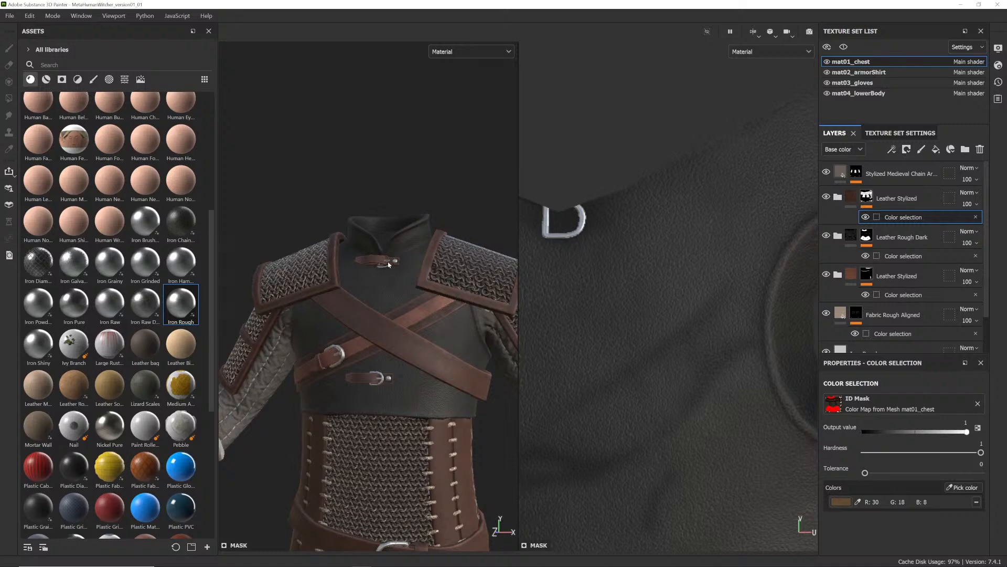
scroll(591, 282, down, 8)
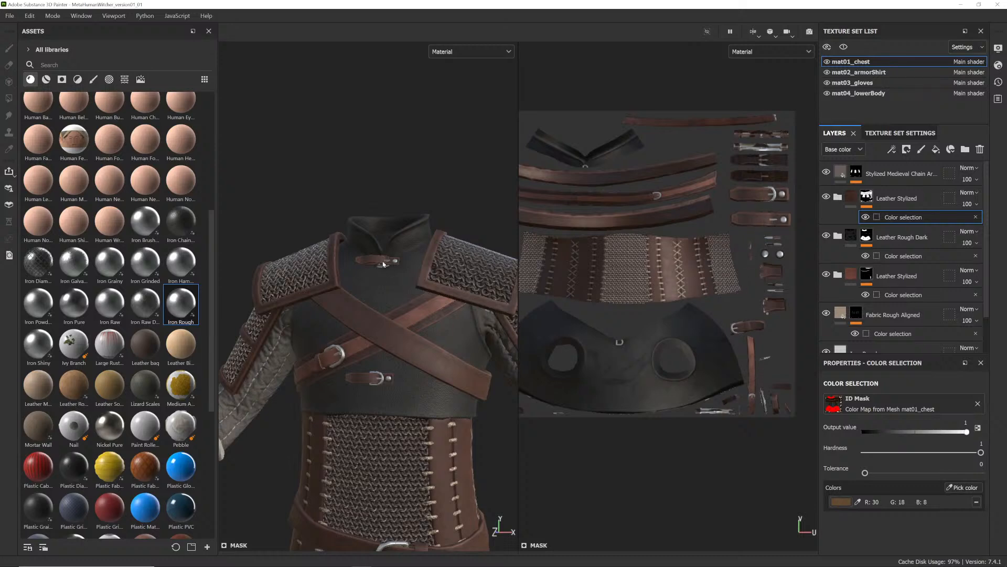
scroll(382, 266, up, 6)
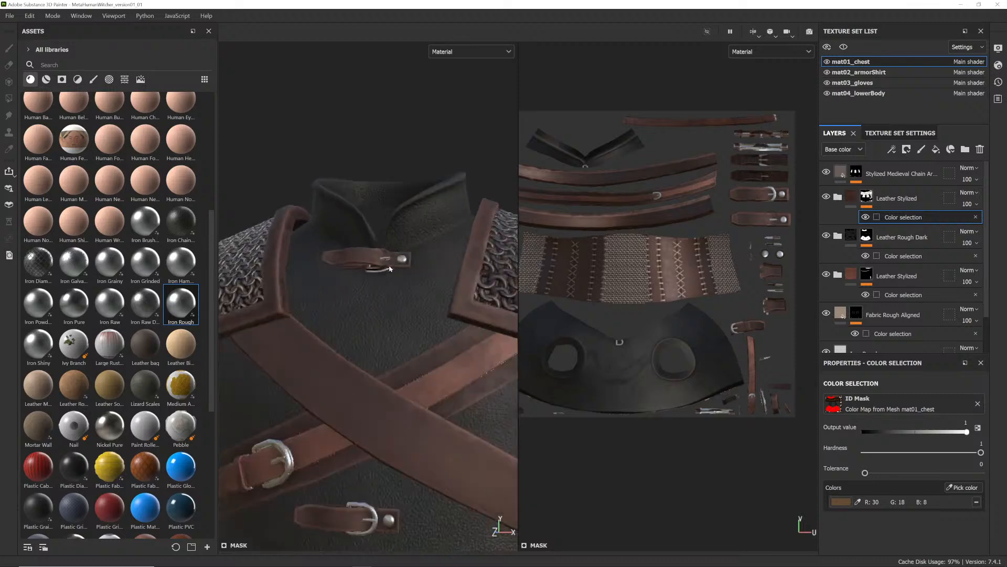
mouse_move(399, 278)
alt+mouse_down()
mouse_move(456, 301)
mouse_move(441, 322)
mouse_move(443, 349)
mouse_move(394, 263)
alt+mouse_up()
scroll(768, 231, up, 8)
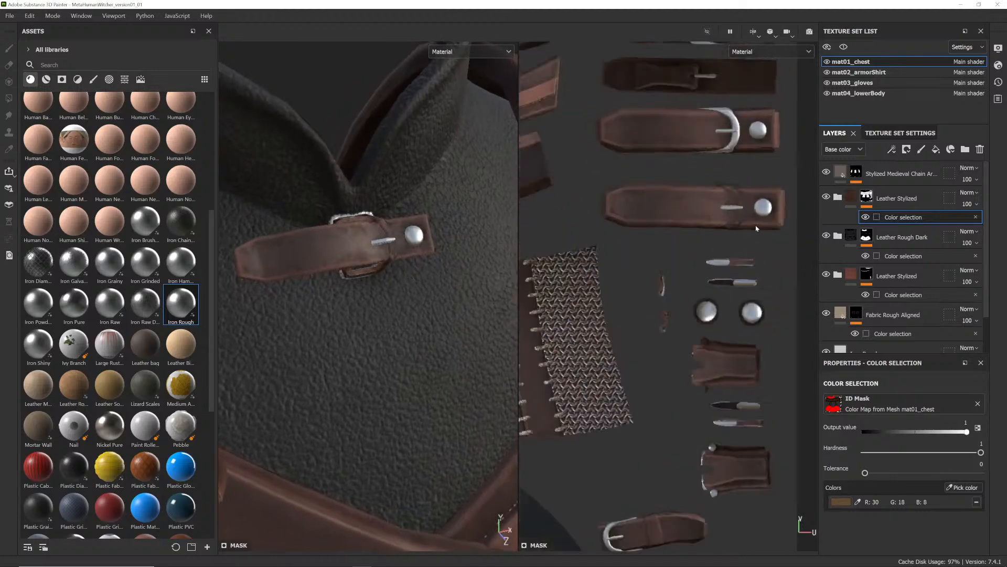
scroll(716, 251, down, 6)
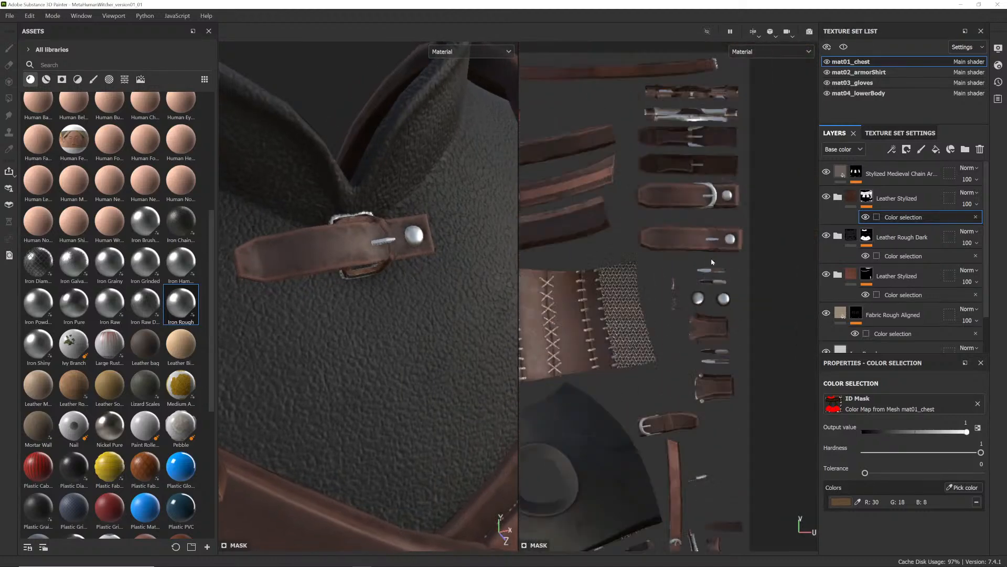
- Switch to Maya and select the low-poly chest strap mesh at the collar
key(alt+Tab)
key(Tab)
key(Tab)
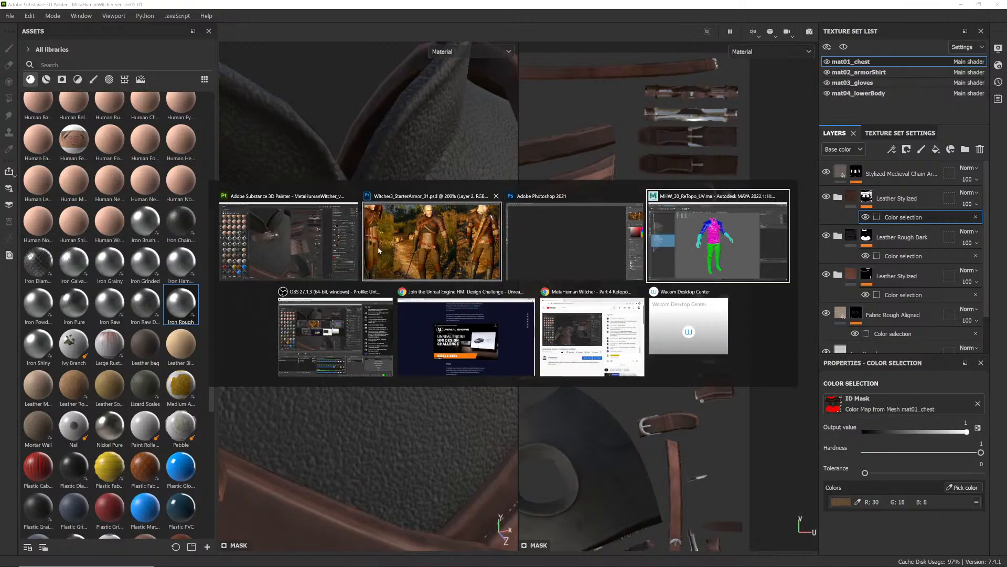
alt+drag(360, 234, 341, 236)
alt+middle_drag(341, 236, 336, 335)
alt+right_drag(336, 336, 561, 254)
alt+drag(561, 254, 578, 304)
click(664, 126)
click(522, 288)
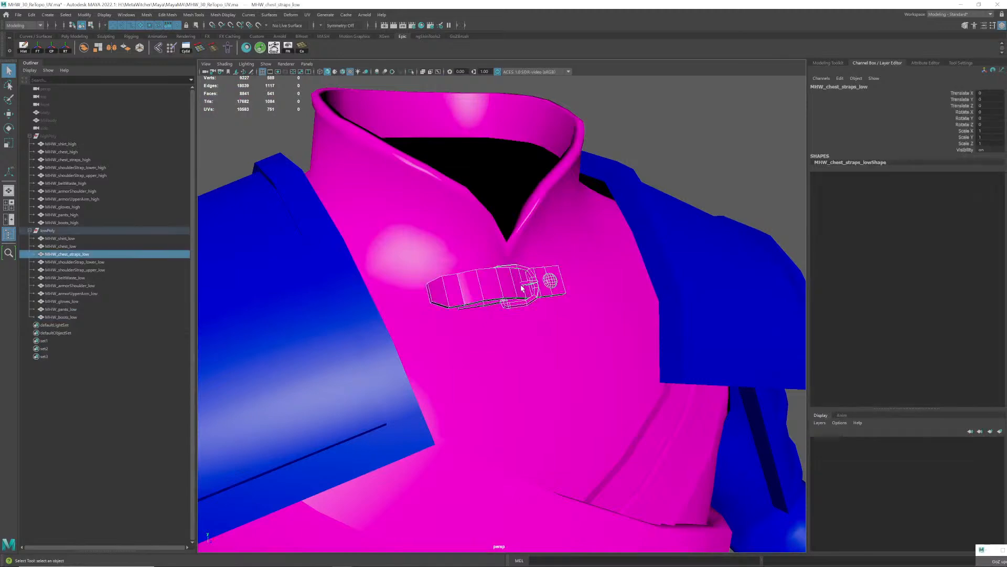
- Isolate the low-poly chest straps and inspect the geometry of the collar strap's buckle and rivet
key(ctrl+1)
alt+middle_drag(521, 288, 409, 241)
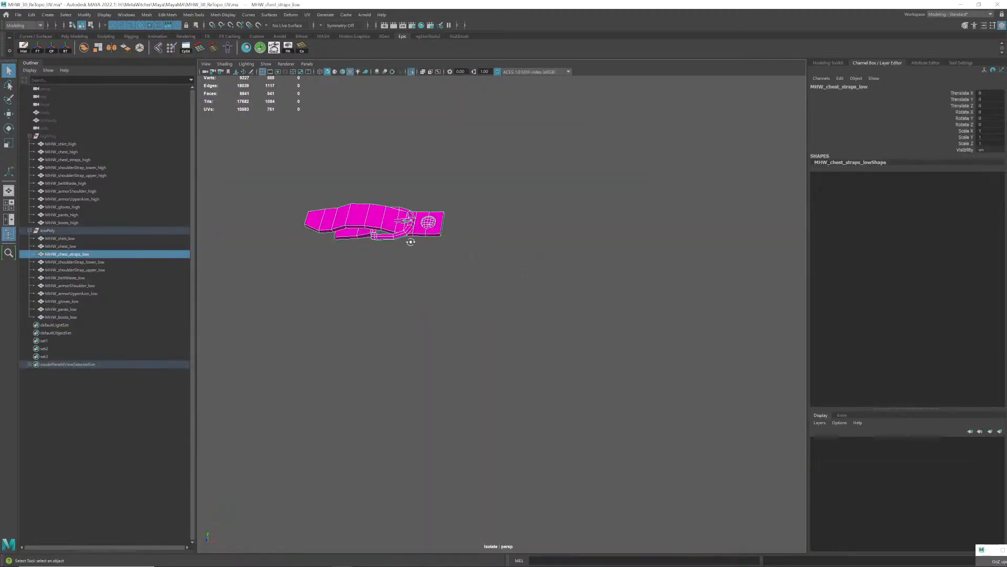
alt+drag(409, 240, 403, 241)
key(f)
alt+middle_drag(526, 213, 501, 341)
alt+right_drag(501, 341, 605, 345)
alt+middle_drag(606, 345, 583, 326)
mouse_move(583, 326)
alt+mouse_down()
mouse_move(570, 298)
mouse_move(600, 316)
alt+mouse_up()
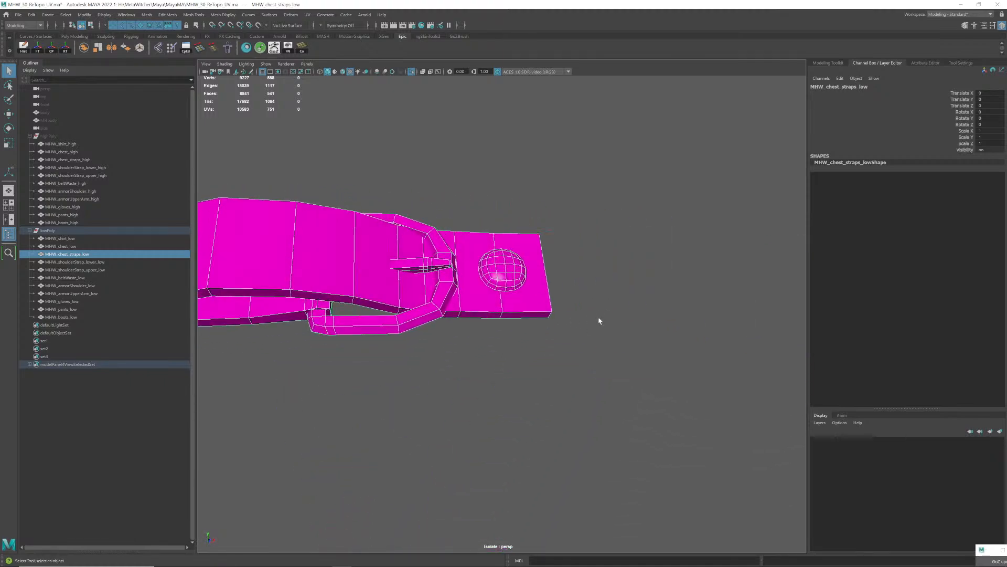
- Leave the isolated view to show the whole armour and save the scene
key(ctrl+1)
alt+right_drag(627, 319, 263, 339)
alt+middle_drag(468, 346, 474, 273)
key(ctrl+s)
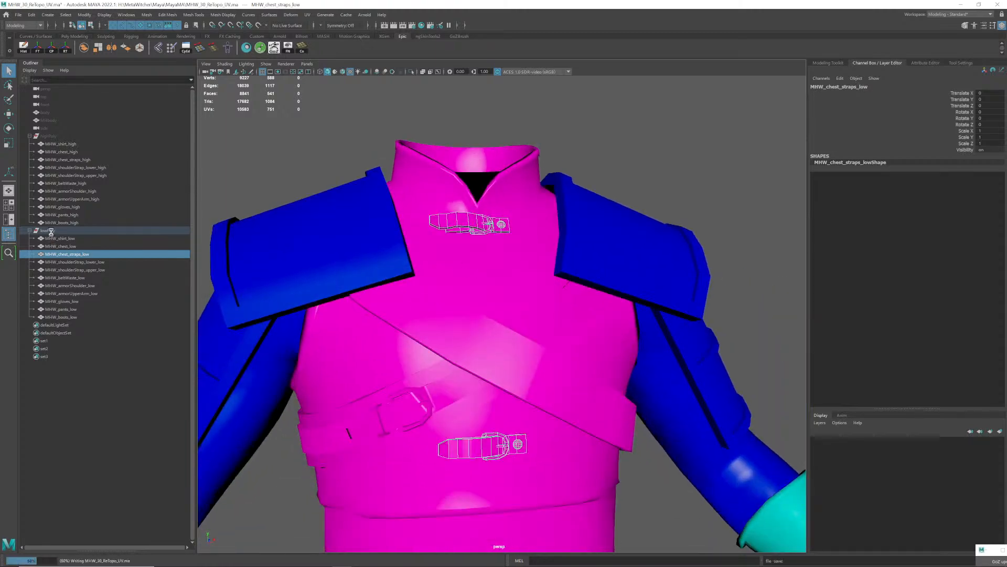
- Hide the lowPoly group and show the highPoly group
click(51, 230)
key(h)
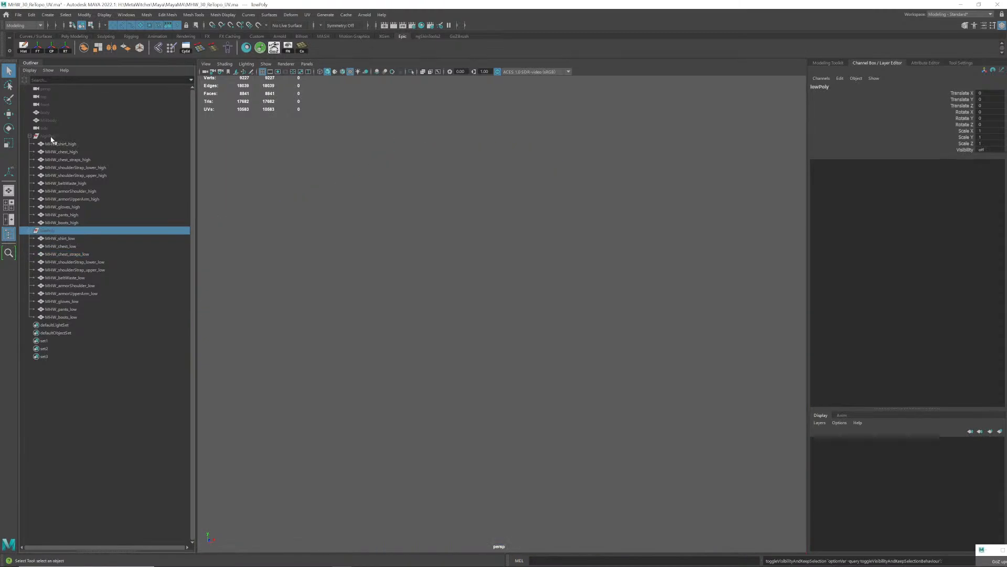
click(51, 137)
key(h)
- Examine the ID colours on the high-poly collar clasp, chest straps and lower clasp
alt+right_drag(451, 233, 551, 257)
alt+middle_drag(551, 257, 562, 349)
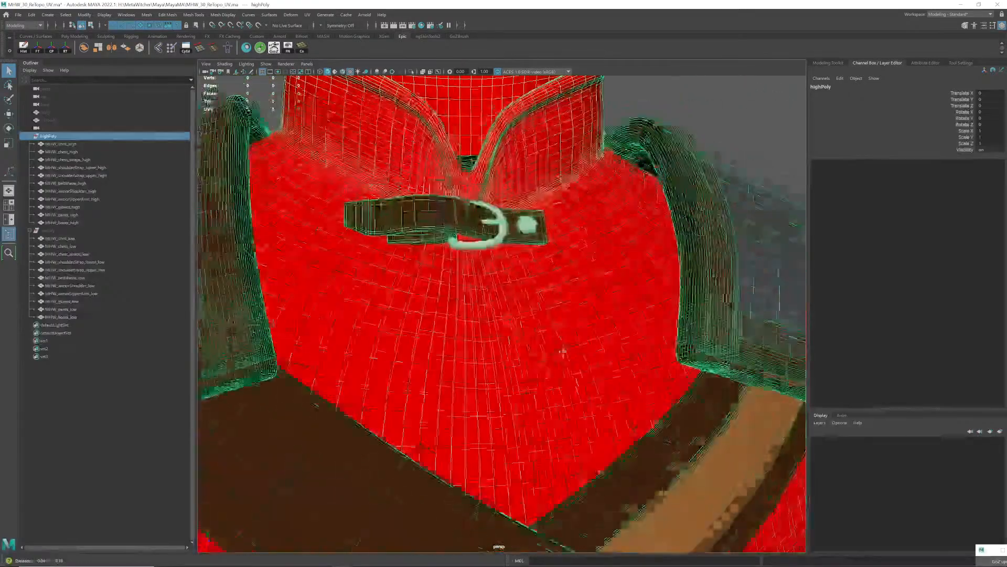
alt+drag(562, 348, 505, 326)
click(251, 97)
click(560, 228)
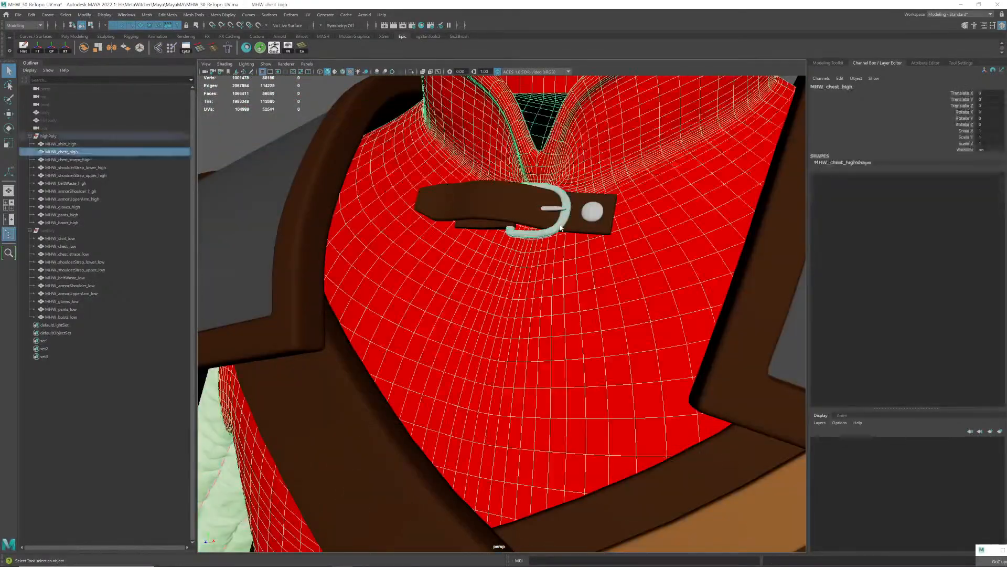
alt+right_drag(619, 242, 539, 362)
alt+middle_drag(540, 362, 506, 263)
alt+drag(506, 263, 501, 256)
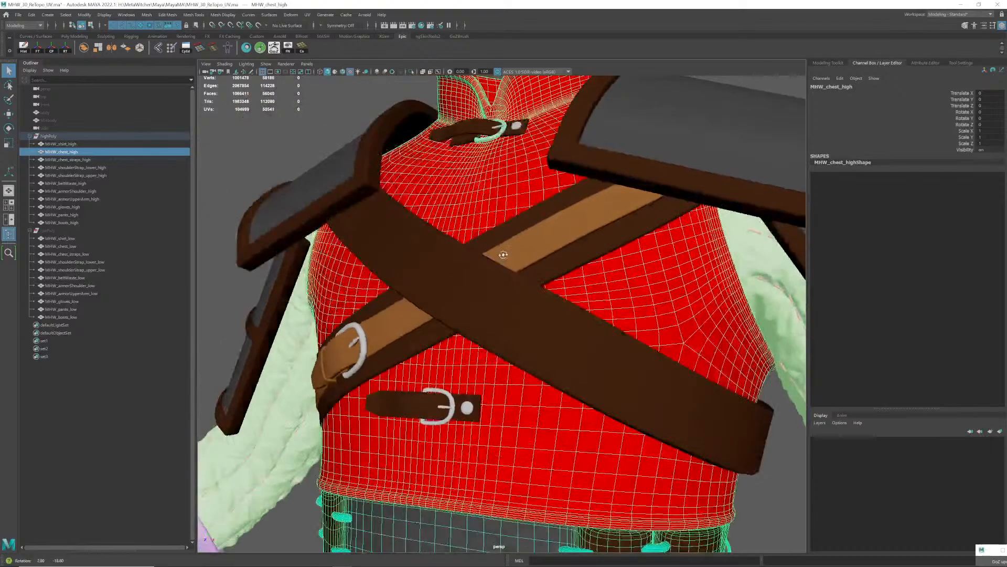
alt+right_drag(501, 257, 462, 223)
alt+drag(462, 224, 482, 218)
alt+middle_drag(483, 218, 477, 260)
alt+right_drag(477, 260, 465, 252)
- Clear the selection, save the scene and switch back to Substance 3D Painter
click(308, 160)
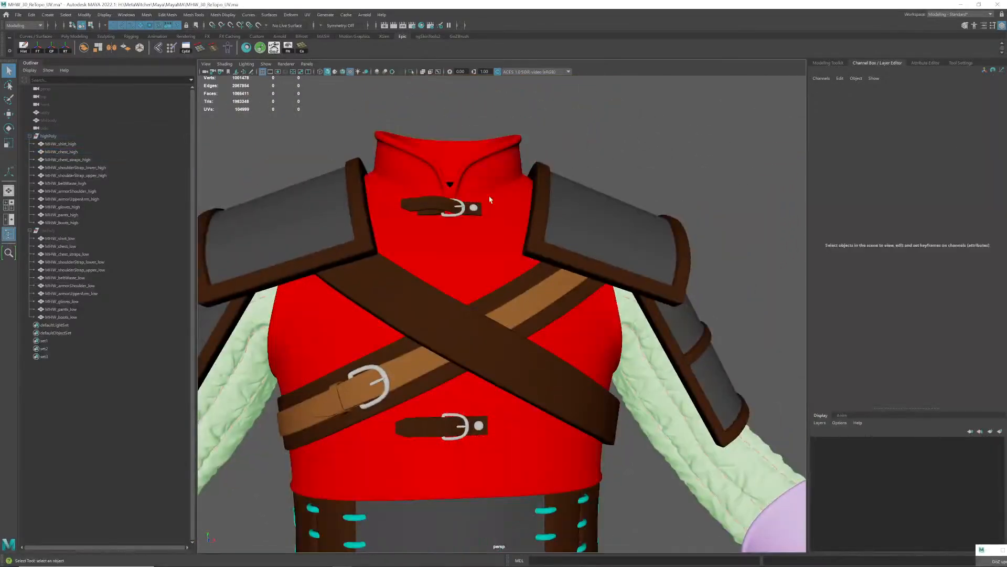
key(ctrl+s)
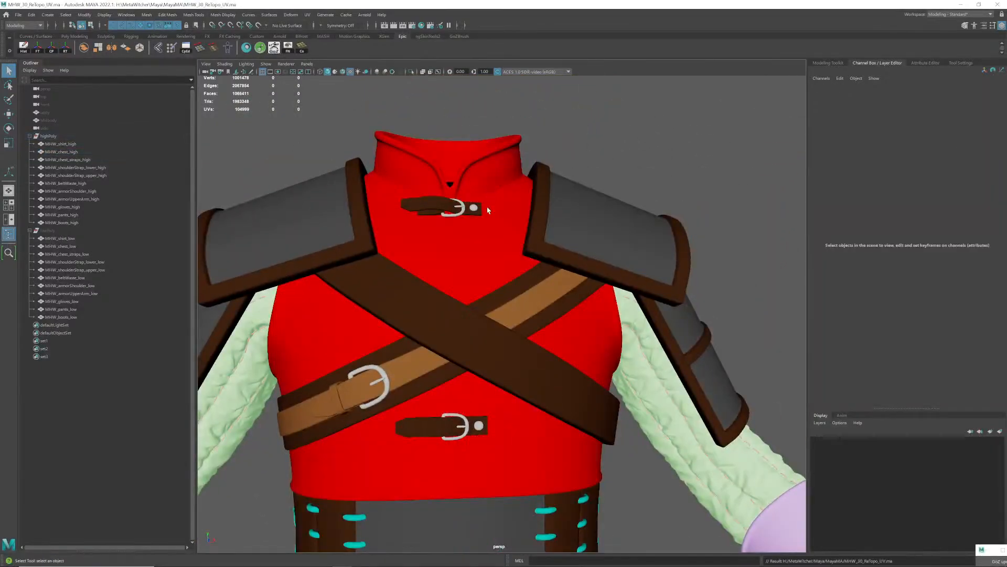
key(alt+Tab)
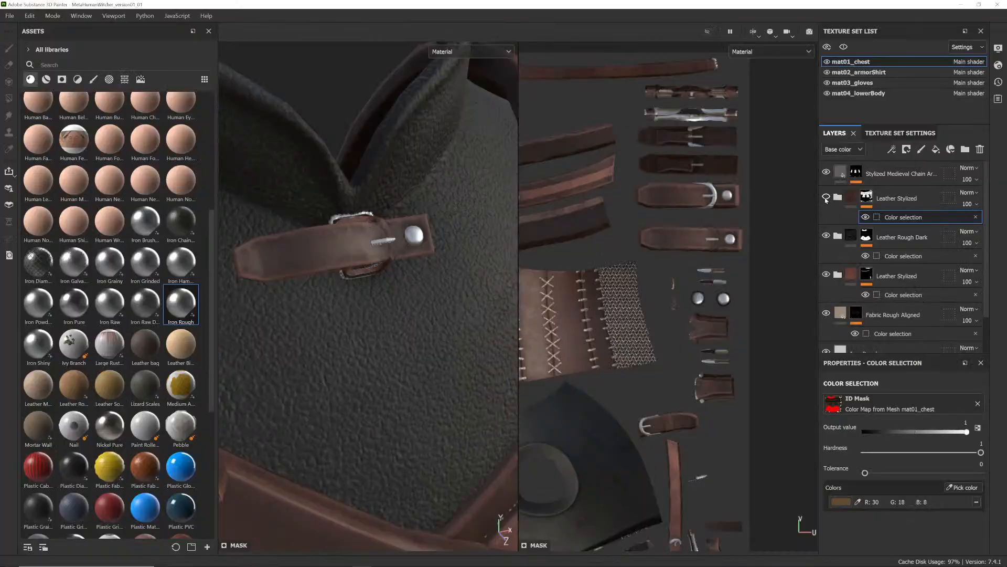
- Toggle the upper Leather Stylized layer, leaving it hidden, and check the uncovered collar clasp and its UV pieces
click(826, 197)
click(826, 198)
click(826, 198)
click(826, 198)
click(826, 198)
click(826, 198)
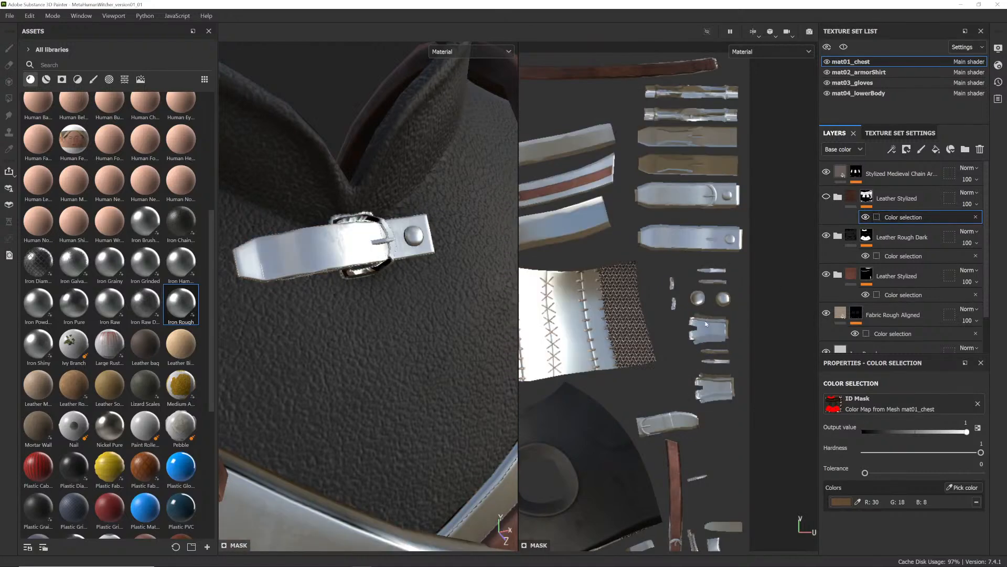
scroll(669, 335, down, 4)
scroll(669, 335, up, 2)
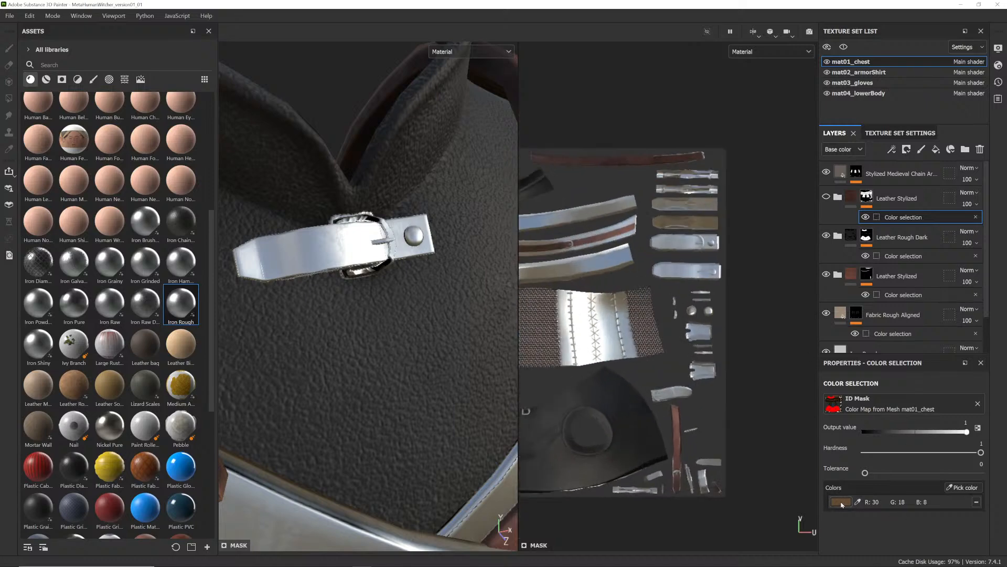
- Try re-picking the dark brown strap ID colour for the upper Leather Stylized mask, and check the uncovered chest parts
click(962, 488)
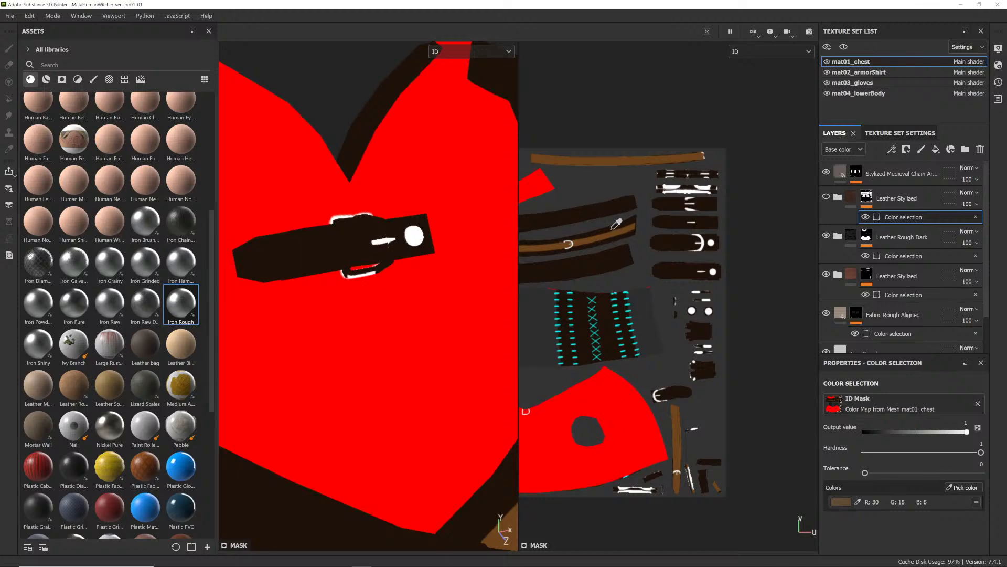
click(604, 203)
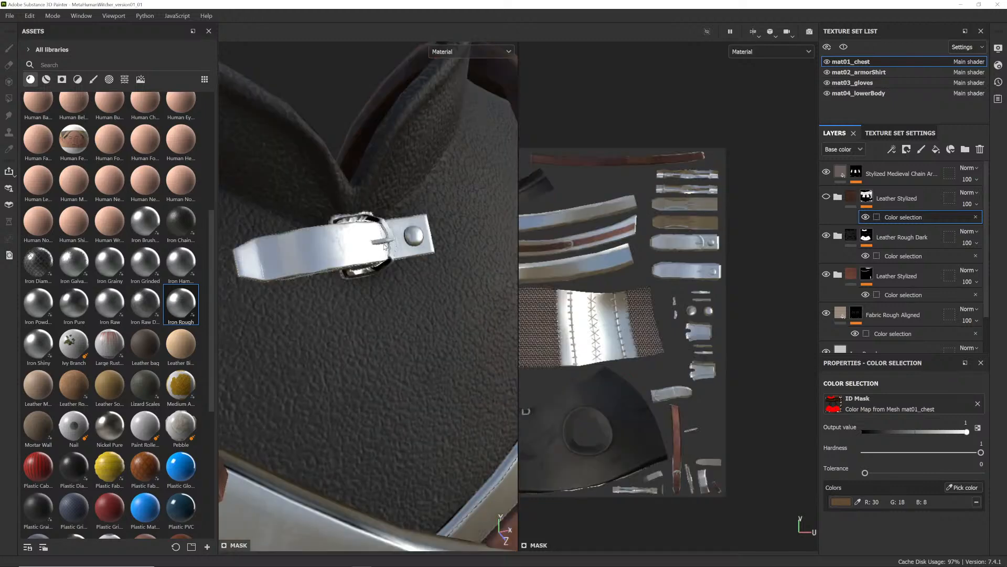
scroll(597, 347, down, 2)
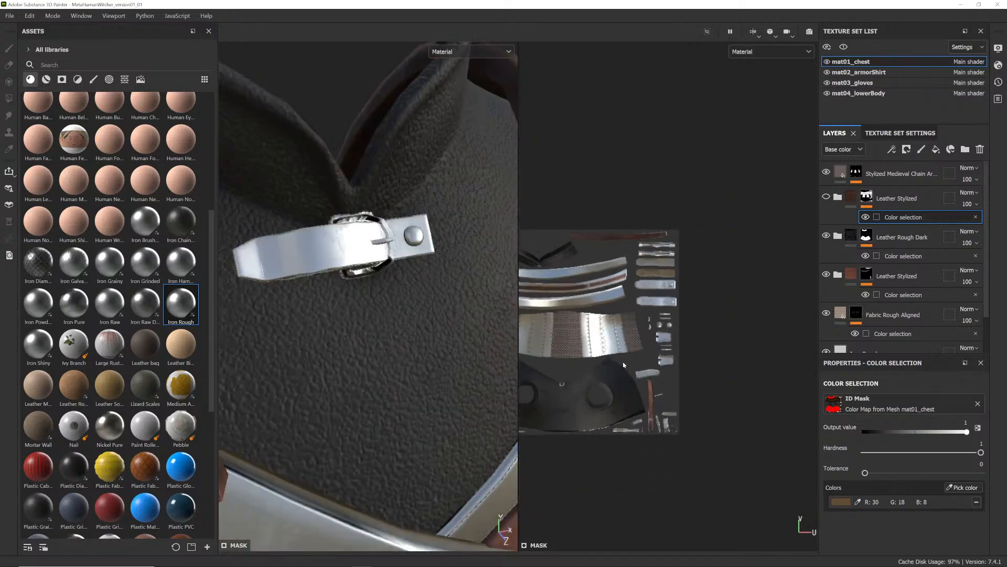
middle_drag(625, 367, 739, 374)
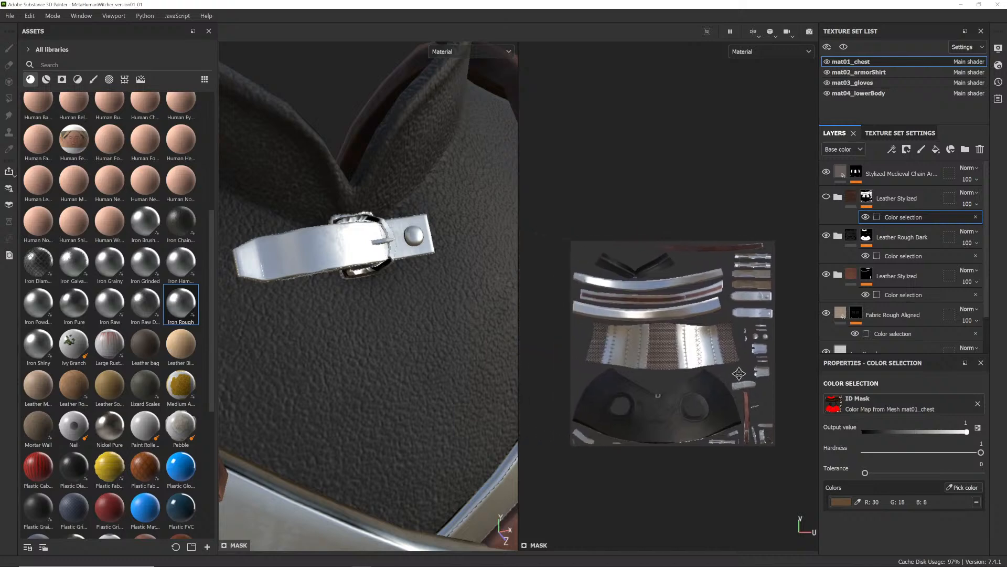
alt+right_drag(448, 336, 378, 357)
alt+drag(378, 357, 385, 315)
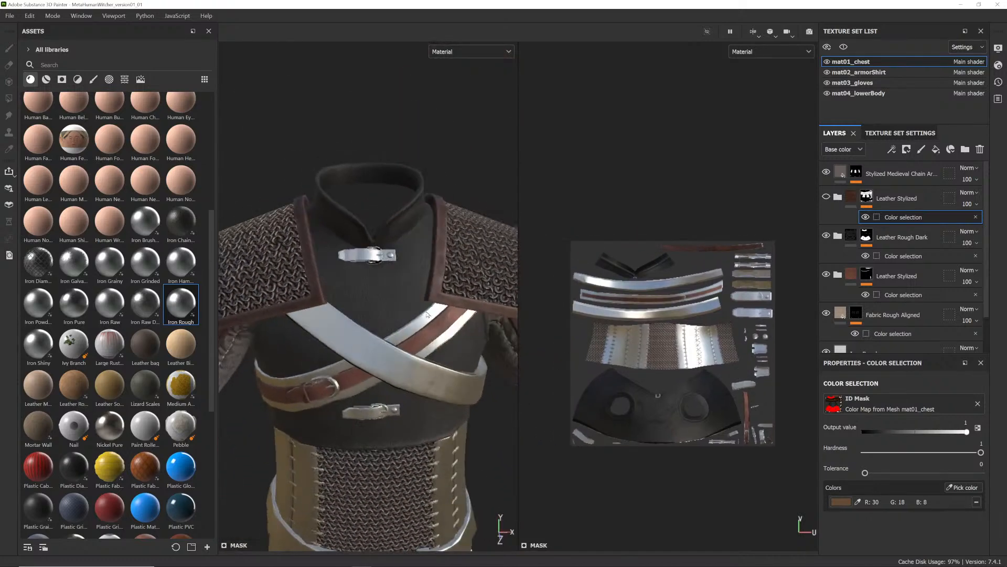
alt+right_drag(385, 315, 362, 328)
alt+middle_drag(362, 327, 350, 251)
alt+drag(403, 338, 381, 342)
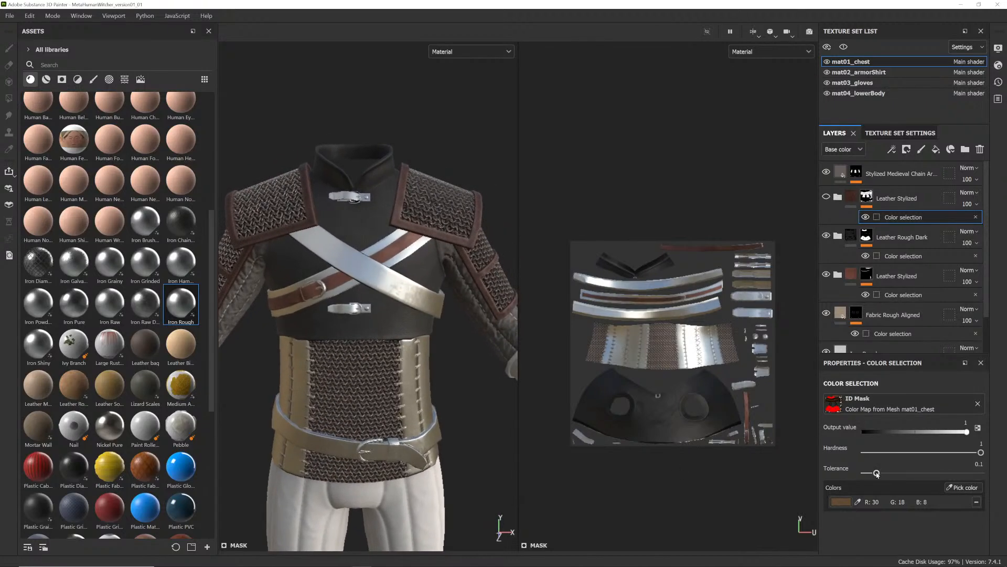
- Replace the upper Leather Stylized layer's Color selection with a new one picking the dark brown strap ID colour, and show the layer
click(976, 501)
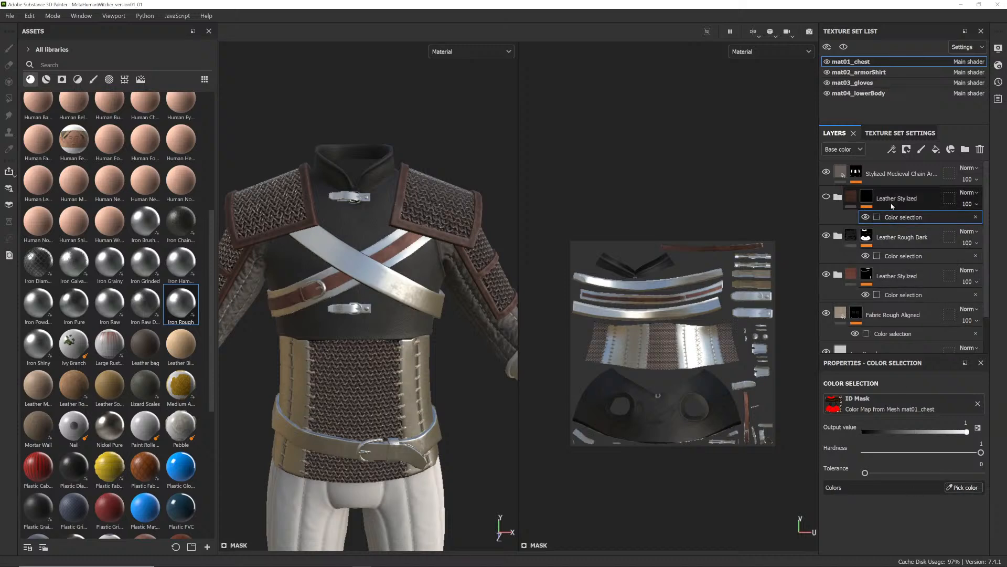
click(976, 218)
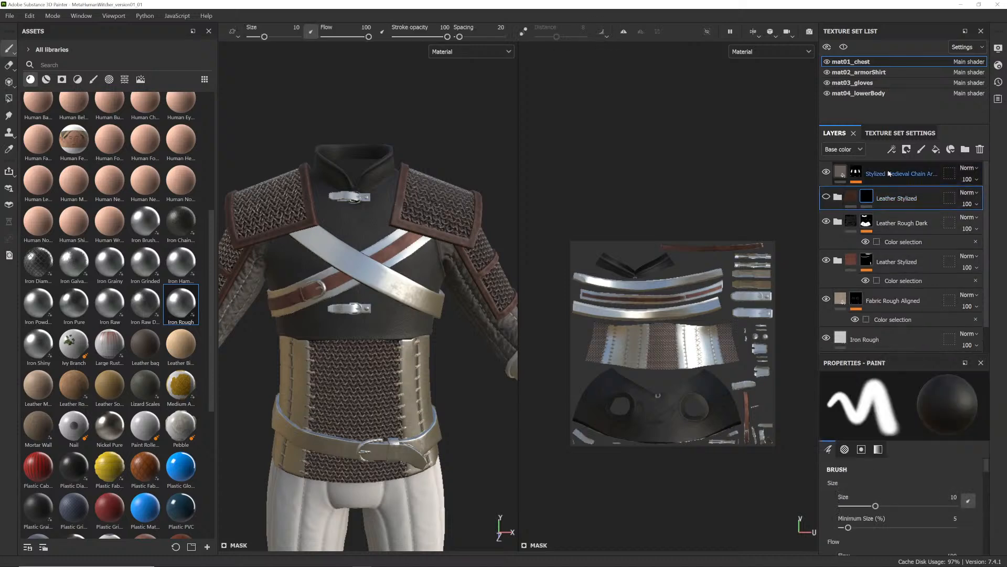
click(906, 149)
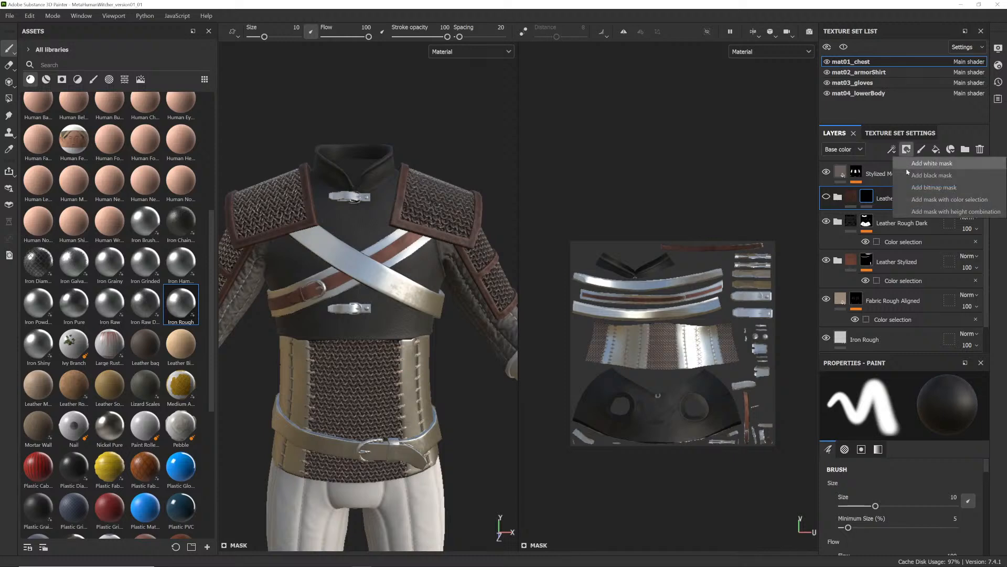
click(932, 204)
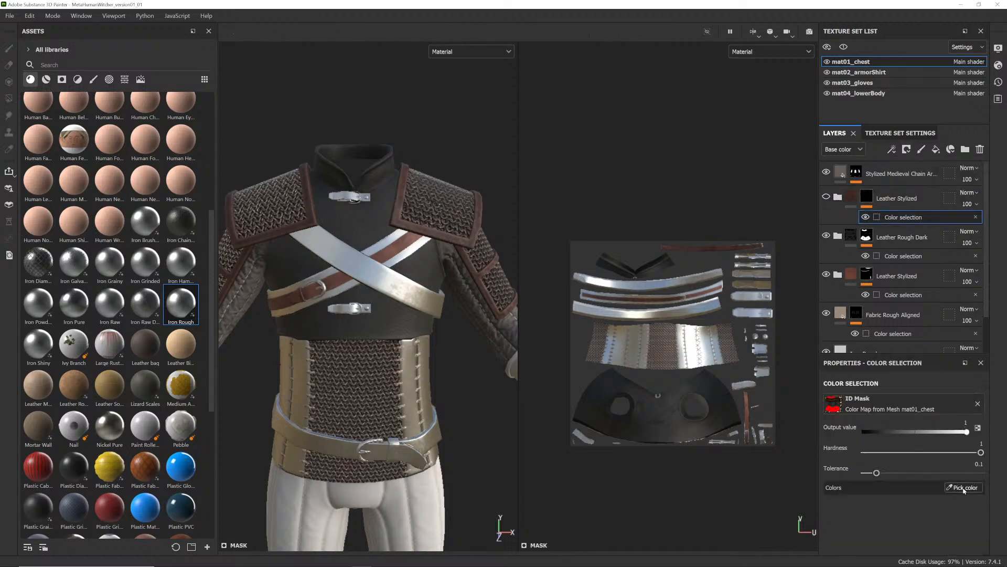
click(964, 488)
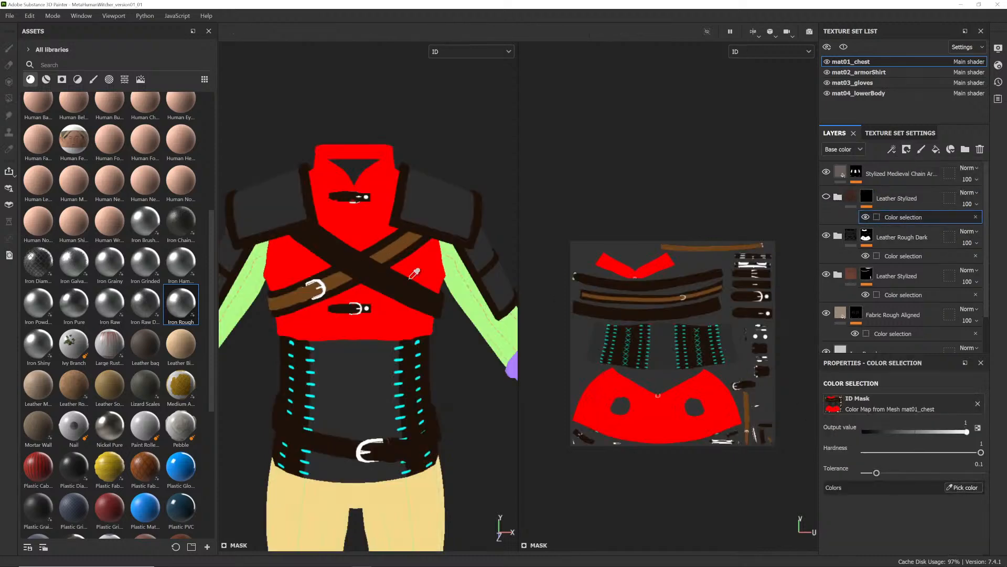
click(651, 317)
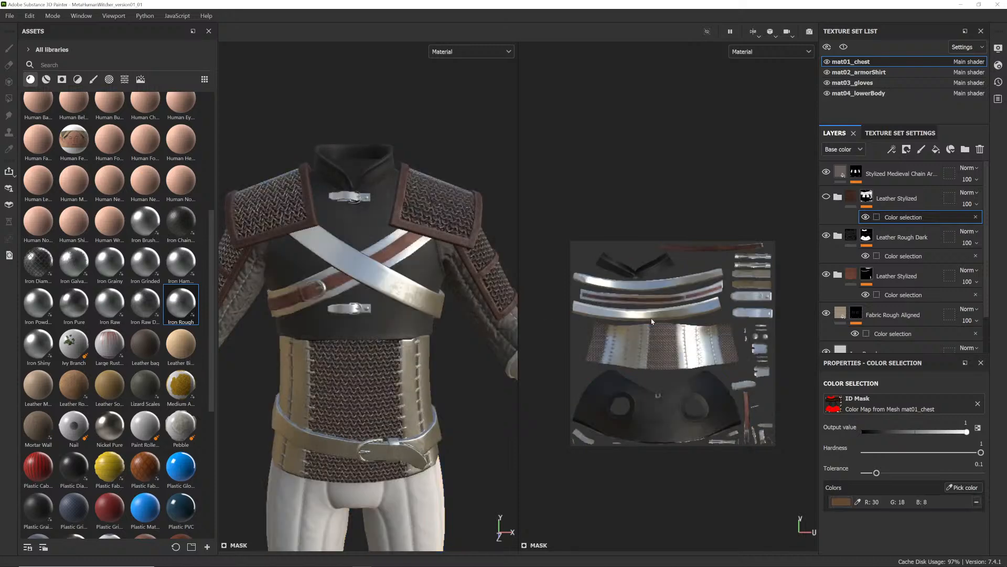
click(827, 198)
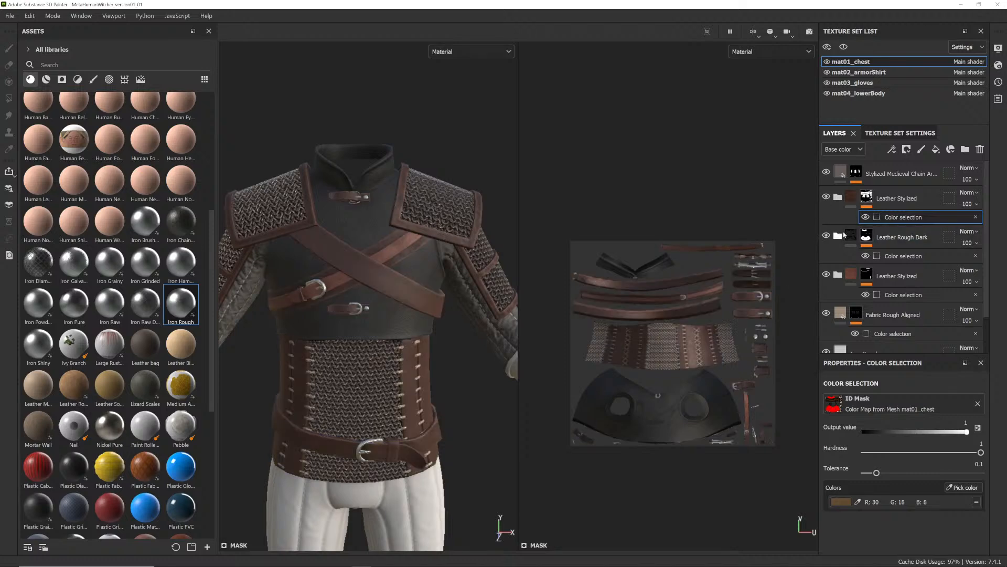
- Check the leather around the collar clasp's buckle and across the full outfit, and save the project
alt+right_drag(311, 181, 492, 305)
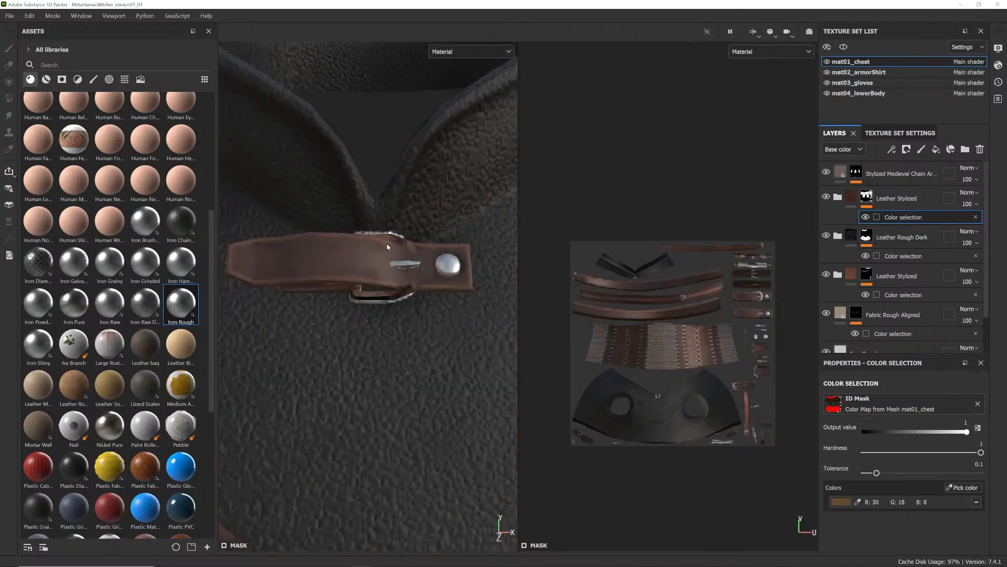
alt+drag(388, 294, 363, 306)
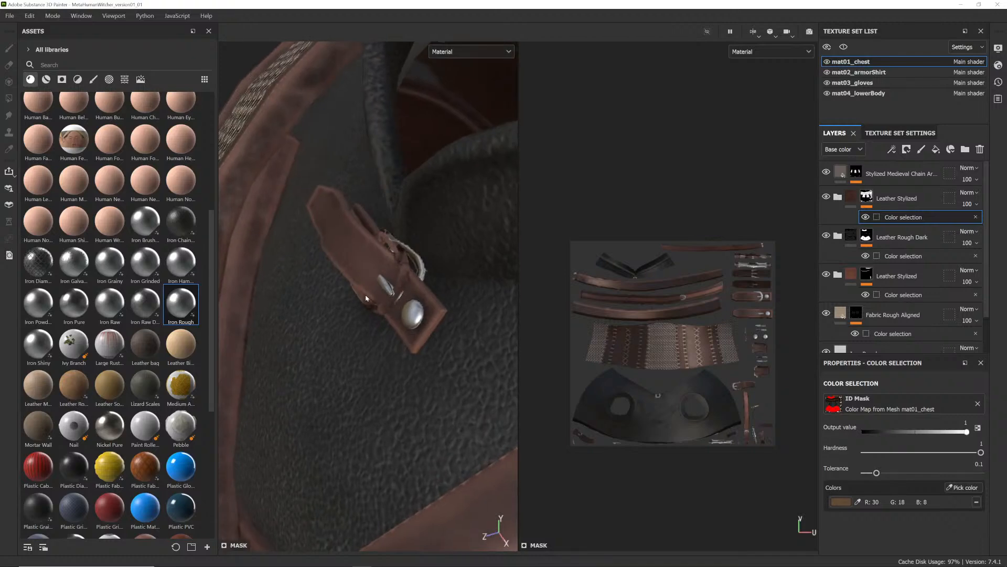
scroll(399, 269, down, 10)
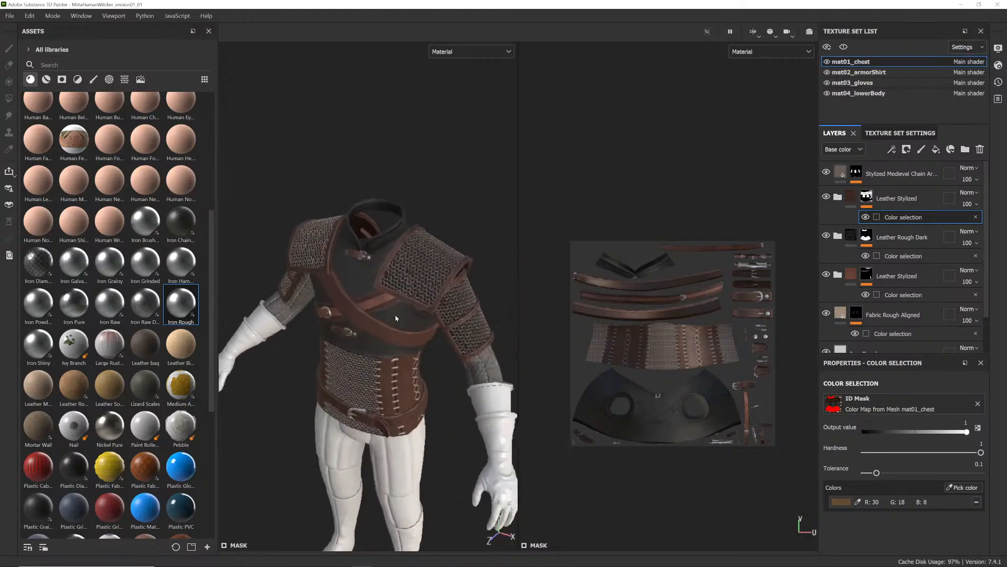
scroll(396, 318, down, 3)
mouse_move(395, 318)
alt+mouse_down()
mouse_move(345, 325)
mouse_move(341, 293)
mouse_move(396, 304)
mouse_move(386, 315)
alt+mouse_up()
alt+middle_drag(387, 316, 376, 259)
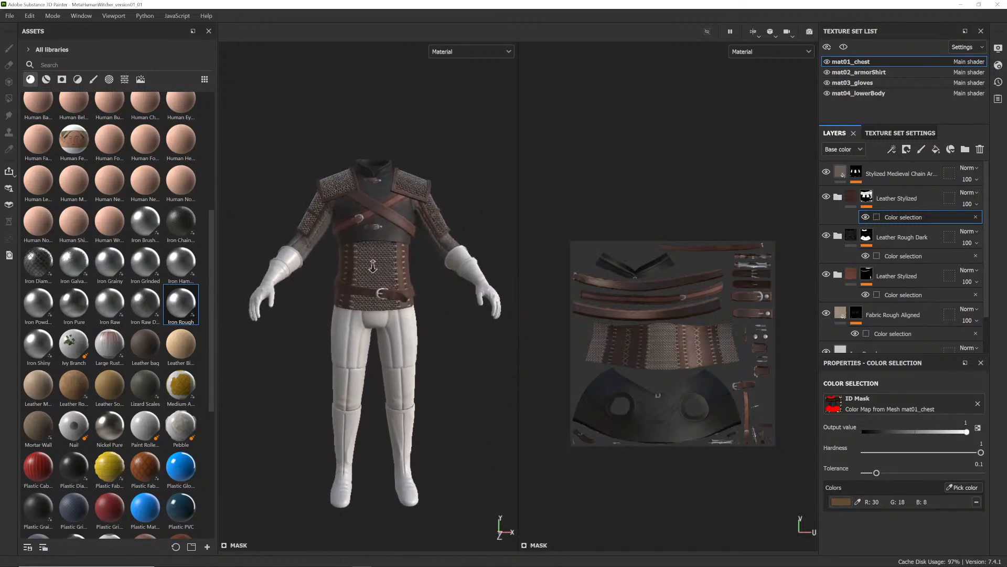
alt+drag(376, 259, 374, 277)
key(ctrl+s)
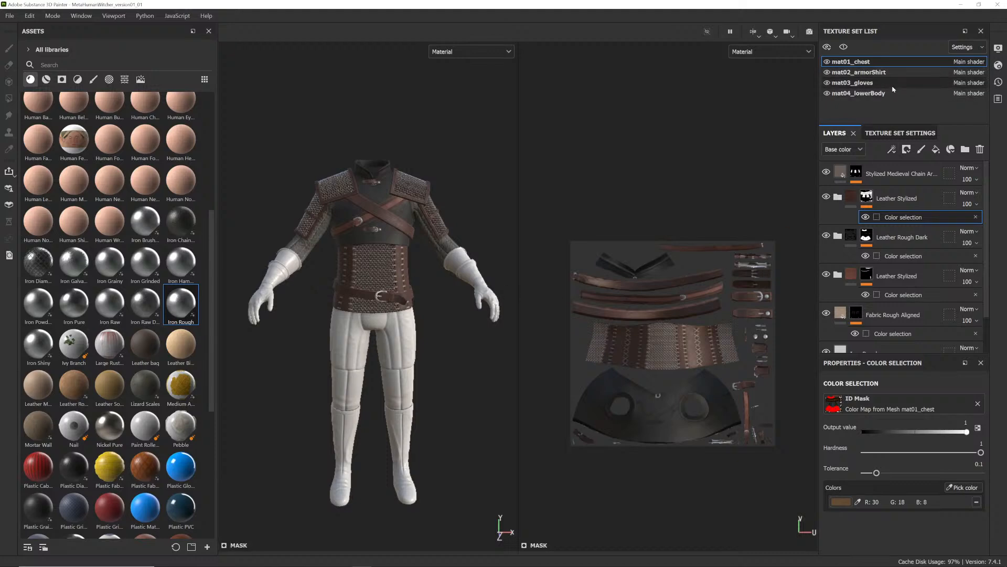
- Make mat03_gloves the active texture set and examine the glove and its cuff up close
click(852, 82)
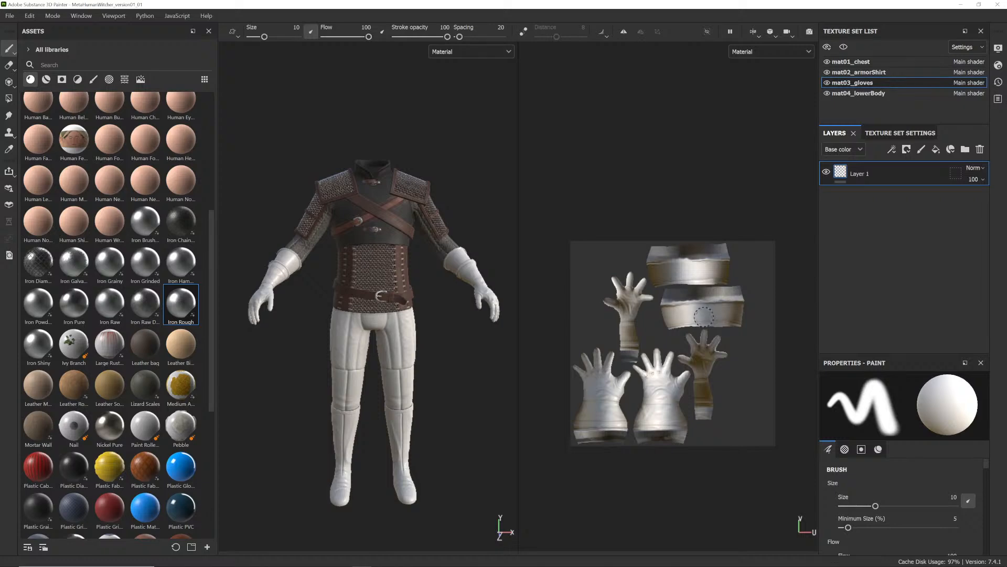
alt+right_drag(385, 281, 426, 267)
alt+middle_drag(426, 267, 355, 284)
alt+drag(355, 283, 324, 295)
alt+right_drag(336, 294, 391, 280)
alt+middle_drag(391, 281, 362, 257)
alt+right_drag(362, 257, 391, 294)
alt+drag(391, 294, 382, 309)
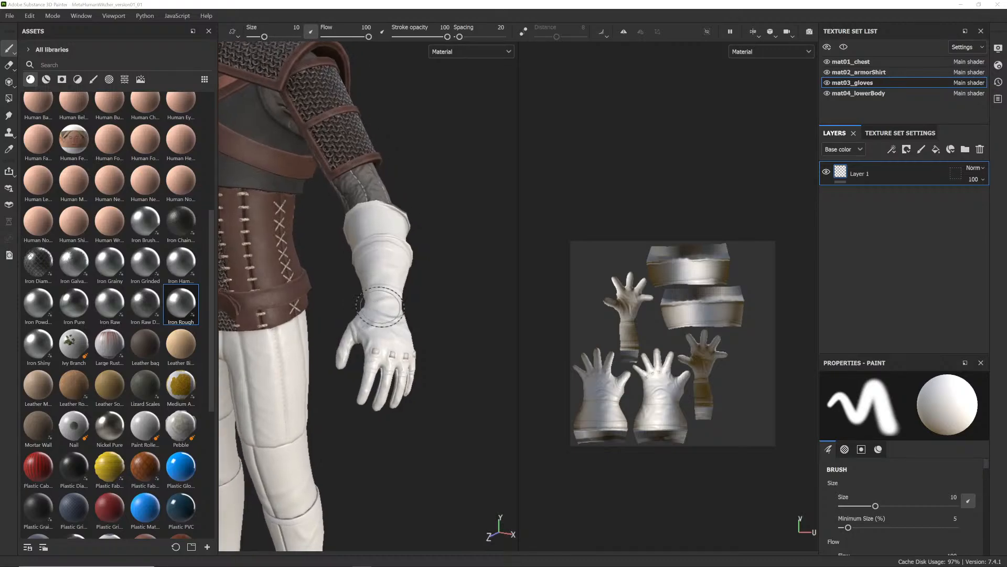
- Consult the glove materials in the Witcher3_StarterArmor_01.psd reference image and return to Substance 3D Painter
key(alt+Tab)
key(alt+Tab)
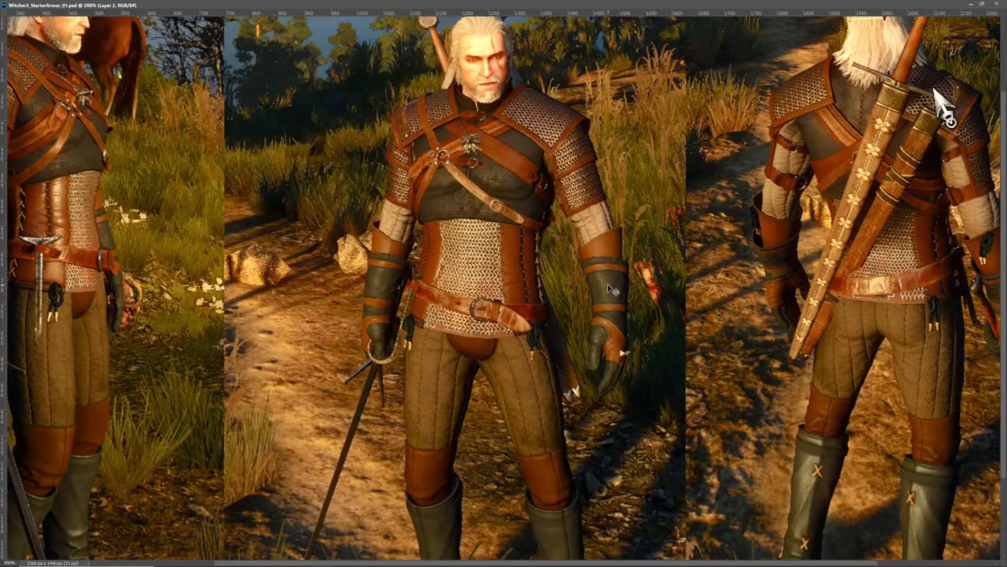
key(alt+Tab)
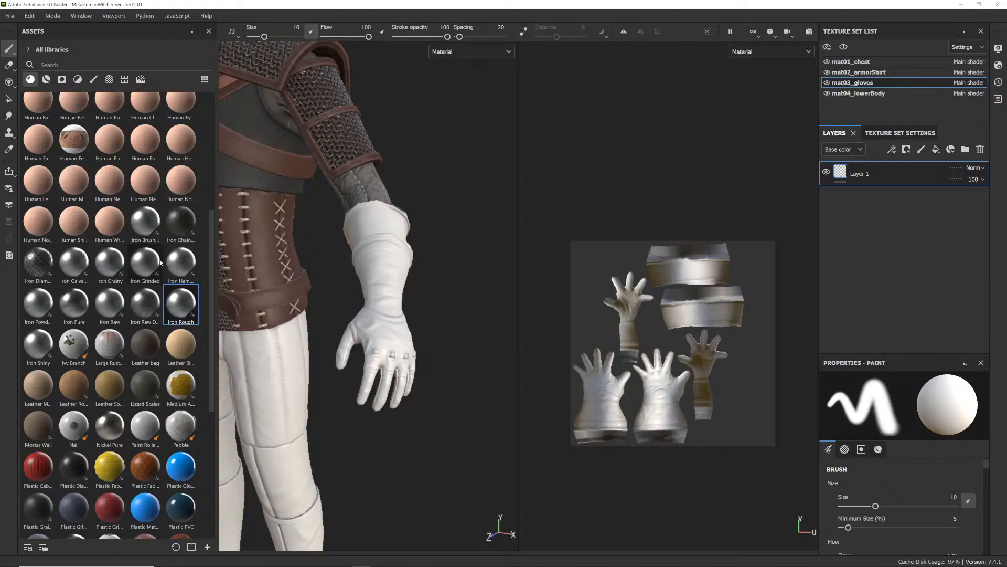
- Browse the smart materials library for a leather suitable for the gloves
click(46, 79)
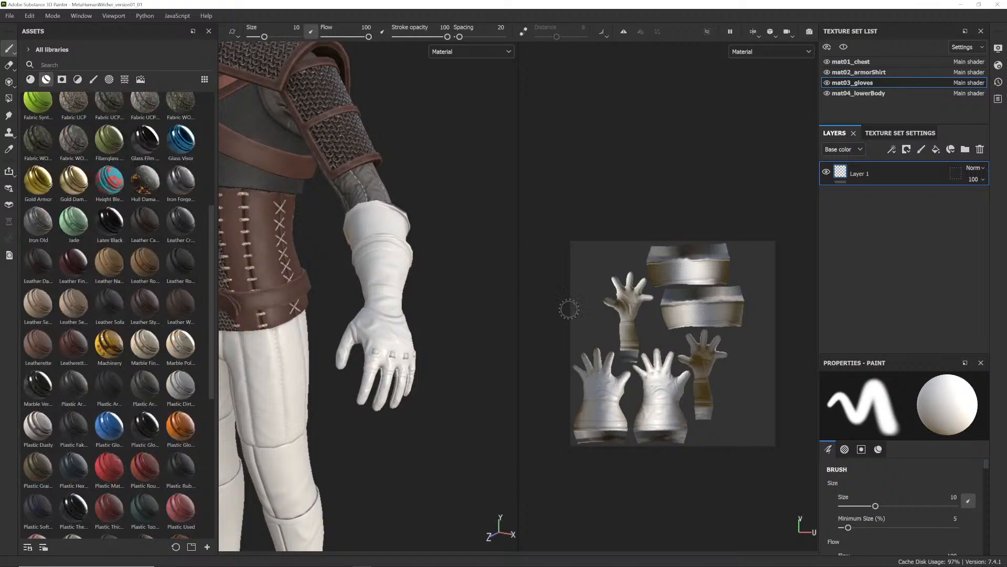
scroll(131, 351, down, 5)
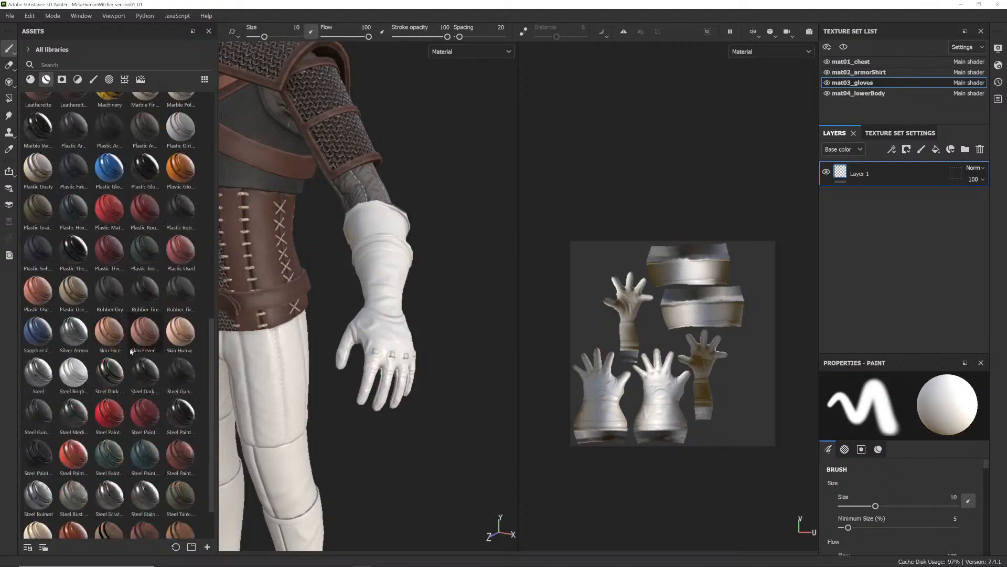
scroll(131, 351, up, 7)
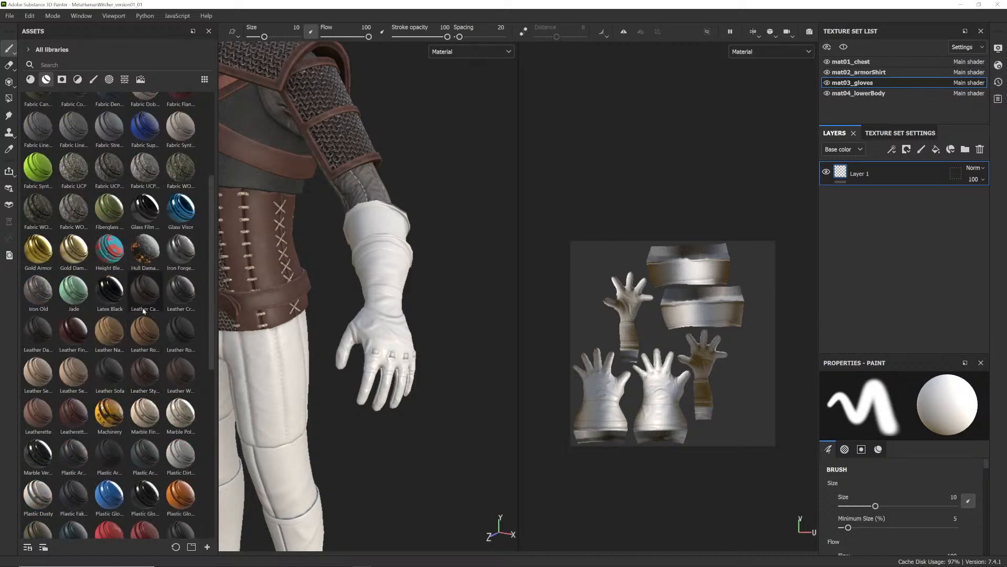
- Apply the Leather Stylized smart material to the mat03_gloves texture set and inspect the glove closely
drag(147, 376, 483, 279)
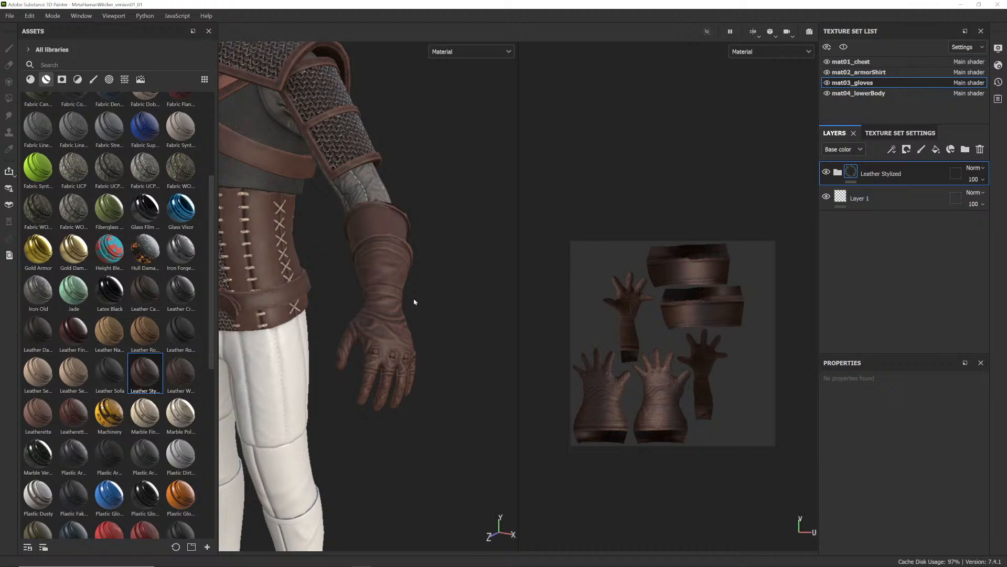
scroll(414, 301, up, 5)
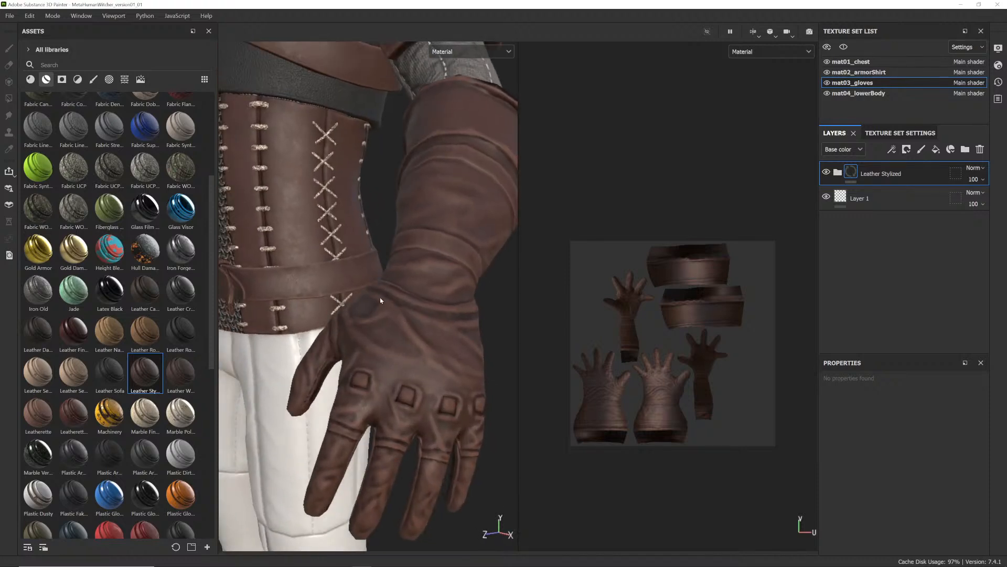
alt+drag(400, 326, 446, 319)
scroll(441, 315, down, 2)
alt+drag(385, 295, 389, 272)
scroll(389, 272, up, 2)
- Compare the gloves with the armor reference image and duplicate the Leather Stylized folder in the layer stack
key(alt+Tab)
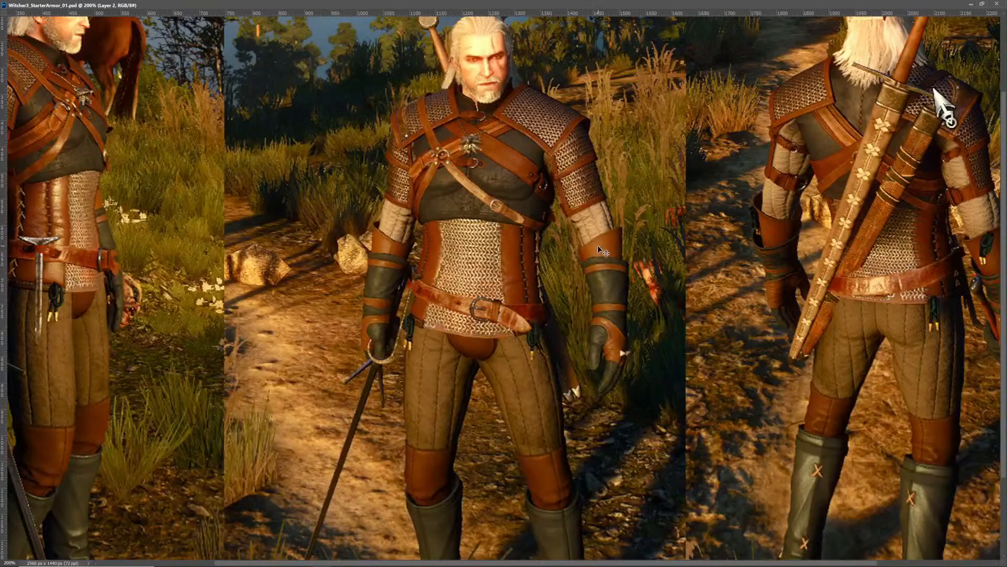
key(alt+Tab)
mouse_move(433, 254)
alt+mouse_down()
mouse_move(332, 269)
mouse_move(378, 275)
mouse_move(384, 264)
mouse_move(393, 275)
mouse_move(388, 260)
alt+mouse_up()
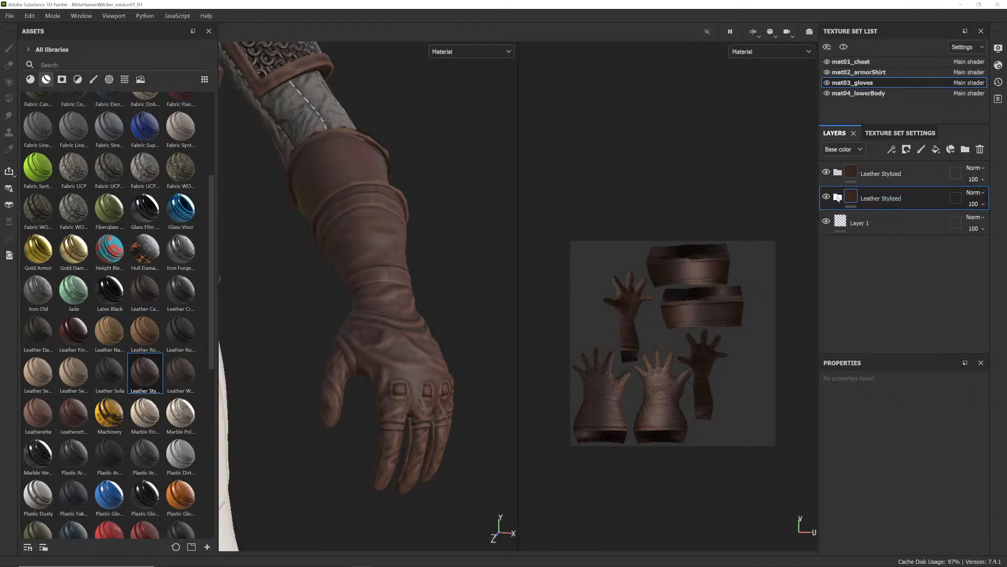
click(837, 198)
click(837, 197)
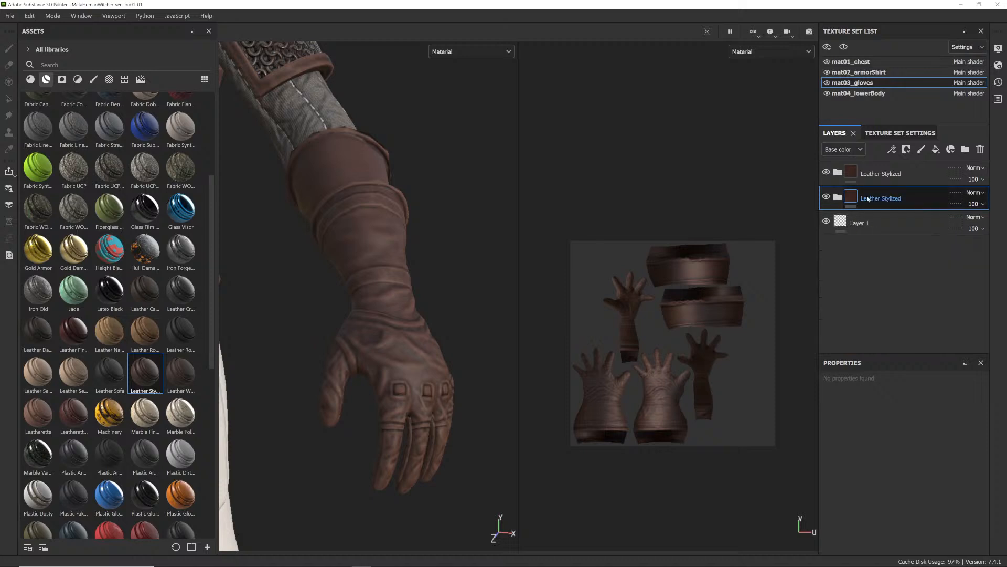
drag(911, 174, 865, 182)
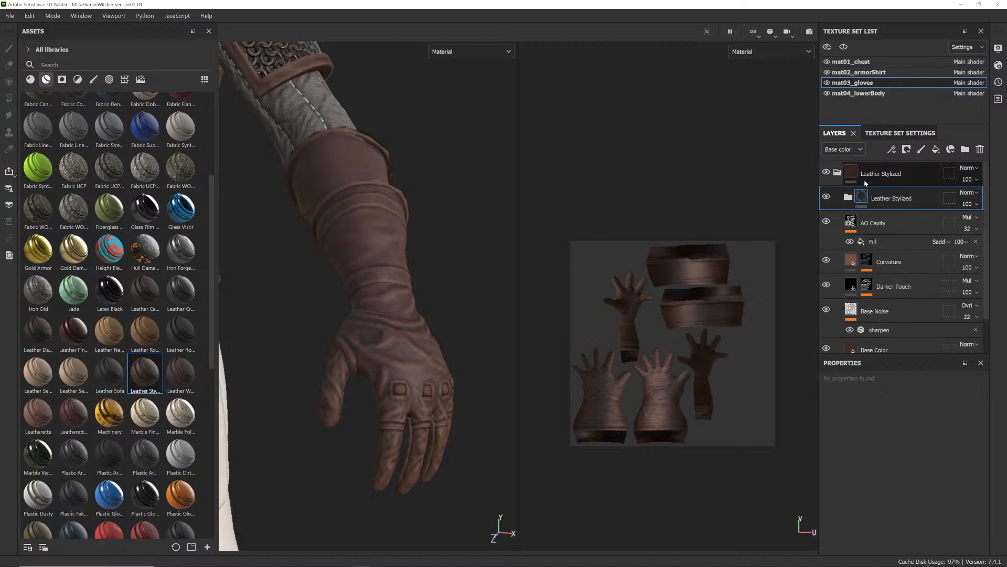
key(ctrl+z)
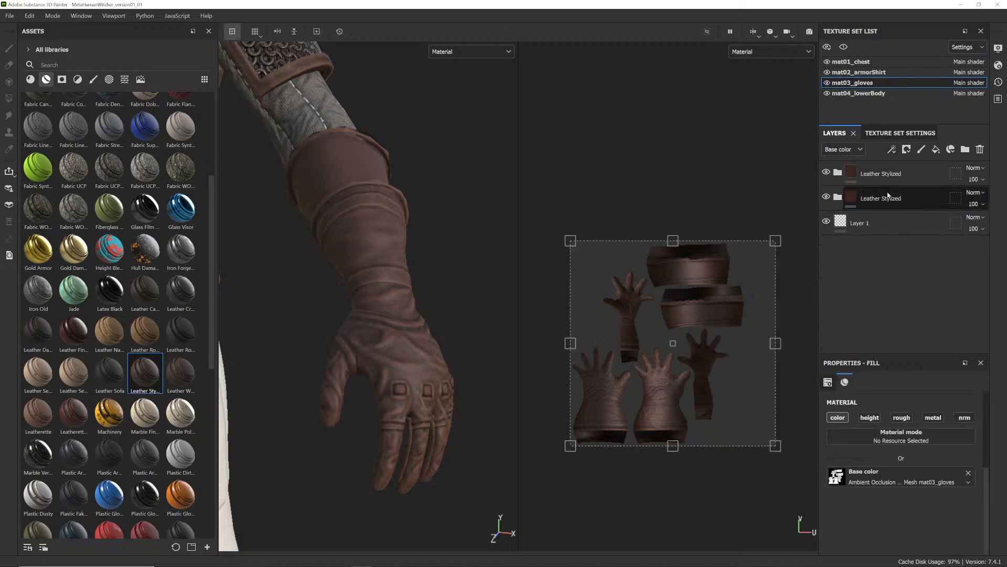
- Set the Base Color fill inside the upper Leather Stylized folder to the lighter brown 7F625A
click(914, 175)
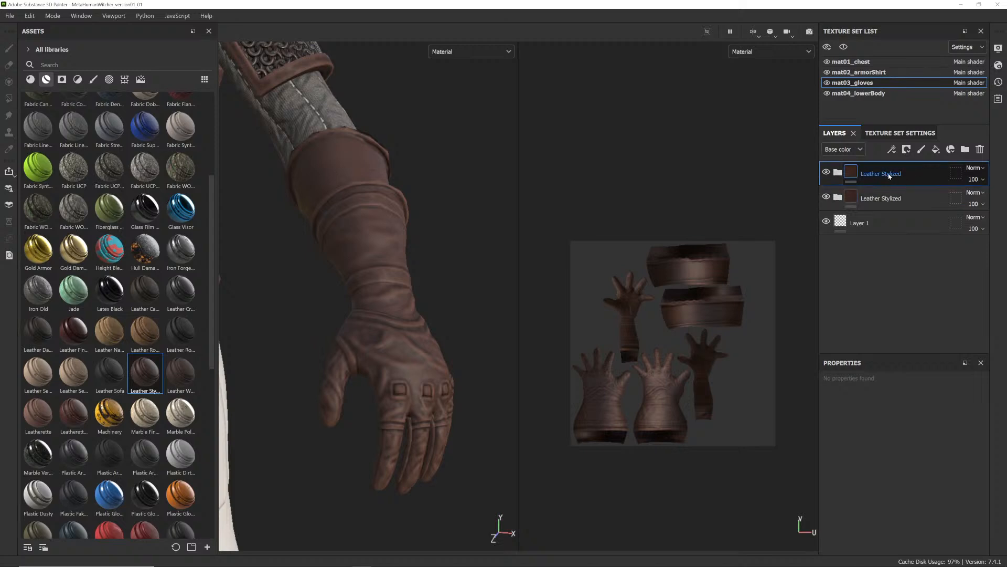
click(837, 172)
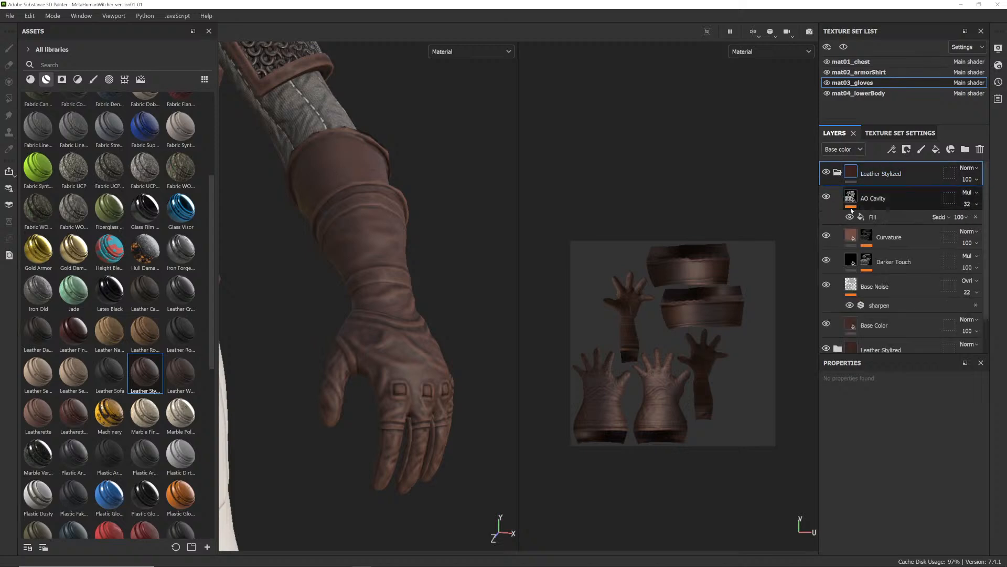
scroll(855, 293, down, 1)
click(850, 286)
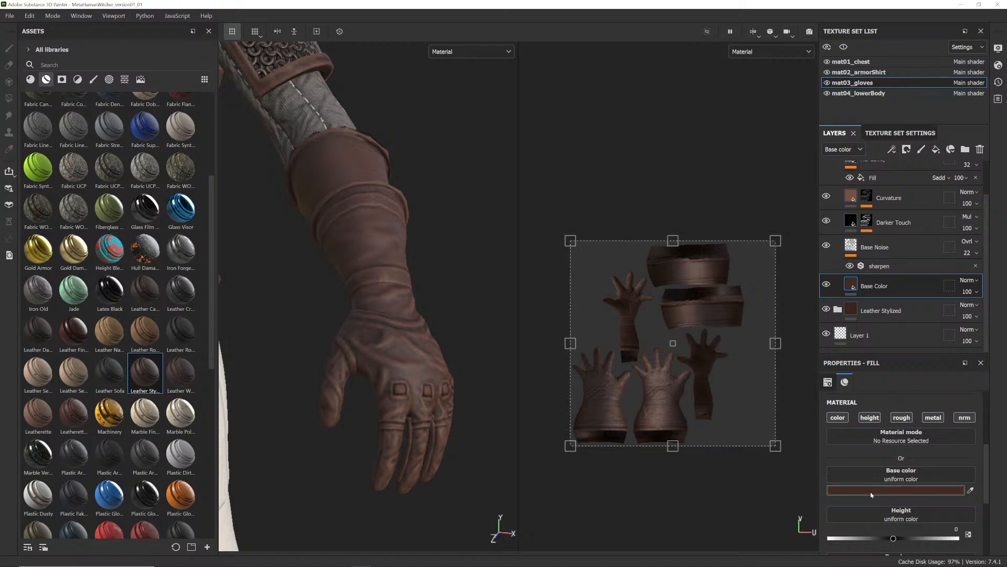
click(871, 491)
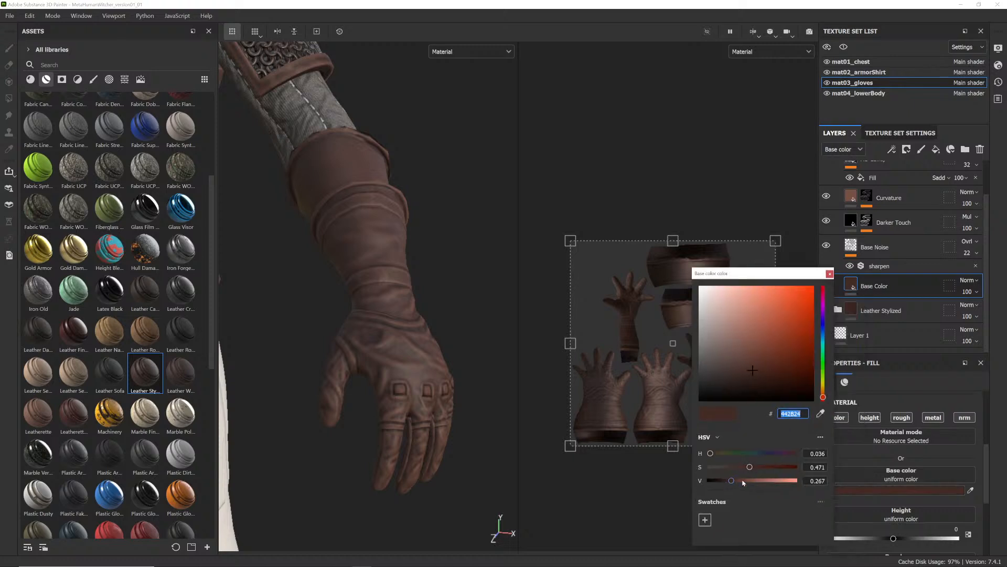
mouse_move(743, 482)
mouse_down()
mouse_move(759, 482)
mouse_move(719, 467)
mouse_move(744, 467)
mouse_move(724, 468)
mouse_move(739, 480)
mouse_move(716, 468)
mouse_move(755, 482)
mouse_move(730, 469)
mouse_up()
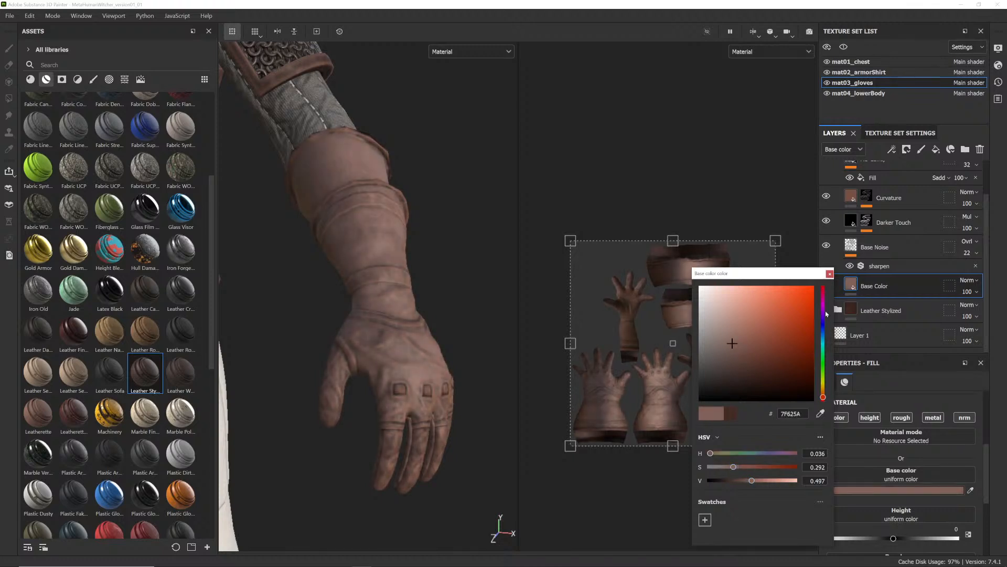
click(829, 273)
scroll(835, 209, up, 1)
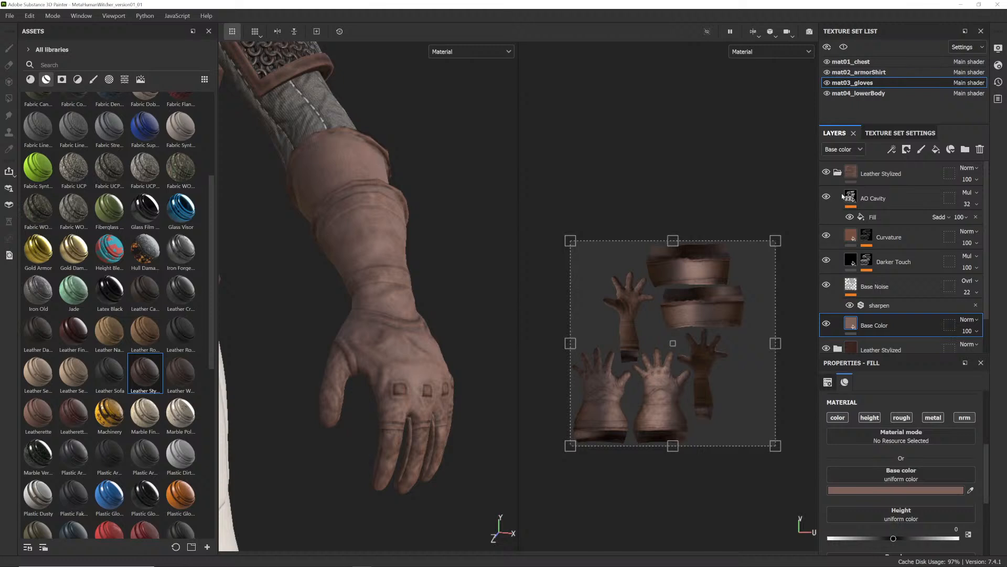
click(838, 174)
- Add a mask with color selection to the upper Leather Stylized folder
click(921, 176)
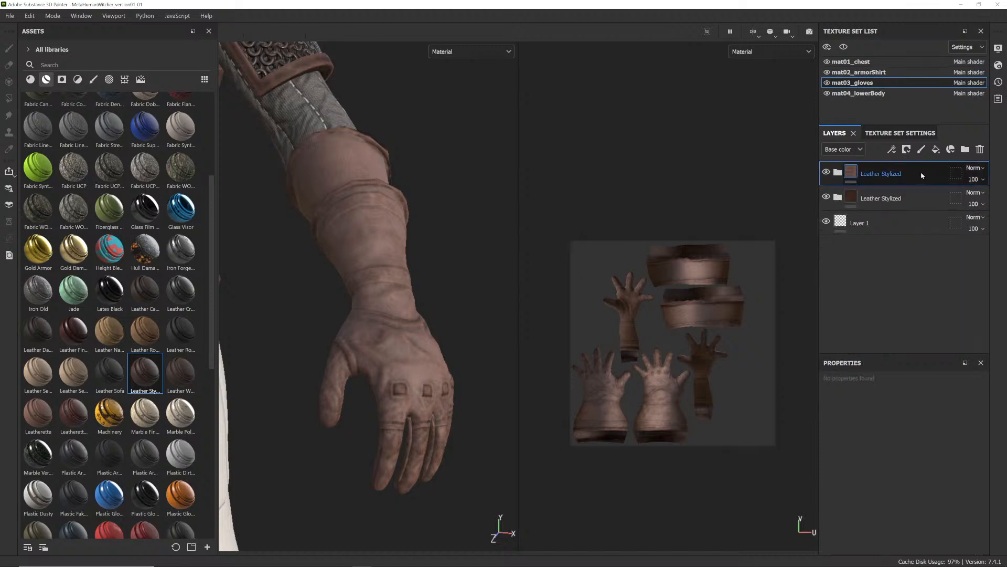
click(907, 149)
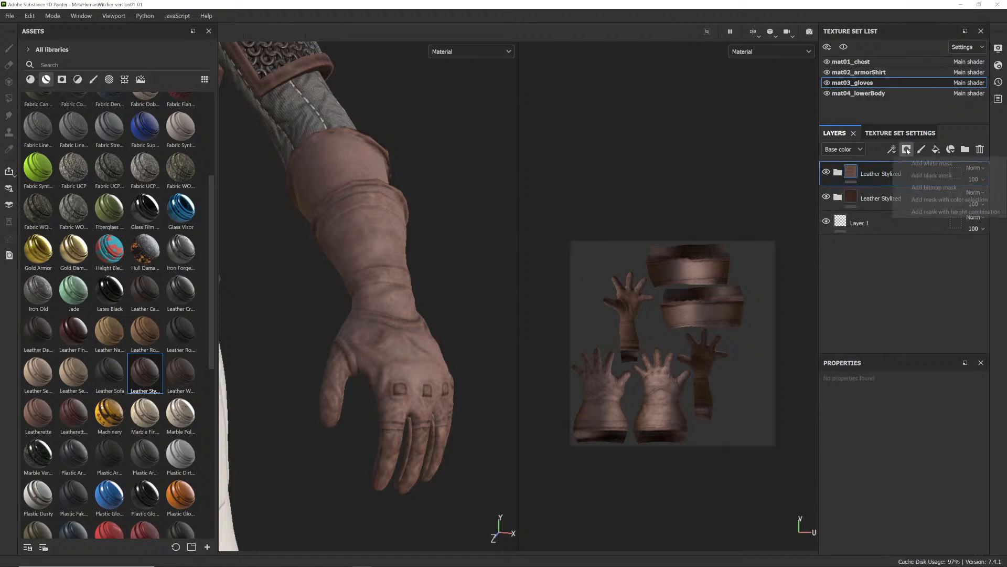
click(946, 200)
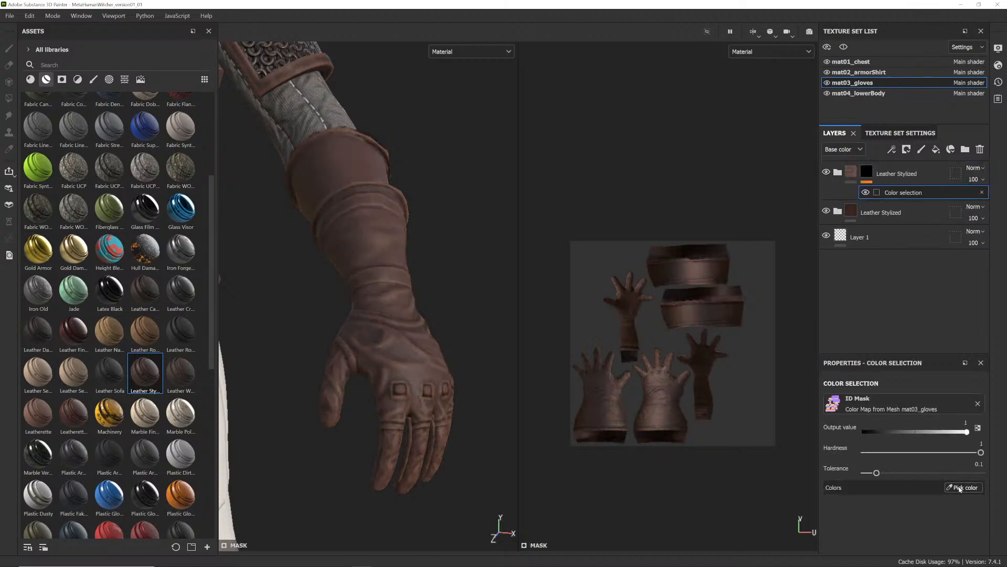
click(960, 487)
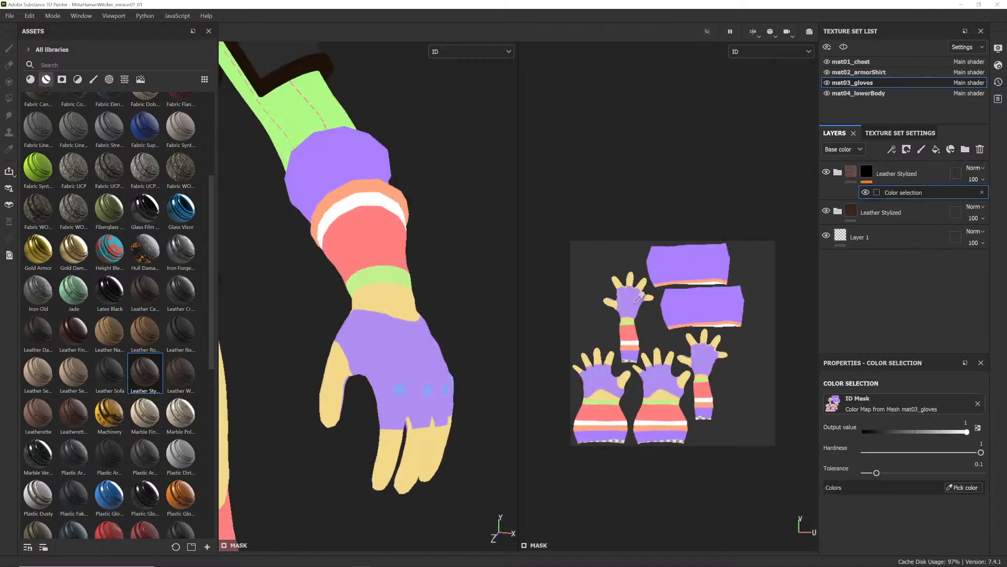
scroll(642, 309, up, 2)
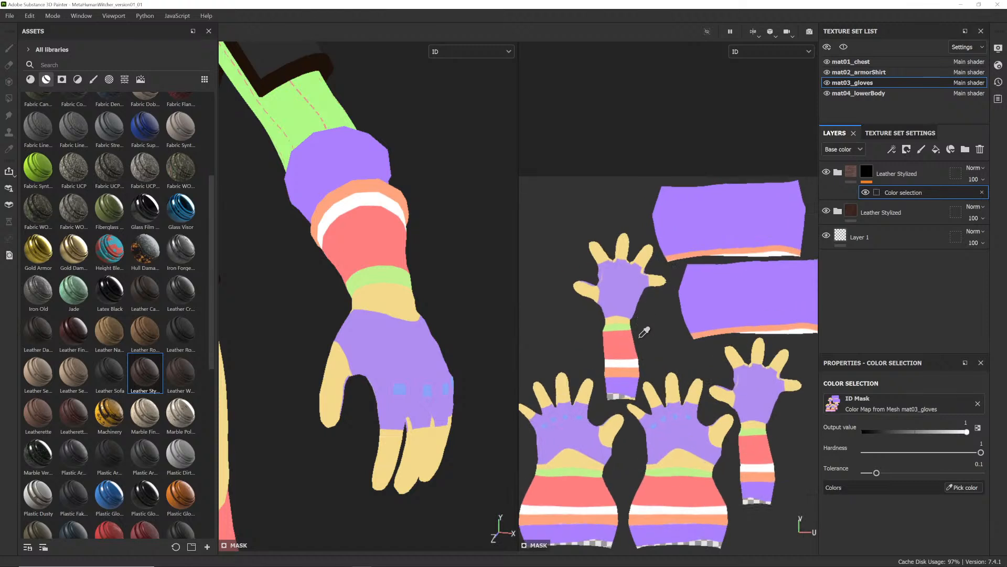
click(626, 363)
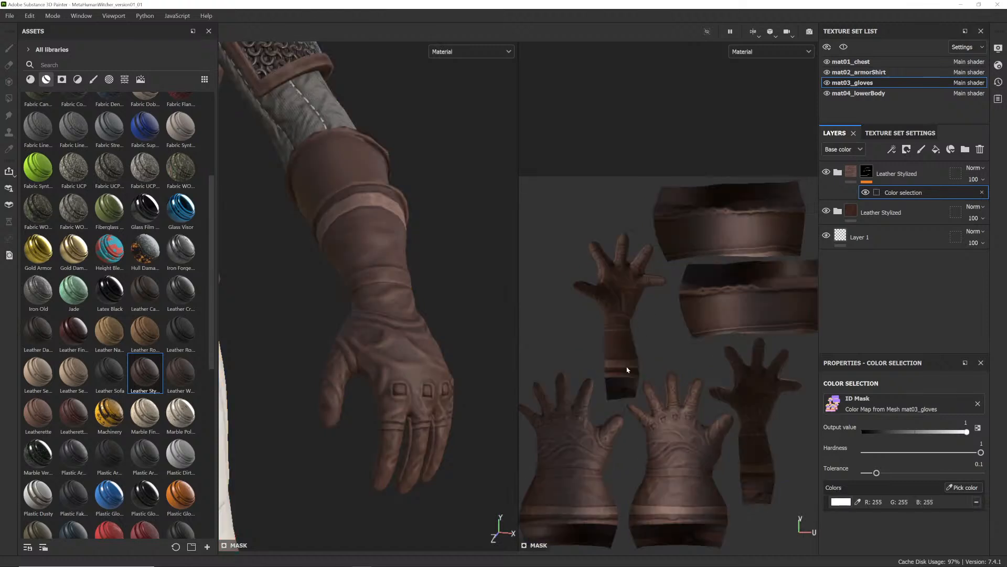
key(alt+Tab)
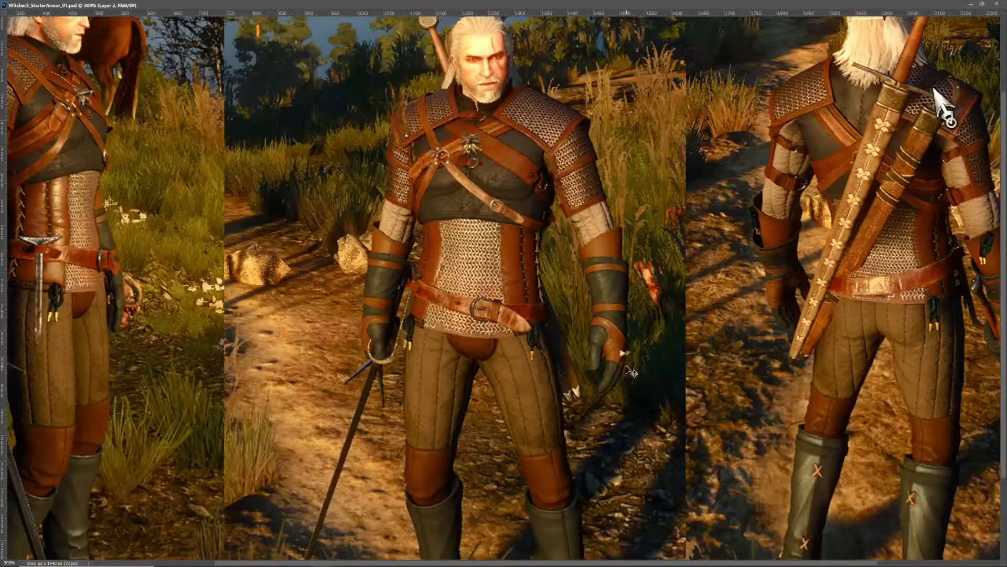
key(alt+Tab)
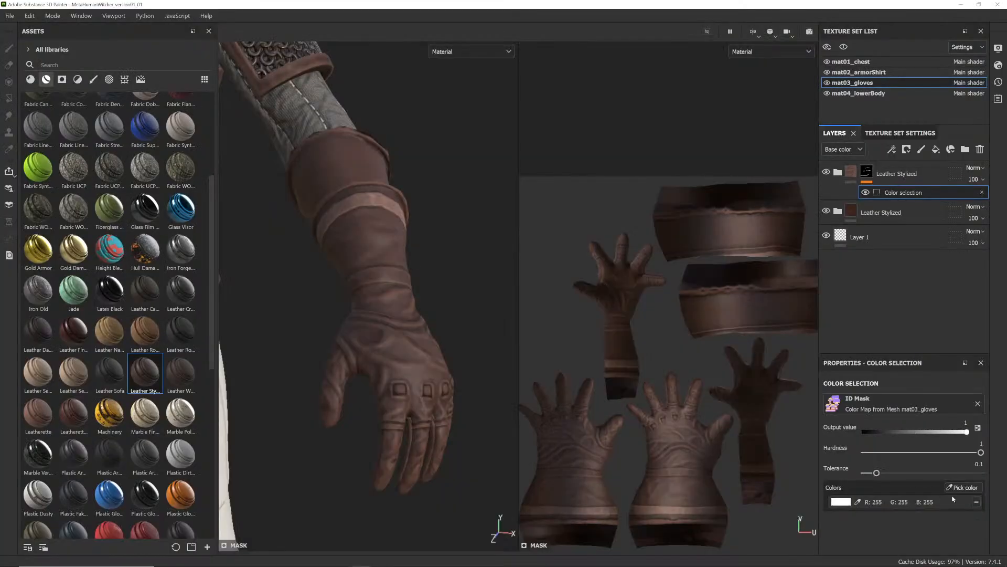
click(977, 501)
- Pick the orange cuff band, red forearm and yellow wrist and fingers from the ID map for the upper folder's mask
click(961, 488)
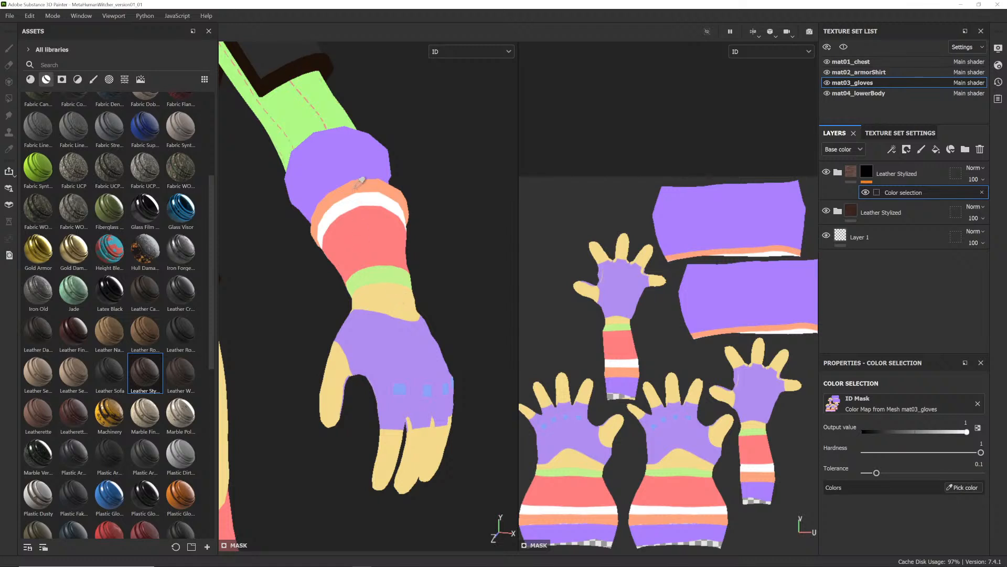
click(369, 191)
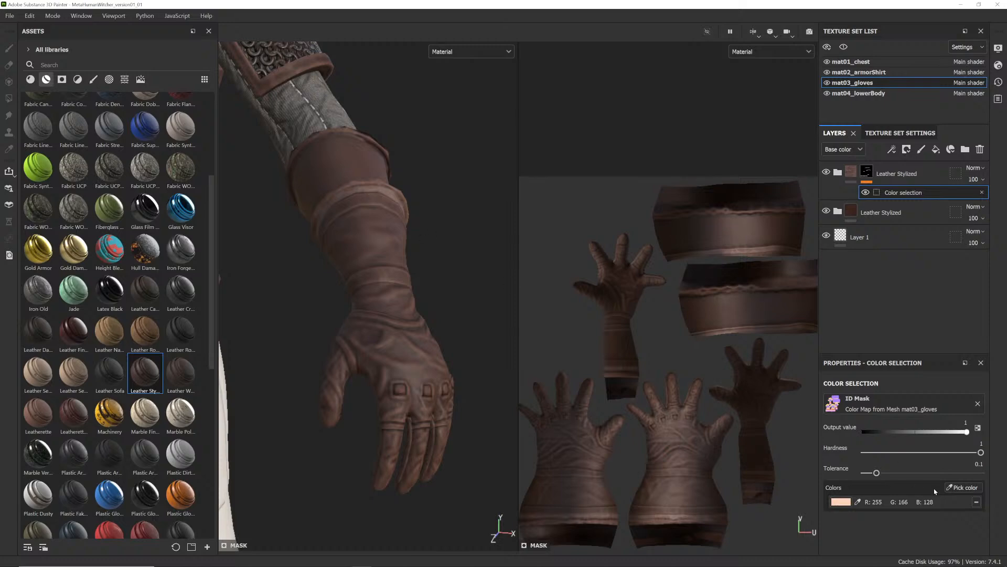
click(962, 490)
click(378, 231)
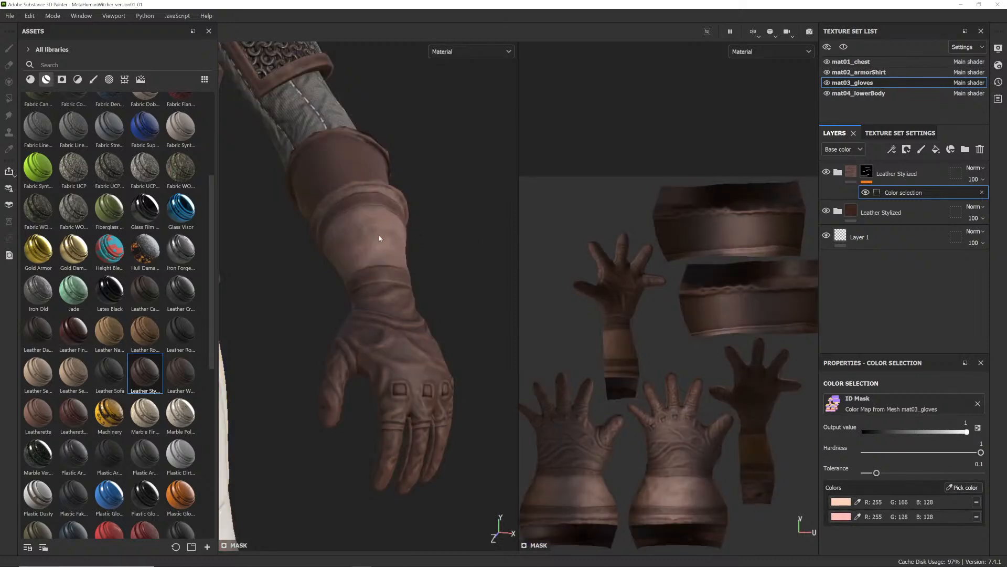
click(963, 488)
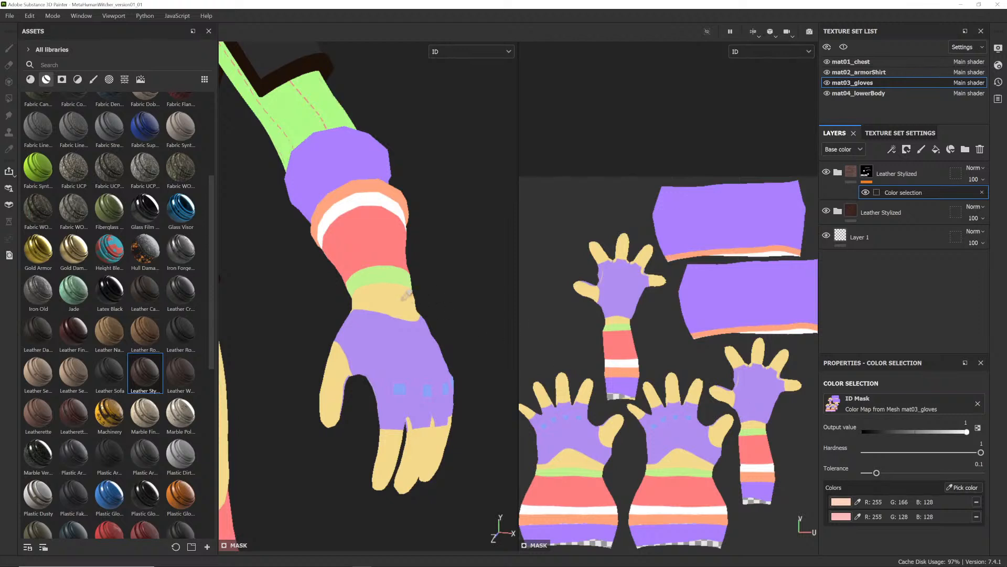
click(405, 297)
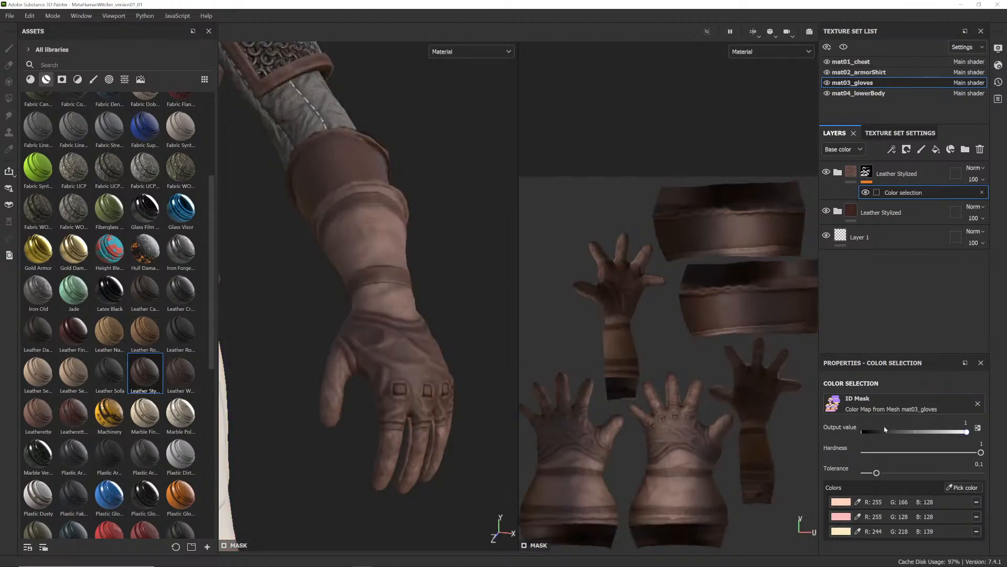
- Set the Base Color fill inside the upper Leather Stylized folder to the saturated blue 03708C
click(837, 173)
scroll(851, 298, down, 2)
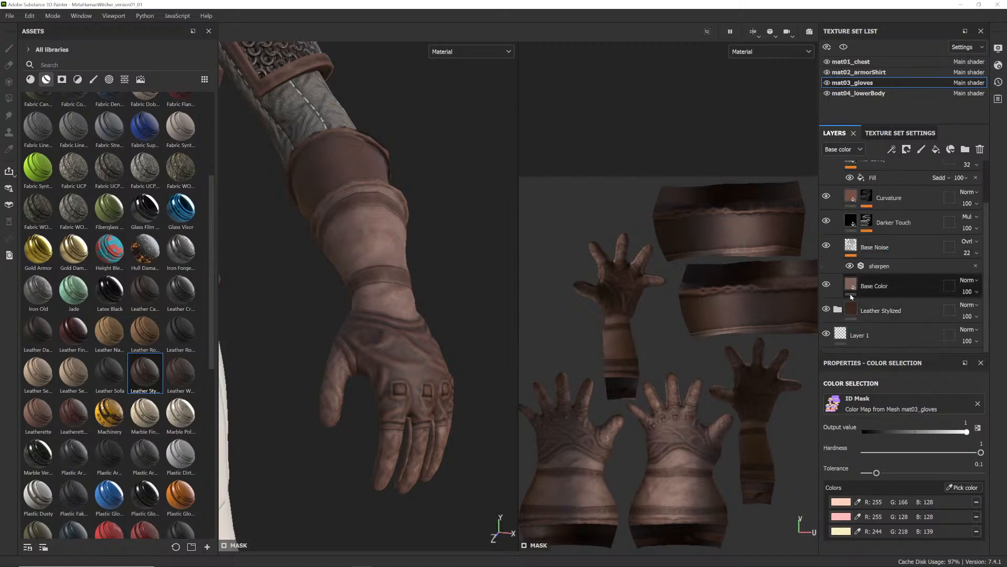
click(851, 287)
scroll(893, 470, down, 1)
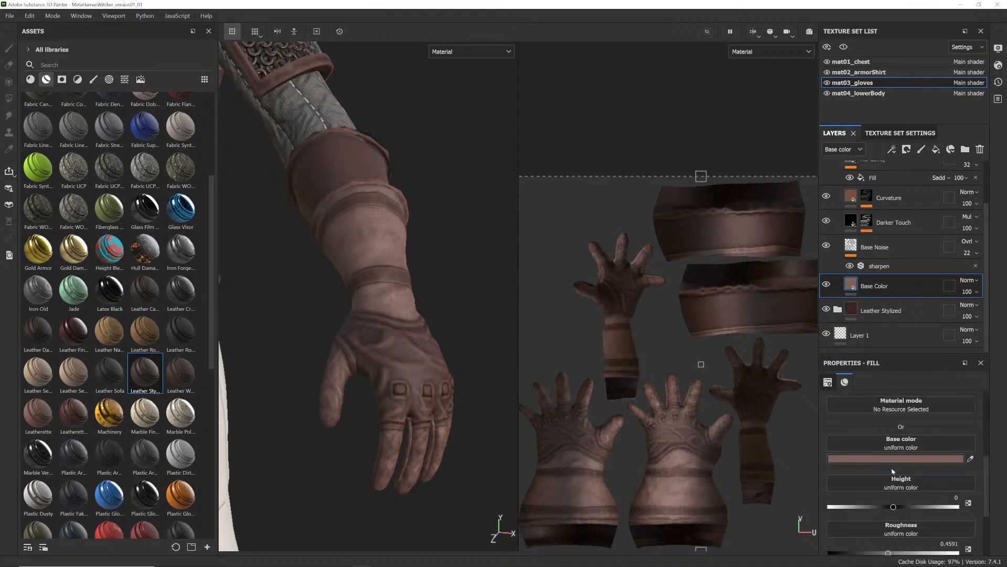
click(895, 460)
drag(787, 364, 859, 331)
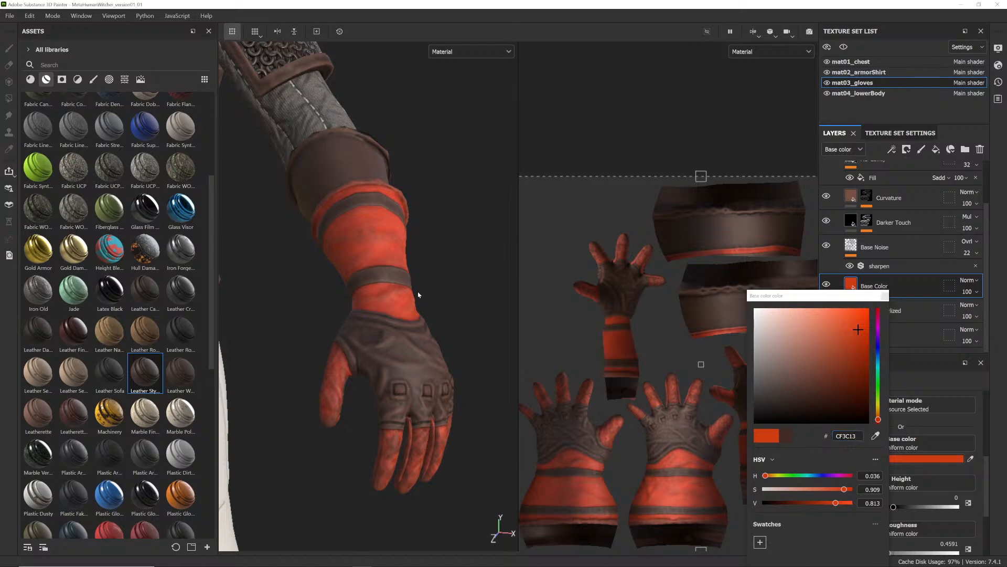
drag(858, 364, 878, 365)
click(878, 358)
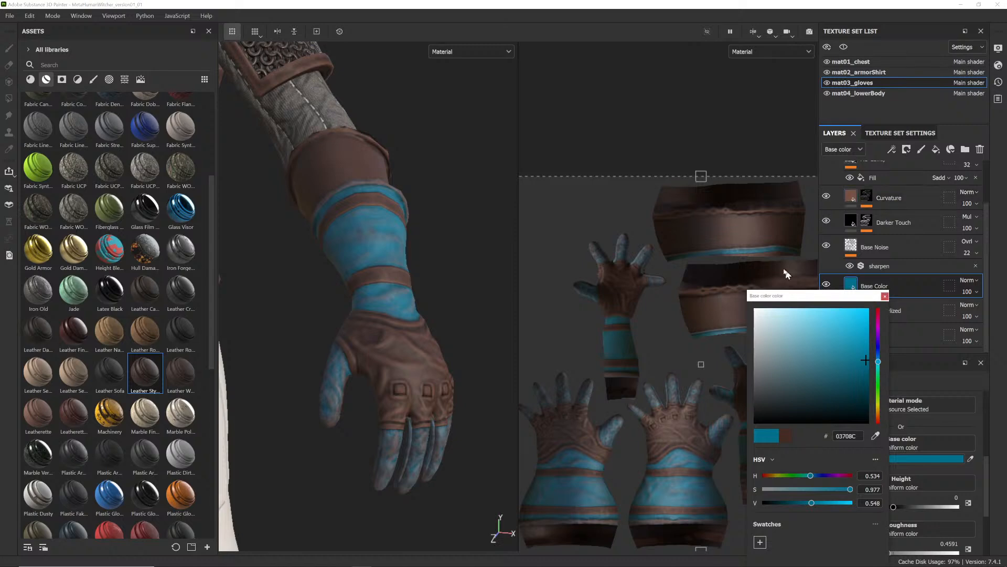
- Darken and desaturate the upper folder's base color to 22292B and select its hex code
drag(823, 296, 752, 216)
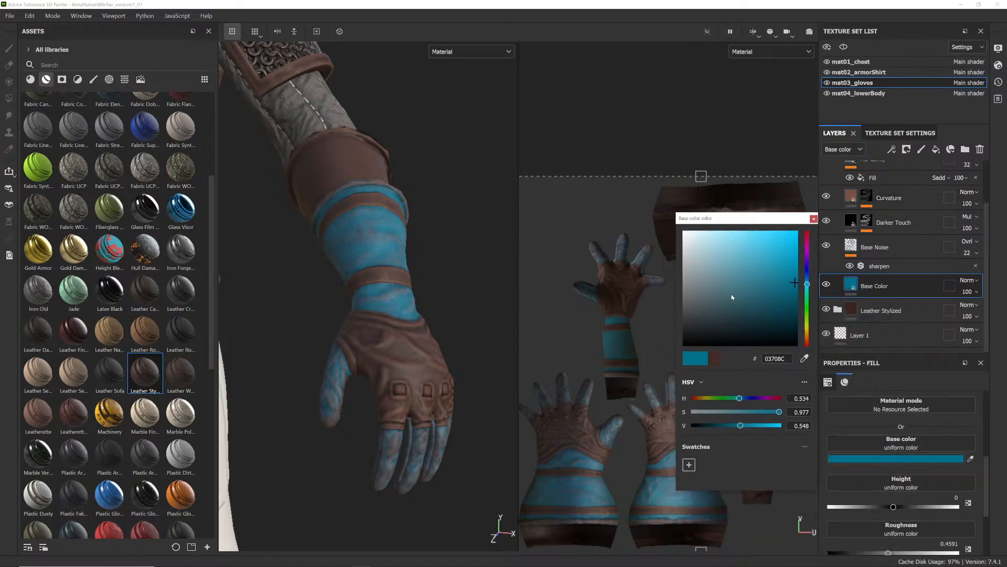
drag(732, 296, 701, 302)
mouse_move(706, 305)
mouse_down()
mouse_move(685, 327)
mouse_move(708, 326)
mouse_up()
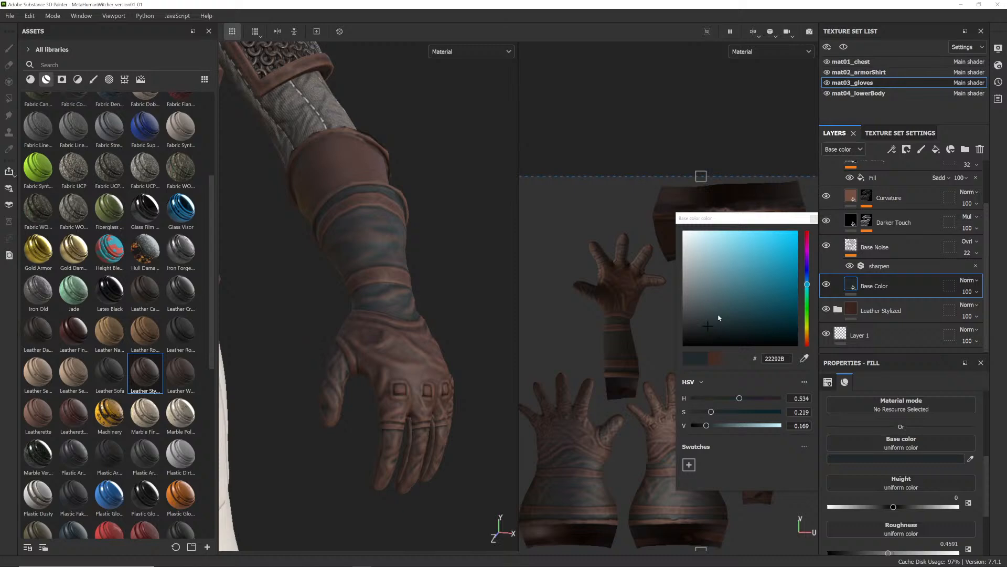
drag(739, 227, 729, 225)
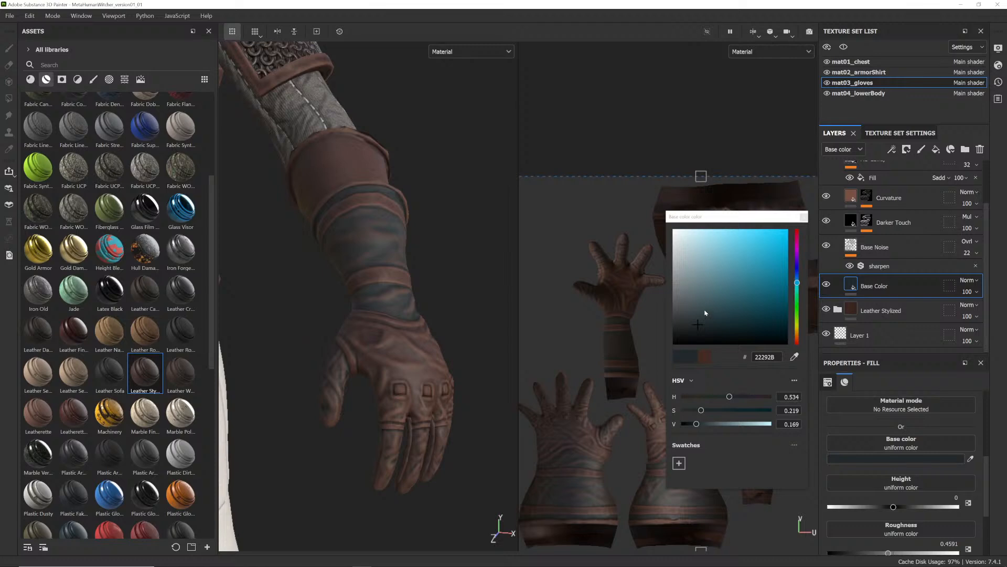
double_click(766, 356)
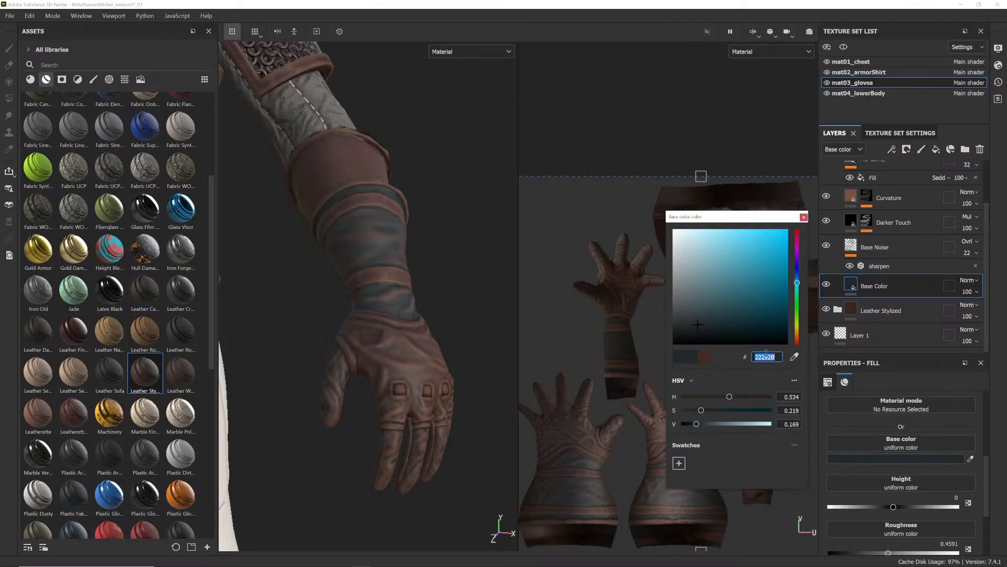
double_click(770, 357)
click(804, 217)
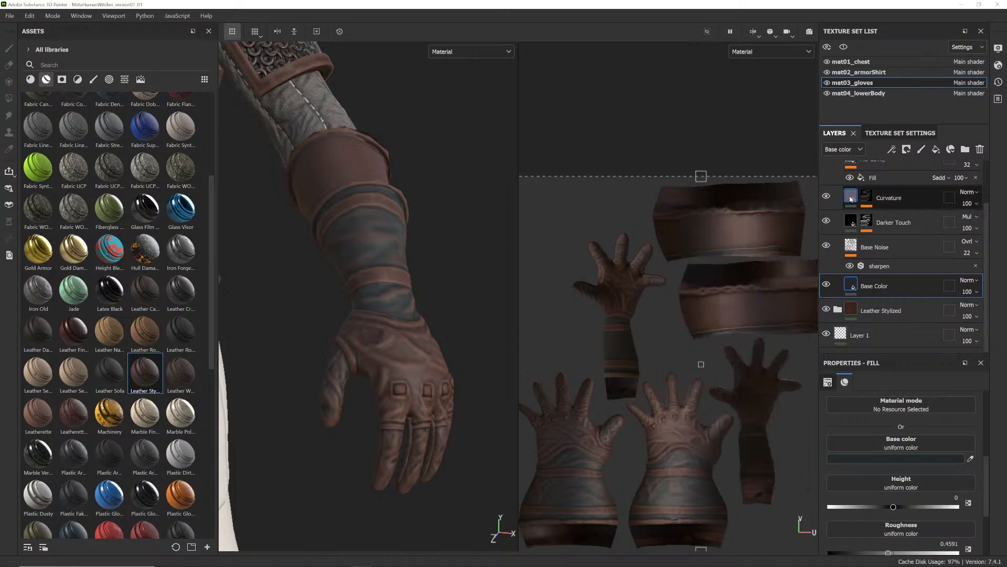
- Set the base color of the Curvature fill in the upper Leather Stylized folder to 22292B
scroll(862, 271, up, 2)
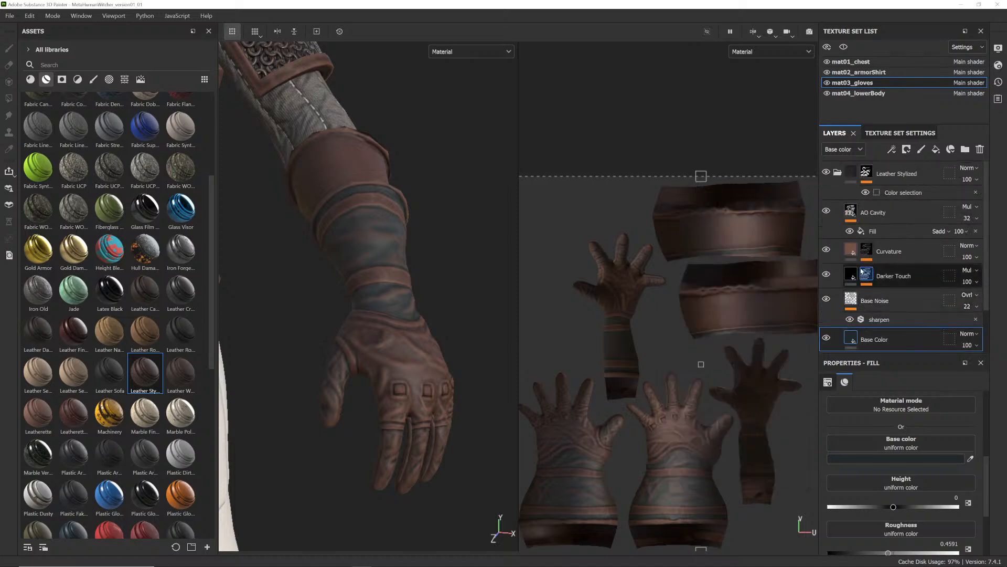
click(850, 252)
click(924, 489)
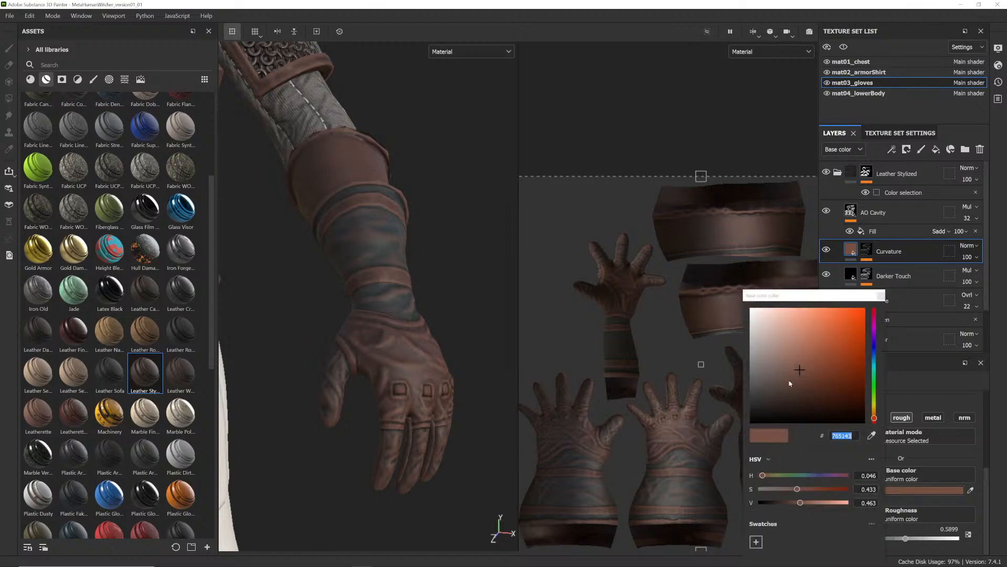
text(22292B)
key(Return)
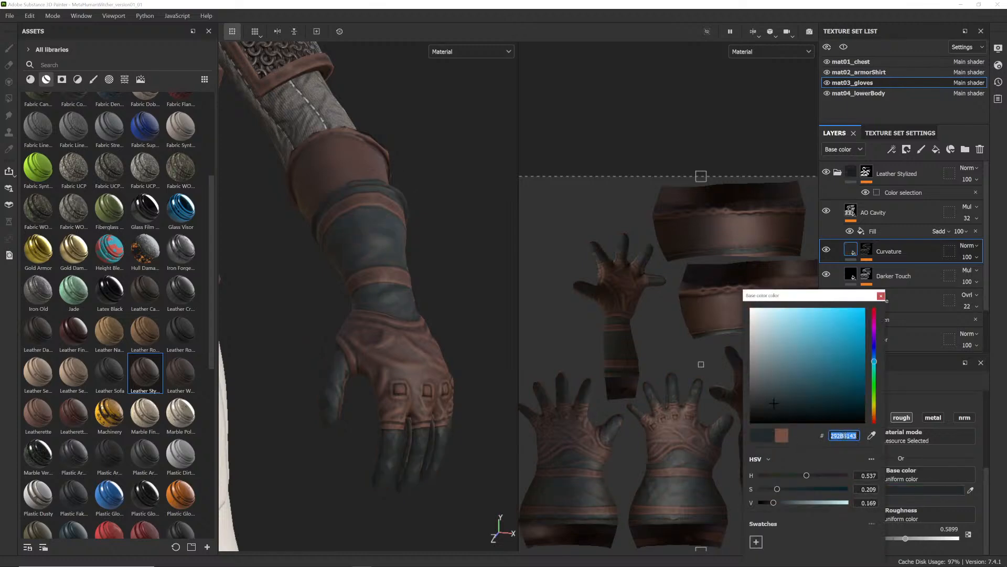
- Lighten the Curvature fill's base color to the blue-grey 4E5C5F and close the color picker
click(844, 435)
drag(775, 404, 772, 386)
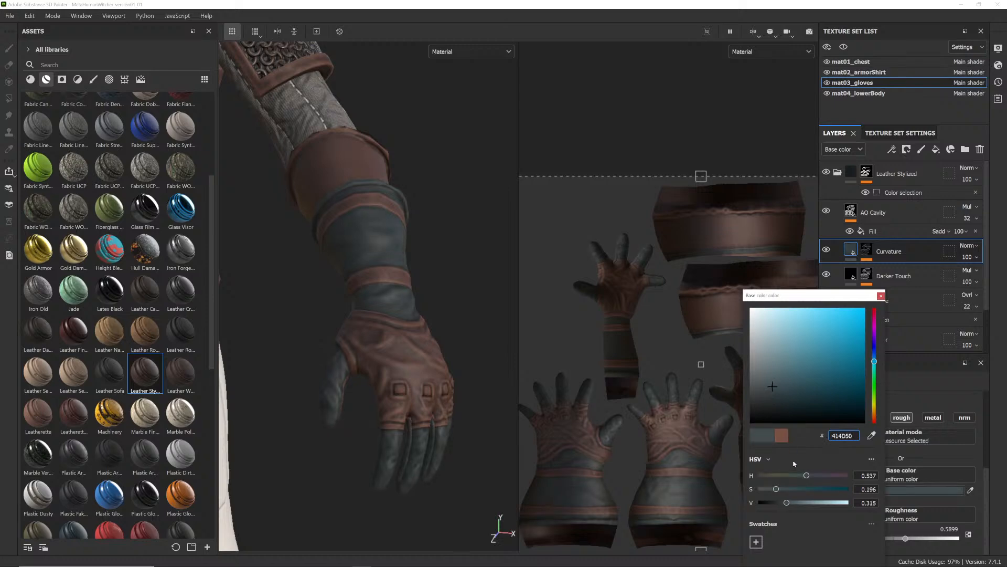
drag(792, 504, 803, 505)
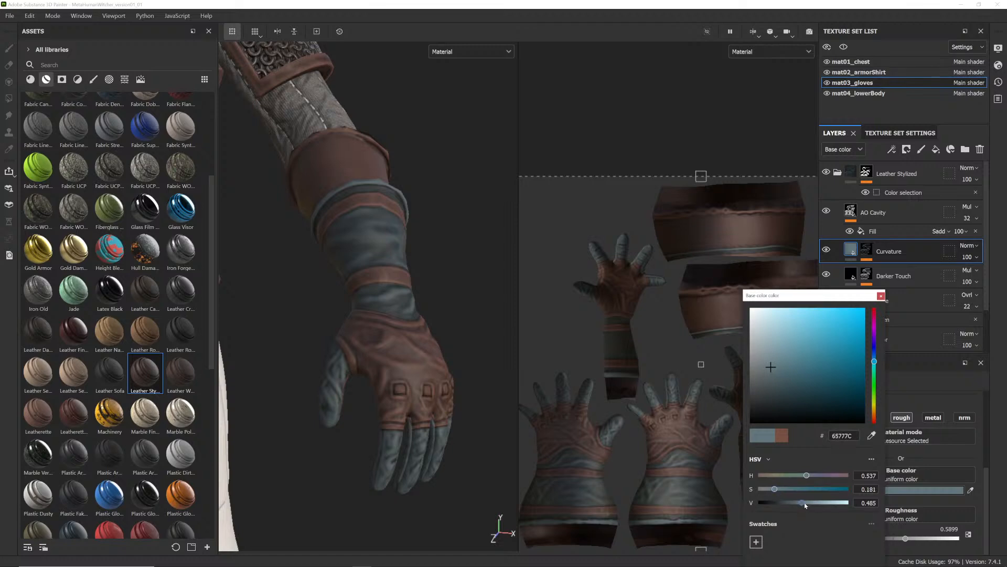
drag(804, 504, 794, 505)
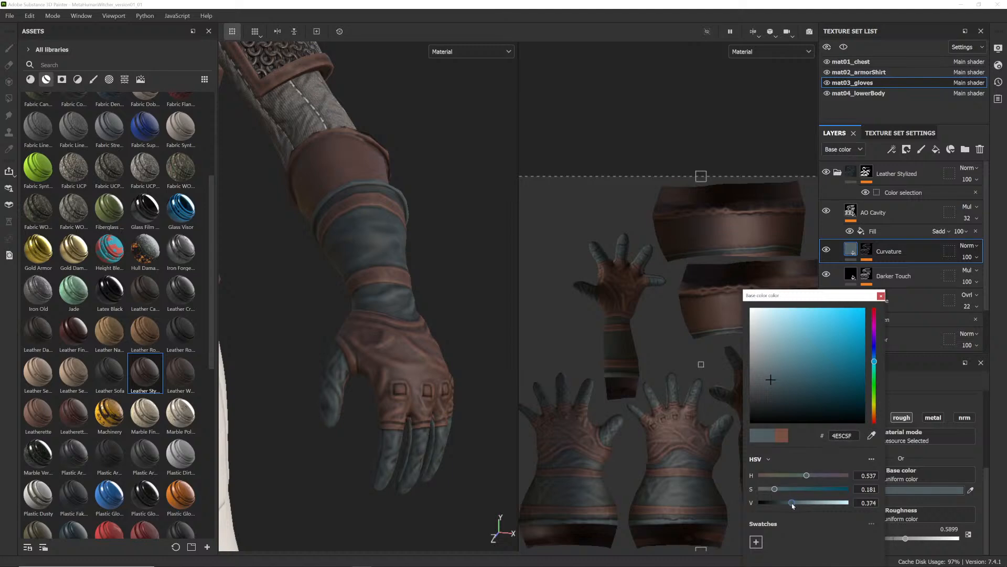
click(881, 295)
- Examine the recolored gloves on the character and compare them with the glove's color regions on the arm model in Maya
scroll(449, 374, down, 6)
scroll(393, 336, up, 2)
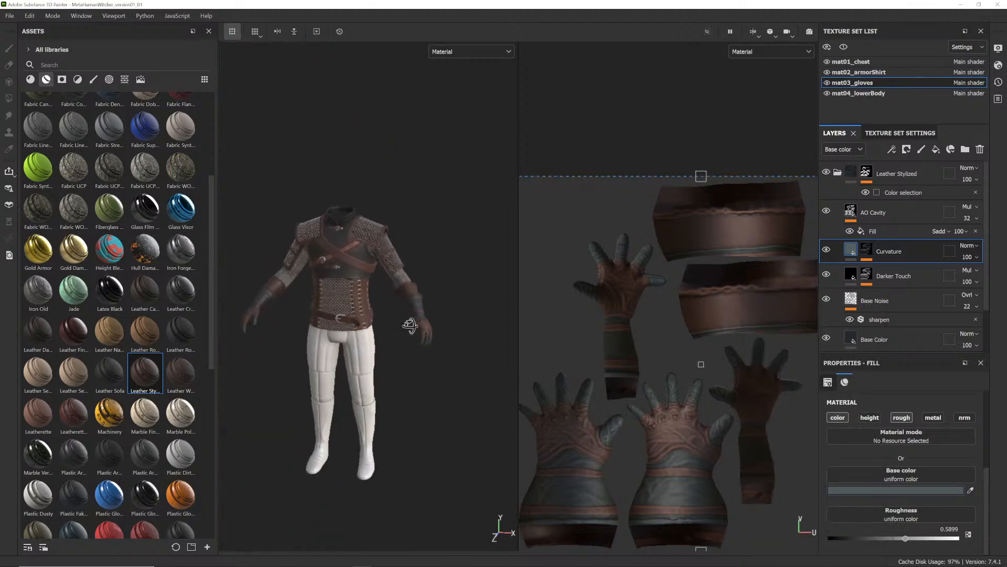
alt+drag(393, 336, 399, 309)
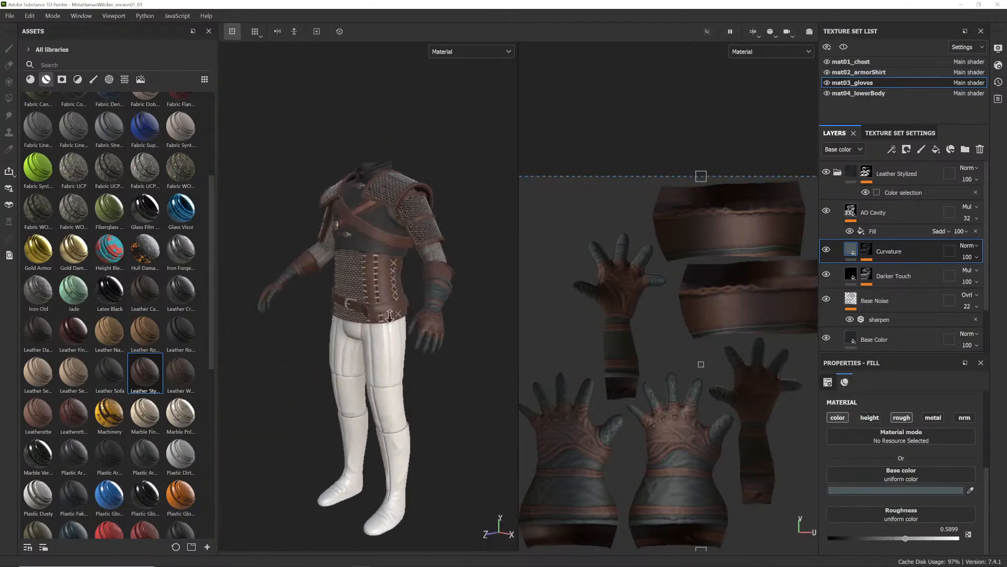
scroll(401, 311, up, 3)
scroll(401, 312, up, 5)
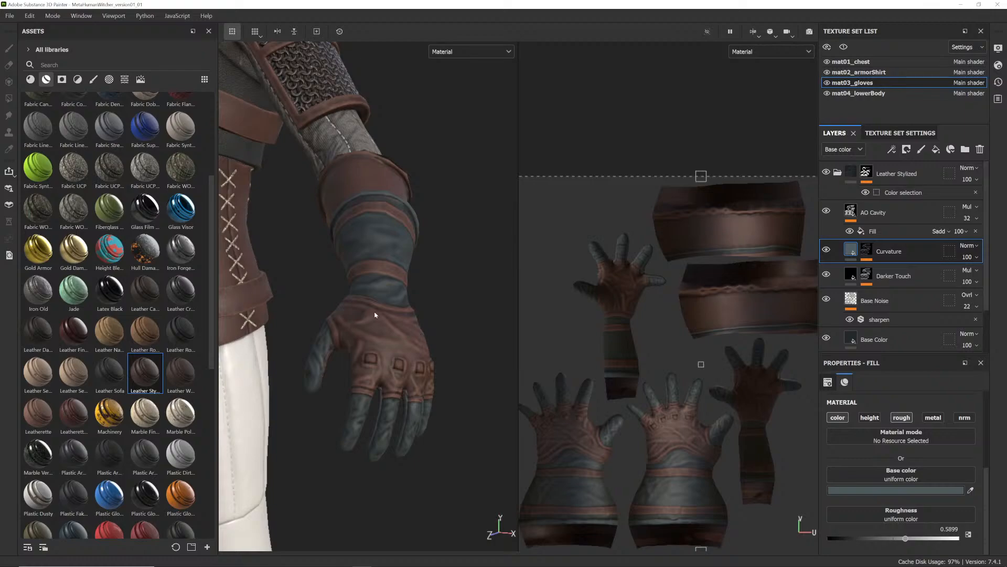
key(alt+Tab)
key(alt+Tab)
key(alt+Tab)
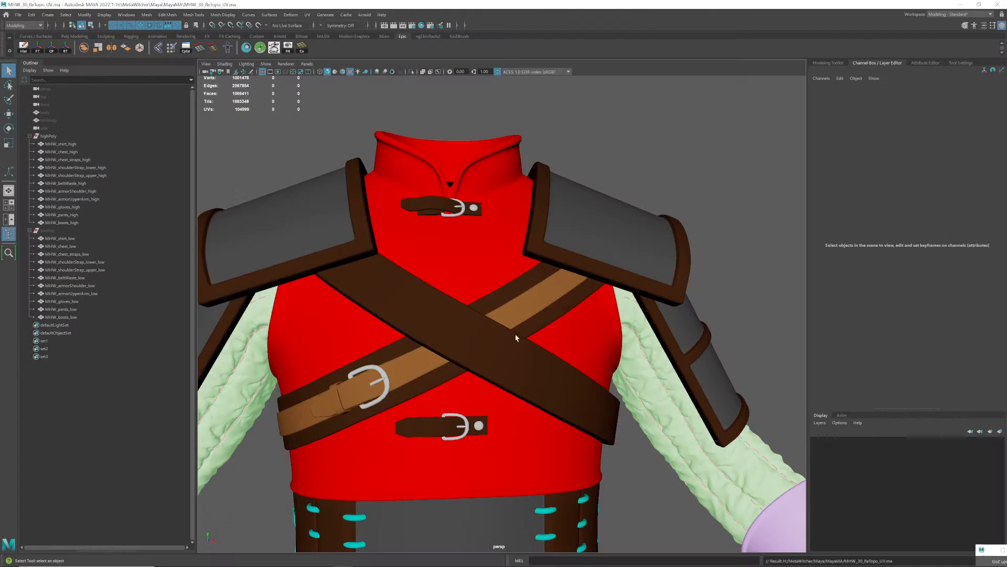
scroll(586, 420, down, 4)
alt+middle_drag(587, 420, 427, 292)
alt+right_drag(427, 292, 450, 286)
alt+drag(449, 285, 539, 335)
alt+middle_drag(540, 335, 488, 317)
alt+right_drag(488, 318, 535, 325)
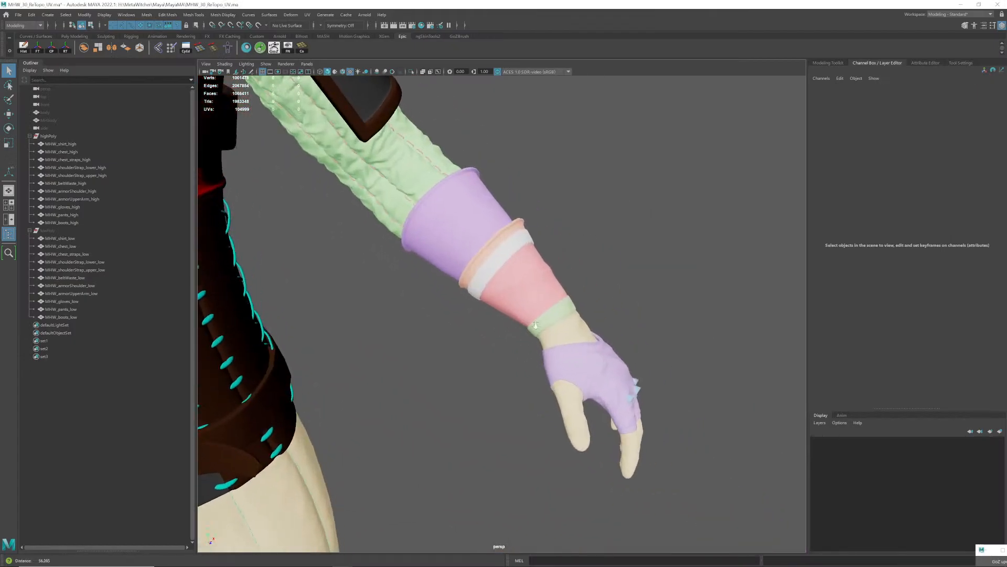
alt+drag(535, 324, 502, 309)
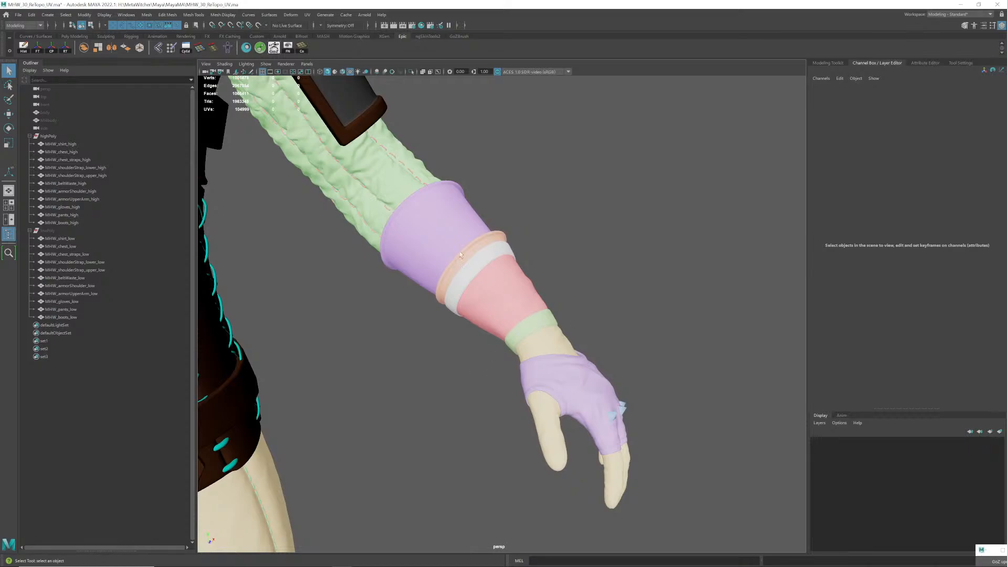
key(alt+Tab)
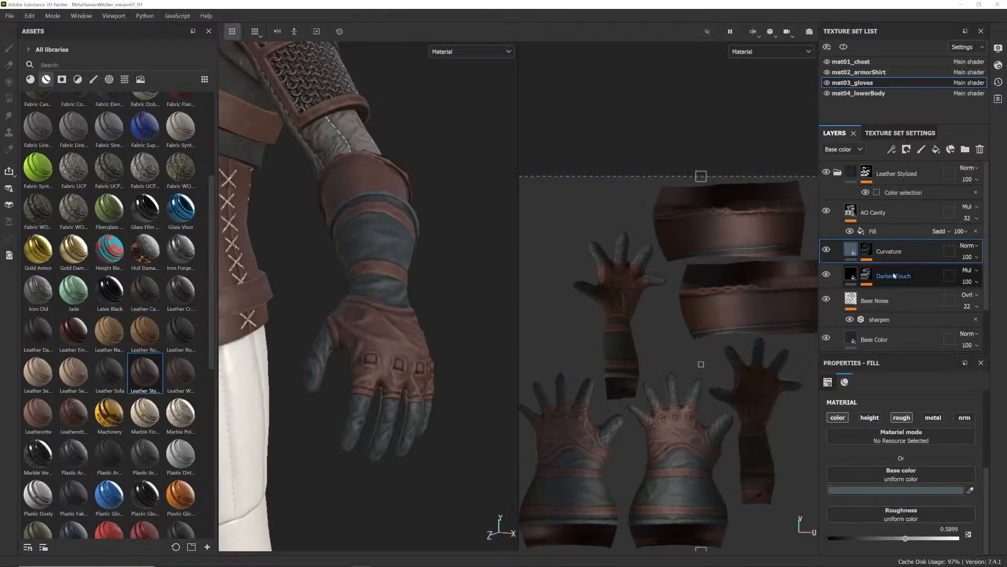
- Collapse the upper Leather Stylized folder and add the Steel Rust Surface smart material between the two Leather Stylized folders
click(837, 173)
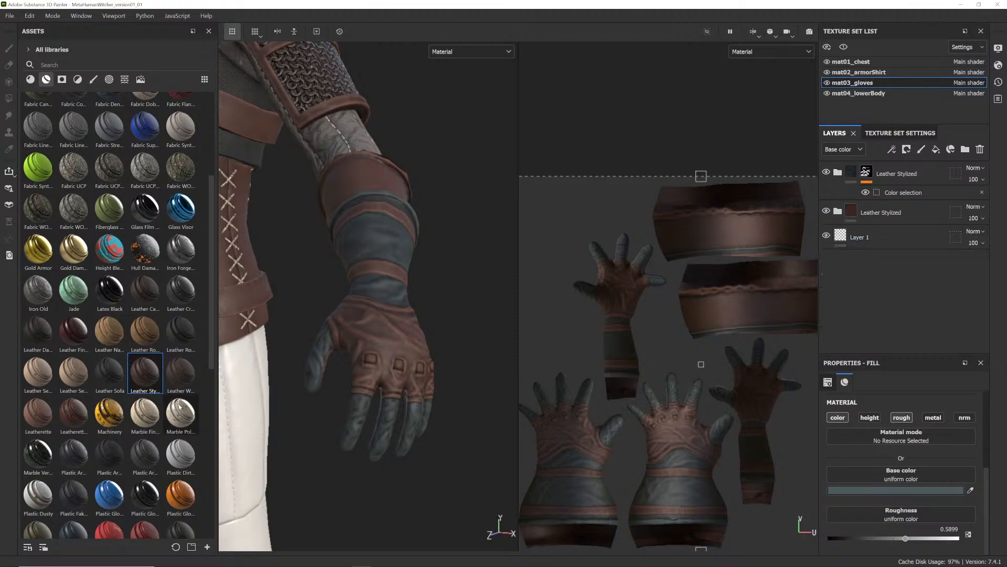
scroll(105, 263, up, 5)
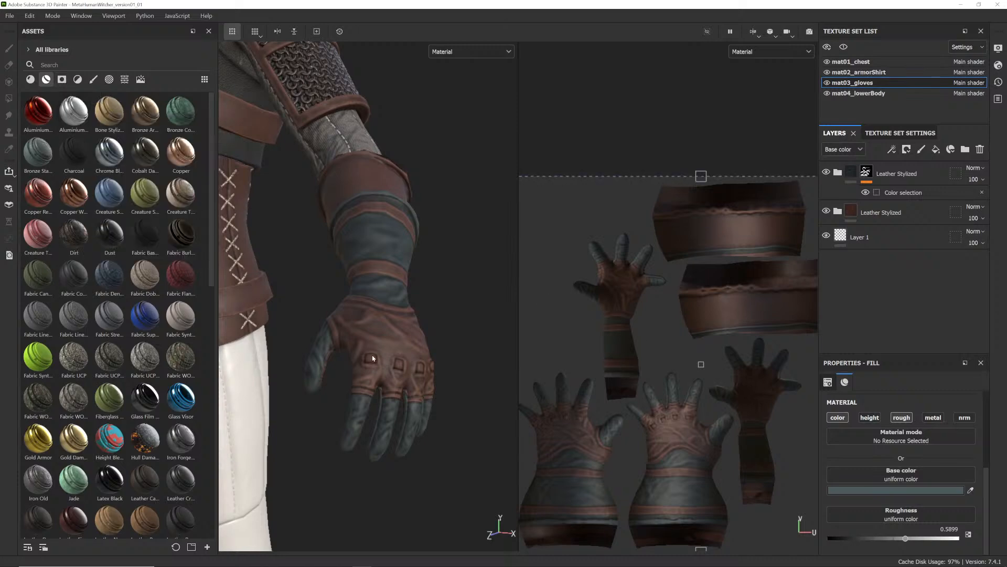
scroll(153, 335, down, 10)
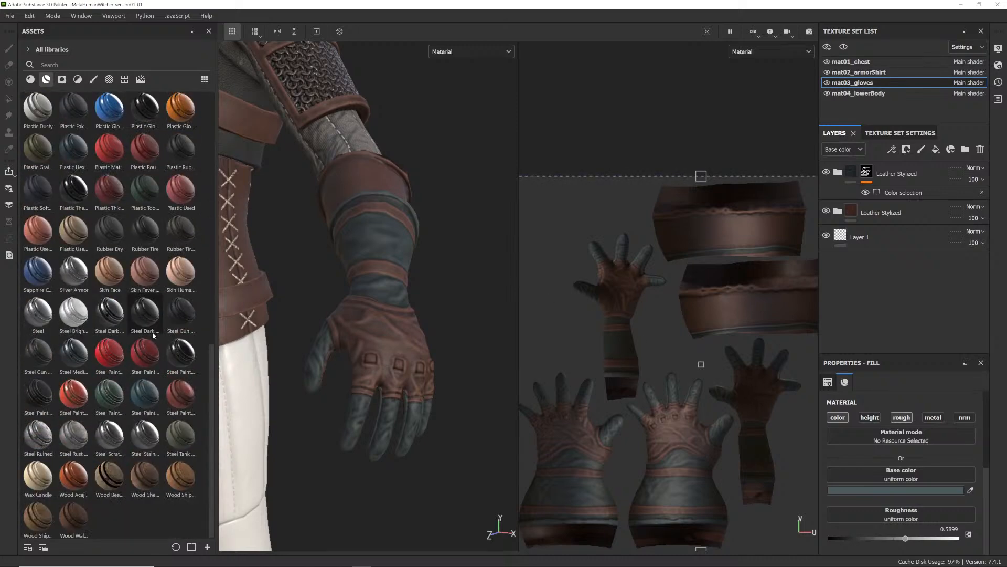
mouse_move(141, 432)
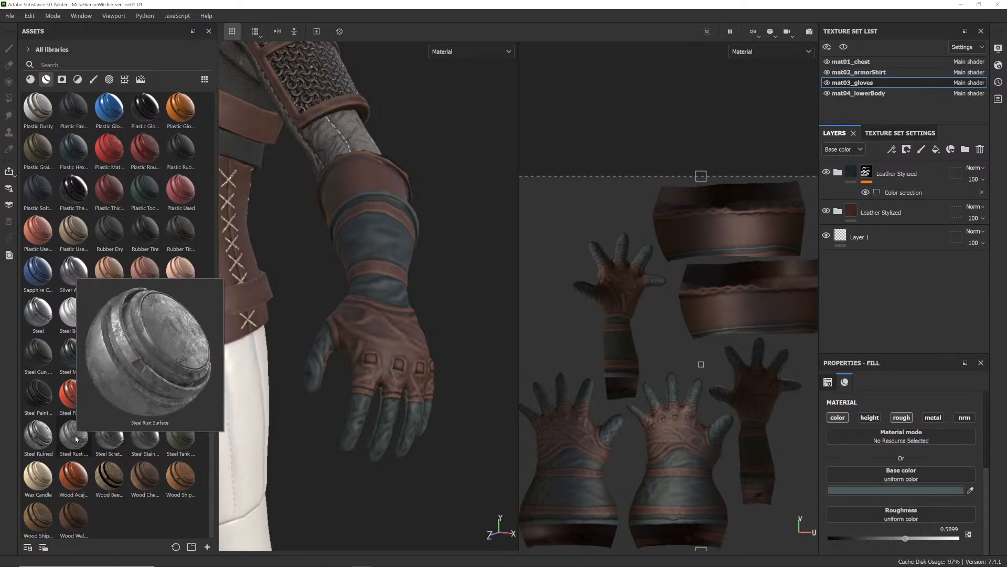
drag(74, 438, 893, 242)
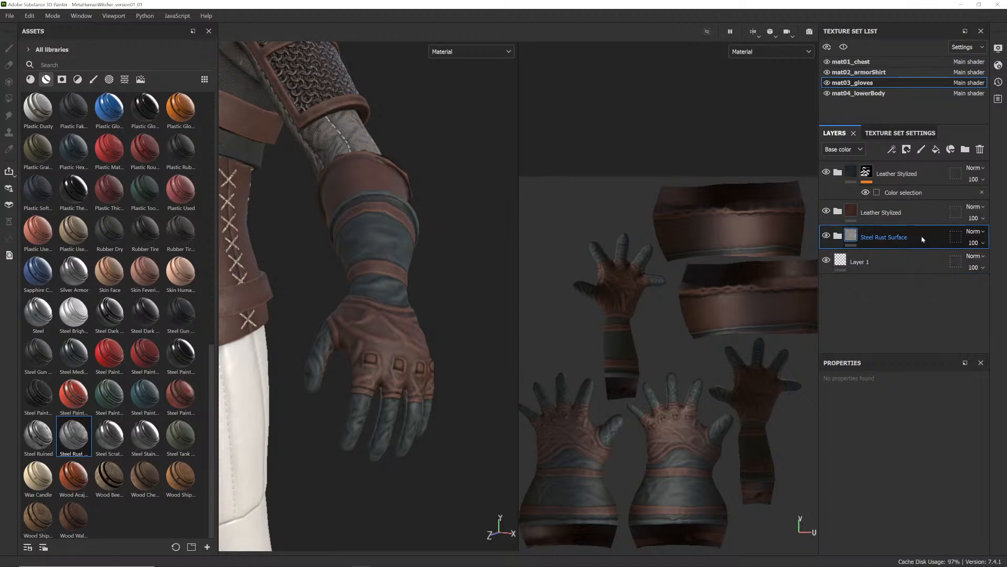
drag(922, 240, 919, 208)
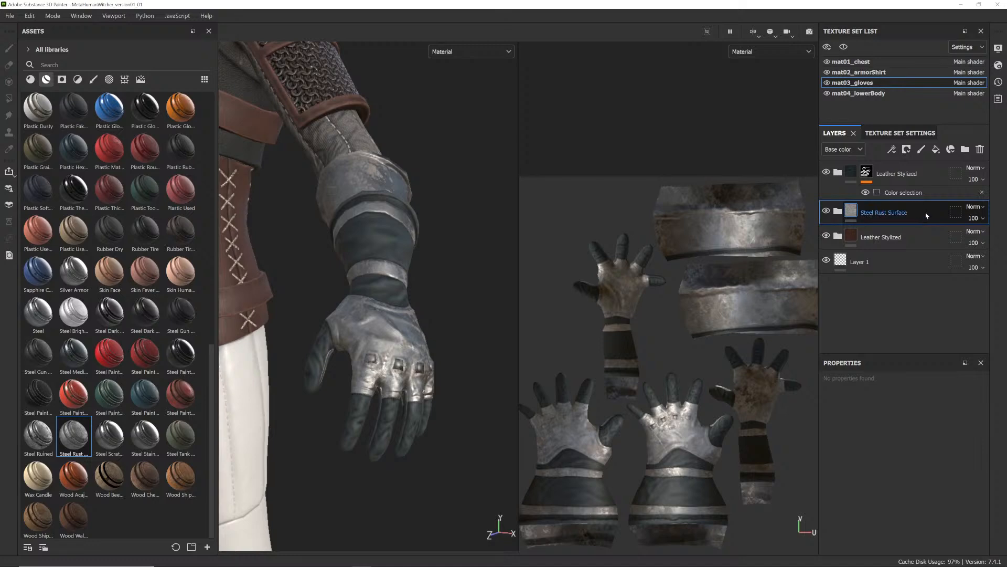
click(906, 151)
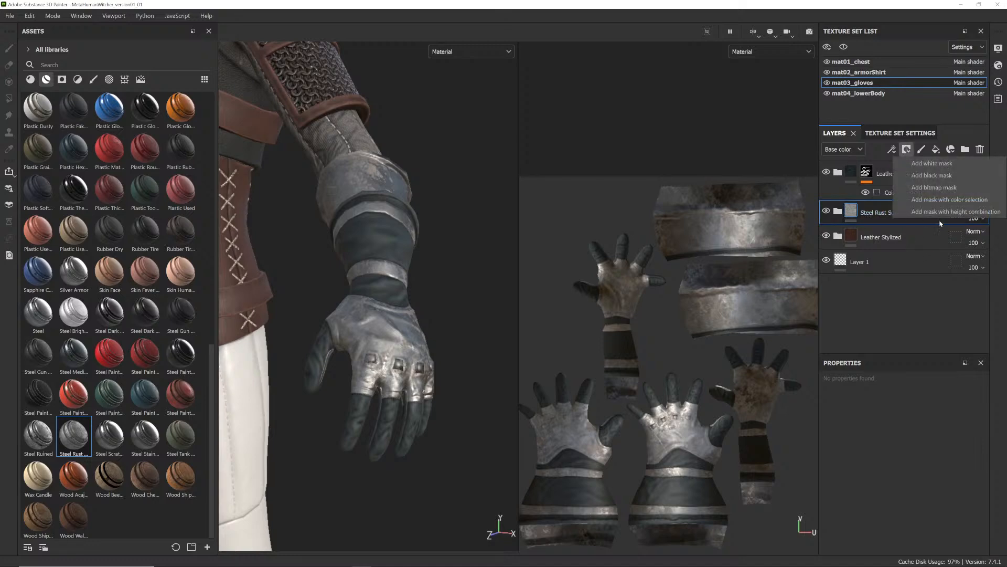
click(942, 211)
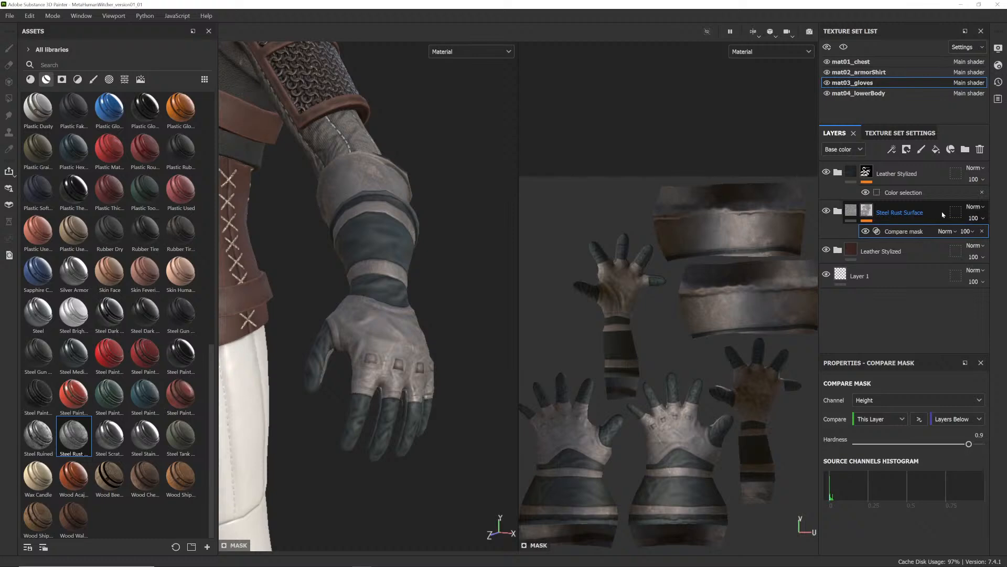
key(ctrl+z)
- Add a color selection mask to Steel Rust Surface and pick the blue knuckle studs from the ID map
click(906, 150)
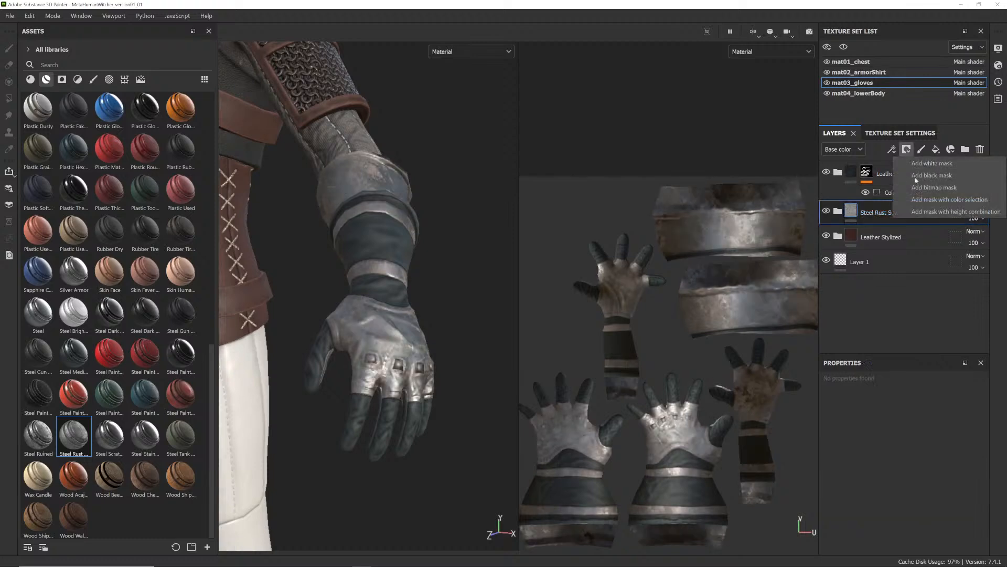
click(936, 203)
click(962, 488)
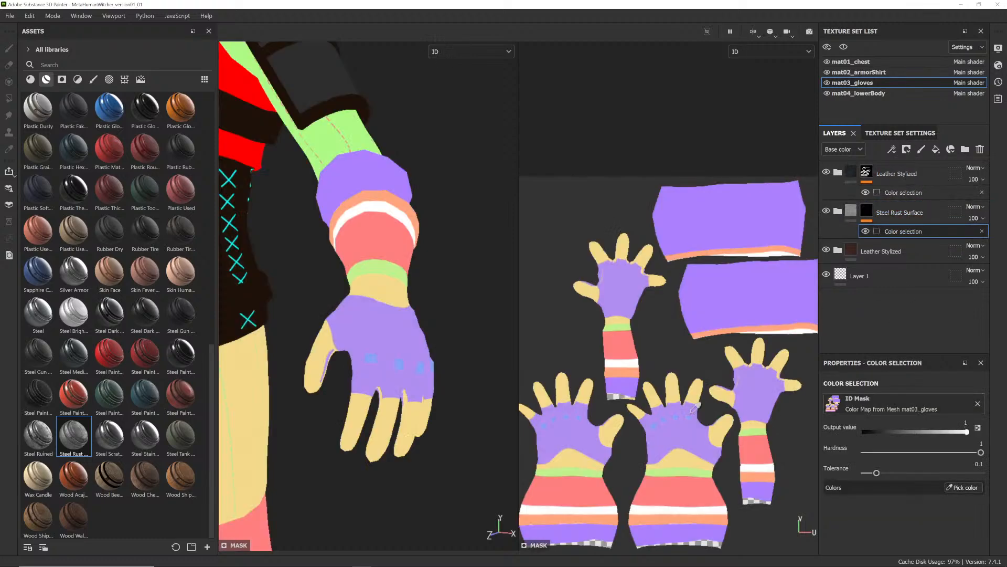
scroll(597, 417, up, 5)
click(534, 369)
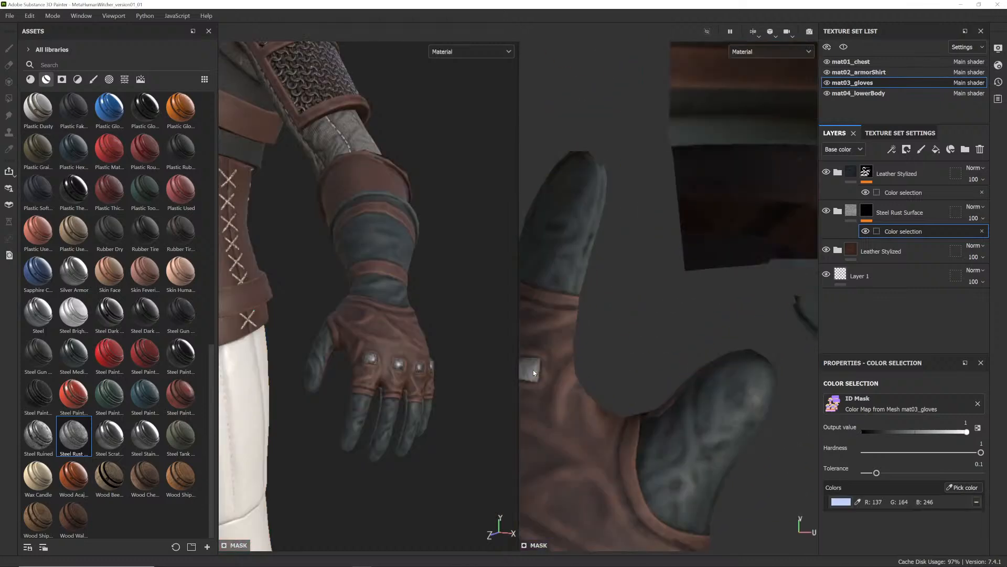
- Examine the gloves with their metal studs together with the rest of the outfit from several angles
scroll(455, 392, down, 5)
scroll(371, 377, up, 3)
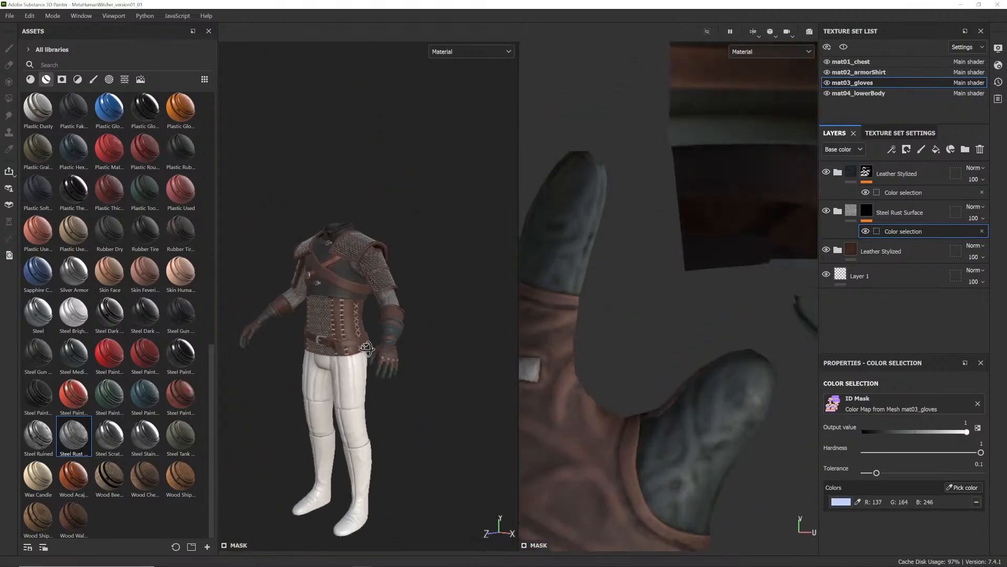
scroll(371, 378, up, 3)
alt+drag(371, 375, 430, 351)
scroll(429, 351, down, 4)
alt+middle_drag(222, 364, 376, 322)
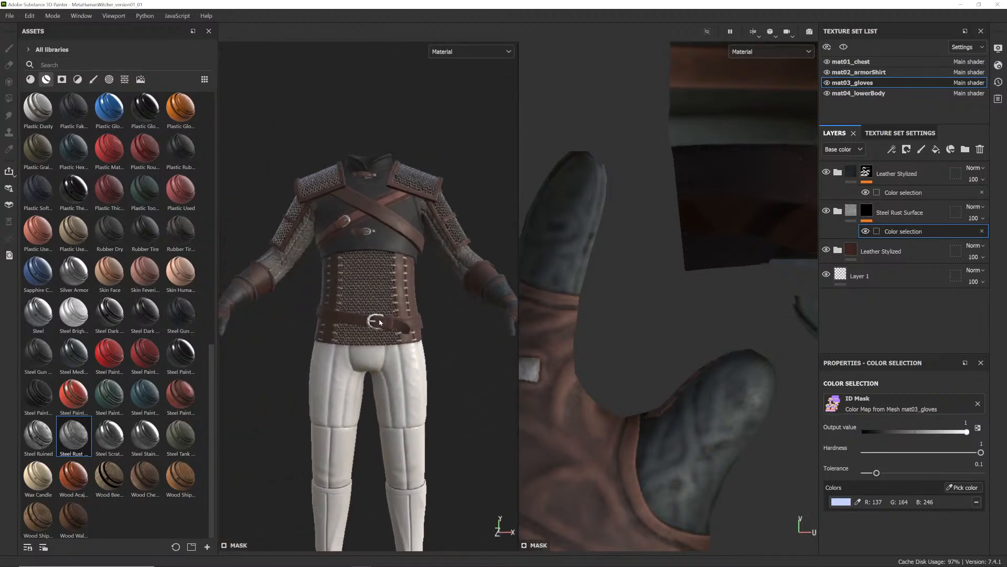
scroll(375, 321, down, 2)
alt+drag(375, 321, 394, 300)
alt+right_drag(395, 300, 372, 300)
mouse_move(372, 300)
alt+mouse_down()
mouse_move(394, 312)
mouse_move(368, 309)
alt+mouse_up()
mouse_move(367, 309)
alt+right_down()
mouse_move(356, 308)
mouse_move(383, 309)
alt+right_up()
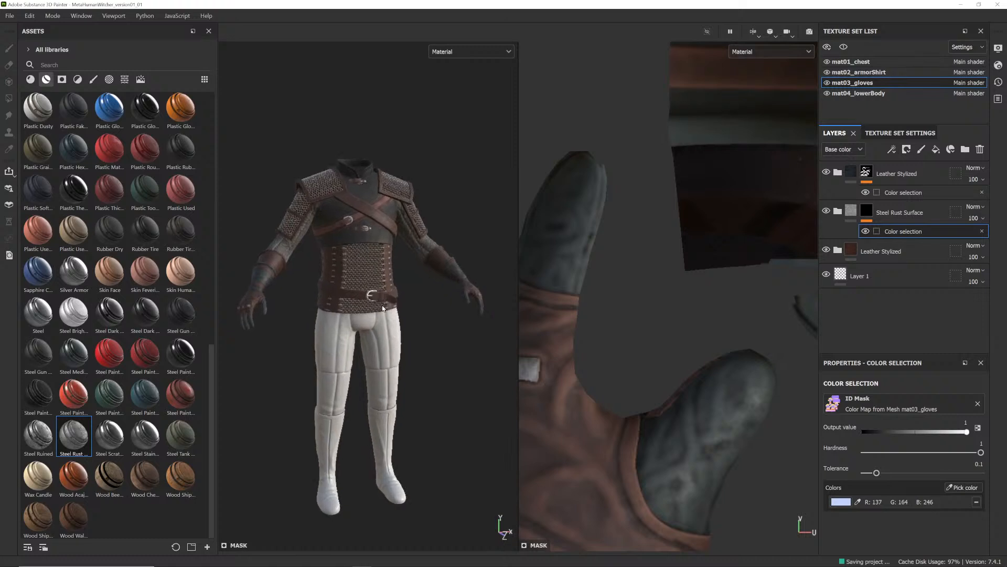
- Activate the mat04_lowerBody texture set and check the trousers and boots in the Witcher armor reference image
click(878, 93)
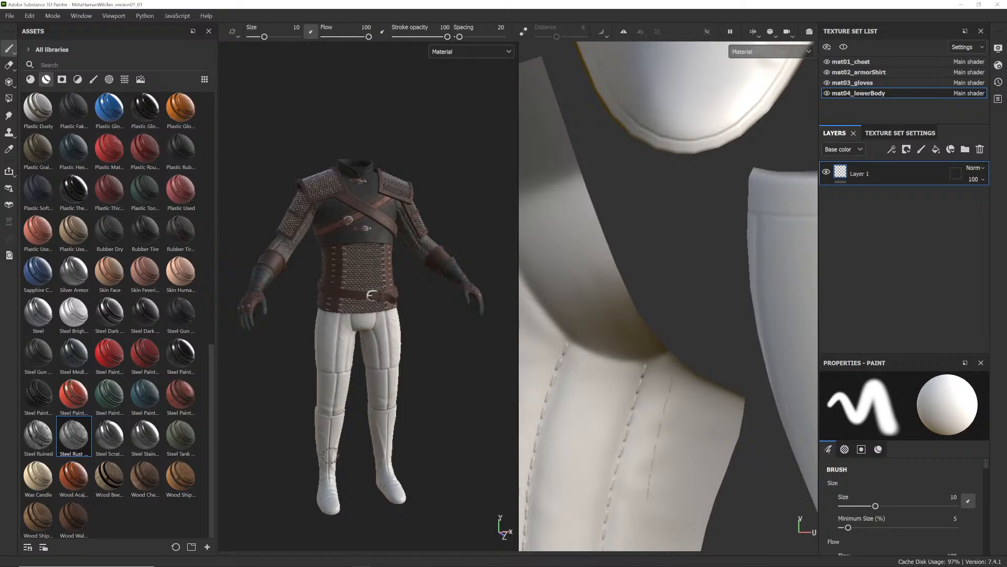
key(alt+Tab)
key(alt+Tab)
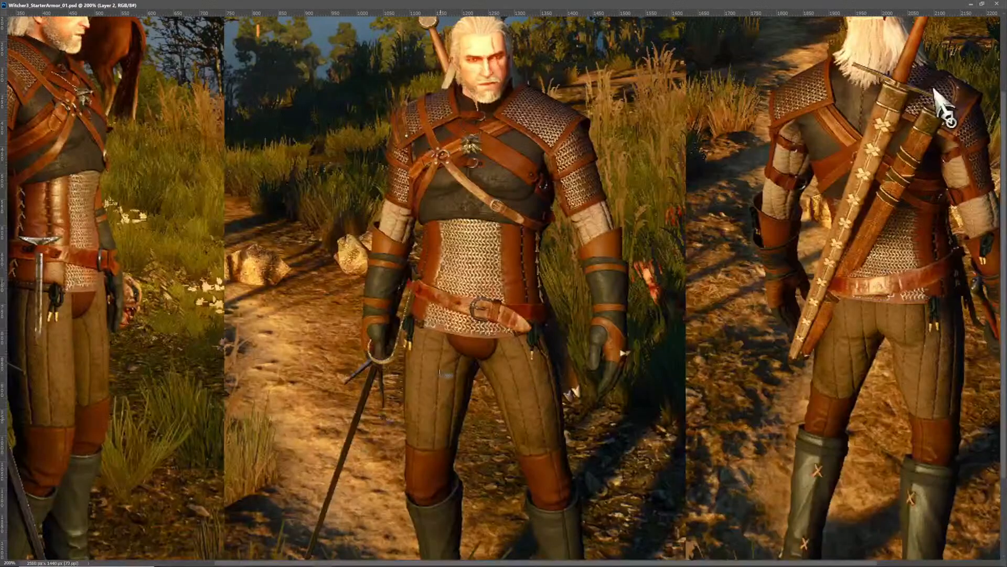
key(alt+Tab)
key(alt+Tab)
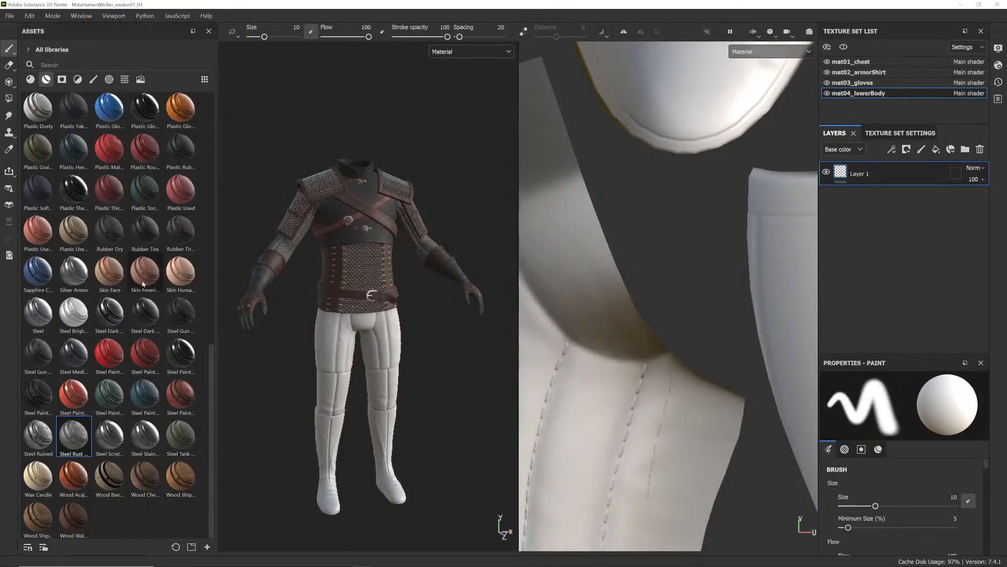
- Add the Fabric Rough Aligned material as a fill layer above Layer 1 in mat04_lowerBody
scroll(72, 167, up, 10)
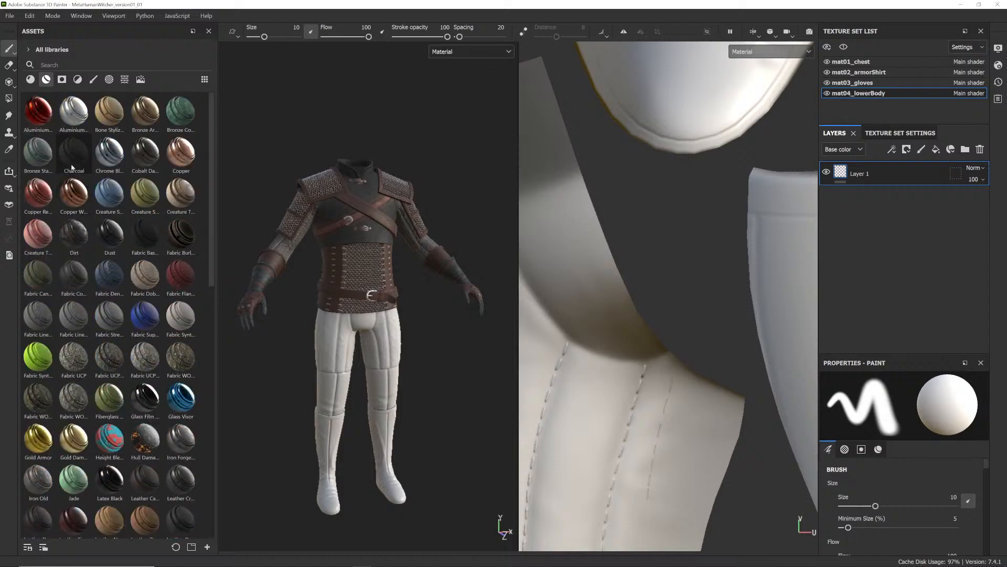
click(31, 79)
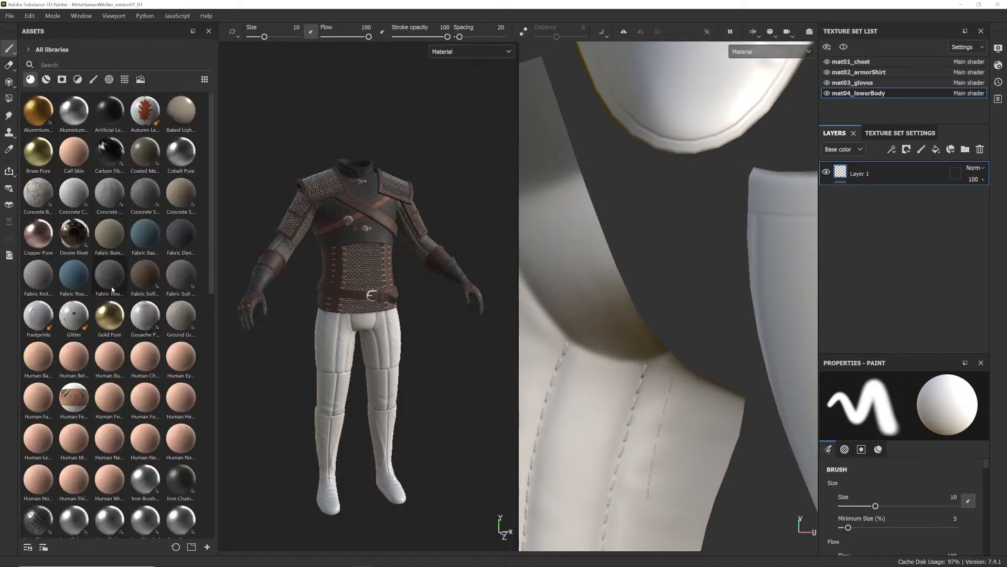
mouse_move(109, 286)
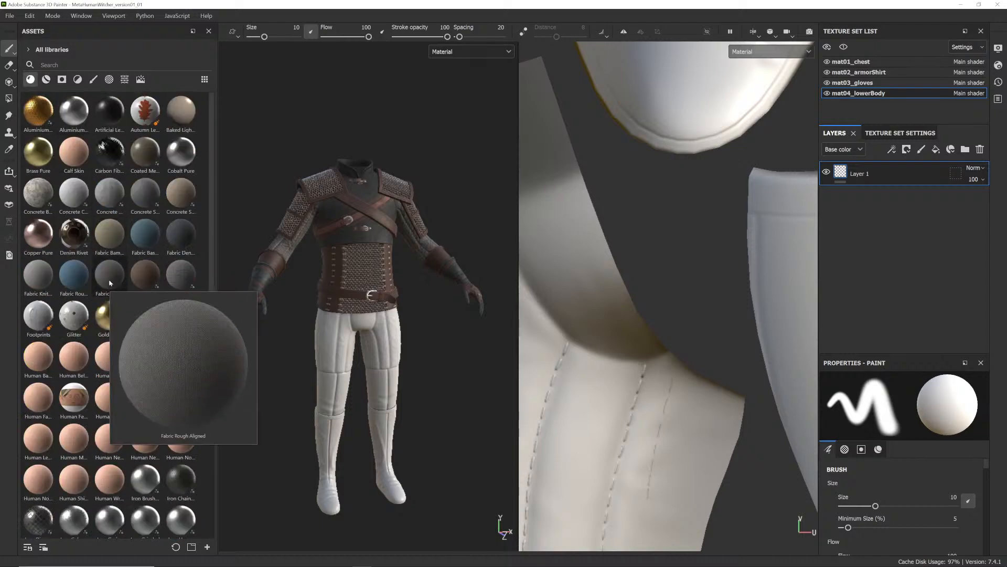
drag(110, 283, 880, 173)
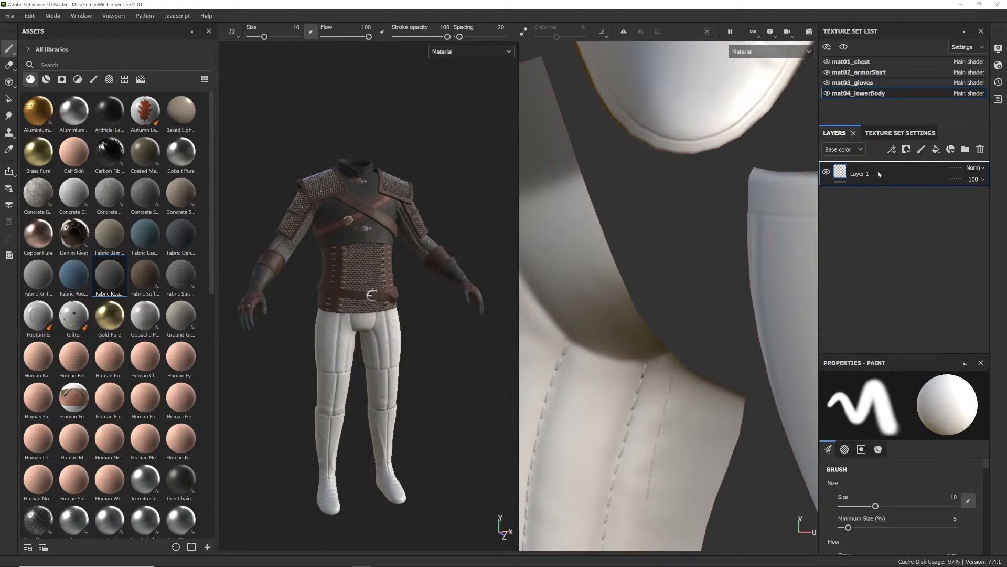
- Add a color selection mask to the Fabric Rough Aligned layer and pick the cream trouser color from the ID map
click(906, 150)
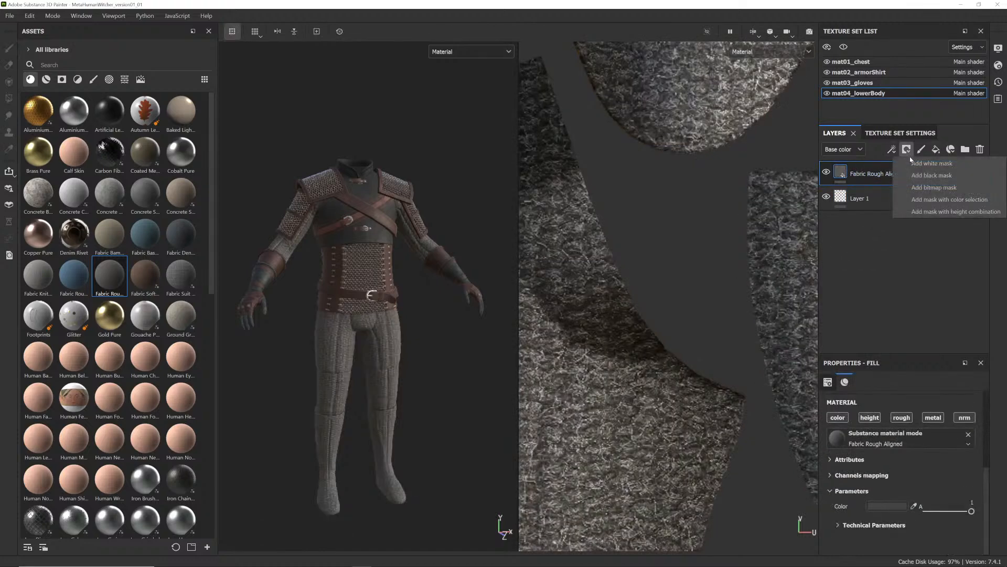
click(924, 200)
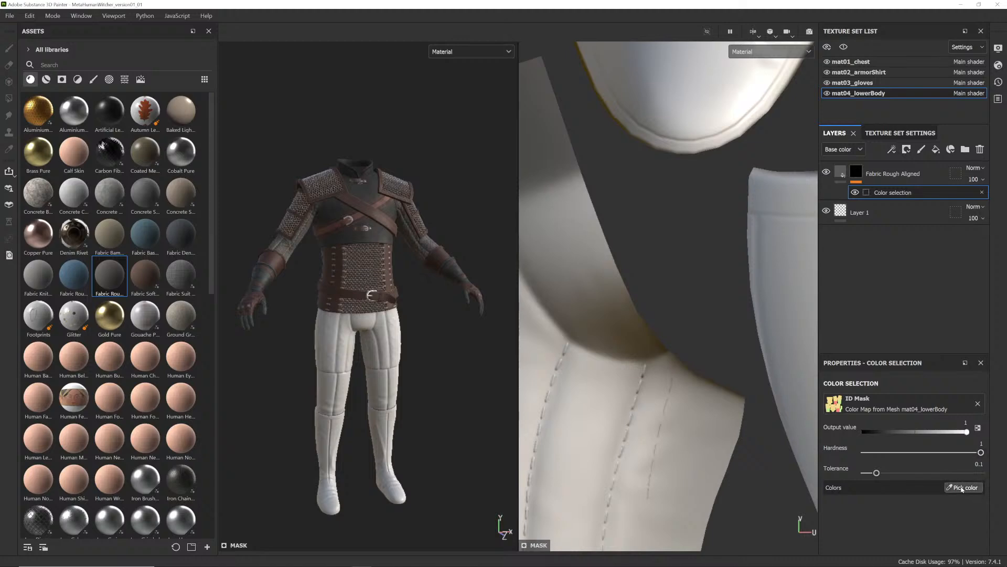
click(963, 487)
click(353, 369)
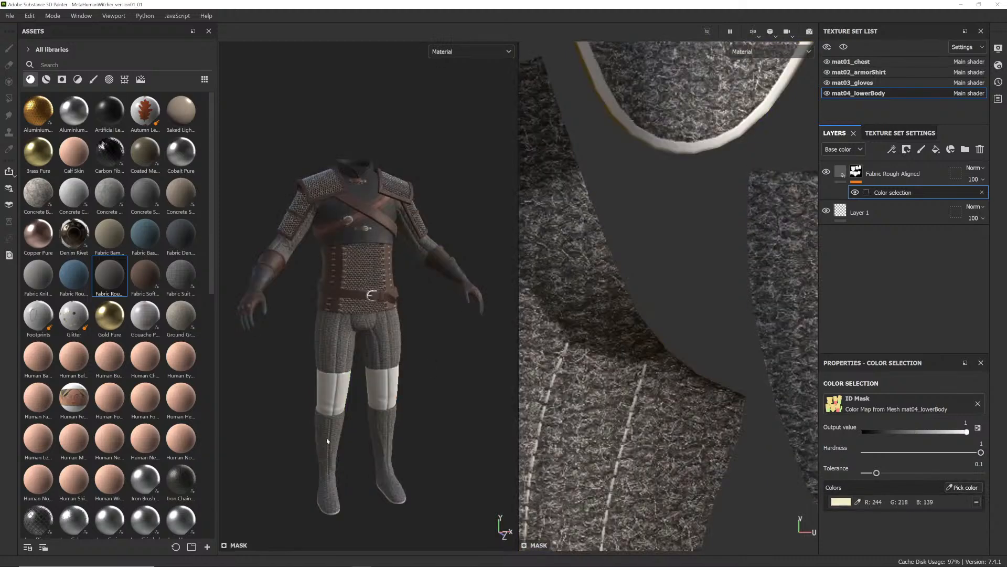
scroll(371, 348, up, 6)
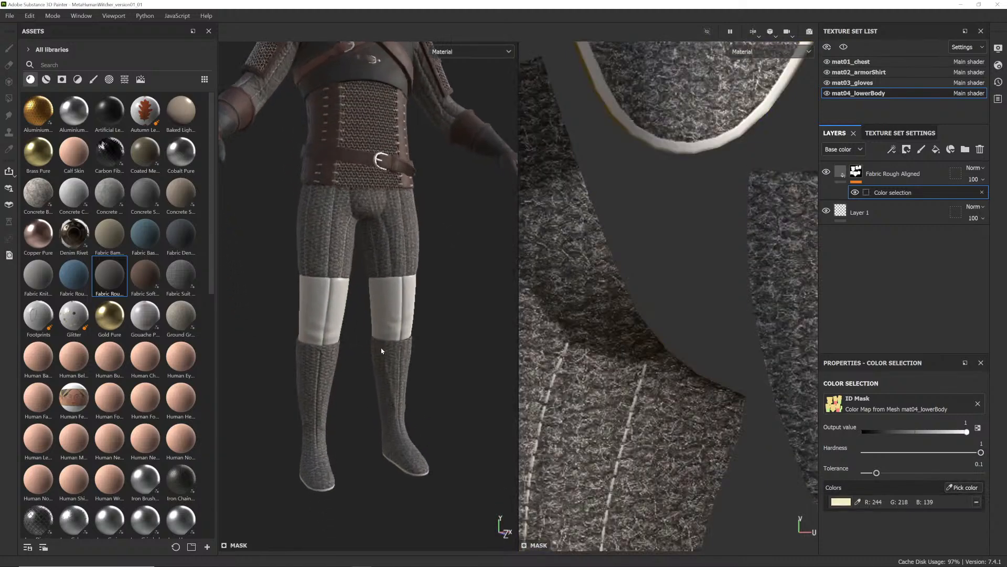
- Switch to Maya and examine the ID colors assigned to the high-poly trousers and boots
key(alt+Tab)
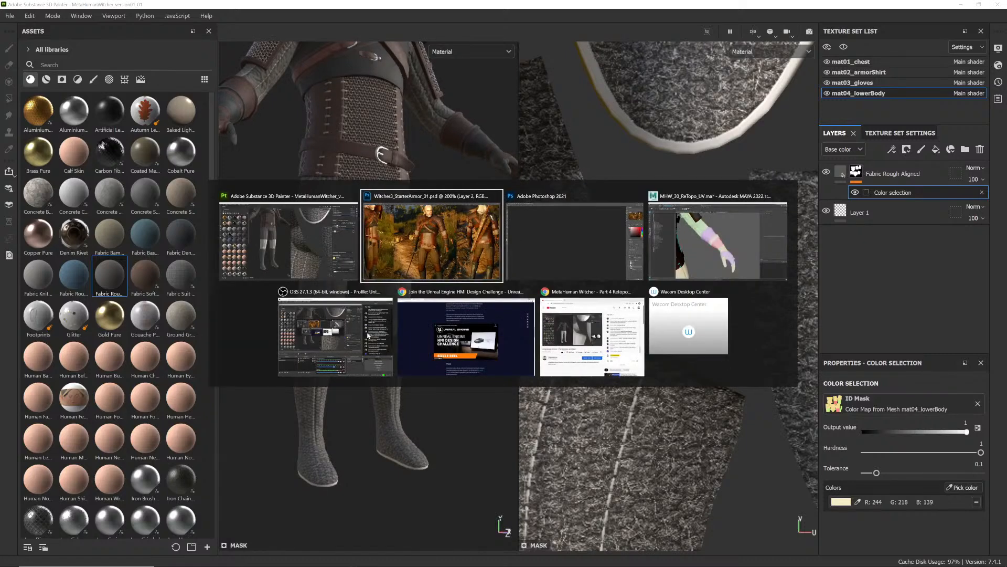
key(alt+Tab)
key(alt+Tab)
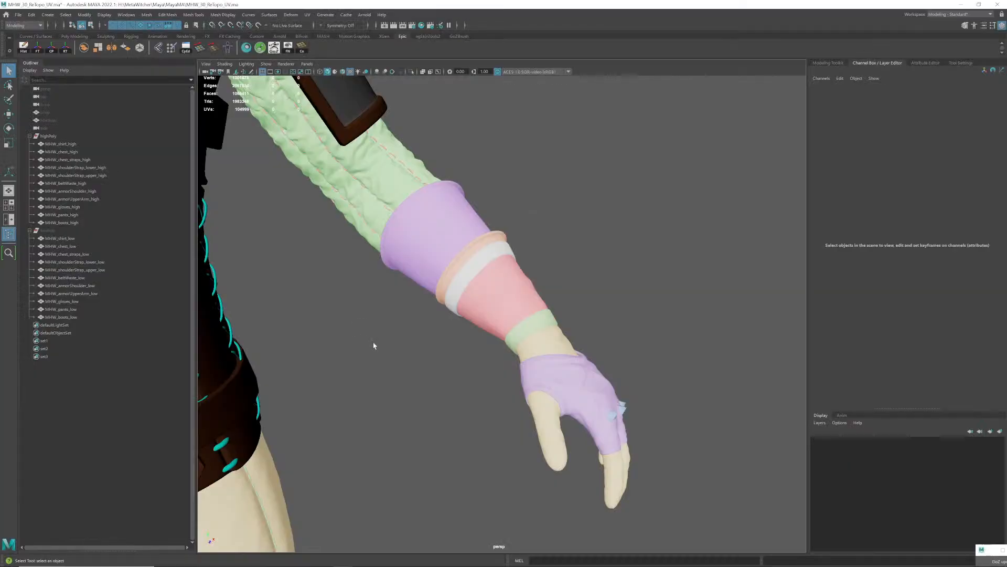
alt+middle_drag(373, 344, 453, 235)
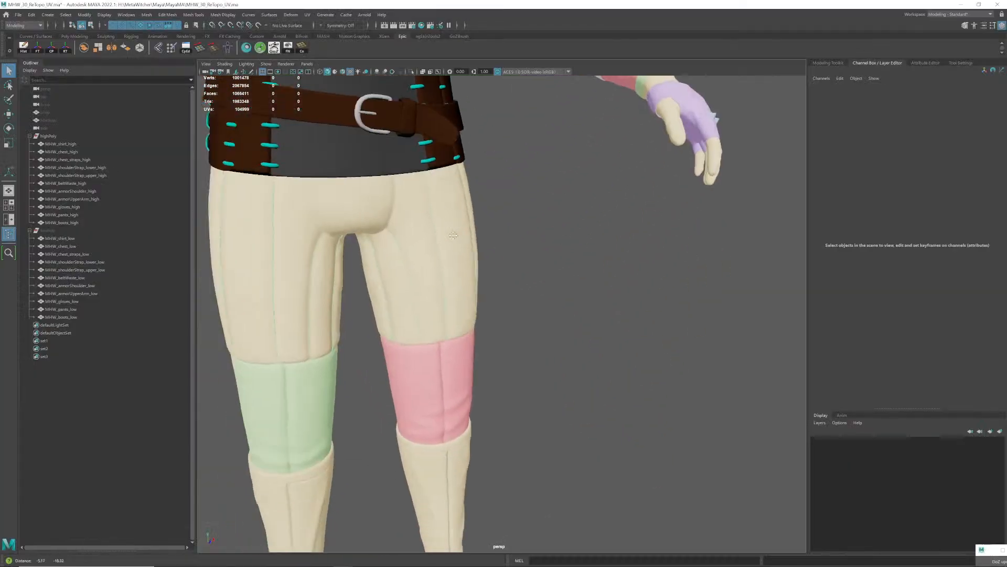
alt+right_drag(452, 234, 396, 246)
alt+middle_drag(415, 377, 421, 228)
alt+right_drag(451, 241, 364, 249)
alt+middle_drag(397, 258, 374, 273)
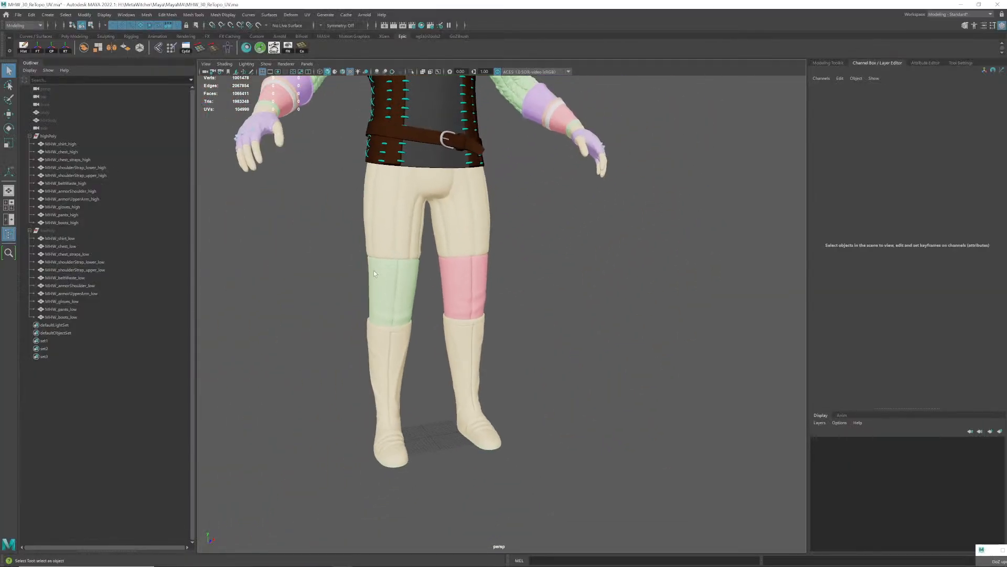
alt+right_drag(374, 274, 400, 280)
alt+drag(400, 279, 440, 286)
- Assign the light-blue glove knuckle material from the Hypershade to the MHW_boots_high mesh
click(358, 378)
alt+right_drag(420, 315, 402, 301)
alt+middle_drag(402, 301, 396, 329)
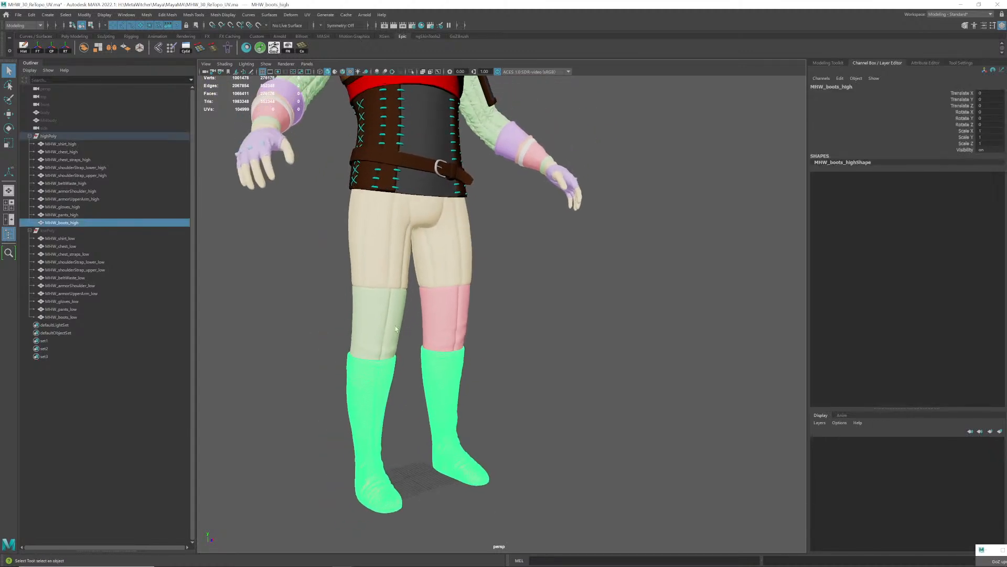
alt+right_drag(396, 329, 380, 341)
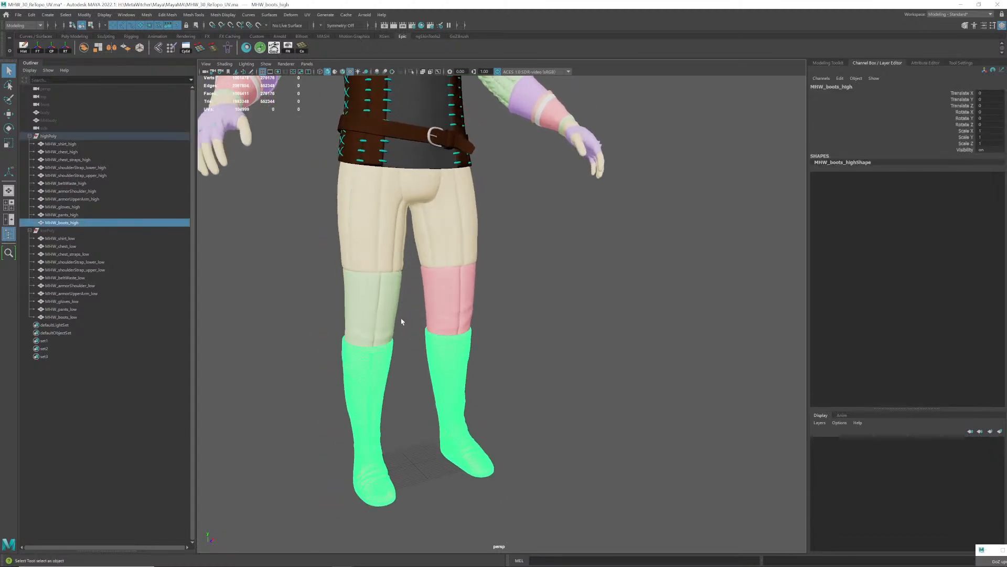
click(246, 48)
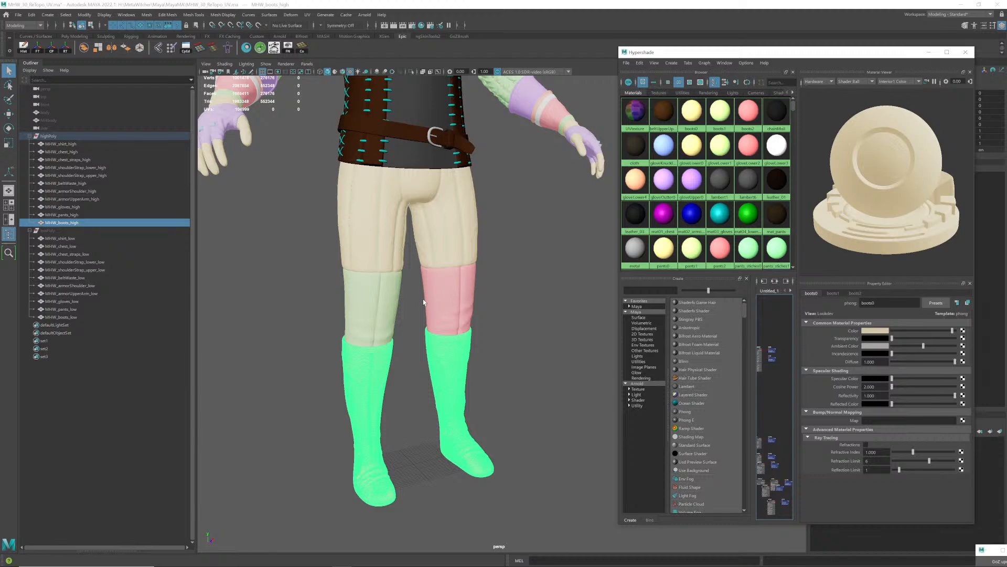
click(407, 363)
click(449, 345)
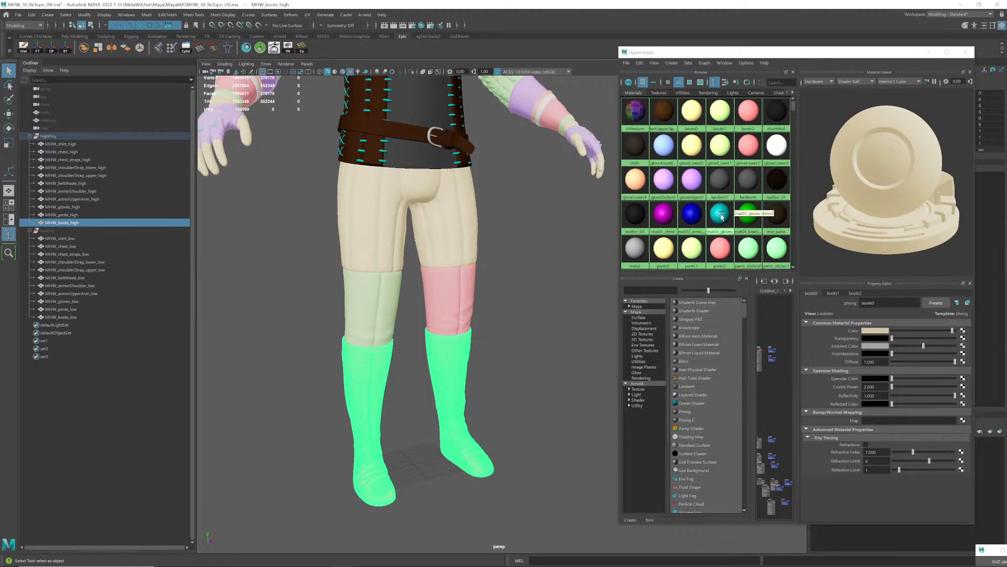
scroll(720, 218, down, 2)
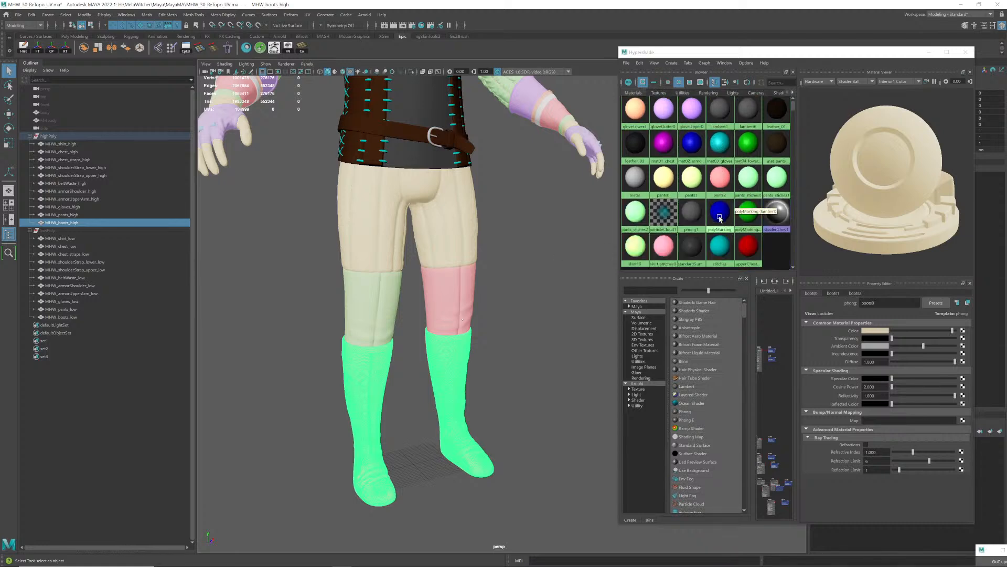
scroll(723, 217, up, 2)
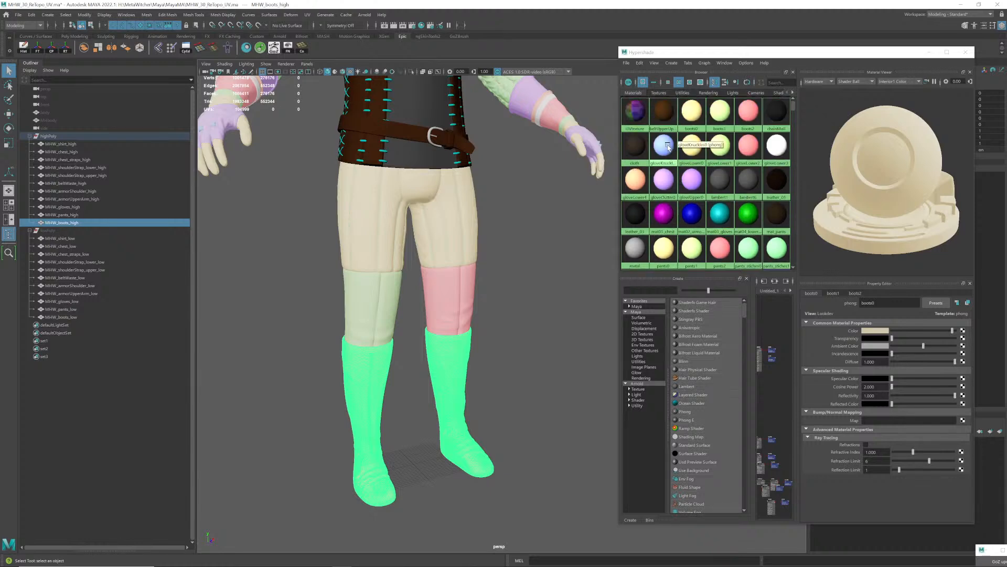
click(513, 349)
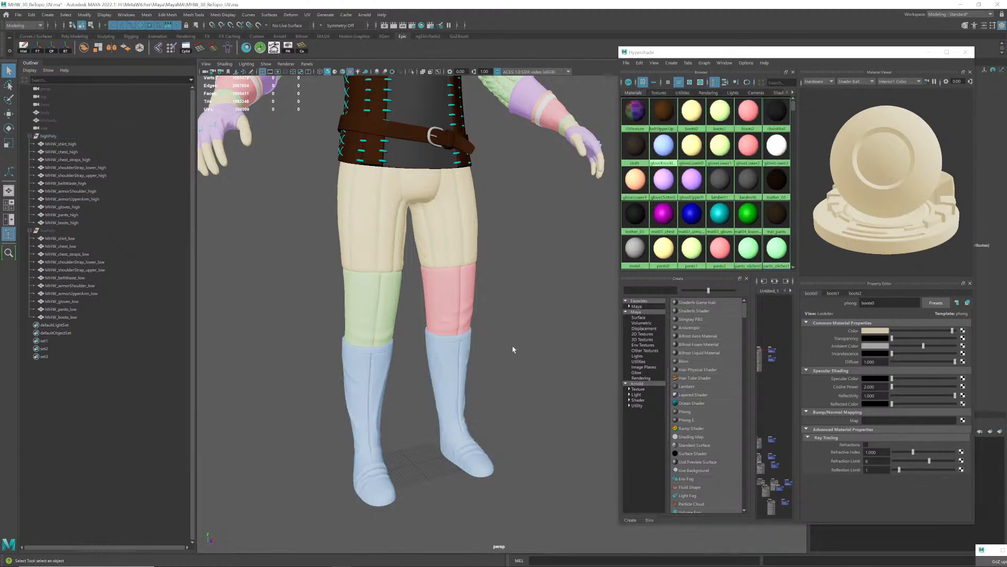
click(965, 52)
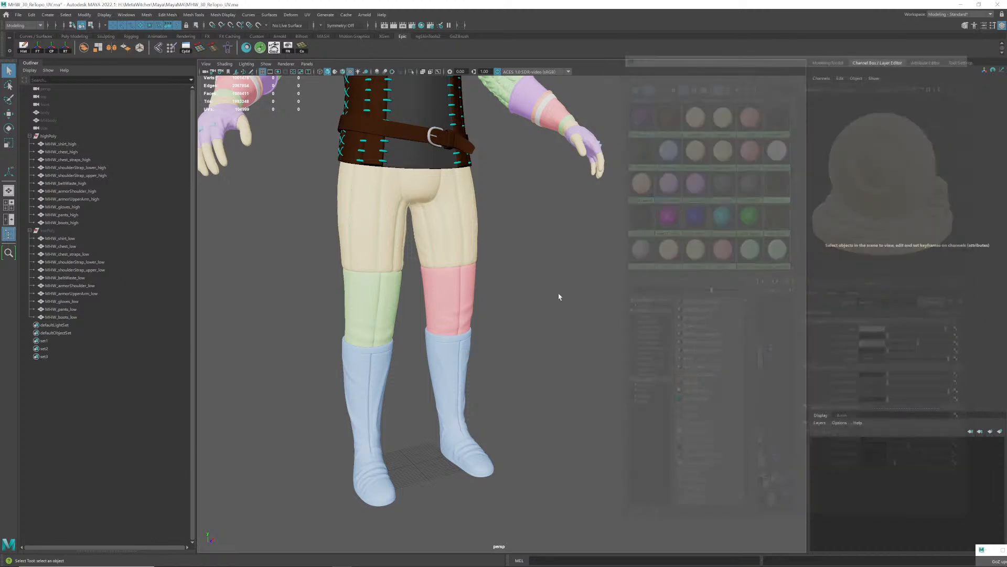
- Export only the high-poly trousers as FBX, overwriting MHW_pants_high.fbx in the toSubPainterFINAL folder
click(462, 299)
shift+click(462, 356)
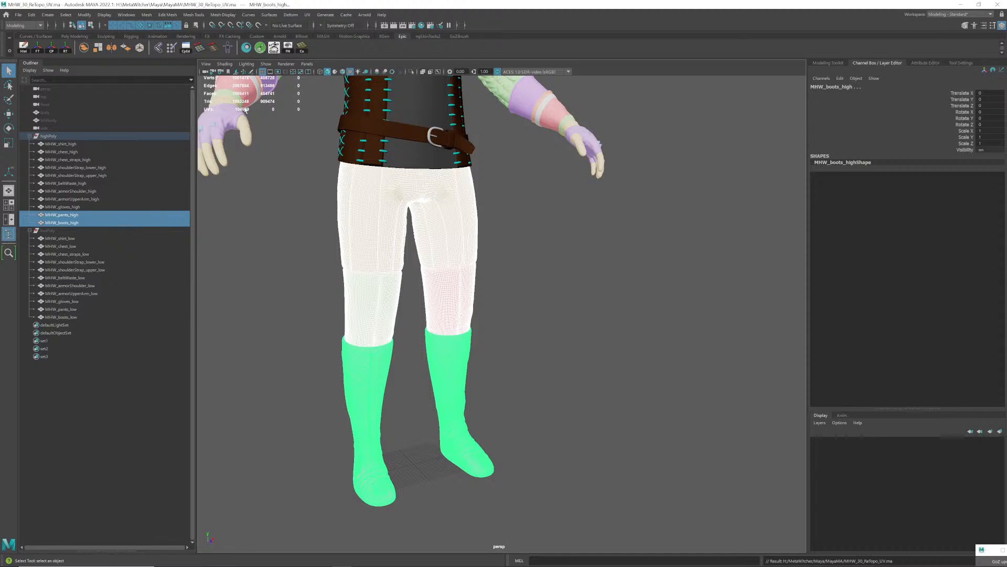
click(259, 236)
click(358, 220)
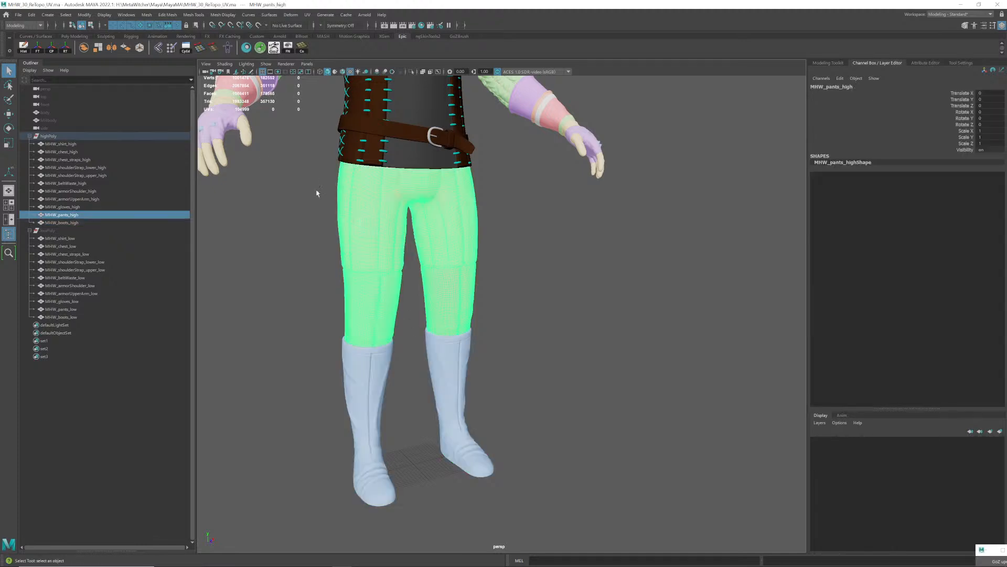
click(18, 15)
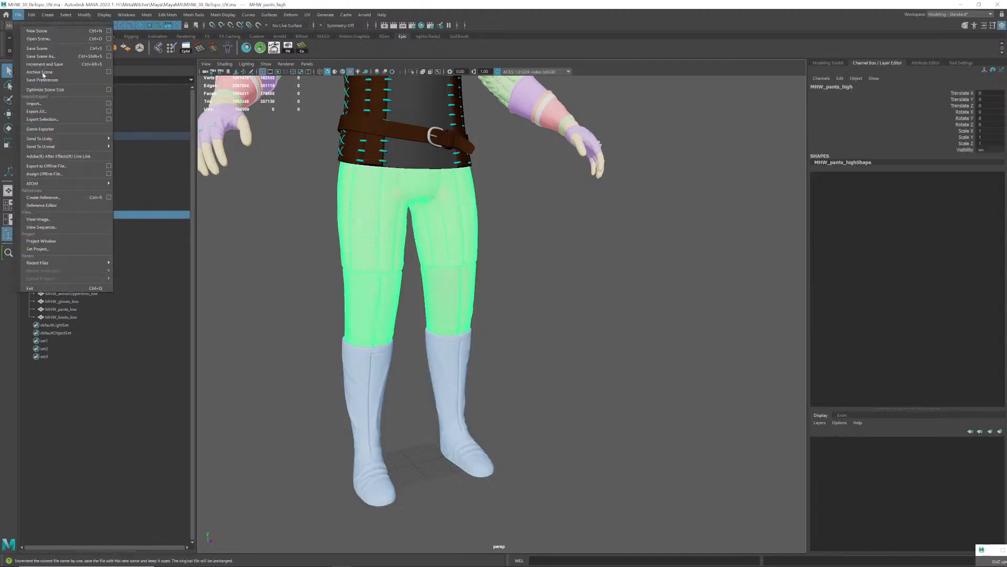
click(41, 119)
drag(422, 139, 626, 146)
click(574, 233)
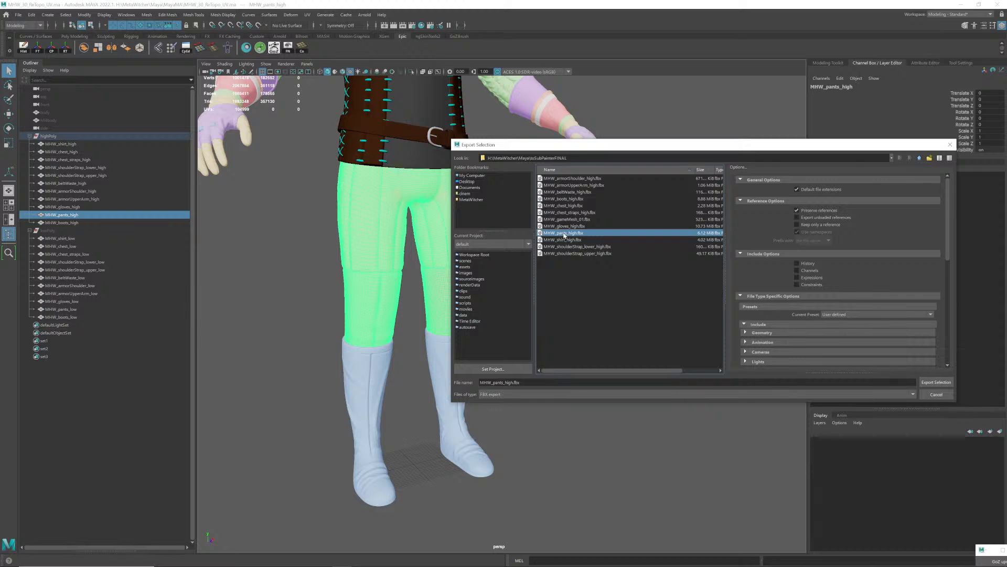
click(937, 381)
- Export the recolored high-poly boots as FBX, overwriting MHW_boots_high.fbx
click(451, 367)
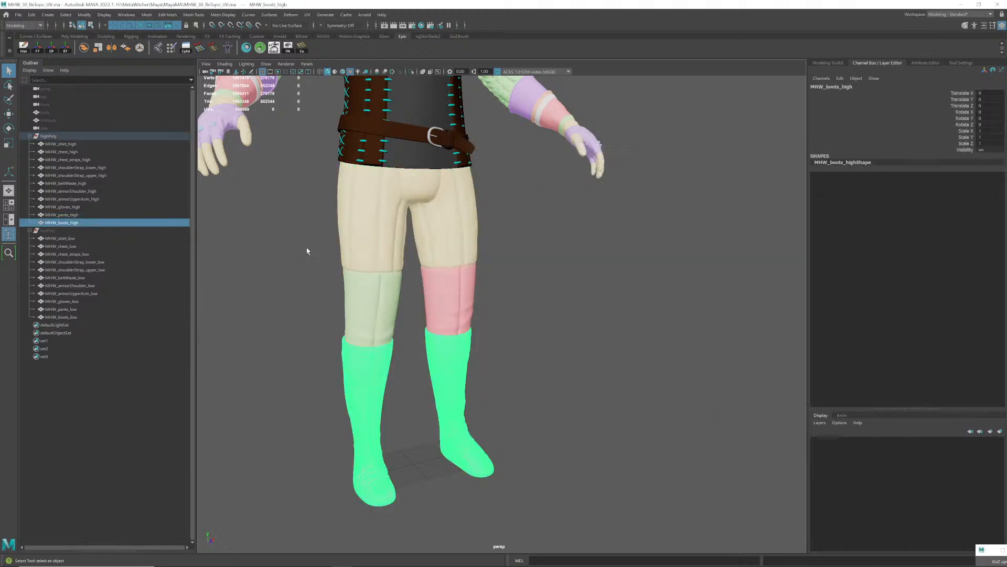
click(18, 14)
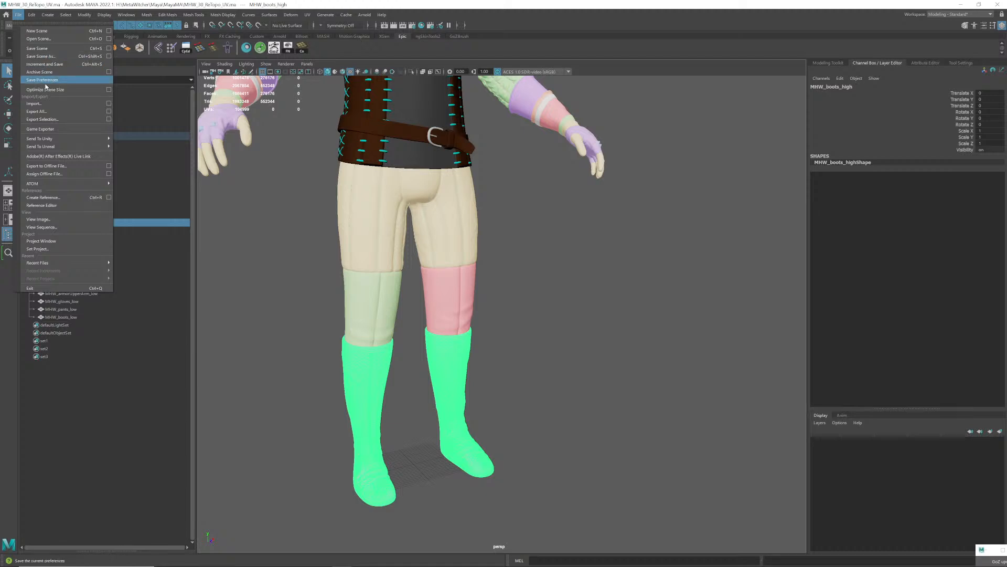
click(42, 120)
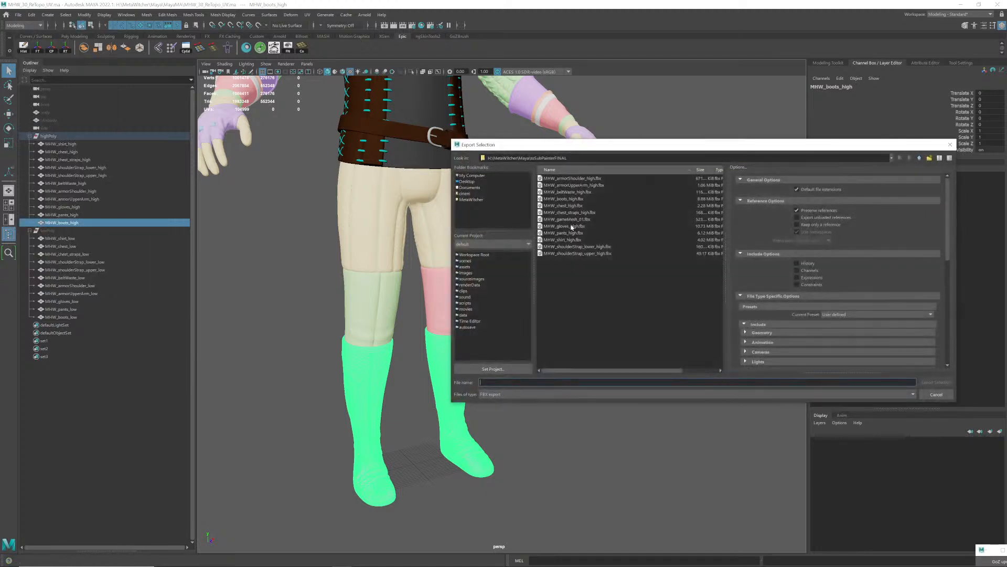
click(569, 199)
click(936, 382)
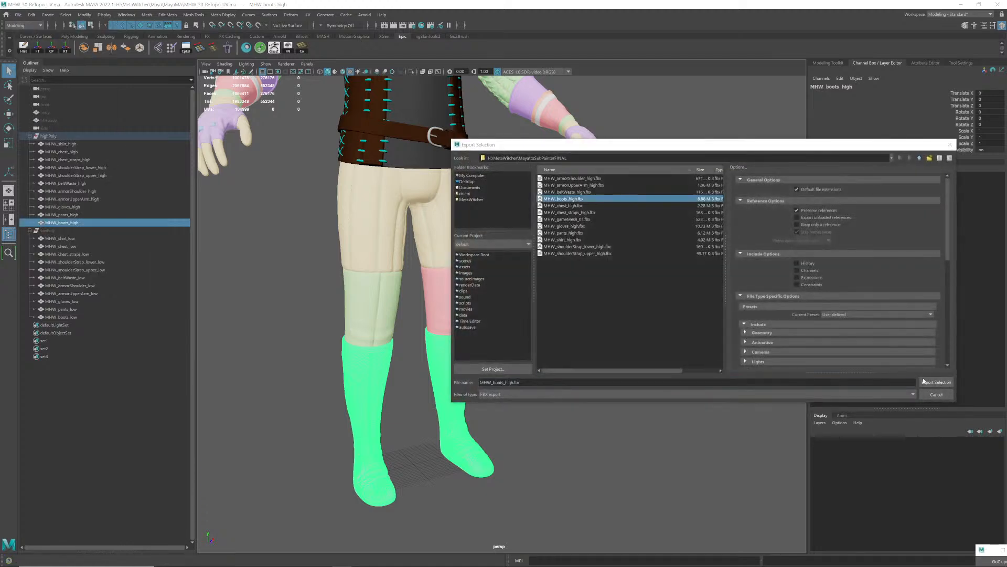
click(685, 287)
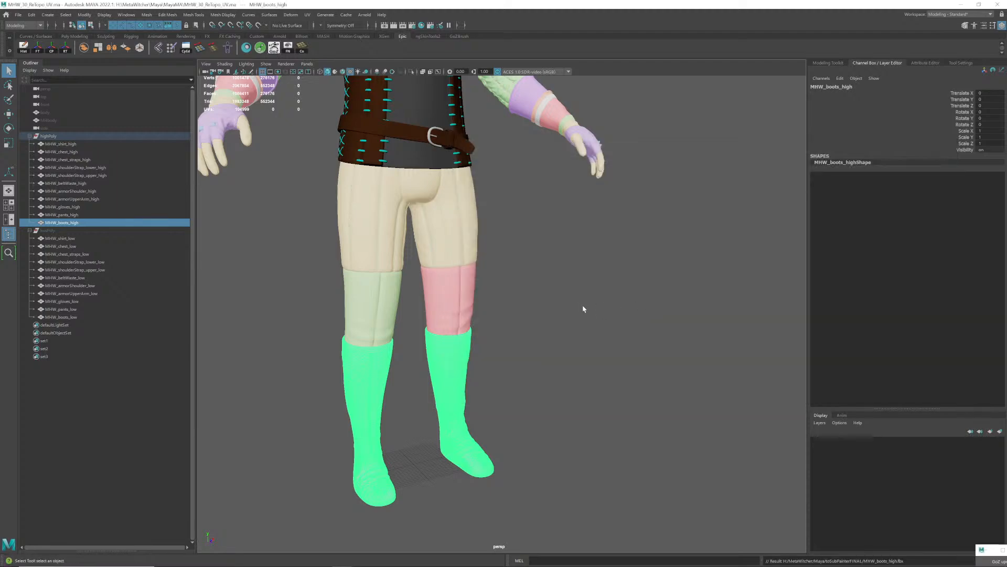
- Switch to Substance 3D Painter and open the mesh map baking settings for mat04_lowerBody
key(alt+Tab)
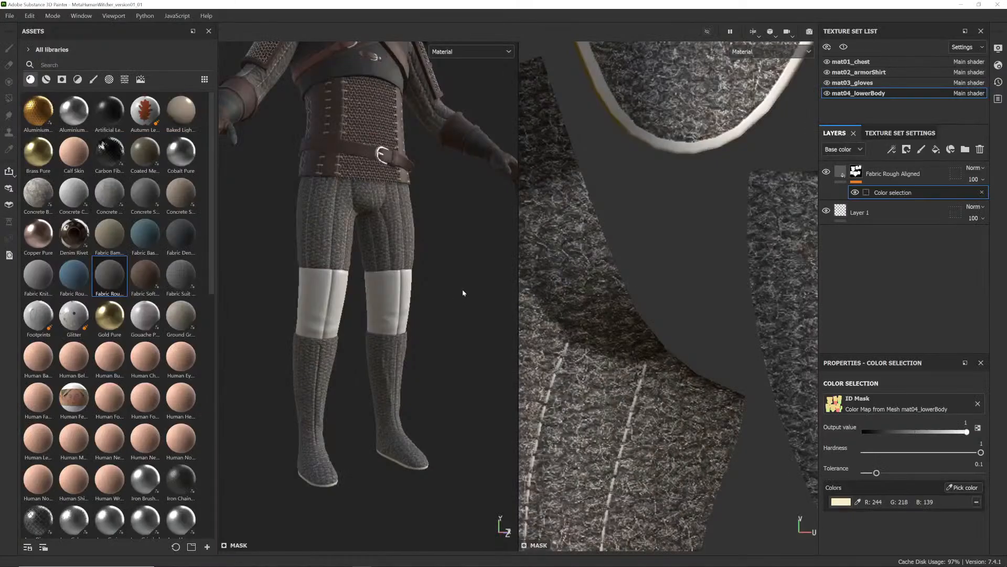
alt+drag(394, 290, 408, 287)
scroll(388, 358, down, 3)
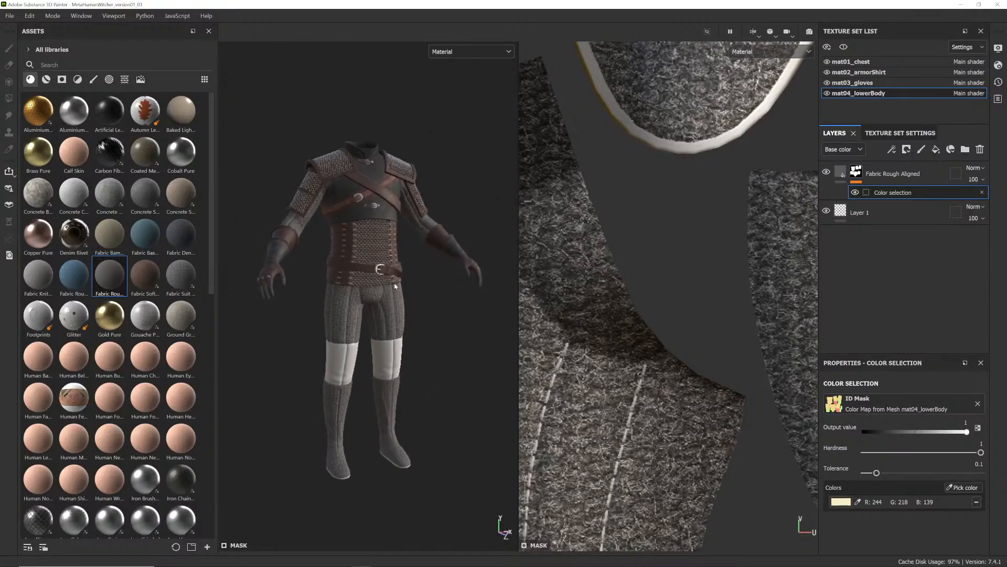
alt+drag(395, 286, 451, 290)
click(899, 134)
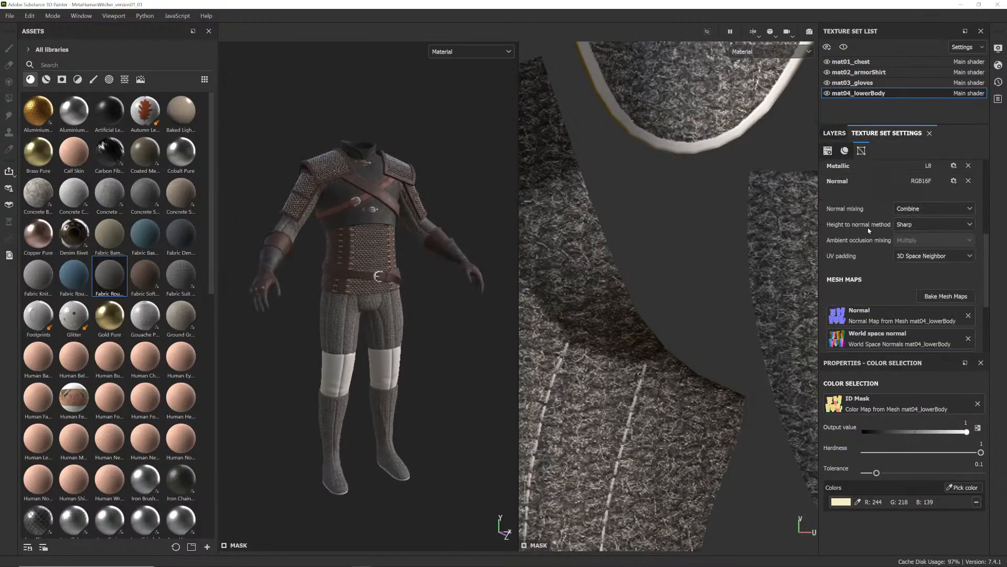
click(945, 296)
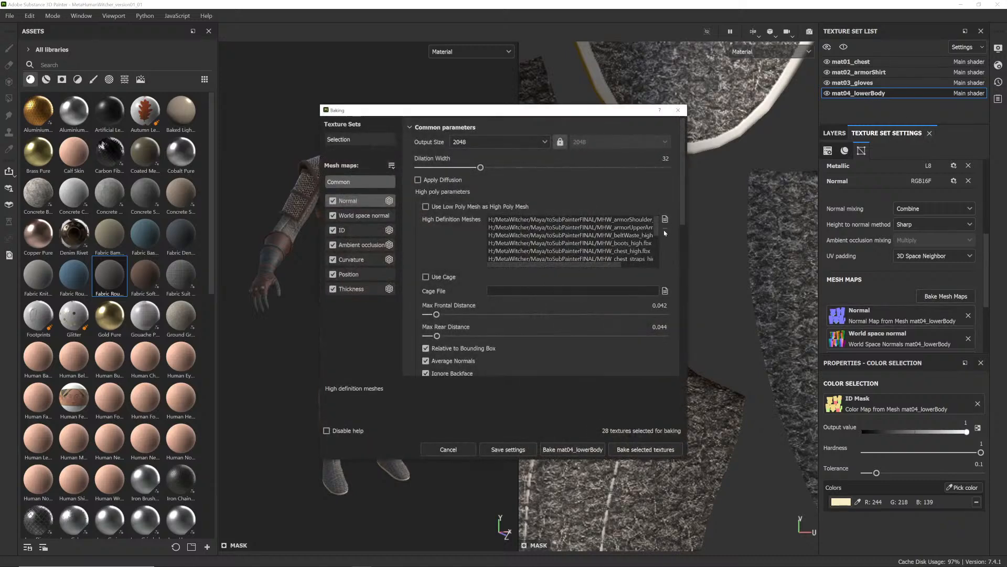
- Replace MHW_boots_high.fbx in the bake's high definition meshes with the re-exported boots file
scroll(632, 264, down, 2)
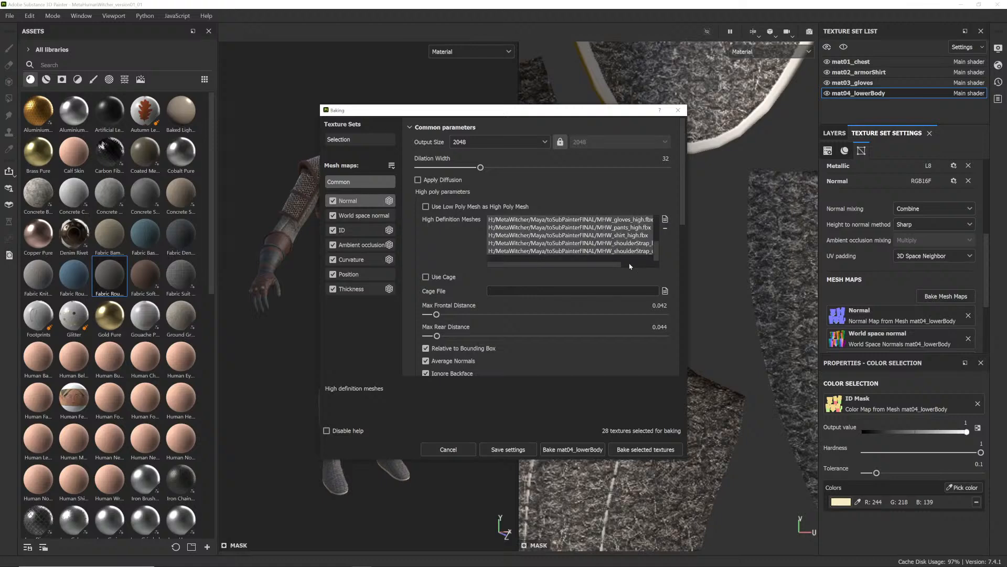
drag(618, 266, 651, 278)
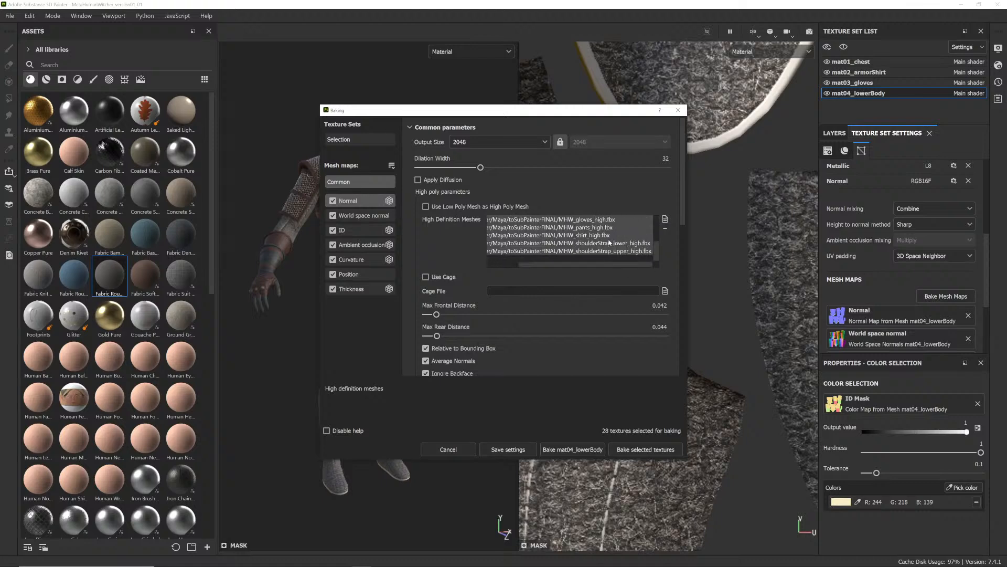
scroll(610, 243, up, 2)
click(591, 243)
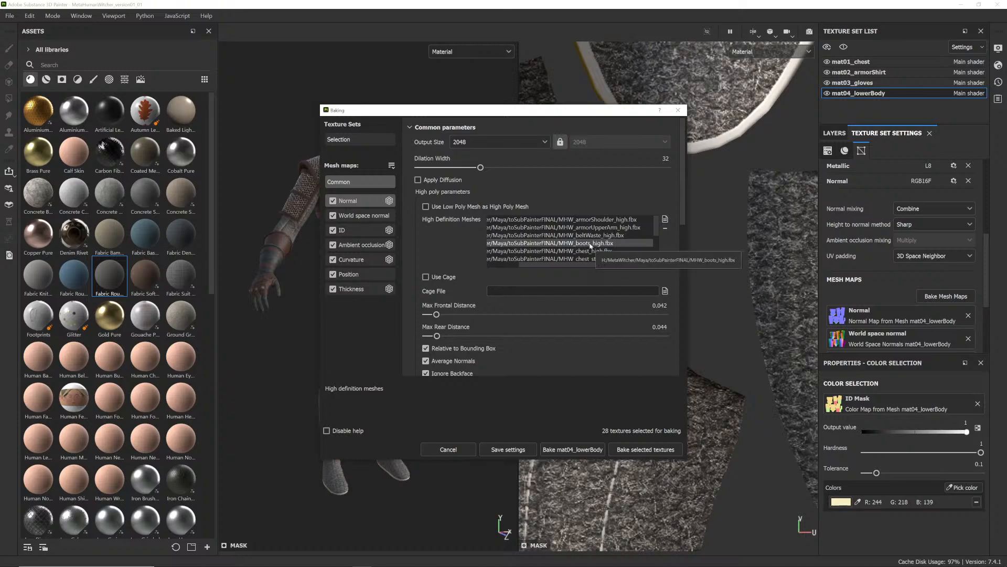
click(665, 218)
double_click(471, 200)
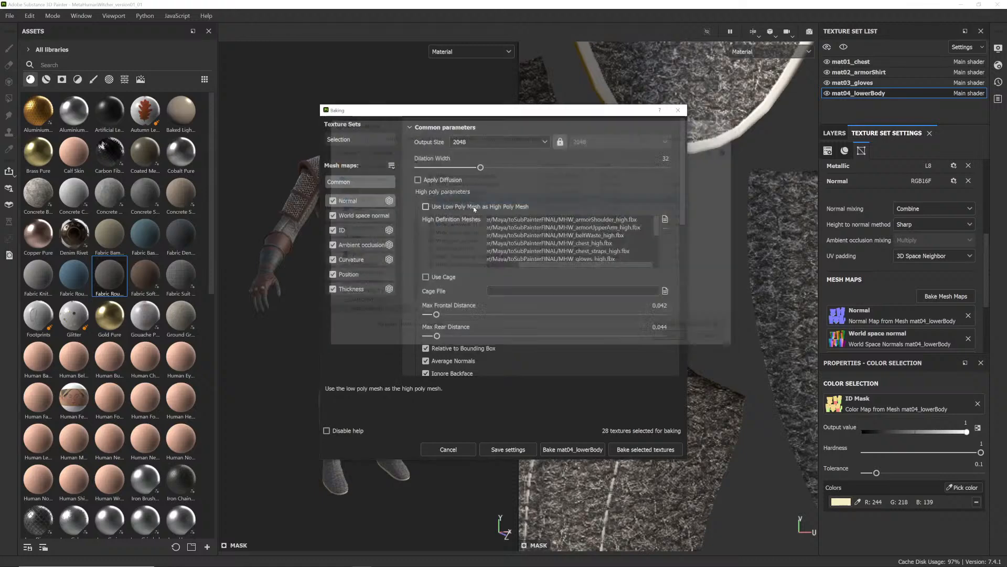
- Bake the mesh maps for mat04_lowerBody and return to its layer stack
scroll(589, 357, down, 1)
click(571, 450)
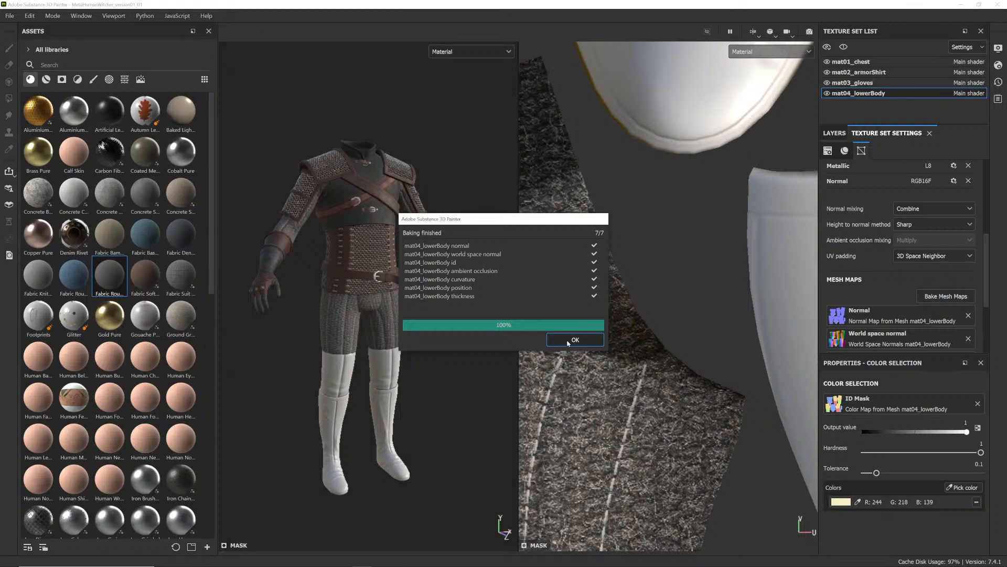
click(574, 340)
click(834, 133)
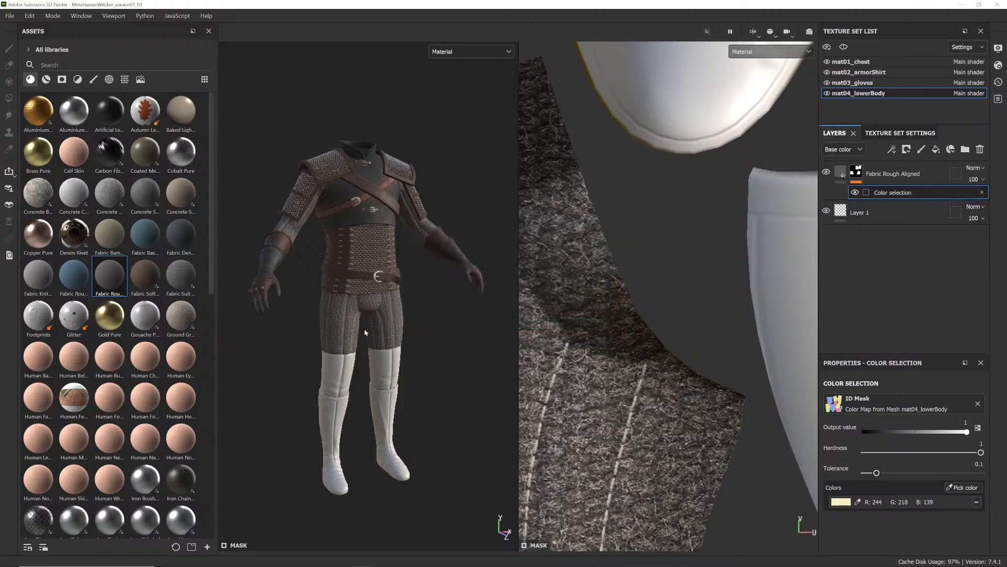
- Set the UV scale of the trousers' Fabric Rough Aligned layer to 4
scroll(325, 337, up, 6)
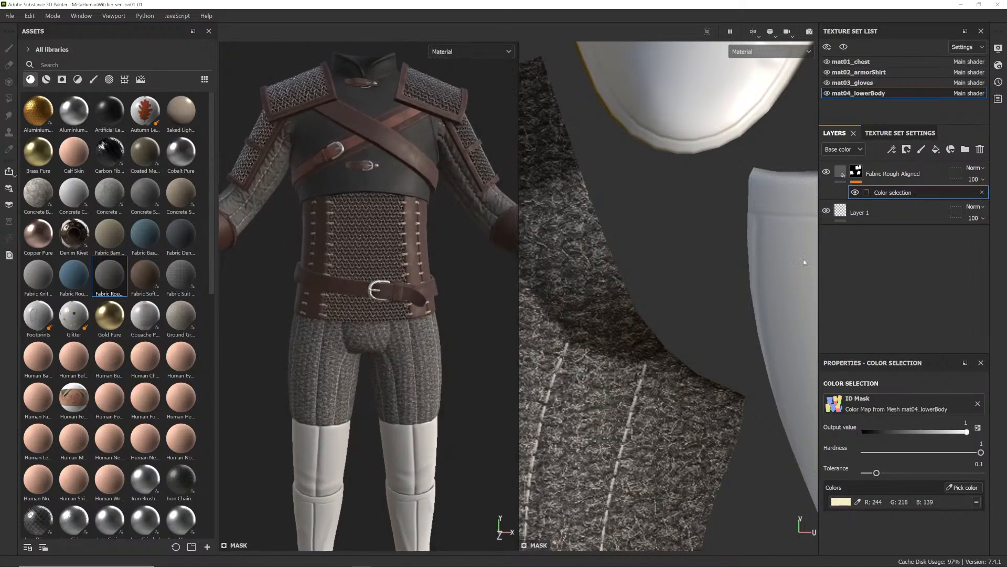
click(841, 172)
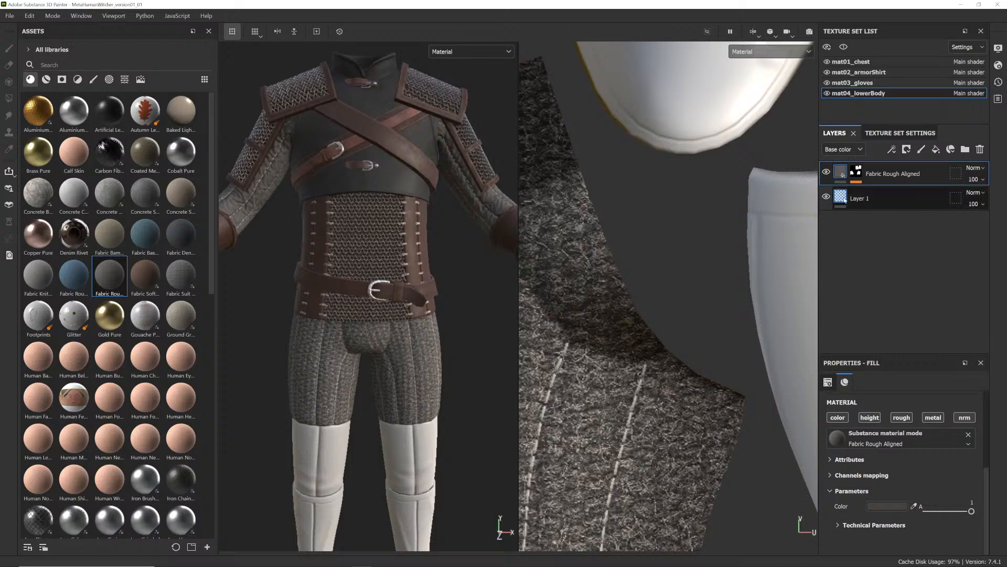
click(841, 196)
click(843, 173)
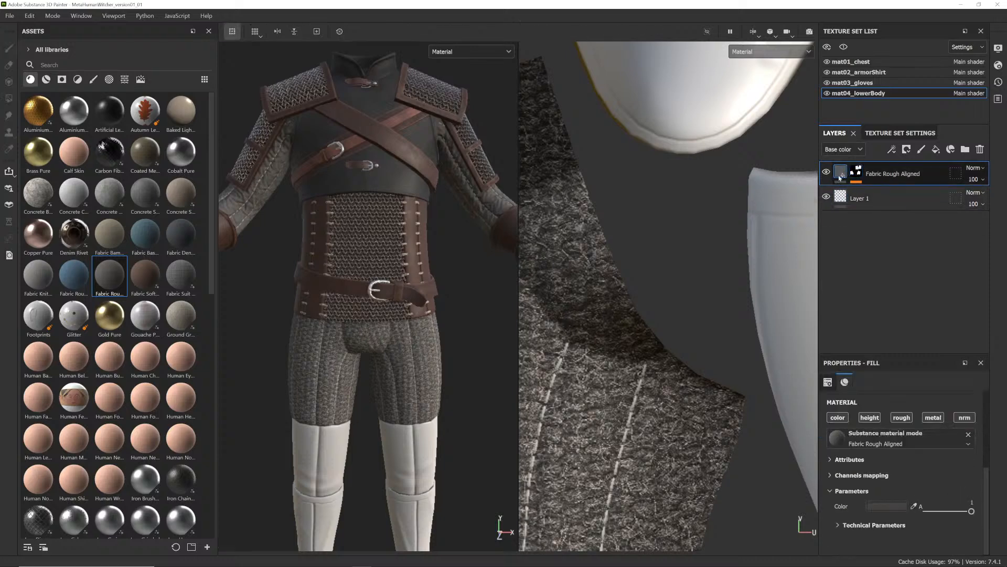
scroll(905, 459, up, 4)
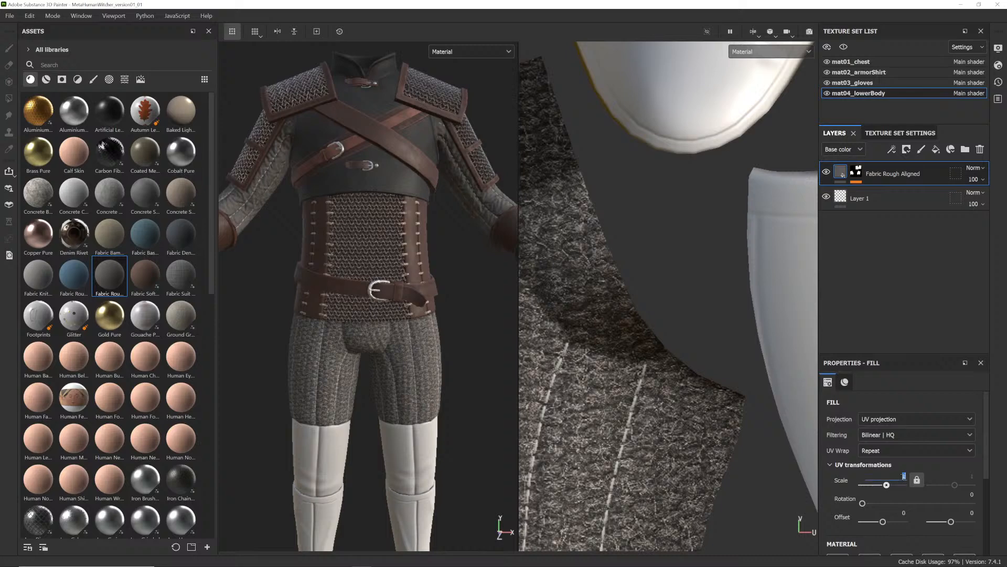
text(4)
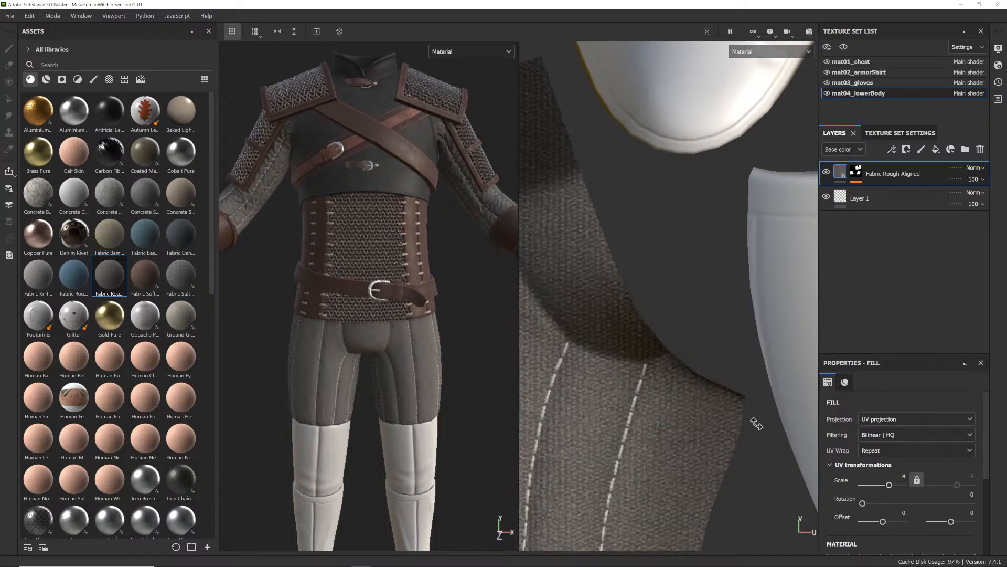
scroll(322, 364, up, 5)
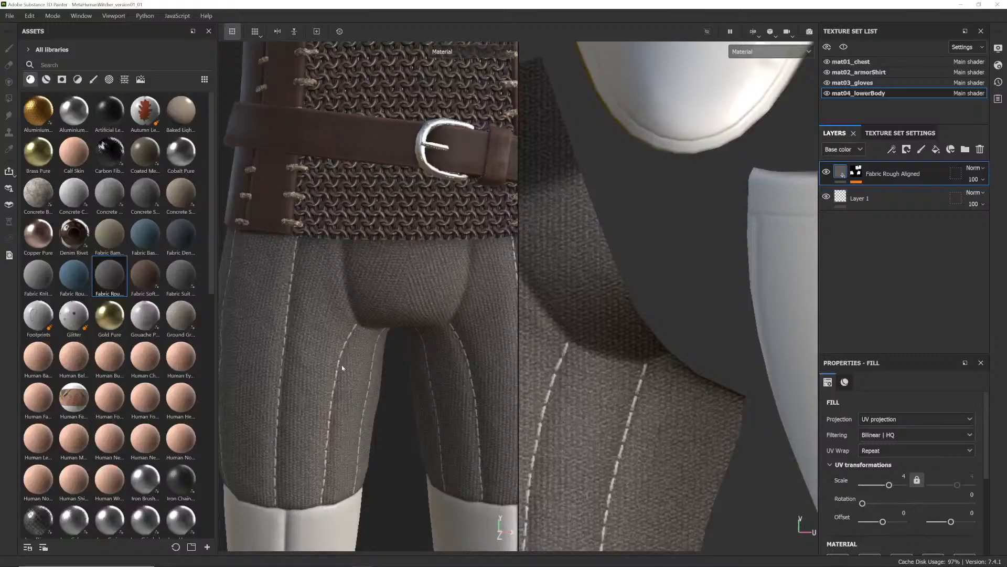
scroll(342, 364, down, 4)
- Switch to Maya to check the color-coded trousers and boots, and return to Substance 3D Painter
key(alt+Tab)
key(alt+Tab)
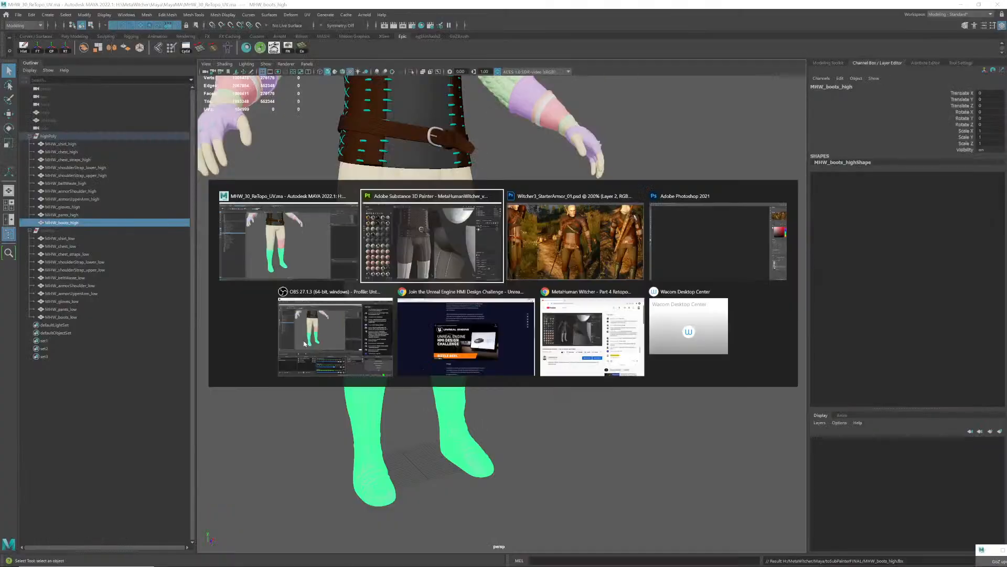
key(alt+Tab)
key(alt+Tab)
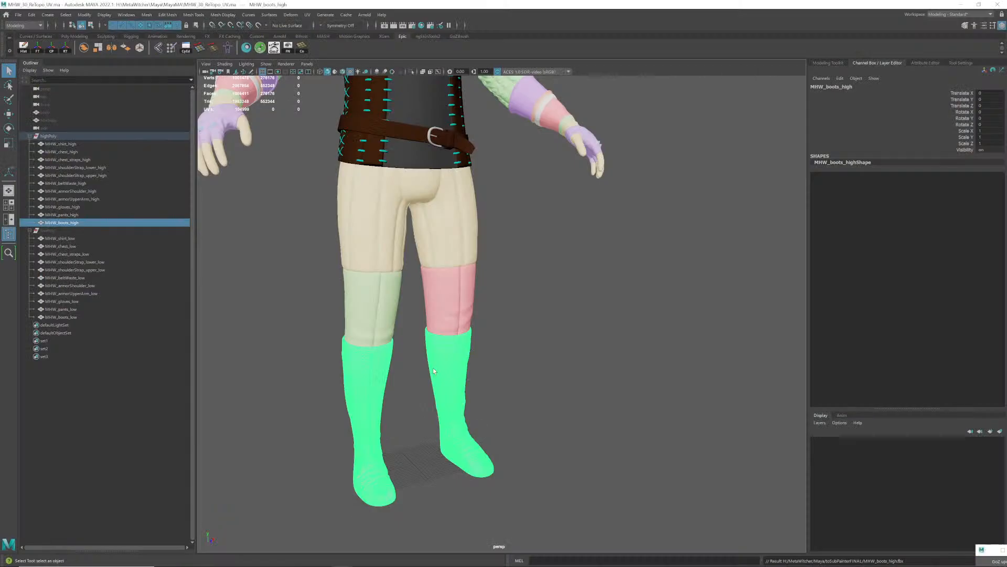
key(alt+Tab)
key(alt+Tab)
key(alt+Tab)
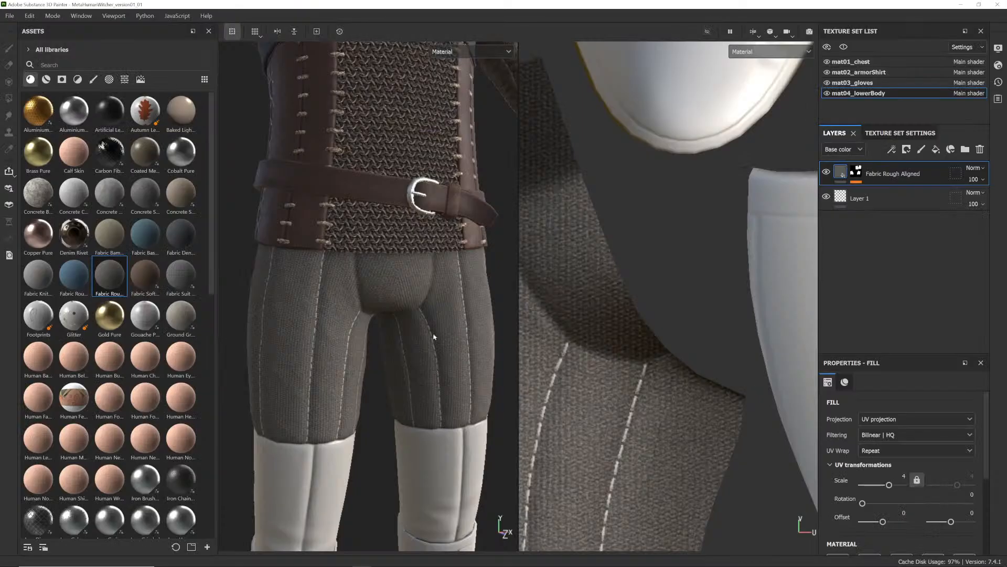
- Darken the Fabric Rough Aligned color to near-black 1B1A19 by lowering its HSV value to 0.105
scroll(330, 341, down, 3)
alt+drag(329, 341, 397, 339)
mouse_move(396, 339)
alt+middle_down()
mouse_move(412, 348)
mouse_move(402, 342)
alt+middle_up()
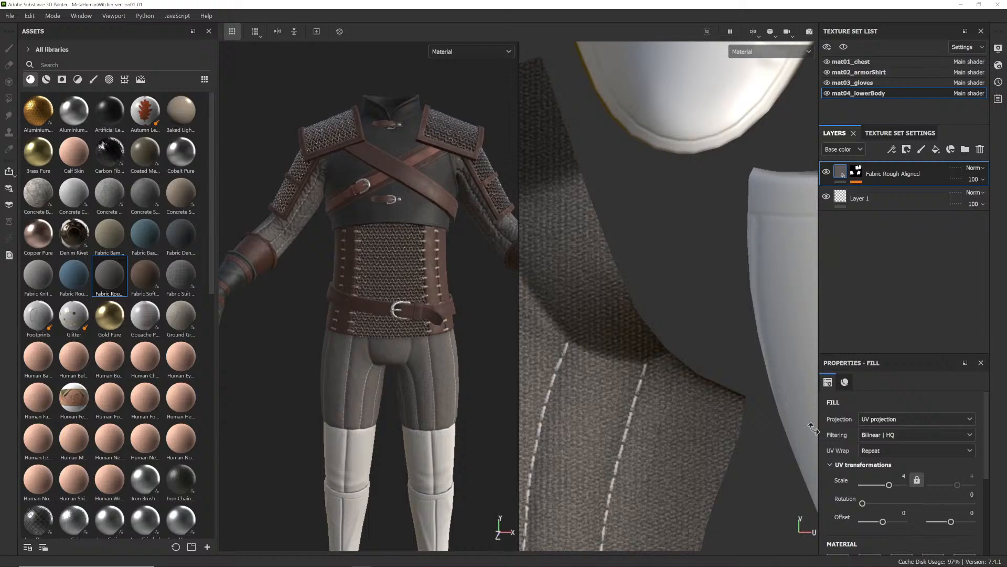
scroll(885, 504, down, 3)
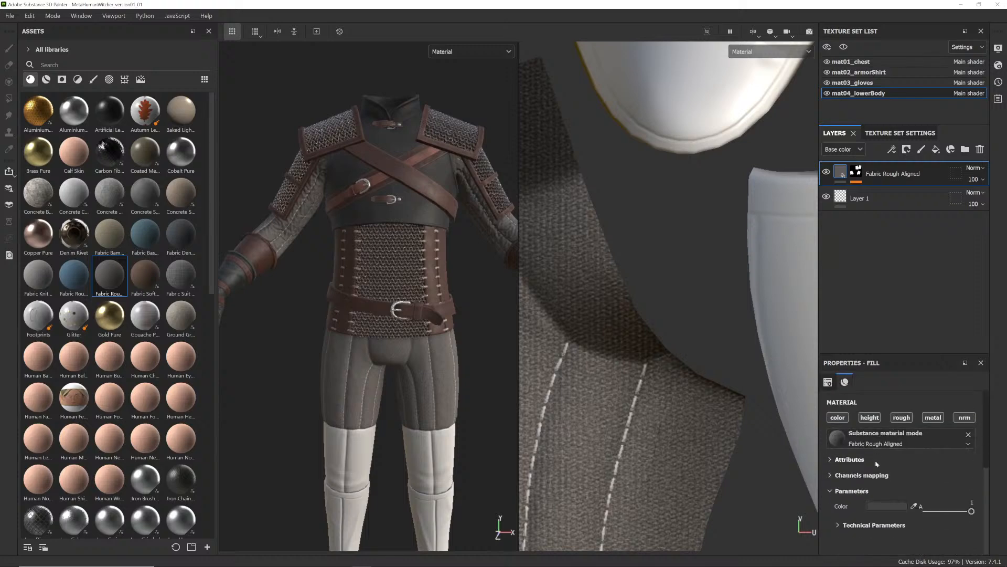
click(885, 506)
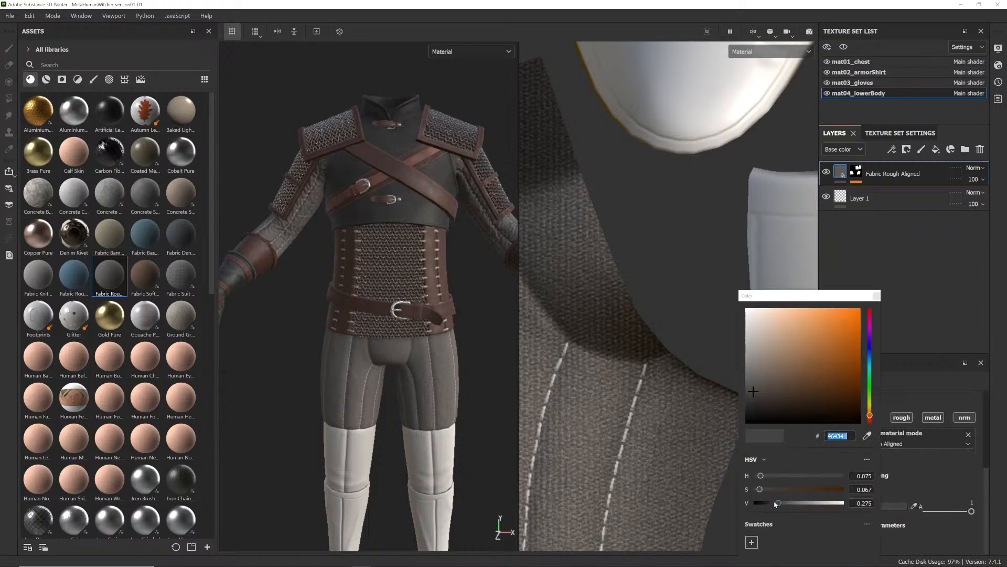
drag(776, 504, 766, 503)
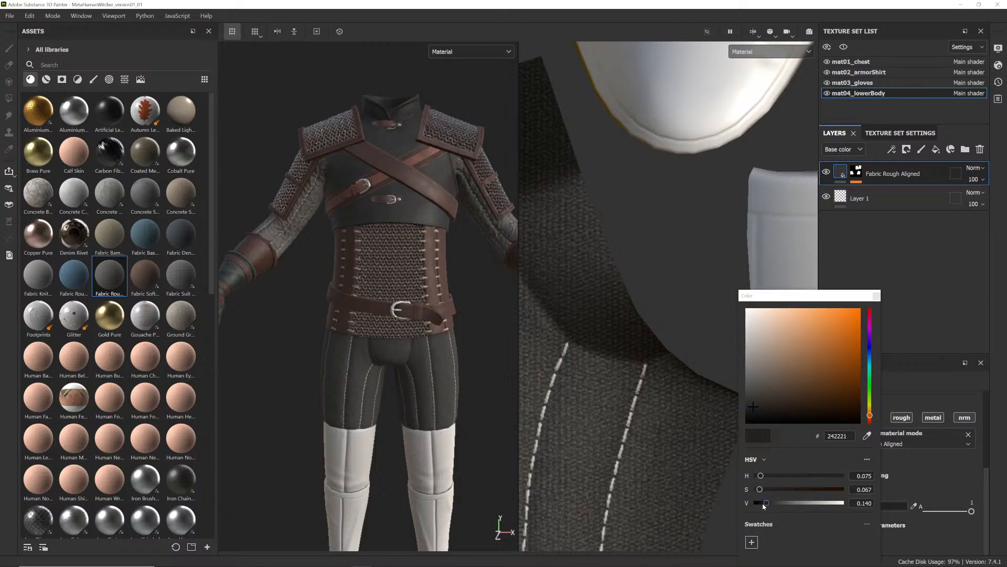
drag(765, 504, 762, 503)
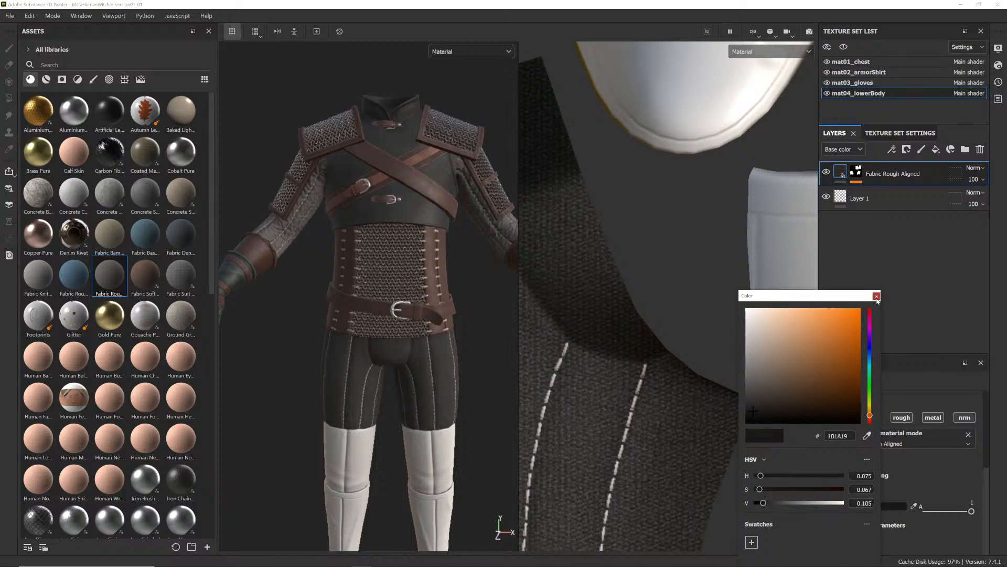
click(876, 297)
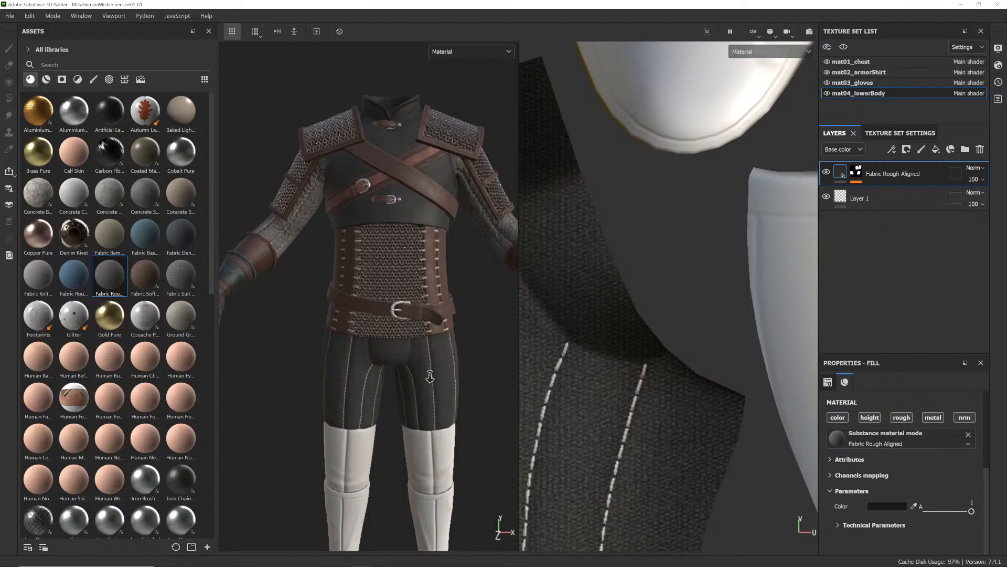
- Add the Leather Stylized smart material to mat04_lowerBody between Fabric Rough Aligned and Layer 1
alt+right_drag(430, 376, 393, 393)
alt+middle_drag(393, 393, 387, 294)
alt+right_drag(387, 294, 404, 292)
alt+middle_drag(404, 293, 400, 309)
alt+right_drag(401, 309, 405, 344)
alt+middle_drag(405, 344, 382, 316)
mouse_move(382, 316)
alt+right_down()
mouse_move(373, 324)
mouse_move(374, 310)
alt+right_up()
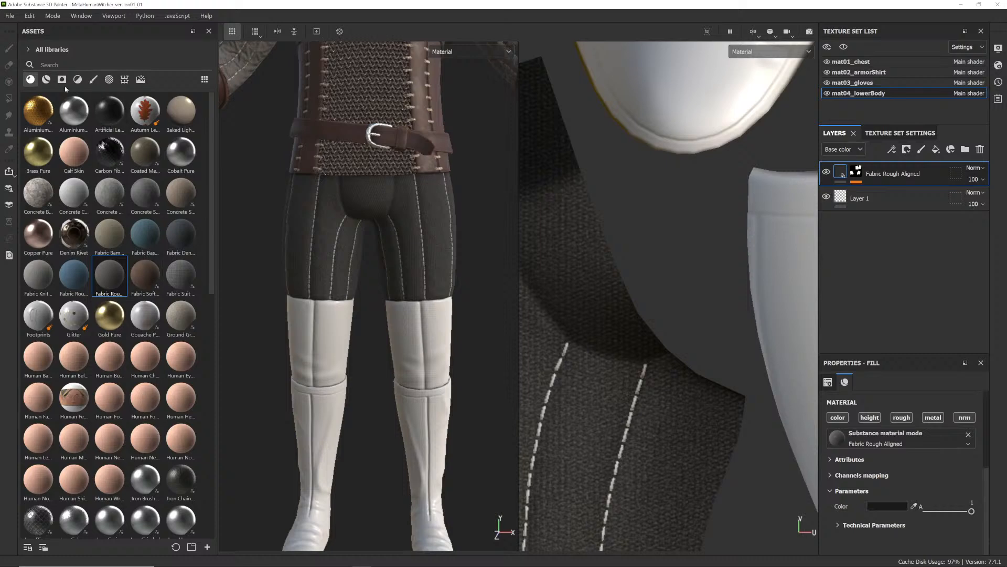
click(46, 79)
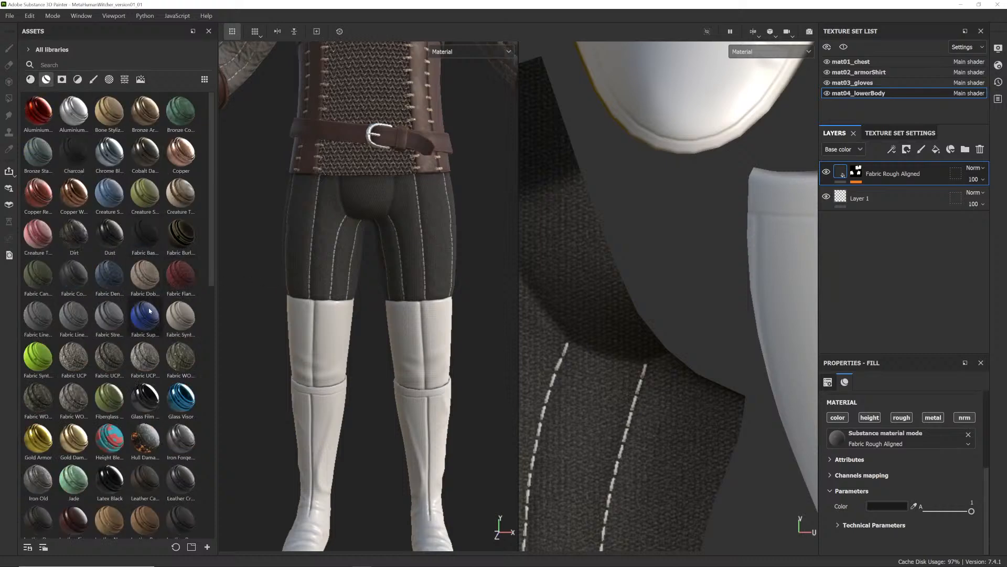
scroll(157, 336, down, 5)
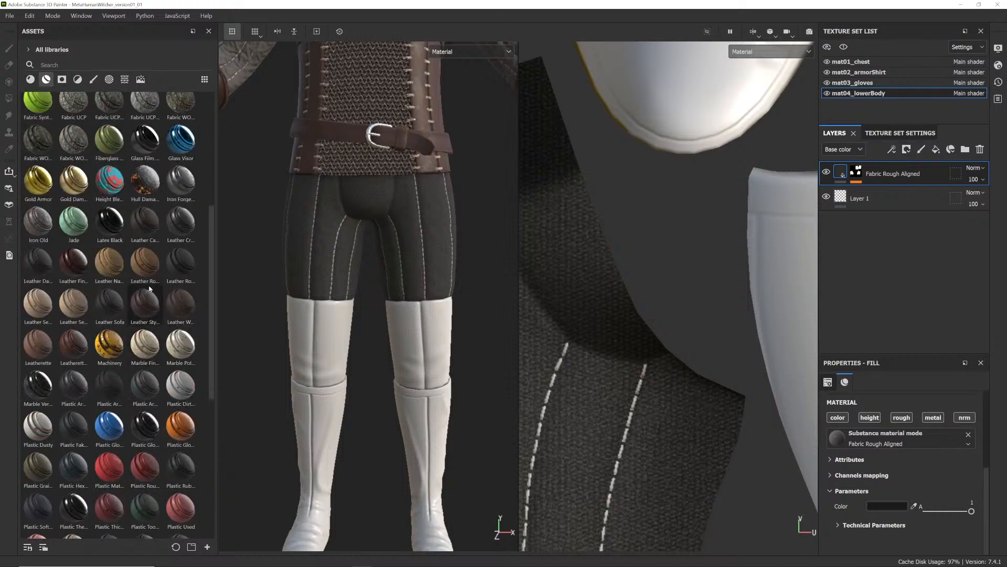
drag(144, 303, 888, 185)
- Mask Leather Stylized with a color selection, picking the pink and light green ID colors of the two leg panels above the boots
click(906, 149)
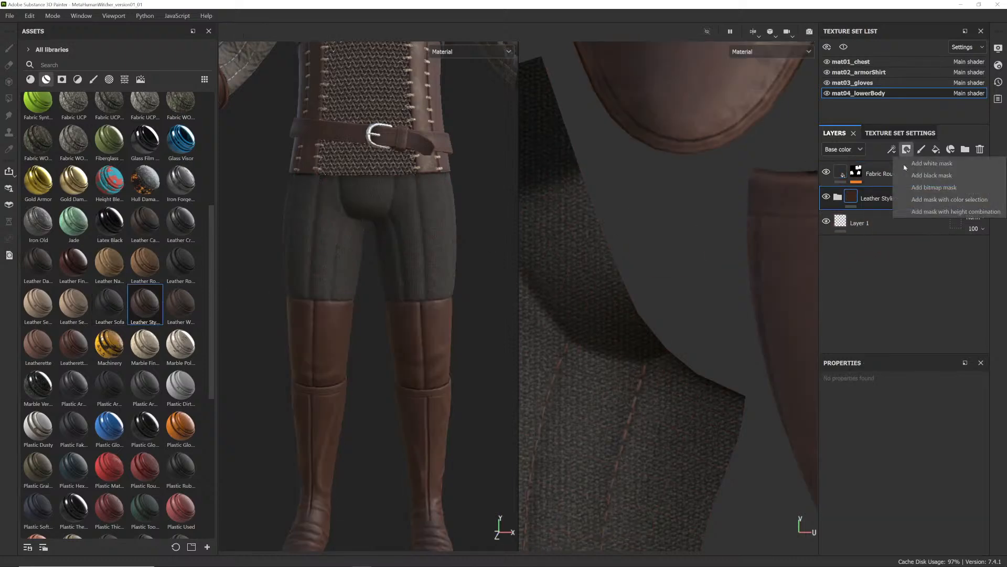
click(943, 202)
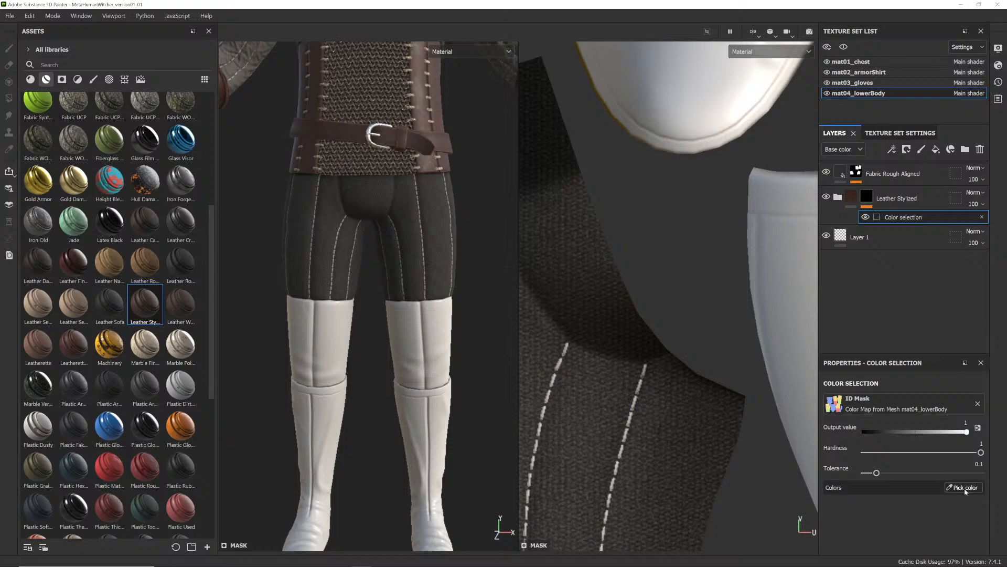
click(965, 488)
click(419, 344)
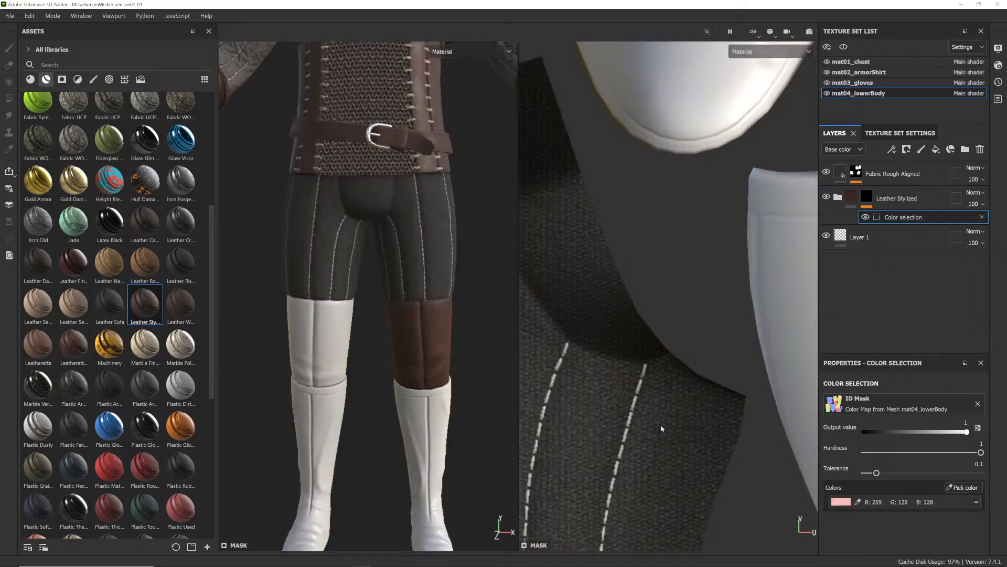
click(964, 487)
click(348, 341)
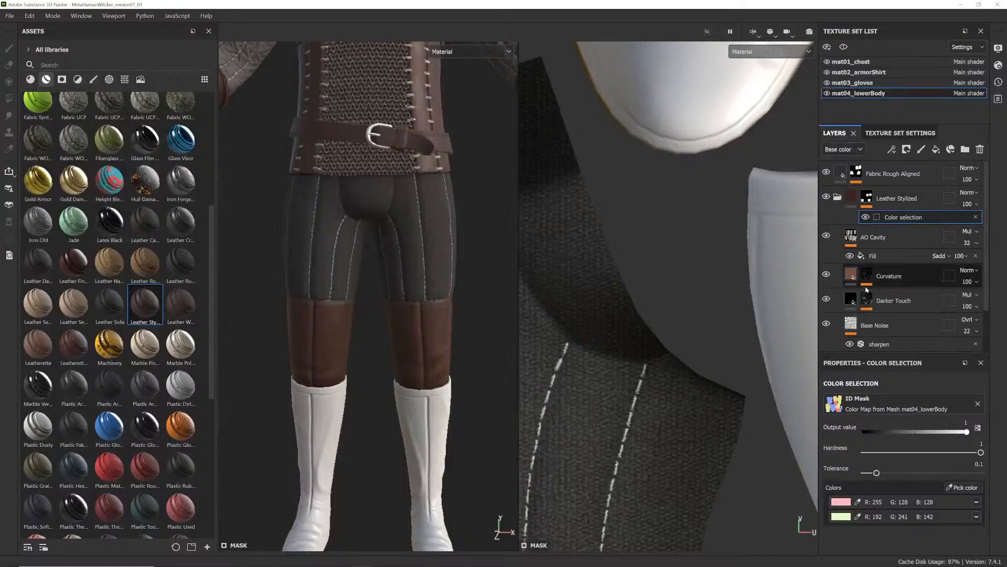
- Examine the Base Noise layer's projection, scale and sharpen filter in the Leather Stylized folder against the leather on the legs
scroll(876, 304, down, 1)
click(882, 294)
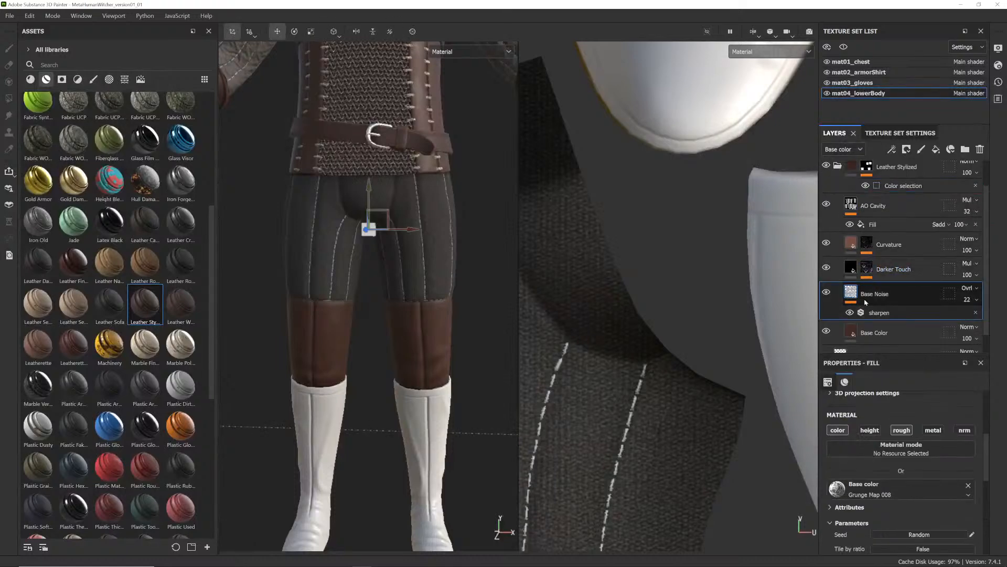
scroll(886, 457, up, 2)
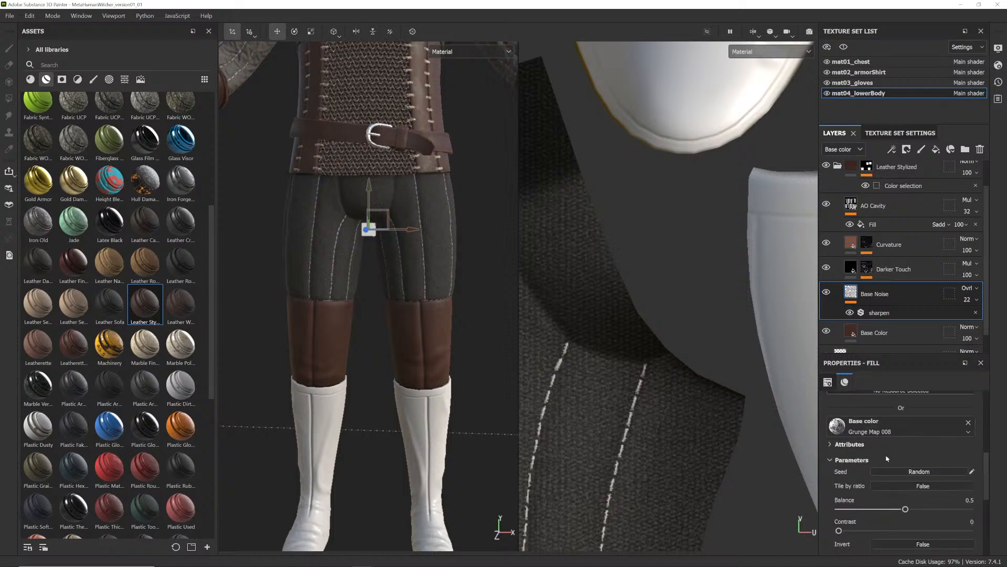
scroll(886, 461, up, 6)
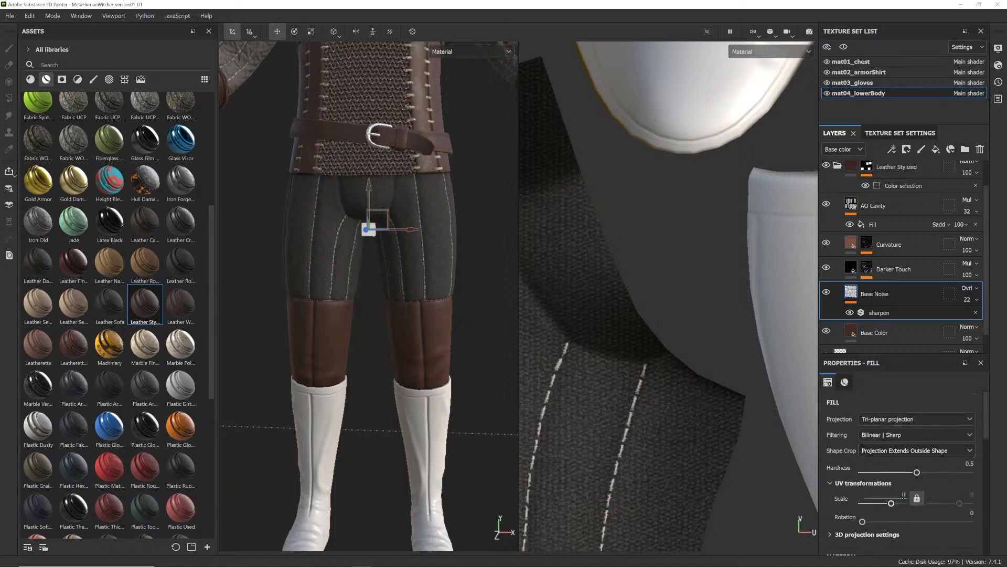
alt+drag(388, 331, 397, 303)
alt+right_drag(337, 429, 420, 305)
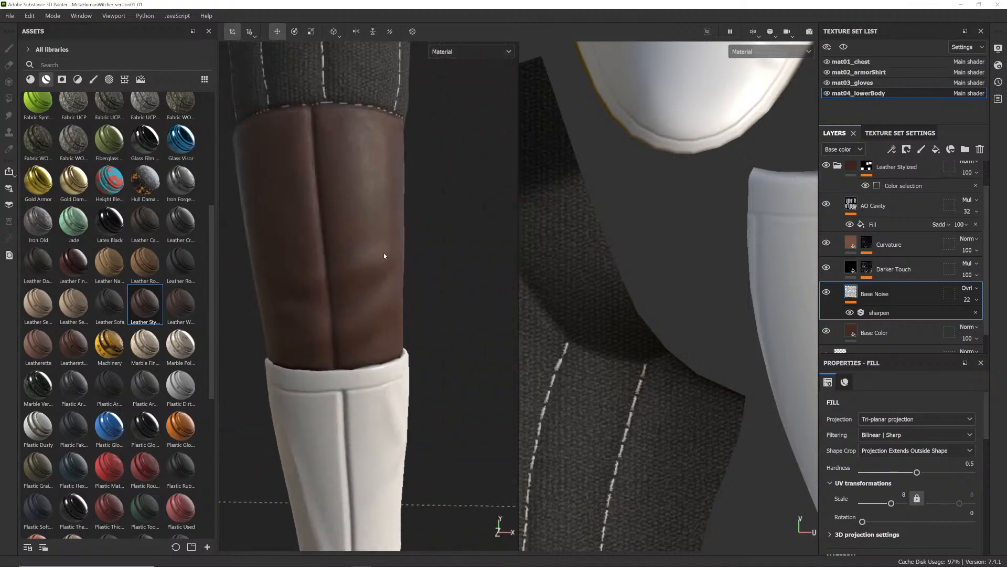
alt+right_drag(373, 332, 419, 362)
click(883, 313)
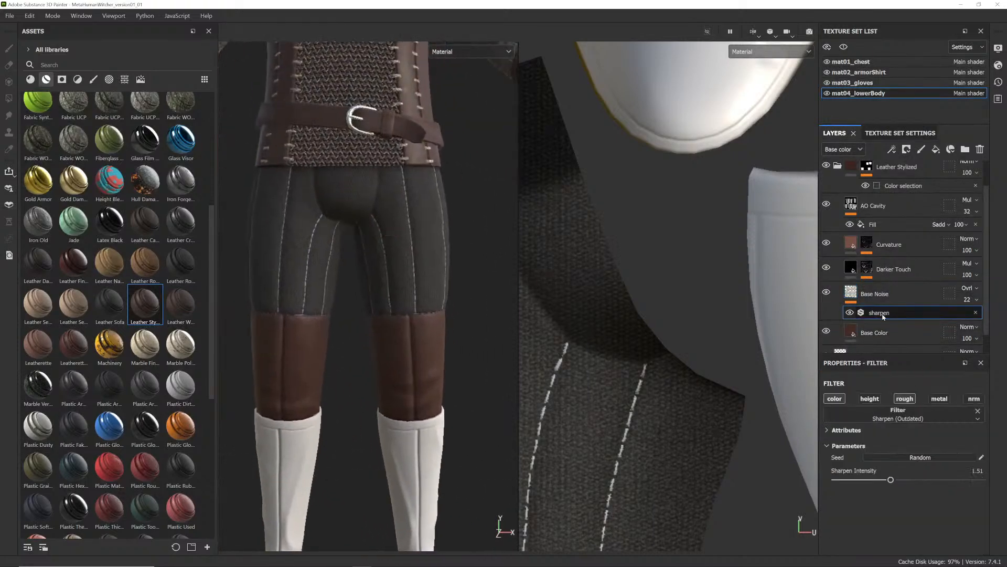
- Collapse the Leather Stylized folder and raise its color selection tolerance to 0.19
scroll(841, 246, up, 2)
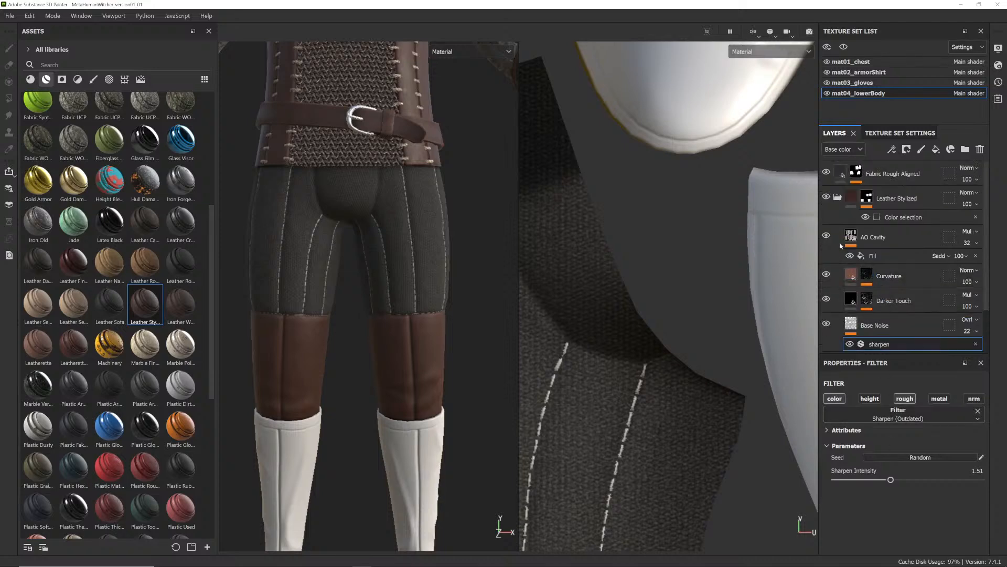
click(838, 196)
click(903, 216)
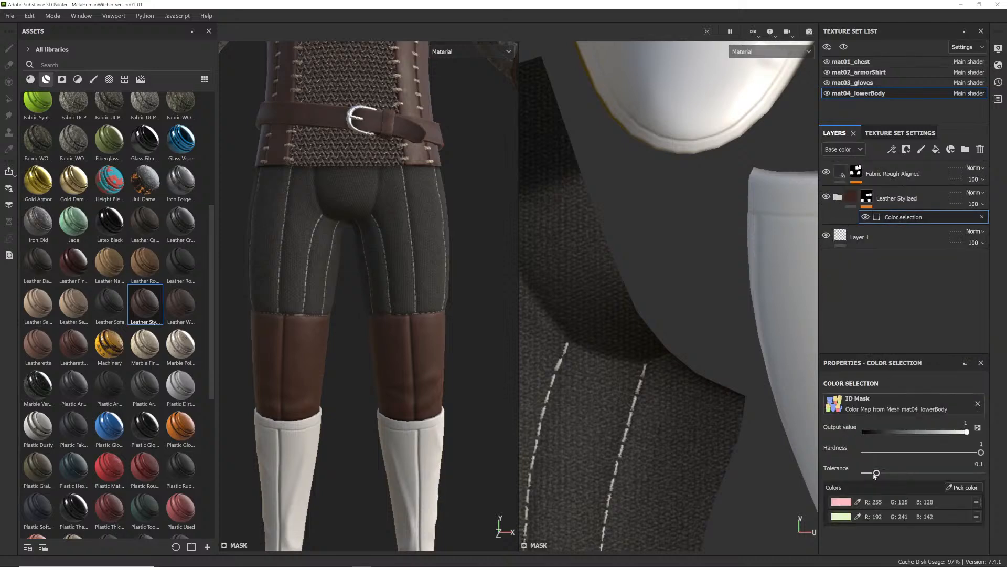
mouse_move(876, 472)
mouse_down()
mouse_move(892, 474)
mouse_move(880, 473)
mouse_up()
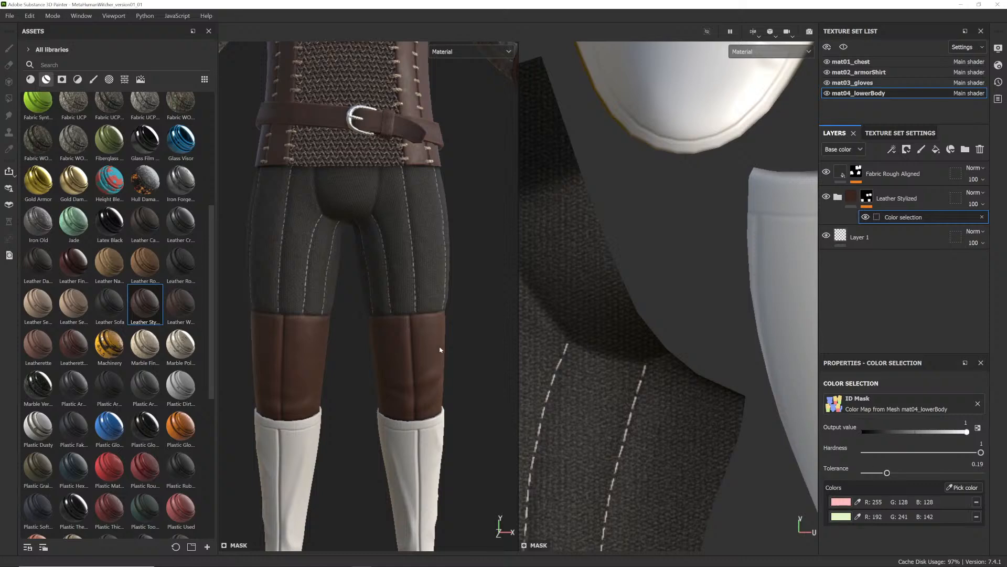
scroll(441, 350, down, 7)
alt+middle_drag(383, 322, 383, 343)
scroll(364, 348, up, 1)
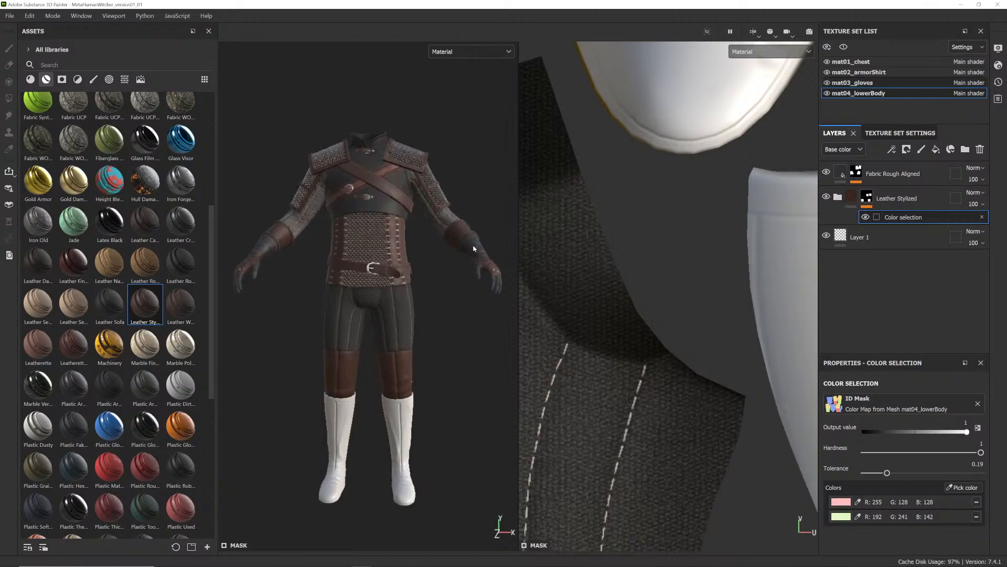
- Copy the topmost Leather Stylized folder, with its color selection mask, from the mat03_gloves texture set
click(852, 82)
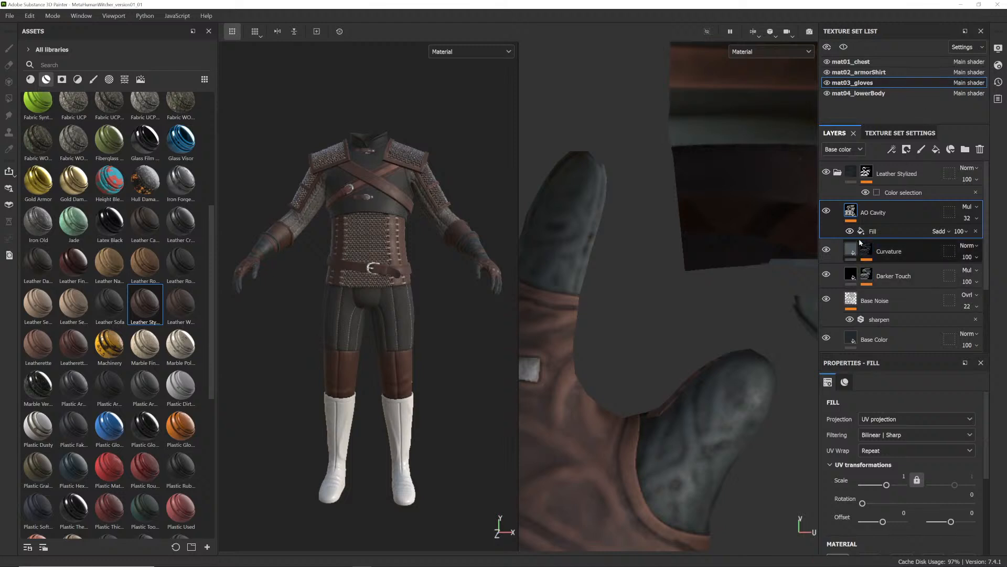
click(838, 173)
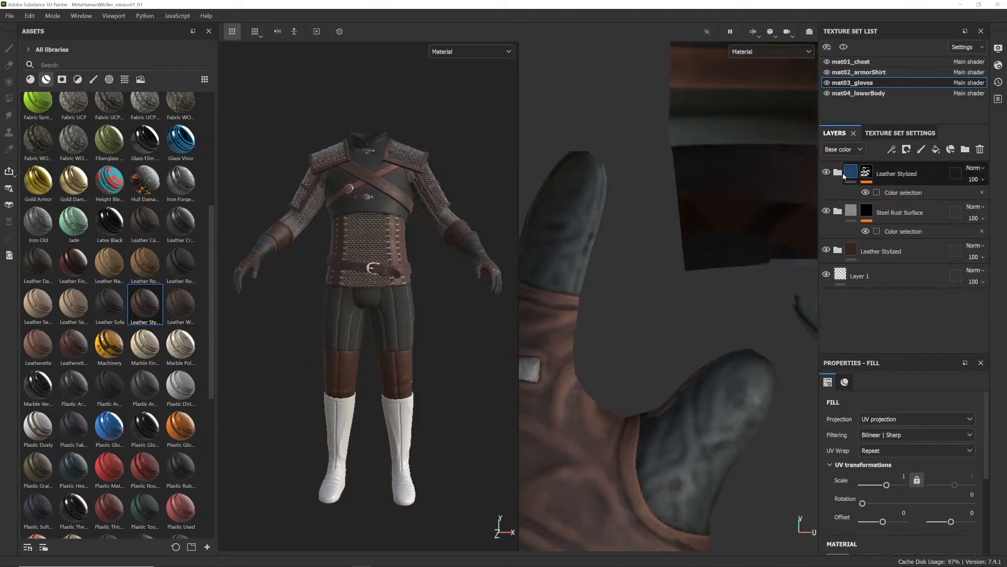
click(838, 173)
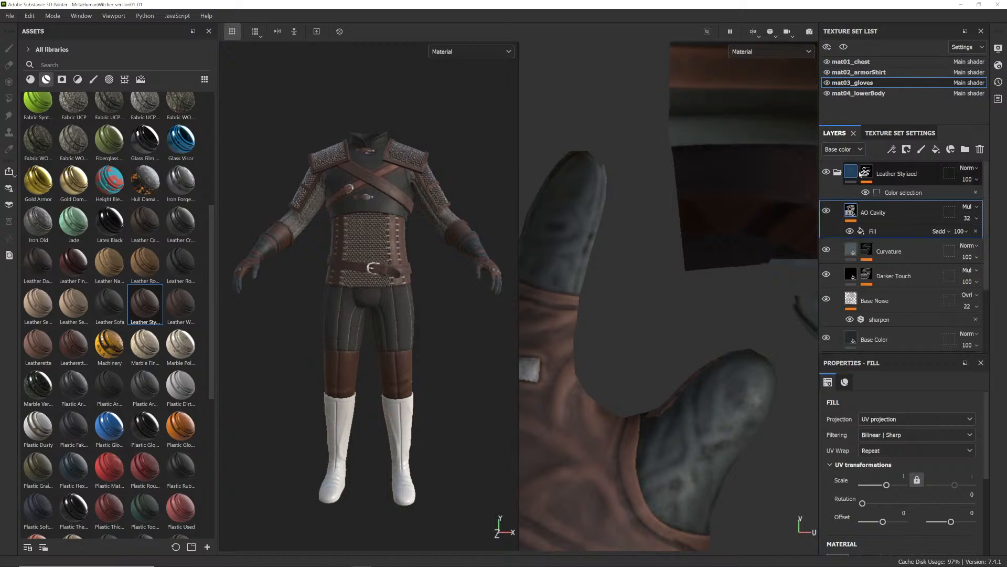
click(838, 173)
click(898, 175)
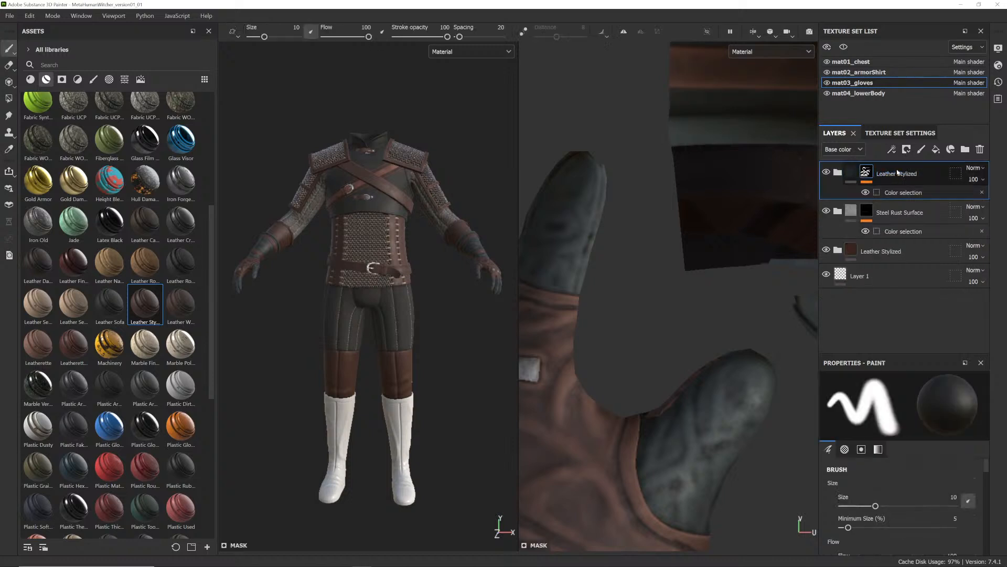
right_click(897, 175)
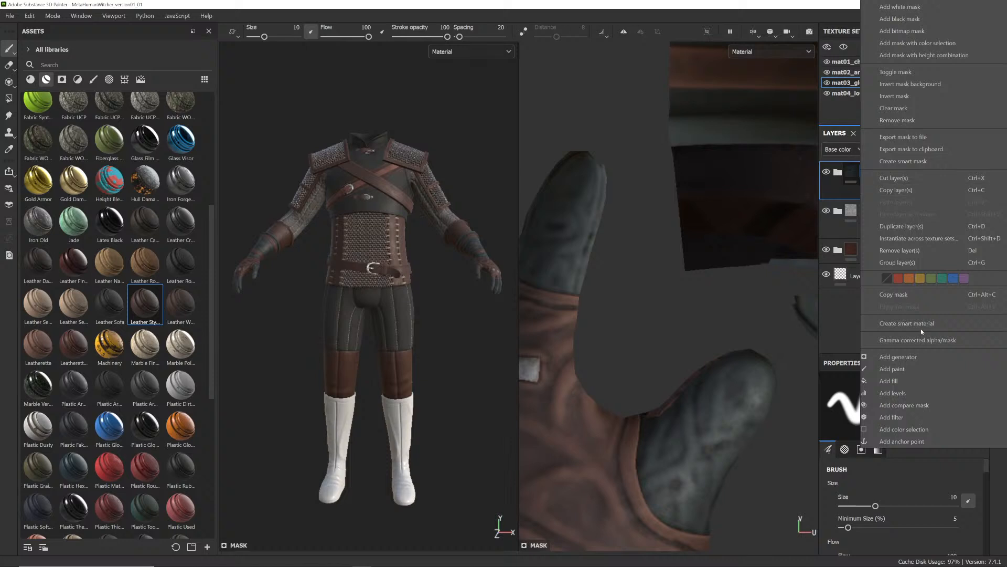
click(905, 191)
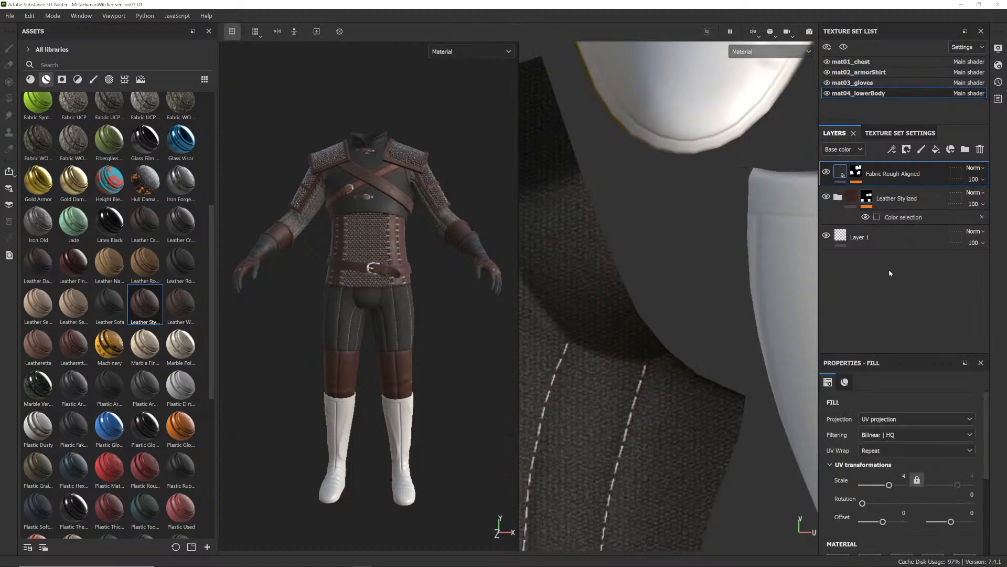
- Try the copied glove leather as a layer instance above Fabric Rough Aligned in mat04_lowerBody, and delete that instance
right_click(892, 273)
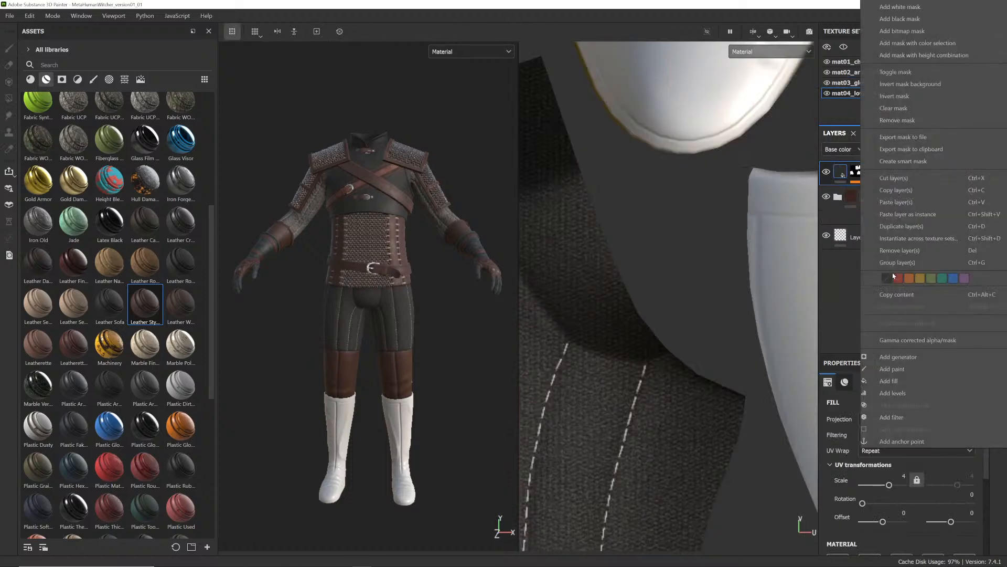
click(908, 216)
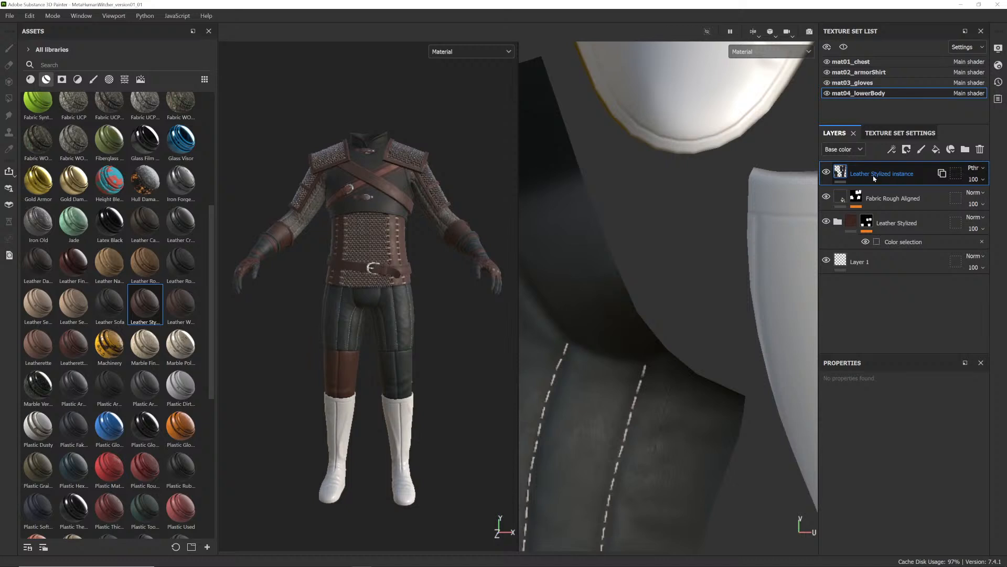
click(826, 172)
click(826, 172)
click(826, 172)
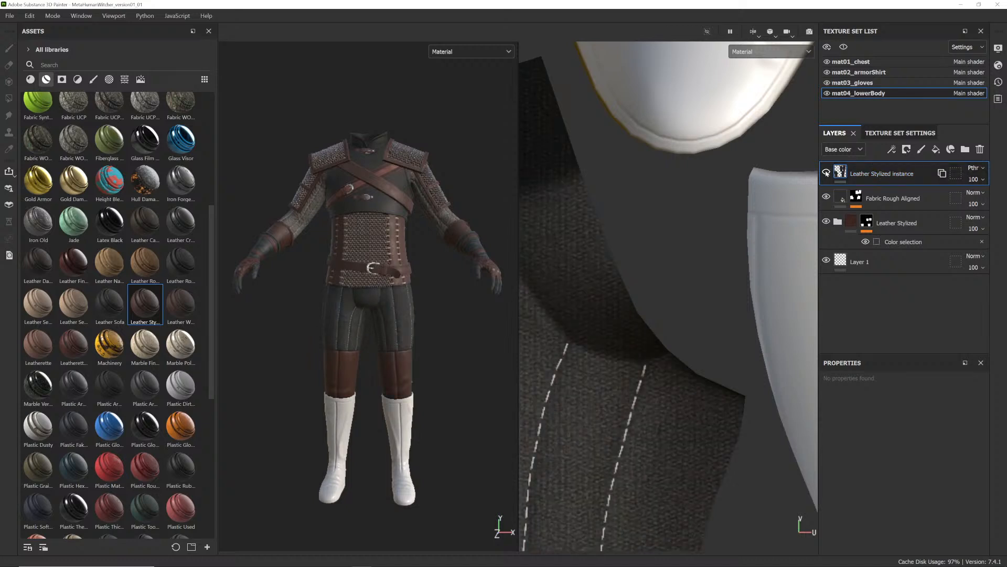
click(826, 172)
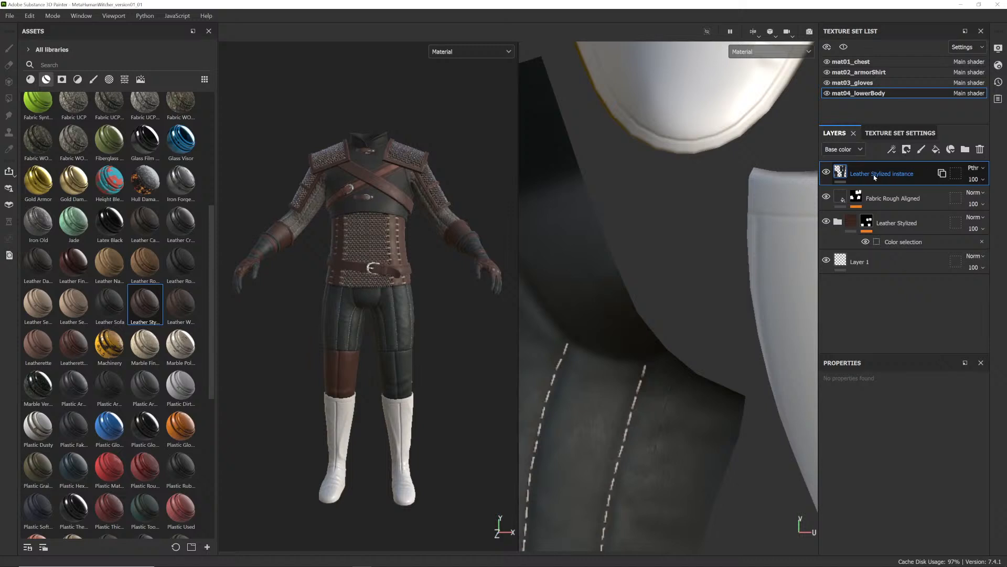
key(Delete)
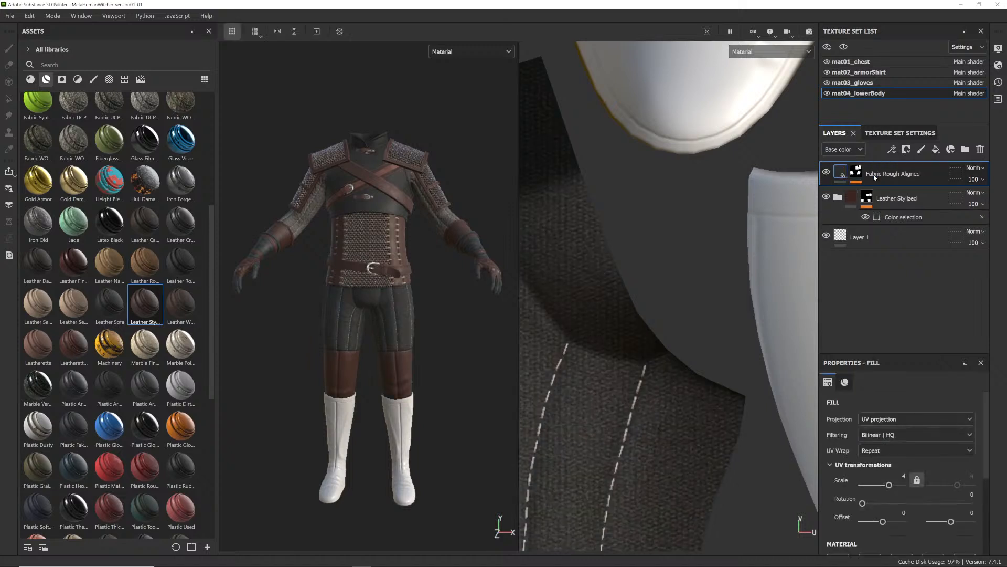
- Paste the copied Leather Stylized folder above Fabric Rough Aligned and replace its mask's three colors with the boots' blue ID color
right_click(886, 277)
click(896, 202)
click(894, 194)
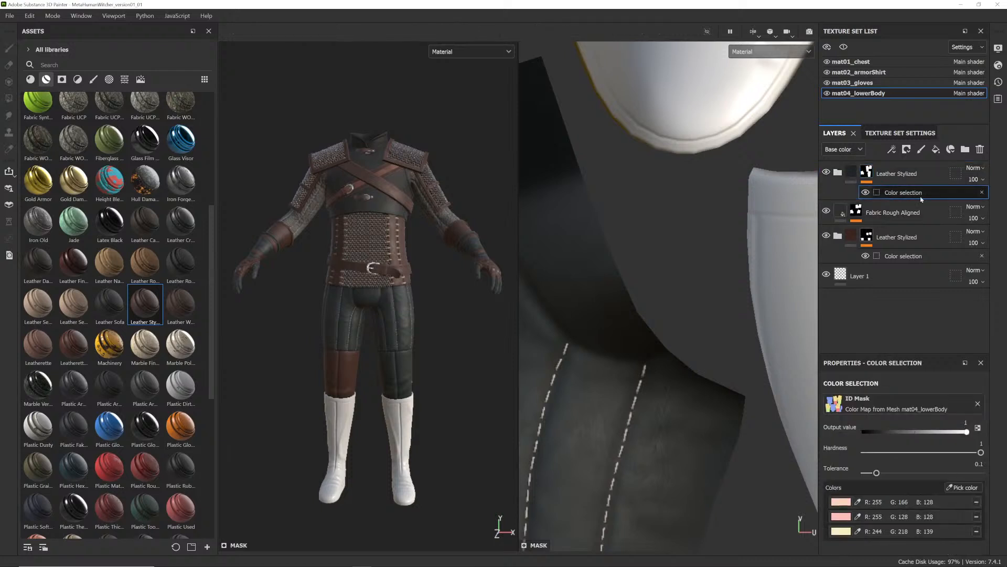
click(977, 502)
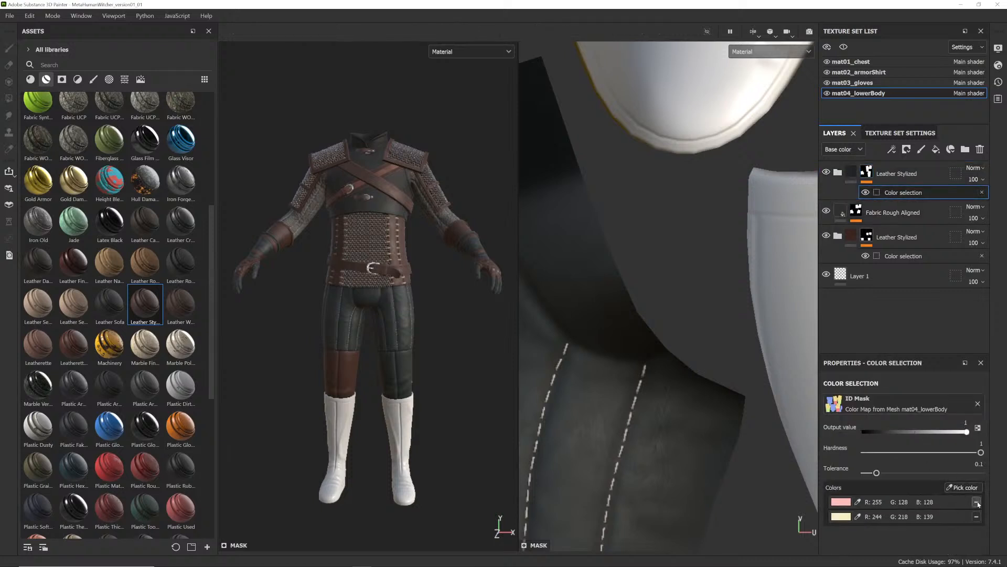
click(977, 502)
click(977, 502)
click(965, 488)
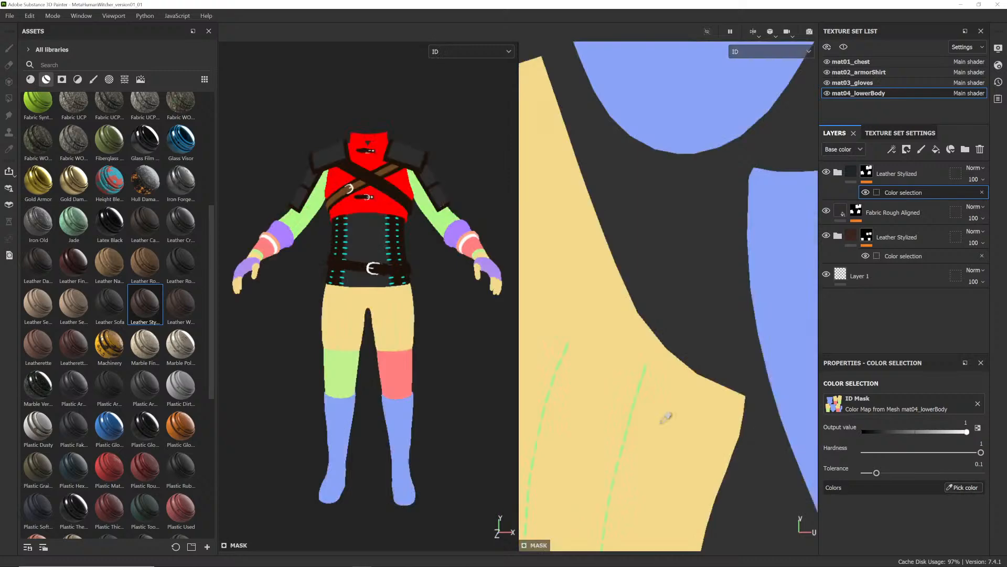
click(405, 423)
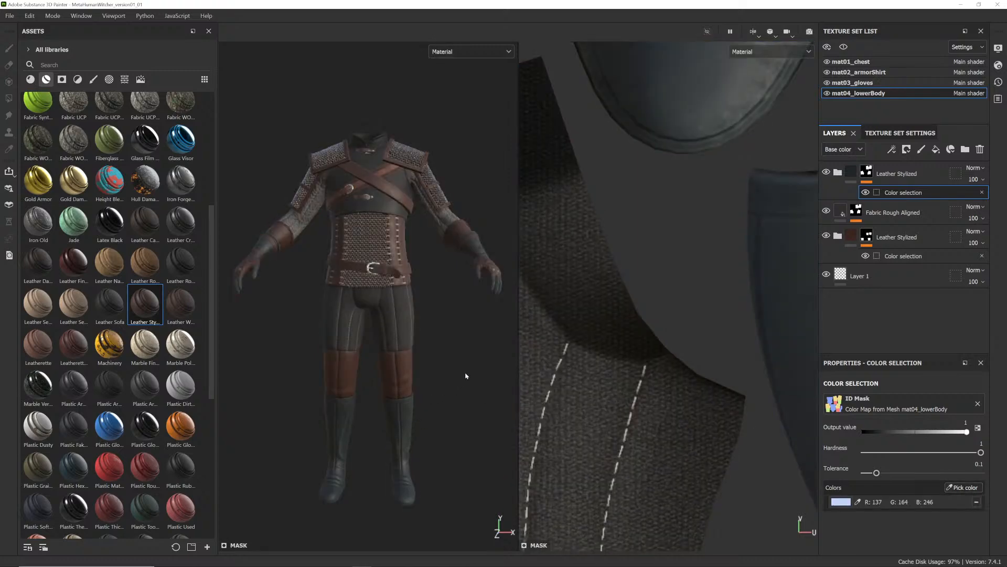
- Save the project
alt+drag(370, 358, 375, 314)
scroll(378, 341, up, 2)
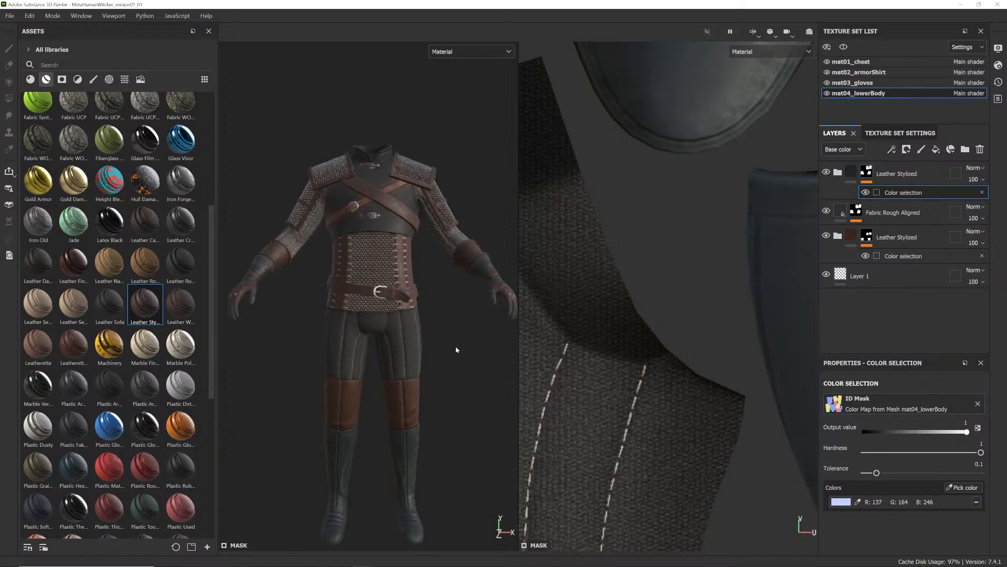
key(ctrl+s)
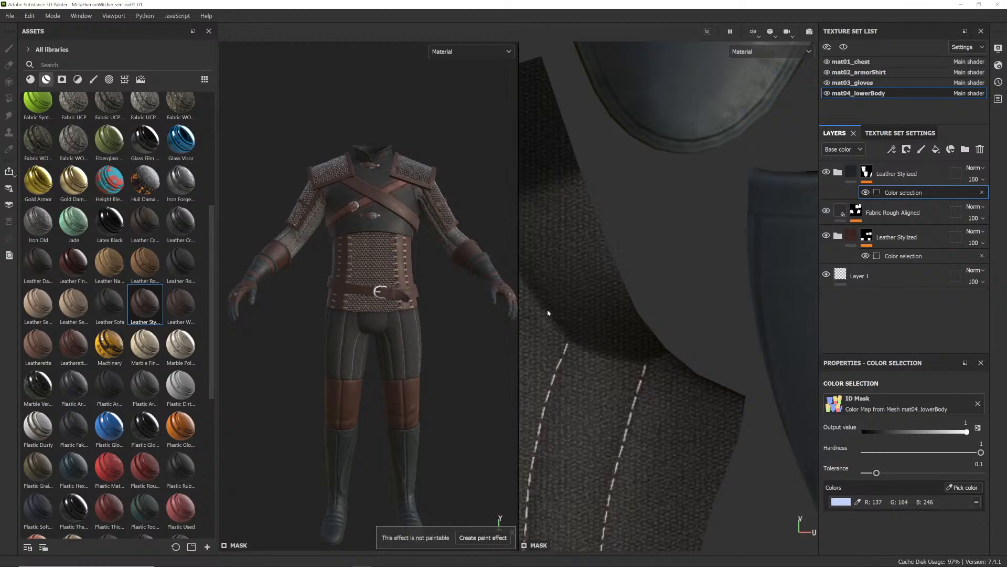
- Examine the whole textured outfit and the lower-body UV layout in enlarged views with the side panels hidden
click(859, 276)
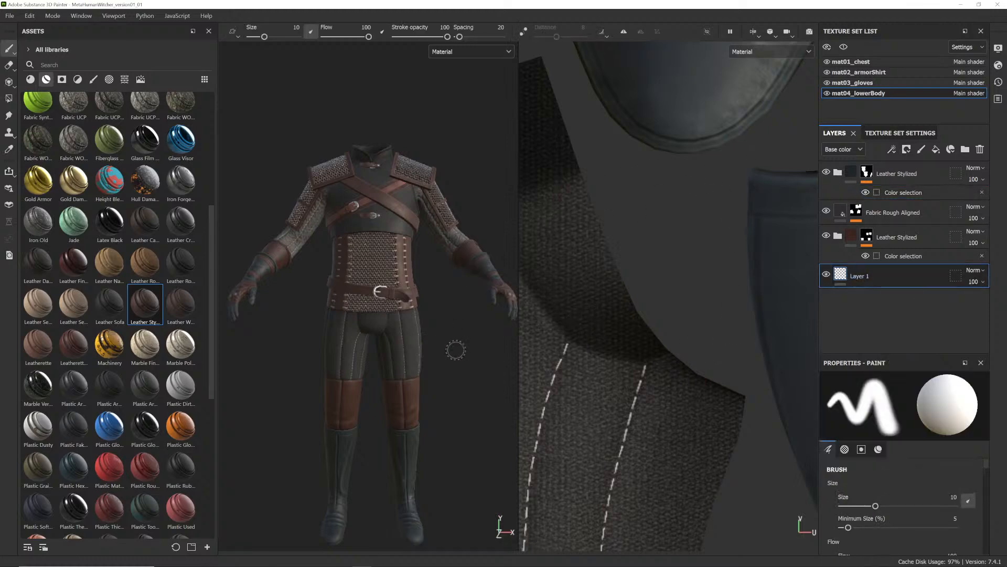
key(Tab)
alt+middle_drag(387, 372, 401, 342)
scroll(794, 288, down, 10)
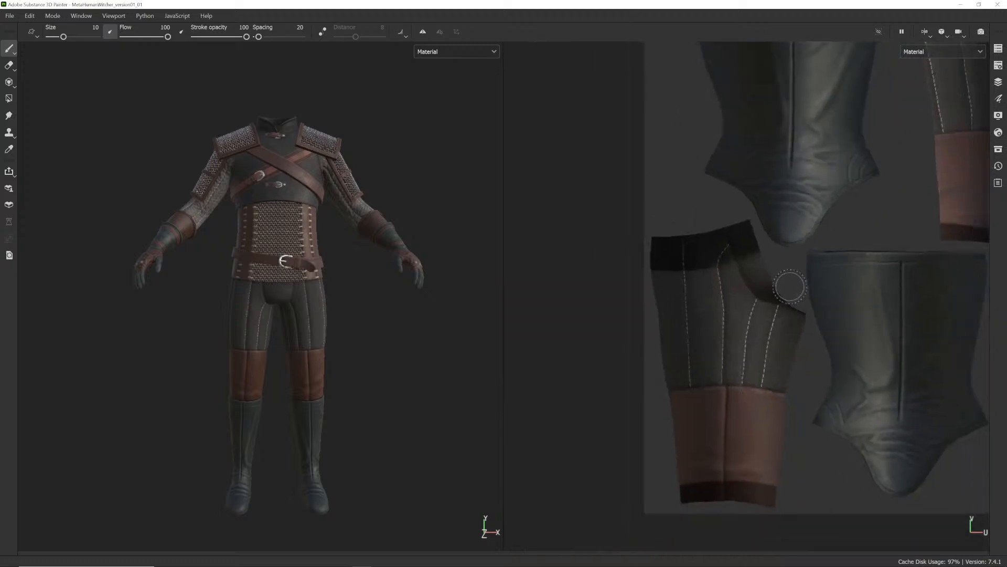
alt+middle_drag(803, 286, 711, 295)
scroll(704, 306, up, 1)
alt+drag(398, 302, 317, 310)
alt+drag(460, 304, 465, 299)
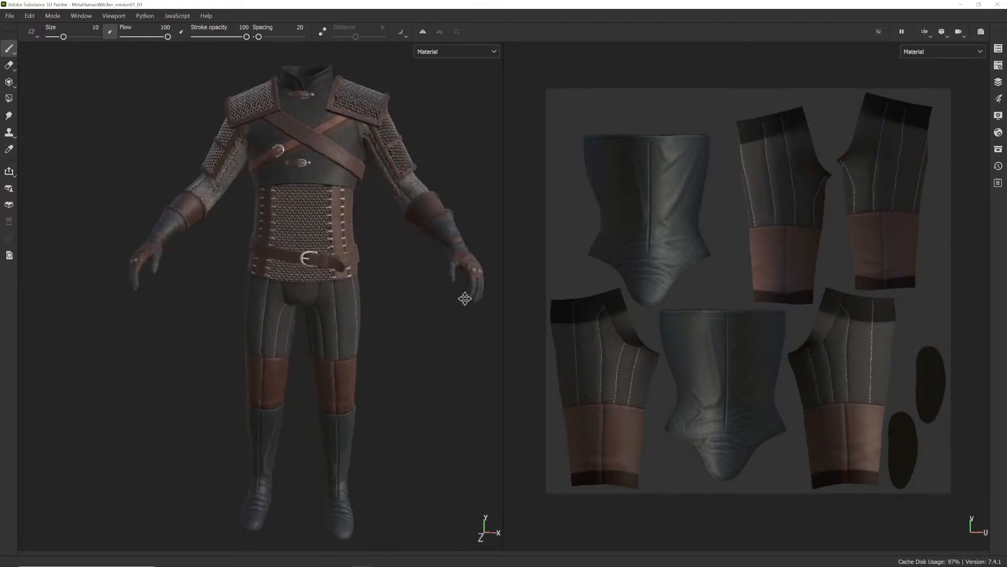
alt+middle_drag(466, 299, 220, 314)
alt+right_drag(186, 285, 344, 281)
alt+middle_drag(326, 249, 603, 499)
mouse_move(414, 287)
alt+right_down()
mouse_move(489, 286)
mouse_move(456, 321)
mouse_move(399, 323)
mouse_move(340, 345)
alt+right_up()
alt+drag(339, 344, 309, 303)
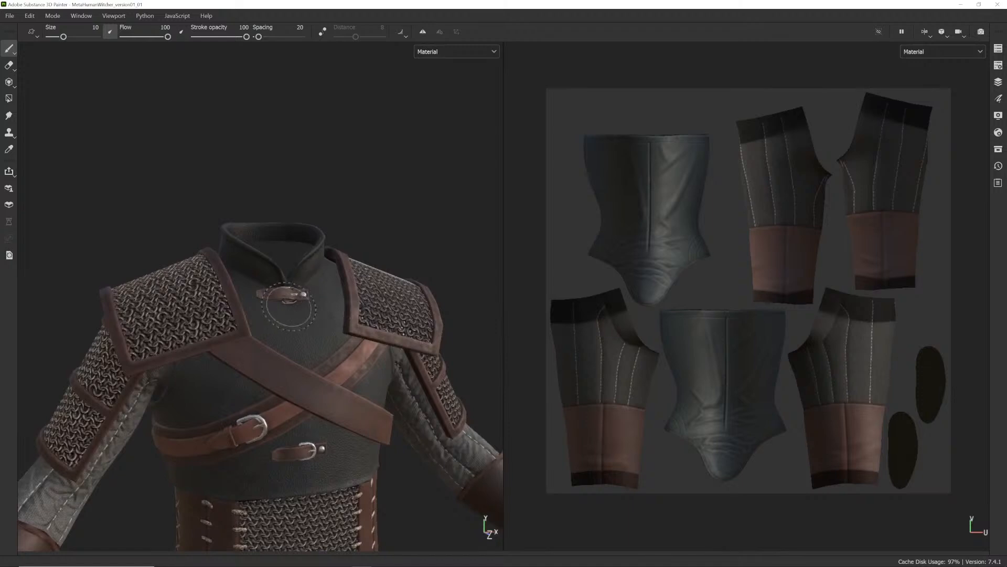
alt+right_drag(375, 386, 365, 480)
alt+middle_drag(365, 480, 338, 321)
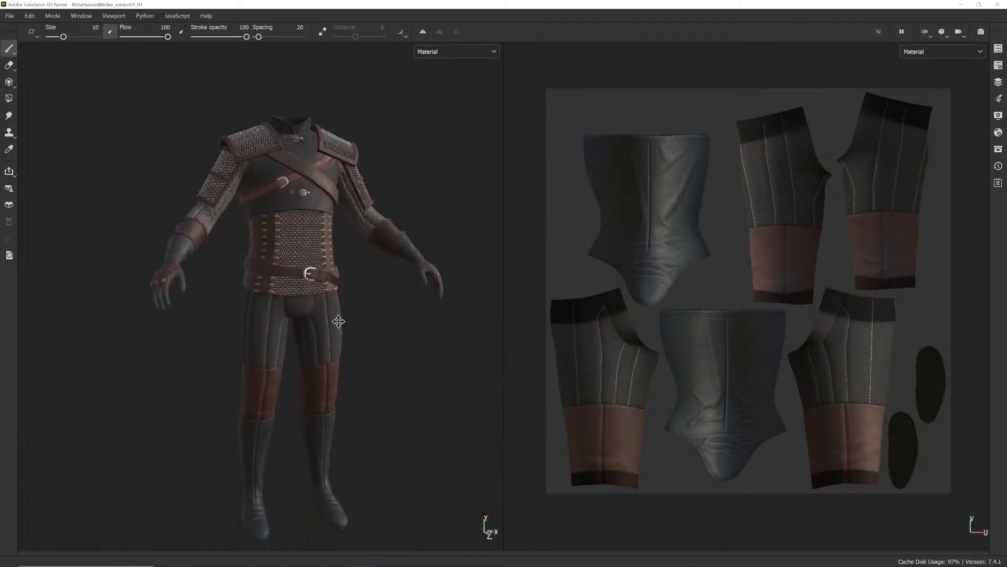
alt+right_drag(338, 321, 346, 322)
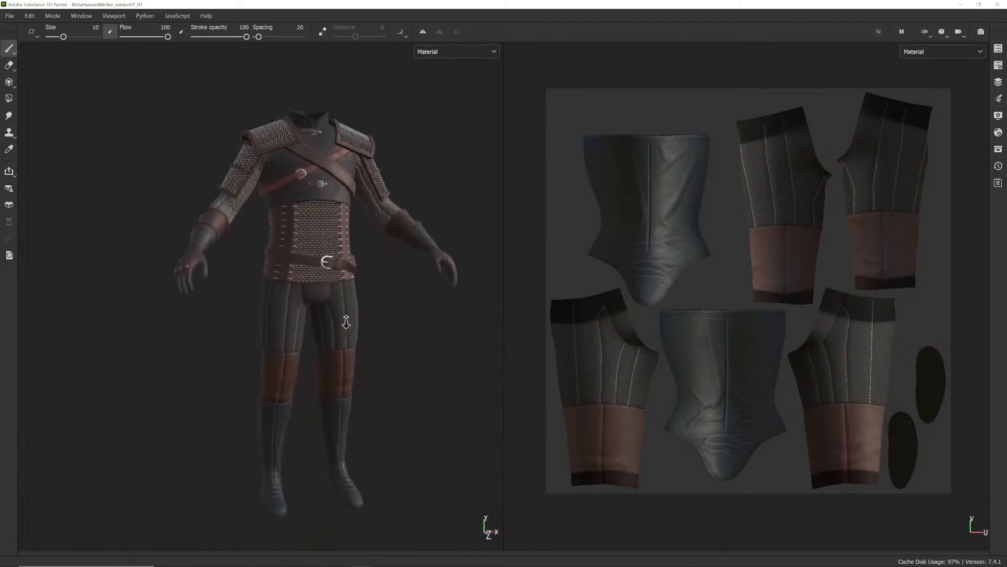
alt+drag(346, 322, 295, 333)
alt+right_drag(295, 332, 326, 342)
alt+middle_drag(326, 341, 311, 338)
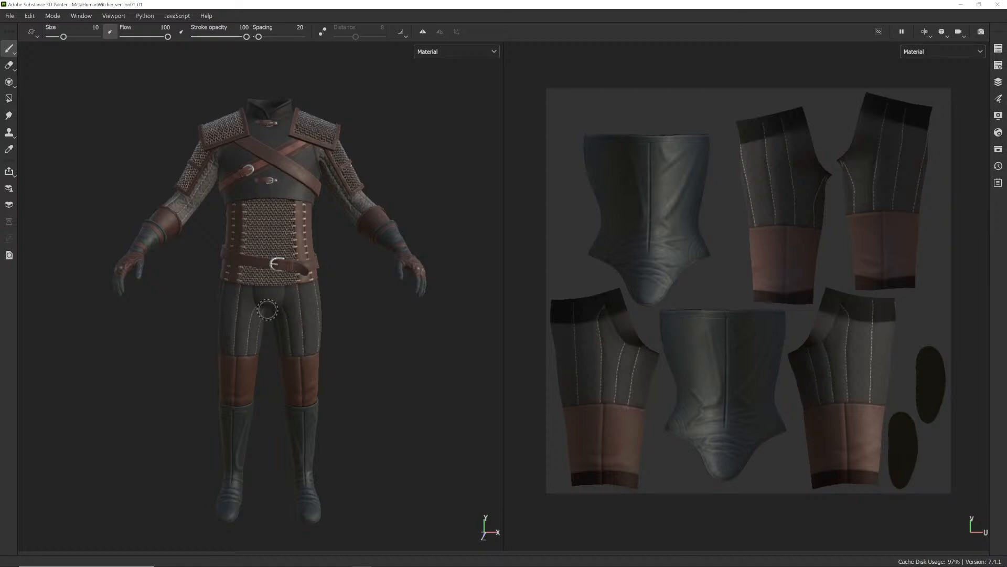
- Switch to the Chrome browser and search Google for "substance painter background color"
key(alt+Tab)
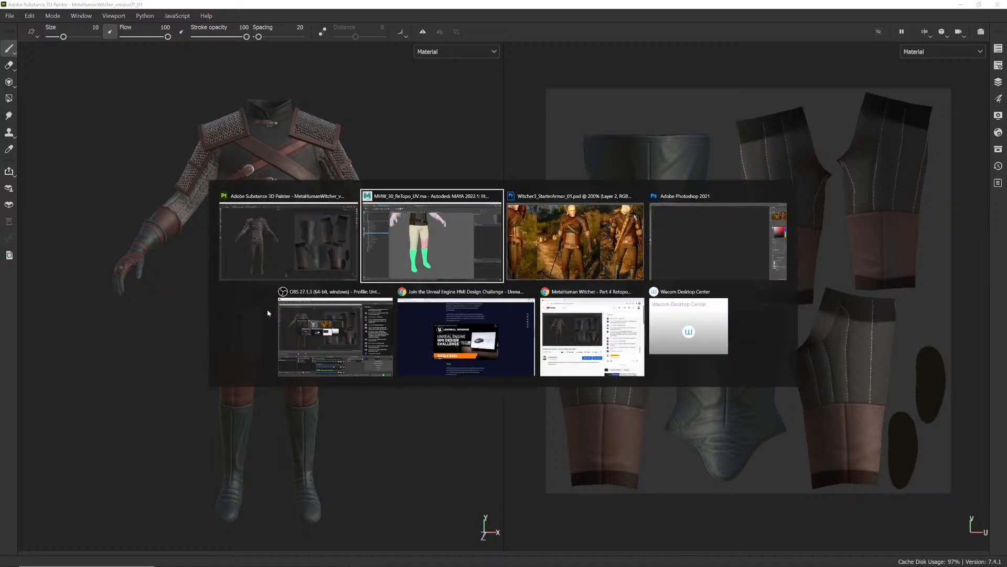
key(alt+Tab)
key(alt+Tab)
key(alt+Tab)
key(alt+Tab)
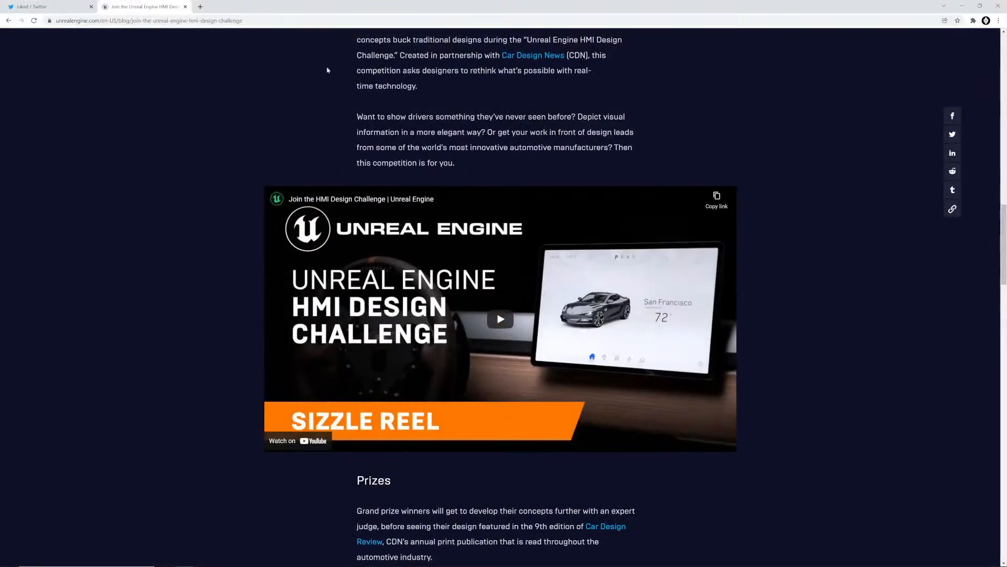
click(272, 20)
text(d)
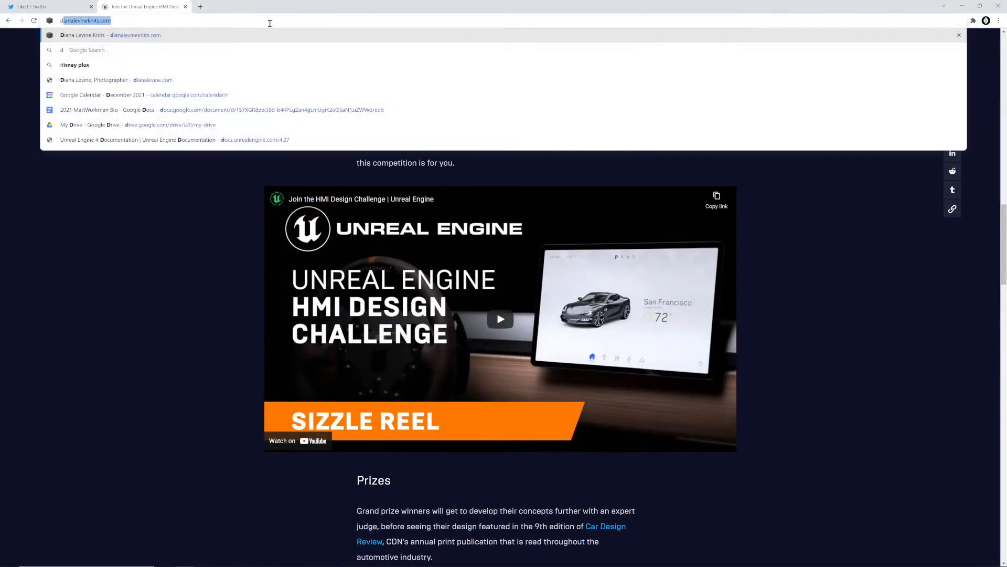
key(BackSpace)
key(BackSpace)
text(substance p)
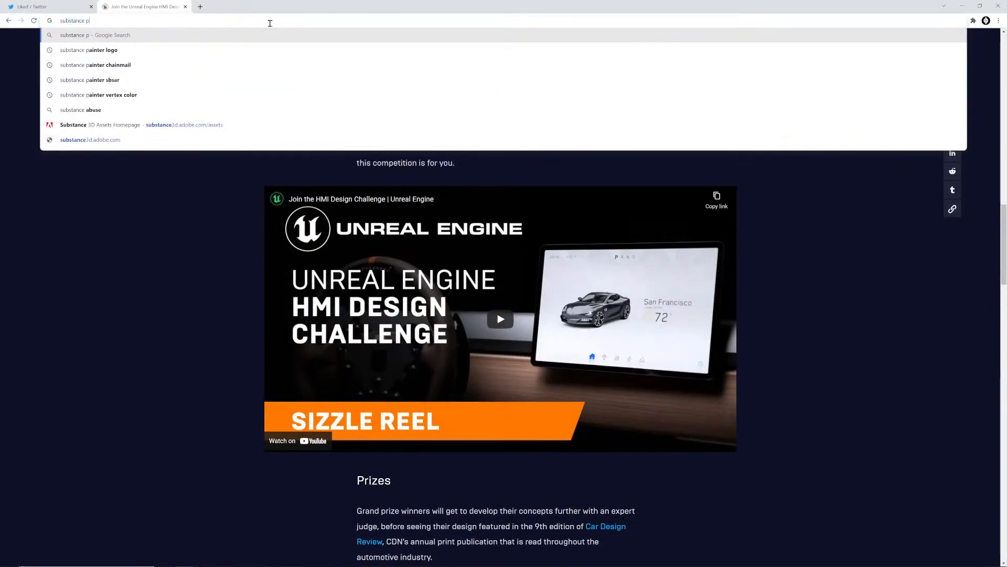
text(ainter background color)
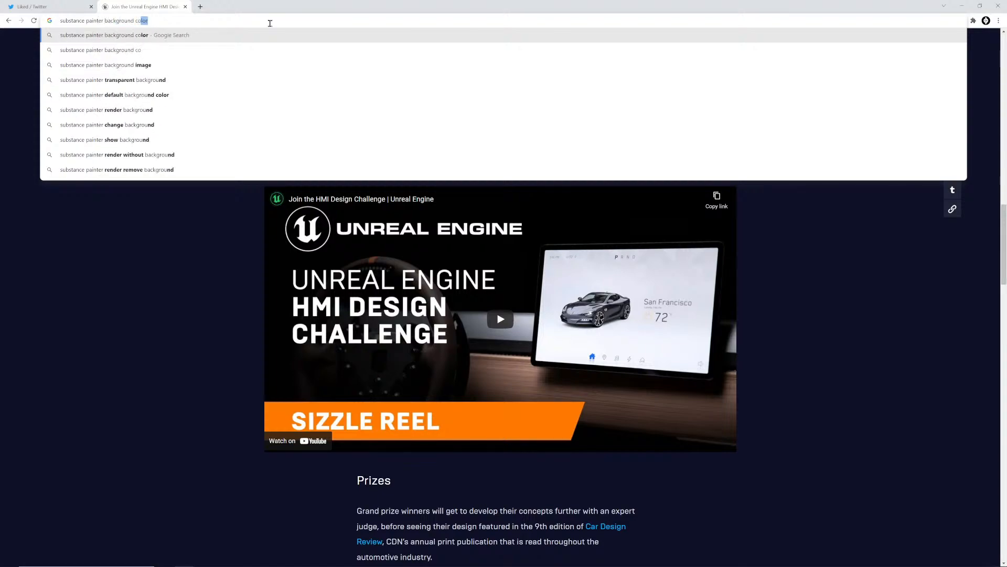
key(Return)
- Open the Substance forum, Steam discussion and Environment settings results in separate new tabs
right_click(153, 116)
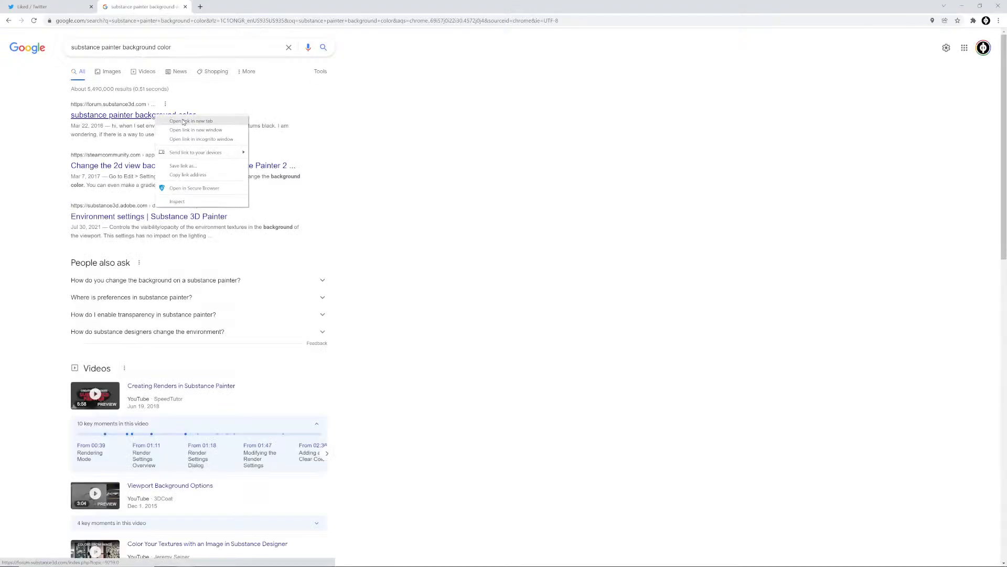
click(178, 122)
right_click(150, 166)
click(175, 173)
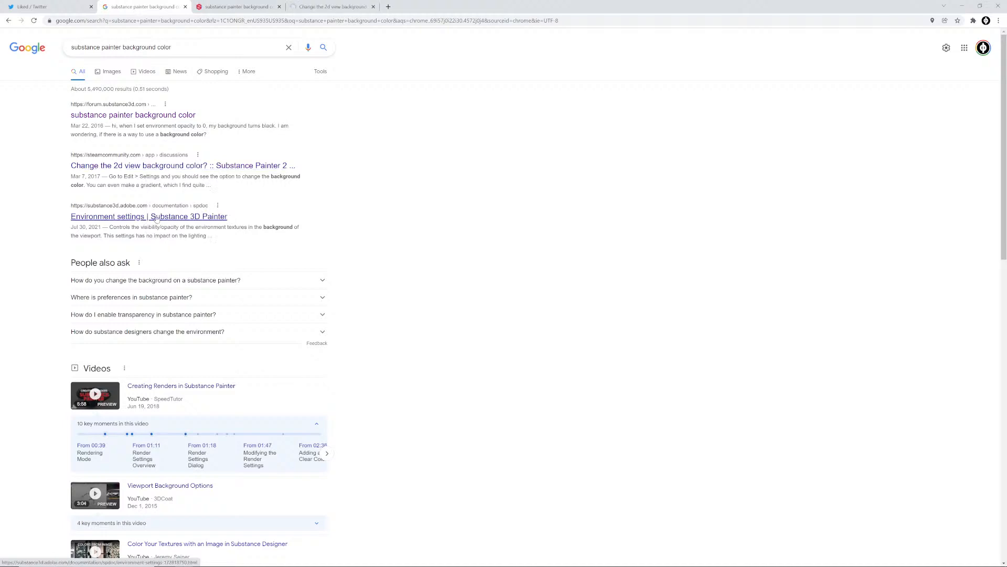
right_click(162, 216)
click(187, 223)
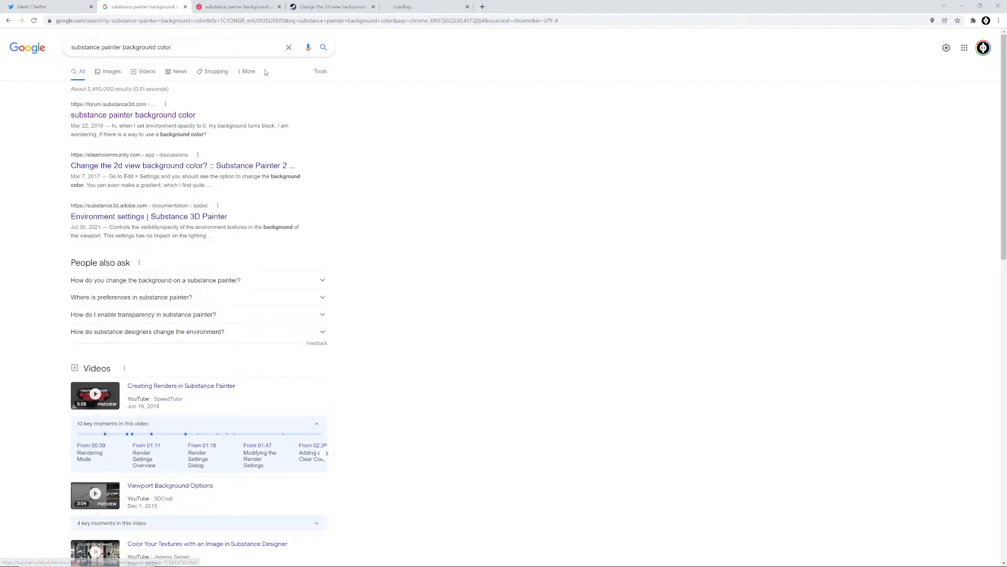
- Read the replies in the Substance forum topic about setting a background color
click(260, 6)
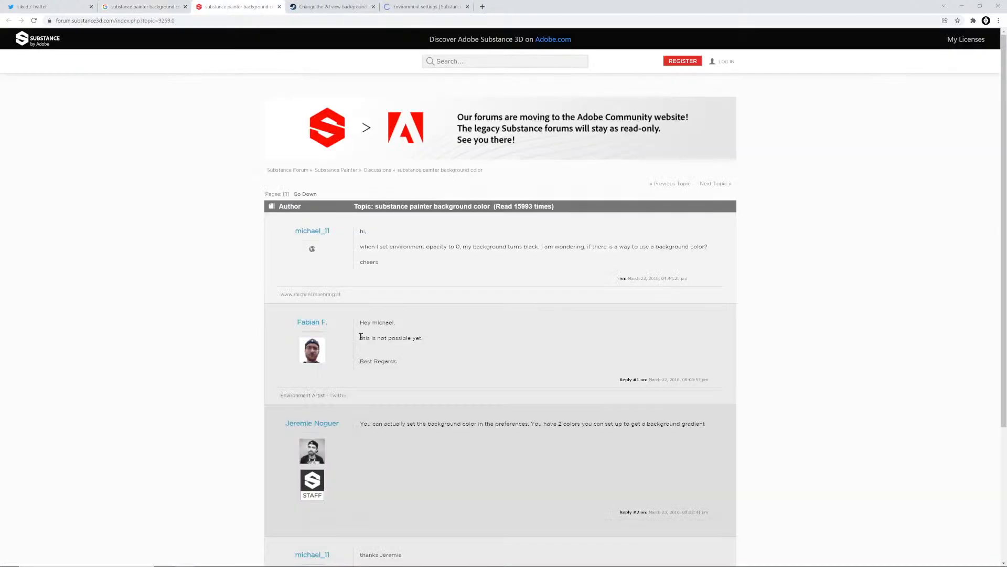
drag(360, 337, 435, 341)
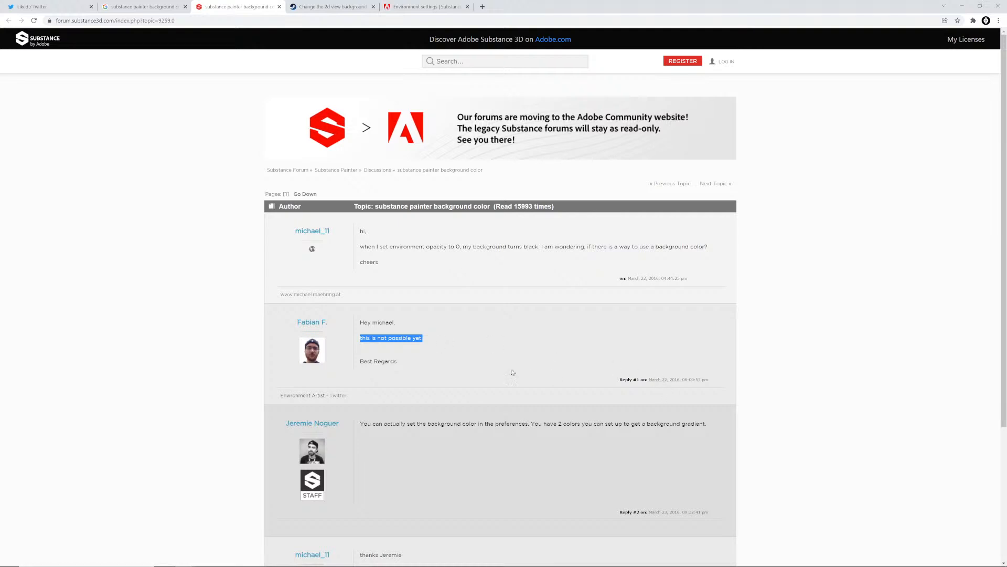
scroll(513, 372, down, 3)
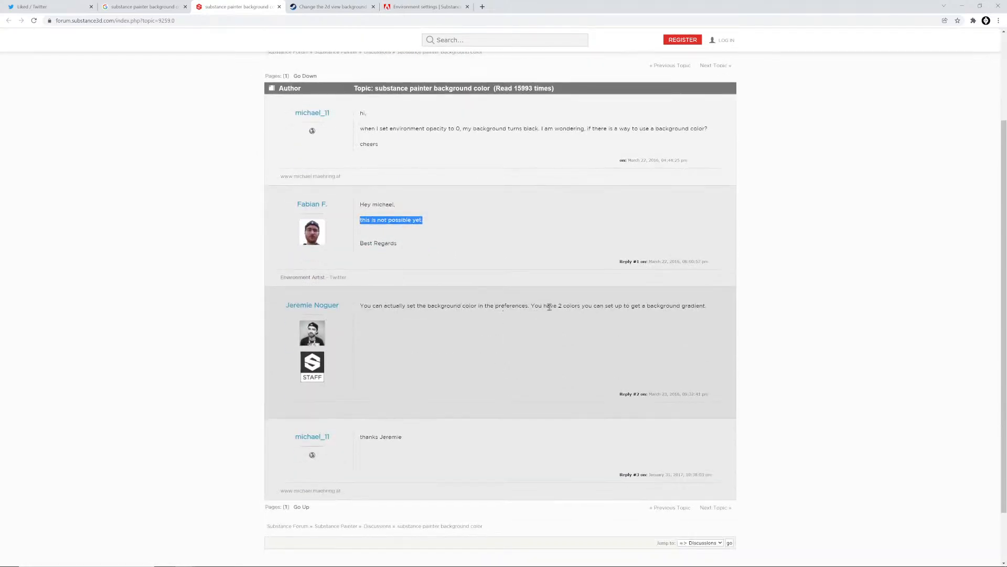
- Switch back to Substance 3D Painter and open its general settings, clear of the character
click(476, 348)
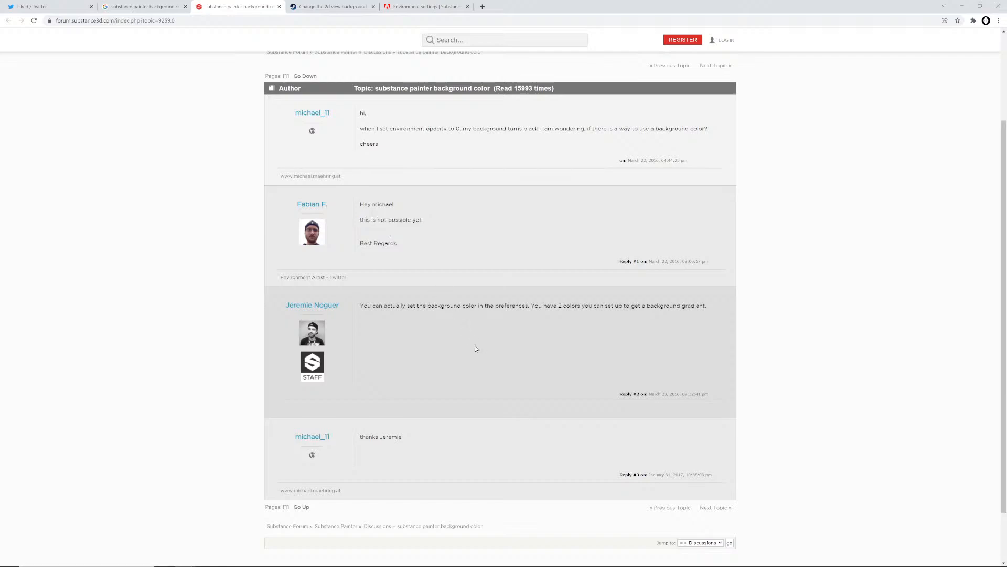
key(alt+Tab)
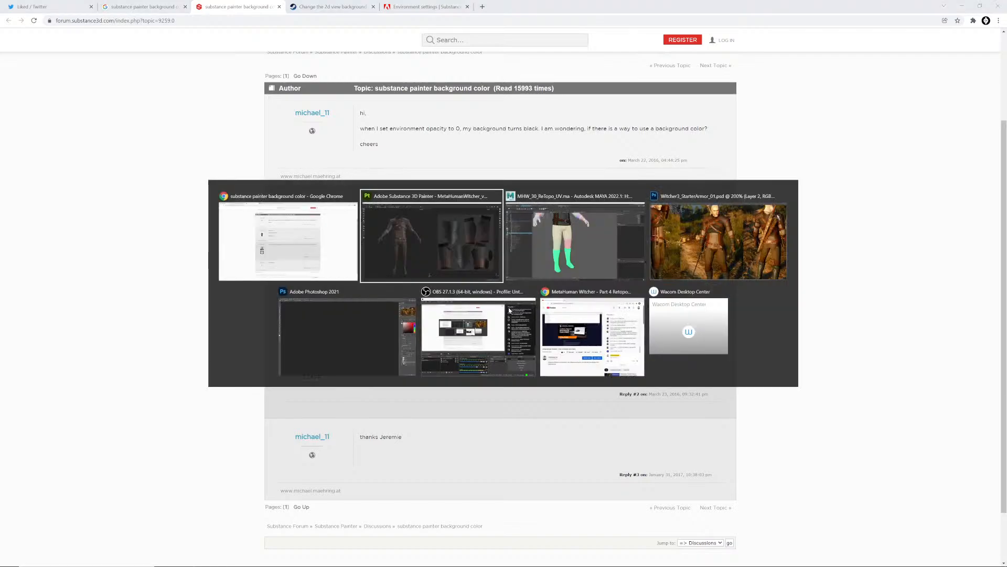
click(10, 16)
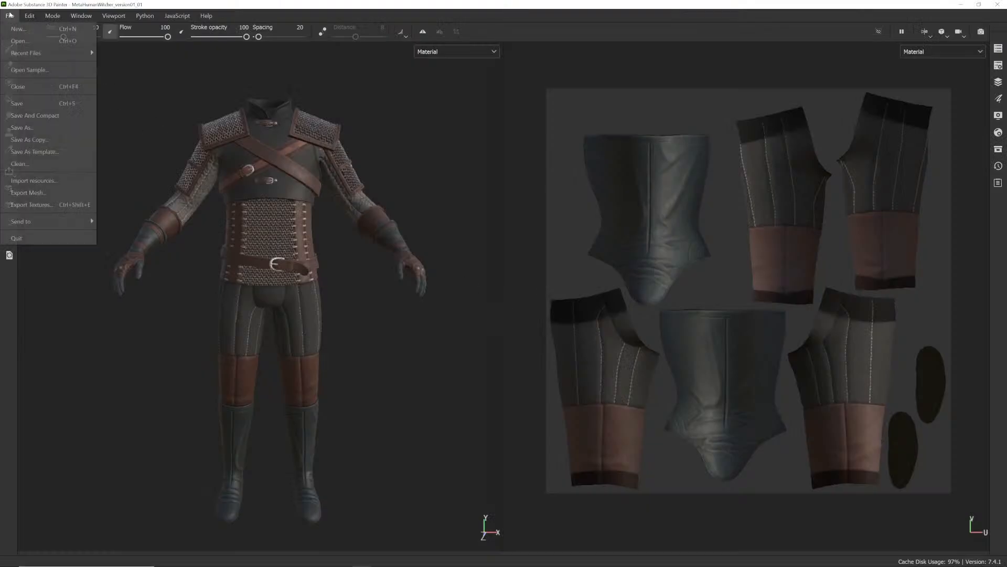
mouse_move(29, 21)
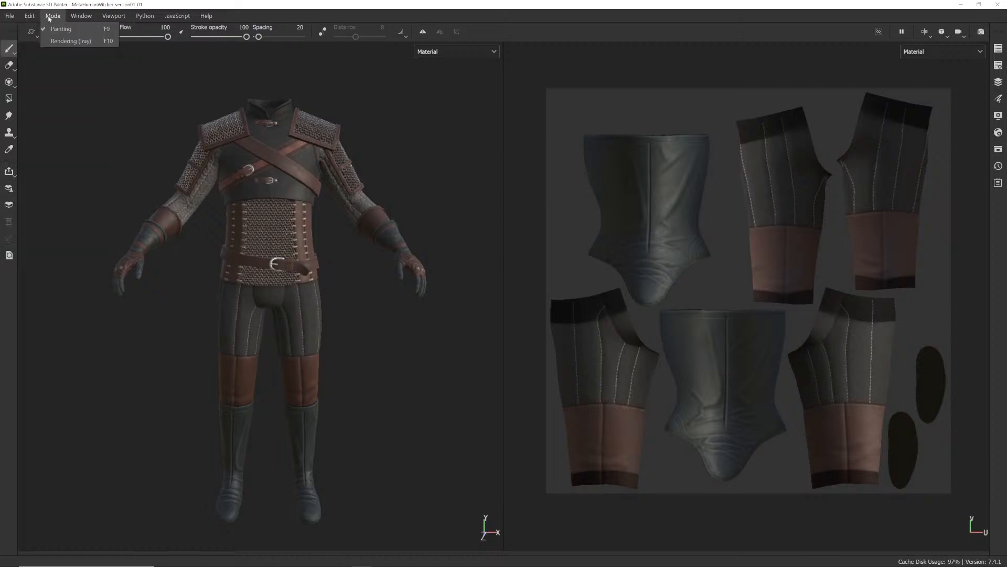
mouse_move(80, 18)
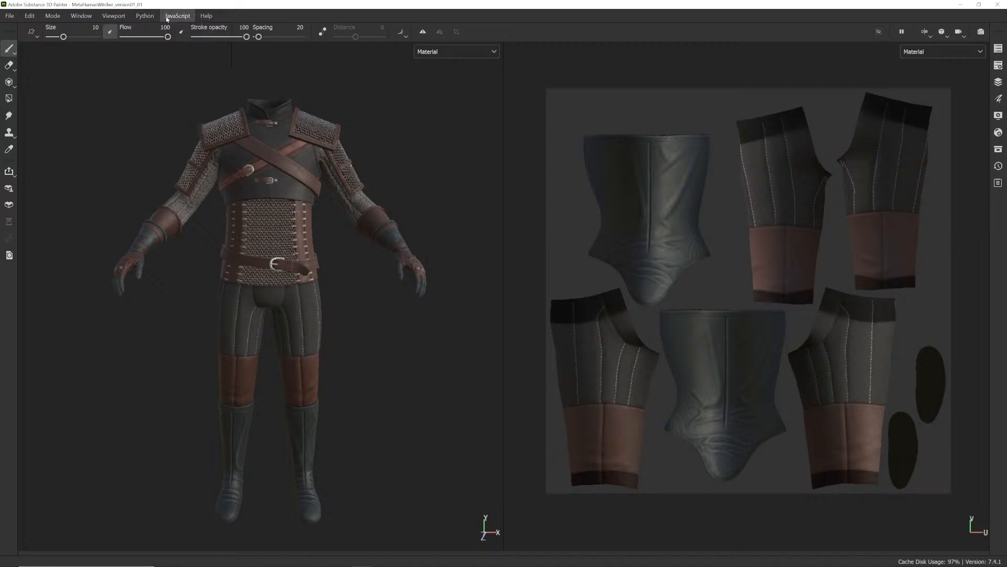
mouse_move(200, 19)
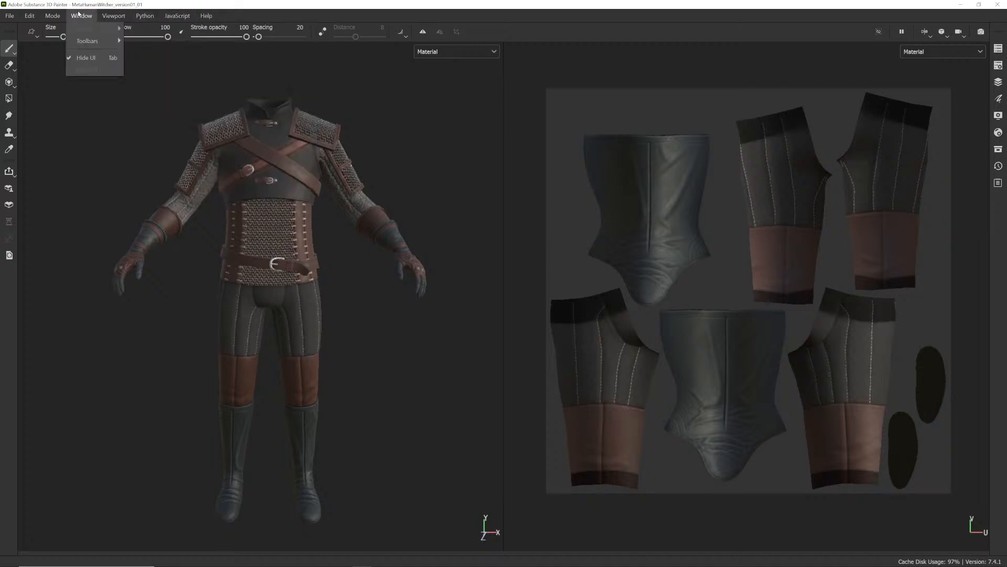
click(49, 65)
drag(430, 152, 541, 108)
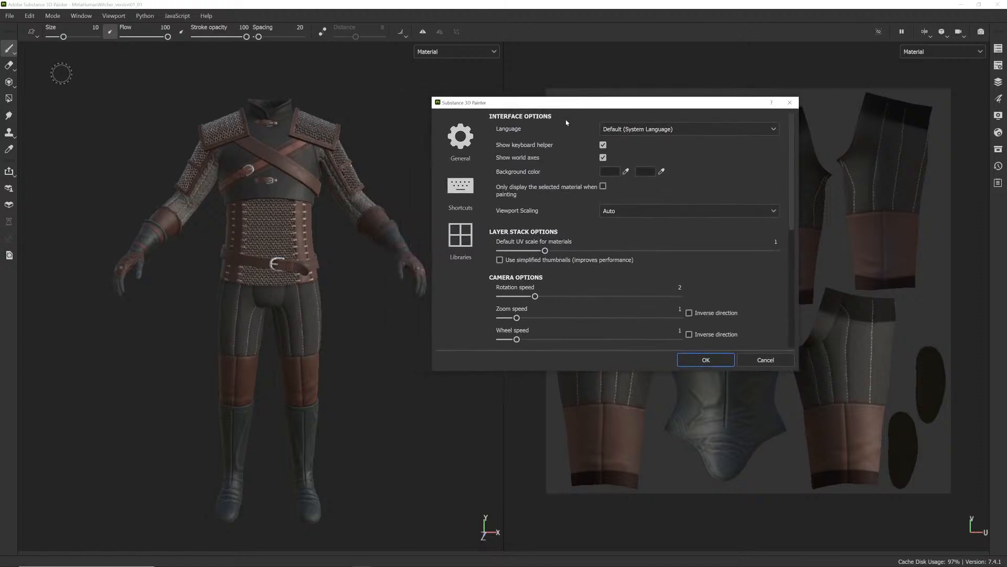
- Set both viewport background gradient colors to light grey D5D5D5 and apply the settings
click(609, 172)
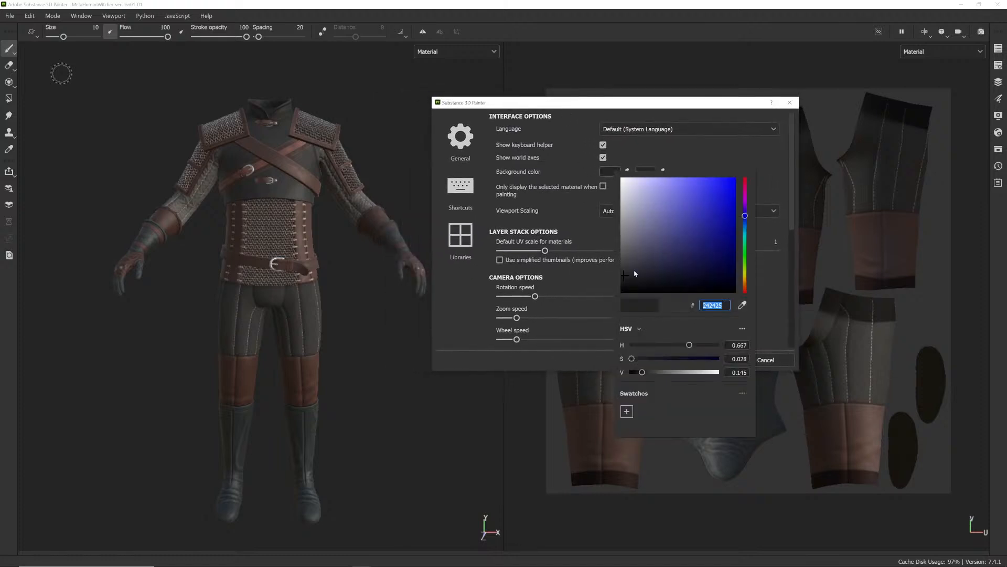
drag(623, 276, 576, 200)
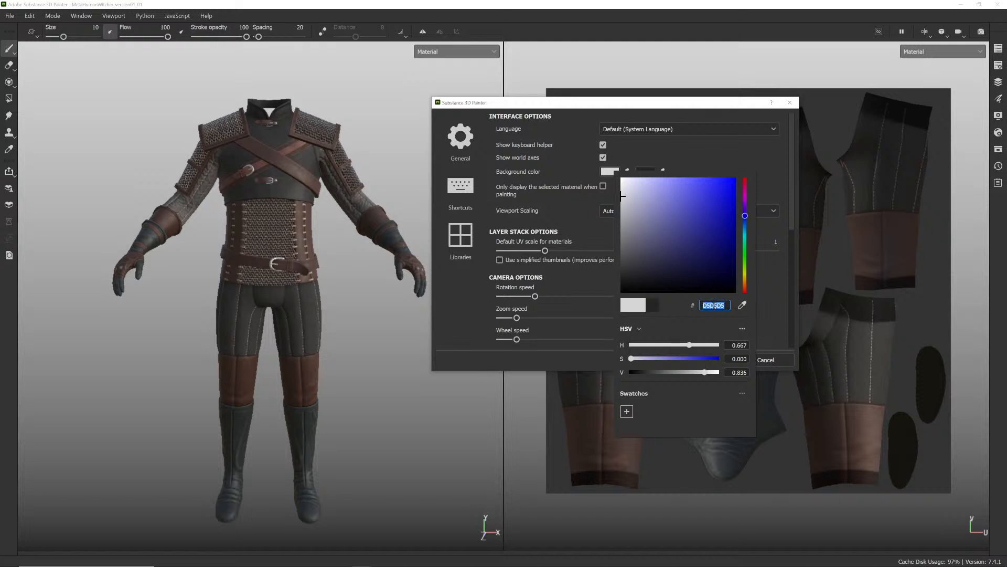
click(651, 169)
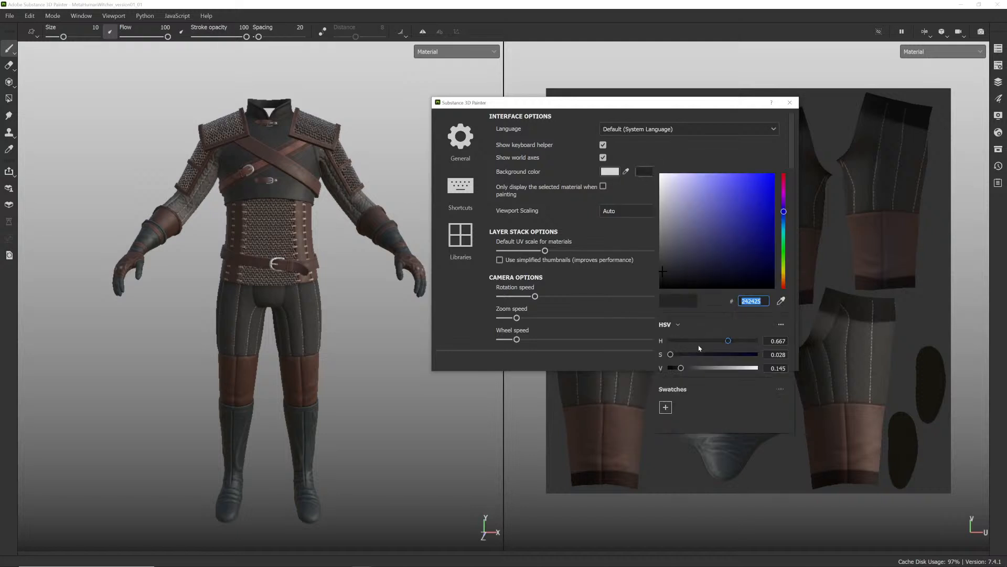
text(D5D5D5)
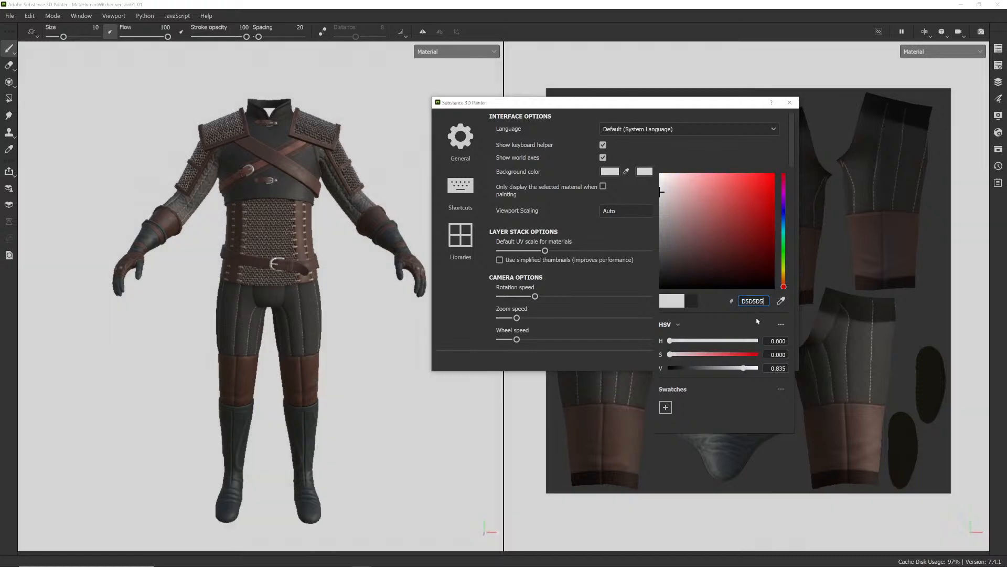
click(793, 106)
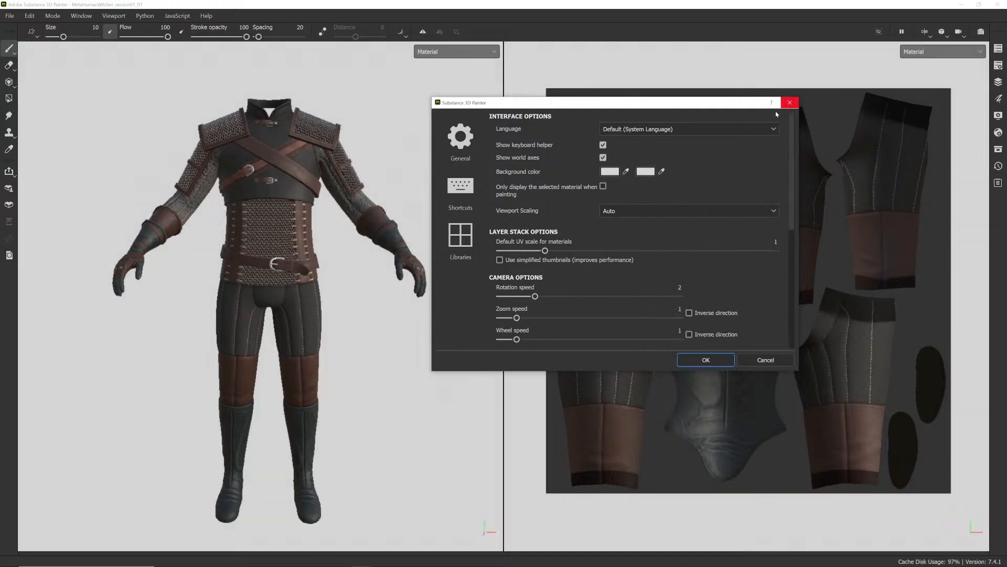
click(706, 360)
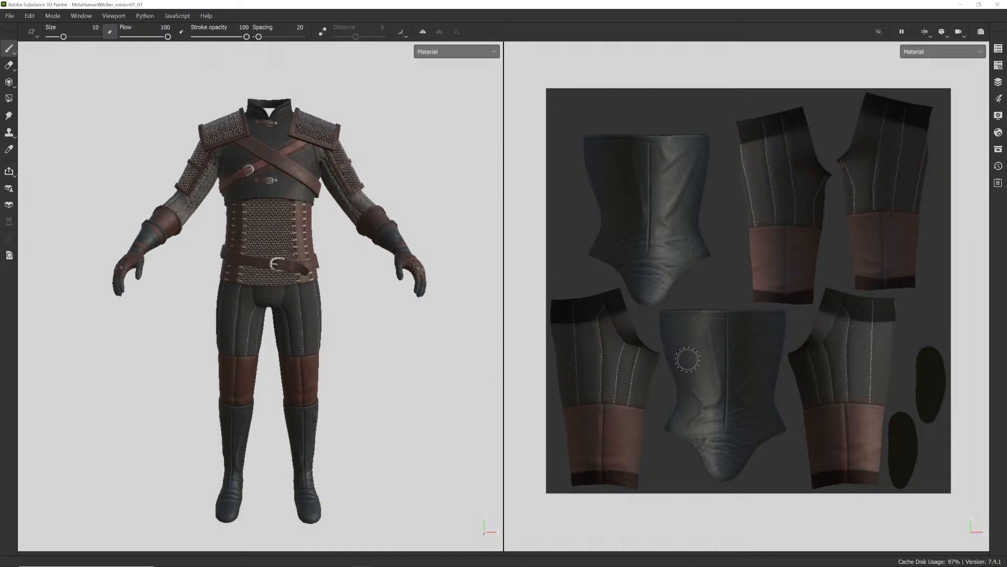
- Examine the outfit from both sides against the light background, finishing on a three-quarter view from collar to boots
scroll(707, 349, up, 1)
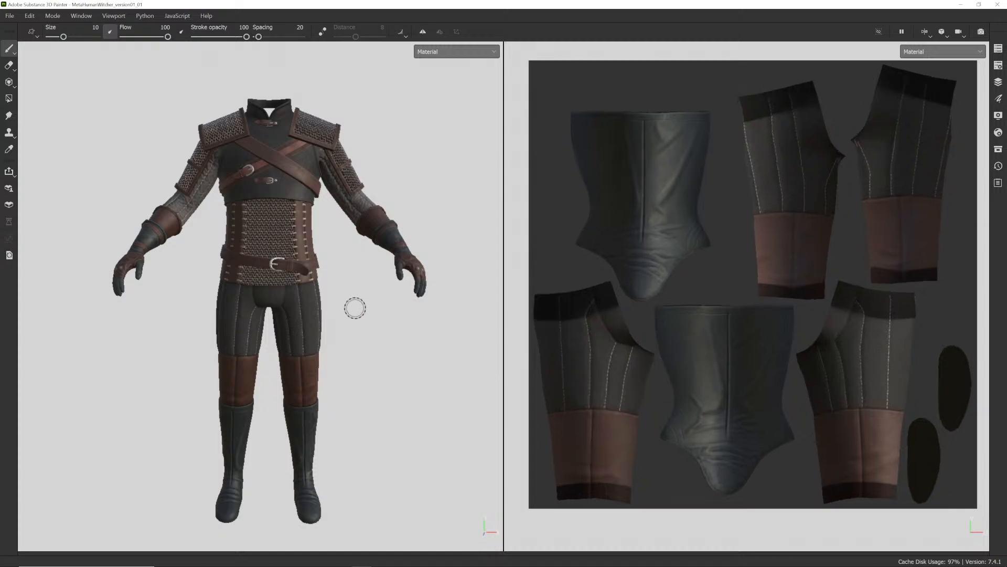
mouse_move(353, 308)
alt+mouse_down()
mouse_move(413, 311)
mouse_move(362, 286)
mouse_move(373, 297)
mouse_move(315, 301)
mouse_move(360, 299)
alt+mouse_up()
alt+middle_drag(360, 299, 381, 311)
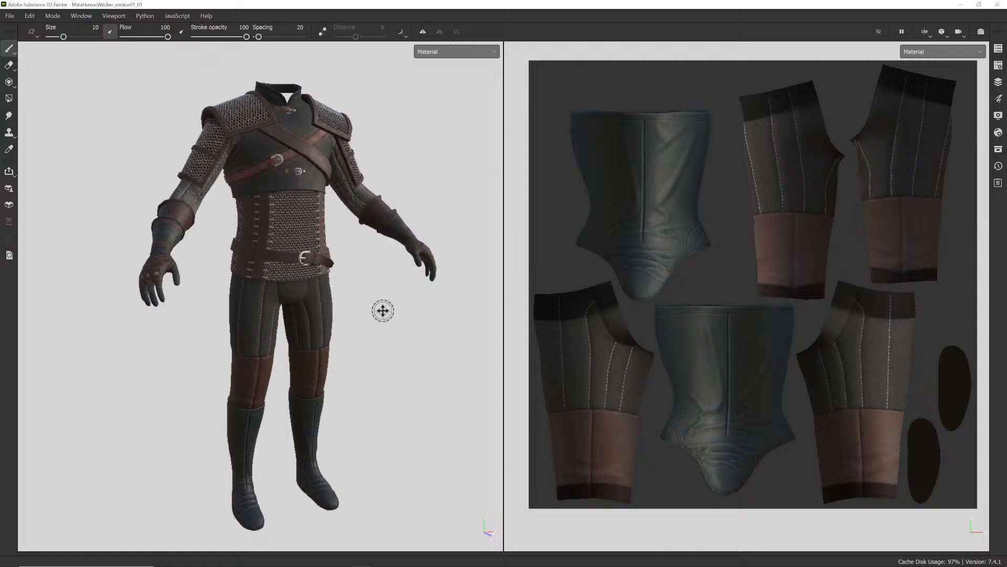
mouse_move(382, 310)
alt+mouse_down()
mouse_move(238, 307)
mouse_move(378, 308)
mouse_move(238, 303)
mouse_move(249, 304)
alt+mouse_up()
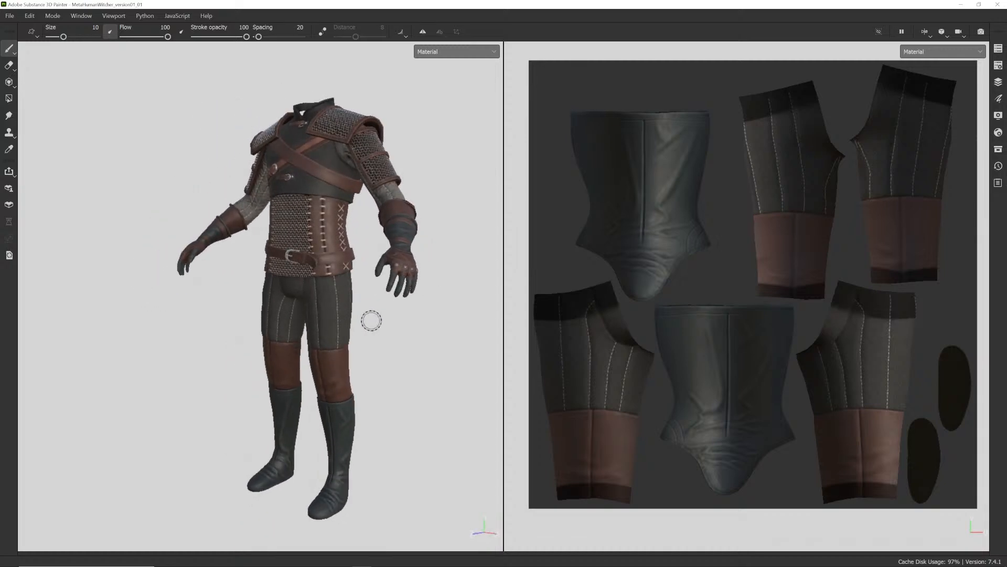
alt+middle_drag(371, 321, 324, 310)
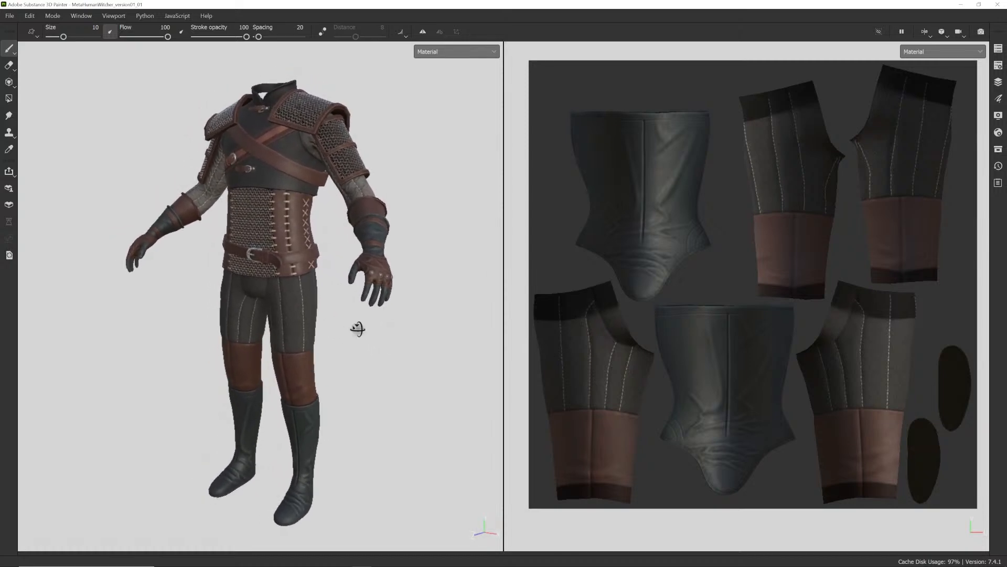
alt+drag(358, 329, 355, 351)
alt+middle_drag(355, 351, 350, 346)
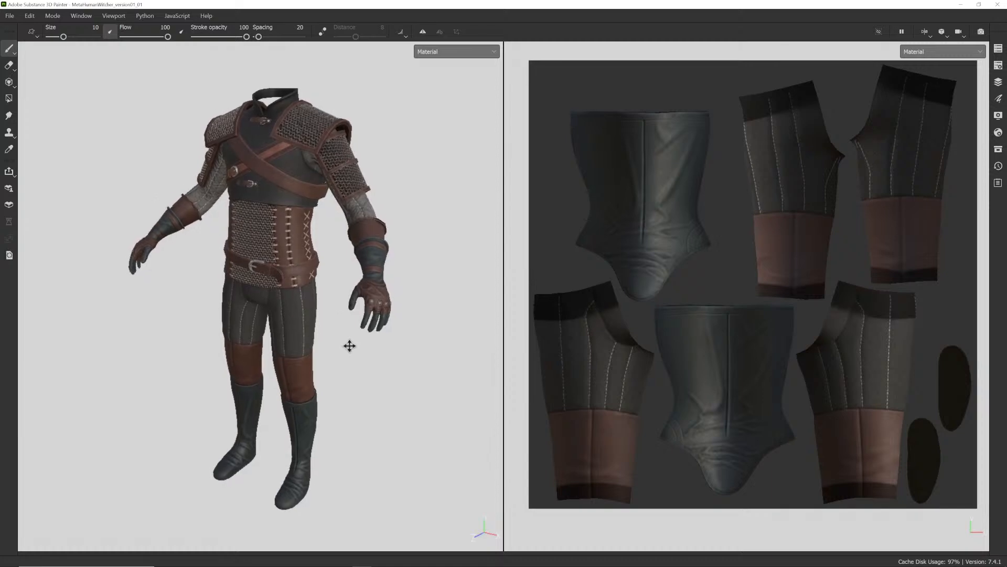
alt+drag(349, 345, 345, 326)
alt+right_drag(335, 329, 351, 335)
alt+drag(349, 333, 357, 328)
alt+middle_drag(358, 328, 355, 325)
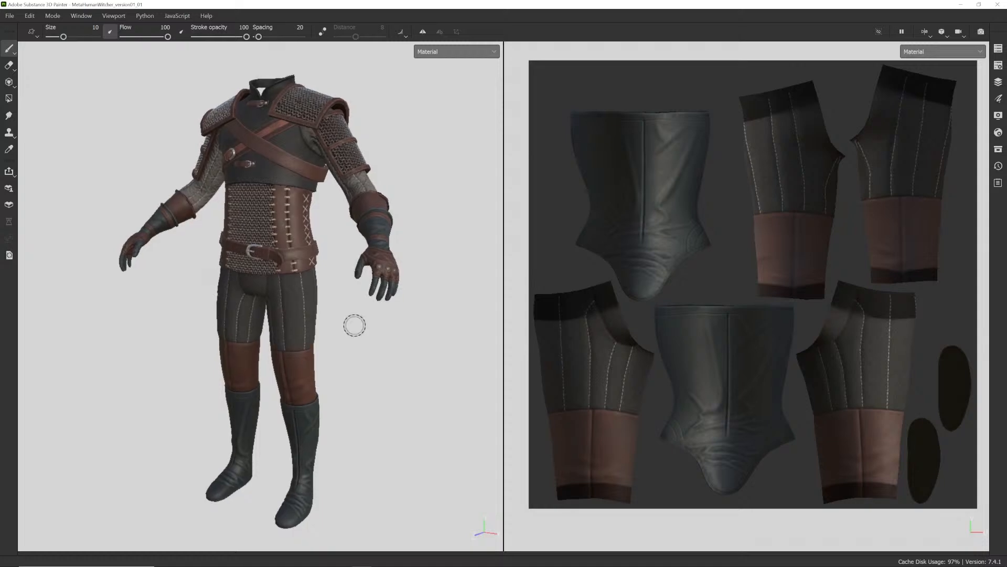
- Switch to the Snipping Tool, capture the three-quarter view and save it to the Desktop as SubPainter_04.JPG
key(super)
key(super)
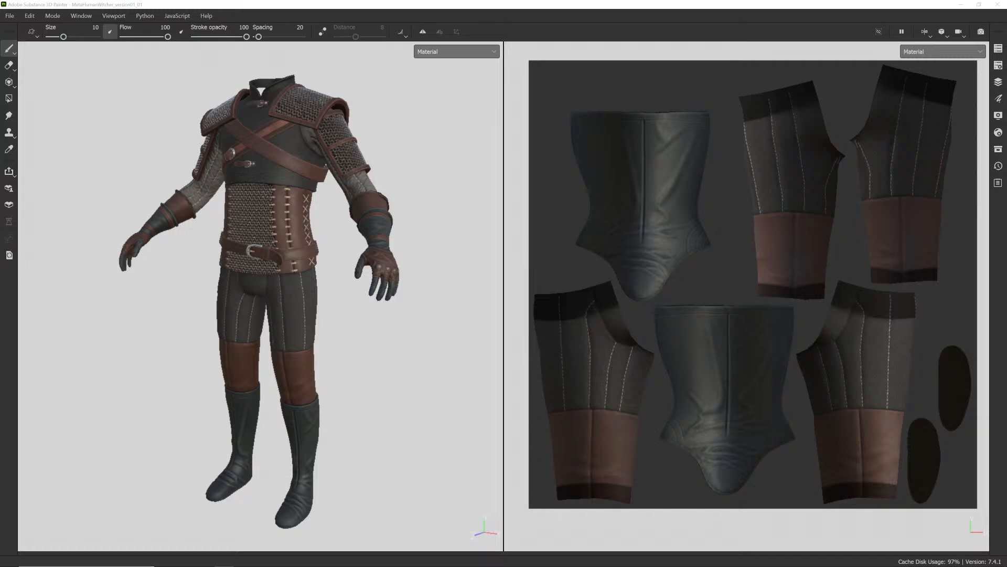
click(440, 276)
click(98, 27)
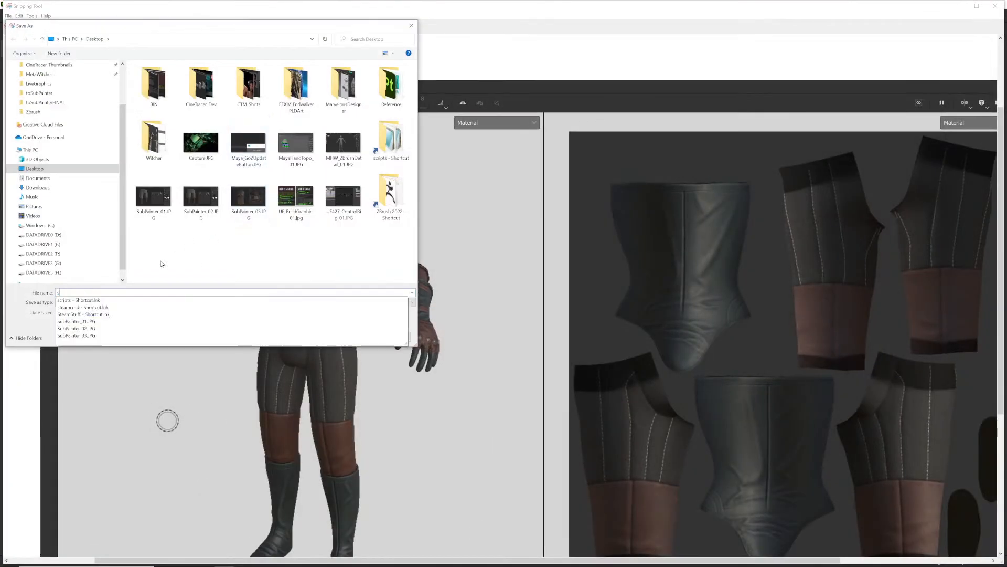
click(248, 198)
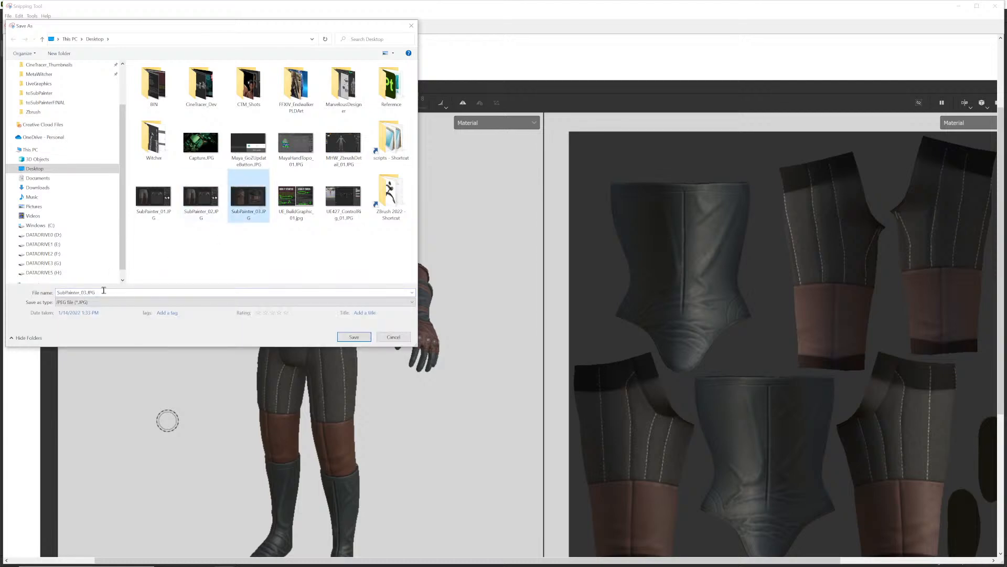
click(82, 293)
key(Return)
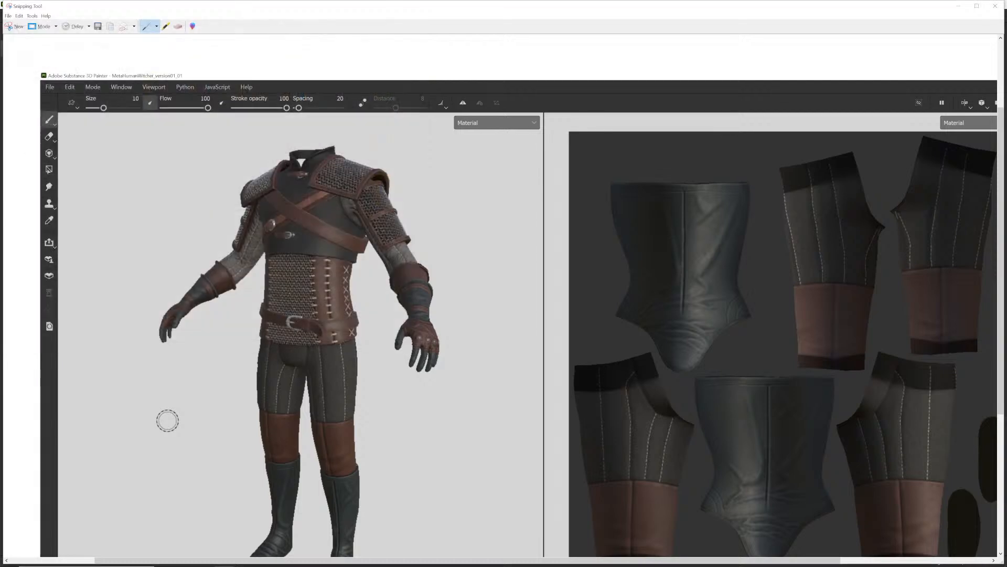
- Return to Substance 3D Painter and frame the whole outfit in a straight front view that fills the 3D viewport
key(alt+Tab)
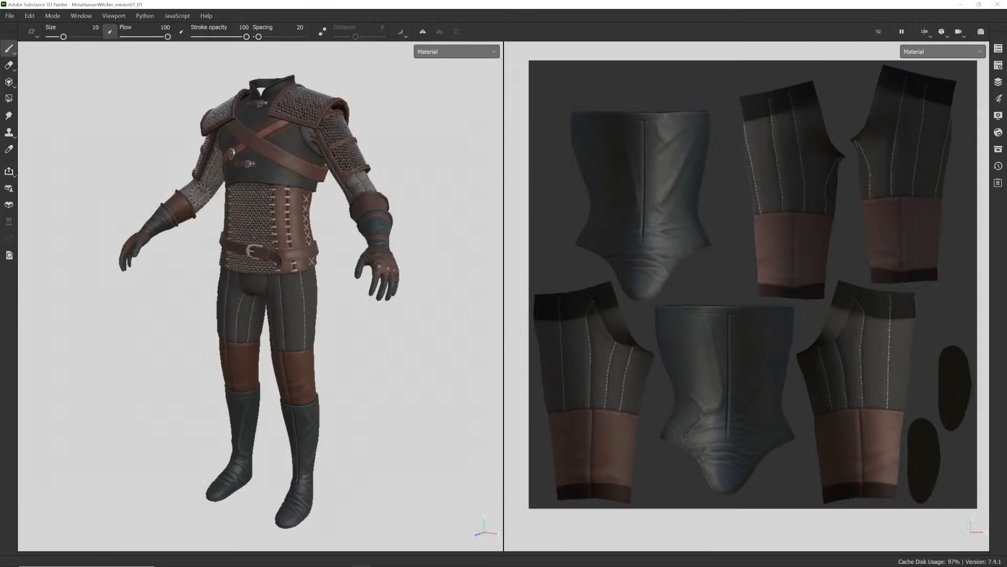
alt+drag(441, 272, 266, 209)
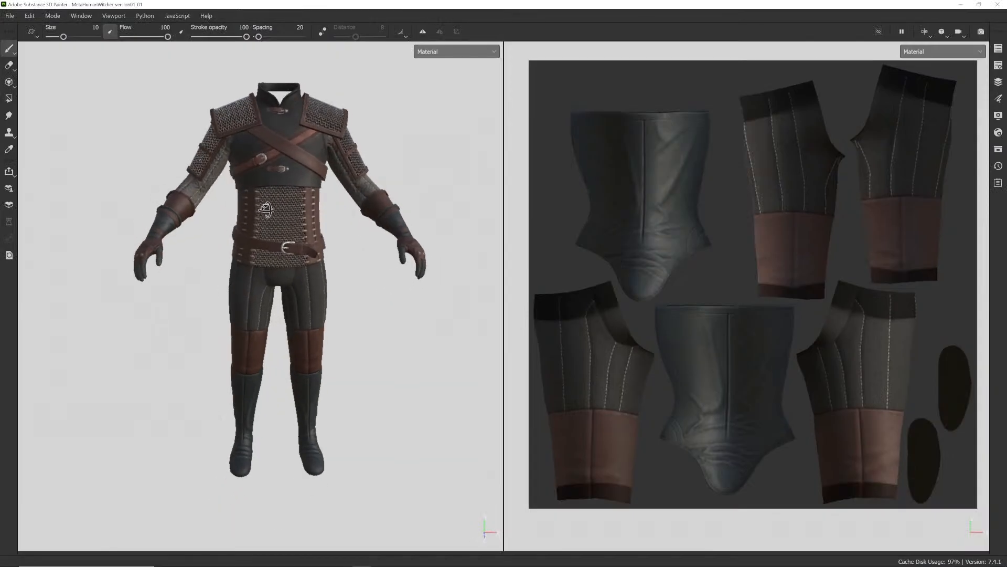
mouse_move(394, 124)
alt+middle_down()
mouse_move(368, 157)
mouse_move(385, 167)
alt+middle_up()
scroll(362, 178, up, 2)
scroll(405, 185, down, 1)
alt+right_drag(329, 259, 333, 261)
alt+middle_drag(332, 261, 353, 247)
mouse_move(353, 247)
alt+mouse_down()
mouse_move(355, 274)
mouse_move(346, 264)
alt+mouse_up()
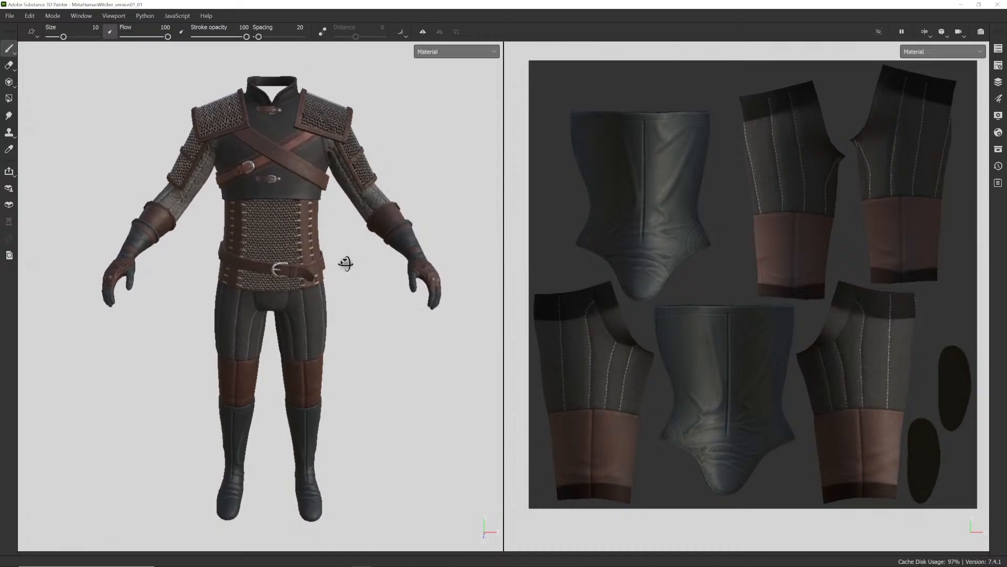
alt+right_drag(340, 263, 347, 261)
alt+middle_drag(348, 260, 353, 258)
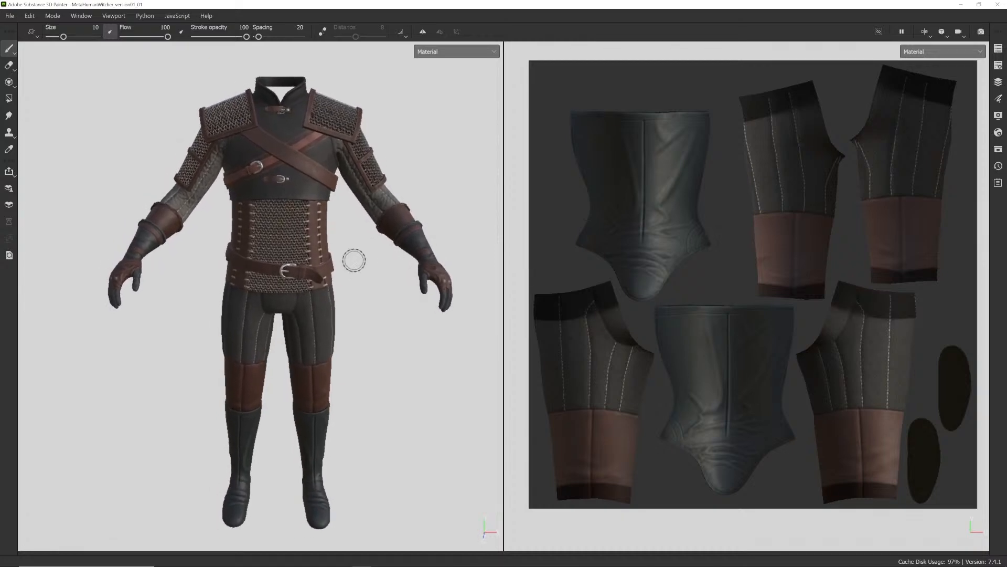
alt+right_drag(353, 258, 355, 264)
alt+middle_drag(355, 264, 353, 265)
alt+drag(353, 265, 349, 261)
alt+middle_drag(349, 261, 344, 261)
- Capture the front view with the Snipping Tool, save it to the Desktop as the next numbered SubPainter JPG and close the tool
key(alt+Tab)
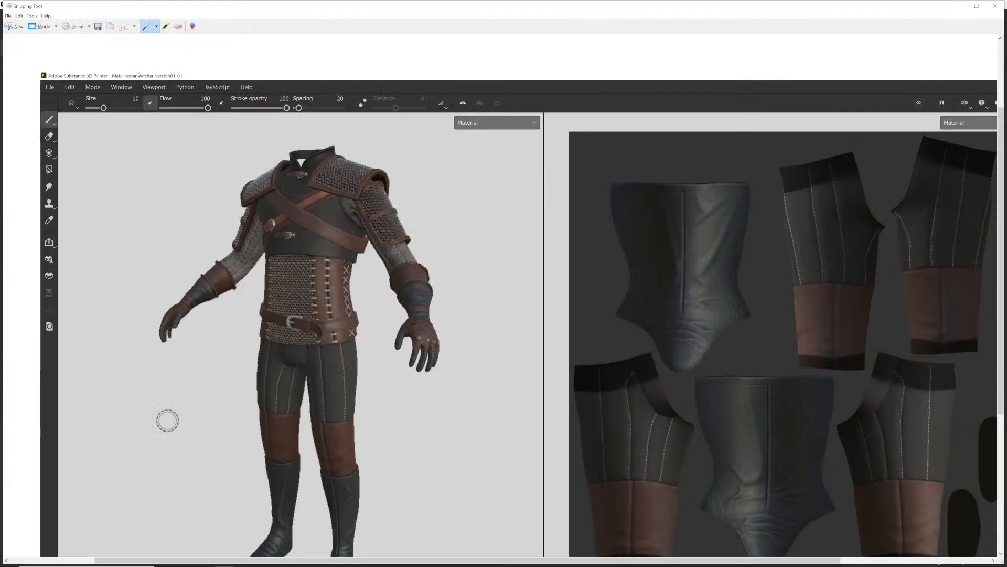
click(15, 27)
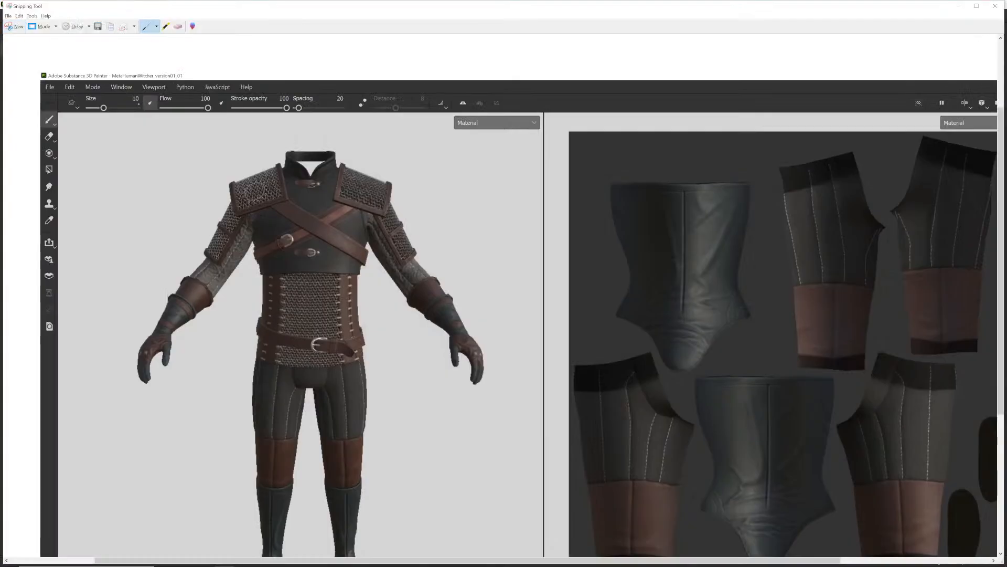
key(ctrl+s)
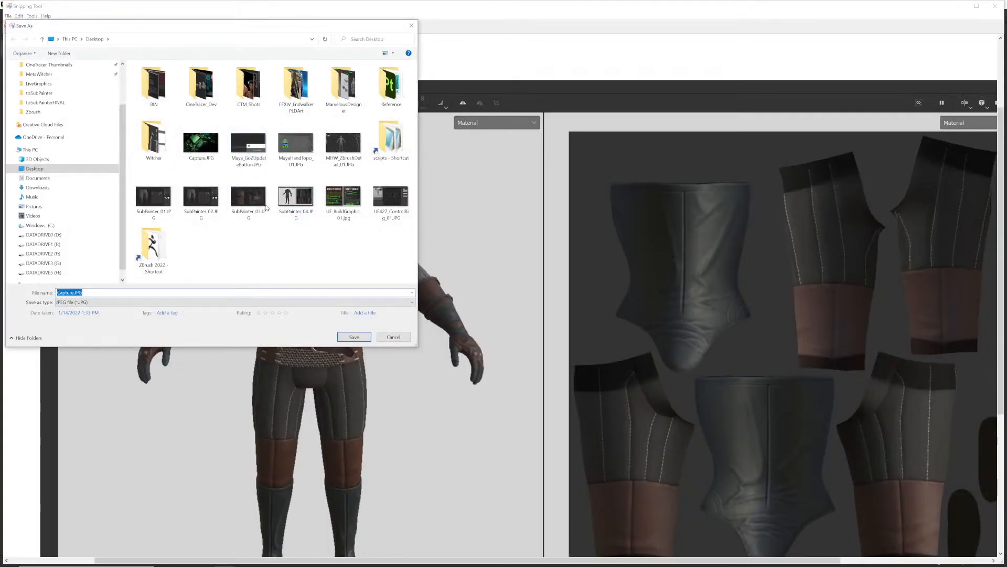
click(291, 205)
click(86, 293)
click(86, 293)
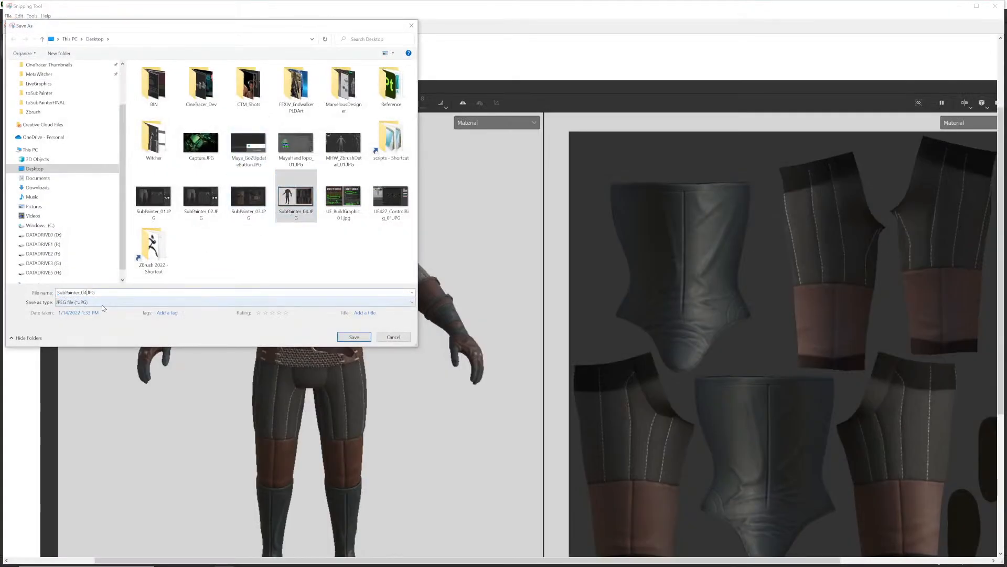
key(BackSpace)
key(Return)
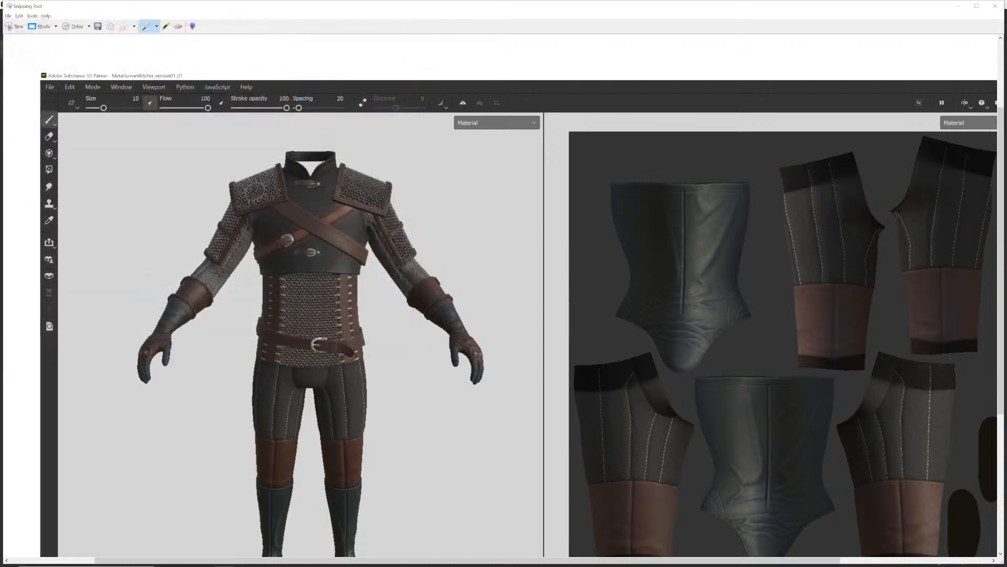
click(994, 8)
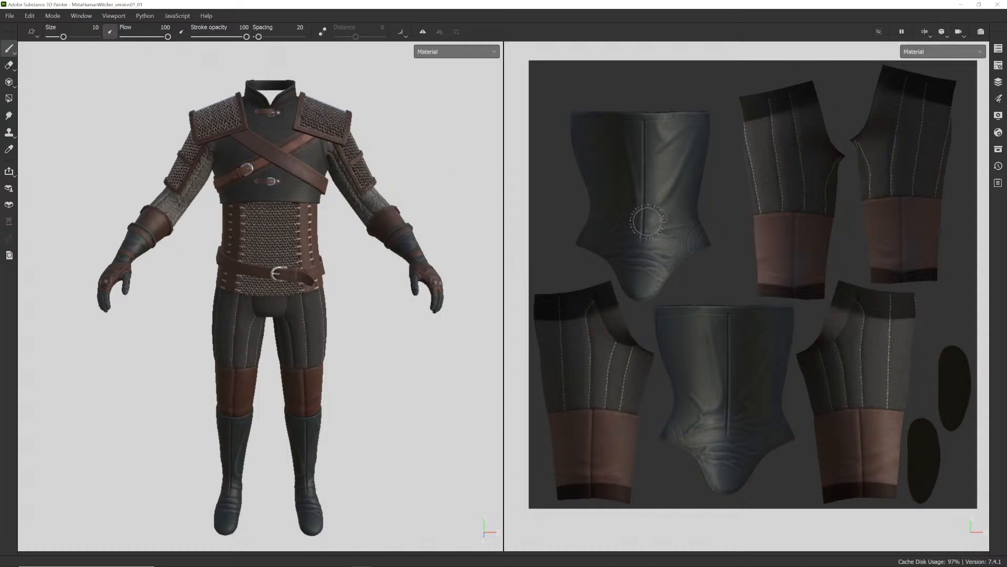
- Bring back the side panels and fit the whole outfit and the lower-body UV layout in the two viewports
key(Tab)
scroll(388, 251, down, 2)
alt+middle_drag(398, 250, 341, 297)
scroll(652, 278, down, 3)
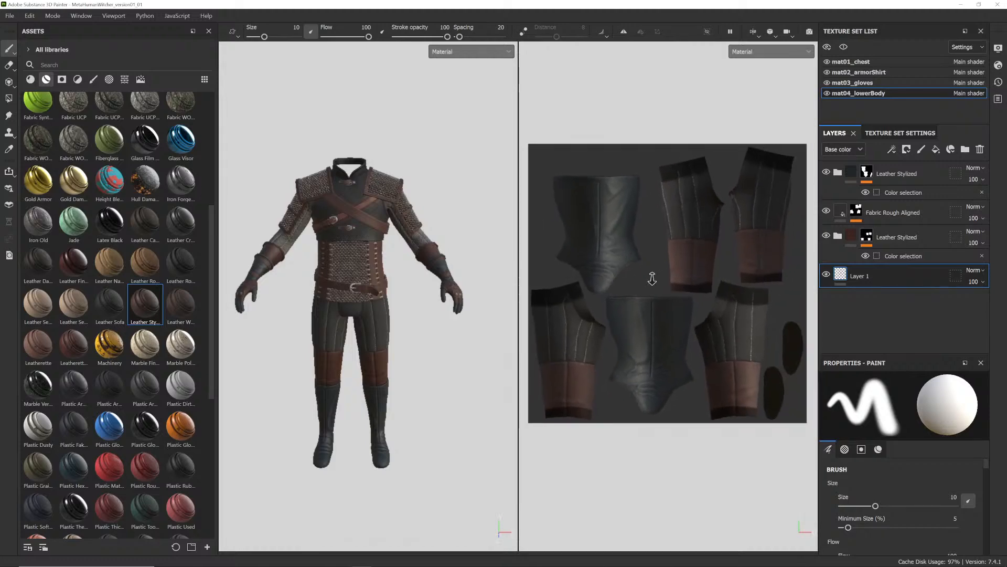
scroll(652, 278, down, 2)
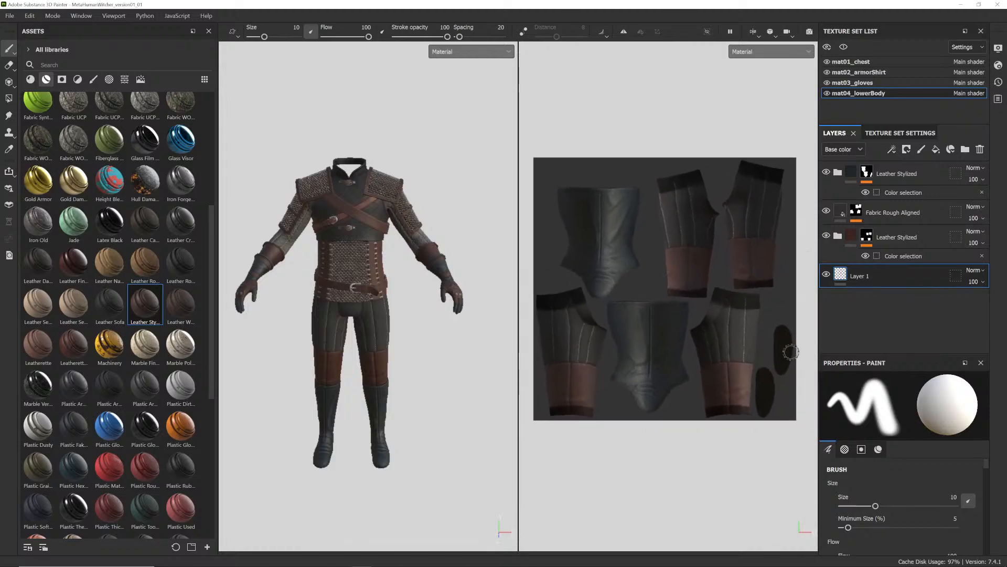
- Select the mat01_chest texture set and display the ID mesh map in both viewports
click(892, 63)
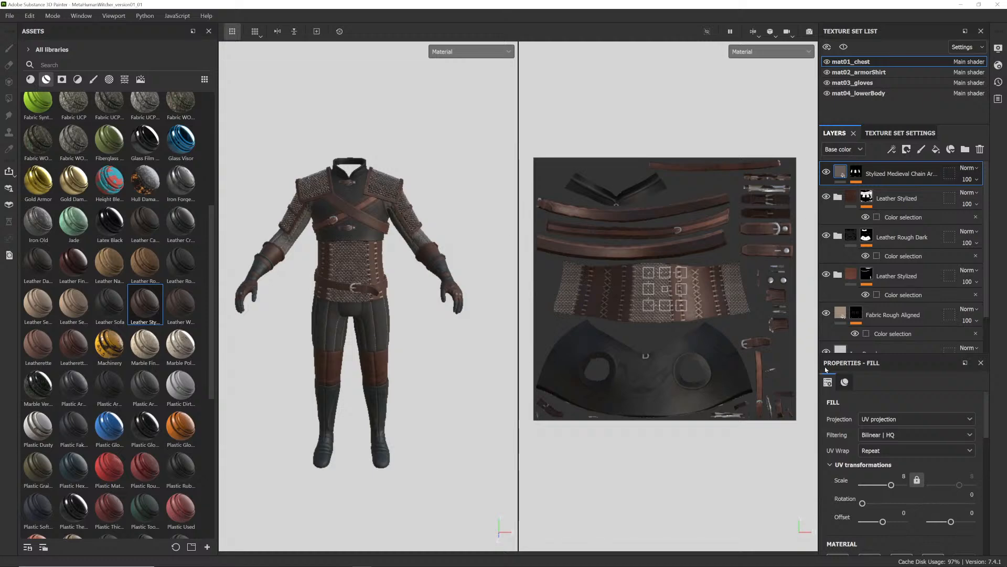
click(784, 51)
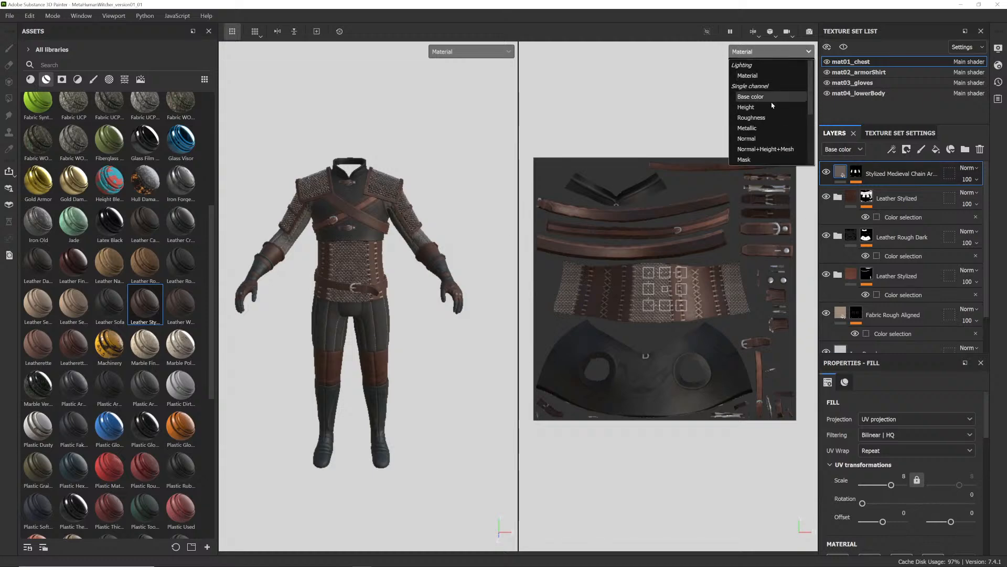
scroll(770, 120, down, 3)
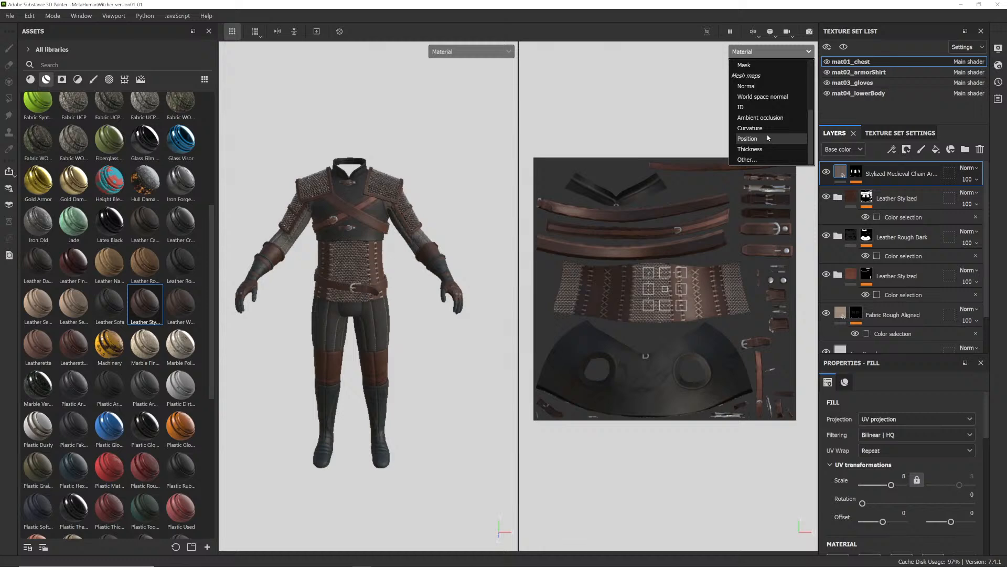
click(754, 107)
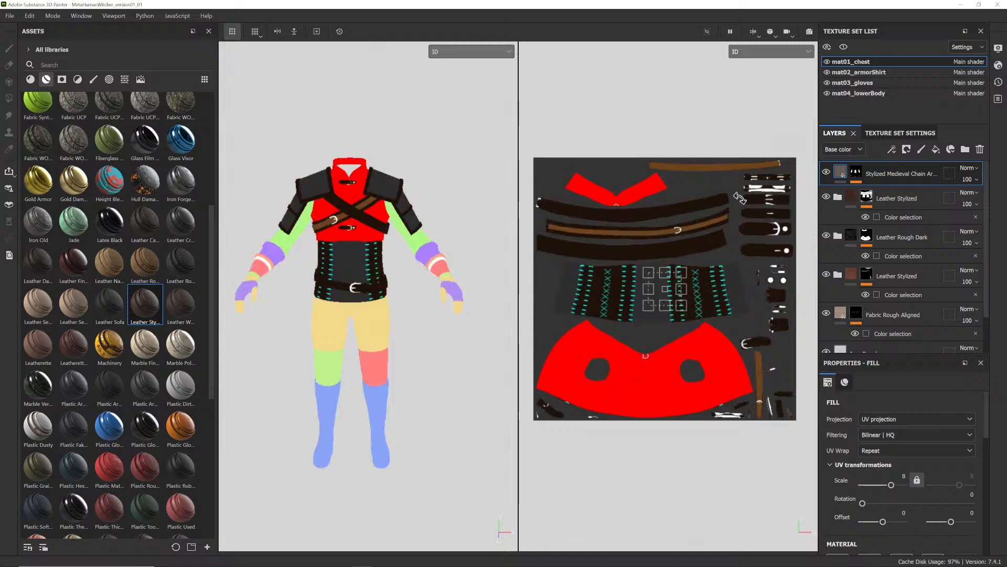
- Examine the ID colours of the chest straps and buckles up close in the UV layout and on the 3D model
middle_drag(763, 221, 663, 244)
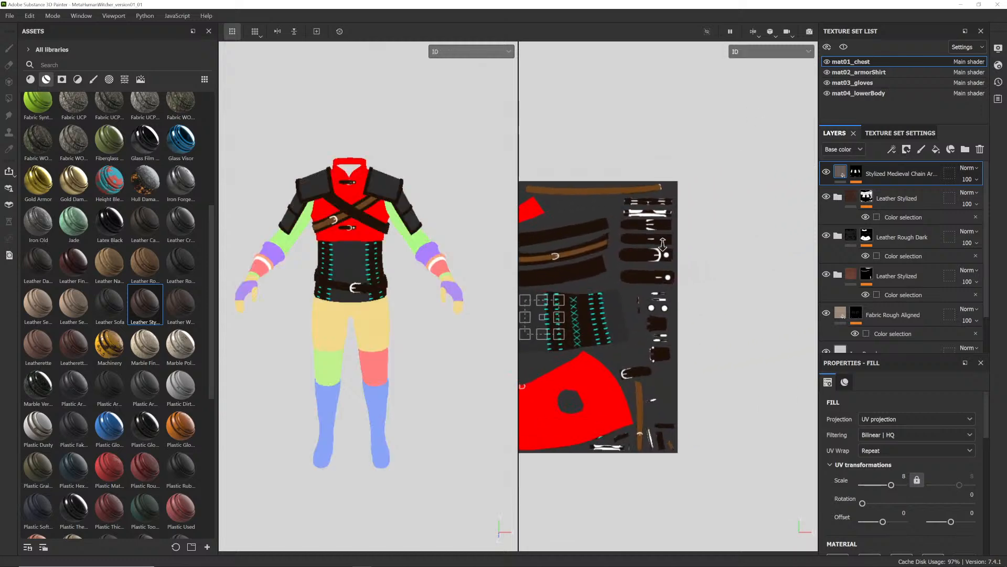
scroll(663, 244, up, 5)
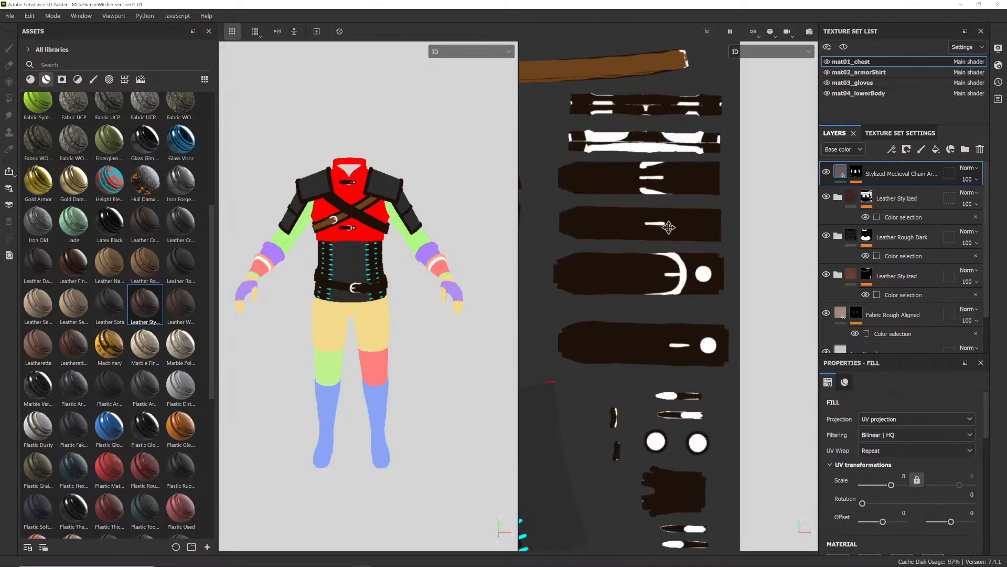
scroll(669, 227, up, 1)
scroll(428, 178, up, 8)
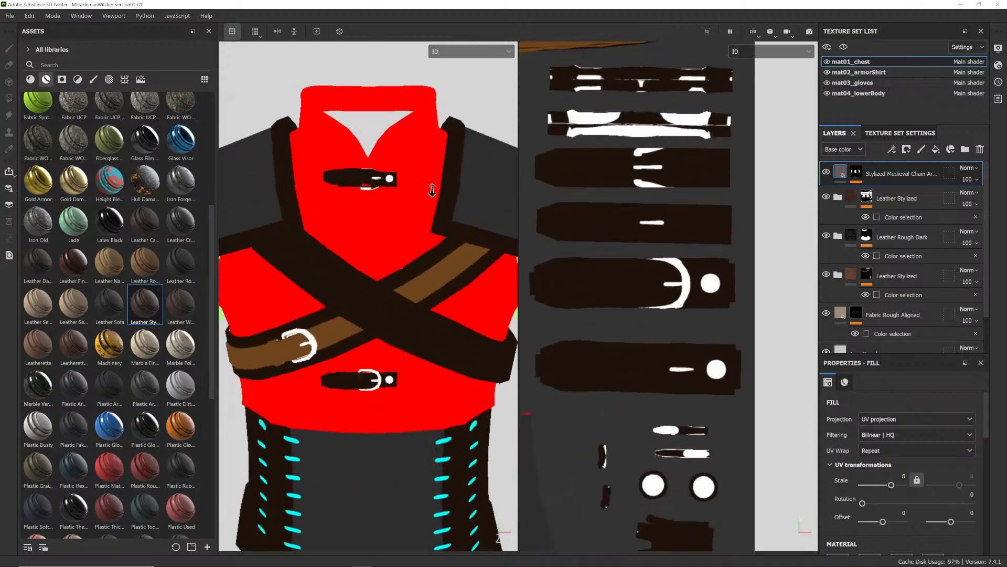
alt+right_drag(432, 191, 422, 172)
alt+drag(402, 197, 378, 180)
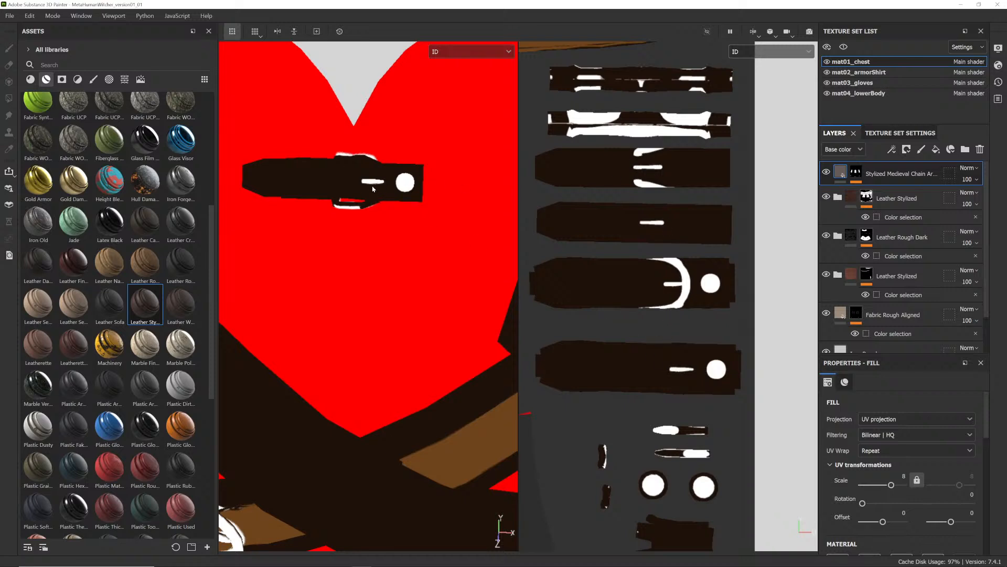
alt+drag(373, 189, 294, 173)
alt+right_drag(293, 173, 384, 249)
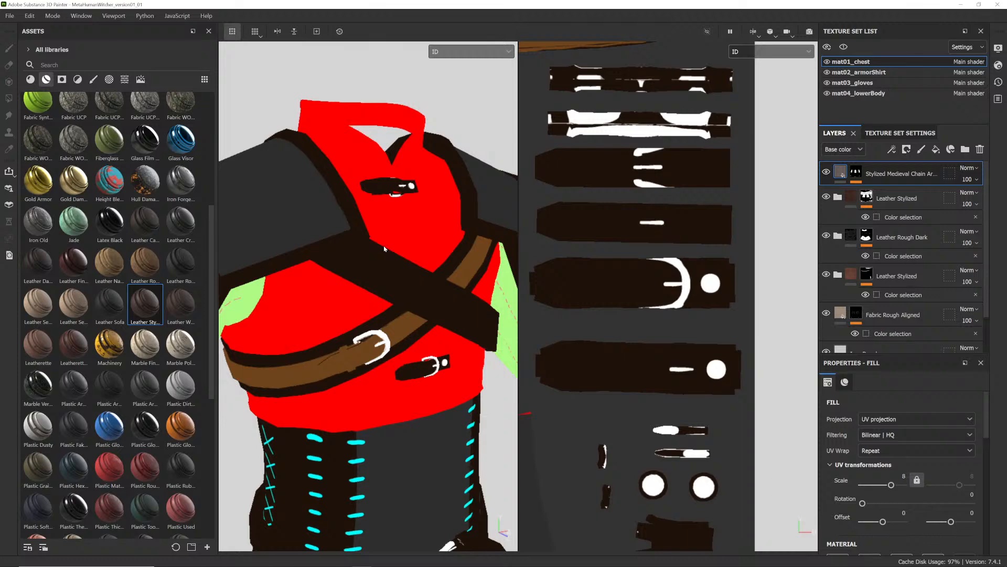
- Switch to Maya and inspect the small chest buckles, selecting MHW_chest_straps_high and MHW_chest_straps_low to compare their geometry
key(alt+Tab)
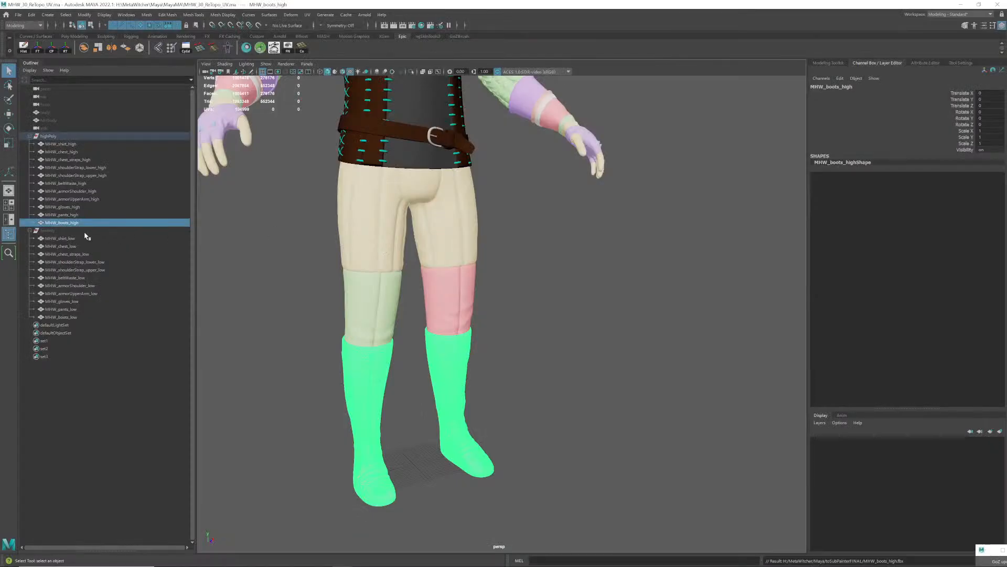
click(317, 209)
alt+middle_drag(317, 210, 432, 273)
scroll(433, 274, down, 2)
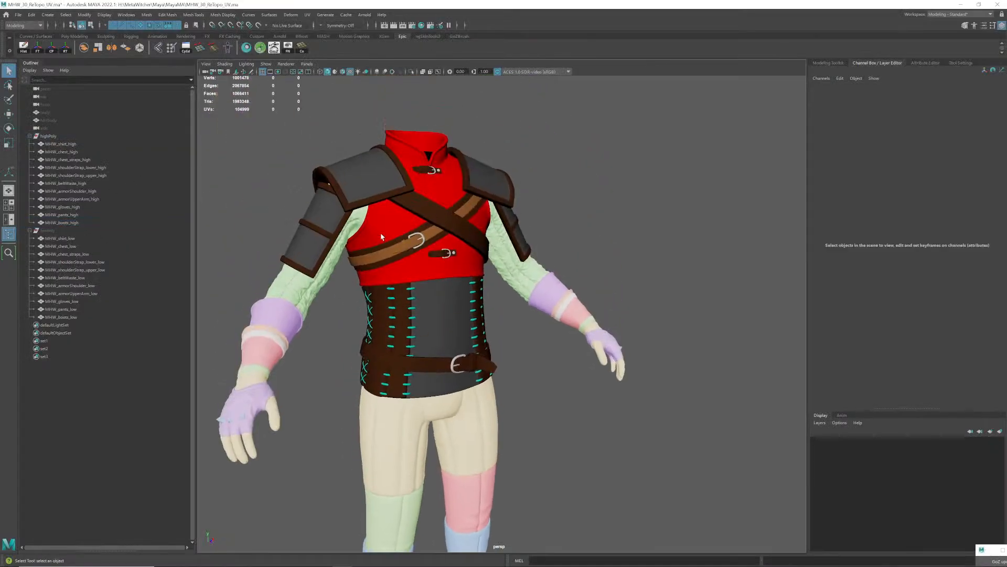
scroll(432, 274, up, 6)
alt+drag(433, 274, 410, 234)
alt+middle_drag(409, 234, 409, 238)
alt+drag(409, 238, 405, 230)
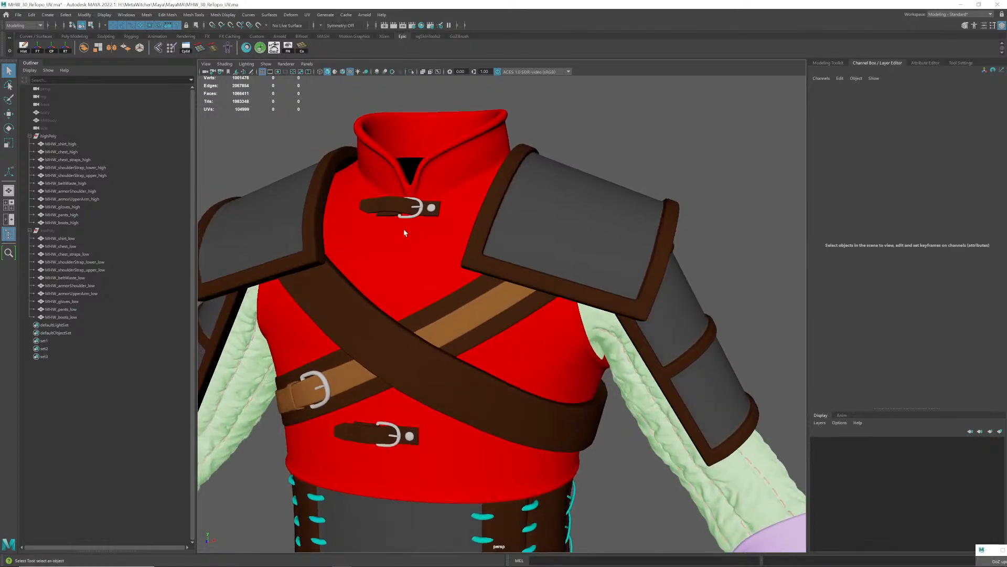
click(397, 210)
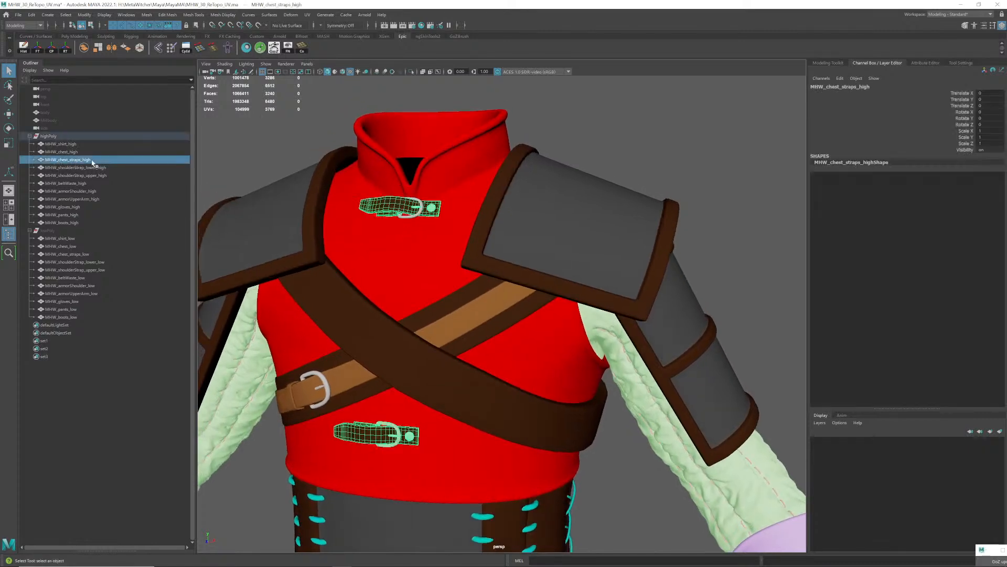
click(87, 255)
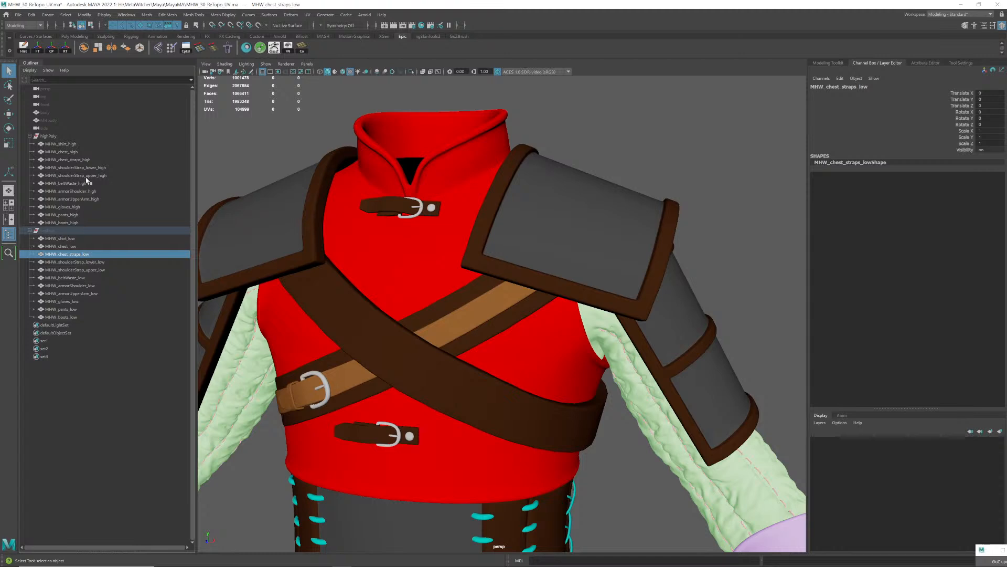
click(84, 160)
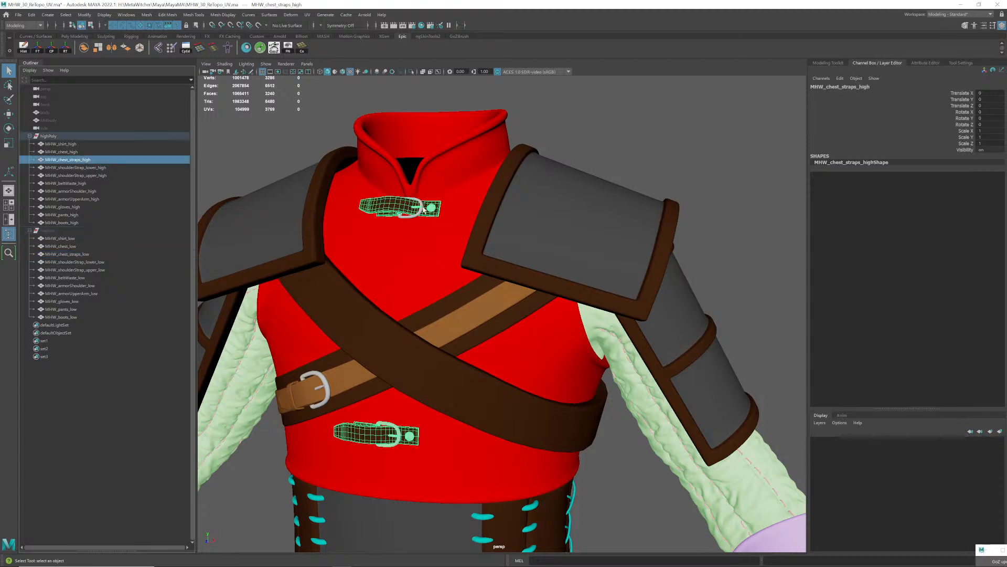
- Return to Substance 3D Painter and compare the chest buckles' ID colours with the Maya model and the full UV layout
key(alt+Tab)
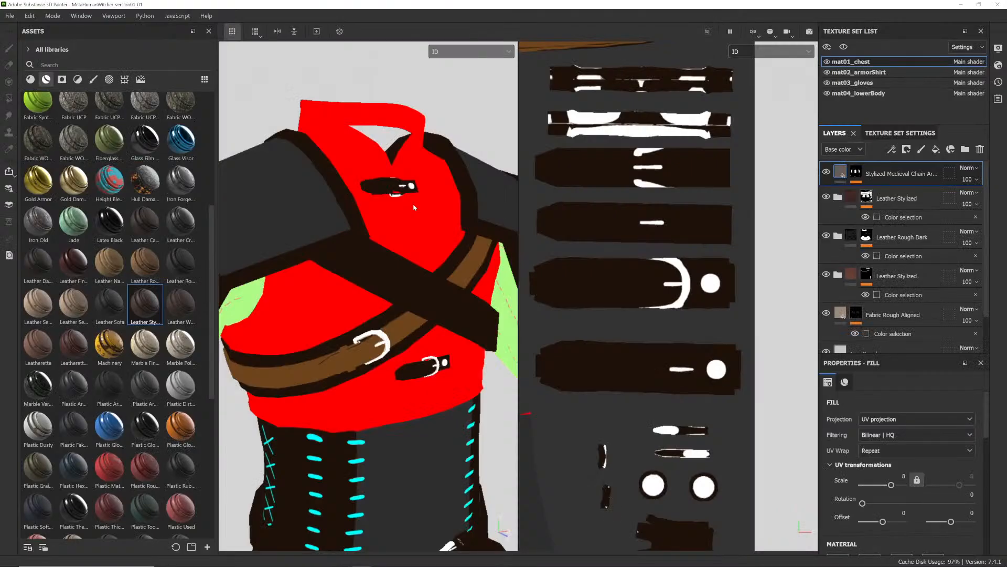
alt+drag(375, 206, 379, 228)
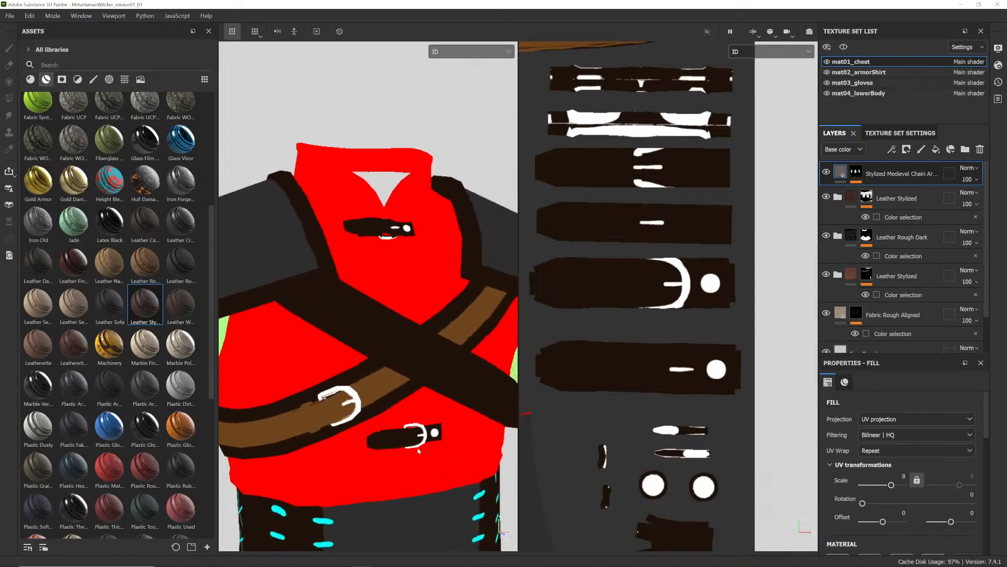
alt+drag(417, 382, 394, 267)
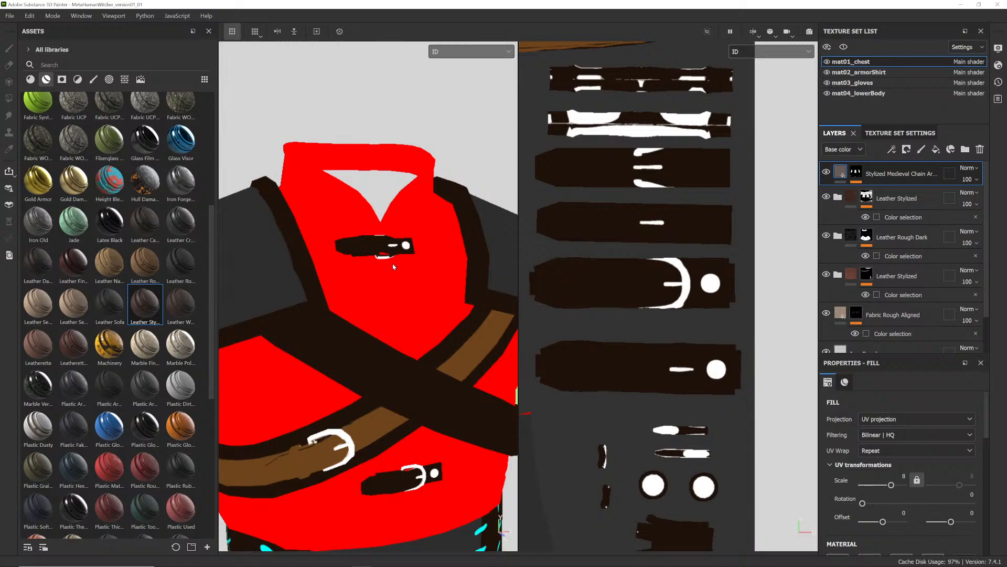
key(alt+Tab)
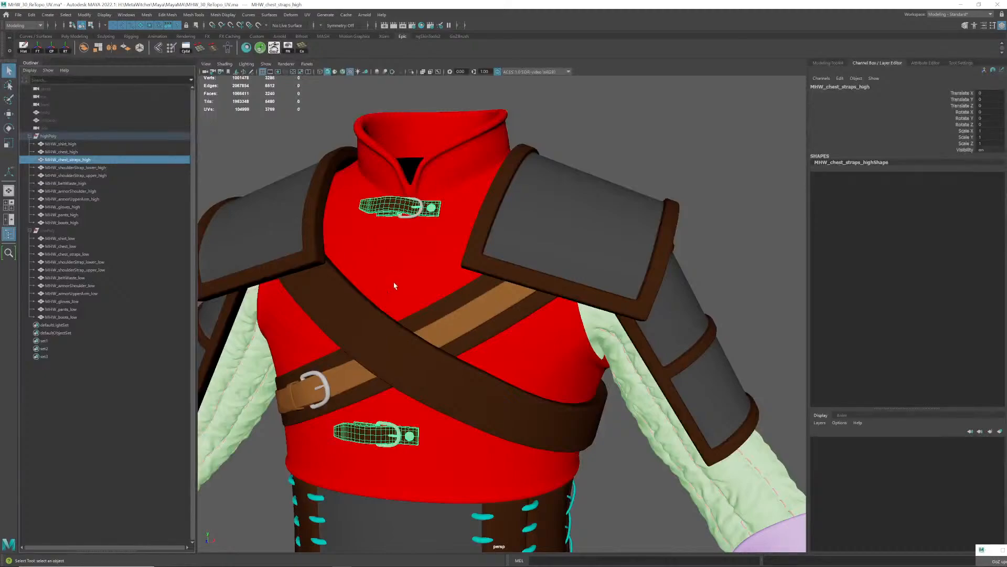
scroll(394, 285, down, 3)
key(alt+Tab)
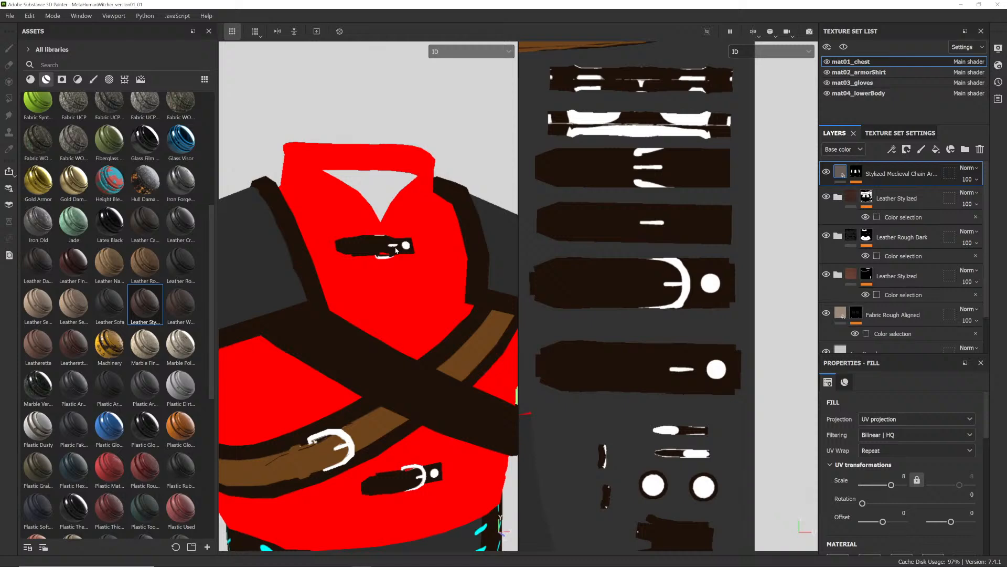
scroll(663, 337, down, 6)
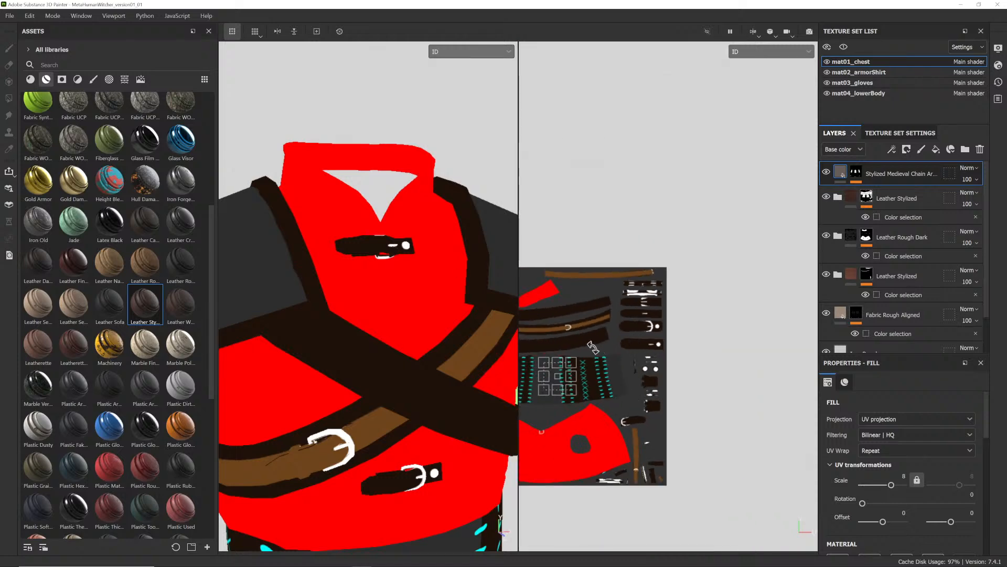
middle_drag(597, 346, 689, 315)
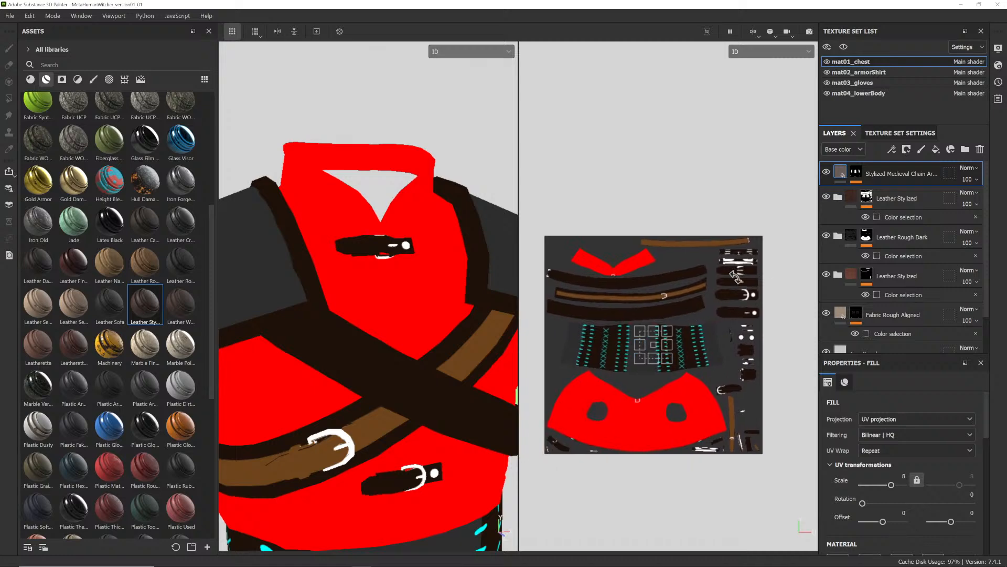
- Switch to Maya with the chest straps in view, open the Hypershade and select the green polyMarkingGood material
key(alt+Tab)
alt+drag(452, 268, 438, 262)
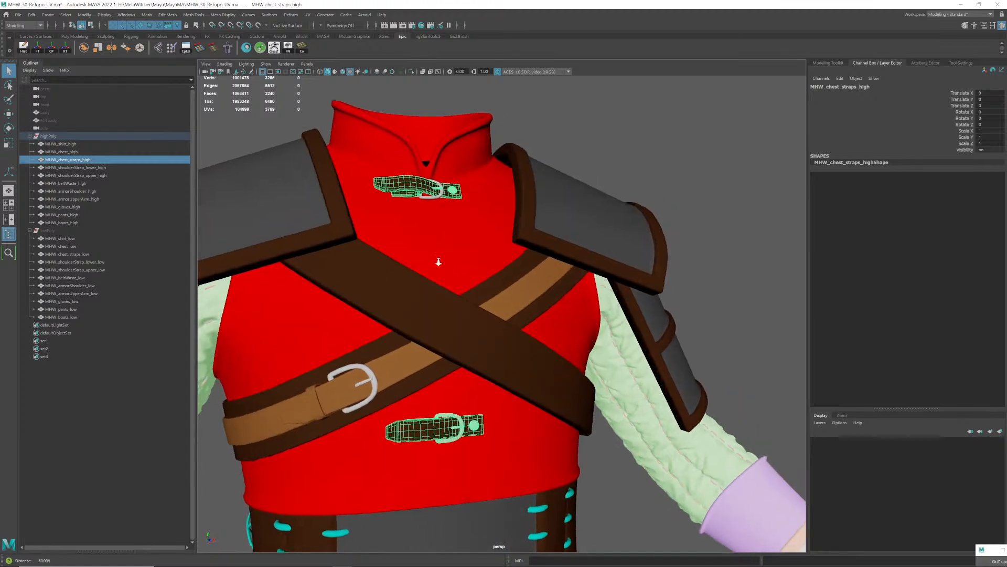
alt+middle_drag(438, 261, 436, 287)
alt+drag(436, 287, 435, 292)
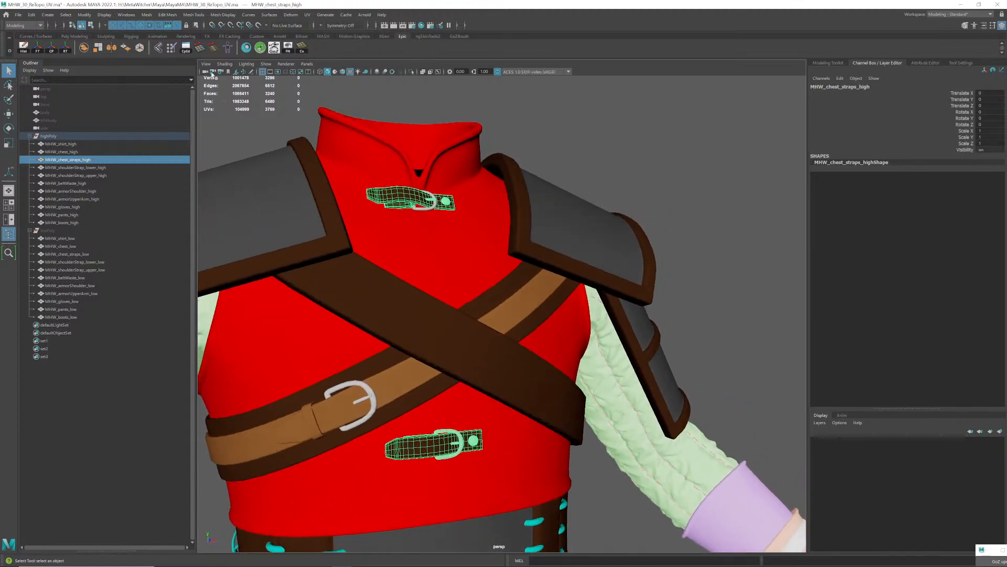
click(246, 48)
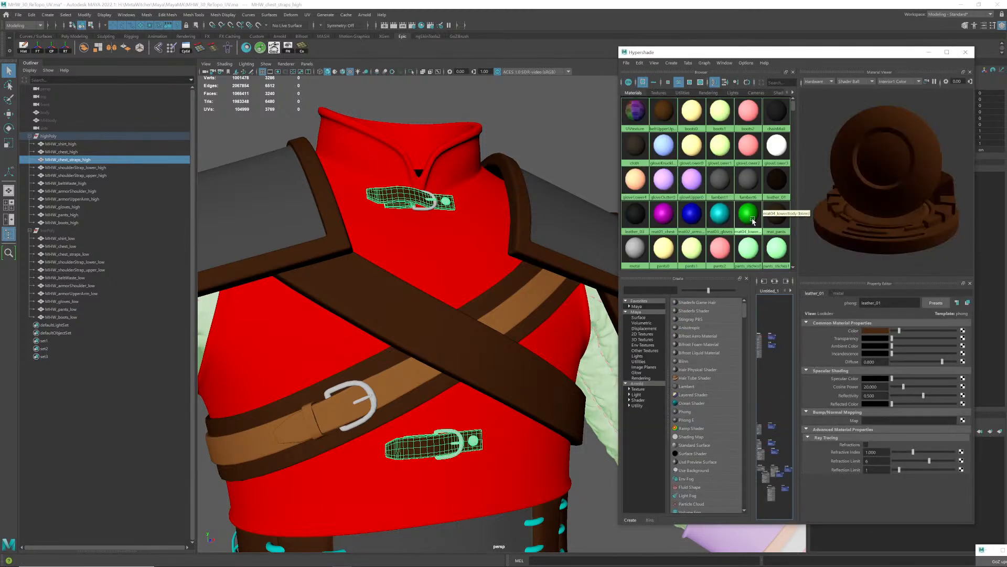
scroll(753, 221, down, 3)
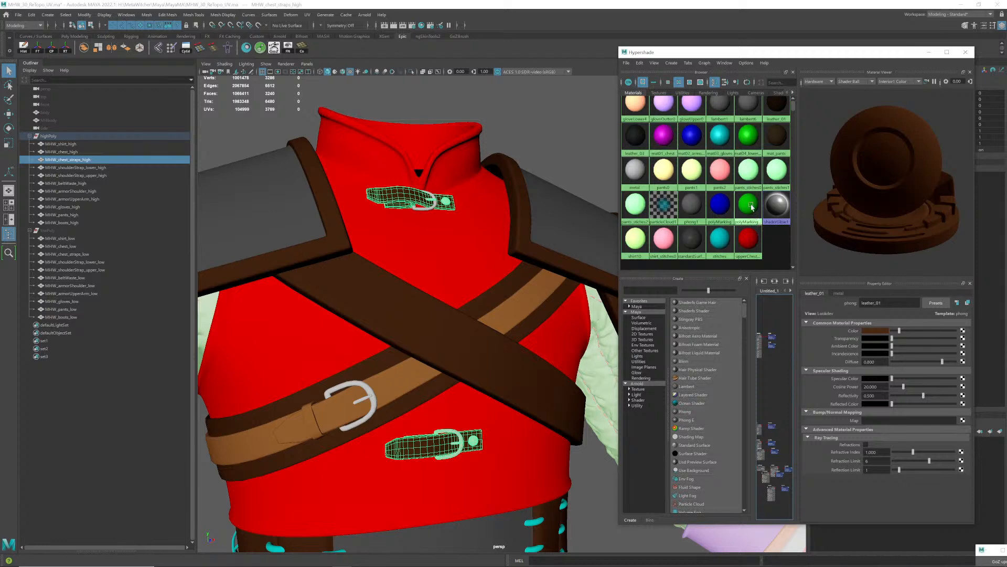
click(752, 207)
- Select the upper and lower chest buckles in turn to check which high-poly mesh each one belongs to
scroll(437, 214, up, 5)
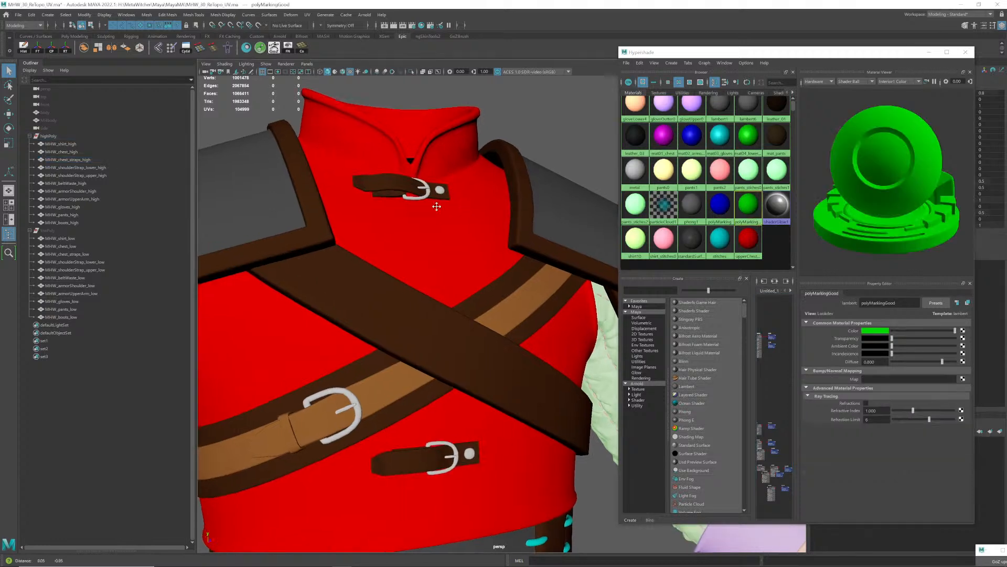
scroll(438, 214, up, 5)
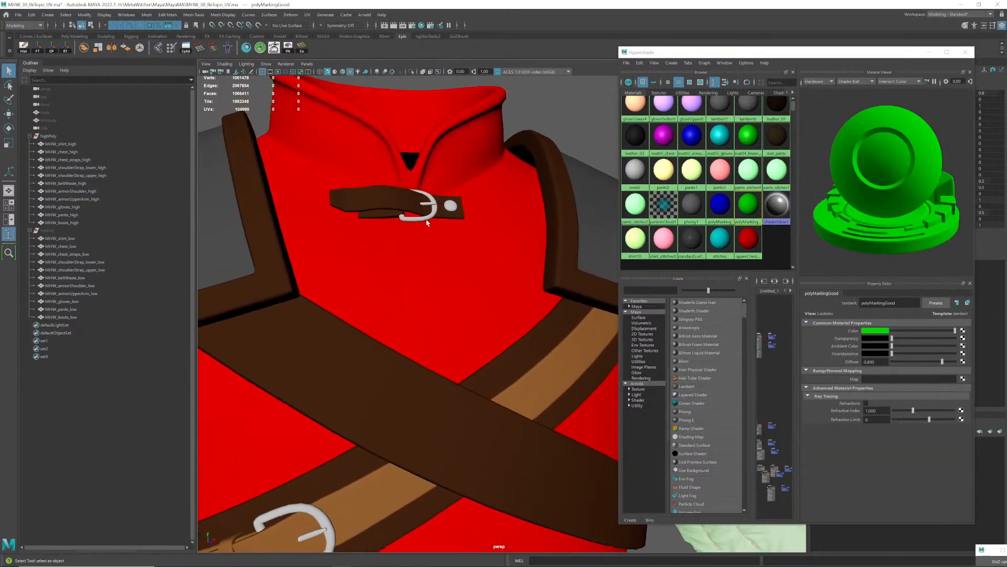
click(427, 216)
click(431, 218)
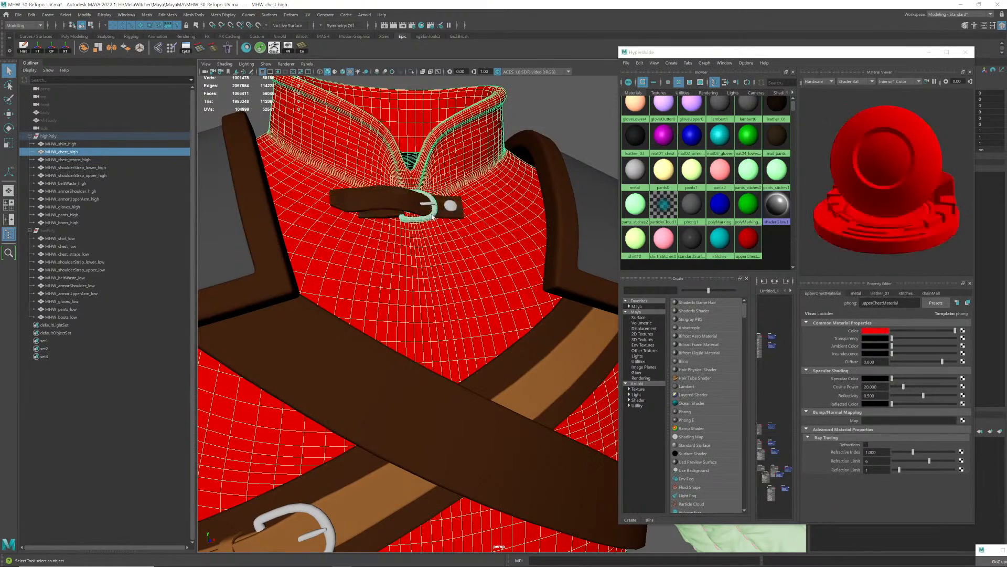
click(551, 133)
click(437, 211)
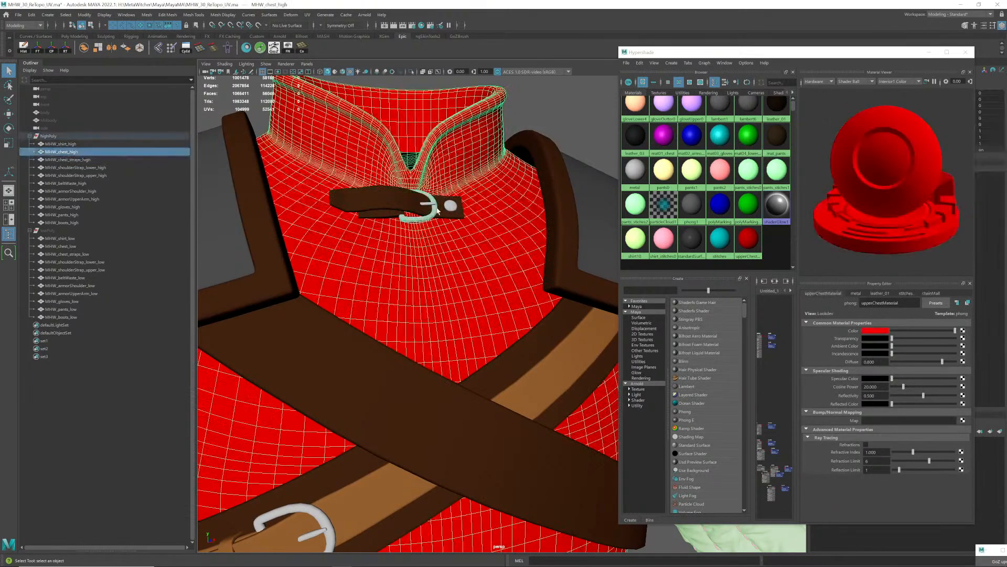
click(541, 130)
click(430, 214)
scroll(448, 368, down, 4)
alt+middle_drag(477, 501, 459, 401)
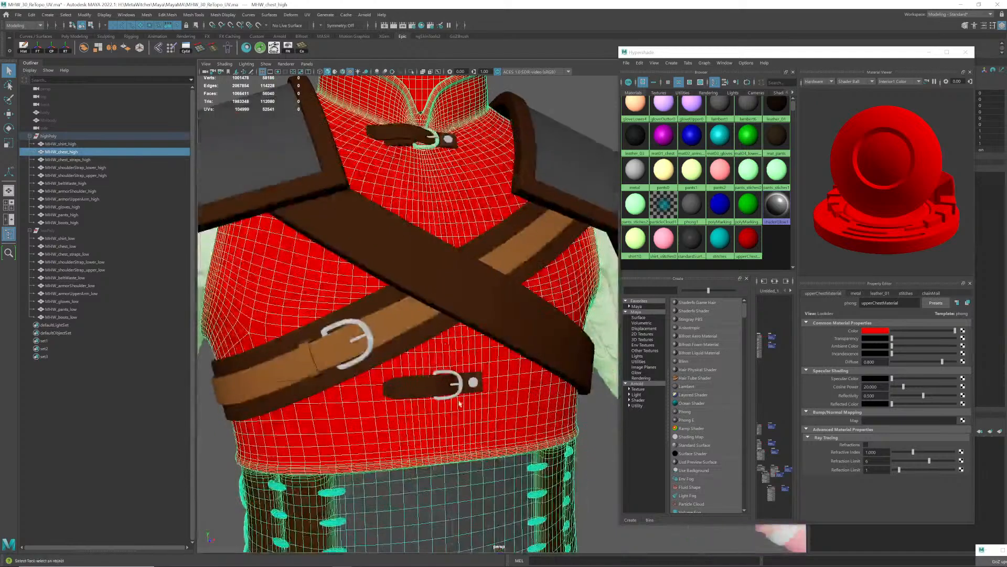
click(460, 386)
- Select the MHW_chest_high mesh and pick the faces of the upper collar buckle in face mode
alt+middle_drag(450, 154, 464, 323)
alt+right_drag(464, 323, 507, 317)
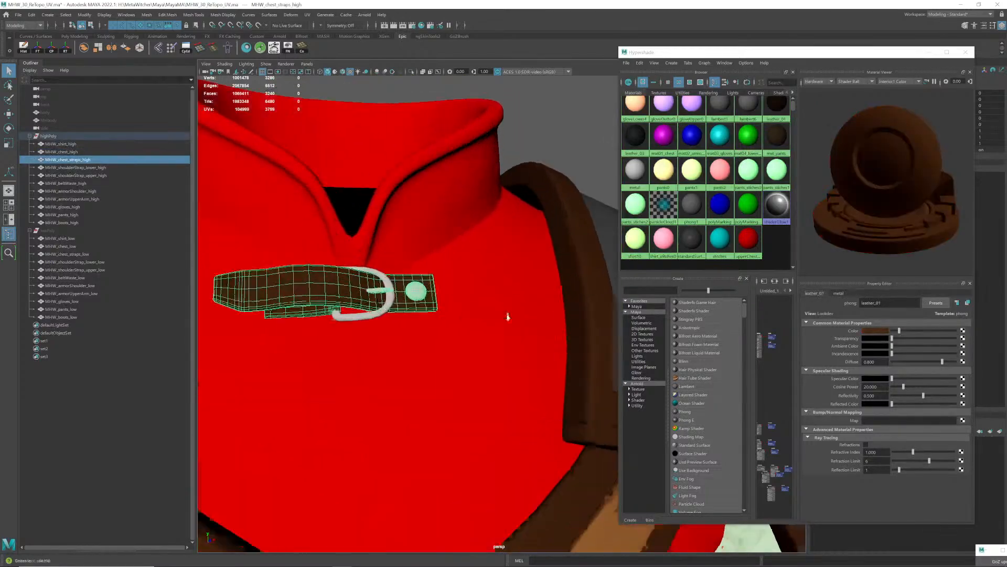
alt+drag(475, 310, 505, 304)
click(495, 176)
alt+middle_drag(497, 284, 486, 307)
alt+drag(486, 307, 474, 344)
alt+middle_drag(474, 344, 479, 326)
right_click(459, 333)
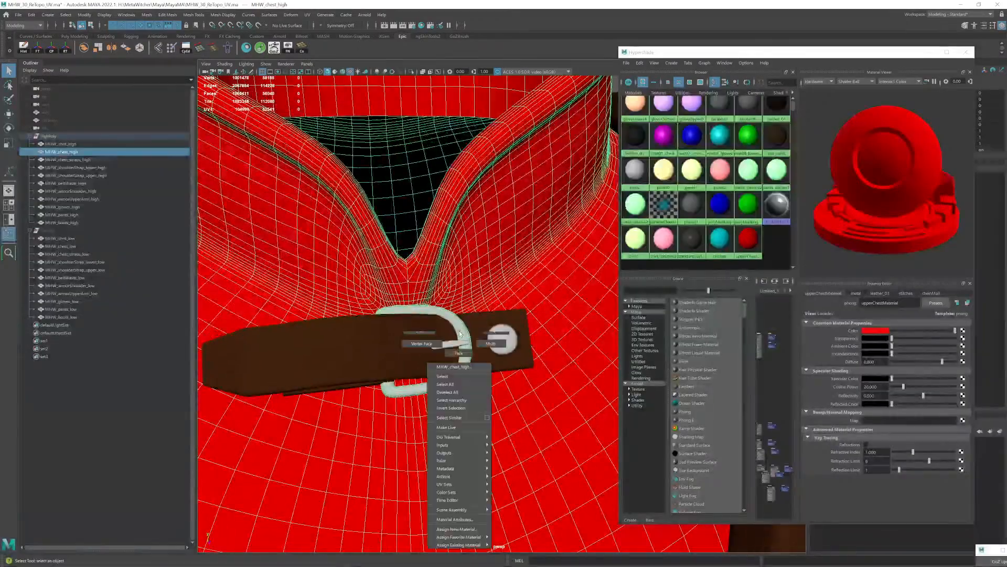
mouse_move(460, 333)
right_down()
mouse_move(459, 354)
mouse_move(461, 336)
right_up()
double_click(462, 329)
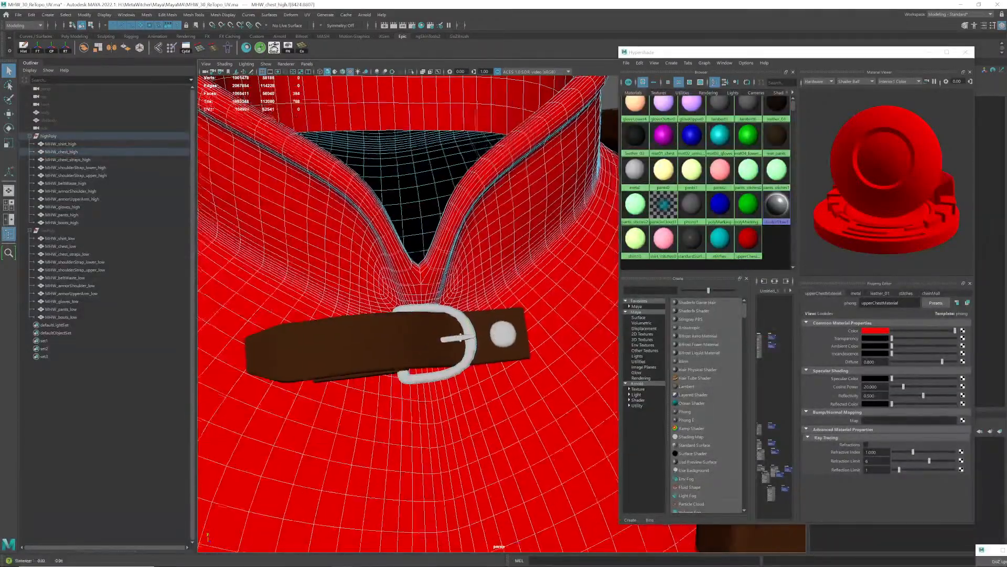
mouse_move(461, 337)
alt+mouse_down()
mouse_move(465, 320)
mouse_move(464, 332)
alt+mouse_up()
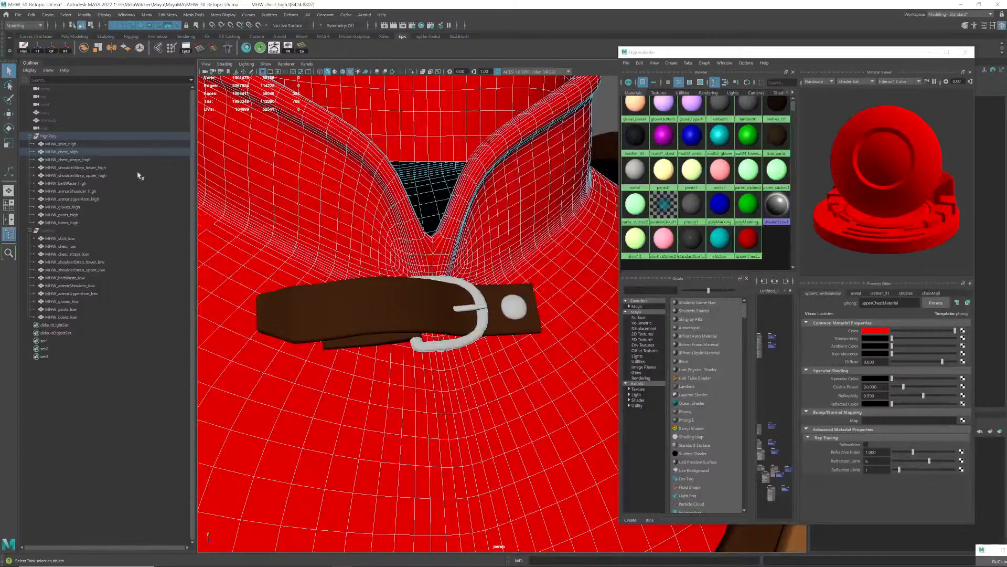
- Extract the selected collar buckle faces from MHW_chest_high as a separate mesh, delete the history and select each resulting piece in turn
click(85, 50)
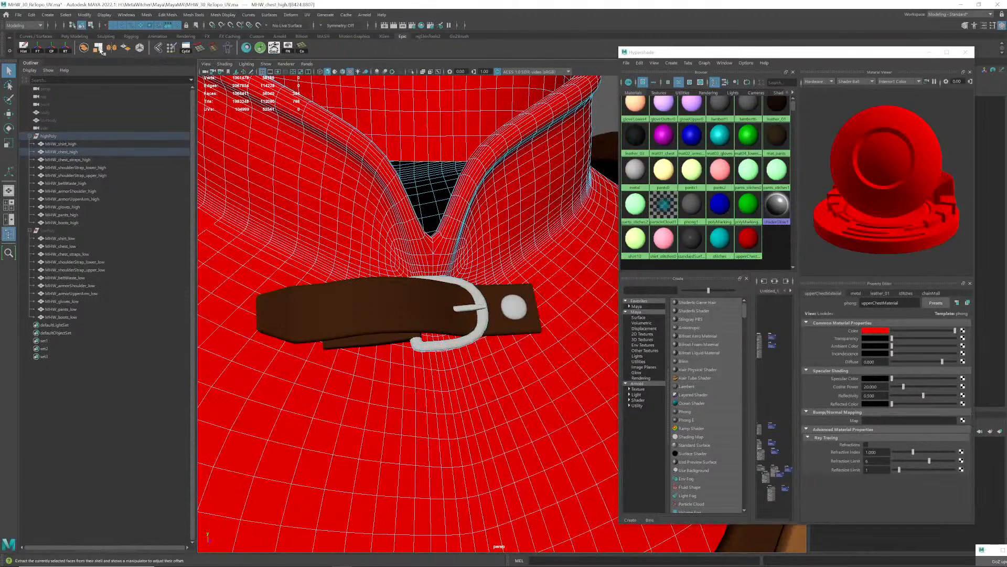
click(28, 52)
click(34, 152)
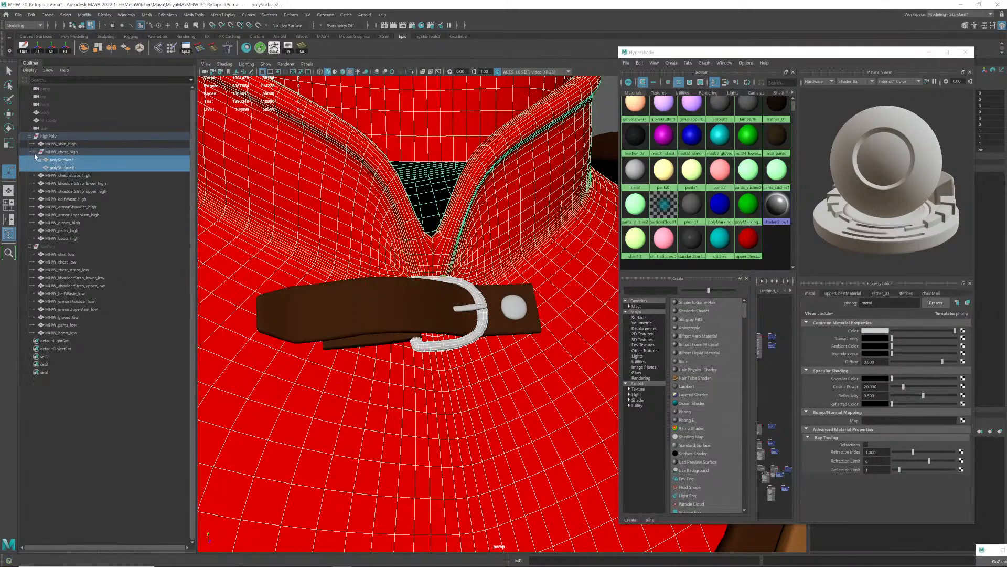
click(66, 168)
click(70, 160)
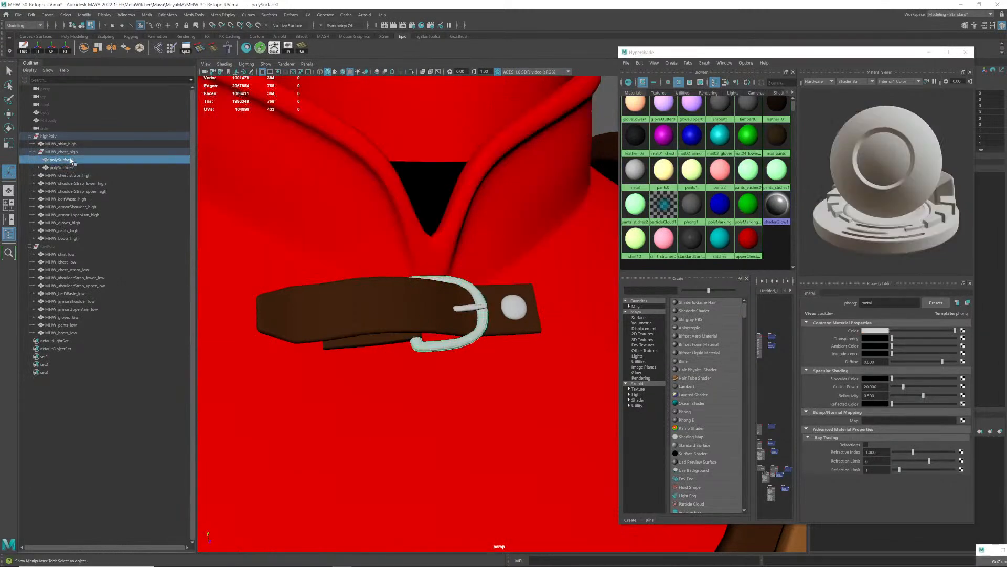
- Move both separated pieces out of the MHW_chest_high group and rename that leftover group by appending "ddd"
middle_drag(69, 168, 63, 148)
click(67, 160)
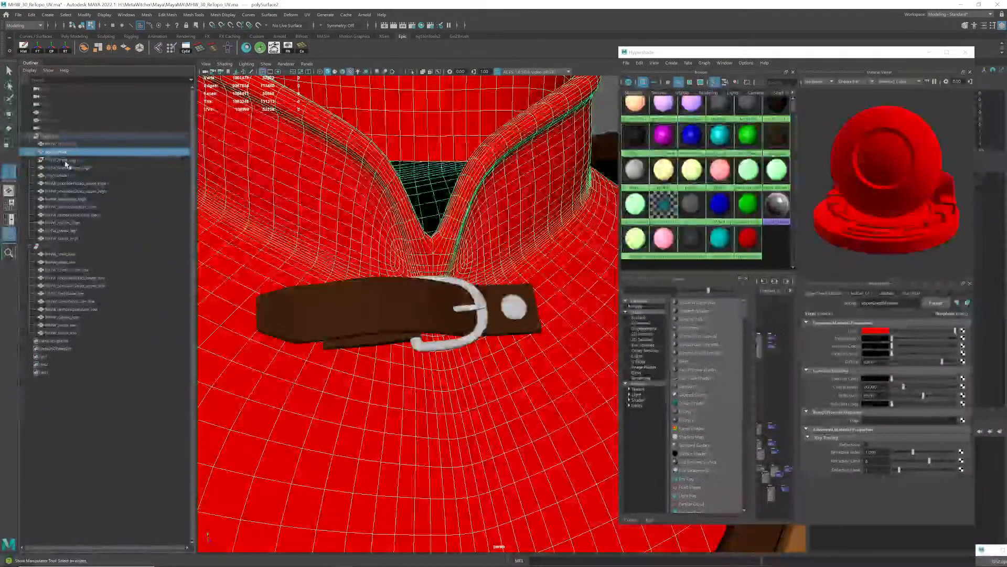
click(66, 160)
double_click(67, 160)
text(ddd)
key(Return)
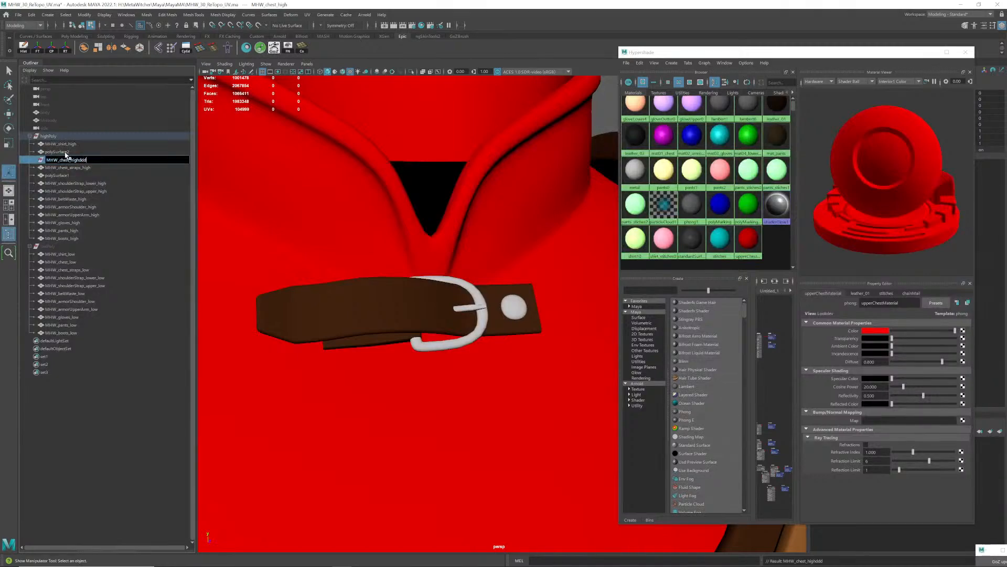
- Rename the separated chest body mesh as MHW_chest_high and delete the leftover group beneath it
click(65, 152)
double_click(65, 151)
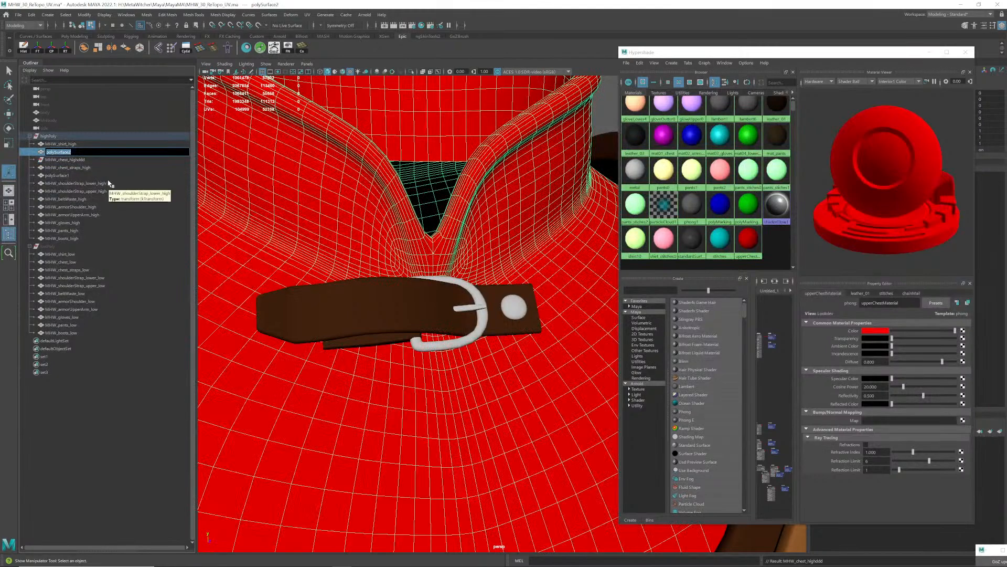
text(MHW_chest_high)
key(Return)
click(73, 160)
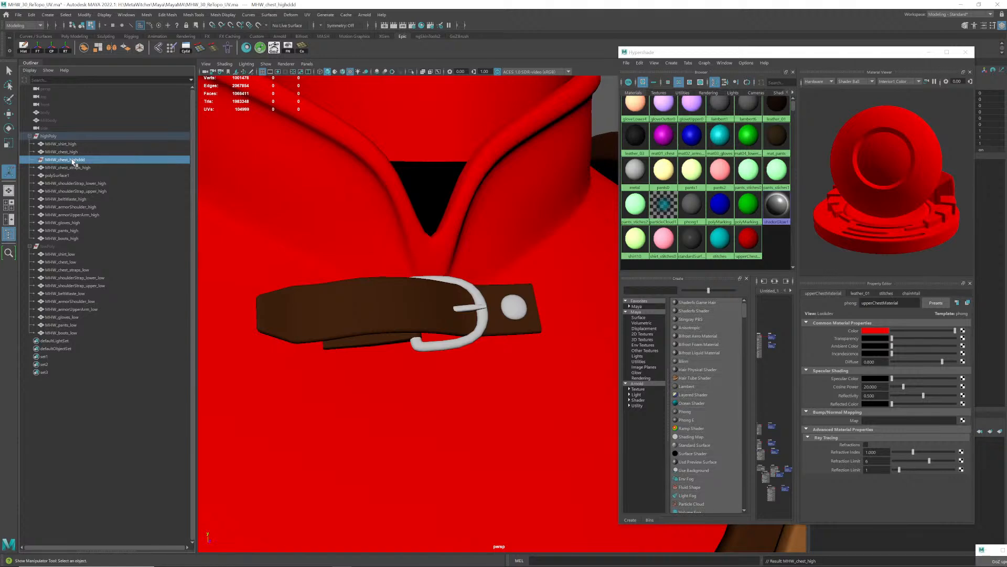
key(Delete)
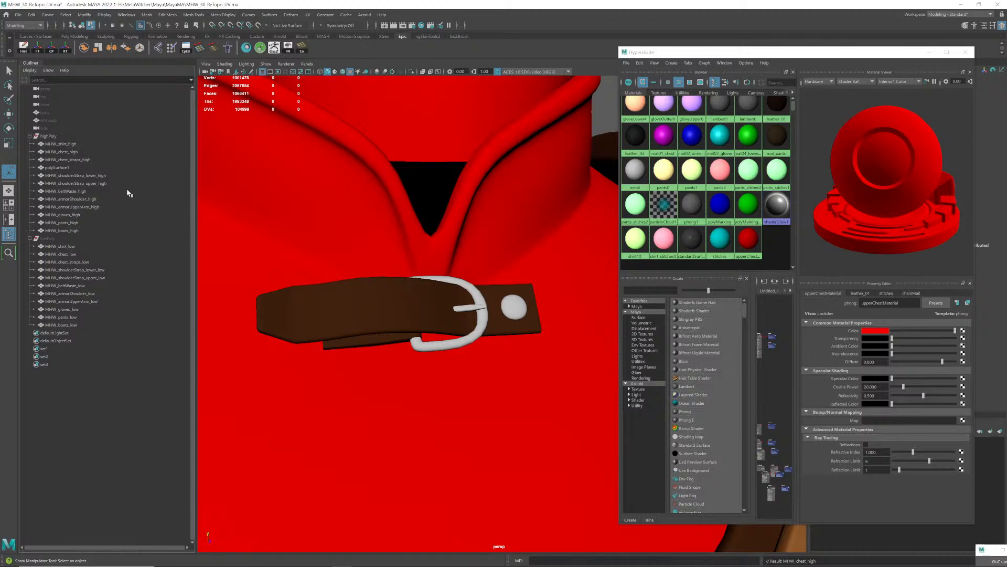
- Combine the separated buckle with MHW_chest_straps_high, delete the history and place the merged mesh in the highPoly group below MHW_chest_high
click(66, 168)
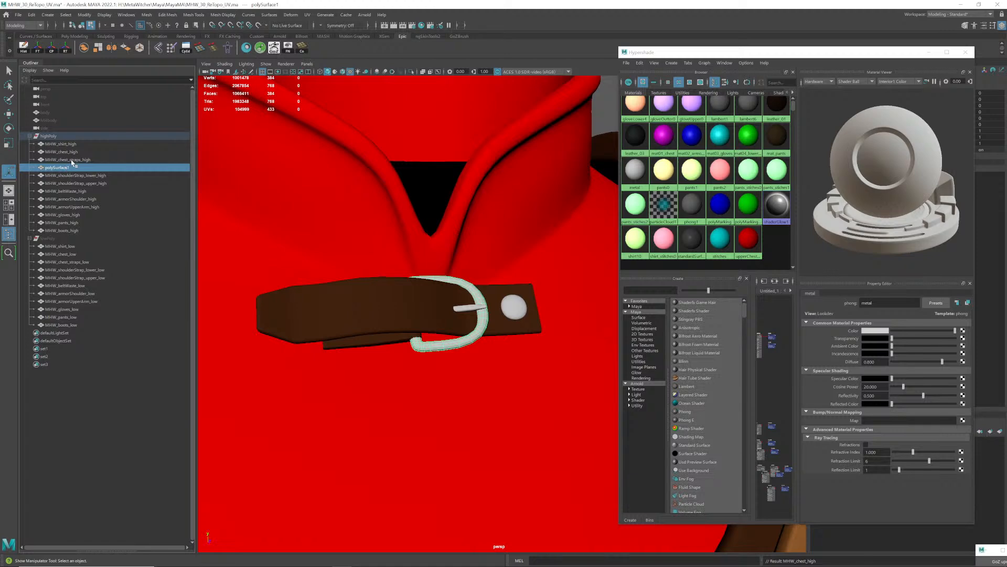
ctrl+click(68, 160)
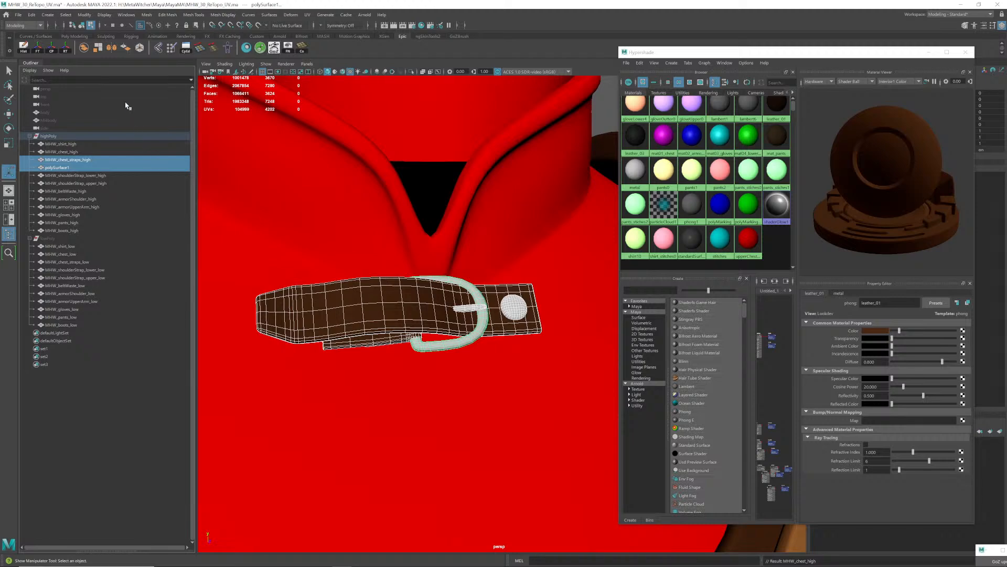
click(84, 49)
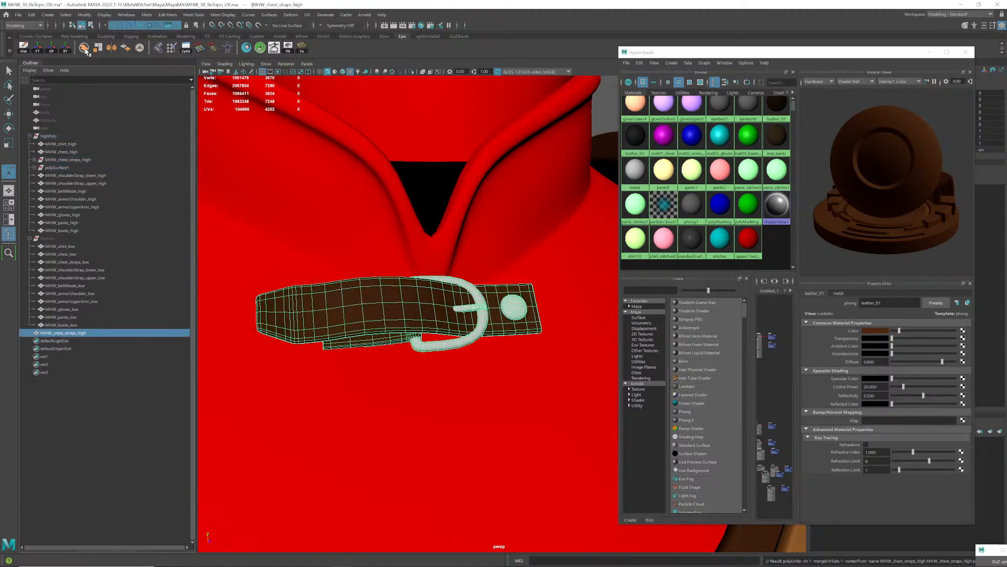
click(23, 47)
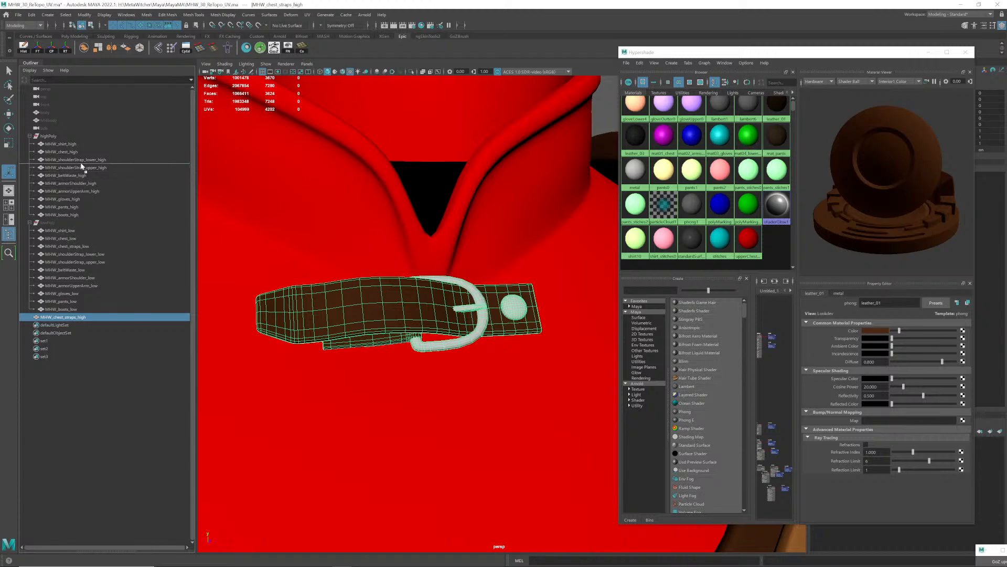
middle_drag(77, 159, 74, 157)
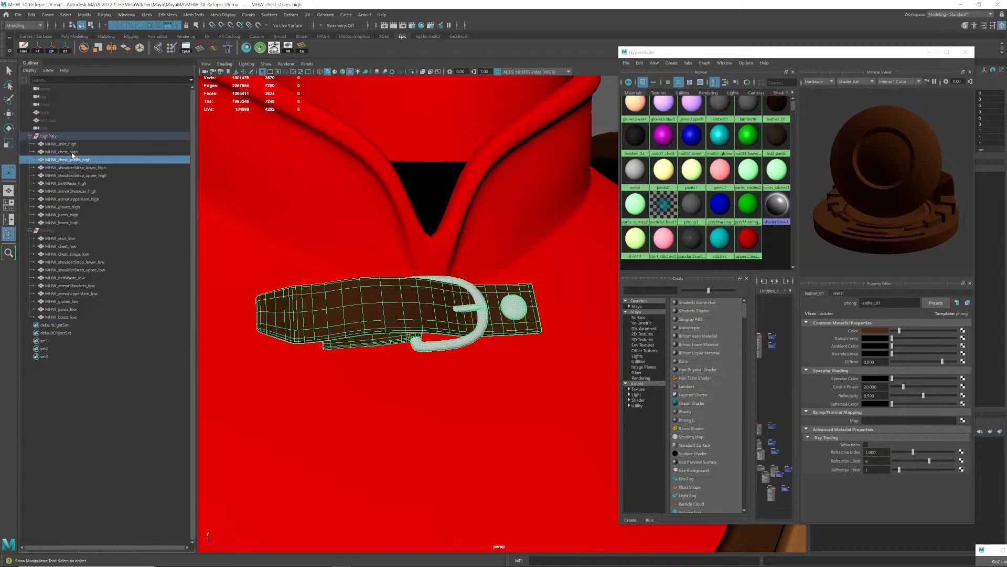
click(73, 151)
click(76, 159)
- Check both chest straps on the full torso, select the MHW_chest_high mesh and save the scene
alt+right_drag(564, 312, 461, 335)
alt+middle_drag(462, 341, 470, 301)
alt+right_drag(470, 301, 426, 303)
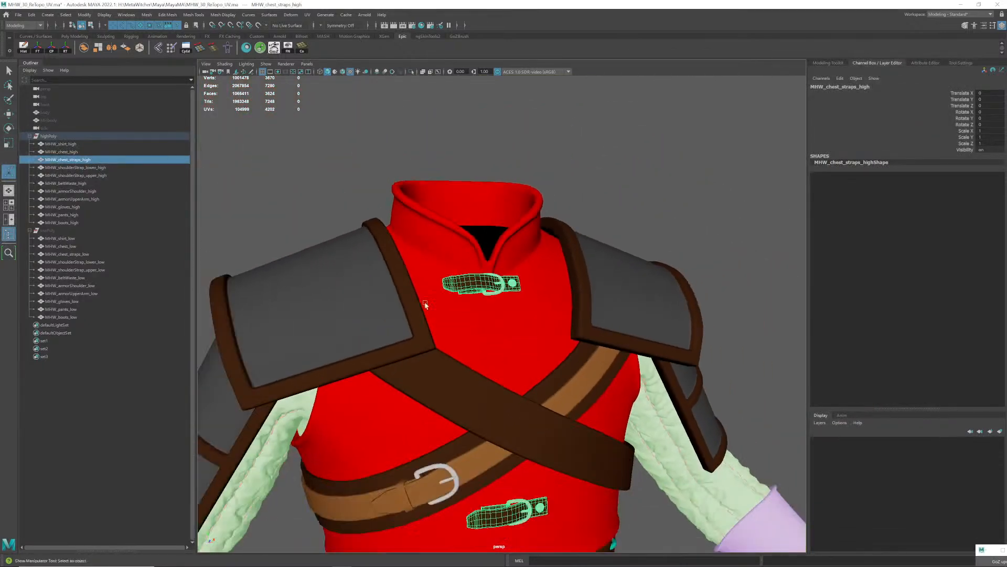
alt+right_drag(524, 323, 521, 300)
click(427, 220)
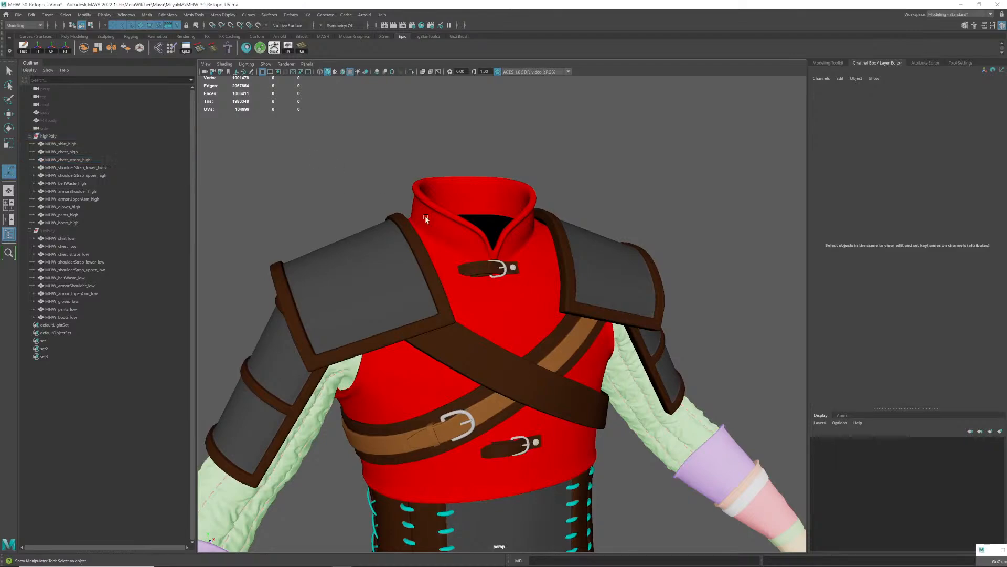
key(q)
key(ctrl+s)
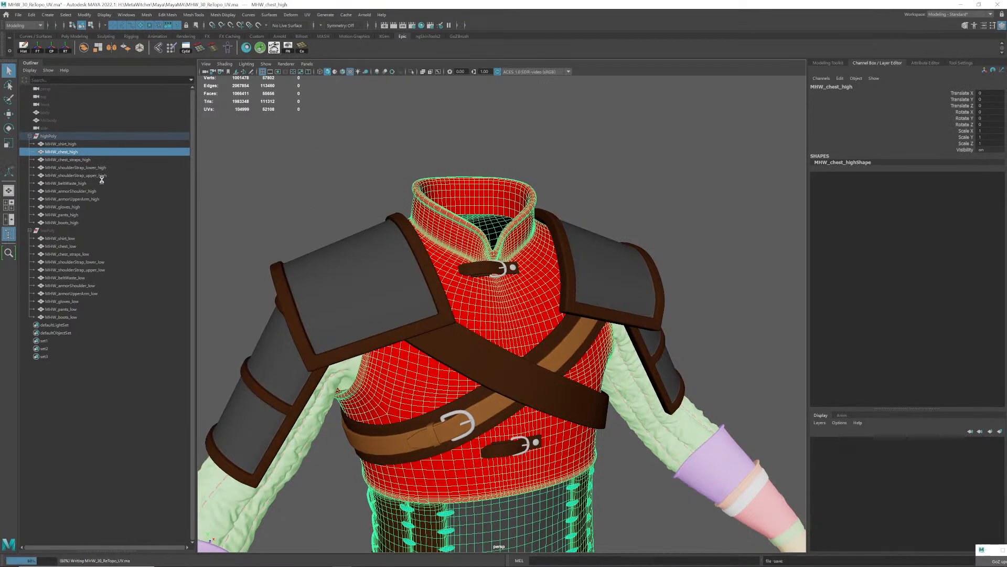
key(t)
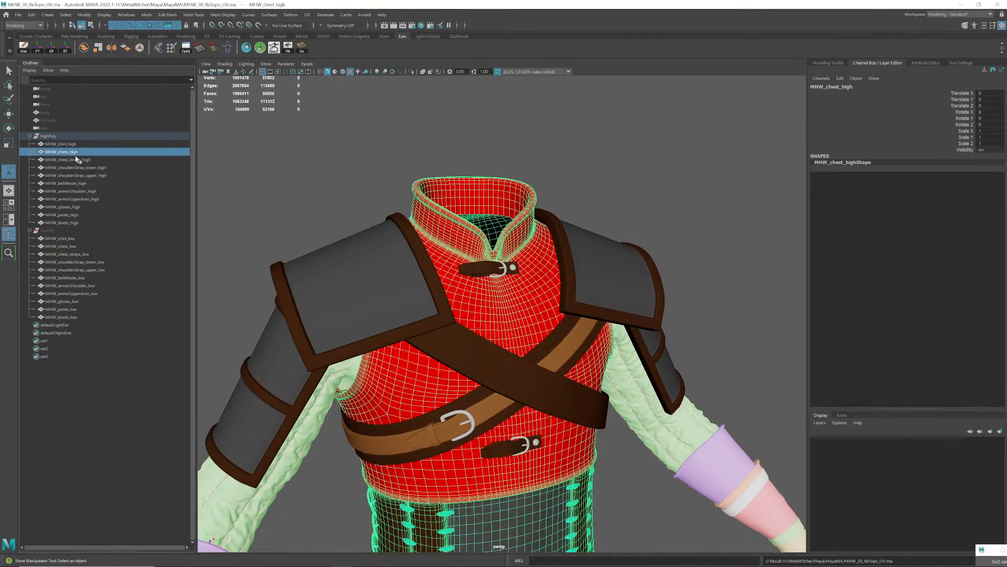
- Export the selected MHW_chest_high mesh as FBX, overwriting MHW_chest_high.fbx in the toSubPainterFINAL folder
click(18, 14)
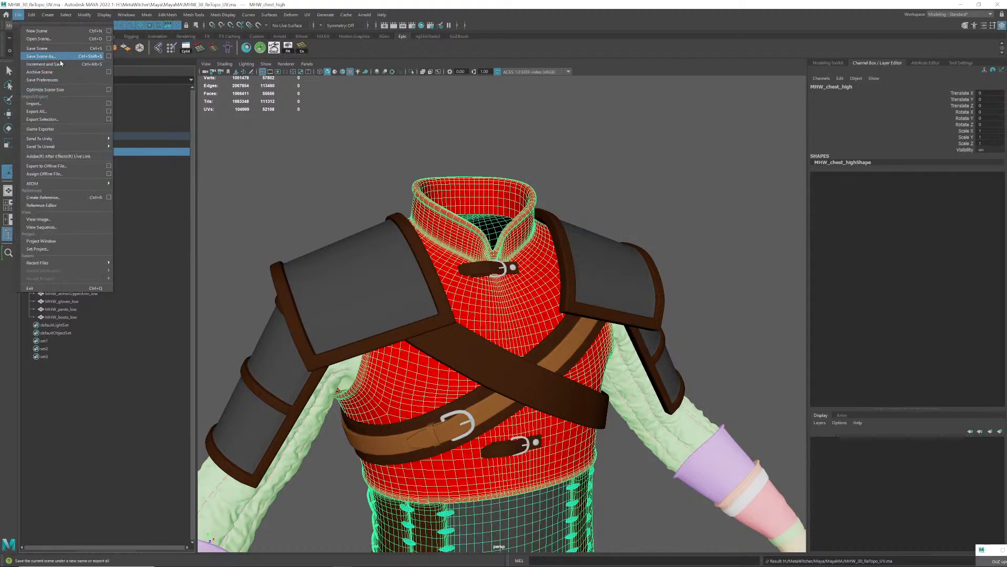
click(60, 120)
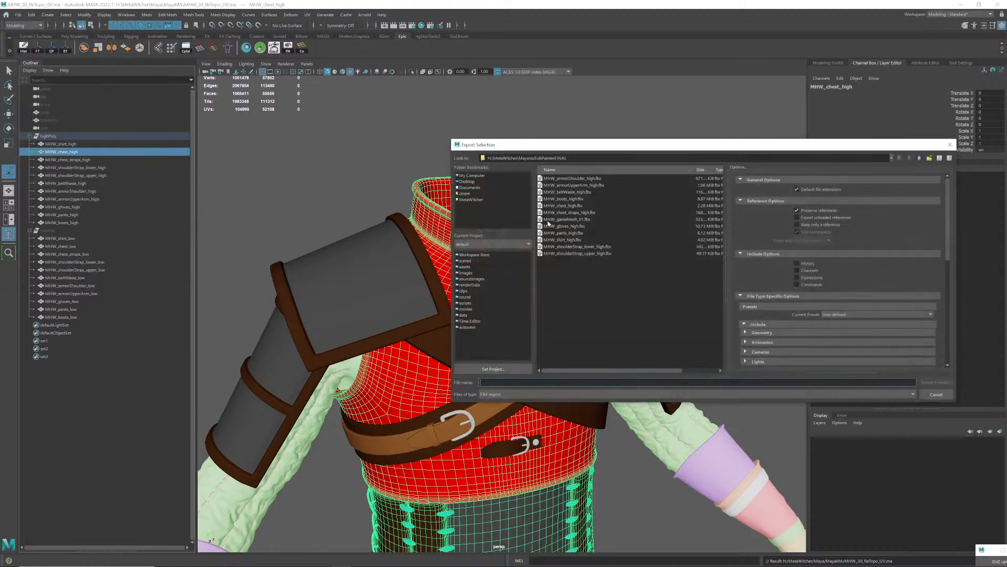
click(573, 206)
click(934, 382)
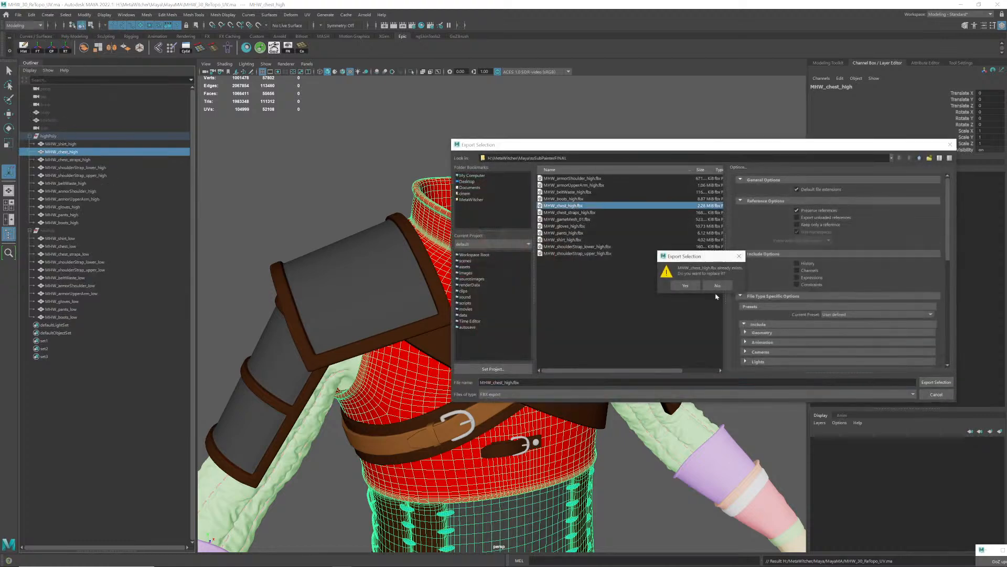
click(688, 286)
- Export the MHW_chest_straps_high mesh as FBX, overwriting MHW_chest_straps_high.fbx, and clear the selection
click(86, 159)
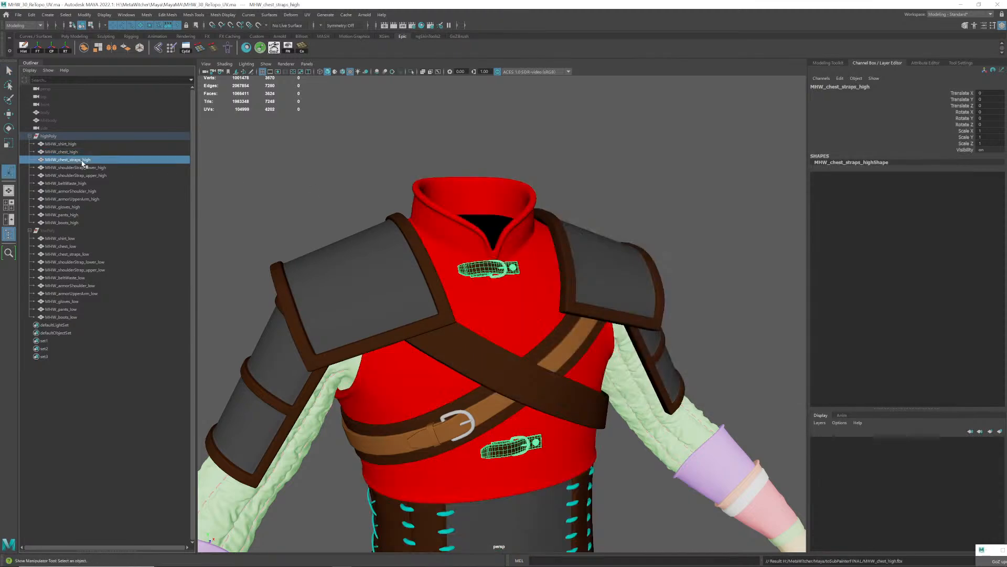
click(17, 15)
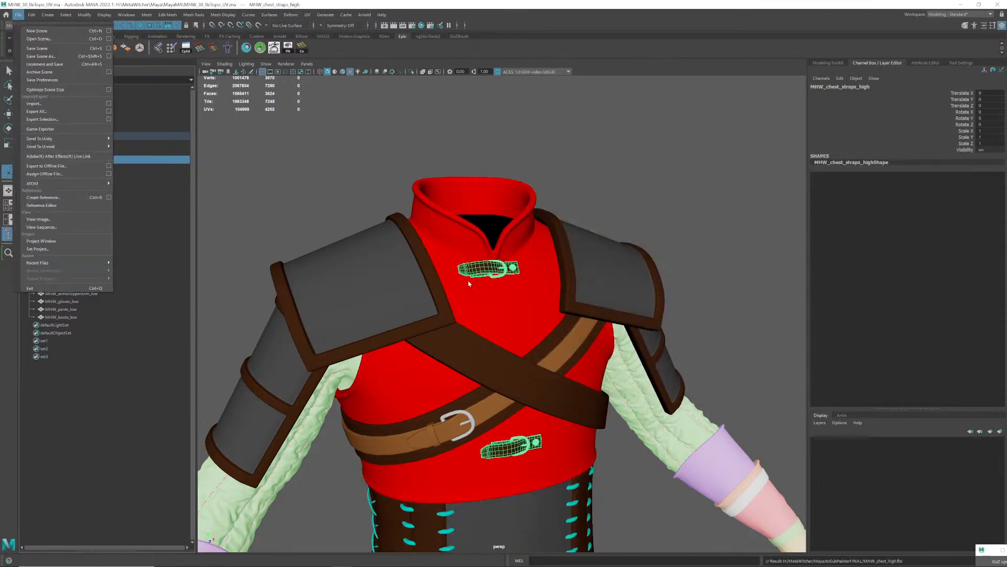
click(51, 120)
drag(604, 147, 577, 145)
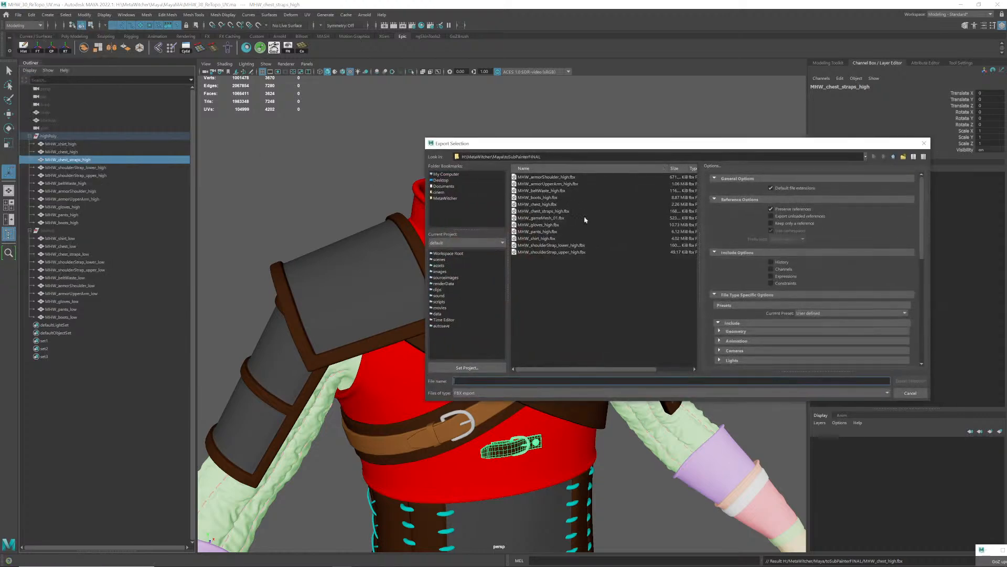
click(550, 212)
click(910, 381)
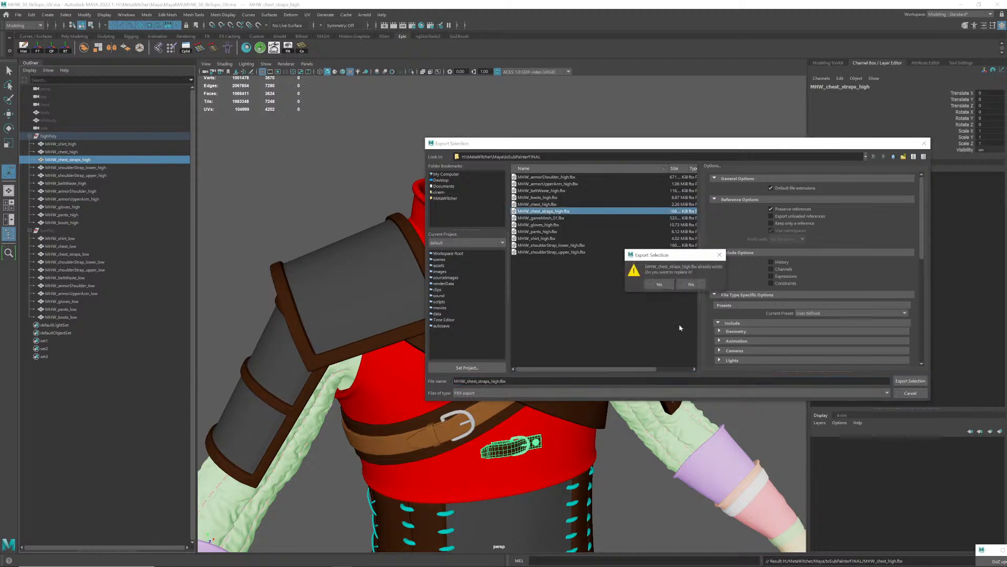
click(660, 285)
click(390, 202)
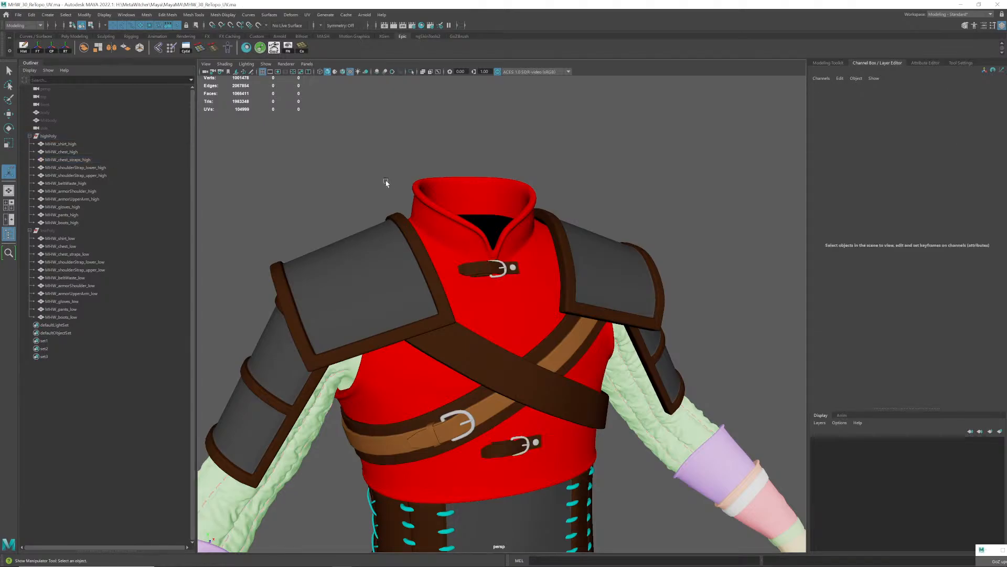
- Switch to Substance 3D Painter, open the mesh map baking settings and remove the MHW_chest_high and MHW_chest_straps_high high-definition meshes
key(alt+Tab)
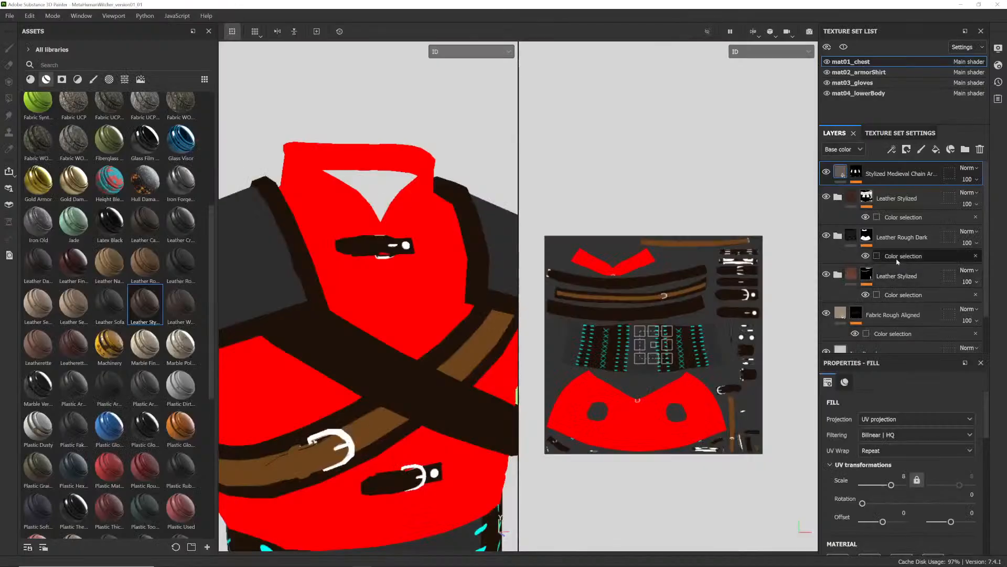
click(916, 135)
scroll(911, 260, down, 3)
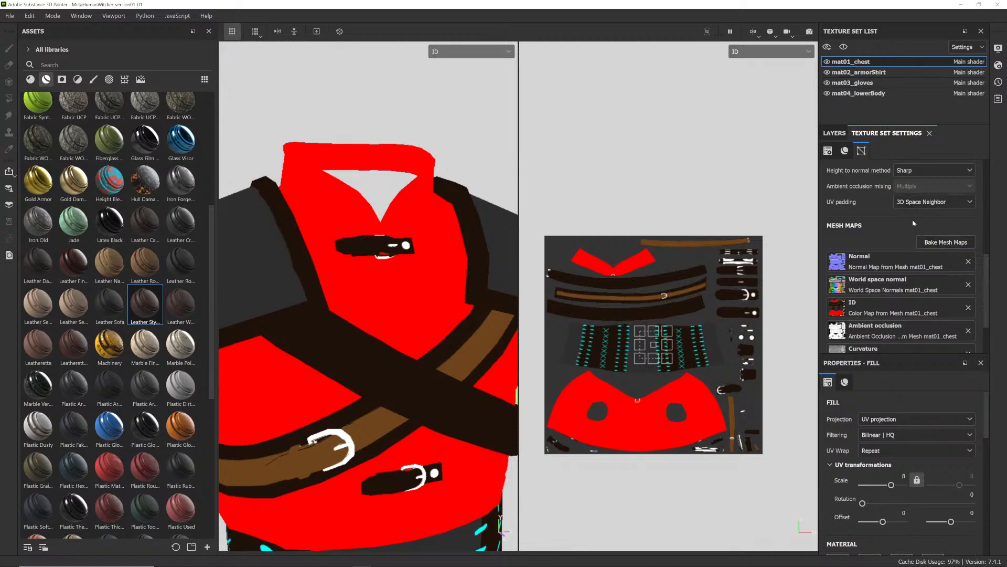
click(946, 242)
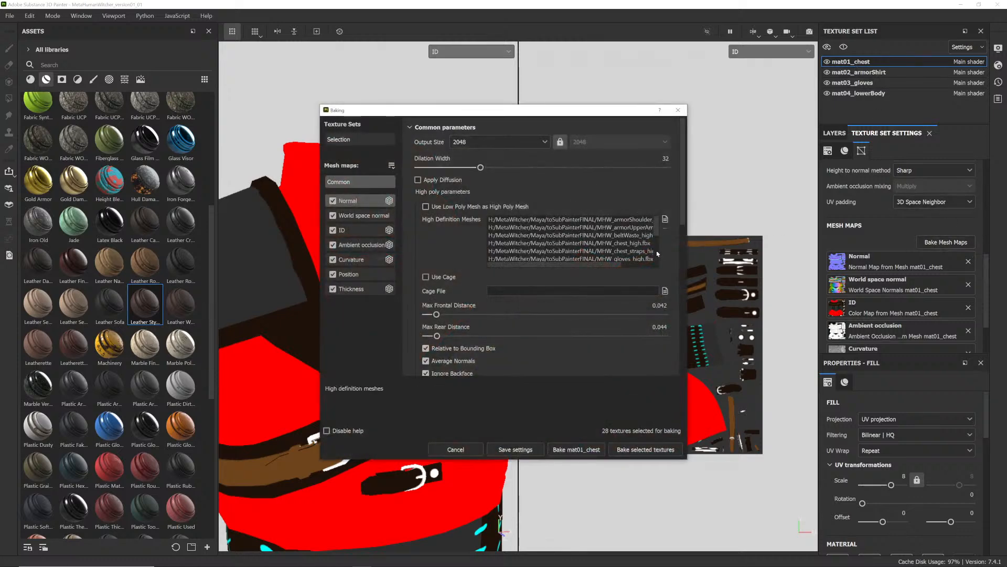
drag(614, 265, 640, 267)
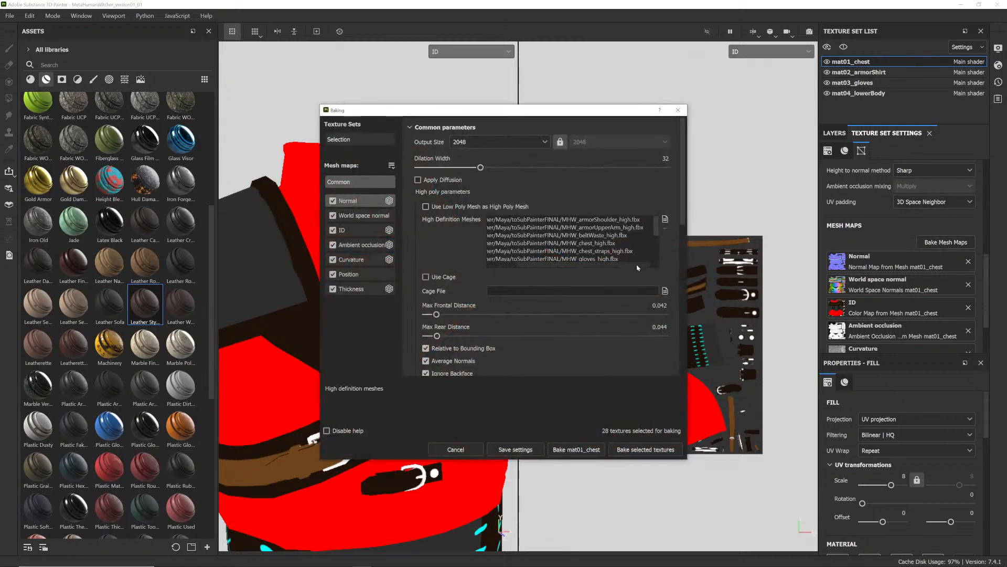
click(602, 244)
click(664, 229)
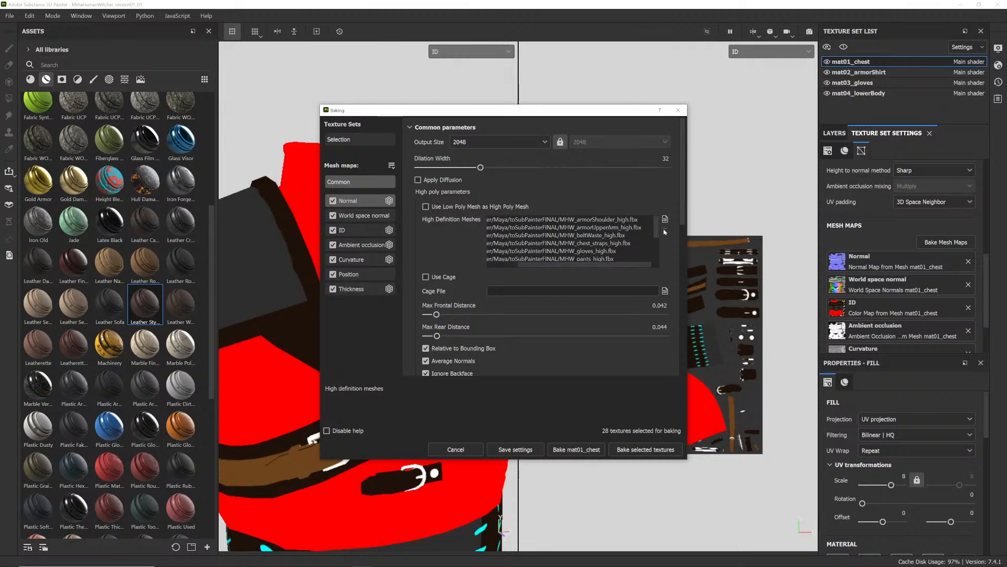
- Add the re-exported MHW_chest_high.fbx and MHW_chest_straps_high.fbx as high-definition meshes and bake the mat01_chest mesh maps
click(665, 218)
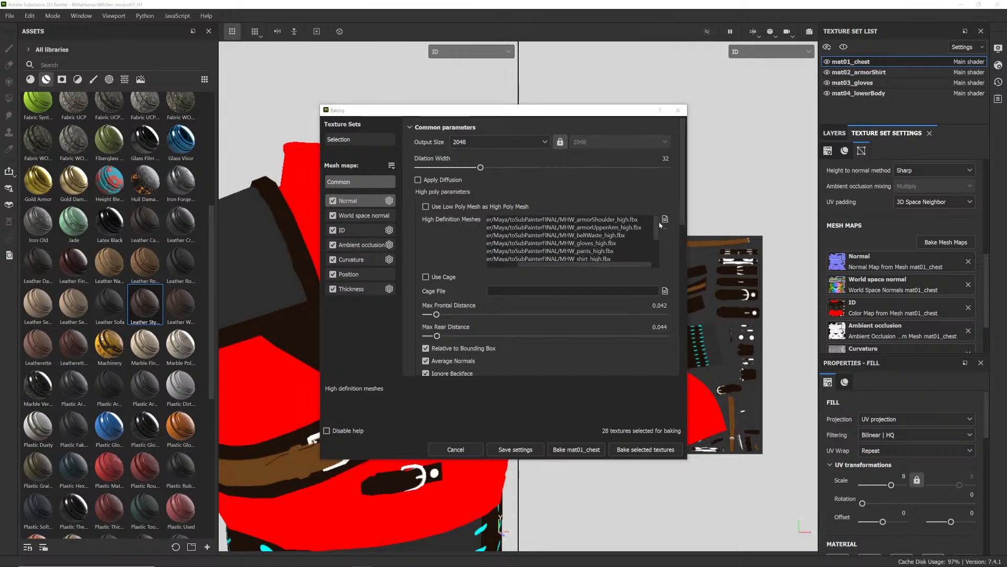
click(475, 207)
shift+click(470, 216)
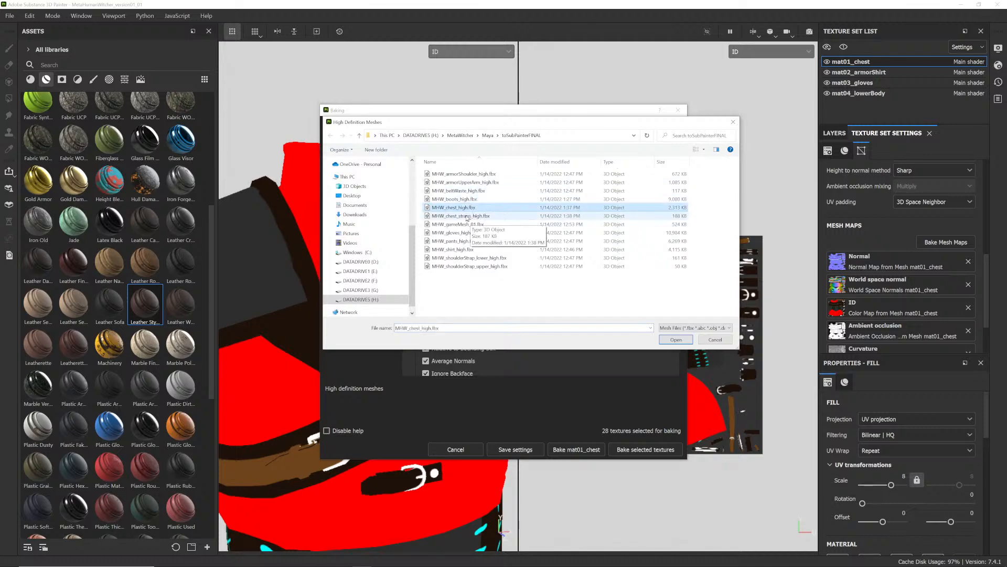
click(676, 340)
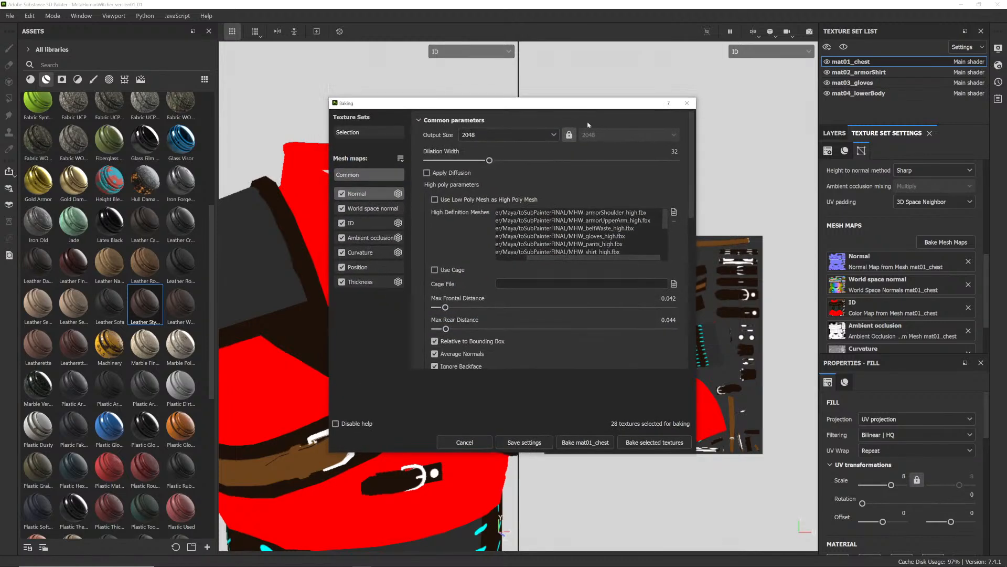
click(591, 440)
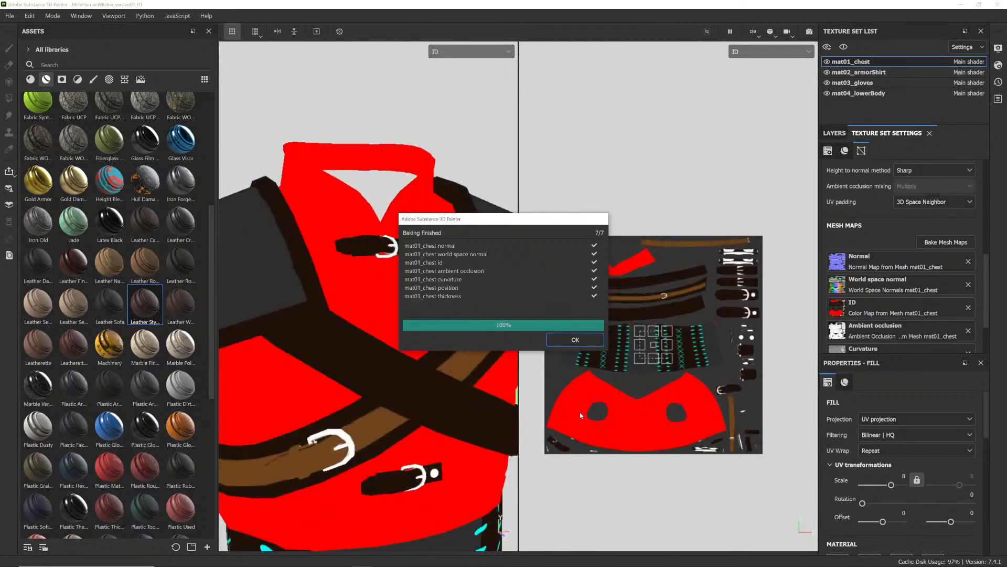
click(577, 342)
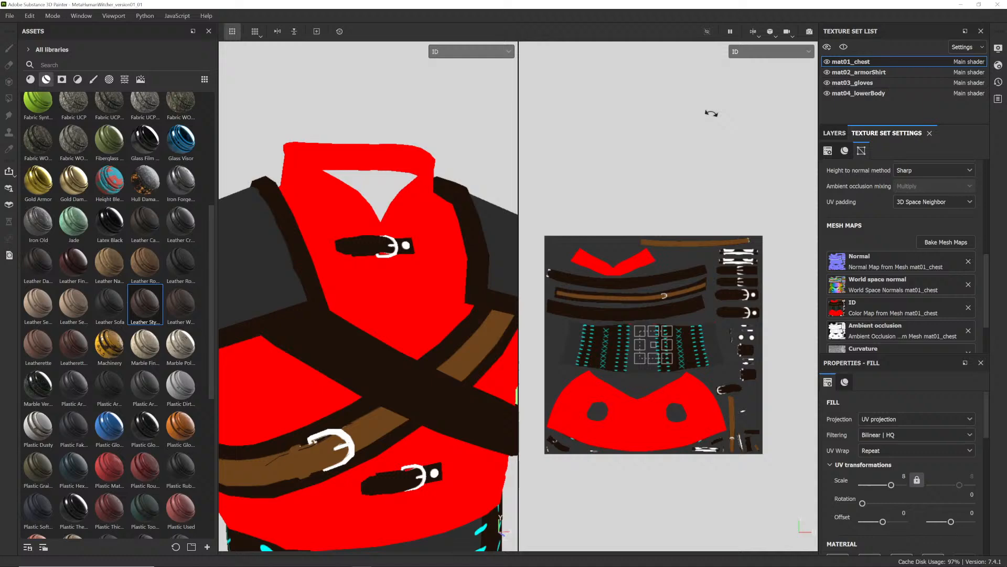
- Change both views from the ID map to the Material display and examine the full outfit
click(754, 55)
click(754, 74)
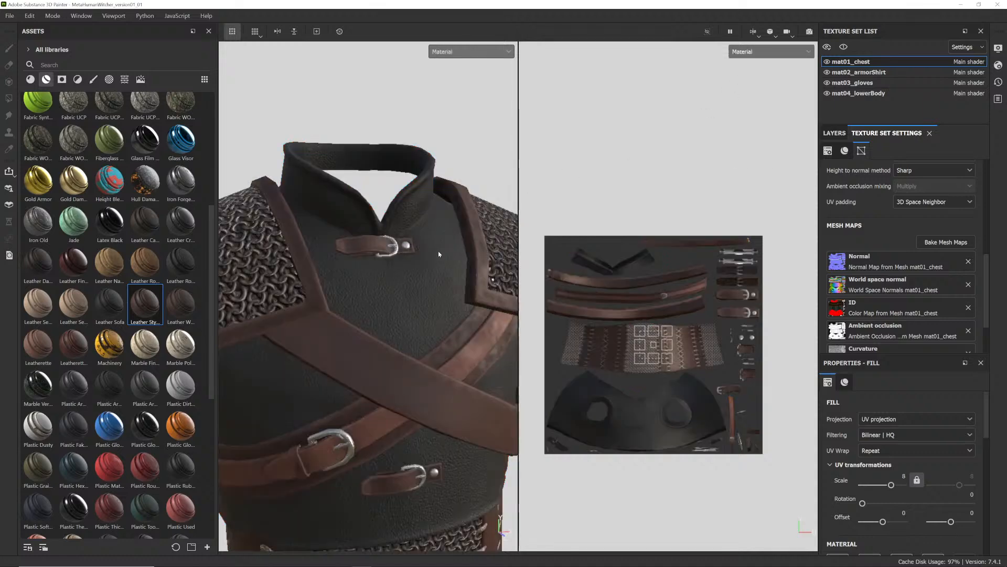
scroll(416, 287, down, 10)
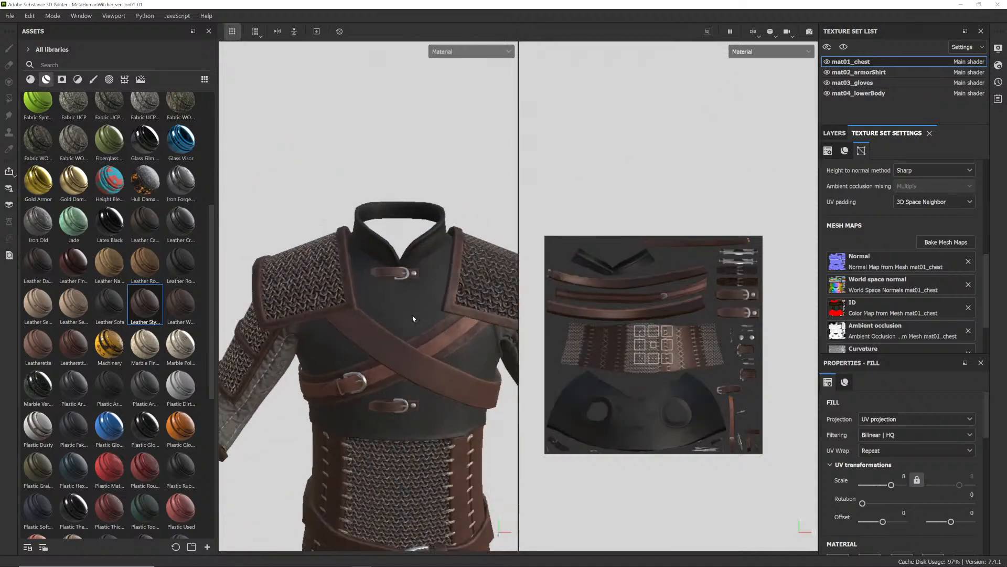
alt+middle_drag(412, 326, 409, 235)
alt+right_drag(409, 235, 390, 278)
alt+middle_drag(391, 278, 389, 247)
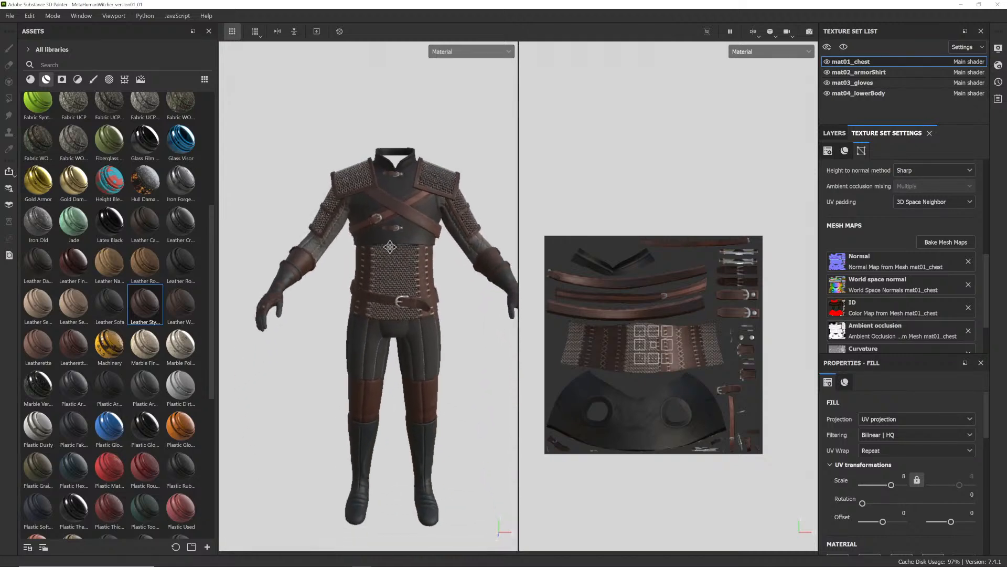
mouse_move(389, 247)
alt+mouse_down()
mouse_move(371, 246)
mouse_move(382, 236)
alt+mouse_up()
scroll(389, 218, up, 3)
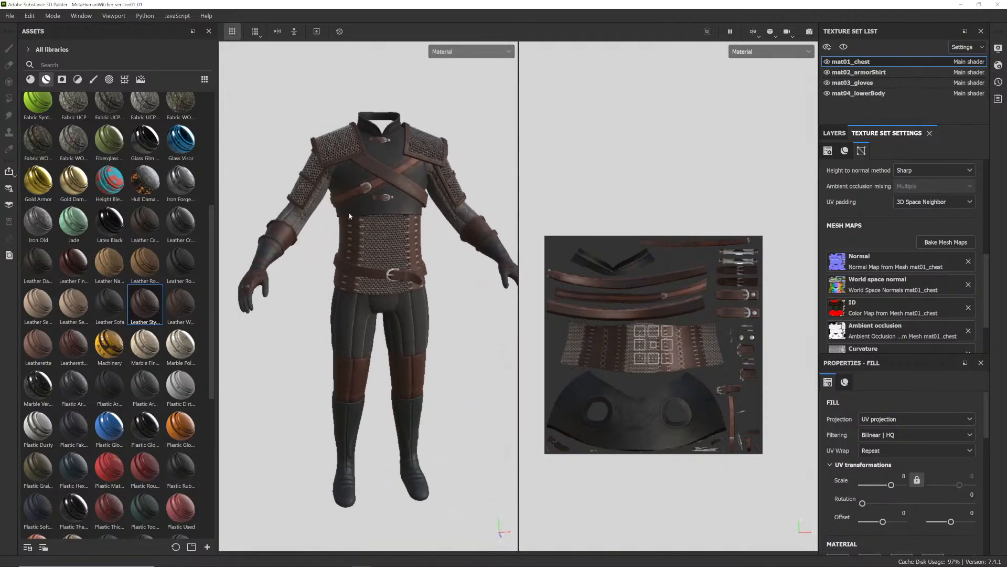
alt+right_drag(389, 218, 389, 229)
alt+middle_drag(389, 230, 373, 233)
- Hide the side panels and examine the whole outfit from the front in the enlarged 3D view
key(Tab)
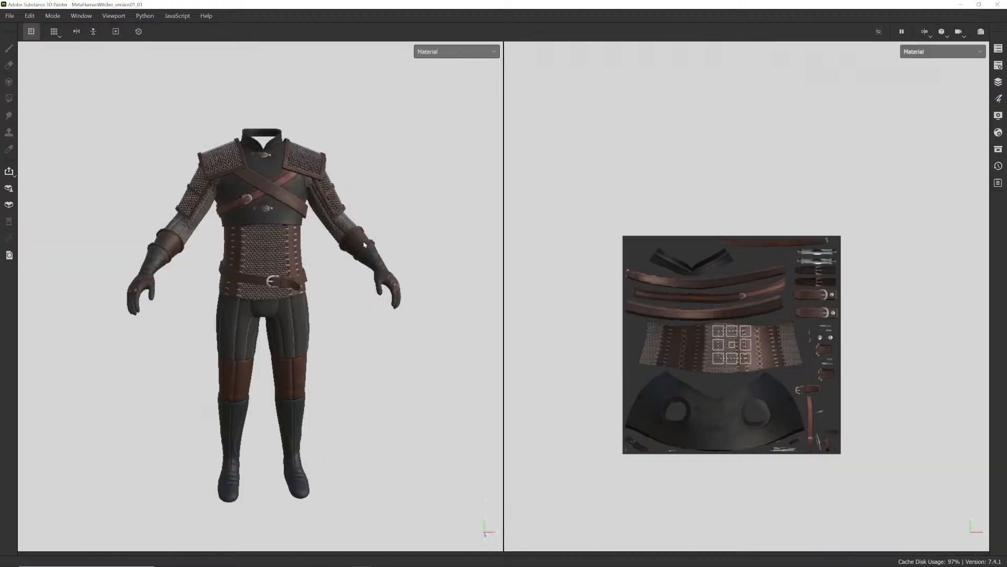
alt+middle_drag(315, 250, 364, 261)
alt+right_drag(363, 261, 374, 261)
alt+middle_drag(373, 262, 346, 243)
alt+right_drag(347, 242, 335, 249)
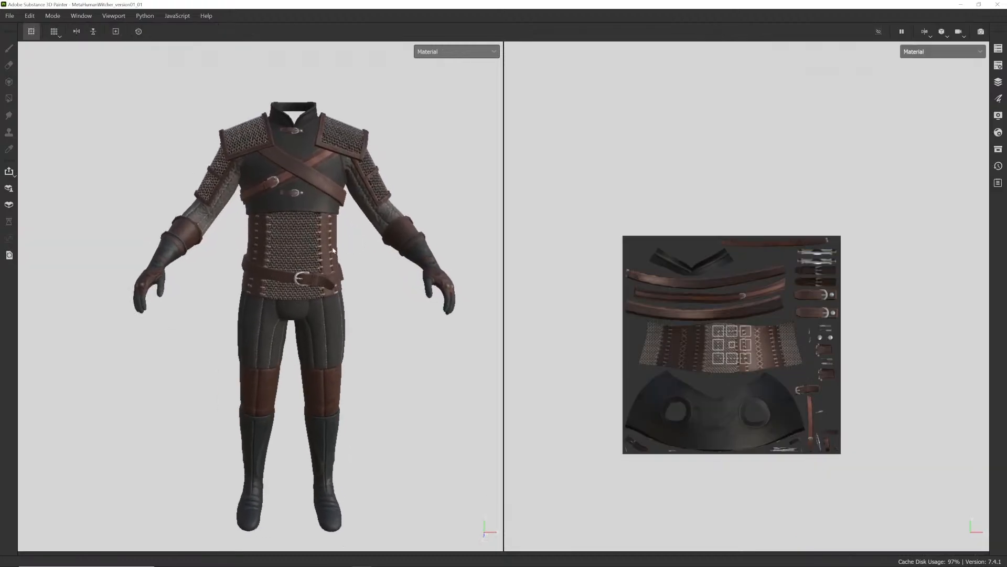
mouse_move(336, 248)
alt+mouse_down()
mouse_move(344, 231)
mouse_move(340, 250)
alt+mouse_up()
alt+right_drag(336, 247, 330, 236)
alt+middle_drag(329, 236, 331, 246)
alt+right_drag(330, 246, 335, 252)
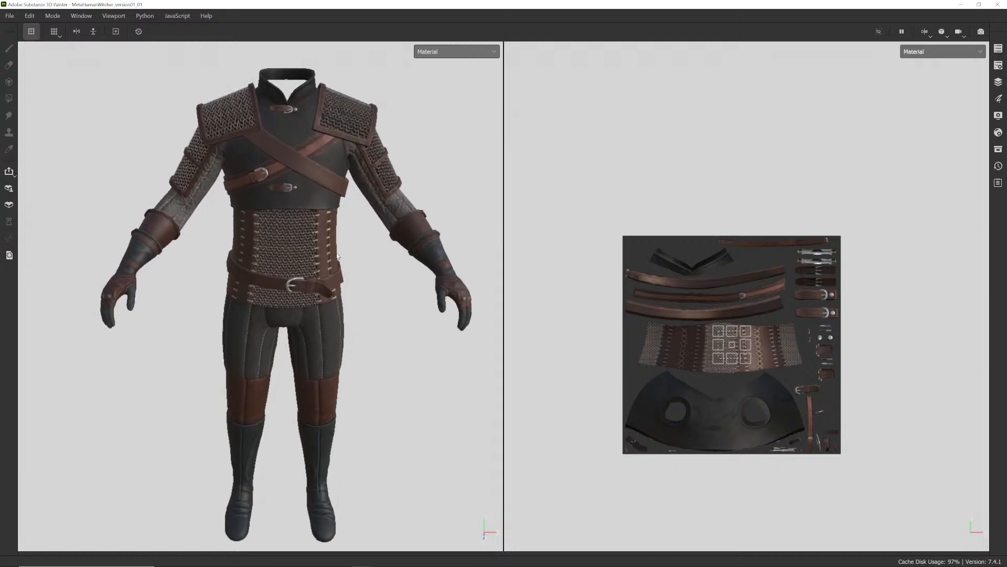
alt+middle_drag(336, 252, 322, 247)
alt+drag(323, 247, 308, 231)
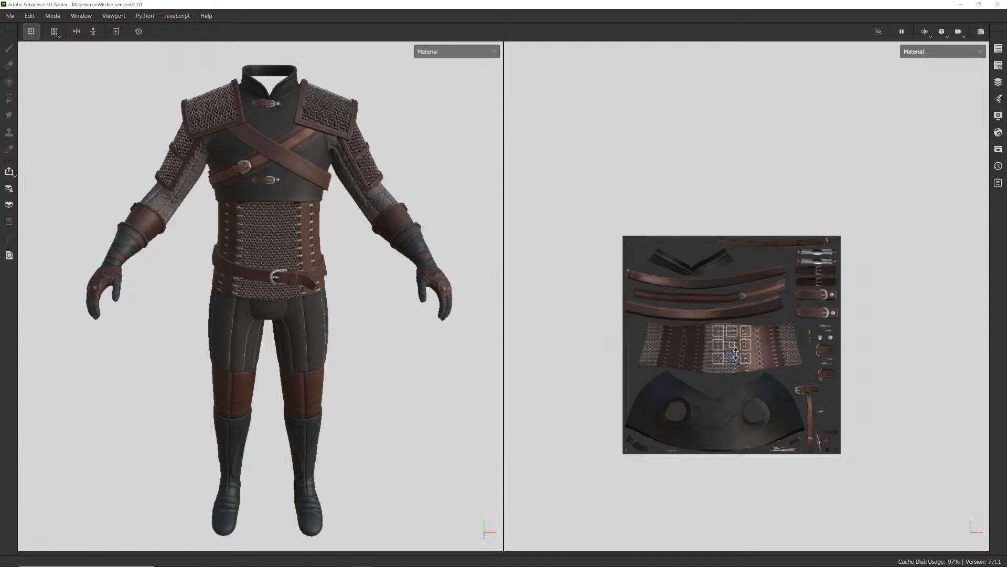
- Restore the panels, select Layer 1 in the mat01_chest layer stack to clear the UV projection handles, and hide the panels again
alt+right_drag(731, 356, 750, 356)
key(Tab)
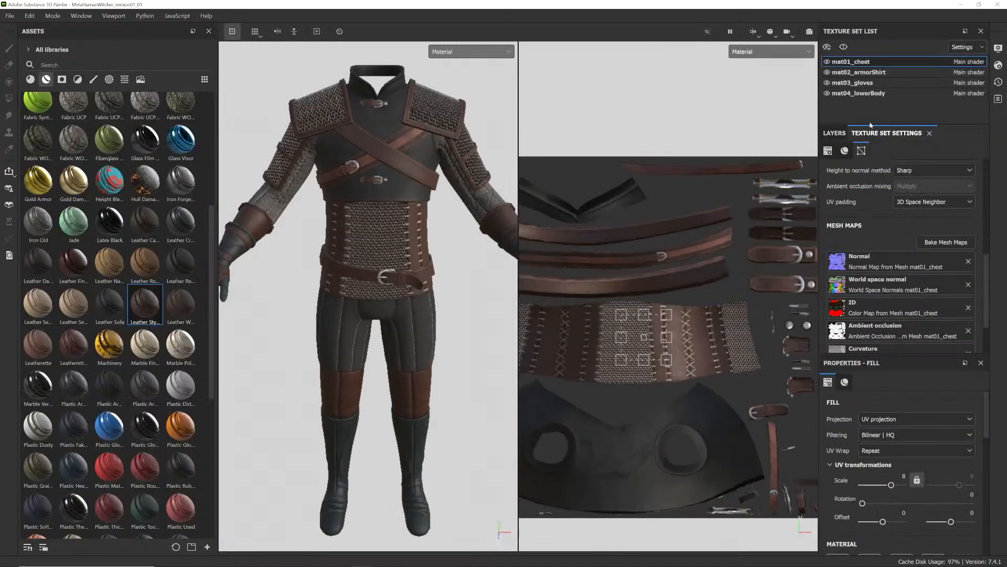
click(837, 135)
scroll(892, 263, down, 2)
click(866, 335)
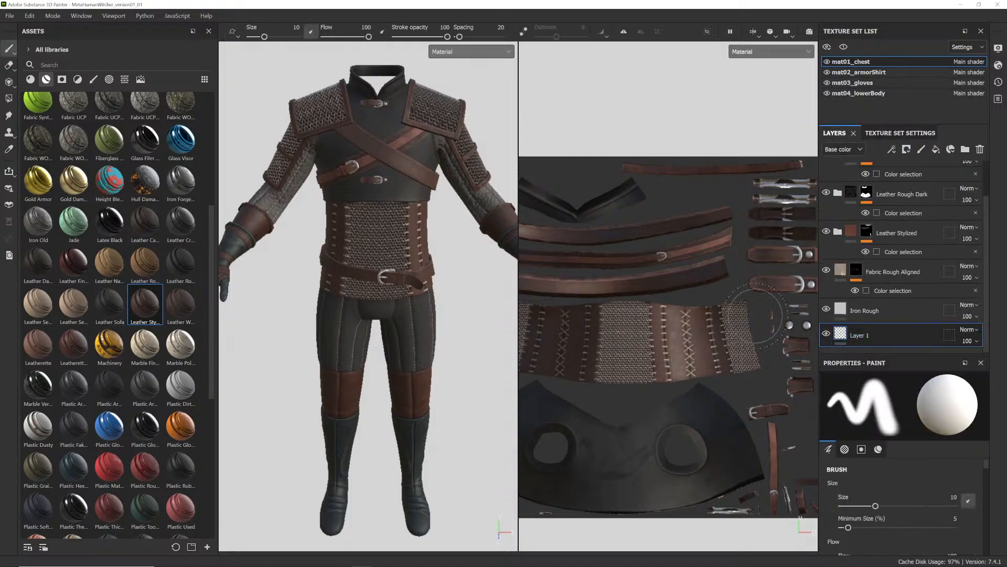
key(Tab)
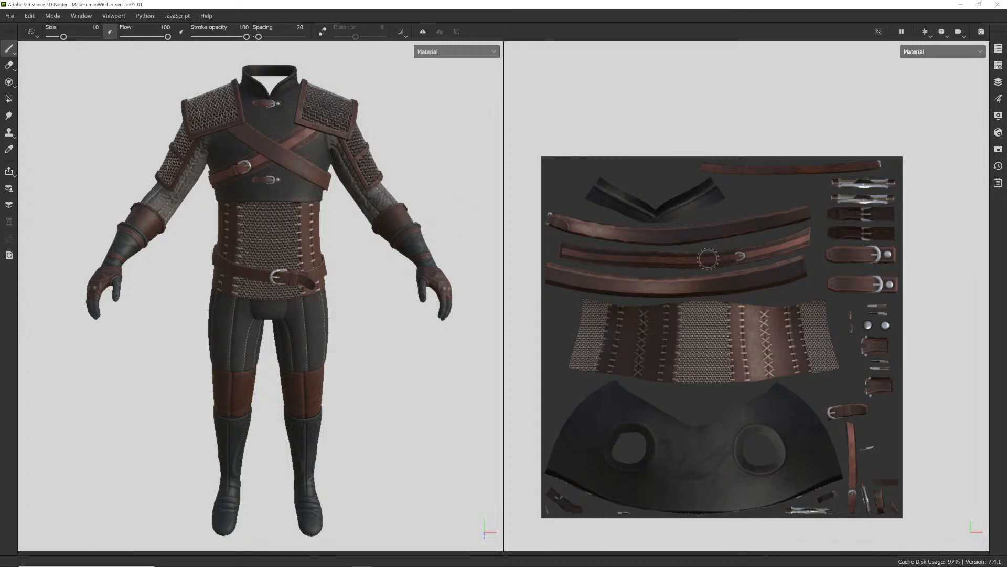
- Frame the outfit's front view beside the full chest UV layout and capture the screen with Snipping Tool
alt+middle_drag(711, 298, 721, 252)
alt+right_drag(712, 261, 773, 266)
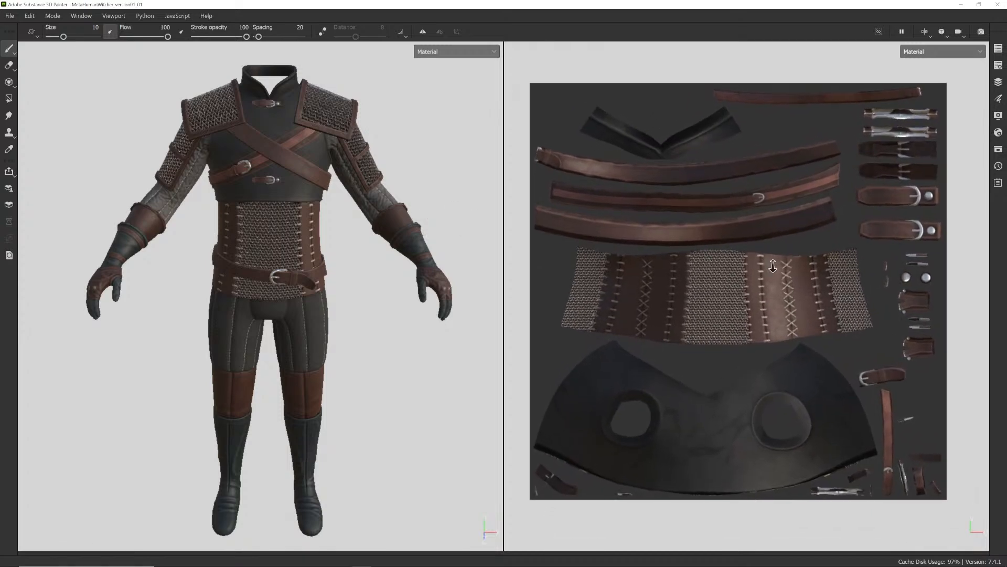
alt+middle_drag(764, 258, 773, 262)
alt+right_drag(773, 261, 775, 263)
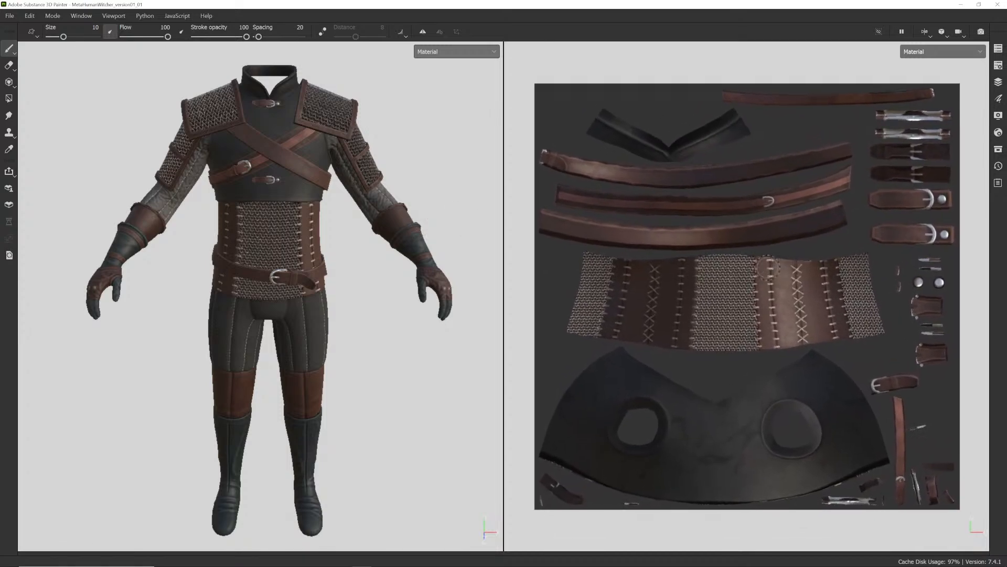
alt+middle_drag(766, 266, 767, 269)
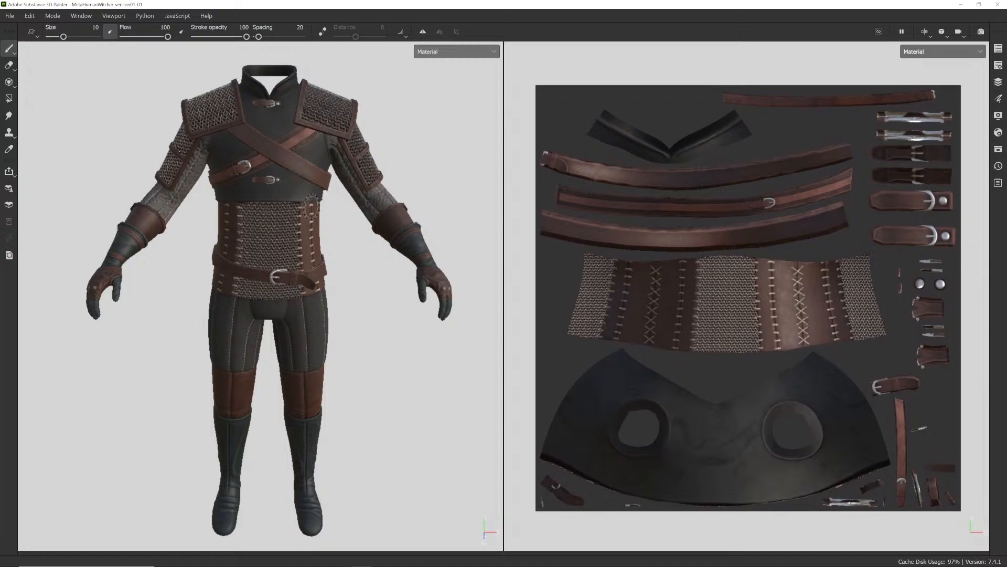
alt+right_drag(347, 221, 340, 223)
alt+drag(340, 223, 337, 231)
alt+right_drag(338, 232, 337, 233)
alt+middle_drag(337, 237, 339, 236)
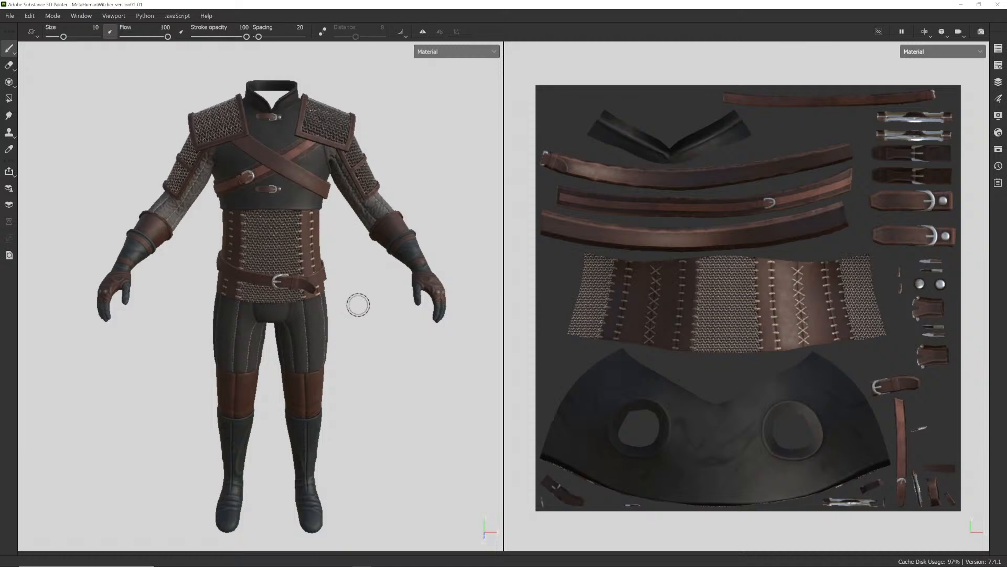
key(alt+Tab)
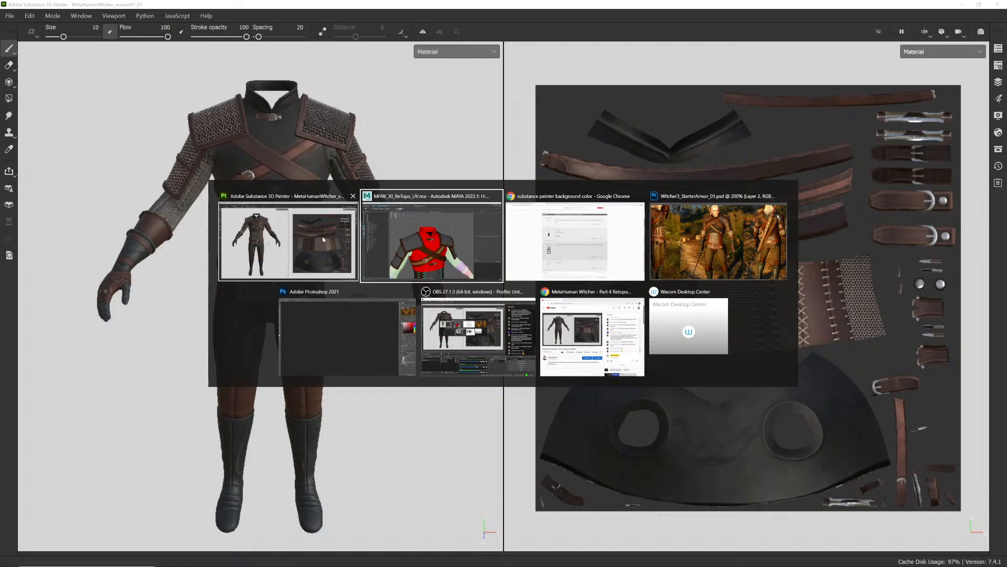
click(314, 208)
mouse_move(306, 564)
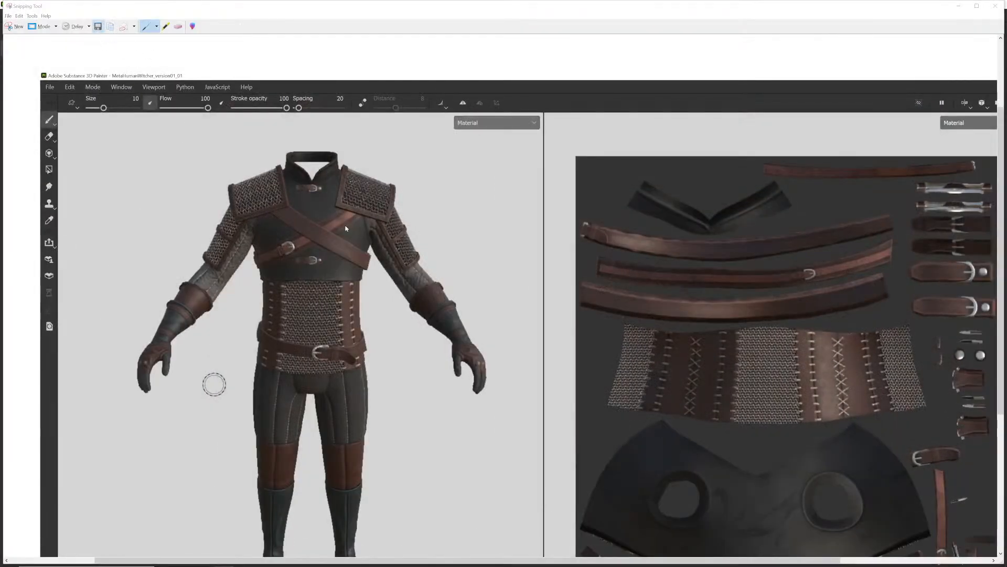
- Save the front-view capture to the Desktop as SubPainter_06.JPG
click(98, 26)
click(340, 201)
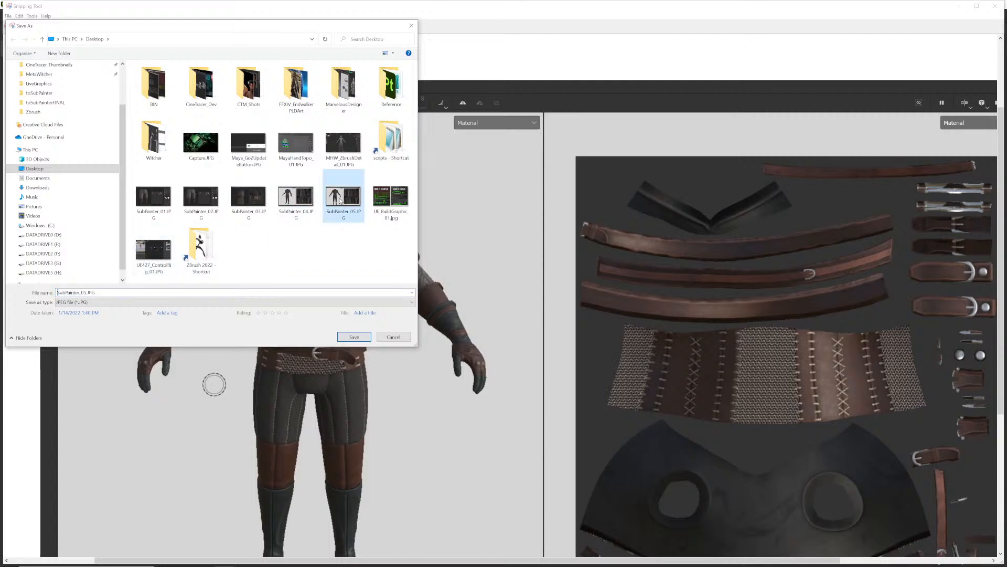
click(107, 291)
click(83, 292)
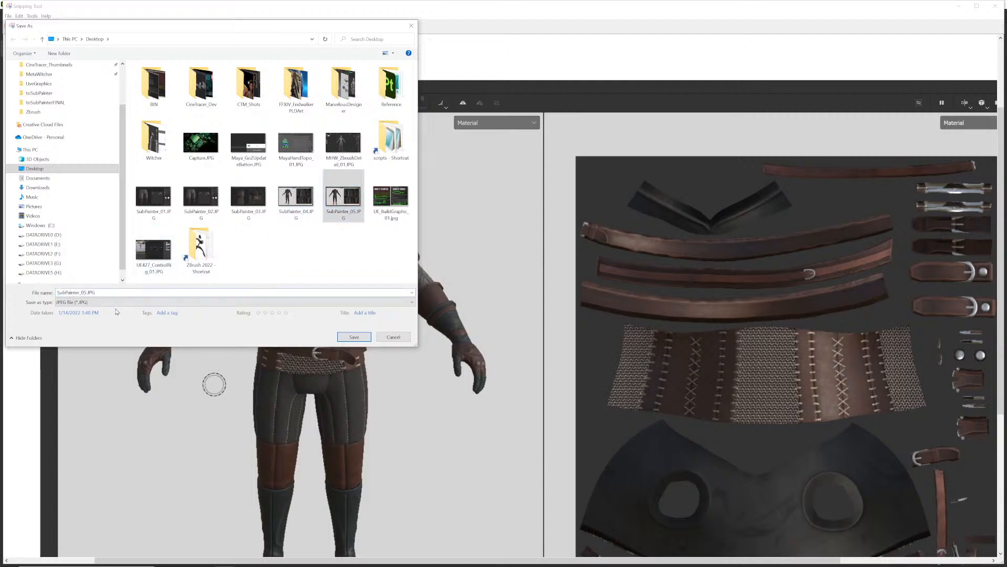
key(Delete)
text(6)
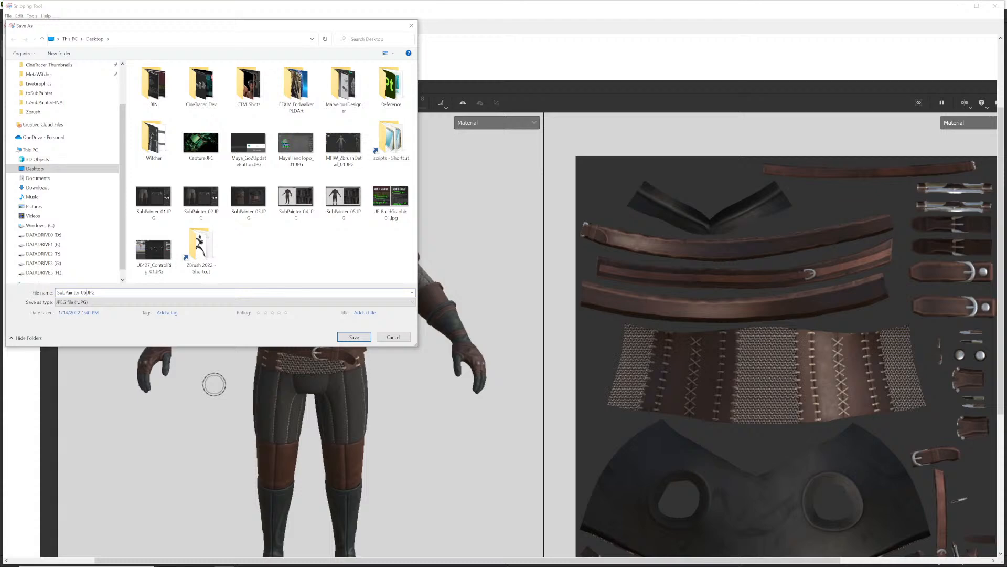
key(Return)
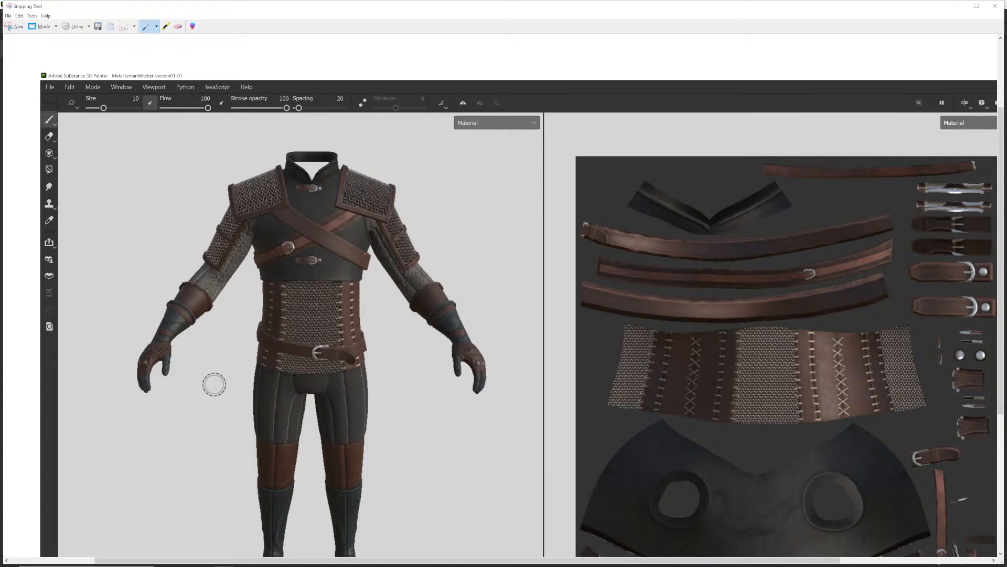
- Switch back to Substance 3D Painter and turn the whole outfit to a three-quarter view
key(alt+Tab)
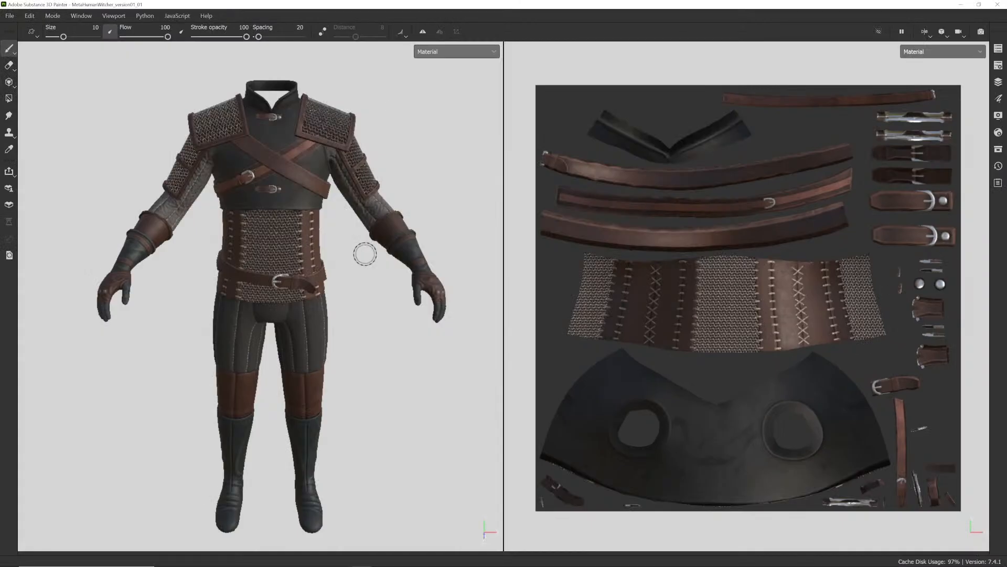
alt+drag(363, 279, 292, 274)
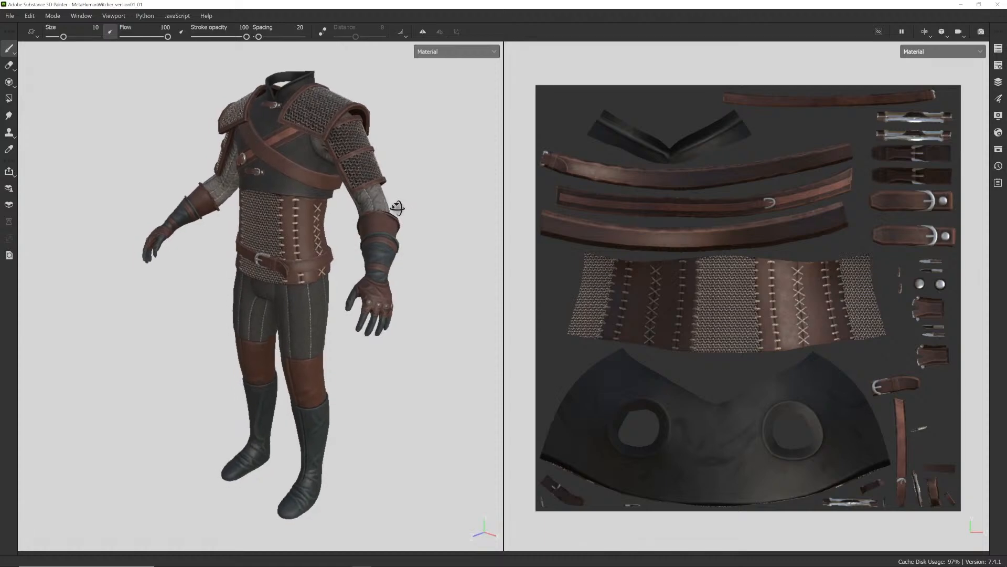
mouse_move(395, 210)
alt+mouse_down()
mouse_move(416, 210)
mouse_move(407, 209)
alt+mouse_up()
alt+middle_drag(408, 210, 395, 211)
alt+right_drag(396, 211, 411, 211)
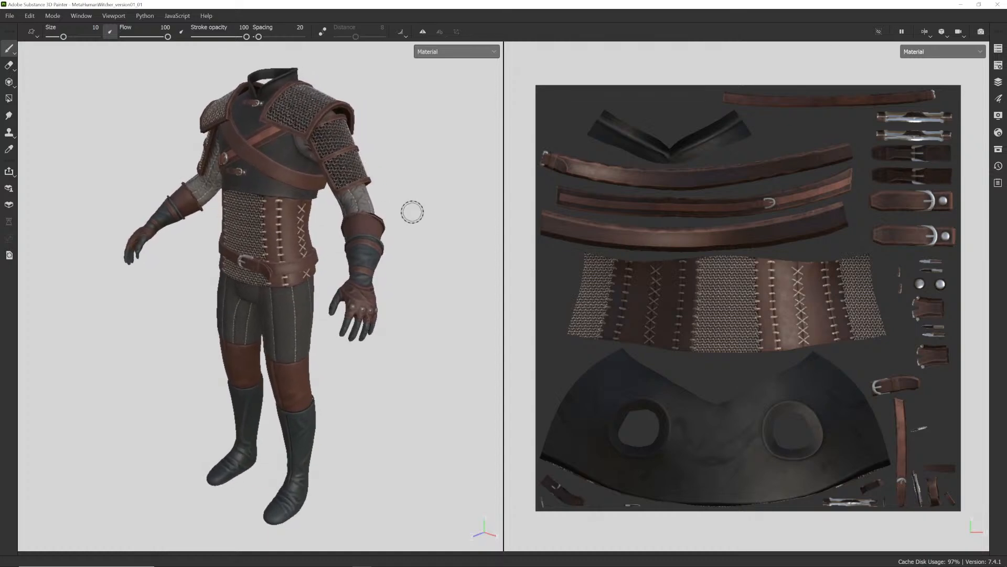
alt+middle_drag(412, 211, 415, 211)
- Switch to Snipping Tool and take a new capture of the outfit's three-quarter view
key(alt+Tab)
key(alt+Tab)
key(alt+Tab)
key(alt+Tab)
key(alt+Tab)
key(alt+Tab)
key(alt+Tab)
key(alt+Tab)
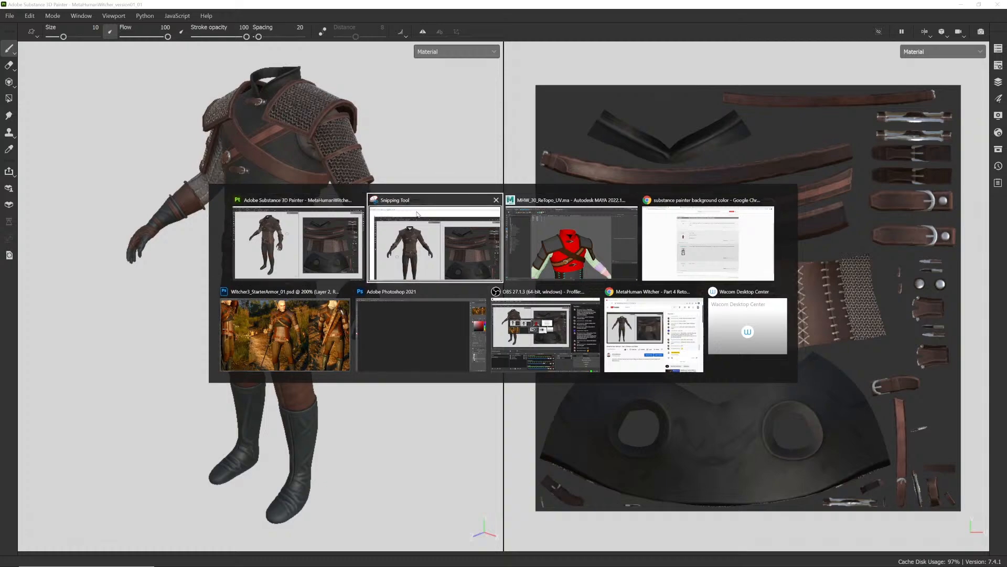
click(417, 214)
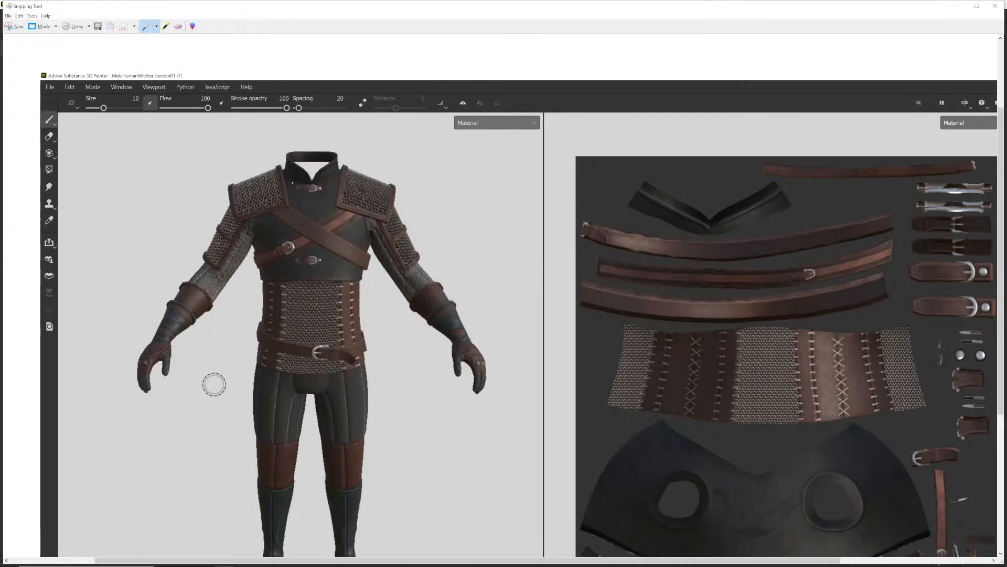
click(56, 27)
click(56, 27)
click(22, 30)
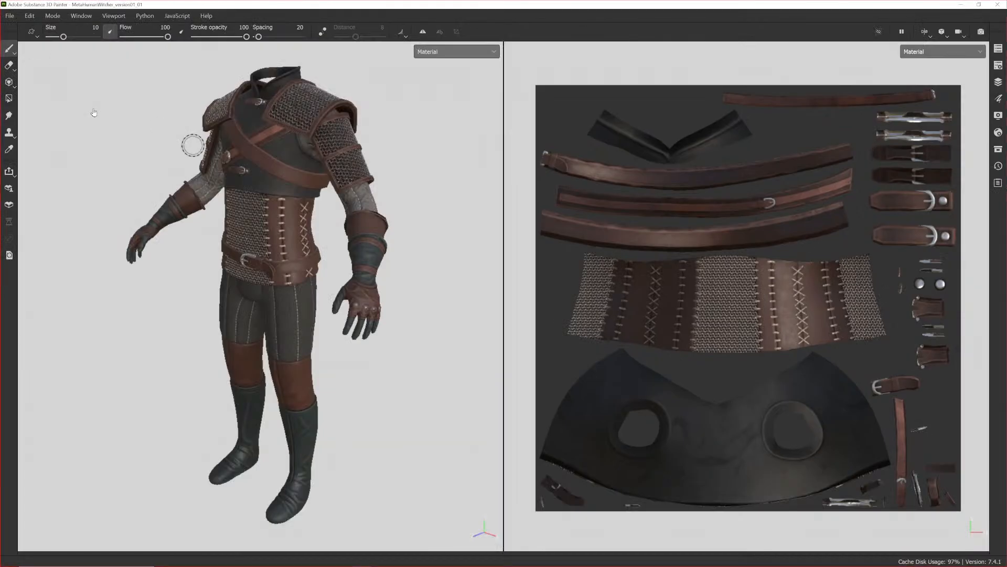
click(94, 113)
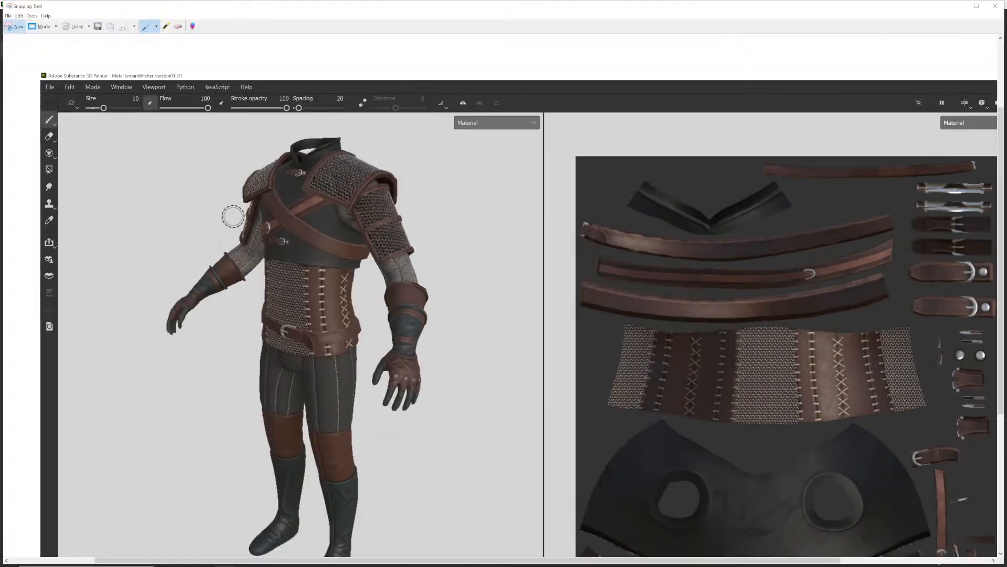
- Save the three-quarter capture to the Desktop as SubPainter_07.JPG
click(98, 26)
click(391, 197)
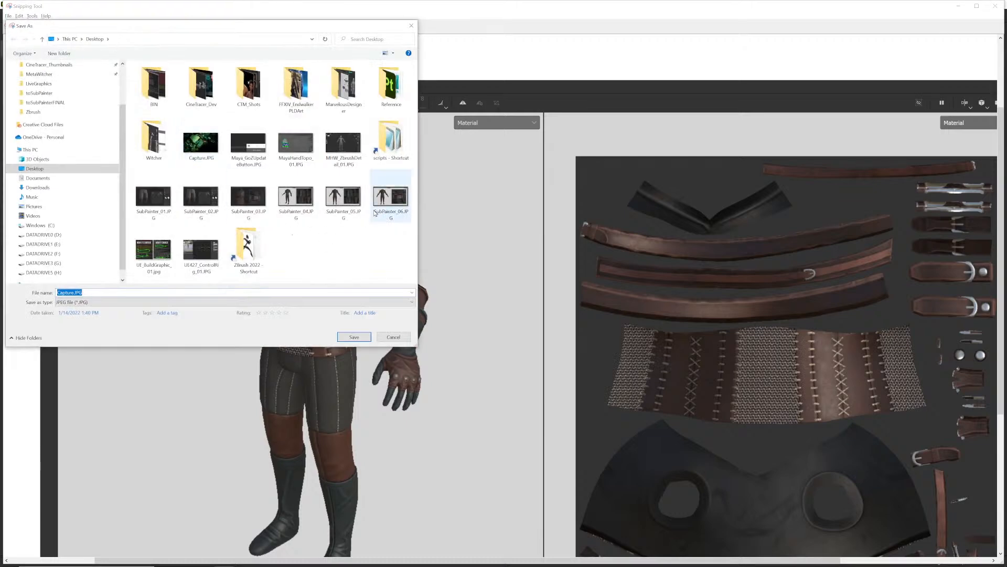
click(89, 295)
click(85, 293)
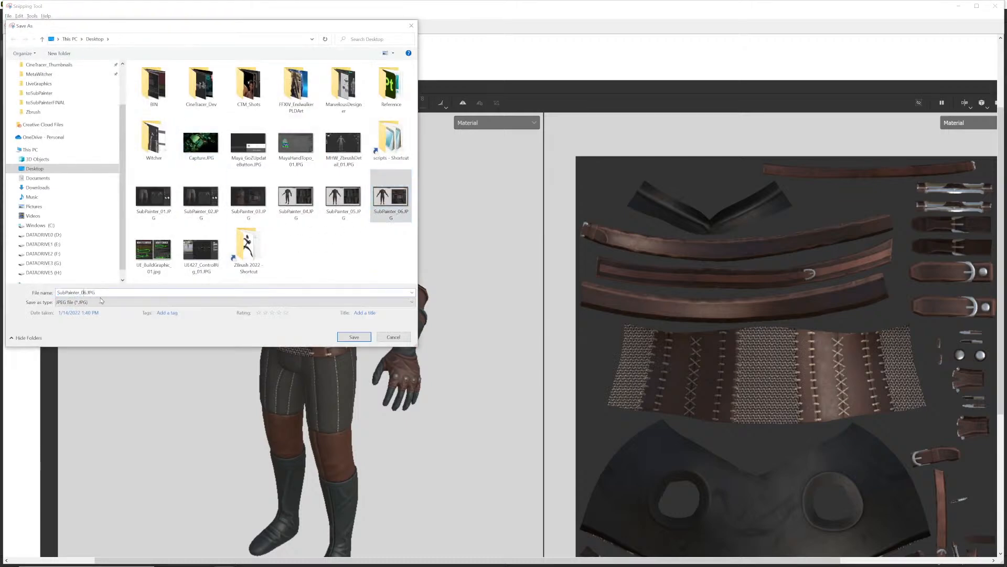
key(Delete)
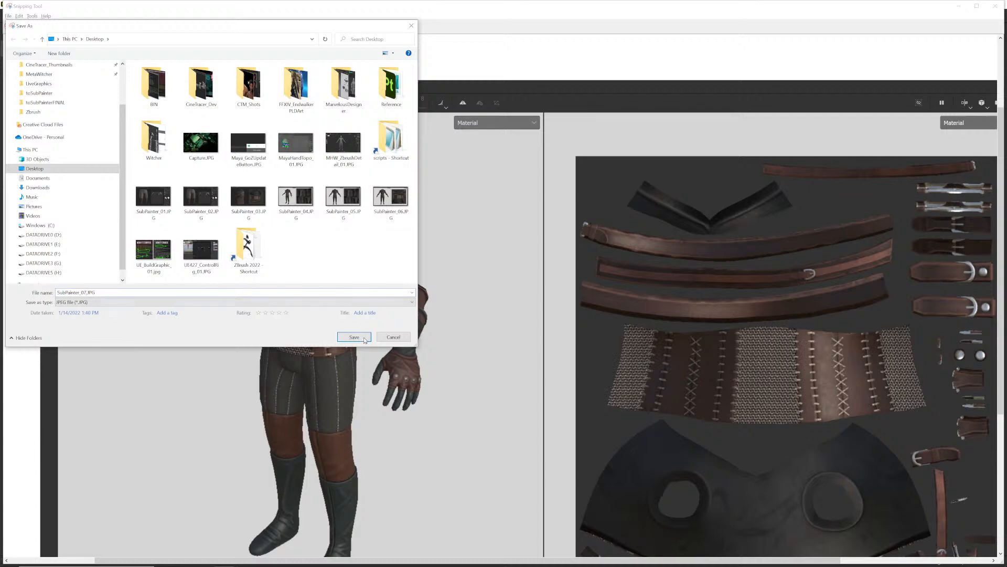
click(354, 337)
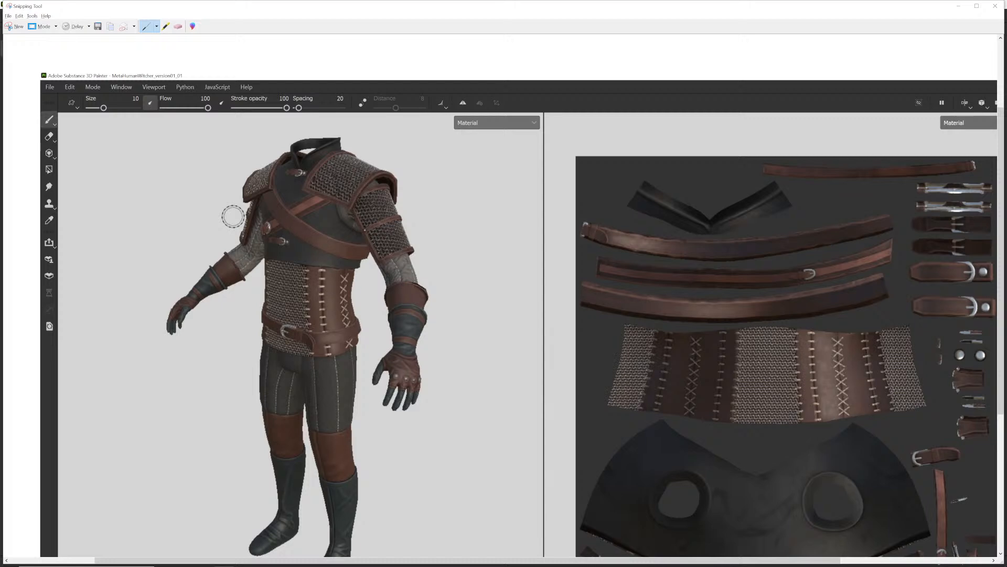
- Close Snipping Tool and examine the chest straps and buckles up close in Substance 3D Painter
click(1003, 4)
alt+right_drag(449, 207, 485, 207)
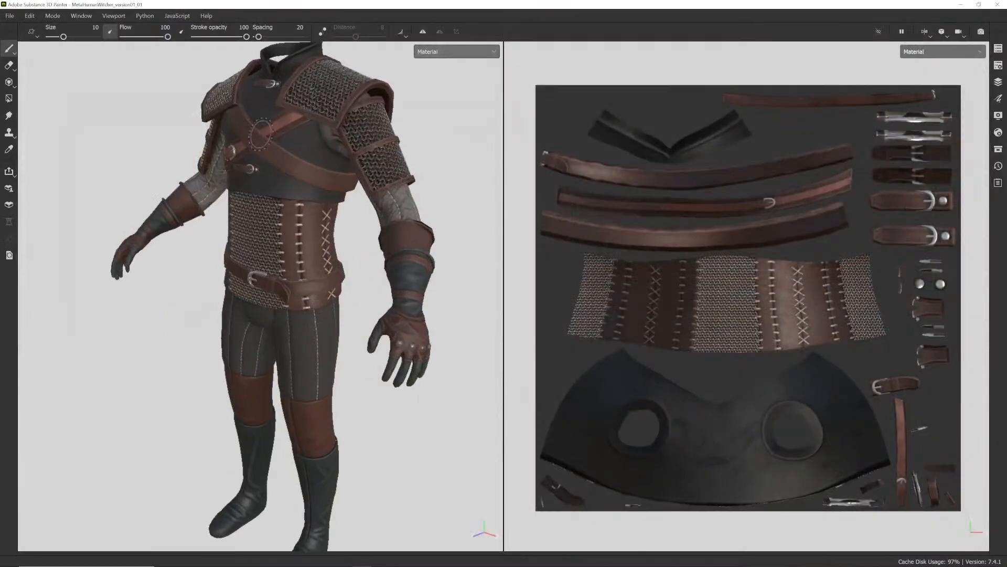
alt+middle_drag(367, 206, 368, 273)
alt+drag(367, 273, 415, 273)
alt+right_drag(226, 205, 263, 204)
alt+middle_drag(191, 141, 231, 194)
alt+drag(191, 195, 218, 198)
alt+right_drag(218, 198, 257, 210)
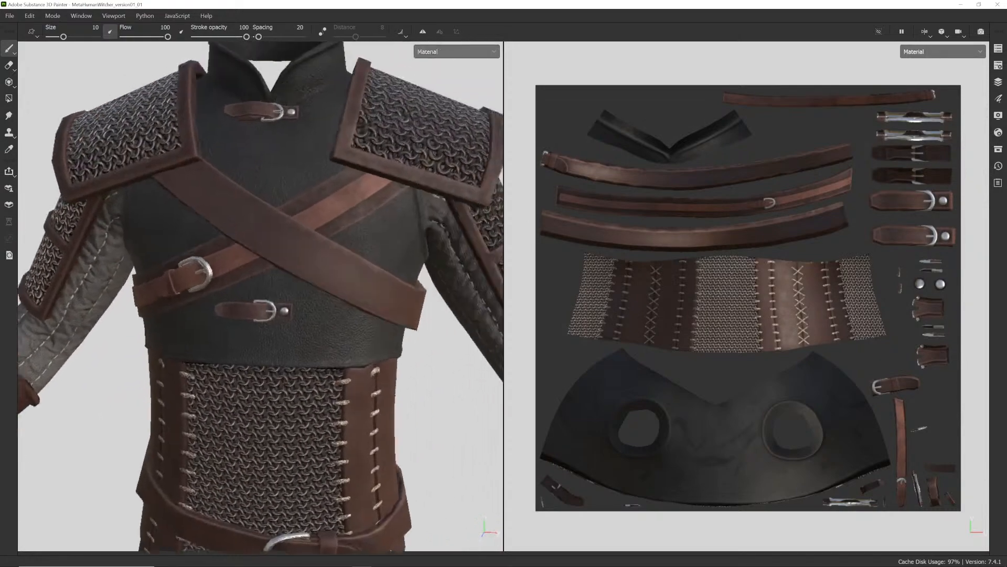
alt+drag(236, 231, 279, 247)
alt+right_drag(279, 247, 336, 247)
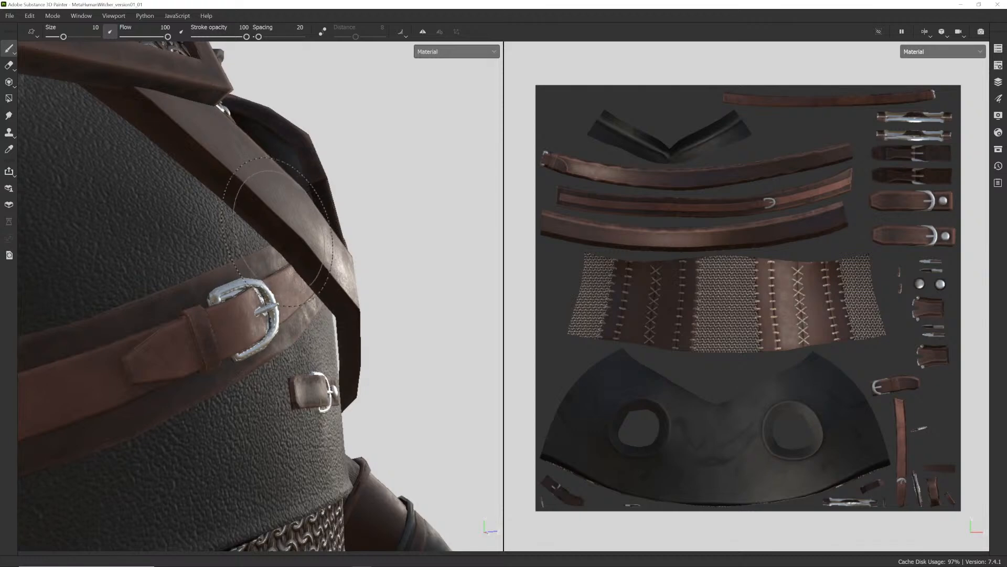
- Examine how the cross strap, belt and buckles sit against the side of the chest armour
key(alt)
alt+drag(304, 228, 257, 292)
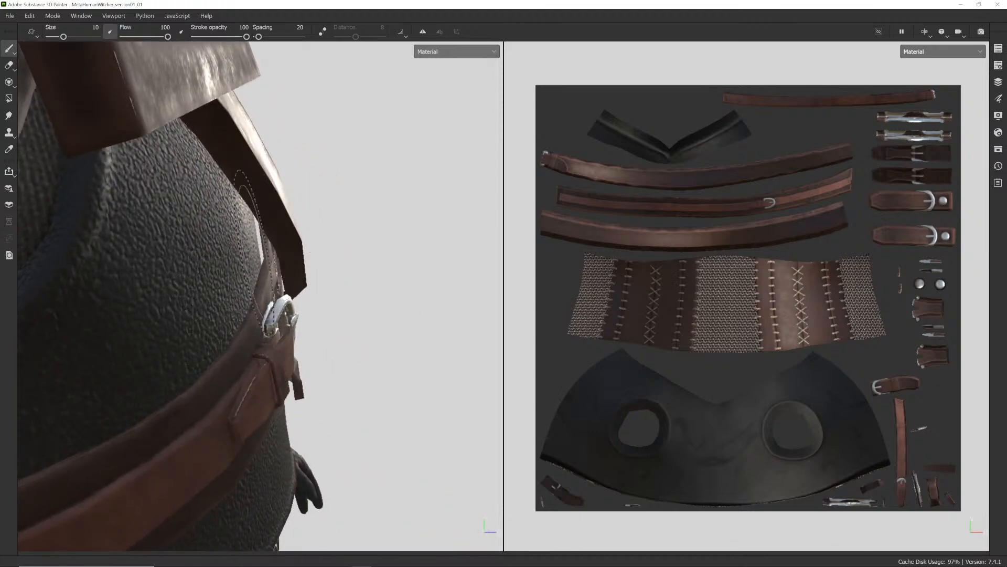
mouse_move(332, 247)
alt+mouse_down()
mouse_move(354, 254)
mouse_move(346, 270)
mouse_move(315, 252)
mouse_move(330, 241)
alt+mouse_up()
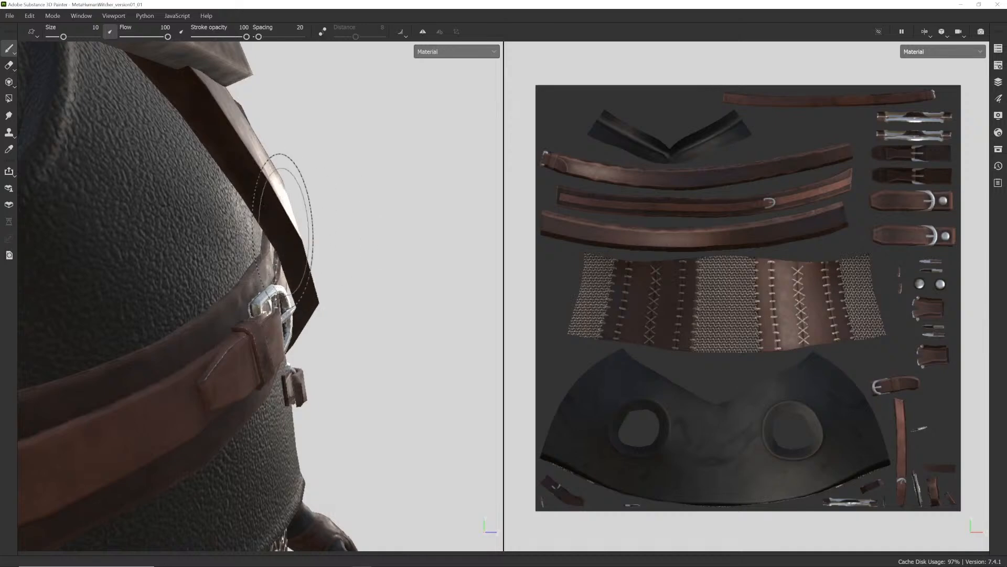
mouse_move(270, 206)
alt+mouse_down()
mouse_move(329, 264)
mouse_move(353, 265)
mouse_move(337, 215)
mouse_move(368, 262)
alt+mouse_up()
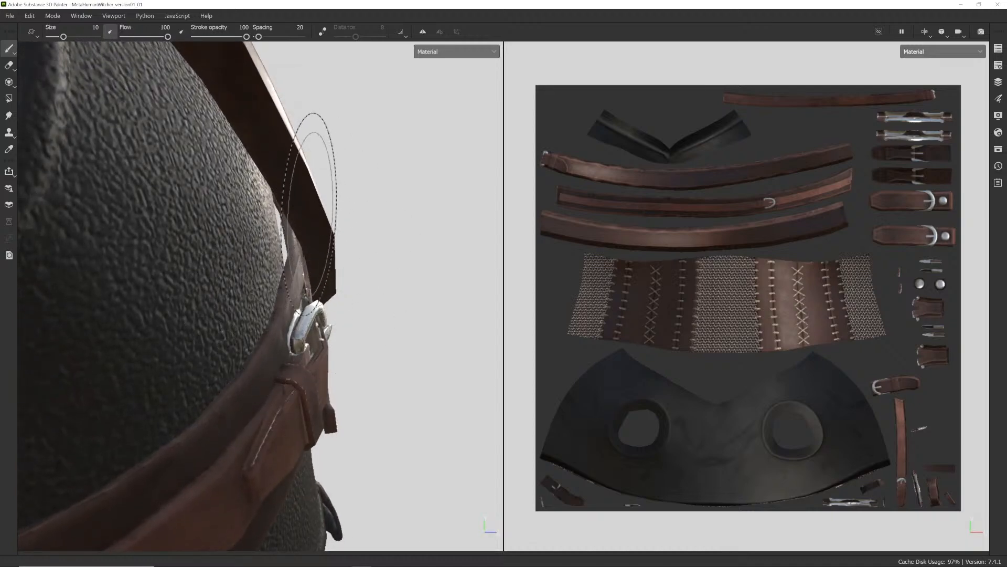
alt+right_drag(315, 210, 129, 282)
alt+drag(283, 258, 221, 246)
alt+right_drag(294, 231, 168, 273)
alt+drag(265, 226, 229, 221)
alt+middle_drag(310, 189, 183, 285)
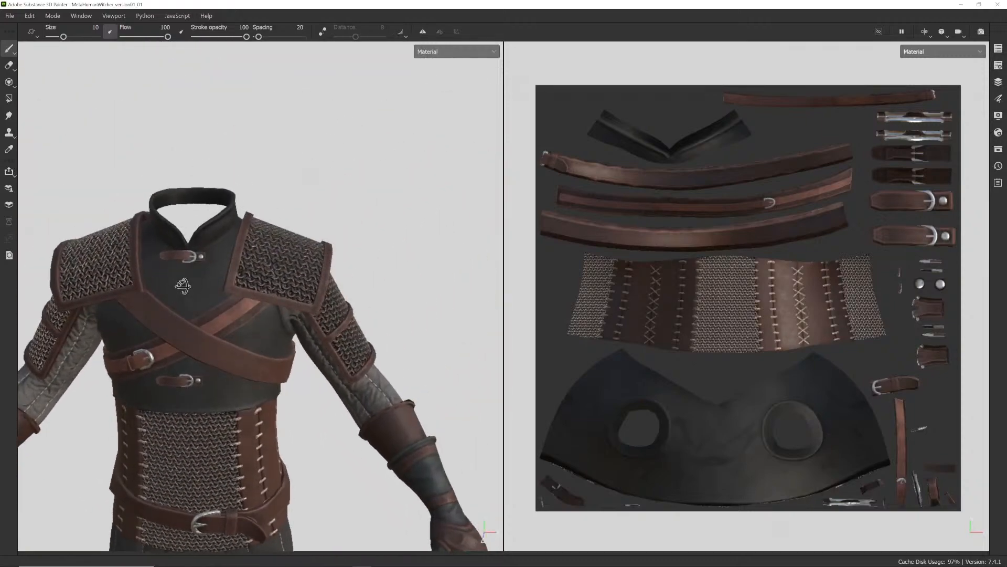
- Examine the collar, upper chest buckle and chainmail shoulder pads up close from several angles
alt+right_drag(278, 304, 400, 278)
alt+drag(291, 261, 65, 276)
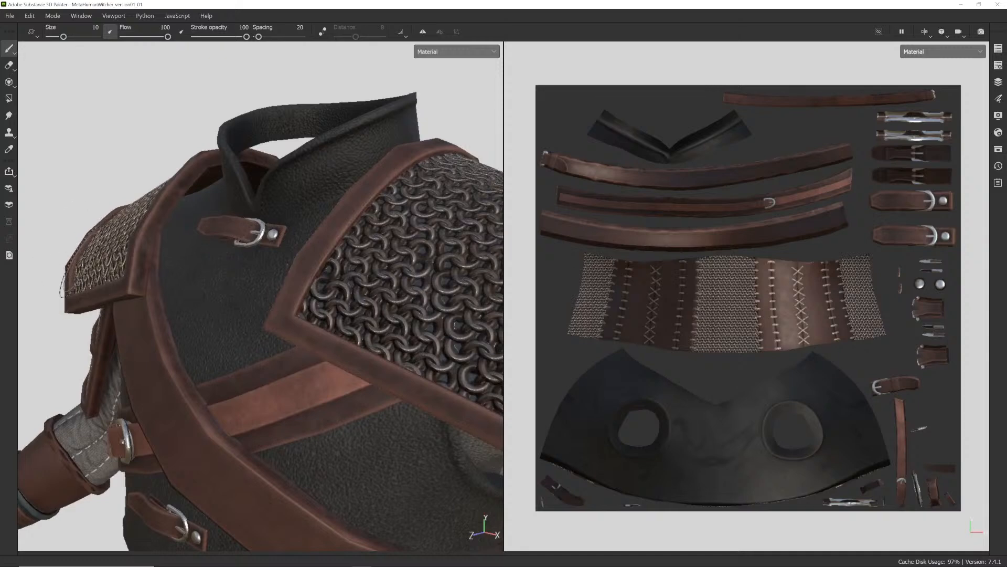
alt+drag(168, 242, 294, 229)
scroll(175, 227, up, 2)
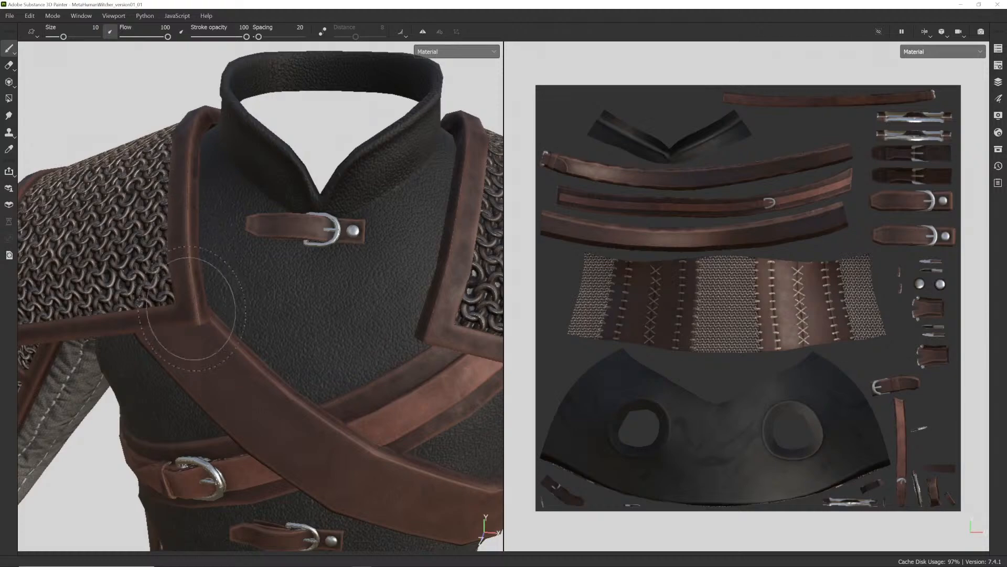
alt+drag(192, 308, 332, 281)
scroll(333, 278, down, 4)
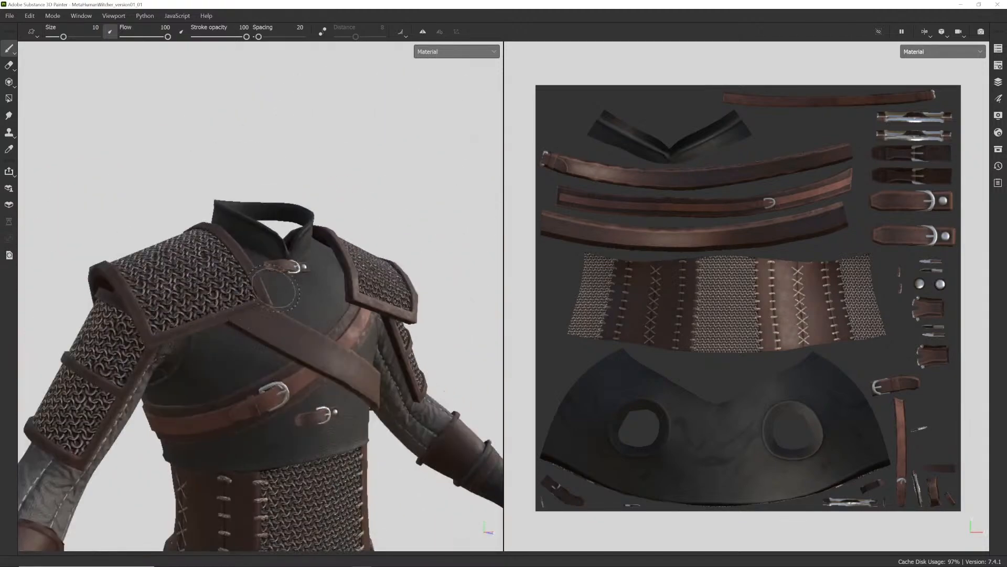
scroll(288, 376, down, 2)
alt+middle_drag(289, 376, 305, 389)
key(f)
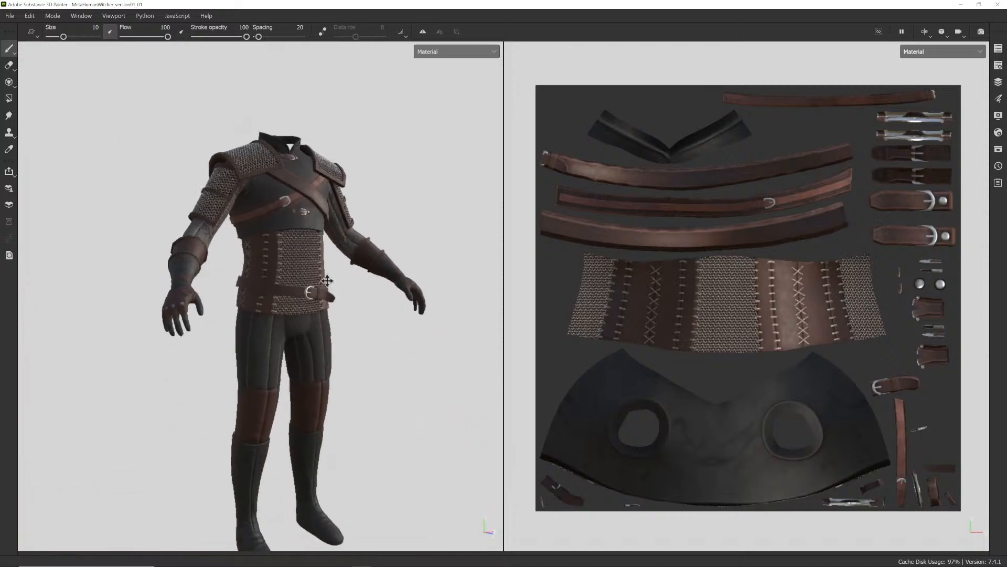
- Inspect the front of the upper body, including the crossed straps, chainmail corset and waist belt
alt+drag(333, 279, 352, 295)
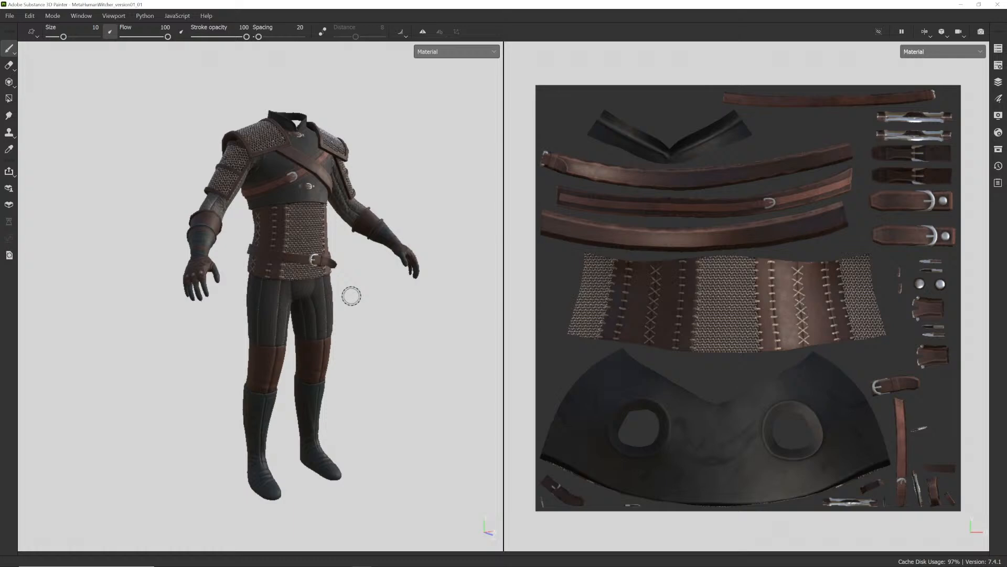
alt+right_drag(331, 244, 367, 183)
alt+middle_drag(367, 183, 370, 252)
alt+right_drag(370, 252, 388, 220)
alt+drag(388, 220, 328, 216)
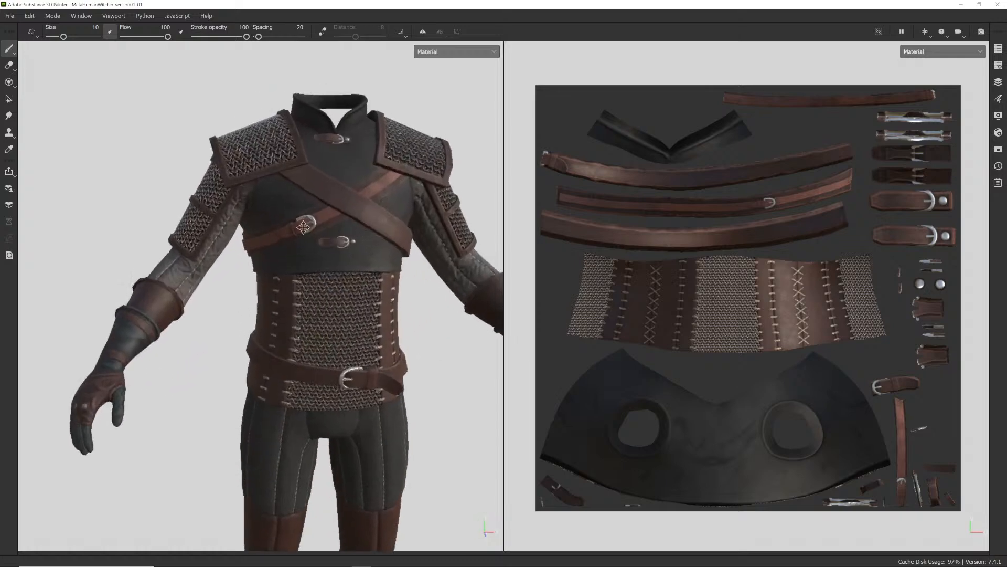
alt+middle_drag(328, 216, 217, 231)
alt+drag(217, 231, 278, 205)
alt+middle_drag(279, 205, 294, 194)
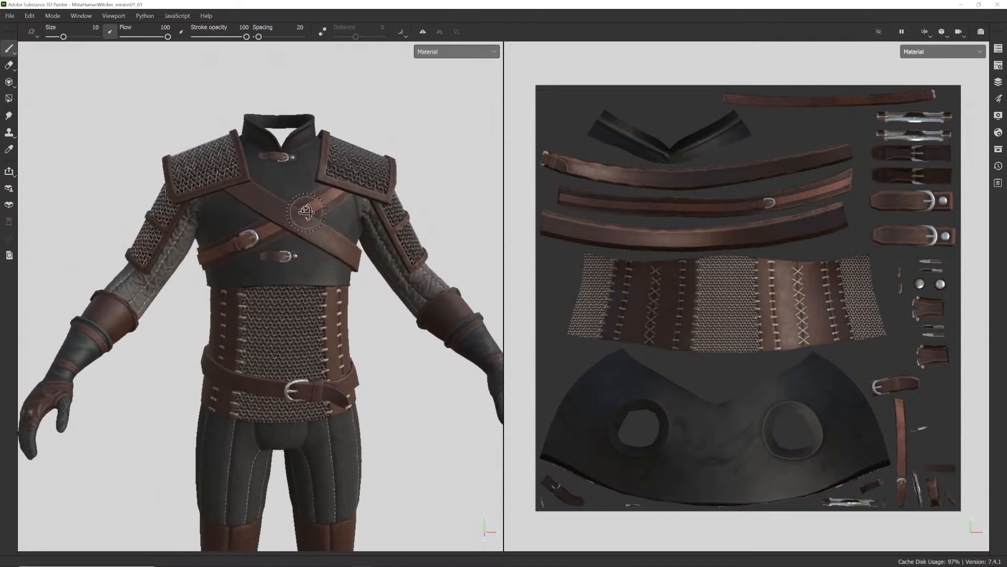
mouse_move(294, 194)
alt+right_down()
mouse_move(307, 173)
mouse_move(313, 213)
alt+right_up()
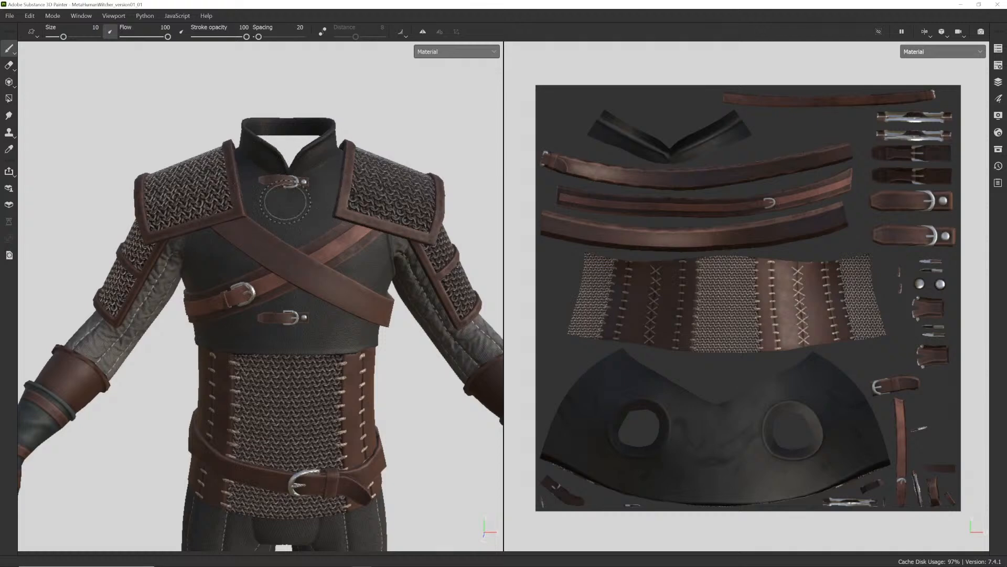
alt+drag(242, 190, 234, 160)
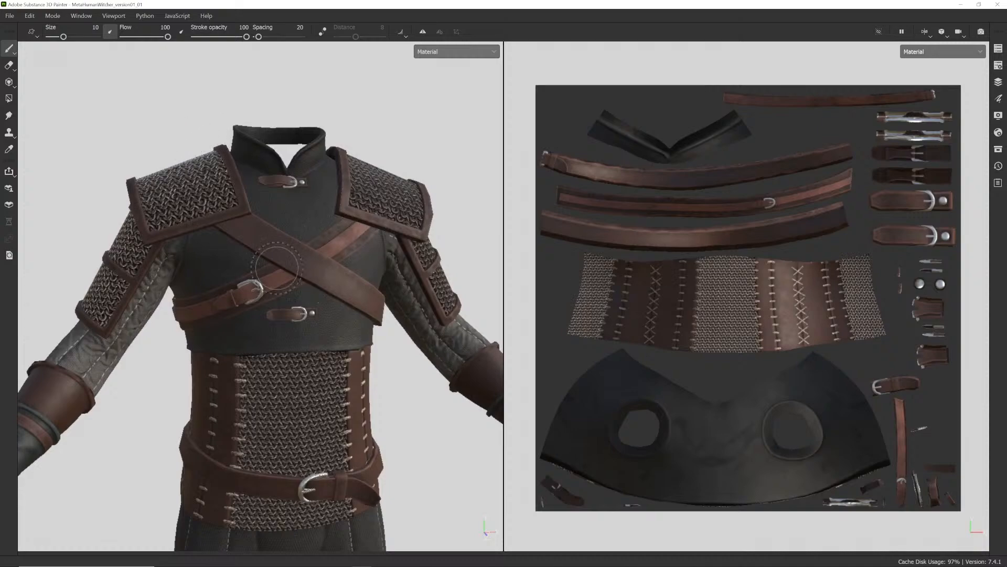
alt+drag(240, 243, 205, 236)
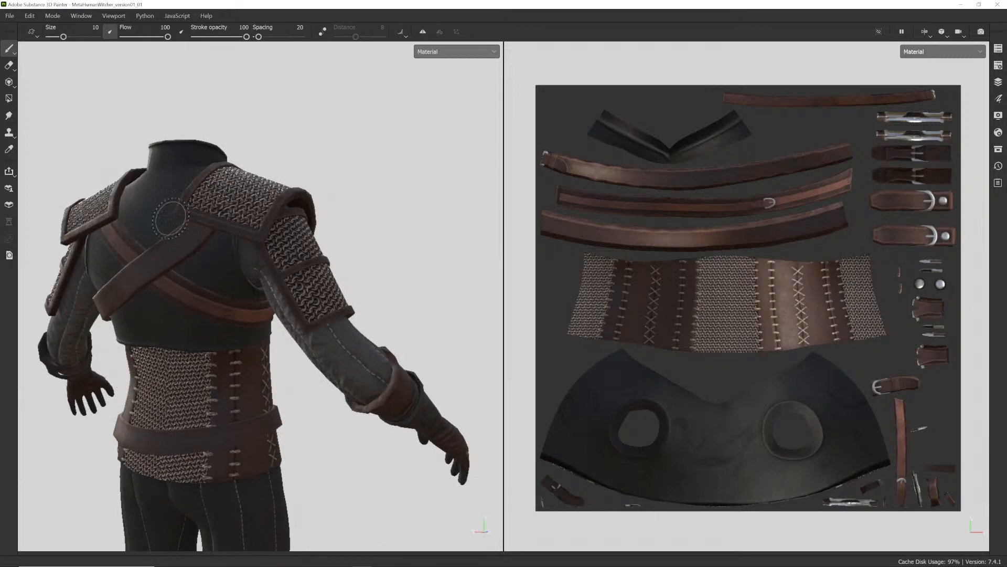
- Inspect the back of the outfit and view the whole figure from the front
alt+drag(306, 280, 260, 313)
alt+middle_drag(260, 312, 241, 184)
alt+drag(182, 250, 139, 244)
alt+middle_drag(223, 207, 276, 376)
alt+drag(276, 376, 317, 371)
alt+right_drag(294, 368, 175, 351)
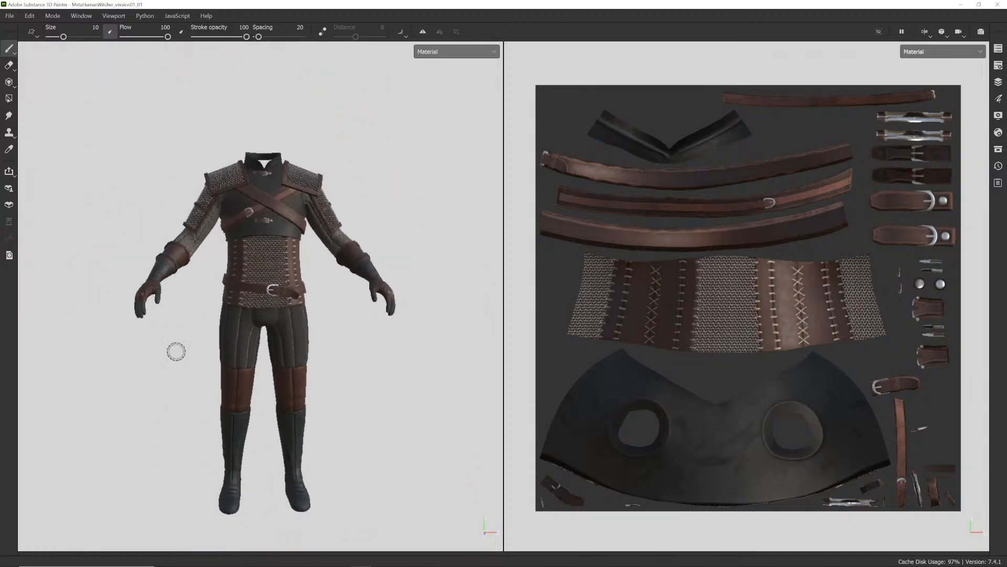
alt+middle_drag(262, 335, 251, 313)
alt+drag(258, 314, 248, 315)
alt+right_drag(247, 315, 251, 357)
alt+middle_drag(251, 359, 264, 345)
alt+drag(252, 323, 273, 337)
- Switch to the Witcher3_StarterArmor_01.psd reference in Photoshop and study the trousers, knee pads and boots
key(alt+Tab)
key(alt+Tab)
key(alt+Tab)
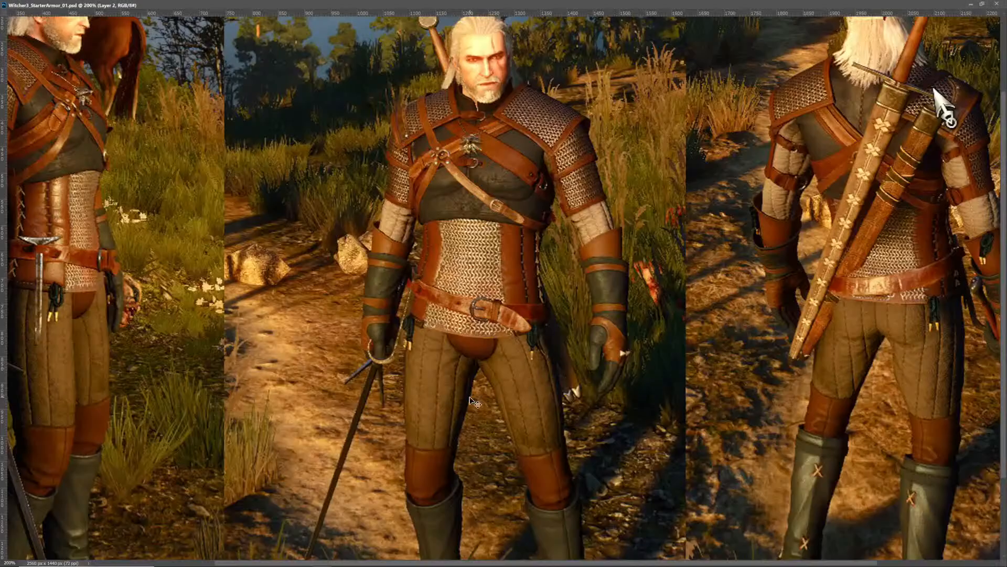
drag(470, 401, 435, 296)
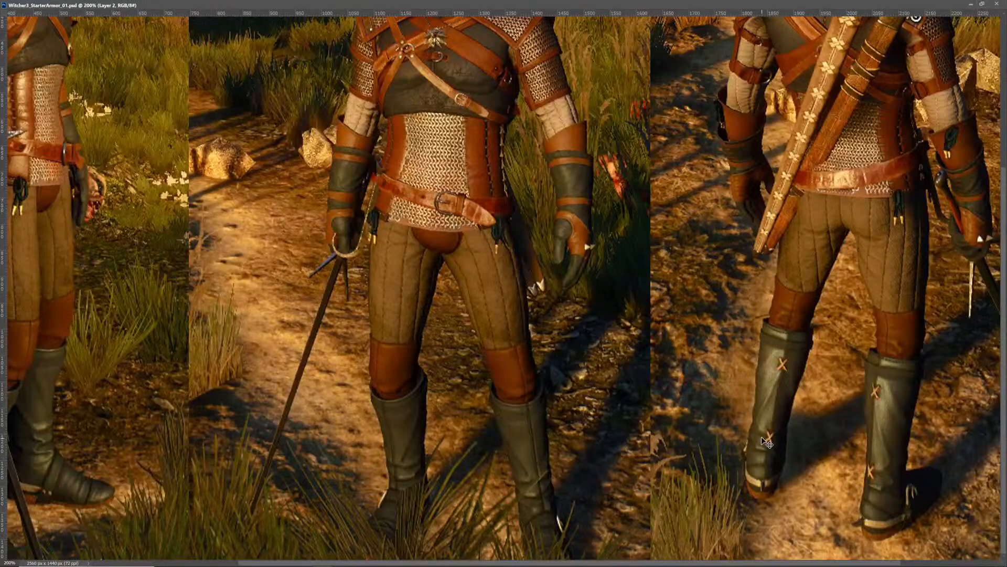
- Return to Substance 3D Painter, frame the whole outfit in a three-quarter view and save the project
key(alt+Tab)
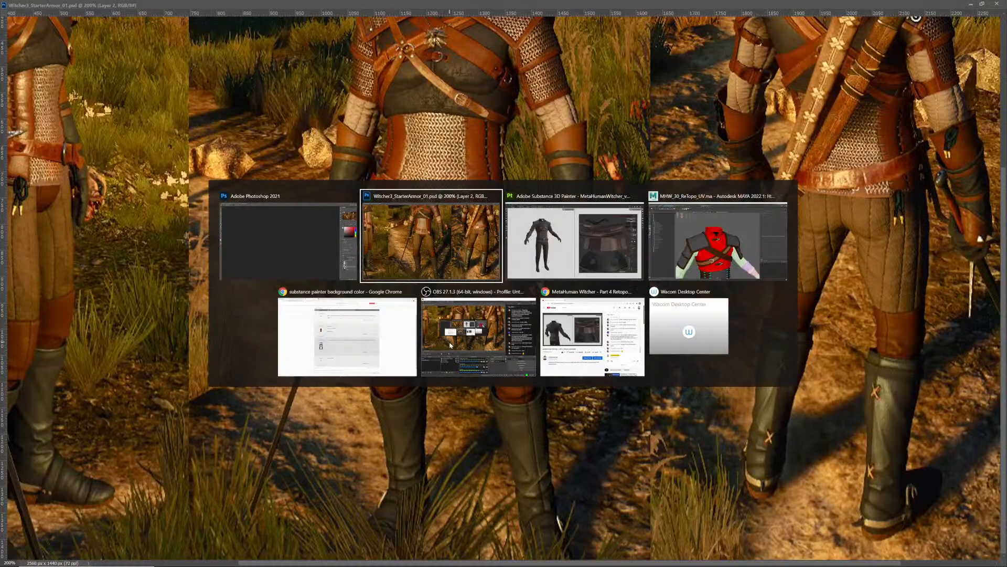
key(alt+Tab)
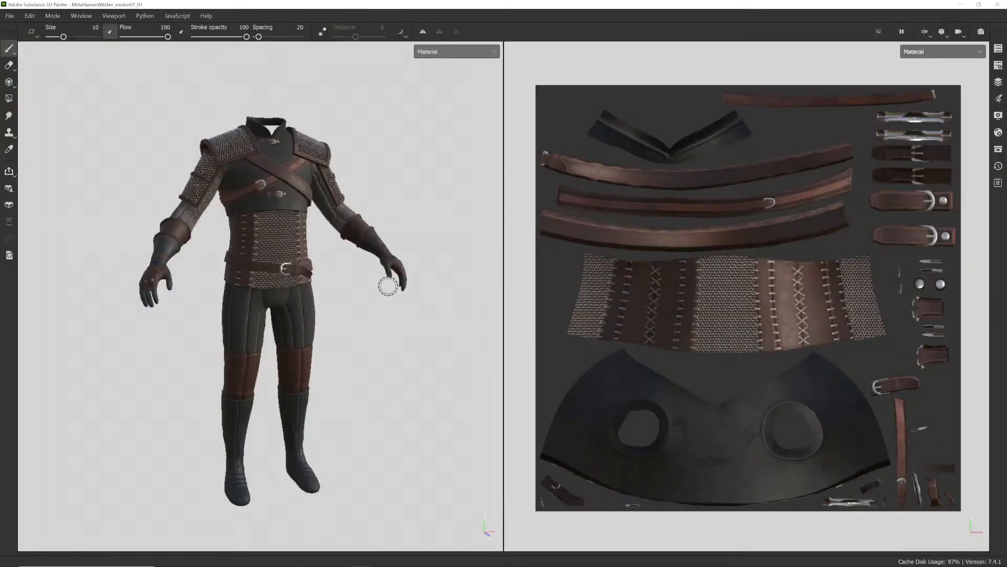
mouse_move(304, 307)
alt+mouse_down()
mouse_move(269, 305)
mouse_move(292, 319)
alt+mouse_up()
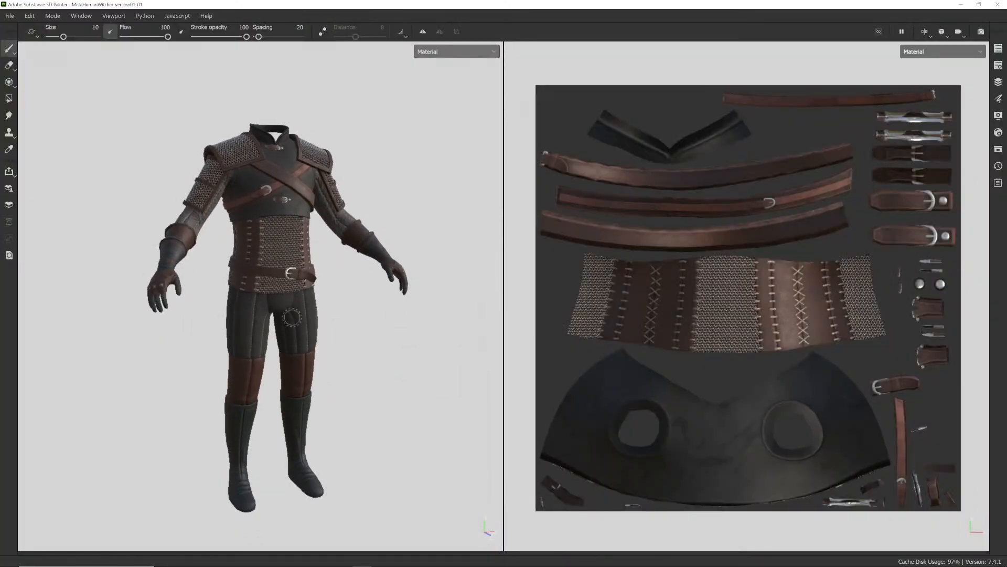
alt+middle_drag(293, 319, 285, 301)
alt+right_drag(286, 301, 318, 306)
alt+drag(299, 304, 294, 304)
alt+right_drag(294, 304, 282, 303)
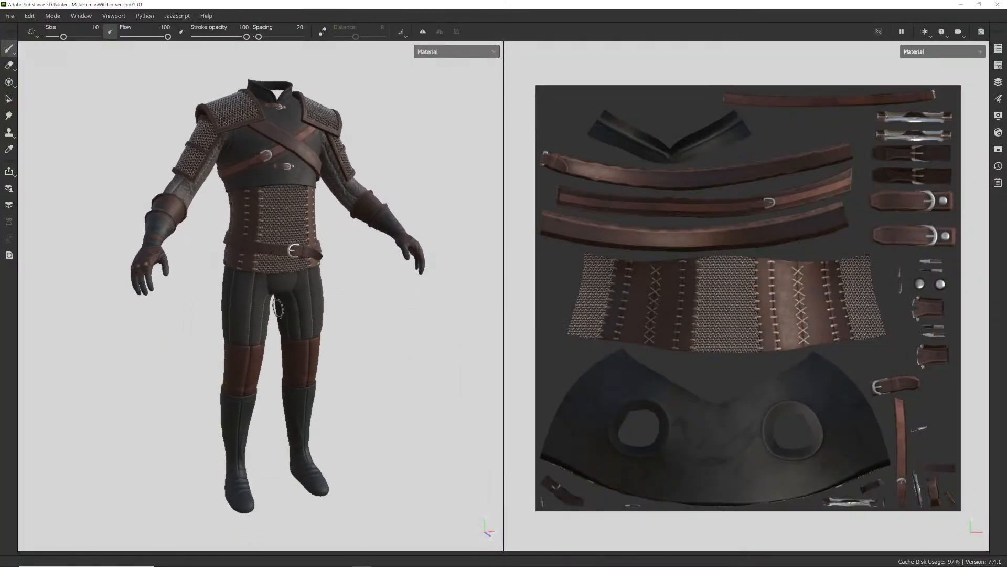
key(ctrl+s)
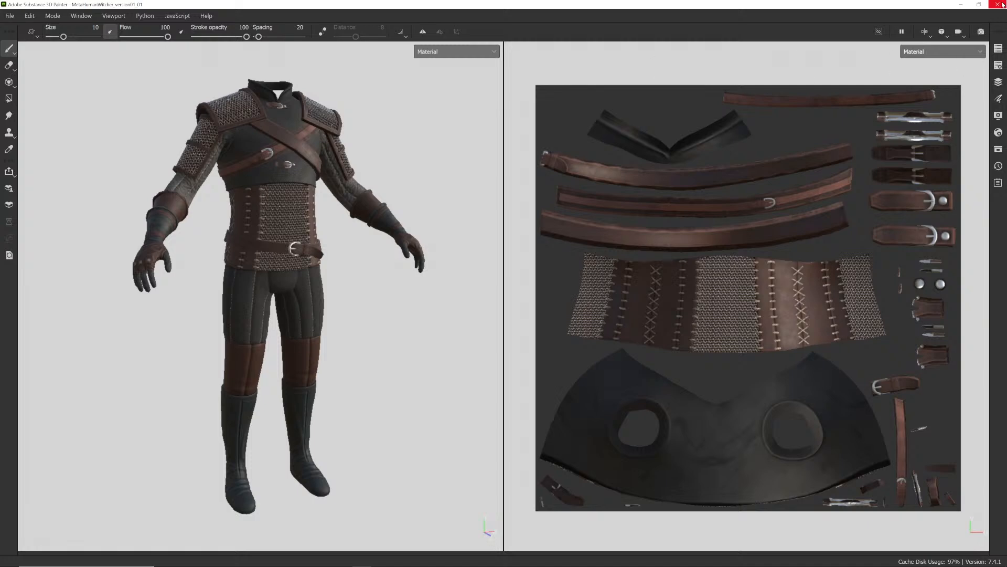
- Open the texture export settings and review the Unreal Engine 4 (Packed) preset's output maps and the list of exports
click(10, 16)
click(55, 205)
drag(501, 90, 482, 96)
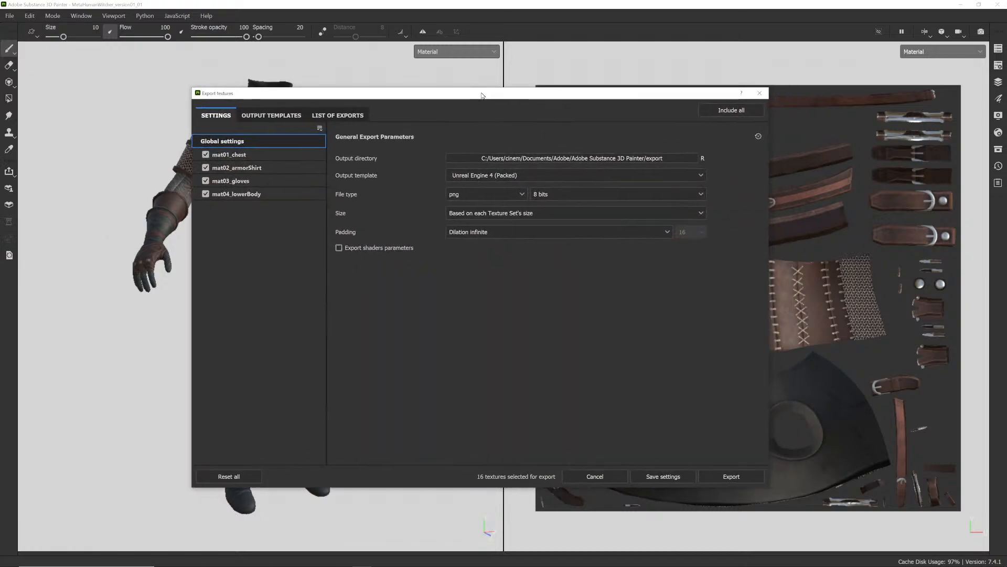
click(272, 114)
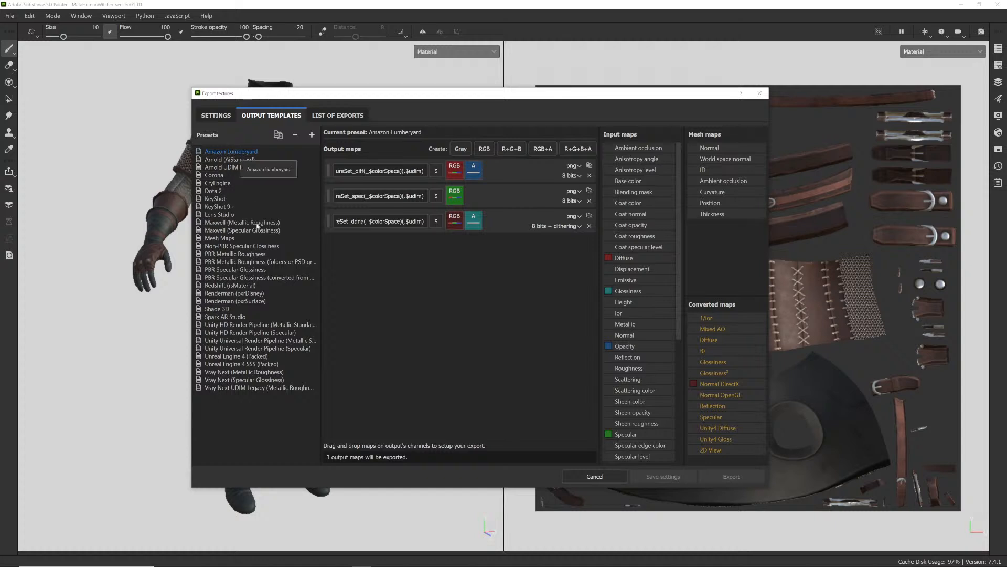
click(249, 356)
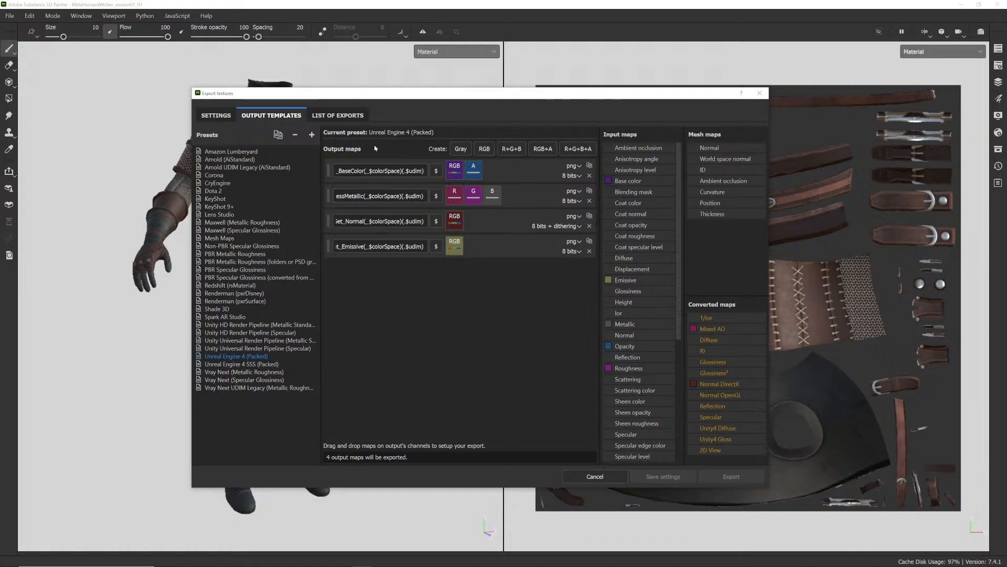
click(346, 121)
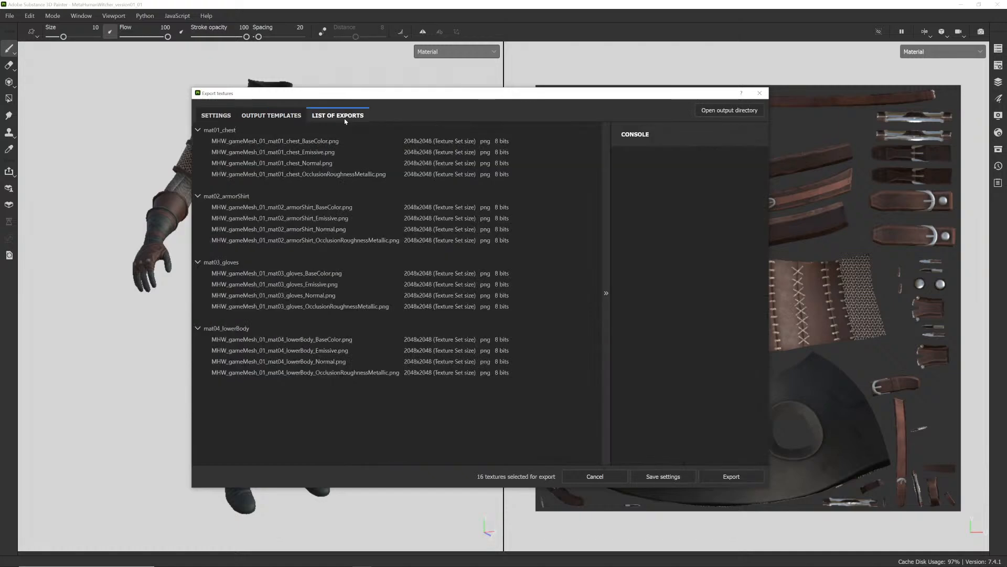
click(272, 115)
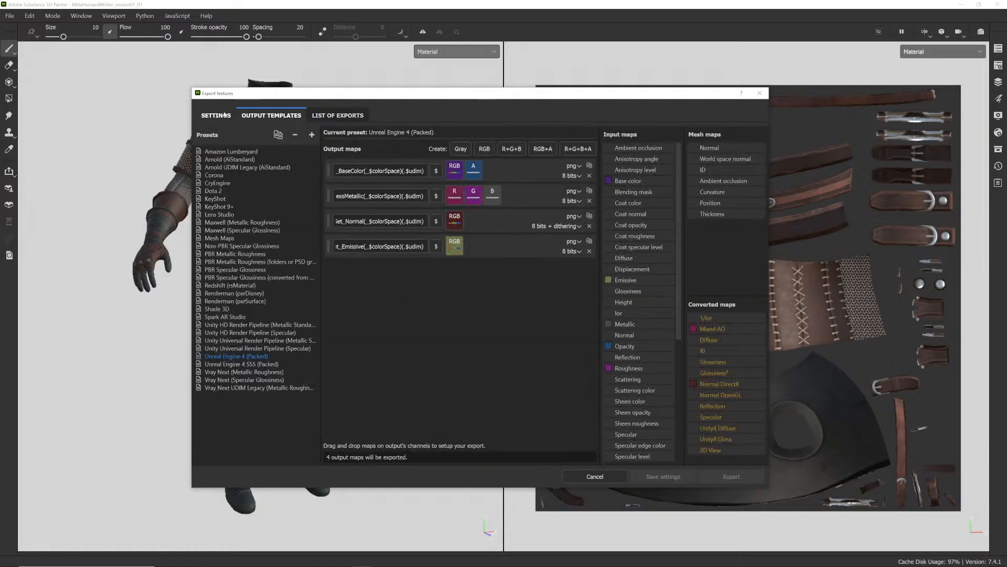
click(216, 116)
- Browse for the export's output directory to the MetaWitcher/SubstancePainter folder on drive H
click(690, 159)
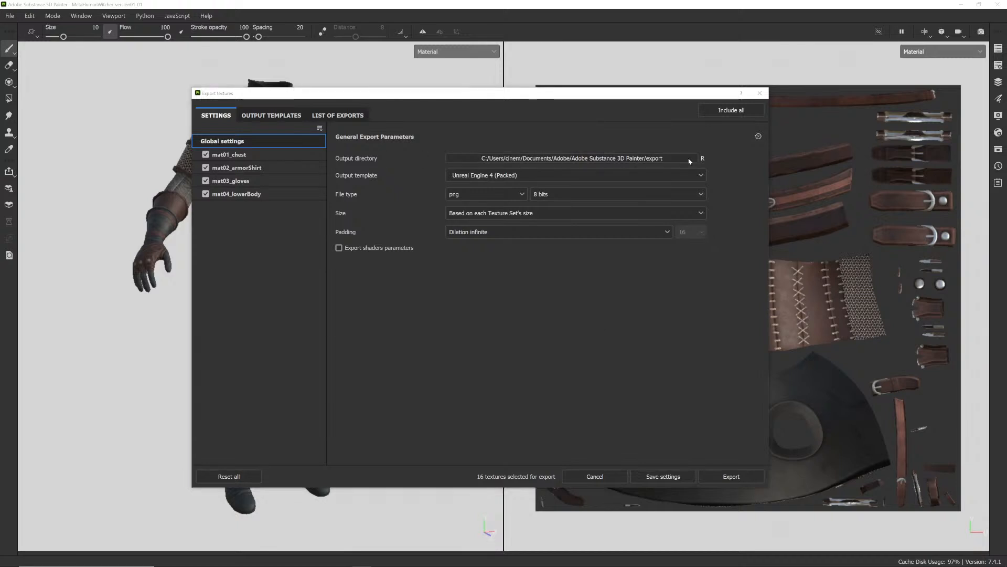
scroll(241, 263, down, 1)
click(231, 270)
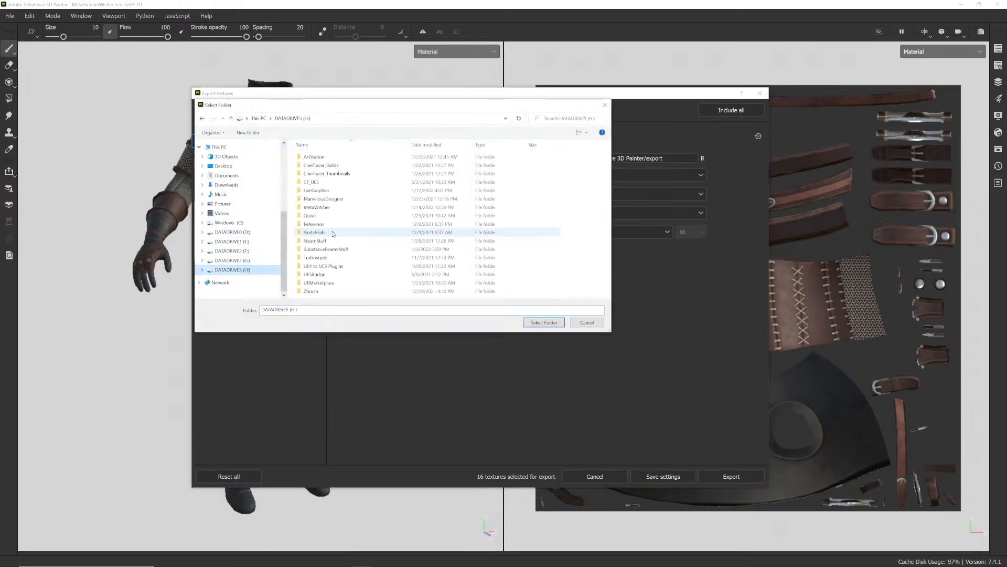
click(326, 283)
click(322, 277)
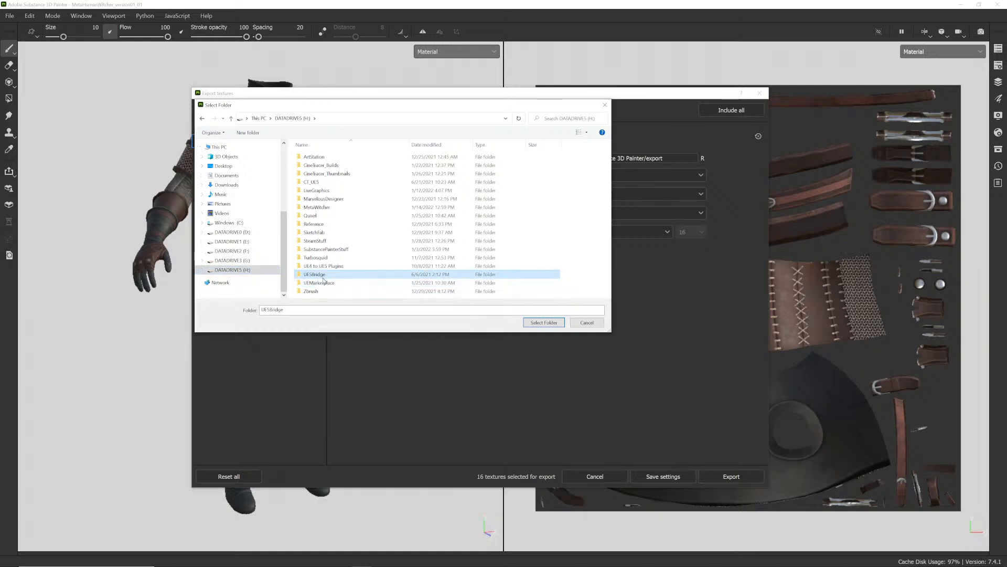
double_click(316, 207)
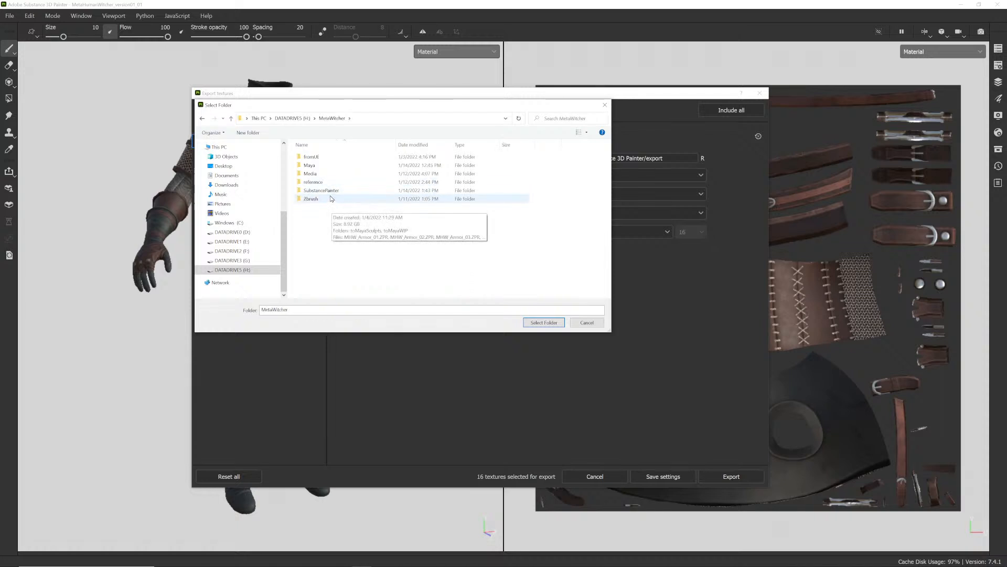
double_click(321, 190)
- Create a folder named textureSet01 inside SubstancePainter and set it as the output directory
click(247, 132)
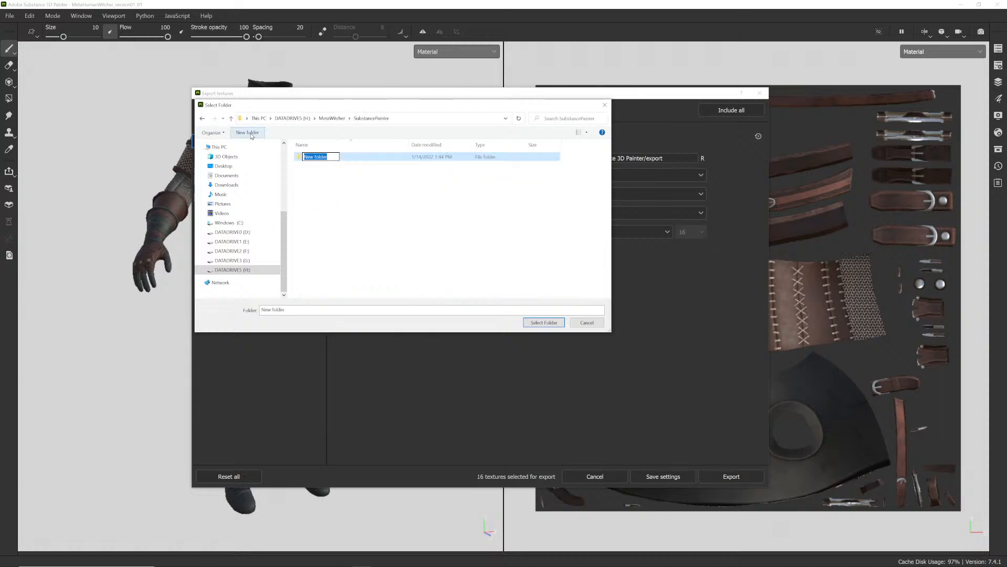
text(textureSet01)
click(322, 165)
double_click(342, 157)
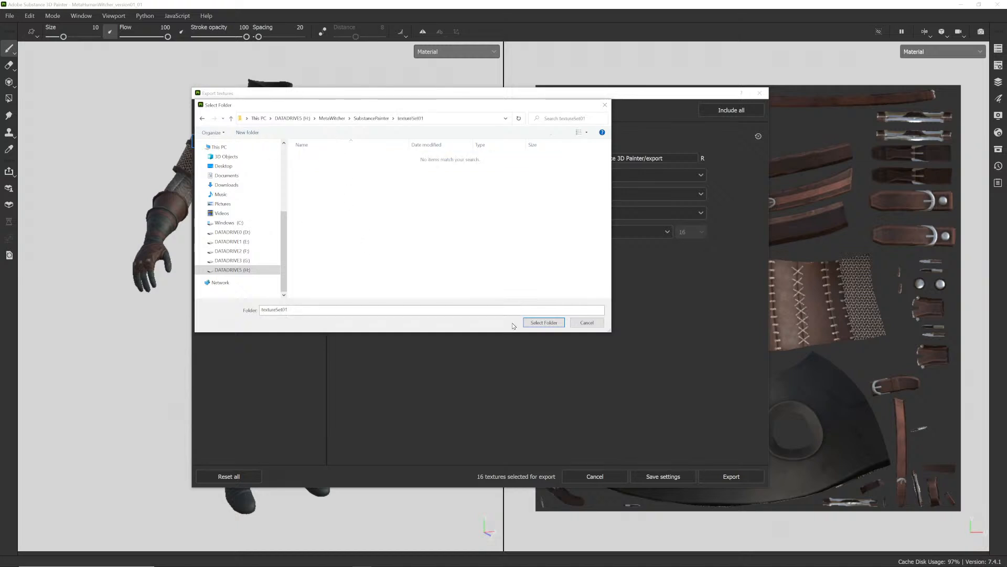
click(543, 322)
- Export the textures of all four texture sets and open the output directory
click(732, 476)
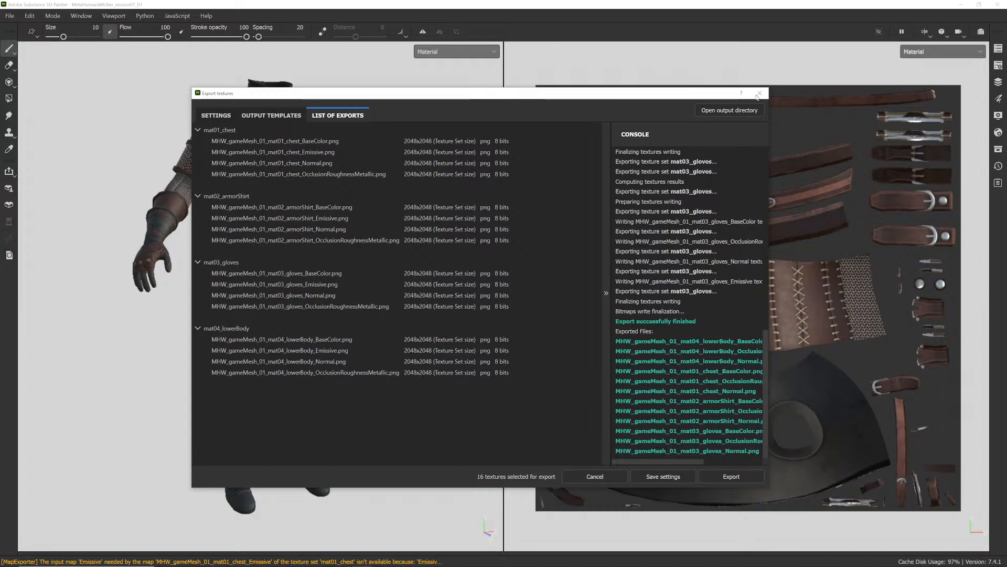
click(729, 110)
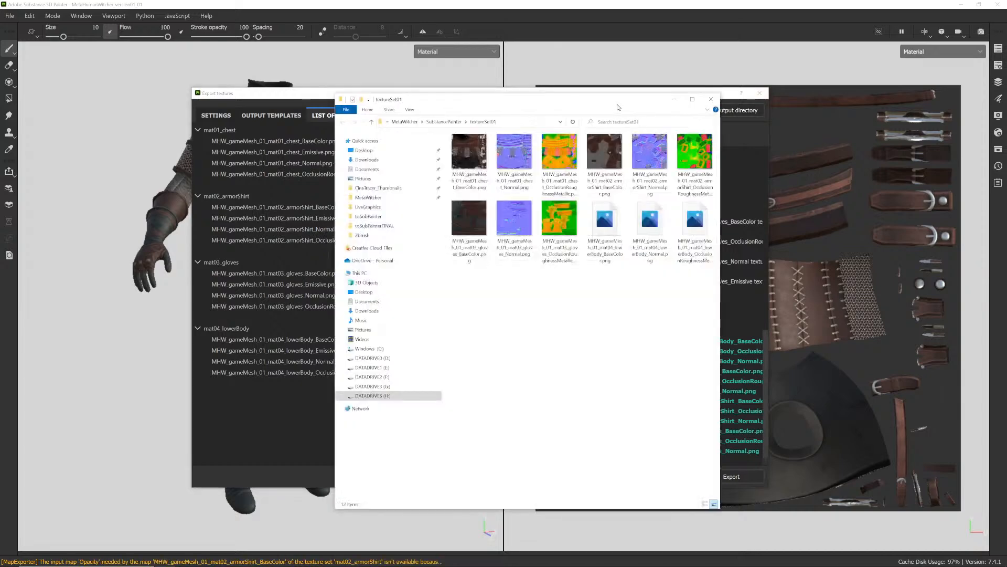
- Close the texture export dialog and minimise the Substance Painter, Maya and browser windows, leaving the textureSet01 folder open
drag(625, 108, 490, 50)
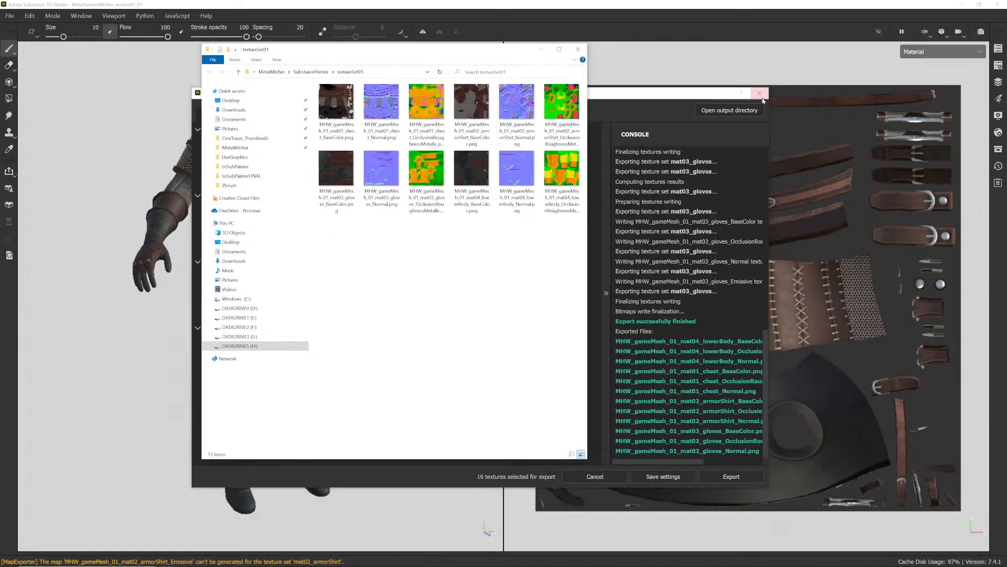
click(759, 93)
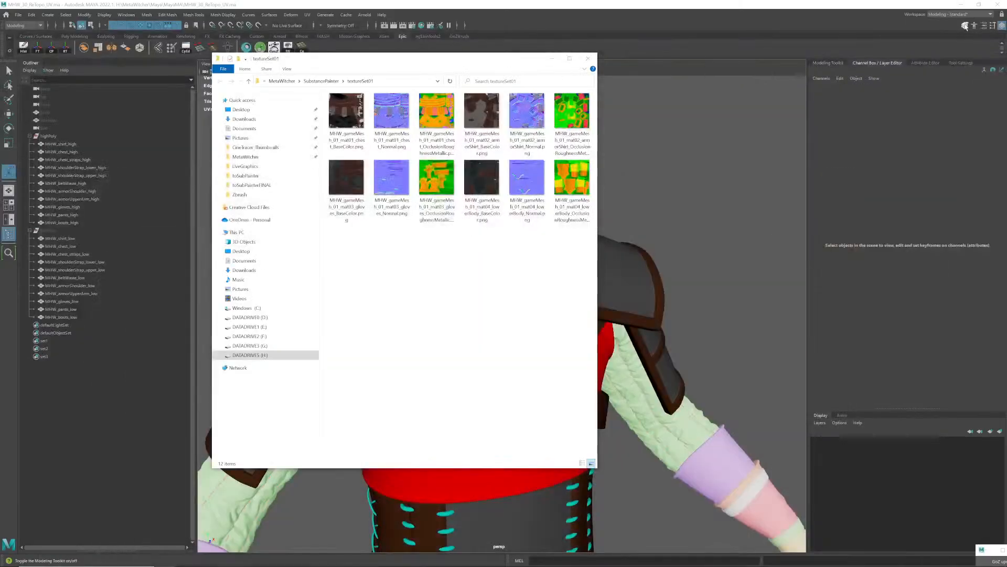
click(963, 5)
click(962, 9)
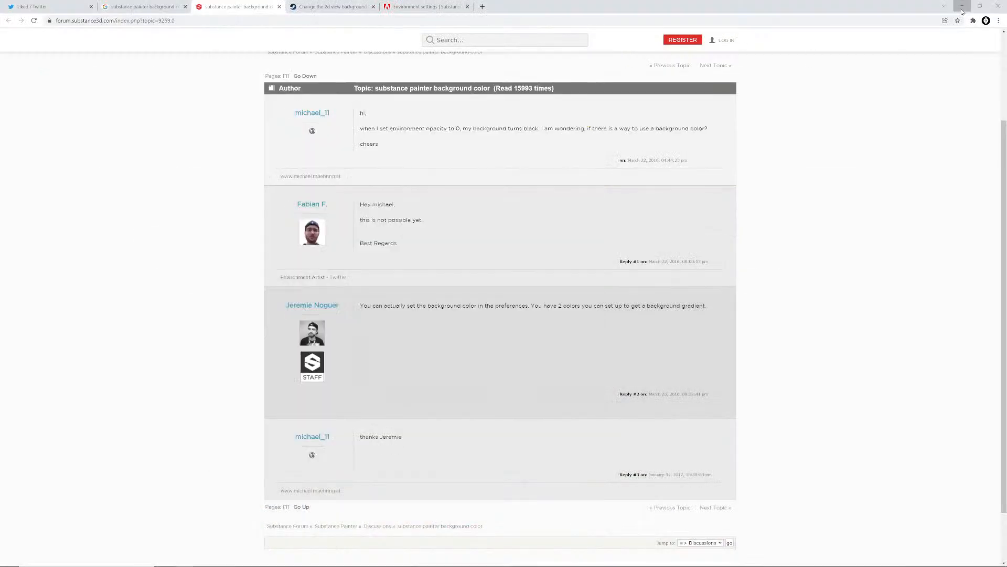
click(962, 6)
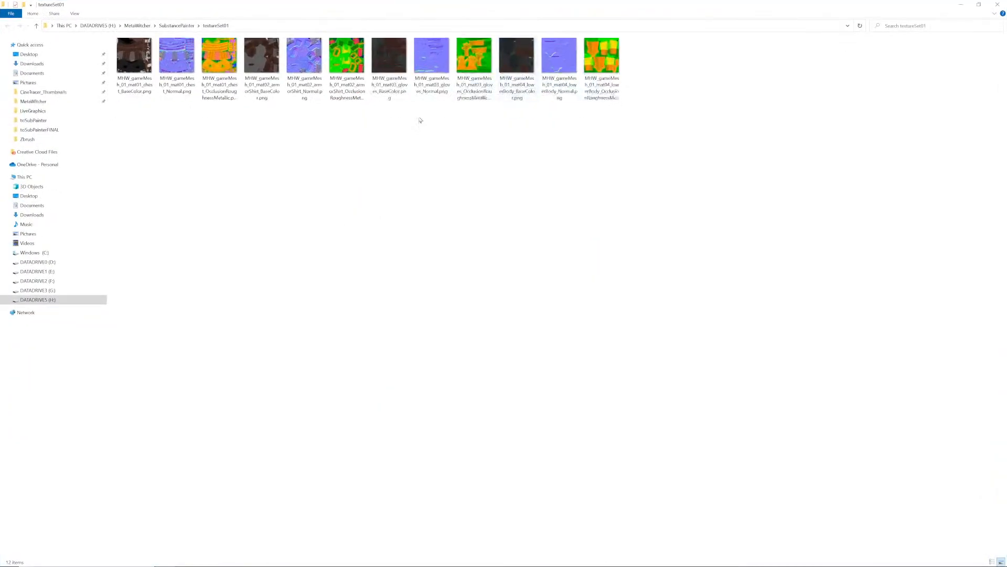
- Open the exported chest BaseColor map and compare it with the chest Normal and OcclusionRoughnessMetallic maps
double_click(134, 58)
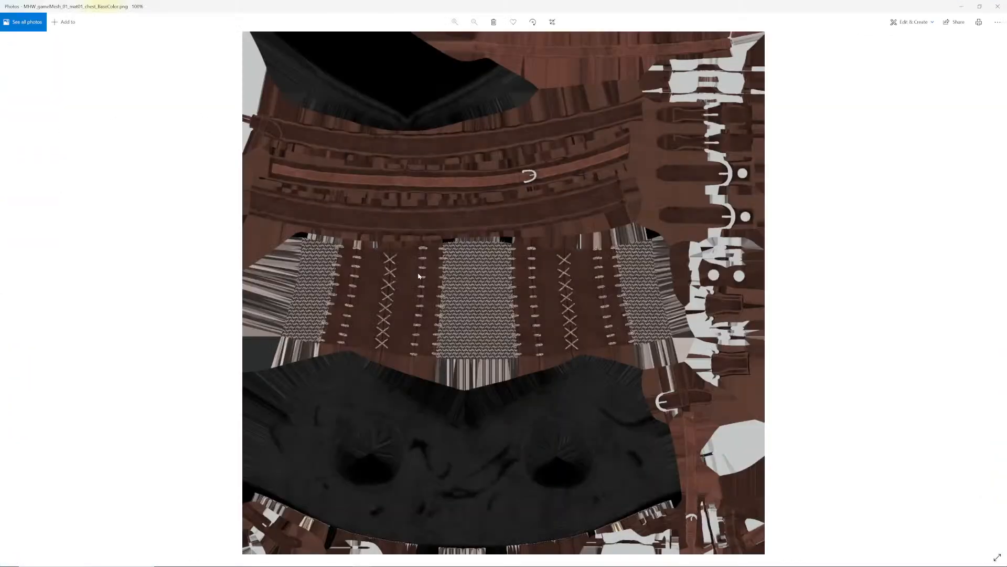
key(Right)
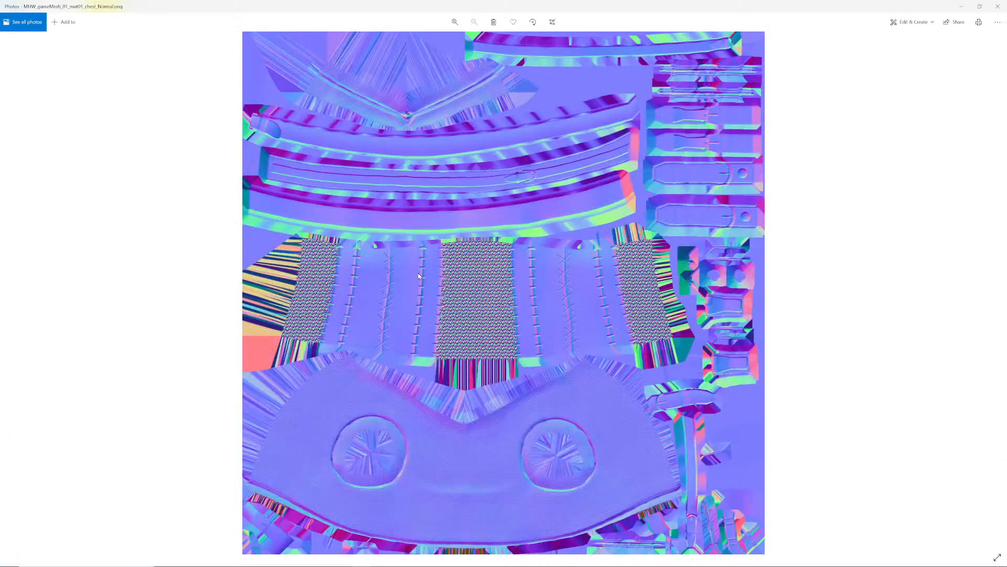
key(Left)
key(Right)
key(Left)
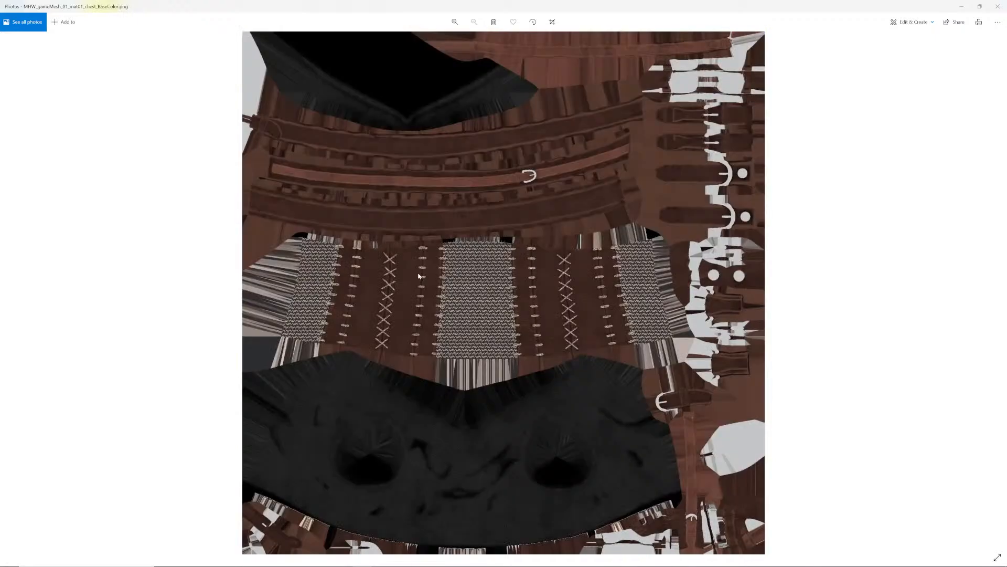
key(Right)
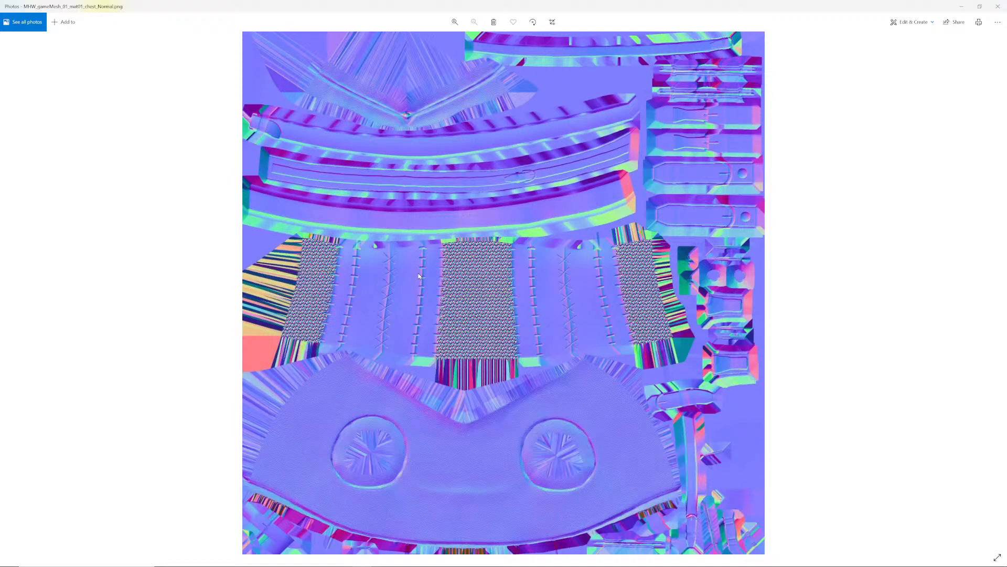
key(Right)
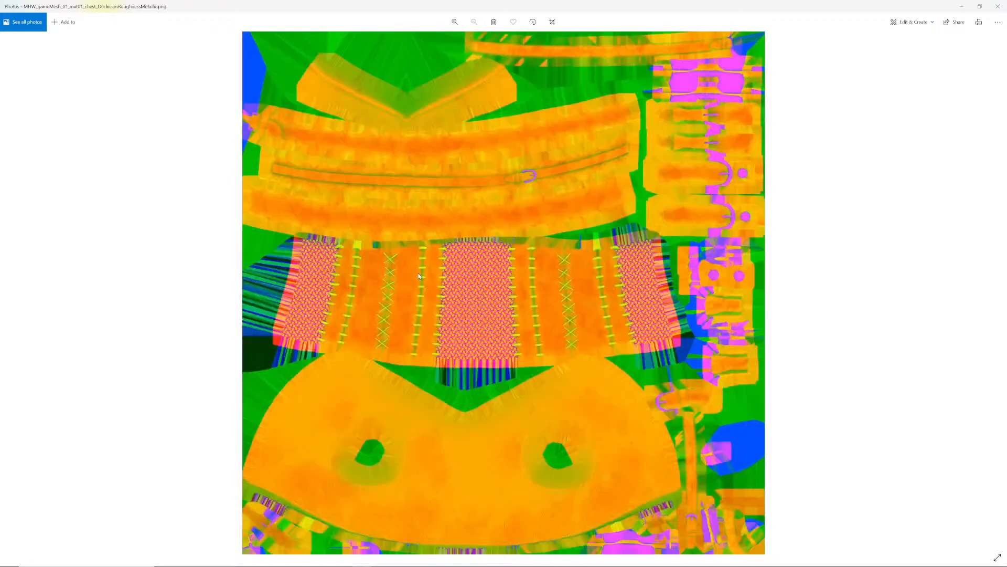
- Examine the exported armorShirt BaseColor, Normal and OcclusionRoughnessMetallic maps
key(Right)
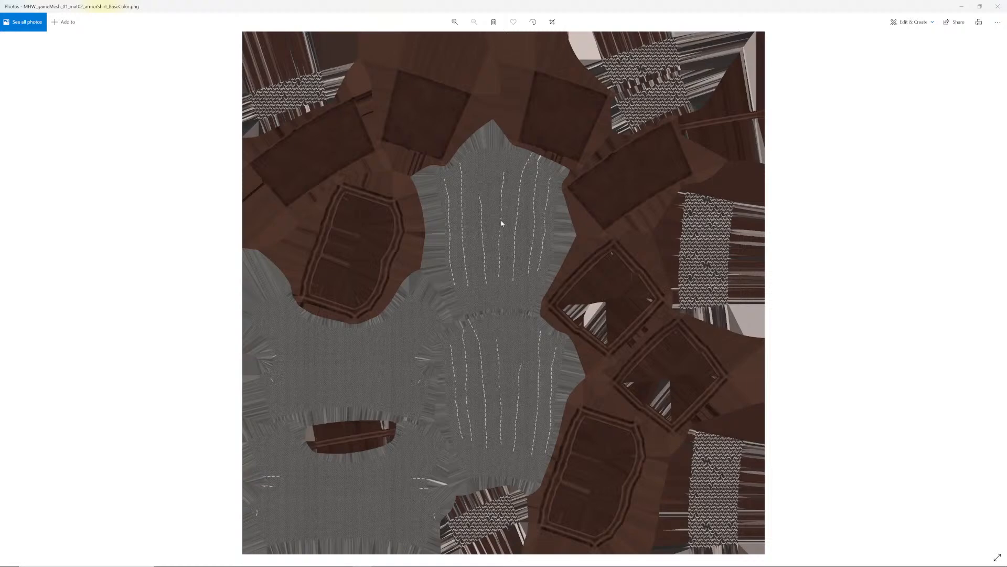
key(Right)
key(Right)
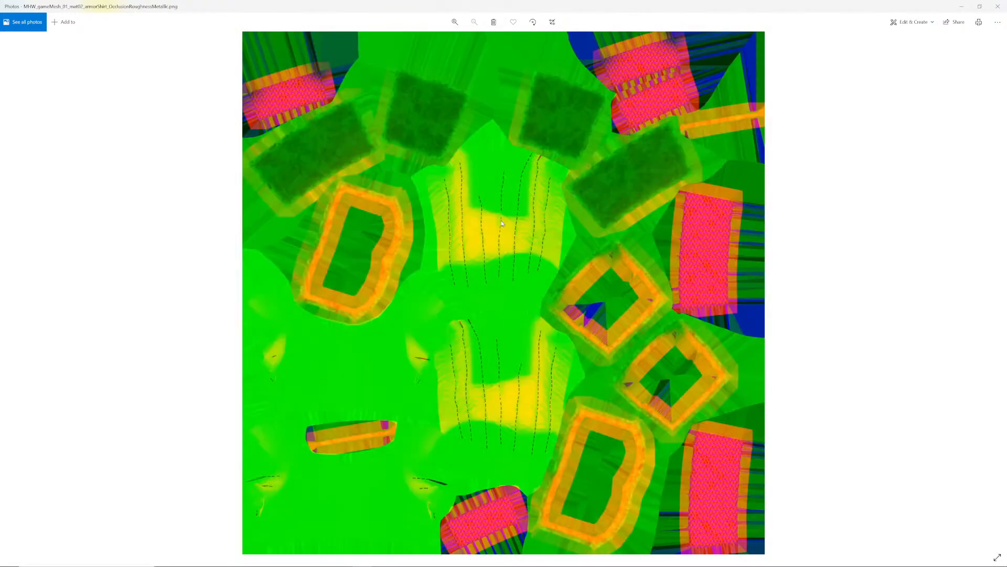
key(Left)
key(Left)
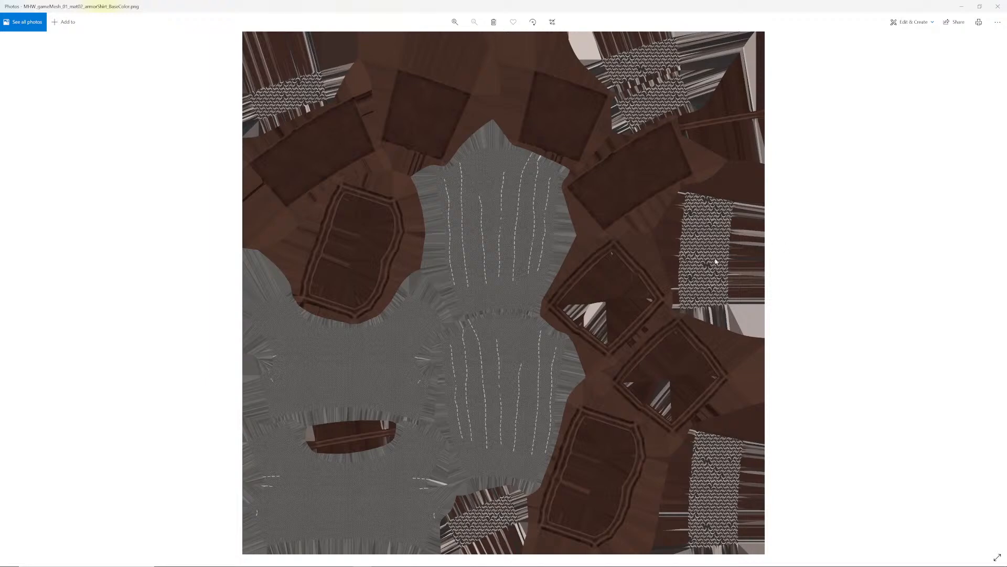
key(Right)
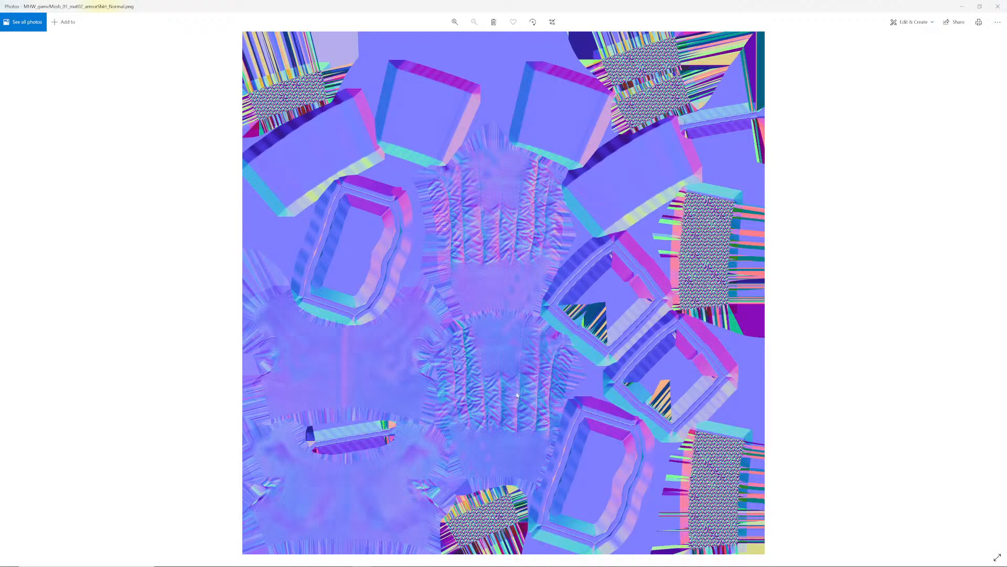
key(Right)
- Look through the exported gloves and lowerBody maps, and close the image viewer and the textureSet01 folder
key(Right)
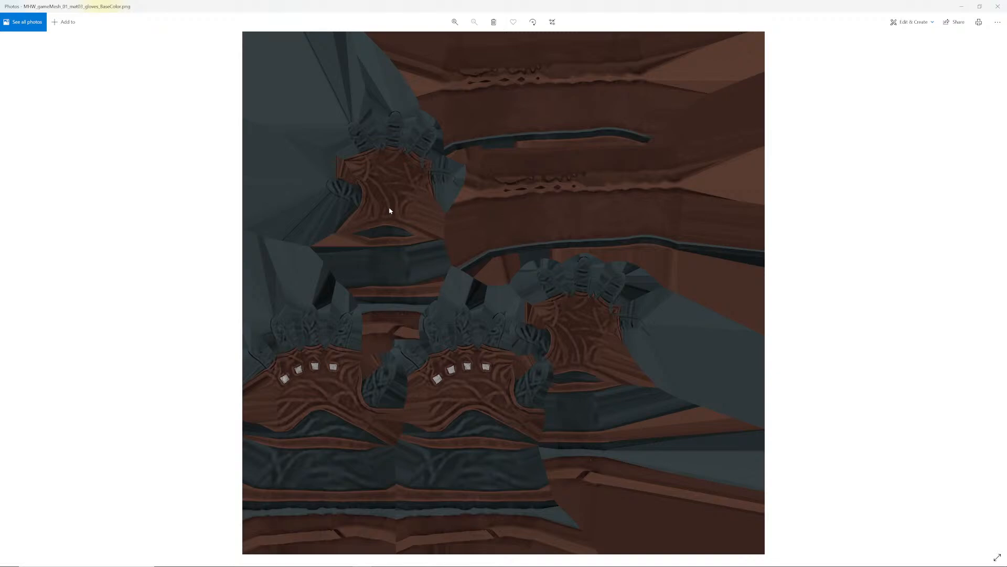
key(Right)
key(Right)
key(Right)
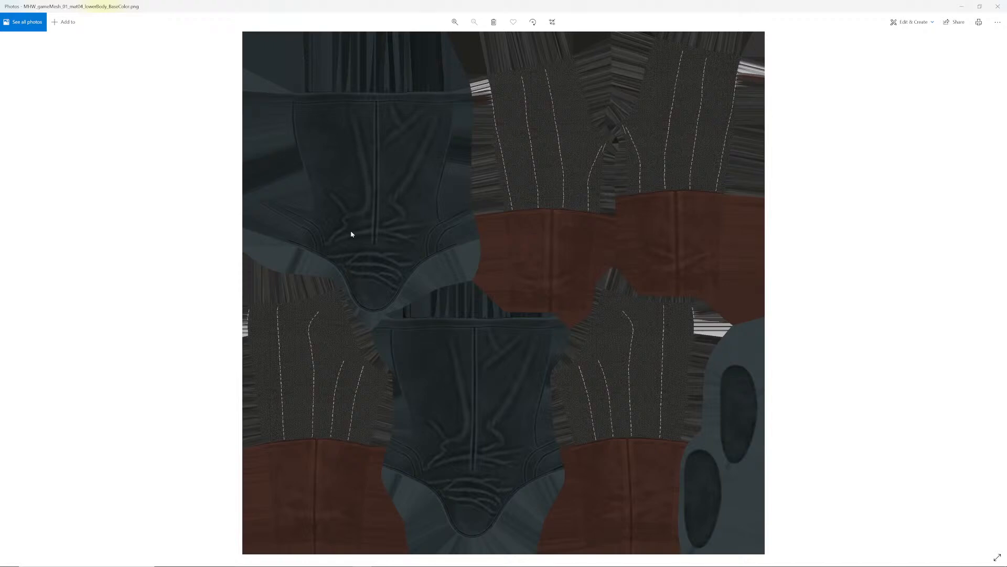
key(Right)
key(Right)
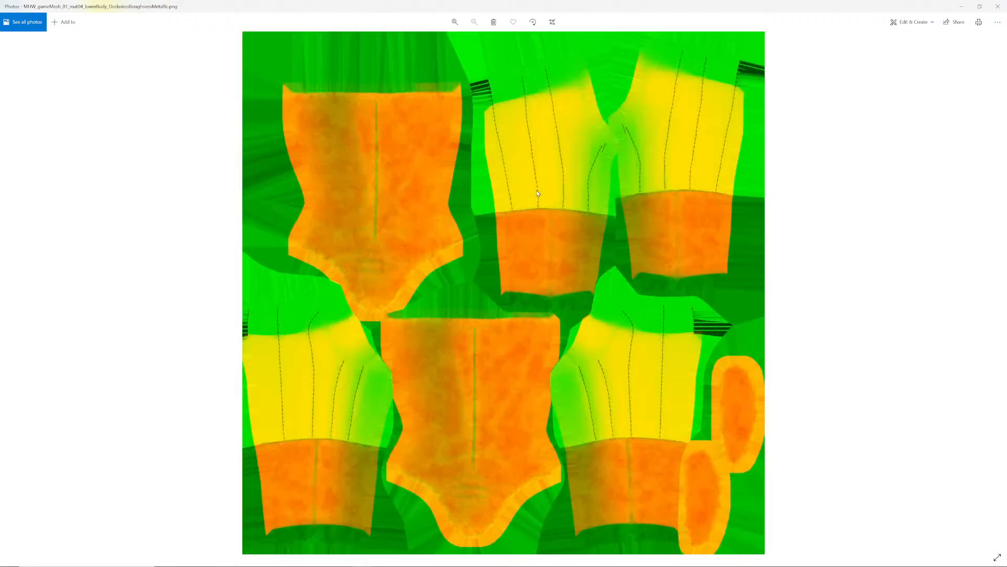
click(997, 7)
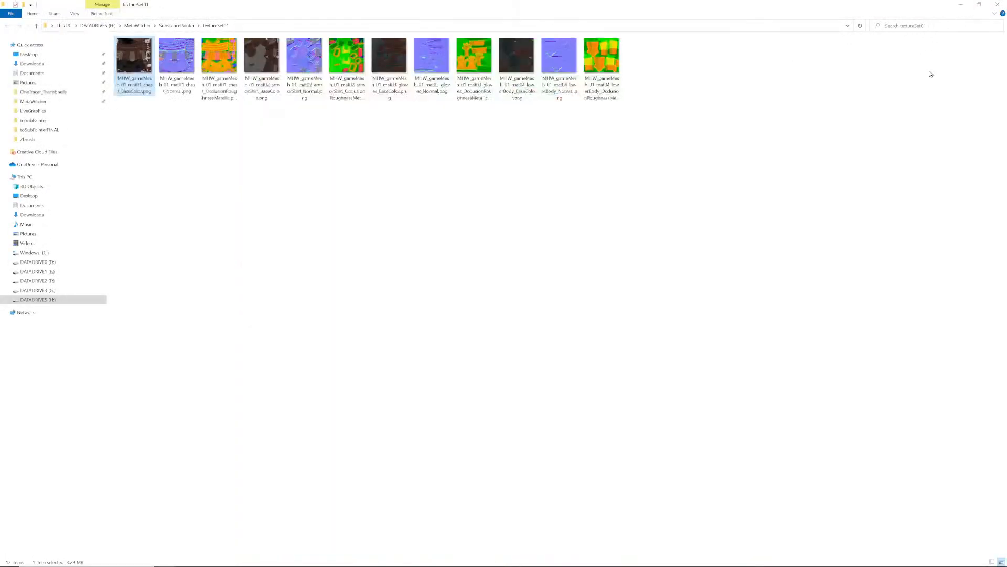
click(999, 4)
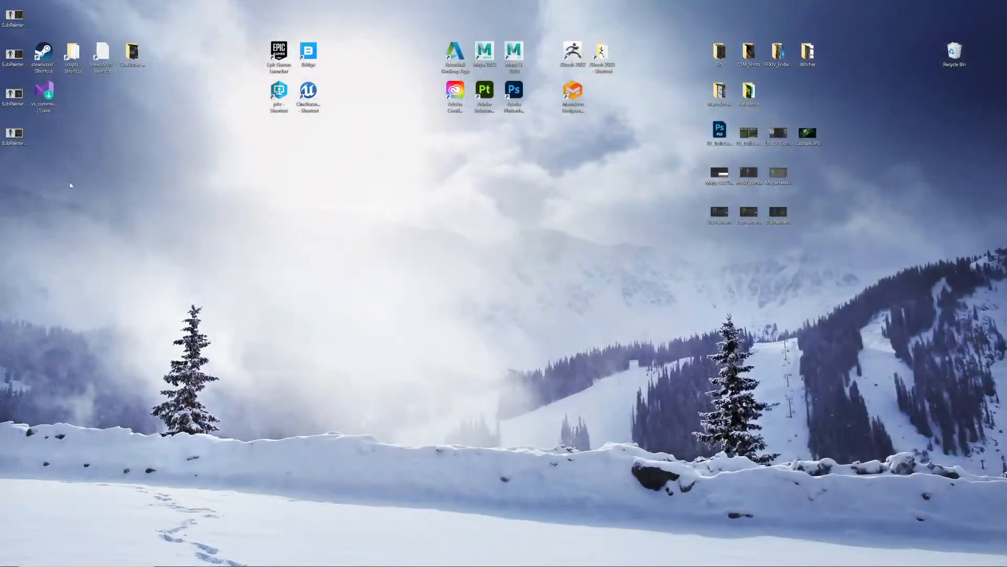
- Move two of the four SubPainter screenshots to the desktop's other screenshots and place the remaining two side by side
drag(19, 160, 4, 6)
drag(14, 93, 514, 329)
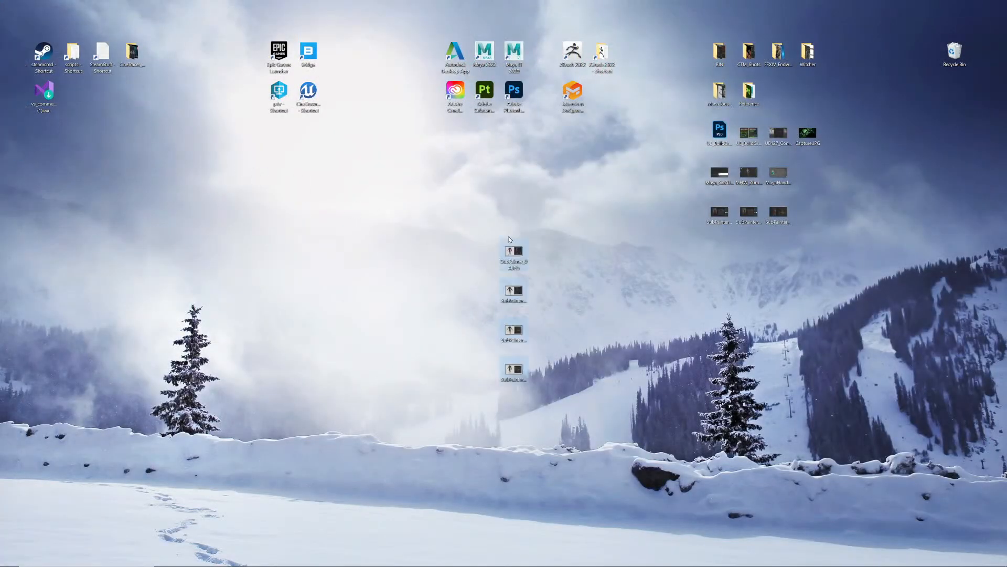
drag(487, 270, 525, 305)
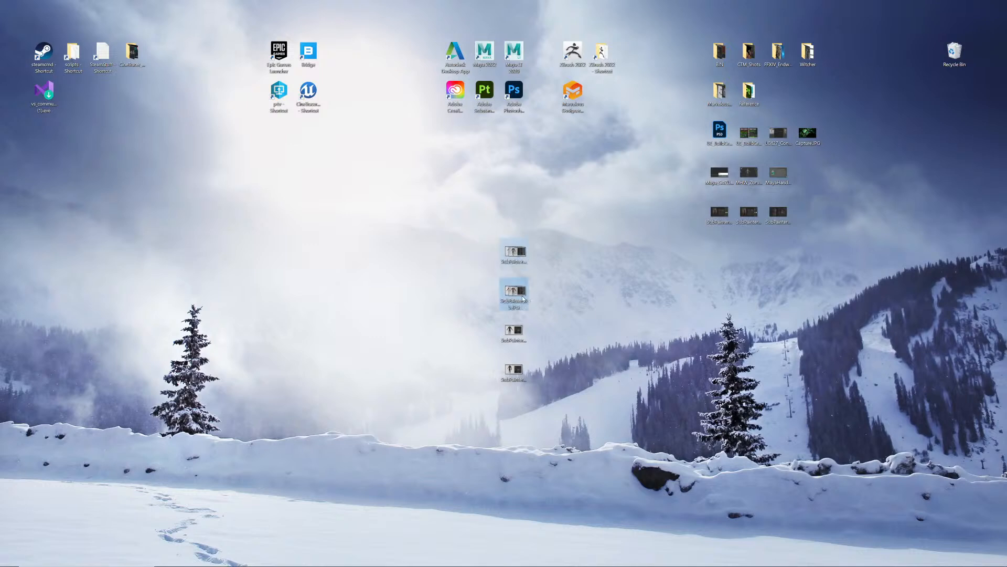
drag(514, 254, 720, 257)
drag(690, 292, 746, 255)
drag(514, 370, 548, 334)
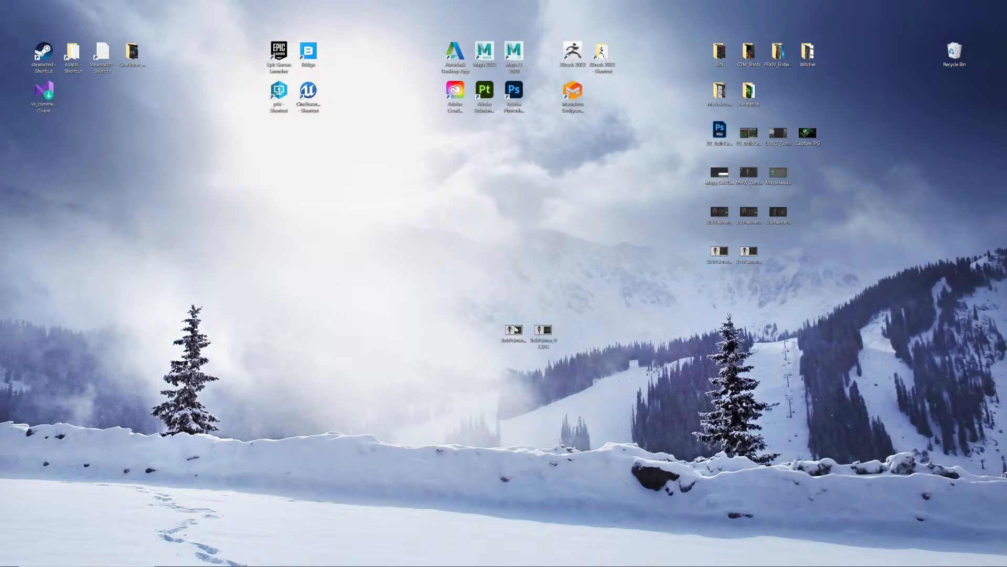
- Open SubPainter_06.JPG and flip between it and SubPainter_07.JPG to compare the outfit's front and angled views
double_click(515, 330)
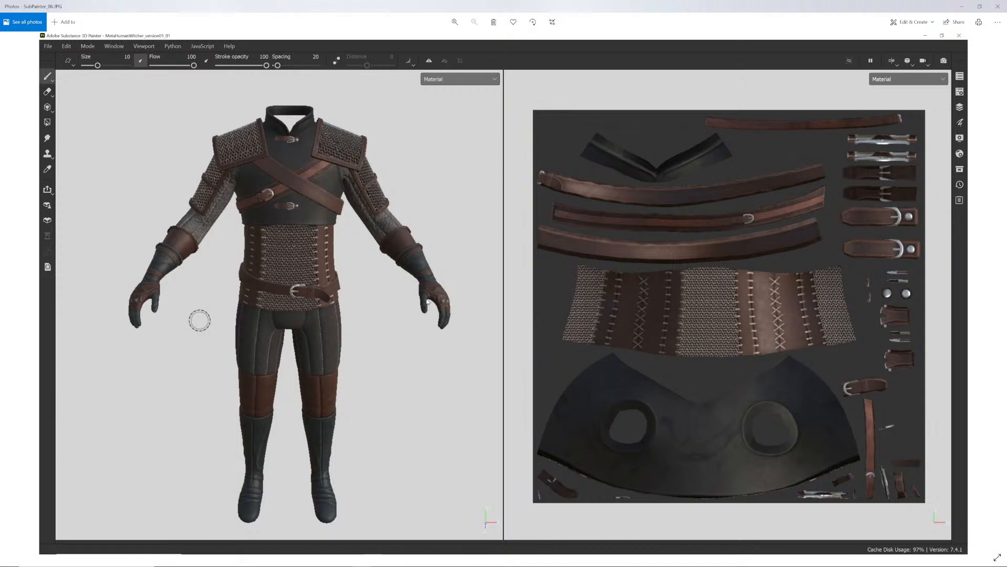
key(Right)
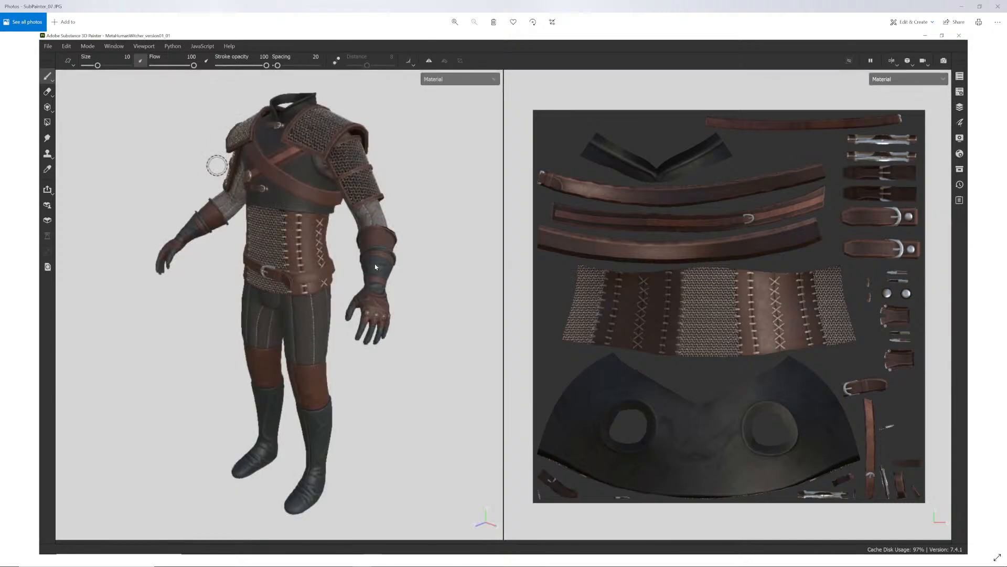
key(Left)
key(Right)
key(Left)
key(Right)
key(Left)
key(Right)
key(Left)
key(Right)
key(Left)
key(Right)
key(Left)
key(Right)
key(Left)
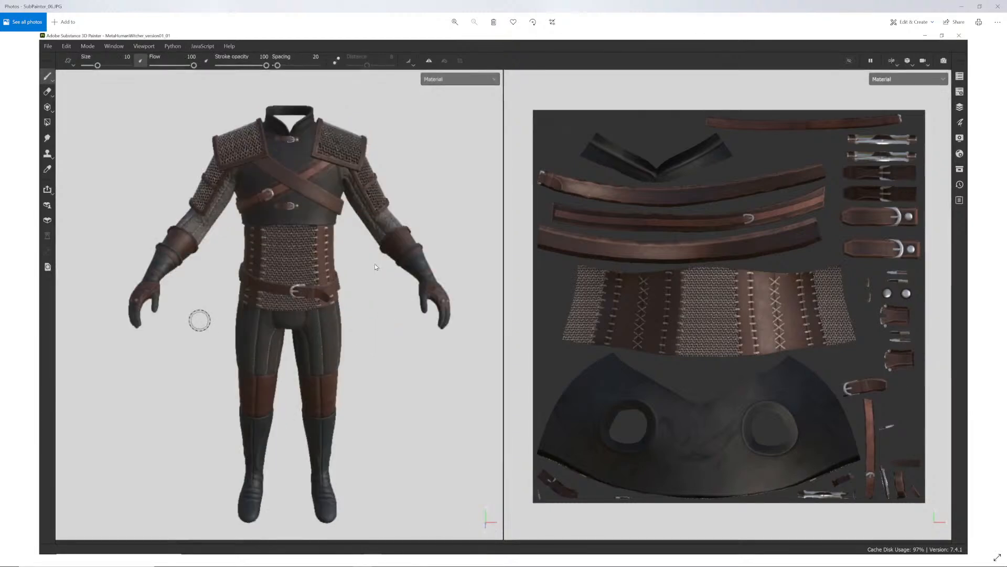
key(Right)
key(Left)
key(Right)
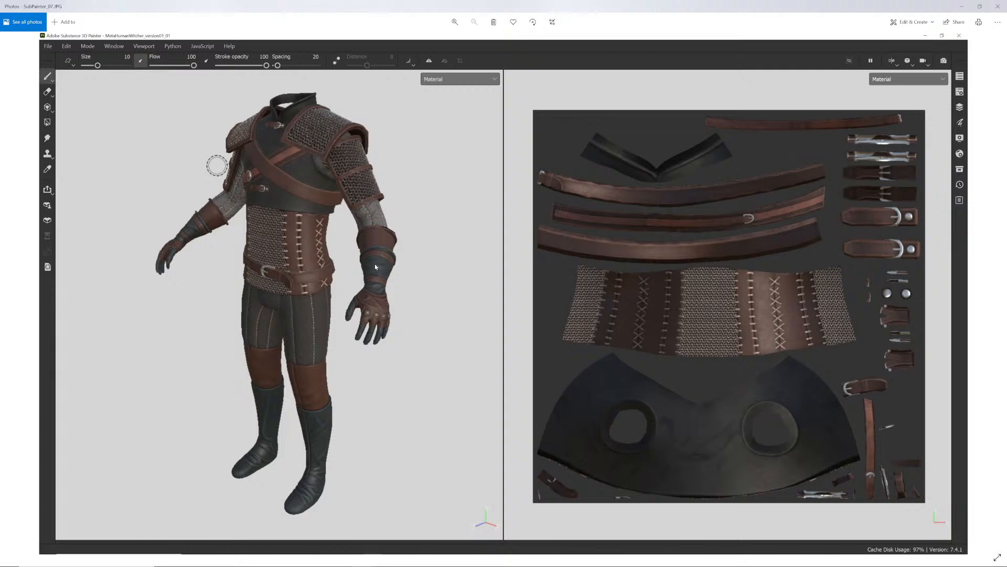
key(Left)
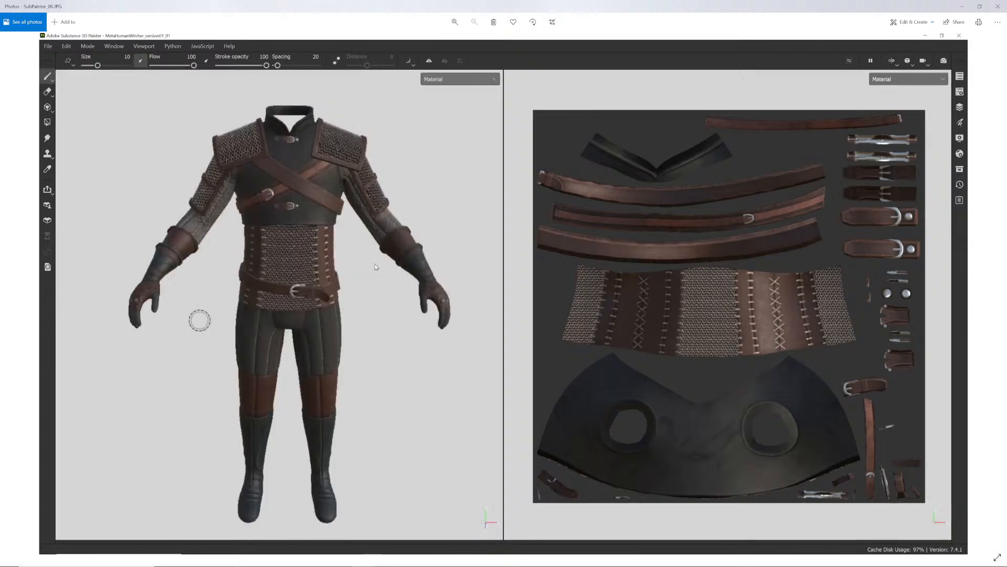